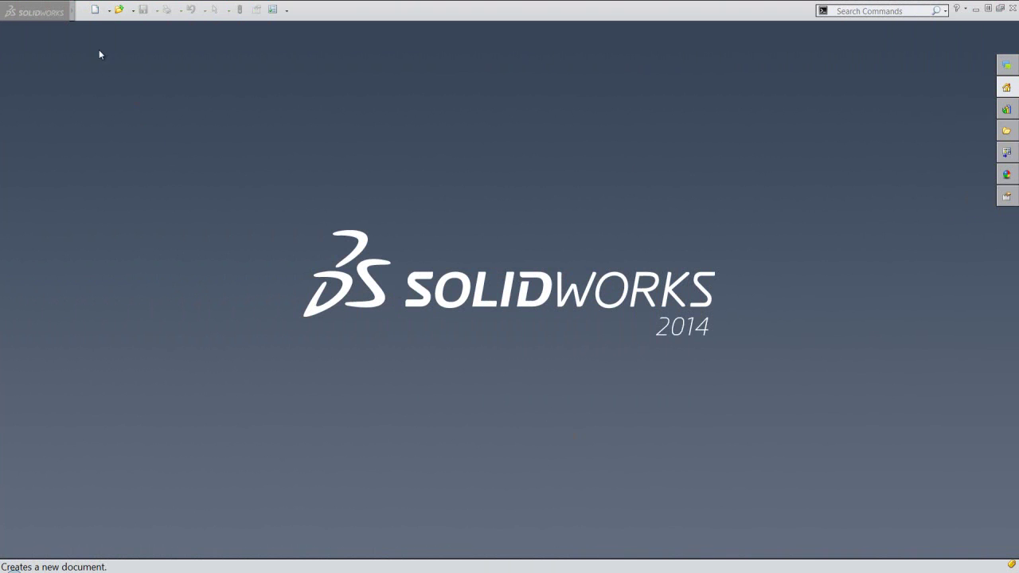
# Step: Create a new part from the part template and start a sketch awaiting plane selection
pyautogui.click(96, 10)
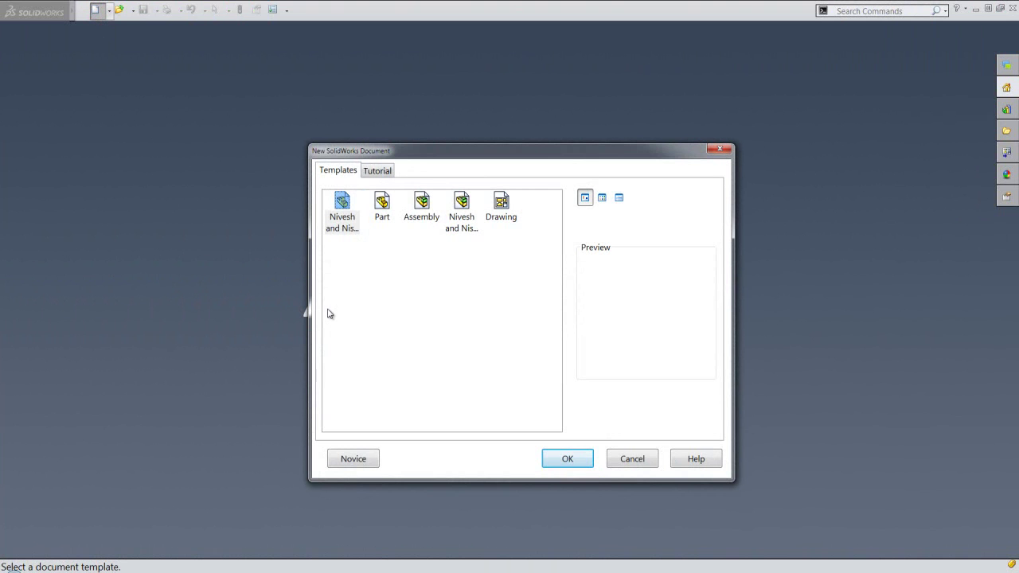
pyautogui.click(549, 465)
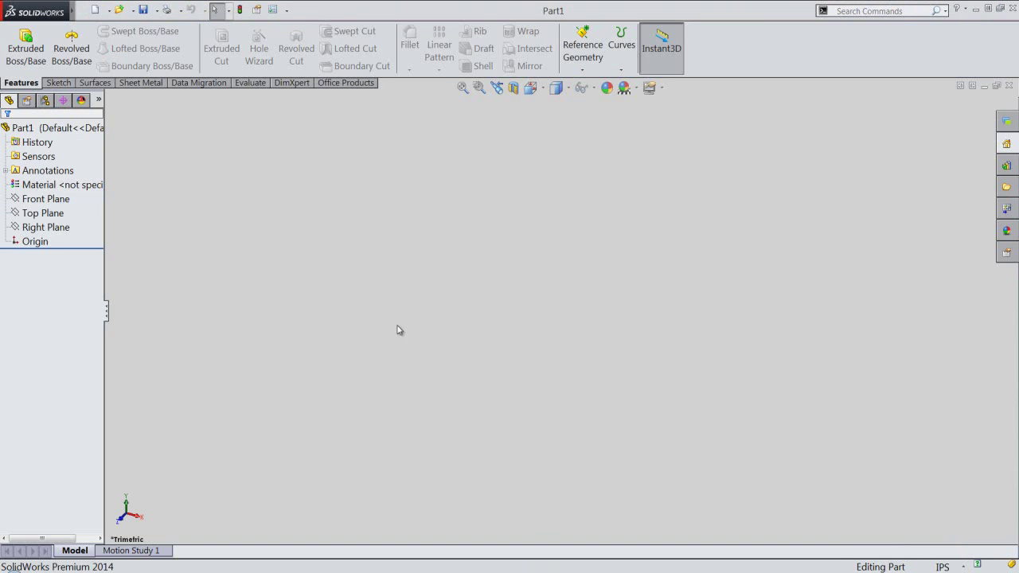
pyautogui.click(57, 82)
pyautogui.click(19, 46)
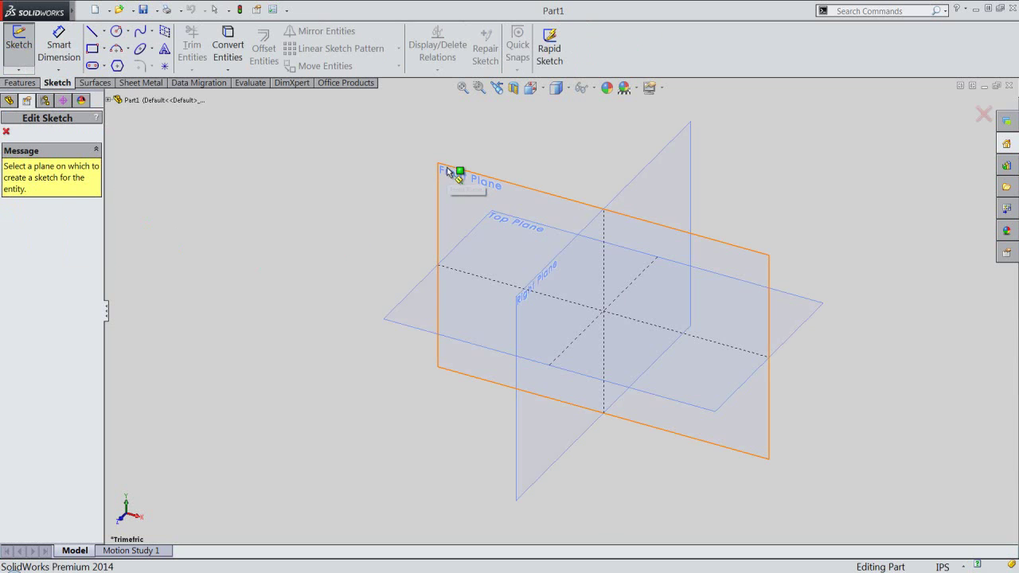
# Step: Sketch on the Front Plane and add an infinite vertical centerline through the origin
pyautogui.click(447, 167)
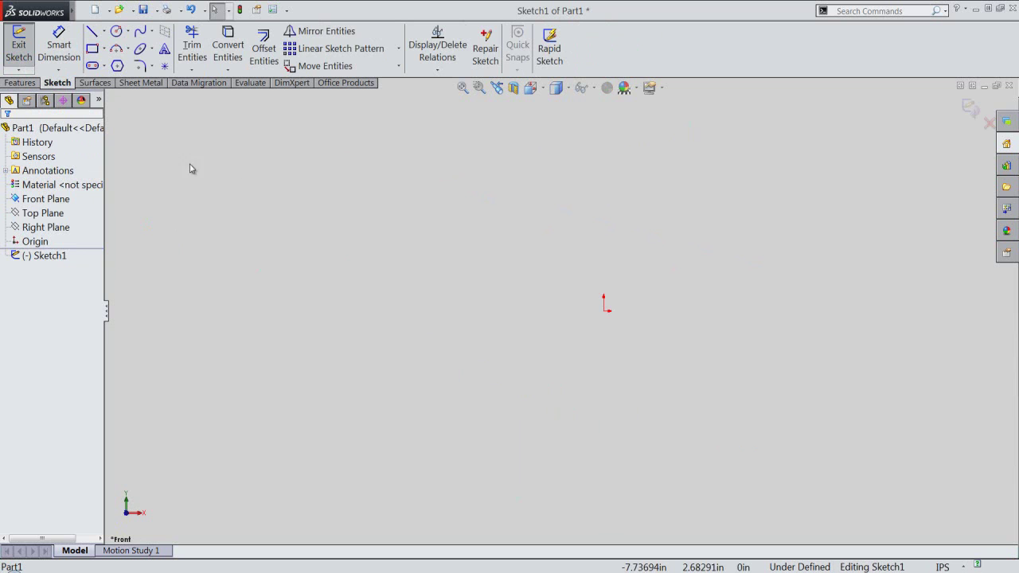
pyautogui.click(105, 32)
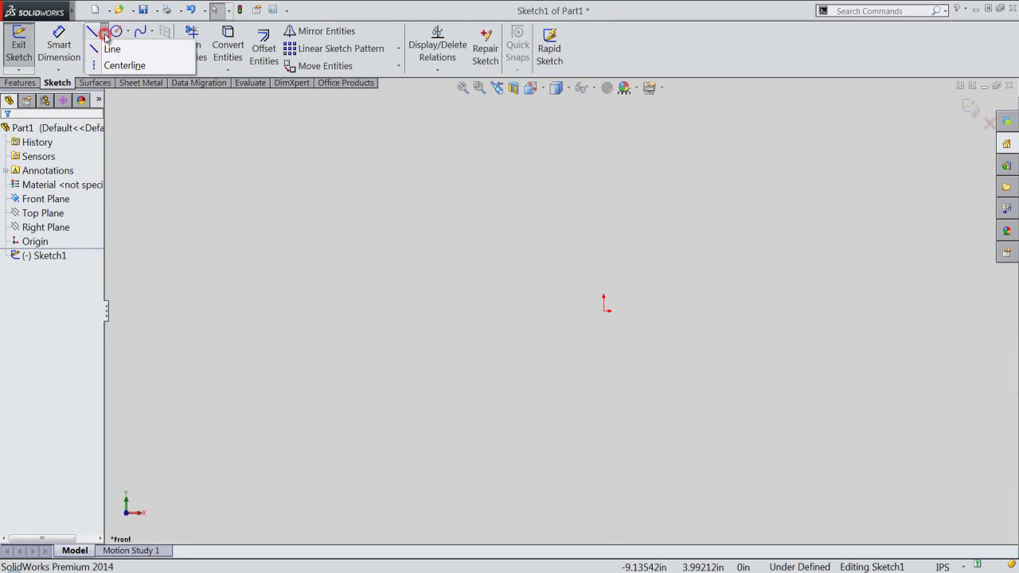
pyautogui.click(117, 69)
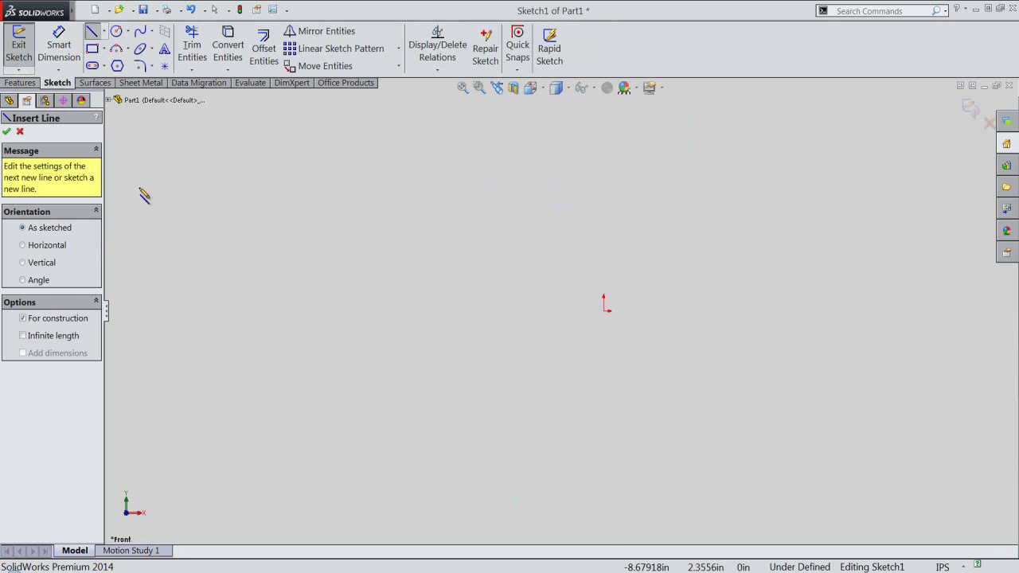
pyautogui.click(23, 262)
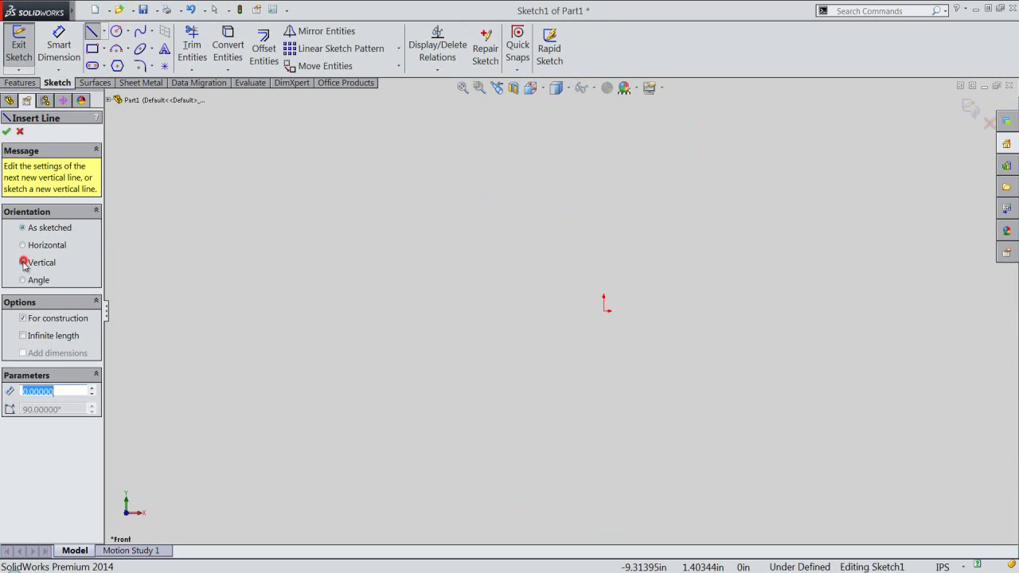
pyautogui.click(23, 336)
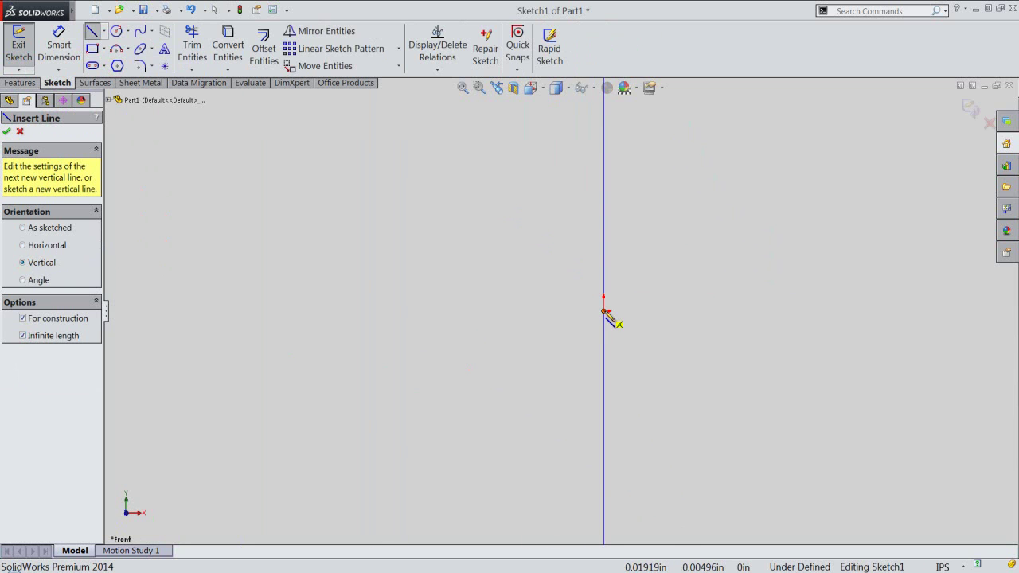
pyautogui.click(604, 311)
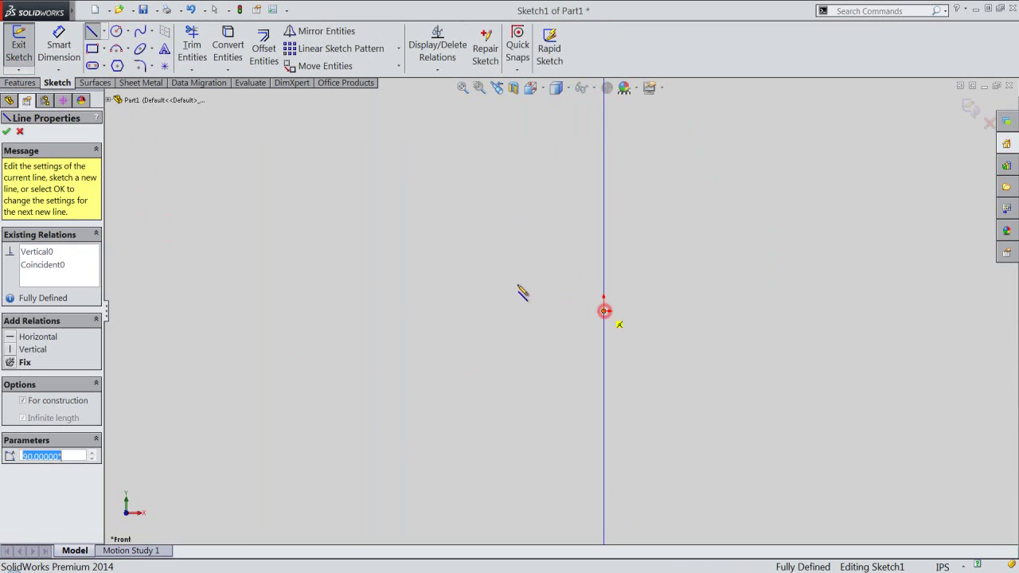
pyautogui.click(6, 132)
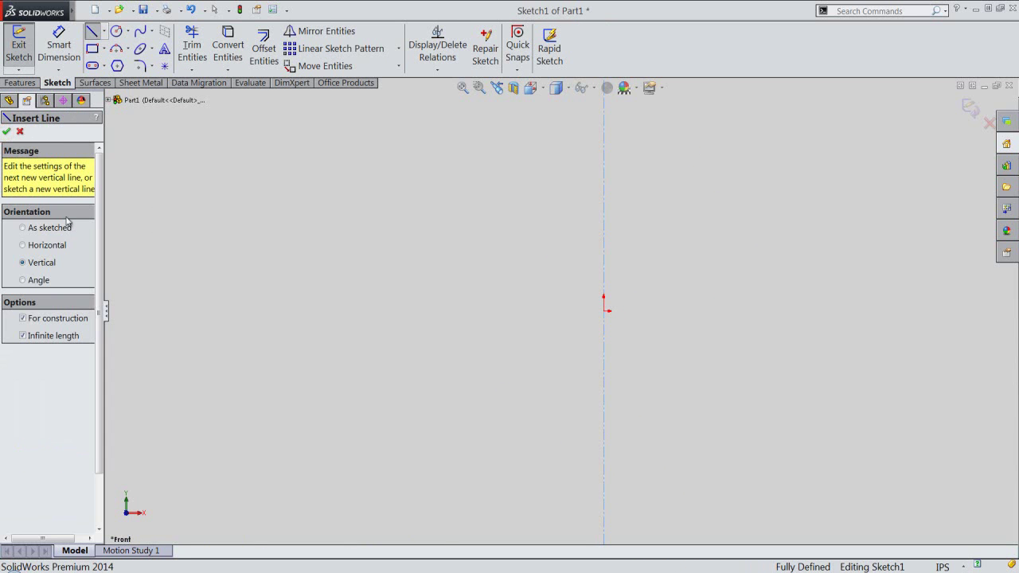
# Step: Add an infinite horizontal centerline through the origin
pyautogui.click(23, 246)
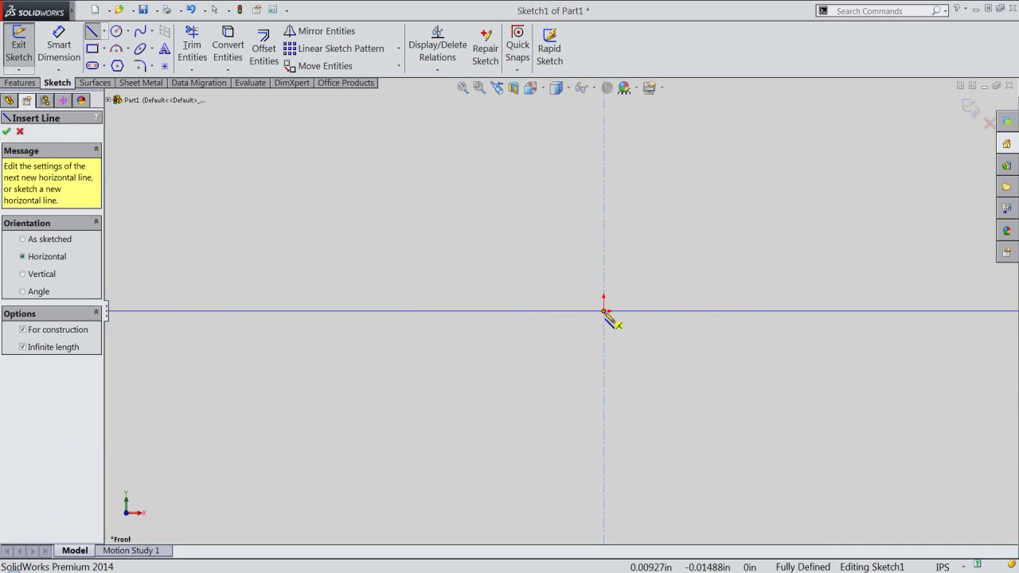
pyautogui.click(603, 312)
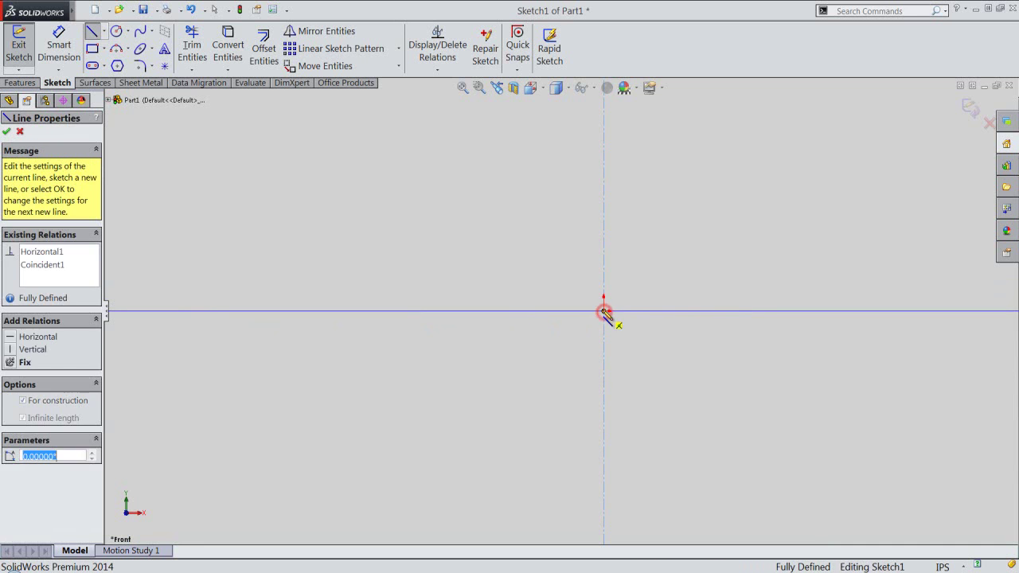
pyautogui.rightClick(666, 255)
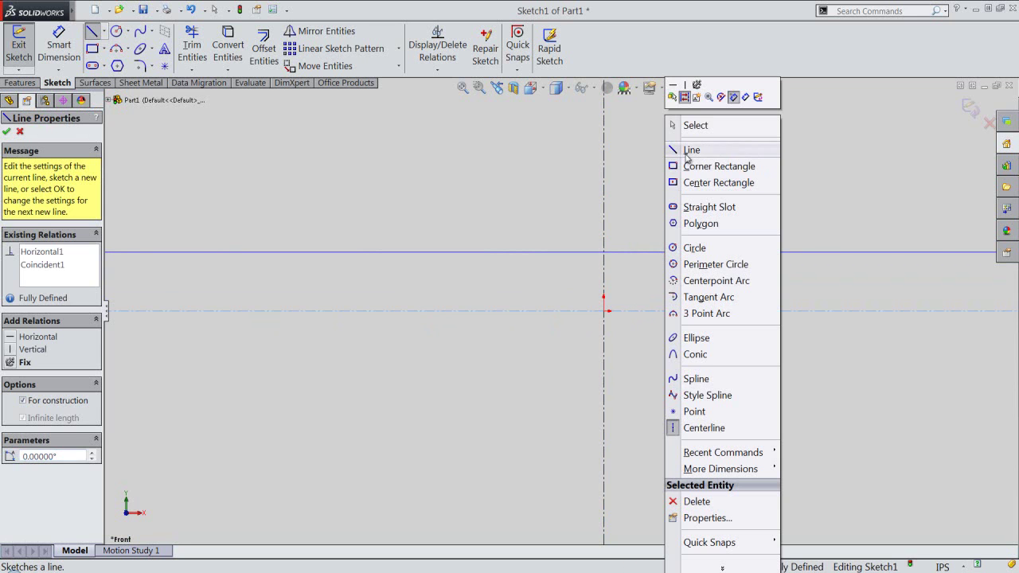
# Step: Start the profile at the origin with line lengths 2.125, 0.625 and 0.03125
pyautogui.click(688, 149)
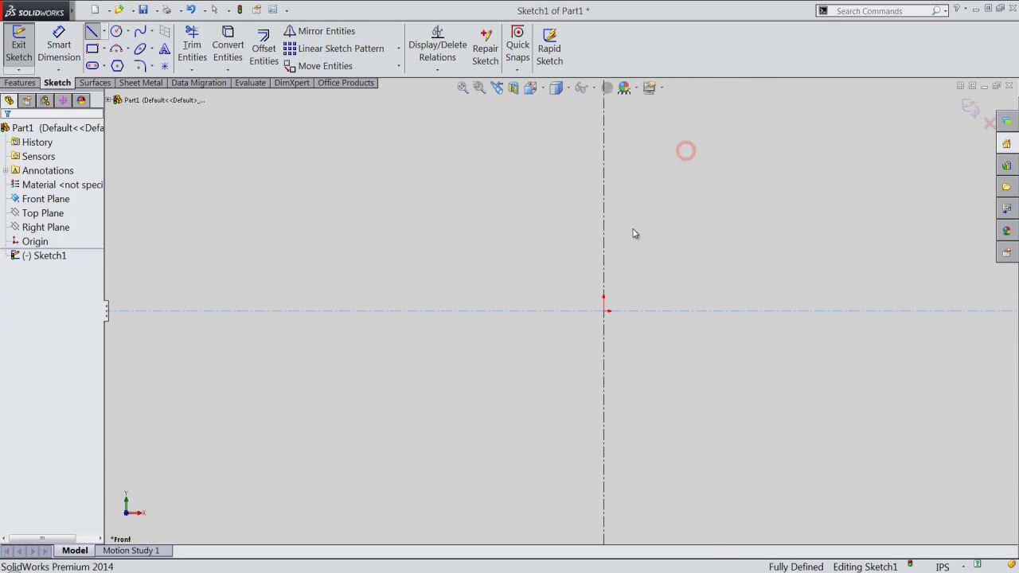
pyautogui.click(604, 312)
pyautogui.write('2.125')
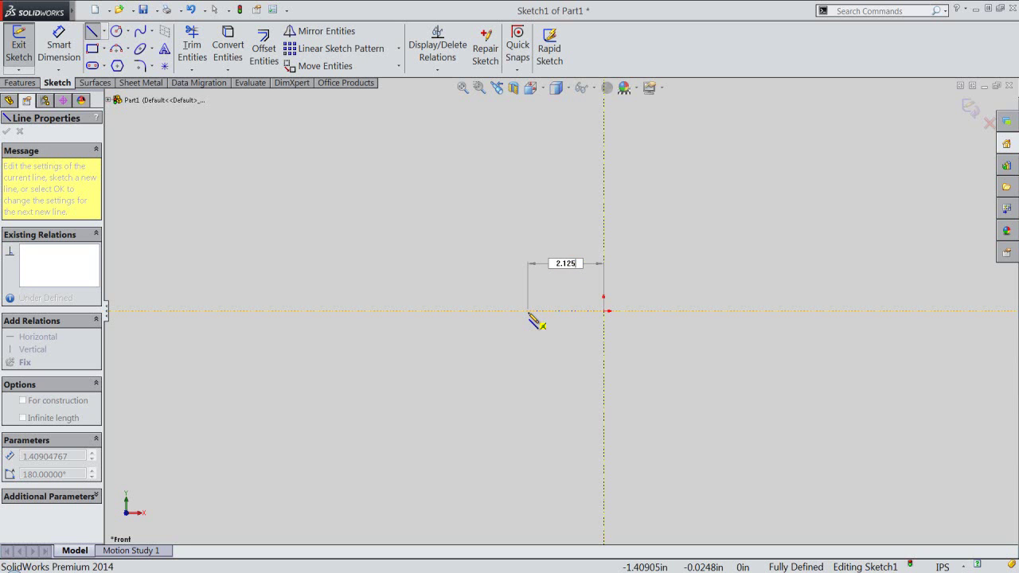
pyautogui.press('Return')
pyautogui.write('.625')
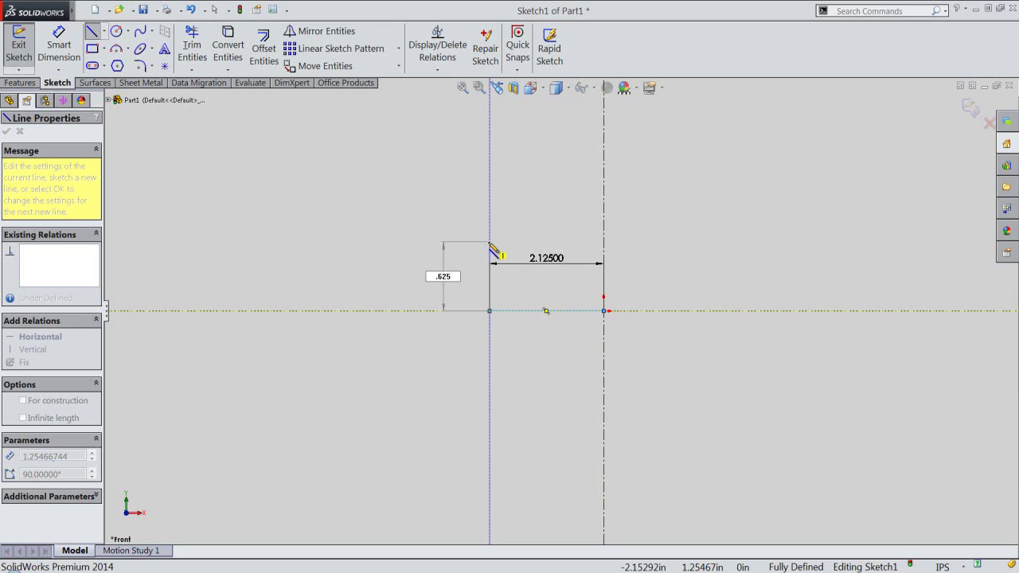
pyautogui.press('Return')
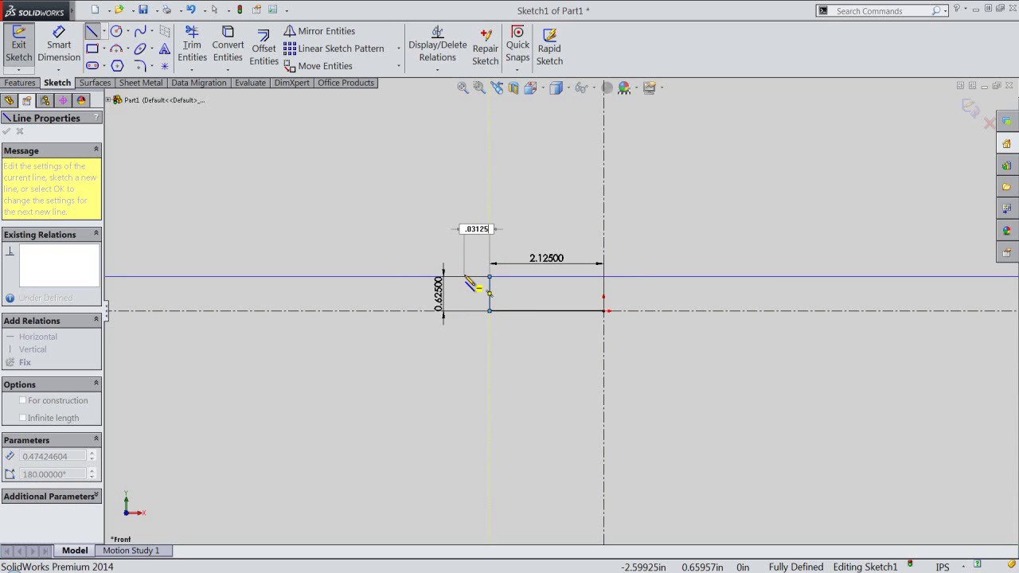
pyautogui.press('Return')
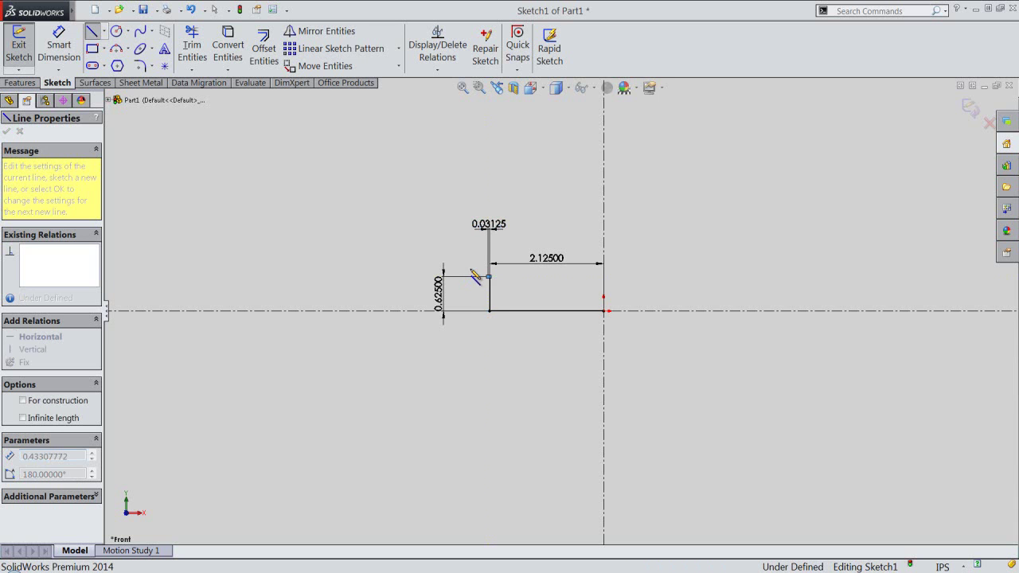
pyautogui.scroll(-2, 487, 278)
pyautogui.scroll(-1, 498, 282)
pyautogui.scroll(-2, 498, 281)
pyautogui.scroll(-3, 478, 285)
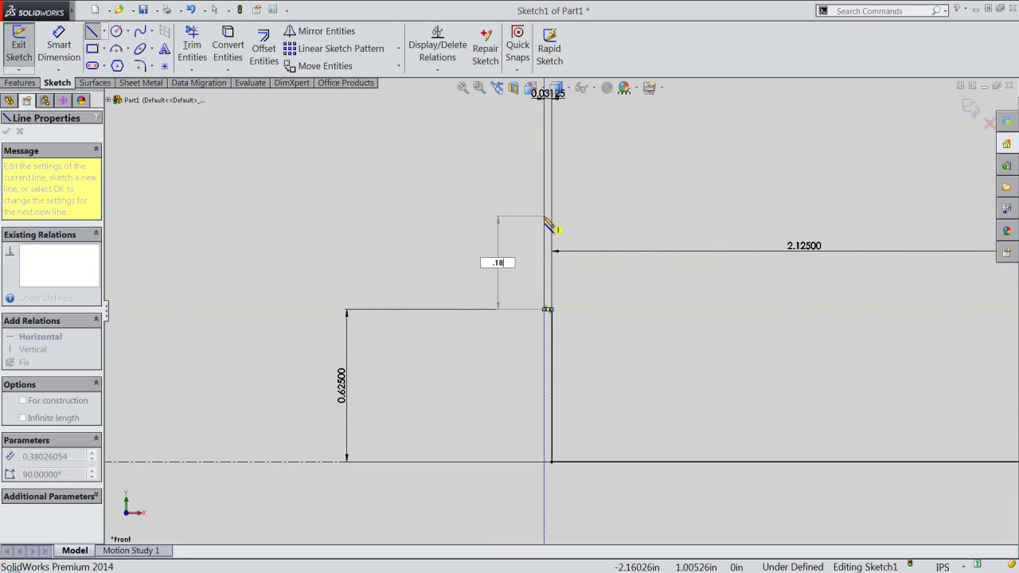
# Step: Continue with 0.1875, 0.125 and 0.75 segments and close the profile at the centerline
pyautogui.press('Return')
pyautogui.write('.125')
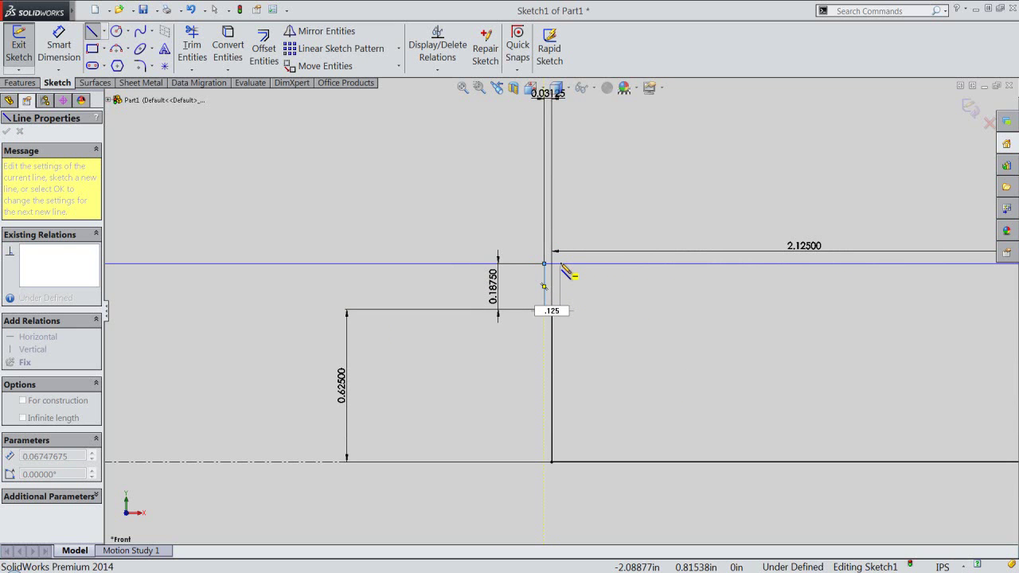
pyautogui.press('Return')
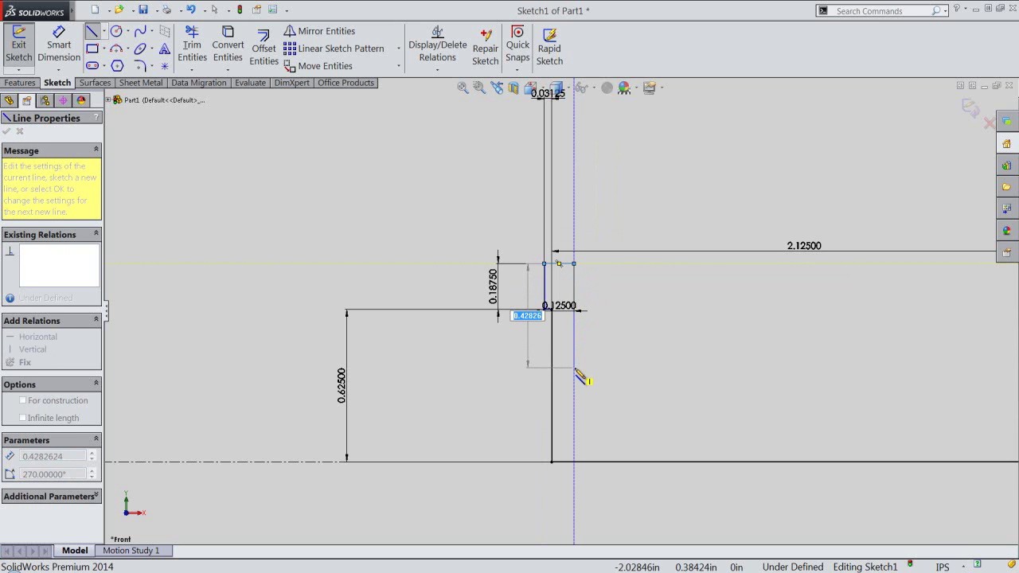
pyautogui.press('Return')
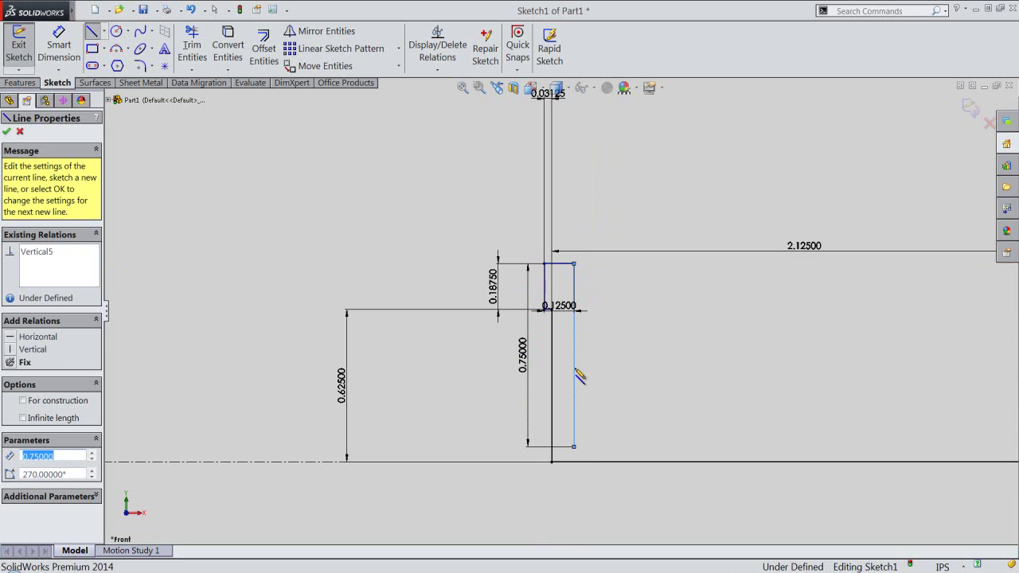
pyautogui.scroll(2, 579, 375)
pyautogui.scroll(2, 575, 374)
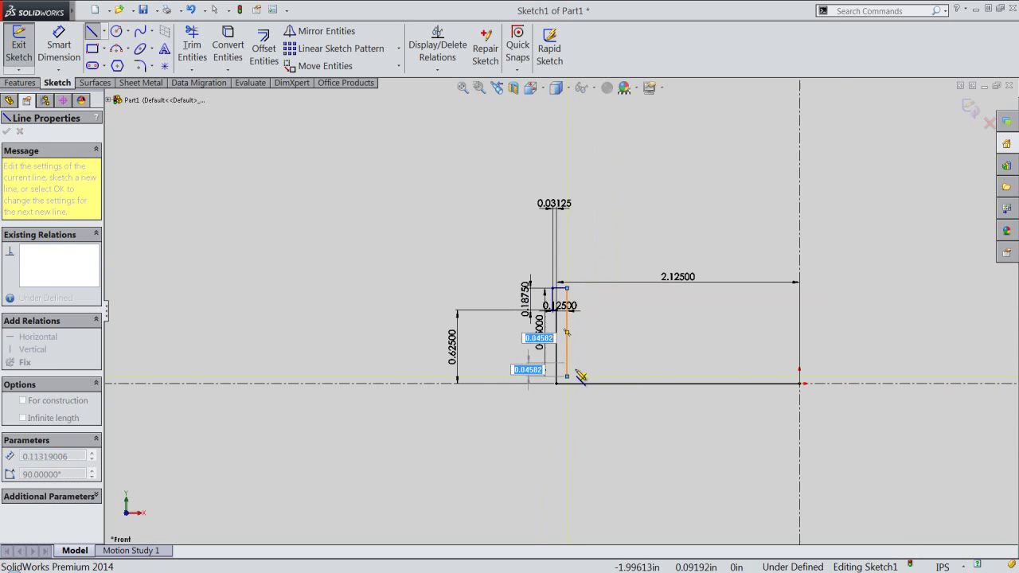
pyautogui.click(799, 377)
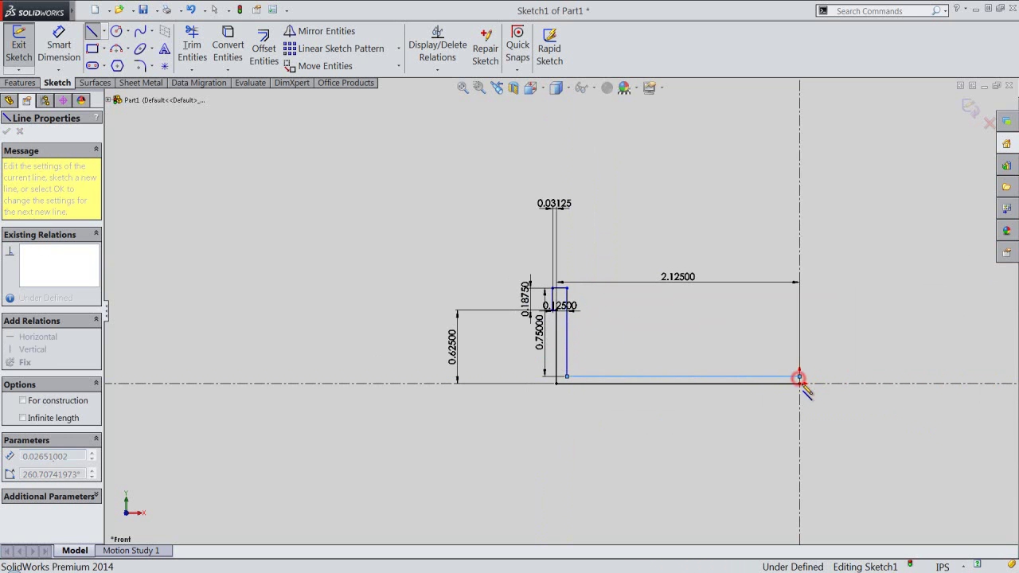
pyautogui.click(800, 385)
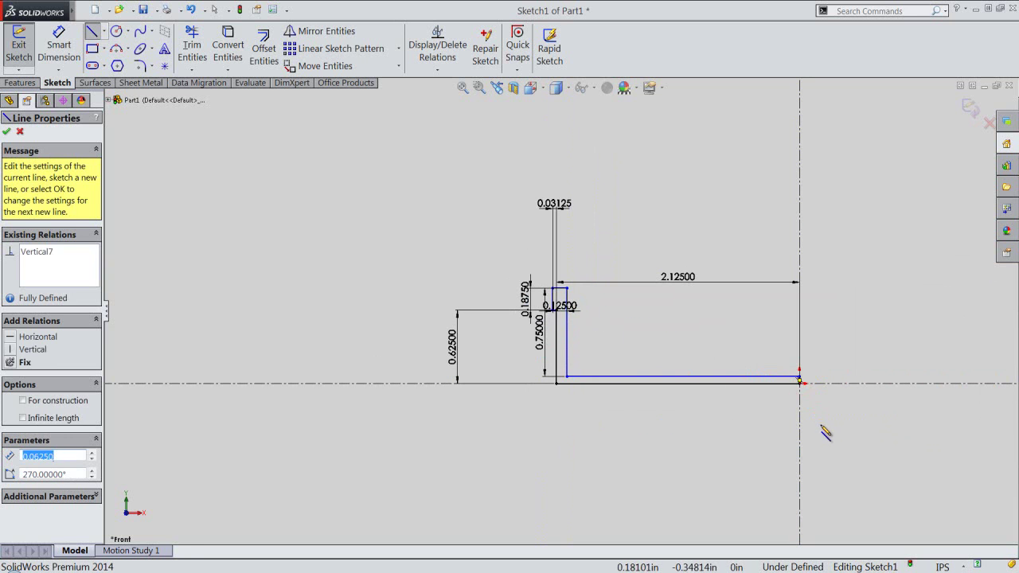
pyautogui.scroll(-2, 825, 415)
pyautogui.scroll(-1, 826, 415)
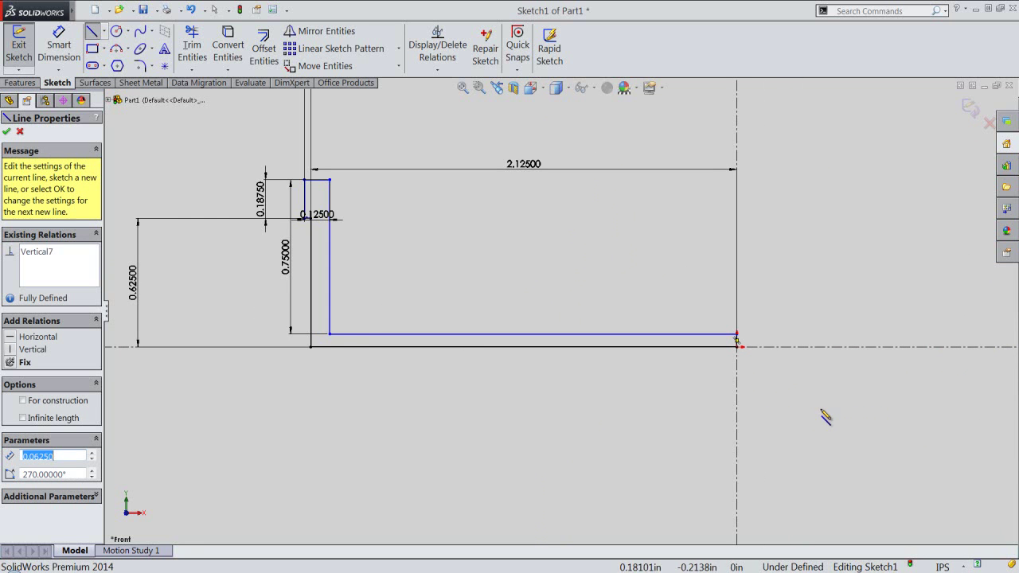
pyautogui.rightClick(812, 296)
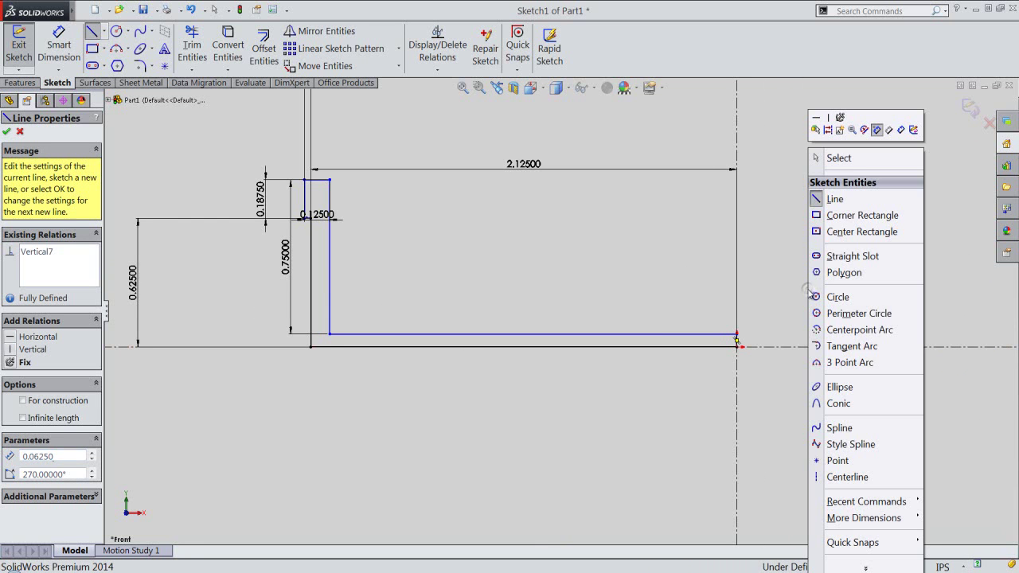
pyautogui.click(854, 159)
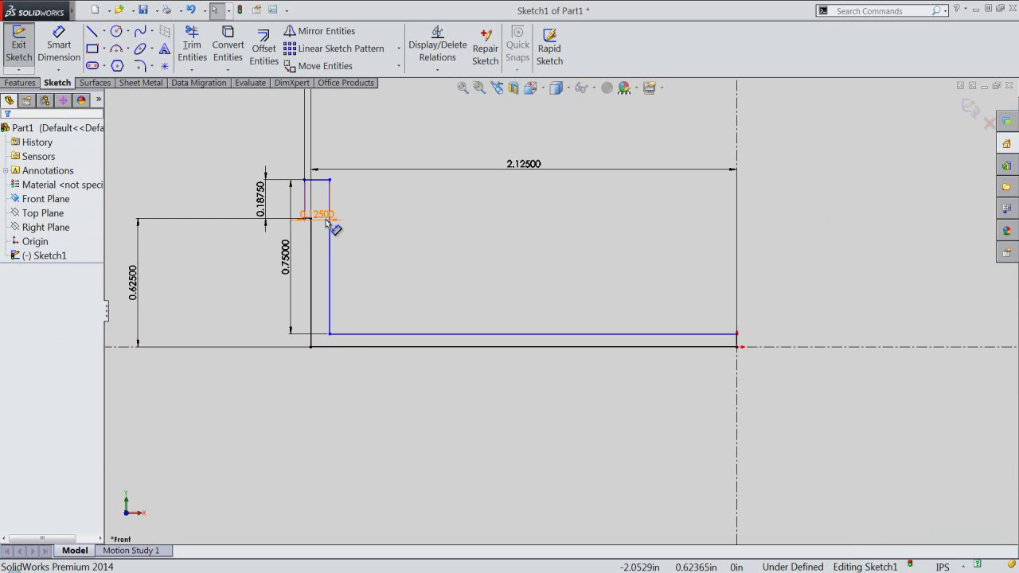
# Step: Move the 0.125 dimension above the notch
pyautogui.scroll(-3, 334, 228)
pyautogui.scroll(-2, 398, 260)
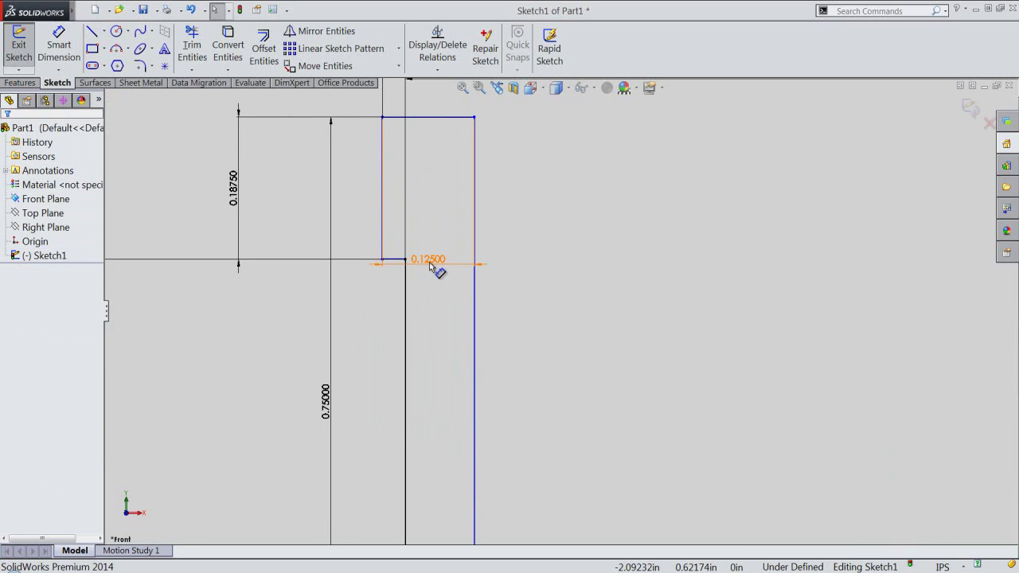
pyautogui.moveTo(429, 259); pyautogui.dragTo(420, 146)
pyautogui.moveTo(411, 103); pyautogui.dragTo(412, 102)
pyautogui.click(428, 171)
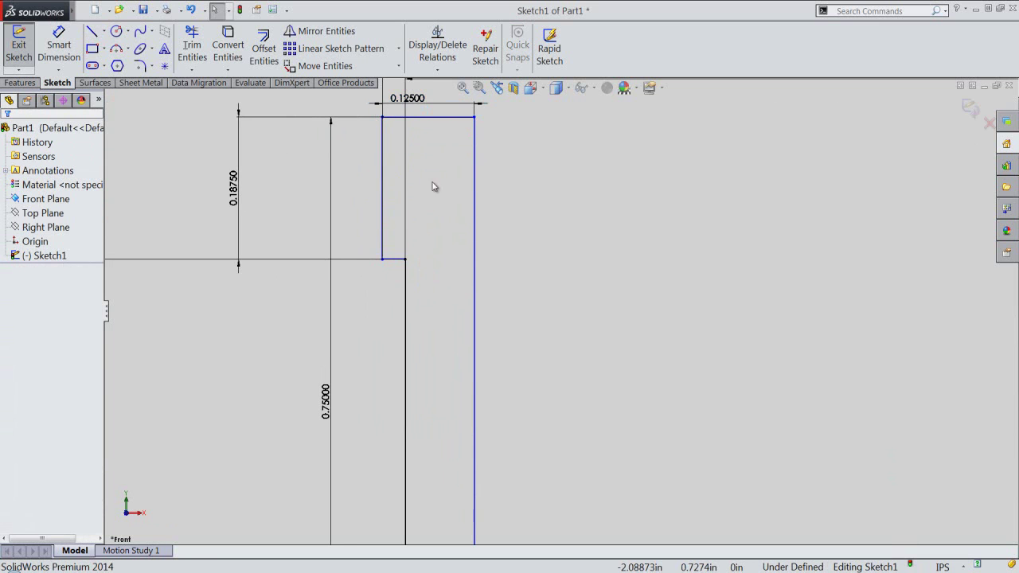
# Step: Make the short notch segment horizontal and exit the now fully defined sketch
pyautogui.click(393, 262)
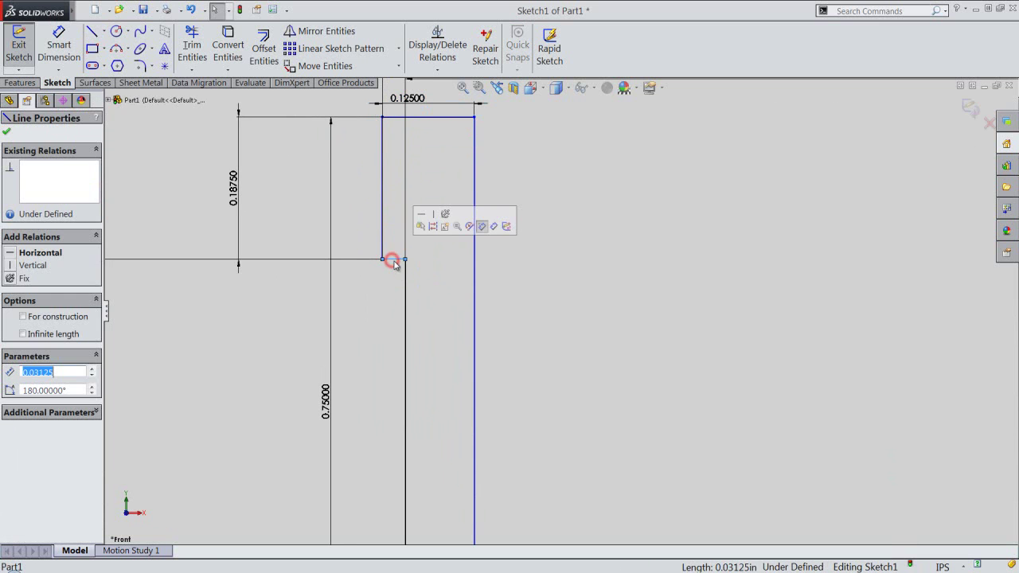
pyautogui.click(419, 219)
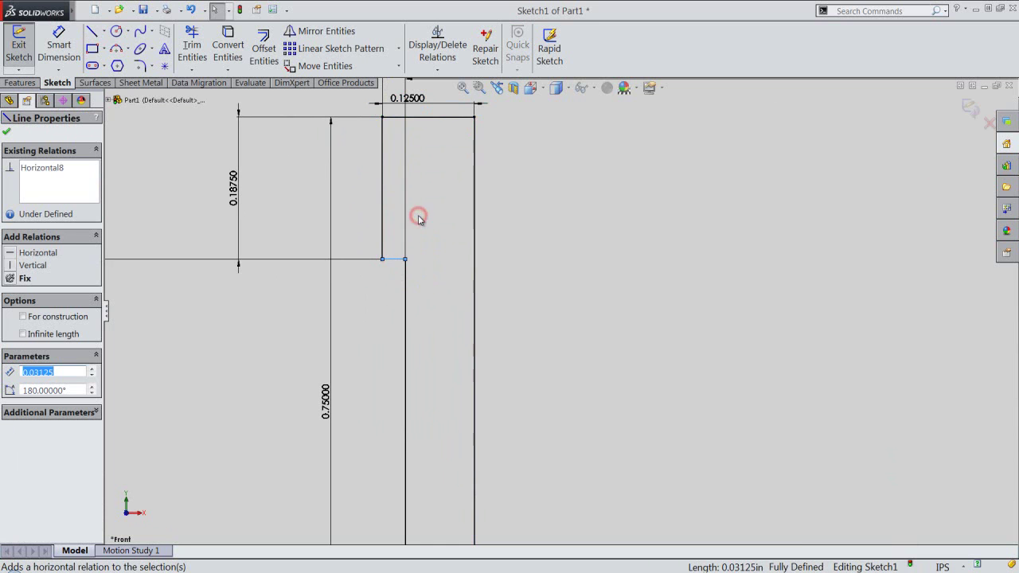
pyautogui.click(428, 231)
pyautogui.scroll(1, 330, 295)
pyautogui.scroll(2, 325, 293)
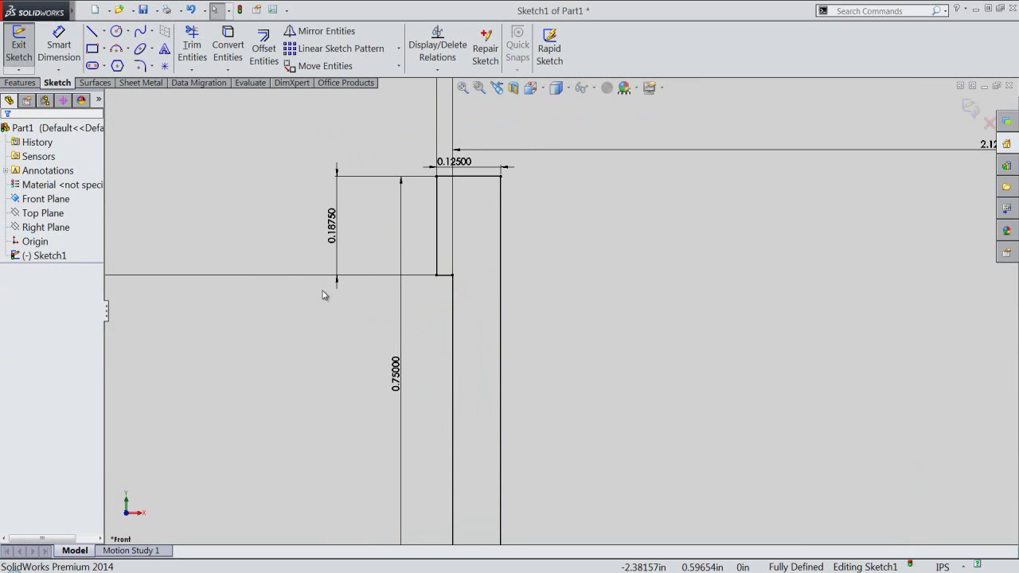
pyautogui.click(463, 86)
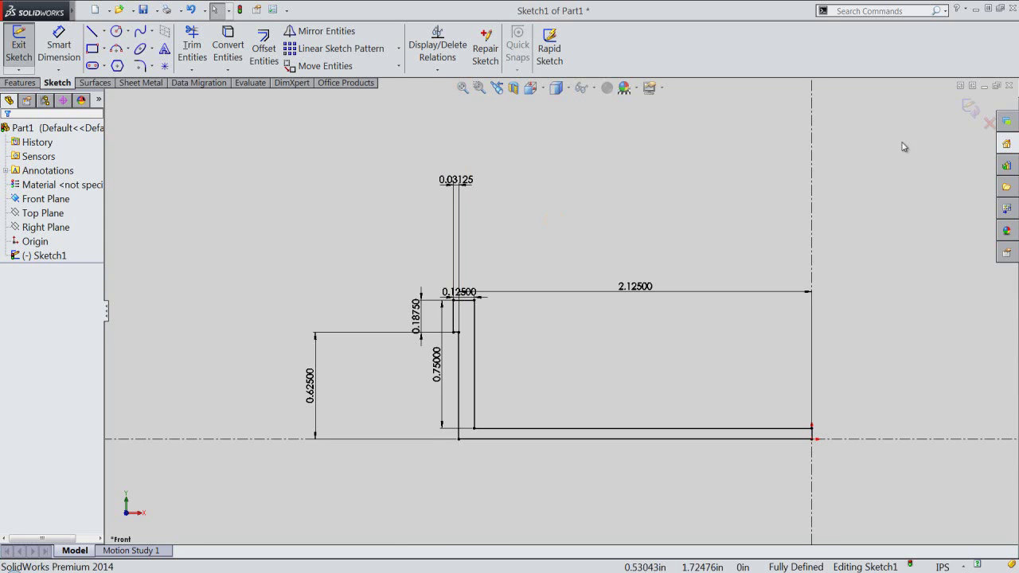
pyautogui.click(970, 109)
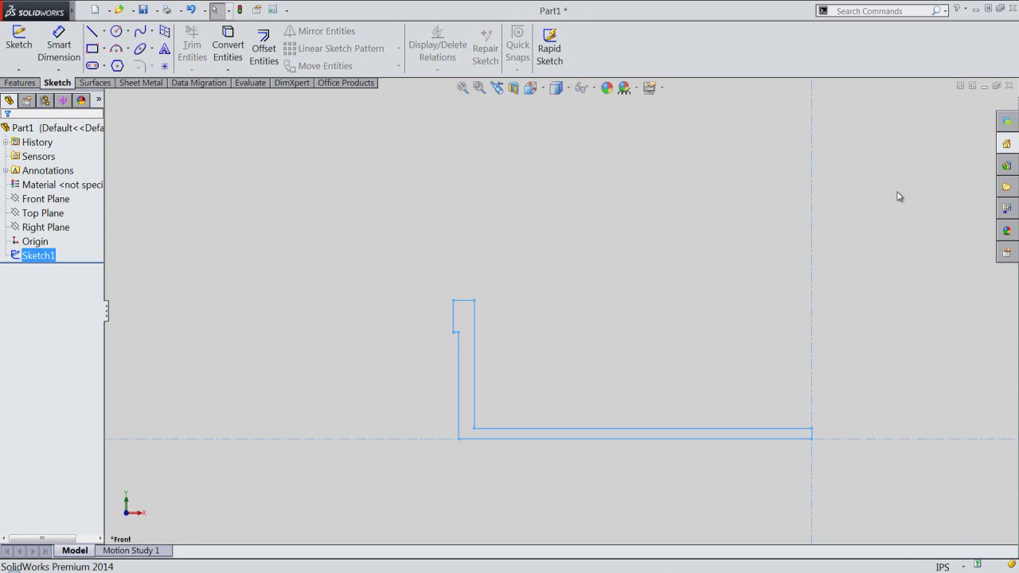
pyautogui.click(897, 191)
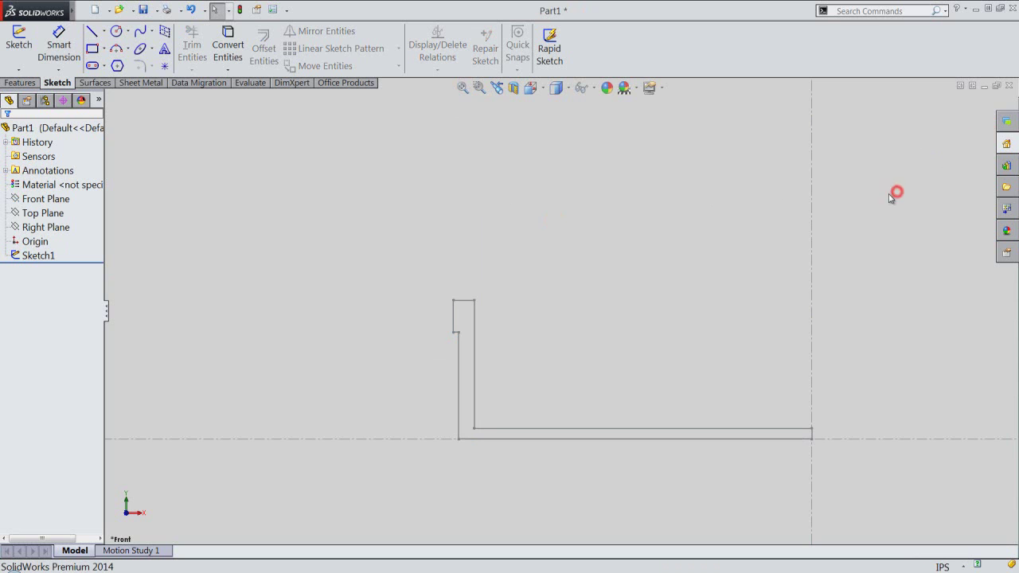
pyautogui.click(32, 84)
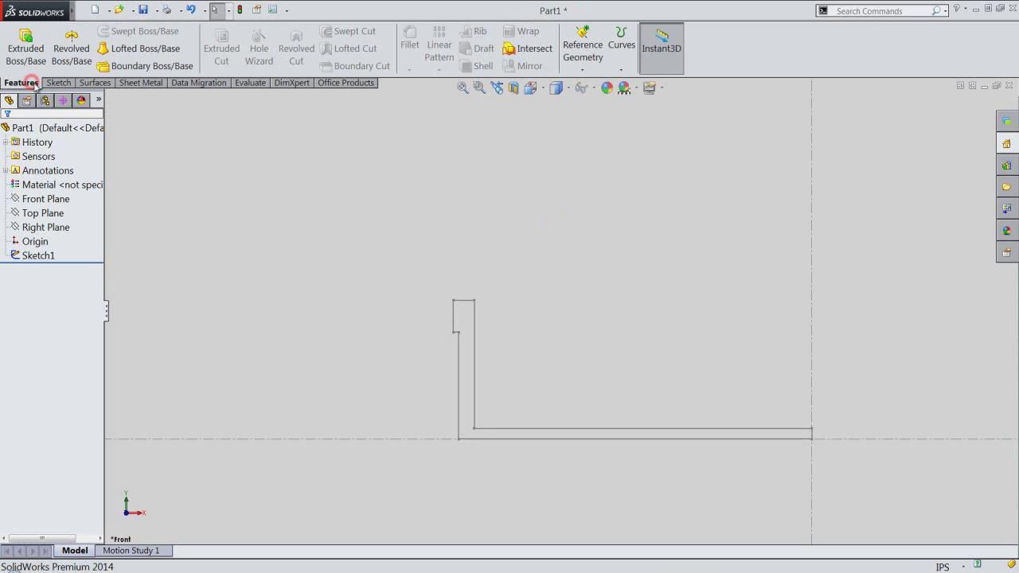
# Step: Revolve the profile 360° about the vertical centerline into a stepped ring, then save
pyautogui.click(70, 52)
pyautogui.scroll(-3, 767, 445)
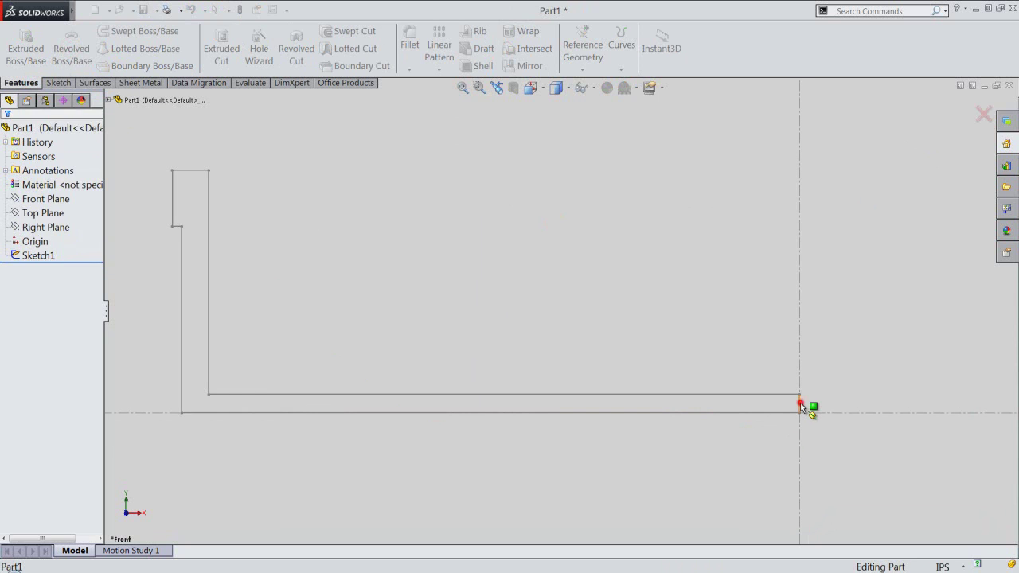
pyautogui.click(800, 403)
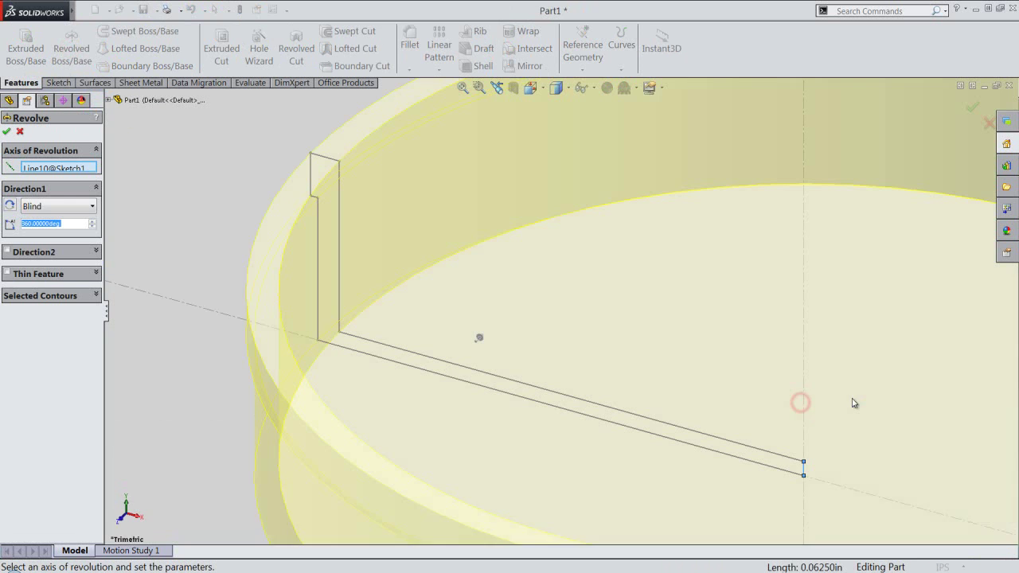
pyautogui.click(6, 132)
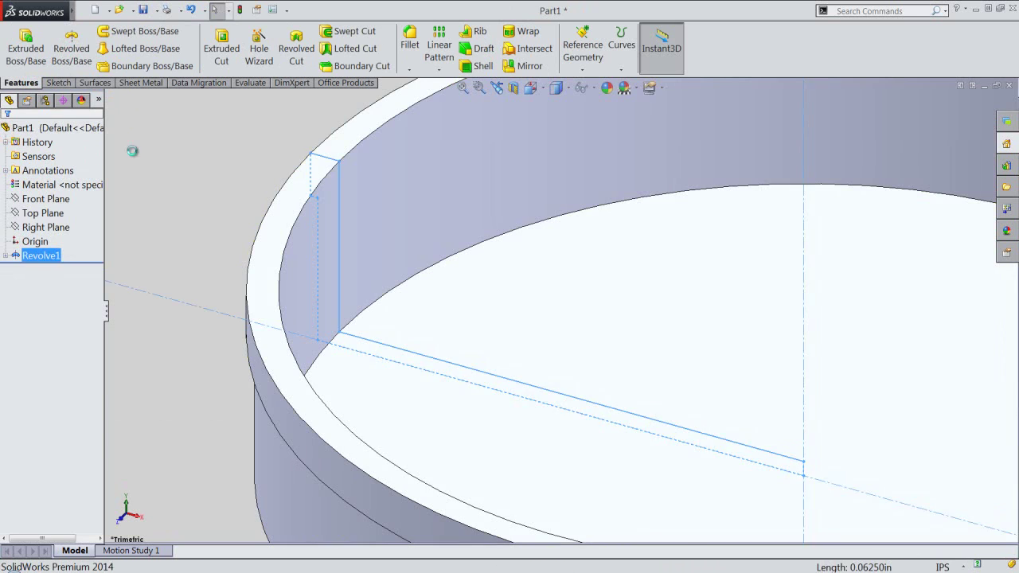
pyautogui.click(462, 89)
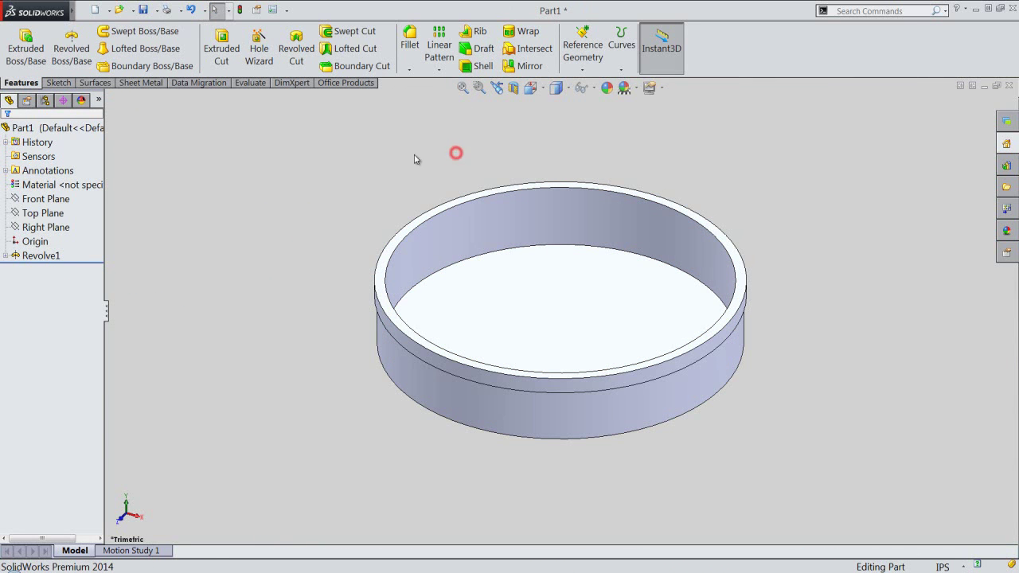
pyautogui.click(144, 11)
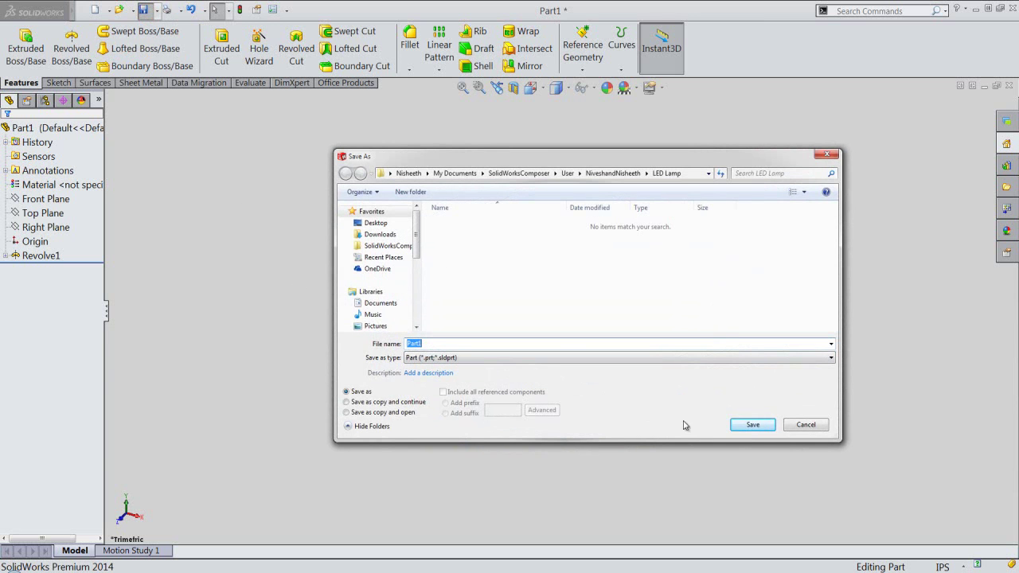
# Step: Save the ring as Part1 in the LED Lamp folder
pyautogui.click(744, 427)
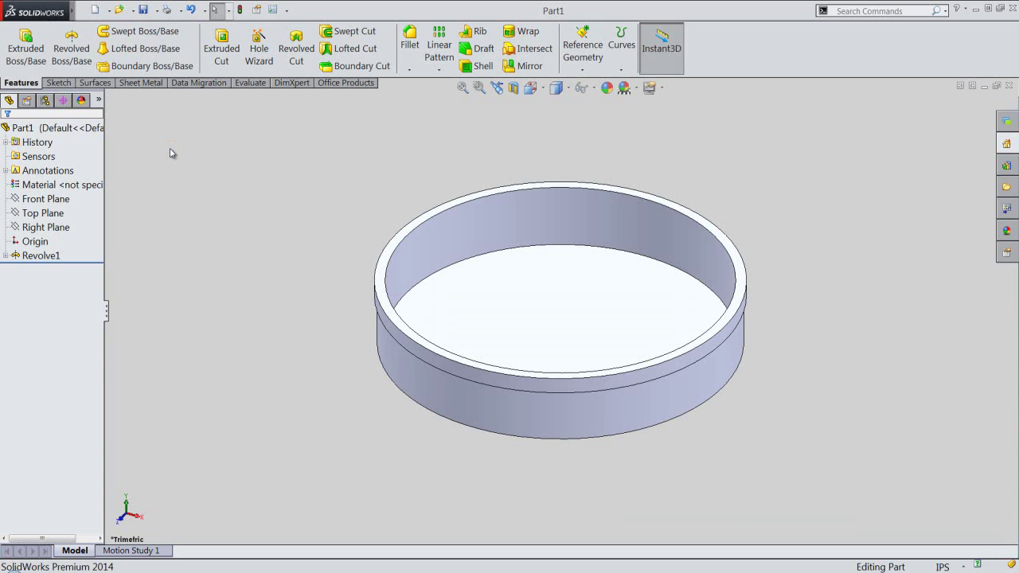
pyautogui.click(86, 128)
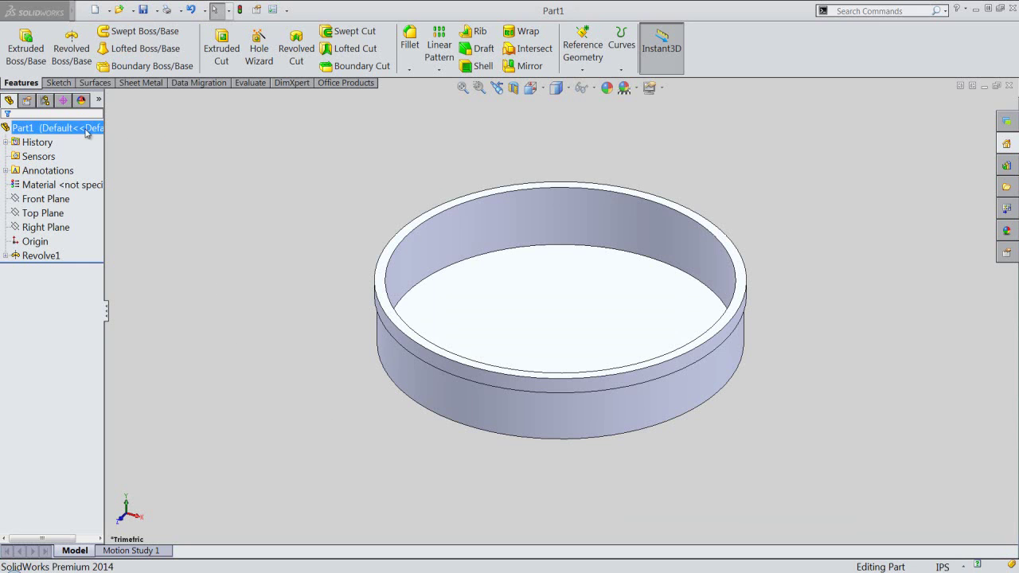
# Step: Apply the cream high gloss plastic appearance from Plastic > High Gloss to Part1
pyautogui.click(606, 87)
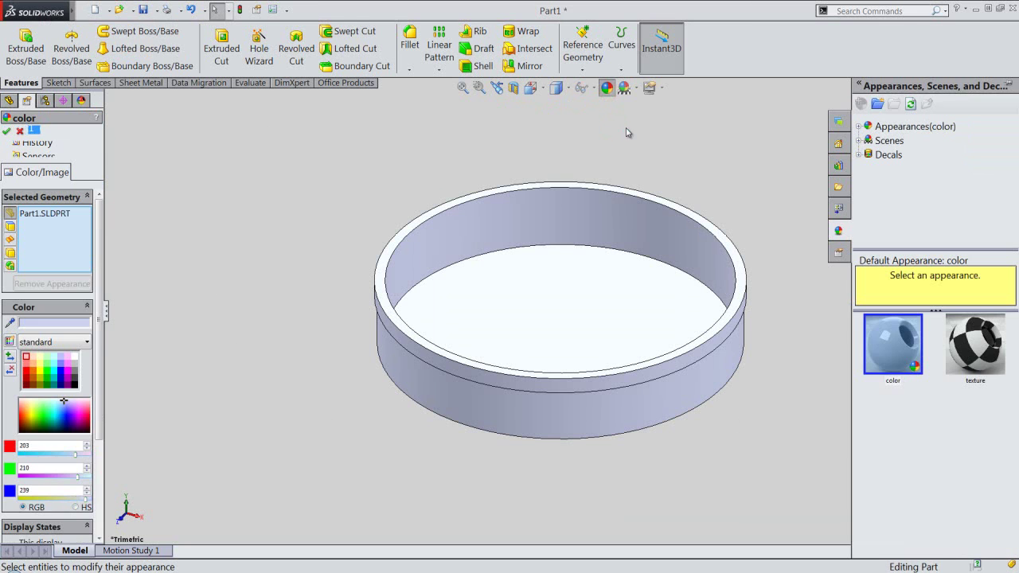
pyautogui.click(859, 127)
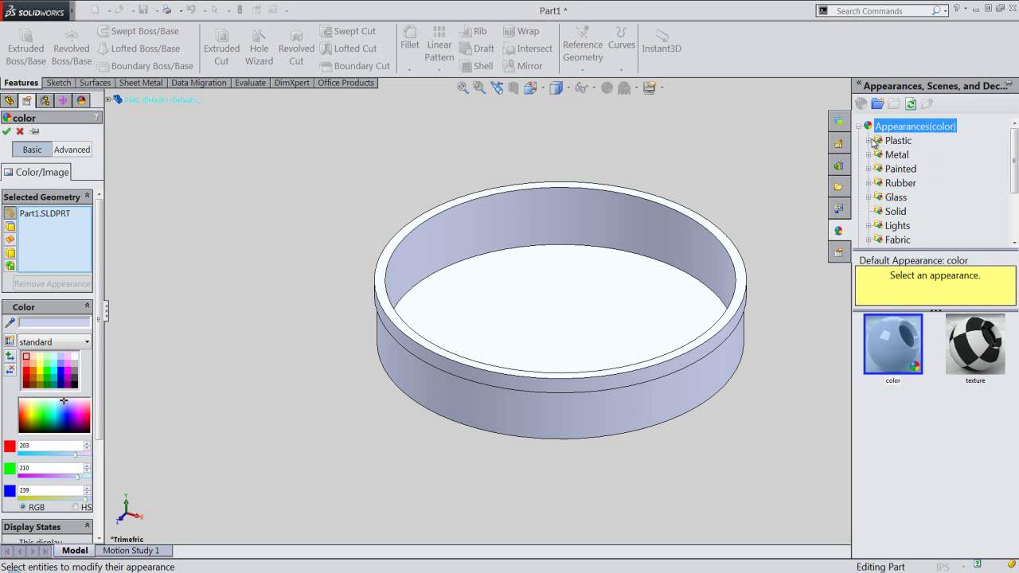
pyautogui.click(868, 140)
pyautogui.click(895, 141)
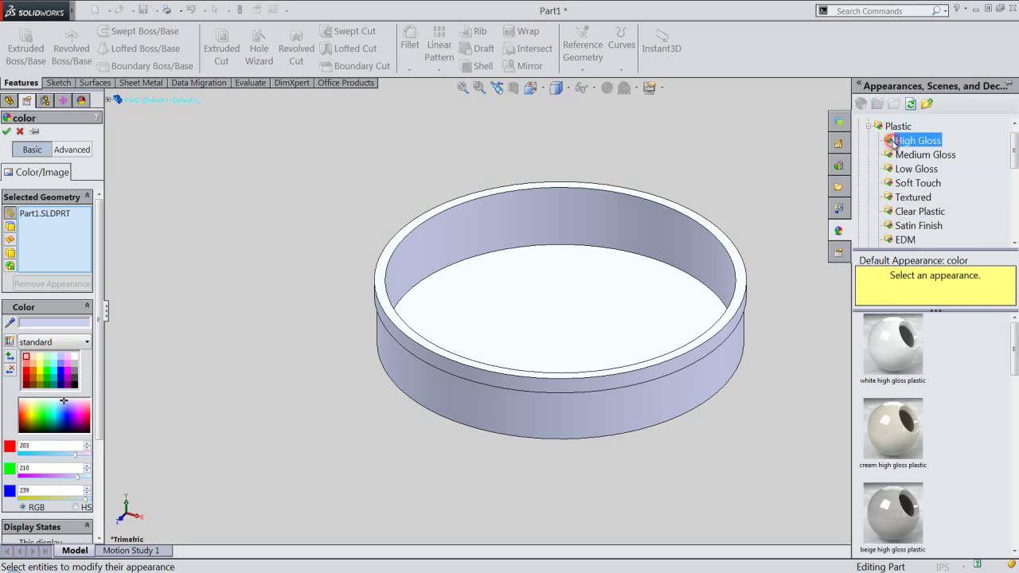
pyautogui.click(893, 452)
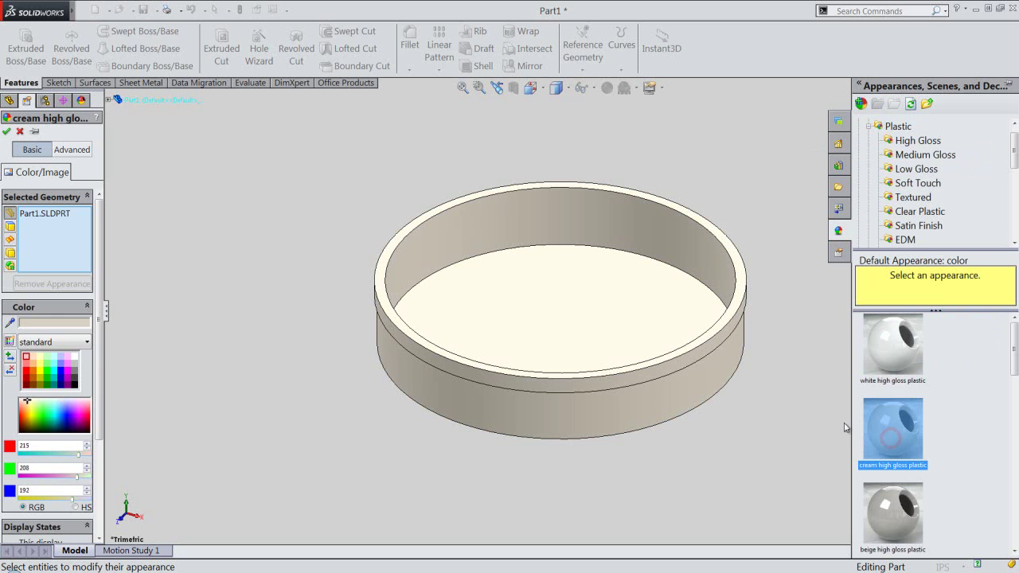
pyautogui.rightClick(760, 157)
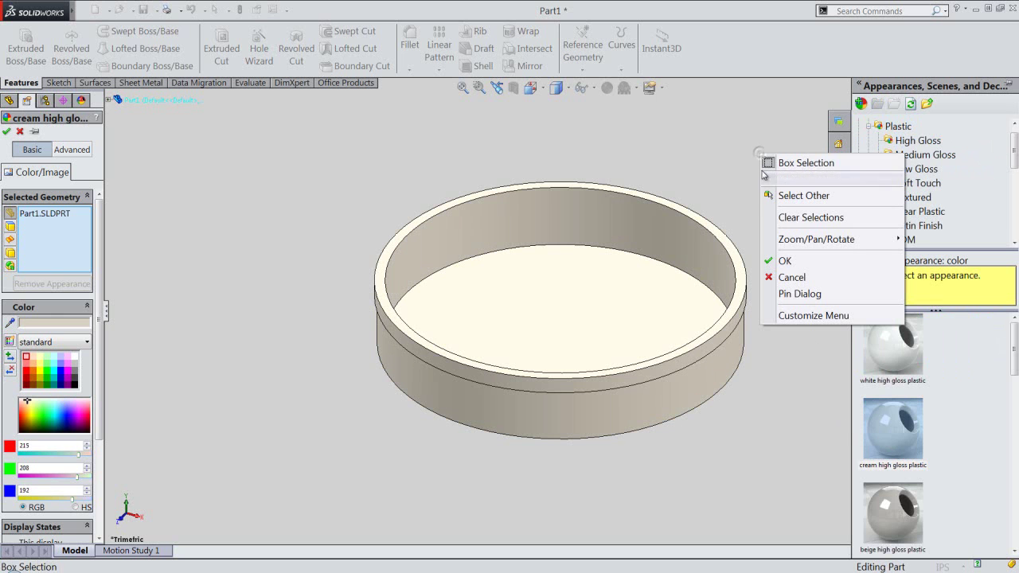
pyautogui.click(786, 262)
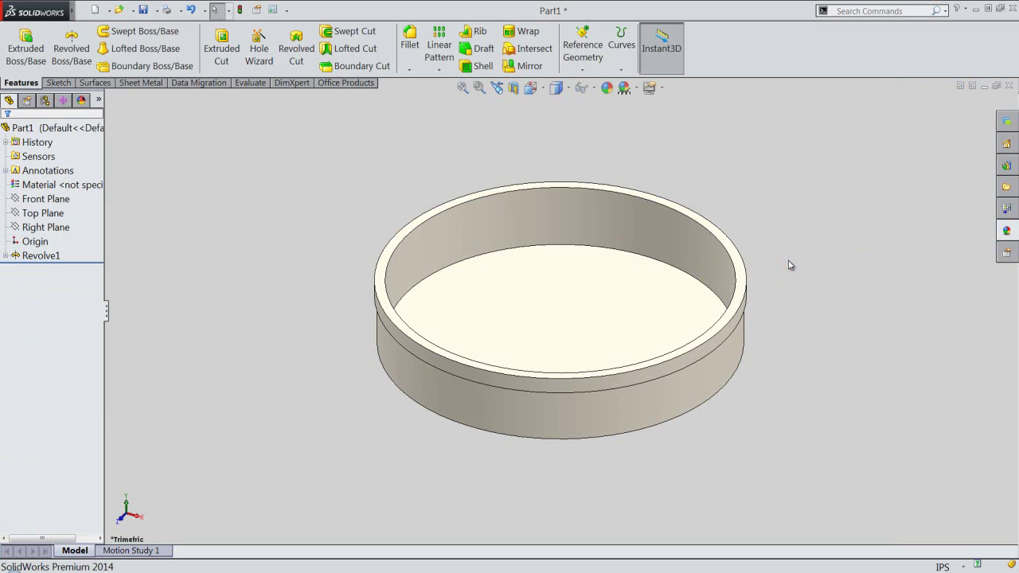
# Step: Create Plane1 offset 3 in from the Right Plane
pyautogui.click(787, 287)
pyautogui.click(48, 202)
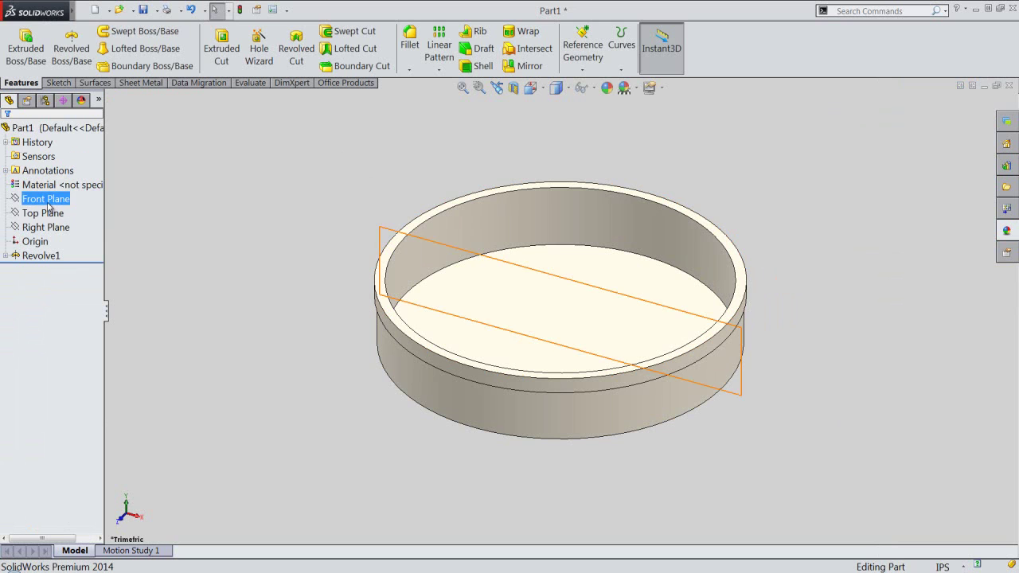
pyautogui.click(44, 214)
pyautogui.click(40, 229)
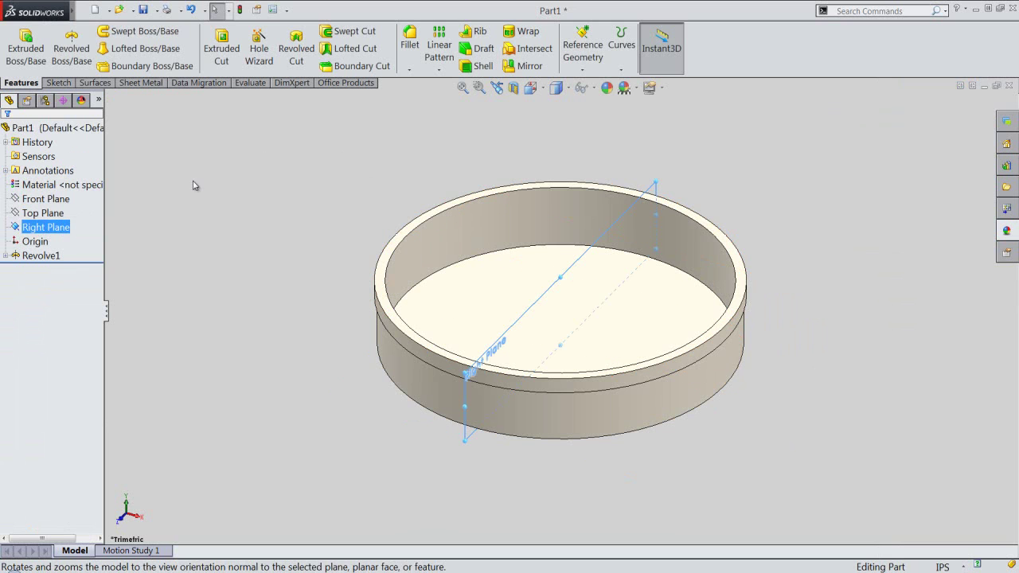
pyautogui.click(581, 70)
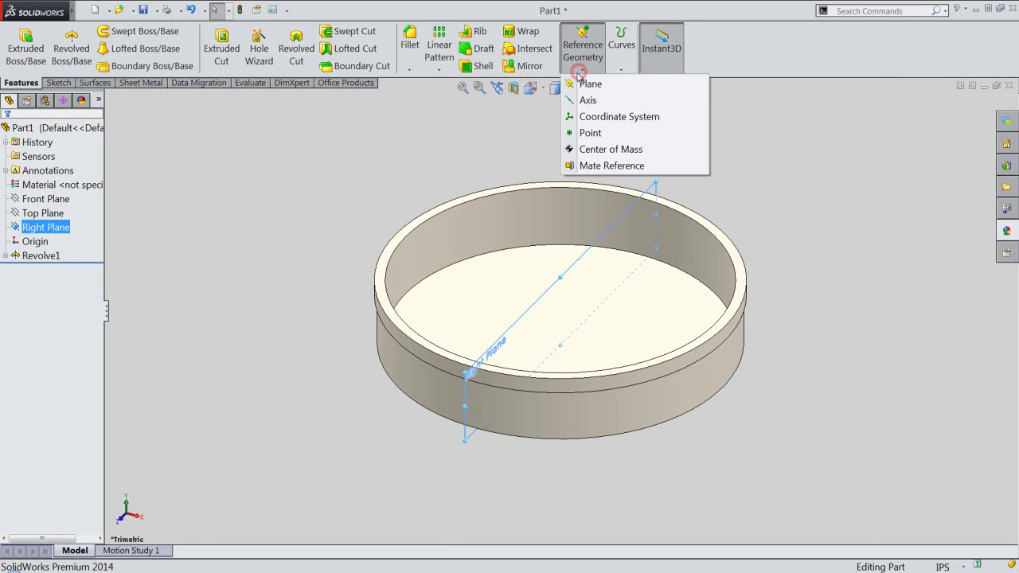
pyautogui.click(589, 84)
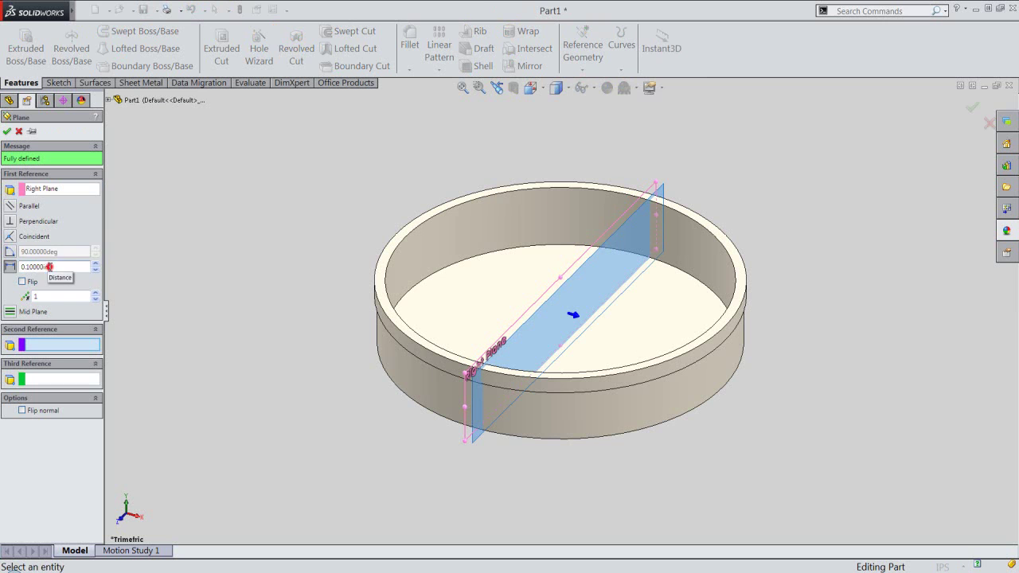
pyautogui.doubleClick(47, 267)
pyautogui.write('3')
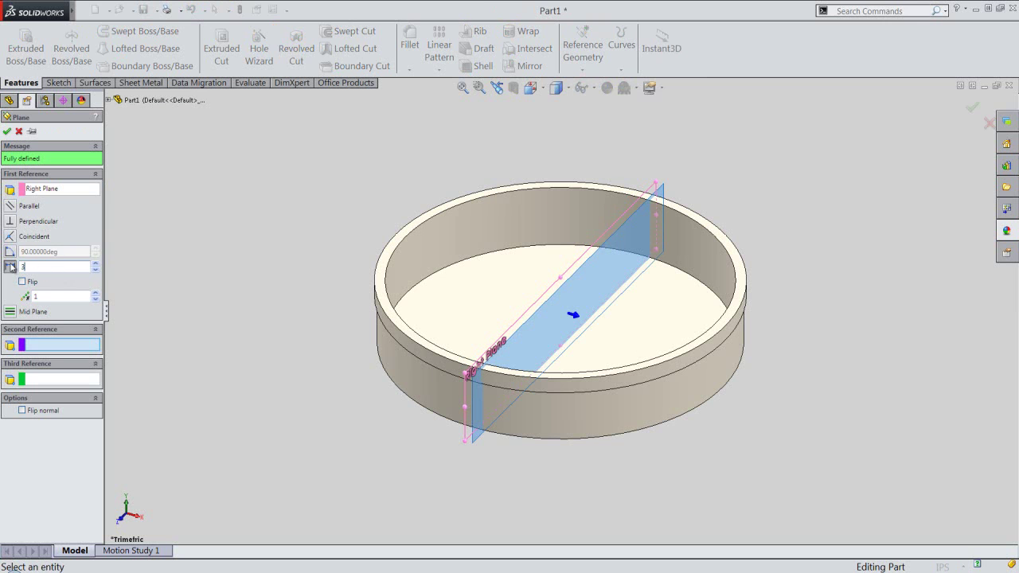
pyautogui.press('Return')
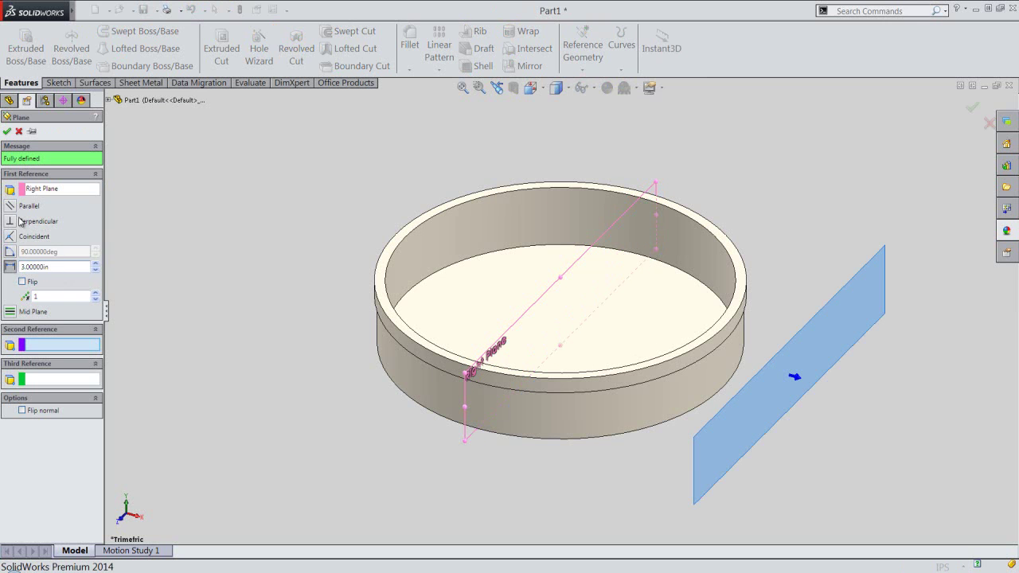
pyautogui.click(5, 134)
pyautogui.click(227, 139)
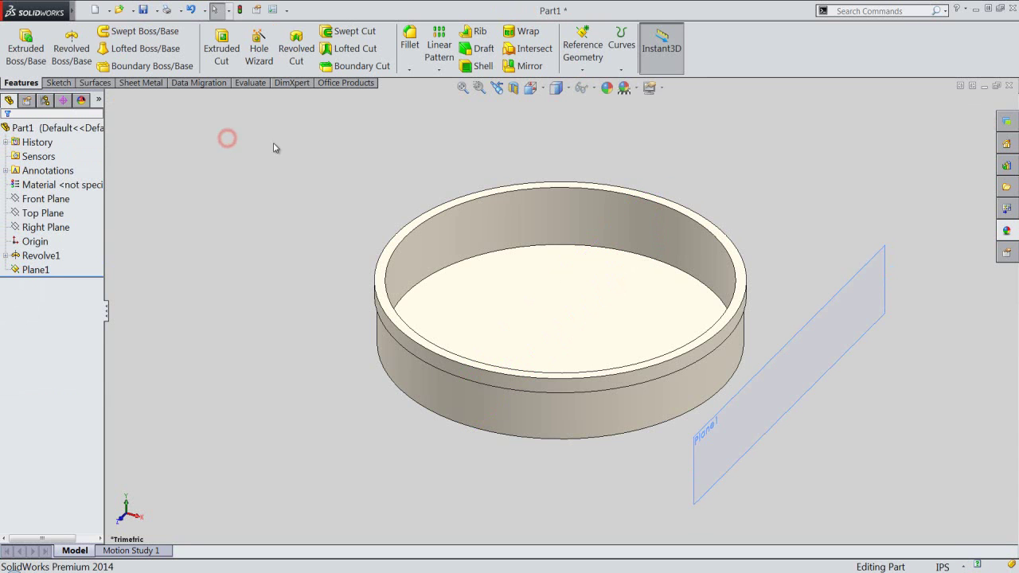
# Step: Open Sketch2 on Plane1 and orient the view Normal To it
pyautogui.click(804, 328)
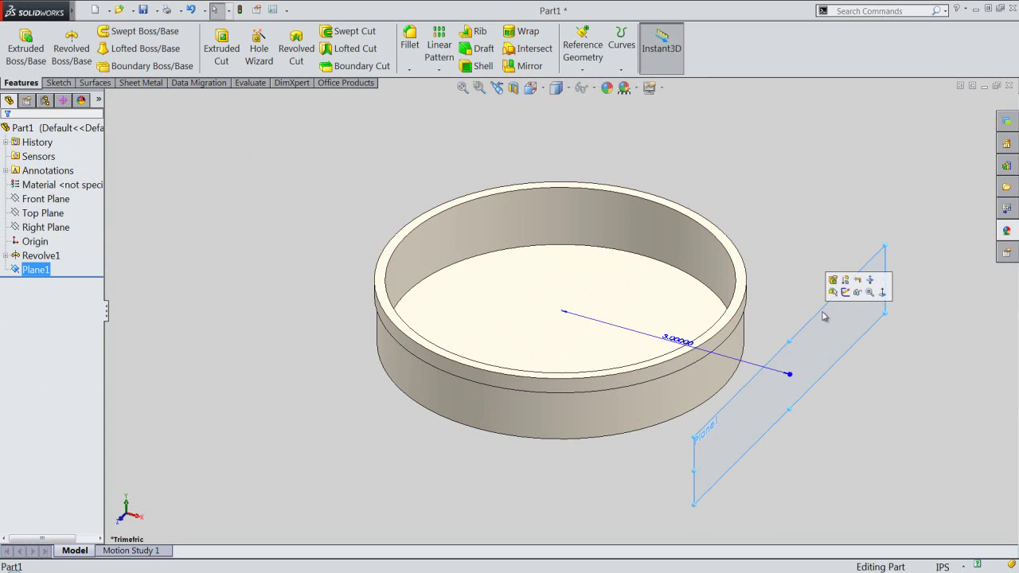
pyautogui.click(845, 293)
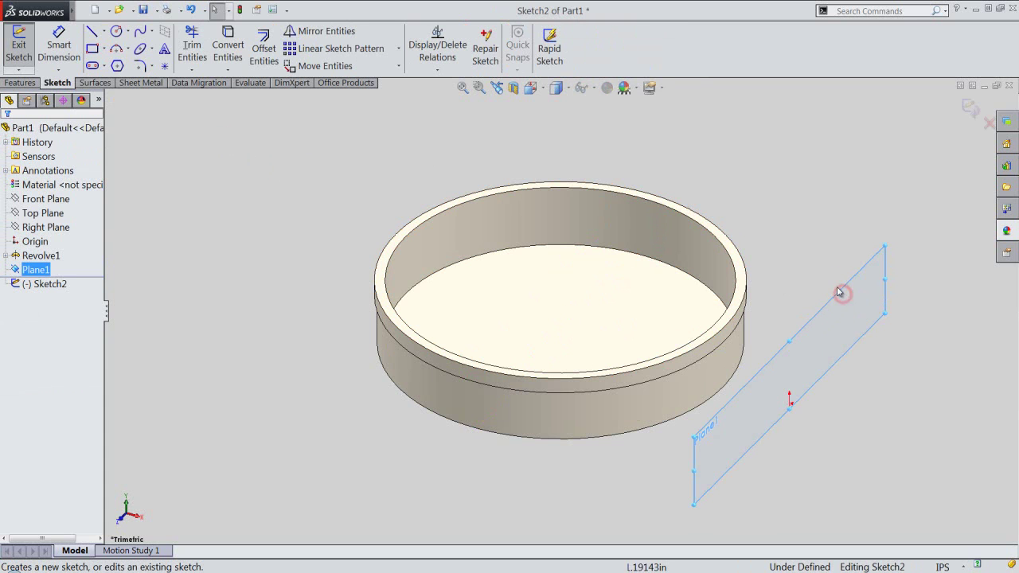
pyautogui.click(530, 87)
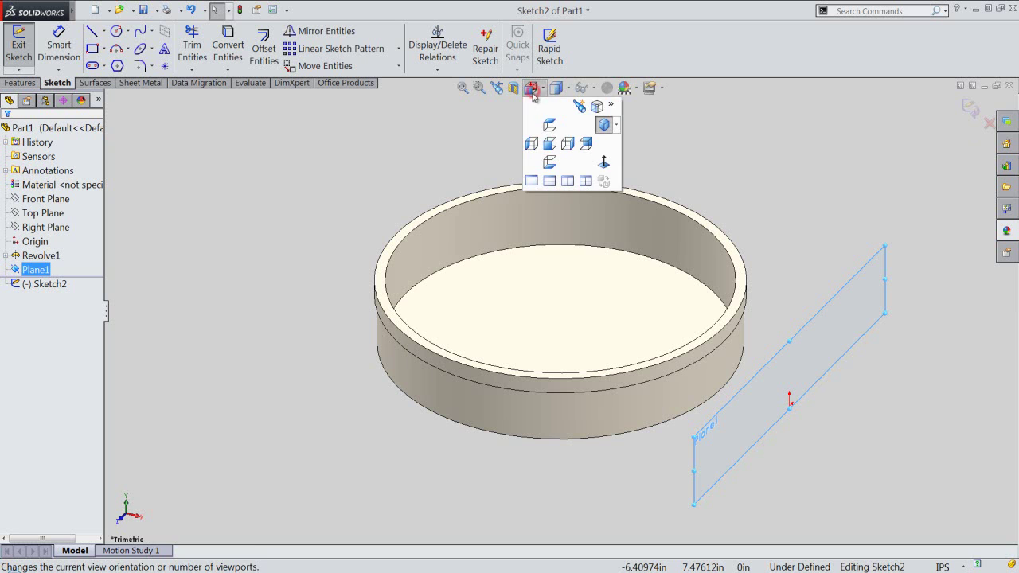
pyautogui.click(604, 125)
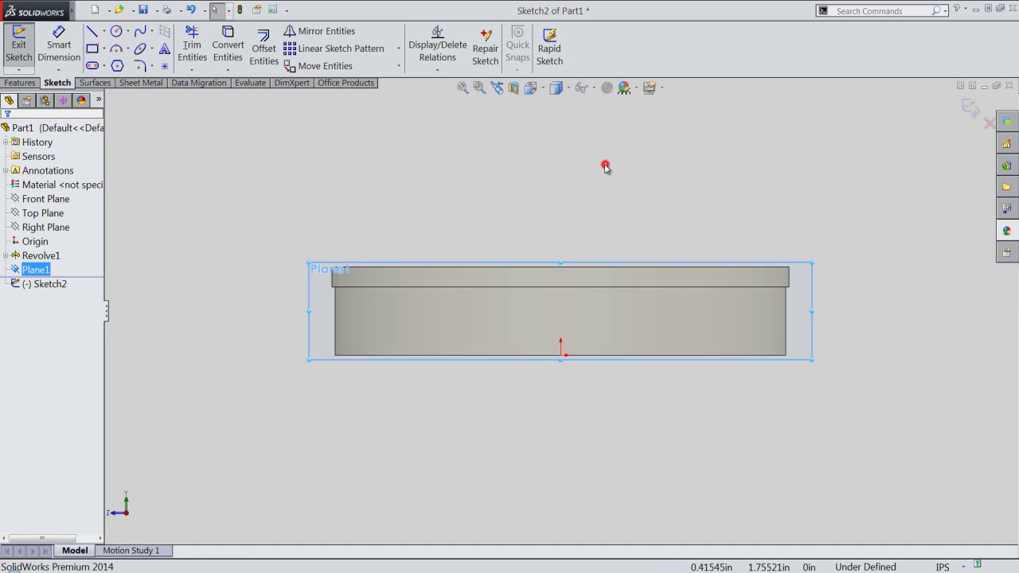
pyautogui.click(606, 167)
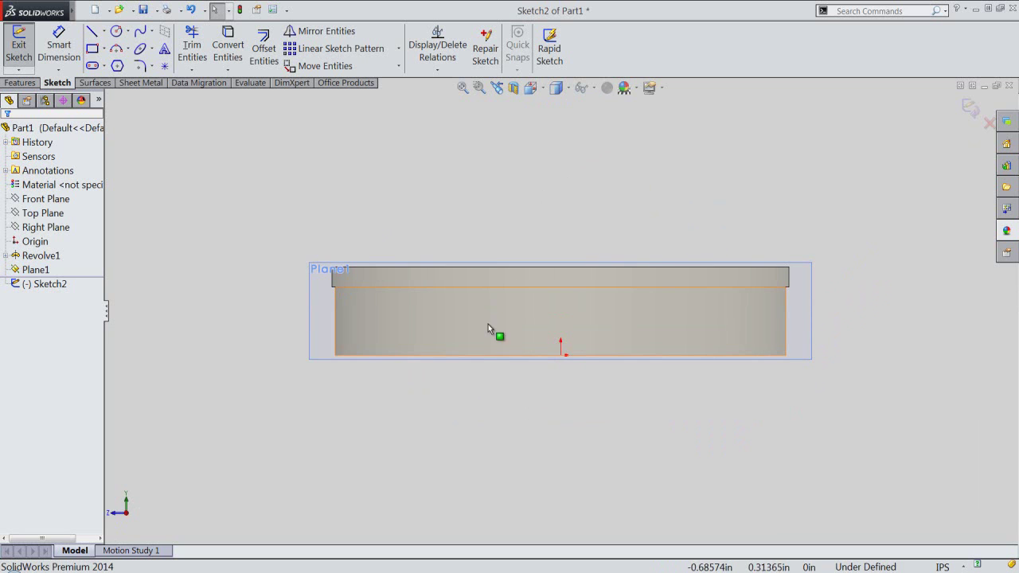
# Step: Draw a 0.25 in line along the ring's bottom edge
pyautogui.rightClick(495, 384)
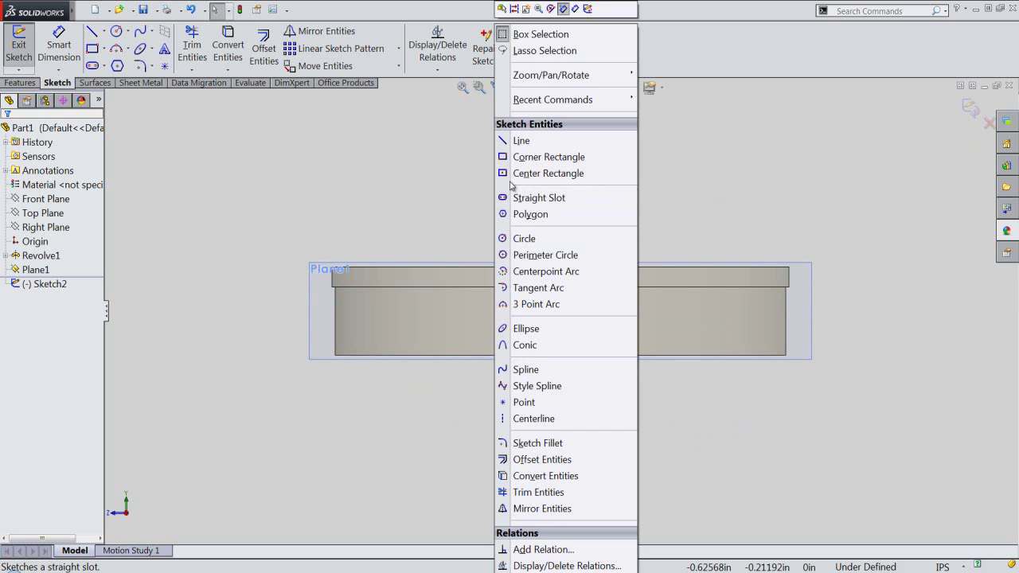
pyautogui.click(516, 141)
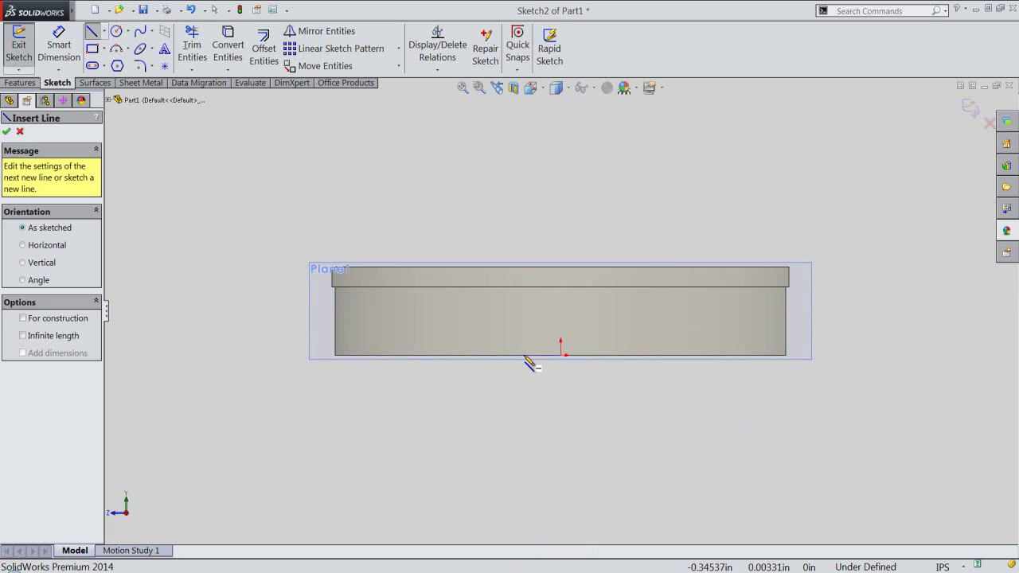
pyautogui.click(524, 356)
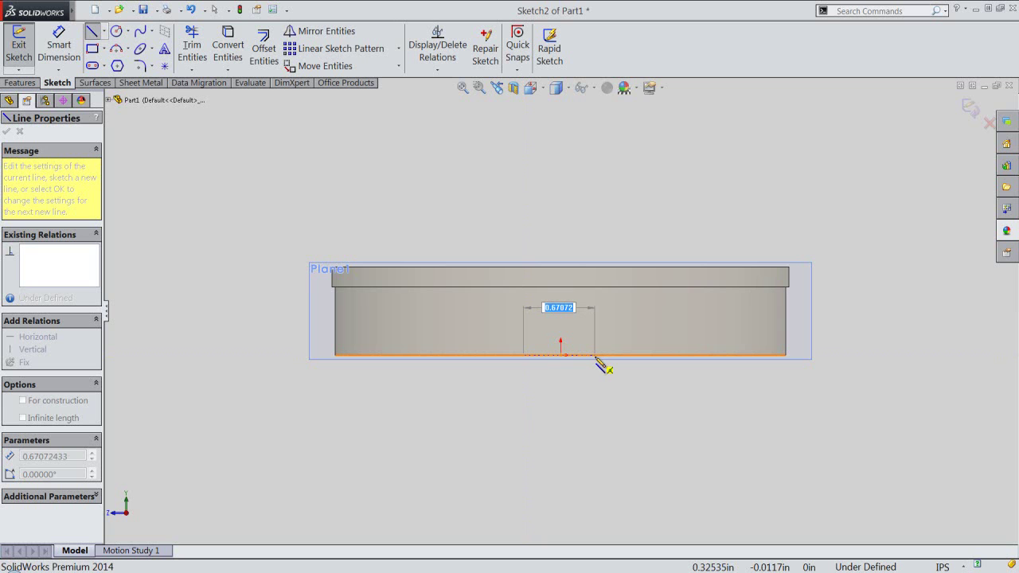
pyautogui.press('BackSpace')
pyautogui.write('0.25000')
pyautogui.press('Return')
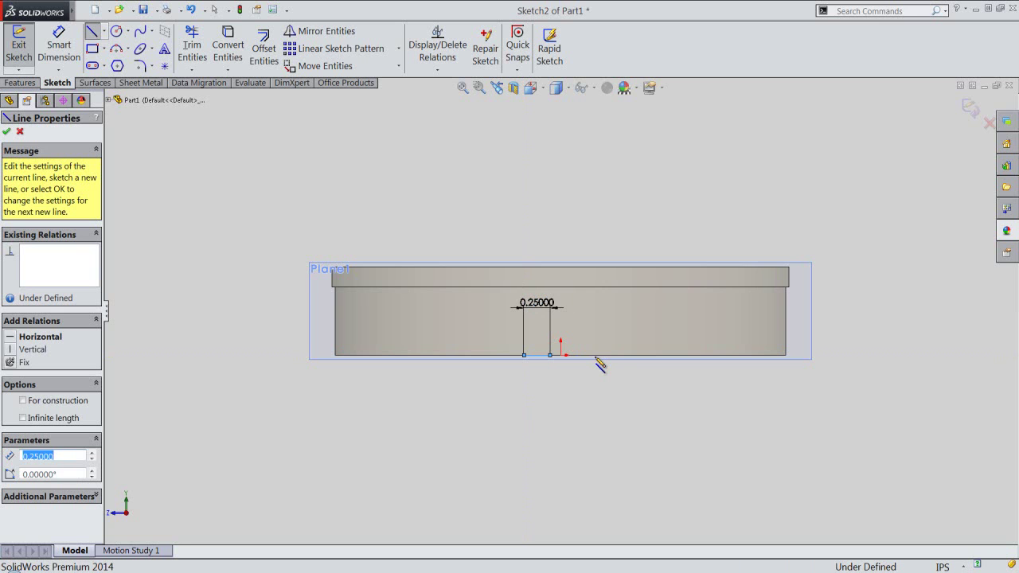
pyautogui.rightClick(596, 362)
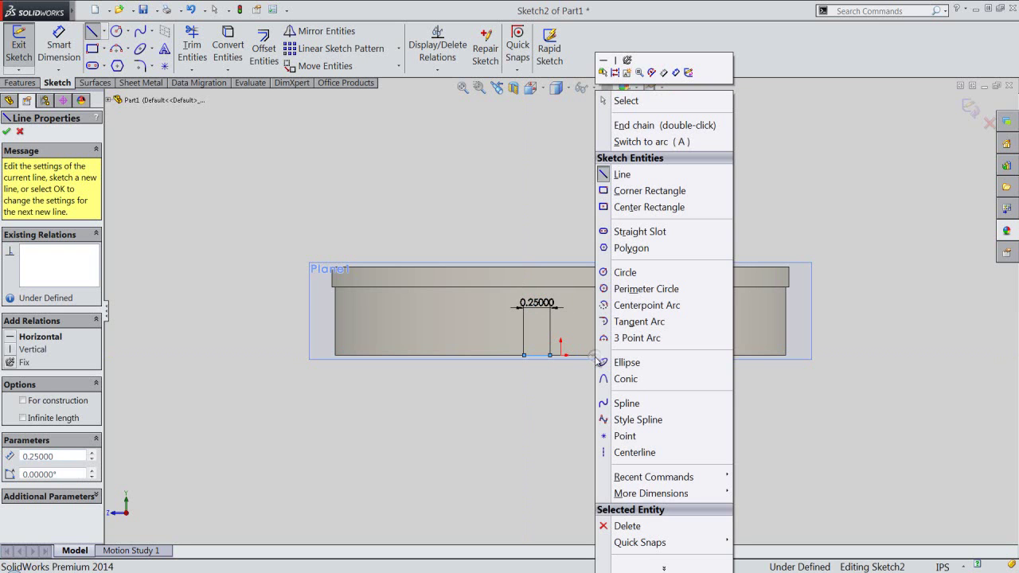
pyautogui.click(624, 100)
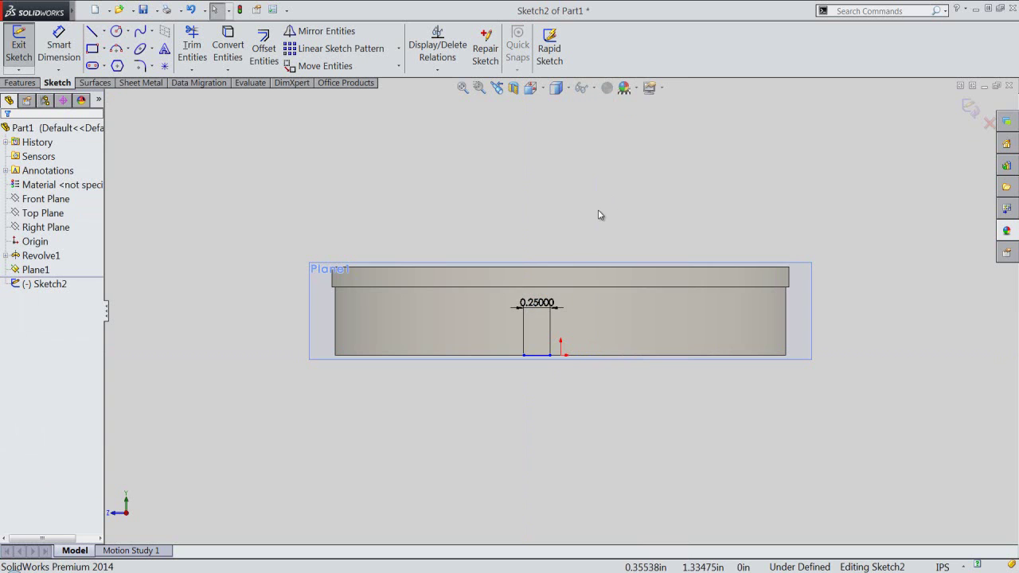
pyautogui.scroll(-3, 573, 364)
pyautogui.scroll(-4, 561, 358)
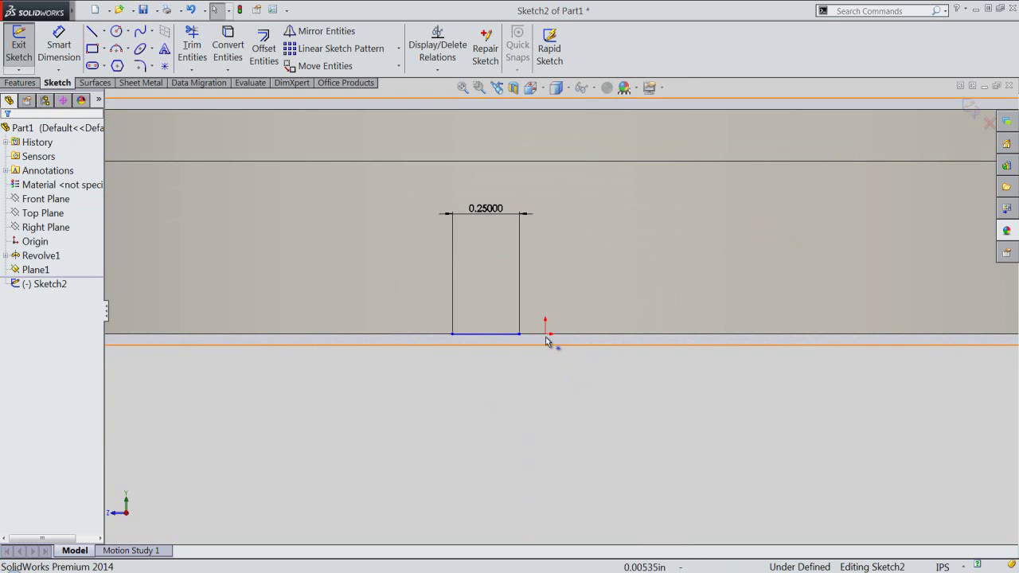
# Step: Make the line's midpoint coincident with the origin to fully define Sketch2
pyautogui.click(545, 335)
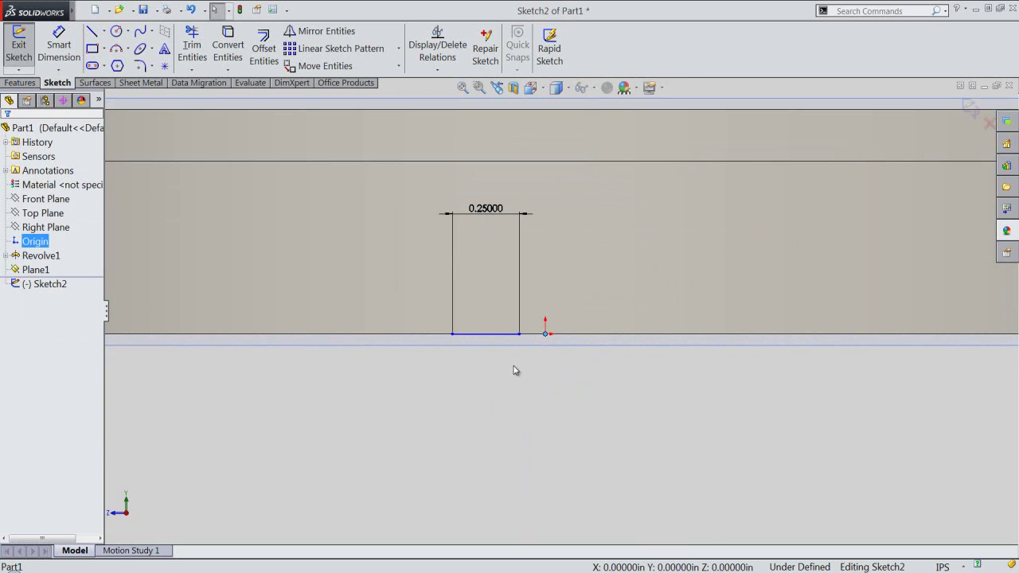
pyautogui.click(437, 71)
pyautogui.click(436, 100)
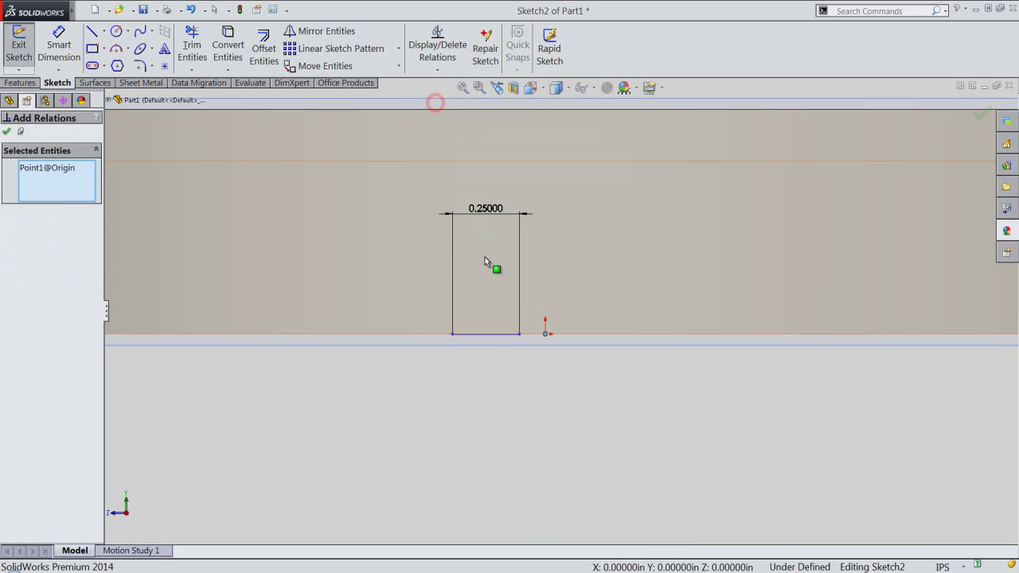
pyautogui.rightClick(483, 337)
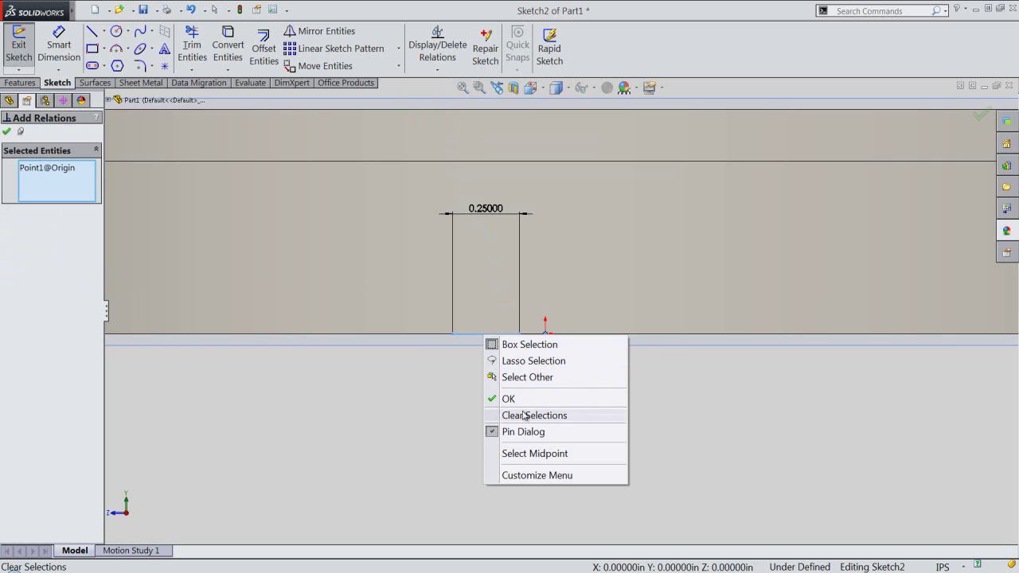
pyautogui.click(522, 454)
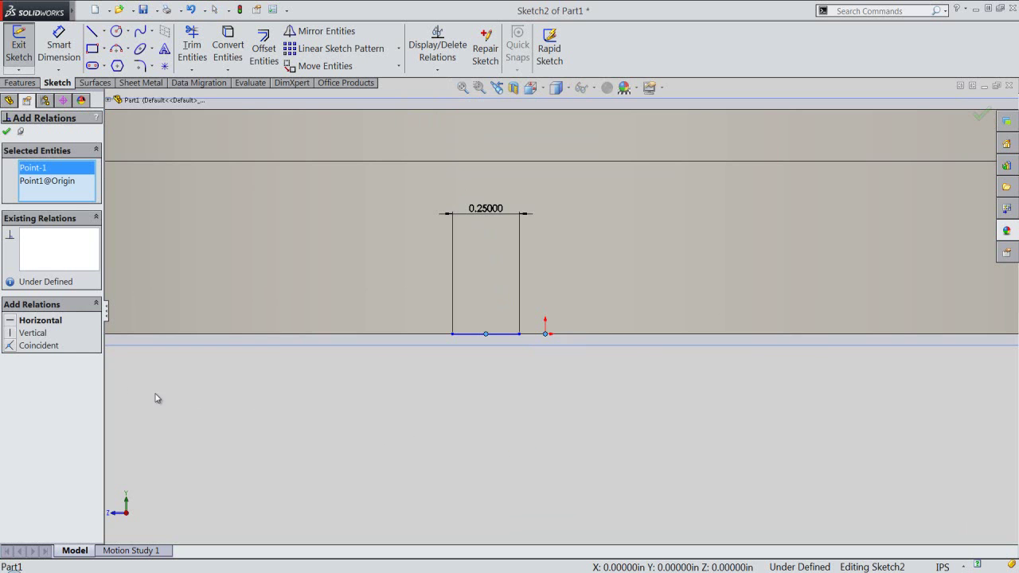
pyautogui.click(13, 347)
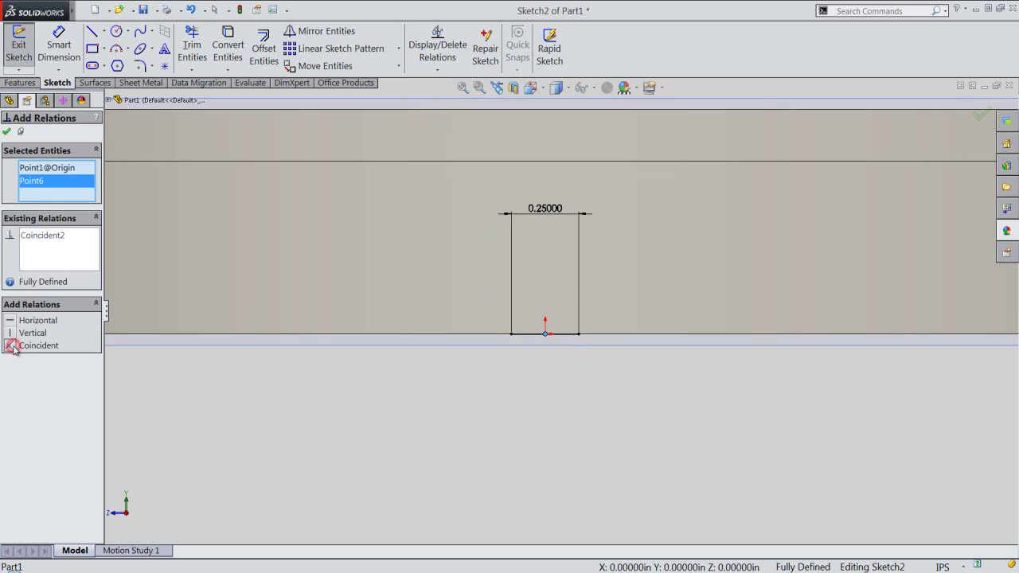
pyautogui.click(7, 134)
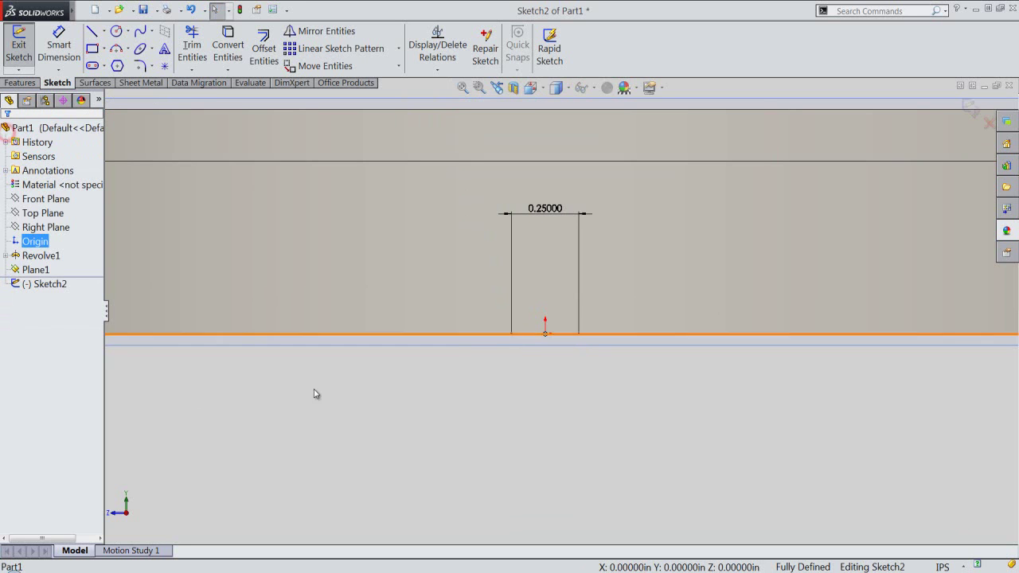
pyautogui.rightClick(570, 398)
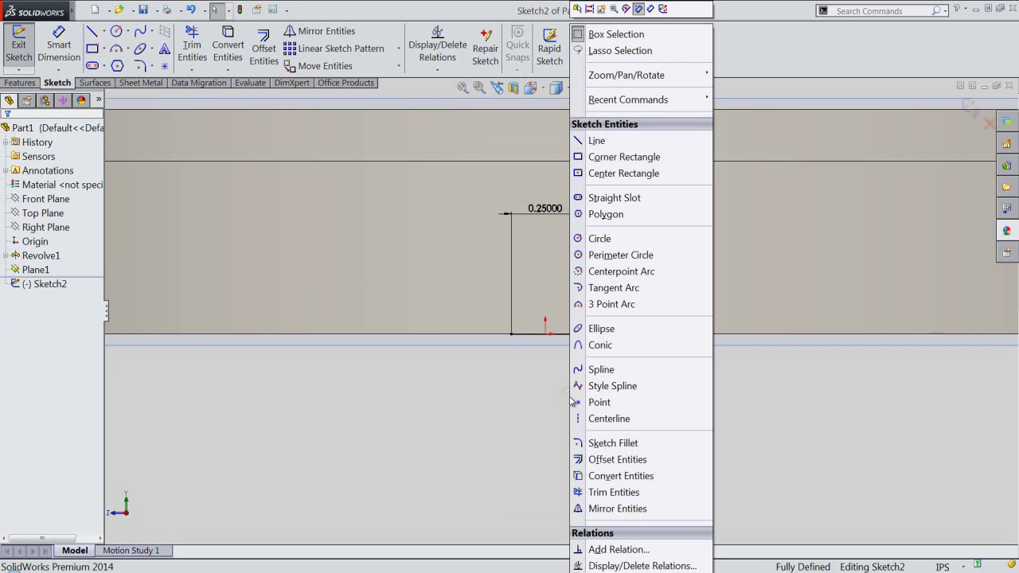
# Step: Draw a 0.25 vertical line up from the bottom line's left end, then a slanted line up and right
pyautogui.click(584, 141)
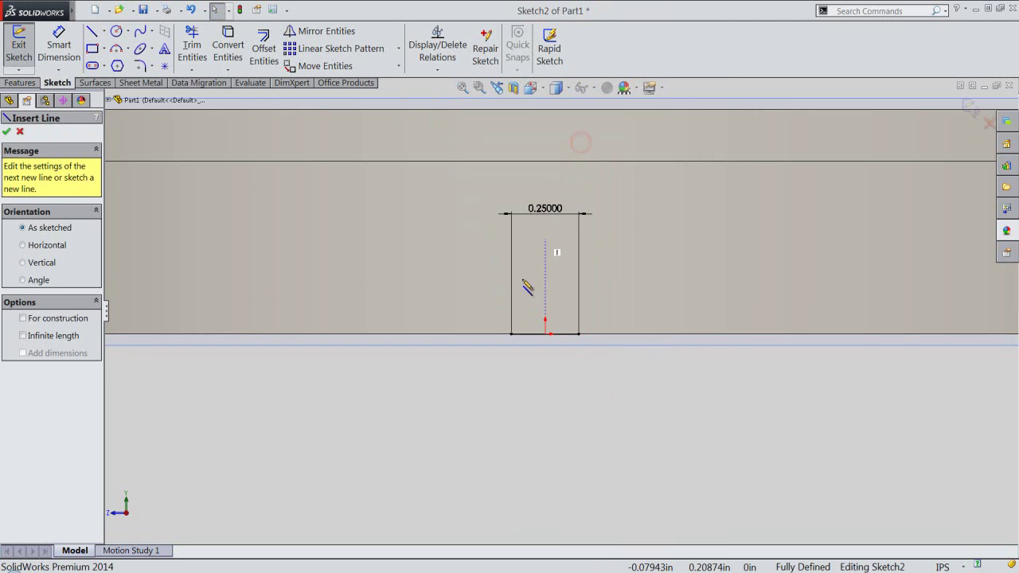
pyautogui.click(511, 335)
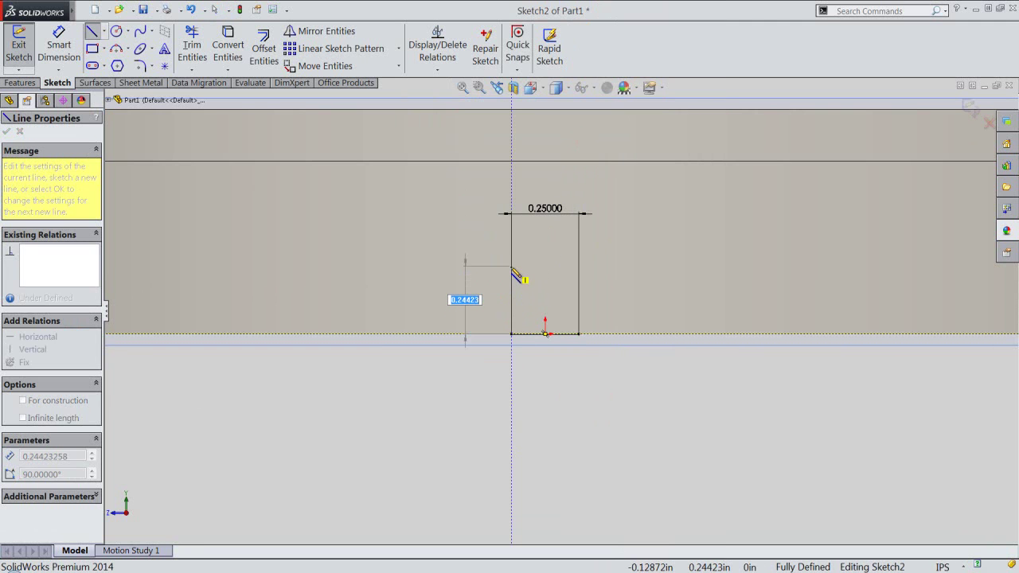
pyautogui.press('BackSpace')
pyautogui.write('0.25')
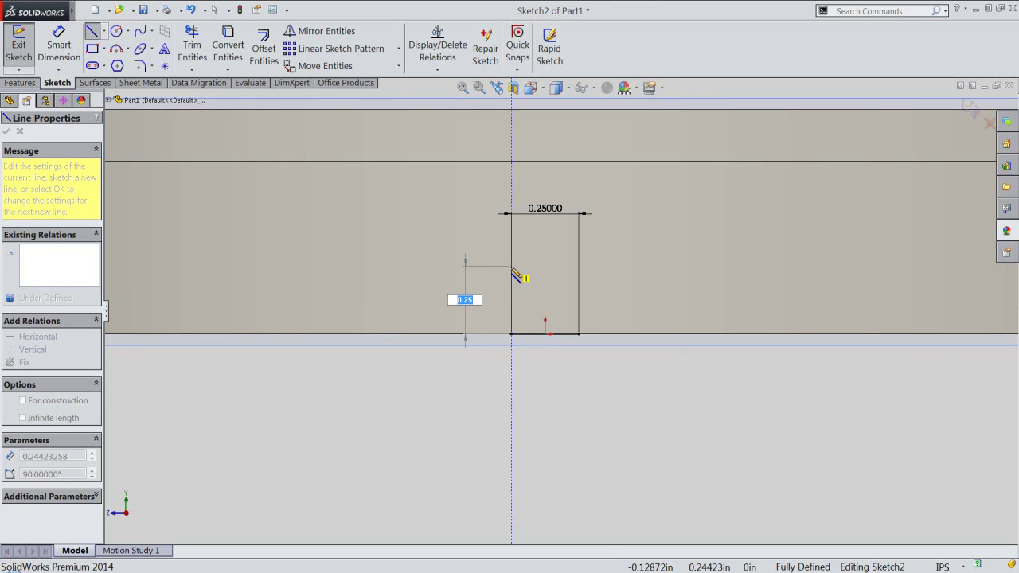
pyautogui.press('Return')
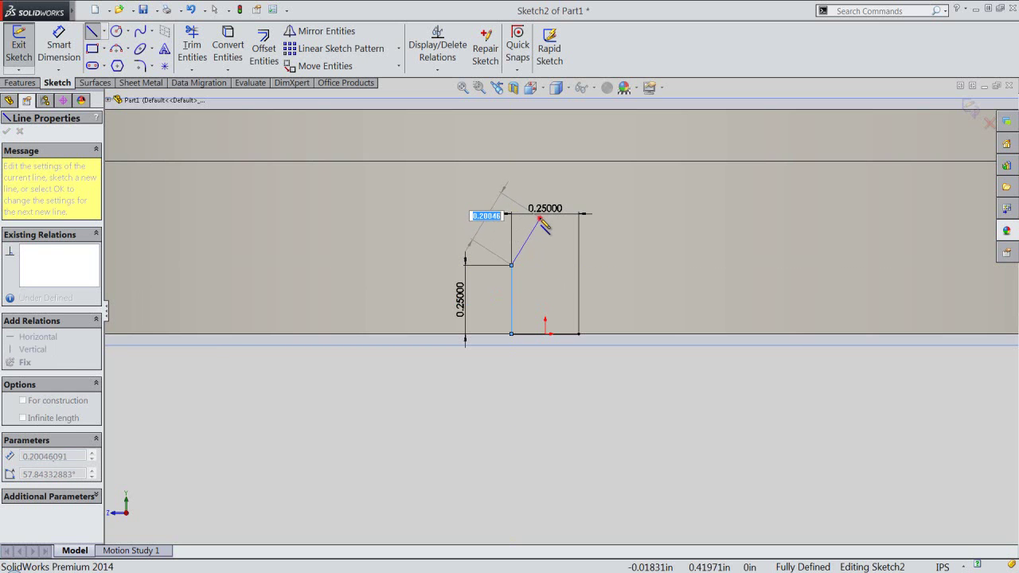
pyautogui.click(539, 218)
# Step: Dimension the slanted line's top endpoint 0.375 above the origin
pyautogui.rightClick(559, 205)
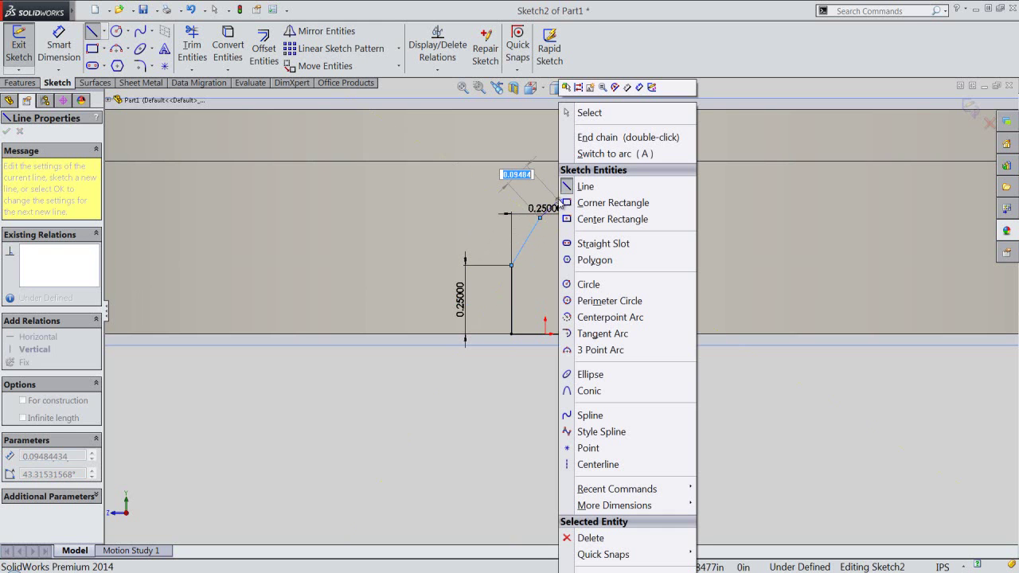
pyautogui.click(639, 91)
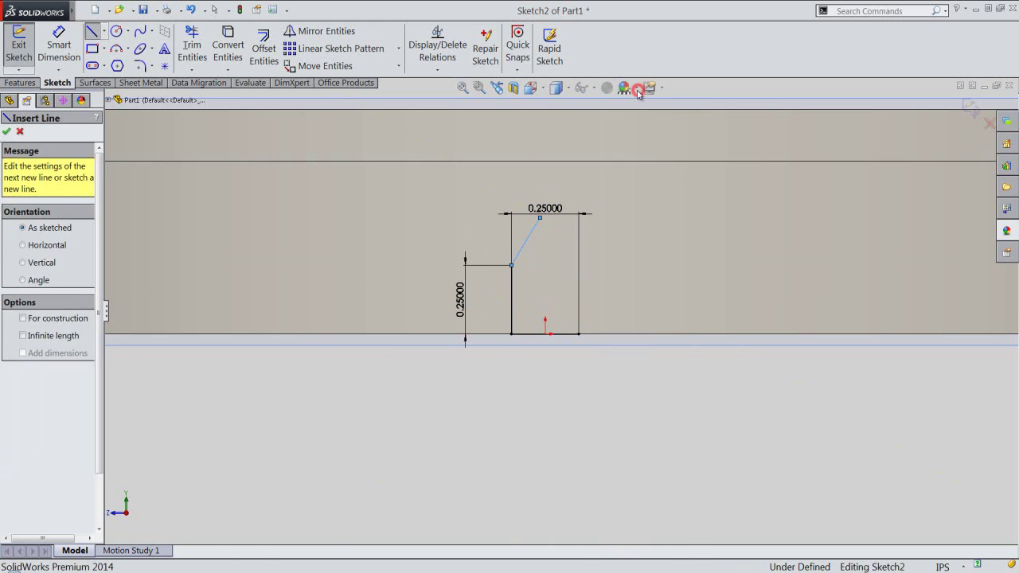
pyautogui.click(540, 218)
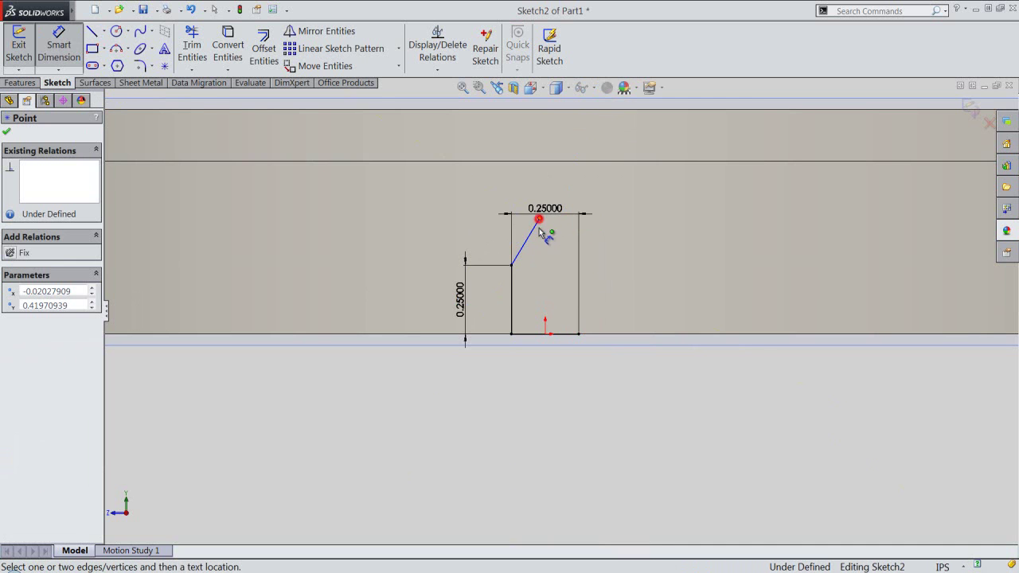
pyautogui.click(545, 335)
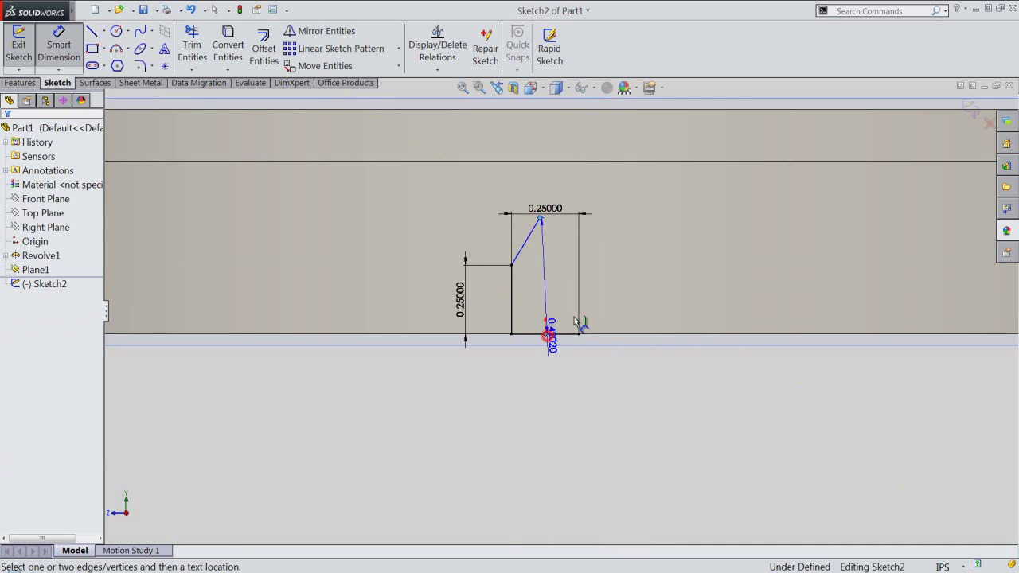
pyautogui.click(613, 306)
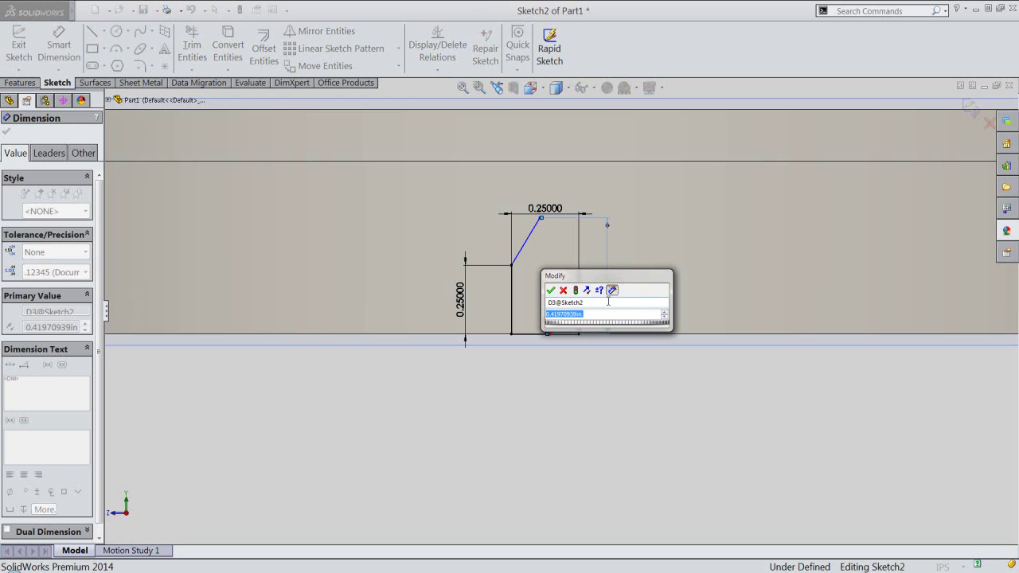
pyautogui.press('BackSpace')
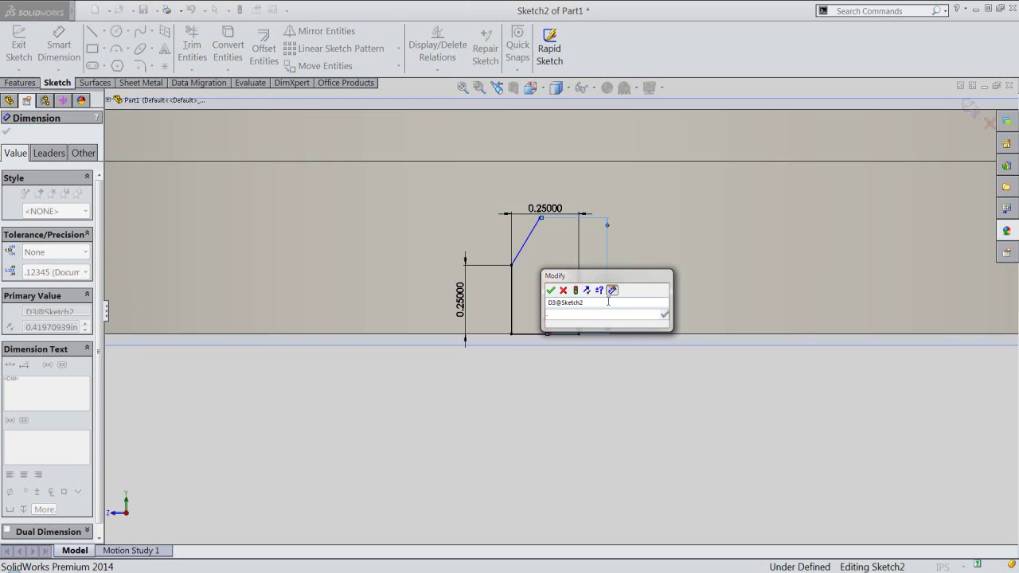
pyautogui.write('3.375')
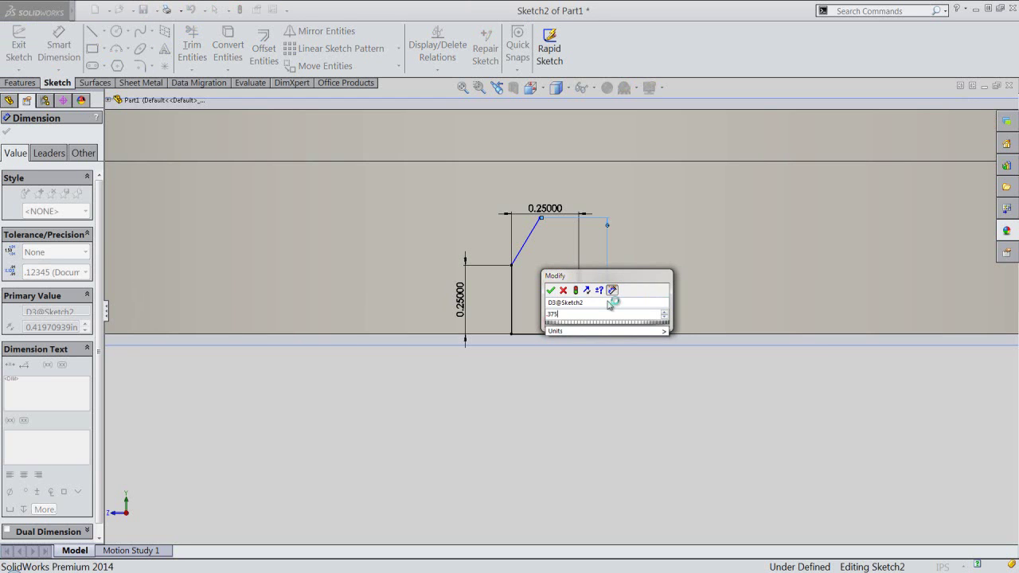
pyautogui.press('Return')
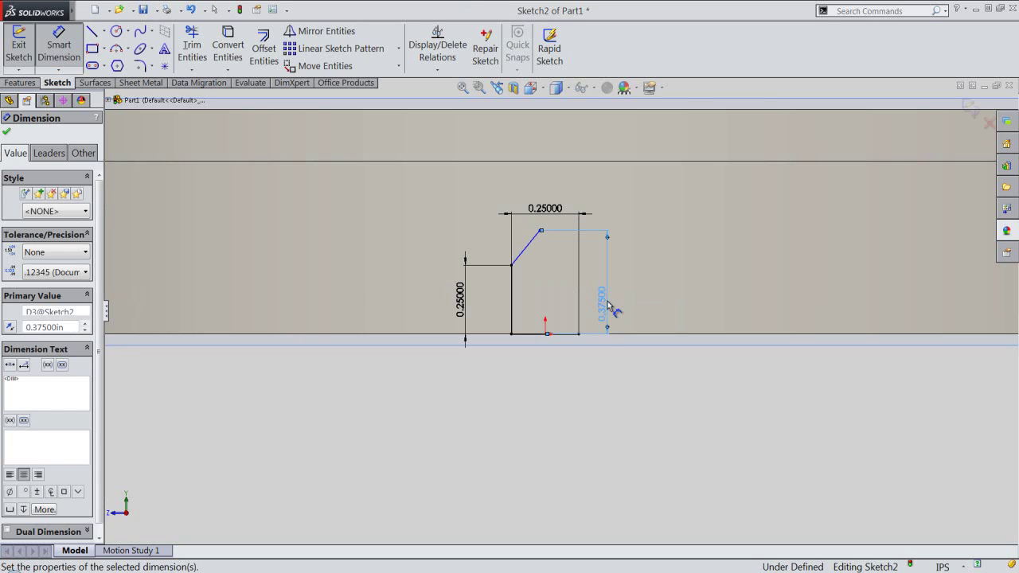
# Step: Add a vertical relation between the top endpoint and the origin to fully define the sketch
pyautogui.rightClick(598, 372)
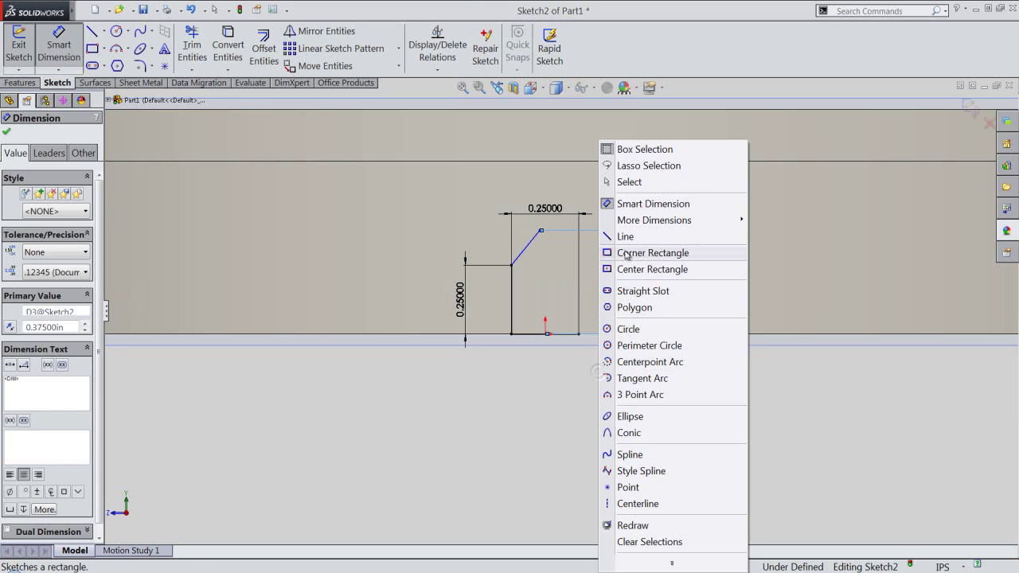
pyautogui.click(628, 183)
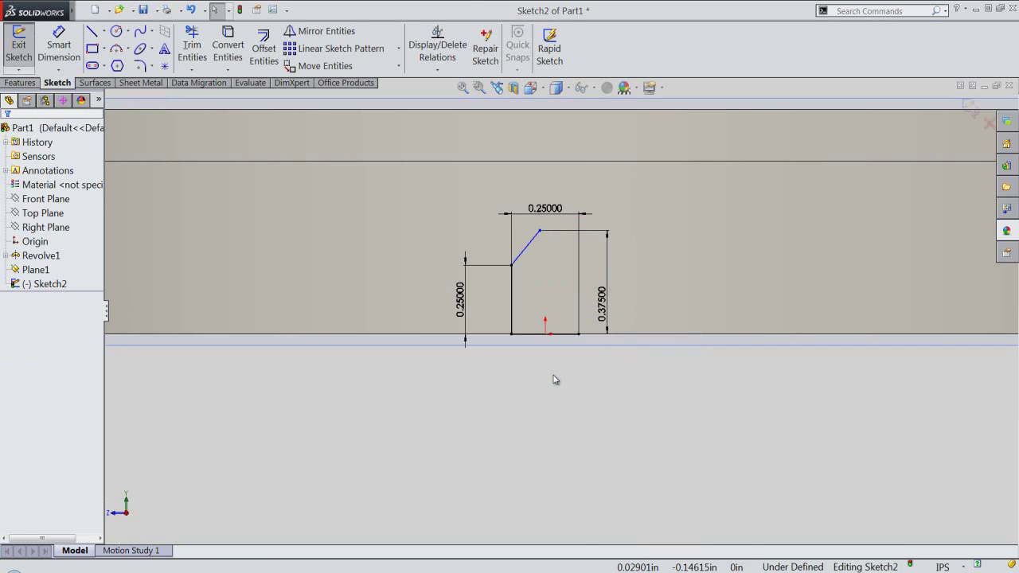
pyautogui.click(544, 333)
pyautogui.keyDown('ctrl'); pyautogui.click(539, 231); pyautogui.keyUp('ctrl')
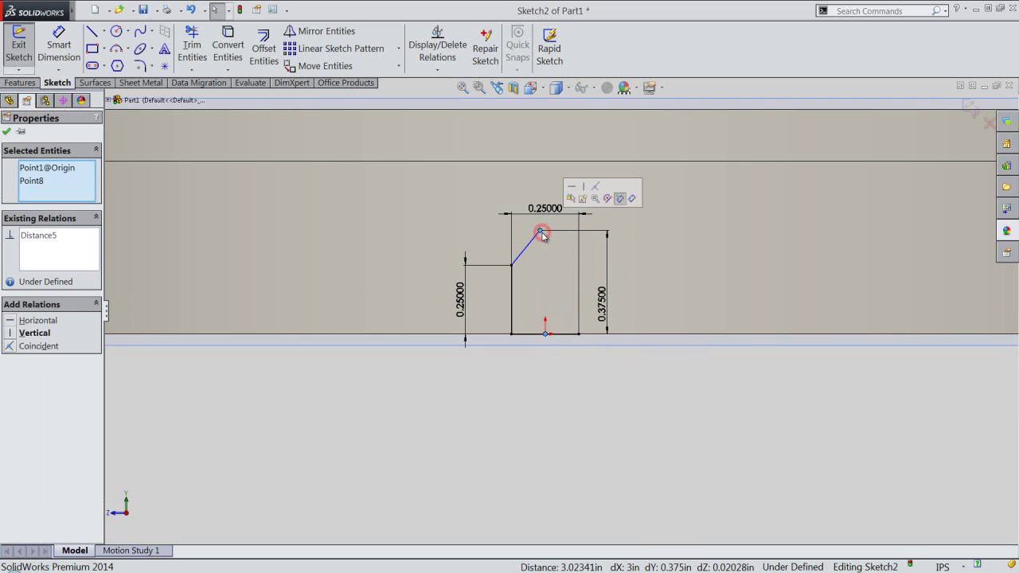
pyautogui.click(584, 189)
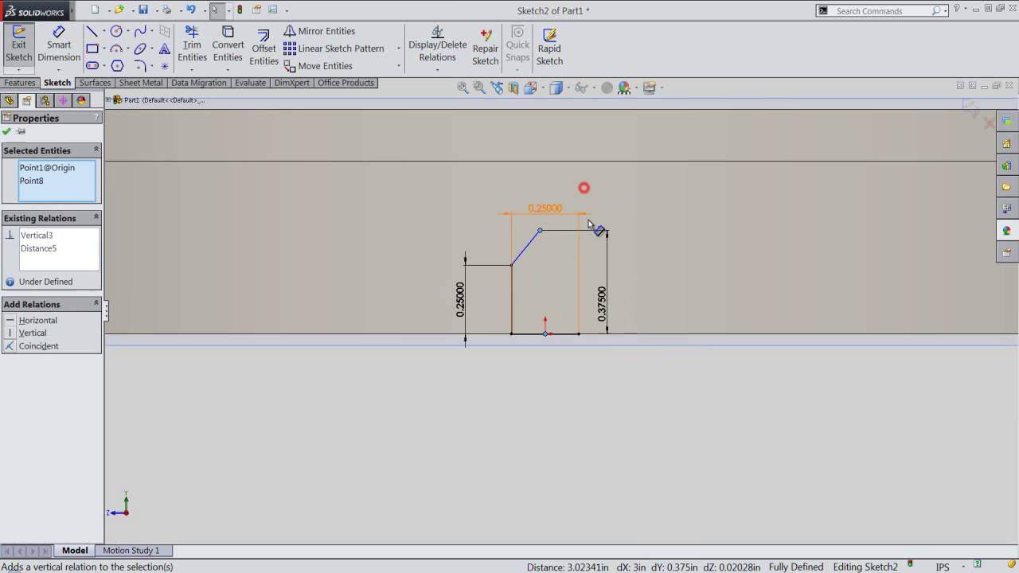
pyautogui.click(601, 374)
pyautogui.rightClick(597, 379)
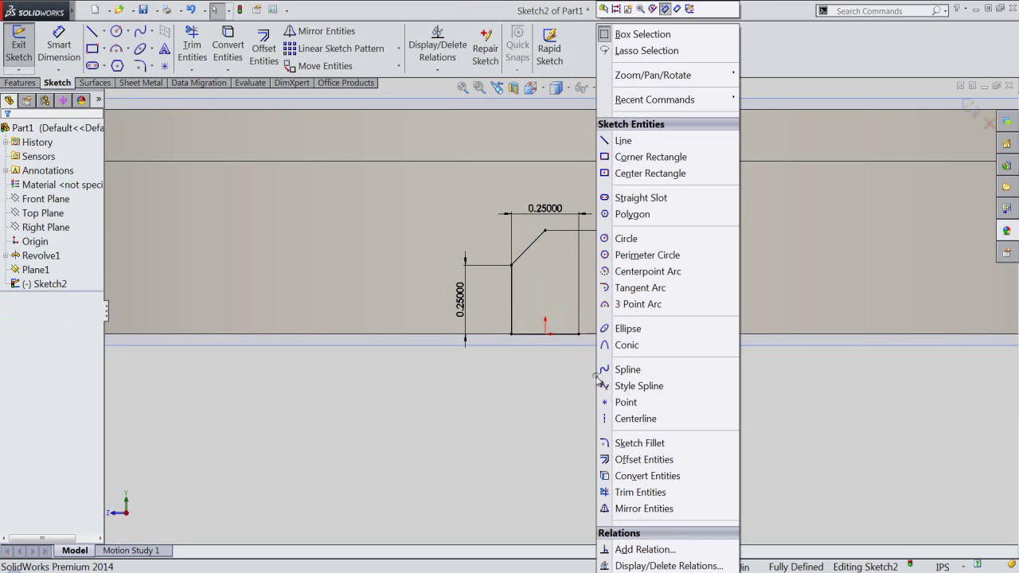
# Step: Draw a vertical construction centerline from the bottom line up to the top point
pyautogui.click(609, 417)
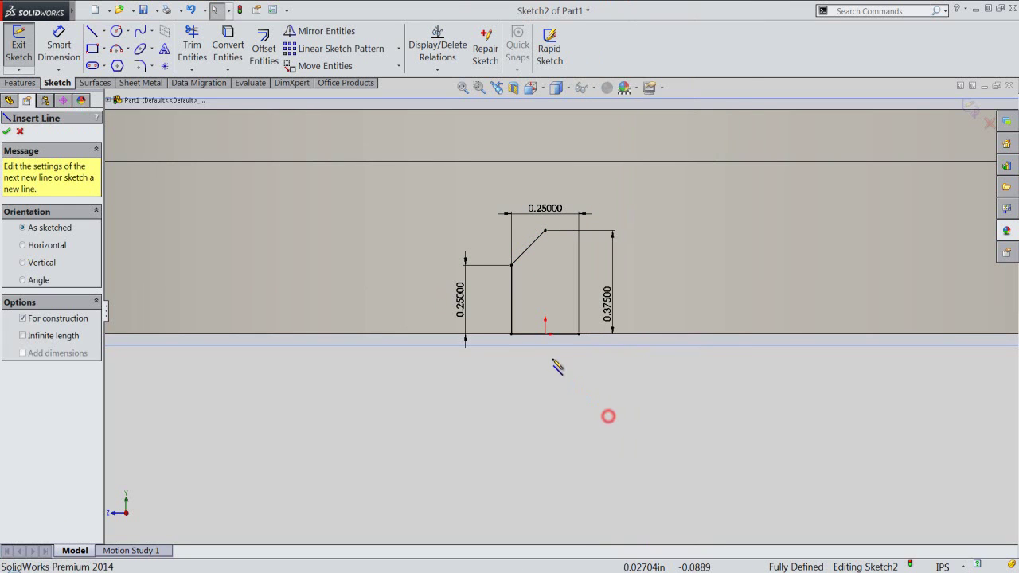
pyautogui.click(544, 334)
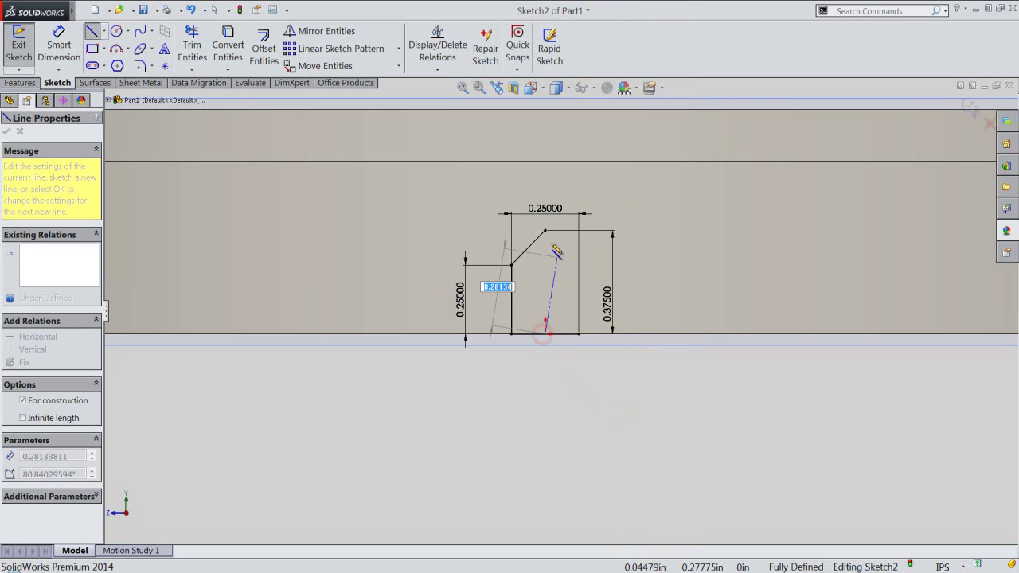
pyautogui.click(545, 232)
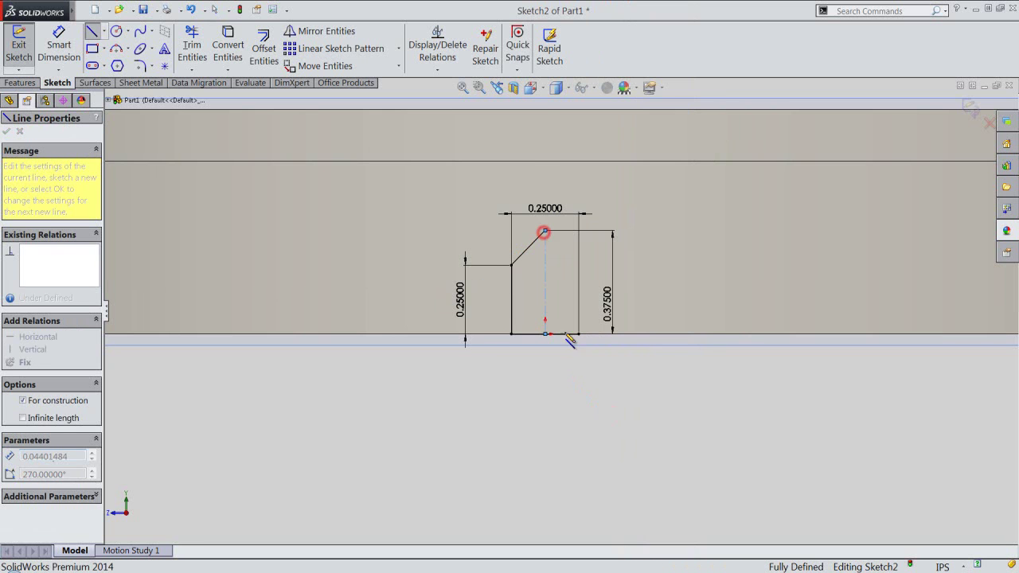
pyautogui.rightClick(574, 382)
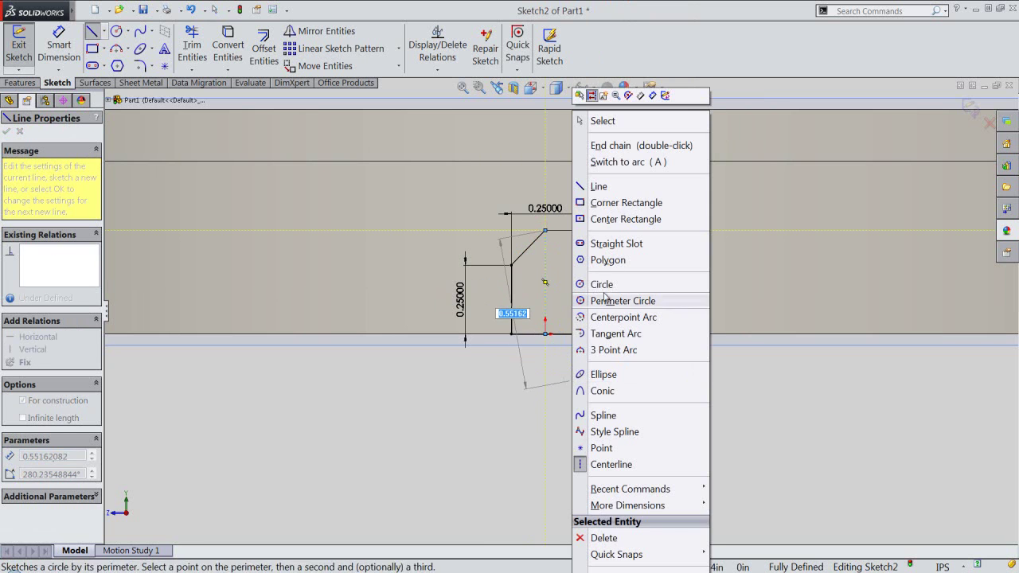
pyautogui.click(596, 121)
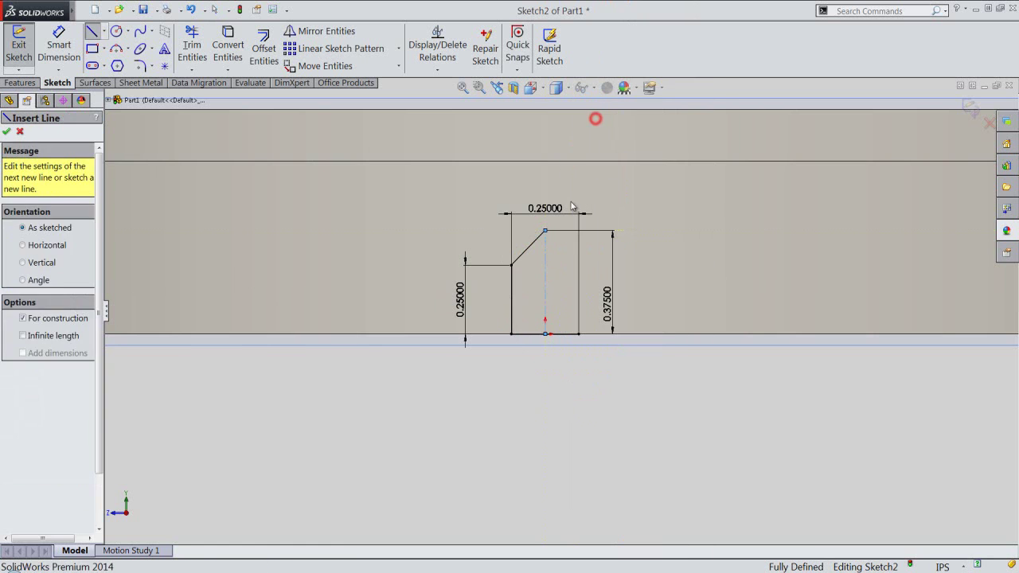
pyautogui.click(504, 387)
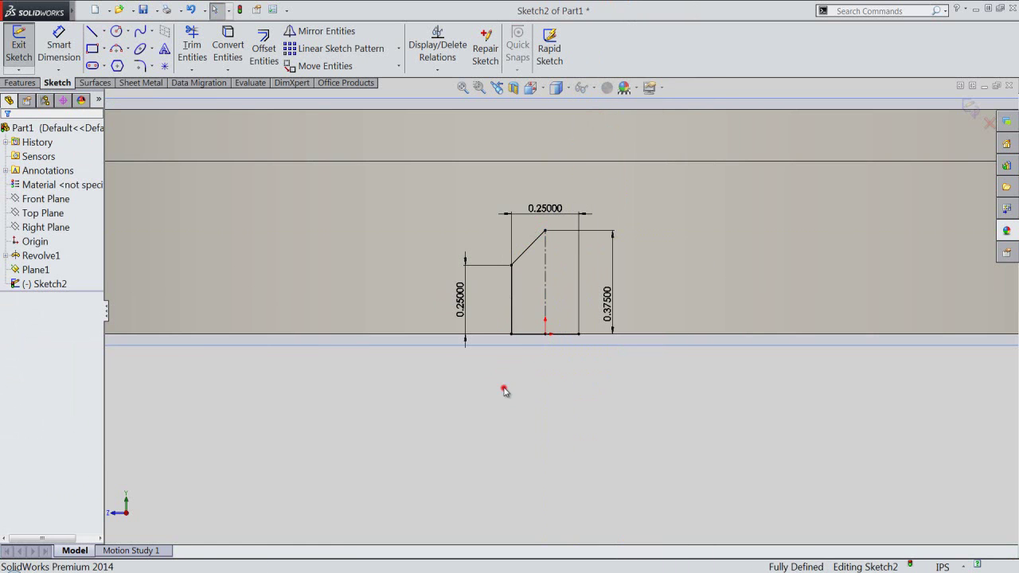
# Step: Mirror the left vertical and slanted lines about the centerline, then exit the sketch
pyautogui.click(512, 312)
pyautogui.keyDown('ctrl'); pyautogui.click(525, 256); pyautogui.keyUp('ctrl')
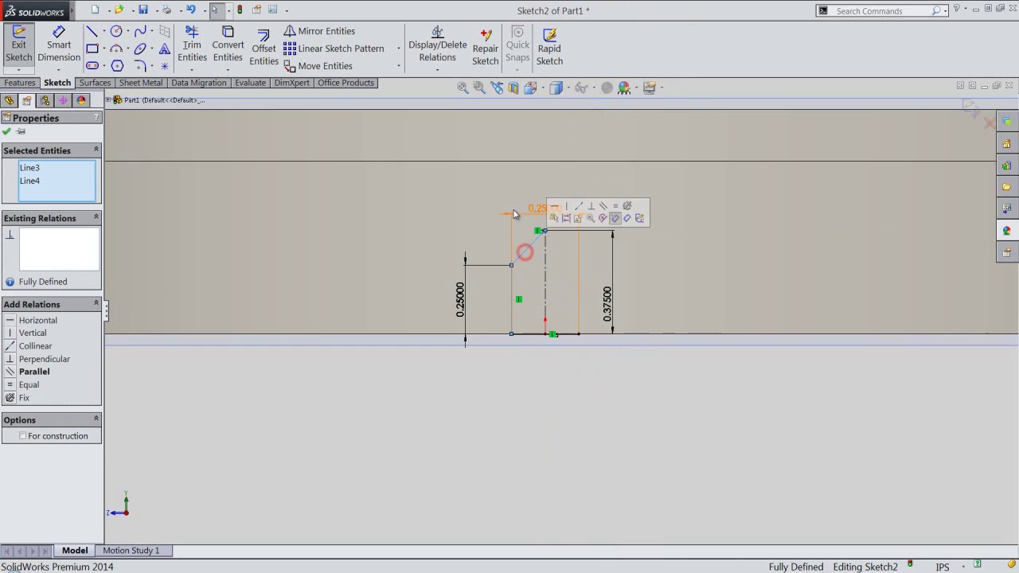
pyautogui.click(318, 31)
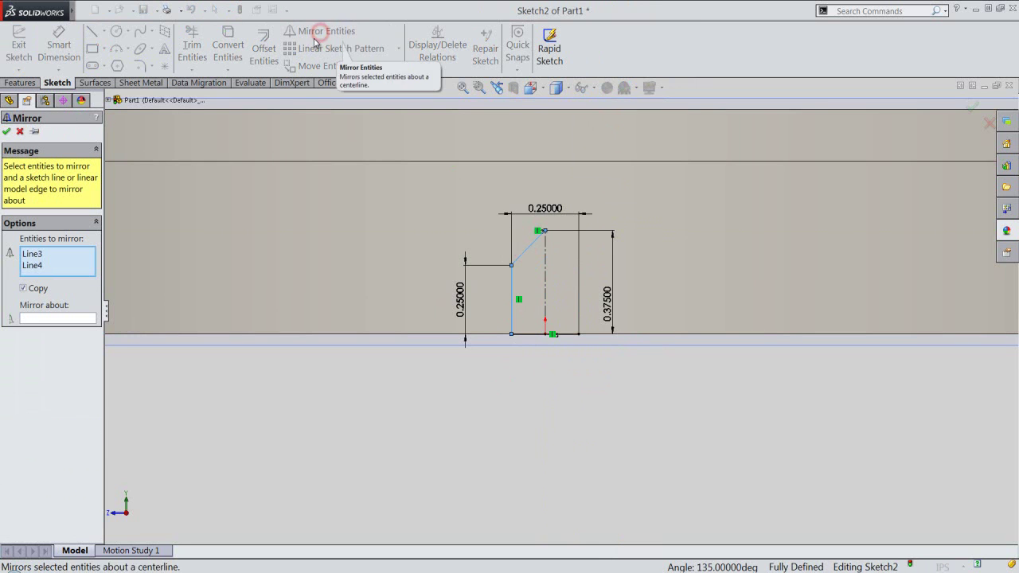
pyautogui.click(92, 319)
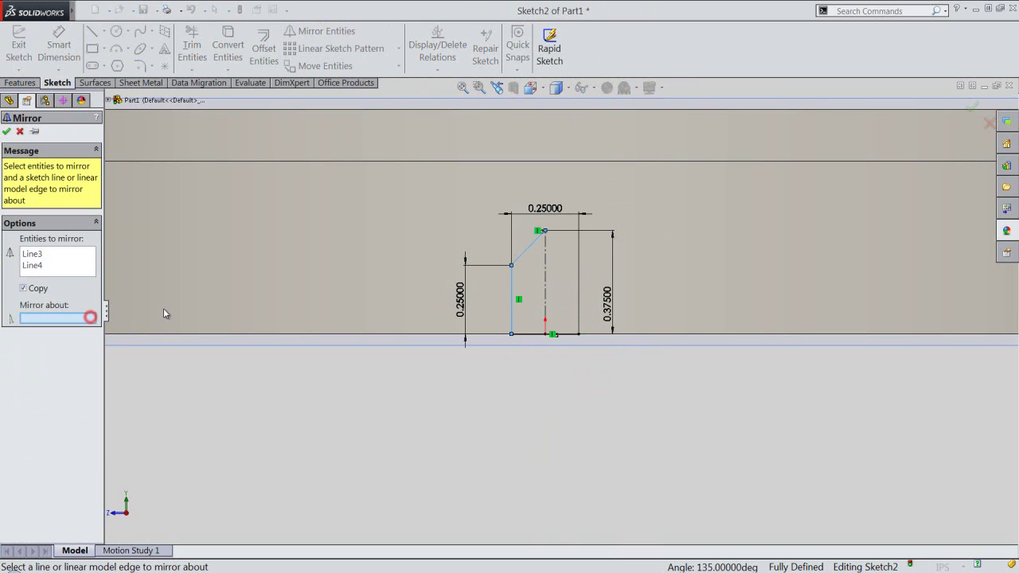
pyautogui.click(546, 275)
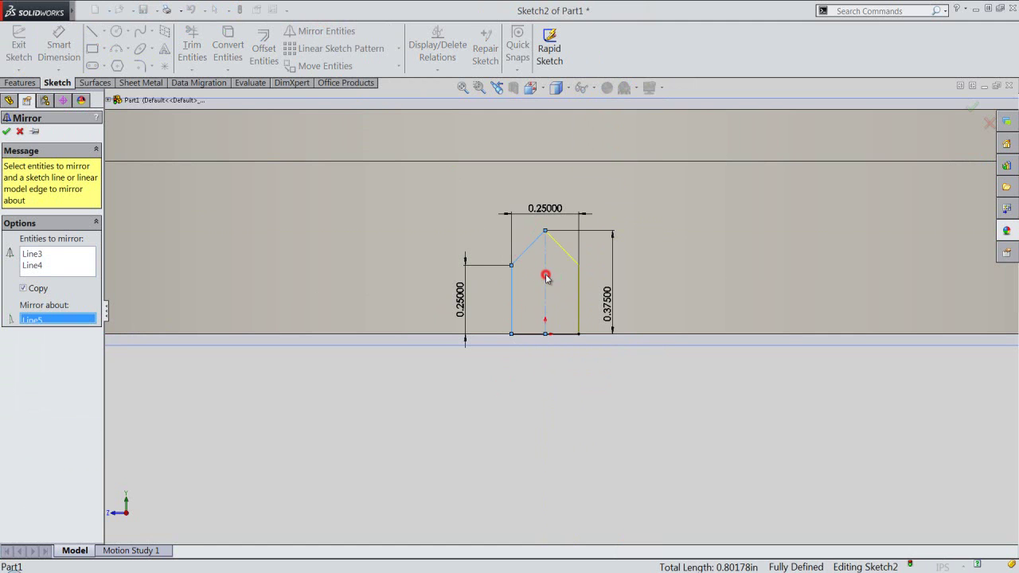
pyautogui.click(6, 132)
pyautogui.click(285, 423)
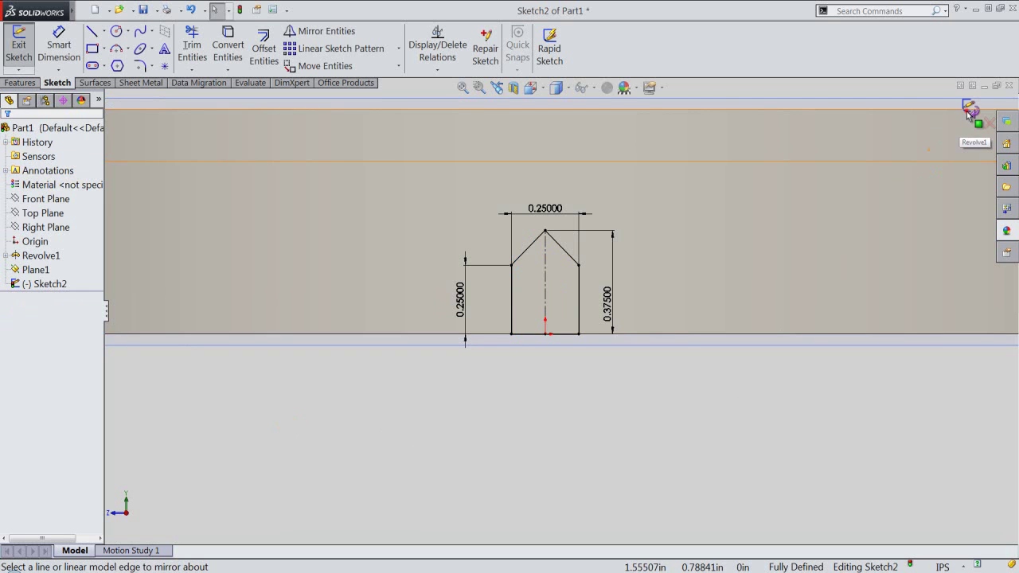
pyautogui.click(968, 111)
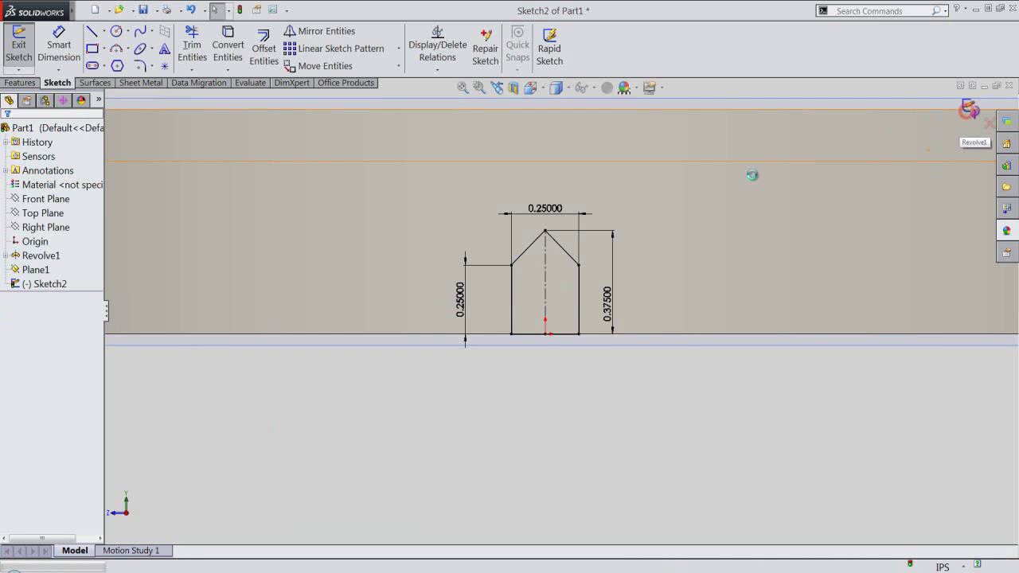
# Step: Switch the ring to the Isometric view and clear the selection
pyautogui.click(532, 89)
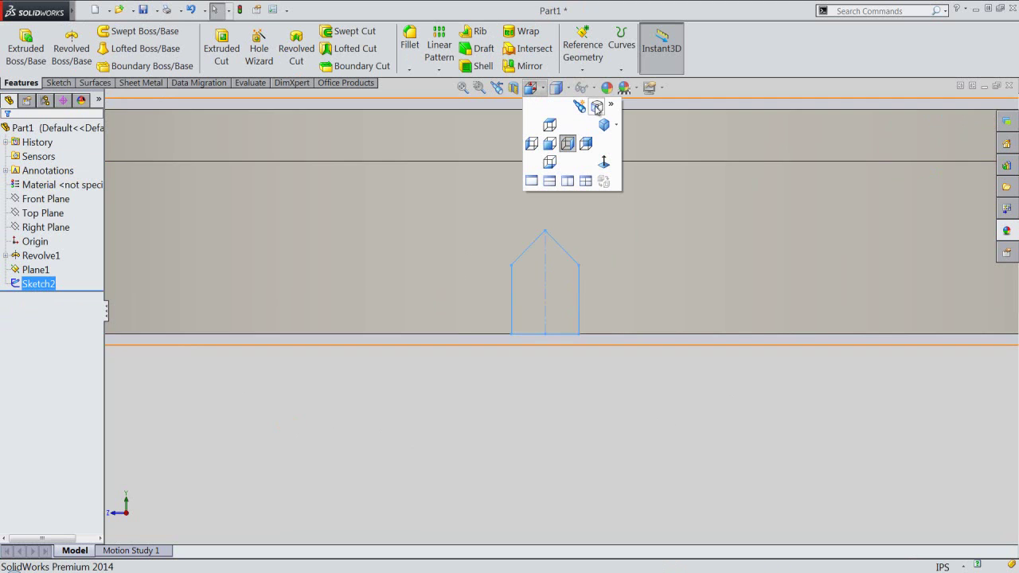
pyautogui.click(596, 108)
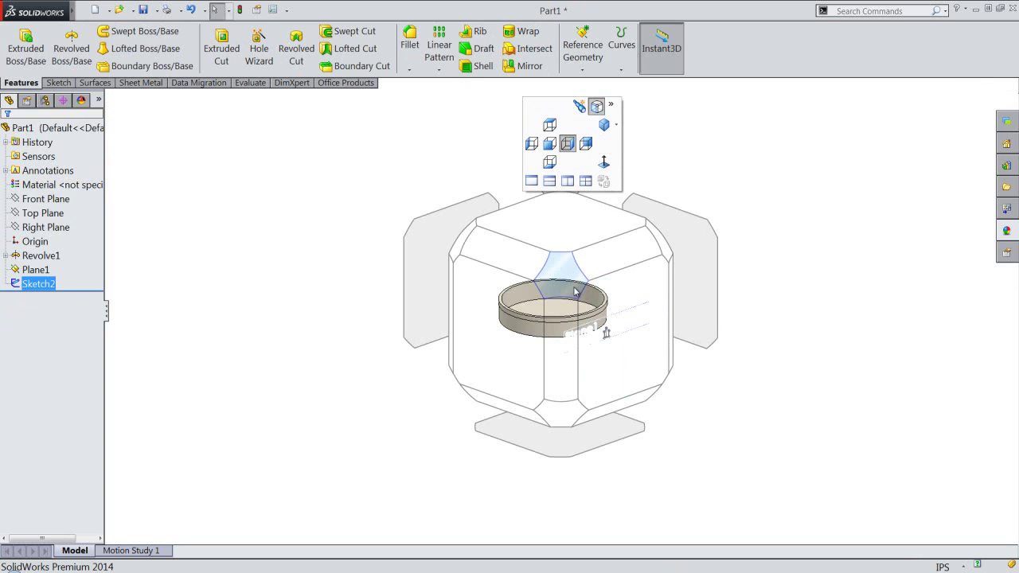
pyautogui.click(565, 284)
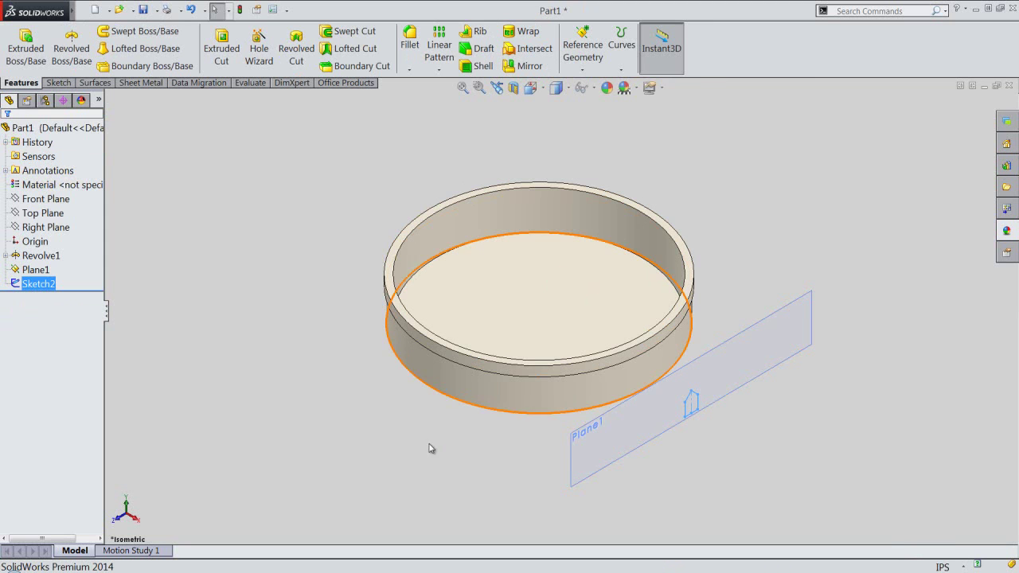
pyautogui.click(425, 450)
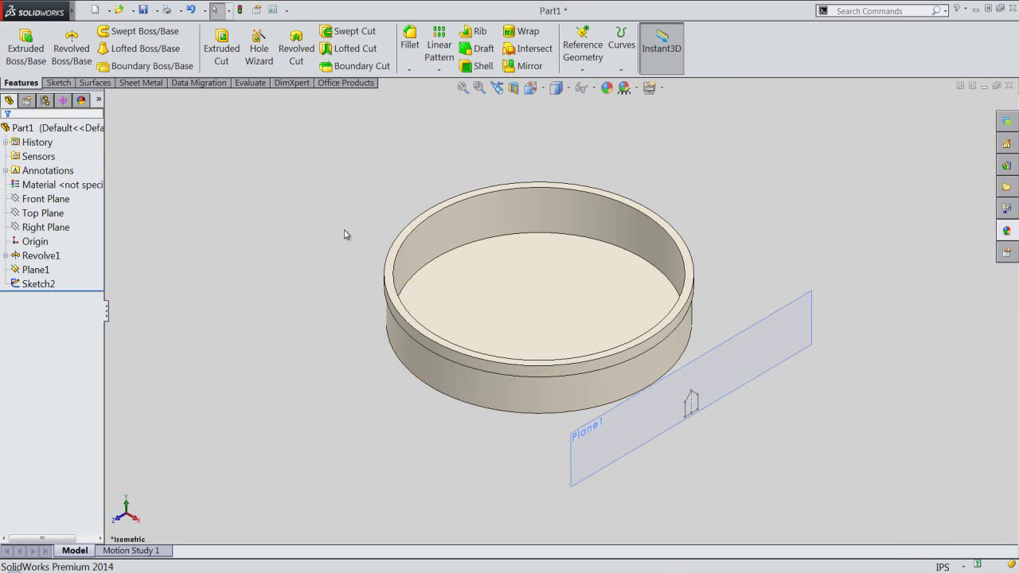
# Step: Deboss Sketch2 0.03125 in into the ring's outer face as Wrap1, then select Plane1
pyautogui.click(530, 31)
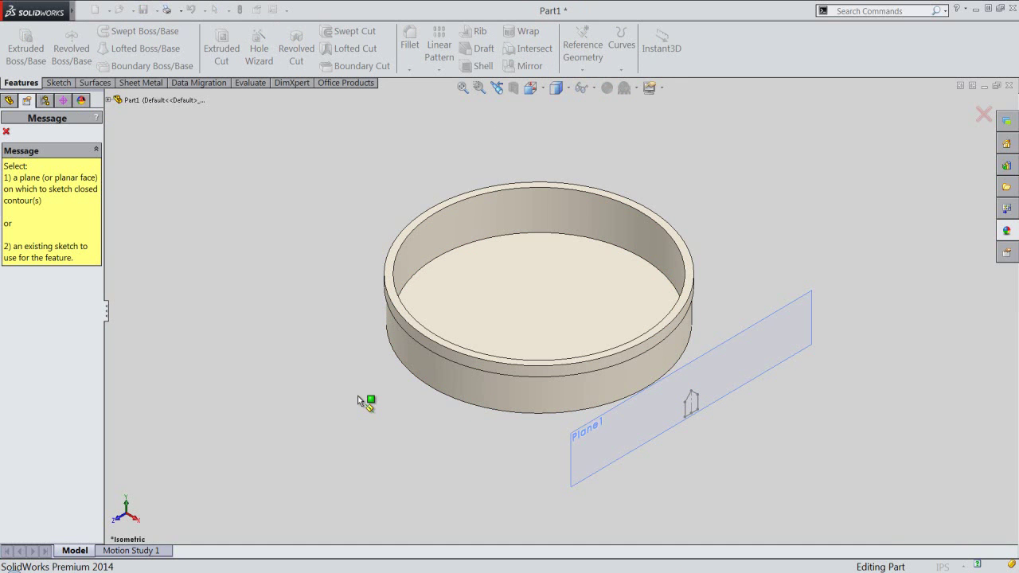
pyautogui.click(684, 410)
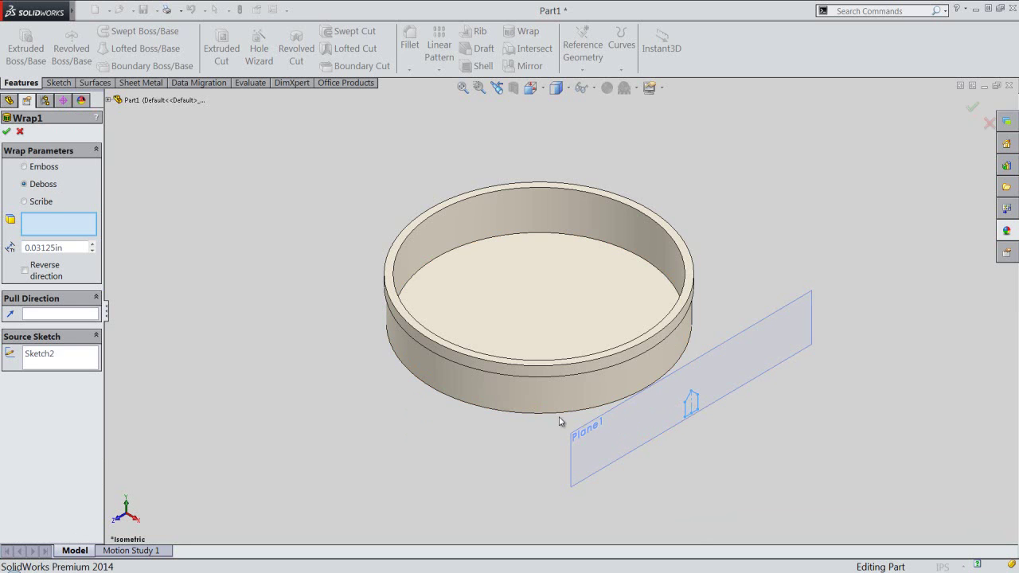
pyautogui.click(576, 396)
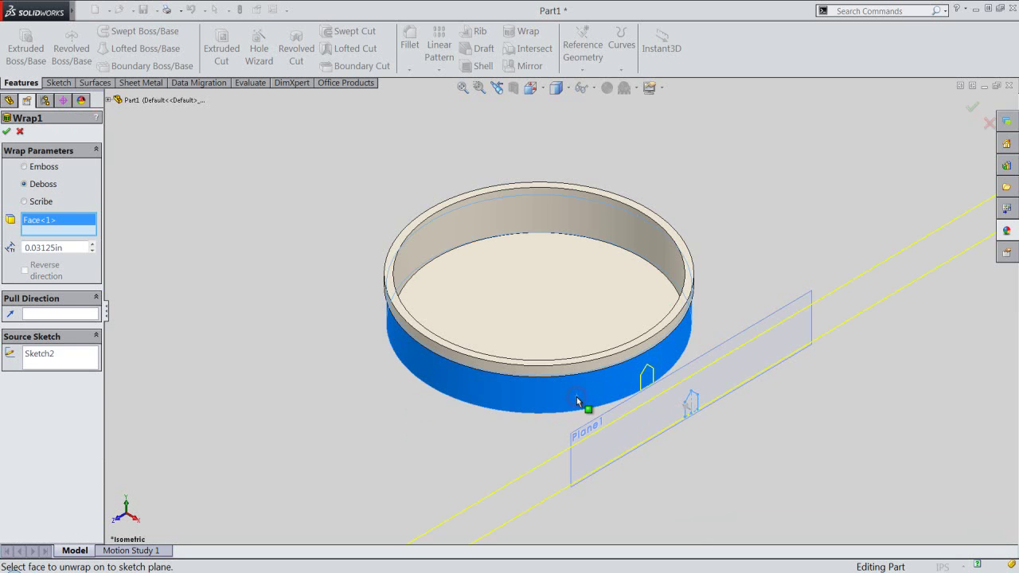
pyautogui.click(64, 248)
pyautogui.click(7, 133)
pyautogui.click(196, 168)
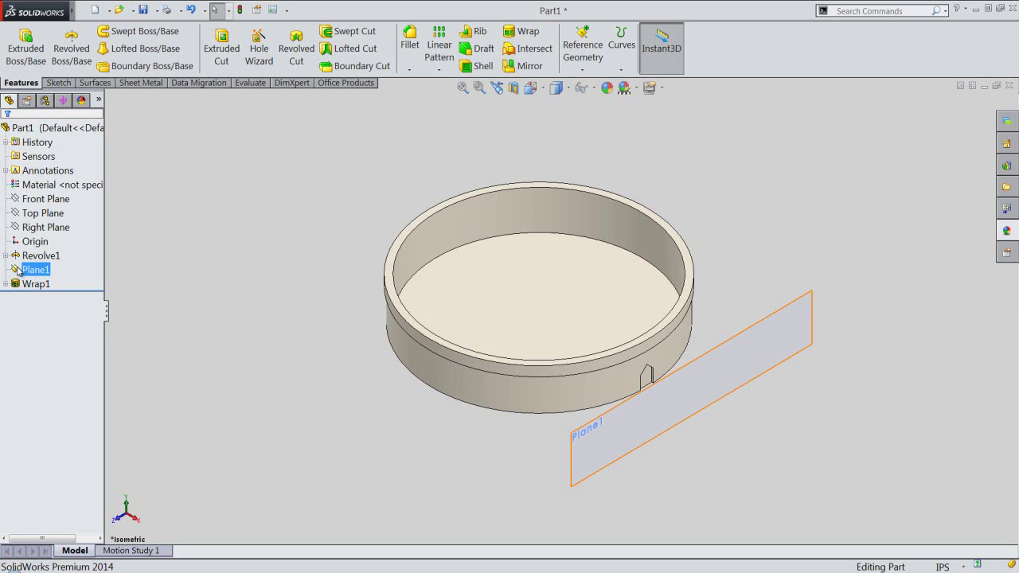
# Step: Hide Plane1, save the part, and show the temporary axes
pyautogui.click(38, 255)
pyautogui.click(125, 260)
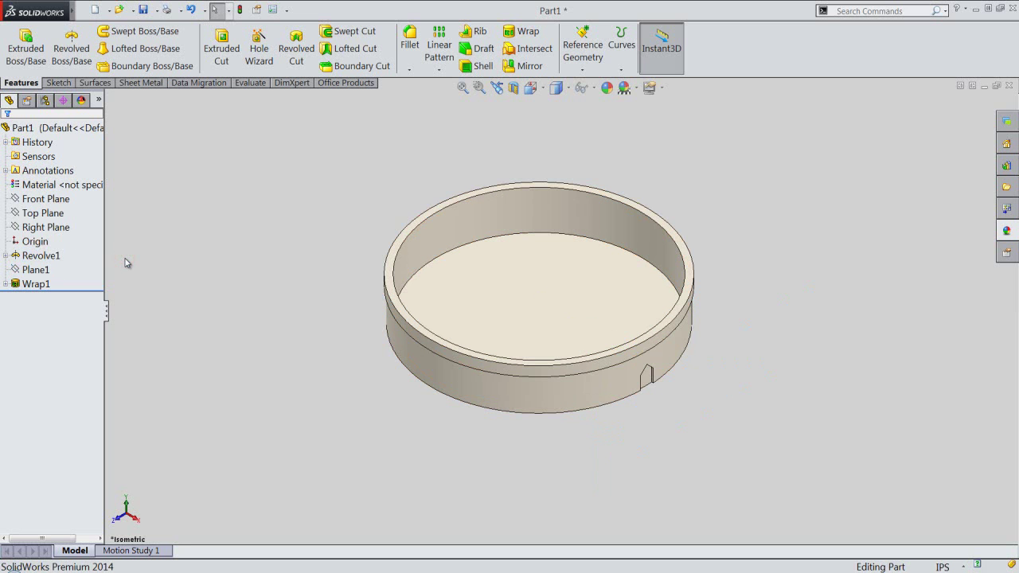
pyautogui.hotkey('ctrl', 's')
pyautogui.click(124, 250)
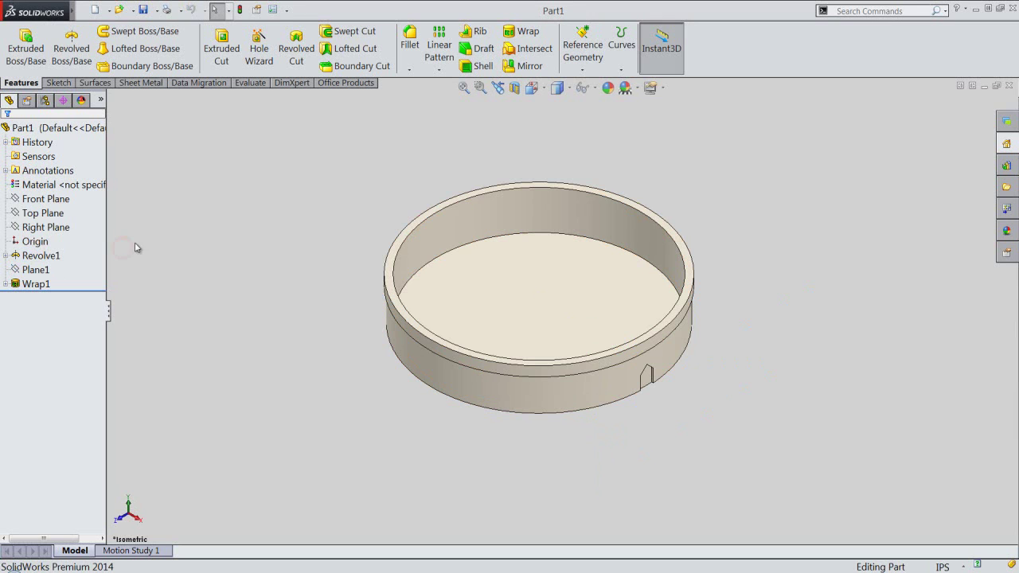
pyautogui.click(596, 89)
pyautogui.click(602, 126)
pyautogui.click(660, 136)
# Step: Circular-pattern Wrap1 around the central axis with 12 equally spaced instances over 360°
pyautogui.click(33, 285)
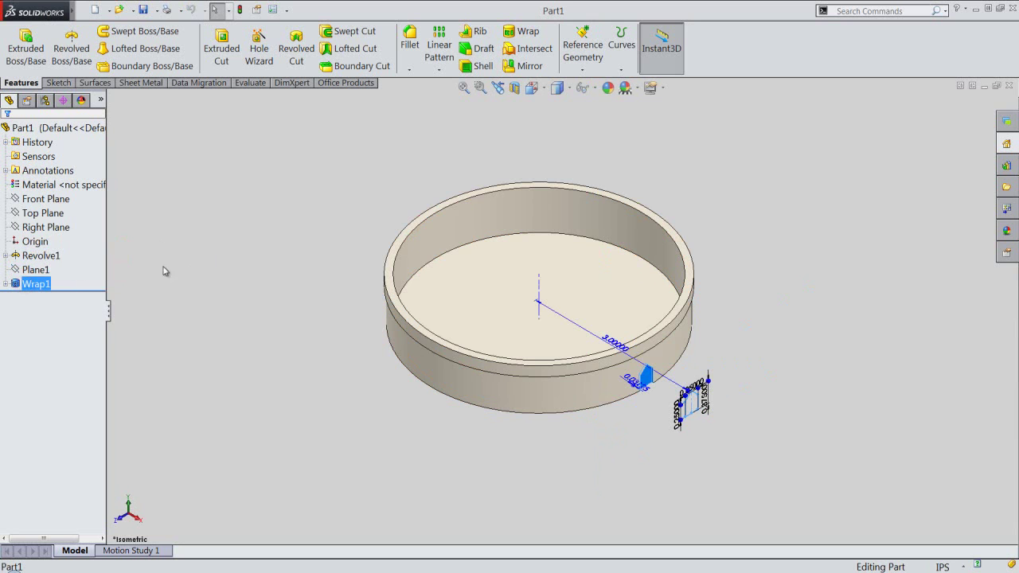
pyautogui.click(438, 70)
pyautogui.click(456, 102)
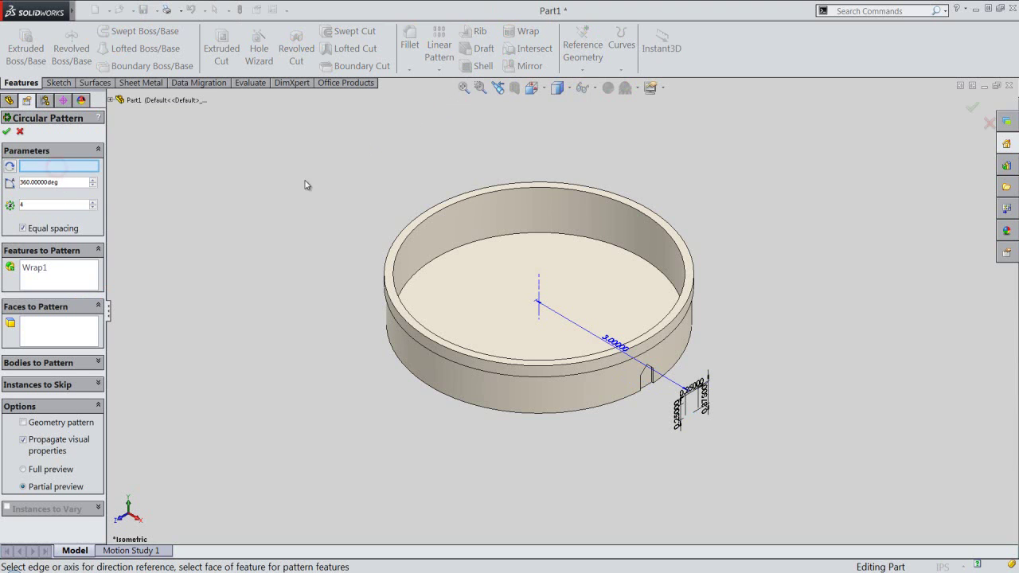
pyautogui.click(539, 285)
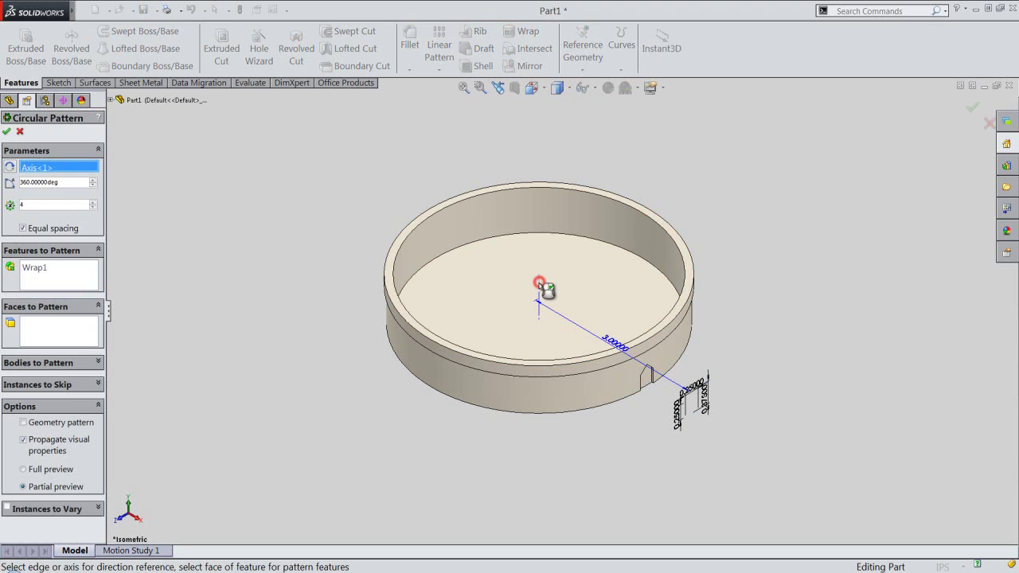
pyautogui.doubleClick(38, 206)
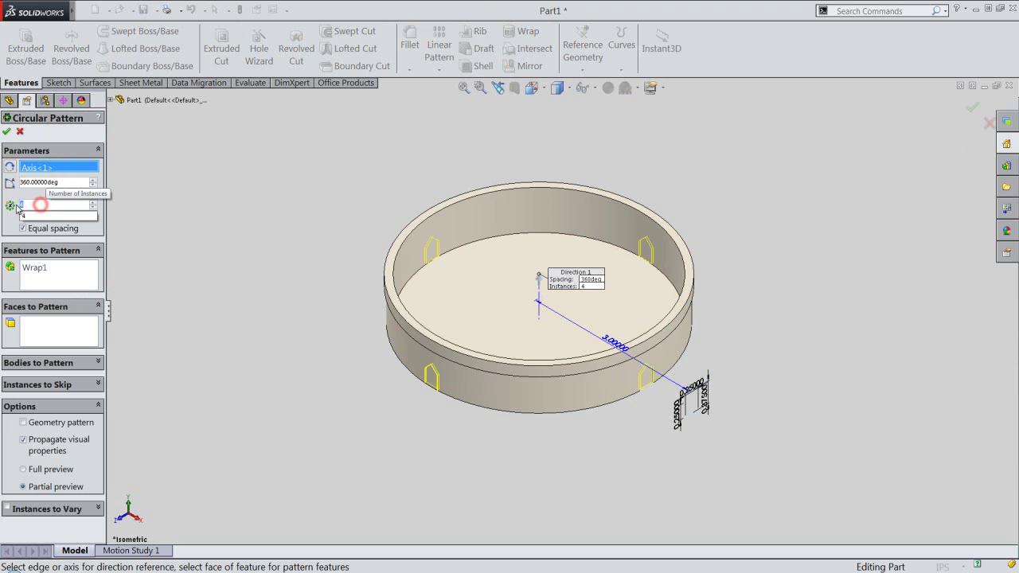
pyautogui.write('12')
pyautogui.click(49, 274)
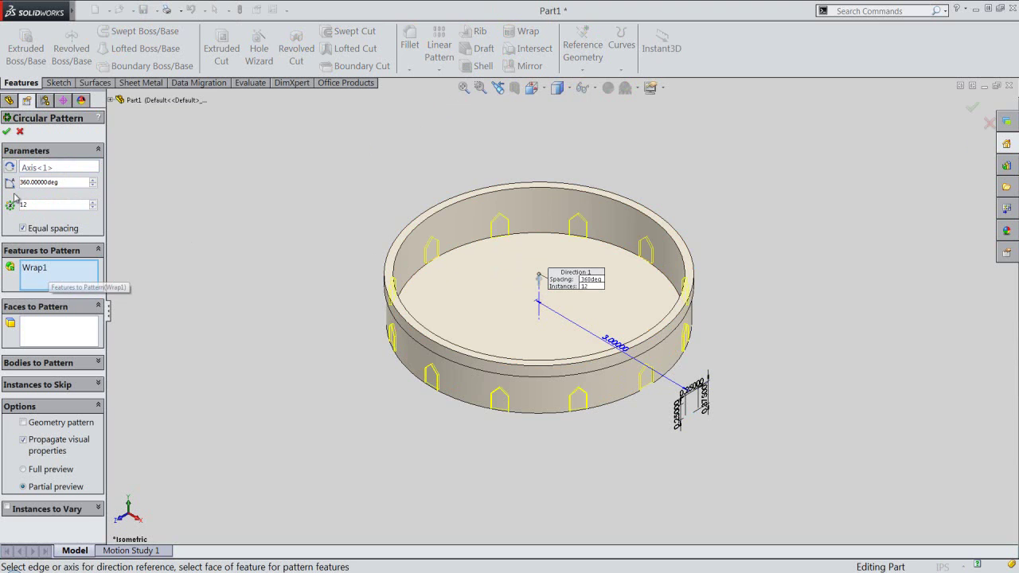
pyautogui.click(6, 132)
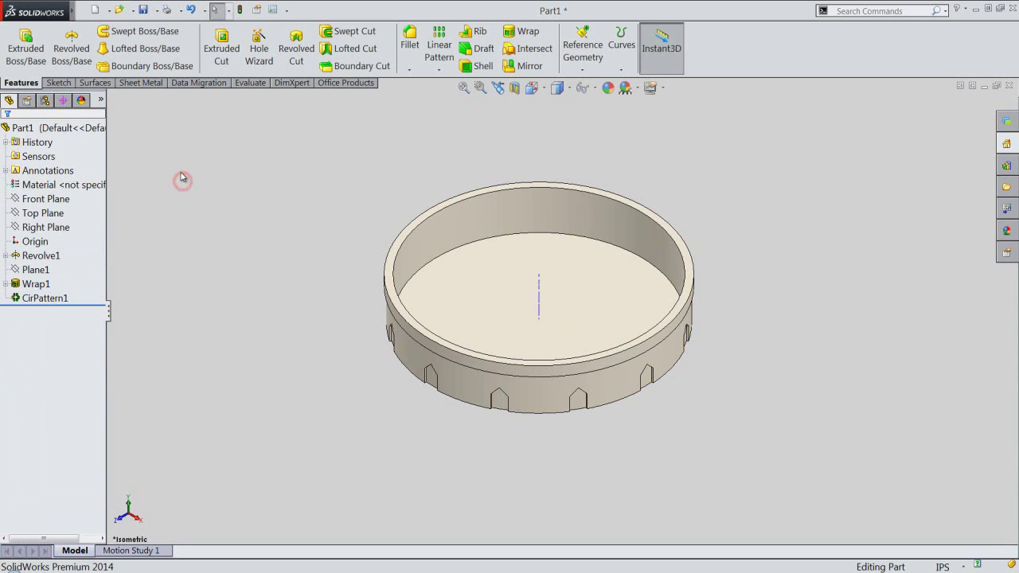
# Step: Save the part and hide the temporary axis
pyautogui.click(143, 11)
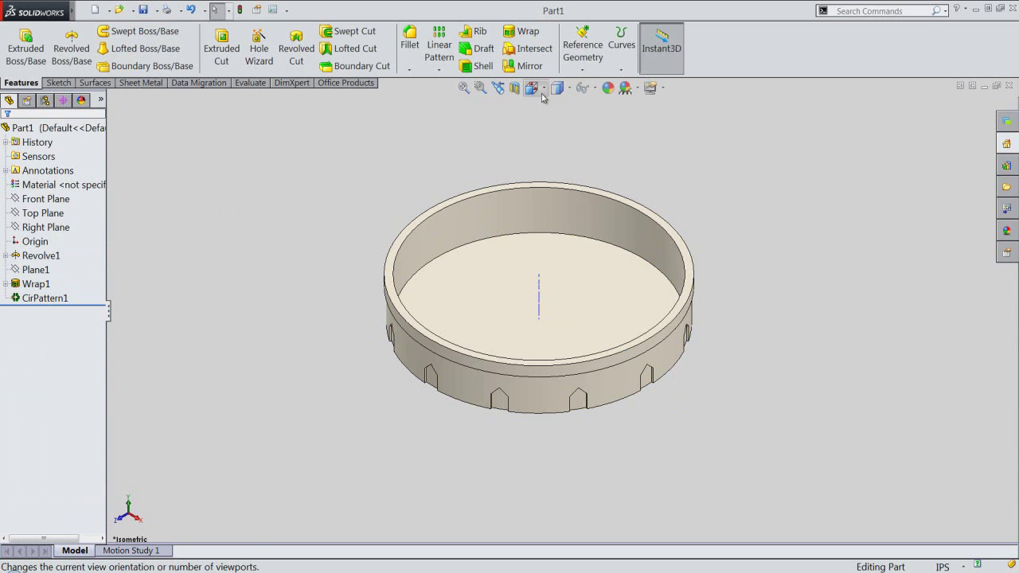
pyautogui.click(591, 91)
pyautogui.click(599, 125)
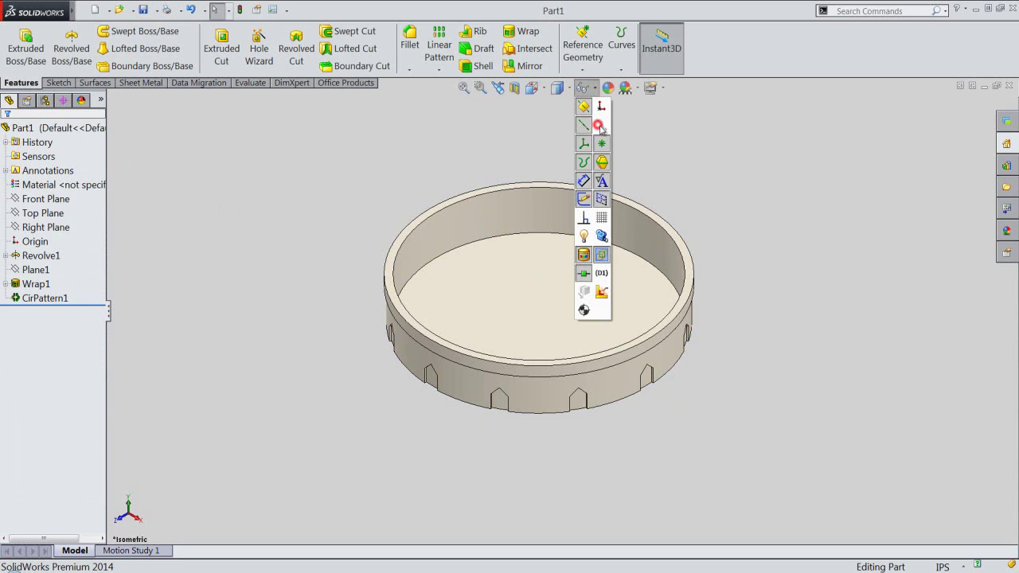
pyautogui.click(655, 141)
# Step: Redefine the Bottom orientation as the standard Top view, then return to Isometric
pyautogui.click(533, 89)
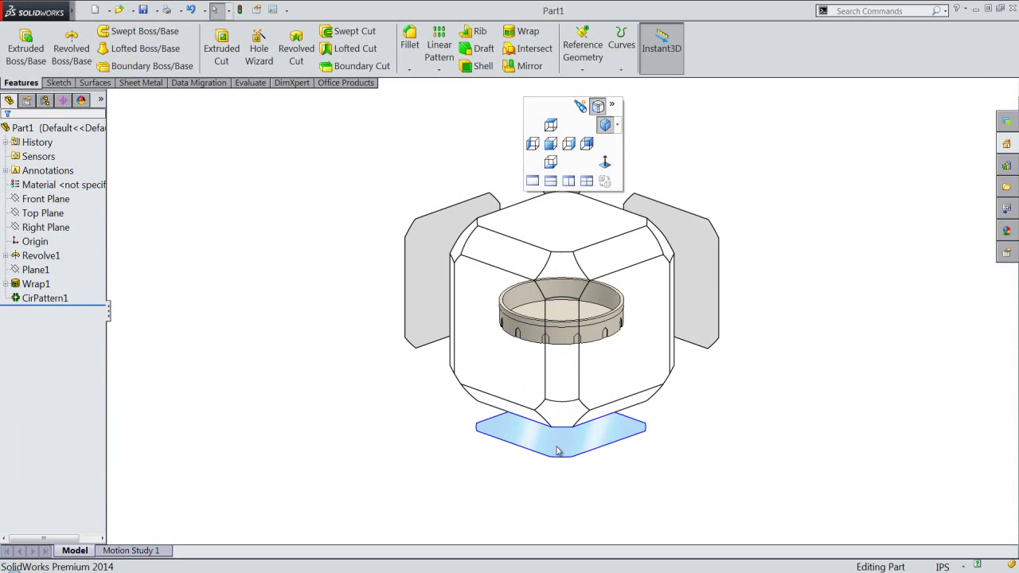
pyautogui.click(559, 454)
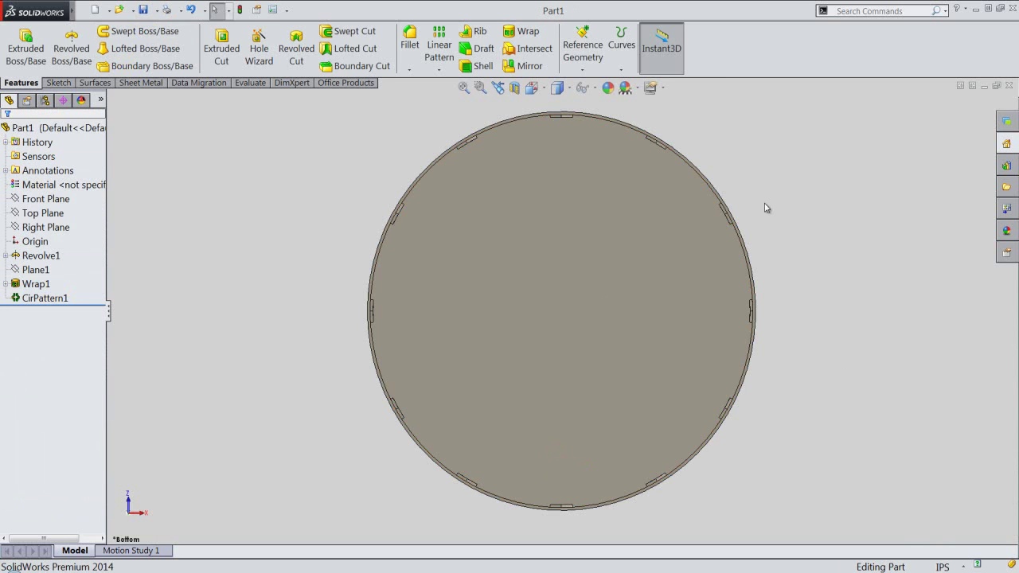
pyautogui.rightClick(736, 125)
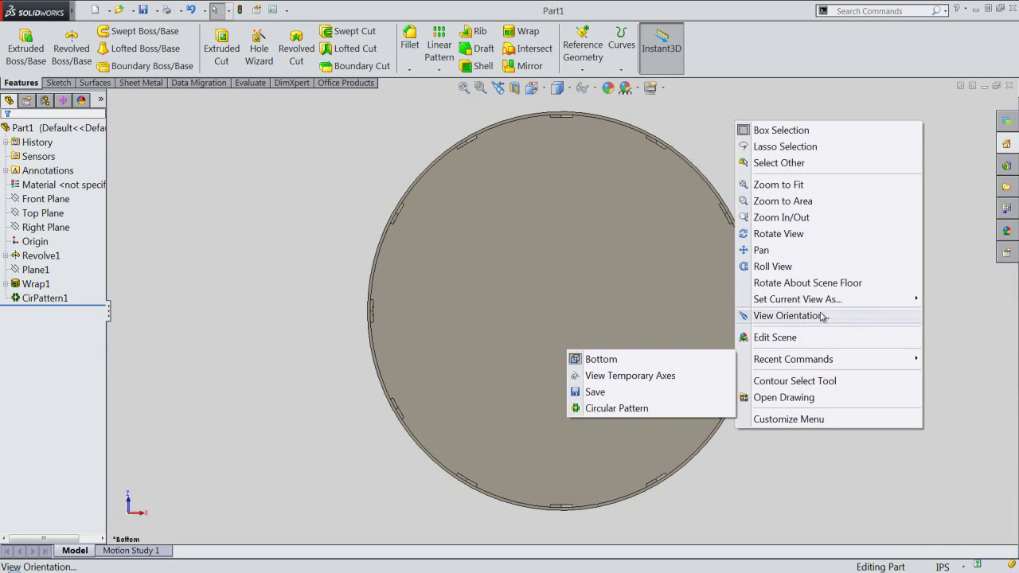
pyautogui.moveTo(798, 299)
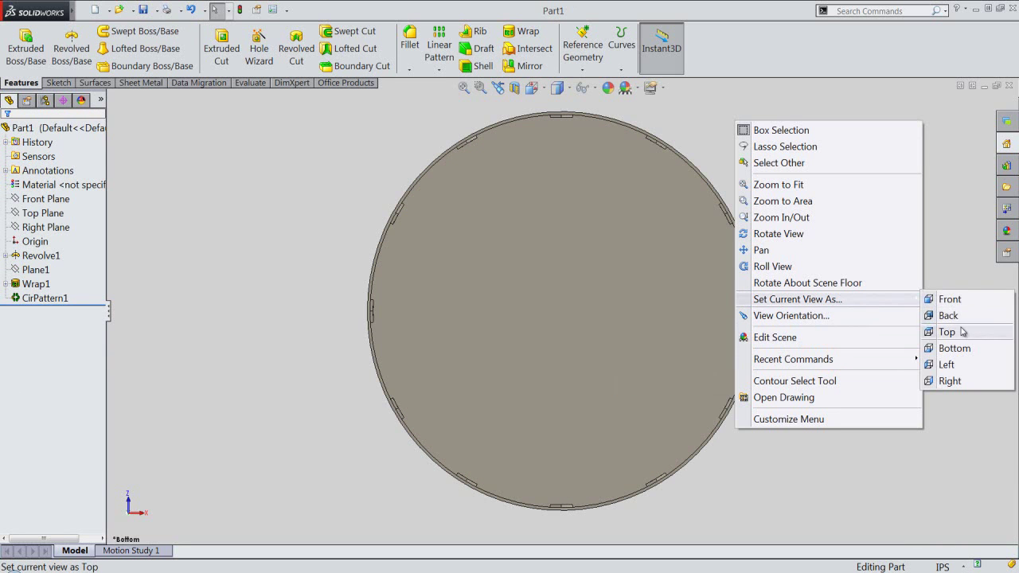
pyautogui.click(947, 333)
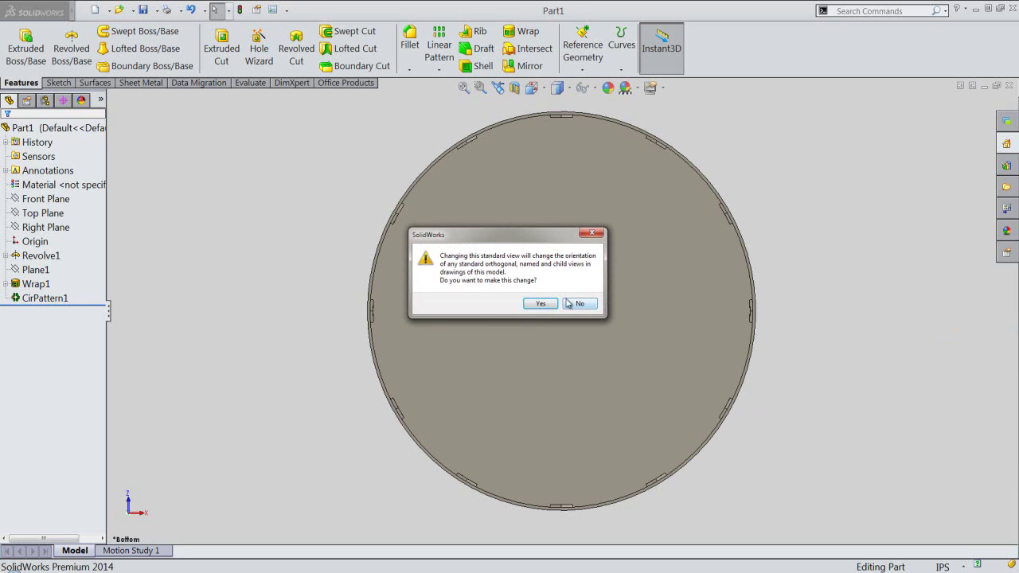
pyautogui.click(538, 305)
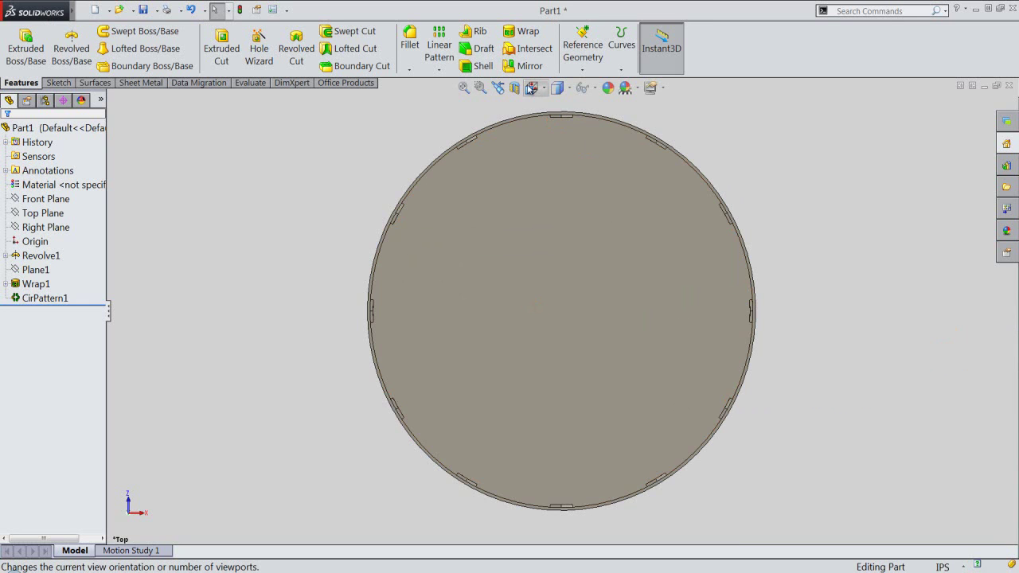
pyautogui.click(529, 90)
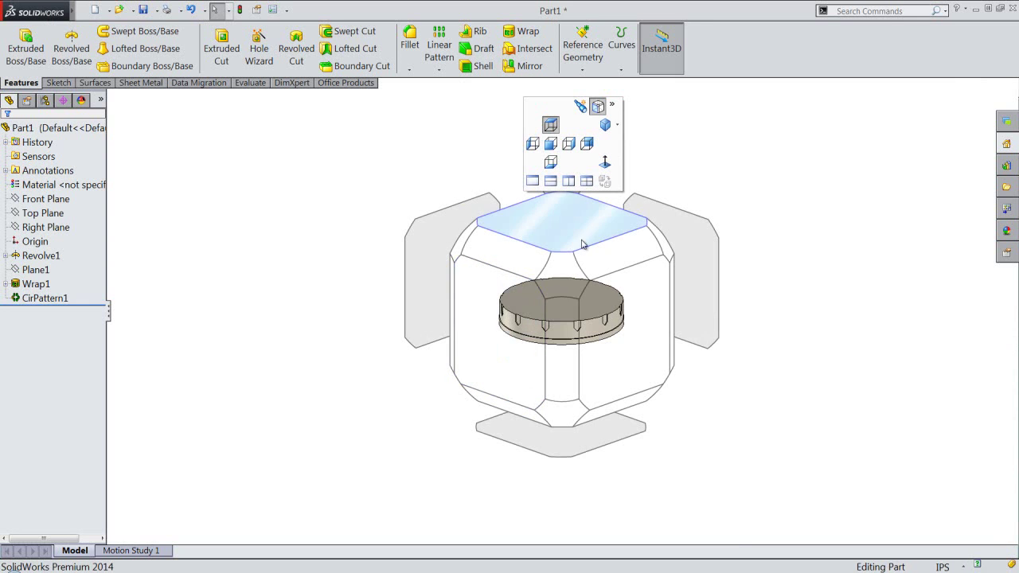
pyautogui.click(567, 260)
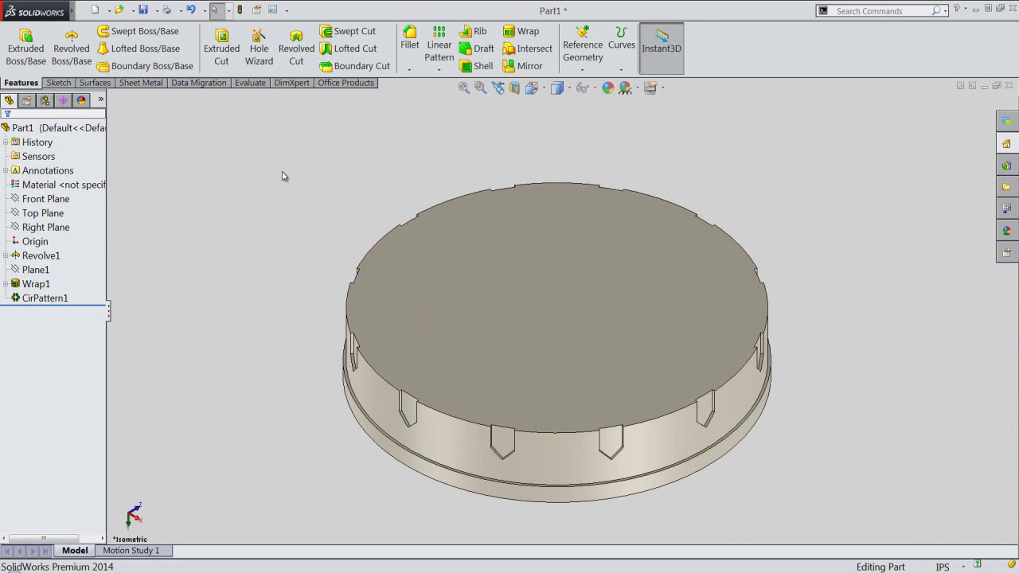
pyautogui.click(81, 101)
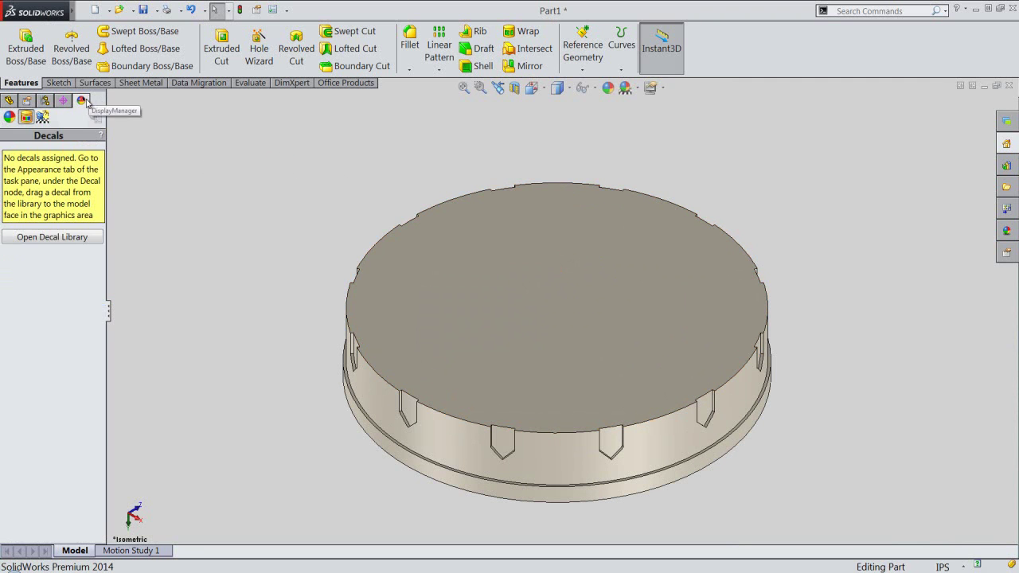
# Step: Add a directional light beside the top face, at about 104.56° longitude and 17.89° latitude
pyautogui.click(42, 117)
pyautogui.click(30, 169)
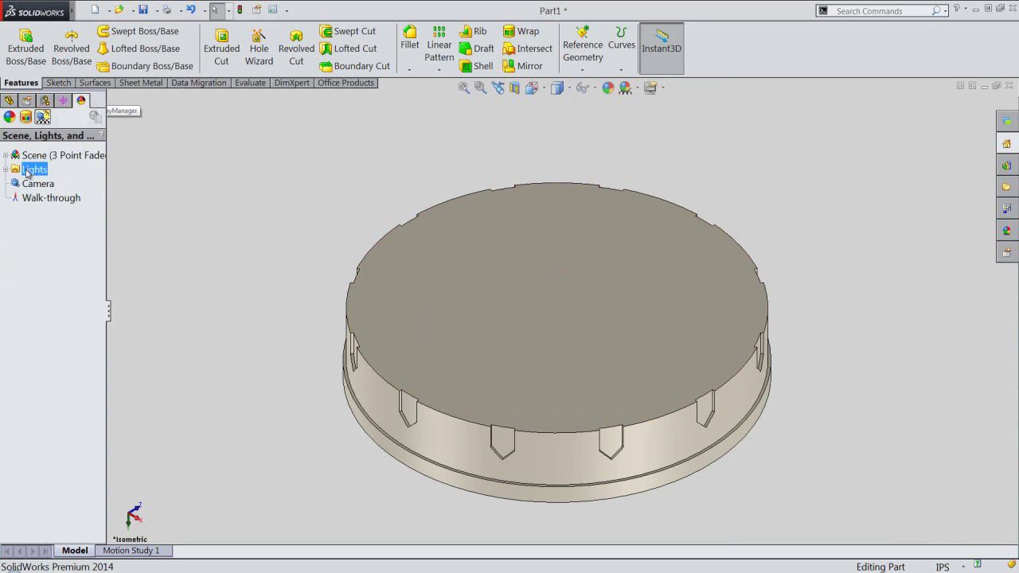
pyautogui.rightClick(27, 172)
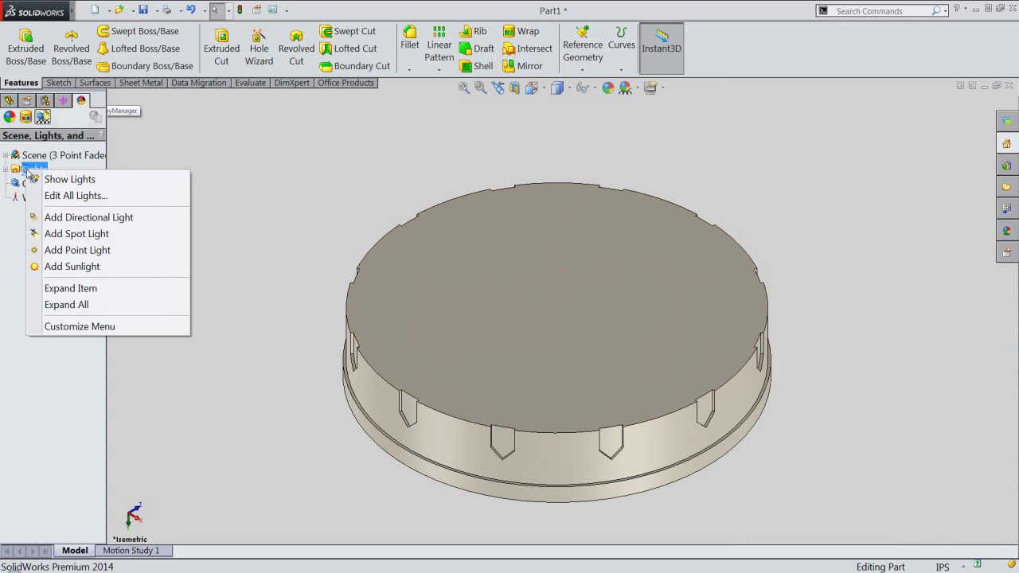
pyautogui.click(75, 219)
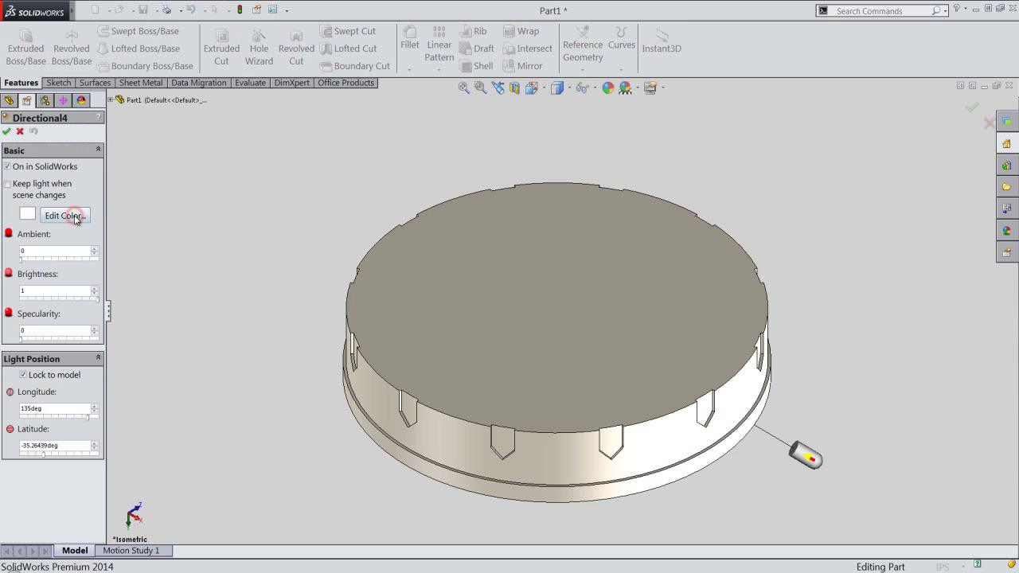
pyautogui.moveTo(808, 459); pyautogui.dragTo(812, 319)
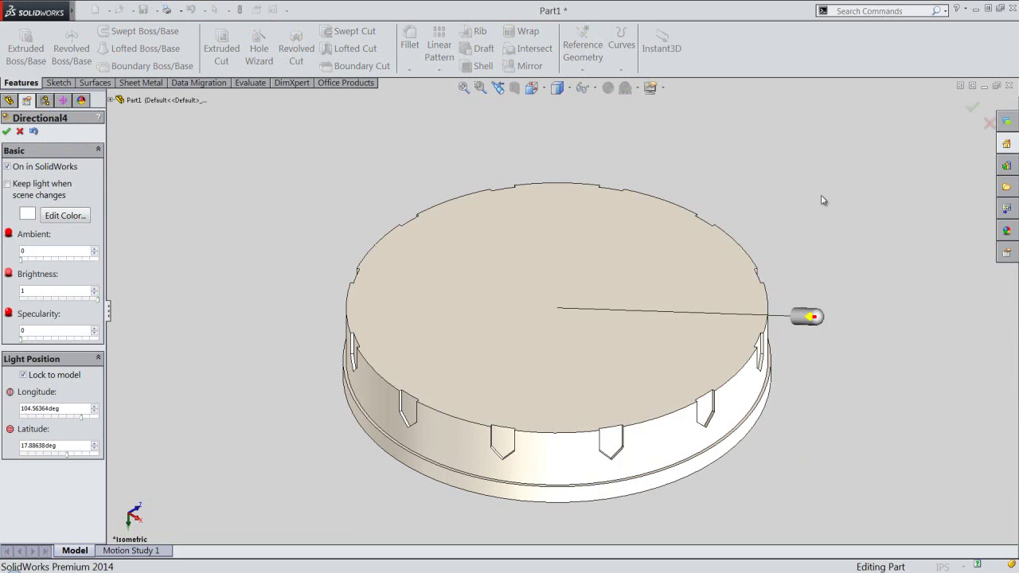
pyautogui.click(972, 106)
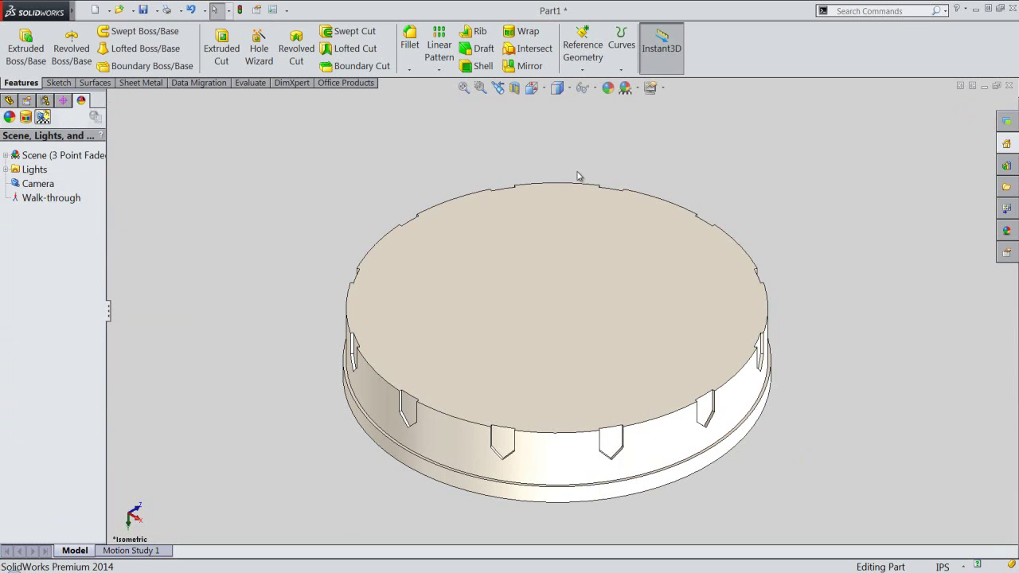
pyautogui.click(8, 100)
pyautogui.click(256, 168)
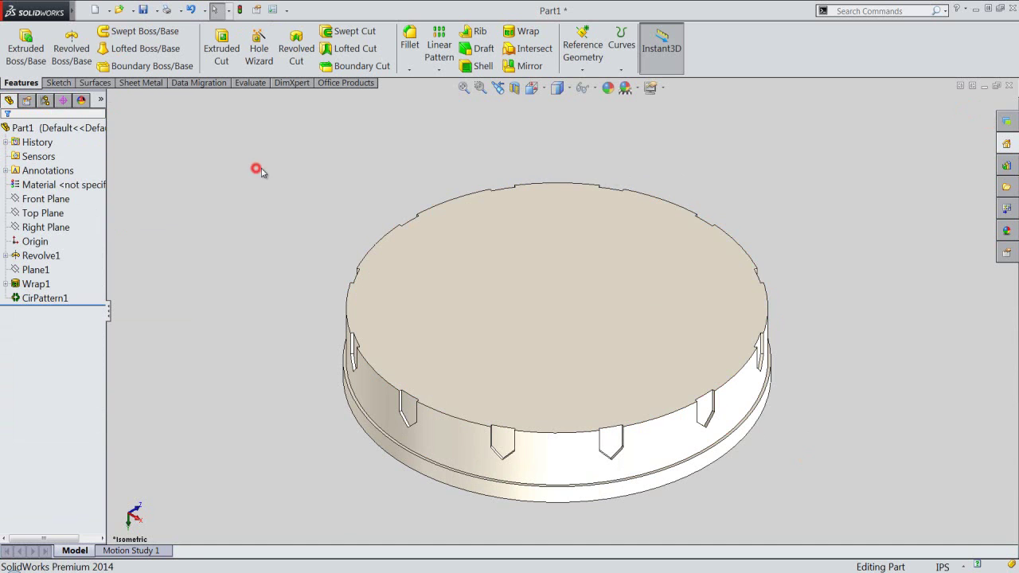
# Step: Start a sketch on the top face and convert its notched edges into sketch geometry
pyautogui.click(484, 229)
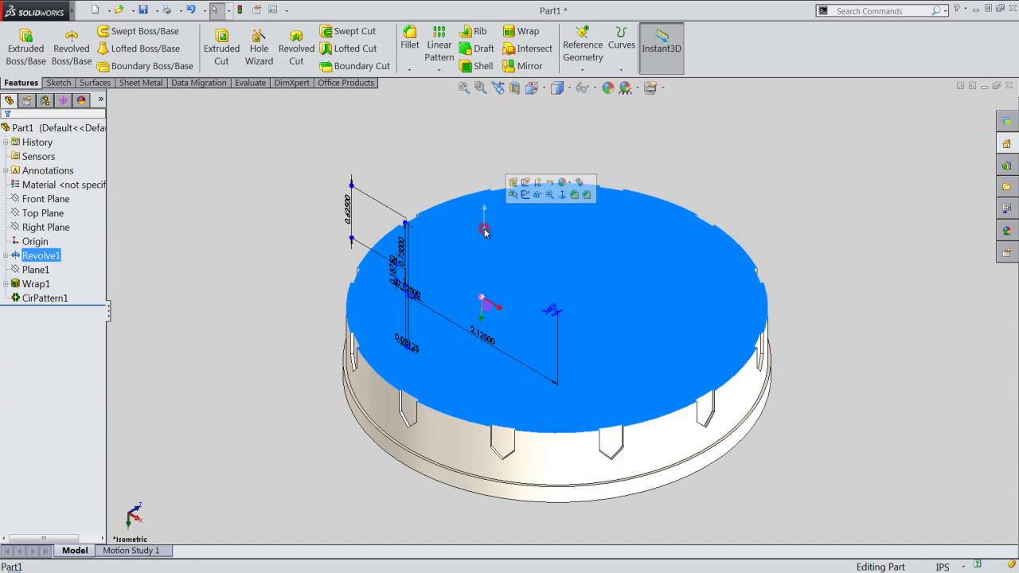
pyautogui.click(531, 200)
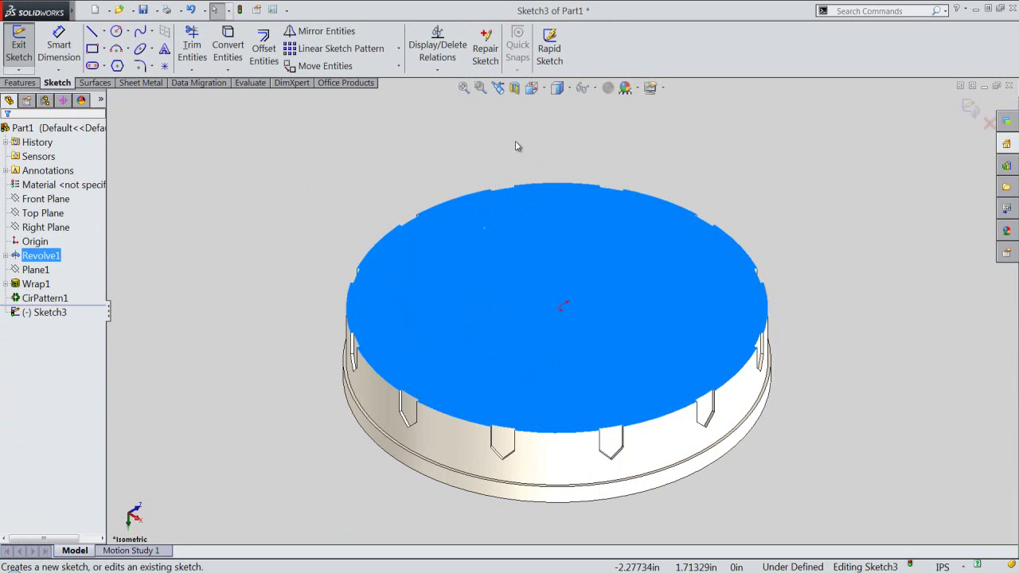
pyautogui.click(228, 43)
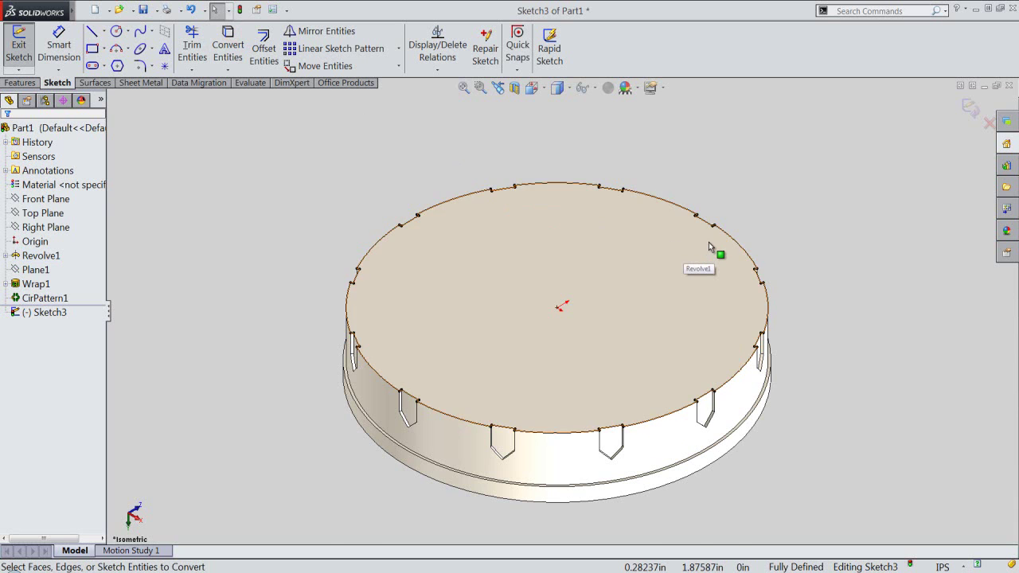
pyautogui.scroll(-2, 708, 247)
pyautogui.scroll(1, 416, 176)
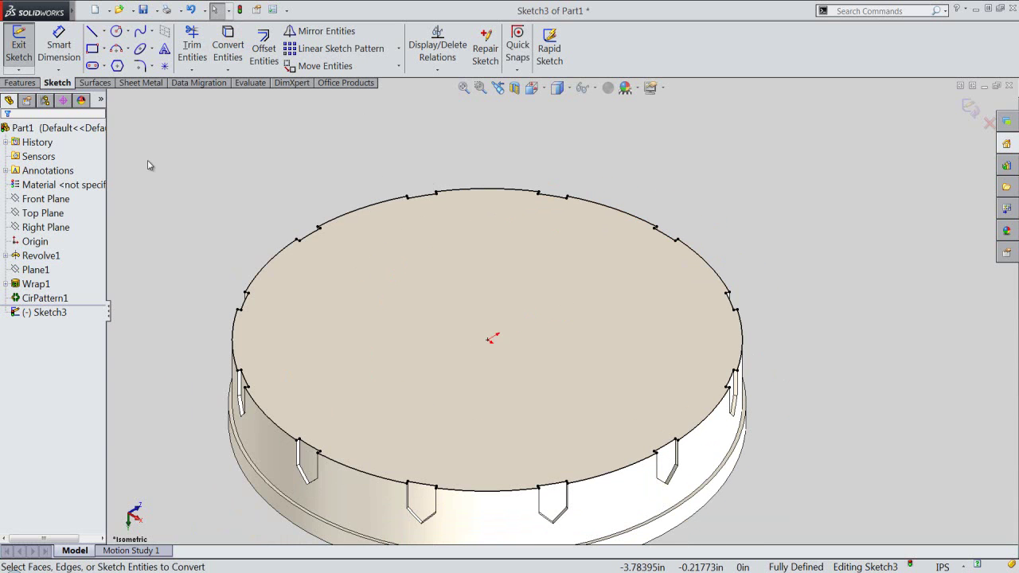
pyautogui.moveTo(152, 146)
pyautogui.mouseDown()
pyautogui.moveTo(757, 536)
pyautogui.moveTo(791, 523)
pyautogui.moveTo(787, 487)
pyautogui.moveTo(787, 497)
pyautogui.mouseUp()
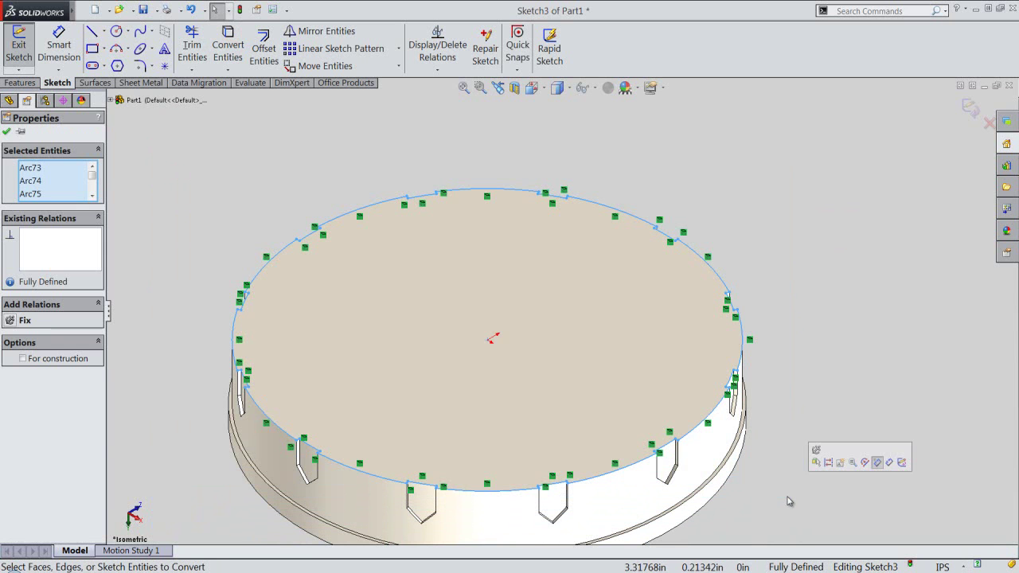
pyautogui.click(828, 470)
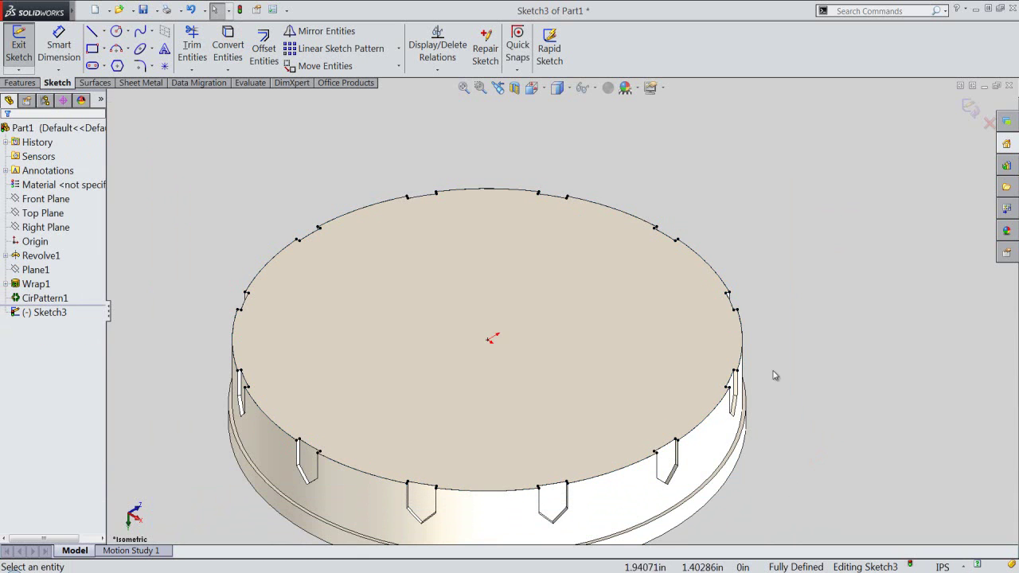
# Step: Look down from the Top view and section the model at the Top Plane
pyautogui.click(531, 88)
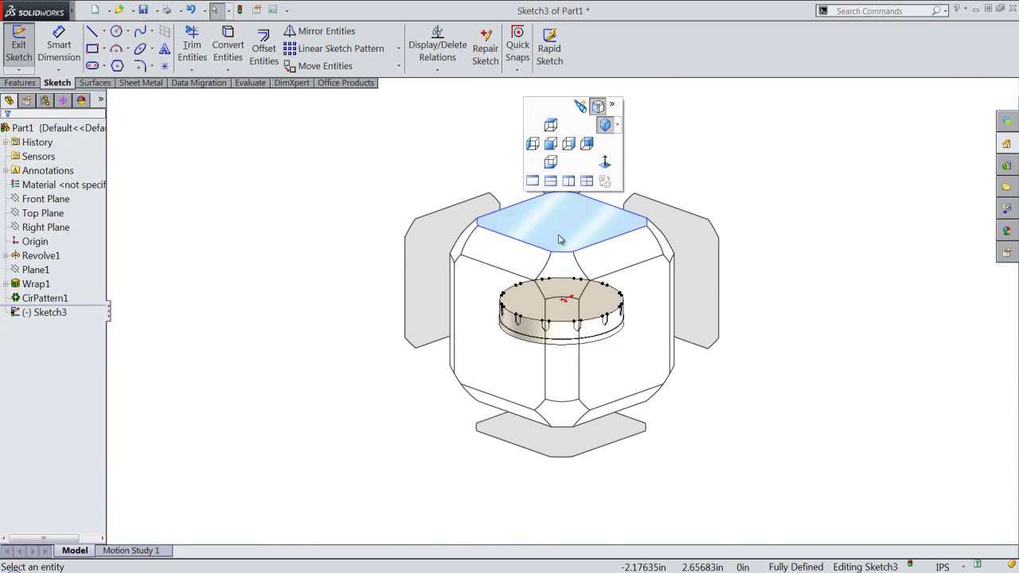
pyautogui.click(561, 252)
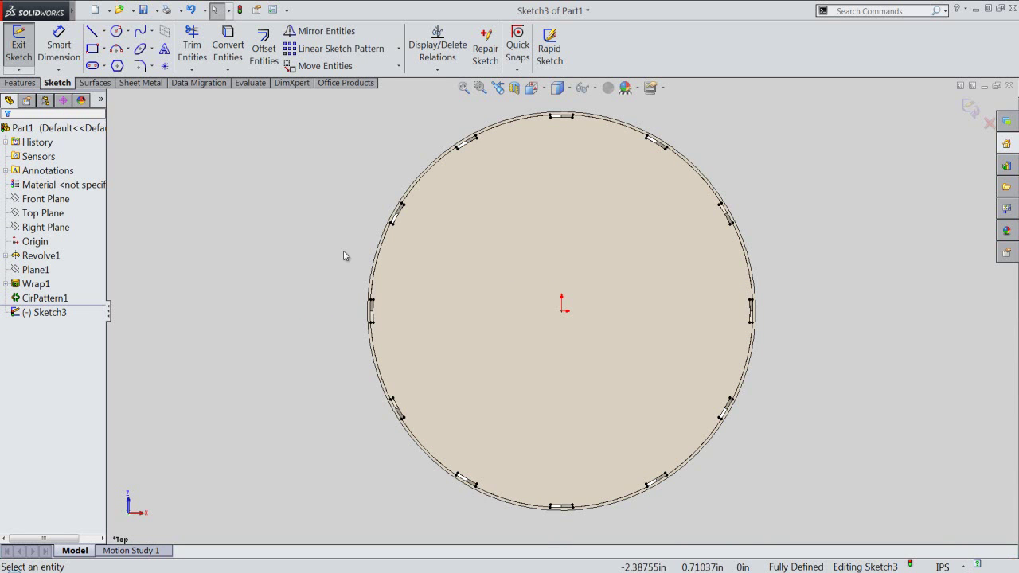
pyautogui.click(516, 88)
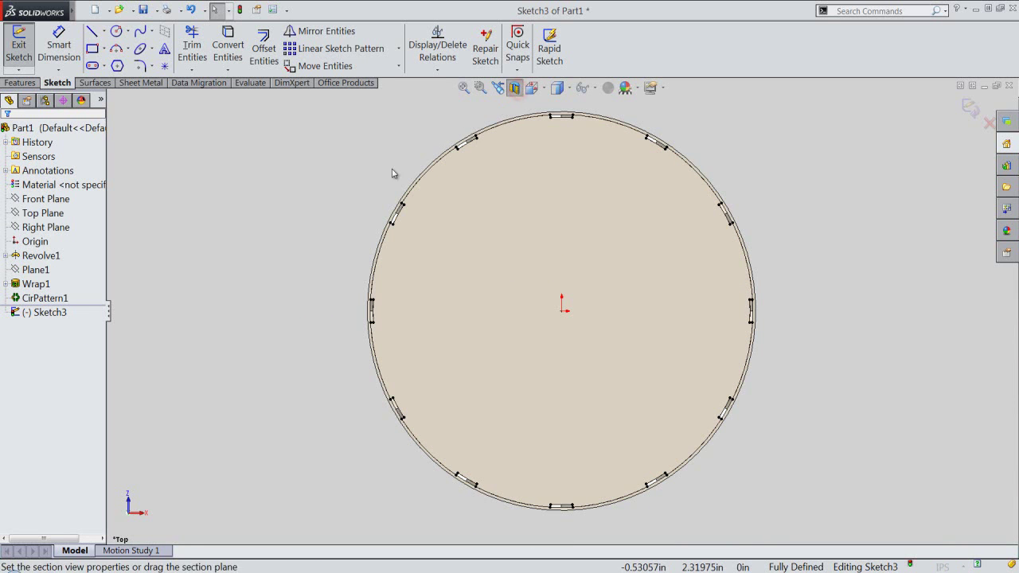
pyautogui.click(41, 216)
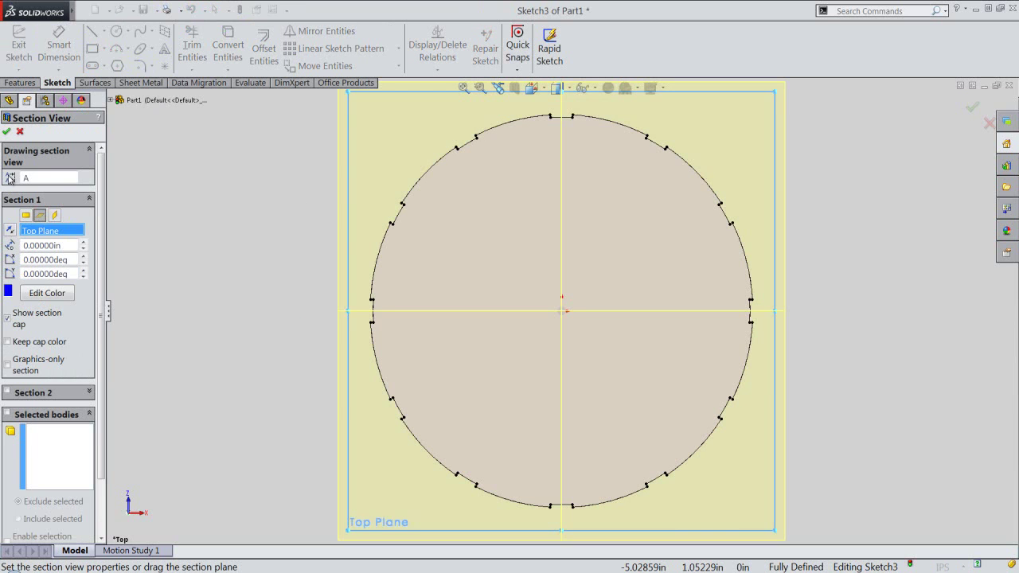
pyautogui.click(7, 132)
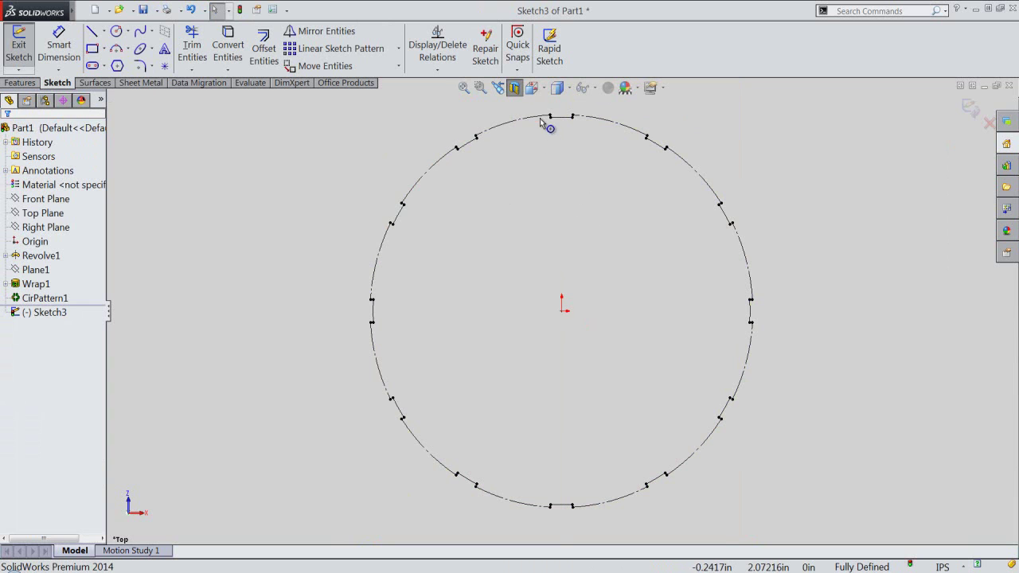
# Step: Draw a 4.1875 in circle centered on the origin out to the notched outline
pyautogui.scroll(-1, 539, 118)
pyautogui.scroll(-1, 537, 115)
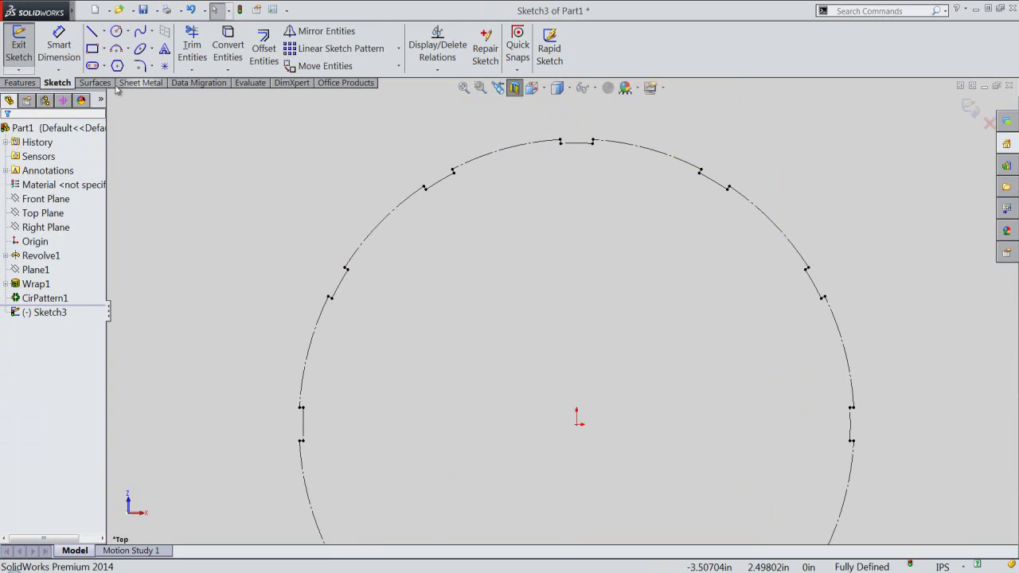
pyautogui.click(116, 30)
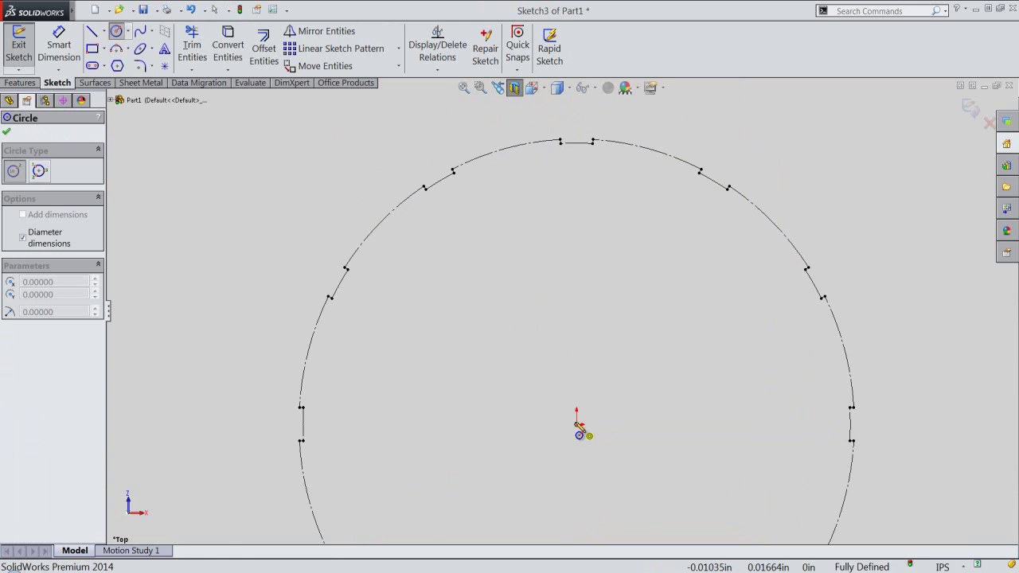
pyautogui.click(577, 424)
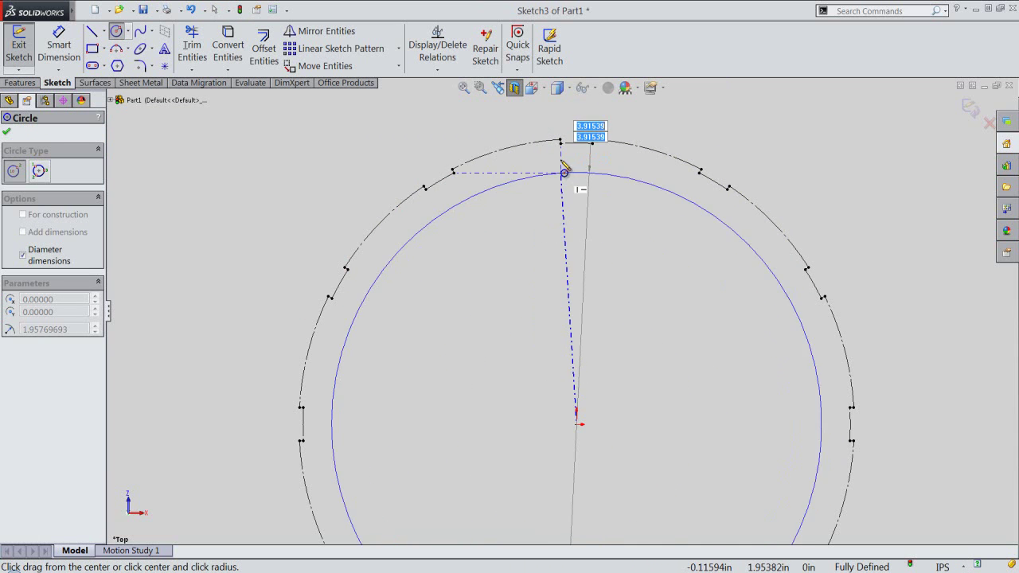
pyautogui.click(561, 145)
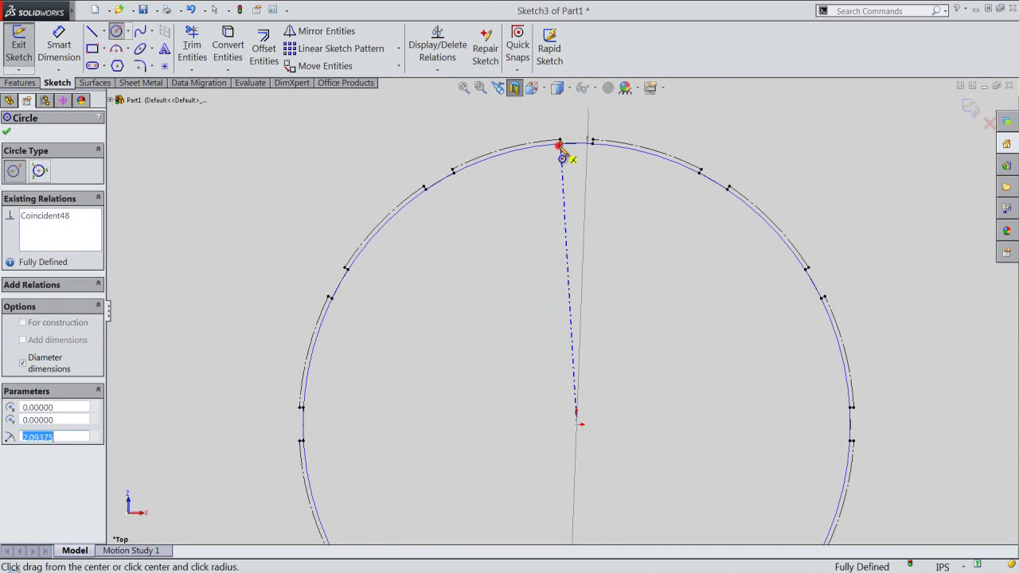
pyautogui.scroll(-1, 574, 162)
pyautogui.scroll(-1, 567, 190)
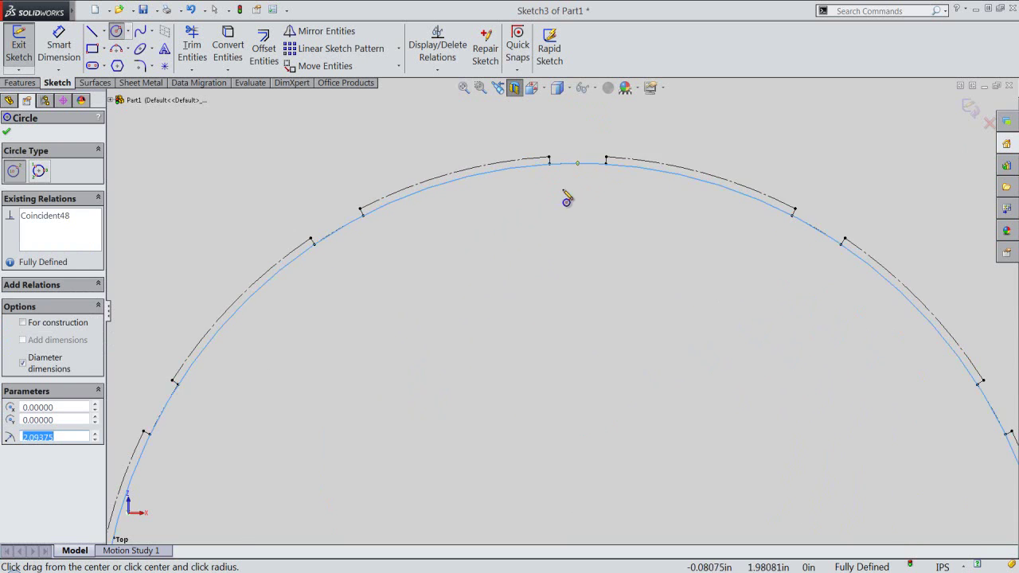
pyautogui.rightClick(699, 125)
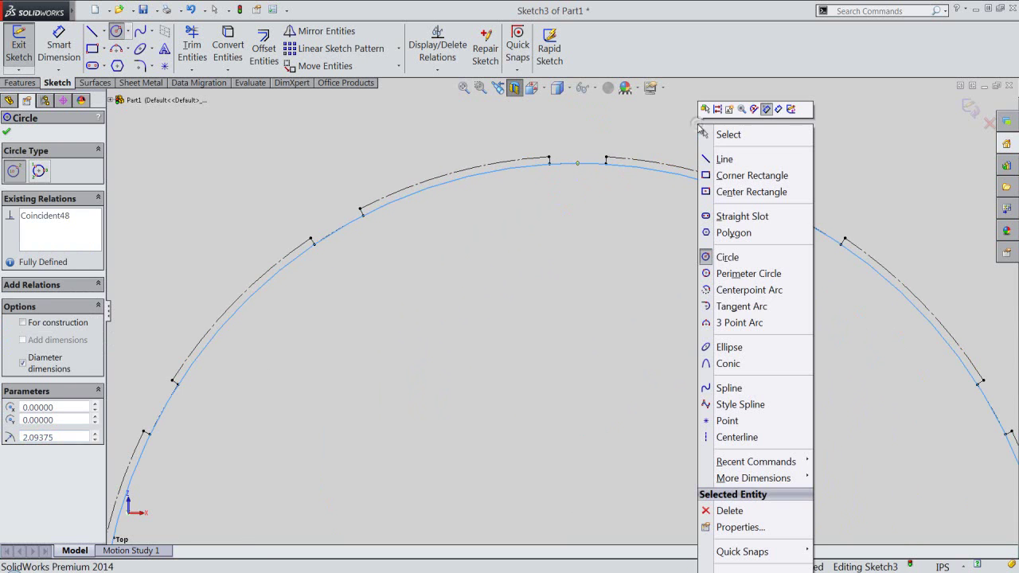
pyautogui.click(710, 134)
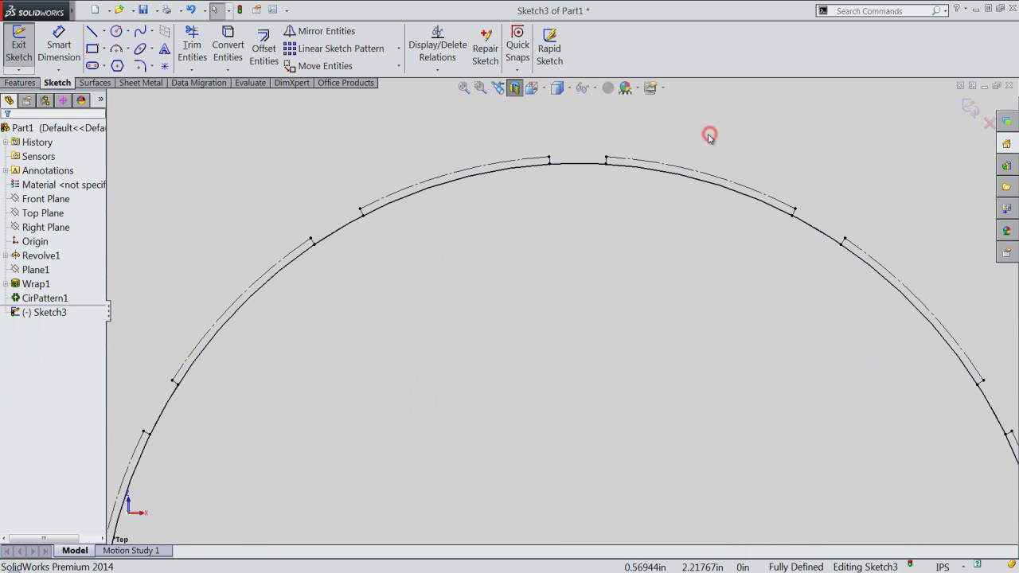
# Step: Make the circle construction geometry and offset it 0.03125 in inward
pyautogui.click(495, 170)
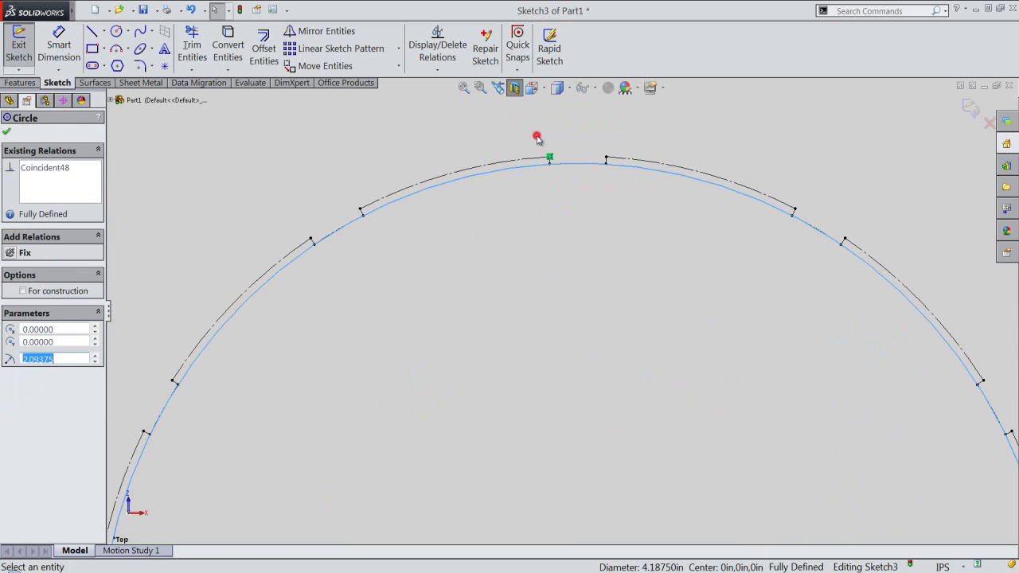
pyautogui.click(537, 139)
pyautogui.click(489, 172)
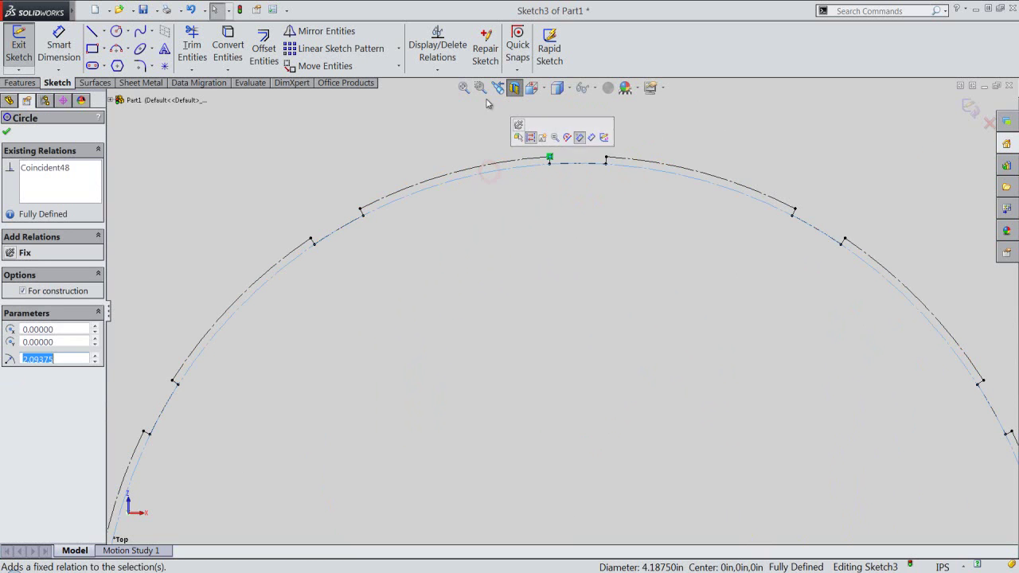
pyautogui.click(262, 40)
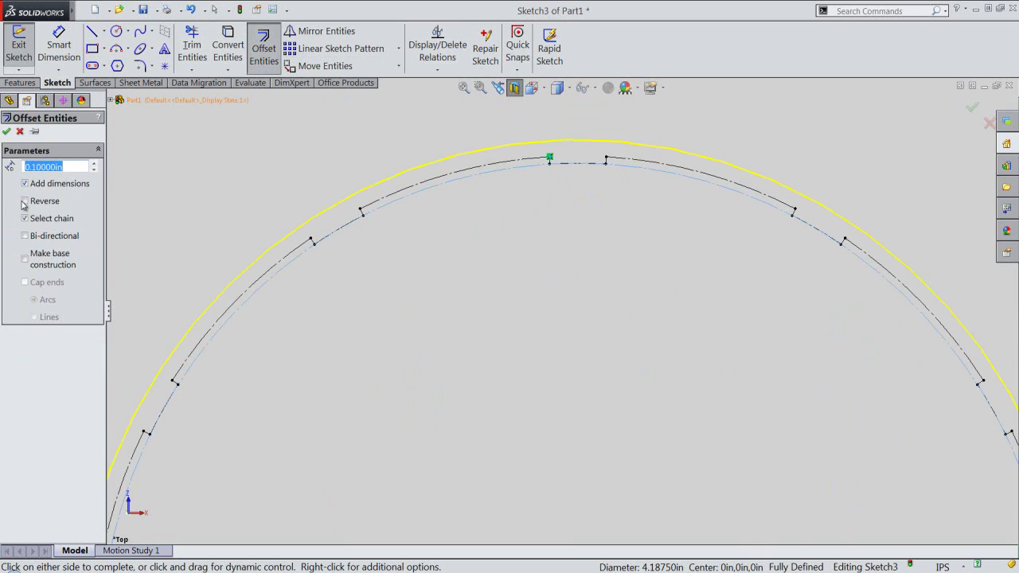
pyautogui.click(25, 203)
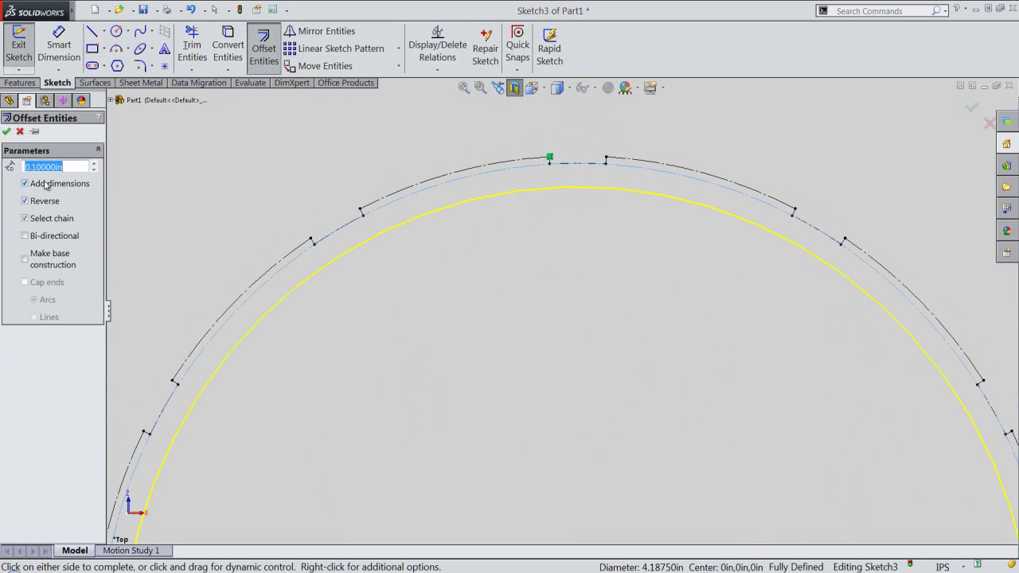
pyautogui.press('BackSpace')
pyautogui.press('Return')
pyautogui.rightClick(147, 146)
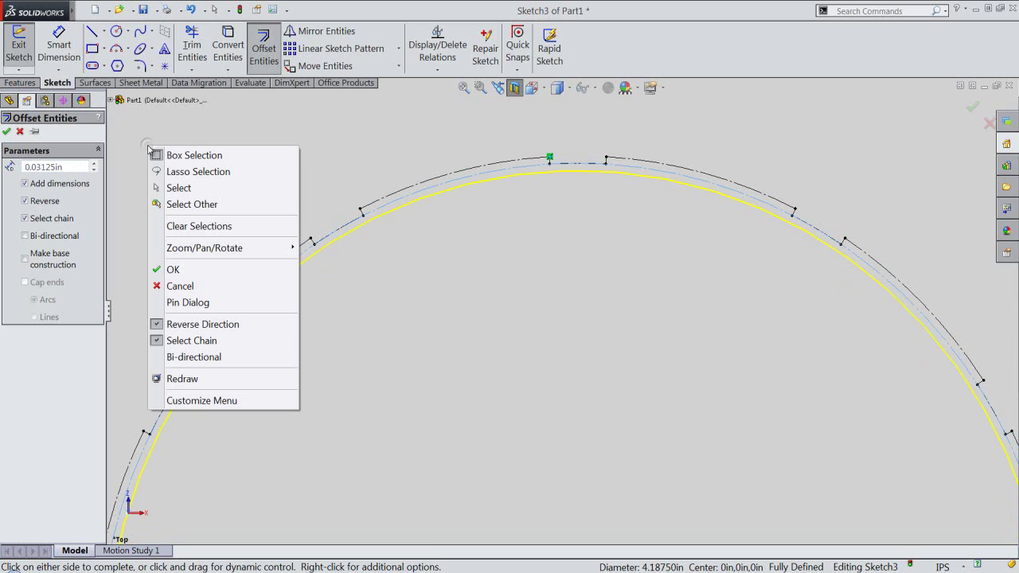
pyautogui.click(179, 275)
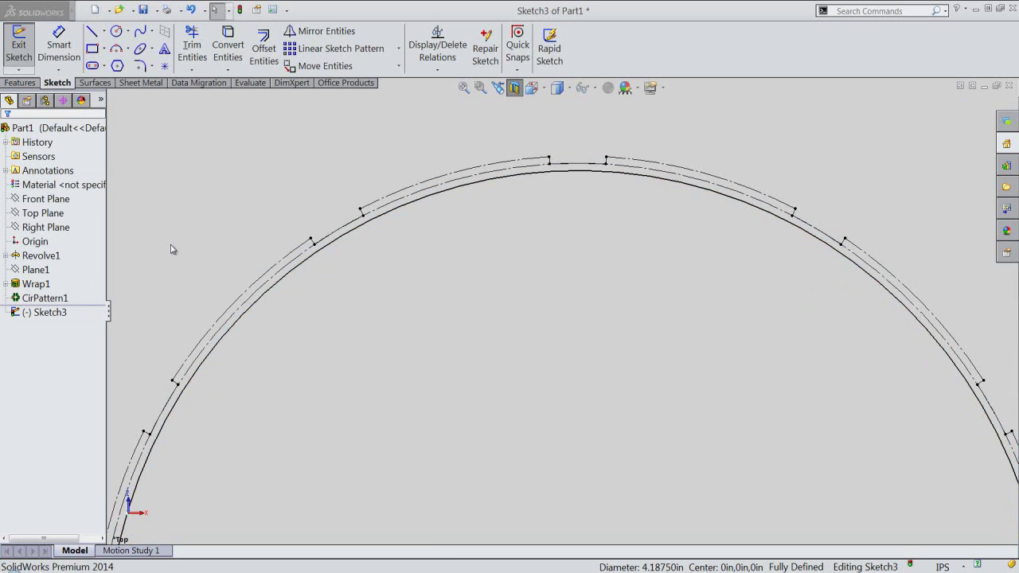
# Step: Make the inner offset circle construction and bridge the top notch gap with a three-point arc
pyautogui.click(256, 305)
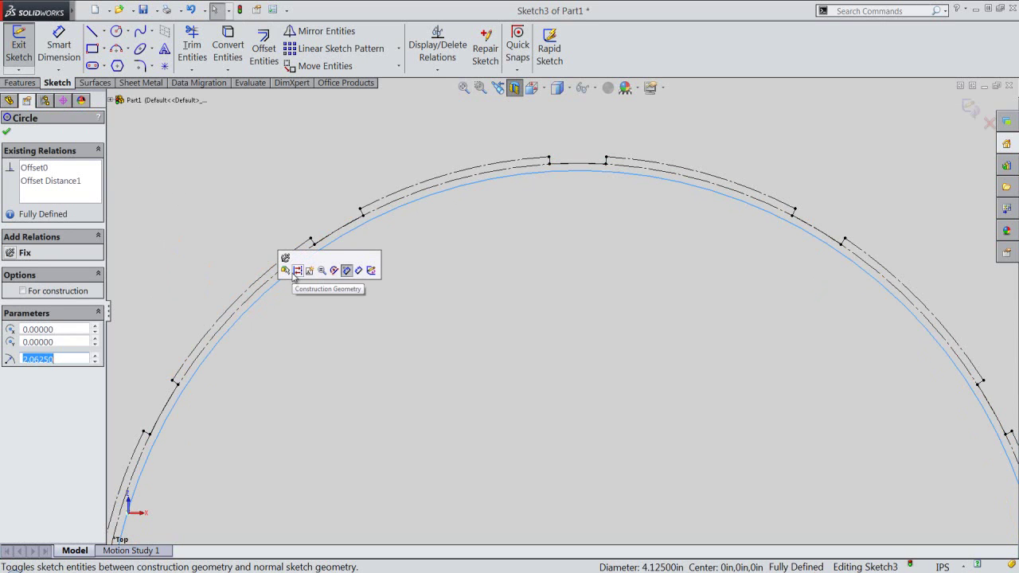
pyautogui.click(298, 271)
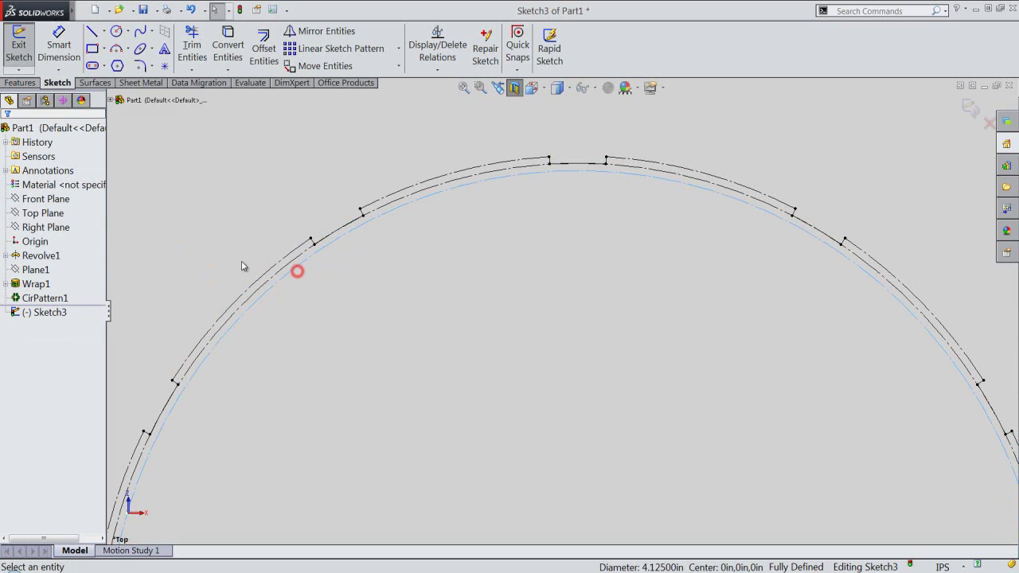
pyautogui.rightClick(172, 225)
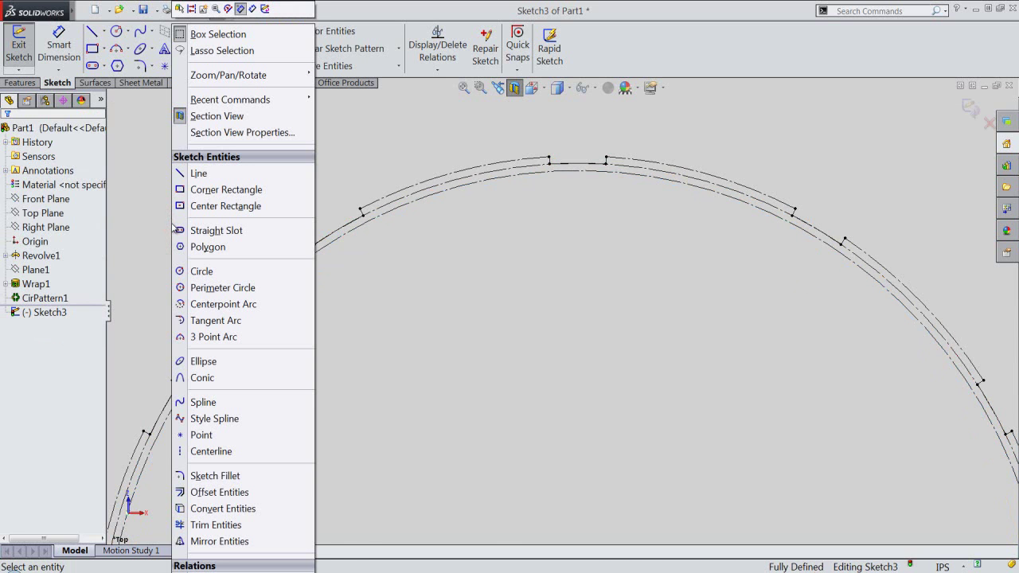
pyautogui.click(218, 337)
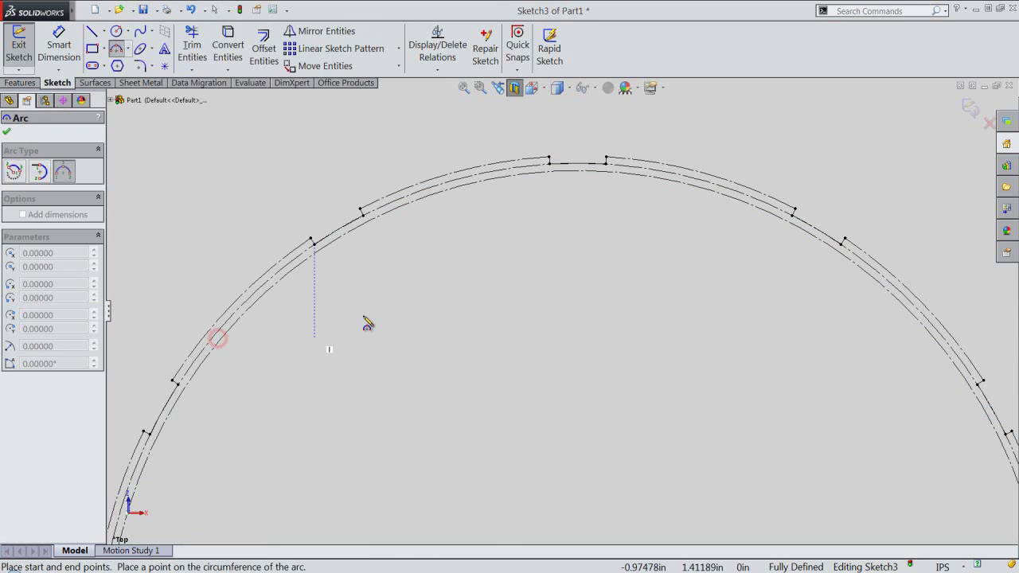
pyautogui.click(363, 215)
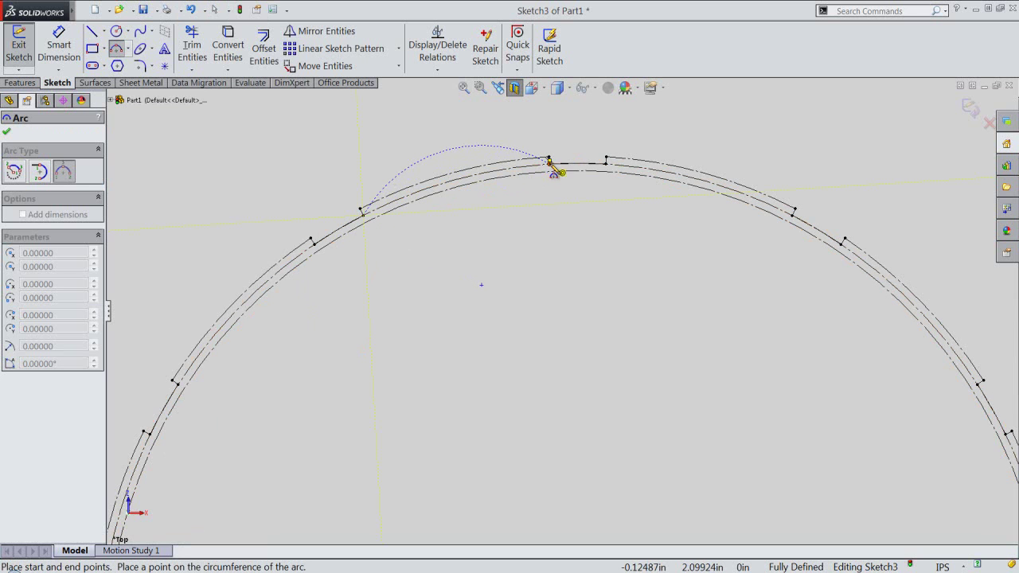
pyautogui.click(549, 163)
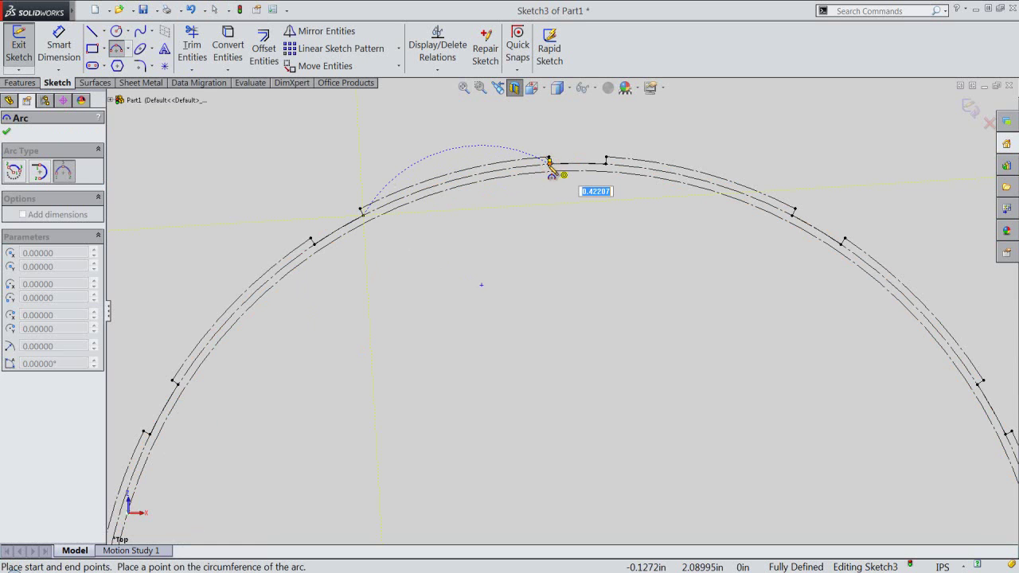
pyautogui.click(452, 183)
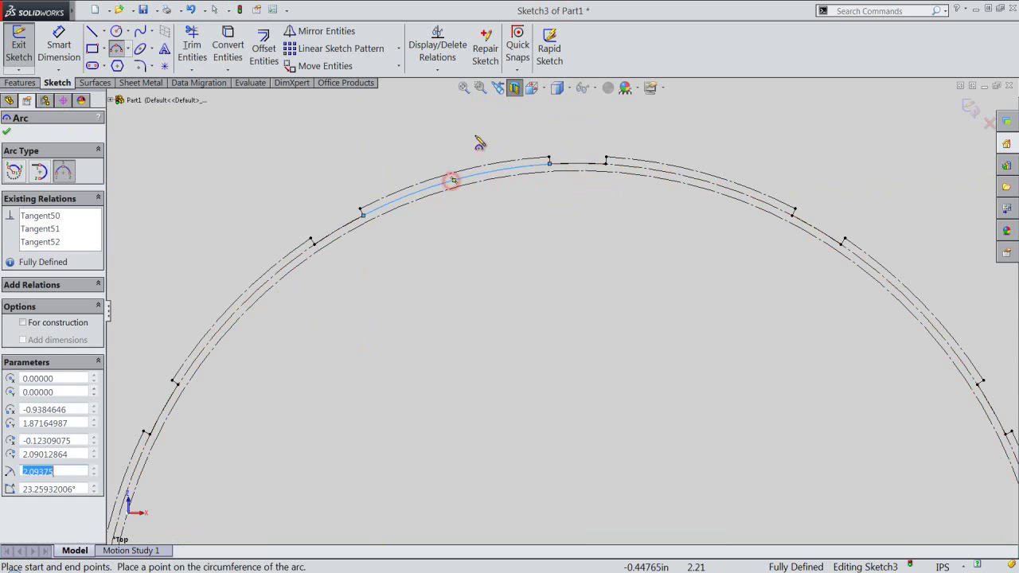
pyautogui.rightClick(455, 128)
pyautogui.click(473, 139)
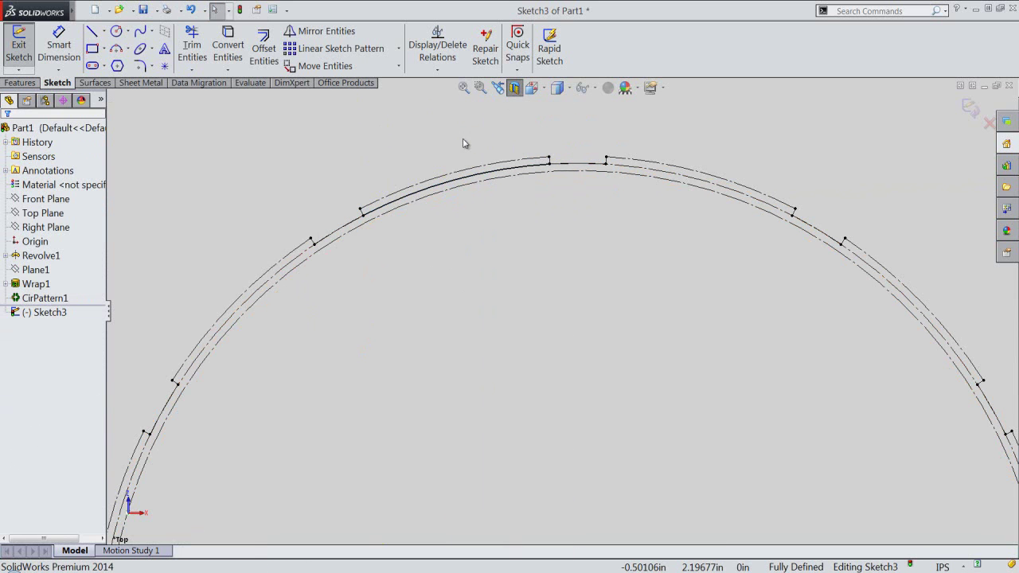
# Step: Draw a radial line from the new arc to the sketch origin
pyautogui.click(92, 31)
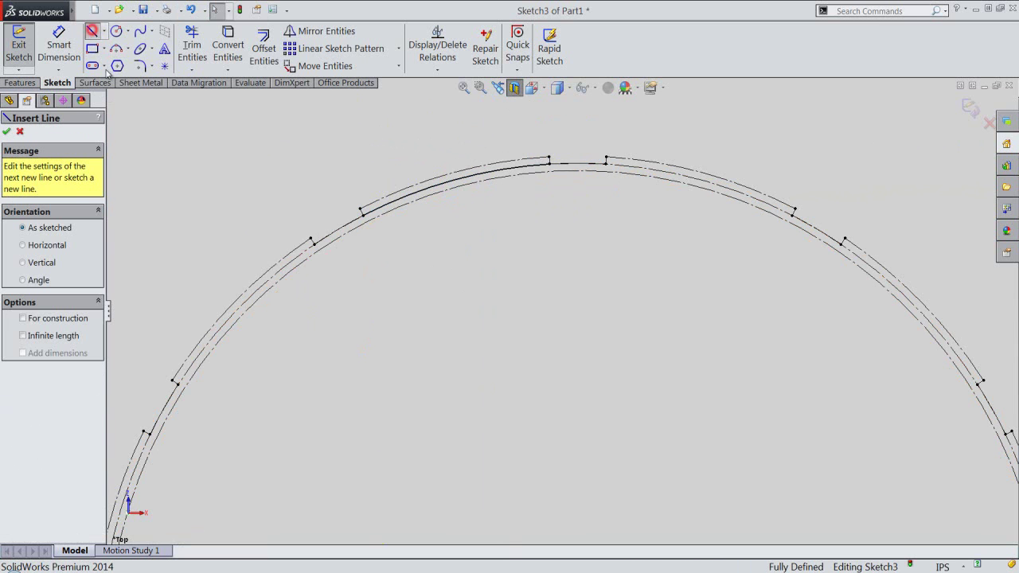
pyautogui.click(455, 185)
pyautogui.scroll(3, 450, 203)
pyautogui.scroll(2, 448, 227)
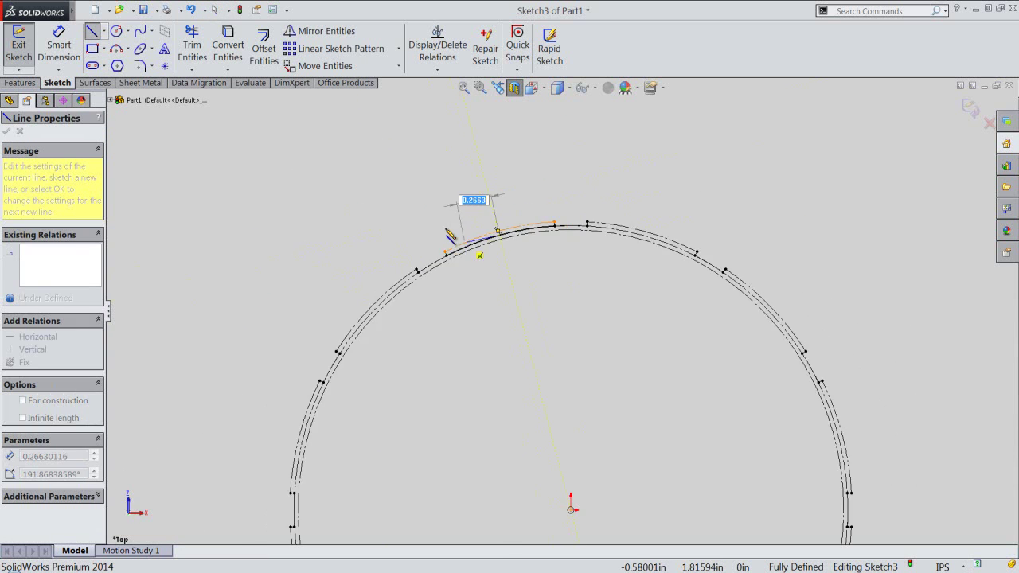
pyautogui.click(571, 510)
pyautogui.scroll(-3, 587, 426)
pyautogui.rightClick(562, 340)
pyautogui.click(592, 113)
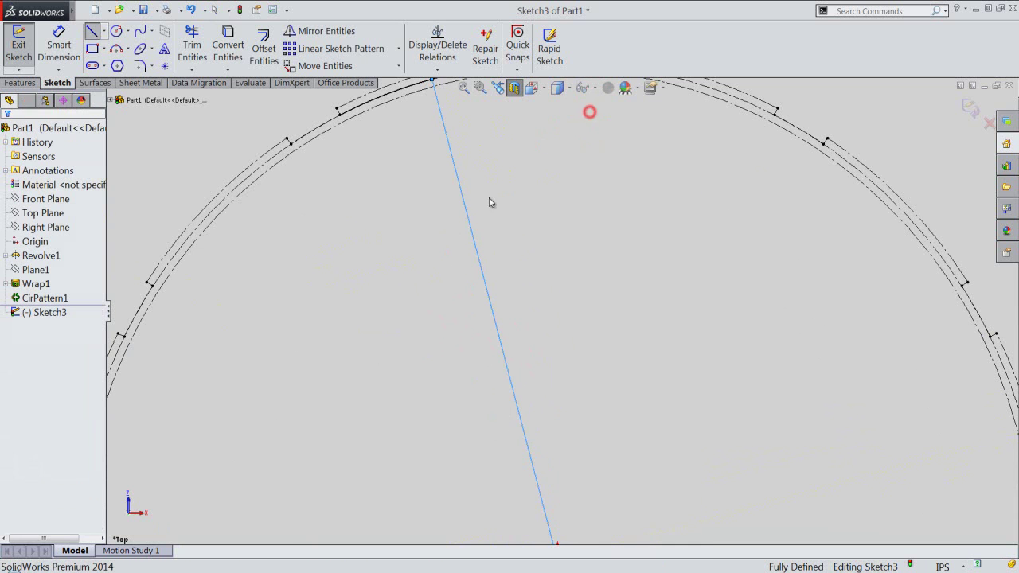
# Step: Convert the 2.09375 in radial line and the bridging arc to construction geometry
pyautogui.scroll(2, 370, 396)
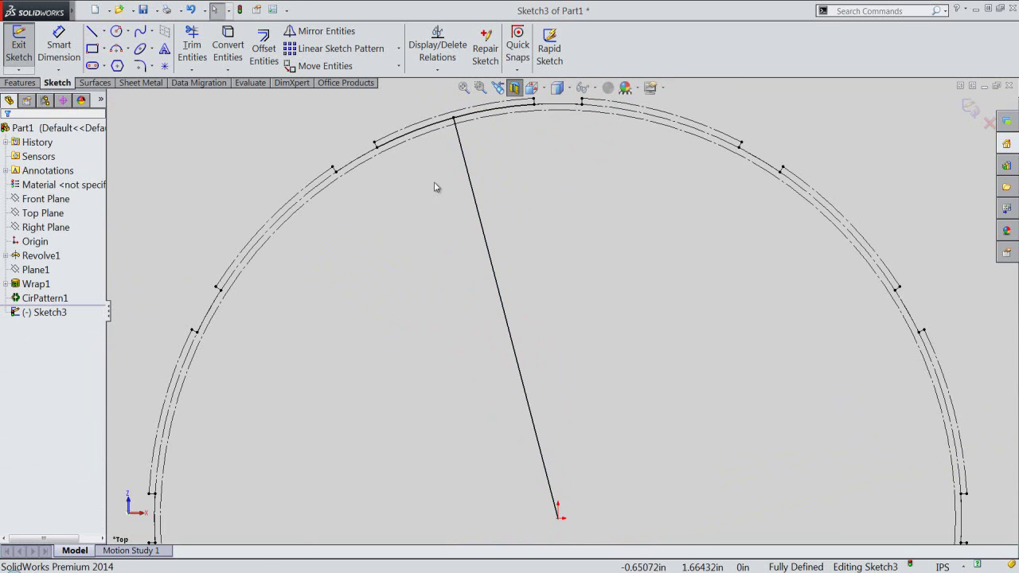
pyautogui.scroll(-1, 458, 118)
pyautogui.scroll(-1, 462, 123)
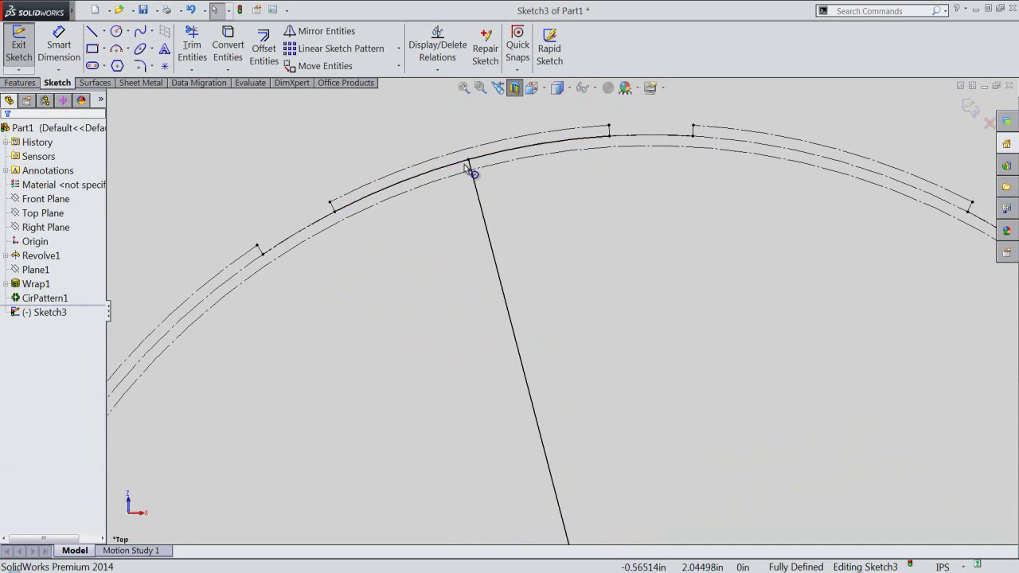
pyautogui.click(483, 223)
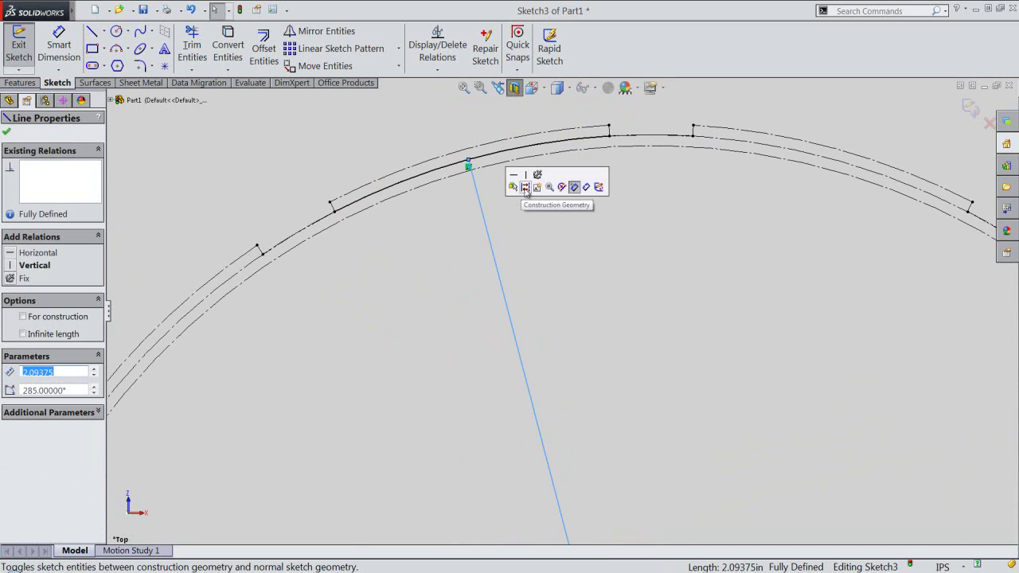
pyautogui.click(525, 188)
pyautogui.click(241, 127)
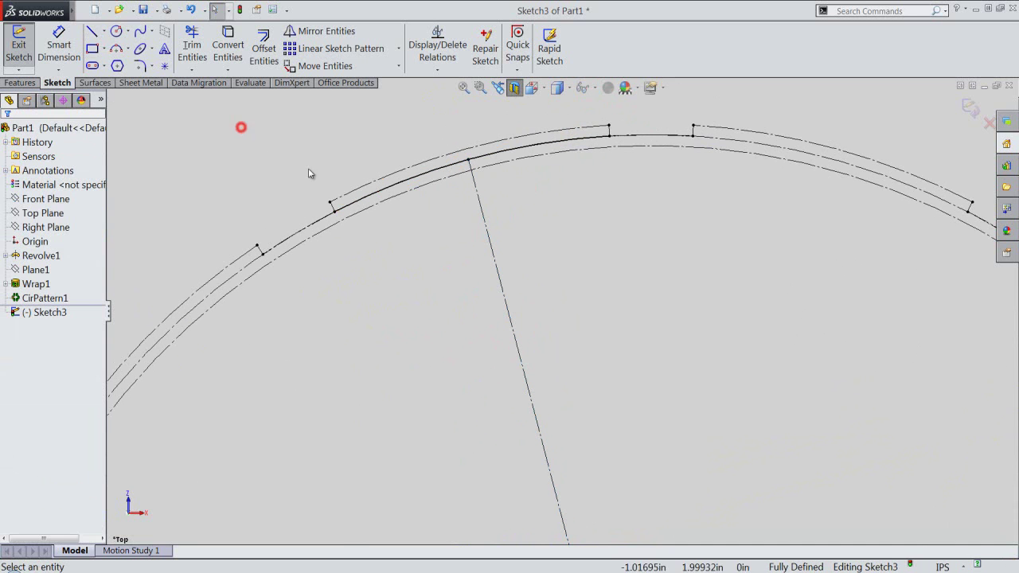
pyautogui.click(350, 207)
pyautogui.click(391, 168)
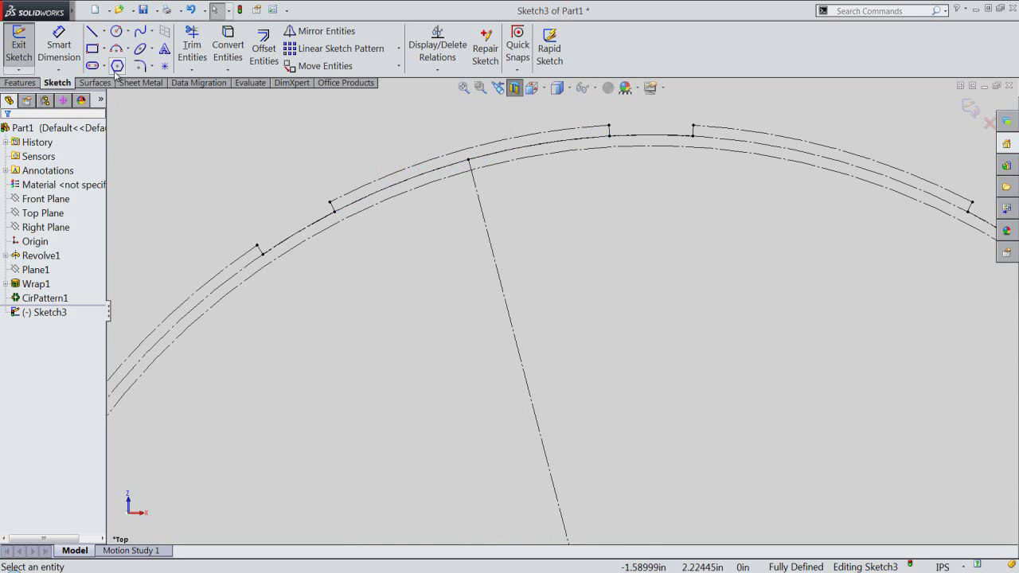
# Step: Draw a 0.5 in circle on the radial line and make it tangent to the middle arc
pyautogui.click(116, 31)
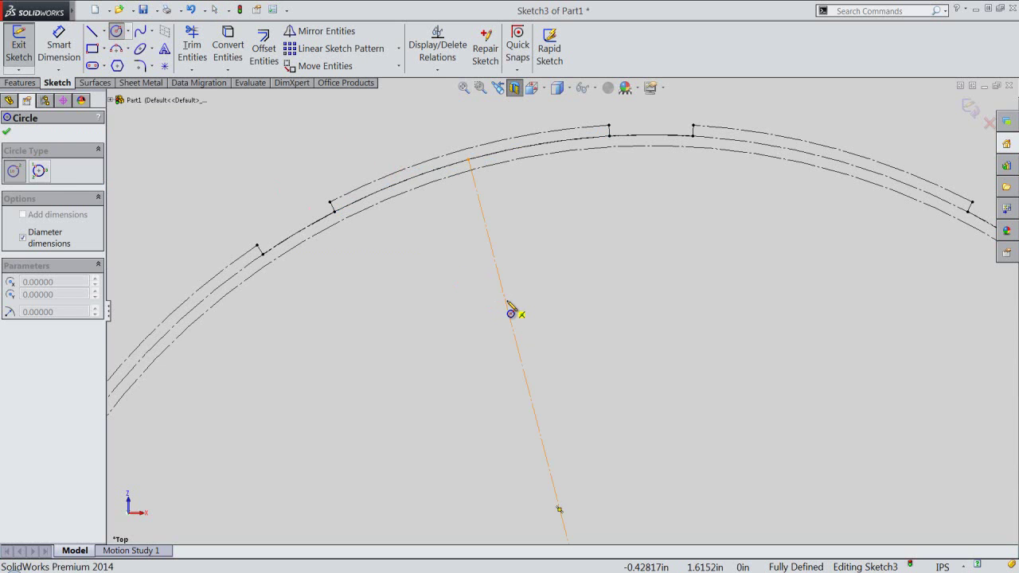
pyautogui.click(506, 300)
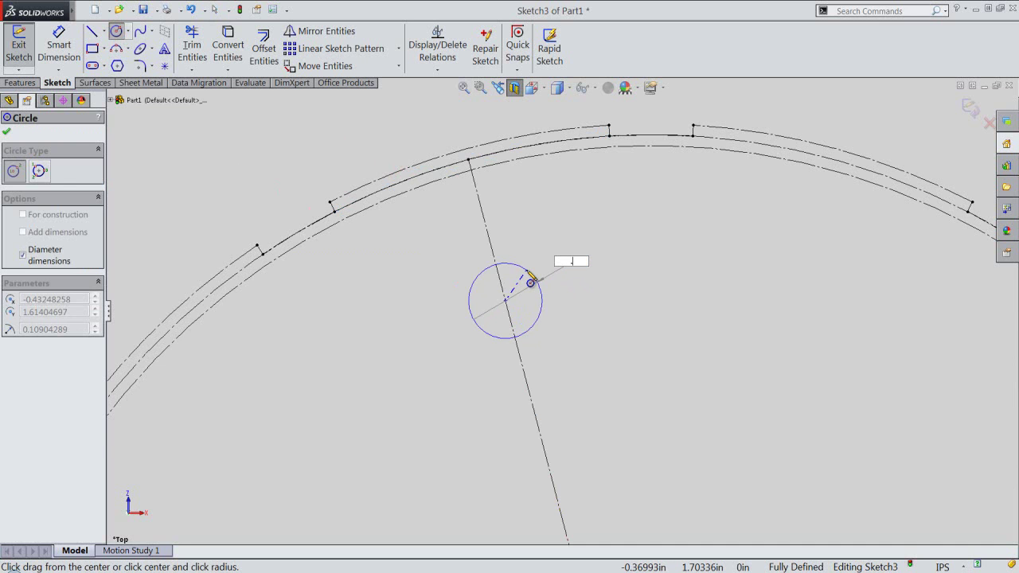
pyautogui.write('.5')
pyautogui.press('Return')
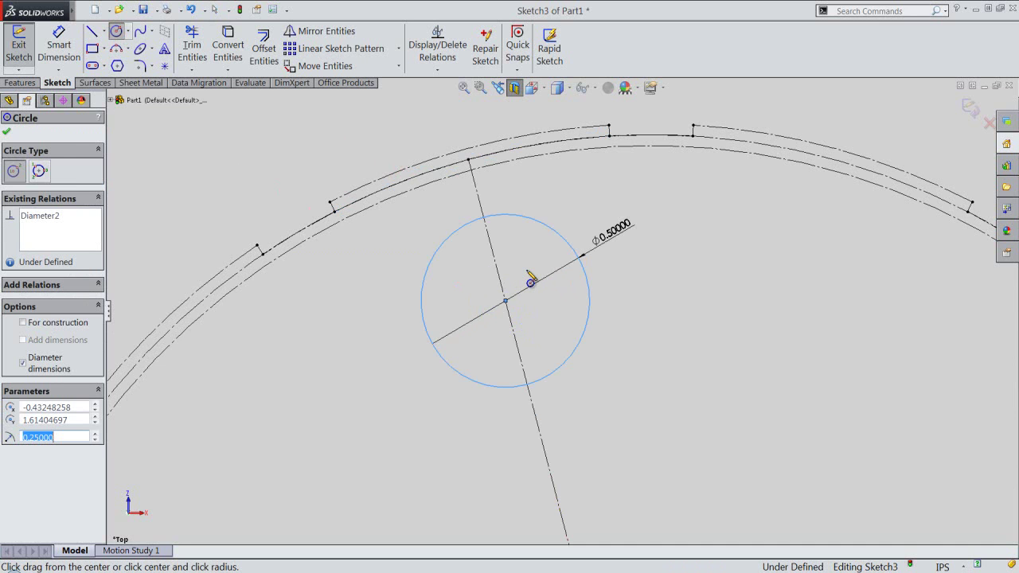
pyautogui.rightClick(393, 140)
pyautogui.click(420, 137)
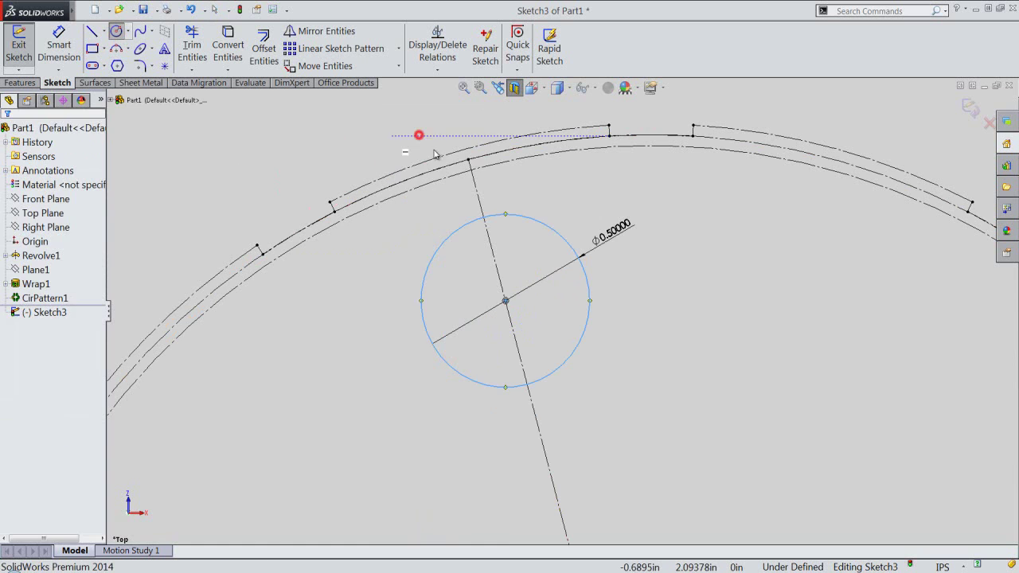
pyautogui.click(504, 216)
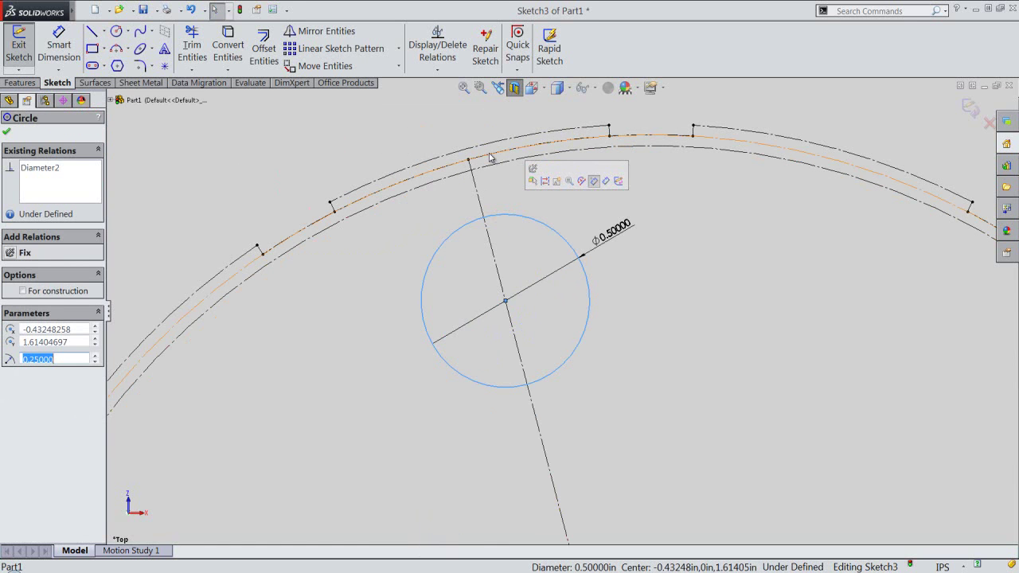
pyautogui.keyDown('ctrl'); pyautogui.click(491, 156); pyautogui.keyUp('ctrl')
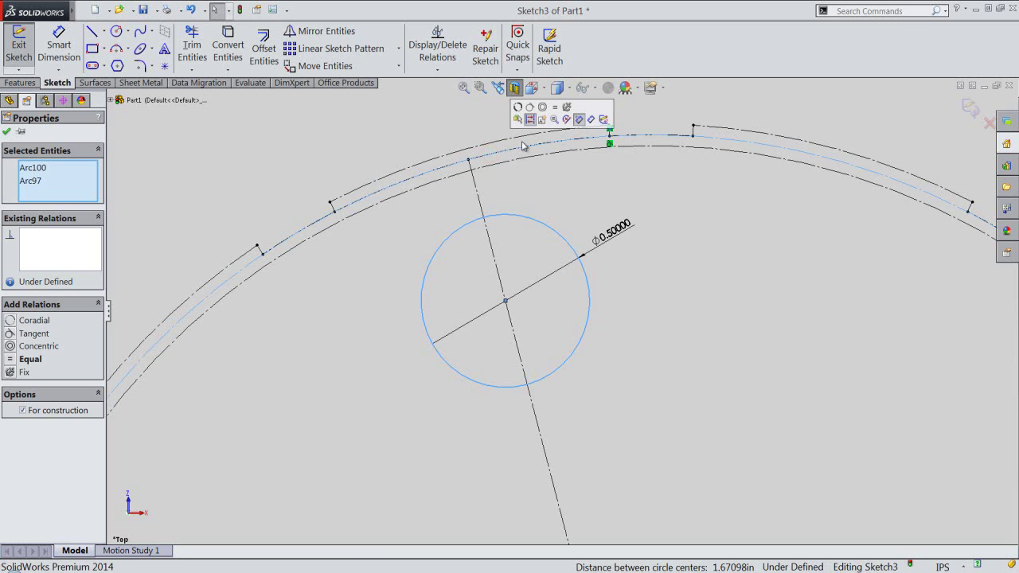
pyautogui.click(530, 112)
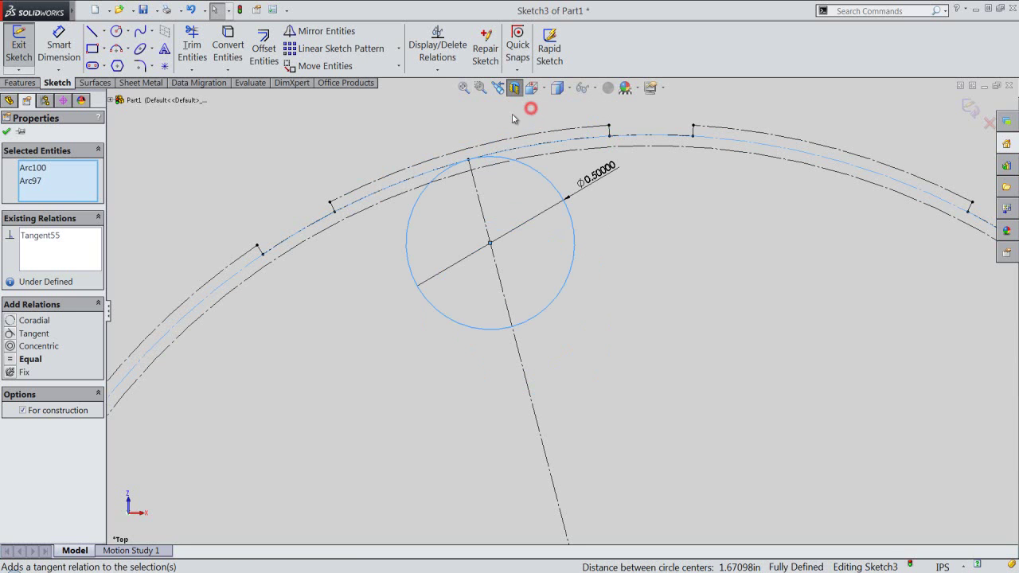
pyautogui.click(362, 144)
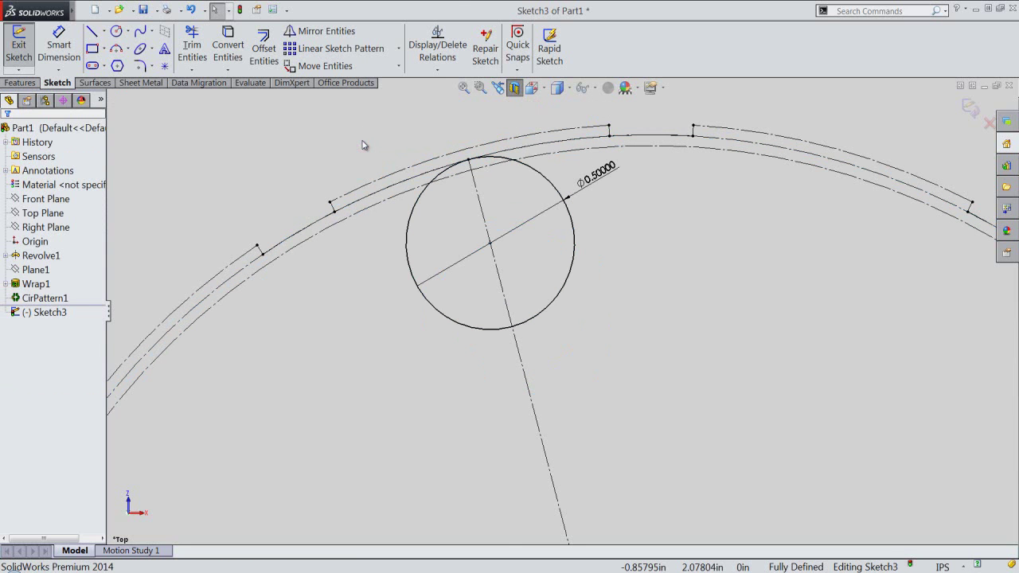
# Step: Draw a smaller circle concentric with the 0.5 in circle, inside it
pyautogui.rightClick(362, 144)
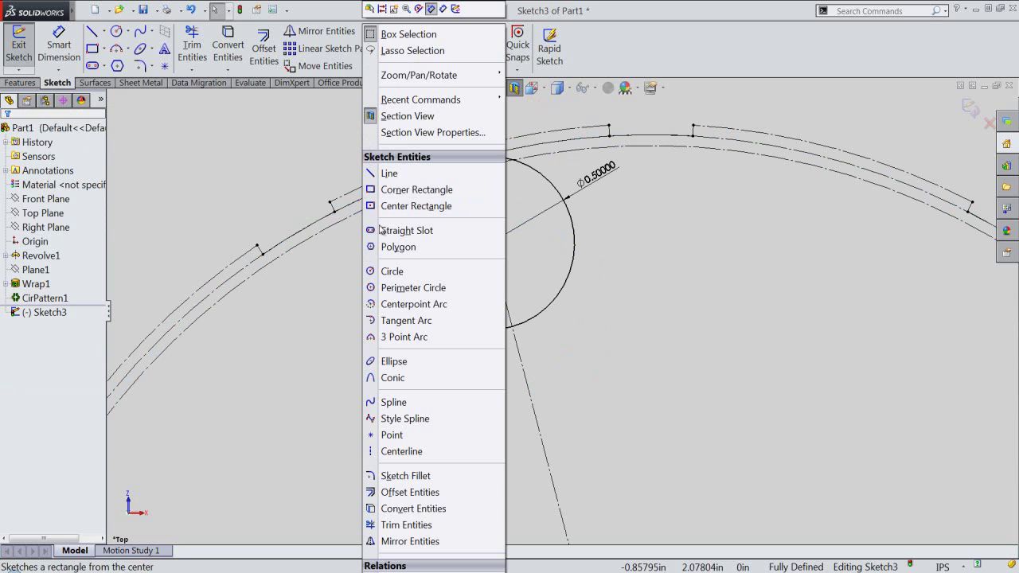
pyautogui.click(371, 273)
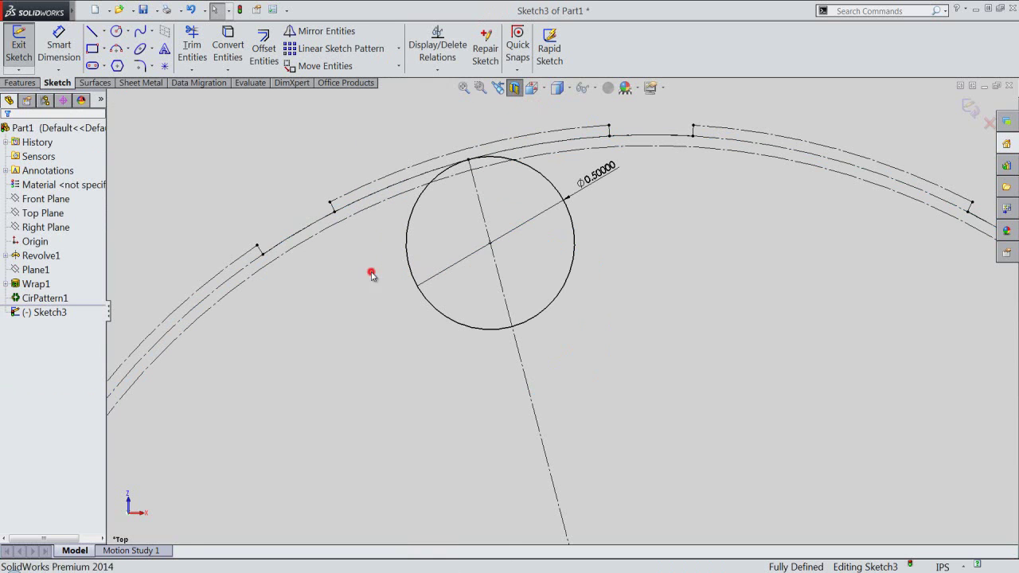
pyautogui.click(491, 243)
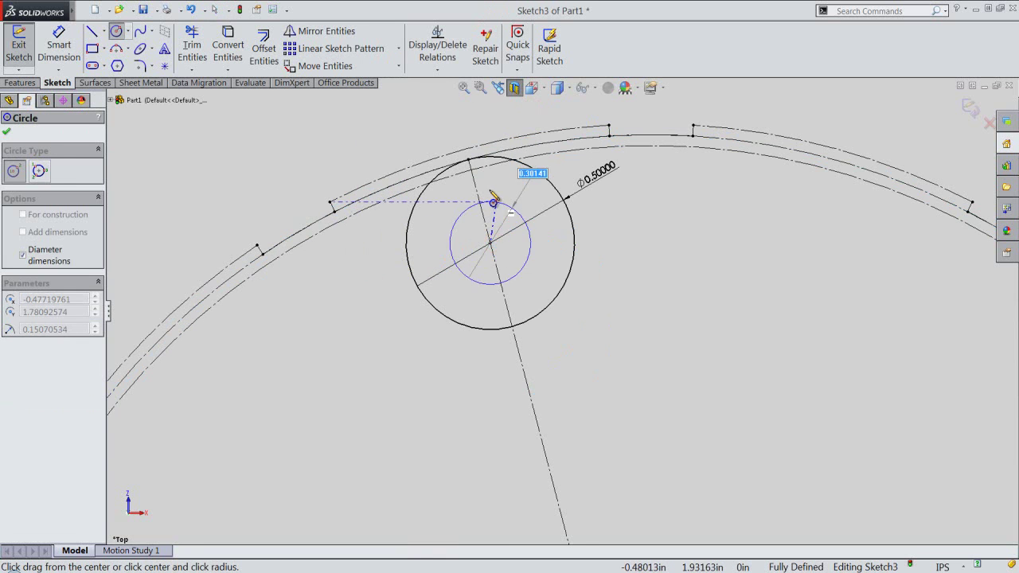
pyautogui.click(489, 189)
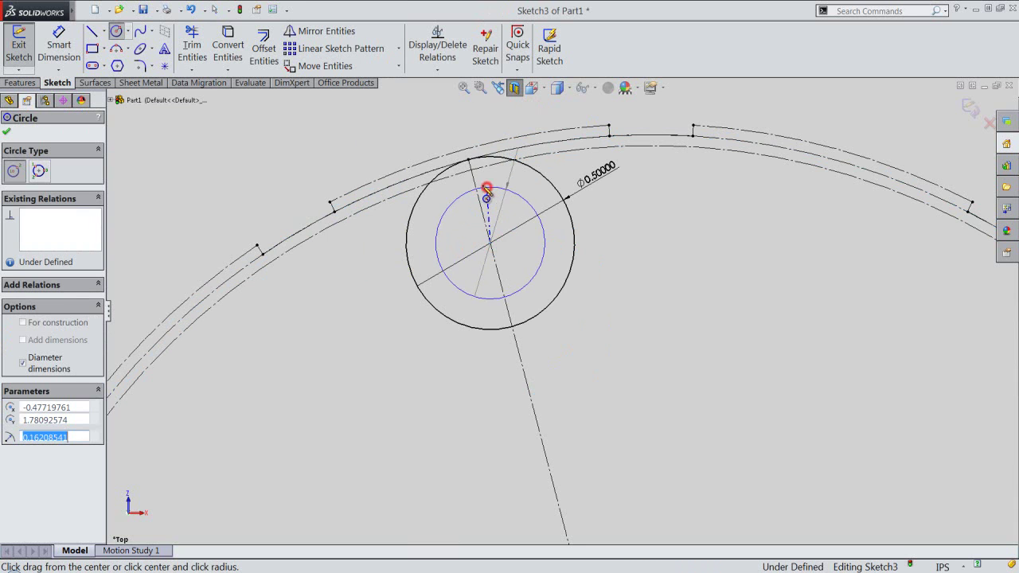
pyautogui.rightClick(375, 152)
pyautogui.click(394, 140)
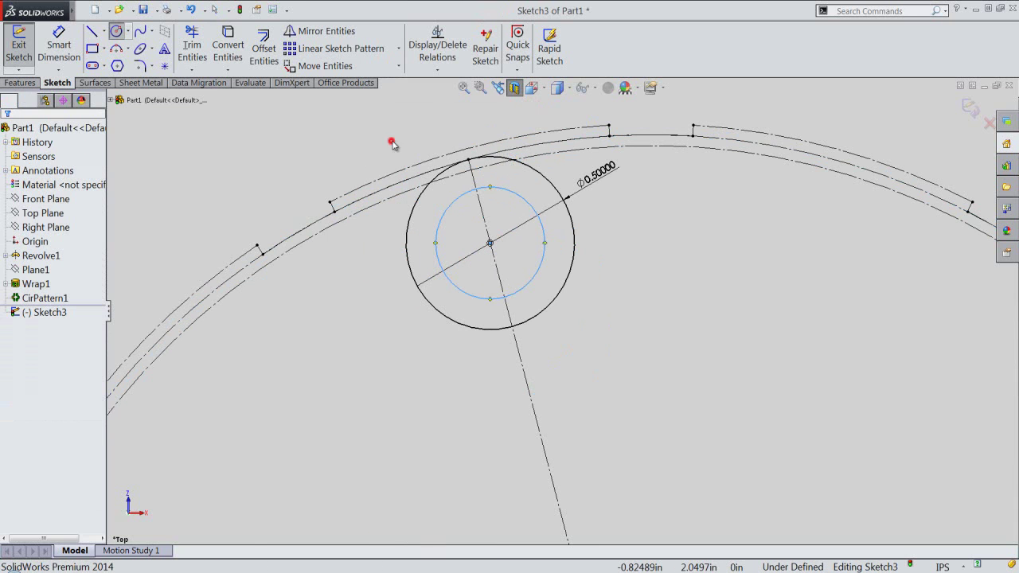
# Step: Make the outer circle tangent to the ring's offset arc and exit the sketch
pyautogui.click(495, 168)
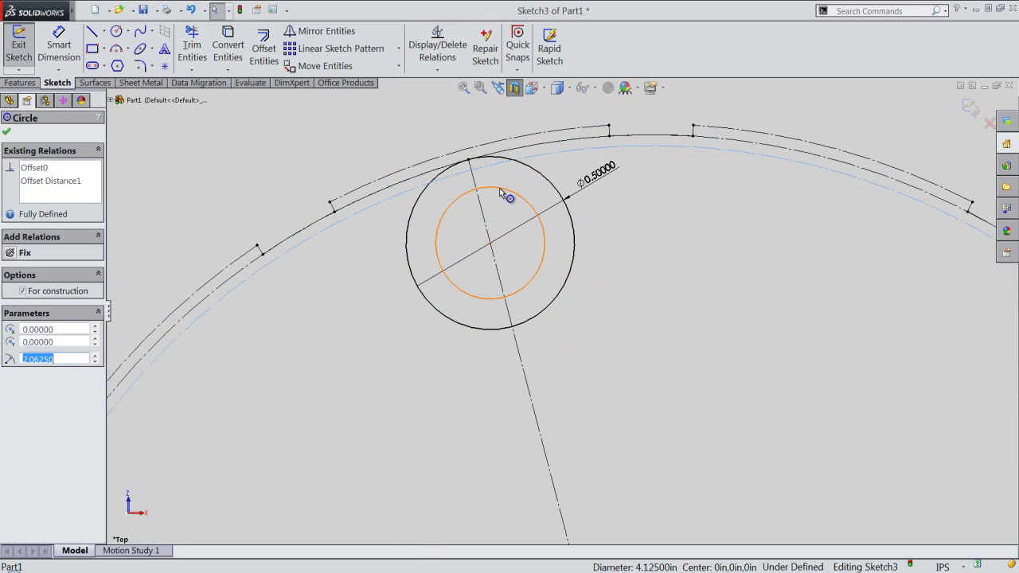
pyautogui.click(501, 190)
pyautogui.keyDown('ctrl'); pyautogui.click(500, 190); pyautogui.keyUp('ctrl')
pyautogui.click(540, 140)
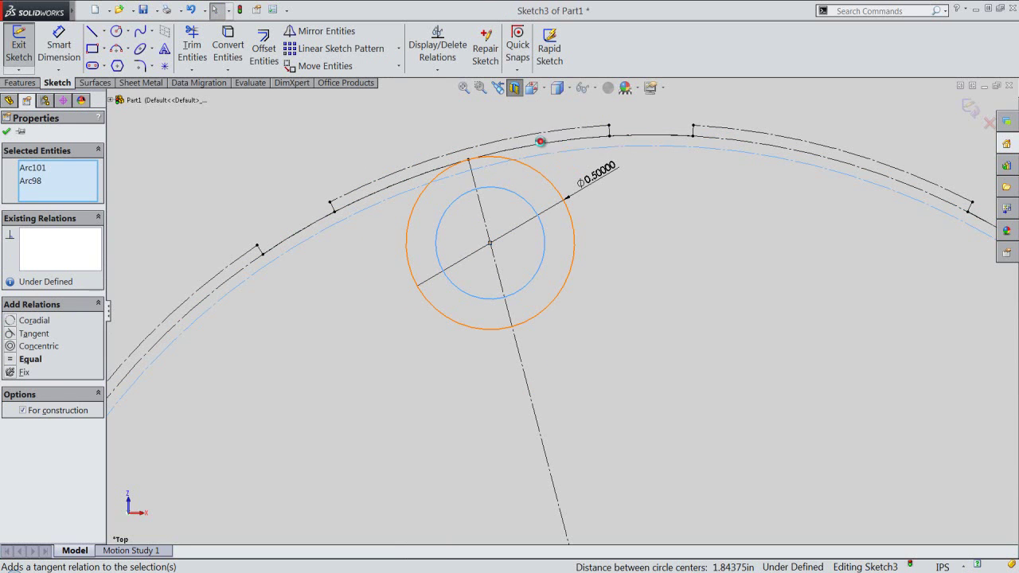
pyautogui.click(399, 120)
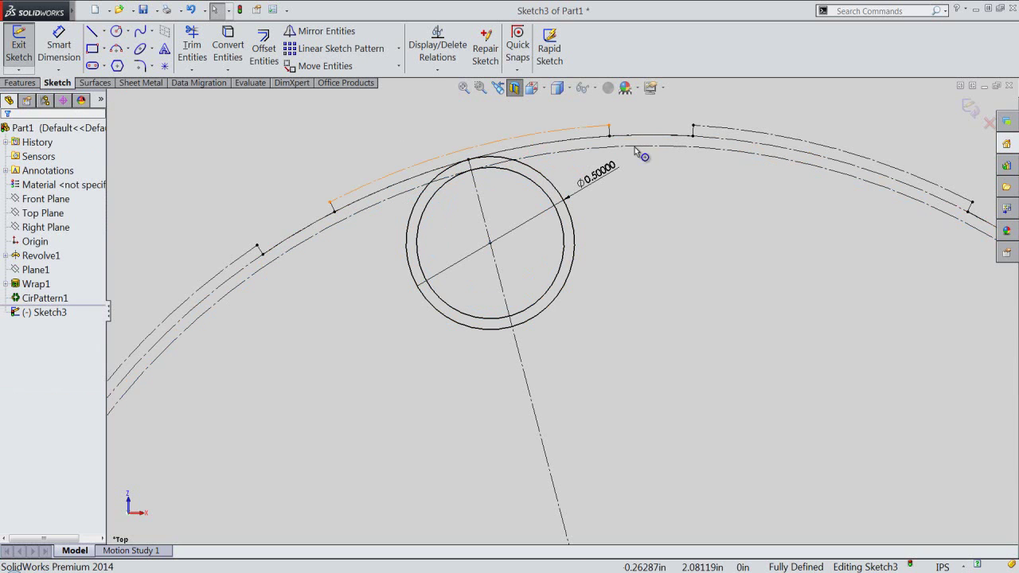
pyautogui.click(970, 110)
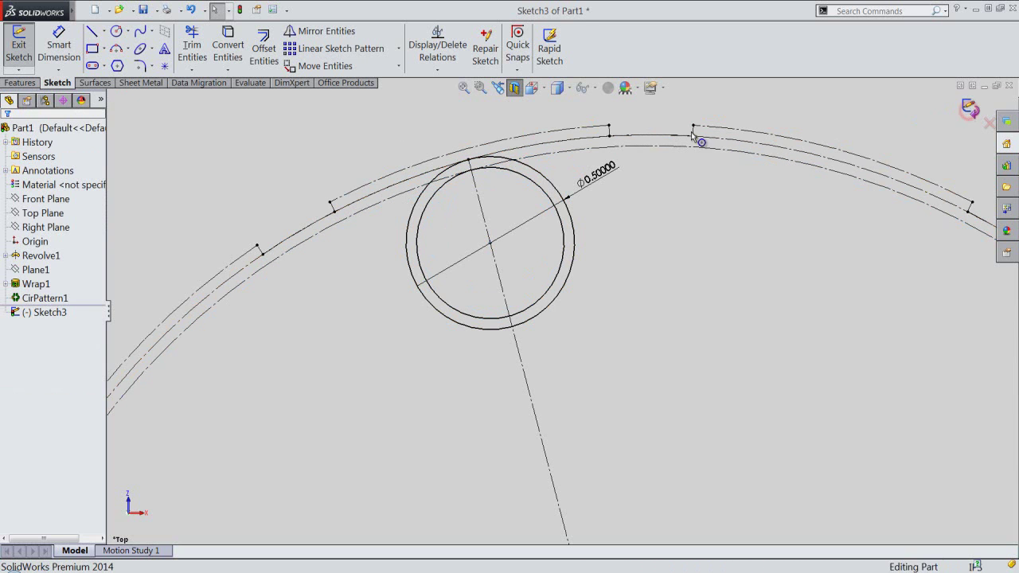
# Step: Switch to isometric view and show the full cap model without sectioning
pyautogui.click(535, 88)
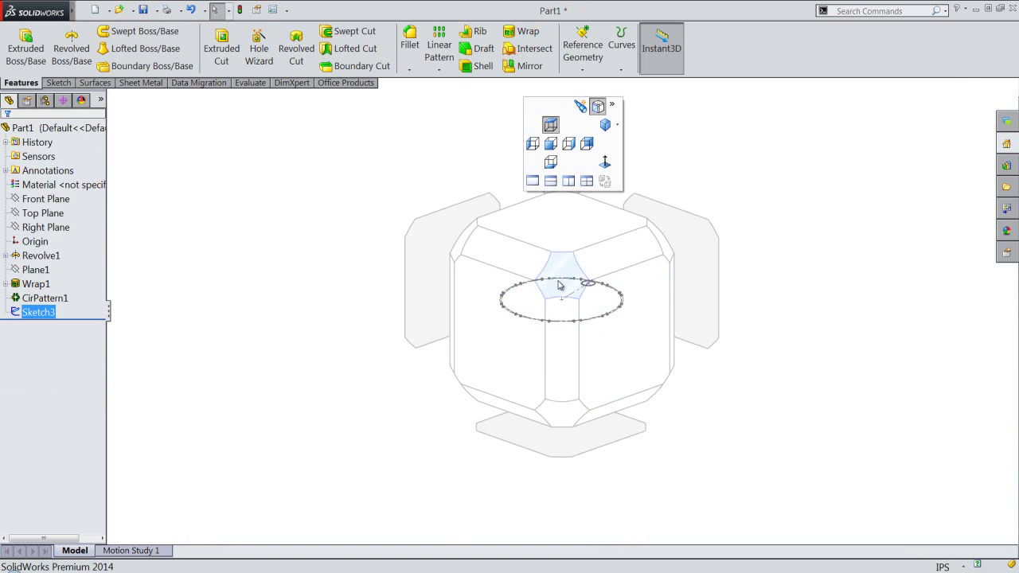
pyautogui.click(558, 280)
pyautogui.scroll(-2, 660, 194)
pyautogui.click(676, 177)
pyautogui.click(516, 88)
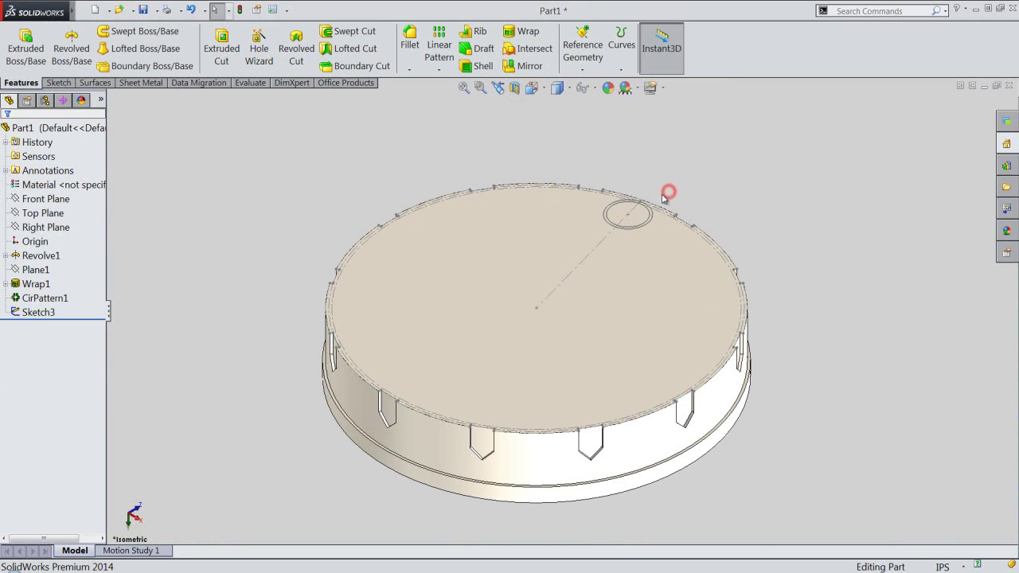
pyautogui.scroll(-3, 660, 197)
pyautogui.scroll(-2, 641, 206)
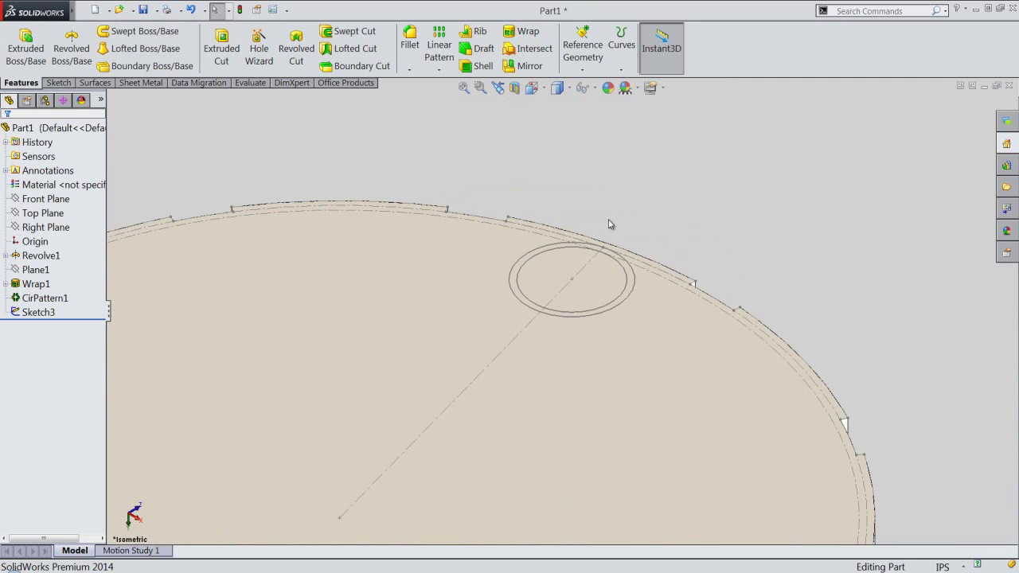
# Step: Extrude the two-circle sketch 0.0625 in as a boss
pyautogui.click(526, 254)
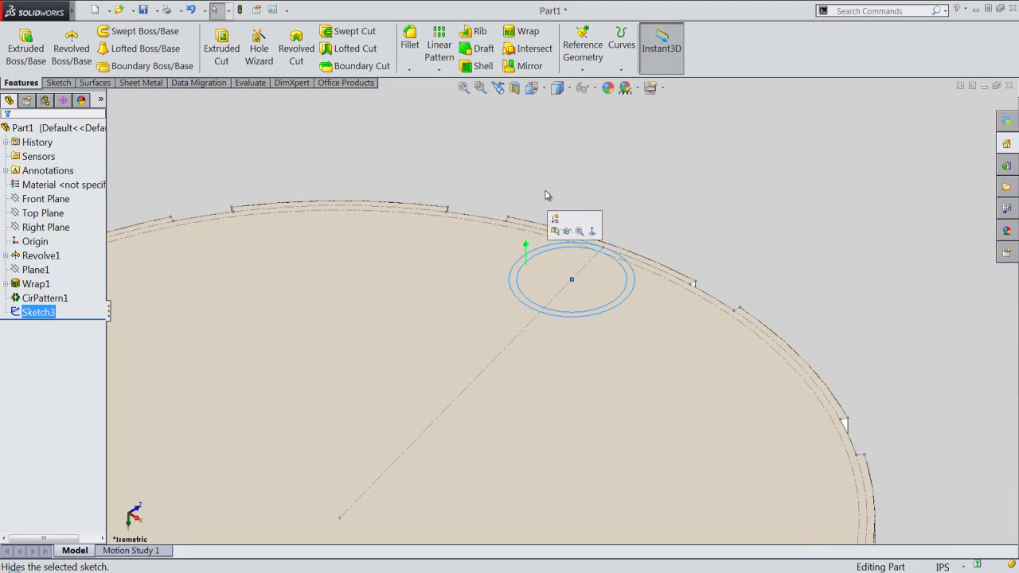
pyautogui.click(26, 70)
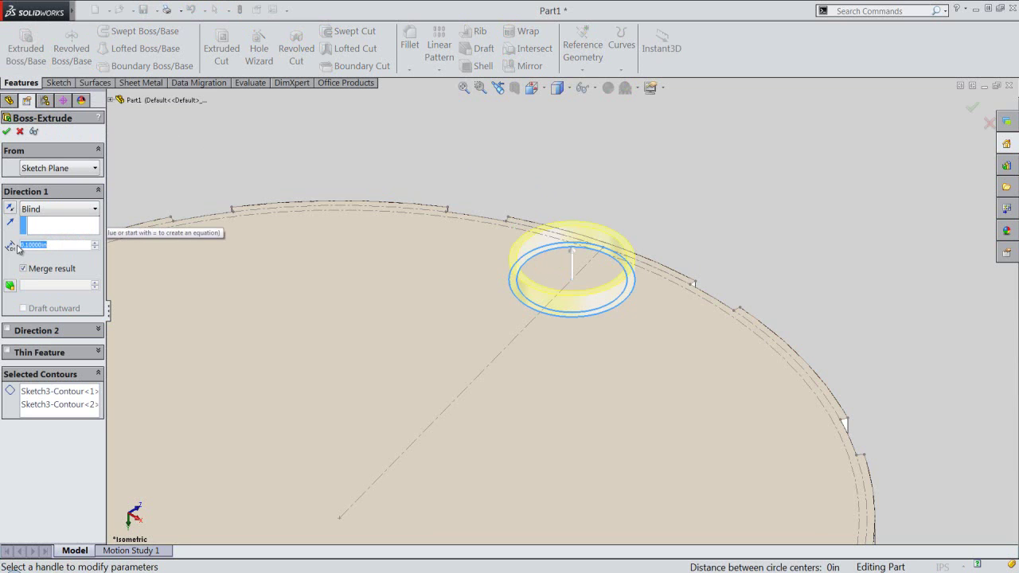
pyautogui.write('.0625')
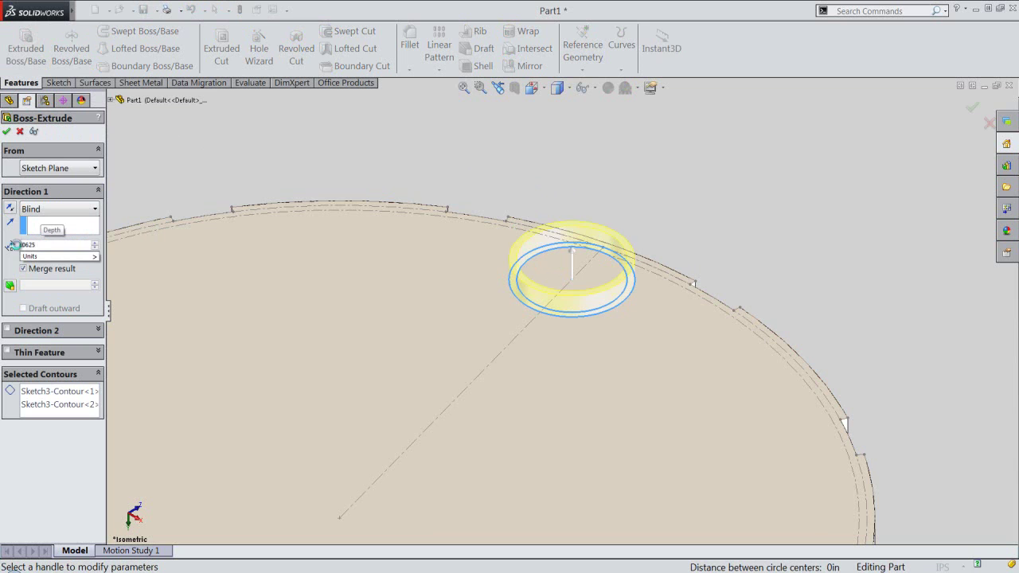
pyautogui.press('Return')
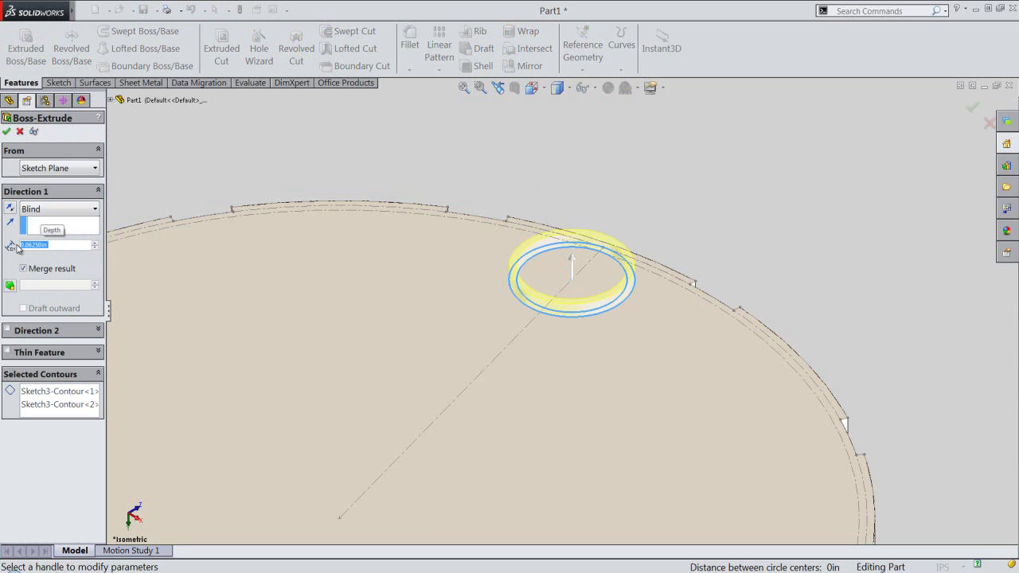
pyautogui.click(6, 132)
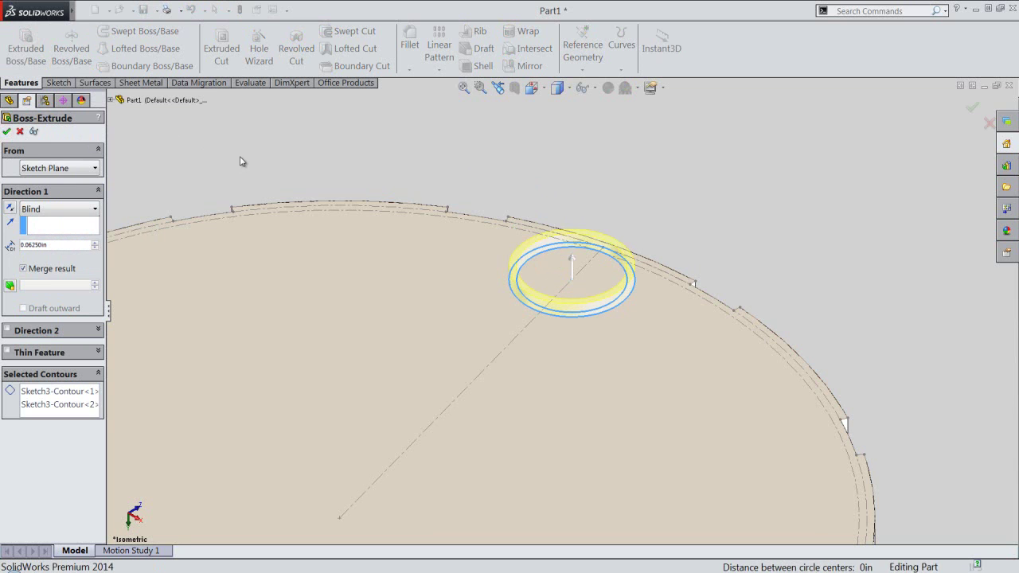
pyautogui.scroll(3, 628, 209)
pyautogui.scroll(3, 641, 210)
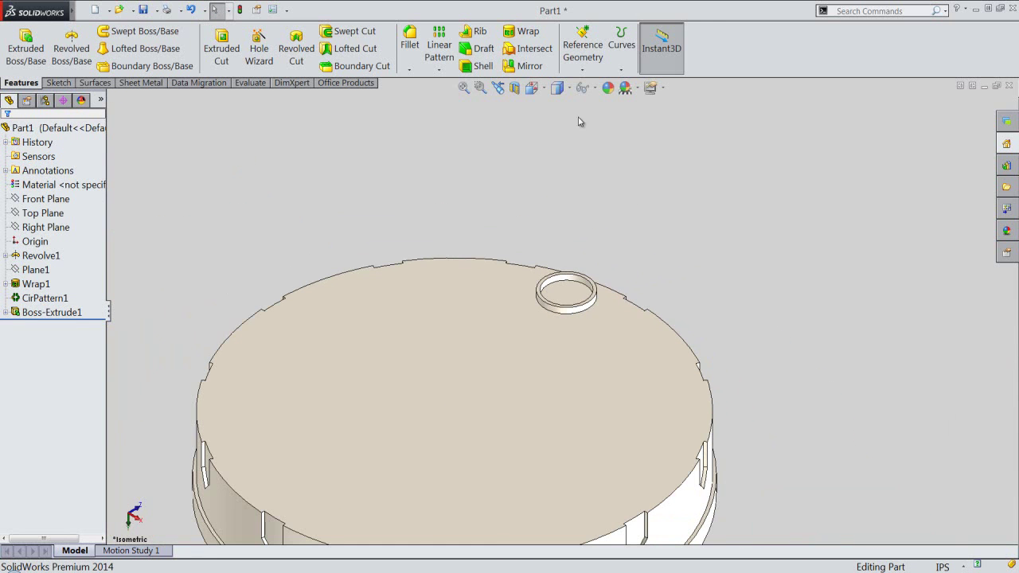
# Step: Circular-pattern Boss-Extrude1 four times around the cap's central axis
pyautogui.click(587, 87)
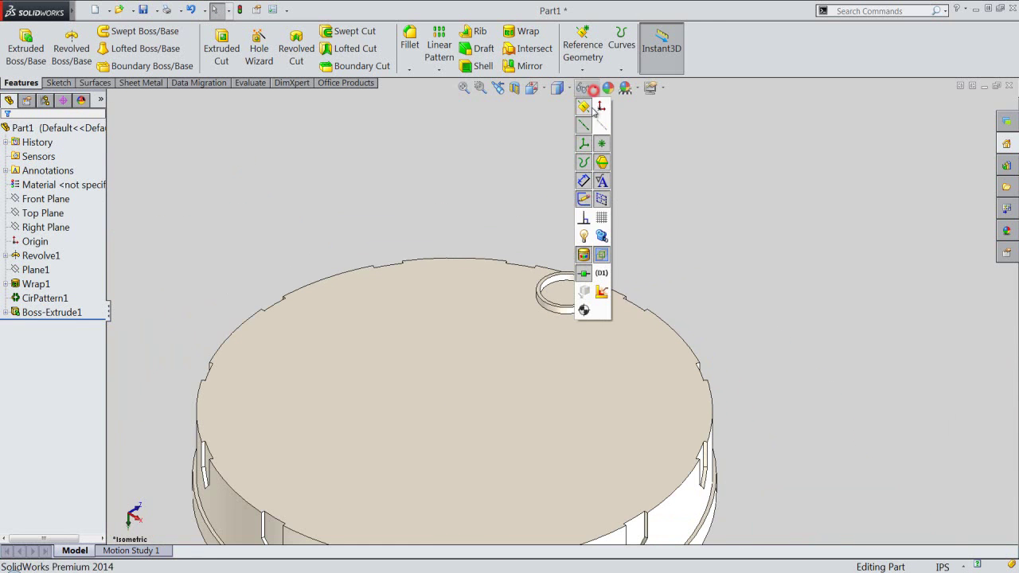
pyautogui.click(684, 181)
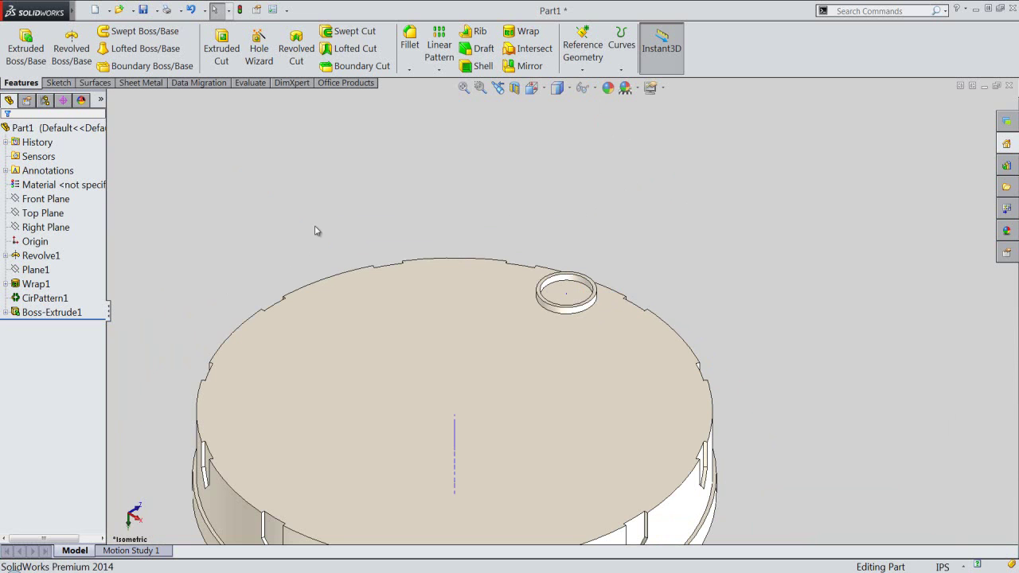
pyautogui.click(435, 71)
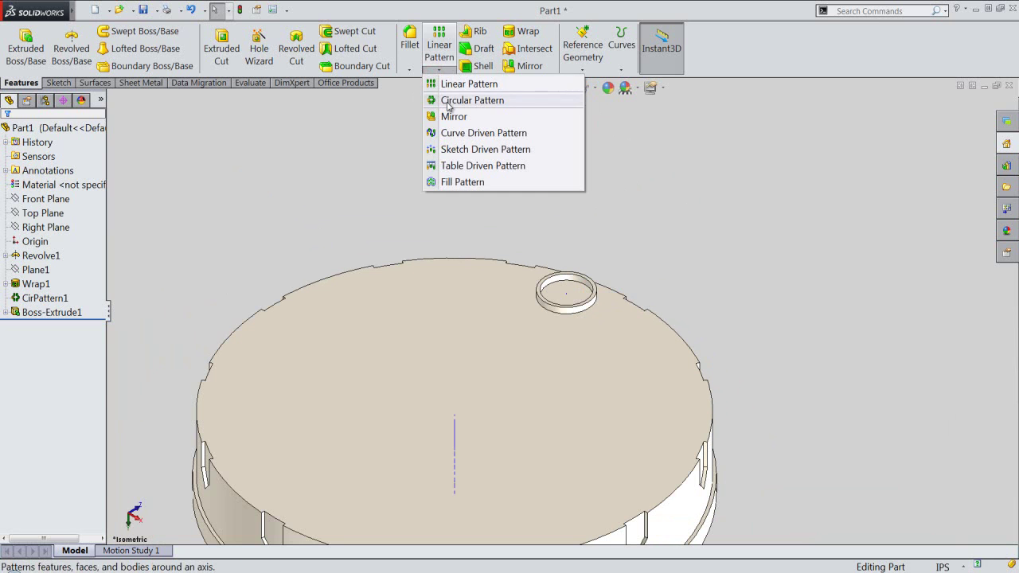
pyautogui.click(448, 101)
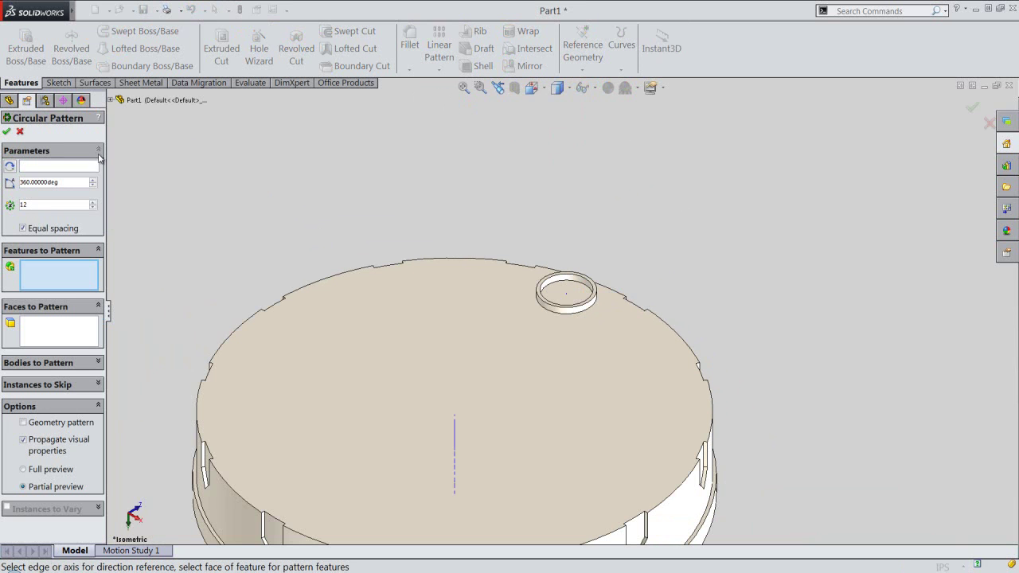
pyautogui.click(72, 166)
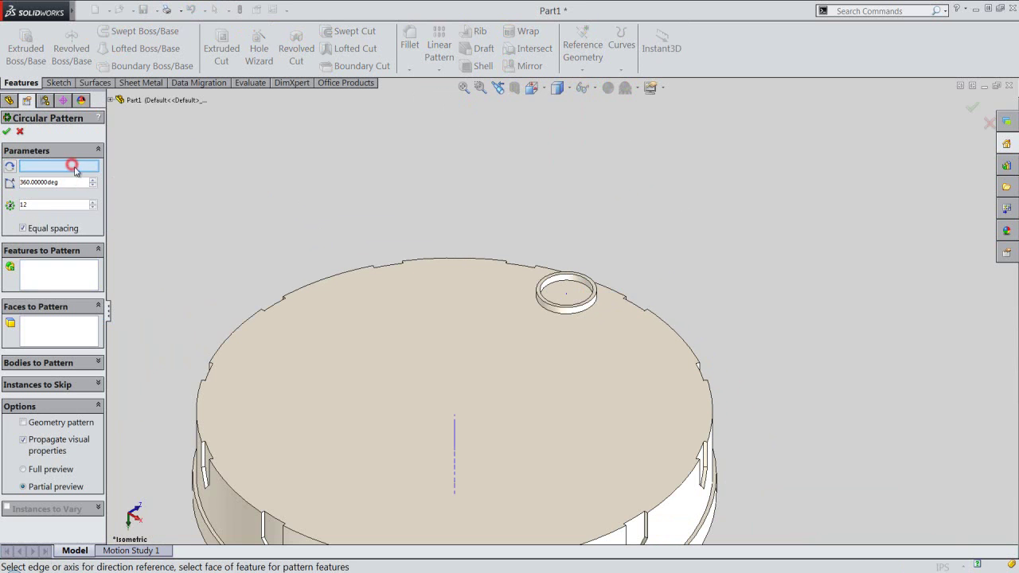
pyautogui.click(455, 438)
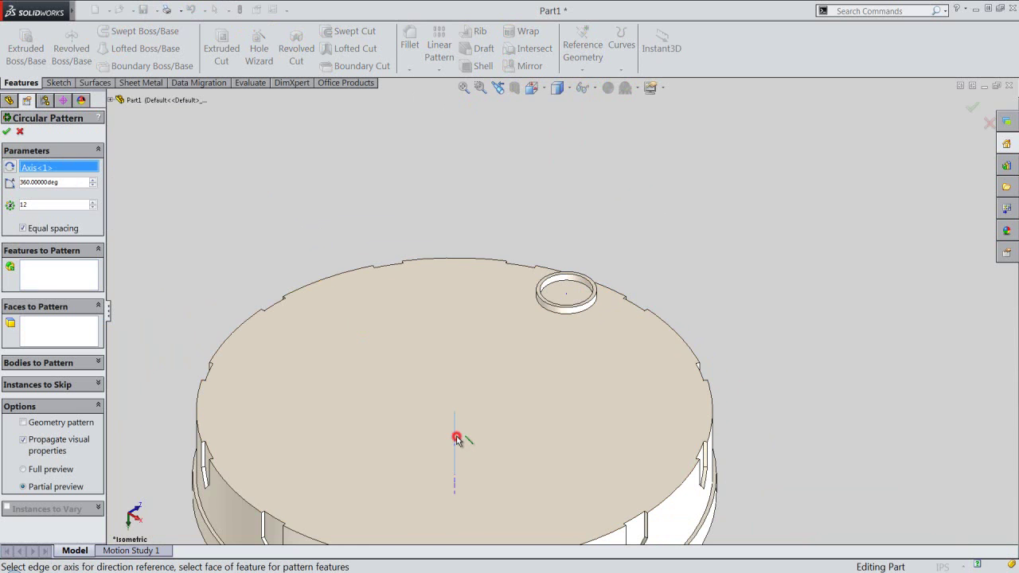
pyautogui.click(69, 280)
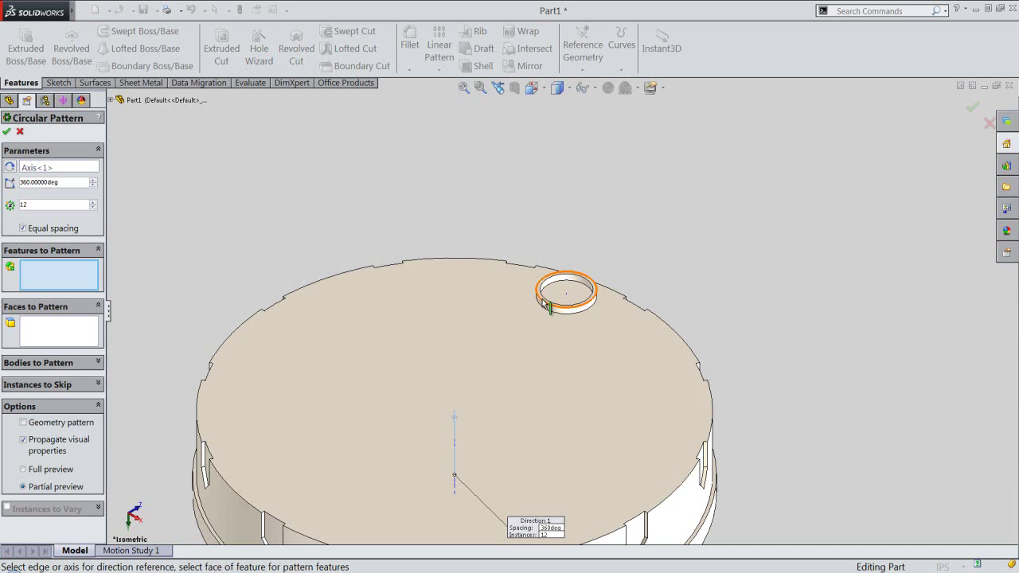
pyautogui.click(557, 312)
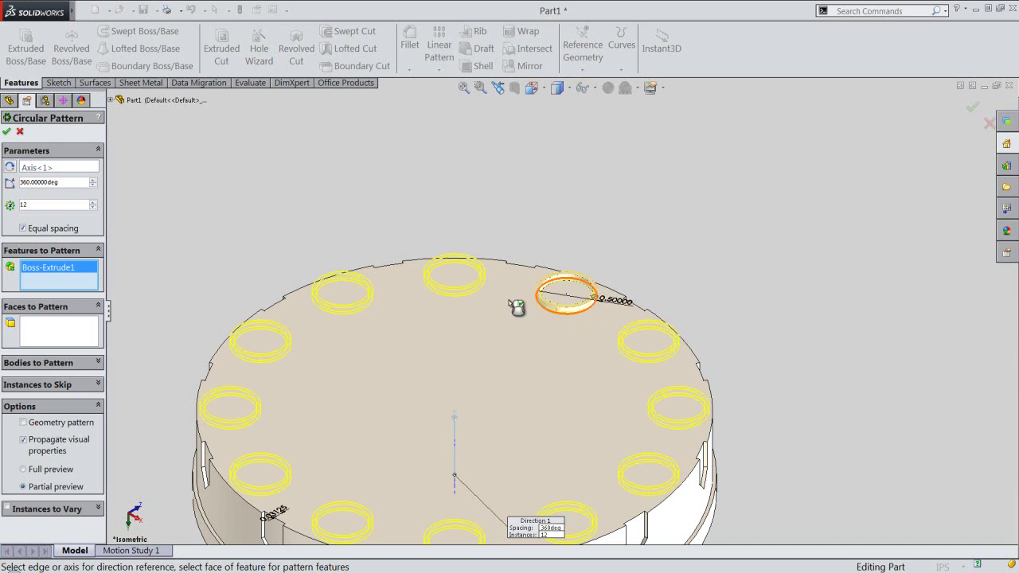
pyautogui.click(33, 206)
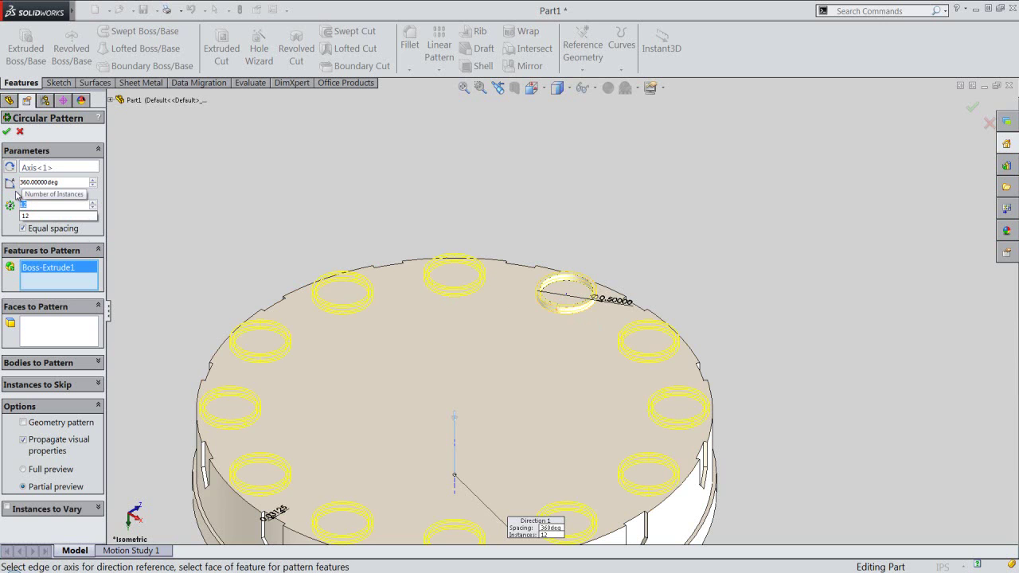
pyautogui.write('4')
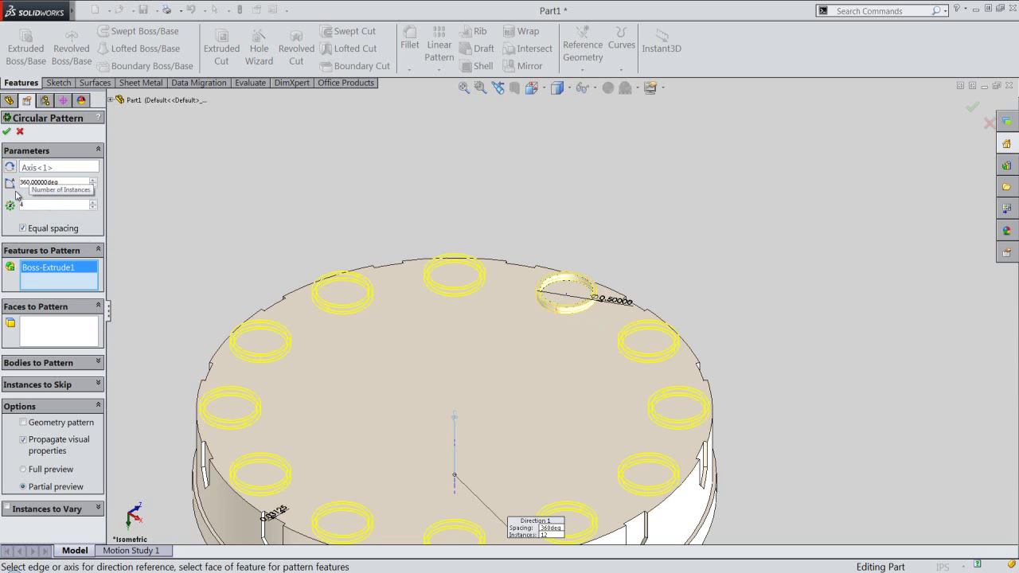
pyautogui.click(6, 132)
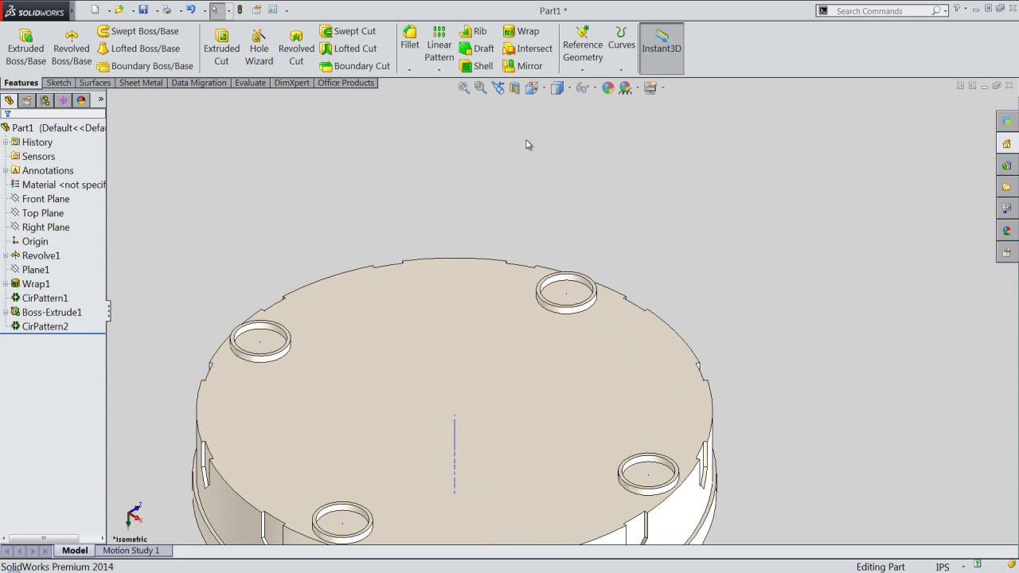
# Step: Save the part and select its top face
pyautogui.click(586, 90)
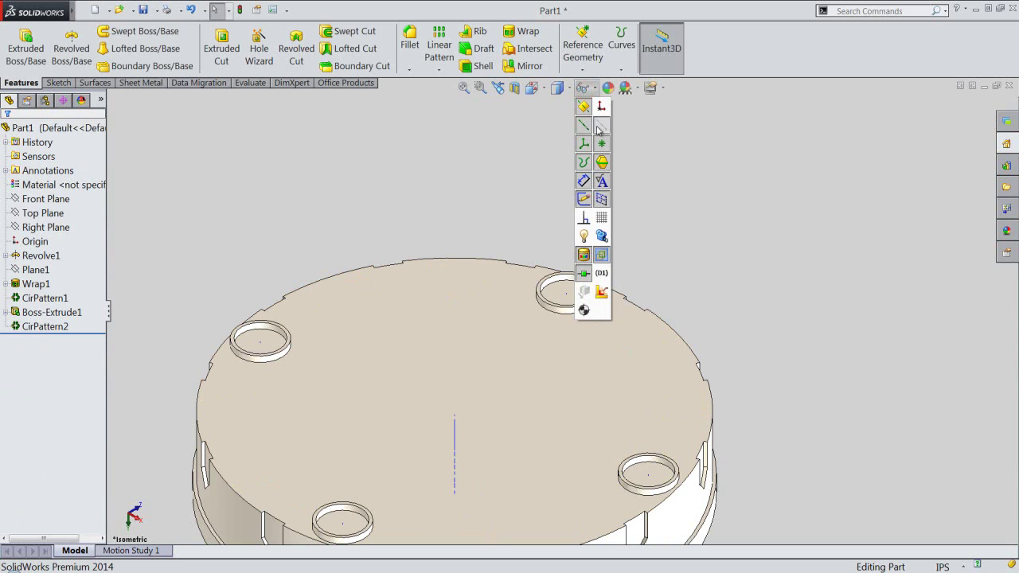
pyautogui.click(470, 138)
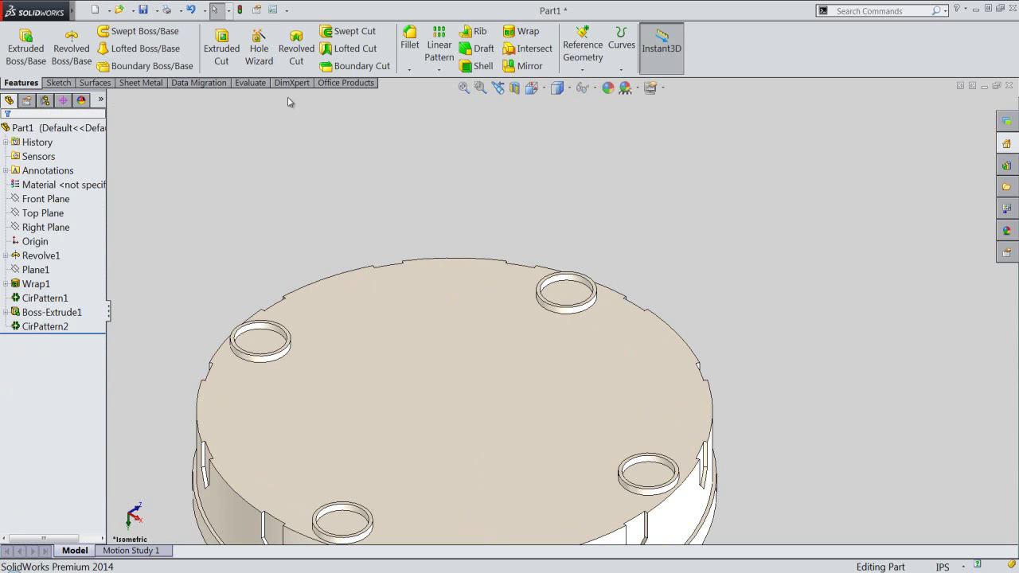
pyautogui.click(145, 9)
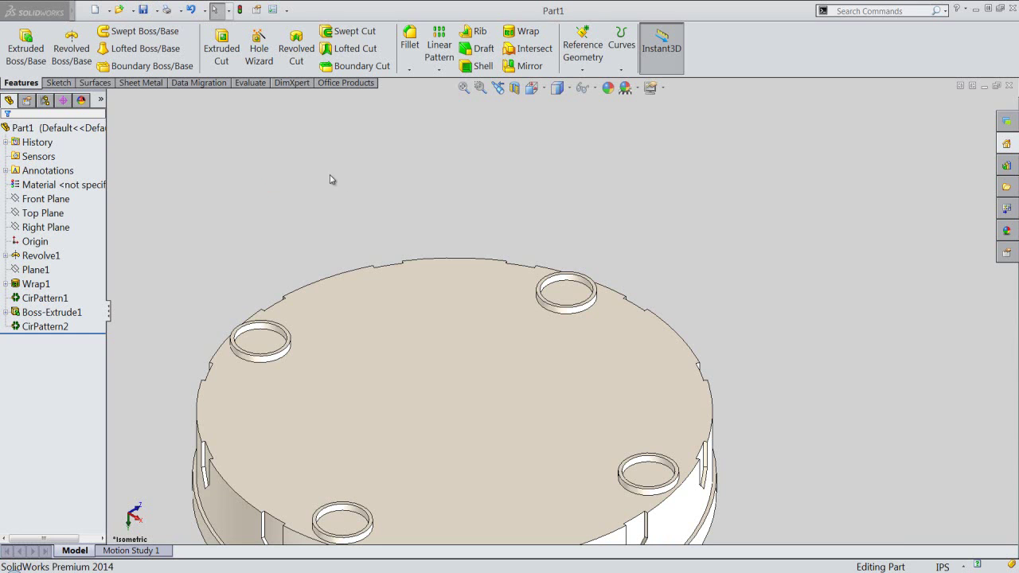
pyautogui.click(416, 374)
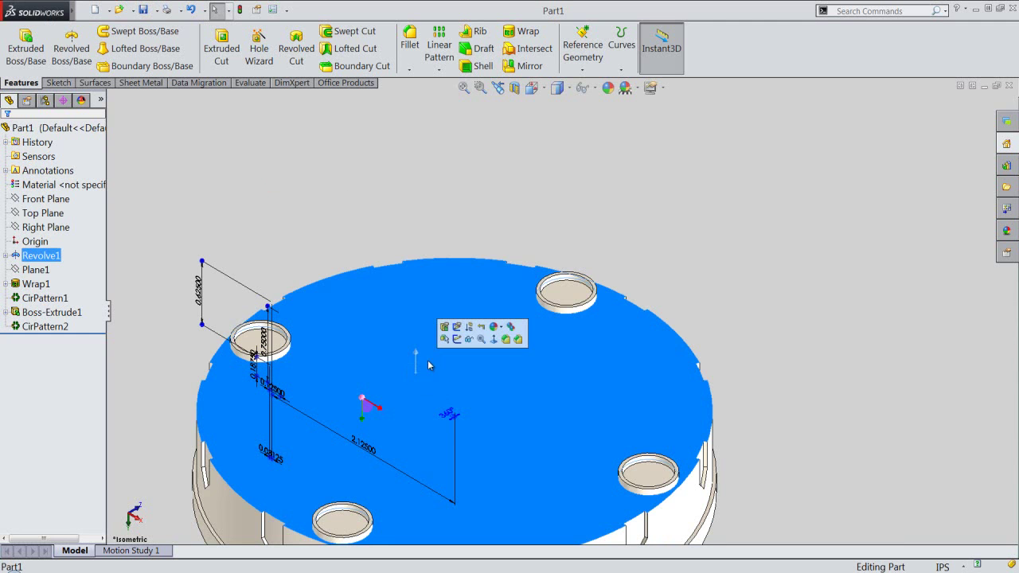
# Step: Create Sketch4 on the top face with a 0.25 in circle at the origin
pyautogui.click(456, 339)
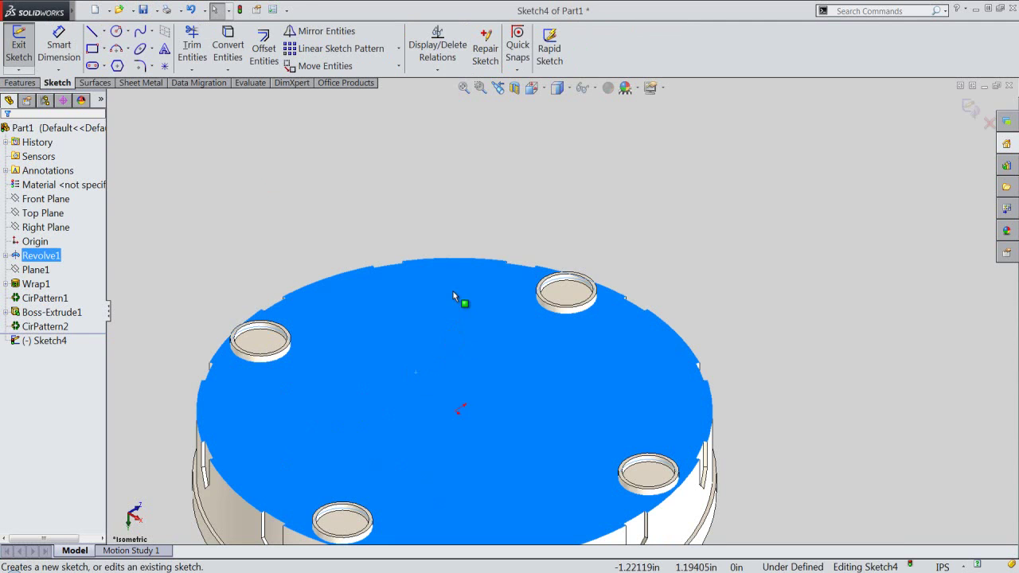
pyautogui.click(368, 215)
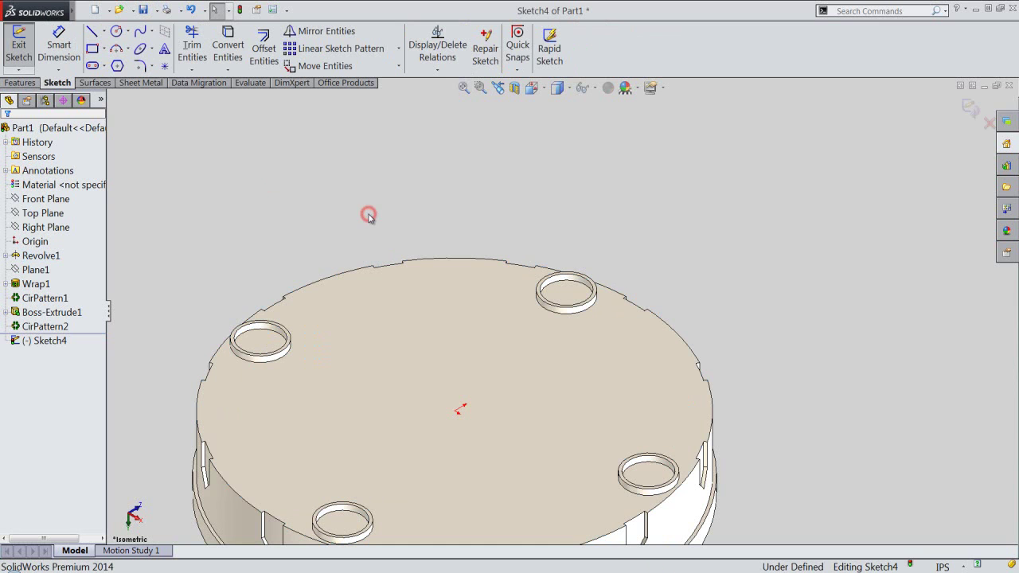
pyautogui.rightClick(367, 218)
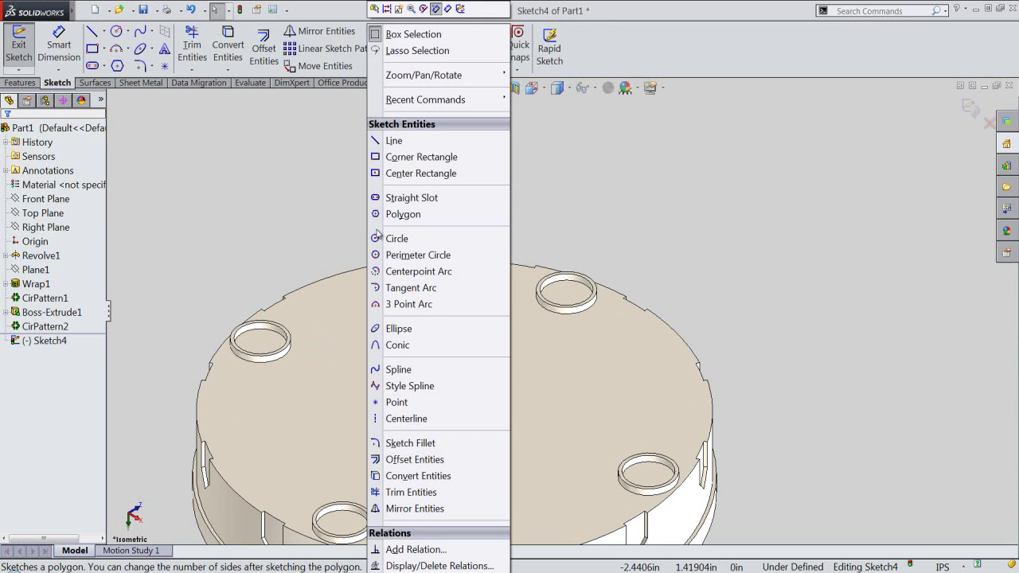
pyautogui.click(381, 238)
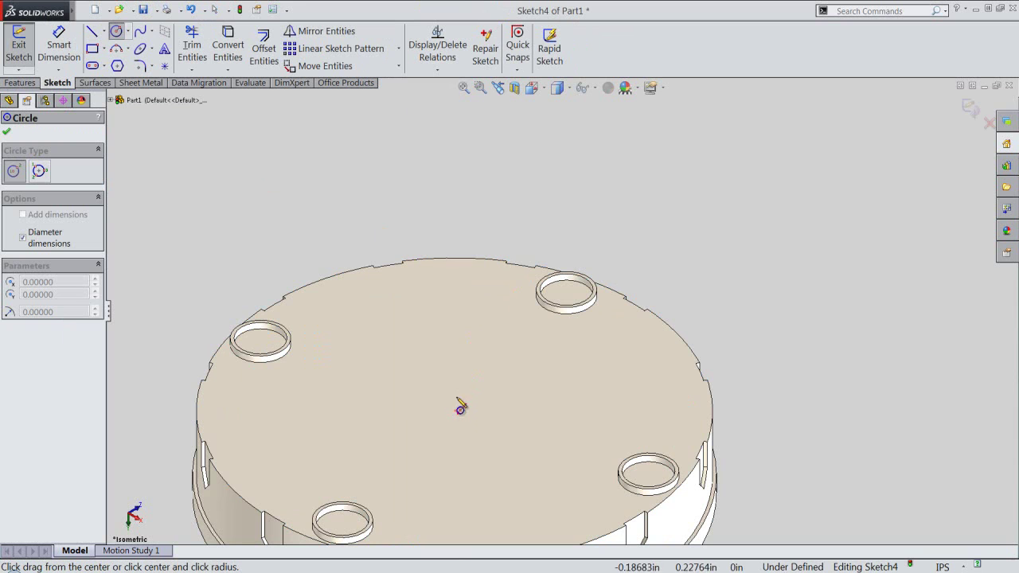
pyautogui.click(455, 411)
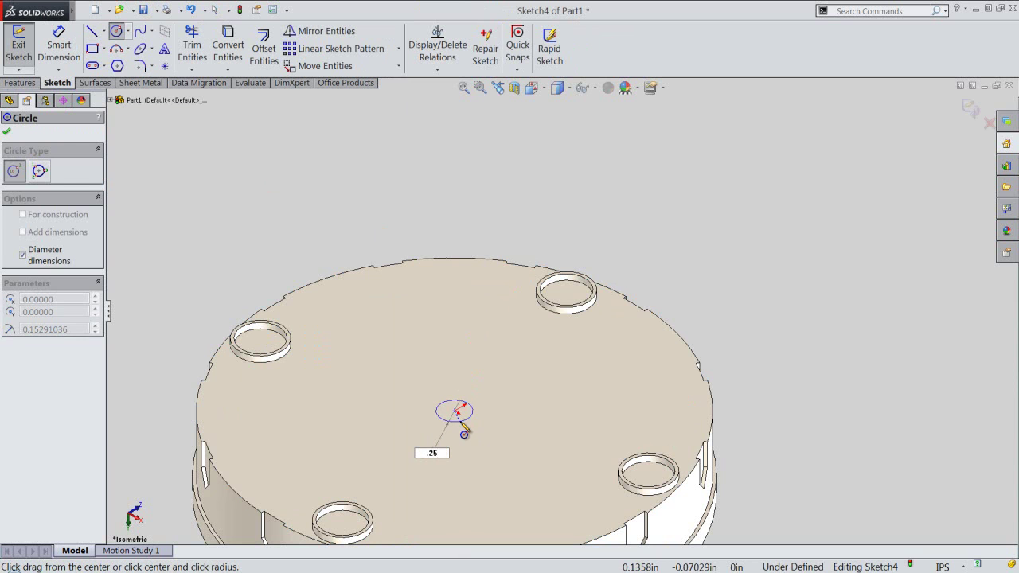
pyautogui.press('Return')
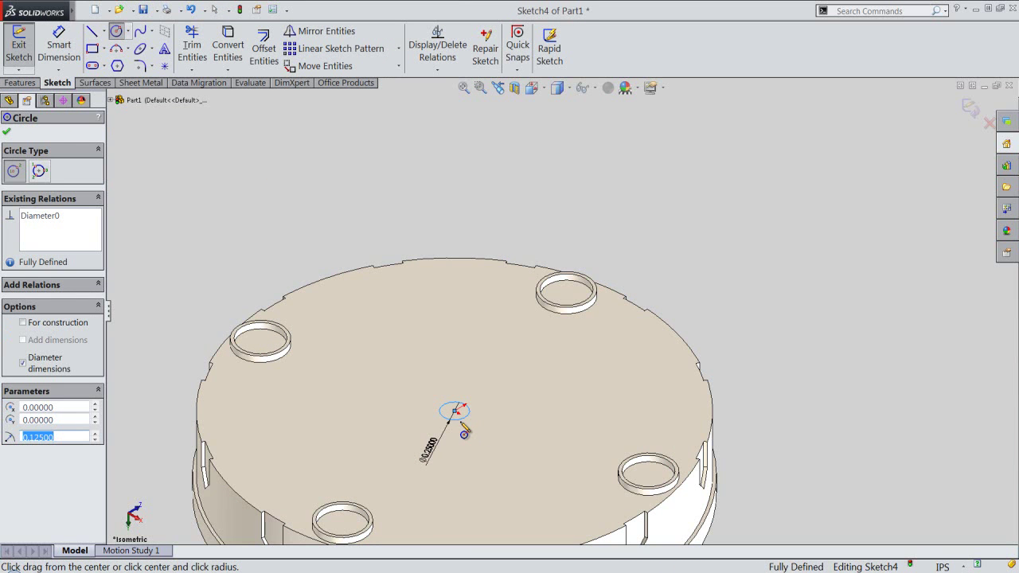
pyautogui.rightClick(664, 226)
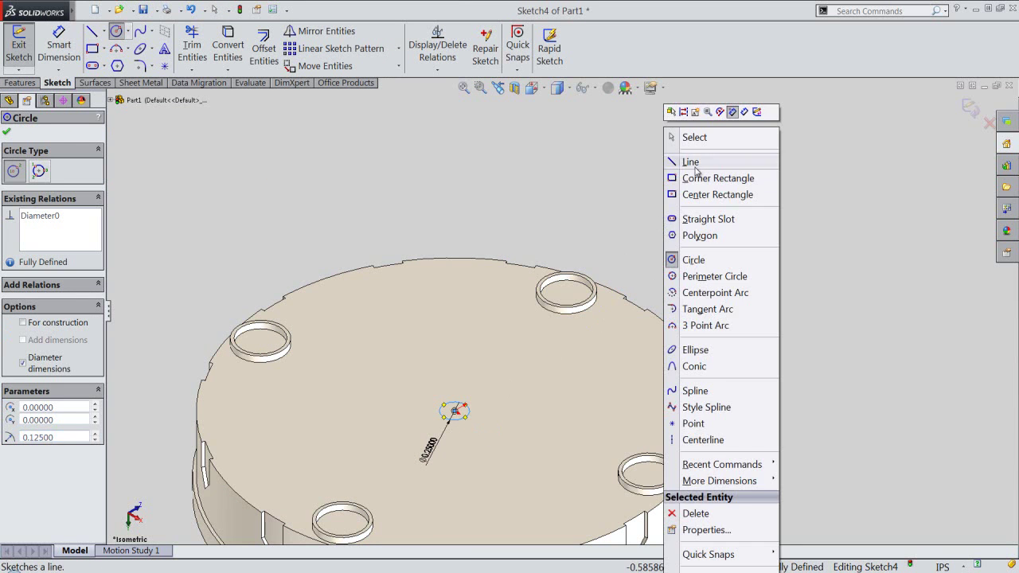
pyautogui.click(691, 137)
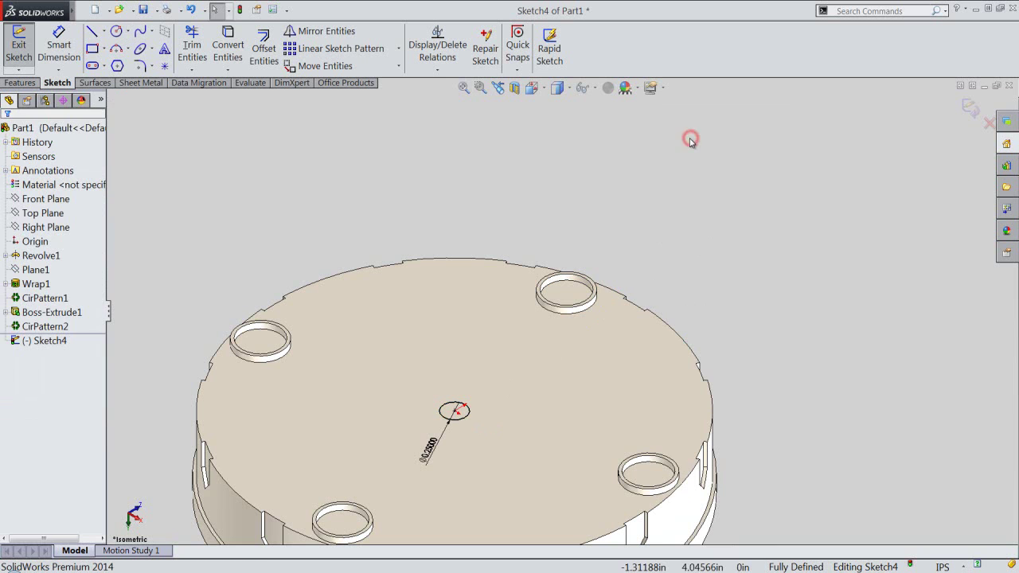
pyautogui.click(970, 109)
pyautogui.click(378, 209)
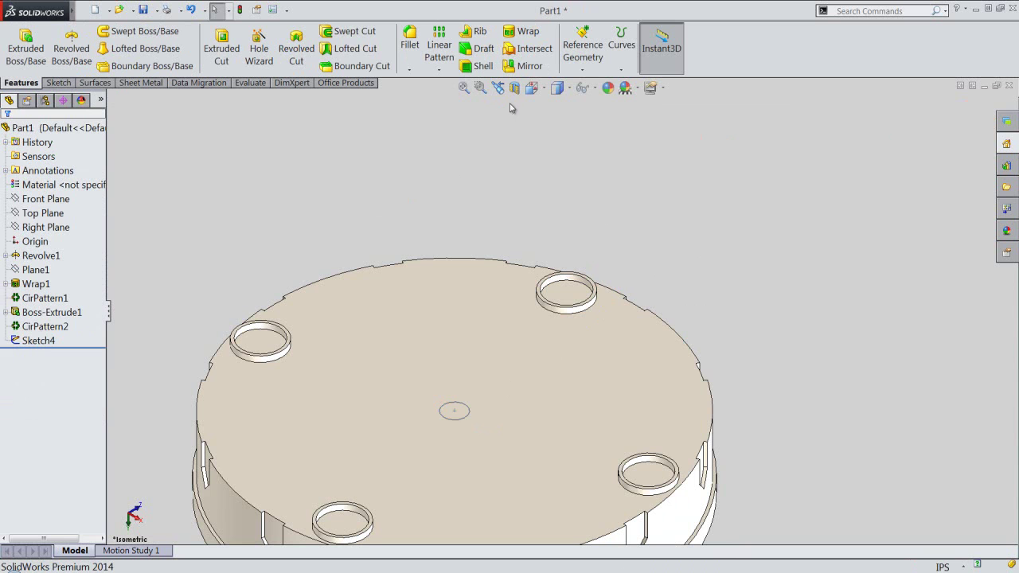
# Step: Reset the standard views from the pinned Orientation panel and switch to Isometric
pyautogui.click(535, 93)
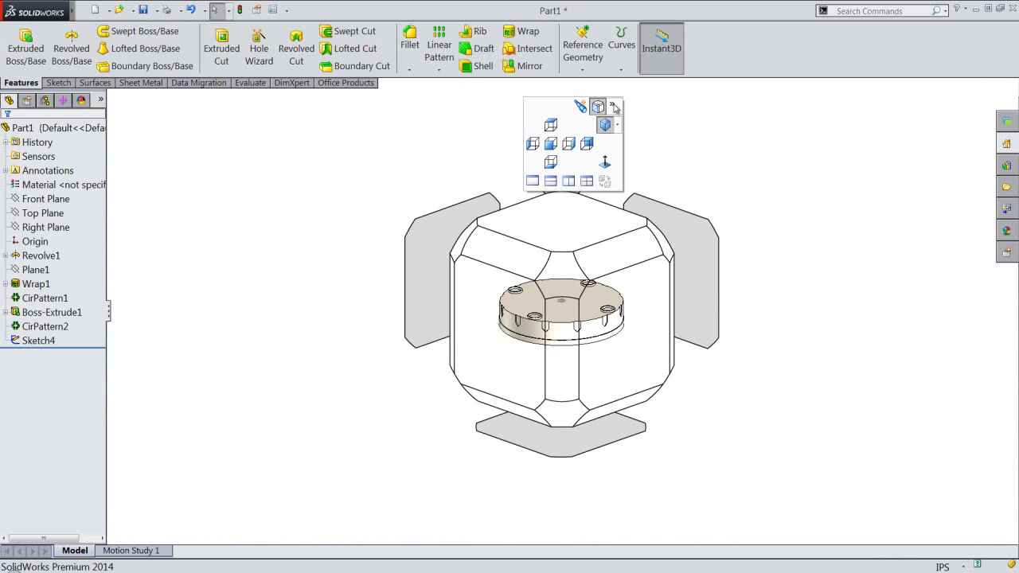
pyautogui.click(614, 105)
pyautogui.press('space')
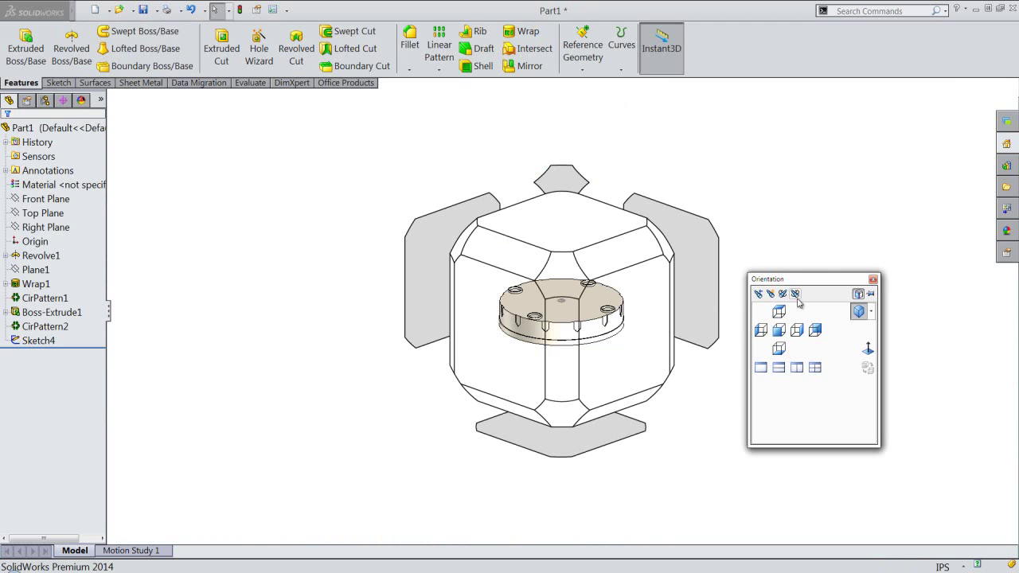
pyautogui.click(795, 296)
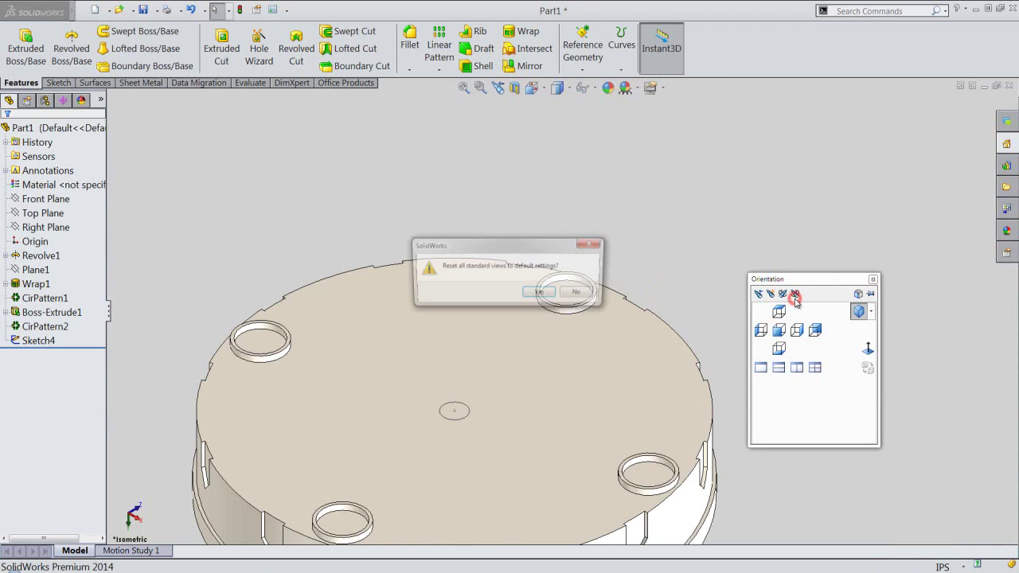
pyautogui.click(538, 294)
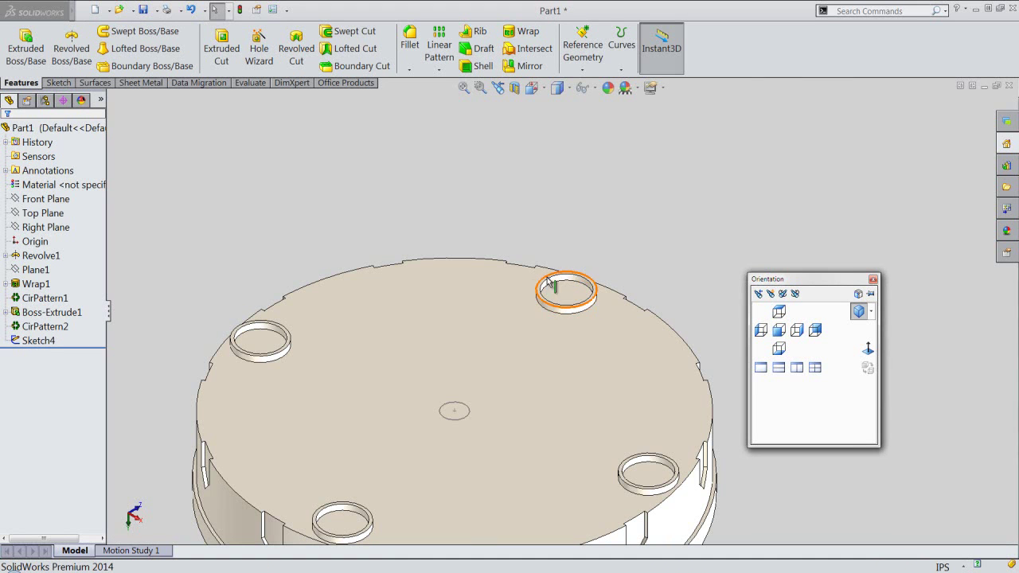
pyautogui.click(871, 315)
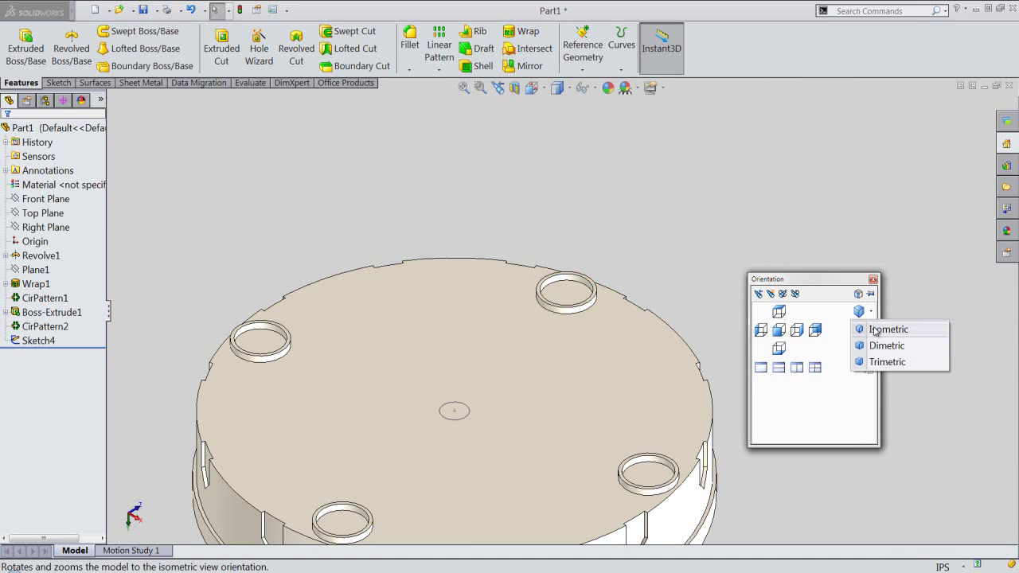
pyautogui.click(873, 328)
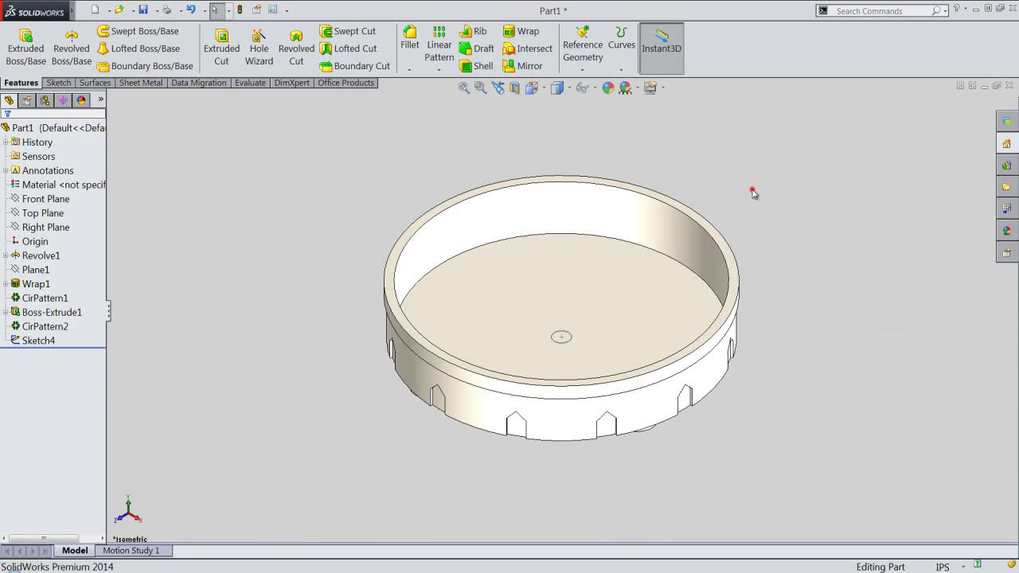
# Step: Create Sketch5 on the inner floor face with a 0.001 in circle at the origin
pyautogui.click(572, 323)
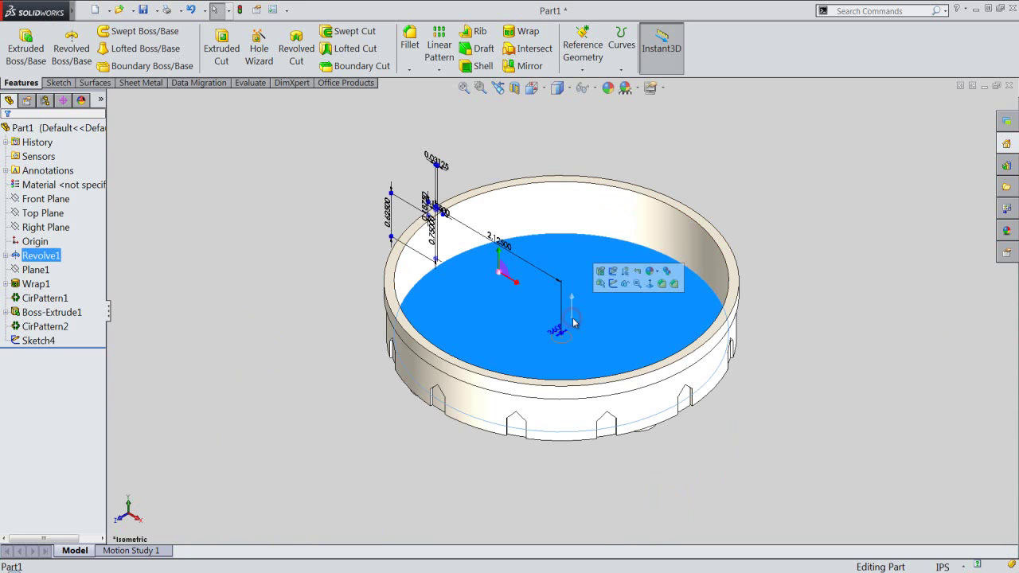
pyautogui.click(614, 284)
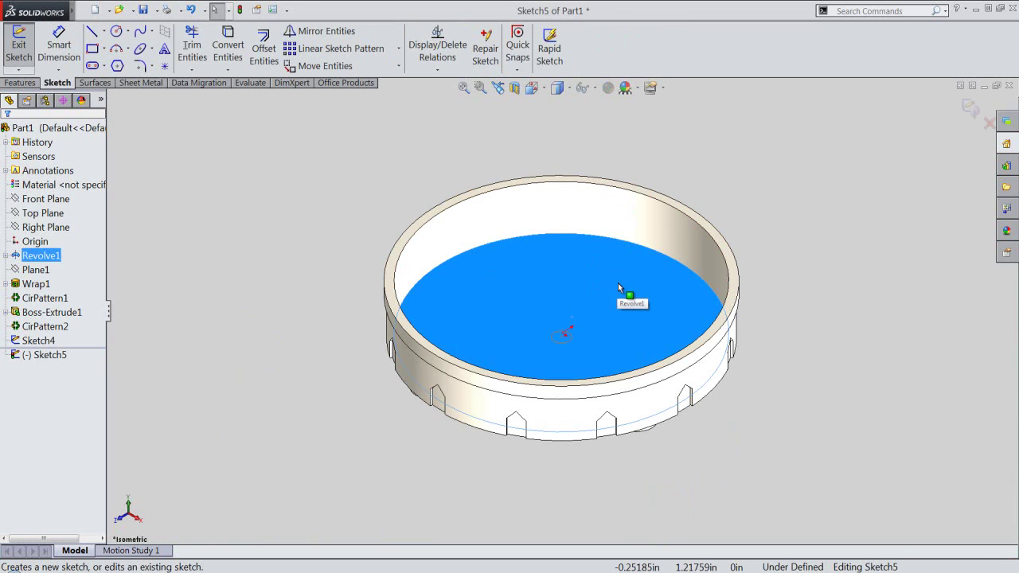
pyautogui.scroll(-2, 589, 310)
pyautogui.scroll(-3, 589, 310)
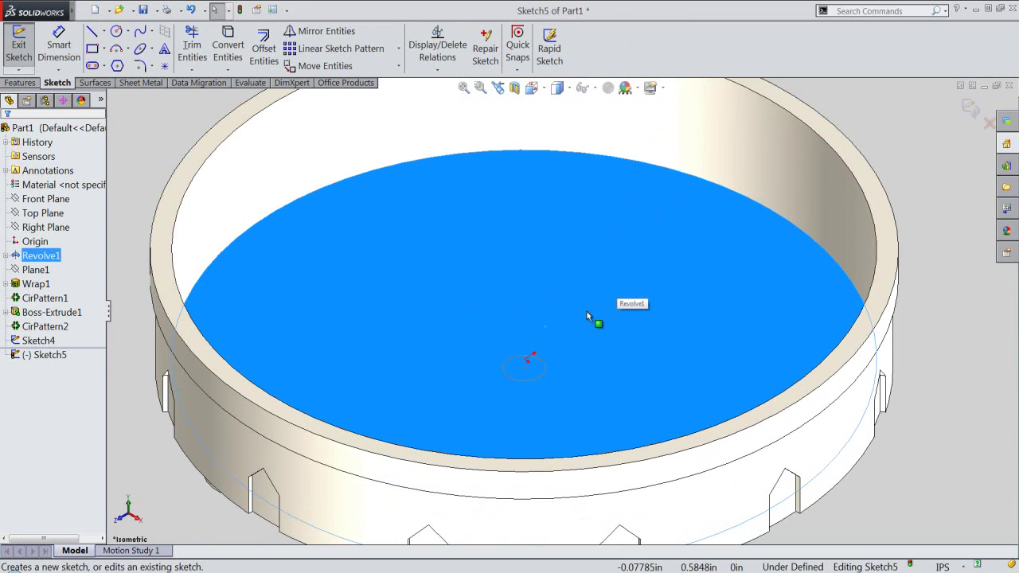
pyautogui.click(922, 185)
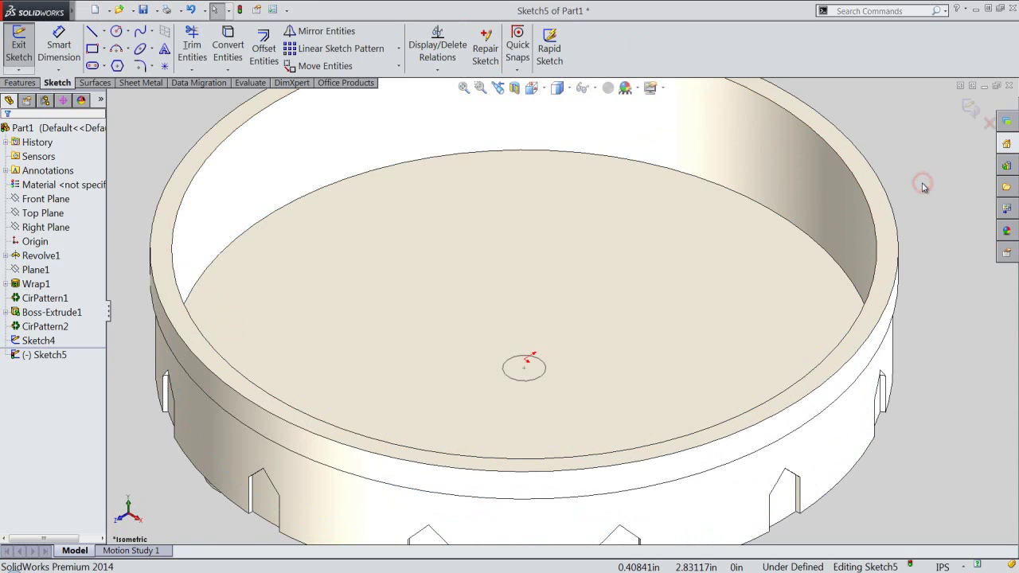
pyautogui.rightClick(923, 187)
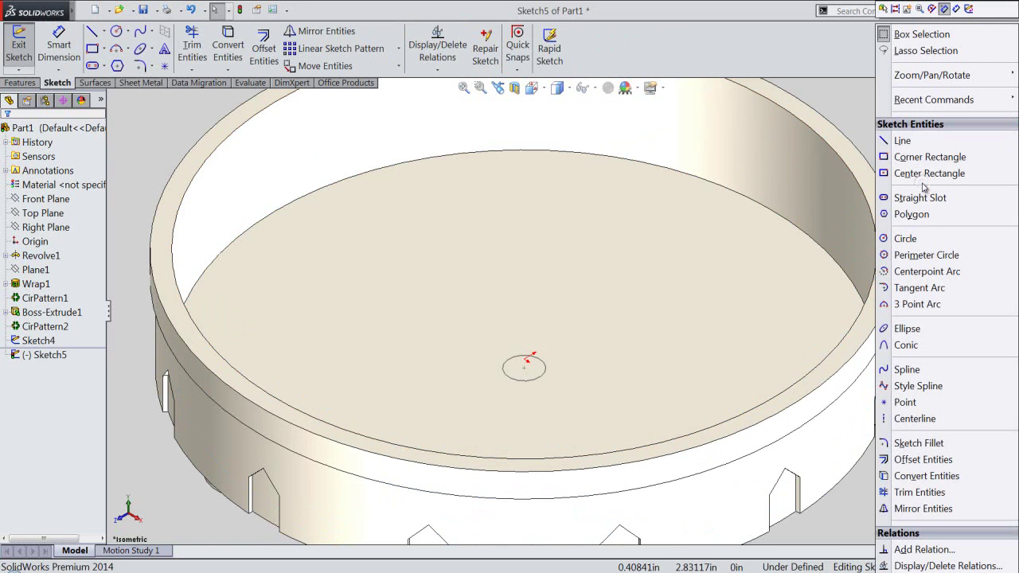
pyautogui.click(907, 240)
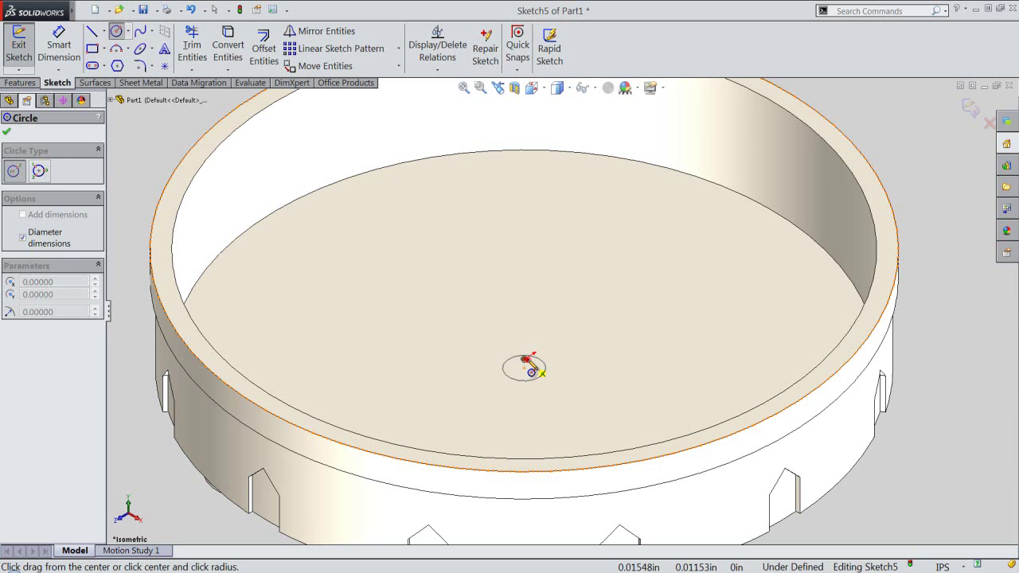
pyautogui.moveTo(525, 360); pyautogui.dragTo(541, 367)
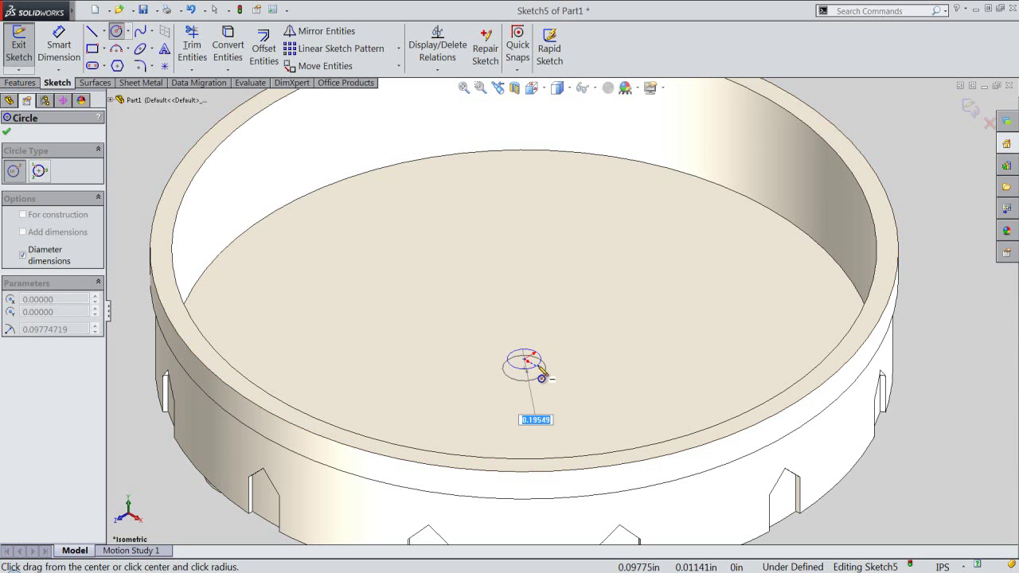
pyautogui.write('.001')
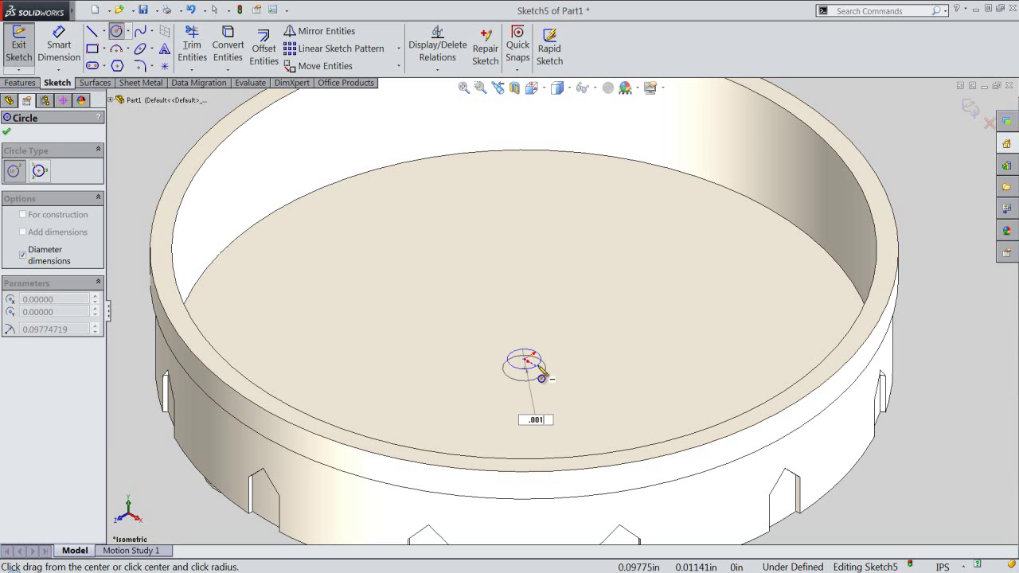
pyautogui.press('Return')
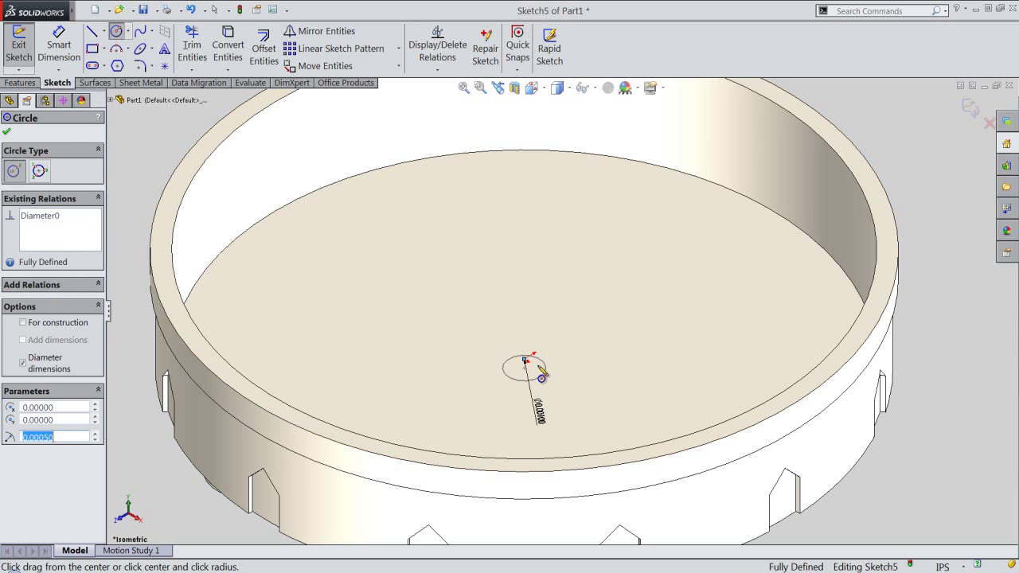
pyautogui.rightClick(593, 328)
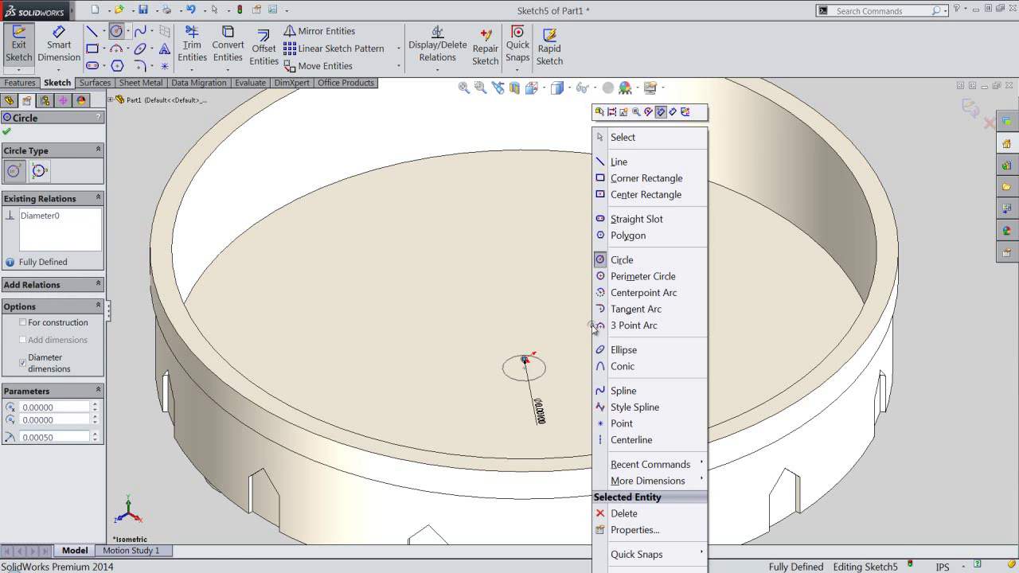
pyautogui.click(622, 137)
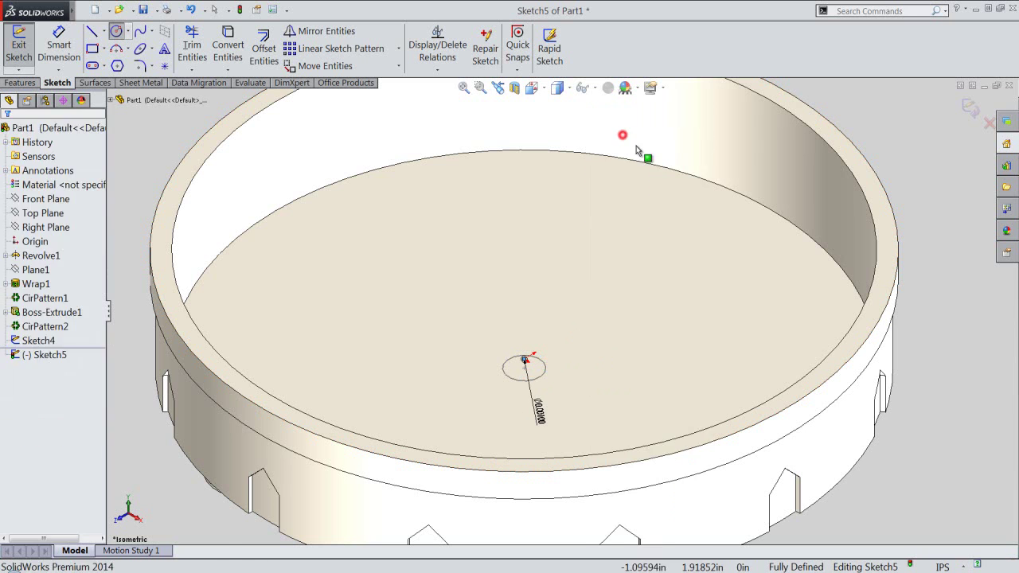
pyautogui.click(882, 137)
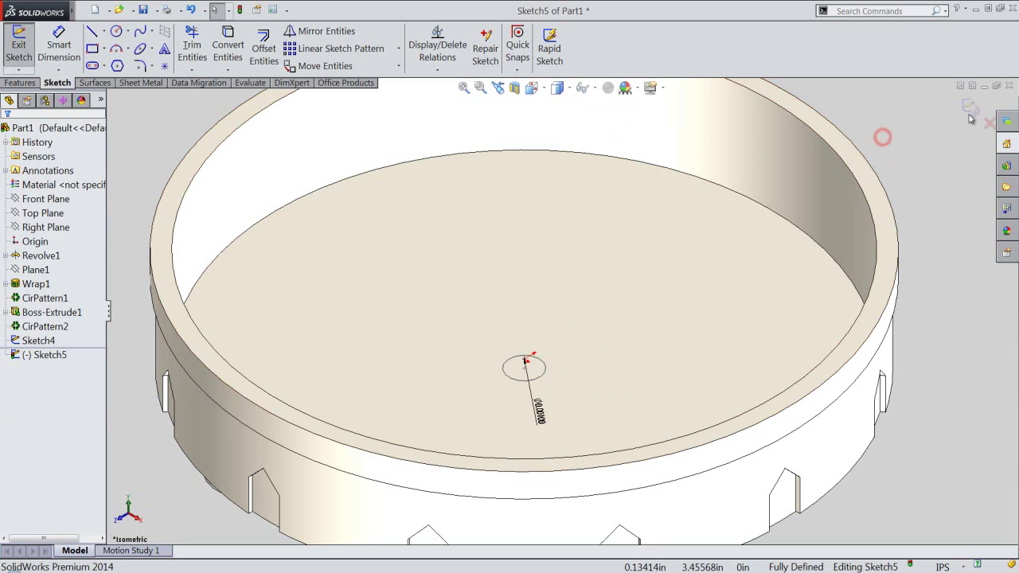
pyautogui.click(969, 112)
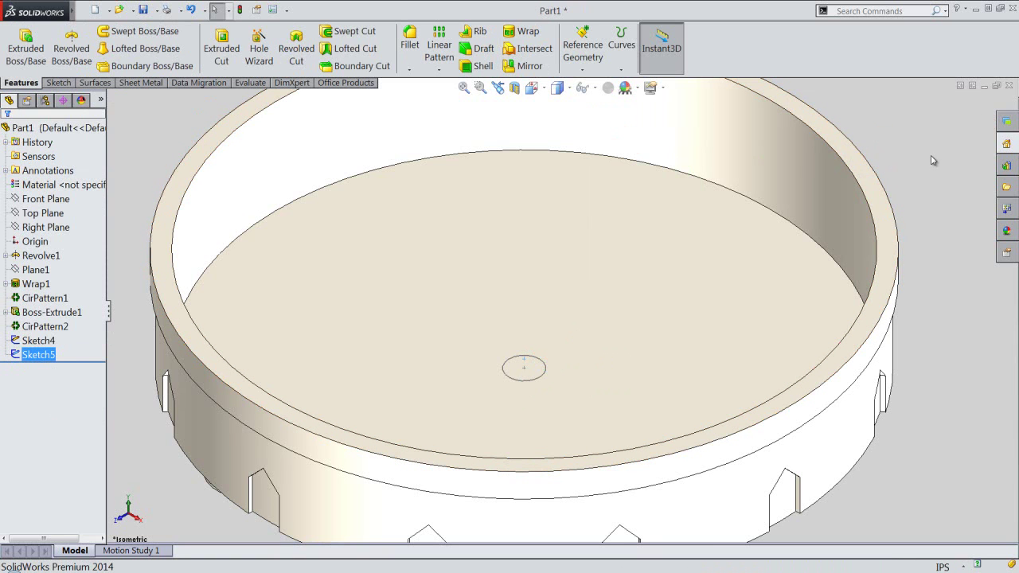
# Step: Create Cut-Loft1 with Sketch5 and Sketch4 as profiles
pyautogui.scroll(-3, 522, 364)
pyautogui.scroll(-2, 515, 362)
pyautogui.scroll(-2, 533, 356)
pyautogui.scroll(-2, 550, 325)
pyautogui.scroll(-2, 555, 309)
pyautogui.scroll(5, 554, 308)
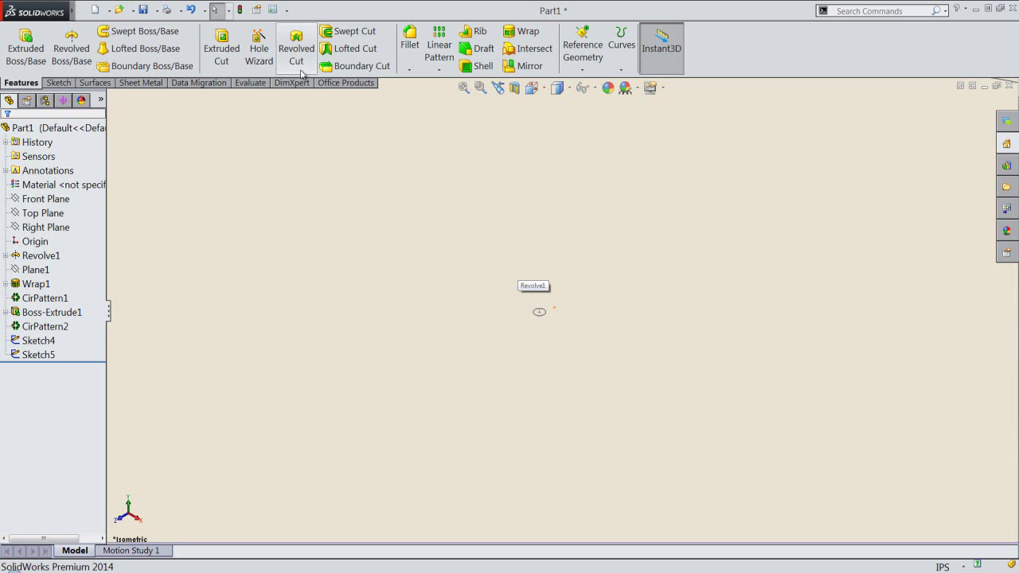
pyautogui.click(334, 51)
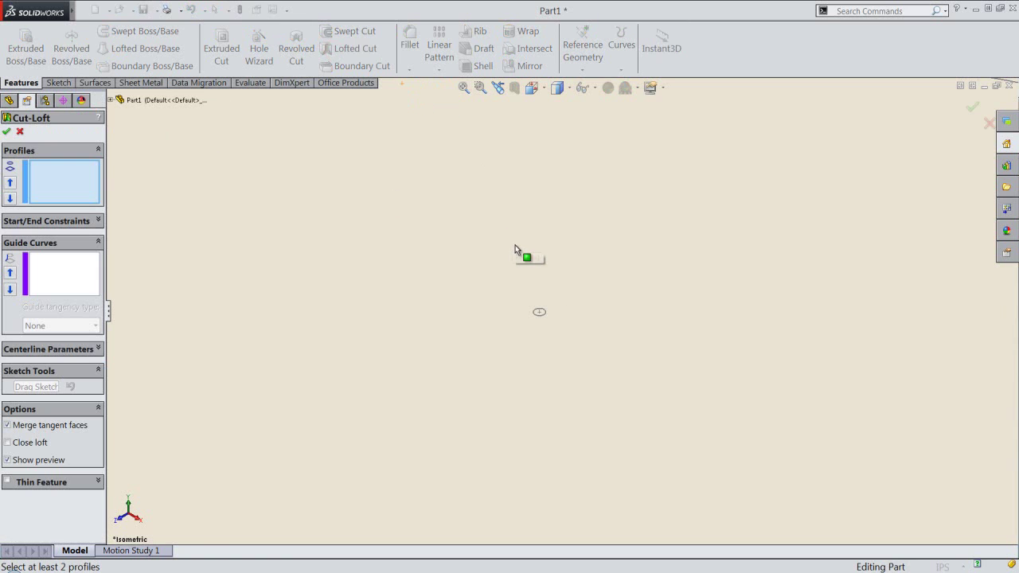
pyautogui.click(536, 311)
pyautogui.scroll(-5, 522, 363)
pyautogui.scroll(5, 494, 364)
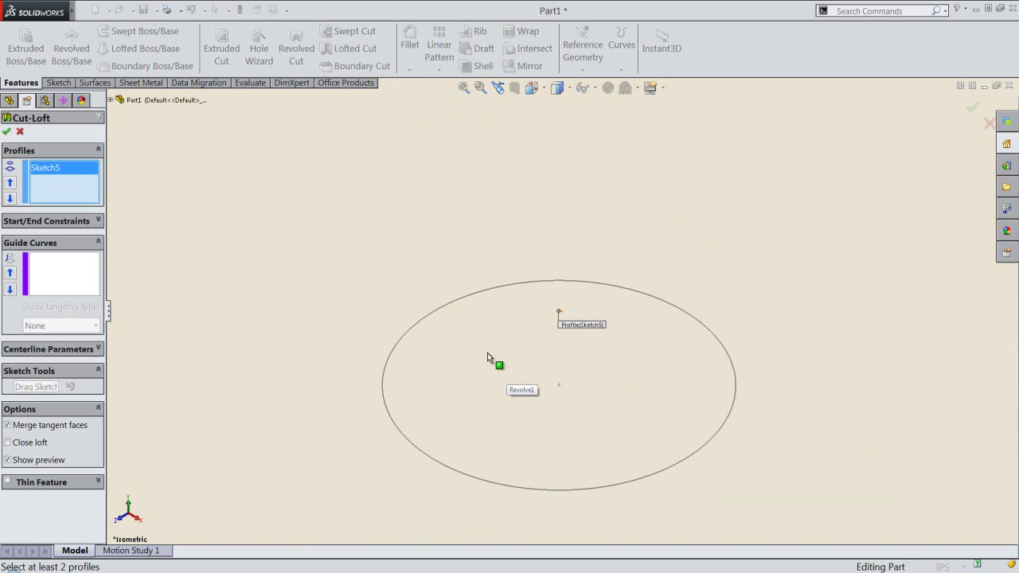
pyautogui.click(463, 297)
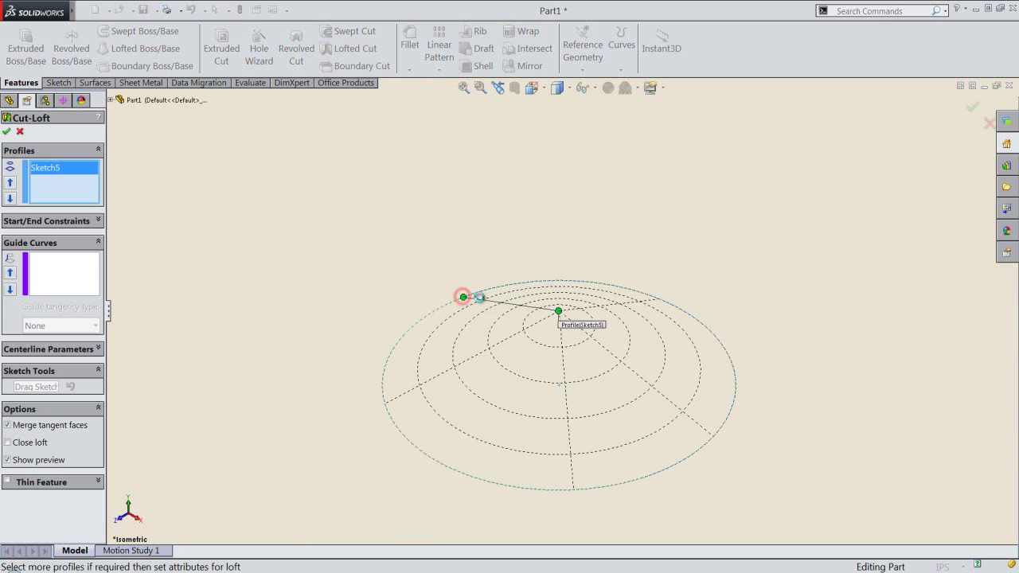
pyautogui.click(6, 132)
# Step: Orbit the part to inspect its underside, then return to isometric view
pyautogui.press('f')
pyautogui.click(260, 492)
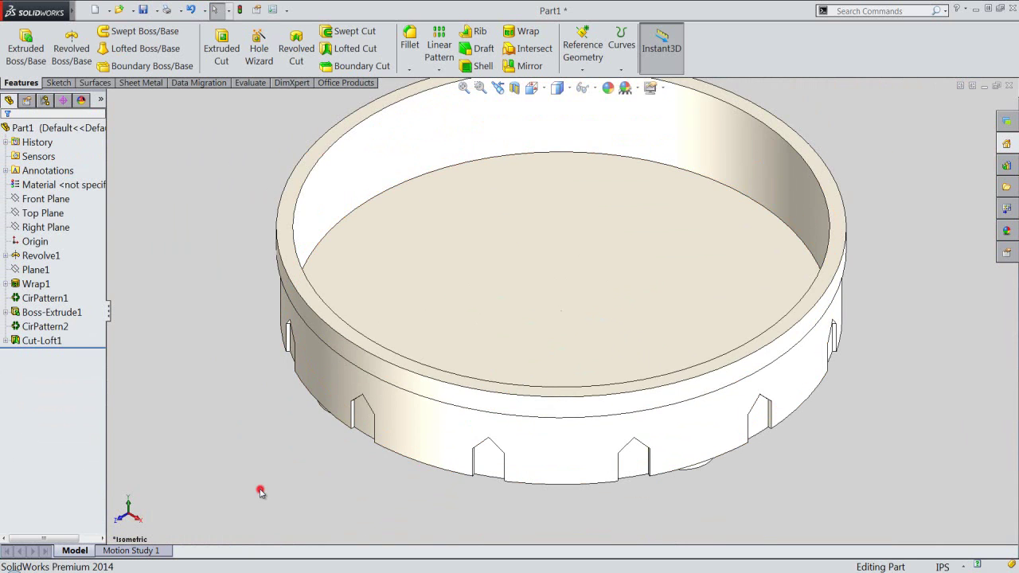
pyautogui.moveTo(257, 485)
pyautogui.mouseDown(button='middle')
pyautogui.moveTo(363, 371)
pyautogui.moveTo(401, 284)
pyautogui.mouseUp(button='middle')
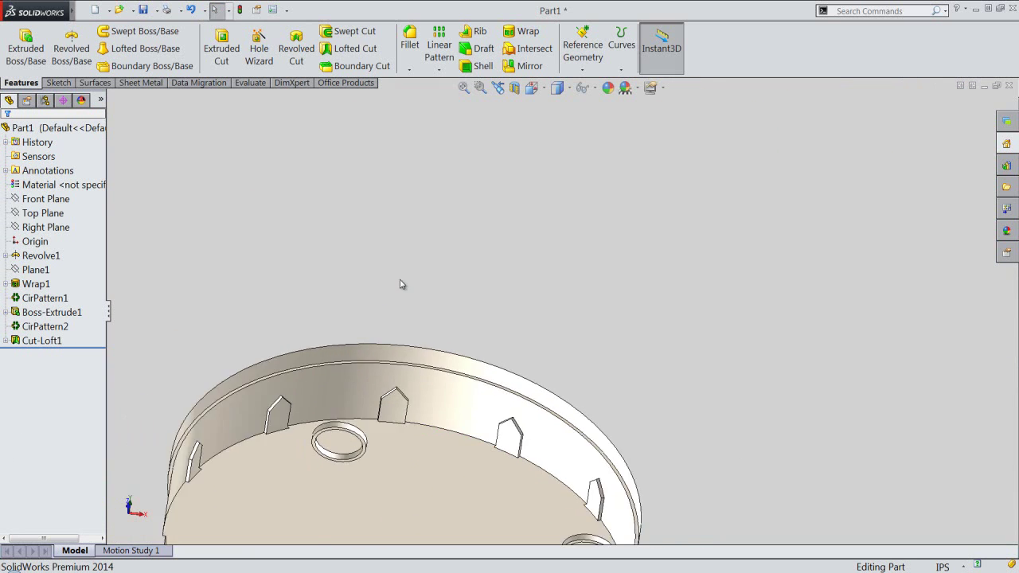
pyautogui.scroll(3, 414, 280)
pyautogui.scroll(-2, 500, 402)
pyautogui.scroll(-2, 508, 390)
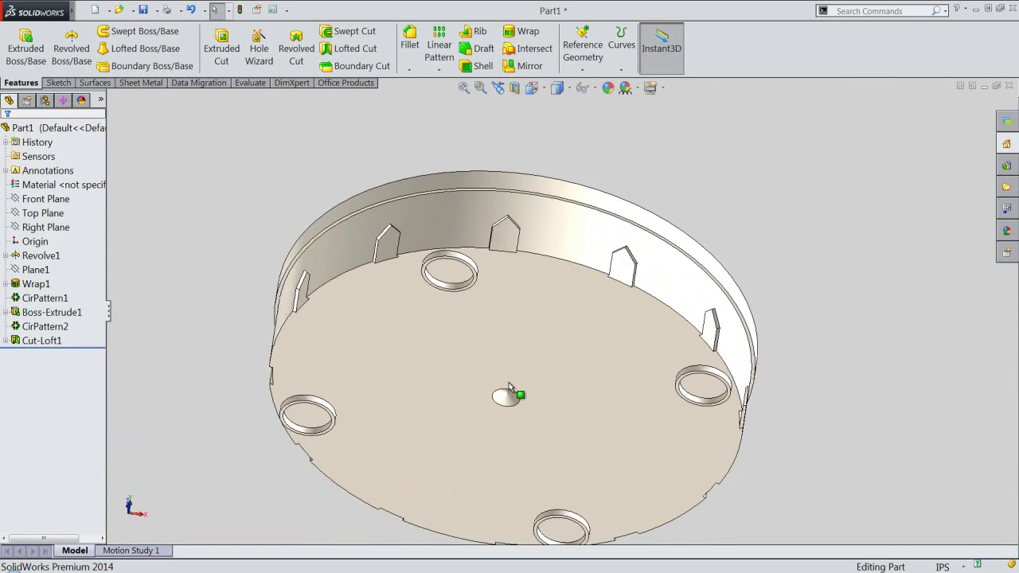
pyautogui.scroll(-1, 510, 386)
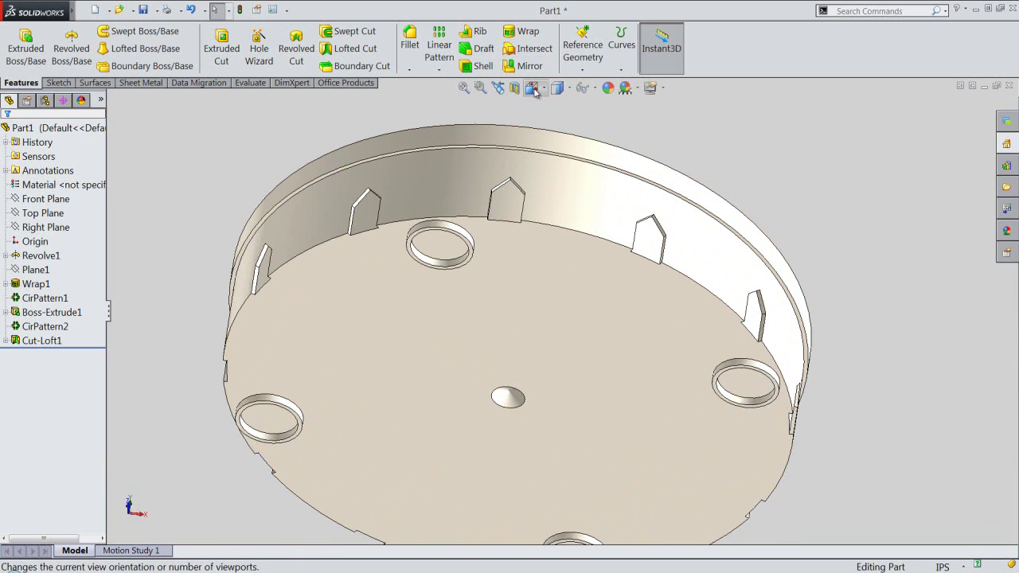
pyautogui.click(535, 89)
pyautogui.click(565, 276)
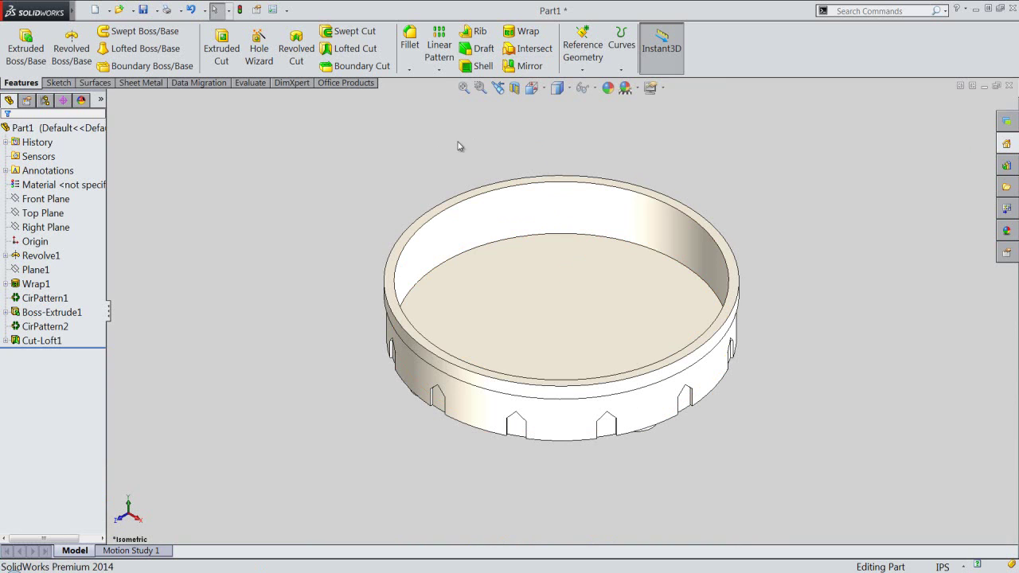
# Step: Turn off the Directional4 light in the DisplayManager and return to the feature tree
pyautogui.click(81, 100)
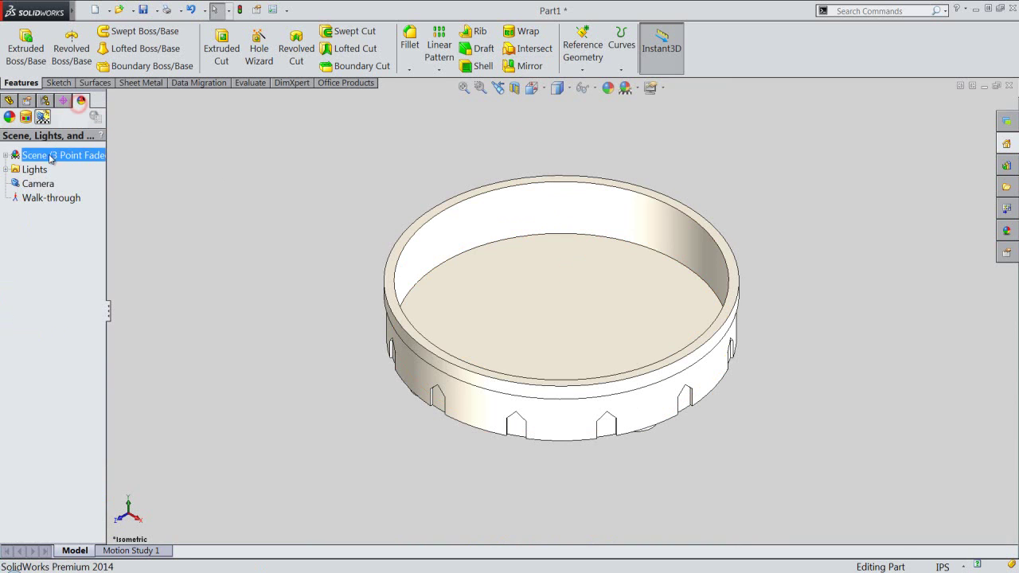
pyautogui.click(4, 170)
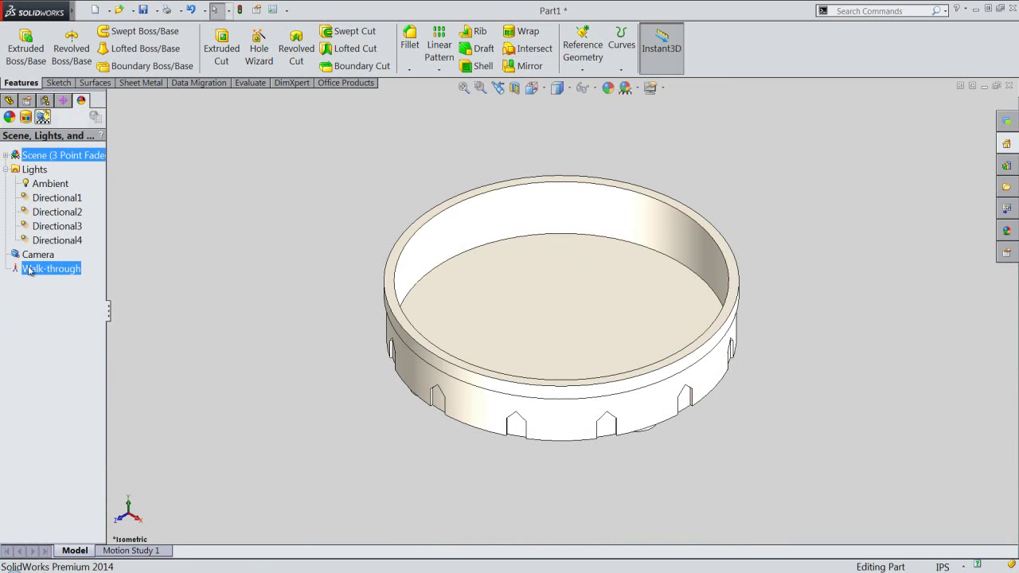
pyautogui.rightClick(54, 249)
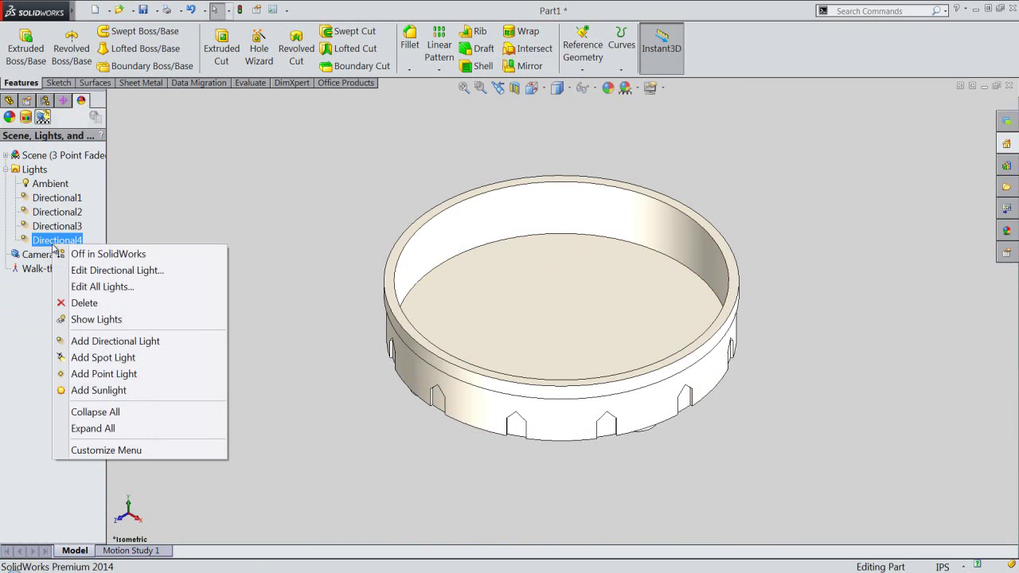
pyautogui.click(91, 254)
pyautogui.click(224, 231)
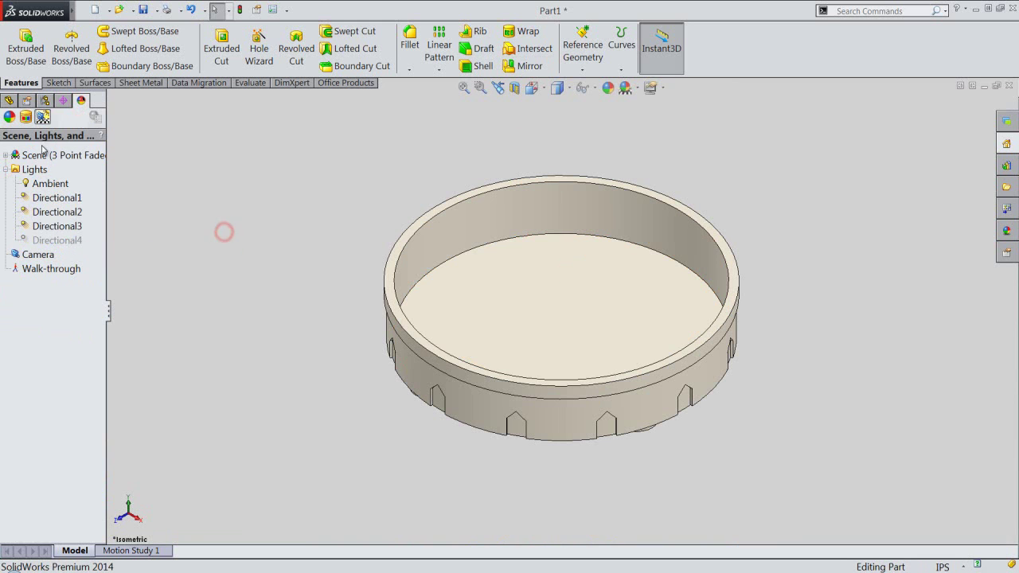
pyautogui.click(8, 99)
pyautogui.click(238, 174)
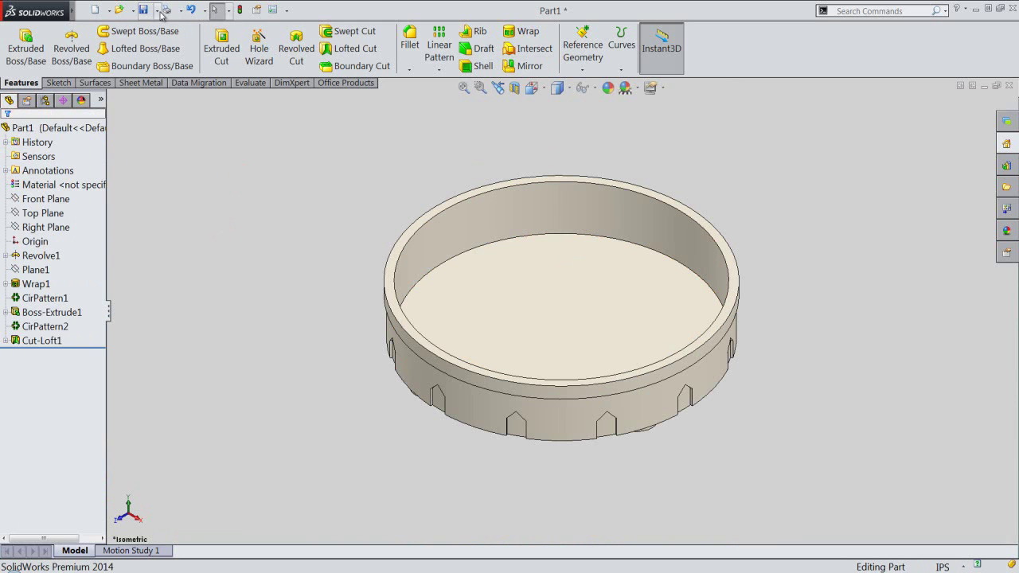
# Step: Save the cap part and close its window
pyautogui.click(143, 9)
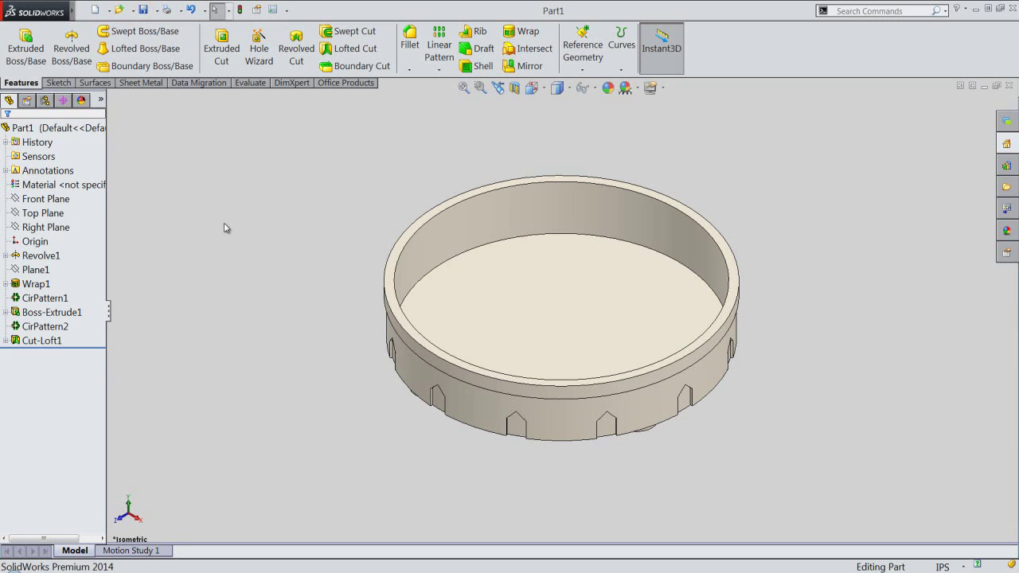
pyautogui.click(247, 187)
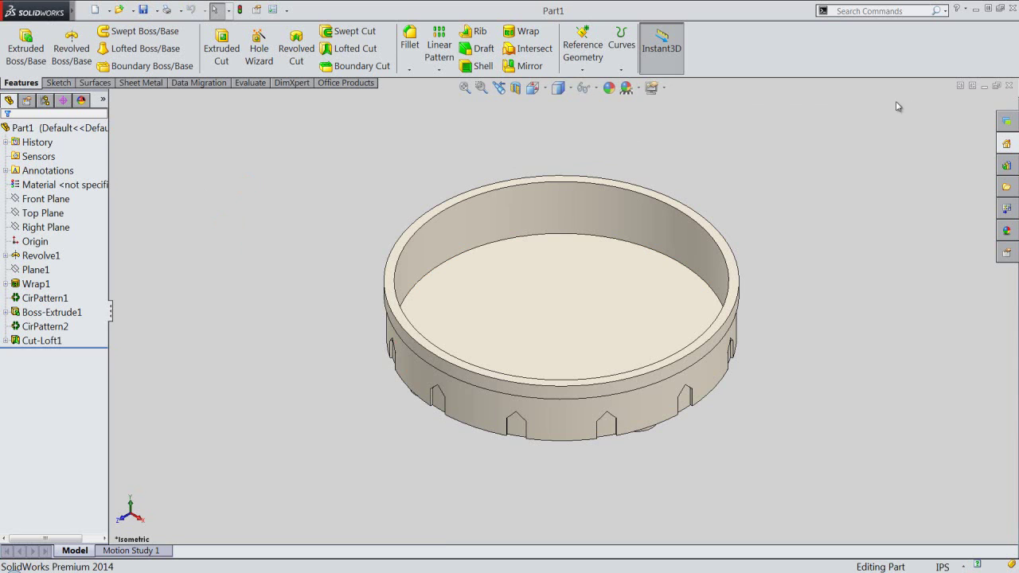
pyautogui.click(1007, 86)
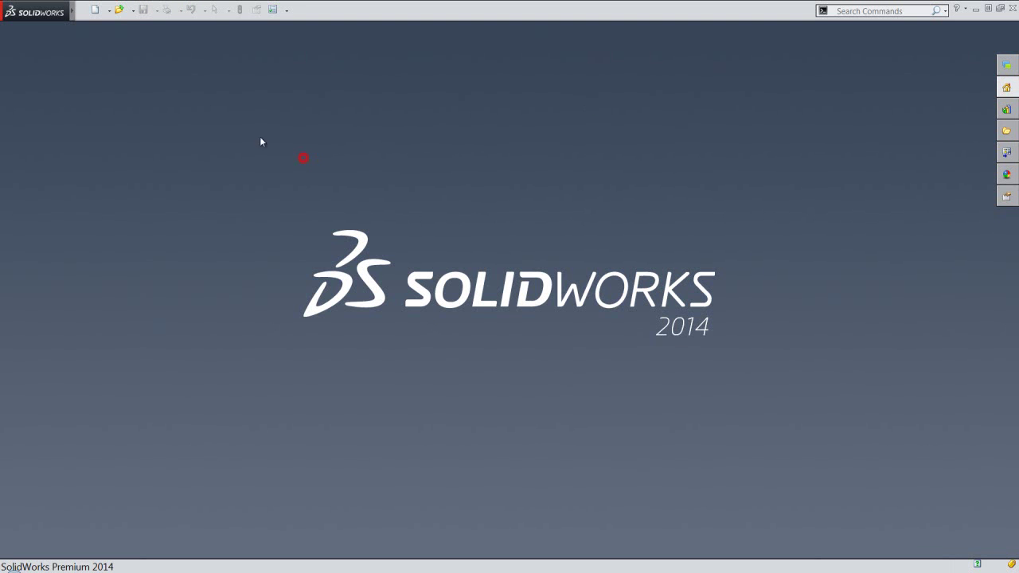
# Step: Start a new document from the custom assembly template
pyautogui.click(95, 10)
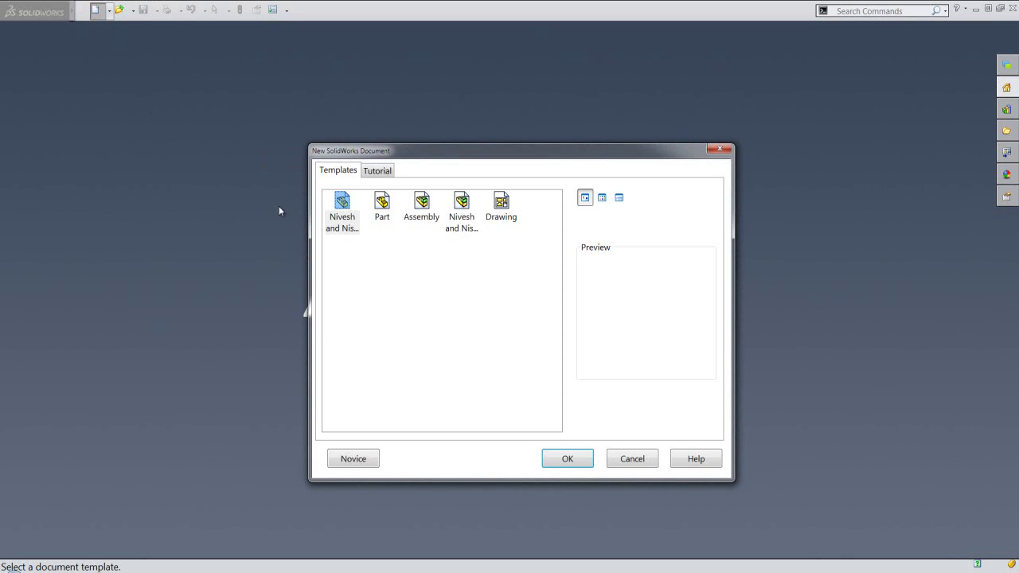
pyautogui.click(460, 208)
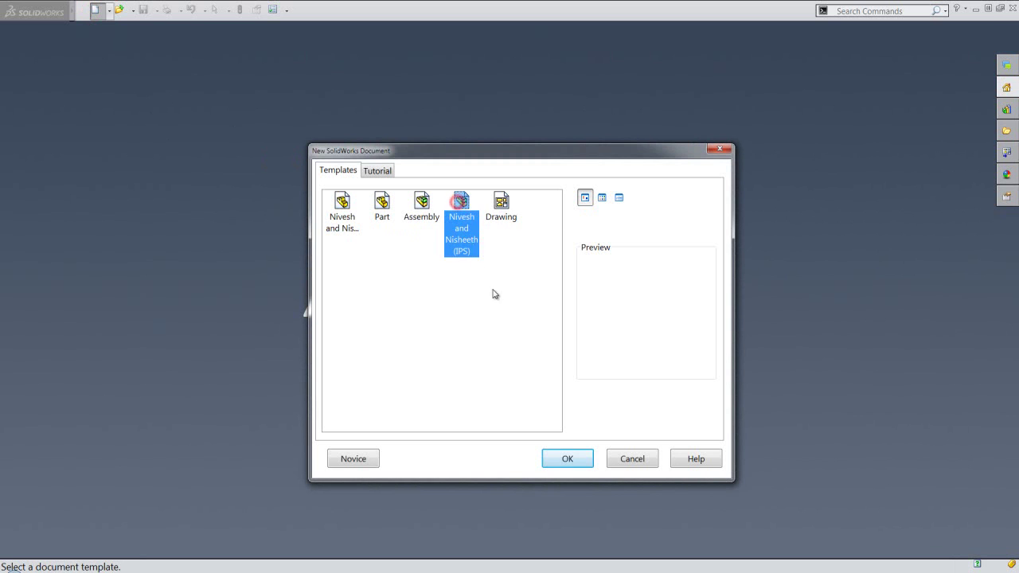
pyautogui.click(566, 457)
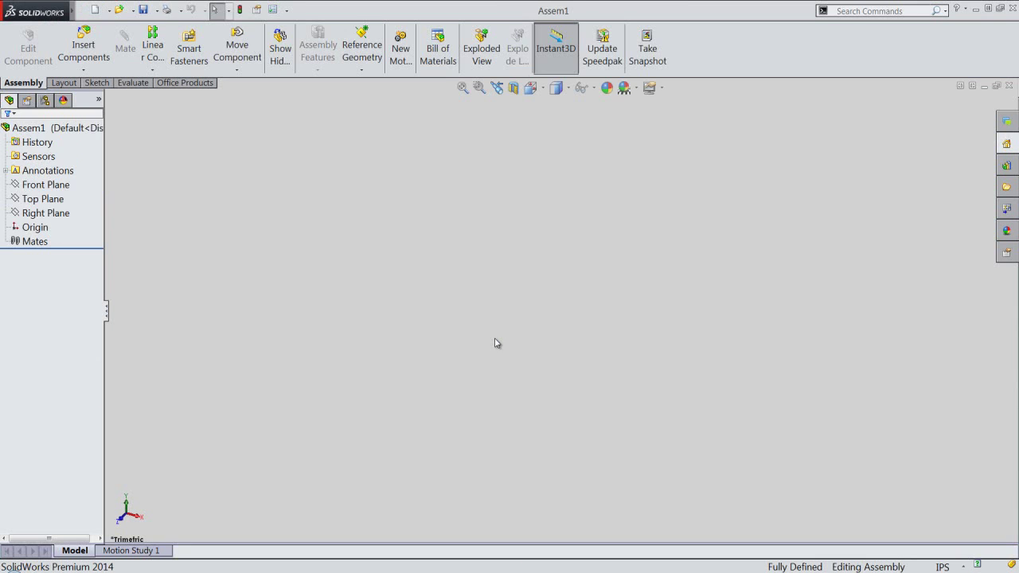
# Step: Insert Part1 from the LED Lamp folder at the assembly origin
pyautogui.click(595, 90)
pyautogui.click(452, 188)
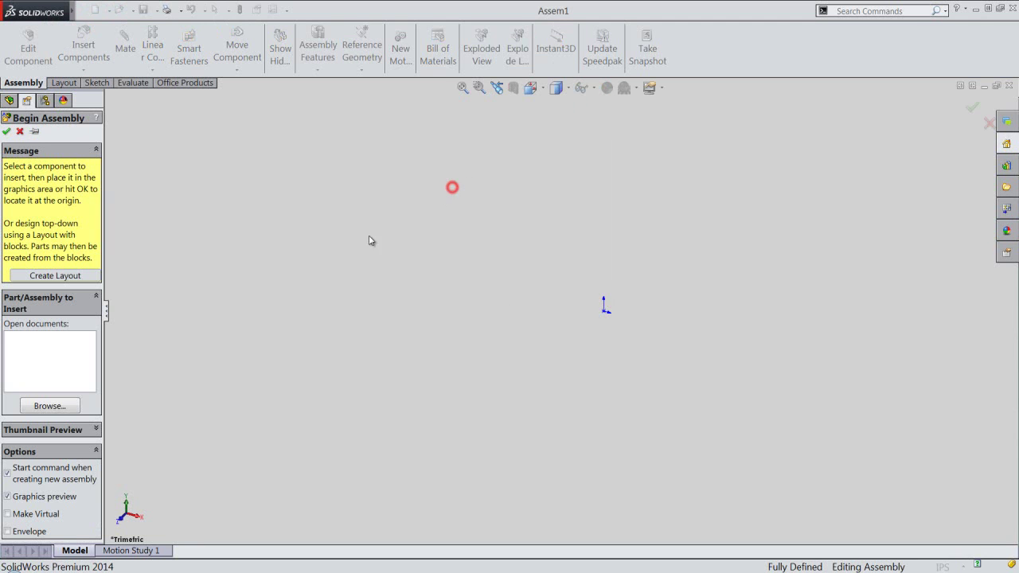
pyautogui.click(44, 407)
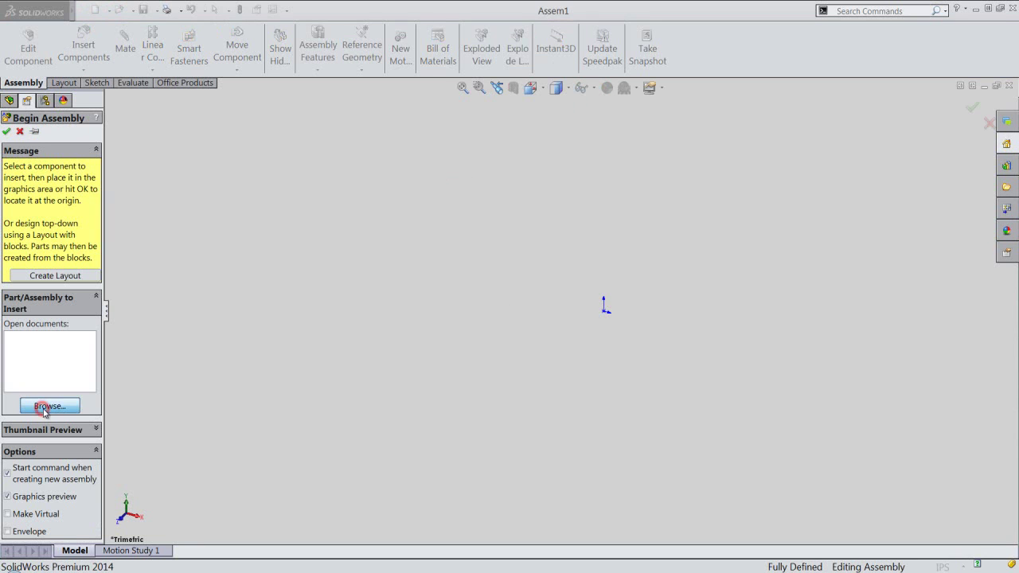
pyautogui.click(389, 259)
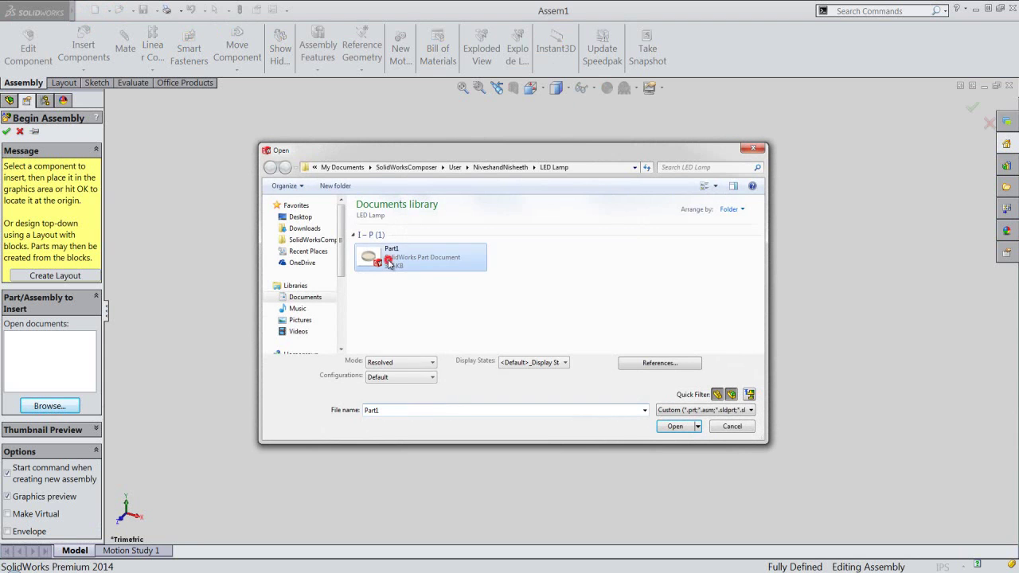
pyautogui.click(671, 427)
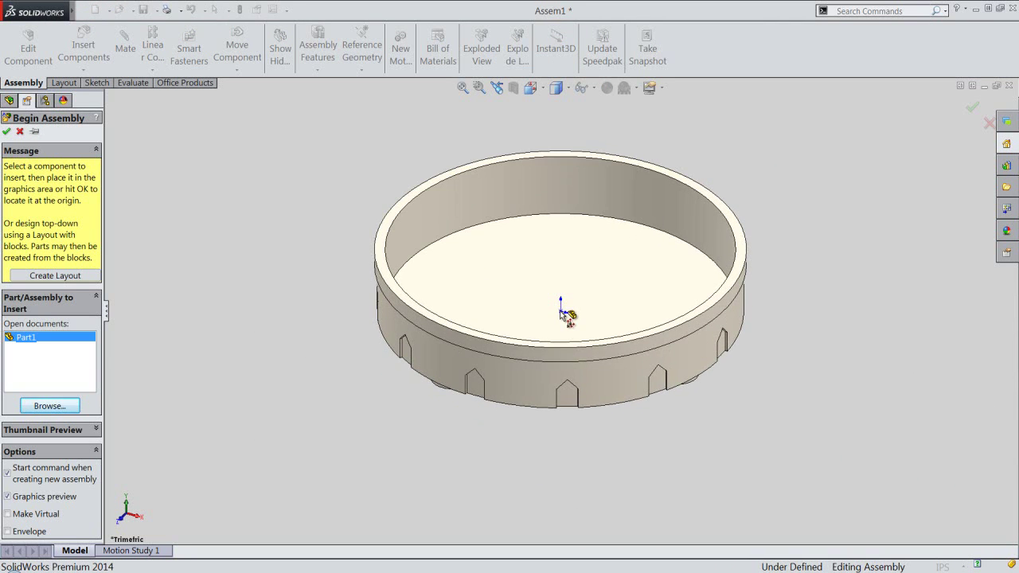
pyautogui.click(562, 310)
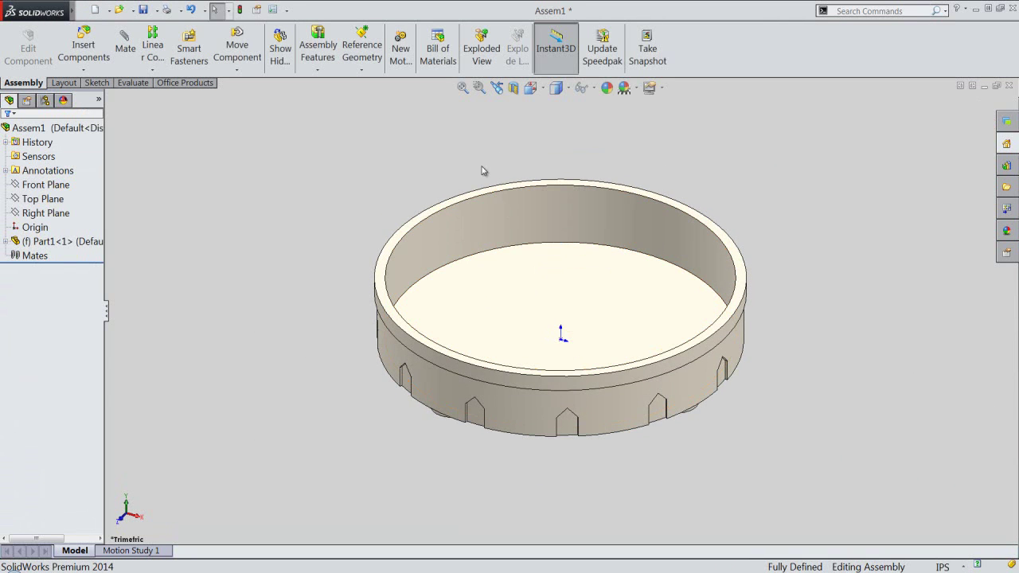
# Step: Hide the origin markers, switch to isometric view and save the assembly
pyautogui.click(593, 89)
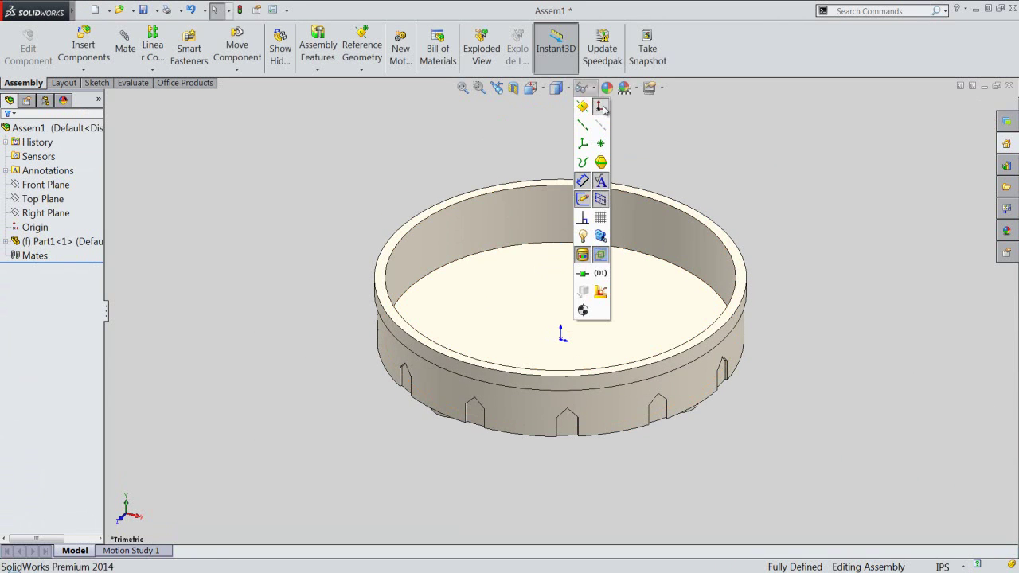
pyautogui.click(521, 129)
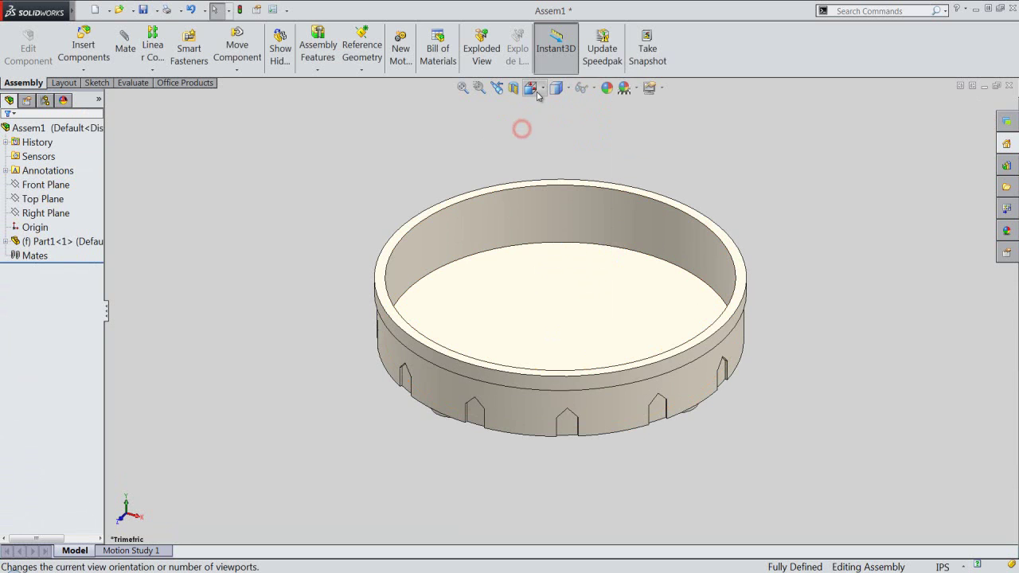
pyautogui.click(540, 92)
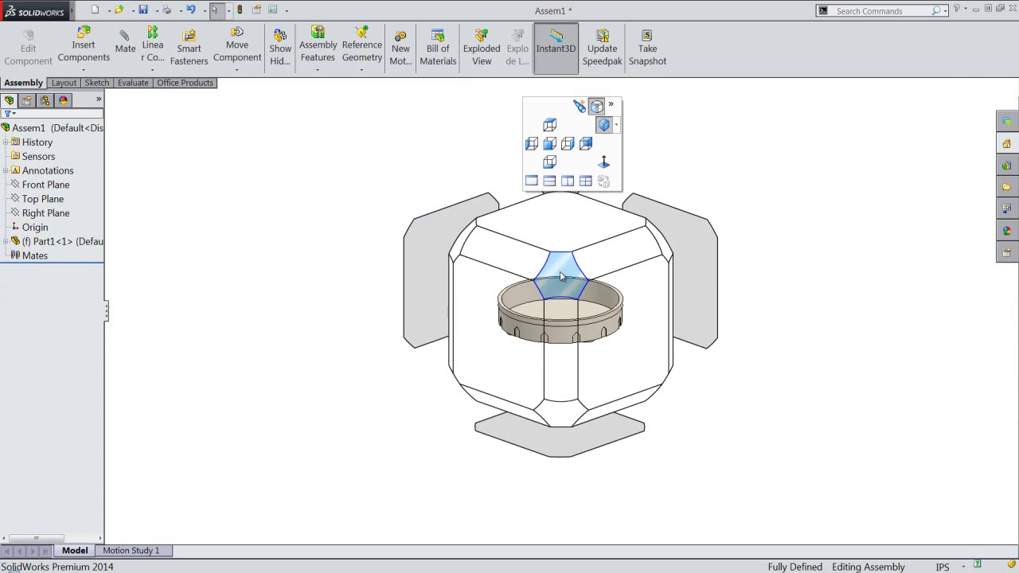
pyautogui.click(561, 276)
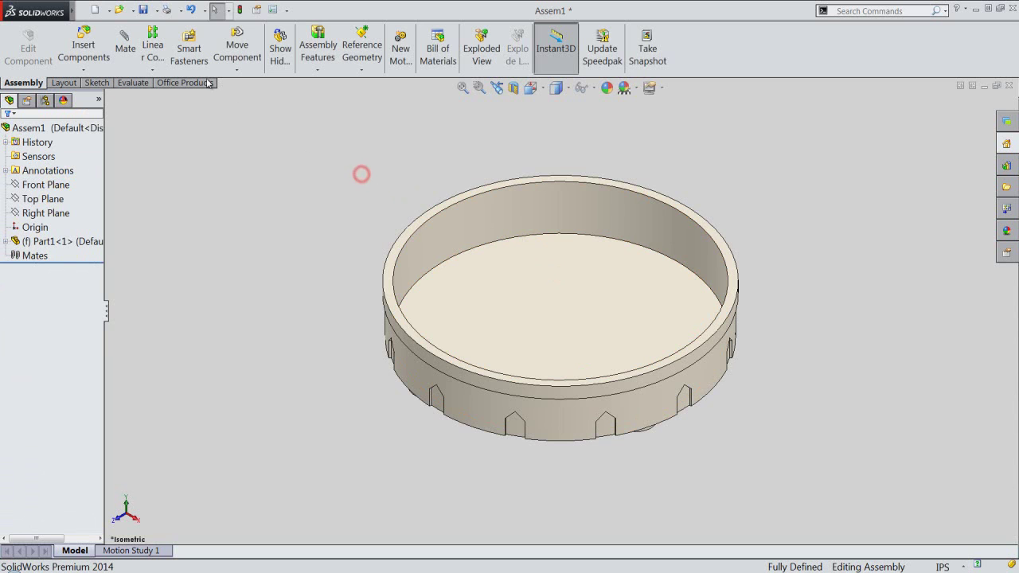
pyautogui.click(143, 12)
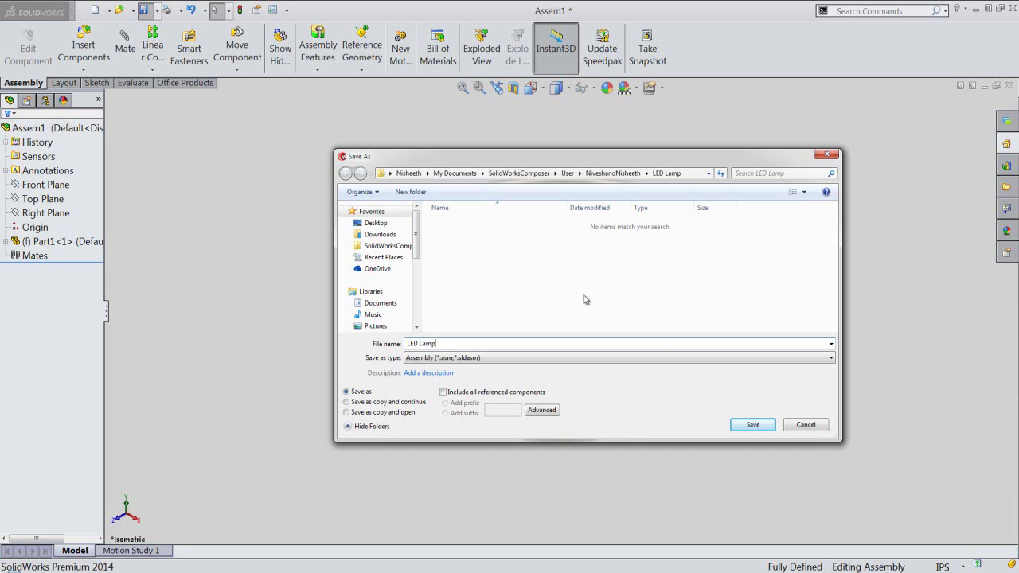
# Step: Save the assembly as LED Lamp, then insert a new part and save it as Part2
pyautogui.click(753, 424)
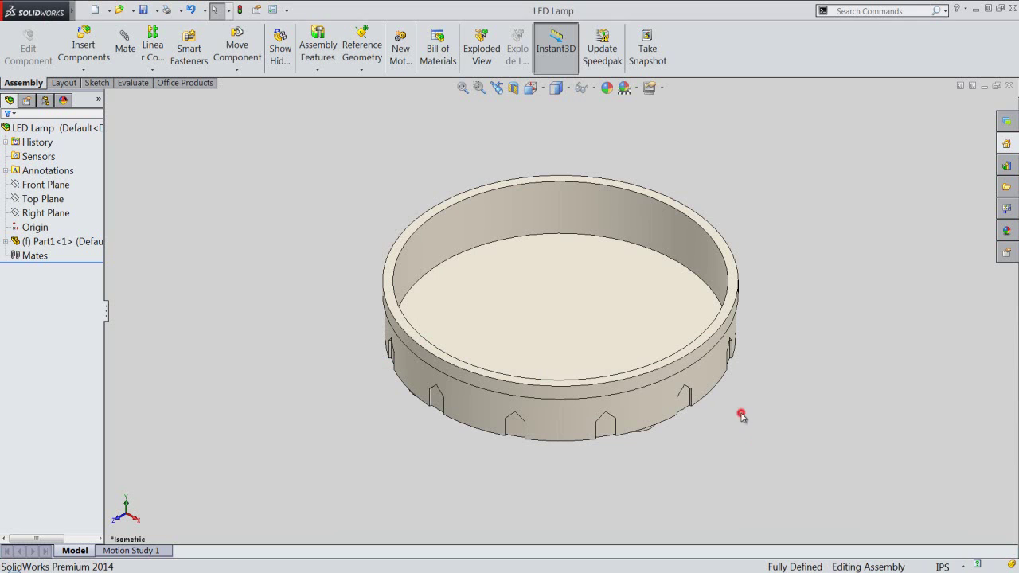
pyautogui.click(94, 71)
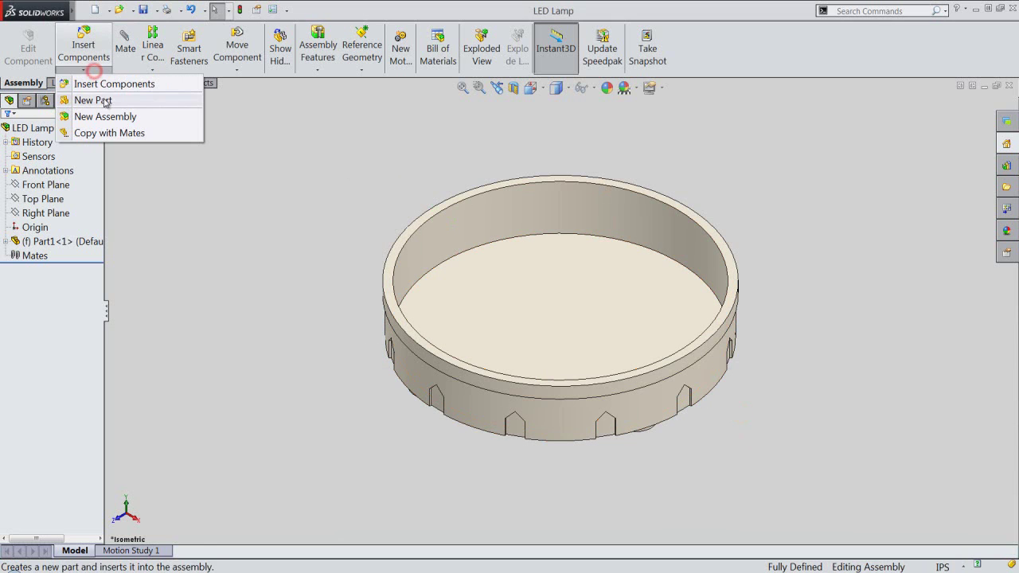
pyautogui.click(93, 101)
pyautogui.click(583, 451)
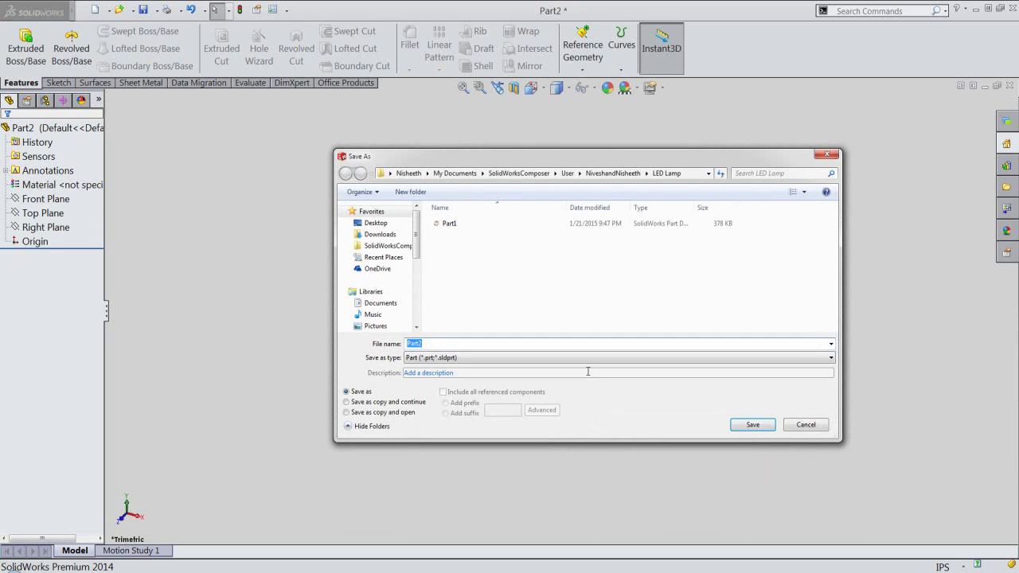
pyautogui.click(750, 425)
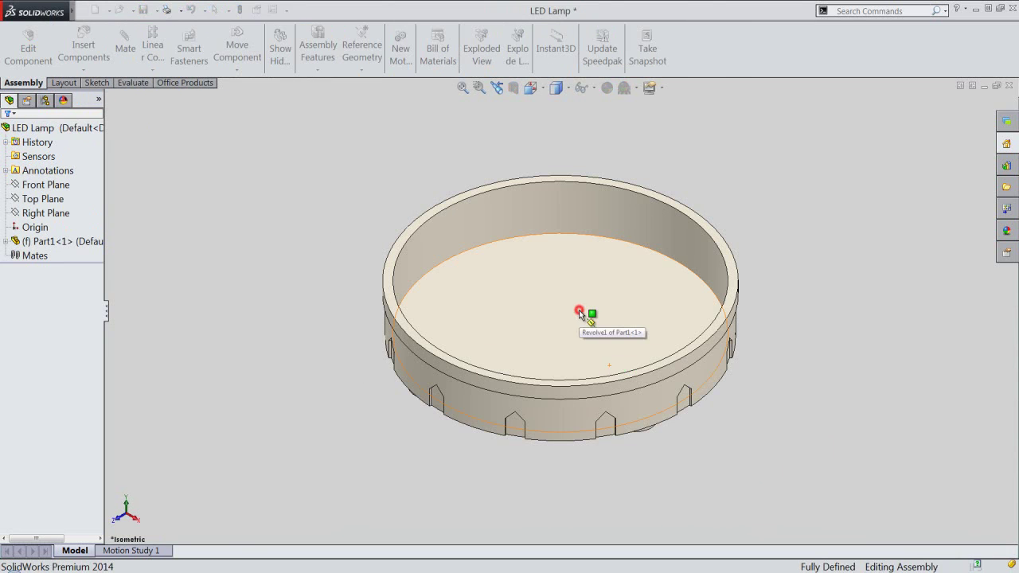
# Step: Place Part2 on the ring's floor and convert the inner rim edge into a 4.0625 in circle, viewed from Top
pyautogui.click(580, 312)
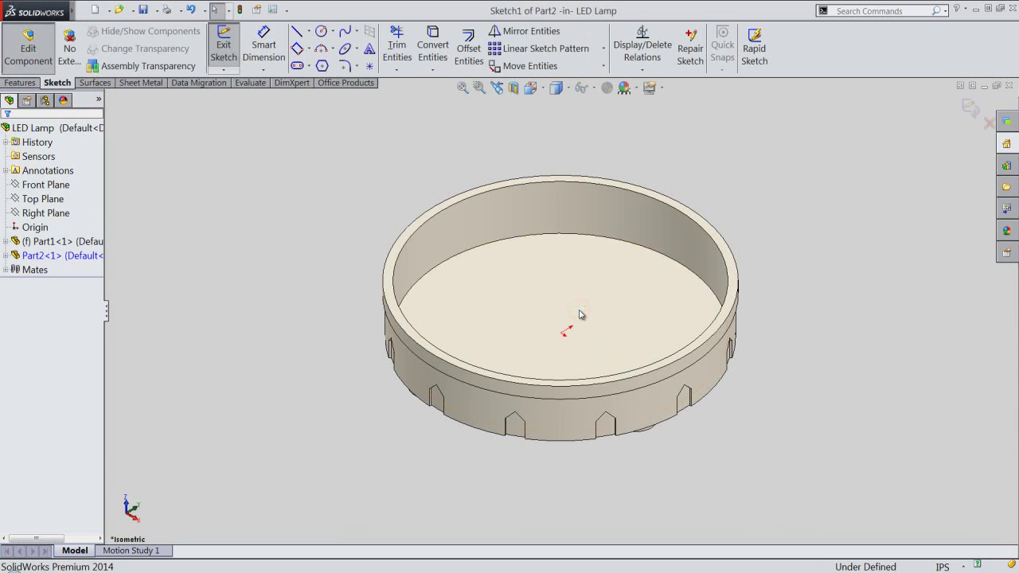
pyautogui.click(428, 46)
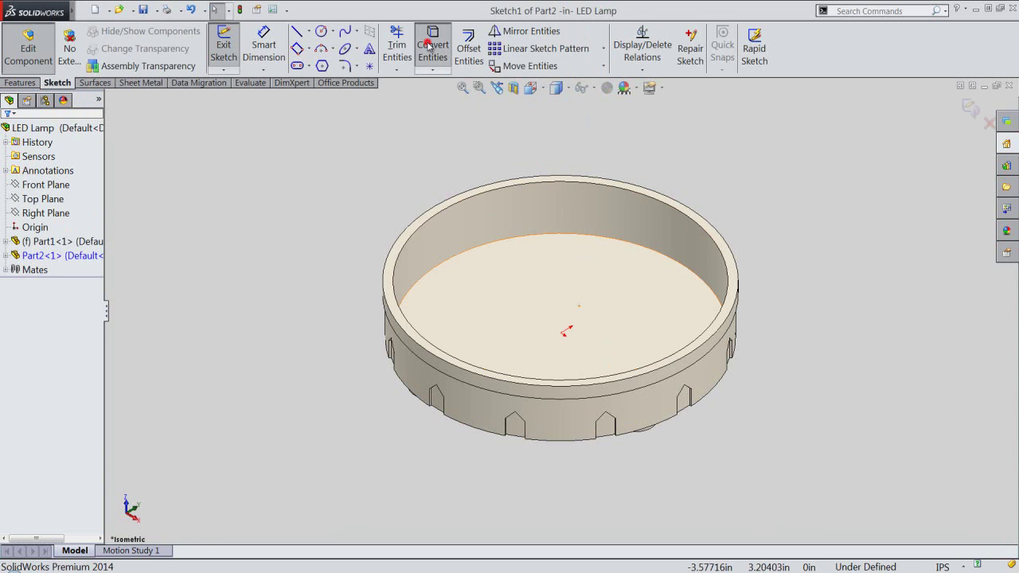
pyautogui.click(487, 245)
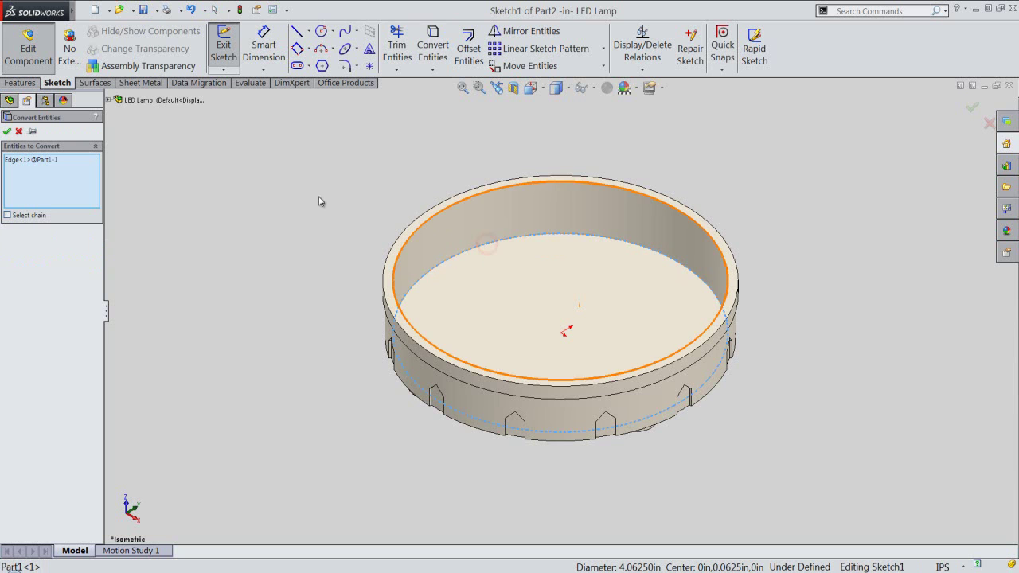
pyautogui.click(6, 132)
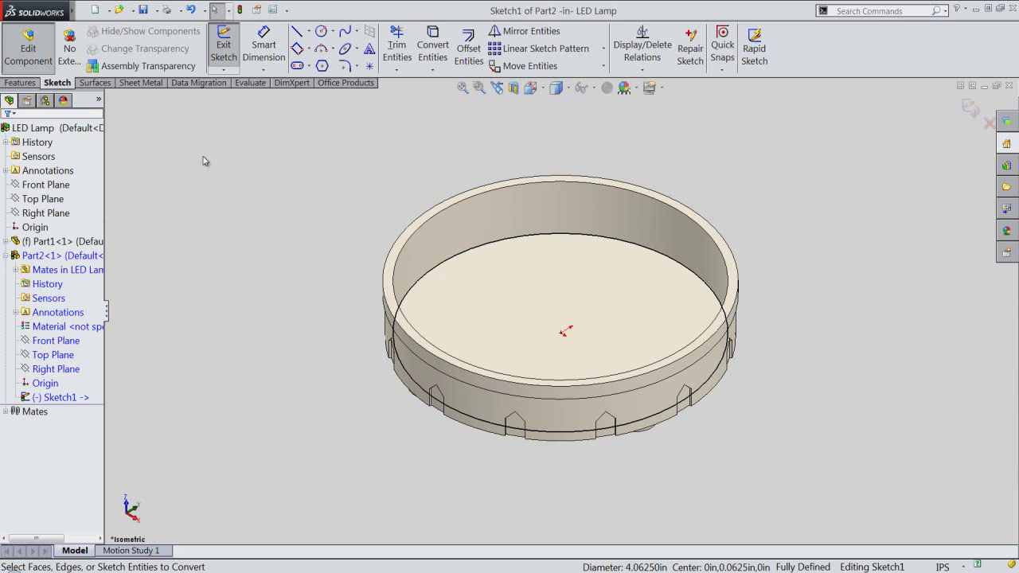
pyautogui.click(237, 161)
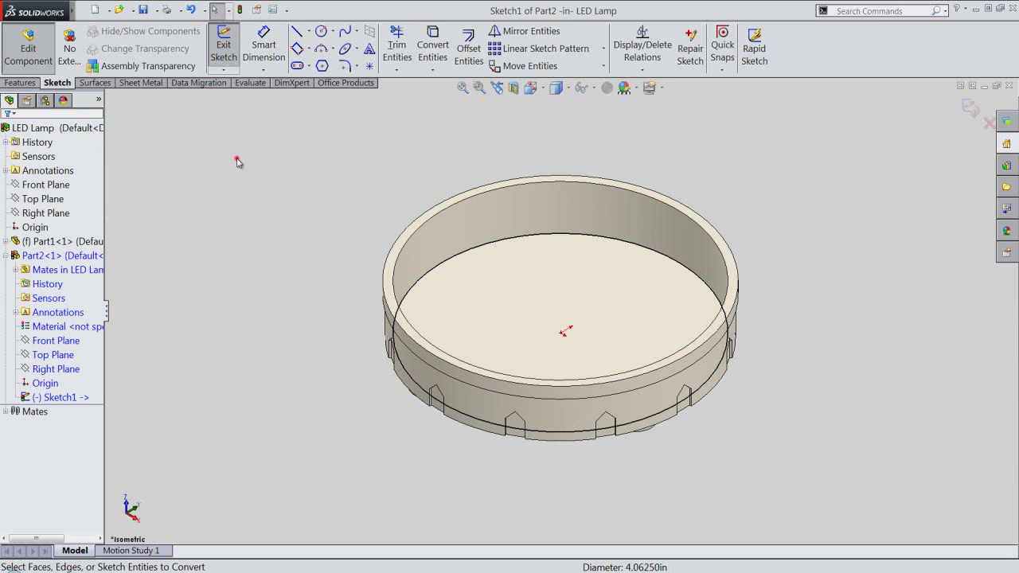
pyautogui.hotkey('ctrl', '7')
pyautogui.click(541, 92)
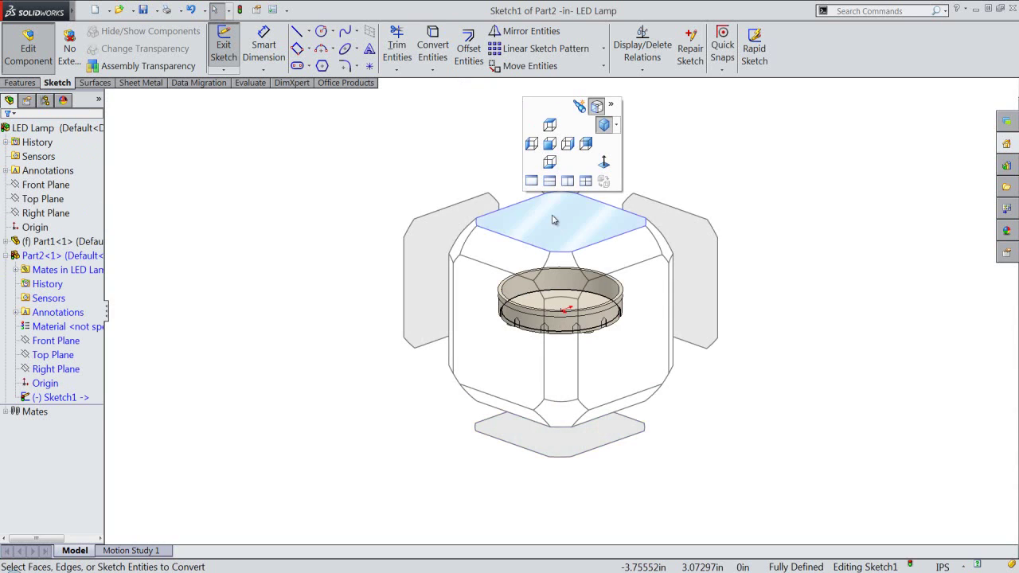
pyautogui.click(552, 217)
pyautogui.click(751, 174)
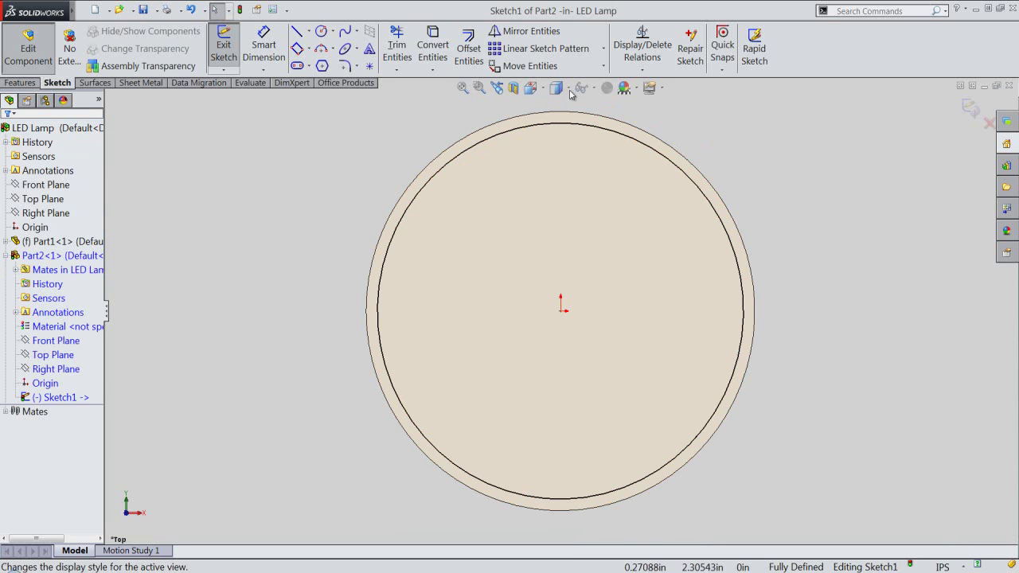
# Step: Offset the rim circle 0.375 in inward, then box-select both circles
pyautogui.click(468, 48)
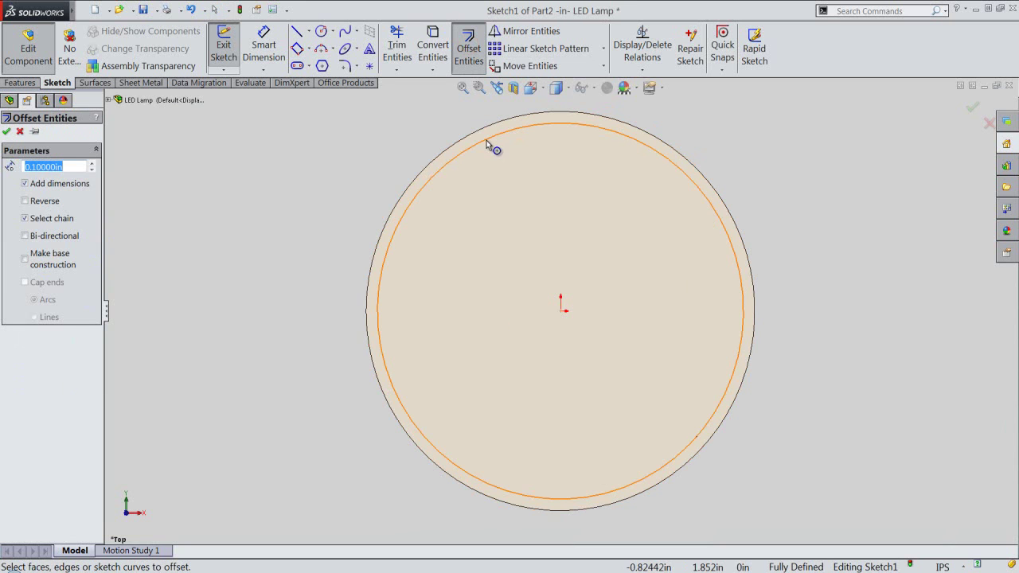
pyautogui.click(486, 141)
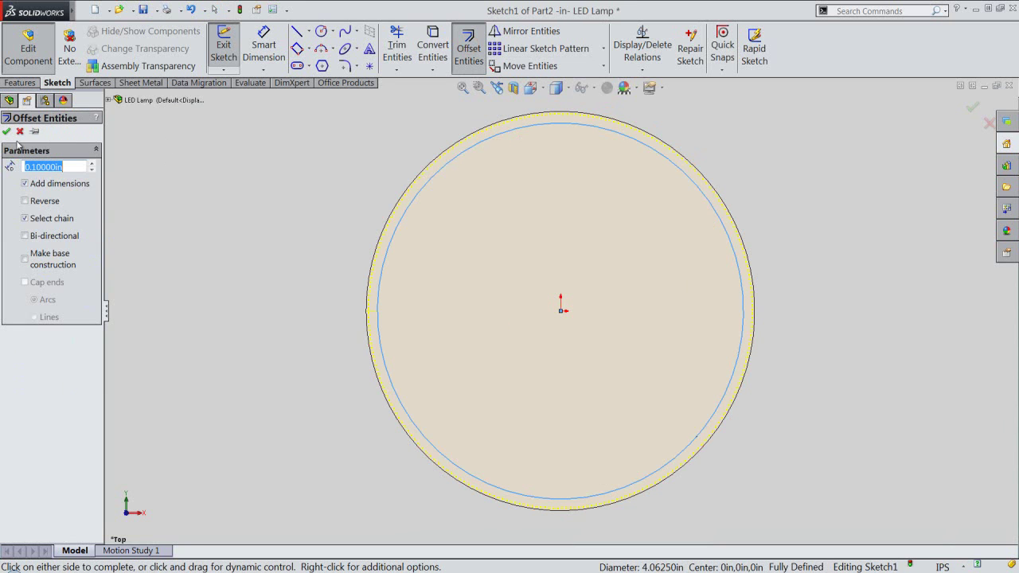
pyautogui.click(24, 201)
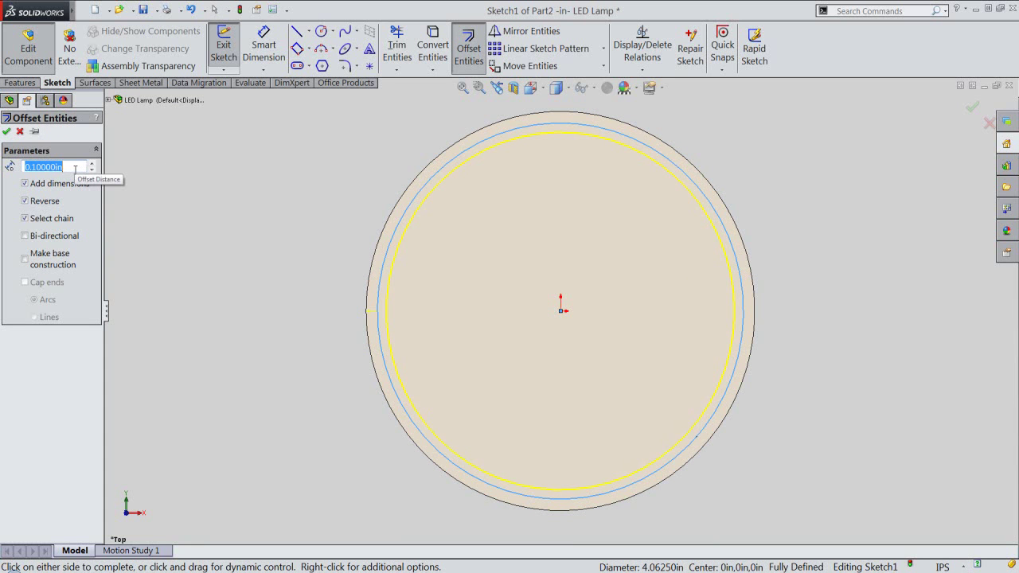
pyautogui.press('BackSpace')
pyautogui.press('Return')
pyautogui.click(6, 132)
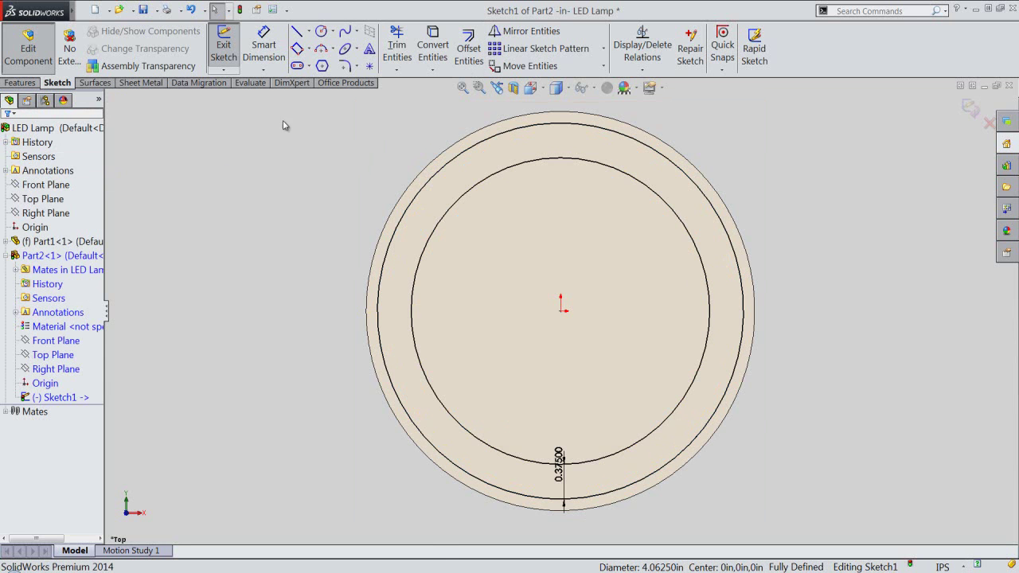
pyautogui.moveTo(294, 100)
pyautogui.mouseDown()
pyautogui.moveTo(764, 433)
pyautogui.moveTo(791, 516)
pyautogui.mouseUp()
# Step: Make both circles construction geometry and draw a horizontal chord across the inner circle
pyautogui.click(830, 481)
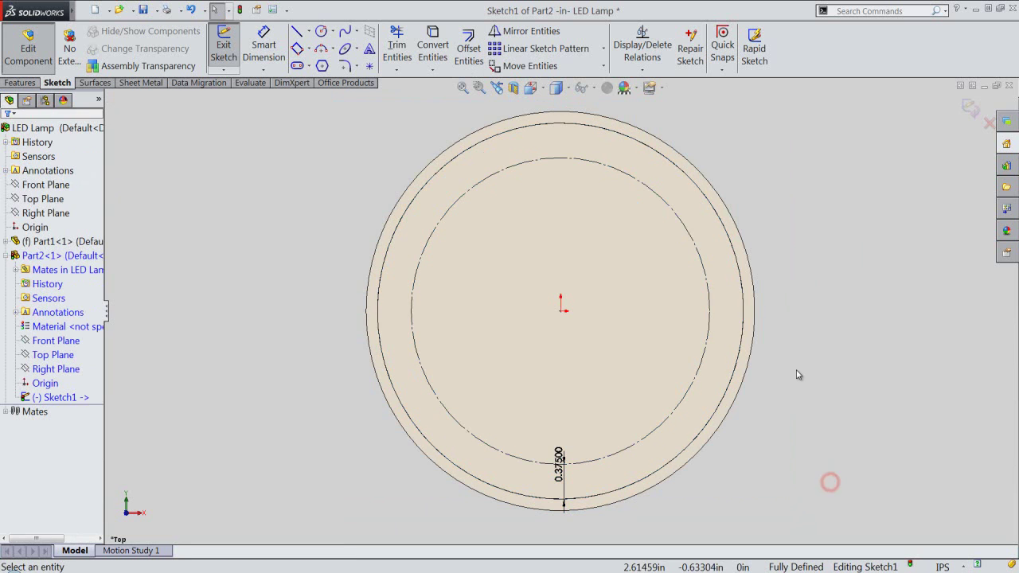
pyautogui.click(797, 372)
pyautogui.rightClick(832, 272)
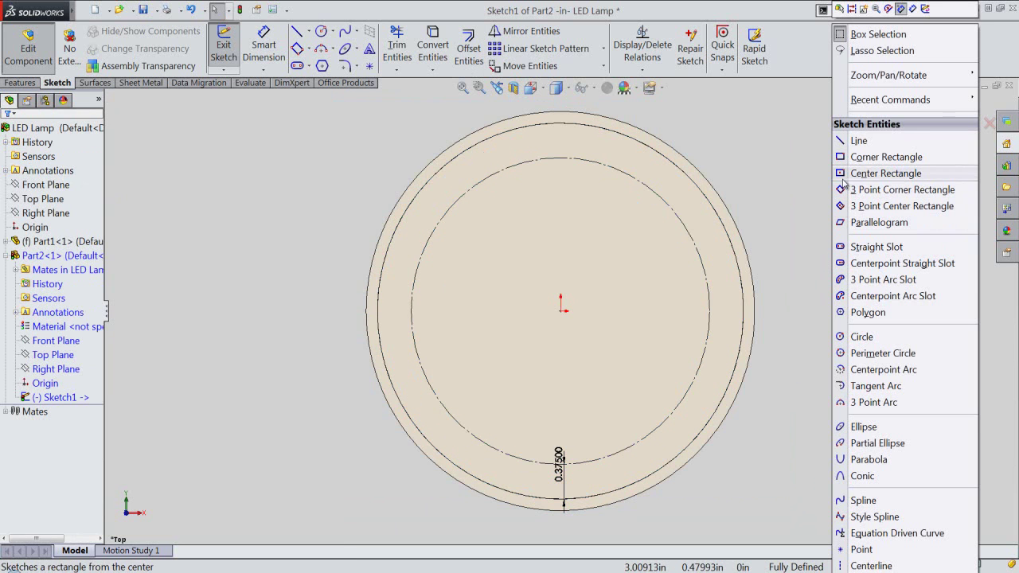
pyautogui.click(840, 145)
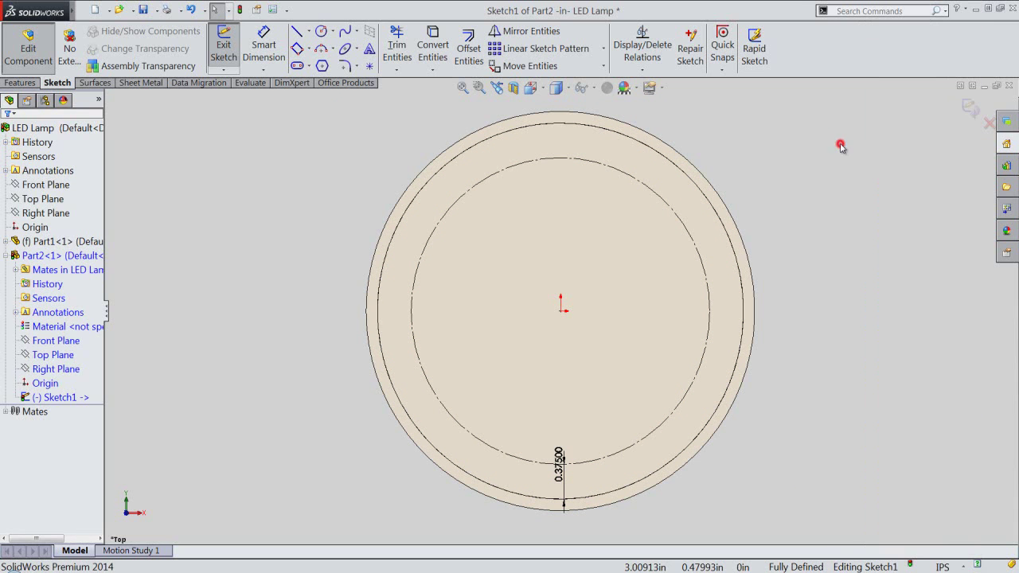
pyautogui.click(415, 348)
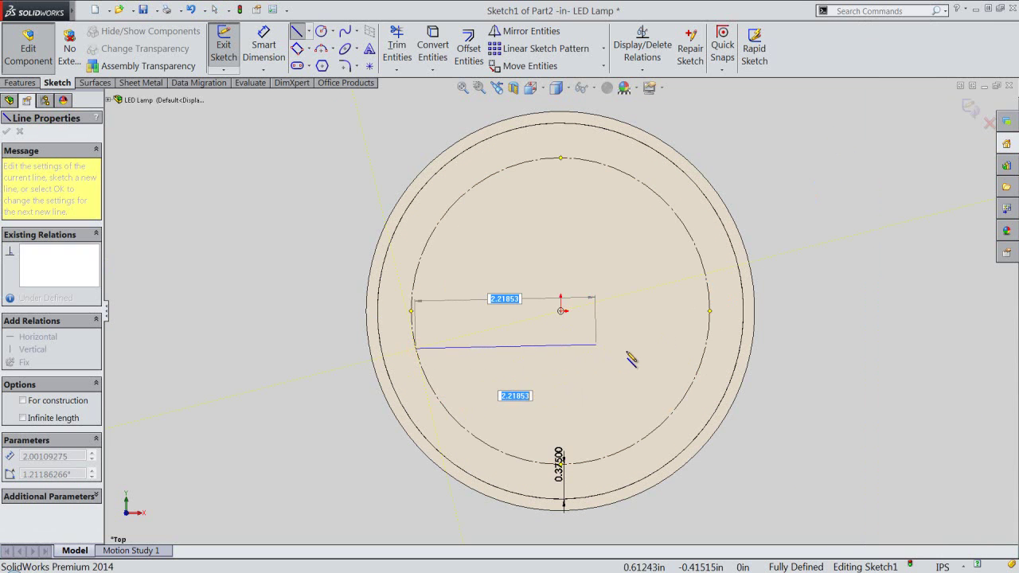
pyautogui.click(703, 349)
pyautogui.rightClick(667, 319)
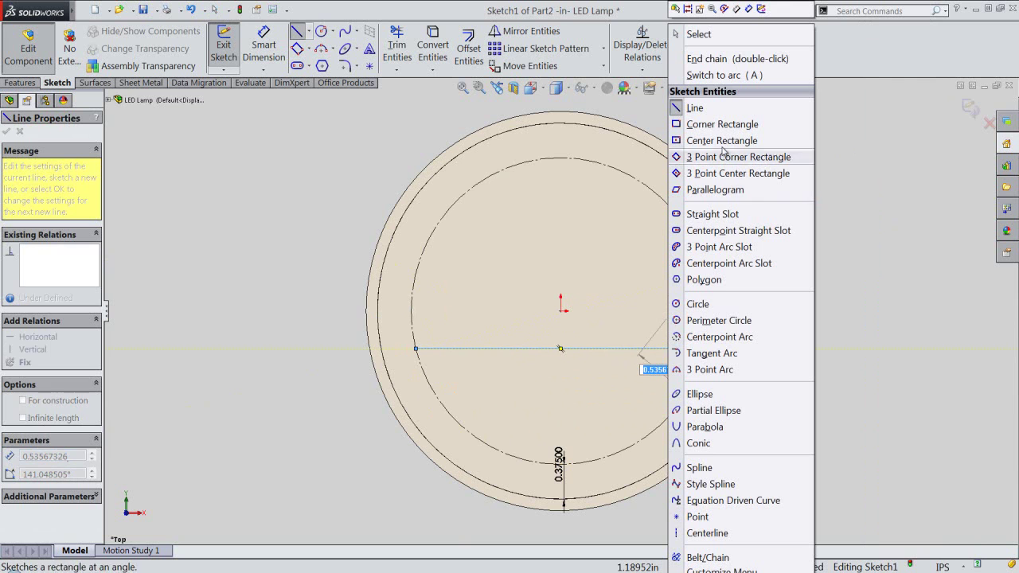
pyautogui.click(698, 34)
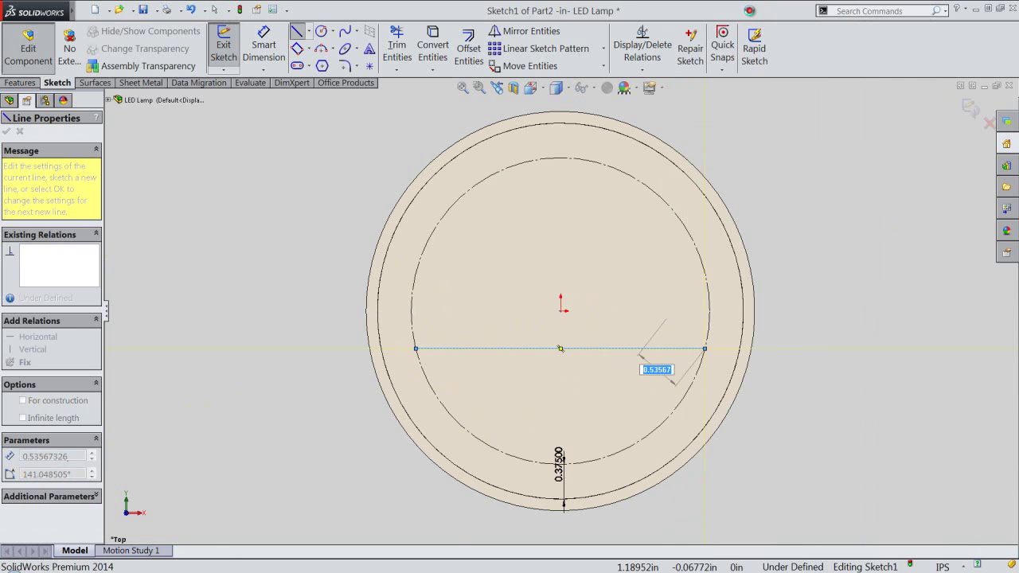
# Step: Dimension the chord's length to 3.24638 in
pyautogui.click(603, 348)
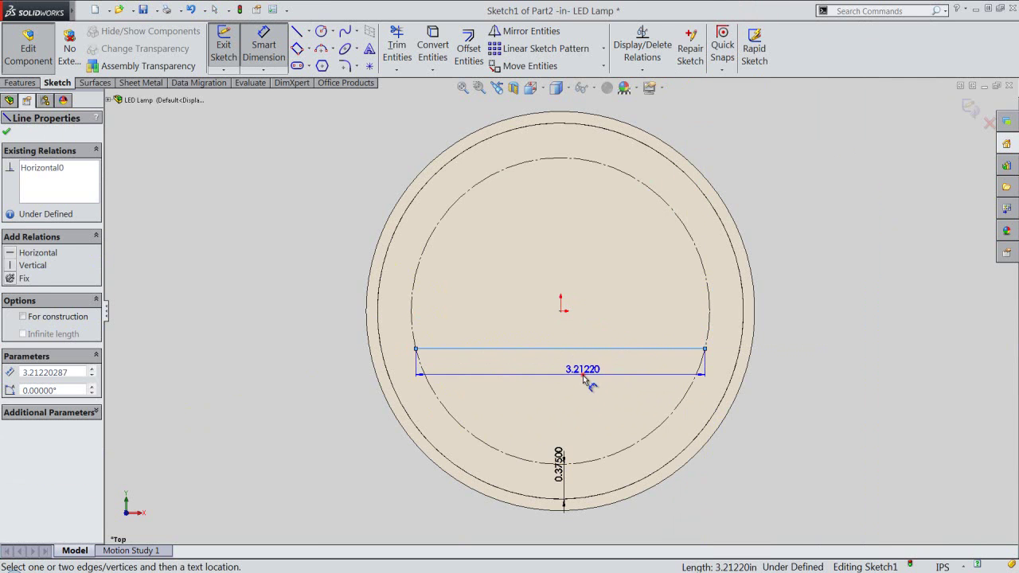
pyautogui.click(585, 374)
pyautogui.write('3')
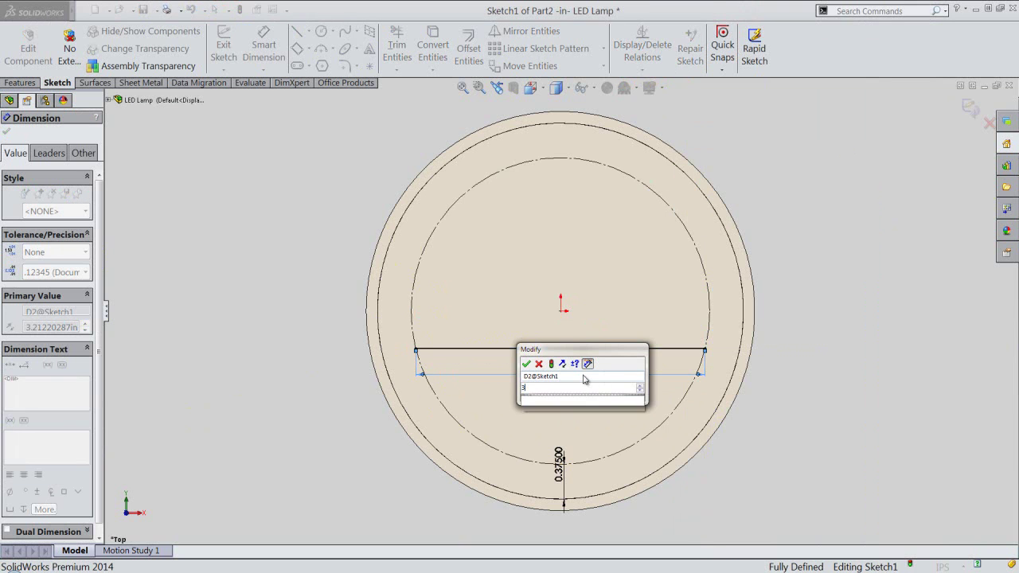
pyautogui.write('.24638')
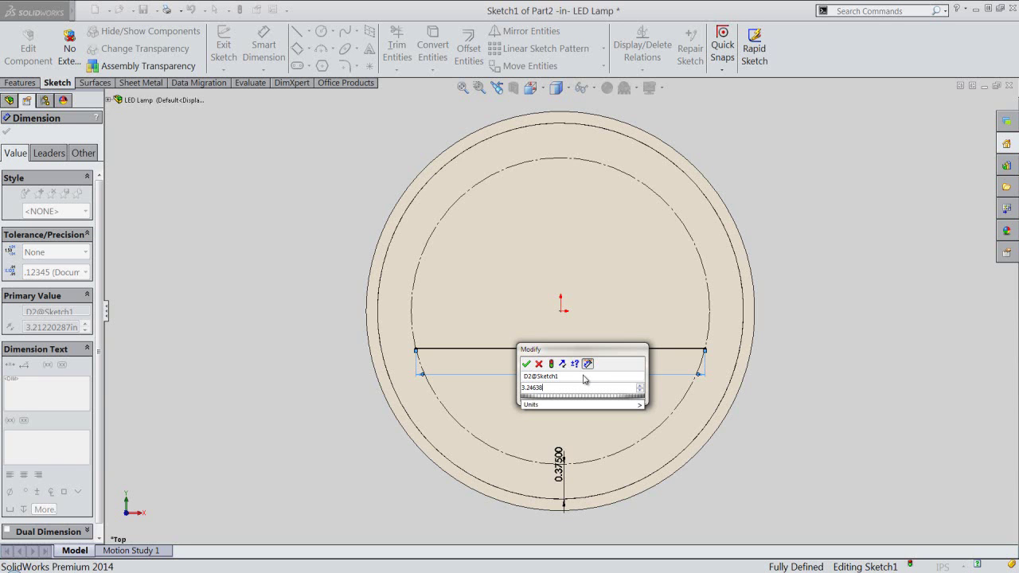
pyautogui.click(526, 364)
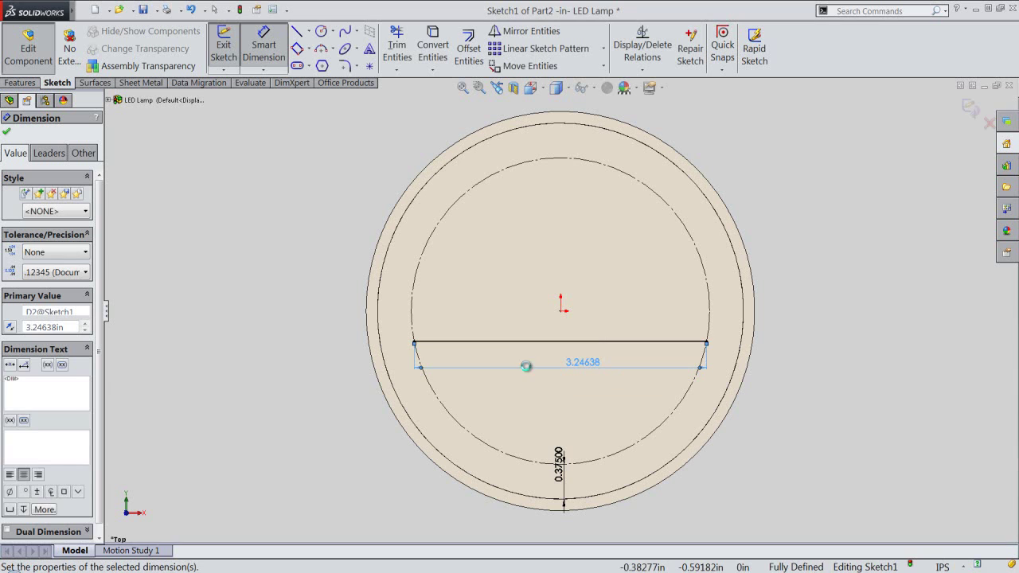
pyautogui.click(264, 241)
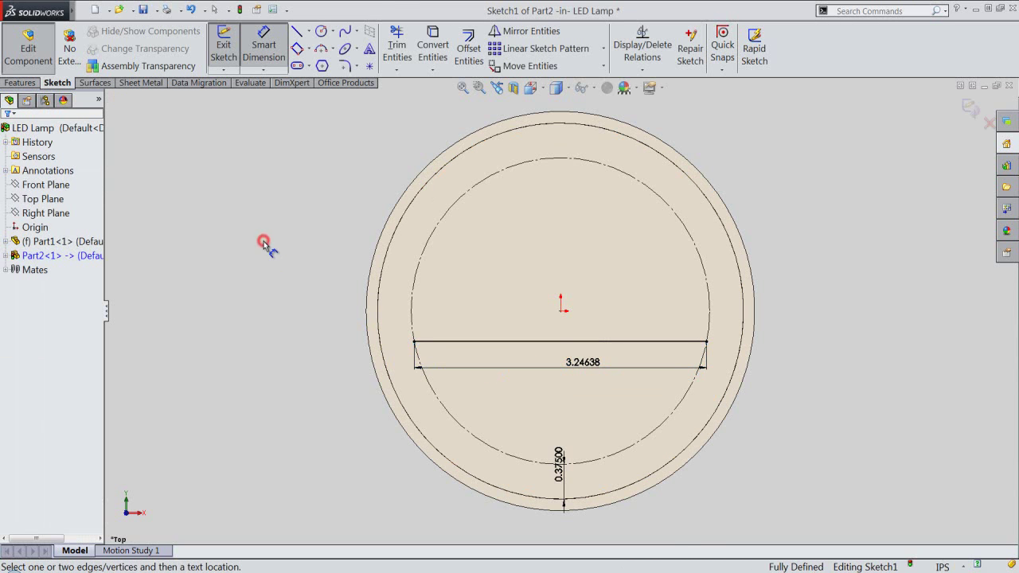
pyautogui.rightClick(276, 184)
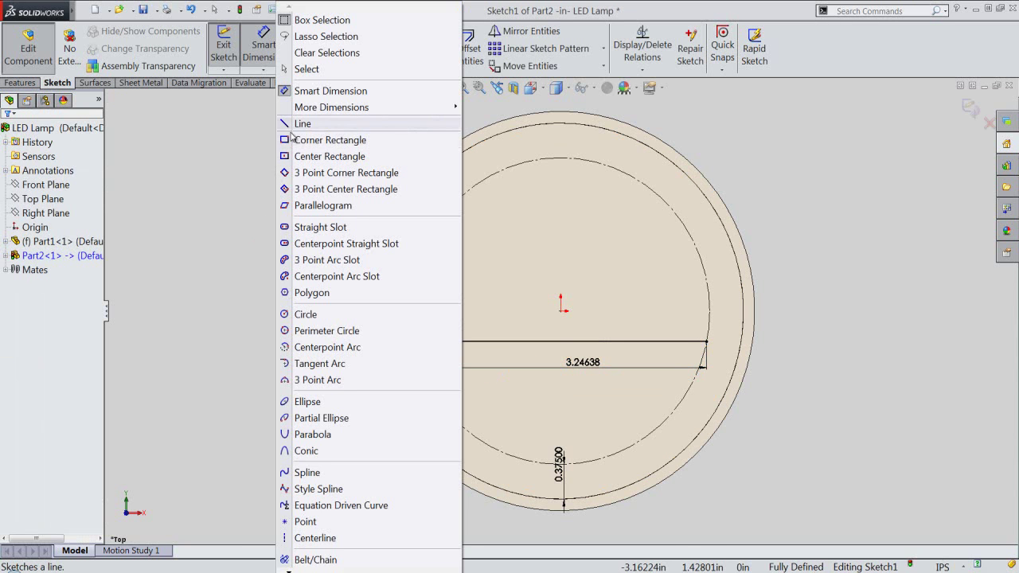
# Step: Draw an upper horizontal line on the inner circle and dimension it to 1.49954 in
pyautogui.click(291, 125)
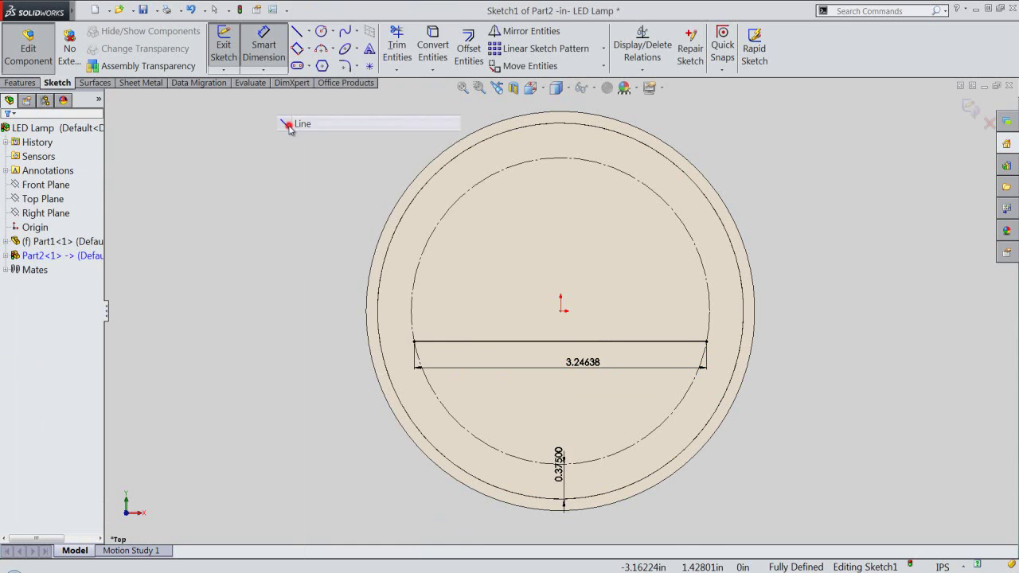
pyautogui.click(490, 176)
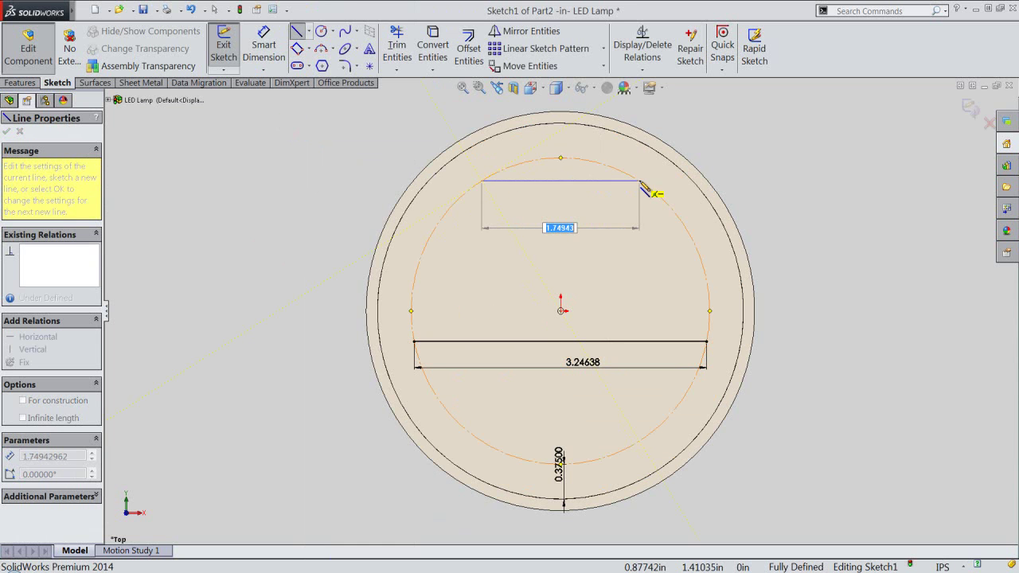
pyautogui.click(640, 181)
pyautogui.rightClick(639, 183)
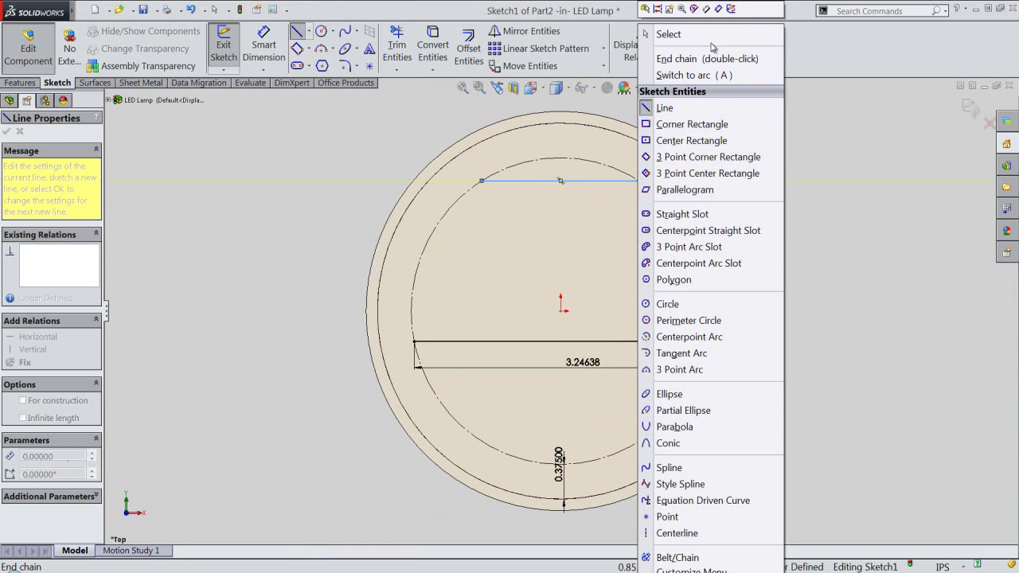
pyautogui.click(719, 10)
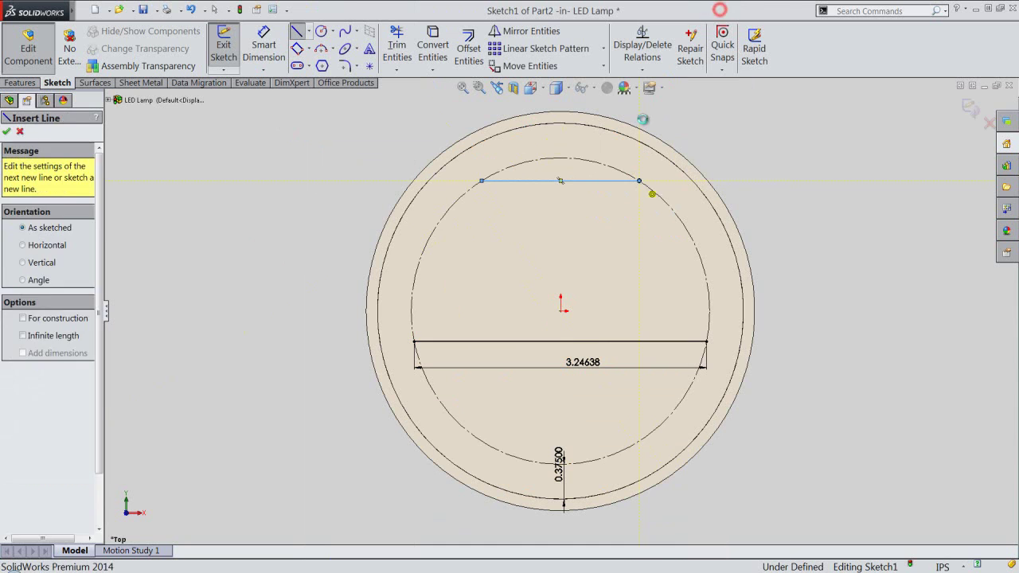
pyautogui.click(599, 182)
pyautogui.click(574, 208)
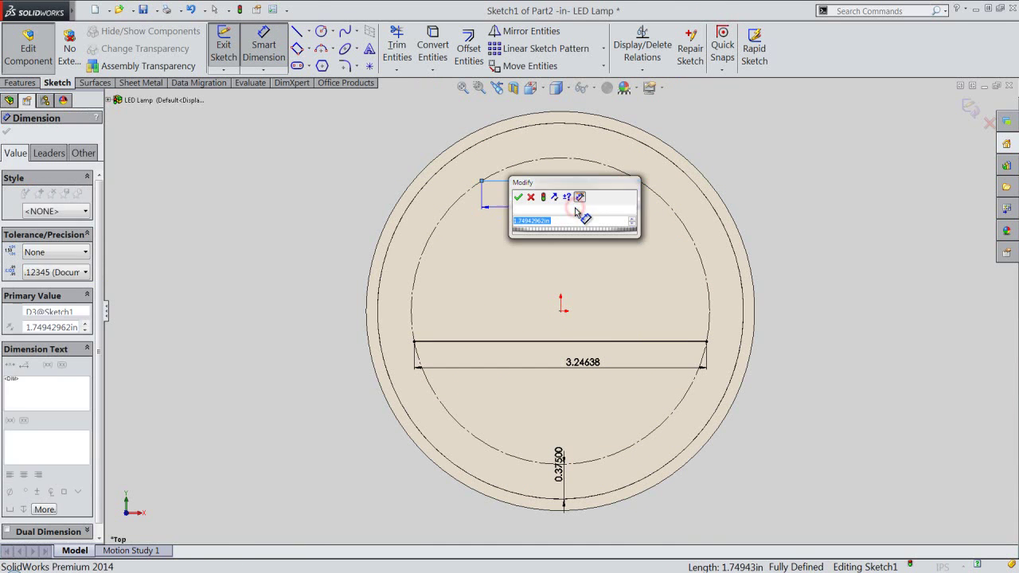
pyautogui.write('1.49954')
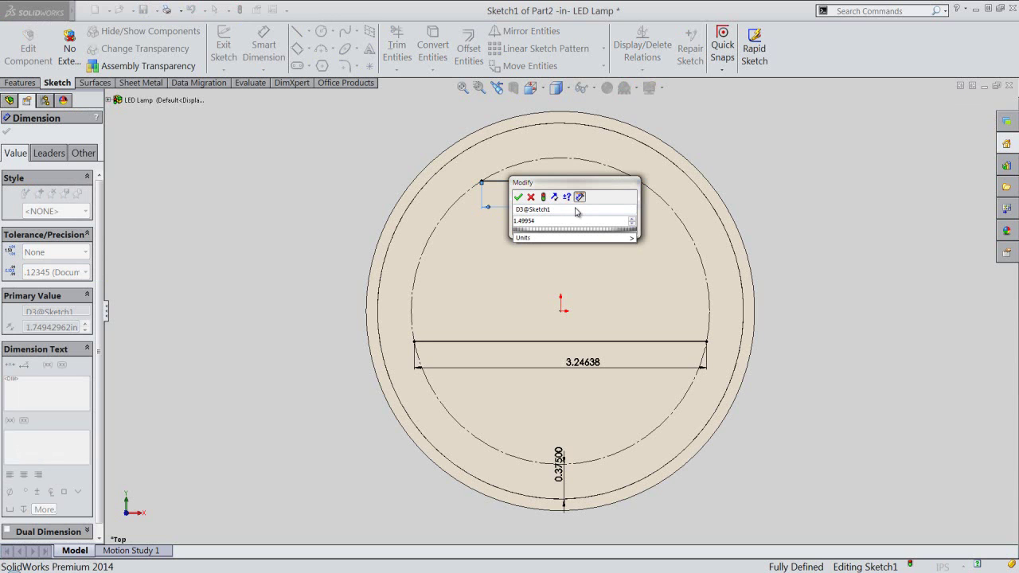
pyautogui.click(518, 196)
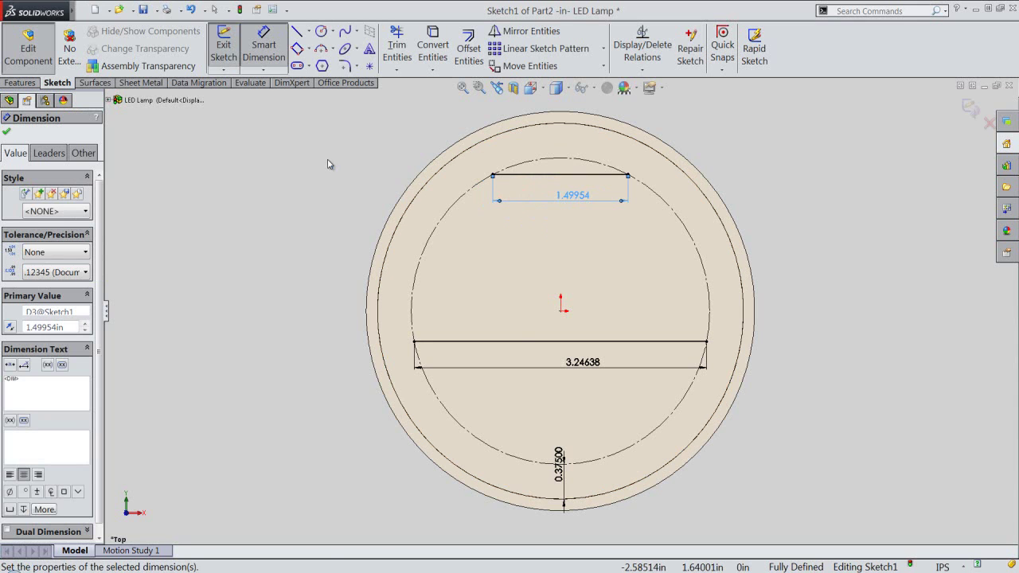
pyautogui.rightClick(329, 164)
pyautogui.click(358, 66)
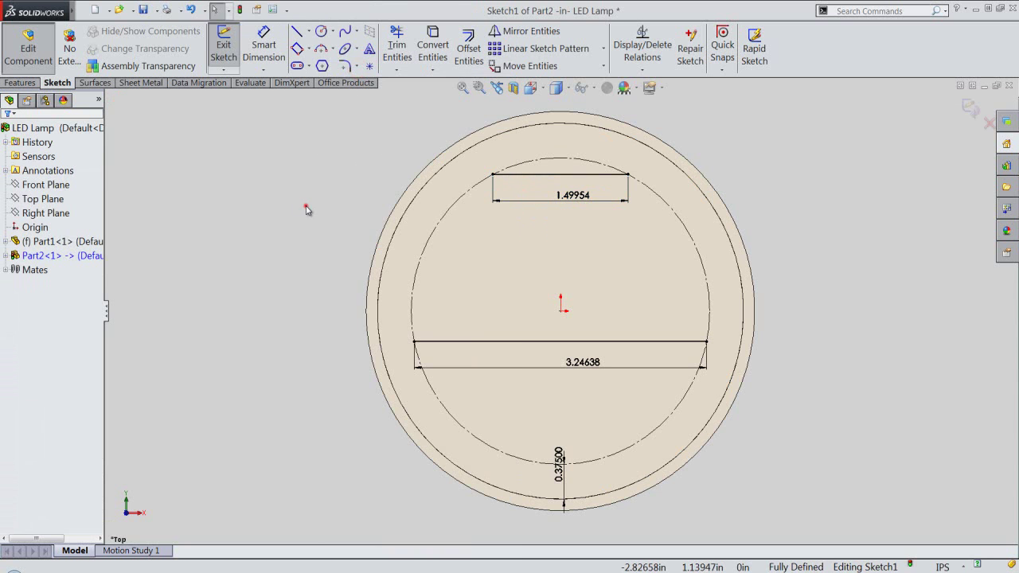
# Step: Join the top and bottom line ends with two slanted lines and make the bottom line construction
pyautogui.rightClick(307, 208)
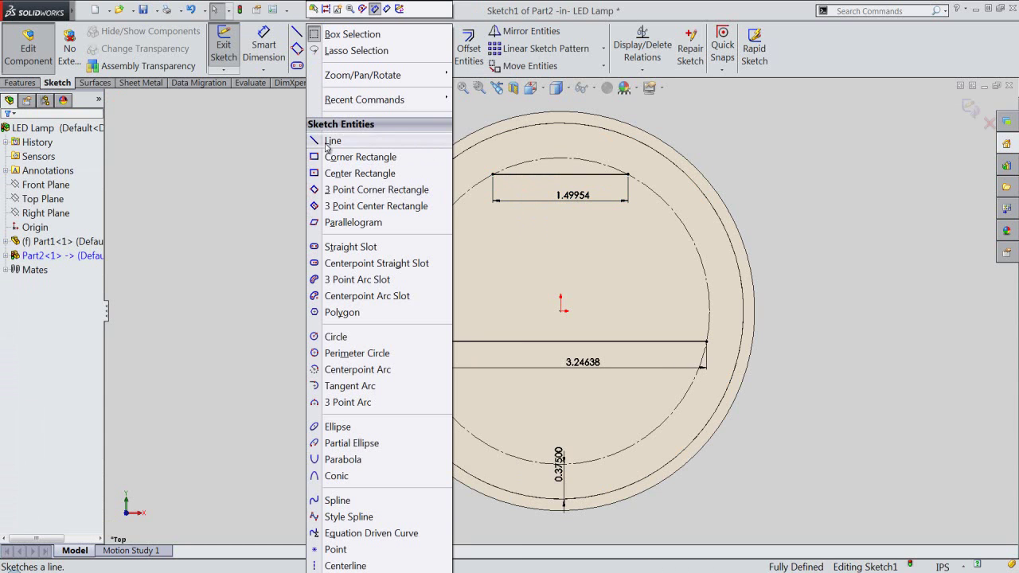
pyautogui.click(326, 142)
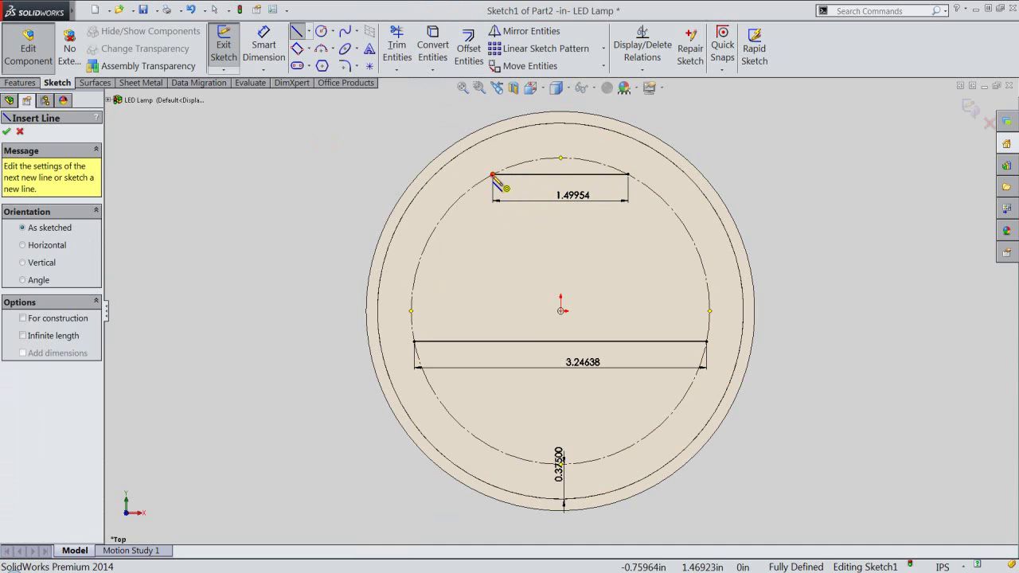
pyautogui.click(492, 174)
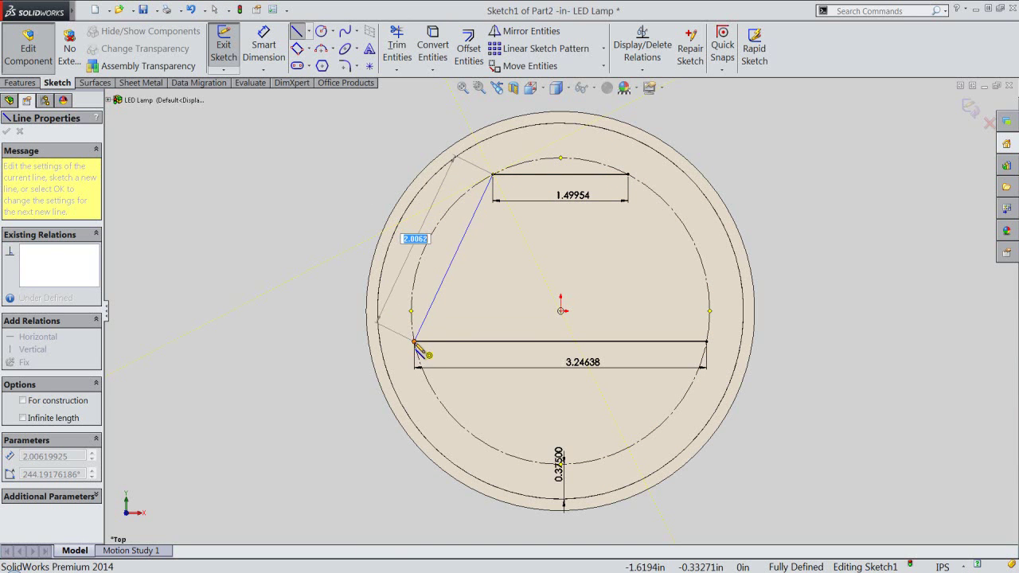
pyautogui.click(414, 341)
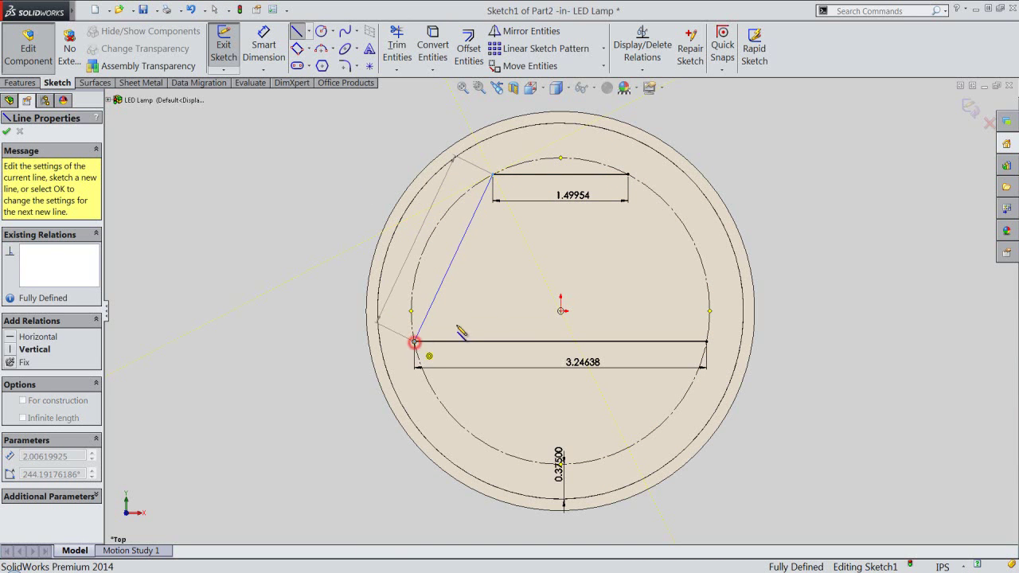
pyautogui.click(629, 175)
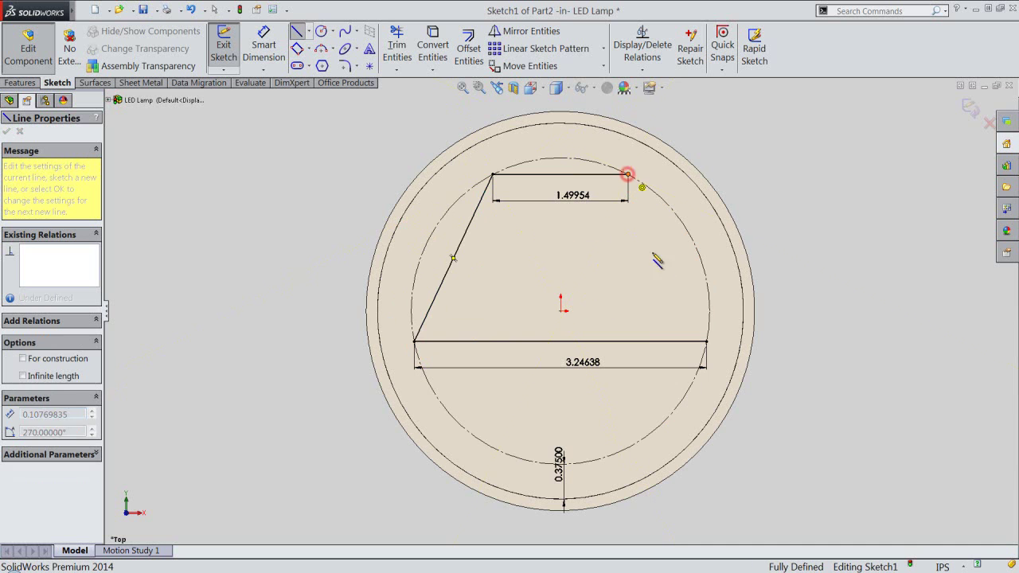
pyautogui.click(706, 341)
pyautogui.rightClick(813, 221)
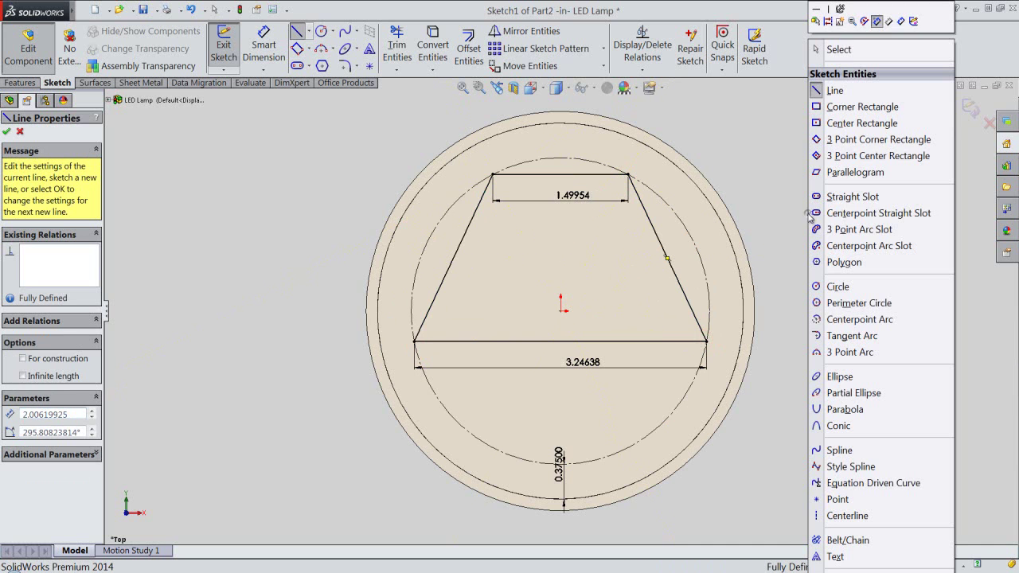
pyautogui.click(840, 45)
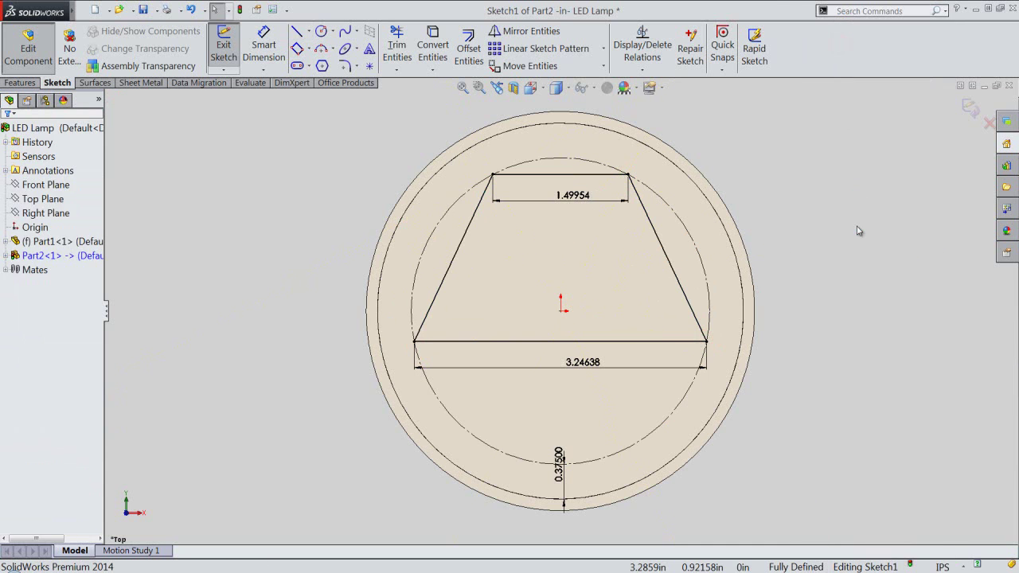
pyautogui.click(667, 341)
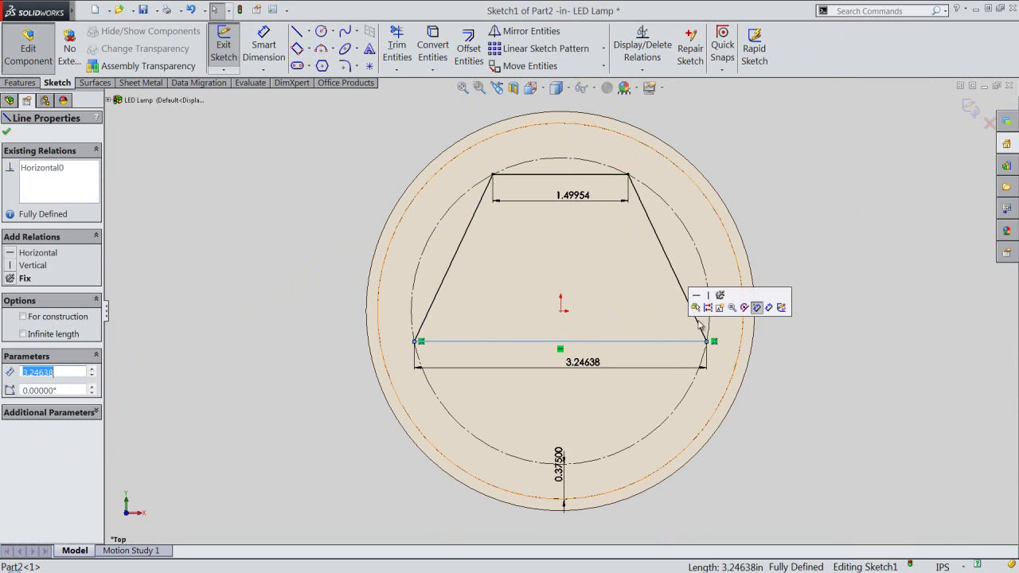
pyautogui.click(708, 308)
pyautogui.rightClick(815, 183)
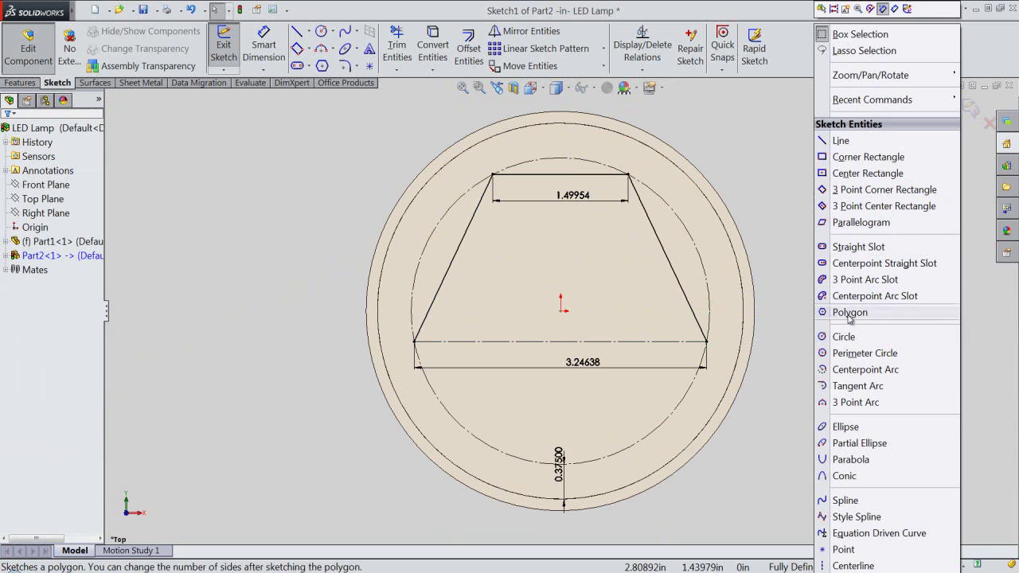
# Step: Draw a 3-point arc between the bottom corners, bending down onto the inner circle
pyautogui.click(843, 402)
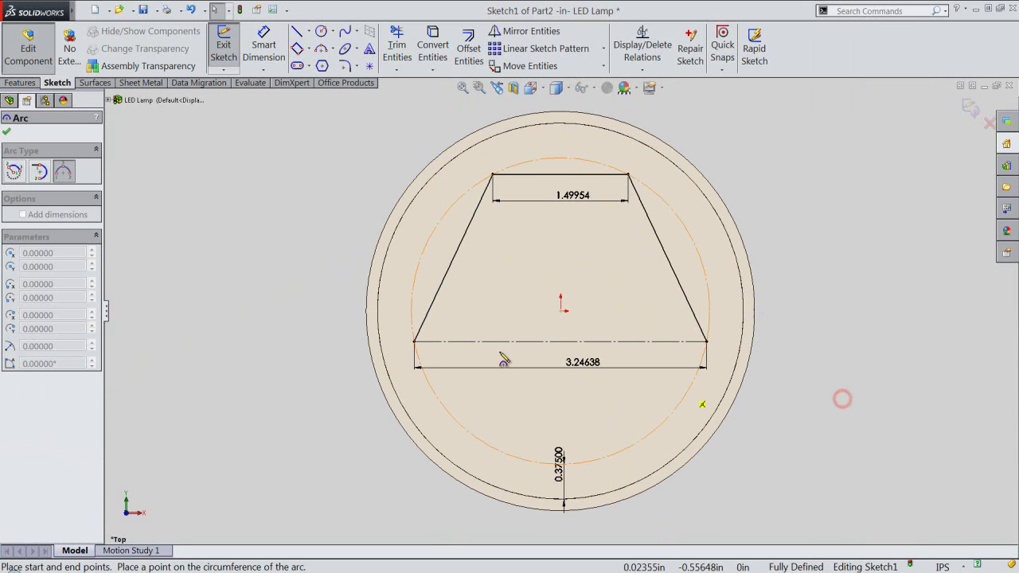
pyautogui.click(414, 342)
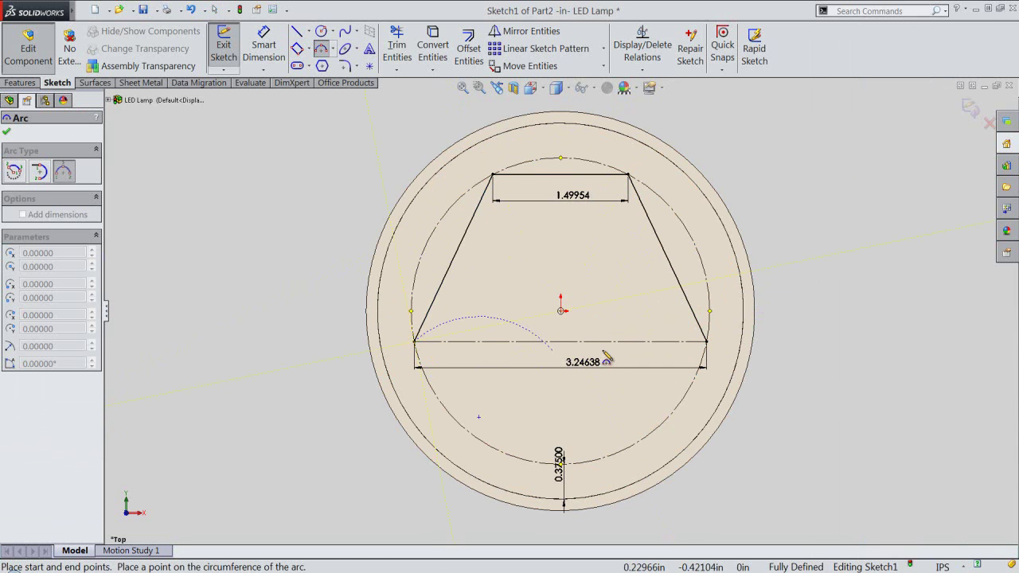
pyautogui.click(706, 342)
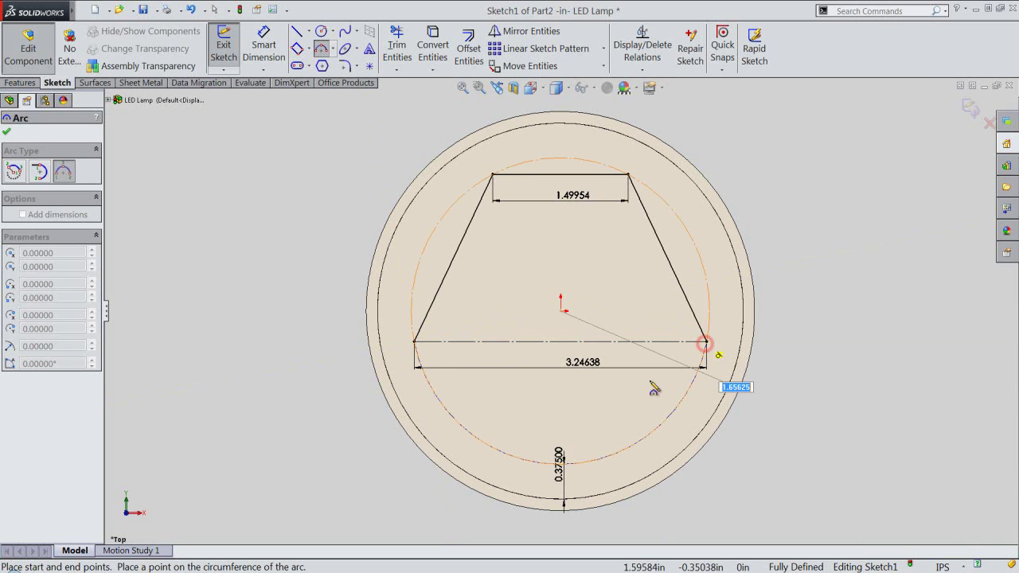
pyautogui.click(599, 462)
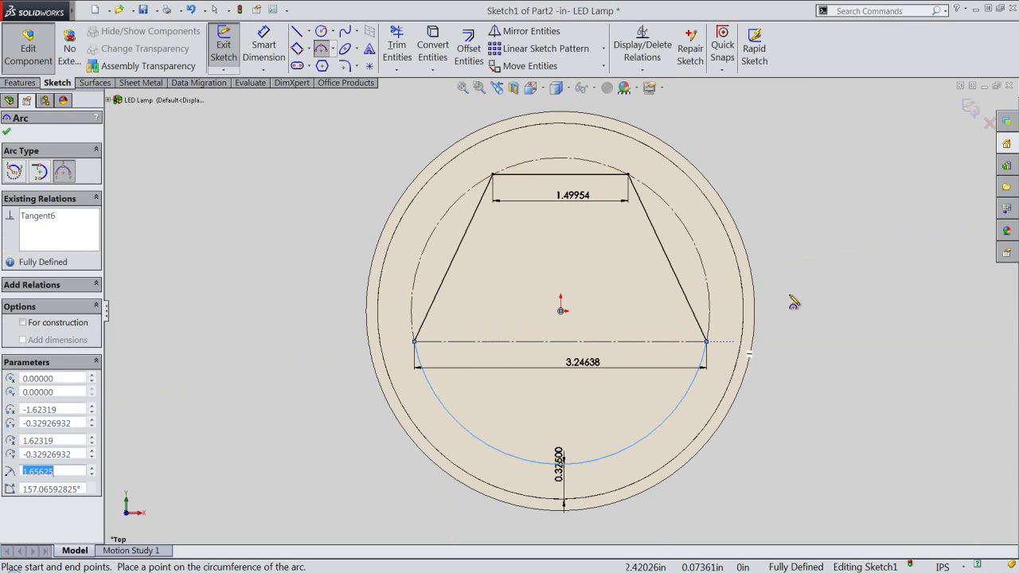
pyautogui.rightClick(791, 296)
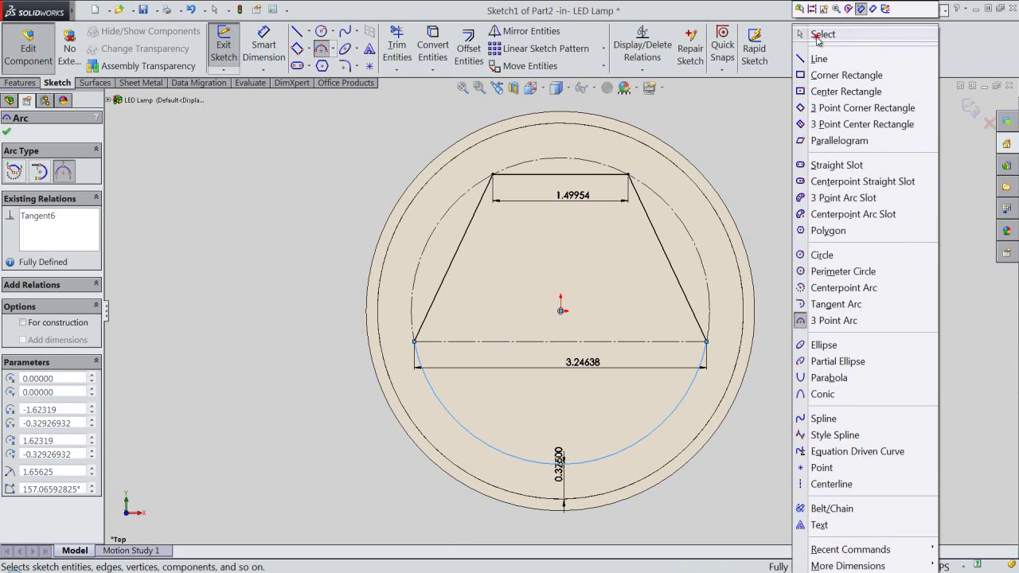
pyautogui.click(876, 34)
pyautogui.click(862, 309)
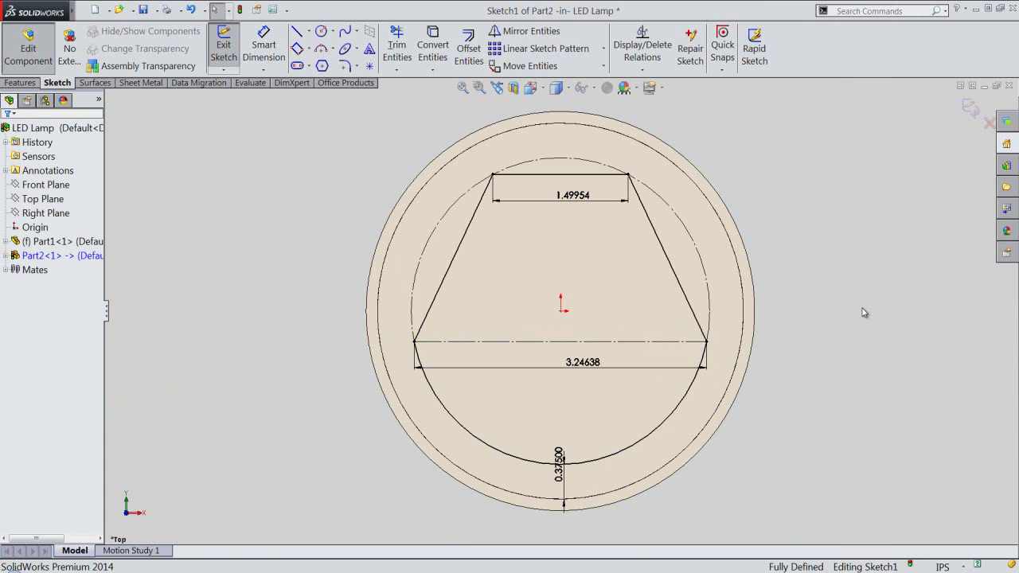
# Step: Make the top line construction, cap it with an upward 3-point arc, and exit the sketch
pyautogui.click(594, 174)
pyautogui.click(634, 141)
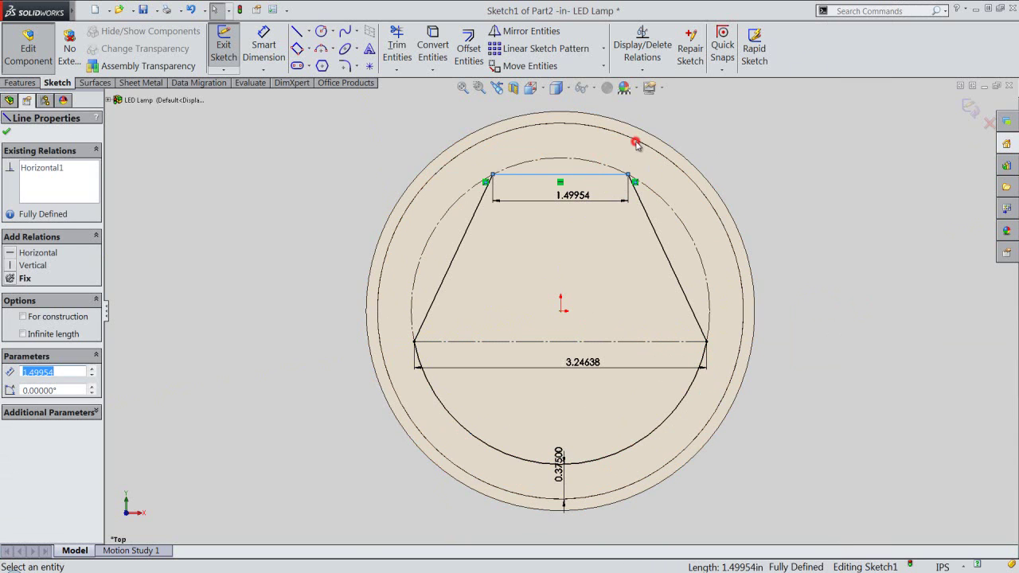
pyautogui.rightClick(816, 182)
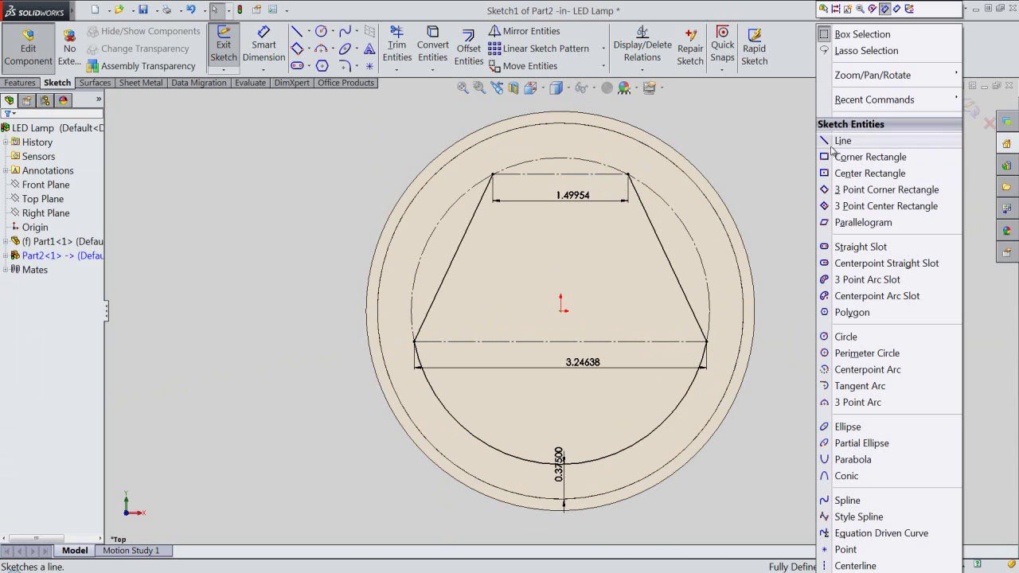
pyautogui.moveTo(874, 99)
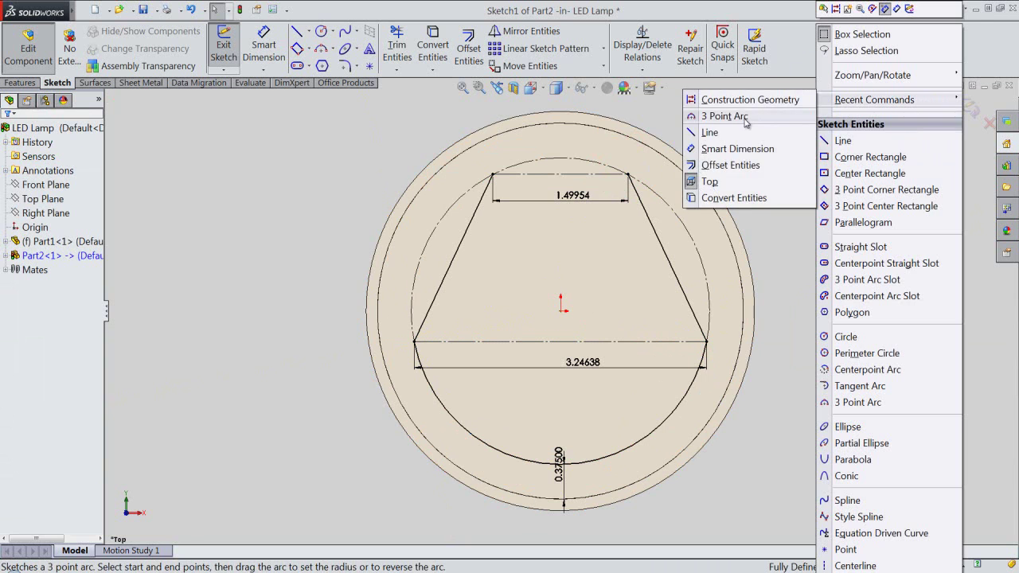
pyautogui.click(745, 117)
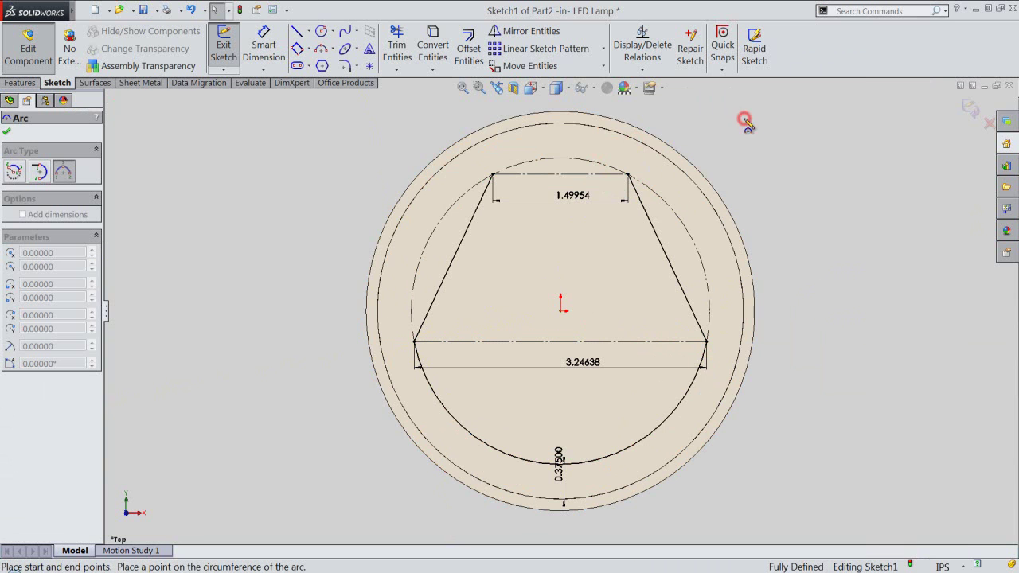
pyautogui.click(491, 174)
pyautogui.click(628, 174)
pyautogui.click(580, 162)
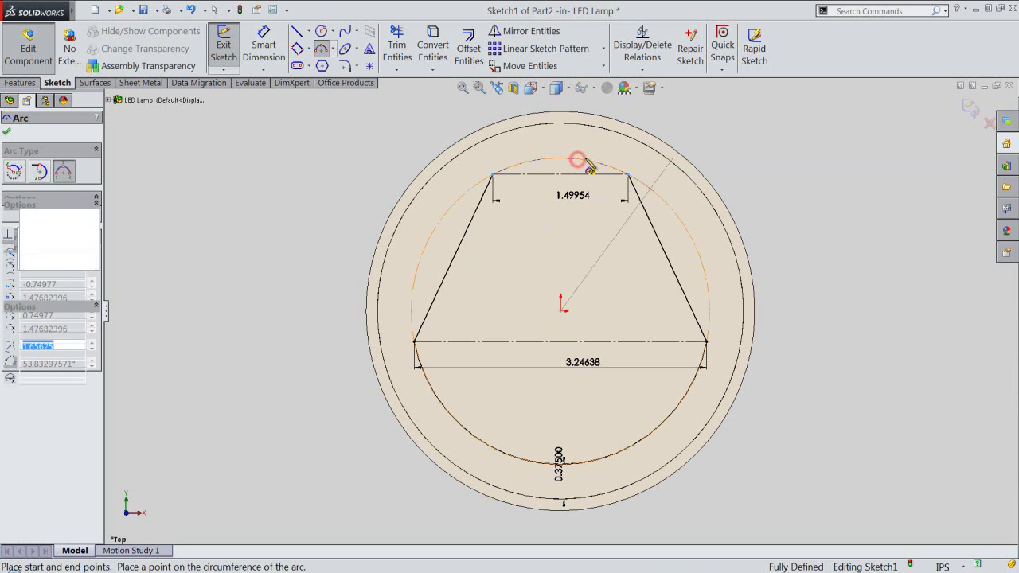
pyautogui.rightClick(769, 158)
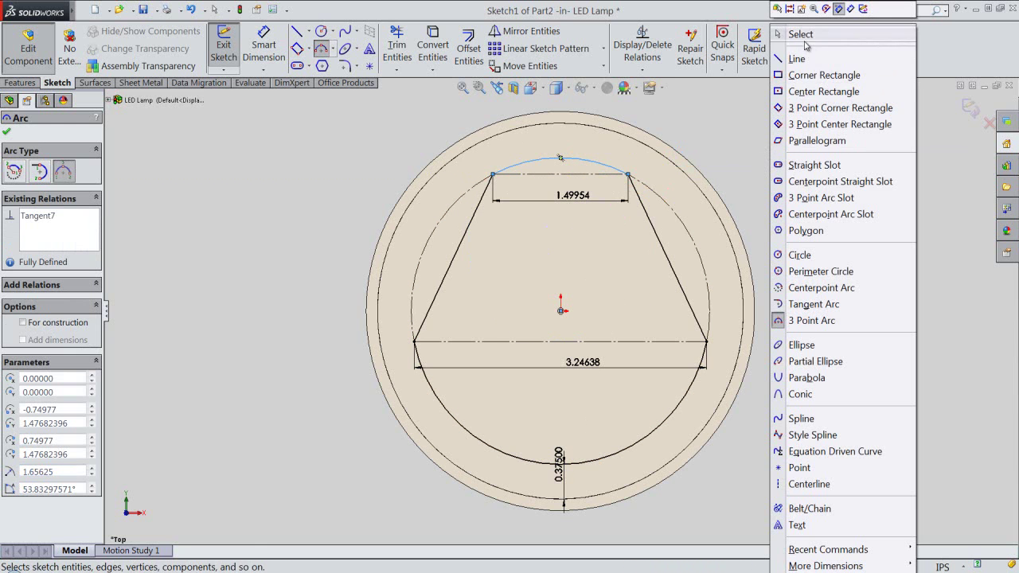
pyautogui.click(803, 37)
pyautogui.click(972, 110)
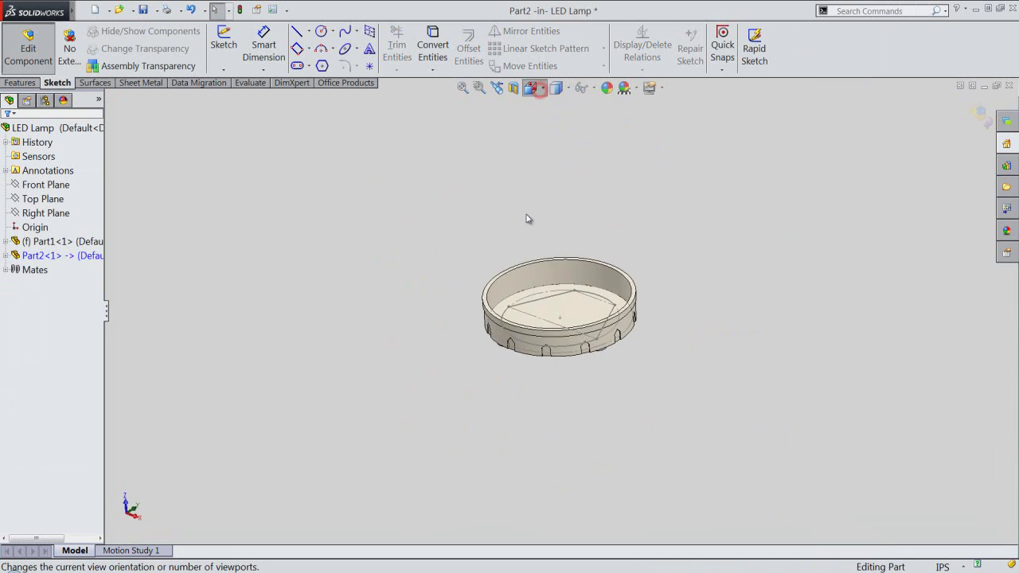
# Step: Boss-extrude Sketch1 to a depth of 0.09375 in, viewed in isometric
pyautogui.click(531, 87)
pyautogui.click(546, 293)
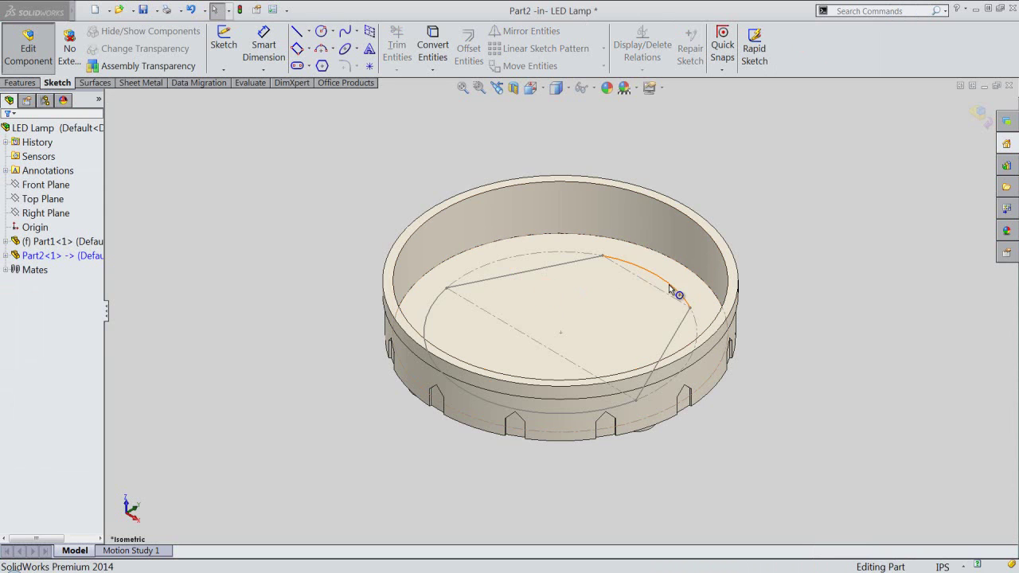
pyautogui.click(668, 284)
pyautogui.click(24, 83)
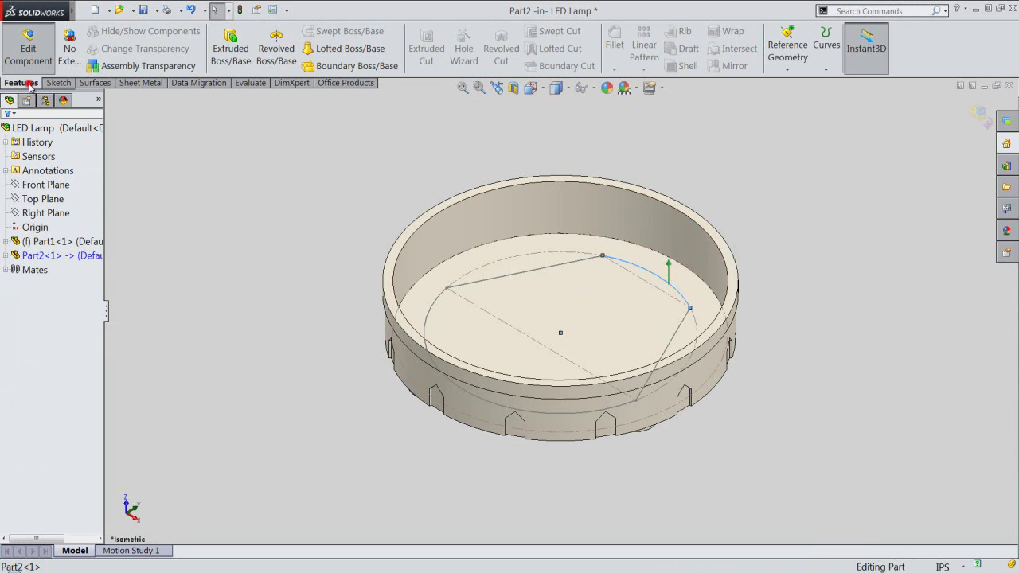
pyautogui.click(231, 49)
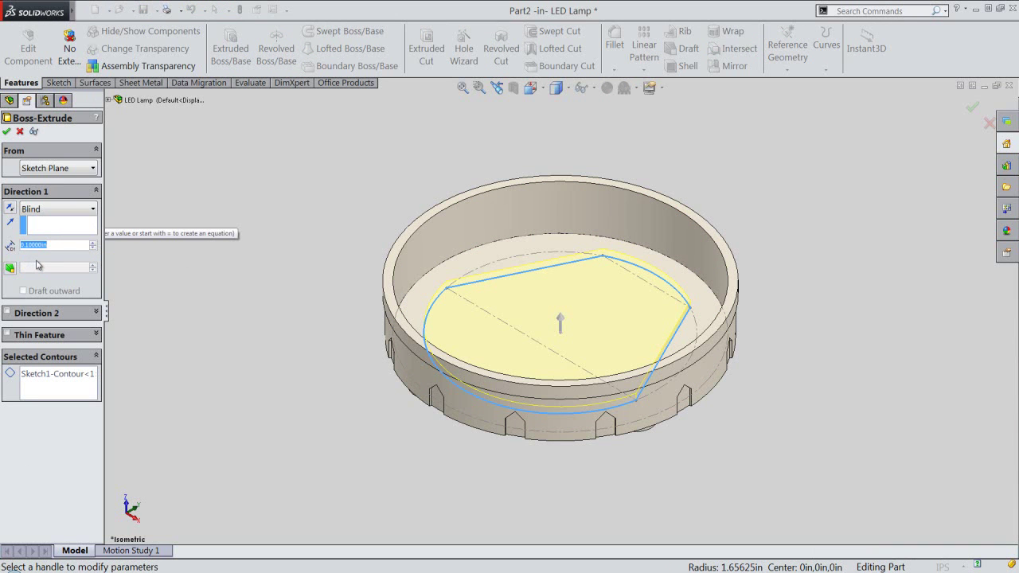
pyautogui.write('.09375')
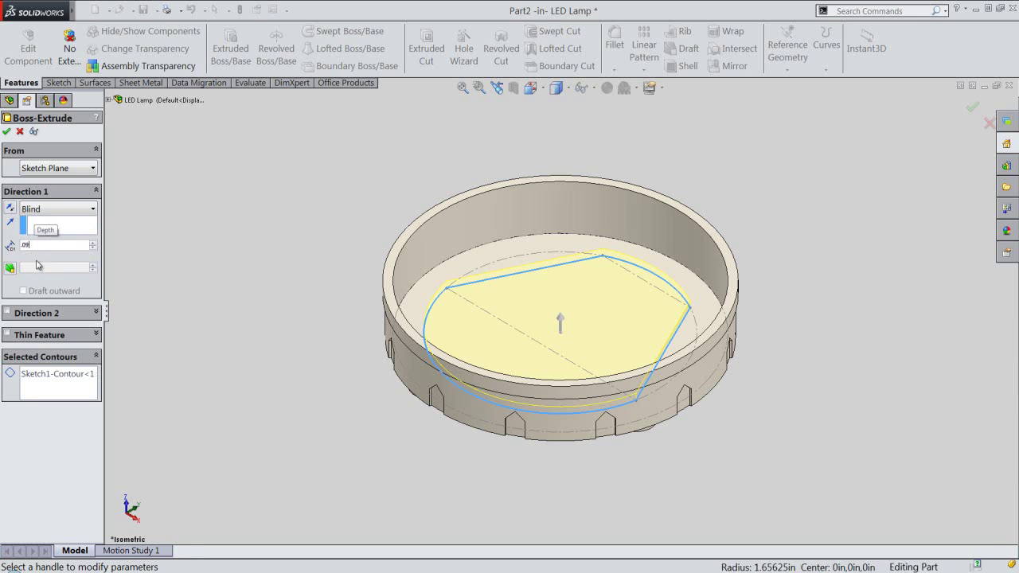
pyautogui.press('Return')
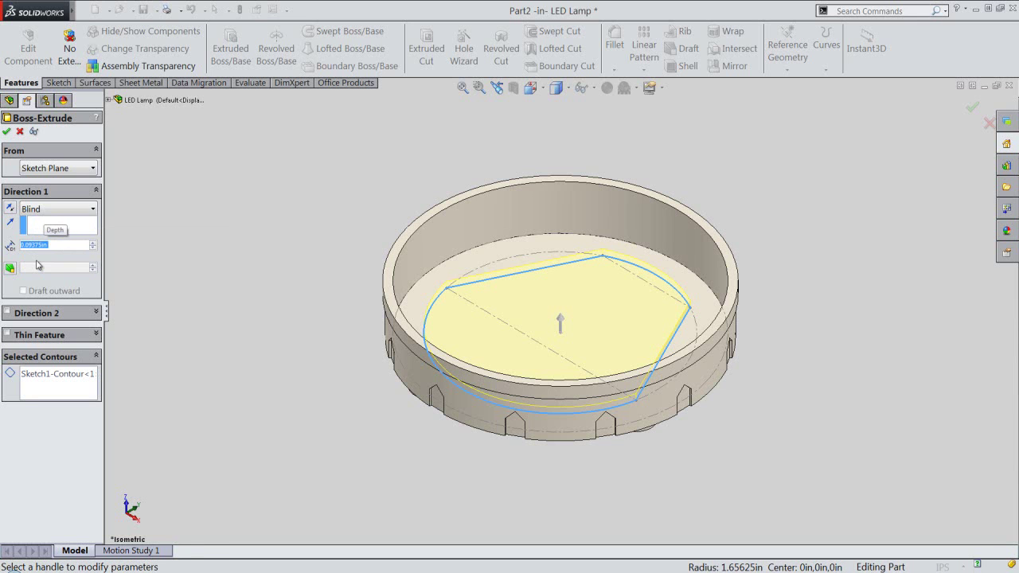
pyautogui.rightClick(162, 218)
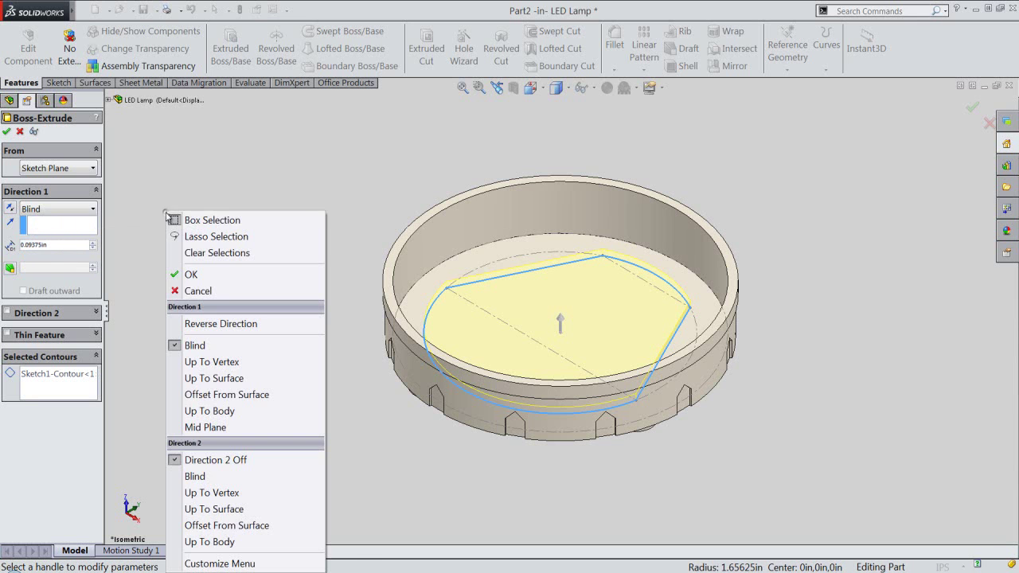
pyautogui.click(191, 272)
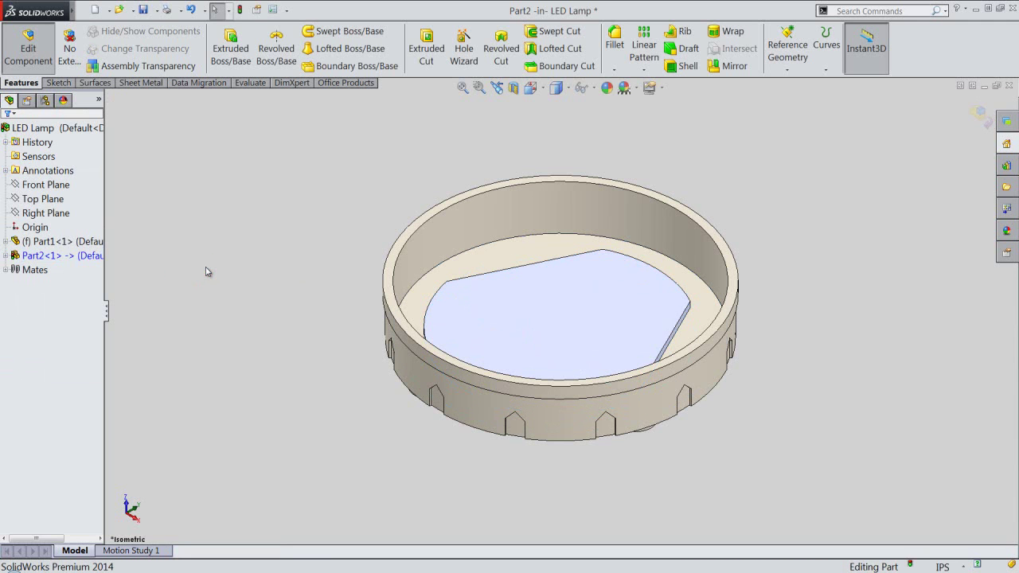
# Step: Apply the Plastic > High Gloss beige appearance to Part2 and save the LED Lamp assembly
pyautogui.click(56, 256)
pyautogui.click(607, 88)
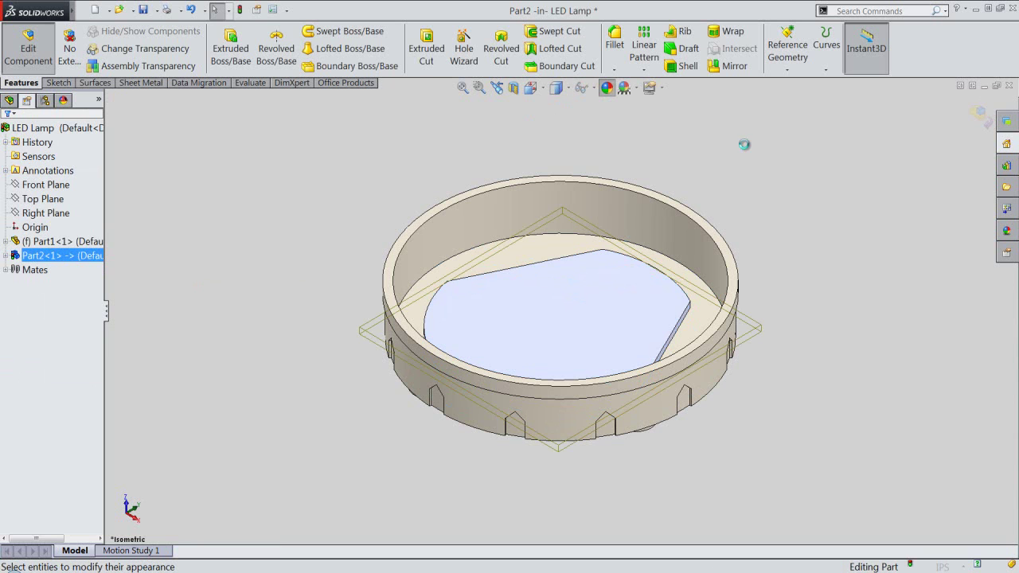
pyautogui.click(860, 127)
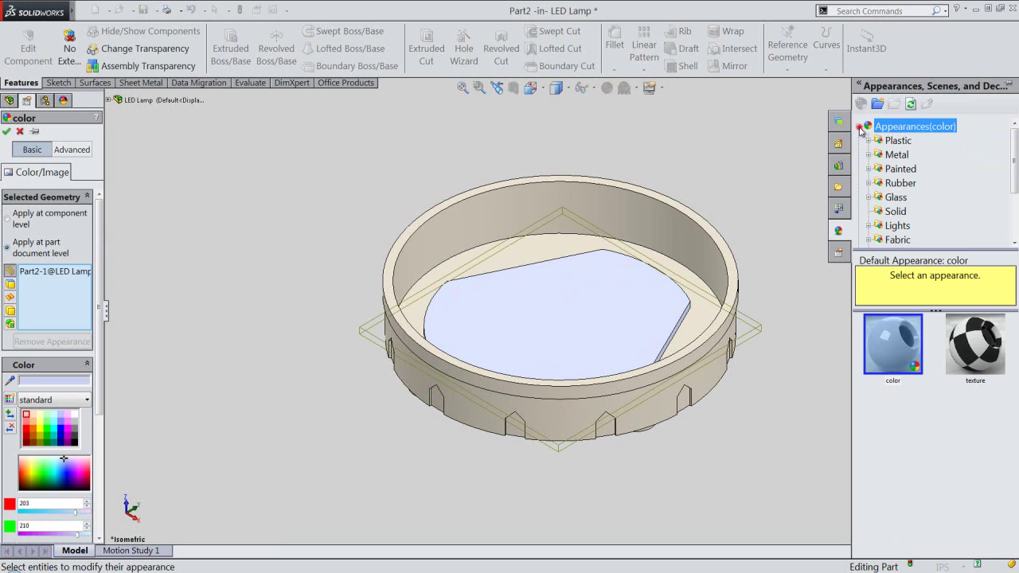
pyautogui.click(869, 141)
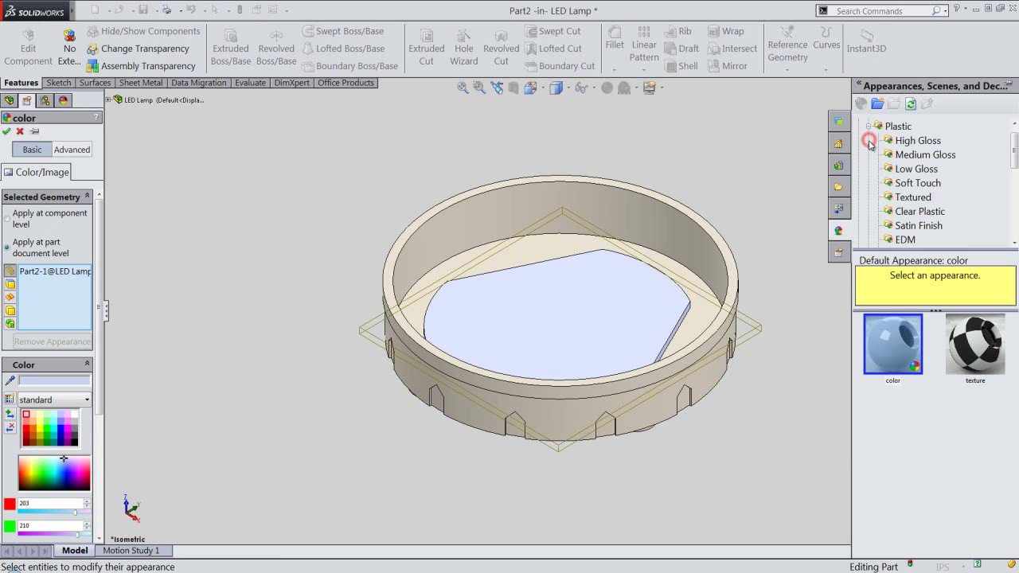
pyautogui.click(919, 141)
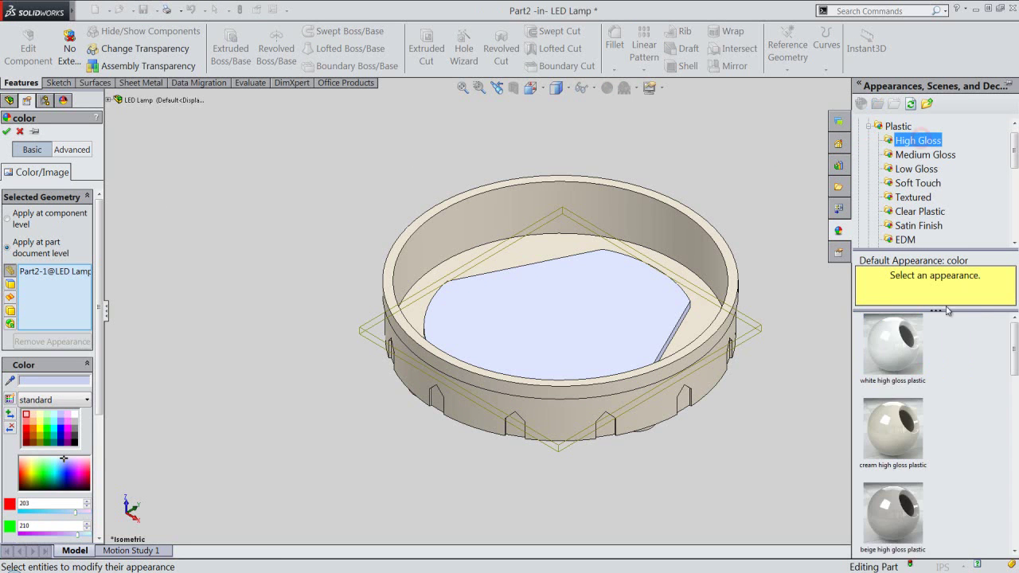
pyautogui.click(904, 516)
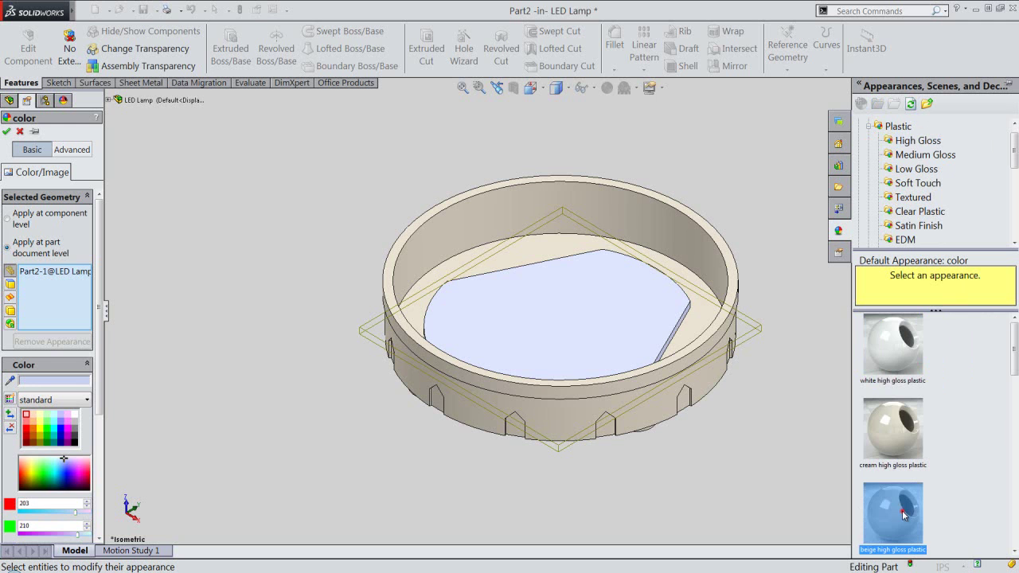
pyautogui.click(7, 131)
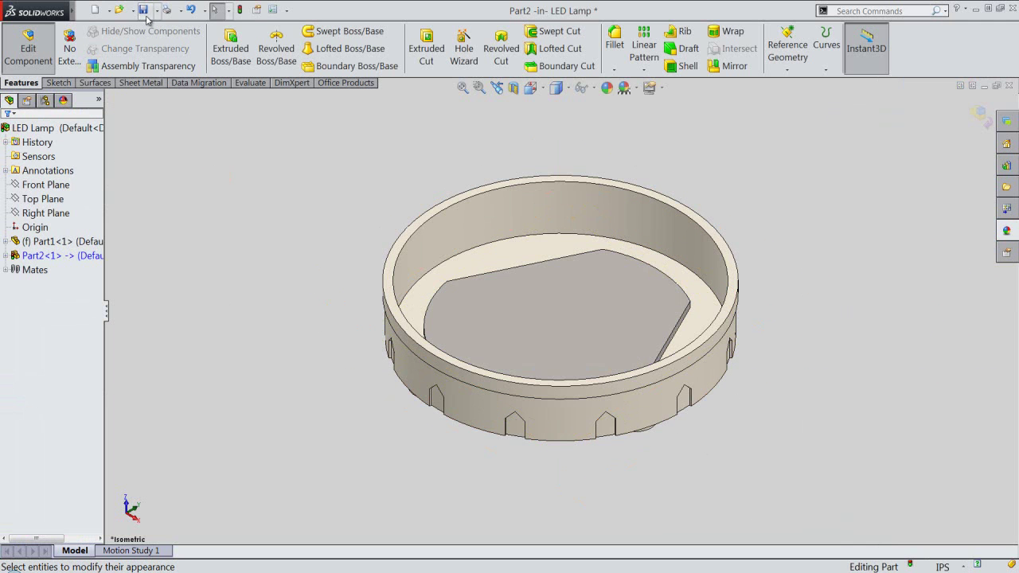
pyautogui.click(142, 9)
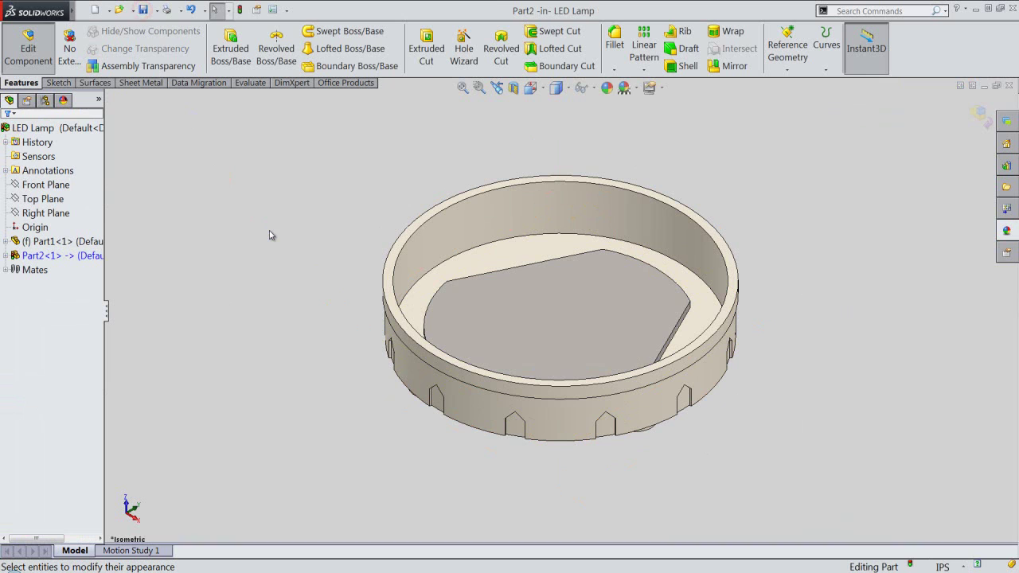
# Step: Start a new sketch on Part2's floor face and view it Normal To
pyautogui.click(318, 272)
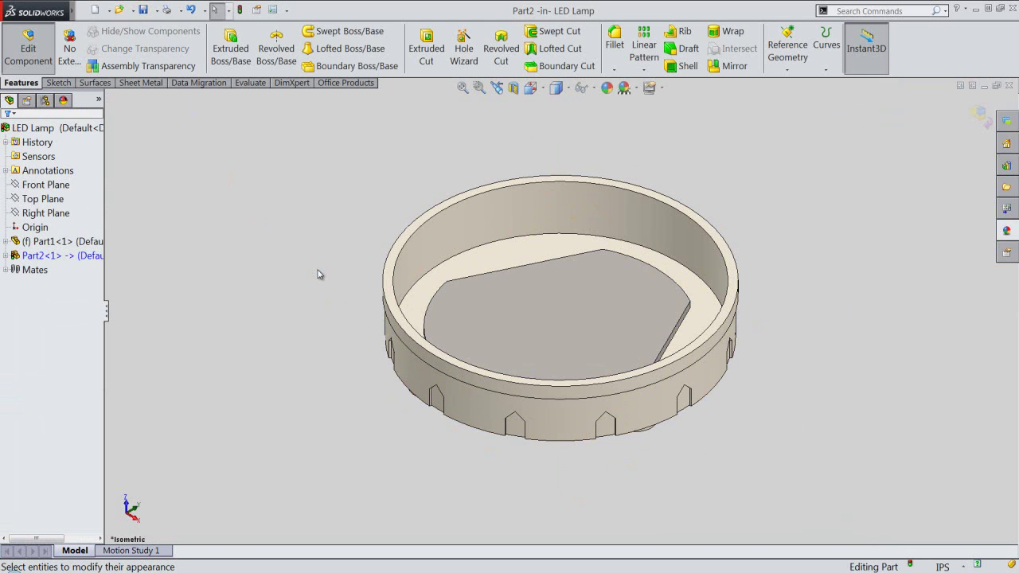
pyautogui.click(233, 48)
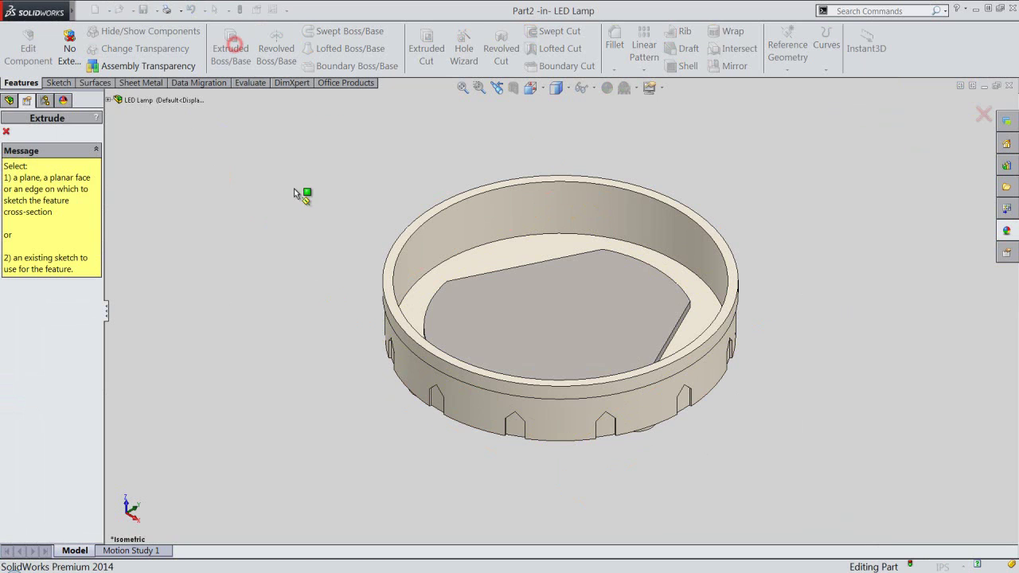
pyautogui.click(555, 319)
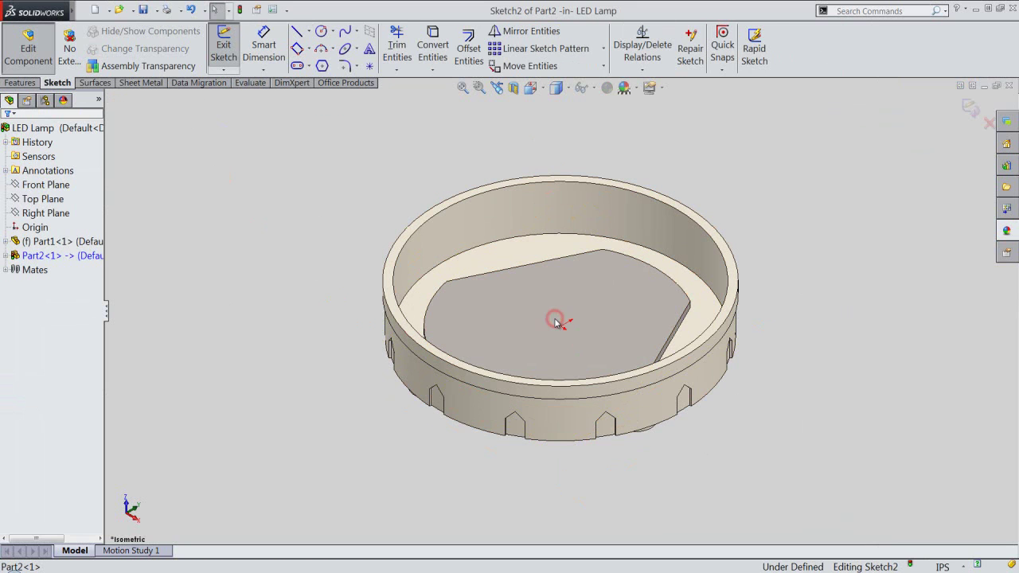
pyautogui.click(547, 87)
pyautogui.click(547, 88)
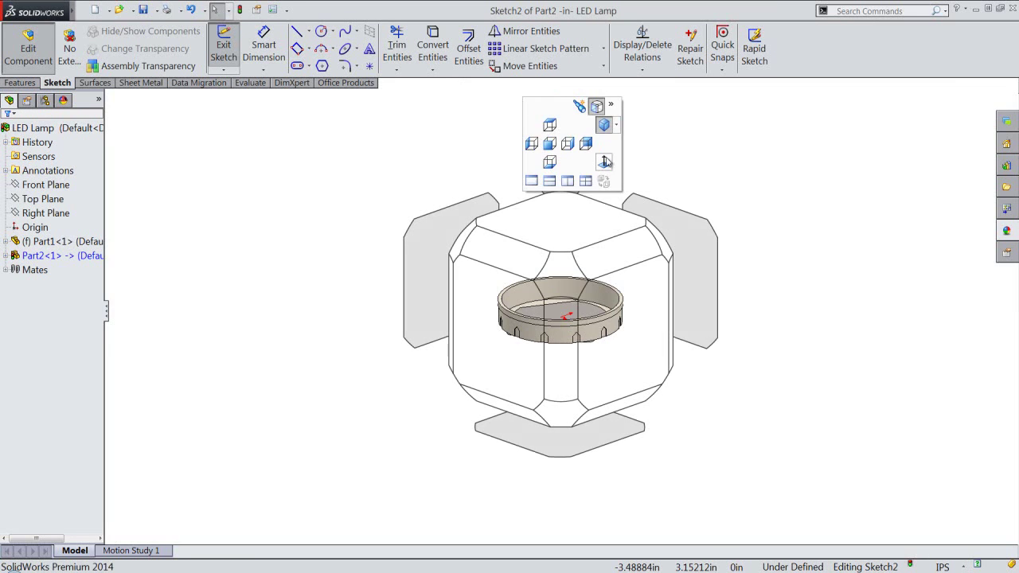
pyautogui.click(607, 164)
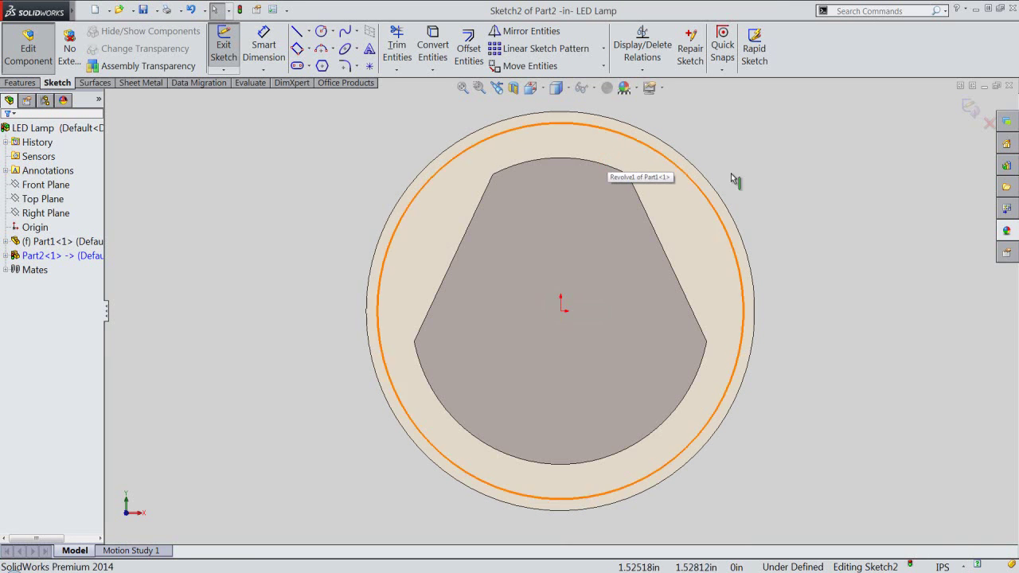
# Step: Add an infinite vertical centerline through the origin
pyautogui.rightClick(752, 175)
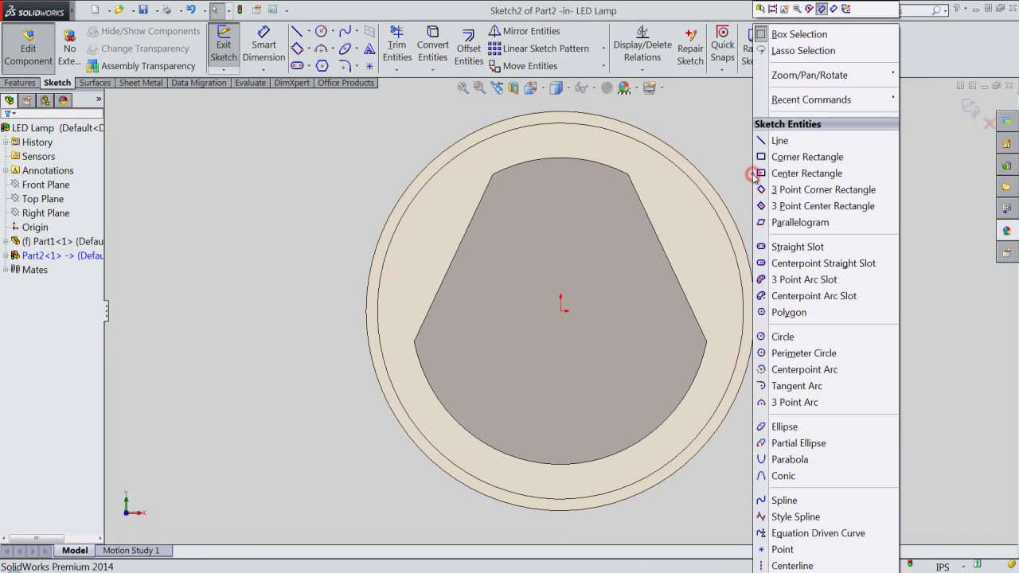
pyautogui.click(792, 565)
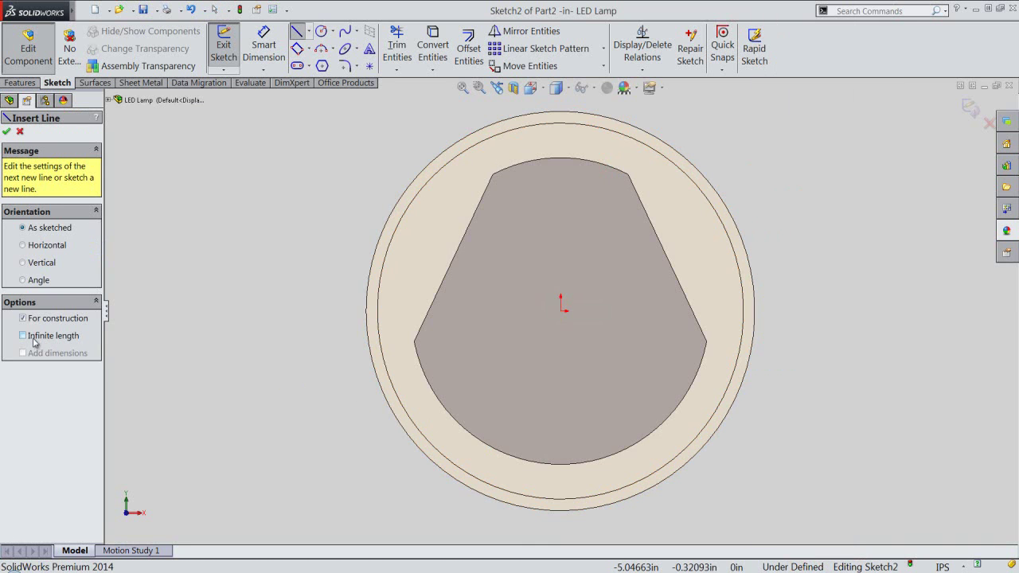
pyautogui.click(24, 336)
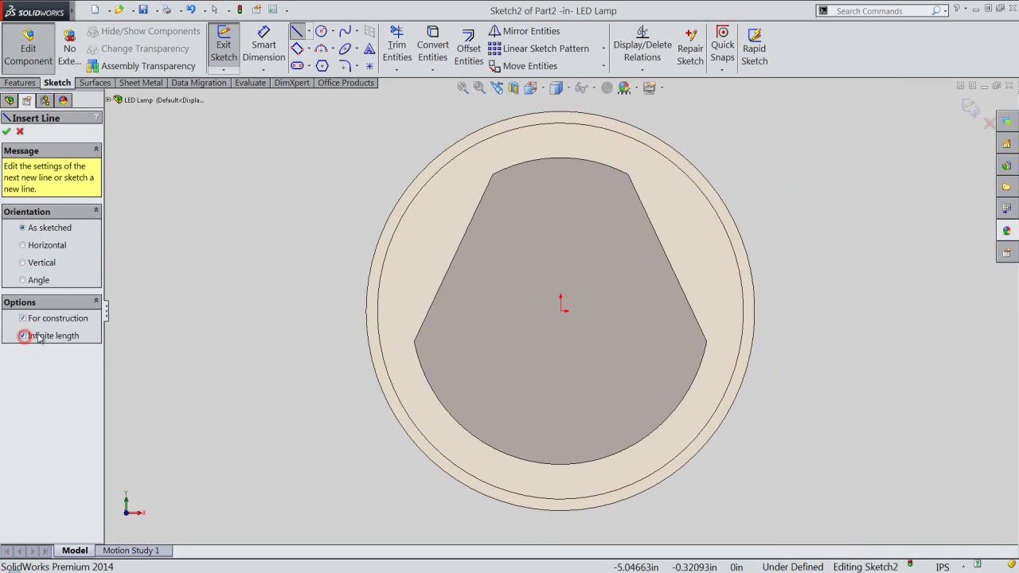
pyautogui.click(23, 263)
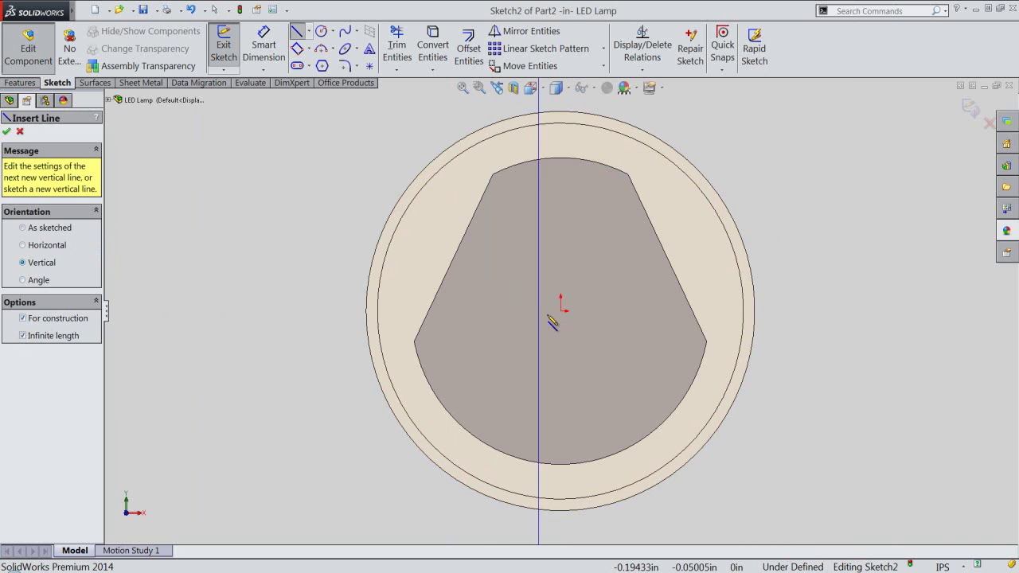
pyautogui.click(559, 315)
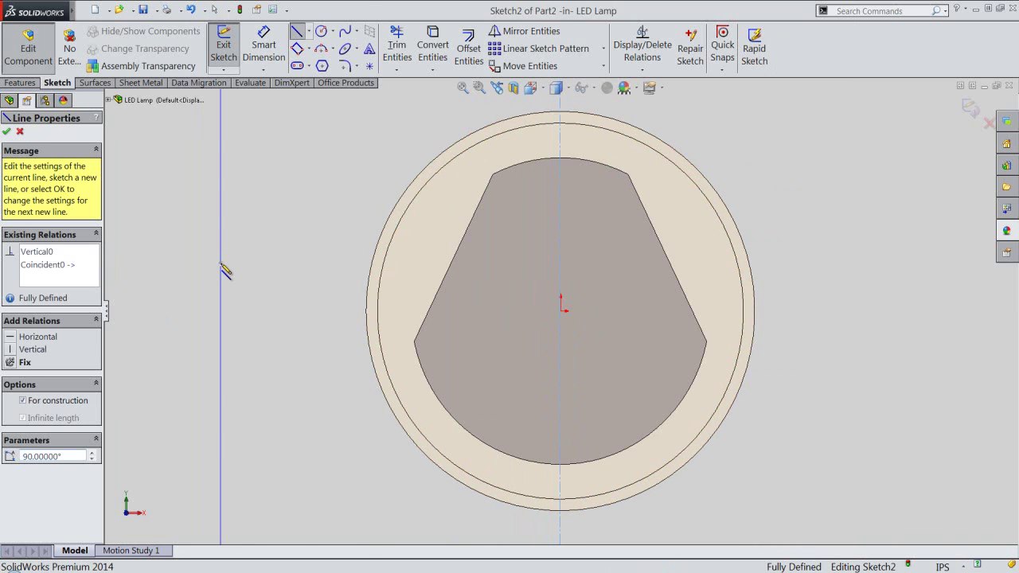
pyautogui.rightClick(224, 270)
pyautogui.click(245, 52)
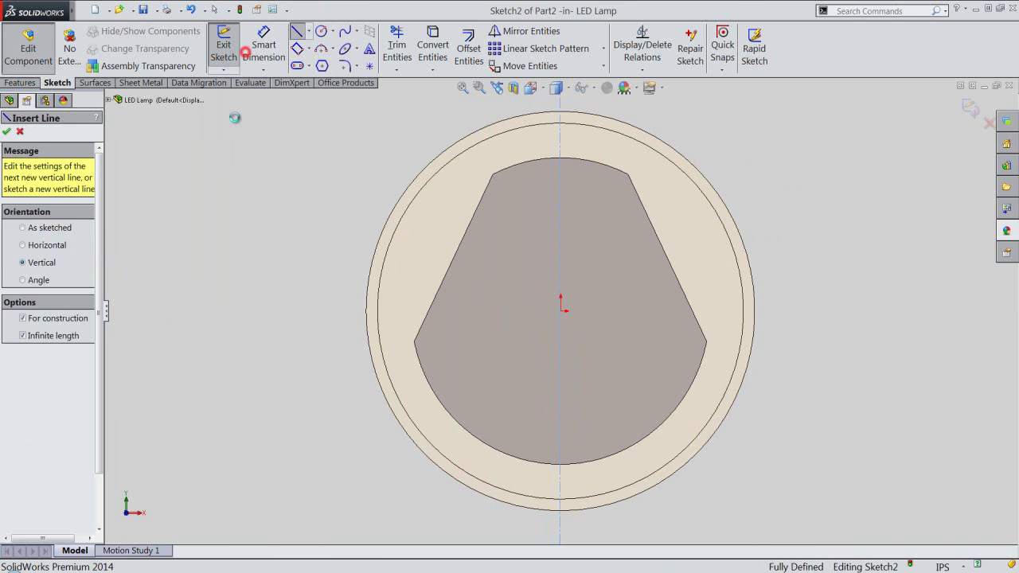
pyautogui.click(229, 154)
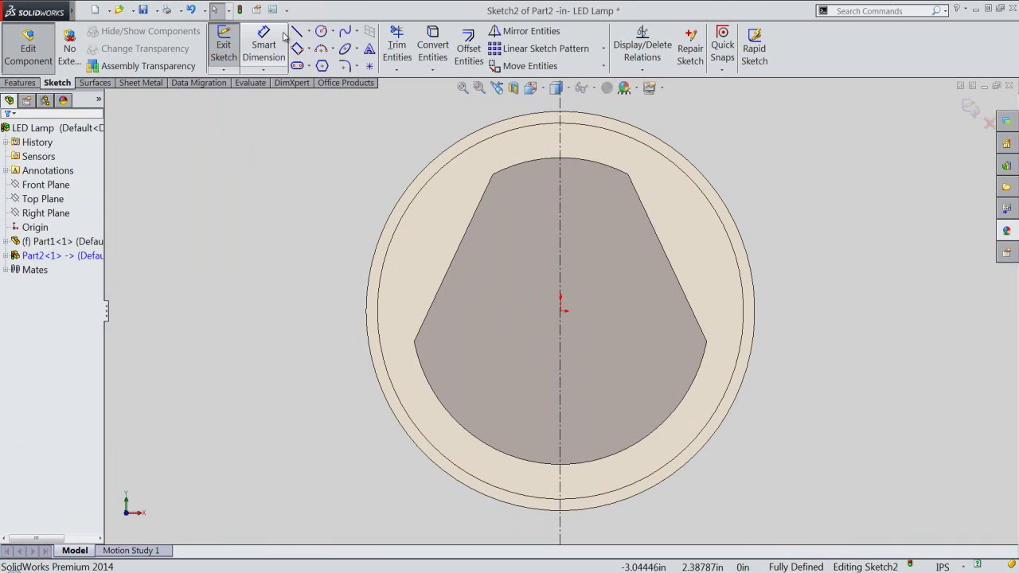
# Step: Add an infinite horizontal centerline through the origin
pyautogui.click(309, 31)
pyautogui.click(307, 64)
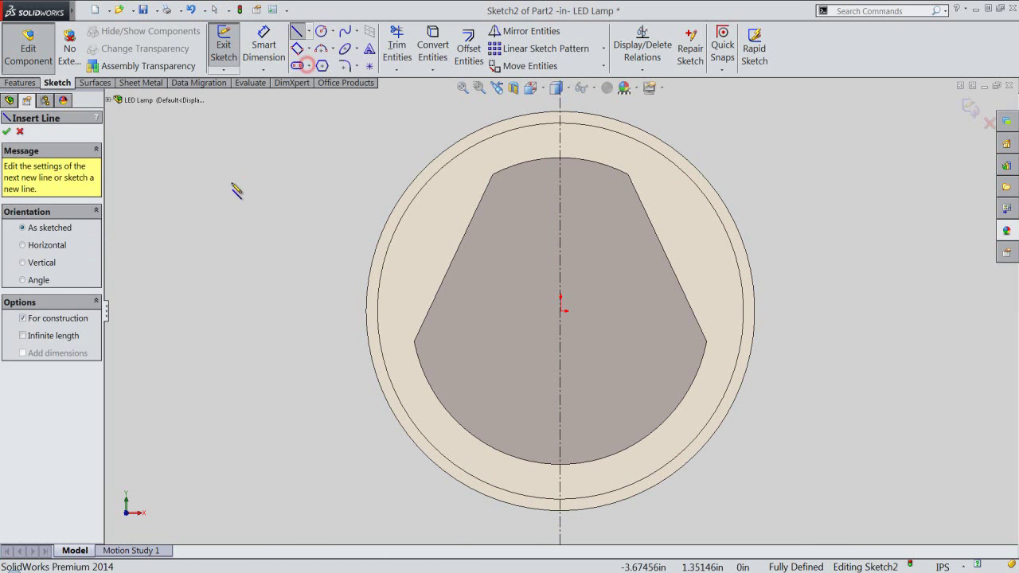
pyautogui.click(22, 336)
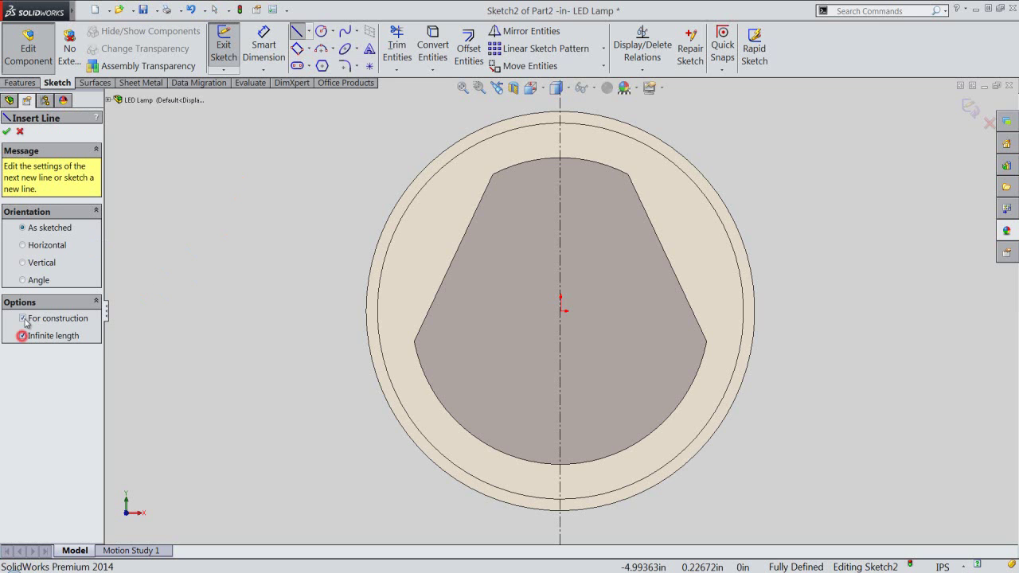
pyautogui.click(22, 245)
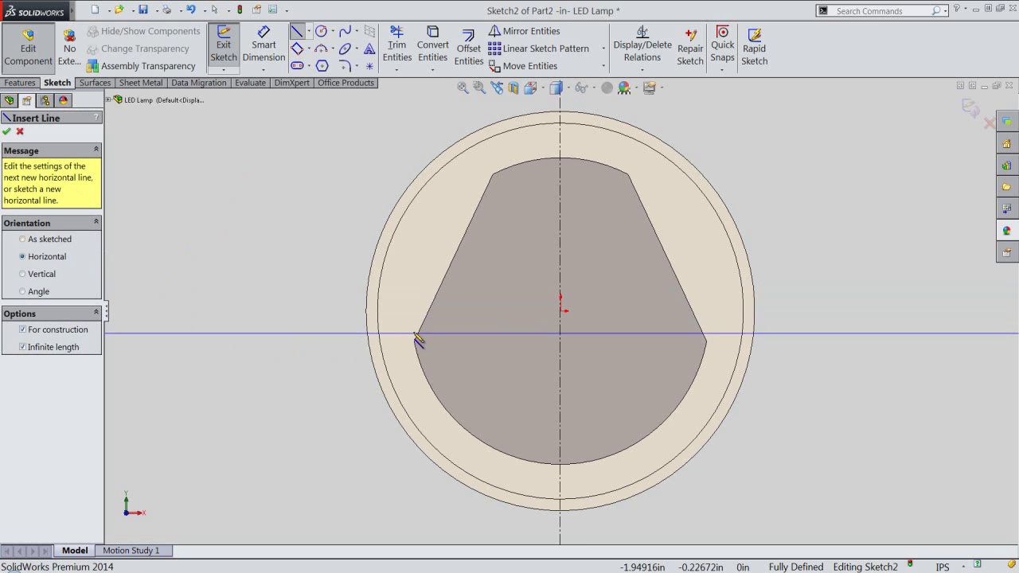
pyautogui.click(562, 313)
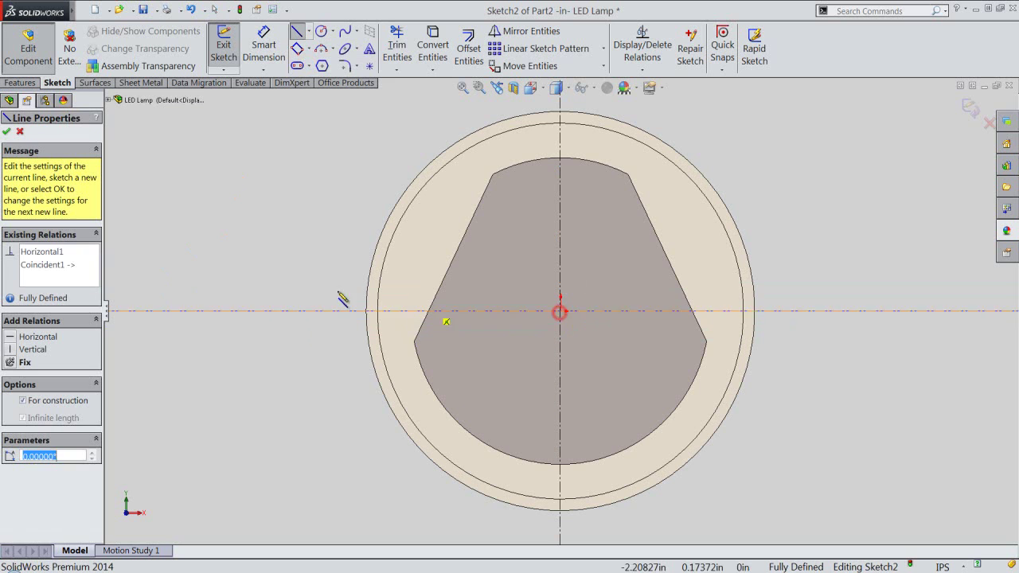
pyautogui.rightClick(294, 282)
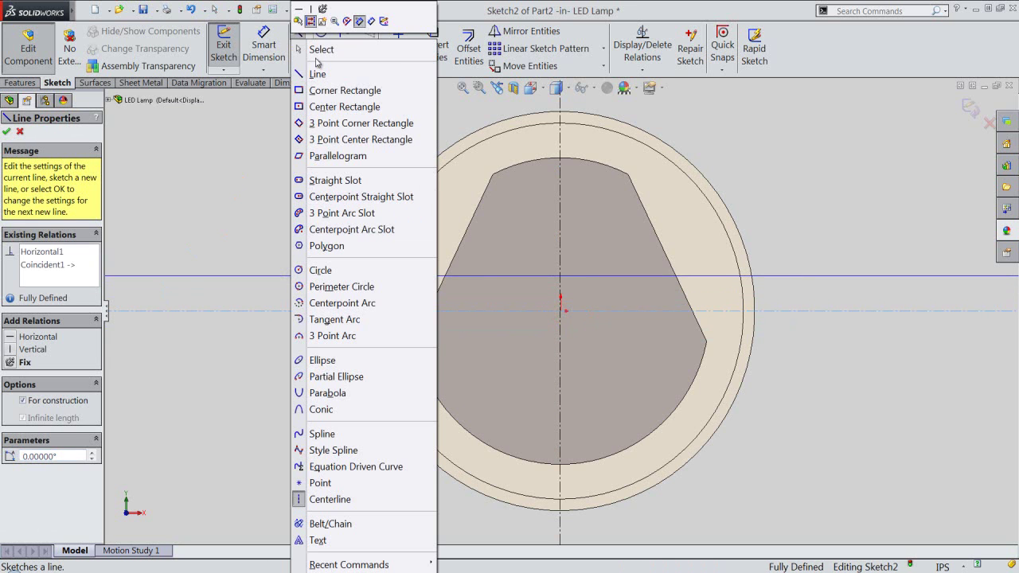
pyautogui.click(334, 45)
pyautogui.click(324, 147)
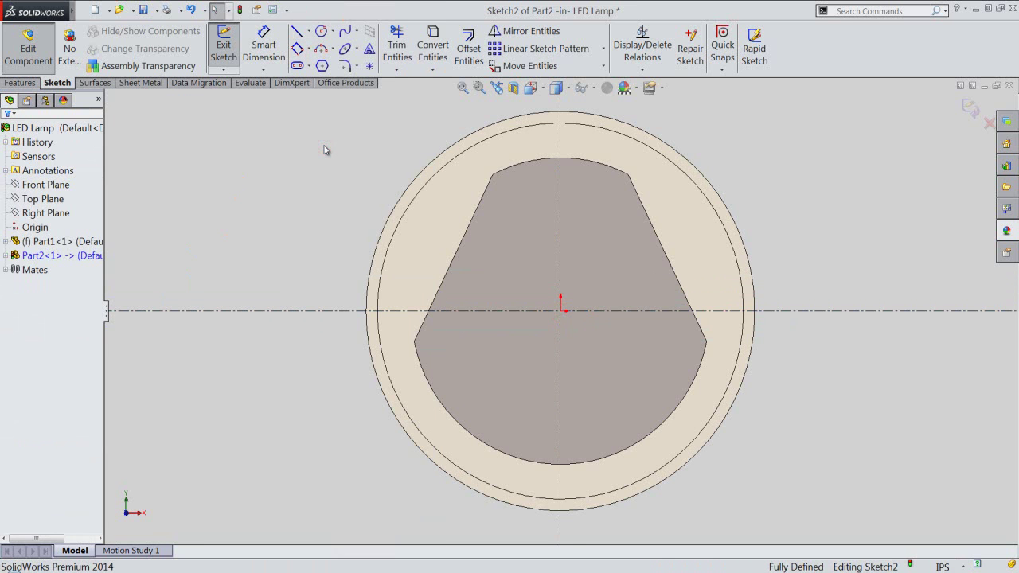
# Step: Sketch a 0.25 diameter circle centred on the origin
pyautogui.rightClick(324, 149)
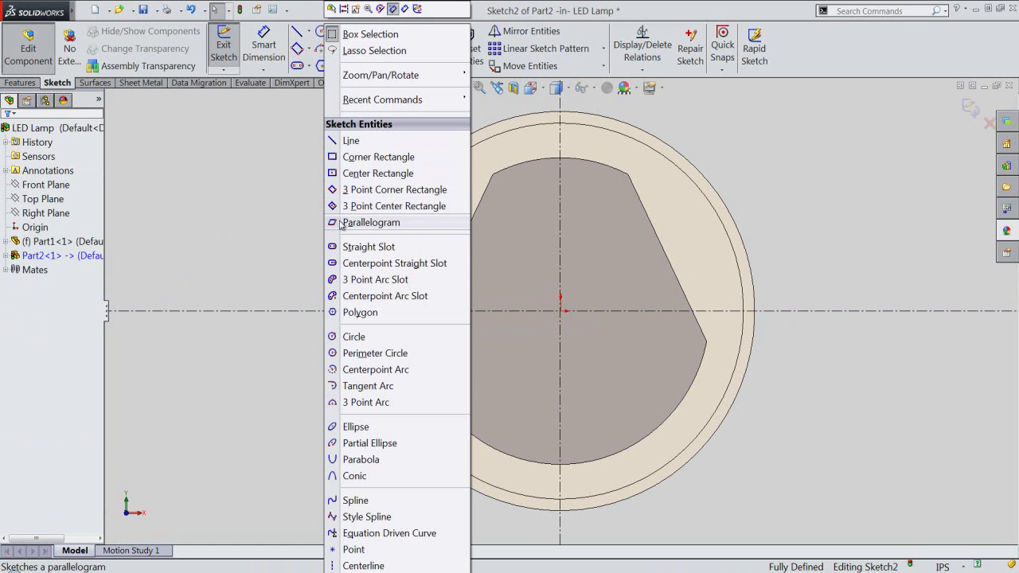
pyautogui.click(351, 336)
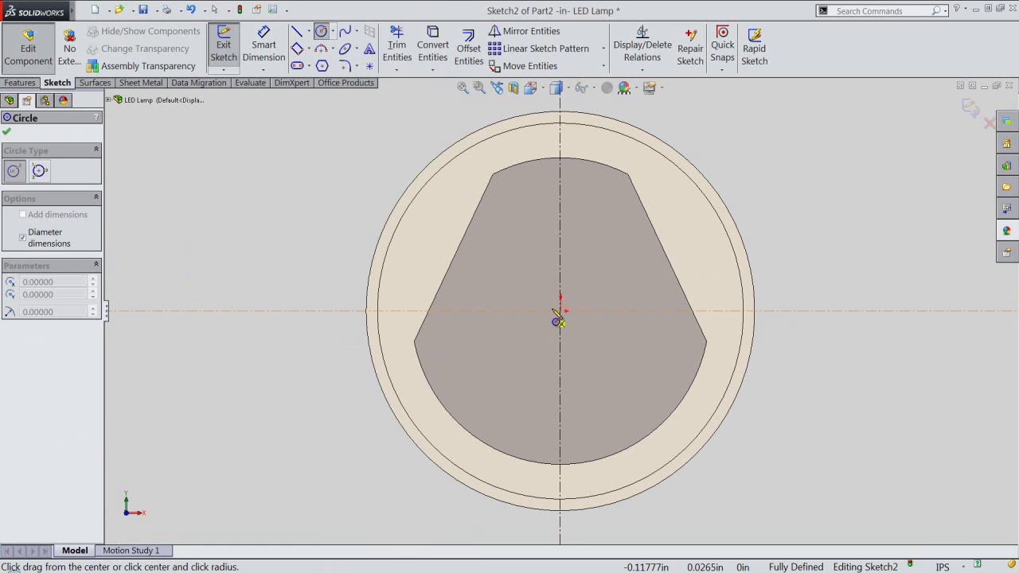
pyautogui.click(562, 312)
pyautogui.scroll(-1, 562, 312)
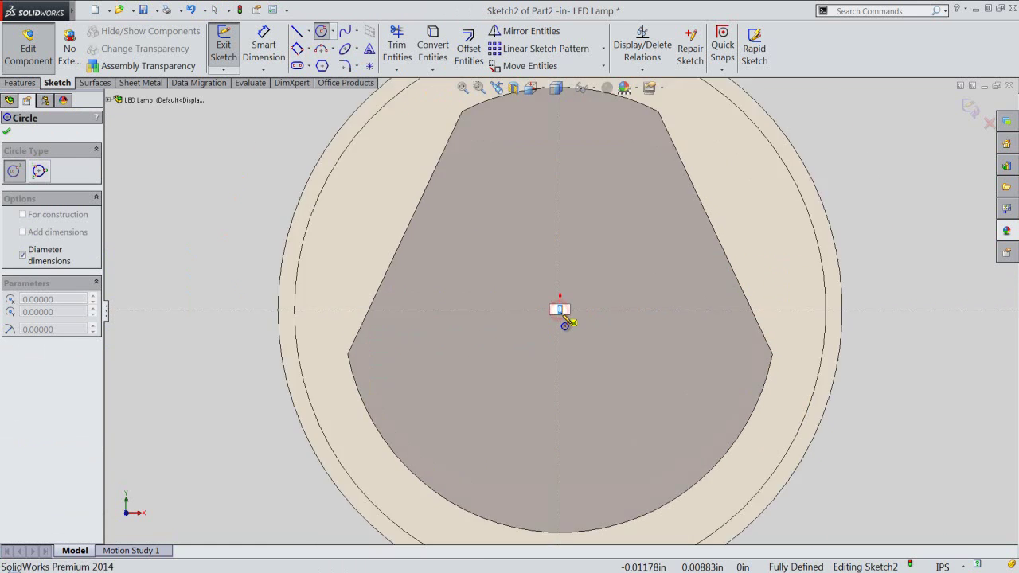
pyautogui.scroll(-1, 567, 319)
pyautogui.scroll(-1, 586, 350)
pyautogui.scroll(-2, 593, 360)
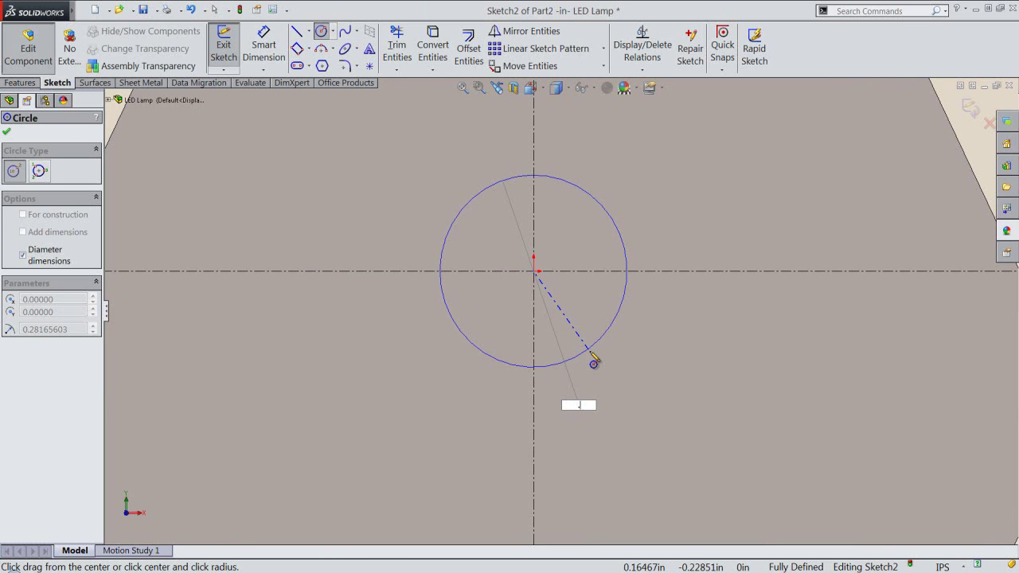
pyautogui.press('Return')
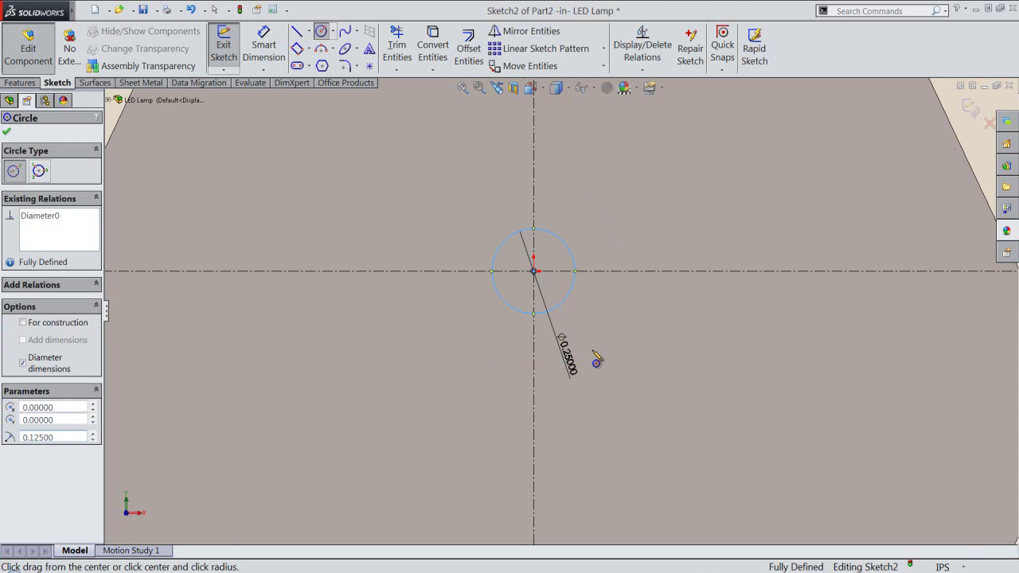
# Step: Draw a three-point corner rectangle standing above the circle as the stem
pyautogui.rightClick(593, 353)
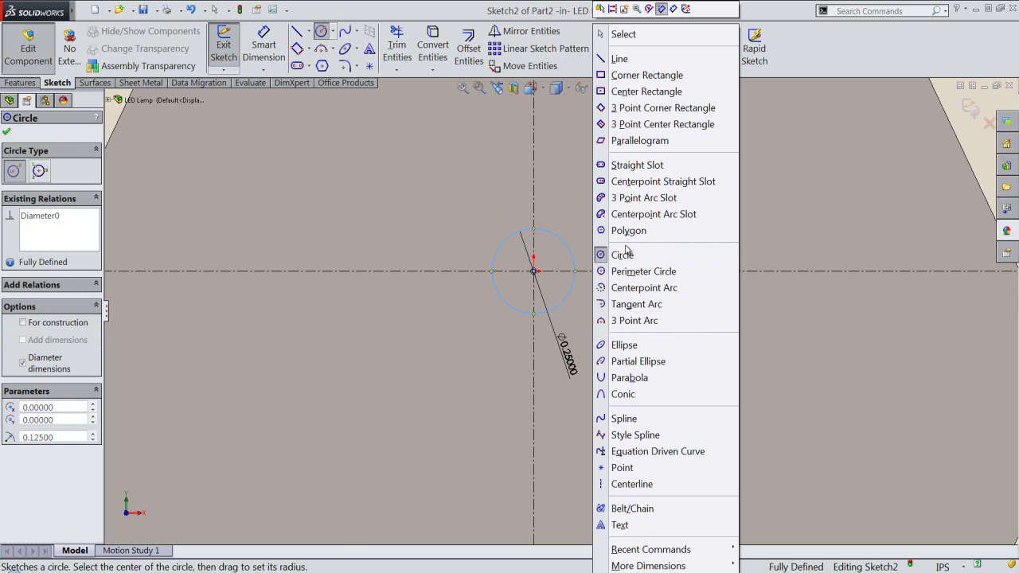
pyautogui.click(635, 108)
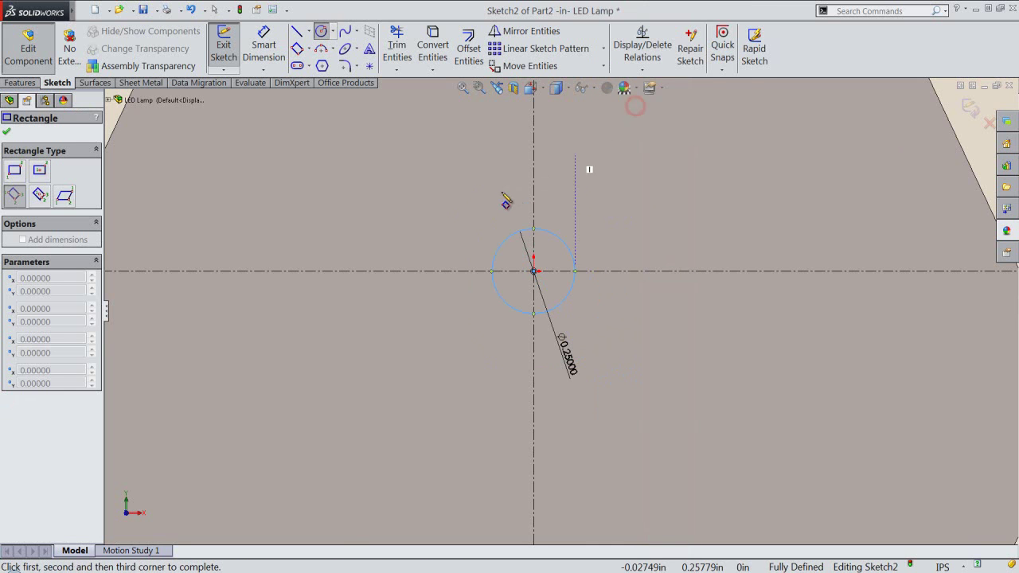
pyautogui.click(504, 242)
pyautogui.click(563, 242)
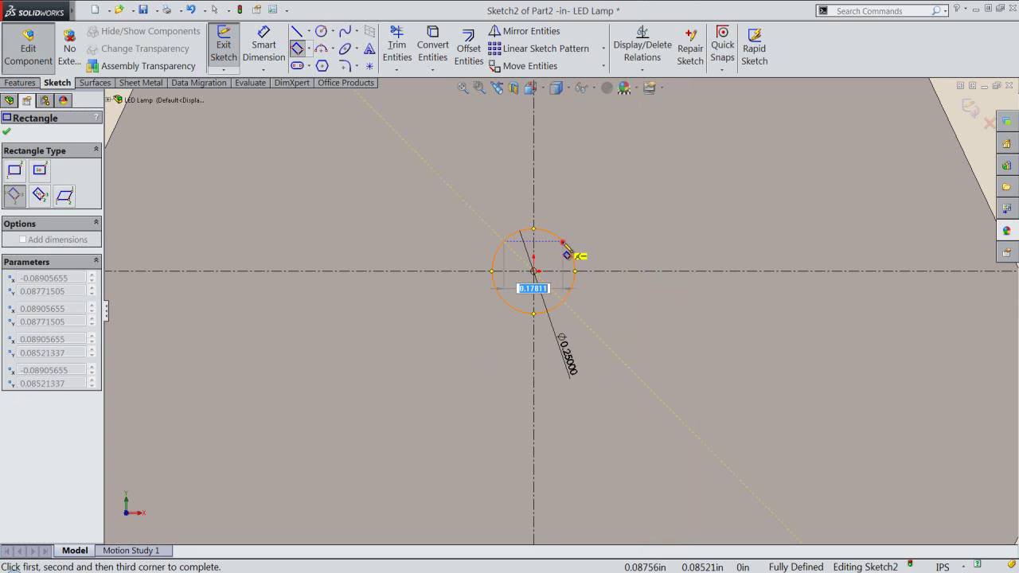
pyautogui.click(547, 177)
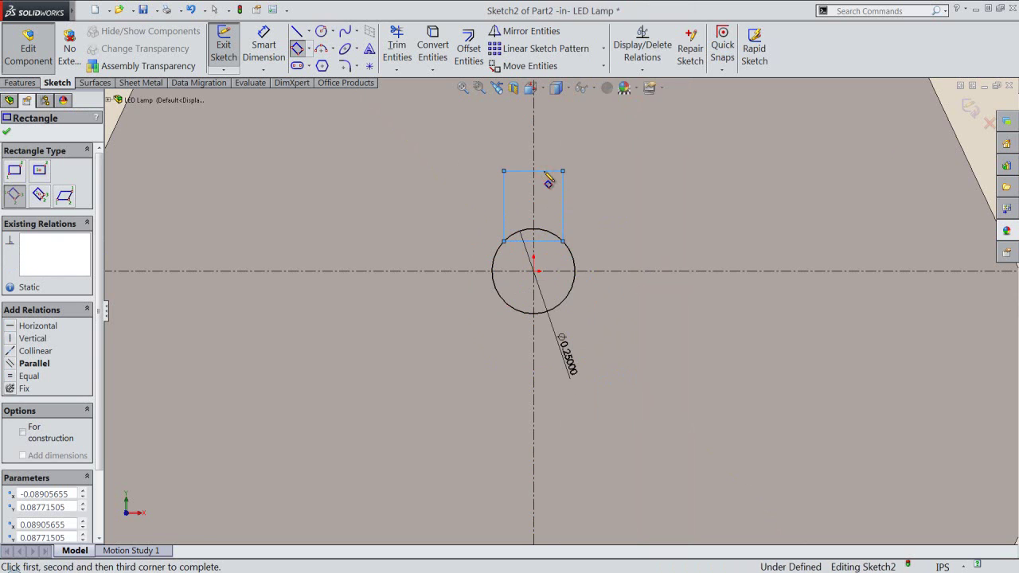
# Step: Dimension the stem to 0.27344 height from the centreline and 0.09375 width
pyautogui.rightClick(546, 179)
pyautogui.click(625, 21)
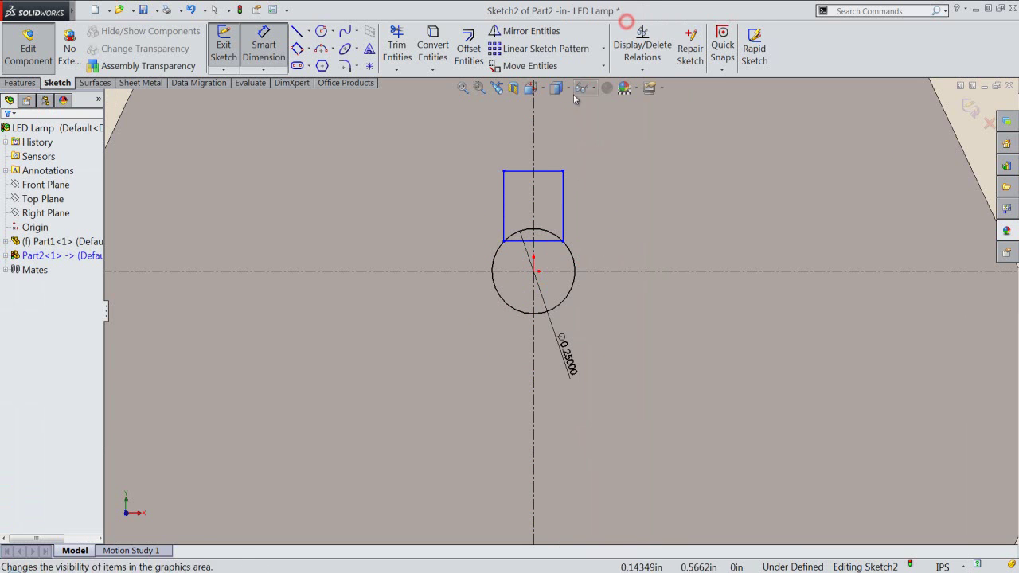
pyautogui.click(546, 172)
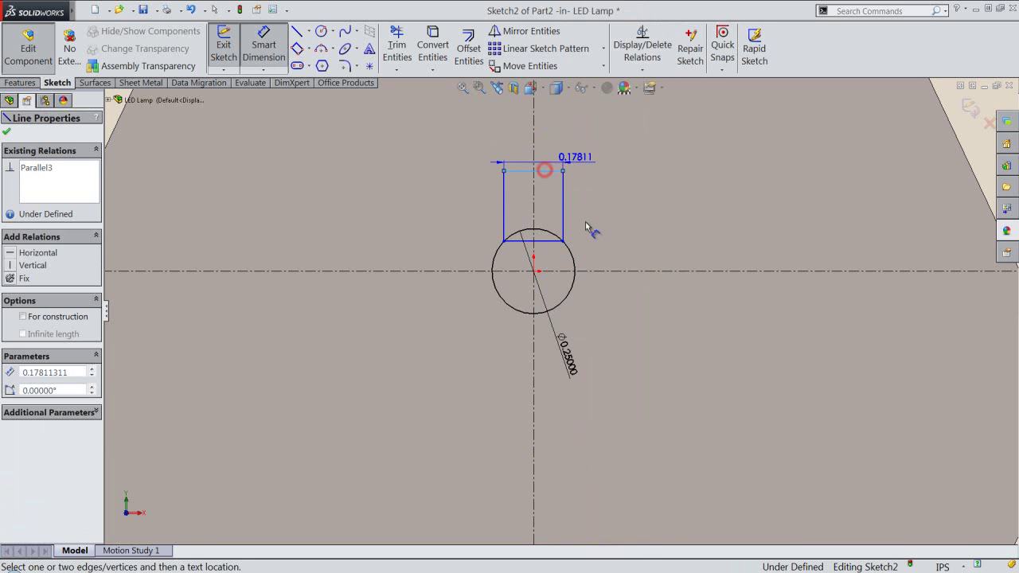
pyautogui.click(600, 271)
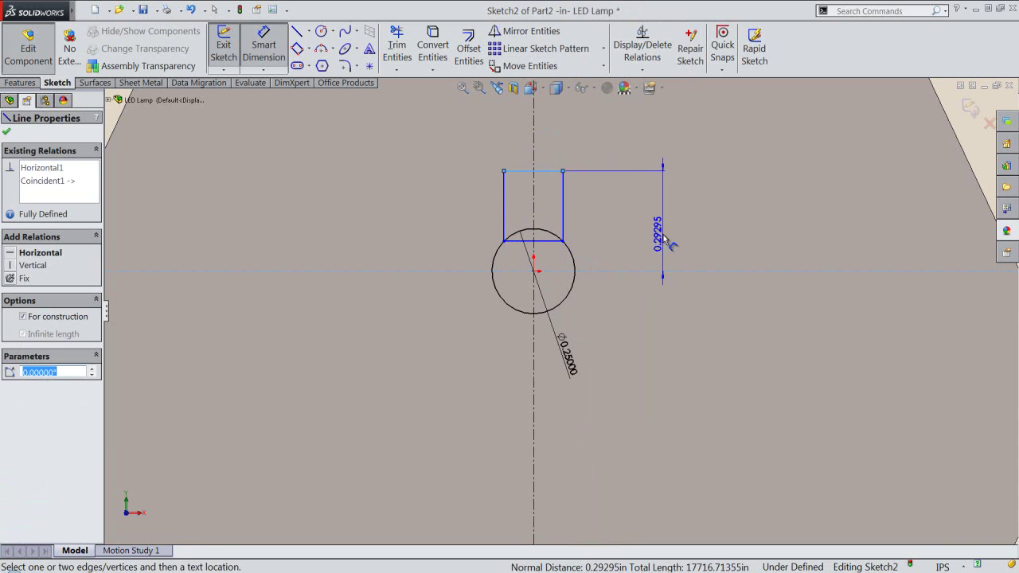
pyautogui.click(664, 239)
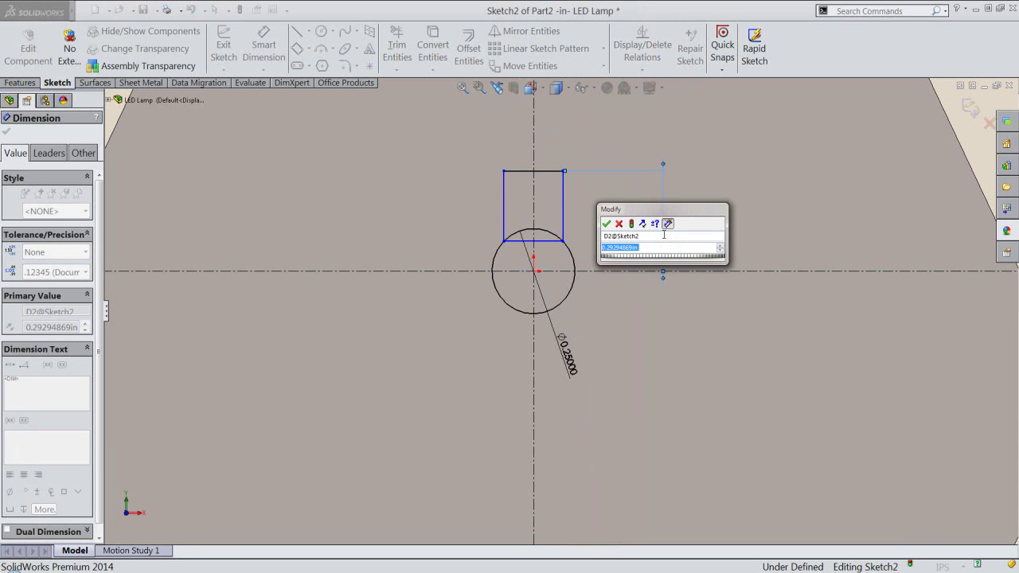
pyautogui.write('.27344')
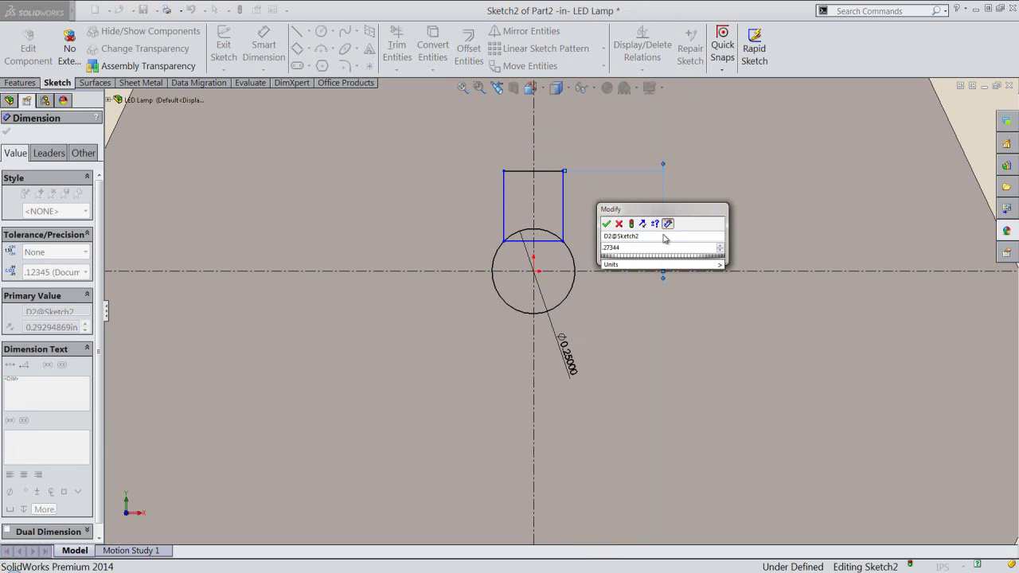
pyautogui.click(606, 224)
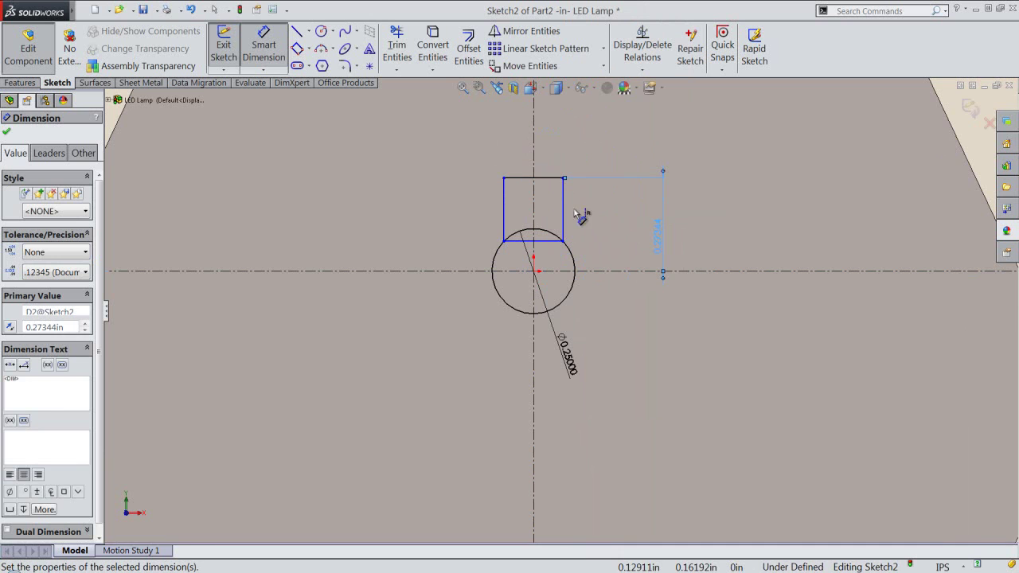
pyautogui.click(557, 178)
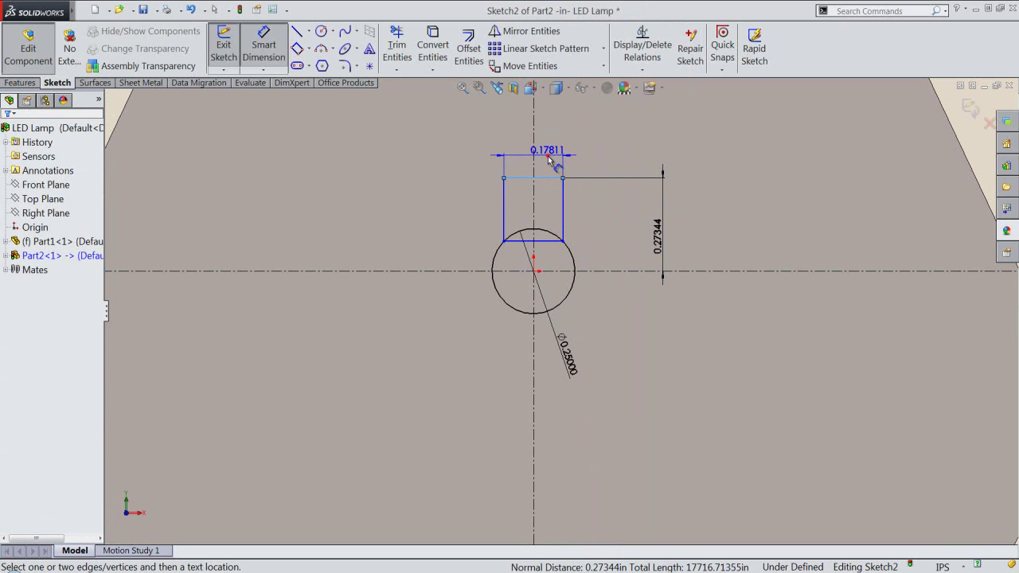
pyautogui.click(549, 159)
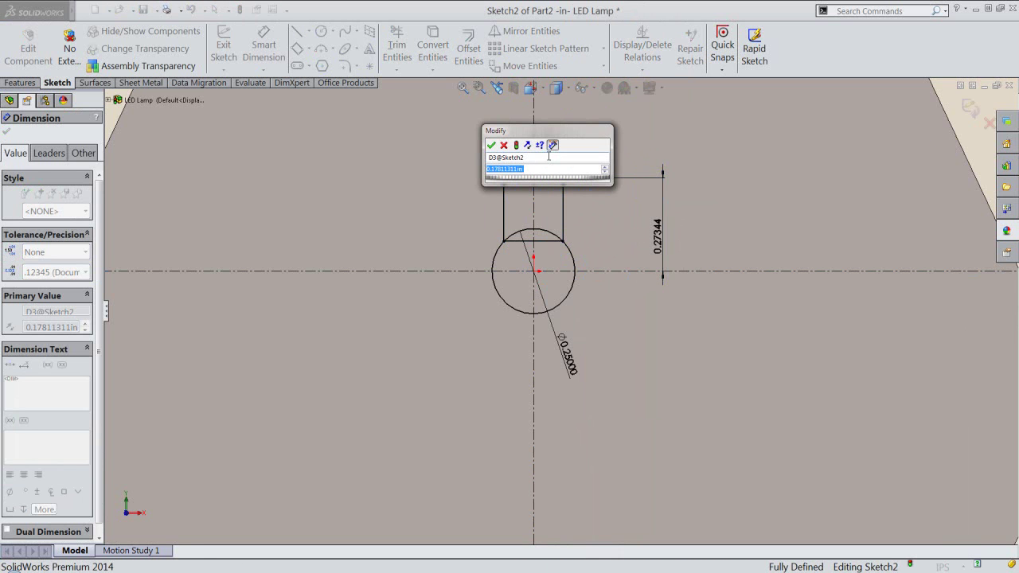
pyautogui.write('.093')
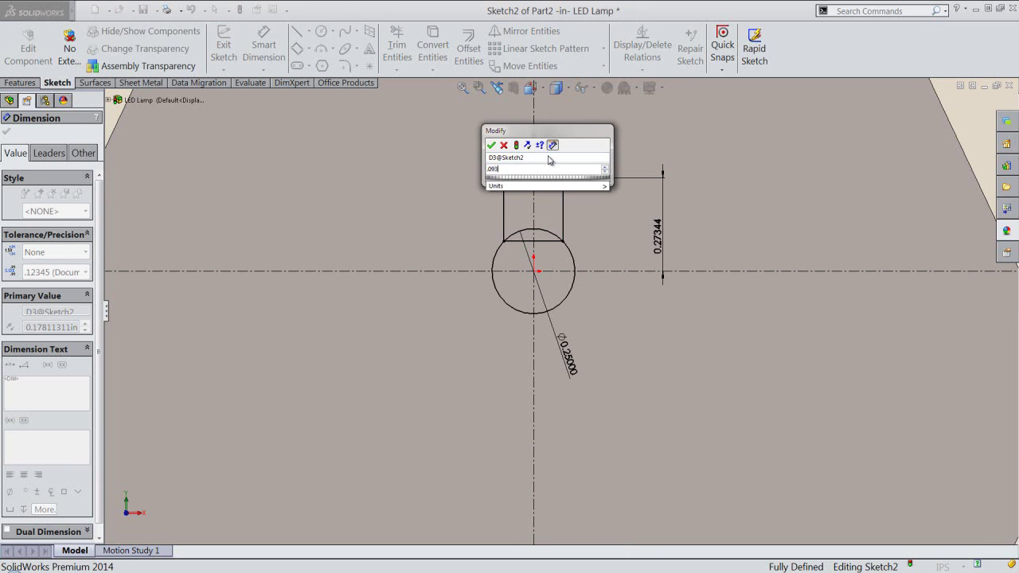
pyautogui.press('Return')
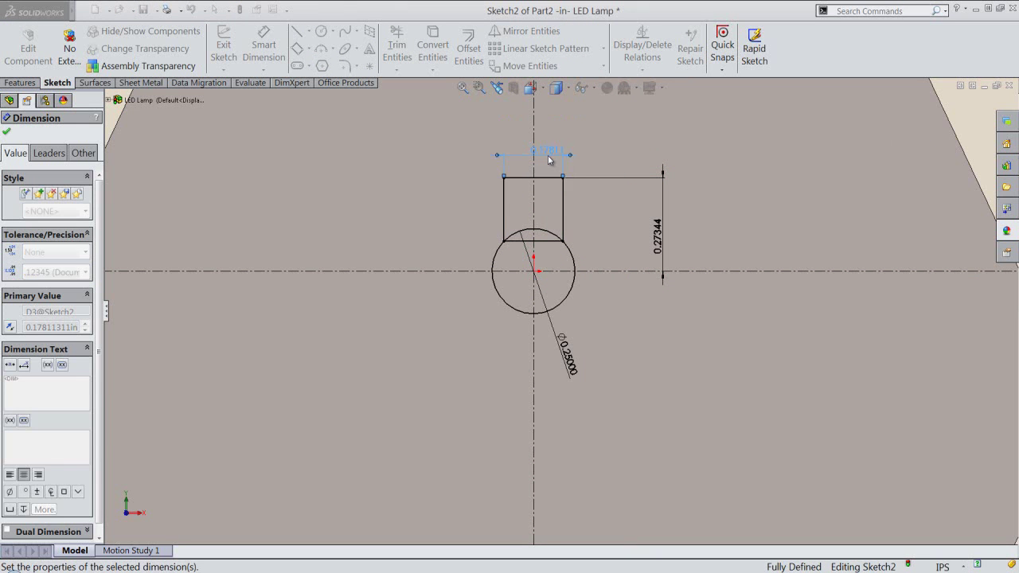
# Step: Convert the circle and the line across its top to construction geometry
pyautogui.rightClick(682, 158)
pyautogui.click(704, 69)
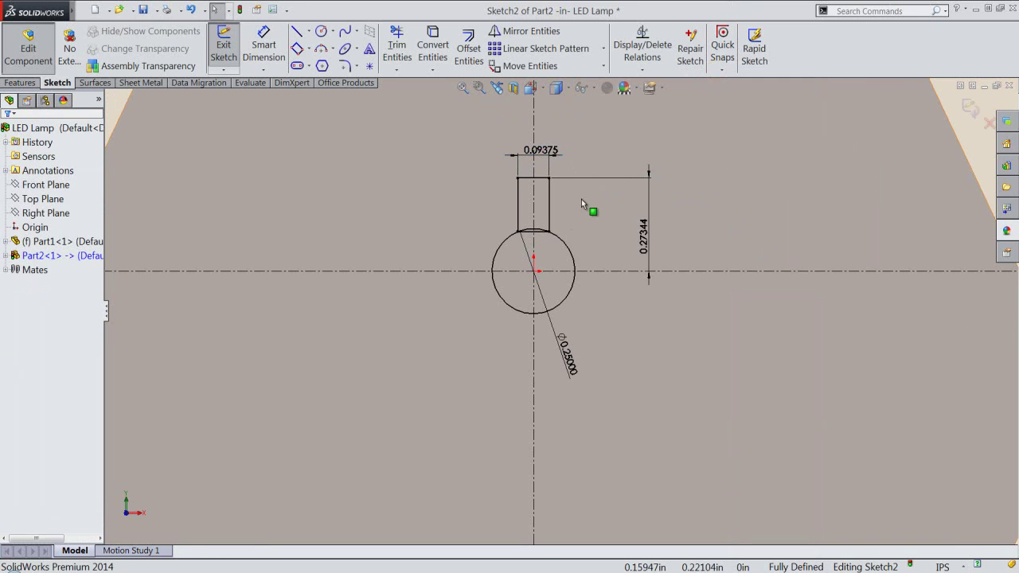
pyautogui.click(538, 236)
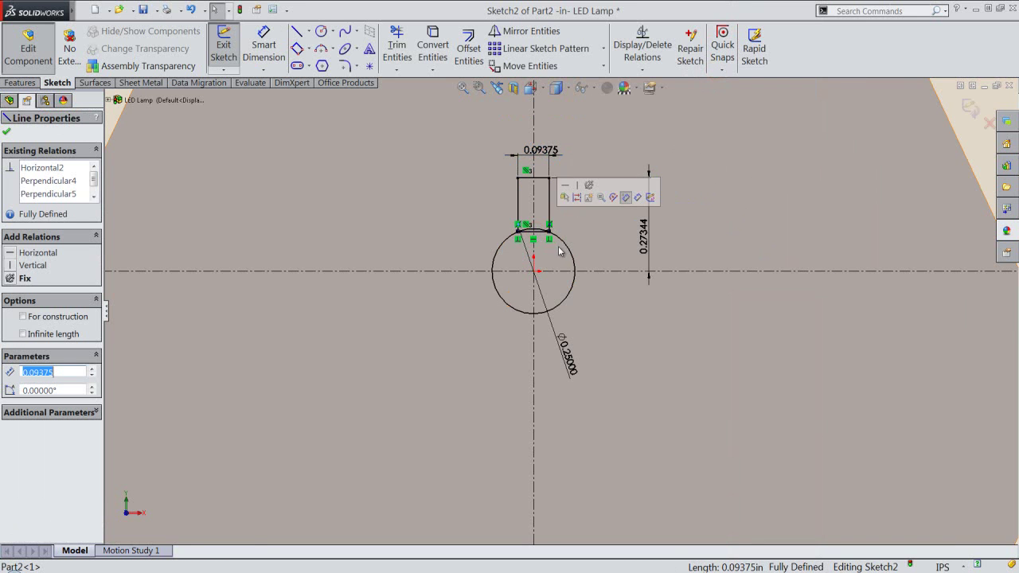
pyautogui.keyDown('ctrl'); pyautogui.click(566, 245); pyautogui.keyUp('ctrl')
pyautogui.click(604, 217)
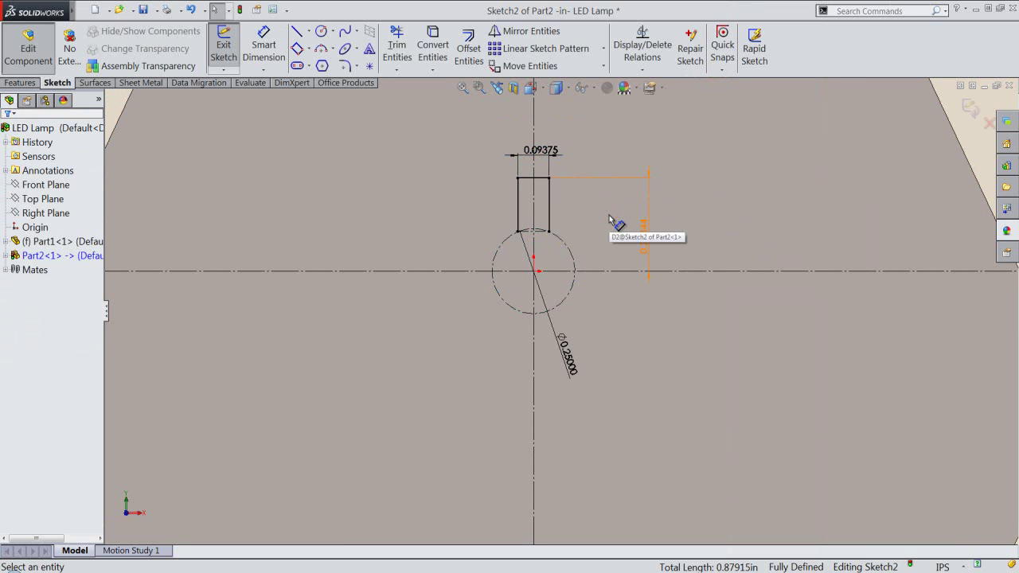
pyautogui.click(609, 220)
# Step: Draw a 0.125-radius three-point arc around the circle's bottom between the stem's lower corners
pyautogui.rightClick(609, 221)
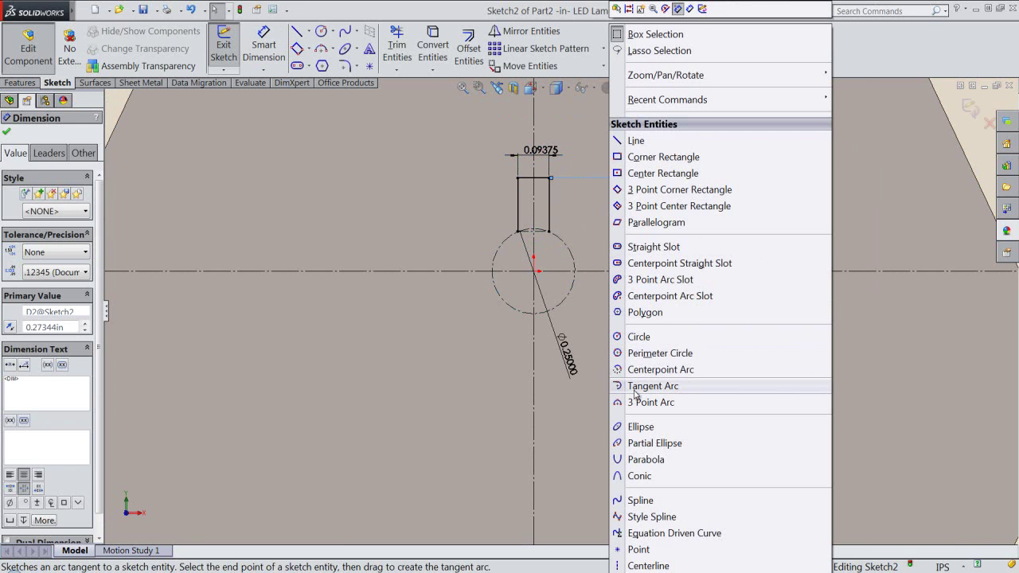
pyautogui.click(637, 402)
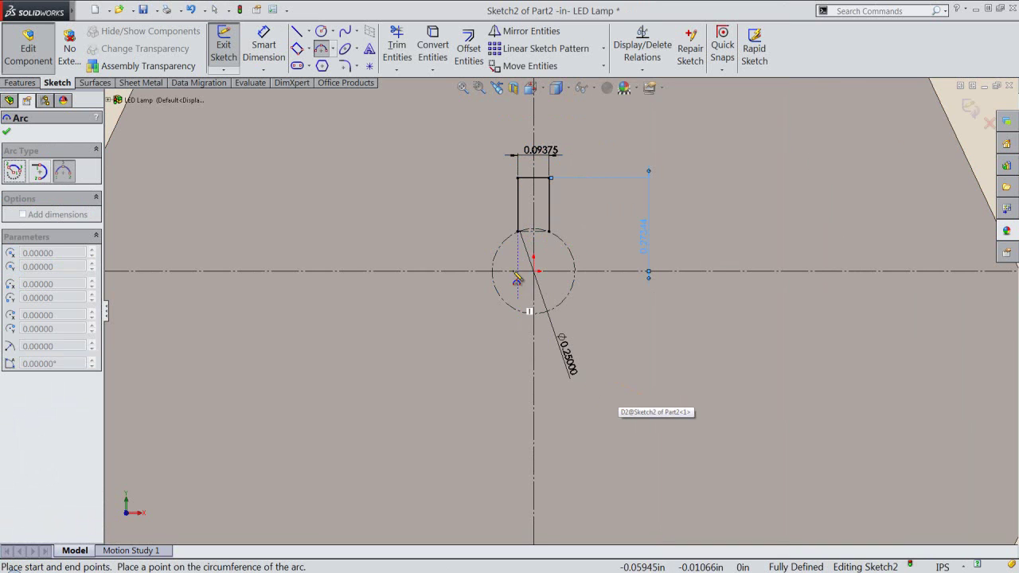
pyautogui.click(517, 233)
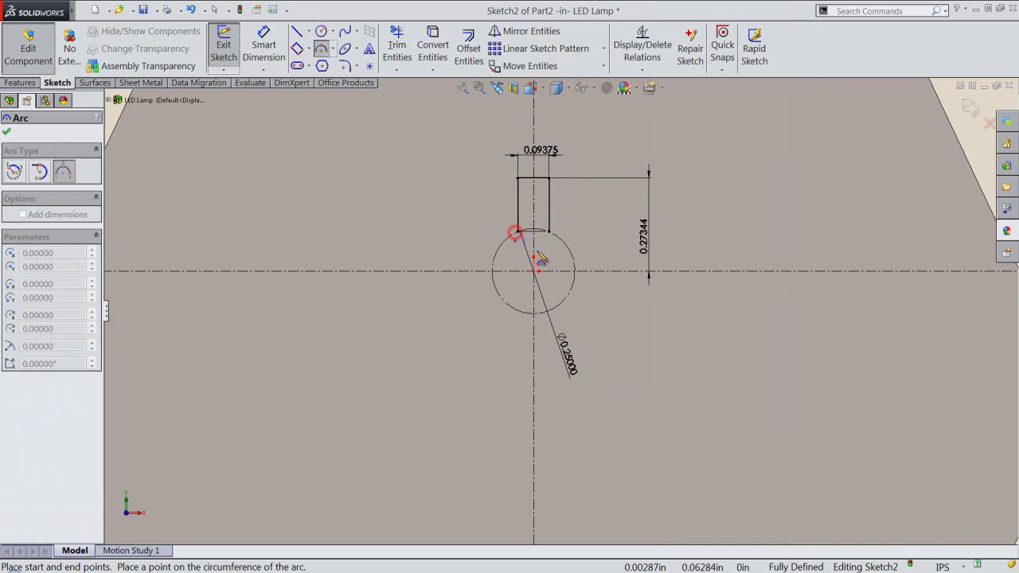
pyautogui.click(549, 232)
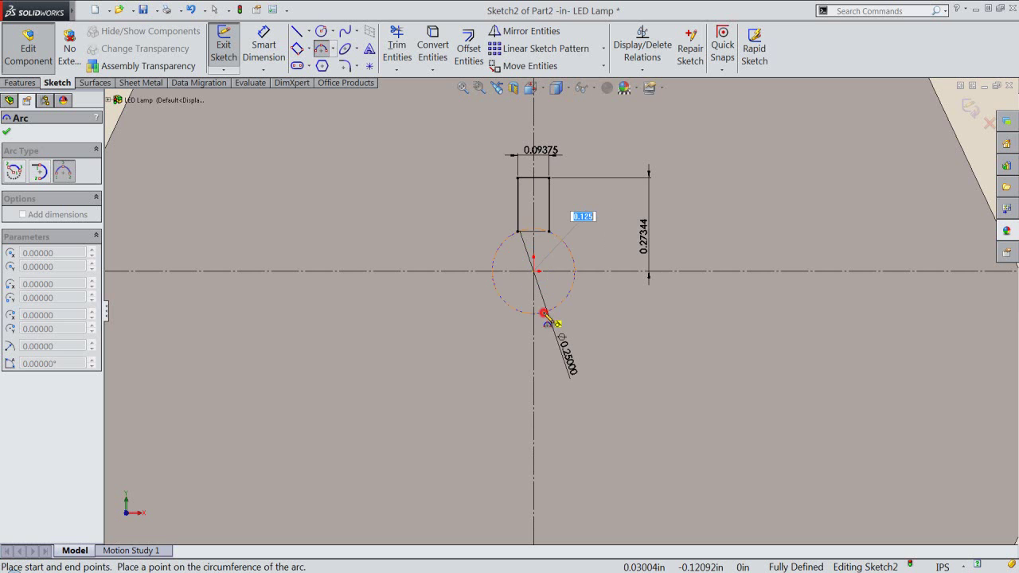
pyautogui.click(543, 313)
pyautogui.rightClick(607, 228)
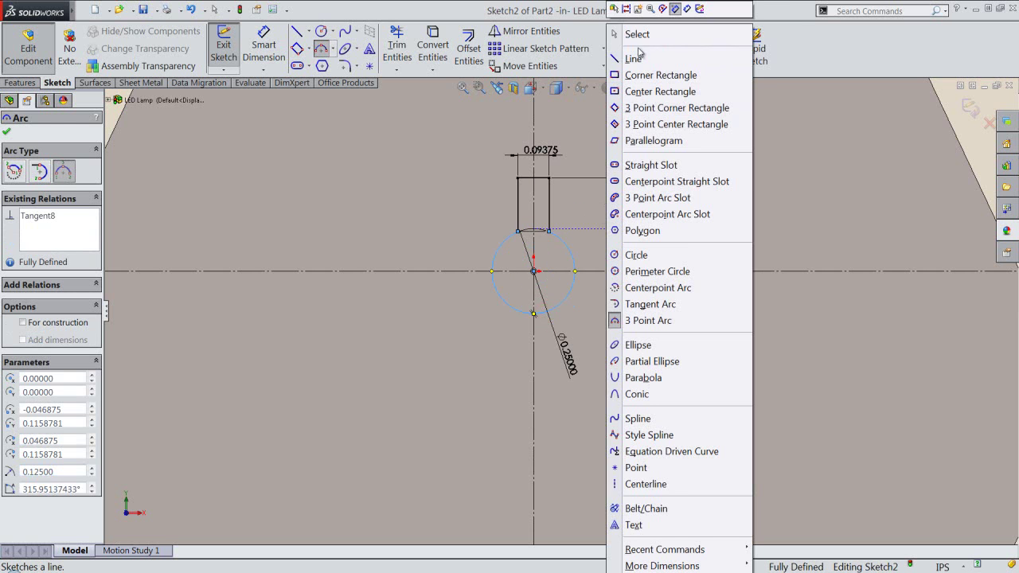
pyautogui.click(636, 34)
pyautogui.scroll(-2, 555, 151)
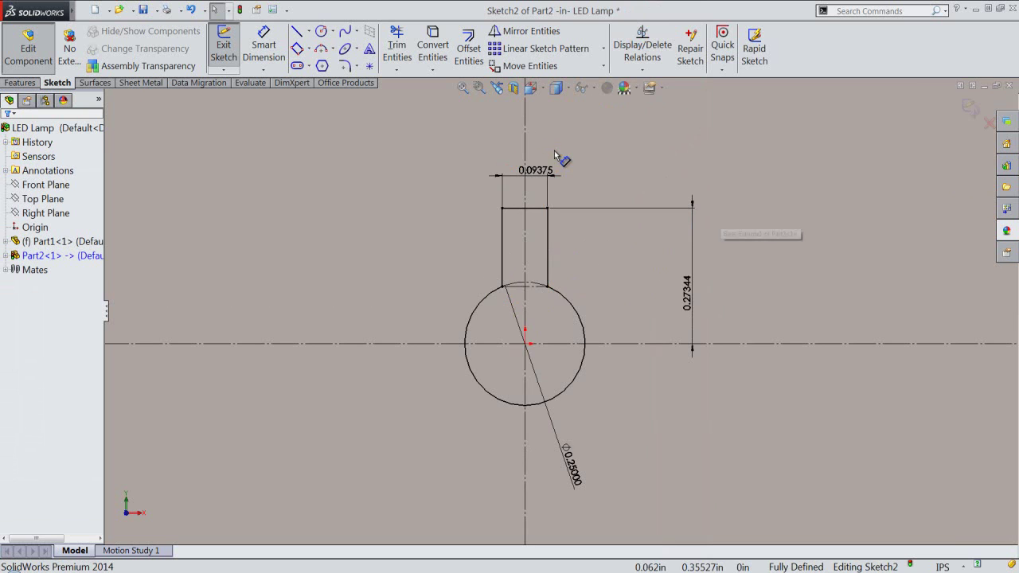
# Step: Offset the keyhole outline 0.03125 in, reversed to the inside
pyautogui.click(473, 55)
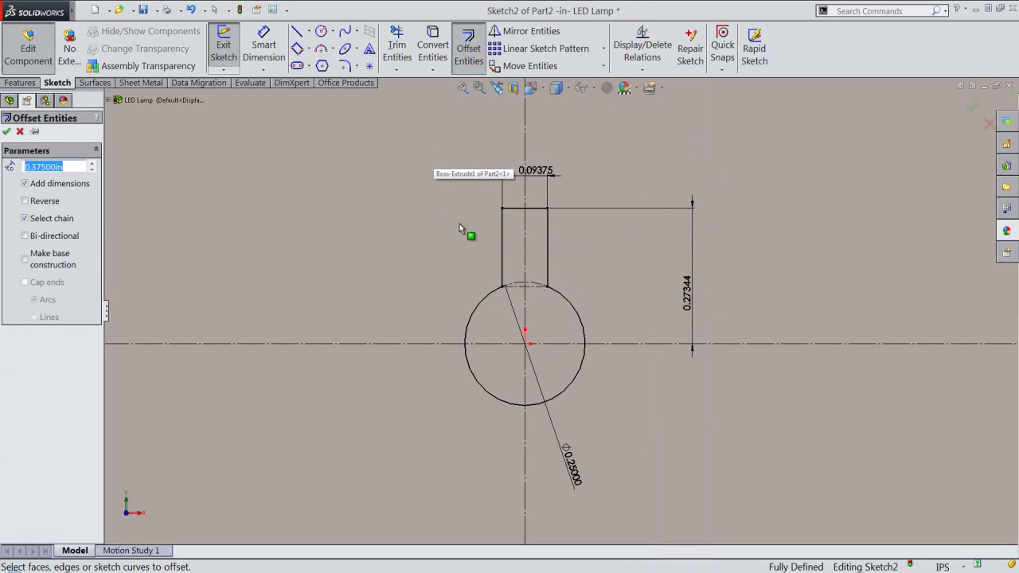
pyautogui.click(502, 236)
pyautogui.write('.03125')
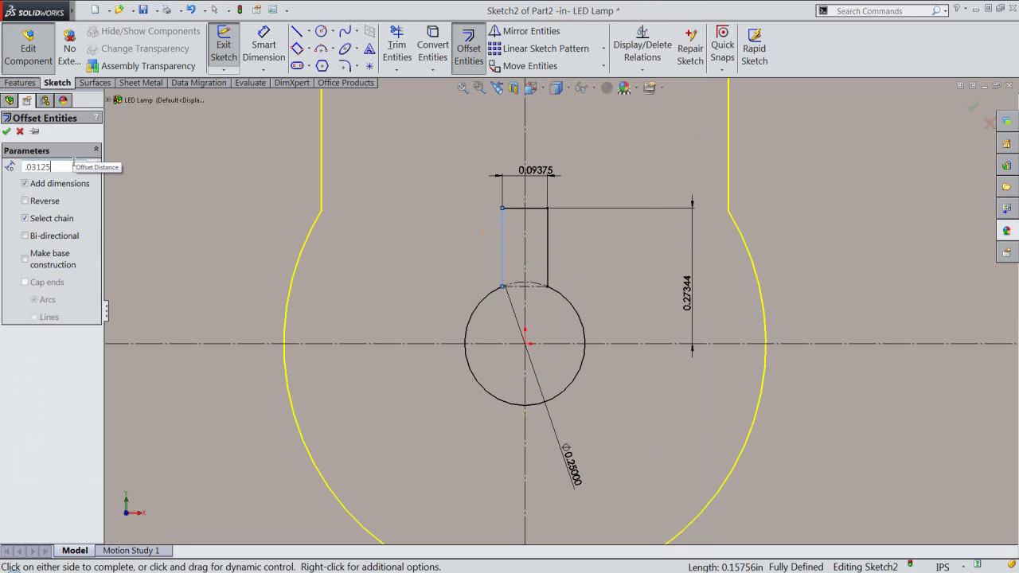
pyautogui.press('Return')
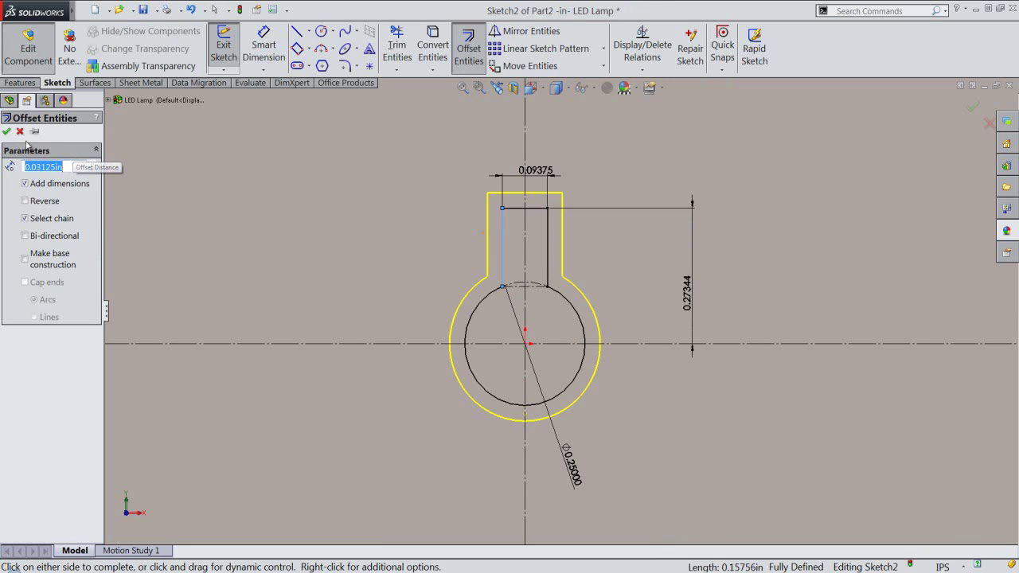
pyautogui.click(27, 203)
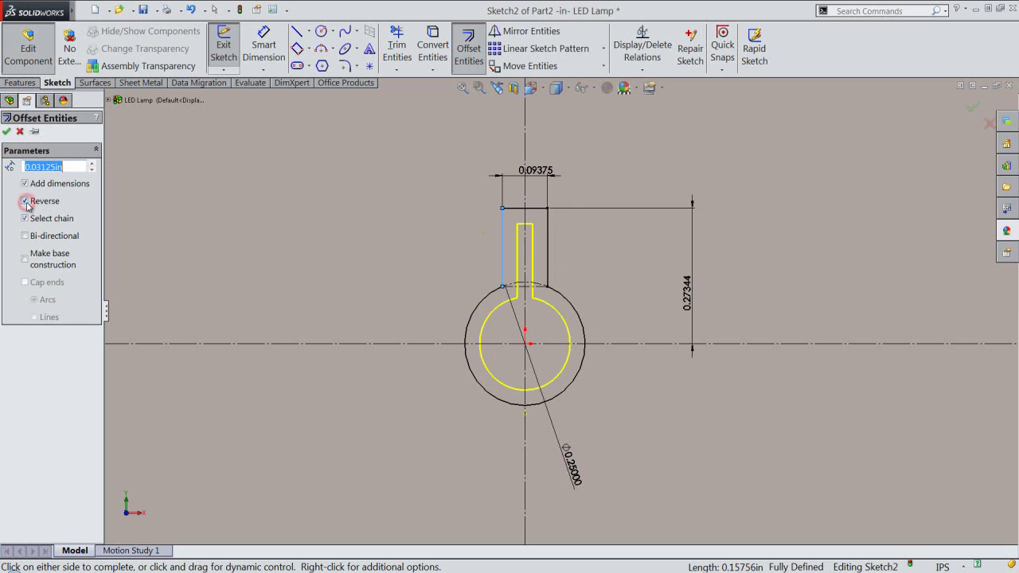
pyautogui.click(6, 132)
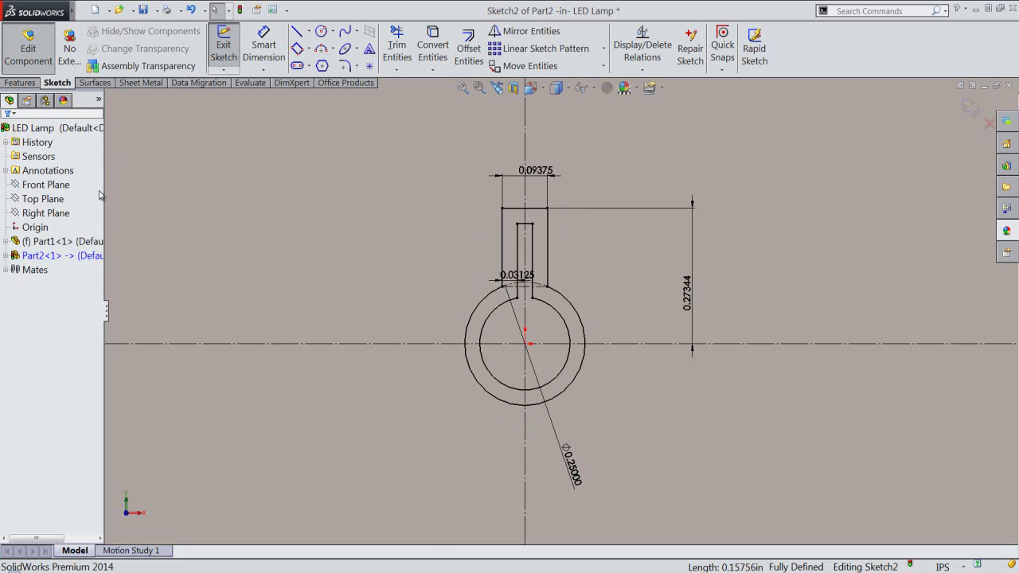
# Step: Extrude the thin keyhole sketch upward to a depth of 2.0025 in
pyautogui.click(970, 107)
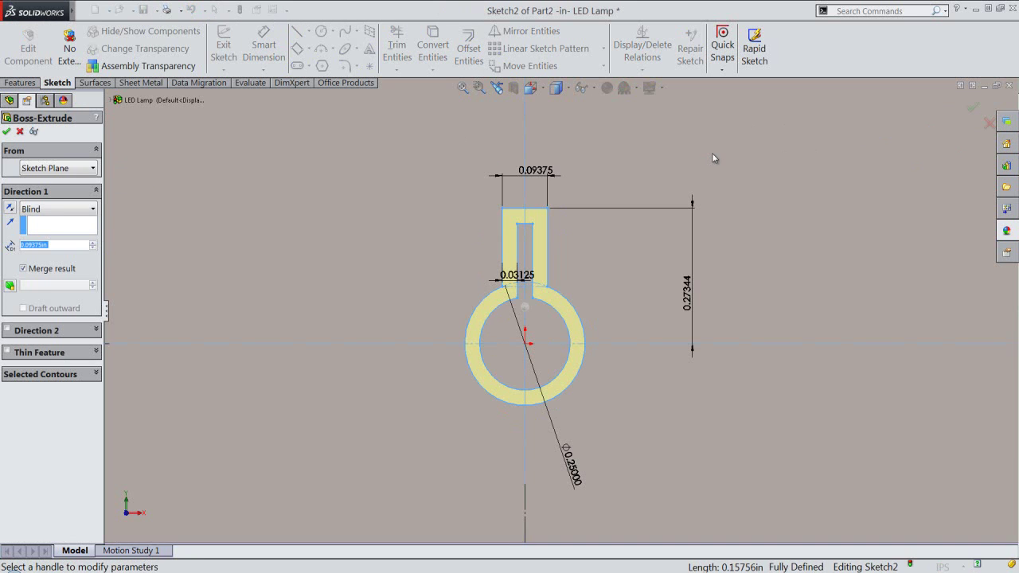
pyautogui.click(530, 87)
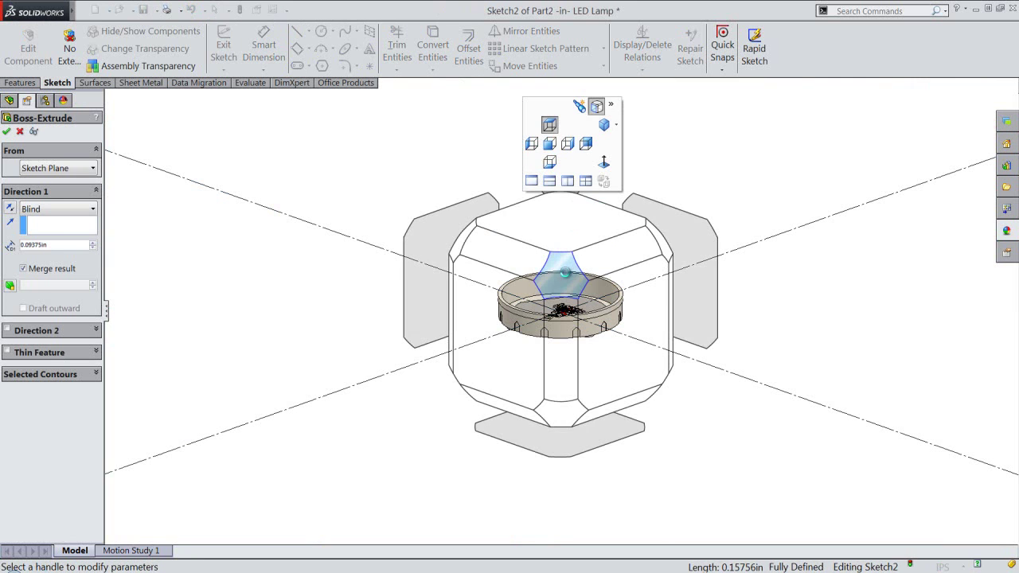
pyautogui.click(559, 252)
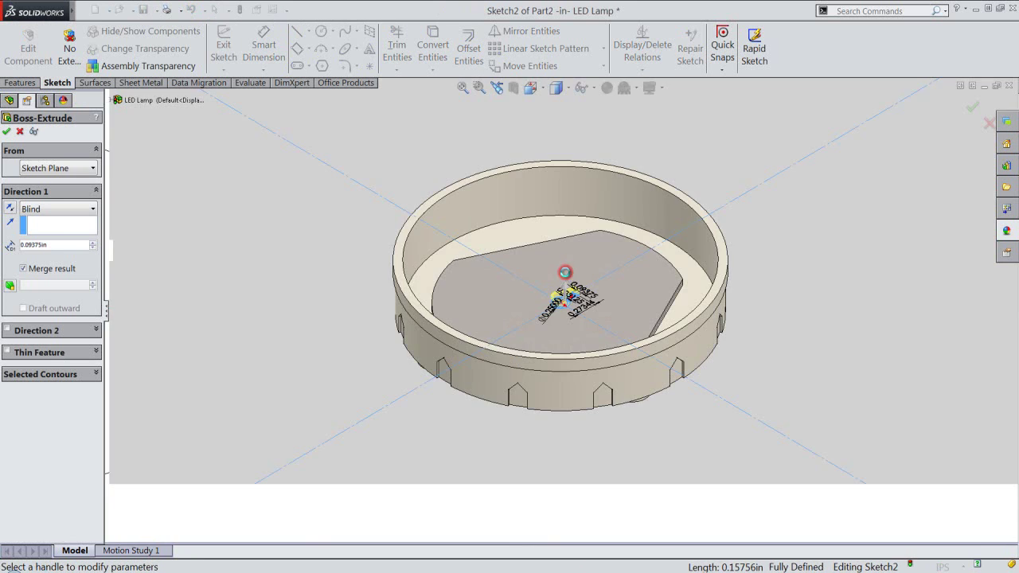
pyautogui.moveTo(567, 309); pyautogui.dragTo(565, 227)
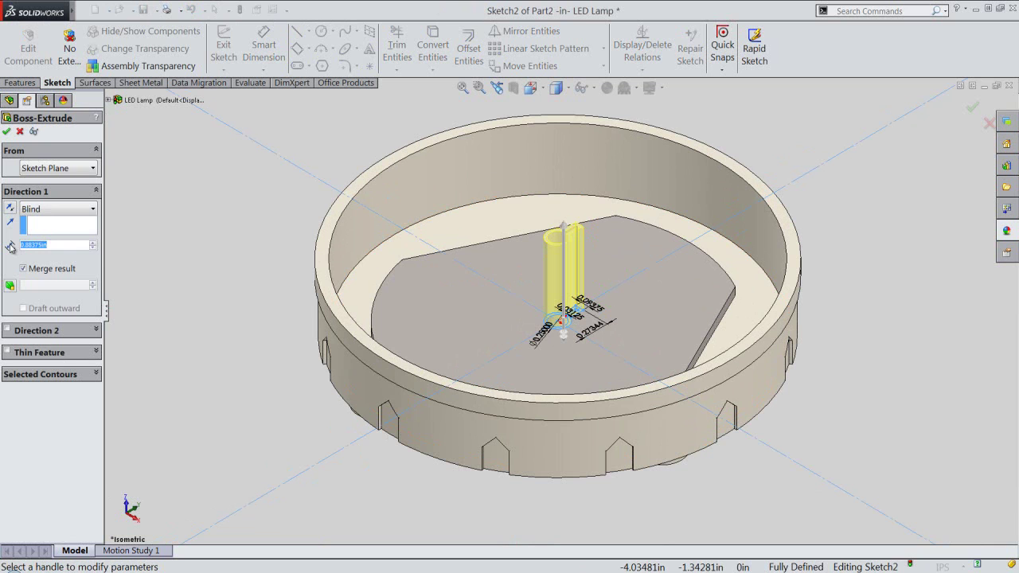
pyautogui.write('2.0025')
pyautogui.press('Return')
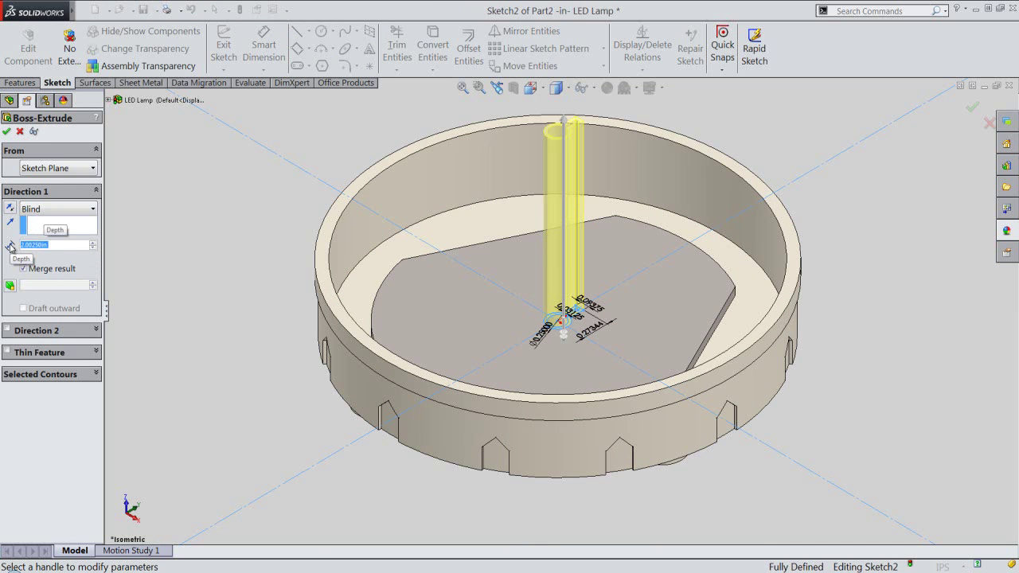
pyautogui.click(11, 133)
pyautogui.click(133, 202)
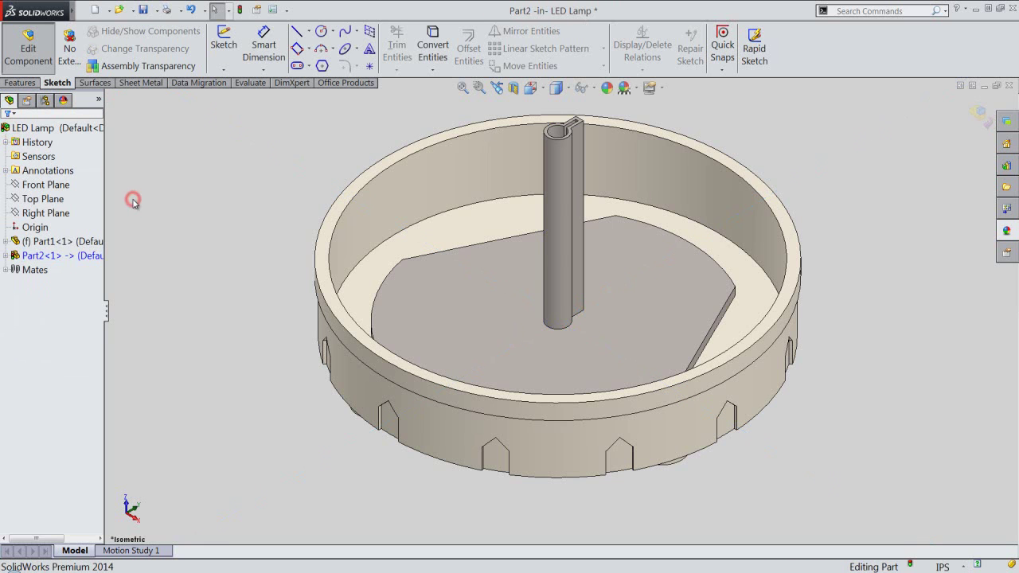
# Step: Start a fillet and pick the plate's vertical corner edge and a floor edge
pyautogui.click(461, 89)
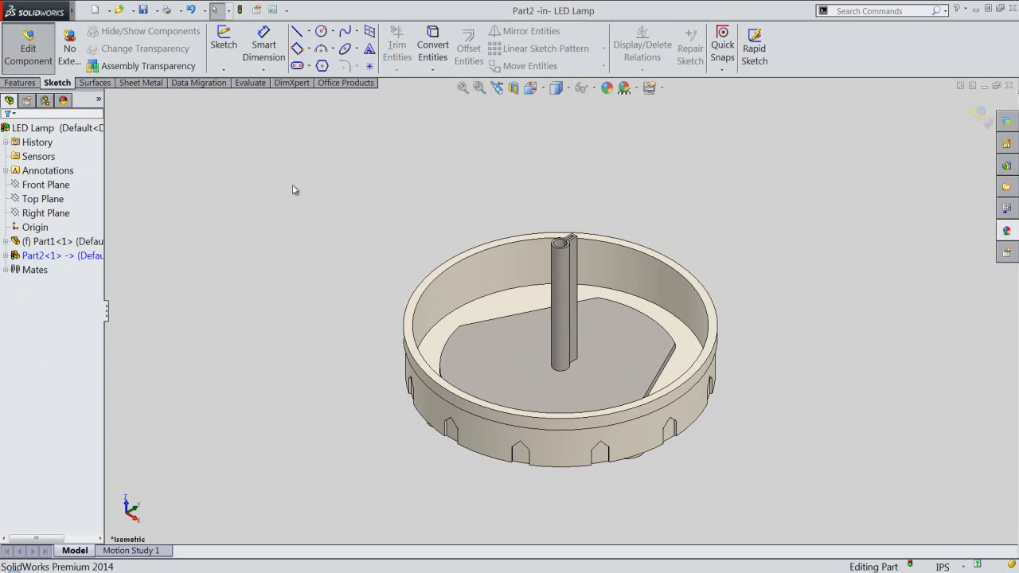
pyautogui.click(367, 233)
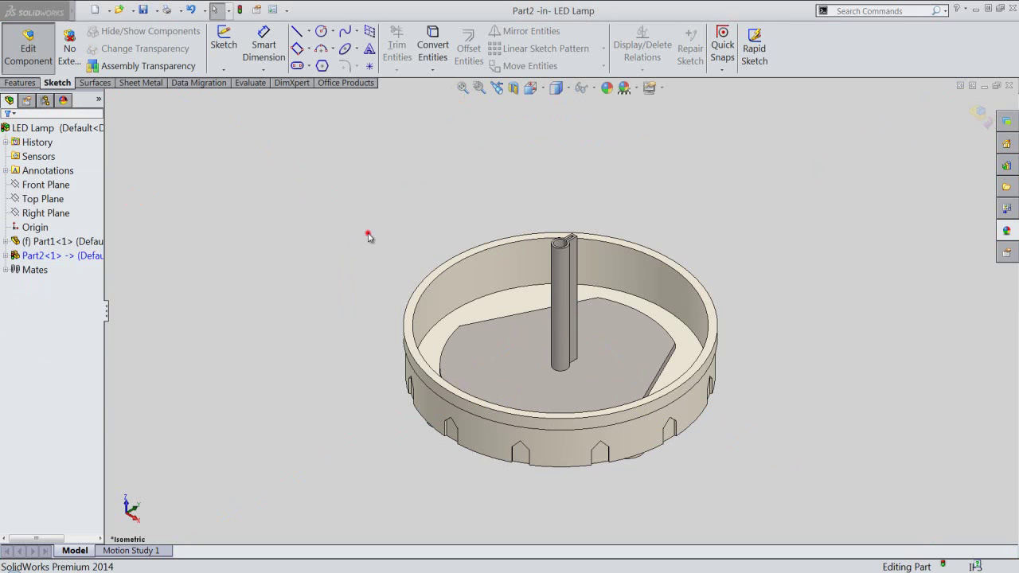
pyautogui.click(28, 85)
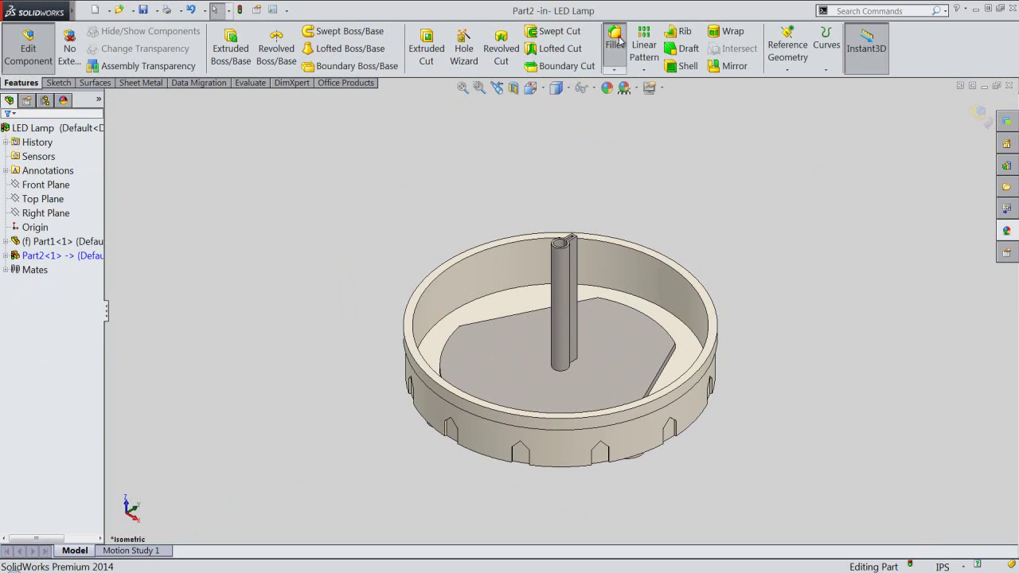
pyautogui.click(614, 40)
pyautogui.scroll(-5, 644, 354)
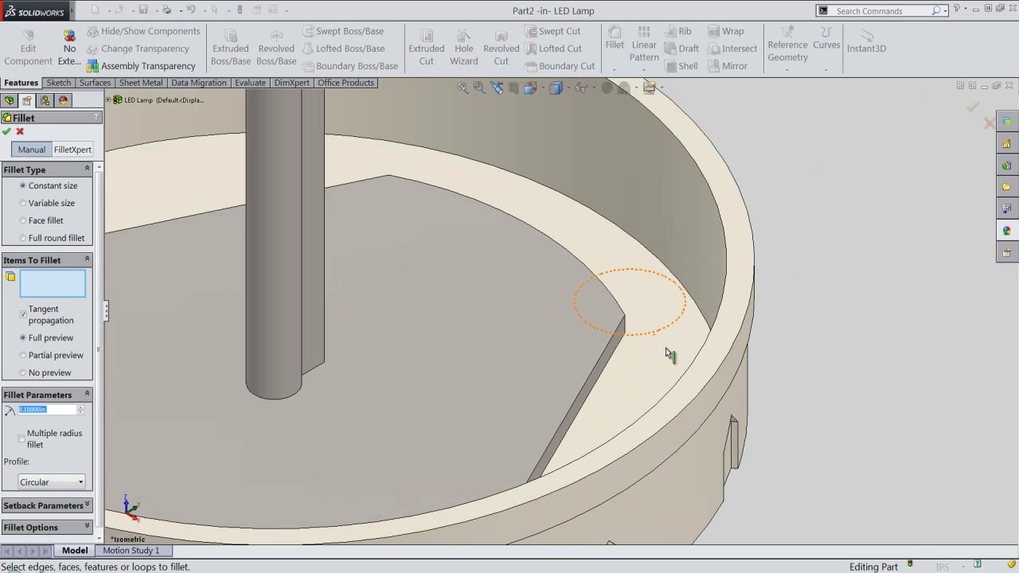
pyautogui.scroll(-2, 665, 348)
pyautogui.click(613, 316)
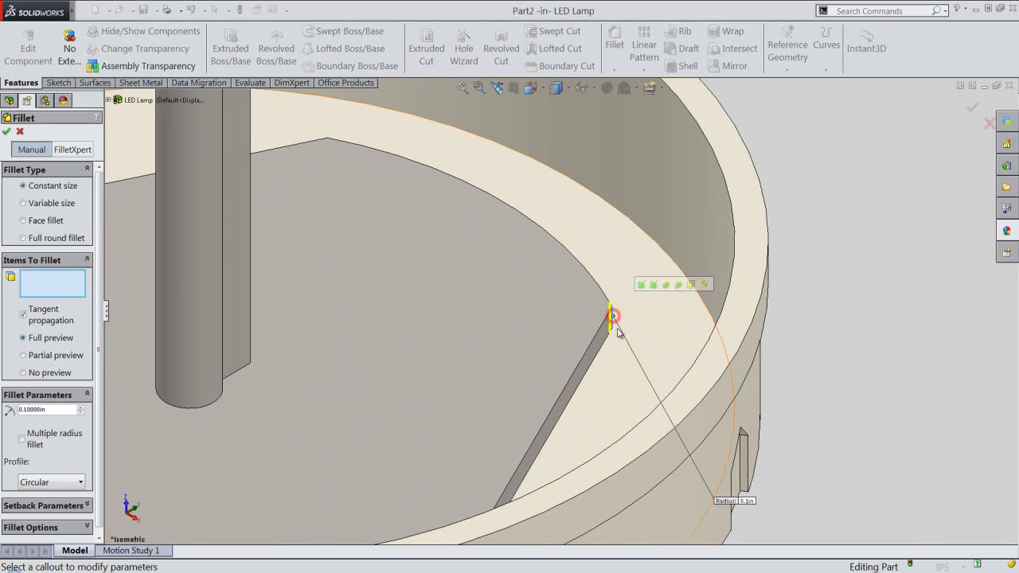
pyautogui.scroll(2, 617, 331)
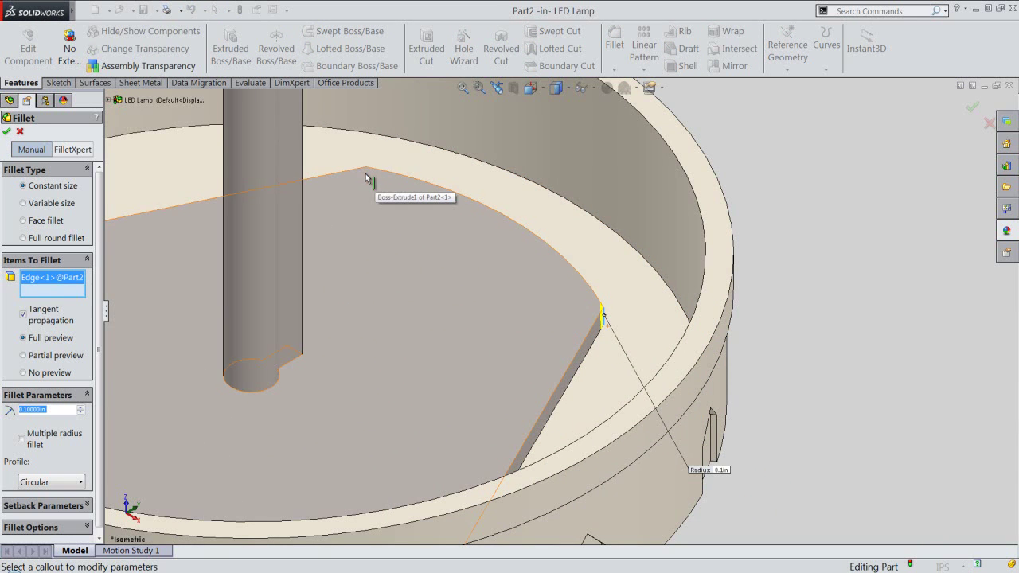
pyautogui.click(365, 174)
# Step: Add the remaining floor plate edges, including the rim edge, to the fillet
pyautogui.scroll(2, 519, 242)
pyautogui.scroll(2, 497, 266)
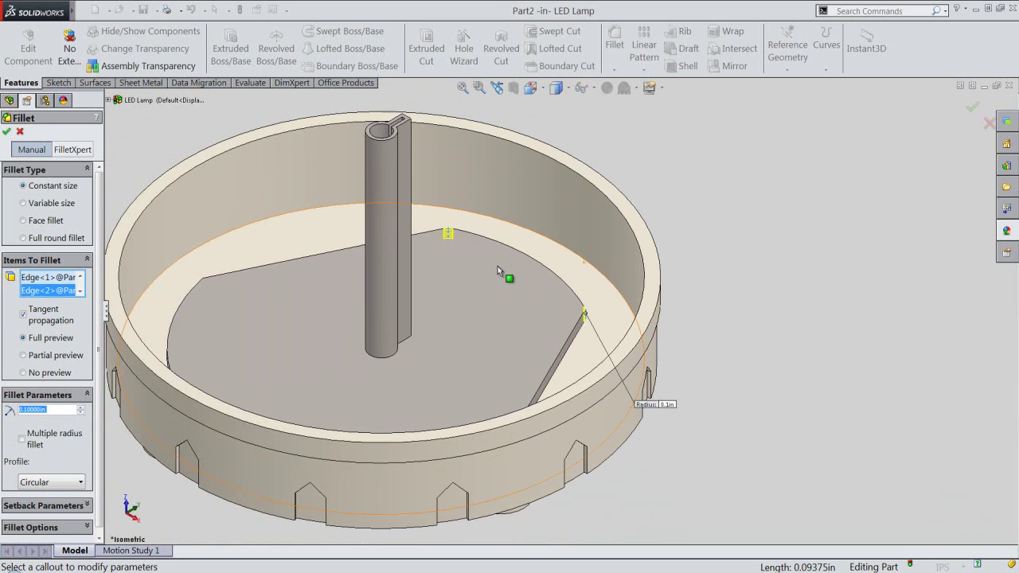
pyautogui.scroll(-2, 191, 288)
pyautogui.scroll(-2, 274, 290)
pyautogui.scroll(-2, 301, 310)
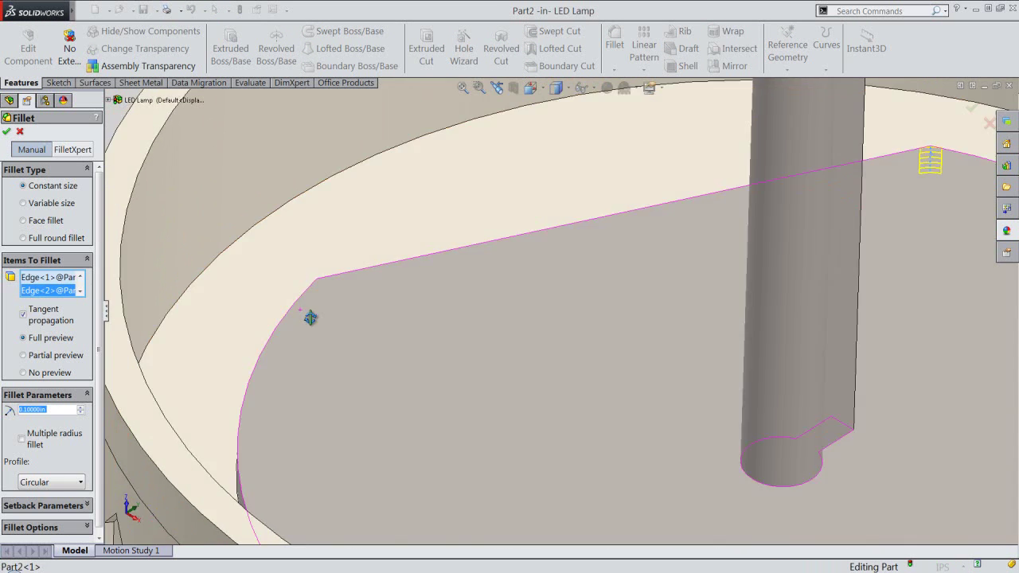
pyautogui.moveTo(339, 353)
pyautogui.mouseDown(button='middle')
pyautogui.moveTo(329, 514)
pyautogui.moveTo(280, 341)
pyautogui.mouseUp(button='middle')
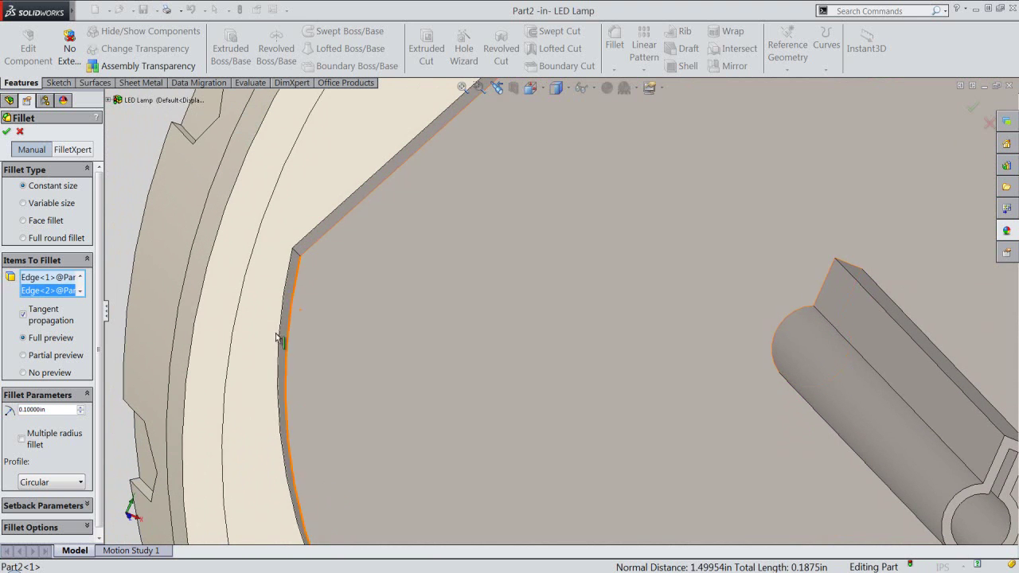
pyautogui.click(298, 256)
pyautogui.scroll(3, 338, 279)
pyautogui.scroll(3, 341, 285)
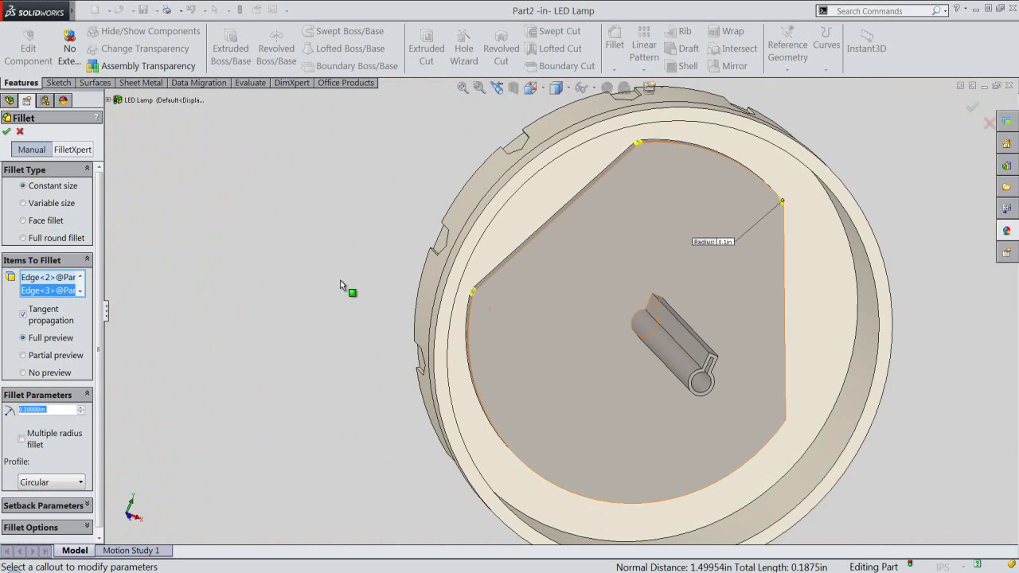
pyautogui.moveTo(623, 520)
pyautogui.mouseDown(button='middle')
pyautogui.moveTo(582, 491)
pyautogui.moveTo(673, 422)
pyautogui.mouseUp(button='middle')
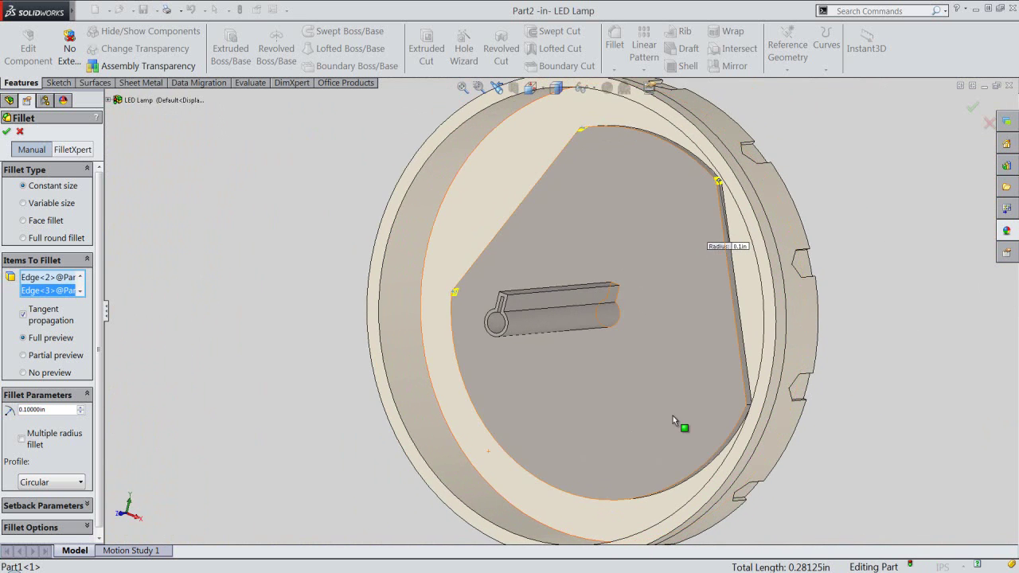
pyautogui.scroll(-2, 672, 420)
pyautogui.scroll(-3, 734, 402)
pyautogui.scroll(-3, 647, 356)
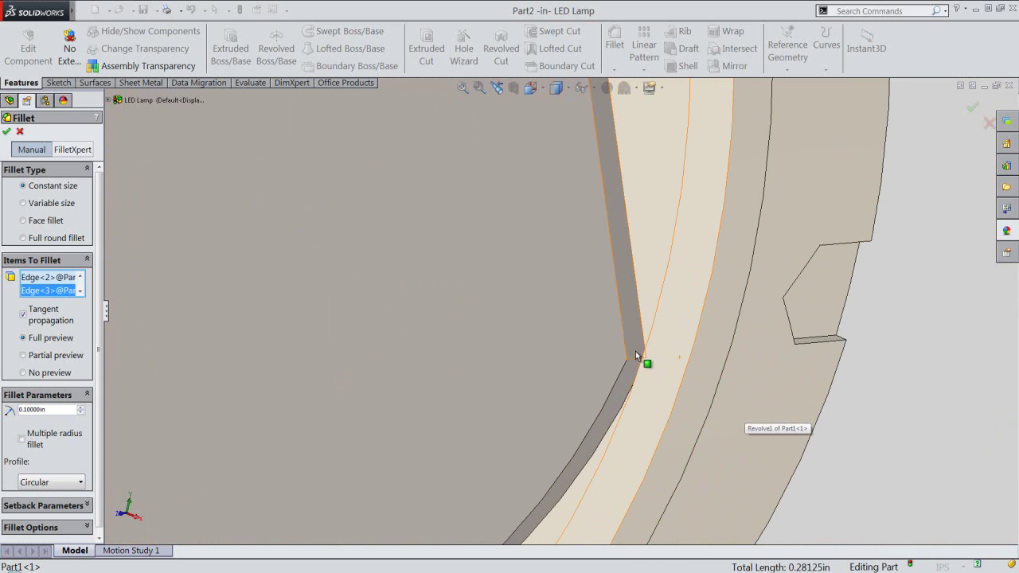
pyautogui.click(635, 355)
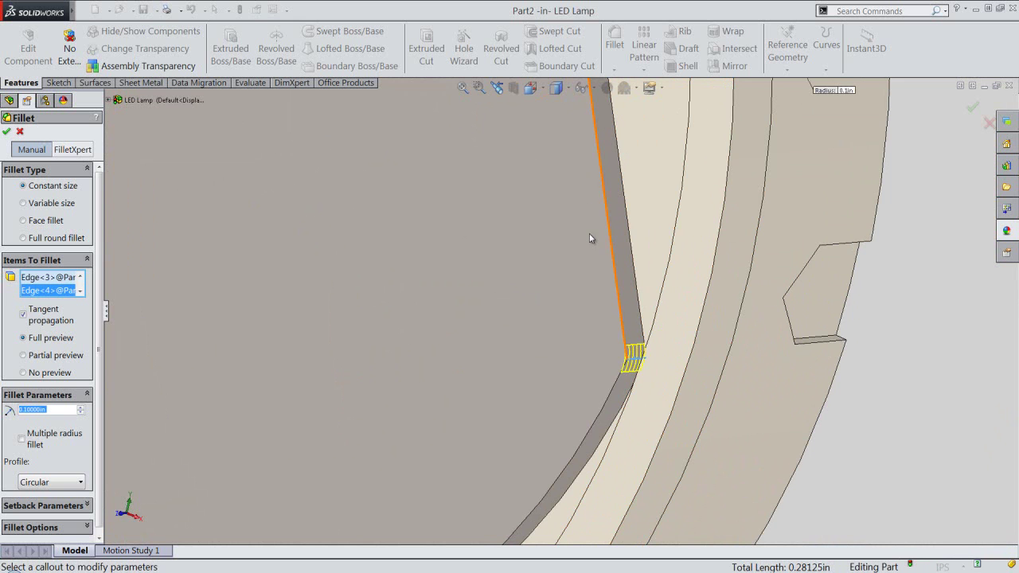
# Step: Set the fillet radius to 0.0625 in, accept it, and begin an Extruded Boss/Base
pyautogui.click(555, 88)
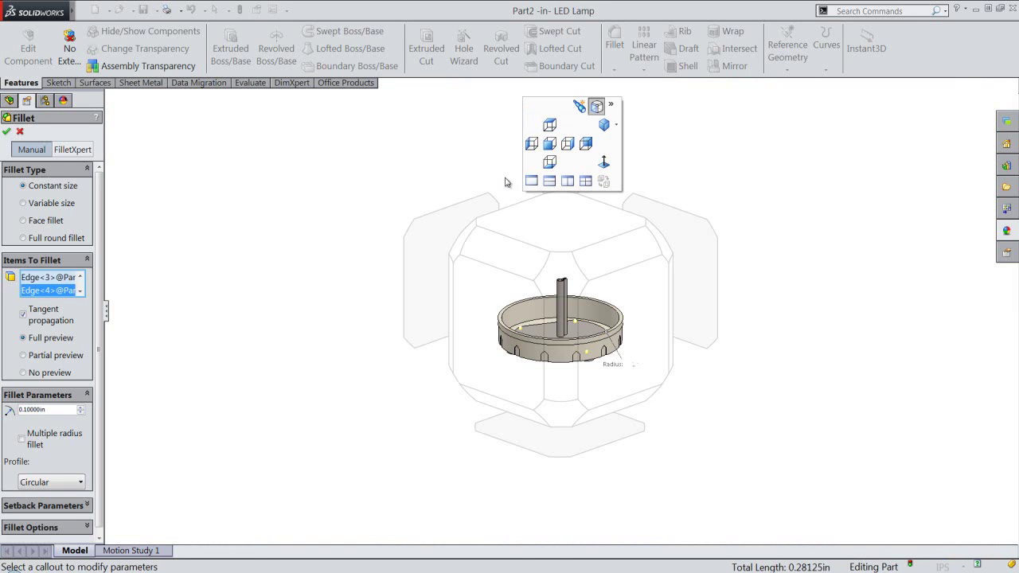
pyautogui.click(548, 275)
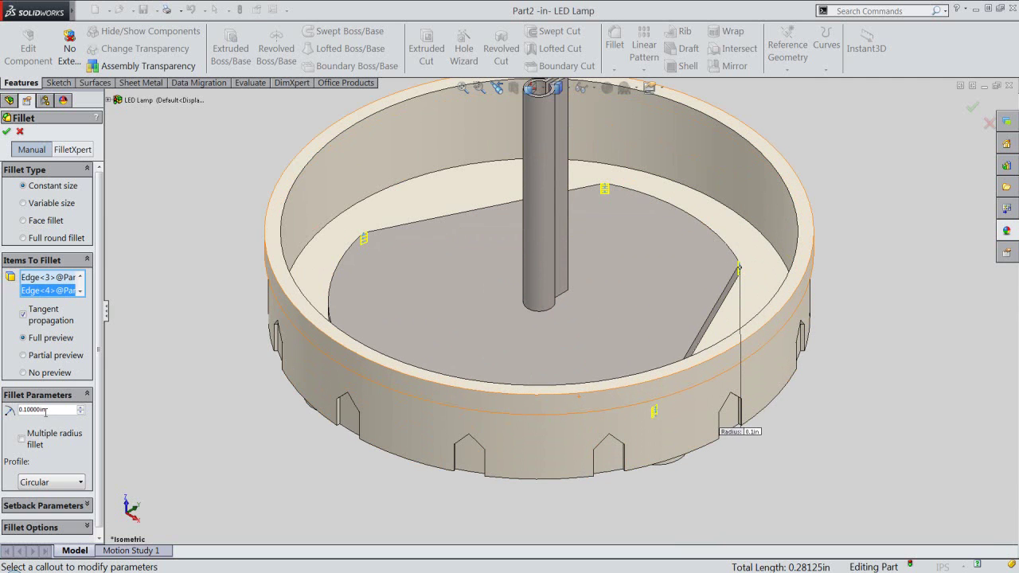
pyautogui.moveTo(56, 410); pyautogui.dragTo(29, 412)
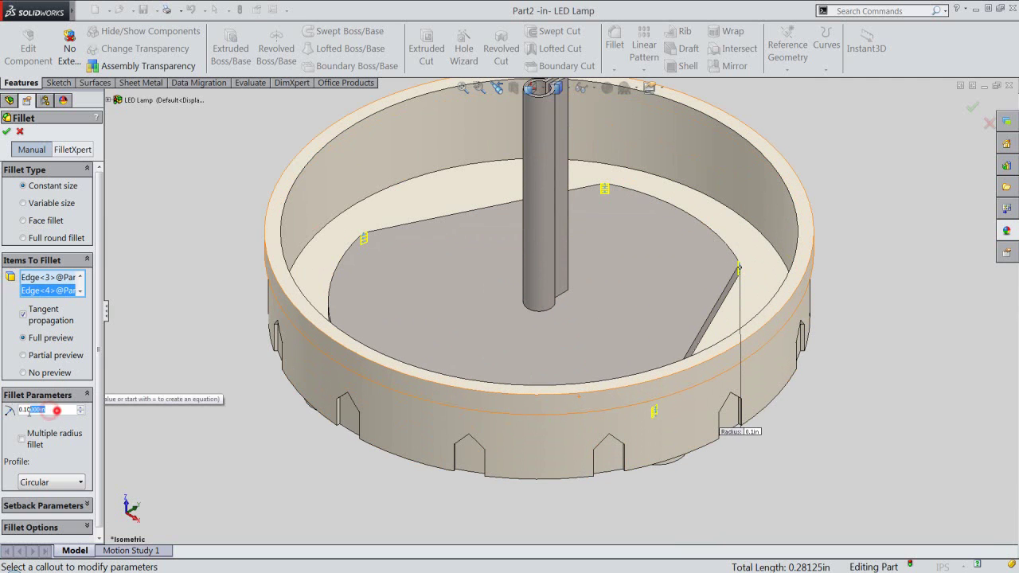
pyautogui.write('.0625')
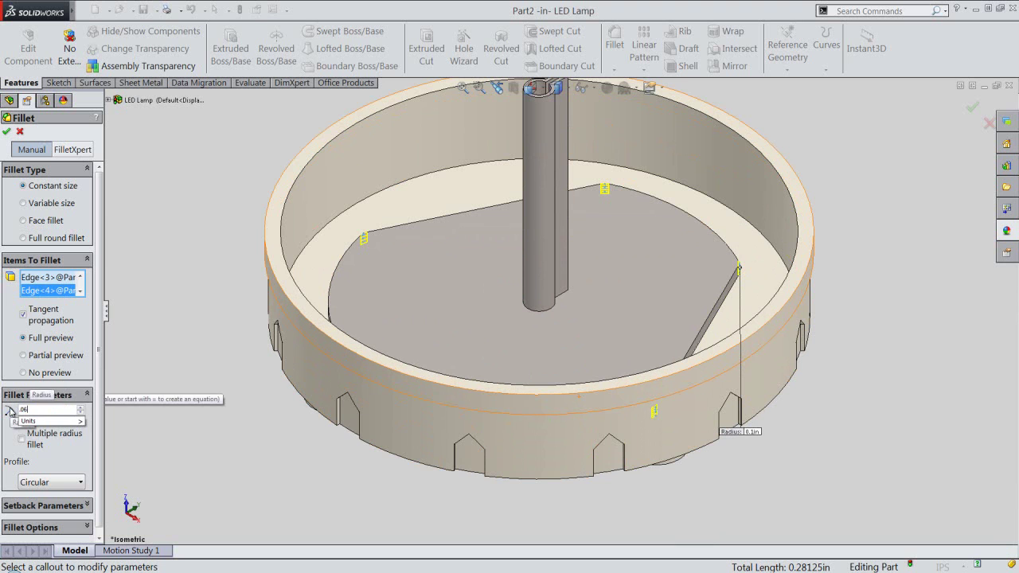
pyautogui.press('Return')
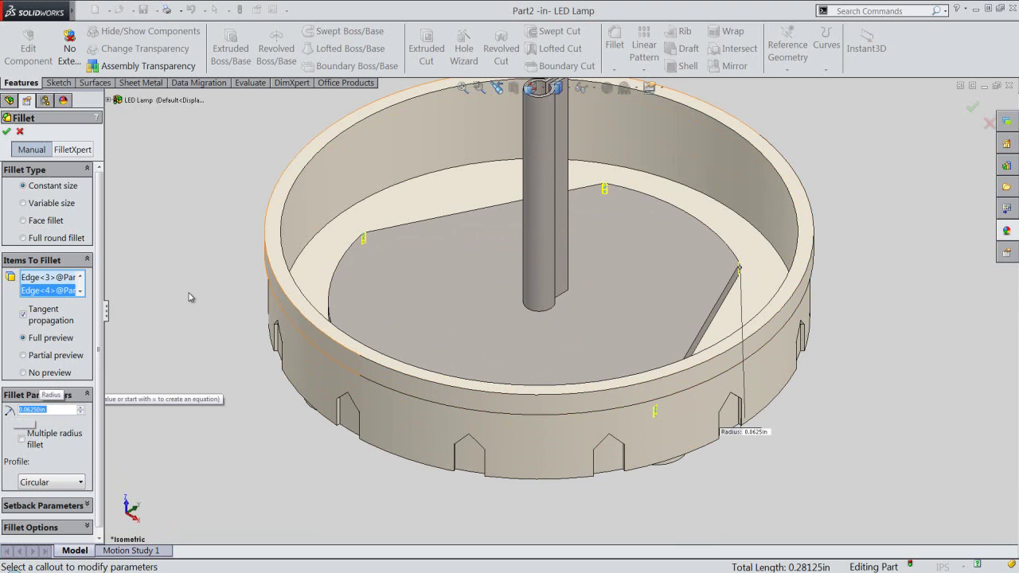
pyautogui.rightClick(188, 283)
pyautogui.click(217, 345)
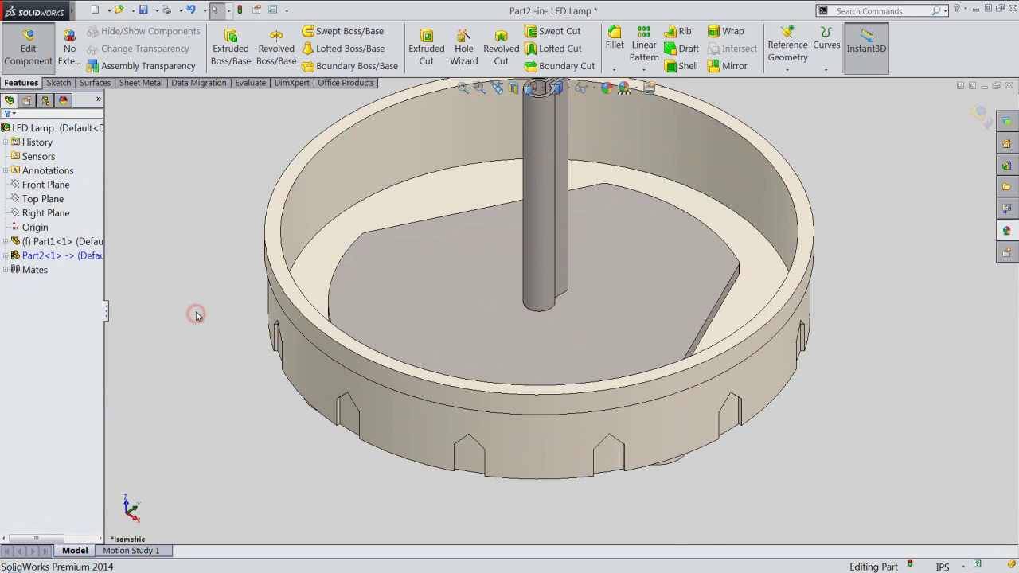
pyautogui.click(426, 48)
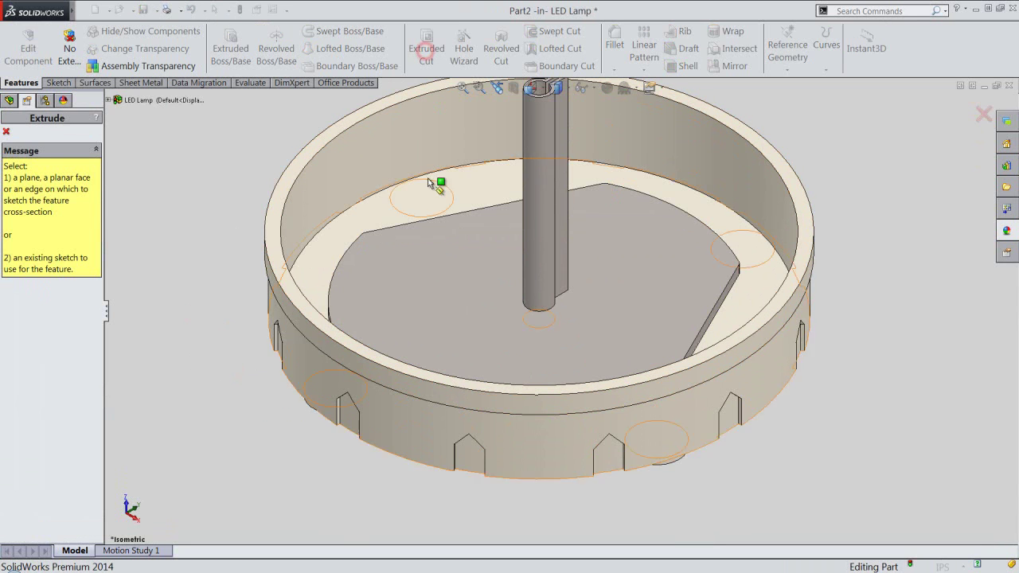
# Step: Sketch on the bottom face with an infinite vertical centreline through the origin
pyautogui.click(445, 325)
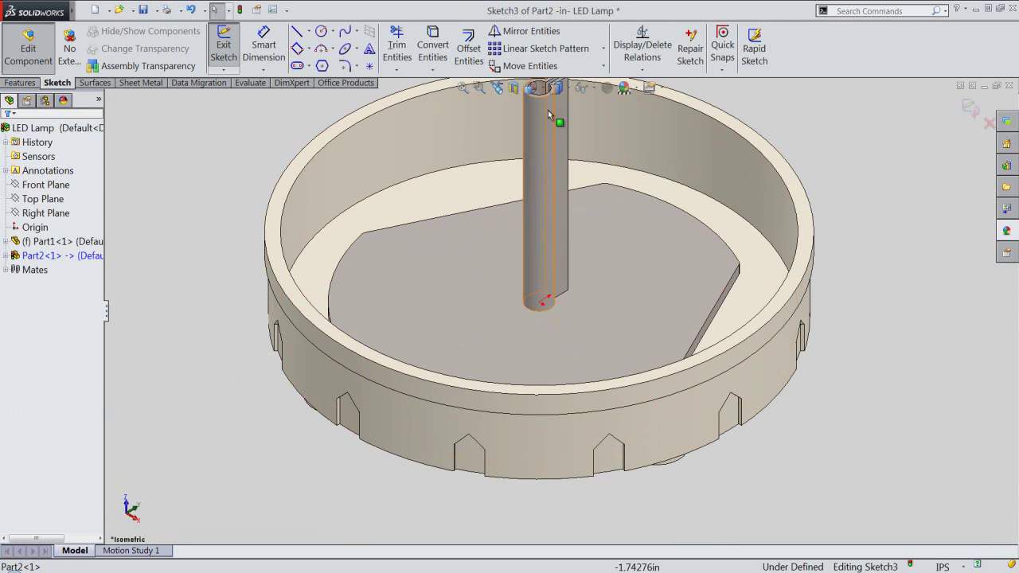
pyautogui.click(535, 90)
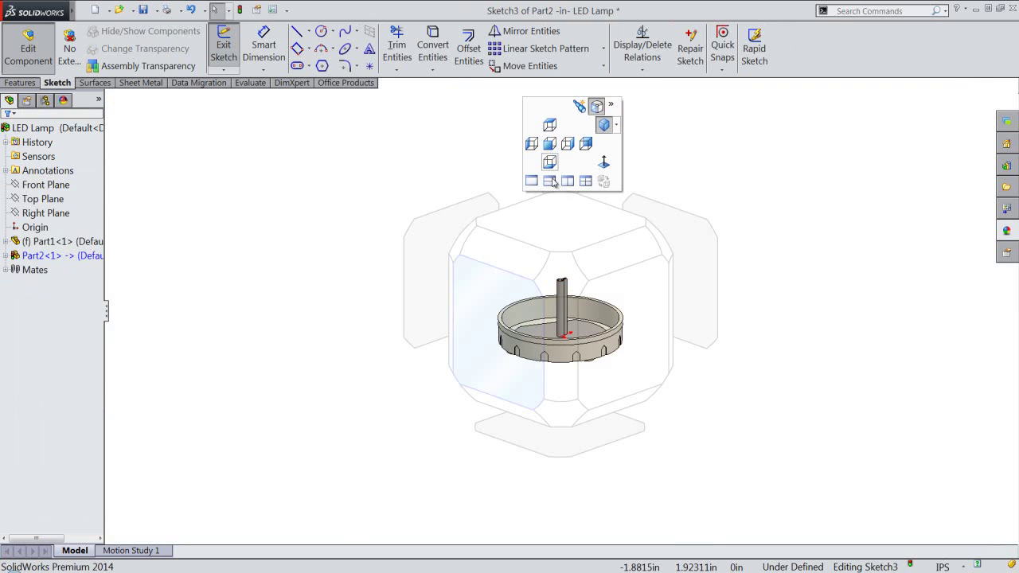
pyautogui.click(555, 232)
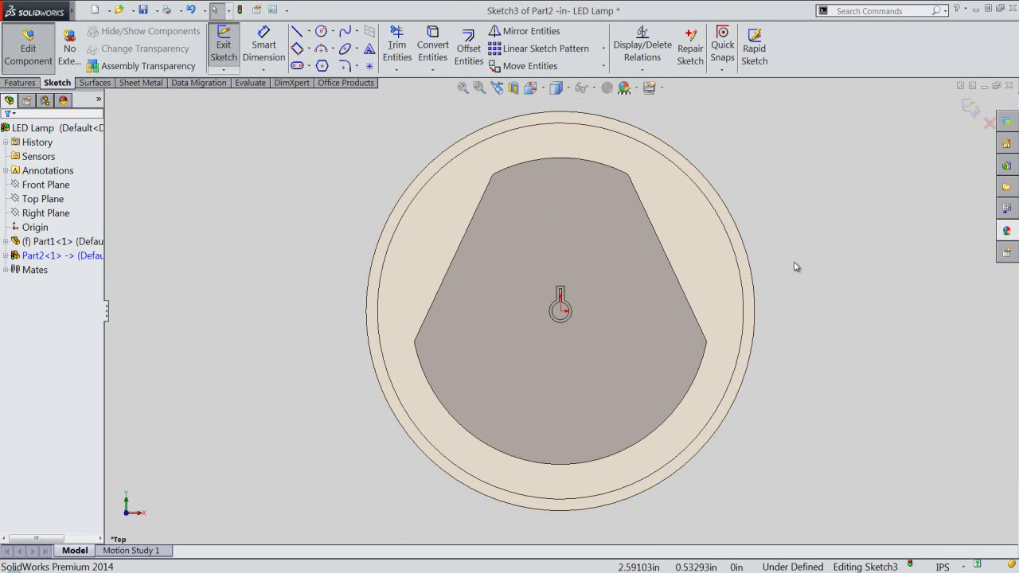
pyautogui.rightClick(785, 296)
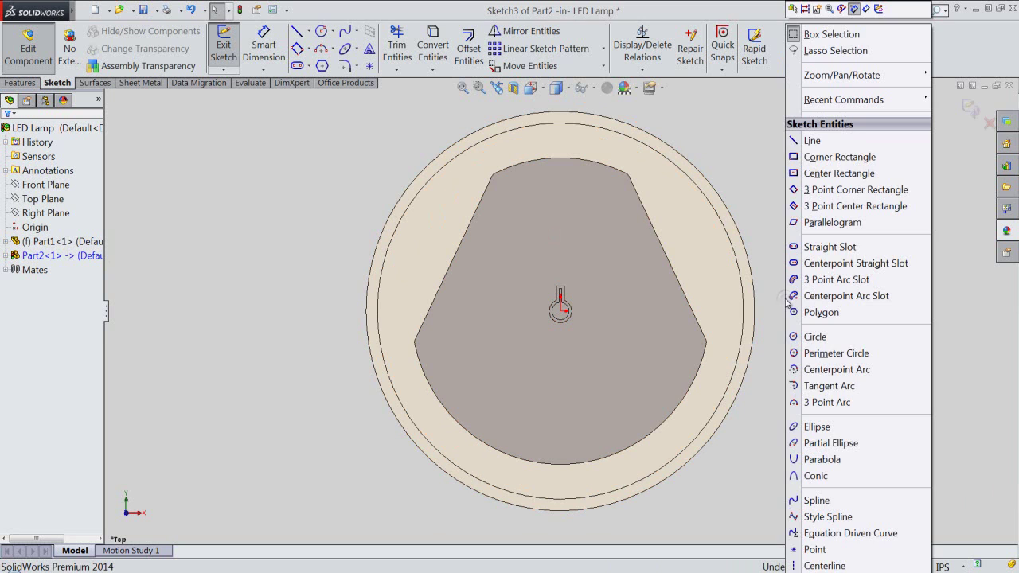
pyautogui.click(824, 565)
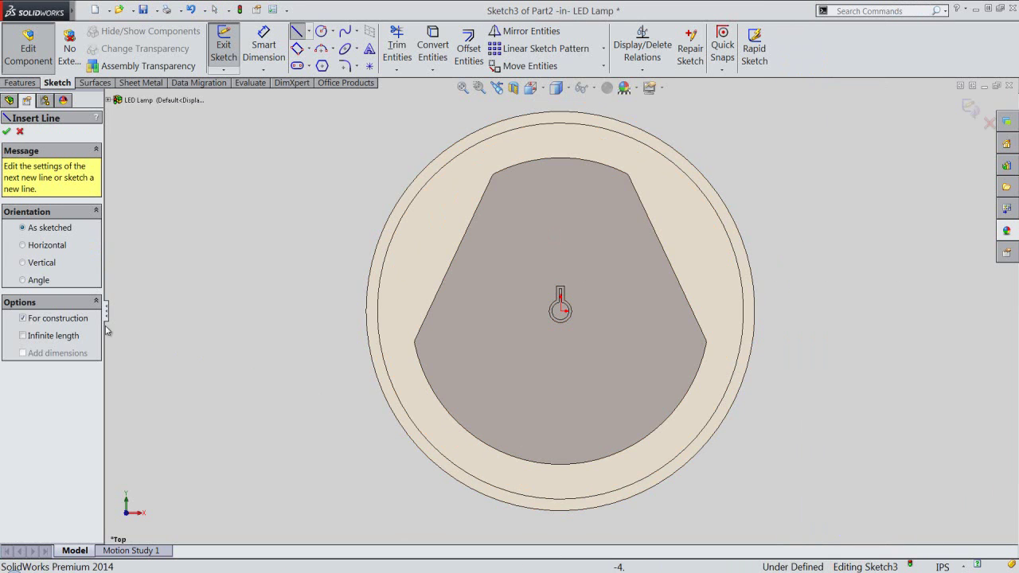
pyautogui.click(23, 336)
pyautogui.click(23, 263)
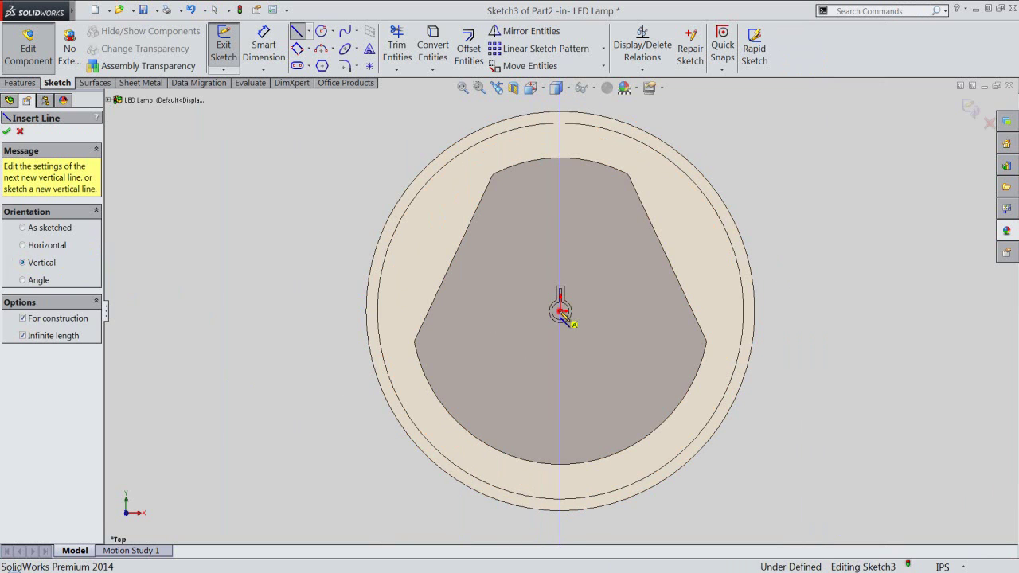
pyautogui.click(561, 311)
pyautogui.rightClick(292, 165)
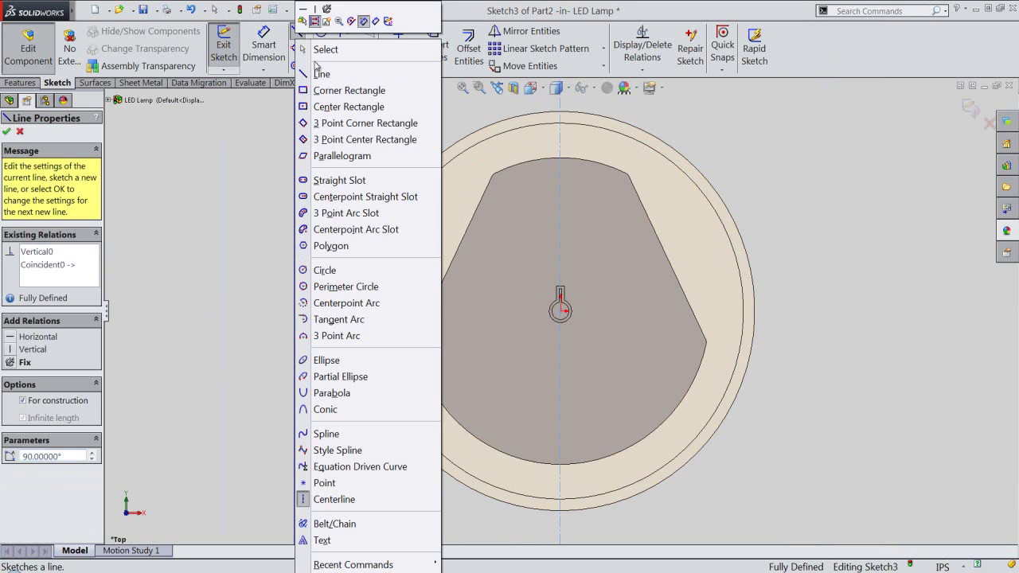
pyautogui.click(324, 49)
# Step: Draw a 0.09375 diameter circle centred on the centreline
pyautogui.rightClick(305, 167)
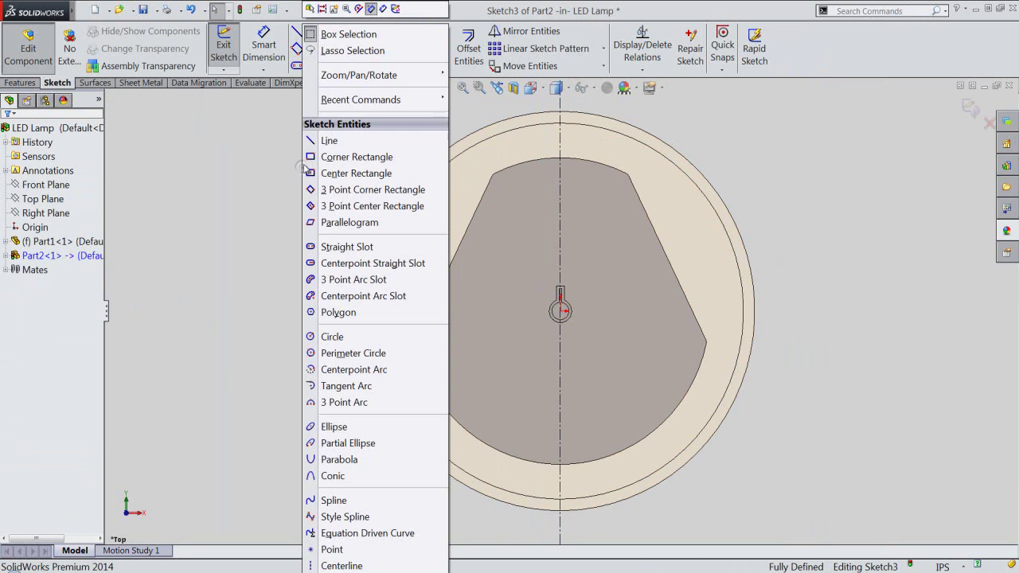
pyautogui.click(330, 337)
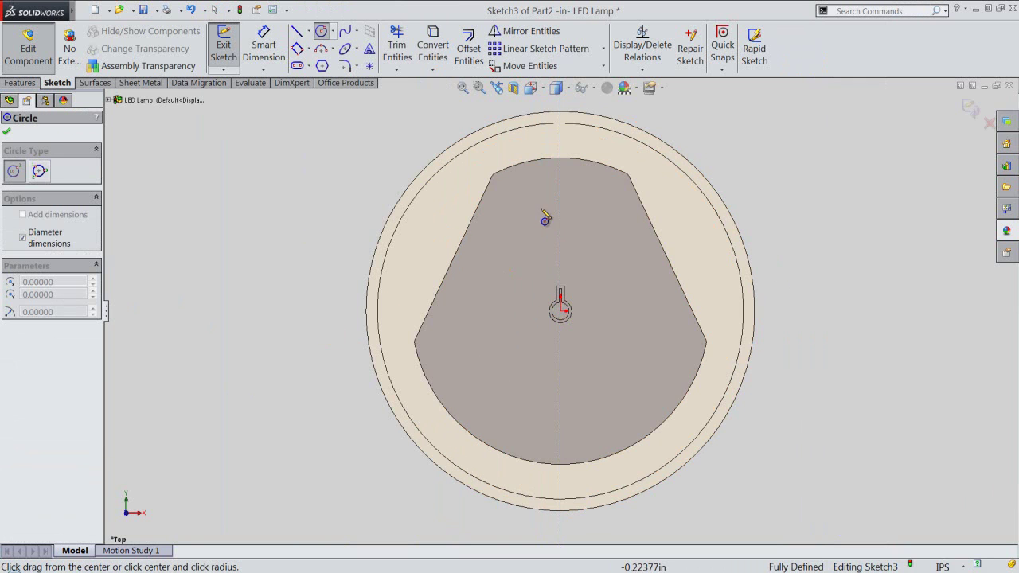
pyautogui.click(559, 200)
pyautogui.scroll(-2, 585, 230)
pyautogui.write('.09375')
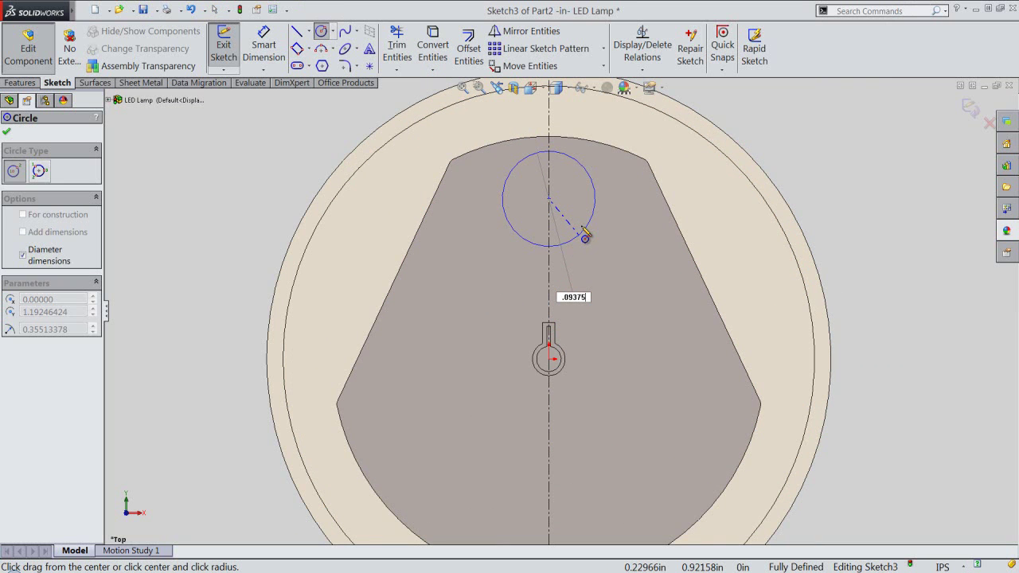
pyautogui.press('Return')
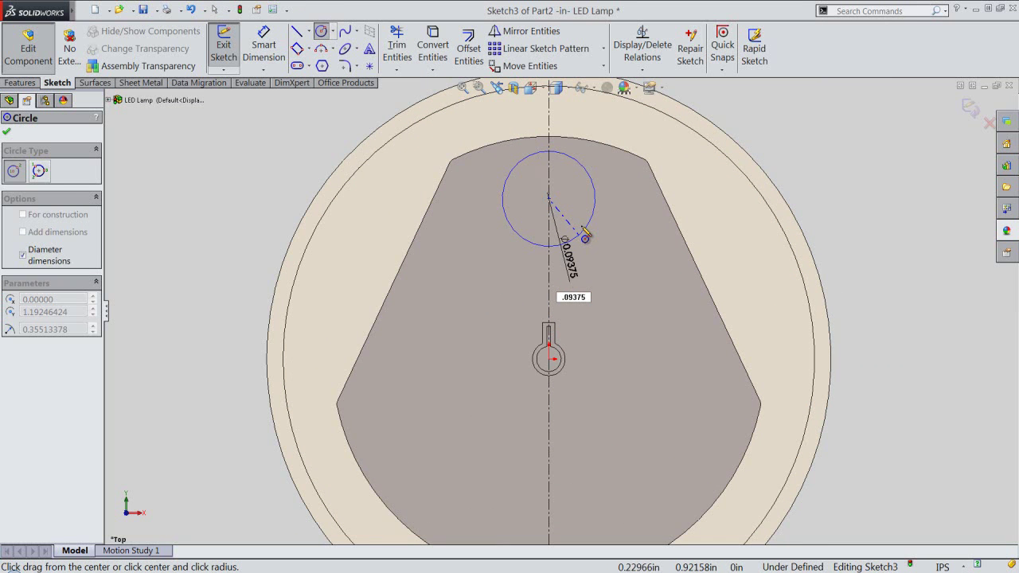
# Step: Dimension the circle centre 1.25 above the origin and begin an Extruded Cut
pyautogui.rightClick(778, 155)
pyautogui.click(845, 10)
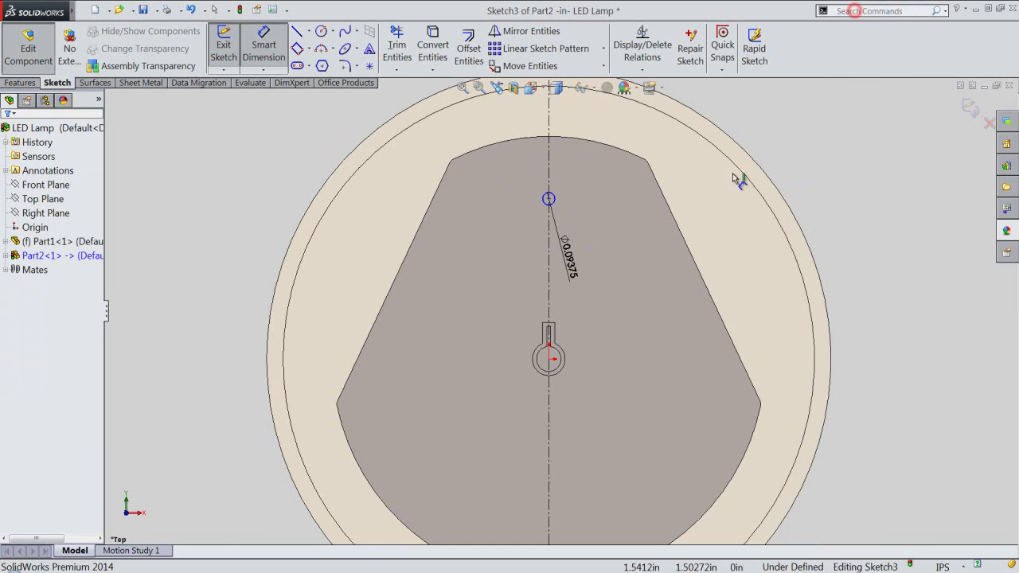
pyautogui.click(548, 359)
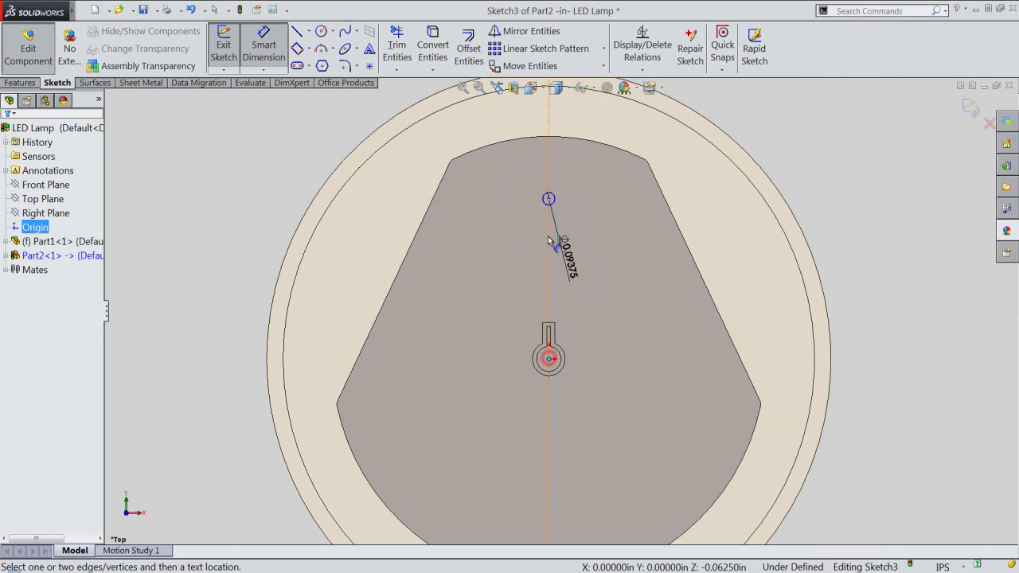
pyautogui.click(548, 199)
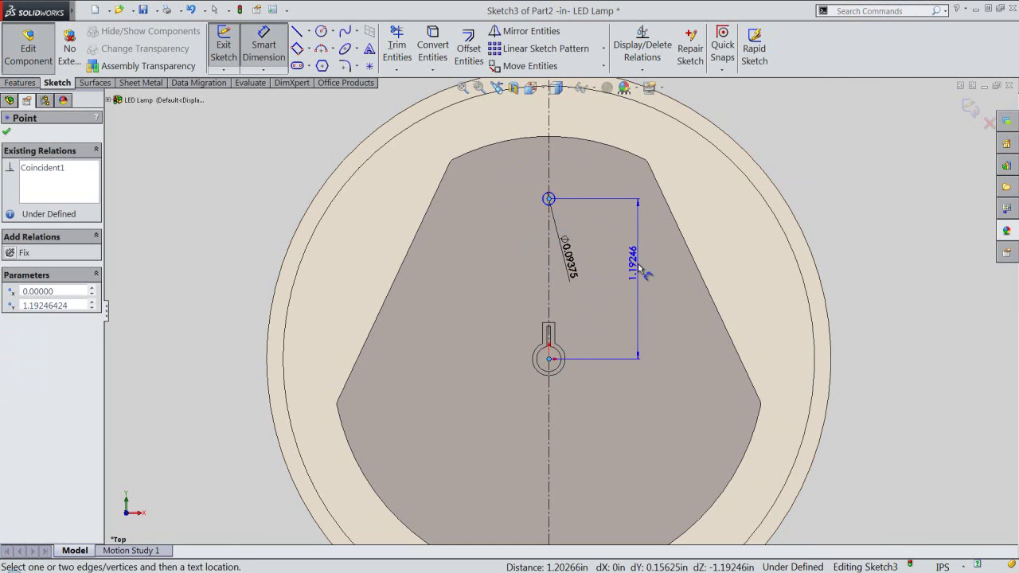
pyautogui.click(638, 264)
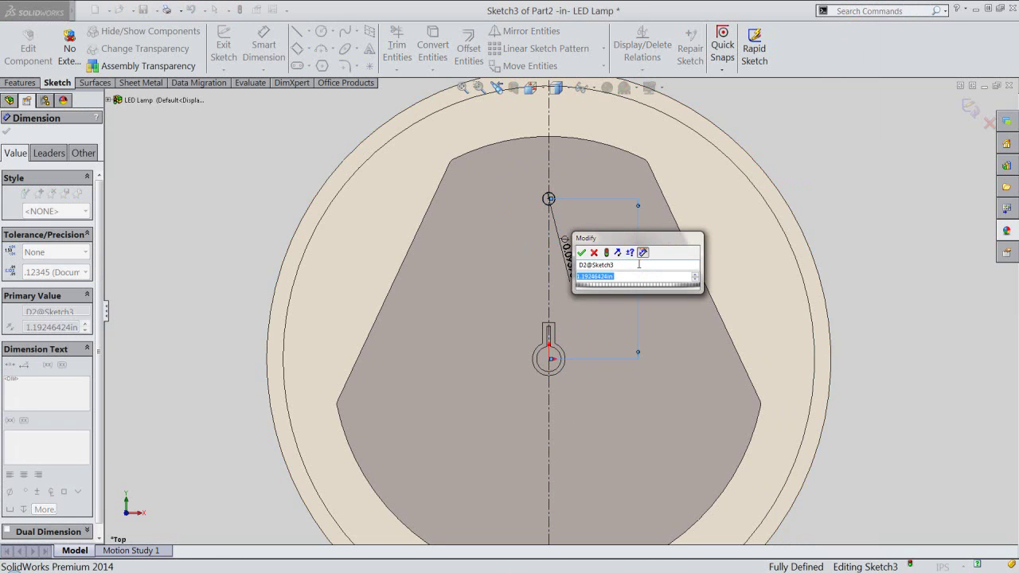
pyautogui.write('1.25')
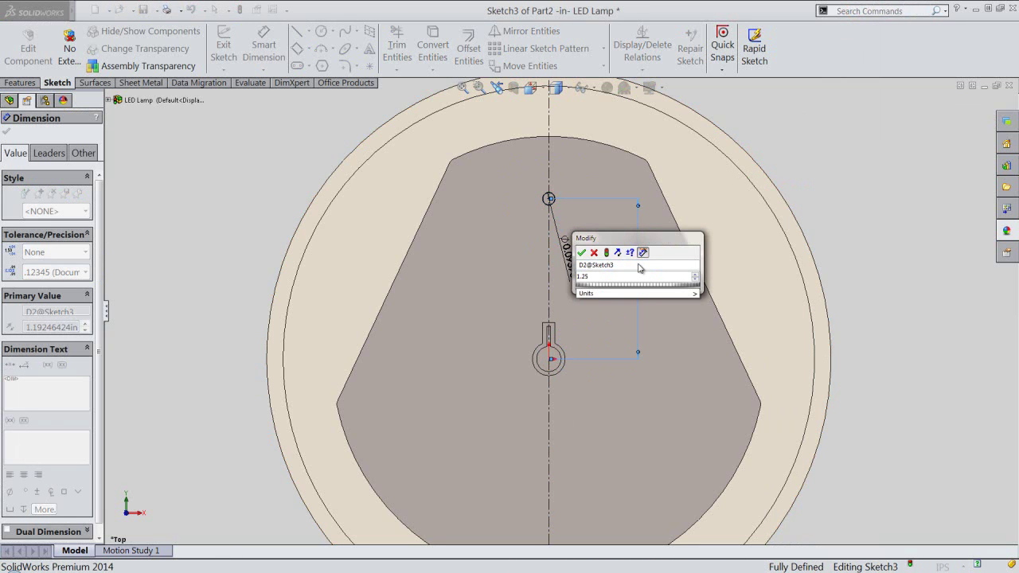
pyautogui.press('Return')
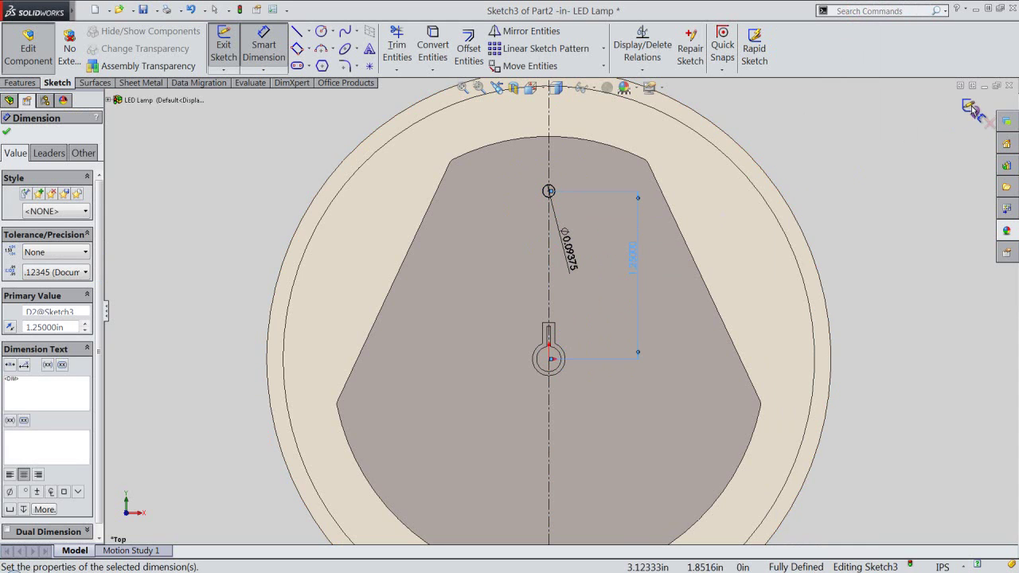
pyautogui.click(971, 109)
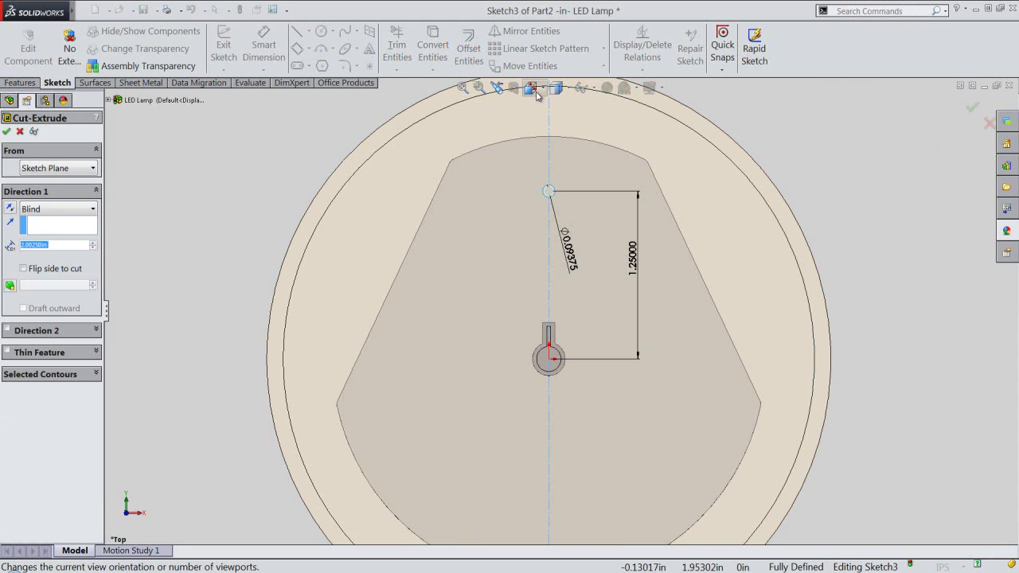
# Step: Cut the circle Through All to make the hole in the plate
pyautogui.click(530, 87)
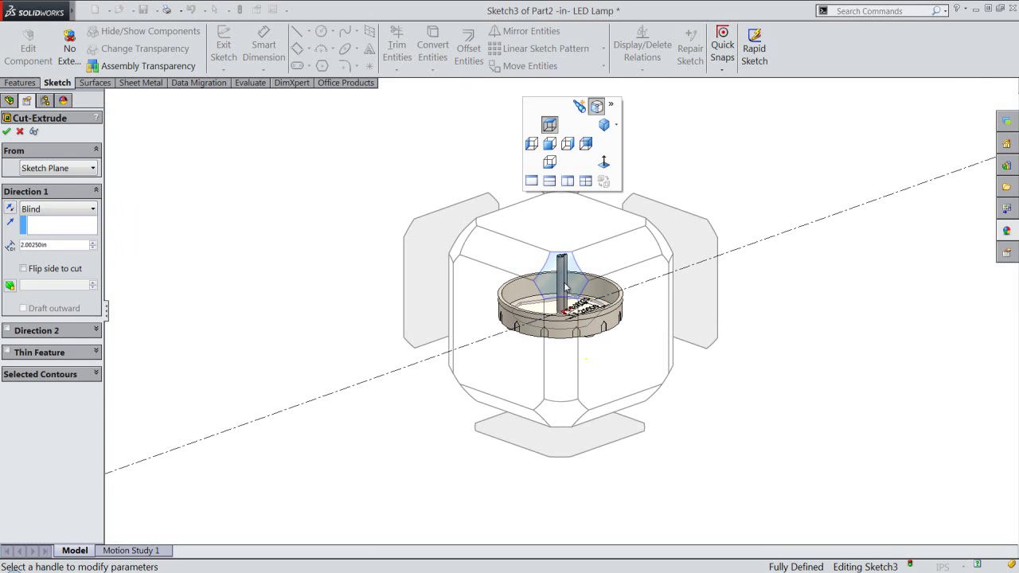
pyautogui.click(558, 271)
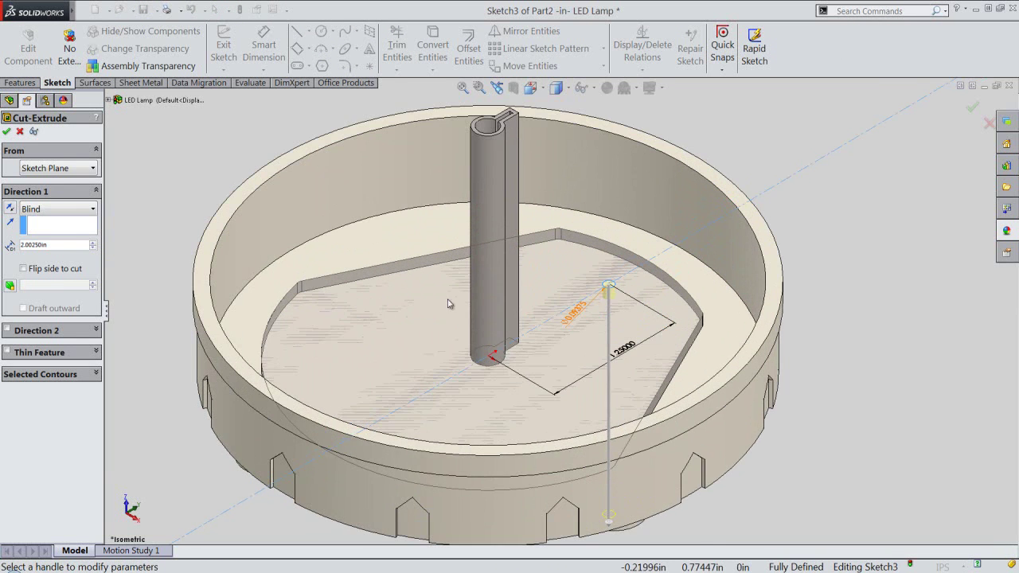
pyautogui.scroll(-2, 606, 291)
pyautogui.click(72, 209)
pyautogui.click(56, 238)
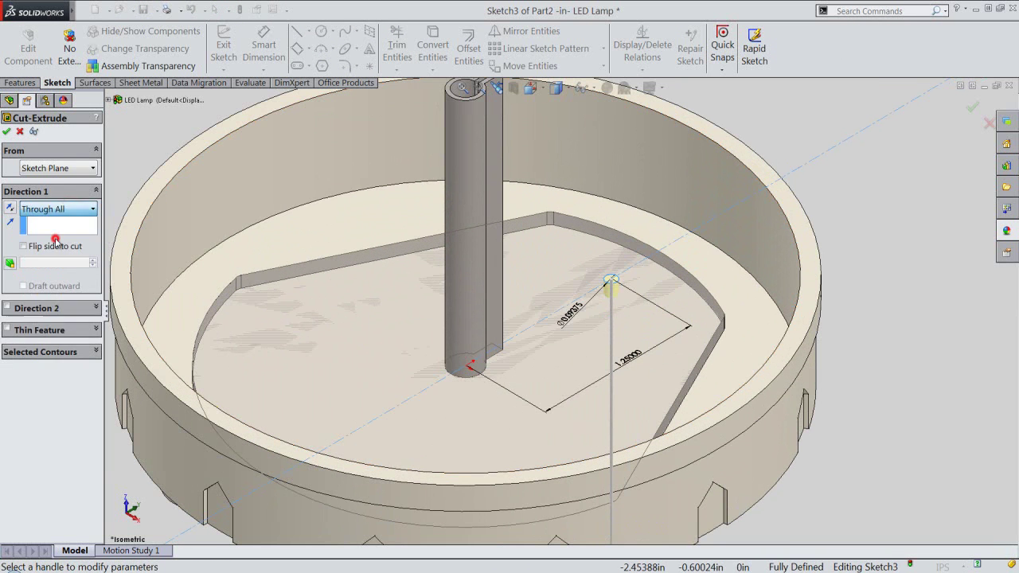
pyautogui.click(6, 132)
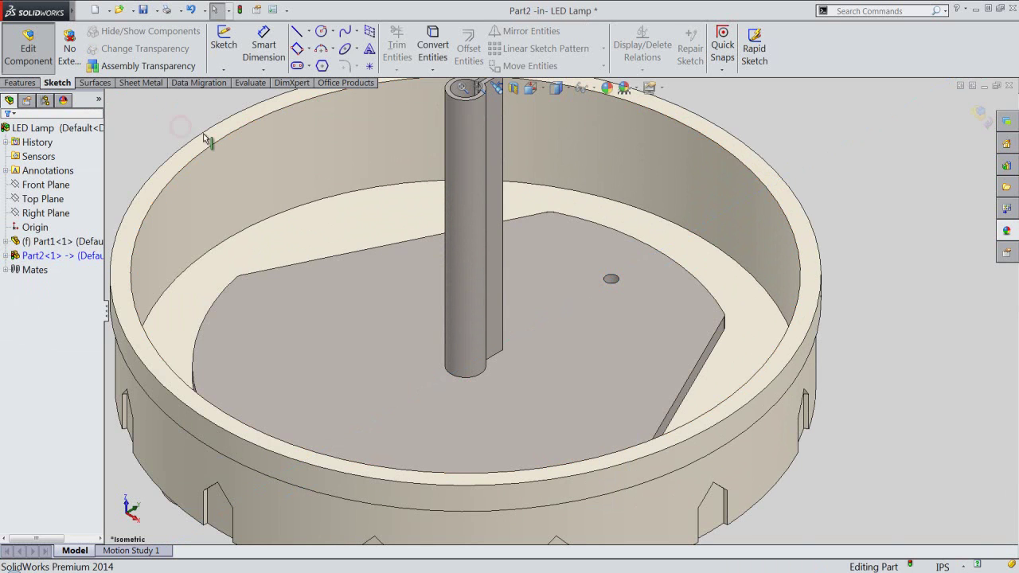
# Step: Inspect the hole in isometric view, then exit Part2 editing back to the assembly
pyautogui.scroll(-3, 582, 267)
pyautogui.scroll(-2, 609, 293)
pyautogui.moveTo(610, 294)
pyautogui.mouseDown(button='middle')
pyautogui.moveTo(587, 353)
pyautogui.moveTo(596, 409)
pyautogui.mouseUp(button='middle')
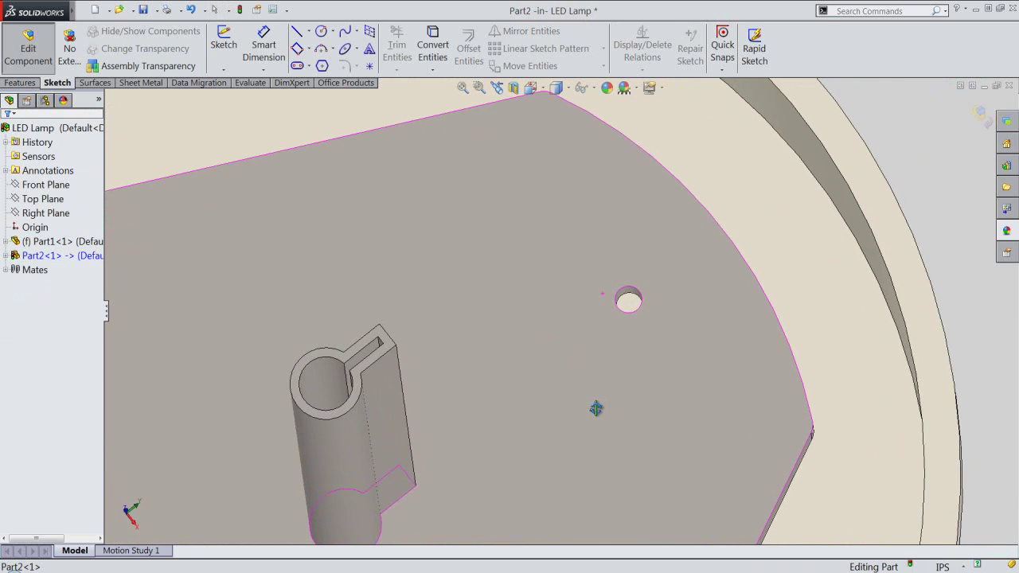
pyautogui.click(497, 87)
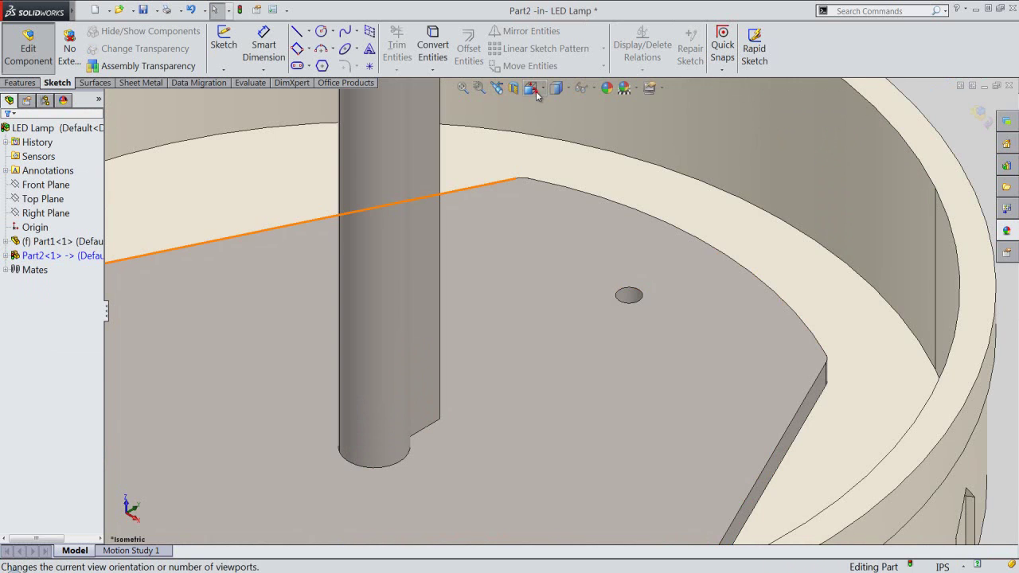
pyautogui.click(535, 91)
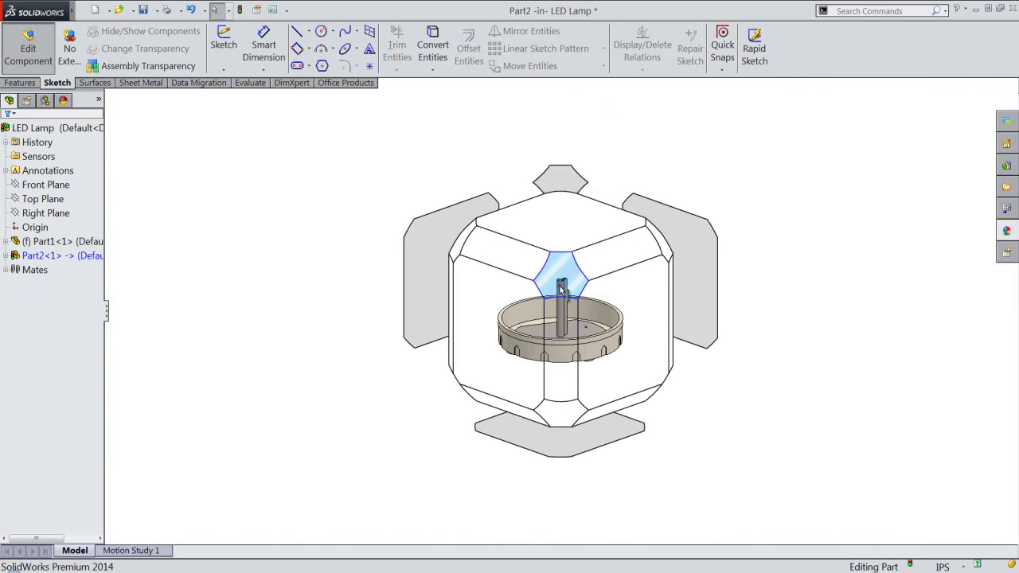
pyautogui.click(561, 289)
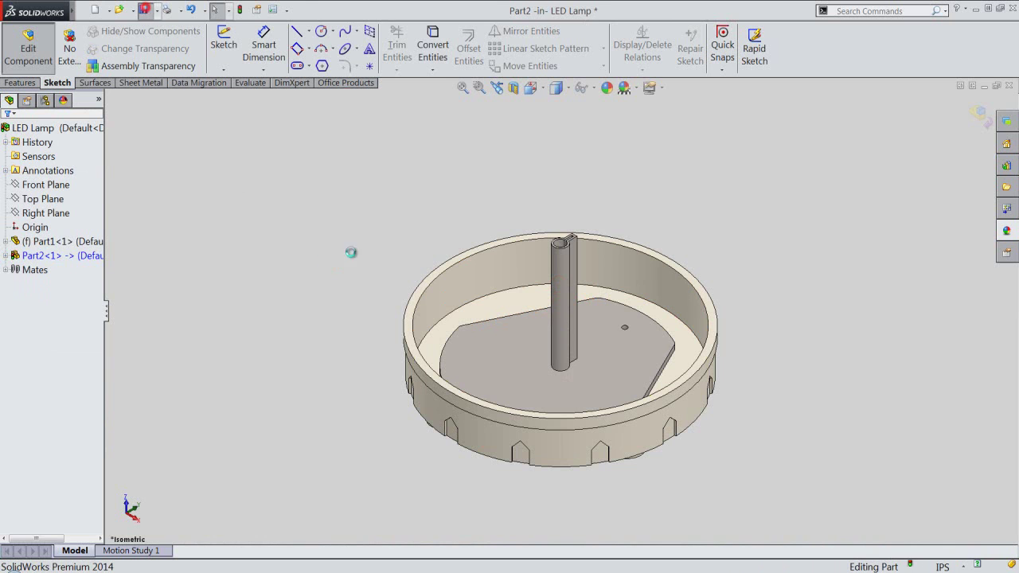
pyautogui.click(978, 116)
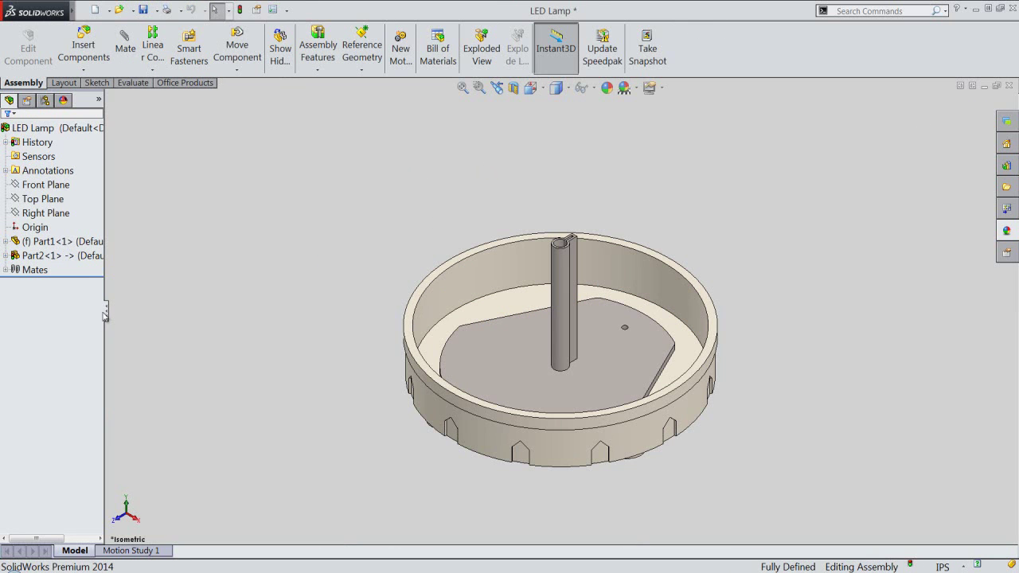
# Step: Collapse the feature tree, close the LED Lamp assembly, and create new part Part1
pyautogui.rightClick(76, 323)
pyautogui.click(122, 371)
pyautogui.click(244, 130)
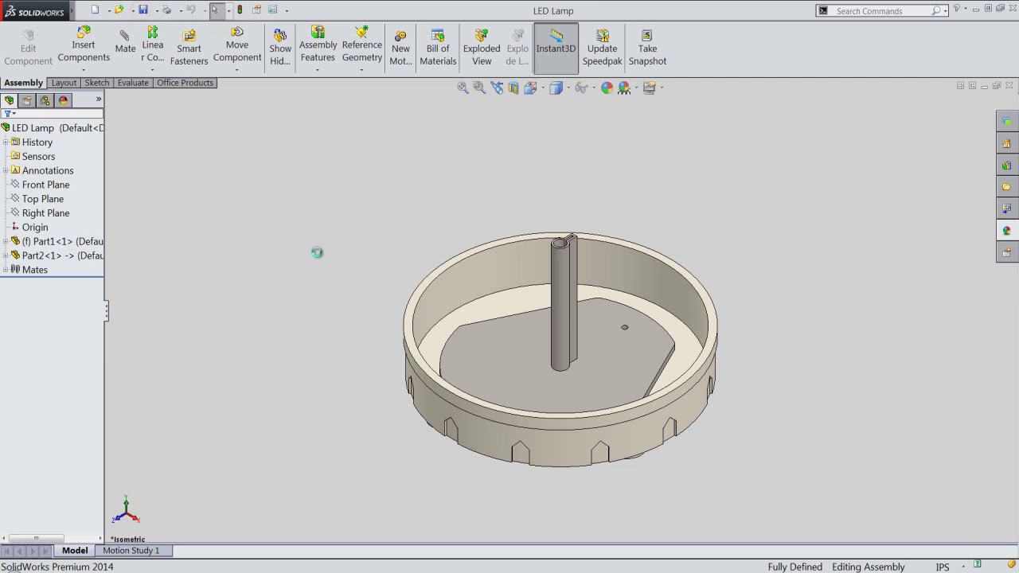
pyautogui.click(363, 270)
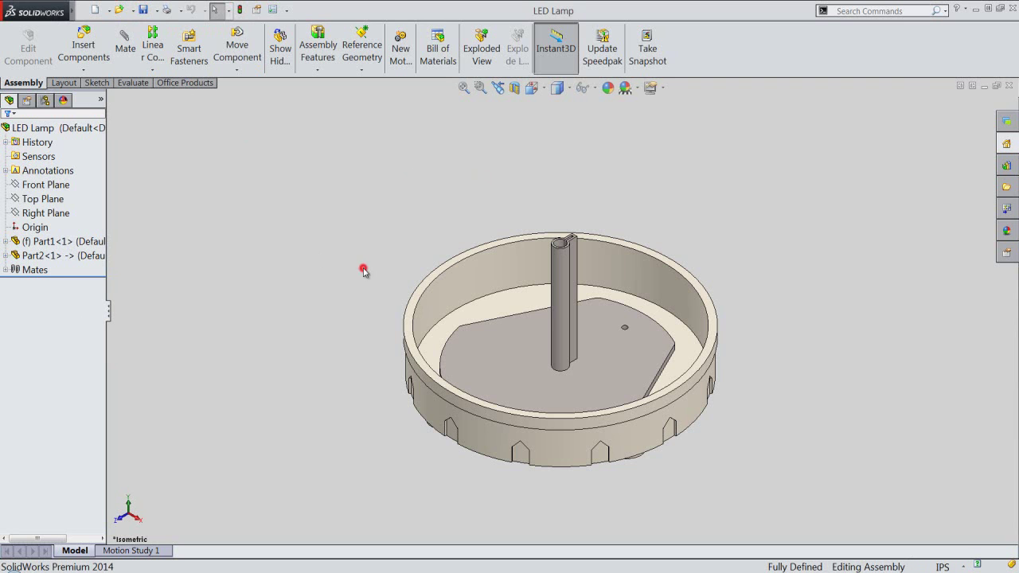
pyautogui.click(1009, 86)
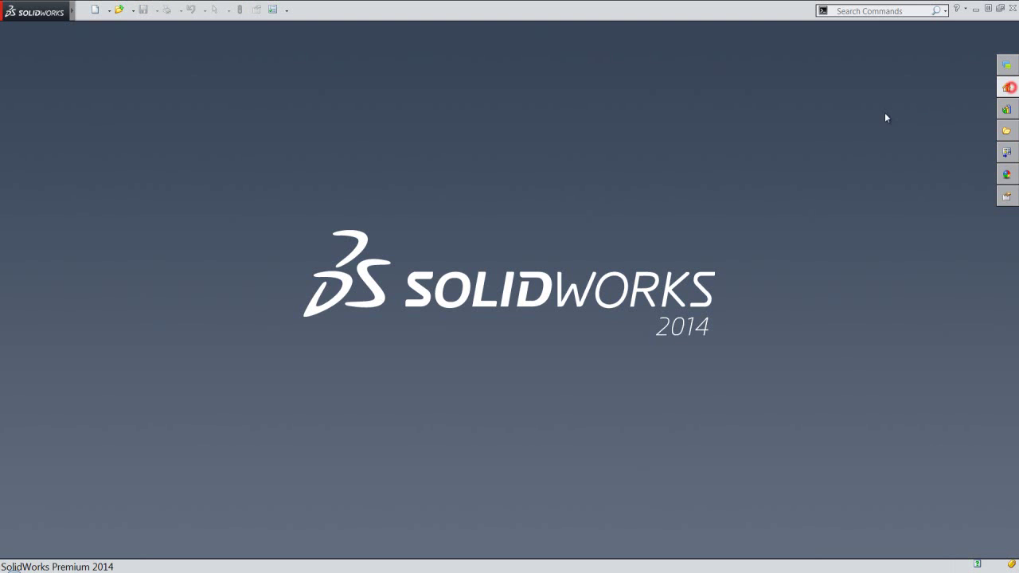
pyautogui.click(94, 11)
pyautogui.click(574, 461)
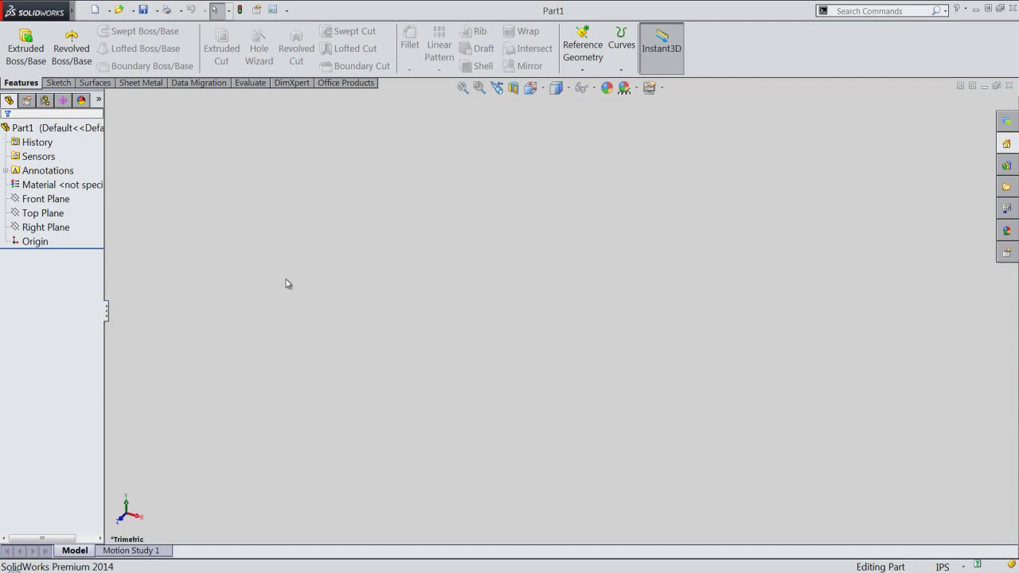
# Step: Start a new sketch on the Front Plane with the Line tool active
pyautogui.click(57, 83)
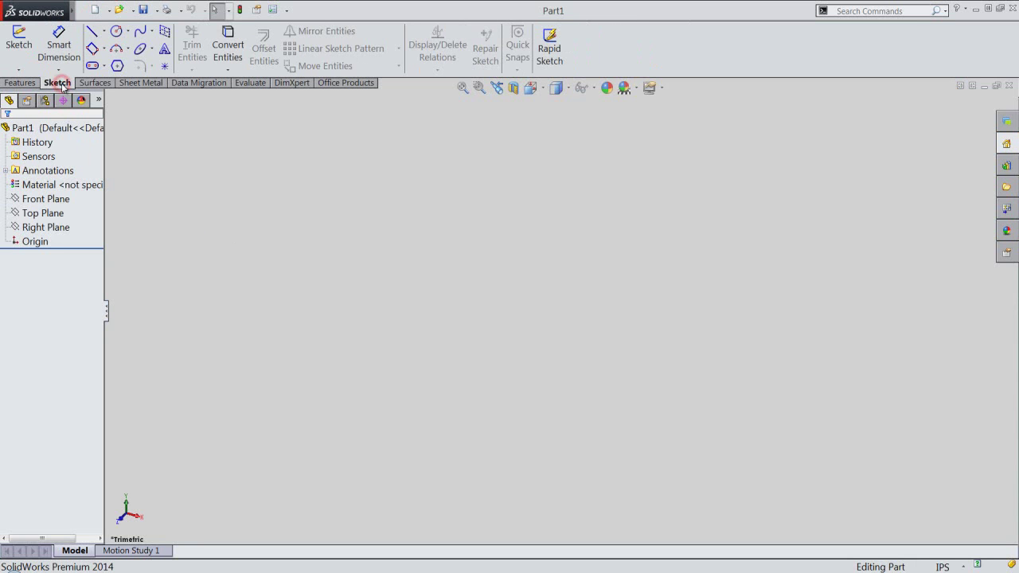
pyautogui.click(25, 43)
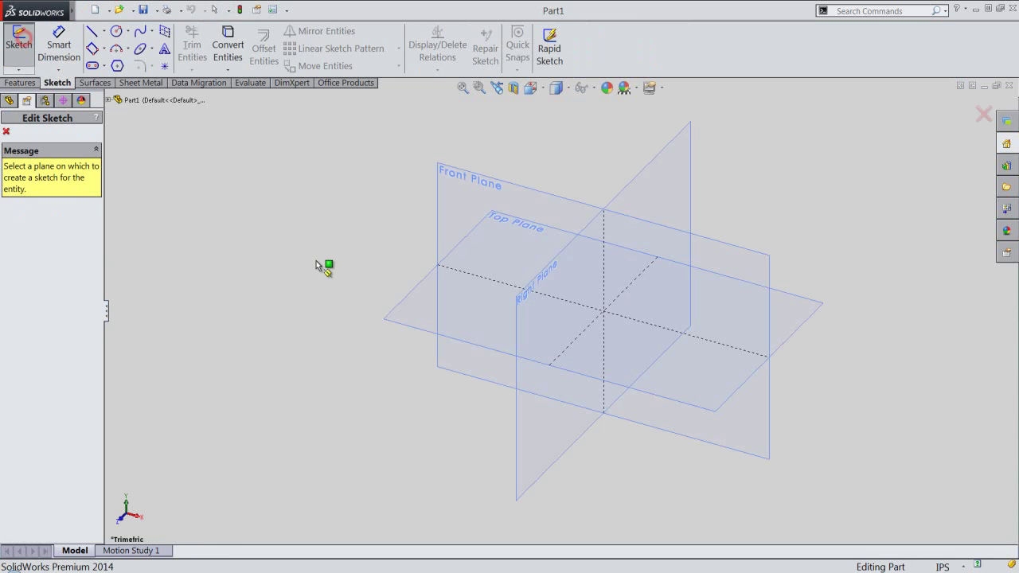
pyautogui.click(438, 199)
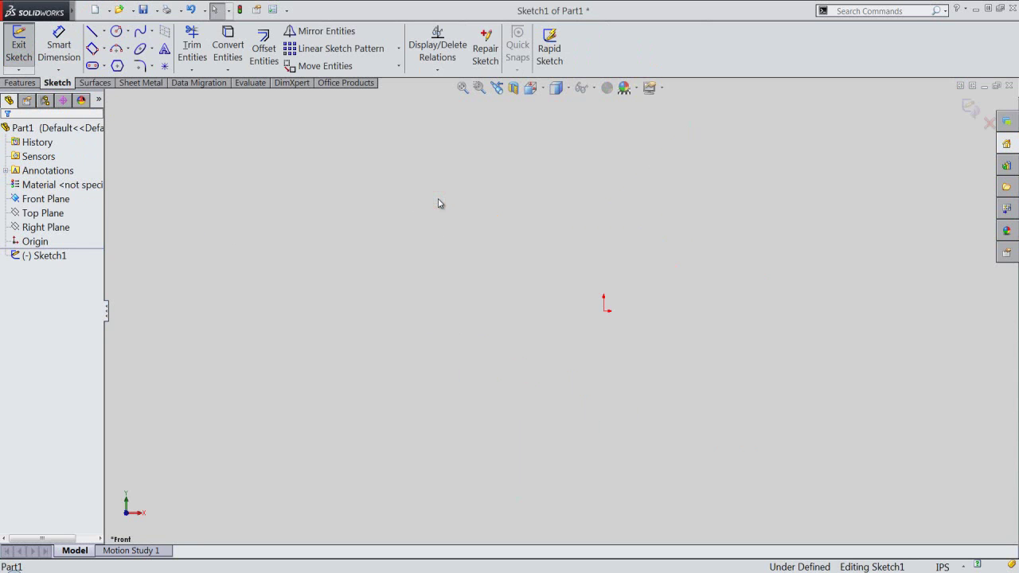
pyautogui.rightClick(510, 206)
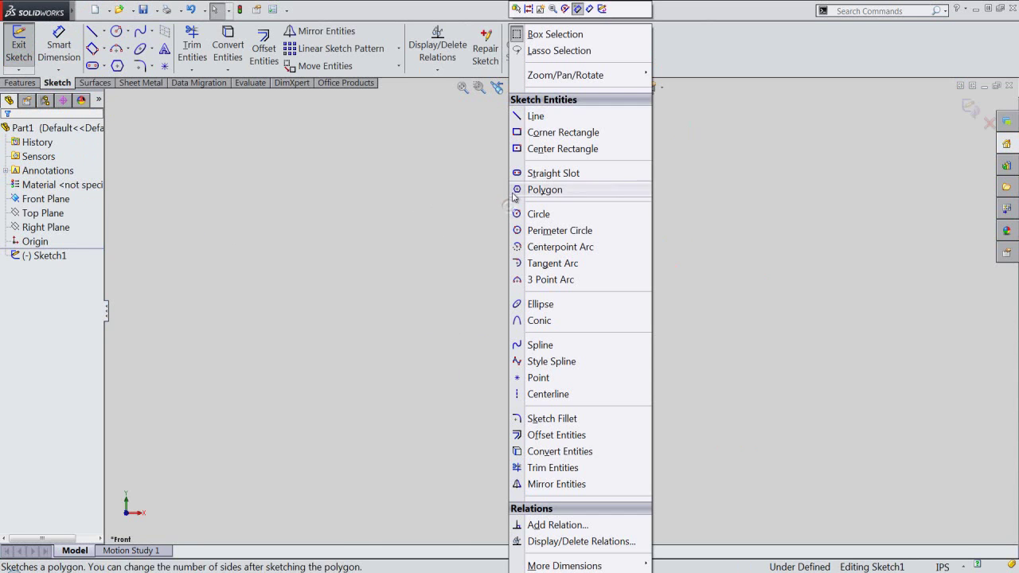
pyautogui.click(526, 119)
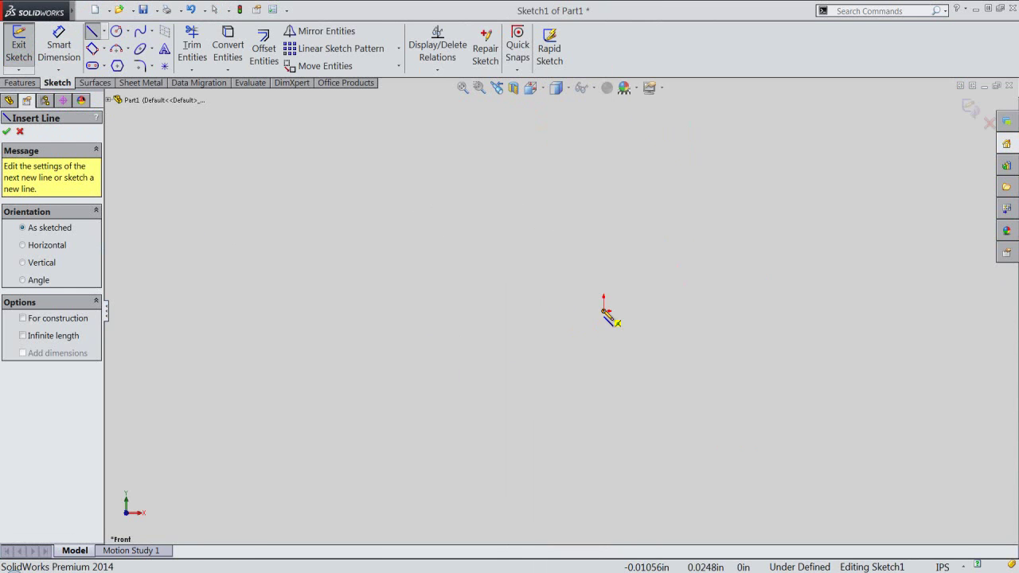
# Step: Draw a line chain from the origin with lengths 2.1875, 0.40625, 0.03125 and 1.65625
pyautogui.click(604, 310)
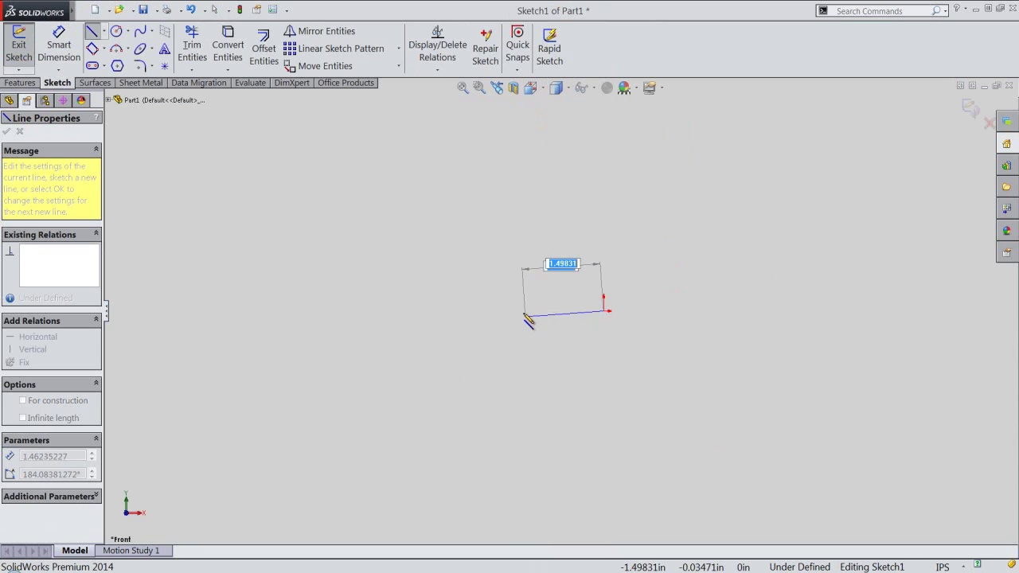
pyautogui.write('2.1875 .875')
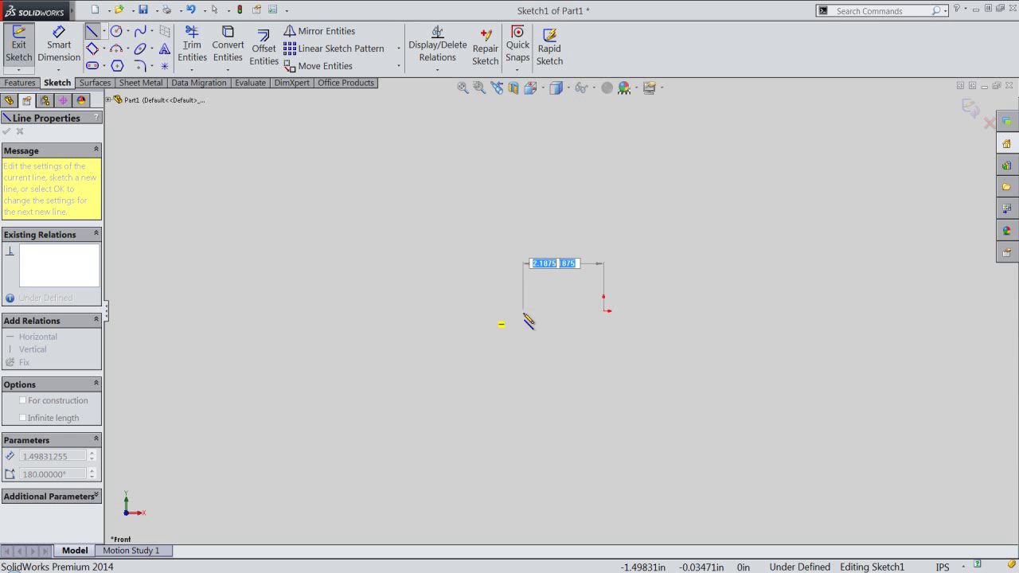
pyautogui.press('Return')
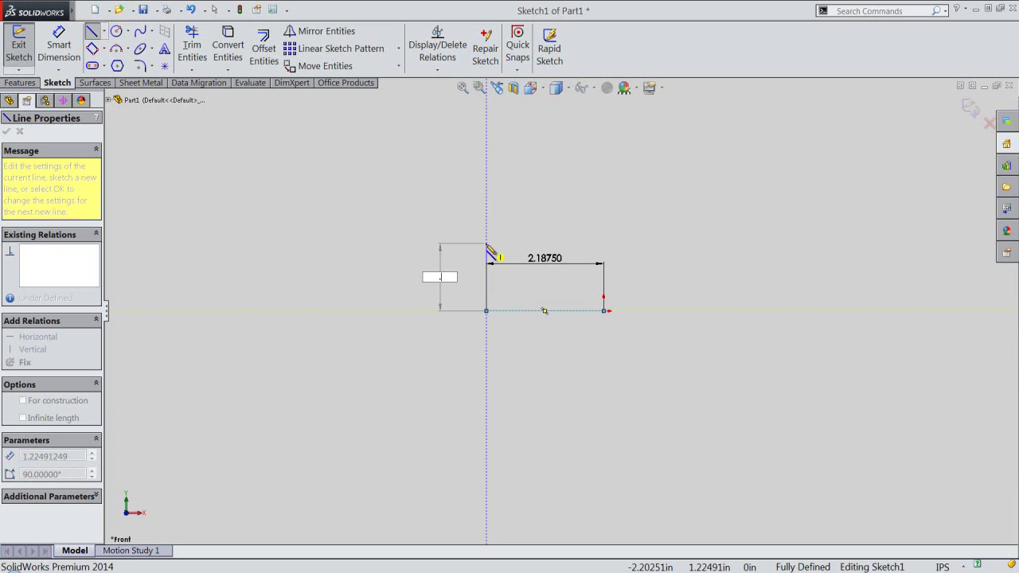
pyautogui.write('.40625')
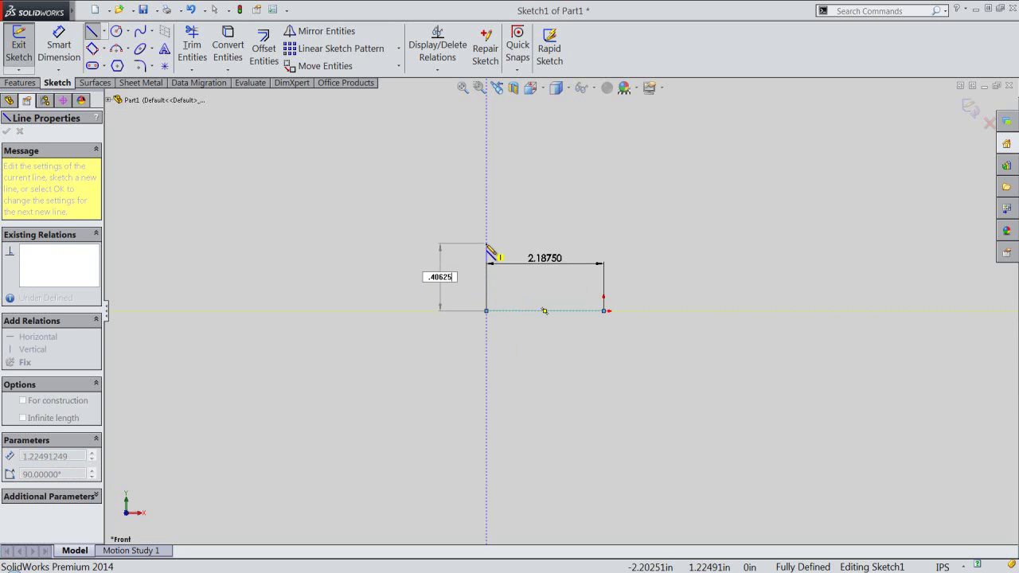
pyautogui.press('Return')
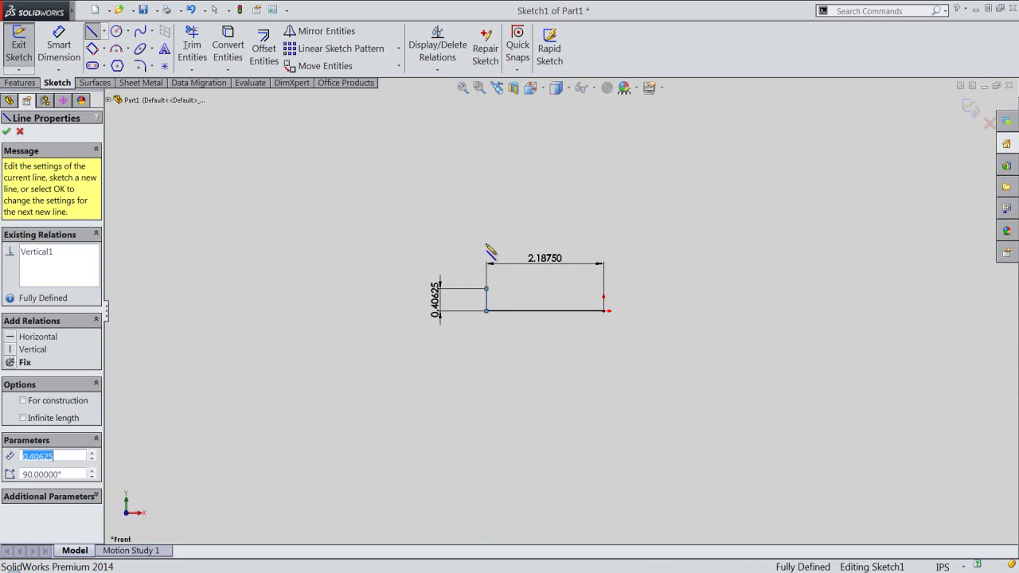
pyautogui.scroll(-2, 487, 274)
pyautogui.scroll(-1, 509, 319)
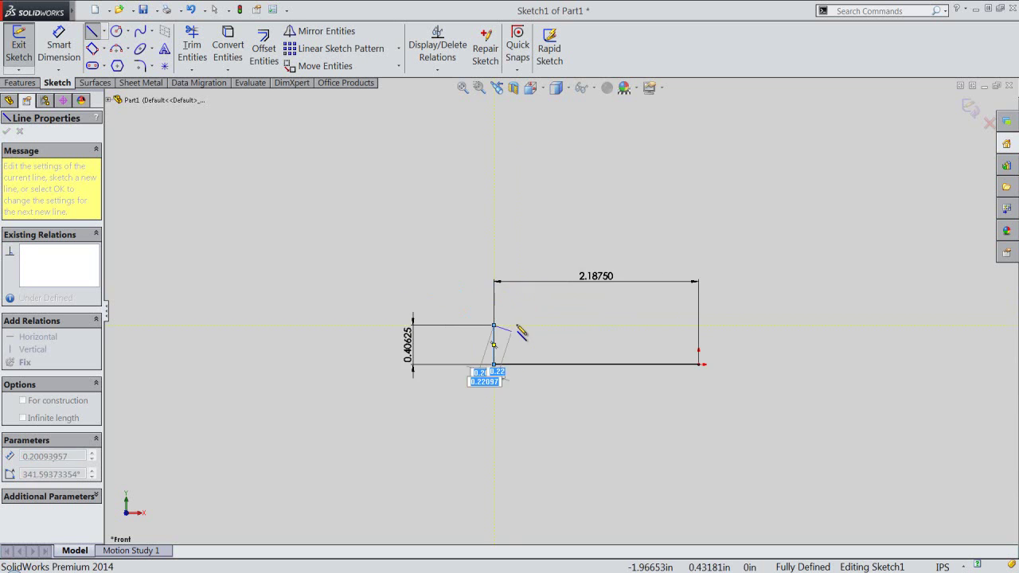
pyautogui.scroll(-2, 522, 333)
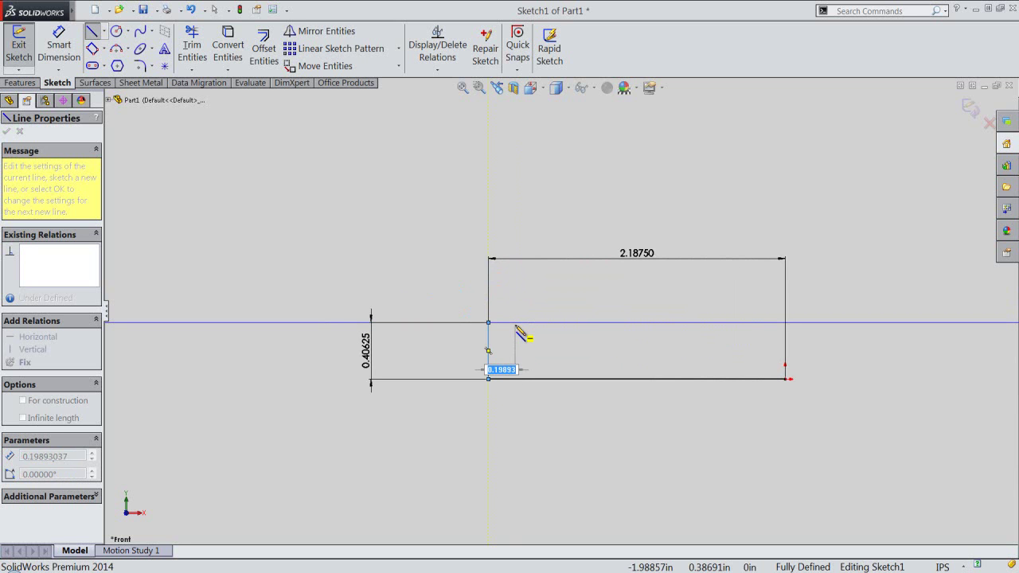
pyautogui.write('.03125')
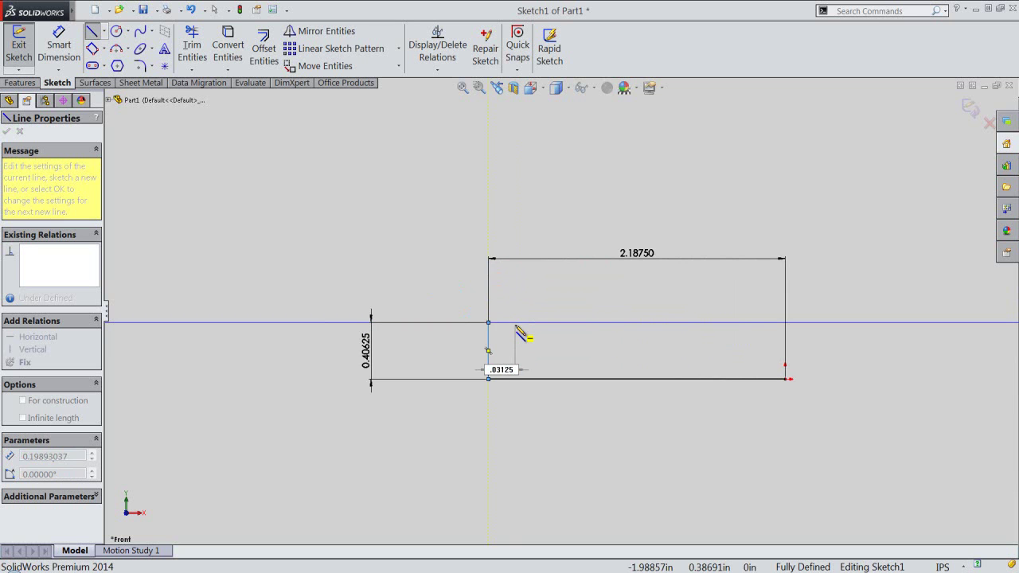
pyautogui.press('Return')
pyautogui.write('1.65625')
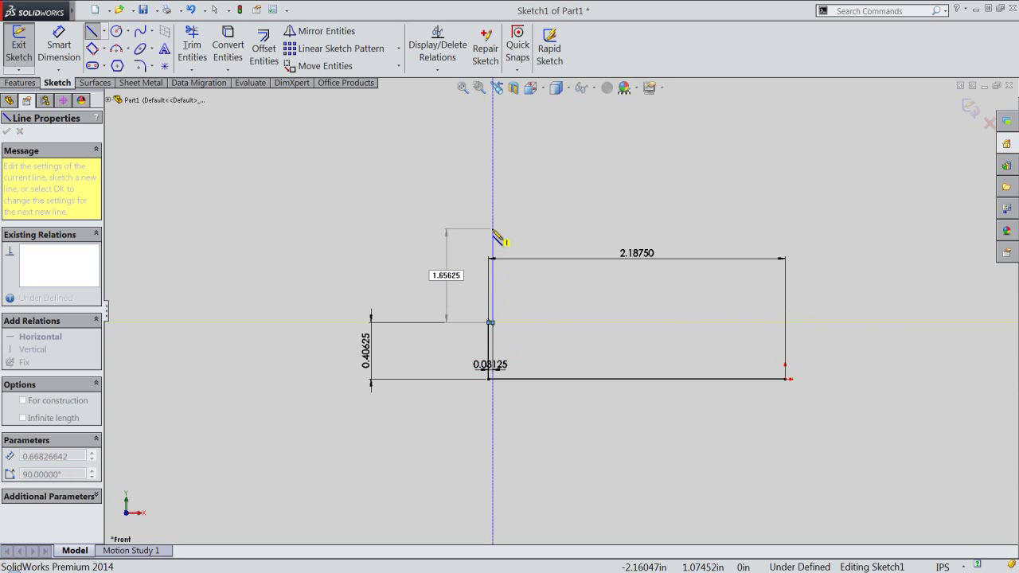
pyautogui.press('Return')
pyautogui.scroll(1, 513, 293)
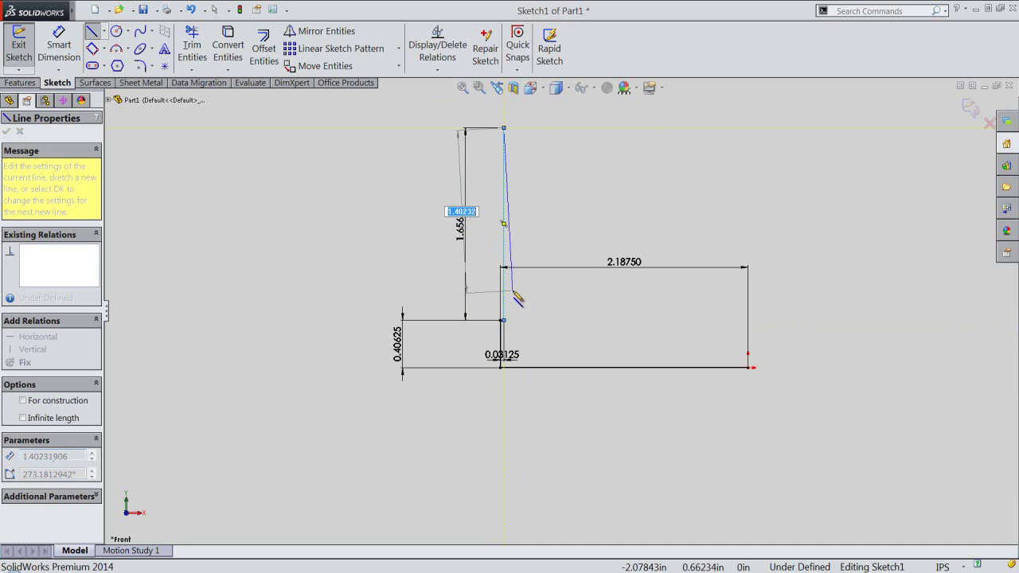
pyautogui.click(540, 194)
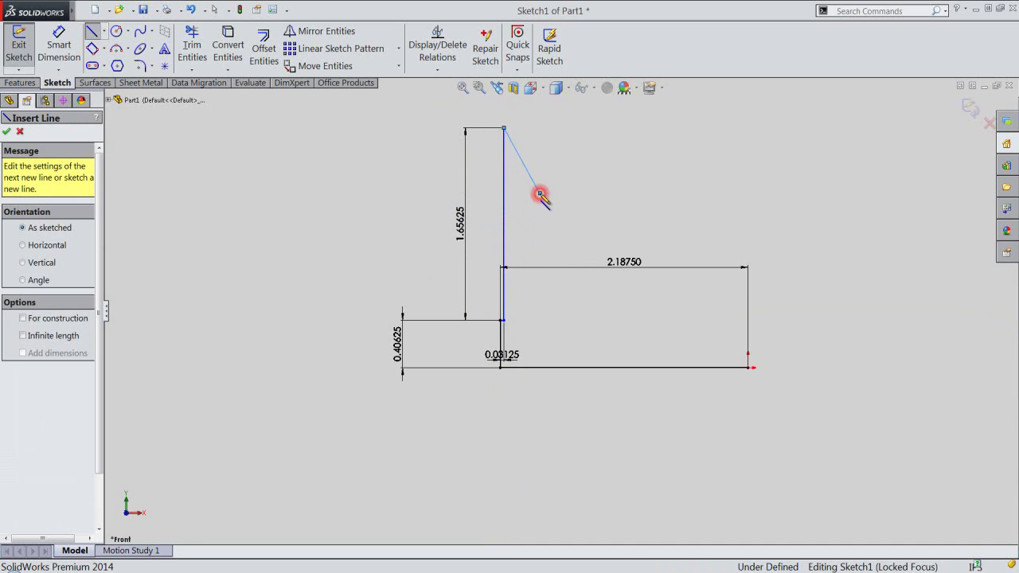
# Step: Add the 2.625 right edge and the 1.81853 top line, closing with an angled line
pyautogui.click(748, 367)
pyautogui.write('2.625')
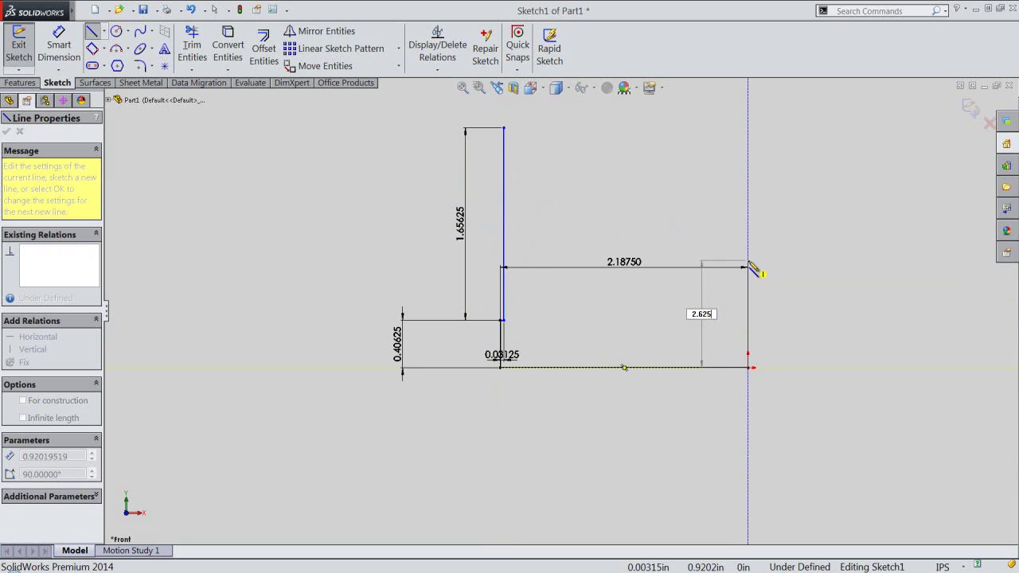
pyautogui.press('Return')
pyautogui.scroll(3, 561, 313)
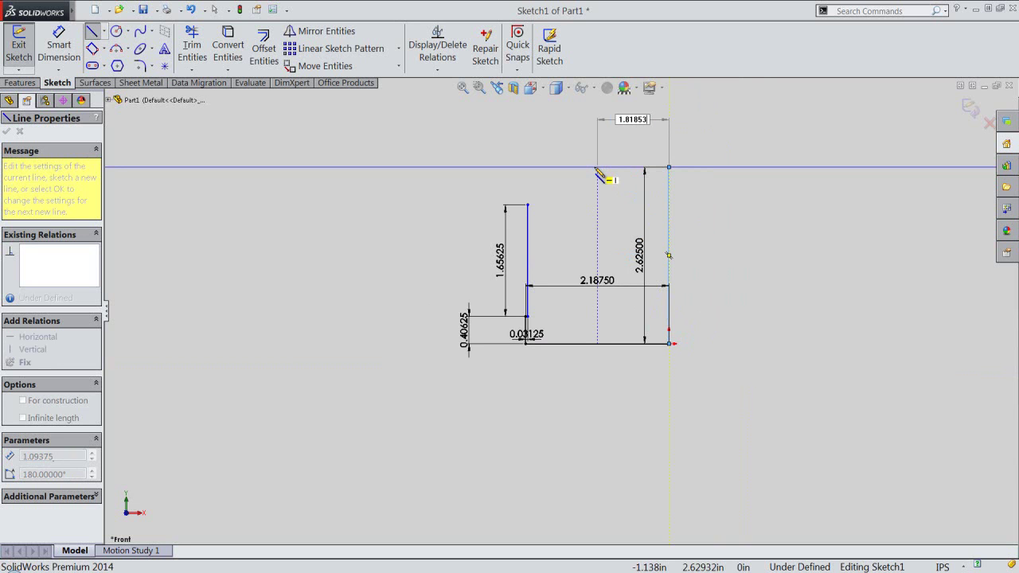
pyautogui.press('Return')
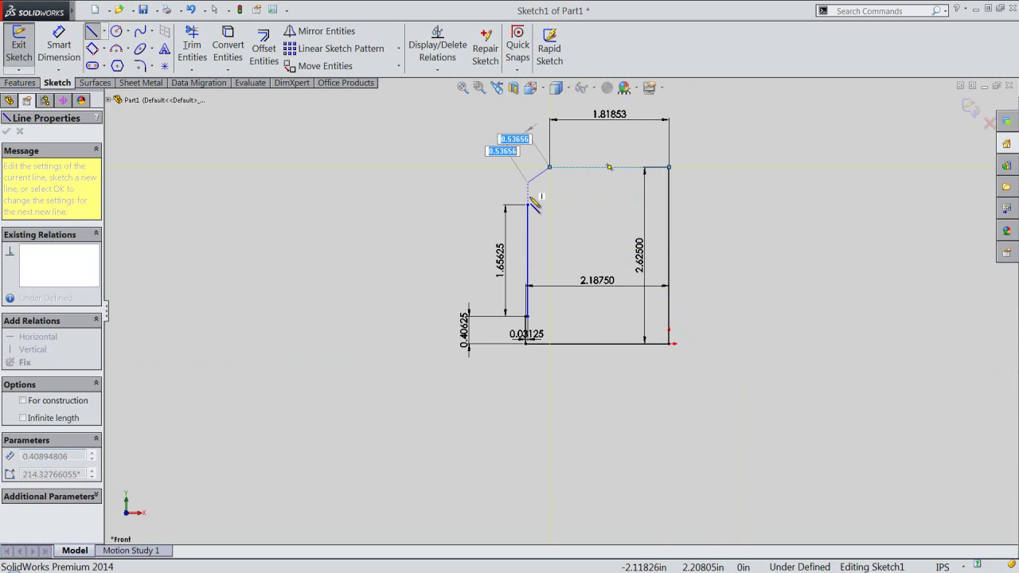
pyautogui.click(527, 205)
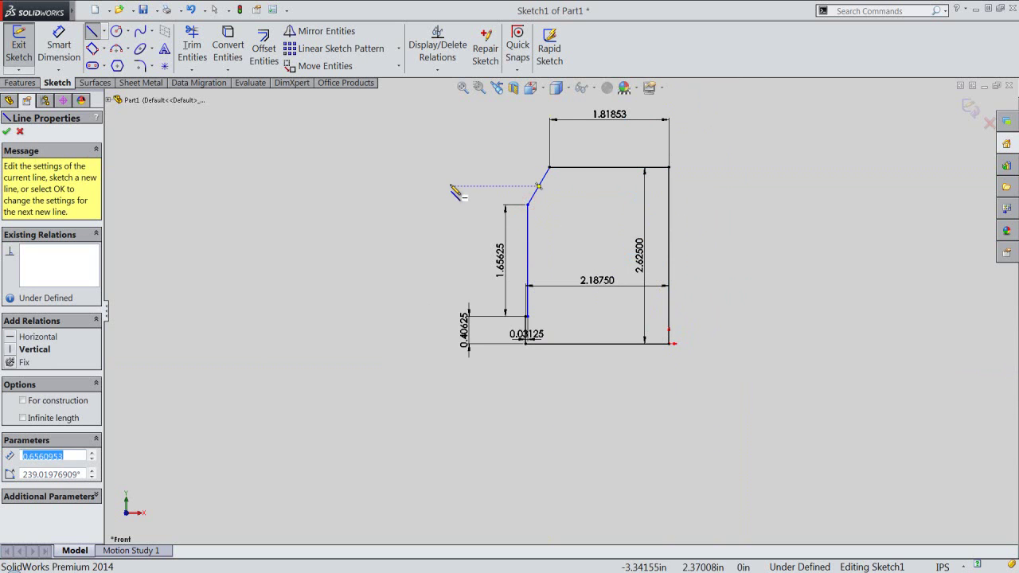
pyautogui.rightClick(454, 191)
pyautogui.click(470, 169)
# Step: Make the short step line Horizontal to fully define the profile, then exit the sketch
pyautogui.scroll(-1, 620, 191)
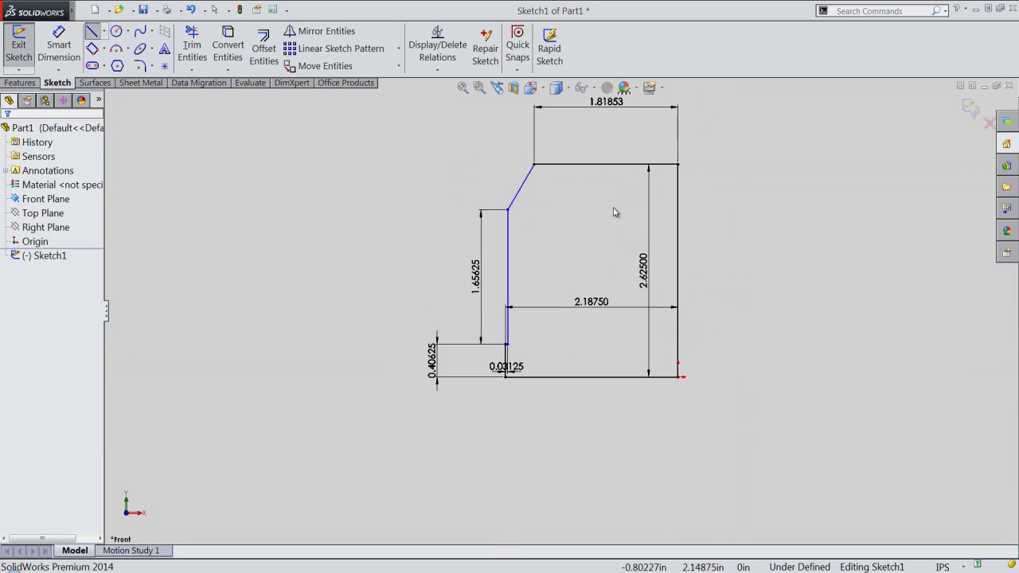
pyautogui.scroll(-2, 613, 212)
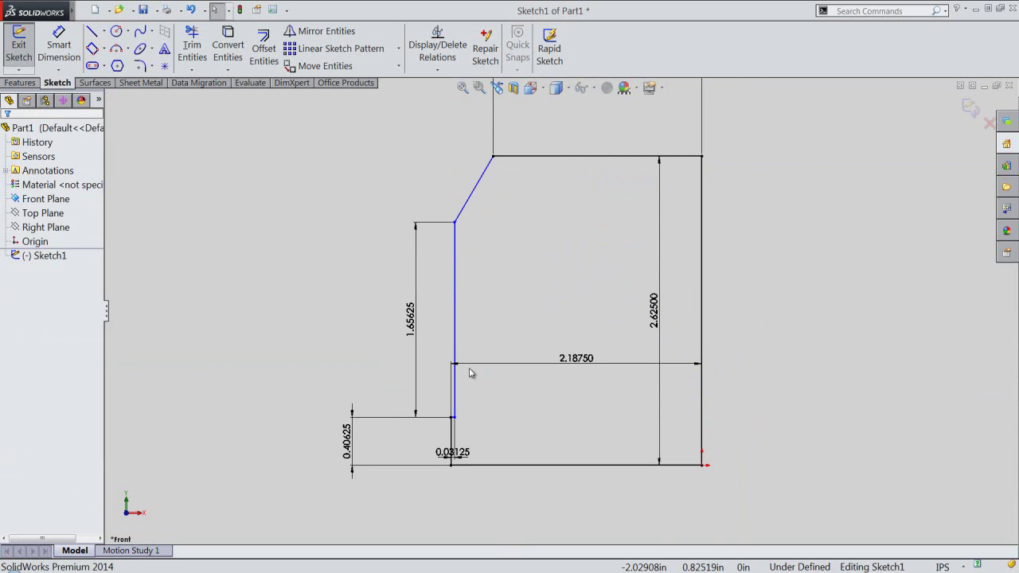
pyautogui.scroll(-3, 463, 415)
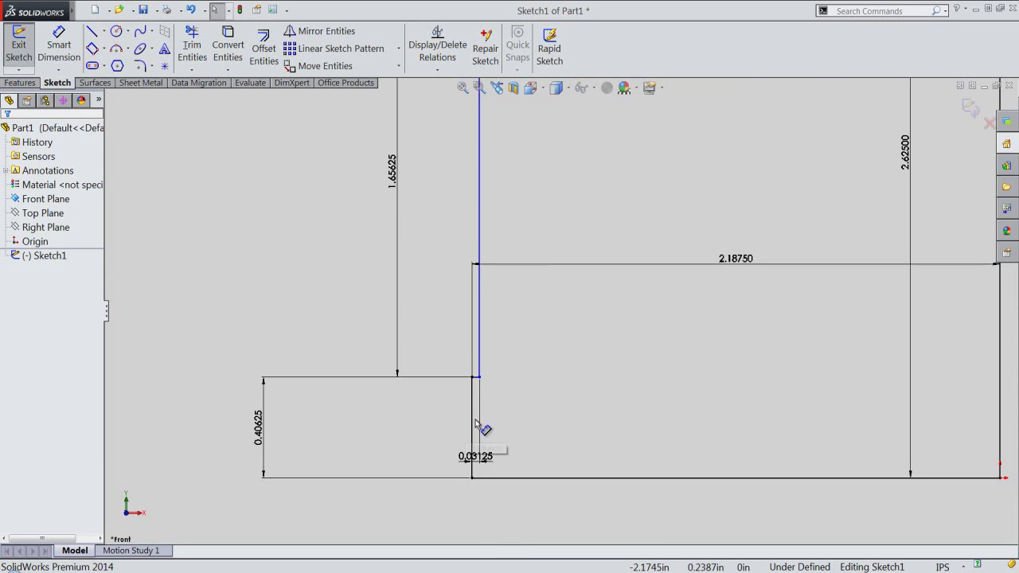
pyautogui.scroll(-2, 478, 398)
pyautogui.click(485, 347)
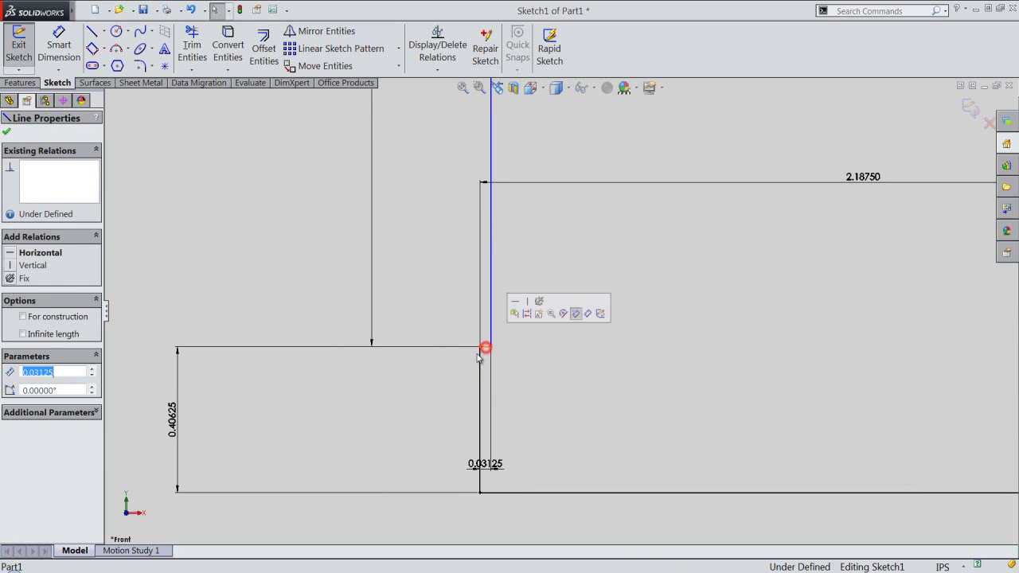
pyautogui.click(15, 253)
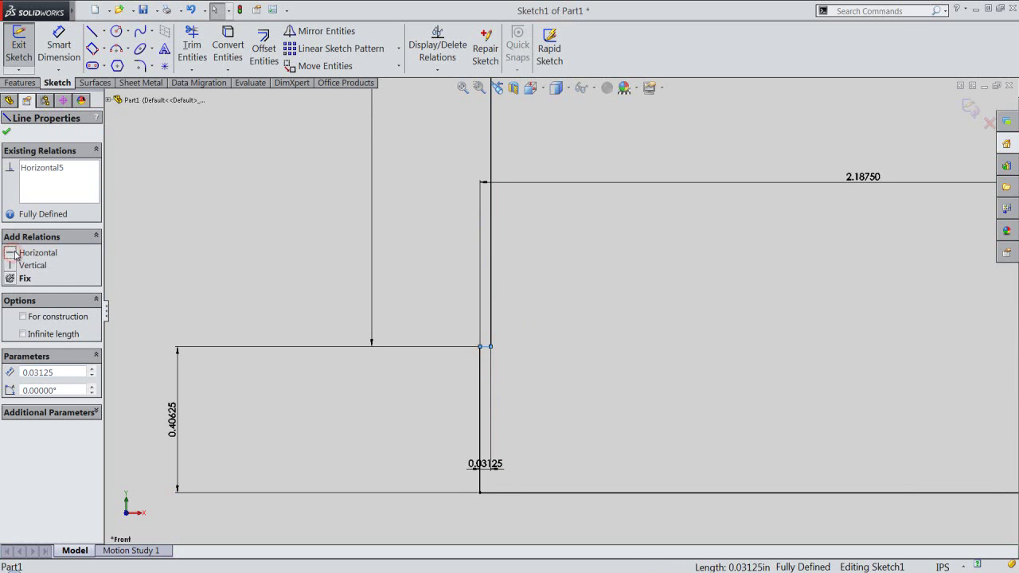
pyautogui.click(7, 134)
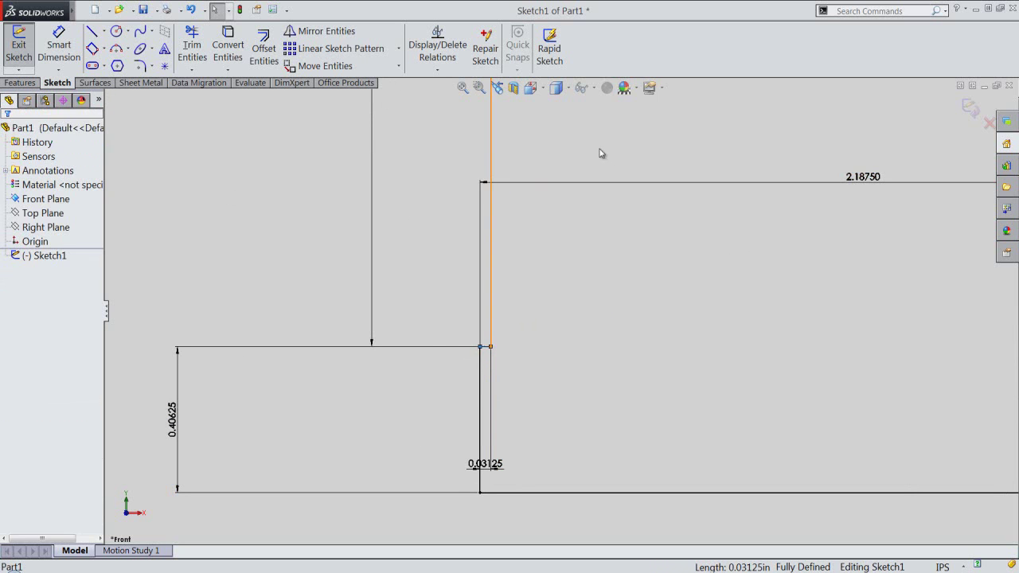
pyautogui.click(970, 109)
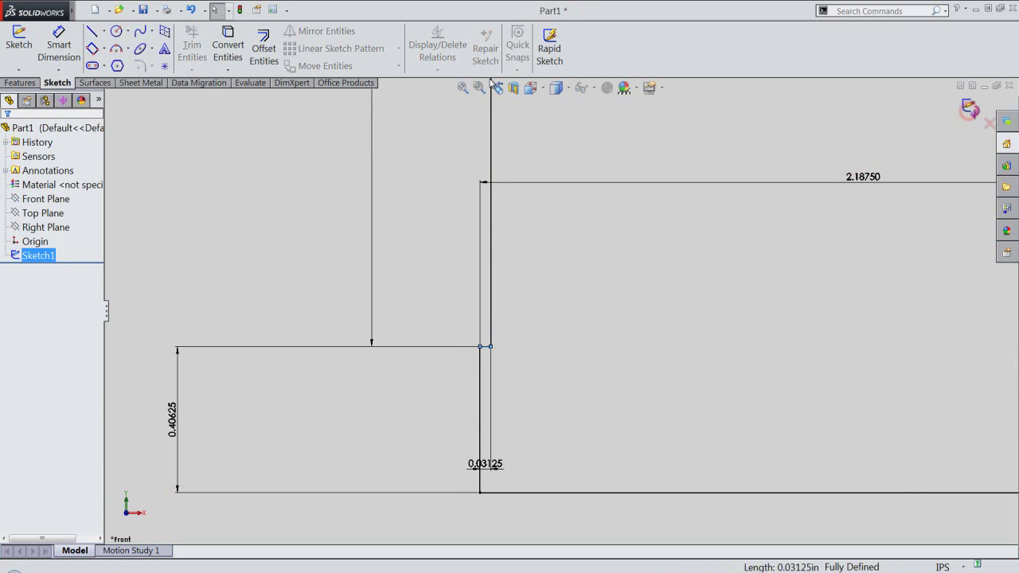
# Step: In Isometric view, revolve the profile 360° around its right vertical line
pyautogui.click(531, 87)
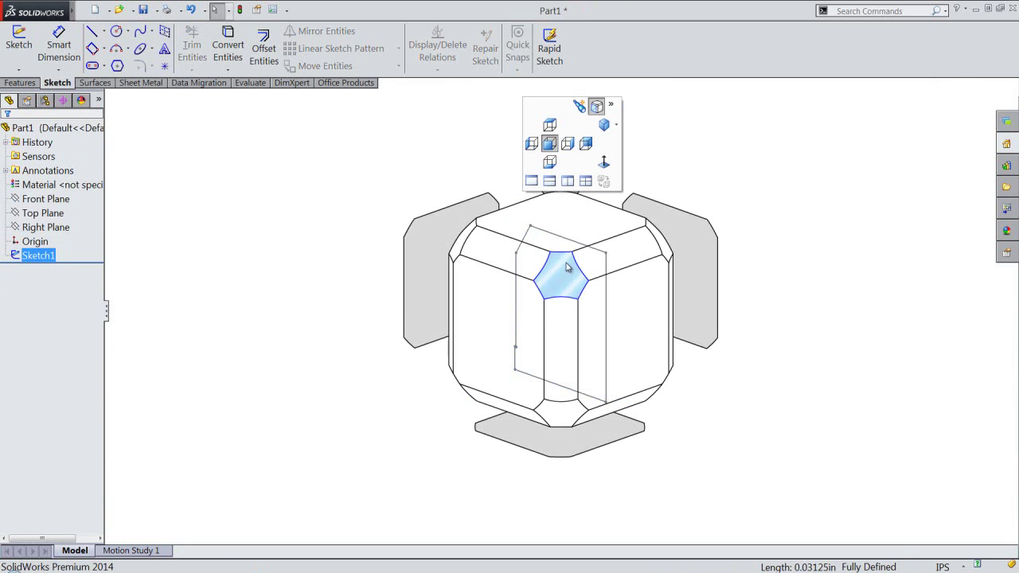
pyautogui.click(565, 263)
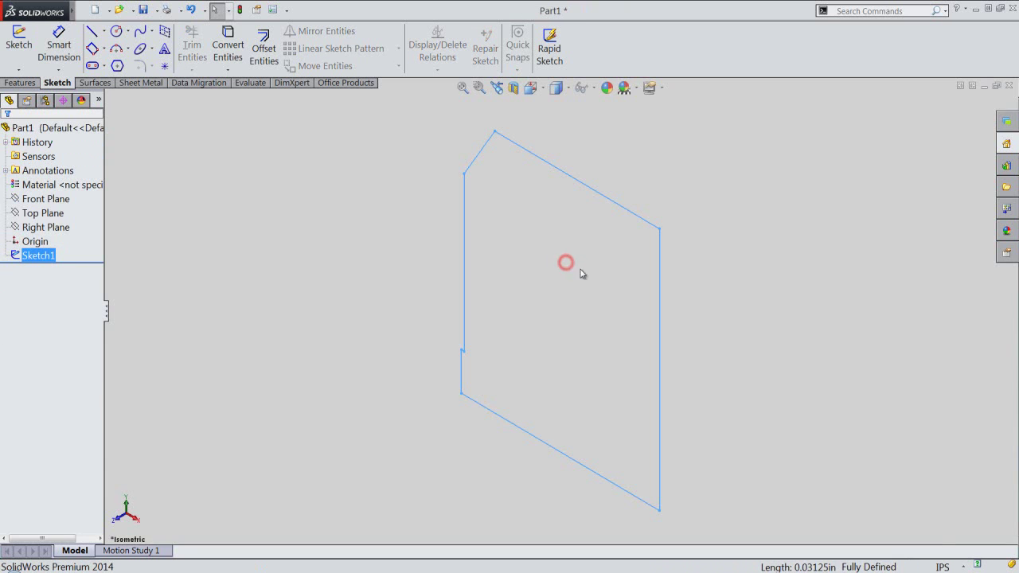
pyautogui.click(659, 294)
pyautogui.click(31, 85)
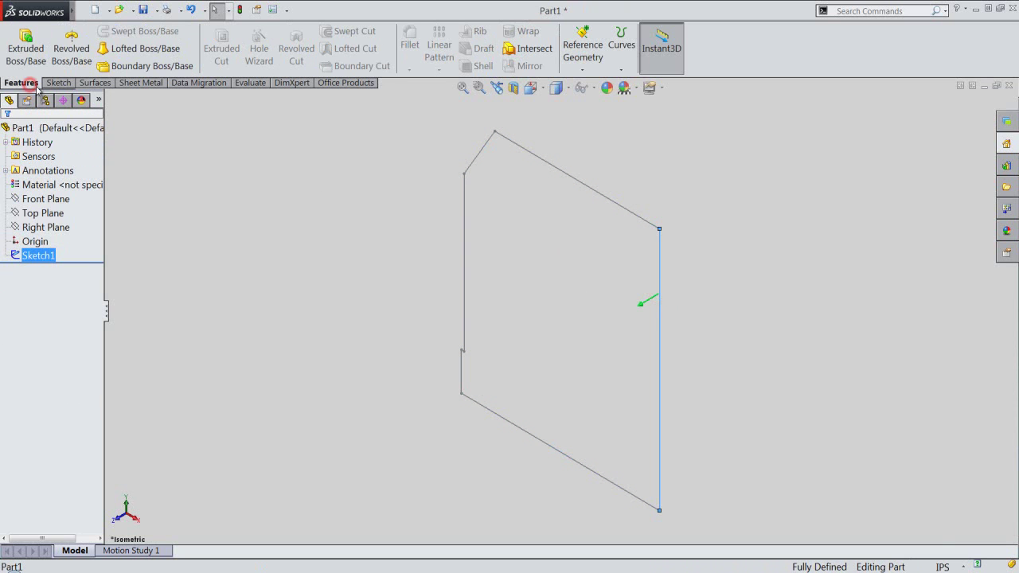
pyautogui.click(71, 48)
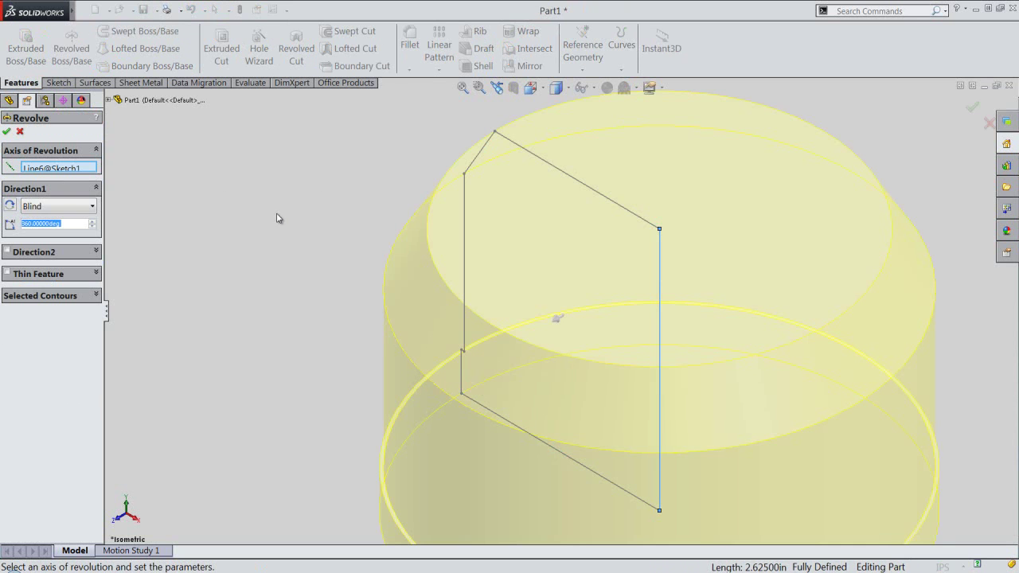
pyautogui.click(7, 132)
pyautogui.press('f')
pyautogui.click(367, 165)
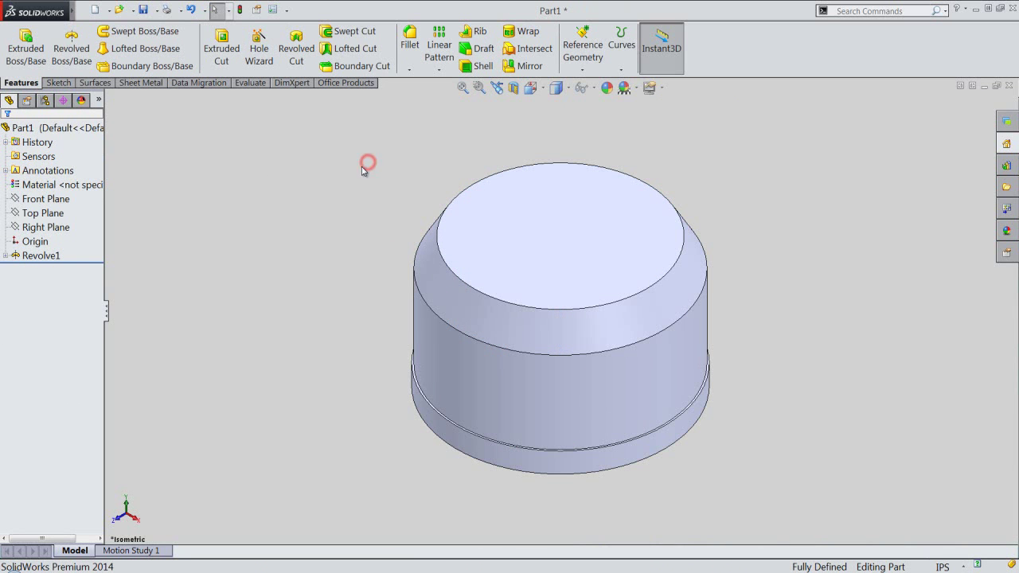
# Step: Save the part under the name Part3
pyautogui.click(145, 10)
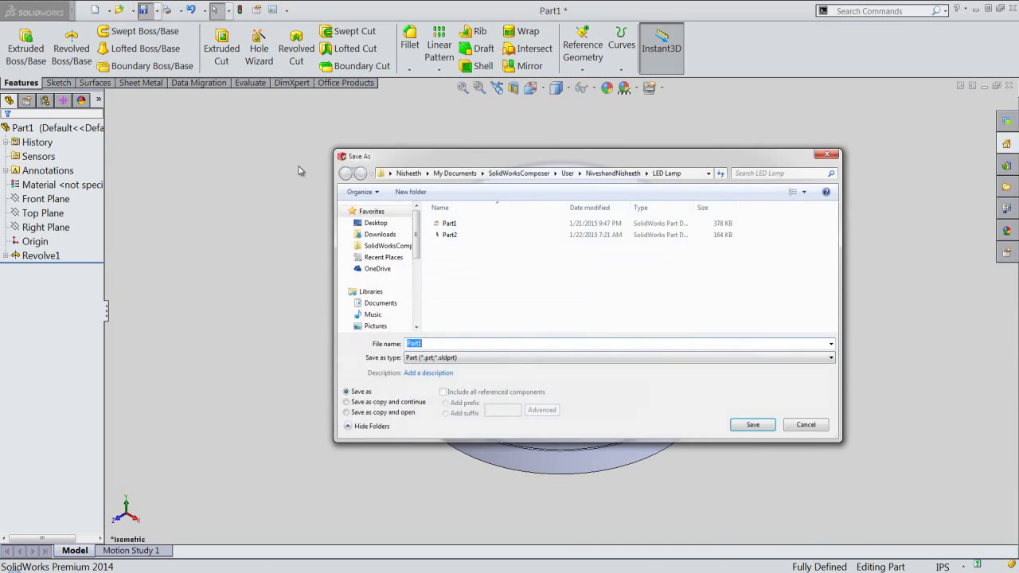
pyautogui.moveTo(381, 270)
pyautogui.press('BackSpace')
pyautogui.write('3')
pyautogui.click(745, 424)
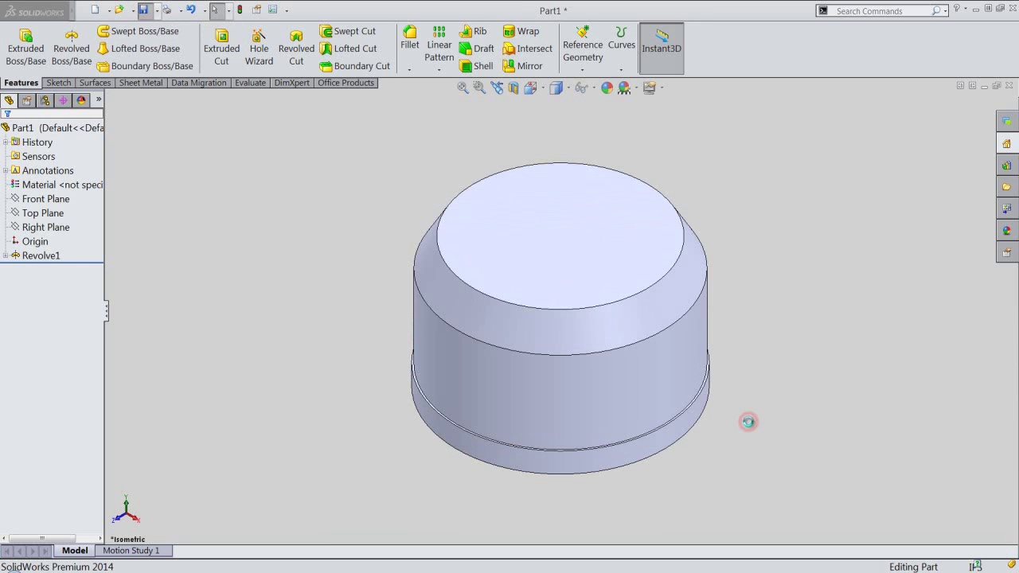
# Step: Give the whole Part3 part a pink appearance with RGB 247, 173, 212
pyautogui.click(730, 435)
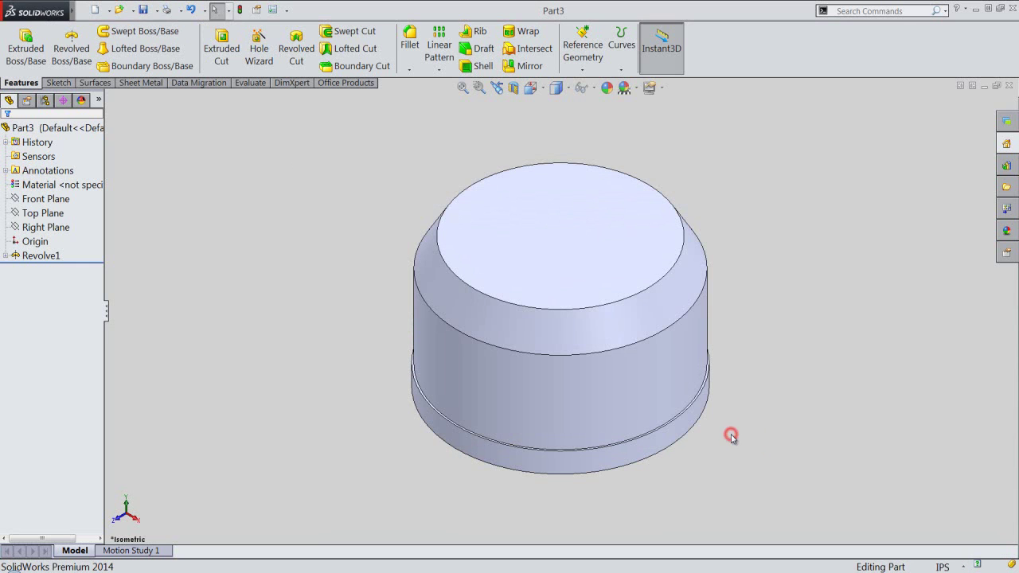
pyautogui.click(84, 127)
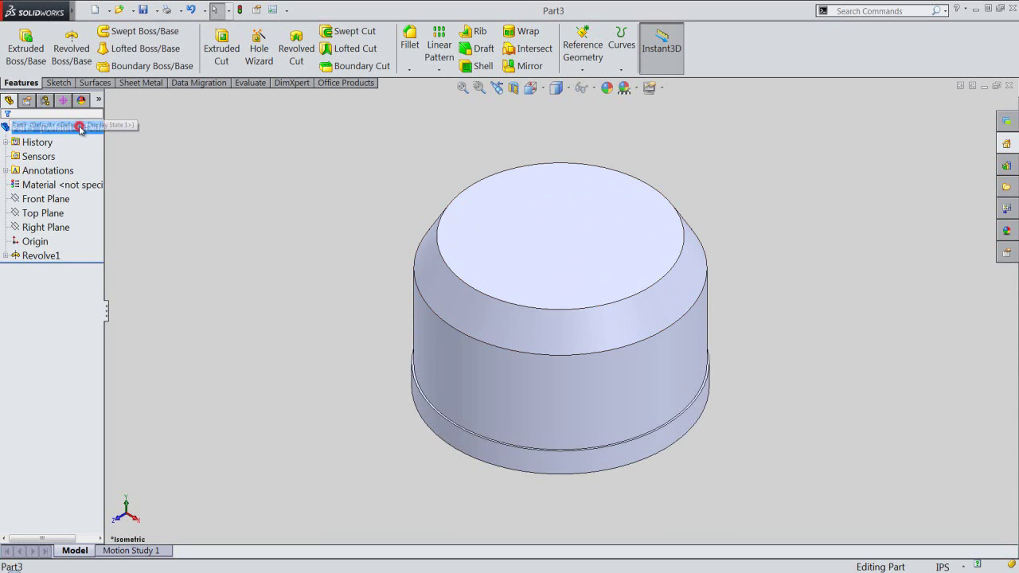
pyautogui.click(607, 88)
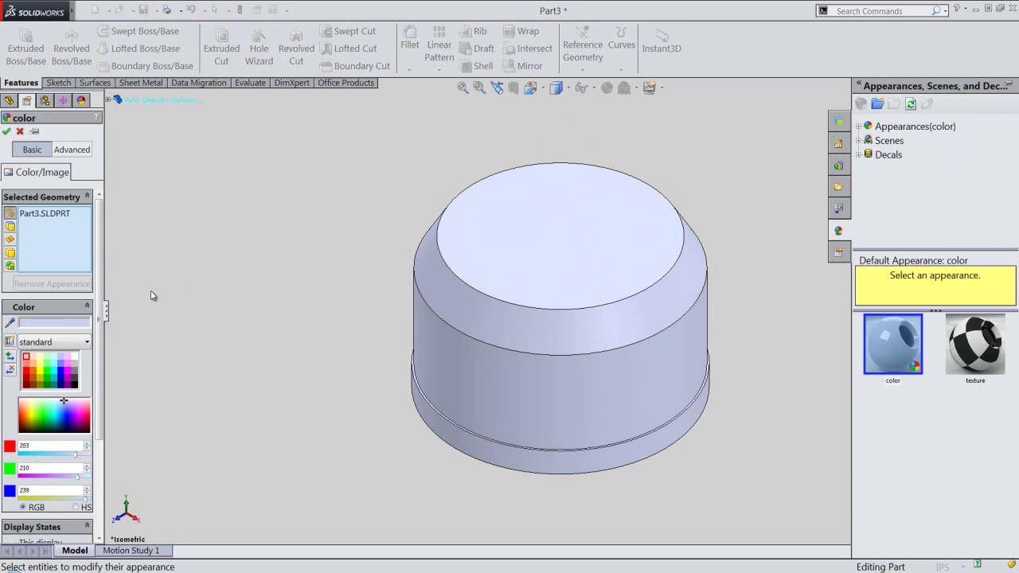
pyautogui.doubleClick(66, 327)
pyautogui.click(508, 351)
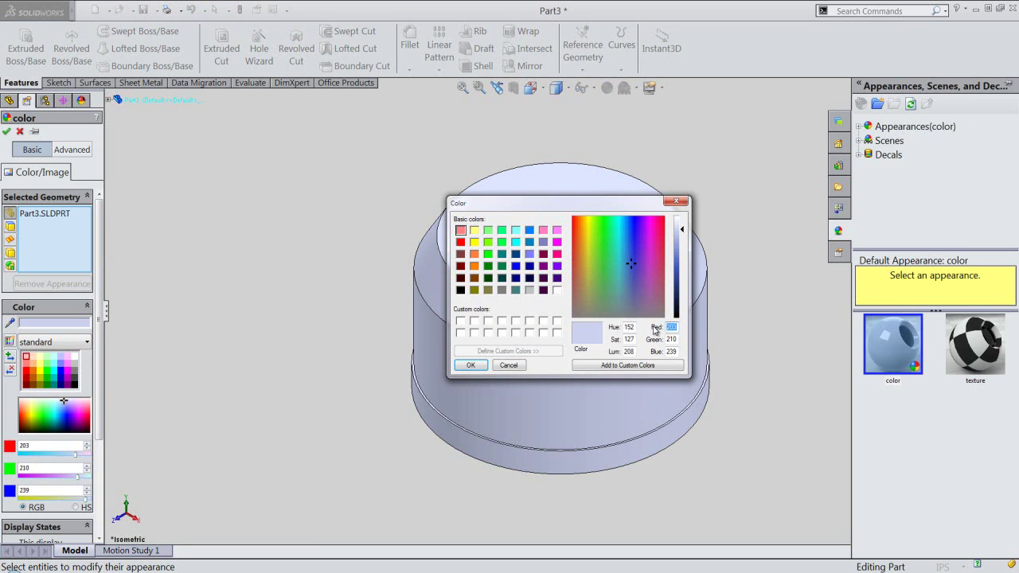
pyautogui.write('247')
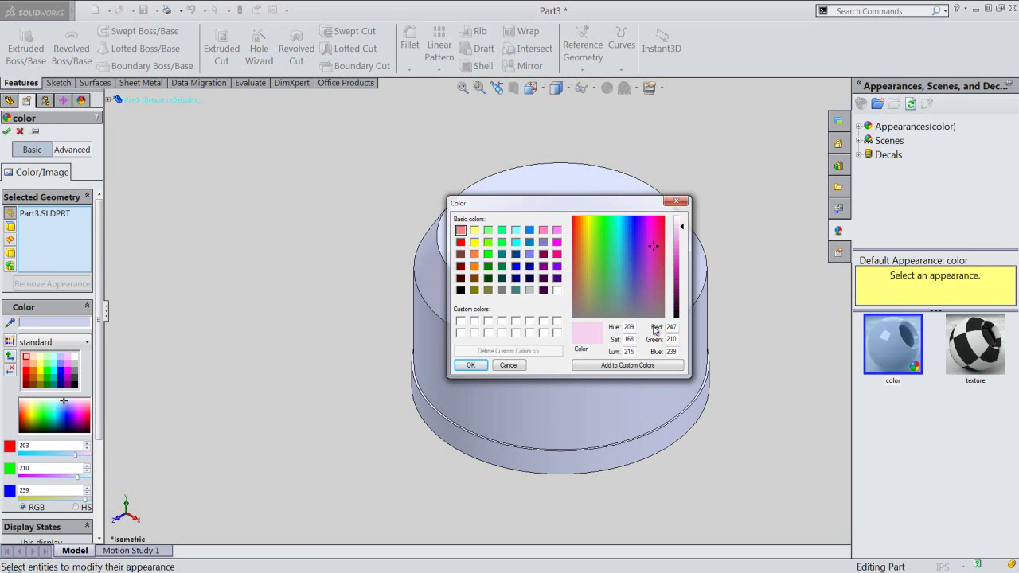
pyautogui.write('17')
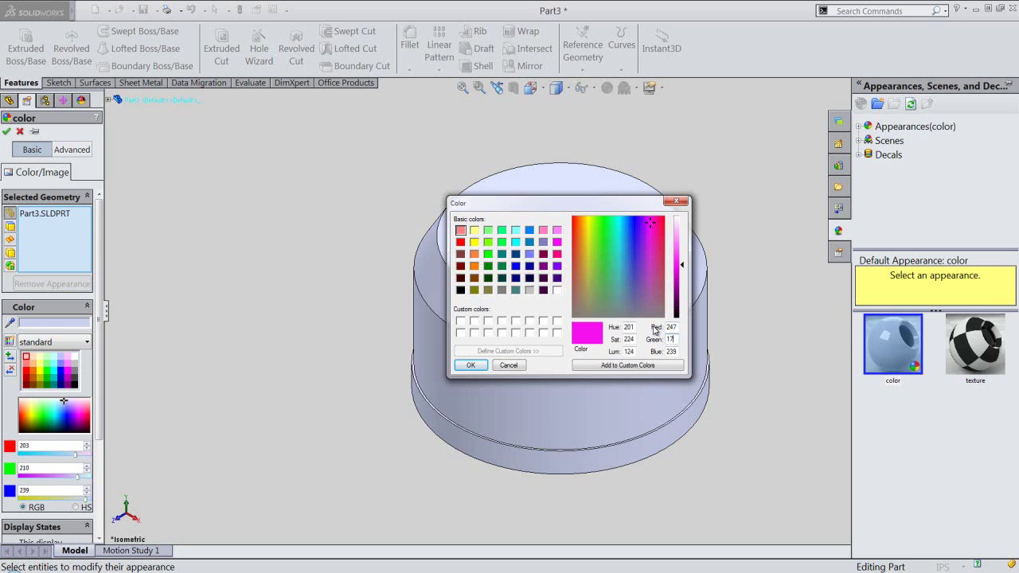
pyautogui.write('3')
pyautogui.write('212')
pyautogui.press('Return')
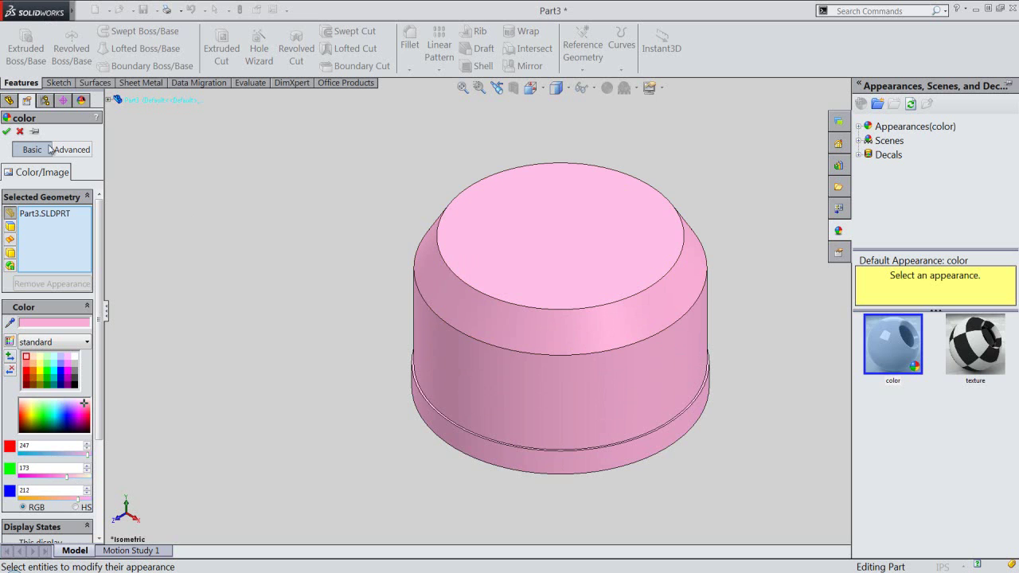
pyautogui.click(8, 131)
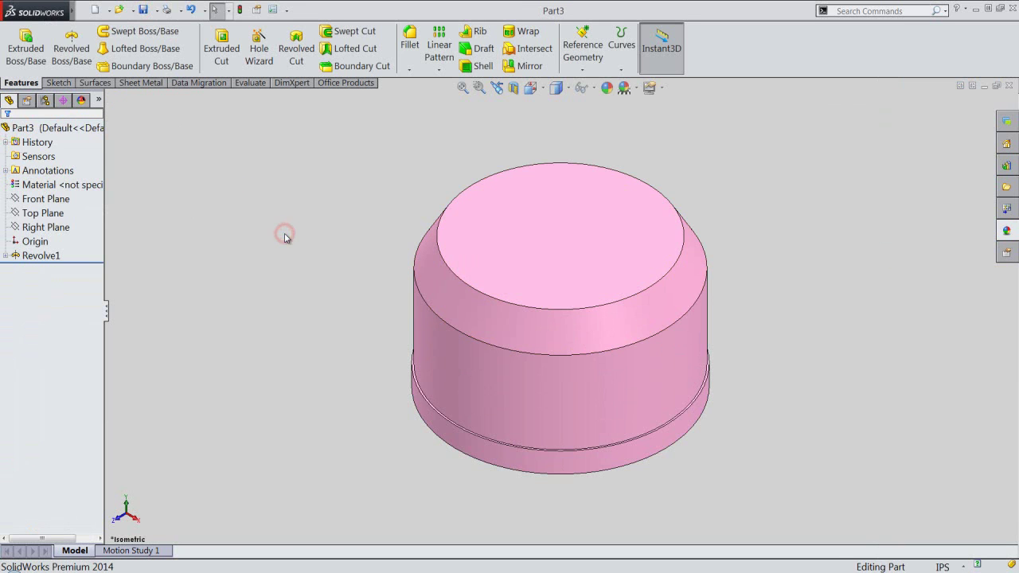
# Step: Create Plane1 referencing the cylindrical face and parallel to the Front Plane, then select it
pyautogui.click(309, 253)
pyautogui.click(582, 69)
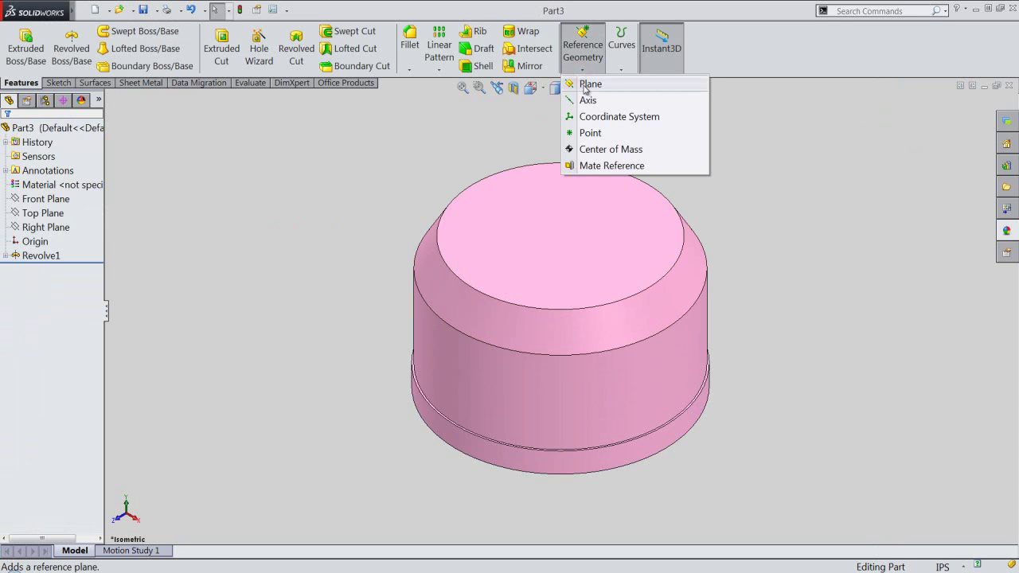
pyautogui.click(582, 86)
pyautogui.click(425, 341)
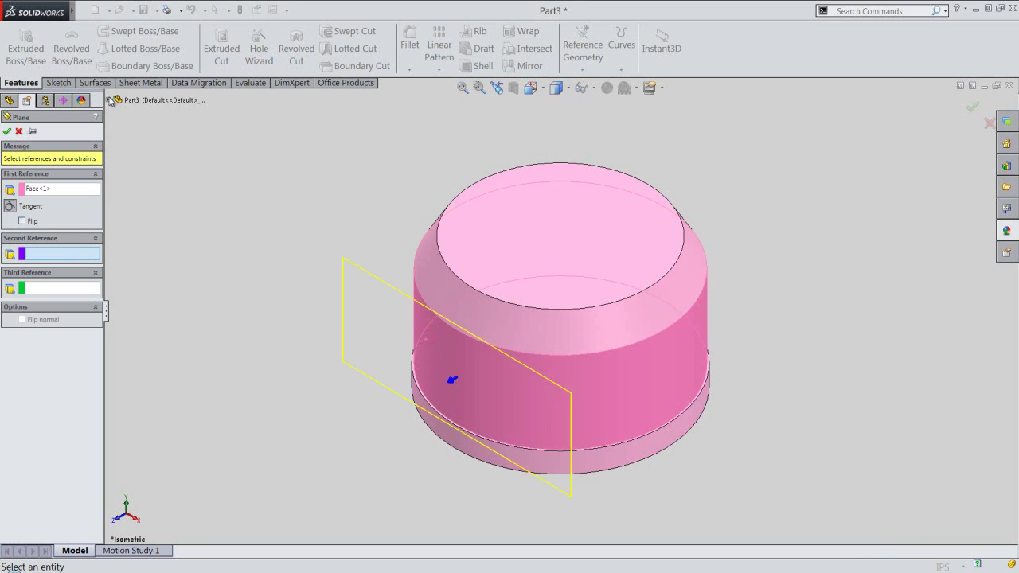
pyautogui.click(109, 100)
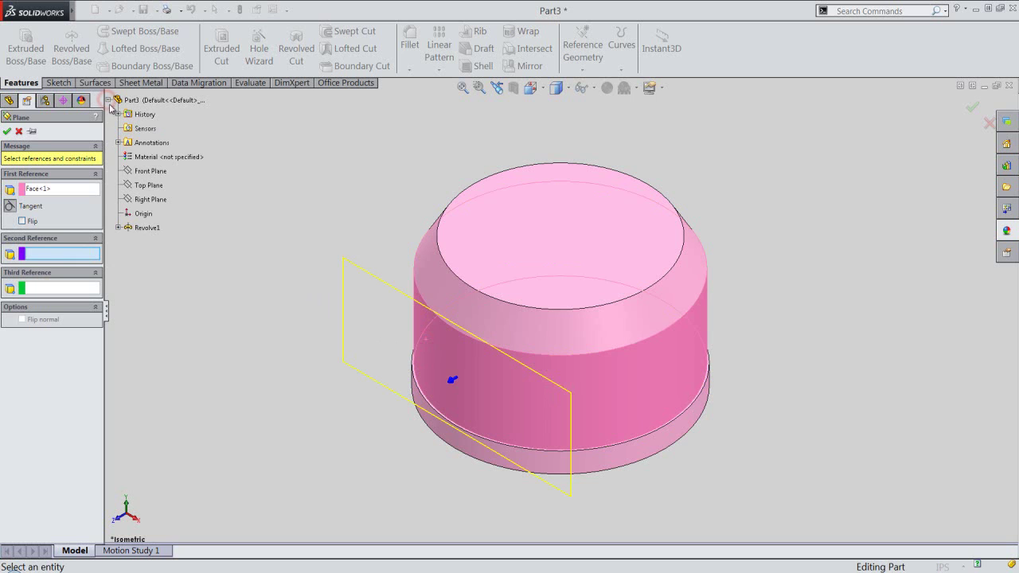
pyautogui.click(135, 172)
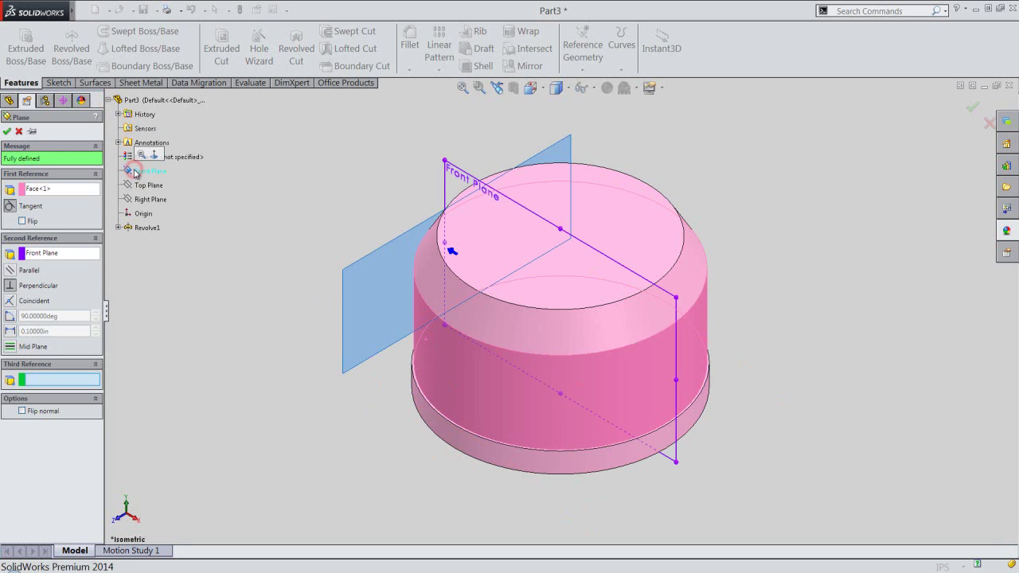
pyautogui.click(11, 271)
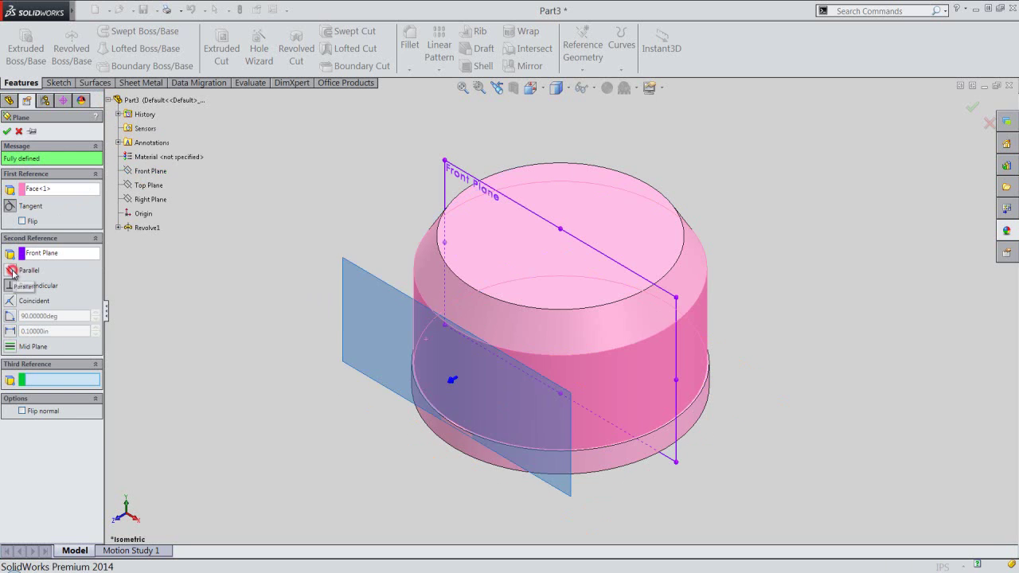
pyautogui.click(9, 132)
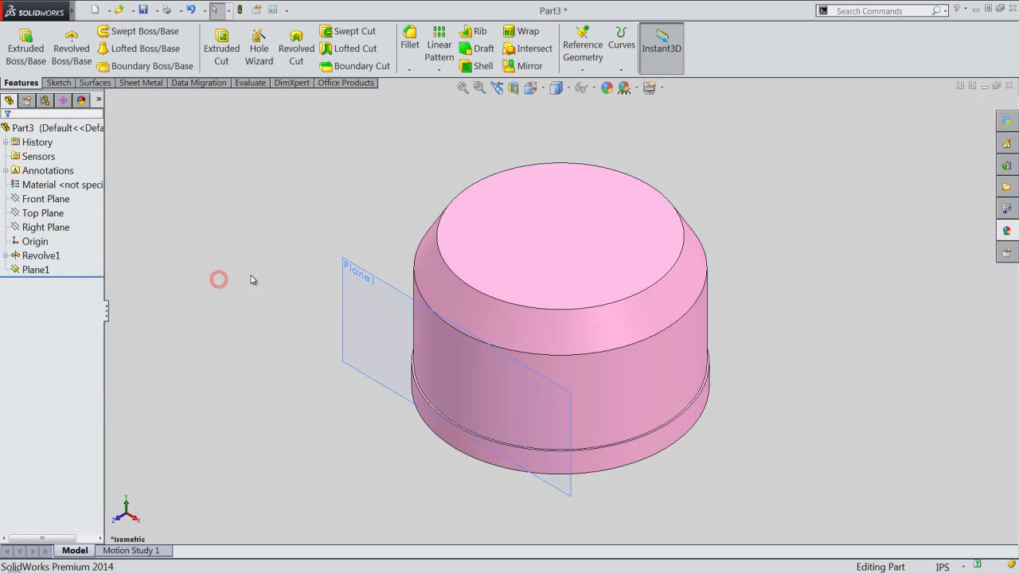
pyautogui.click(17, 270)
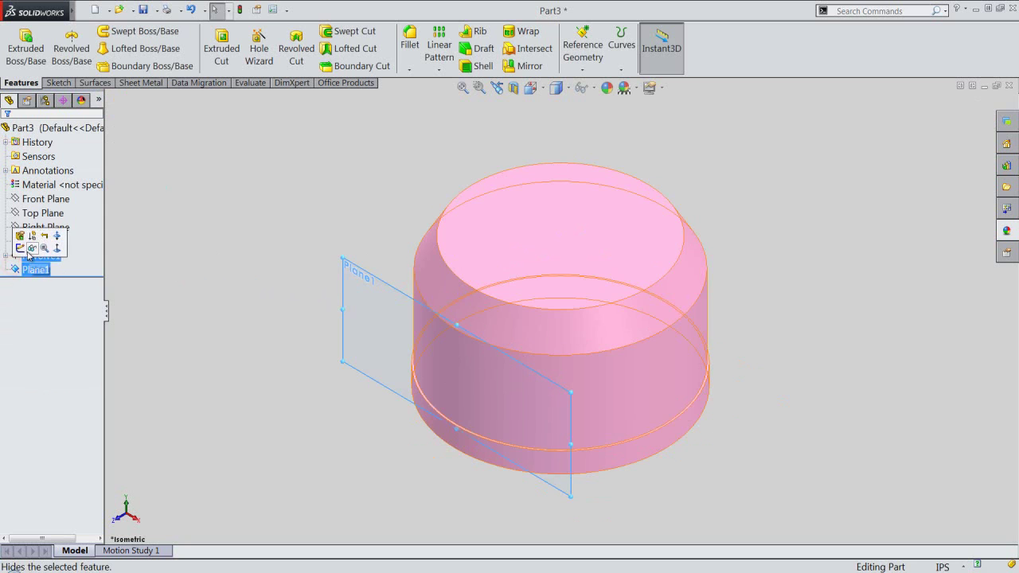
# Step: Start a sketch on Plane1 in Front view and hide Plane1
pyautogui.click(19, 247)
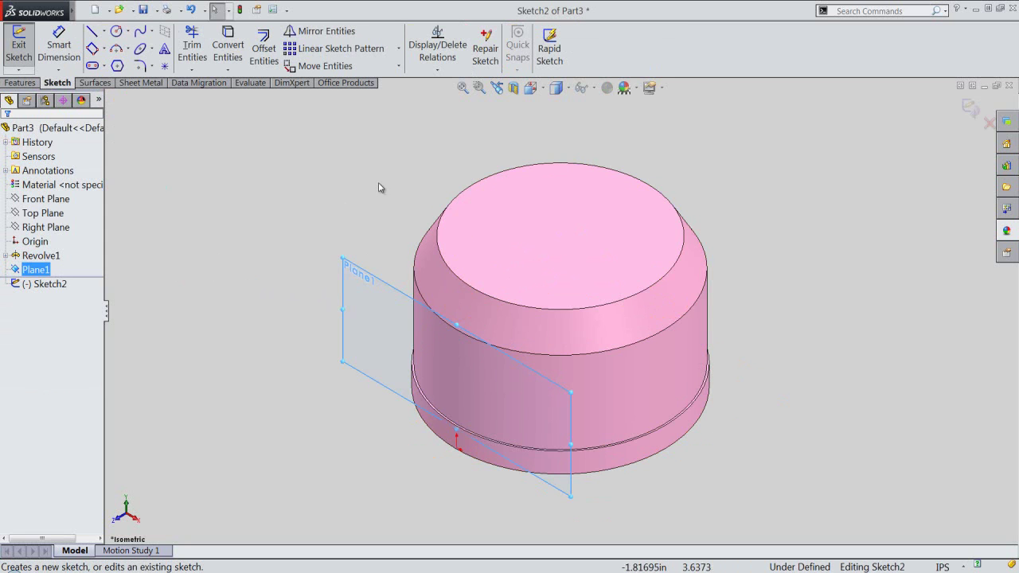
pyautogui.click(528, 89)
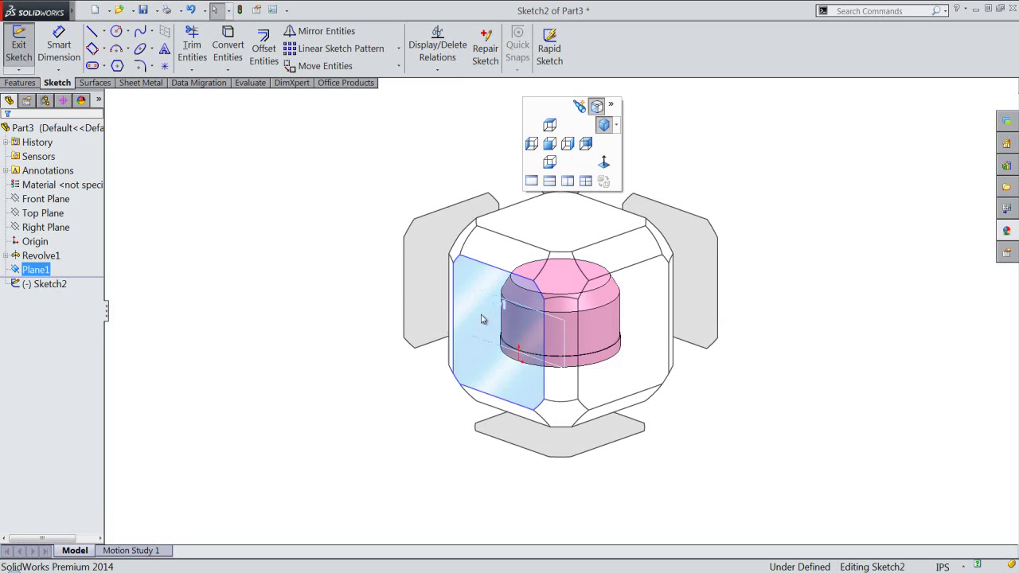
pyautogui.click(482, 316)
pyautogui.click(305, 168)
pyautogui.click(38, 269)
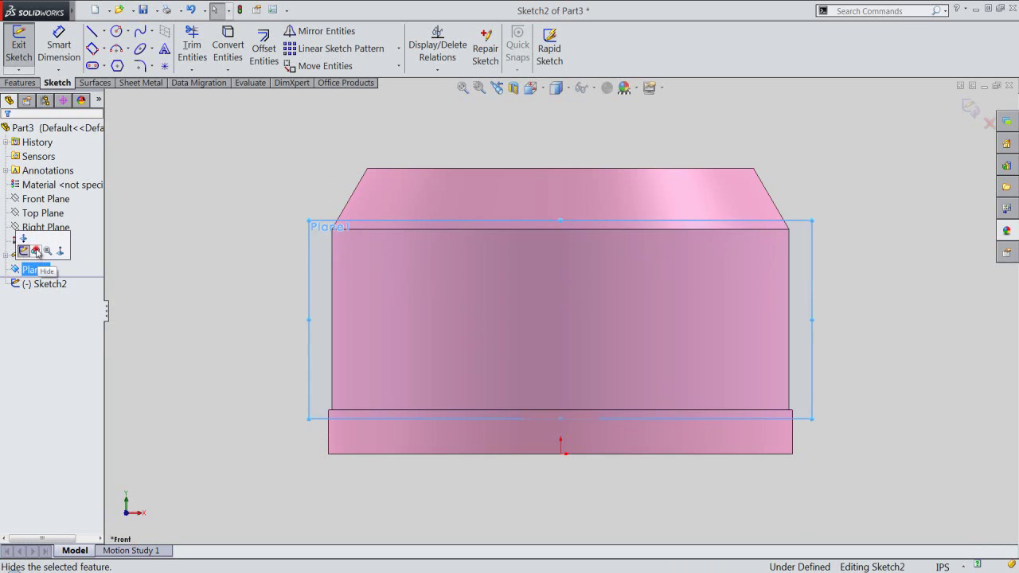
pyautogui.click(36, 249)
pyautogui.click(234, 219)
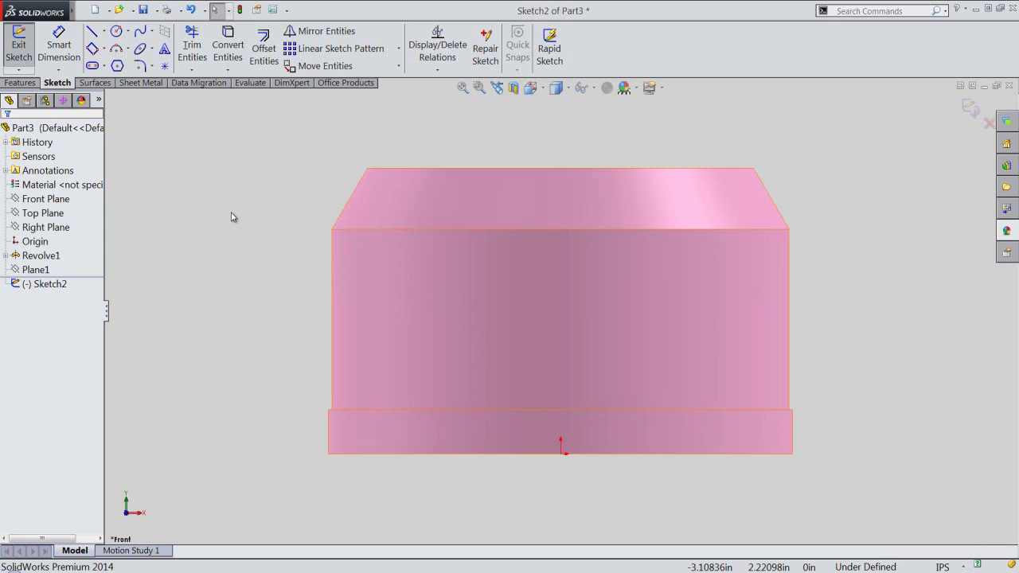
# Step: Draw a vertical centreline from the origin up to the cap's top edge
pyautogui.rightClick(232, 217)
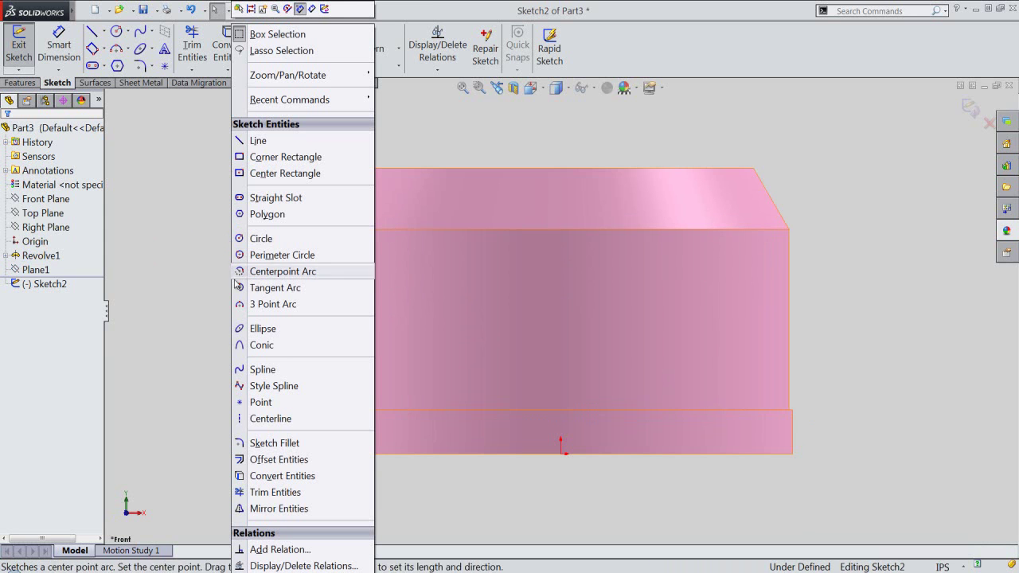
pyautogui.click(255, 419)
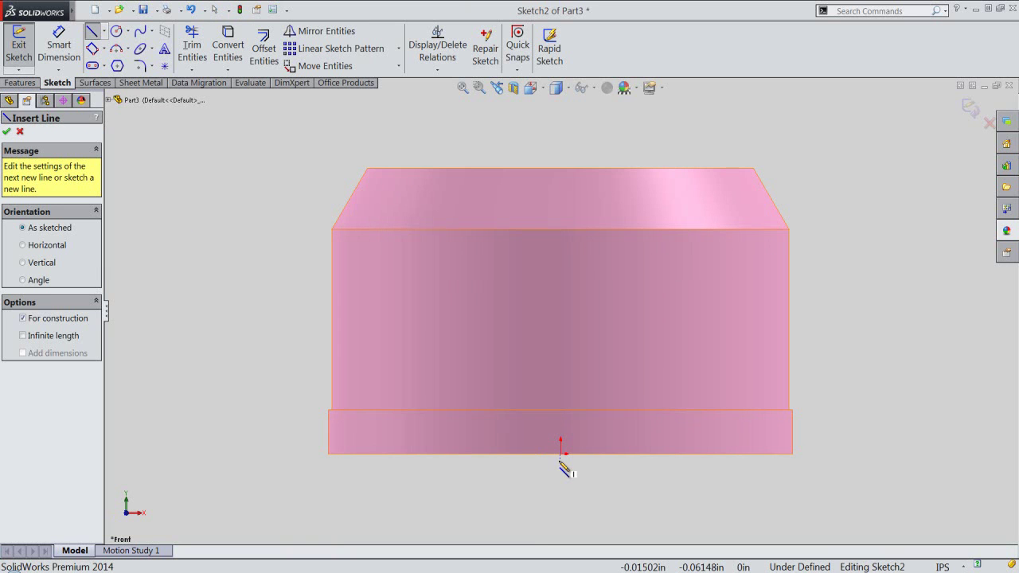
pyautogui.click(562, 456)
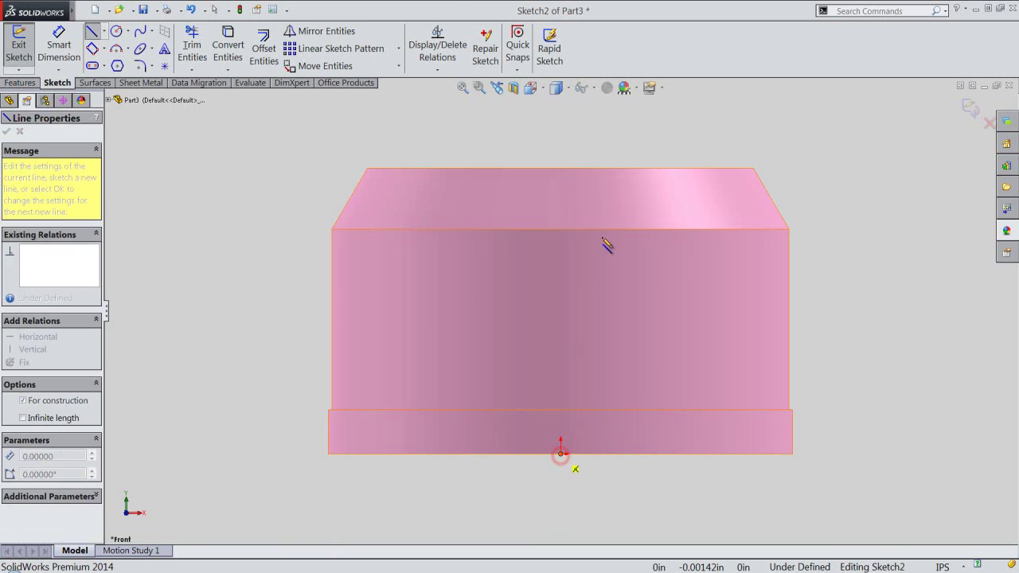
pyautogui.click(561, 168)
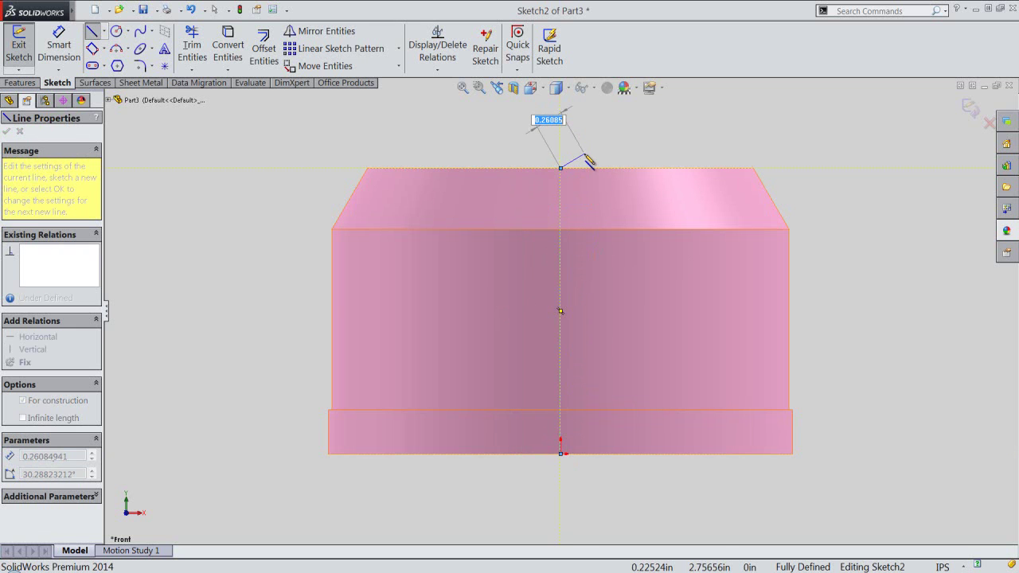
# Step: Begin a corner rectangle with its first corner on the top edge
pyautogui.rightClick(586, 158)
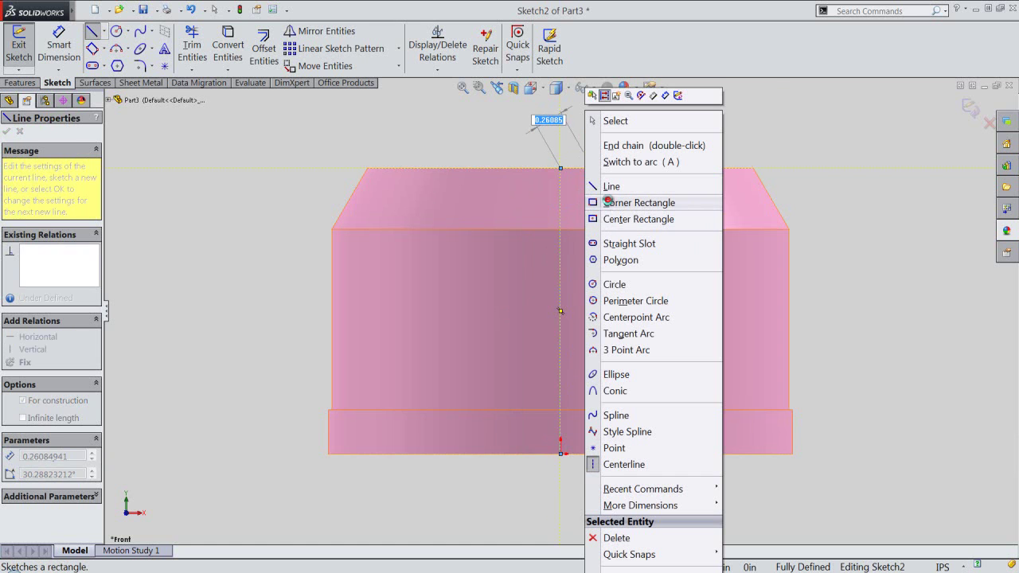
pyautogui.click(608, 202)
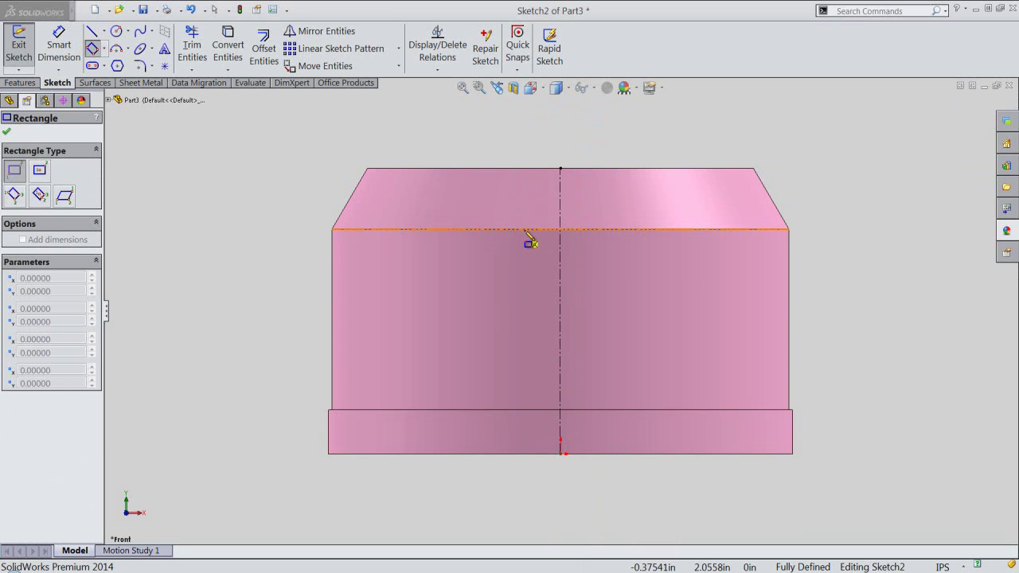
pyautogui.click(532, 230)
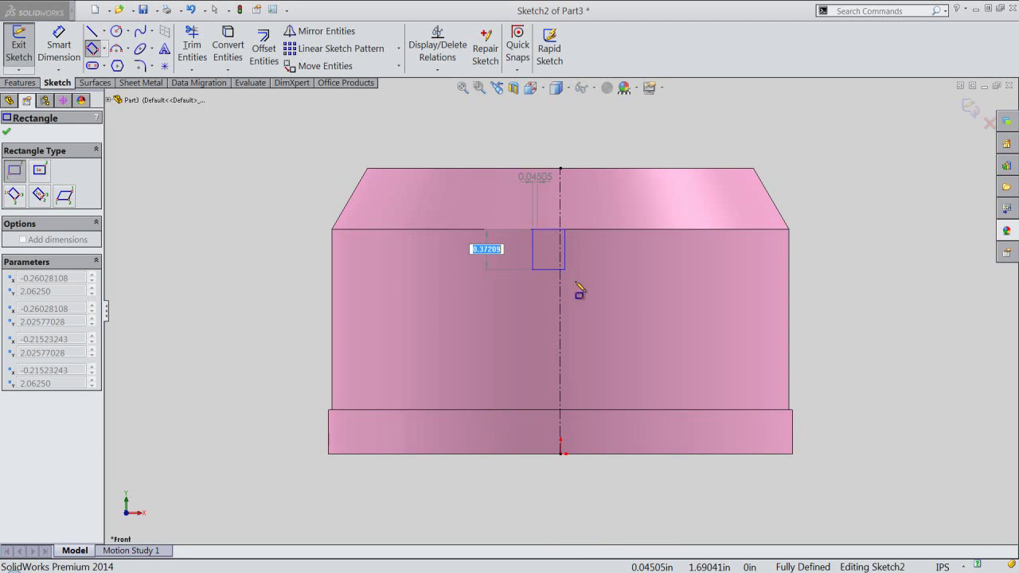
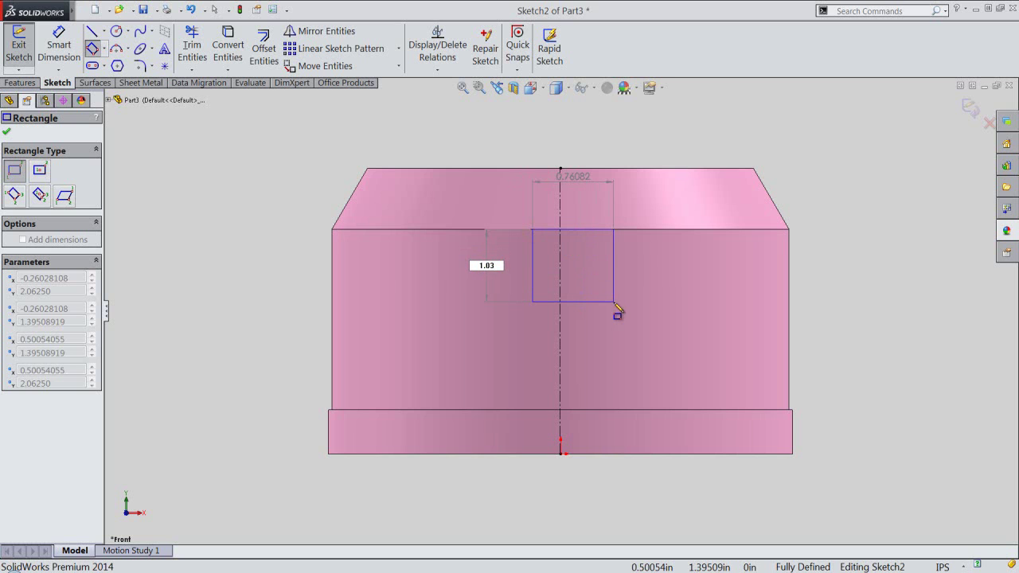
# Step: Size the rectangle 1.03125 high by 0.625 wide
pyautogui.press('Tab')
pyautogui.write('.625')
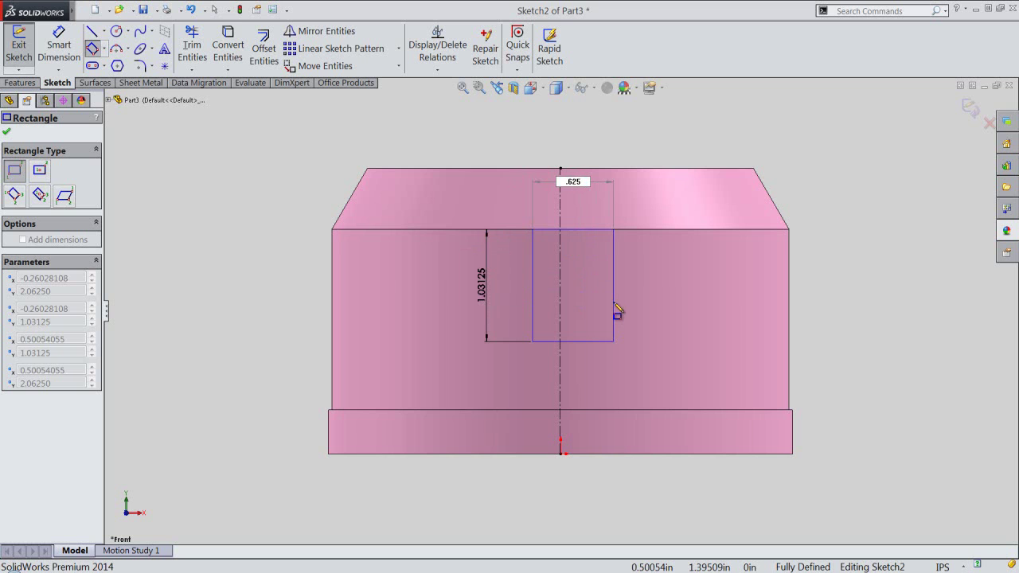
pyautogui.press('Return')
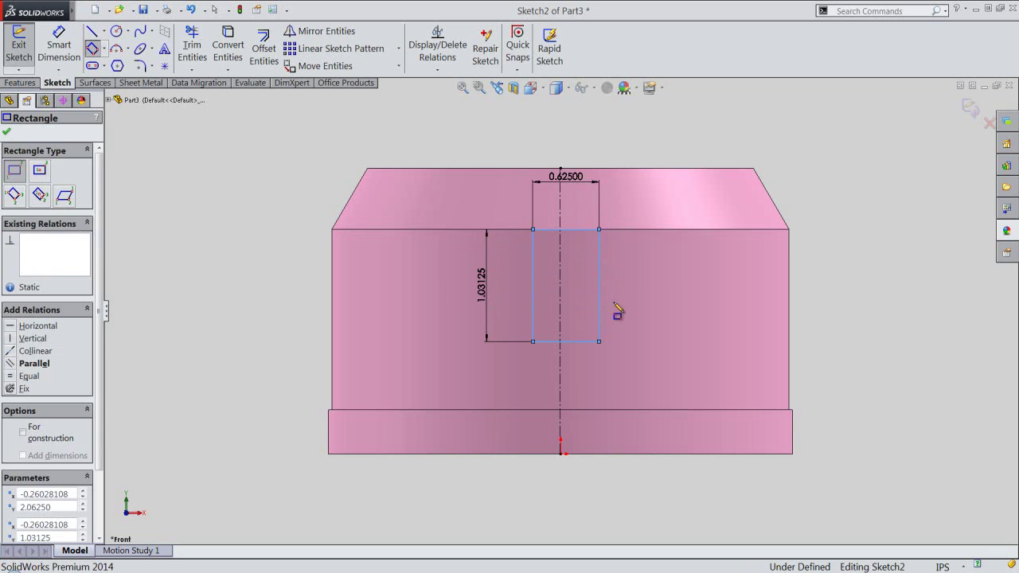
pyautogui.rightClick(812, 197)
pyautogui.click(830, 136)
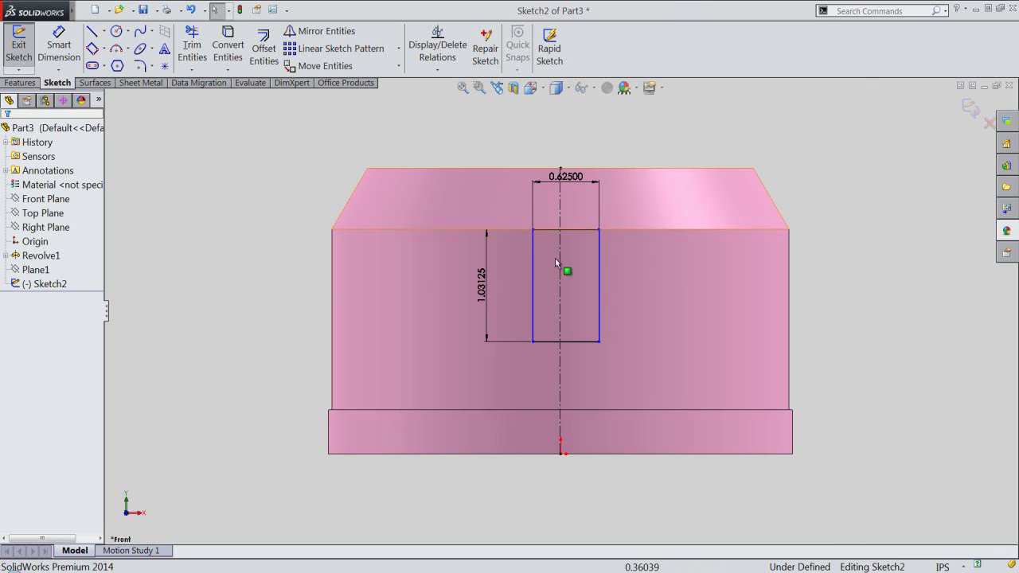
# Step: Make the rectangle's left and right sides symmetric about the centreline
pyautogui.click(533, 273)
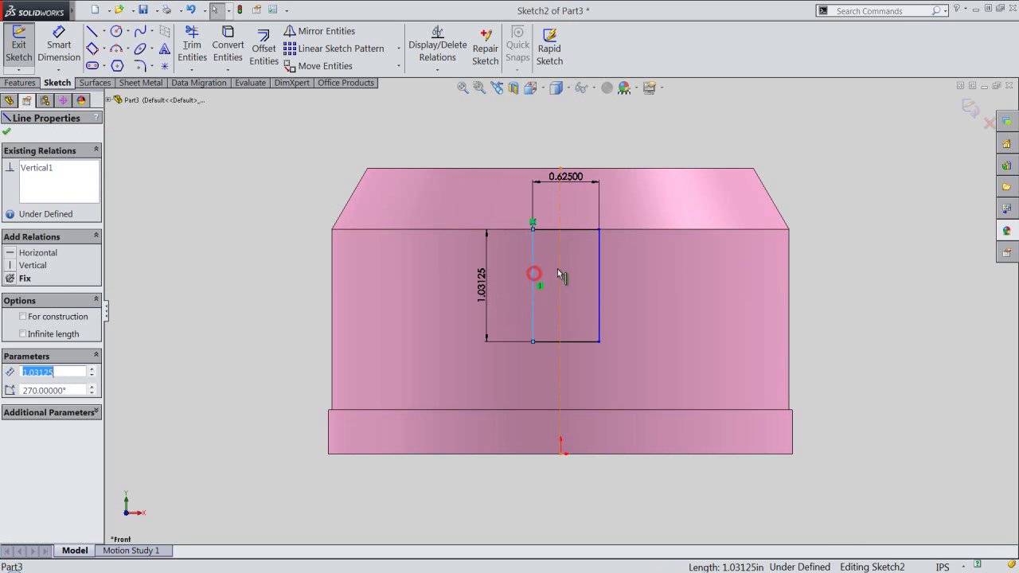
pyautogui.keyDown('ctrl'); pyautogui.click(561, 273); pyautogui.keyUp('ctrl')
pyautogui.keyDown('ctrl'); pyautogui.click(598, 271); pyautogui.keyUp('ctrl')
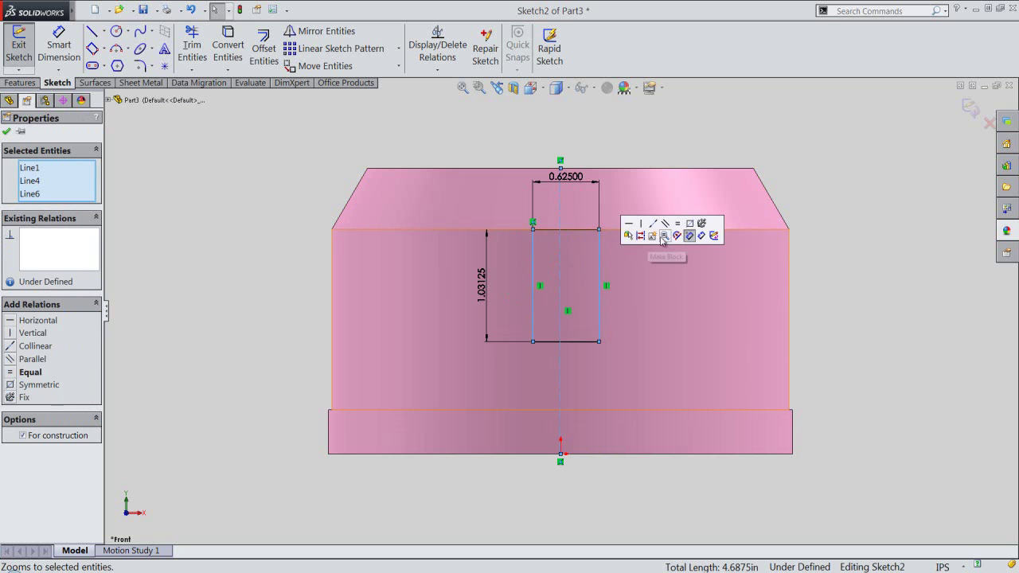
pyautogui.click(702, 223)
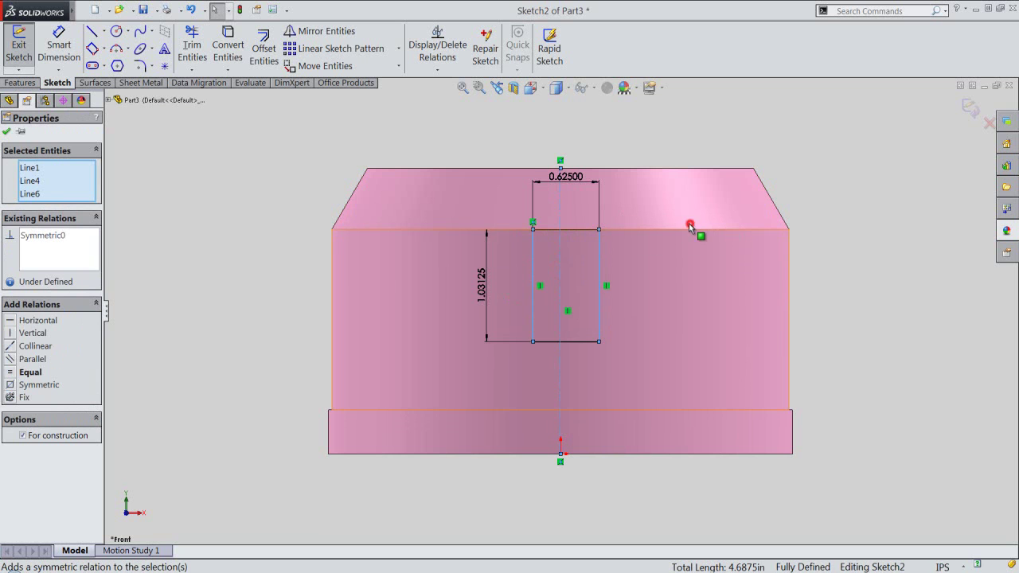
# Step: Convert the rectangle's top and bottom edges to construction lines
pyautogui.click(825, 250)
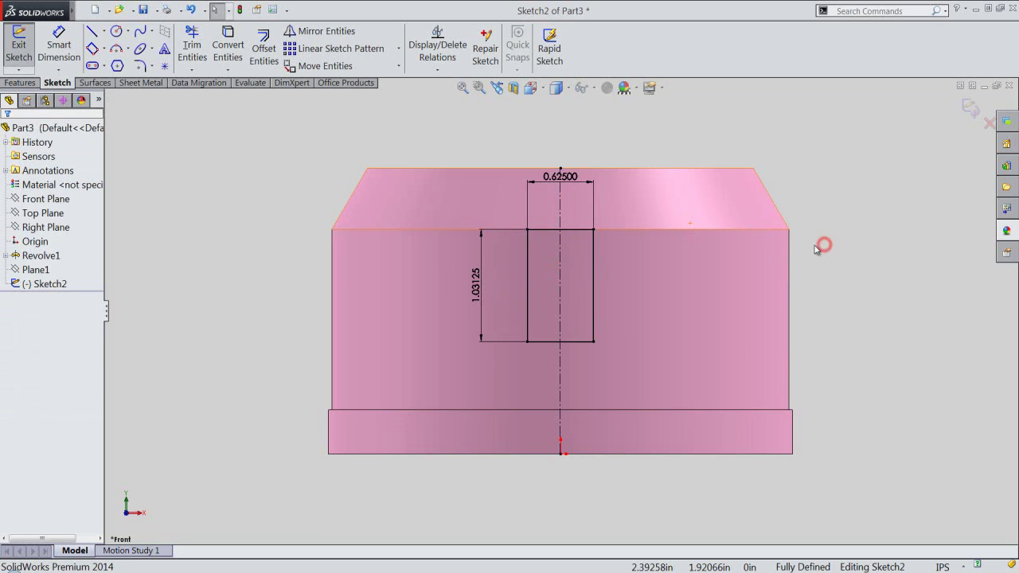
pyautogui.click(568, 231)
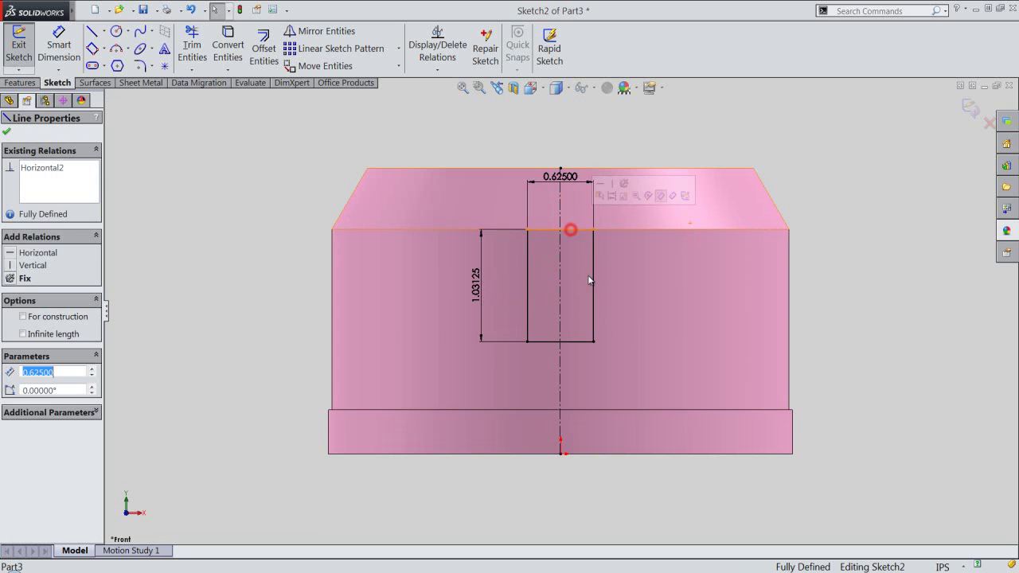
pyautogui.keyDown('ctrl'); pyautogui.click(580, 342); pyautogui.keyUp('ctrl')
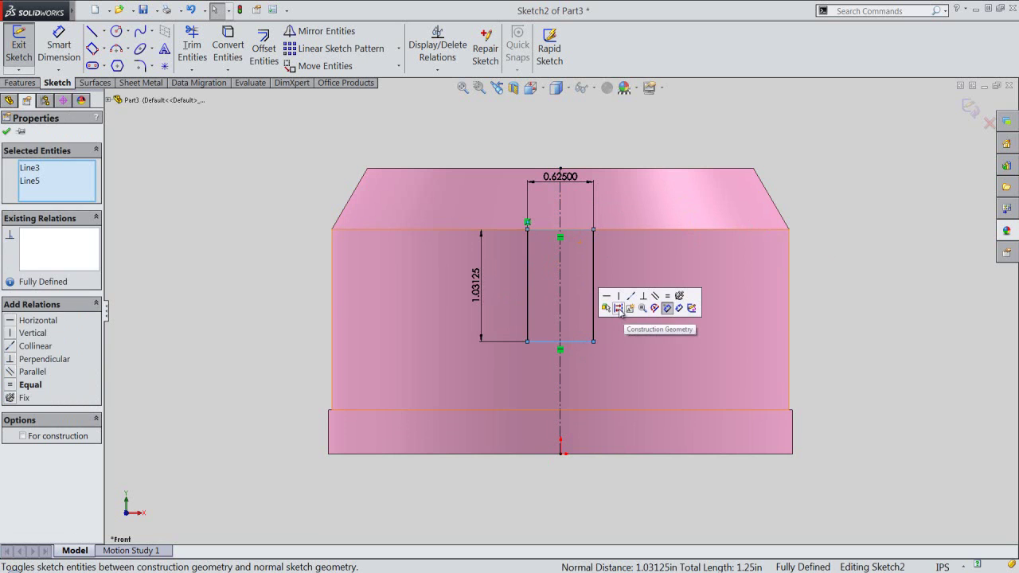
pyautogui.click(618, 308)
pyautogui.click(840, 298)
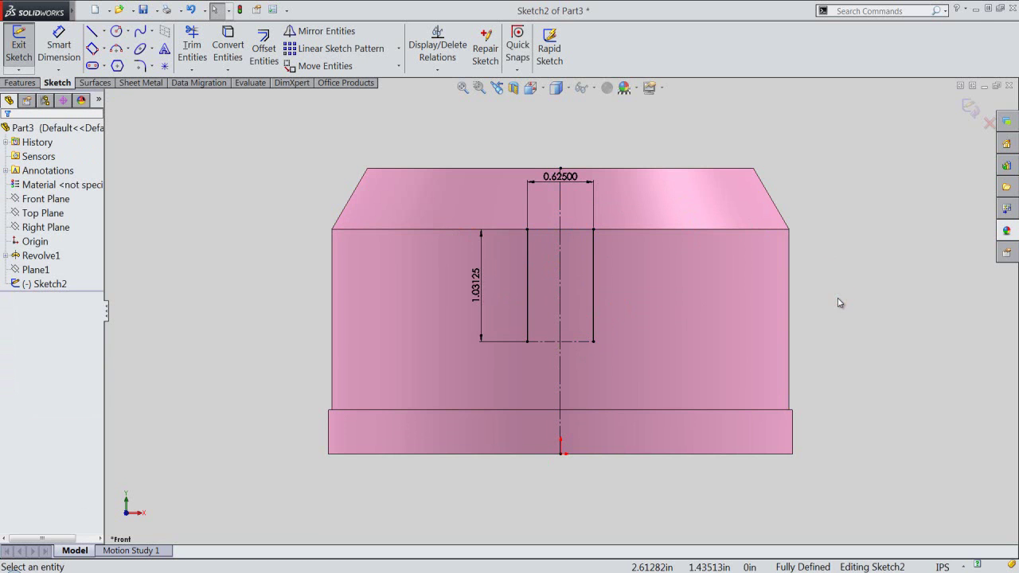
pyautogui.rightClick(839, 302)
# Step: Draw a V from the rectangle's bottom corners down to a tip on the centreline
pyautogui.click(859, 144)
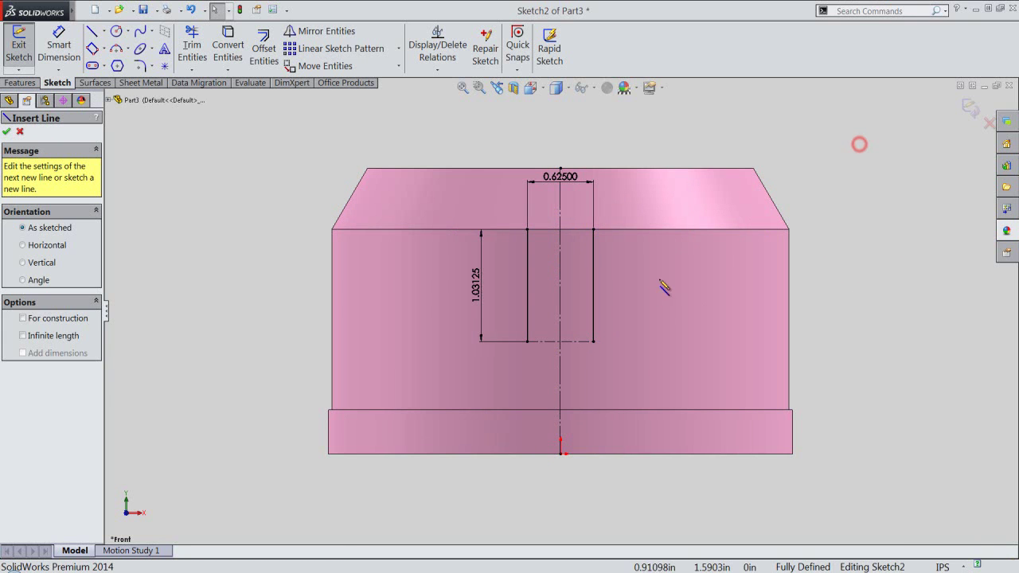
pyautogui.click(527, 342)
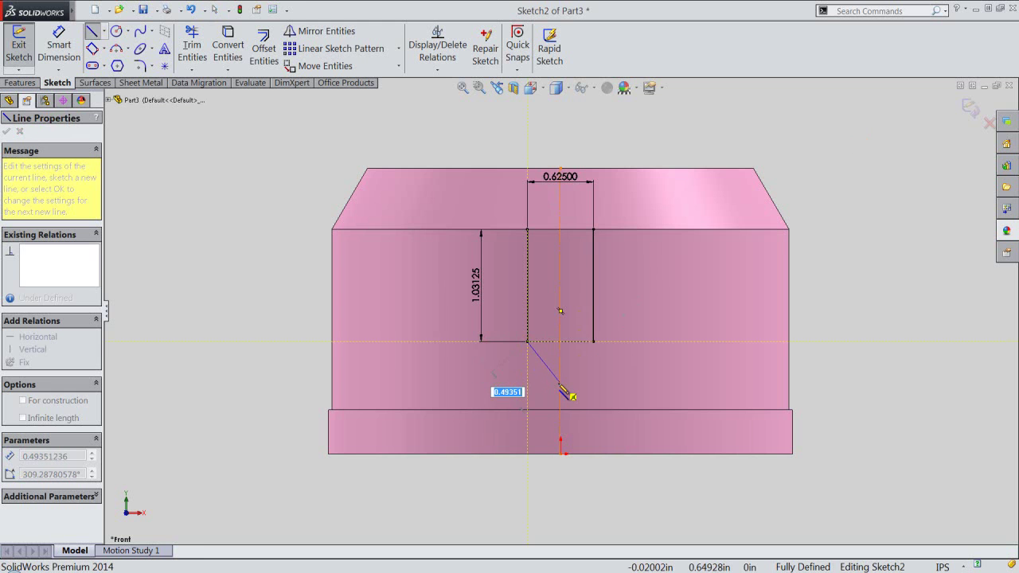
pyautogui.click(561, 382)
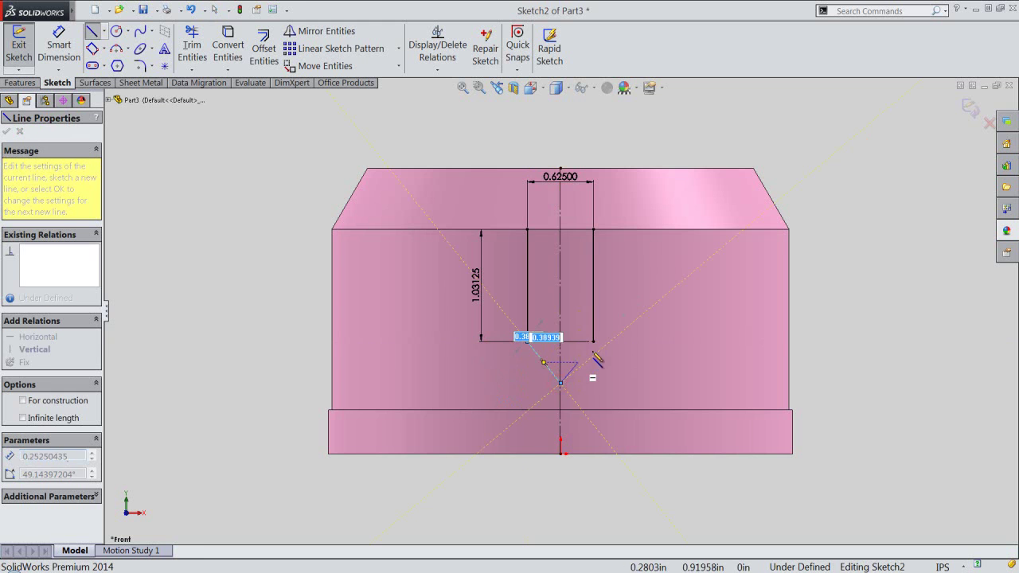
pyautogui.click(593, 341)
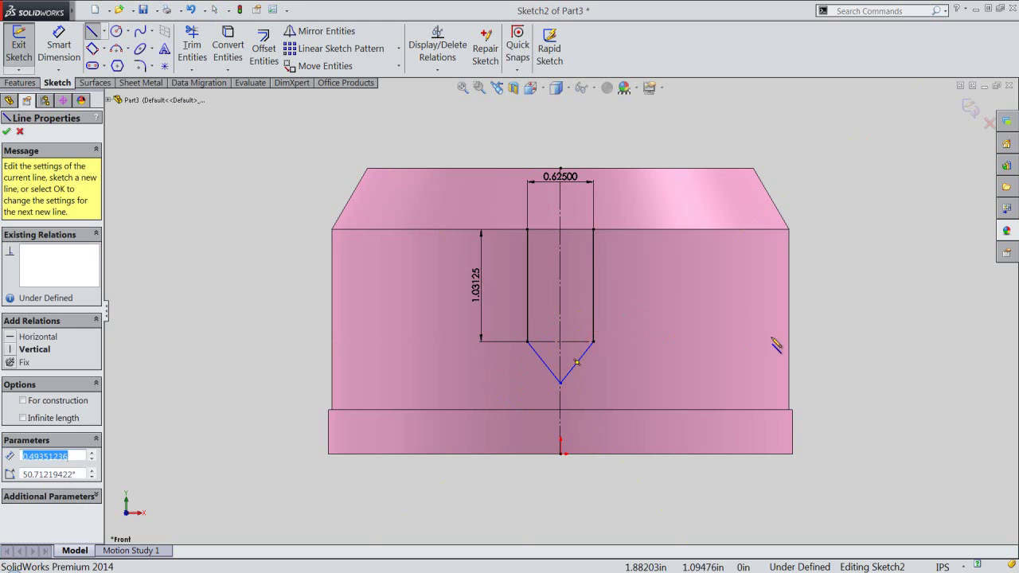
# Step: Dimension the V's depth below the bottom construction line as 0.375
pyautogui.rightClick(820, 344)
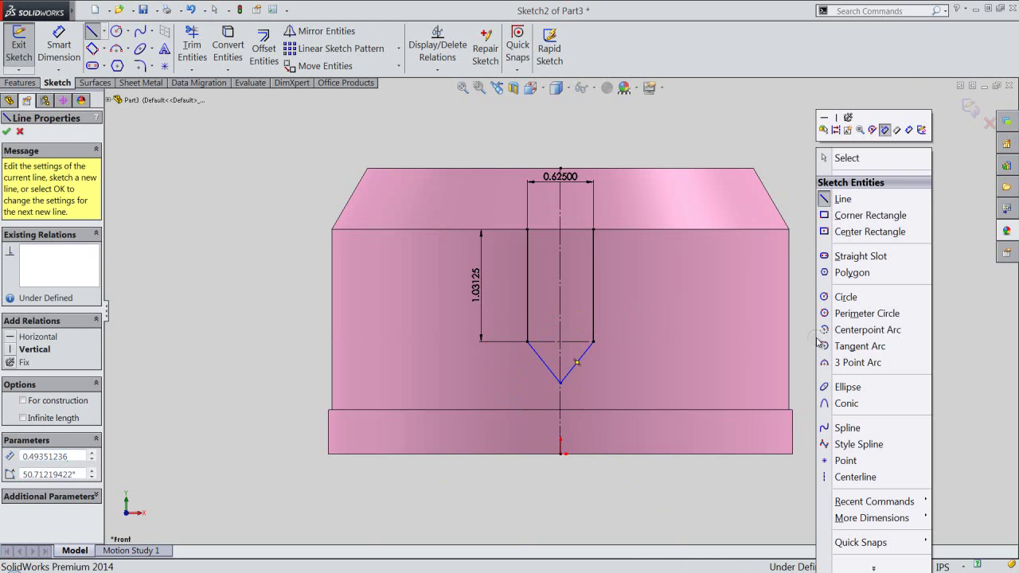
pyautogui.click(907, 129)
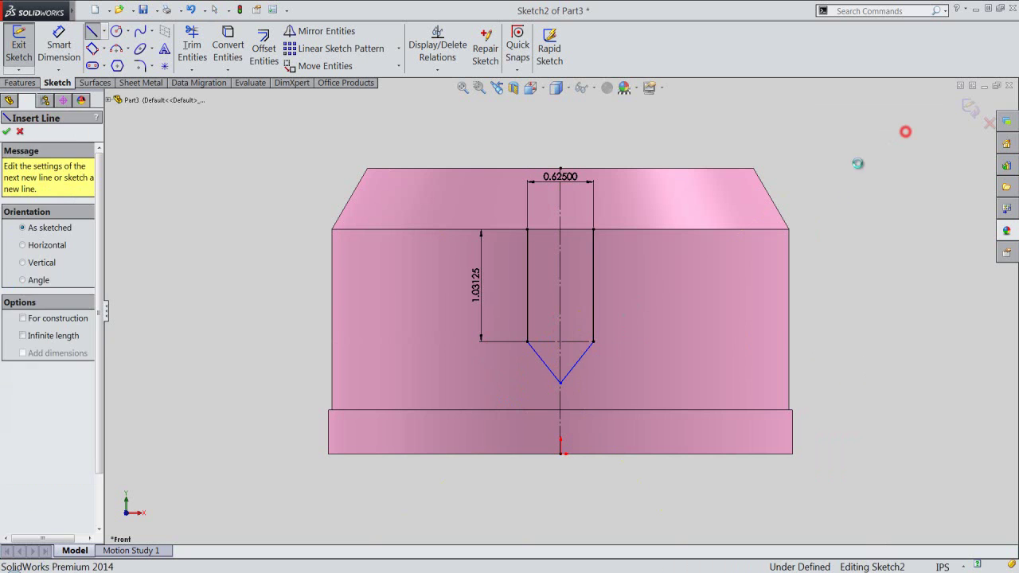
pyautogui.click(578, 344)
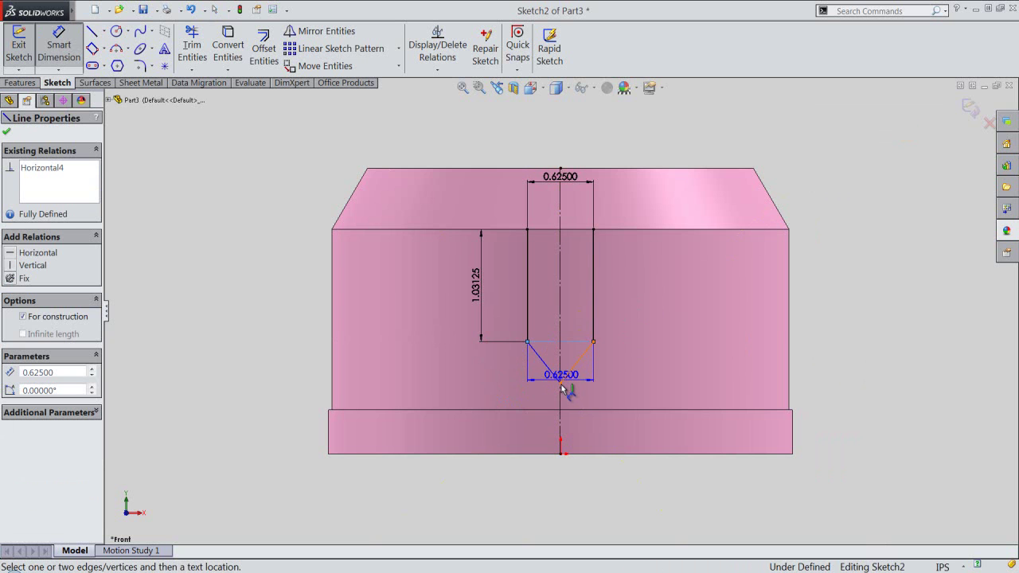
pyautogui.click(580, 381)
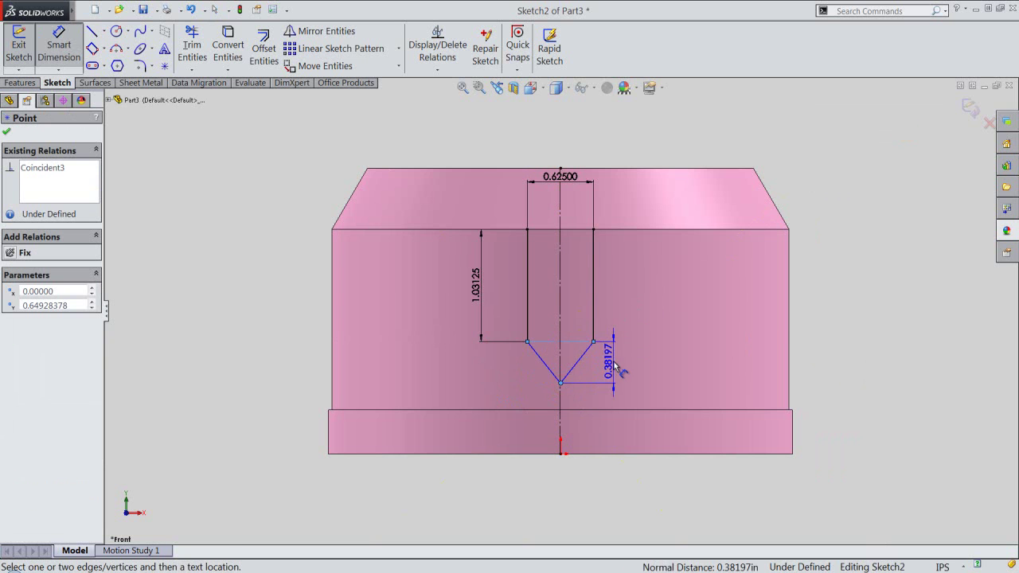
pyautogui.click(615, 367)
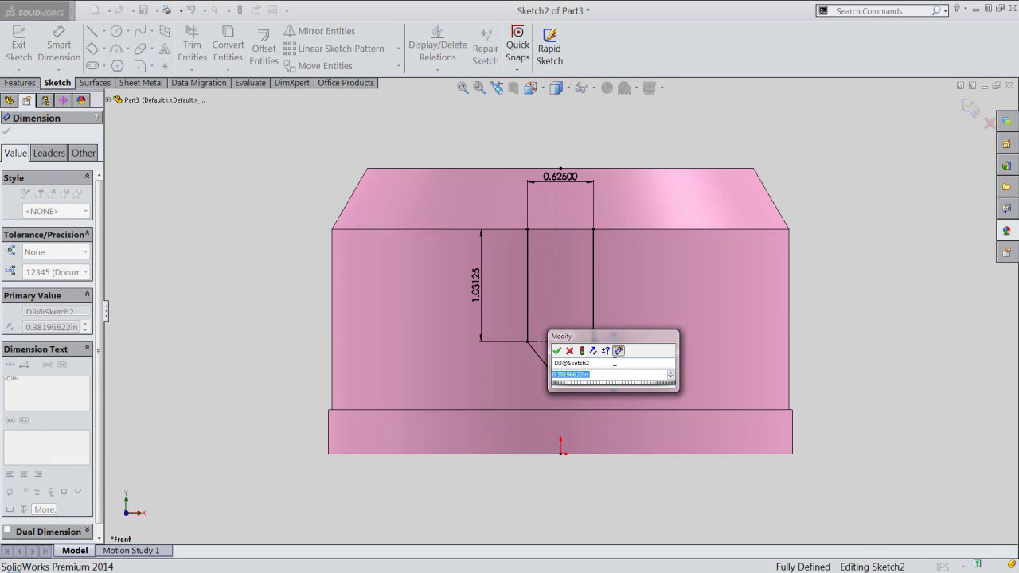
pyautogui.press('BackSpace')
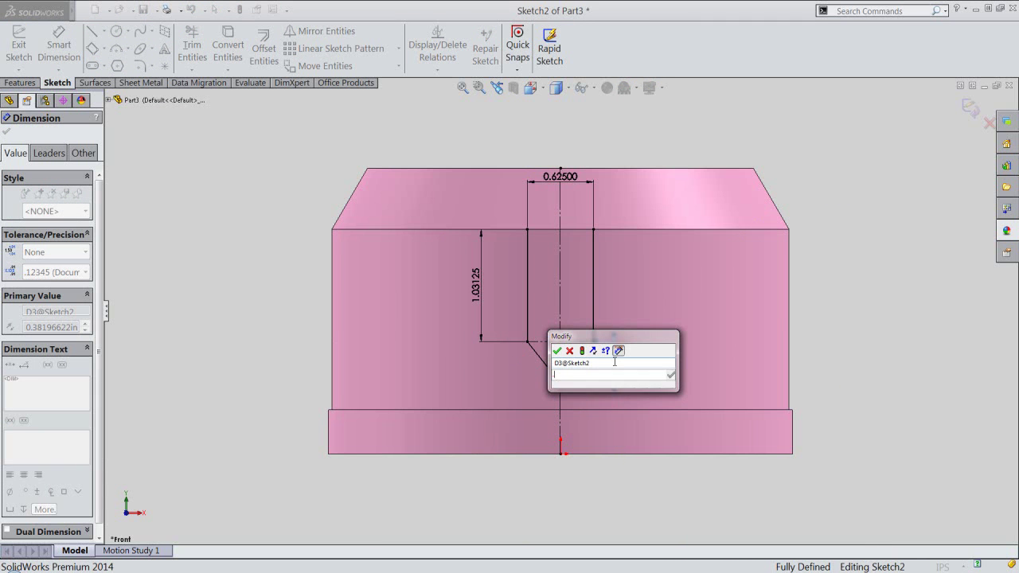
pyautogui.write('.375')
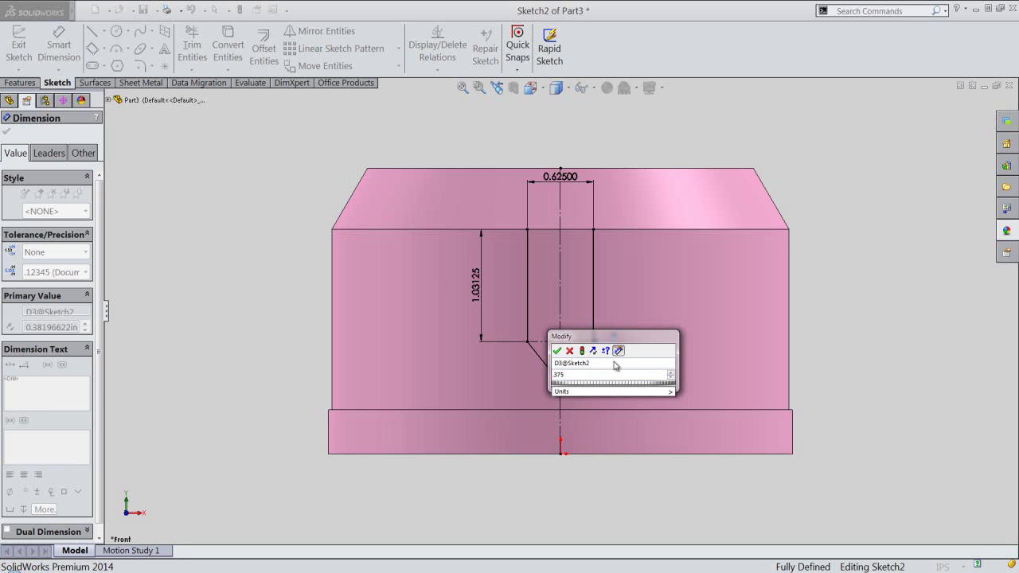
pyautogui.press('Return')
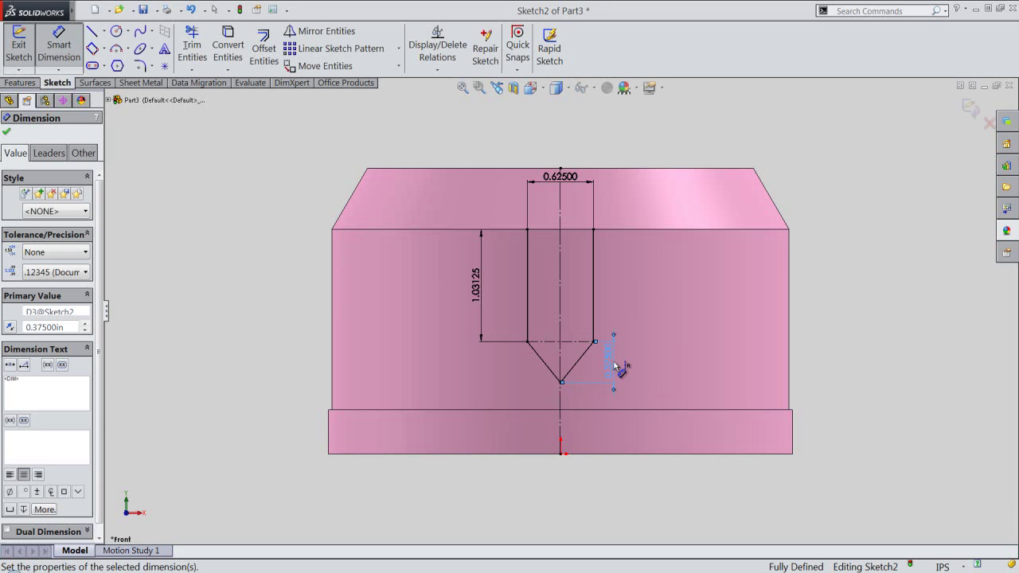
# Step: Place a point on the centreline 0.0625 from the top construction line
pyautogui.rightClick(661, 147)
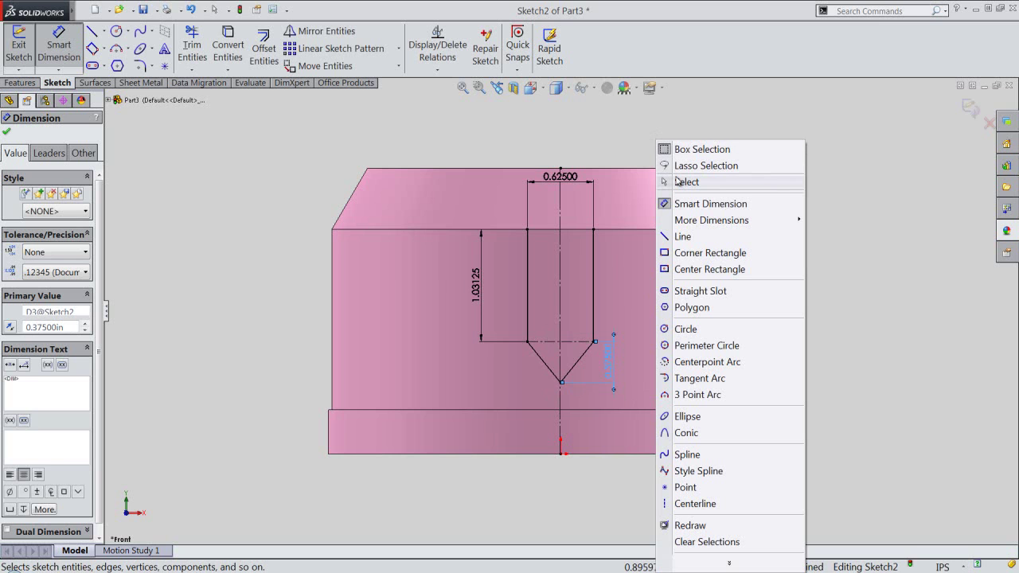
pyautogui.click(683, 487)
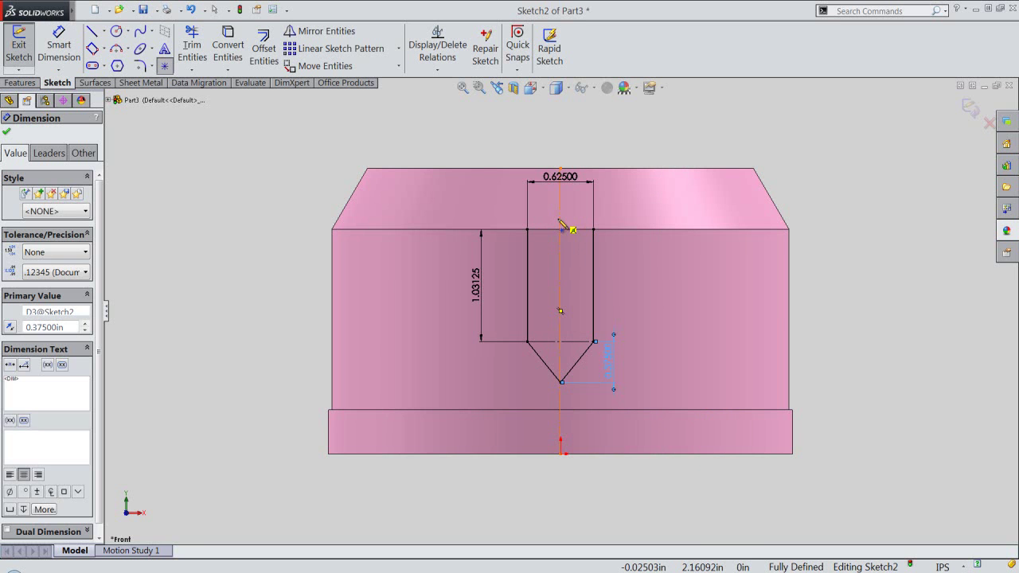
pyautogui.click(561, 221)
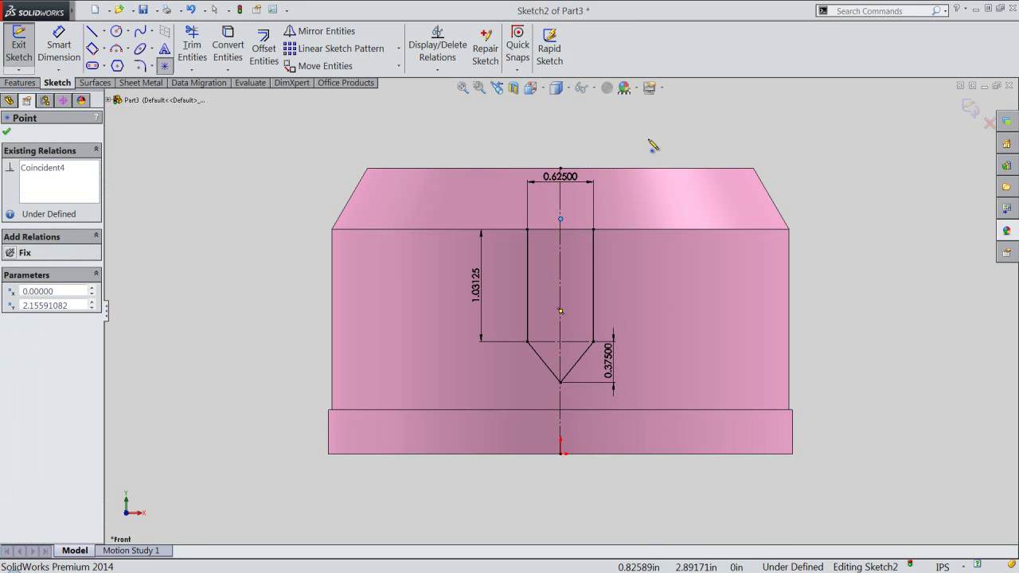
pyautogui.rightClick(651, 145)
pyautogui.click(707, 109)
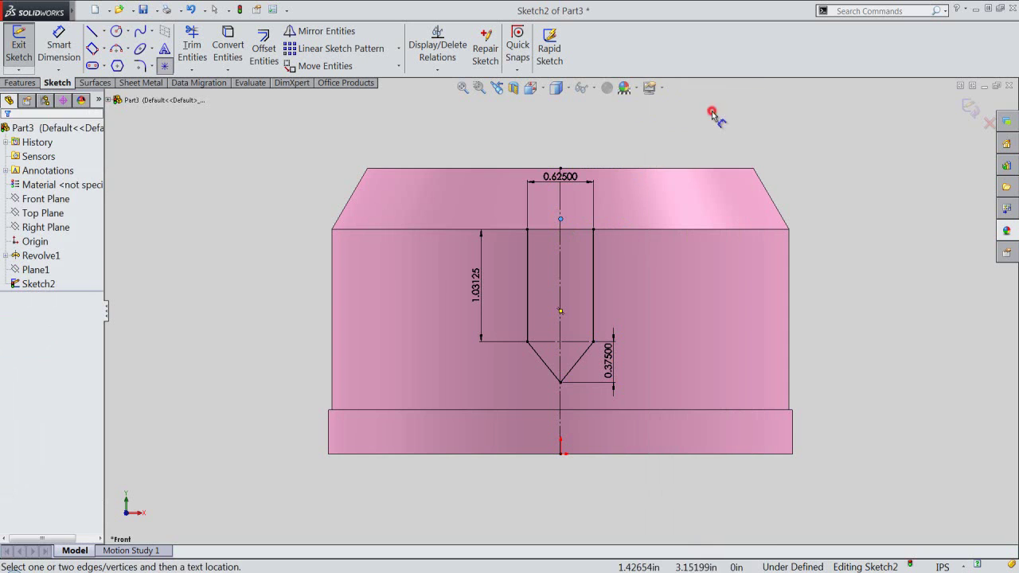
pyautogui.click(561, 221)
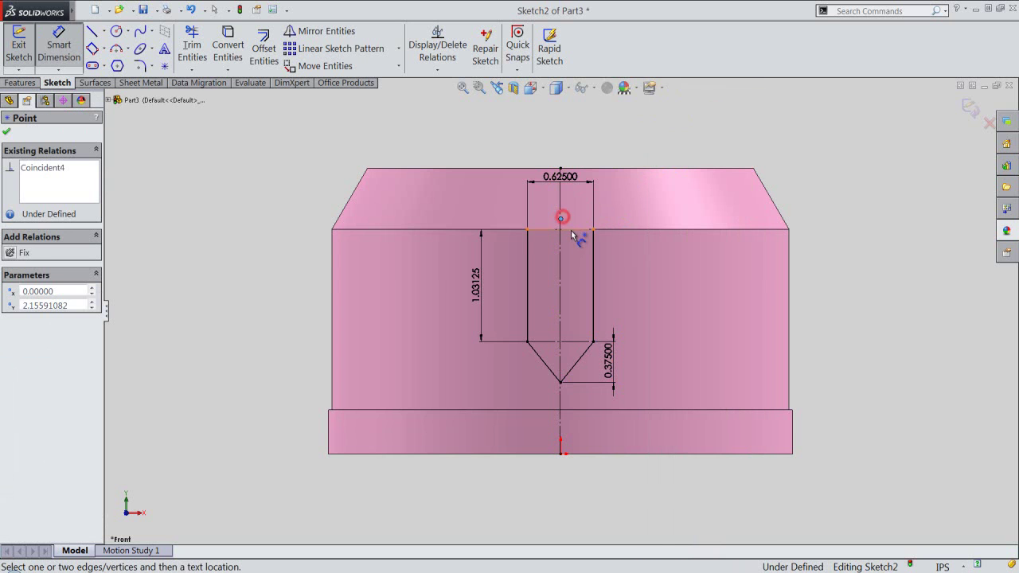
pyautogui.click(578, 231)
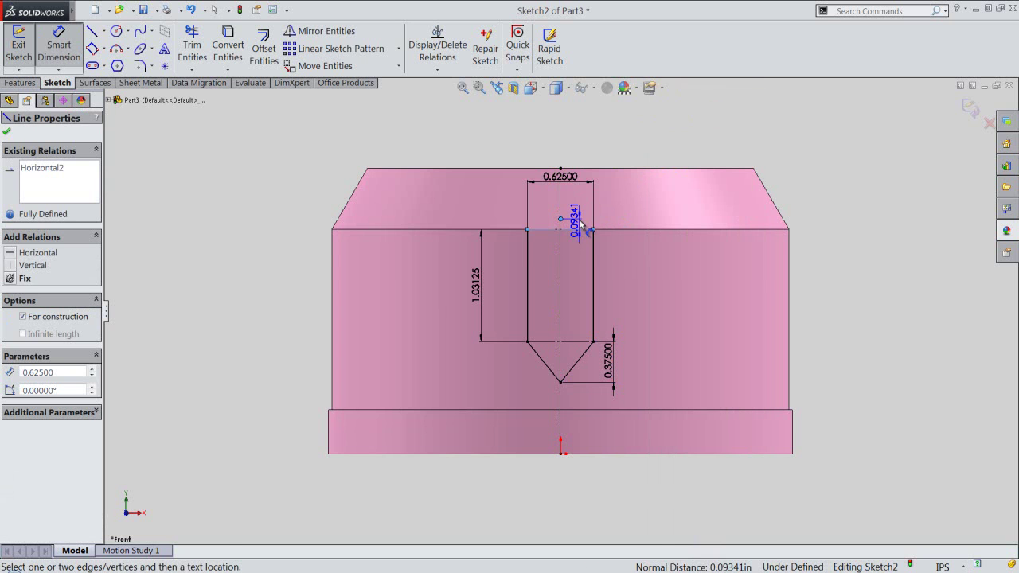
pyautogui.click(581, 222)
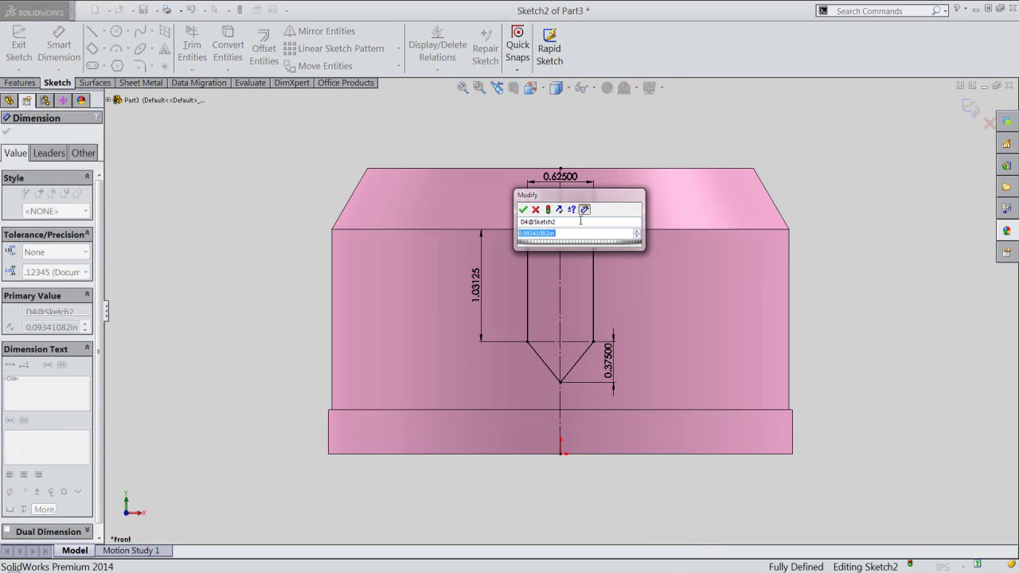
pyautogui.write('.0625')
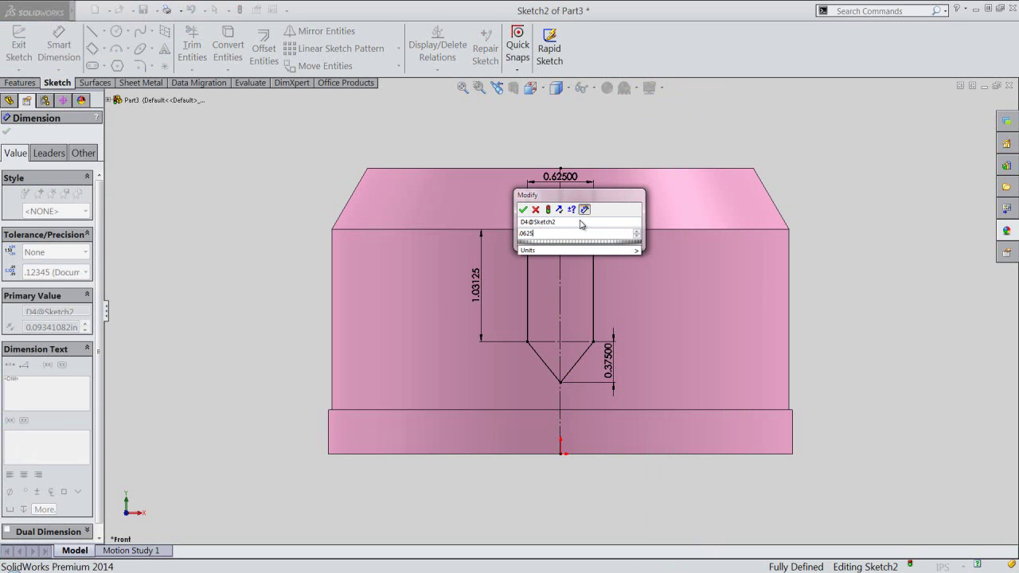
pyautogui.press('Return')
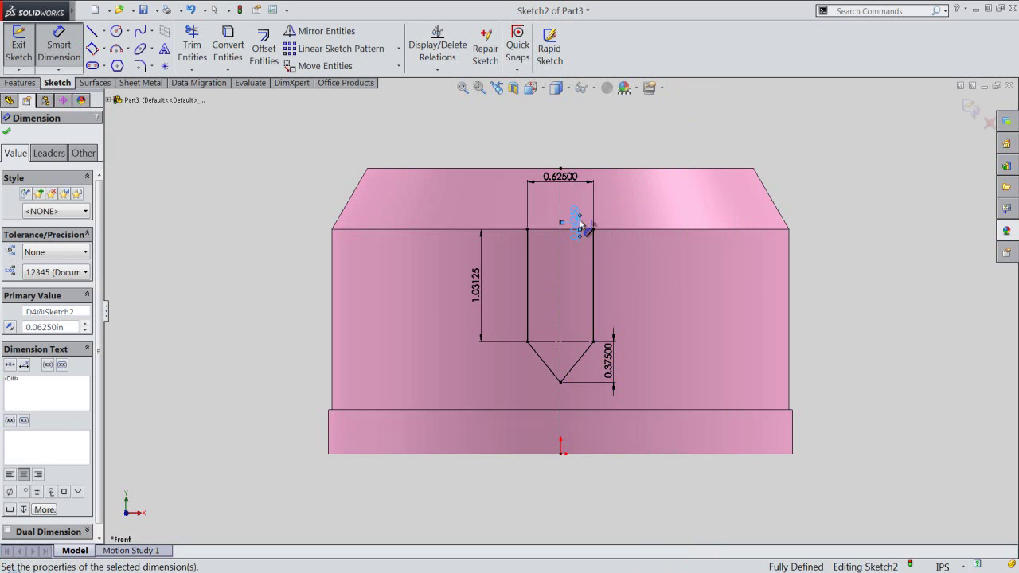
# Step: Draw a three-point arc across the slot's top corners
pyautogui.rightClick(836, 179)
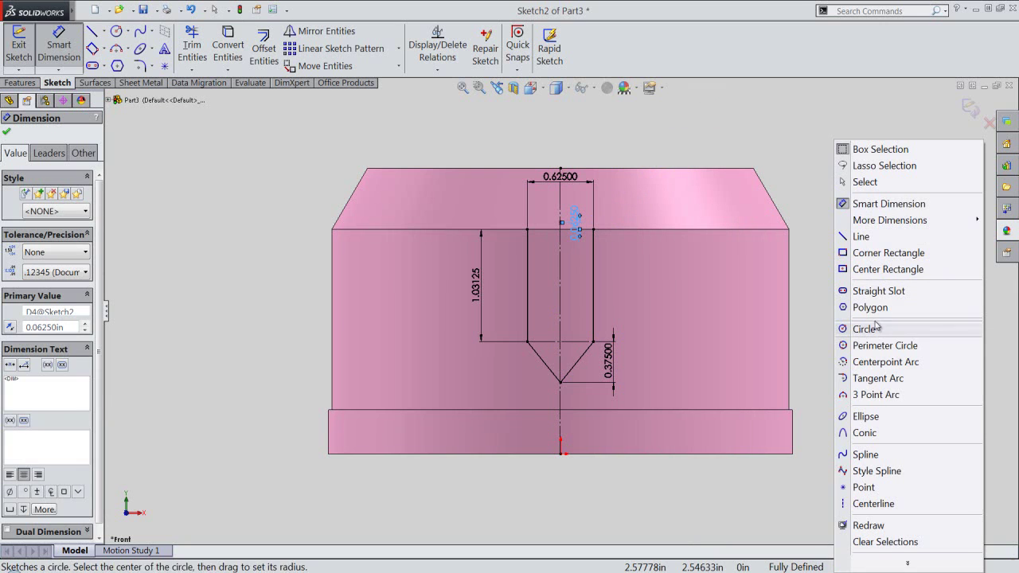
pyautogui.click(868, 395)
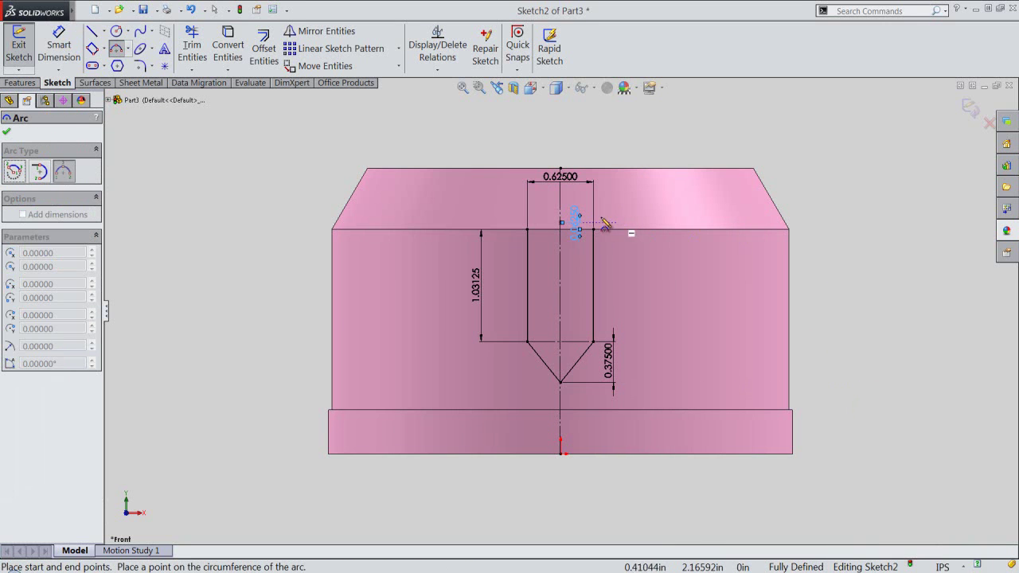
pyautogui.scroll(-3, 597, 228)
pyautogui.scroll(-1, 598, 228)
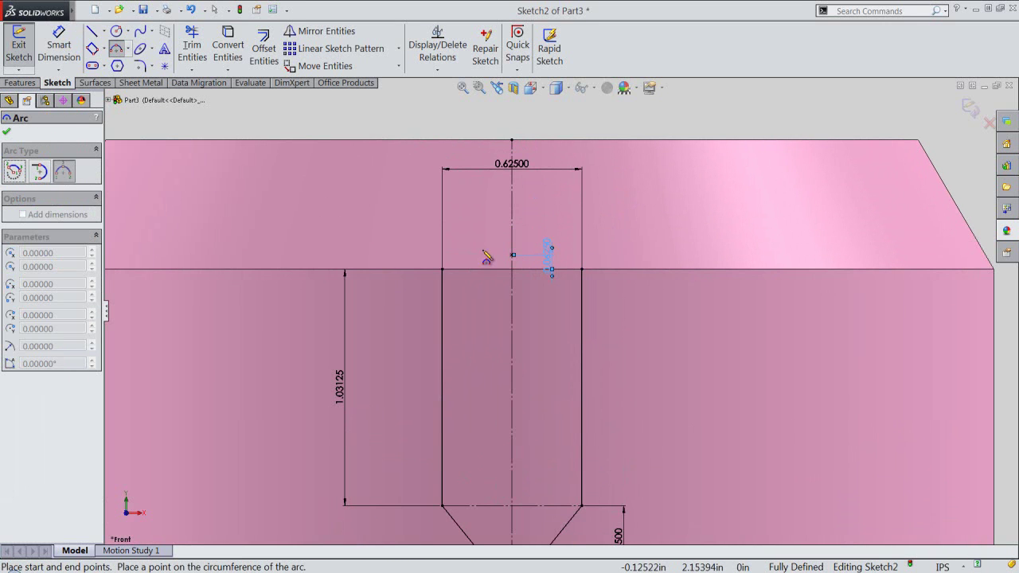
pyautogui.click(442, 269)
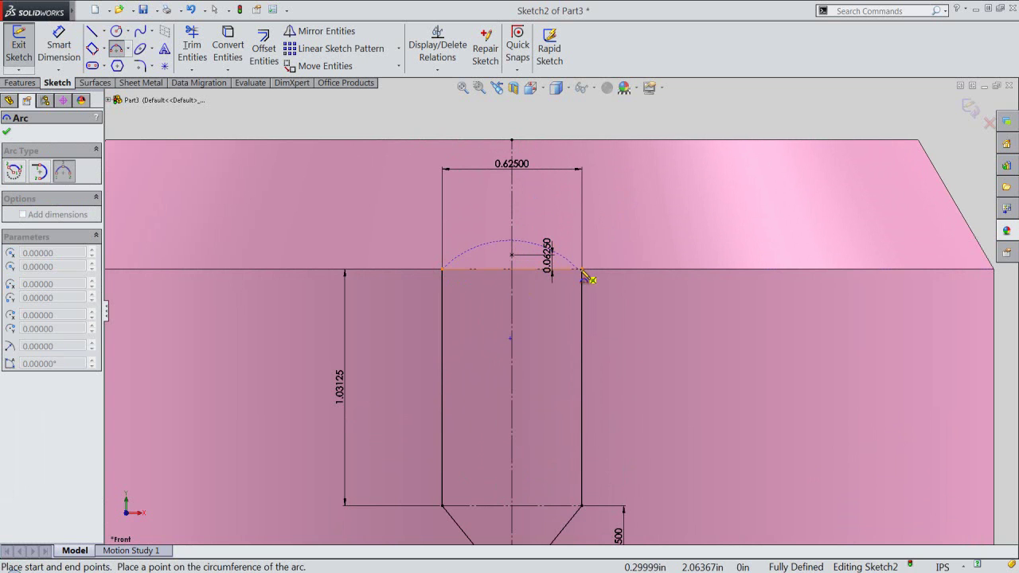
pyautogui.click(582, 270)
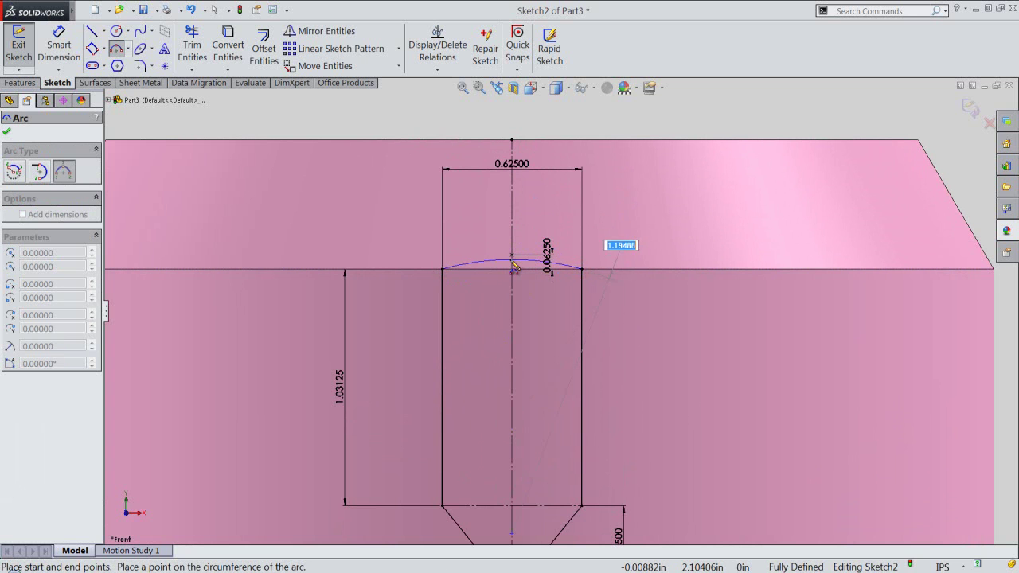
pyautogui.click(513, 263)
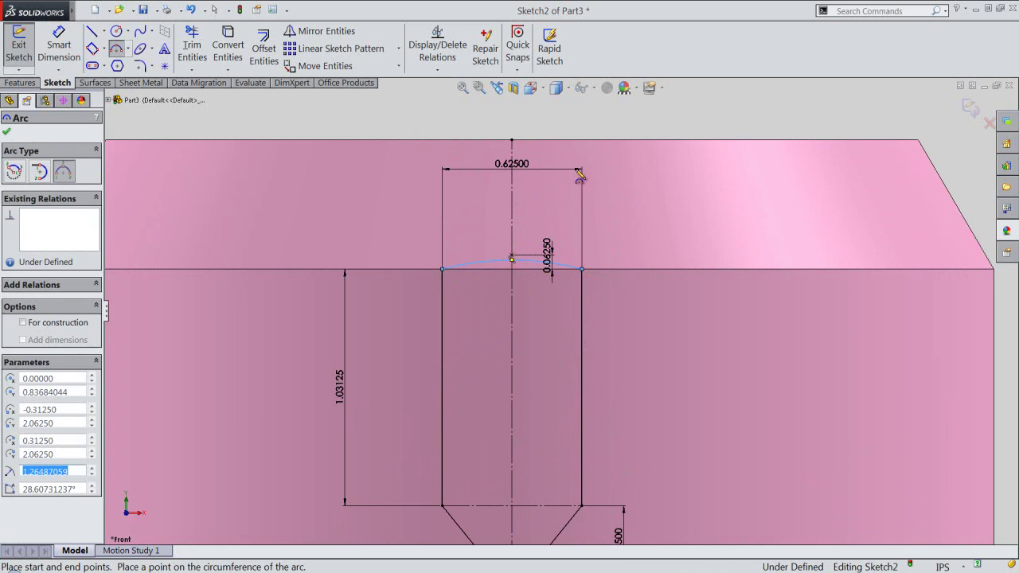
# Step: Make the arc's midpoint coincident with the 0.0625 dimension point
pyautogui.rightClick(616, 131)
pyautogui.click(641, 137)
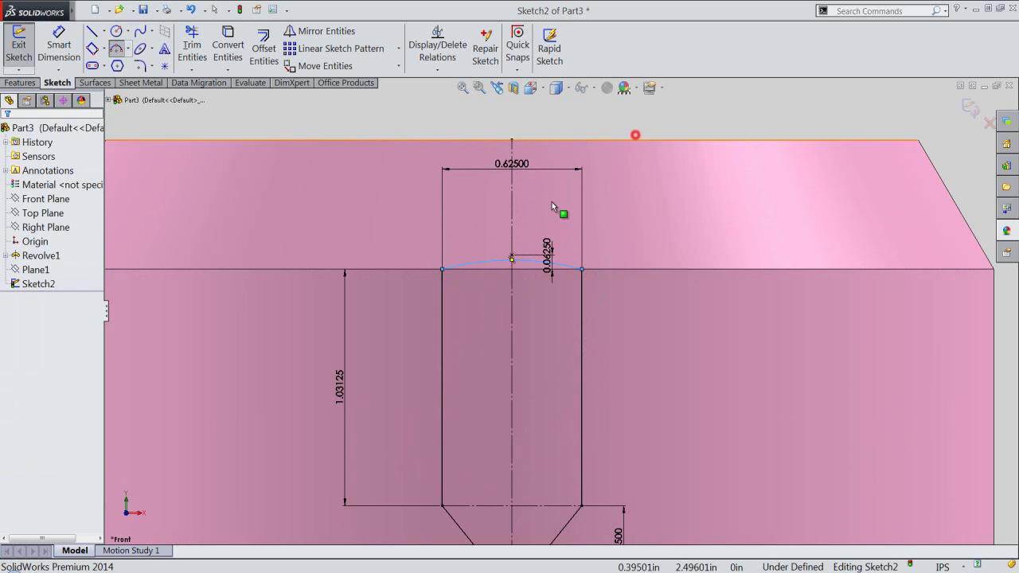
pyautogui.click(516, 267)
pyautogui.rightClick(519, 267)
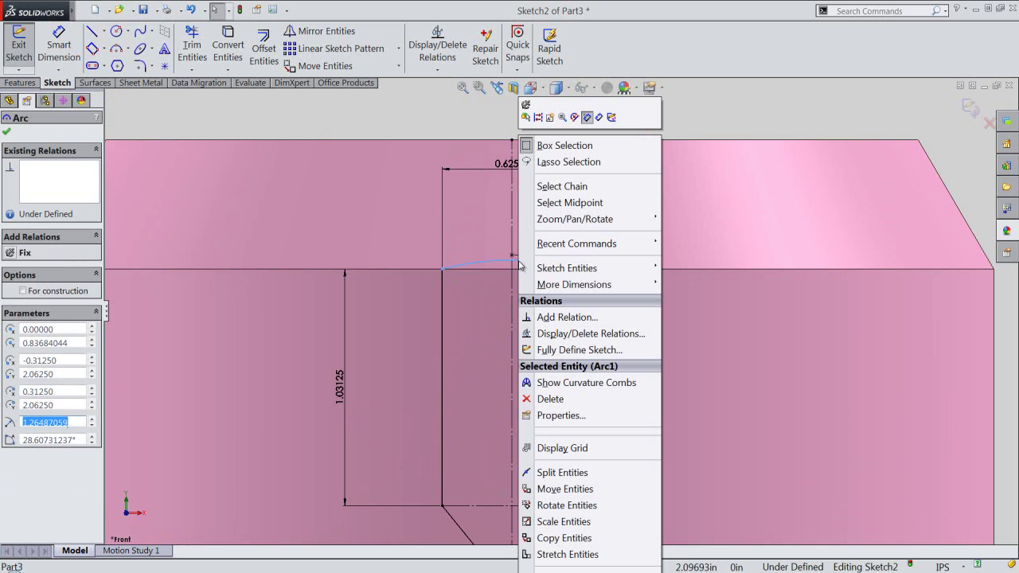
pyautogui.click(562, 204)
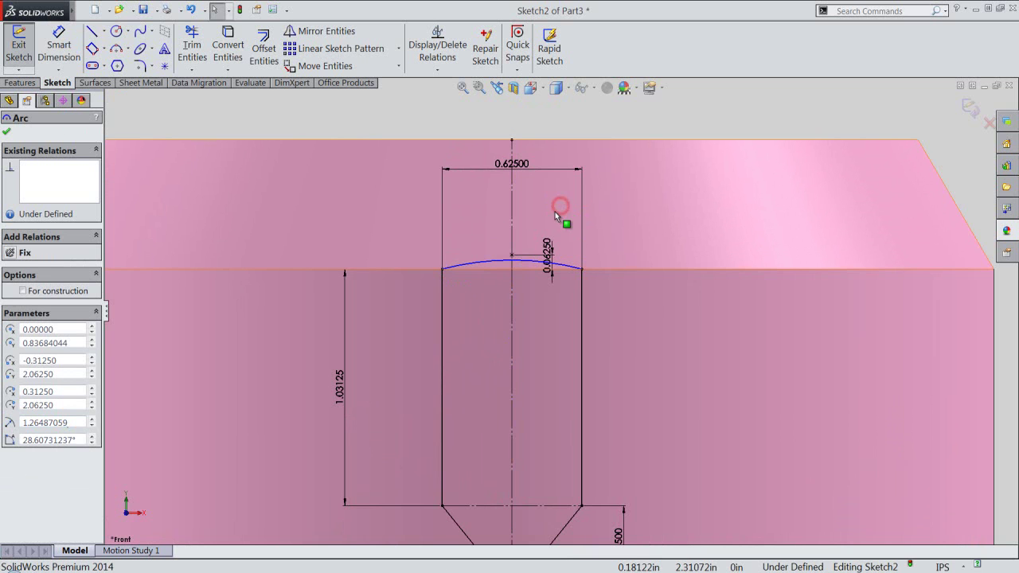
pyautogui.keyDown('ctrl'); pyautogui.click(513, 259); pyautogui.keyUp('ctrl')
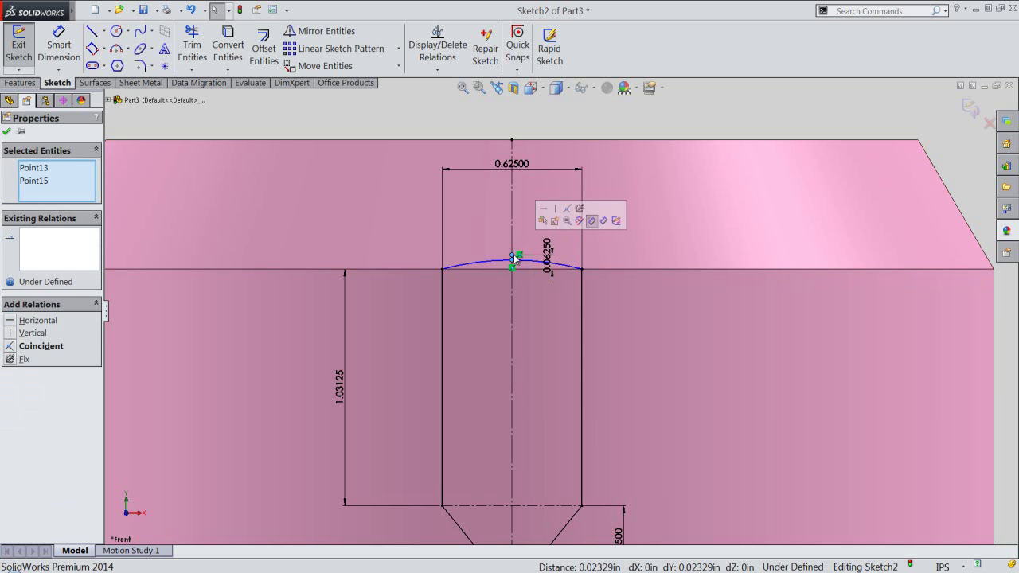
pyautogui.click(569, 213)
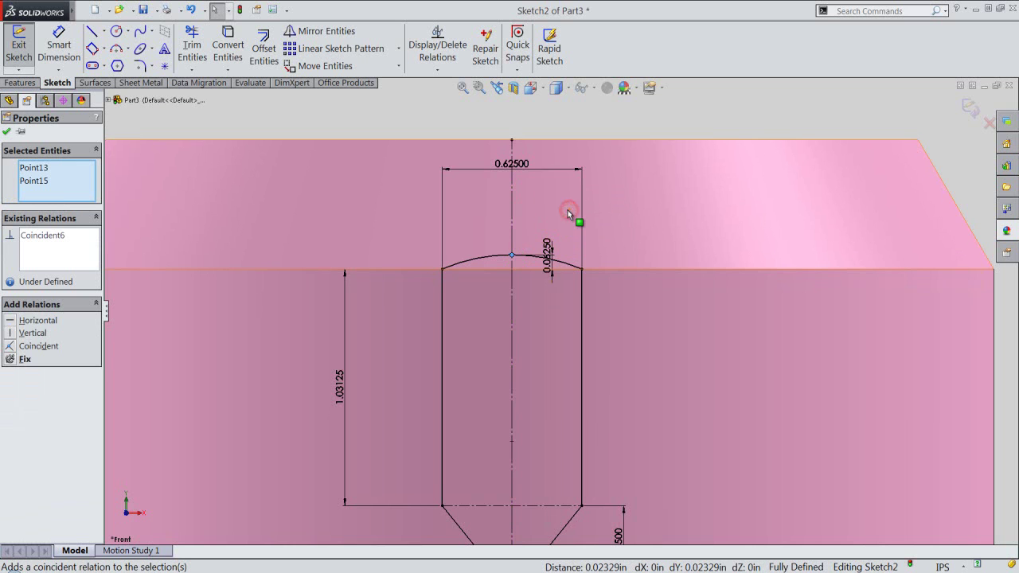
pyautogui.click(638, 121)
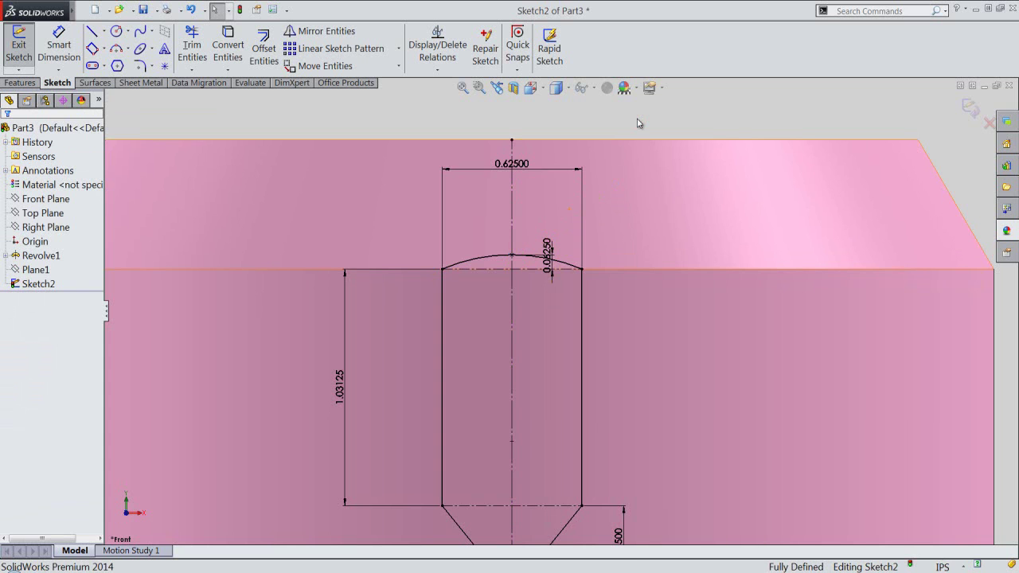
# Step: Draw a 0.6875 line along the part's top edge
pyautogui.rightClick(638, 123)
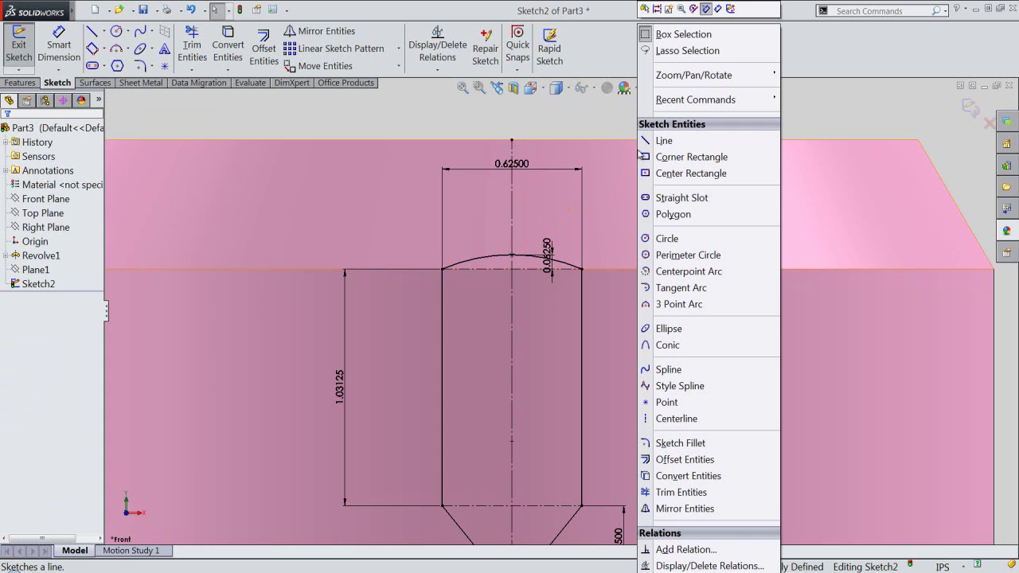
pyautogui.click(651, 141)
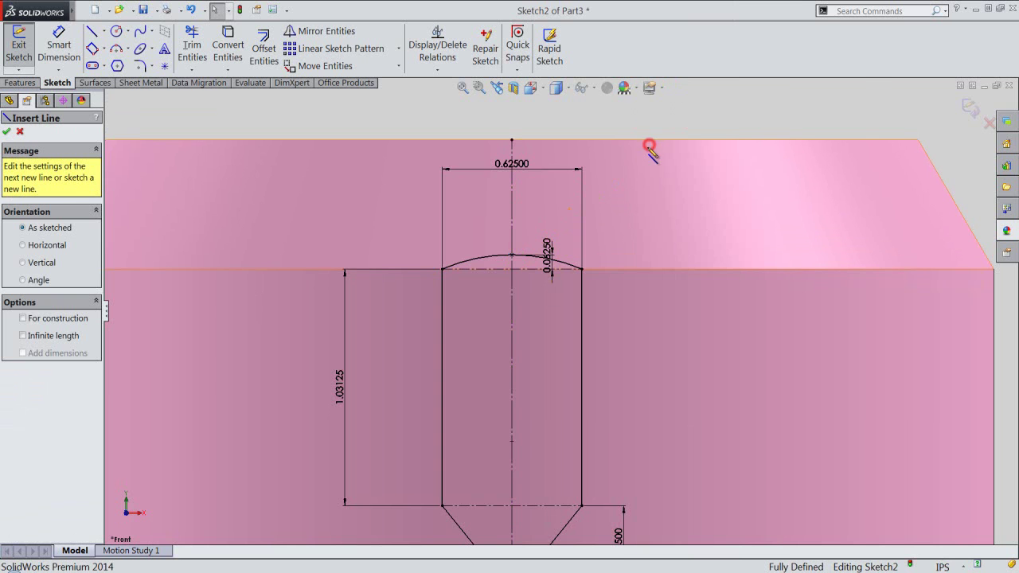
pyautogui.click(413, 141)
pyautogui.write('.6875')
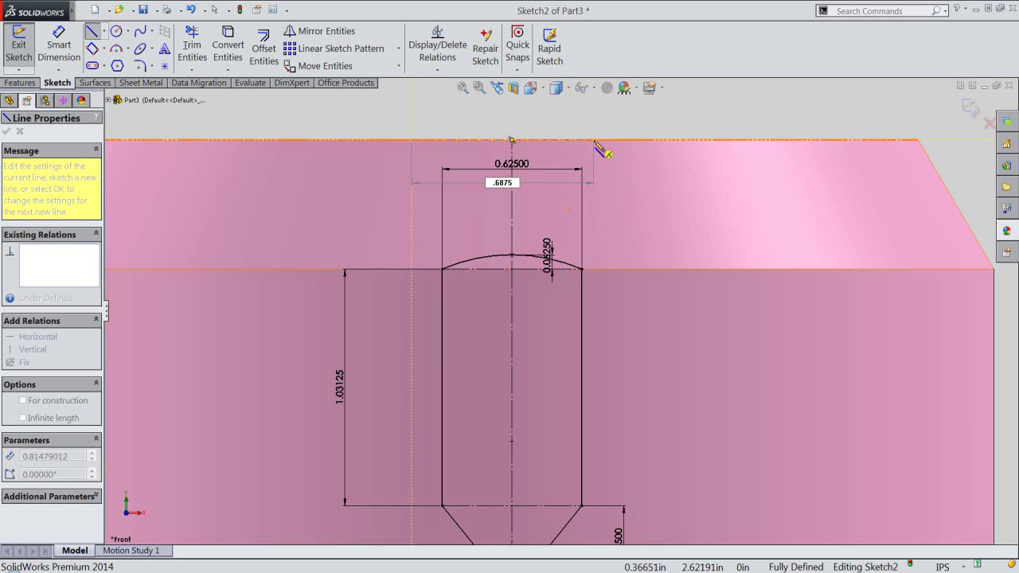
pyautogui.press('Return')
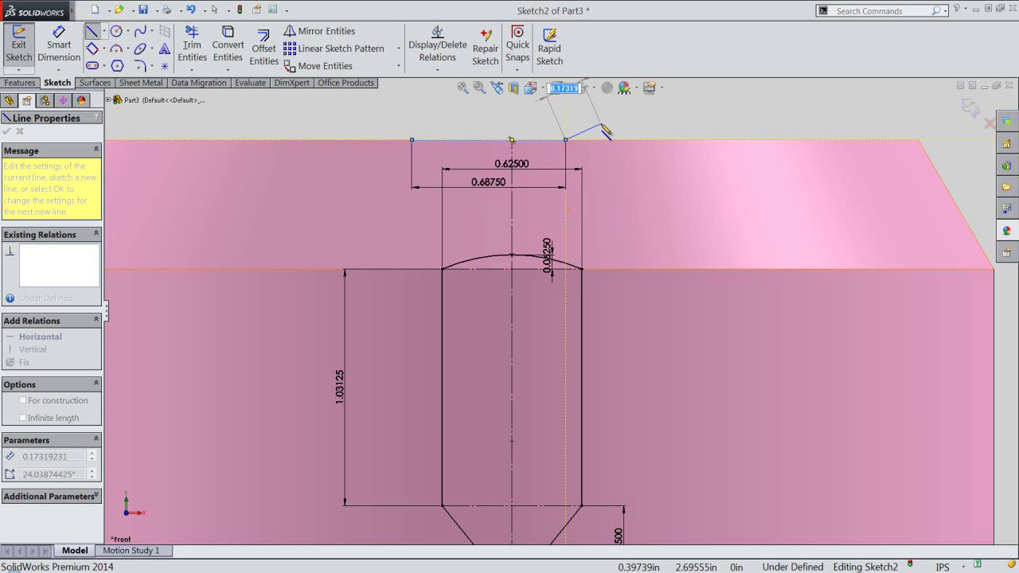
# Step: Draw a downward-bulging arc between the 0.6875 line's endpoints and move the 0.625 dimension below it
pyautogui.rightClick(601, 127)
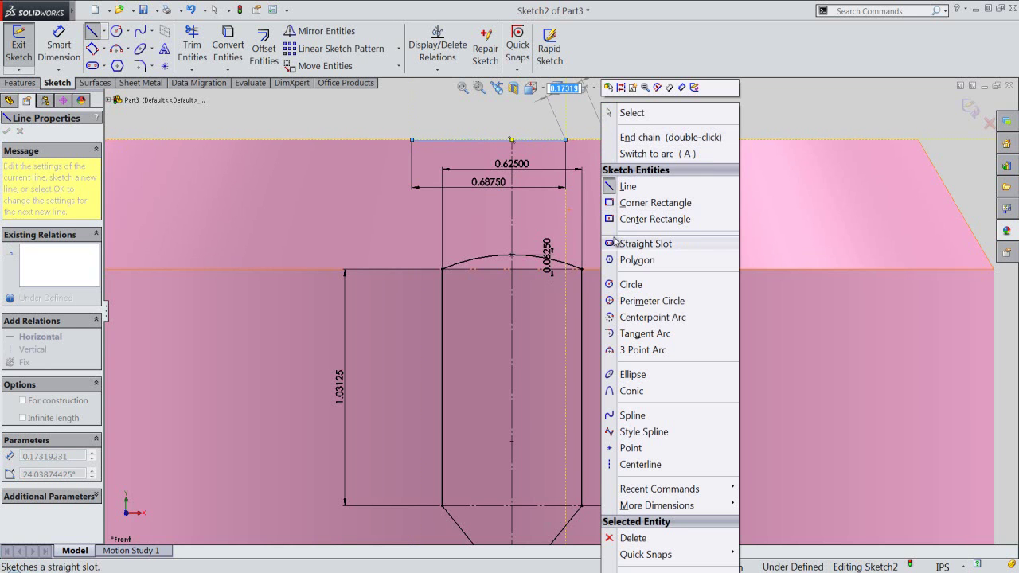
pyautogui.click(631, 351)
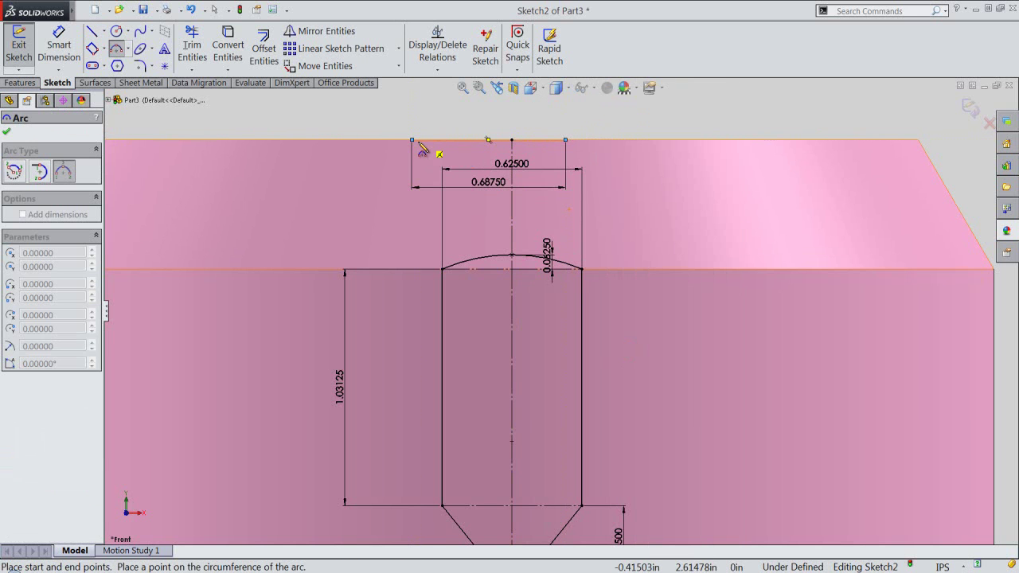
pyautogui.moveTo(413, 141); pyautogui.dragTo(566, 141)
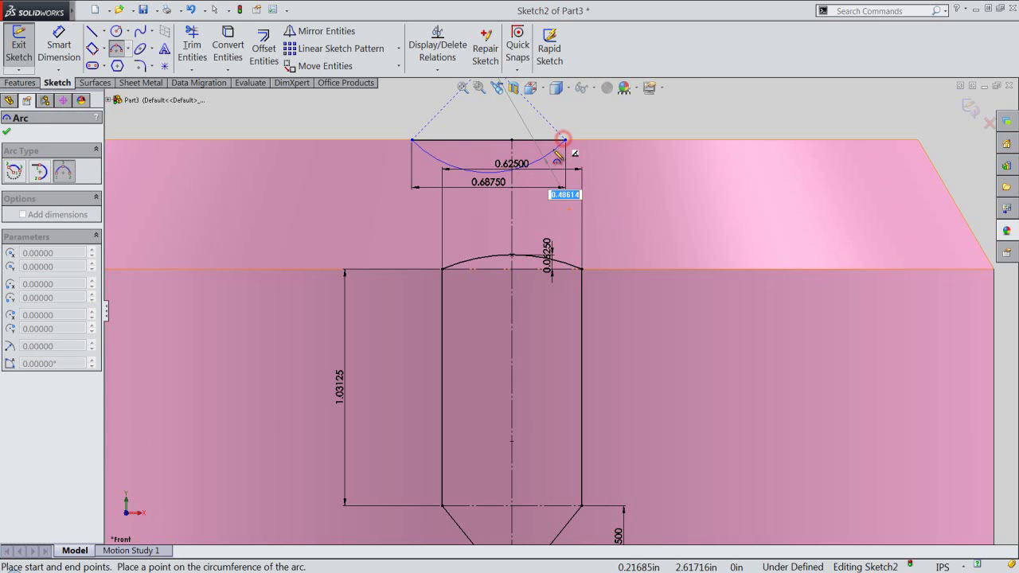
pyautogui.click(552, 153)
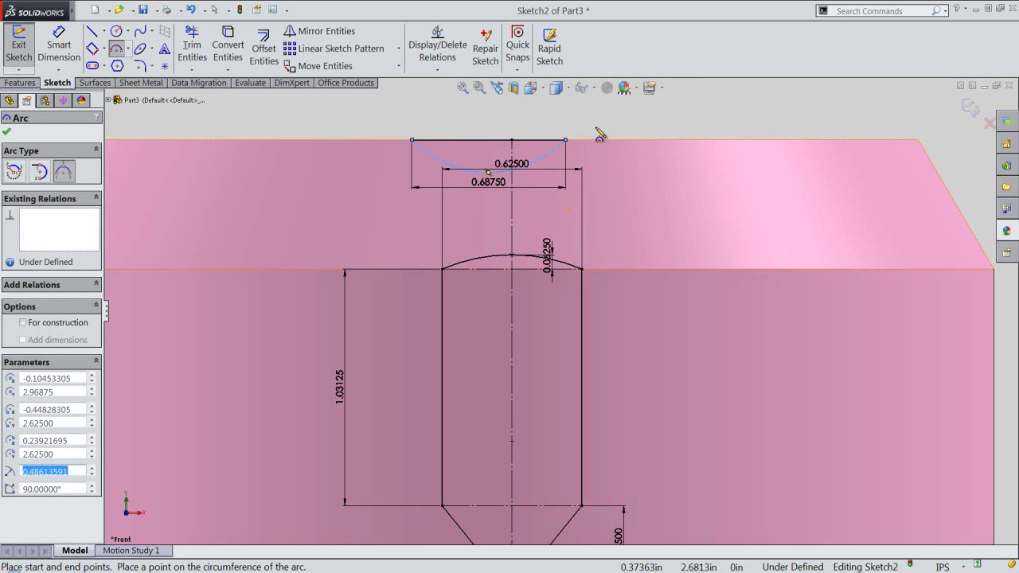
pyautogui.rightClick(599, 137)
pyautogui.click(619, 140)
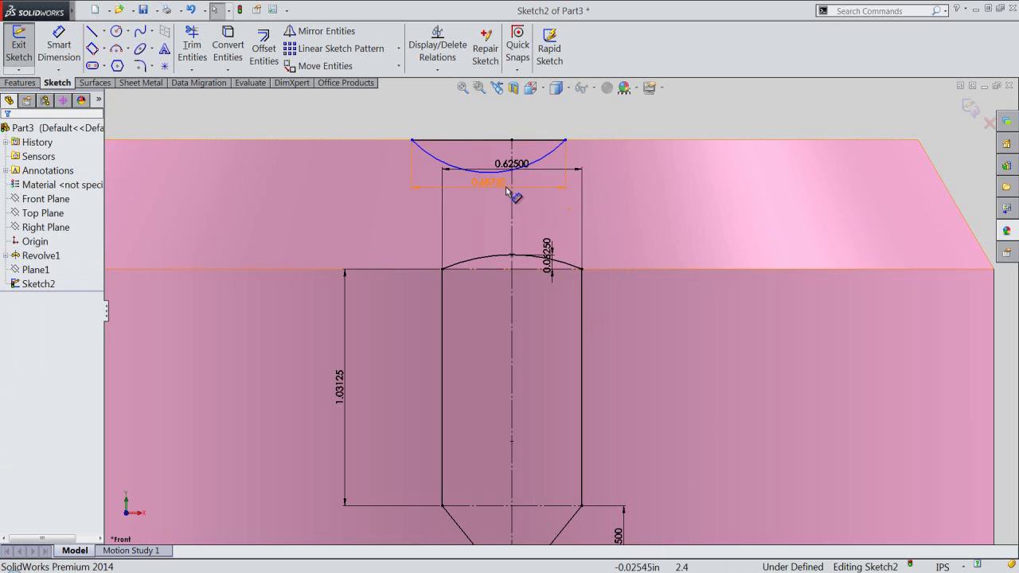
pyautogui.moveTo(518, 166); pyautogui.dragTo(523, 232)
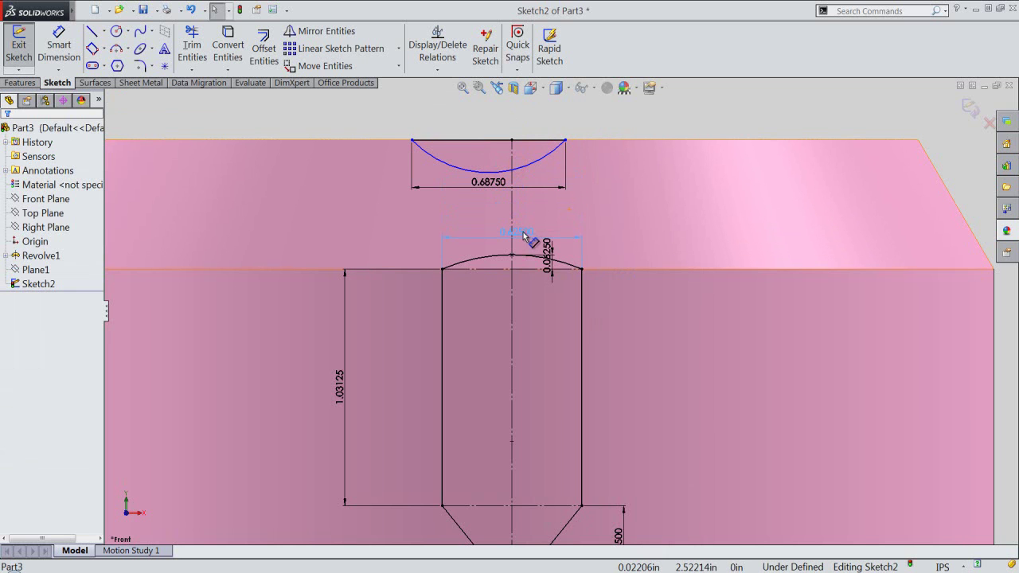
pyautogui.click(613, 119)
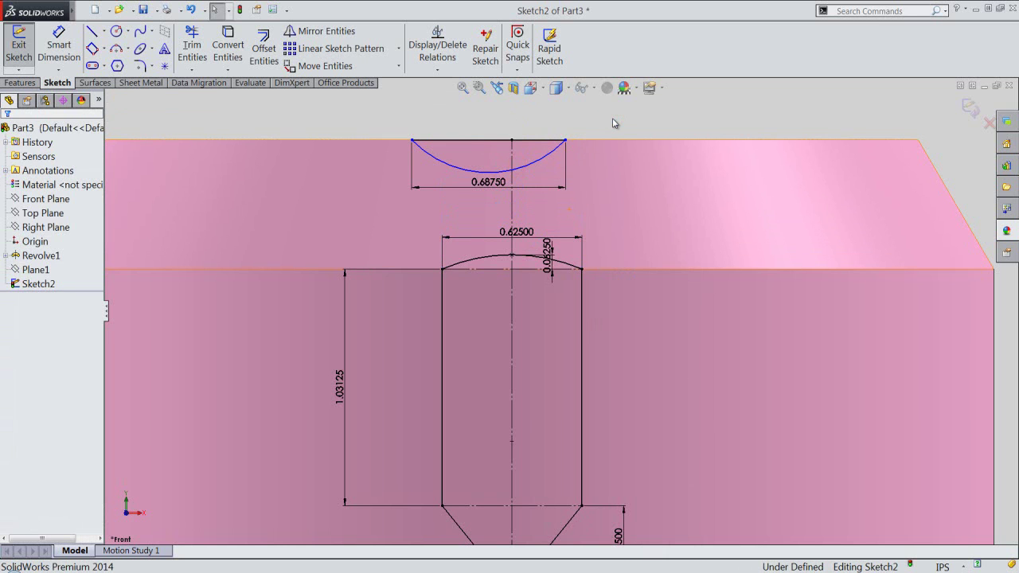
# Step: Make the top line's midpoint coincident with the vertical centreline
pyautogui.click(543, 142)
pyautogui.rightClick(544, 142)
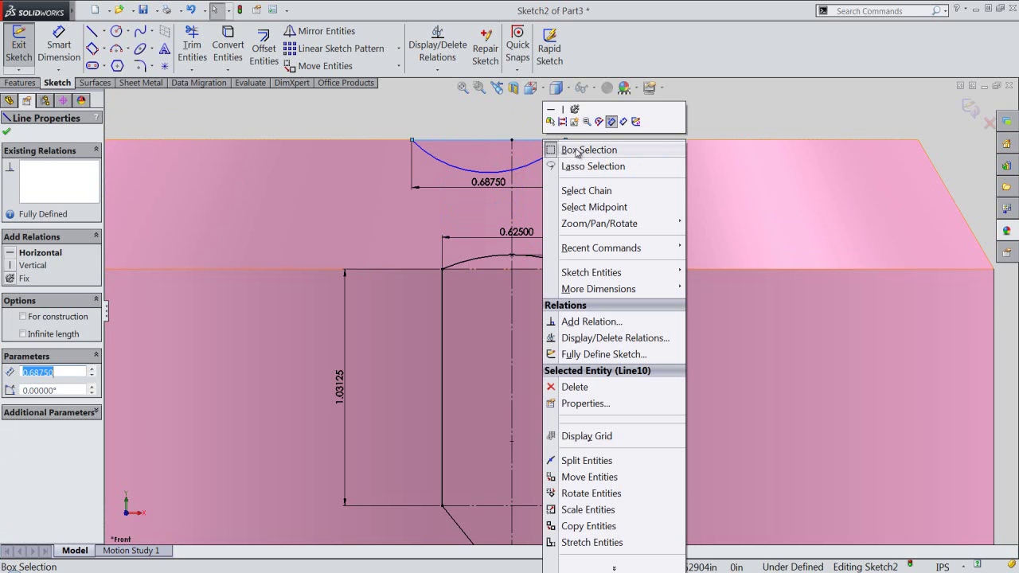
pyautogui.click(593, 207)
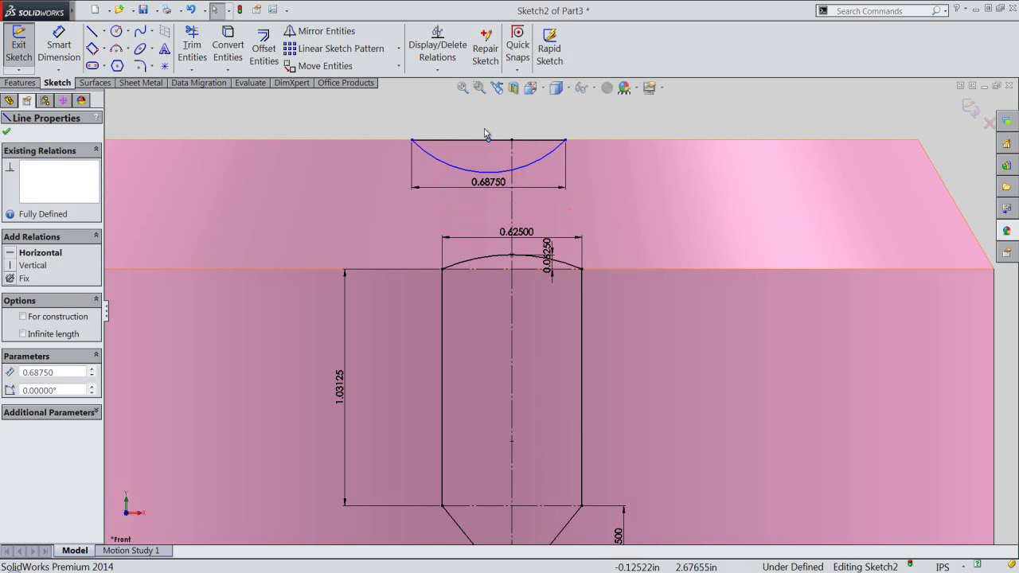
pyautogui.keyDown('ctrl'); pyautogui.click(513, 157); pyautogui.keyUp('ctrl')
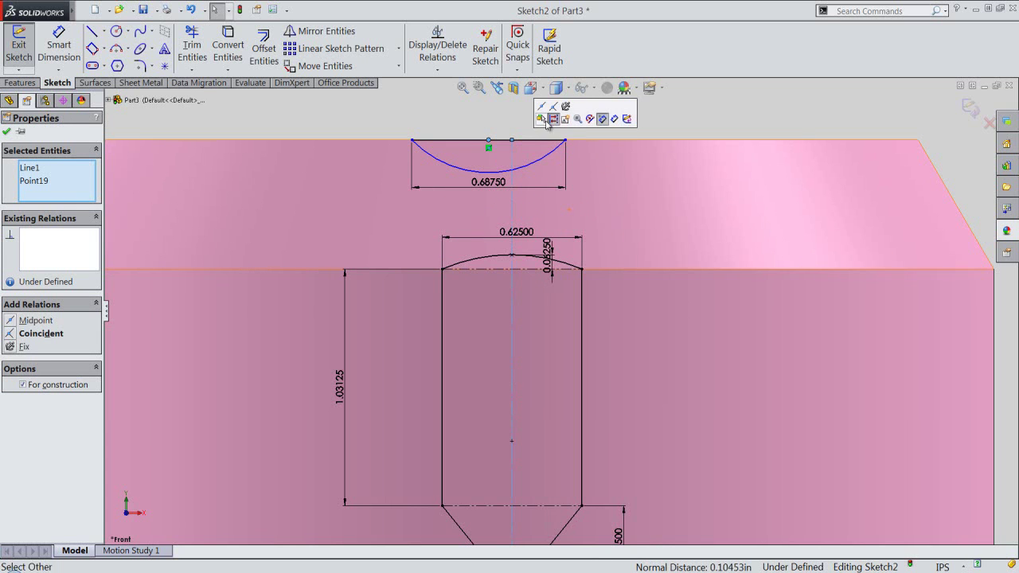
pyautogui.click(553, 114)
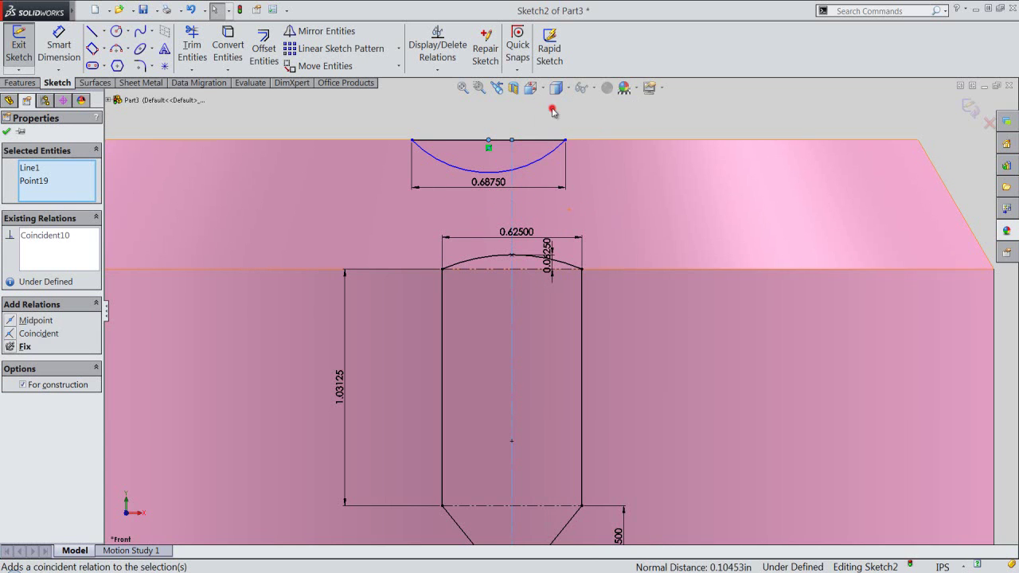
pyautogui.click(554, 114)
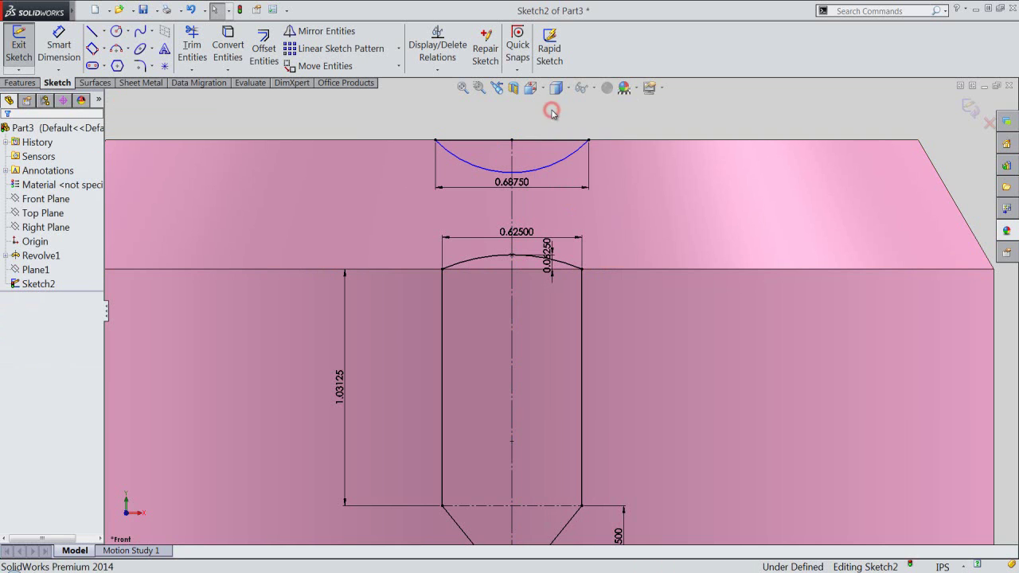
# Step: Place a point at the arc's midpoint and dimension it 0.125 below the top line
pyautogui.click(165, 67)
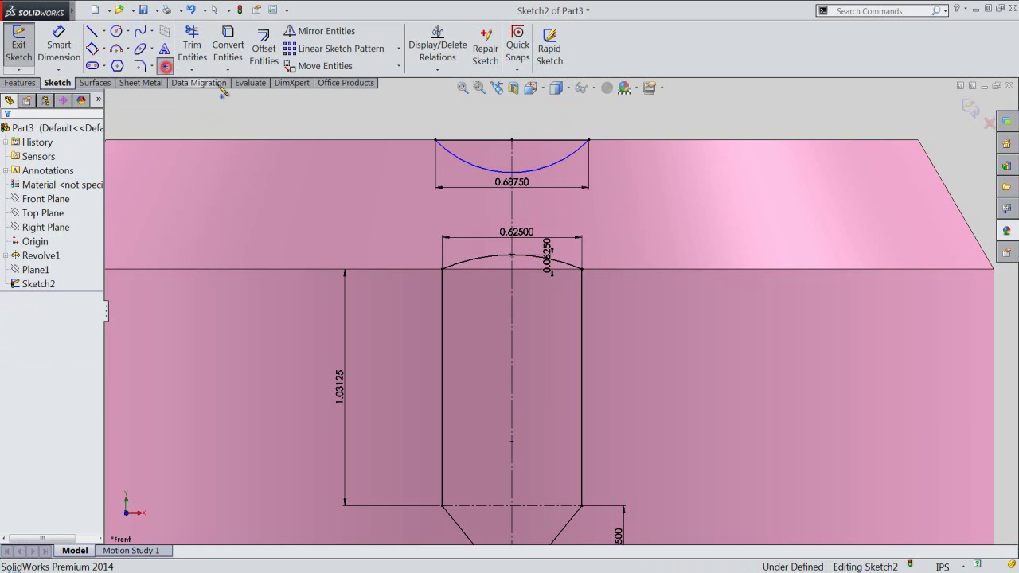
pyautogui.click(512, 173)
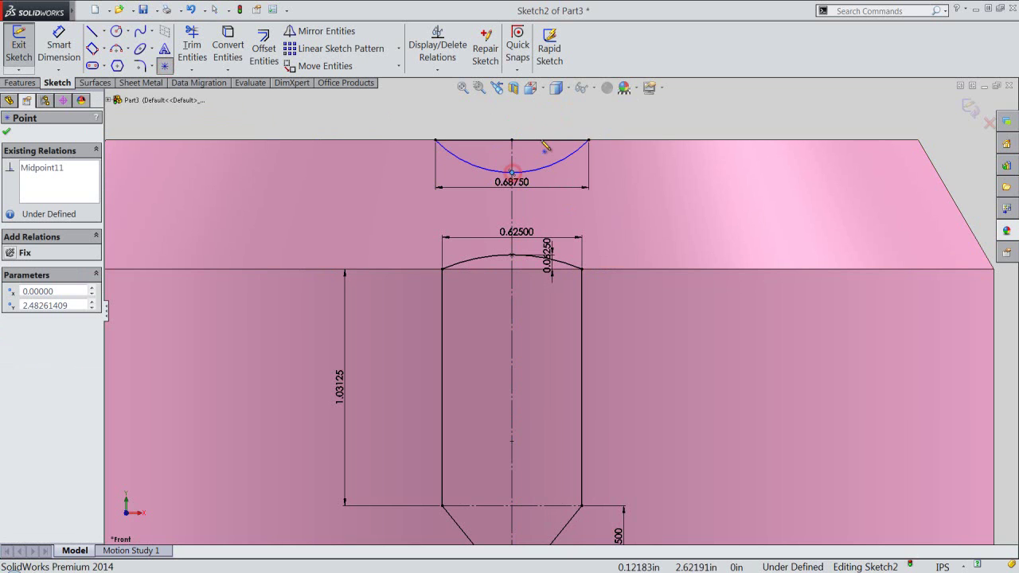
pyautogui.rightClick(547, 127)
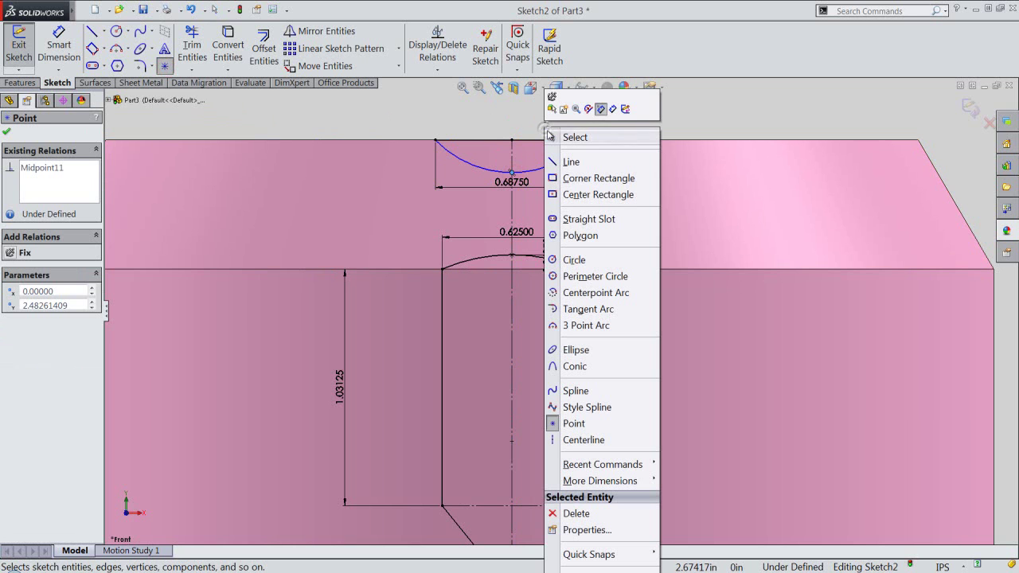
pyautogui.click(612, 110)
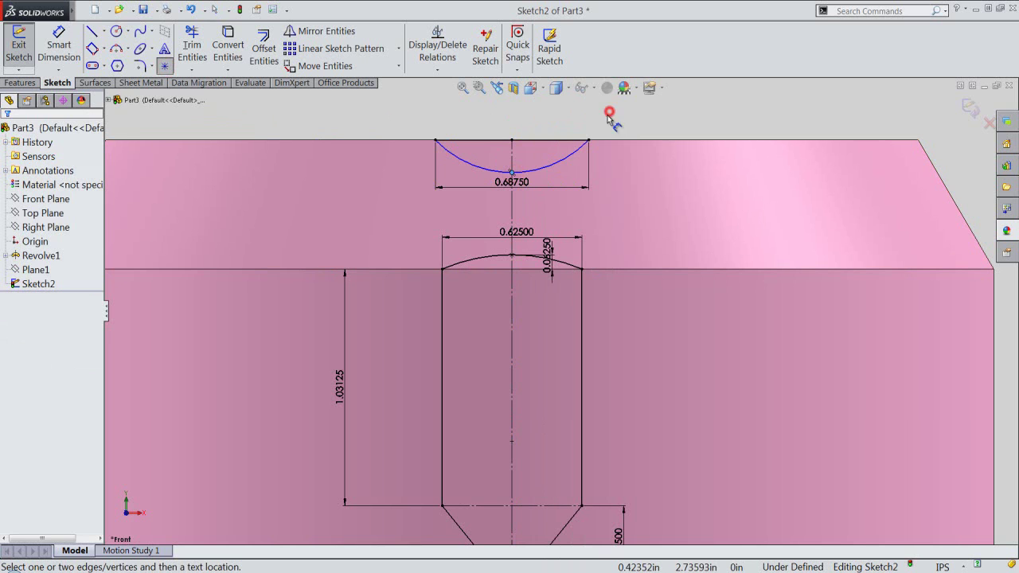
pyautogui.click(537, 140)
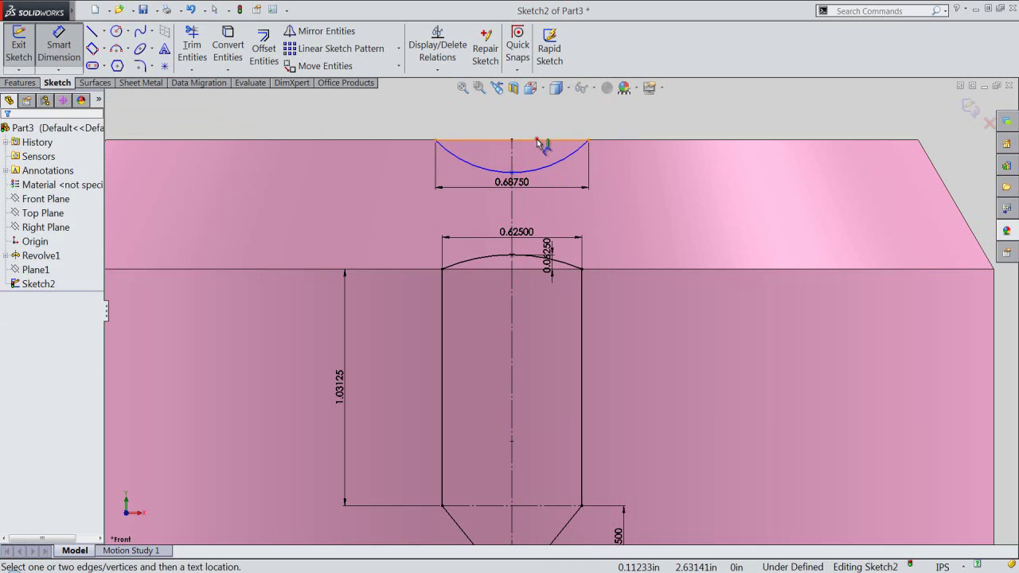
pyautogui.click(512, 172)
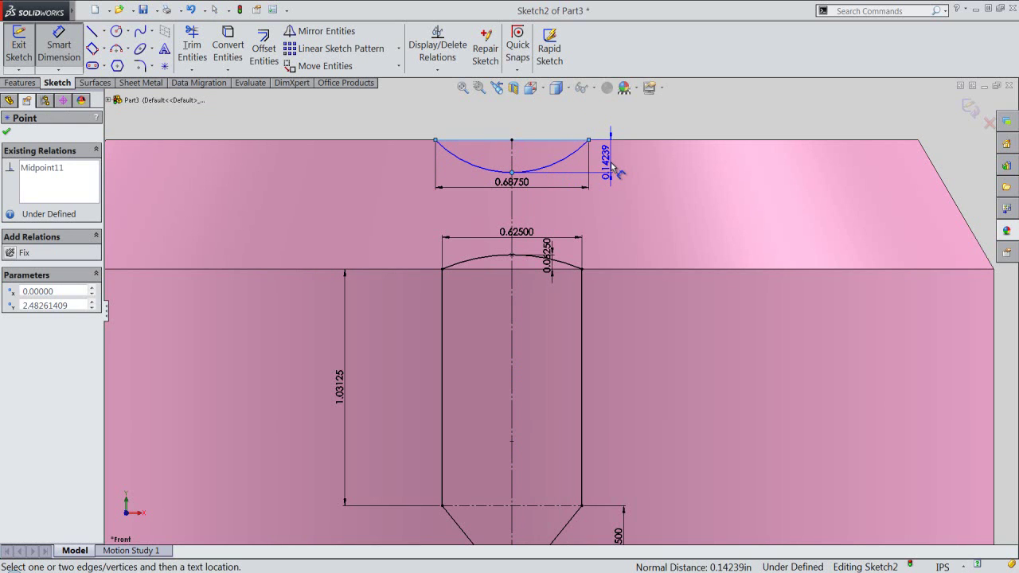
pyautogui.click(599, 167)
pyautogui.write('.125')
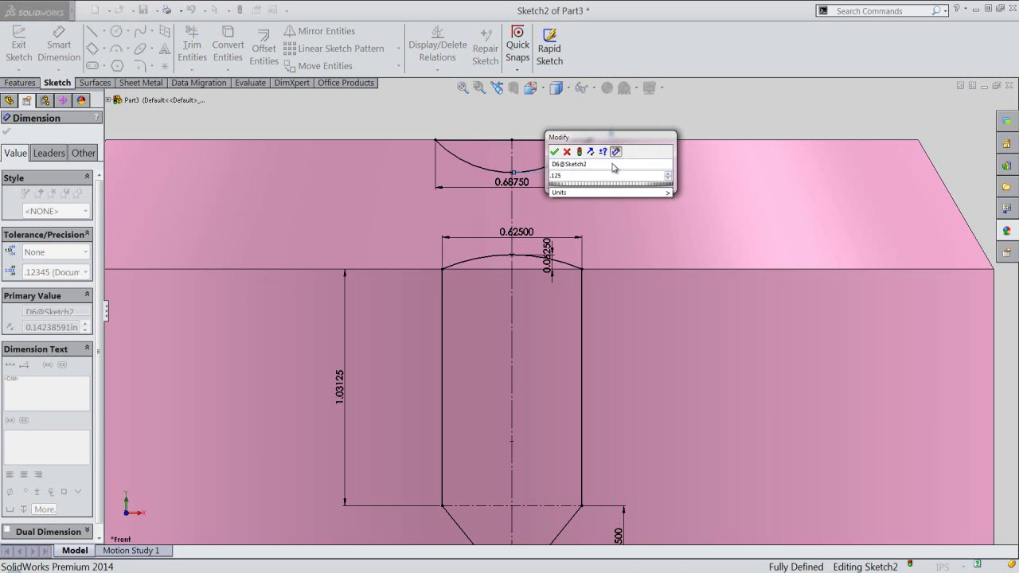
pyautogui.press('Return')
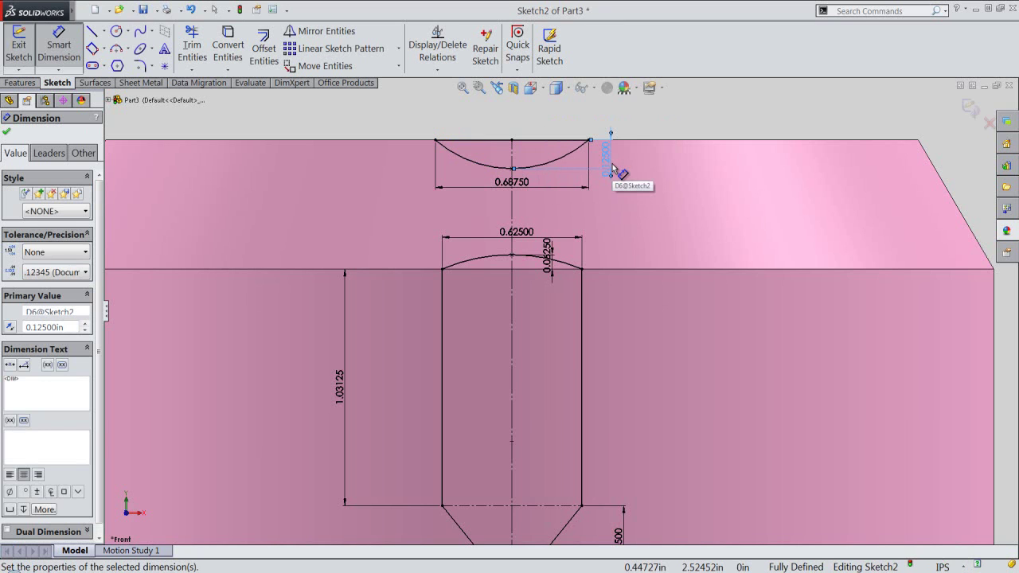
pyautogui.rightClick(666, 124)
pyautogui.click(693, 163)
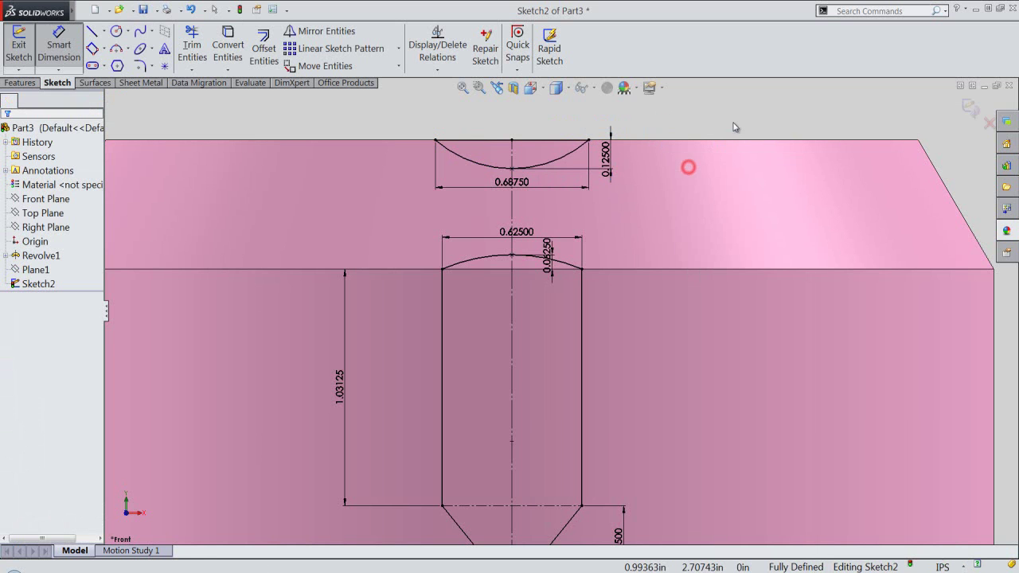
pyautogui.press('f')
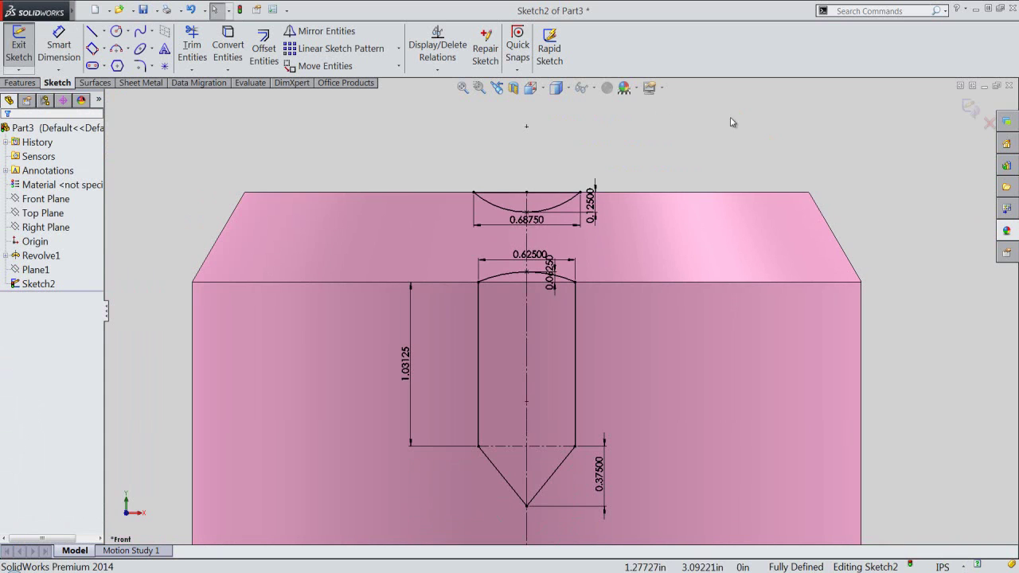
# Step: Exit the sketch, switch to isometric view, and save the part
pyautogui.click(970, 110)
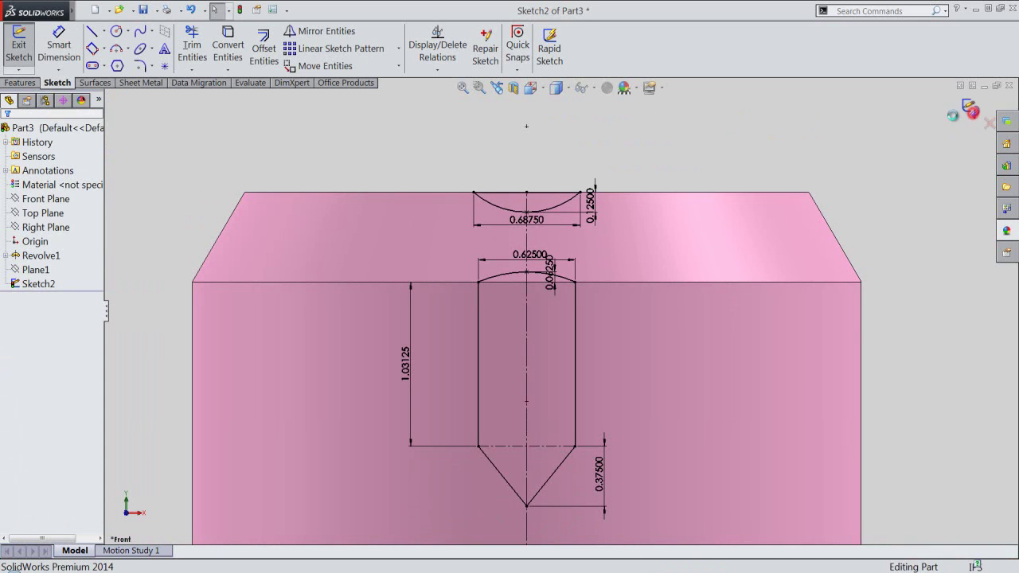
pyautogui.click(689, 133)
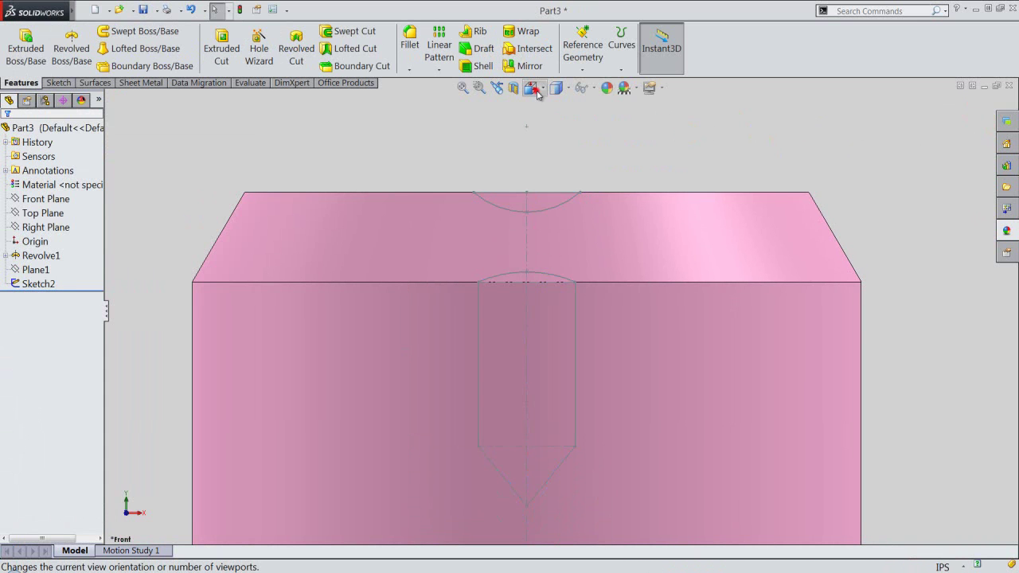
pyautogui.click(531, 88)
pyautogui.click(555, 279)
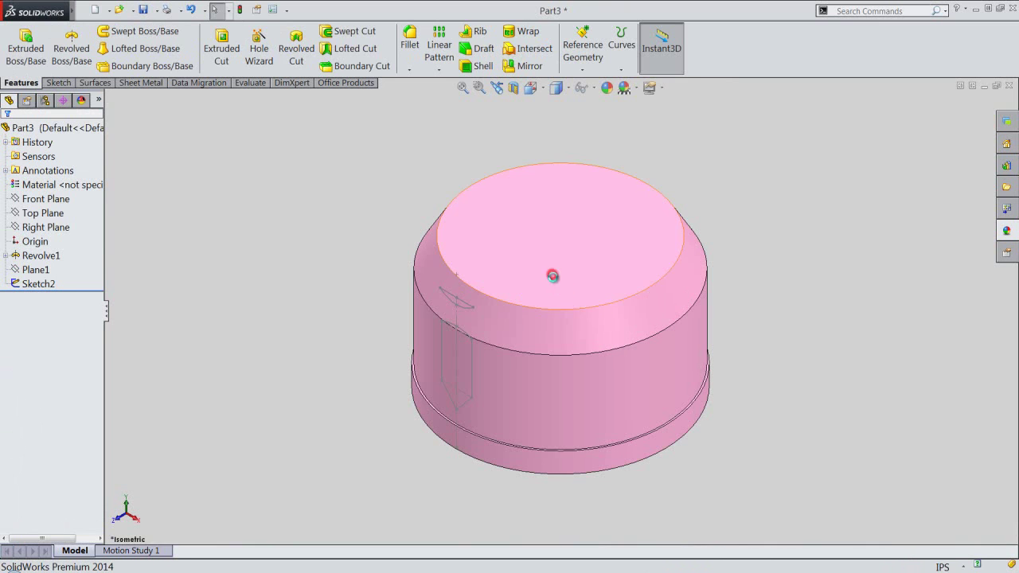
pyautogui.click(312, 311)
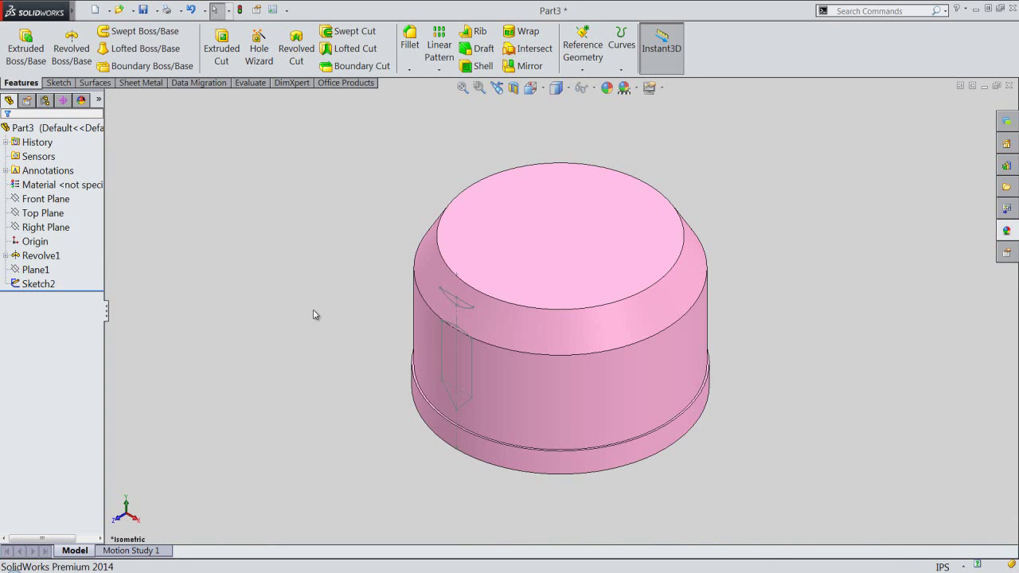
pyautogui.hotkey('ctrl', 's')
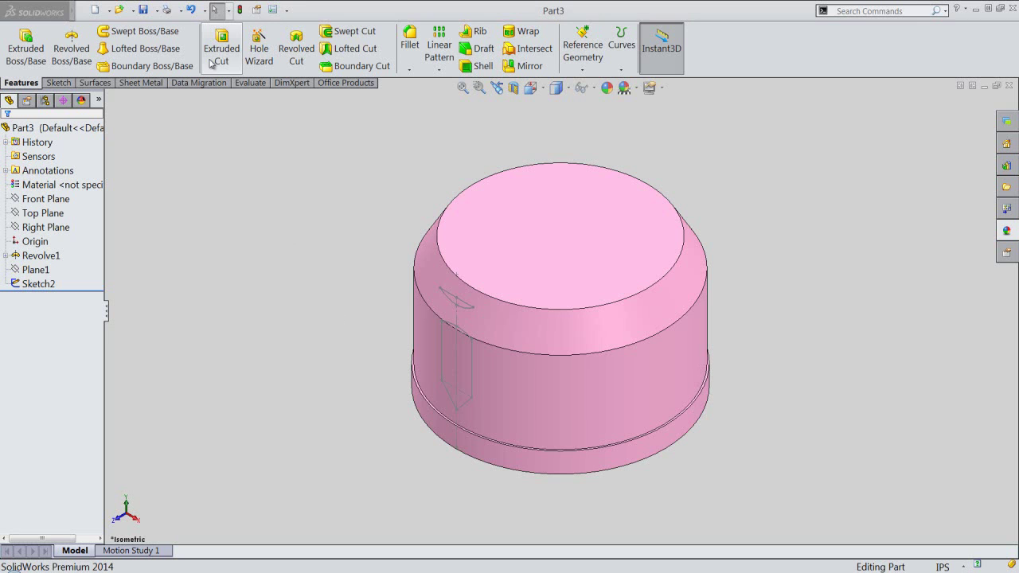
# Step: Extrude-cut Sketch2's slot profile blind to 0.12475 in depth
pyautogui.click(220, 50)
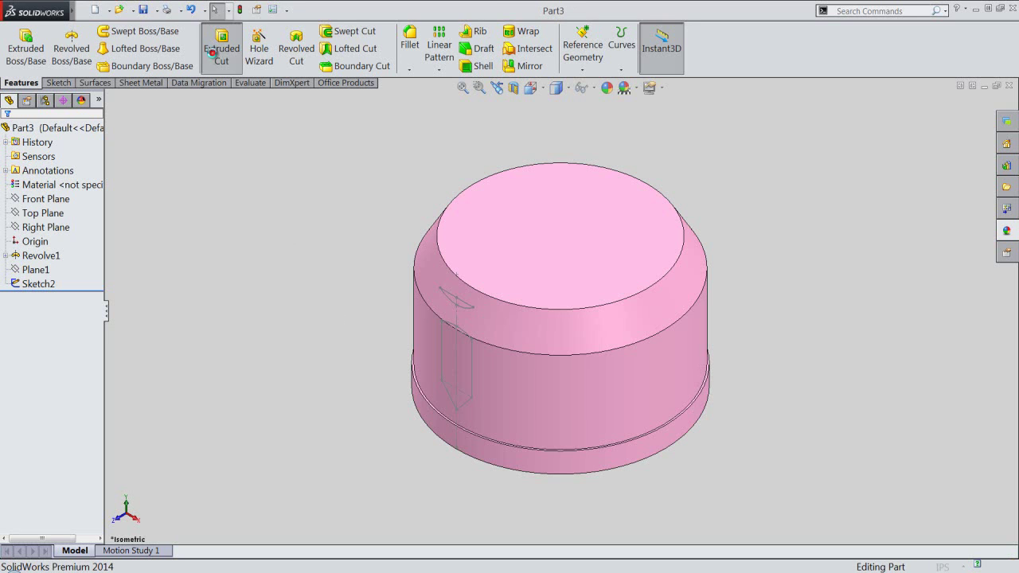
pyautogui.click(442, 356)
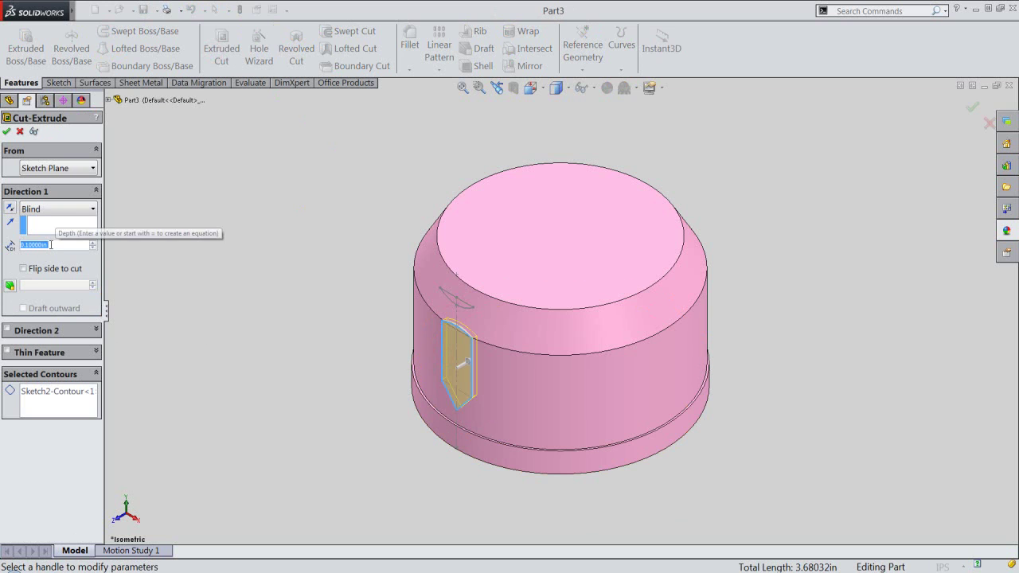
pyautogui.write('12')
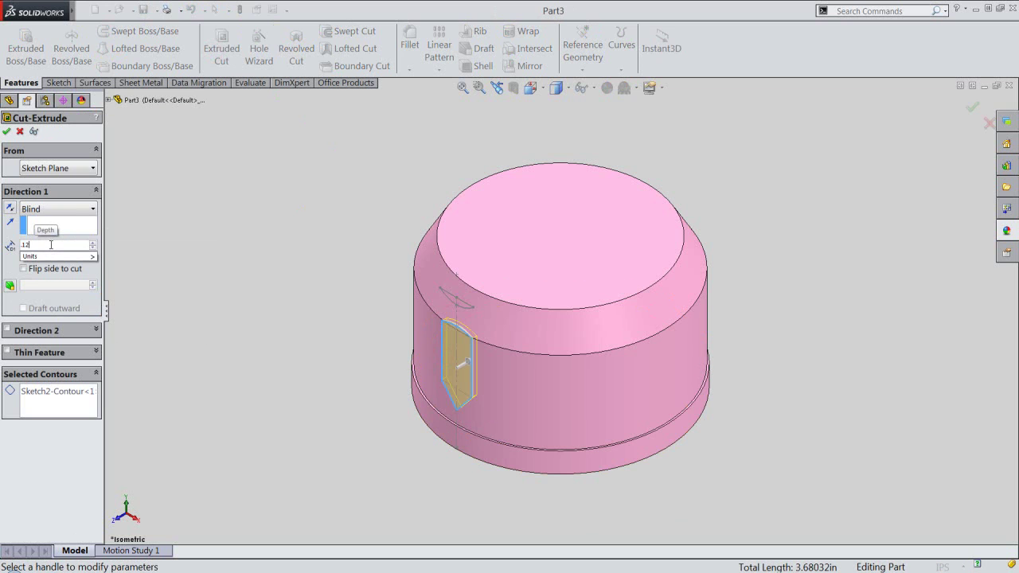
pyautogui.write('475')
pyautogui.press('Return')
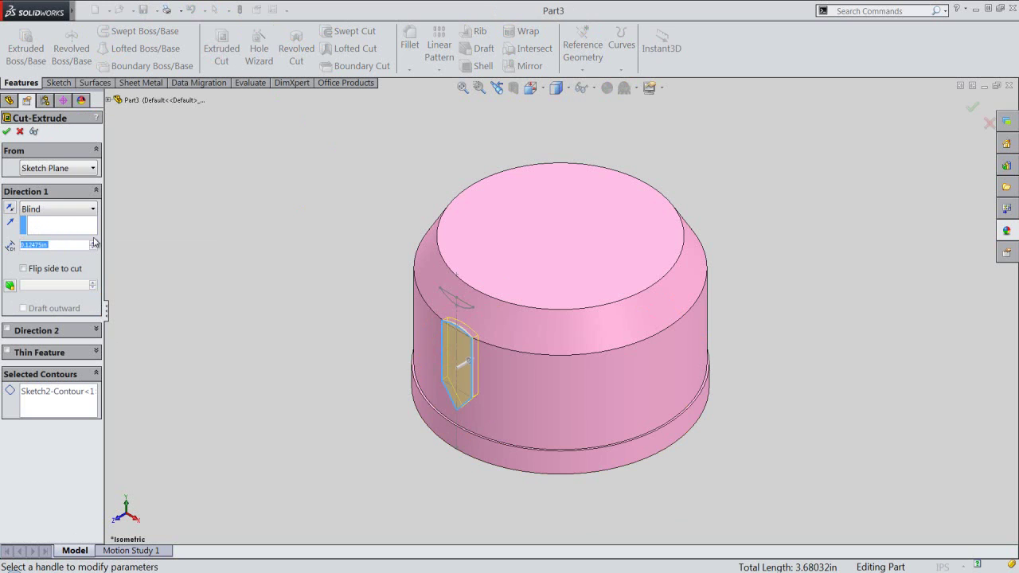
pyautogui.rightClick(120, 230)
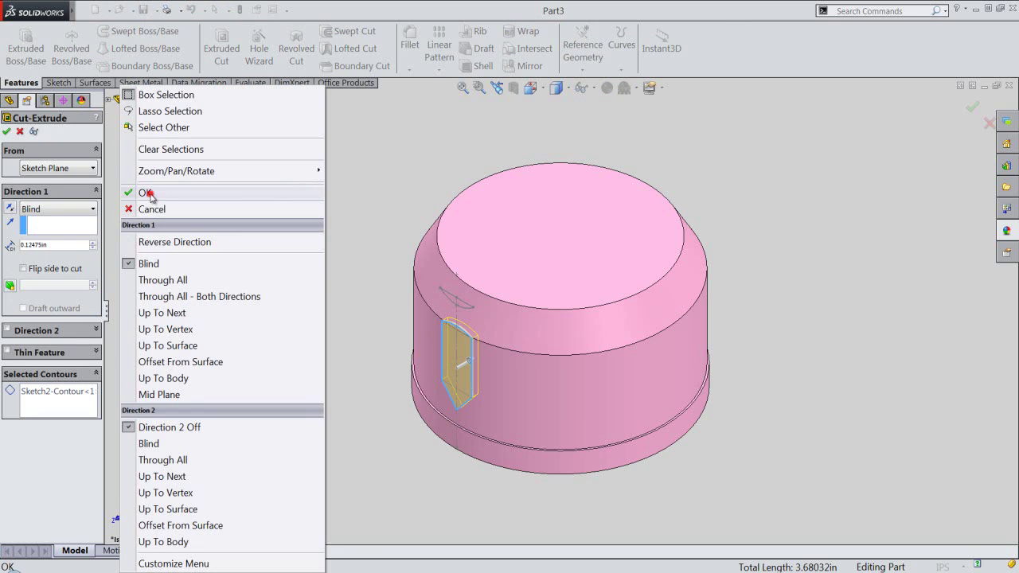
pyautogui.click(145, 193)
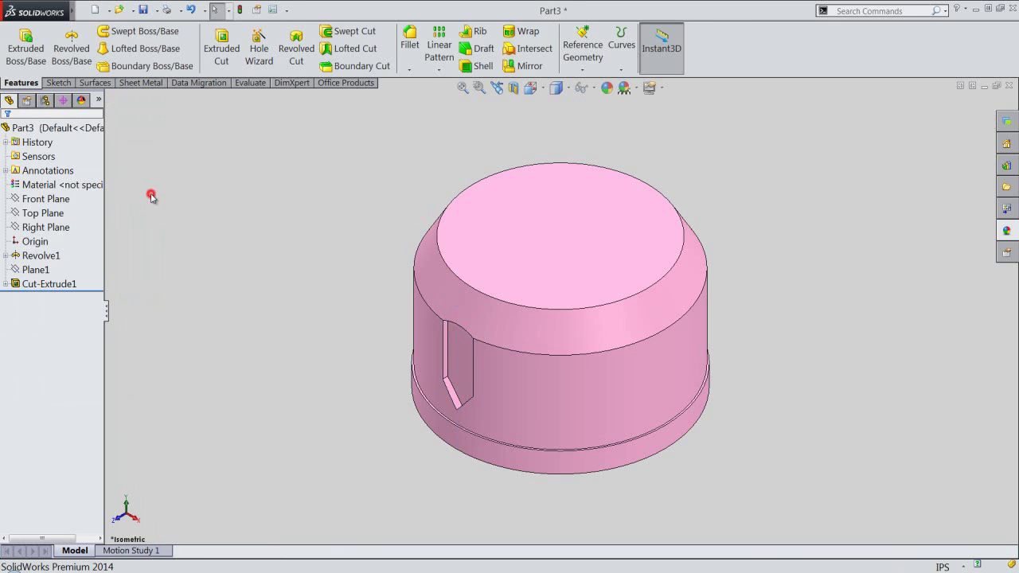
# Step: Save the part and show Sketch2 under Cut-Extrude1 again
pyautogui.click(145, 11)
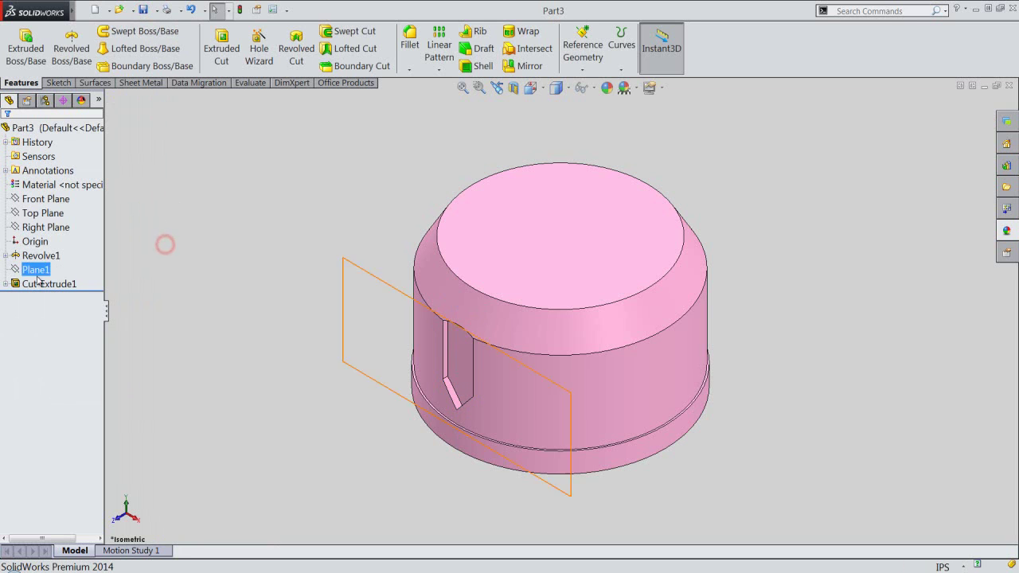
pyautogui.click(5, 284)
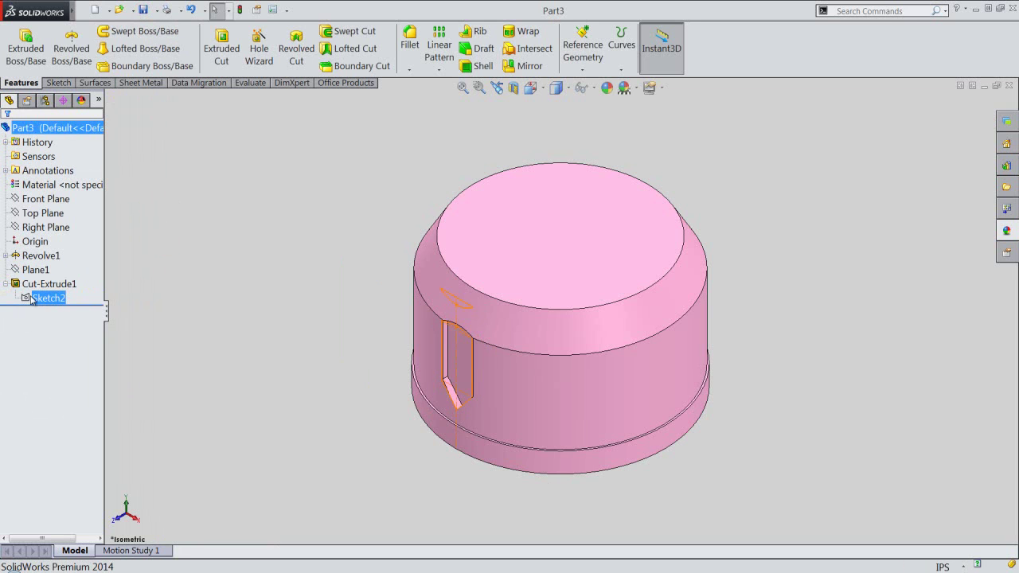
pyautogui.click(36, 297)
pyautogui.click(38, 279)
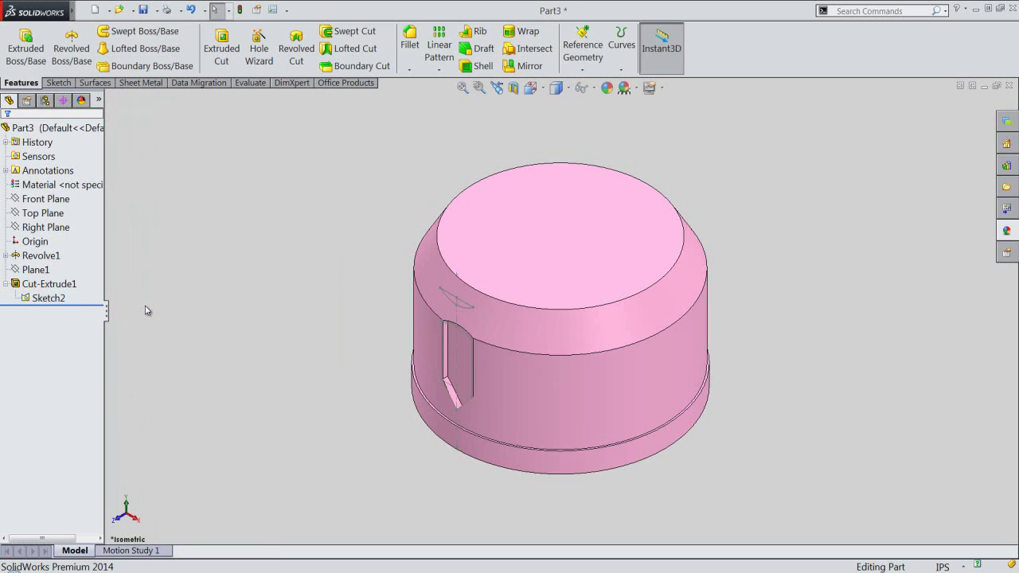
# Step: Cut the top arc profile 0.75 in deep as a notch in the rim
pyautogui.click(222, 49)
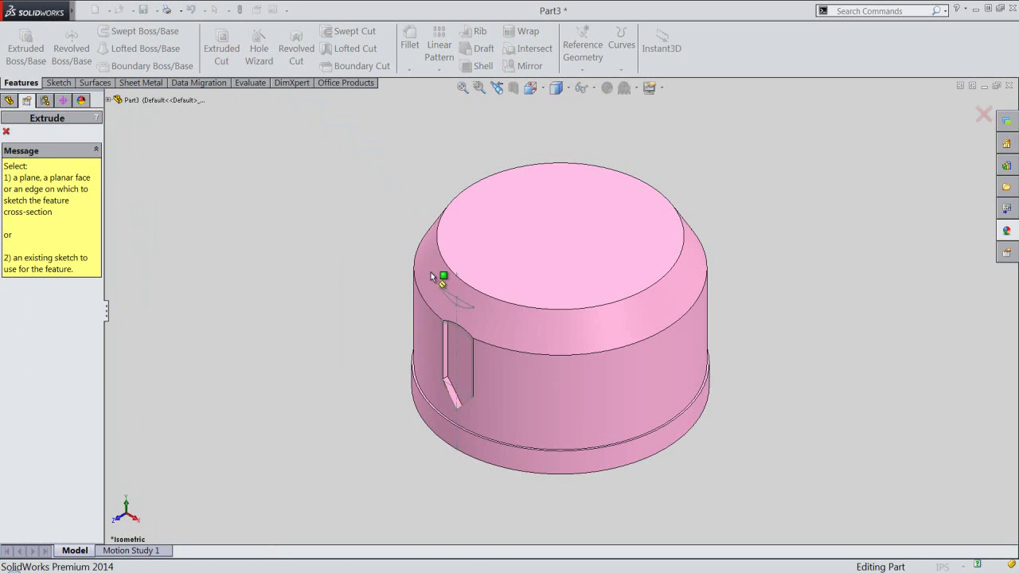
pyautogui.click(446, 291)
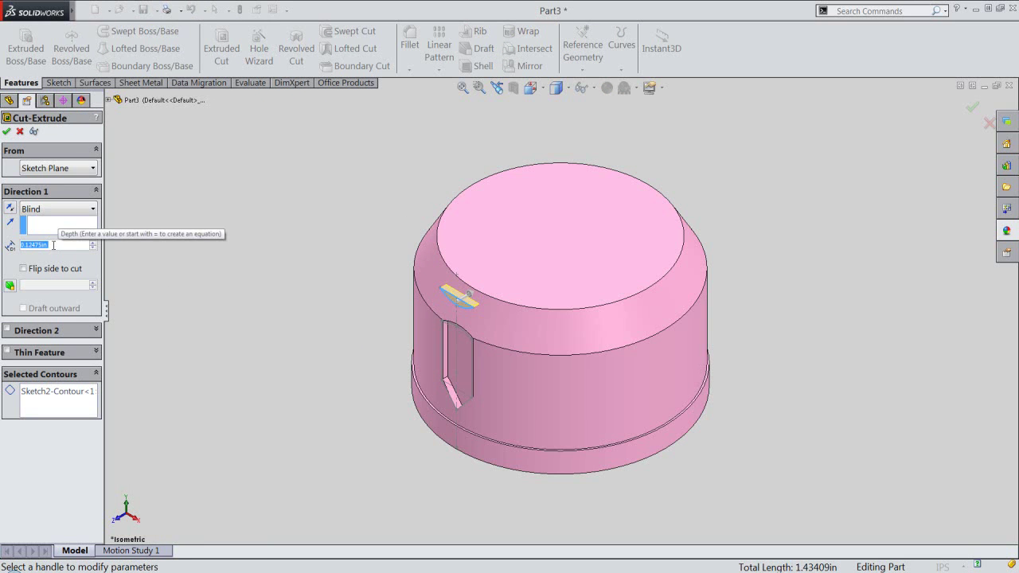
pyautogui.write('.7')
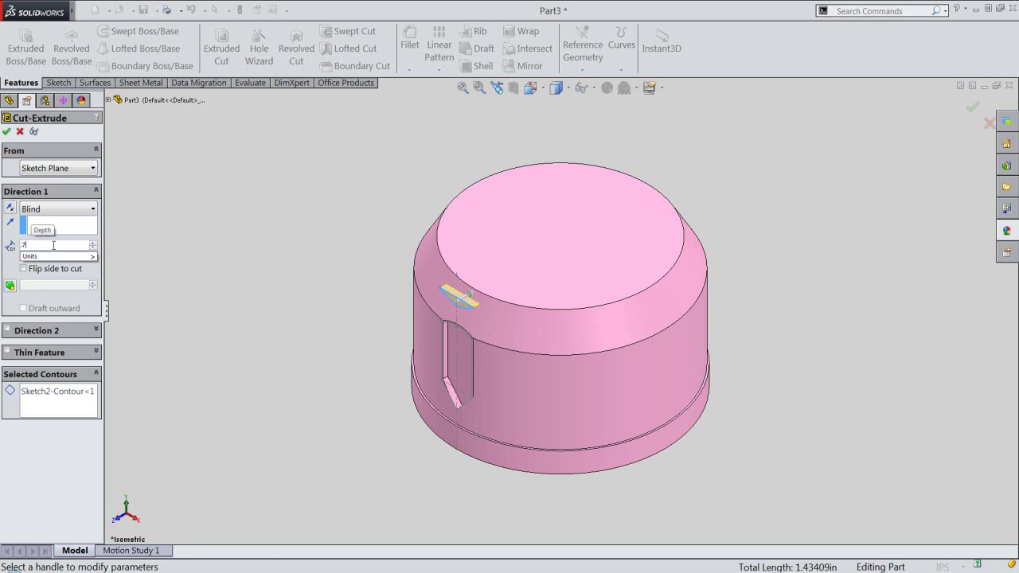
pyautogui.write('5')
pyautogui.press('Return')
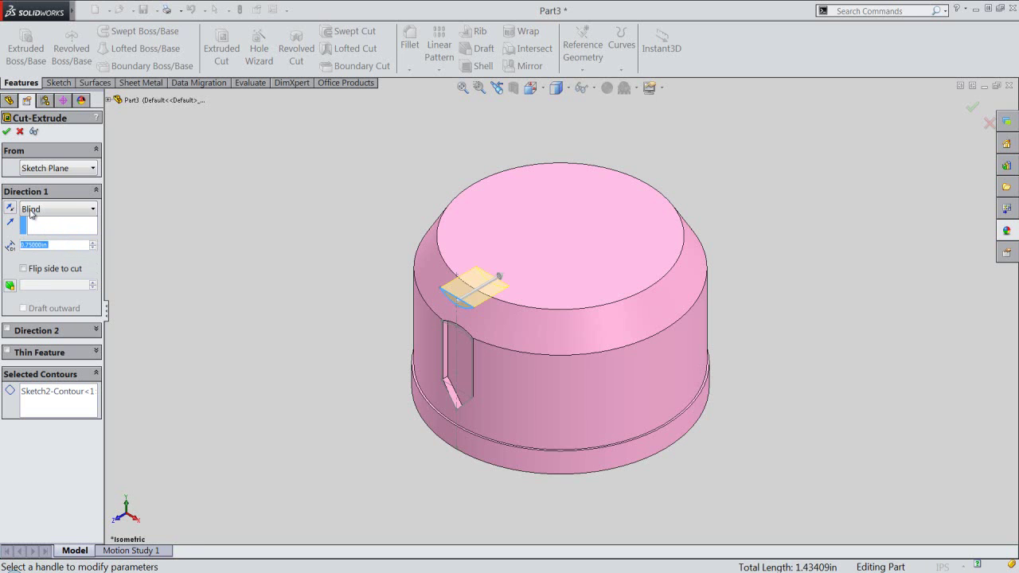
pyautogui.click(7, 131)
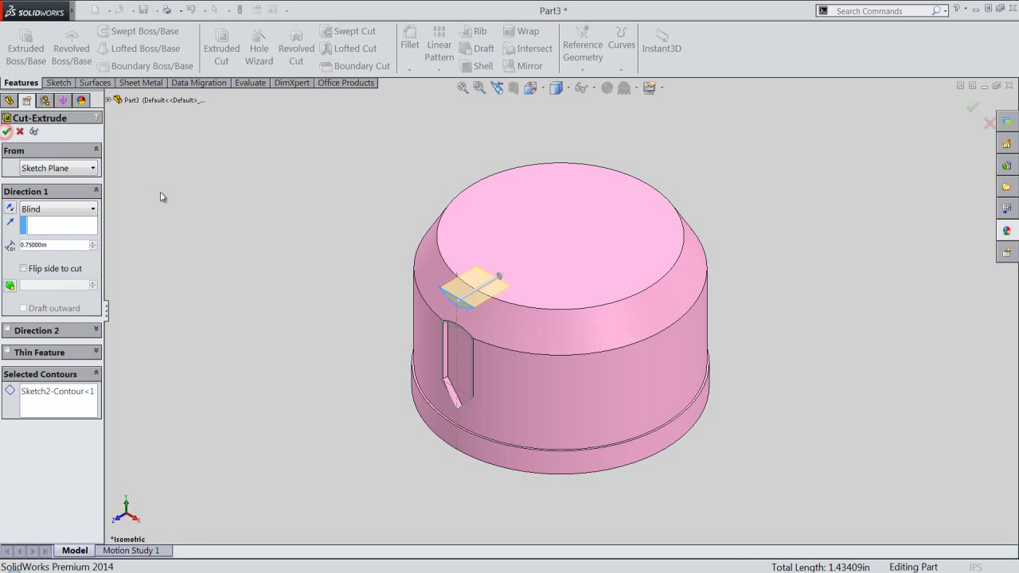
# Step: Hide the window slot's sketch and save the part
pyautogui.click(195, 214)
pyautogui.click(31, 299)
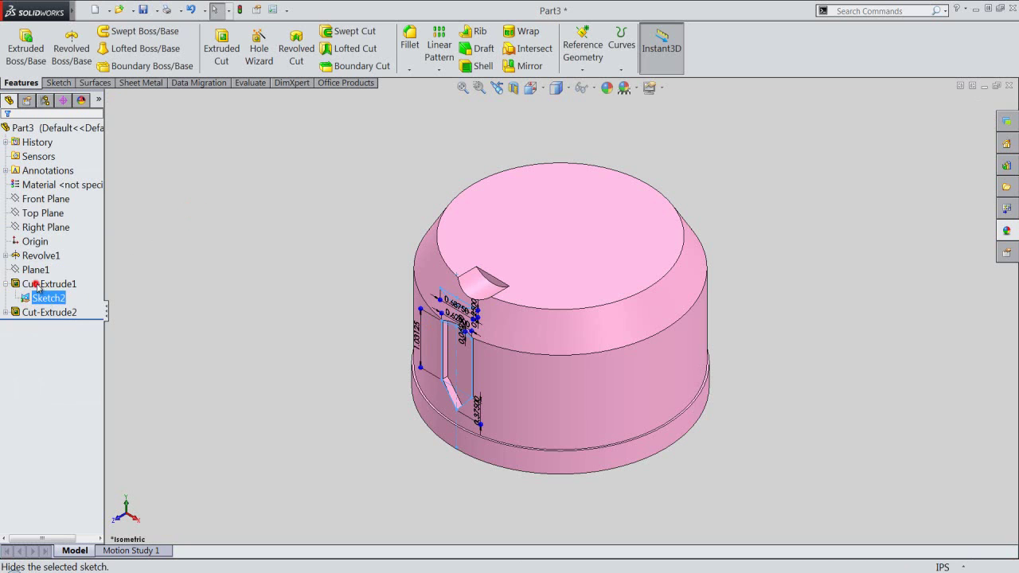
pyautogui.click(50, 267)
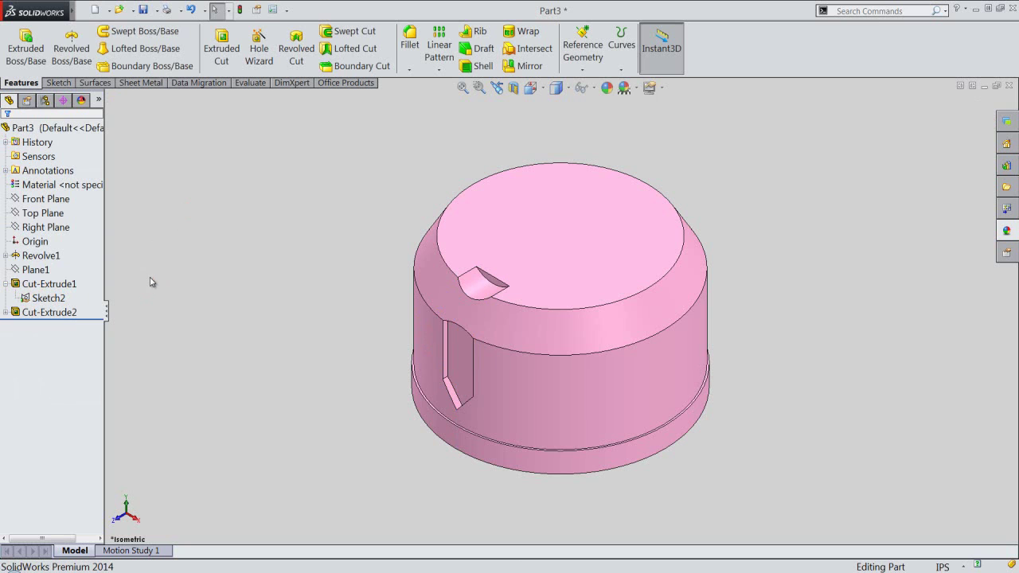
pyautogui.click(144, 10)
# Step: On the cap's top face, sketch an origin-centred circle of radius 1.709 without diameter dimensions
pyautogui.click(221, 47)
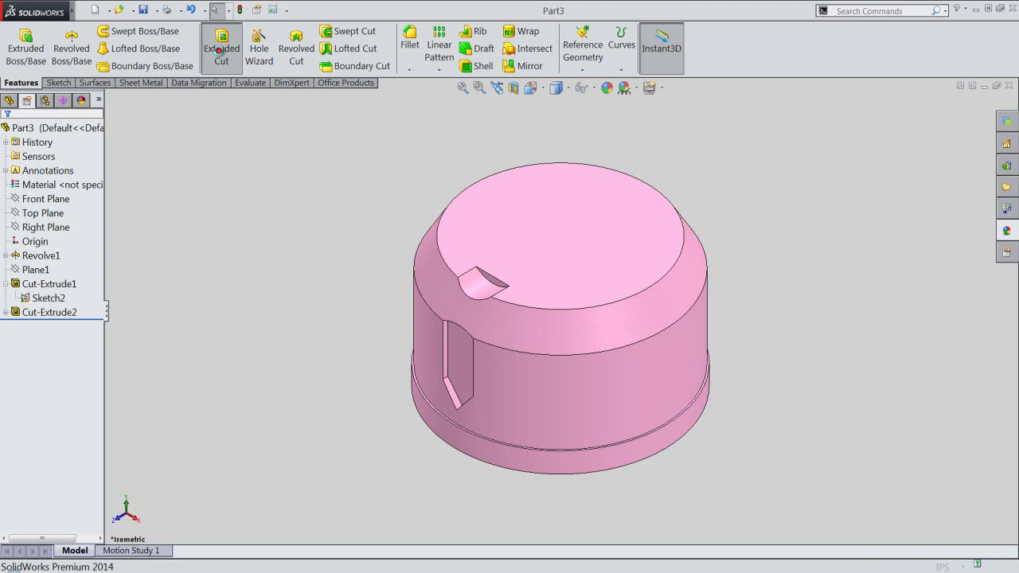
pyautogui.click(552, 232)
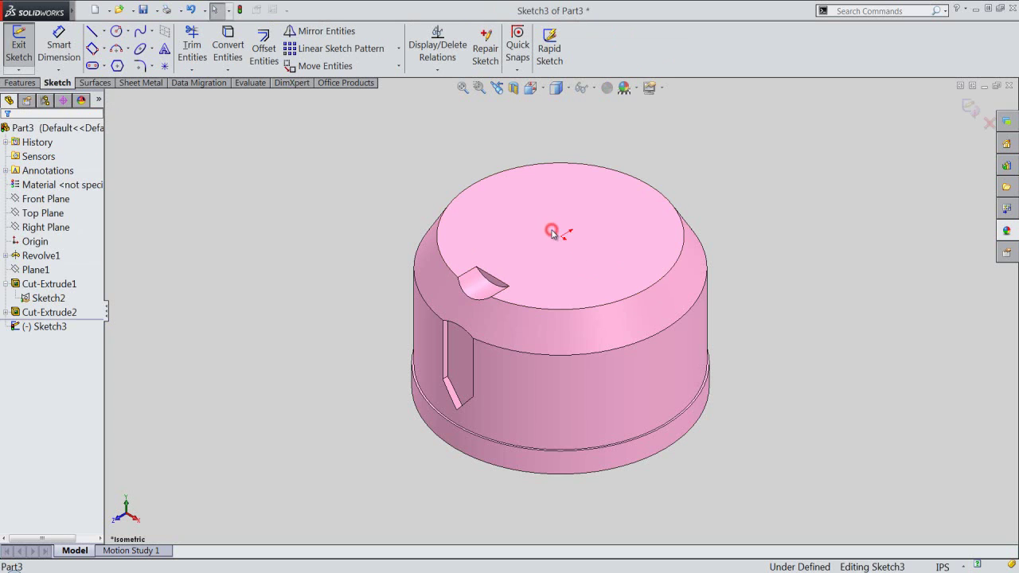
pyautogui.rightClick(395, 168)
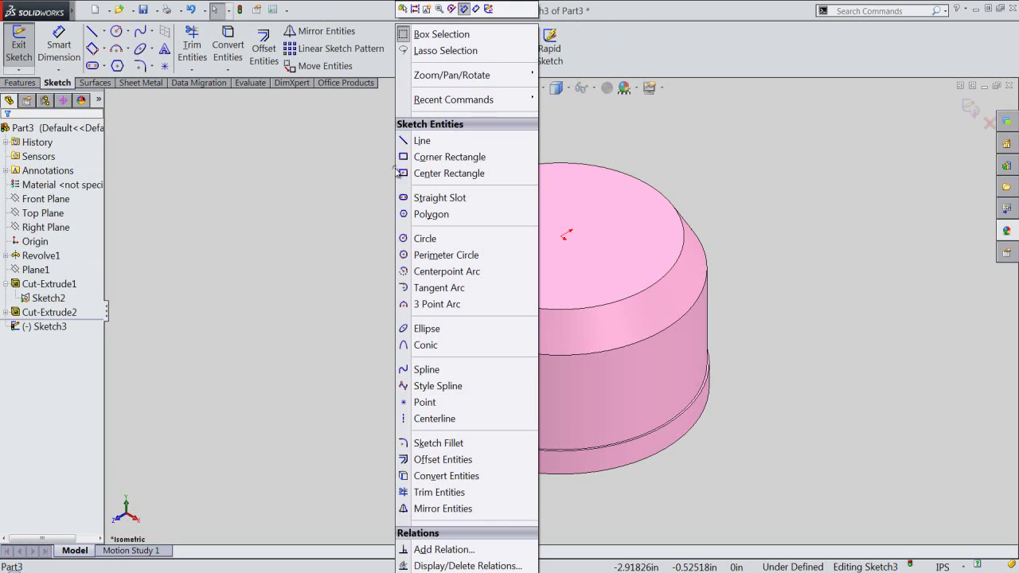
pyautogui.click(404, 239)
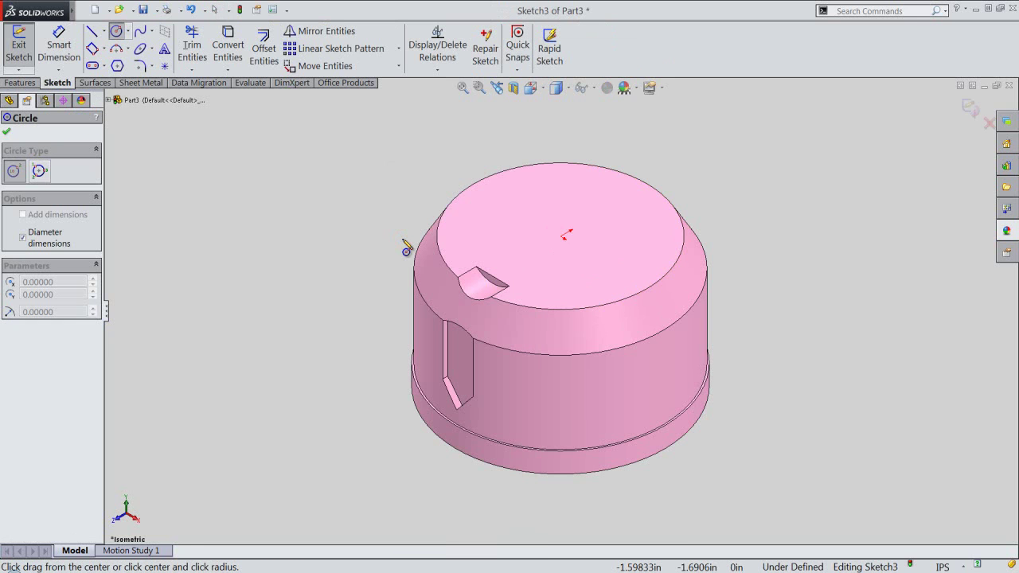
pyautogui.click(23, 238)
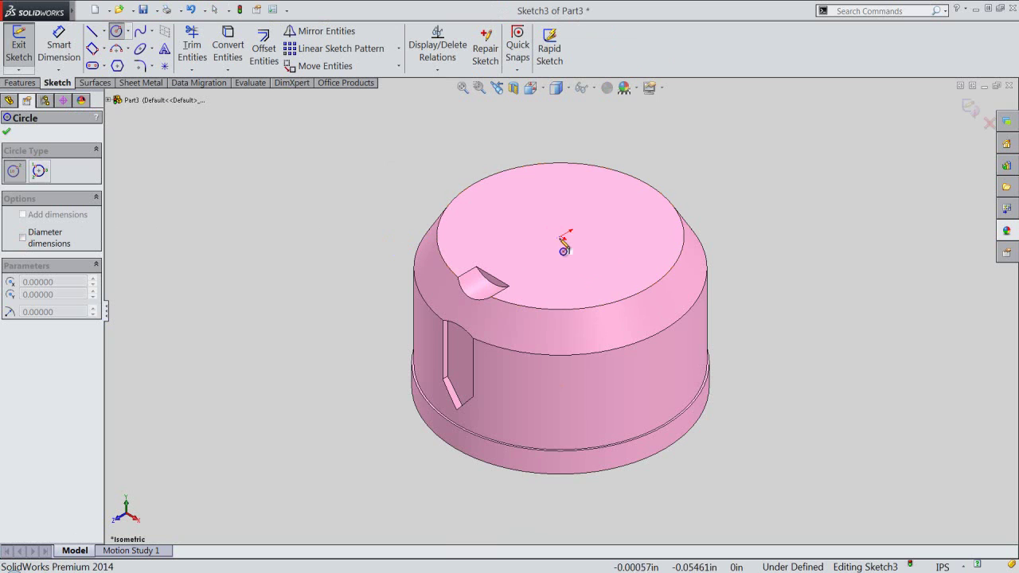
pyautogui.click(563, 236)
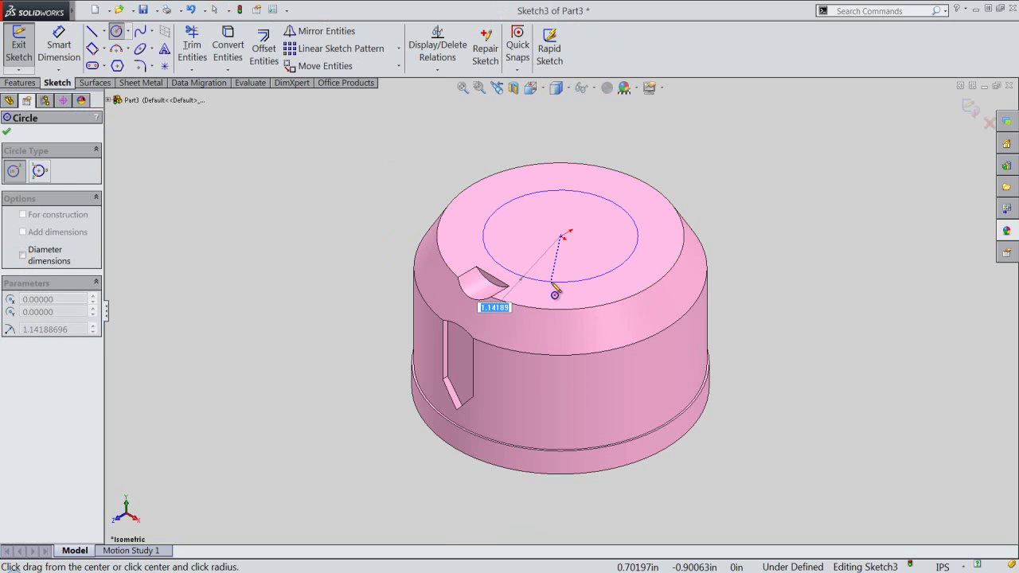
pyautogui.write('1.709')
pyautogui.press('Return')
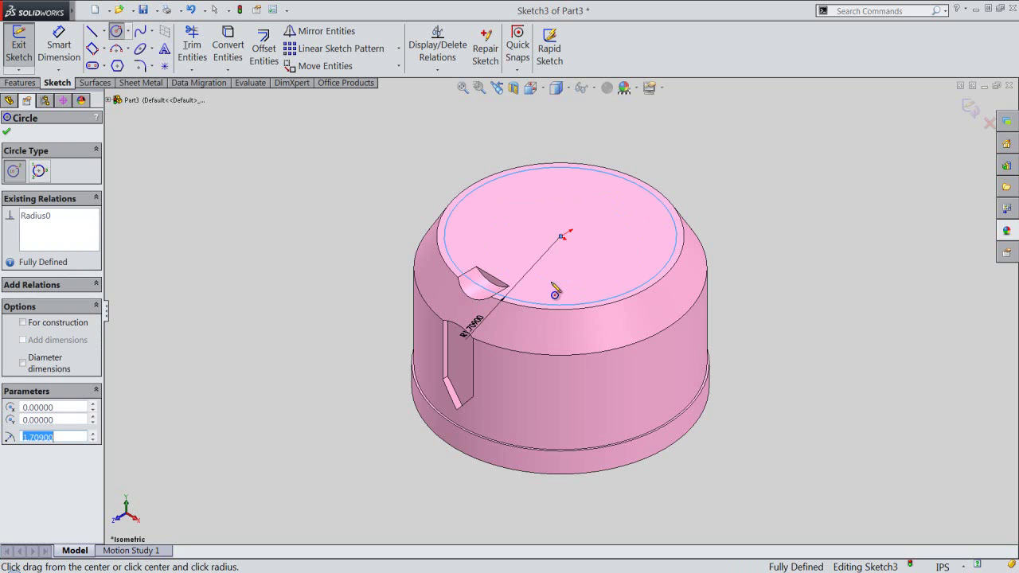
pyautogui.rightClick(724, 222)
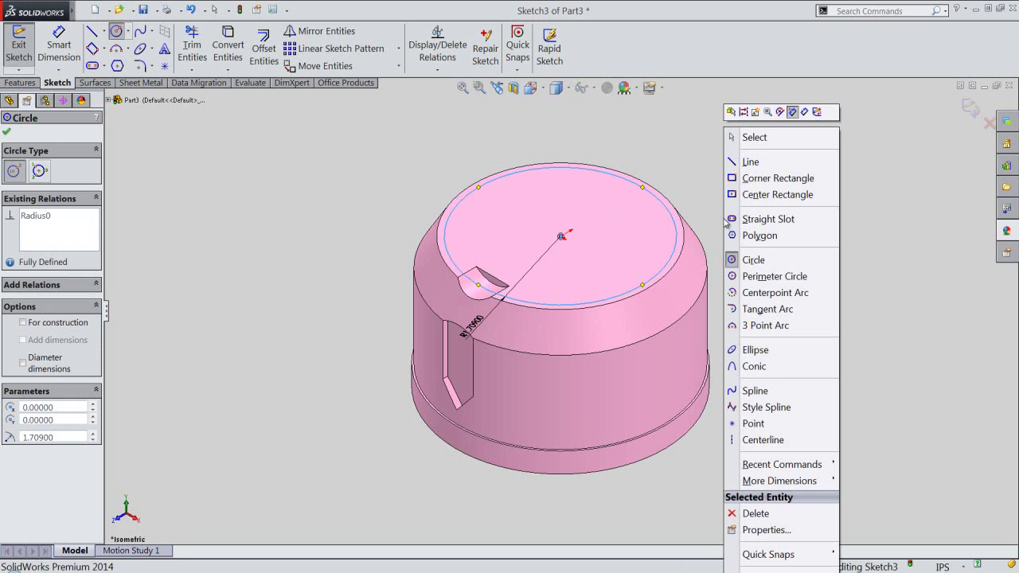
pyautogui.click(818, 113)
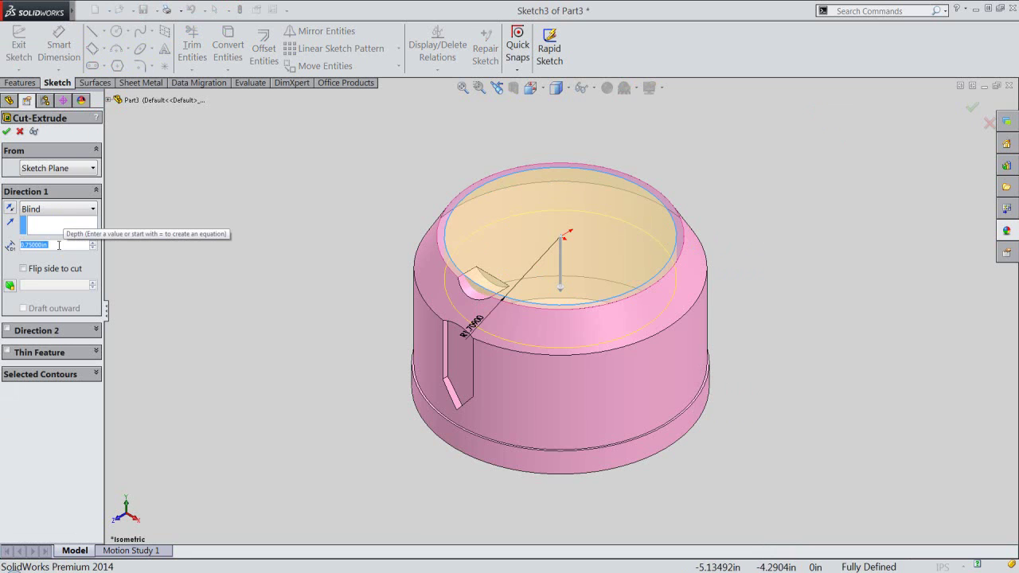
# Step: Cut the circle into the top face as a 0.125 in blind recess
pyautogui.write('125')
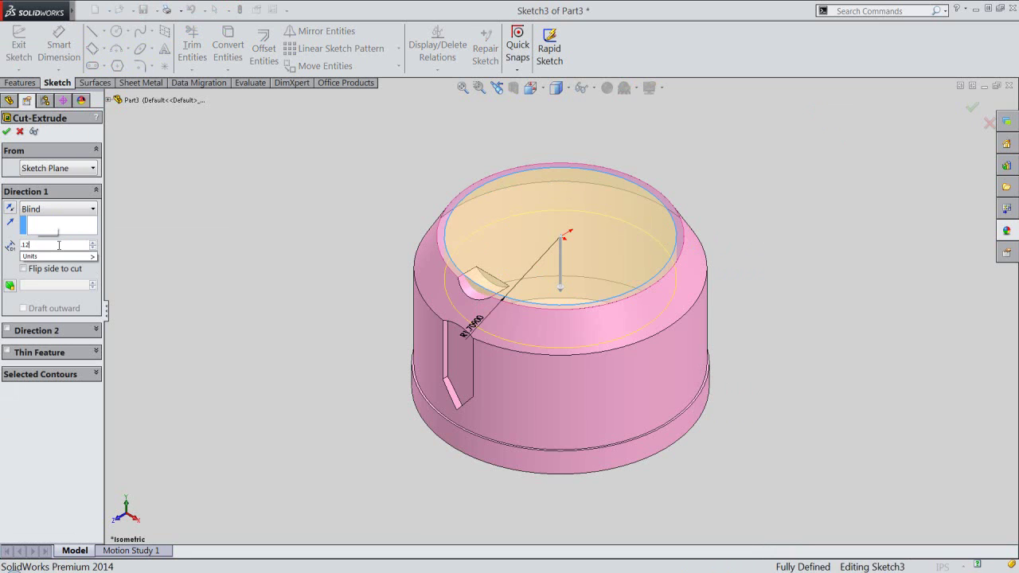
pyautogui.press('Return')
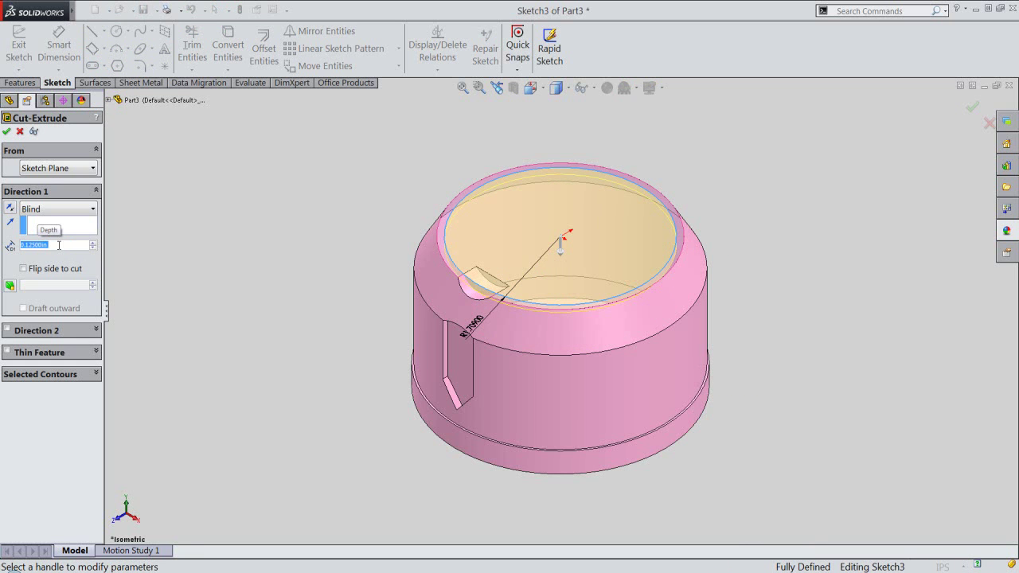
pyautogui.click(6, 131)
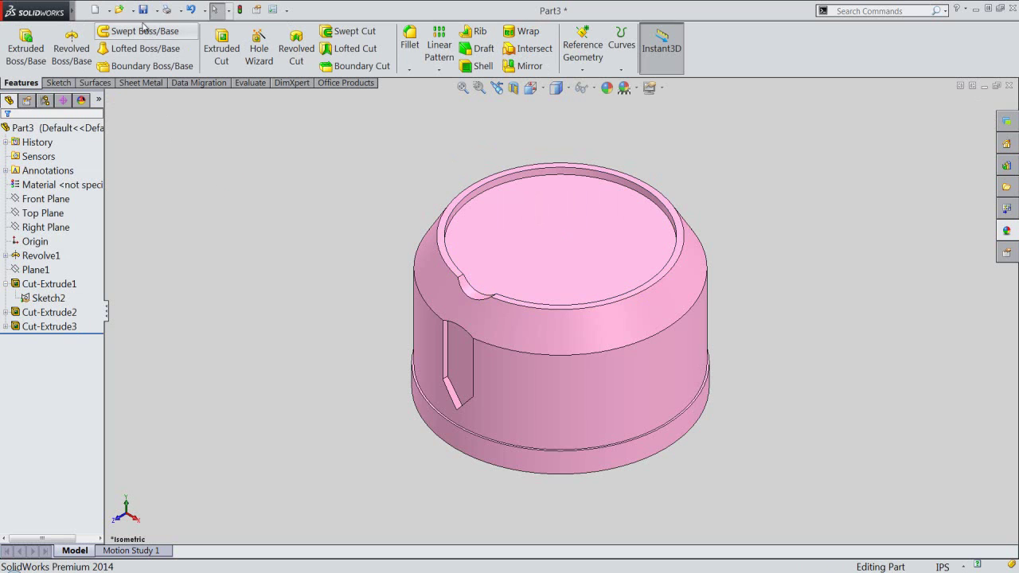
# Step: Save the part and turn on temporary axes to reveal the cap's central axis
pyautogui.click(143, 9)
pyautogui.click(133, 329)
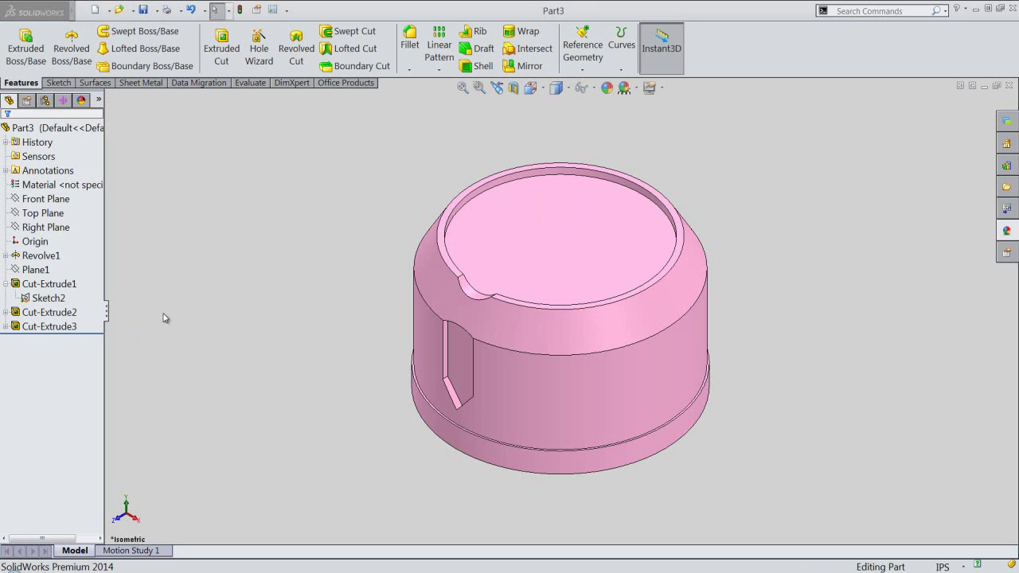
pyautogui.click(585, 87)
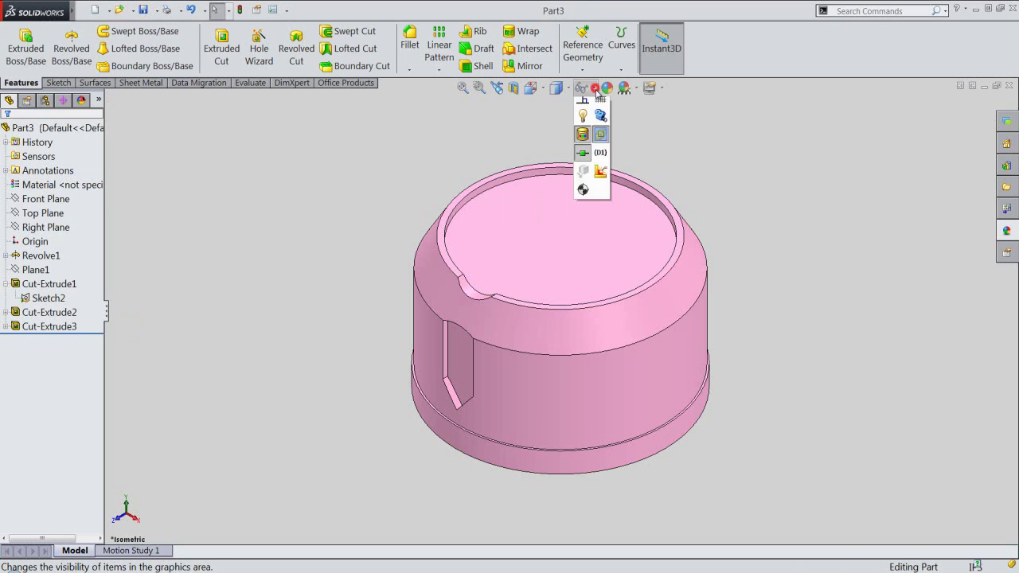
pyautogui.click(600, 124)
pyautogui.click(364, 180)
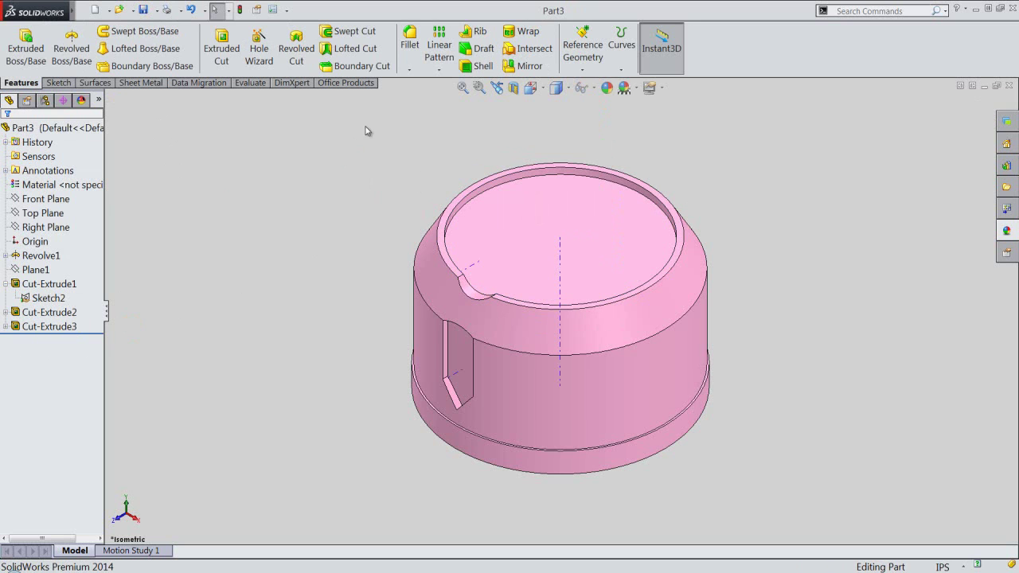
pyautogui.click(442, 69)
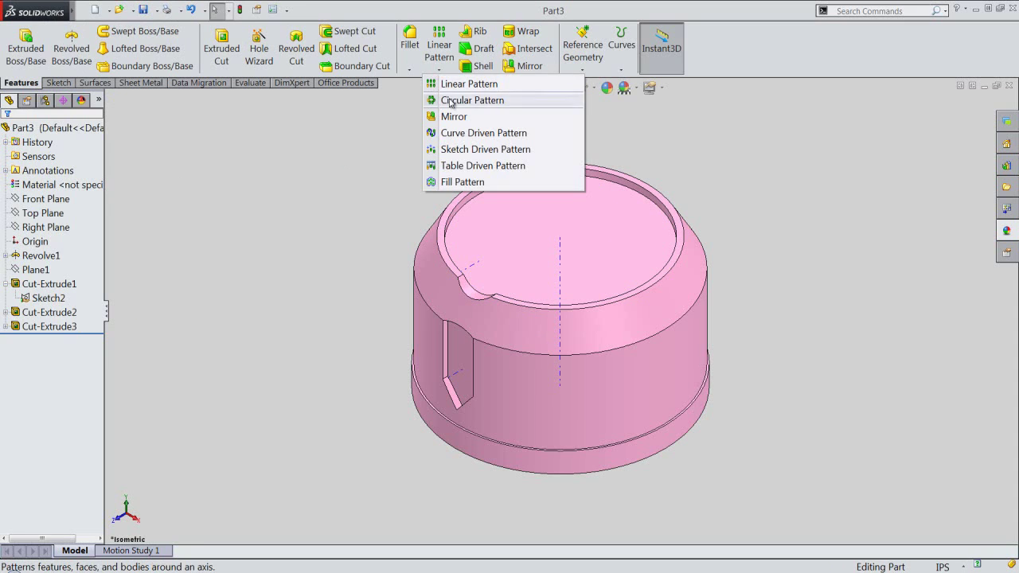
# Step: Circular-pattern the window slot cut and top-rim notch 8 times around the cap's central axis
pyautogui.click(452, 100)
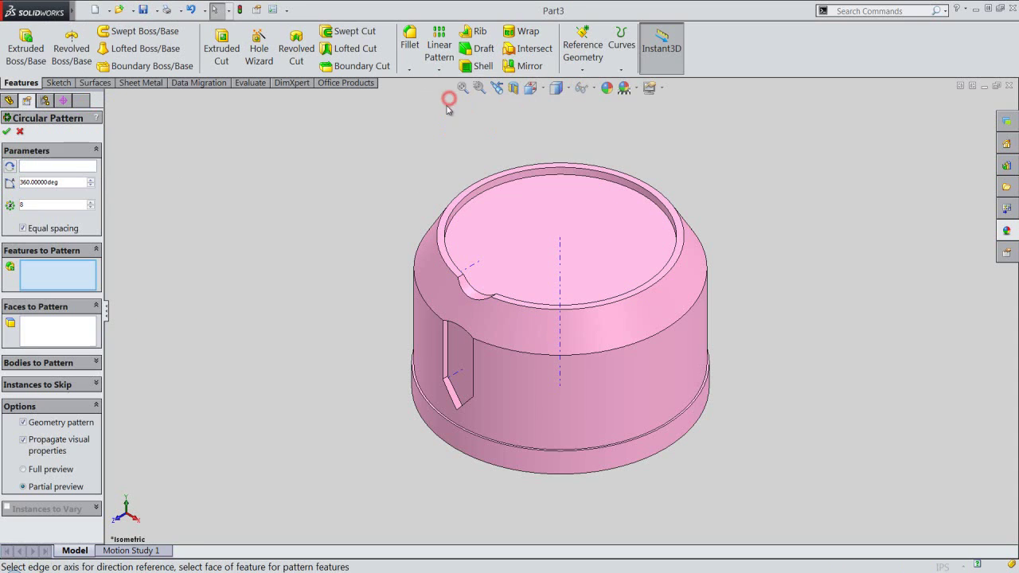
pyautogui.click(68, 169)
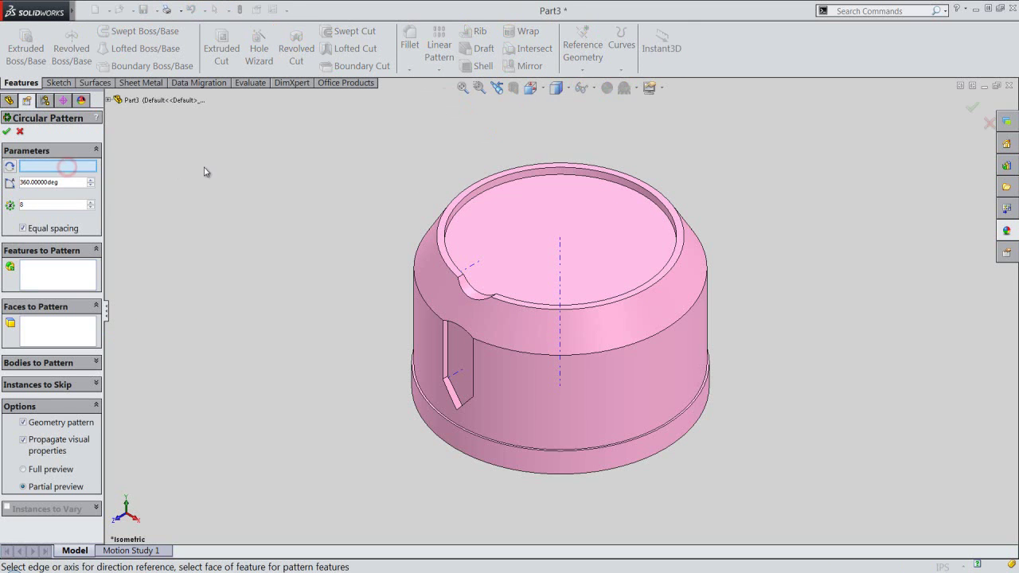
pyautogui.click(560, 252)
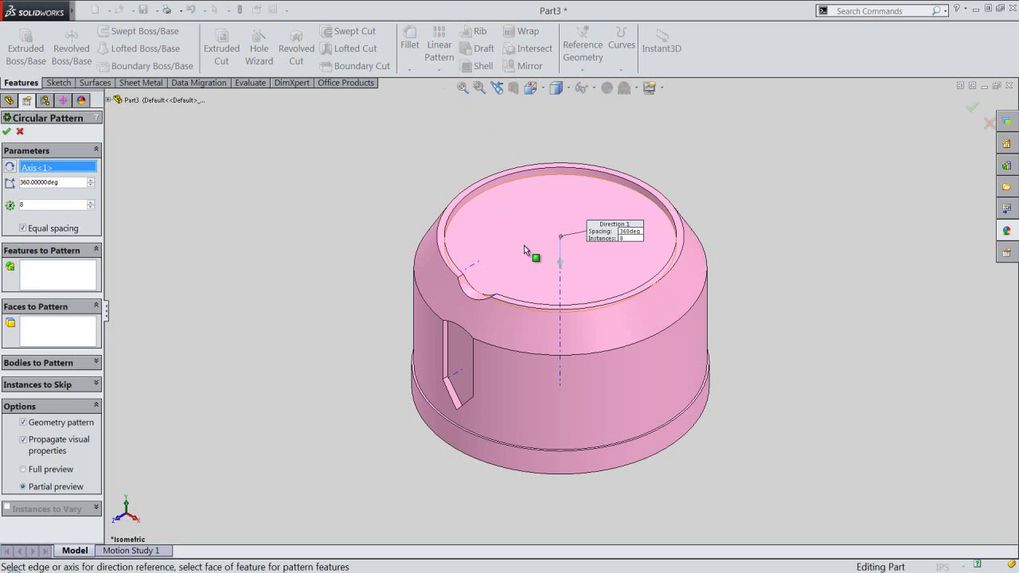
pyautogui.click(27, 204)
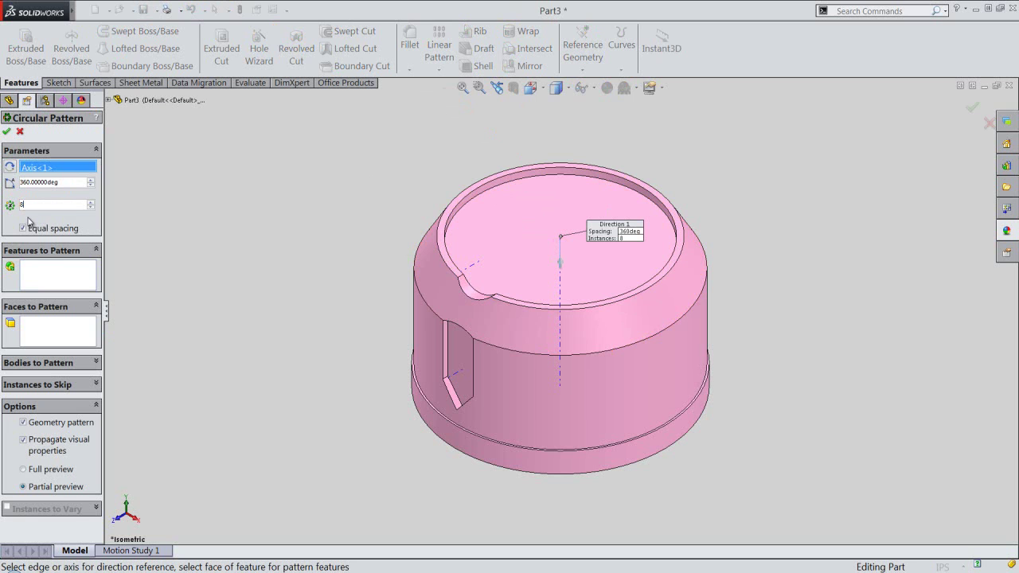
pyautogui.click(40, 275)
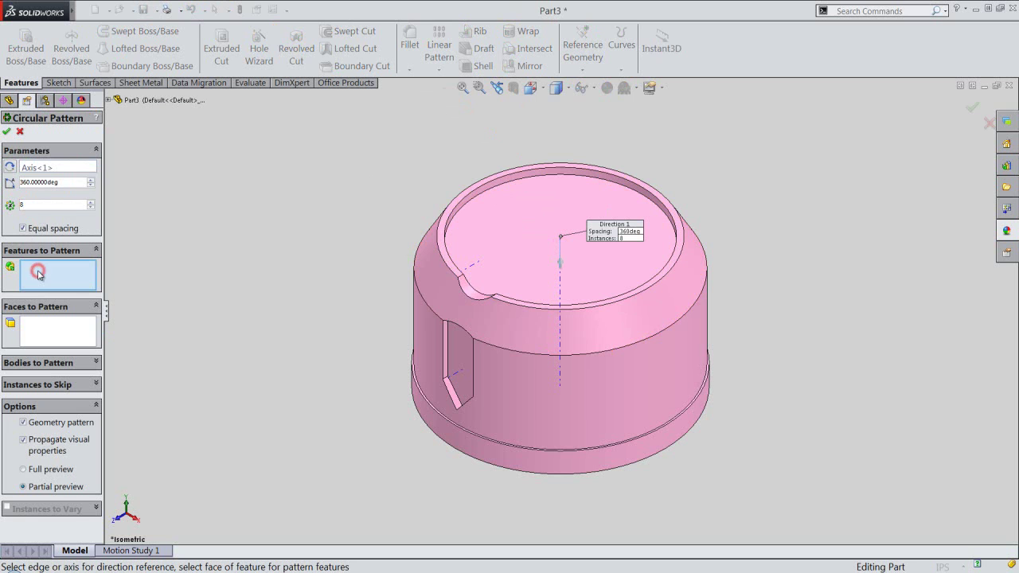
pyautogui.click(453, 350)
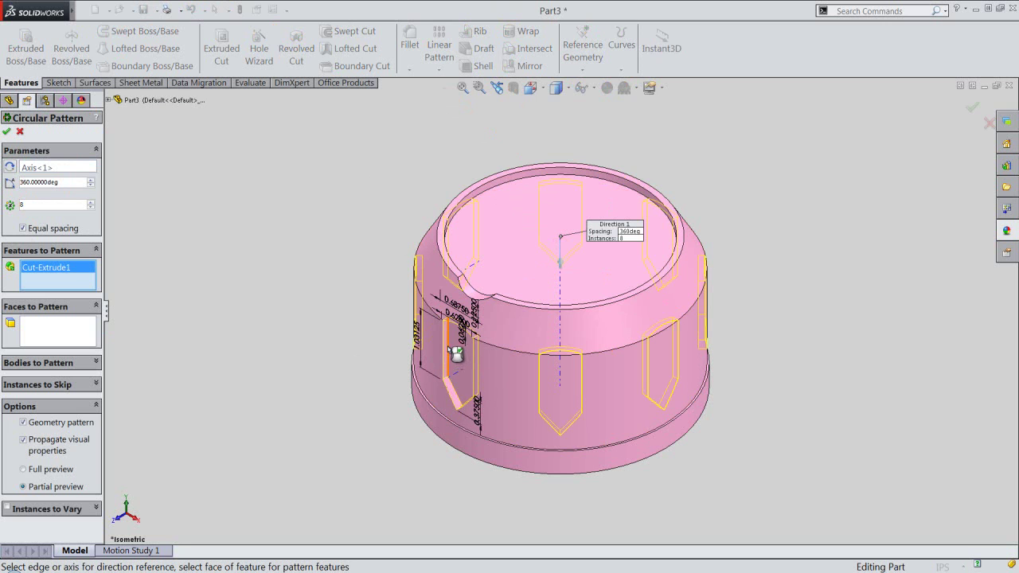
pyautogui.click(466, 291)
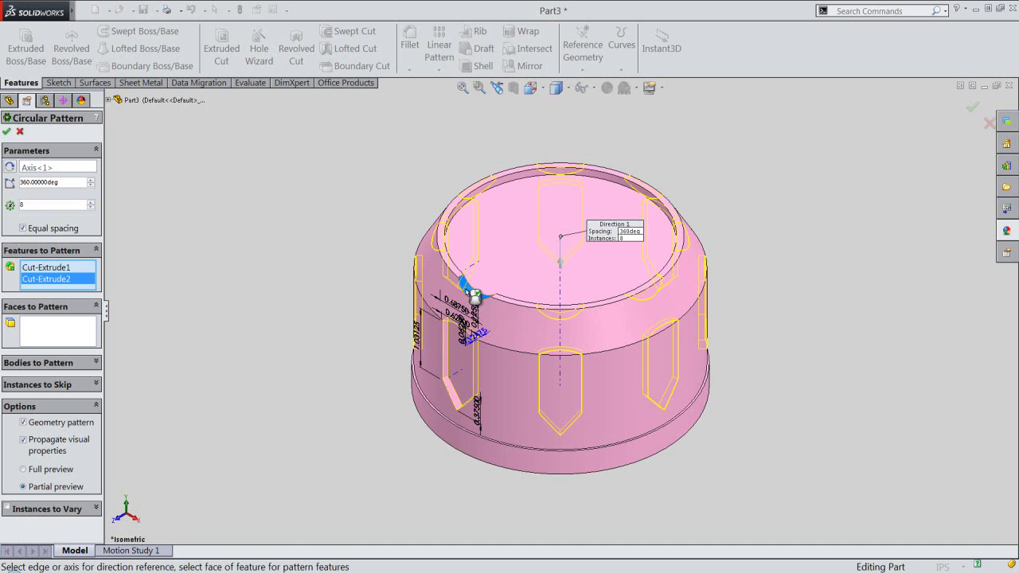
pyautogui.click(6, 130)
pyautogui.click(147, 195)
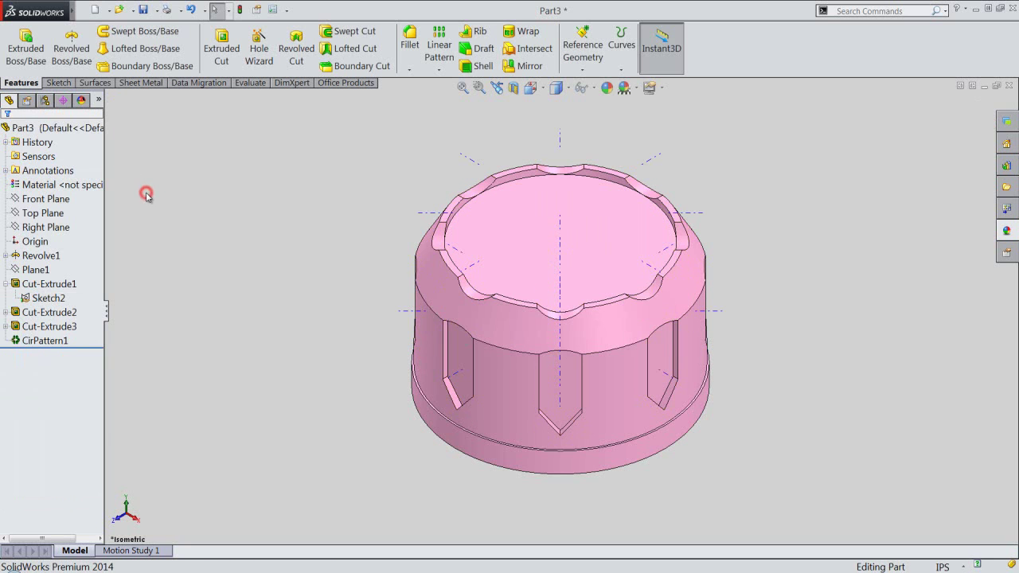
# Step: Hide the temporary axes, save Part3, and start a new extruded boss
pyautogui.click(592, 95)
pyautogui.click(603, 125)
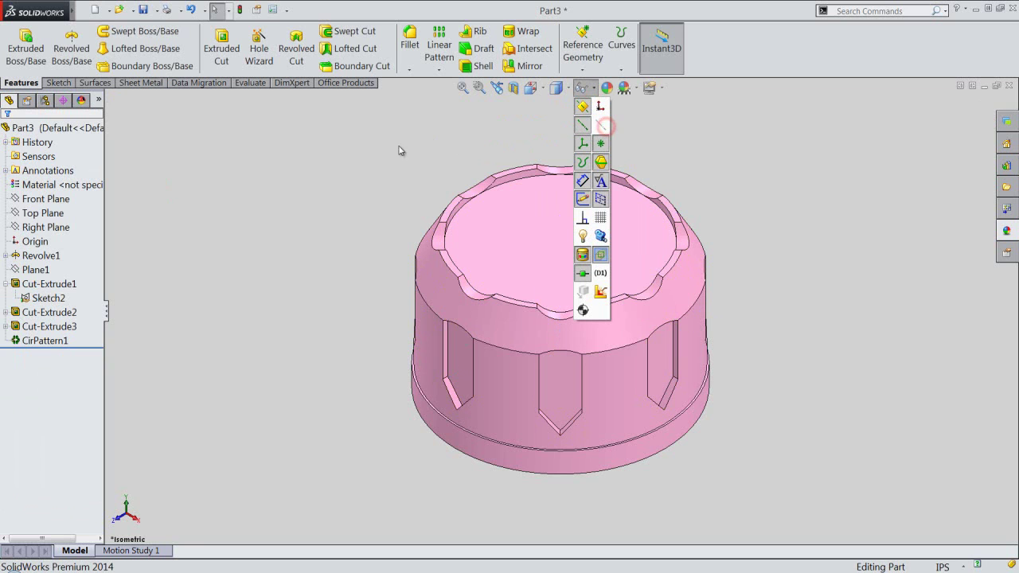
pyautogui.click(141, 127)
pyautogui.click(144, 11)
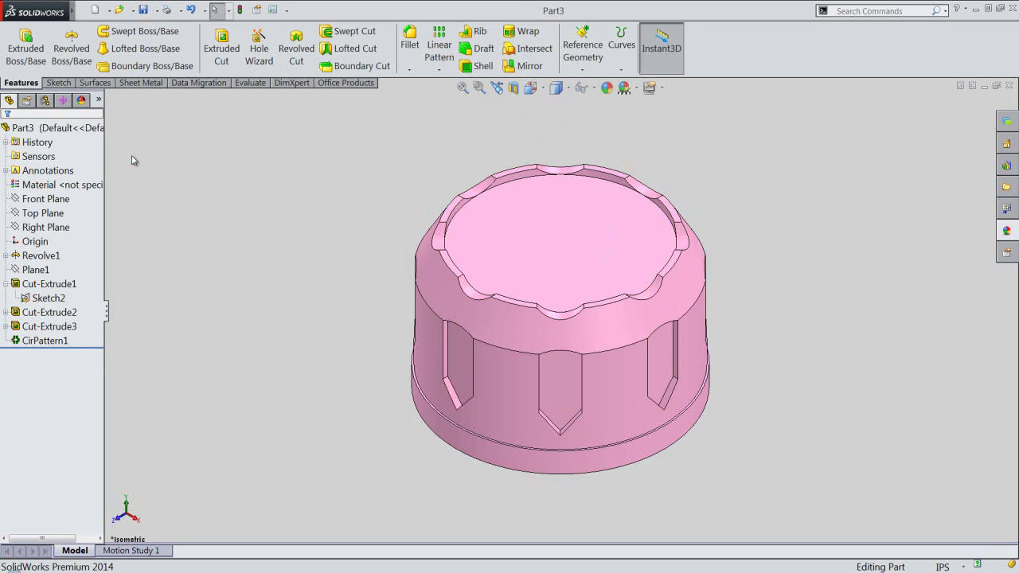
pyautogui.click(142, 133)
pyautogui.click(27, 42)
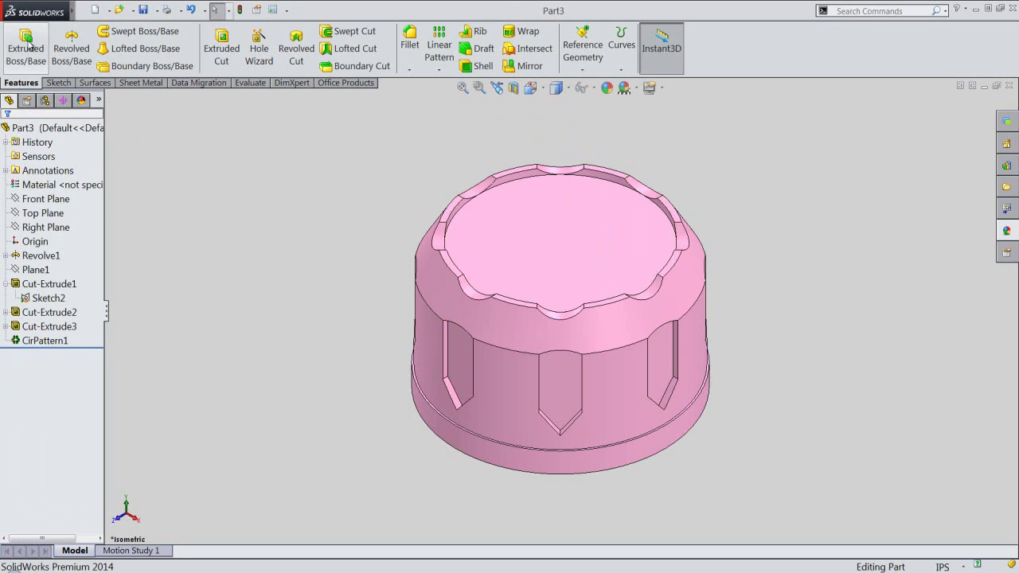
# Step: On the cap's top face, sketch an origin-centred circle with diameter 3
pyautogui.click(536, 250)
pyautogui.scroll(-2, 564, 225)
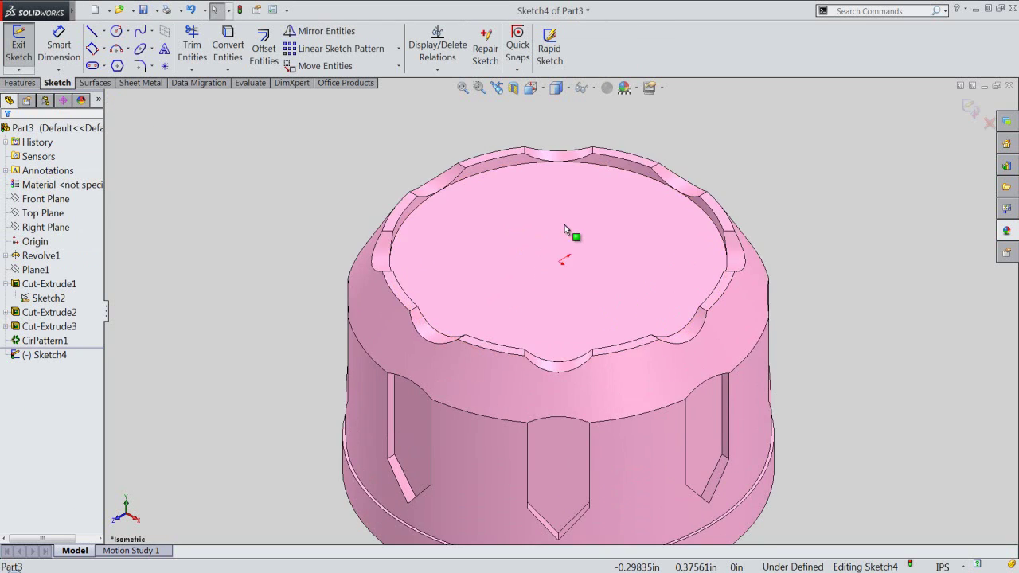
pyautogui.rightClick(641, 139)
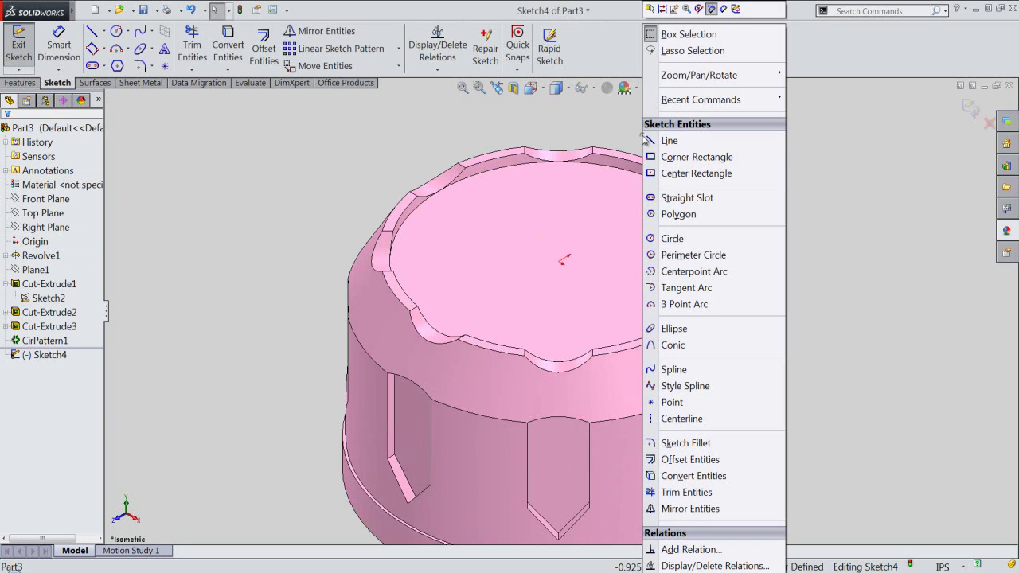
pyautogui.click(671, 239)
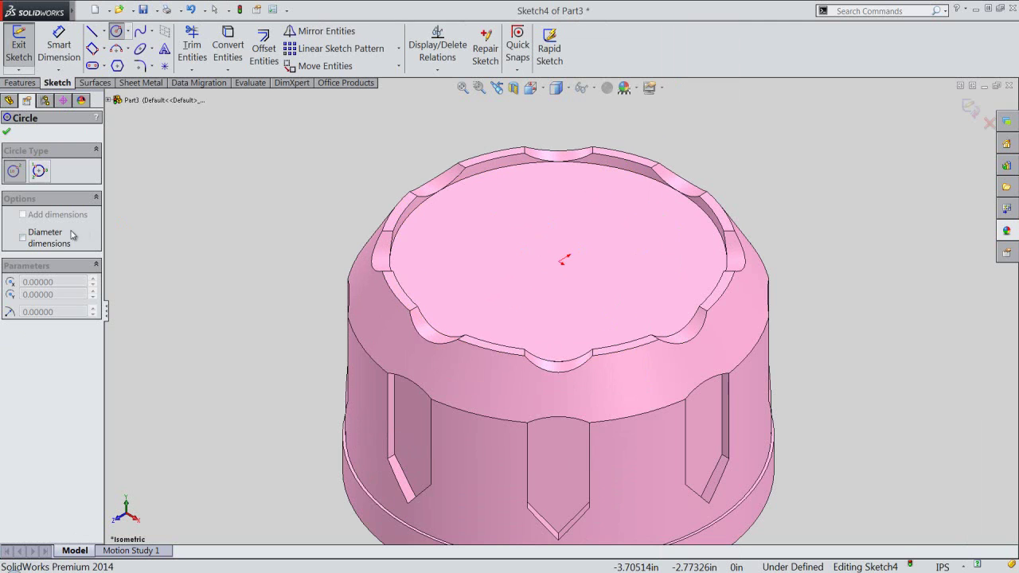
pyautogui.click(23, 238)
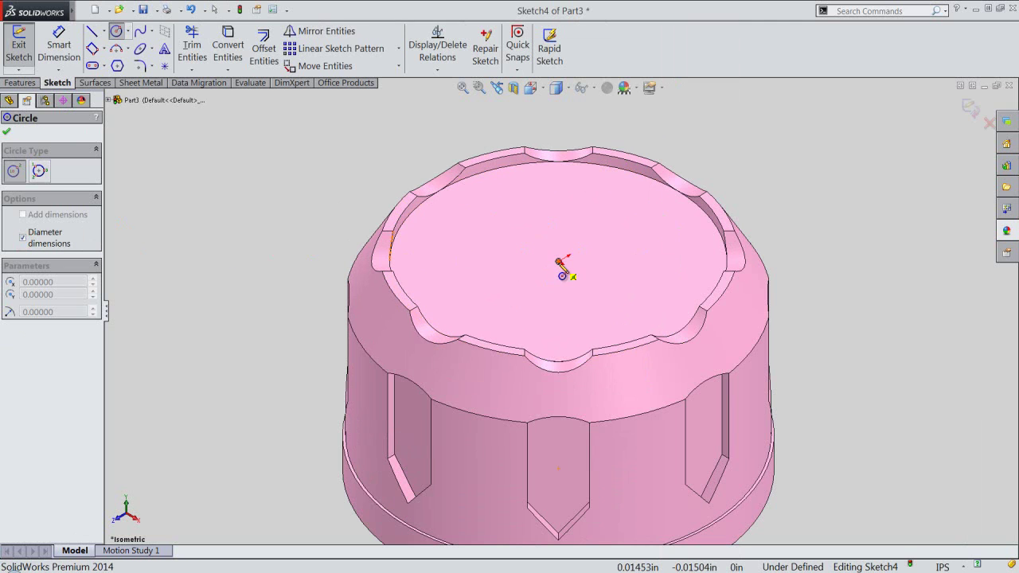
pyautogui.click(559, 261)
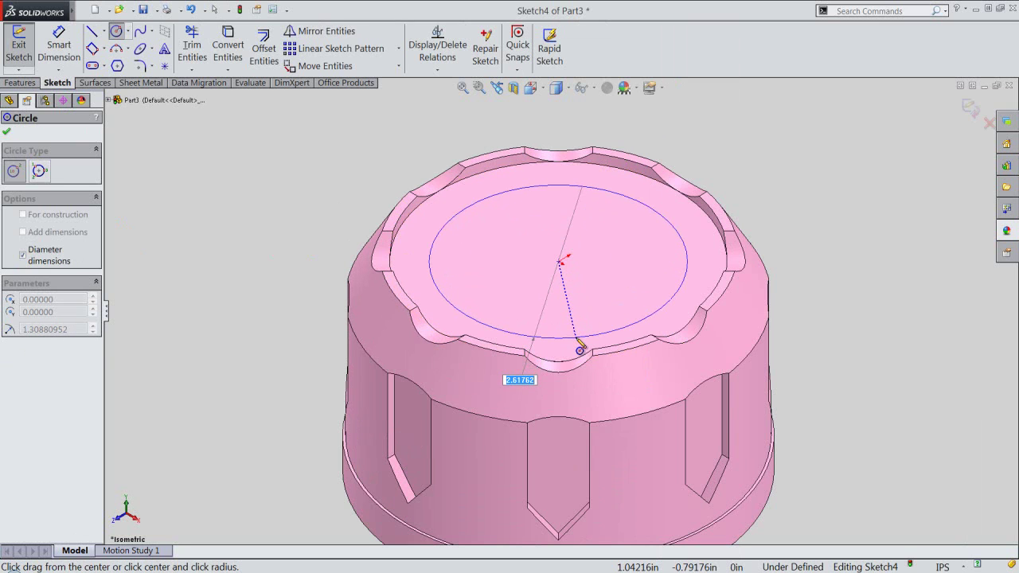
pyautogui.write('3.042')
pyautogui.press('Return')
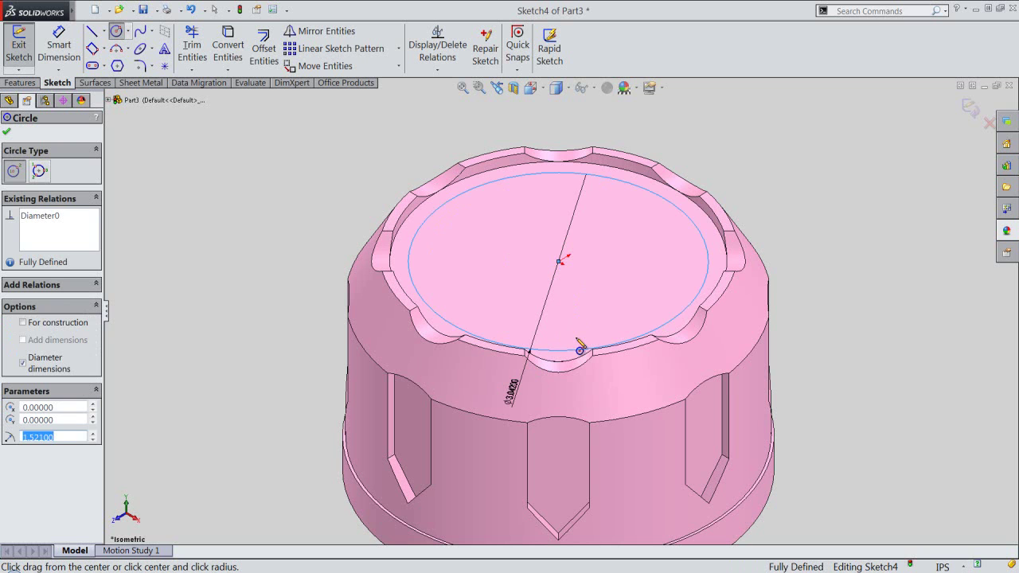
# Step: Add a copy of the circle offset 0.03125 in
pyautogui.click(266, 43)
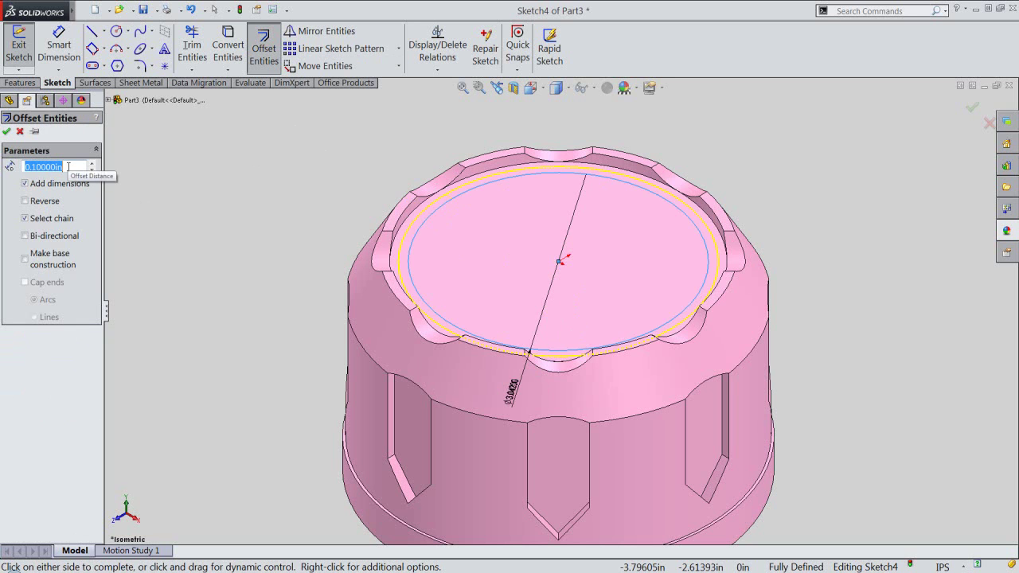
pyautogui.press('BackSpace')
pyautogui.write('03125')
pyautogui.press('Return')
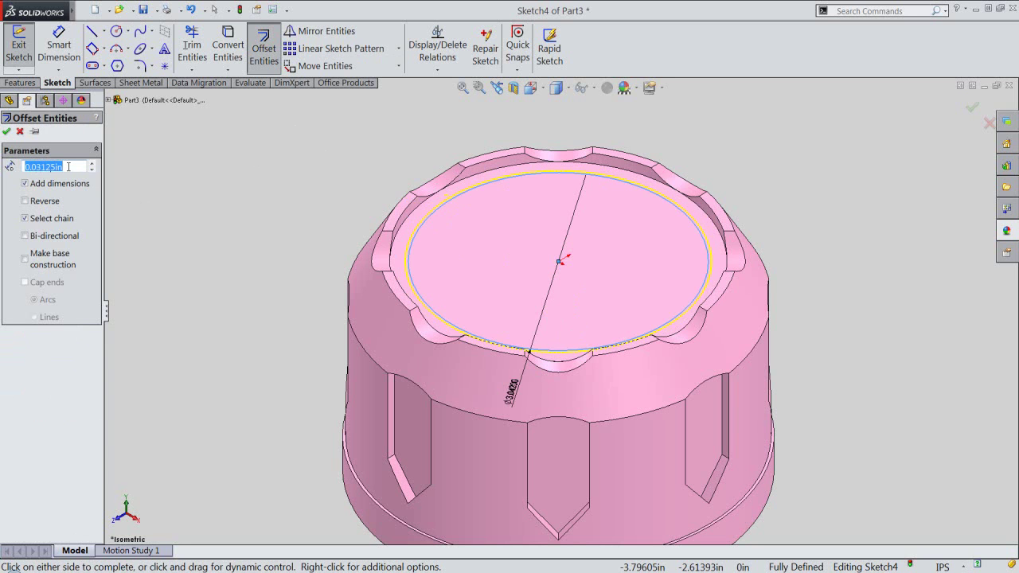
pyautogui.click(6, 131)
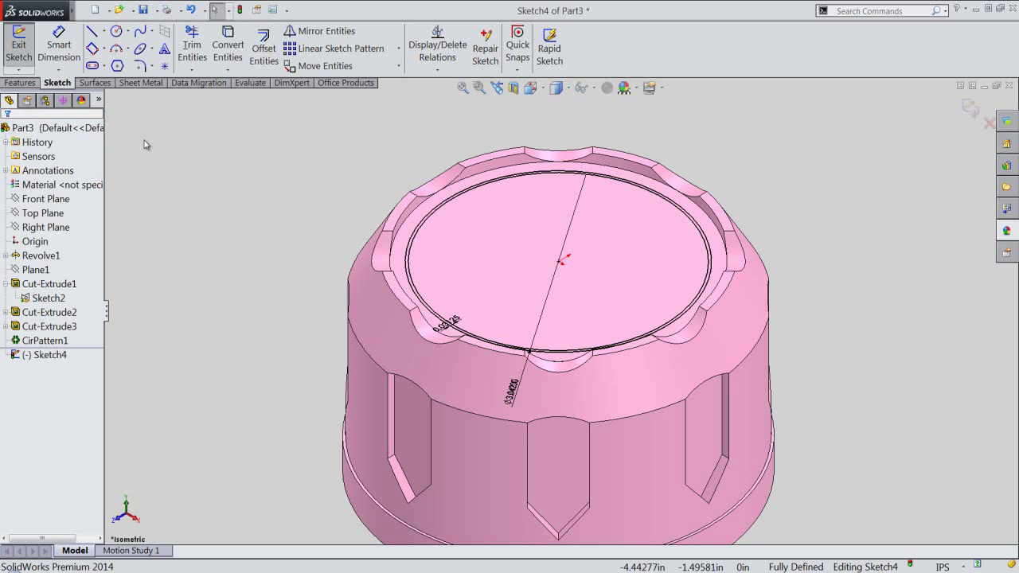
pyautogui.rightClick(144, 140)
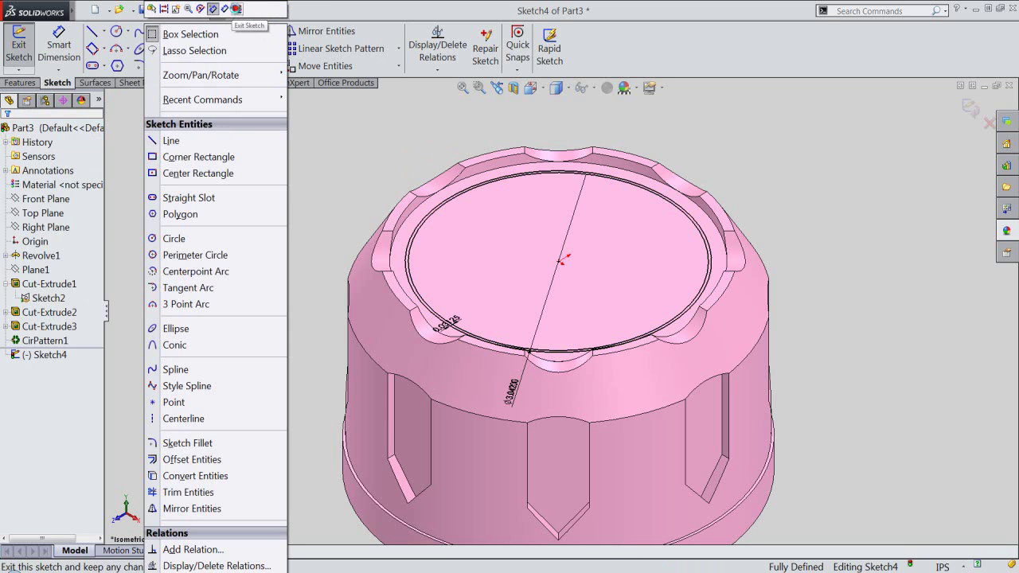
# Step: Extrude Sketch4's thin ring as a 0.25 in blind boss to form the raised lip
pyautogui.click(237, 9)
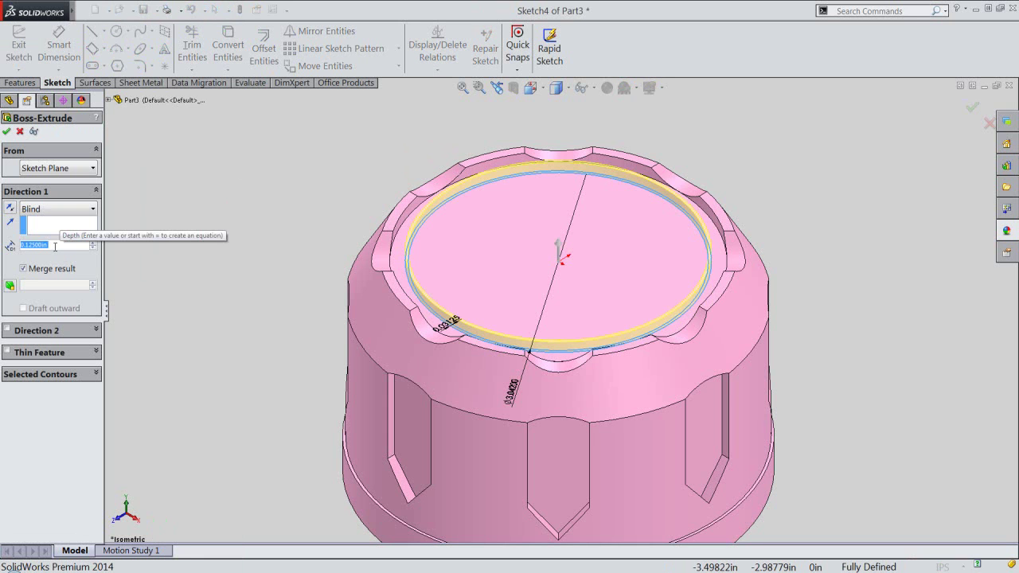
pyautogui.write('.25')
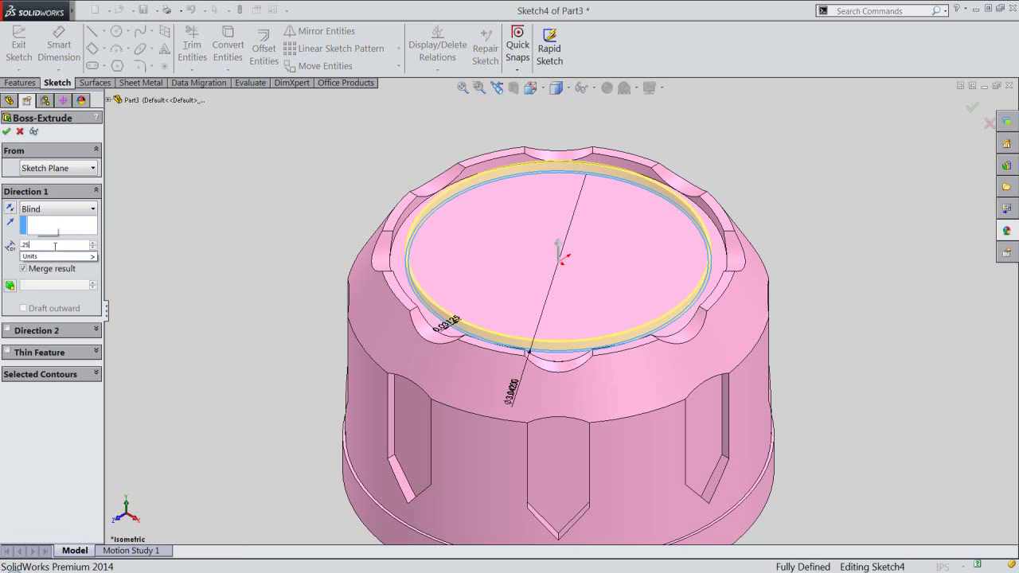
pyautogui.press('Return')
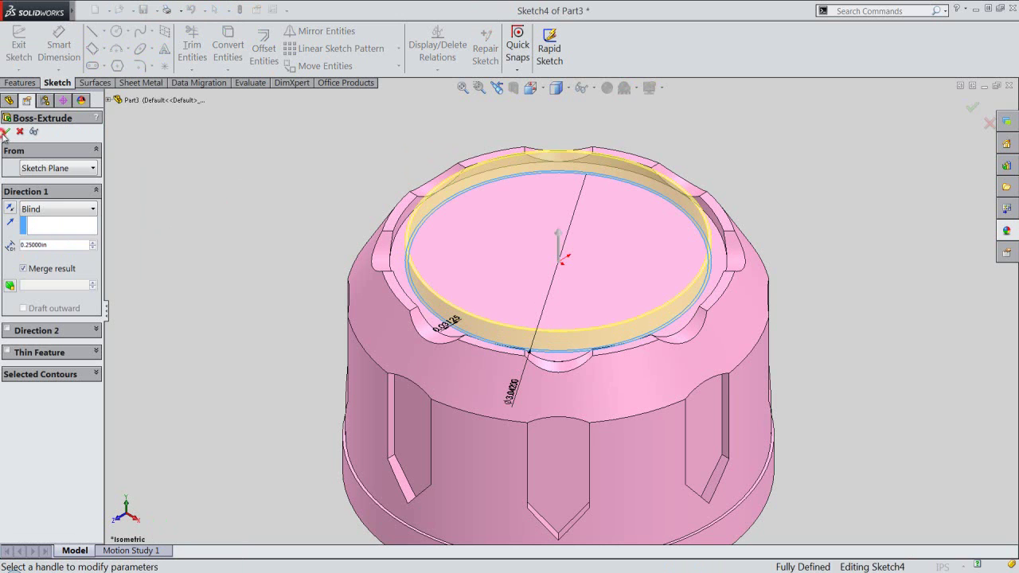
pyautogui.click(7, 131)
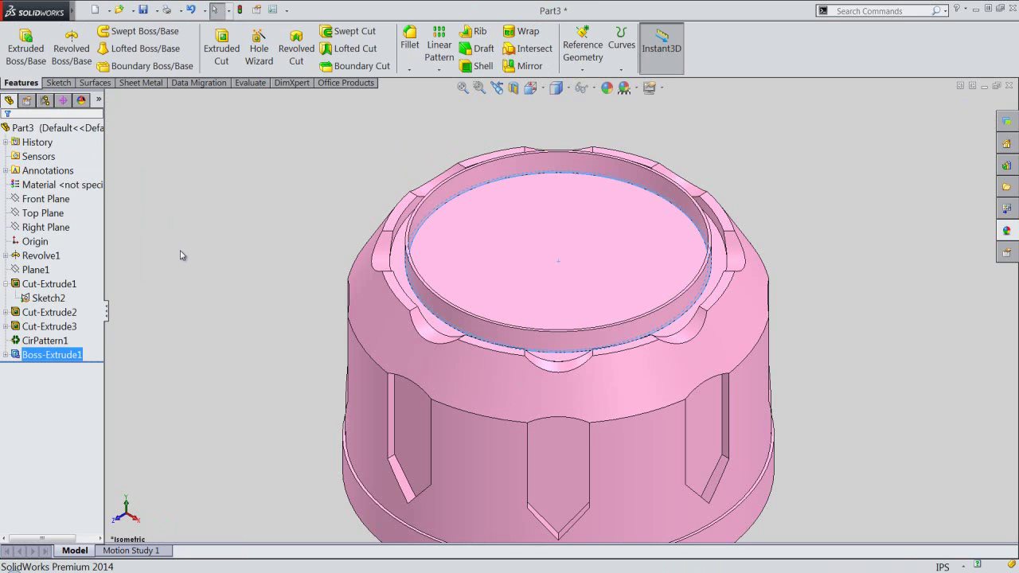
pyautogui.click(182, 255)
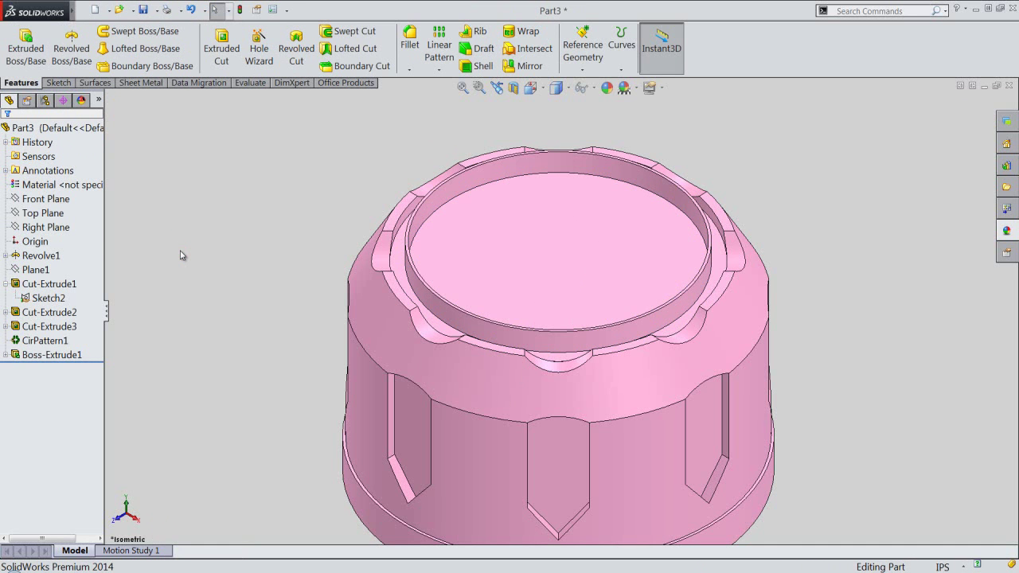
# Step: On the top face, sketch a 3.23-diameter origin circle plus a 0.03125 in offset copy
pyautogui.click(26, 46)
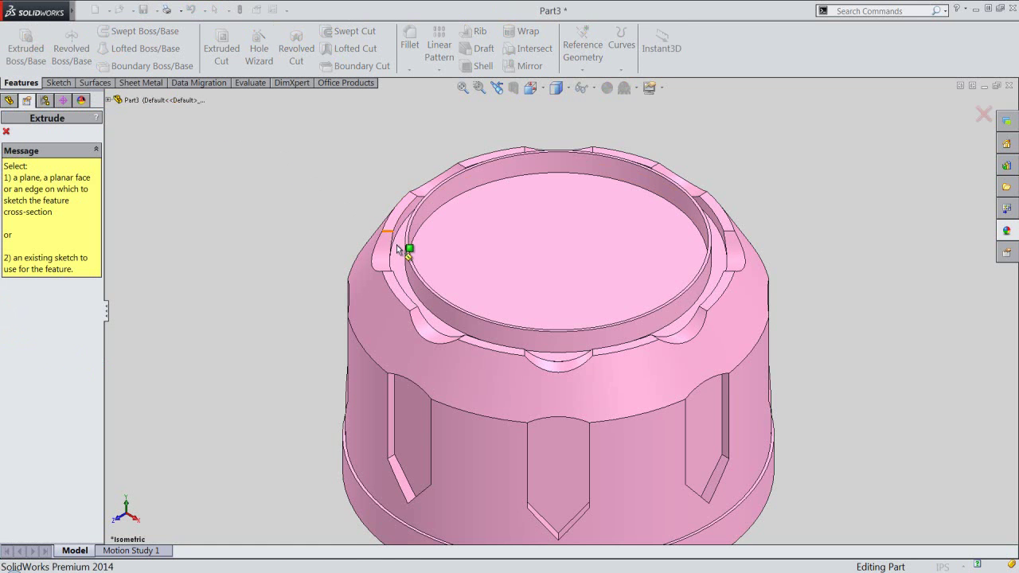
pyautogui.scroll(-2, 400, 251)
pyautogui.click(416, 267)
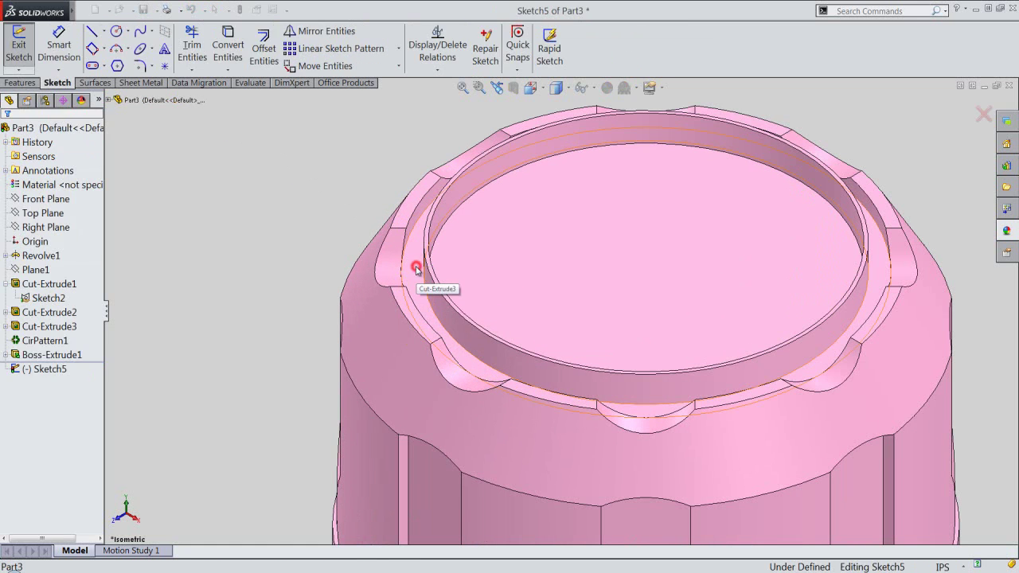
pyautogui.click(313, 262)
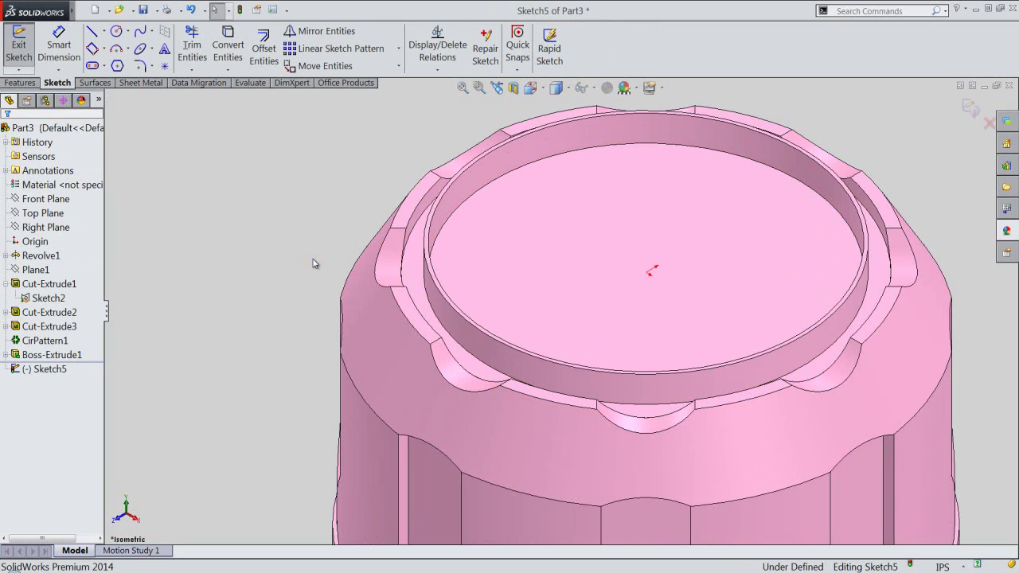
pyautogui.rightClick(313, 250)
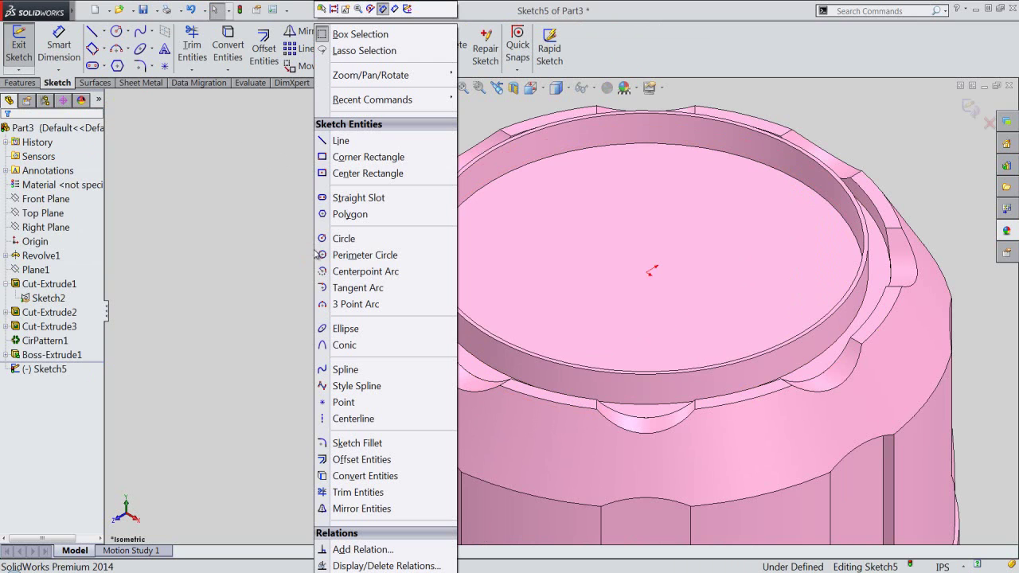
pyautogui.click(343, 239)
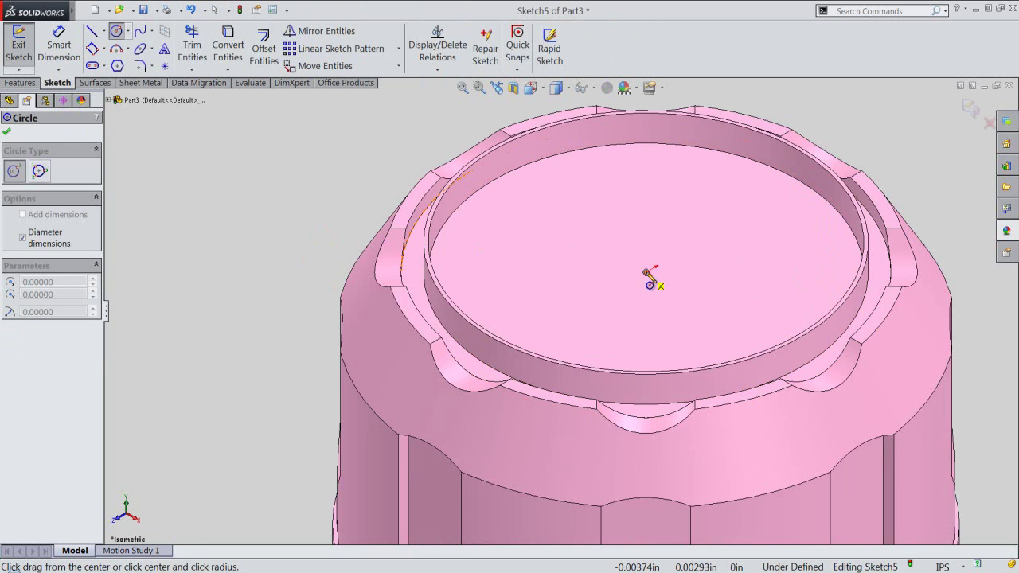
pyautogui.click(648, 273)
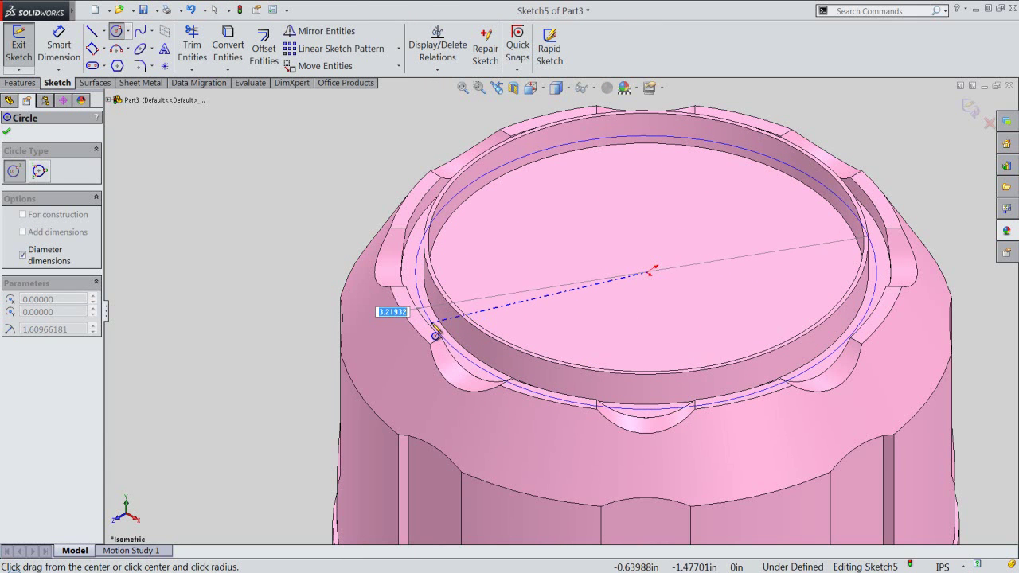
pyautogui.write('3.')
pyautogui.press('Return')
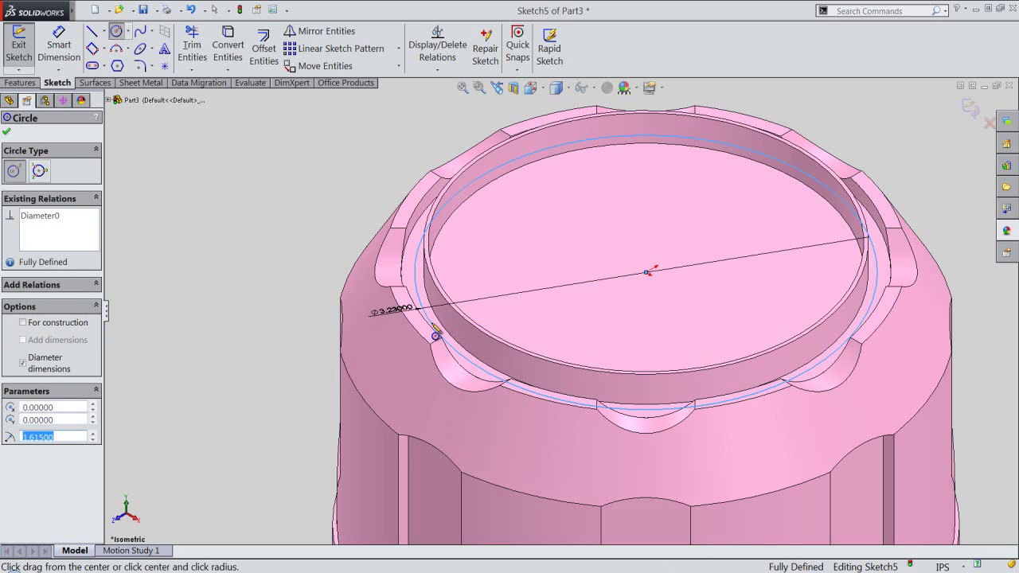
pyautogui.click(262, 56)
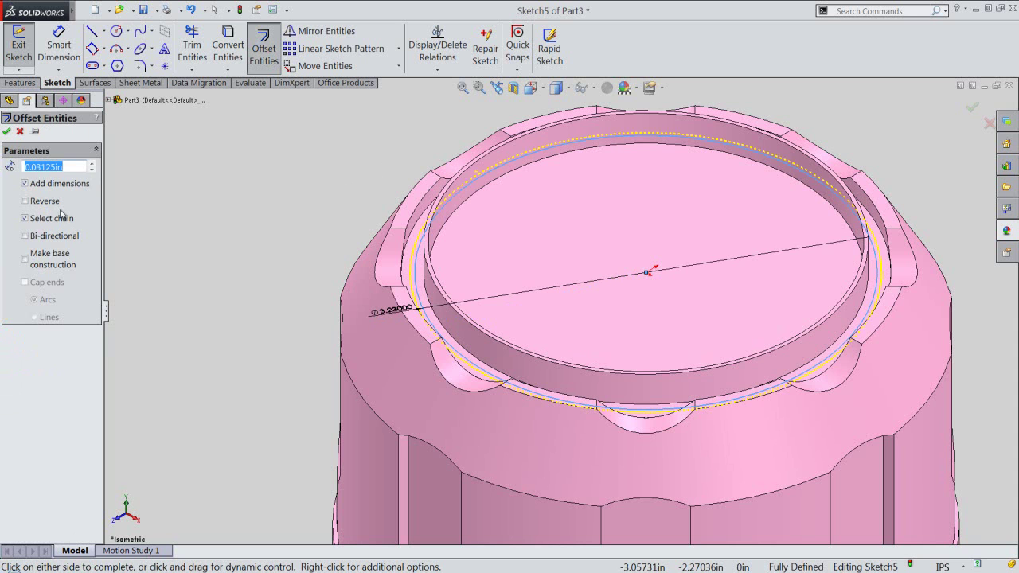
pyautogui.click(6, 132)
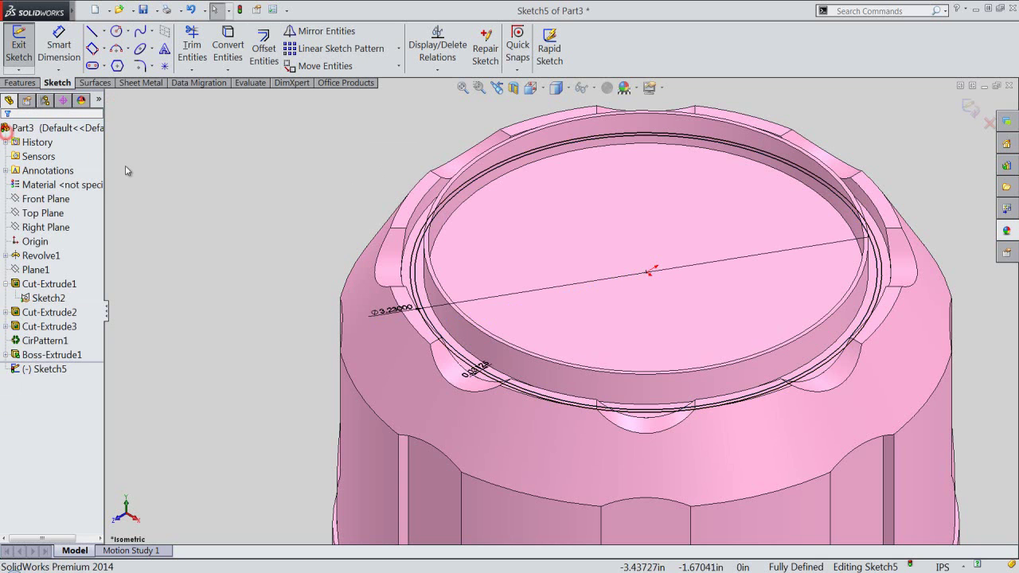
# Step: Extrude Sketch5's thin ring 0.125 in as Boss-Extrude2
pyautogui.rightClick(178, 189)
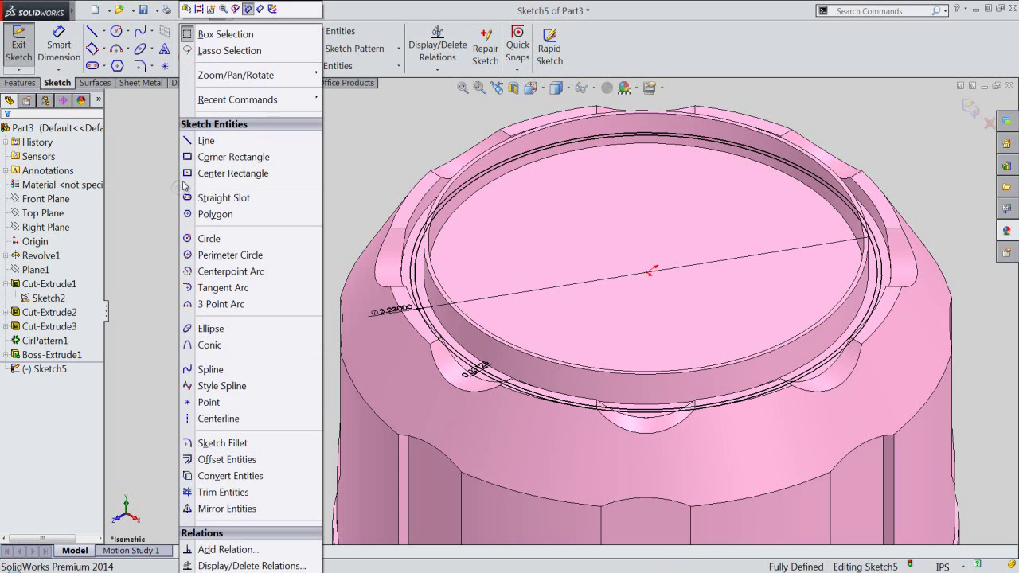
pyautogui.click(258, 33)
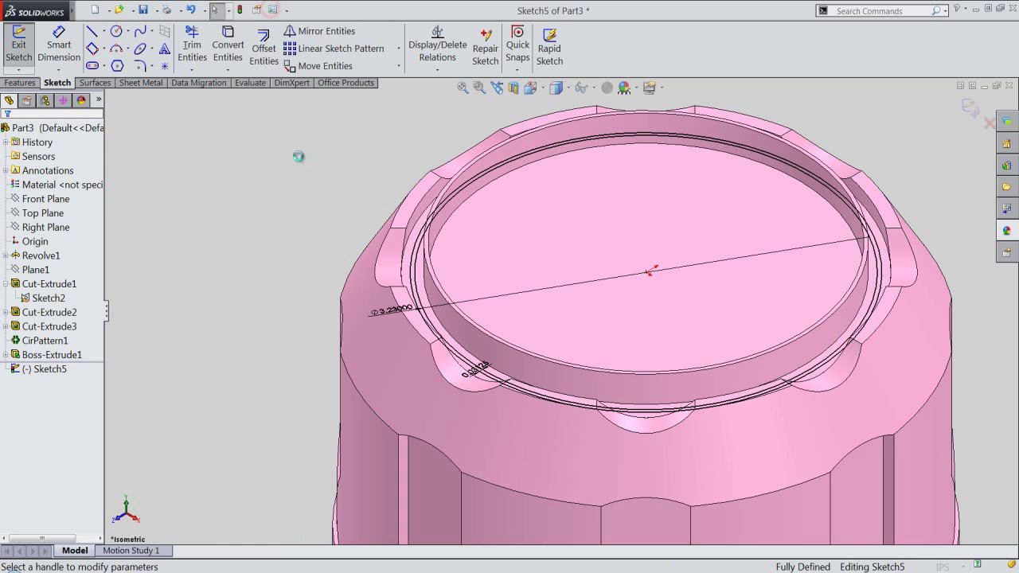
pyautogui.press('e')
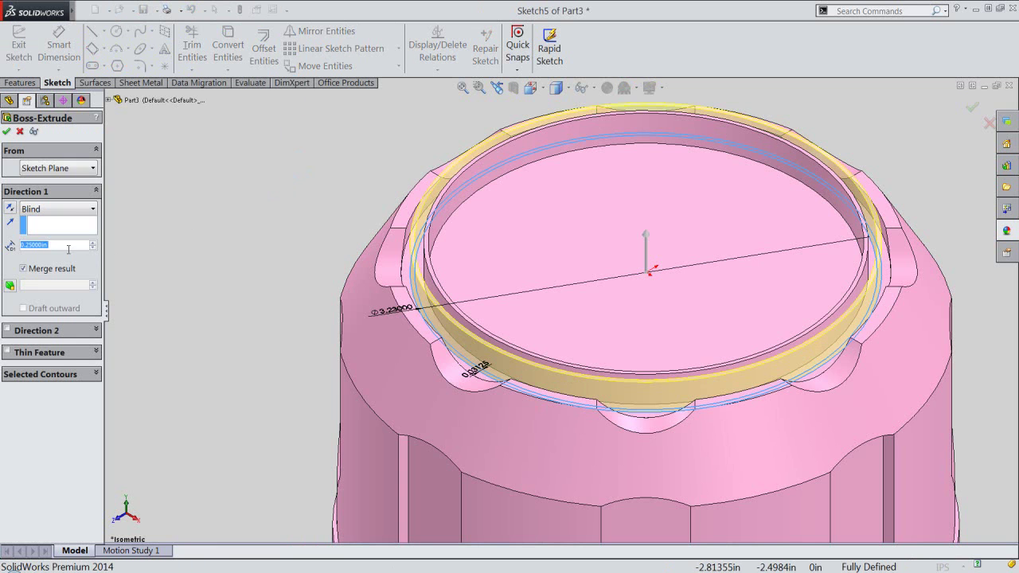
pyautogui.write('.125')
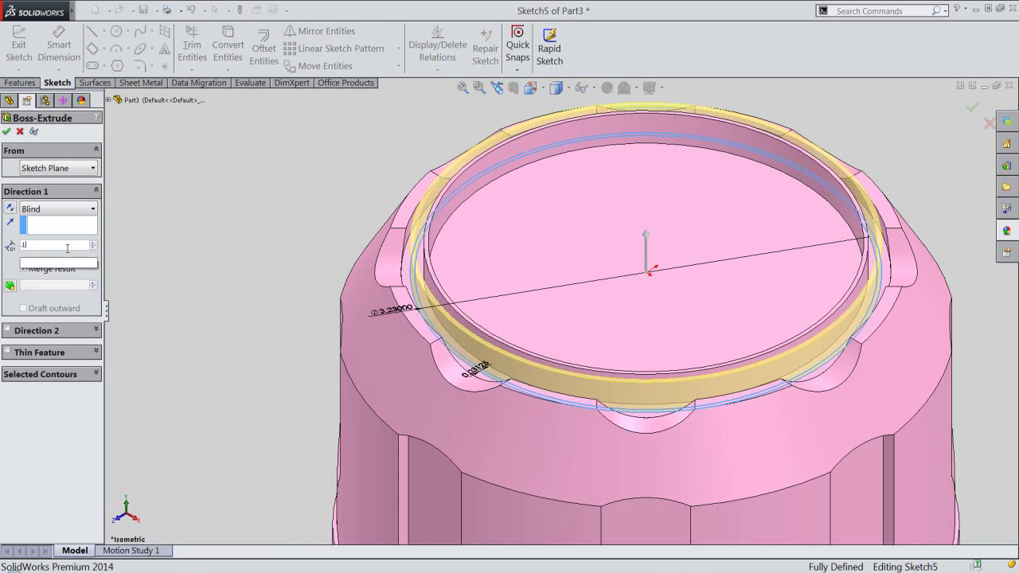
pyautogui.press('Return')
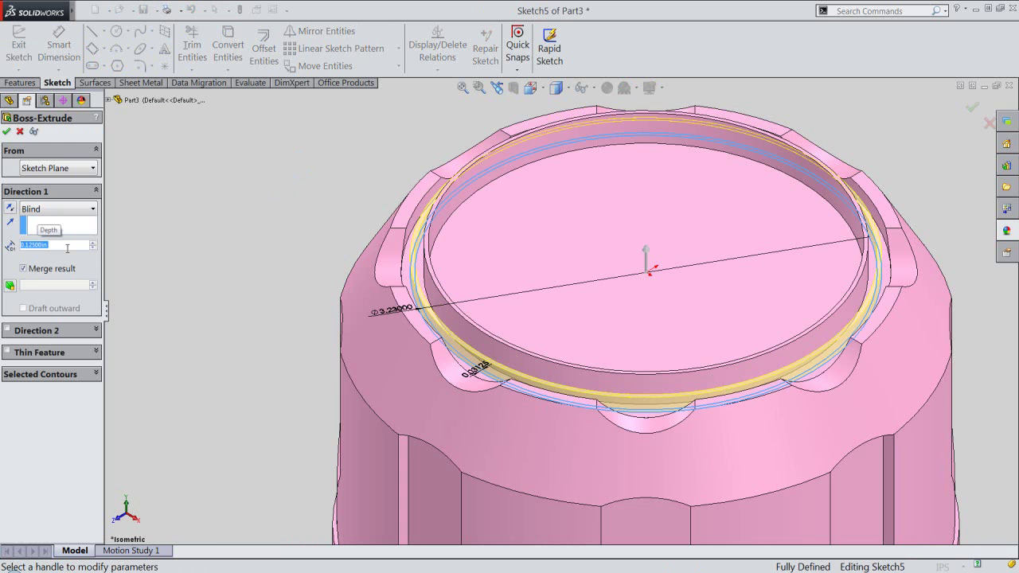
pyautogui.click(6, 132)
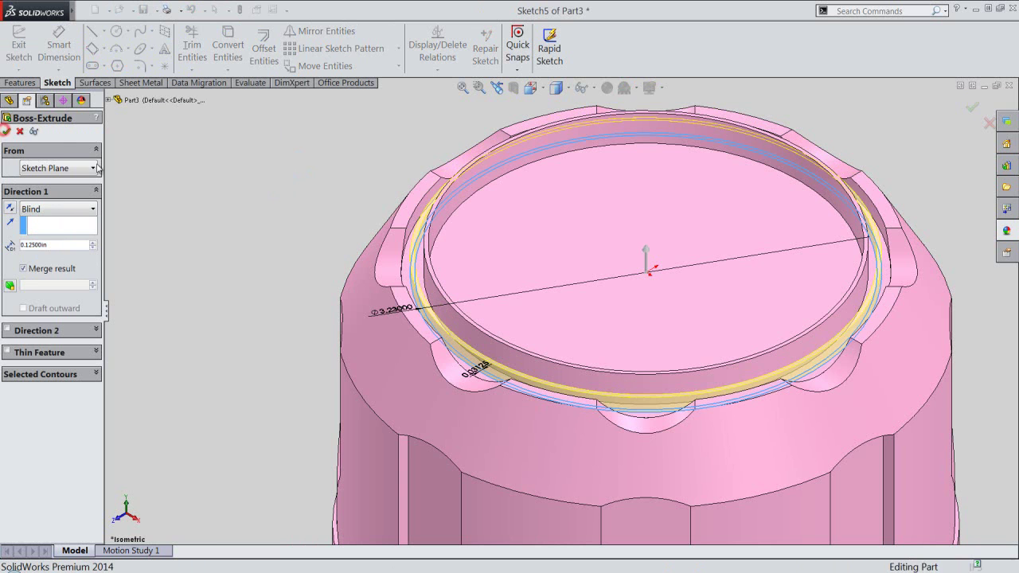
pyautogui.click(167, 199)
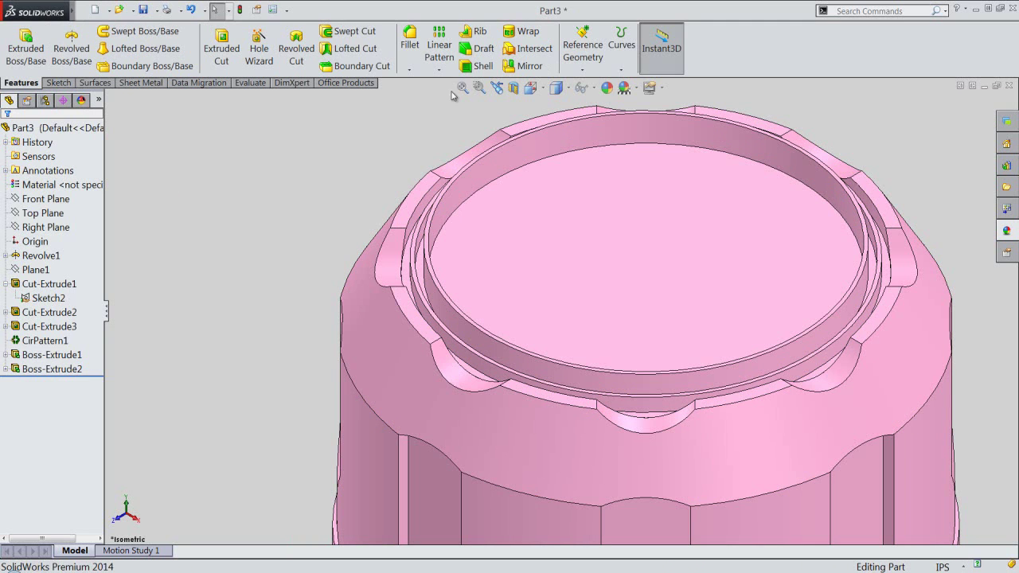
# Step: Shell the cap 0.03125 in thick, leaving the bottom face open
pyautogui.click(478, 66)
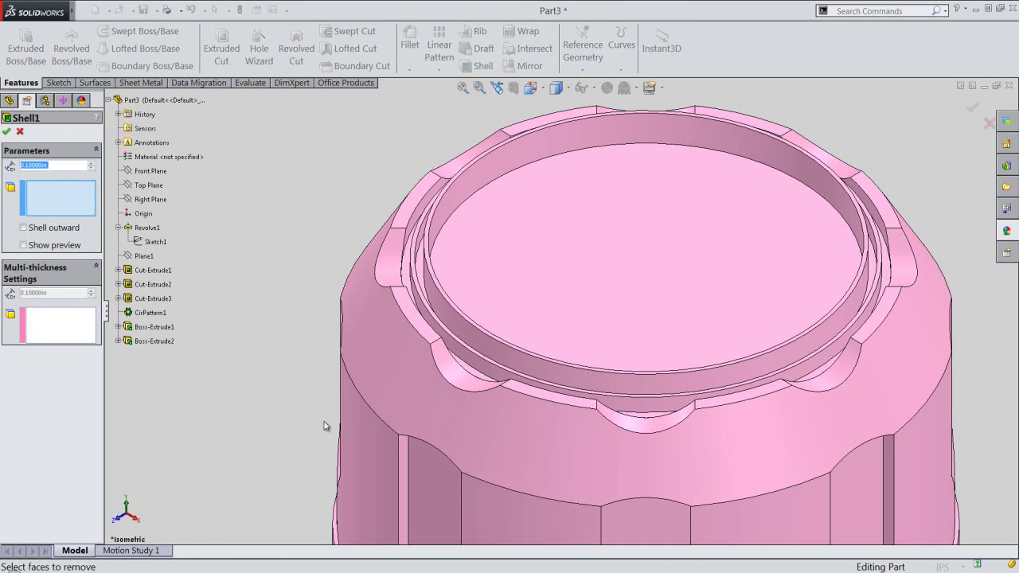
pyautogui.scroll(5, 324, 426)
pyautogui.moveTo(588, 543)
pyautogui.mouseDown(button='middle')
pyautogui.moveTo(596, 471)
pyautogui.moveTo(656, 283)
pyautogui.mouseUp(button='middle')
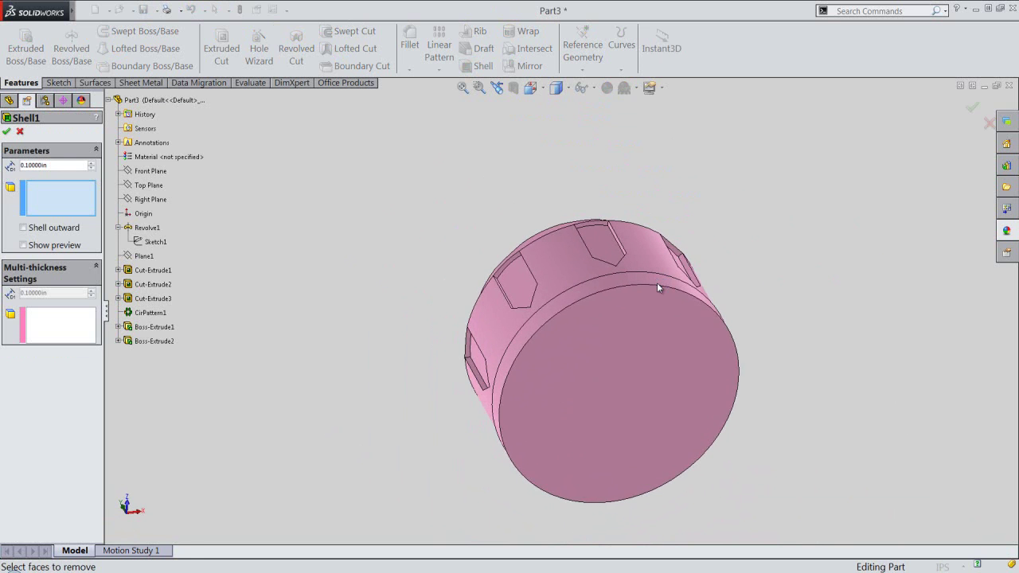
pyautogui.click(664, 332)
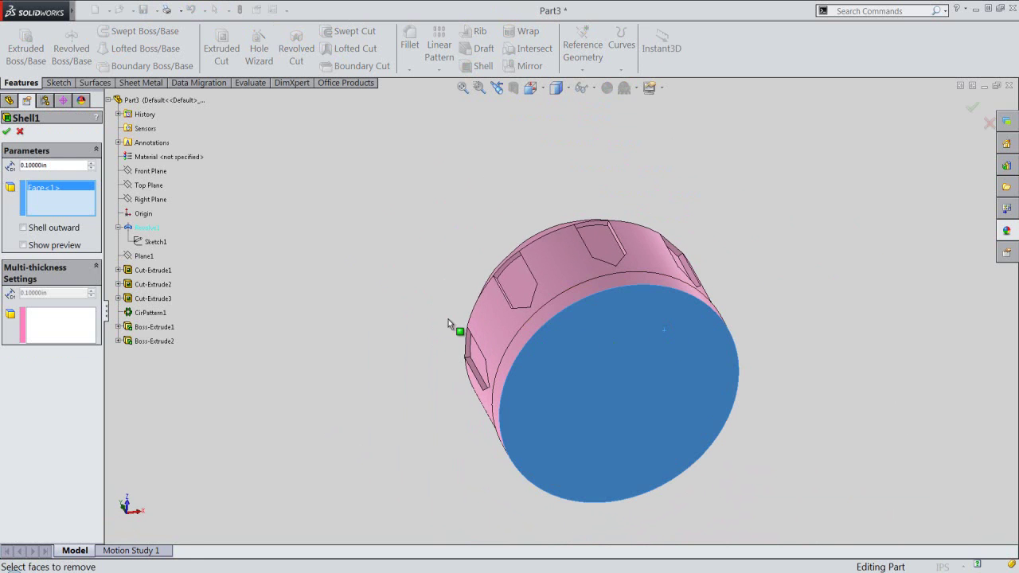
pyautogui.doubleClick(49, 165)
pyautogui.write('.03125')
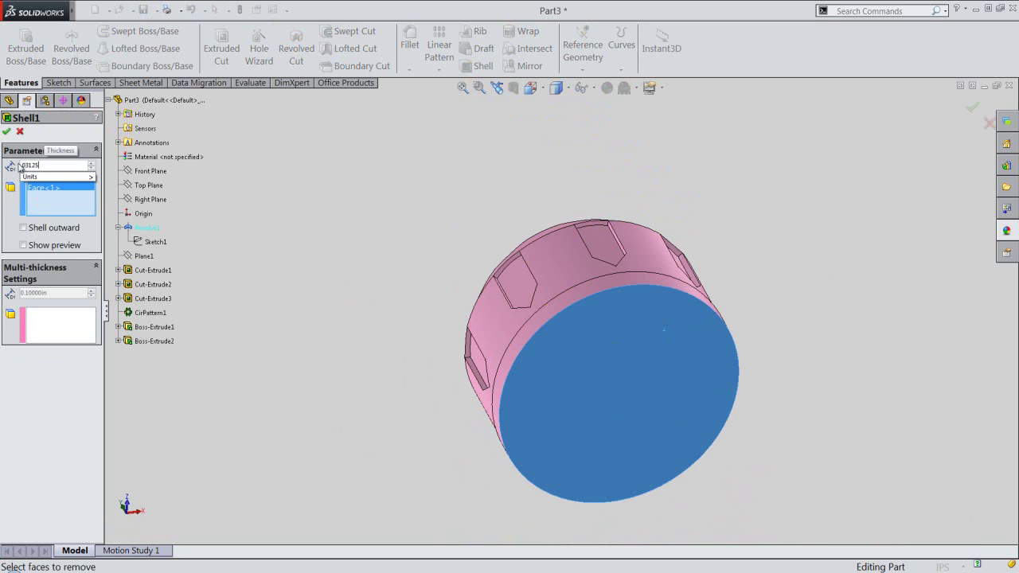
pyautogui.press('Return')
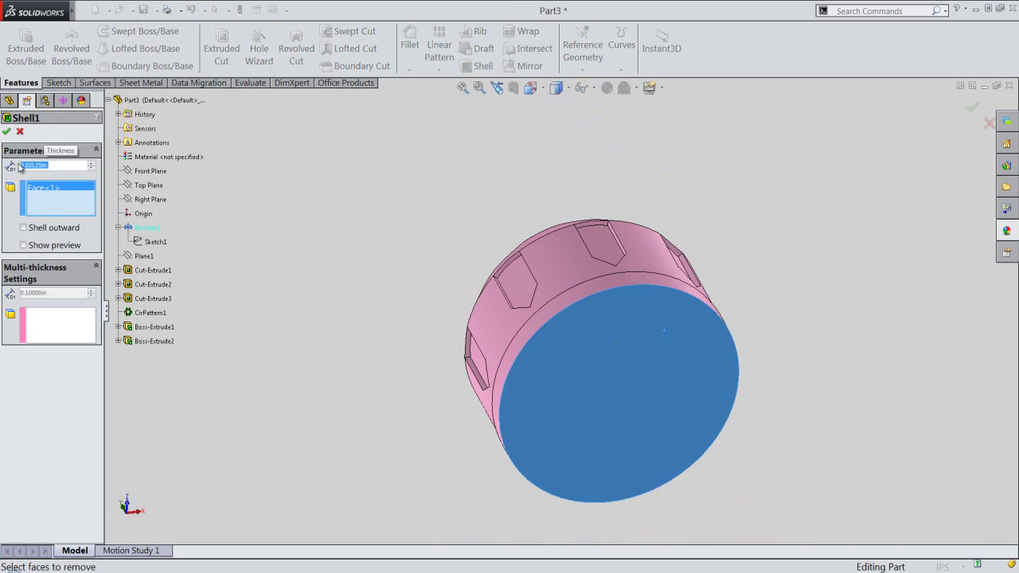
pyautogui.click(5, 132)
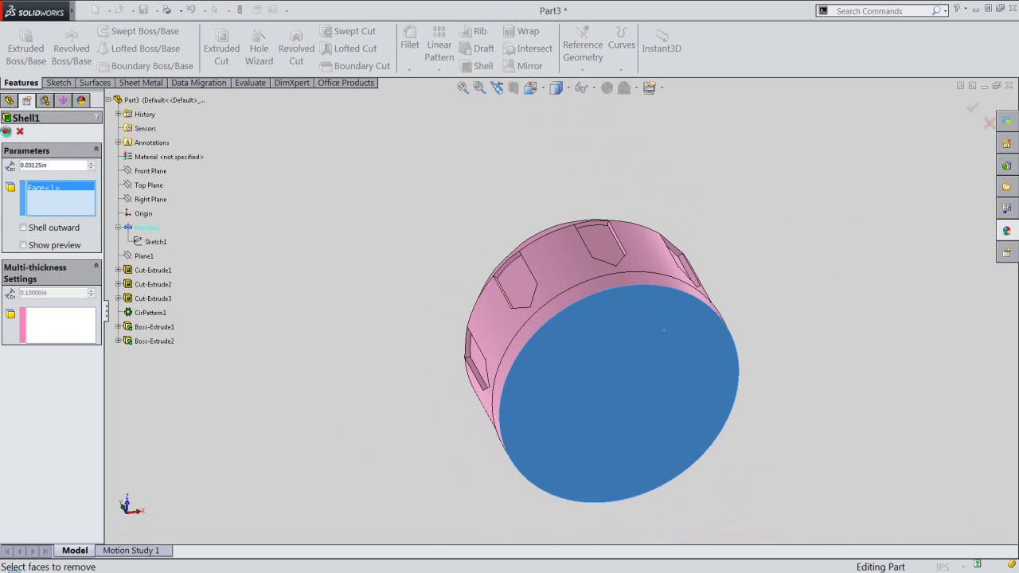
pyautogui.click(356, 274)
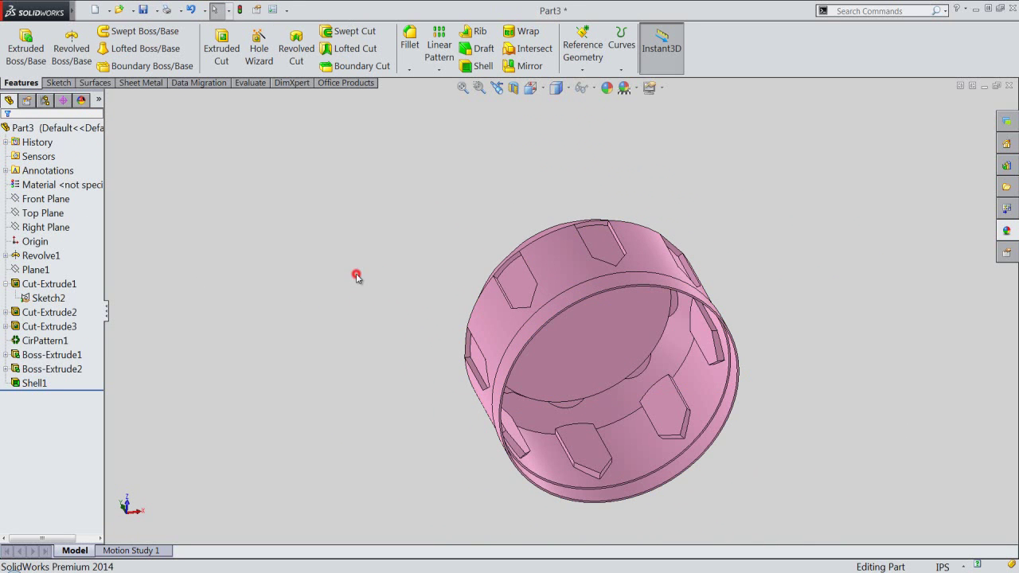
# Step: View the cap isometric and fitted, then save and close Part3
pyautogui.click(535, 89)
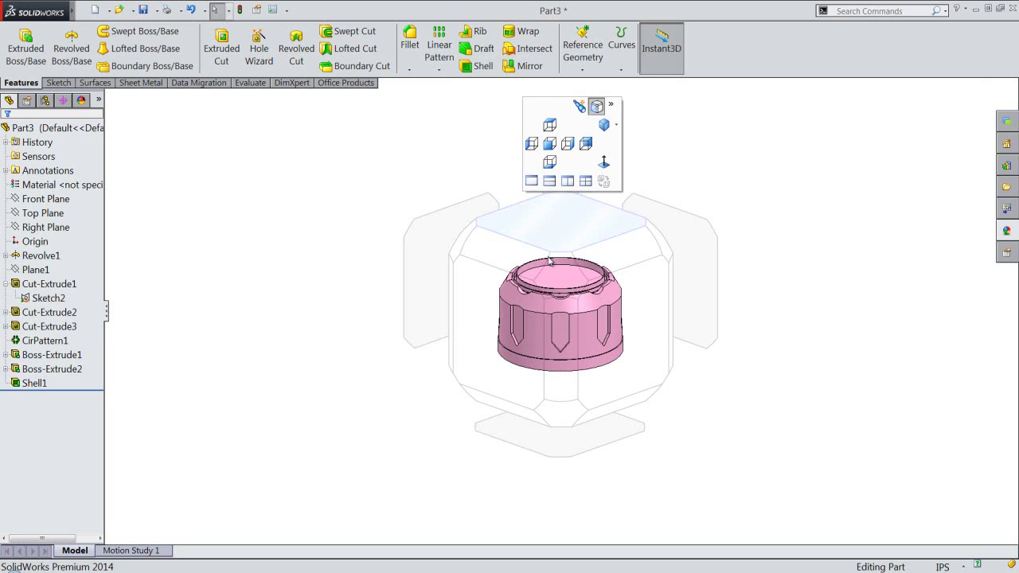
pyautogui.click(548, 273)
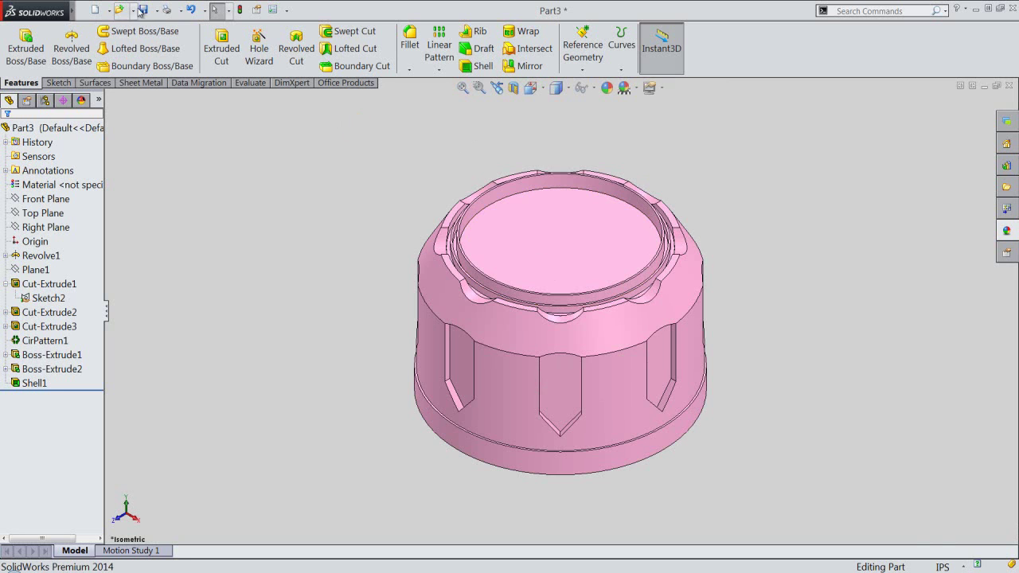
pyautogui.click(142, 10)
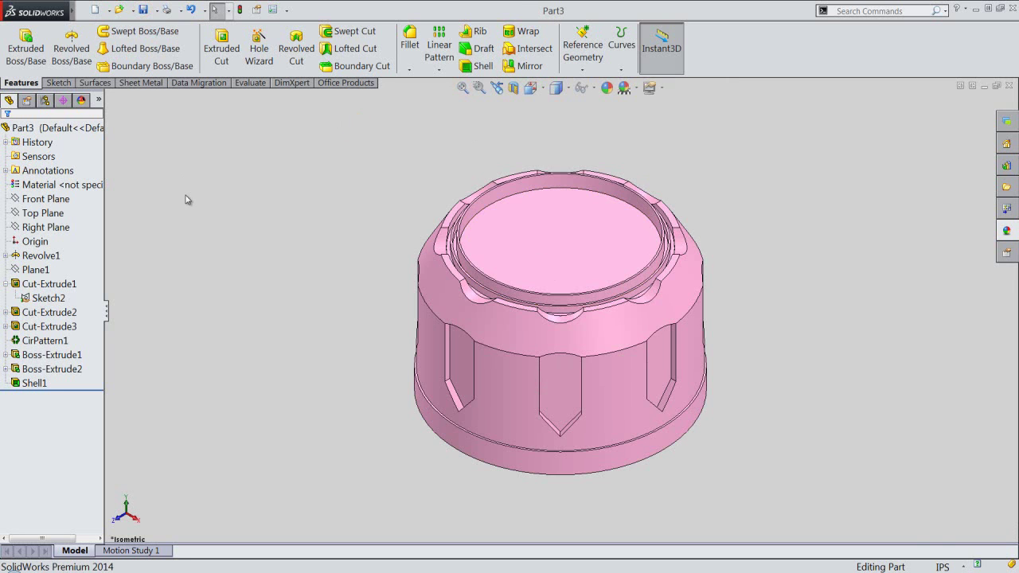
pyautogui.click(158, 146)
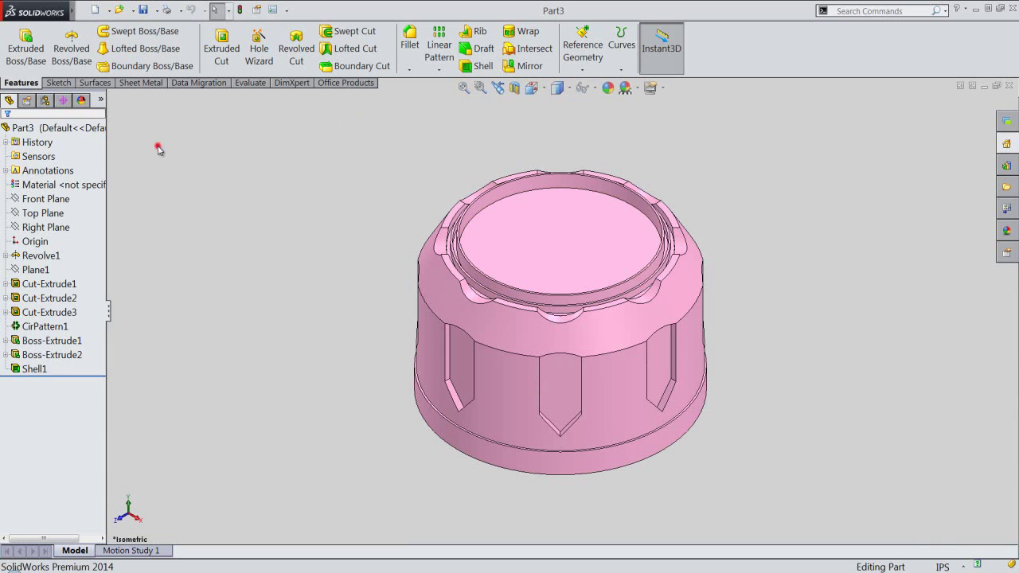
pyautogui.click(1009, 86)
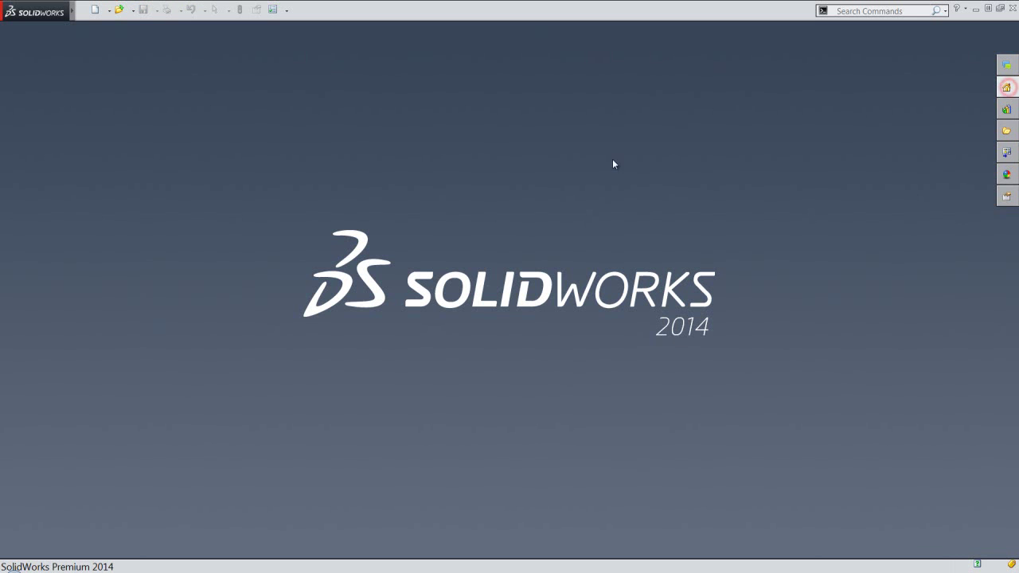
# Step: Create a new assembly from the custom template with Part3 placed at the origin
pyautogui.click(102, 18)
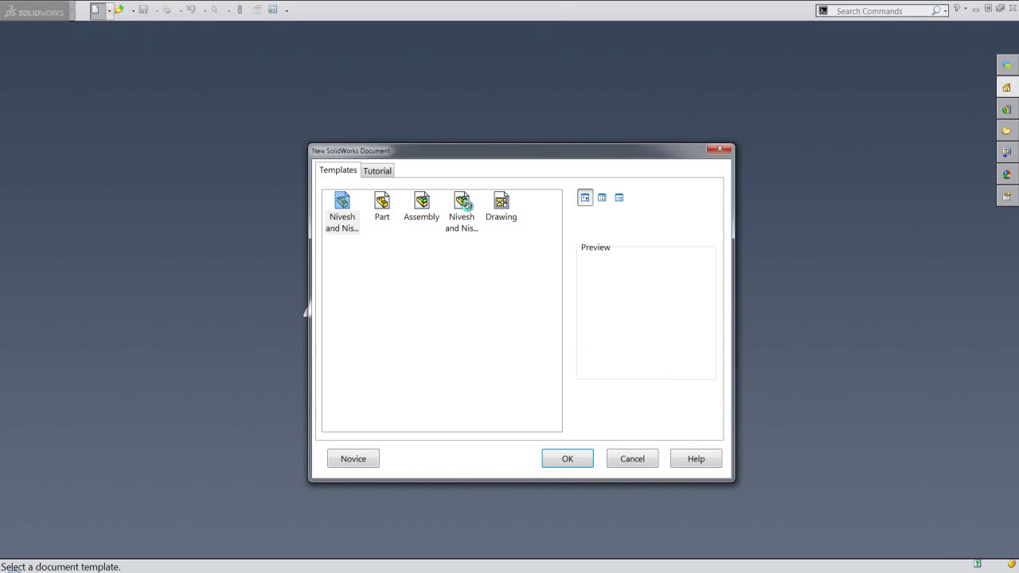
pyautogui.click(463, 203)
pyautogui.doubleClick(463, 203)
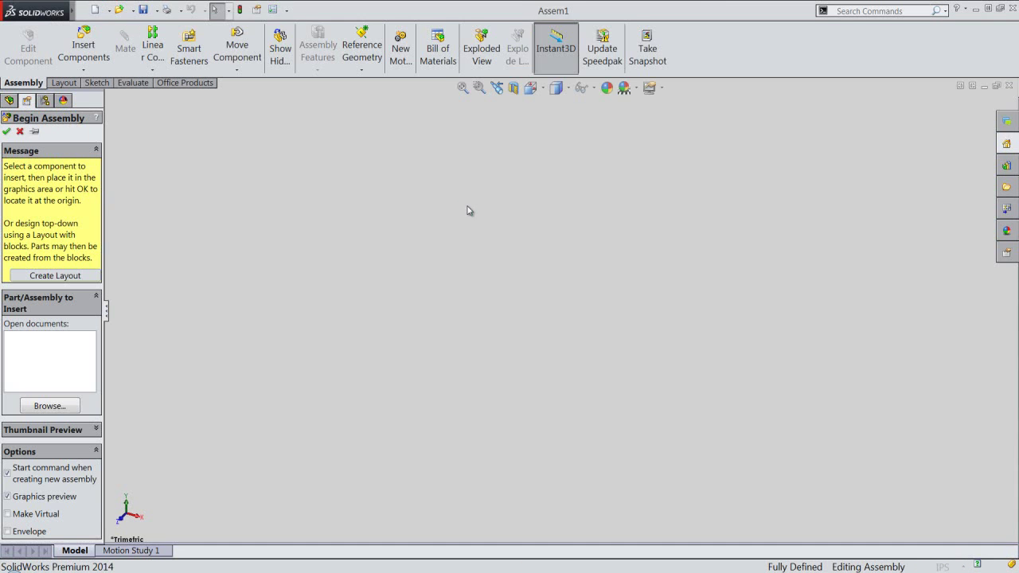
pyautogui.click(594, 88)
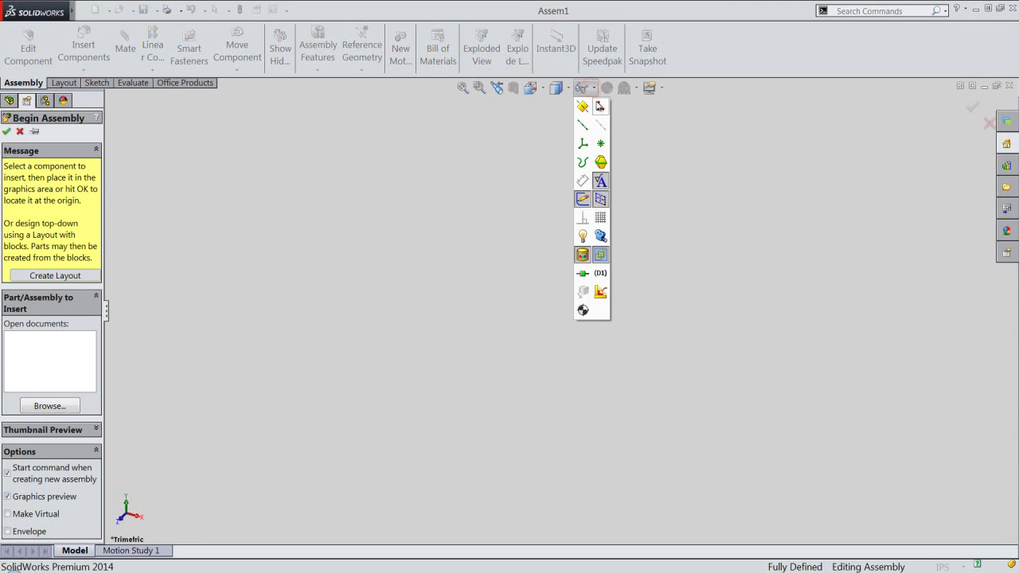
pyautogui.click(73, 408)
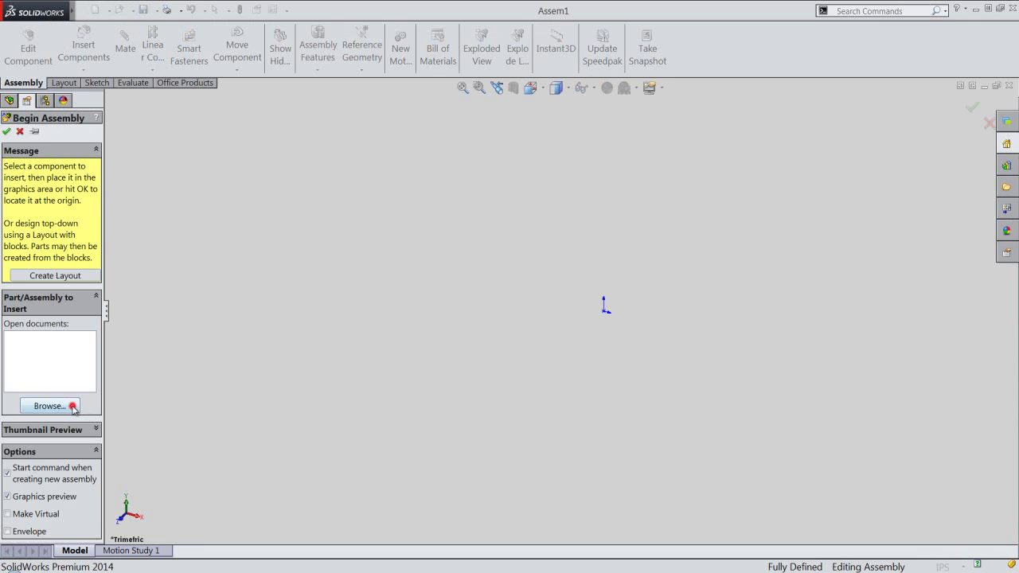
pyautogui.click(72, 408)
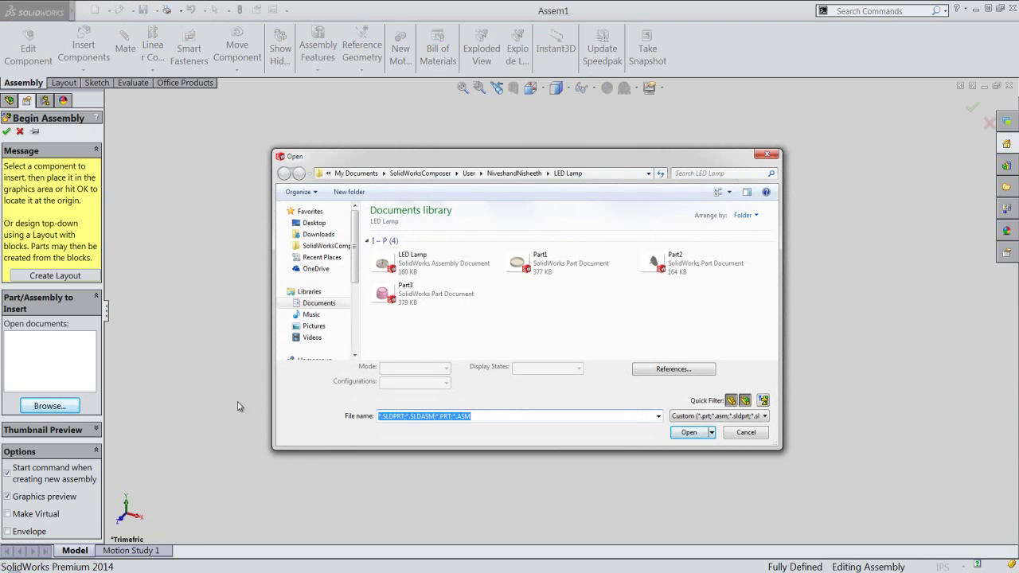
pyautogui.doubleClick(426, 302)
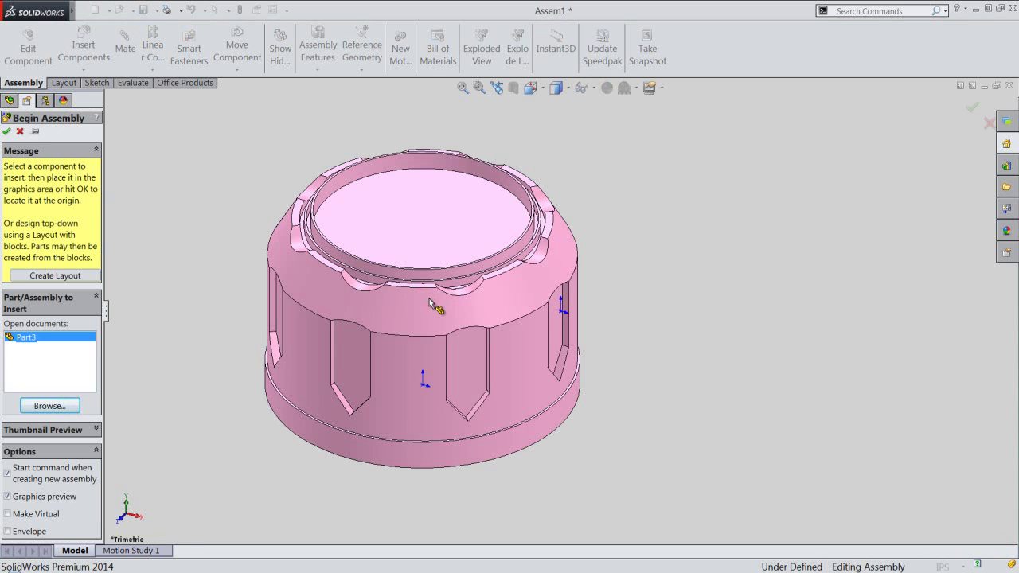
pyautogui.click(561, 310)
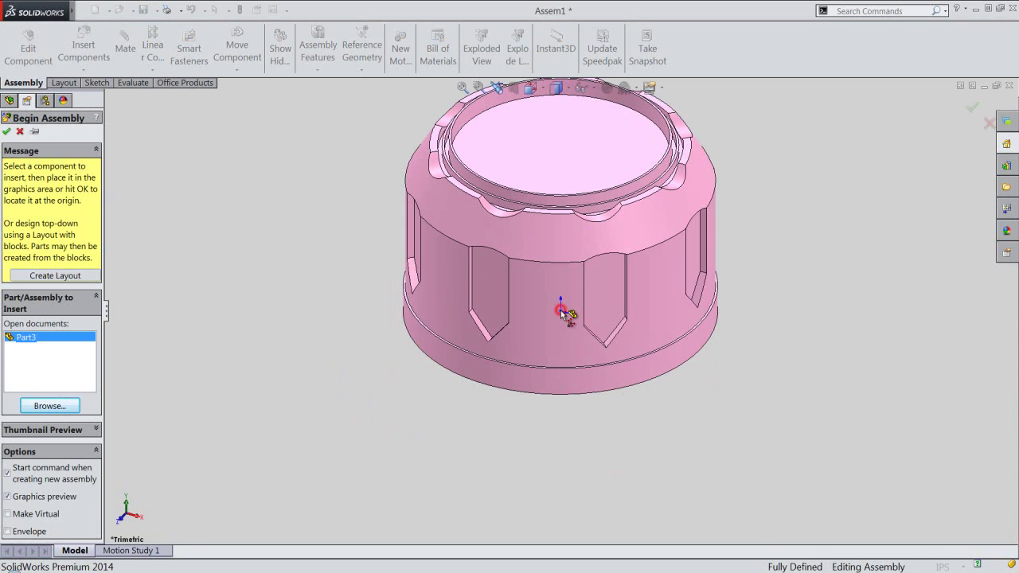
# Step: Show the cap trimetric, zoom to fit, and save the assembly as 'Subassembly'
pyautogui.click(594, 84)
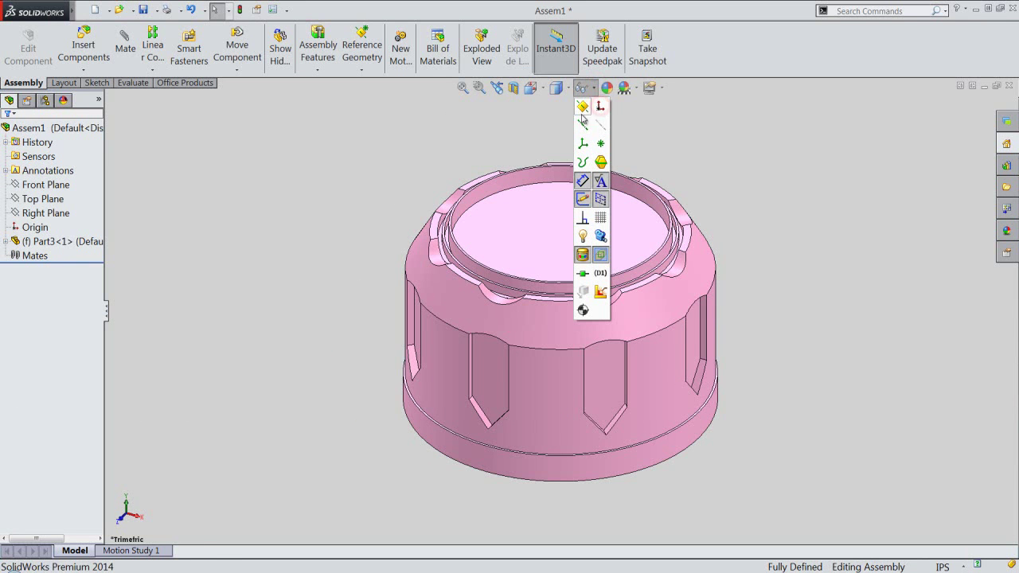
pyautogui.hotkey('ctrl', '7')
pyautogui.press('f')
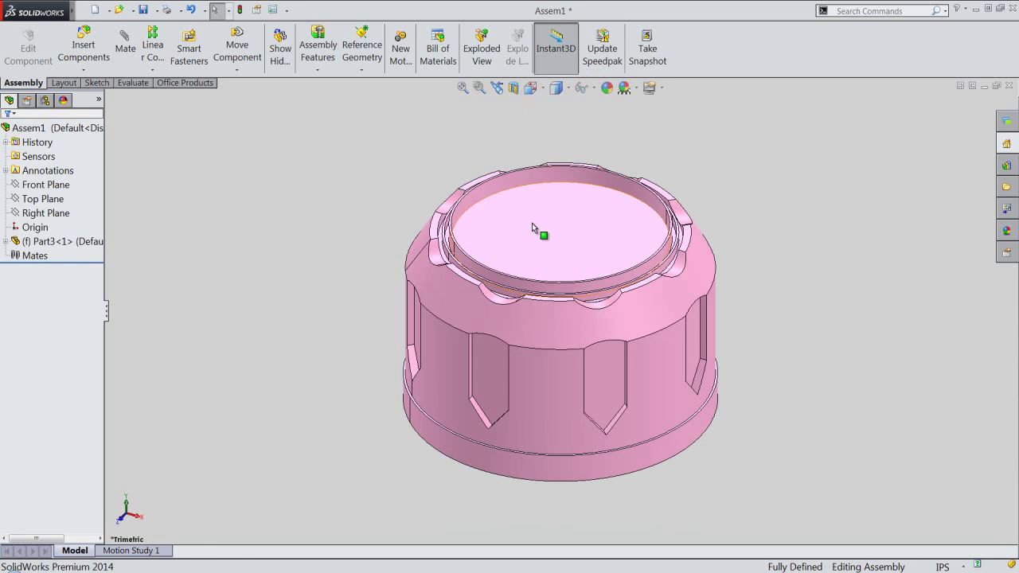
pyautogui.click(143, 10)
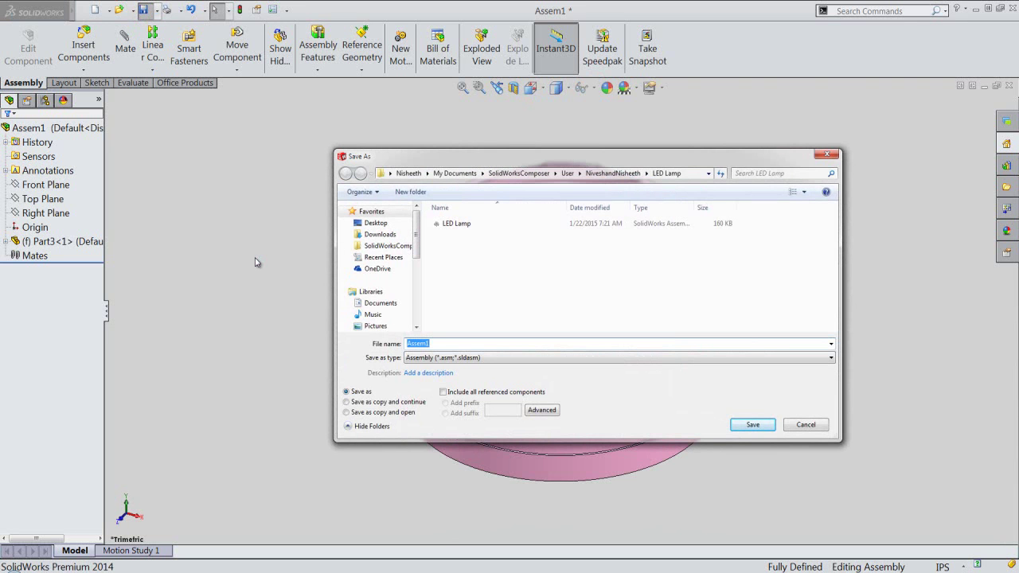
pyautogui.write('Suba')
pyautogui.click(762, 424)
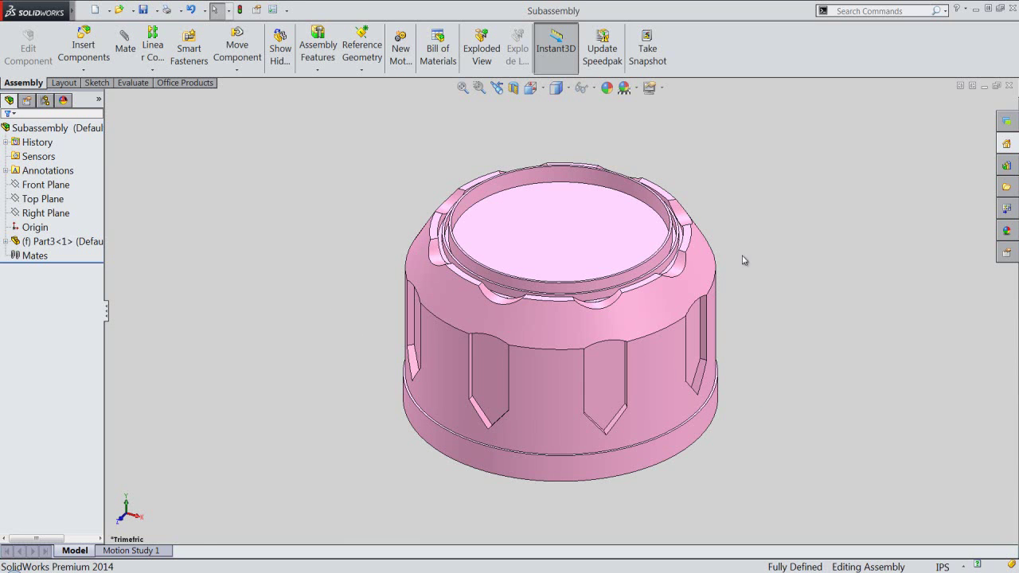
# Step: Insert a new in-context part, saved as Part3, placed on the Top Plane
pyautogui.click(93, 72)
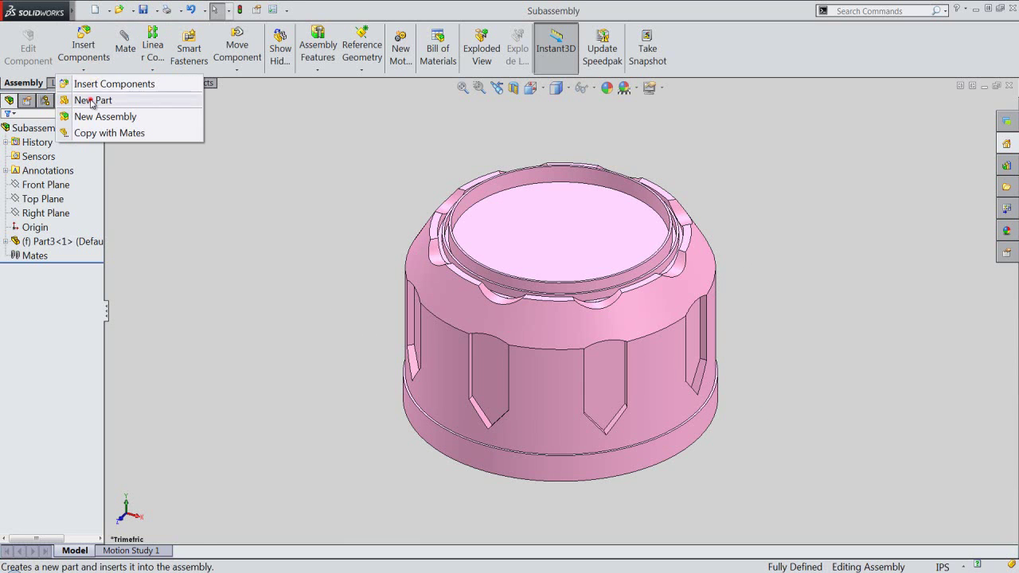
pyautogui.click(91, 100)
pyautogui.click(548, 459)
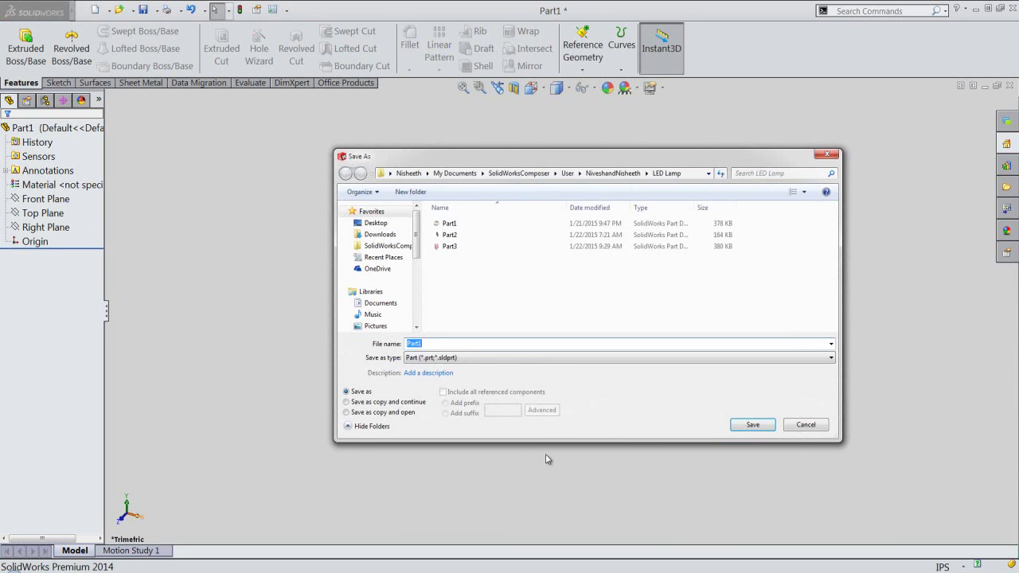
pyautogui.press('BackSpace')
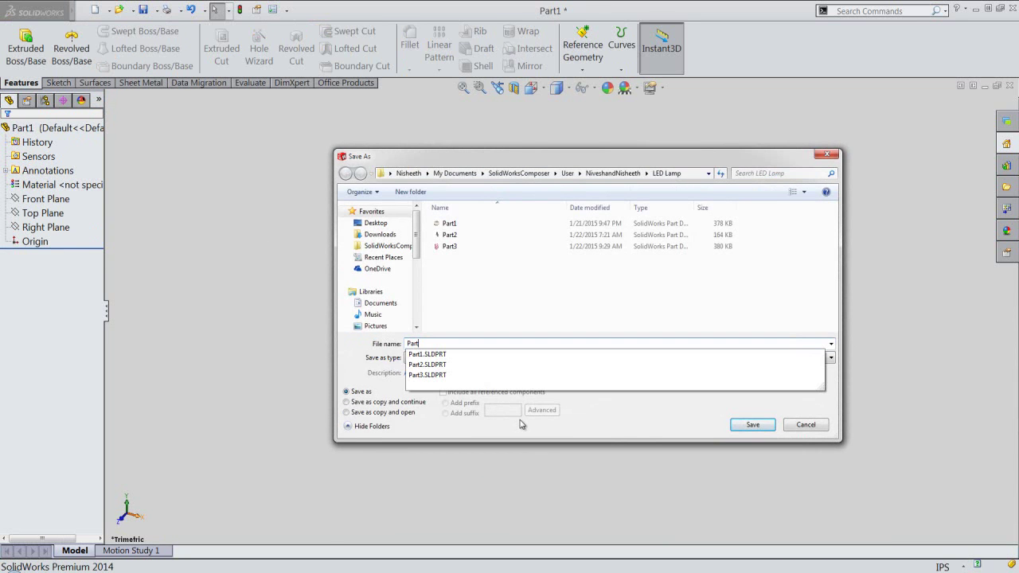
pyautogui.write('3')
pyautogui.press('Return')
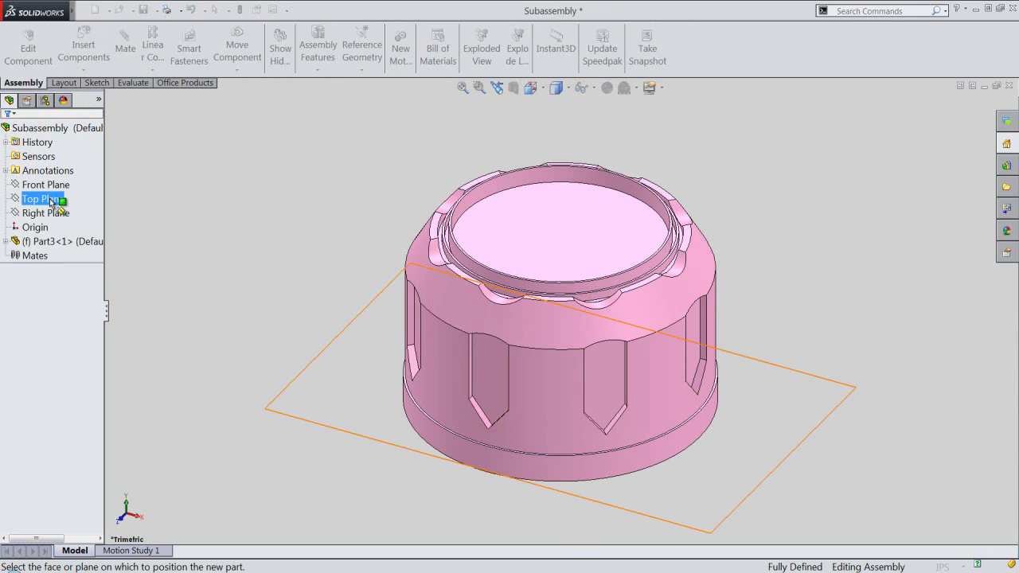
pyautogui.click(45, 187)
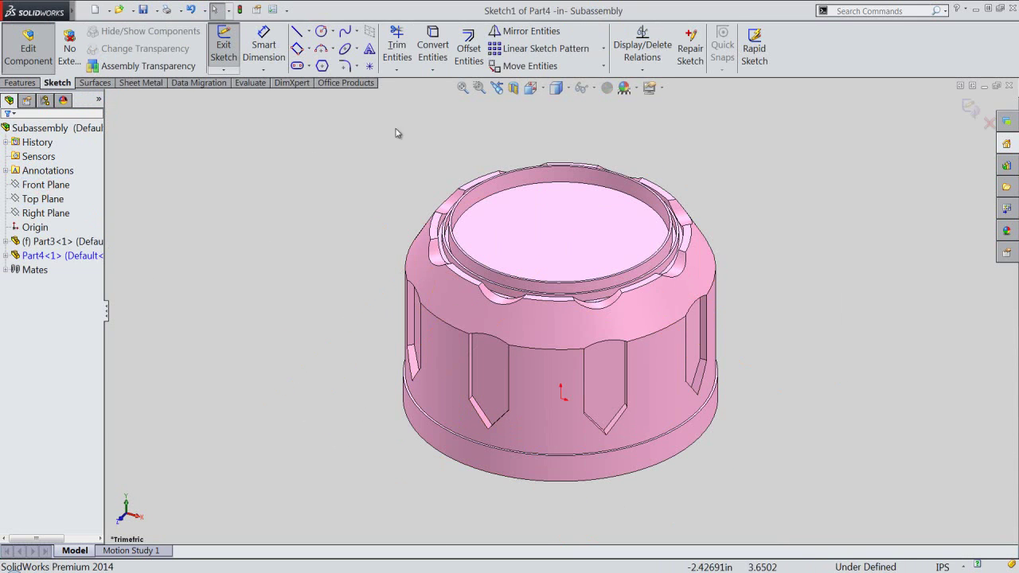
# Step: Show the cap in a section view sliced along the Front Plane
pyautogui.click(513, 88)
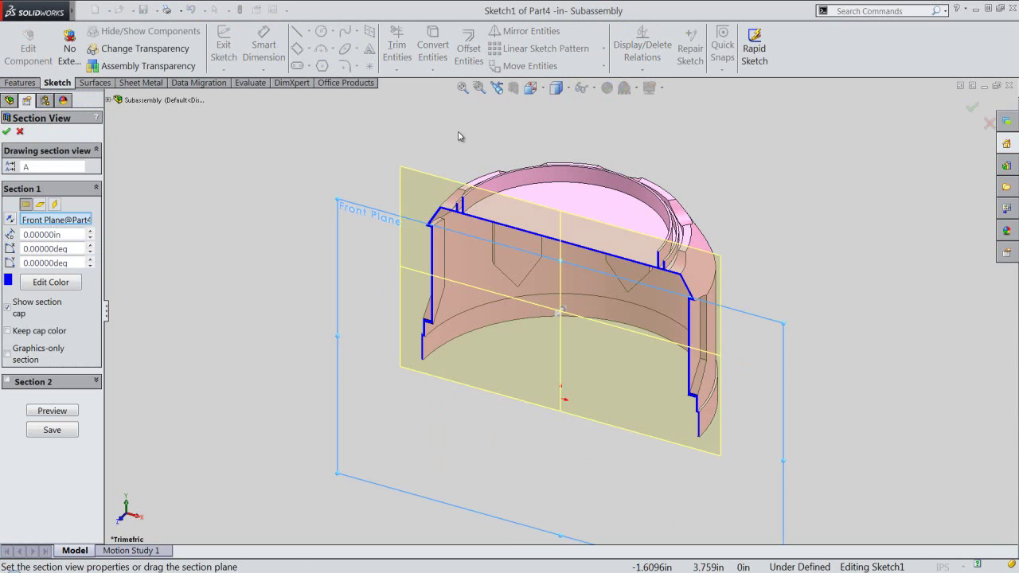
pyautogui.click(5, 132)
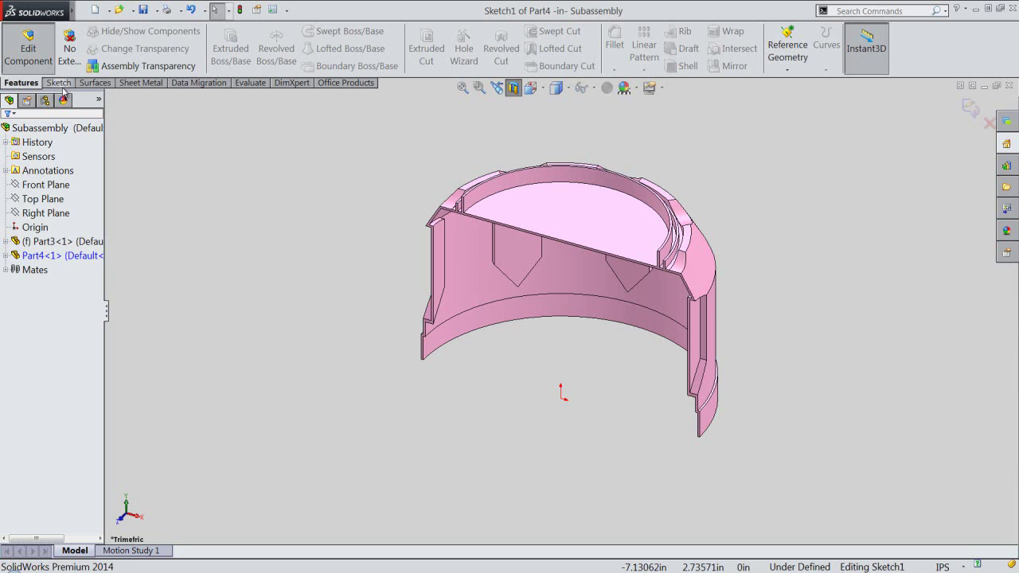
pyautogui.click(58, 83)
# Step: Create intersection curves in the sketch from Part3's sectioned profile
pyautogui.click(426, 70)
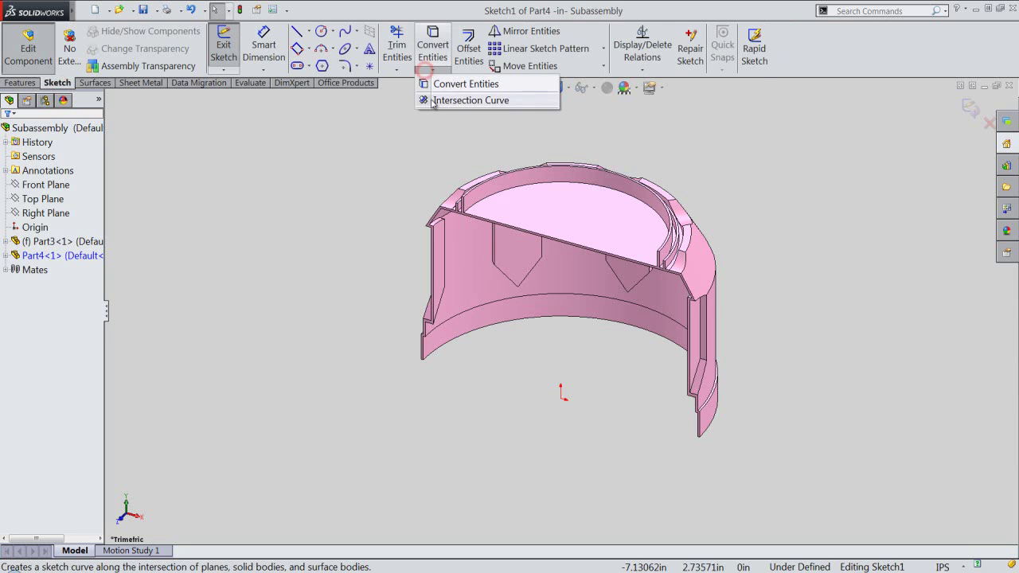
pyautogui.click(469, 101)
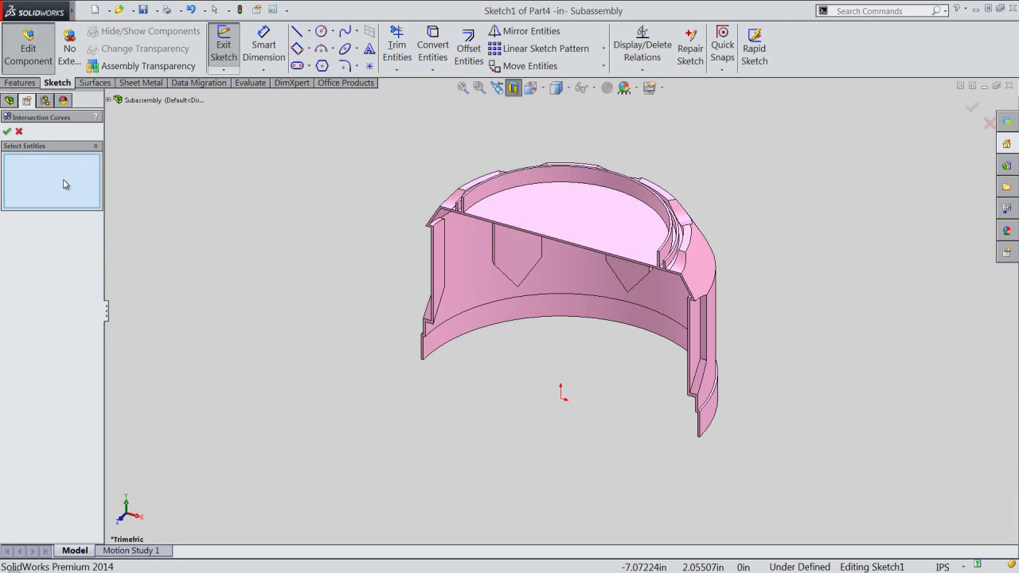
pyautogui.click(109, 99)
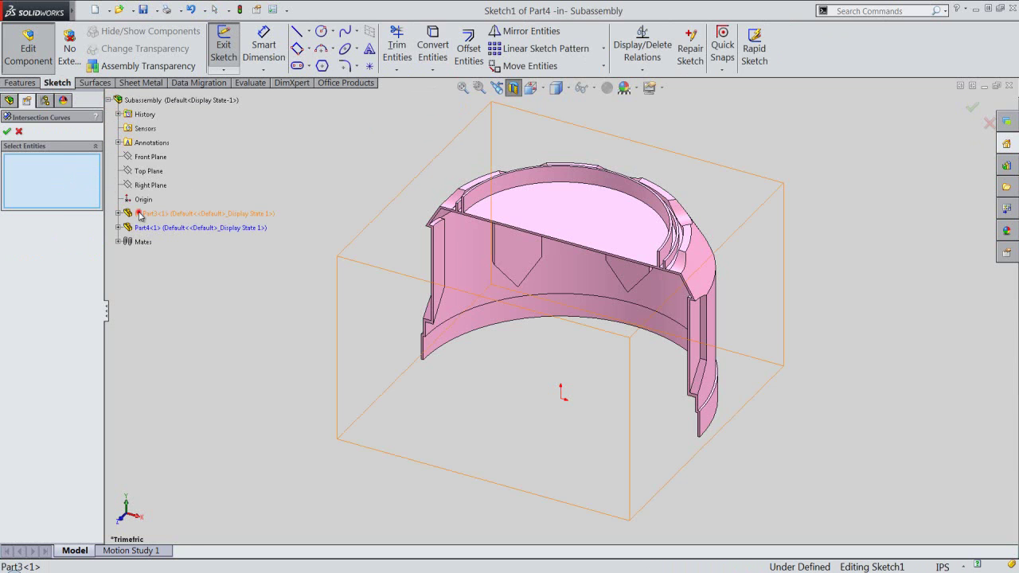
pyautogui.click(140, 213)
pyautogui.click(7, 131)
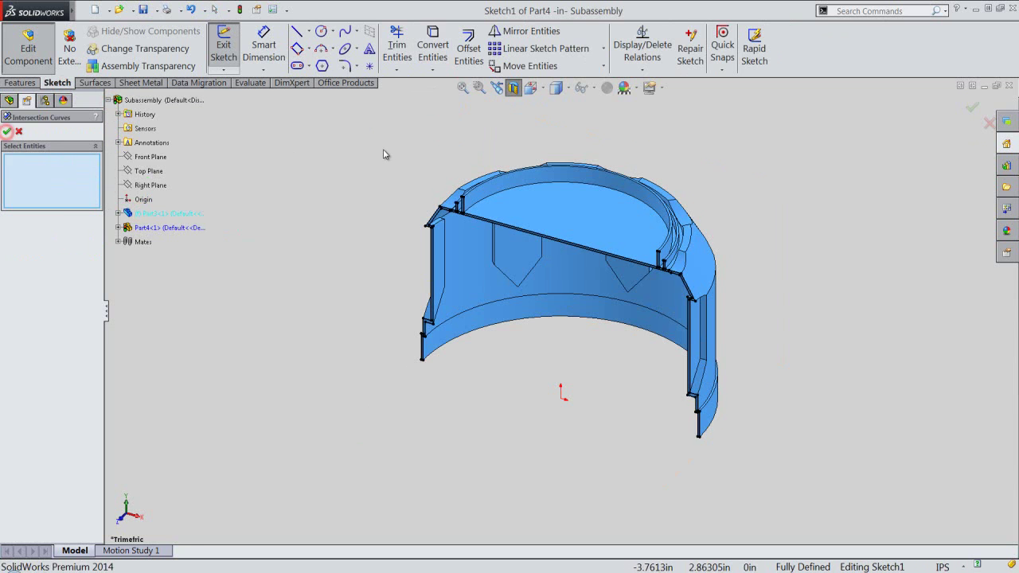
pyautogui.rightClick(373, 121)
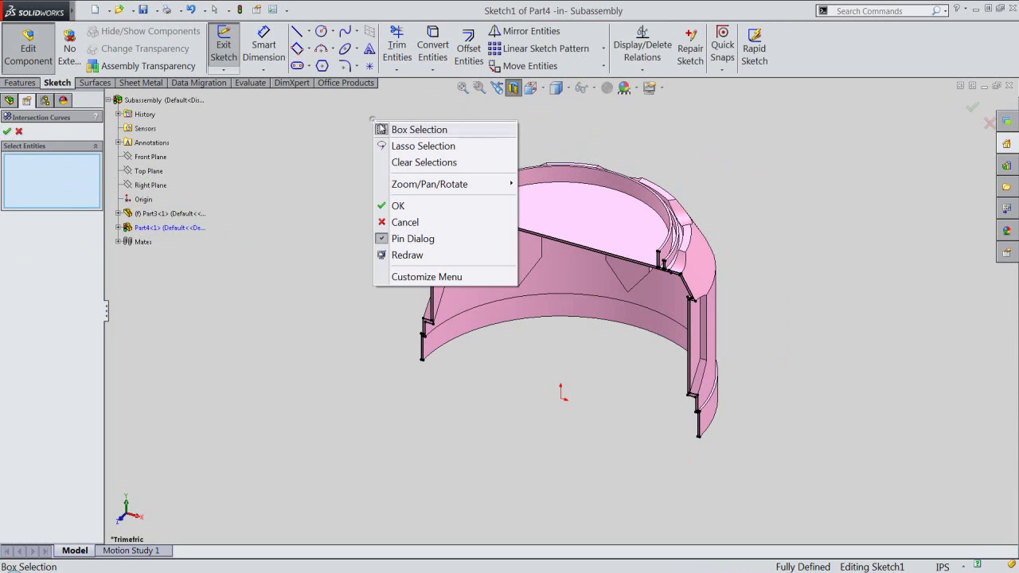
pyautogui.click(411, 205)
# Step: Make the traced lines construction geometry and view the sketch from the Front
pyautogui.moveTo(370, 129); pyautogui.dragTo(826, 501)
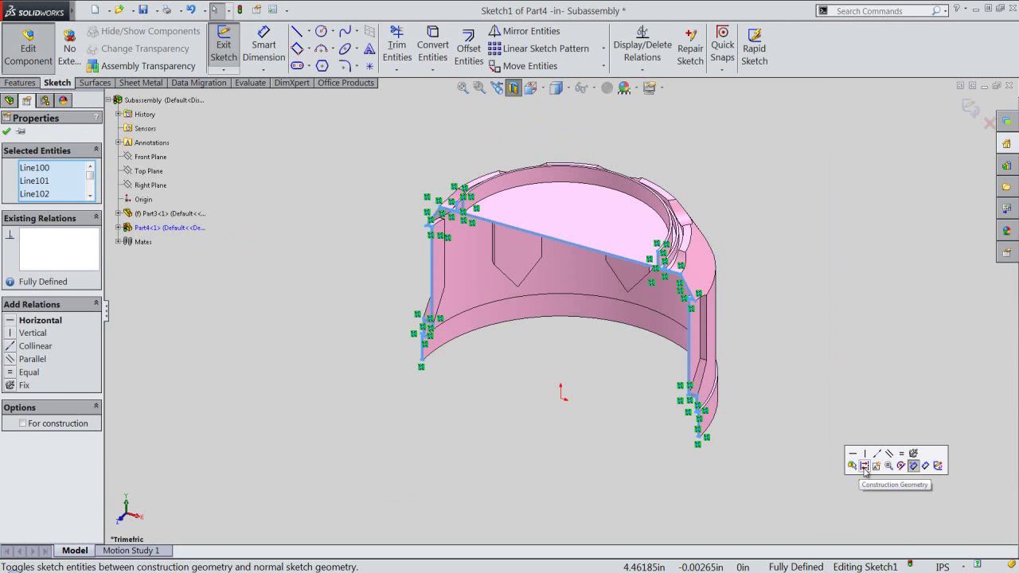
pyautogui.click(865, 467)
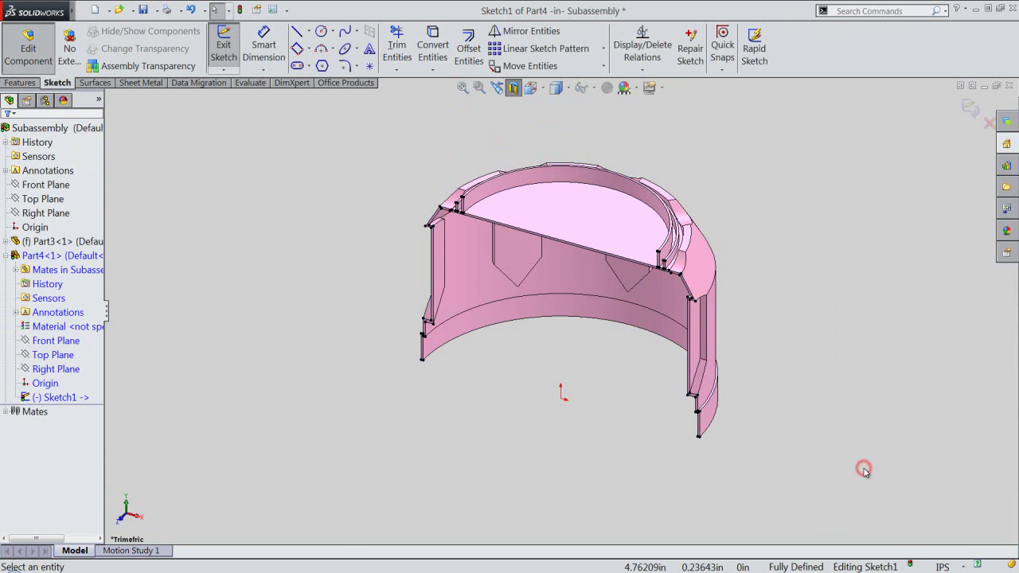
pyautogui.click(533, 88)
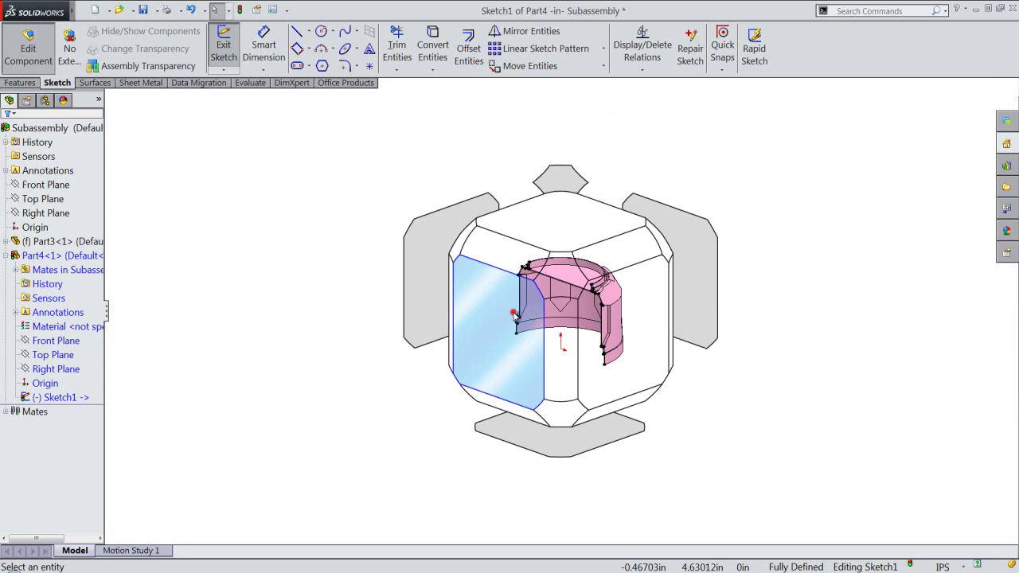
pyautogui.click(515, 315)
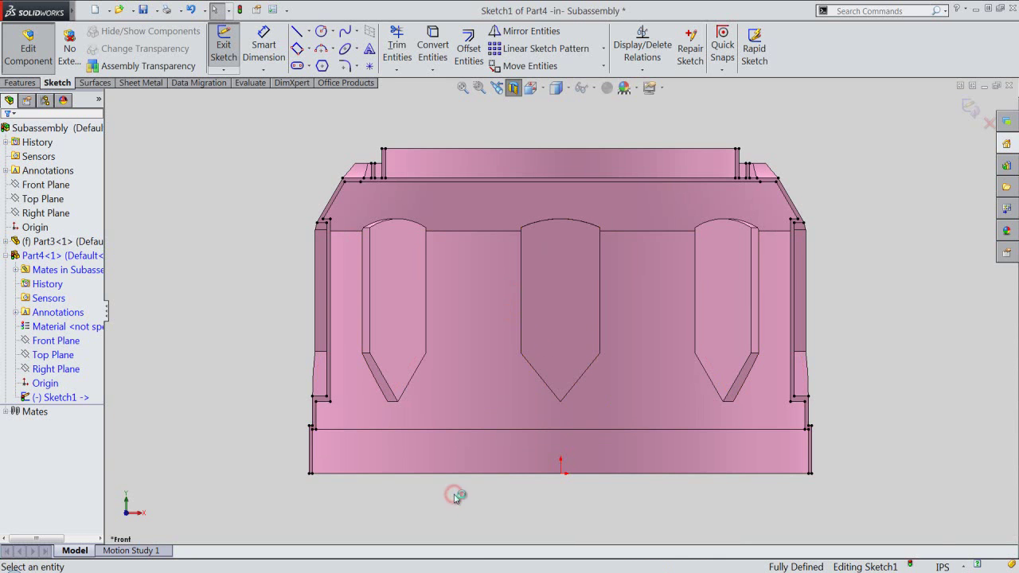
pyautogui.rightClick(456, 497)
# Step: Draw lines from the origin left along the bottom and up the left wall
pyautogui.click(475, 175)
pyautogui.click(562, 473)
pyautogui.scroll(-1, 342, 482)
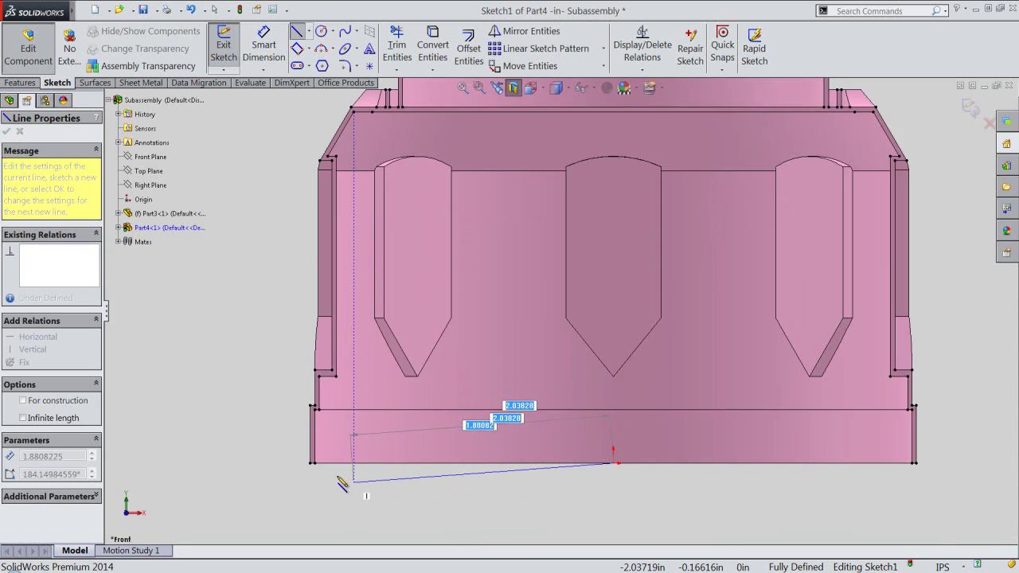
pyautogui.scroll(-2, 340, 478)
pyautogui.scroll(-1, 336, 457)
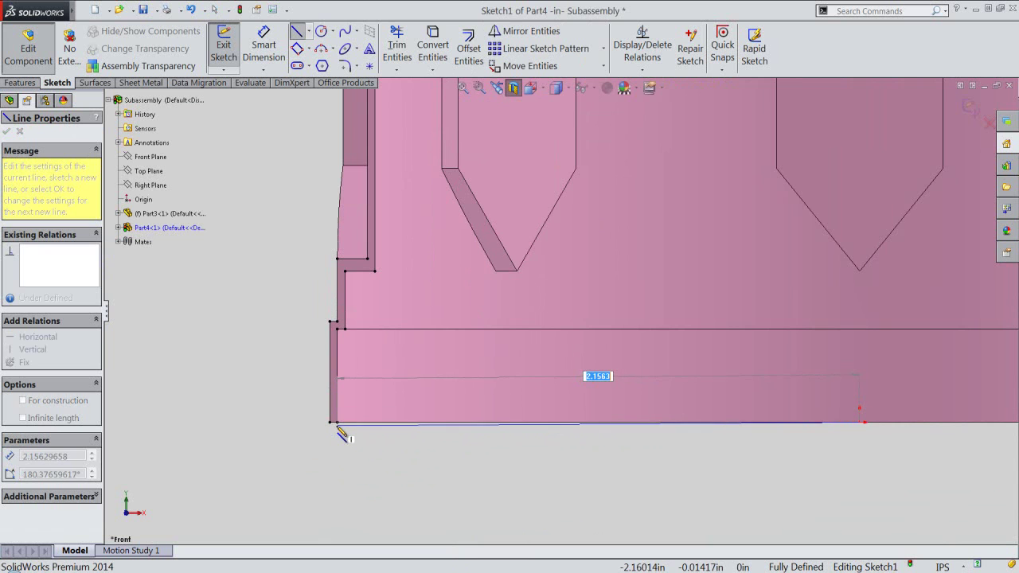
pyautogui.click(336, 423)
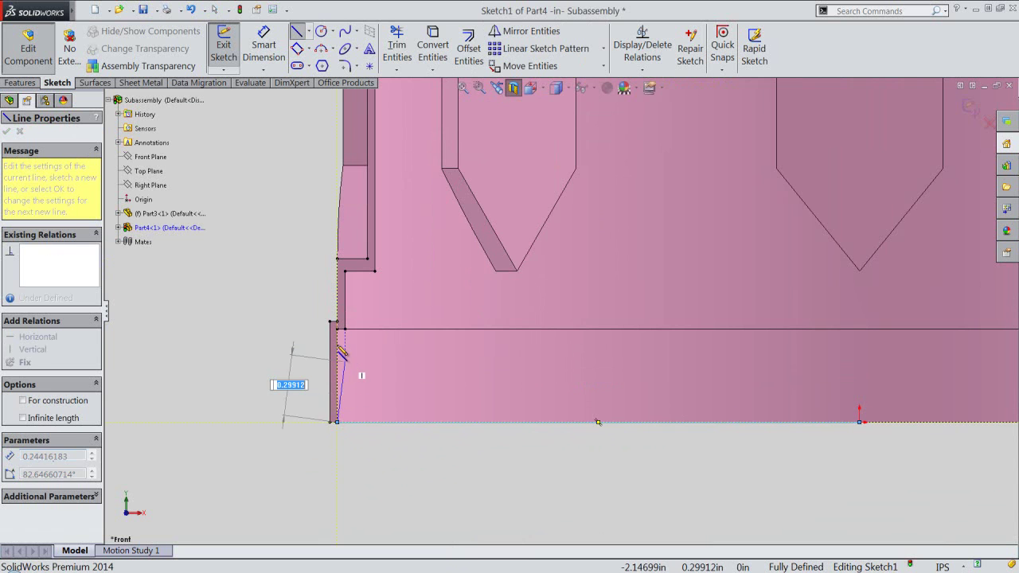
pyautogui.click(336, 328)
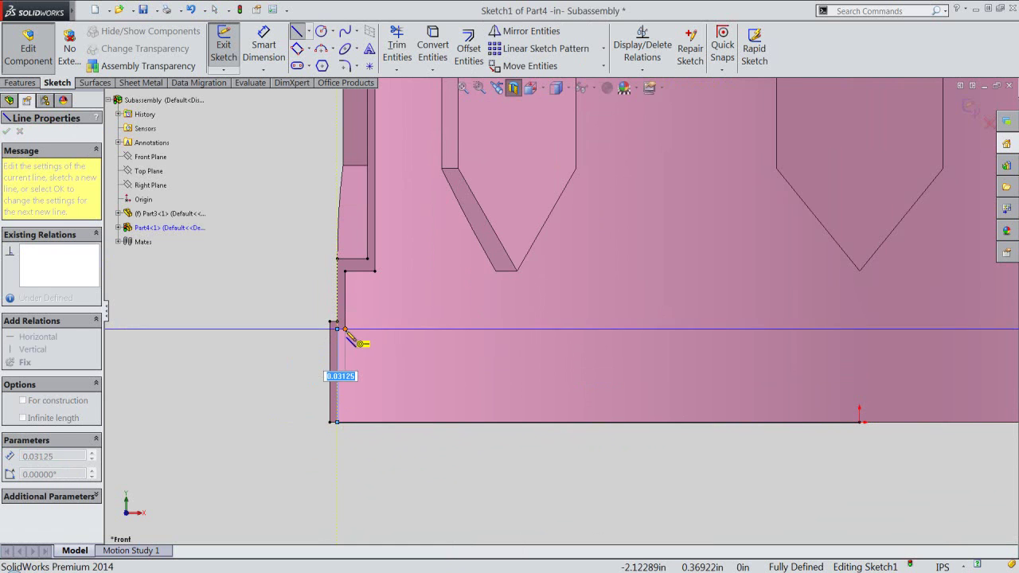
pyautogui.click(347, 199)
# Step: Finish the profile across the top to the centreline and down to the origin
pyautogui.scroll(1, 402, 287)
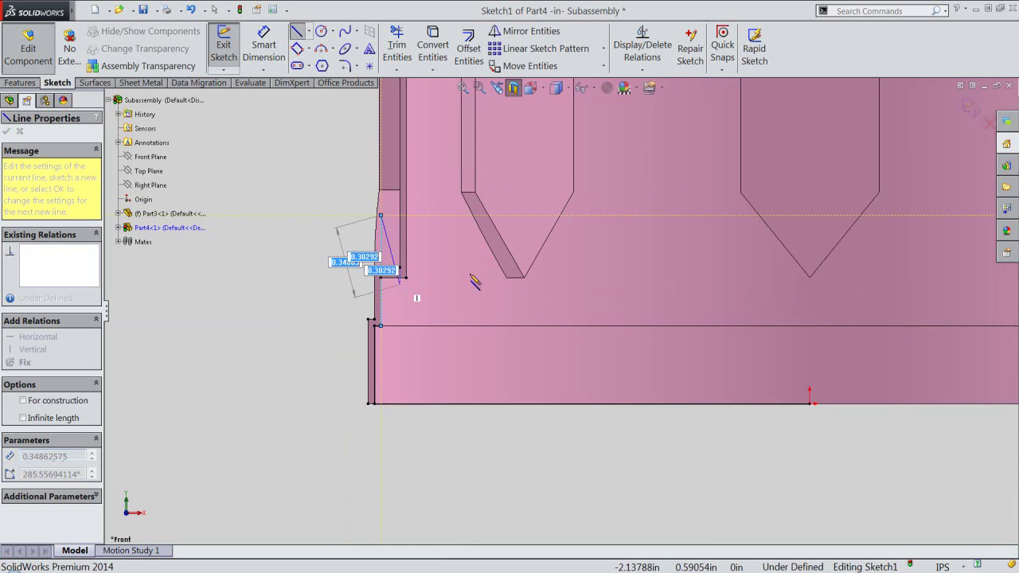
pyautogui.scroll(1, 477, 278)
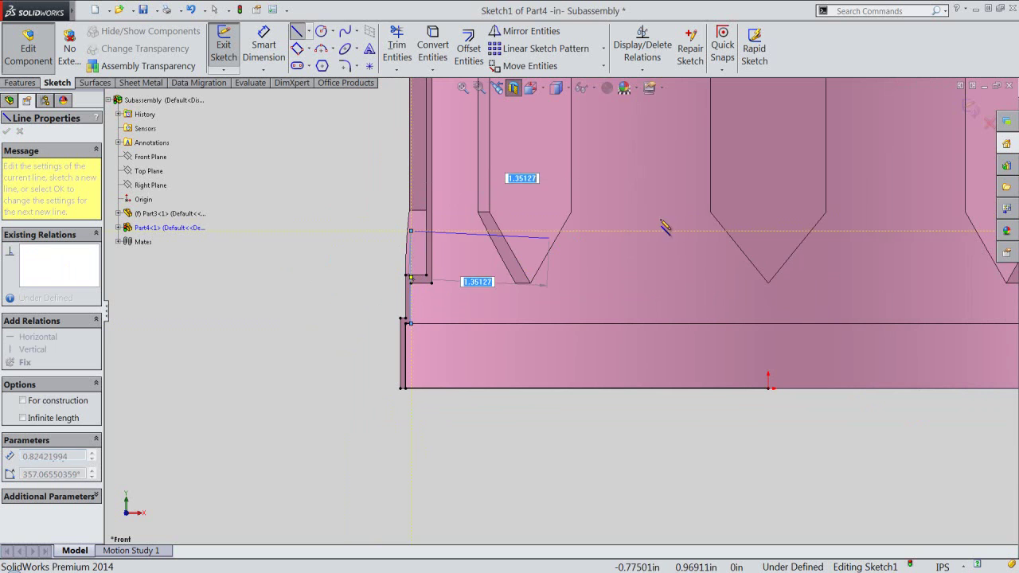
pyautogui.click(768, 231)
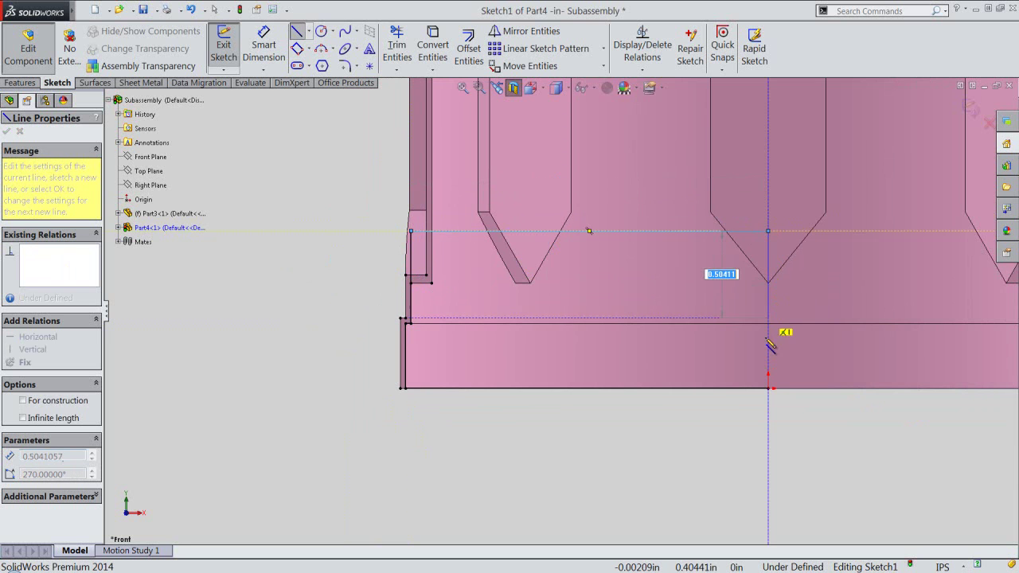
pyautogui.click(768, 389)
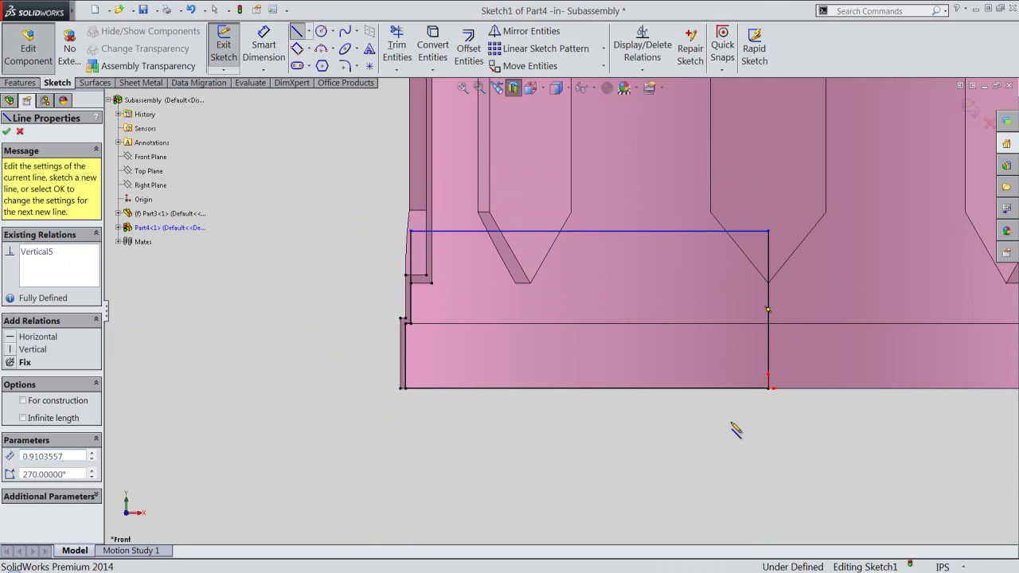
pyautogui.rightClick(731, 422)
pyautogui.click(760, 50)
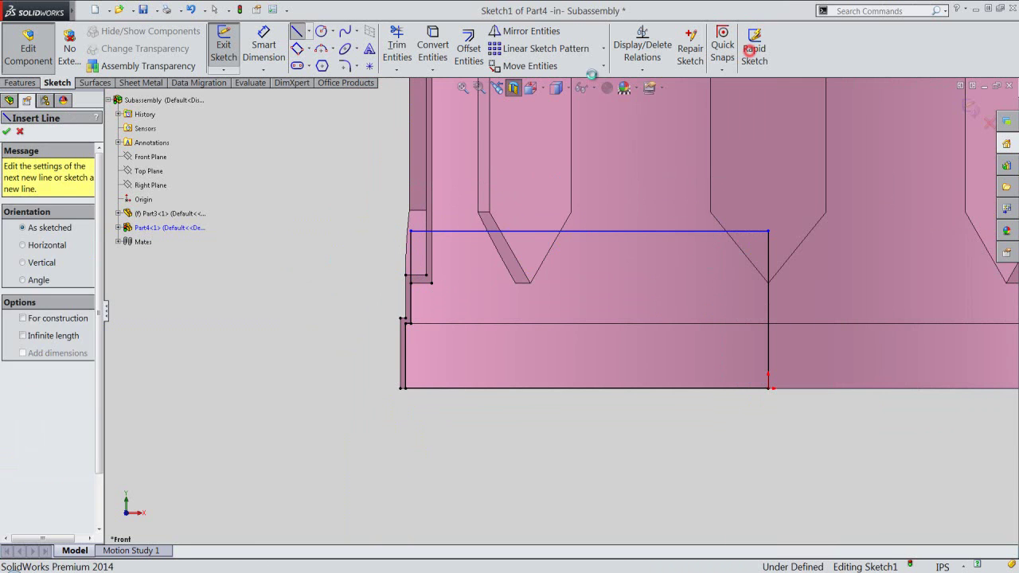
pyautogui.click(458, 96)
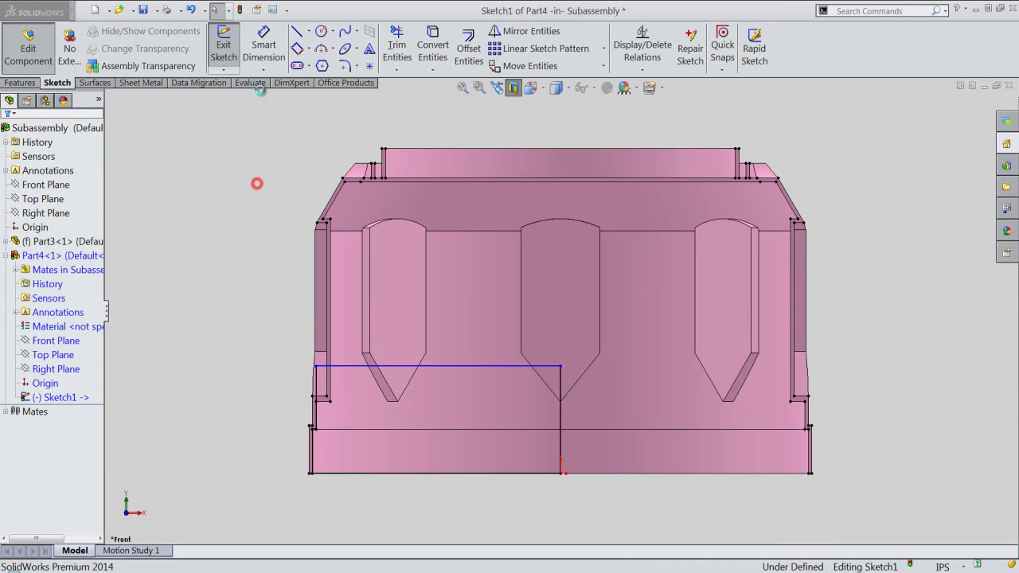
# Step: Dimension the height between the profile's top and bottom lines as 2.04688 in
pyautogui.click(263, 49)
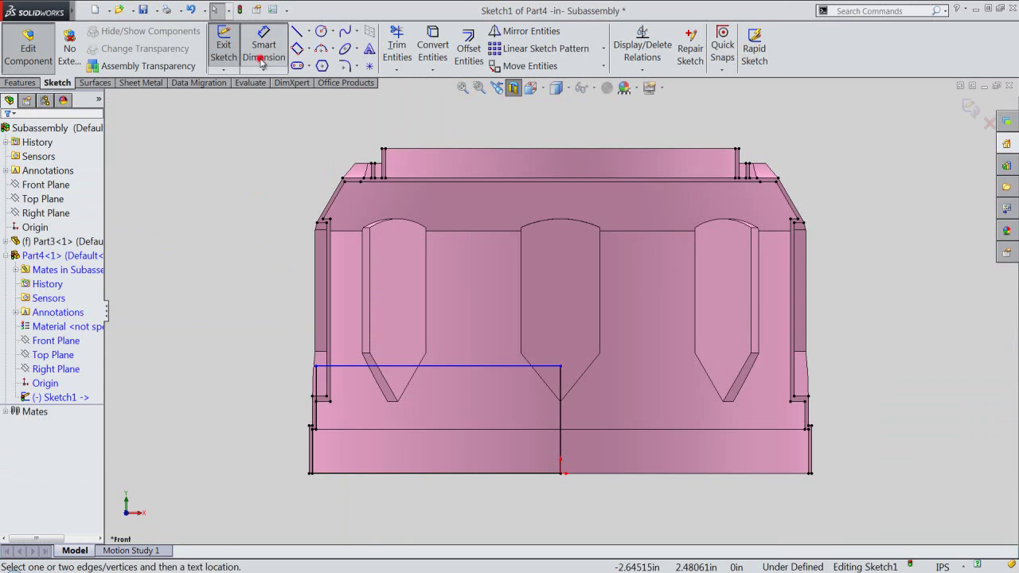
pyautogui.click(353, 366)
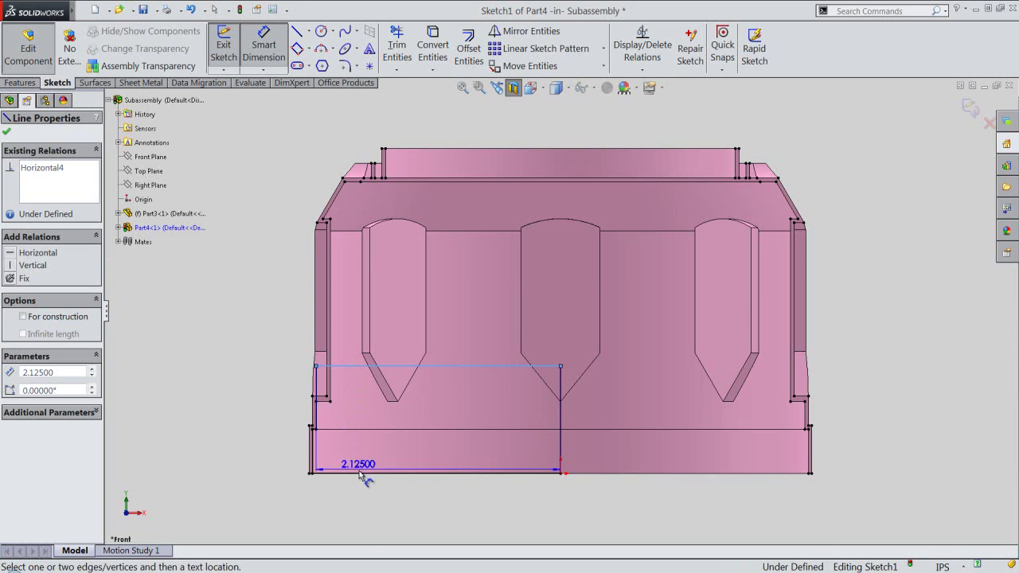
pyautogui.click(352, 473)
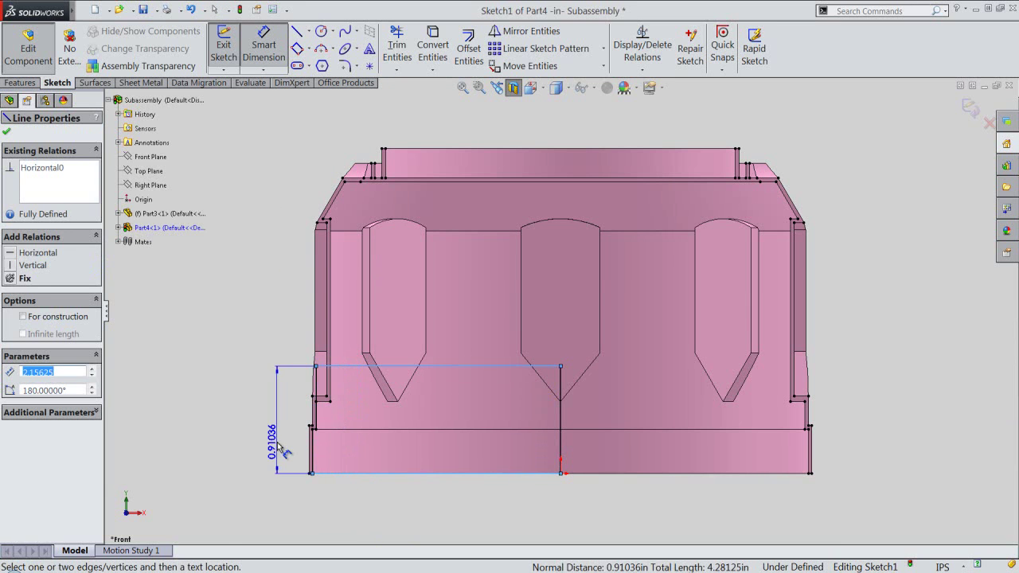
pyautogui.click(278, 448)
pyautogui.write('2')
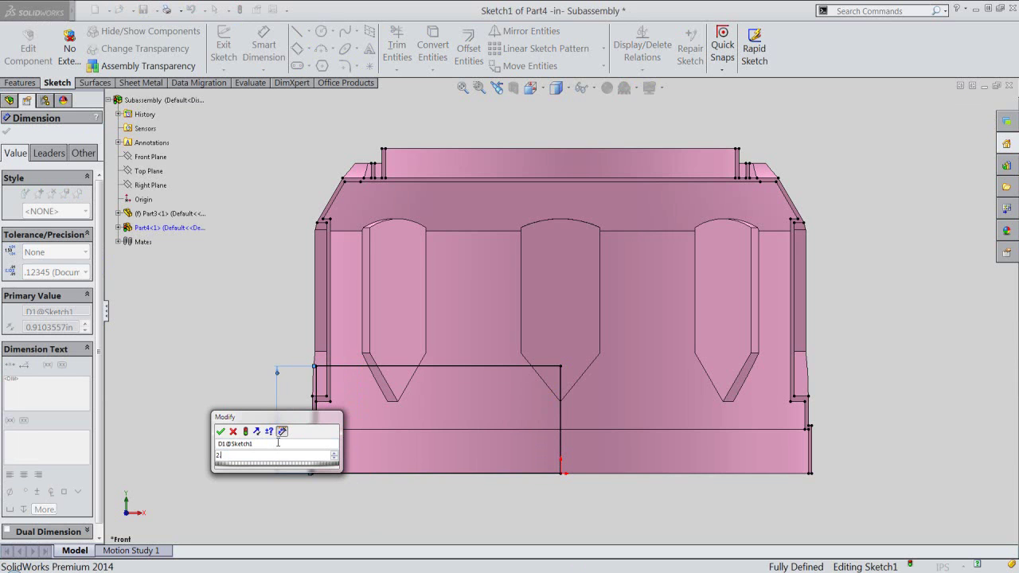
pyautogui.write('.04688')
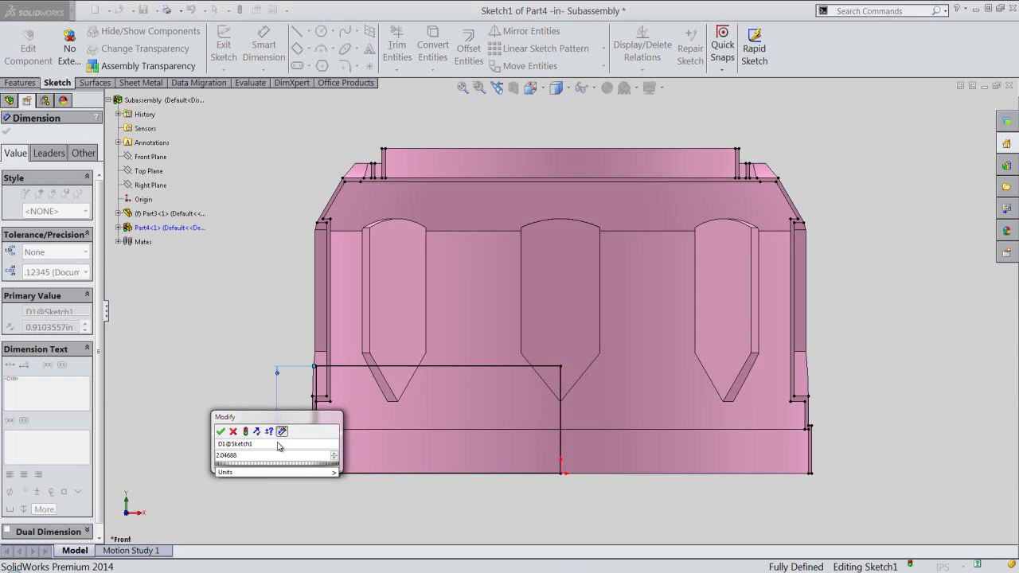
pyautogui.press('Return')
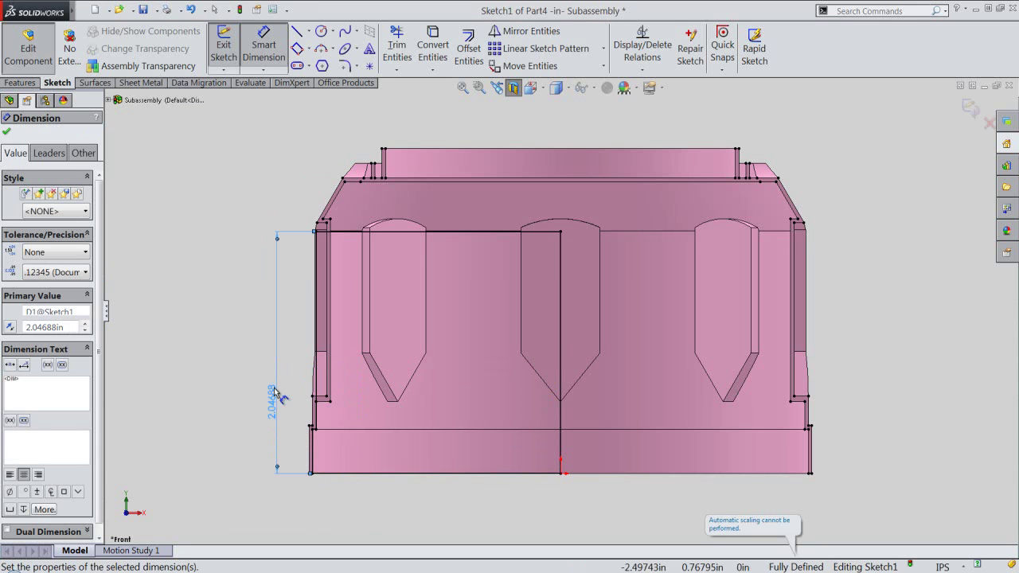
pyautogui.rightClick(231, 212)
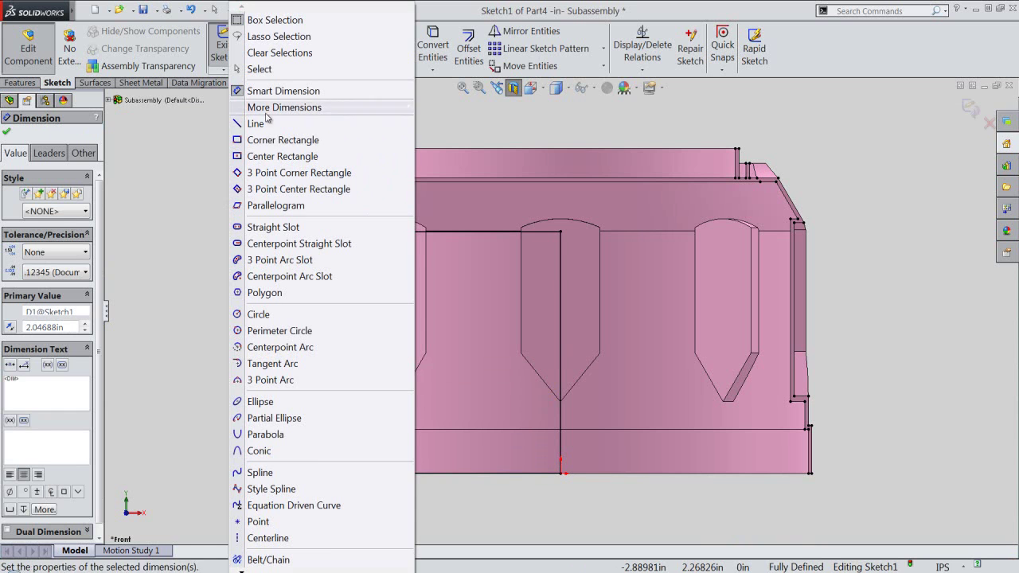
pyautogui.click(261, 69)
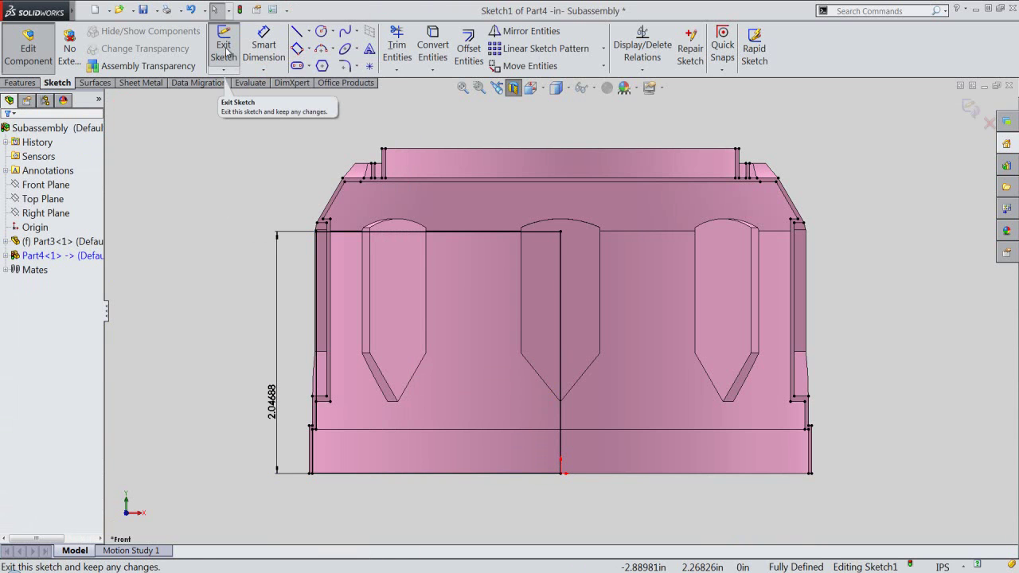
# Step: Exit Sketch1 and revolve the profile 360° about the vertical centreline into Part4's solid
pyautogui.click(226, 52)
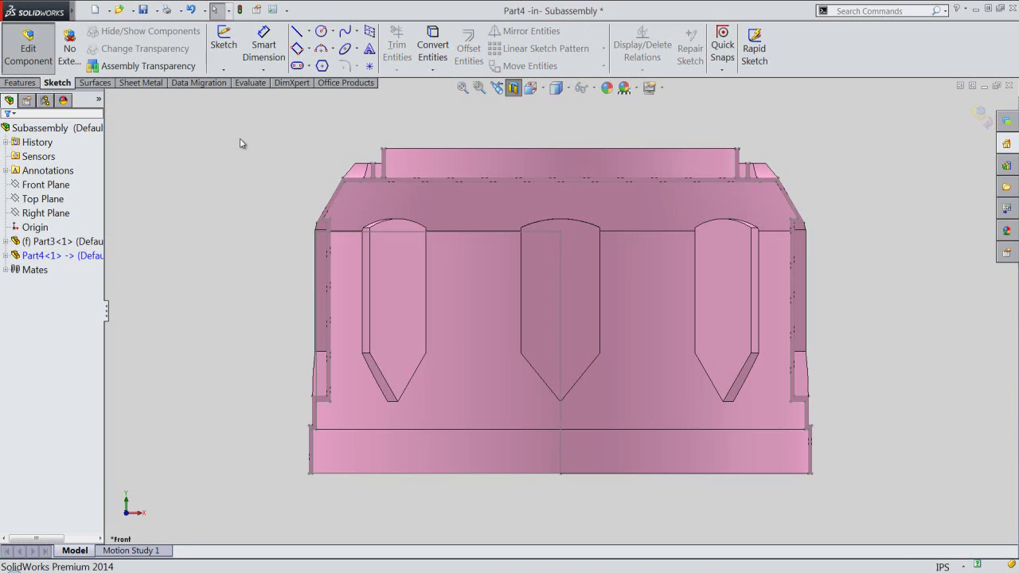
pyautogui.click(560, 297)
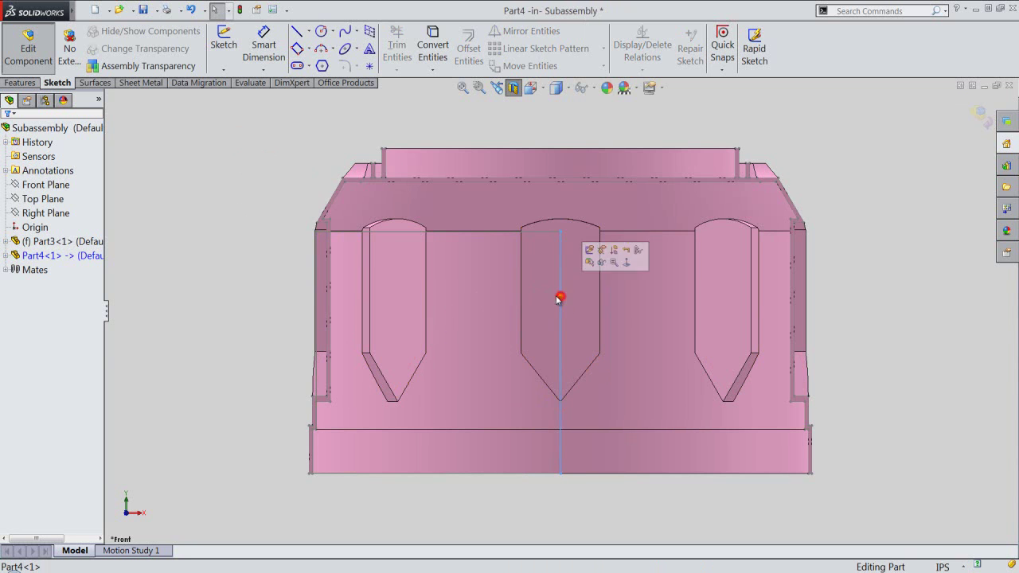
pyautogui.click(22, 83)
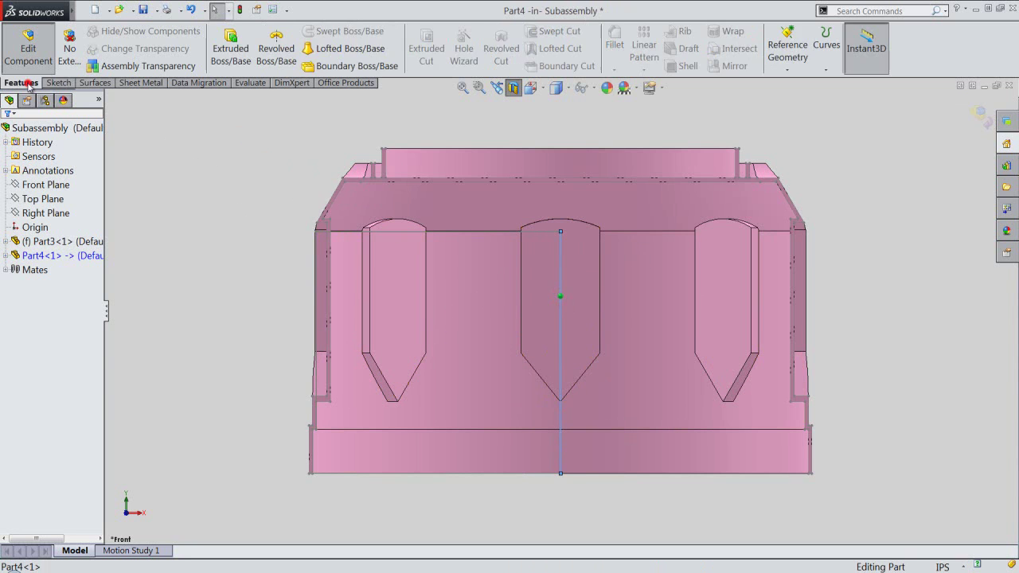
pyautogui.click(275, 50)
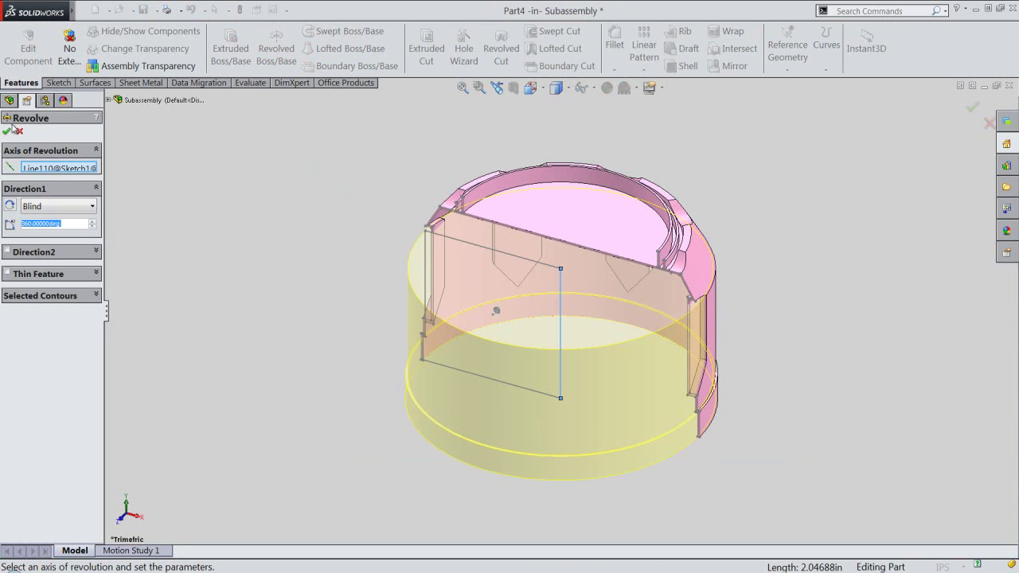
pyautogui.click(7, 132)
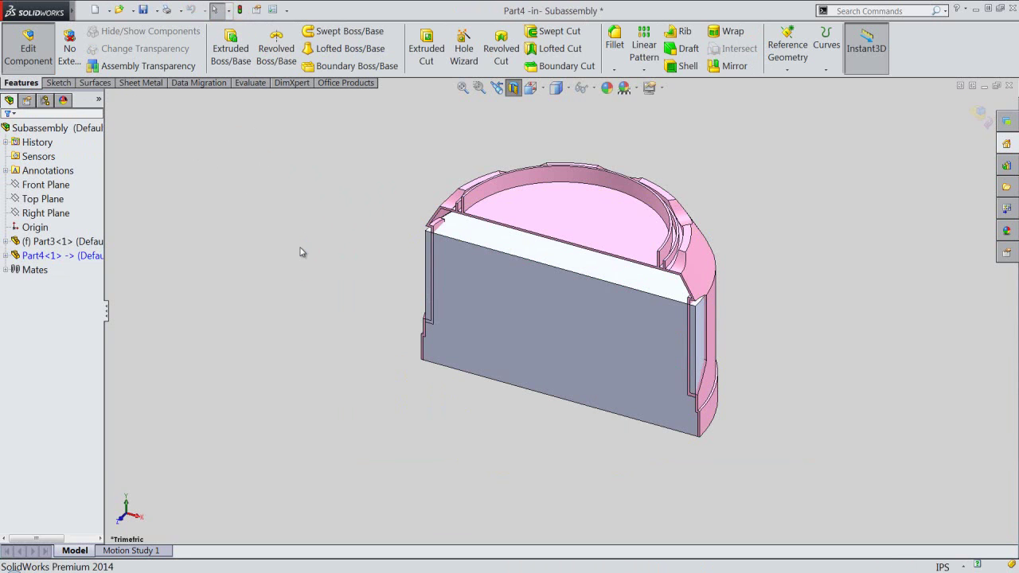
pyautogui.click(47, 254)
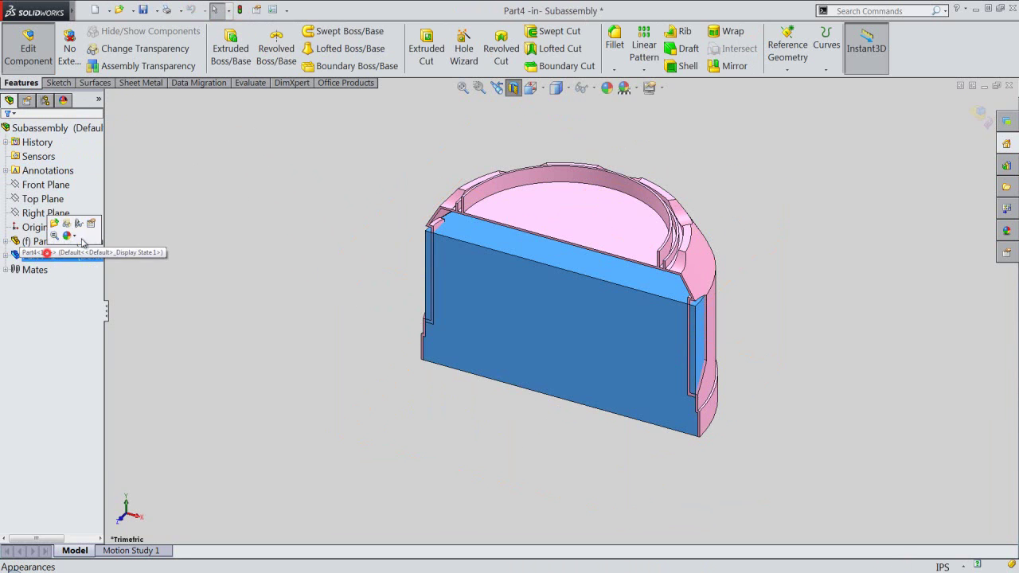
# Step: Apply the beige User custom colour from the Appearances library to Part4
pyautogui.click(607, 87)
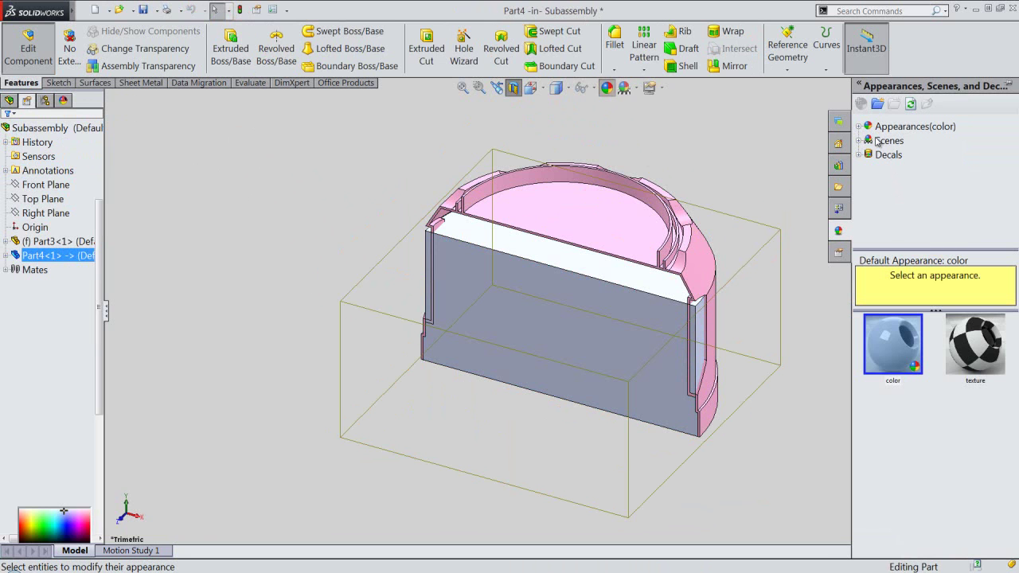
pyautogui.click(857, 127)
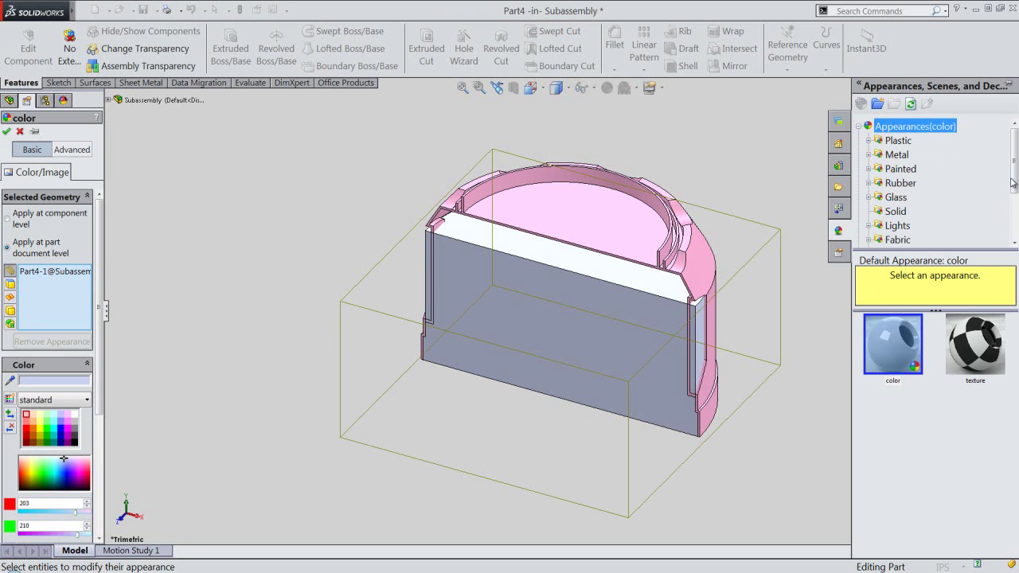
pyautogui.moveTo(1013, 184); pyautogui.dragTo(1013, 232)
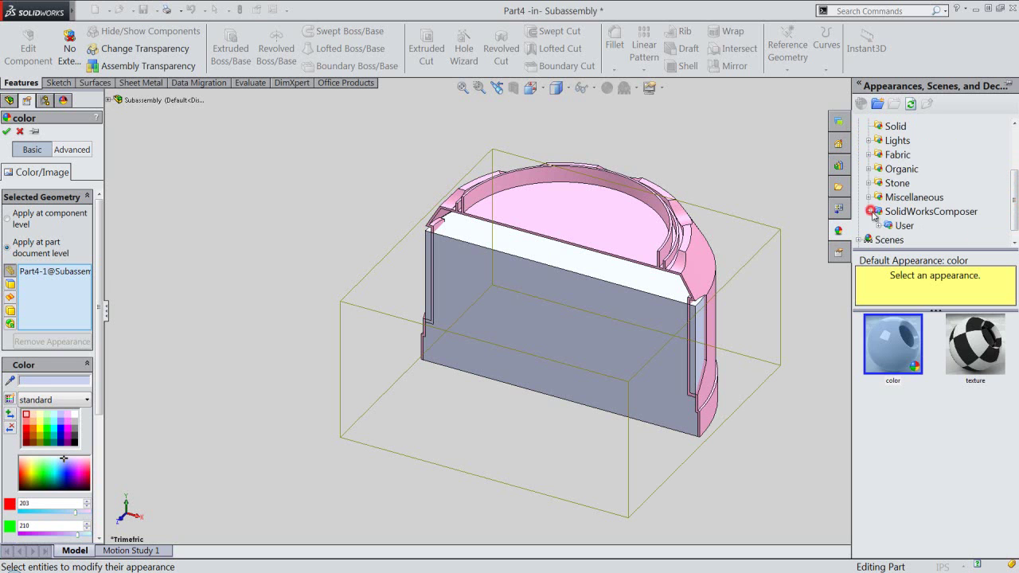
pyautogui.click(894, 345)
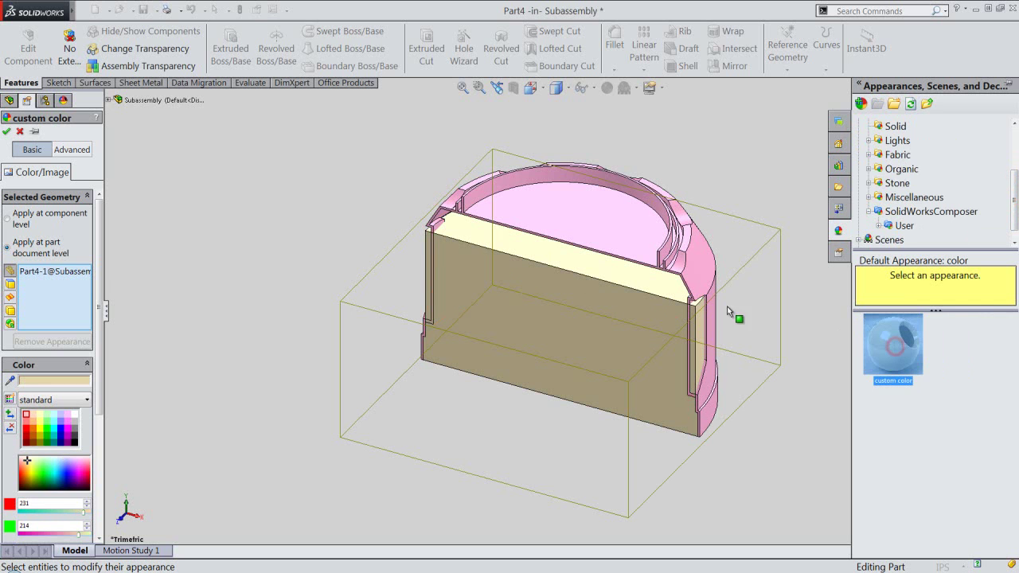
pyautogui.click(7, 132)
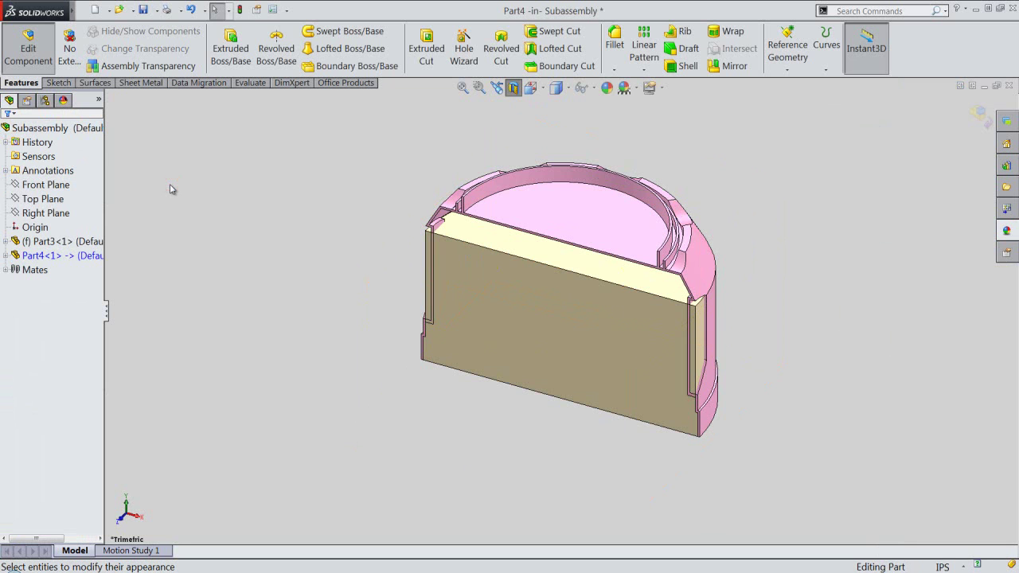
# Step: Sketch an extruded cut on Part4 by converting the outline of Part3's window face
pyautogui.moveTo(569, 338); pyautogui.dragTo(648, 344, button='middle')
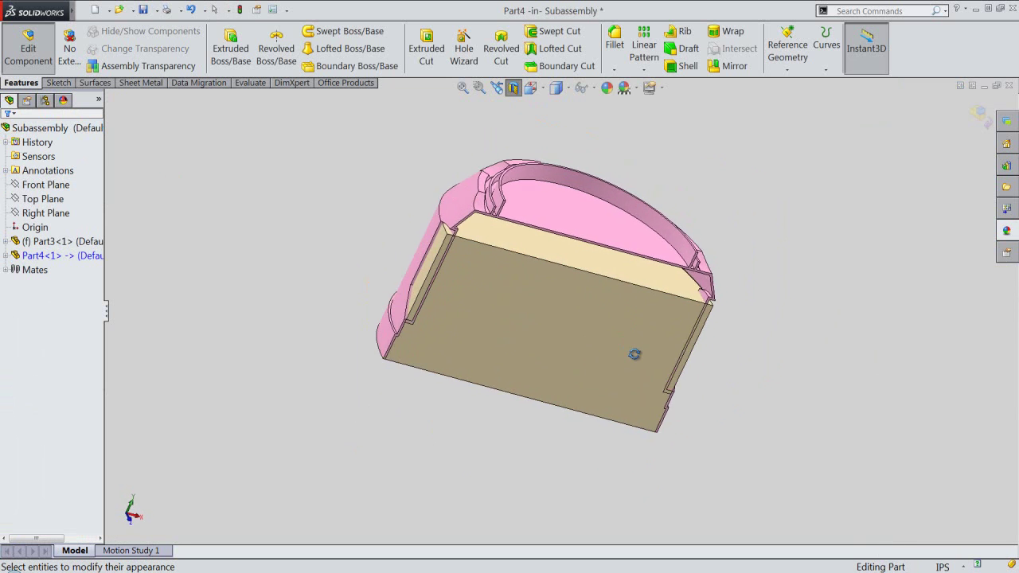
pyautogui.scroll(-4, 687, 301)
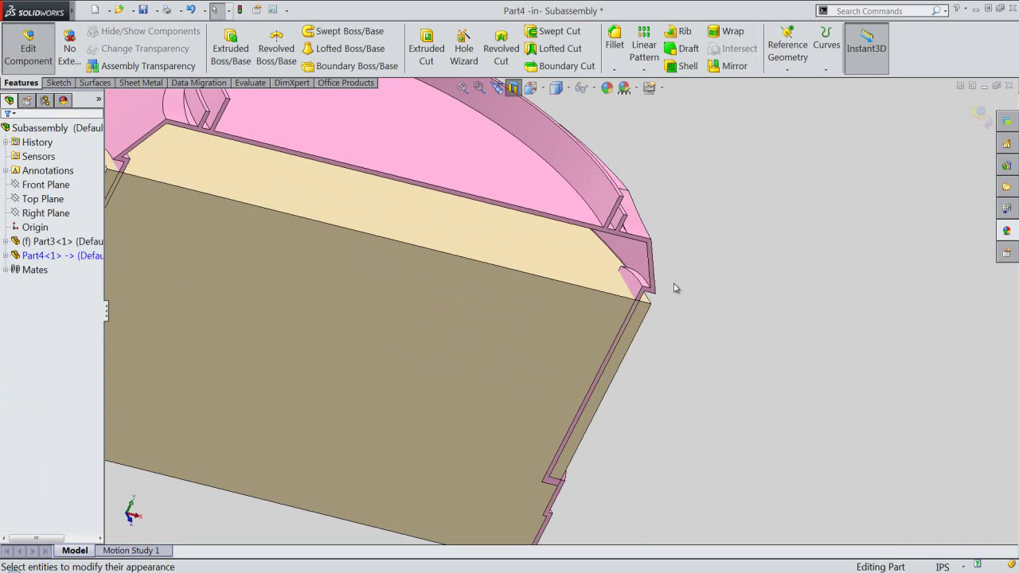
pyautogui.click(427, 48)
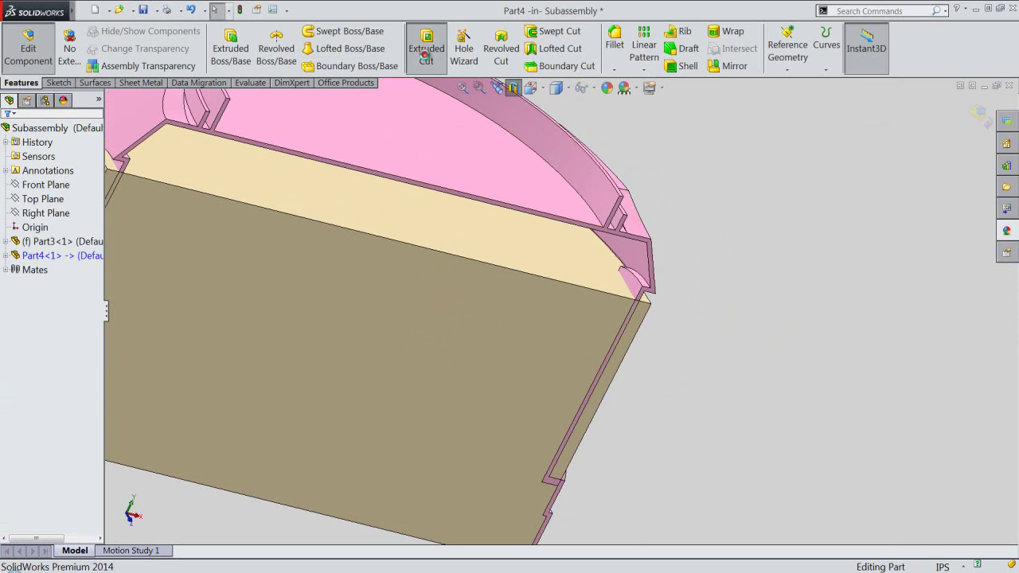
pyautogui.click(632, 280)
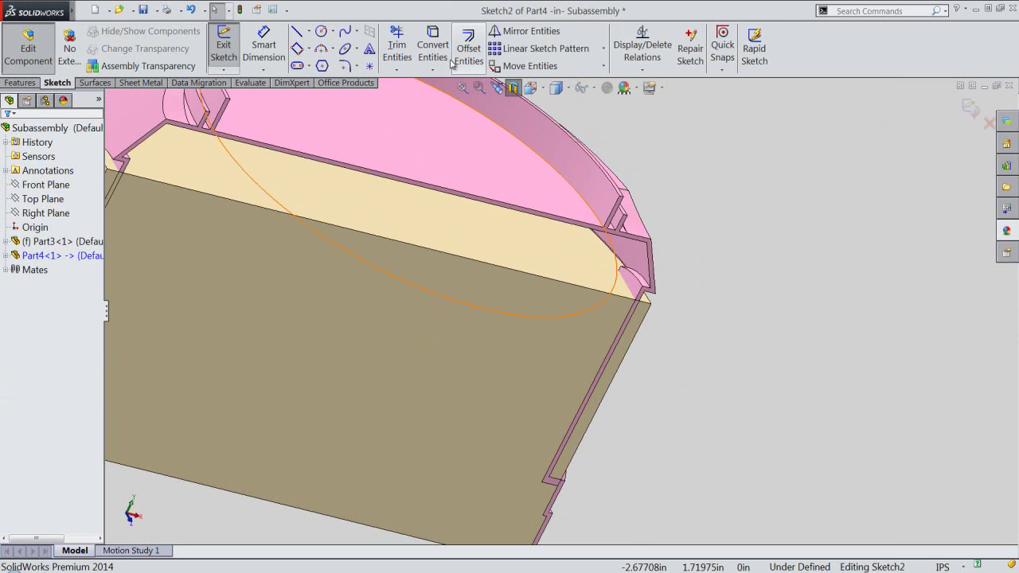
pyautogui.click(432, 47)
pyautogui.click(627, 277)
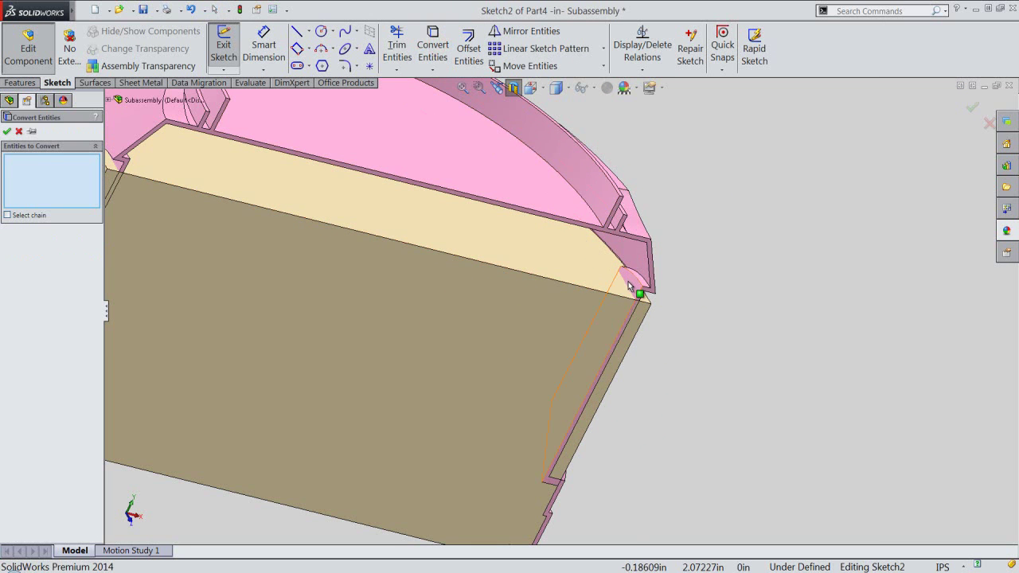
pyautogui.click(6, 130)
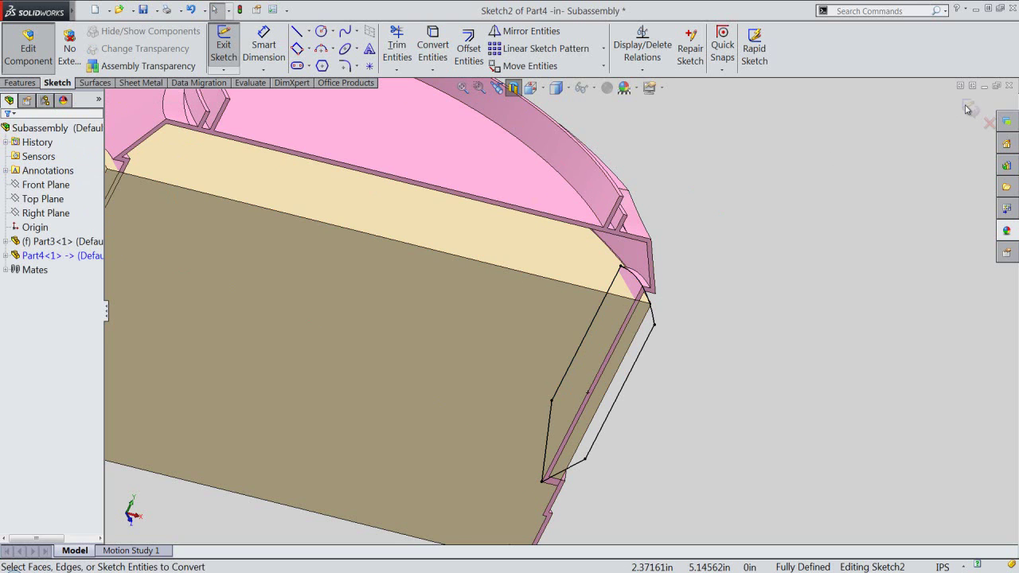
# Step: Set the cut to Through All, confirm it, and rebuild the model
pyautogui.hotkey('ctrl', 'e')
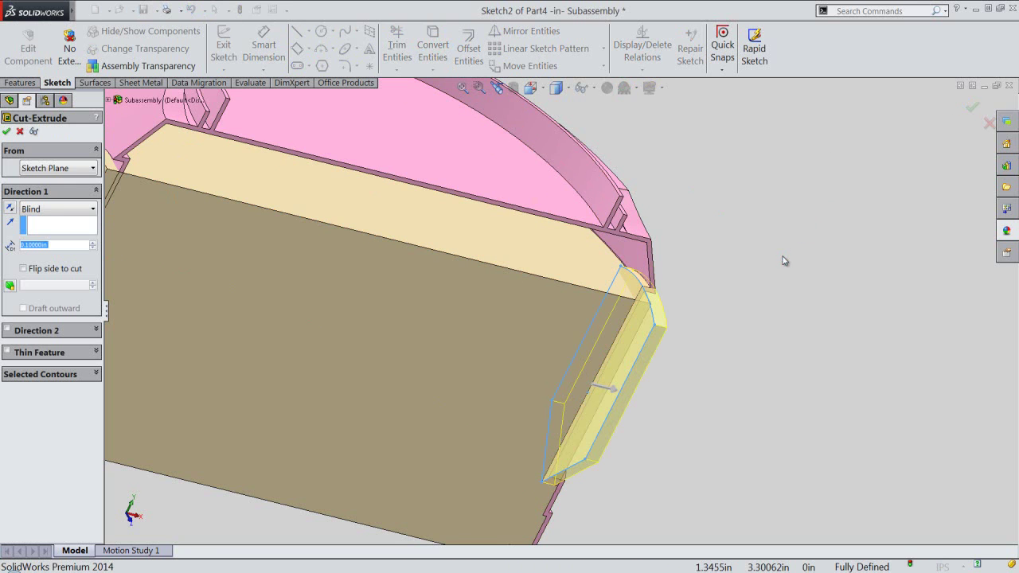
pyautogui.click(44, 211)
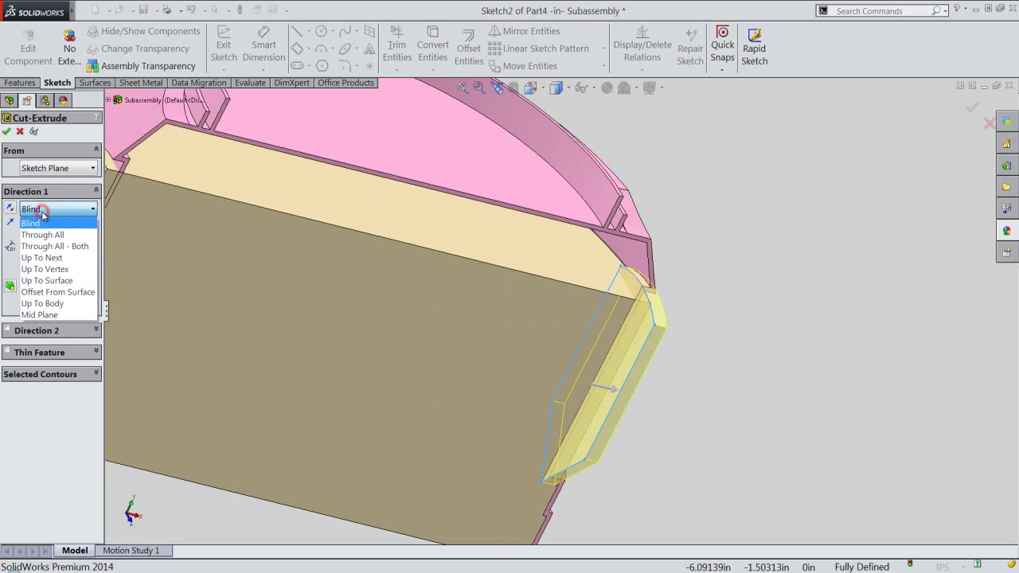
pyautogui.click(44, 228)
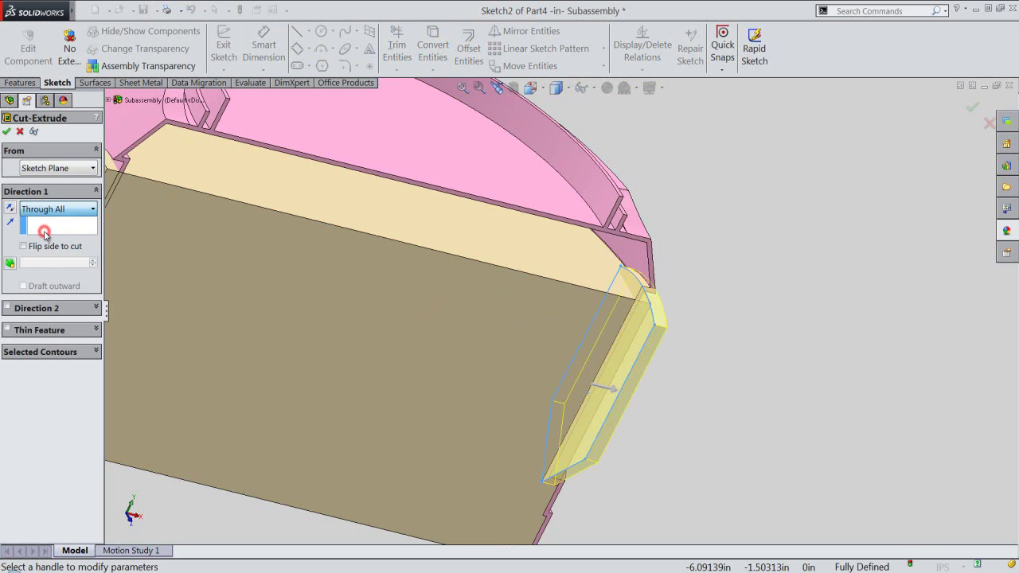
pyautogui.click(7, 131)
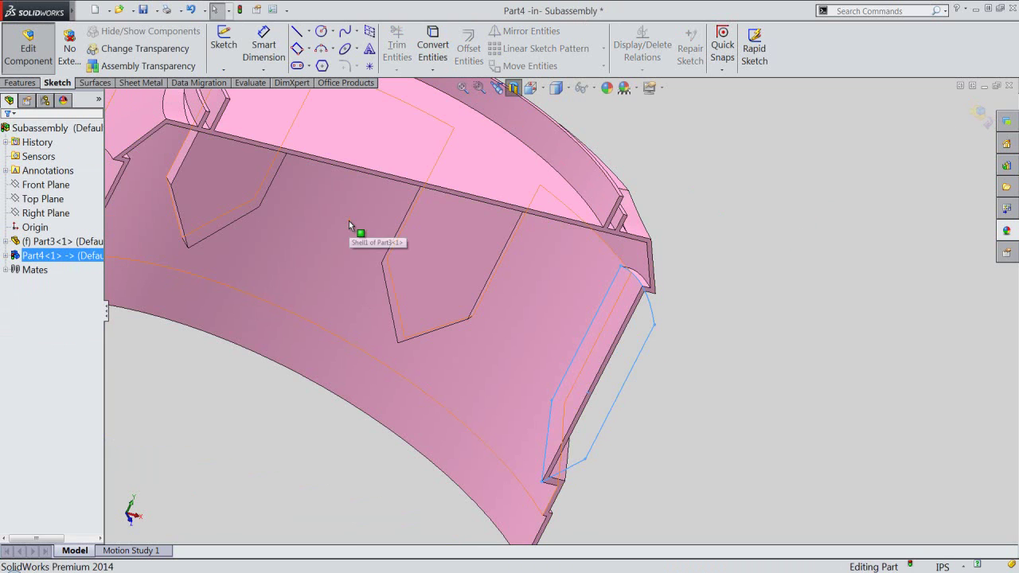
pyautogui.click(239, 9)
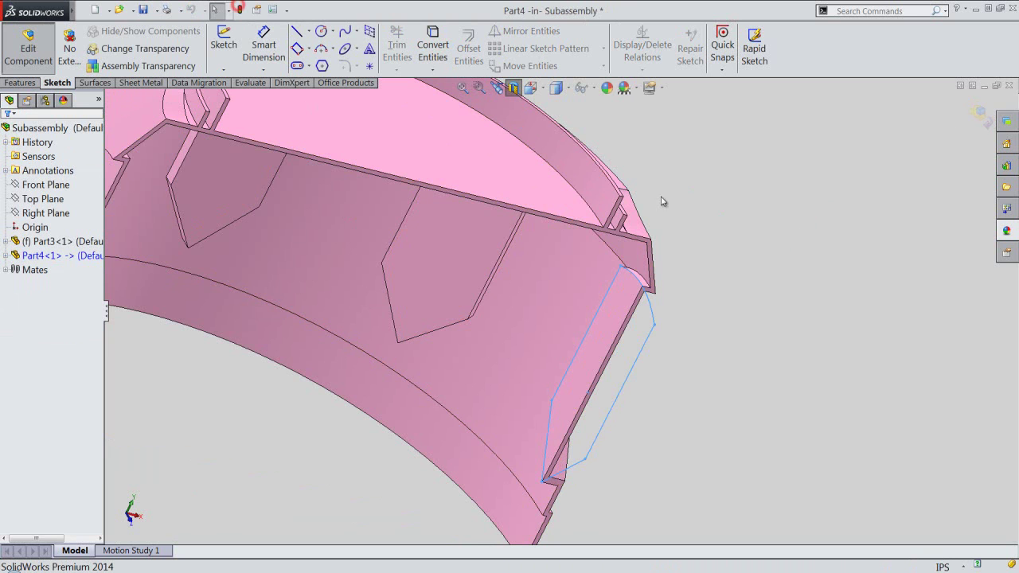
# Step: Turn off Section View, zoom to fit, and switch to the Isometric view
pyautogui.click(512, 88)
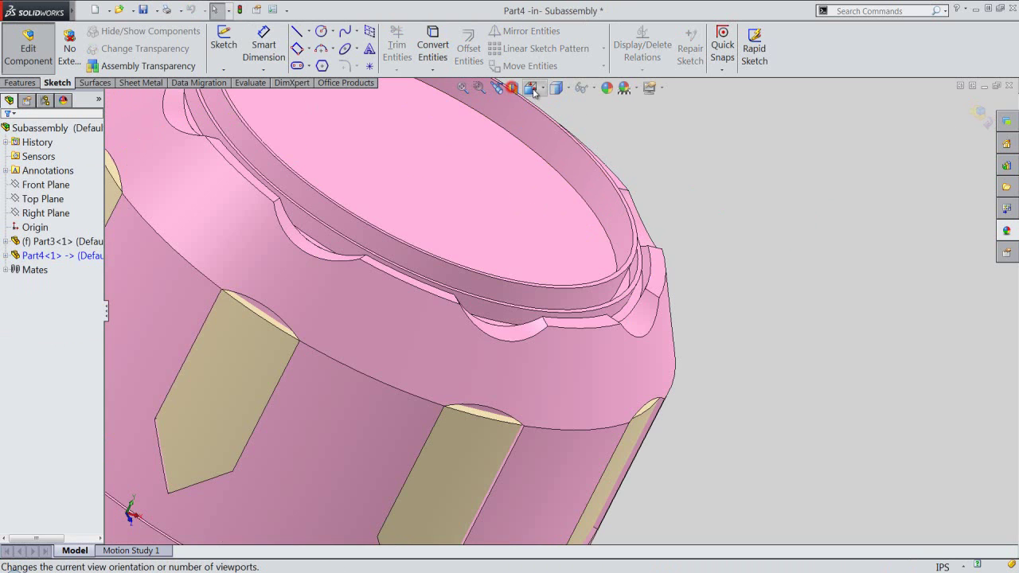
pyautogui.press('f')
pyautogui.click(531, 88)
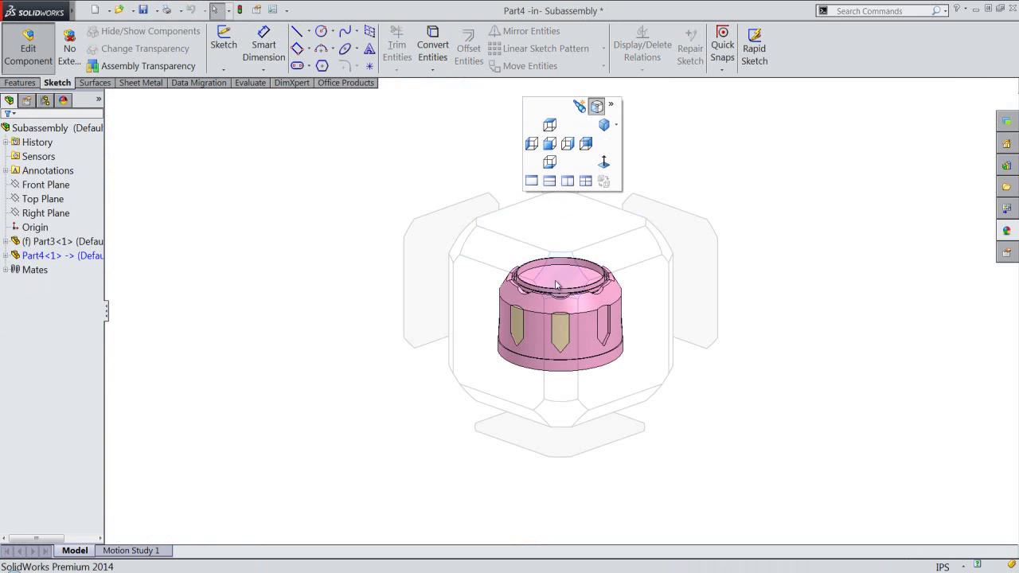
pyautogui.click(558, 288)
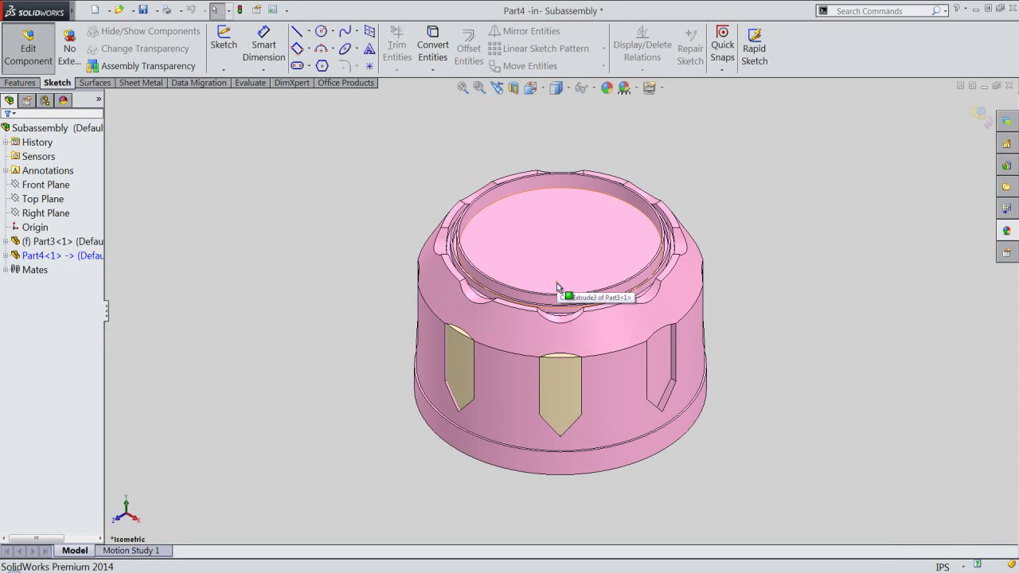
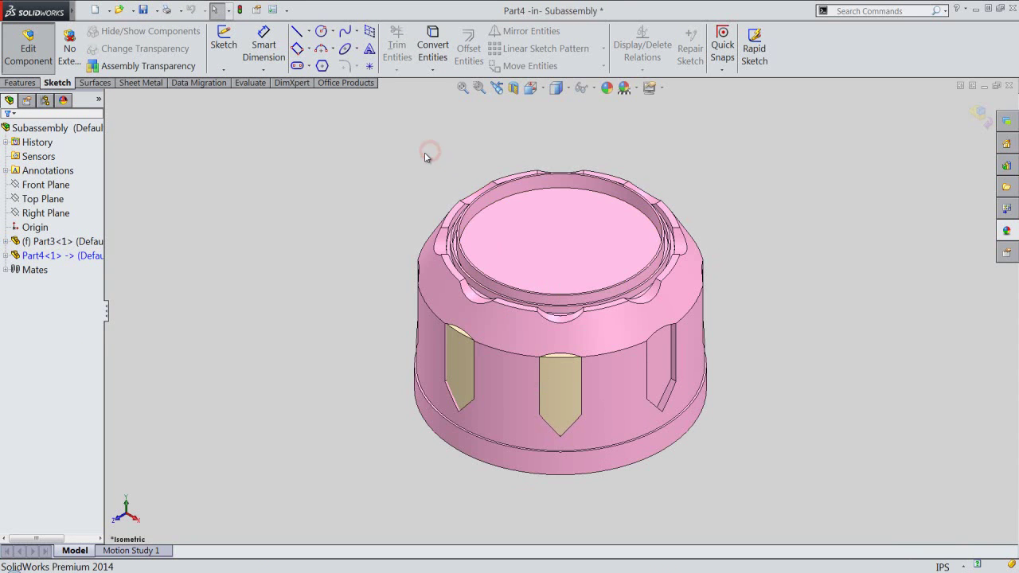
# Step: Expand Part4's features and turn on display of temporary axes
pyautogui.click(5, 255)
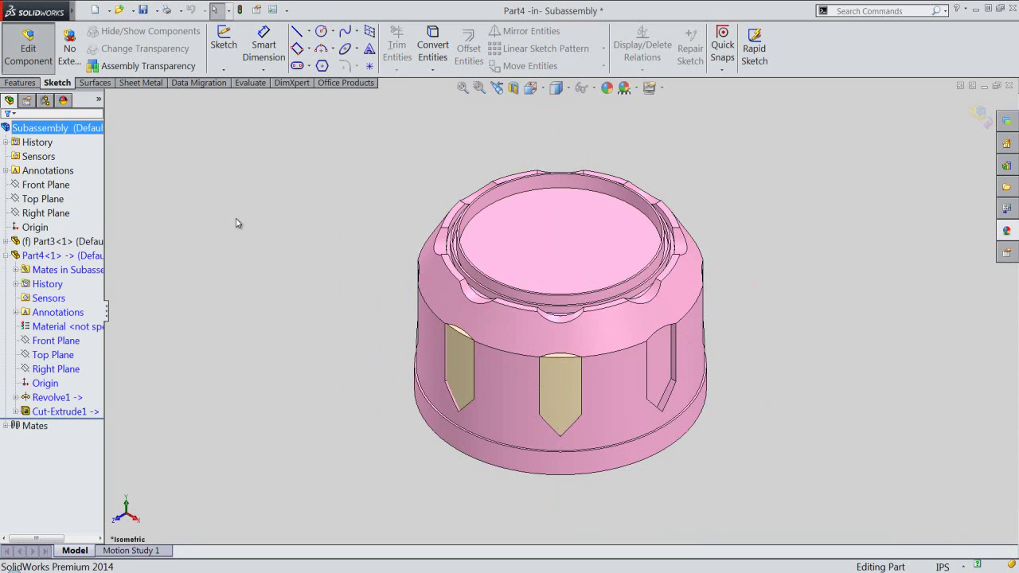
pyautogui.click(593, 87)
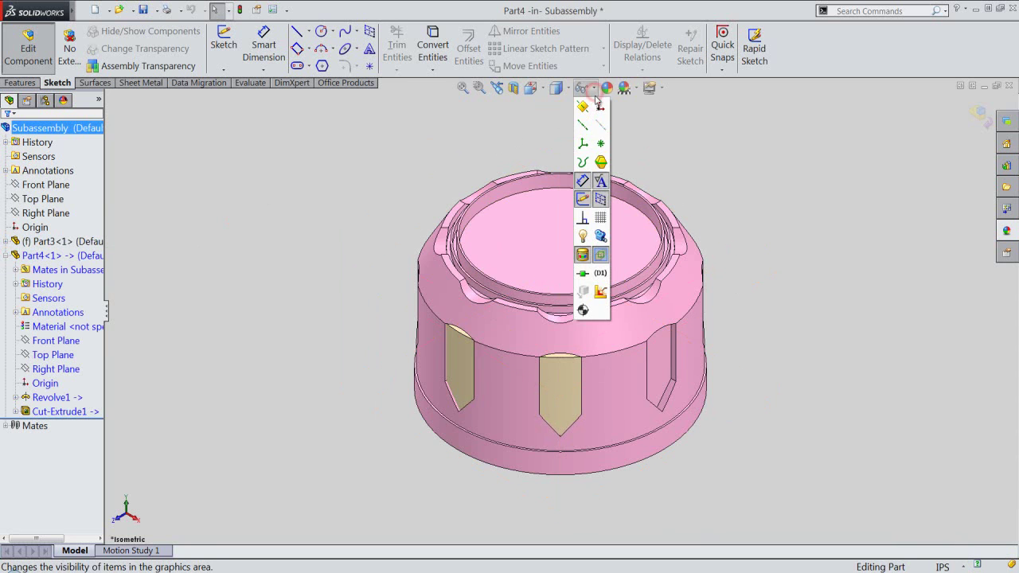
pyautogui.click(487, 120)
# Step: Circular-pattern Cut-Extrude1 around Axis<1>, 8 equal instances over 360°
pyautogui.click(31, 82)
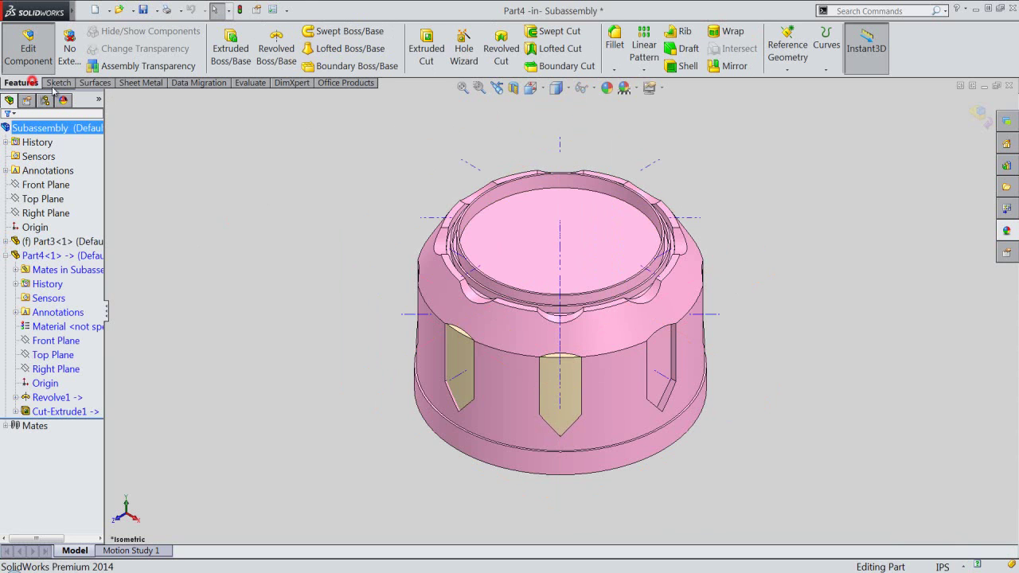
pyautogui.click(644, 69)
pyautogui.click(651, 99)
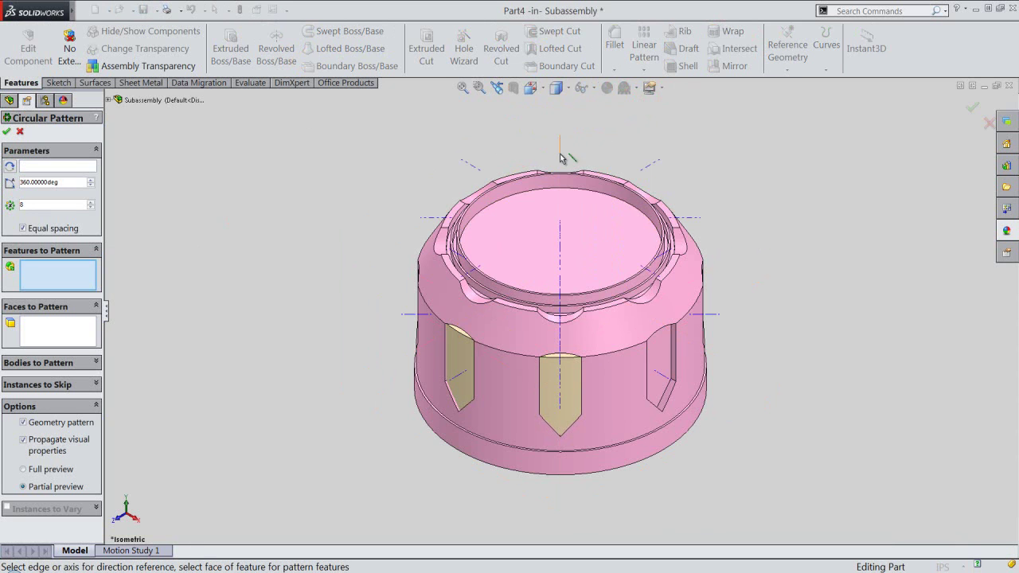
pyautogui.click(562, 241)
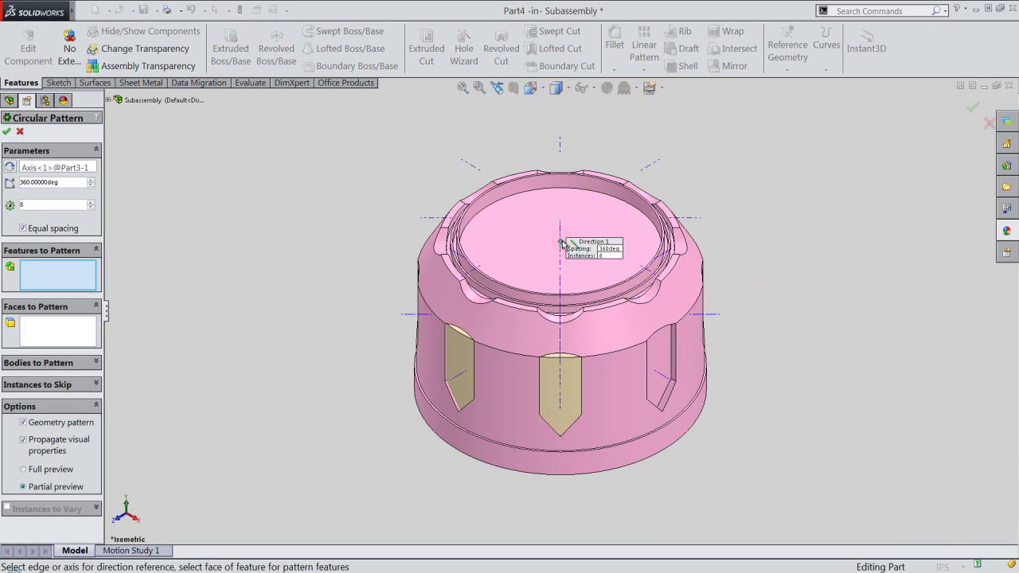
pyautogui.click(109, 99)
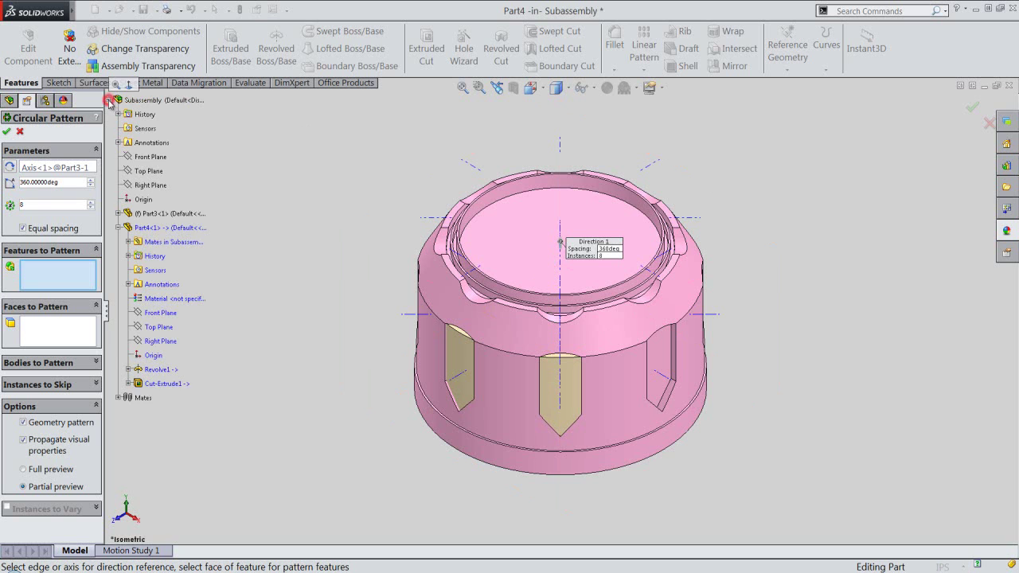
pyautogui.click(149, 385)
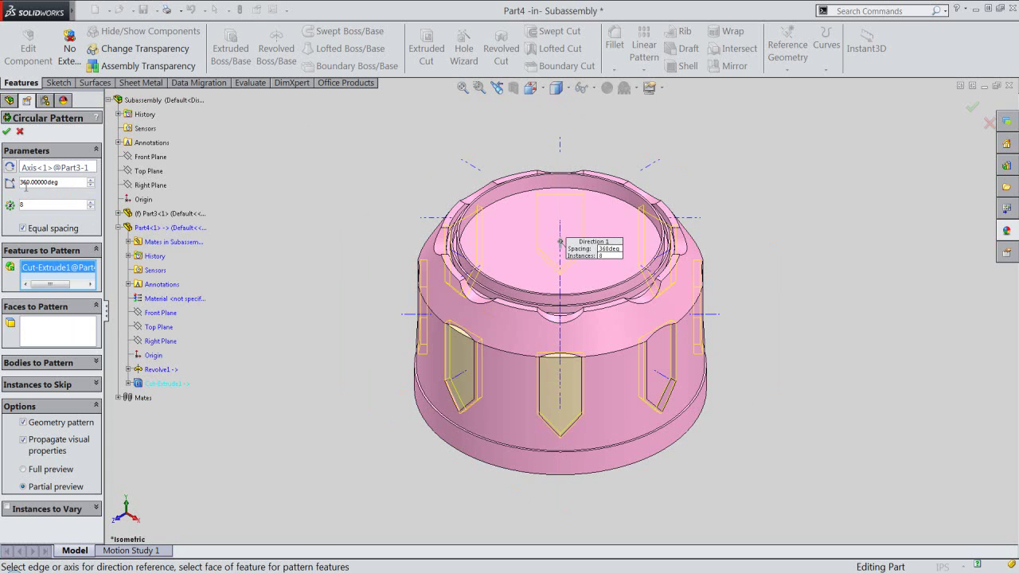
pyautogui.rightClick(274, 239)
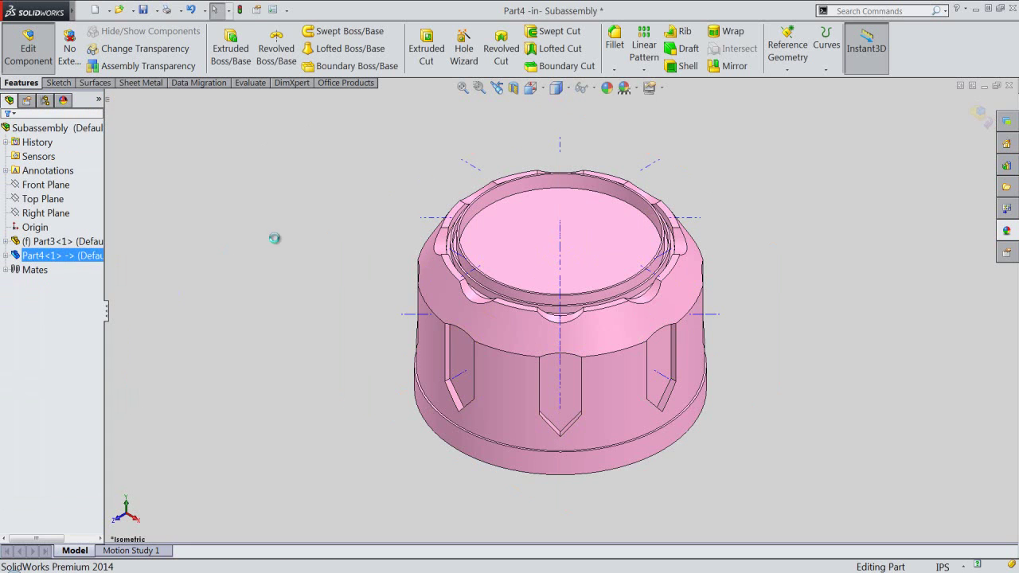
pyautogui.click(594, 88)
# Step: Hide the temporary axes and return from part editing to the assembly
pyautogui.click(601, 123)
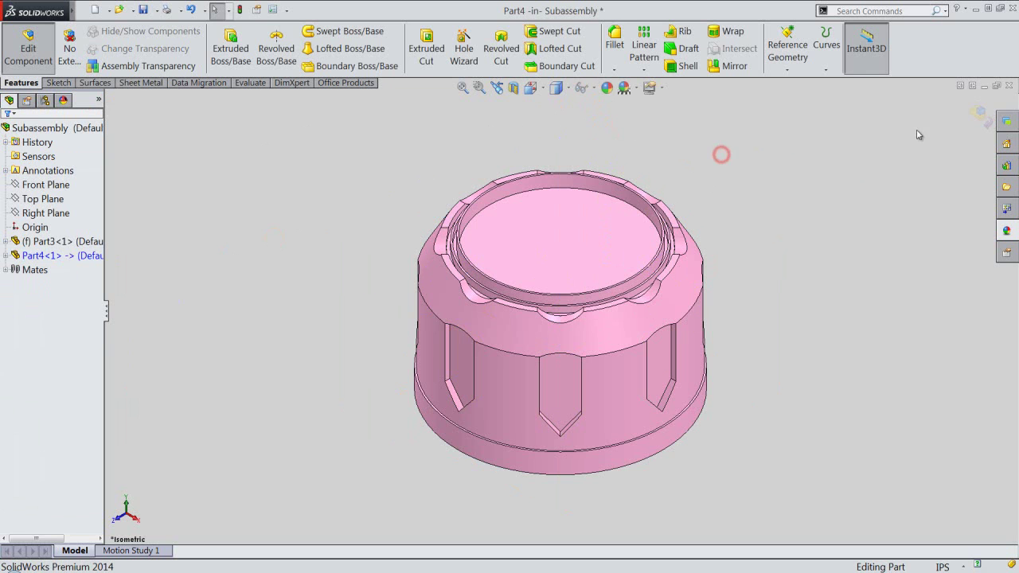
pyautogui.click(976, 117)
pyautogui.moveTo(527, 426); pyautogui.dragTo(460, 269, button='middle')
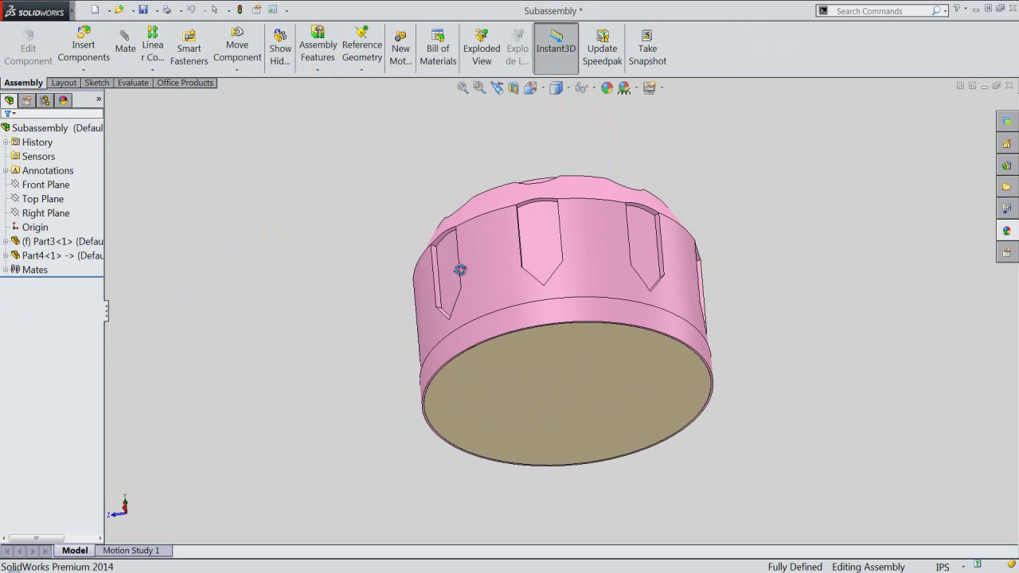
# Step: Run Interference Detection on the assembly and confirm no interferences are found
pyautogui.click(133, 82)
pyautogui.click(47, 43)
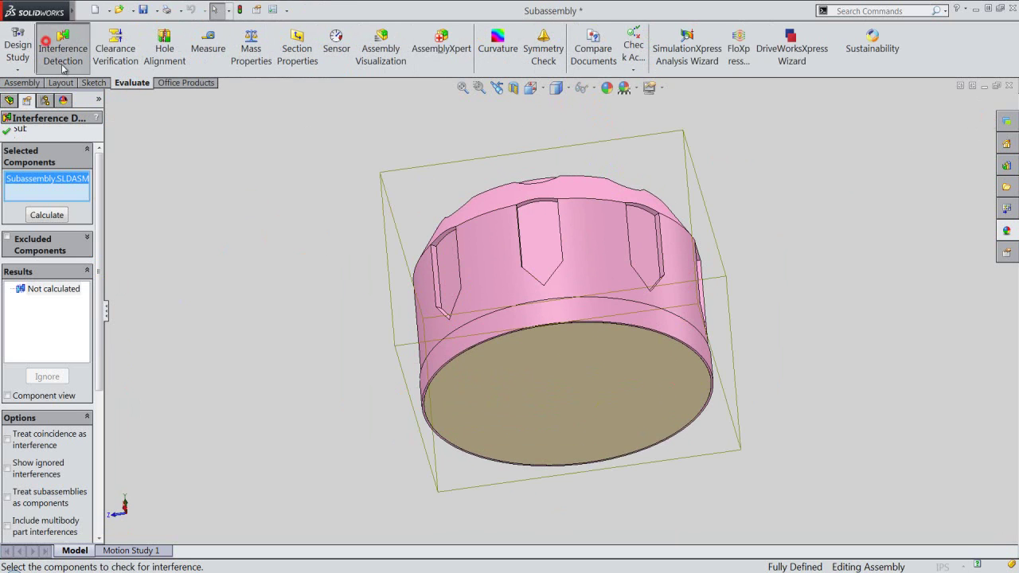
pyautogui.click(49, 215)
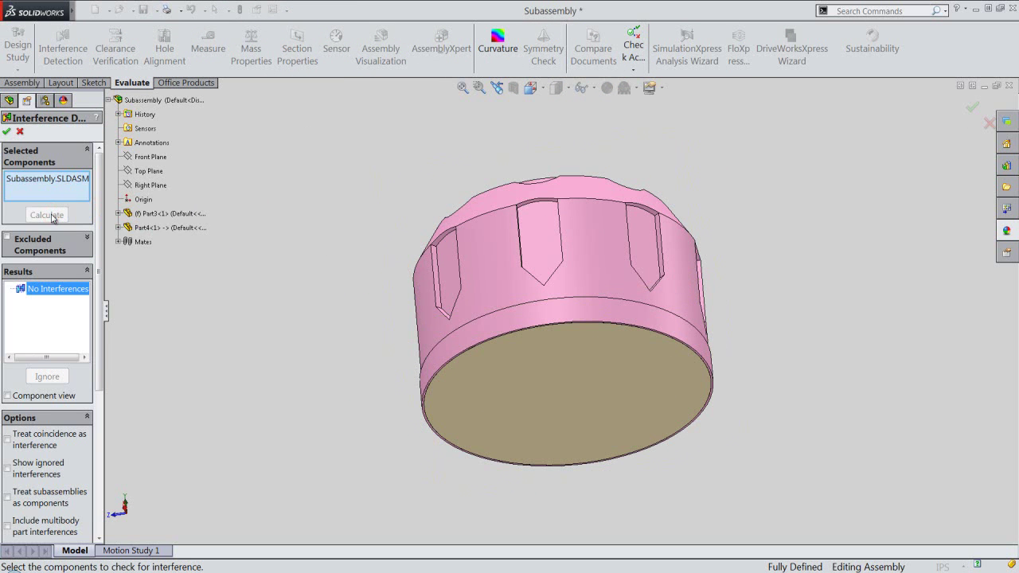
pyautogui.click(7, 132)
# Step: Save the assembly and all modified documents
pyautogui.click(22, 83)
pyautogui.click(144, 9)
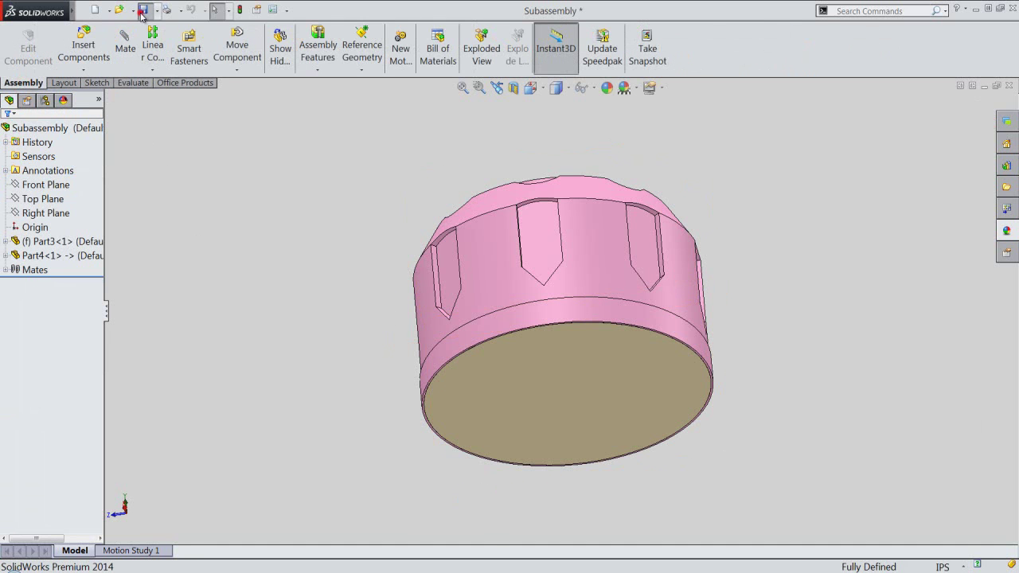
pyautogui.click(526, 399)
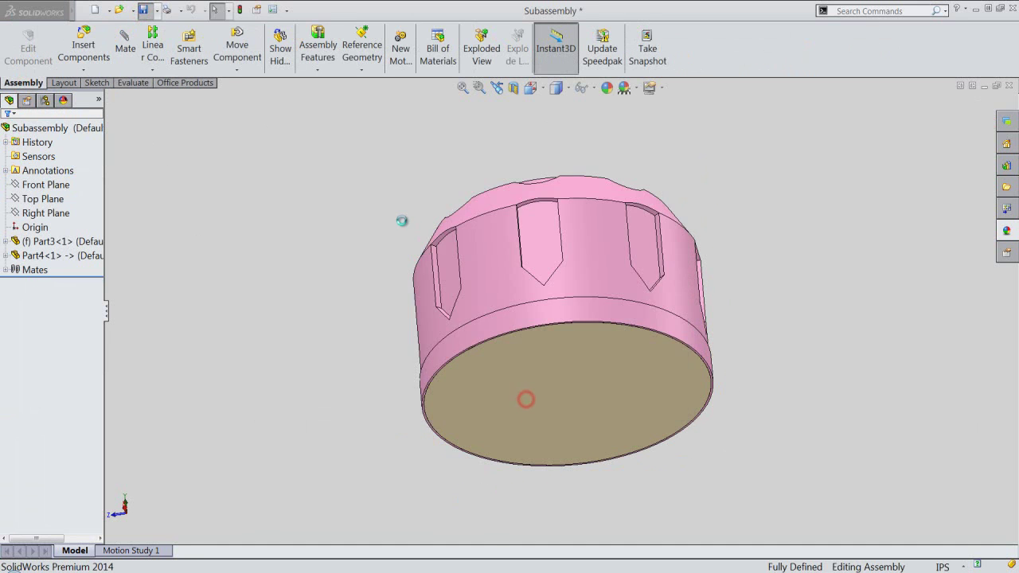
# Step: Switch to isometric view and begin editing Part4 within the assembly
pyautogui.click(534, 88)
pyautogui.click(562, 291)
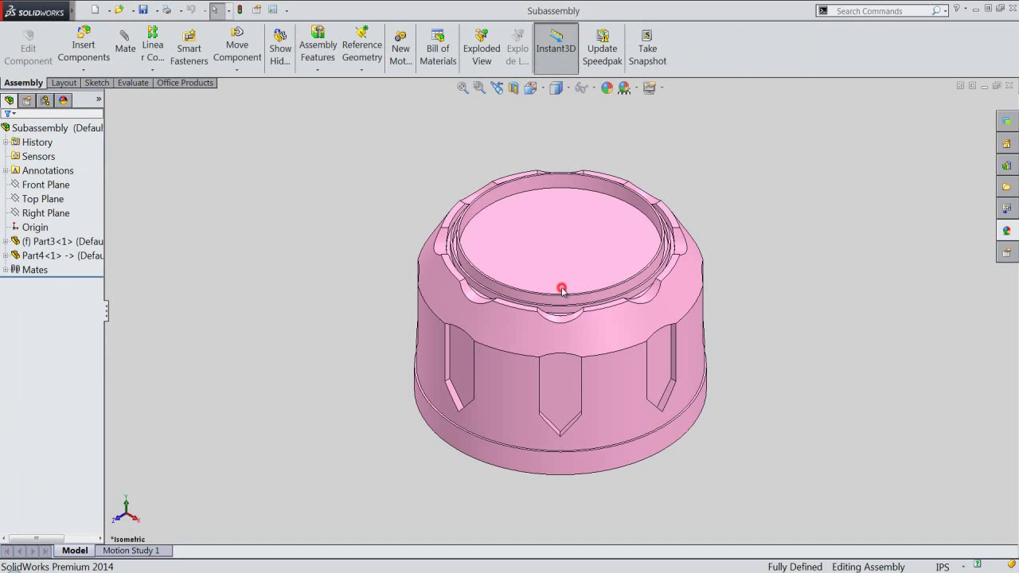
pyautogui.click(304, 290)
pyautogui.click(50, 257)
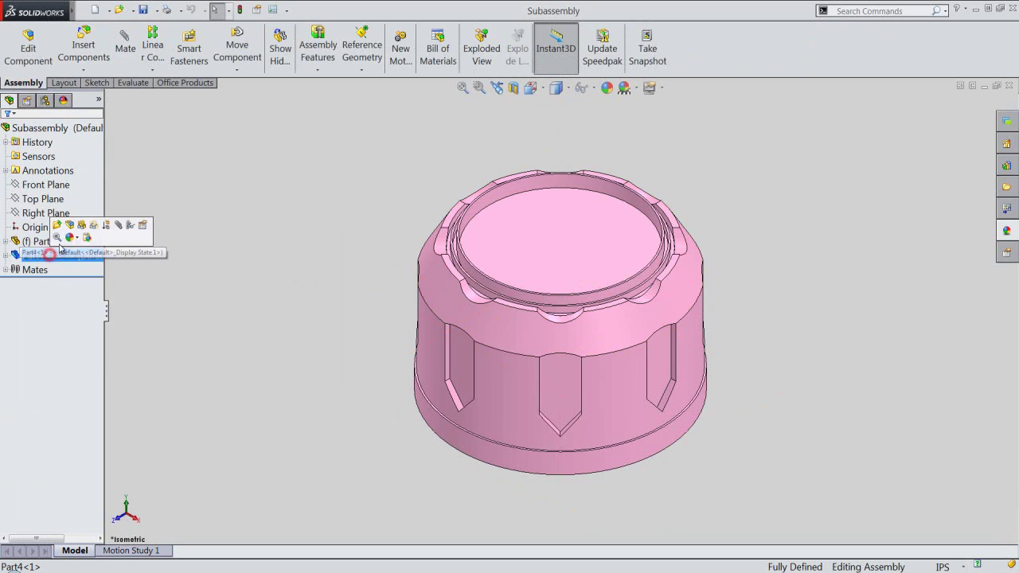
pyautogui.click(71, 224)
pyautogui.click(318, 212)
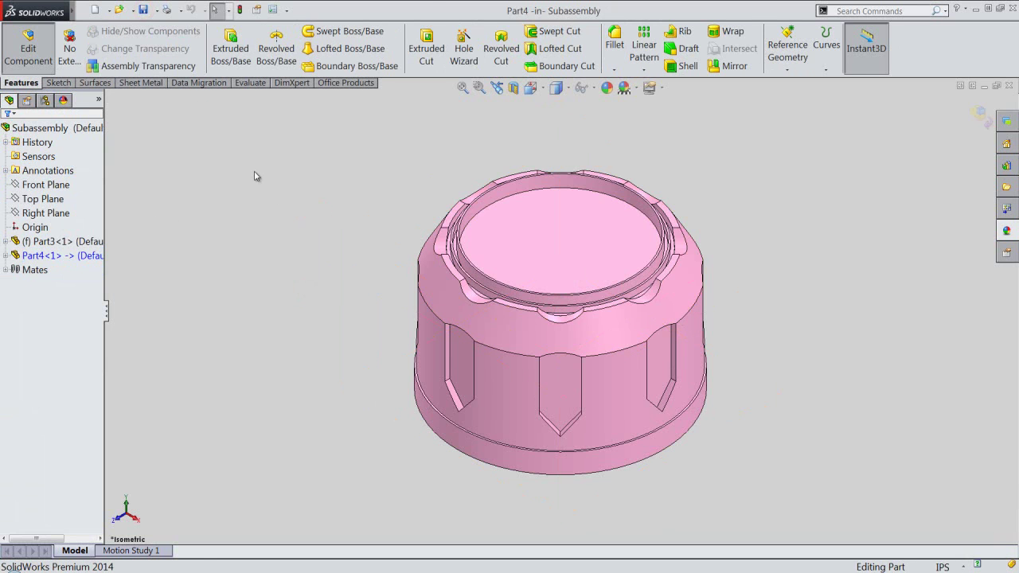
# Step: Sketch a 4.0625 in diameter circle at the origin on the cap's bottom face
pyautogui.click(314, 198)
pyautogui.click(231, 38)
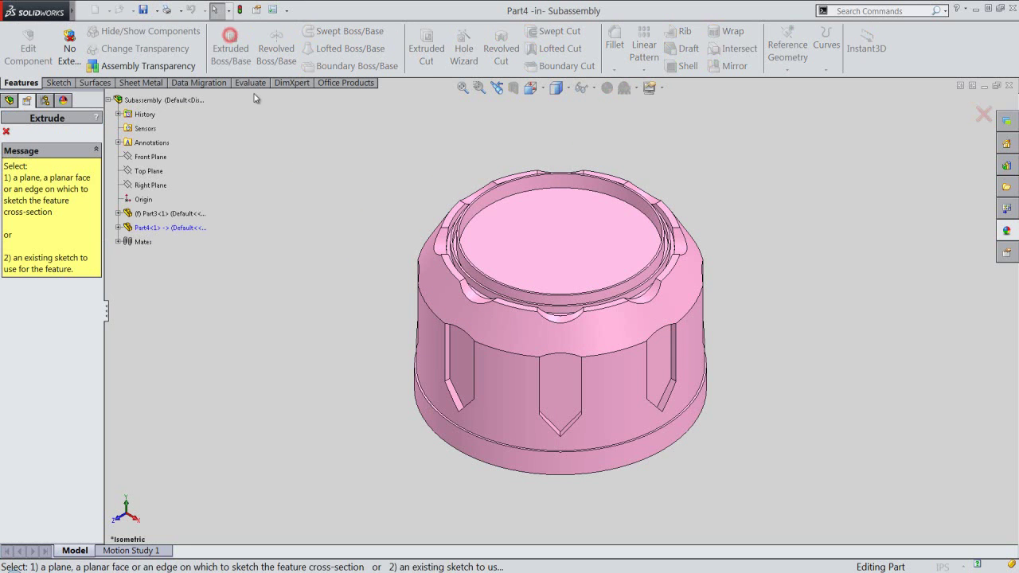
pyautogui.moveTo(375, 311); pyautogui.dragTo(332, 139, button='middle')
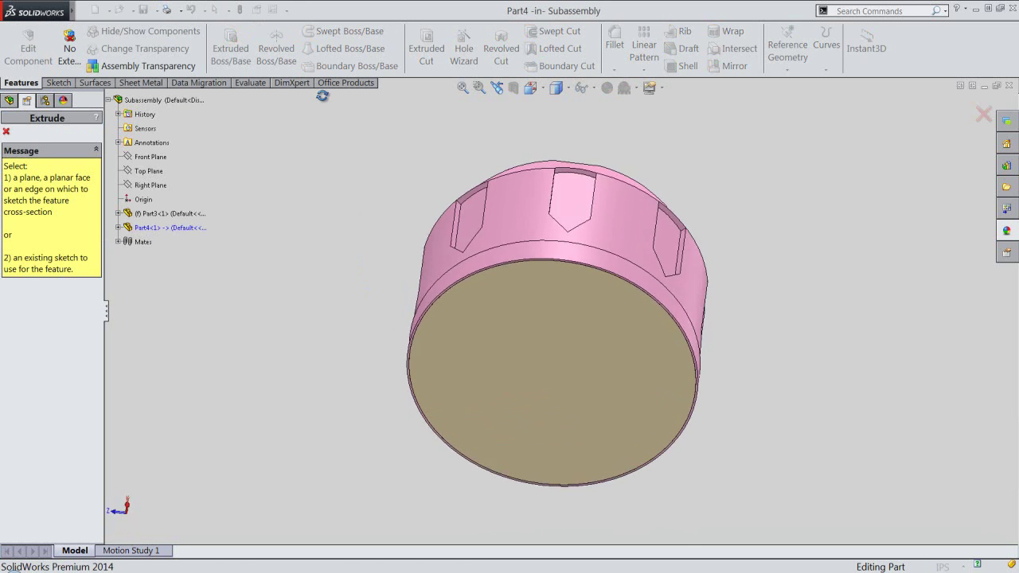
pyautogui.click(533, 338)
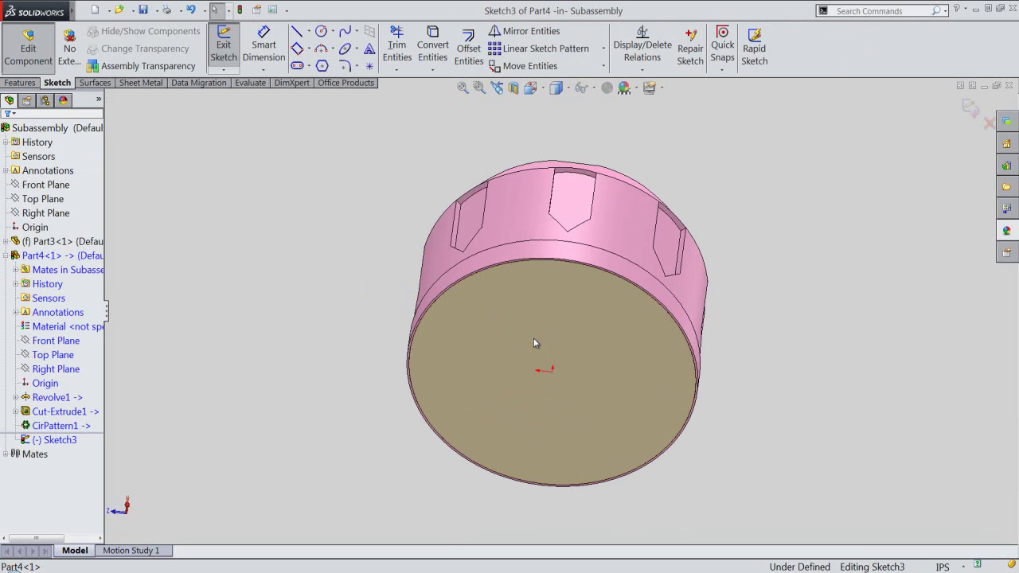
pyautogui.rightClick(359, 186)
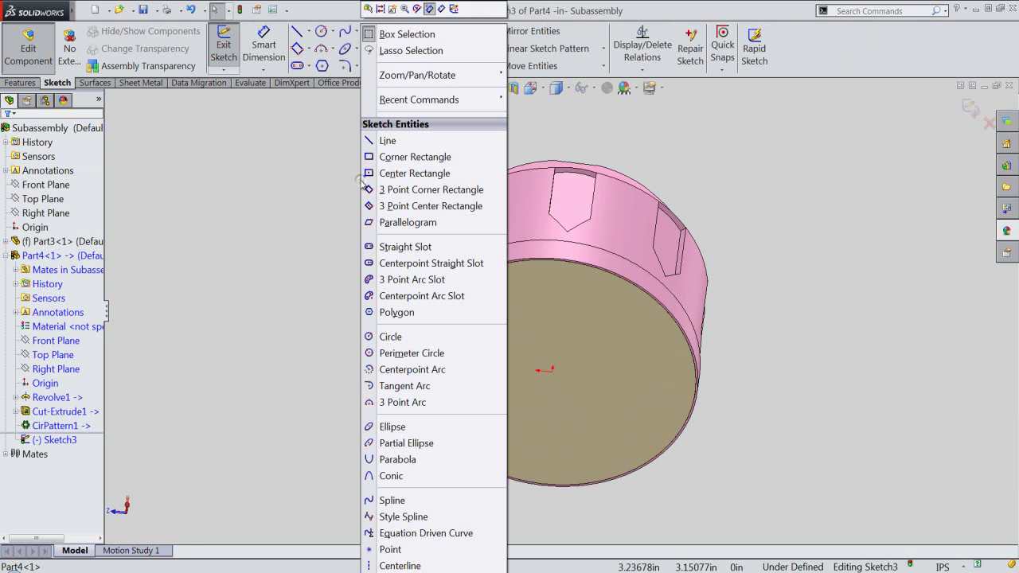
pyautogui.click(390, 337)
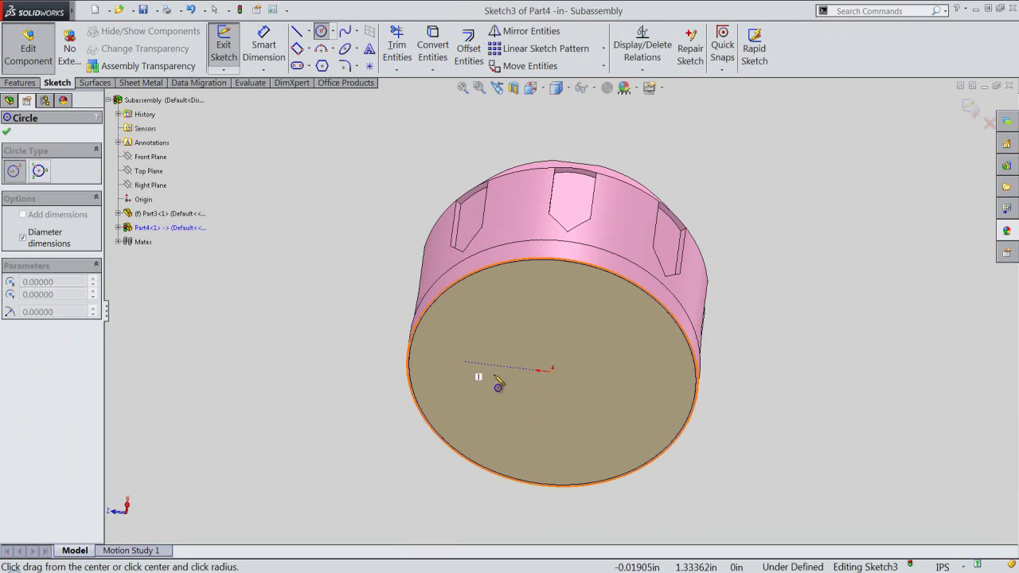
pyautogui.click(554, 374)
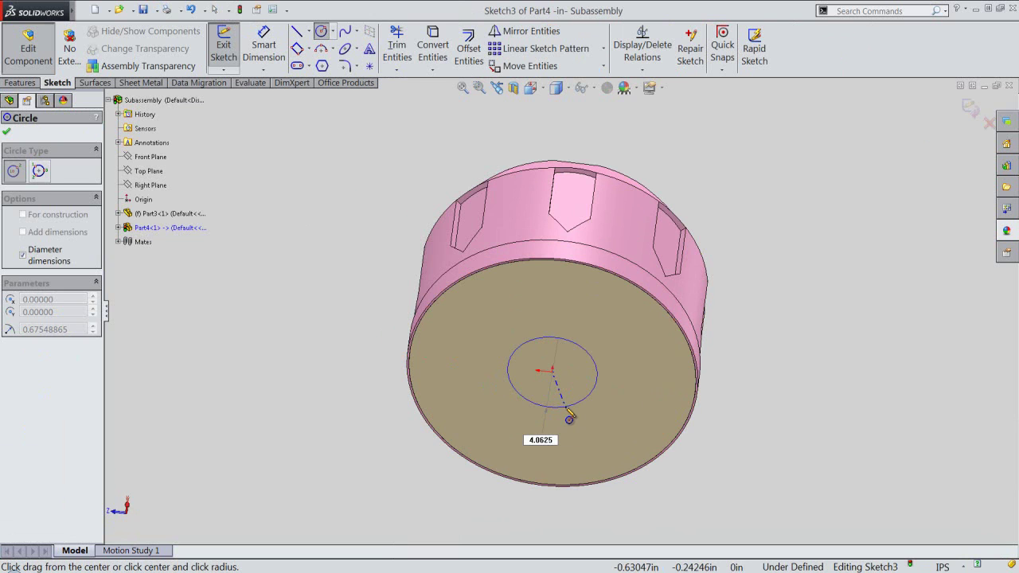
pyautogui.press('Return')
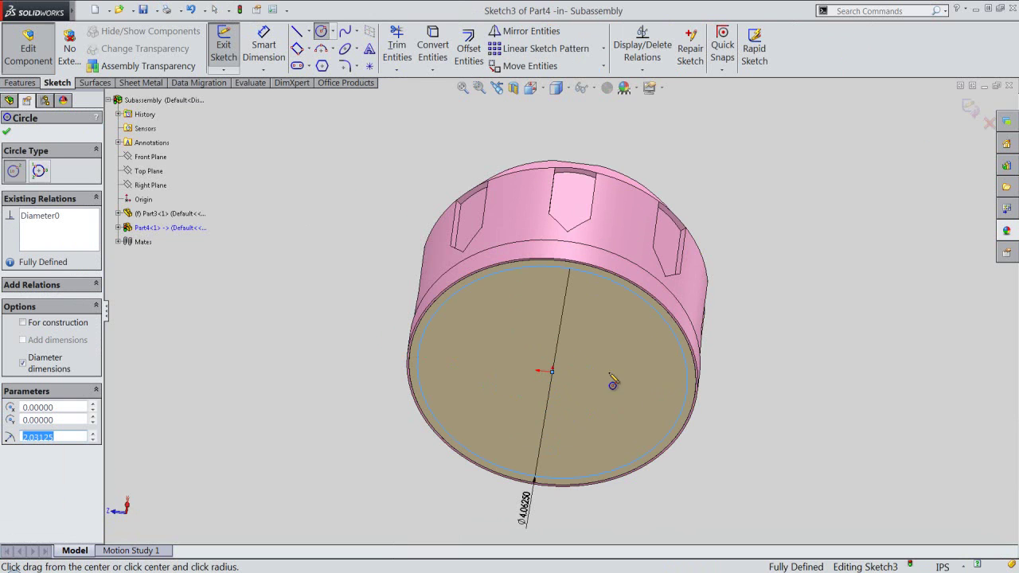
# Step: Boss-extrude the circle sketch to a depth of 0.5 in
pyautogui.rightClick(784, 483)
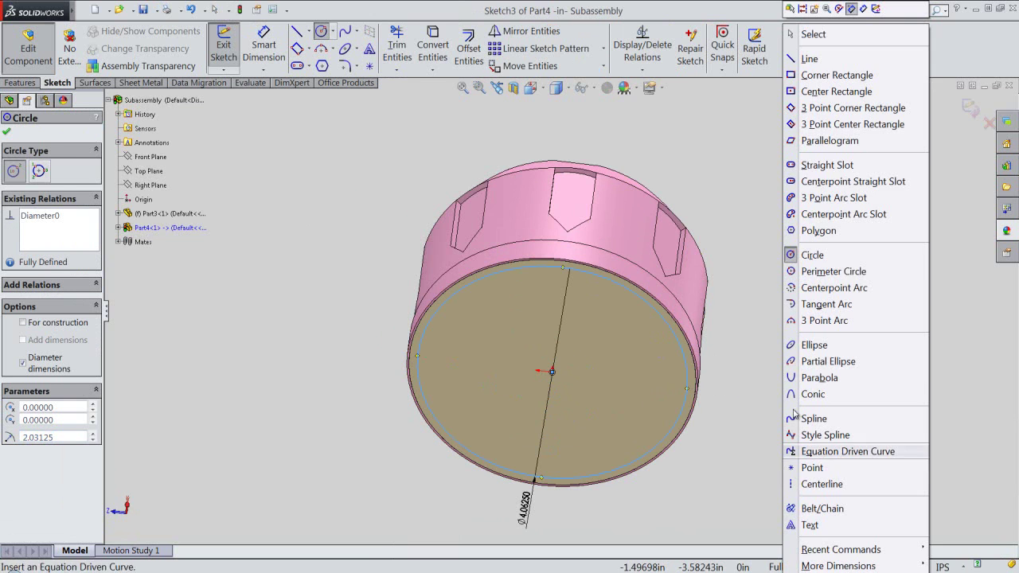
pyautogui.click(877, 9)
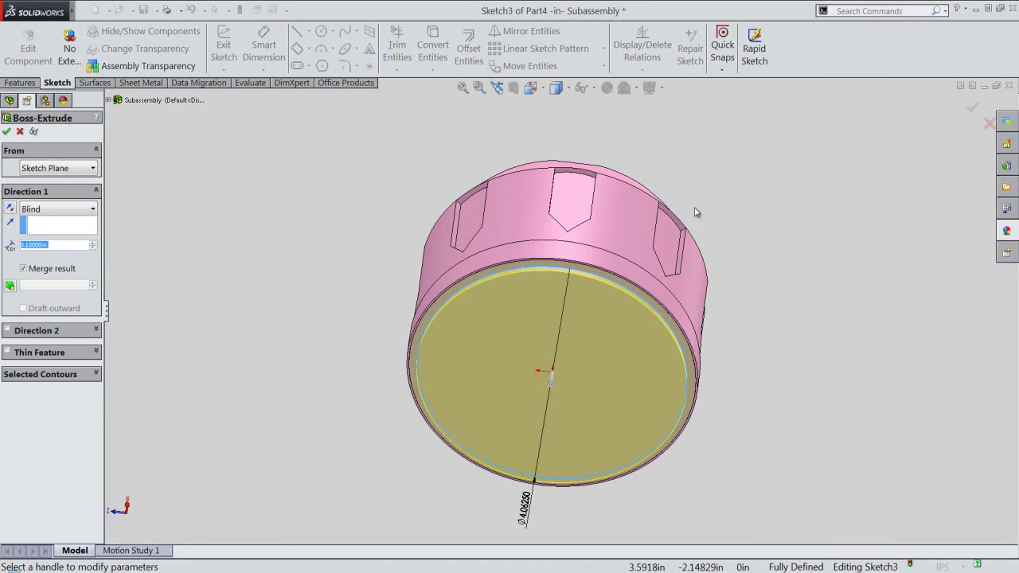
pyautogui.click(67, 245)
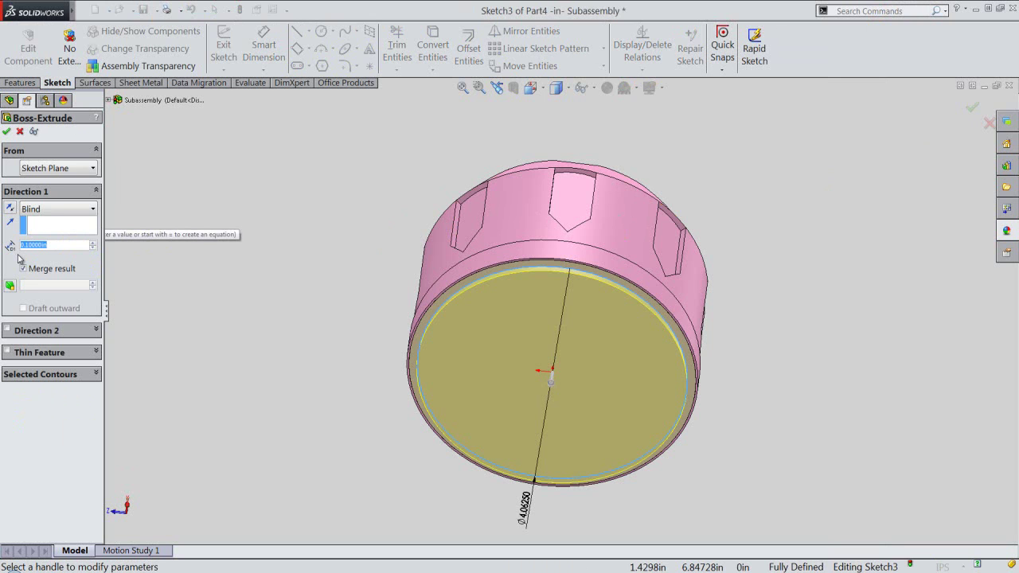
pyautogui.write('0.5')
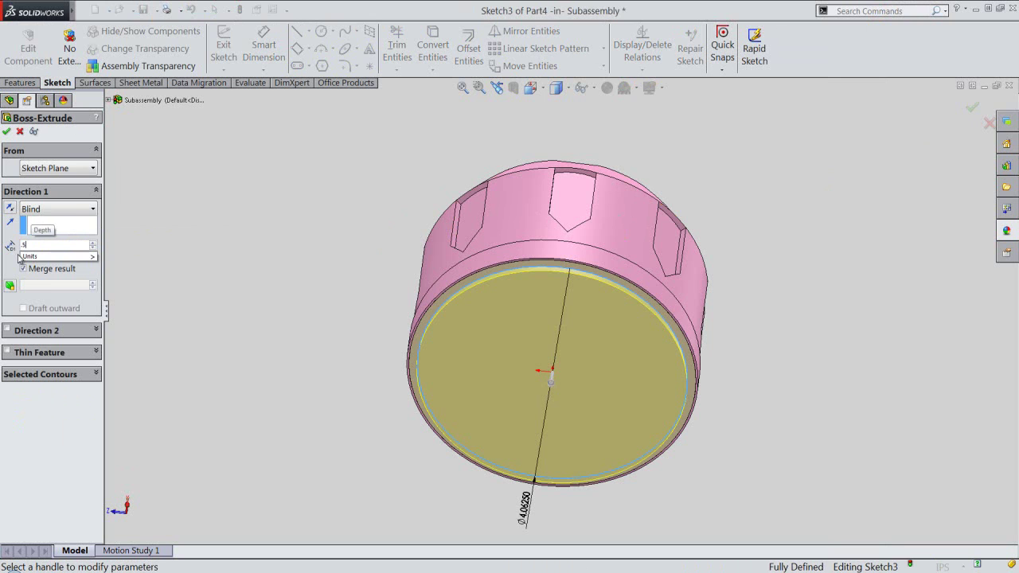
pyautogui.press('Return')
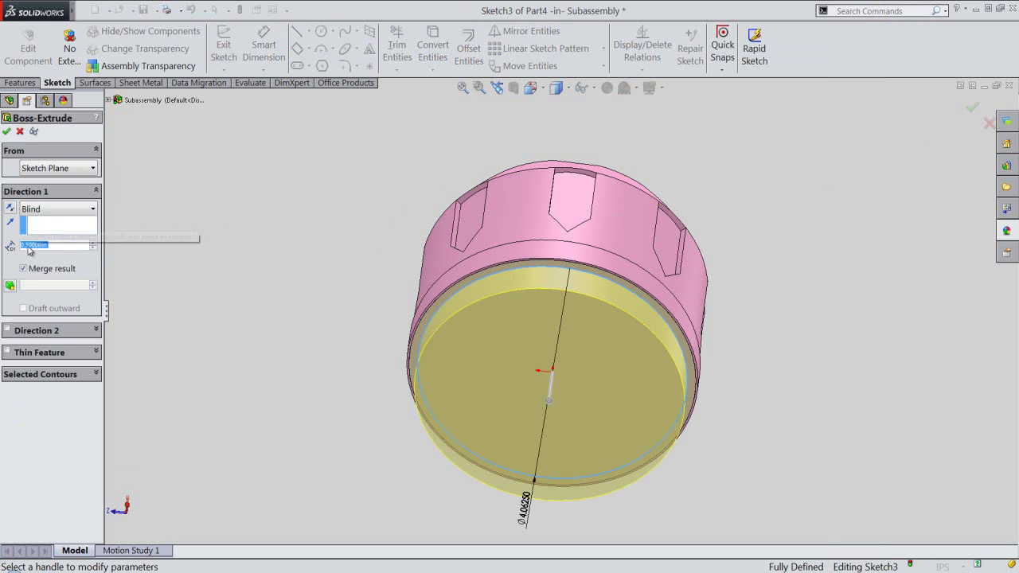
pyautogui.click(8, 132)
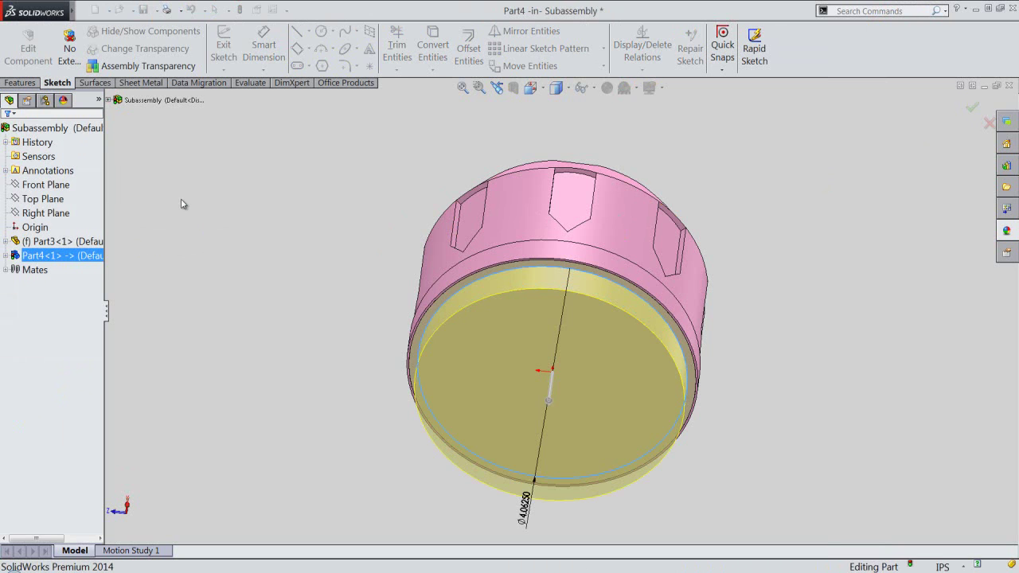
pyautogui.click(180, 199)
# Step: Start a sketch on Part4's bottom face, view it Normal To, and convert the inner circular edge
pyautogui.click(532, 381)
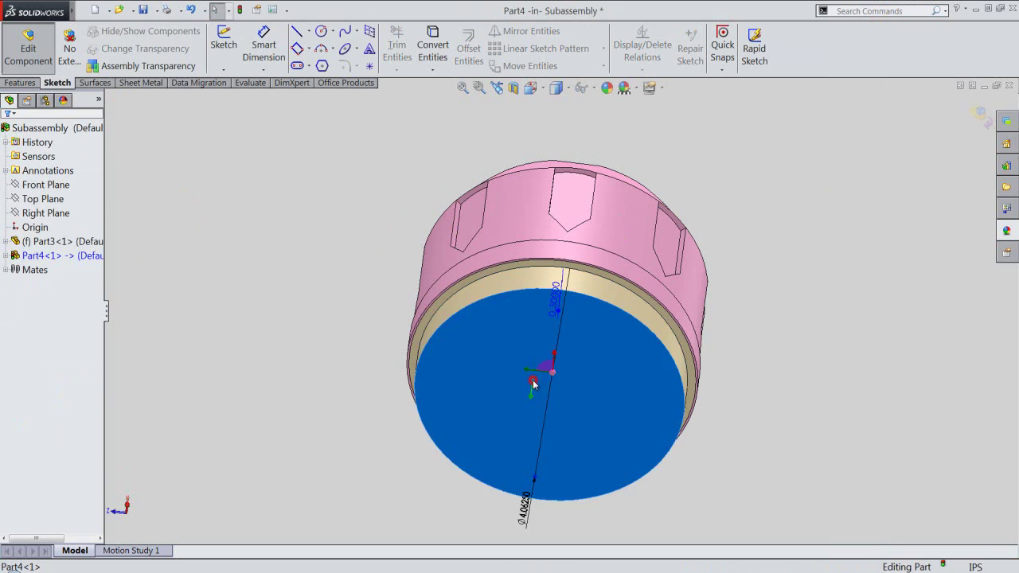
pyautogui.click(562, 344)
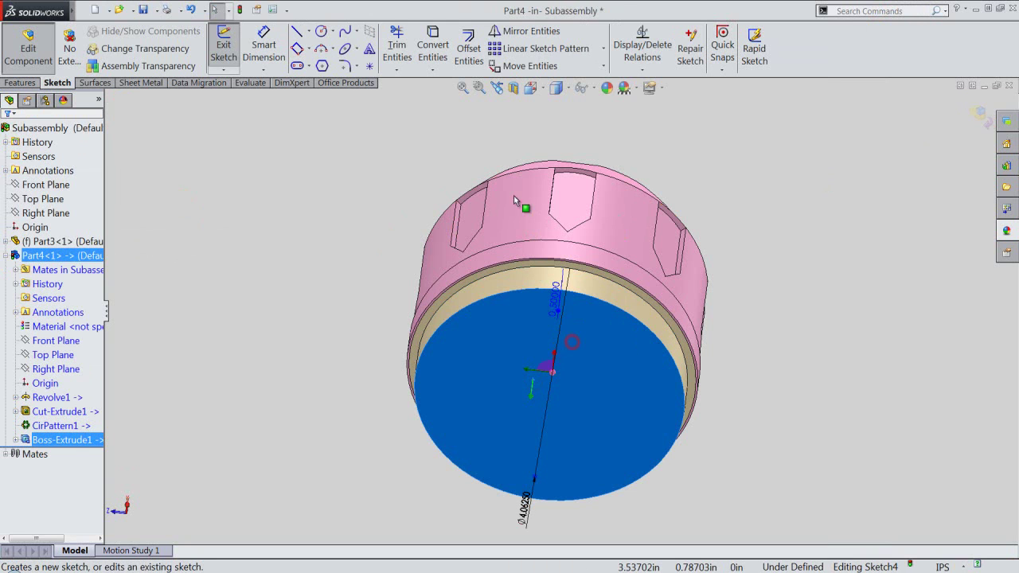
pyautogui.click(540, 92)
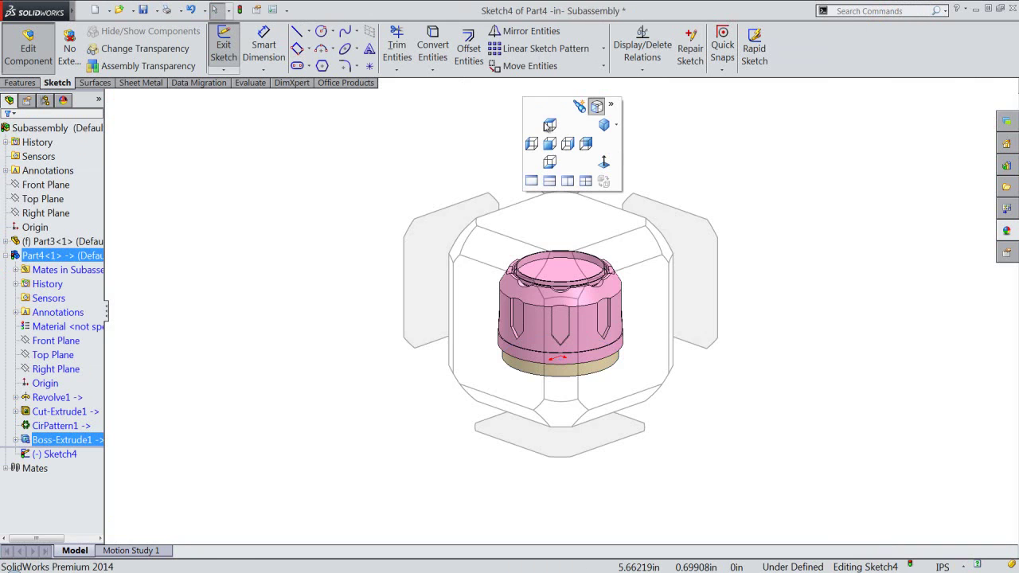
pyautogui.click(600, 443)
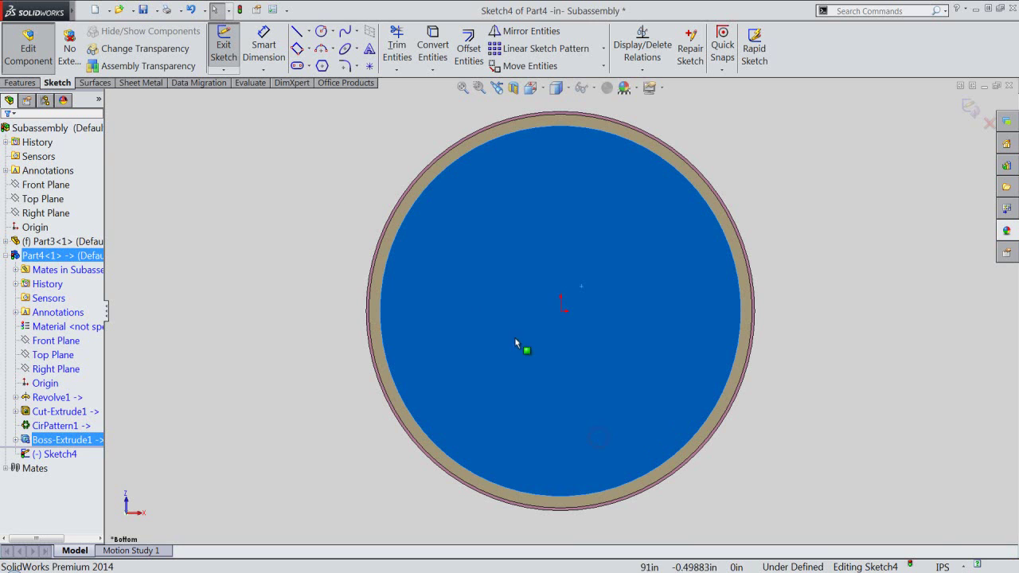
pyautogui.click(301, 169)
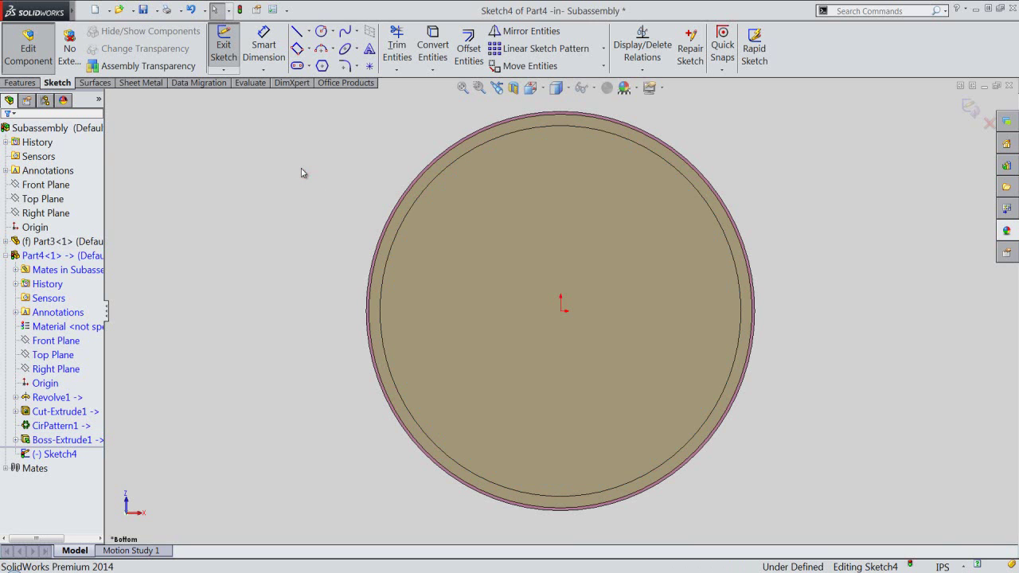
pyautogui.click(432, 44)
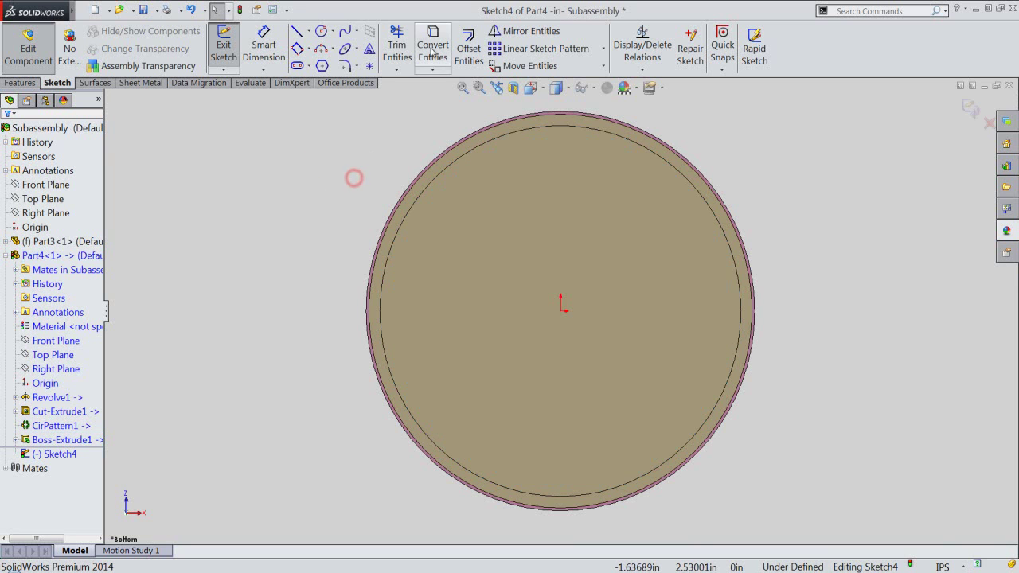
pyautogui.click(458, 160)
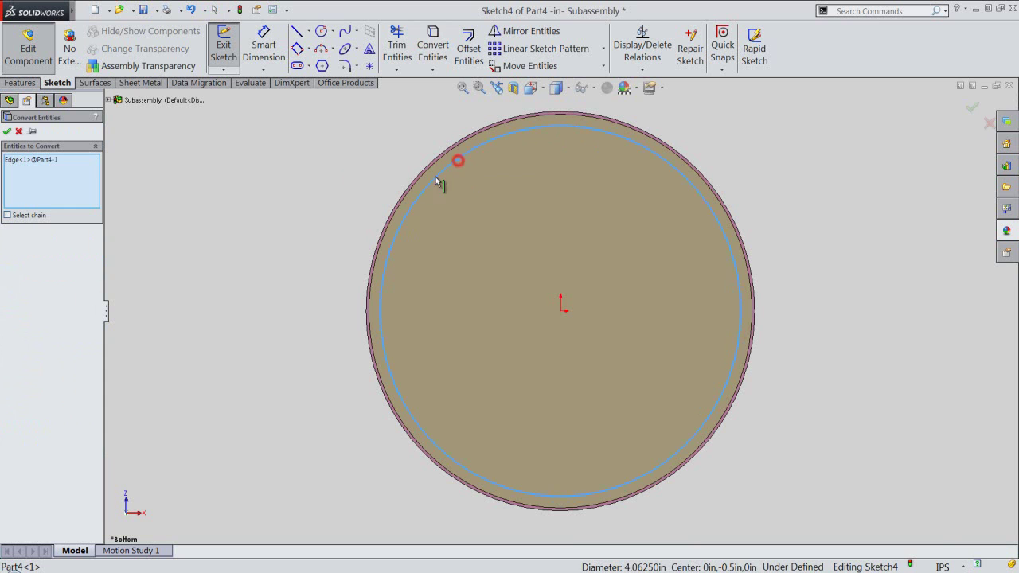
pyautogui.click(7, 132)
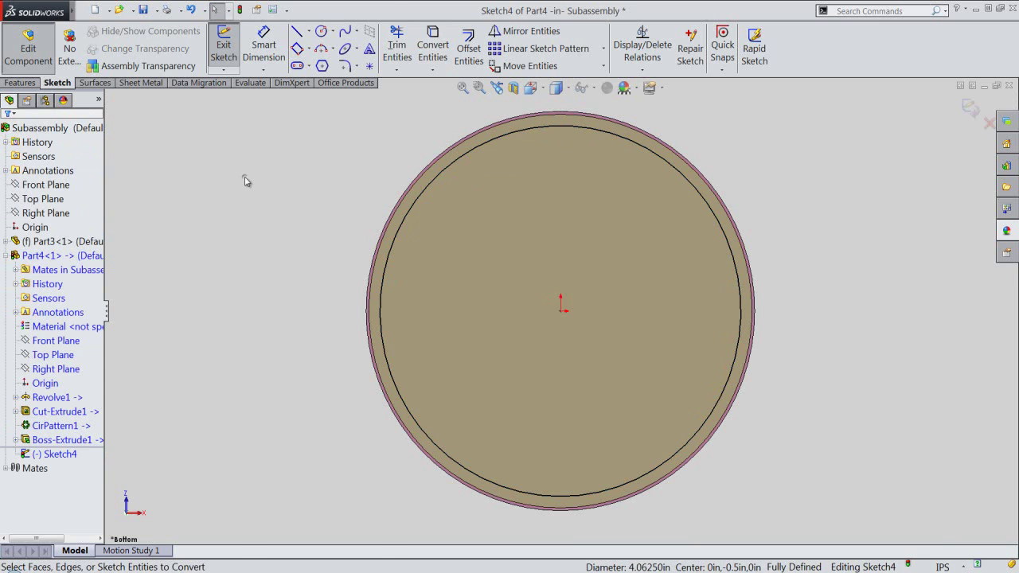
# Step: Add infinite vertical and horizontal centrelines through the origin
pyautogui.rightClick(245, 183)
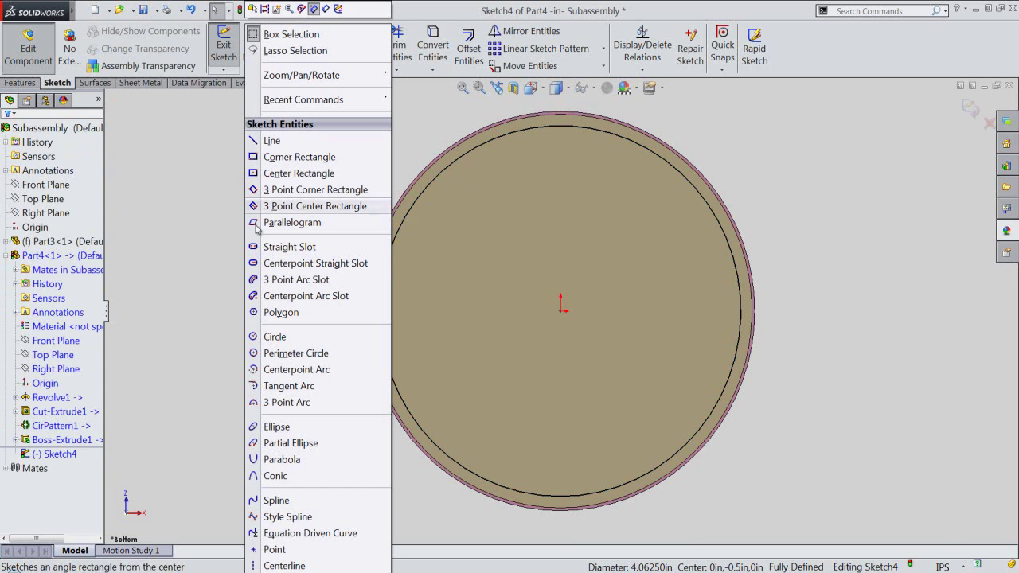
pyautogui.click(284, 566)
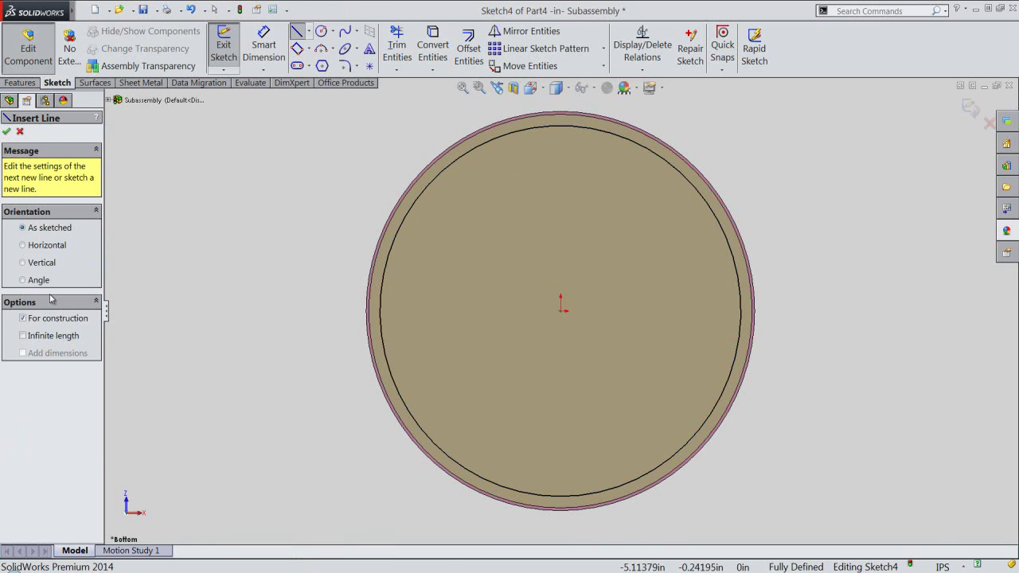
pyautogui.click(22, 264)
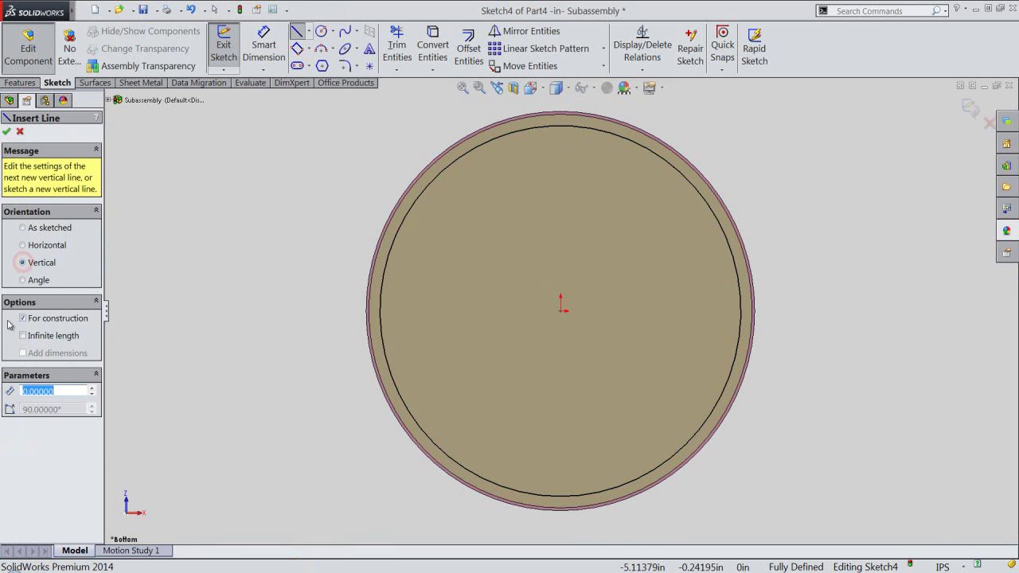
pyautogui.click(23, 336)
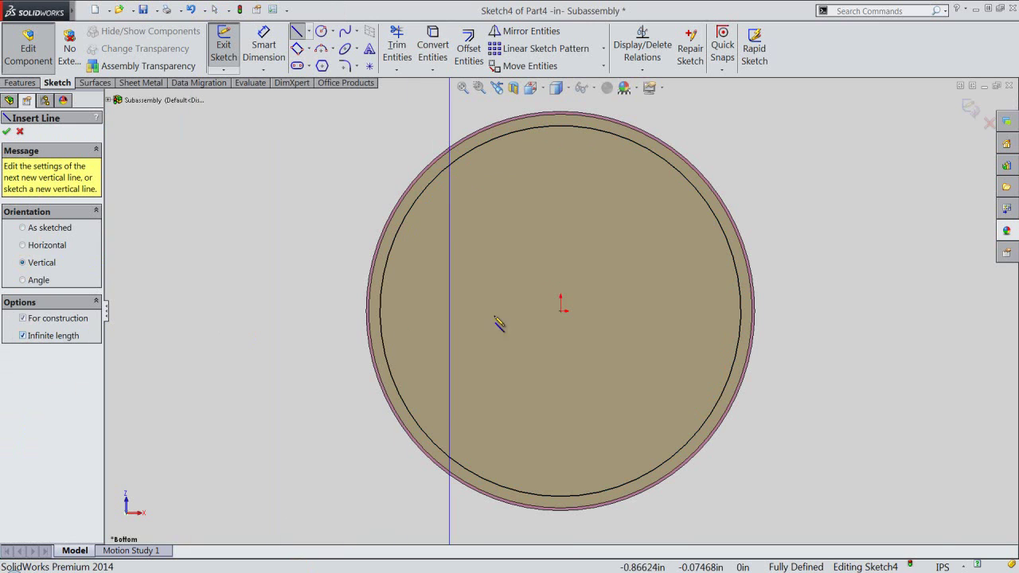
pyautogui.click(560, 310)
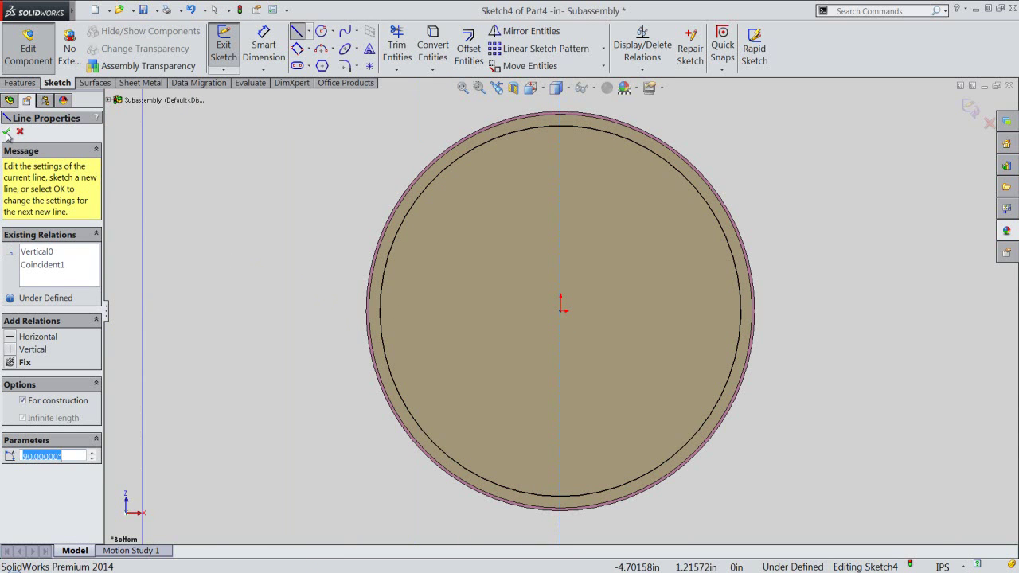
pyautogui.click(7, 133)
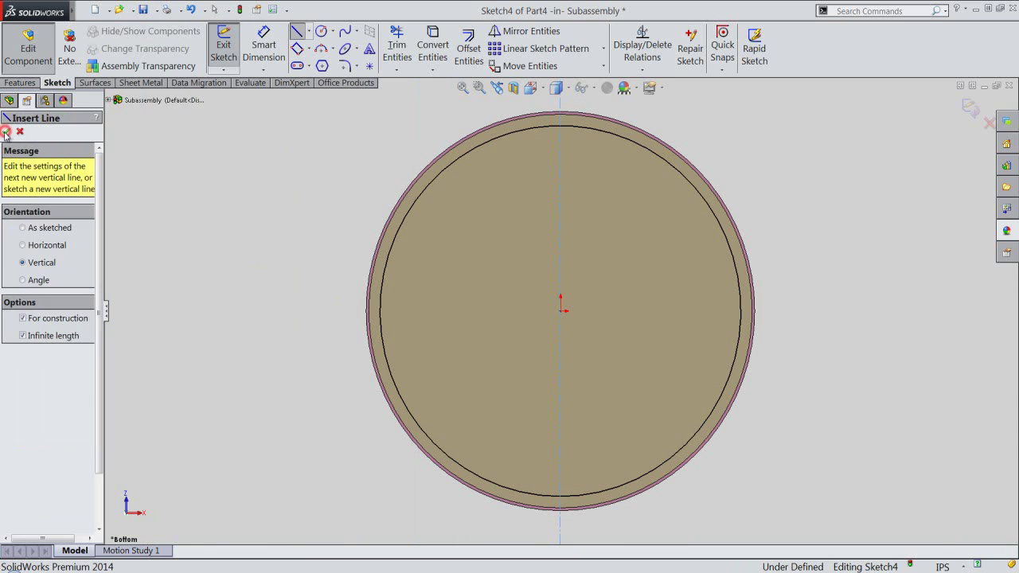
pyautogui.click(23, 247)
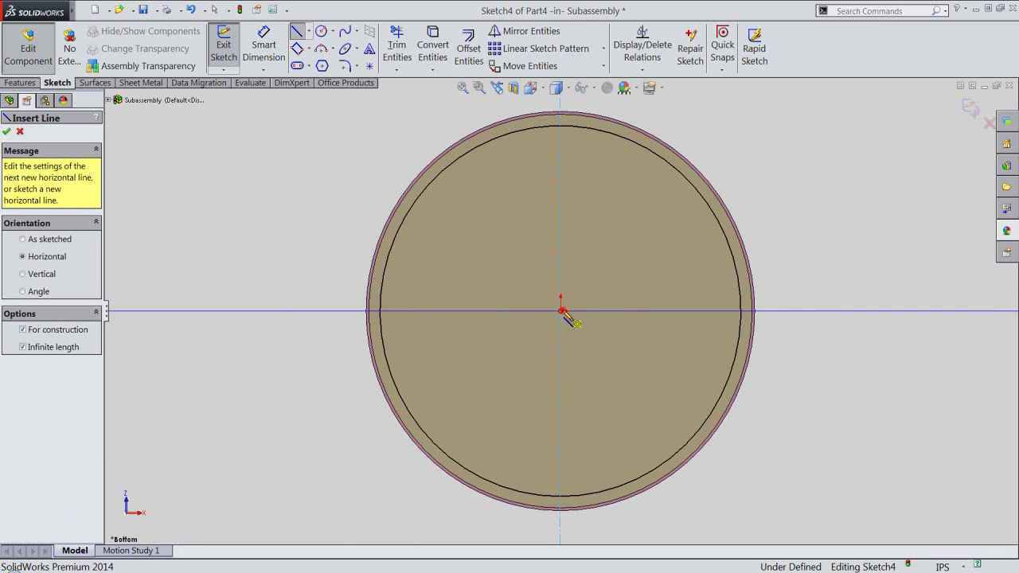
pyautogui.click(561, 311)
pyautogui.rightClick(605, 280)
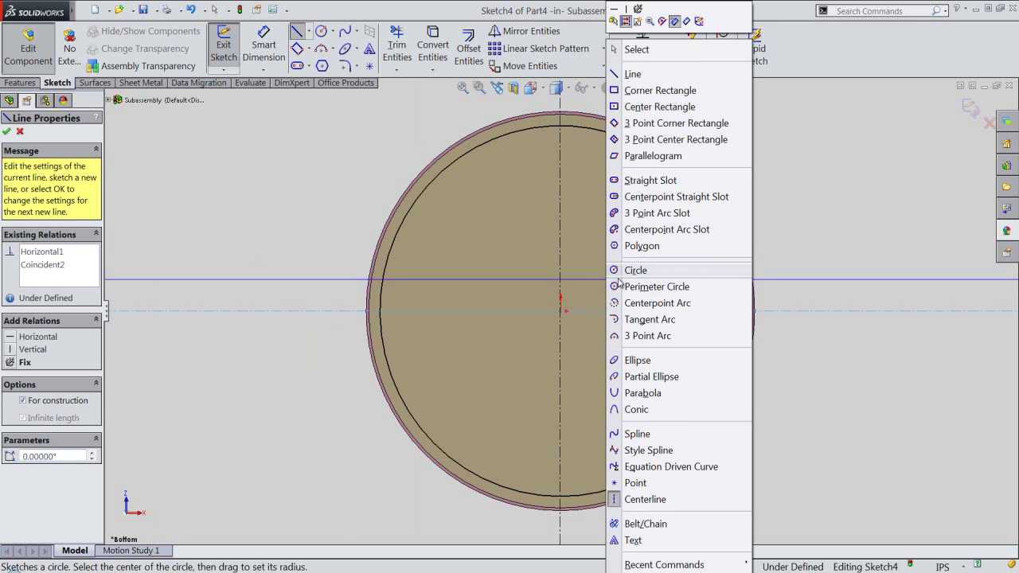
pyautogui.click(620, 271)
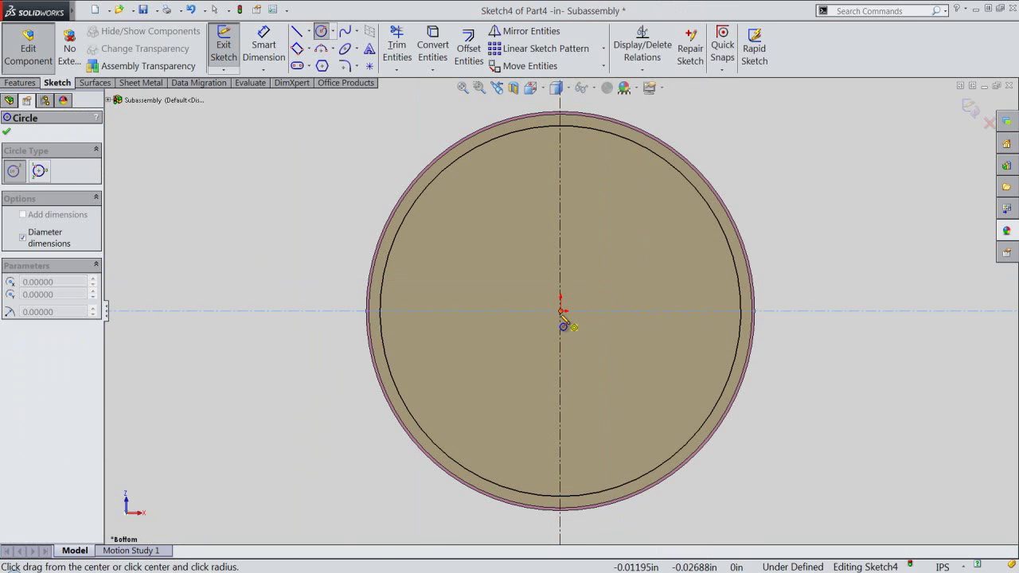
# Step: Draw a 0.87496 in circle at the origin and a 1.506 in circle on the horizontal centreline
pyautogui.click(560, 311)
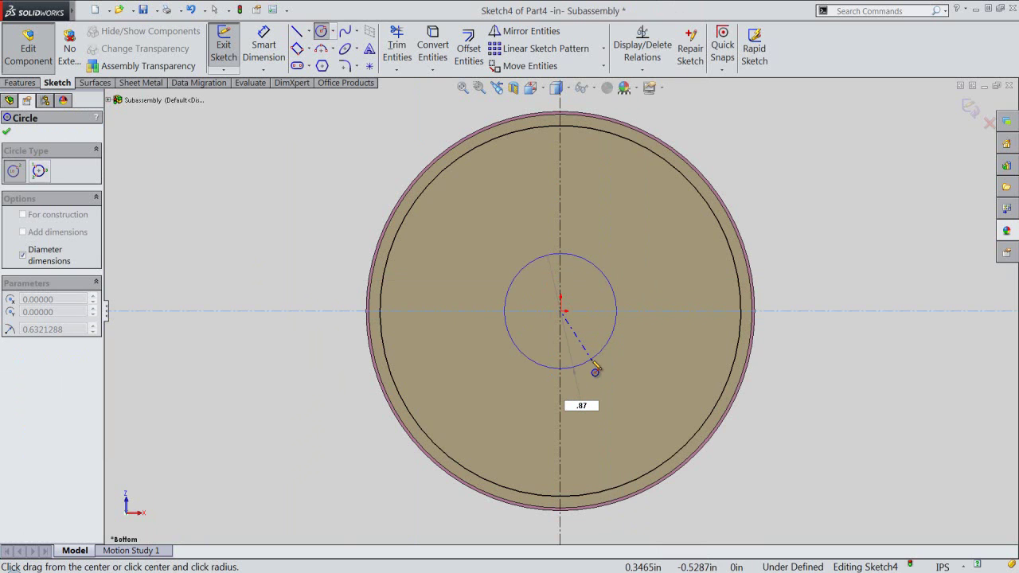
pyautogui.write('.87496')
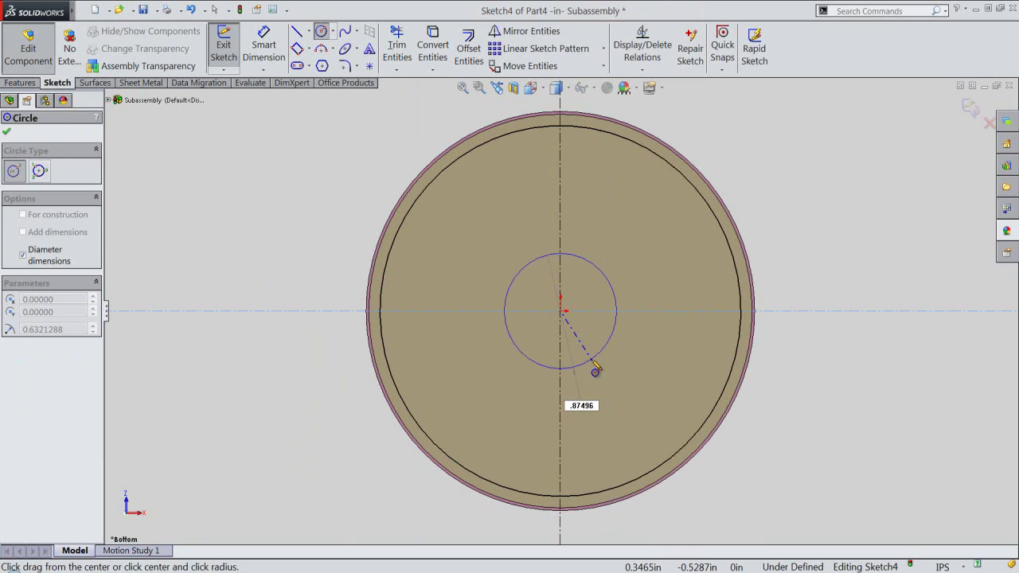
pyautogui.click(595, 369)
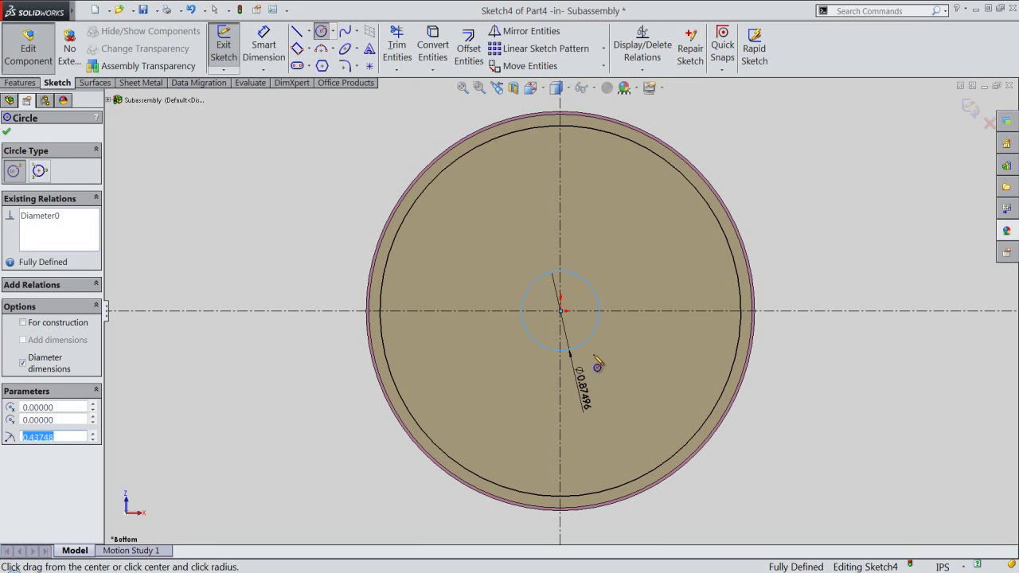
pyautogui.click(653, 310)
pyautogui.write('1.506')
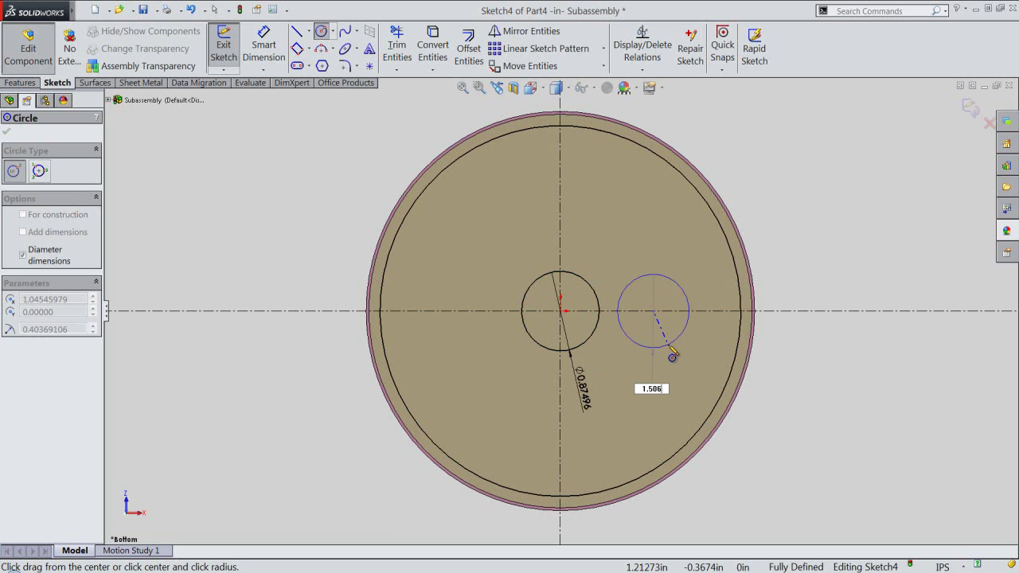
pyautogui.press('Return')
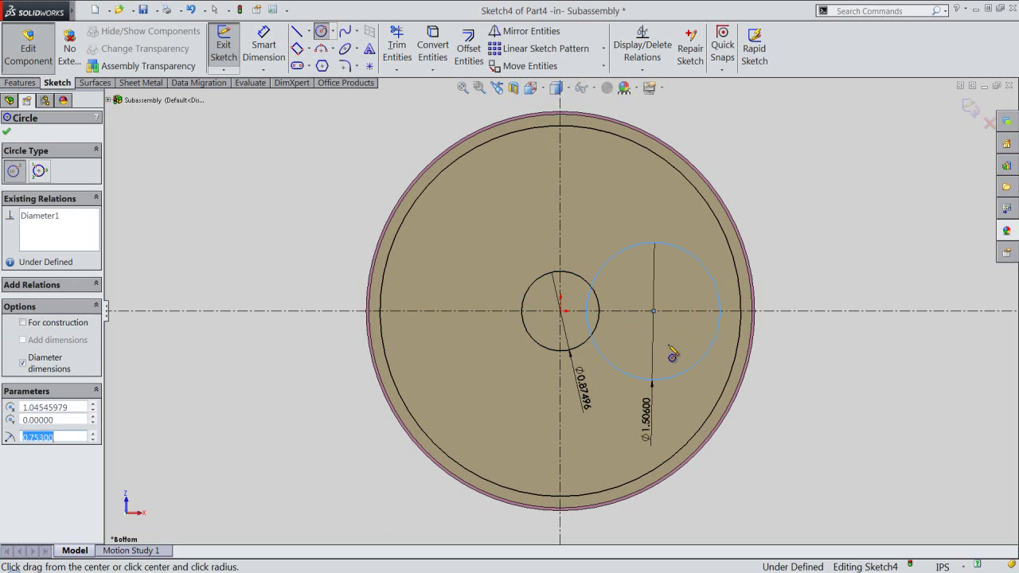
pyautogui.rightClick(796, 215)
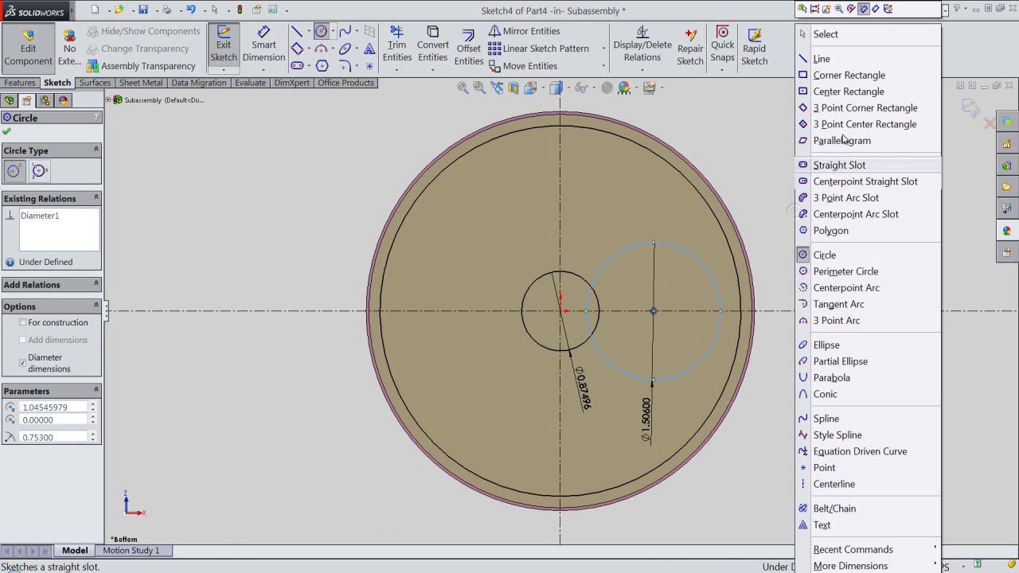
pyautogui.click(875, 10)
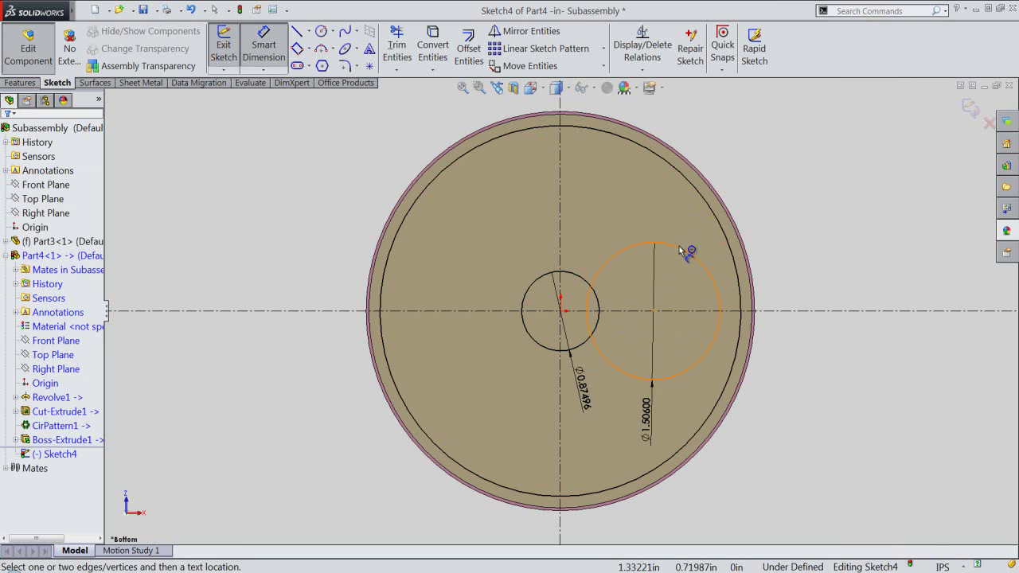
# Step: Dimension the 1.506 in circle's centre 0.90606 in horizontally from the origin
pyautogui.click(680, 251)
pyautogui.click(561, 209)
pyautogui.click(542, 209)
pyautogui.write('.9060')
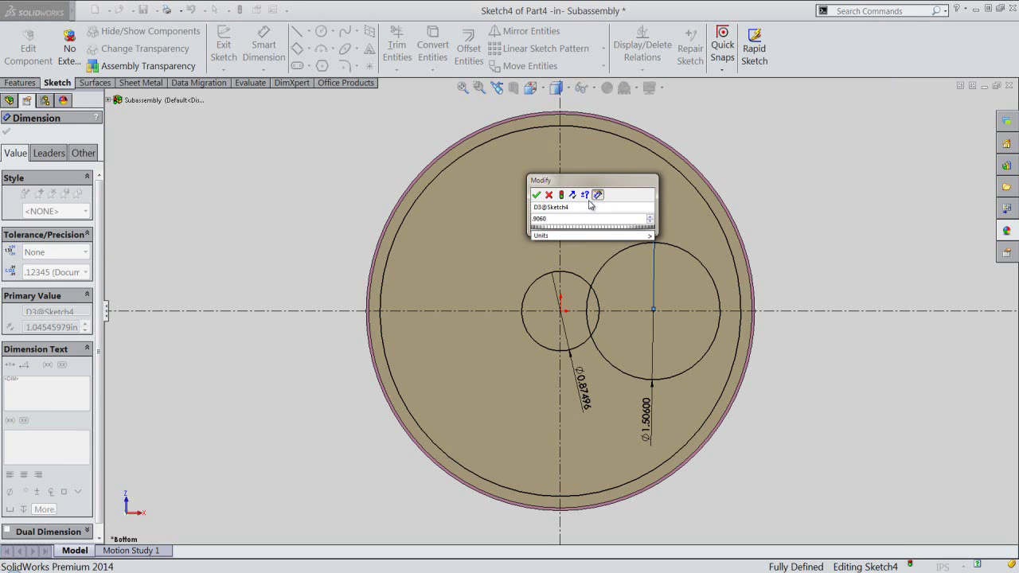
pyautogui.press('Return')
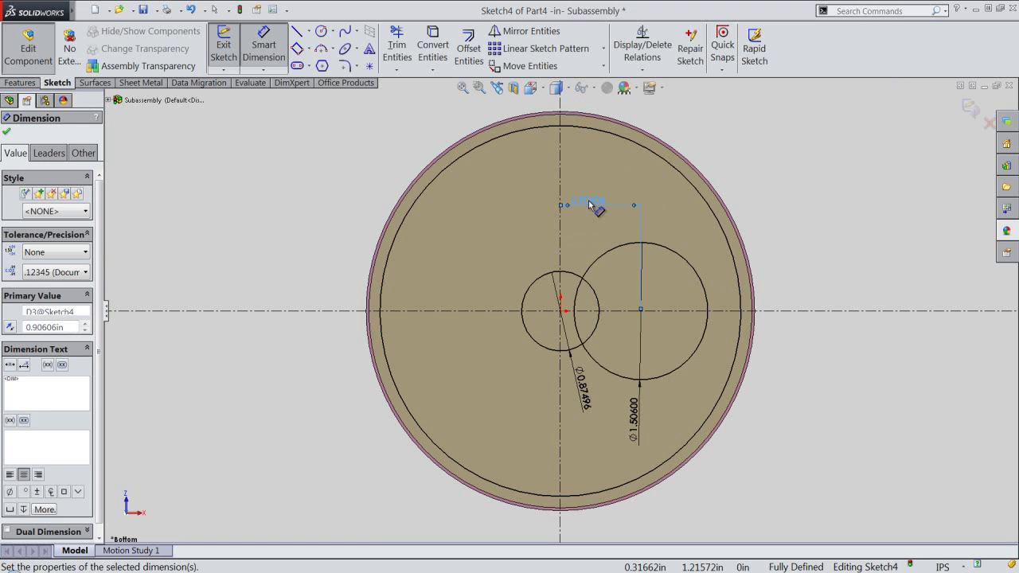
pyautogui.rightClick(263, 206)
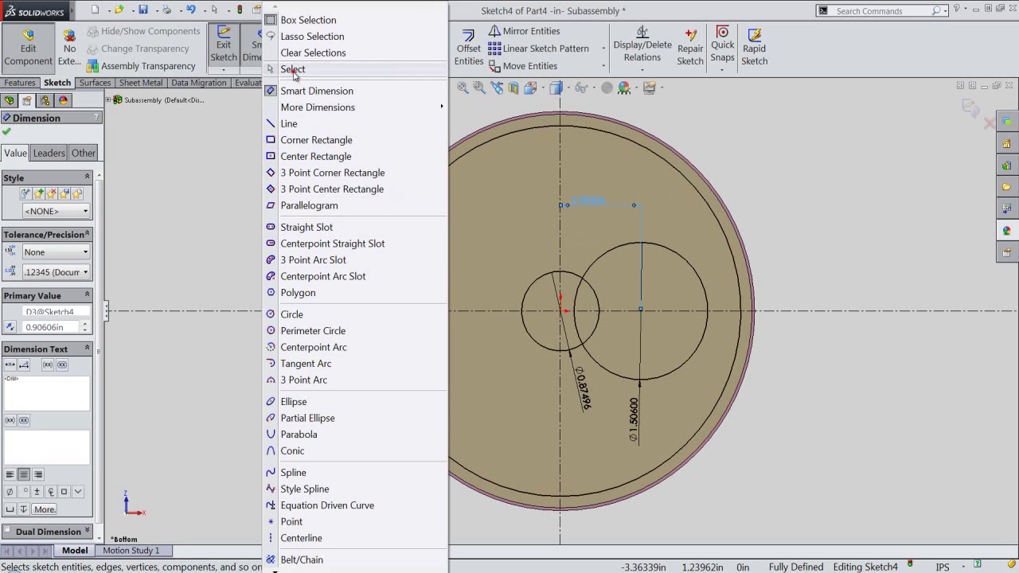
pyautogui.click(289, 70)
pyautogui.click(292, 168)
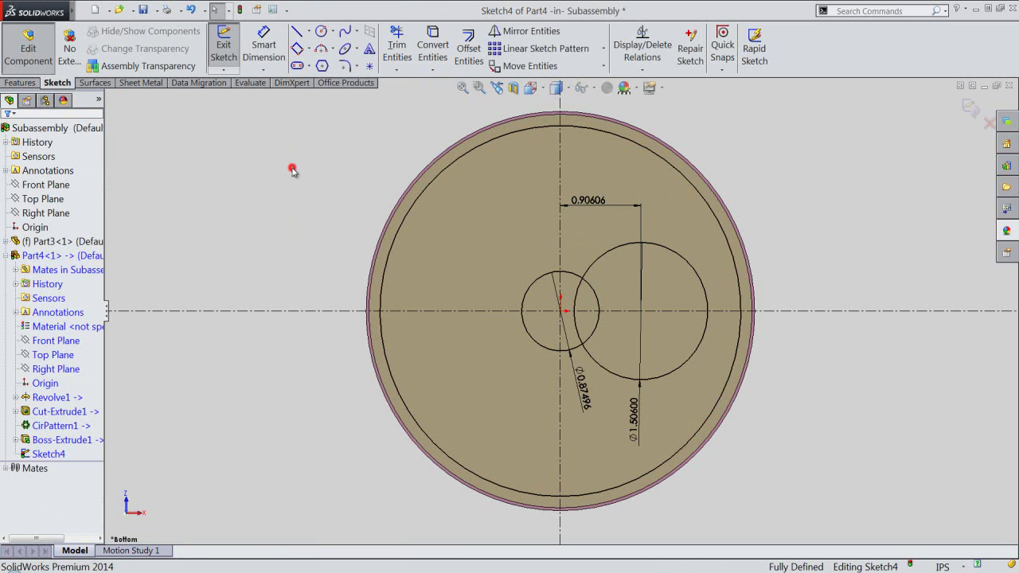
pyautogui.click(312, 155)
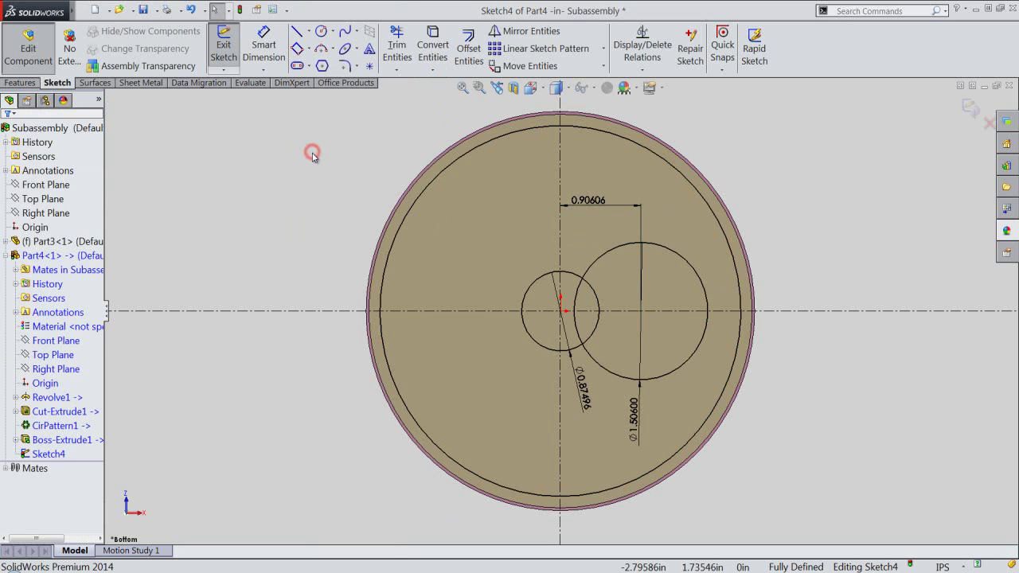
pyautogui.click(604, 48)
# Step: Circular-pattern the 1.506 in circle into 3 instances and snap the pattern centre to the origin
pyautogui.click(557, 83)
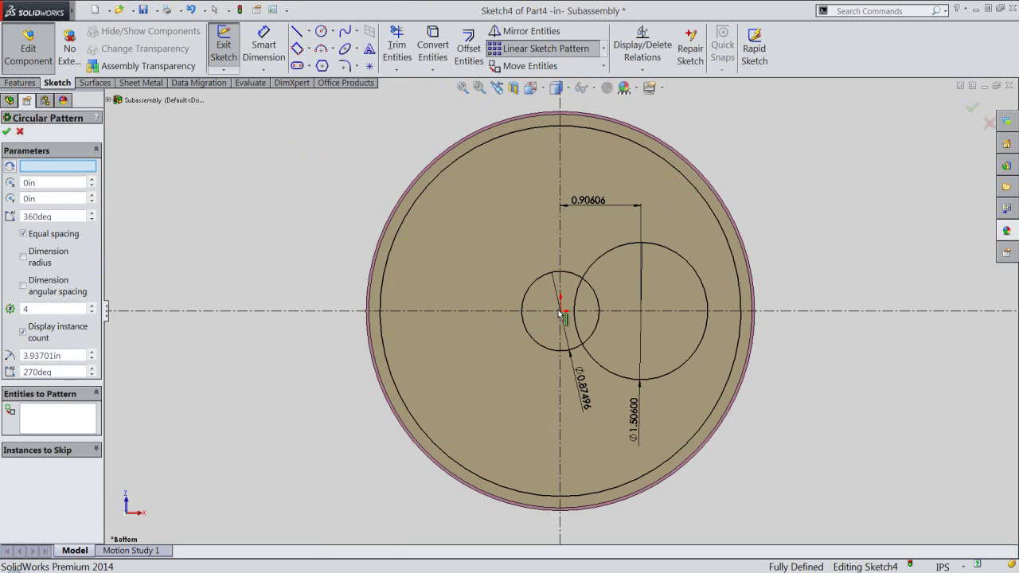
pyautogui.click(590, 268)
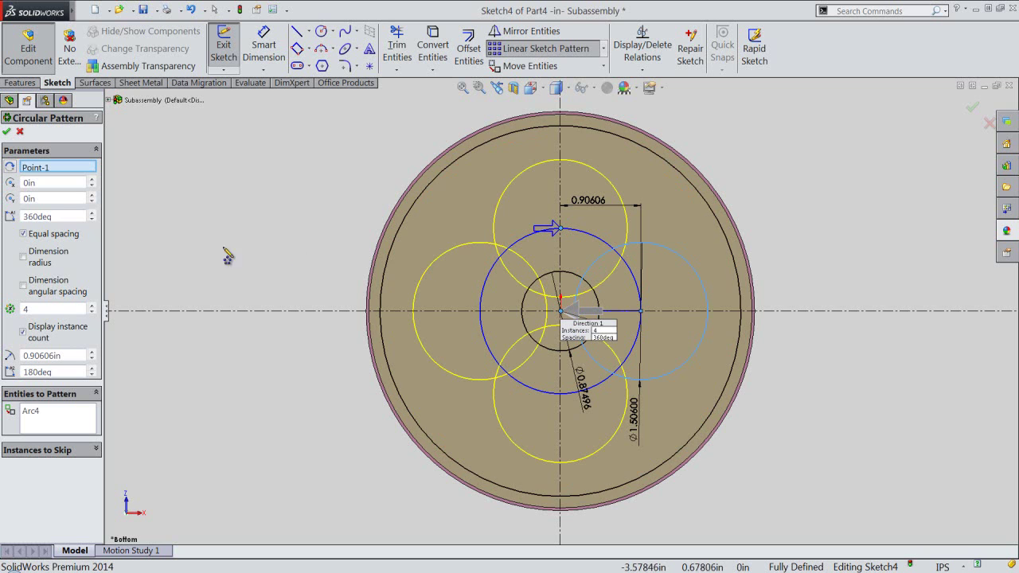
pyautogui.click(92, 314)
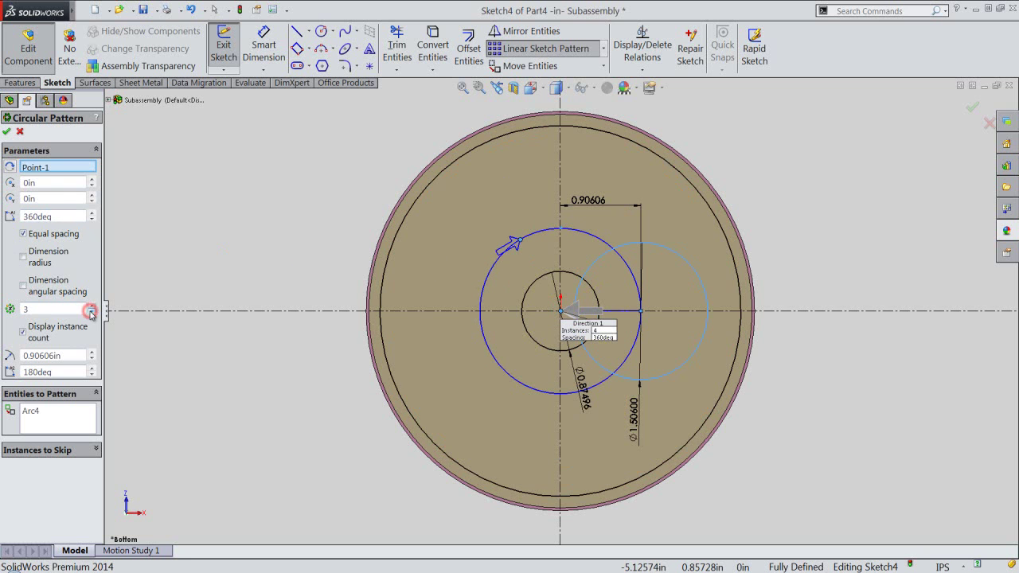
pyautogui.click(8, 133)
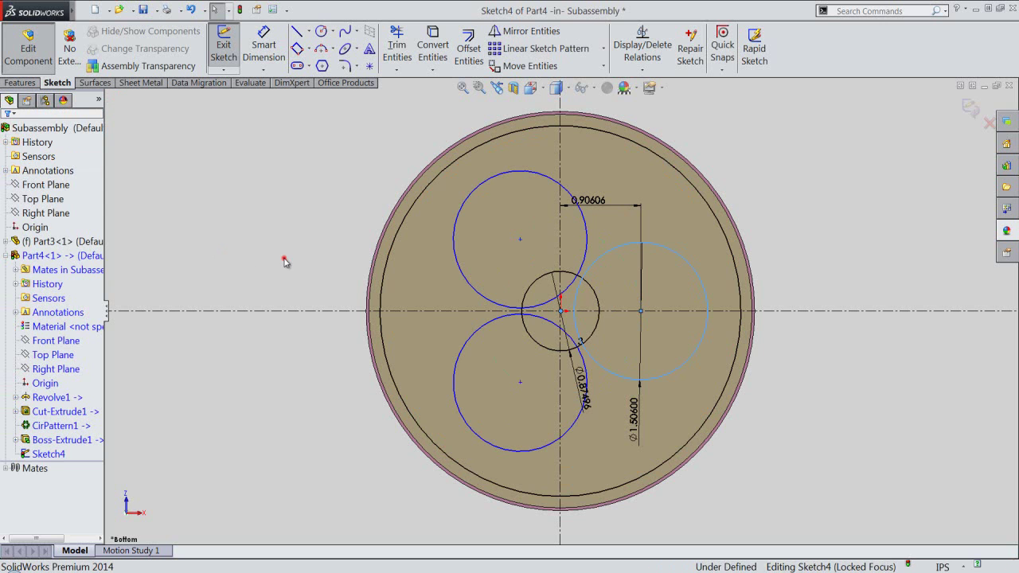
pyautogui.press('f')
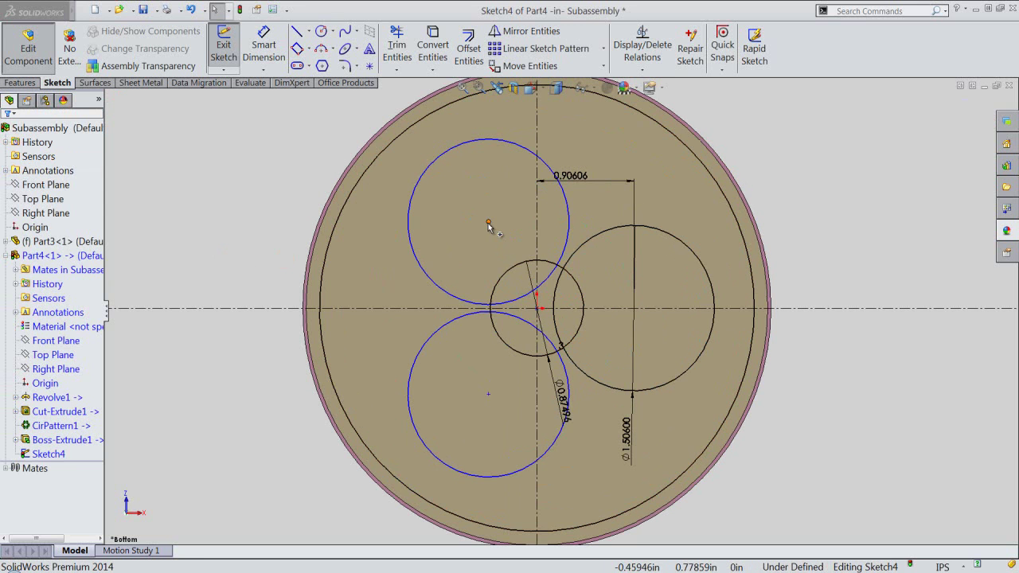
pyautogui.click(488, 223)
pyautogui.moveTo(488, 222); pyautogui.dragTo(455, 231)
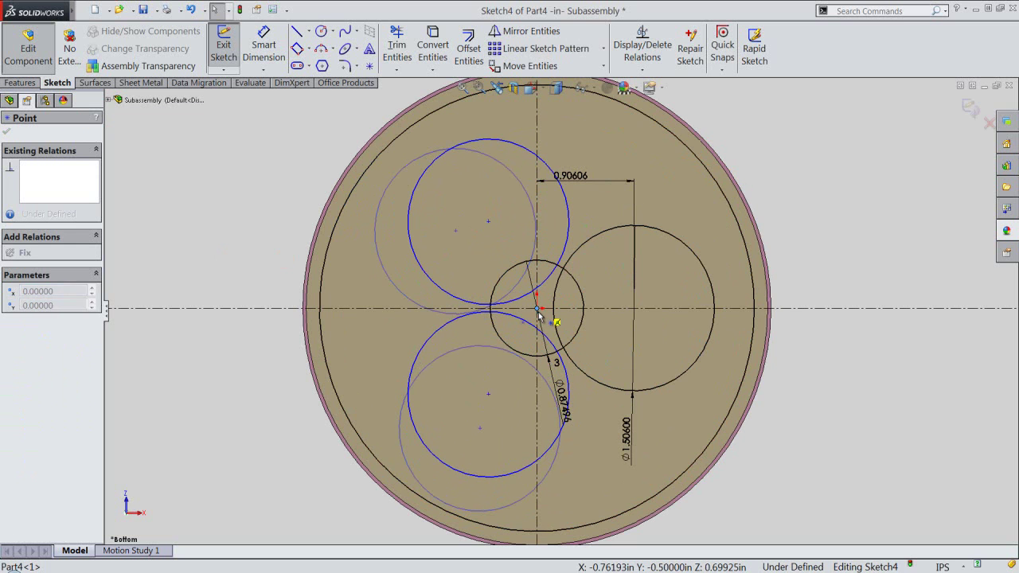
pyautogui.moveTo(523, 324); pyautogui.dragTo(536, 309)
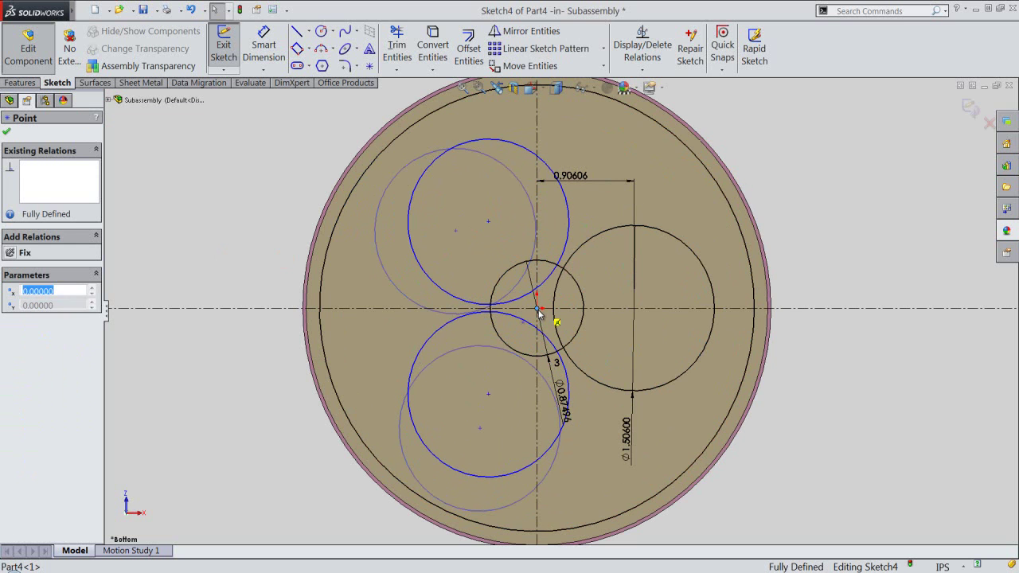
pyautogui.click(794, 229)
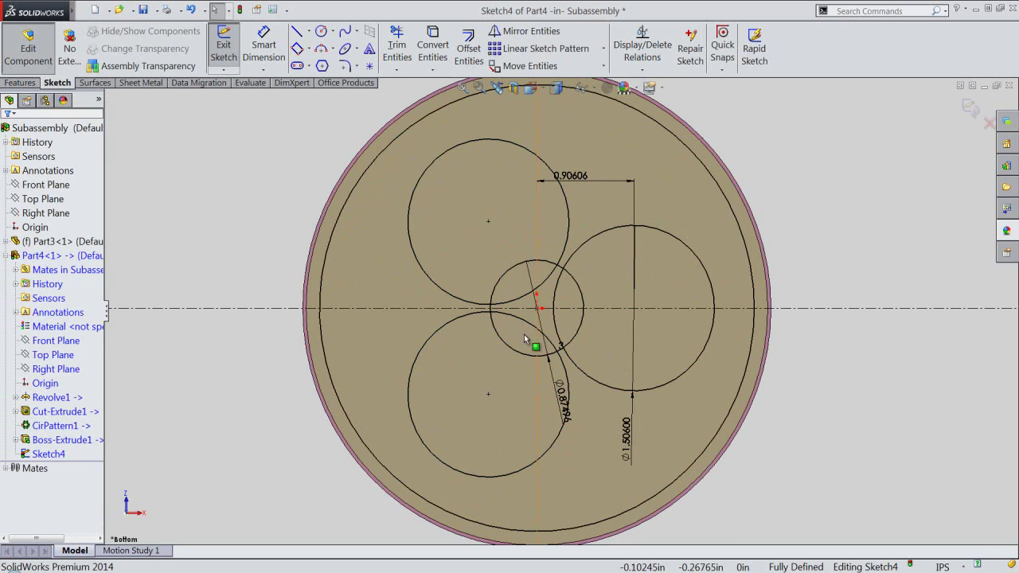
# Step: Convert all four circles to construction geometry
pyautogui.click(524, 297)
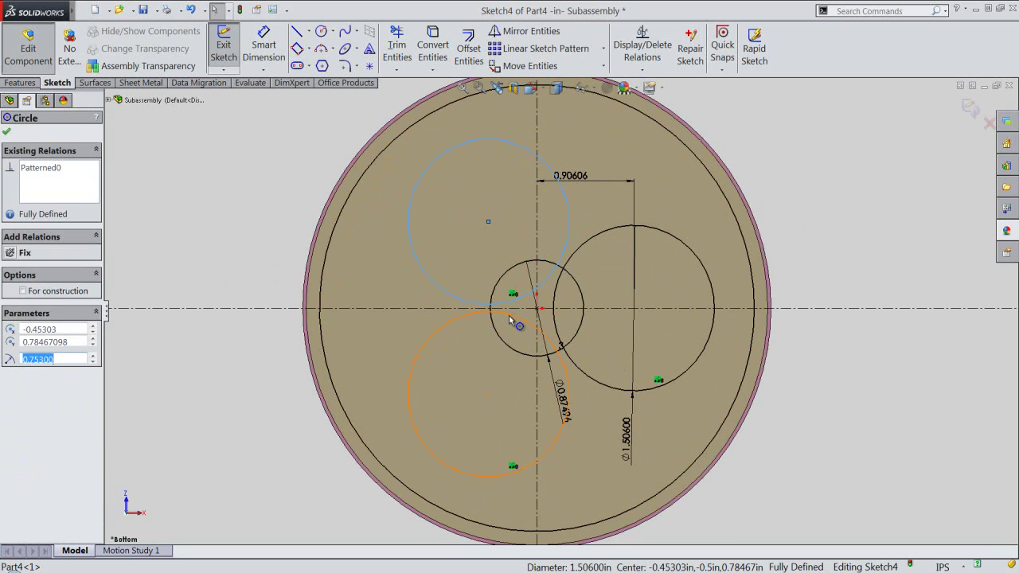
pyautogui.keyDown('ctrl'); pyautogui.click(506, 318); pyautogui.keyUp('ctrl')
pyautogui.keyDown('ctrl'); pyautogui.click(506, 343); pyautogui.keyUp('ctrl')
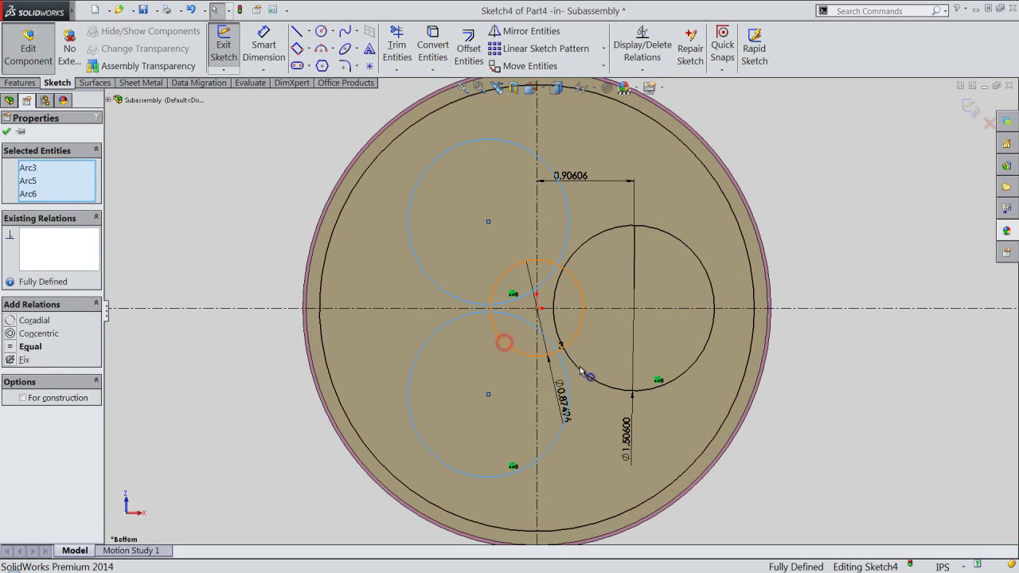
pyautogui.keyDown('ctrl'); pyautogui.click(580, 366); pyautogui.keyUp('ctrl')
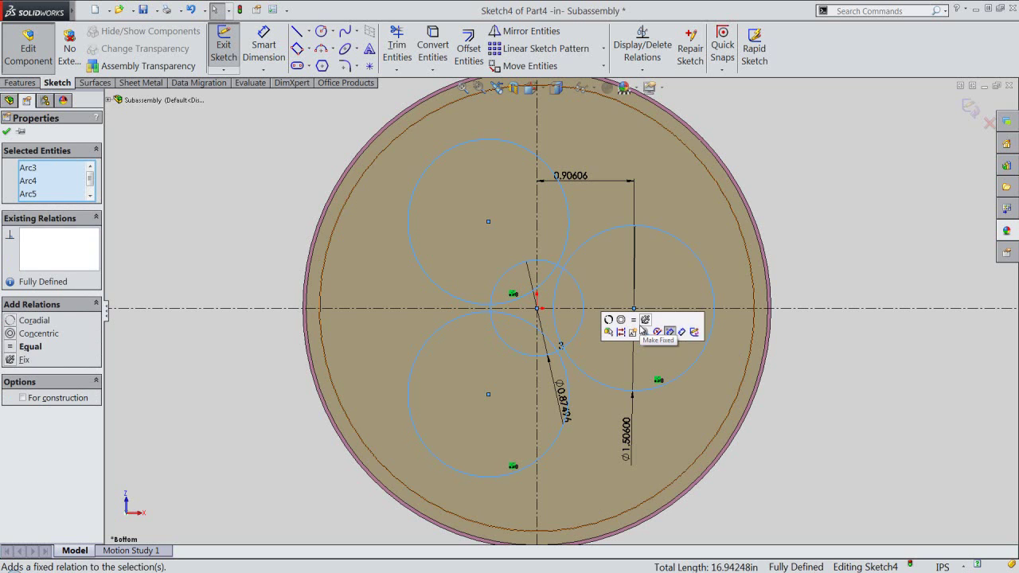
pyautogui.press('Escape')
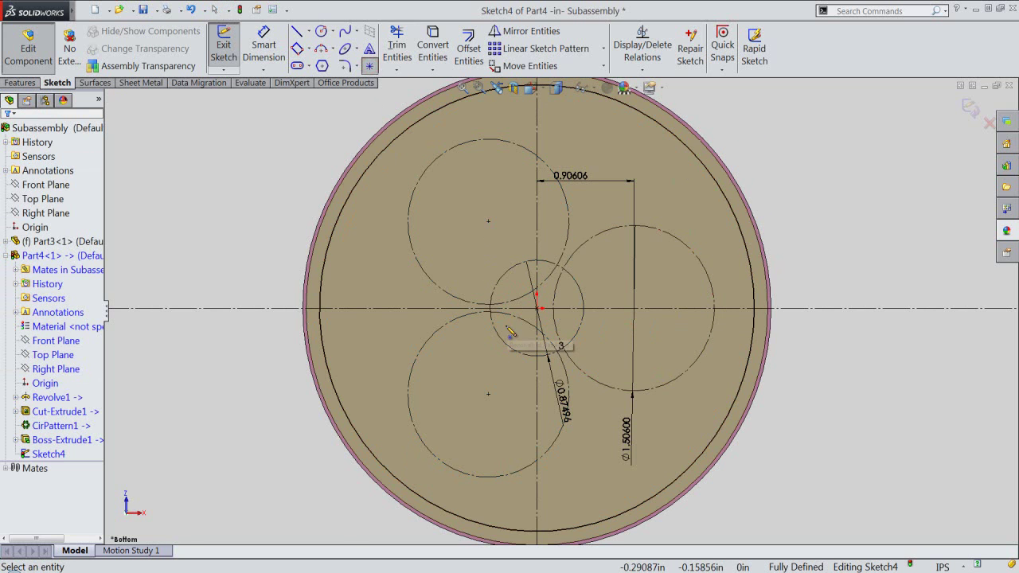
# Step: Place sketch points at four intersections of the construction circles, lower-right and top
pyautogui.scroll(-3, 508, 317)
pyautogui.scroll(-1, 508, 317)
pyautogui.scroll(-2, 508, 317)
pyautogui.scroll(-1, 492, 296)
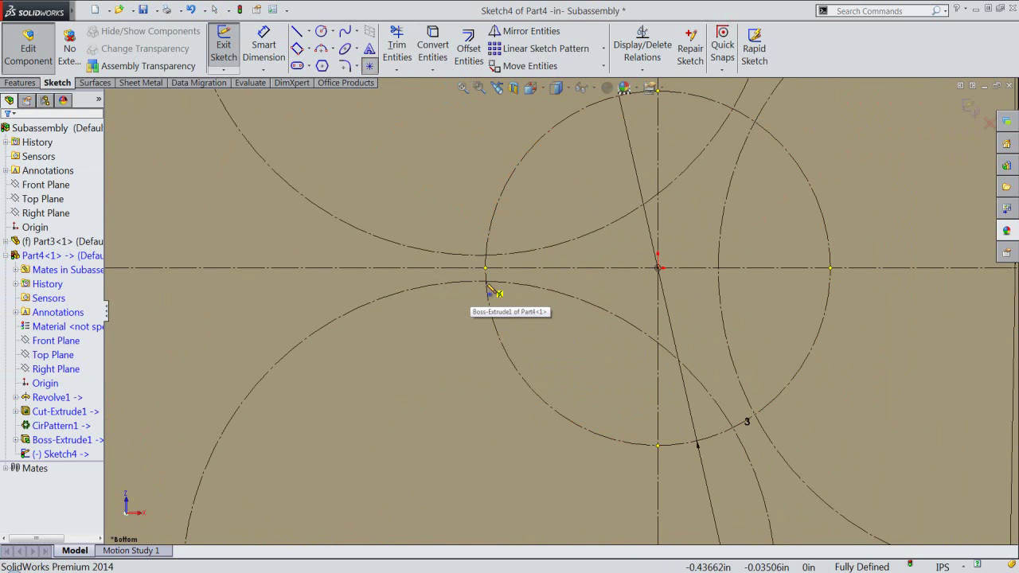
pyautogui.click(486, 283)
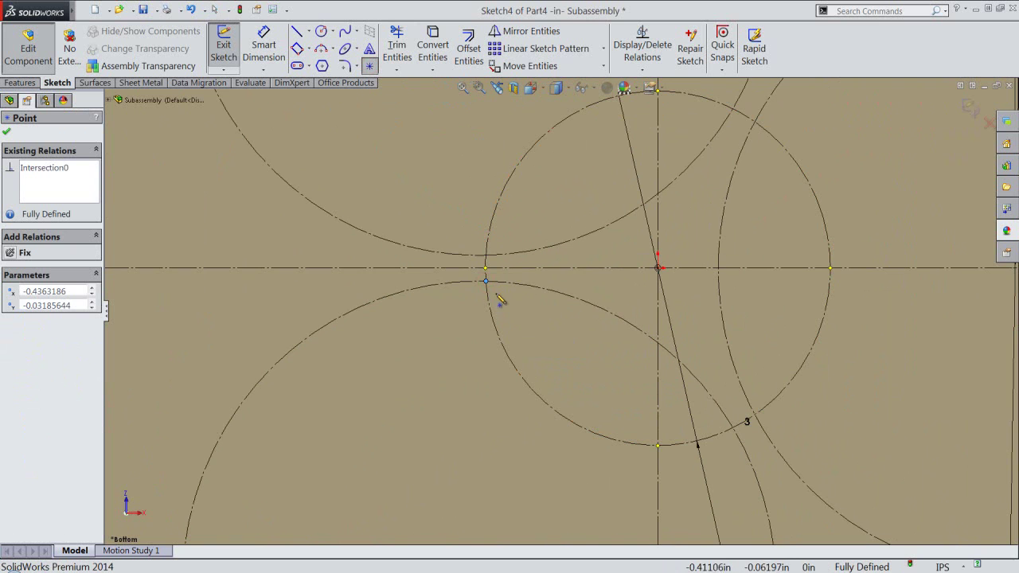
pyautogui.click(486, 257)
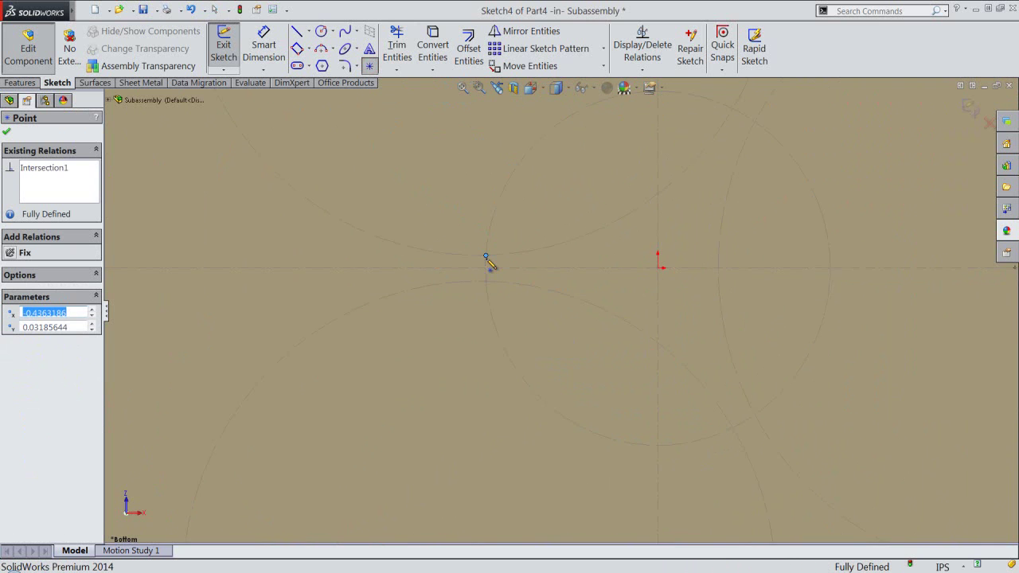
pyautogui.click(529, 299)
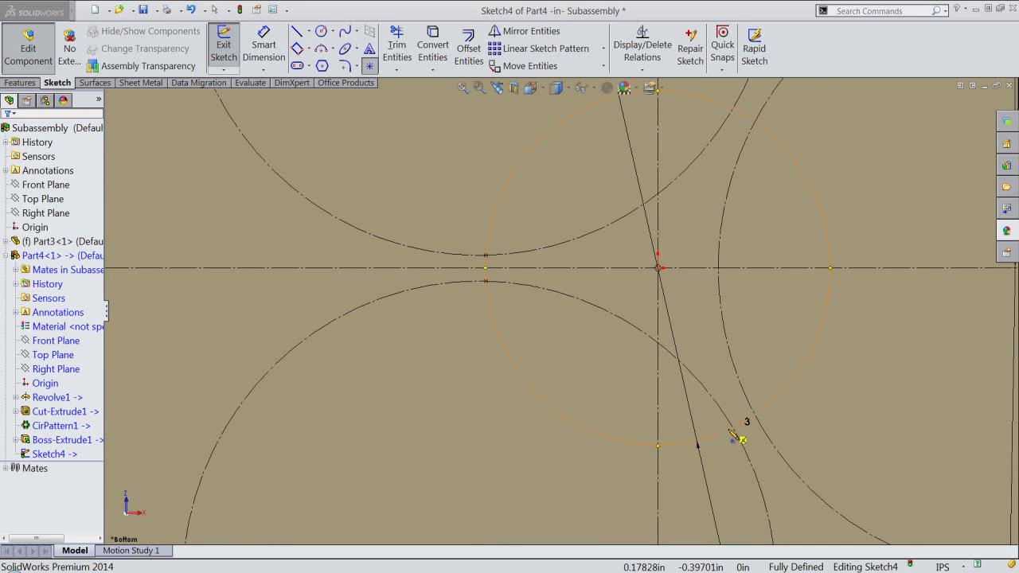
pyautogui.click(733, 428)
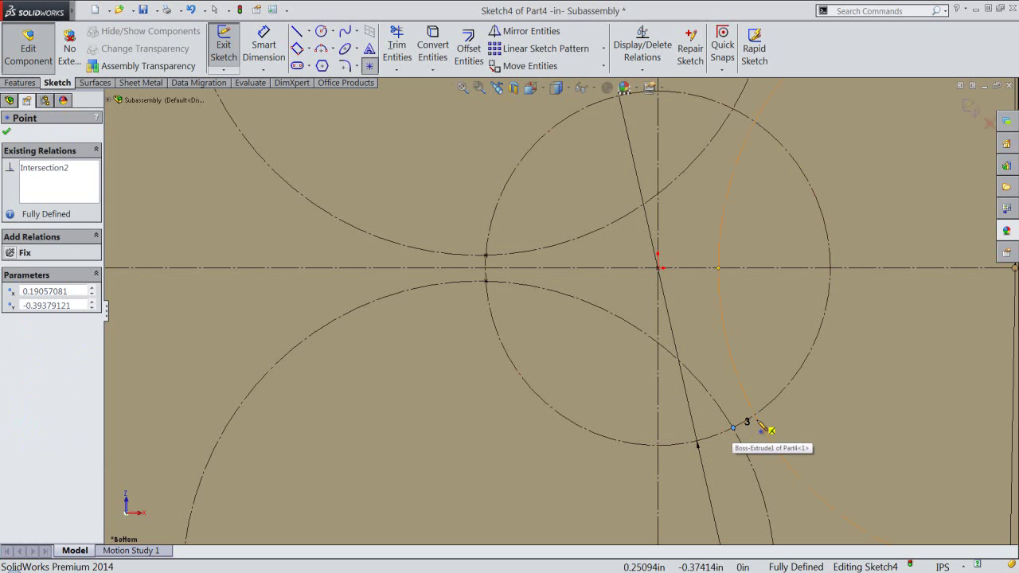
pyautogui.click(755, 416)
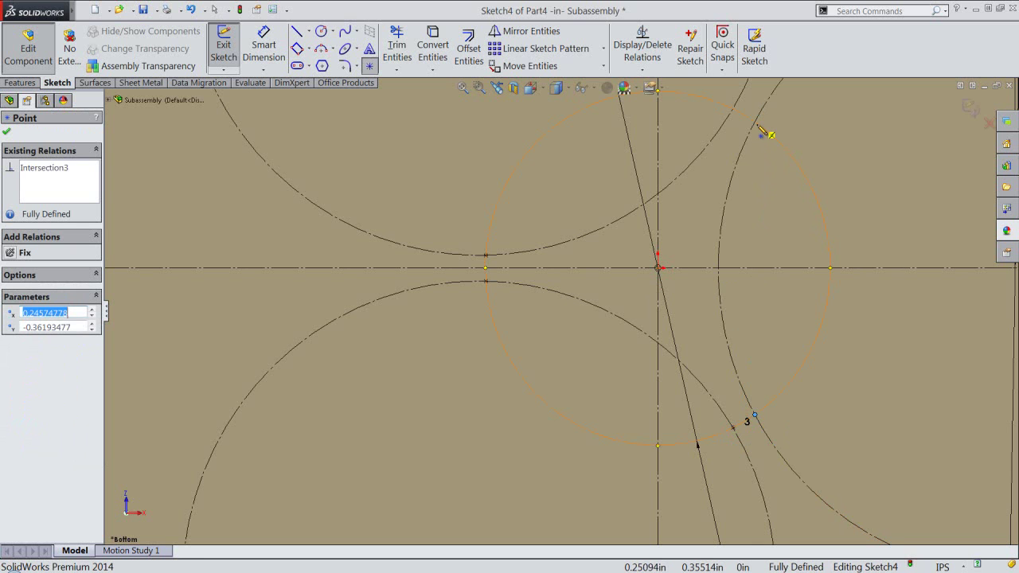
pyautogui.click(755, 121)
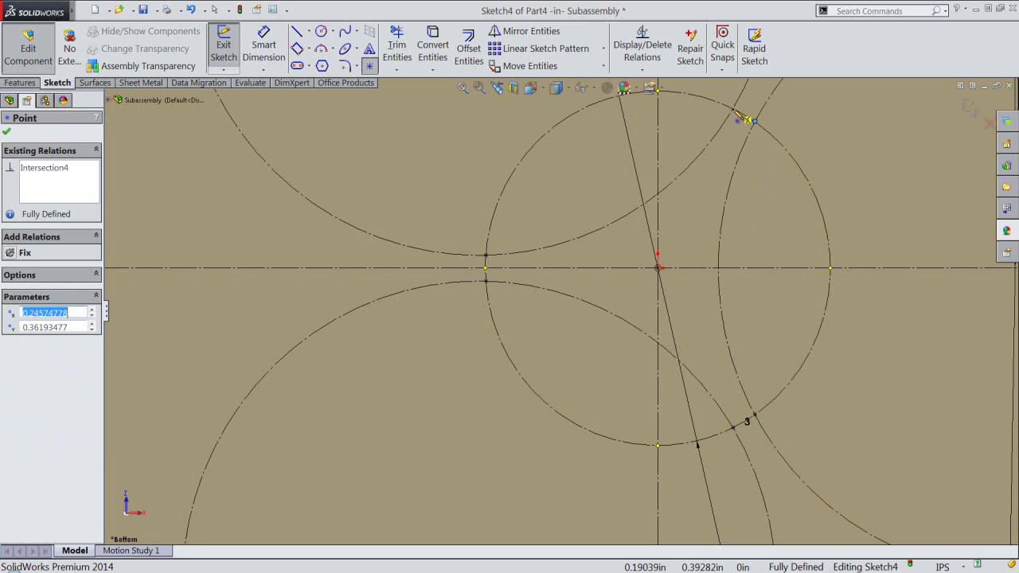
pyautogui.click(748, 120)
pyautogui.rightClick(730, 161)
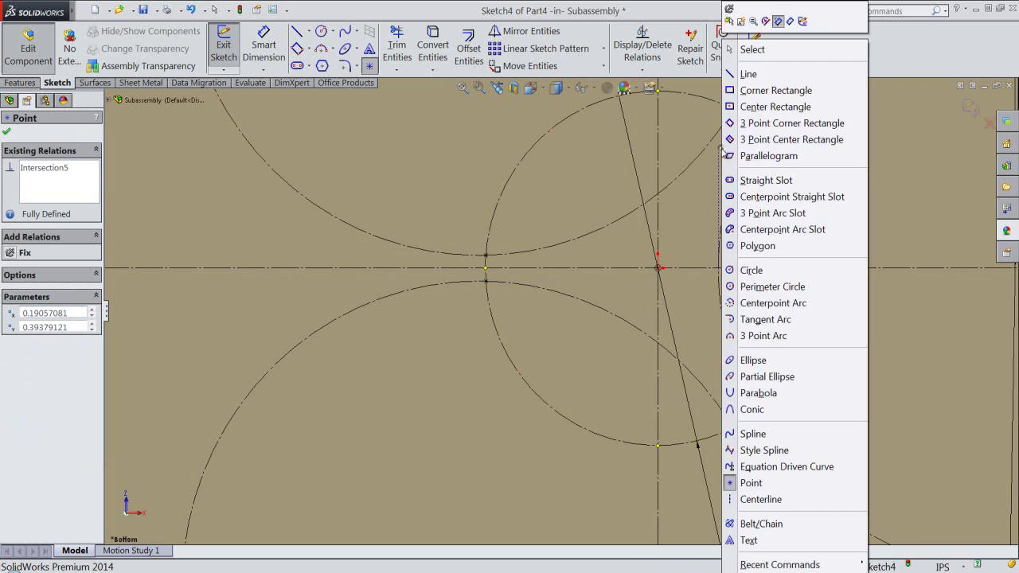
# Step: Draw short three-point arcs between the left, lower-right and top circle intersections
pyautogui.click(749, 335)
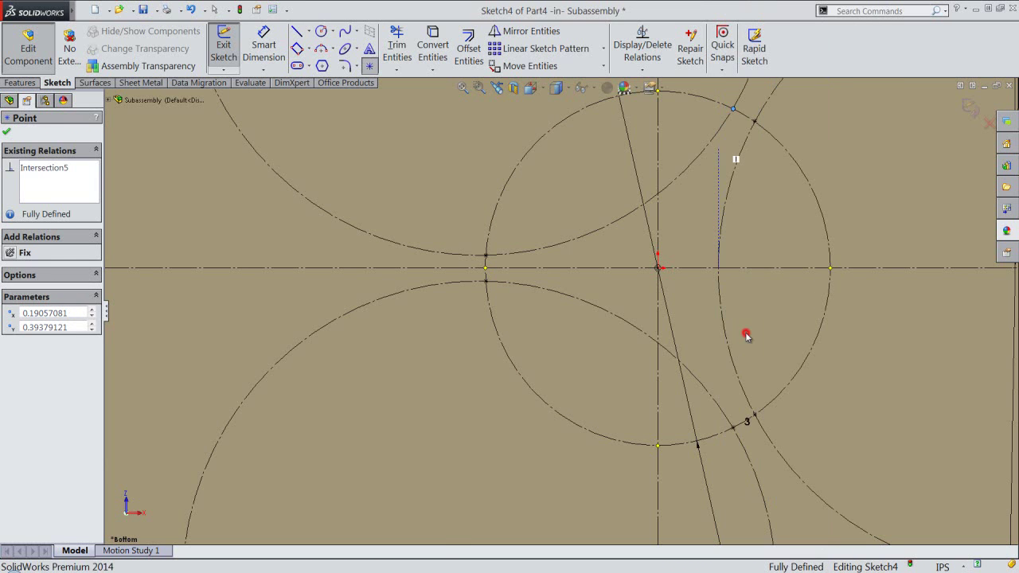
pyautogui.click(486, 283)
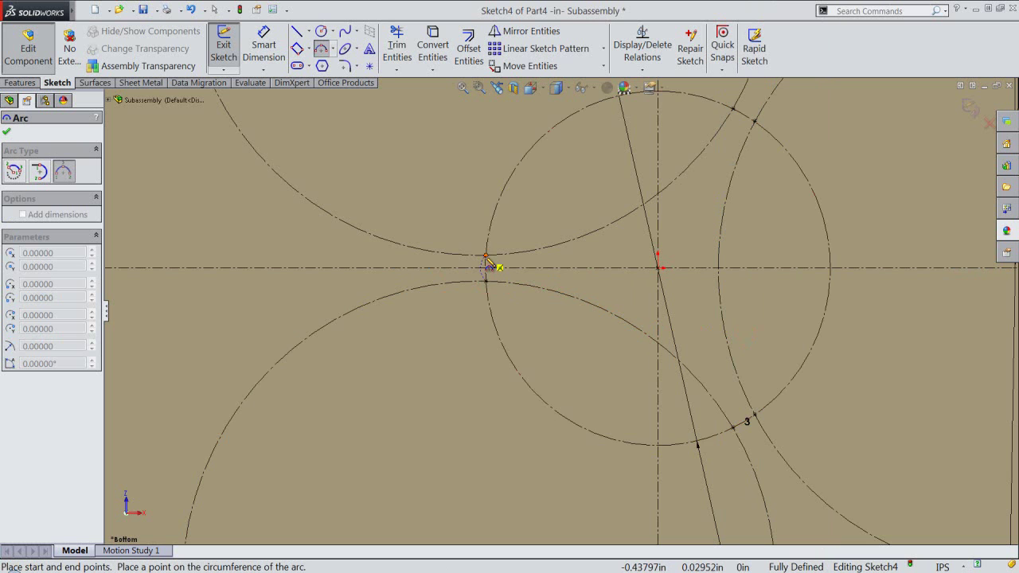
pyautogui.click(484, 256)
pyautogui.click(489, 267)
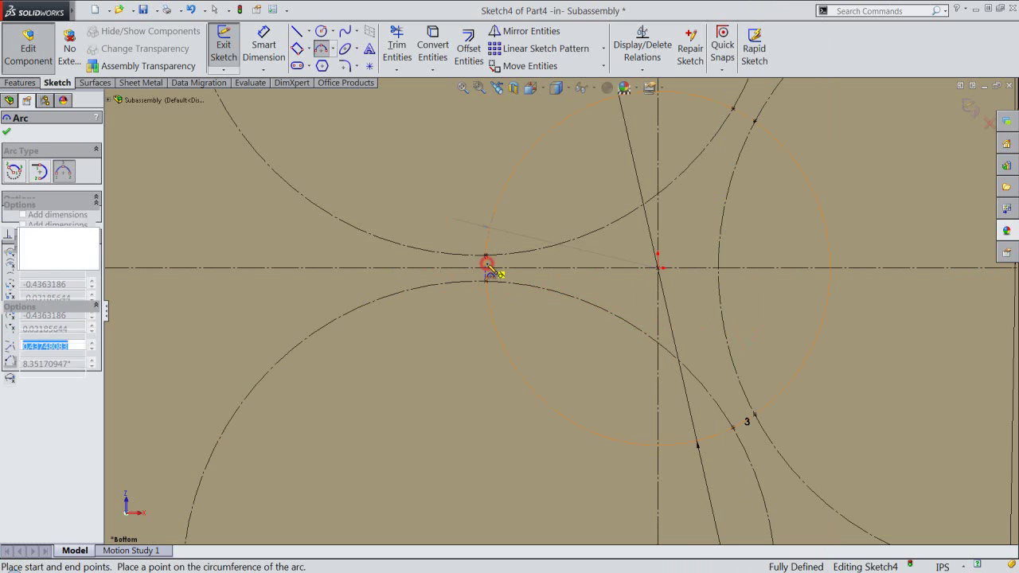
pyautogui.click(733, 428)
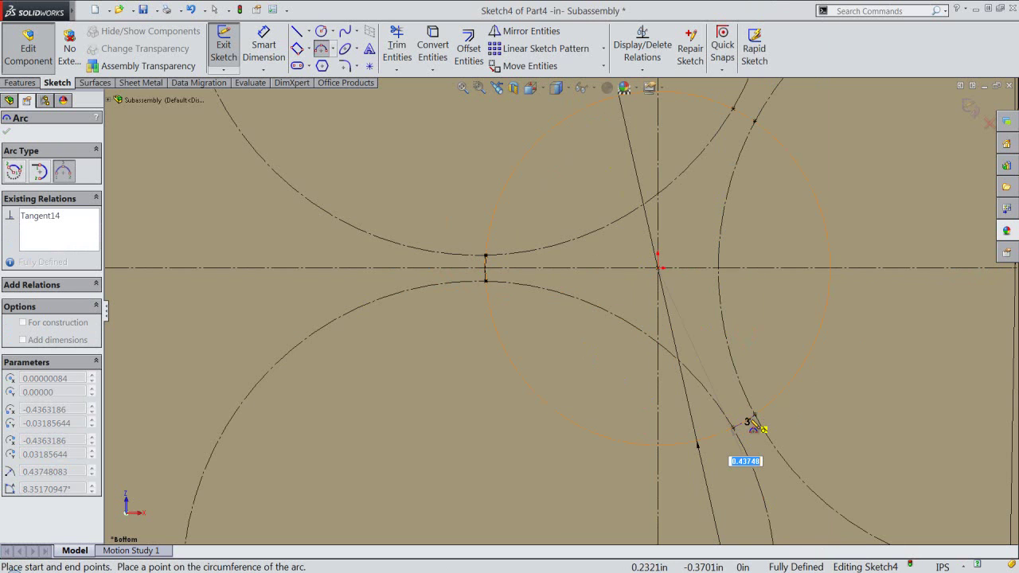
pyautogui.click(752, 418)
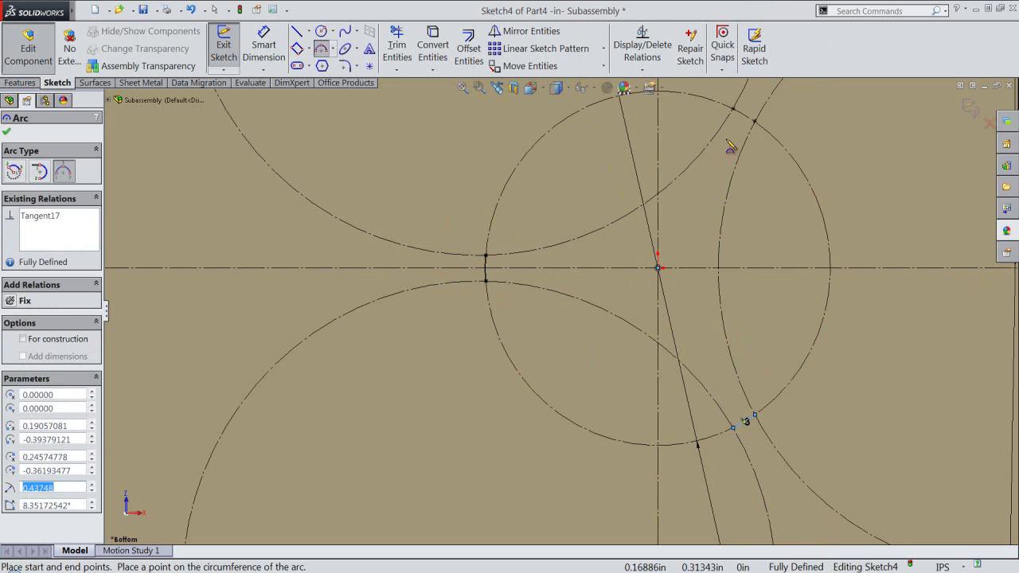
pyautogui.click(753, 121)
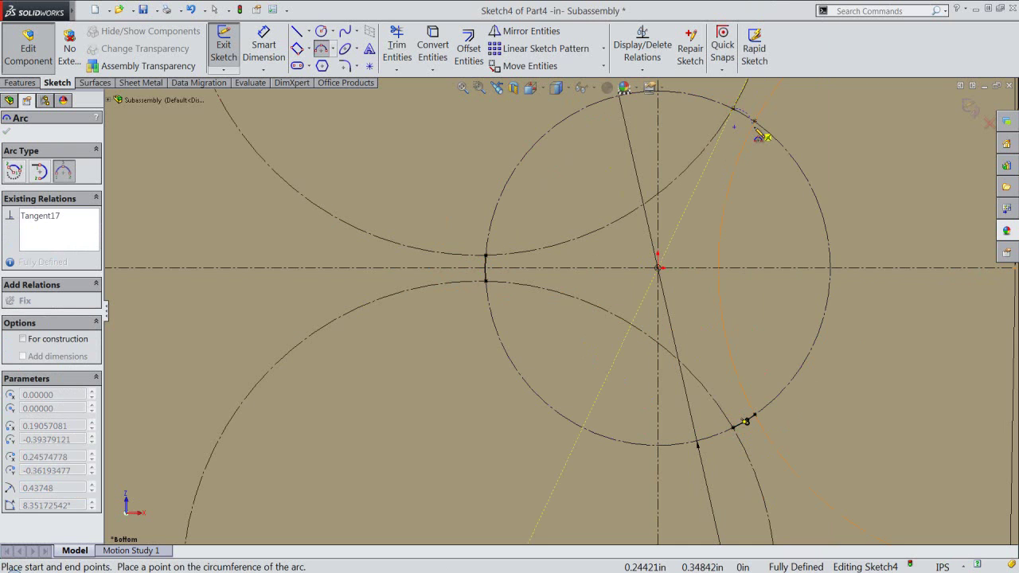
pyautogui.click(754, 125)
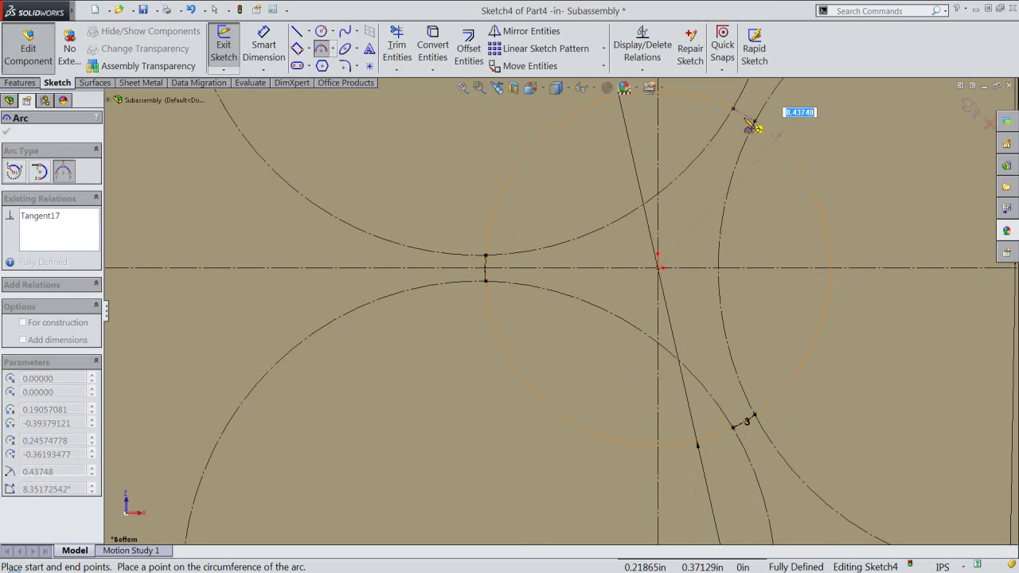
pyautogui.click(748, 121)
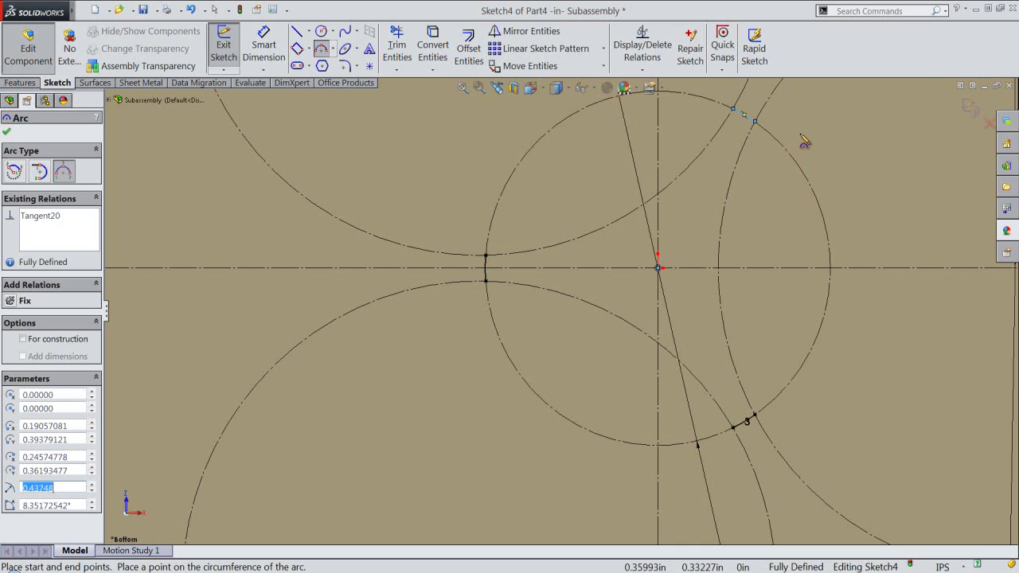
pyautogui.scroll(1, 574, 294)
pyautogui.scroll(1, 573, 292)
pyautogui.scroll(1, 569, 291)
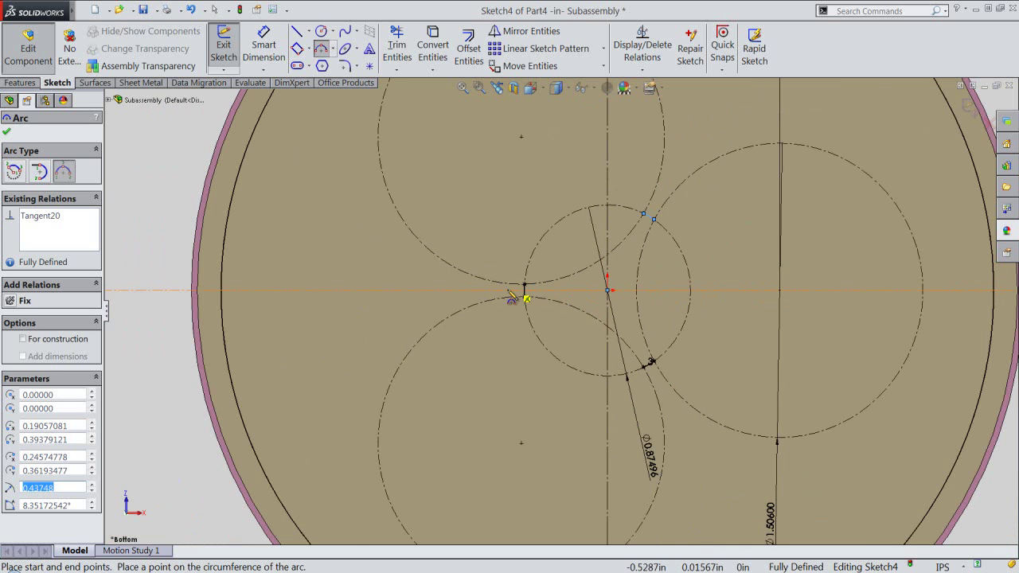
# Step: Trace three-point arcs along the lower, right and upper lobe circles to close the outline
pyautogui.click(525, 297)
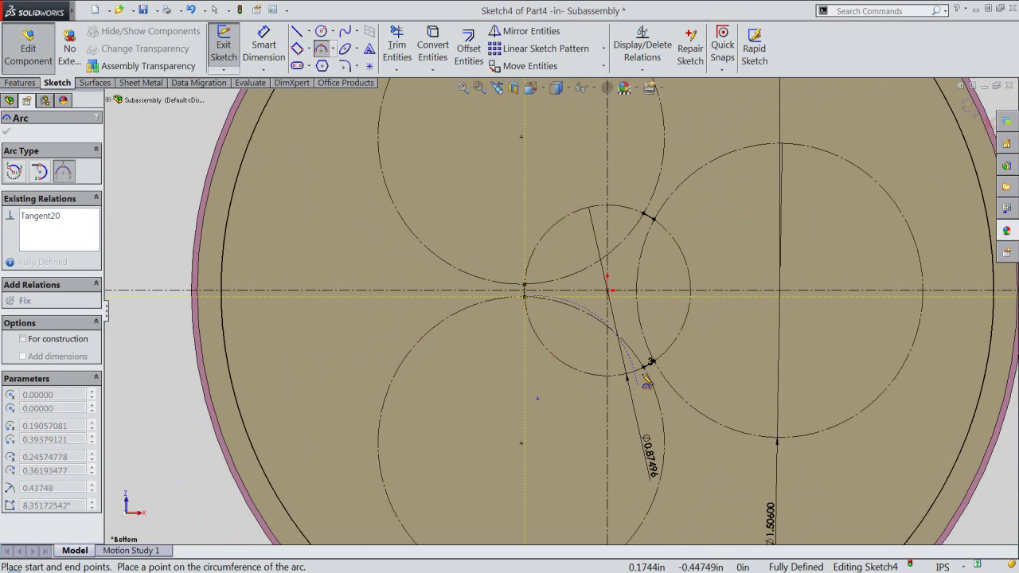
pyautogui.click(646, 367)
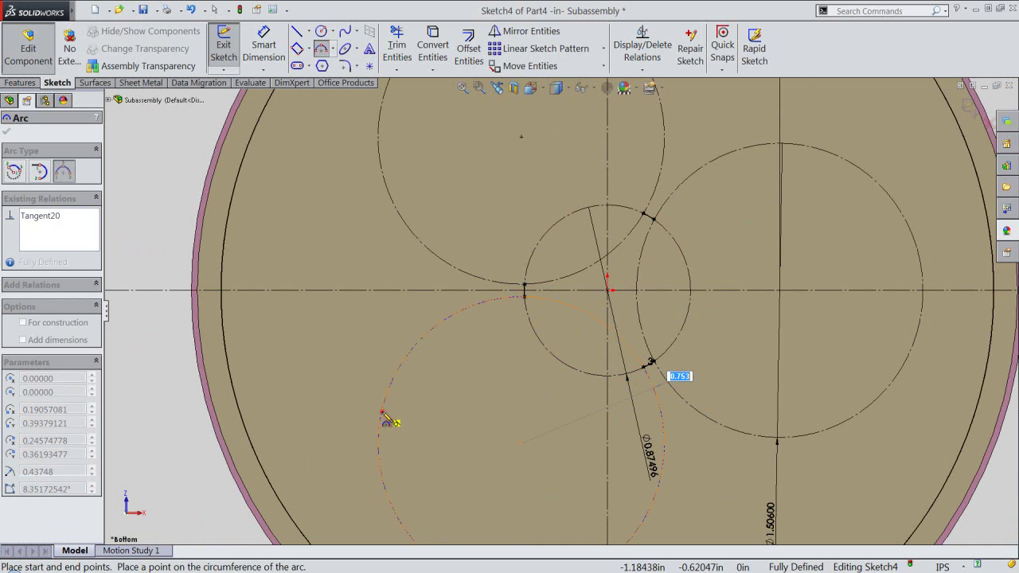
pyautogui.click(383, 414)
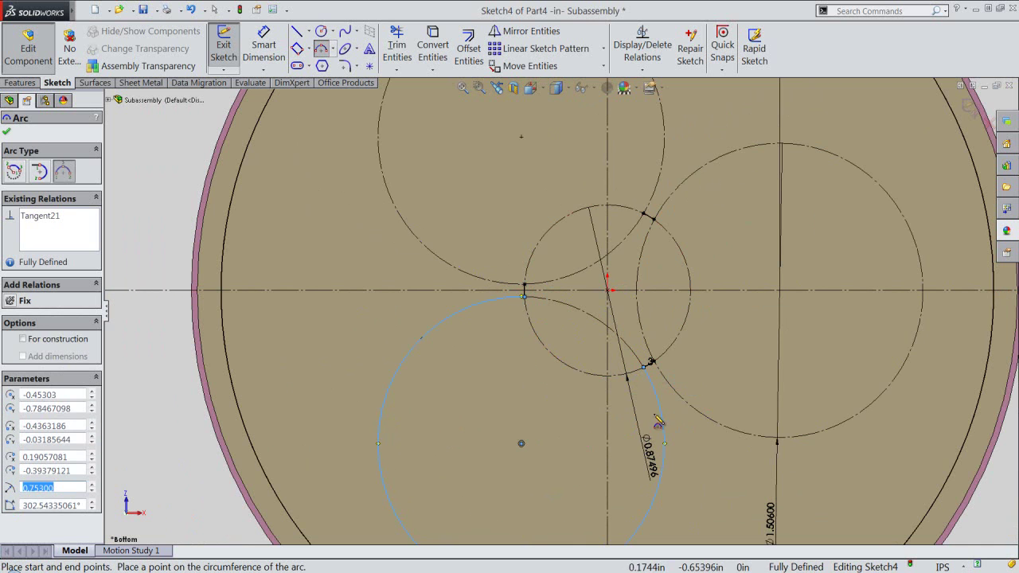
pyautogui.click(651, 361)
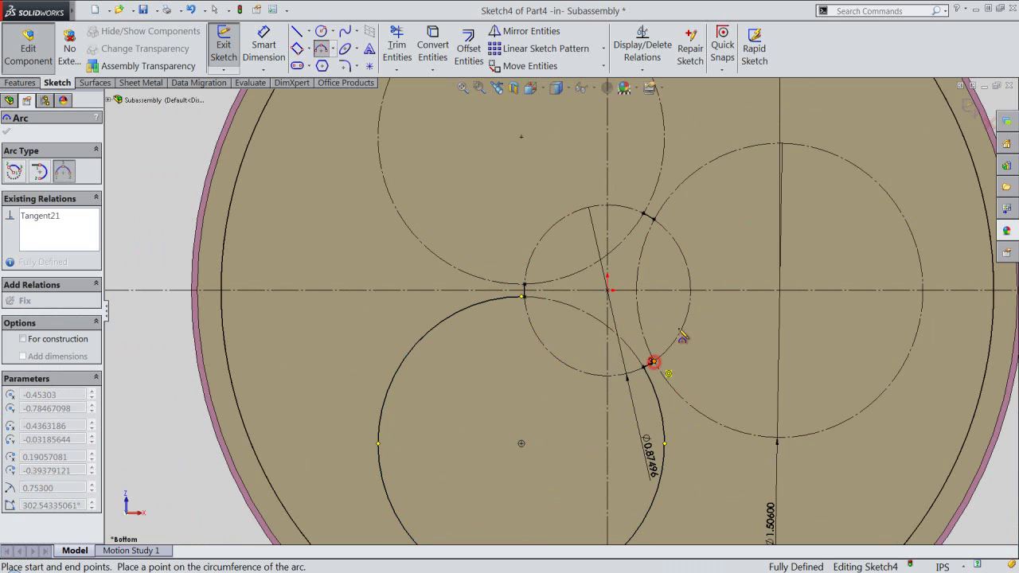
pyautogui.click(654, 222)
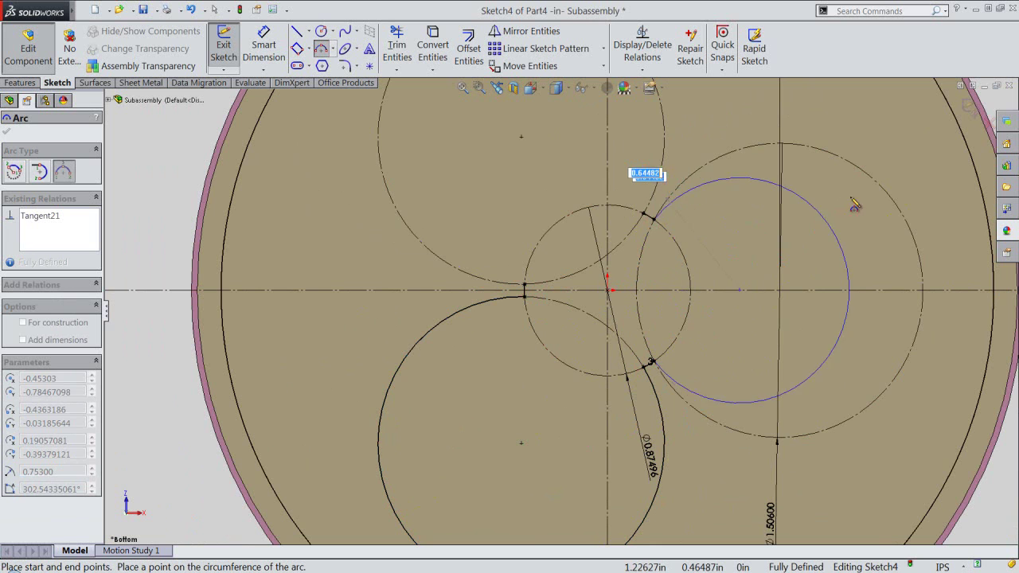
pyautogui.click(883, 194)
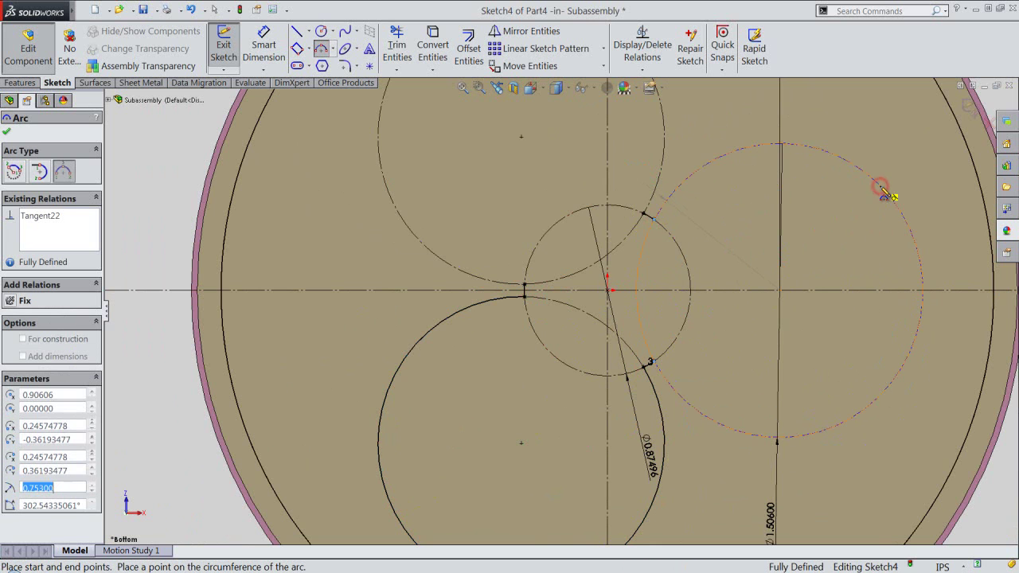
pyautogui.click(524, 284)
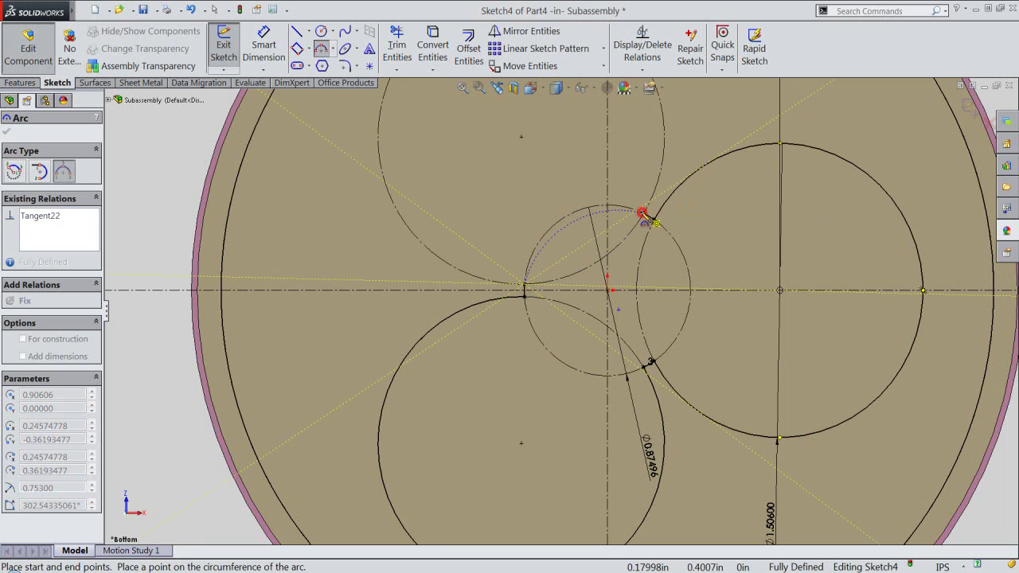
pyautogui.click(643, 214)
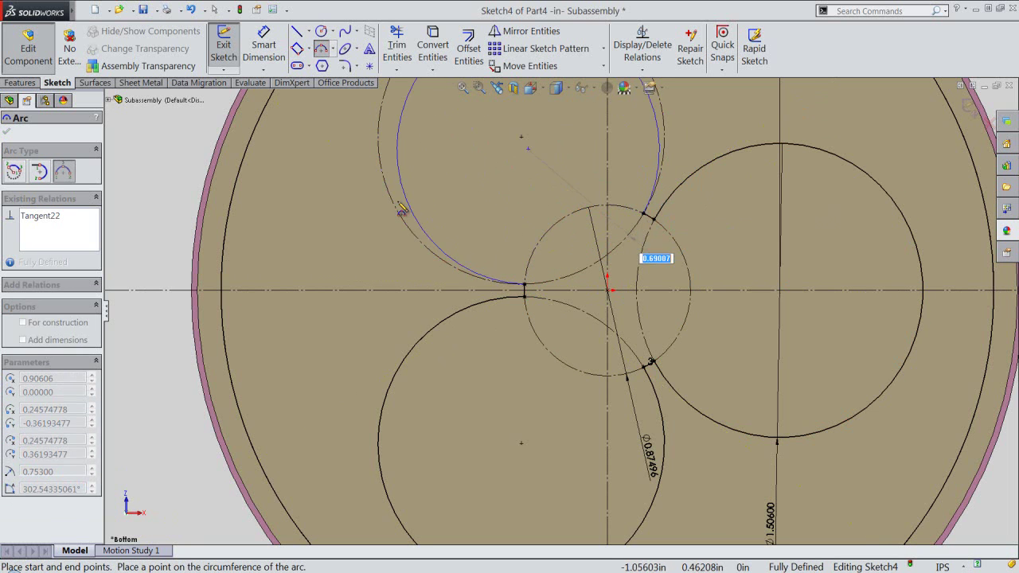
pyautogui.click(395, 206)
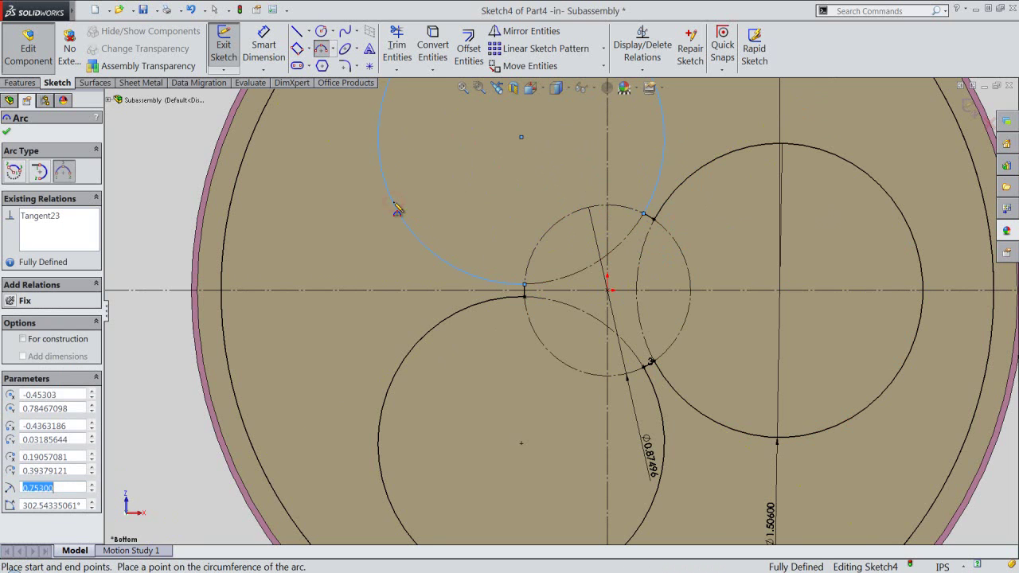
pyautogui.rightClick(453, 209)
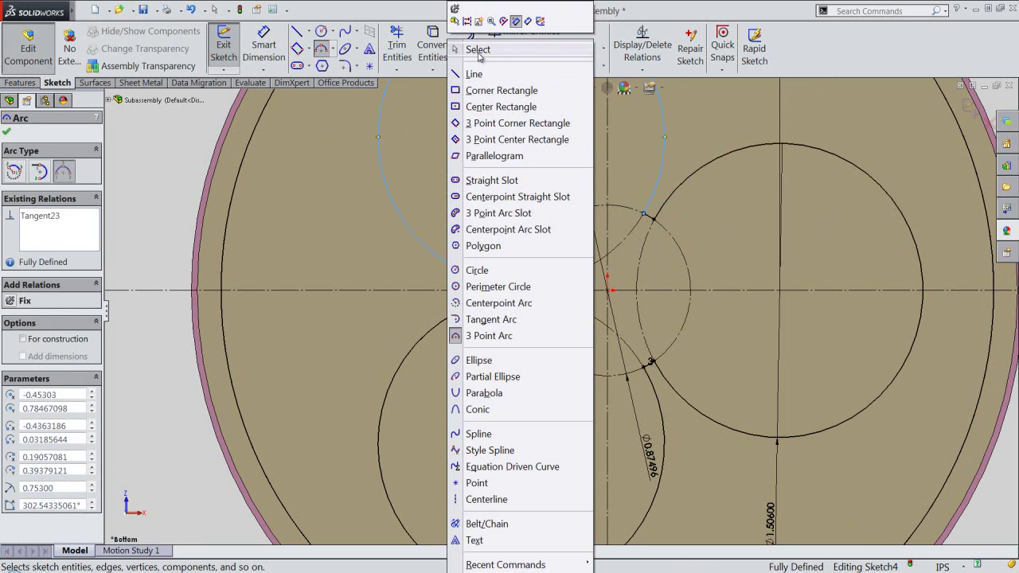
pyautogui.click(478, 49)
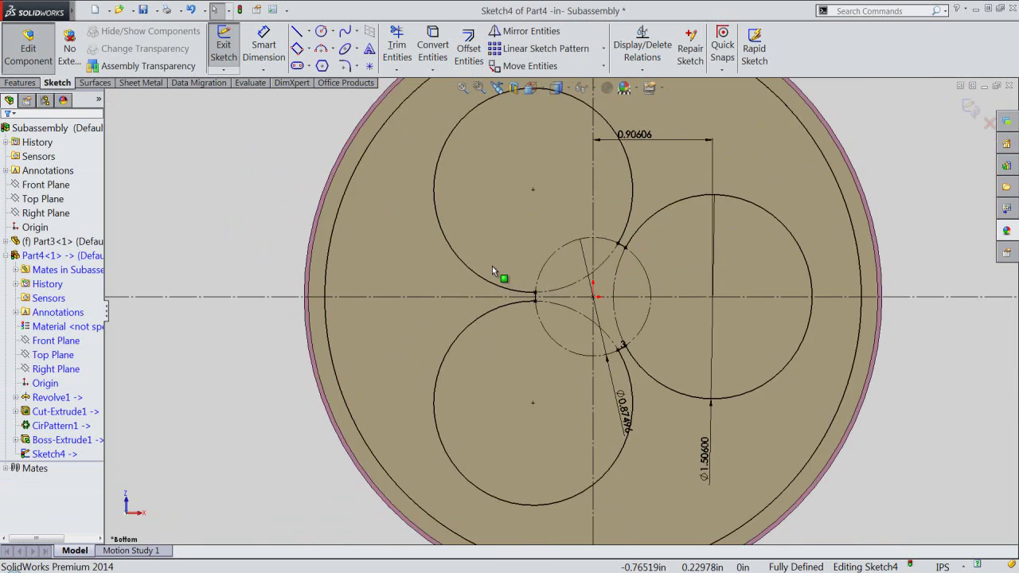
pyautogui.scroll(3, 492, 266)
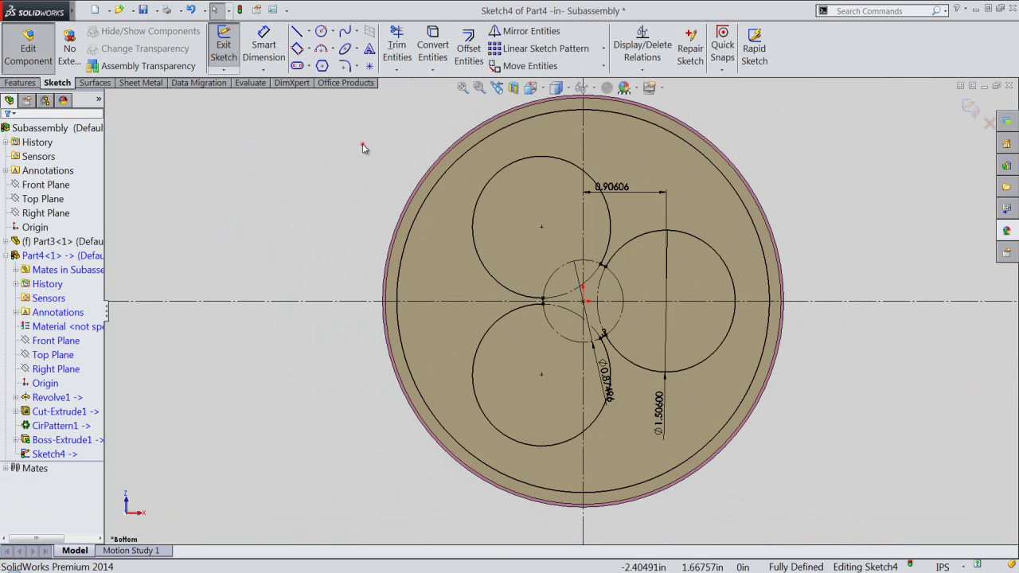
# Step: Offset the part's outer edge 0.0625 in inward, then exit Sketch4
pyautogui.click(435, 181)
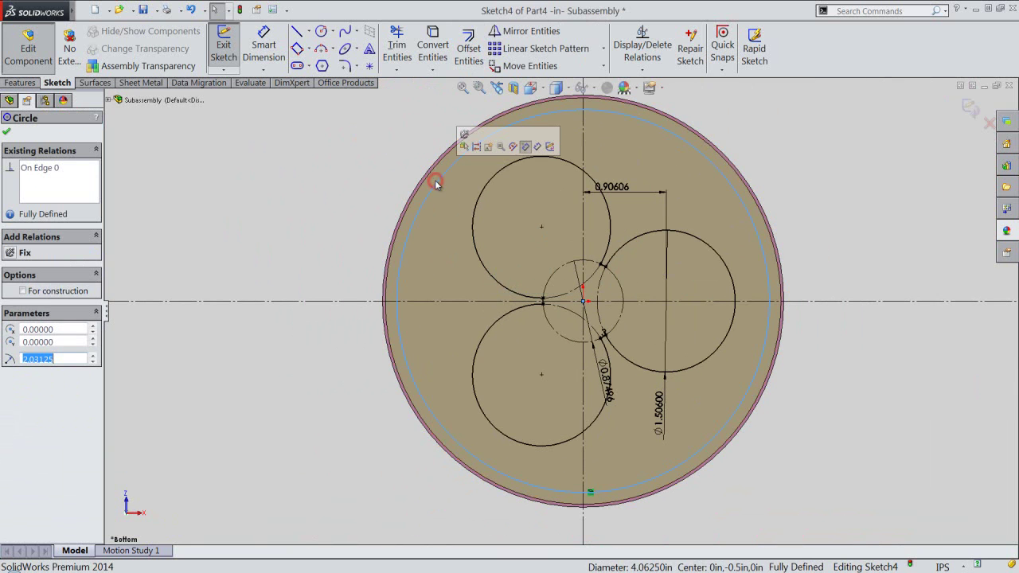
pyautogui.click(477, 143)
pyautogui.click(423, 135)
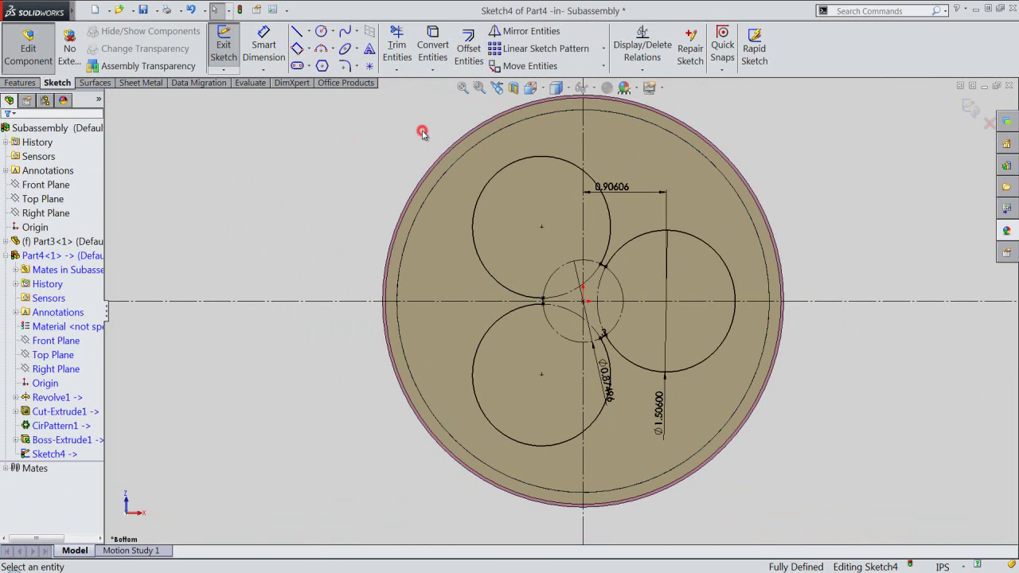
pyautogui.click(468, 53)
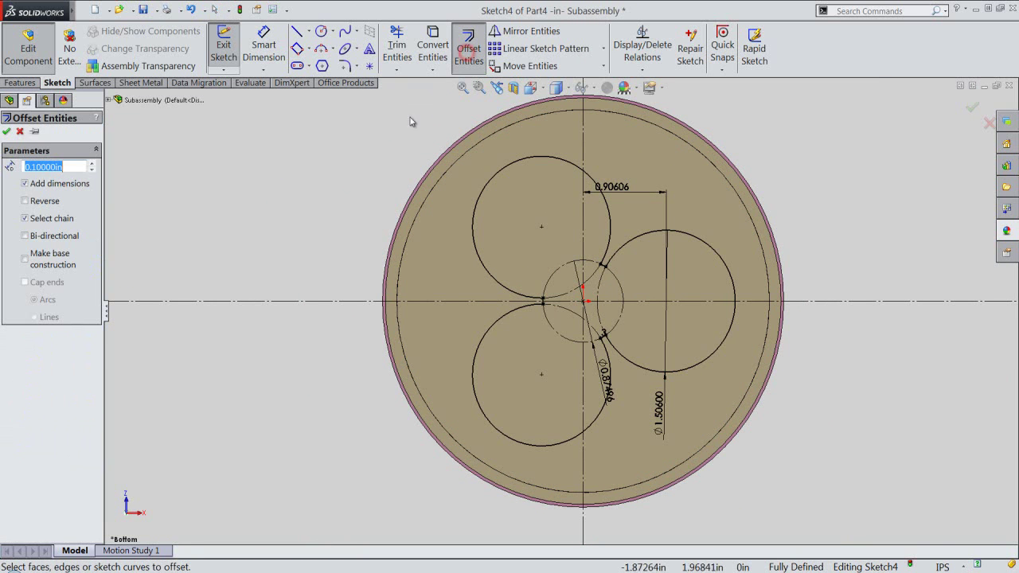
pyautogui.click(422, 201)
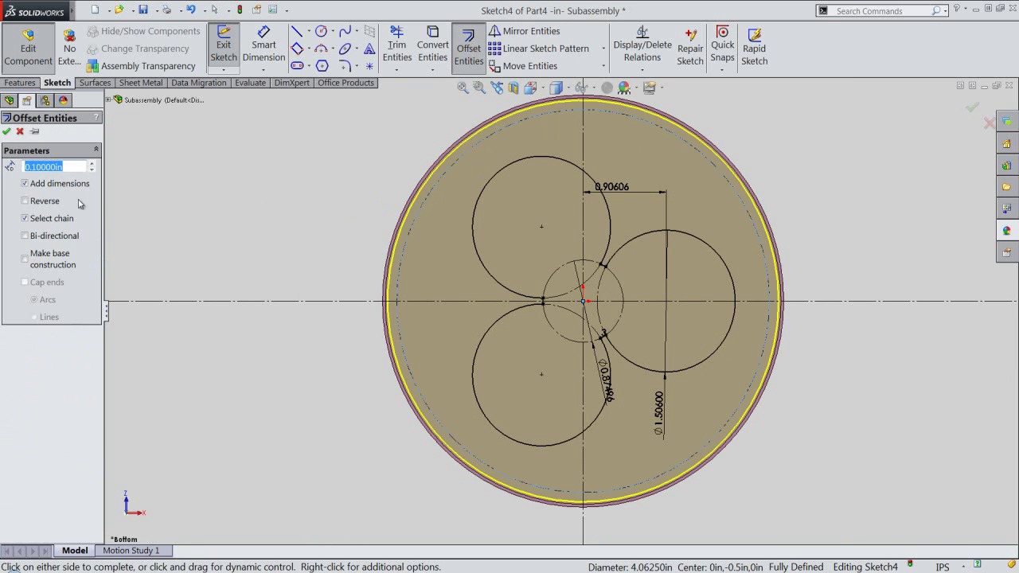
pyautogui.click(25, 202)
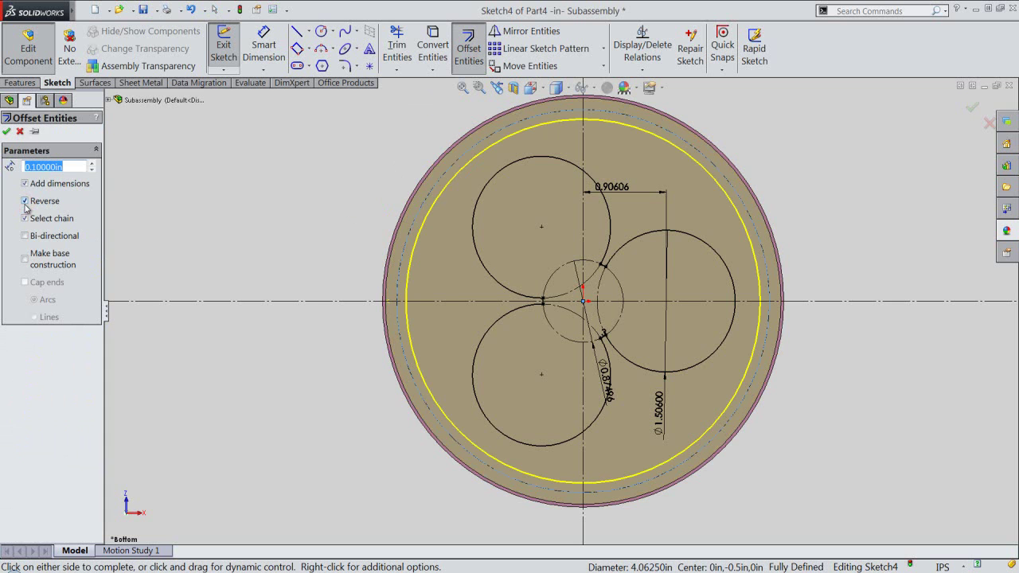
pyautogui.write('.0625')
pyautogui.press('Return')
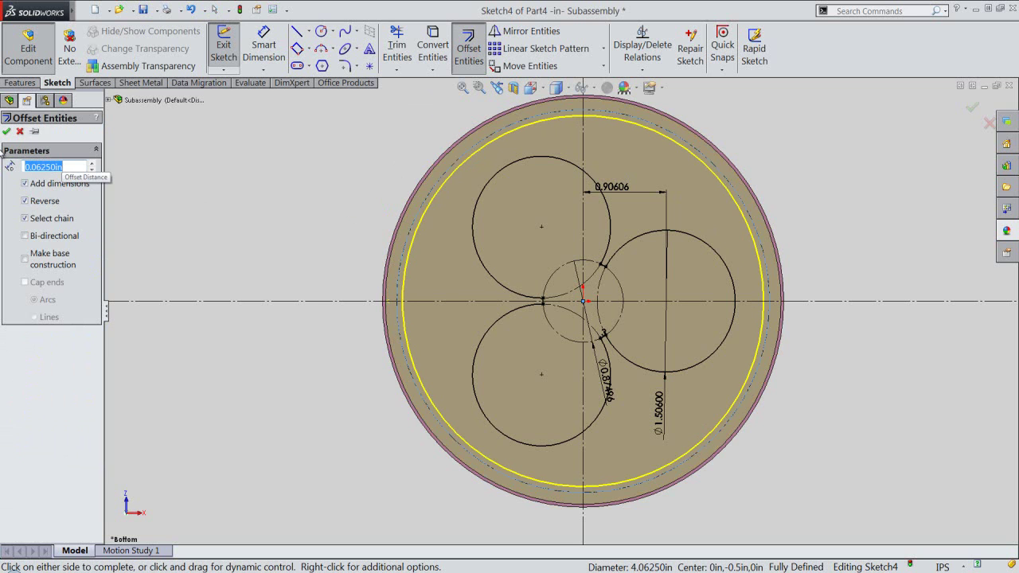
pyautogui.click(7, 133)
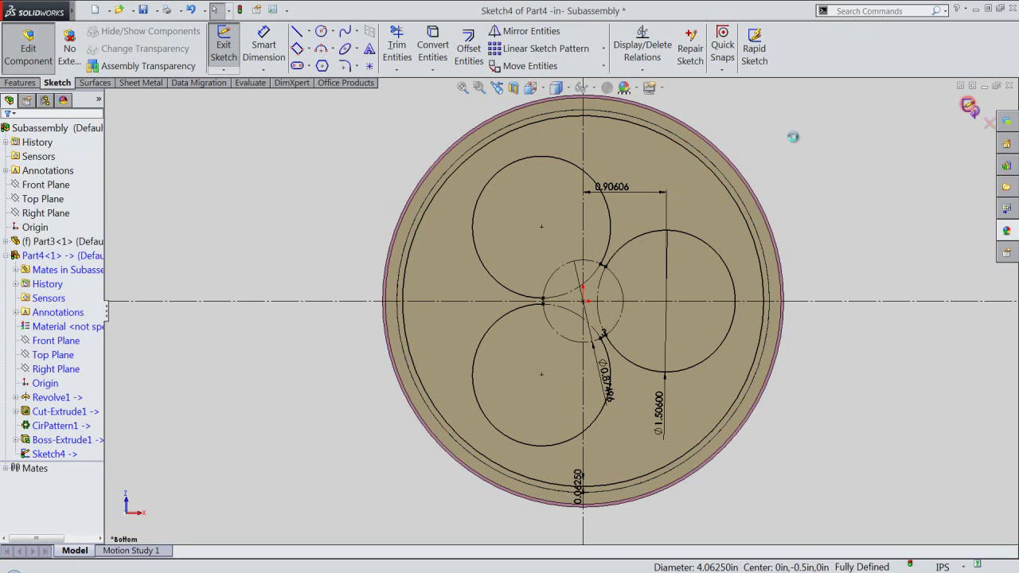
pyautogui.click(969, 108)
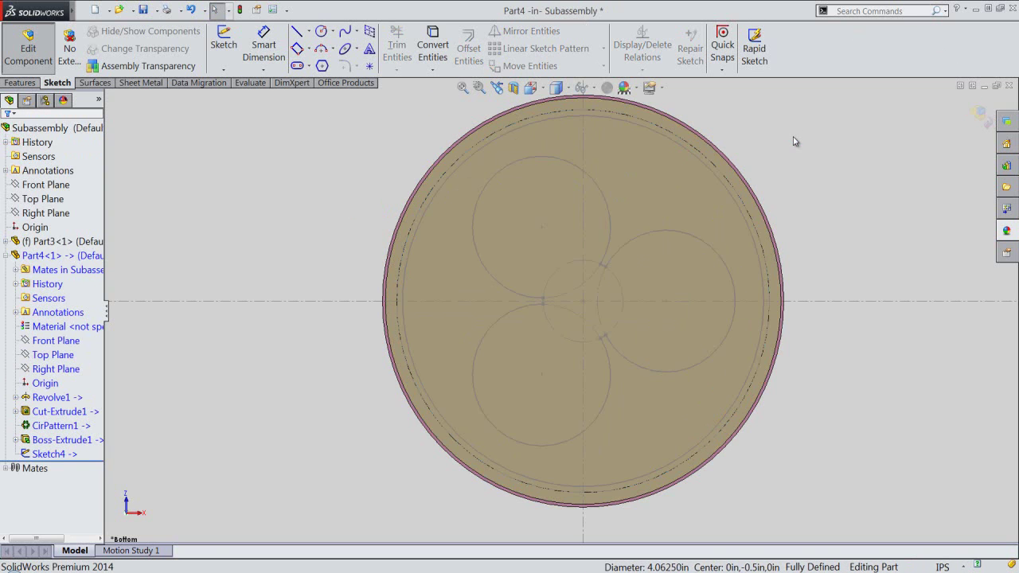
# Step: Cut the lobed outline and inner rim circle 0.5 in deep into the cap's bottom as Cut-Extrude2
pyautogui.hotkey('ctrl', '7')
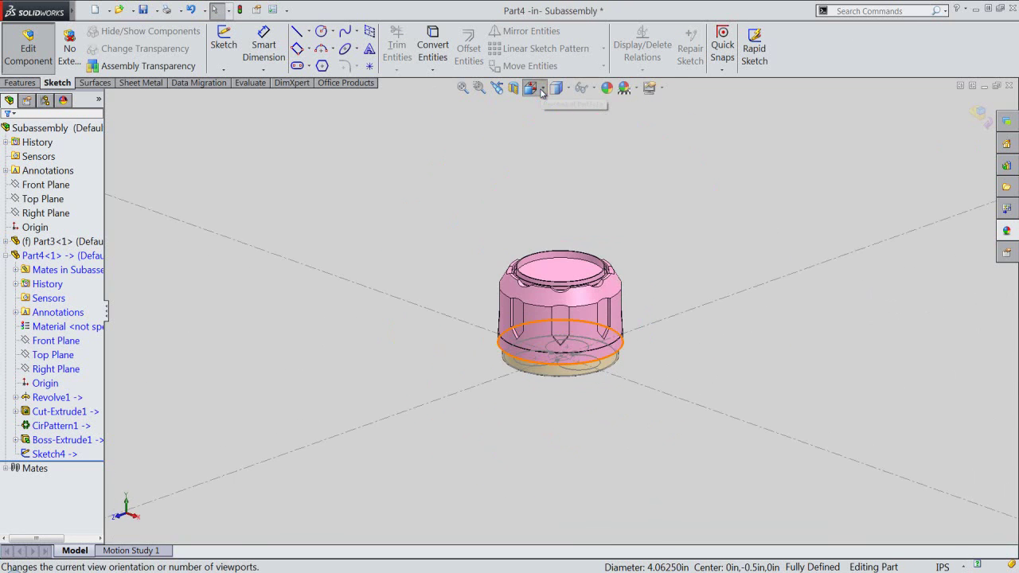
pyautogui.click(542, 90)
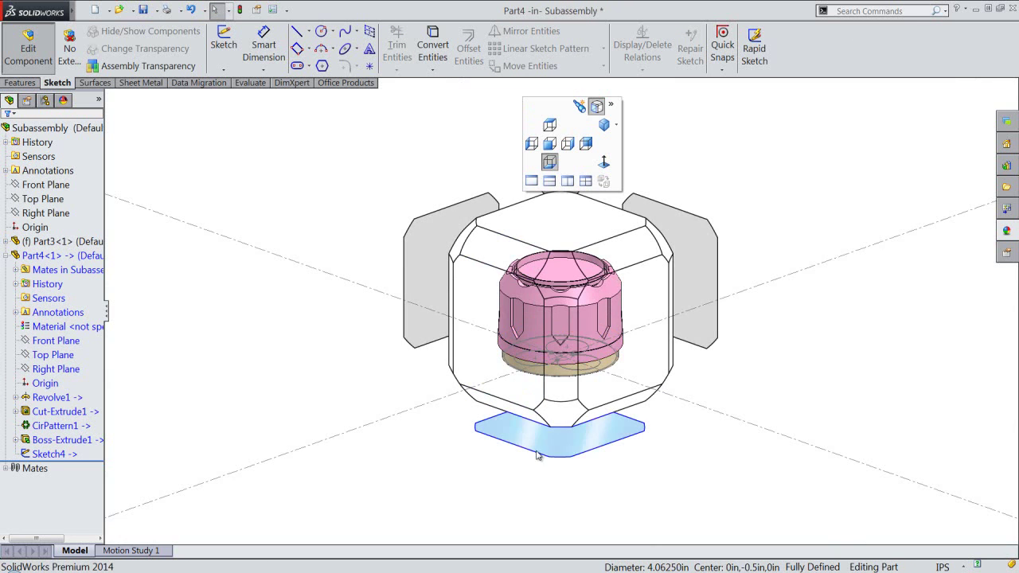
pyautogui.click(537, 455)
pyautogui.moveTo(546, 391); pyautogui.dragTo(500, 414, button='middle')
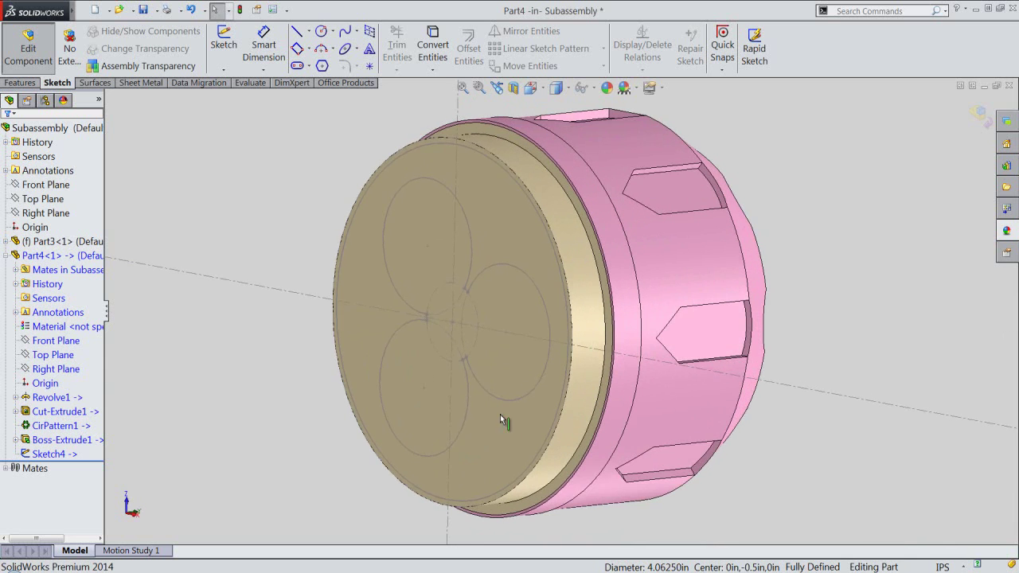
pyautogui.click(317, 182)
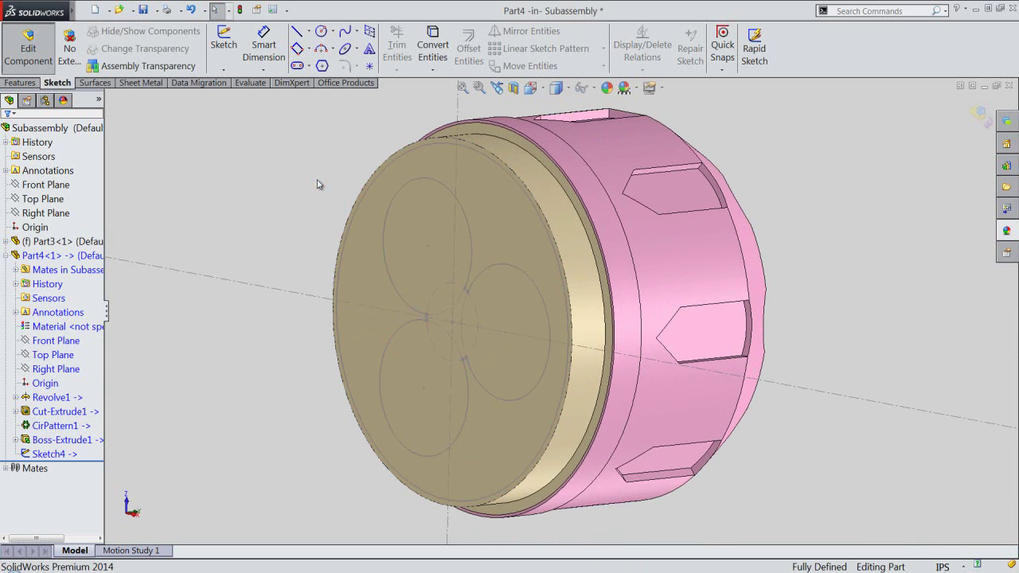
pyautogui.click(386, 270)
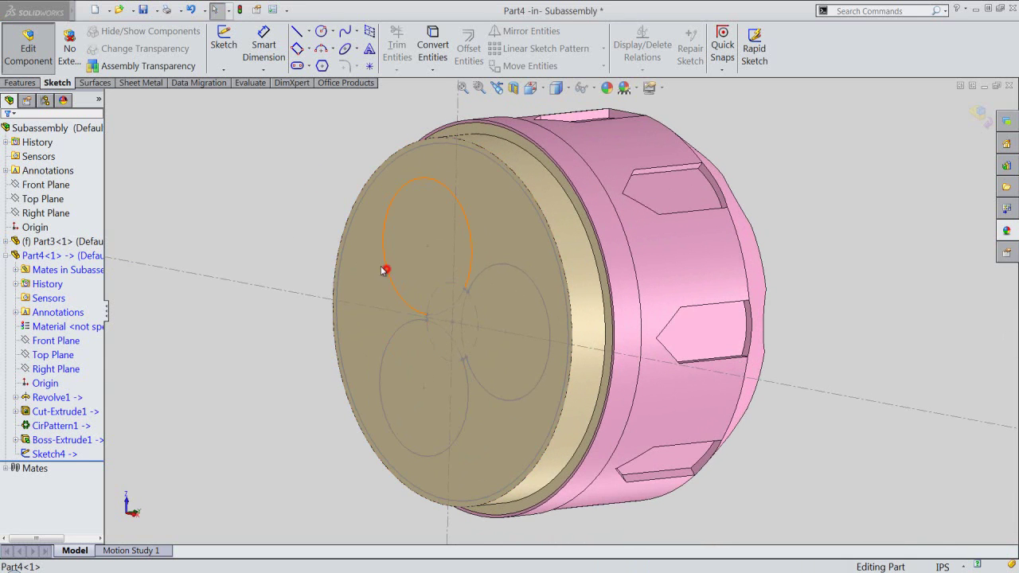
pyautogui.keyDown('ctrl'); pyautogui.click(339, 280); pyautogui.keyUp('ctrl')
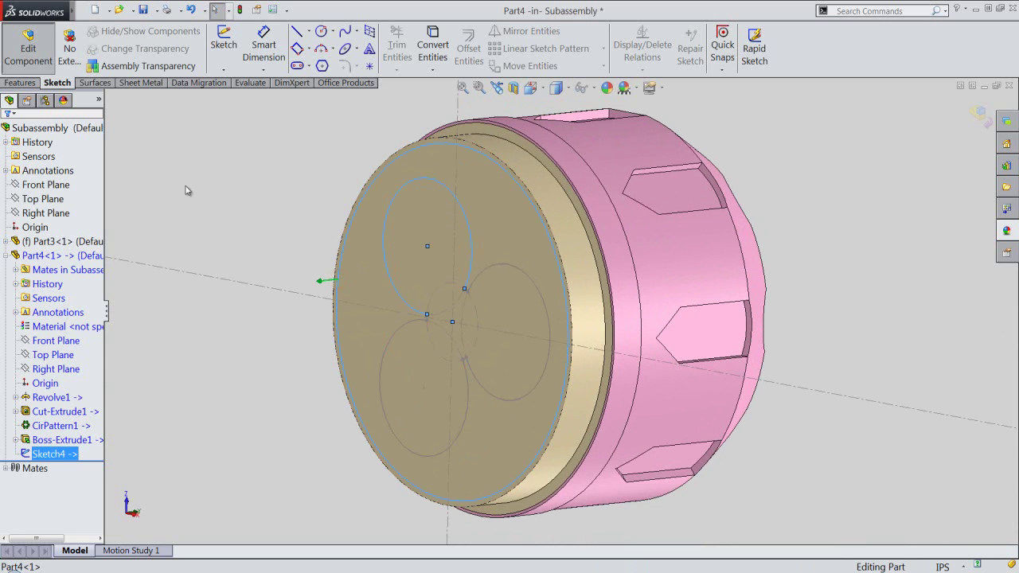
pyautogui.click(28, 85)
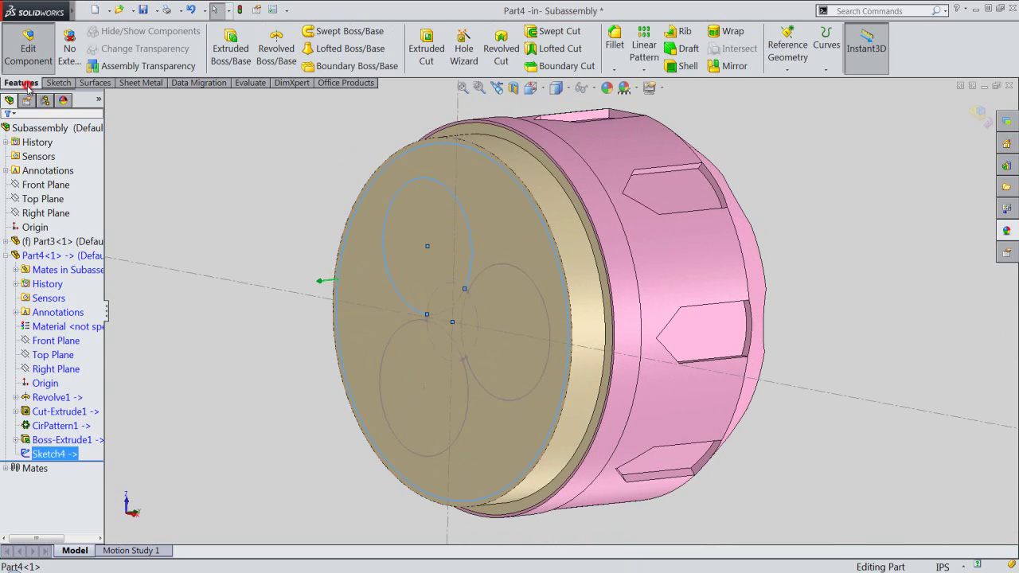
pyautogui.click(426, 49)
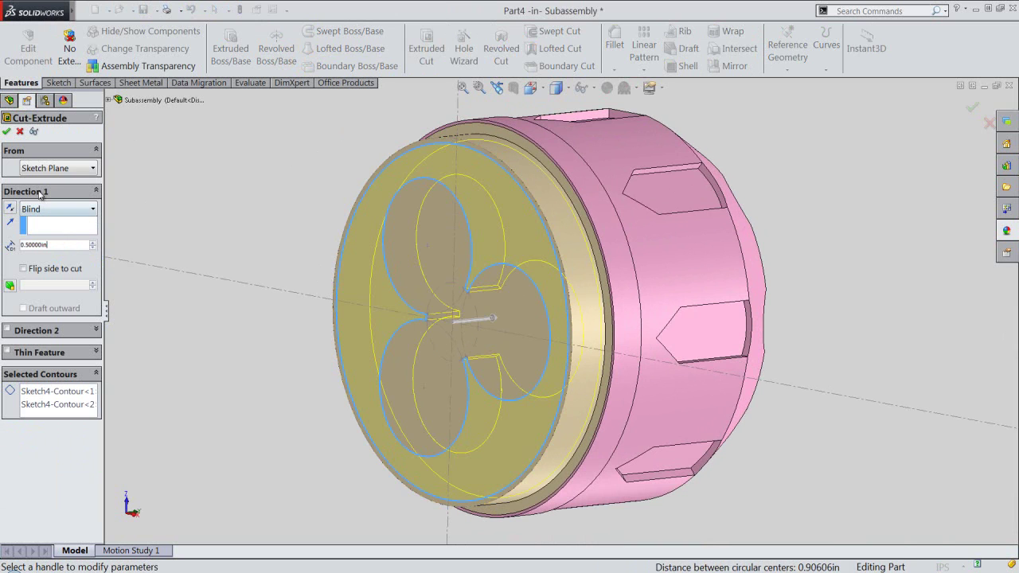
pyautogui.click(7, 132)
pyautogui.click(151, 197)
# Step: Start a sketch on the lobed face, convert its edges, and view it from the bottom
pyautogui.click(407, 273)
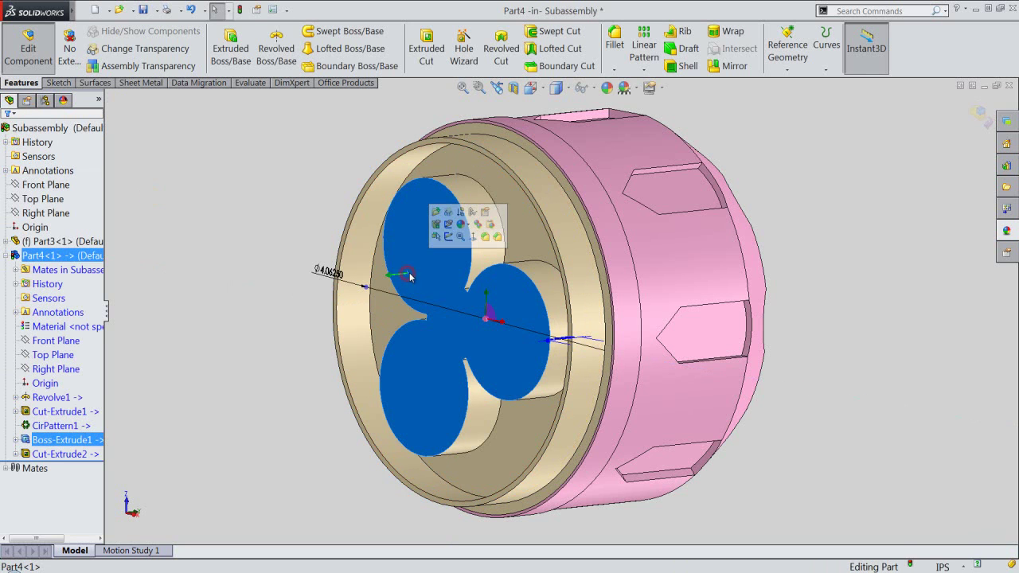
pyautogui.click(449, 238)
pyautogui.click(433, 45)
pyautogui.click(534, 89)
pyautogui.click(530, 180)
pyautogui.press('space')
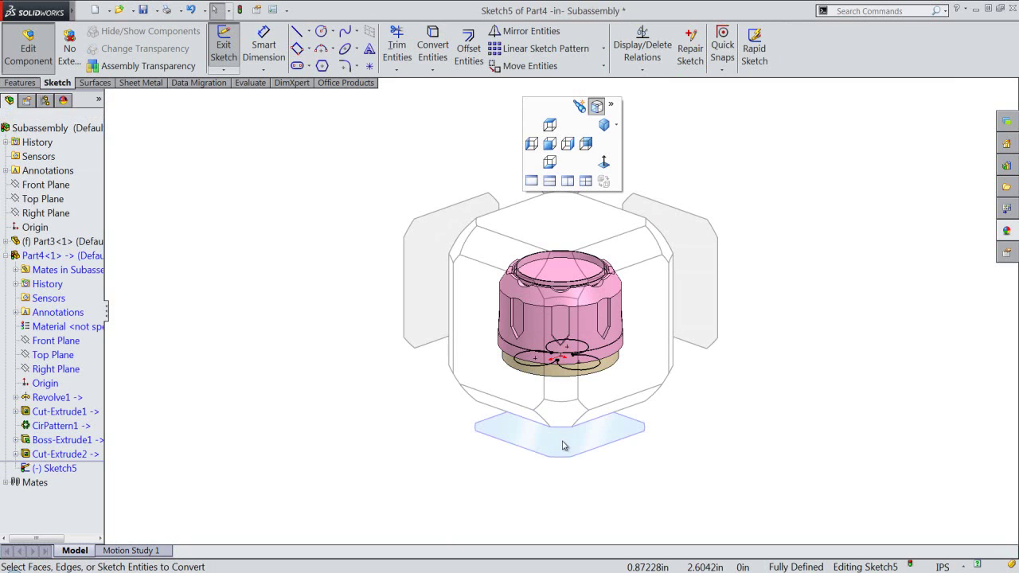
pyautogui.click(564, 442)
pyautogui.scroll(-1, 610, 287)
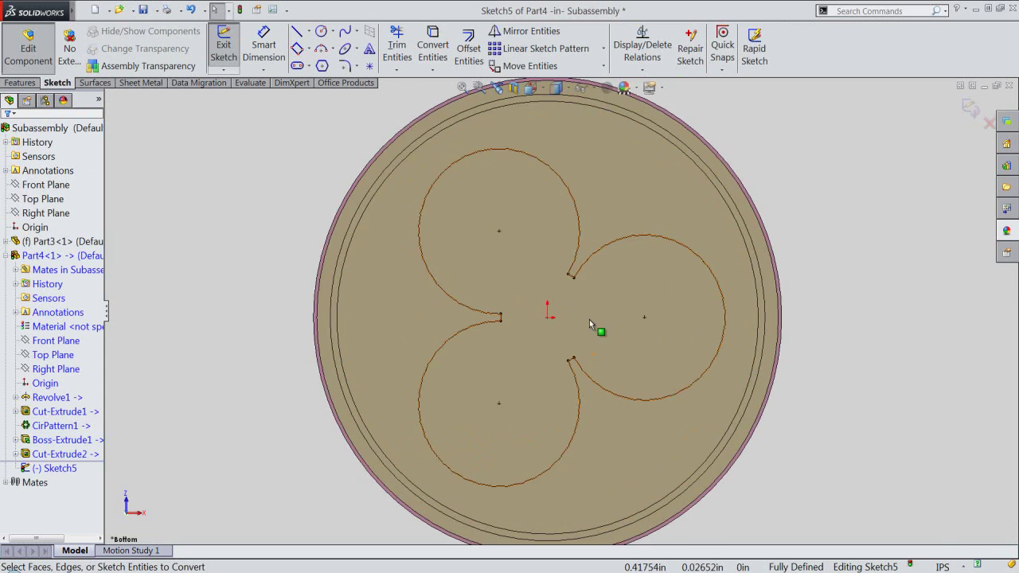
pyautogui.click(303, 181)
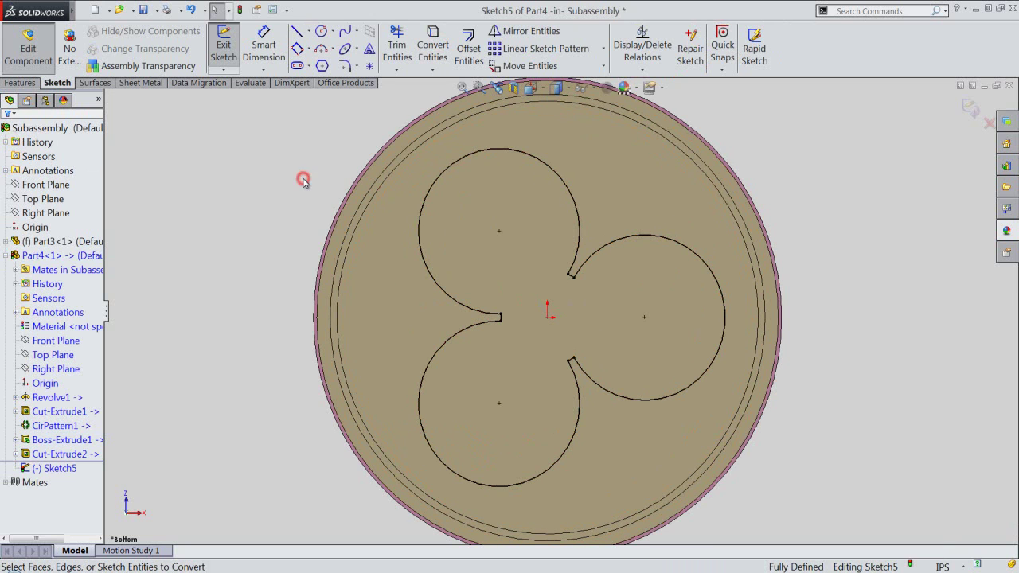
# Step: Offset the three-lobe arc chain 0.0625 in toward the inside
pyautogui.click(469, 48)
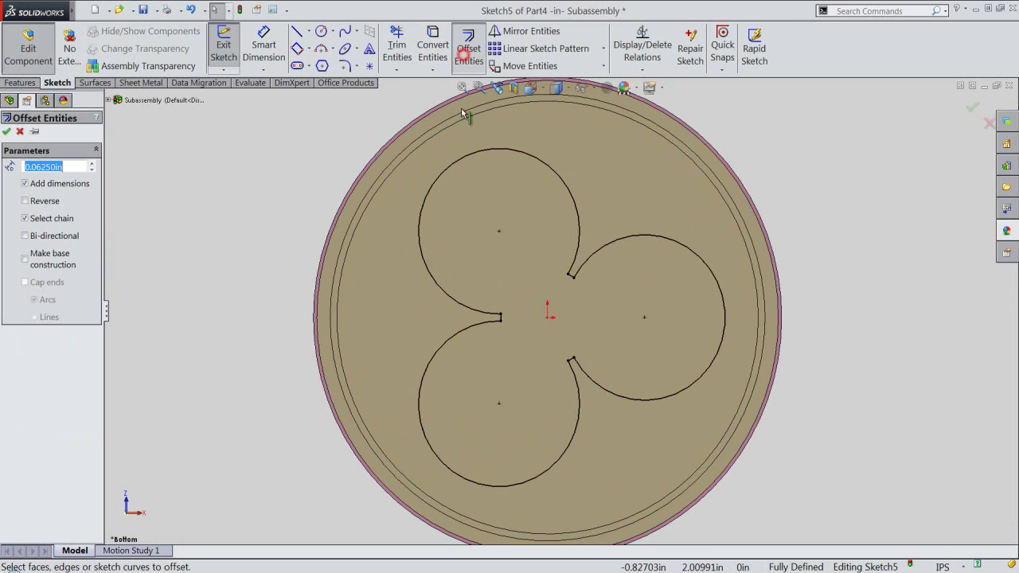
pyautogui.click(477, 152)
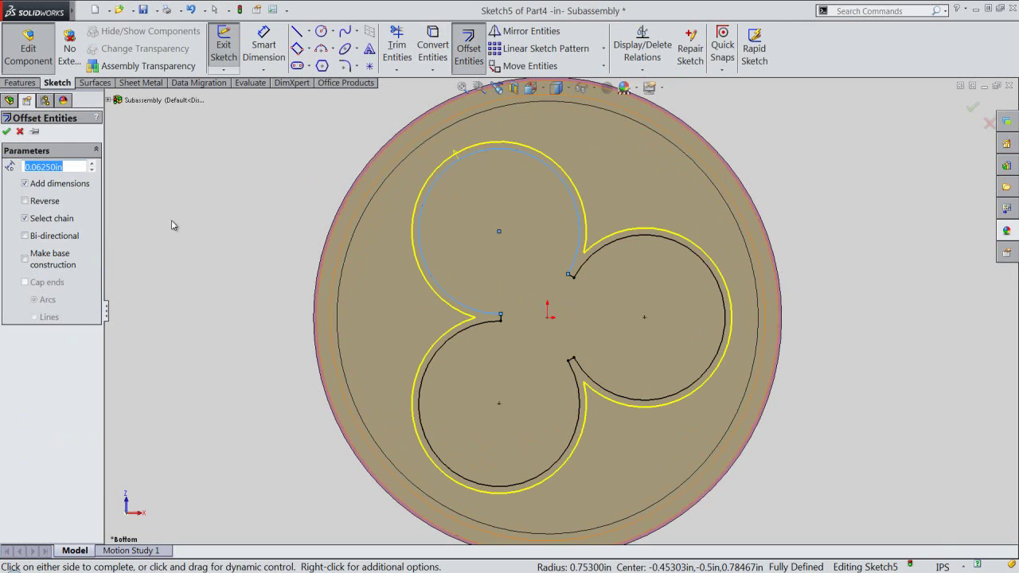
pyautogui.click(25, 202)
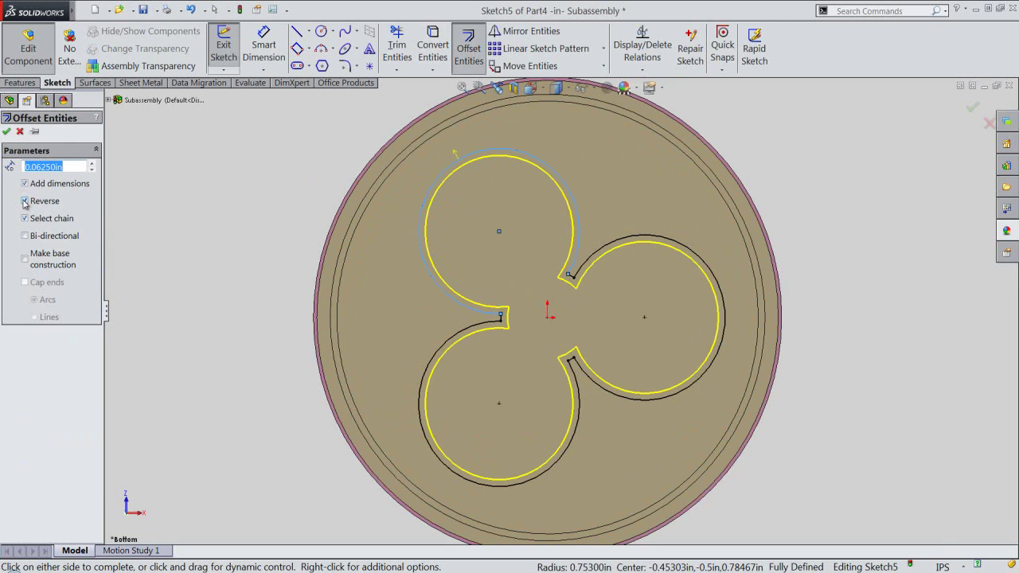
pyautogui.click(72, 166)
pyautogui.click(8, 133)
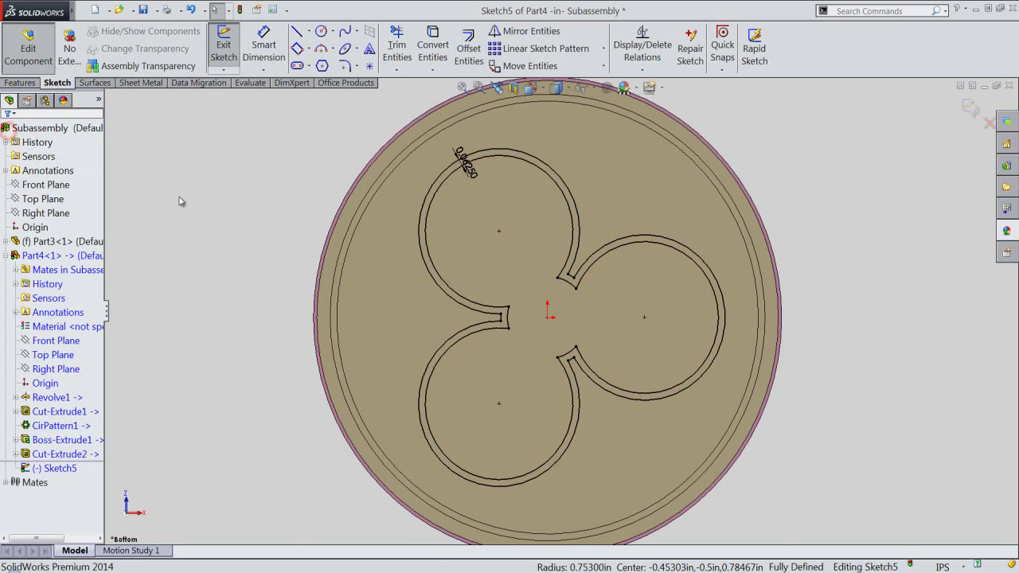
# Step: Turn the original lobe arc chain into construction geometry
pyautogui.click(267, 191)
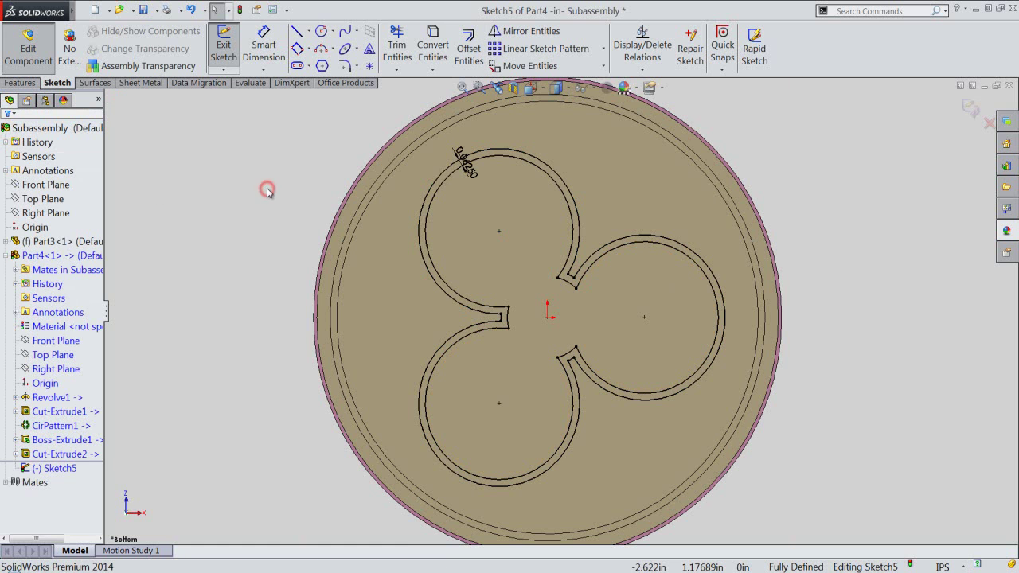
pyautogui.rightClick(430, 196)
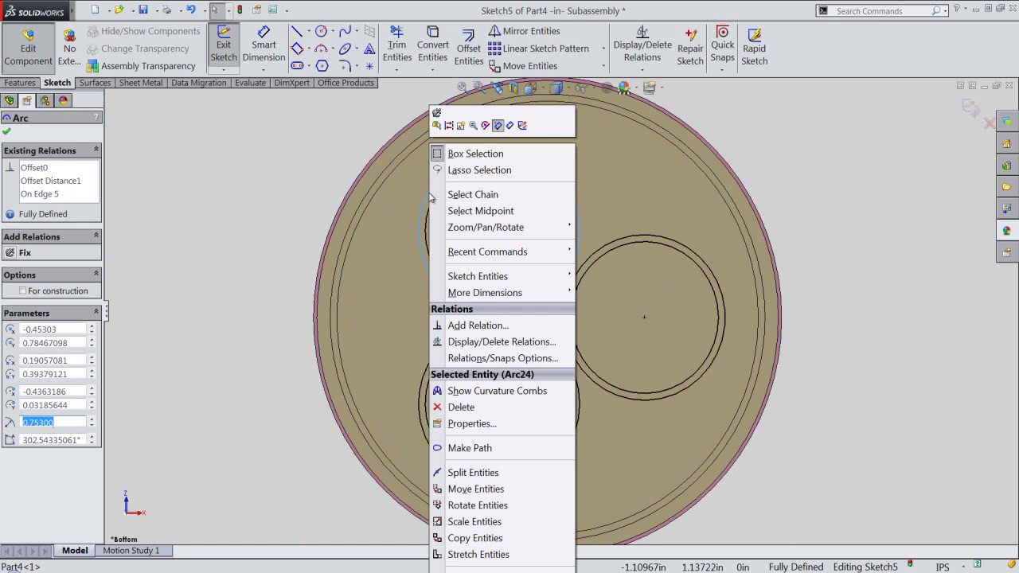
pyautogui.click(454, 196)
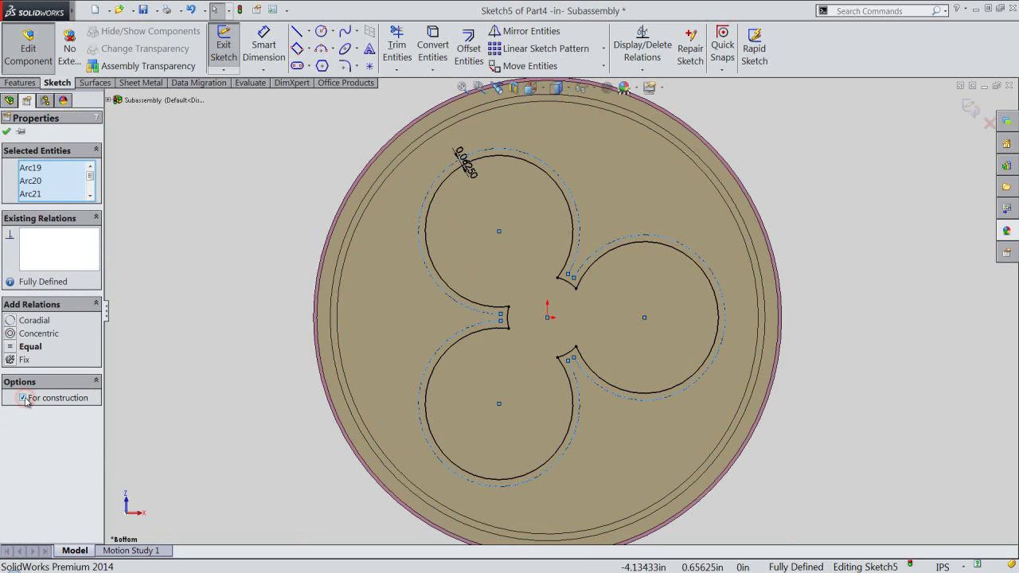
pyautogui.click(6, 132)
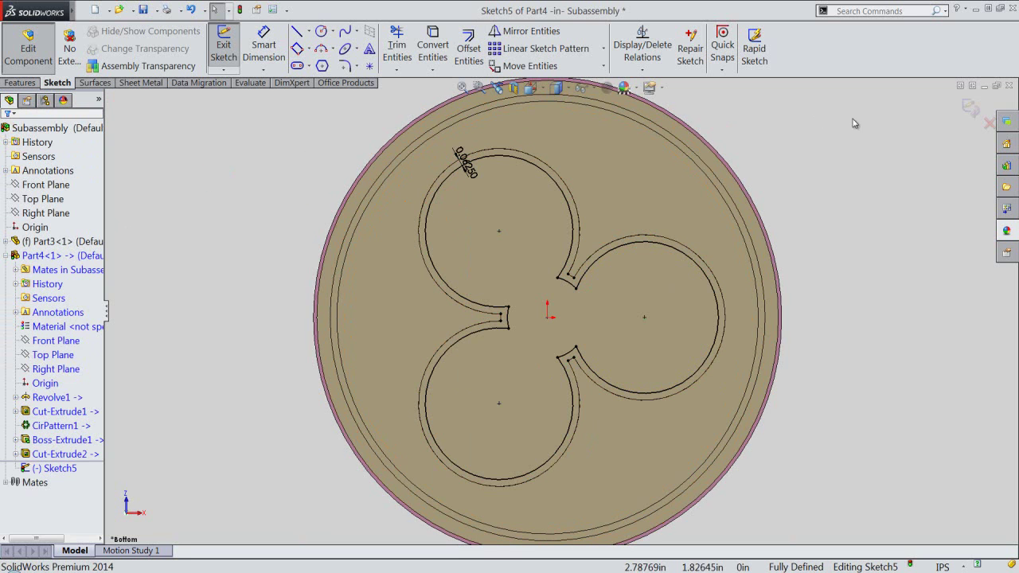
# Step: Extrude-cut Sketch5 Blind 2 in deep into the cap as Cut-Extrude3
pyautogui.hotkey('ctrl', 'b')
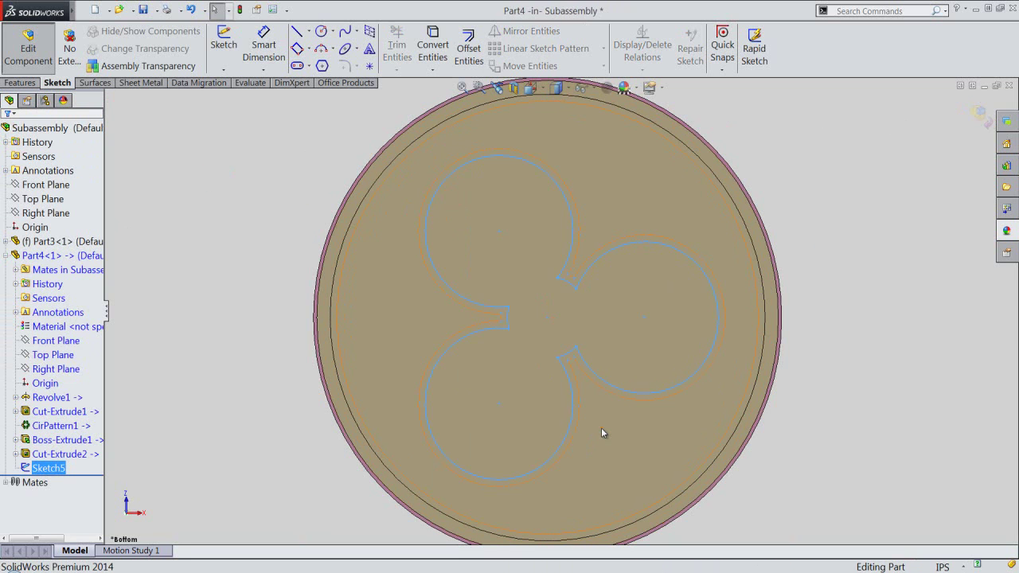
pyautogui.moveTo(601, 427); pyautogui.dragTo(518, 416, button='middle')
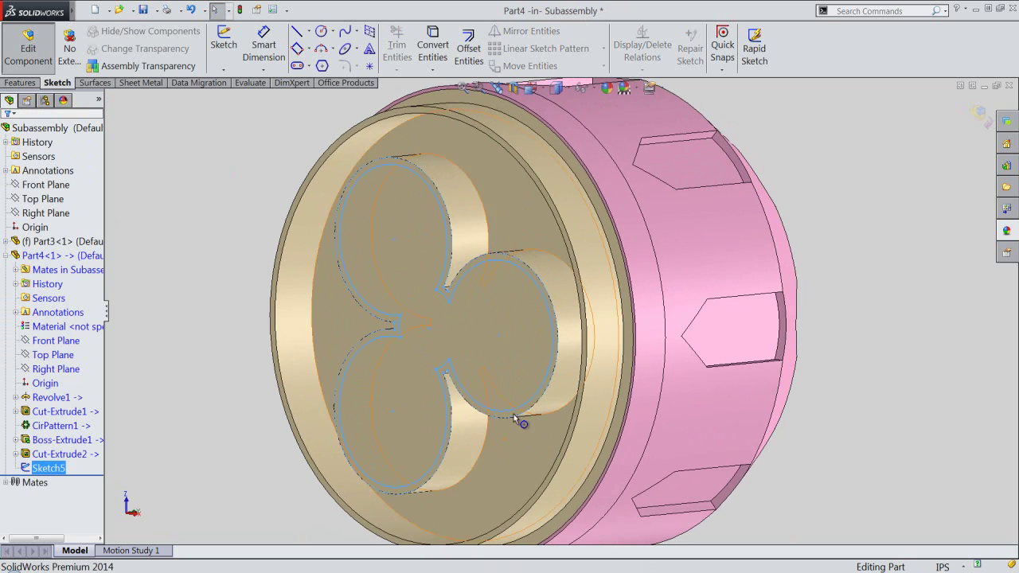
pyautogui.click(209, 210)
pyautogui.click(227, 240)
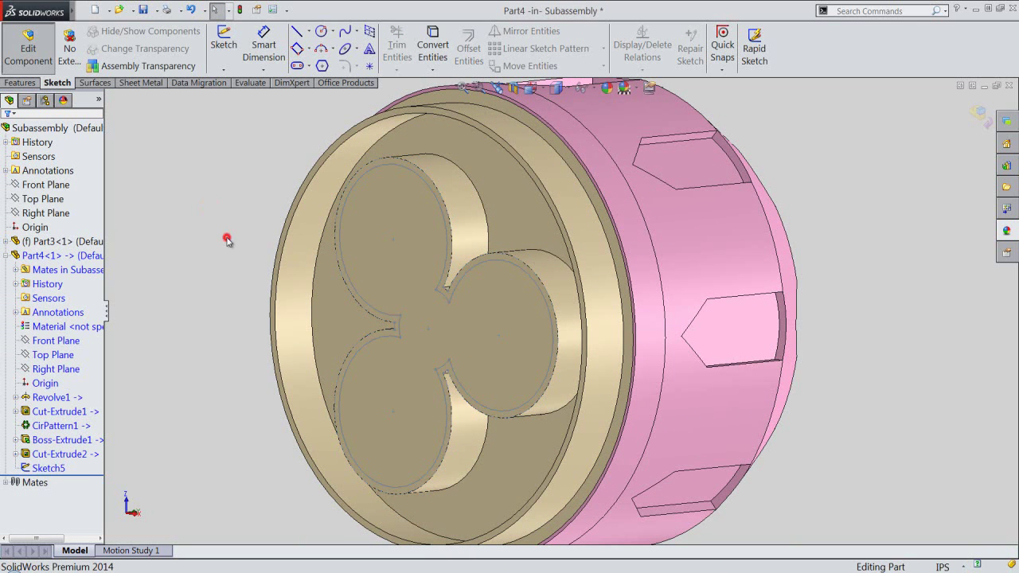
pyautogui.click(20, 83)
pyautogui.click(339, 256)
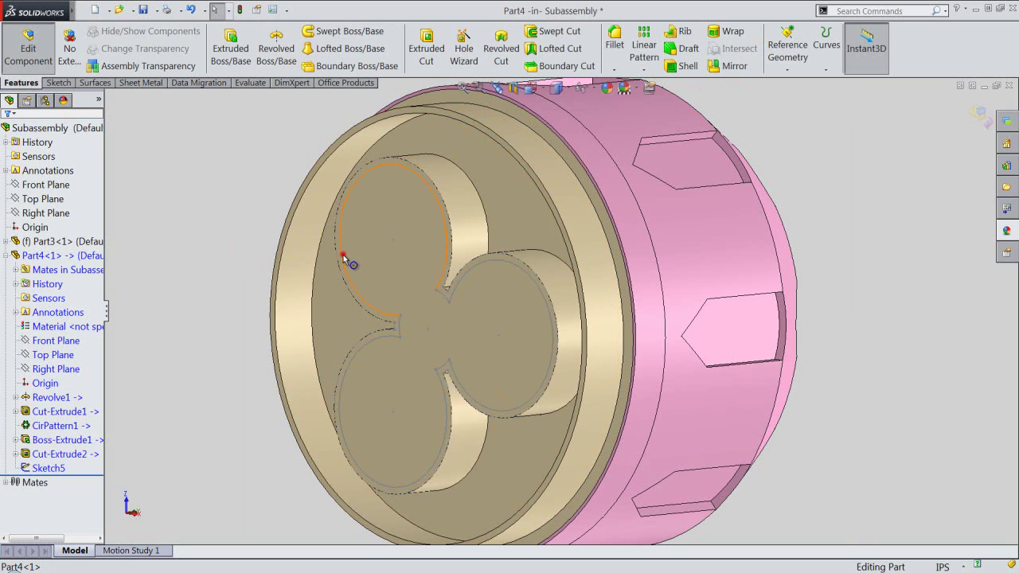
pyautogui.click(428, 40)
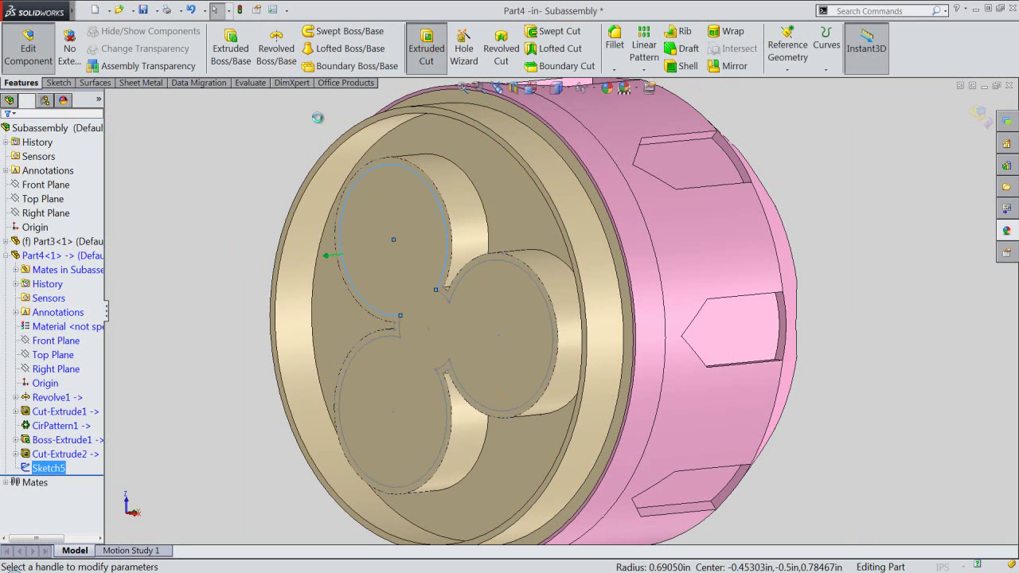
pyautogui.click(53, 246)
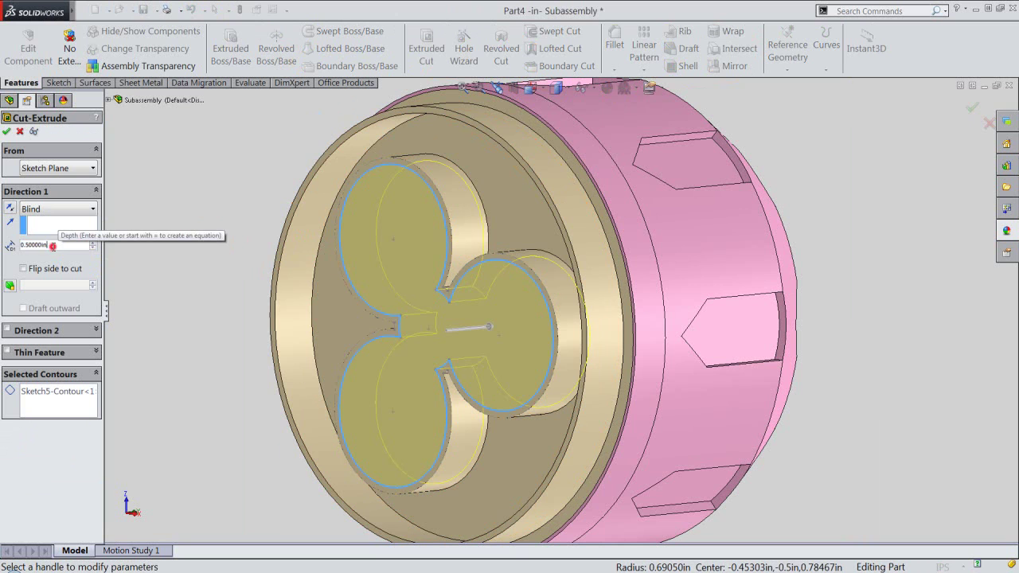
pyautogui.write('2')
pyautogui.press('Return')
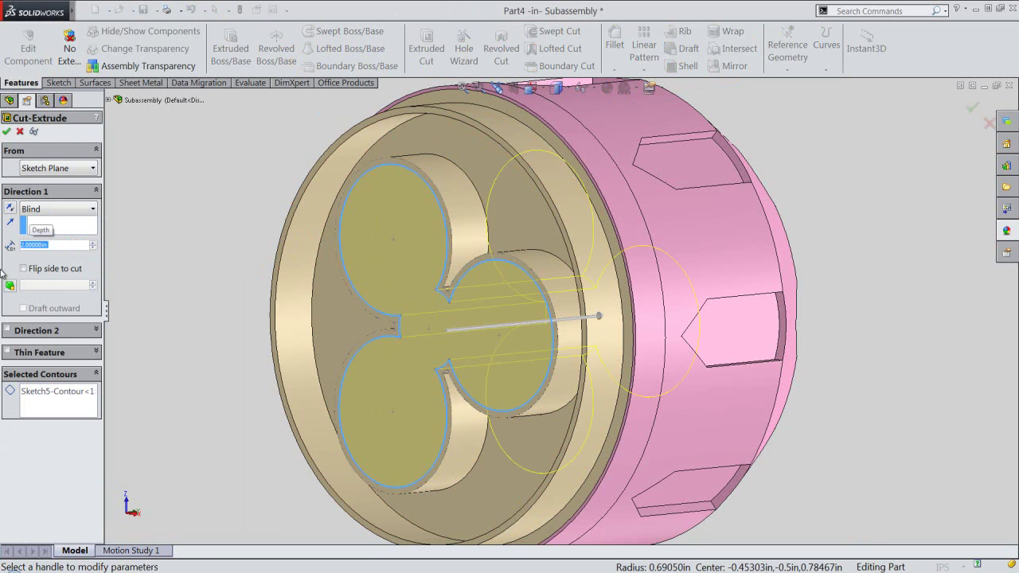
pyautogui.rightClick(200, 248)
pyautogui.click(220, 192)
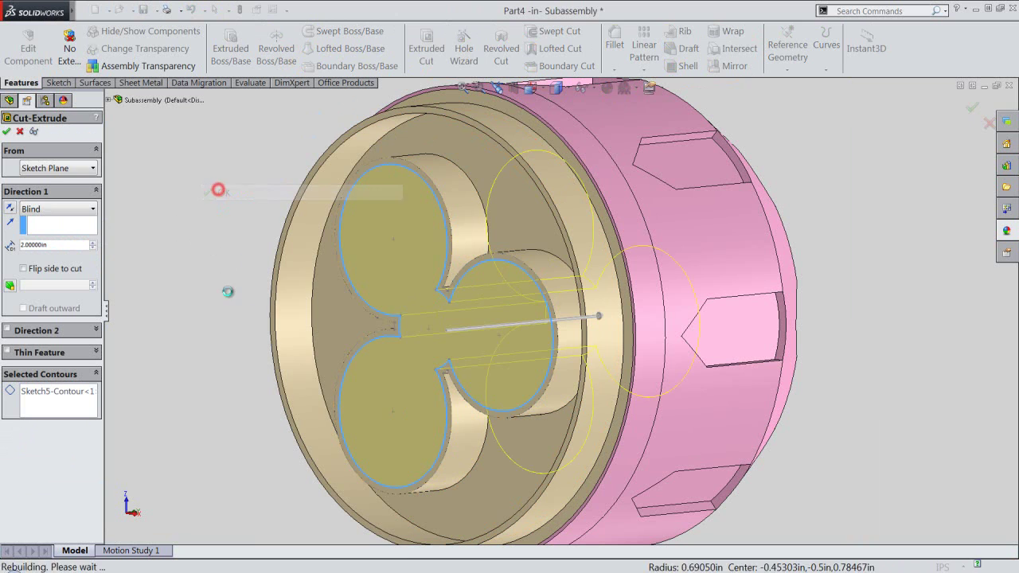
# Step: Inspect the new cut, restore the previous view, and save the part
pyautogui.moveTo(400, 369); pyautogui.dragTo(476, 316, button='middle')
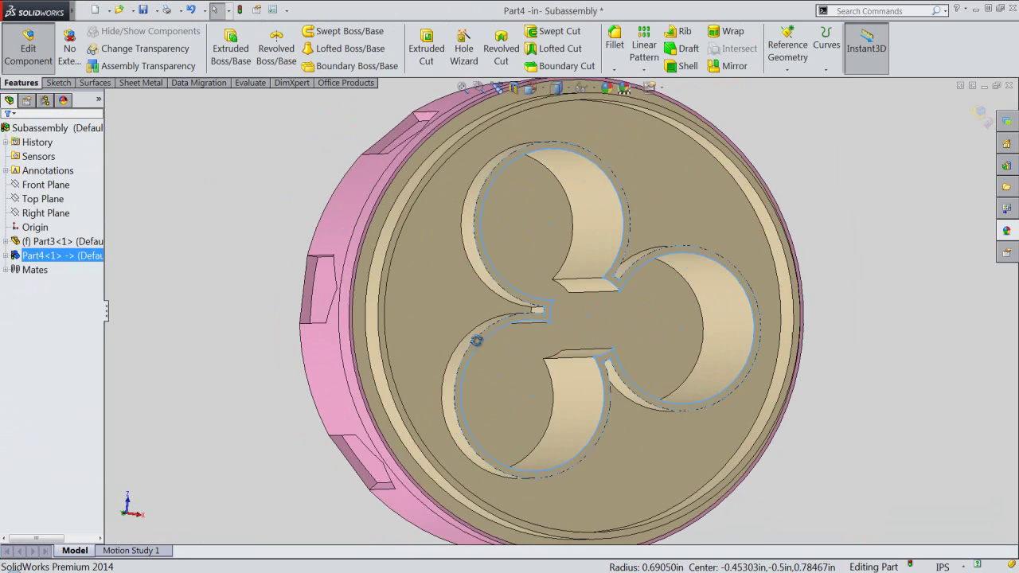
pyautogui.click(482, 88)
pyautogui.click(227, 148)
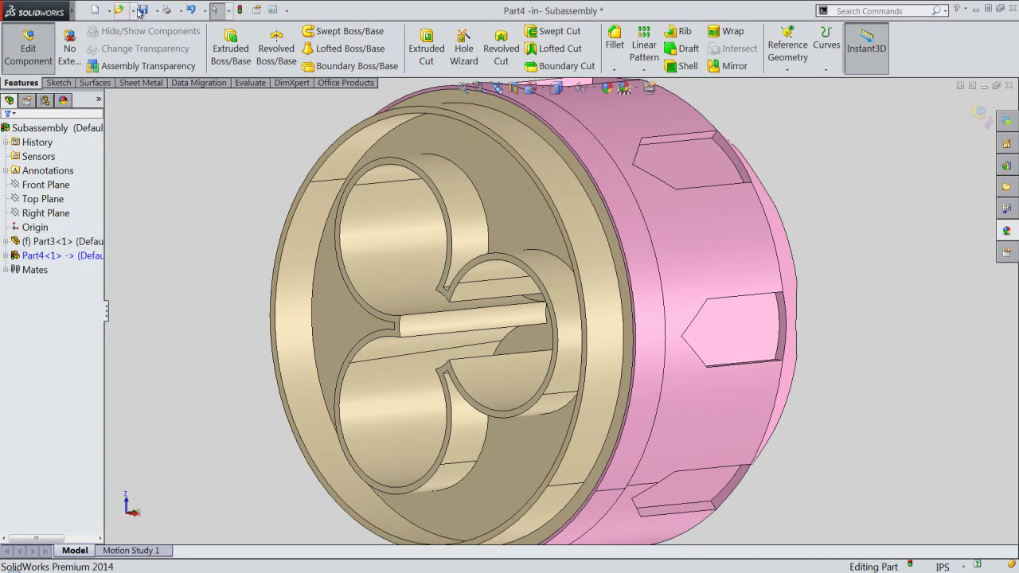
pyautogui.click(462, 88)
pyautogui.click(325, 159)
pyautogui.click(239, 10)
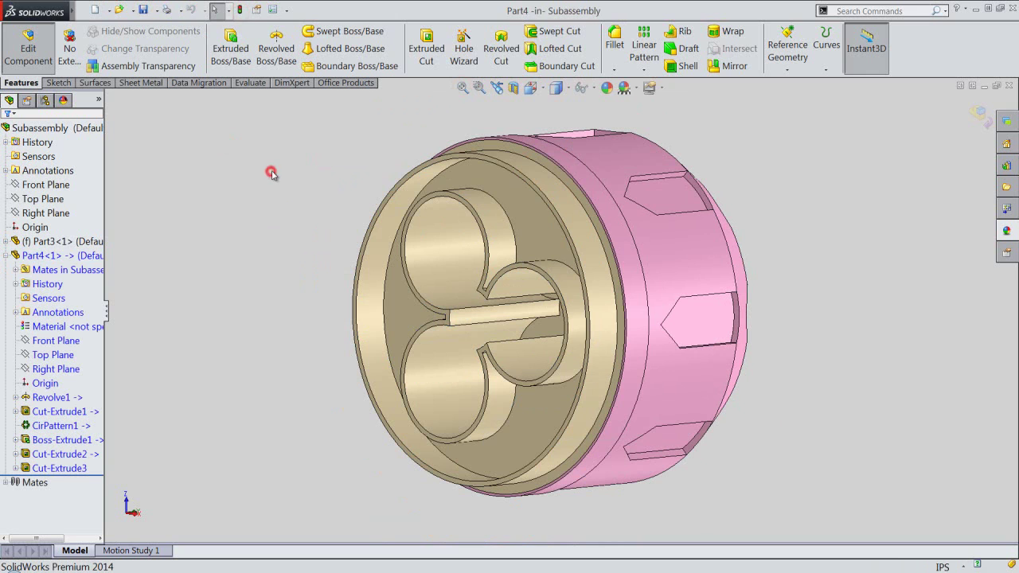
# Step: Choose Plane from Reference Geometry in the Features commands
pyautogui.click(310, 173)
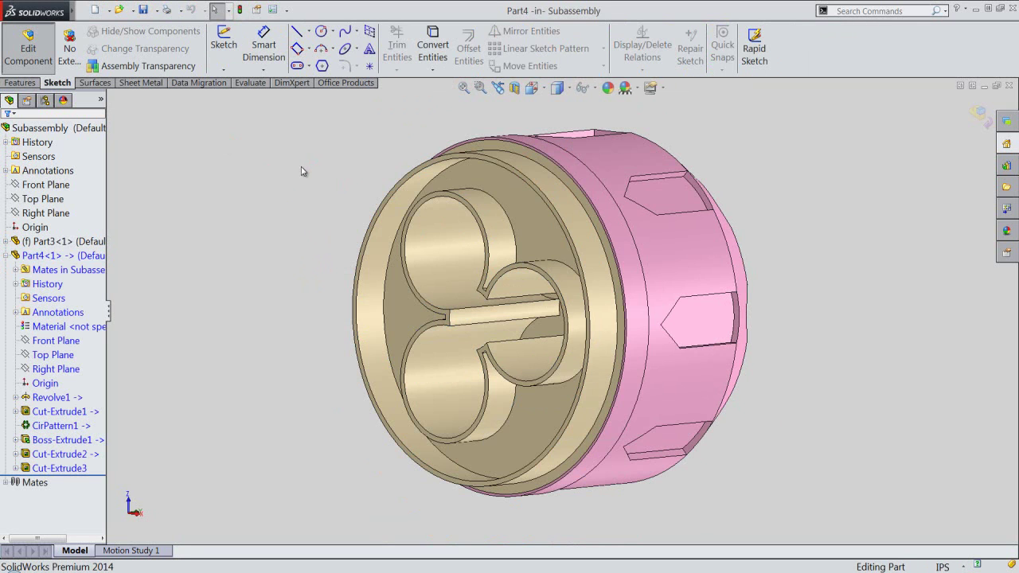
pyautogui.click(35, 84)
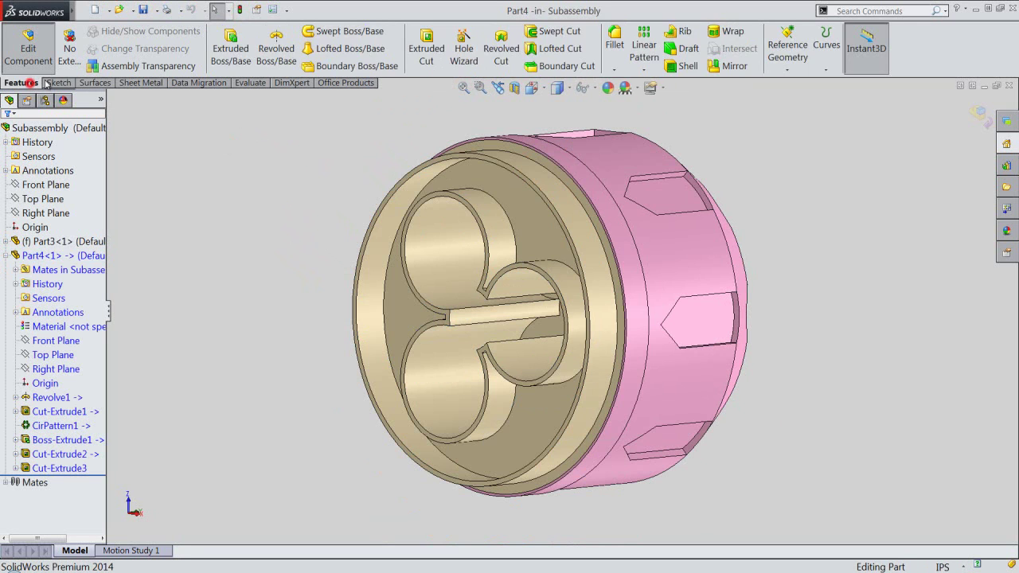
pyautogui.click(785, 71)
pyautogui.click(791, 84)
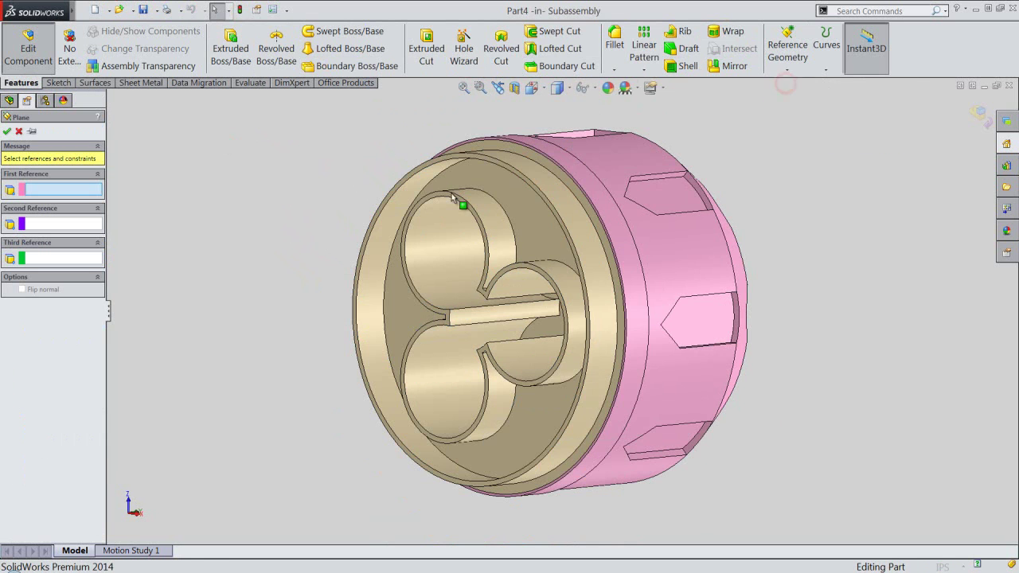
# Step: Create Plane1 offset 0.0625 in from the cap face with the direction flipped
pyautogui.scroll(-2, 451, 309)
pyautogui.scroll(-2, 457, 313)
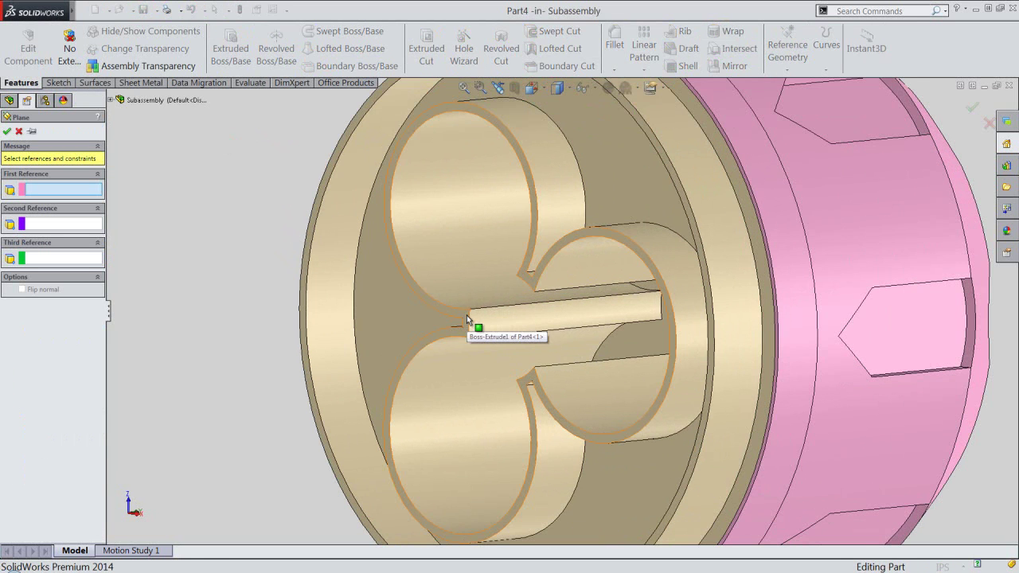
pyautogui.click(467, 315)
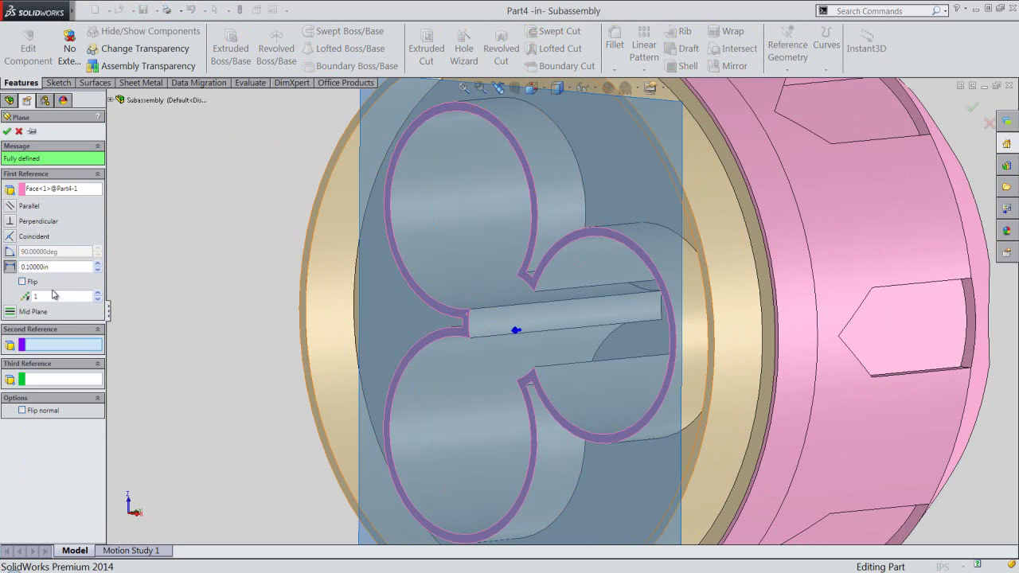
pyautogui.click(23, 282)
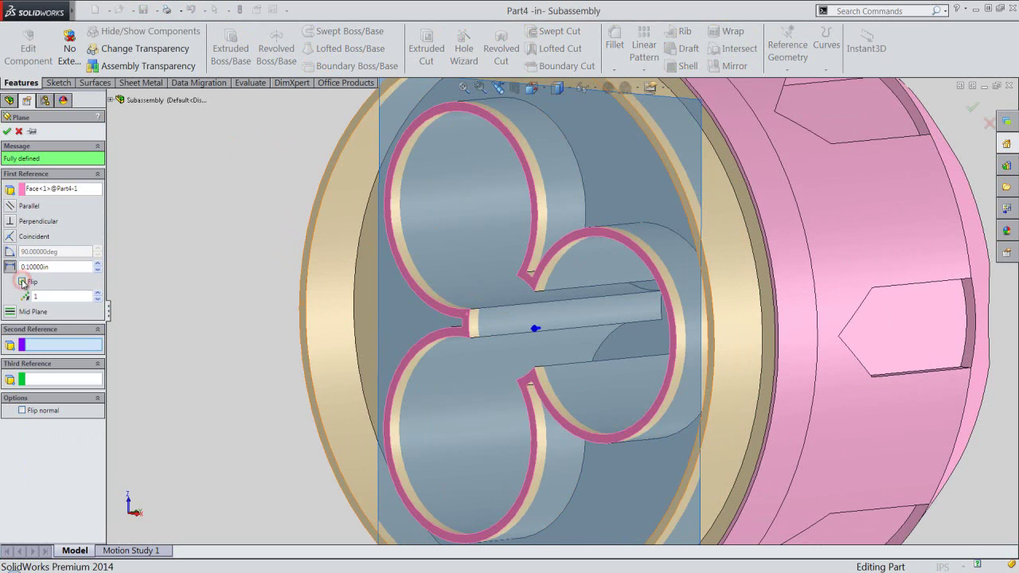
pyautogui.moveTo(56, 266); pyautogui.dragTo(26, 266)
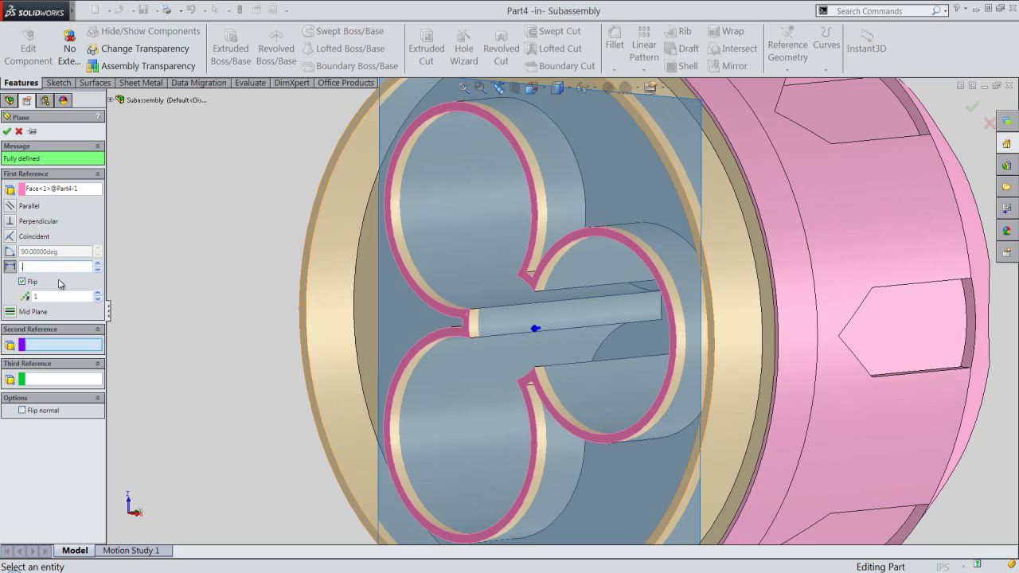
pyautogui.write('.0625')
pyautogui.press('Return')
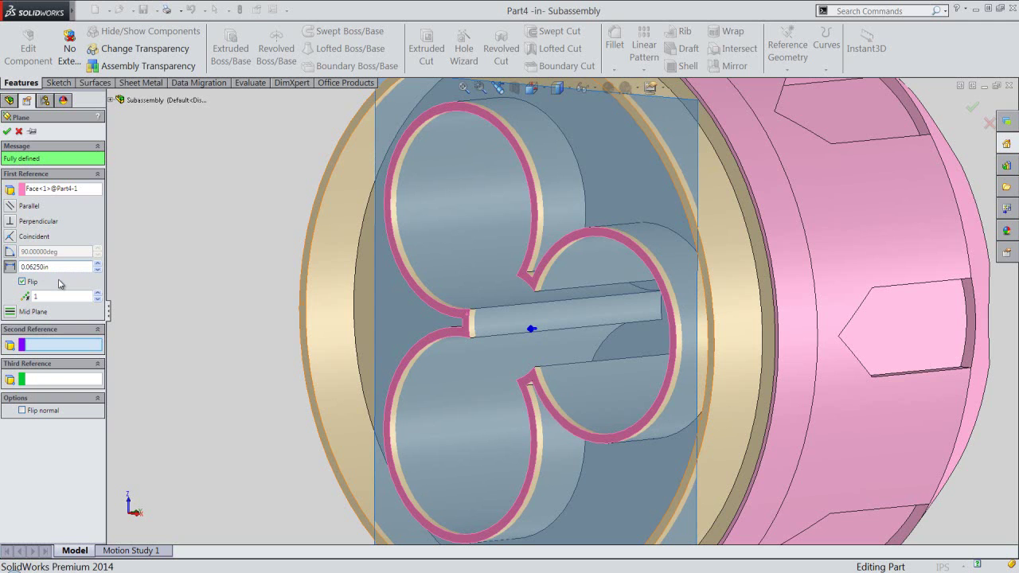
pyautogui.click(7, 133)
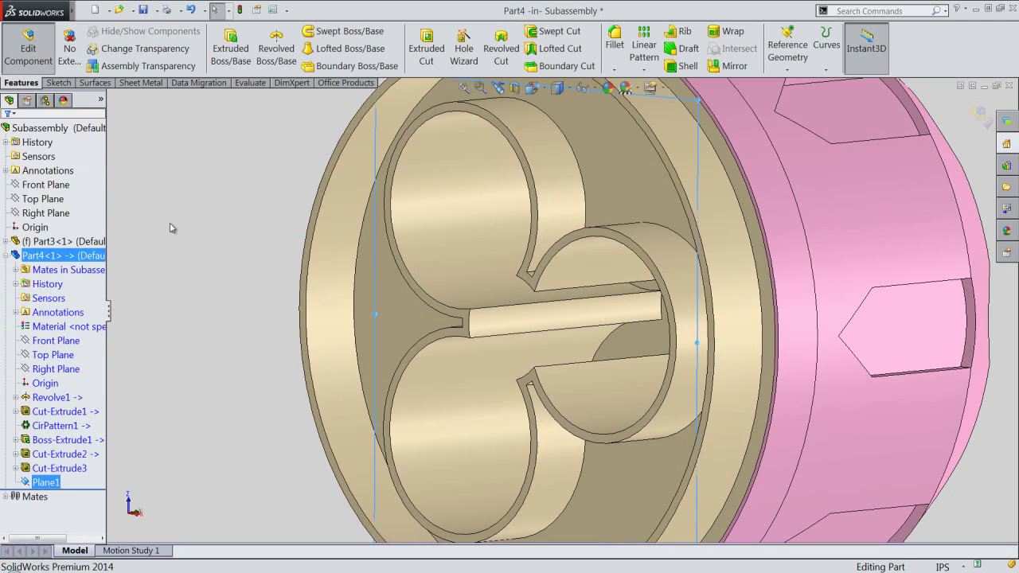
# Step: Show reference planes and open a new sketch on Plane1
pyautogui.click(169, 228)
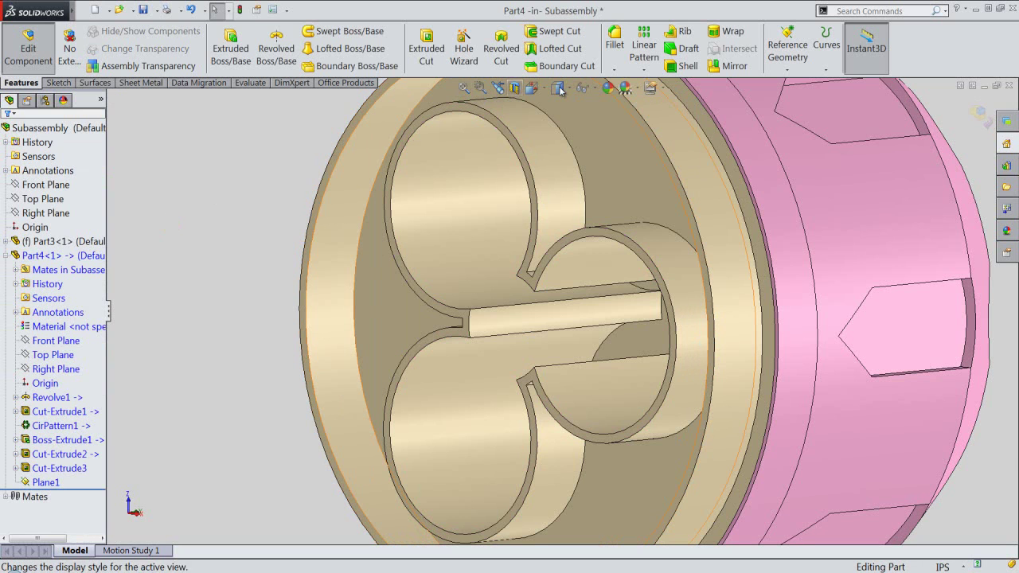
pyautogui.click(595, 90)
pyautogui.click(584, 107)
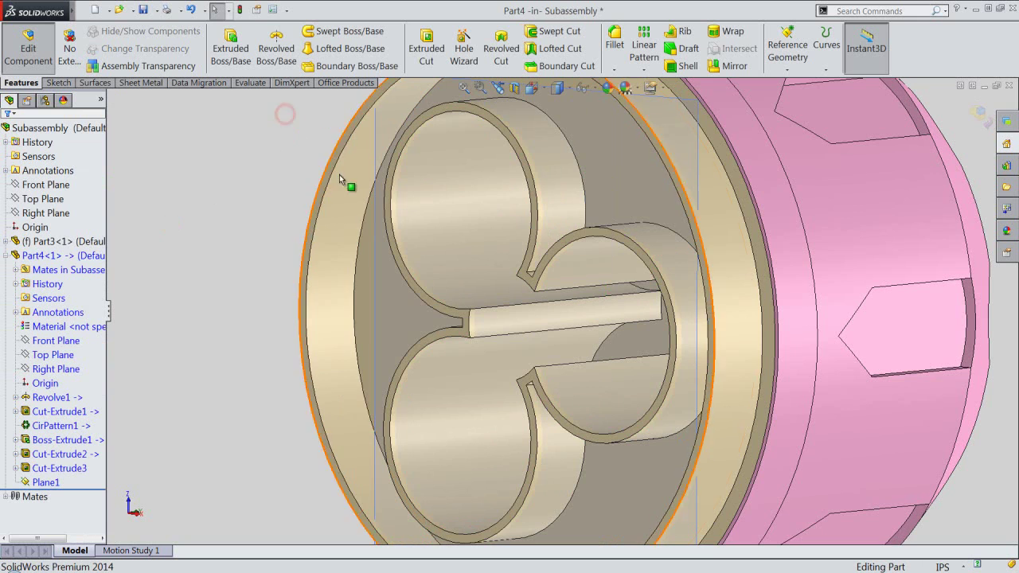
pyautogui.moveTo(339, 174); pyautogui.dragTo(351, 177, button='middle')
pyautogui.click(410, 113)
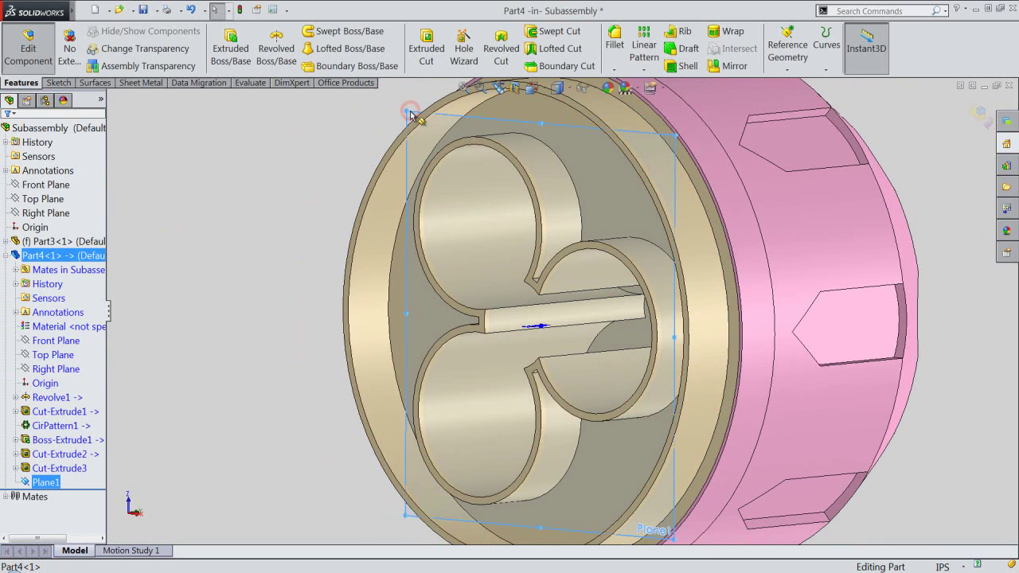
pyautogui.rightClick(411, 114)
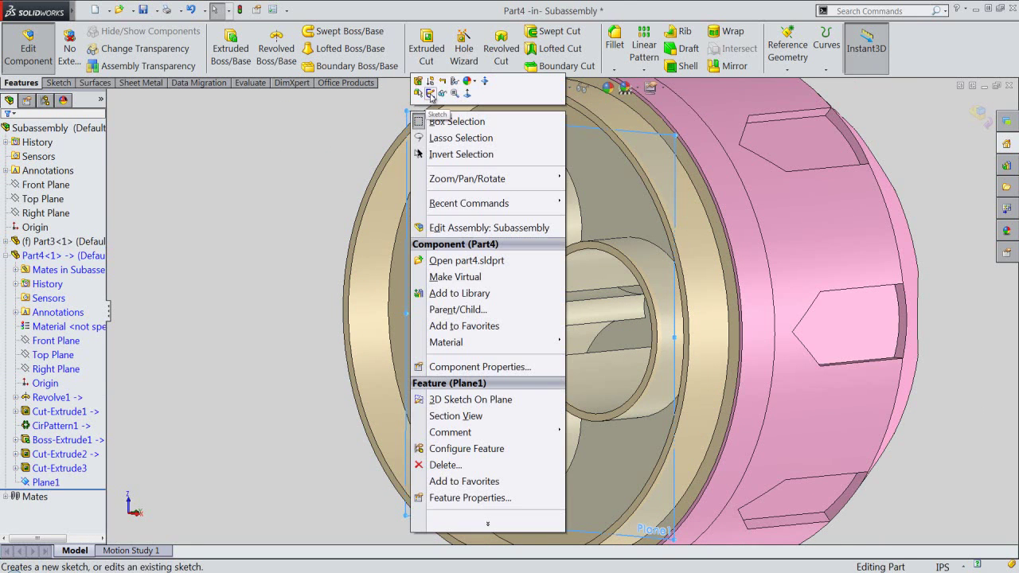
pyautogui.click(431, 94)
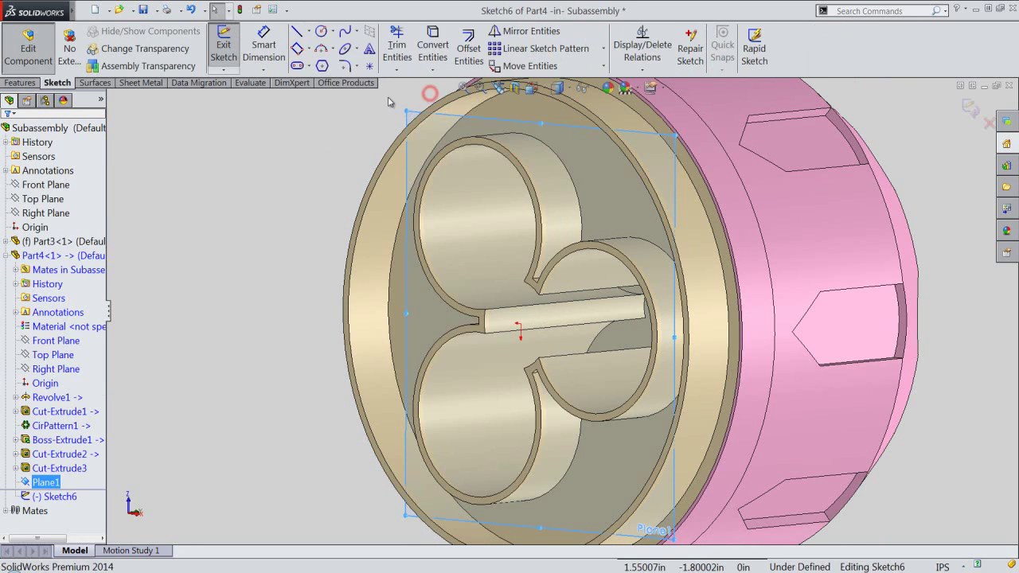
# Step: Orient the view to Bottom and zoom in on the sketch area
pyautogui.click(532, 88)
pyautogui.click(542, 89)
pyautogui.click(598, 106)
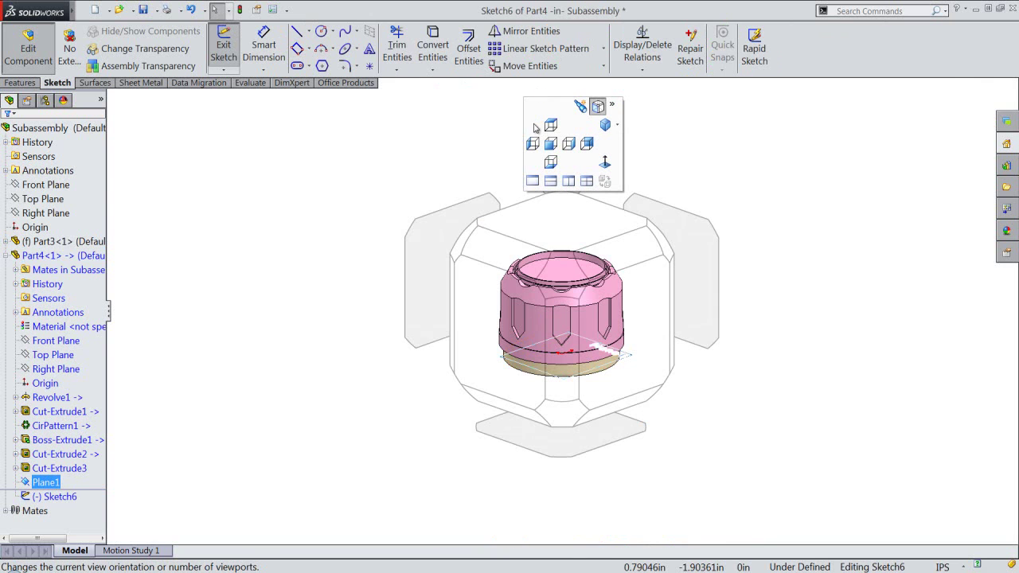
pyautogui.click(571, 442)
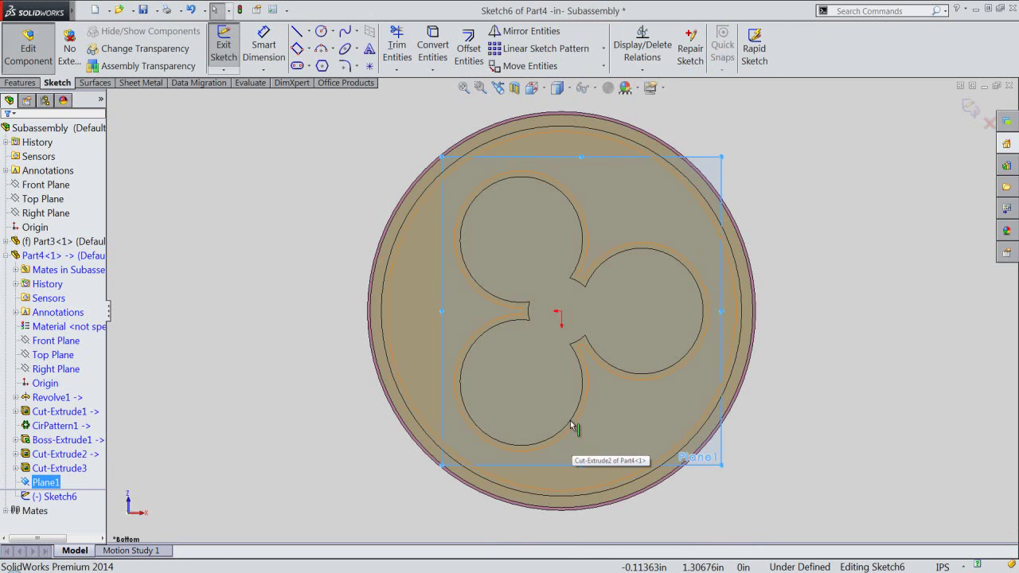
pyautogui.scroll(-2, 570, 326)
pyautogui.click(234, 187)
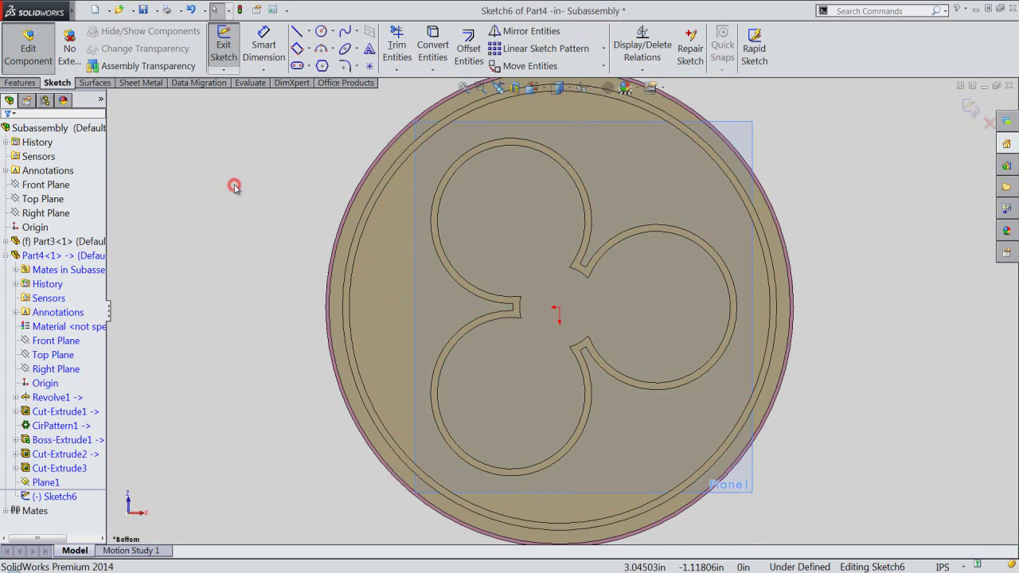
pyautogui.rightClick(234, 189)
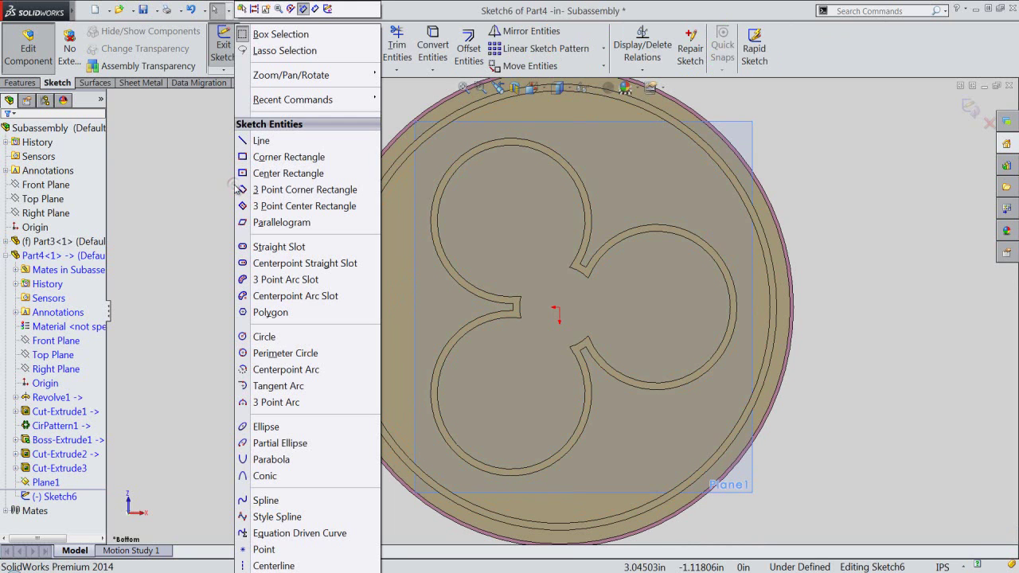
# Step: Draw a 0.25 in diameter circle centred on the sketch origin
pyautogui.click(252, 340)
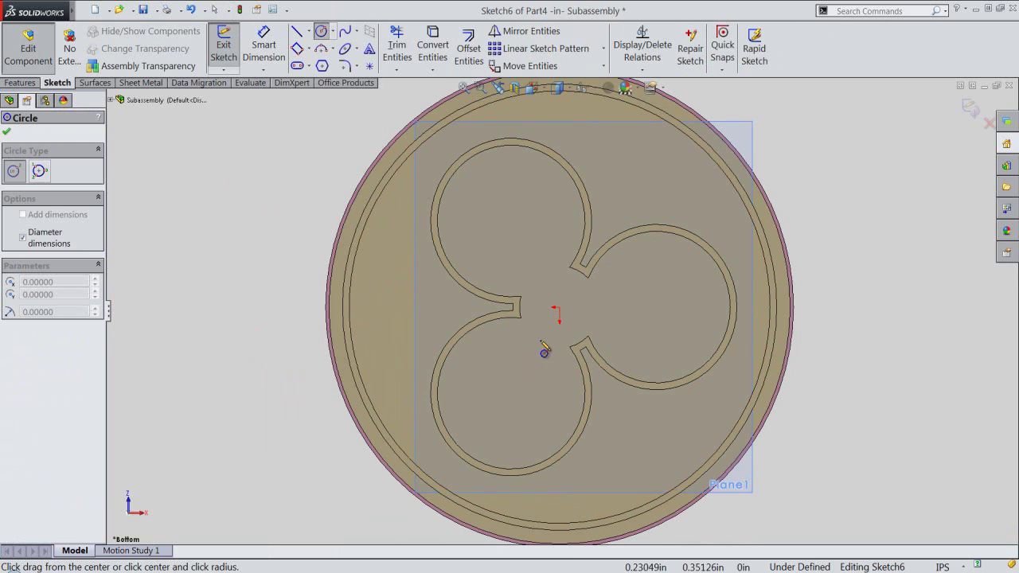
pyautogui.click(559, 309)
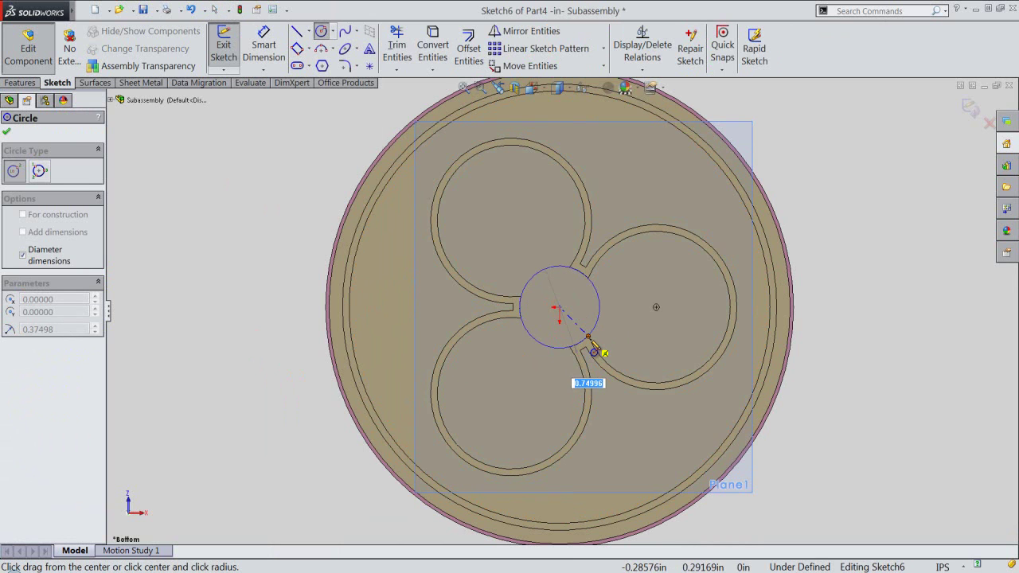
pyautogui.click(594, 349)
pyautogui.write('0.25000')
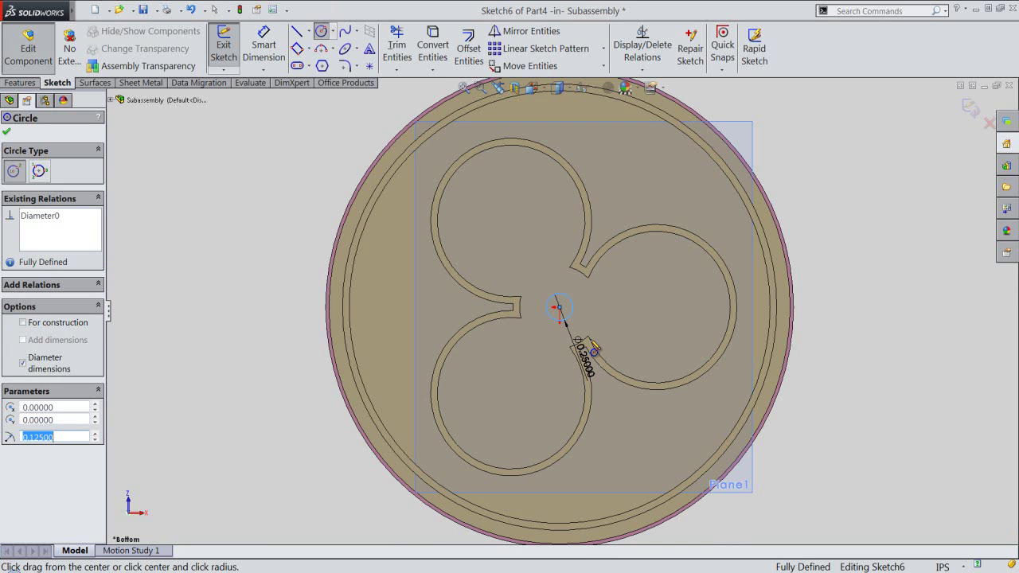
pyautogui.rightClick(282, 200)
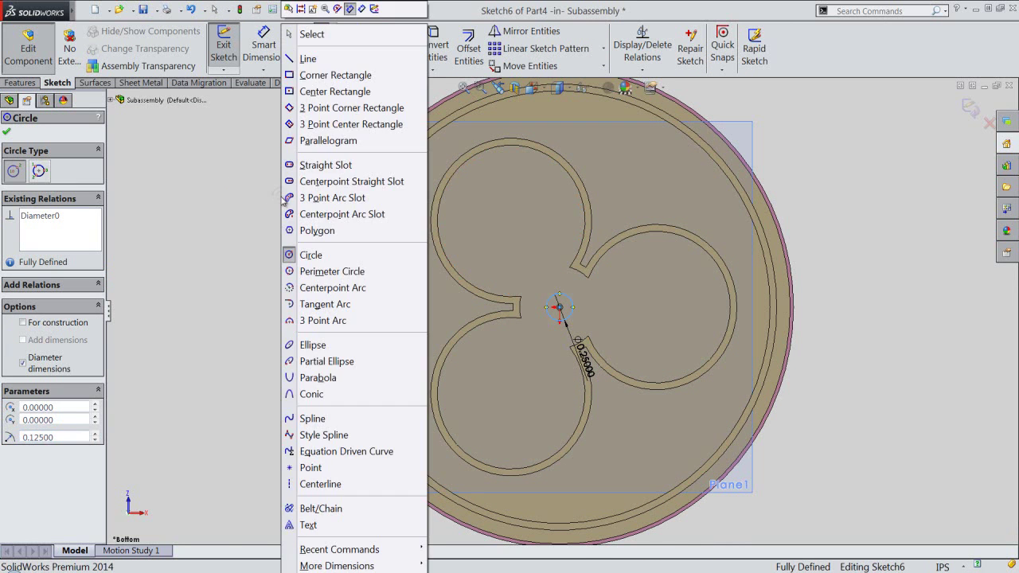
pyautogui.click(308, 34)
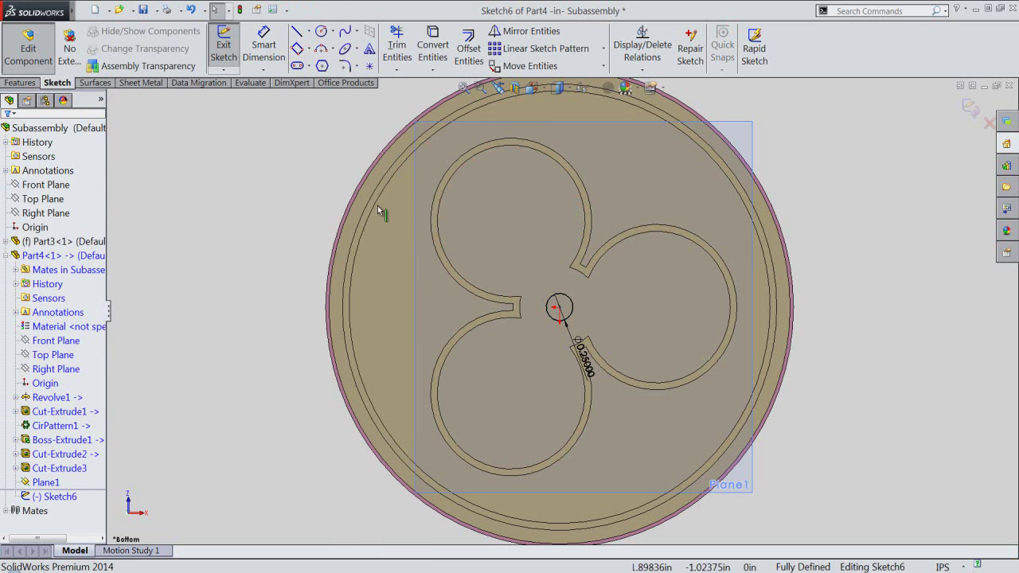
# Step: Offset the centre circle 0.0625 in outward
pyautogui.click(563, 298)
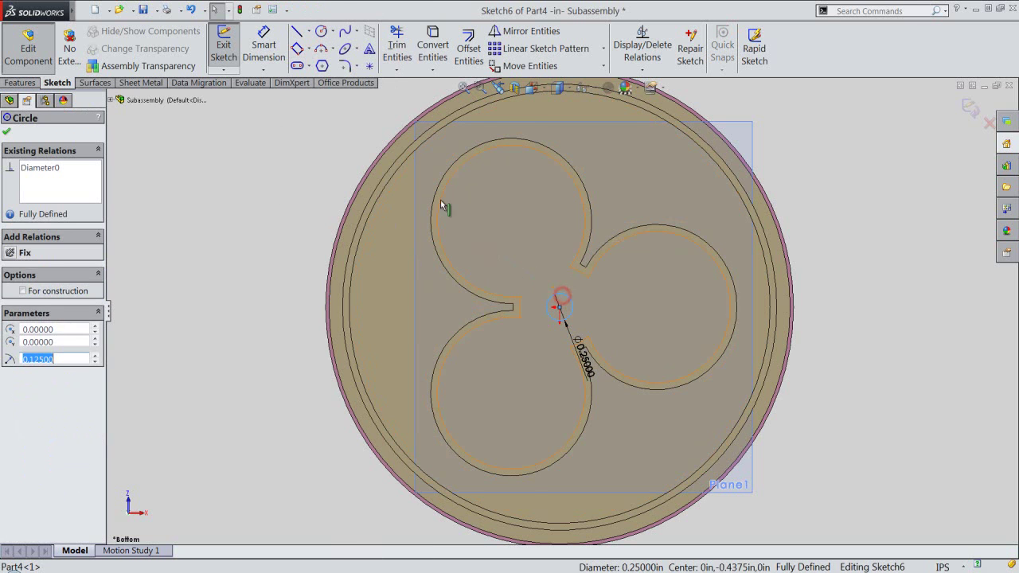
pyautogui.click(468, 57)
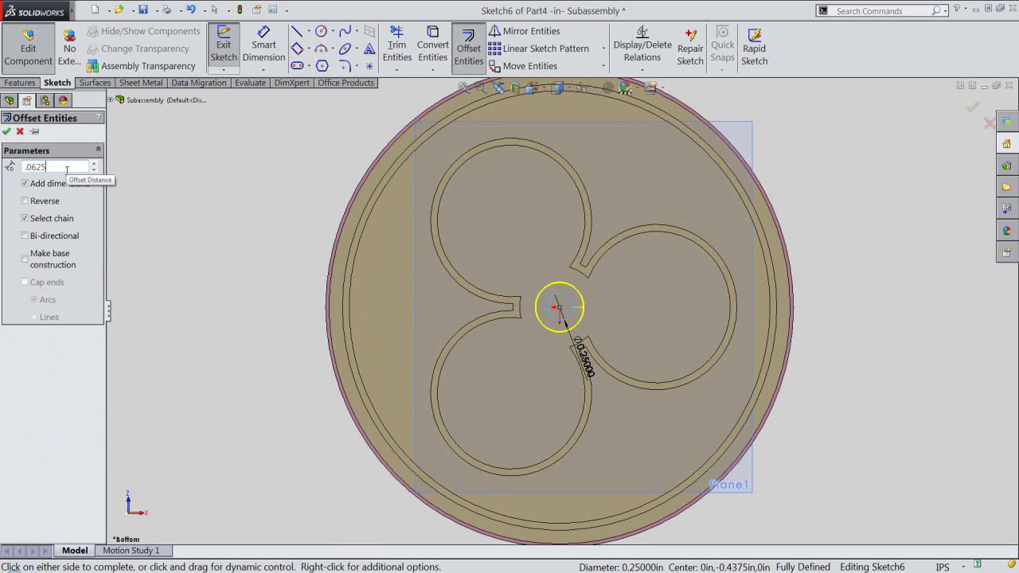
pyautogui.press('Return')
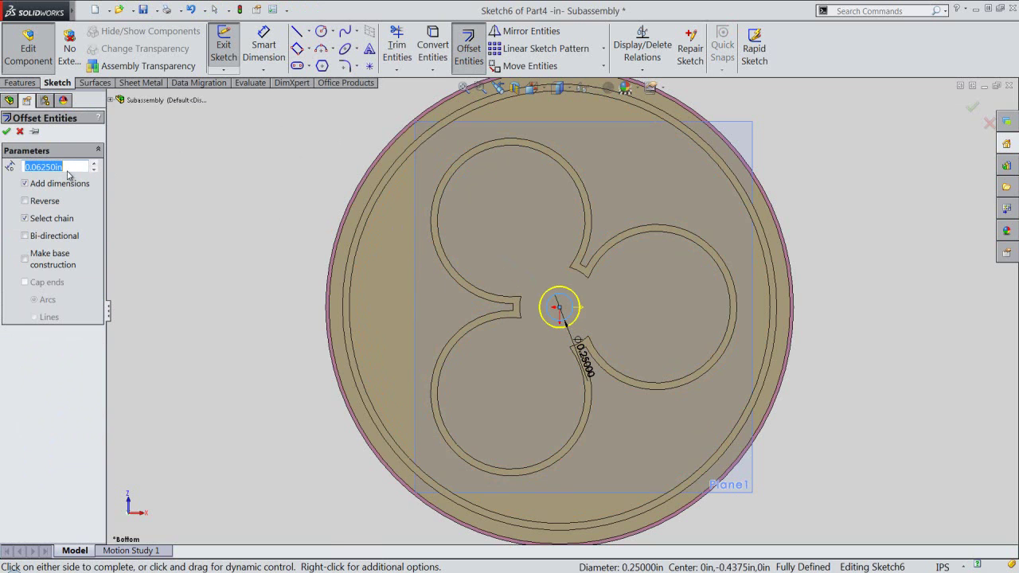
pyautogui.click(6, 132)
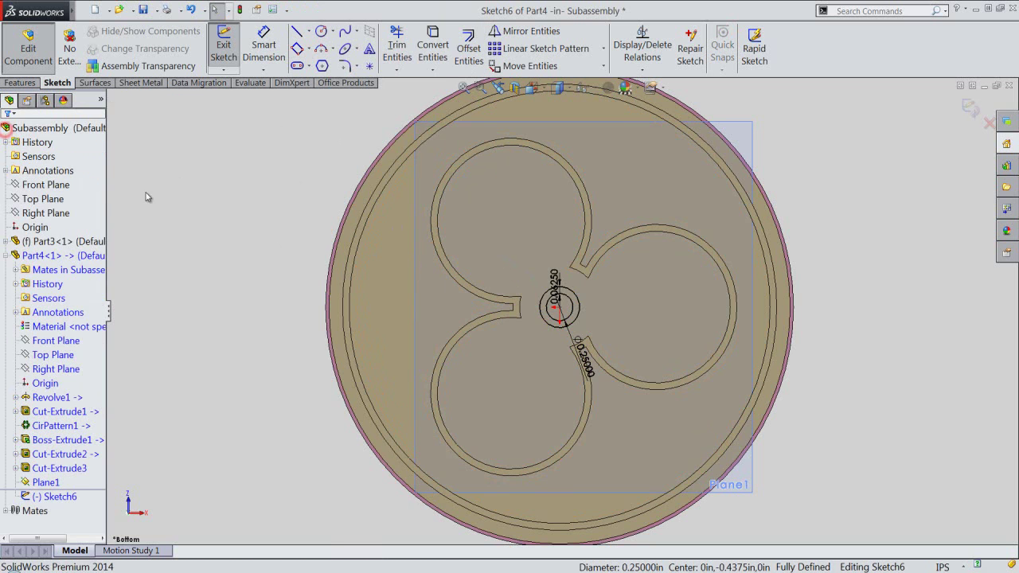
# Step: Draw a corner rectangle 0.22809 tall and 0.13974 wide beside the offset circle
pyautogui.click(198, 222)
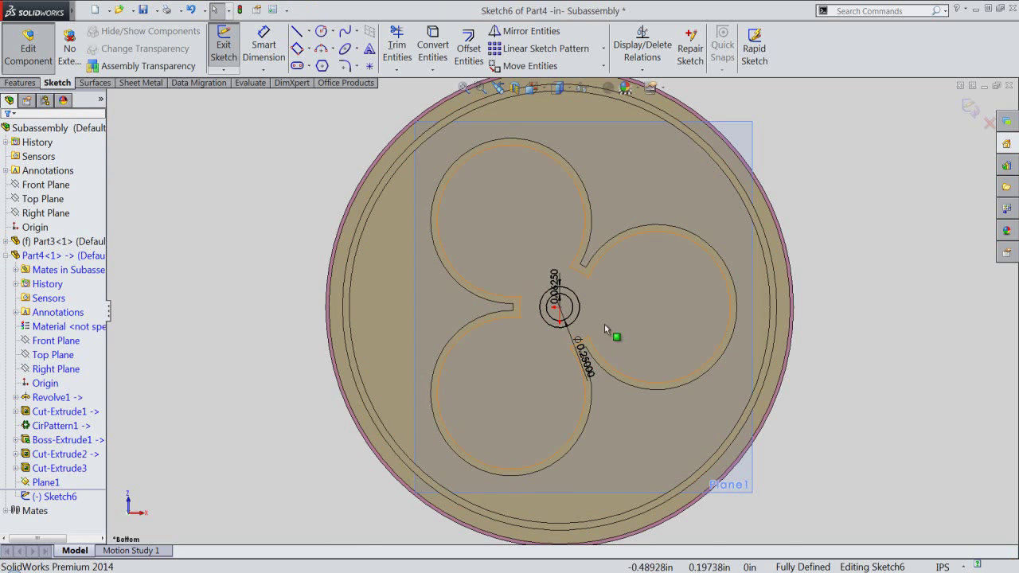
pyautogui.scroll(-2, 586, 318)
pyautogui.scroll(-2, 548, 319)
pyautogui.scroll(-2, 539, 310)
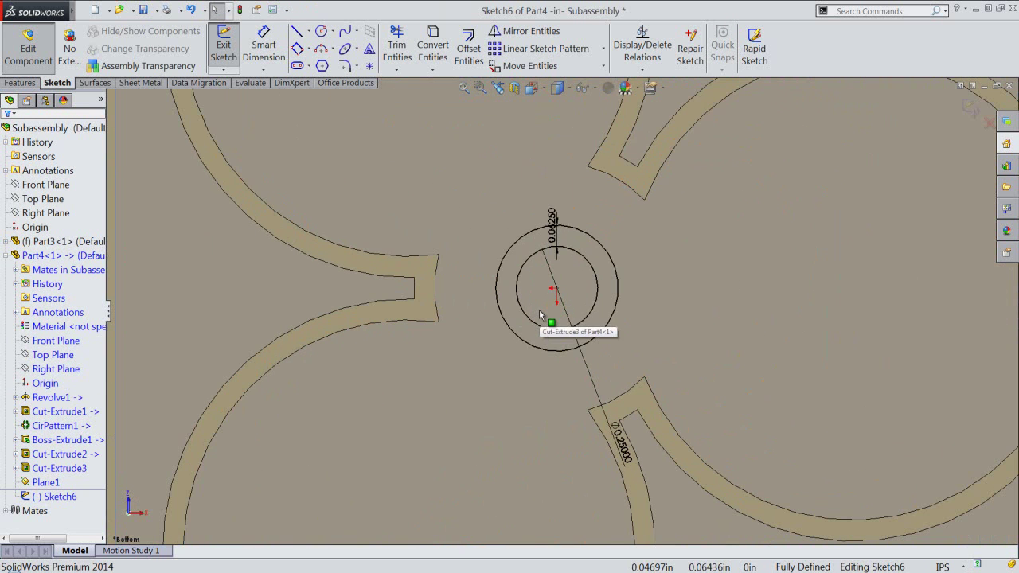
pyautogui.rightClick(450, 188)
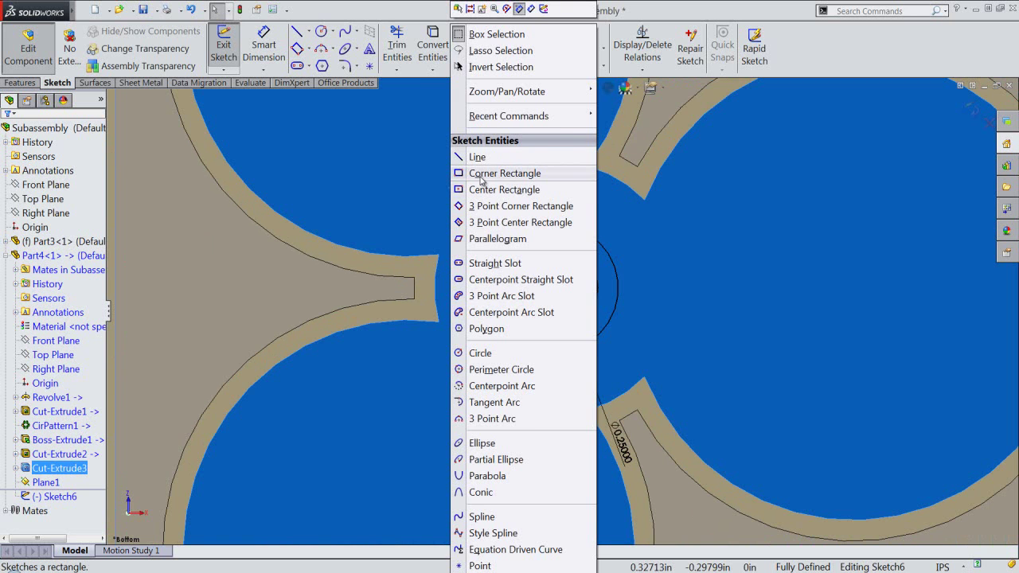
pyautogui.click(482, 175)
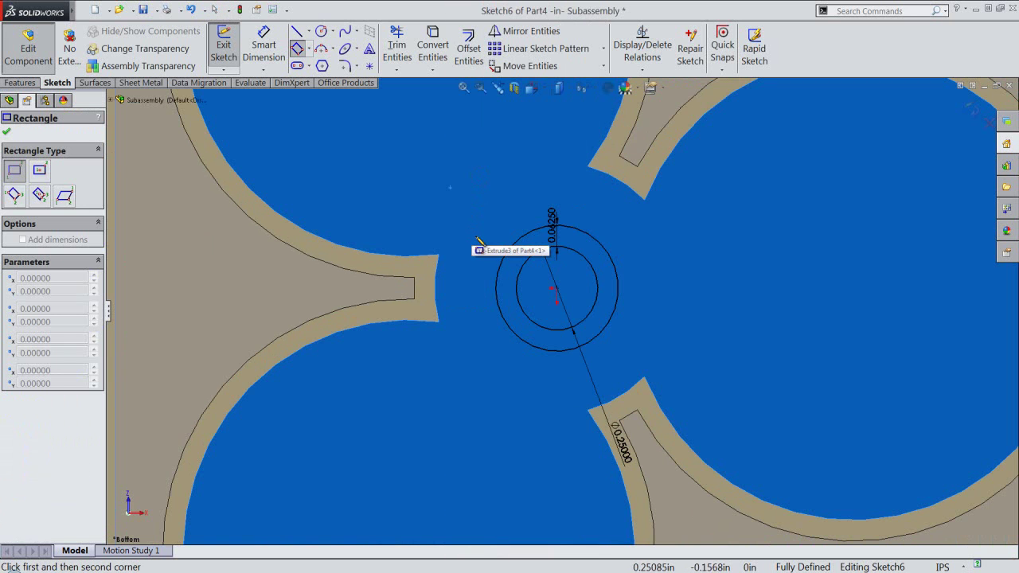
pyautogui.click(509, 252)
pyautogui.write('.22809')
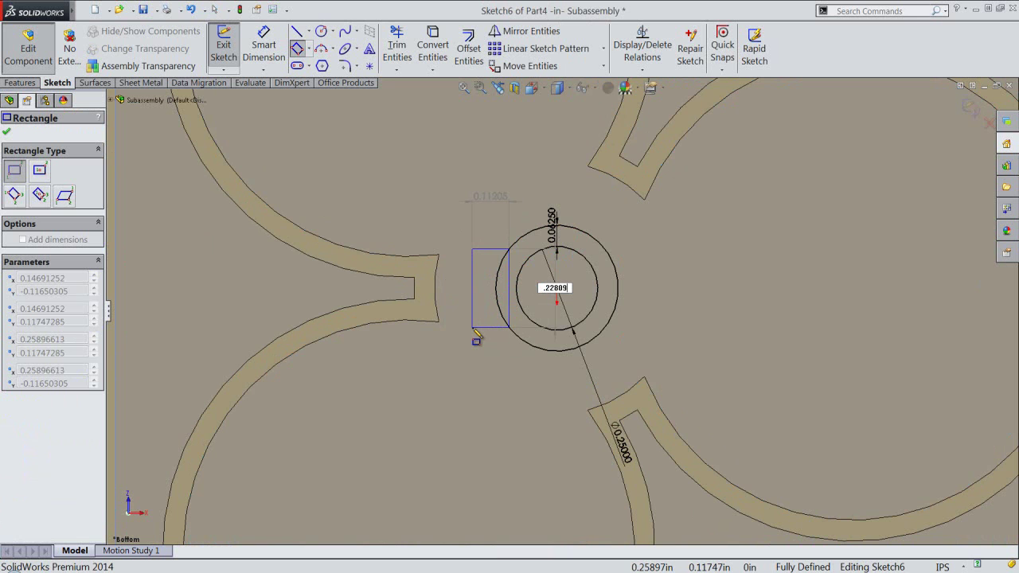
pyautogui.press('Tab')
pyautogui.write('.13974')
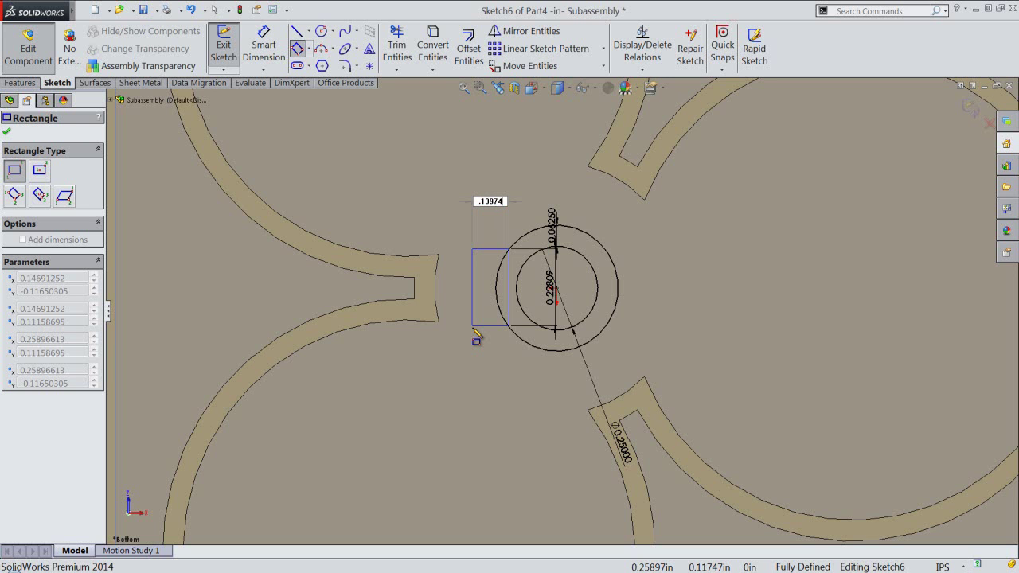
pyautogui.press('Return')
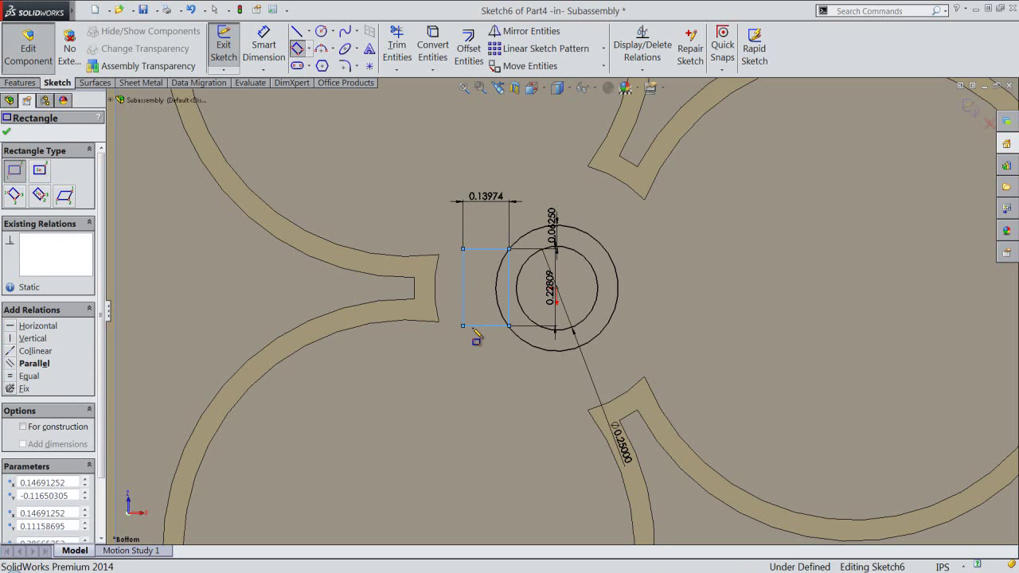
pyautogui.rightClick(406, 192)
pyautogui.click(435, 51)
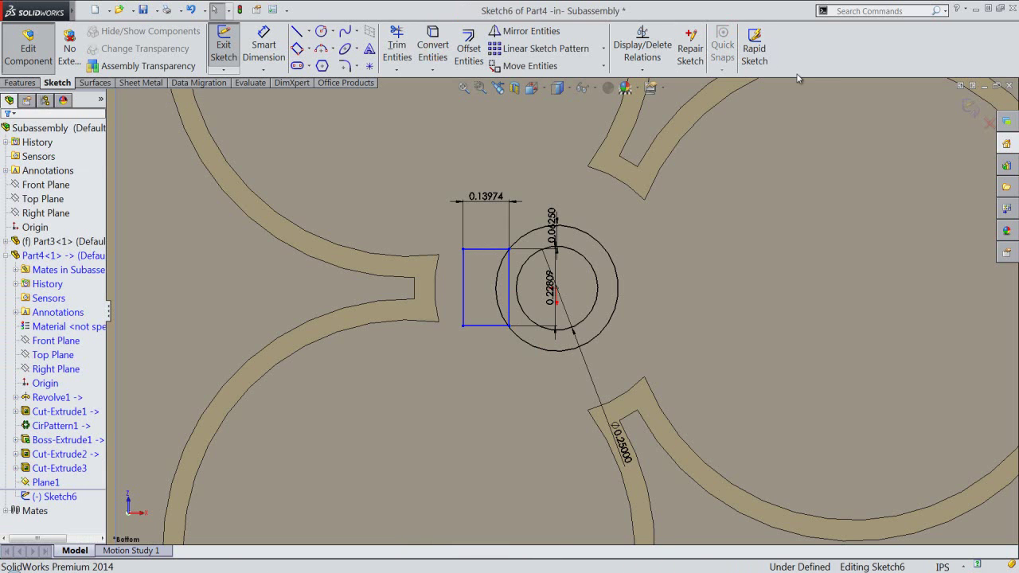
# Step: Align the rectangle's right-edge midpoint horizontally with the circle centre
pyautogui.click(642, 70)
pyautogui.click(653, 100)
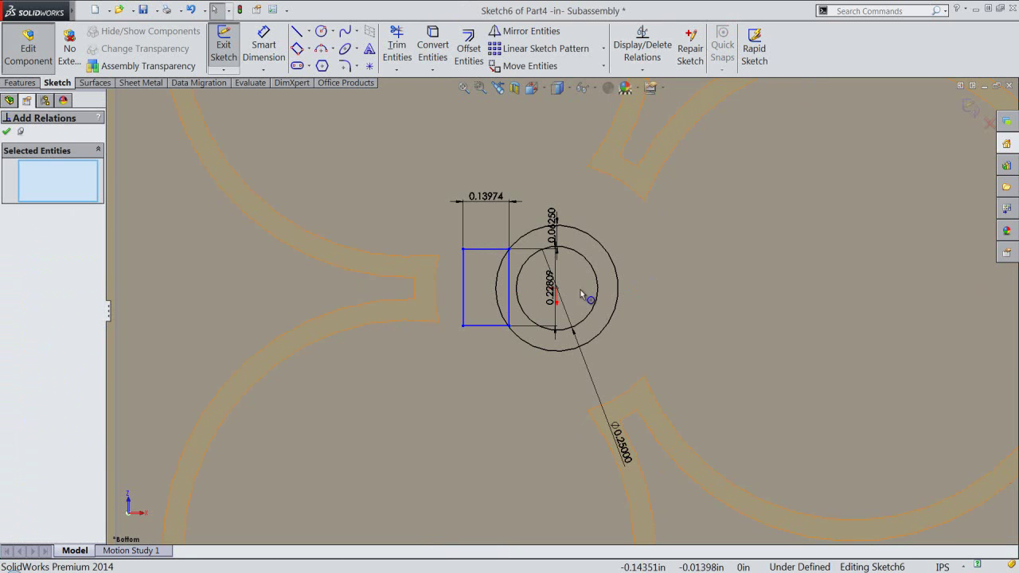
pyautogui.click(555, 288)
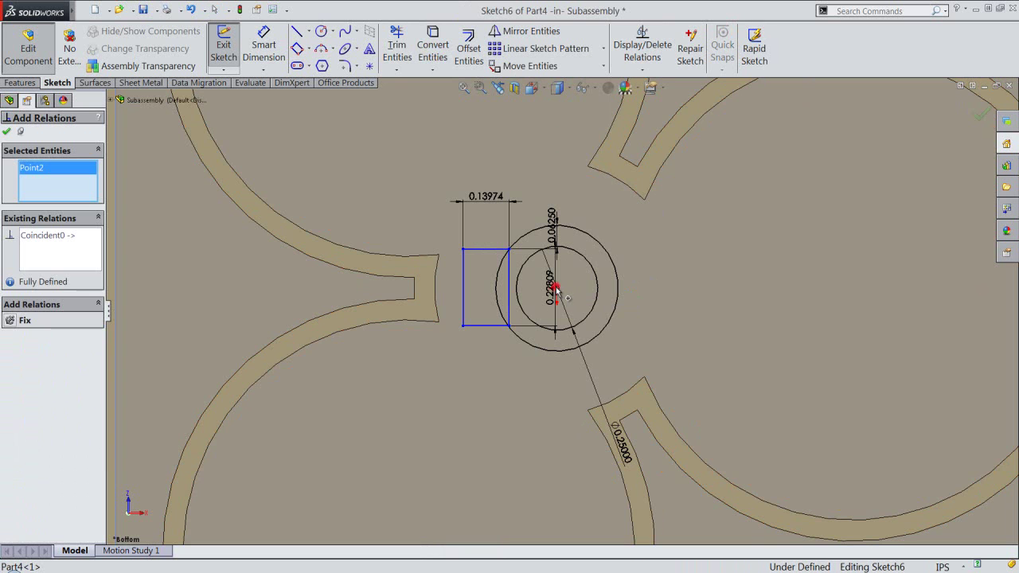
pyautogui.rightClick(509, 284)
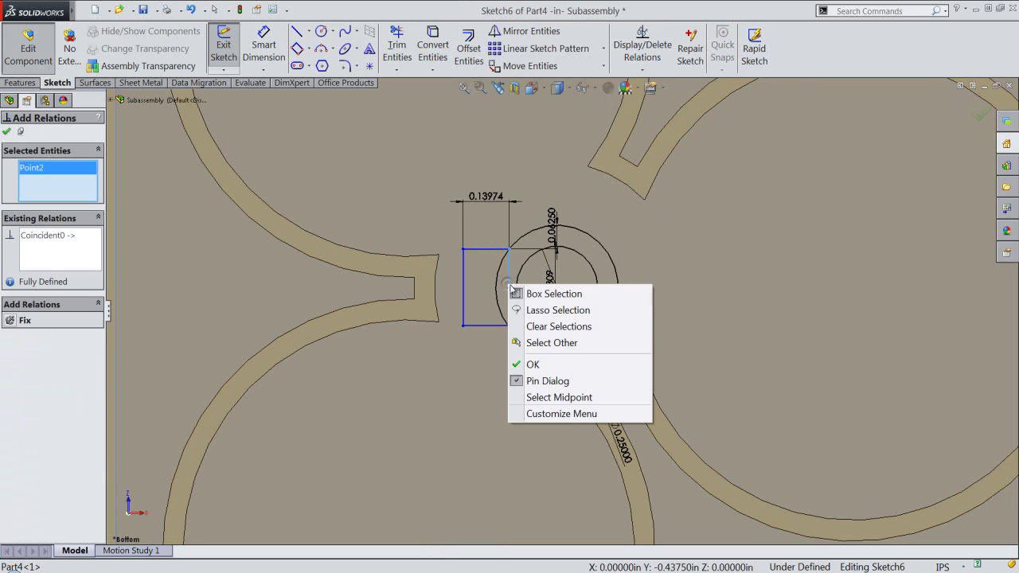
pyautogui.click(551, 397)
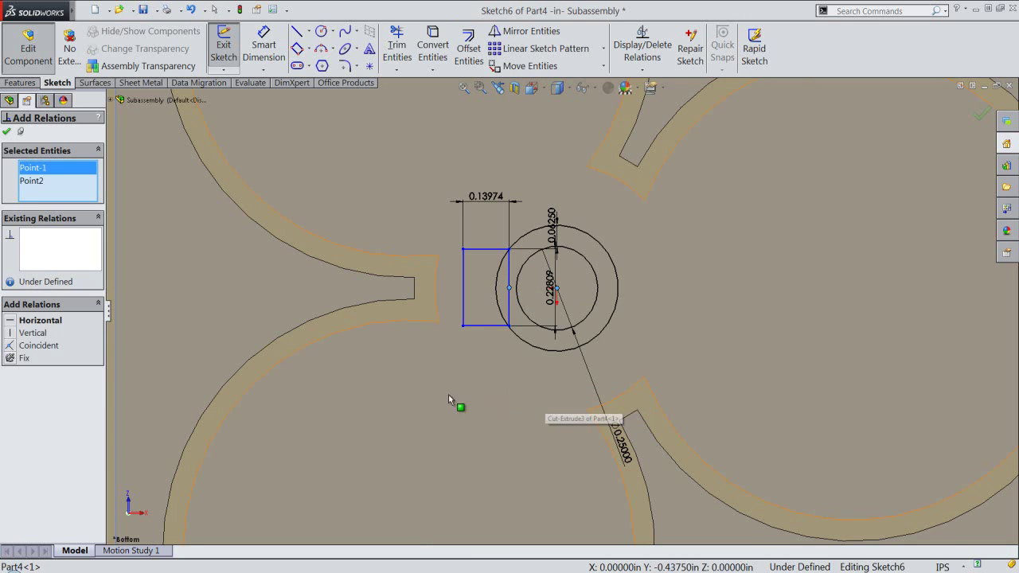
pyautogui.click(12, 321)
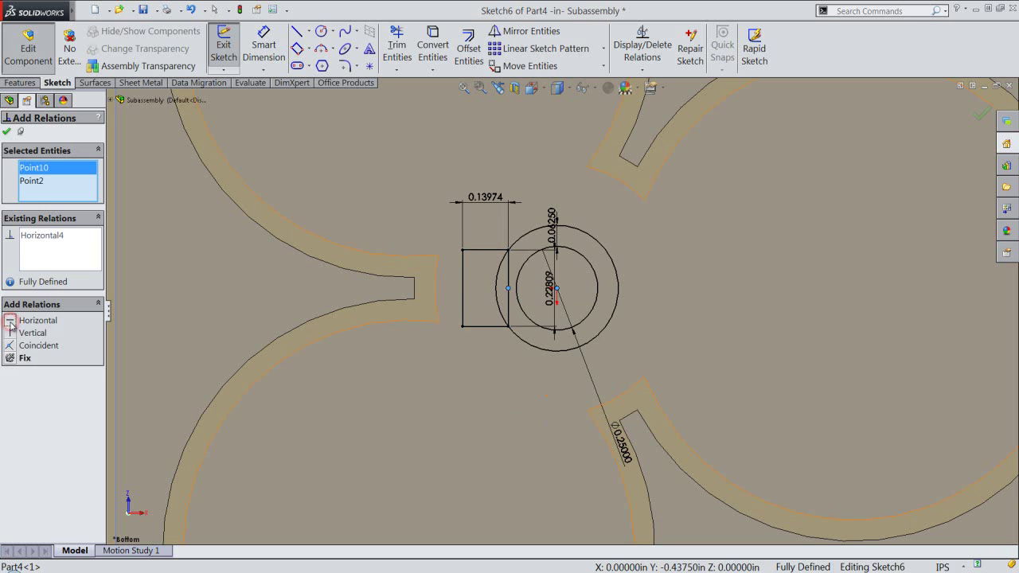
pyautogui.click(5, 133)
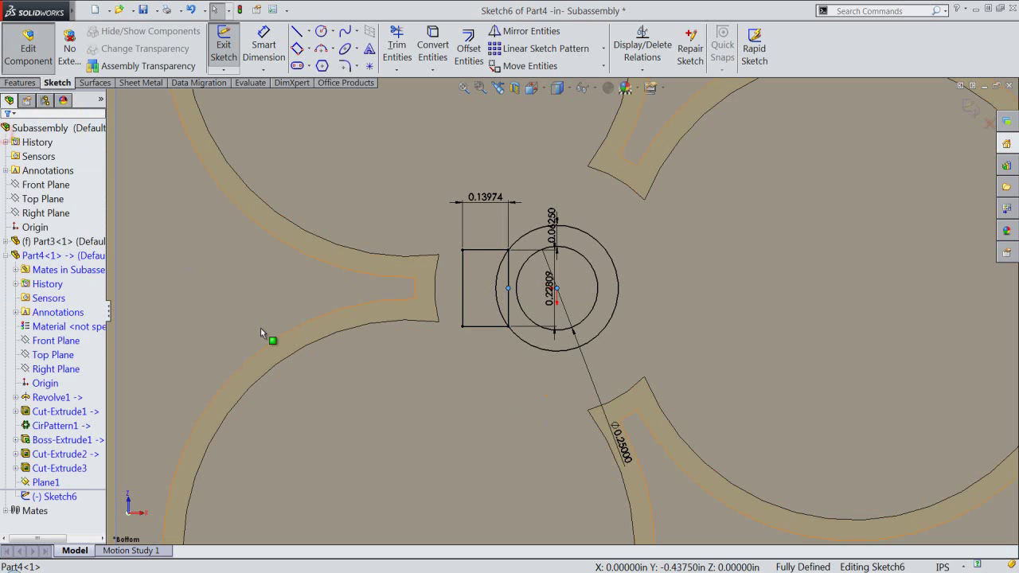
# Step: Change the vertical line inside the circle and make the rectangle's left line construction
pyautogui.scroll(-1, 445, 288)
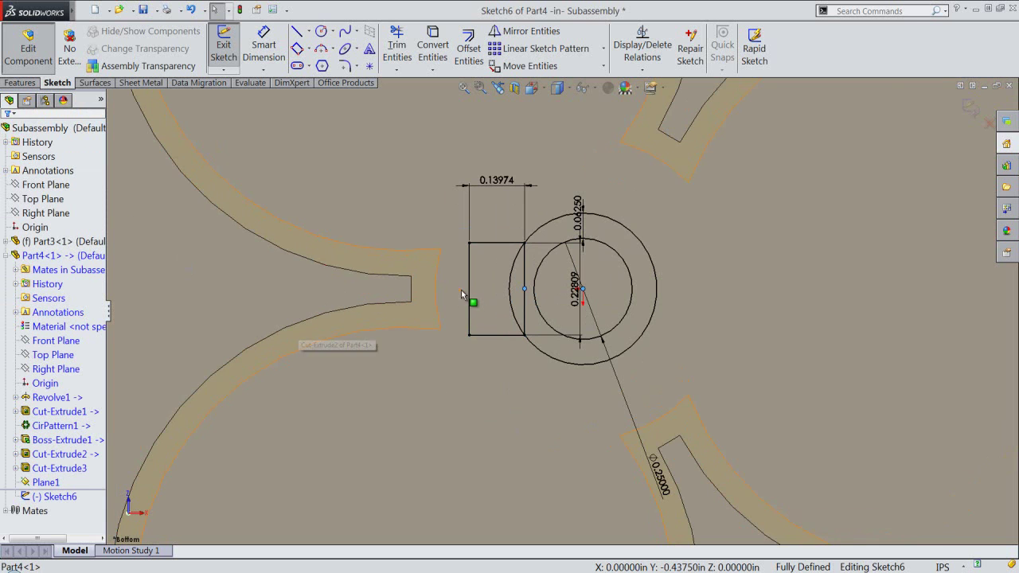
pyautogui.click(524, 277)
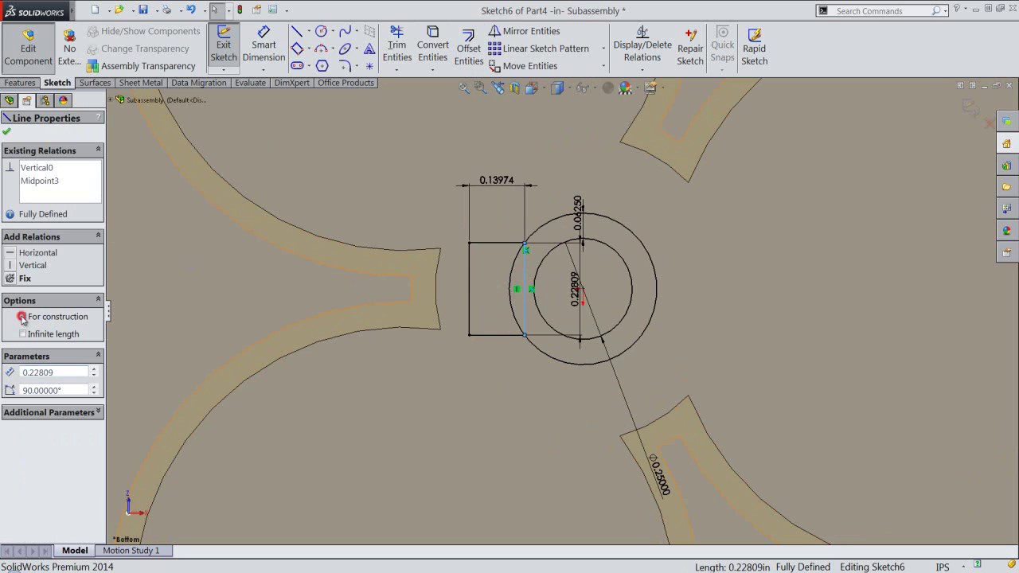
pyautogui.click(6, 132)
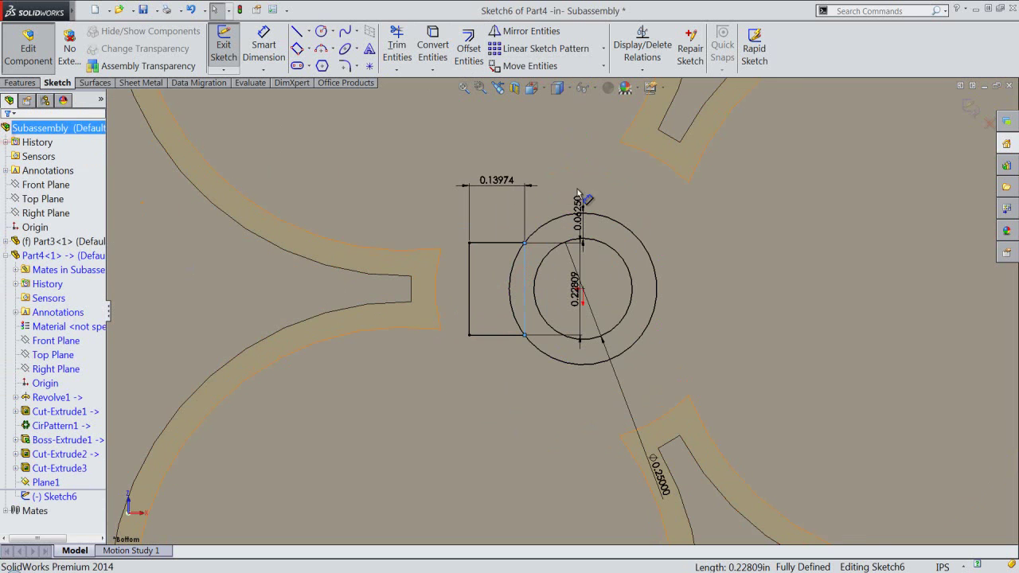
pyautogui.click(472, 280)
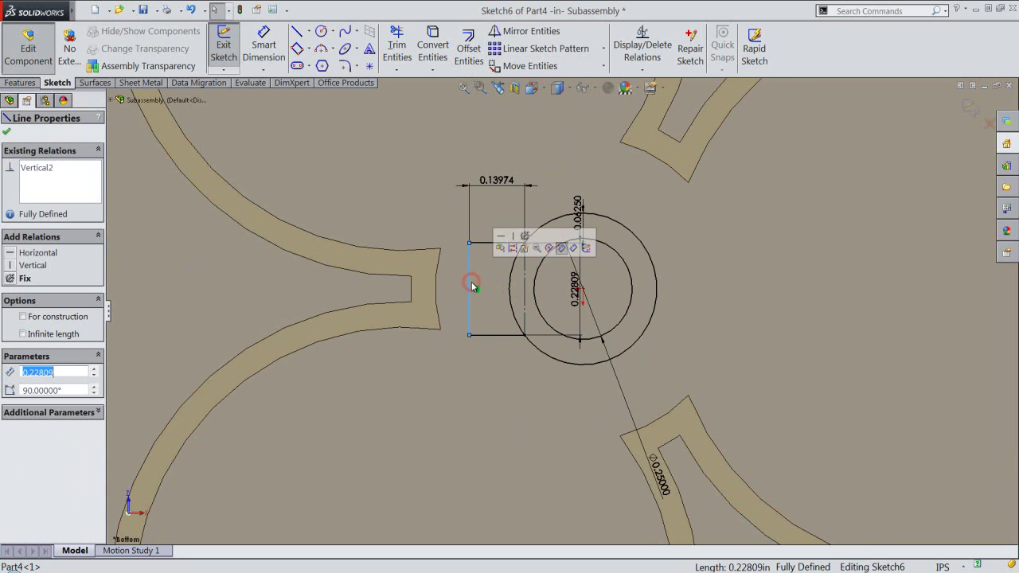
pyautogui.click(513, 247)
# Step: Draw two three-point arcs from the upper and lower lobe corners to the rectangle's left corners
pyautogui.scroll(-3, 491, 267)
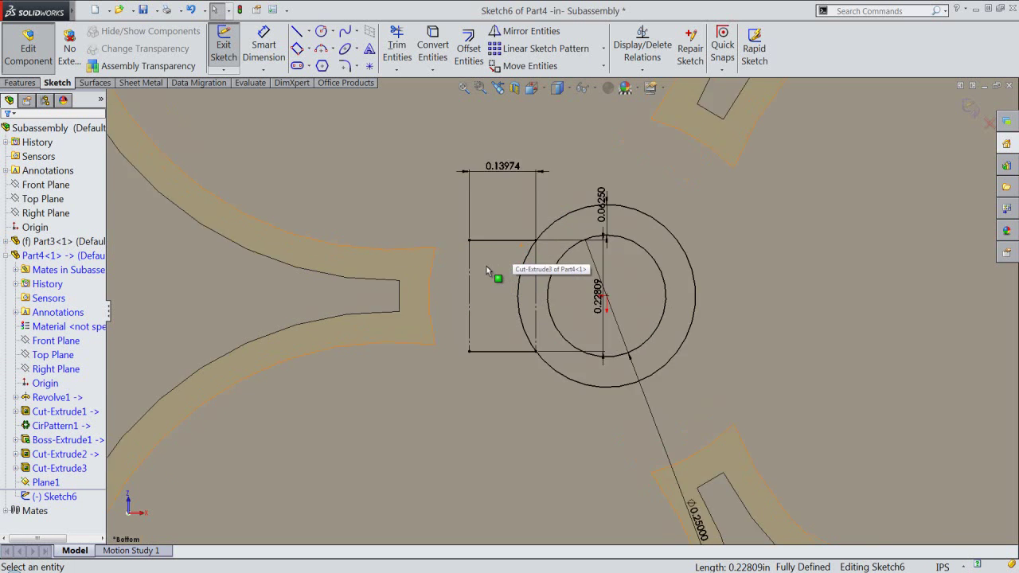
pyautogui.click(321, 50)
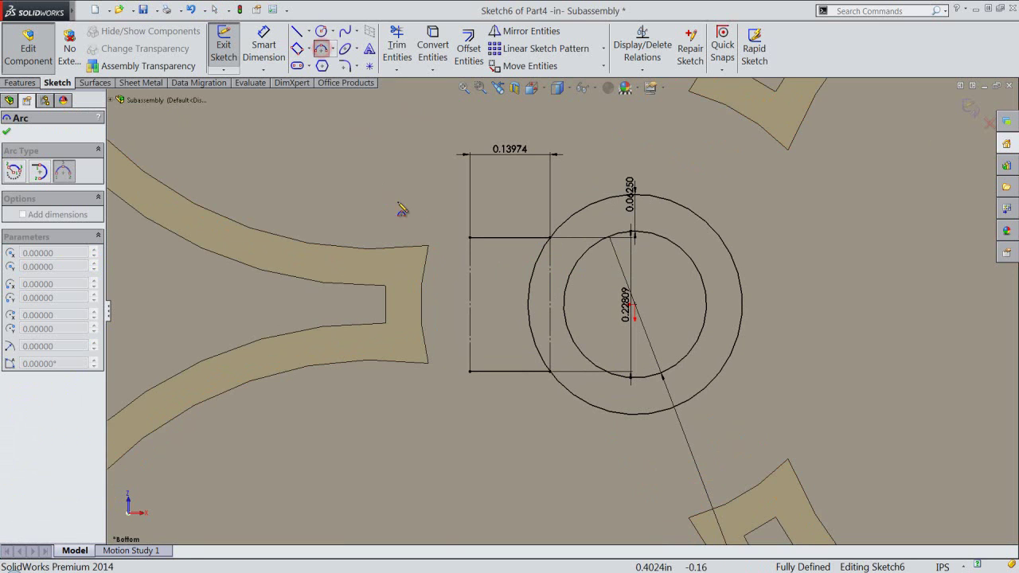
pyautogui.click(428, 246)
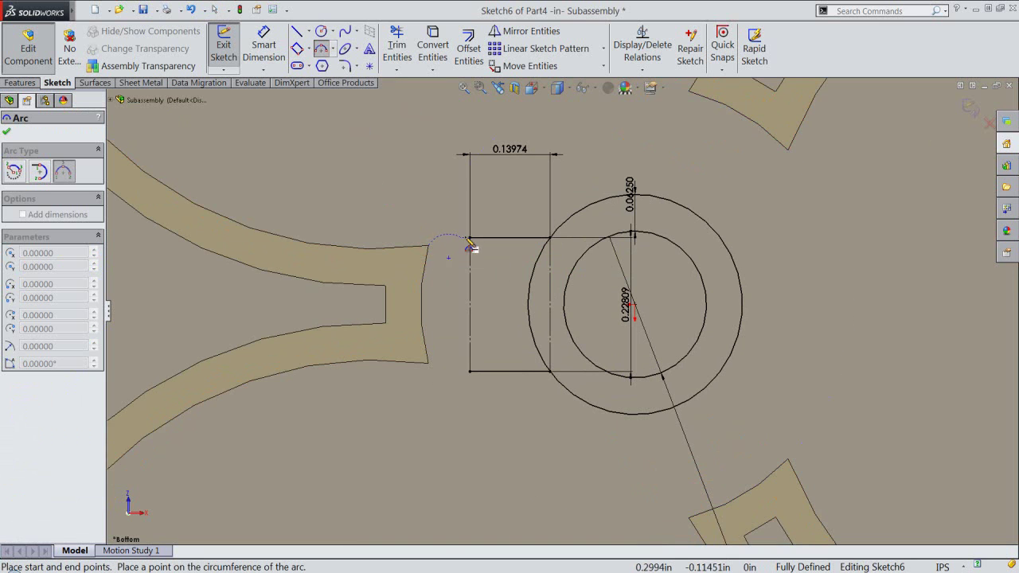
pyautogui.click(470, 238)
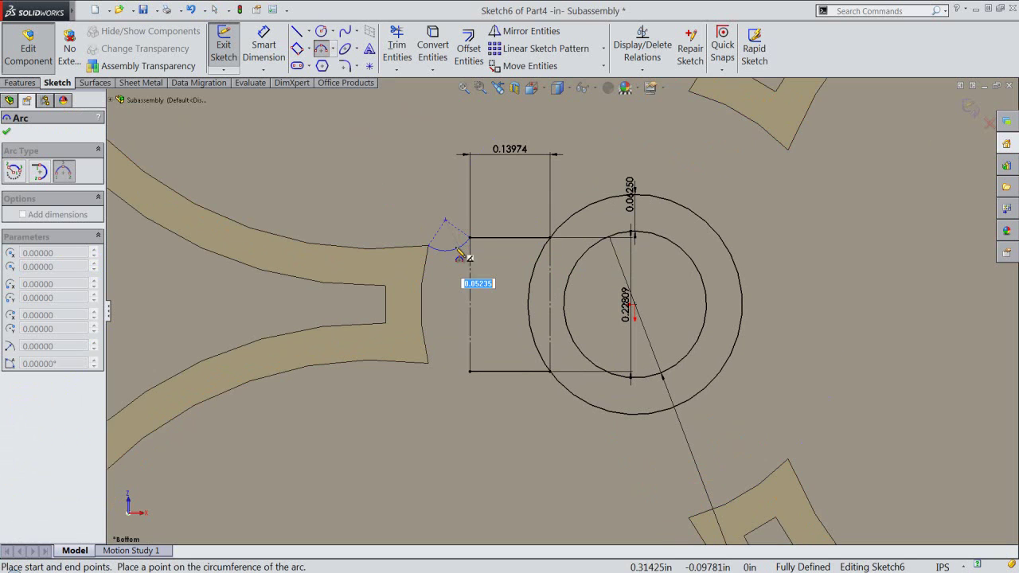
pyautogui.click(458, 252)
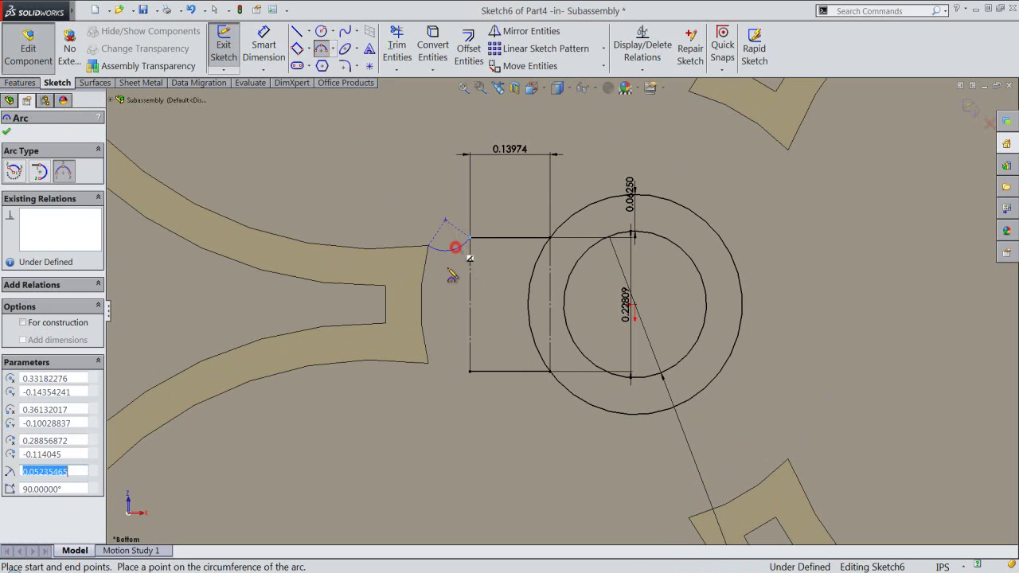
pyautogui.click(429, 364)
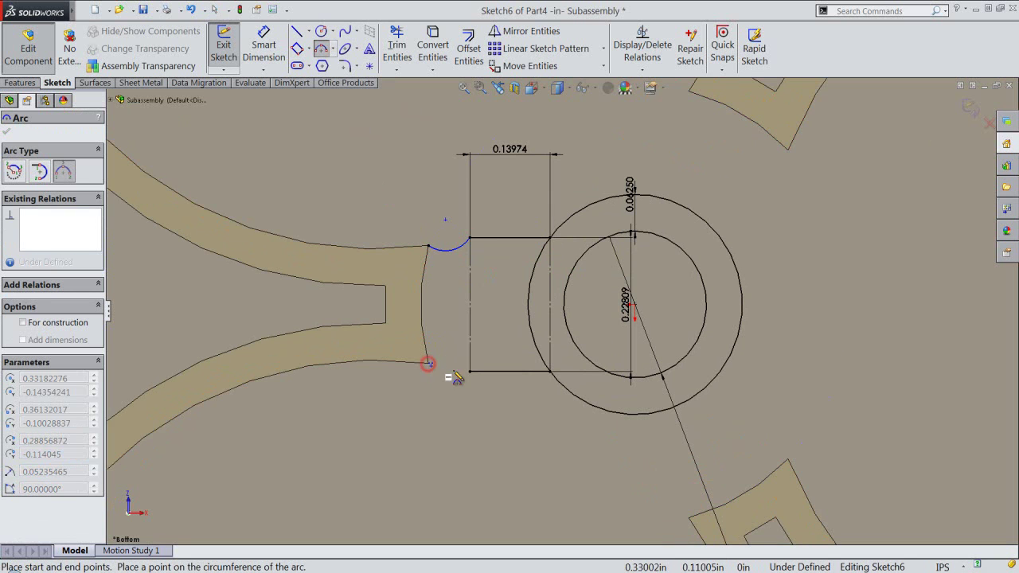
pyautogui.click(470, 371)
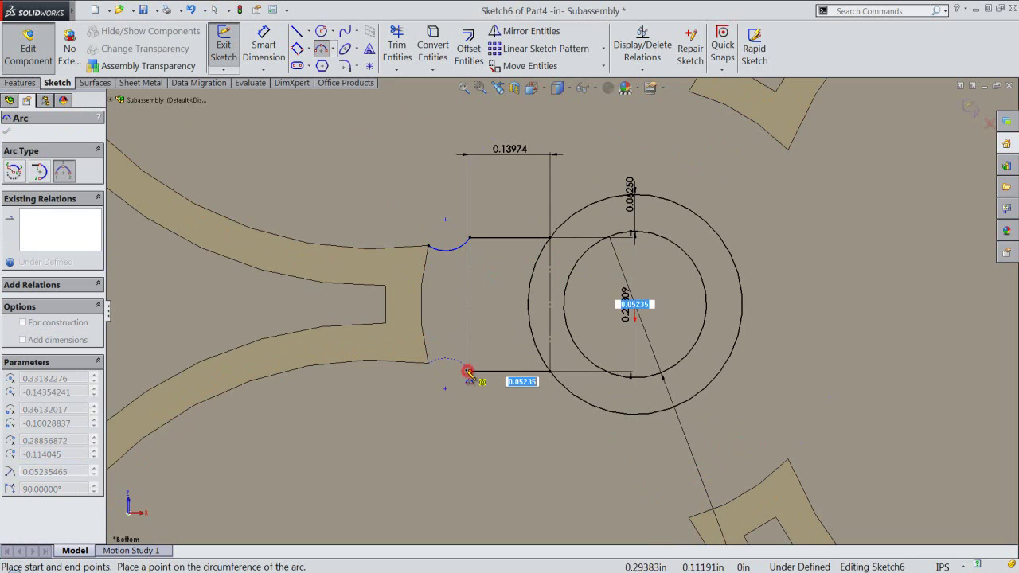
pyautogui.click(461, 370)
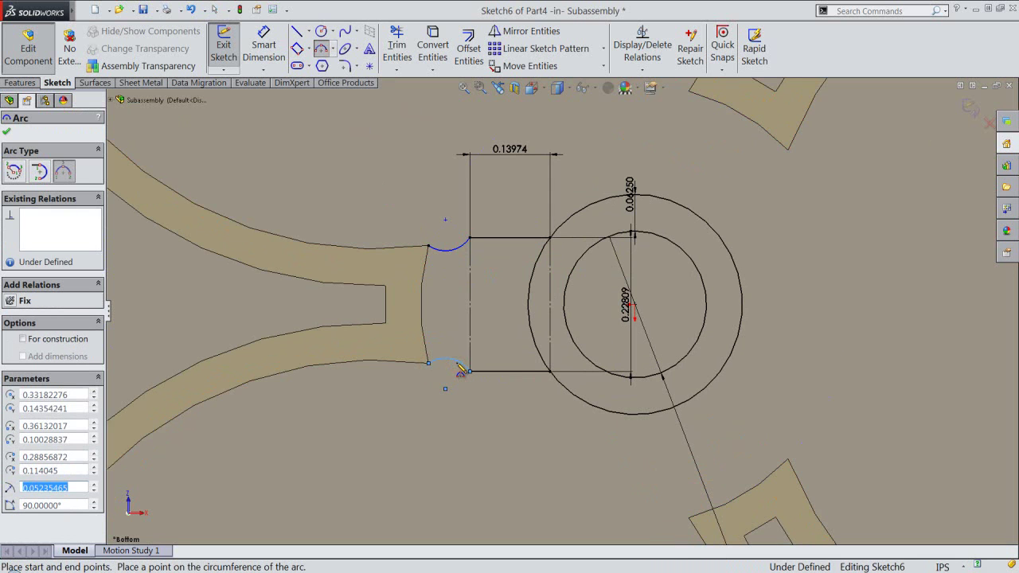
# Step: Make the lower and upper arcs tangent to the adjacent lobe edges
pyautogui.click(641, 70)
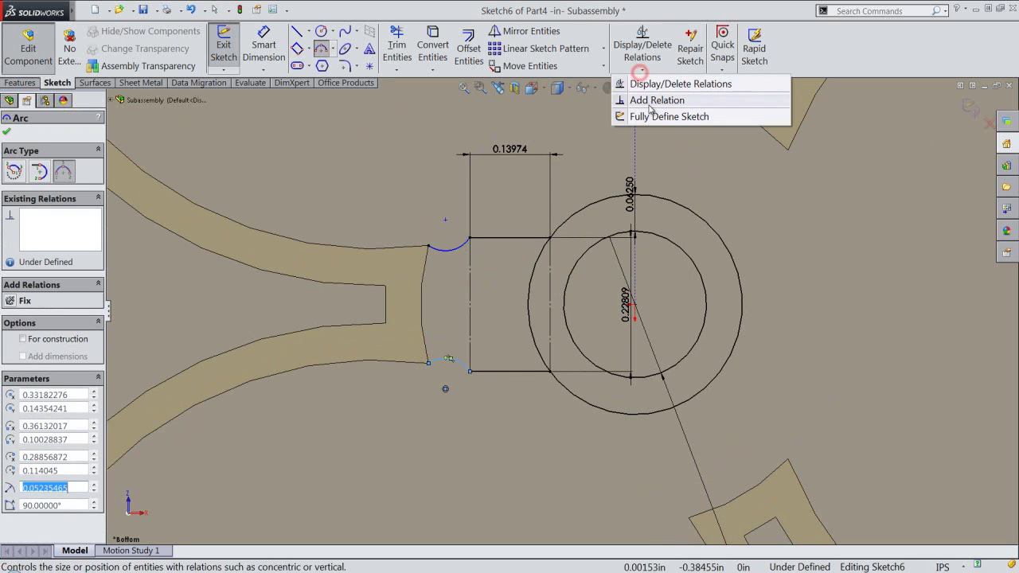
pyautogui.click(653, 102)
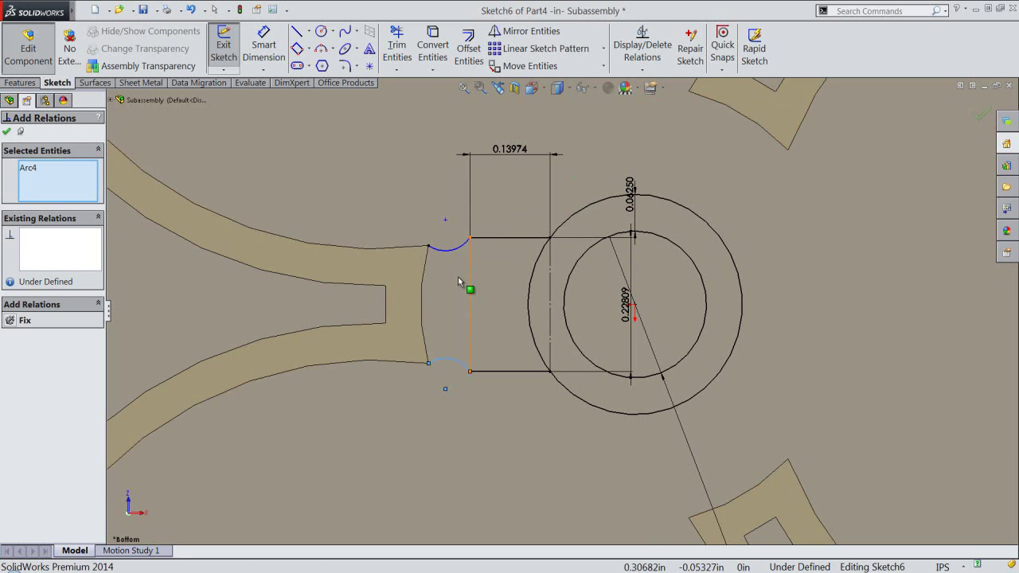
pyautogui.click(407, 364)
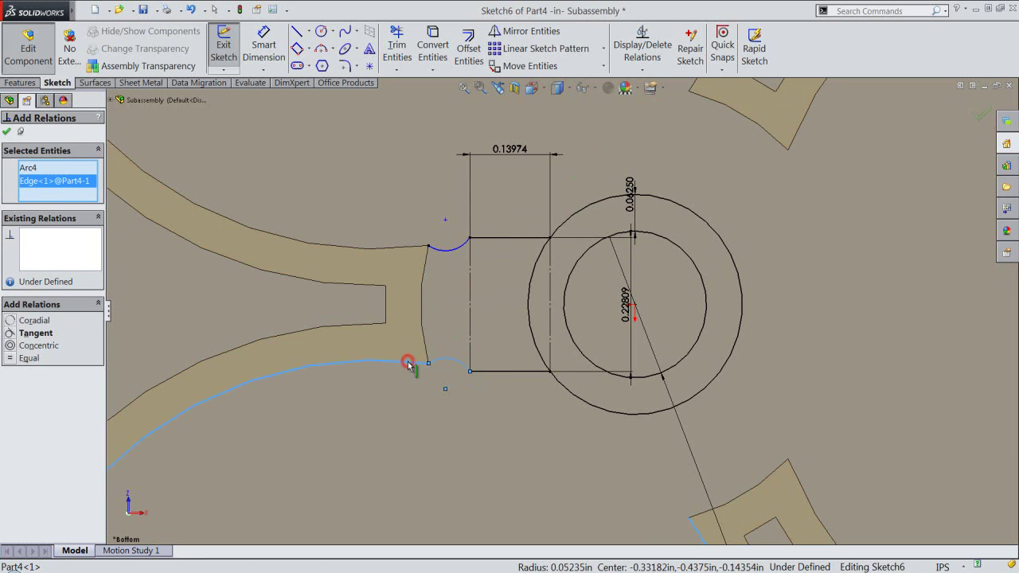
pyautogui.click(11, 333)
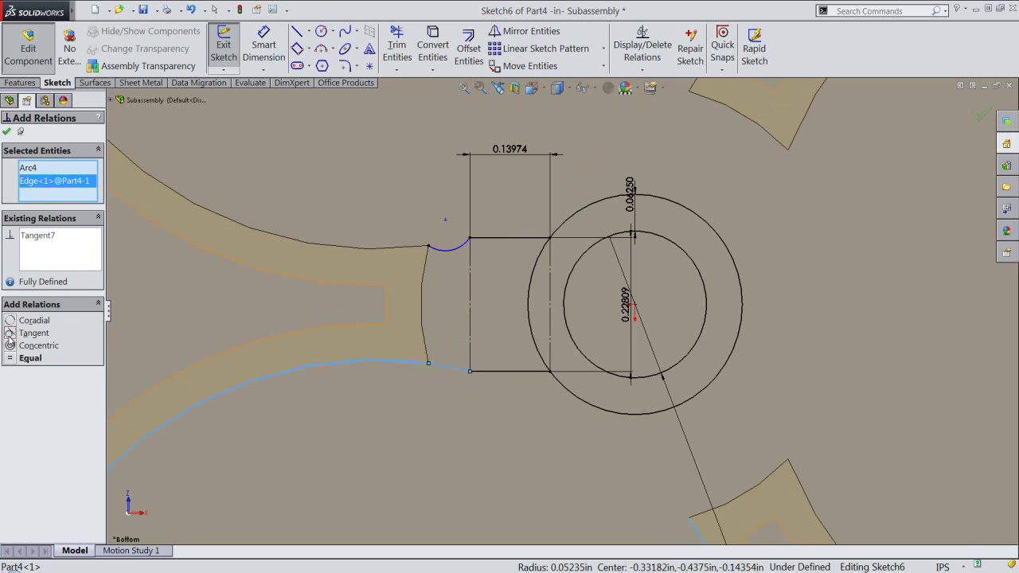
pyautogui.click(6, 132)
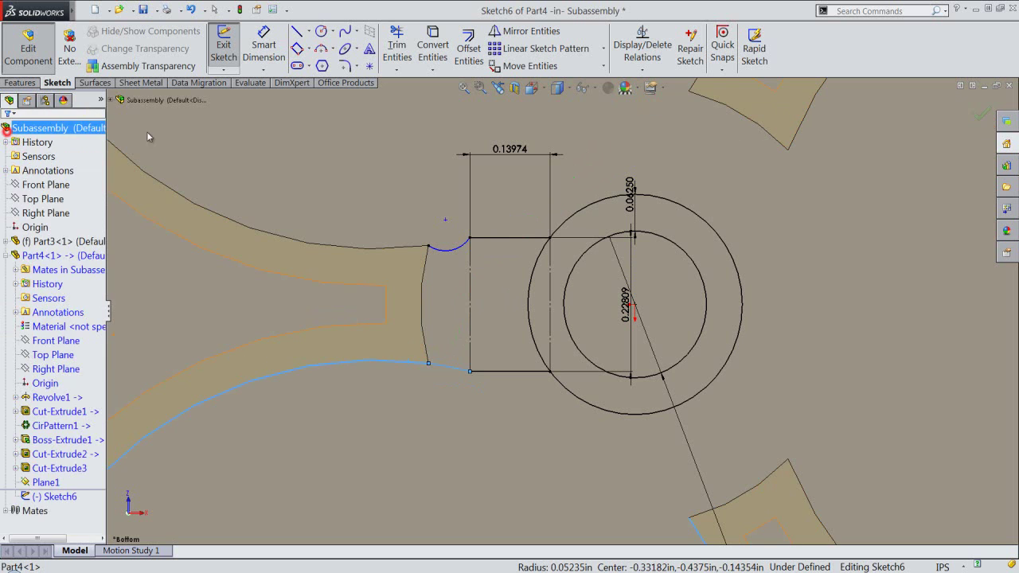
pyautogui.click(641, 70)
pyautogui.click(631, 101)
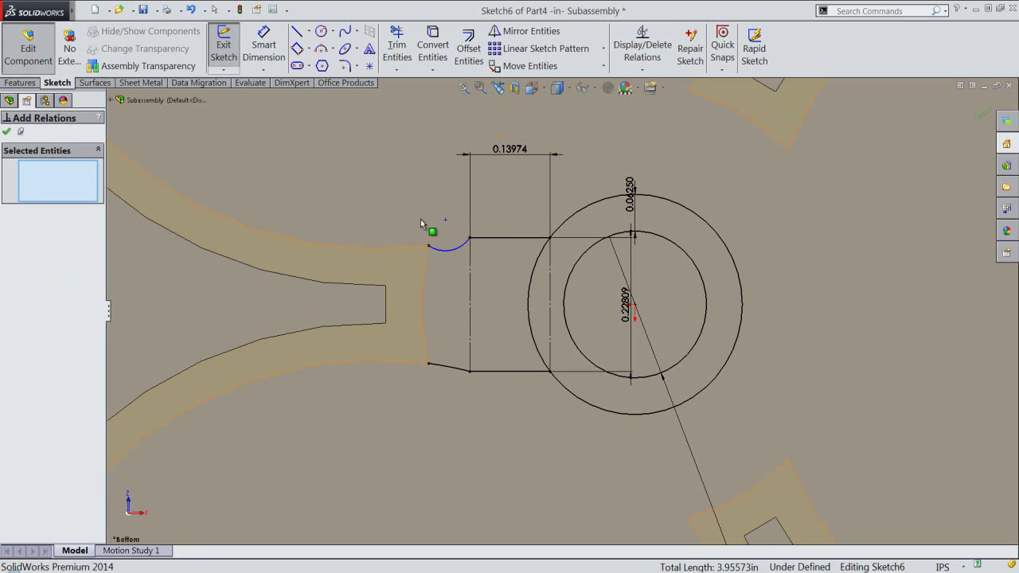
pyautogui.click(437, 248)
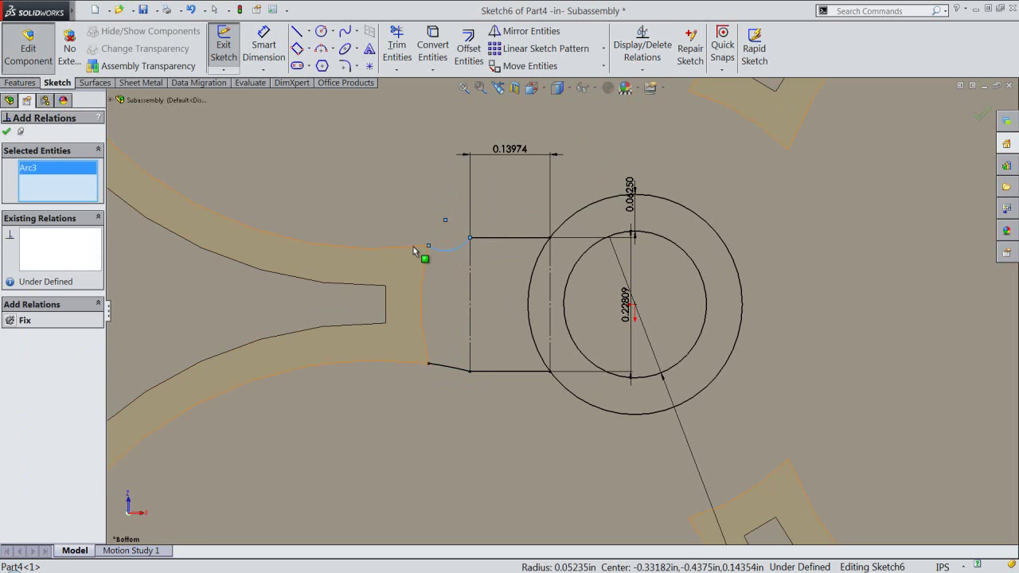
pyautogui.click(413, 249)
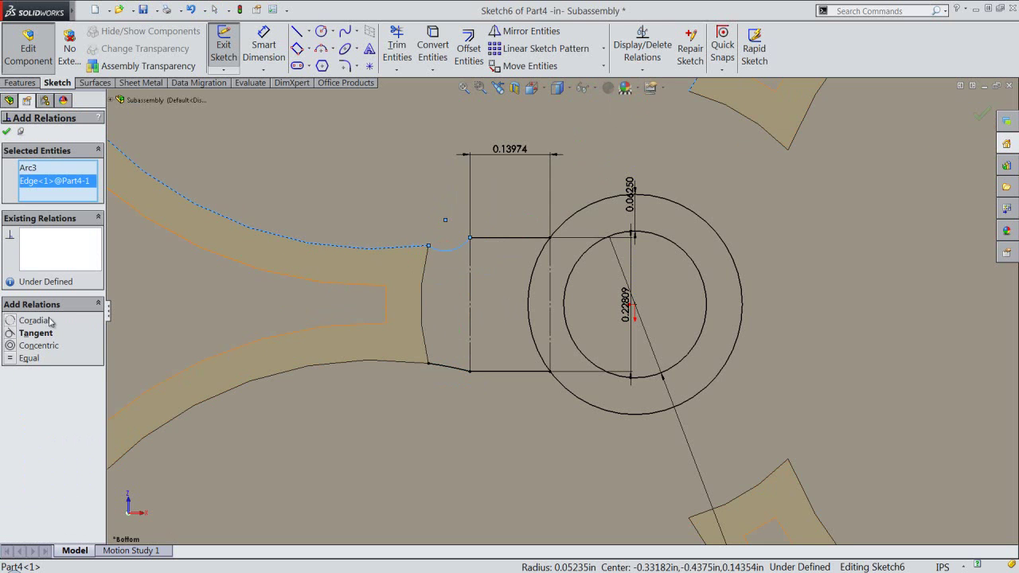
pyautogui.click(9, 334)
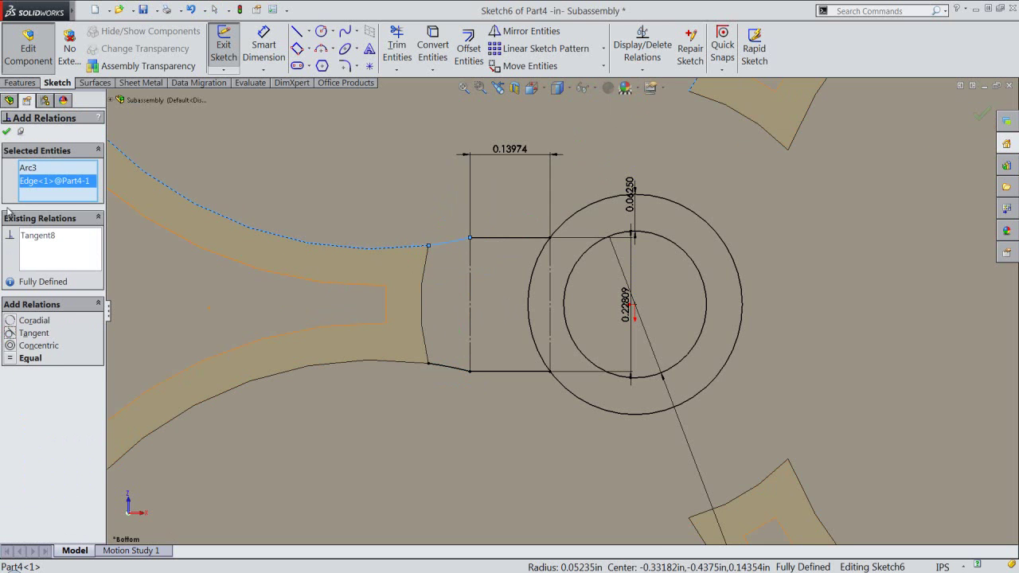
pyautogui.click(7, 132)
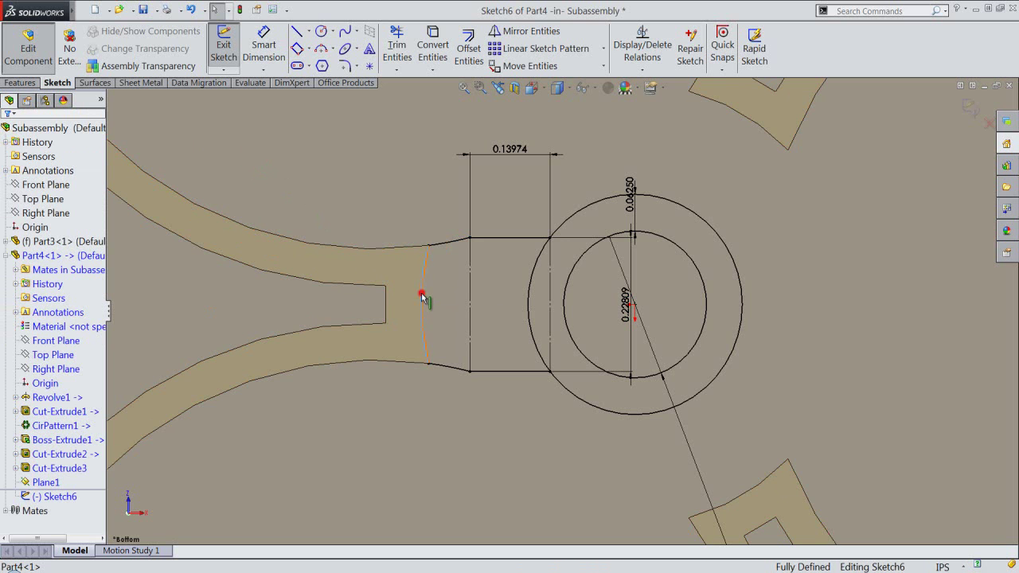
# Step: Convert the lobe edge to sketch geometry and make the outer circle construction
pyautogui.click(432, 48)
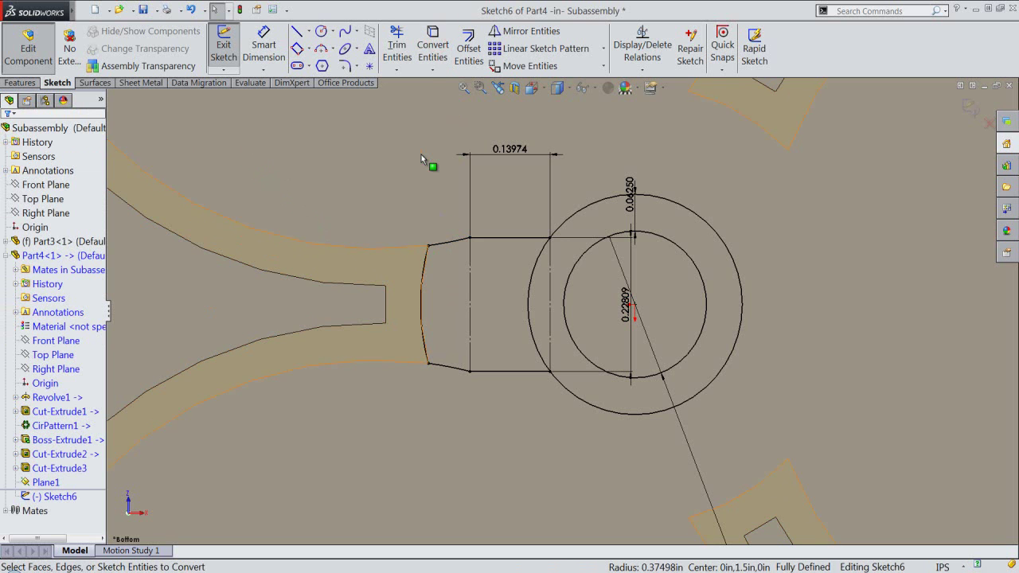
pyautogui.scroll(2, 422, 158)
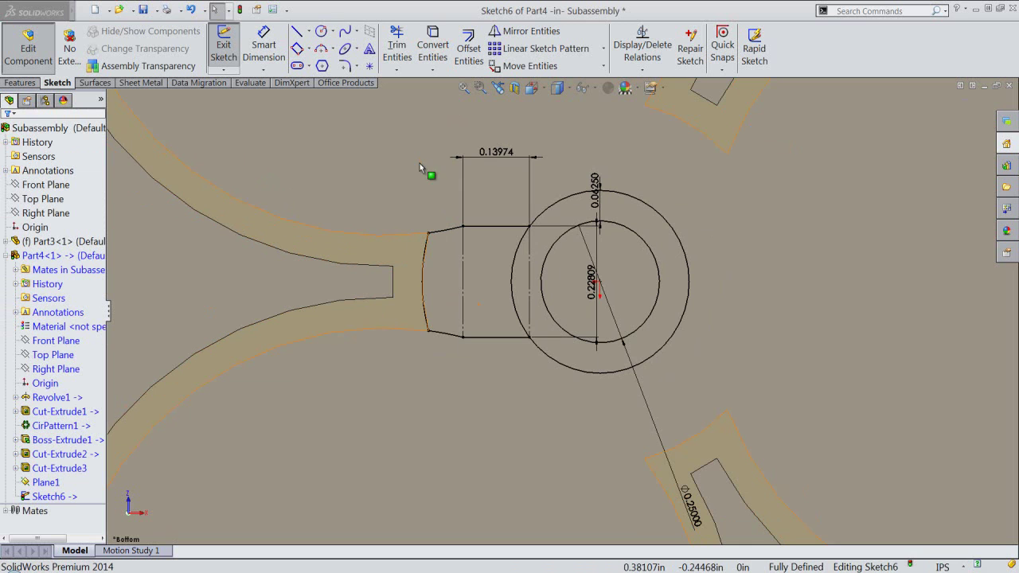
pyautogui.click(558, 201)
pyautogui.click(600, 165)
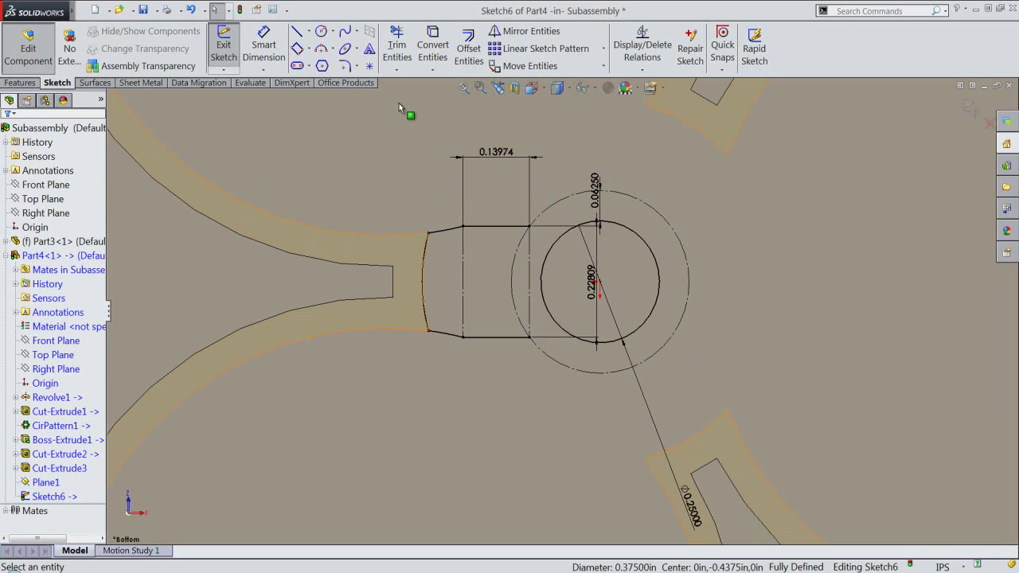
# Step: Draw a 0.1875 in radius arc along the outer circle between the rectangle's right corners
pyautogui.click(323, 49)
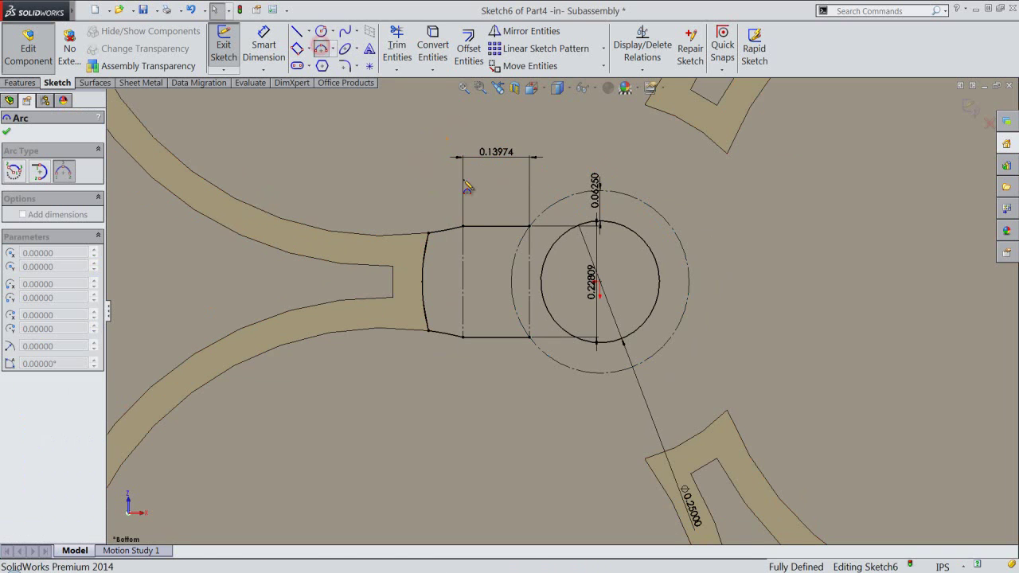
pyautogui.click(530, 226)
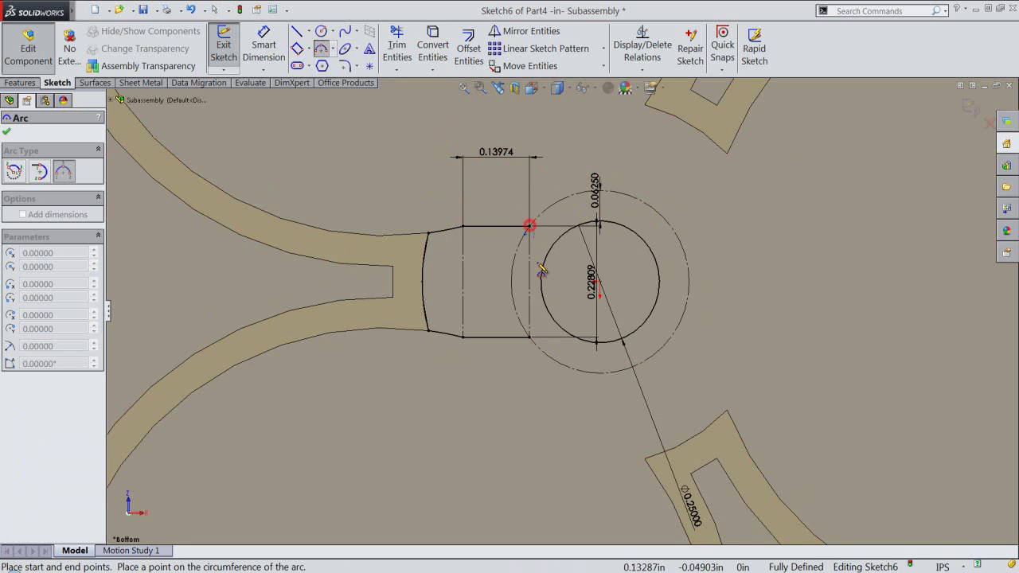
pyautogui.click(530, 338)
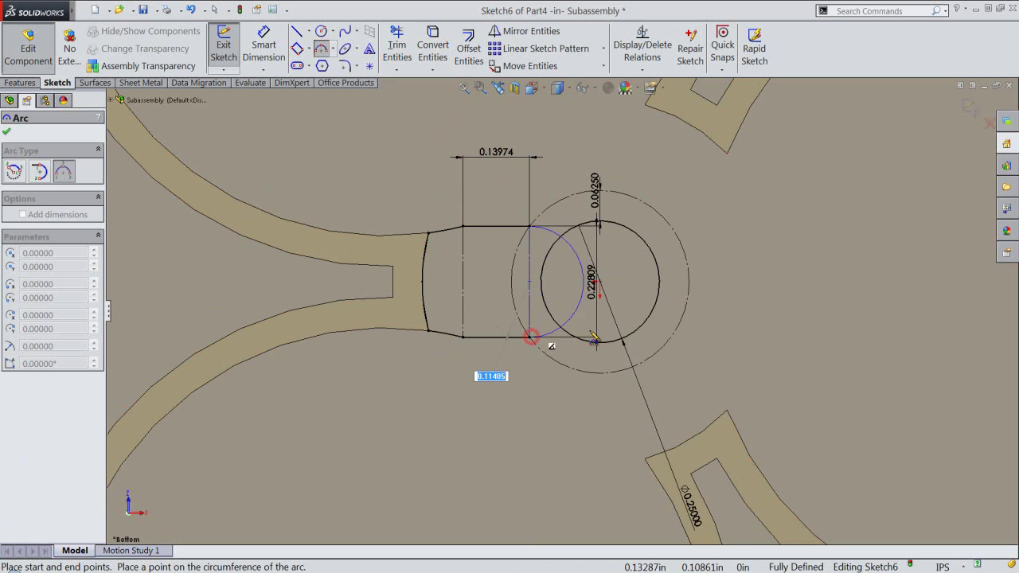
pyautogui.click(684, 317)
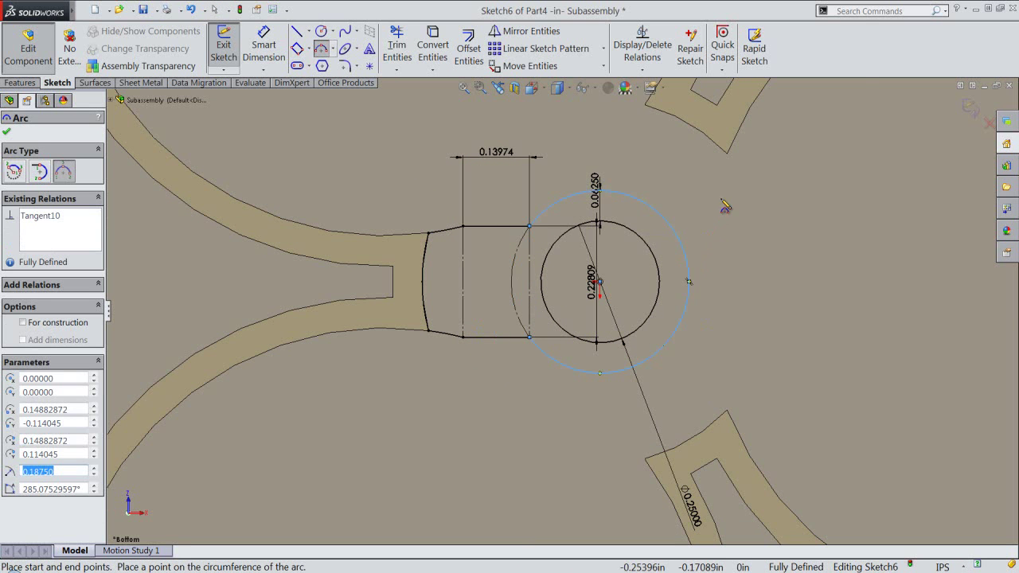
pyautogui.rightClick(722, 213)
pyautogui.click(752, 34)
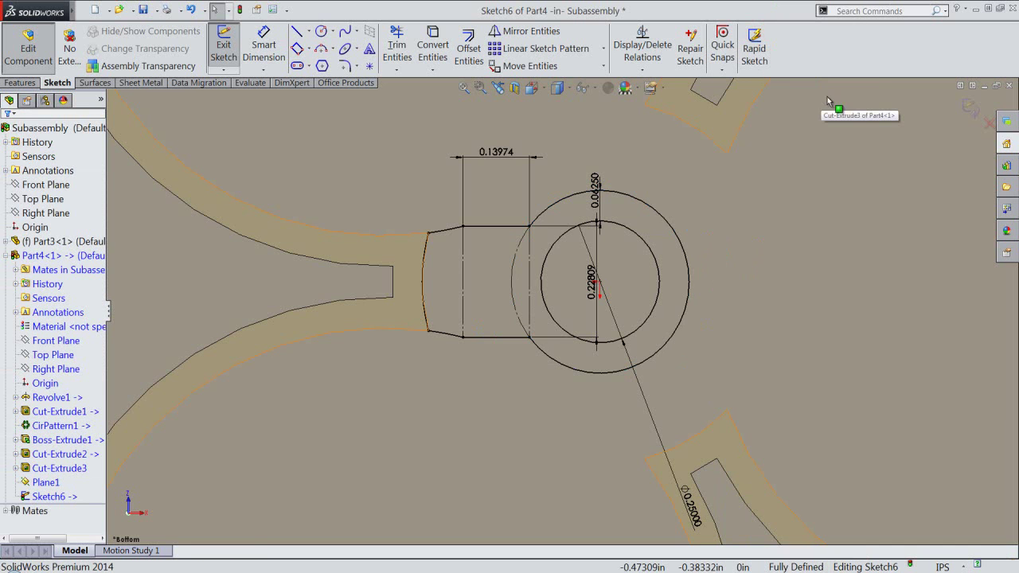
# Step: Exit Sketch6 and start a boss extrude using its hub outline and inner circle regions
pyautogui.click(968, 108)
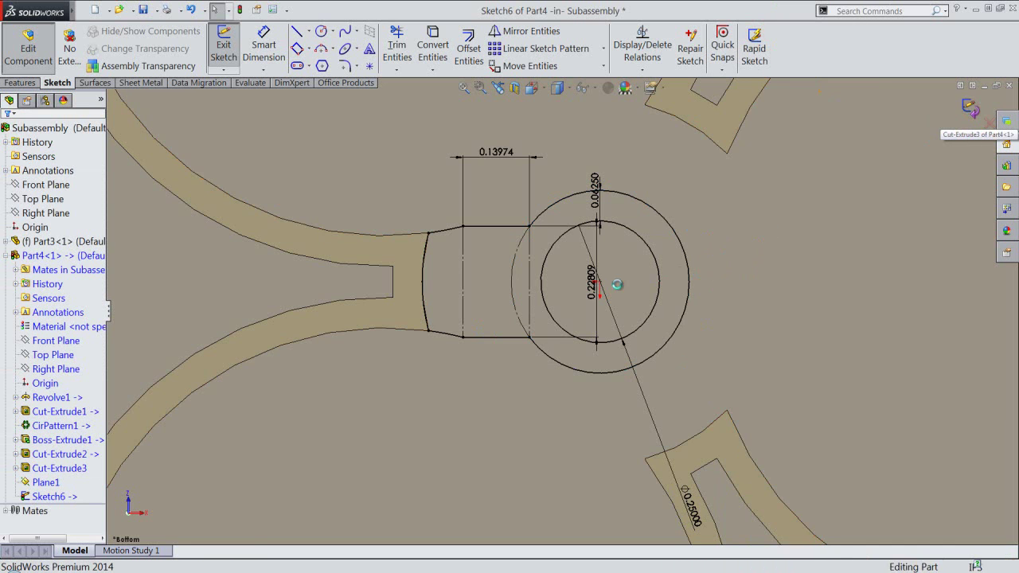
pyautogui.scroll(2, 588, 256)
pyautogui.scroll(2, 586, 258)
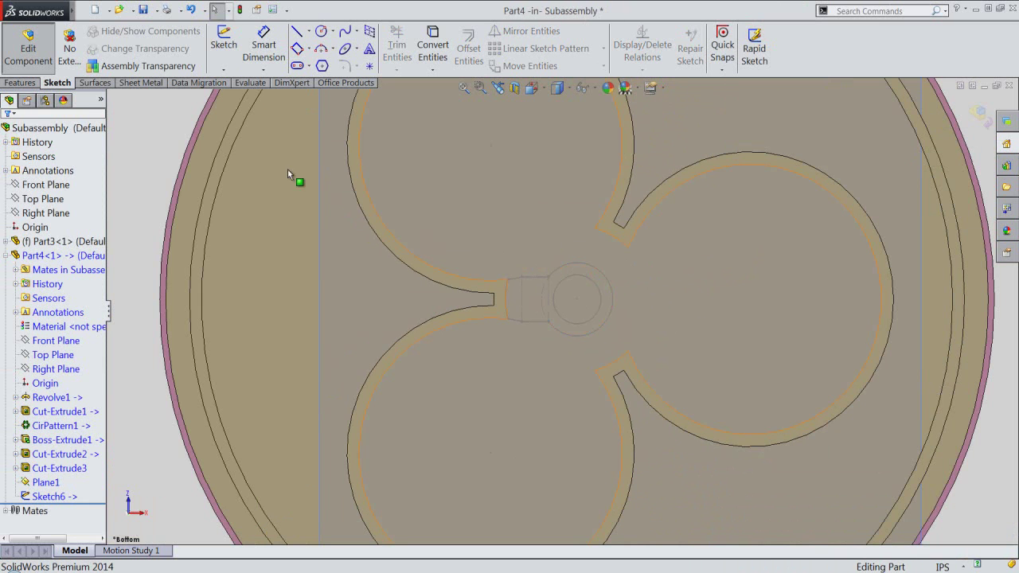
pyautogui.click(21, 83)
pyautogui.click(230, 47)
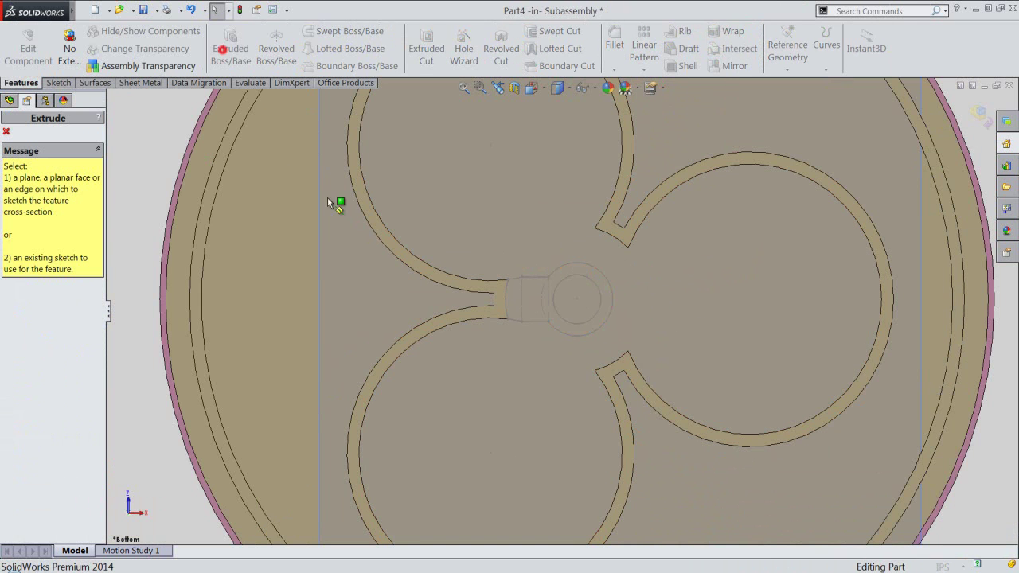
pyautogui.click(538, 320)
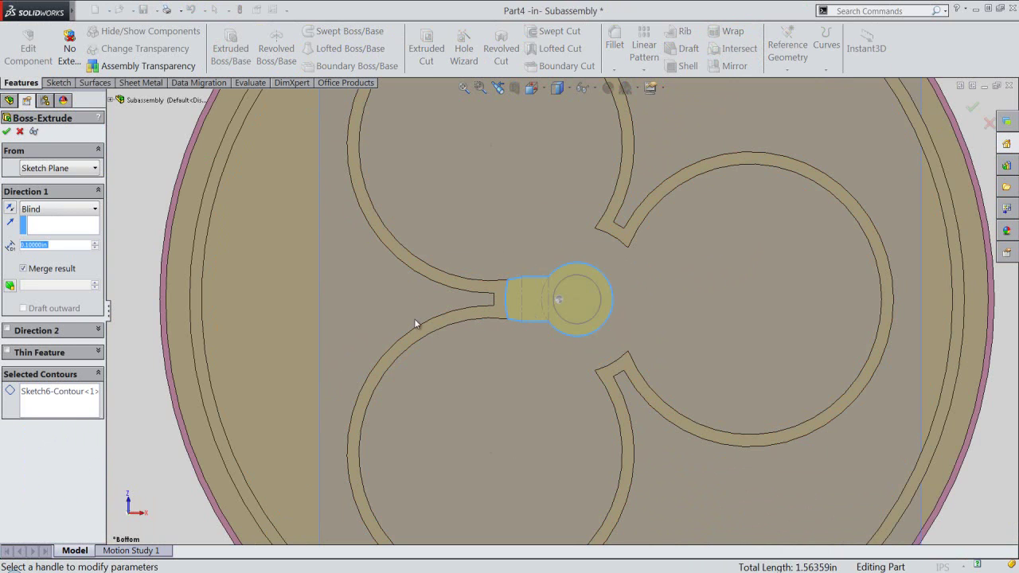
pyautogui.click(73, 405)
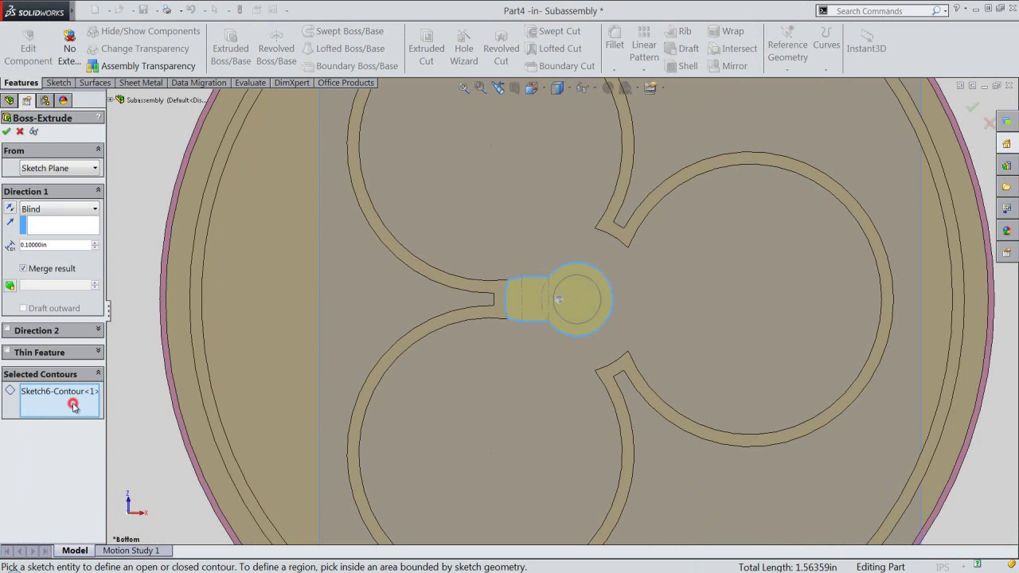
pyautogui.click(577, 303)
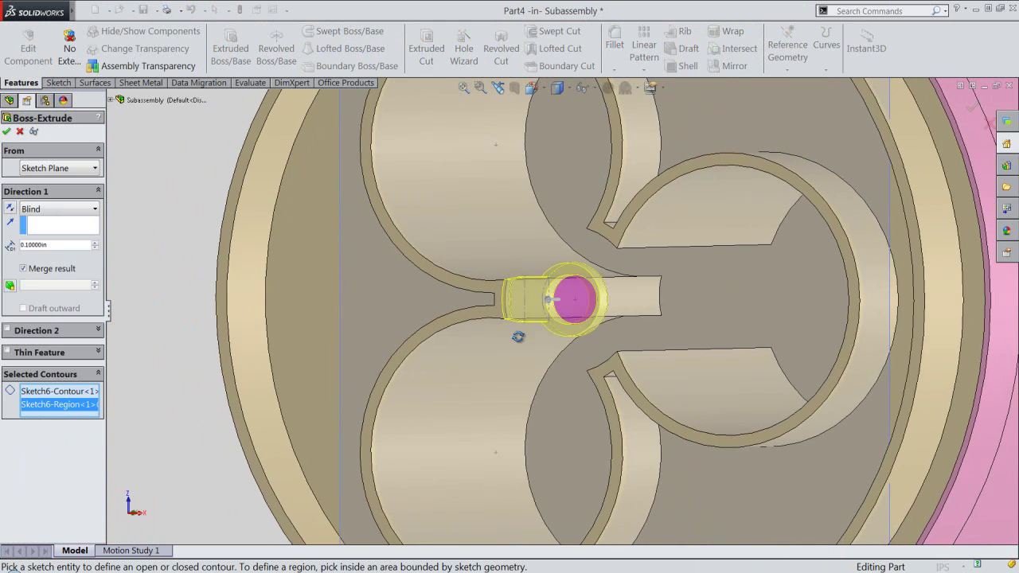
# Step: End the boss extrude Up To Surface at the chosen part face and confirm it
pyautogui.click(89, 209)
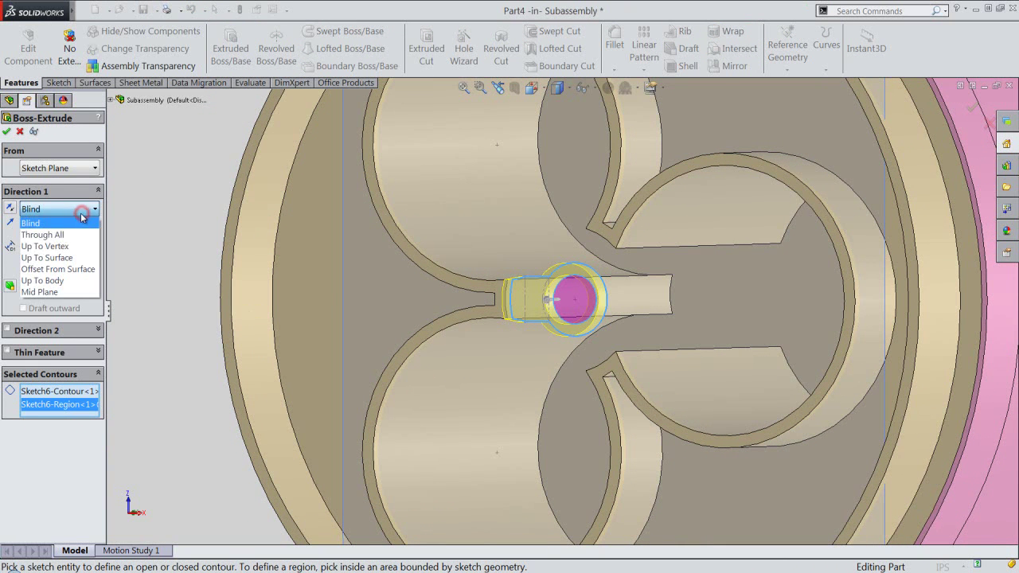
pyautogui.click(61, 258)
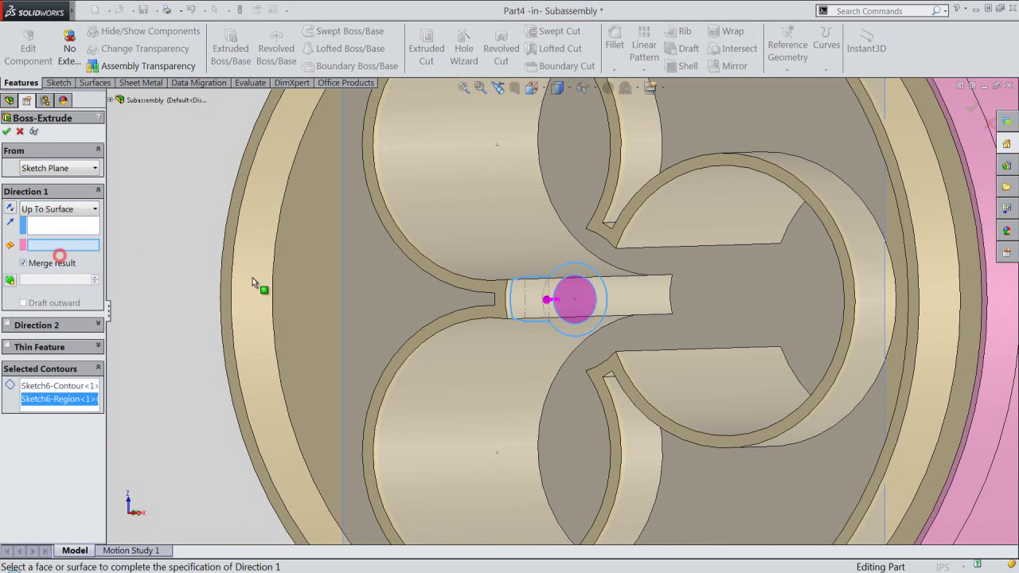
pyautogui.click(699, 284)
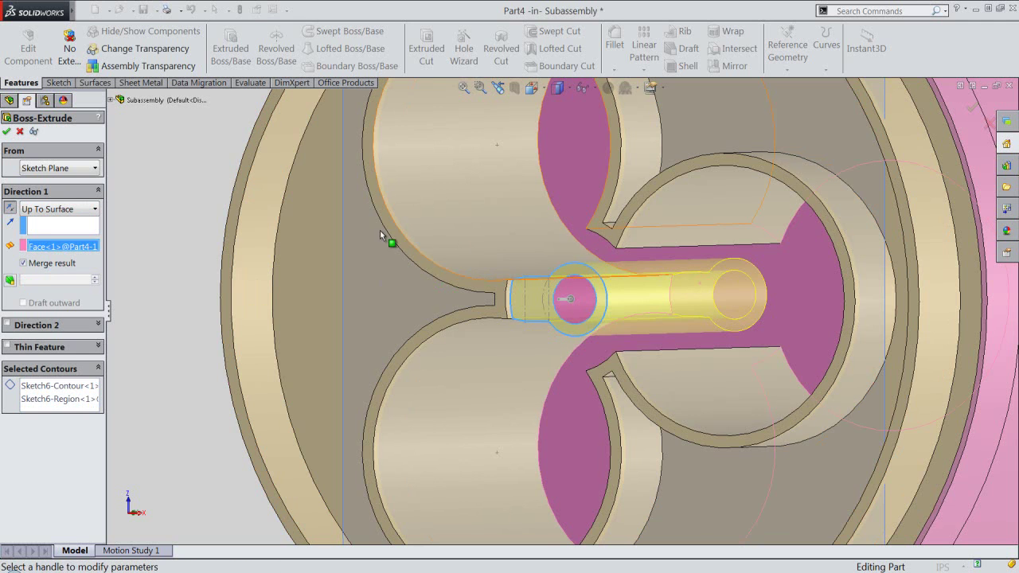
pyautogui.click(7, 131)
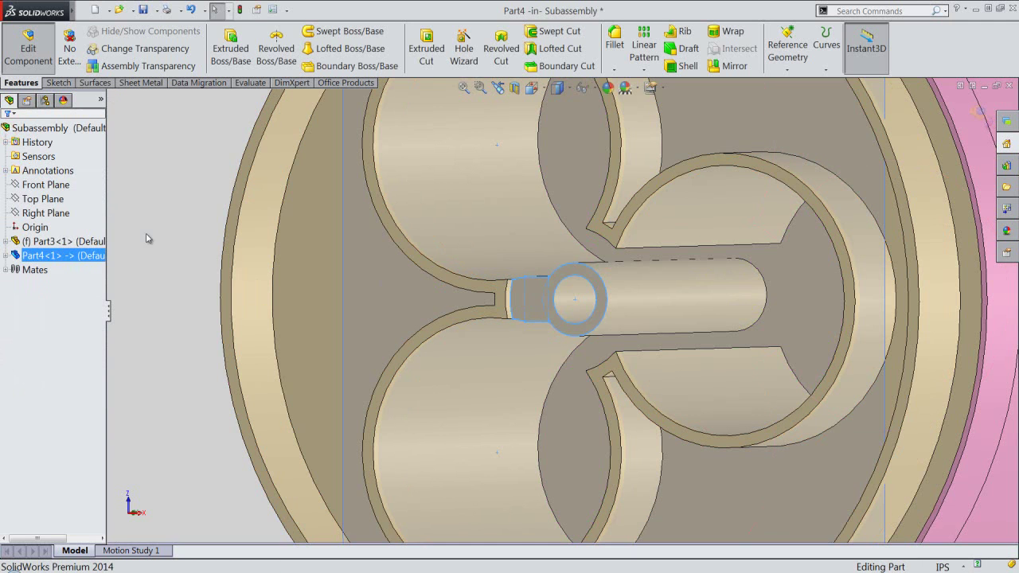
# Step: Fit the view, hide Plane1 in Part4's feature tree, and save the subassembly
pyautogui.moveTo(527, 306); pyautogui.dragTo(536, 356, button='middle')
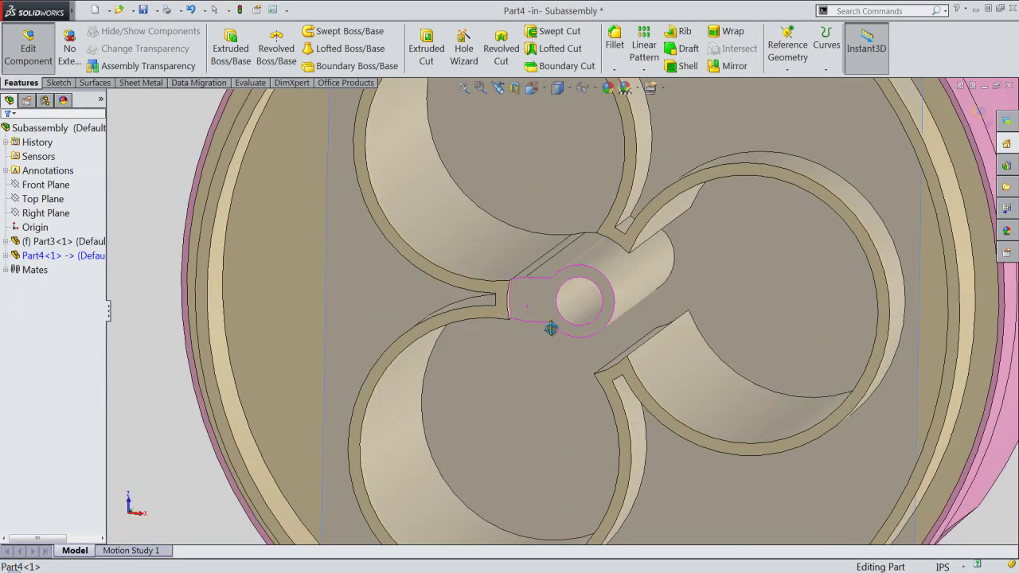
pyautogui.press('f')
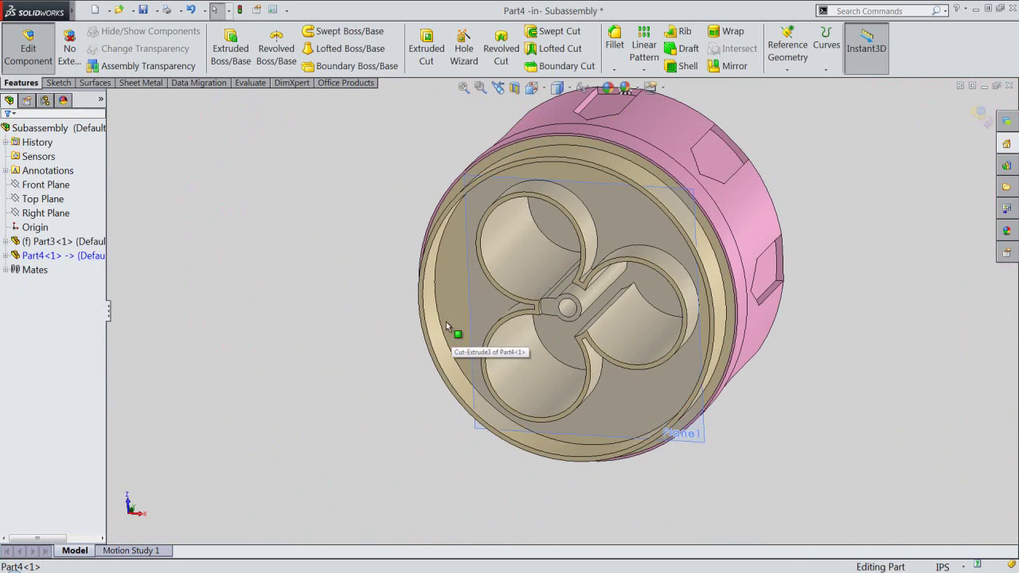
pyautogui.click(5, 255)
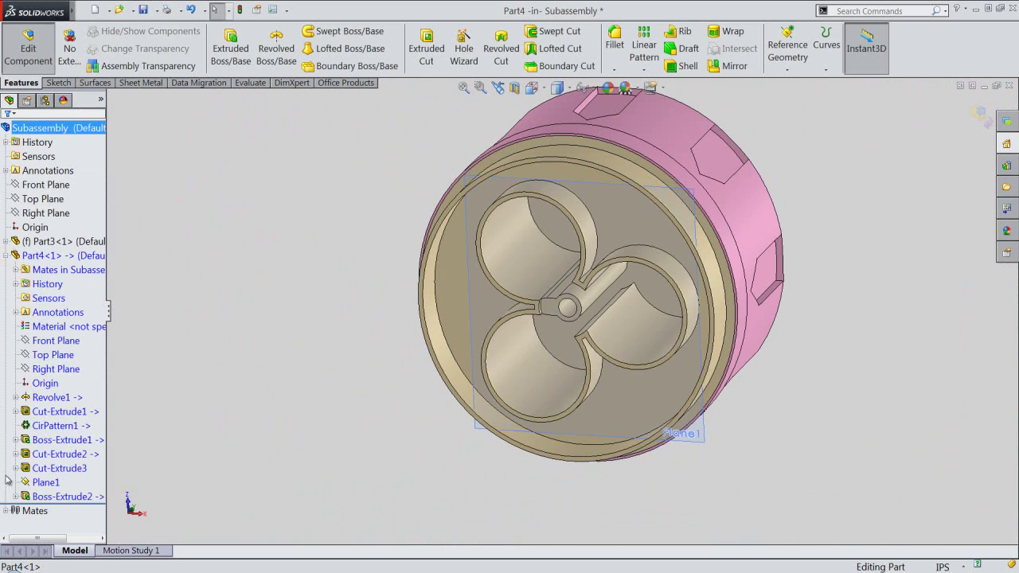
pyautogui.click(56, 469)
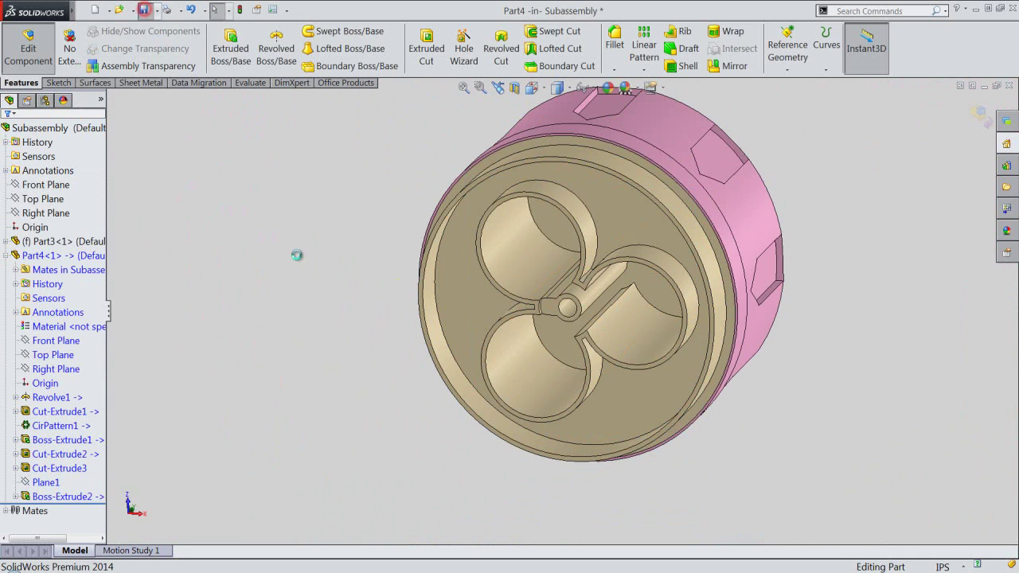
pyautogui.click(335, 283)
pyautogui.click(426, 48)
# Step: Start Sketch7 on the bottom face, viewed Normal To, and convert the 0.25 in hub circle into it
pyautogui.click(550, 303)
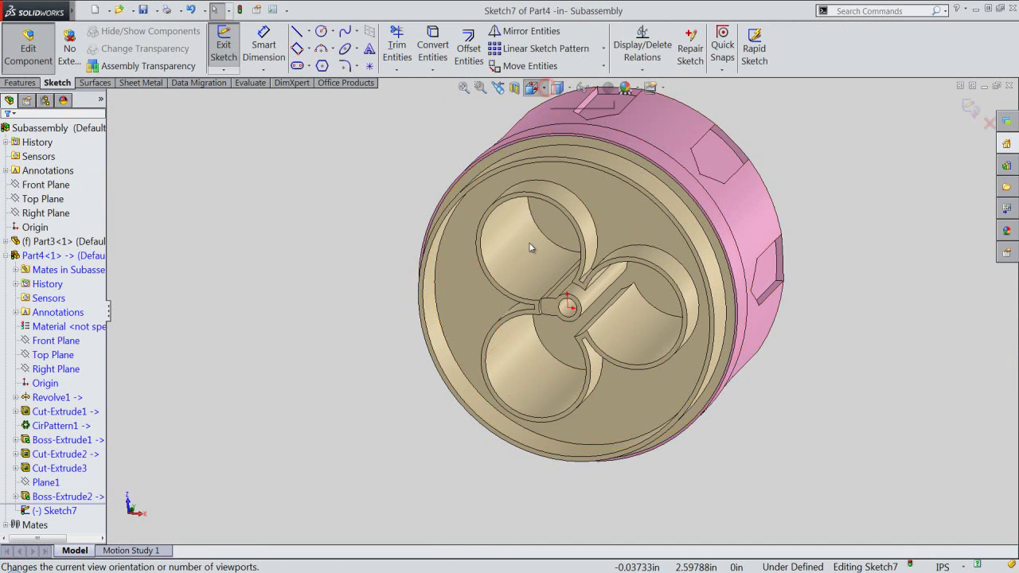
pyautogui.click(532, 88)
pyautogui.click(572, 448)
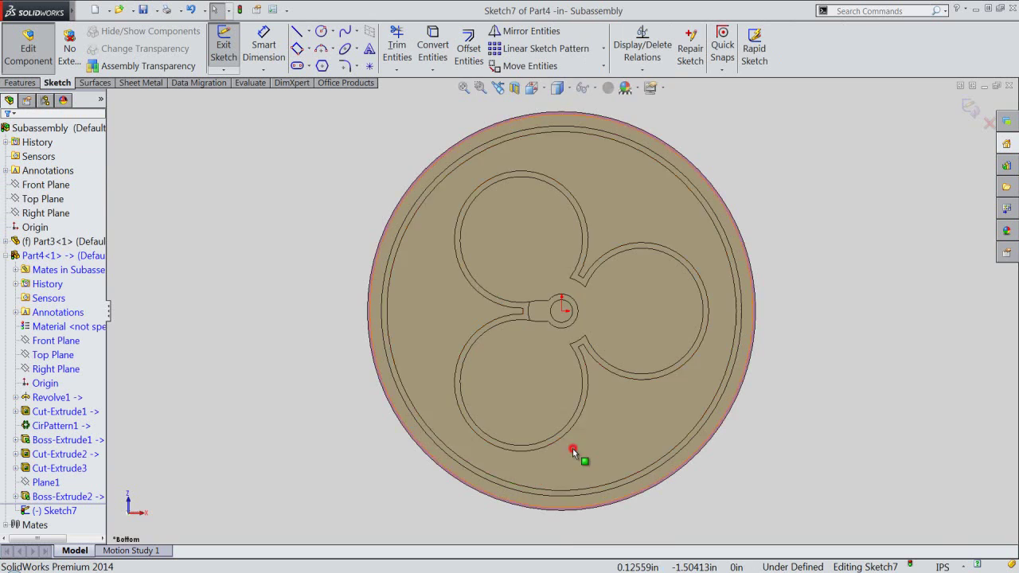
pyautogui.scroll(-3, 581, 317)
pyautogui.scroll(-3, 558, 318)
pyautogui.scroll(-2, 541, 310)
pyautogui.scroll(-2, 529, 304)
pyautogui.scroll(-1, 524, 300)
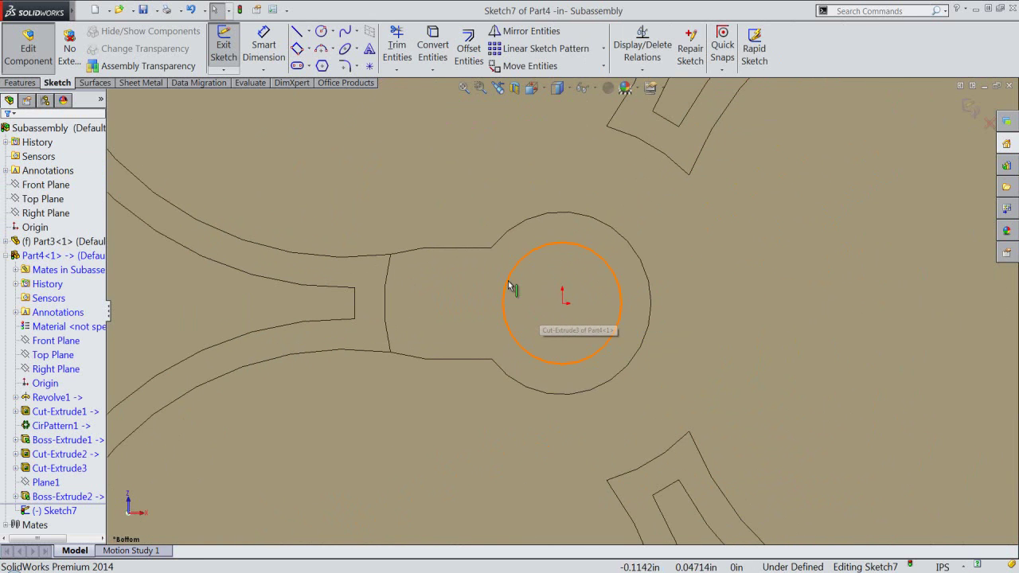
pyautogui.click(505, 288)
pyautogui.click(429, 54)
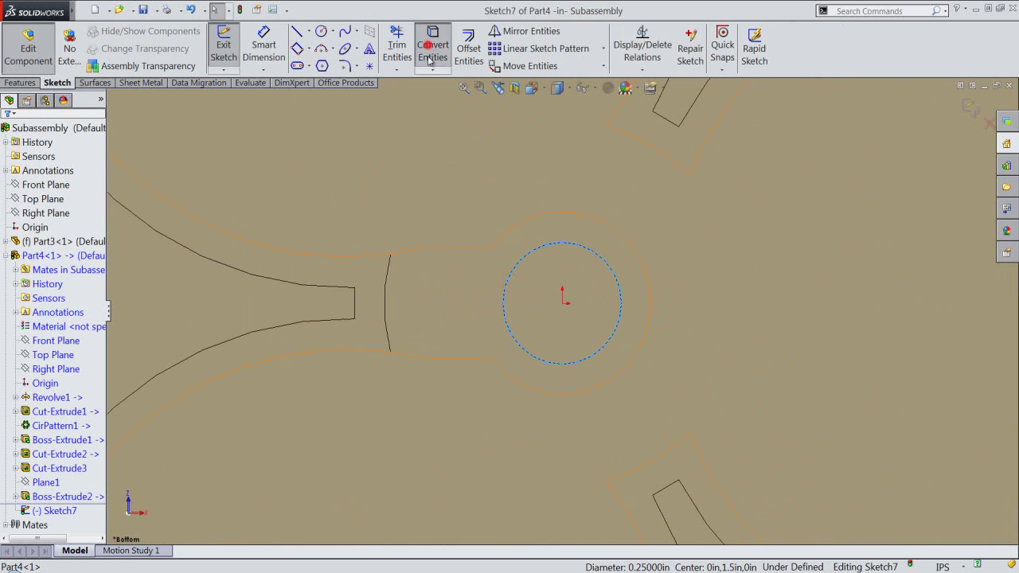
# Step: Begin a 3-point corner rectangle with its corners on the centre circle's edge
pyautogui.rightClick(468, 161)
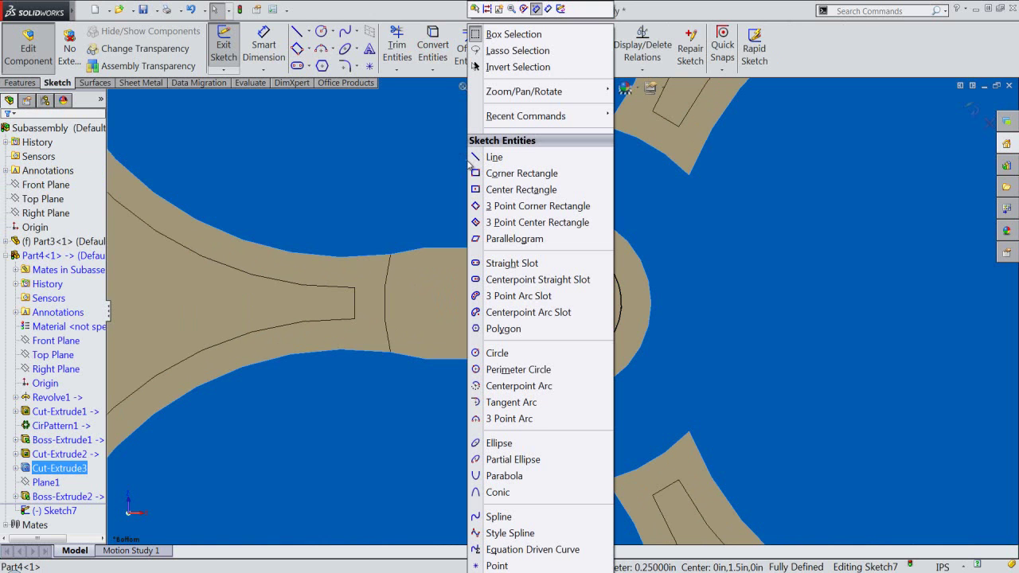
pyautogui.click(487, 206)
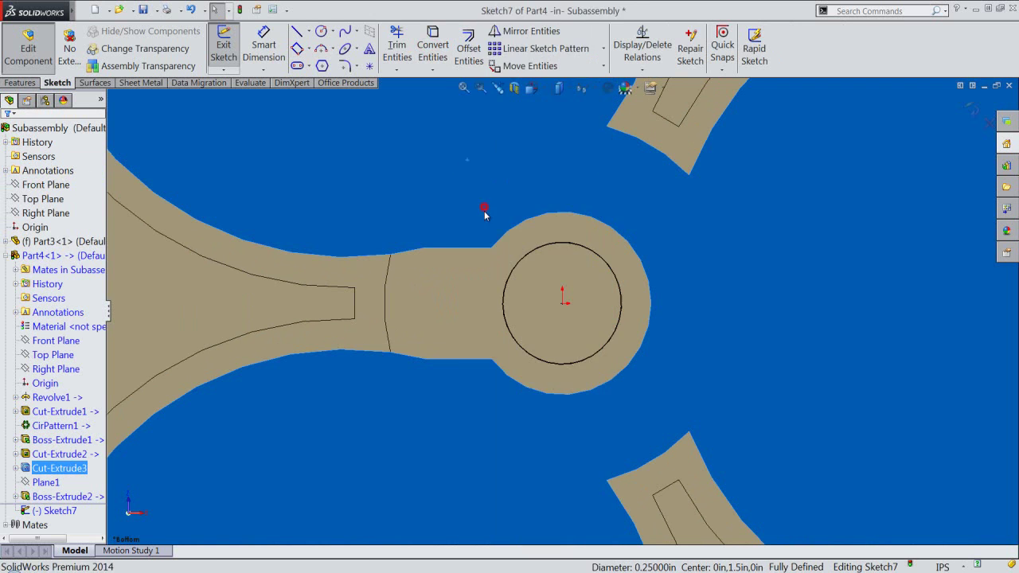
pyautogui.click(504, 291)
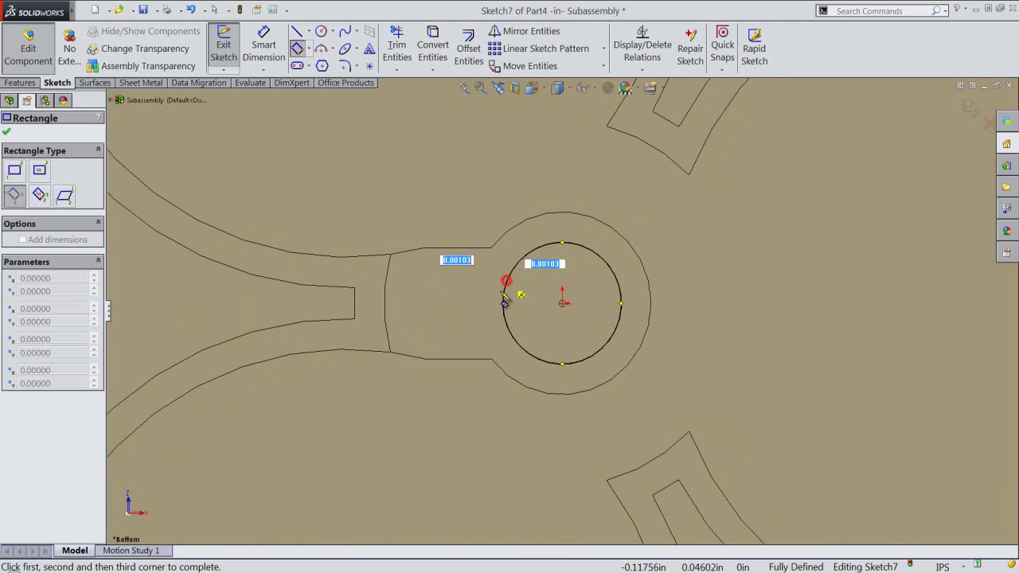
pyautogui.click(518, 355)
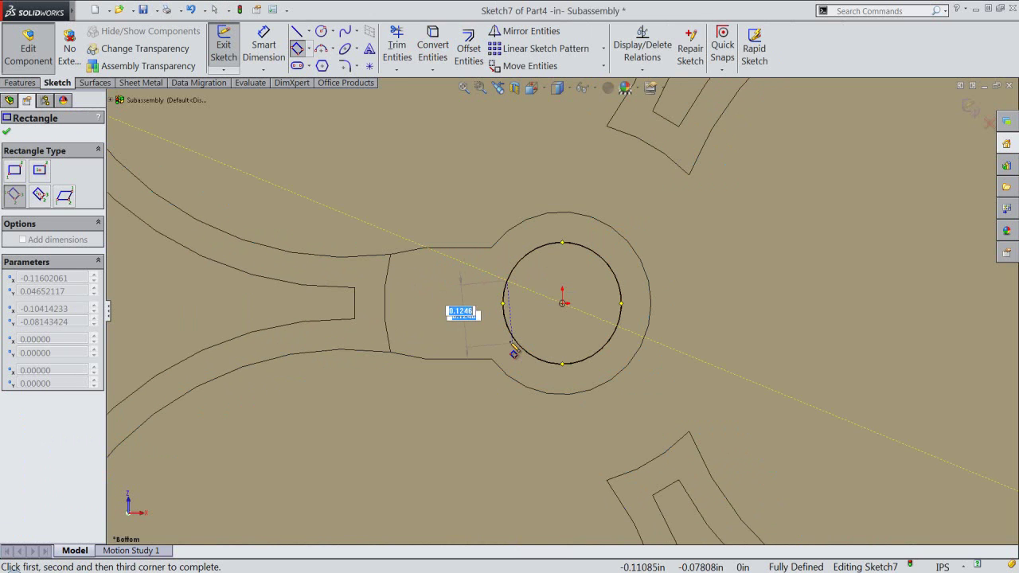
pyautogui.click(507, 326)
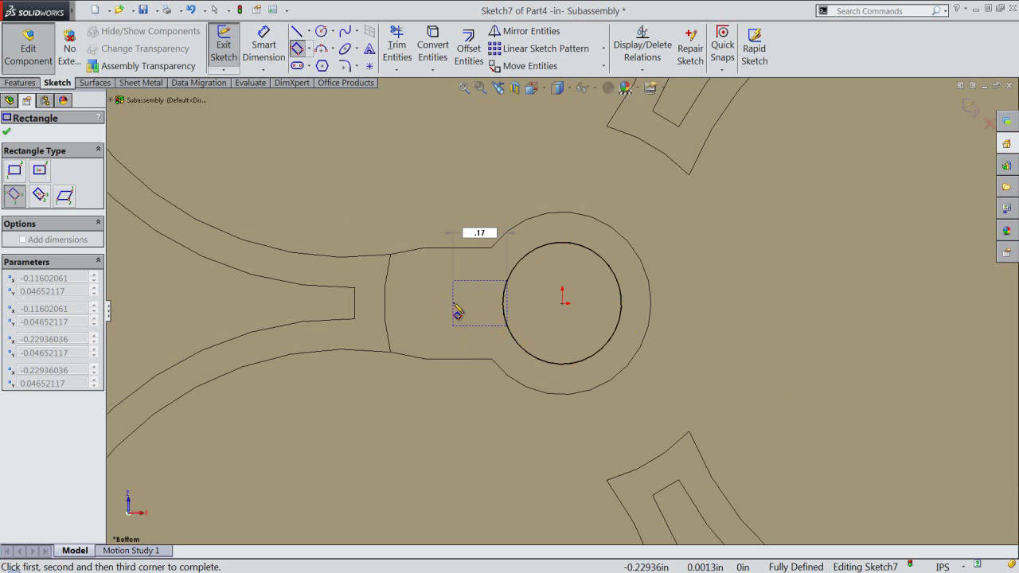
# Step: Confirm the rectangle's 0.17293 length and dimension its right edge to 0.125
pyautogui.press('Return')
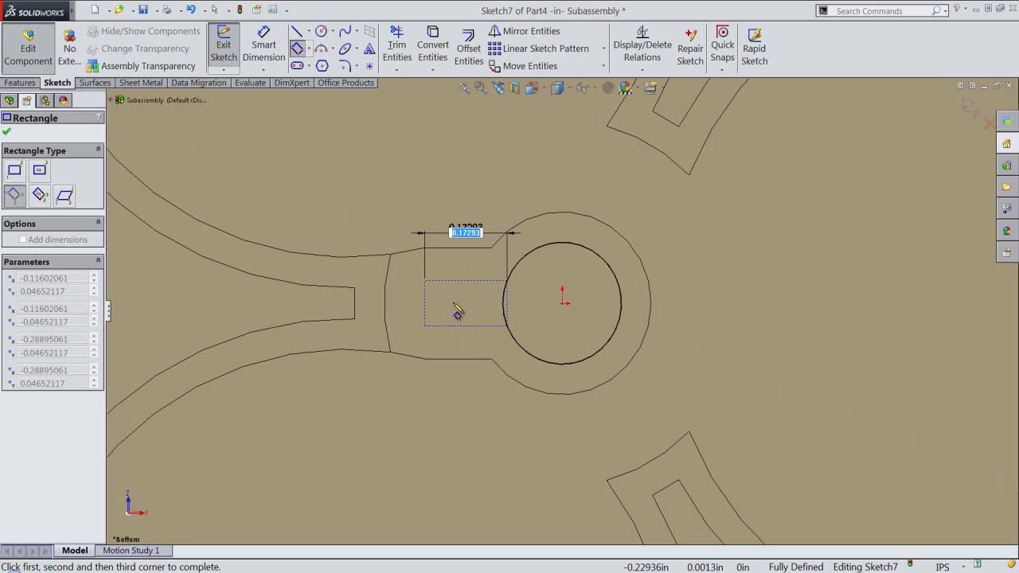
pyautogui.rightClick(453, 312)
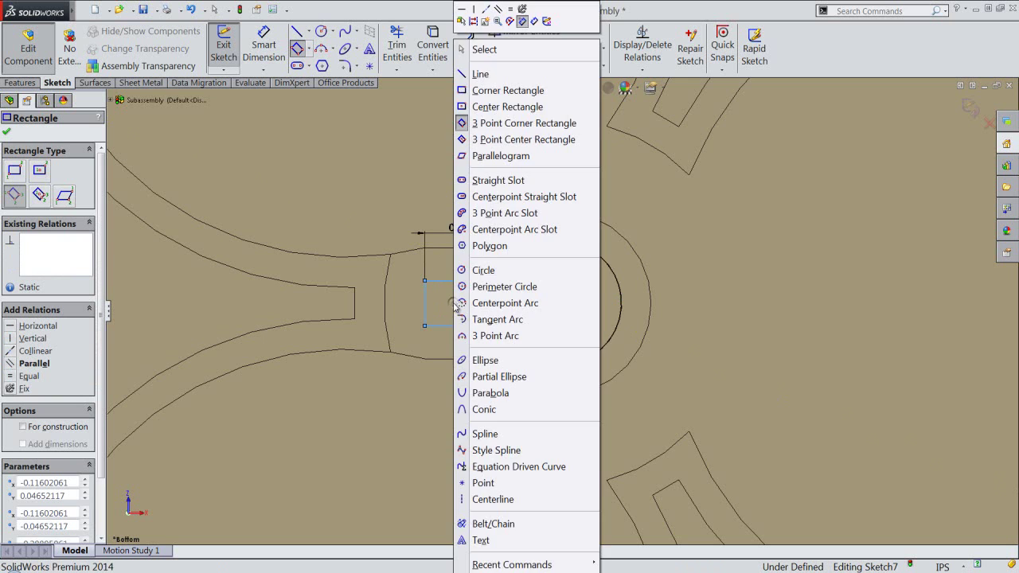
pyautogui.click(532, 22)
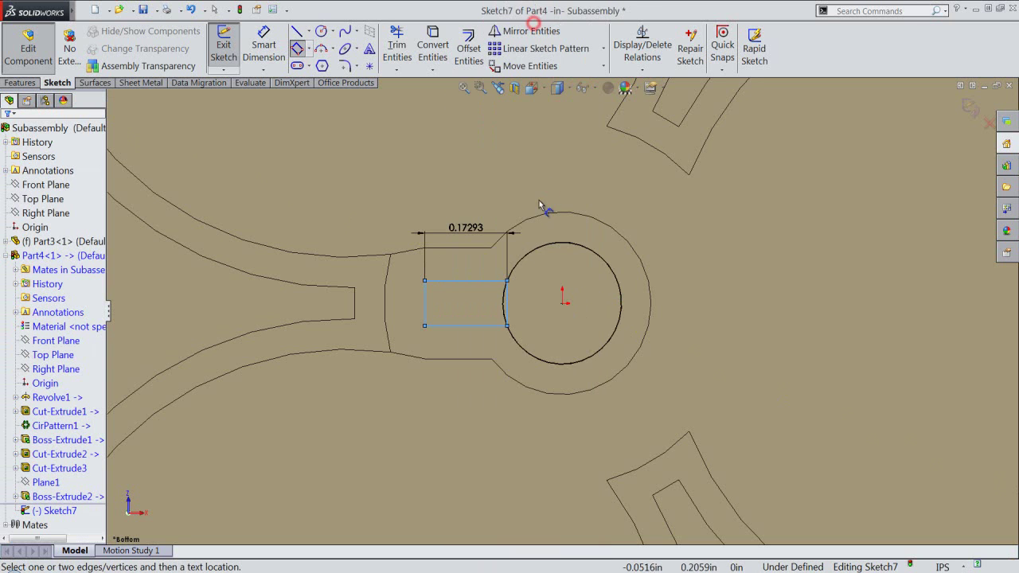
pyautogui.click(508, 306)
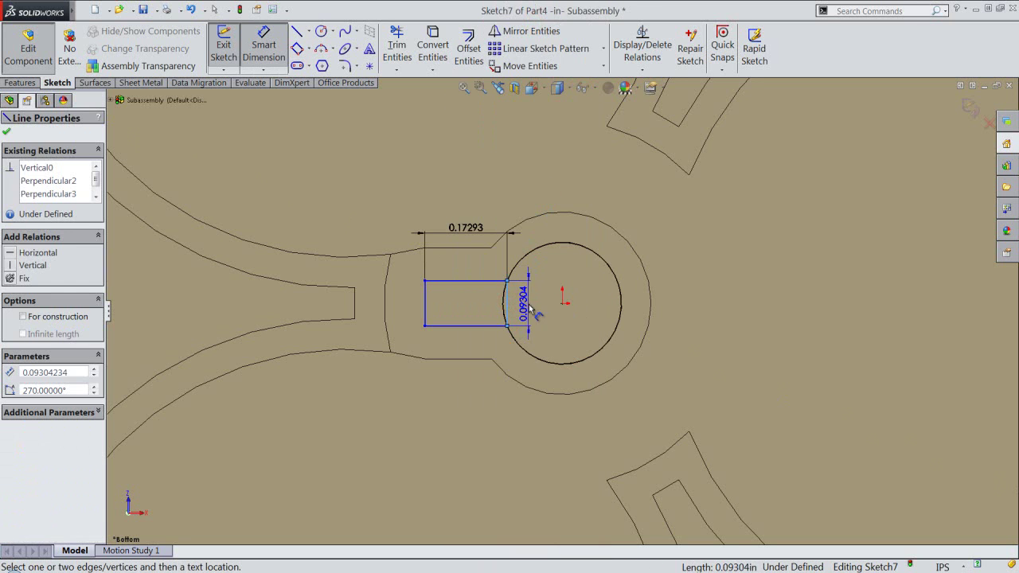
pyautogui.click(530, 310)
pyautogui.write('.1')
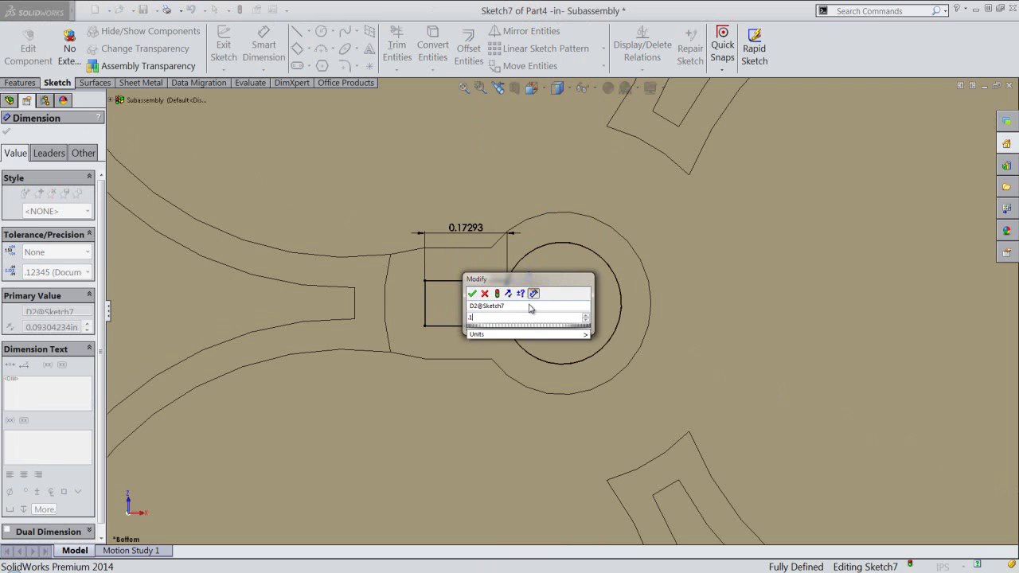
pyautogui.press('Return')
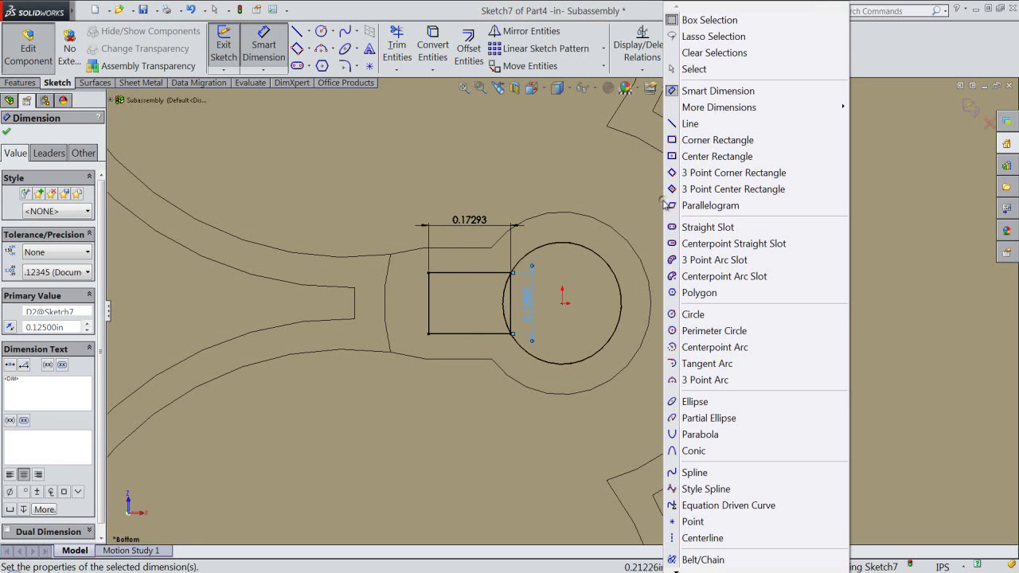
# Step: Convert the circle from construction to regular sketch geometry
pyautogui.rightClick(667, 210)
pyautogui.click(706, 70)
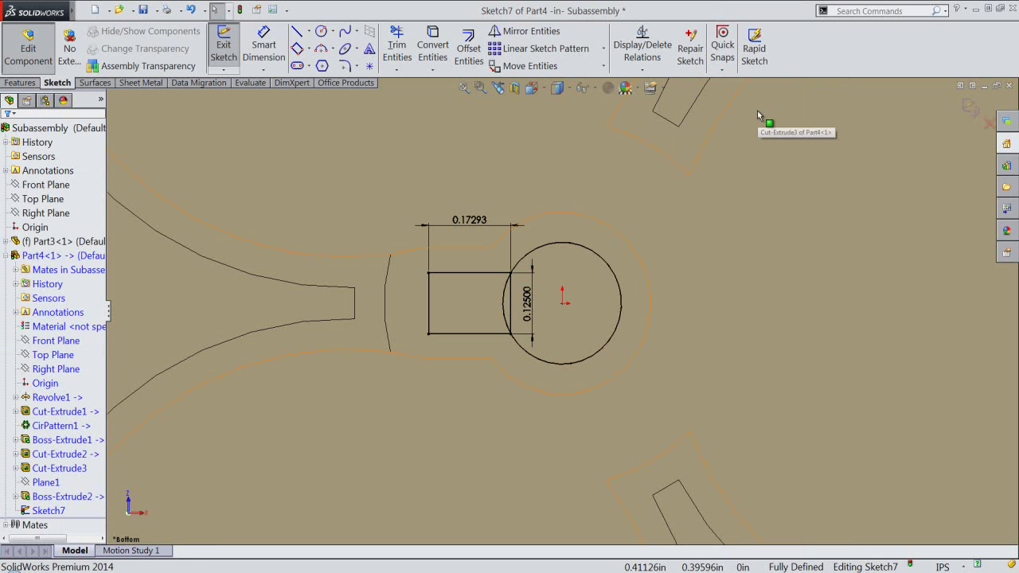
pyautogui.click(549, 244)
pyautogui.click(587, 210)
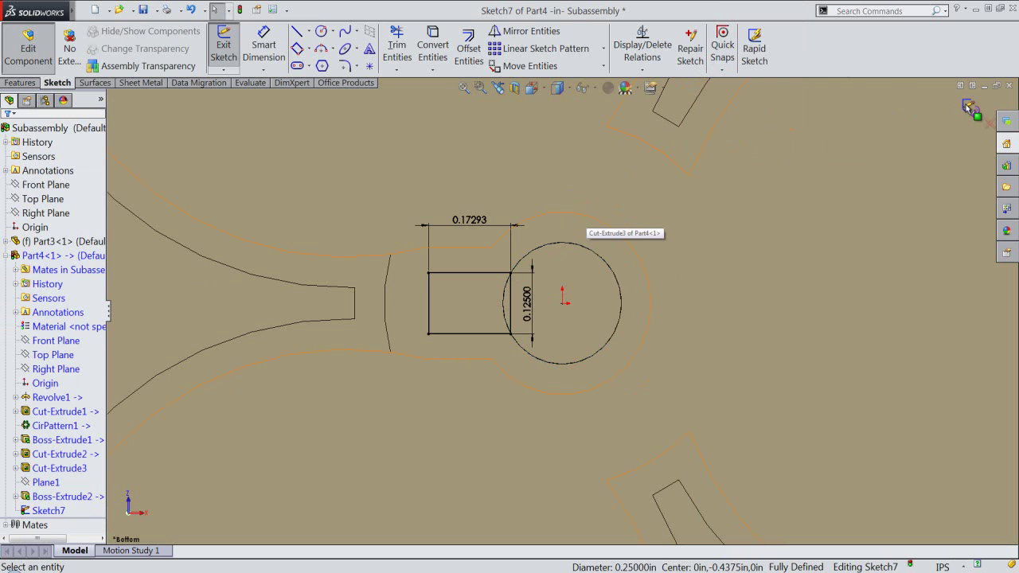
# Step: Cut-extrude the keyhole sketch Up To Surface, ending at Part4's inner face
pyautogui.press('s')
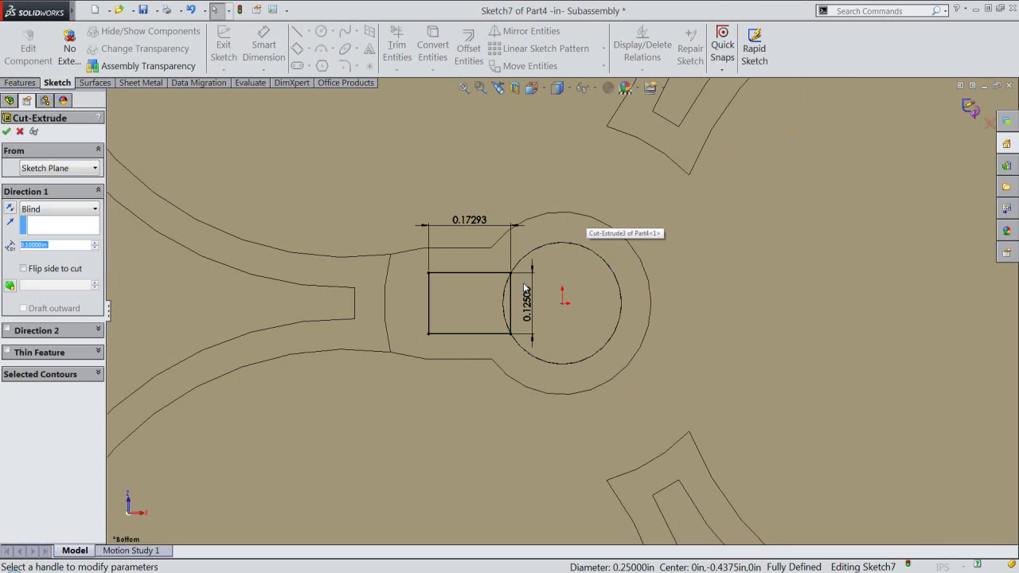
pyautogui.click(77, 212)
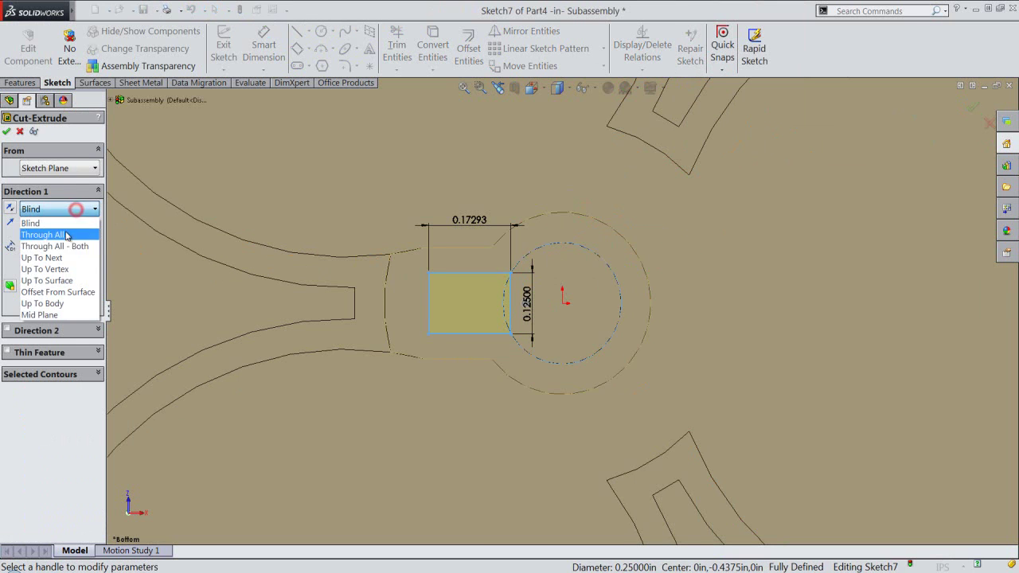
pyautogui.click(60, 281)
pyautogui.scroll(3, 467, 310)
pyautogui.moveTo(468, 320); pyautogui.dragTo(440, 348, button='middle')
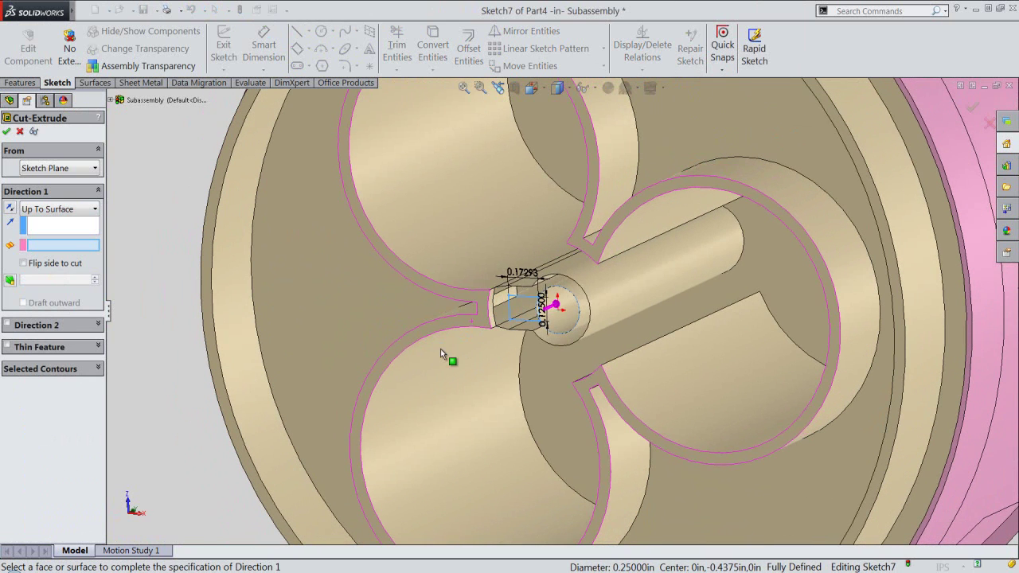
pyautogui.click(770, 284)
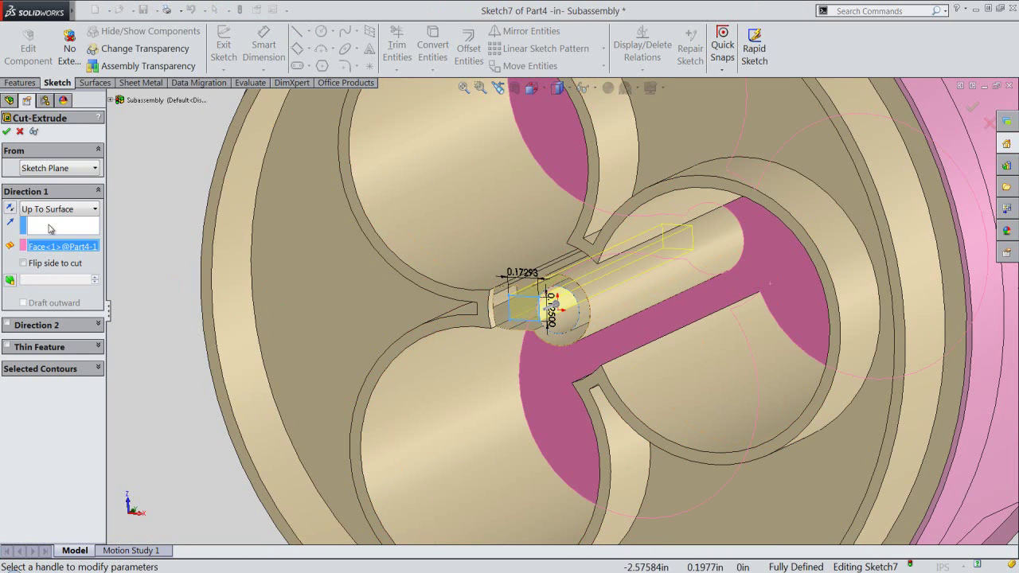
pyautogui.rightClick(121, 246)
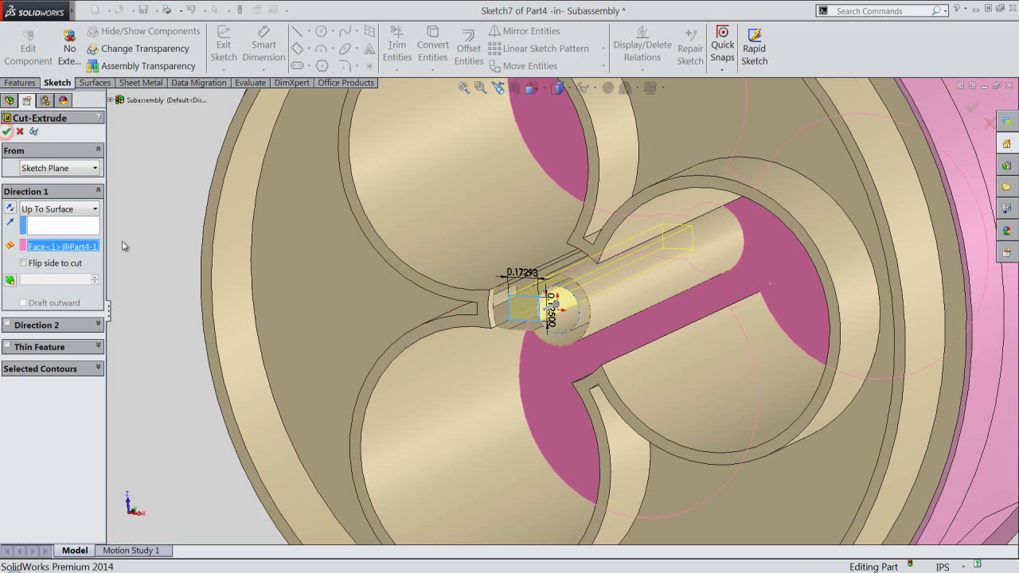
# Step: Start a new sketch on the end face of the keyhole hub
pyautogui.scroll(-2, 505, 332)
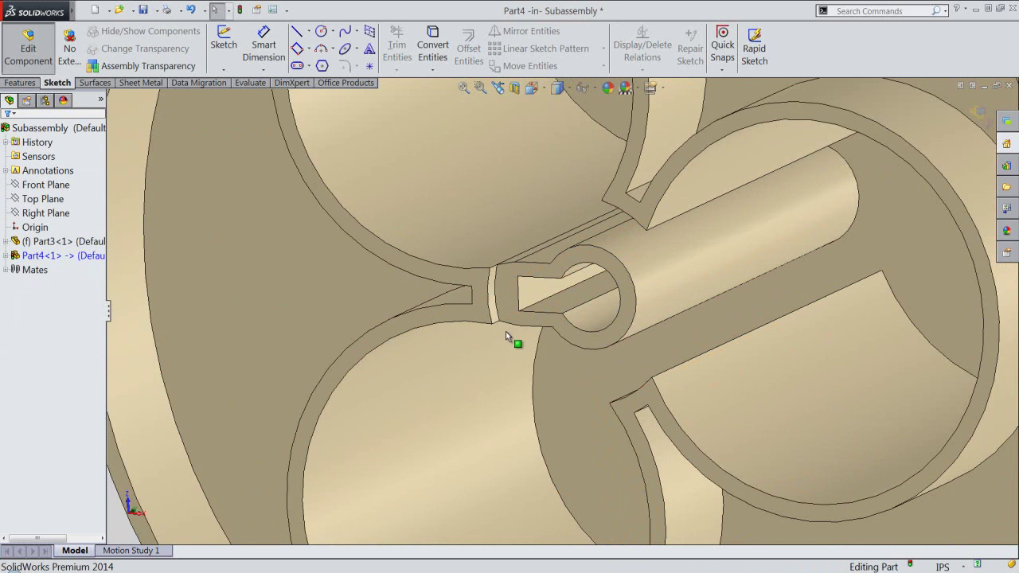
pyautogui.scroll(-2, 528, 309)
pyautogui.scroll(-2, 549, 290)
pyautogui.moveTo(549, 290); pyautogui.dragTo(565, 295, button='middle')
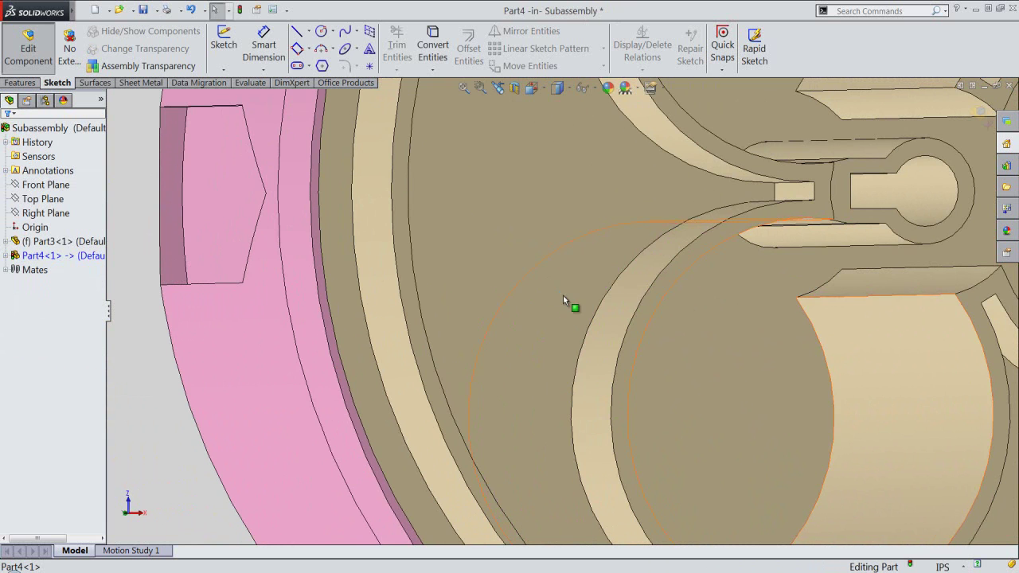
pyautogui.click(498, 87)
pyautogui.scroll(2, 436, 339)
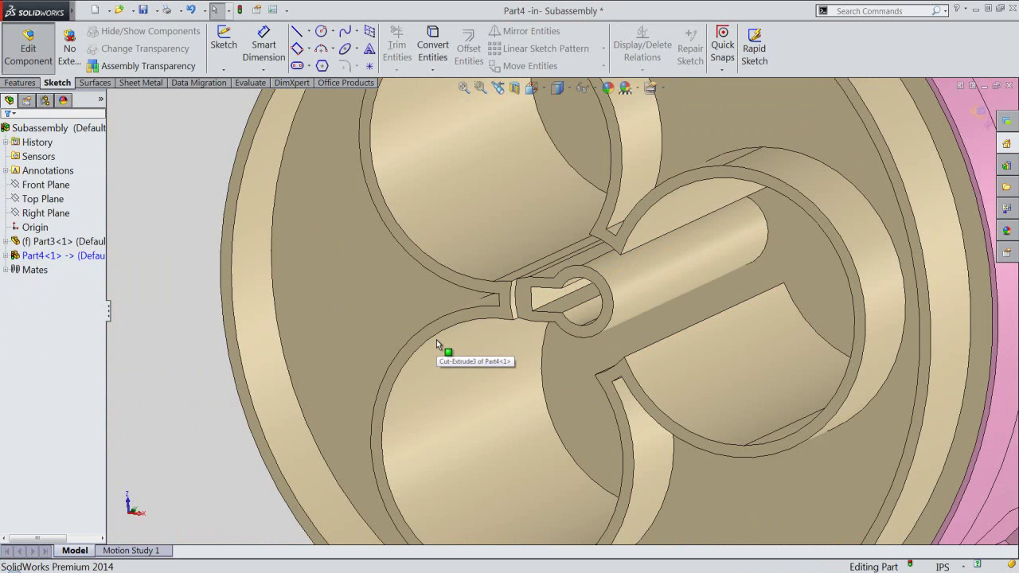
pyautogui.scroll(2, 437, 339)
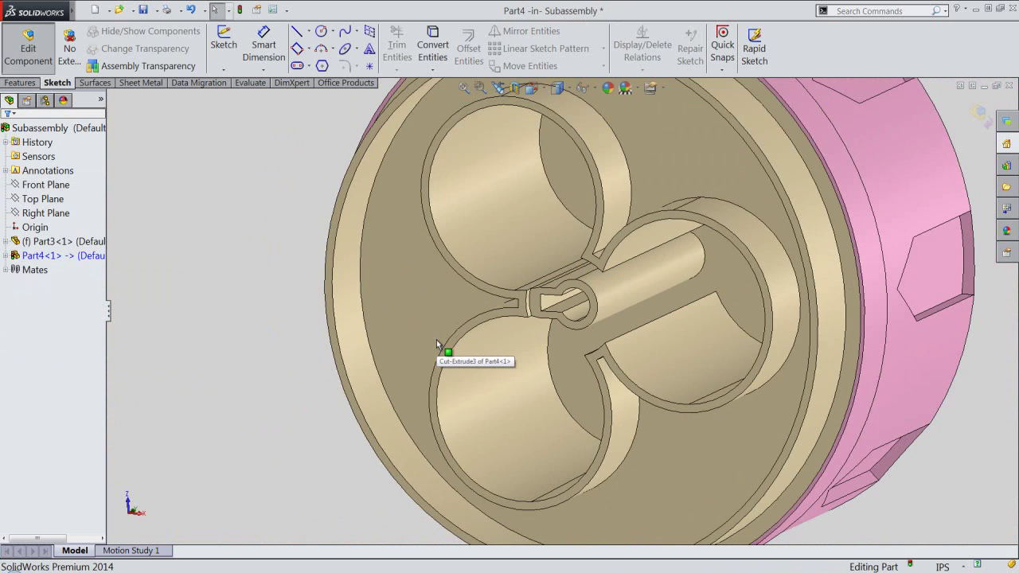
pyautogui.click(534, 304)
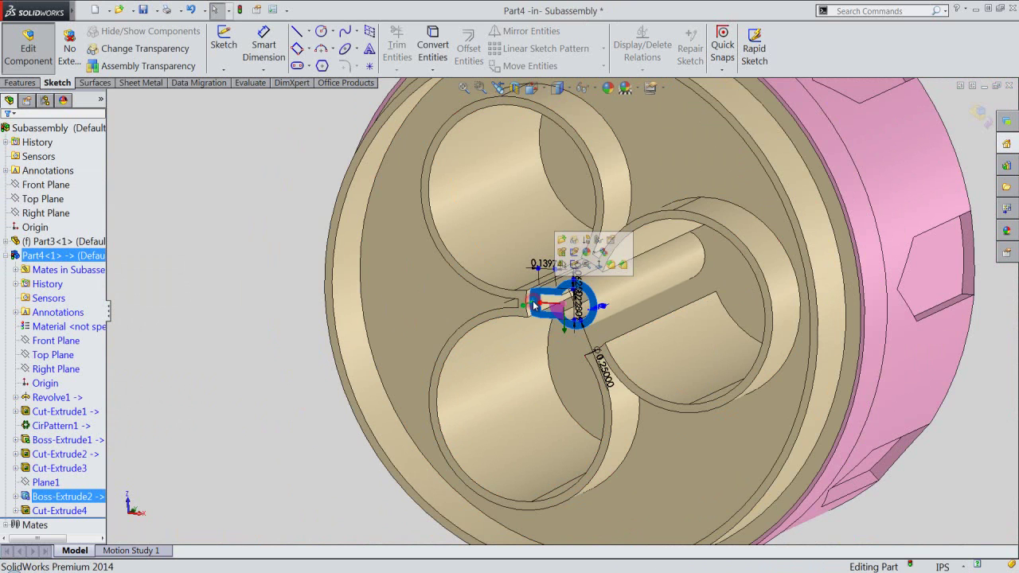
pyautogui.click(575, 264)
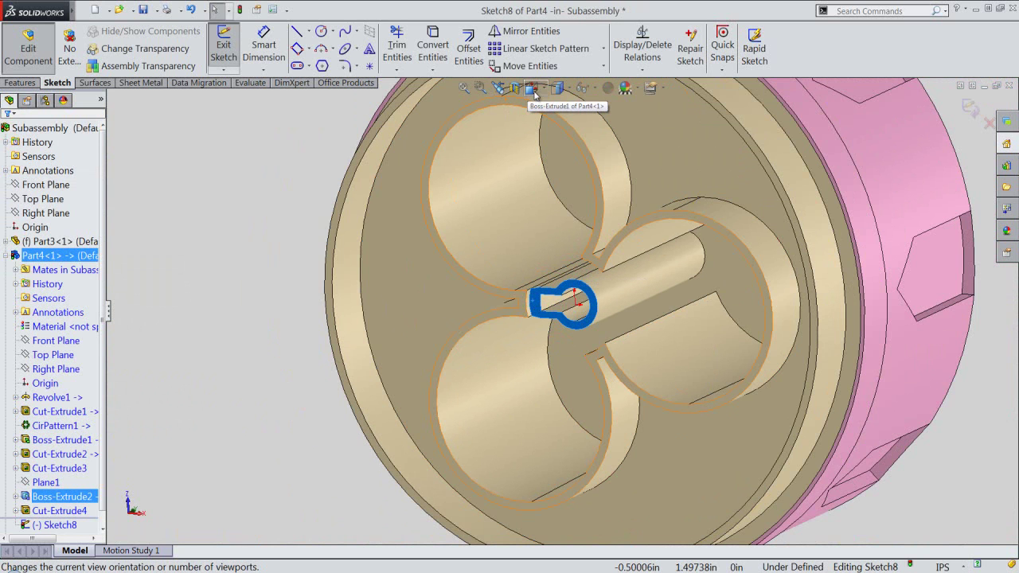
# Step: Orient the view to Bottom and clear the selection, ready for sketching
pyautogui.click(549, 90)
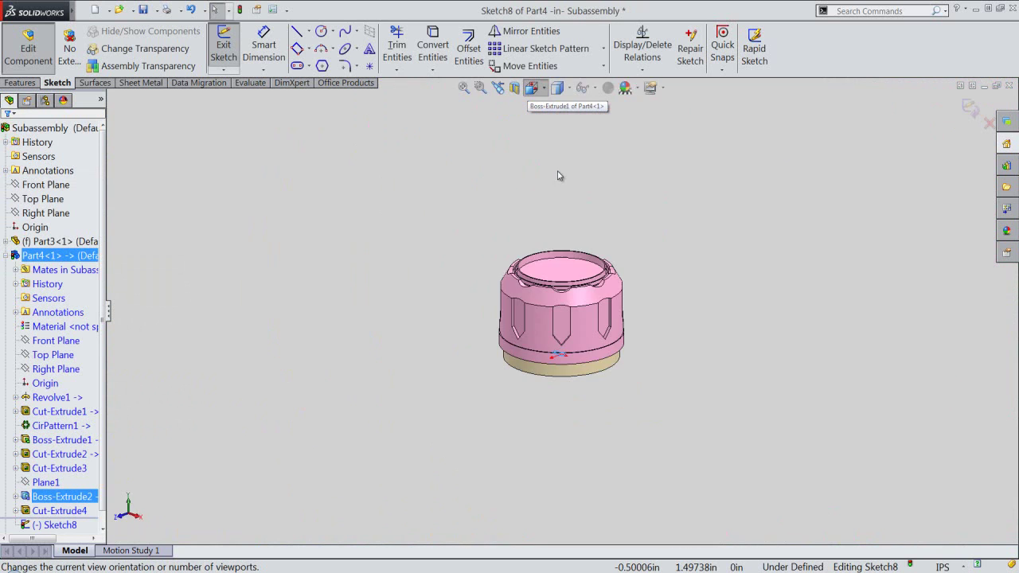
pyautogui.click(569, 445)
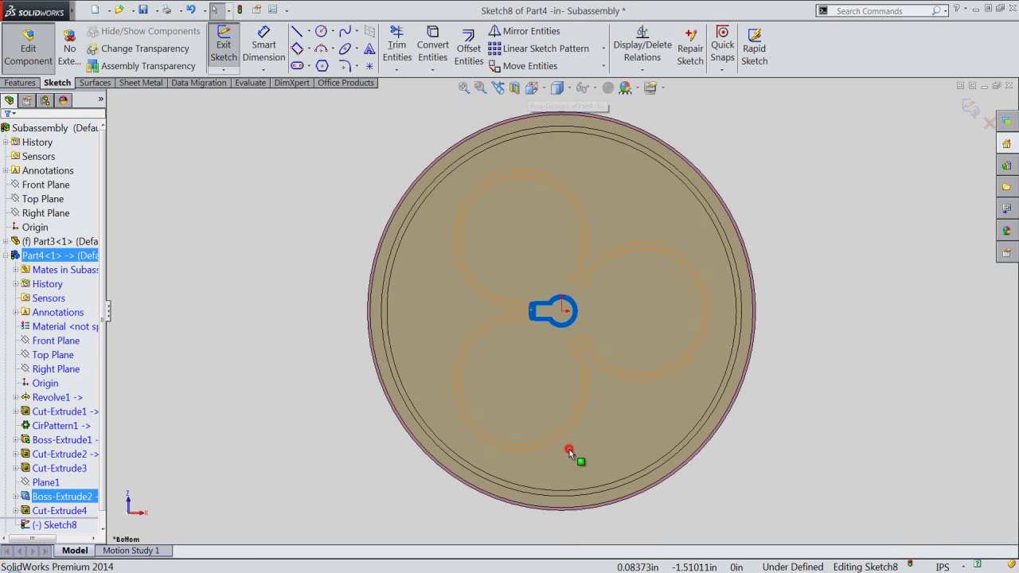
pyautogui.scroll(-2, 593, 326)
pyautogui.scroll(-2, 576, 305)
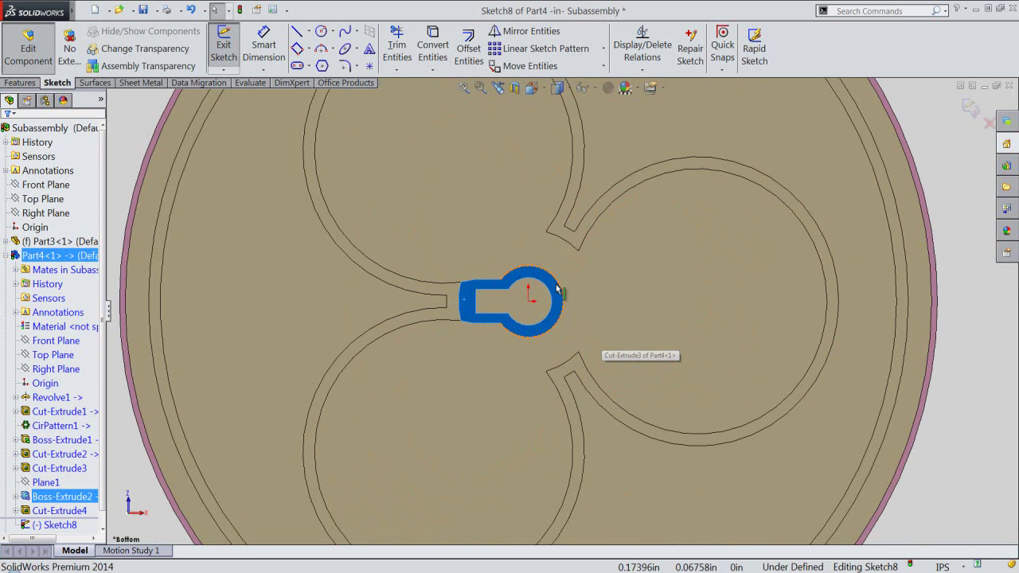
pyautogui.press('Escape')
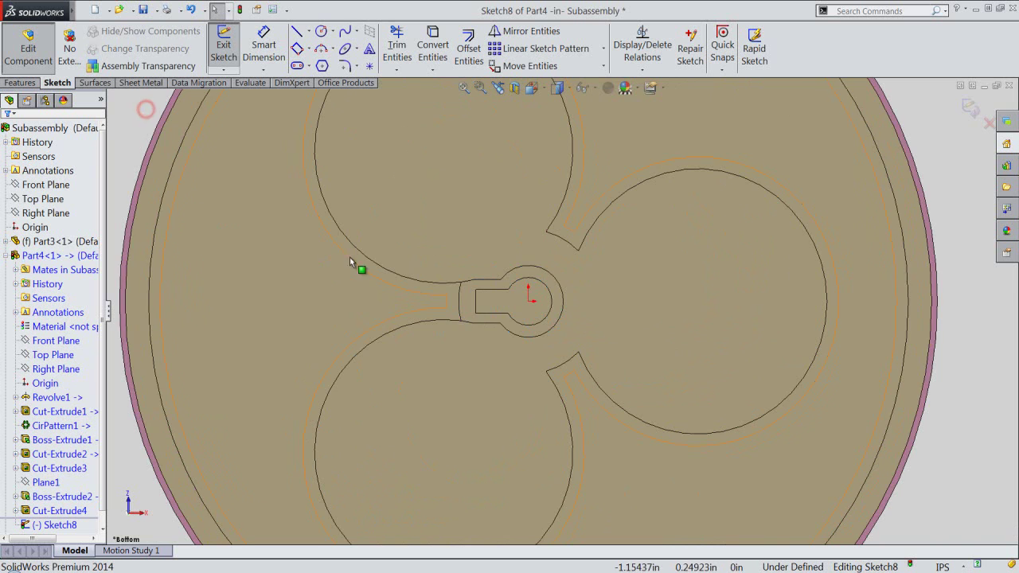
pyautogui.scroll(-1, 521, 258)
pyautogui.scroll(-1, 521, 259)
pyautogui.rightClick(516, 259)
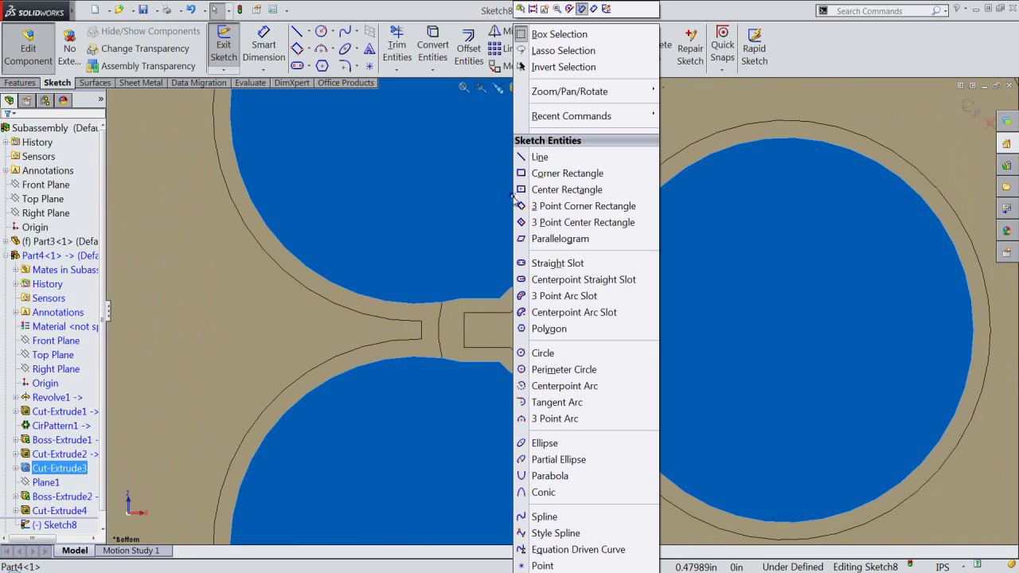
# Step: Draw a construction centreline from the sketch origin to the notch edge
pyautogui.click(535, 158)
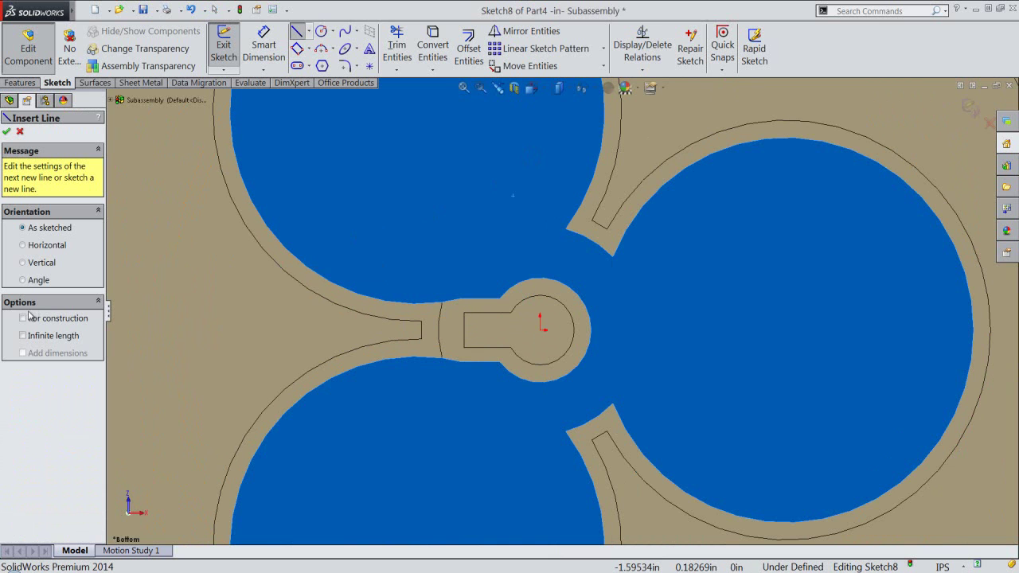
pyautogui.click(541, 326)
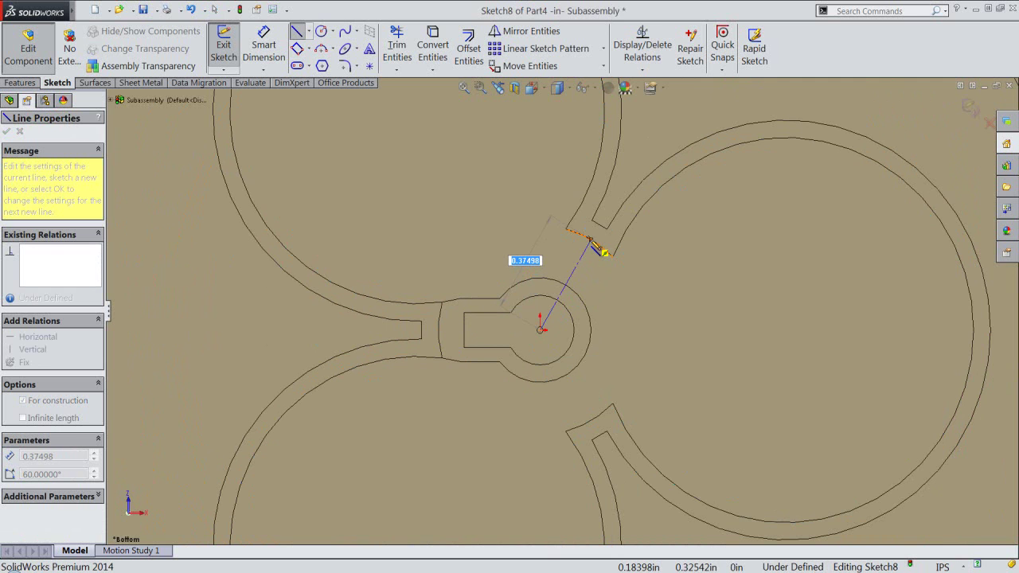
pyautogui.click(589, 239)
pyautogui.scroll(-2, 593, 246)
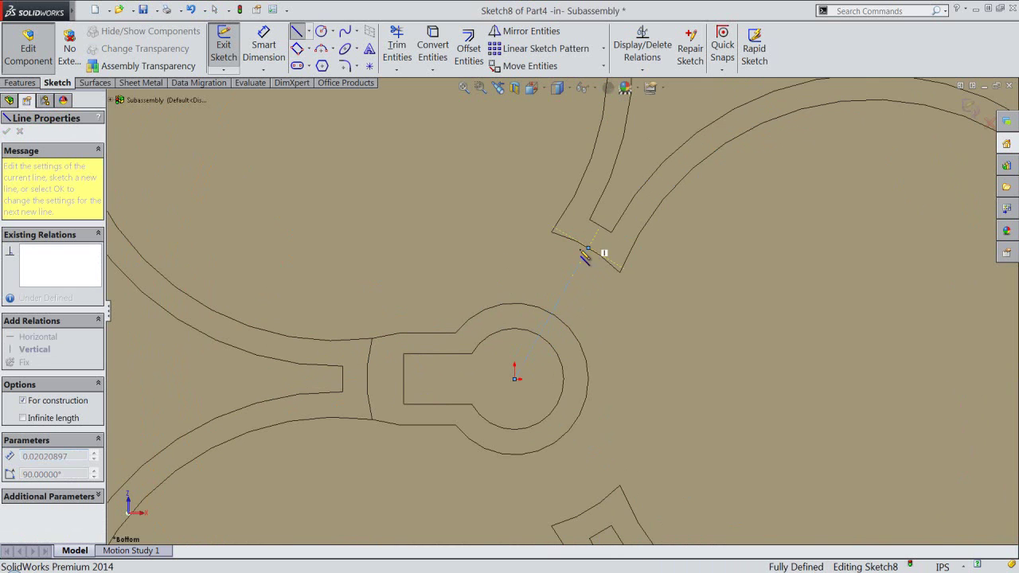
pyautogui.doubleClick(550, 259)
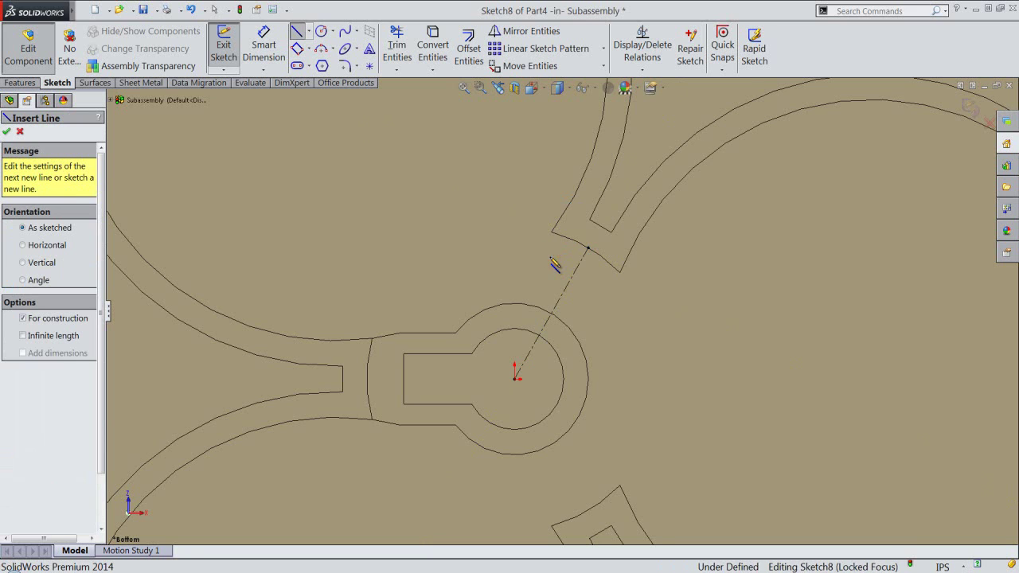
pyautogui.scroll(-1, 557, 257)
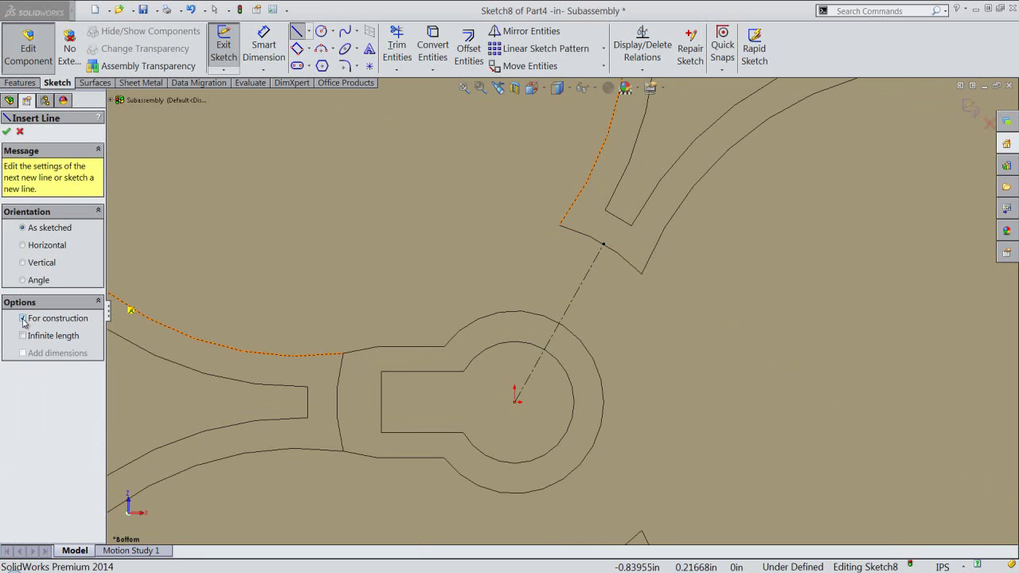
# Step: Draw two regular lines from the slot's outer edge down to the circle, flanking the centreline
pyautogui.click(23, 319)
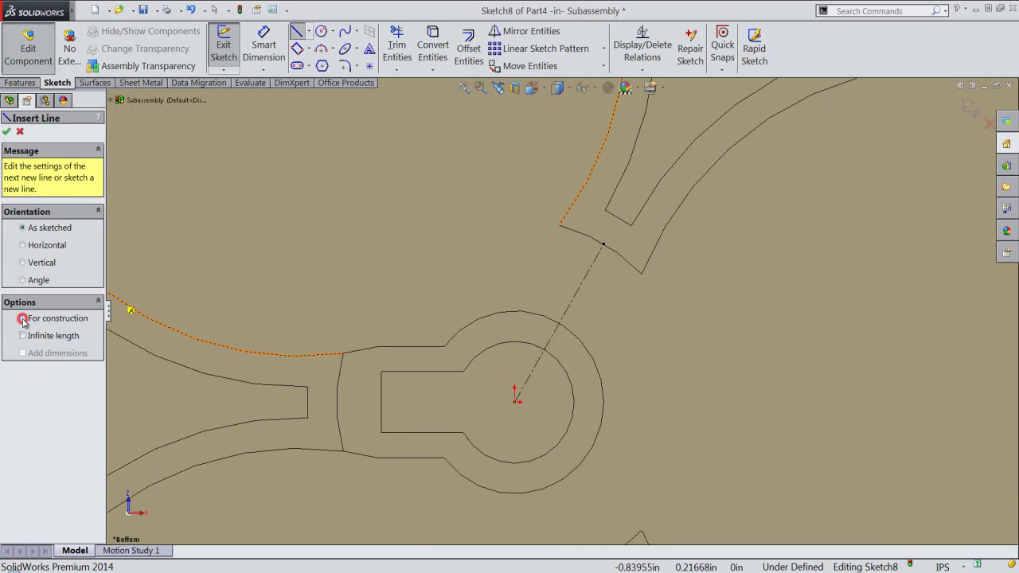
pyautogui.click(585, 238)
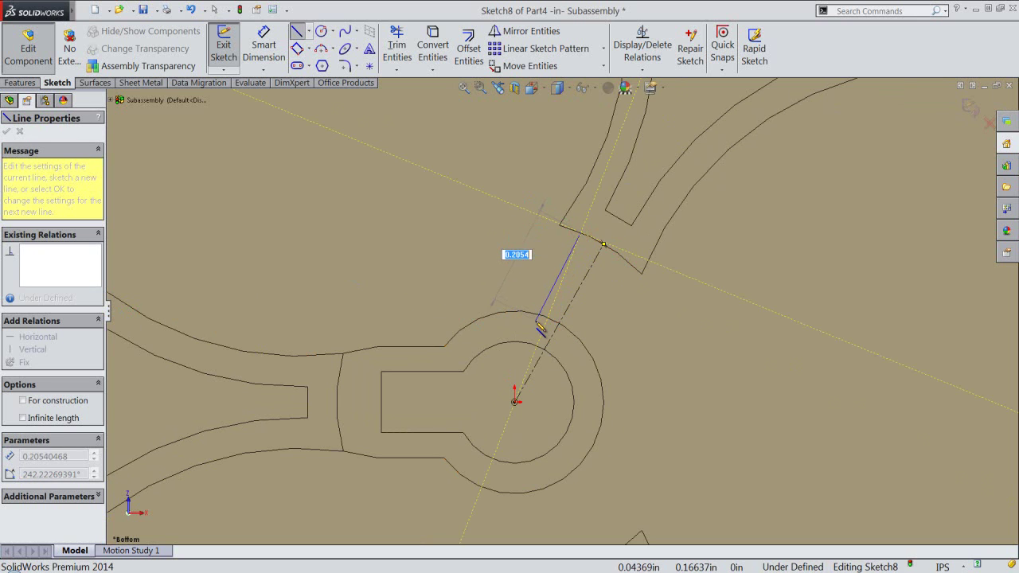
pyautogui.click(539, 313)
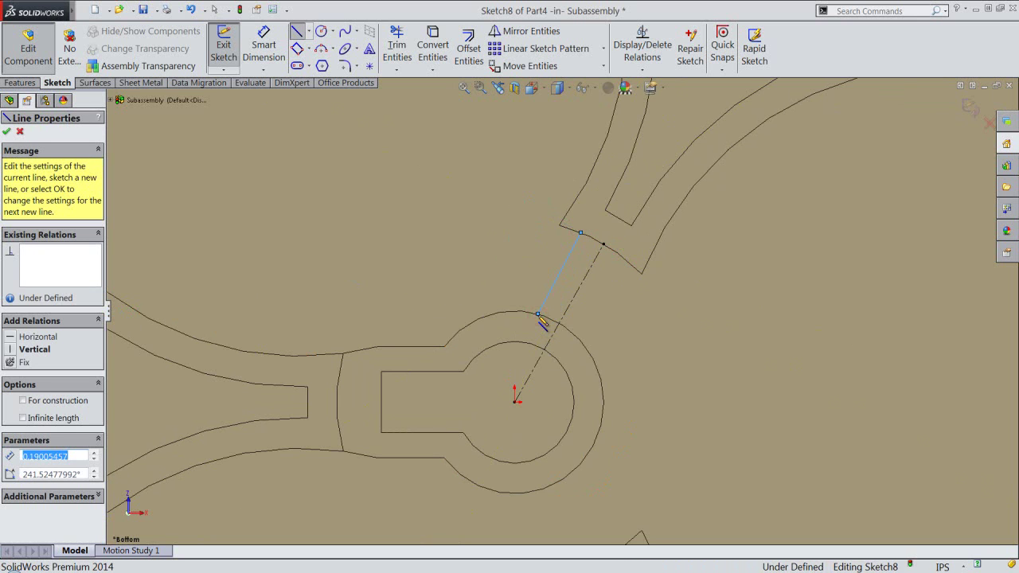
pyautogui.press('Escape')
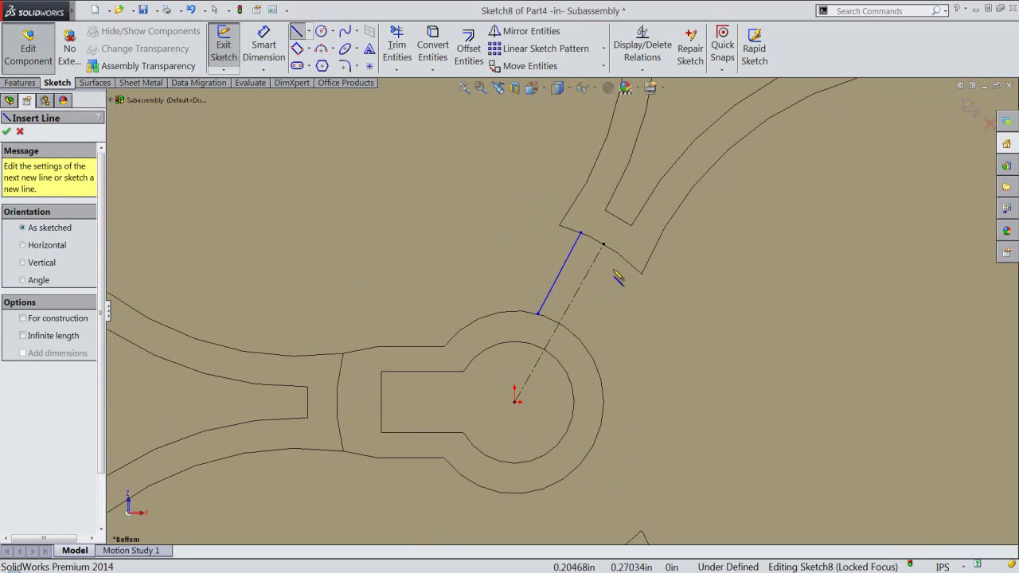
pyautogui.click(622, 259)
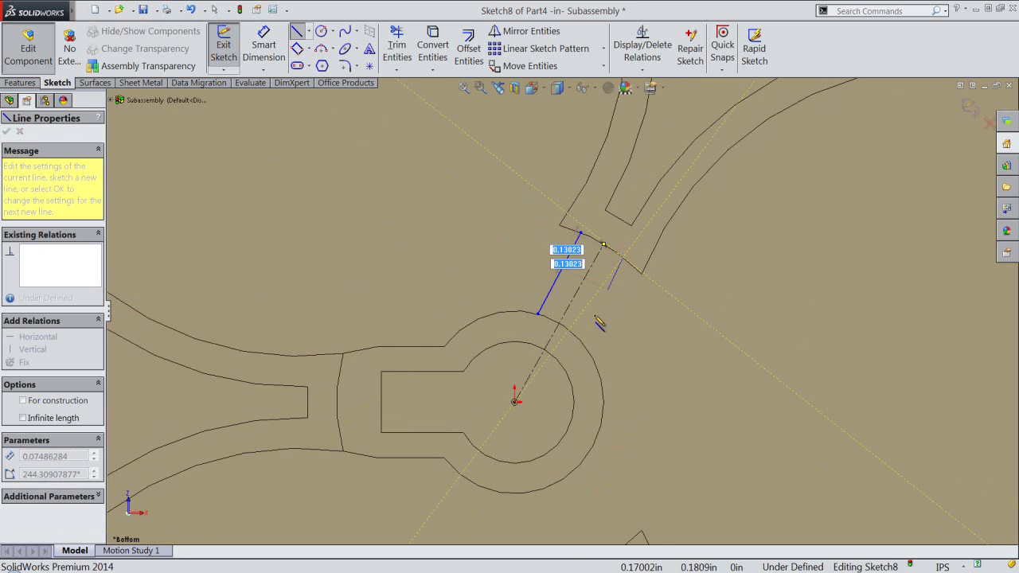
pyautogui.click(577, 336)
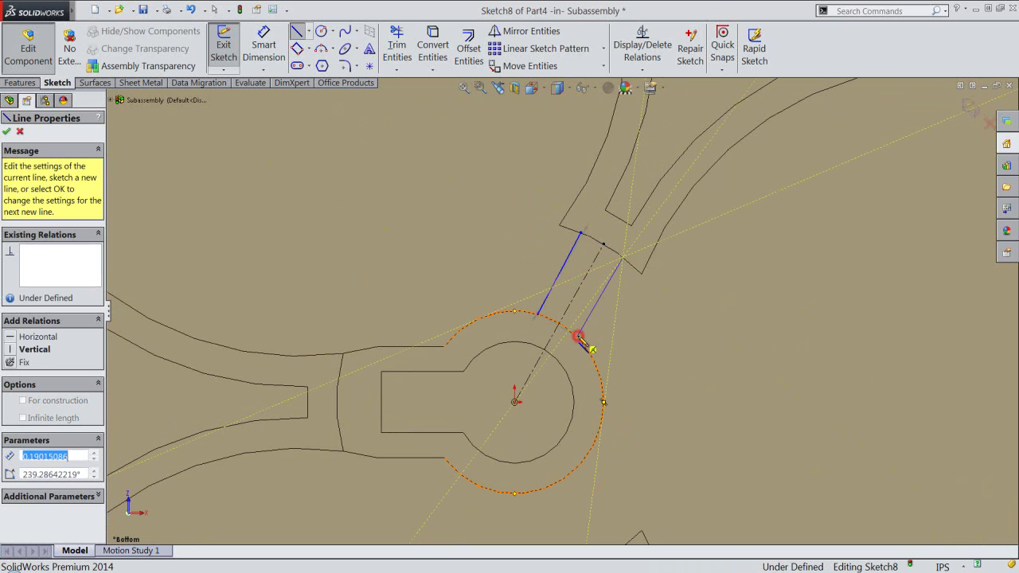
pyautogui.press('Escape')
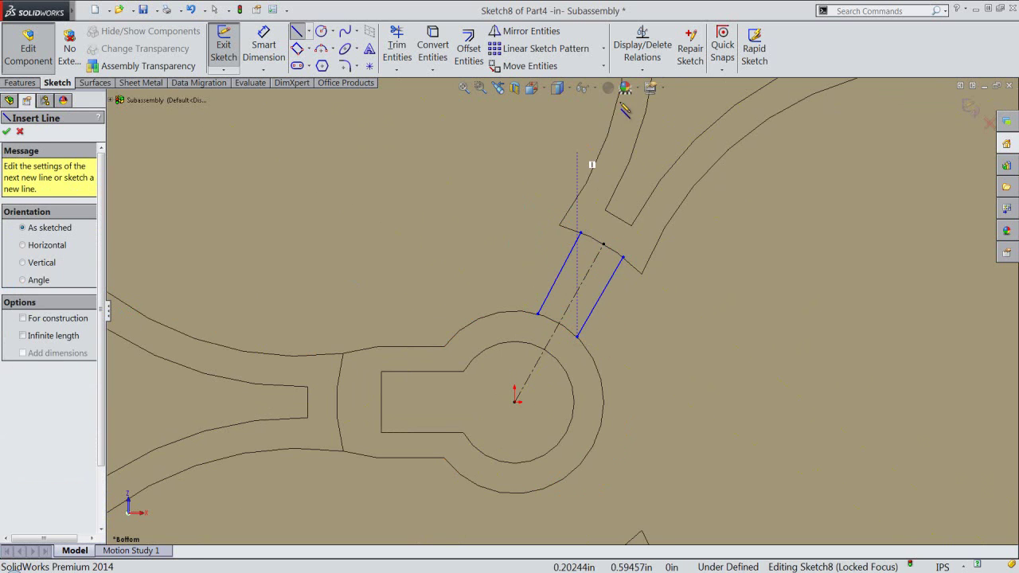
pyautogui.click(638, 71)
pyautogui.click(646, 100)
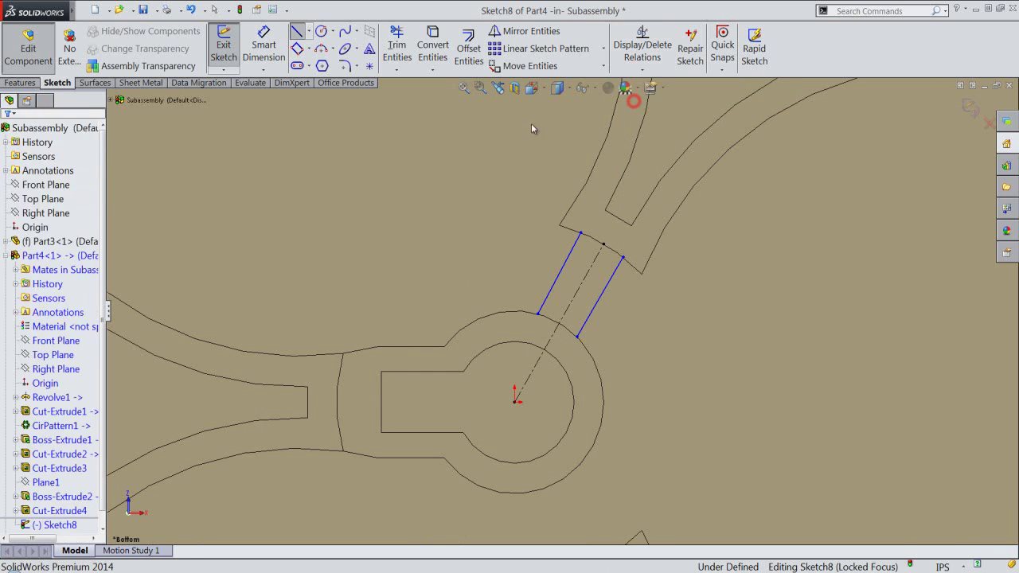
# Step: Make the two lines parallel and symmetric about the centreline
pyautogui.click(564, 269)
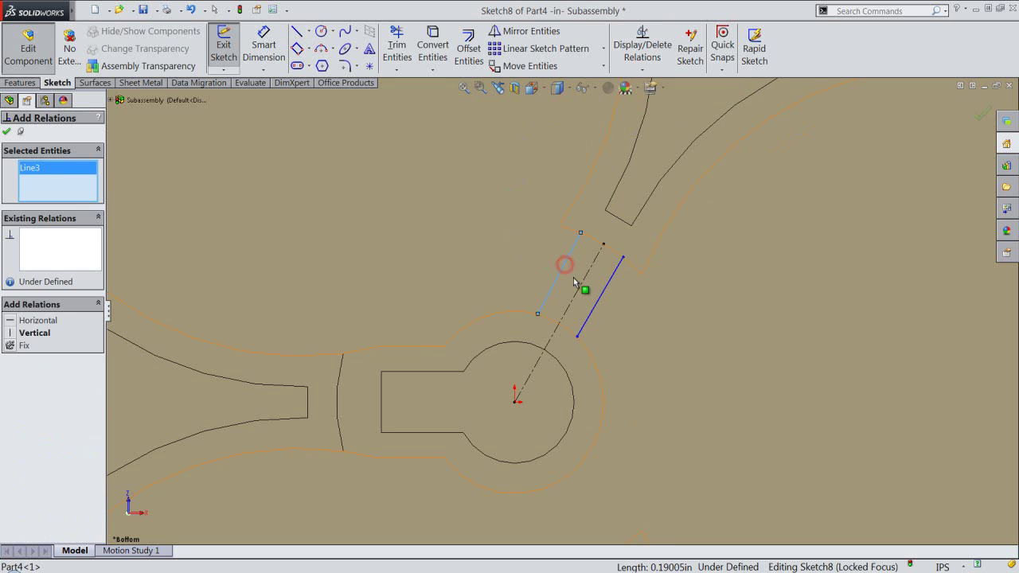
pyautogui.click(581, 285)
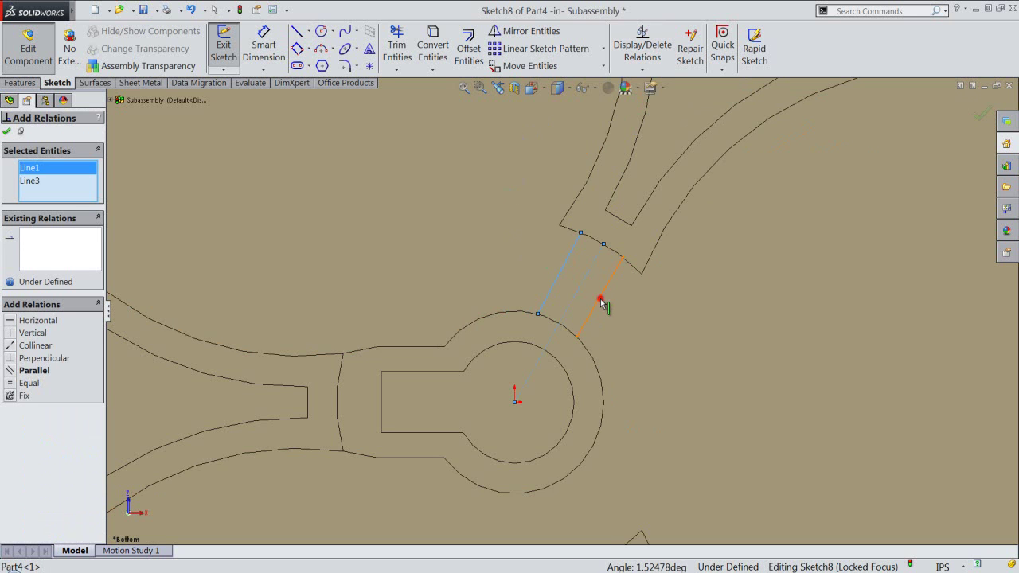
pyautogui.click(601, 301)
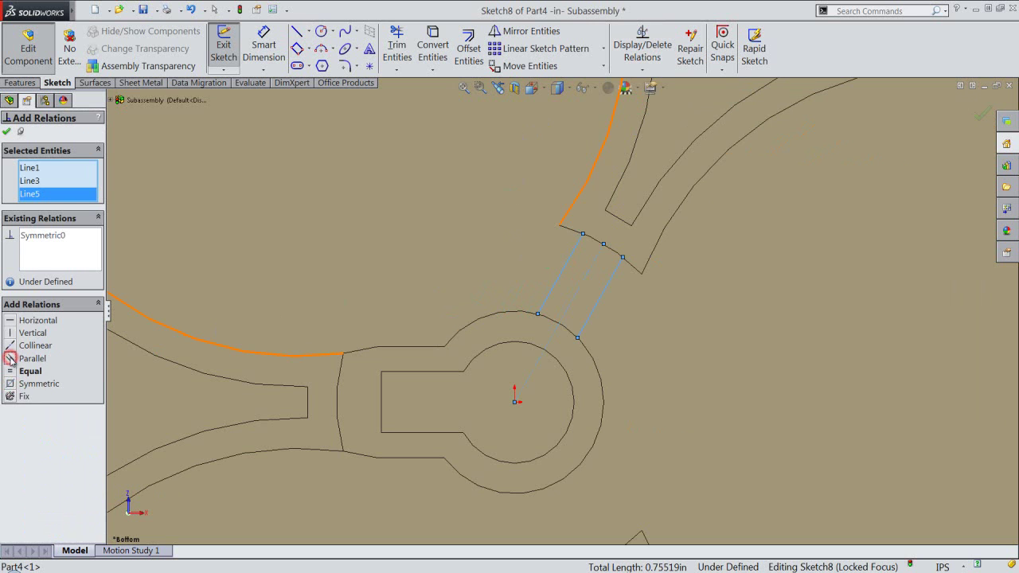
pyautogui.click(7, 132)
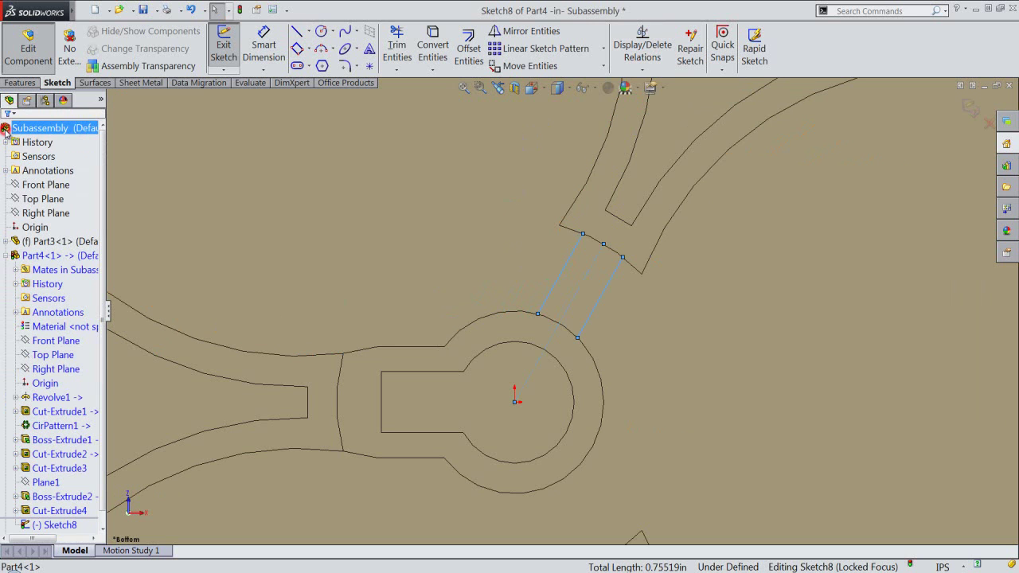
# Step: Dimension the spacing between the two lines to 0.03125 in
pyautogui.click(264, 48)
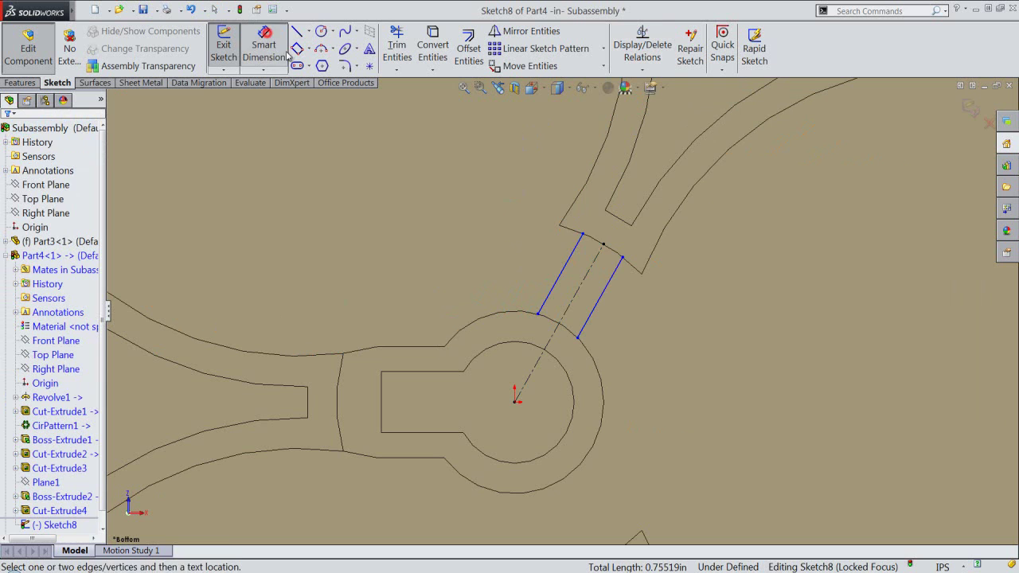
pyautogui.click(567, 267)
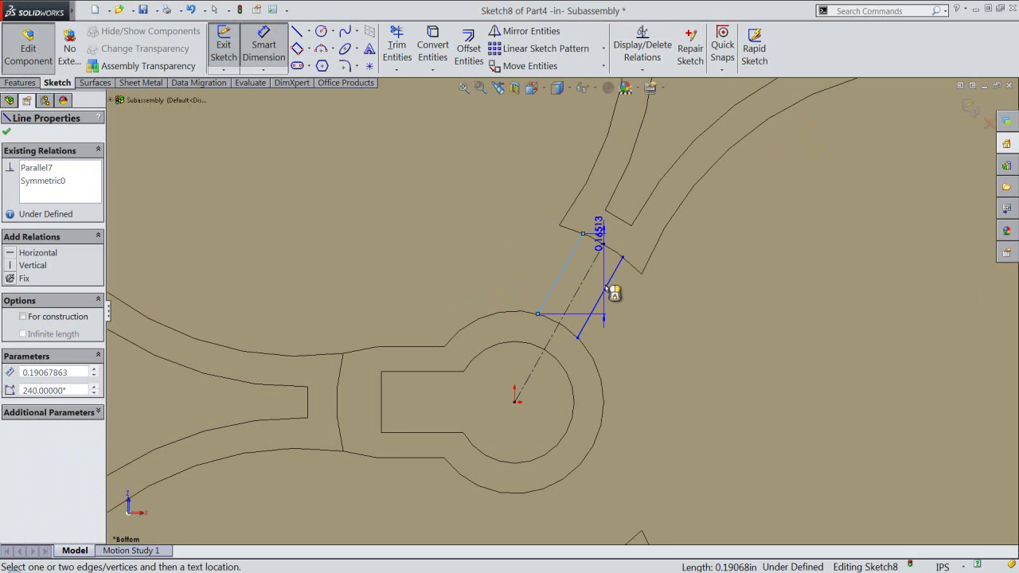
pyautogui.click(608, 289)
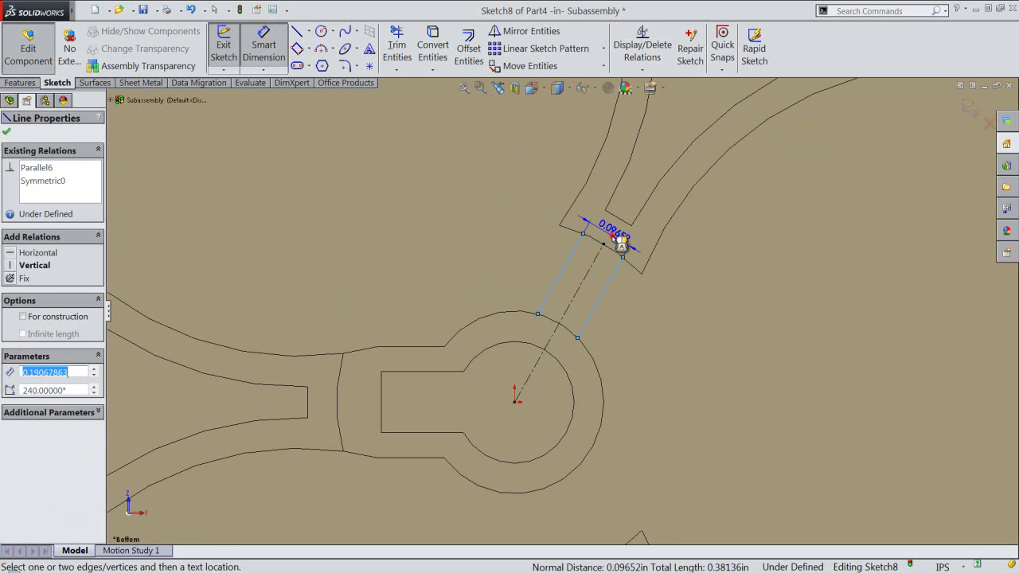
pyautogui.click(612, 237)
pyautogui.write('.031')
pyautogui.press('Return')
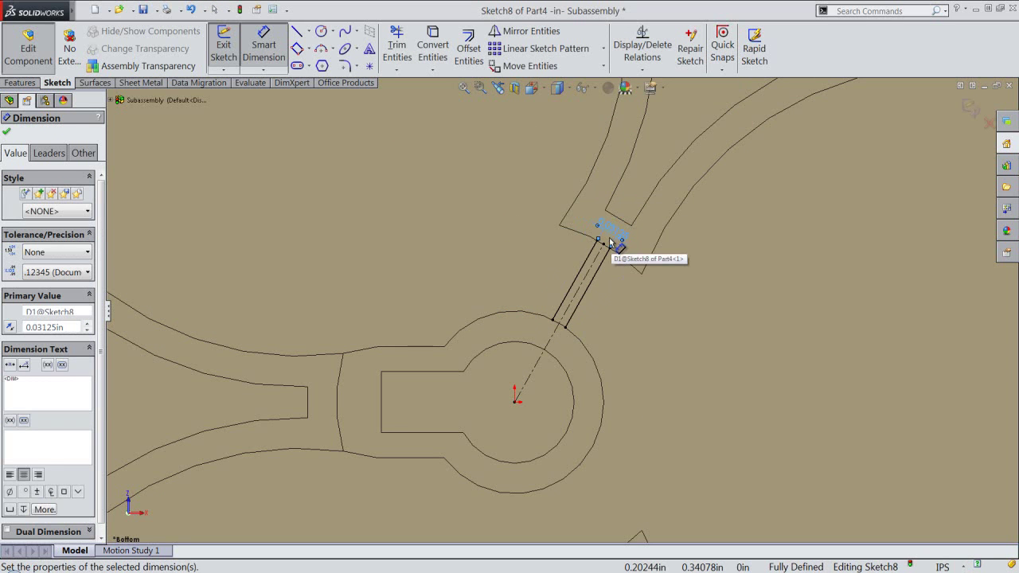
pyautogui.rightClick(473, 205)
pyautogui.click(488, 67)
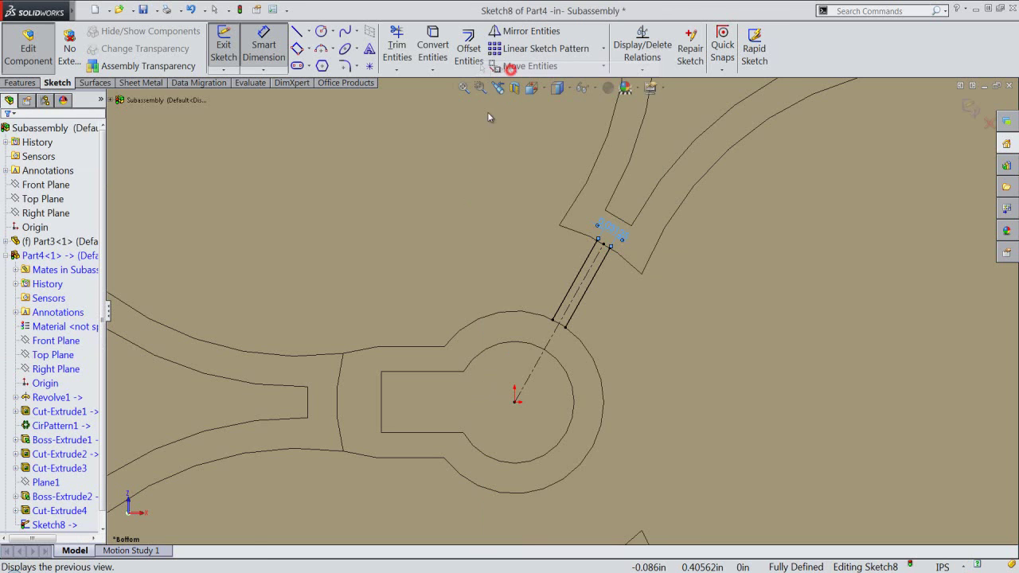
pyautogui.scroll(-1, 602, 298)
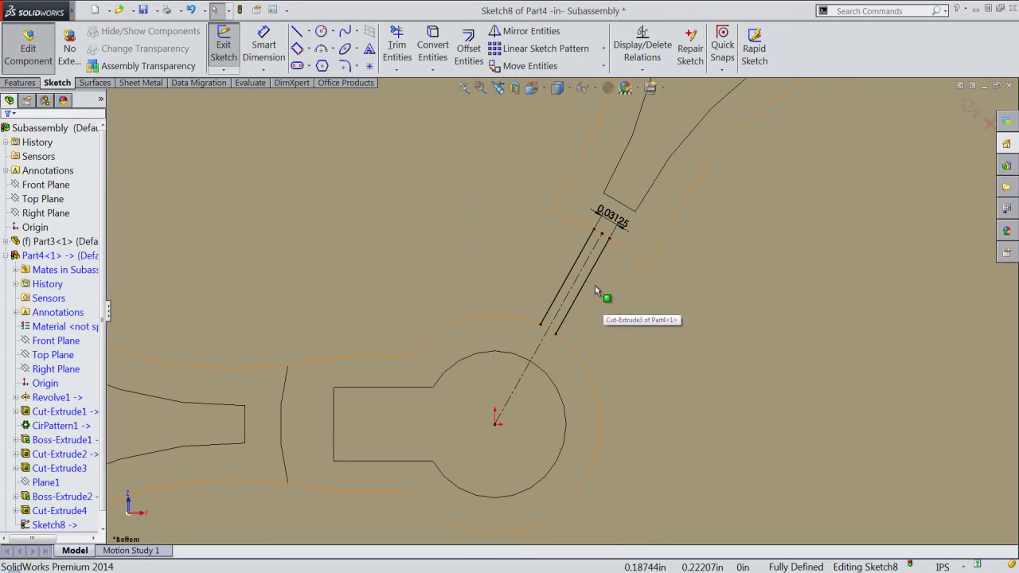
# Step: Cap the strip's lower end with a three-point arc following the circle
pyautogui.click(467, 192)
pyautogui.rightClick(468, 193)
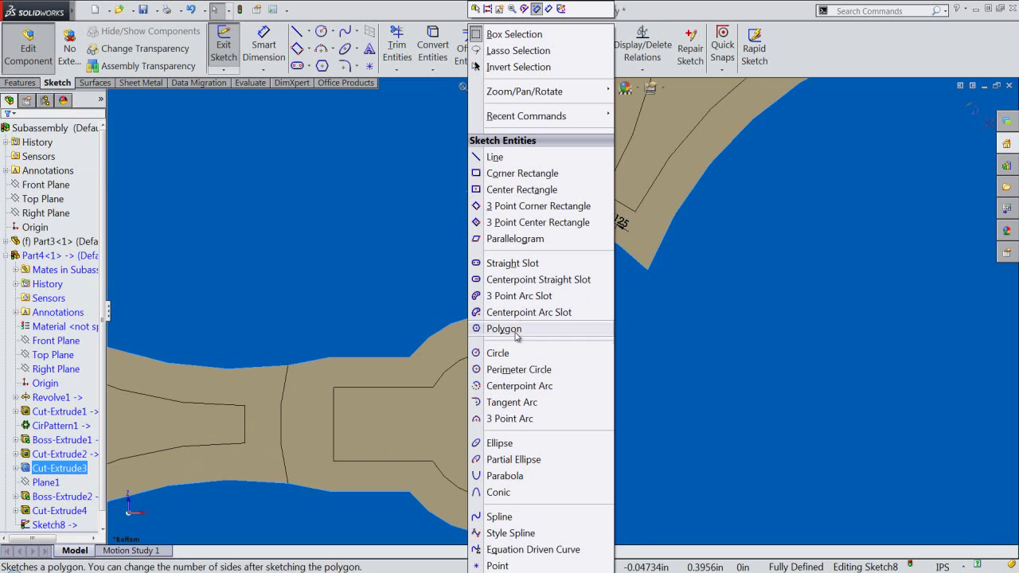
pyautogui.click(529, 419)
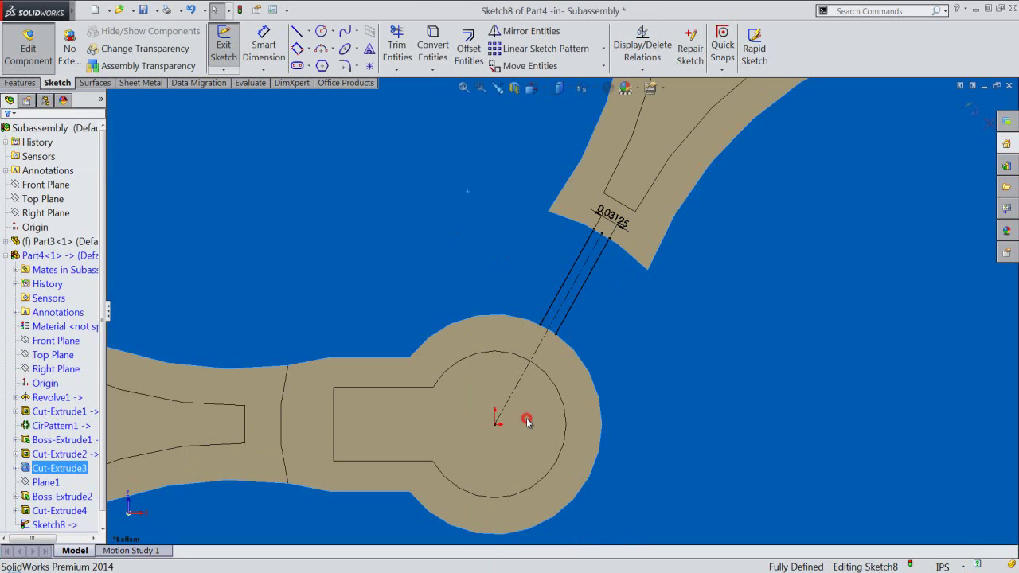
pyautogui.click(541, 327)
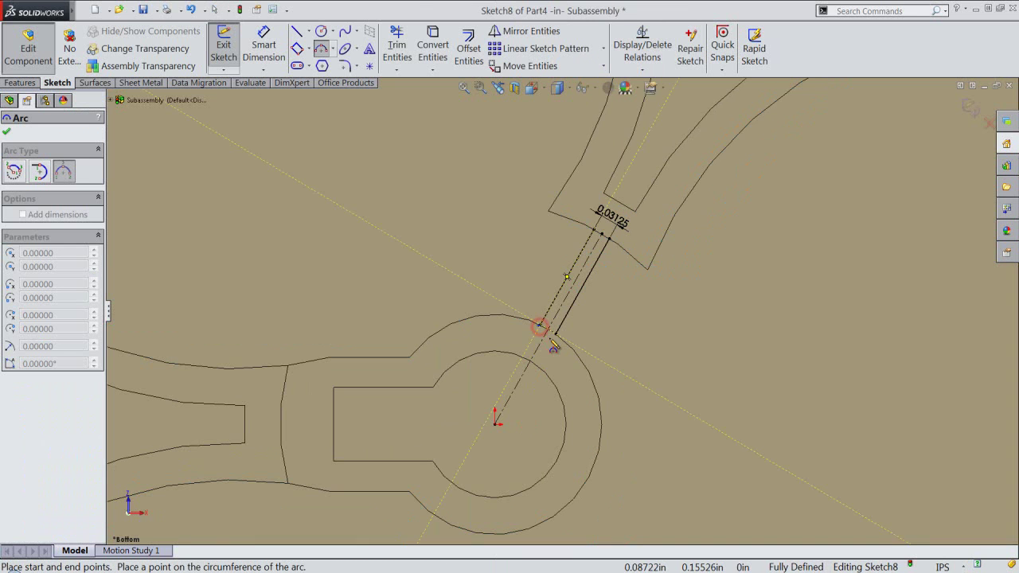
pyautogui.click(555, 334)
pyautogui.scroll(-2, 561, 341)
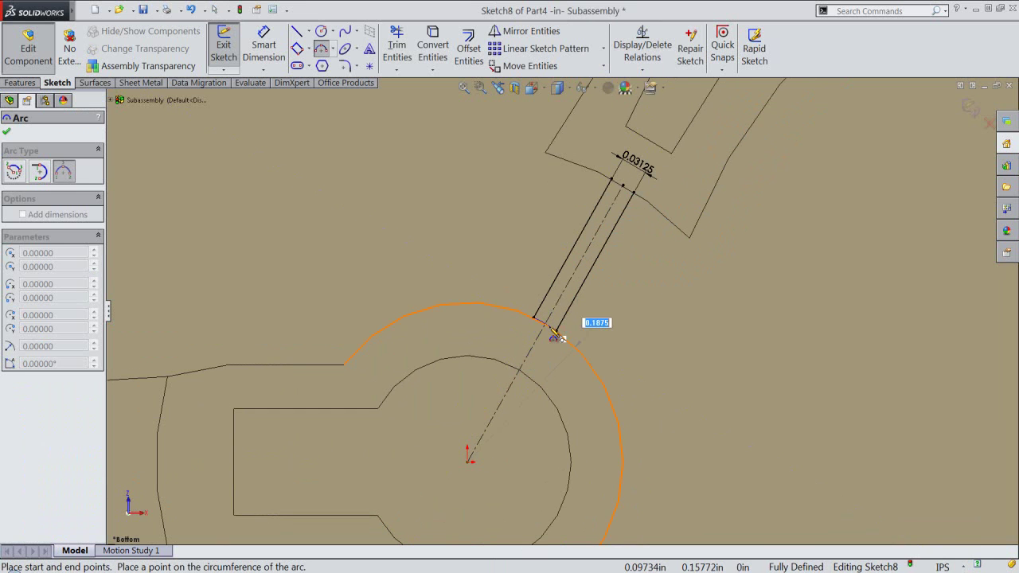
pyautogui.click(561, 338)
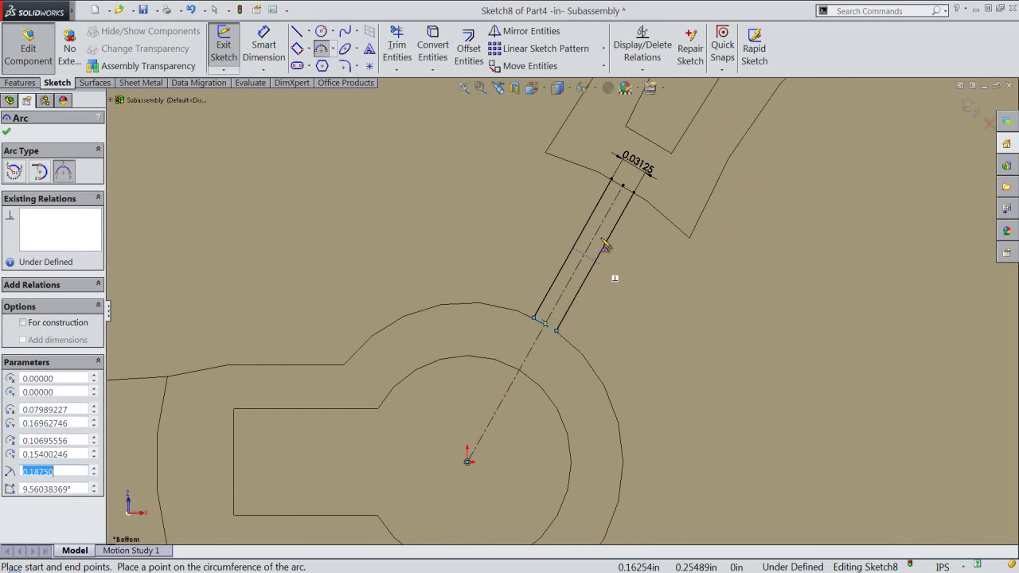
# Step: Cap the strip's outer end with a second arc of about 0.375 in radius
pyautogui.click(612, 177)
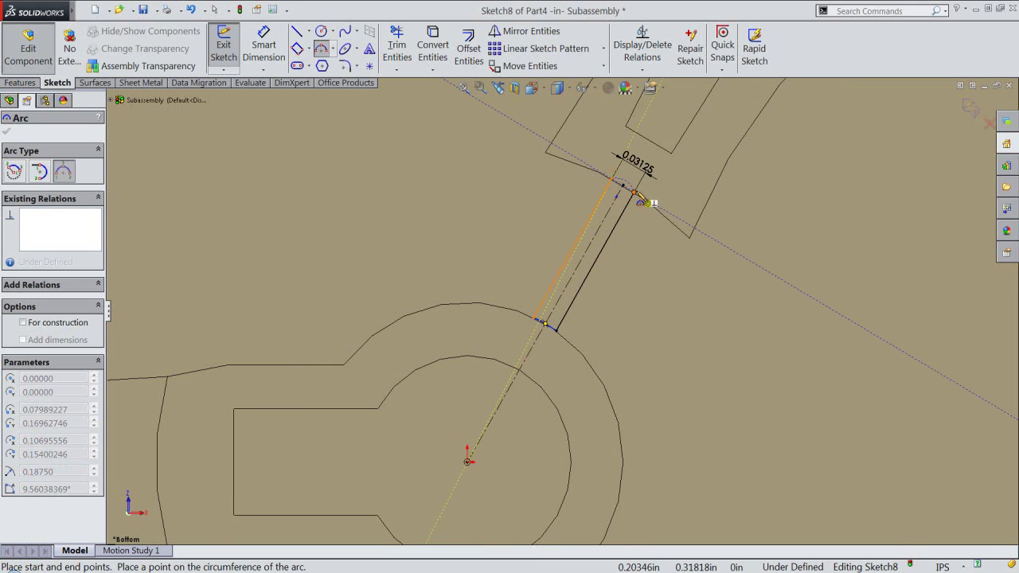
pyautogui.click(633, 193)
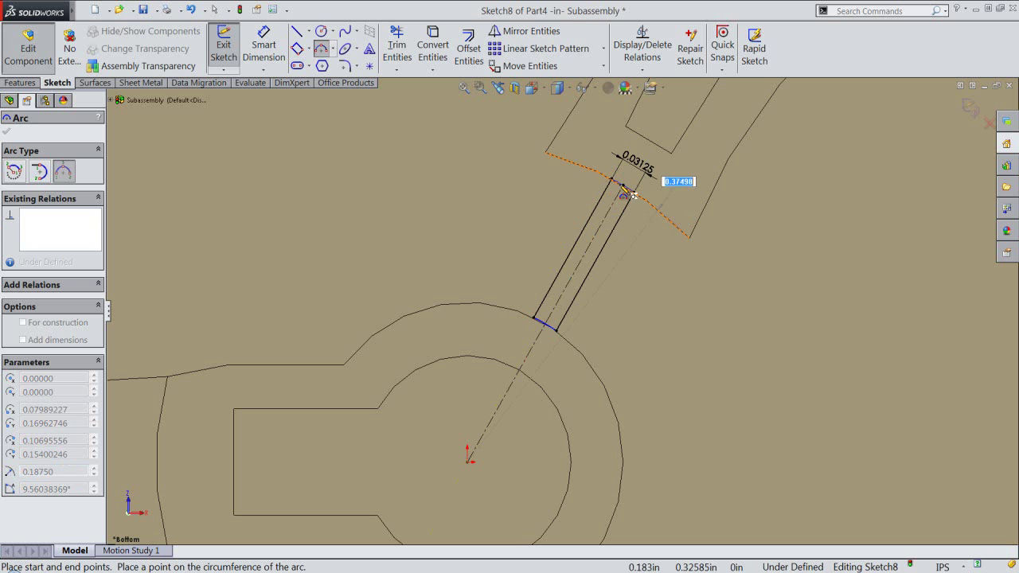
pyautogui.click(636, 195)
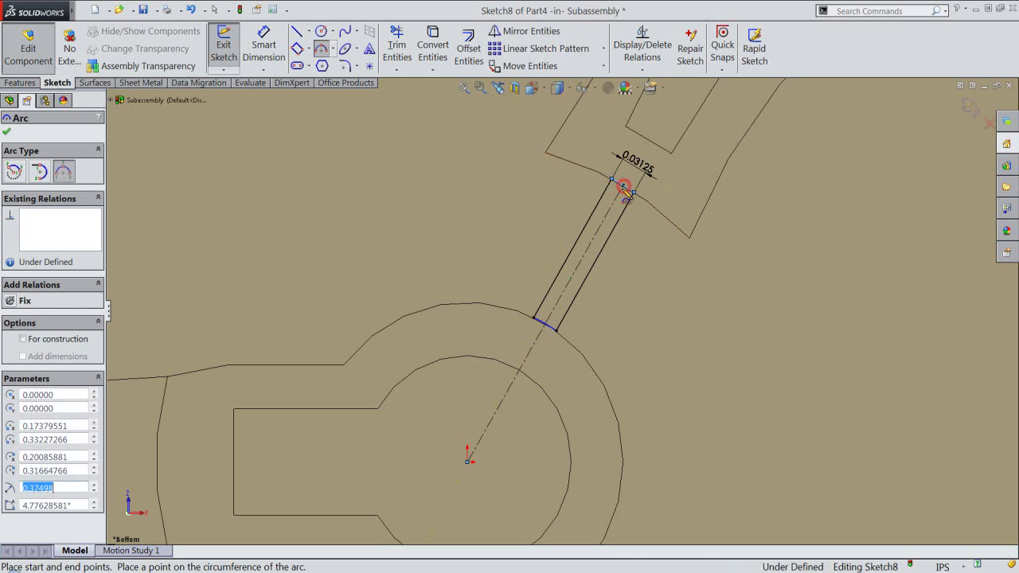
pyautogui.rightClick(509, 222)
pyautogui.click(535, 50)
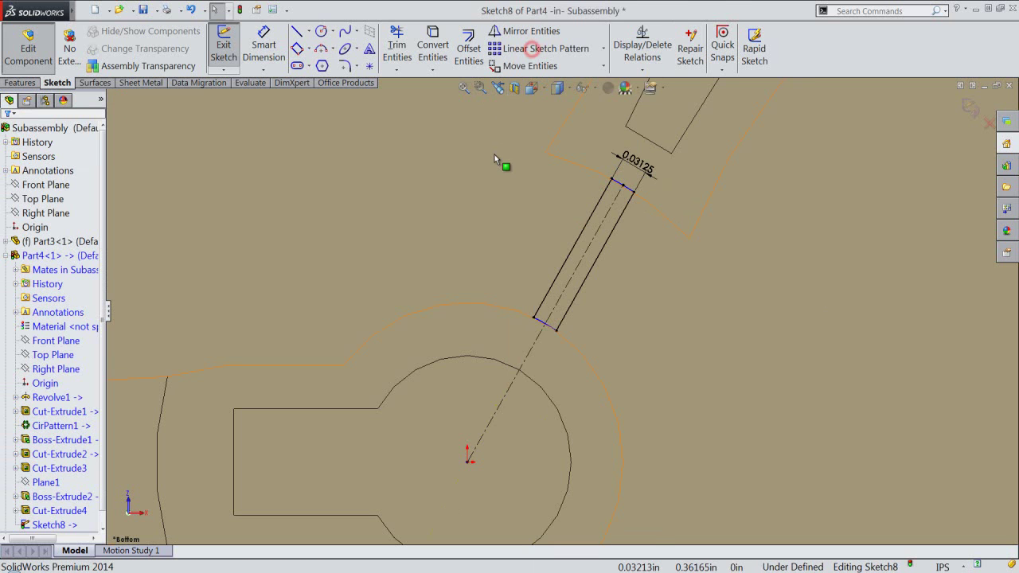
pyautogui.scroll(-2, 562, 259)
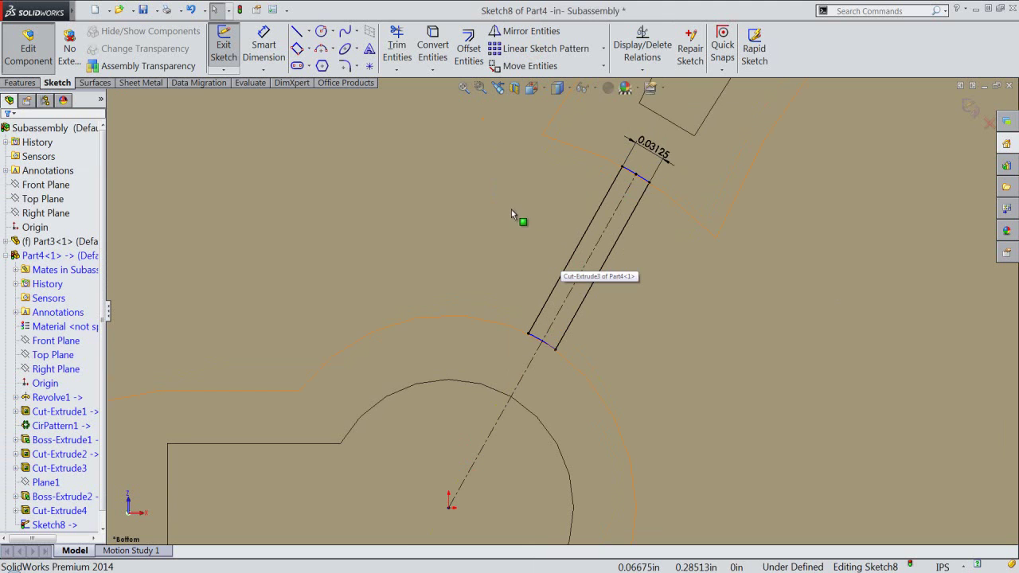
pyautogui.click(642, 70)
pyautogui.click(645, 99)
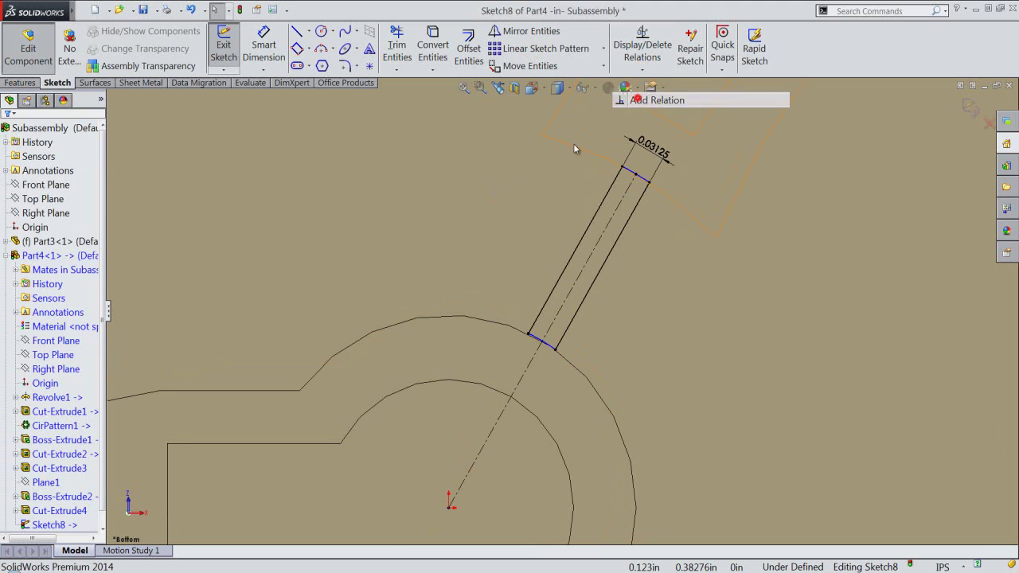
# Step: Make the lower arc tangent to the part's curved edge
pyautogui.click(537, 340)
pyautogui.click(513, 327)
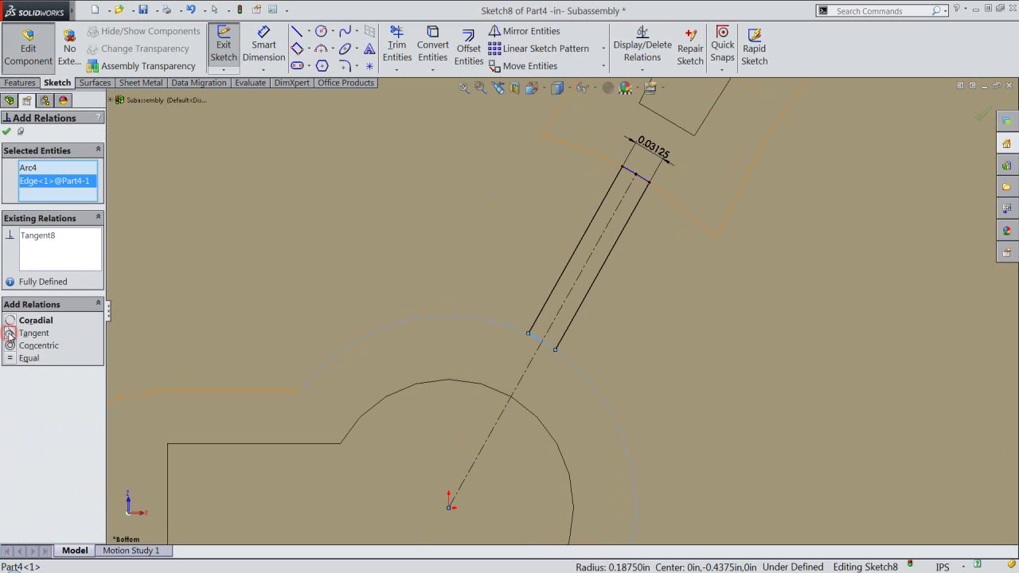
pyautogui.click(7, 131)
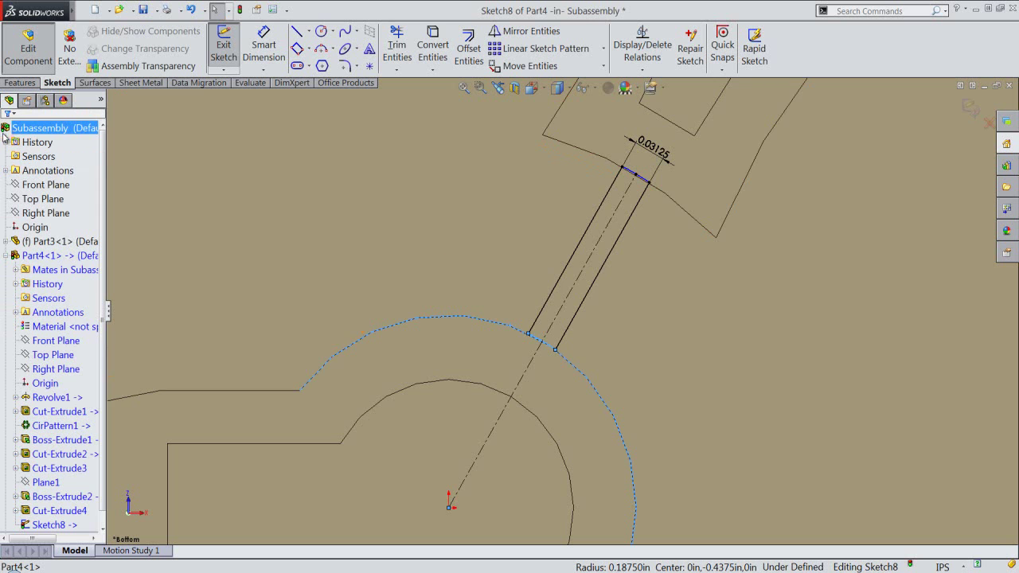
pyautogui.press('Escape')
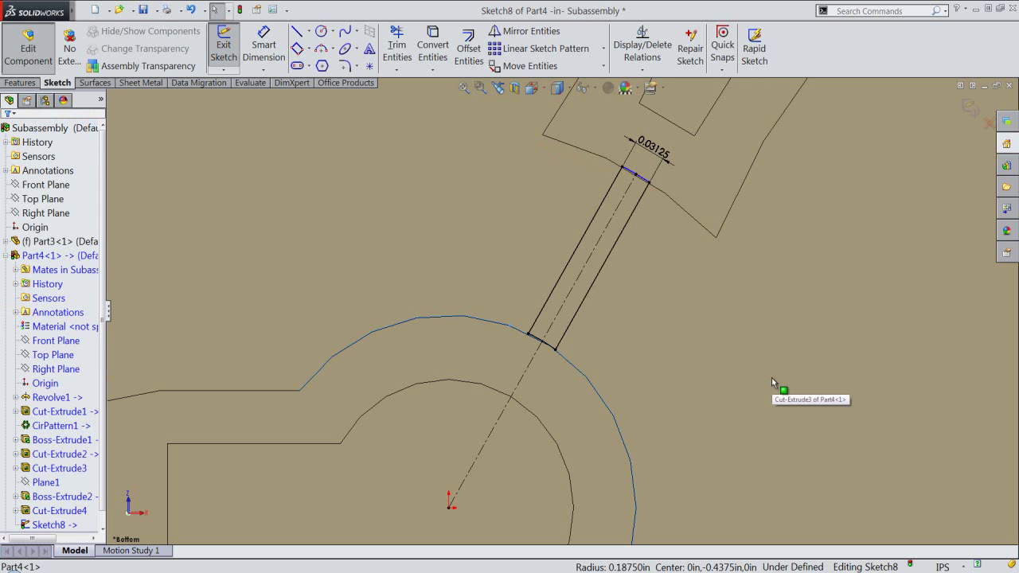
pyautogui.press('Escape')
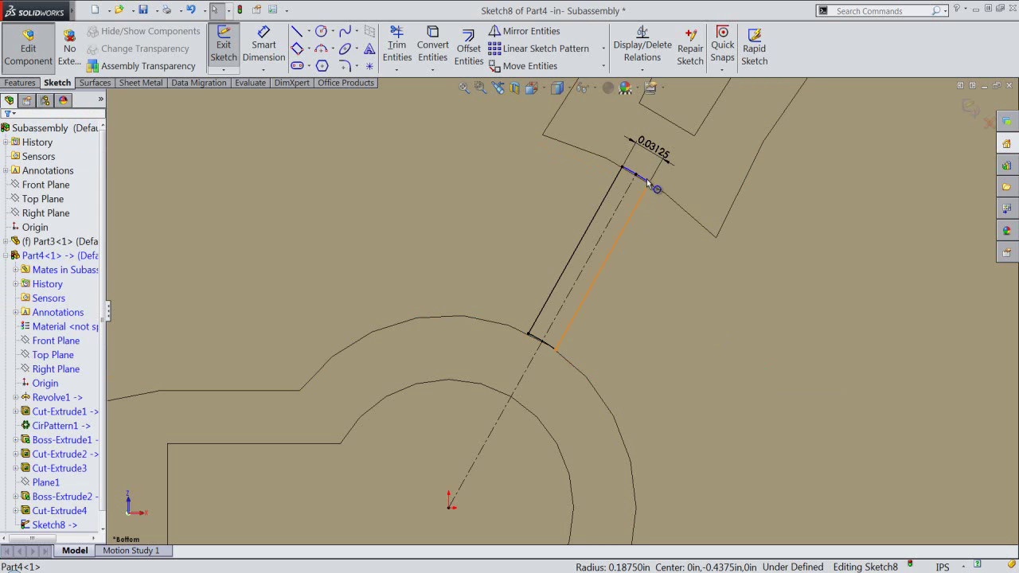
# Step: Make the top arc tangent to the outer curved edge and exit Sketch8
pyautogui.click(646, 180)
pyautogui.keyDown('ctrl'); pyautogui.click(667, 198); pyautogui.keyUp('ctrl')
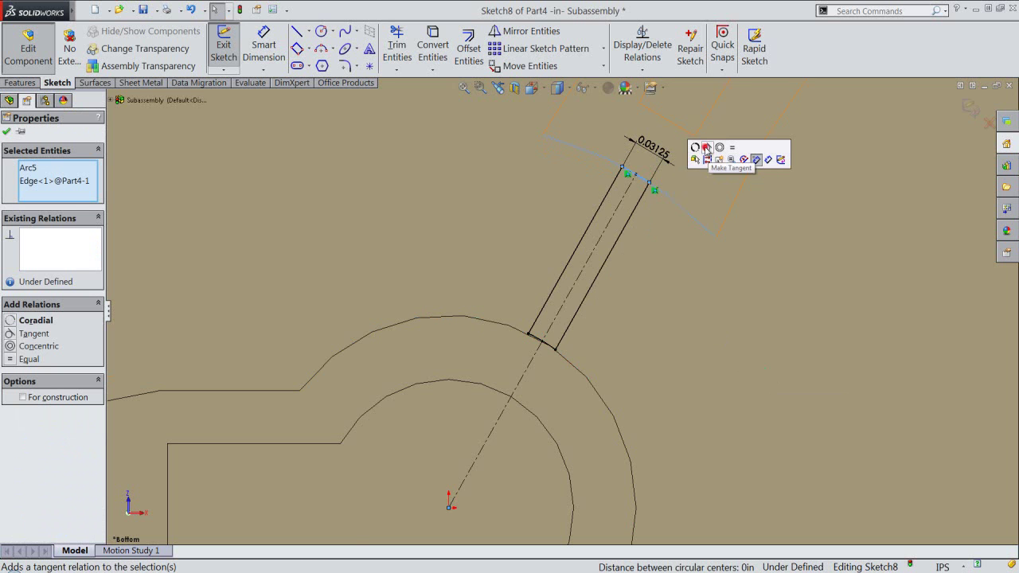
pyautogui.click(706, 149)
pyautogui.press('Escape')
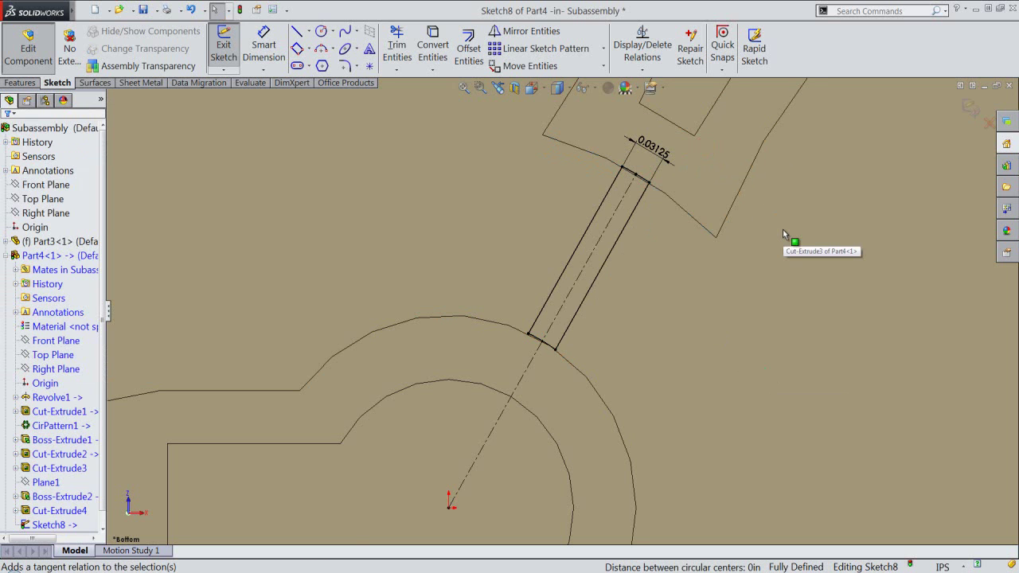
pyautogui.click(964, 109)
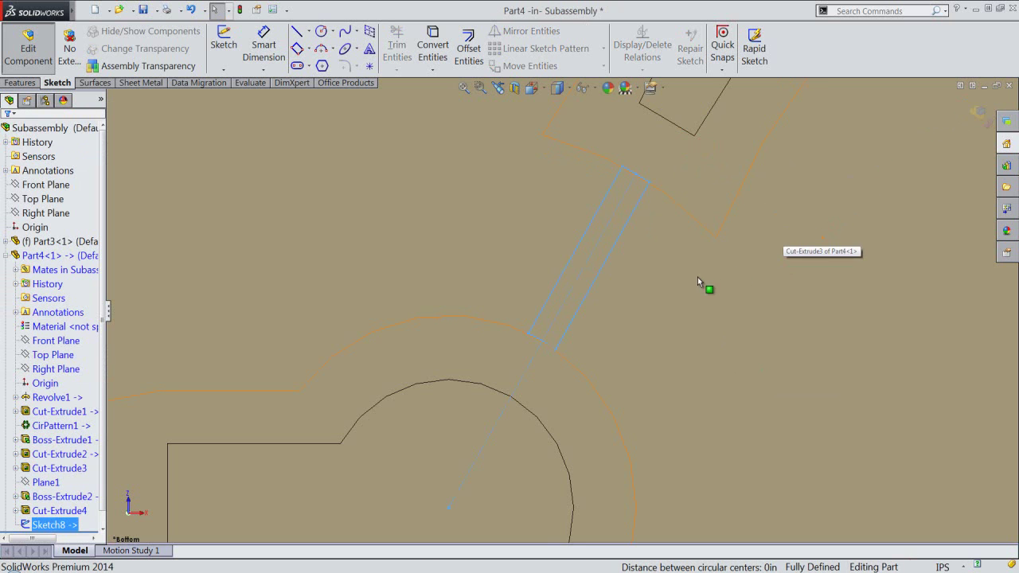
# Step: Extrude Sketch8 as a boss Up To Surface, ending at Face<1> of Part4
pyautogui.scroll(2, 566, 306)
pyautogui.click(32, 84)
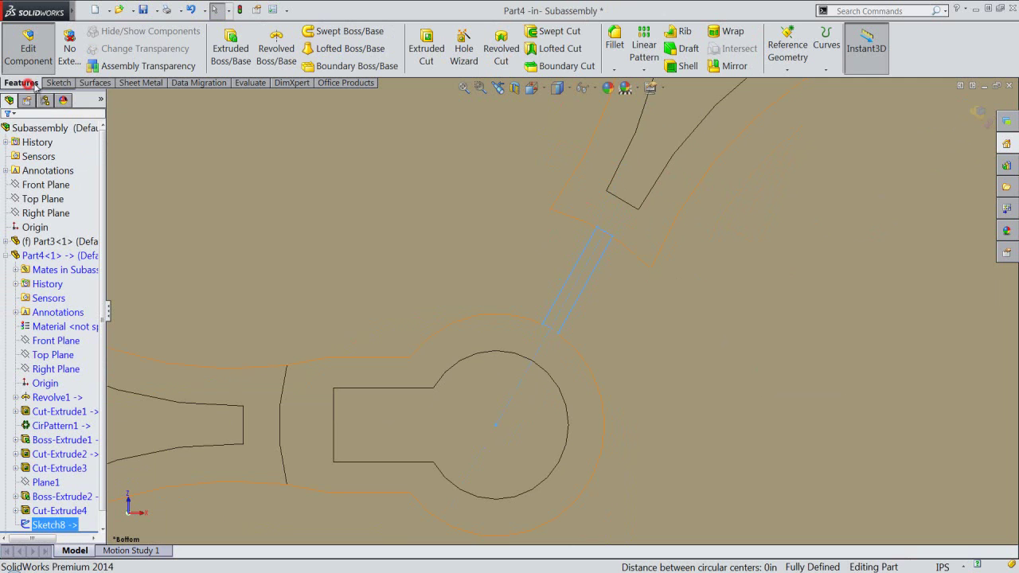
pyautogui.click(230, 48)
pyautogui.scroll(2, 574, 367)
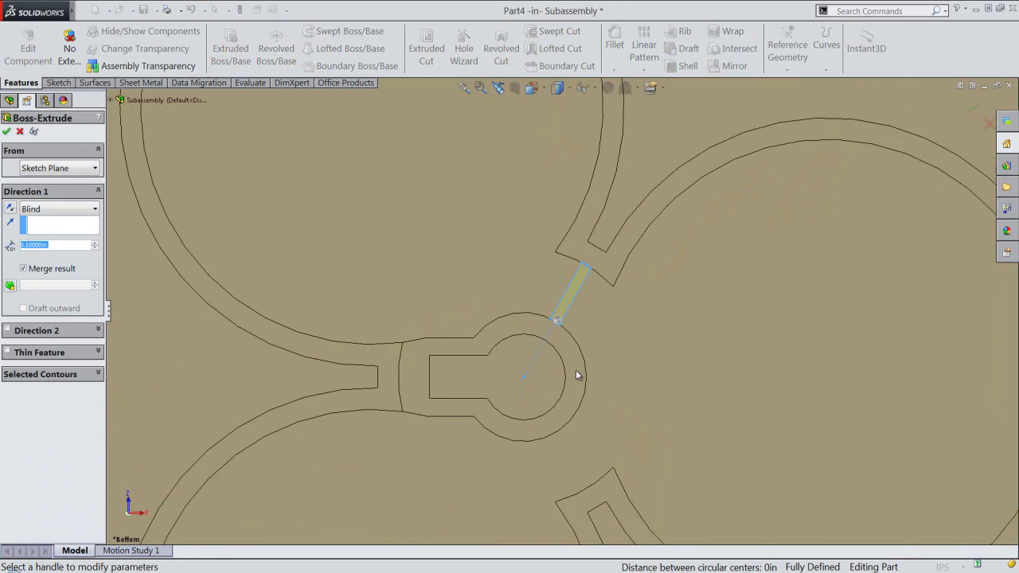
pyautogui.scroll(1, 577, 376)
pyautogui.moveTo(577, 375)
pyautogui.mouseDown(button='middle')
pyautogui.moveTo(554, 359)
pyautogui.moveTo(555, 370)
pyautogui.mouseUp(button='middle')
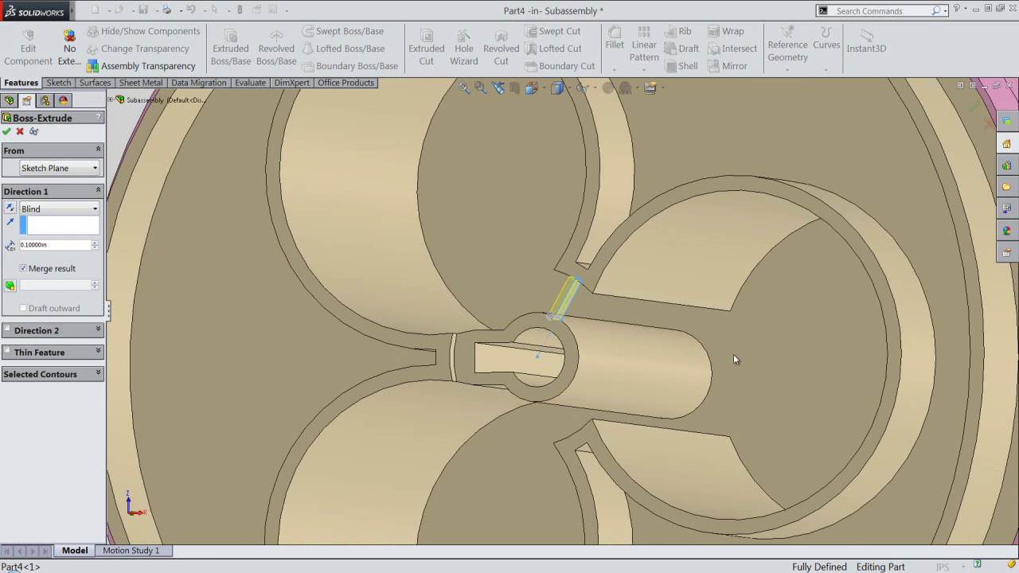
pyautogui.click(80, 208)
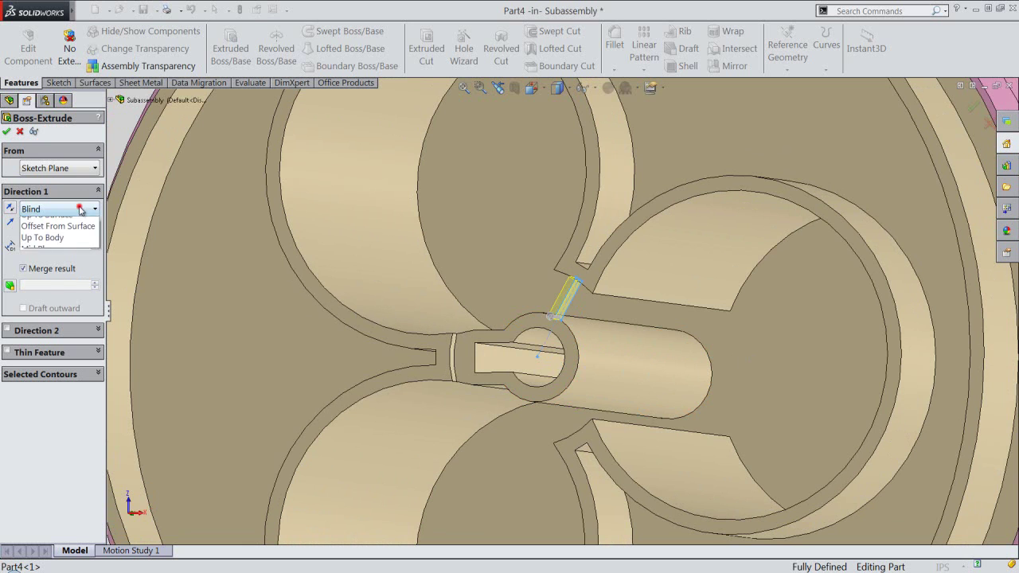
pyautogui.click(51, 253)
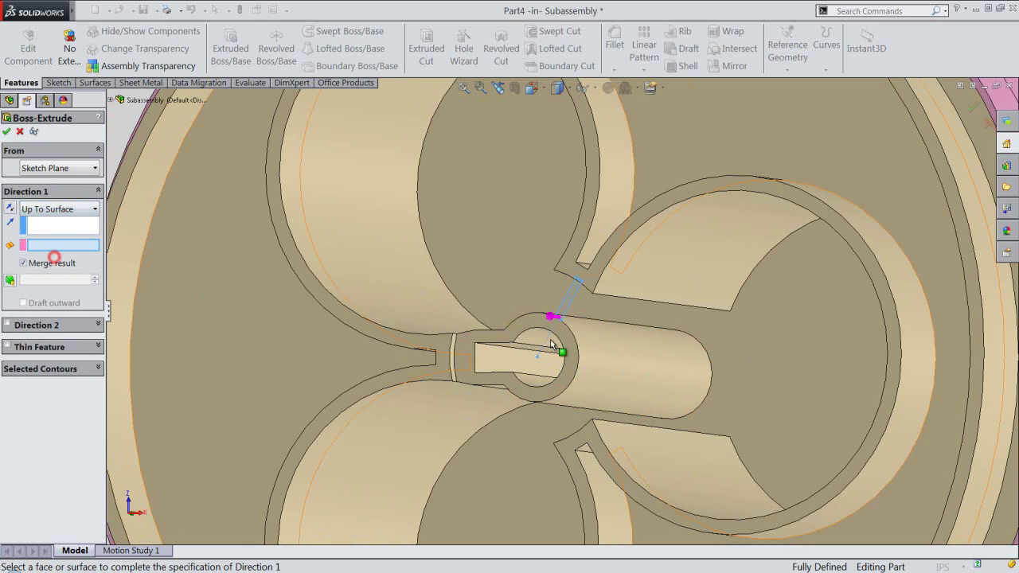
pyautogui.click(859, 391)
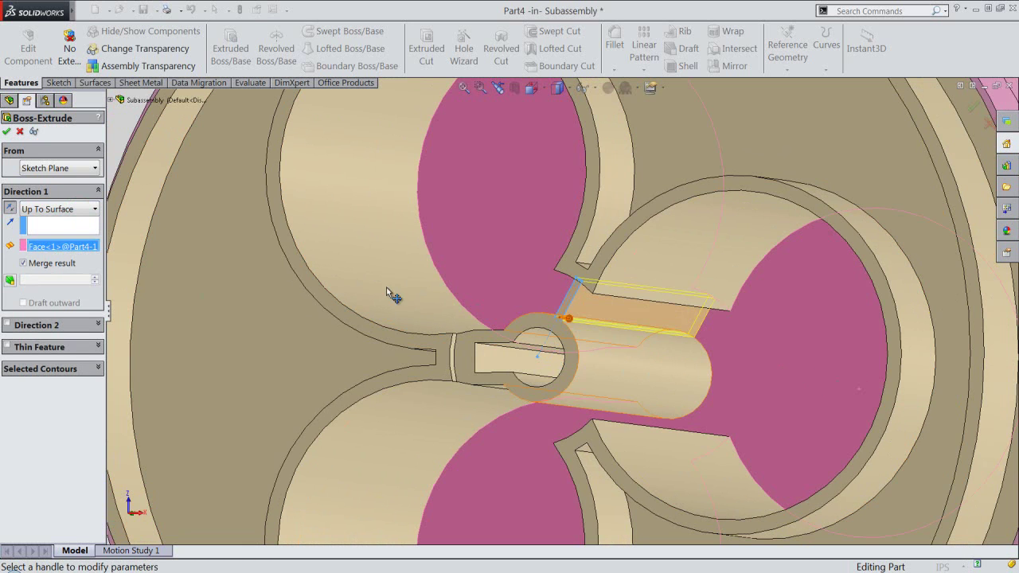
# Step: Confirm the rib extrusion and show the model's temporary axes
pyautogui.click(6, 132)
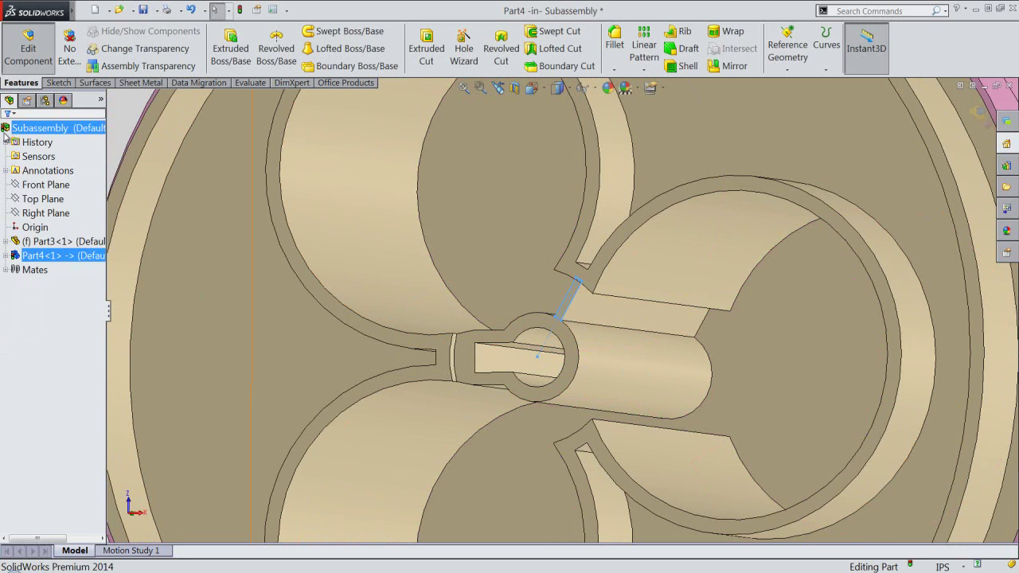
pyautogui.press('f')
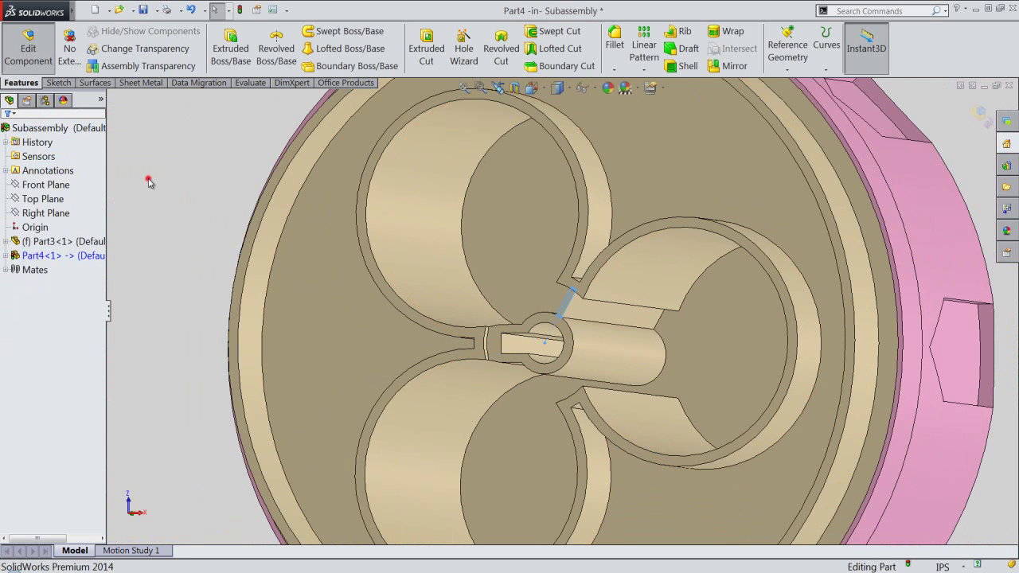
pyautogui.scroll(-3, 423, 125)
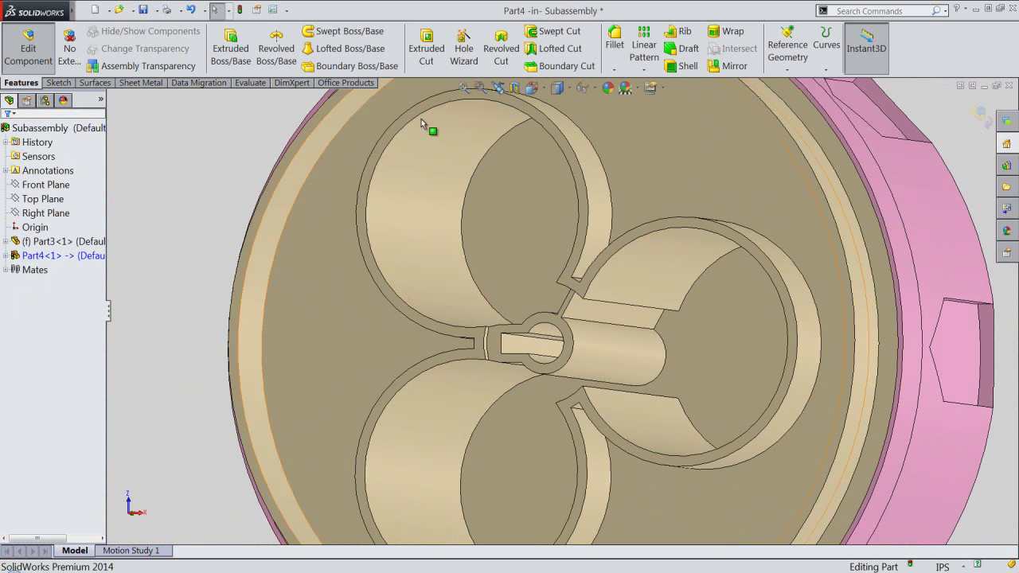
pyautogui.click(593, 88)
pyautogui.click(601, 126)
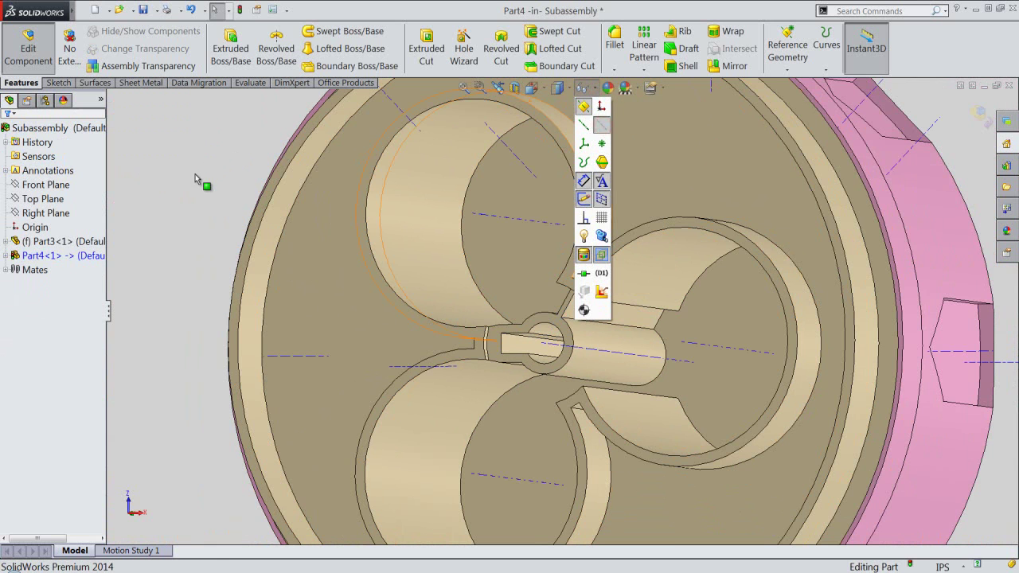
# Step: Circular-pattern Boss-Extrude3 about the hub axis: 2 instances at 120°, direction reversed
pyautogui.click(638, 70)
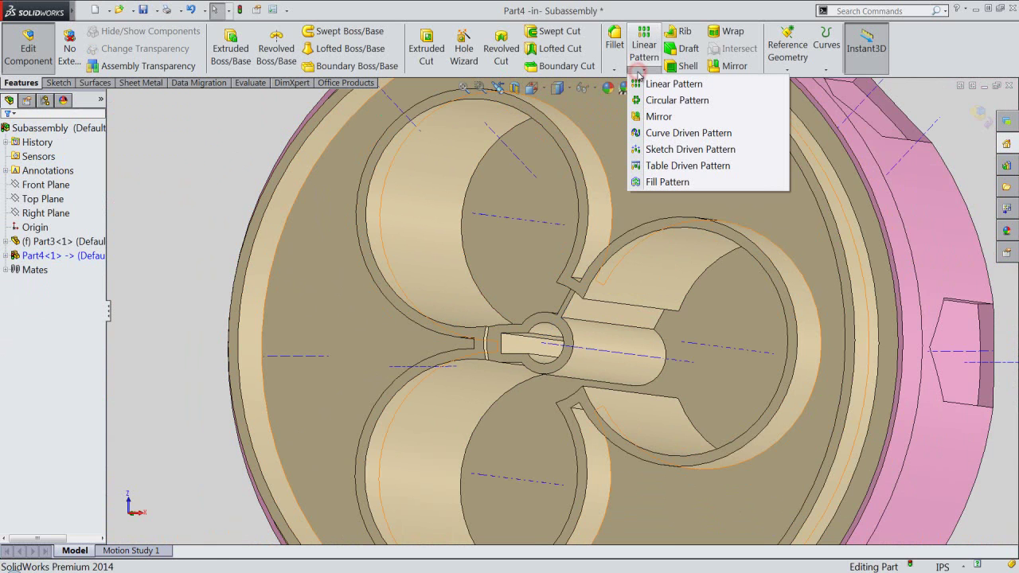
pyautogui.click(648, 100)
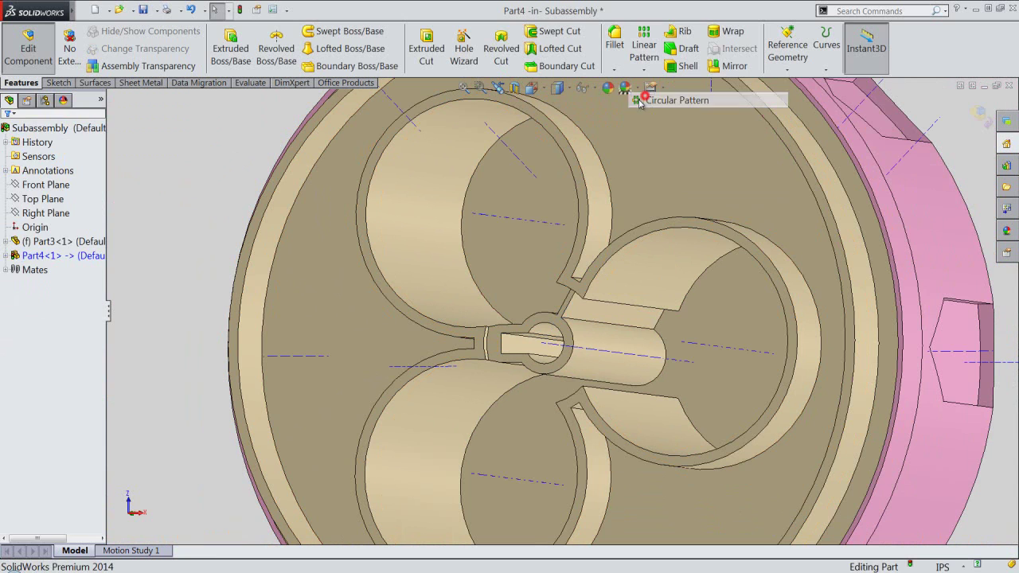
pyautogui.click(550, 347)
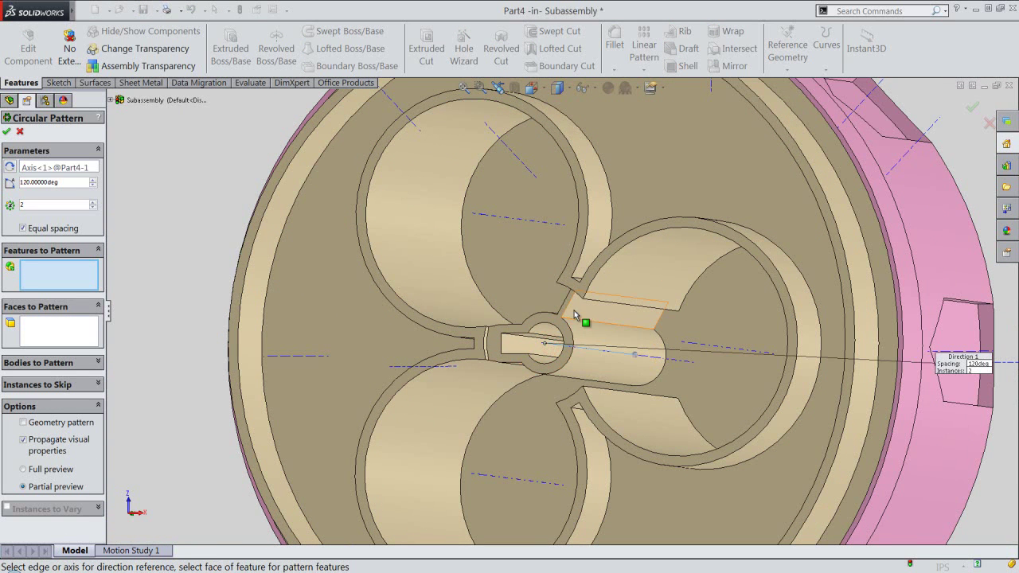
pyautogui.click(577, 312)
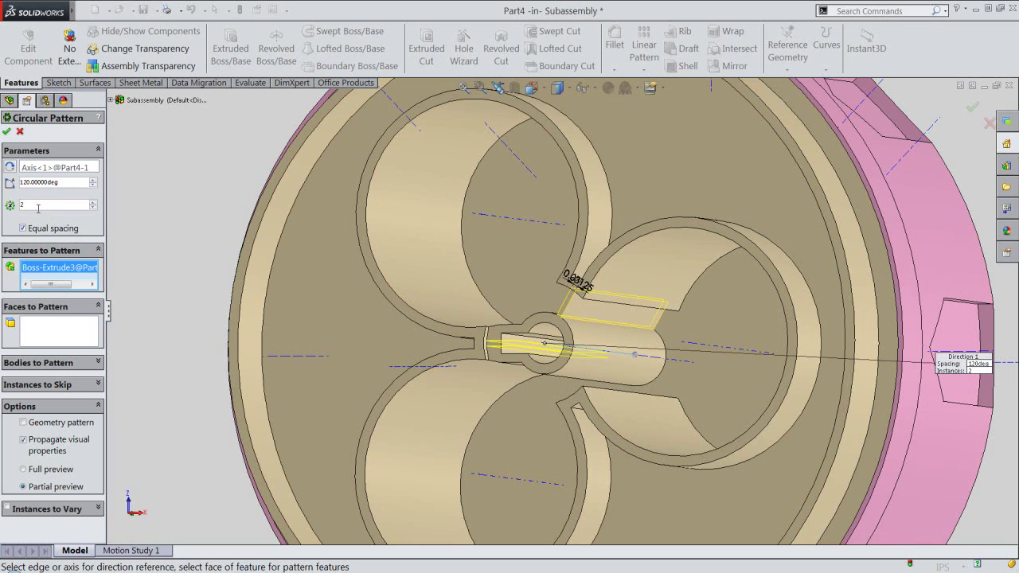
pyautogui.click(9, 169)
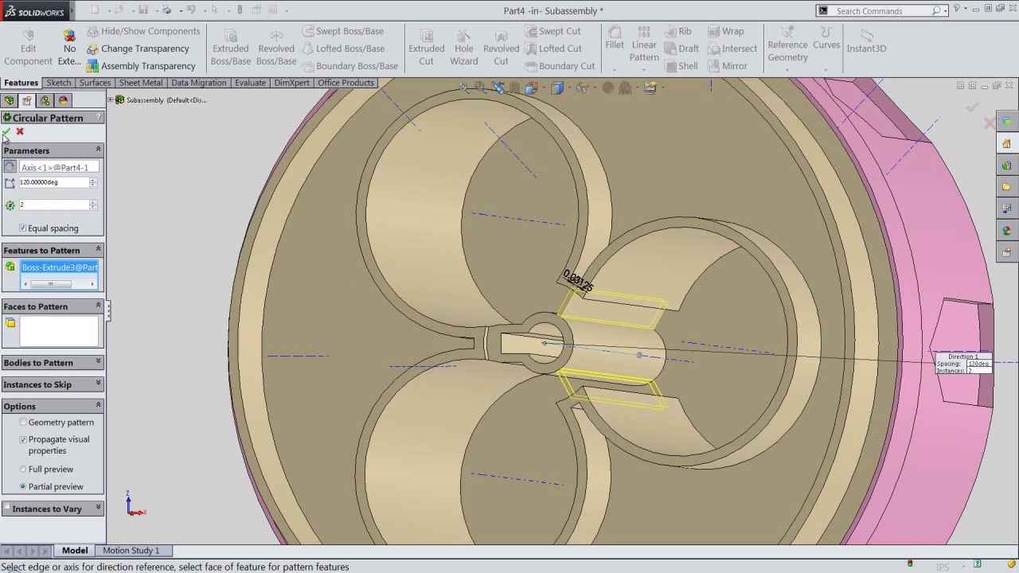
pyautogui.press('Return')
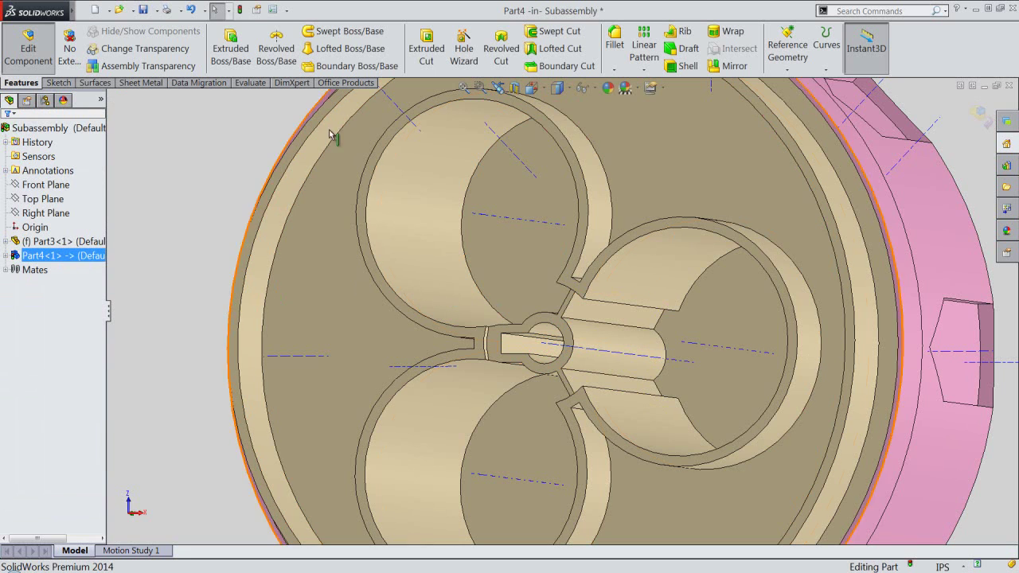
# Step: View Part4 face-on from the bottom and save the work
pyautogui.click(586, 87)
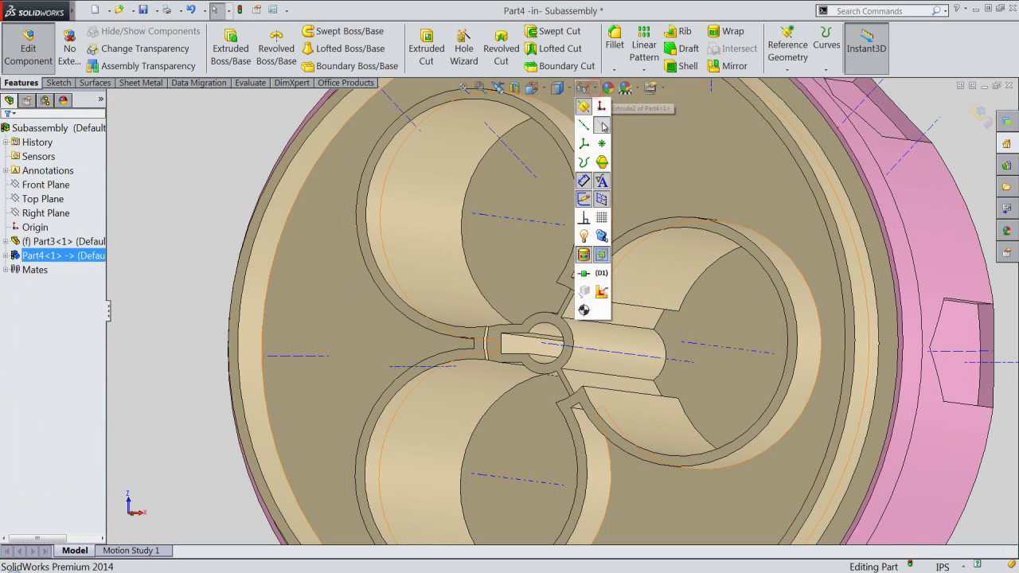
pyautogui.scroll(-2, 504, 381)
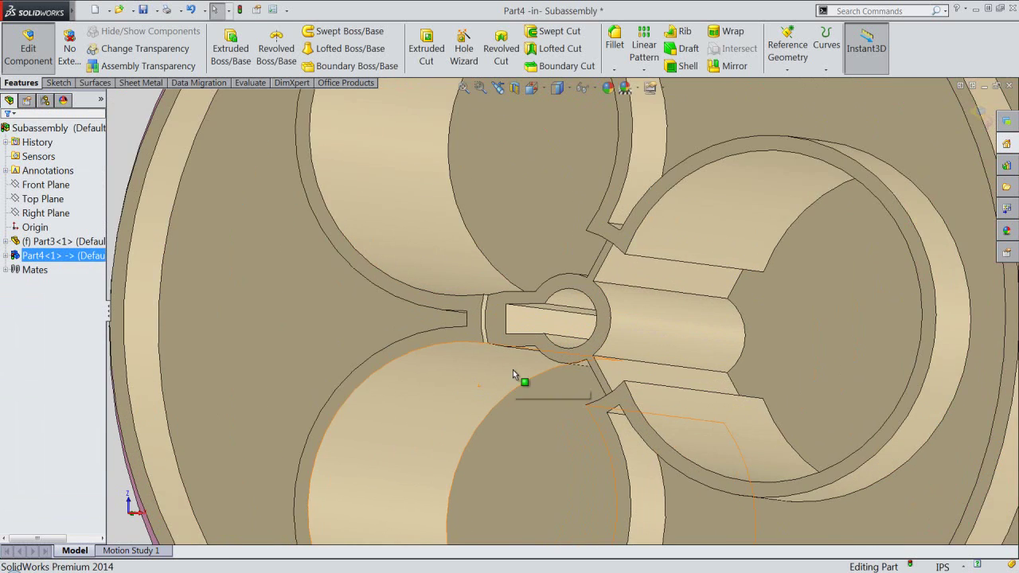
pyautogui.scroll(-2, 513, 374)
pyautogui.moveTo(542, 378); pyautogui.dragTo(550, 342, button='middle')
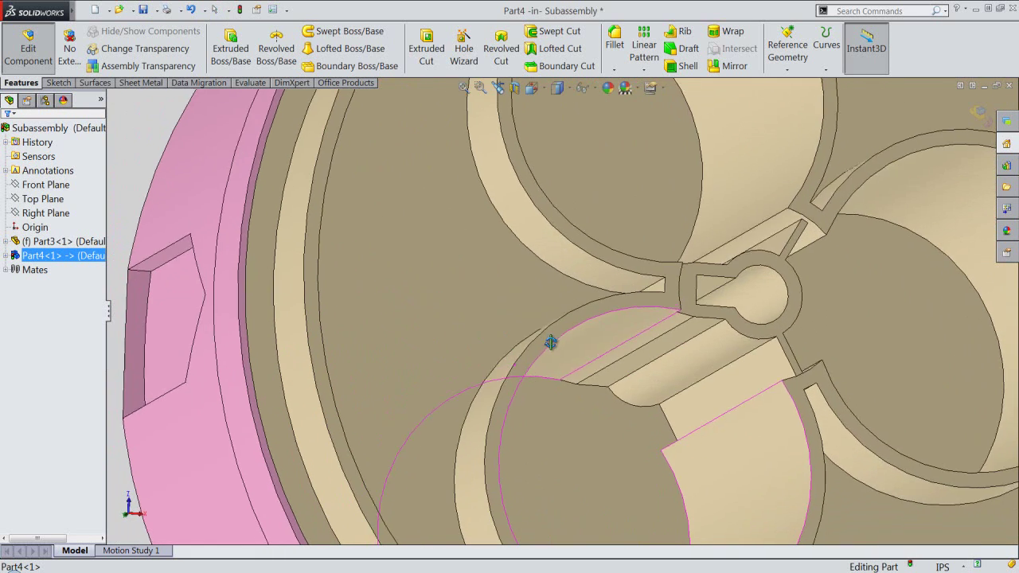
pyautogui.click(546, 94)
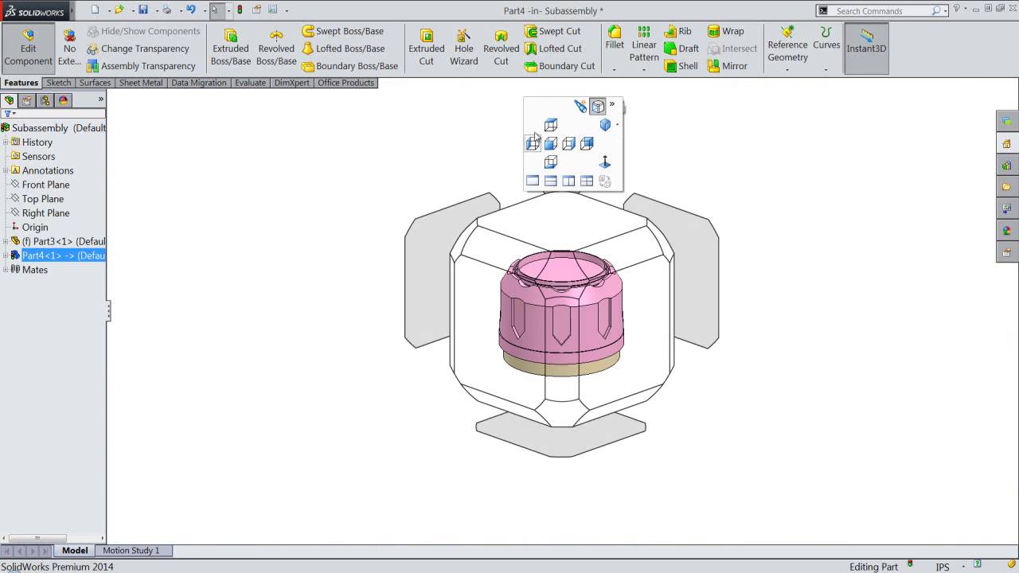
pyautogui.click(589, 430)
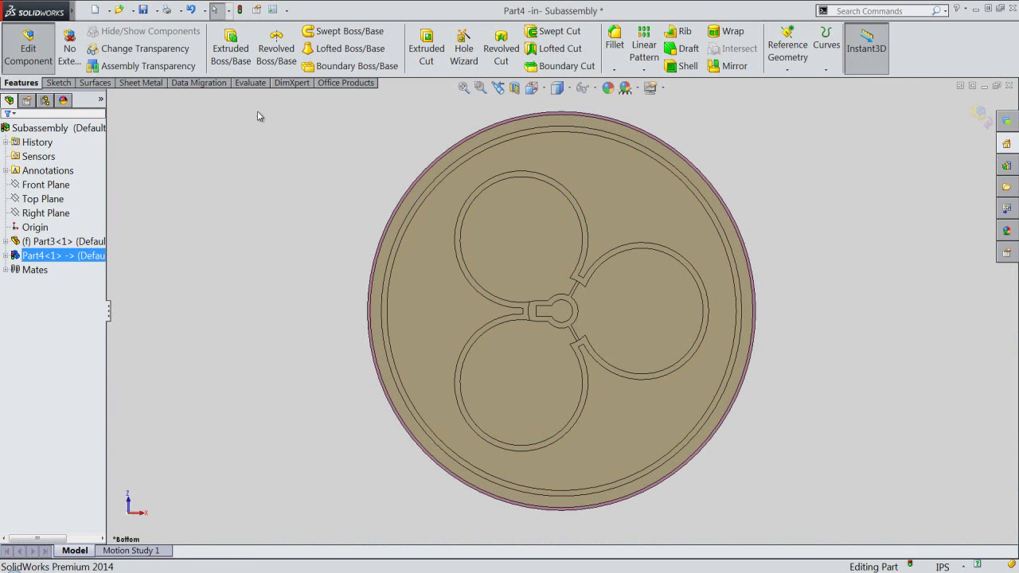
pyautogui.click(143, 8)
# Step: Redefine the standard Right view as this current orientation, then return to Isometric
pyautogui.rightClick(271, 175)
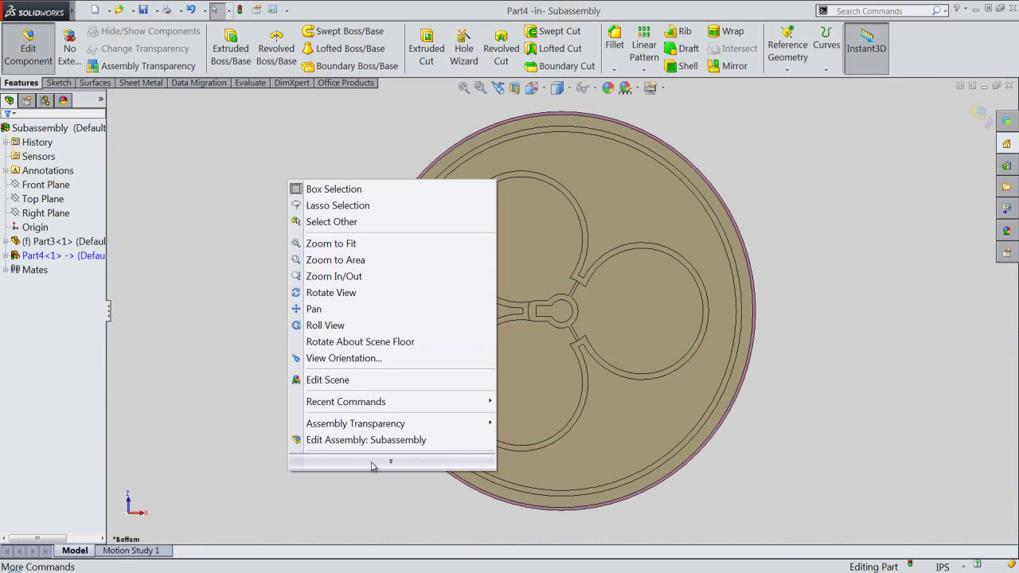
pyautogui.moveTo(351, 358)
pyautogui.click(523, 430)
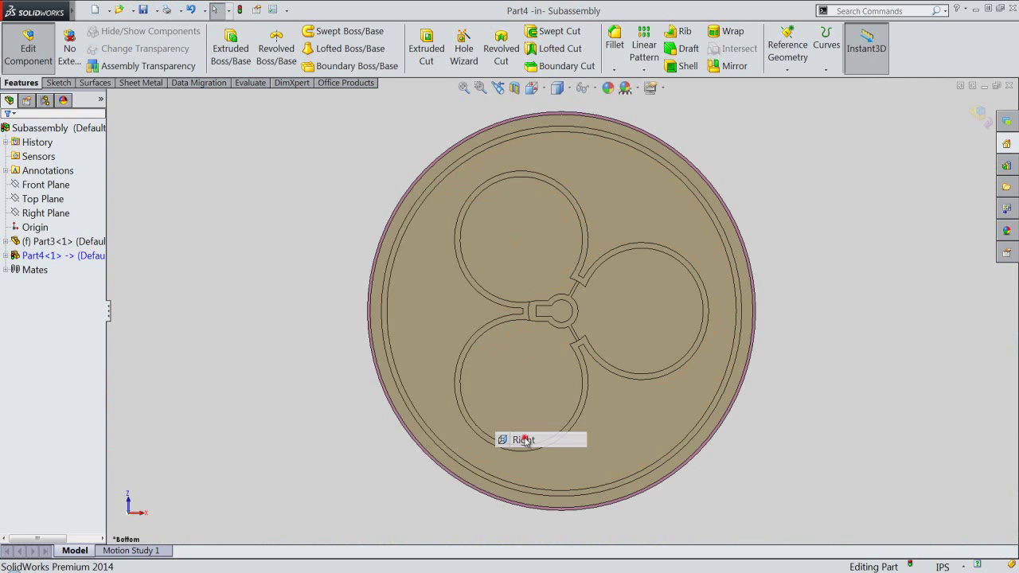
pyautogui.click(539, 309)
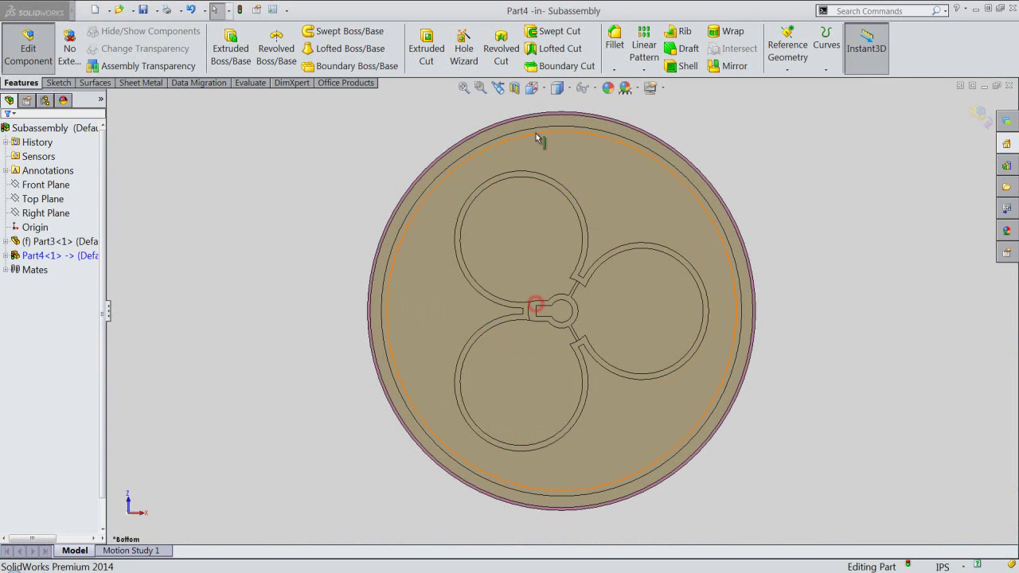
pyautogui.click(539, 93)
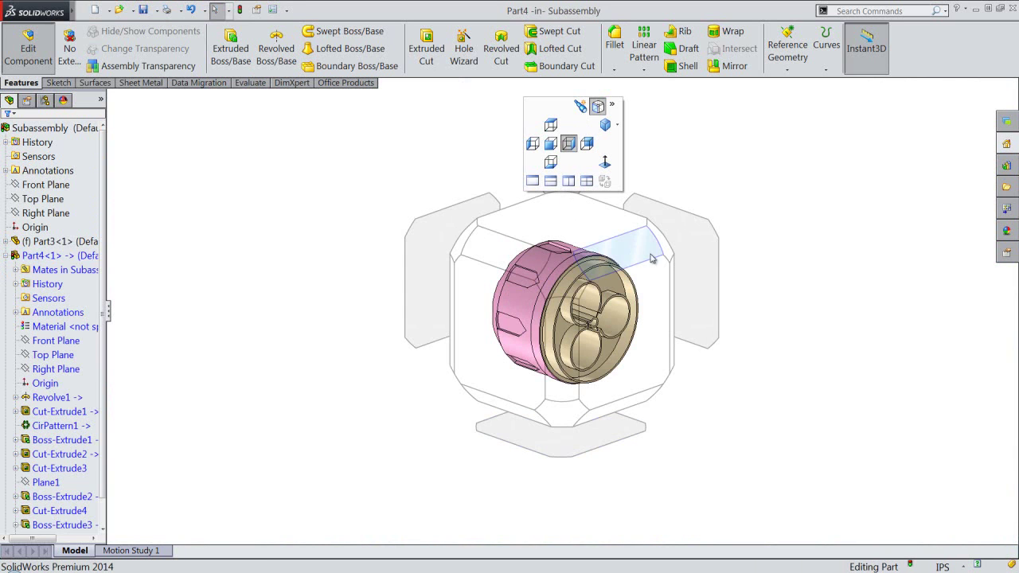
pyautogui.click(665, 237)
pyautogui.moveTo(595, 336); pyautogui.dragTo(539, 382, button='middle')
pyautogui.scroll(-2, 357, 295)
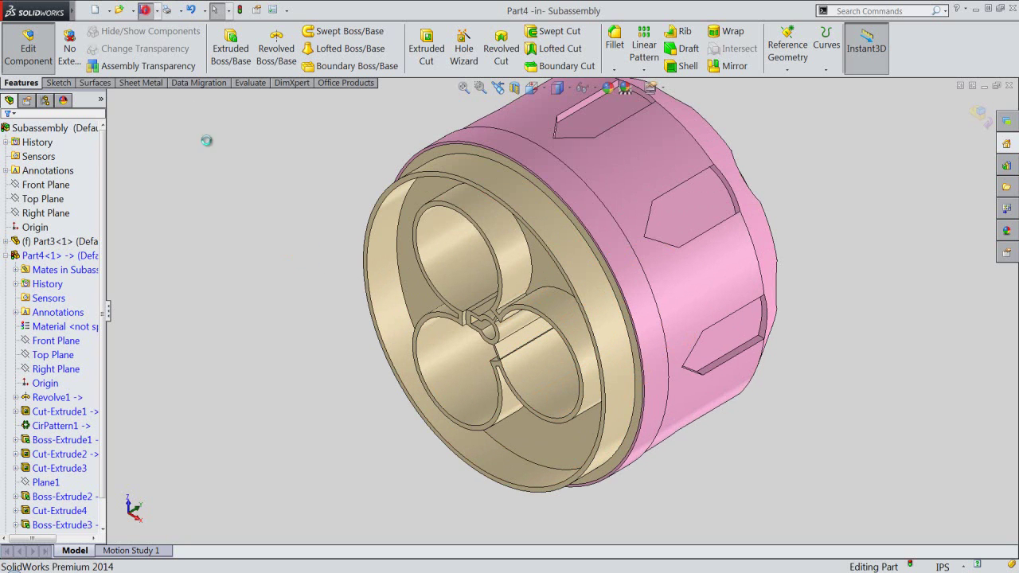
pyautogui.click(231, 42)
# Step: Start a sketch on Part4's circular end face and view it face-on
pyautogui.click(411, 294)
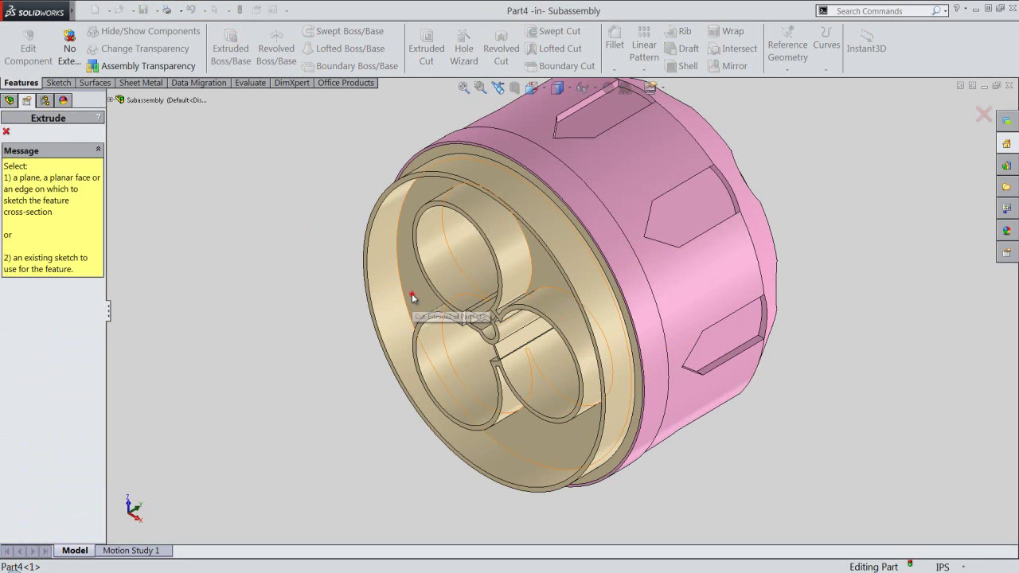
pyautogui.click(539, 87)
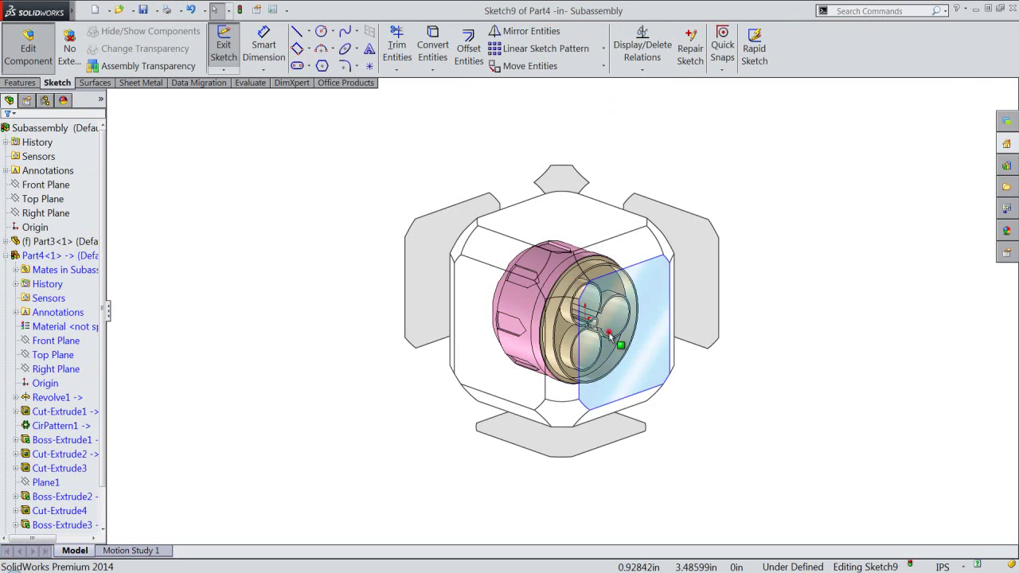
pyautogui.click(609, 337)
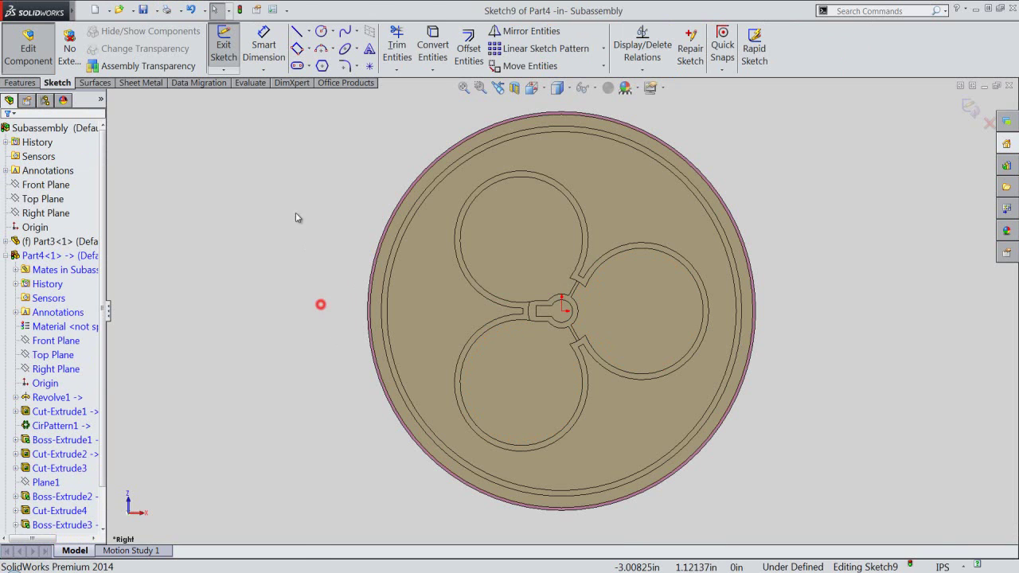
# Step: Draw an infinite horizontal construction line through the sketch origin
pyautogui.rightClick(290, 193)
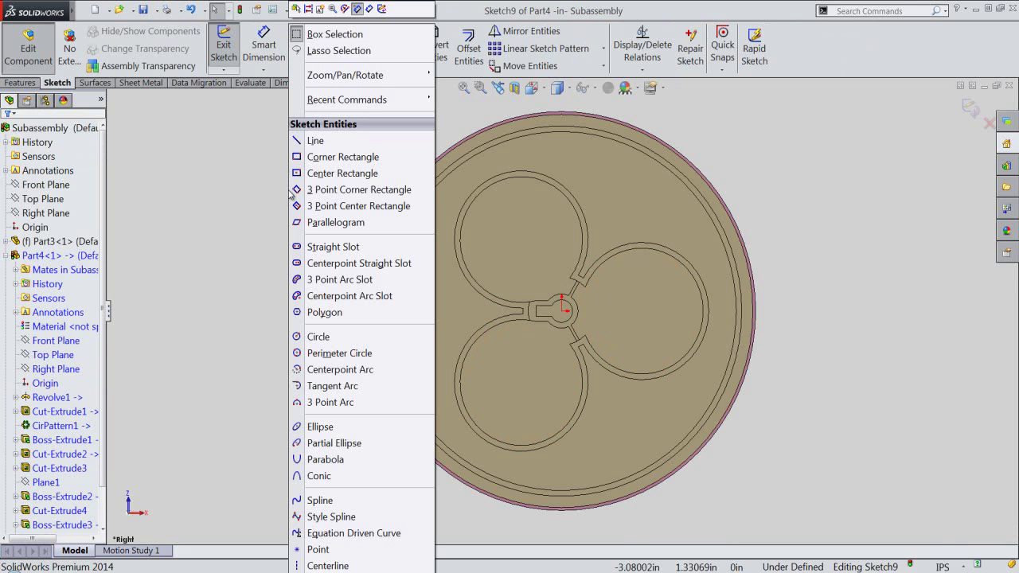
pyautogui.click(327, 565)
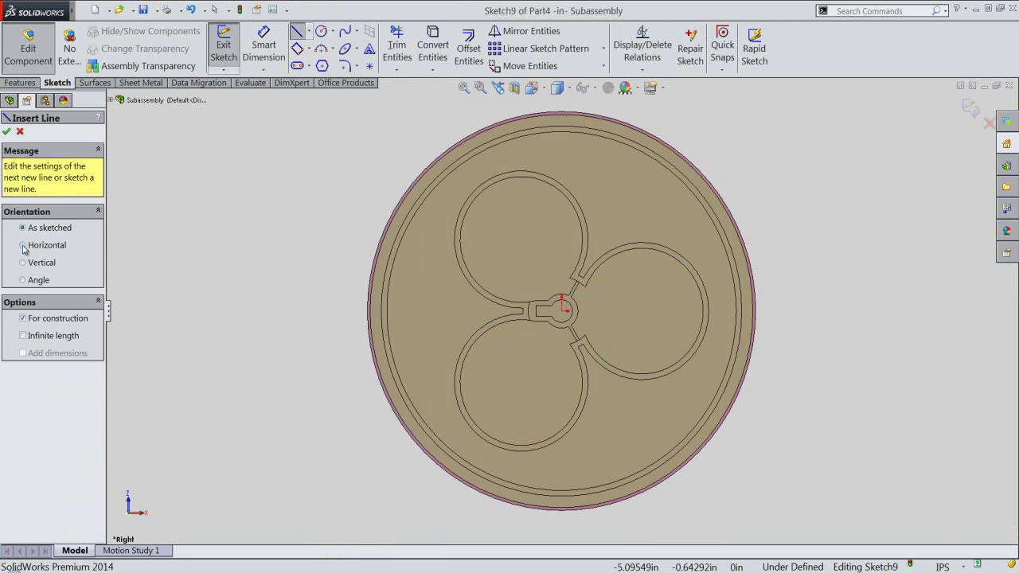
pyautogui.click(23, 246)
pyautogui.click(23, 348)
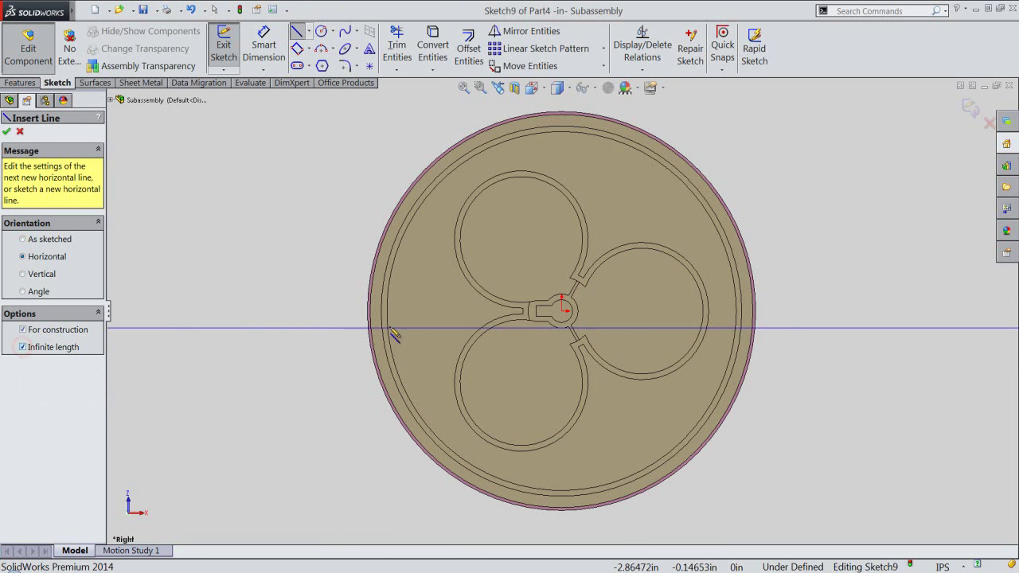
pyautogui.click(564, 318)
# Step: Start a circle centred on the horizontal construction line
pyautogui.rightClick(272, 237)
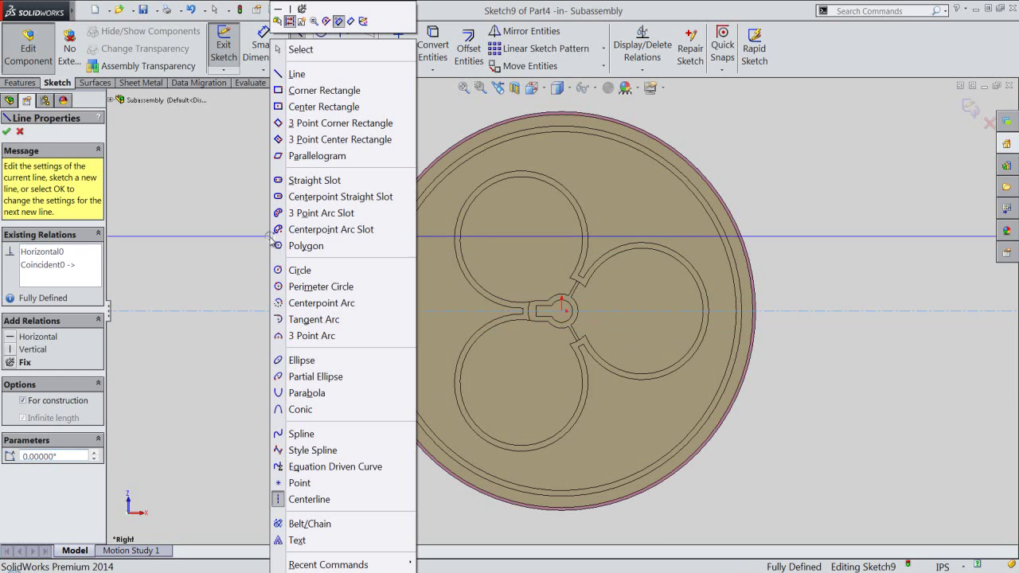
pyautogui.click(299, 270)
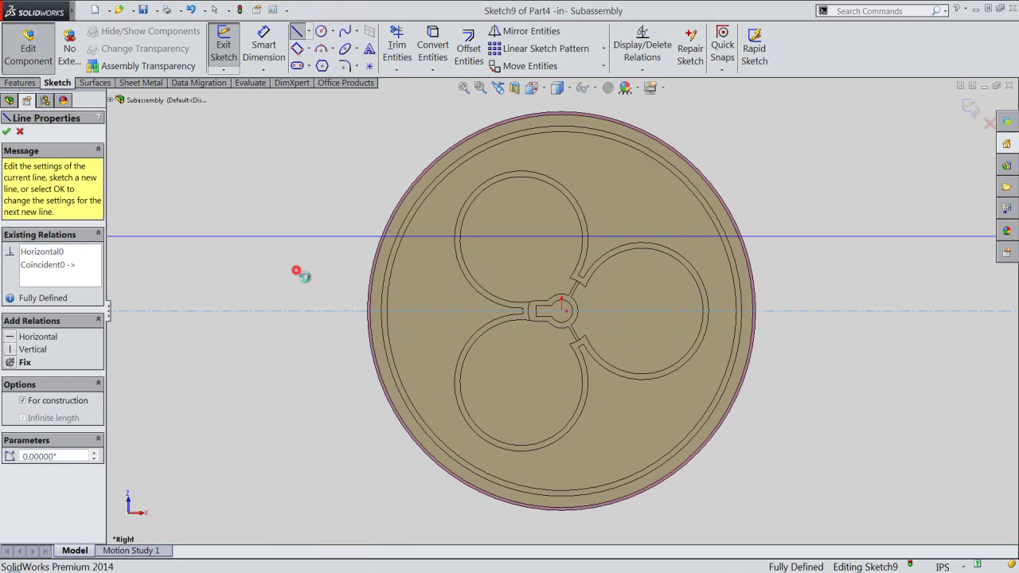
pyautogui.click(423, 311)
pyautogui.write('.3125')
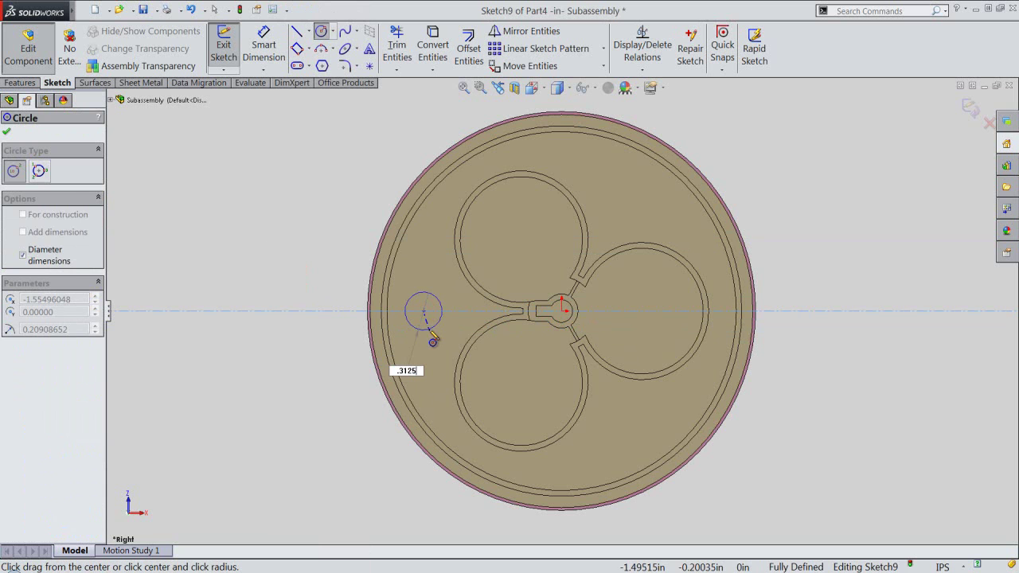
# Step: Finish the Ø0.3125 circle and dimension its centre 1.25 in from the origin
pyautogui.click(433, 340)
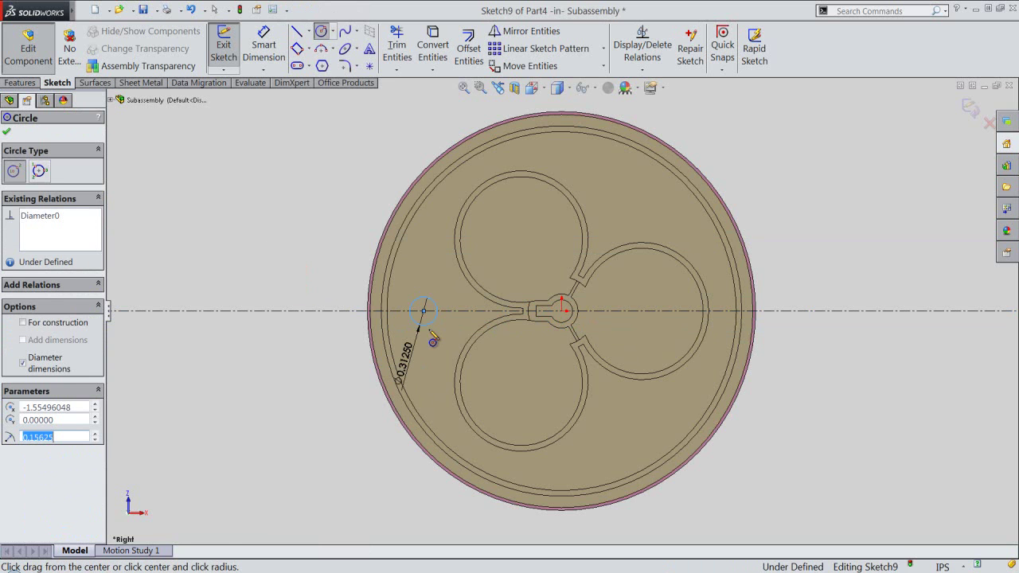
pyautogui.rightClick(280, 225)
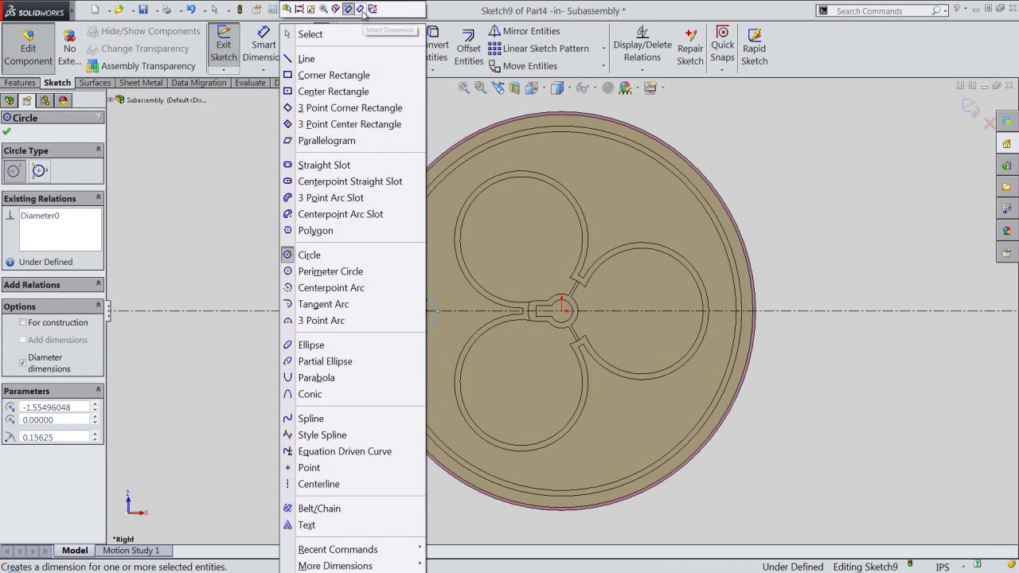
pyautogui.click(361, 9)
pyautogui.click(437, 315)
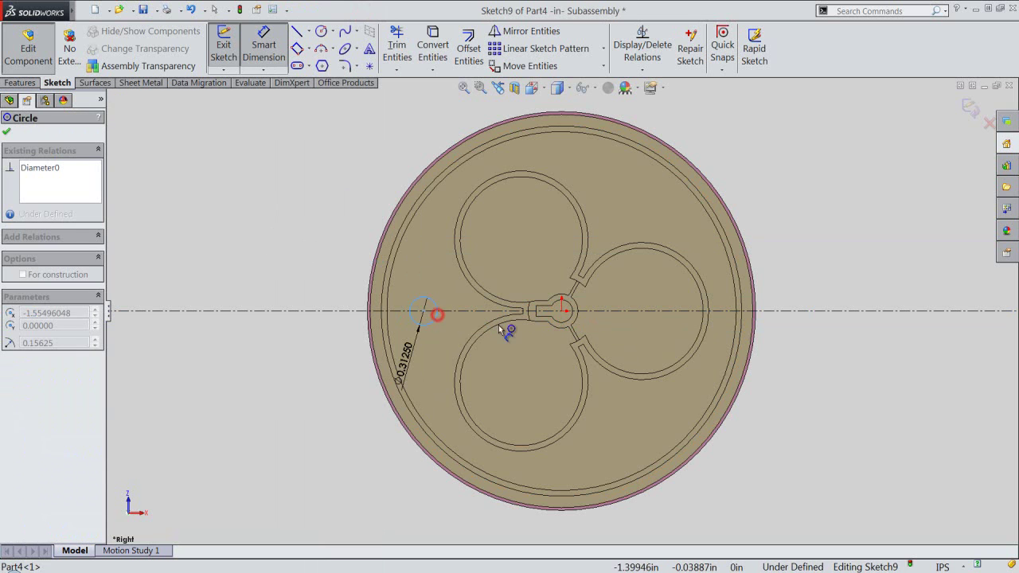
pyautogui.click(562, 312)
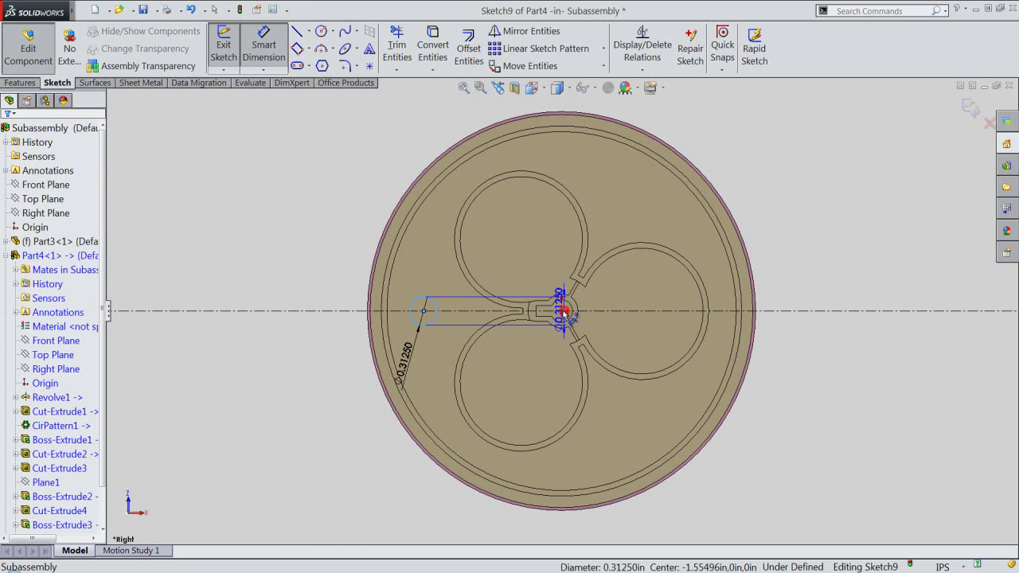
pyautogui.click(452, 132)
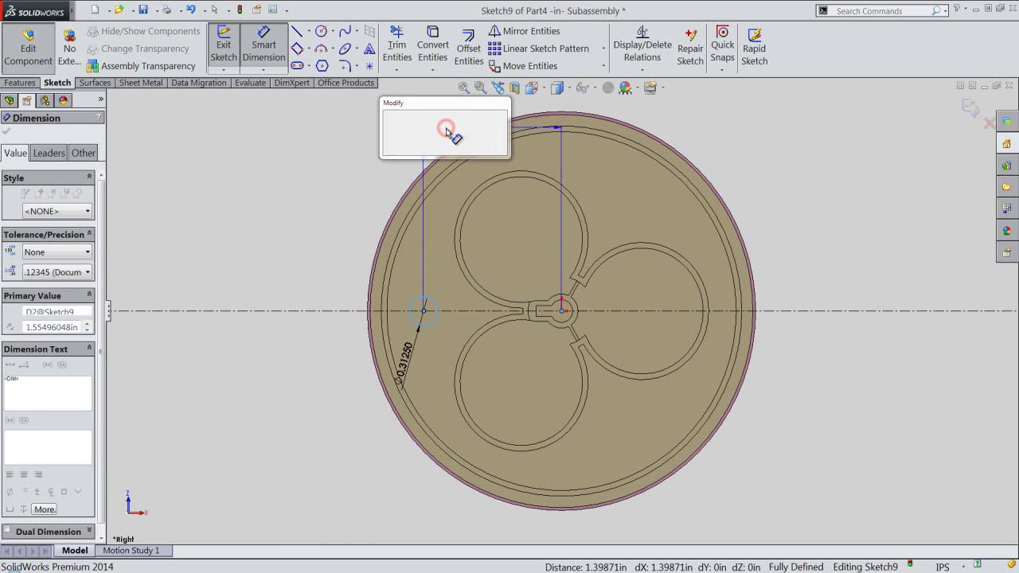
pyautogui.write('1.25')
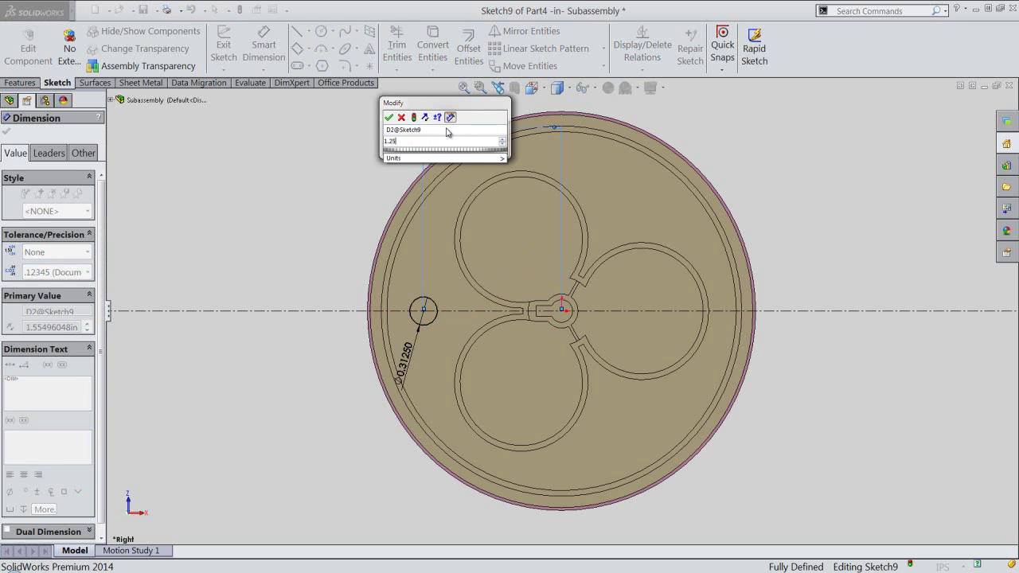
pyautogui.press('Return')
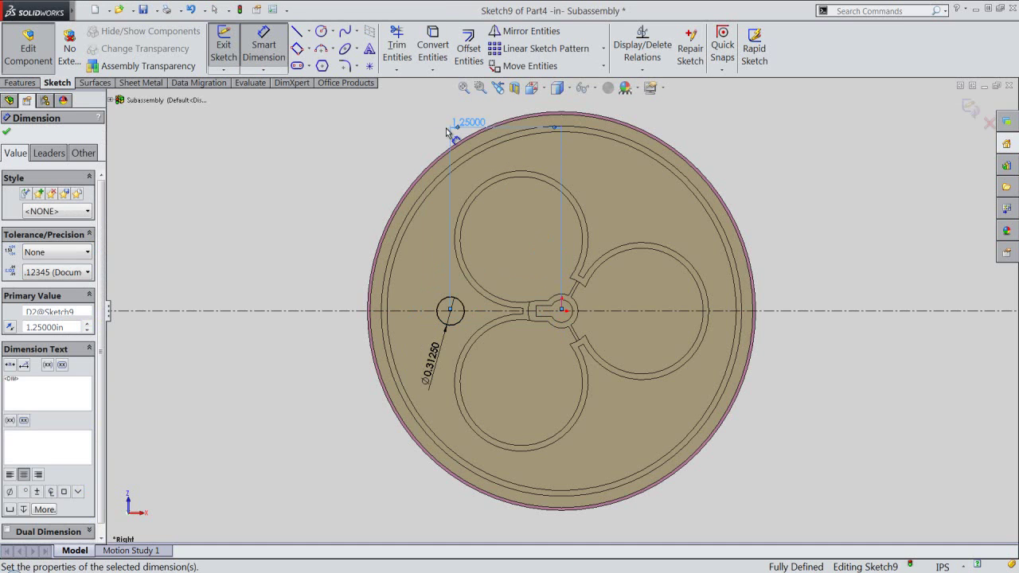
pyautogui.rightClick(341, 180)
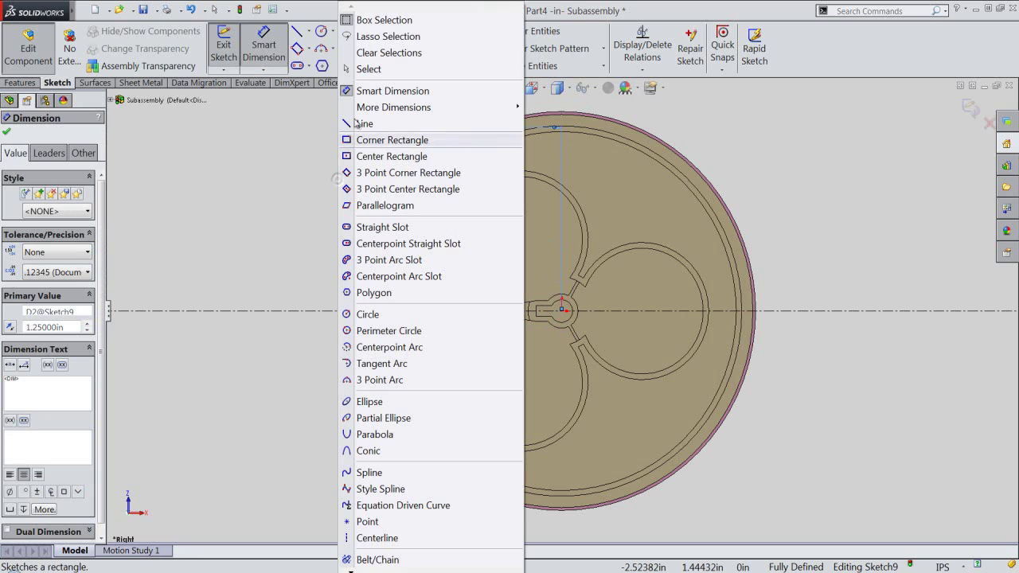
pyautogui.click(368, 69)
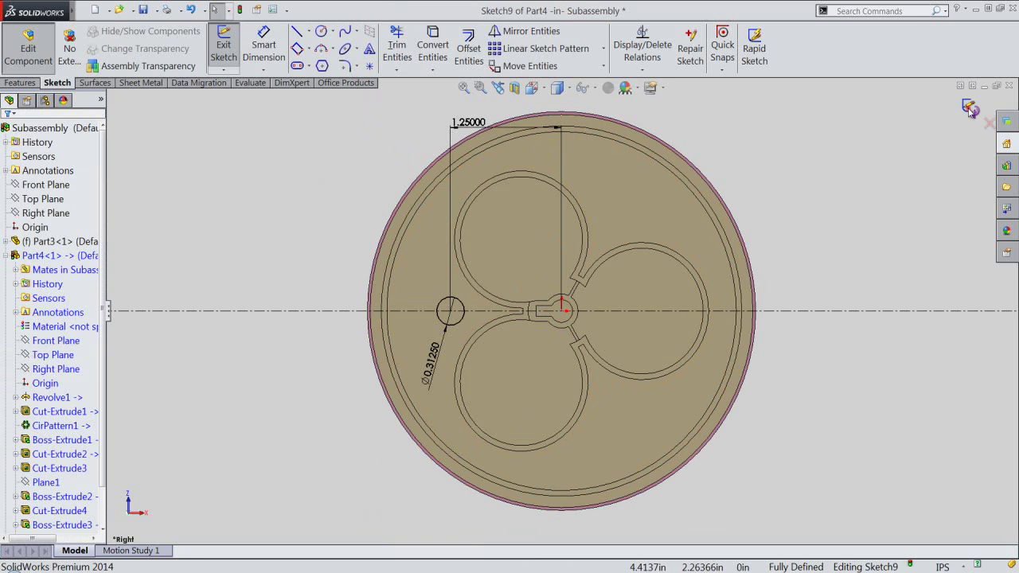
pyautogui.press('e')
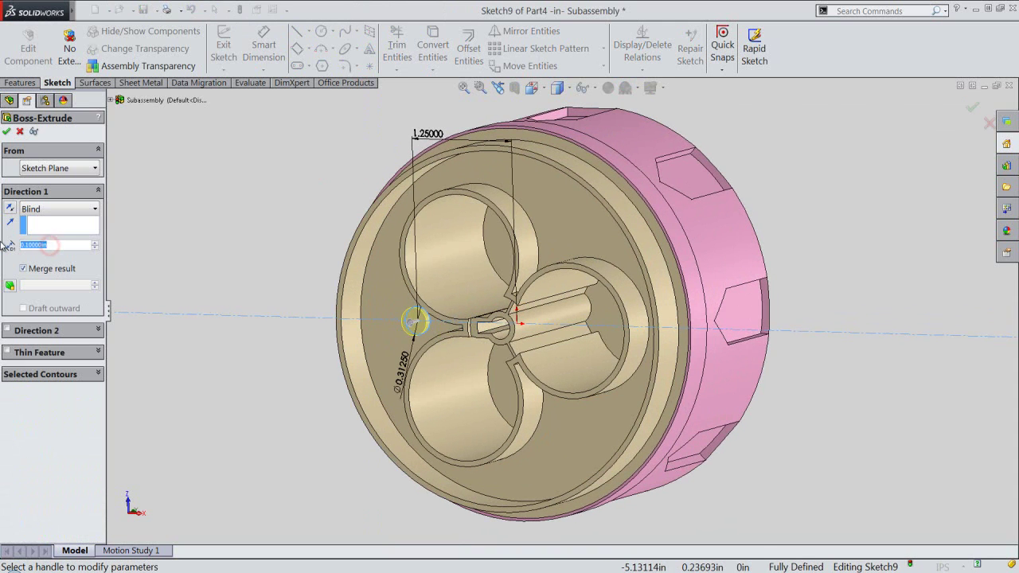
# Step: Extrude the small circle blind 0.53125 in to form the peg
pyautogui.write('.53125')
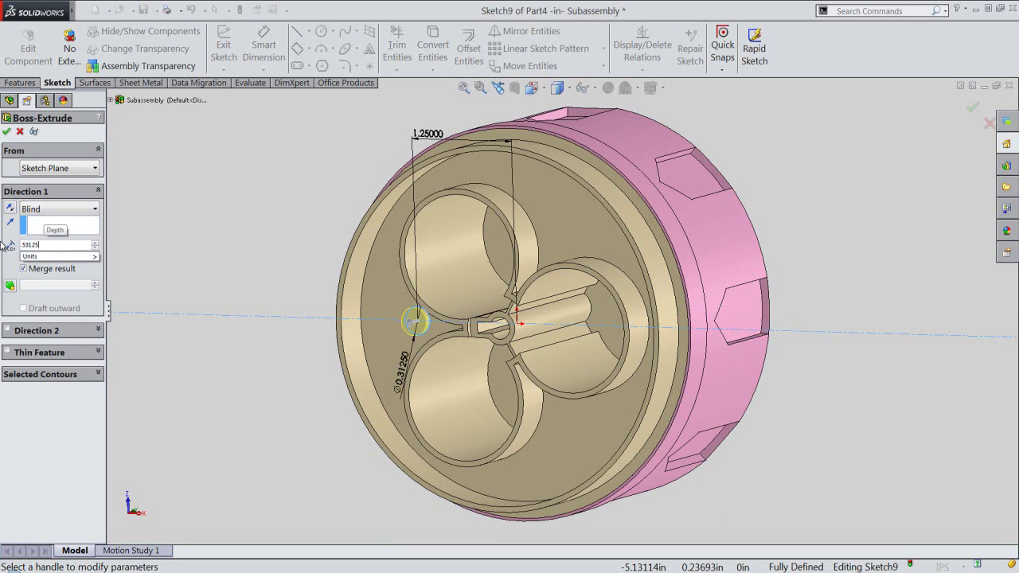
pyautogui.press('Return')
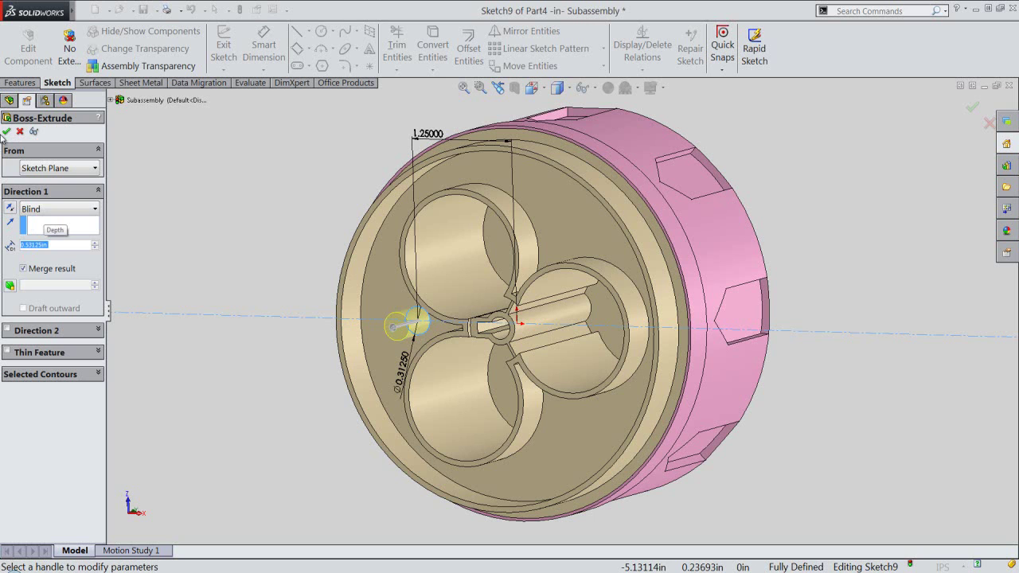
pyautogui.click(7, 132)
pyautogui.click(202, 246)
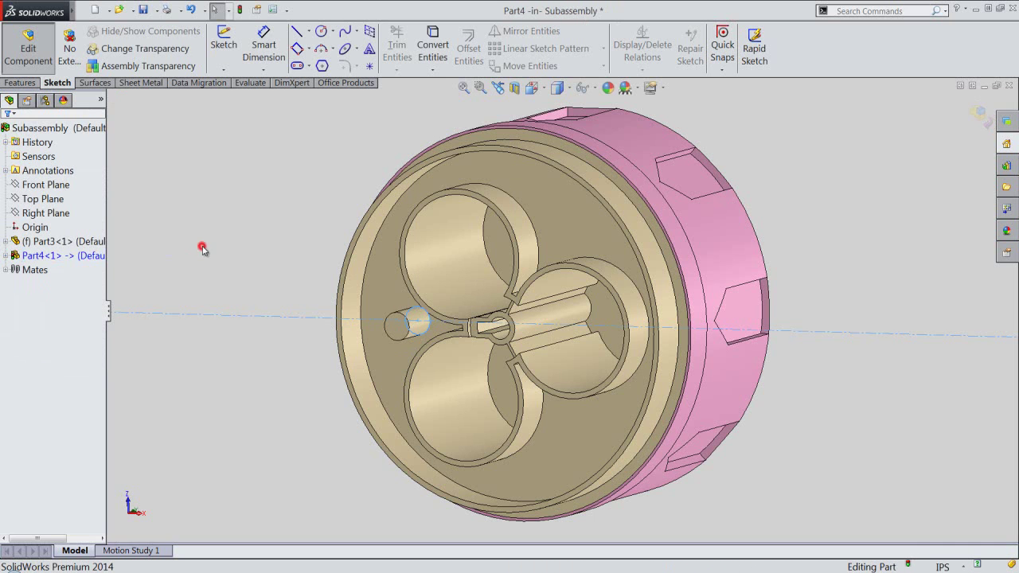
pyautogui.click(20, 82)
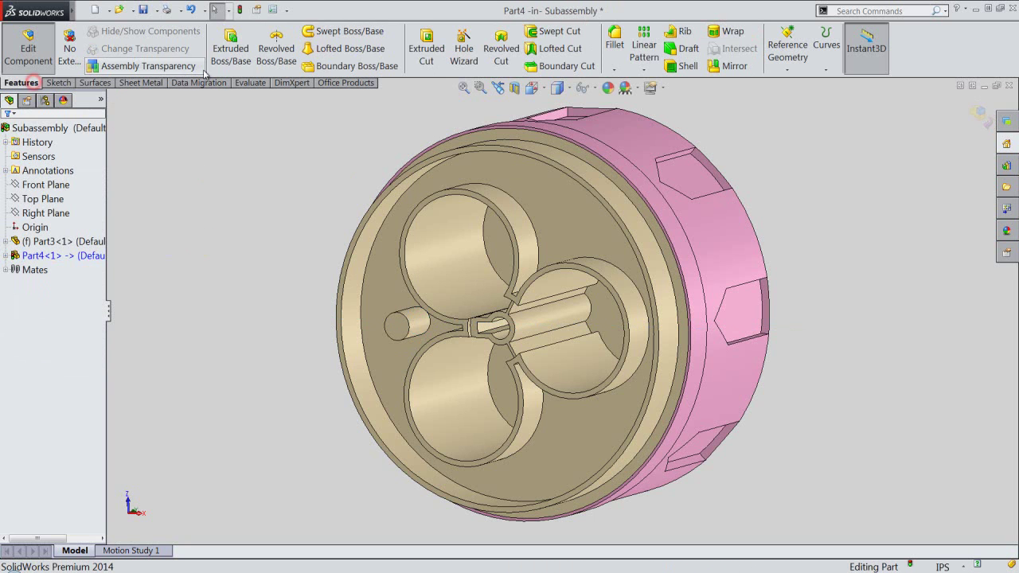
# Step: Extrude a Ø0.09375 circle centred on the peg's end 0.25 in as a thinner pin
pyautogui.click(228, 52)
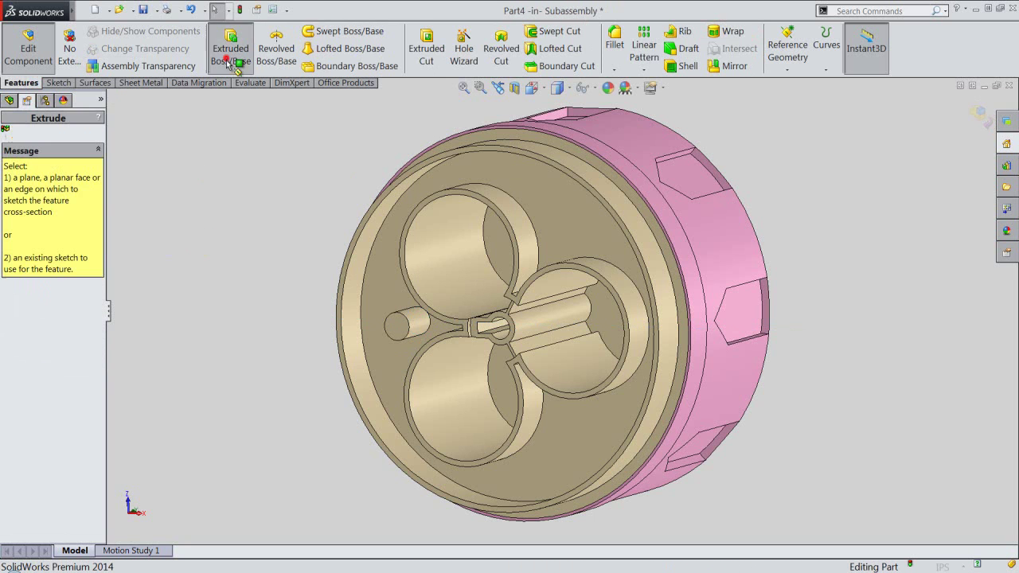
pyautogui.click(396, 328)
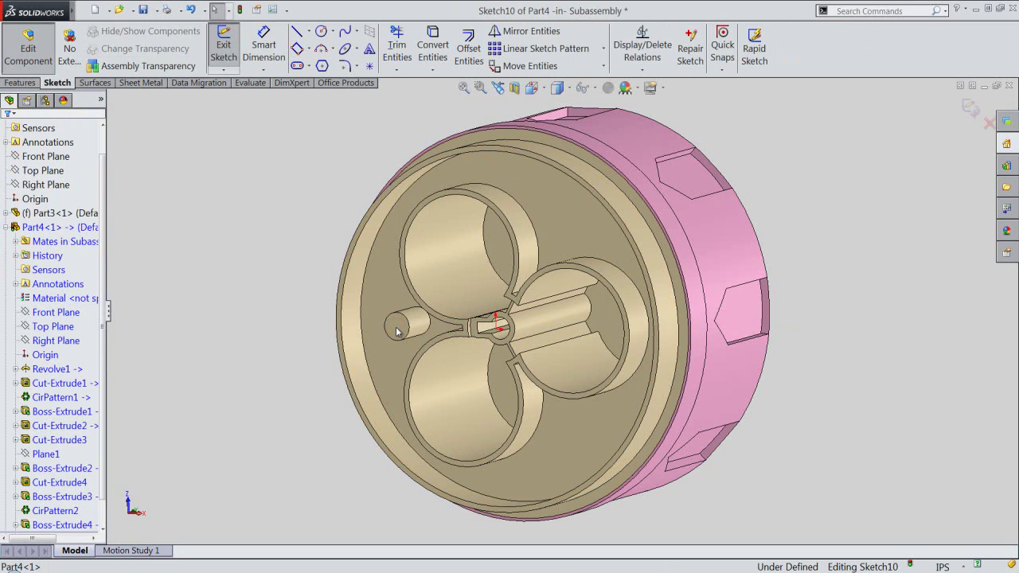
pyautogui.click(320, 33)
pyautogui.scroll(-3, 390, 362)
pyautogui.scroll(-4, 406, 352)
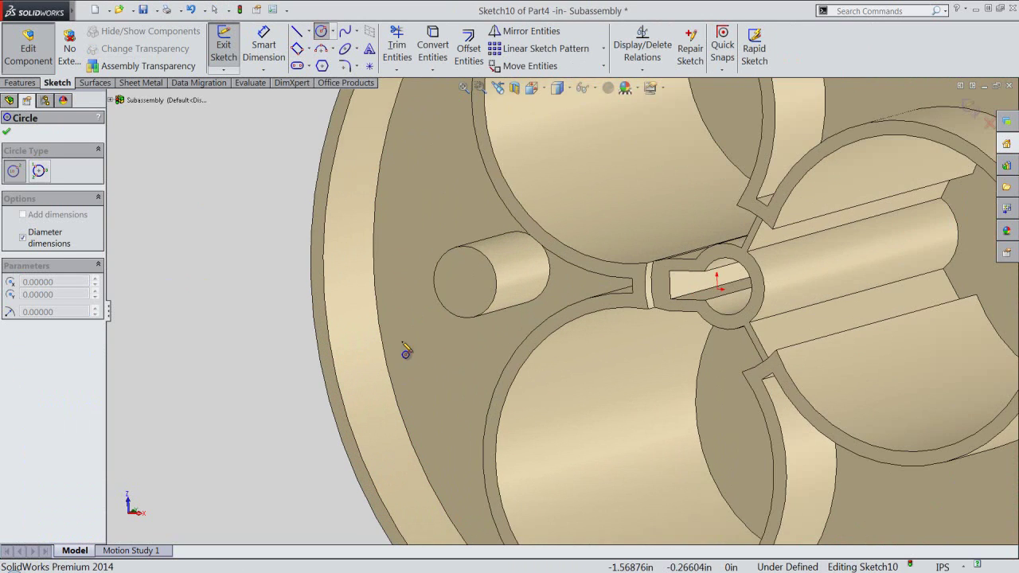
pyautogui.scroll(-2, 406, 352)
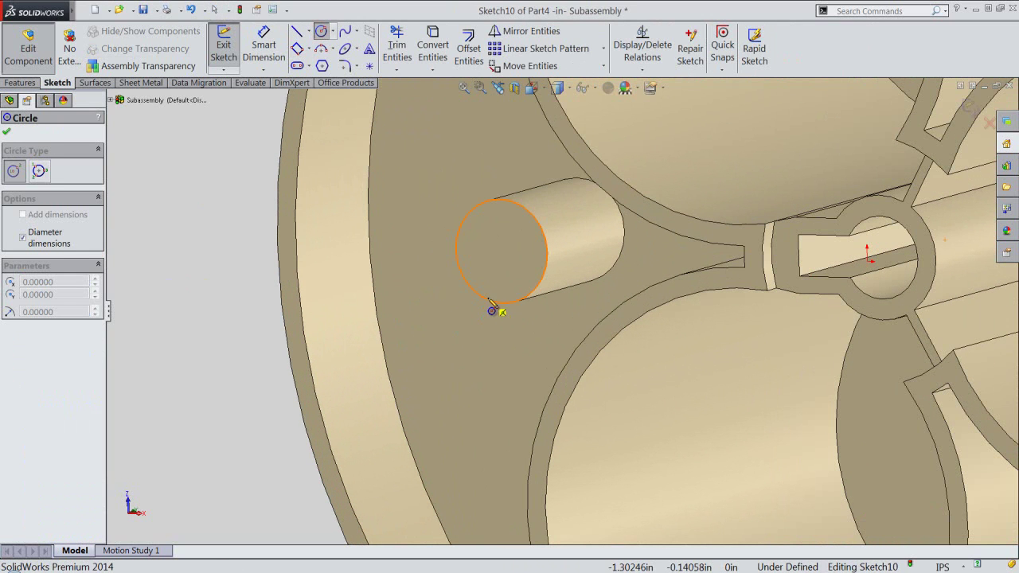
pyautogui.click(502, 253)
pyautogui.write('.09375')
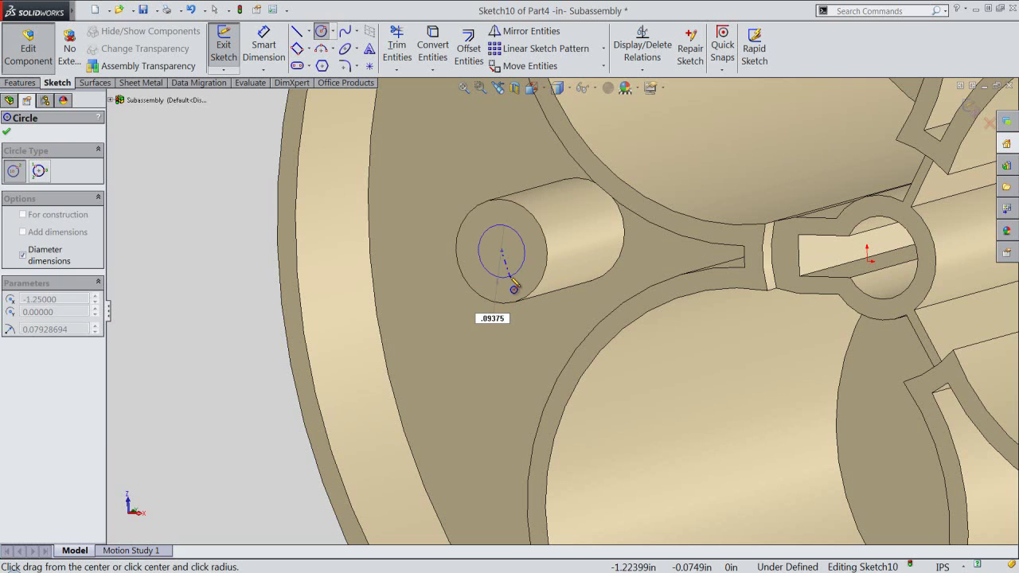
pyautogui.click(514, 282)
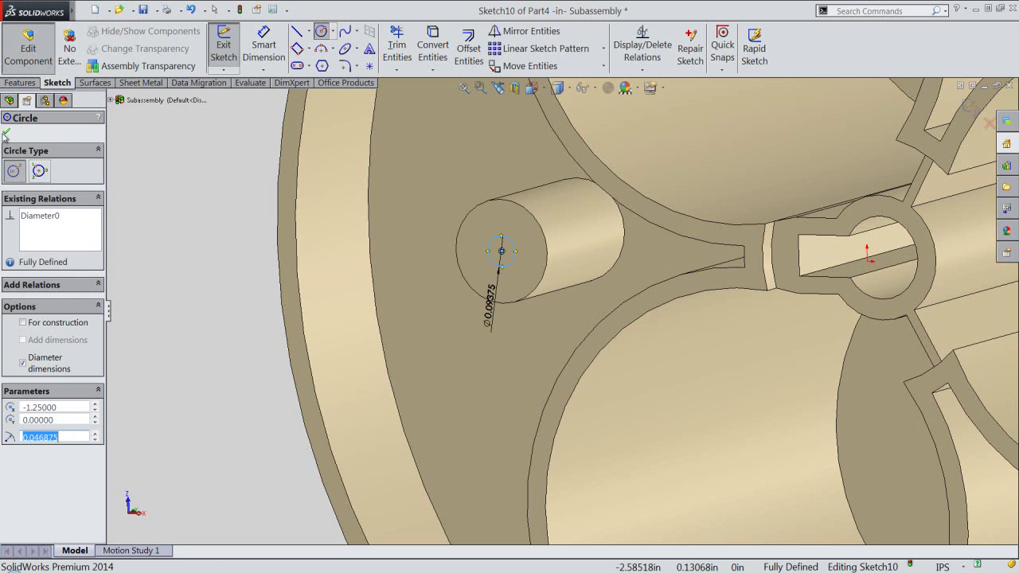
pyautogui.click(6, 133)
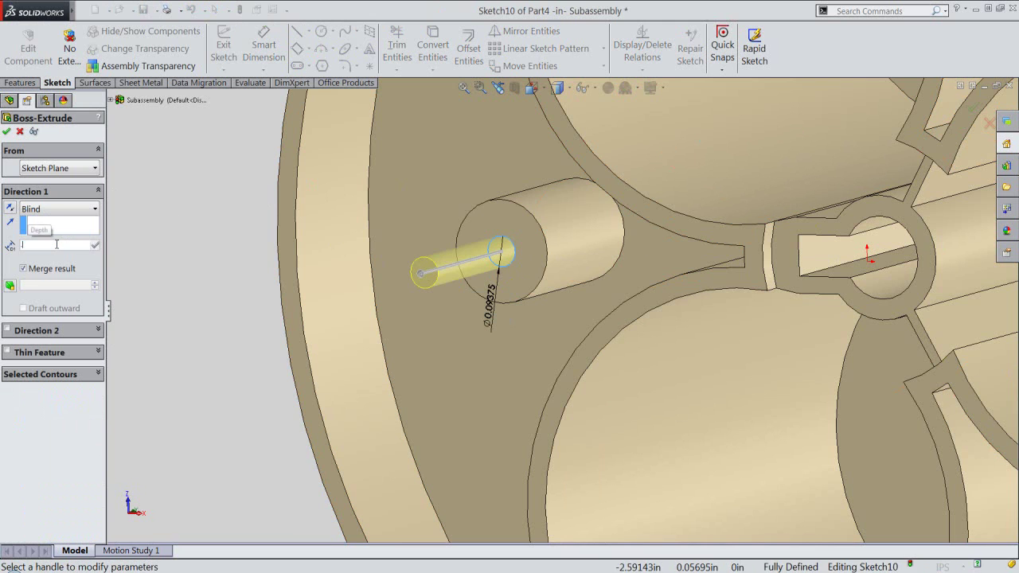
pyautogui.write('.25')
pyautogui.press('Return')
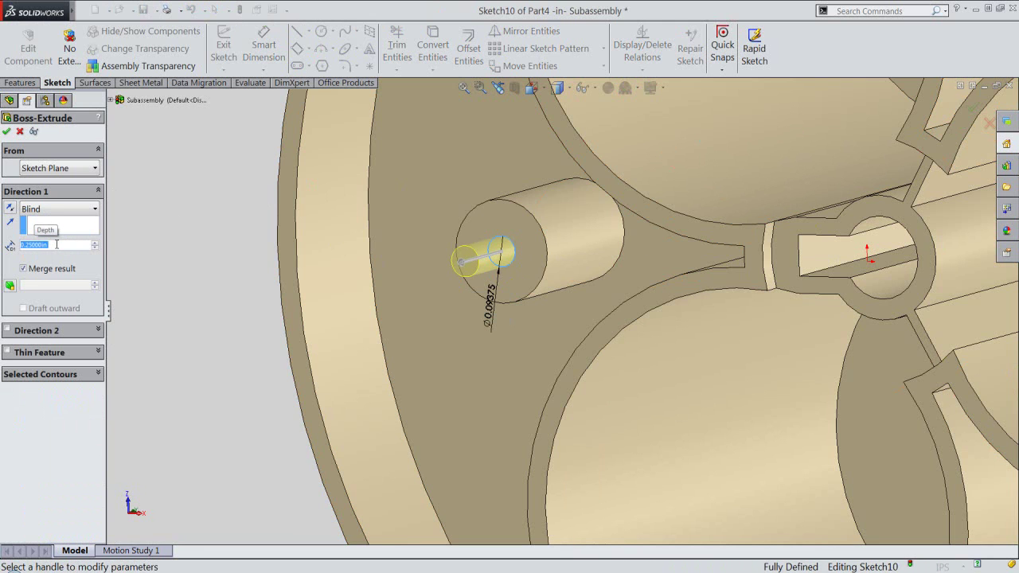
pyautogui.click(7, 131)
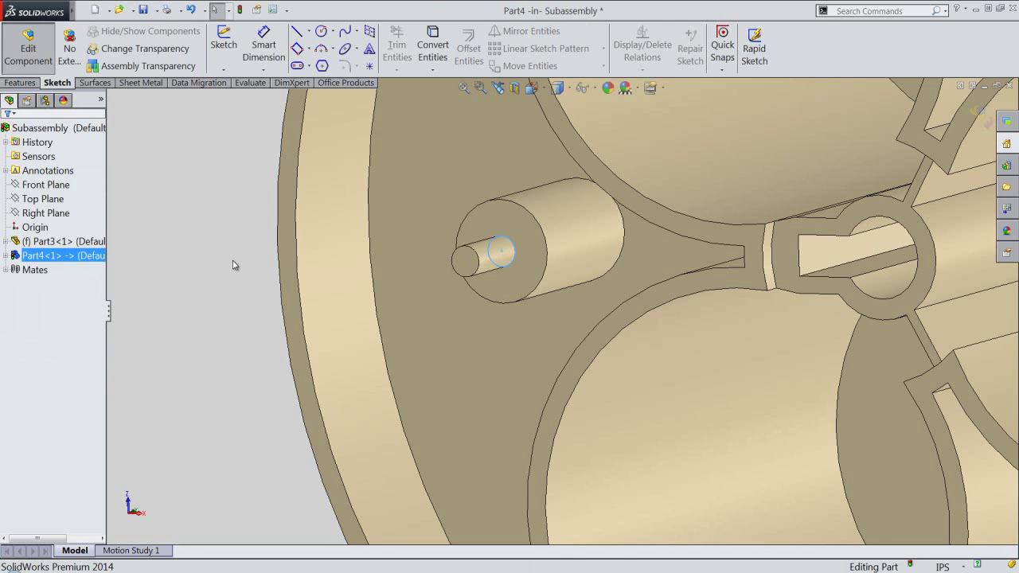
# Step: Apply the Metal > Brass polished brass appearance to the Boss-Extrude5 pin
pyautogui.click(4, 255)
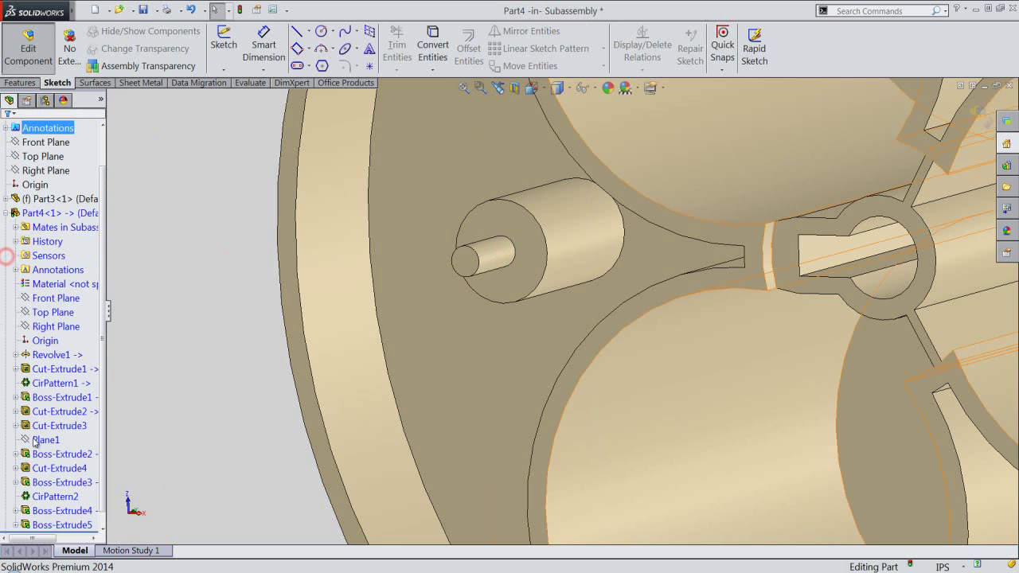
pyautogui.scroll(-1, 56, 446)
pyautogui.click(51, 511)
pyautogui.doubleClick(50, 510)
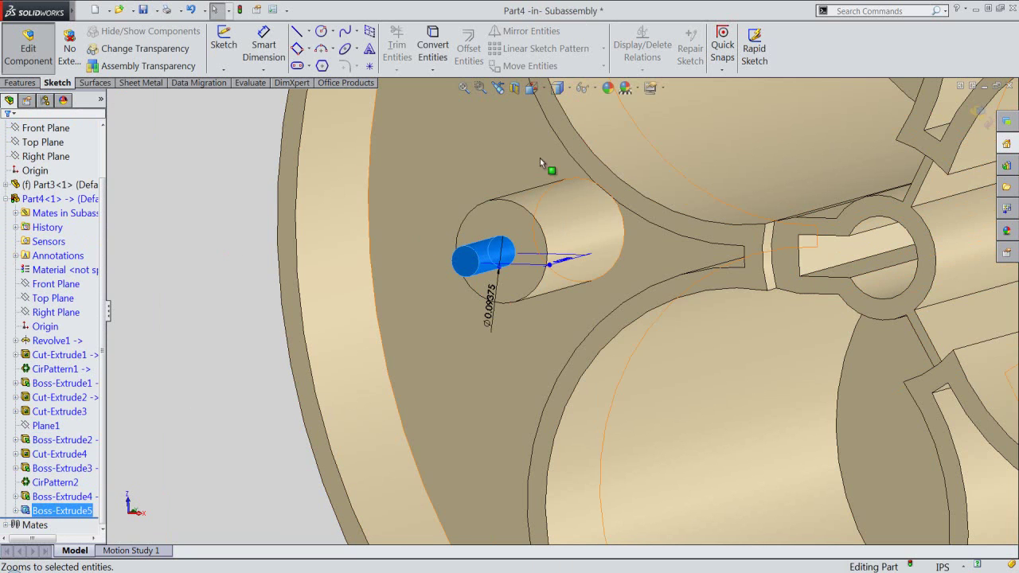
pyautogui.click(646, 105)
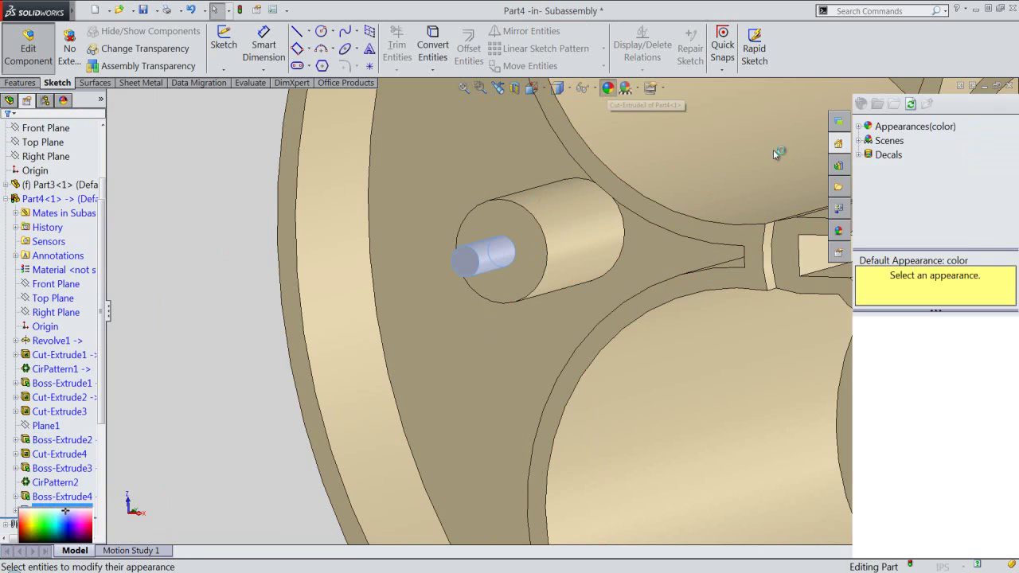
pyautogui.click(858, 128)
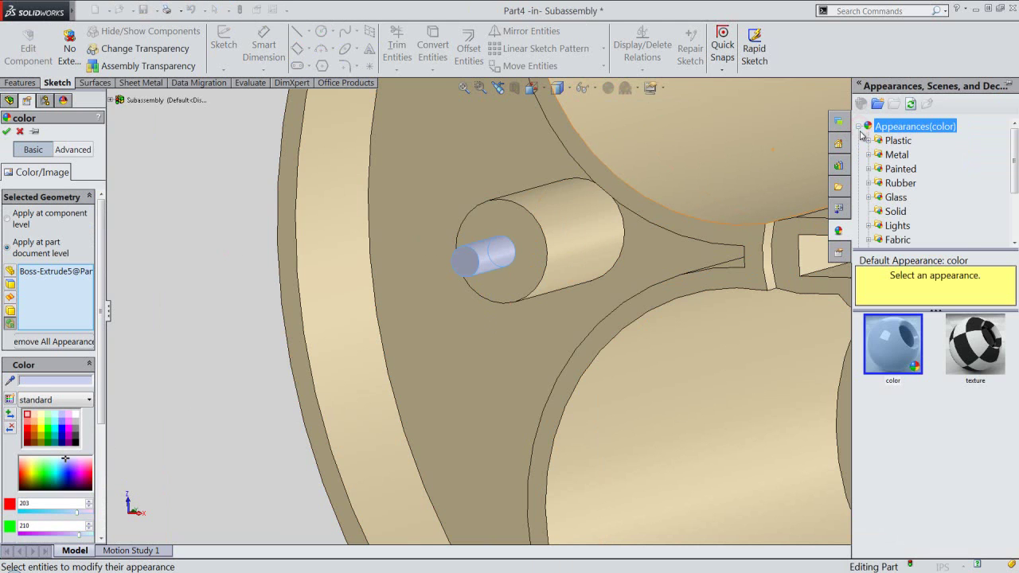
pyautogui.click(869, 155)
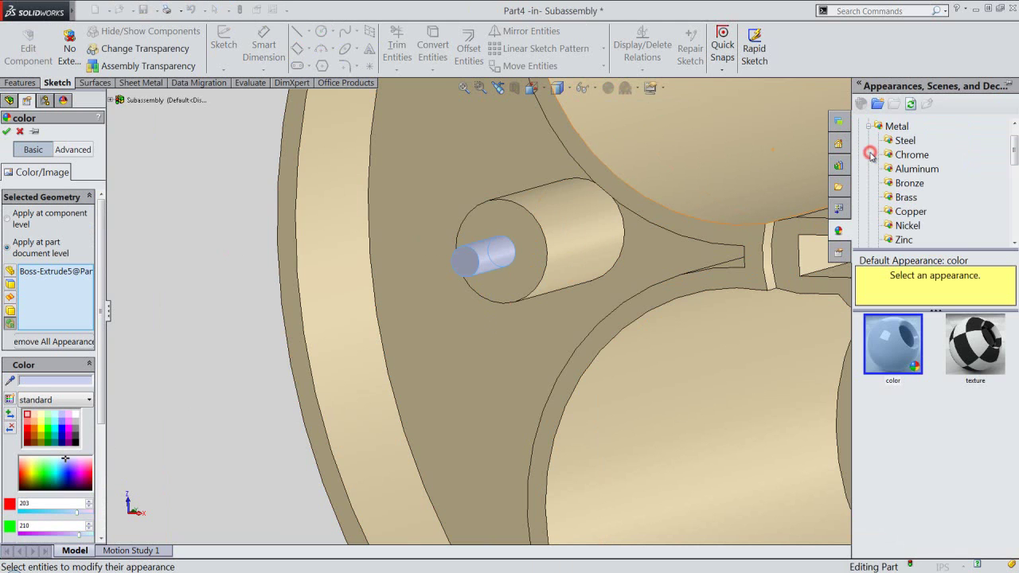
pyautogui.click(901, 199)
pyautogui.click(898, 339)
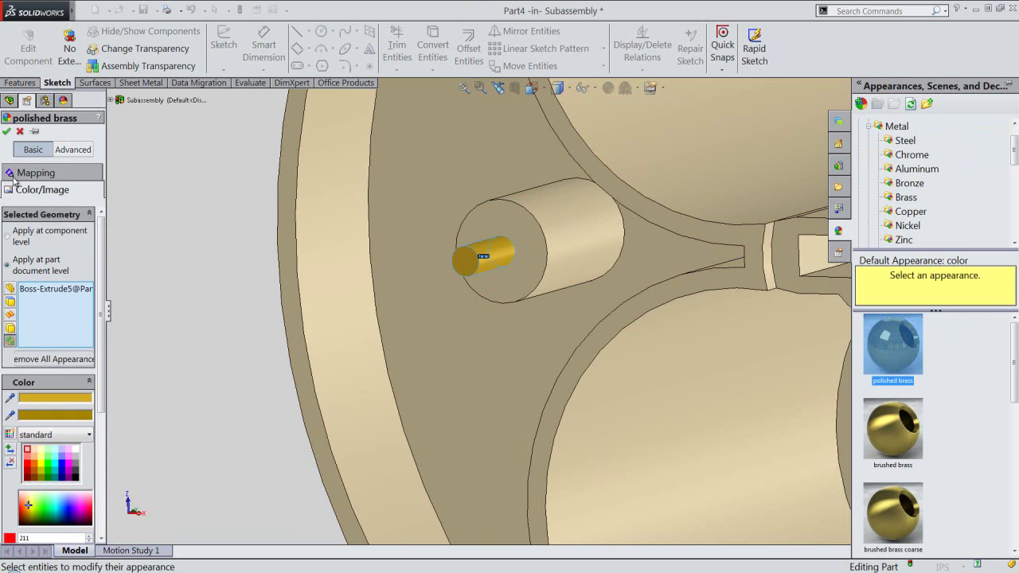
pyautogui.click(7, 132)
pyautogui.moveTo(173, 241)
pyautogui.mouseDown(button='middle')
pyautogui.moveTo(387, 350)
pyautogui.moveTo(501, 350)
pyautogui.moveTo(470, 374)
pyautogui.mouseUp(button='middle')
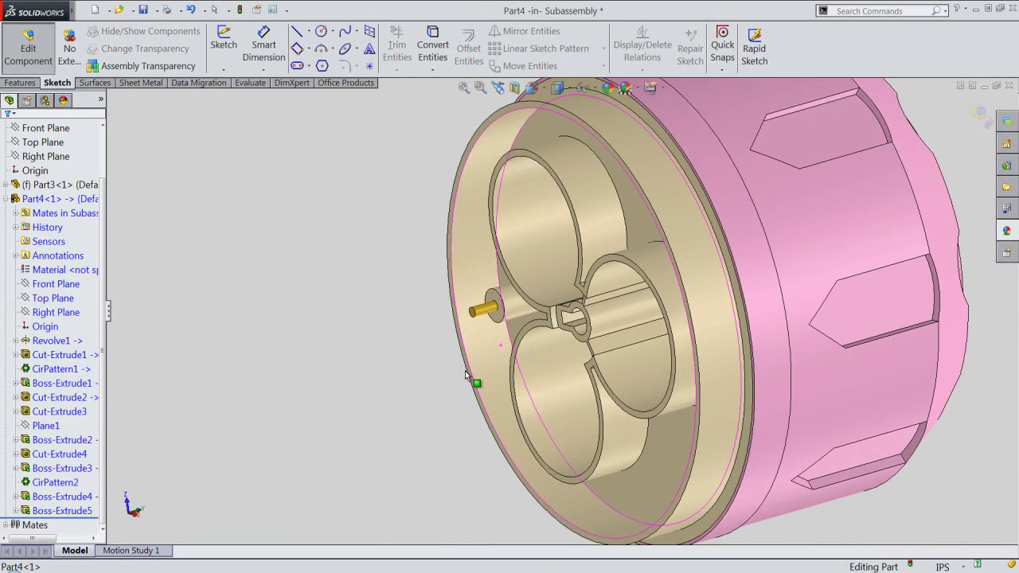
pyautogui.click(557, 88)
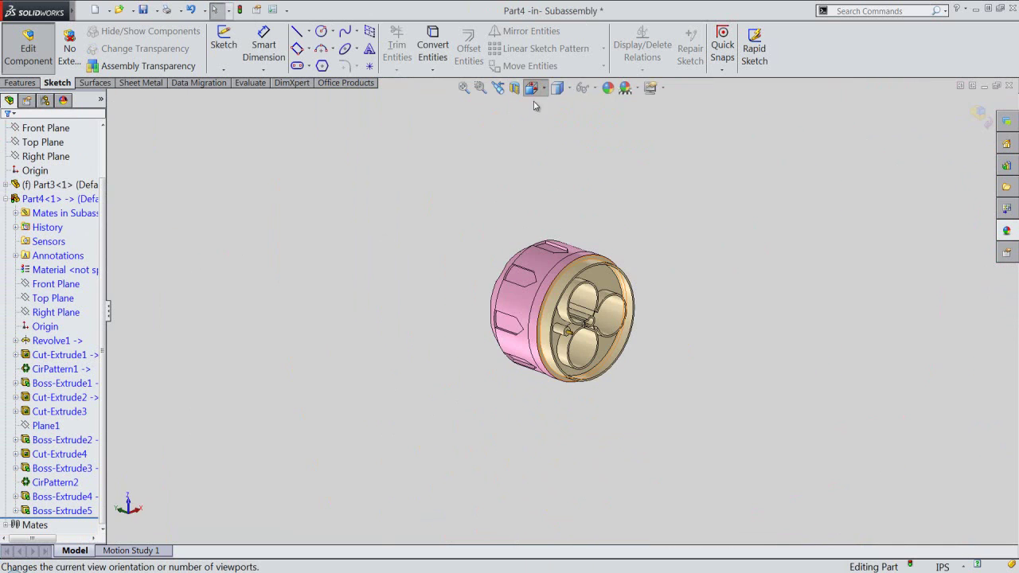
# Step: Switch to isometric view, save Part4, and exit part editing
pyautogui.click(551, 162)
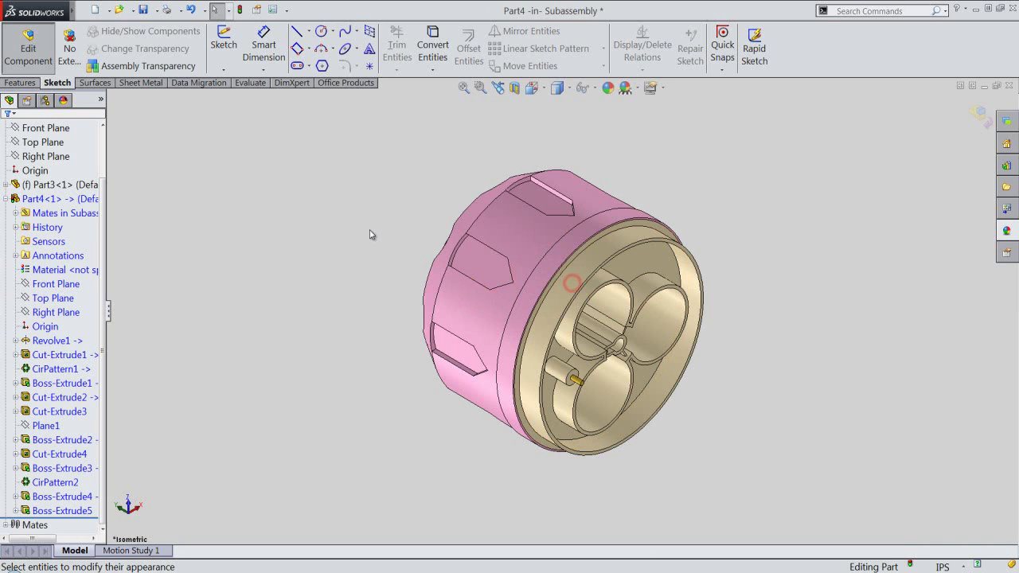
pyautogui.click(143, 10)
pyautogui.click(976, 116)
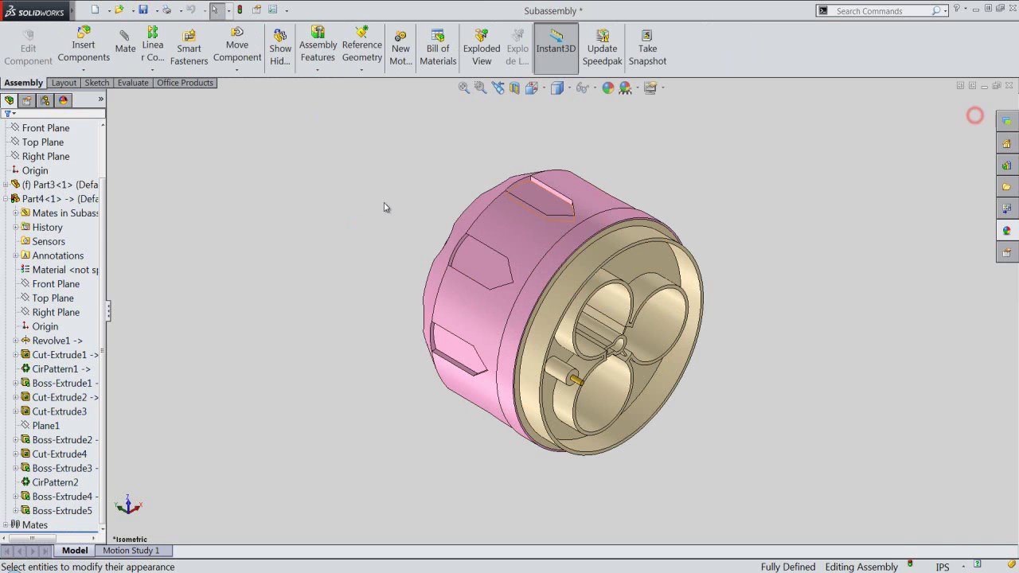
# Step: Collapse the feature tree and save the Subassembly
pyautogui.rightClick(94, 161)
pyautogui.click(110, 163)
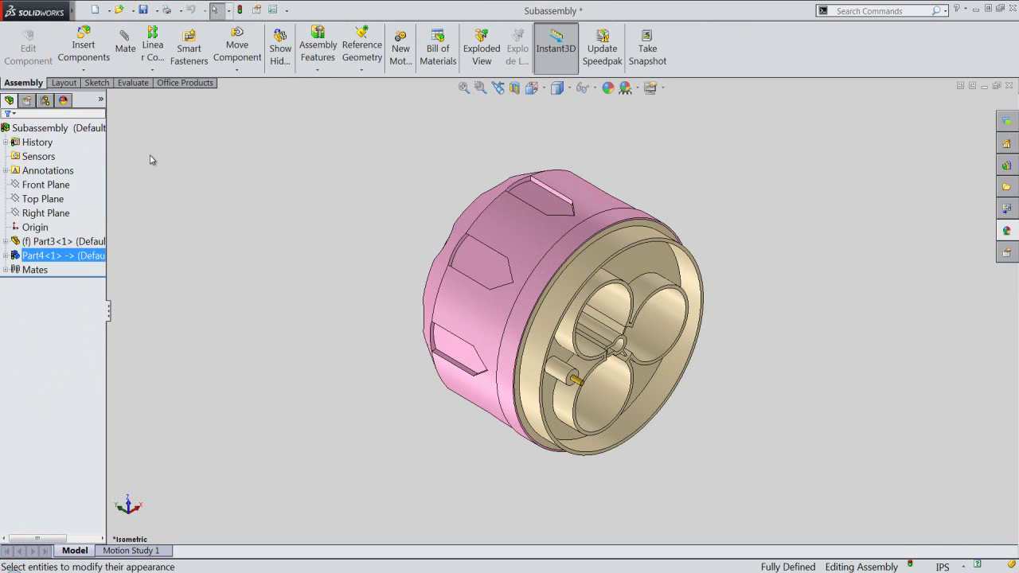
pyautogui.click(144, 9)
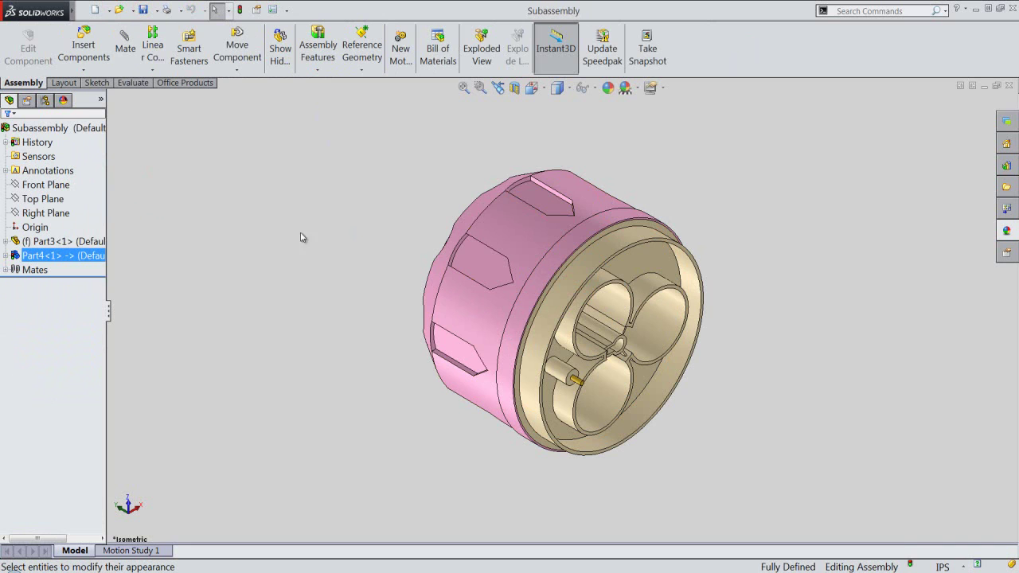
# Step: Run Interference Detection on the Subassembly, confirming no interferences
pyautogui.click(133, 83)
pyautogui.click(49, 53)
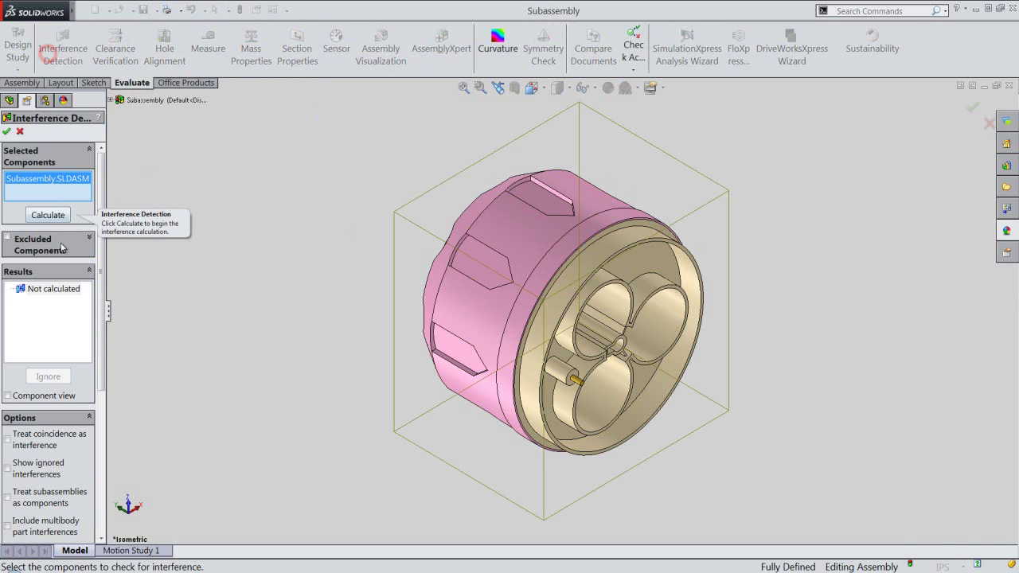
pyautogui.click(49, 216)
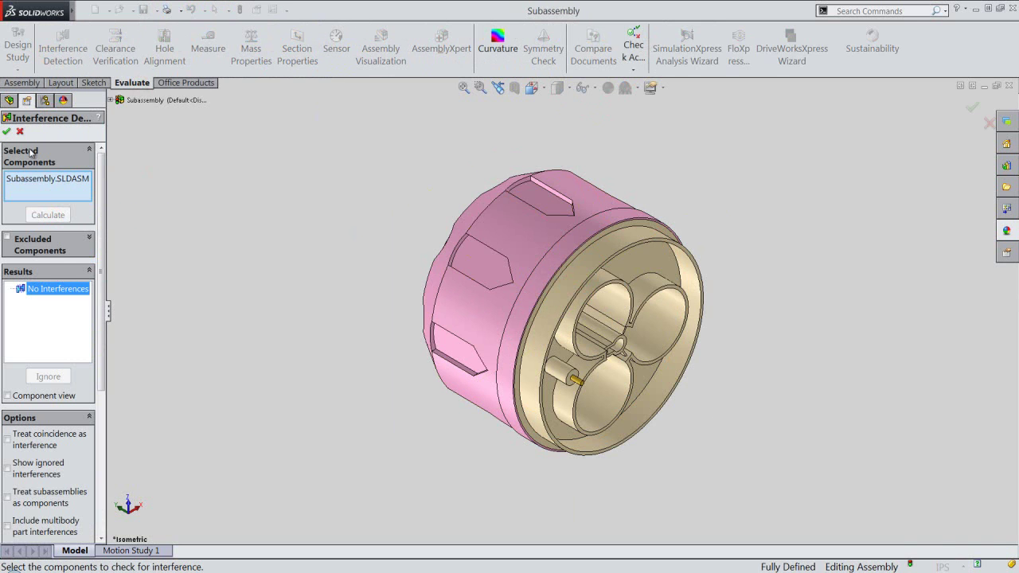
pyautogui.click(8, 132)
# Step: Rebuild and save the Subassembly, then edit Part4<1> in context
pyautogui.click(24, 83)
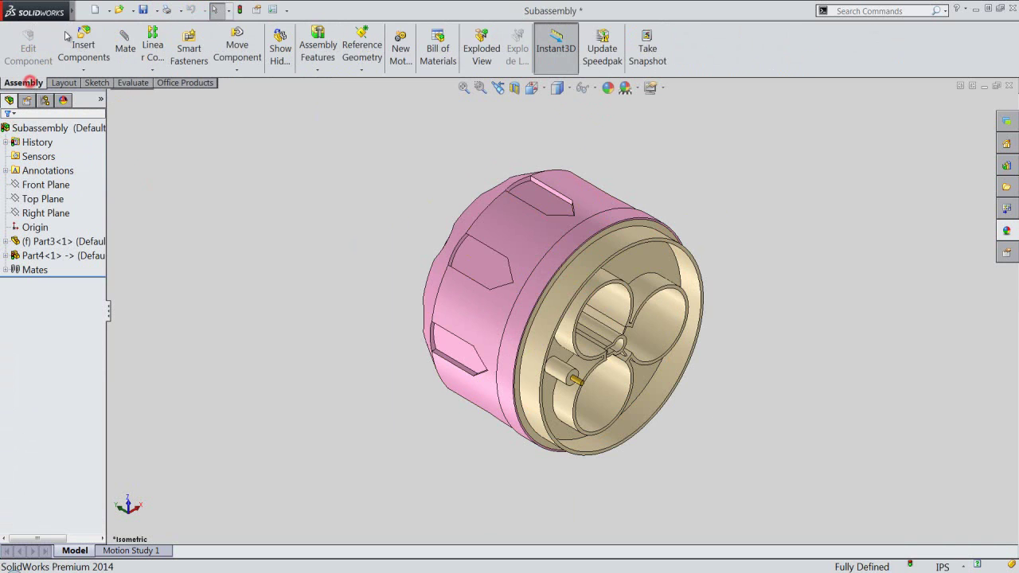
pyautogui.click(136, 10)
pyautogui.click(435, 254)
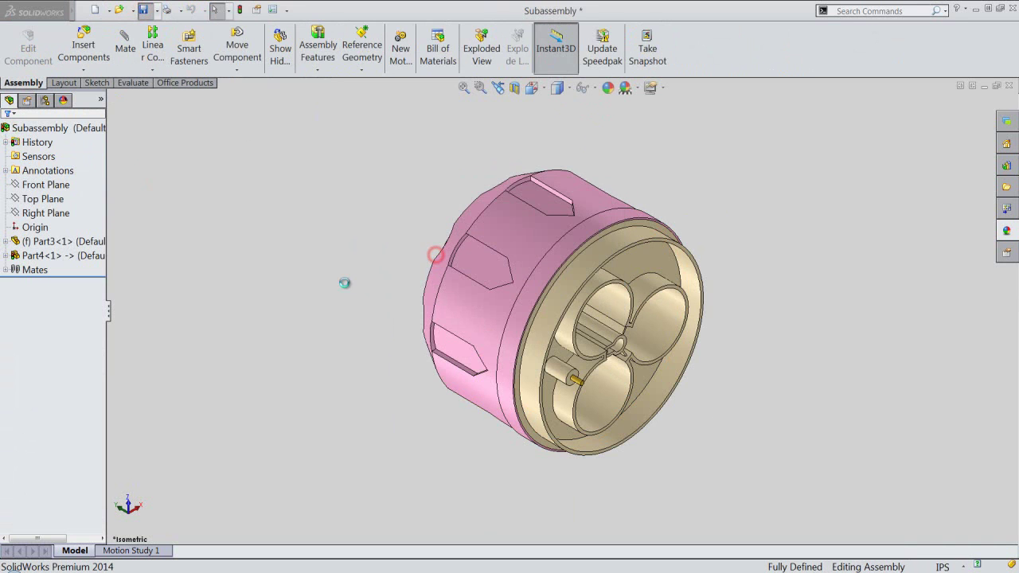
pyautogui.click(383, 283)
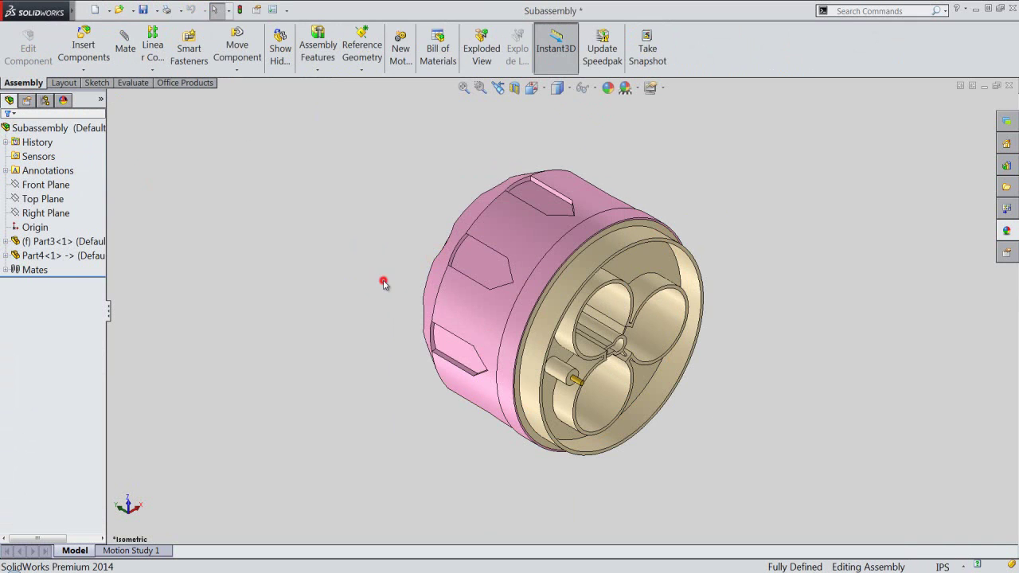
pyautogui.click(64, 256)
pyautogui.click(88, 227)
# Step: Start a new sketch on Part4's Right Plane
pyautogui.click(279, 331)
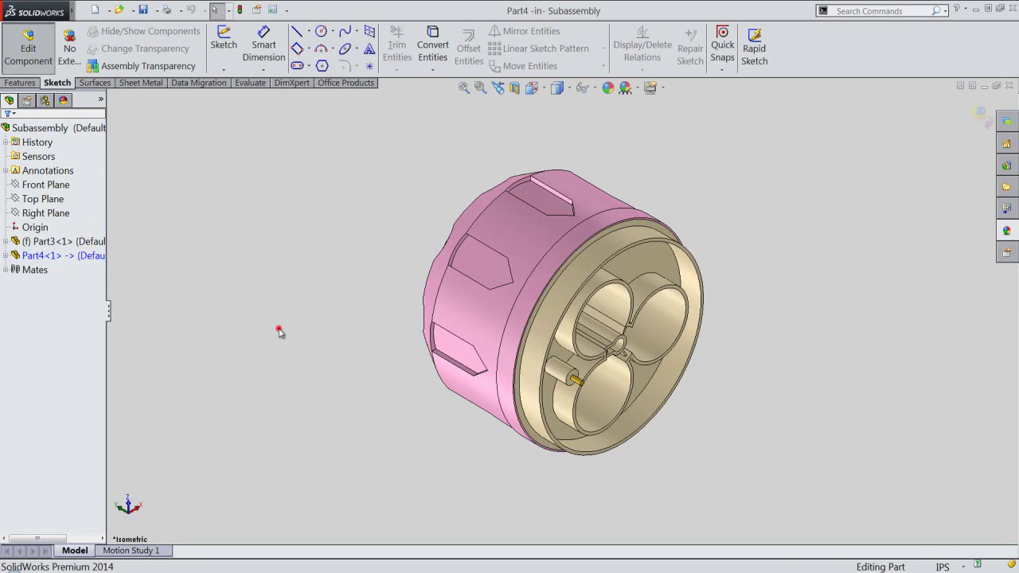
pyautogui.click(6, 256)
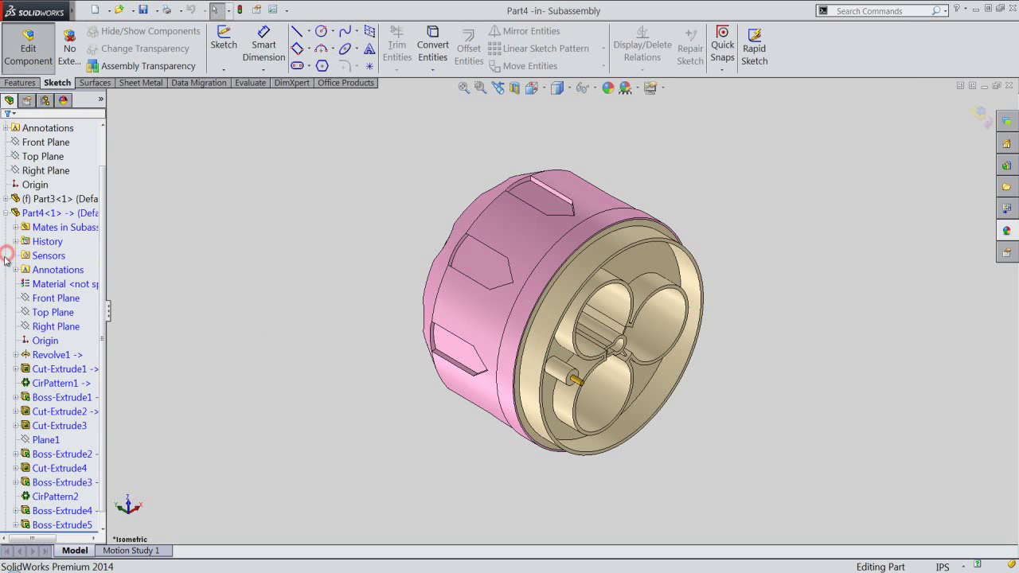
pyautogui.click(35, 330)
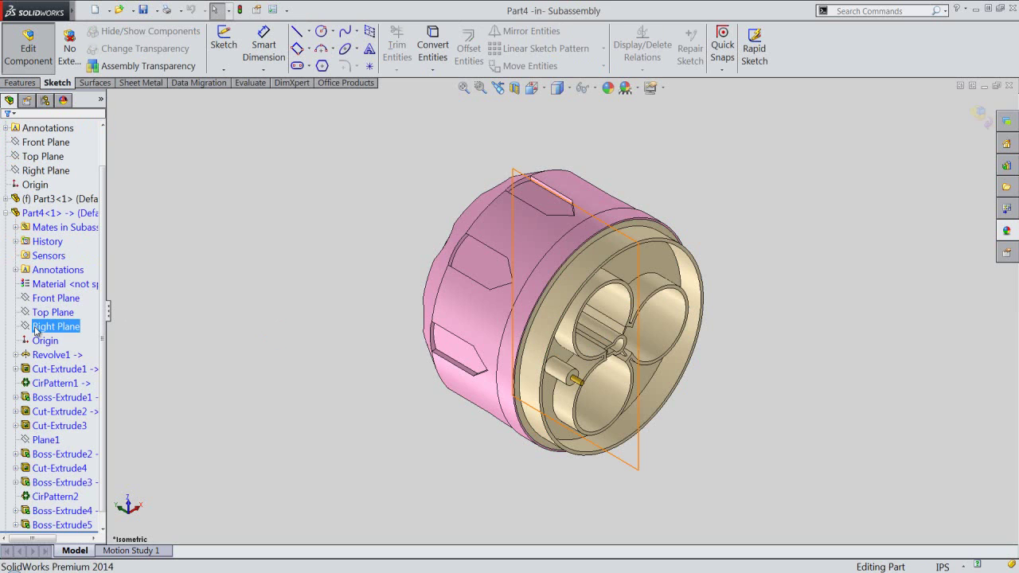
pyautogui.click(42, 307)
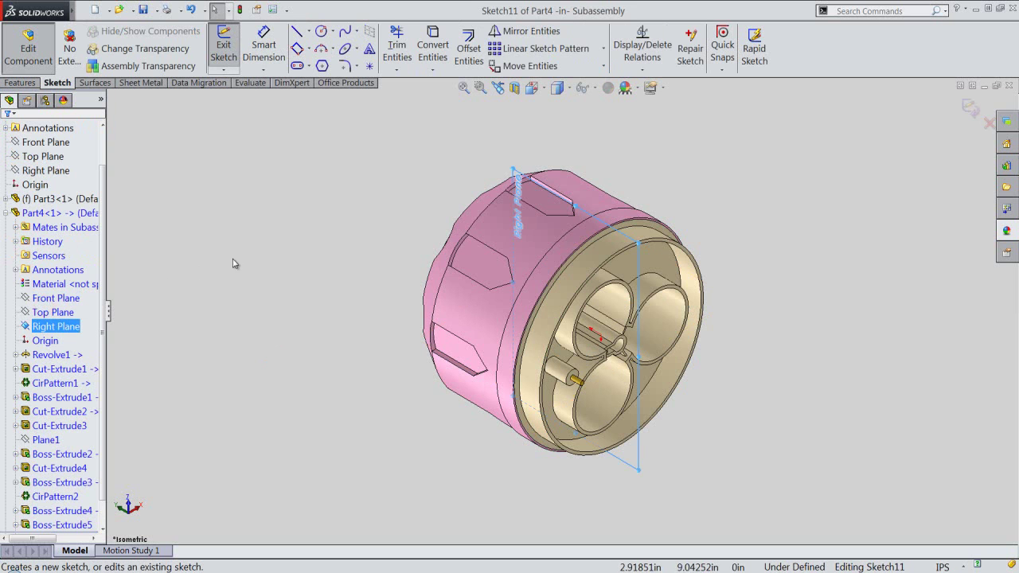
pyautogui.click(347, 238)
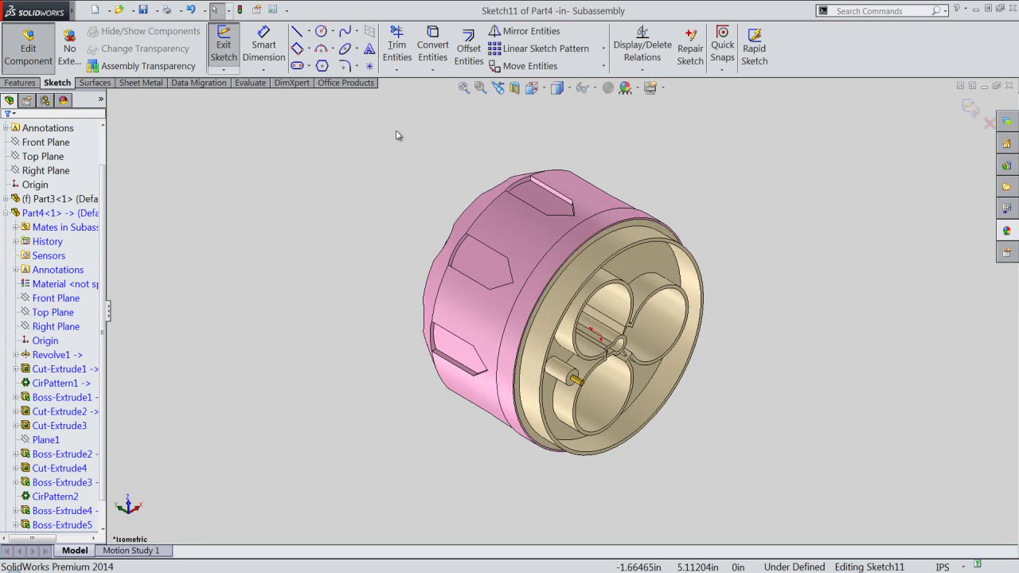
# Step: Create intersection curves of Part4<1> with the Right Plane in the sketch
pyautogui.click(432, 70)
pyautogui.click(433, 102)
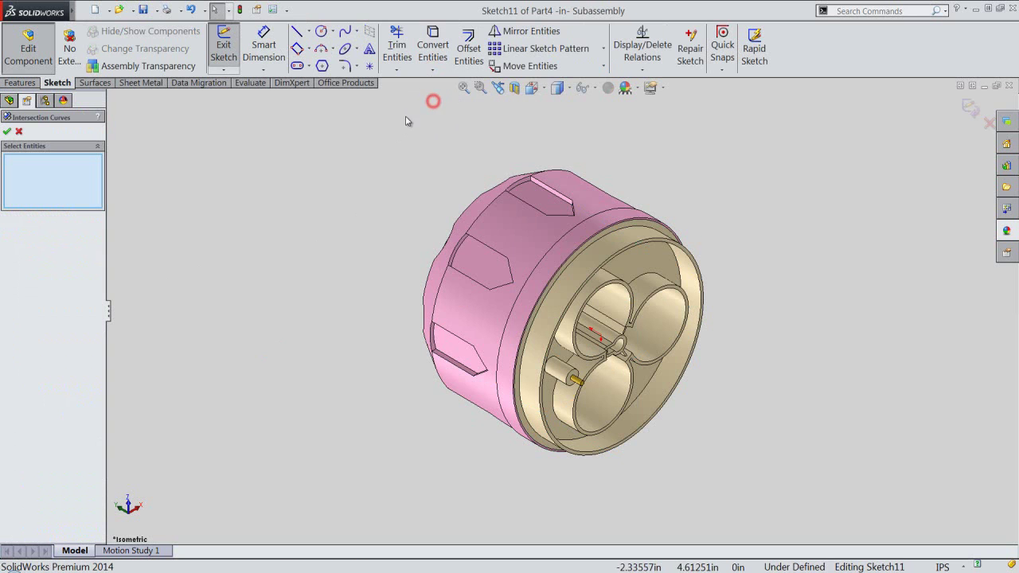
pyautogui.click(114, 99)
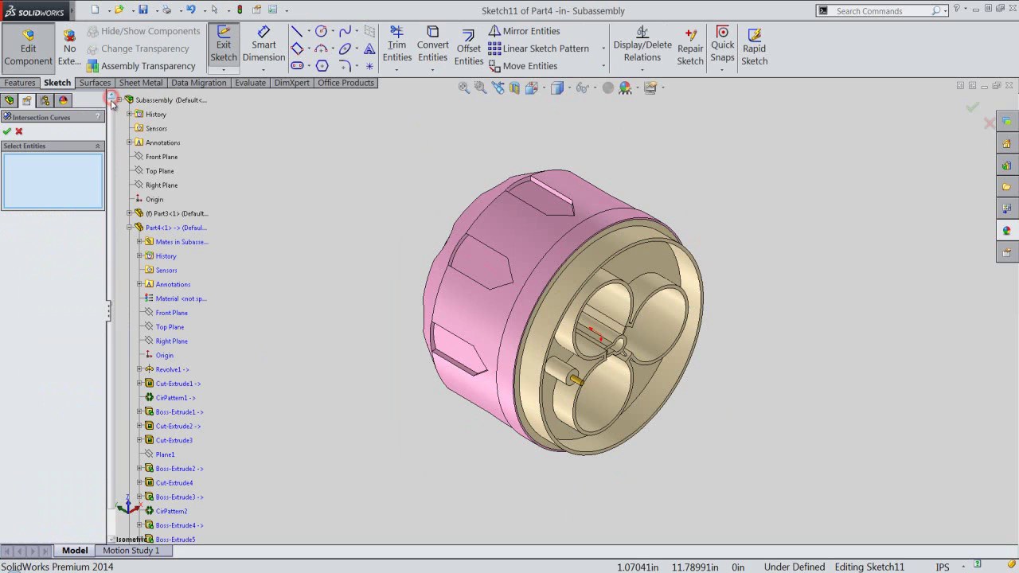
pyautogui.click(163, 227)
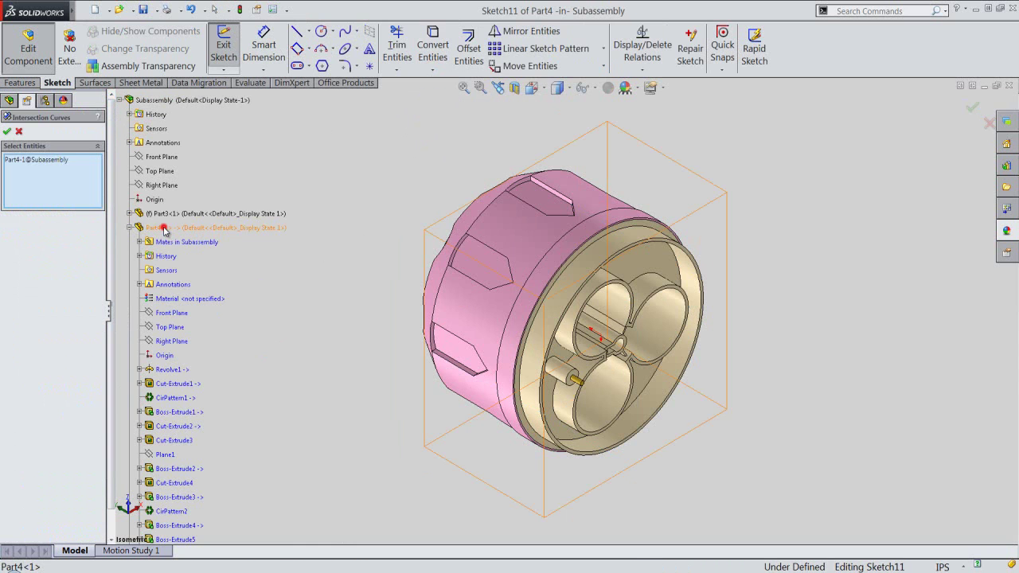
pyautogui.click(7, 133)
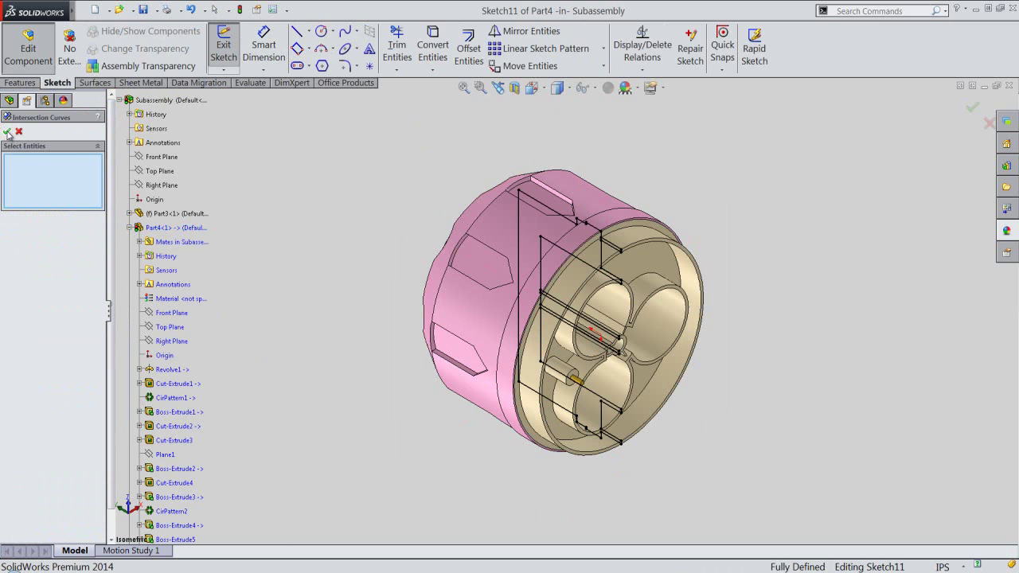
pyautogui.click(7, 132)
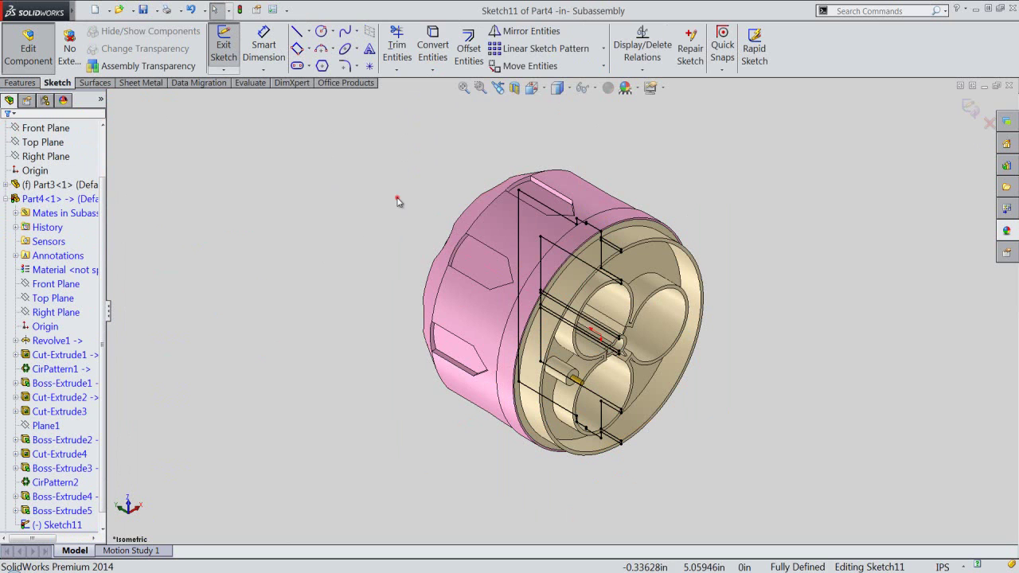
# Step: Box-select all the intersection curves in Sketch11 and make them construction geometry
pyautogui.moveTo(432, 115); pyautogui.dragTo(681, 496)
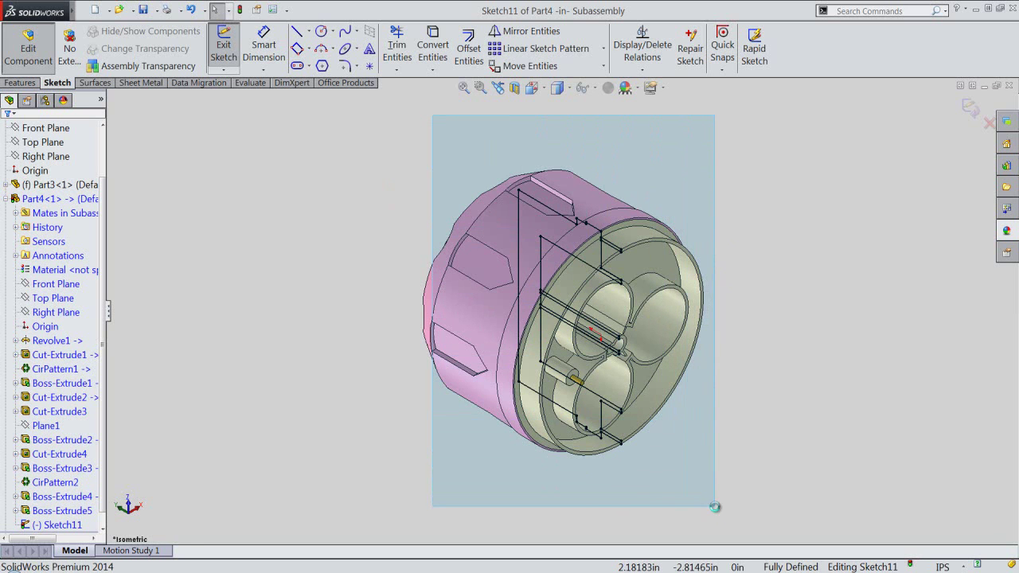
pyautogui.moveTo(682, 496); pyautogui.dragTo(713, 506)
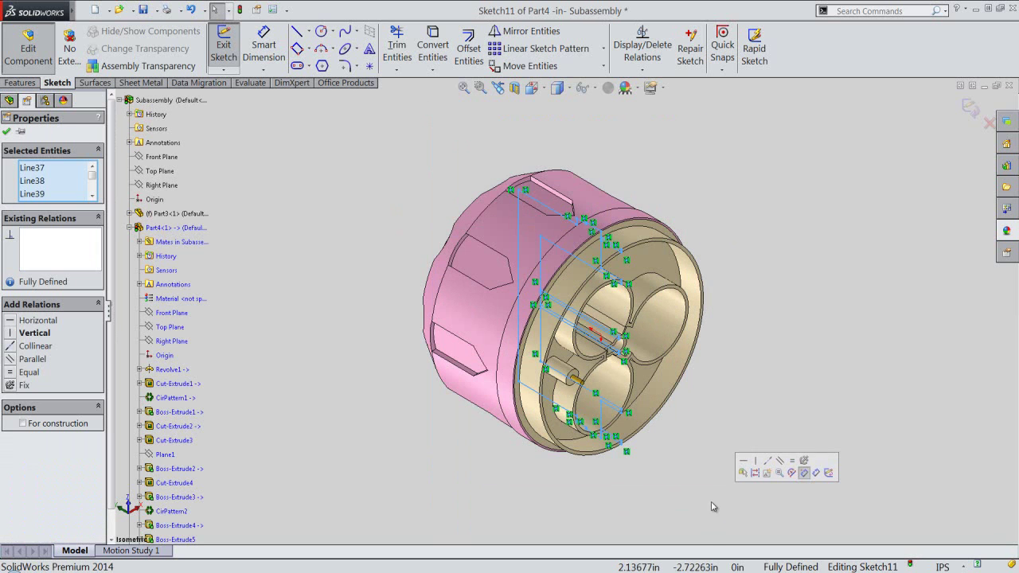
pyautogui.click(755, 475)
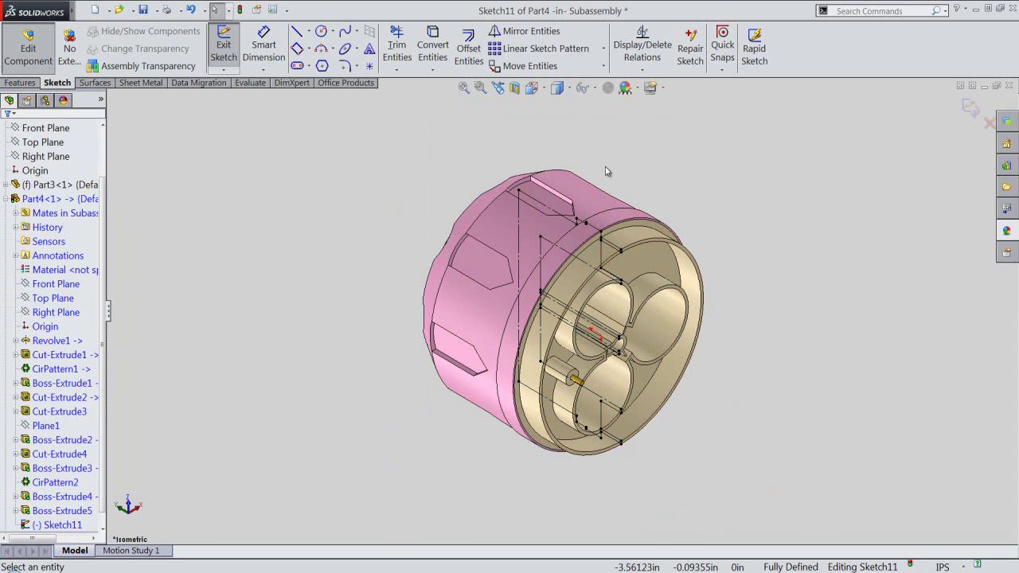
pyautogui.scroll(-1, 597, 178)
pyautogui.scroll(-1, 625, 298)
pyautogui.scroll(-2, 624, 298)
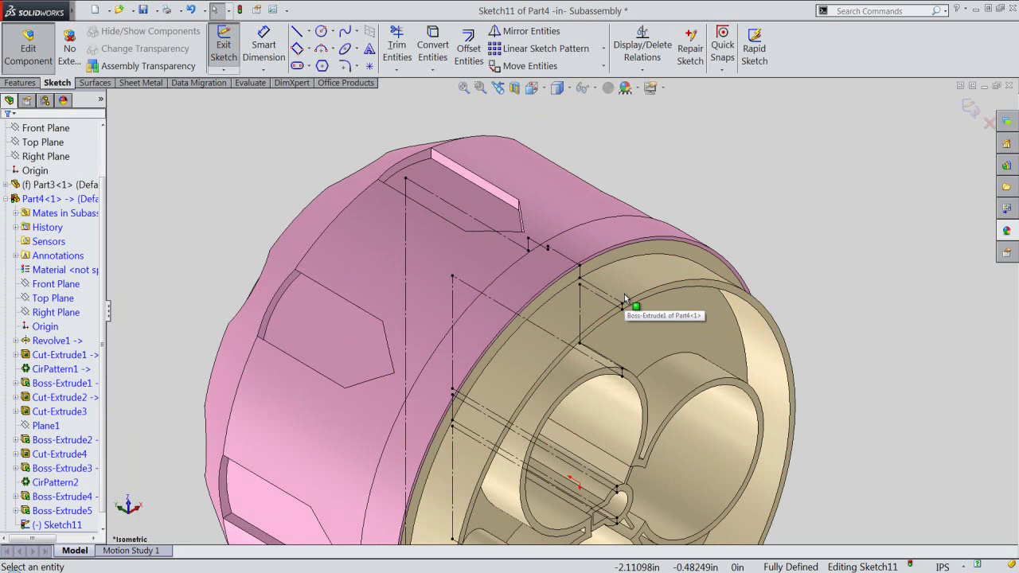
pyautogui.scroll(-1, 625, 297)
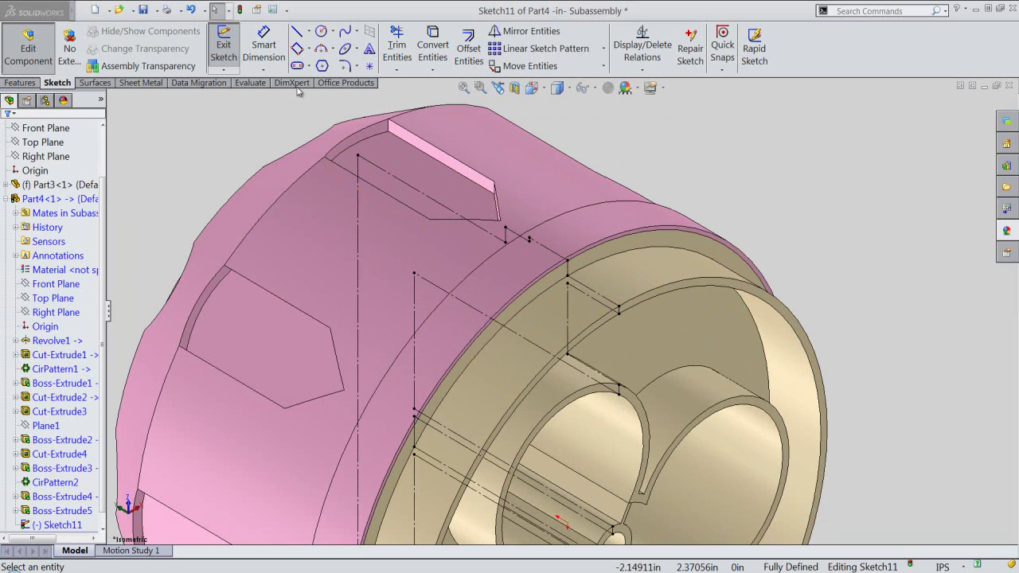
pyautogui.click(312, 49)
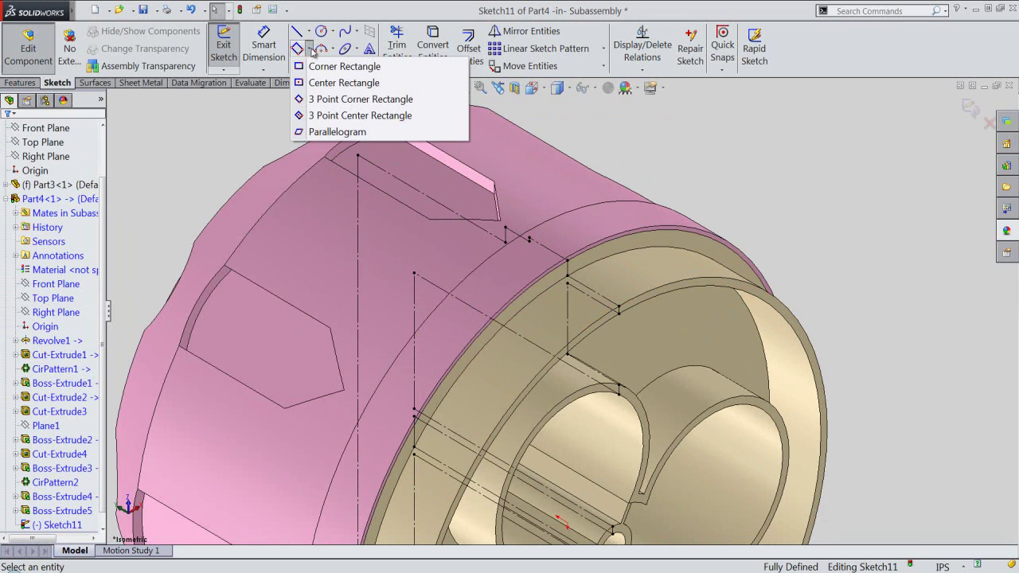
# Step: Draw a three-point corner rectangle from the rim vertex with a 0.03125 side
pyautogui.click(314, 99)
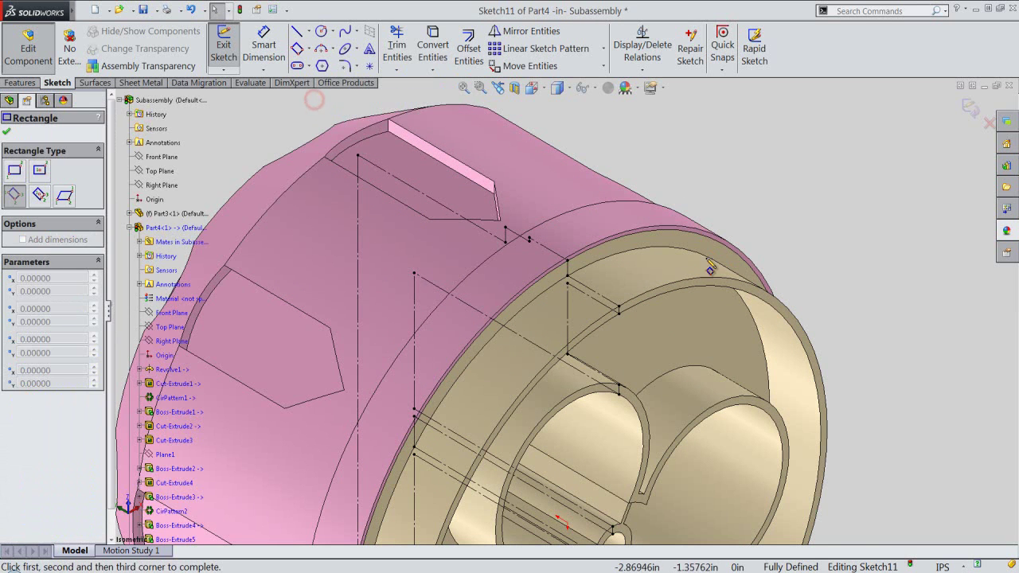
pyautogui.scroll(-1, 628, 295)
pyautogui.scroll(-2, 621, 301)
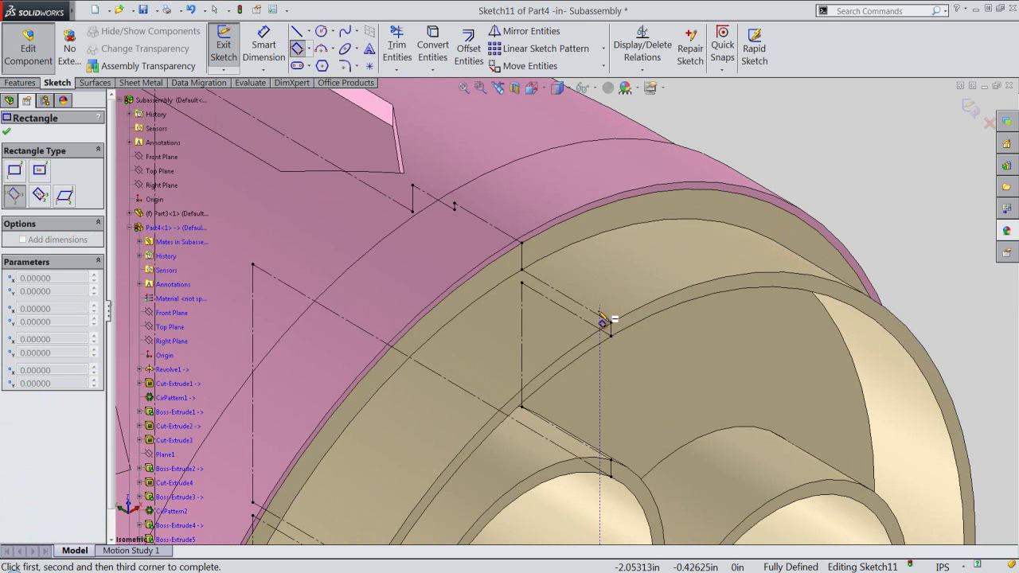
pyautogui.click(605, 327)
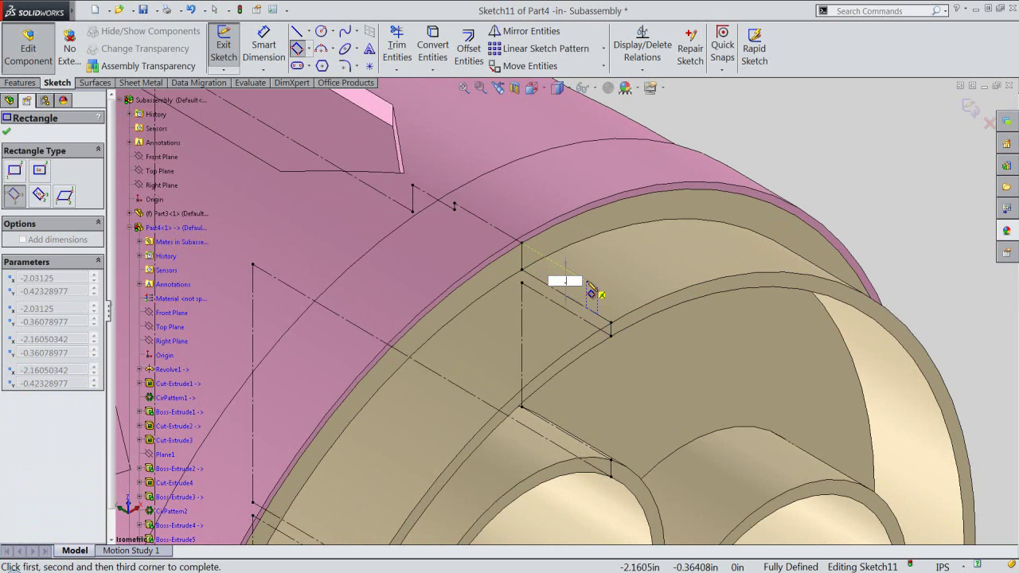
pyautogui.write('.03125')
pyautogui.press('Return')
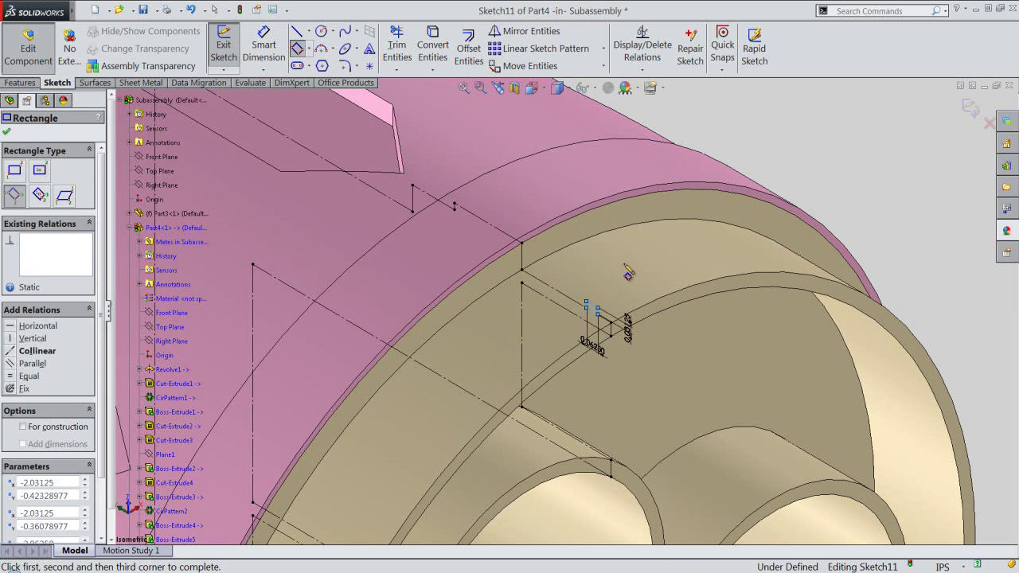
# Step: Dimension the rectangle edge to match the 0.0625 in value and exit the sketch
pyautogui.rightClick(738, 159)
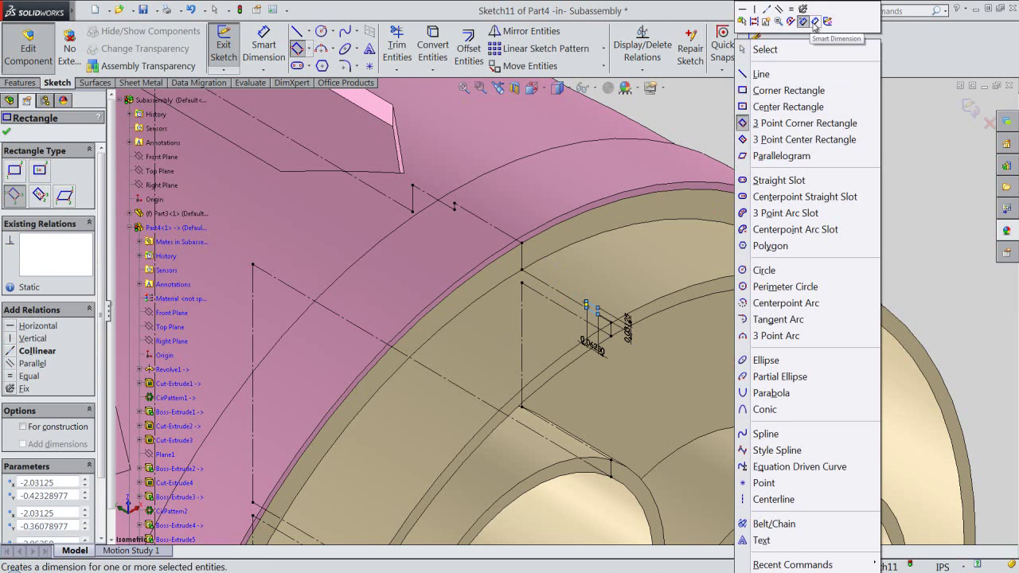
pyautogui.click(813, 24)
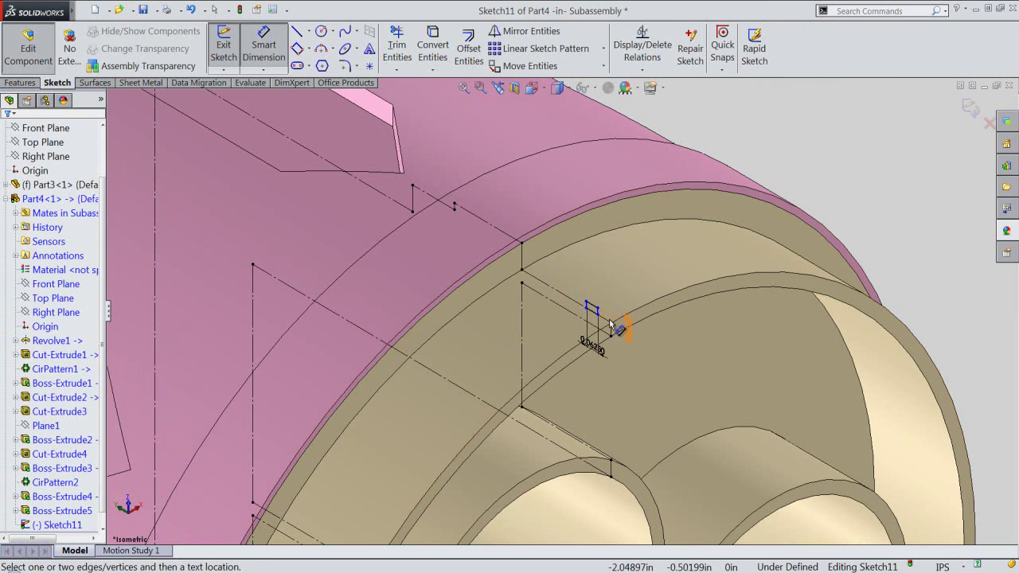
pyautogui.scroll(-4, 611, 324)
pyautogui.scroll(-2, 538, 291)
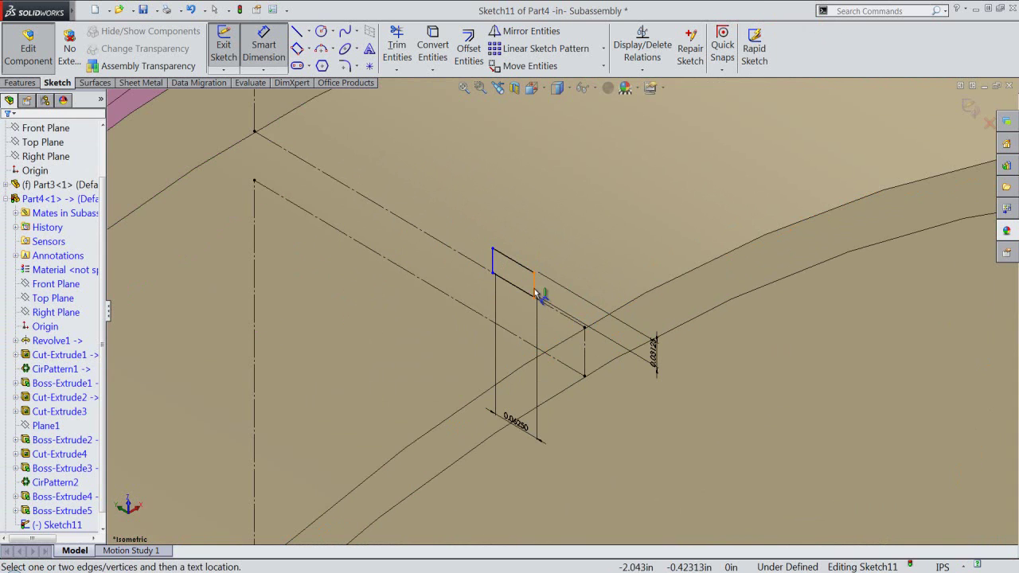
pyautogui.click(535, 290)
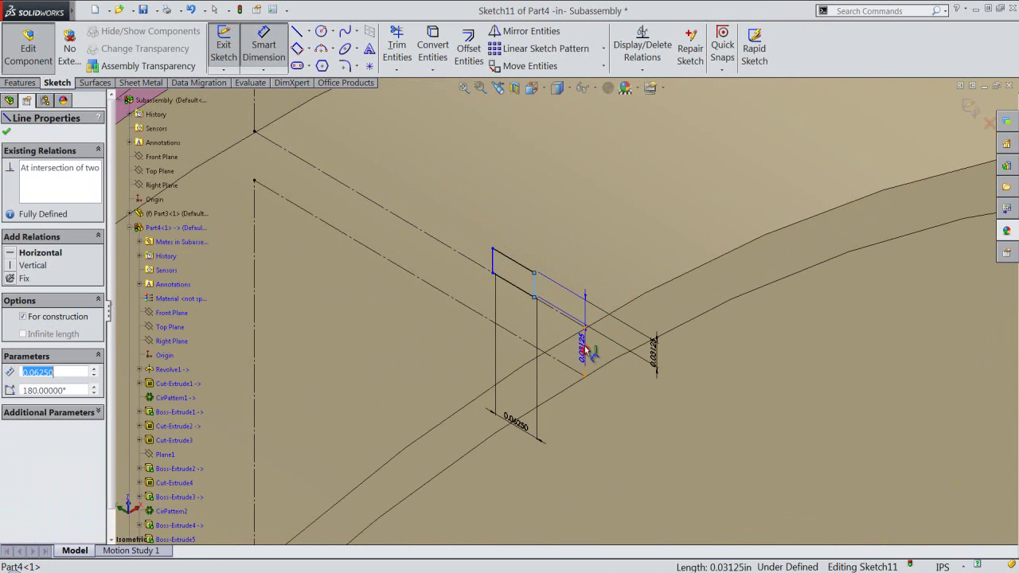
pyautogui.click(579, 259)
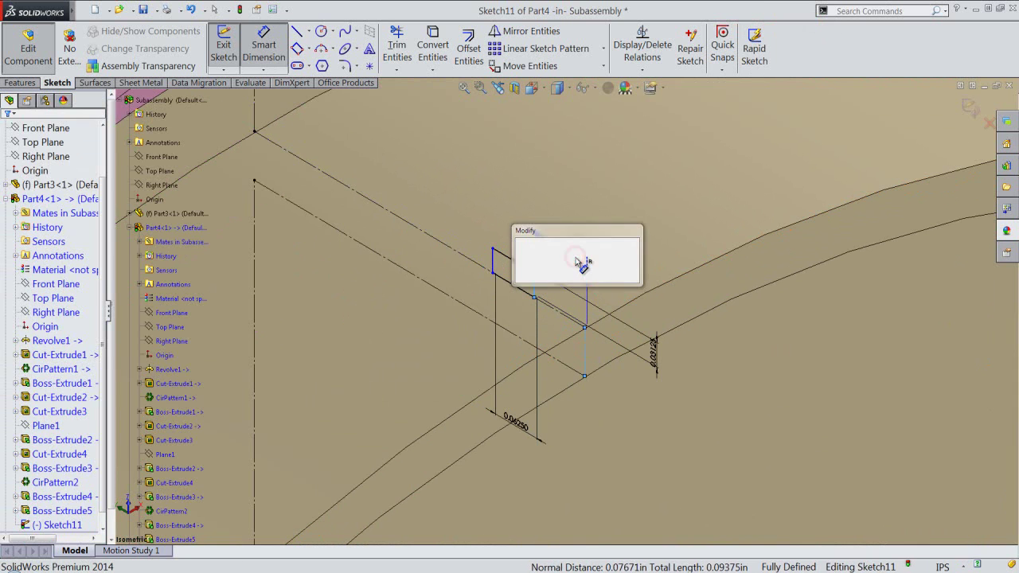
pyautogui.click(519, 425)
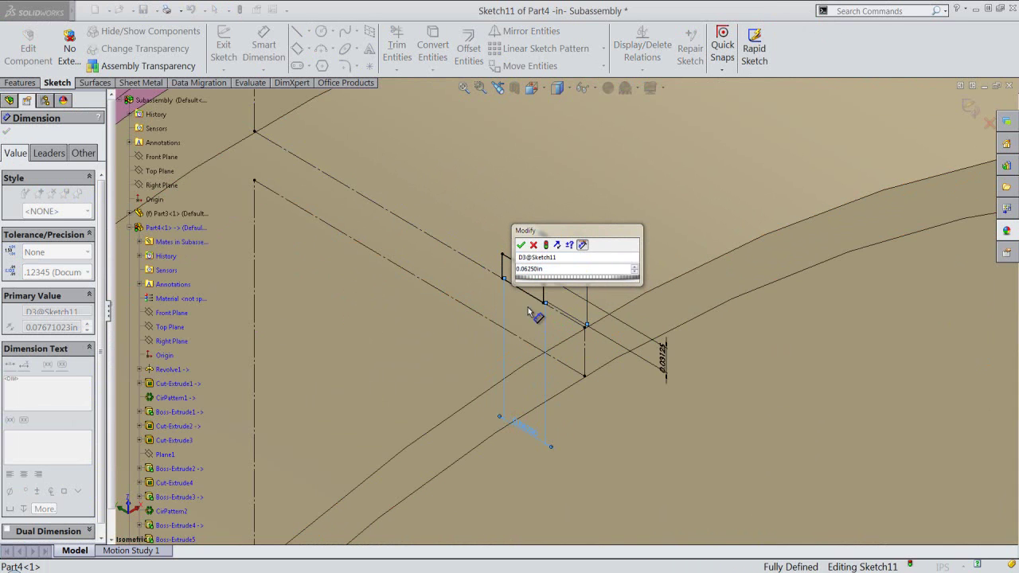
pyautogui.click(520, 244)
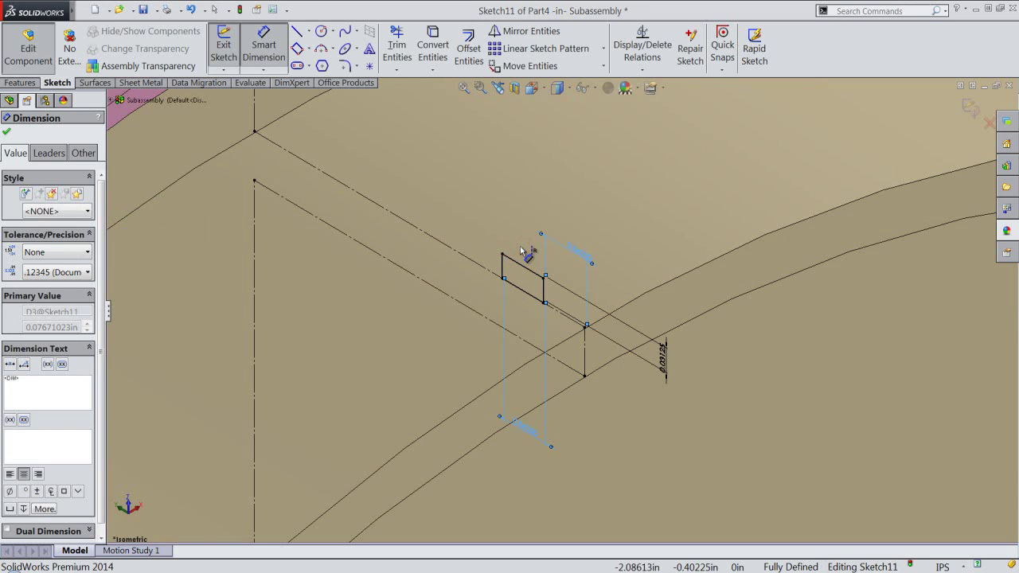
pyautogui.click(972, 109)
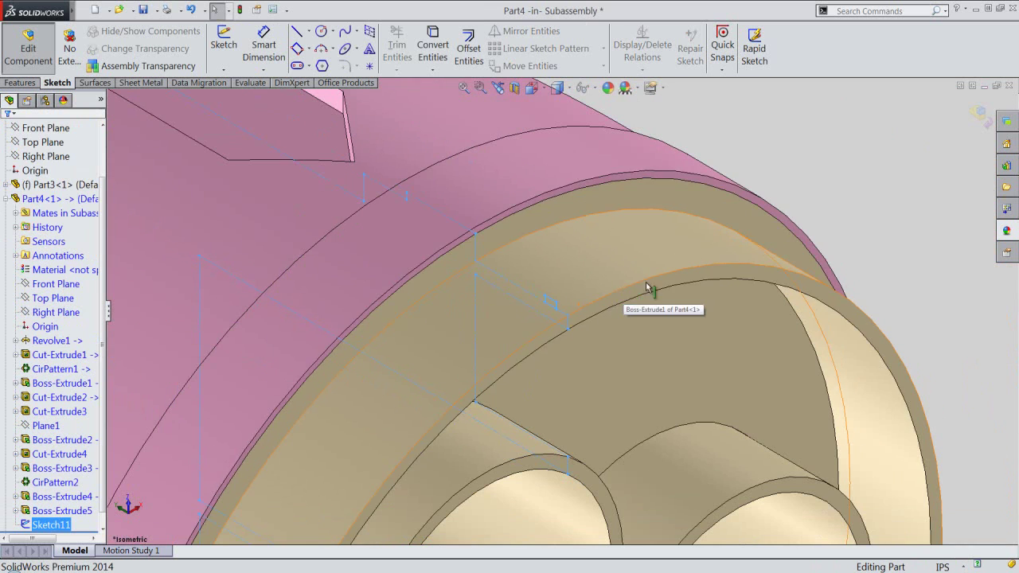
# Step: Save the assembly and add reference plane Plane2 through the Sketch11 point and Part4's ring face
pyautogui.click(820, 177)
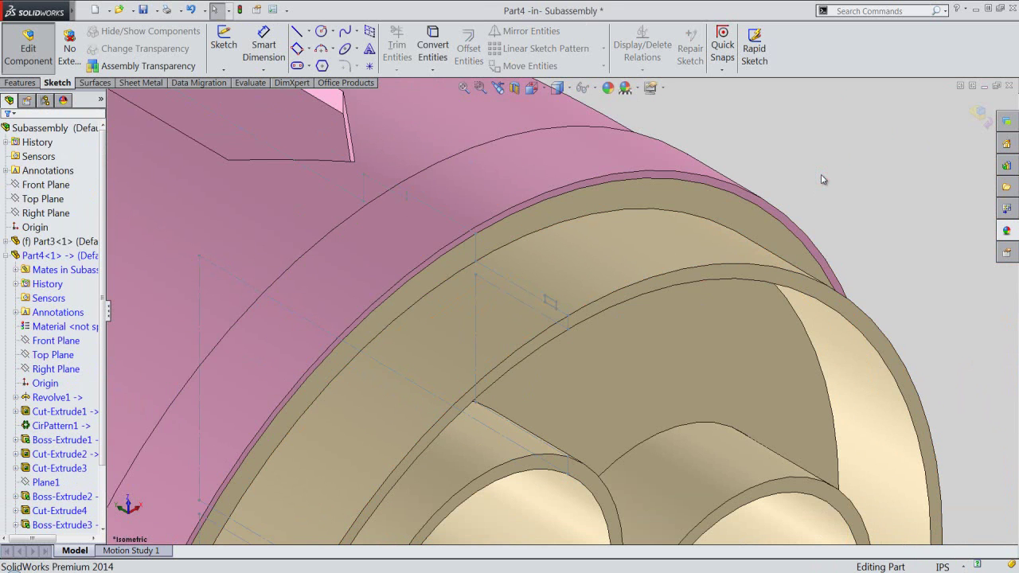
pyautogui.hotkey('ctrl', 's')
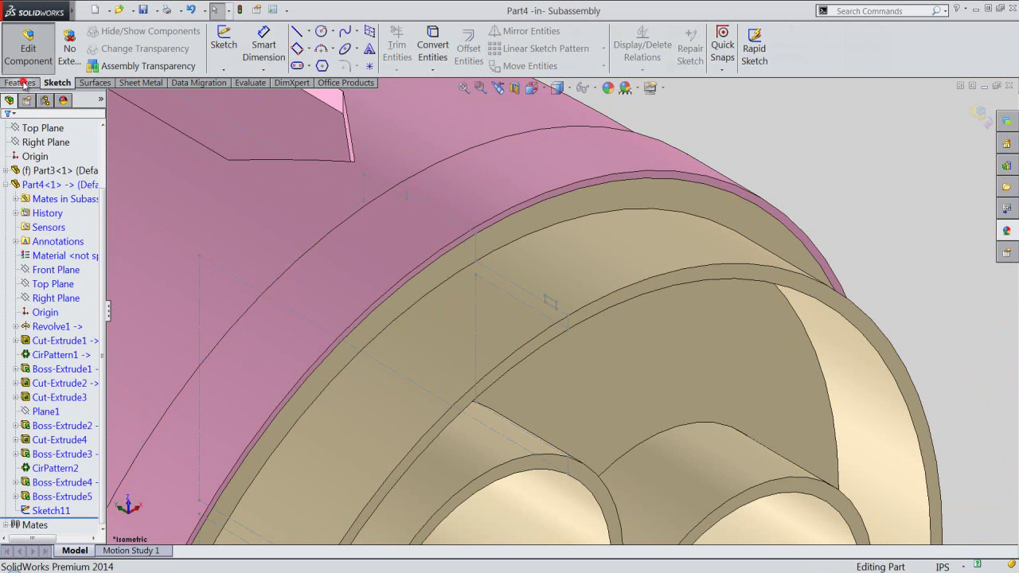
pyautogui.click(24, 83)
pyautogui.click(787, 49)
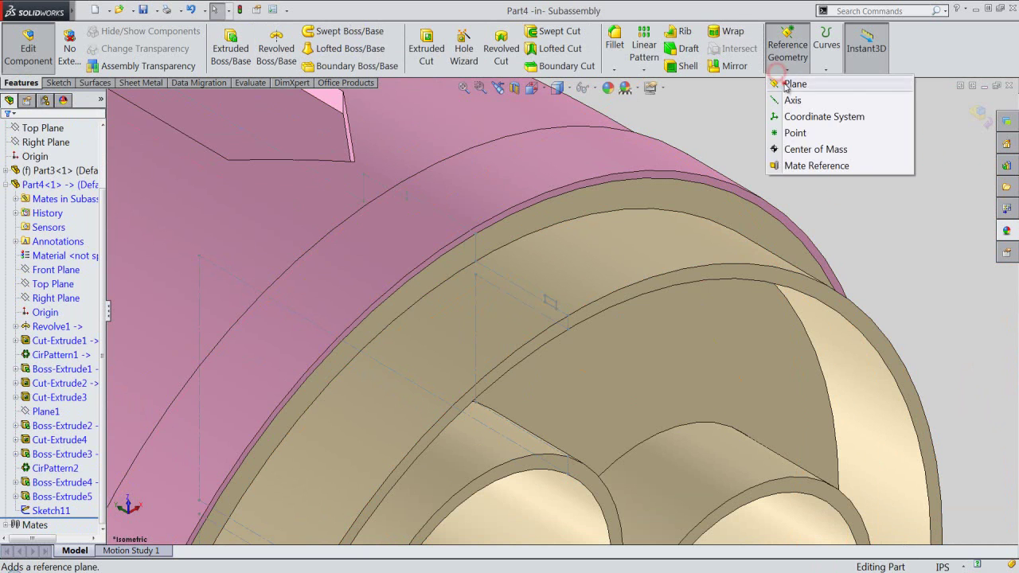
pyautogui.click(786, 85)
pyautogui.click(556, 311)
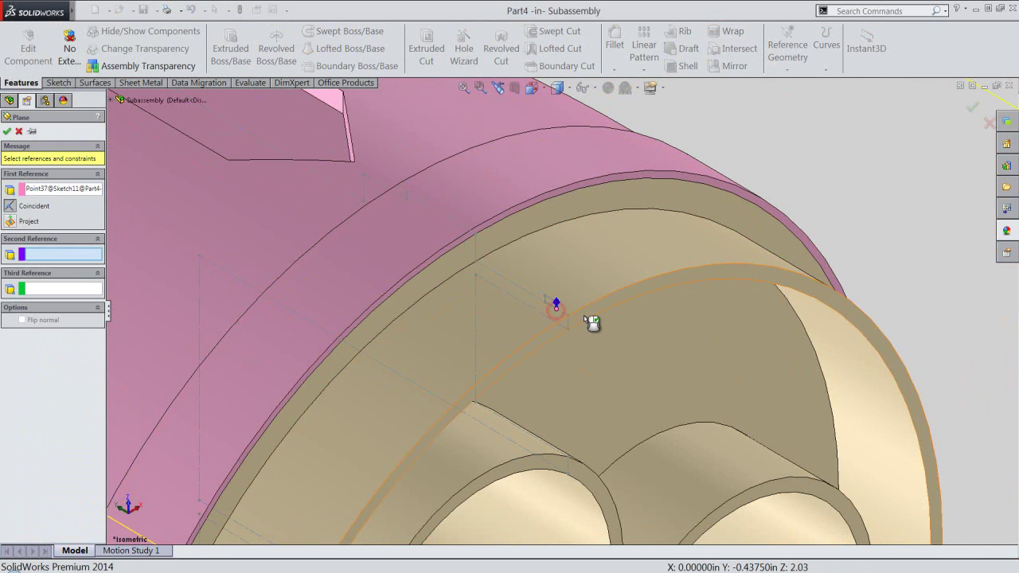
pyautogui.click(587, 320)
pyautogui.click(8, 131)
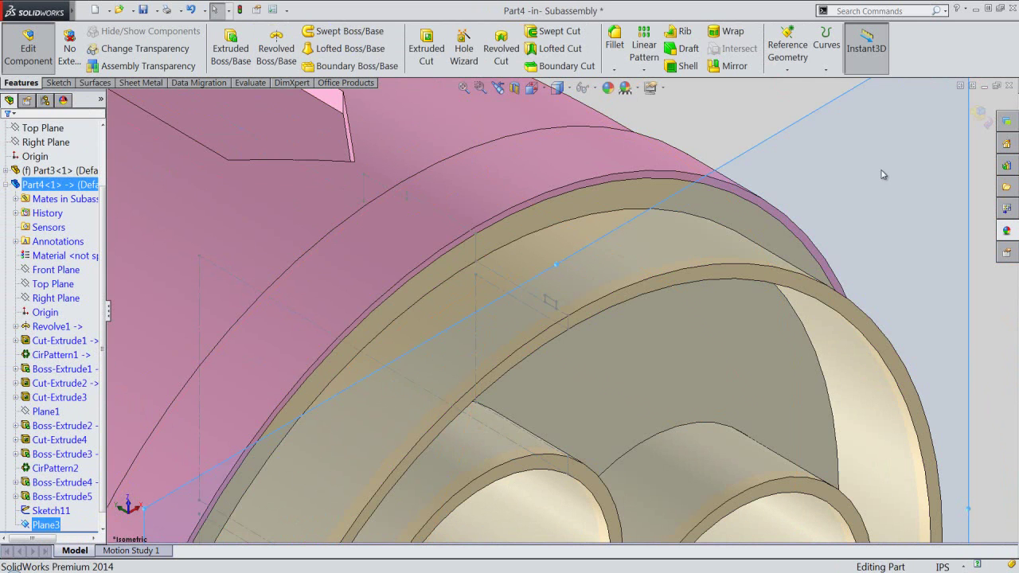
# Step: Select Plane2 to begin a new sketch on it
pyautogui.click(733, 117)
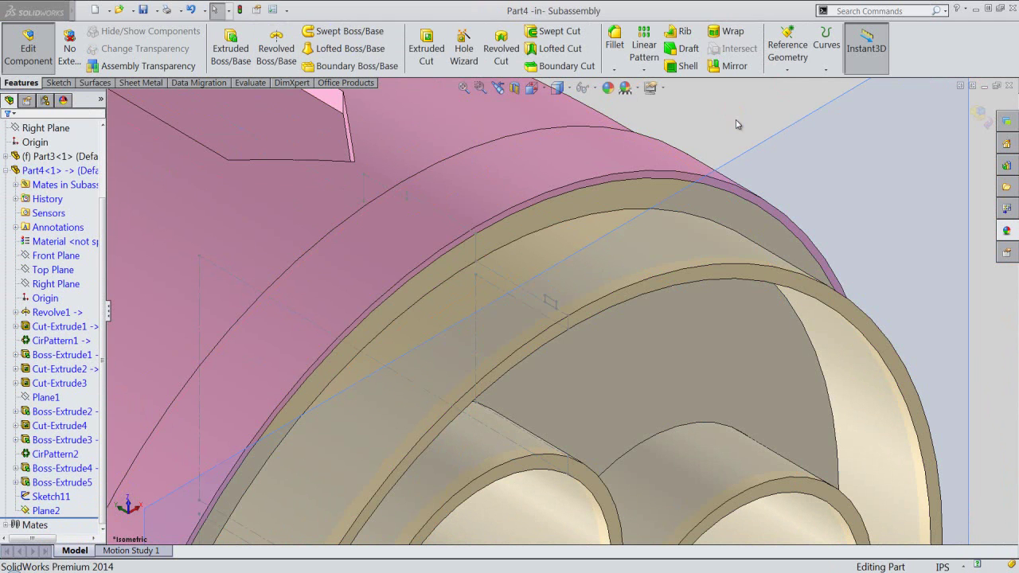
pyautogui.click(751, 149)
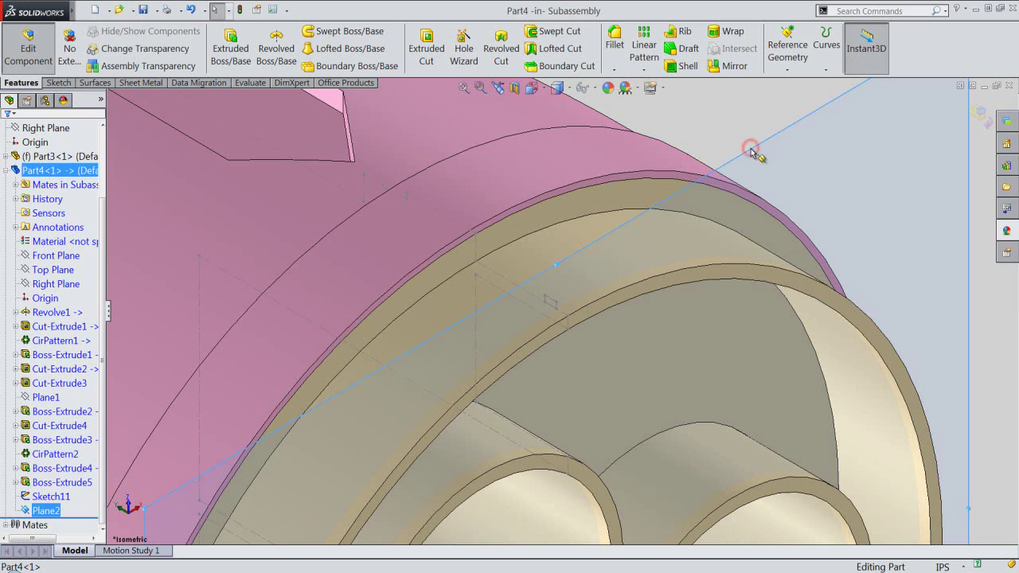
pyautogui.rightClick(752, 151)
# Step: Sketch a fully defined 2.03125 circle on Plane2, centred on Part4's axis and touching the ring edge
pyautogui.click(771, 128)
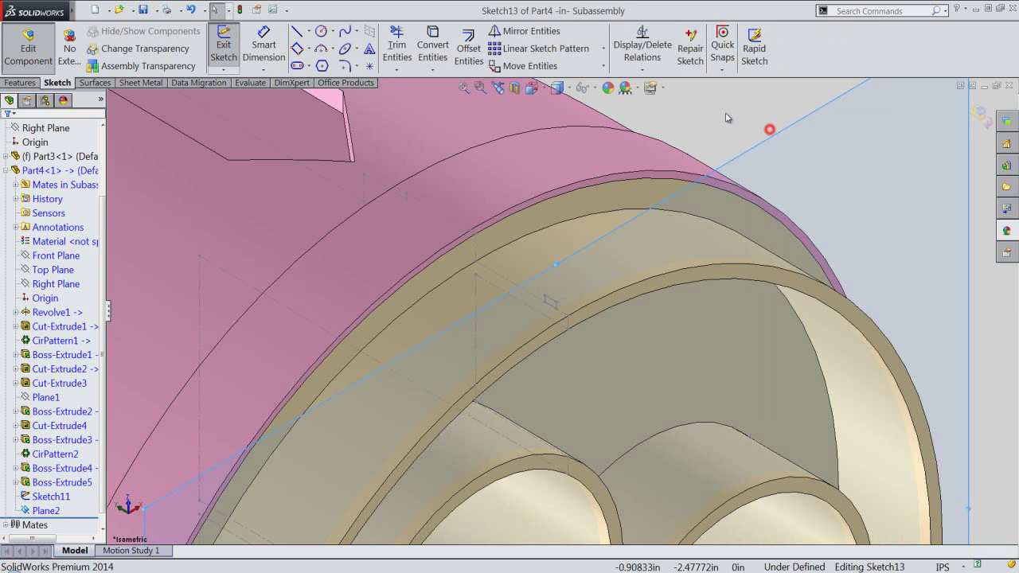
pyautogui.click(712, 105)
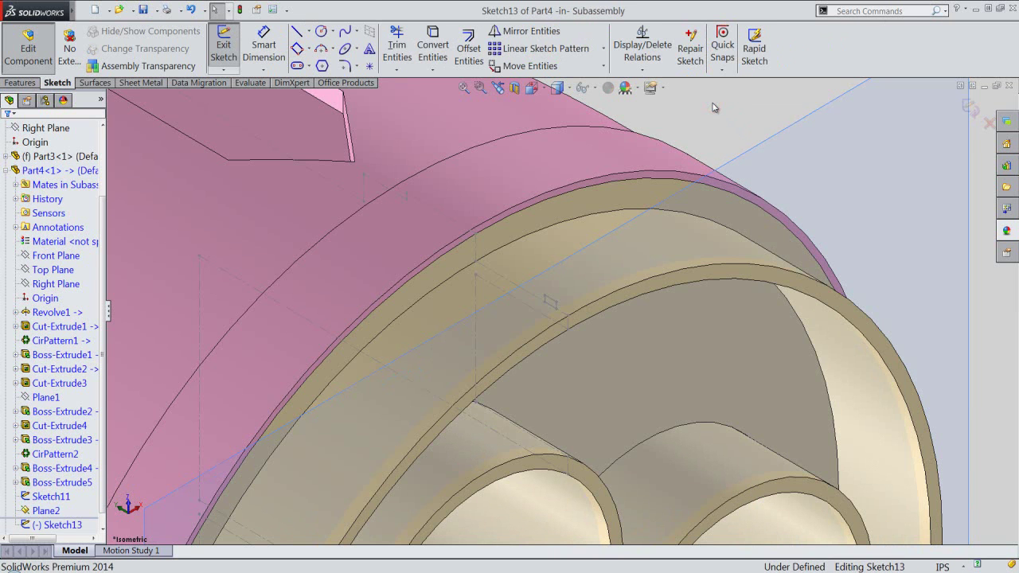
pyautogui.click(321, 31)
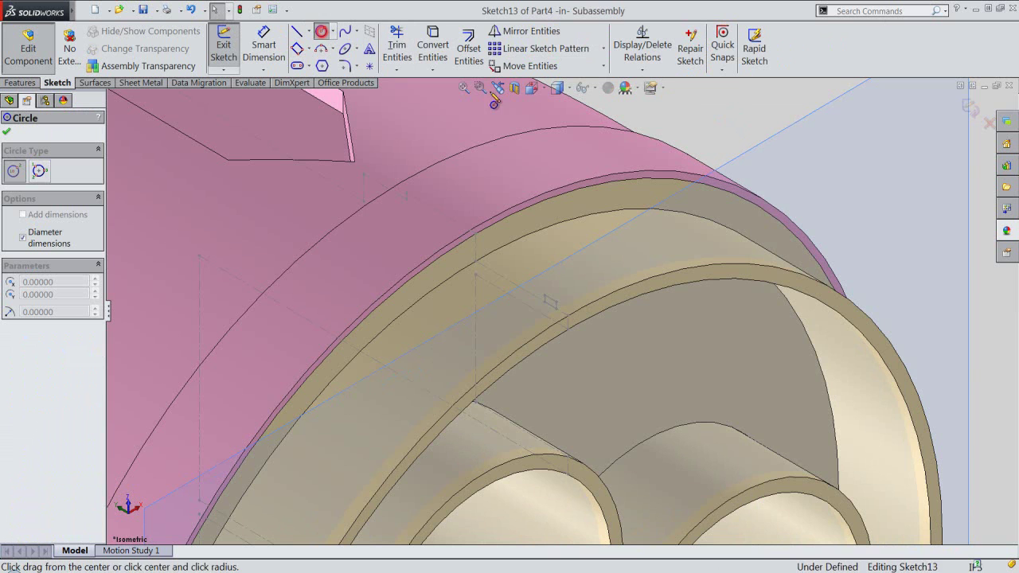
pyautogui.scroll(2, 710, 147)
pyautogui.scroll(2, 711, 155)
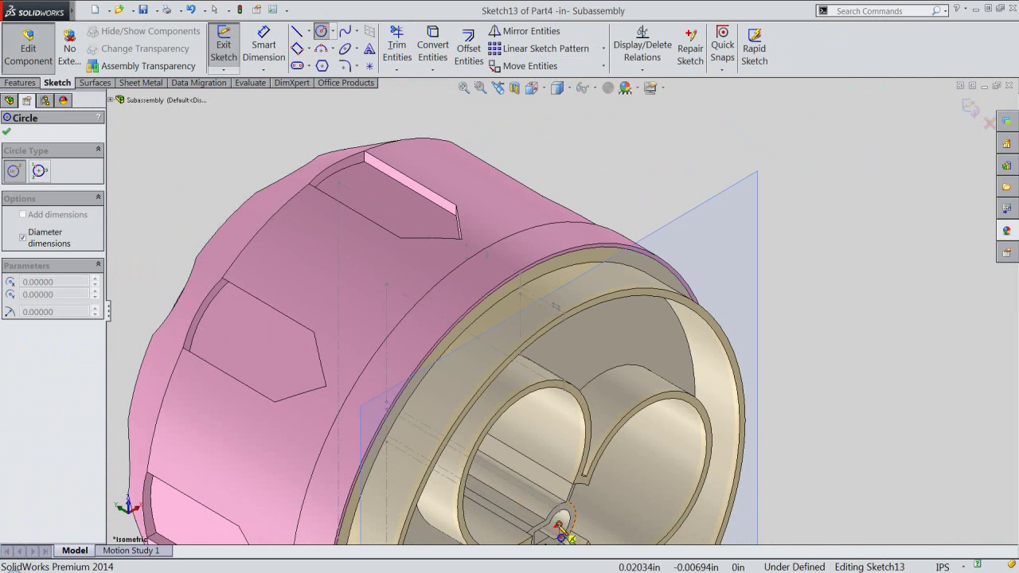
pyautogui.click(559, 527)
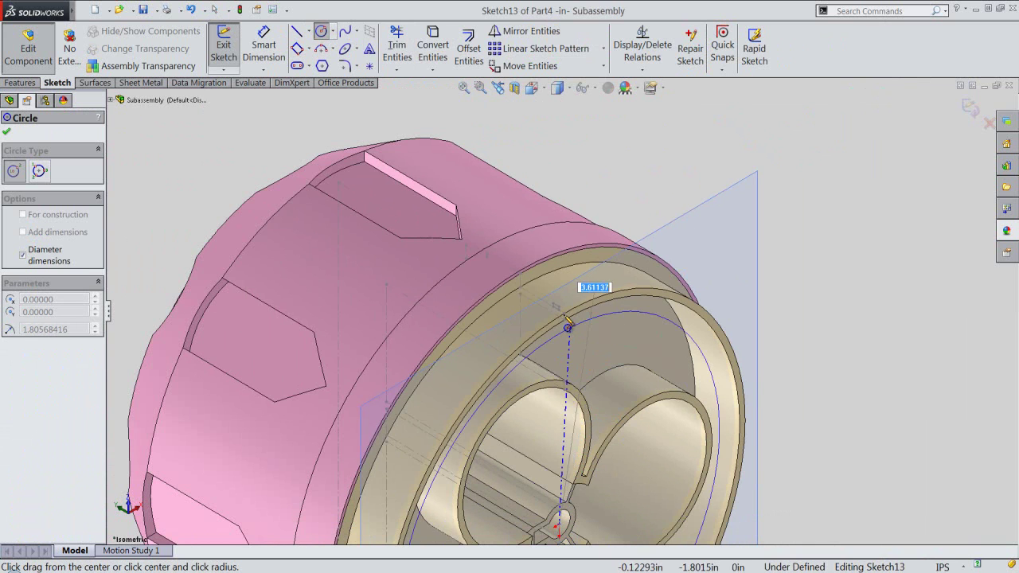
pyautogui.scroll(-2, 567, 326)
pyautogui.scroll(-1, 564, 321)
pyautogui.scroll(-1, 565, 321)
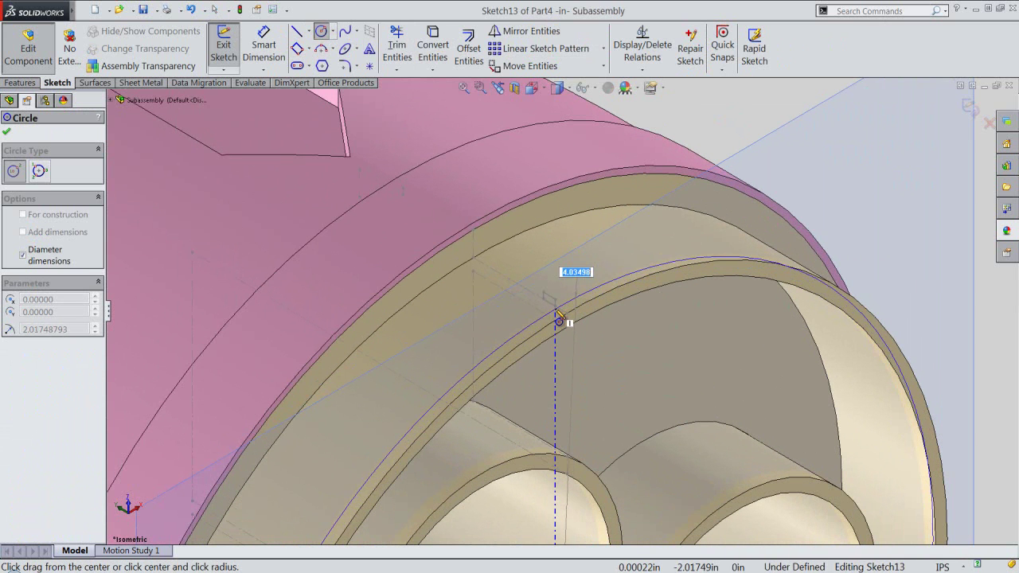
pyautogui.click(555, 307)
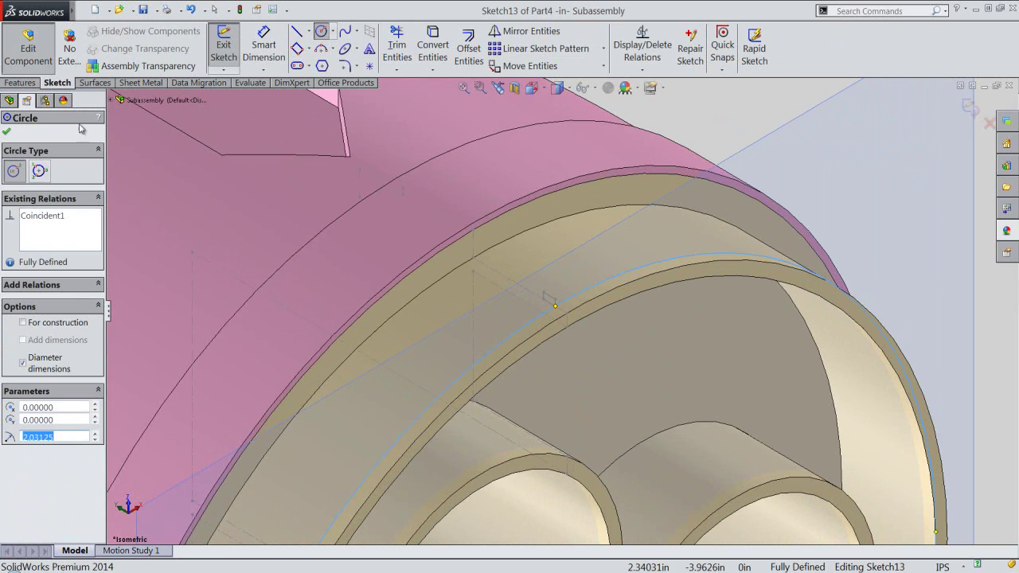
pyautogui.click(5, 133)
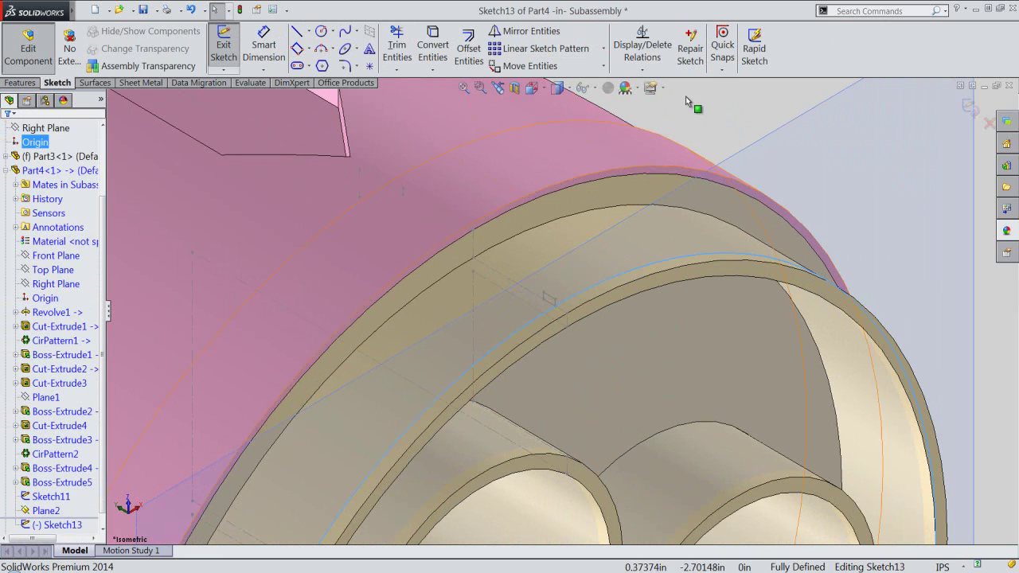
# Step: Exit the circle sketch and hide Plane2
pyautogui.click(730, 91)
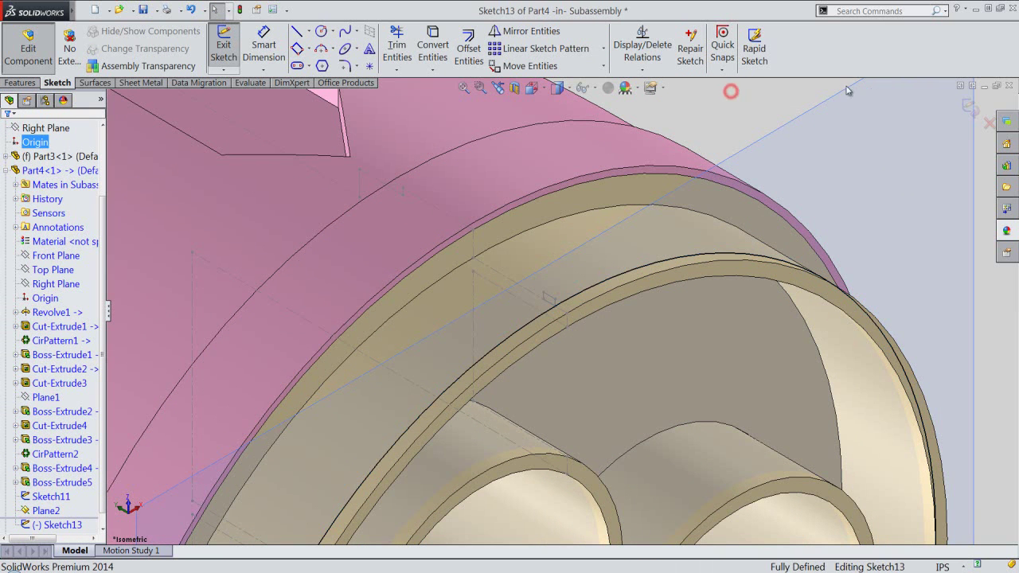
pyautogui.click(969, 109)
pyautogui.click(776, 130)
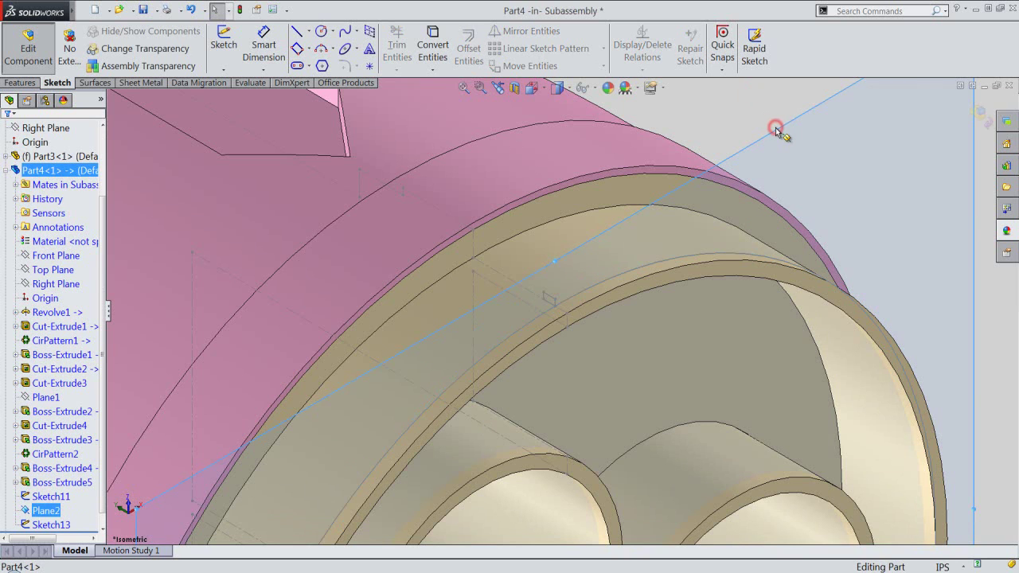
pyautogui.rightClick(776, 130)
pyautogui.click(806, 107)
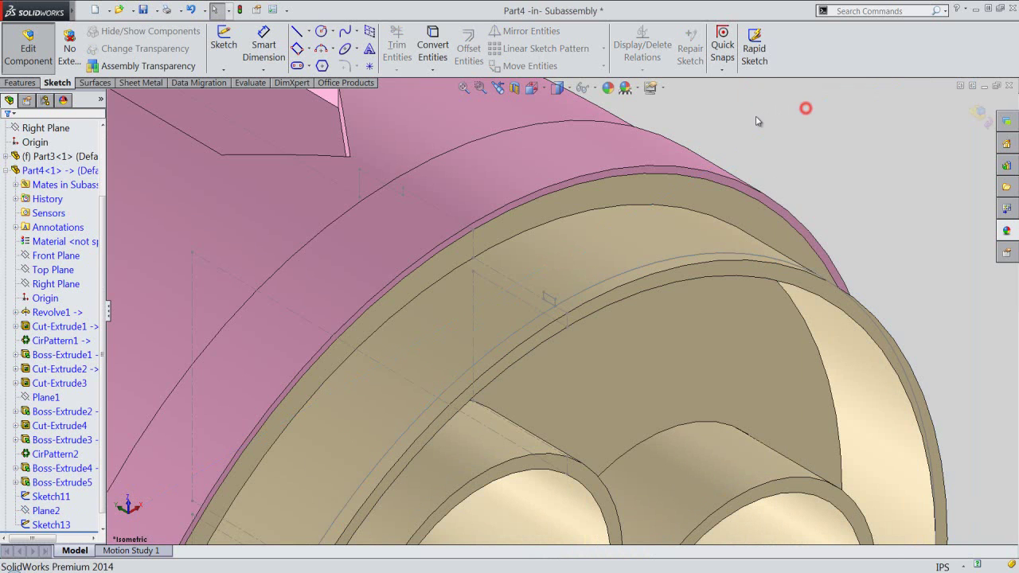
pyautogui.click(24, 82)
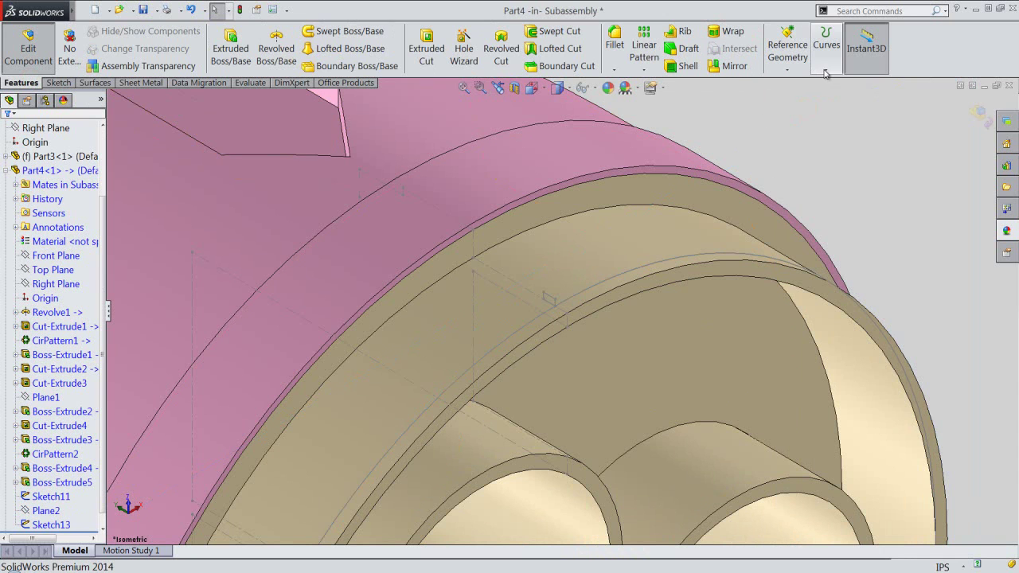
# Step: Start a reversed Helix/Spiral on the sketched circle, defined by Height and Revolution
pyautogui.click(826, 69)
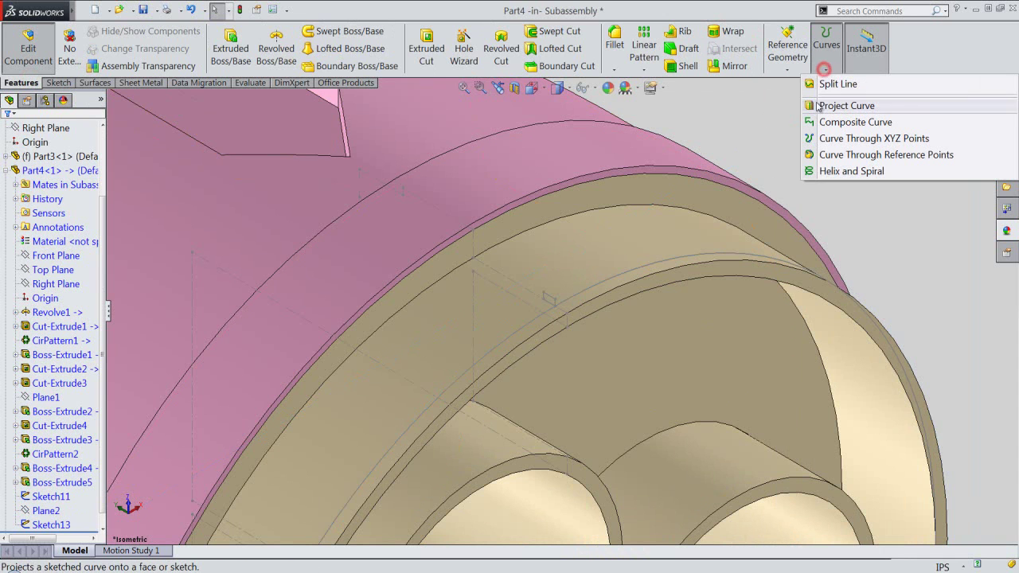
pyautogui.click(834, 171)
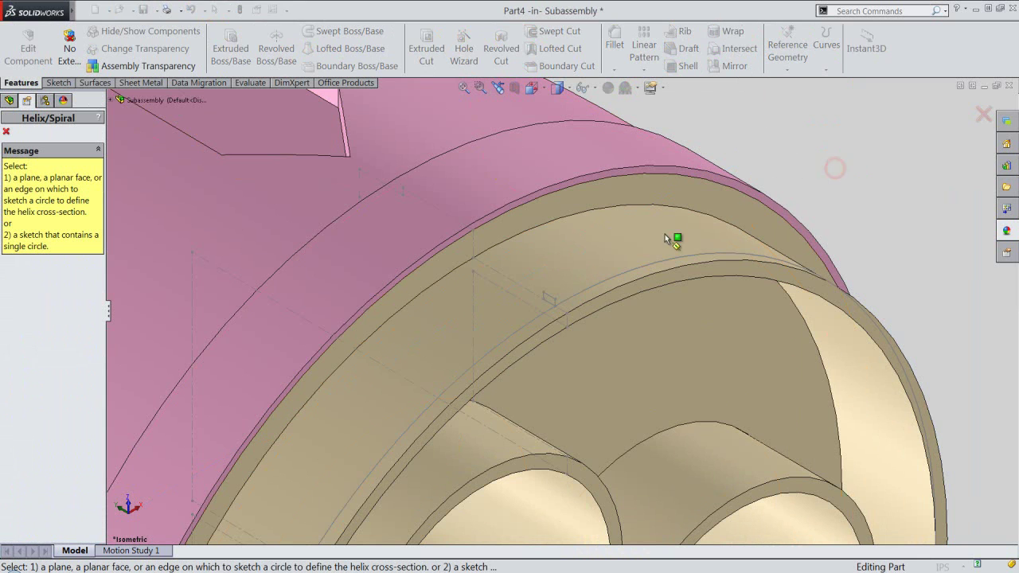
pyautogui.click(631, 270)
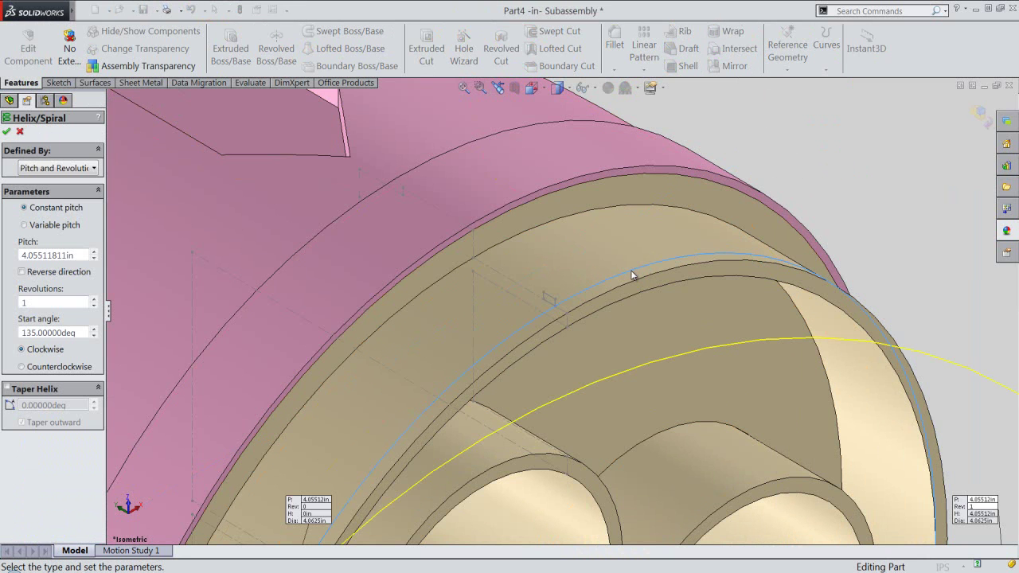
pyautogui.scroll(2, 687, 224)
pyautogui.scroll(2, 687, 224)
pyautogui.scroll(2, 677, 226)
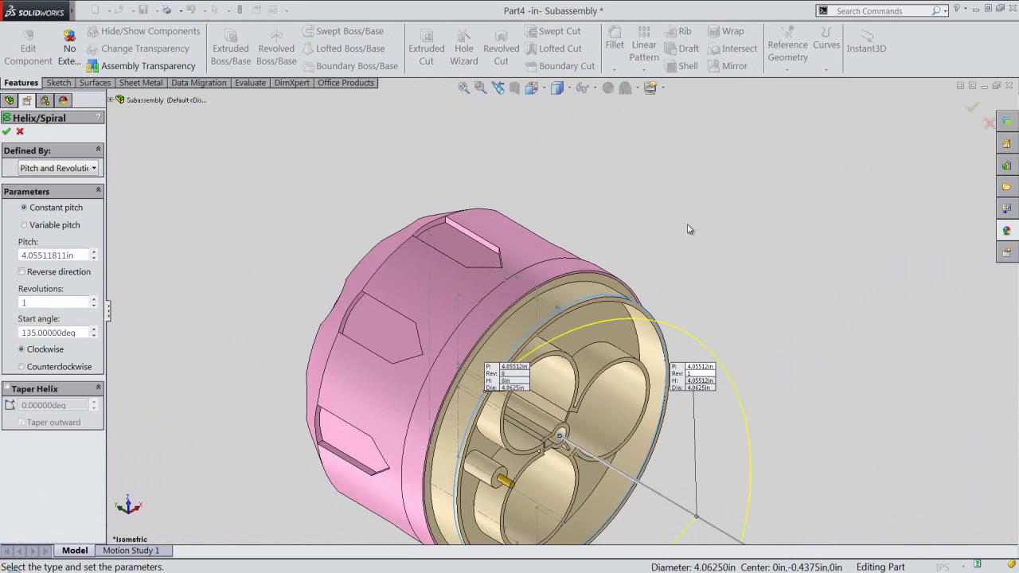
pyautogui.scroll(1, 665, 226)
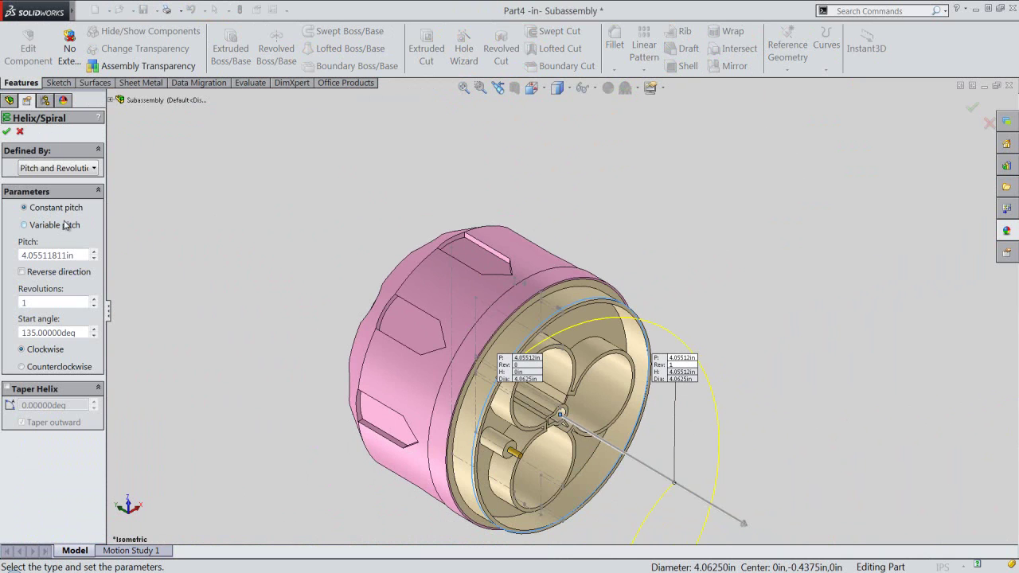
pyautogui.click(22, 271)
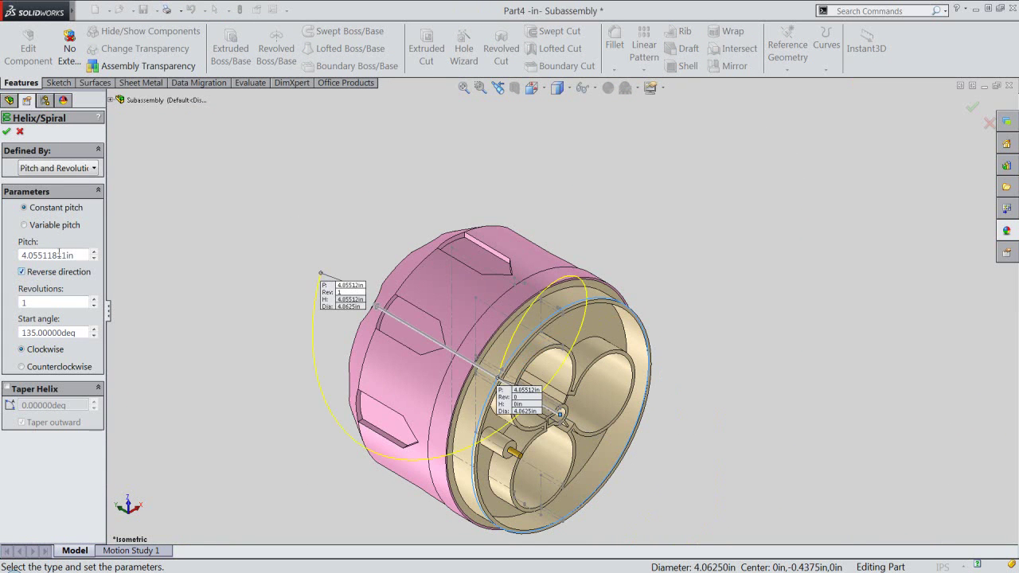
pyautogui.click(67, 172)
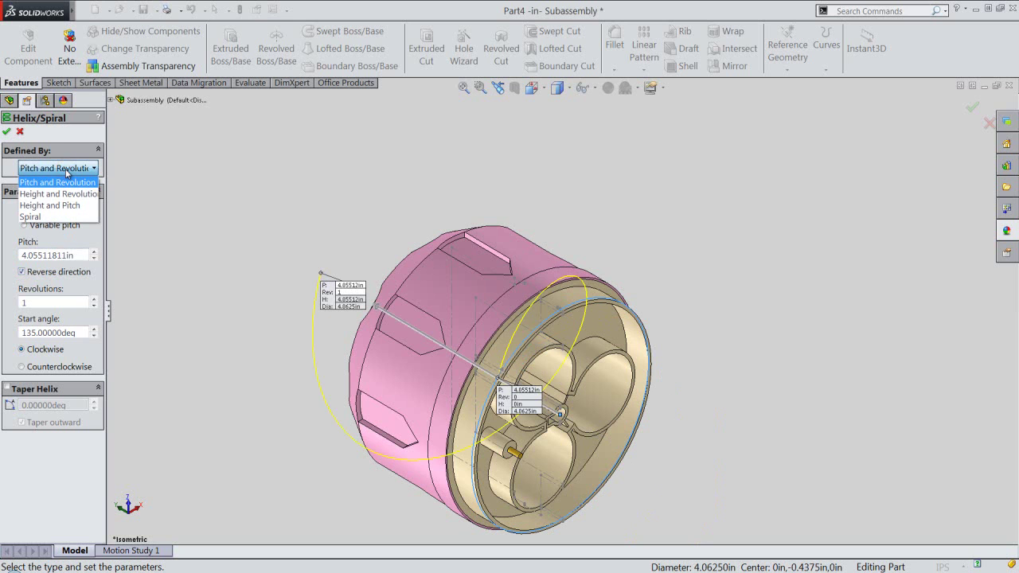
pyautogui.click(64, 194)
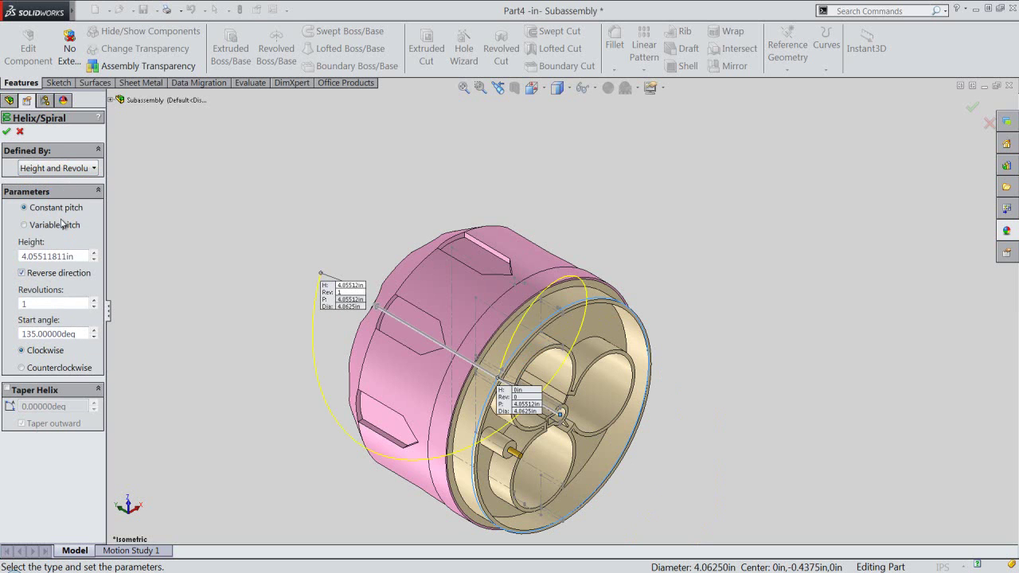
# Step: Give the helix a 0.4375in height, 3 revolutions and a 90° start angle, and accept it
pyautogui.moveTo(72, 255); pyautogui.dragTo(14, 256)
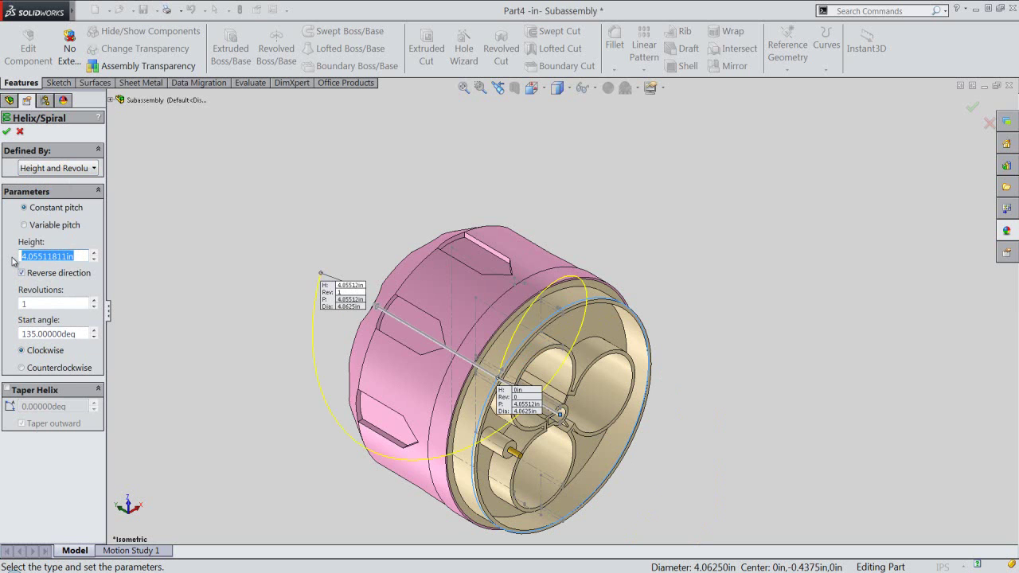
pyautogui.write('.4375')
pyautogui.press('Return')
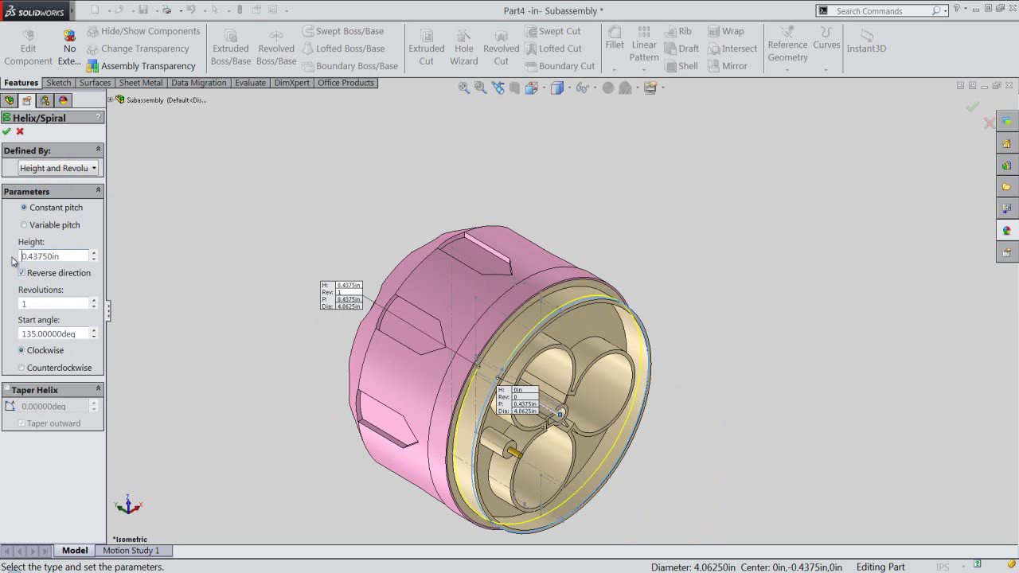
pyautogui.moveTo(32, 302); pyautogui.dragTo(7, 303)
pyautogui.write('3')
pyautogui.press('Return')
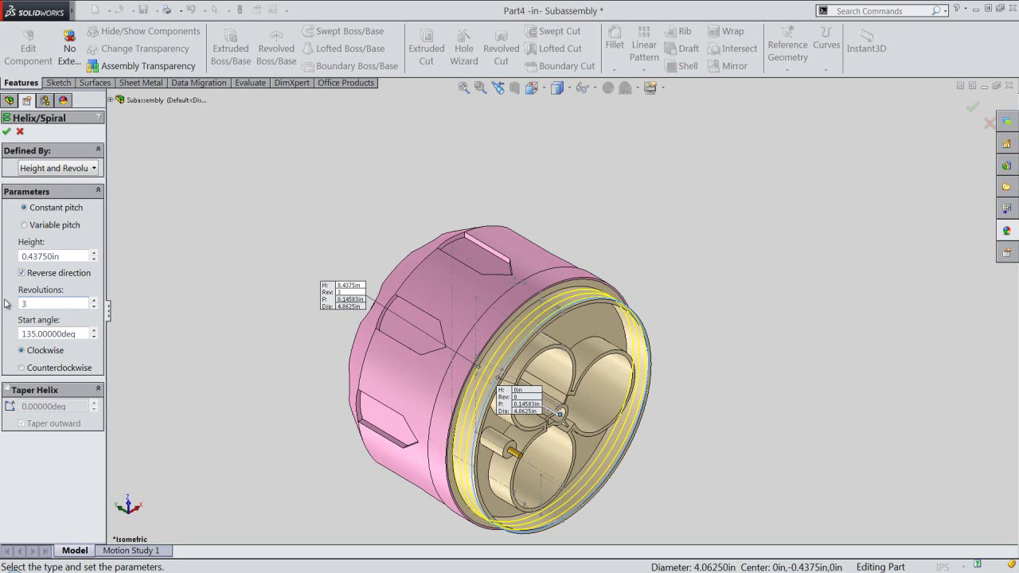
pyautogui.scroll(-3, 533, 425)
pyautogui.scroll(-1, 533, 398)
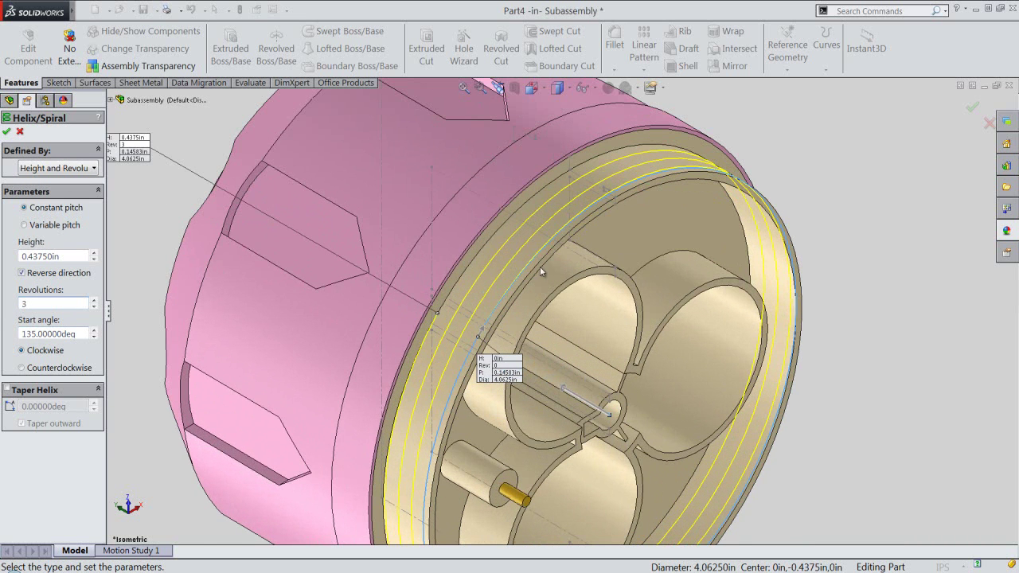
pyautogui.scroll(-1, 608, 179)
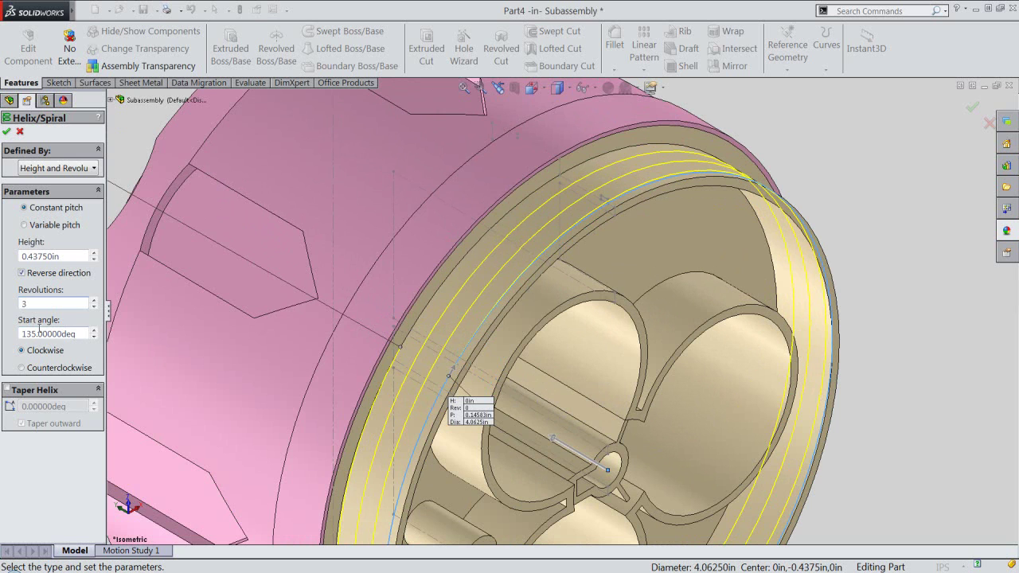
pyautogui.moveTo(36, 335); pyautogui.dragTo(17, 336)
pyautogui.write('0')
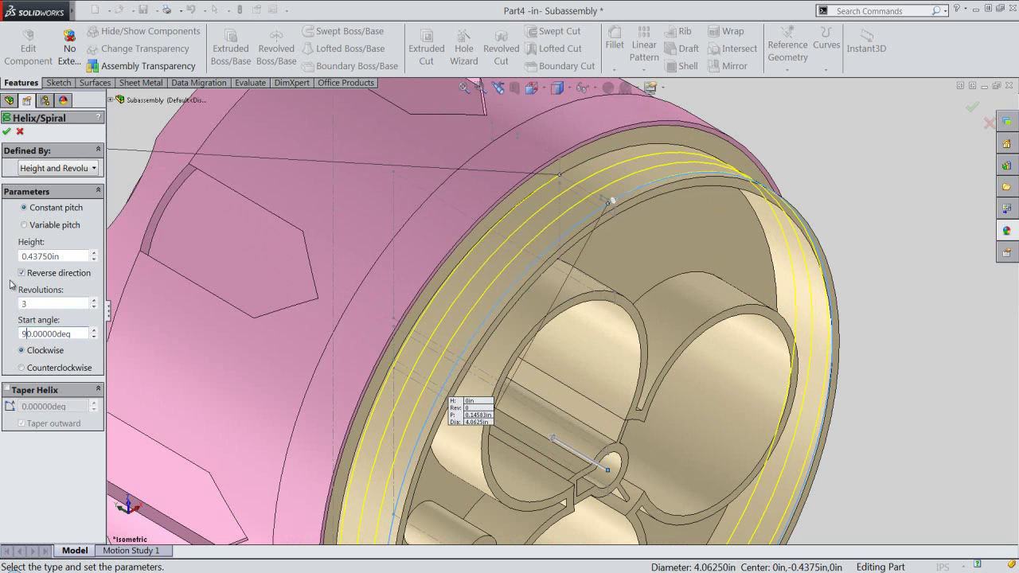
pyautogui.rightClick(849, 183)
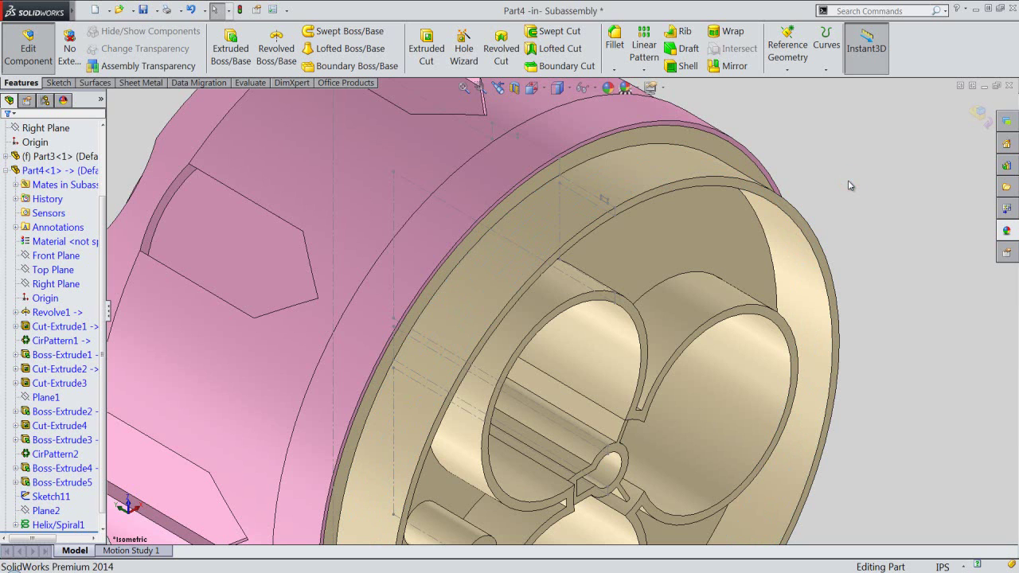
# Step: Open Part4 and sweep the Sketch11 profile along Helix/Spiral1 to create the thread Sweep1
pyautogui.click(975, 121)
pyautogui.click(635, 177)
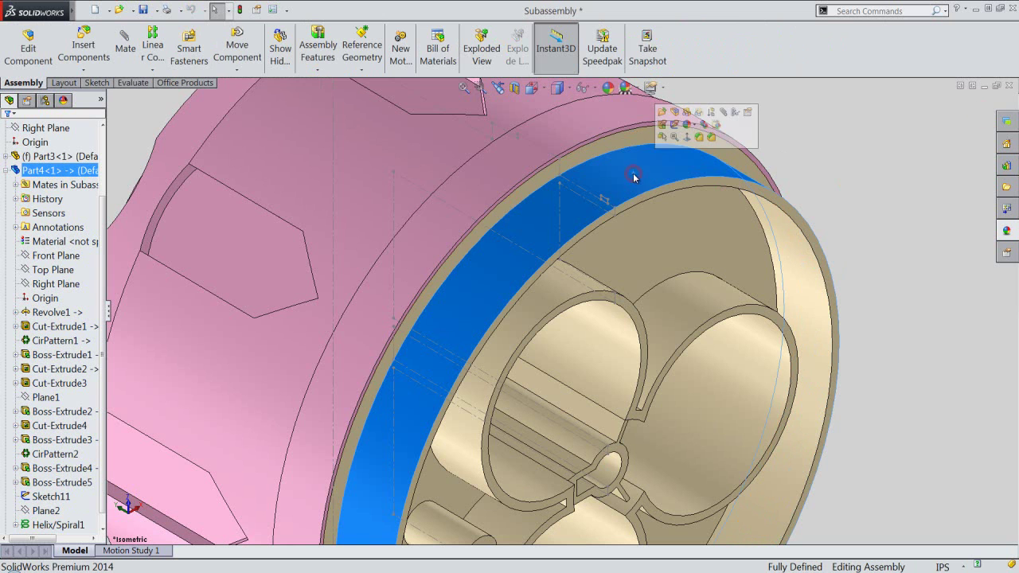
pyautogui.click(663, 112)
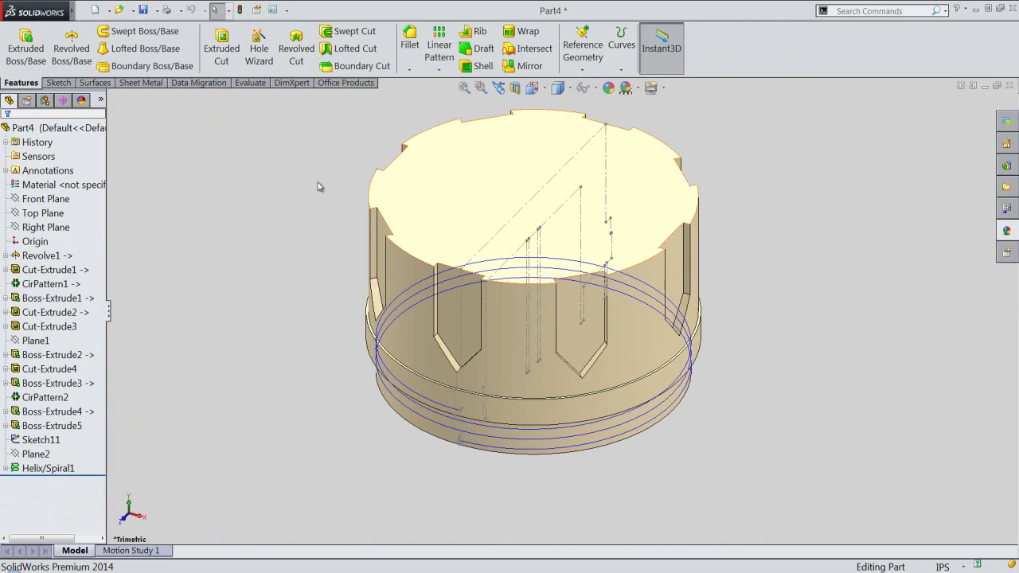
pyautogui.click(151, 31)
pyautogui.scroll(-2, 455, 470)
pyautogui.scroll(-2, 461, 425)
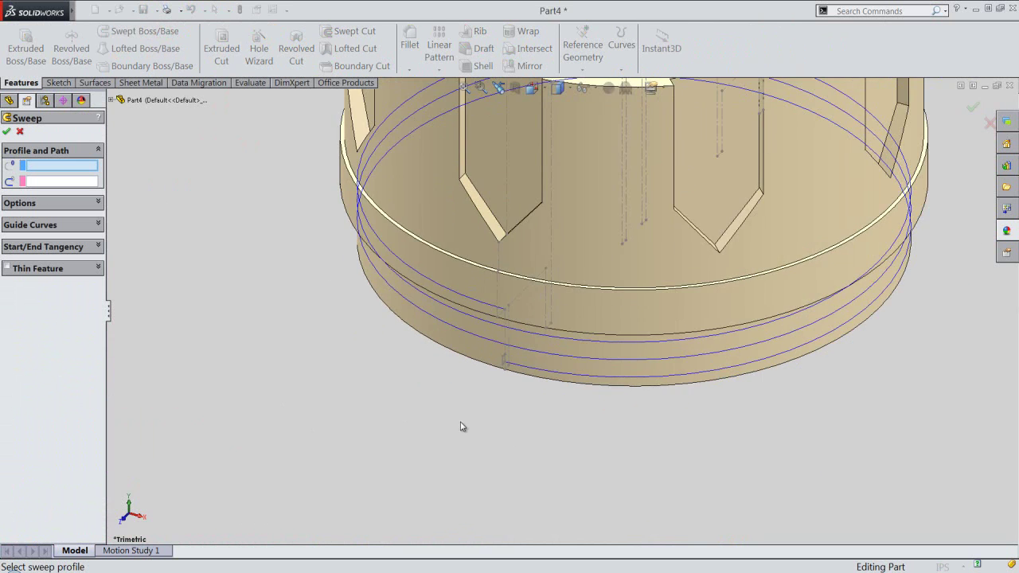
pyautogui.scroll(-2, 488, 394)
pyautogui.scroll(-2, 546, 342)
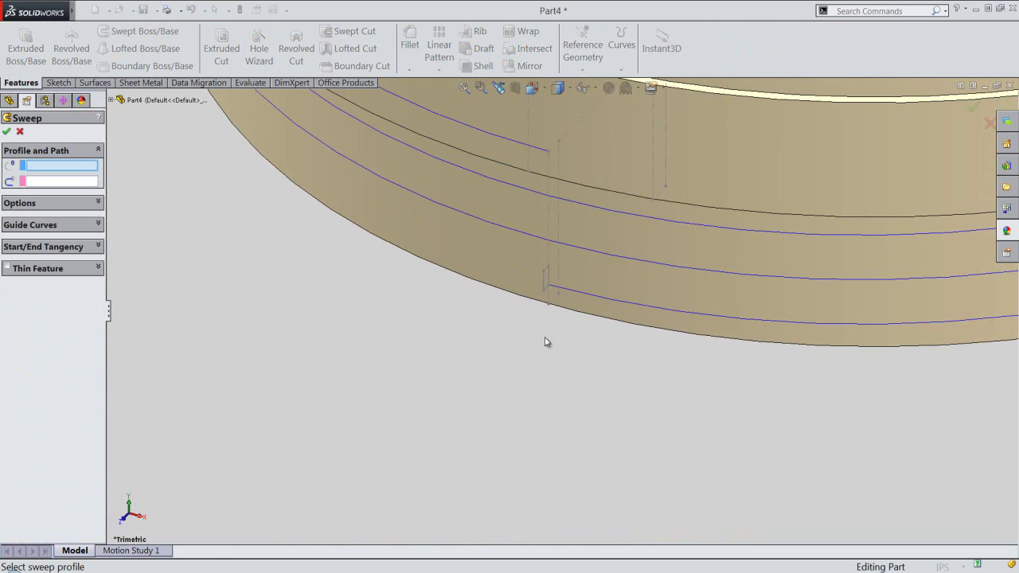
pyautogui.click(545, 286)
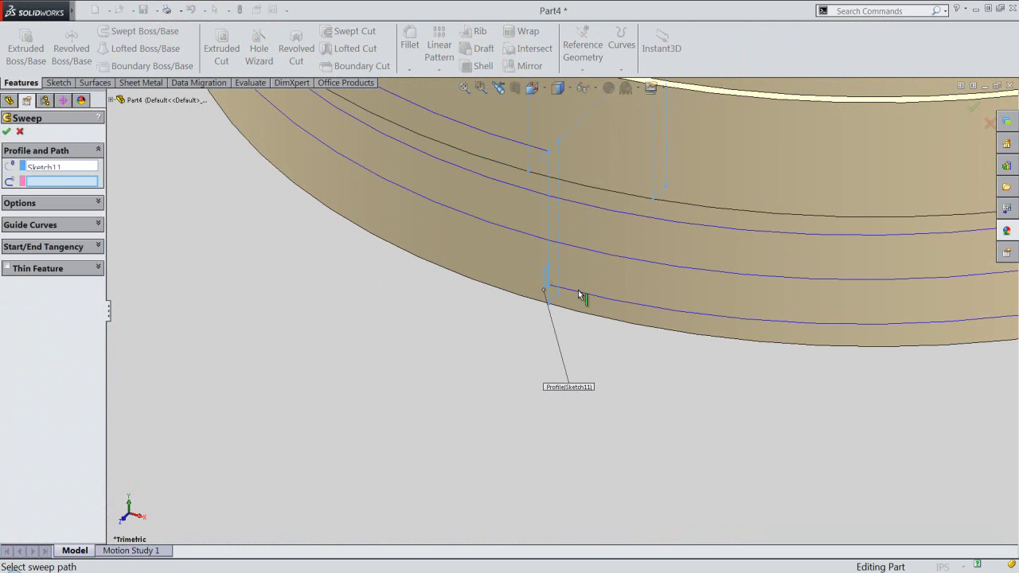
pyautogui.click(580, 299)
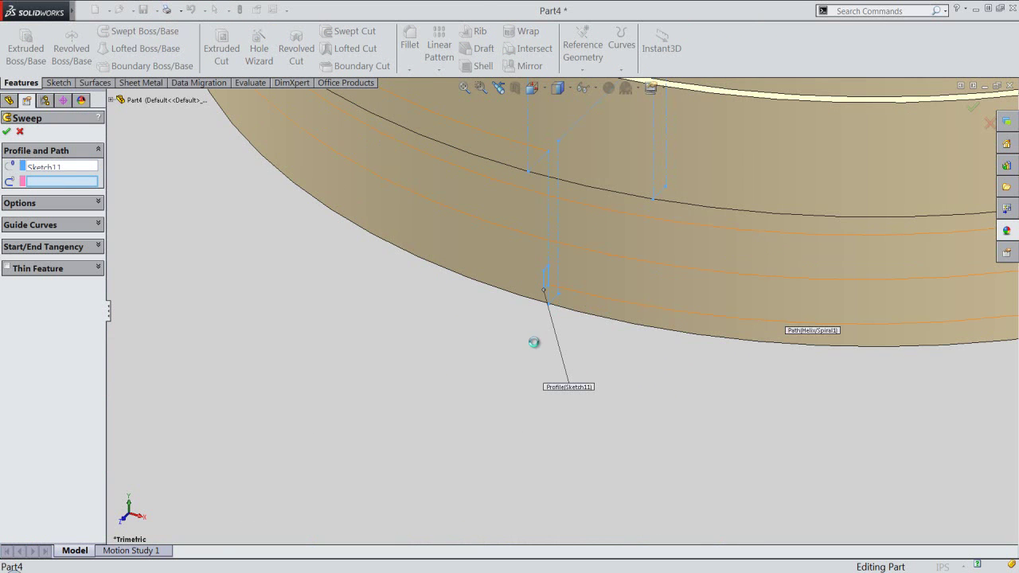
pyautogui.click(7, 133)
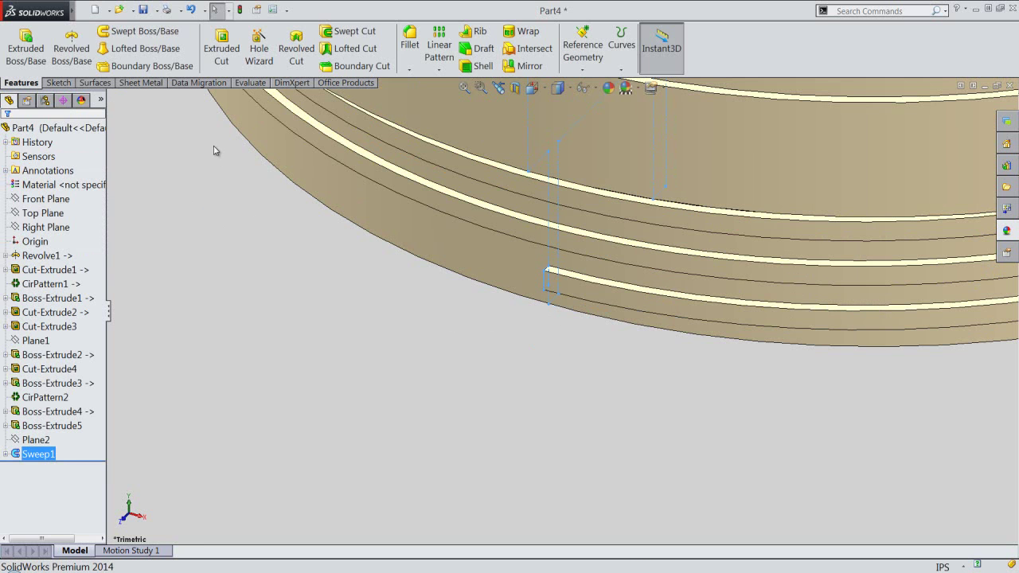
# Step: Save Part4 and close its window to return to the subassembly
pyautogui.click(213, 149)
pyautogui.click(143, 9)
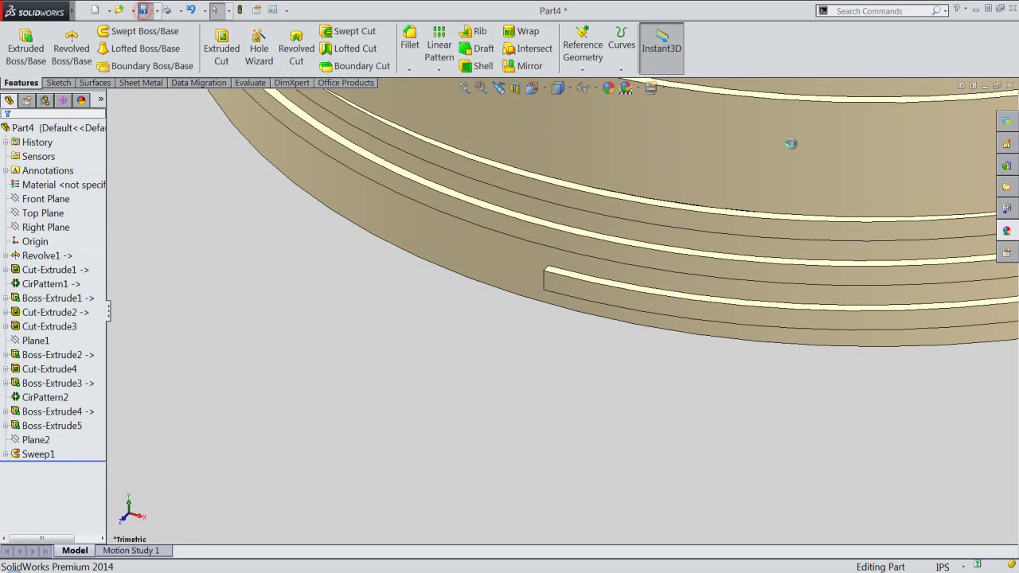
pyautogui.click(1010, 85)
# Step: Rebuild the subassembly, inspect the new thread grooves, and save it
pyautogui.click(467, 322)
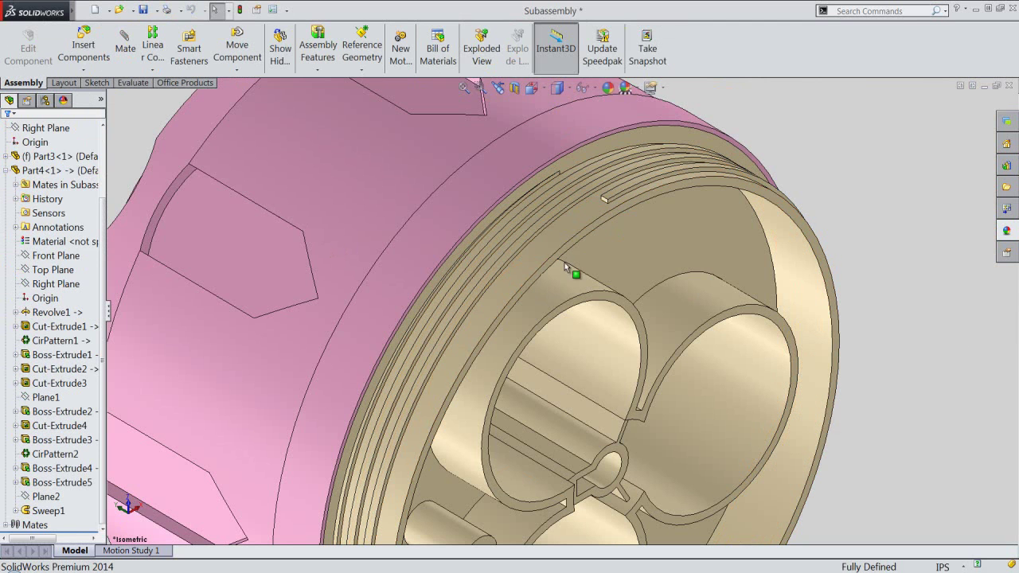
pyautogui.scroll(-3, 604, 222)
pyautogui.scroll(-2, 594, 247)
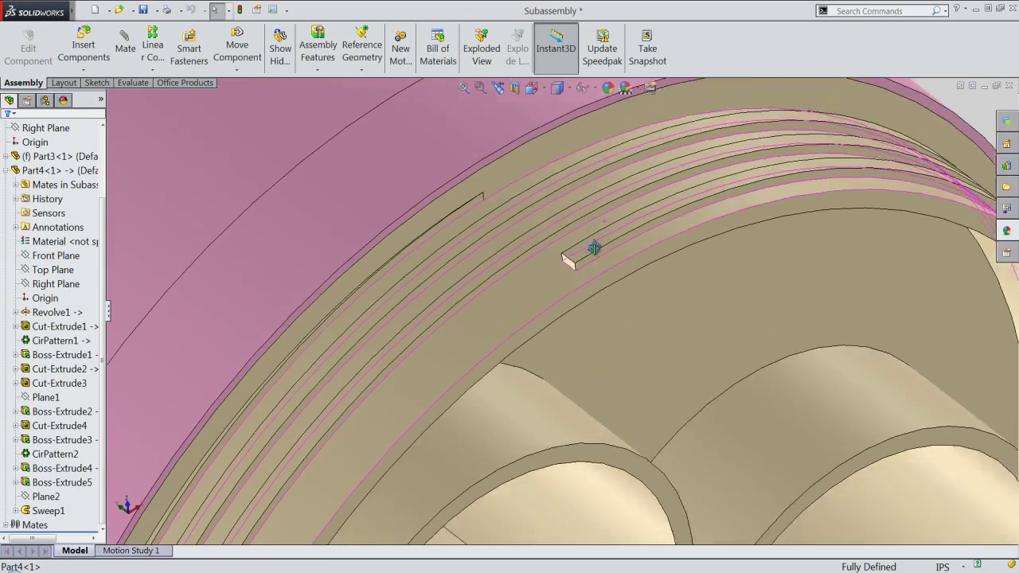
pyautogui.moveTo(594, 247); pyautogui.dragTo(571, 376, button='middle')
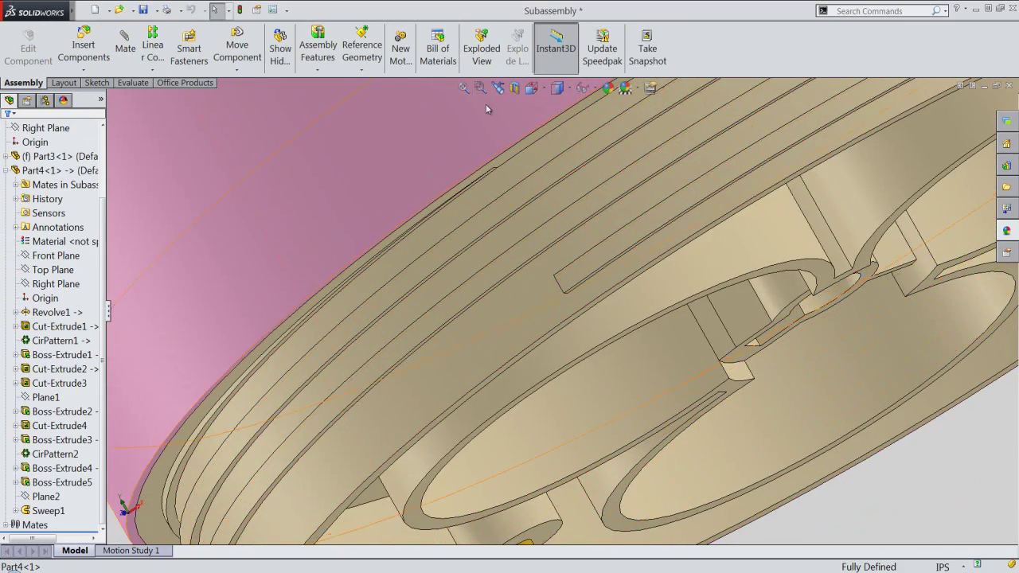
pyautogui.click(497, 87)
pyautogui.click(141, 10)
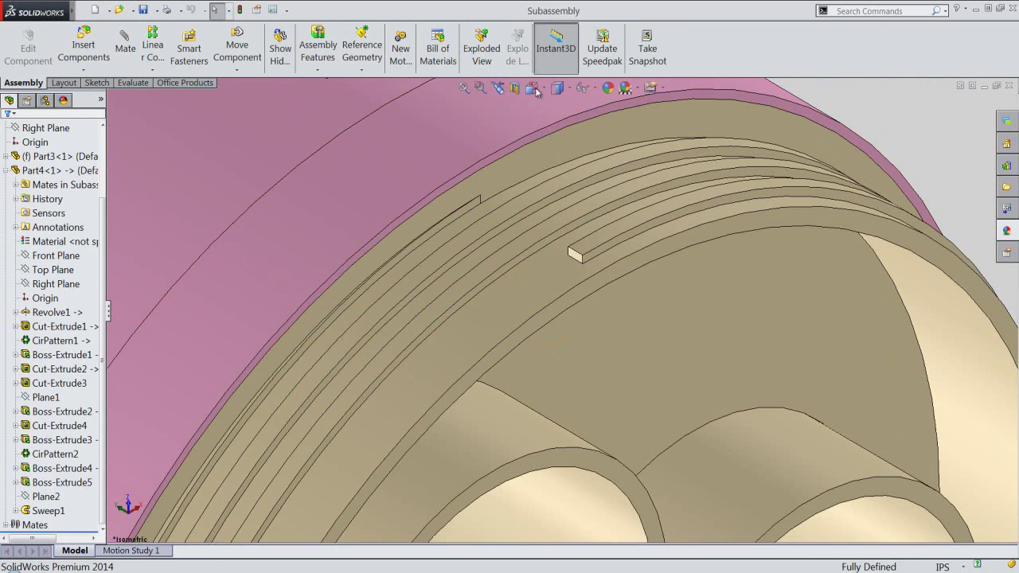
# Step: Fit the assembly in view, reset all standard views, and show it in Isometric
pyautogui.click(461, 88)
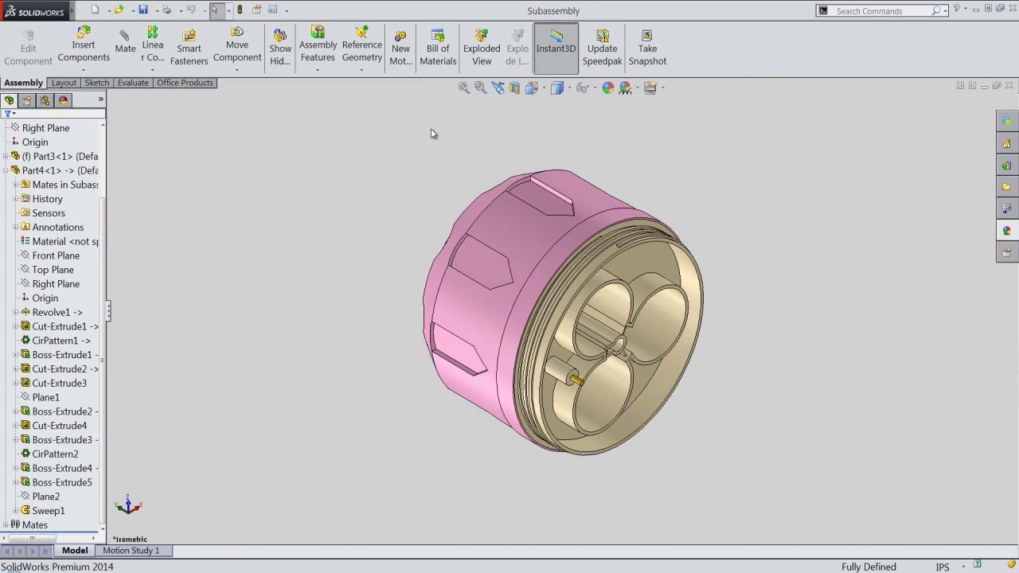
pyautogui.press('space')
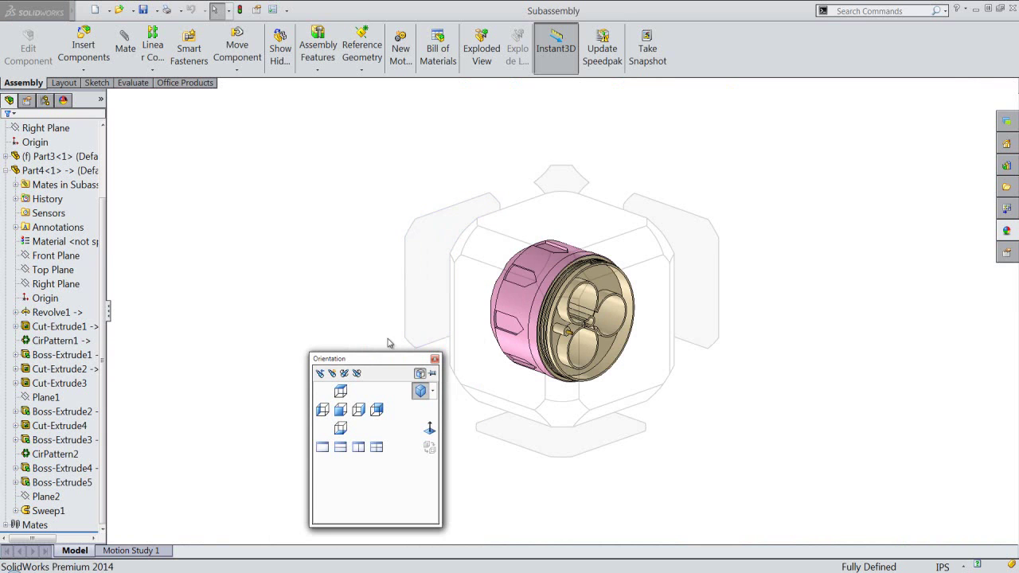
pyautogui.click(357, 373)
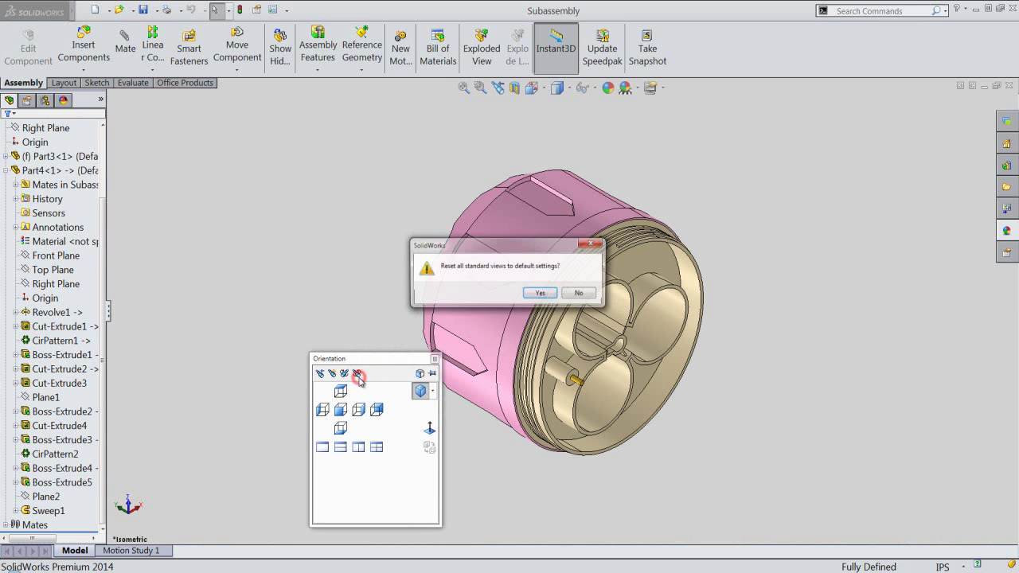
pyautogui.click(541, 293)
pyautogui.click(539, 90)
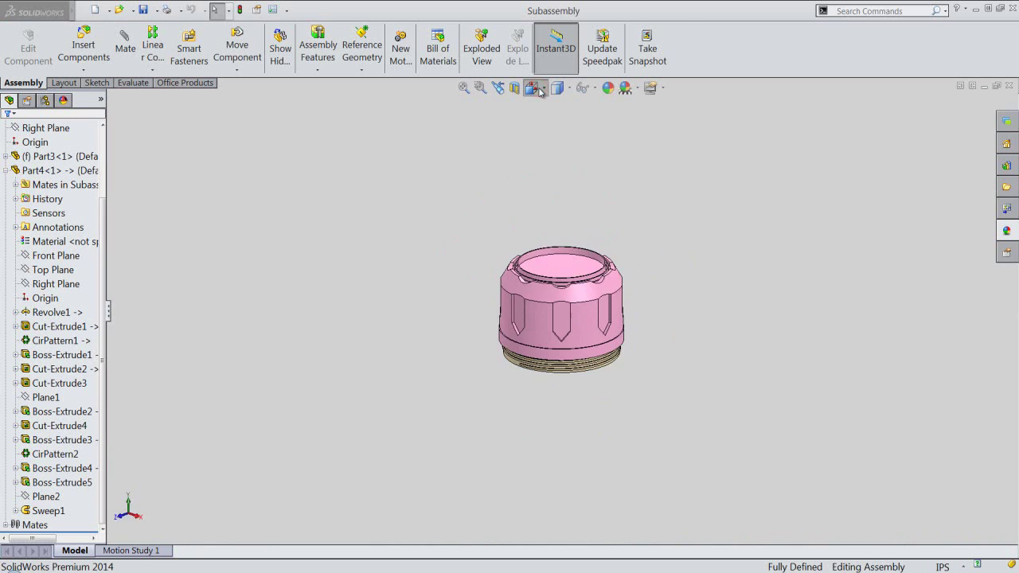
pyautogui.click(554, 274)
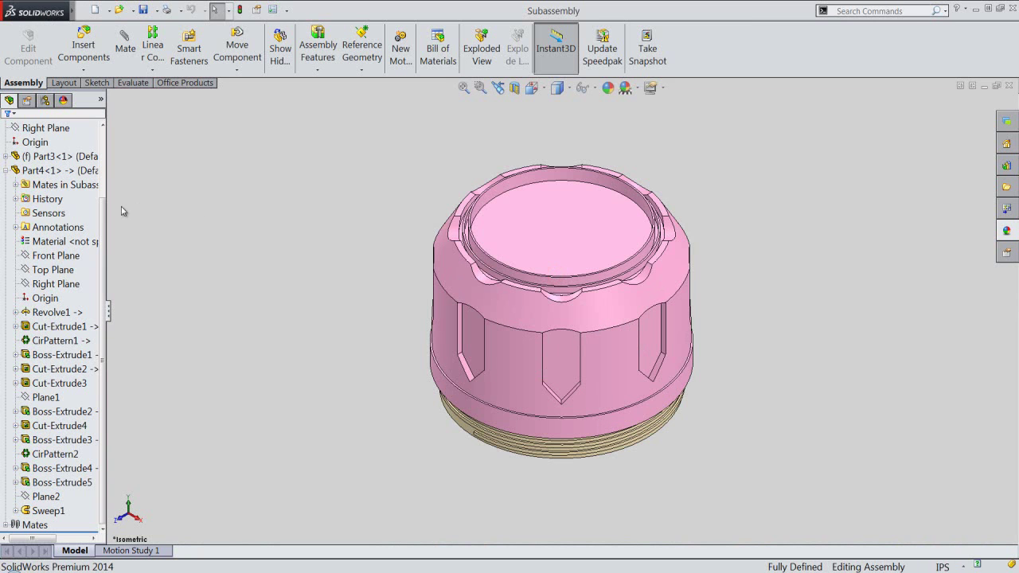
# Step: Collapse and widen the design tree, then close the subassembly document
pyautogui.rightClick(84, 205)
pyautogui.click(93, 210)
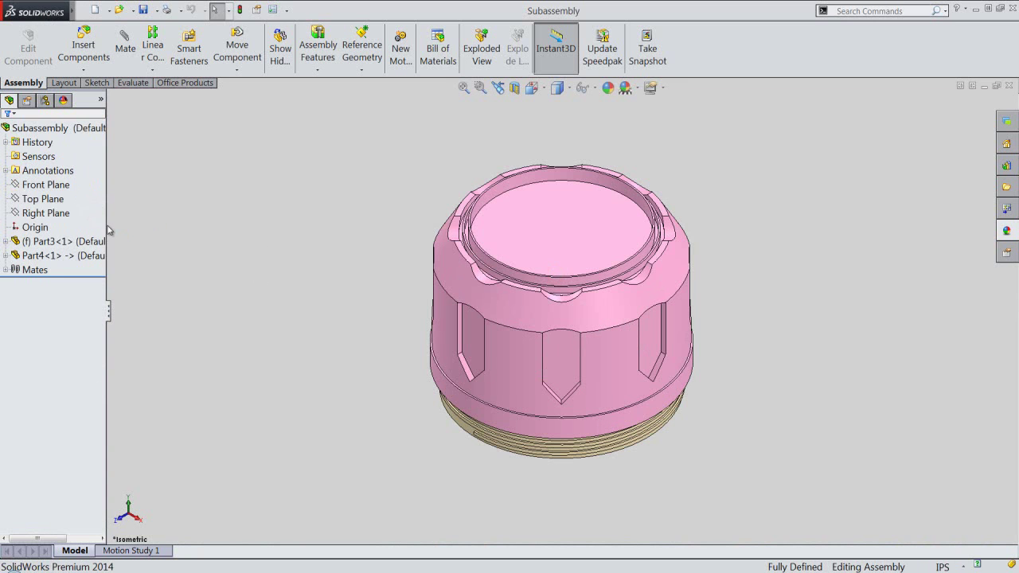
pyautogui.moveTo(107, 224); pyautogui.dragTo(147, 227)
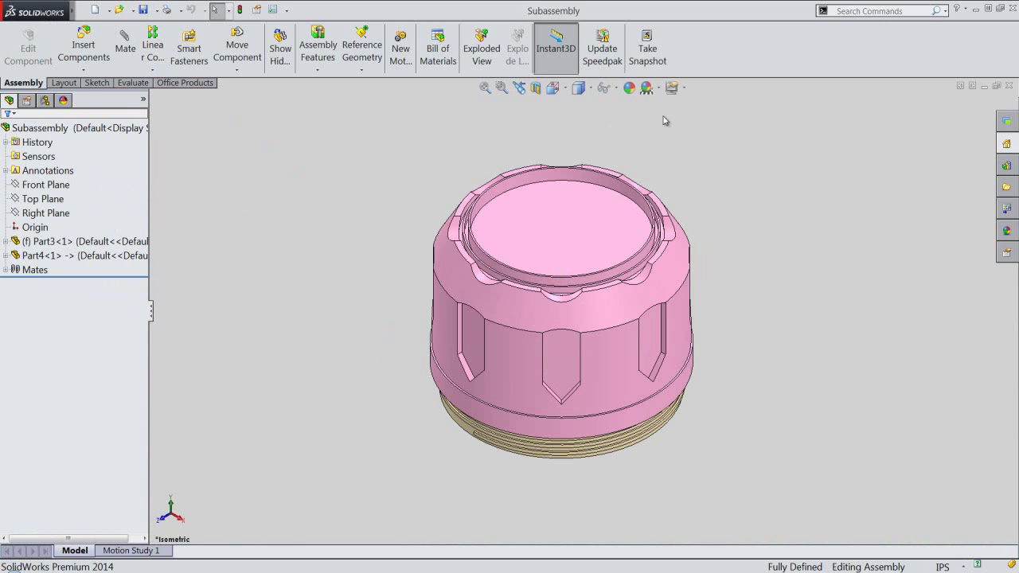
pyautogui.click(1008, 85)
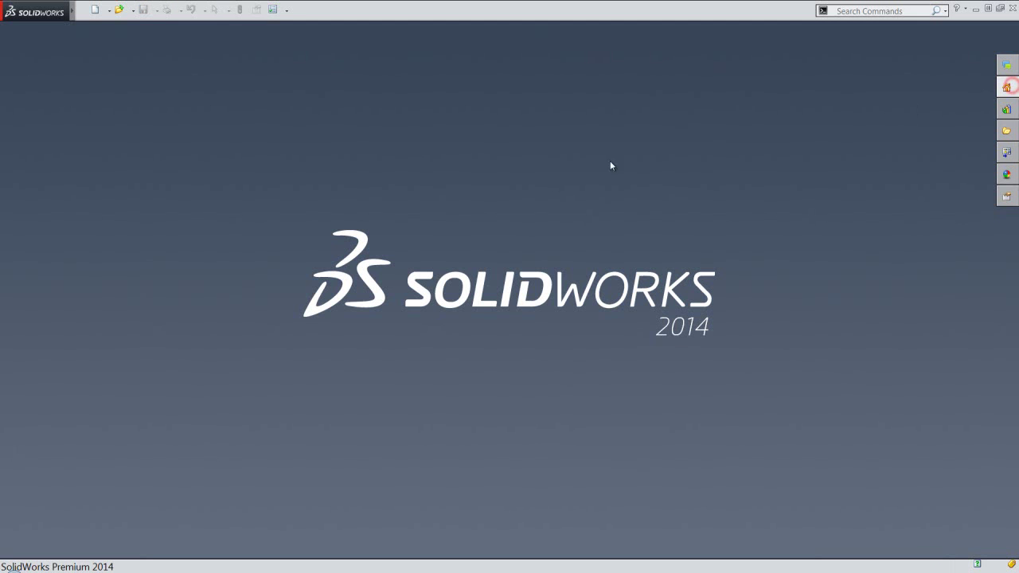
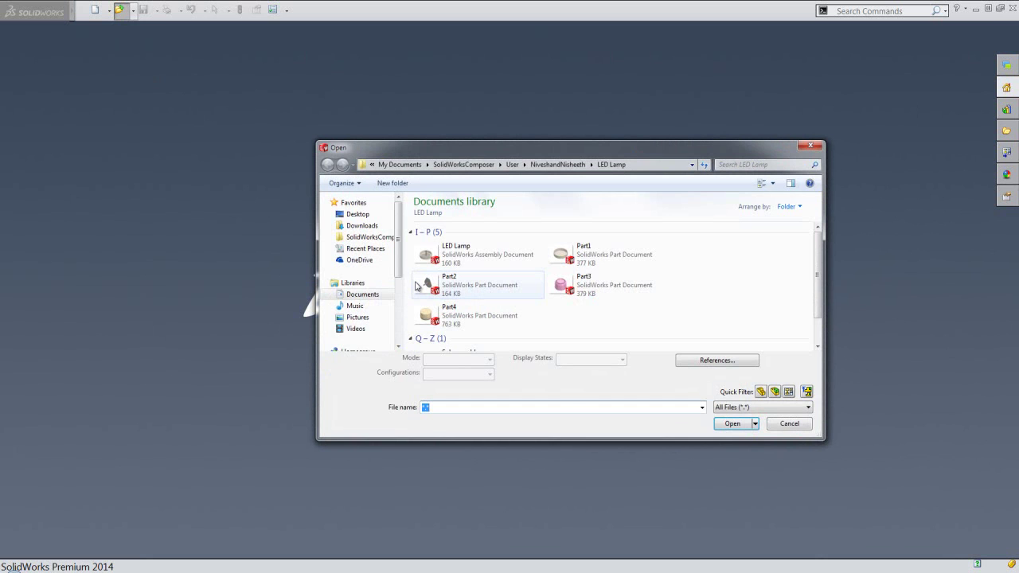
# Step: Select the LED Lamp assembly file in the LED Lamp folder and open it
pyautogui.click(493, 257)
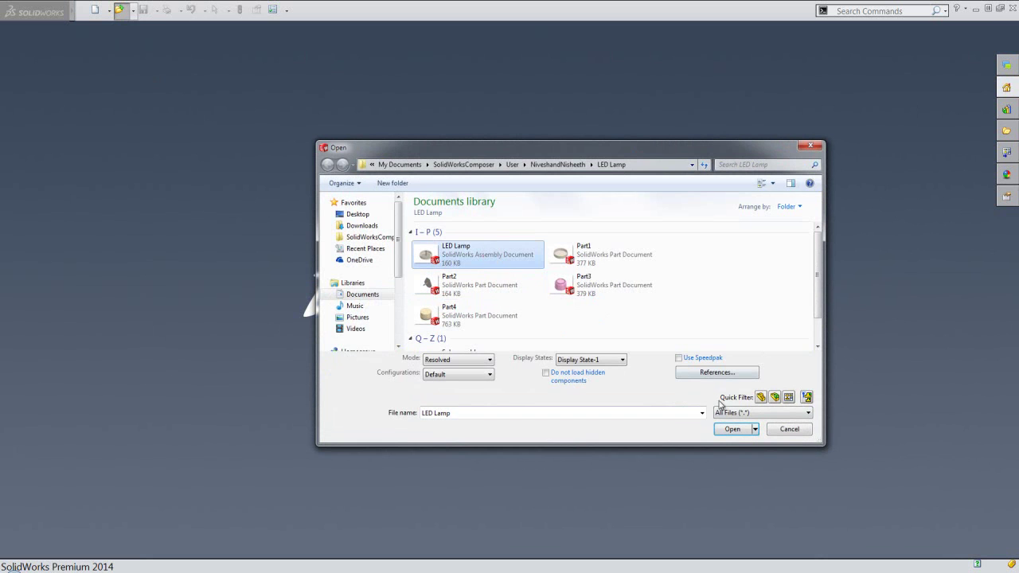
pyautogui.click(734, 430)
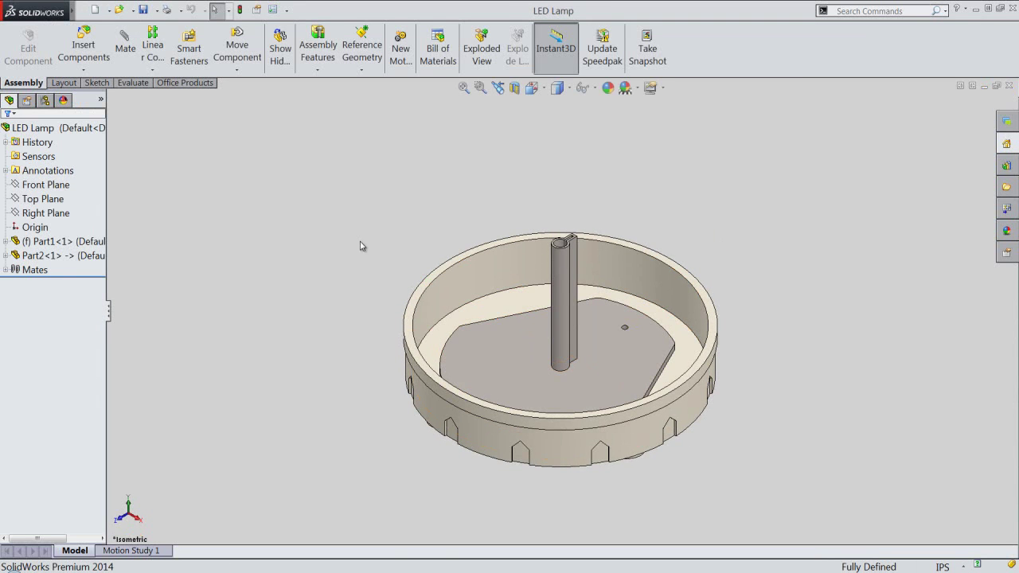
# Step: Browse to the Subassembly file and place it in the graphics area beside the base part
pyautogui.click(79, 49)
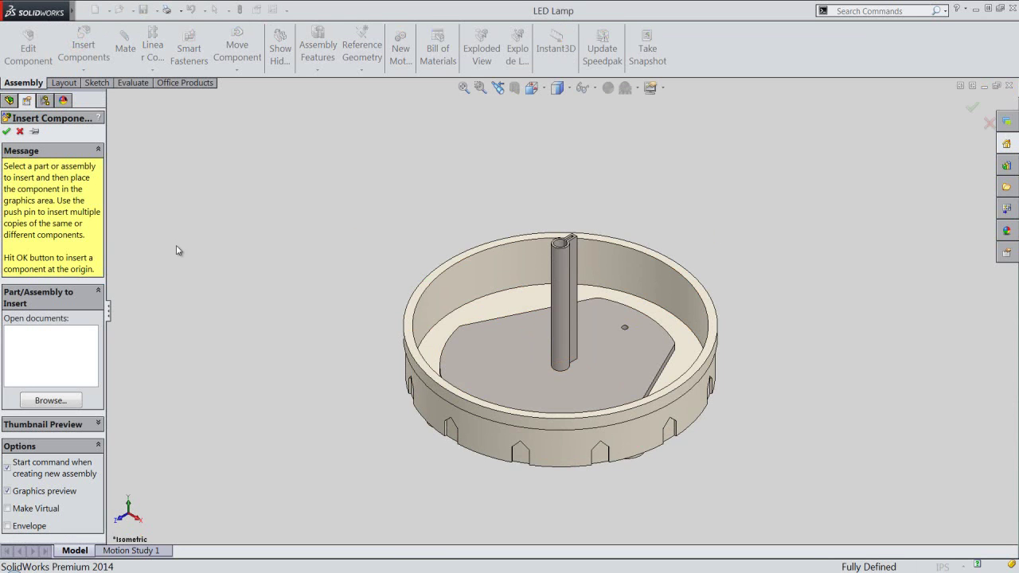
pyautogui.click(75, 398)
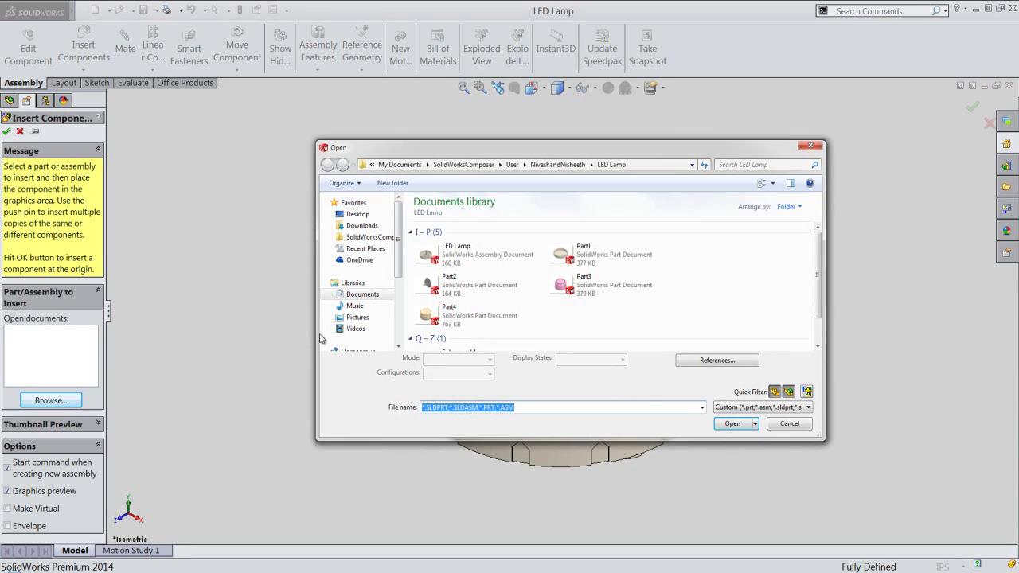
pyautogui.moveTo(819, 256); pyautogui.dragTo(818, 289)
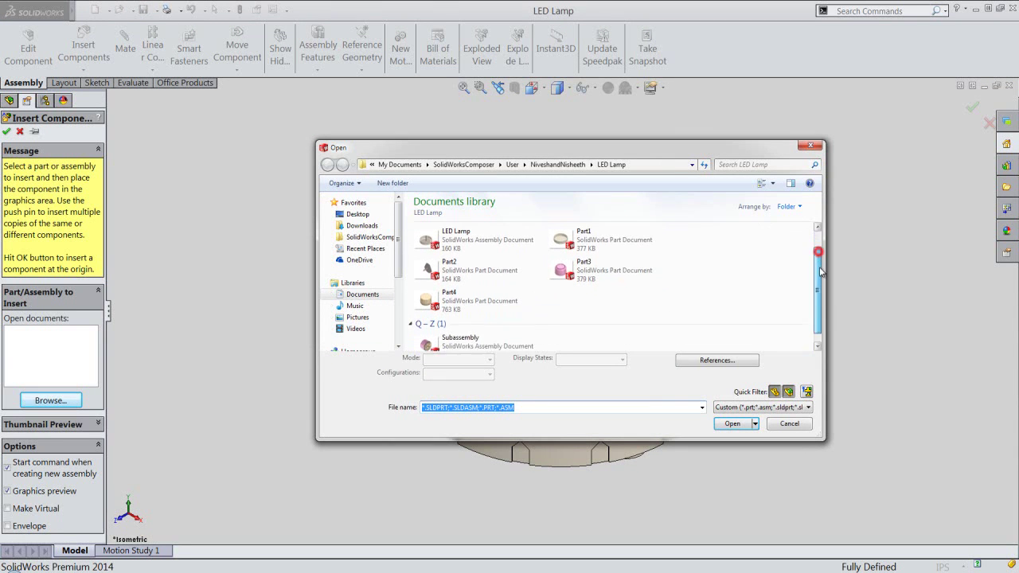
pyautogui.click(468, 332)
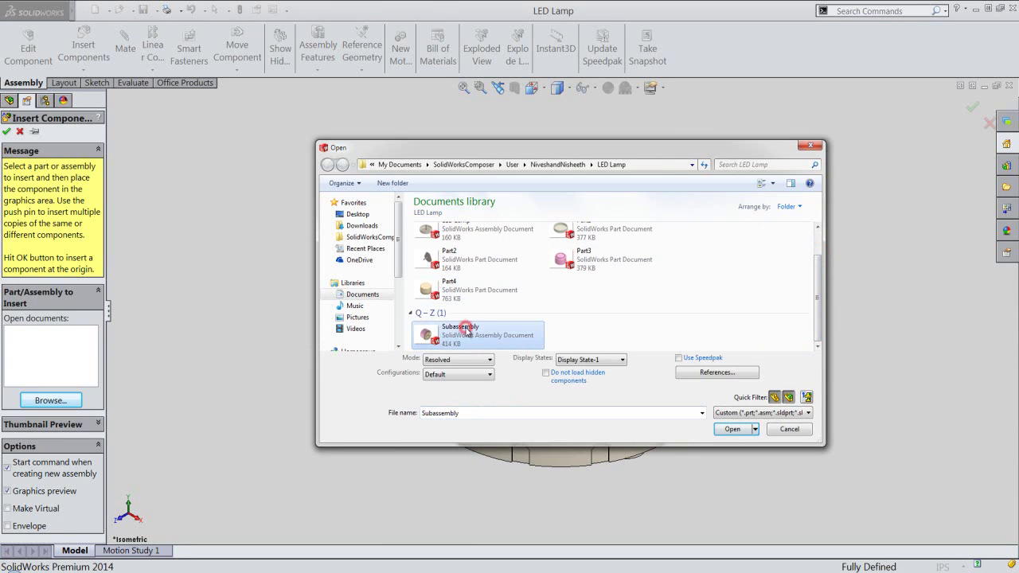
pyautogui.click(734, 429)
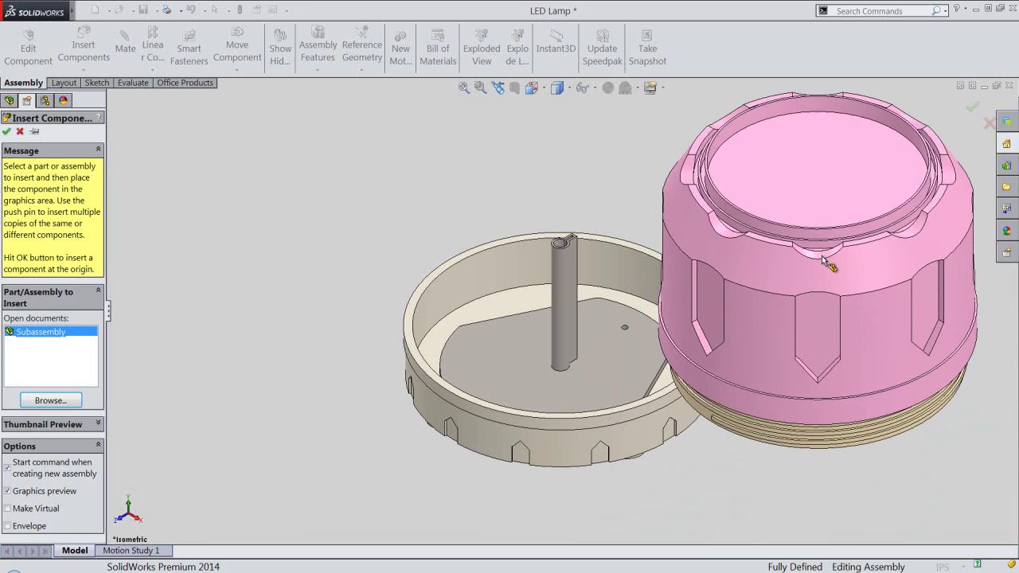
pyautogui.click(832, 240)
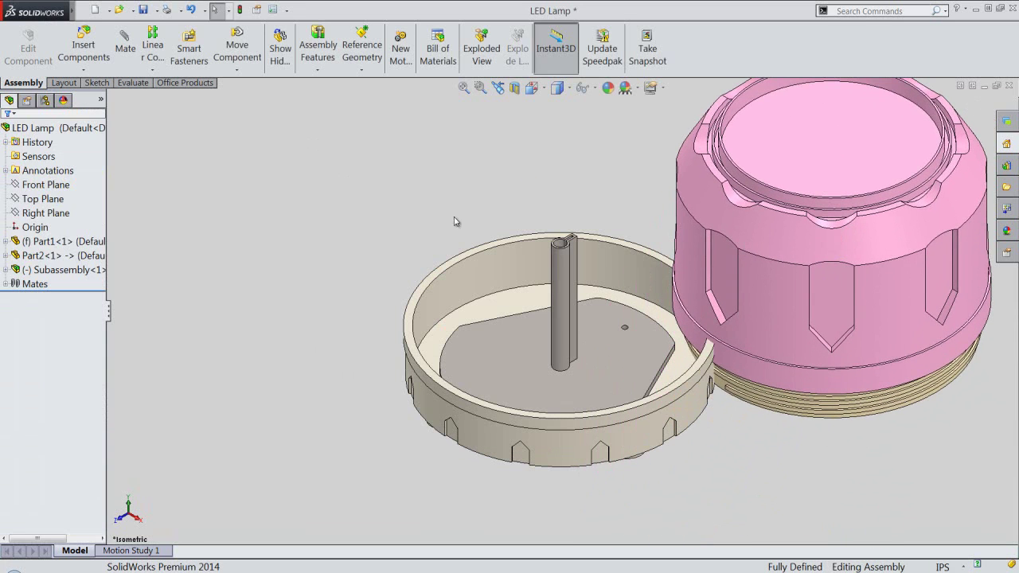
pyautogui.press('z')
pyautogui.click(378, 254)
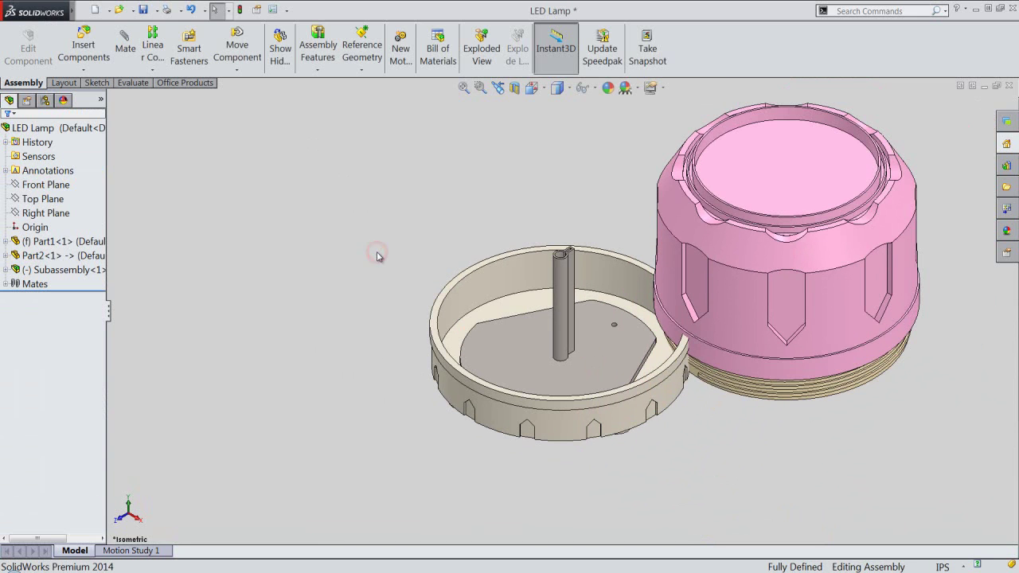
# Step: Mate the cap's round face concentric to the base's inner wall
pyautogui.click(125, 48)
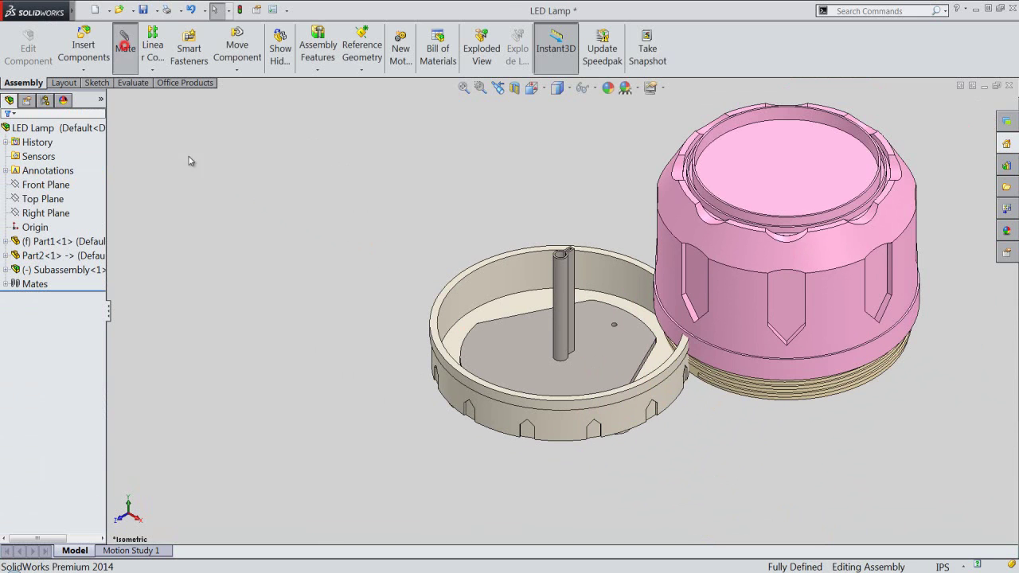
pyautogui.click(513, 272)
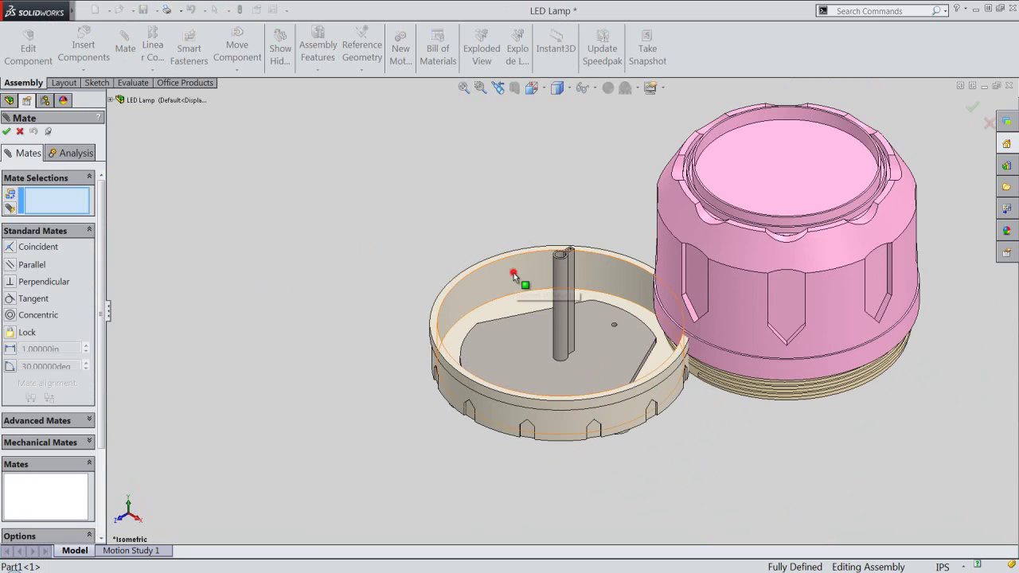
pyautogui.click(736, 361)
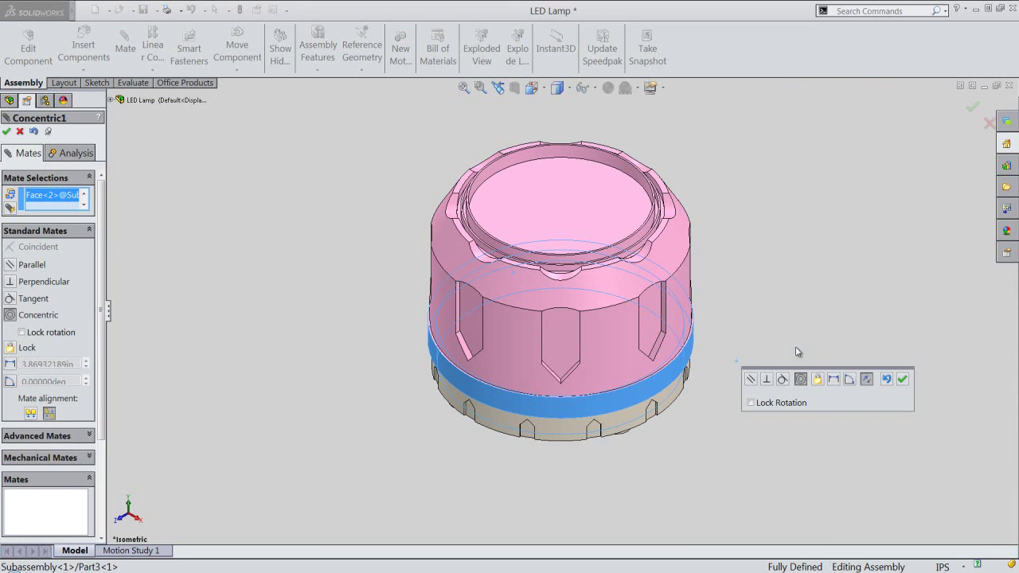
pyautogui.click(907, 382)
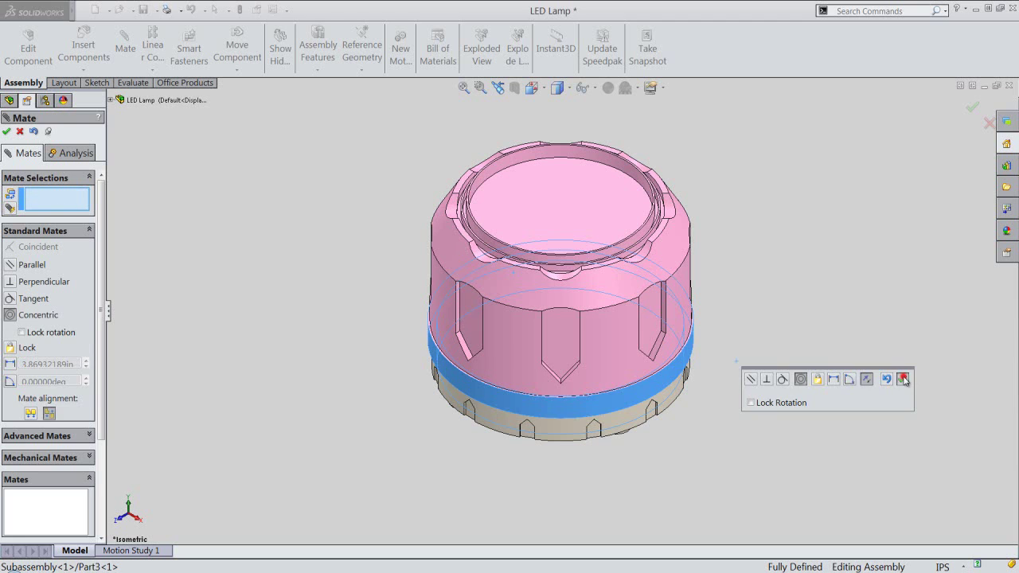
pyautogui.rightClick(772, 195)
pyautogui.click(796, 267)
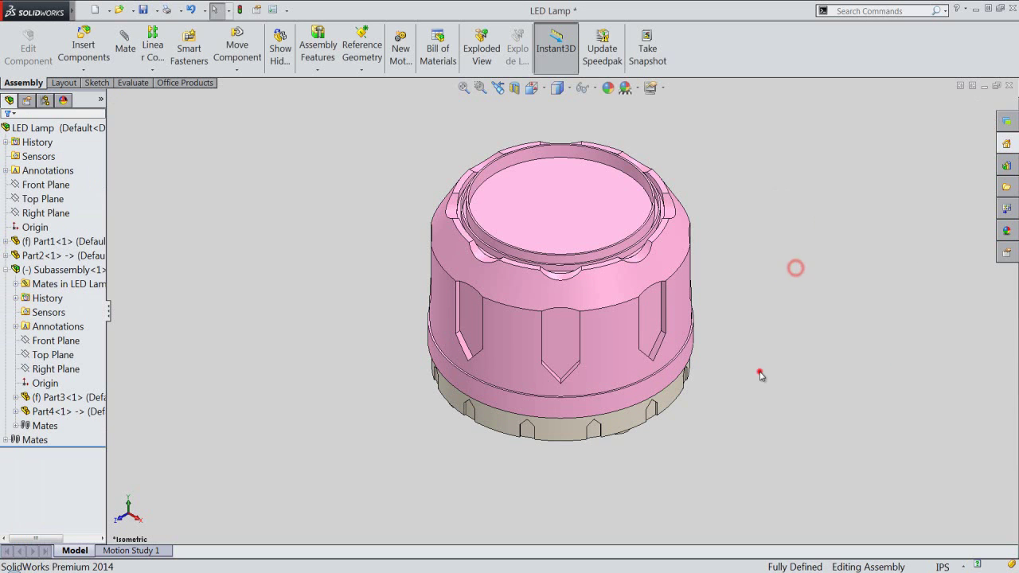
# Step: Lift the pink cap off the base and orbit to view both parts from below
pyautogui.moveTo(598, 358)
pyautogui.mouseDown()
pyautogui.moveTo(645, 231)
pyautogui.moveTo(625, 171)
pyautogui.mouseUp()
pyautogui.scroll(2, 596, 414)
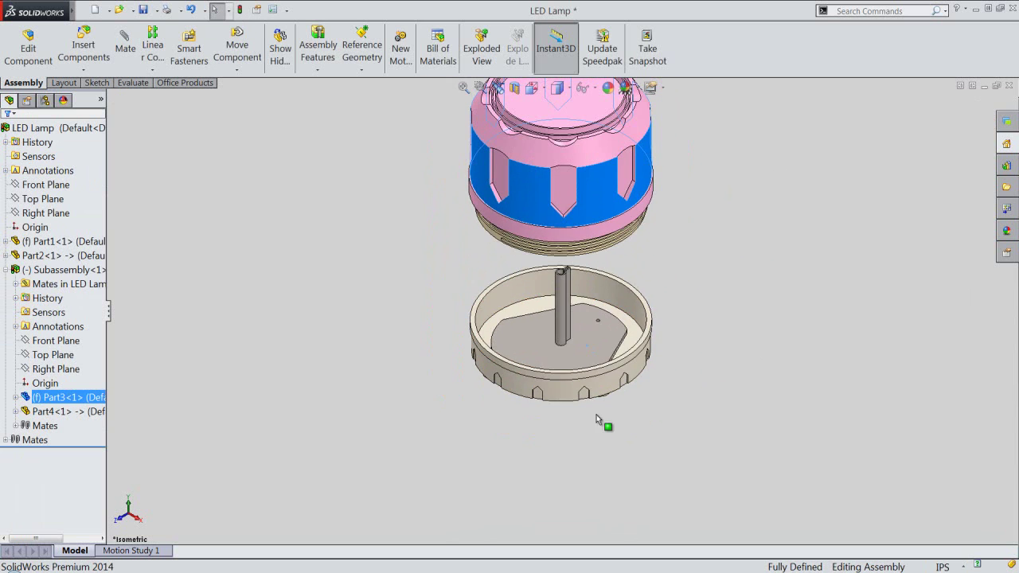
pyautogui.scroll(-2, 653, 207)
pyautogui.click(701, 339)
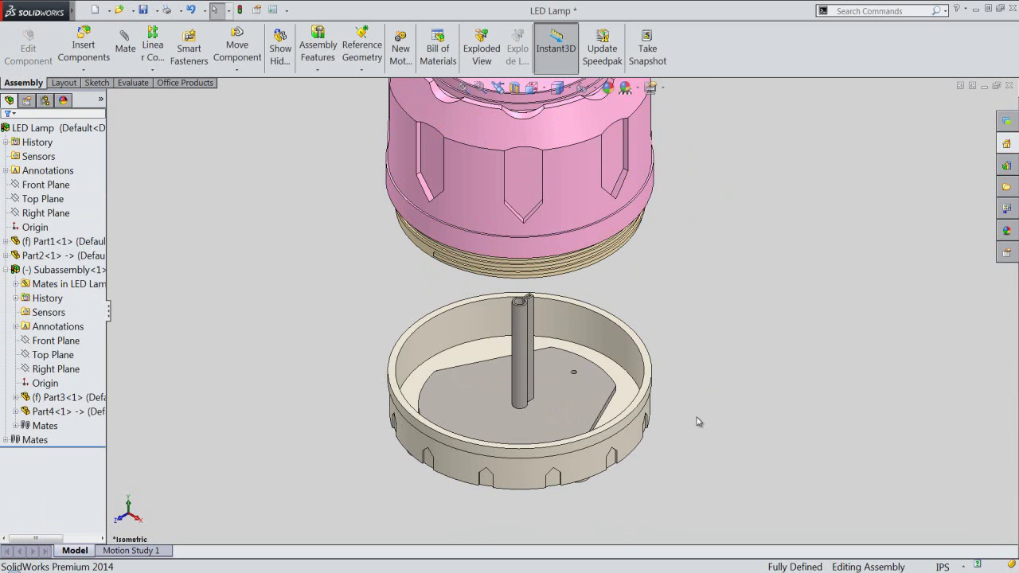
pyautogui.moveTo(696, 420); pyautogui.dragTo(659, 270, button='middle')
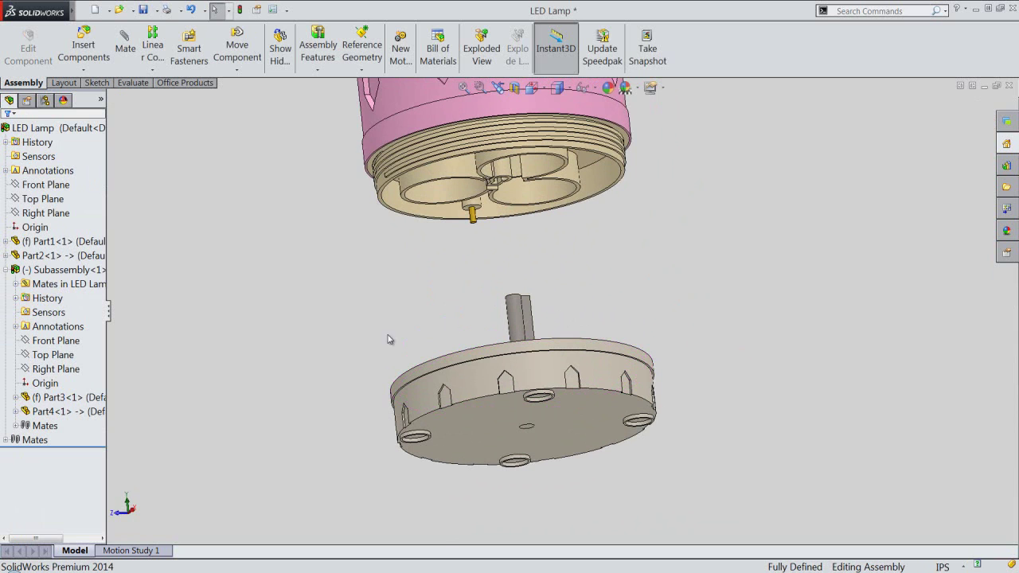
# Step: Add a concentric mate between the pin under the cap and the small hole in the base floor
pyautogui.click(125, 44)
pyautogui.scroll(-2, 459, 222)
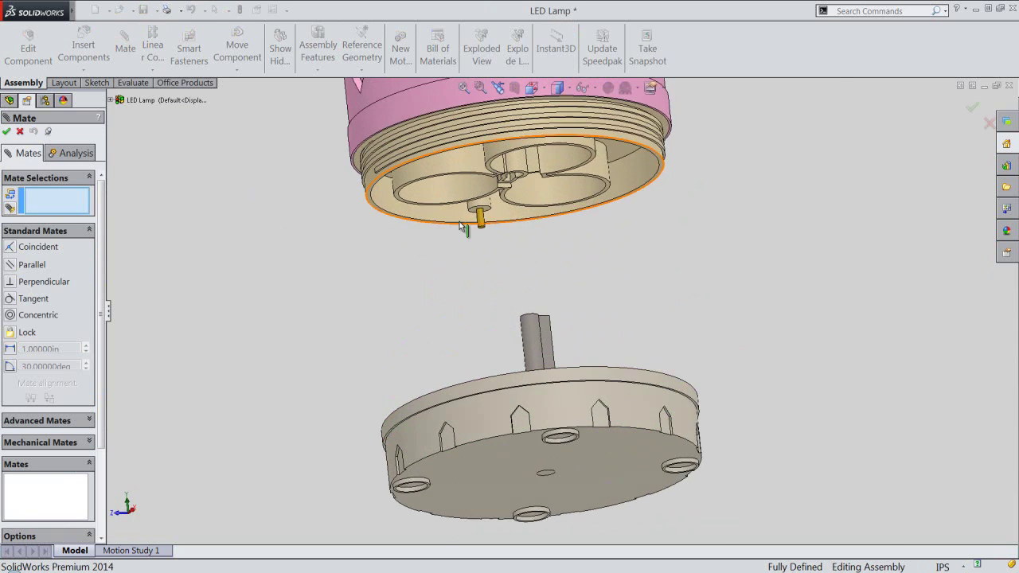
pyautogui.scroll(-2, 459, 226)
pyautogui.click(518, 234)
pyautogui.scroll(2, 515, 281)
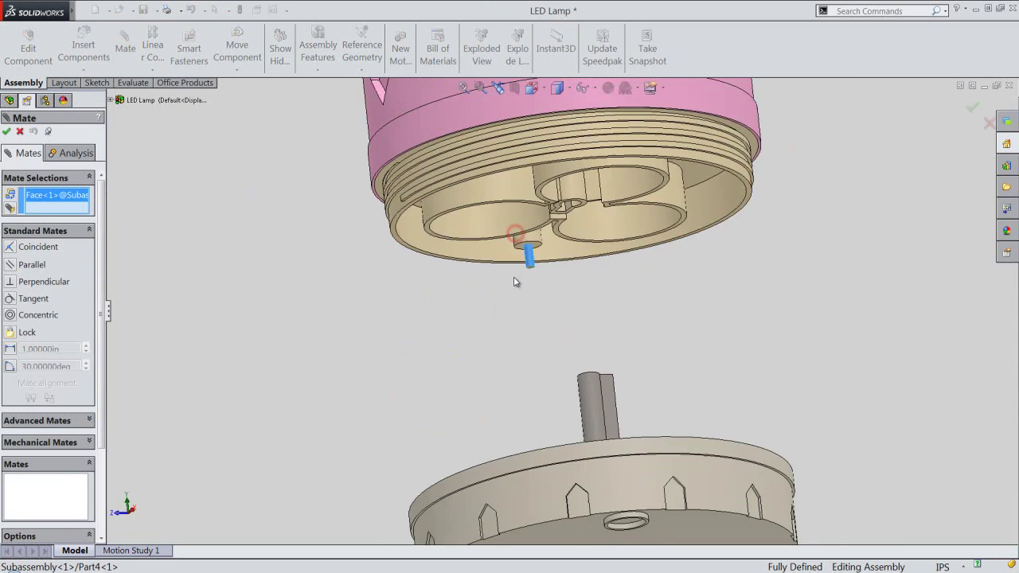
pyautogui.scroll(2, 515, 282)
pyautogui.moveTo(514, 316); pyautogui.dragTo(530, 439, button='middle')
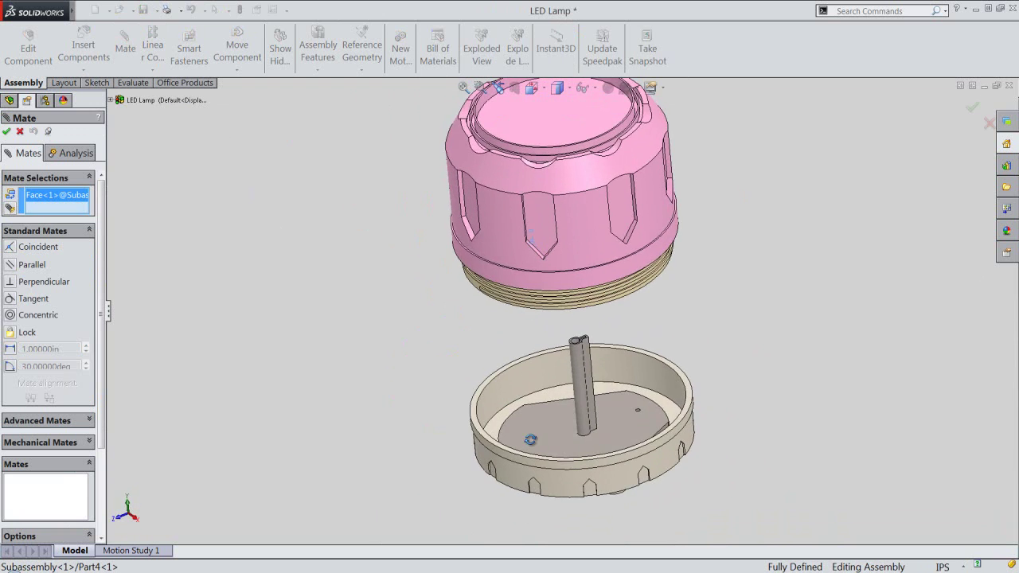
pyautogui.scroll(-2, 638, 410)
pyautogui.scroll(-2, 637, 410)
pyautogui.scroll(-1, 597, 370)
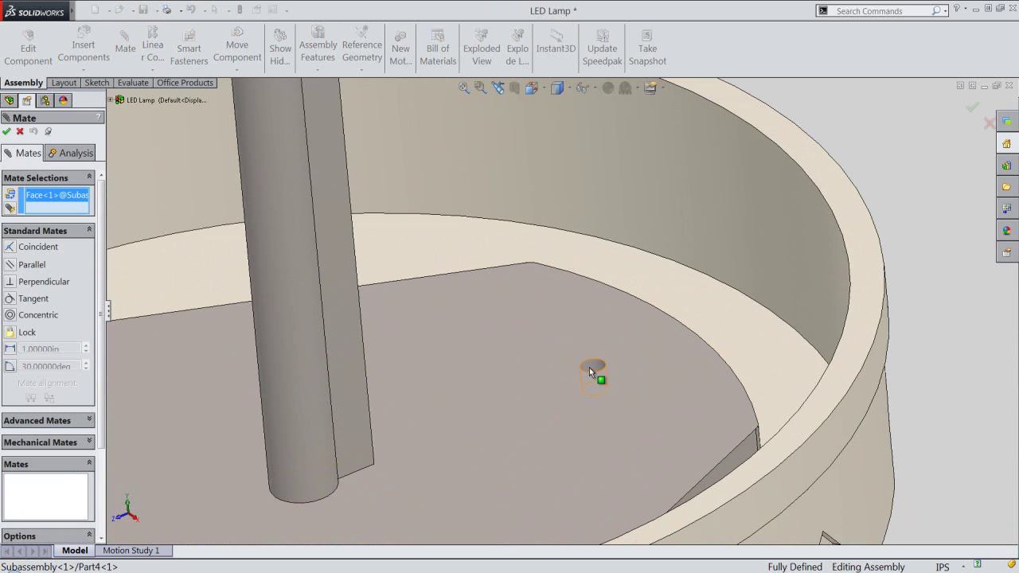
pyautogui.click(592, 367)
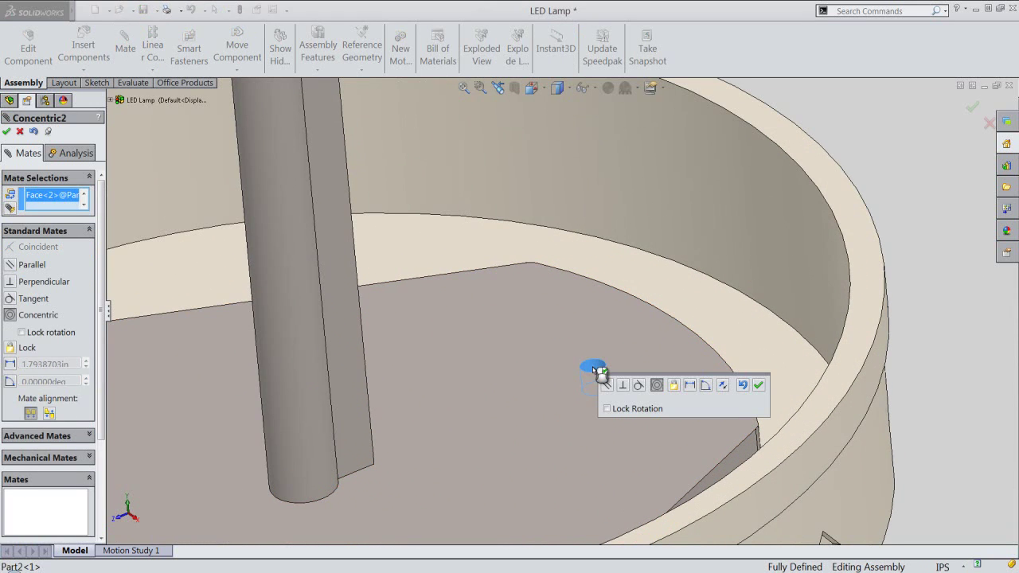
pyautogui.scroll(3, 595, 371)
pyautogui.scroll(2, 596, 371)
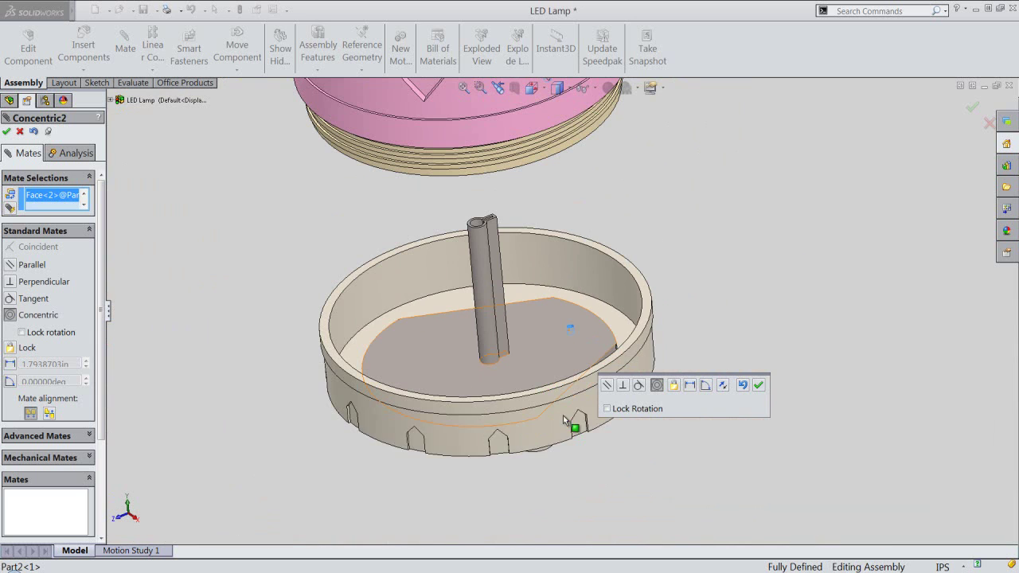
pyautogui.click(760, 385)
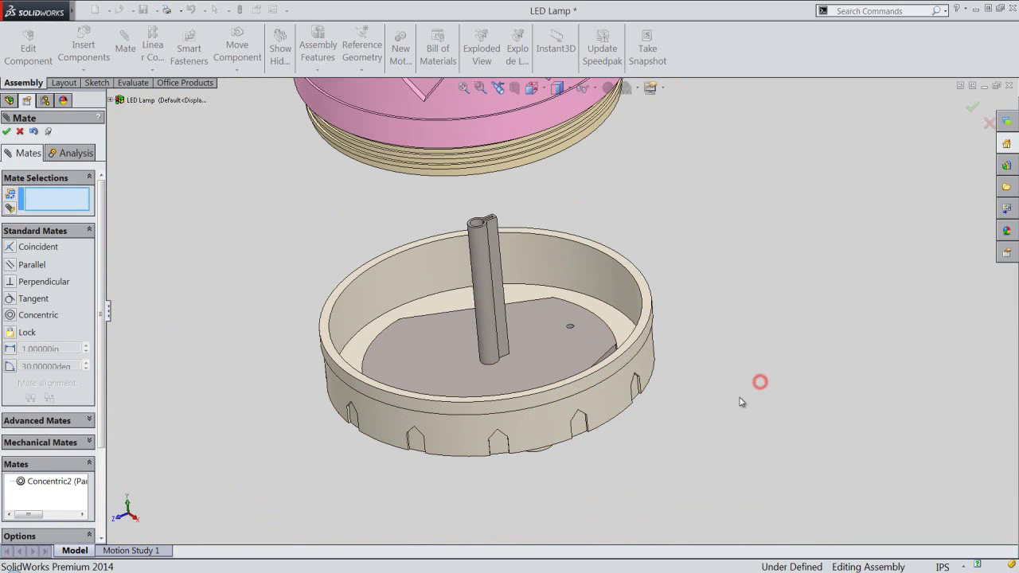
# Step: Add a coincident mate seating the cap face on the base's top rim
pyautogui.click(648, 300)
pyautogui.moveTo(650, 300)
pyautogui.mouseDown(button='middle')
pyautogui.moveTo(589, 378)
pyautogui.moveTo(542, 292)
pyautogui.mouseUp(button='middle')
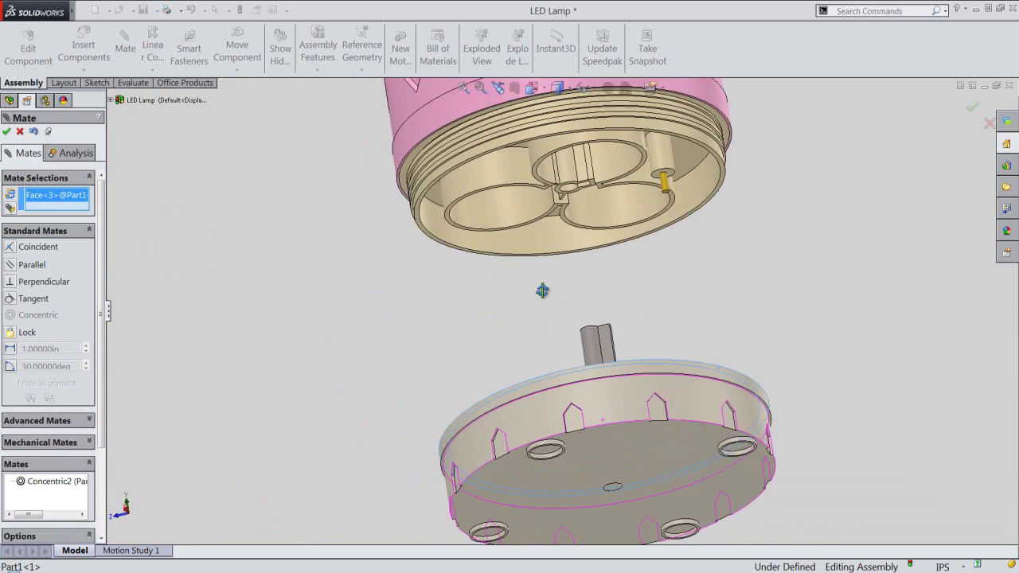
pyautogui.scroll(-2, 496, 257)
pyautogui.scroll(-2, 436, 185)
pyautogui.scroll(-2, 436, 184)
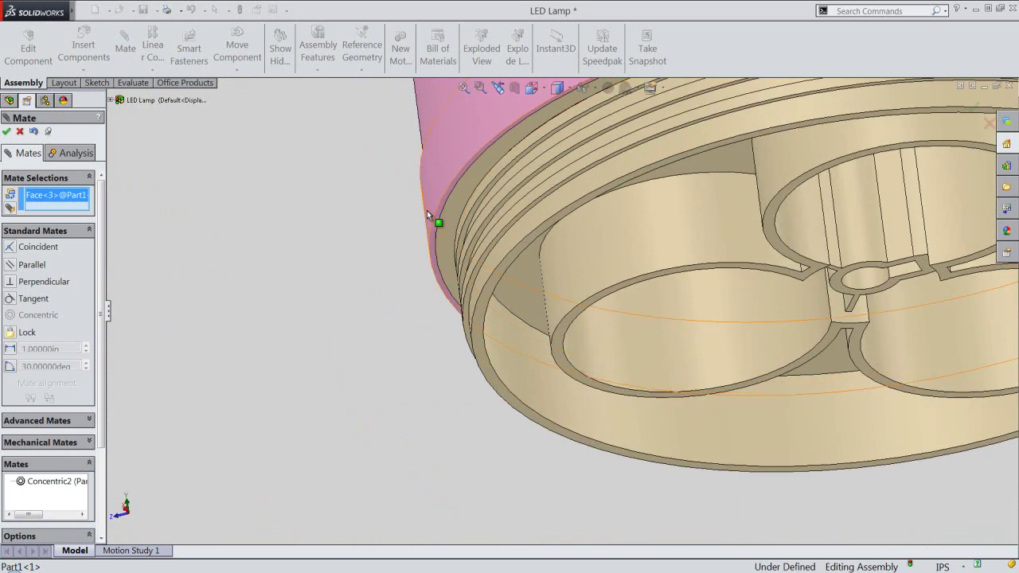
pyautogui.scroll(-2, 427, 210)
pyautogui.click(454, 233)
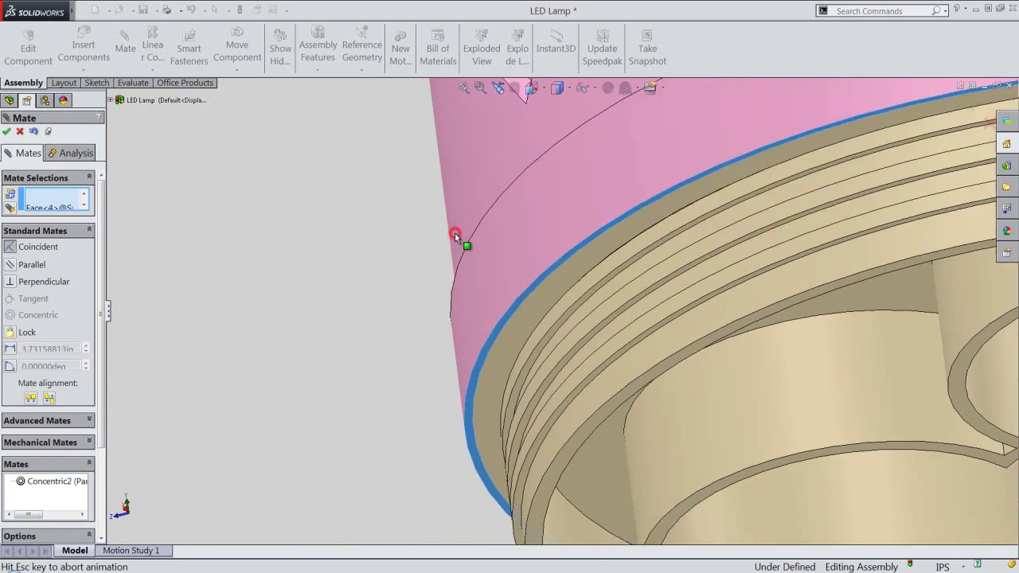
pyautogui.click(500, 90)
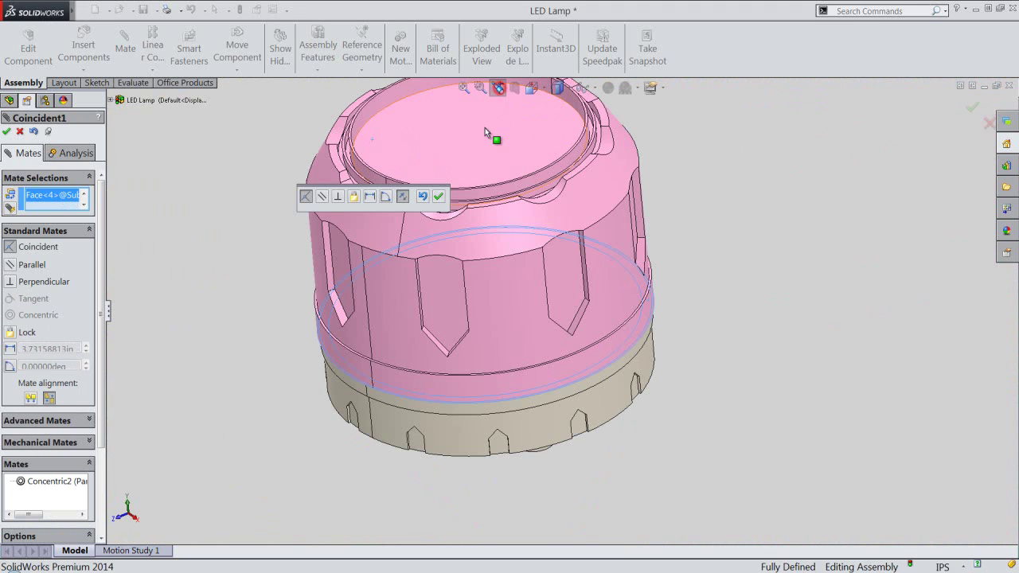
pyautogui.click(438, 196)
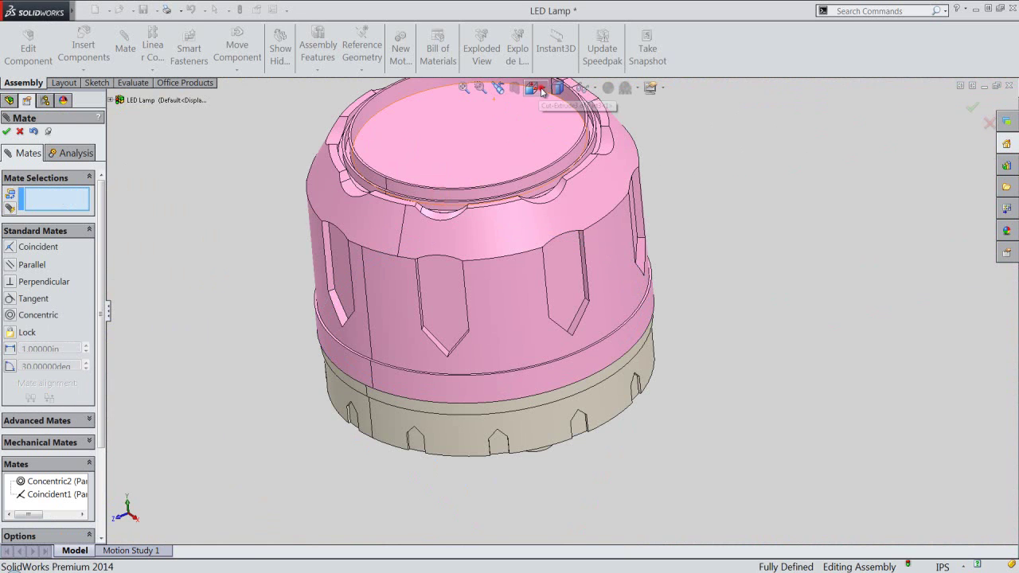
# Step: Switch to the isometric view and close the Mate PropertyManager
pyautogui.click(557, 87)
pyautogui.click(561, 286)
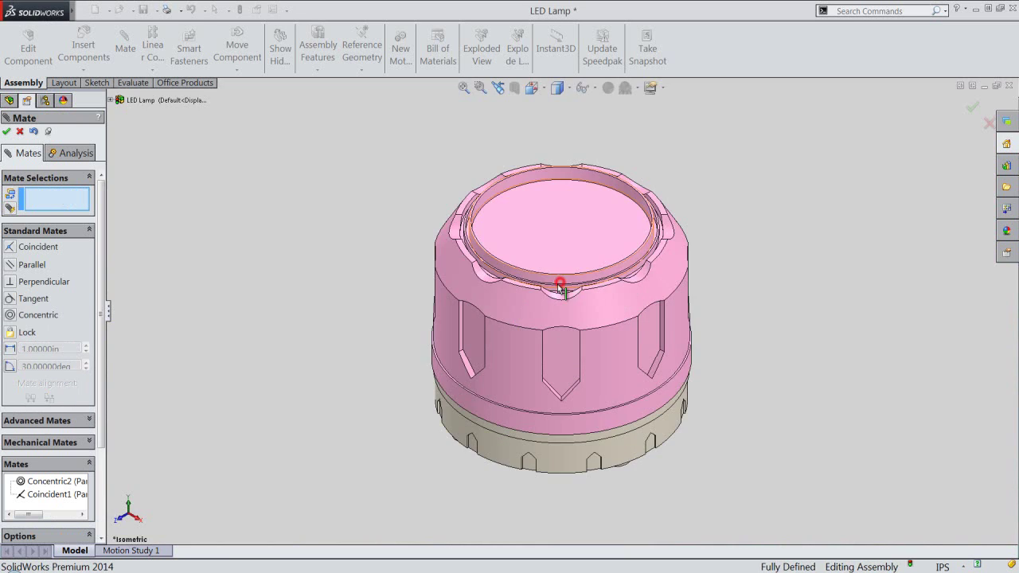
pyautogui.click(970, 110)
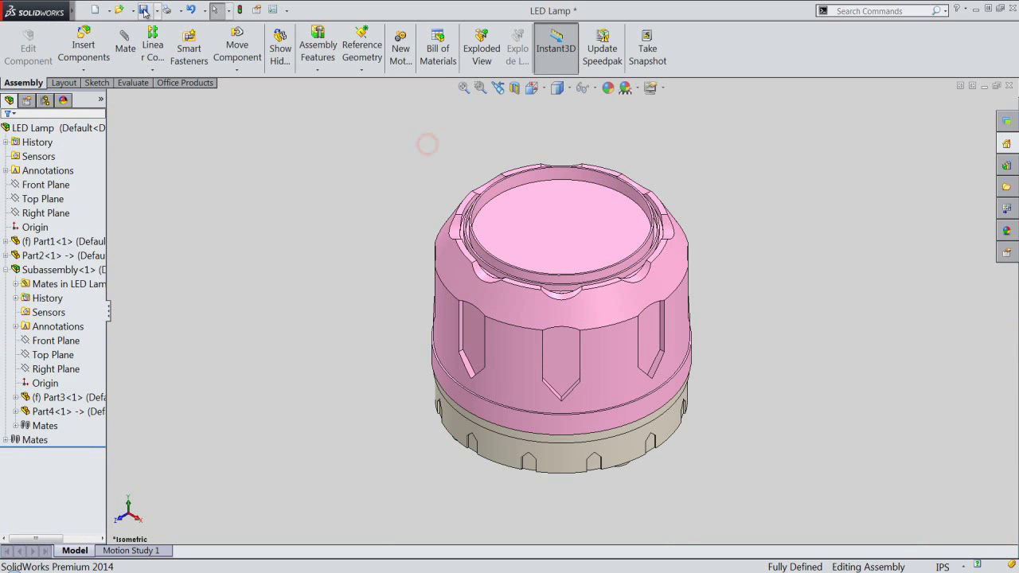
# Step: Collapse the Subassembly branch in the design tree
pyautogui.rightClick(94, 184)
pyautogui.click(124, 192)
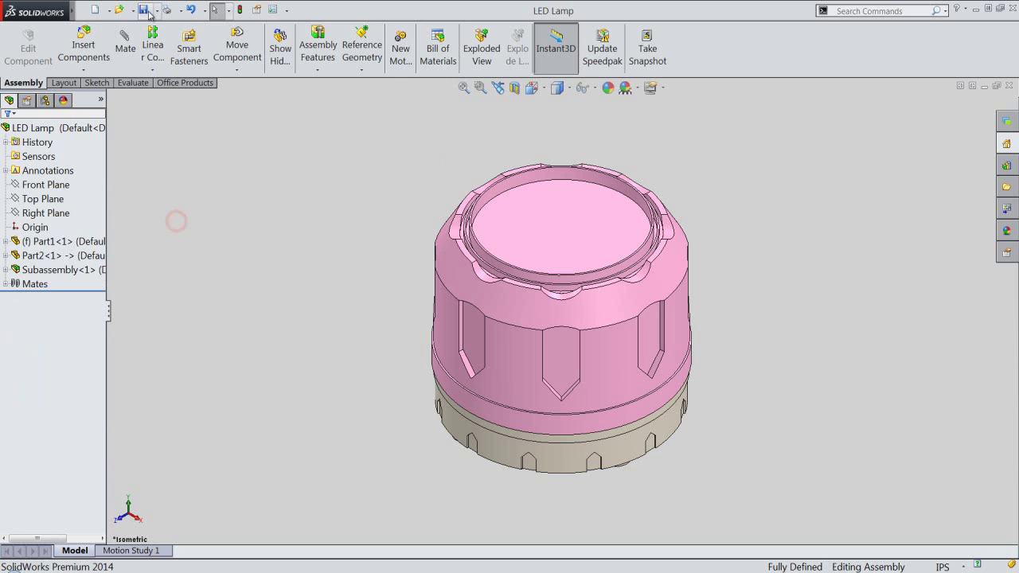
pyautogui.click(326, 231)
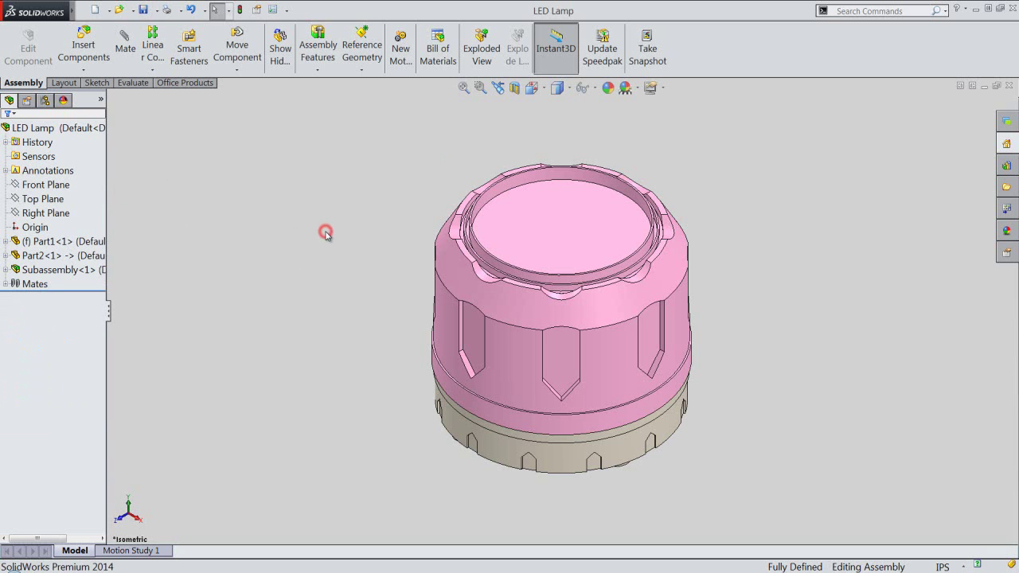
pyautogui.click(407, 251)
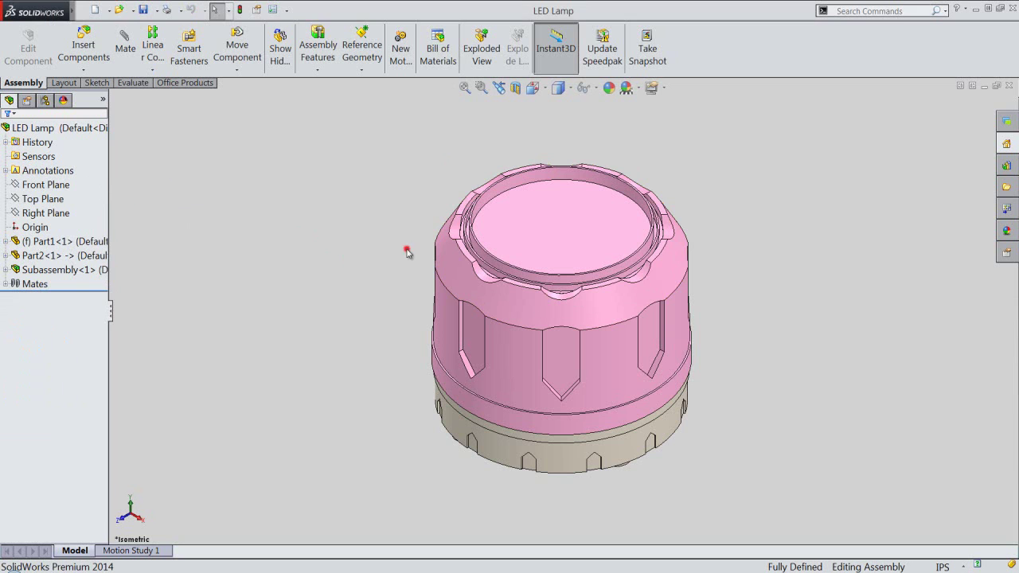
# Step: Run Interference Detection with ignored interferences shown, inspecting Interference1's Part1-1 and Part4-1
pyautogui.click(145, 85)
pyautogui.click(60, 55)
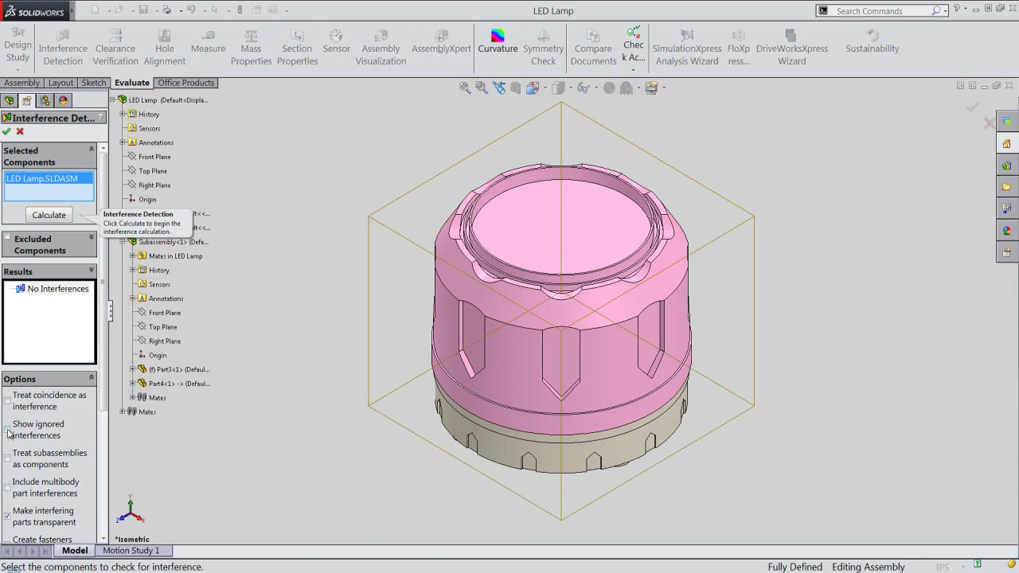
pyautogui.click(8, 429)
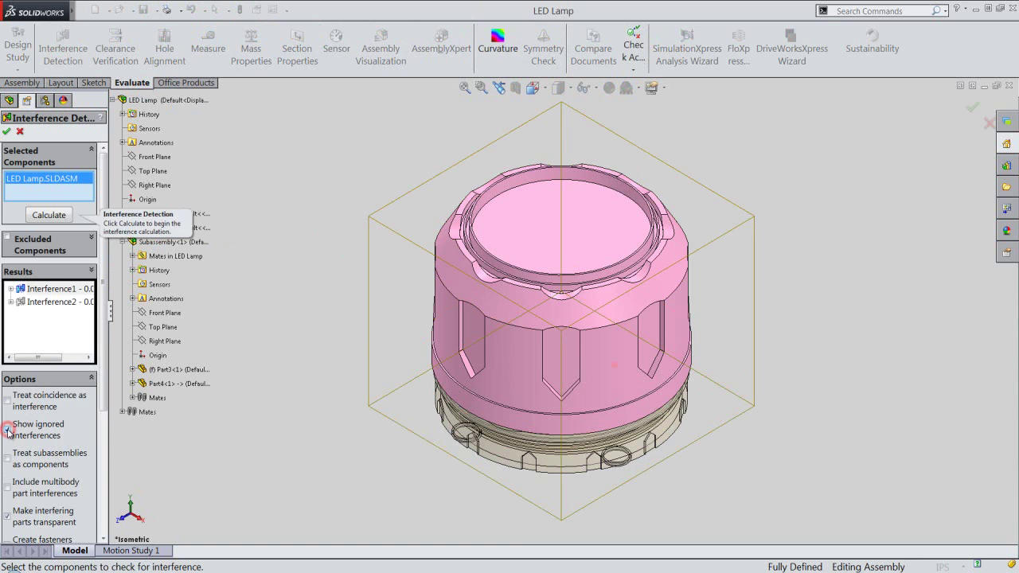
pyautogui.click(11, 289)
pyautogui.click(44, 301)
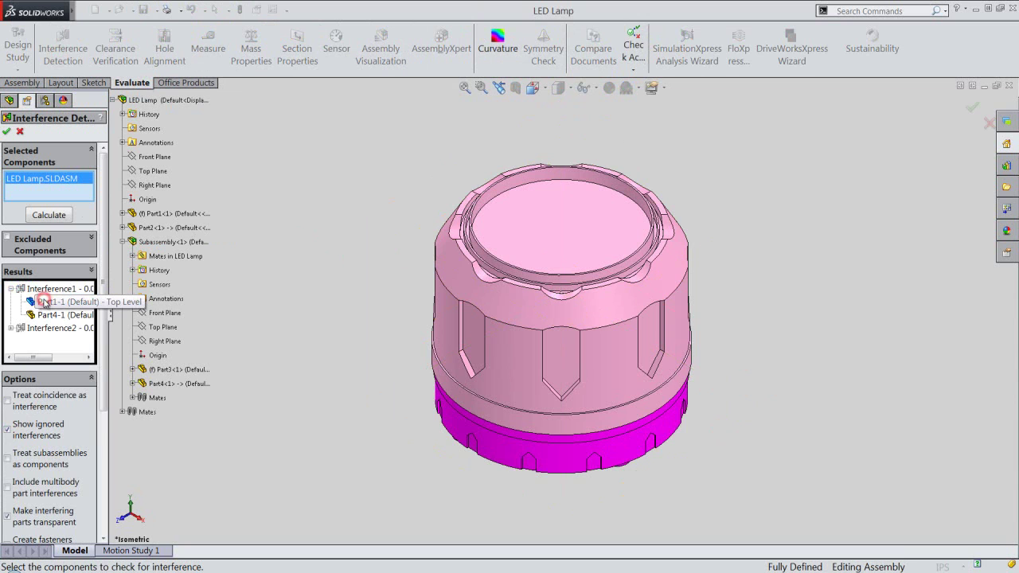
pyautogui.click(53, 316)
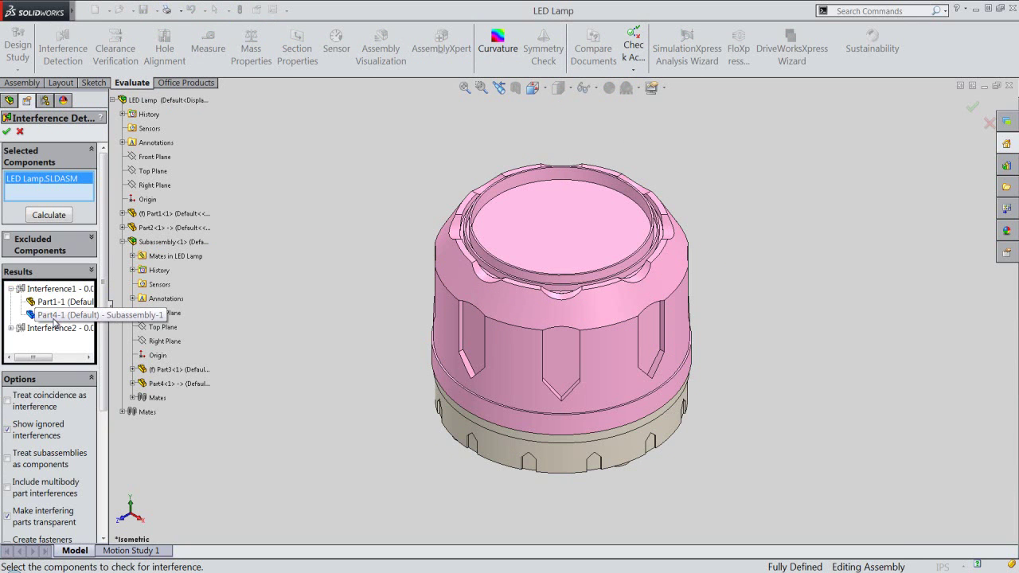
pyautogui.click(6, 132)
pyautogui.click(23, 83)
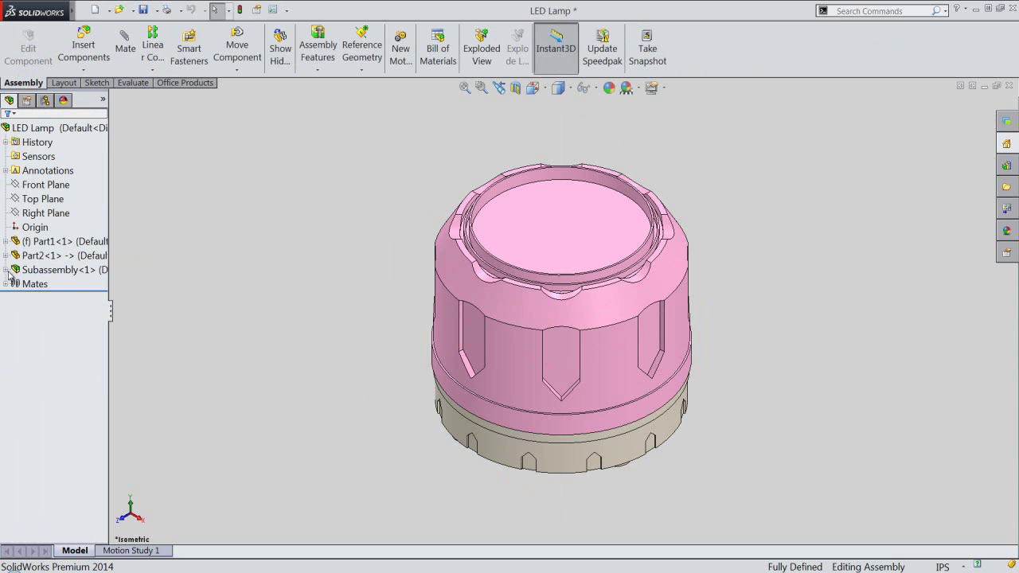
# Step: Edit Part1 in context and add a Cavity feature using the Subassembly as design component
pyautogui.click(40, 241)
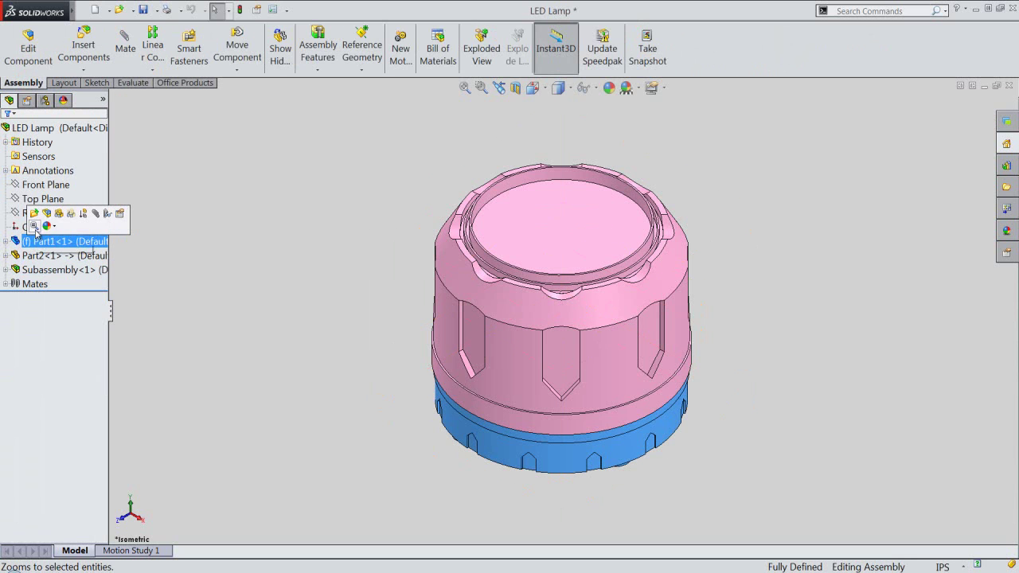
pyautogui.click(46, 215)
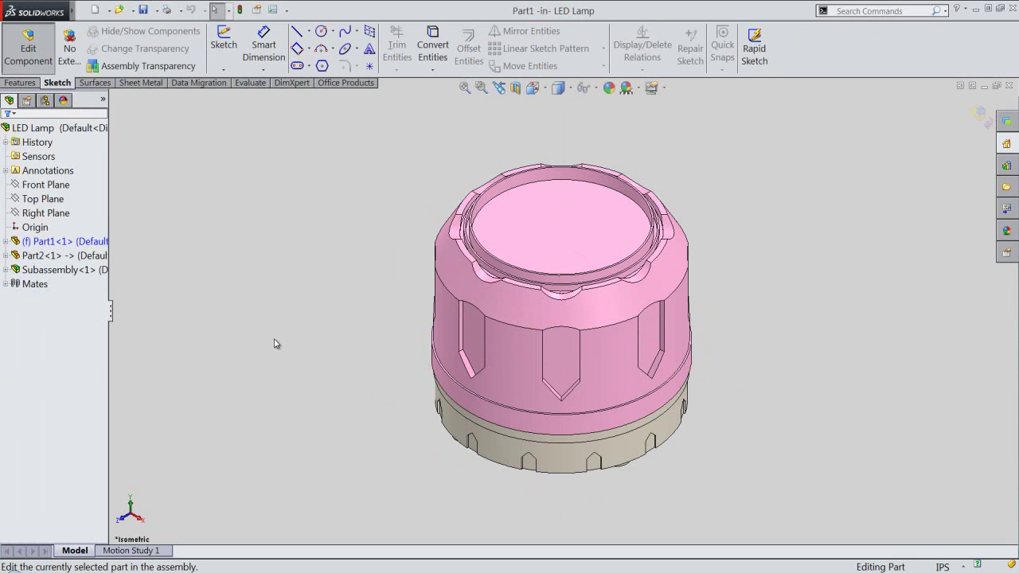
pyautogui.click(6, 241)
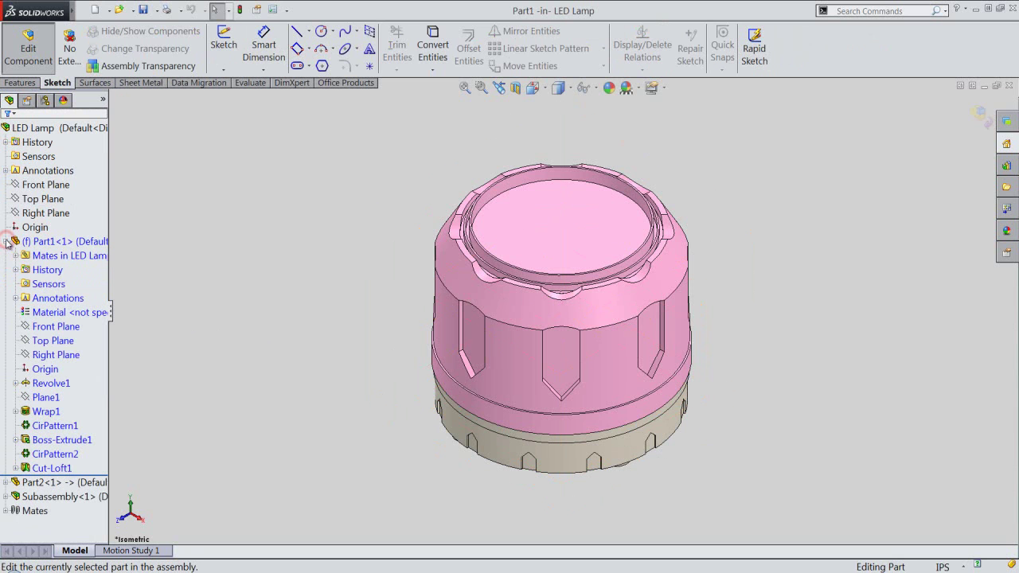
pyautogui.click(85, 11)
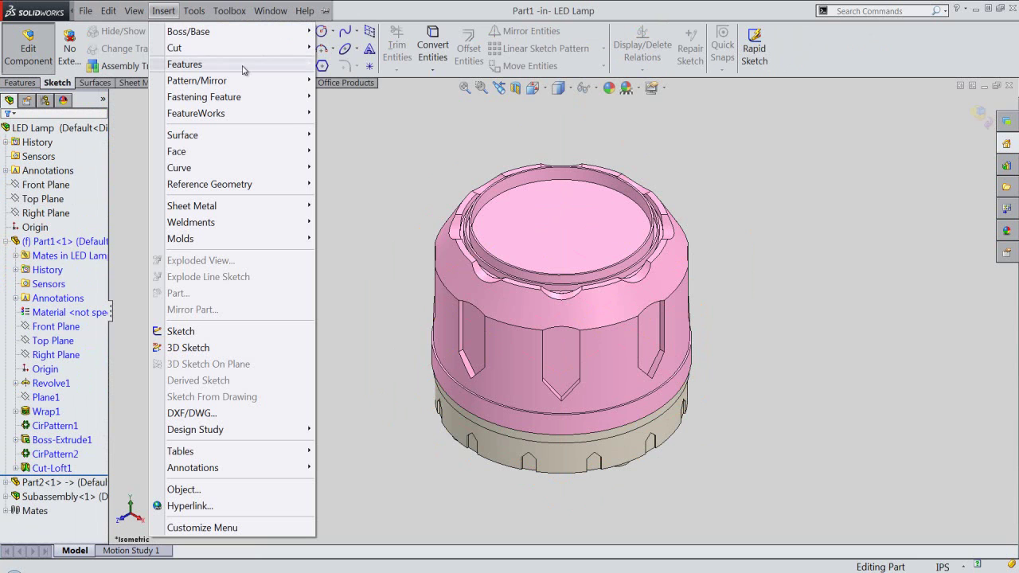
pyautogui.moveTo(184, 64)
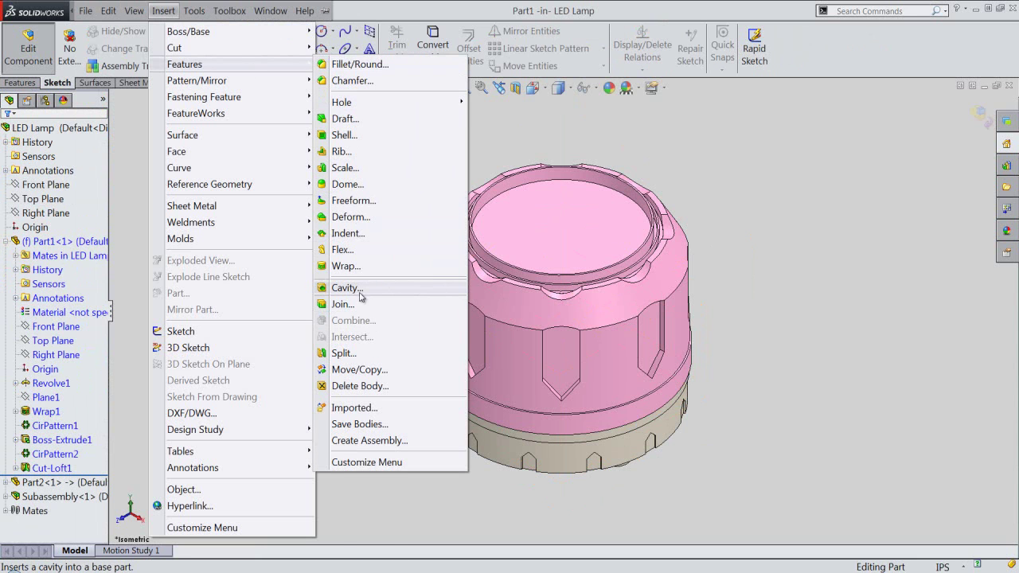
pyautogui.click(345, 288)
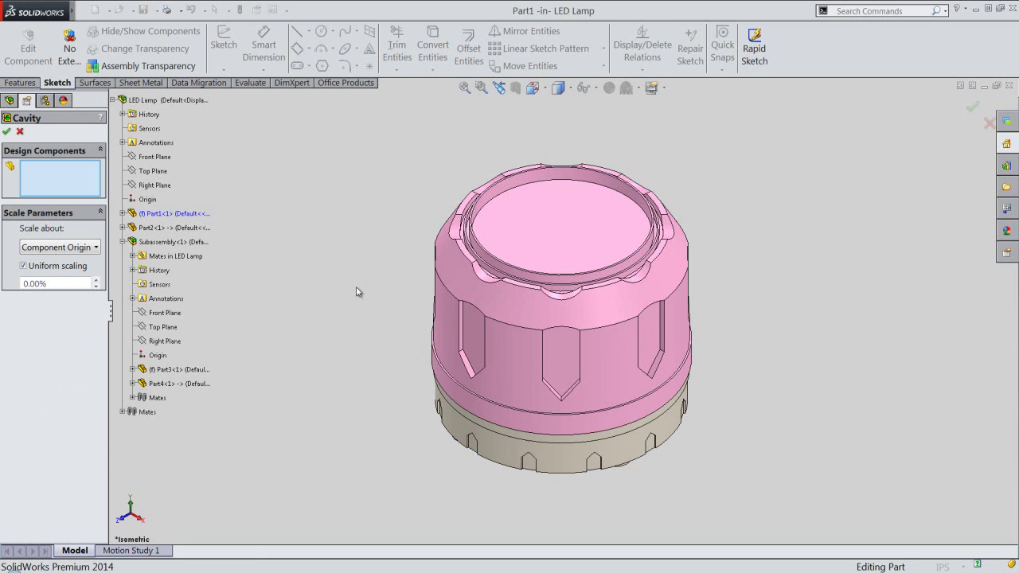
pyautogui.click(188, 384)
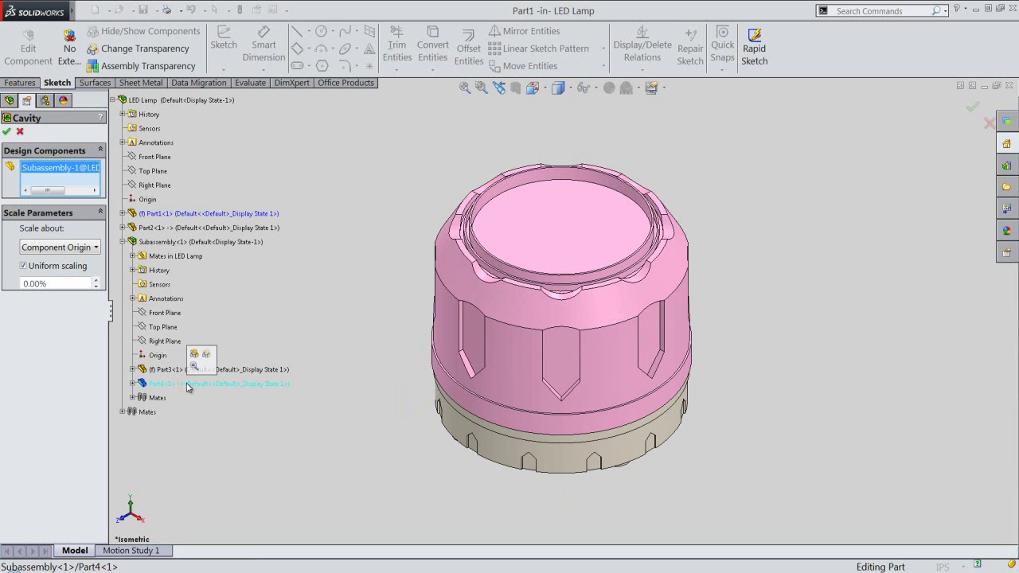
pyautogui.click(7, 132)
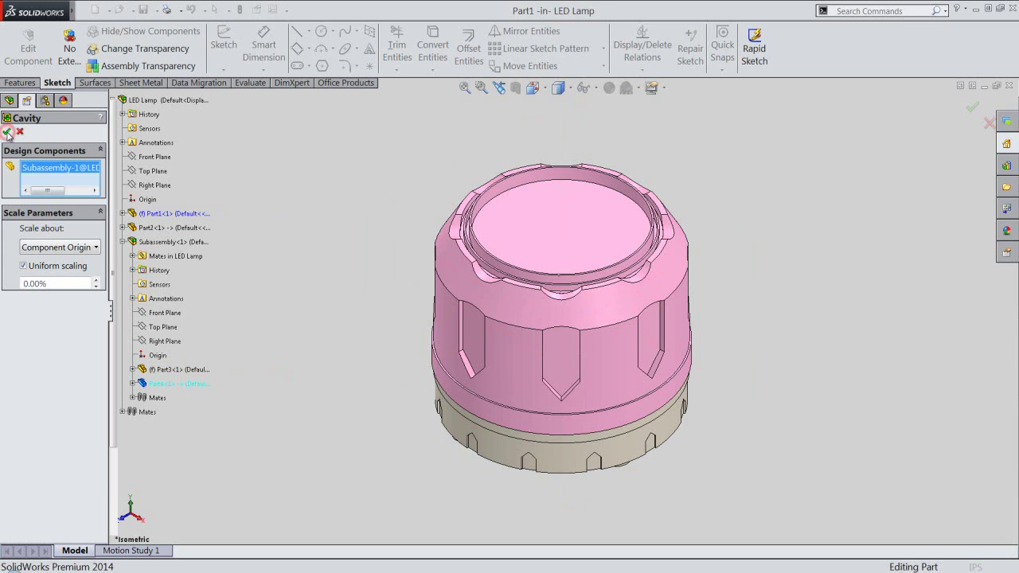
pyautogui.click(20, 82)
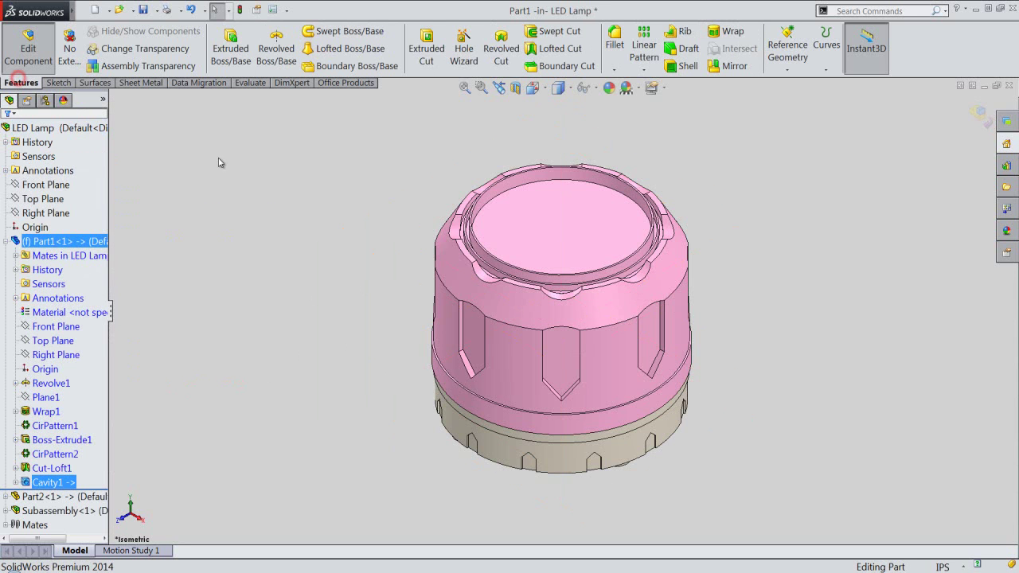
pyautogui.click(222, 159)
# Step: Exit in-context editing, collapse the tree, and isolate Part1, Part2 and Part4
pyautogui.click(985, 117)
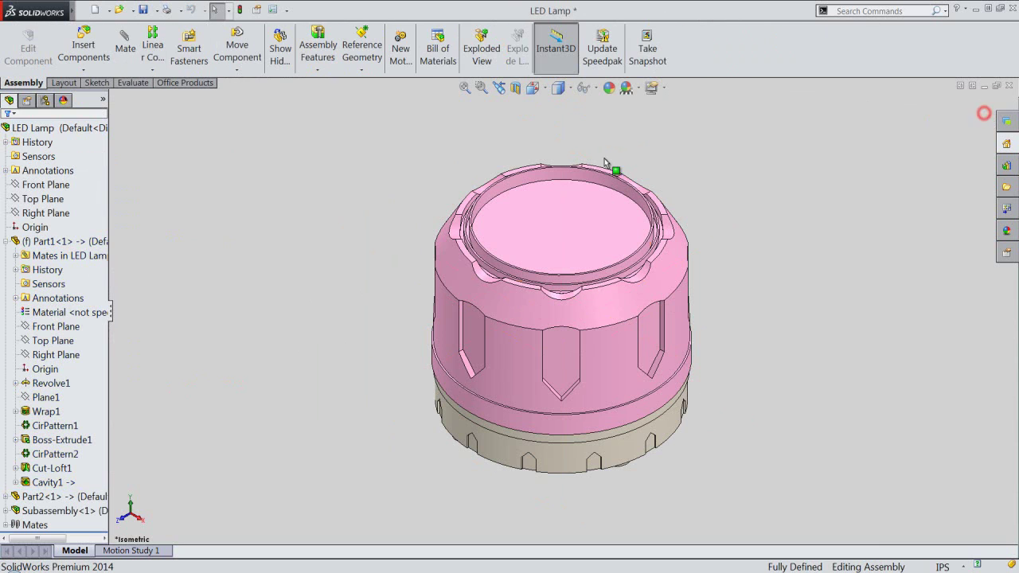
pyautogui.rightClick(93, 184)
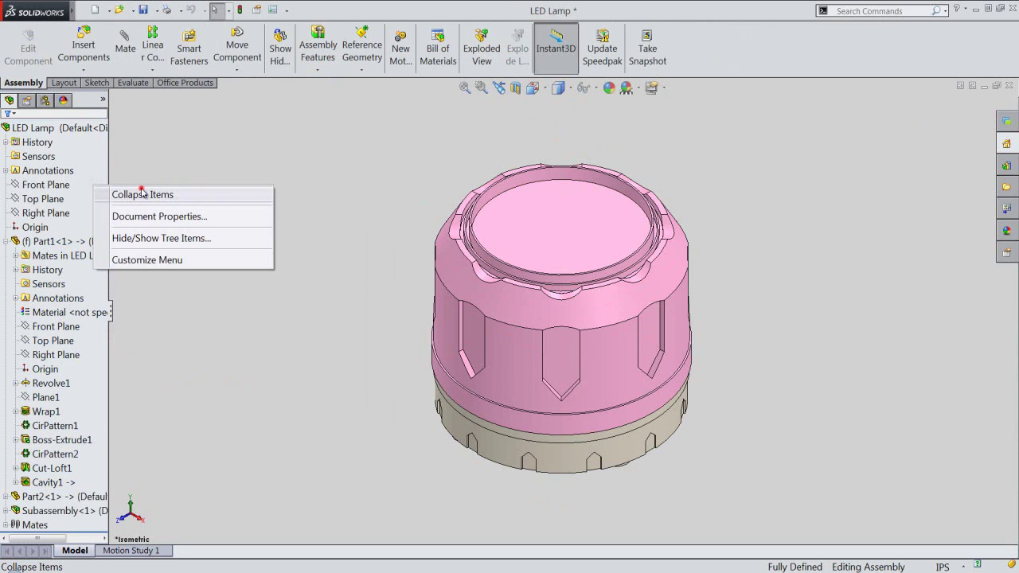
pyautogui.click(142, 195)
pyautogui.click(79, 241)
pyautogui.keyDown('shift'); pyautogui.click(88, 253); pyautogui.keyUp('shift')
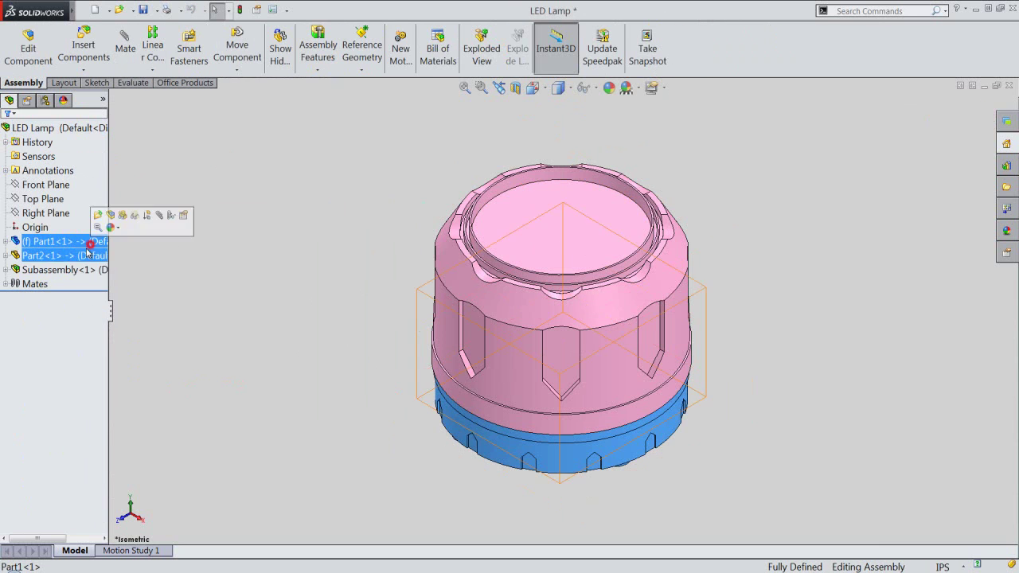
pyautogui.click(6, 270)
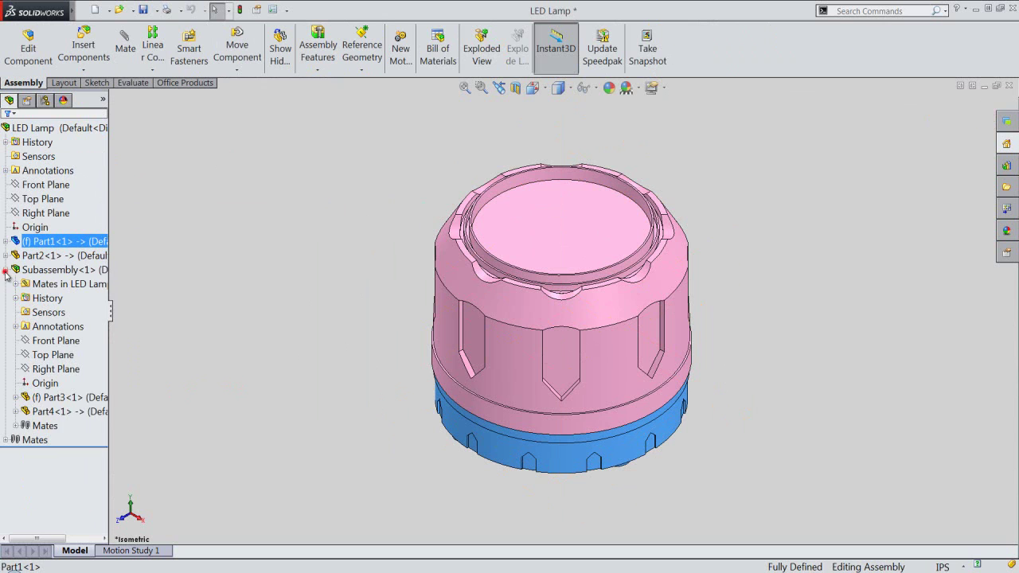
pyautogui.keyDown('ctrl'); pyautogui.click(39, 413); pyautogui.keyUp('ctrl')
pyautogui.rightClick(40, 415)
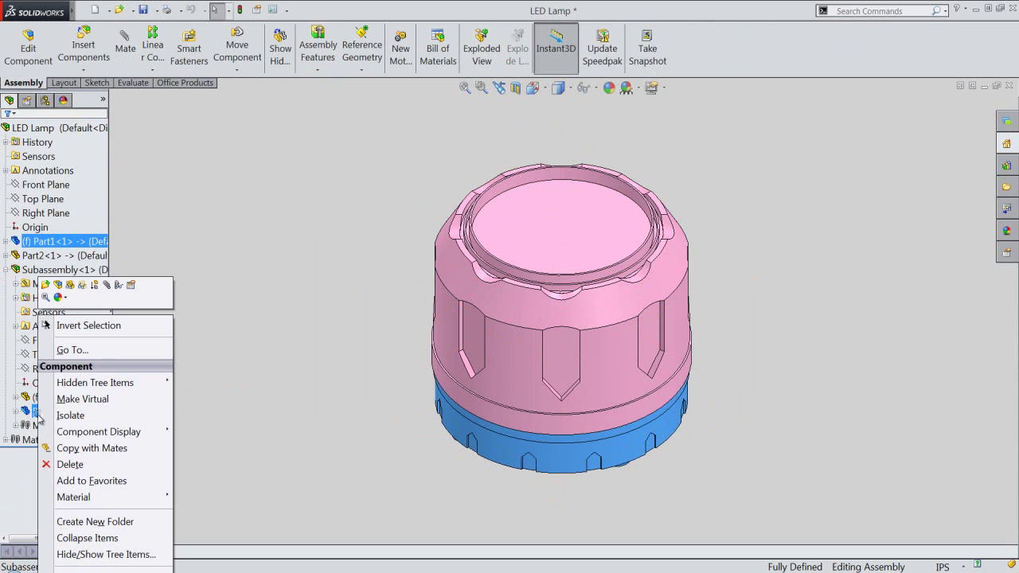
pyautogui.click(54, 417)
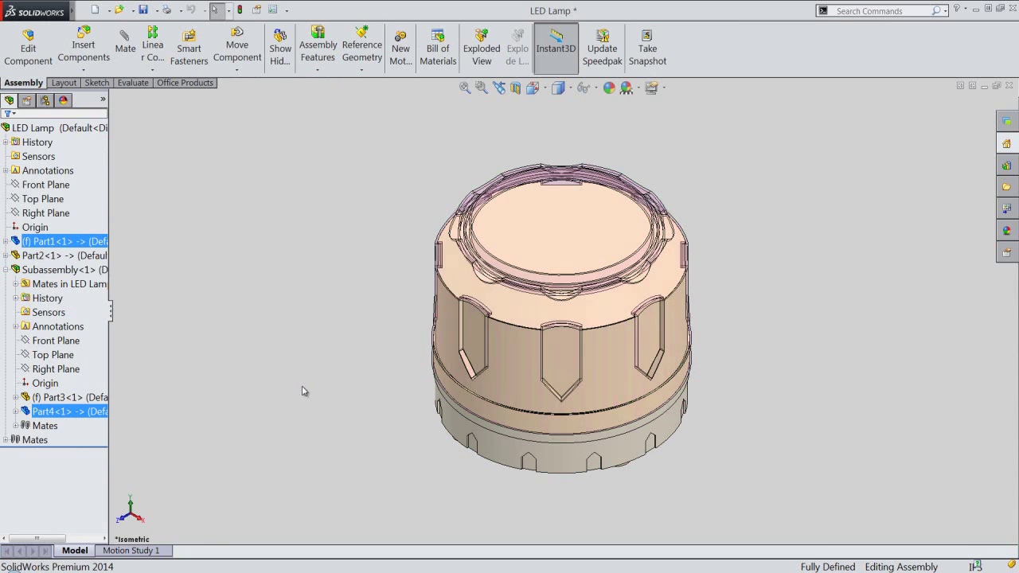
# Step: Open Part1 in its own window, inspect the cavity grooves, save it and close it
pyautogui.click(608, 448)
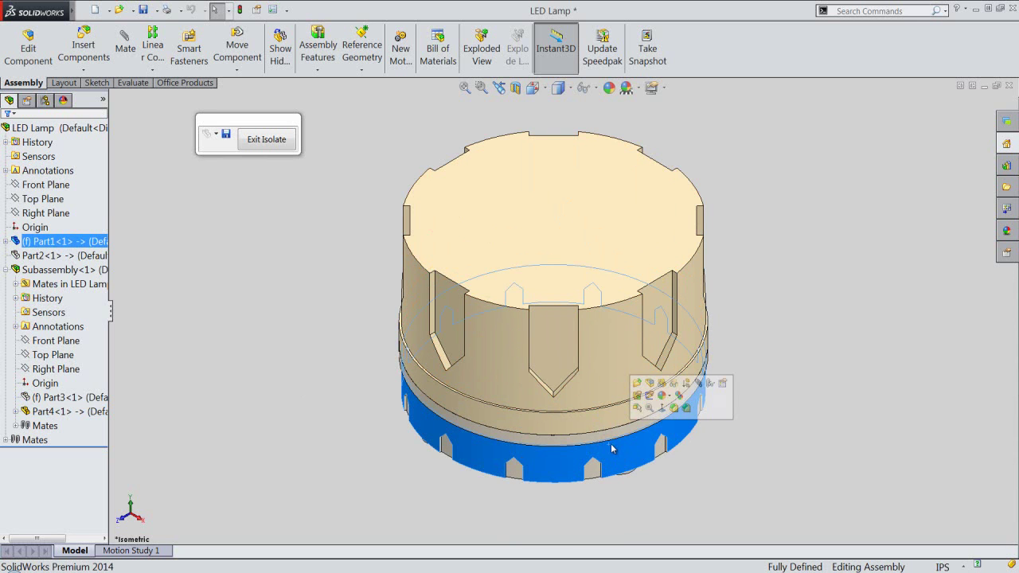
pyautogui.click(636, 382)
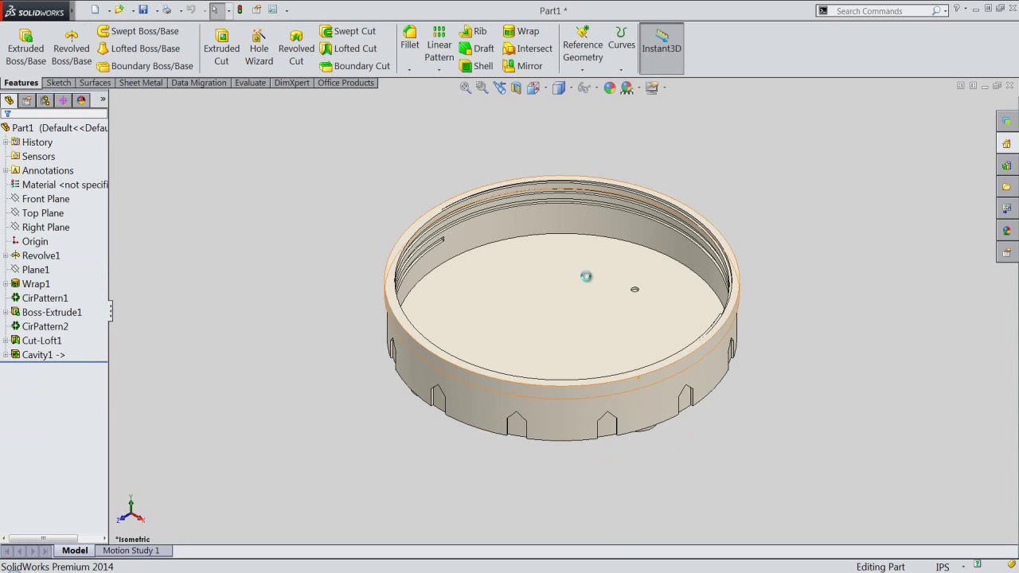
pyautogui.scroll(-4, 553, 241)
pyautogui.moveTo(402, 268); pyautogui.dragTo(338, 234, button='middle')
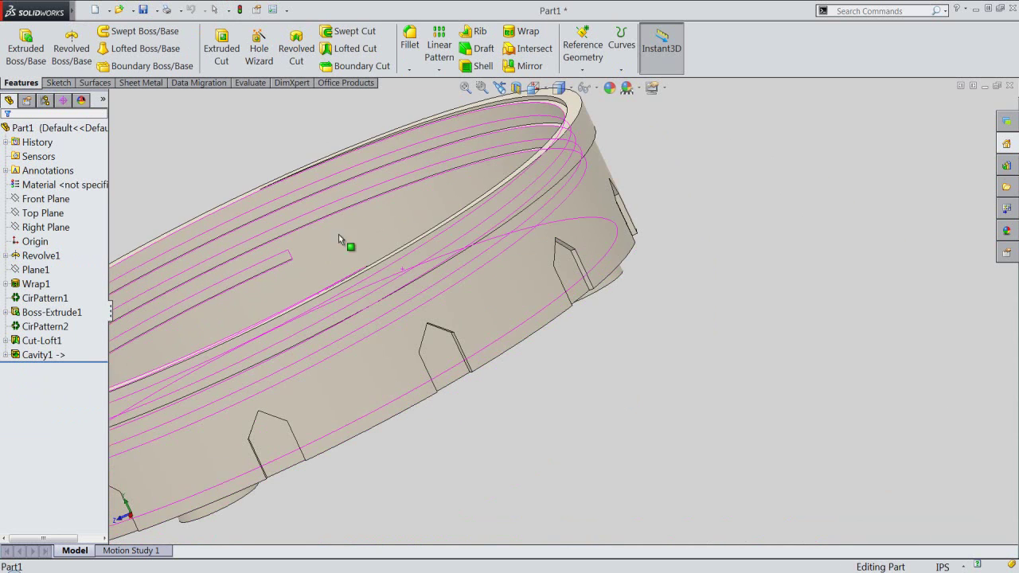
pyautogui.click(499, 87)
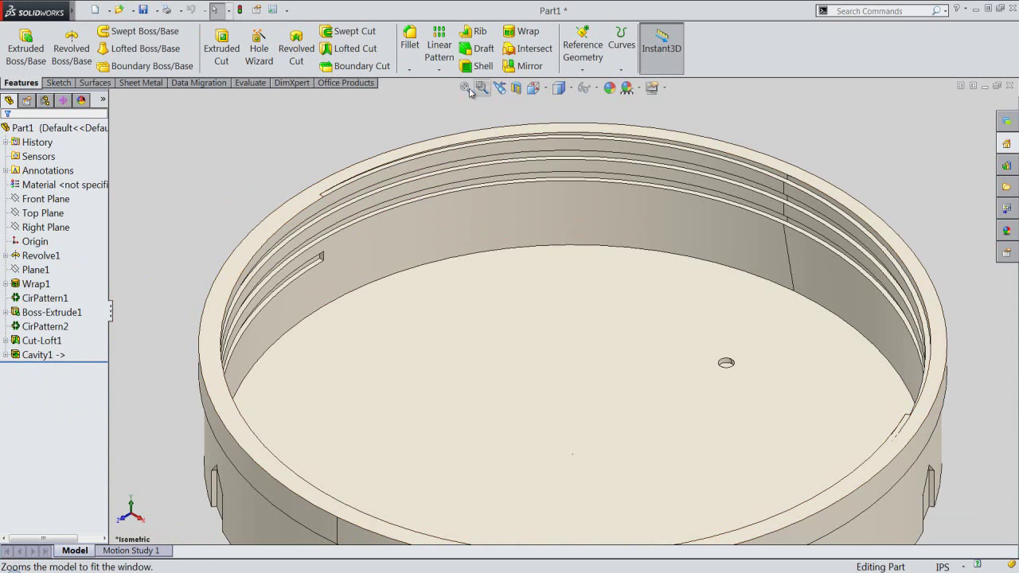
pyautogui.click(468, 90)
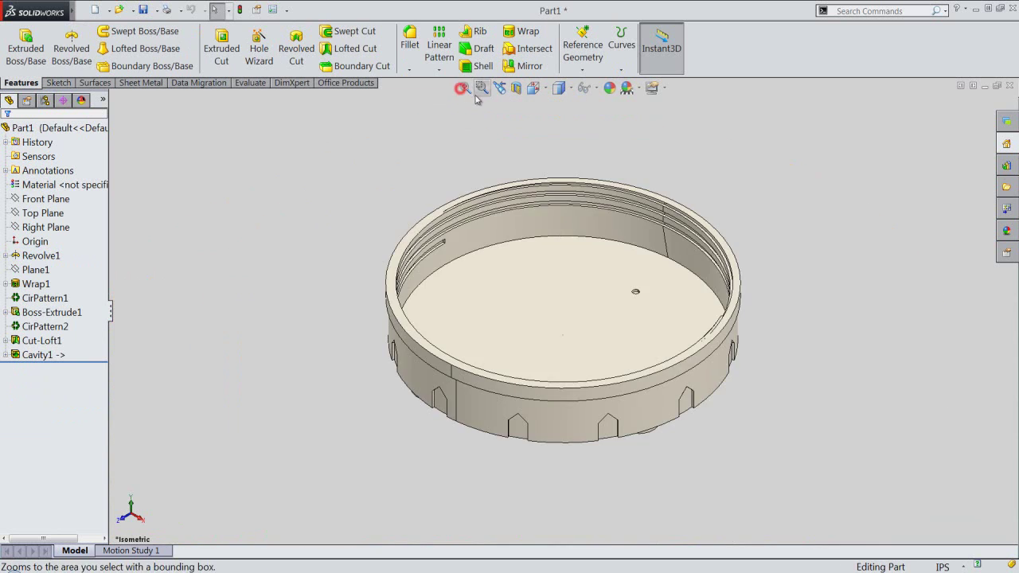
pyautogui.click(143, 9)
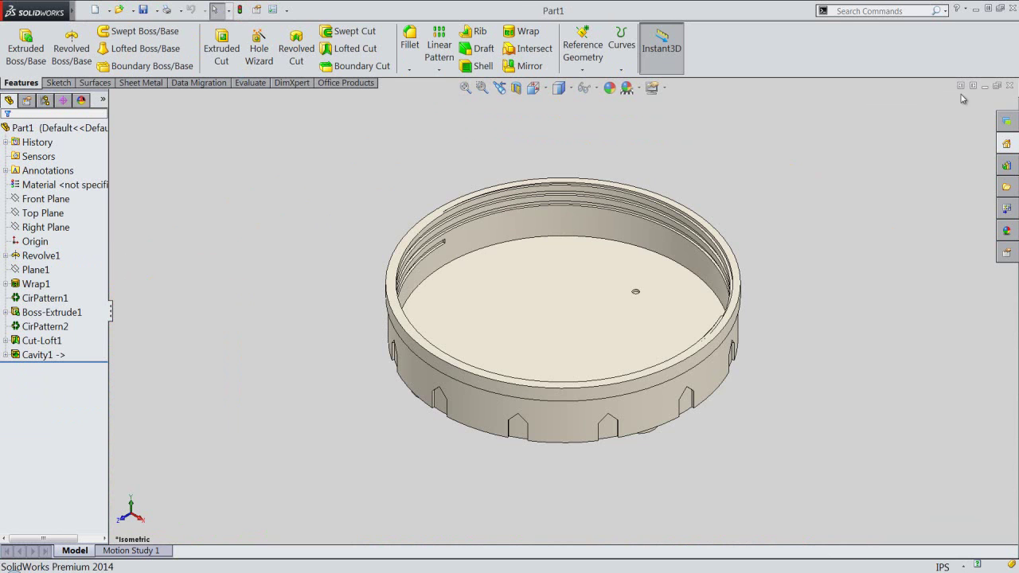
pyautogui.click(1009, 87)
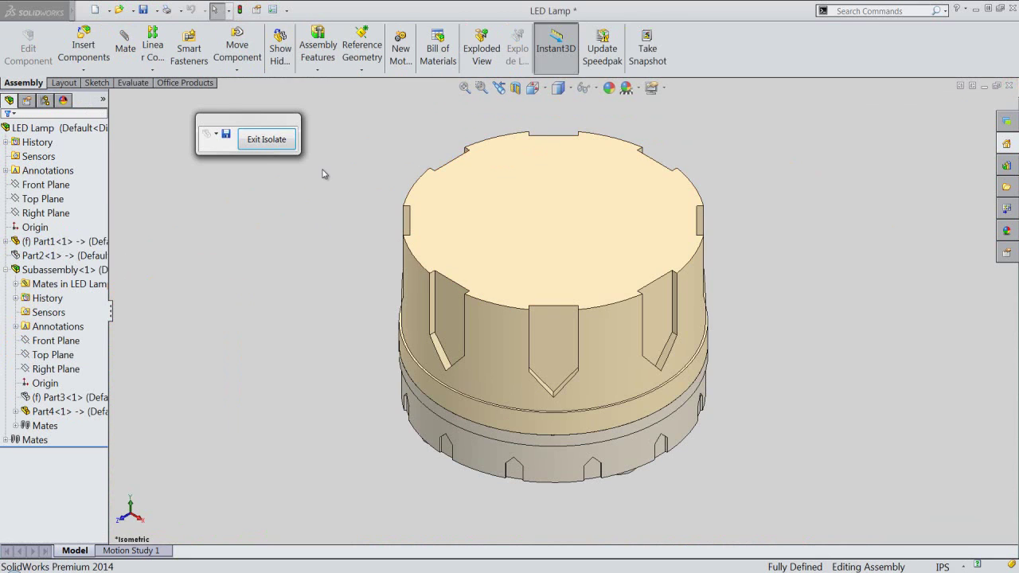
# Step: Toggle a section view on and off, zoom to fit, exit isolation and collapse the tree
pyautogui.click(516, 88)
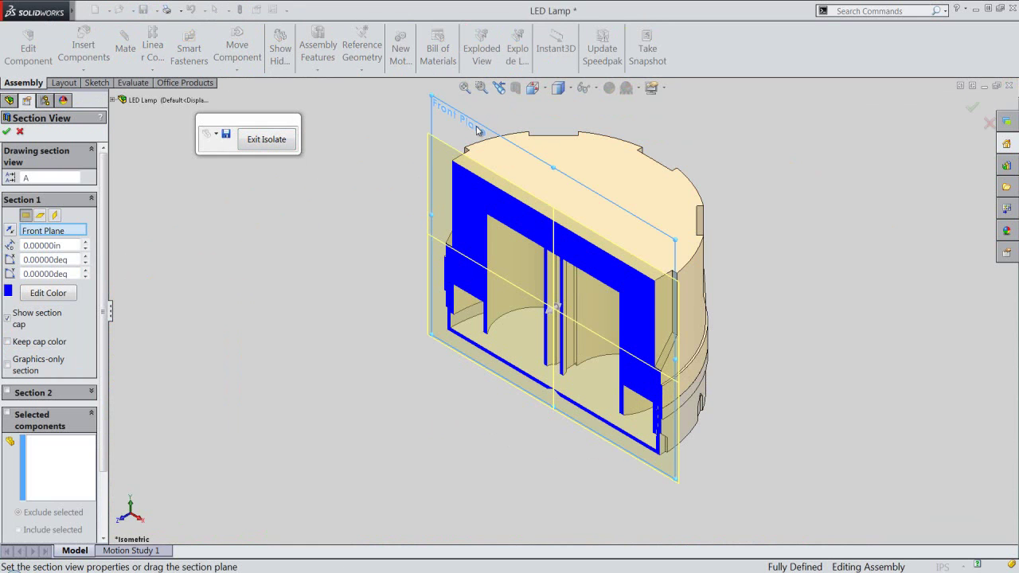
pyautogui.click(6, 131)
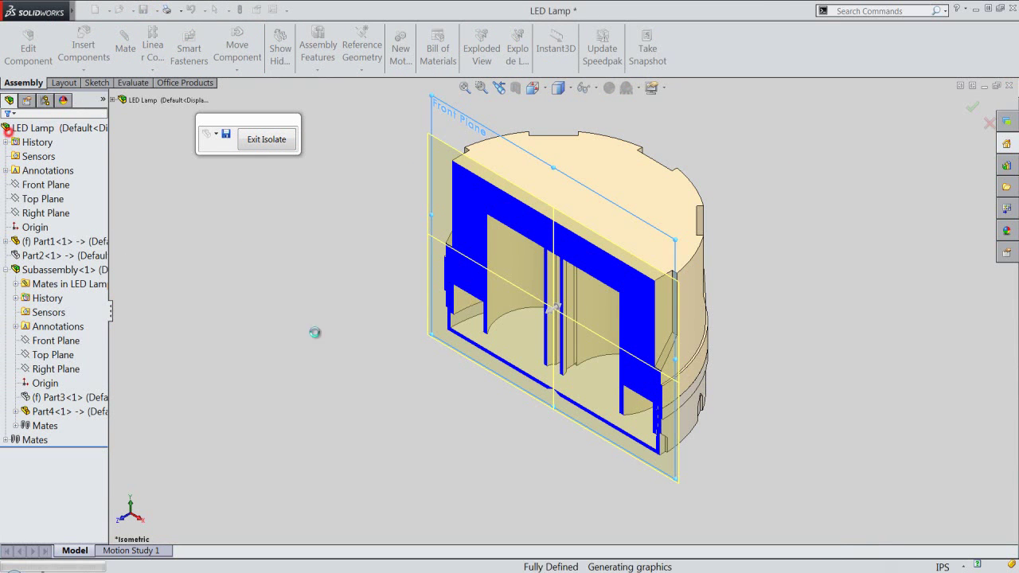
pyautogui.scroll(-5, 478, 322)
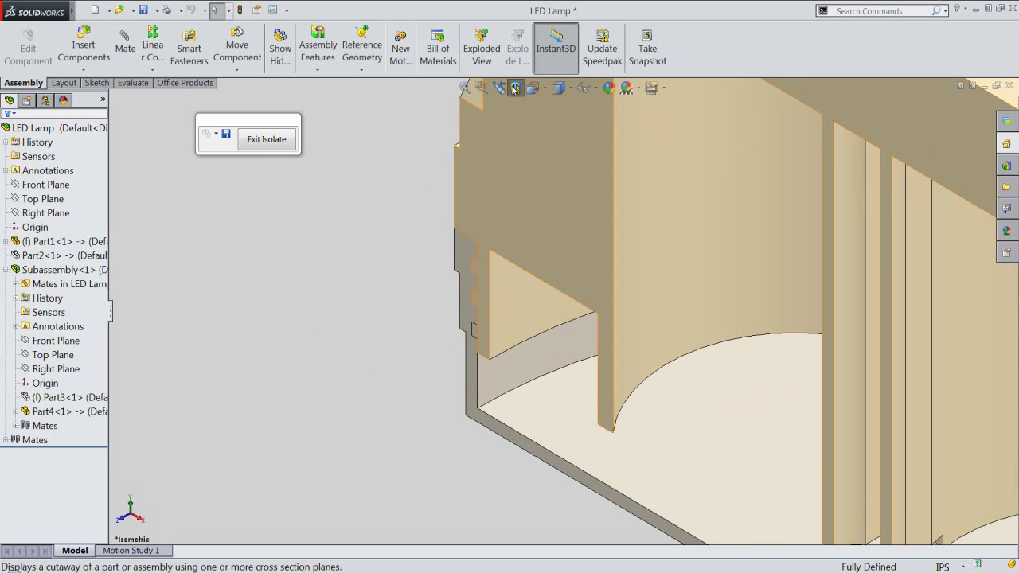
pyautogui.click(515, 87)
pyautogui.click(465, 89)
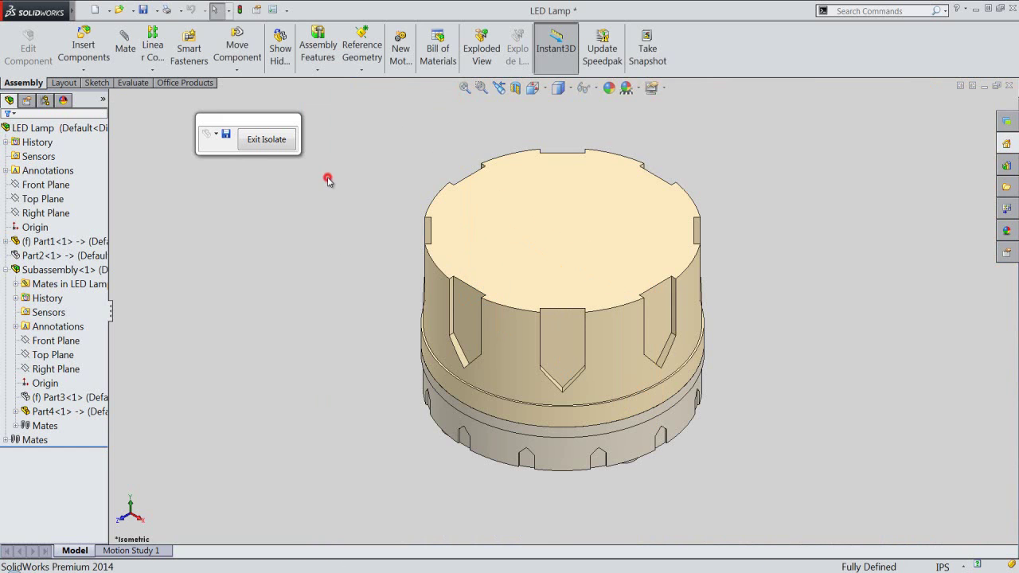
pyautogui.click(267, 140)
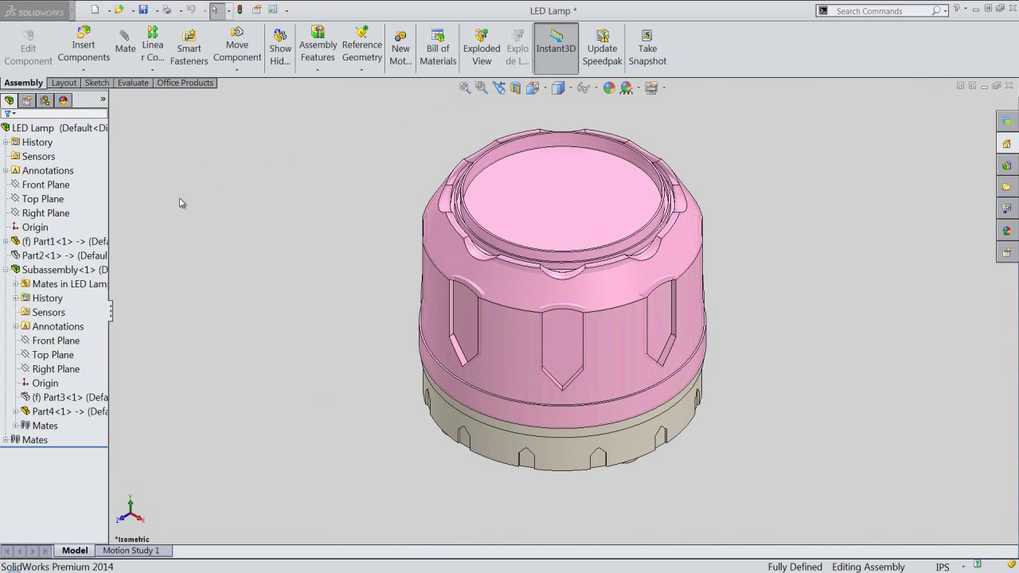
pyautogui.rightClick(94, 190)
pyautogui.click(145, 192)
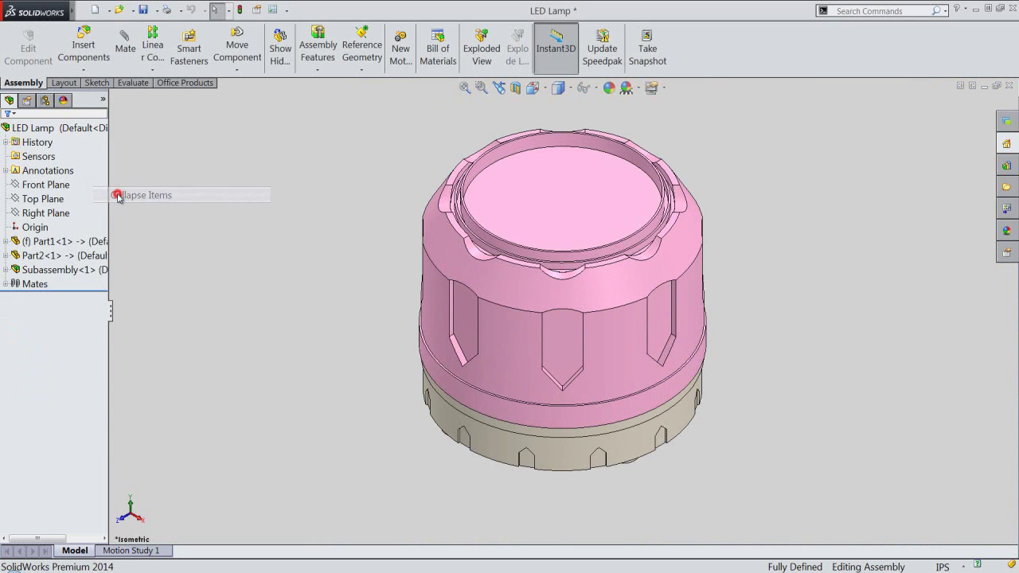
# Step: Calculate interferences across the LED Lamp assembly and close the check
pyautogui.click(132, 83)
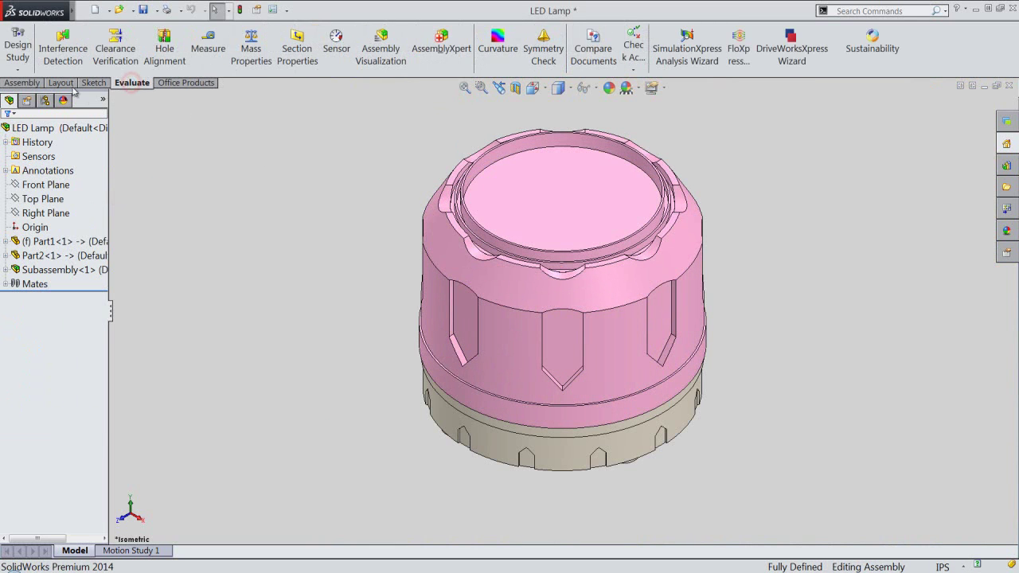
pyautogui.click(56, 49)
pyautogui.click(49, 215)
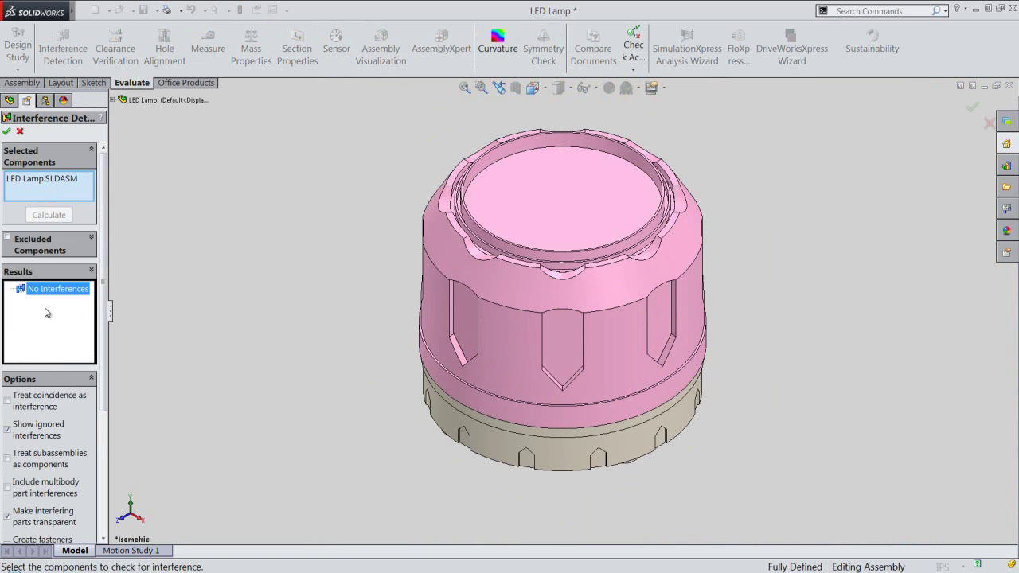
pyautogui.click(6, 132)
# Step: Save the LED Lamp assembly, cancel a started new part, and expand Subassembly<1> in the tree
pyautogui.click(22, 82)
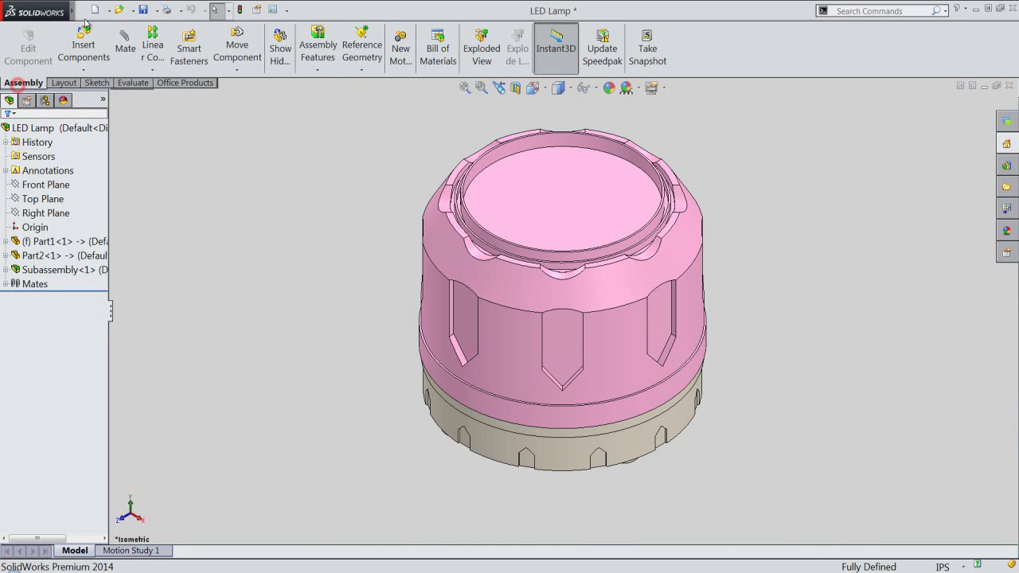
pyautogui.click(143, 10)
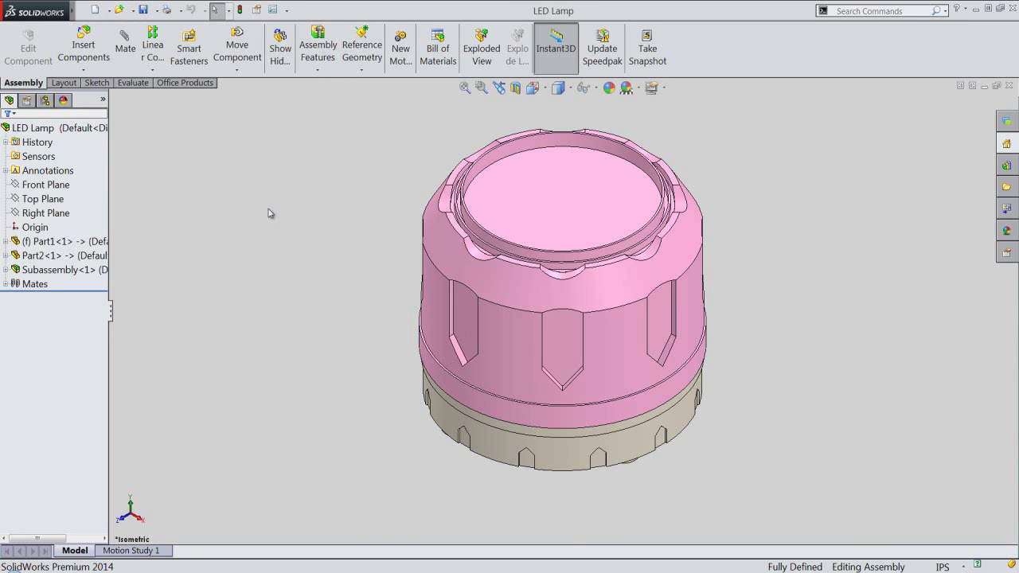
pyautogui.click(85, 70)
pyautogui.click(112, 102)
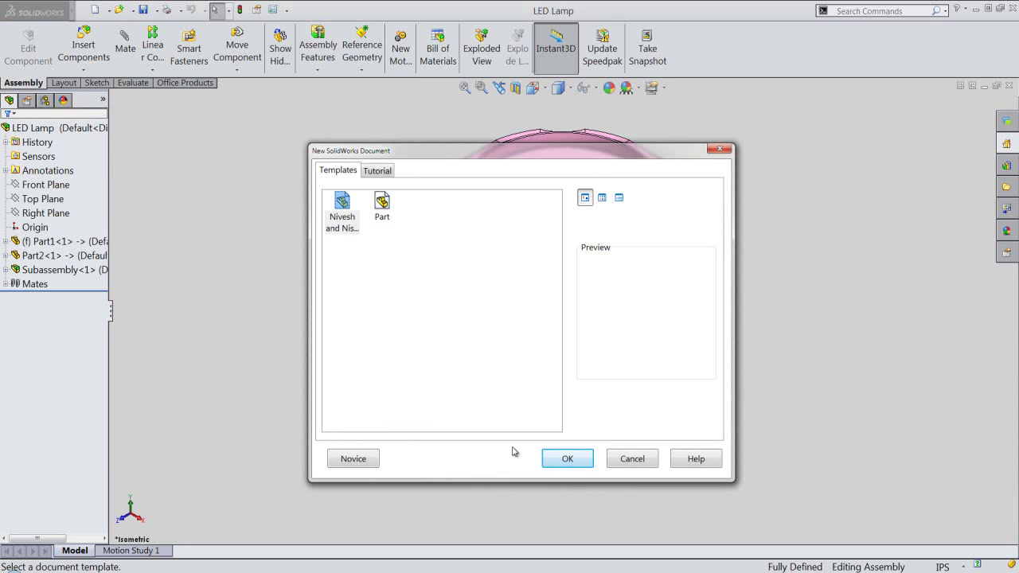
pyautogui.click(620, 459)
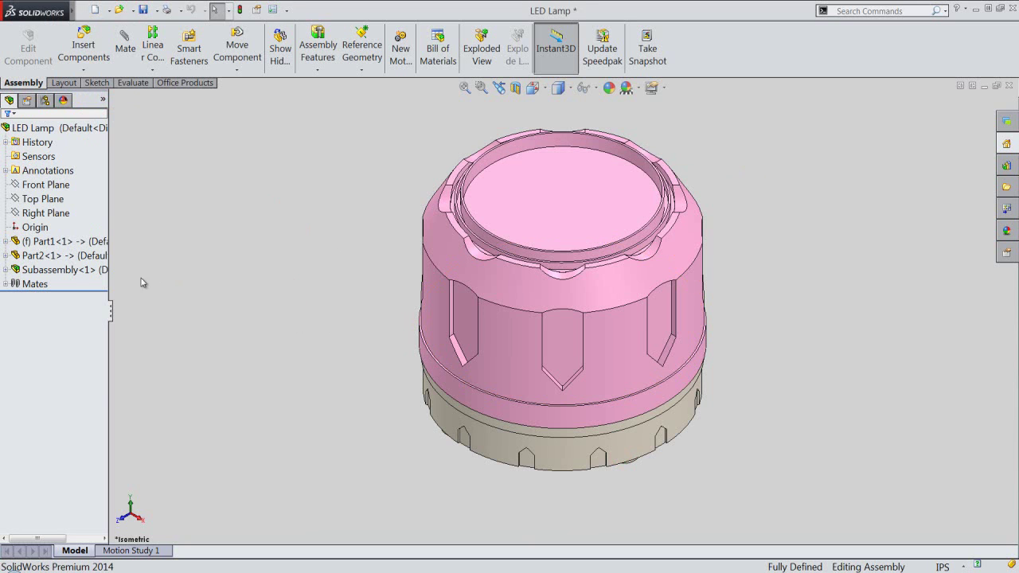
pyautogui.click(5, 270)
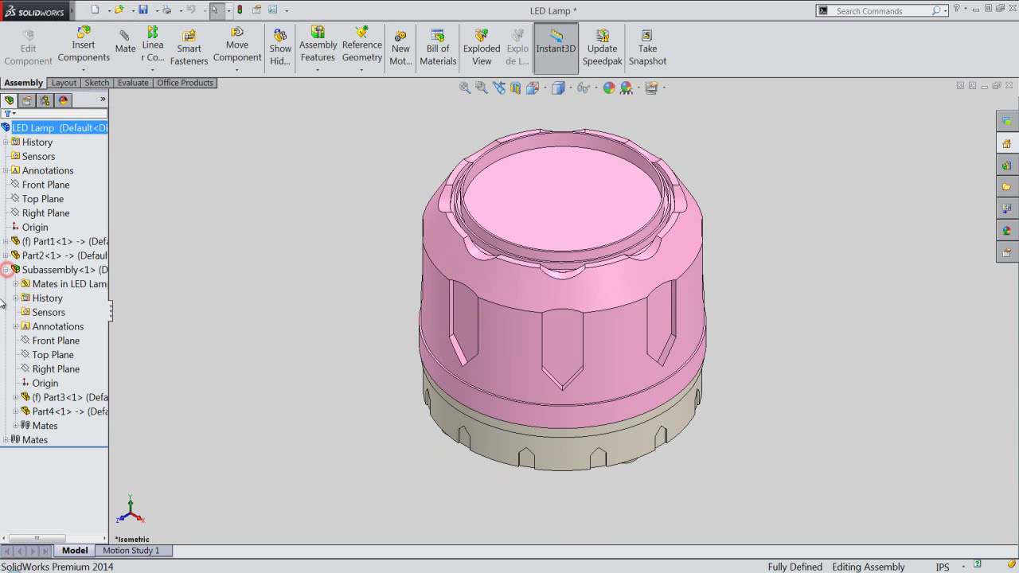
# Step: Show Part3's Plane1 and Cut-Extrude1's Sketch2 on the model
pyautogui.click(19, 397)
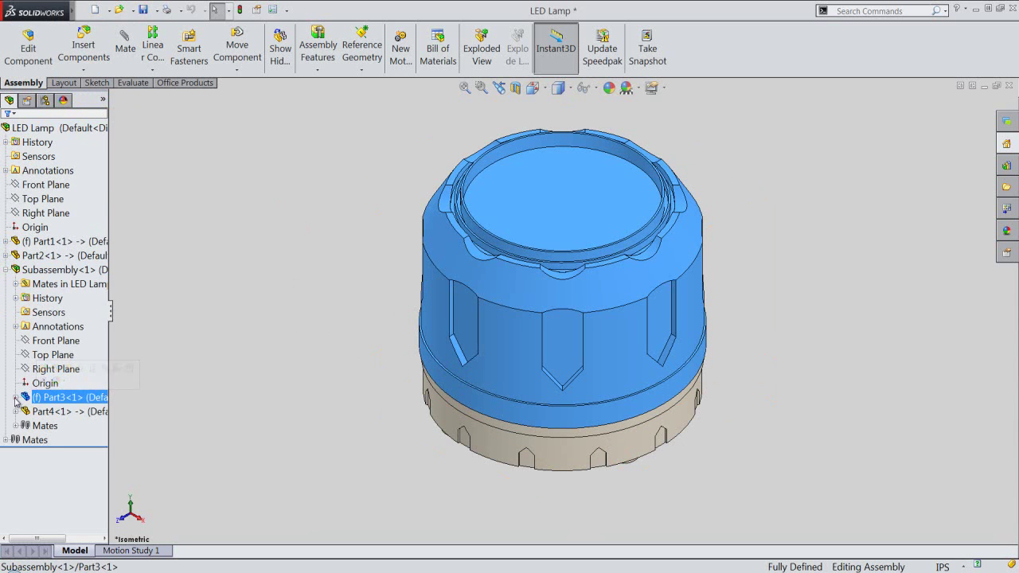
pyautogui.click(15, 398)
pyautogui.click(48, 428)
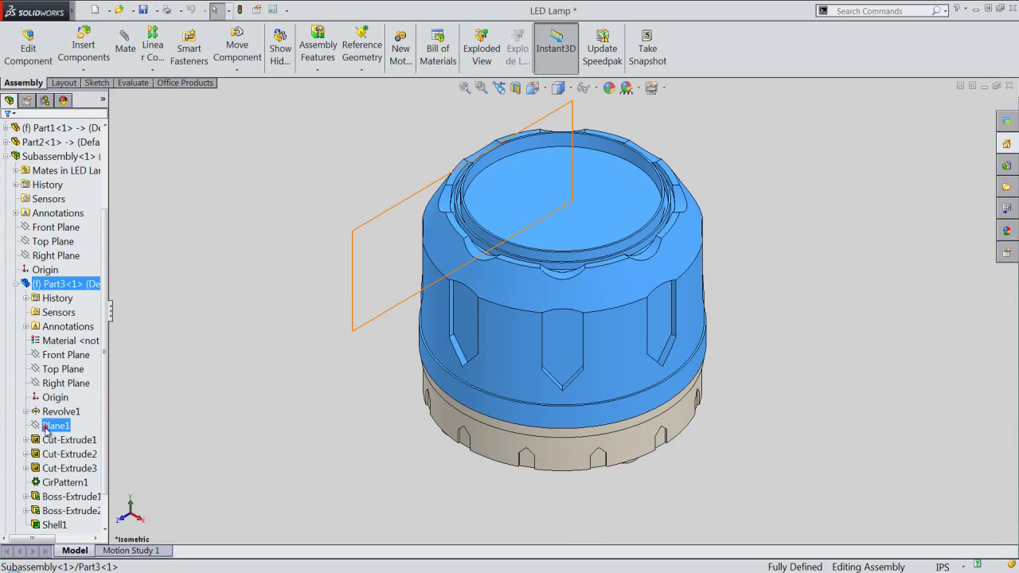
pyautogui.click(62, 411)
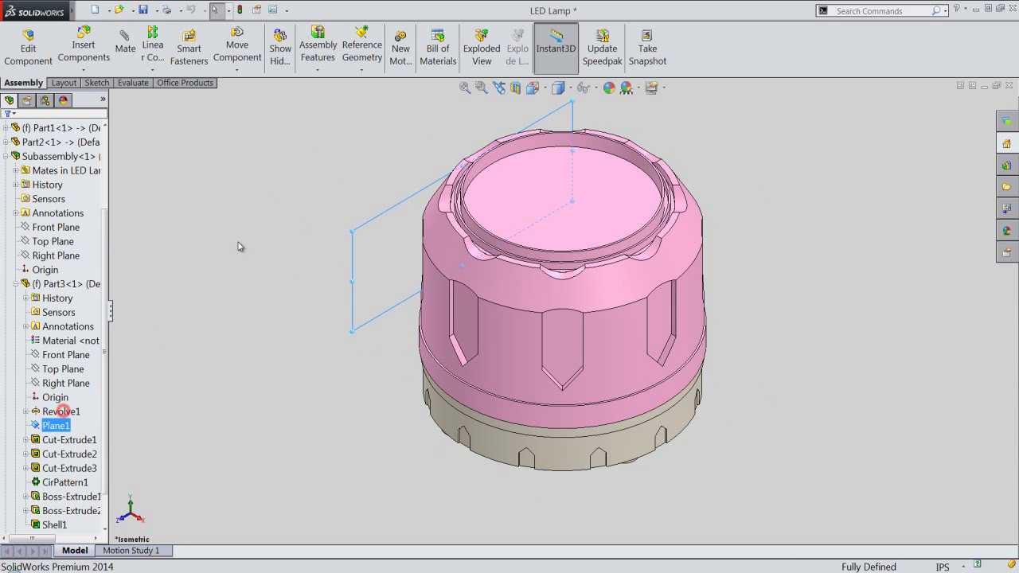
pyautogui.click(27, 440)
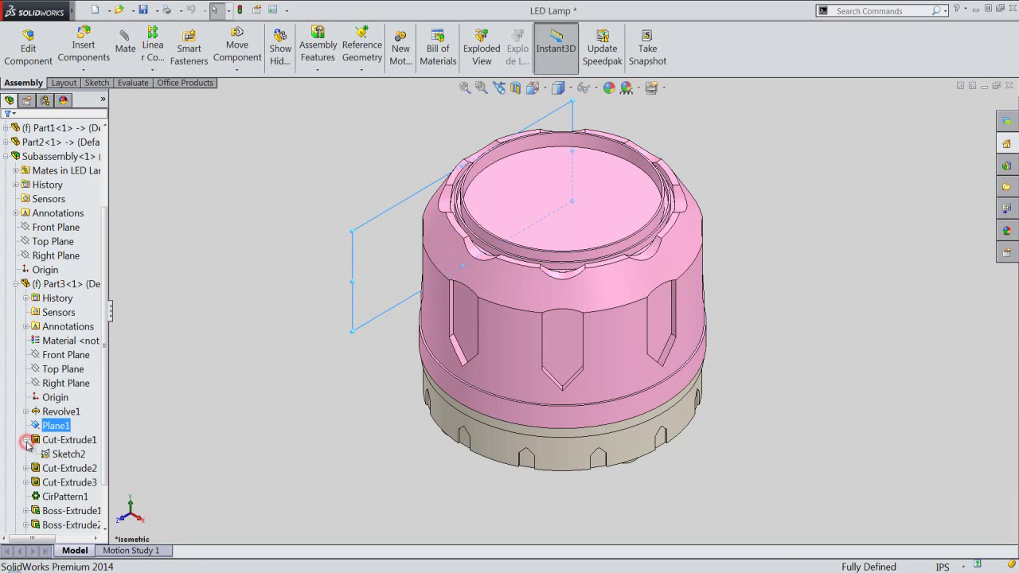
pyautogui.click(48, 456)
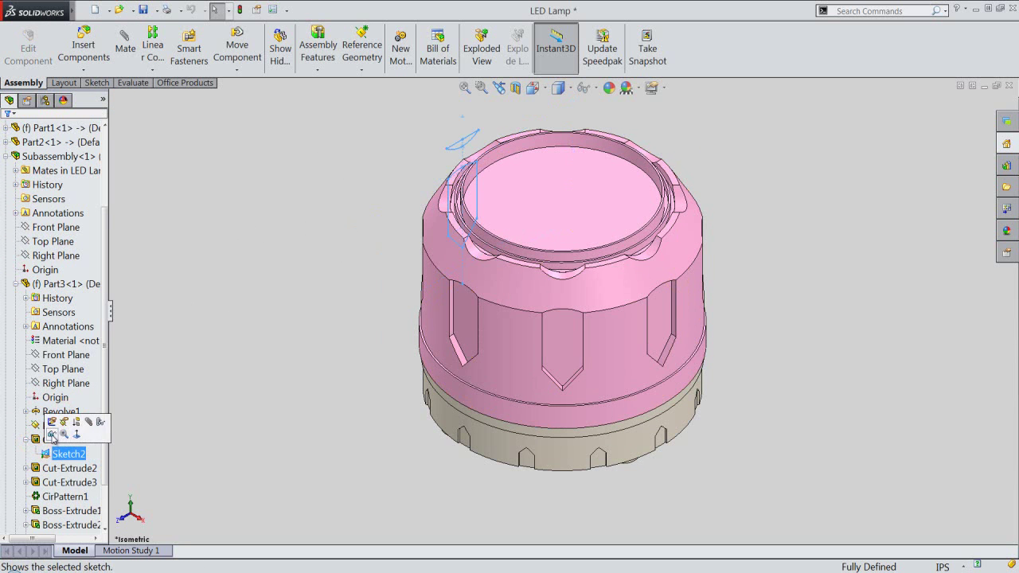
pyautogui.click(52, 435)
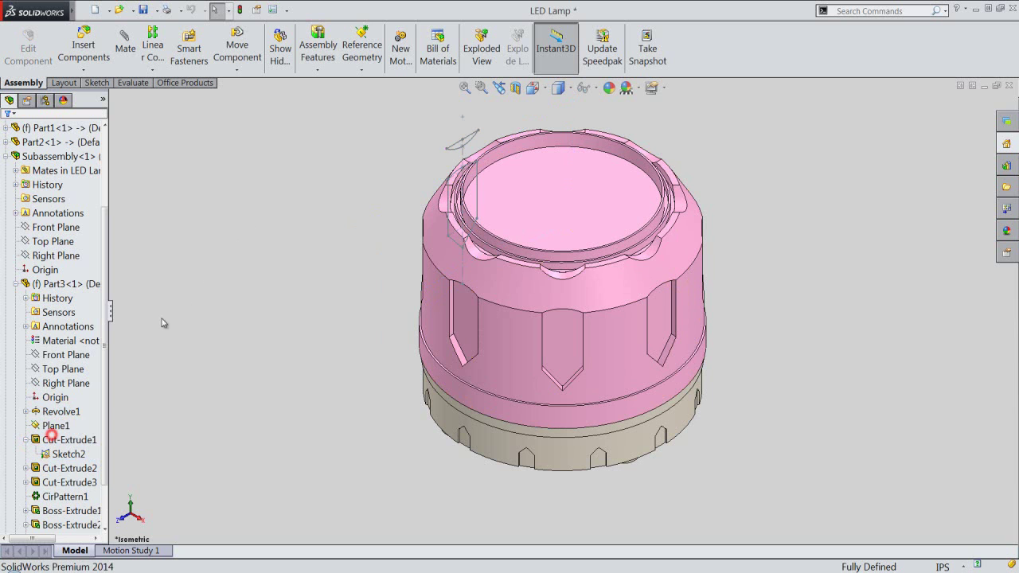
# Step: Change the view orientation, make planes visible, then collapse and widen the design tree
pyautogui.click(545, 93)
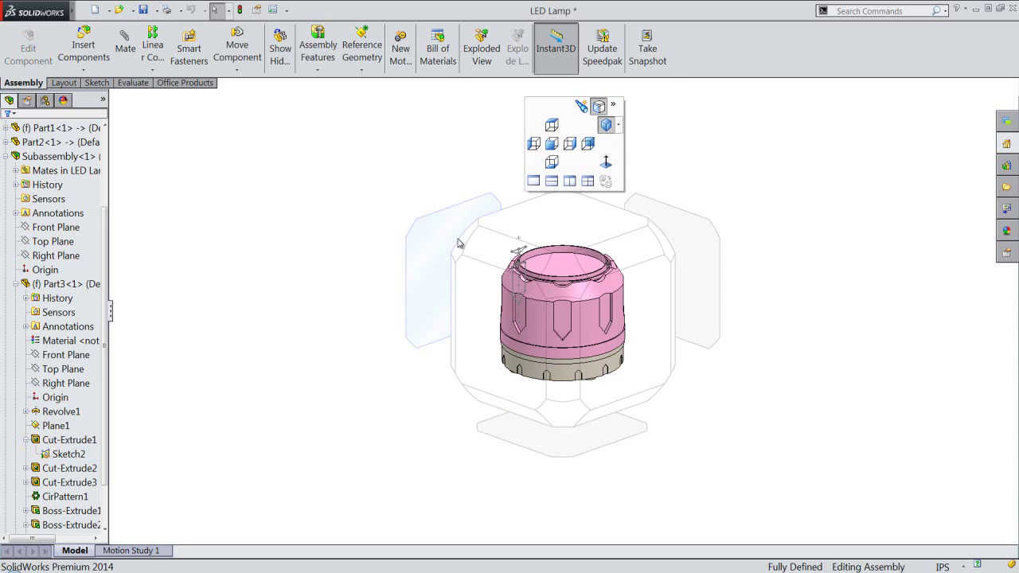
pyautogui.click(462, 252)
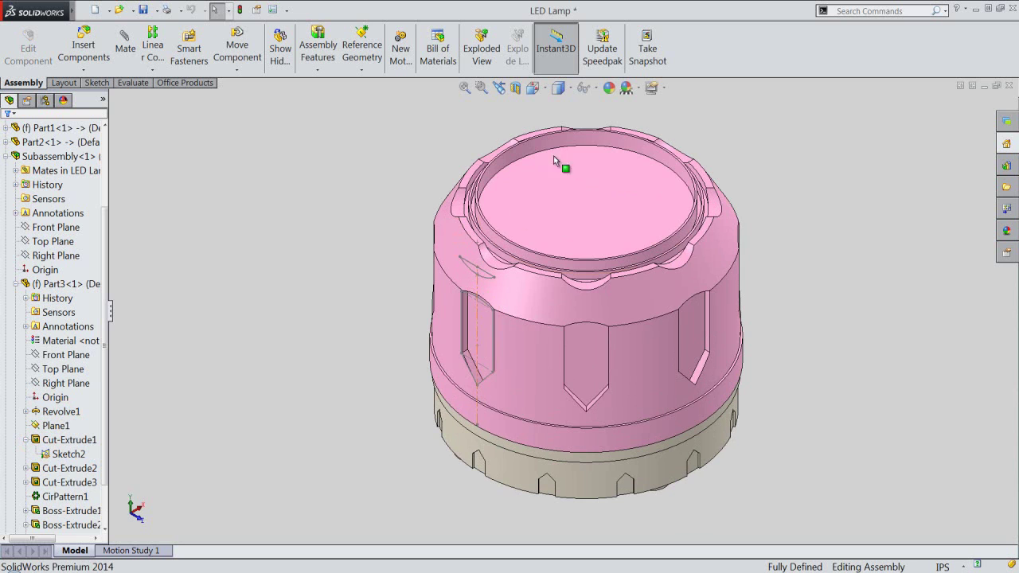
pyautogui.click(597, 89)
pyautogui.click(593, 112)
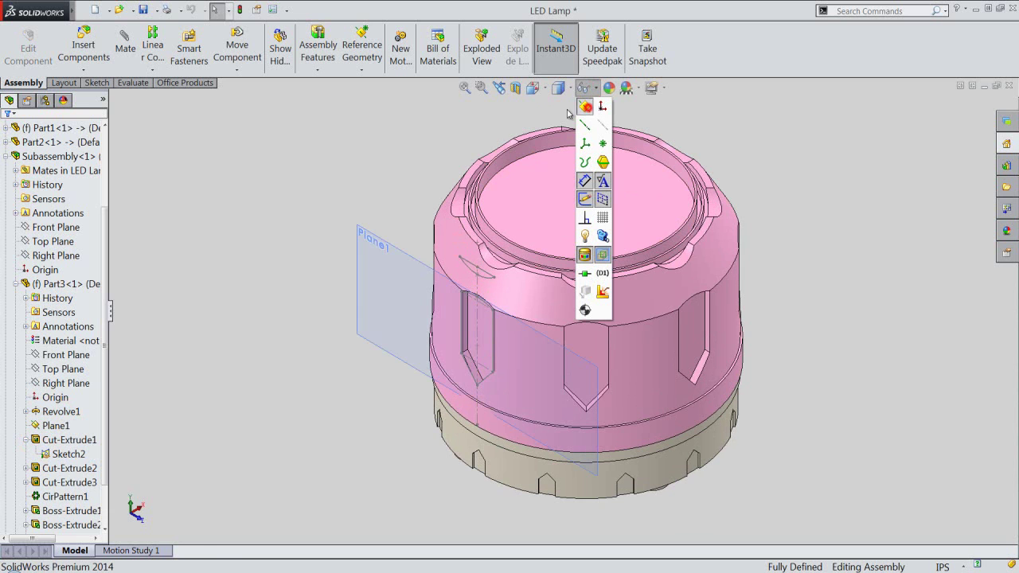
pyautogui.rightClick(85, 222)
pyautogui.click(104, 225)
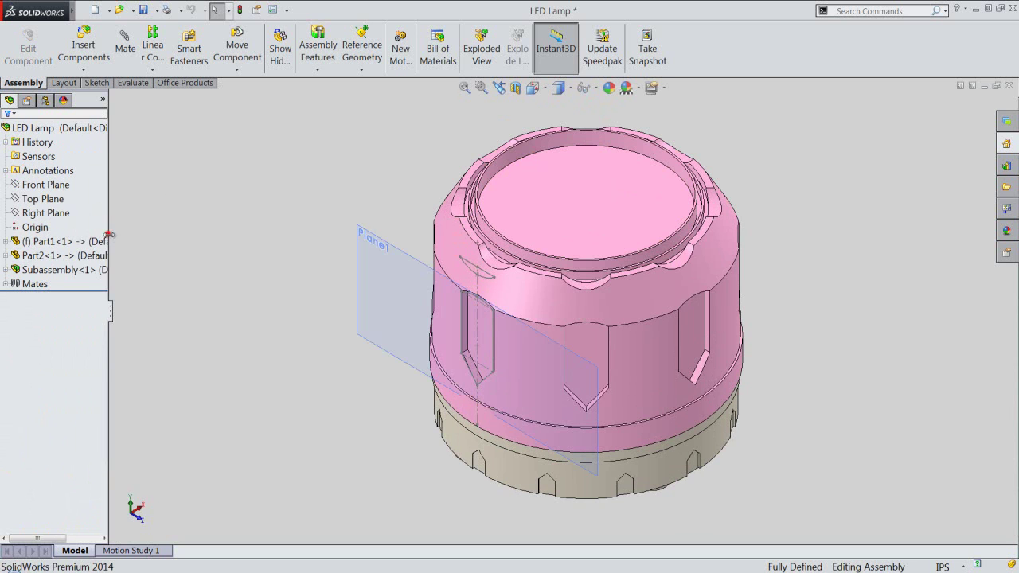
pyautogui.moveTo(109, 234); pyautogui.dragTo(145, 234)
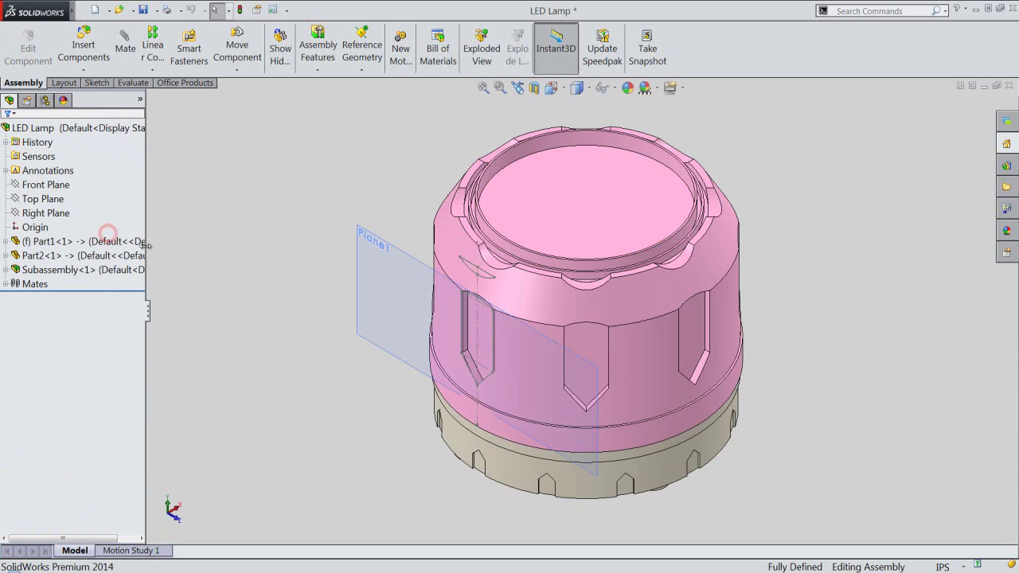
# Step: Create a new in-context part from the default template and save it as 'Switch'
pyautogui.click(77, 70)
pyautogui.click(83, 99)
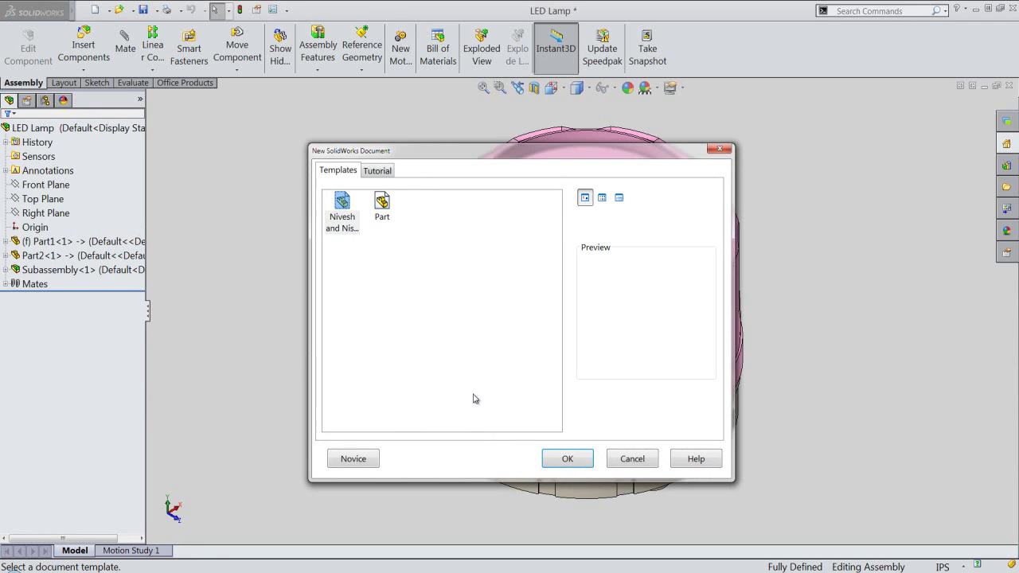
pyautogui.click(571, 461)
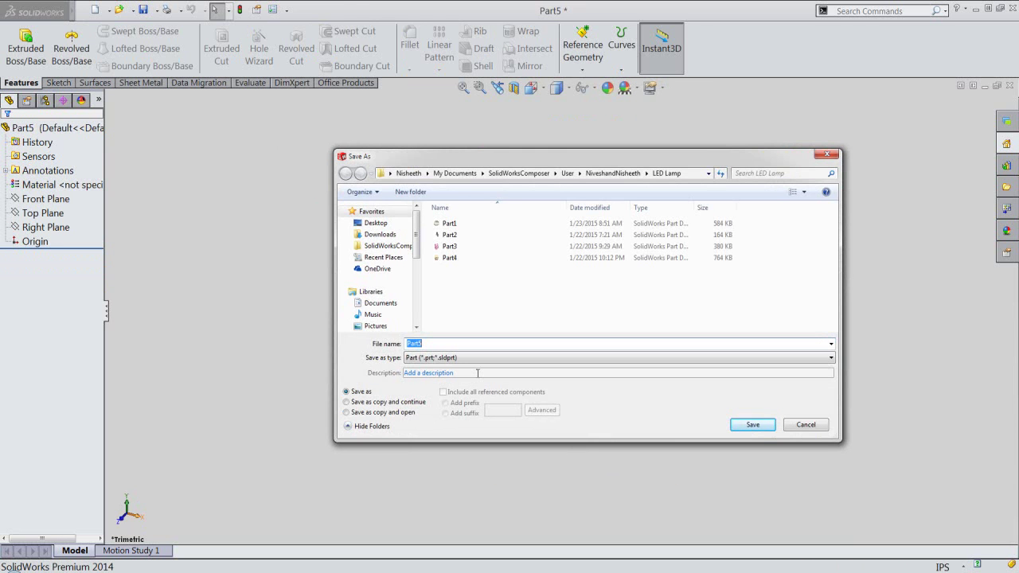
pyautogui.write('Switch')
pyautogui.click(750, 423)
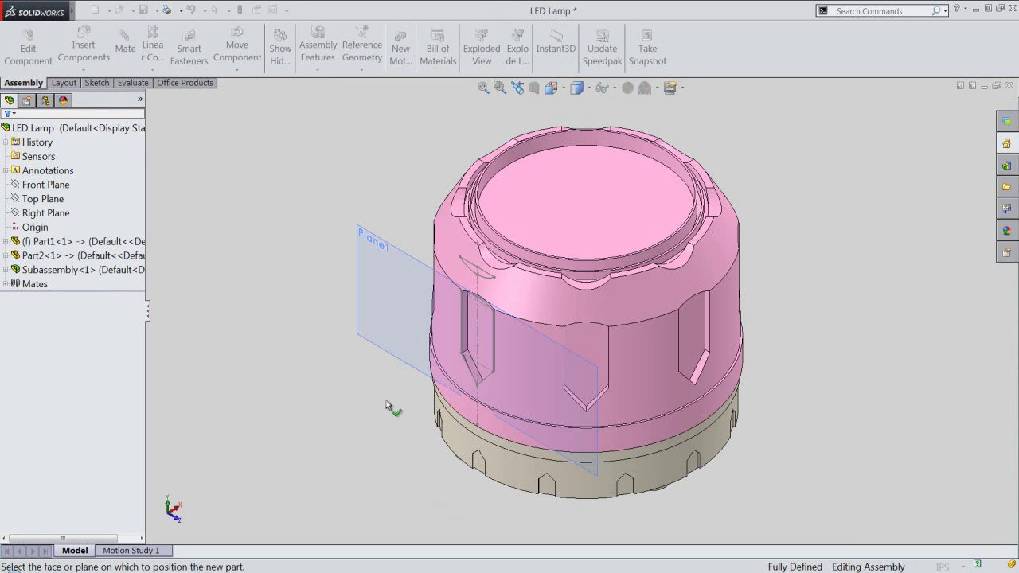
# Step: On Plane1, convert the cutout's two vertical edges, top arc and two lower diagonals into the Switch sketch
pyautogui.click(378, 344)
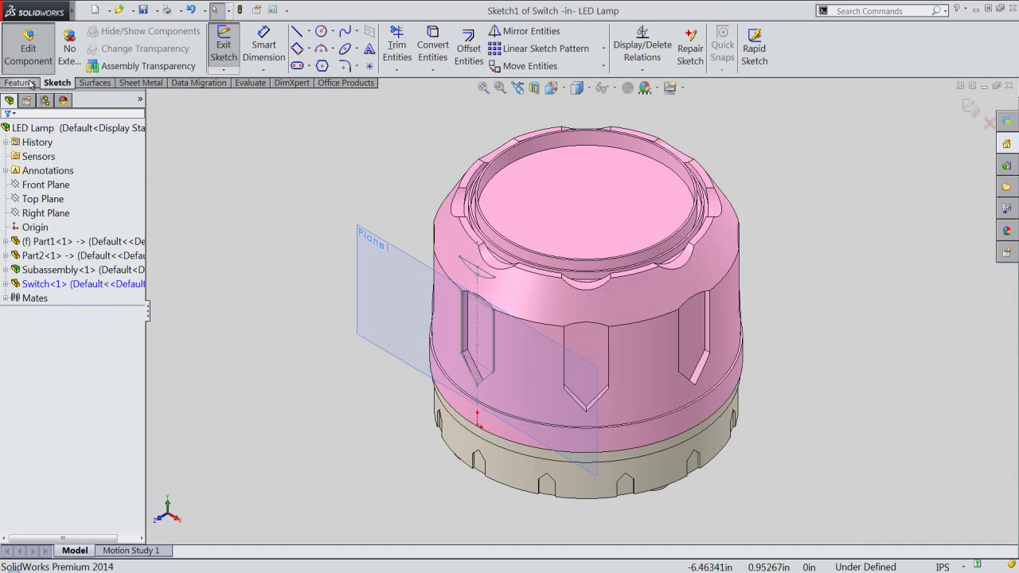
pyautogui.click(432, 45)
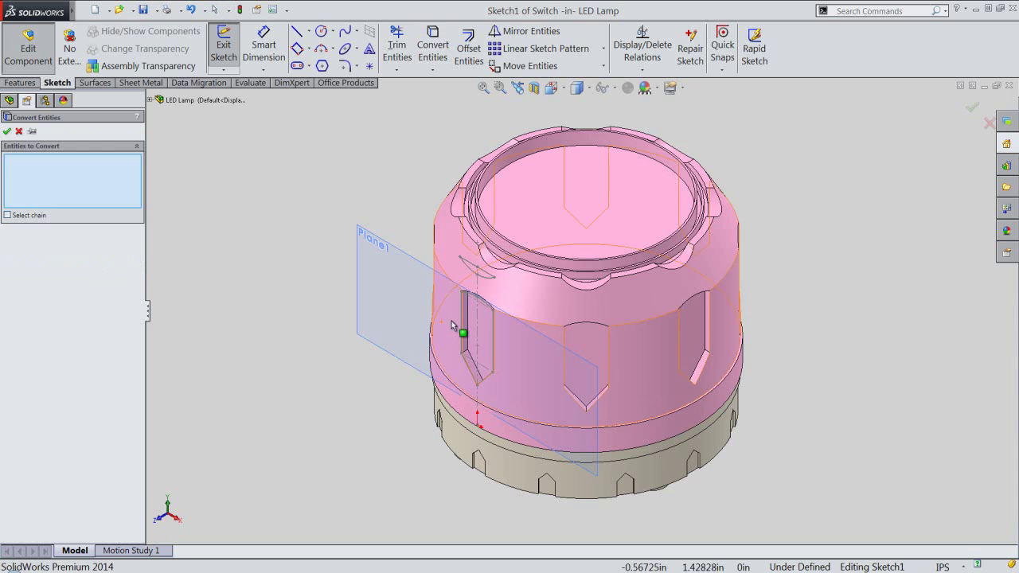
pyautogui.scroll(-3, 457, 321)
pyautogui.scroll(-2, 458, 321)
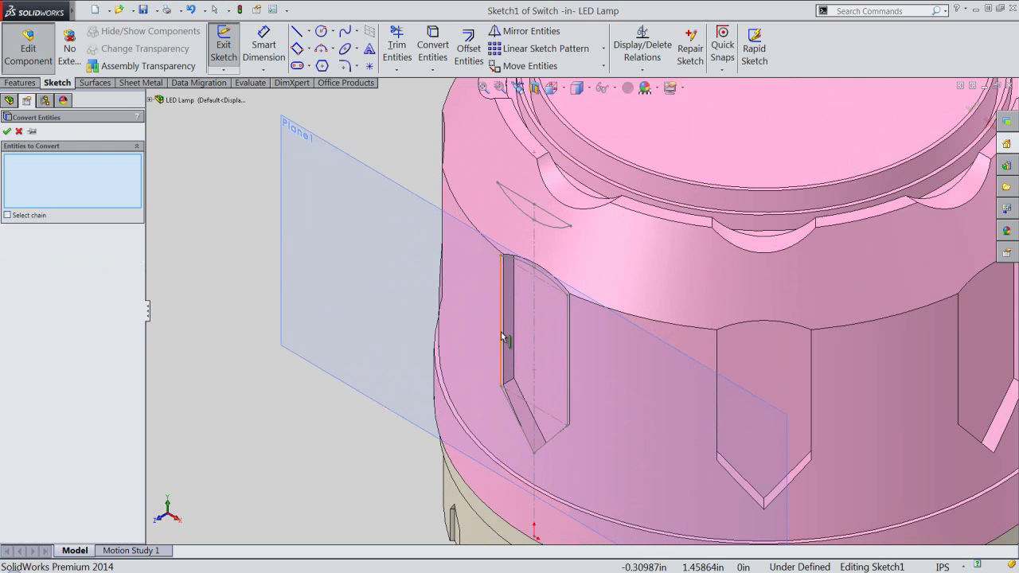
pyautogui.click(502, 333)
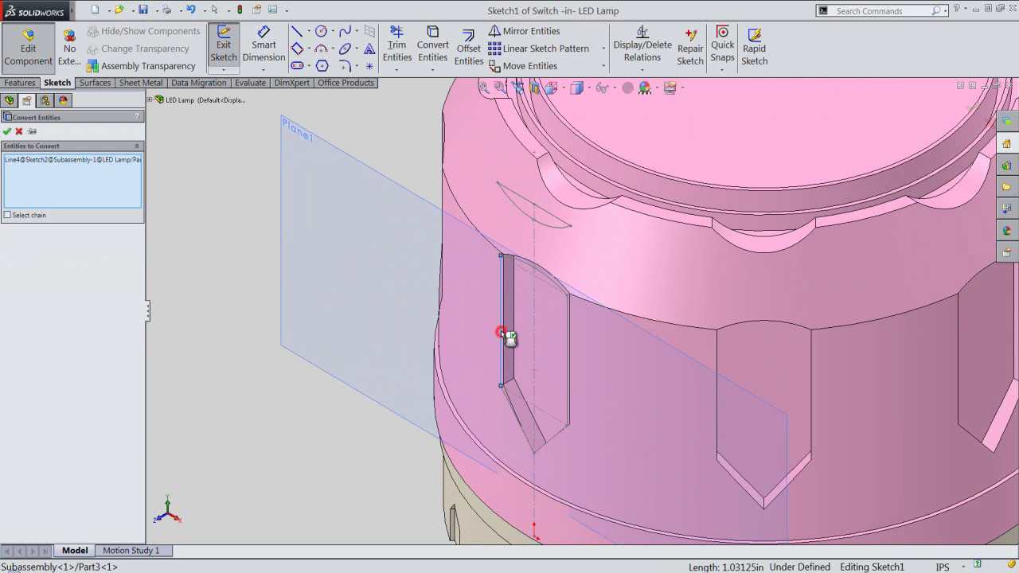
pyautogui.click(518, 260)
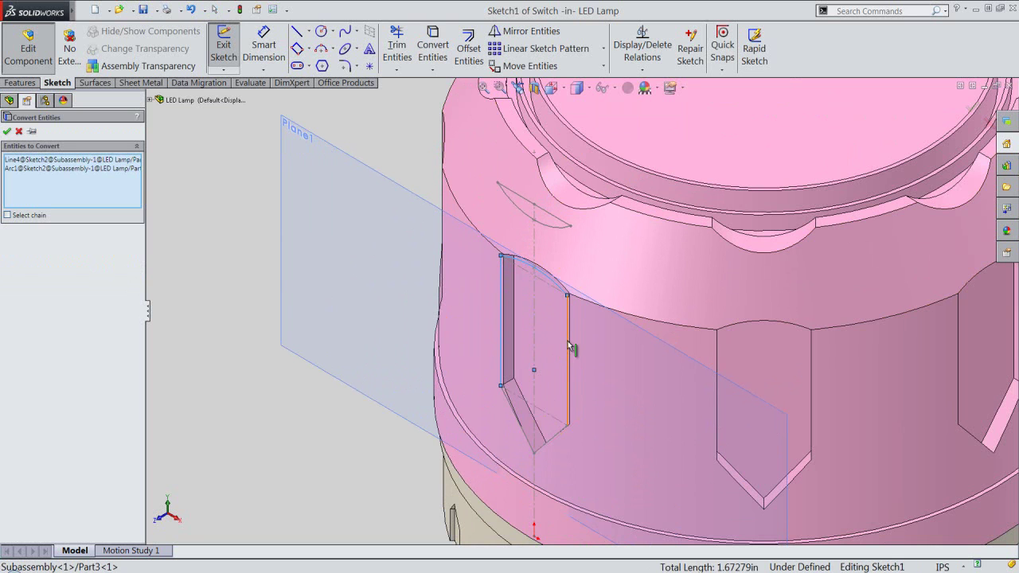
pyautogui.click(567, 342)
pyautogui.click(555, 439)
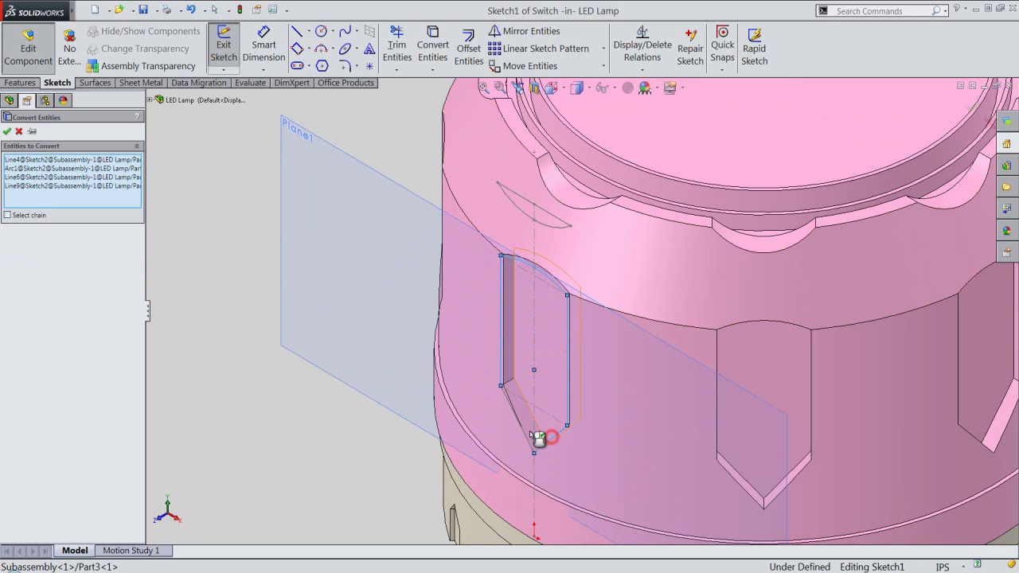
pyautogui.click(509, 397)
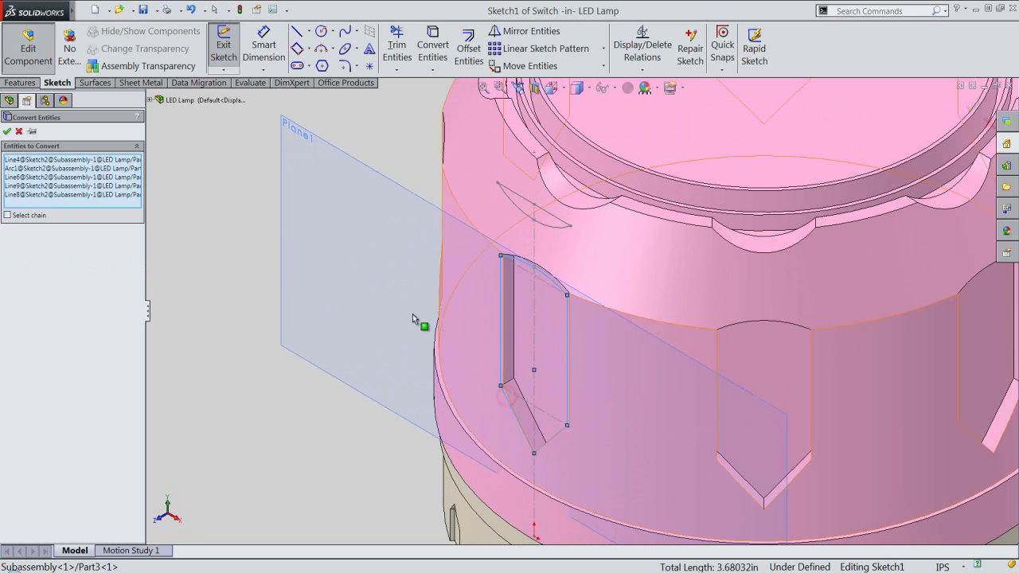
pyautogui.click(7, 132)
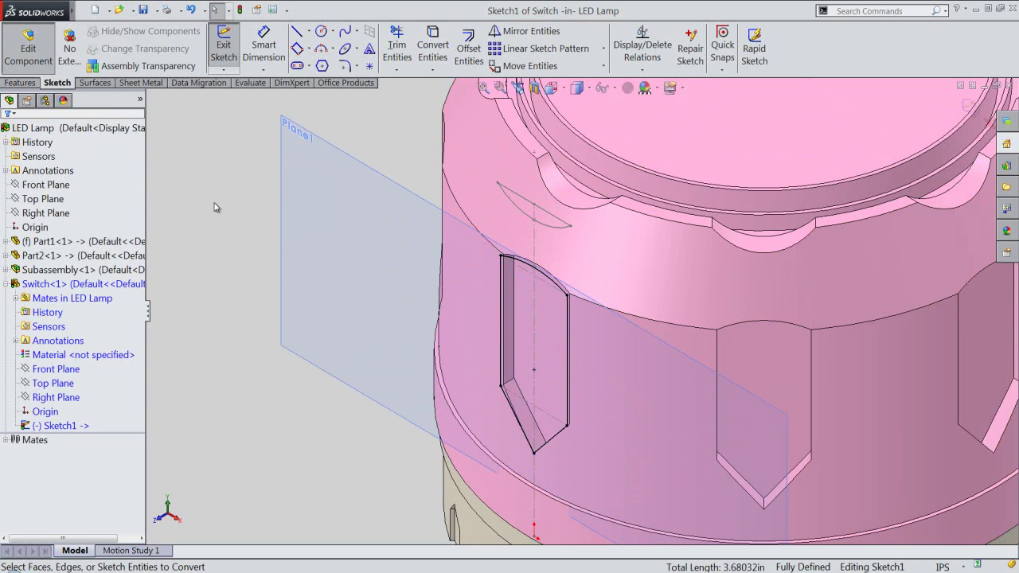
pyautogui.click(6, 269)
# Step: Hide Part3's Plane1 and the Sketch2 under Cut-Extrude1, then collapse the tree
pyautogui.click(15, 398)
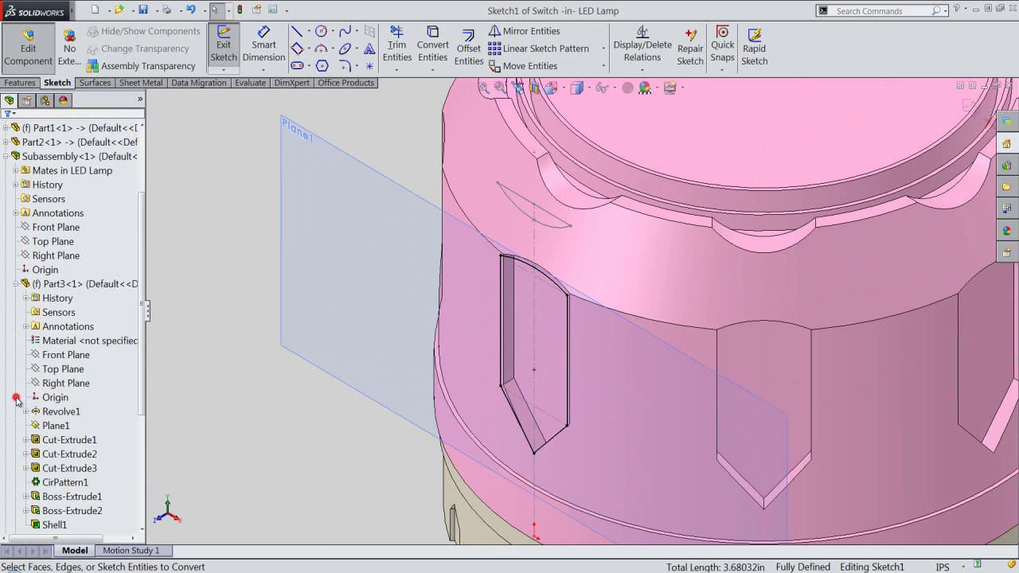
pyautogui.click(46, 425)
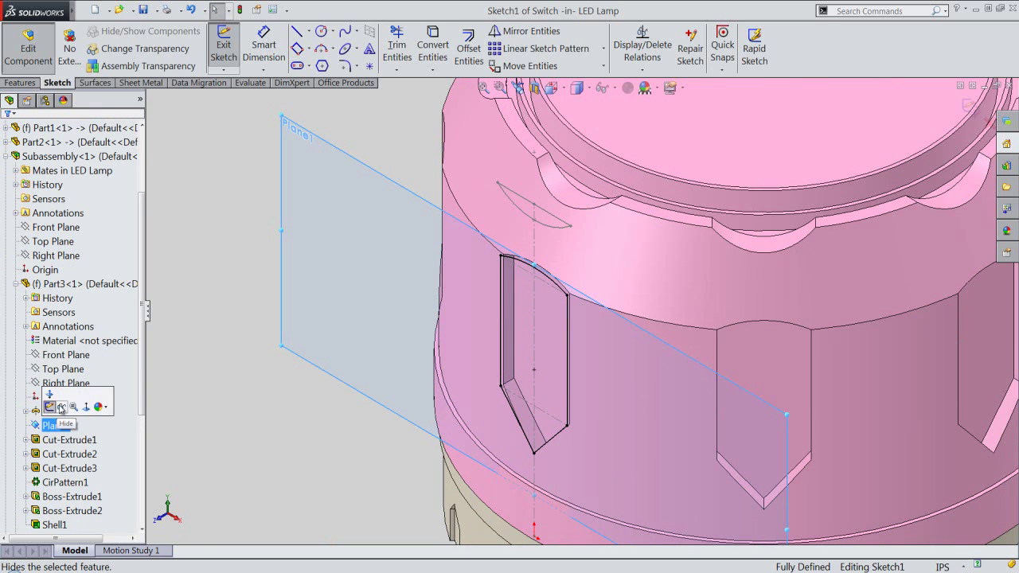
pyautogui.click(61, 407)
pyautogui.click(26, 440)
pyautogui.click(56, 454)
pyautogui.click(48, 443)
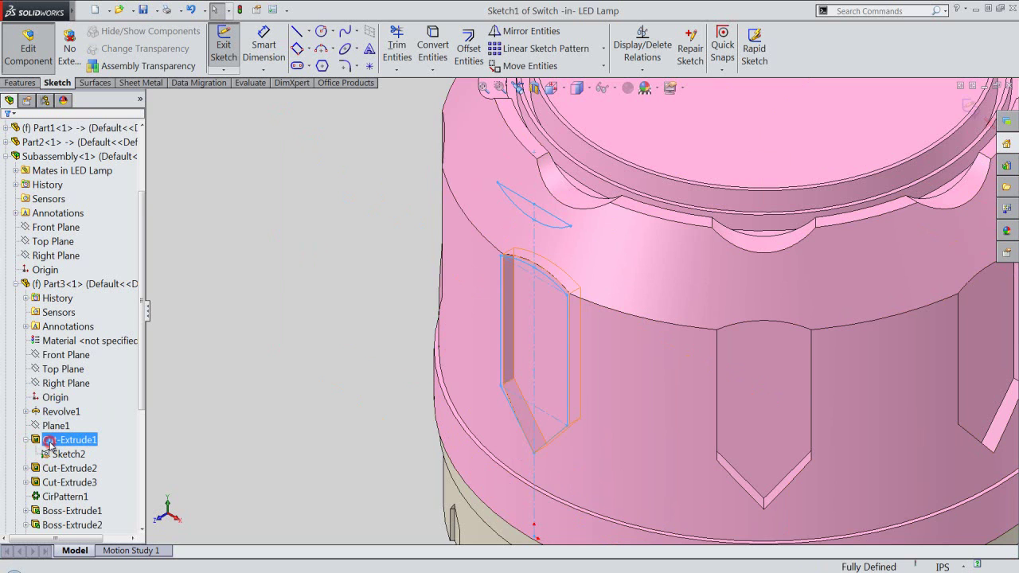
pyautogui.click(26, 440)
pyautogui.click(16, 284)
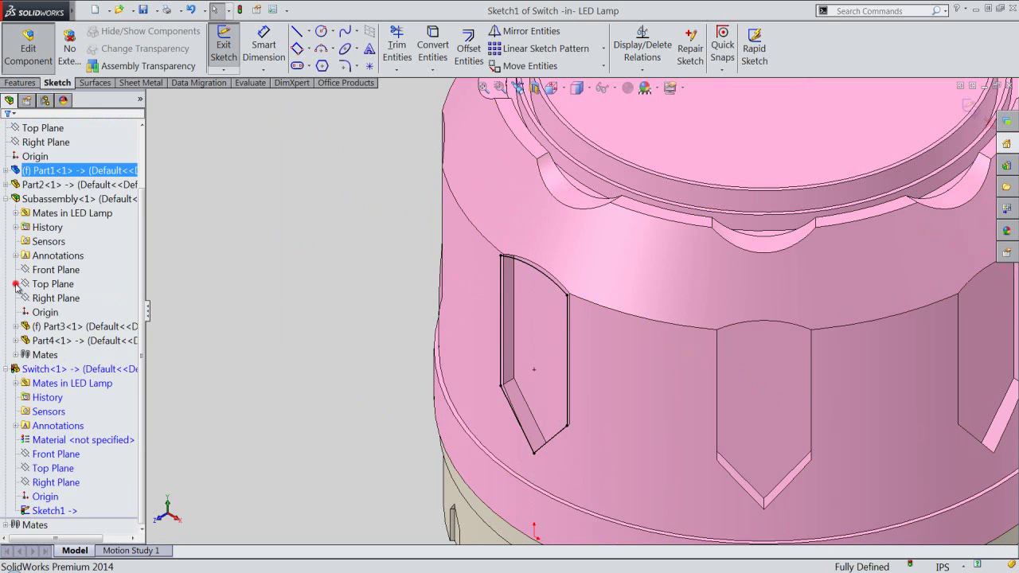
pyautogui.click(7, 199)
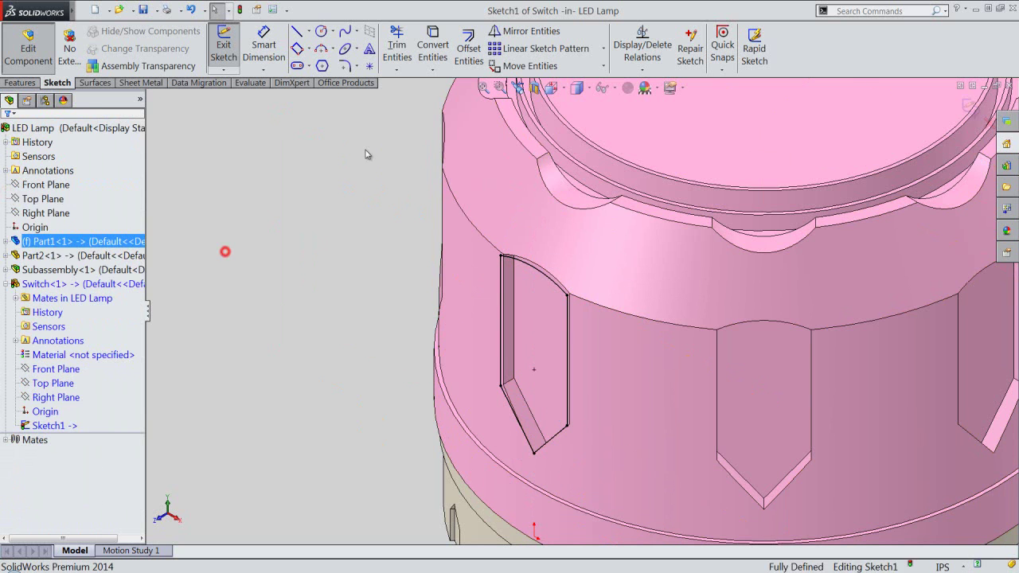
# Step: Switch to the Left view and box-select the pointed pocket outline
pyautogui.click(562, 90)
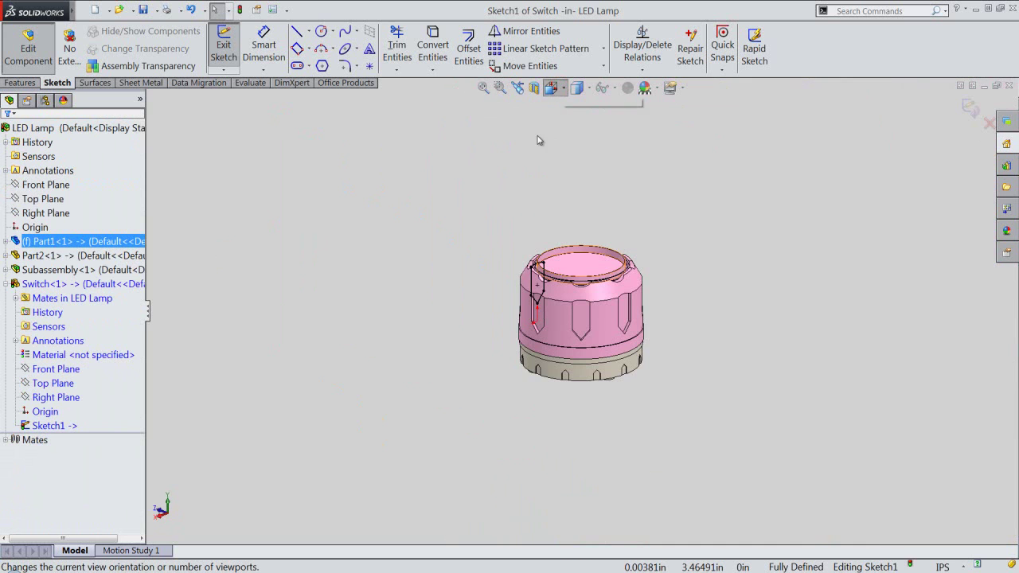
pyautogui.click(448, 290)
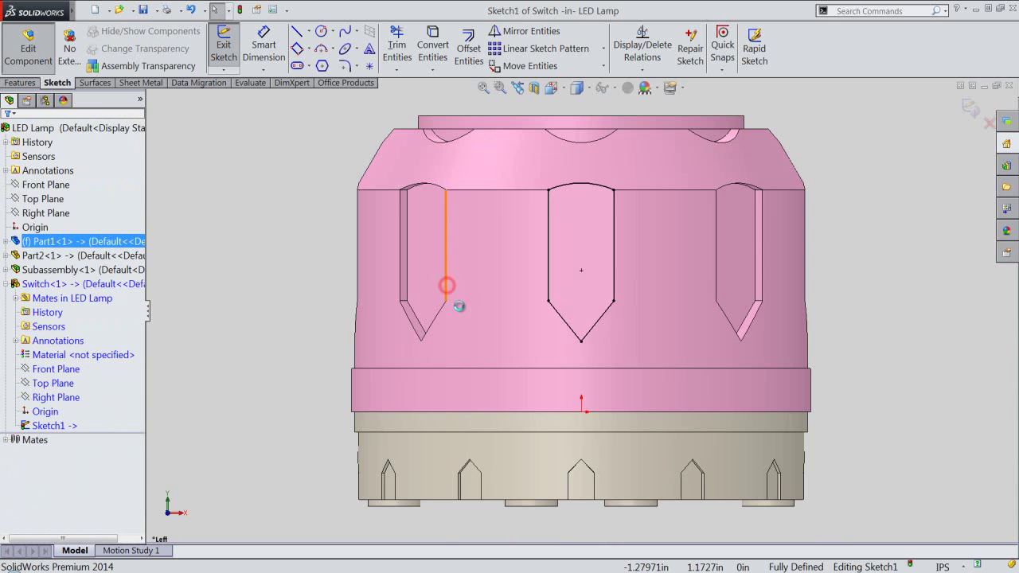
pyautogui.scroll(1, 607, 207)
pyautogui.moveTo(482, 152); pyautogui.dragTo(657, 435)
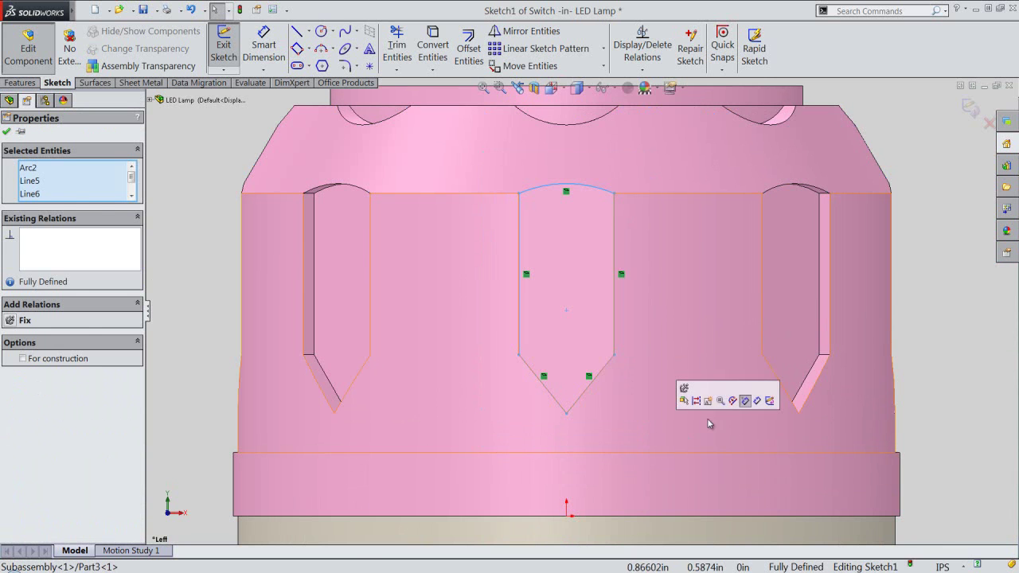
pyautogui.click(699, 399)
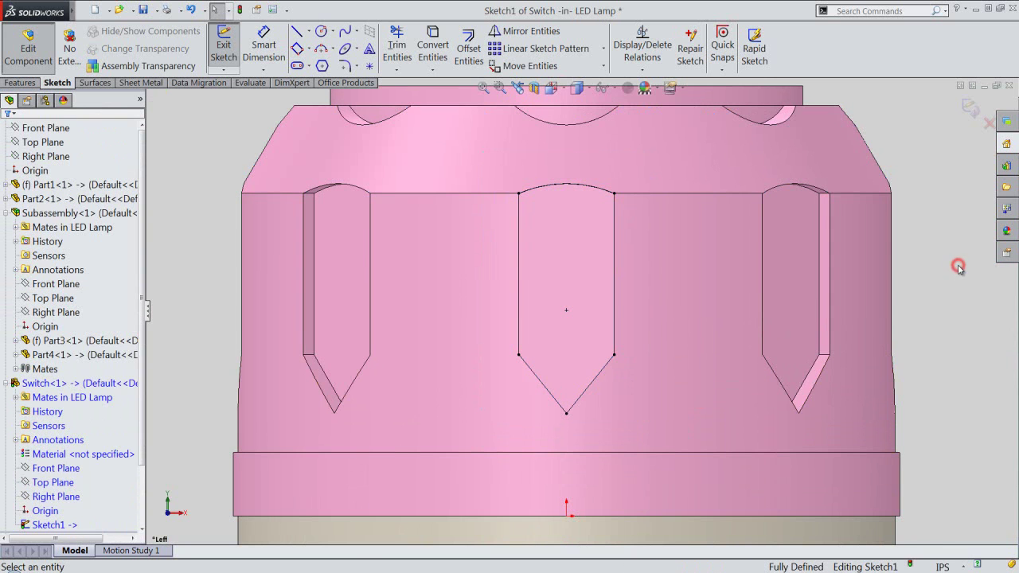
# Step: Offset the five-edge pocket loop 0.01563 in inward and exit the Switch sketch
pyautogui.click(468, 53)
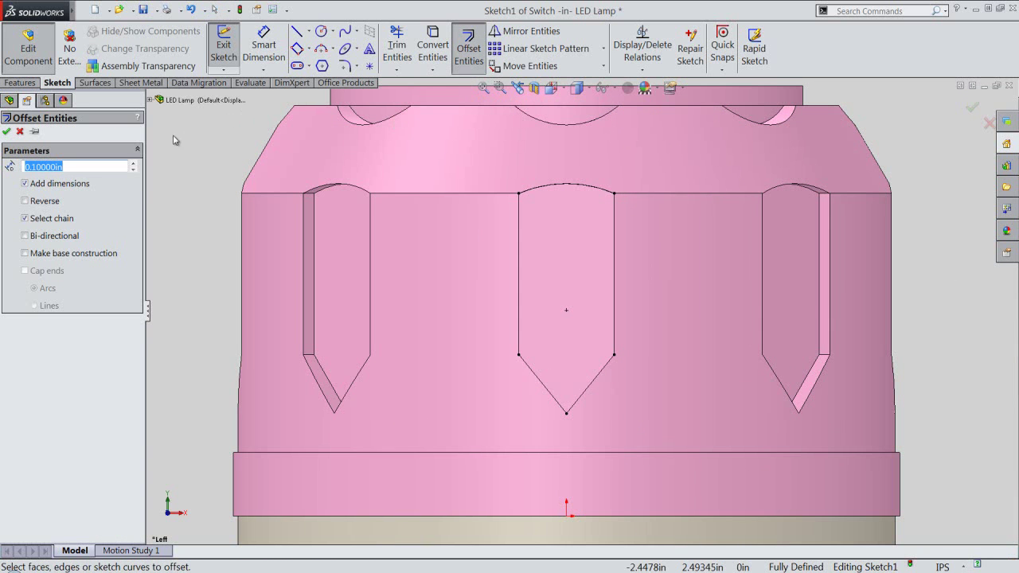
pyautogui.click(519, 315)
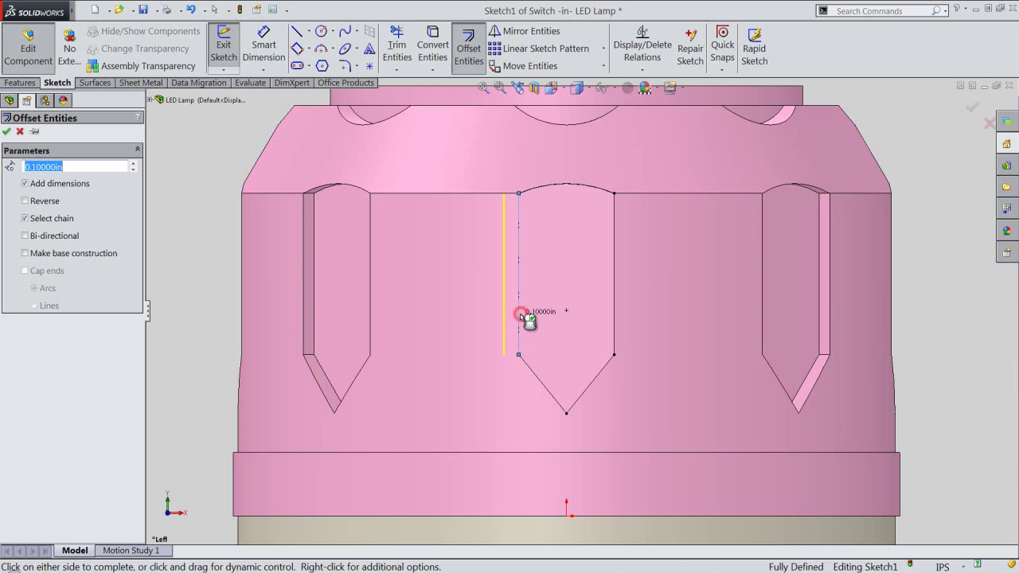
pyautogui.click(540, 189)
pyautogui.click(614, 243)
pyautogui.click(604, 371)
pyautogui.click(538, 384)
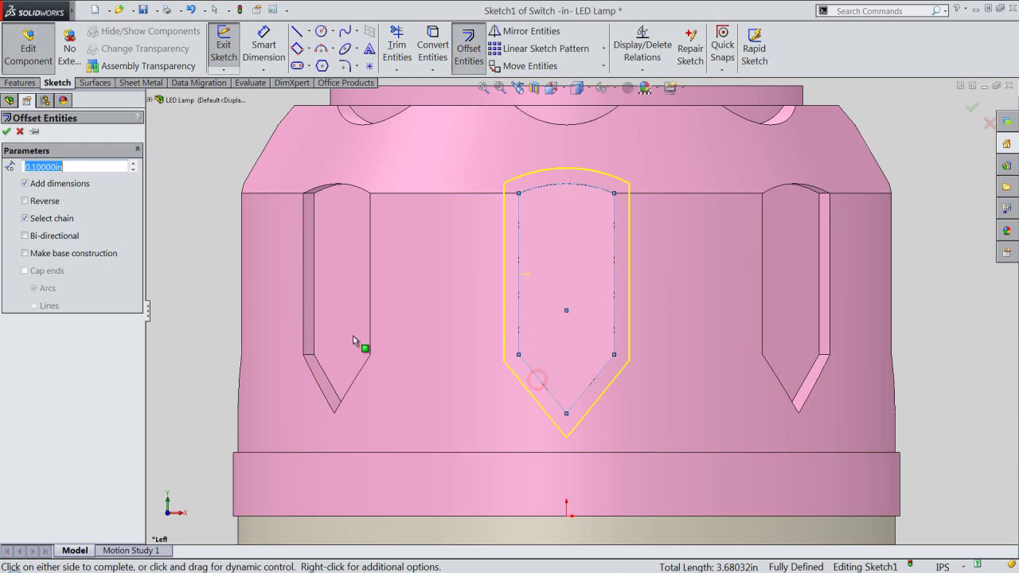
pyautogui.click(25, 201)
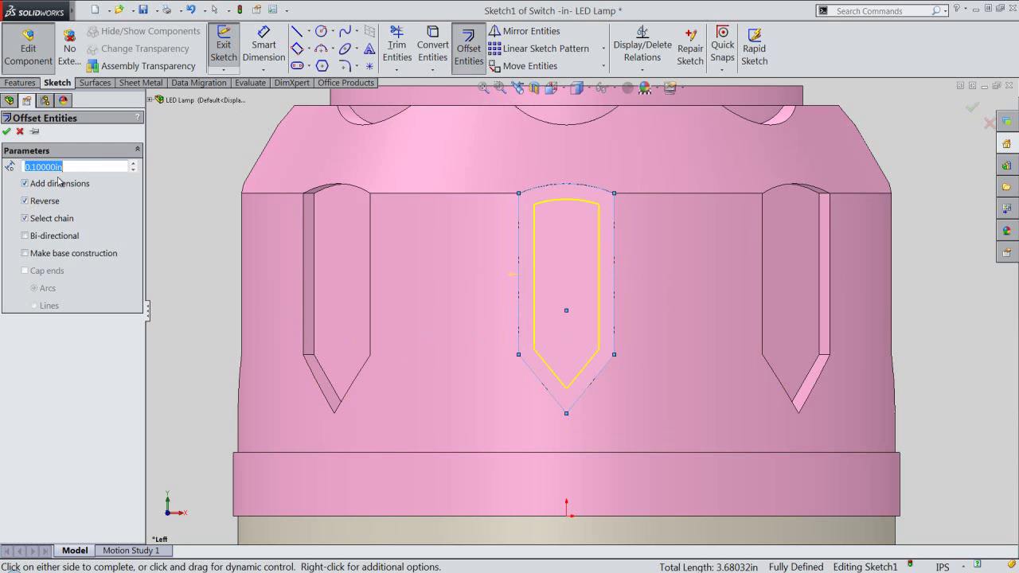
pyautogui.moveTo(75, 166); pyautogui.dragTo(35, 166)
pyautogui.press('BackSpace')
pyautogui.write('01563')
pyautogui.press('Return')
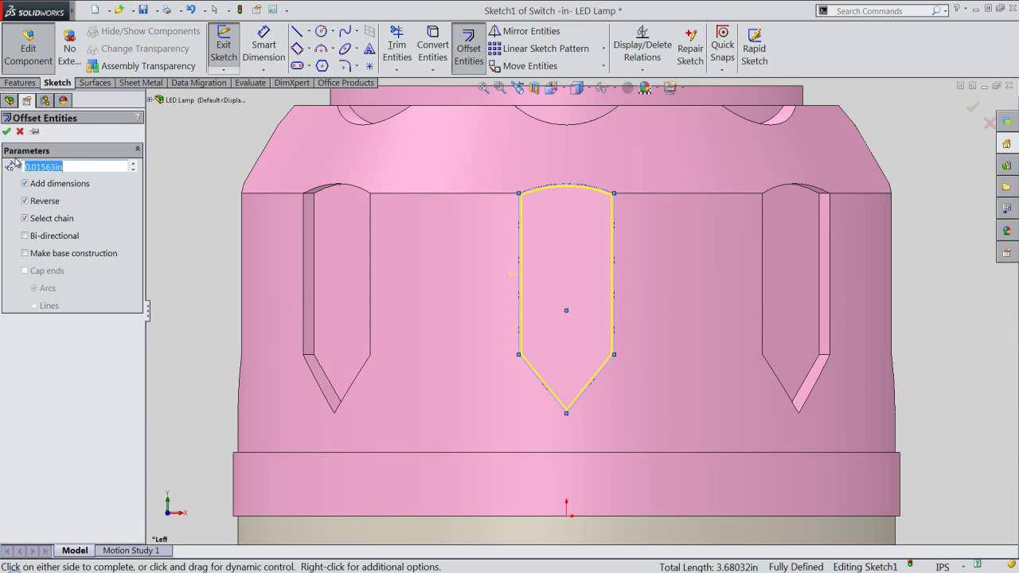
pyautogui.click(7, 131)
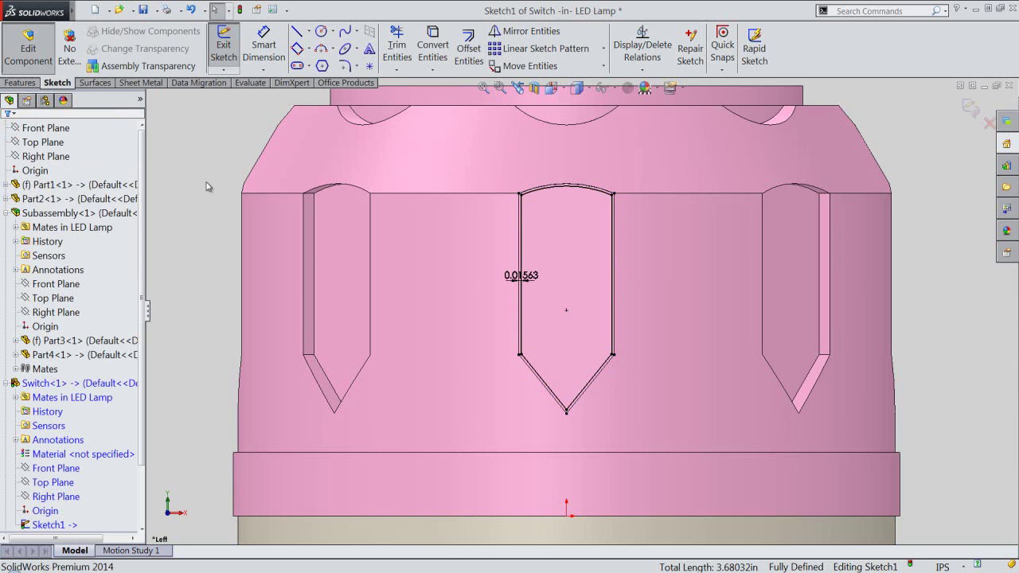
pyautogui.click(973, 110)
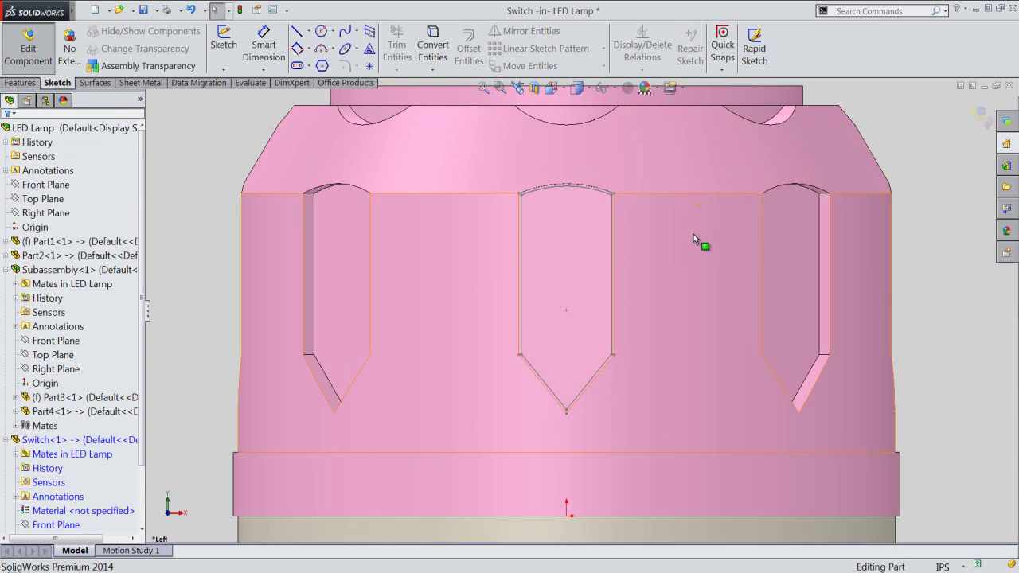
# Step: Extrude the Switch sketch contour to a depth of 1/32 in (0.03125 in)
pyautogui.moveTo(693, 234); pyautogui.dragTo(472, 247, button='middle')
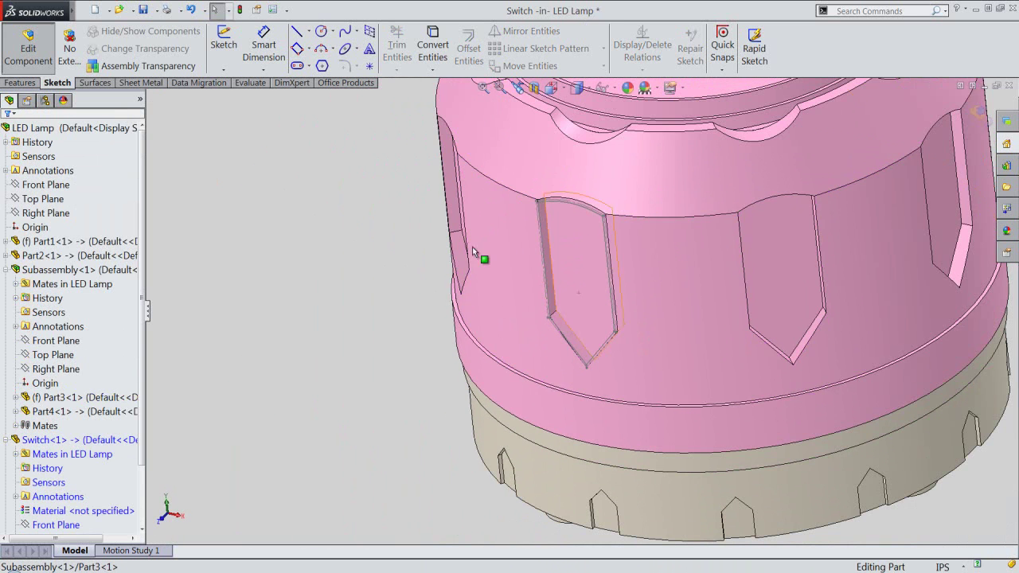
pyautogui.click(17, 83)
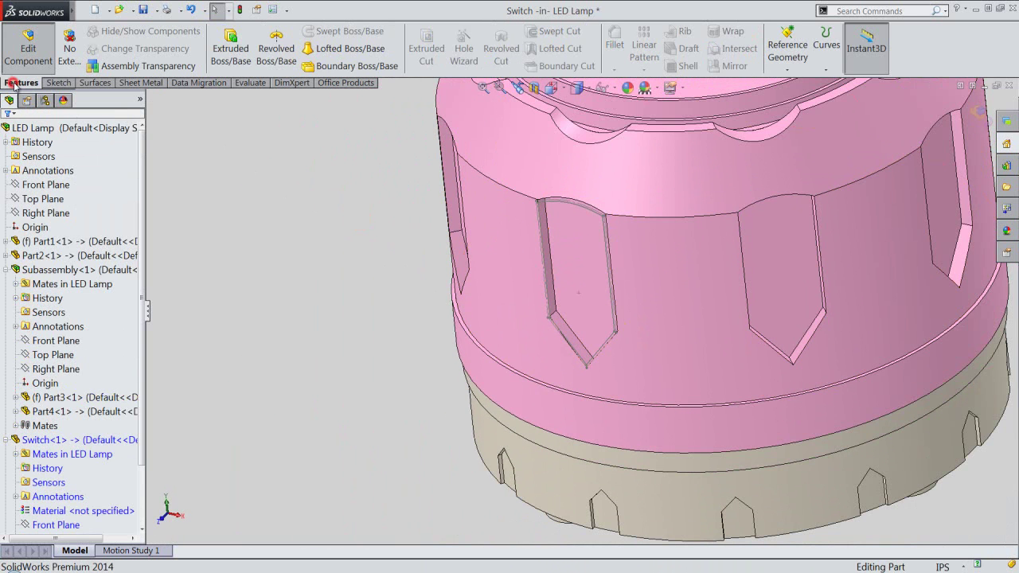
pyautogui.click(230, 49)
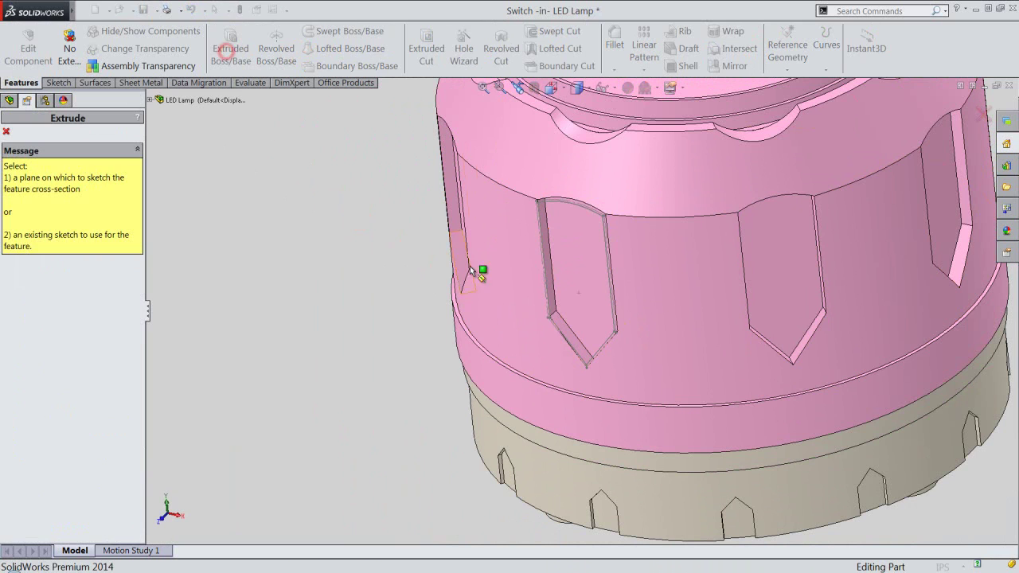
pyautogui.click(544, 257)
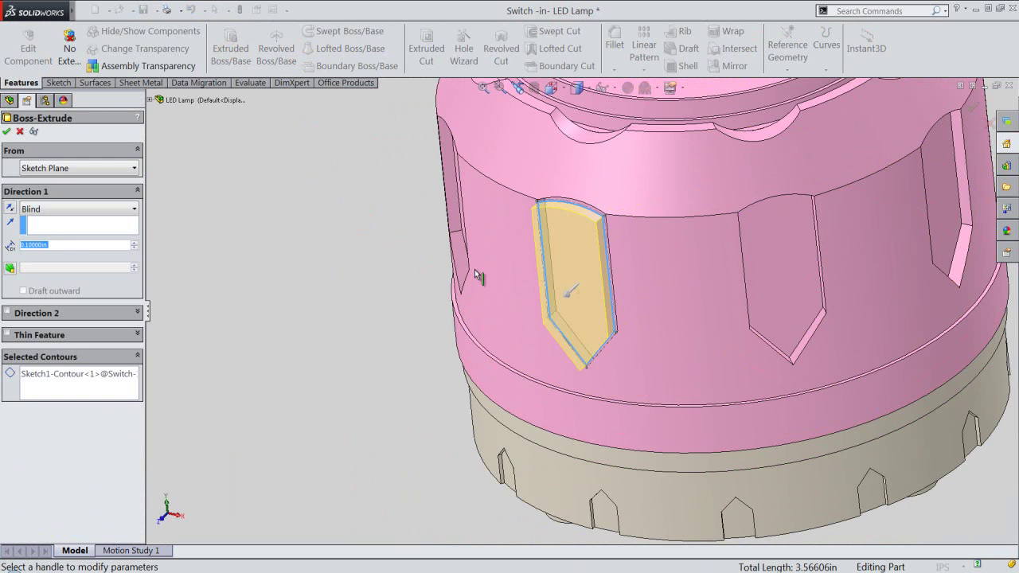
pyautogui.doubleClick(71, 245)
pyautogui.write('1/32')
pyautogui.press('Return')
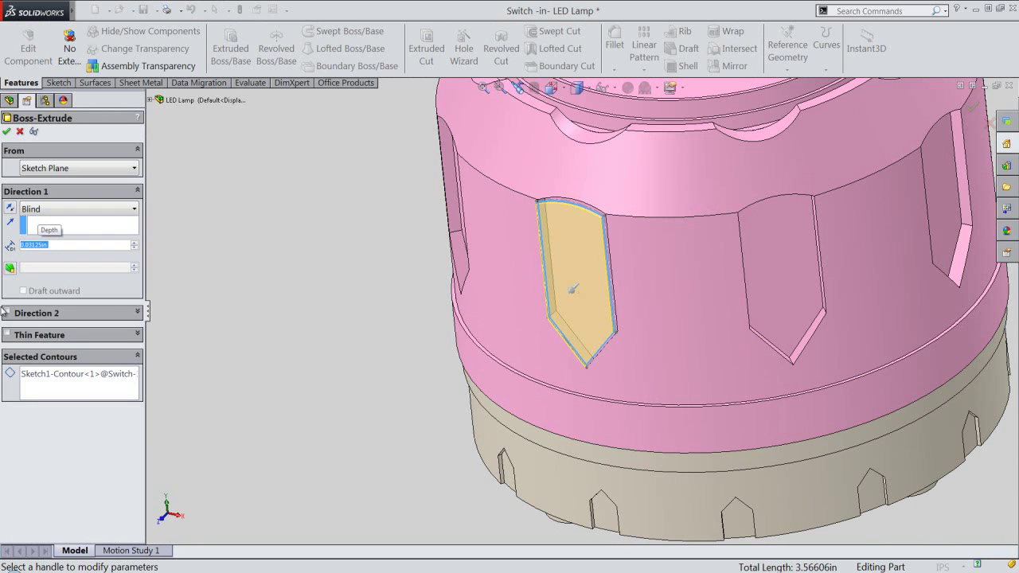
# Step: Add a second extrusion direction Up To Surface at the housing face and confirm
pyautogui.click(6, 312)
pyautogui.click(77, 331)
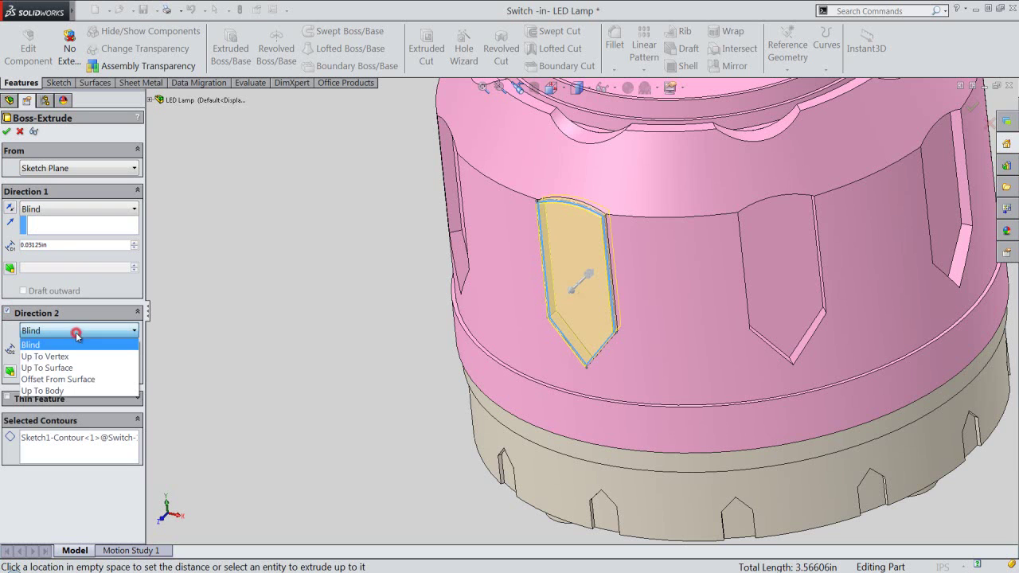
pyautogui.click(80, 364)
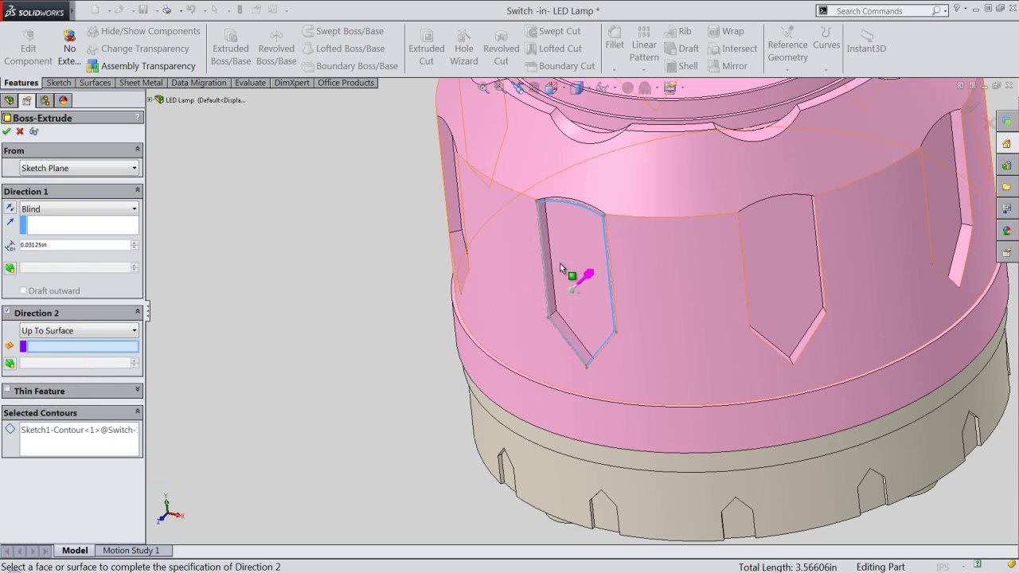
pyautogui.click(579, 253)
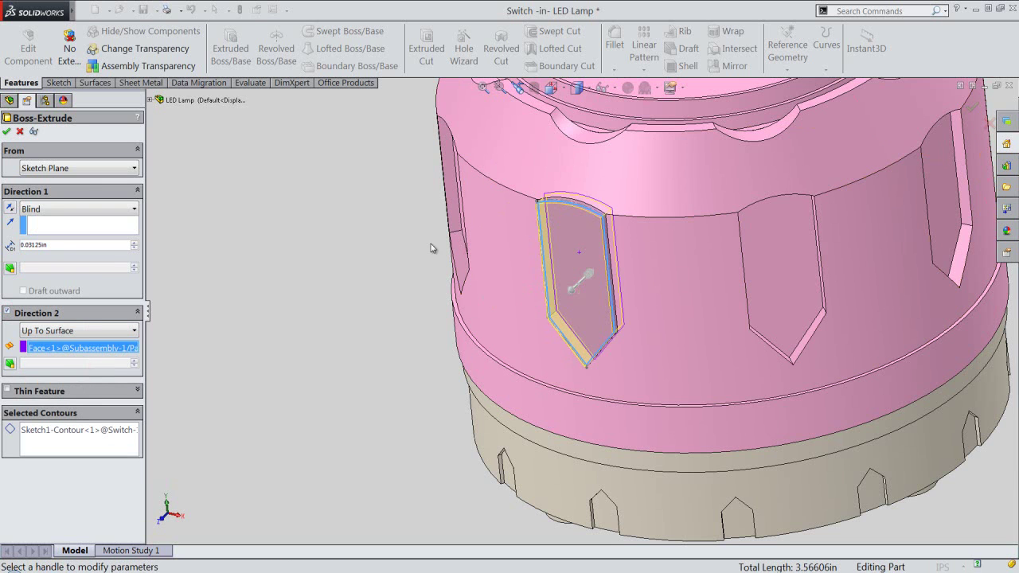
pyautogui.click(7, 132)
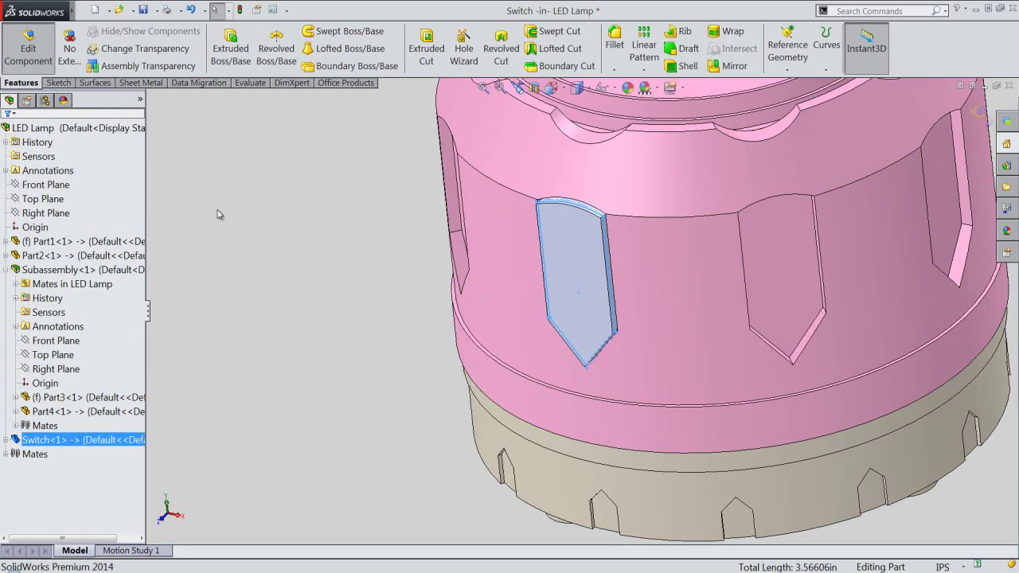
pyautogui.click(53, 397)
# Step: Give the Switch body a white appearance and exit in-context editing to the LED Lamp assembly
pyautogui.click(48, 440)
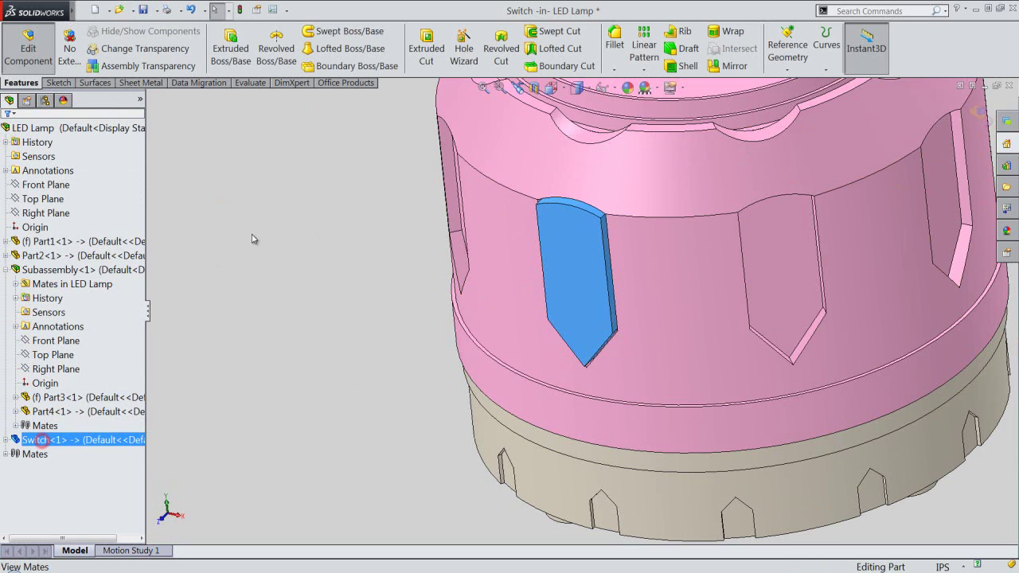
pyautogui.click(627, 87)
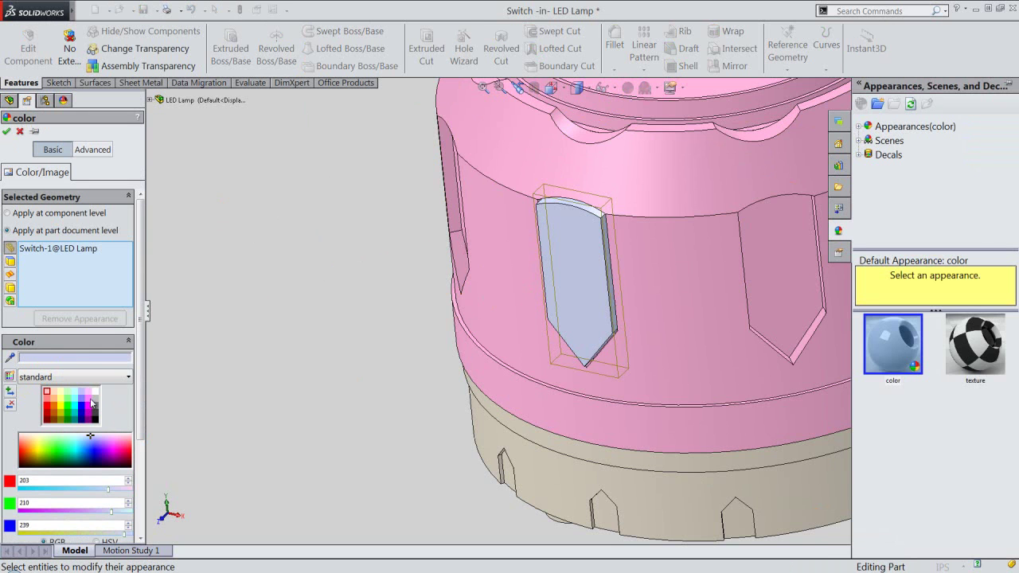
pyautogui.click(96, 391)
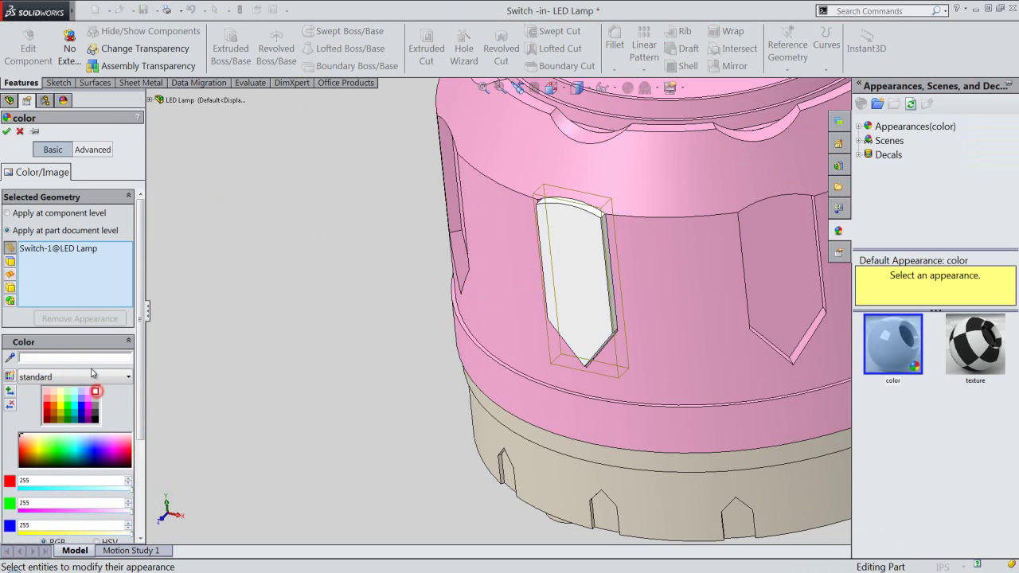
pyautogui.click(7, 133)
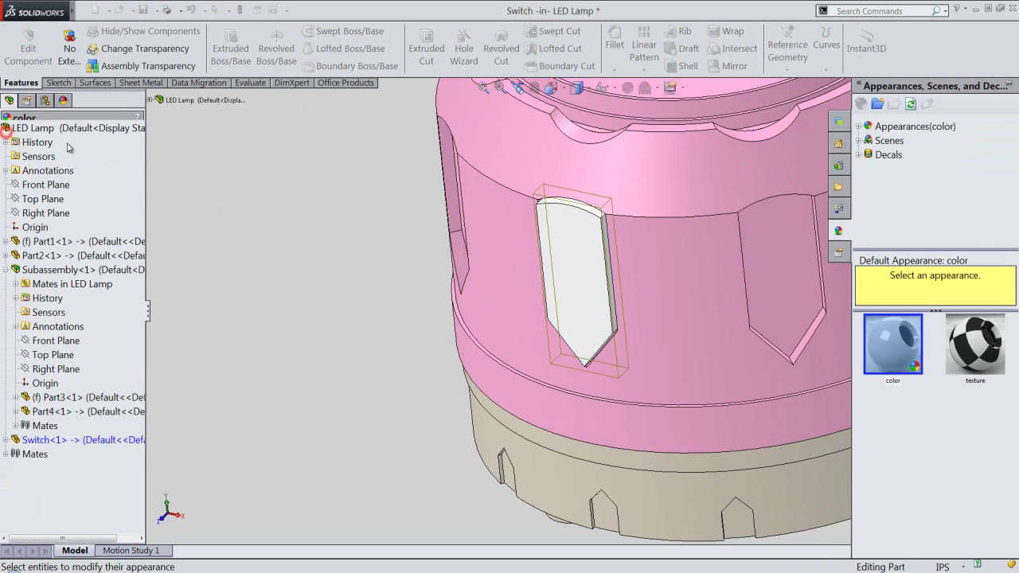
pyautogui.click(261, 181)
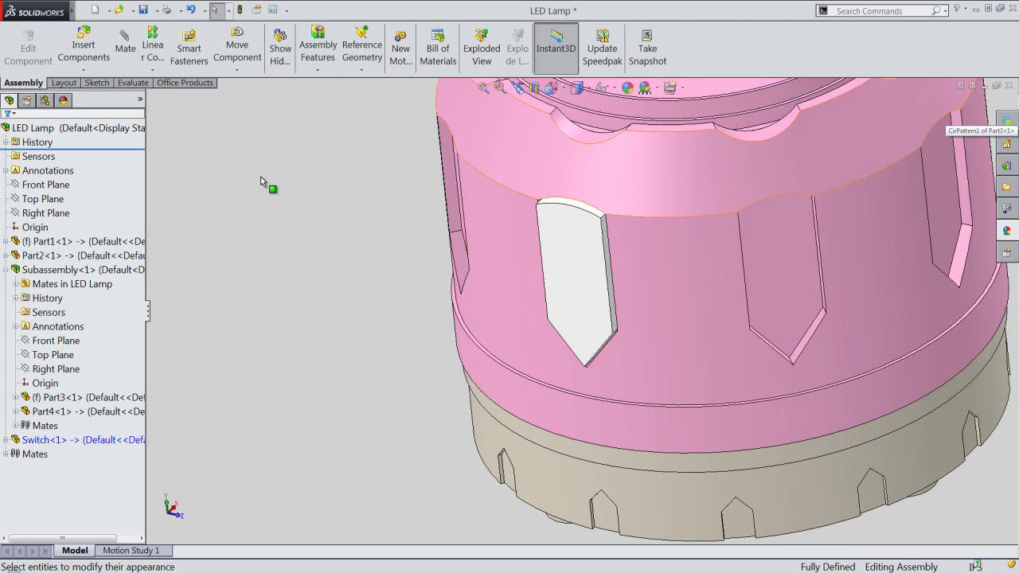
# Step: Fit the lamp in Isometric view and save all modified documents
pyautogui.press('f')
pyautogui.click(550, 87)
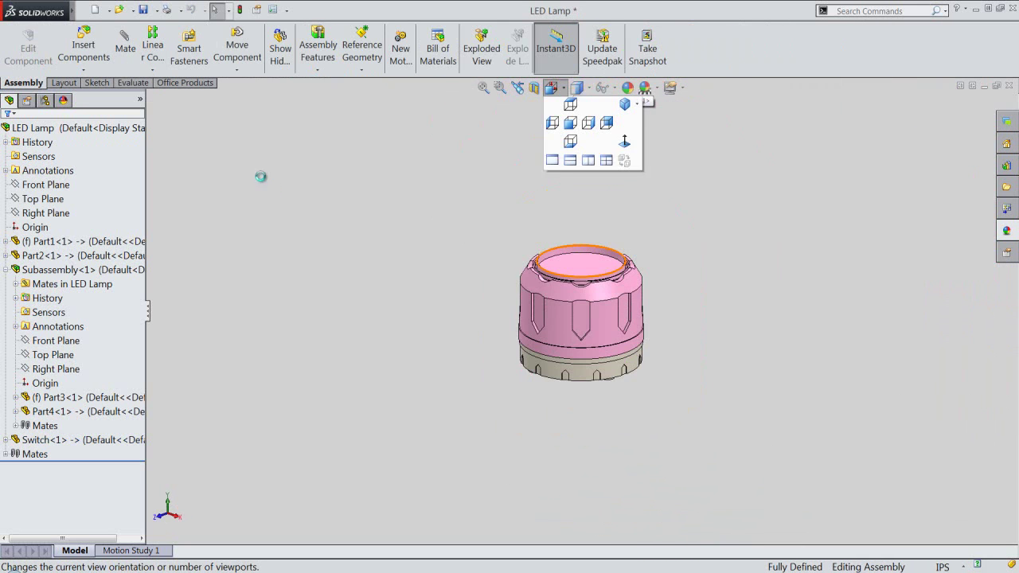
pyautogui.click(263, 182)
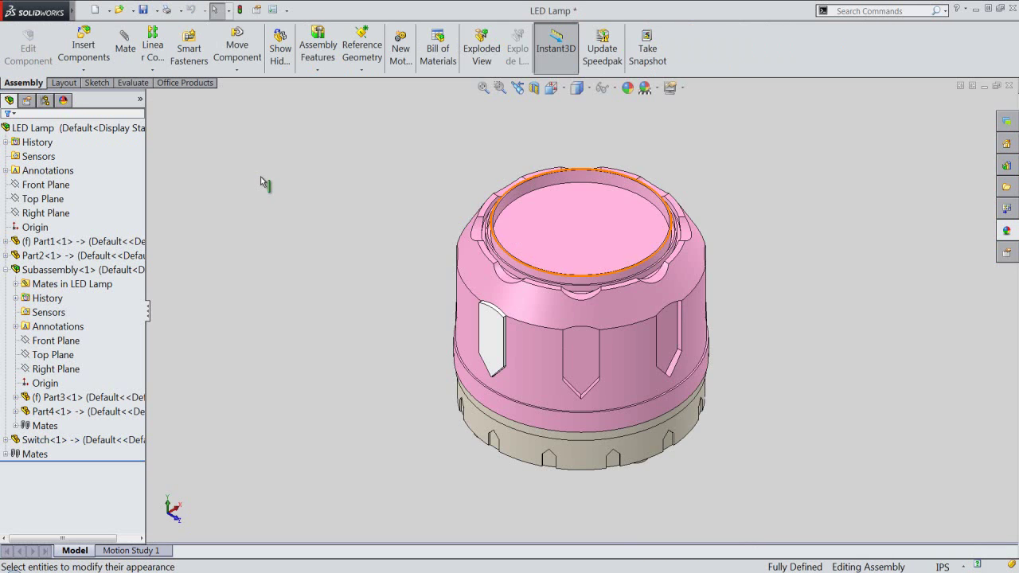
pyautogui.hotkey('ctrl', 's')
pyautogui.press('Return')
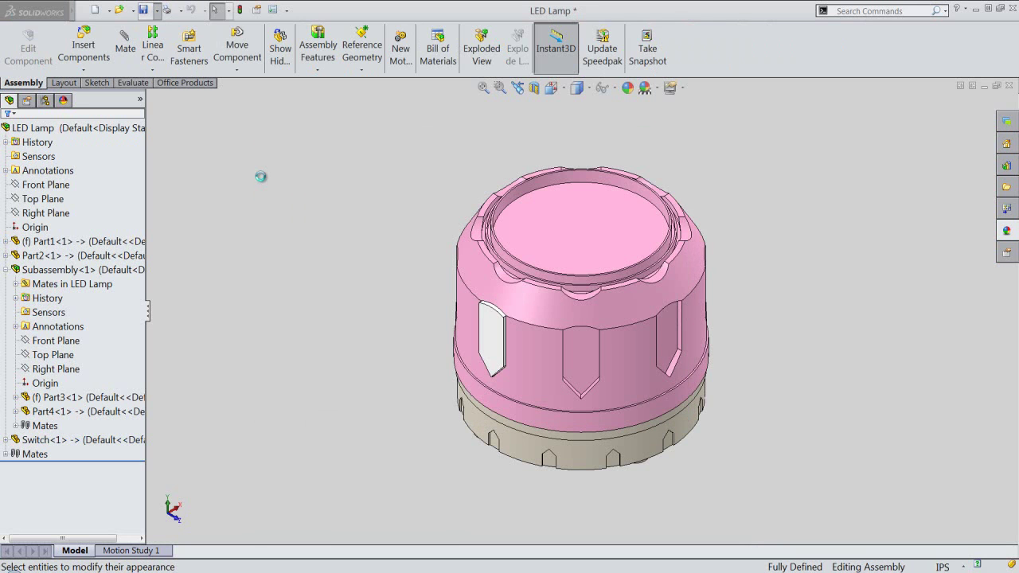
# Step: Collapse the assembly tree and run Interference Detection, which finds no interferences
pyautogui.press('Menu')
pyautogui.press('Return')
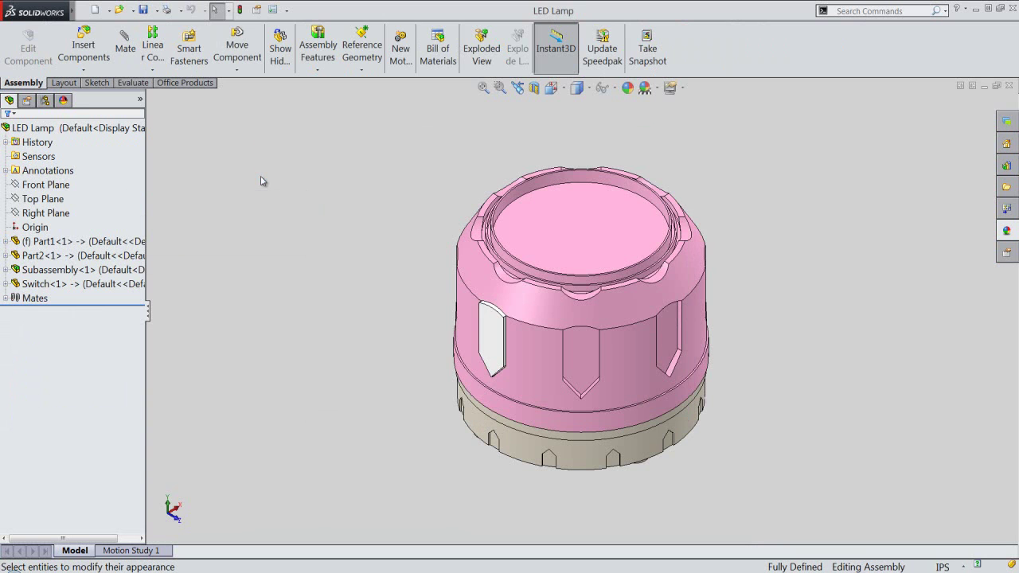
pyautogui.hotkey('ctrl', 'Tab')
pyautogui.press('Return')
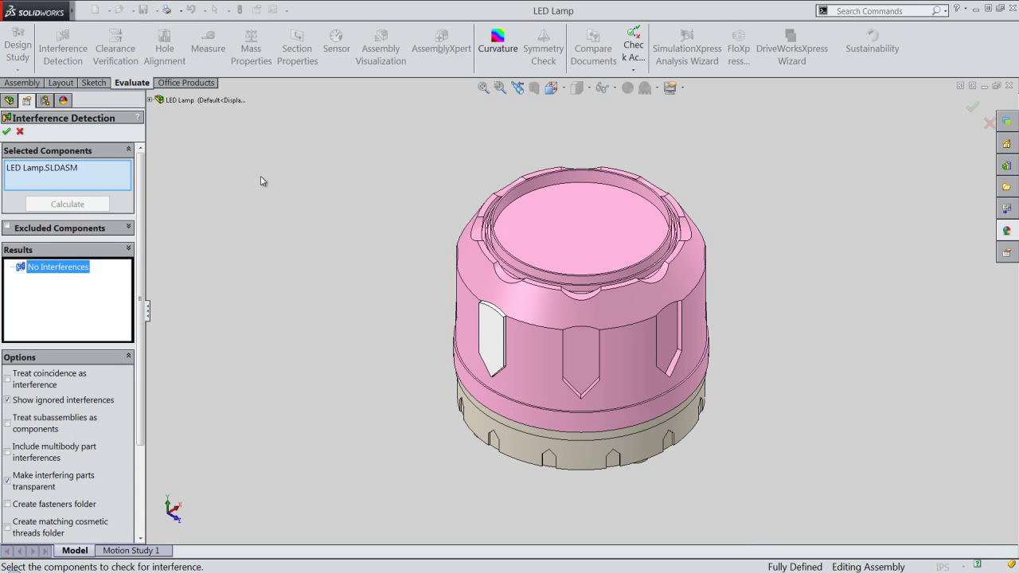
pyautogui.press('Return')
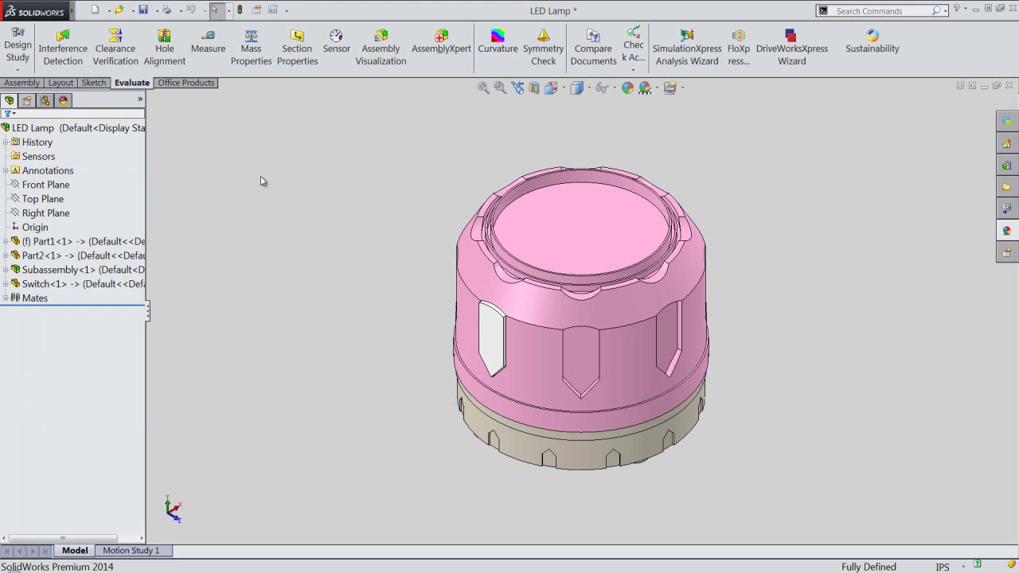
# Step: Rebuild and save the LED Lamp assembly
pyautogui.hotkey('ctrl', 's')
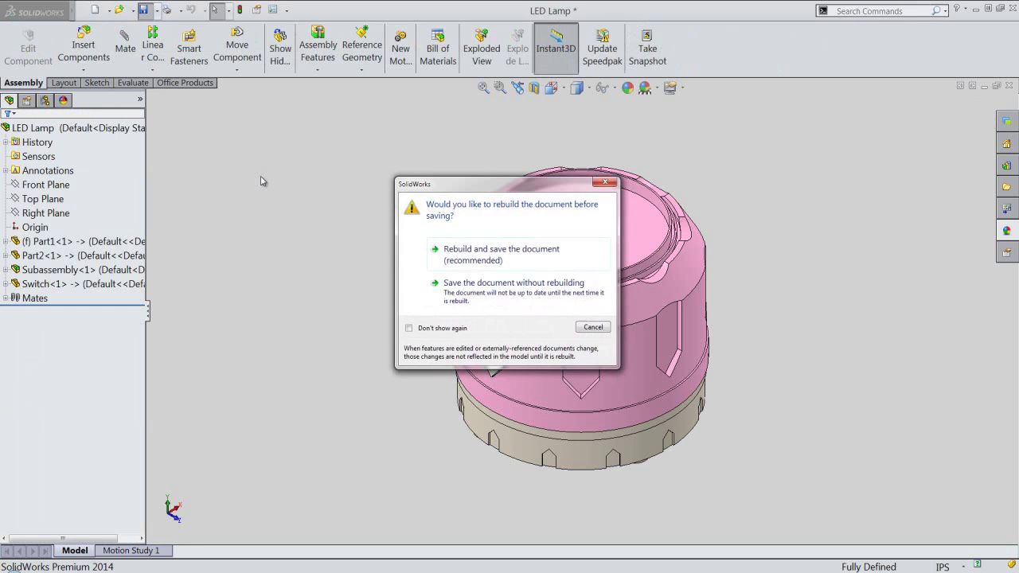
pyautogui.press('Return')
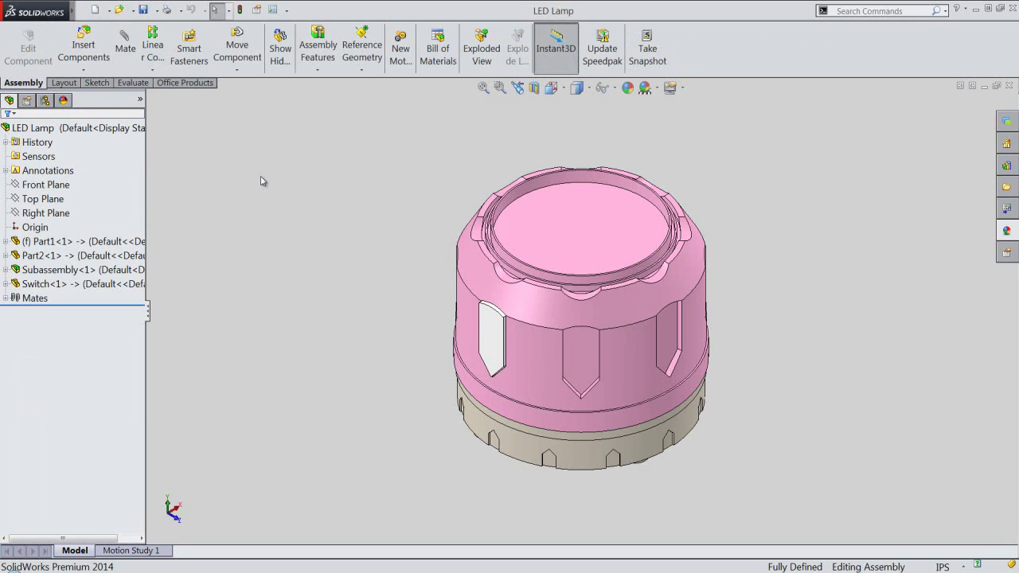
pyautogui.click(202, 143)
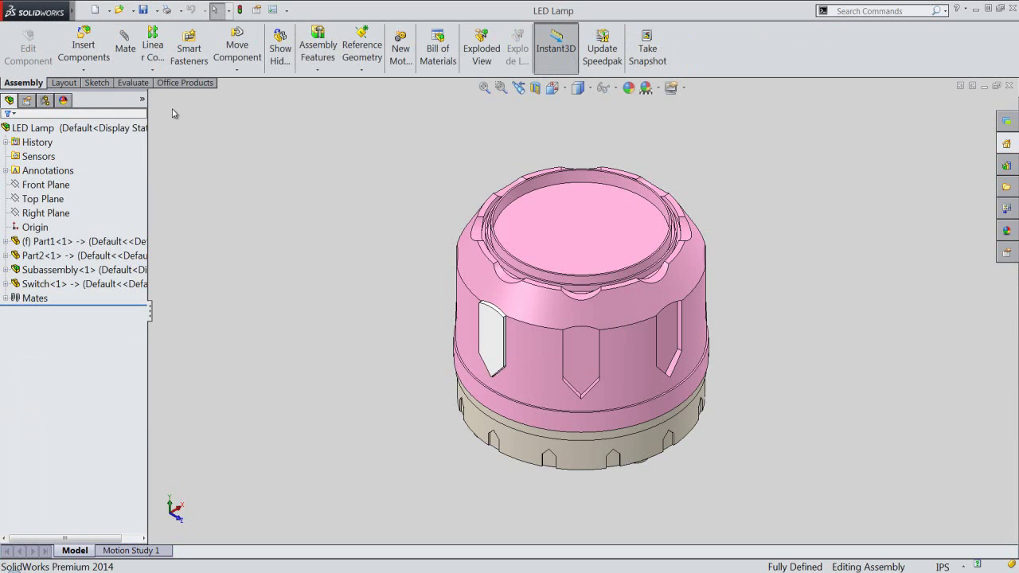
pyautogui.click(84, 70)
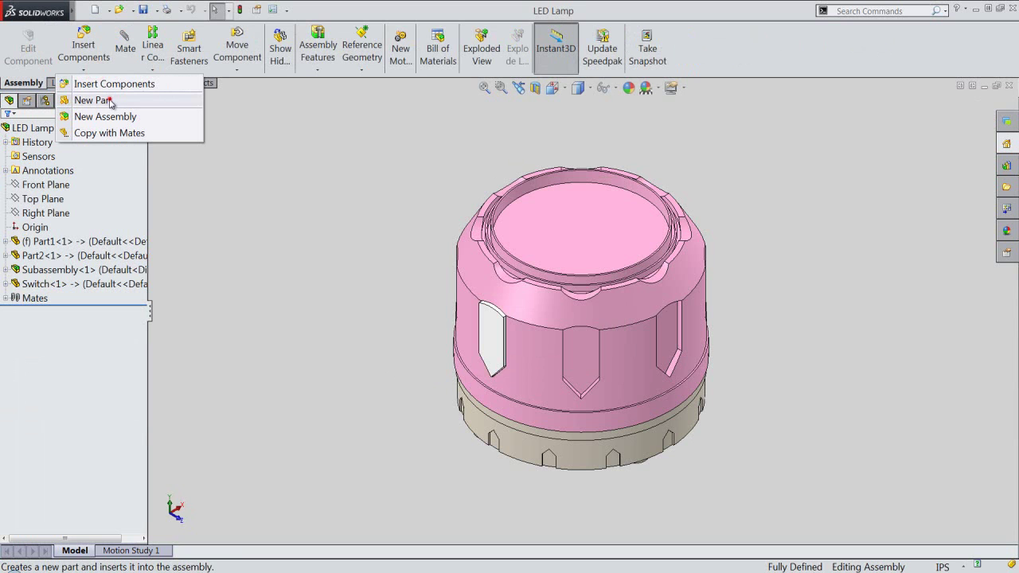
# Step: Insert a new part from the Part template, save it as Reflector, and place it on the Front Plane
pyautogui.click(111, 102)
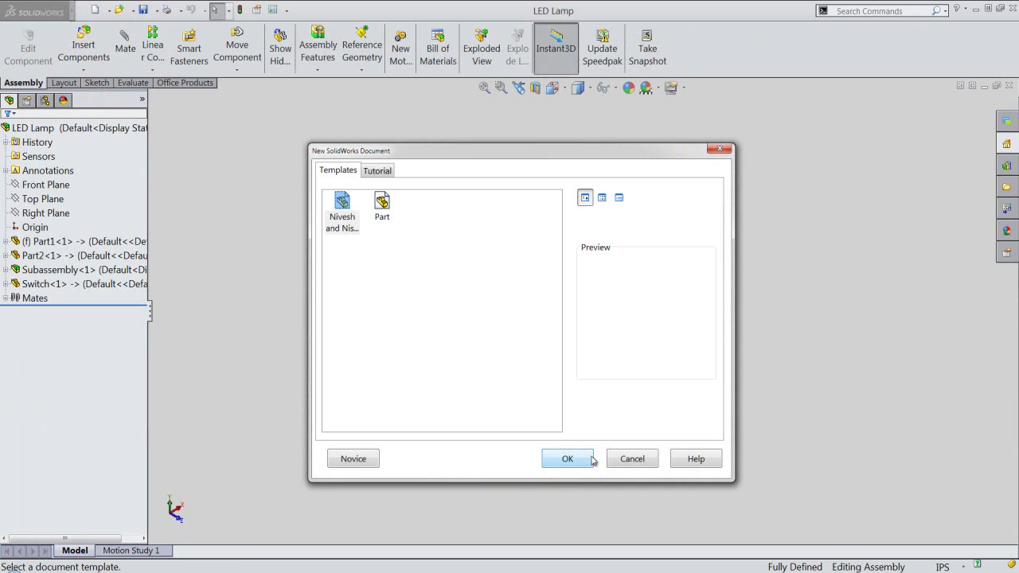
pyautogui.click(591, 459)
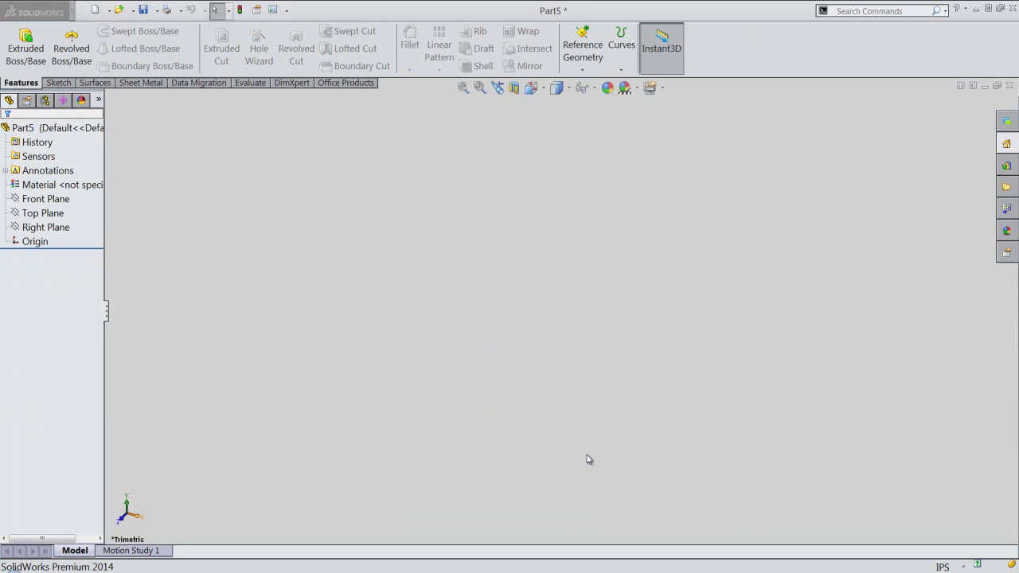
pyautogui.hotkey('ctrl', 's')
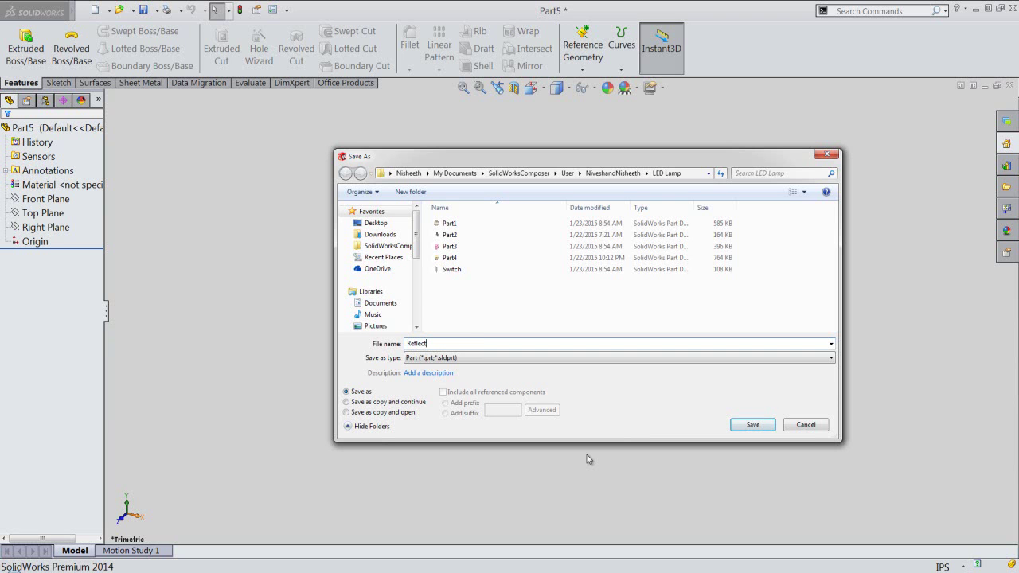
pyautogui.write('Reflector')
pyautogui.press('Return')
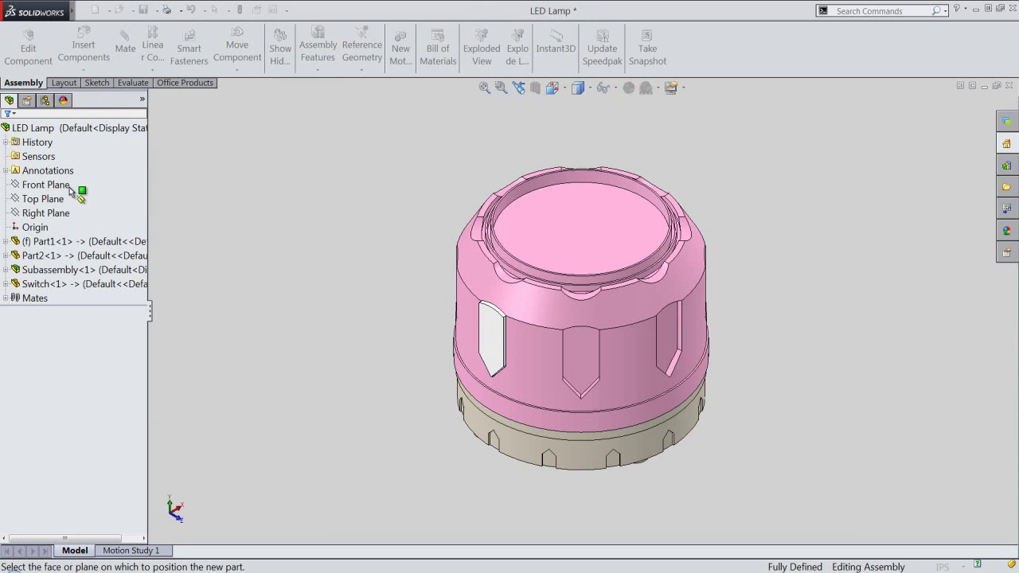
pyautogui.click(48, 187)
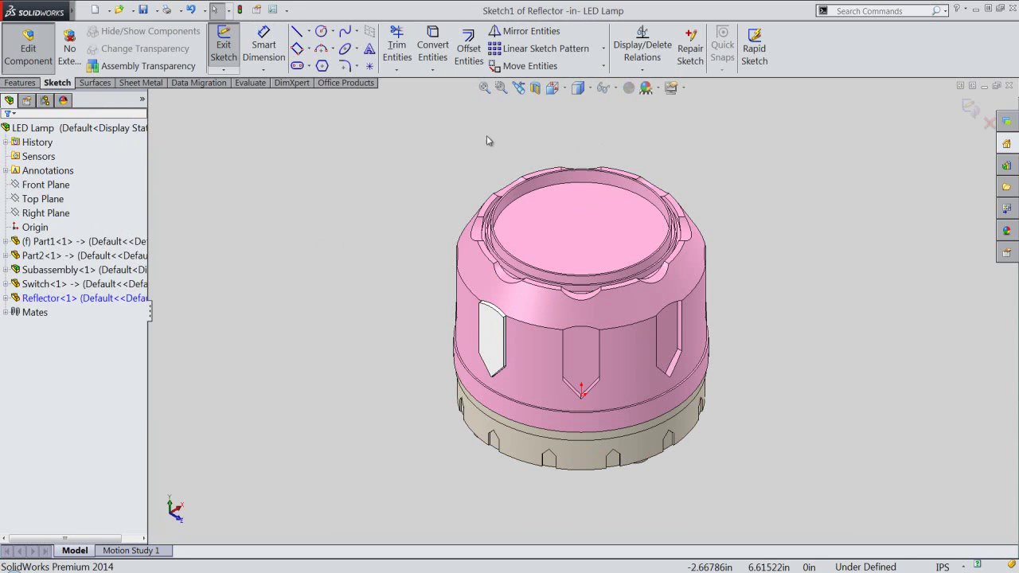
# Step: Draw a vertical, infinite-length construction centerline through the Reflector's centre
pyautogui.click(551, 182)
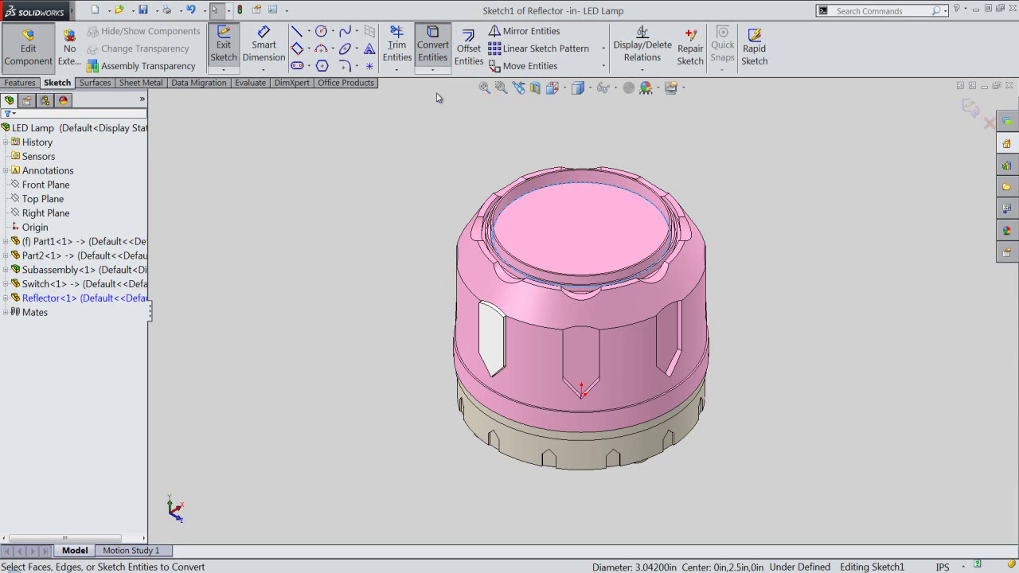
pyautogui.rightClick(291, 192)
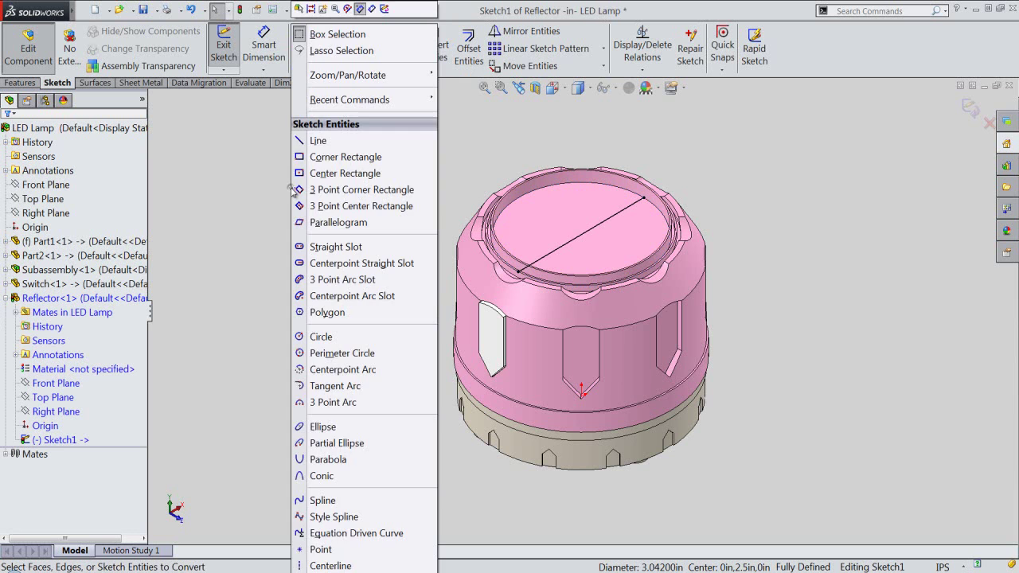
pyautogui.click(330, 566)
pyautogui.click(518, 270)
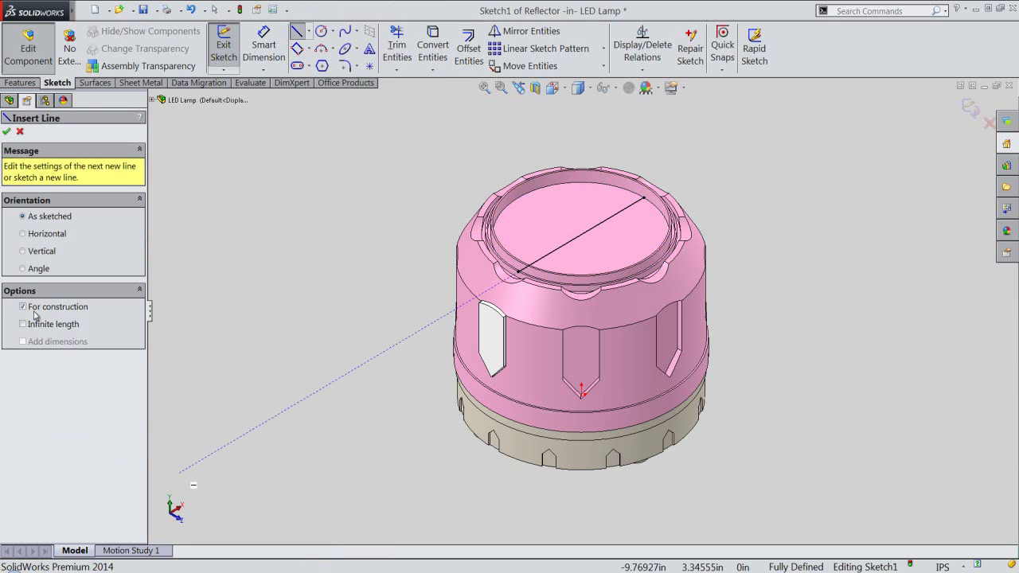
pyautogui.click(23, 252)
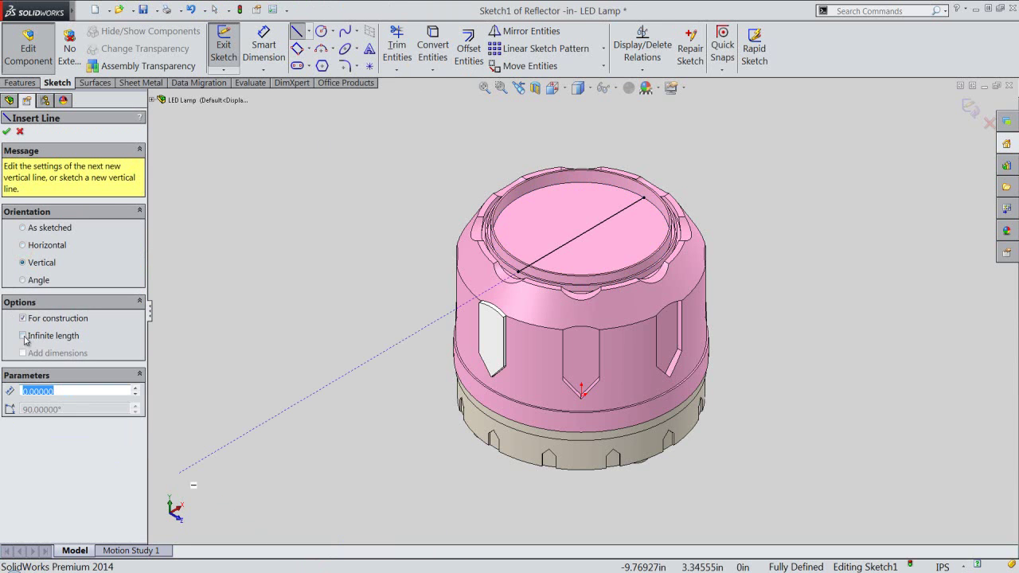
pyautogui.click(23, 336)
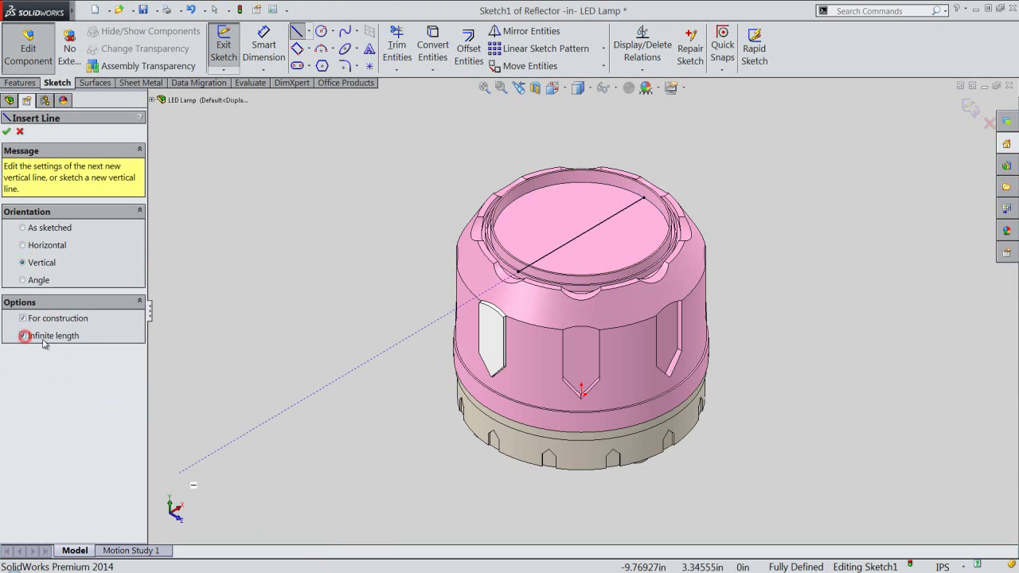
pyautogui.click(582, 394)
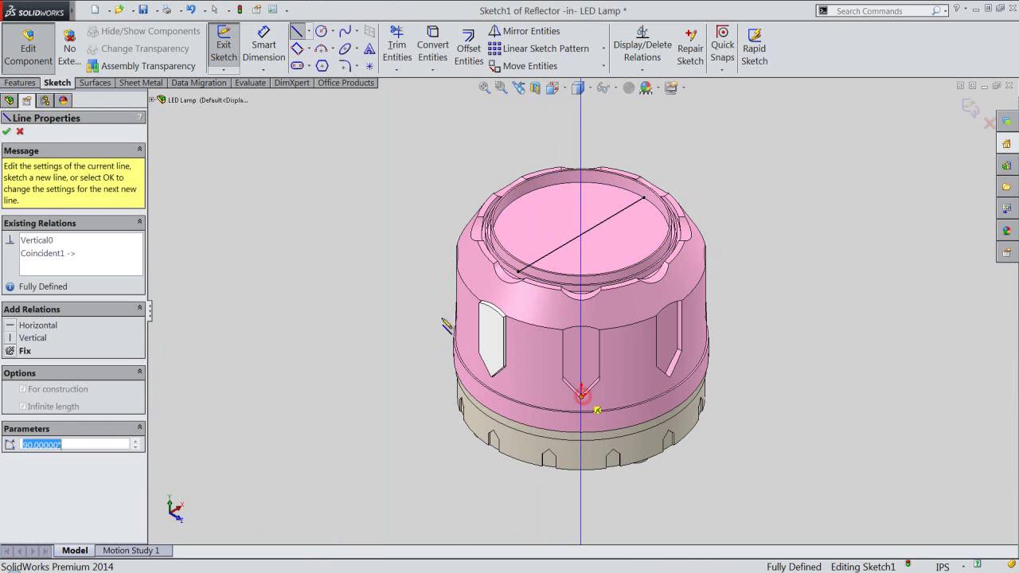
# Step: Turn the diagonal line across the lamp top into construction geometry
pyautogui.rightClick(386, 276)
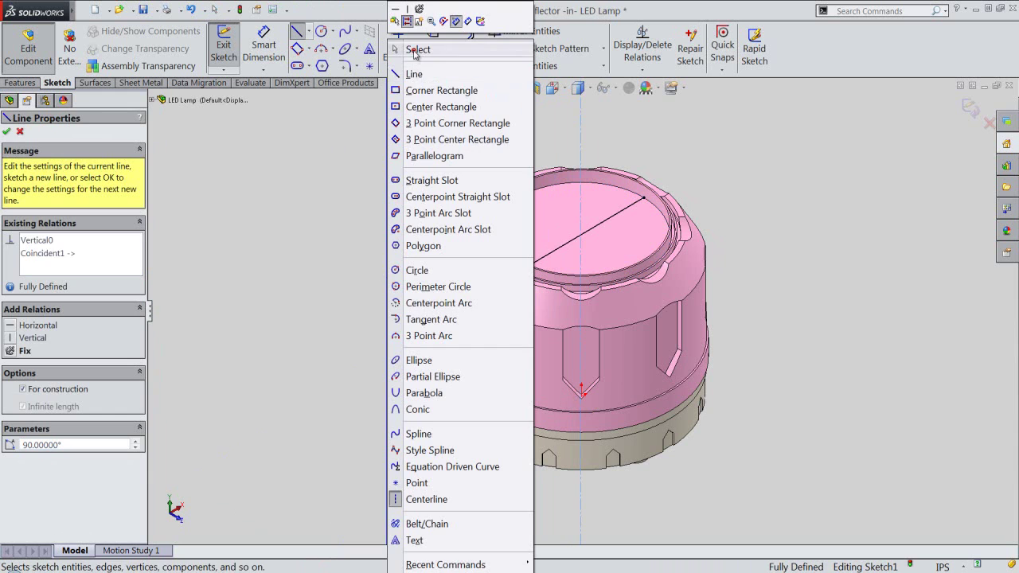
pyautogui.click(417, 50)
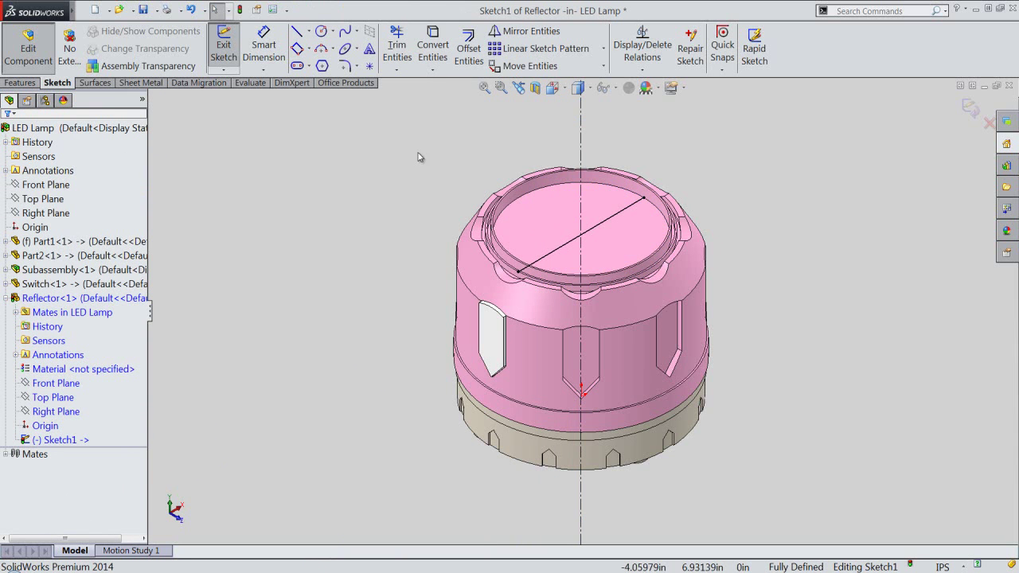
pyautogui.click(622, 216)
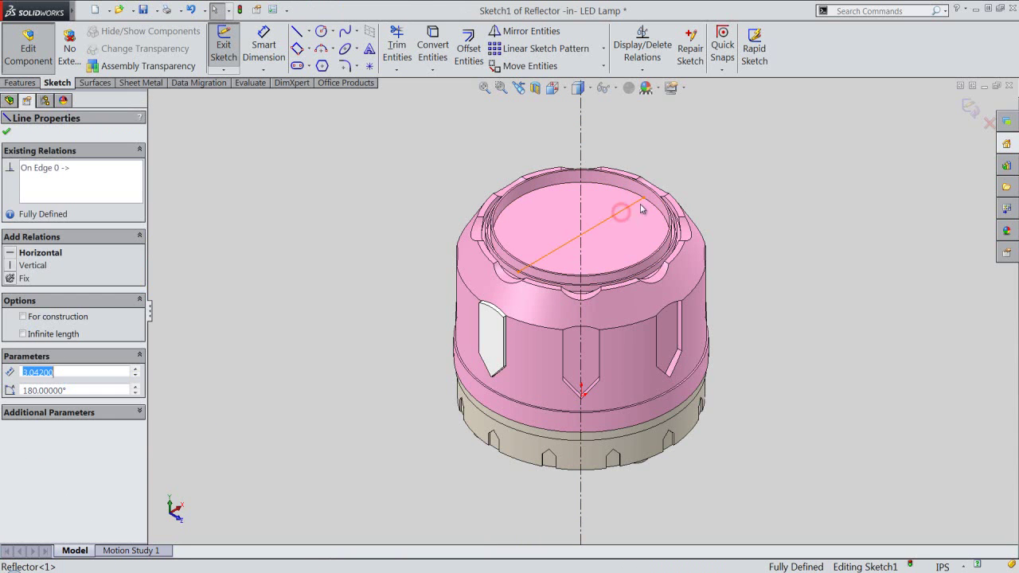
pyautogui.click(663, 178)
pyautogui.click(678, 138)
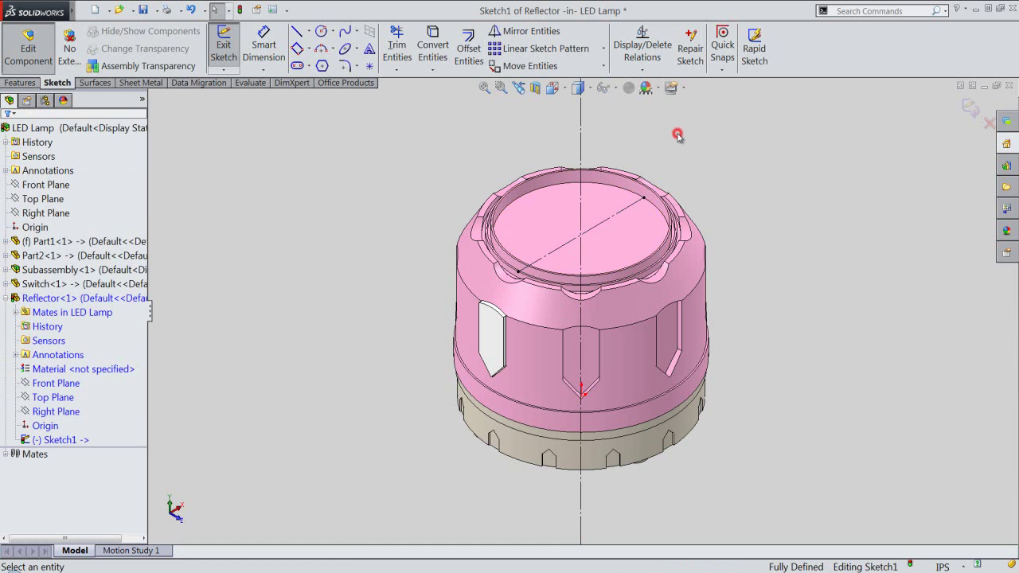
# Step: In Front view, start the line outline with a 0.3125 vertical and 0.646 horizontal step
pyautogui.click(563, 90)
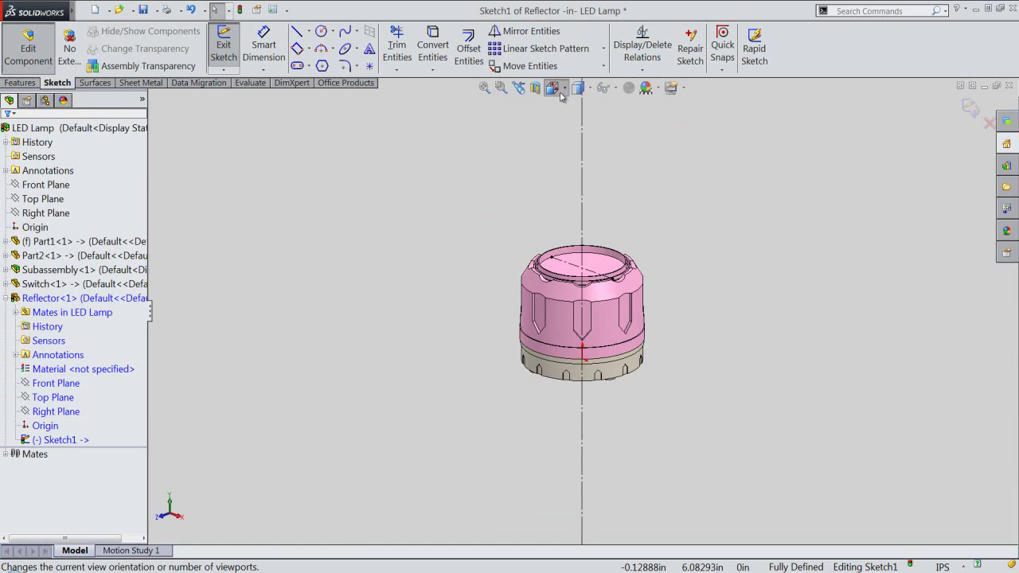
pyautogui.click(513, 286)
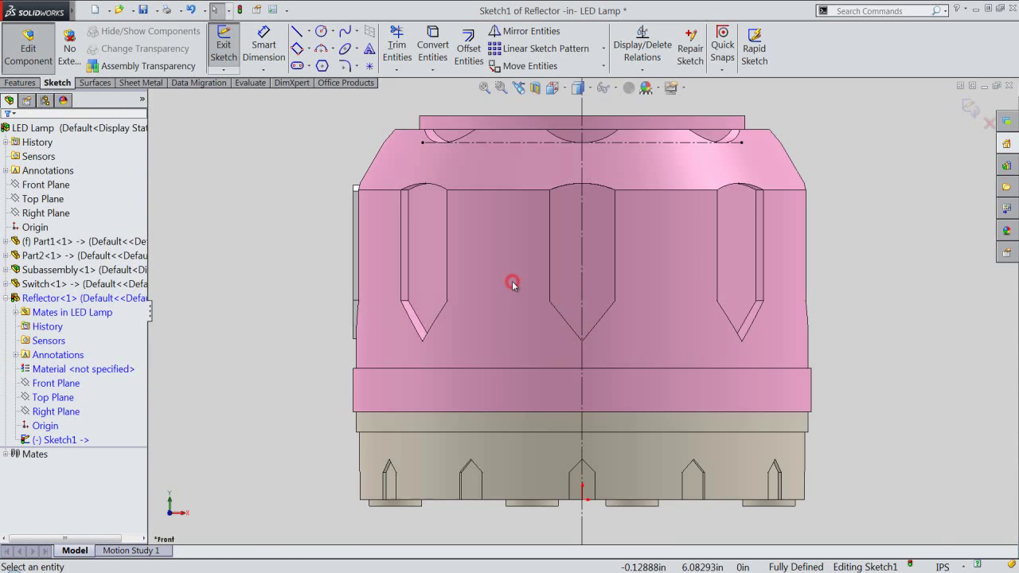
pyautogui.scroll(-3, 625, 161)
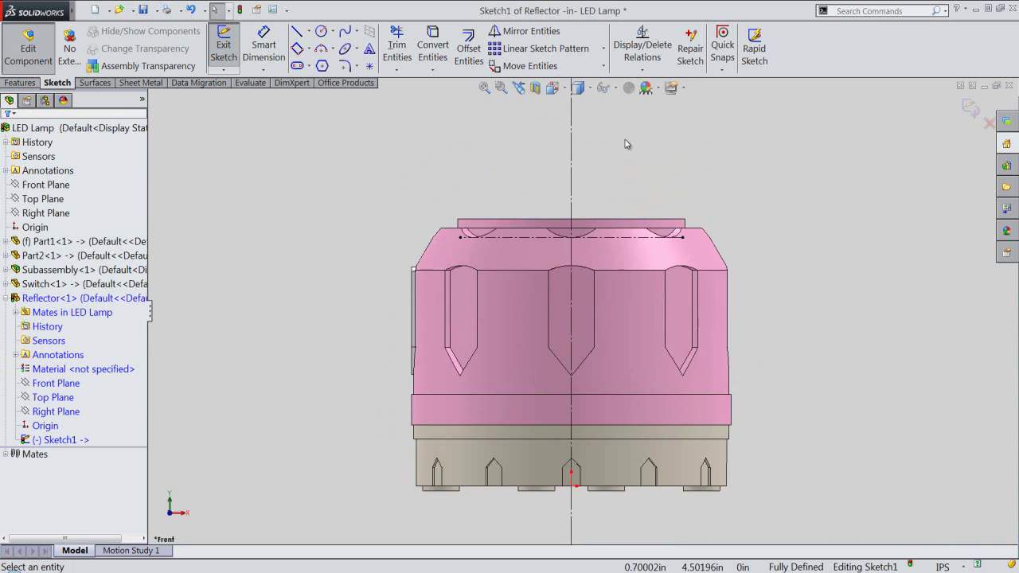
pyautogui.rightClick(629, 147)
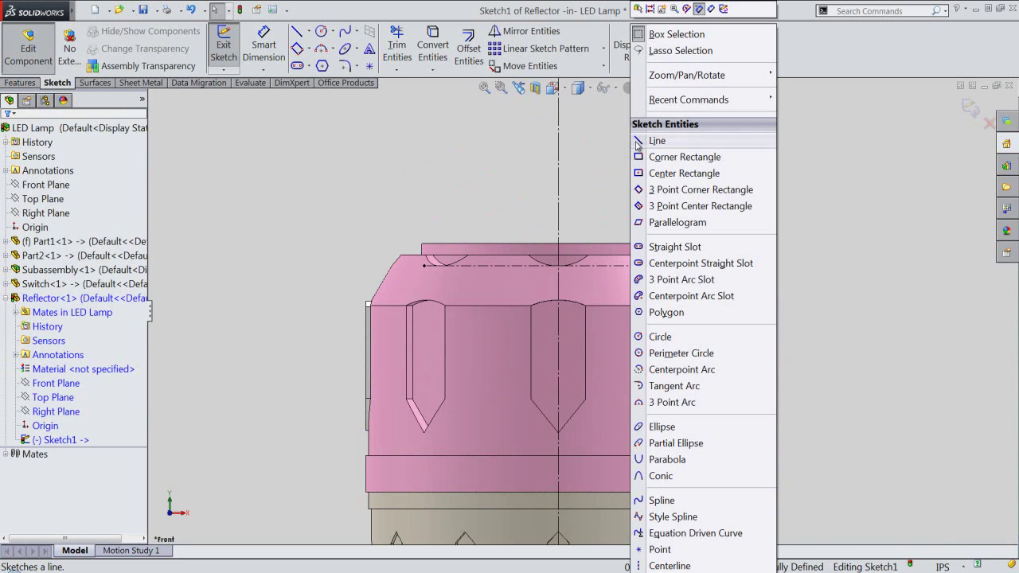
pyautogui.click(638, 143)
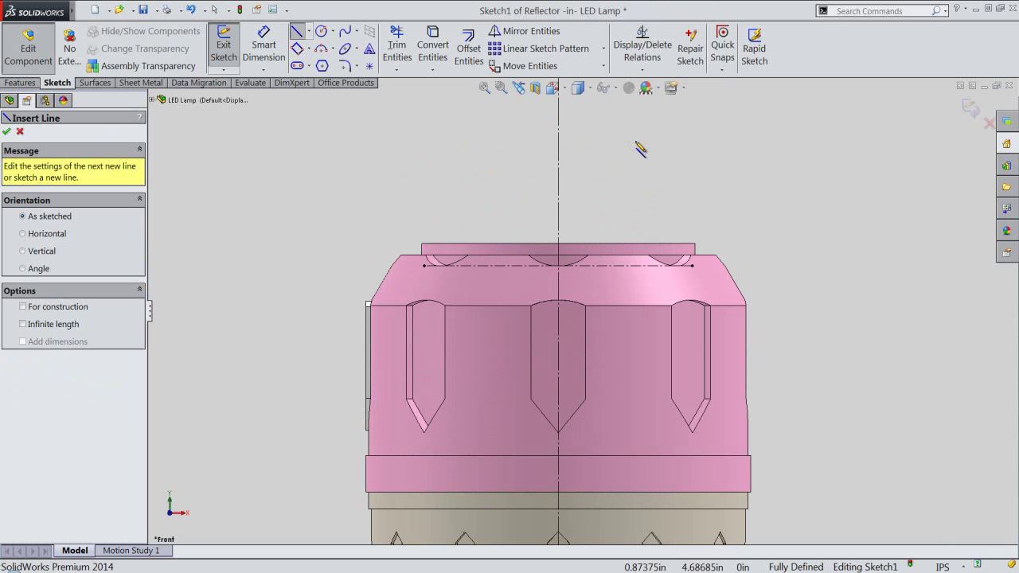
pyautogui.click(558, 265)
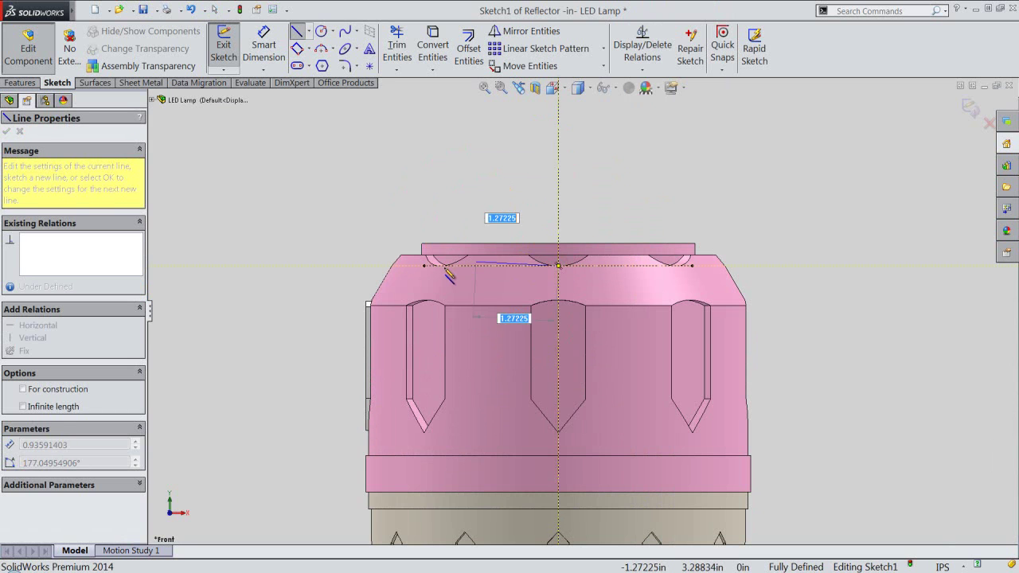
pyautogui.click(424, 265)
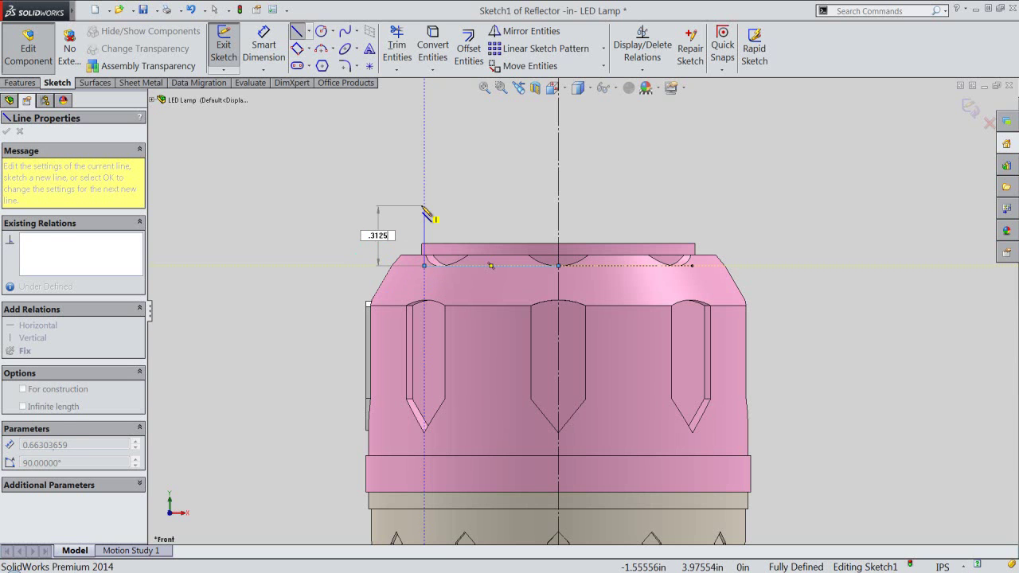
pyautogui.press('Return')
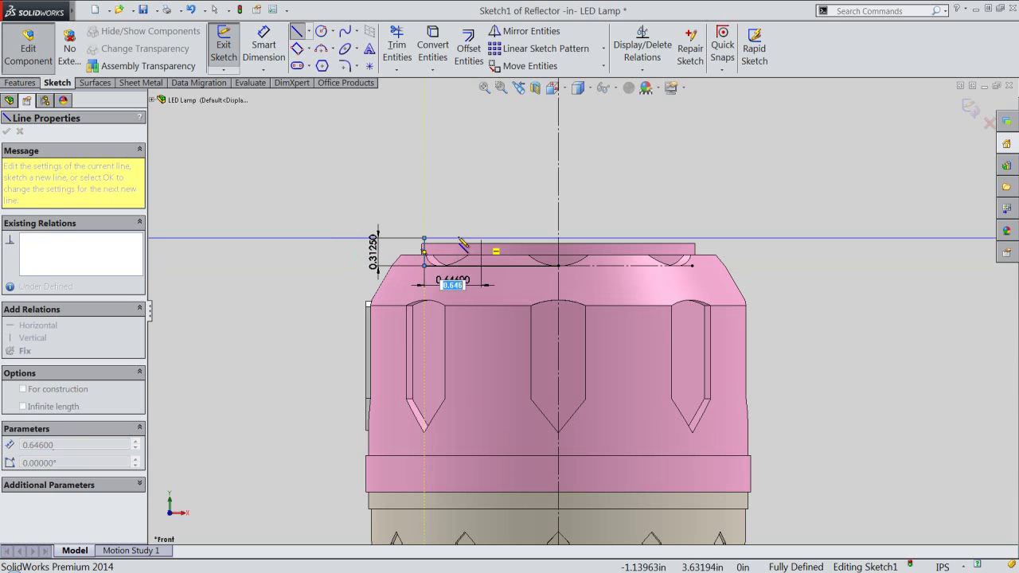
pyautogui.press('Return')
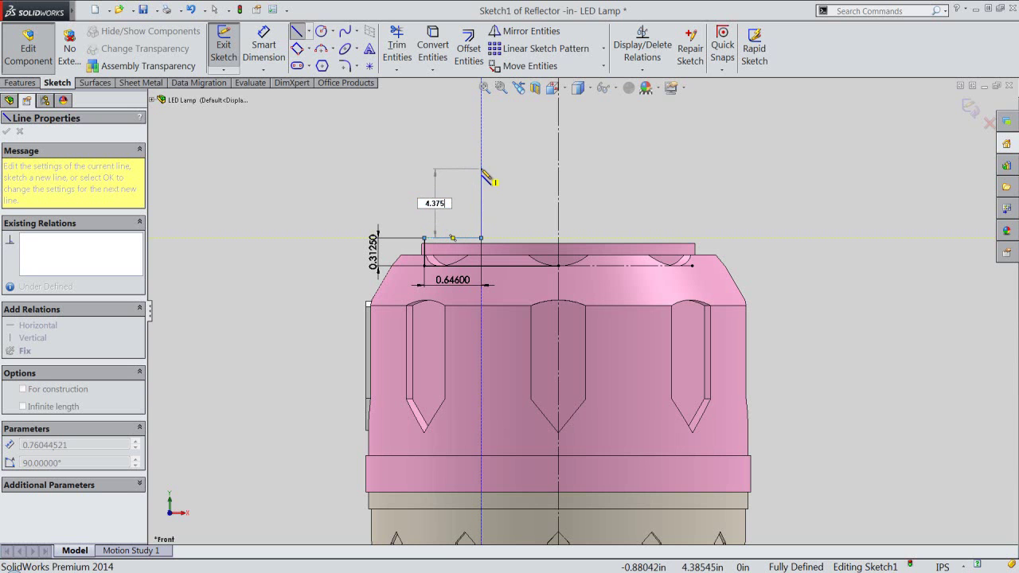
# Step: Finish the stepped outline with the 4.375 vertical line, closing it down the centreline
pyautogui.click(481, 171)
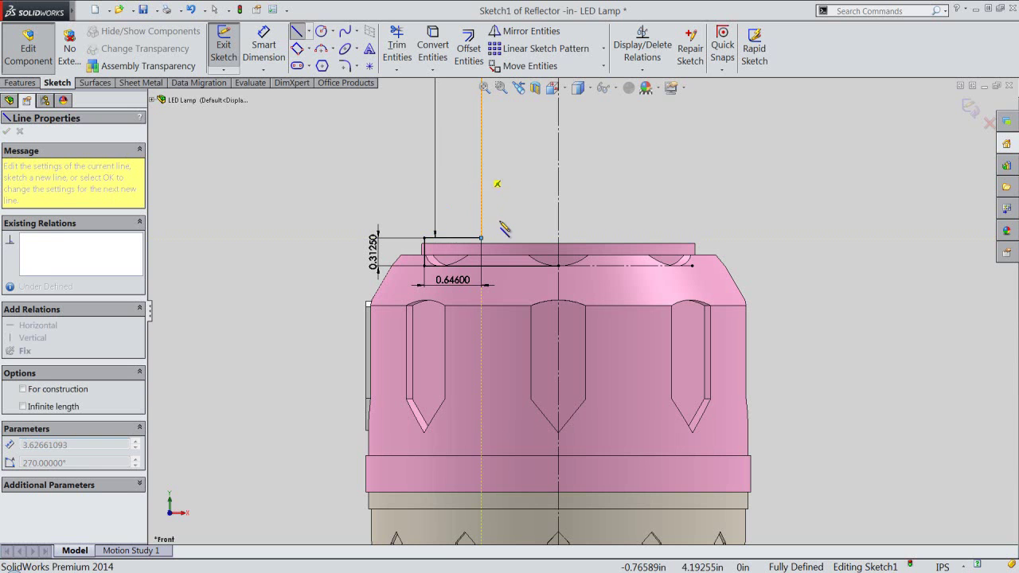
pyautogui.scroll(2, 492, 203)
pyautogui.press('z')
pyautogui.press('z')
pyautogui.press('z')
pyautogui.press('z')
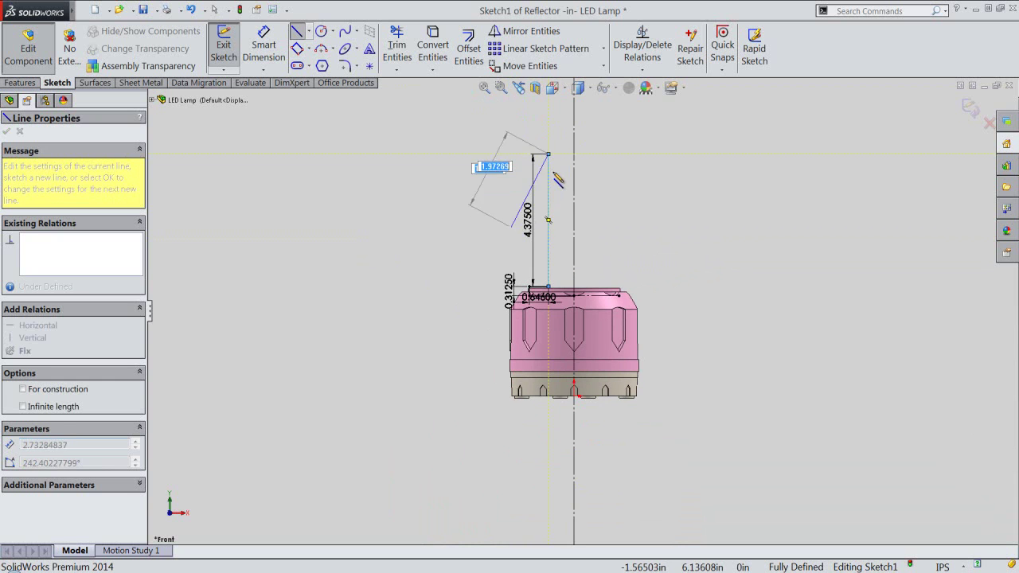
pyautogui.click(515, 154)
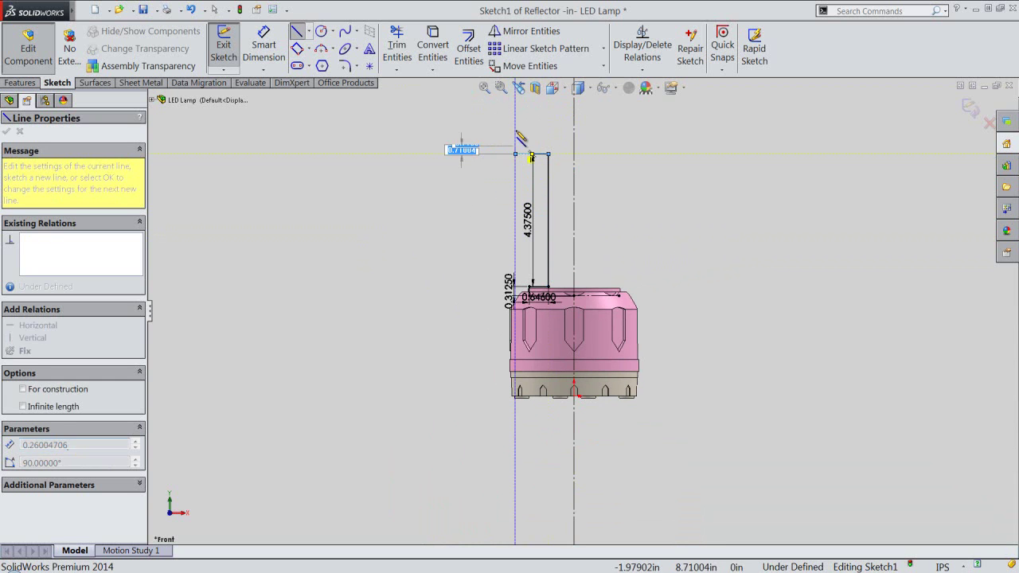
pyautogui.click(515, 126)
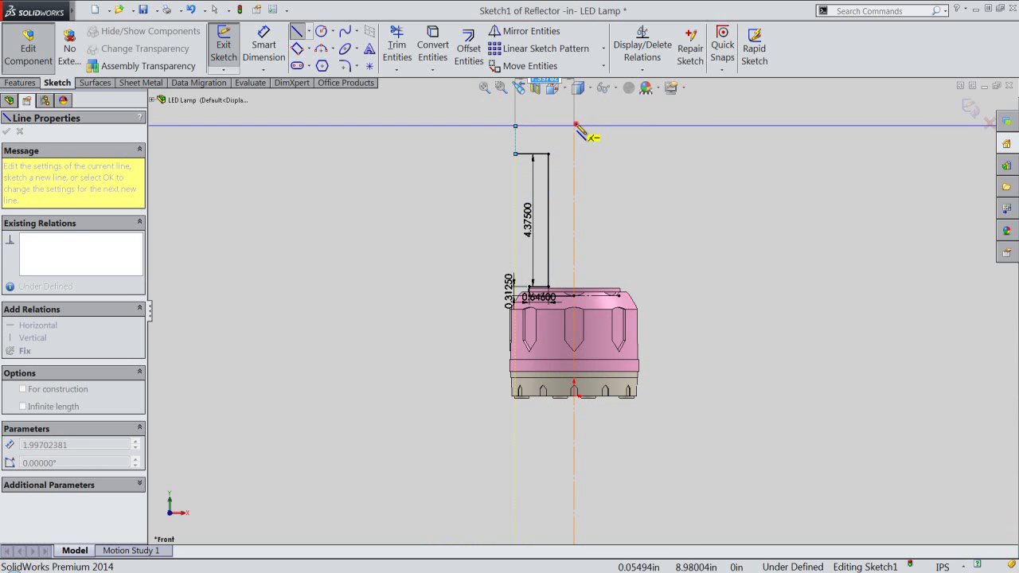
pyautogui.click(574, 125)
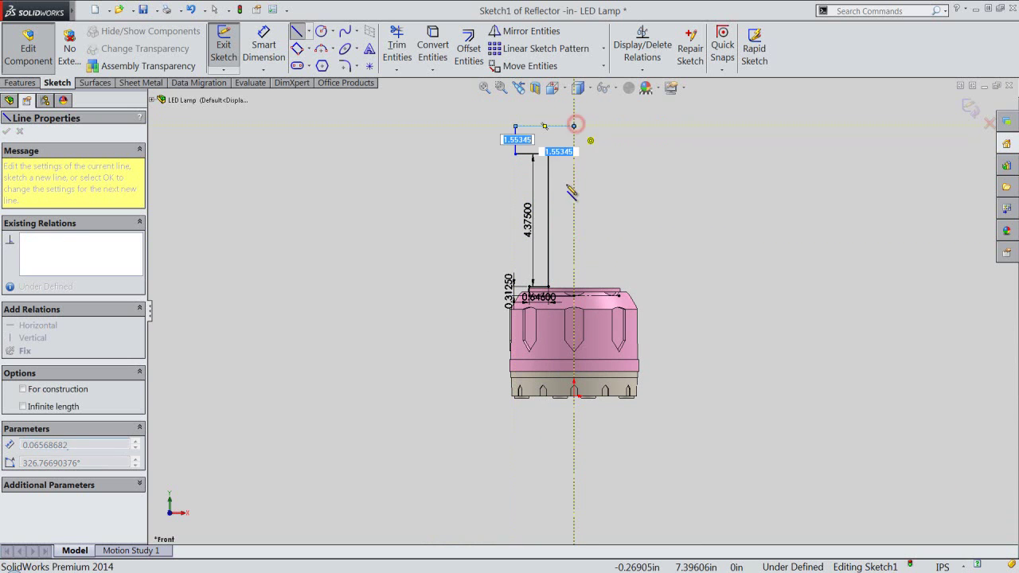
pyautogui.click(575, 291)
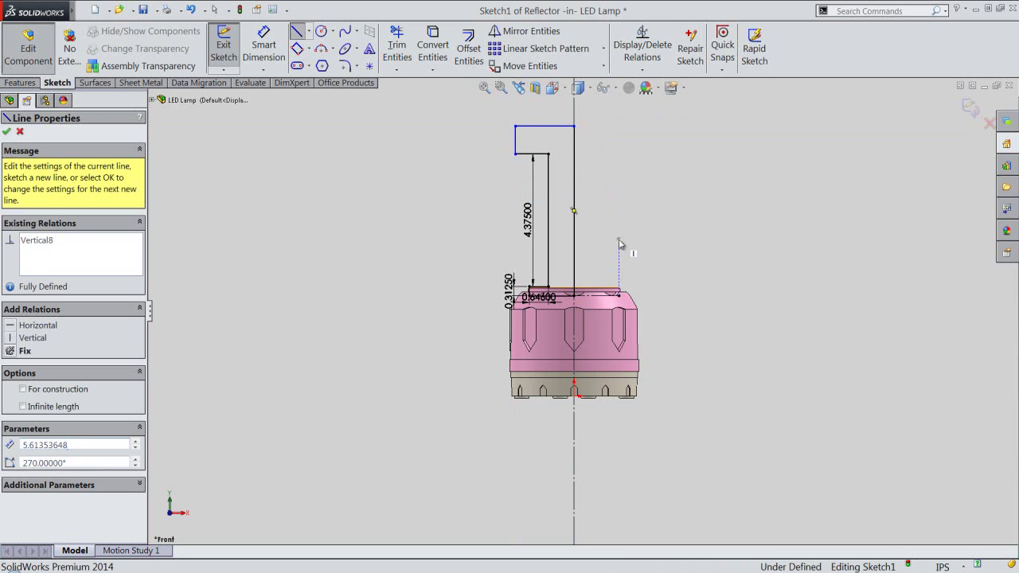
pyautogui.rightClick(620, 241)
pyautogui.click(675, 51)
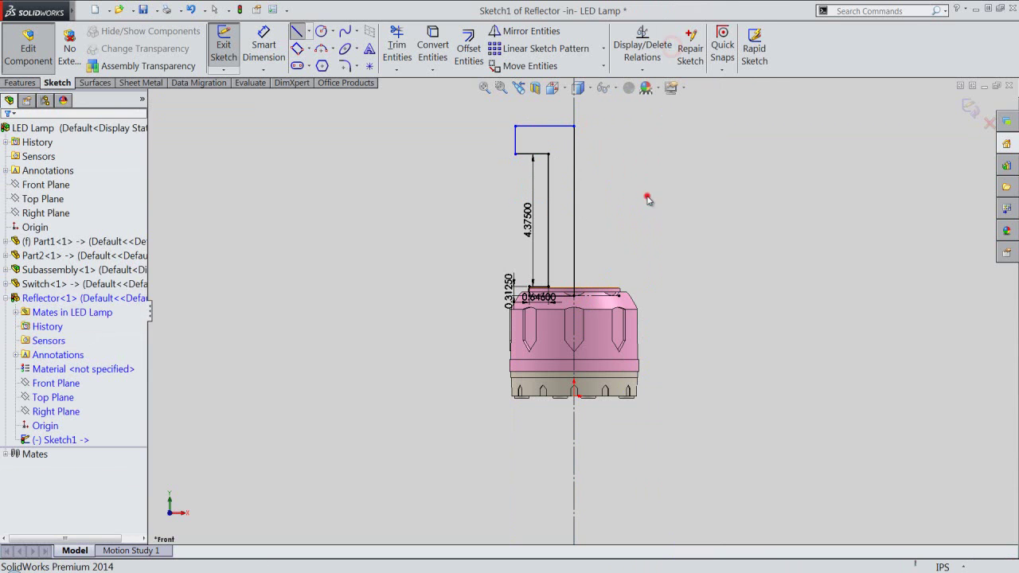
pyautogui.scroll(-2, 573, 132)
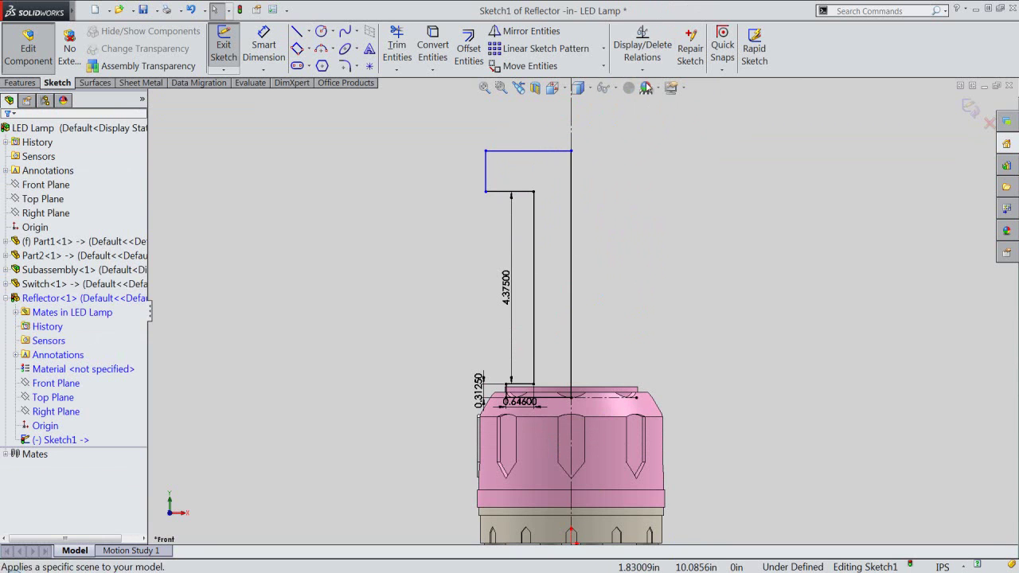
pyautogui.click(643, 70)
# Step: Make the two short vertical lines (Line5, Line9) collinear and equal, fully defining Sketch1
pyautogui.click(657, 100)
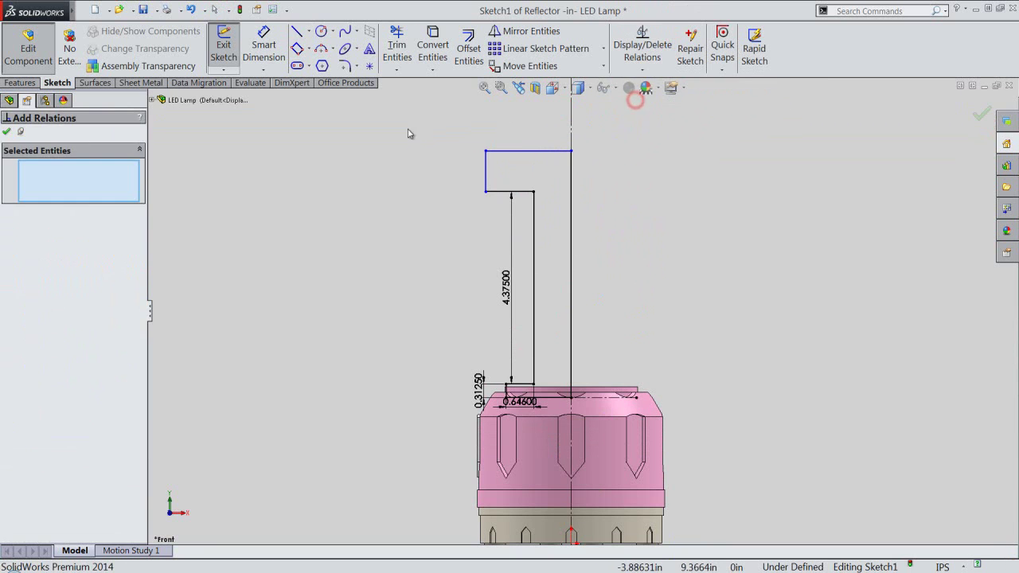
pyautogui.click(488, 168)
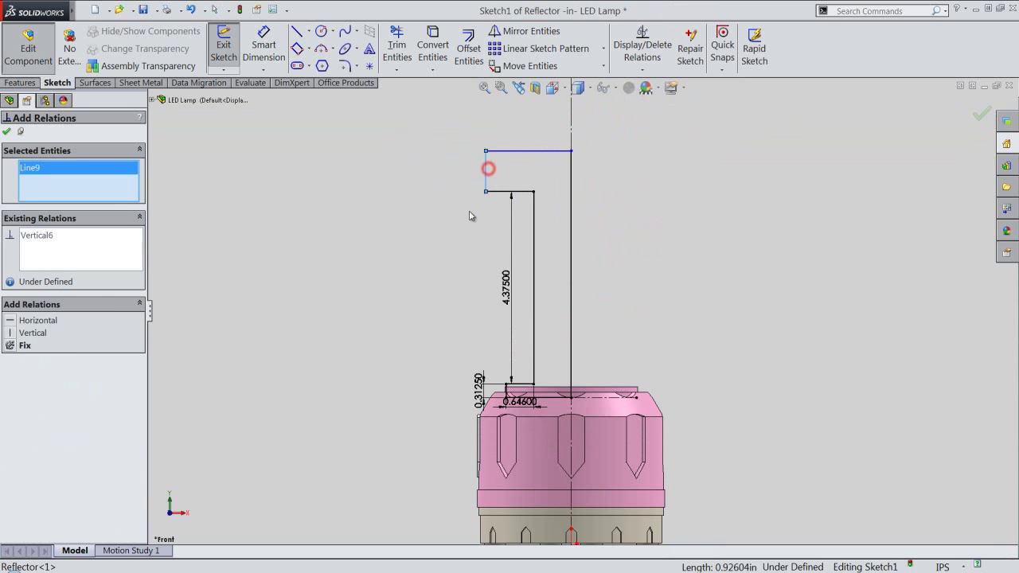
pyautogui.scroll(-5, 514, 388)
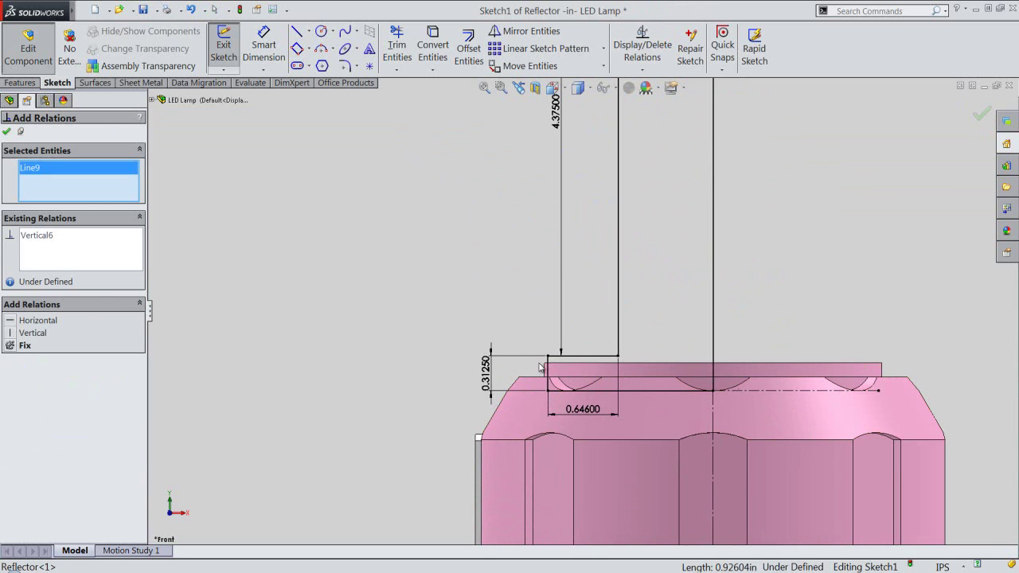
pyautogui.click(548, 366)
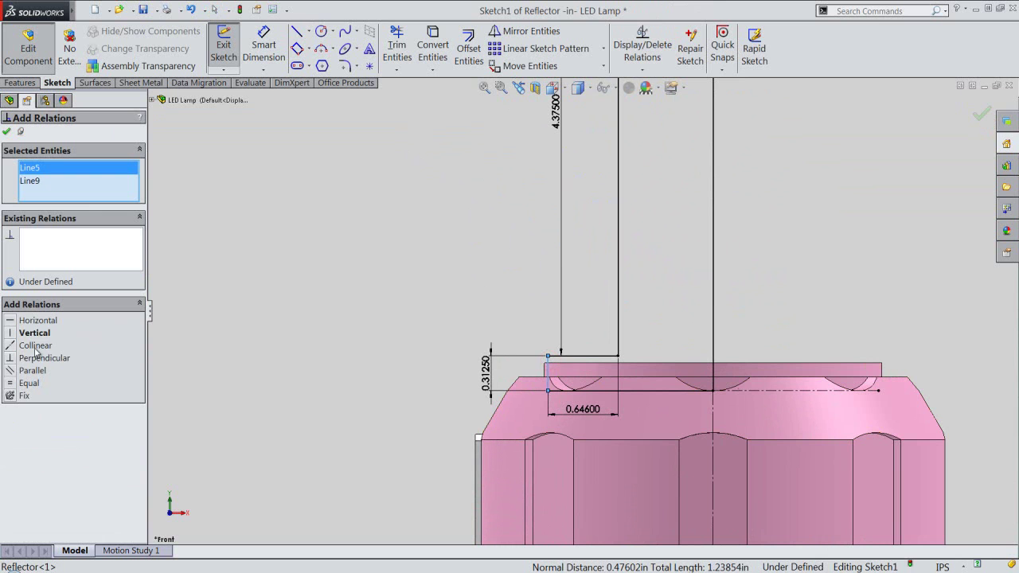
pyautogui.click(10, 346)
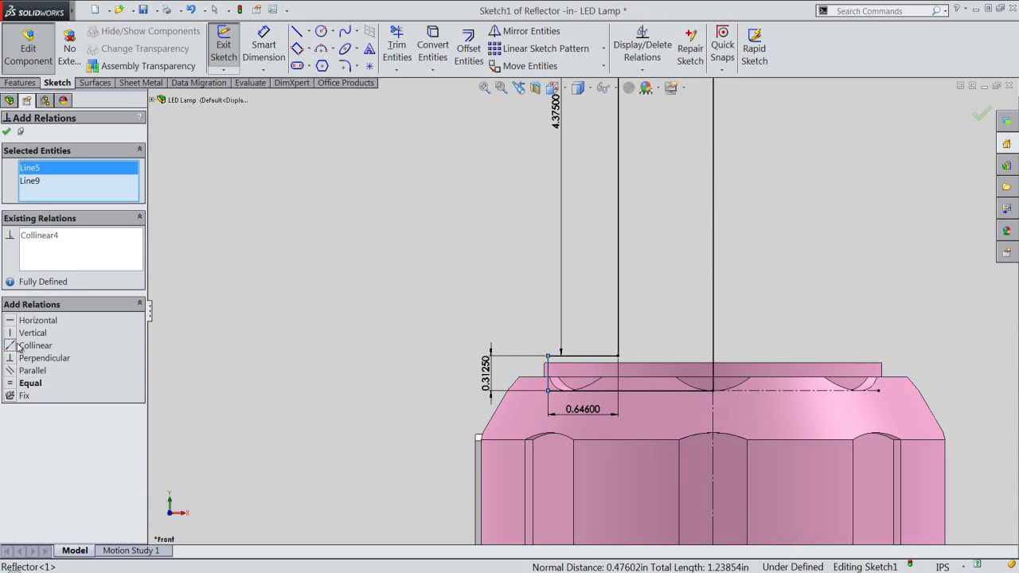
pyautogui.click(10, 384)
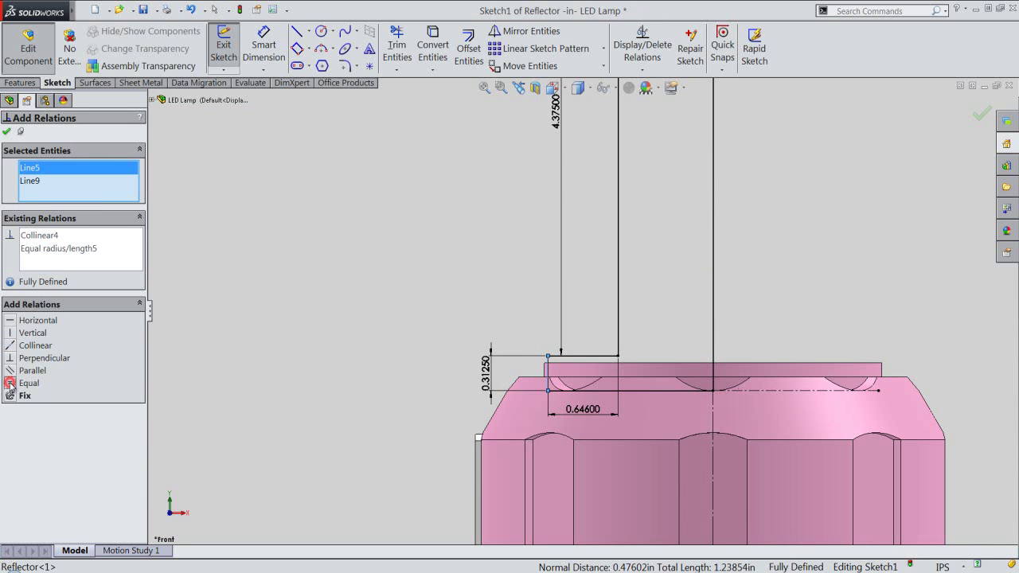
pyautogui.click(8, 134)
pyautogui.scroll(1, 295, 363)
pyautogui.scroll(2, 304, 375)
pyautogui.scroll(3, 356, 356)
pyautogui.scroll(-2, 605, 245)
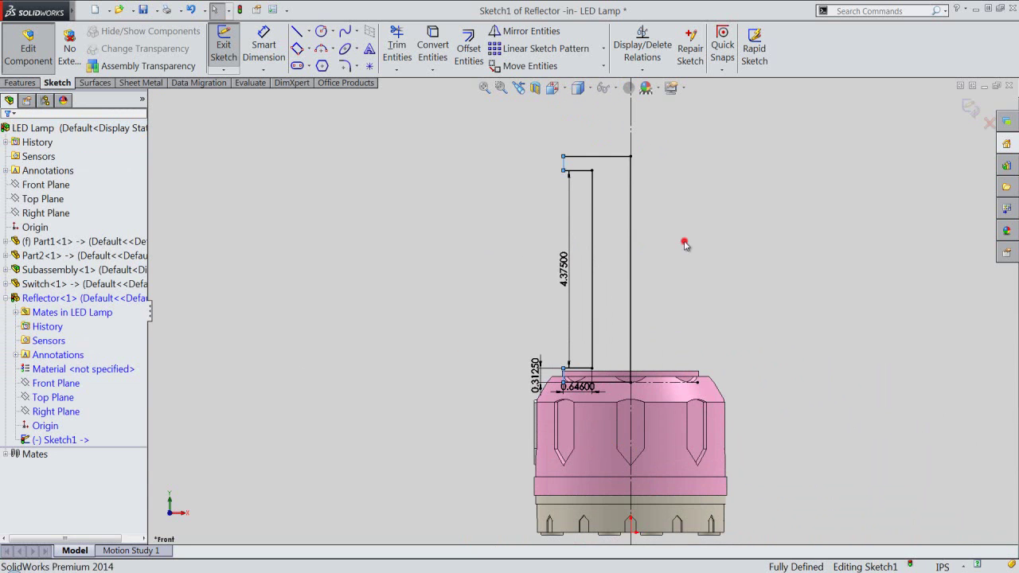
# Step: Revolve the Reflector profile Blind 360° about its vertical centerline into a solid post-and-disc body
pyautogui.click(971, 110)
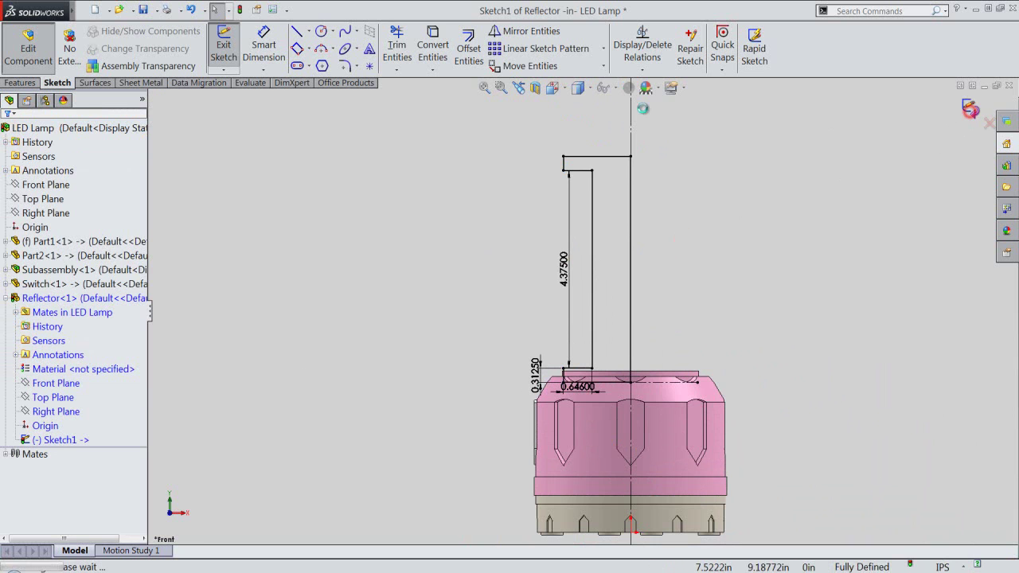
pyautogui.click(448, 106)
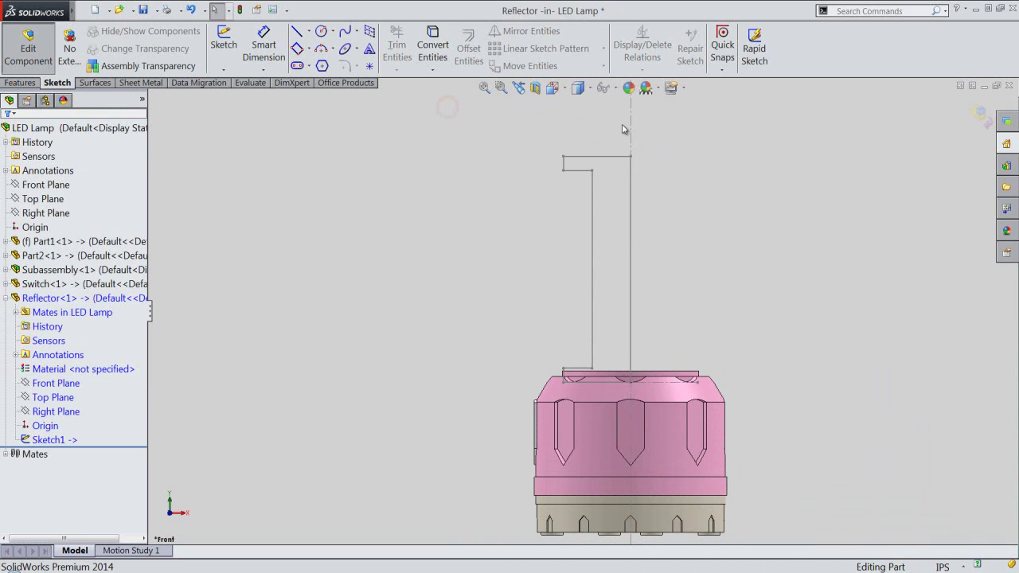
pyautogui.click(631, 170)
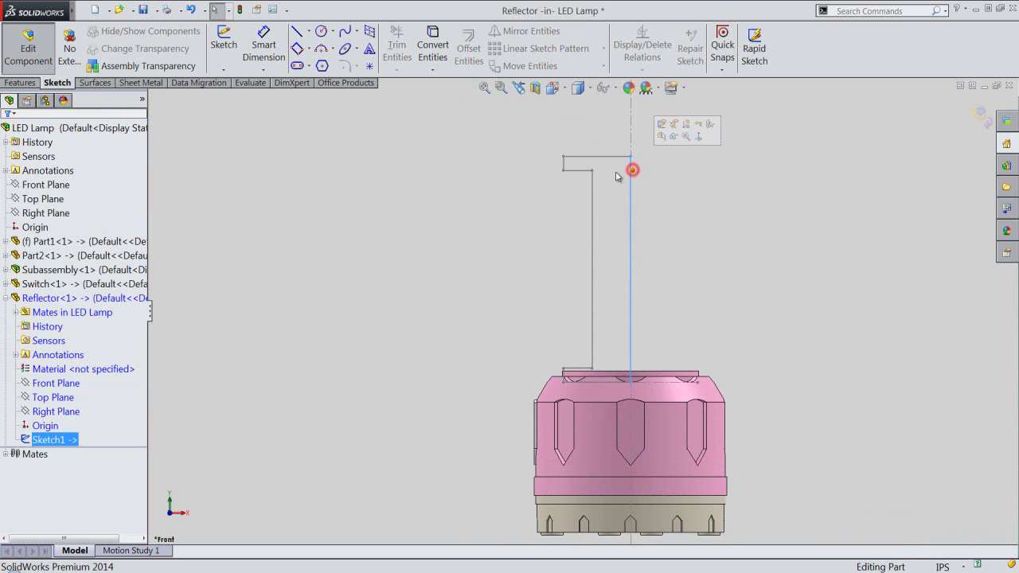
pyautogui.click(17, 85)
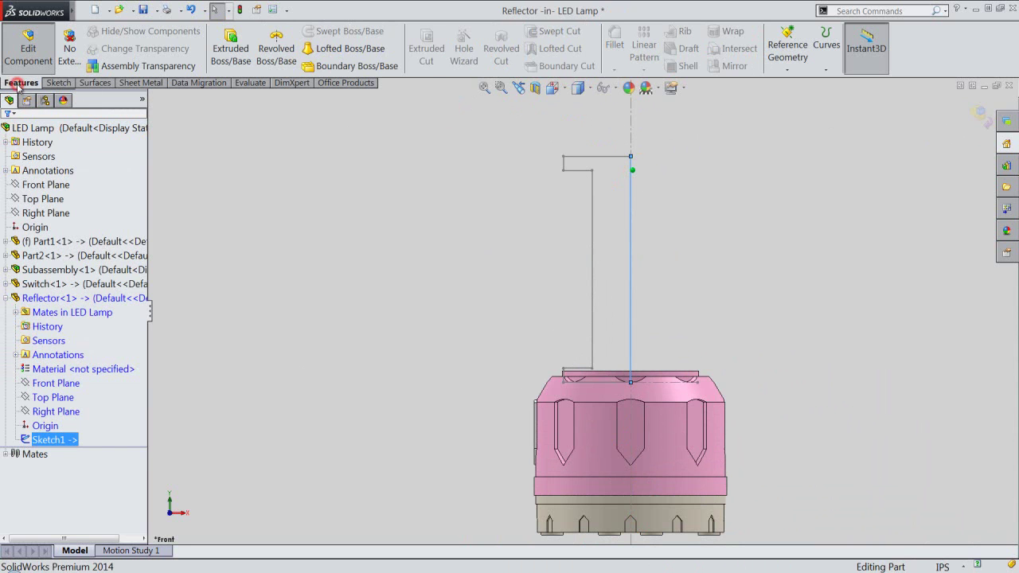
pyautogui.click(274, 50)
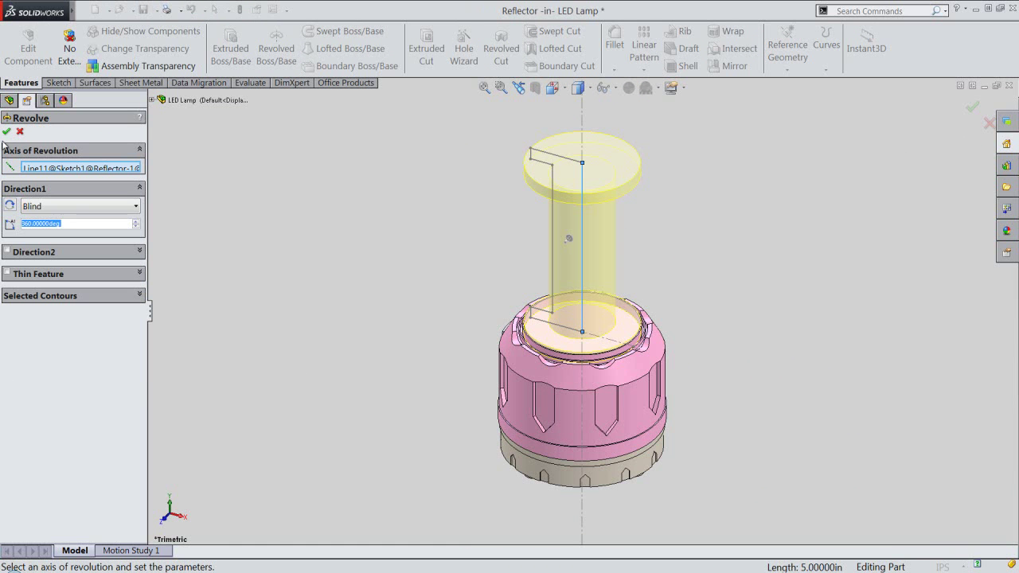
pyautogui.click(6, 132)
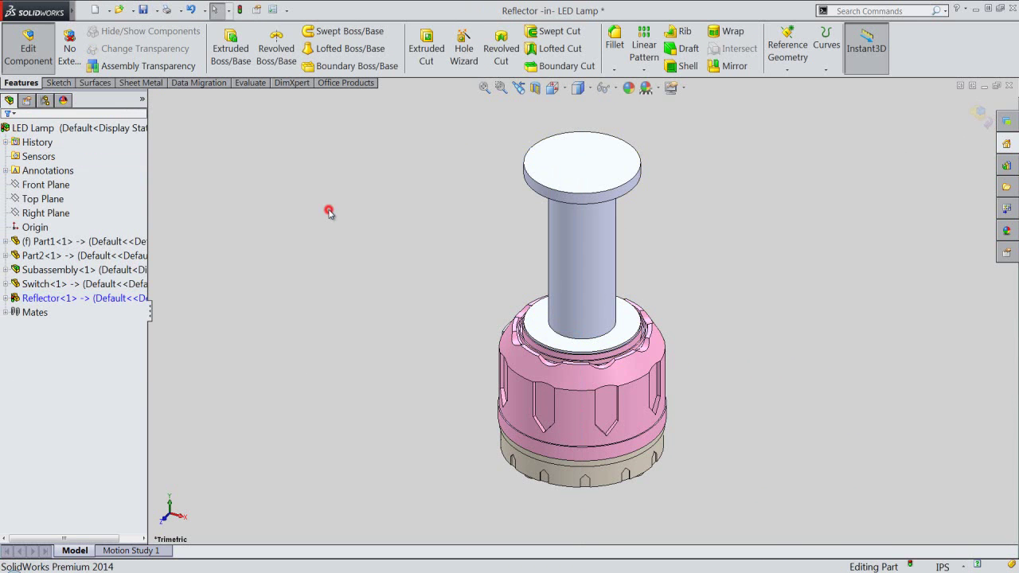
# Step: Apply the brushed chromium finish from Appearances > Metal > Chrome to the Reflector component
pyautogui.click(76, 297)
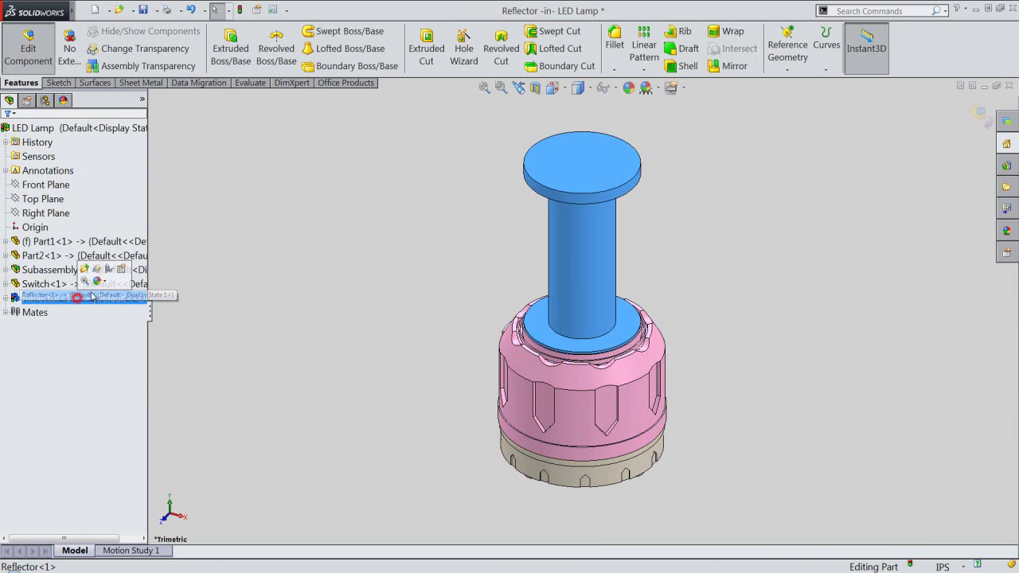
pyautogui.click(628, 89)
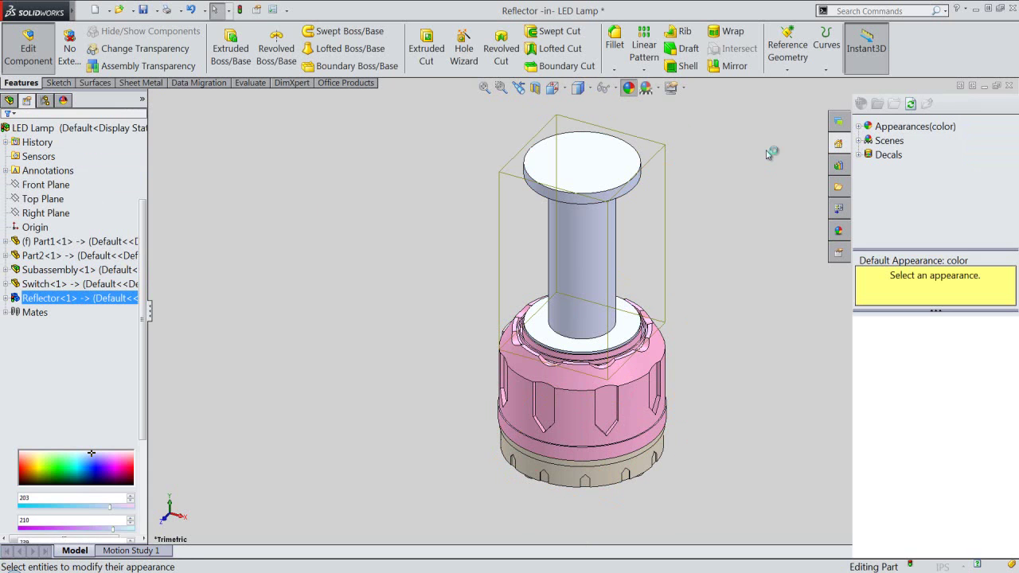
pyautogui.click(860, 127)
pyautogui.click(870, 155)
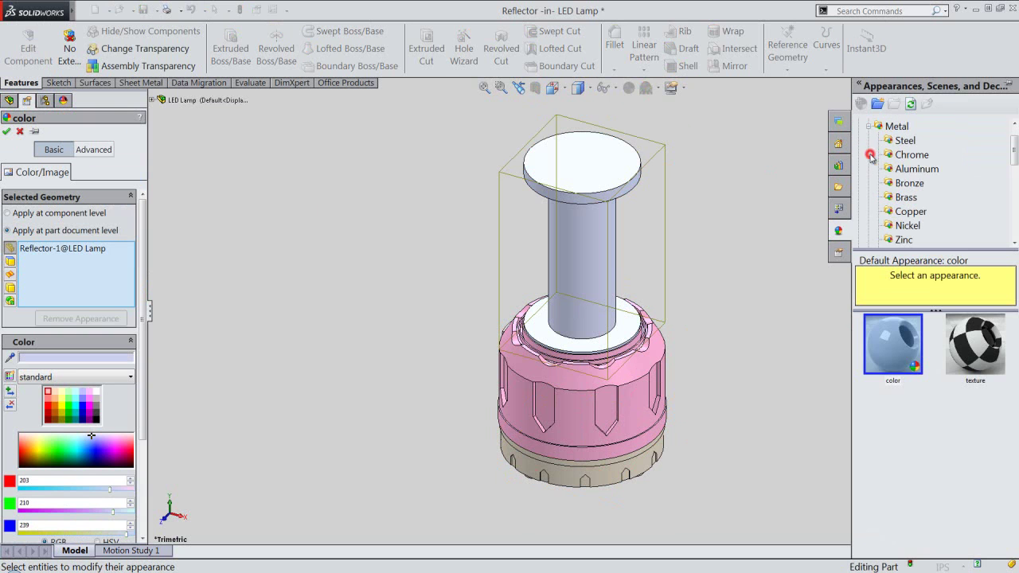
pyautogui.click(912, 159)
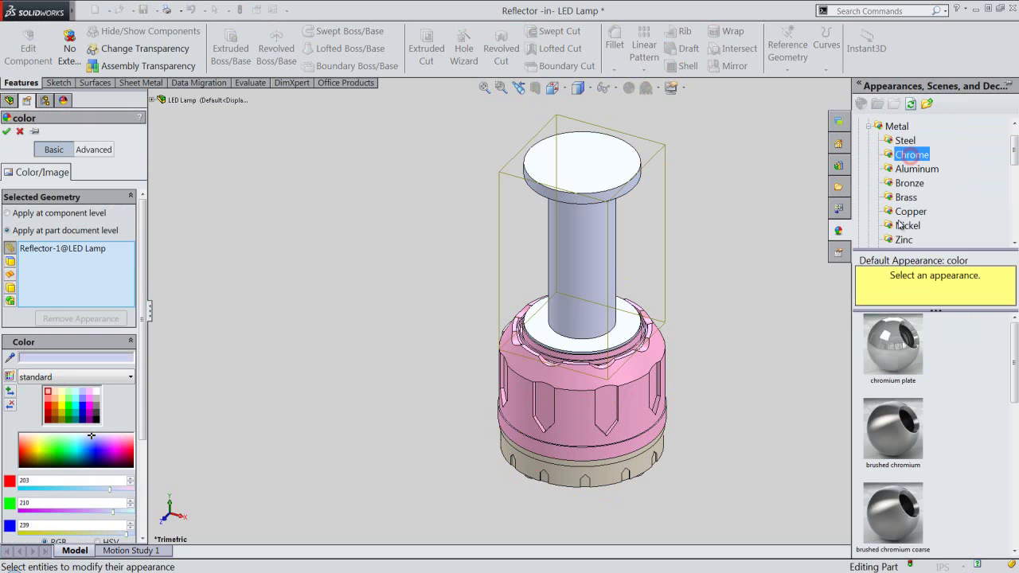
pyautogui.click(904, 438)
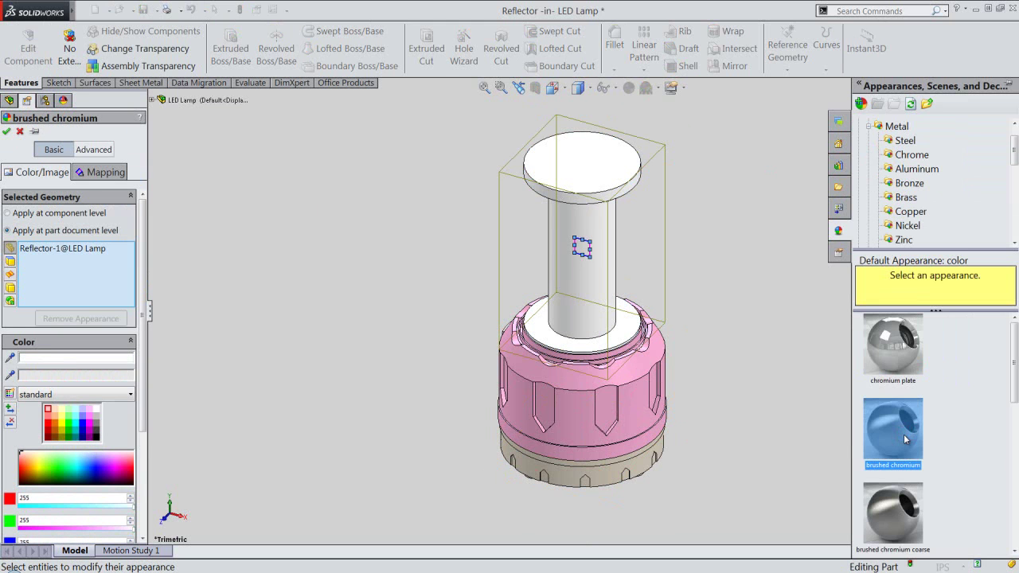
pyautogui.moveTo(903, 434); pyautogui.dragTo(708, 382)
pyautogui.click(16, 129)
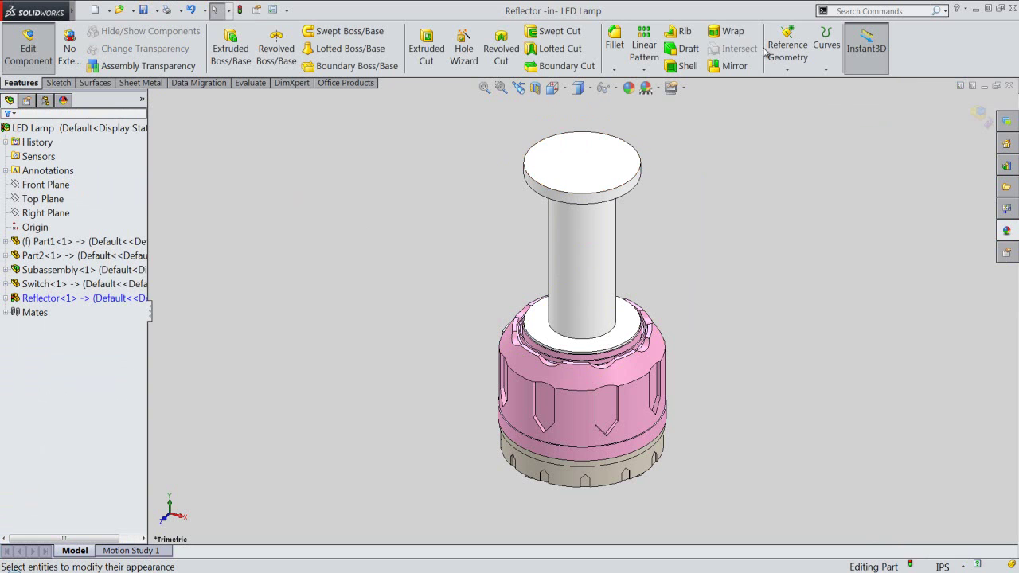
pyautogui.click(787, 49)
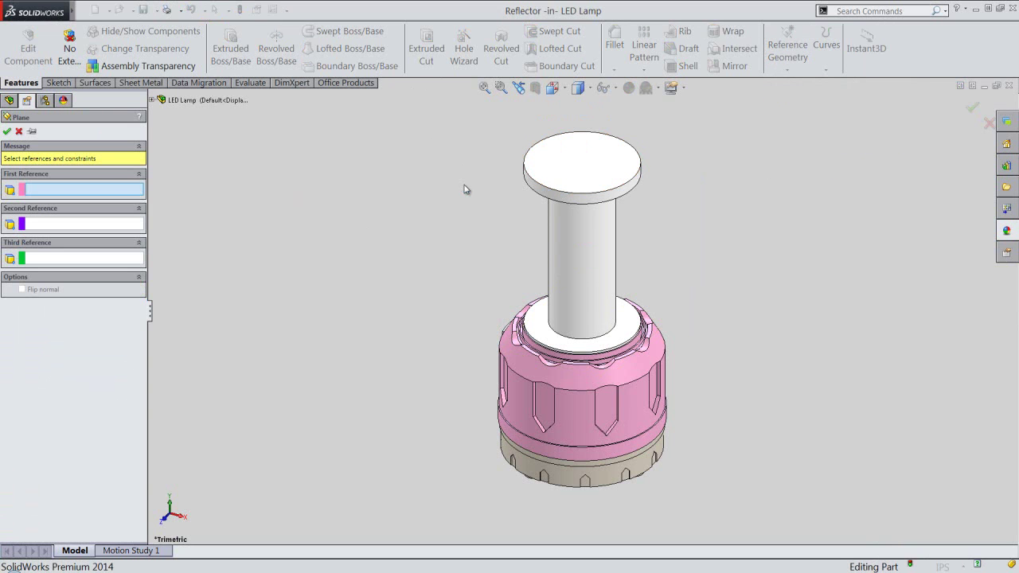
# Step: Create Plane1 tangent to the cylinder face and parallel to the Reflector's Front Plane, then save
pyautogui.click(565, 265)
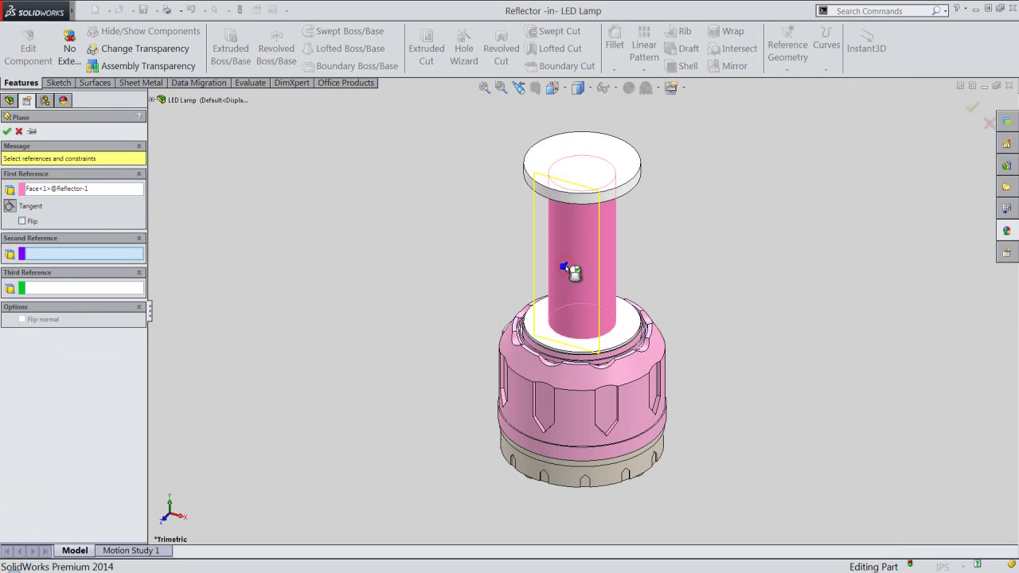
pyautogui.click(152, 100)
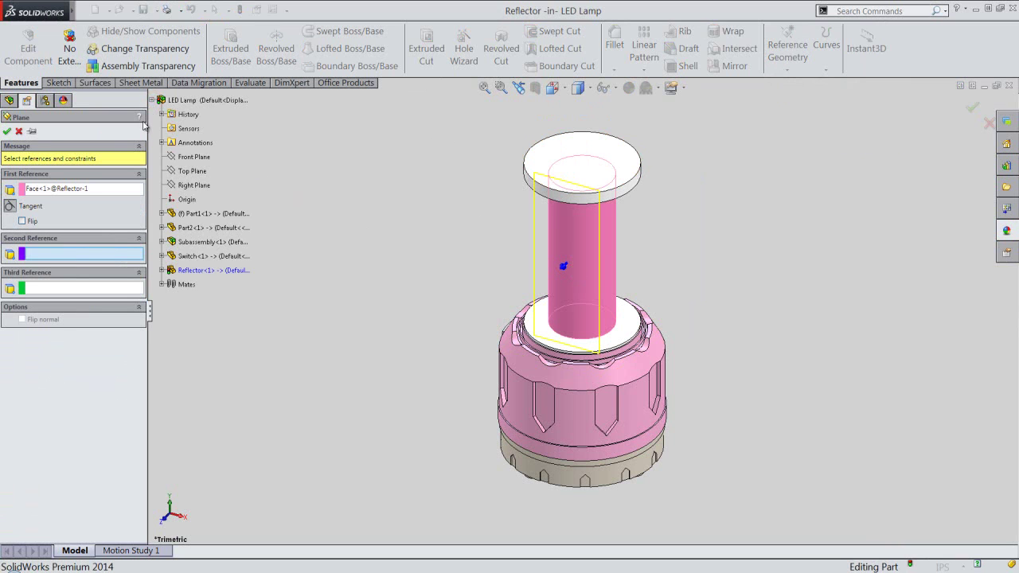
pyautogui.click(163, 270)
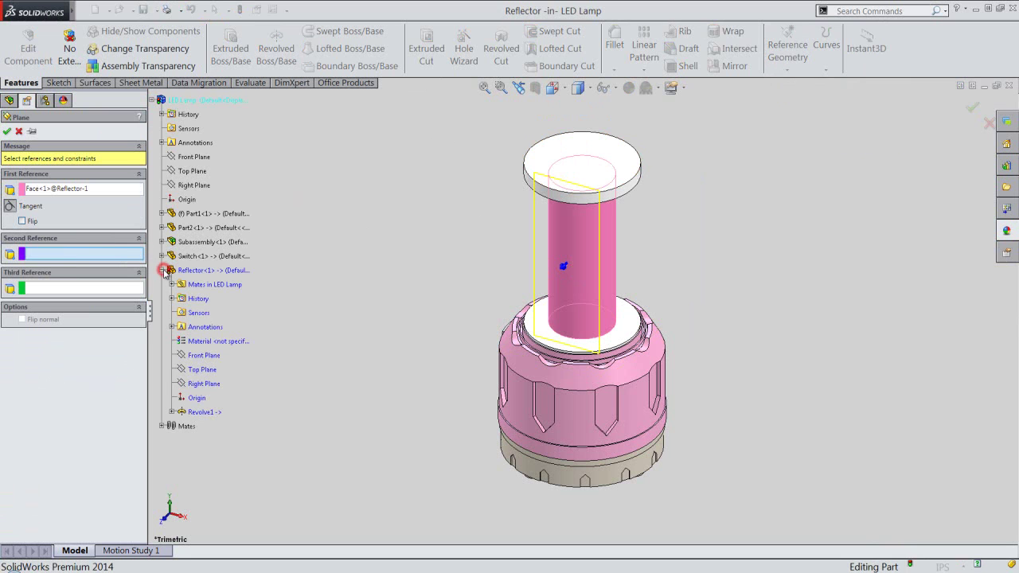
pyautogui.click(191, 355)
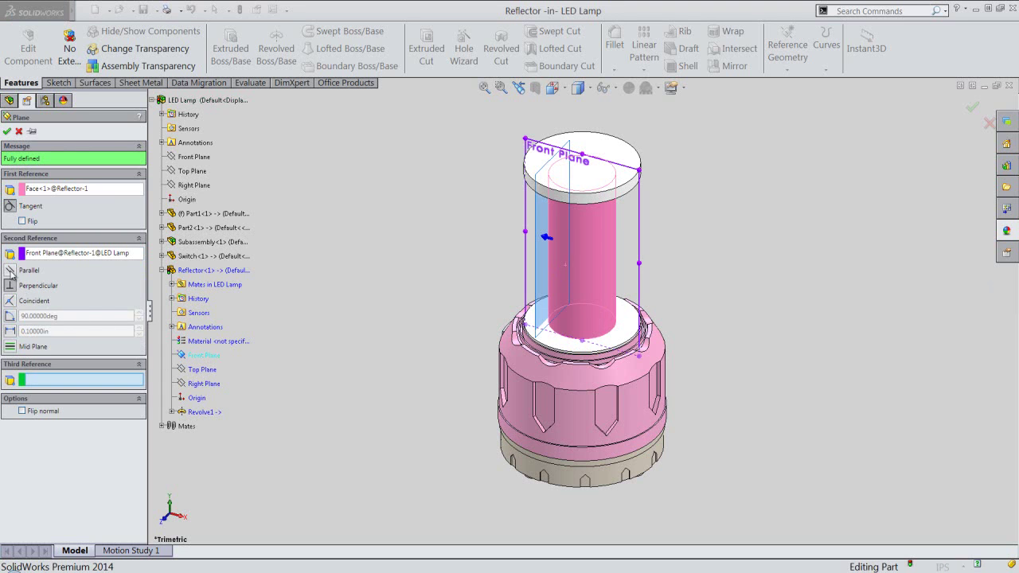
pyautogui.click(9, 271)
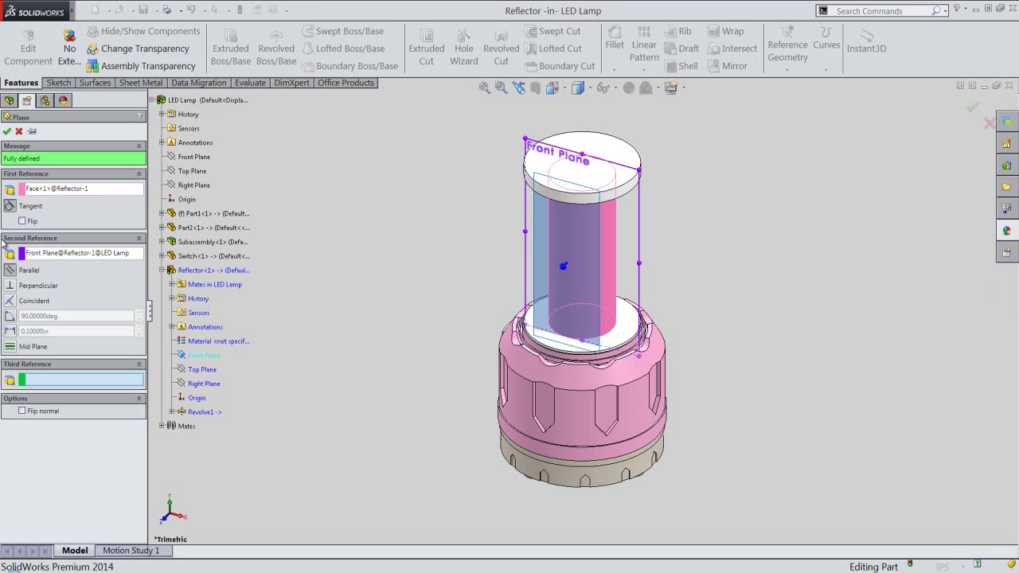
pyautogui.click(7, 132)
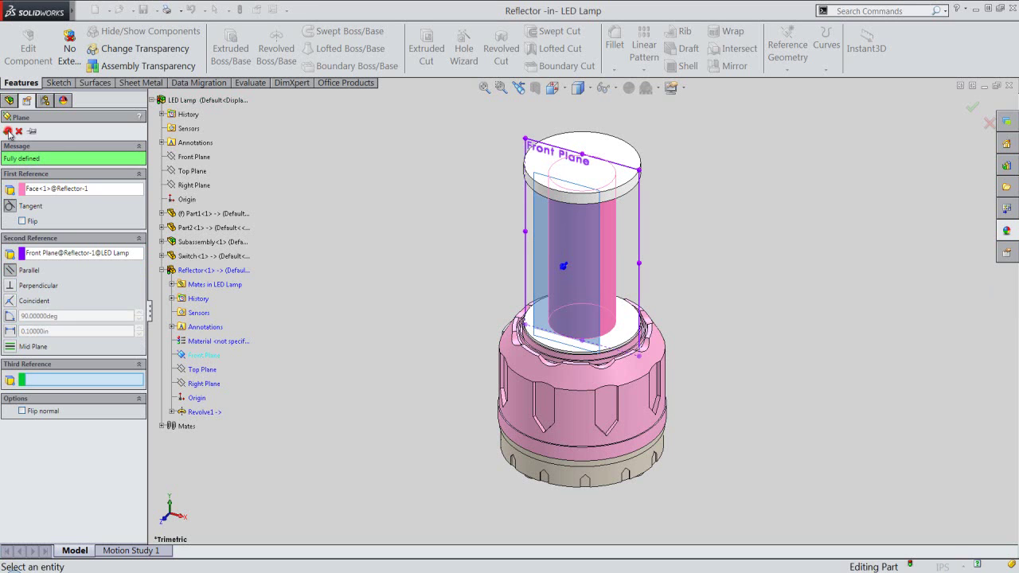
pyautogui.click(409, 195)
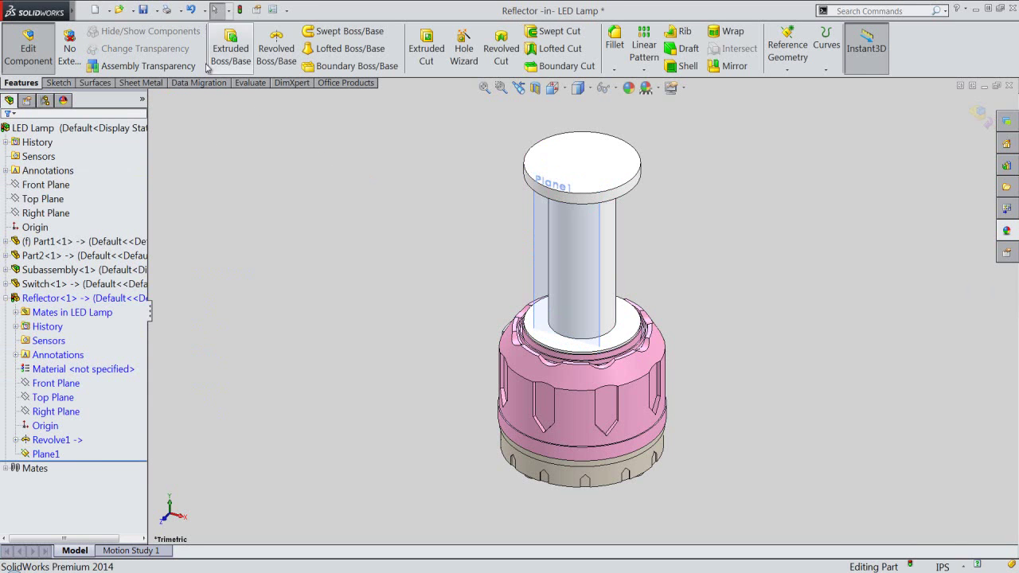
pyautogui.click(143, 10)
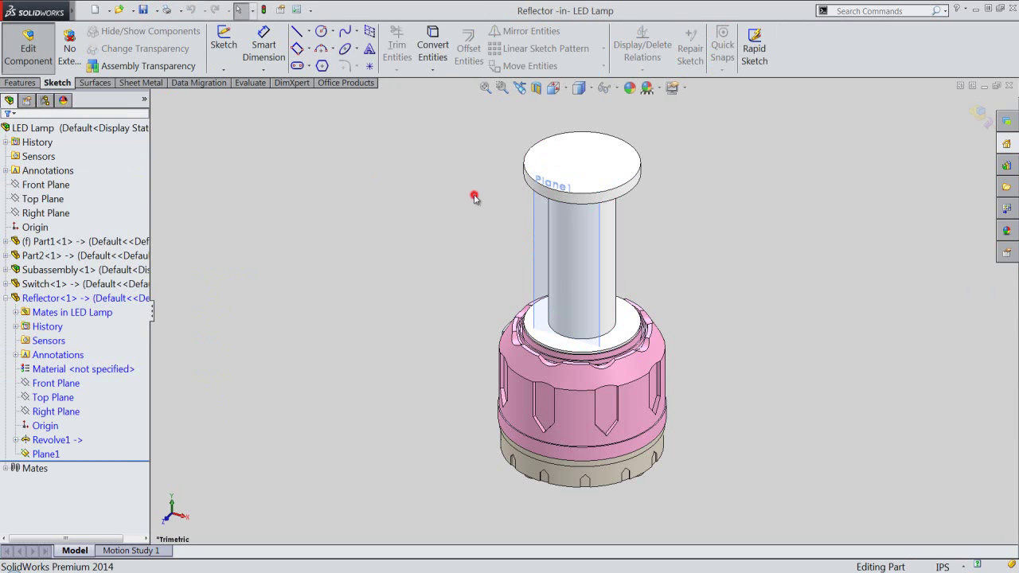
# Step: Start a new sketch on Plane1
pyautogui.click(533, 225)
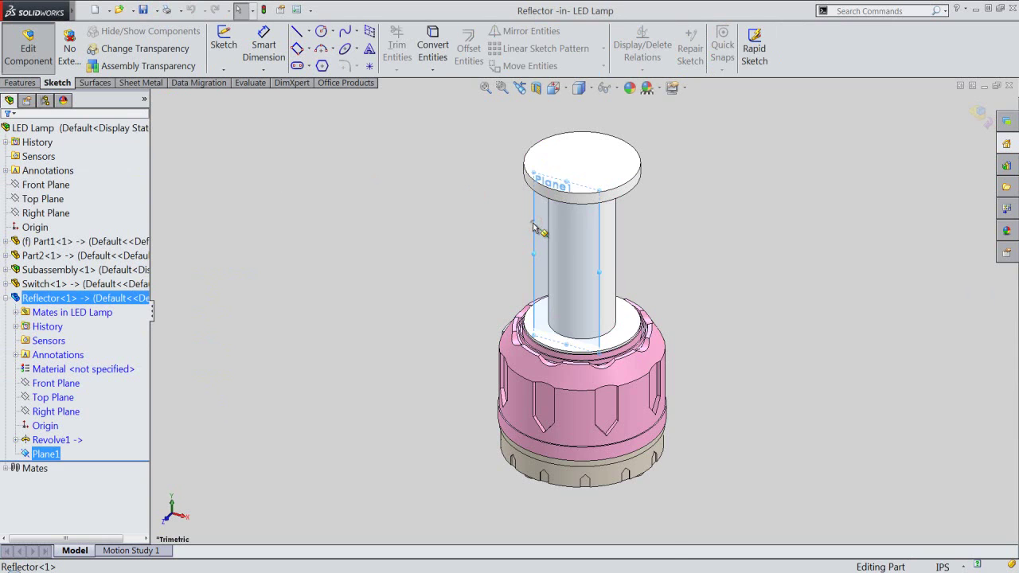
pyautogui.rightClick(533, 227)
pyautogui.click(555, 174)
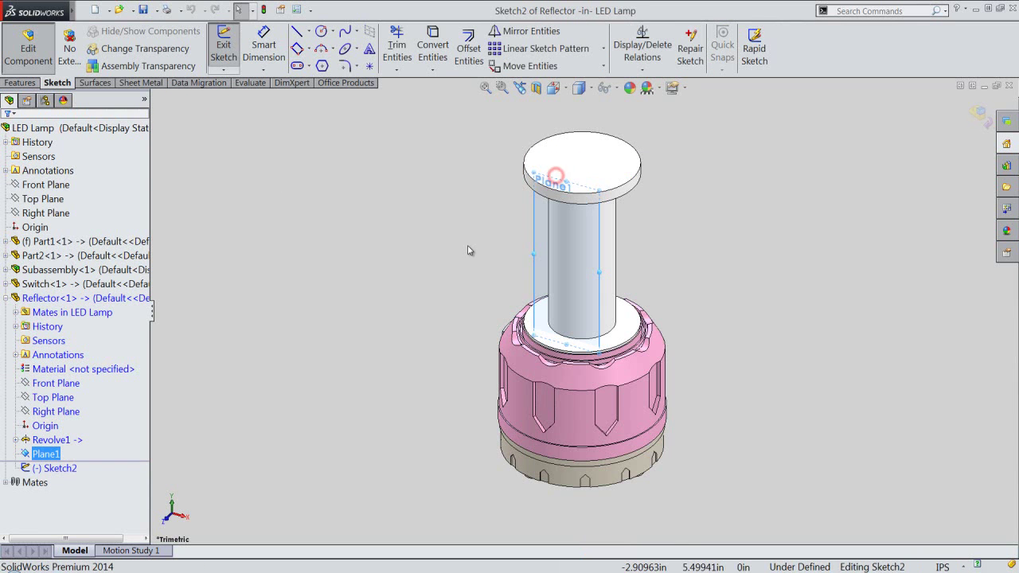
pyautogui.click(468, 250)
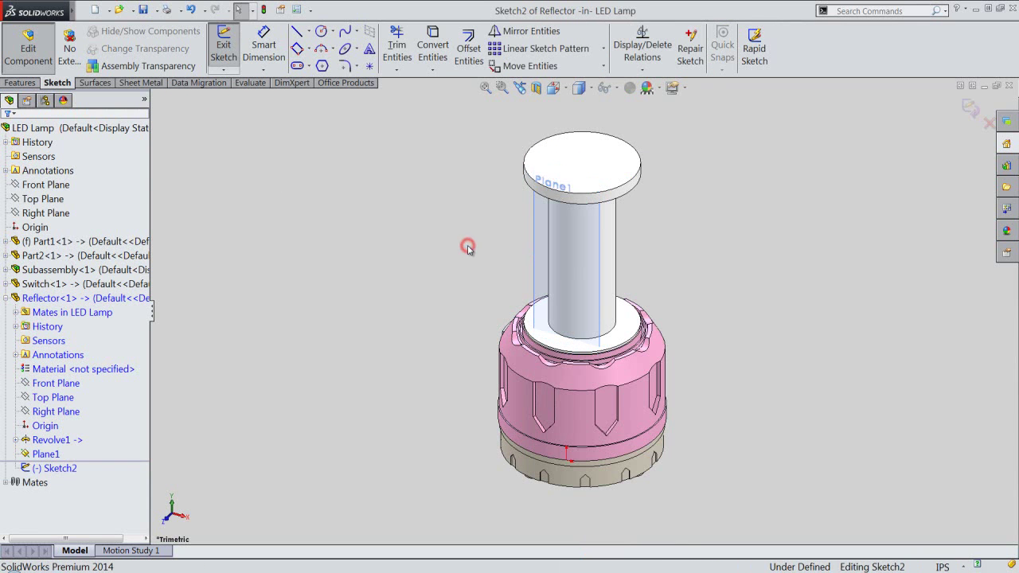
# Step: Generate Intersection Curves between Plane1 and the Reflector body
pyautogui.click(428, 74)
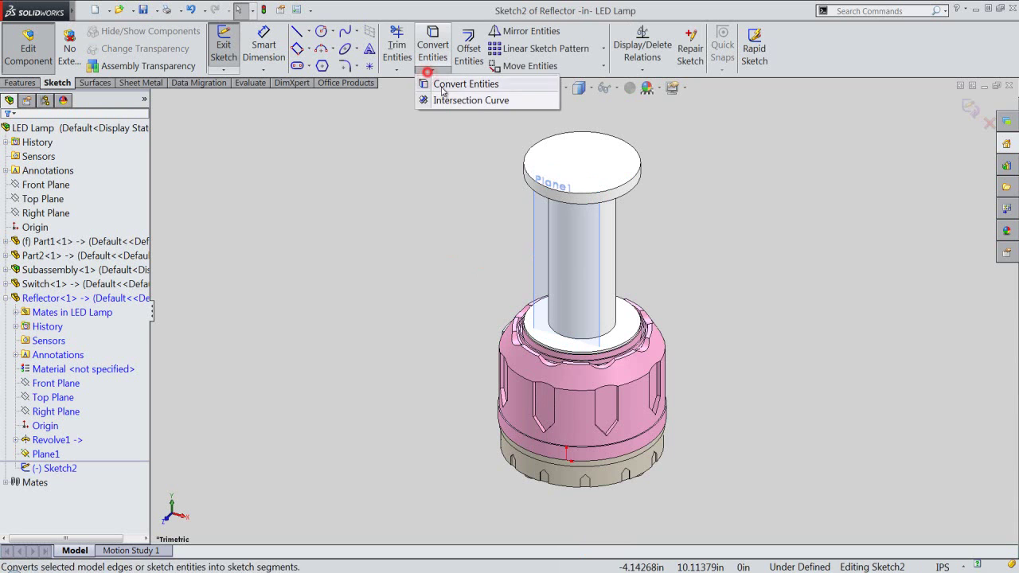
pyautogui.click(448, 99)
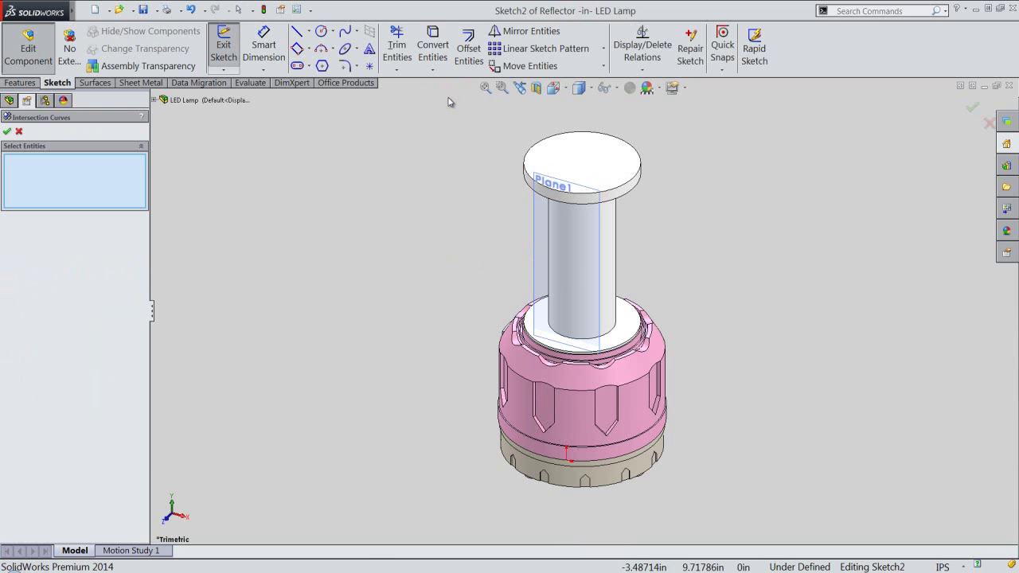
pyautogui.click(155, 100)
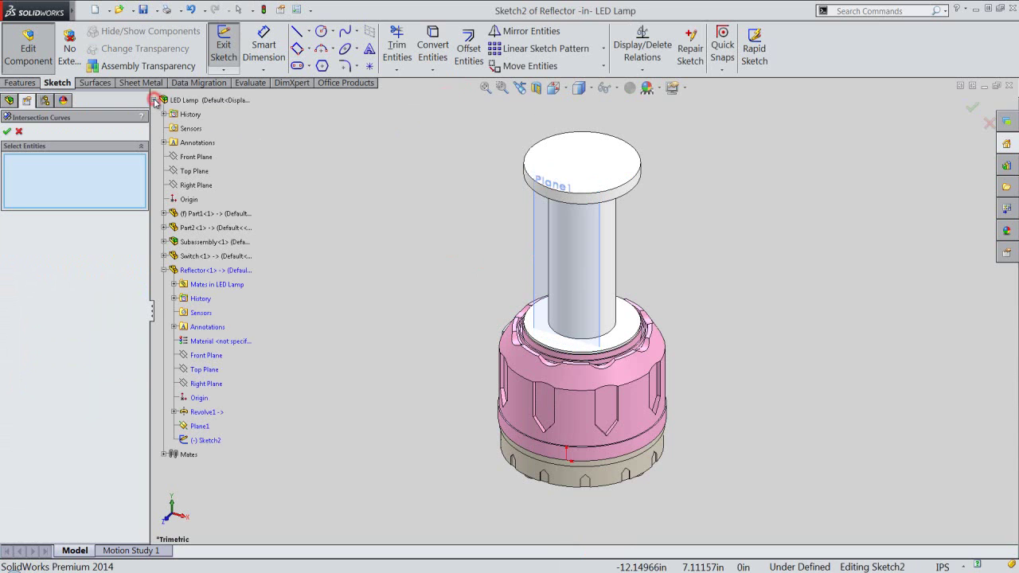
pyautogui.click(189, 271)
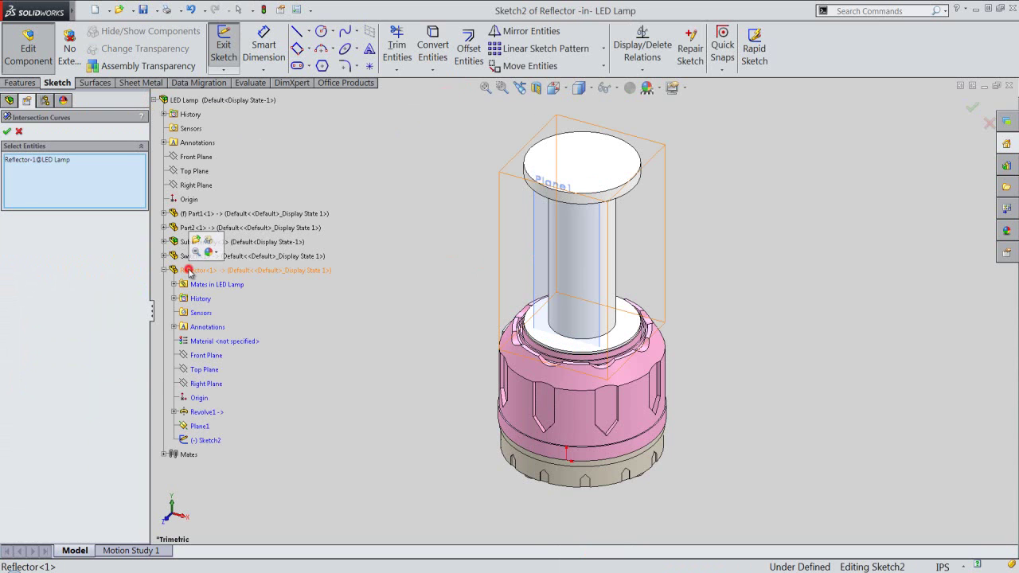
pyautogui.click(8, 131)
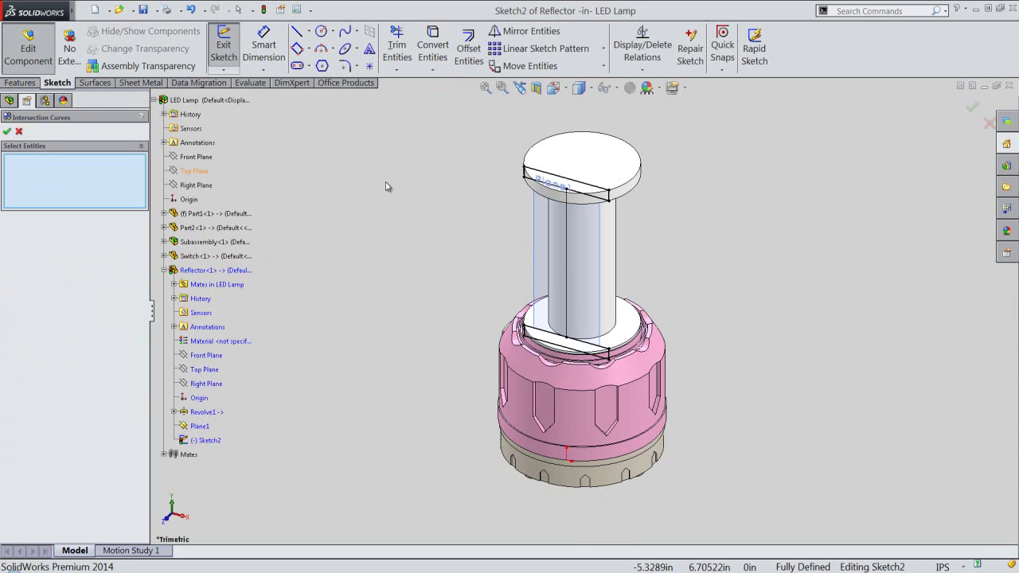
pyautogui.click(7, 131)
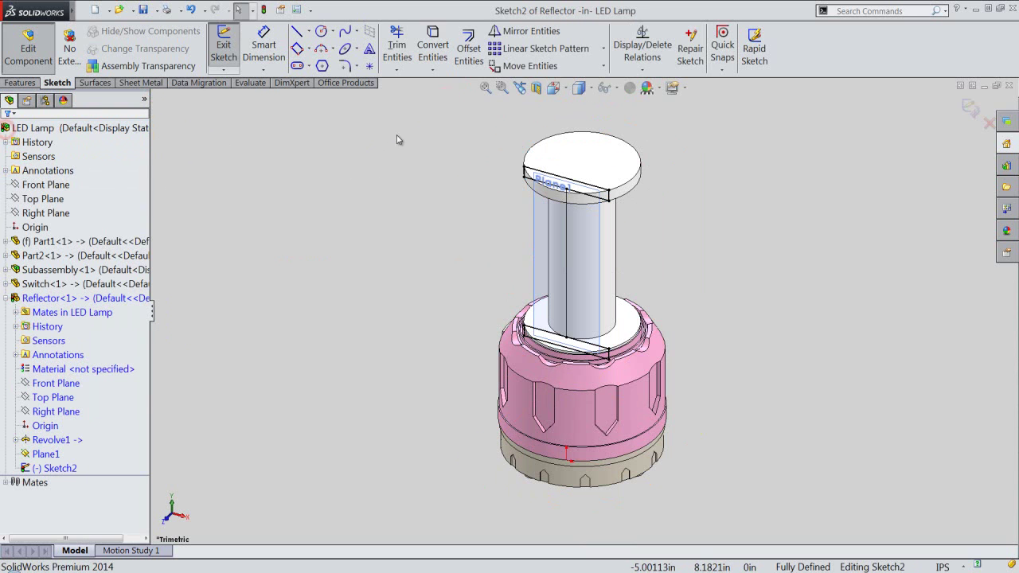
# Step: Section the model on Plane1 and convert all intersection lines to construction geometry
pyautogui.click(532, 220)
pyautogui.click(534, 88)
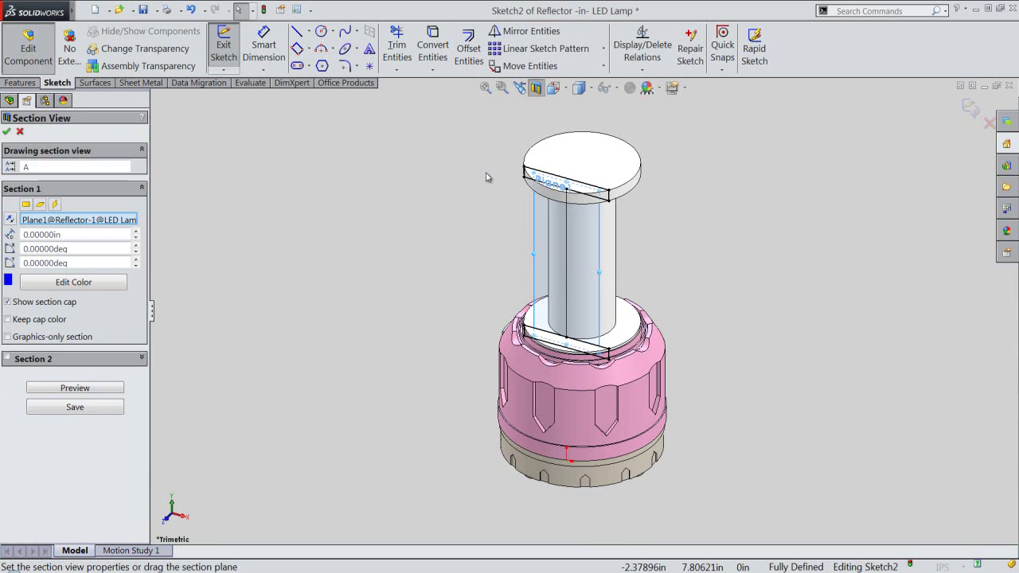
pyautogui.click(6, 132)
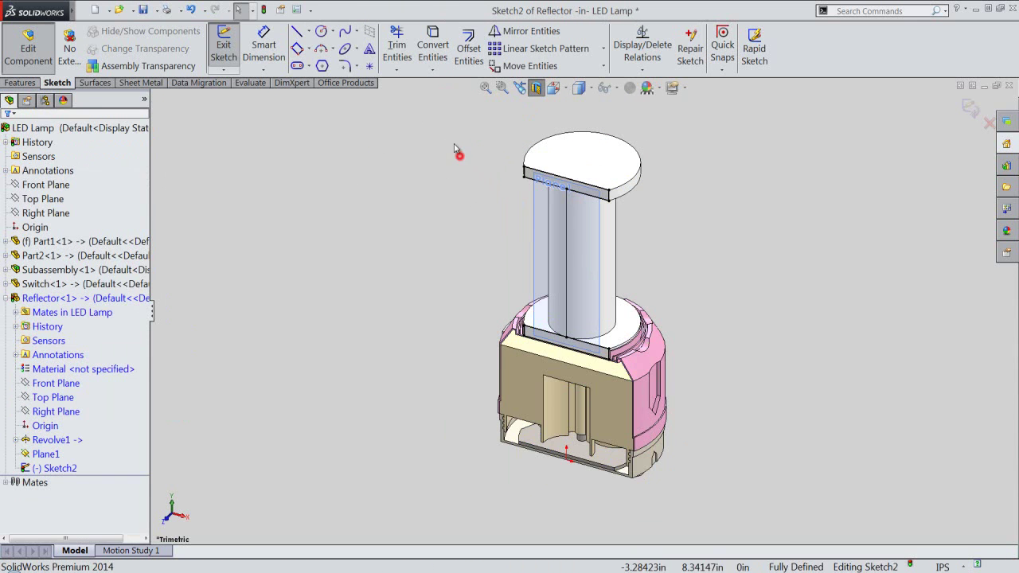
pyautogui.moveTo(444, 124); pyautogui.dragTo(709, 396)
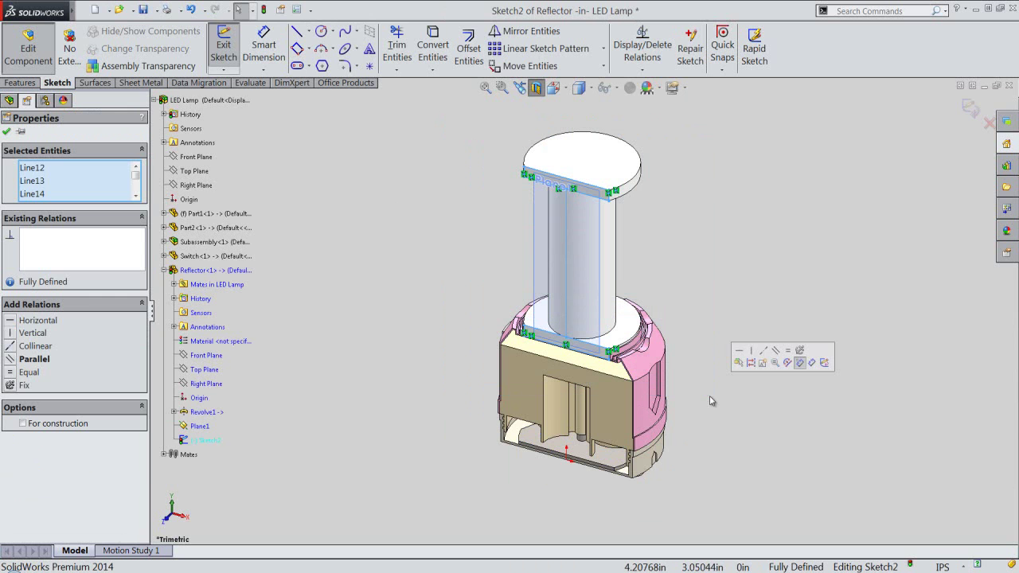
pyautogui.click(751, 364)
# Step: Draw a Ø0.5 circle centred on the centre line
pyautogui.rightClick(680, 267)
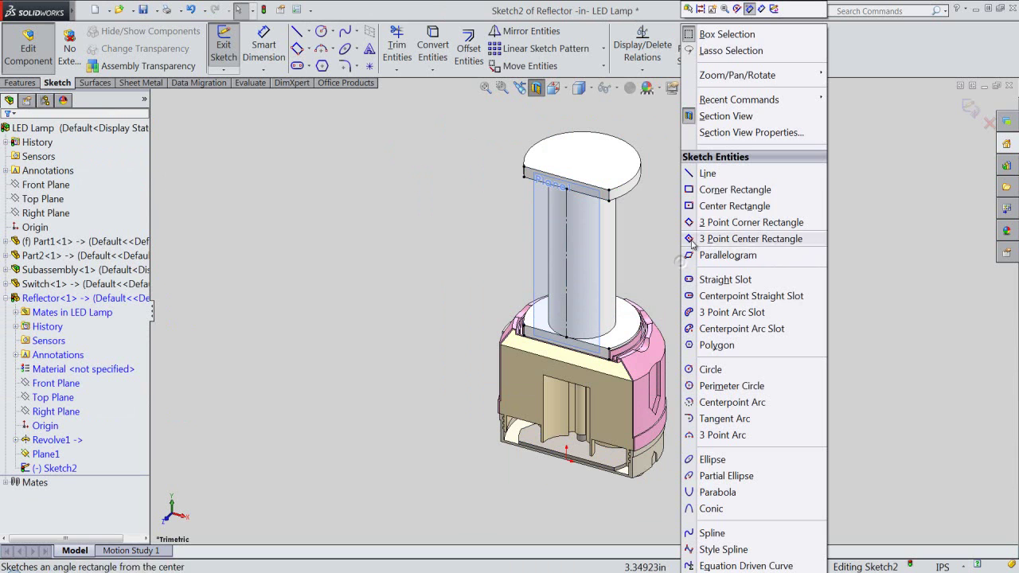
pyautogui.click(711, 368)
pyautogui.scroll(-2, 576, 325)
pyautogui.scroll(-2, 576, 325)
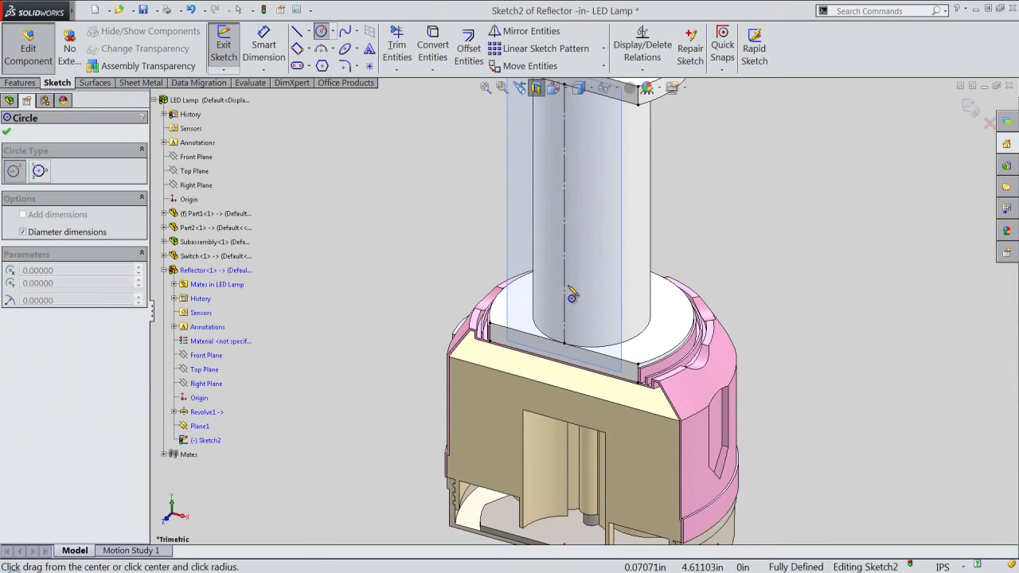
pyautogui.click(566, 278)
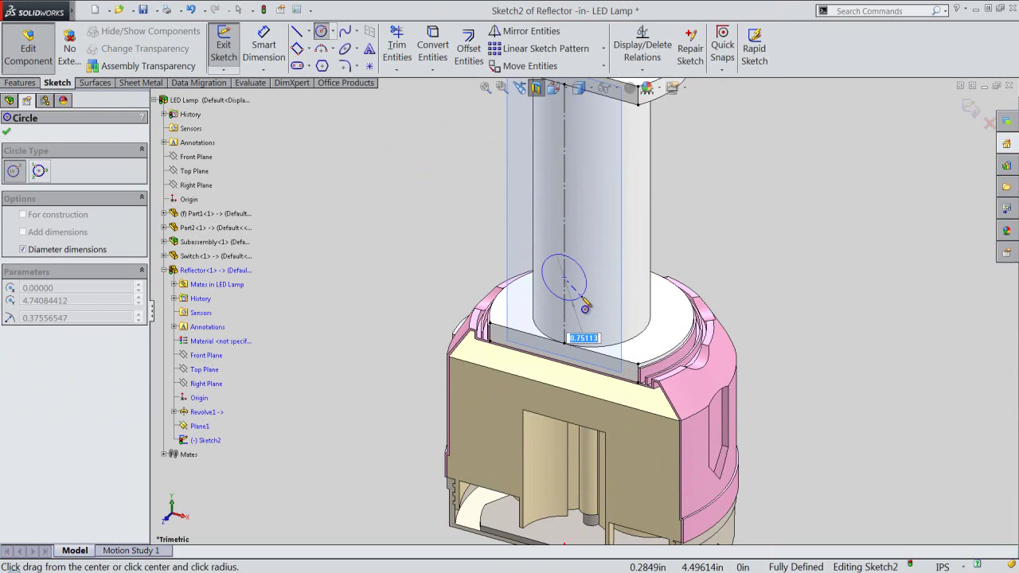
pyautogui.press('Return')
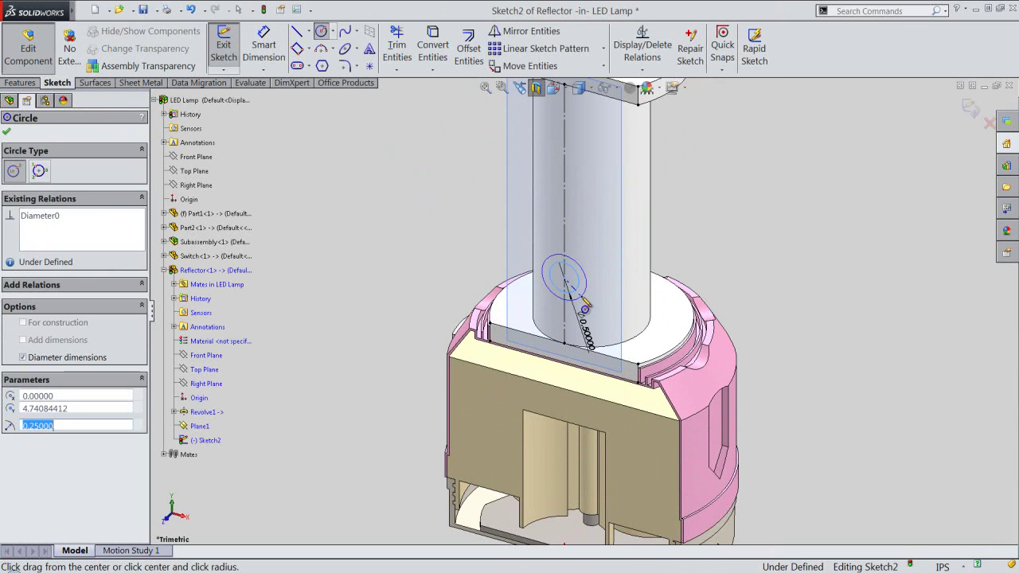
pyautogui.rightClick(713, 253)
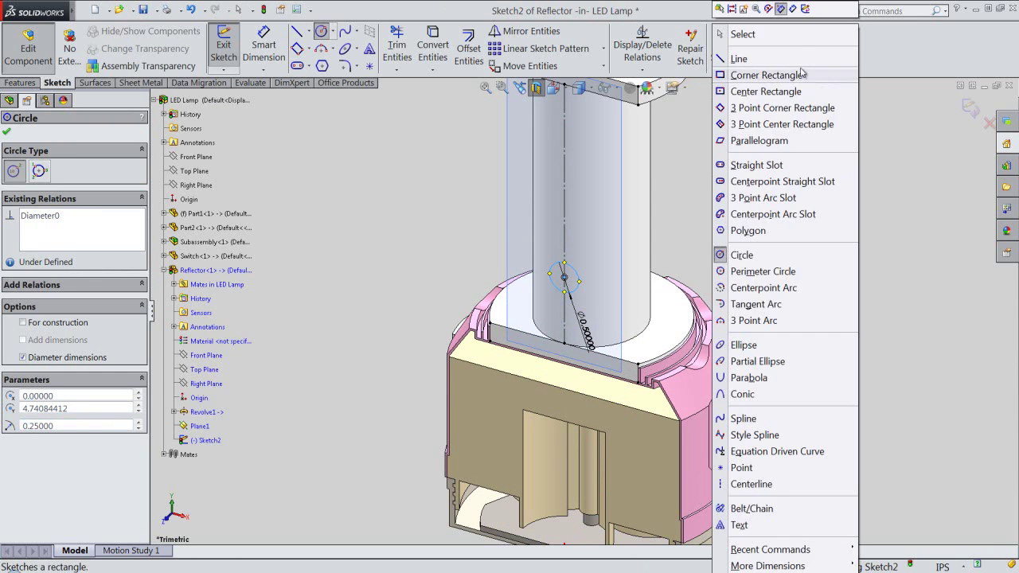
pyautogui.click(784, 10)
# Step: Dimension the circle 1.40638 in from the line and exit Sketch2
pyautogui.press('d')
pyautogui.click(577, 291)
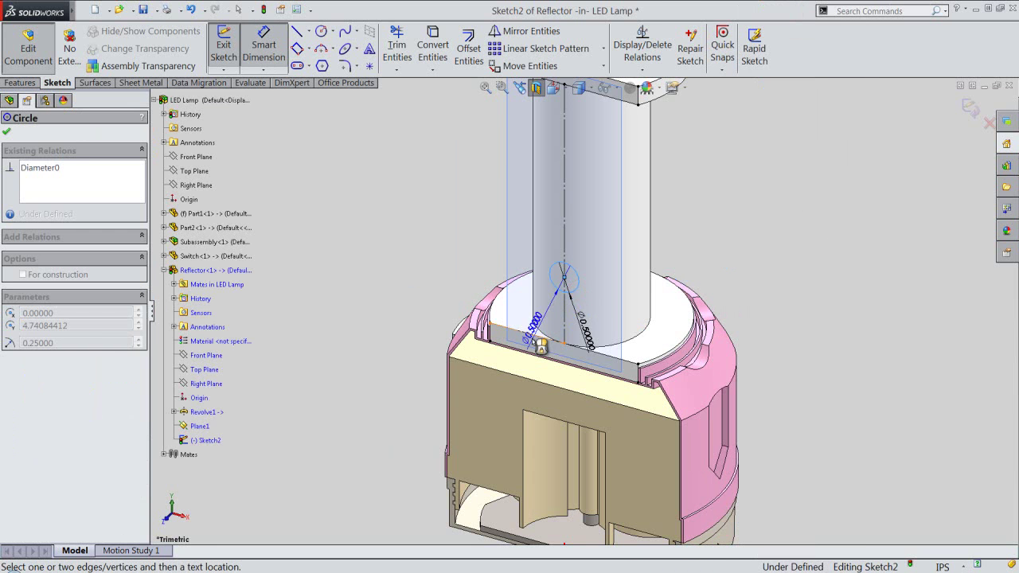
pyautogui.click(529, 344)
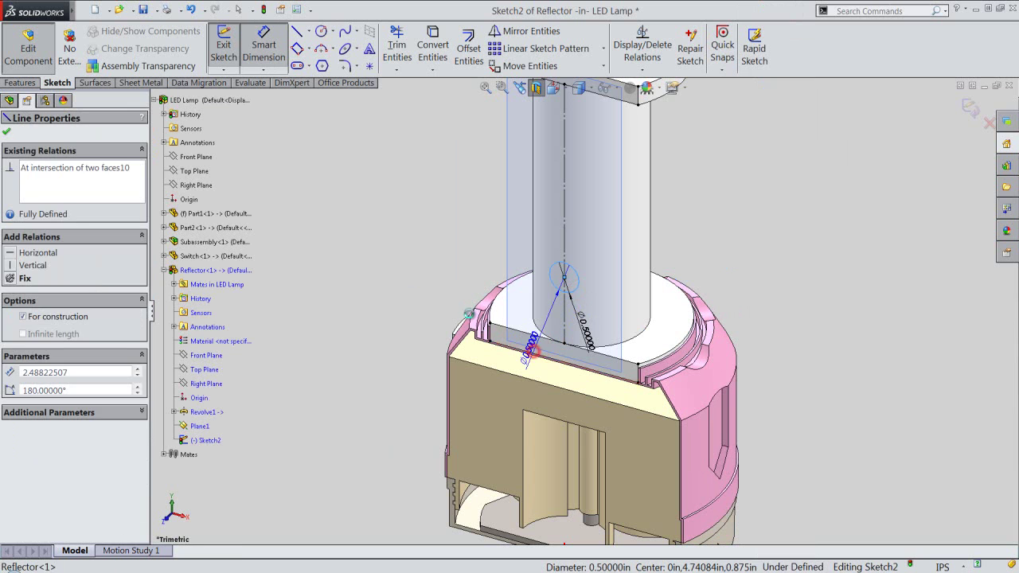
pyautogui.click(450, 302)
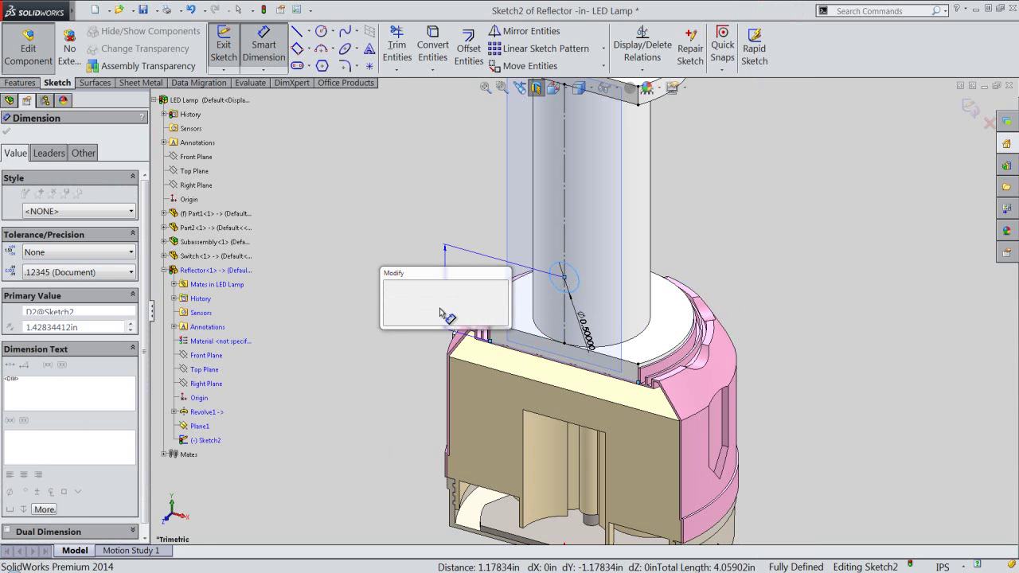
pyautogui.write('1.40638')
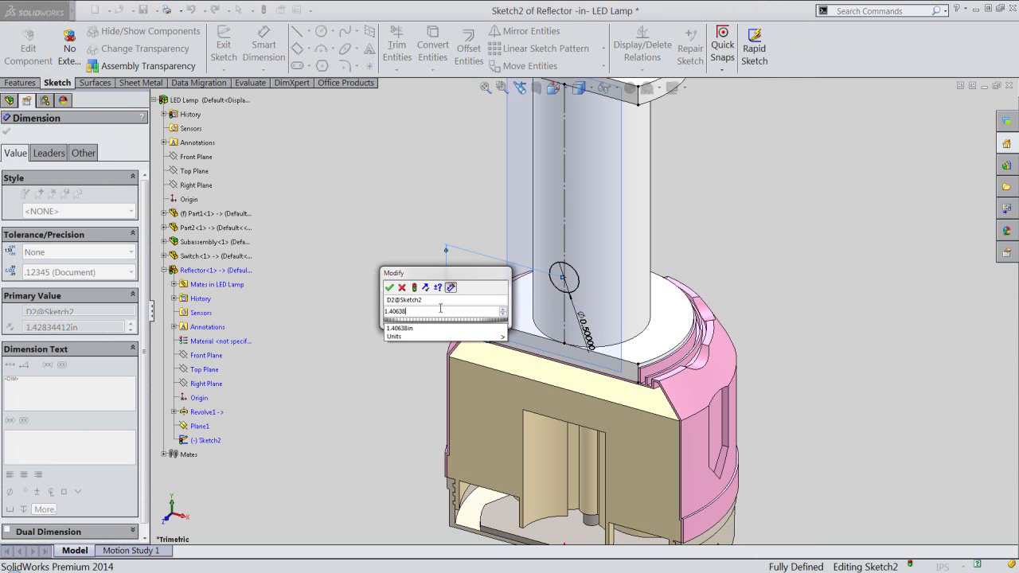
pyautogui.press('Return')
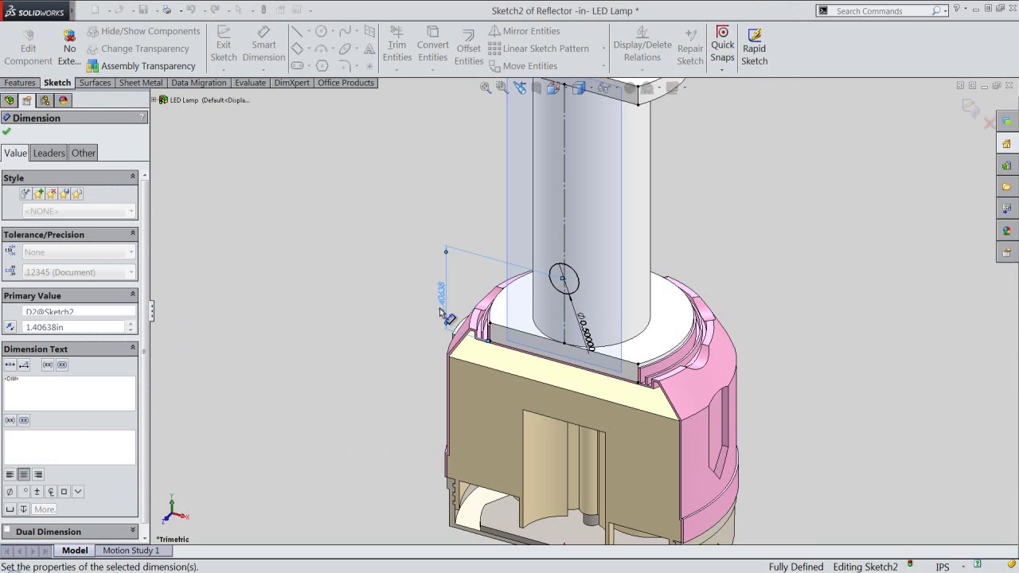
pyautogui.rightClick(358, 449)
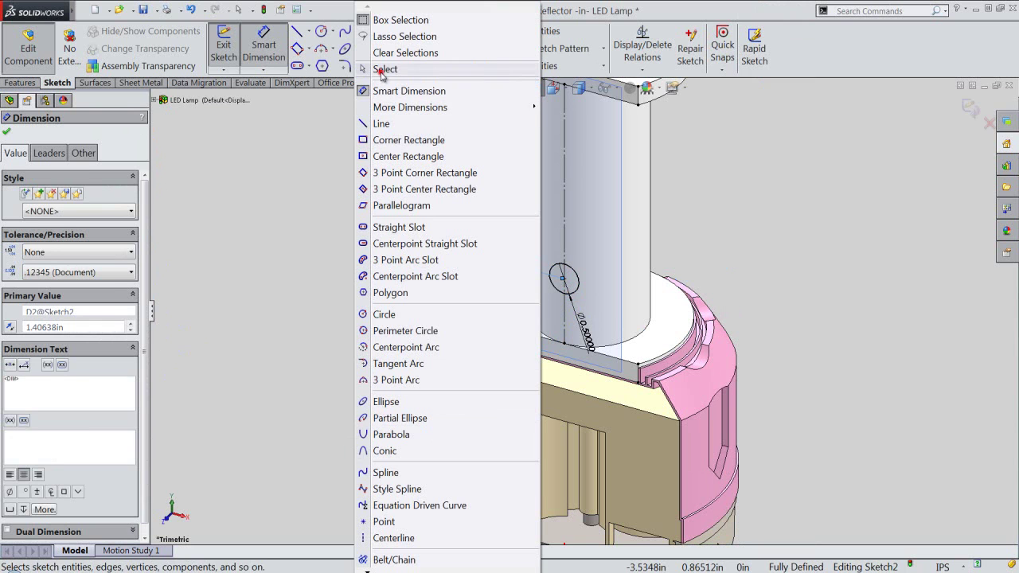
pyautogui.click(383, 69)
pyautogui.click(221, 60)
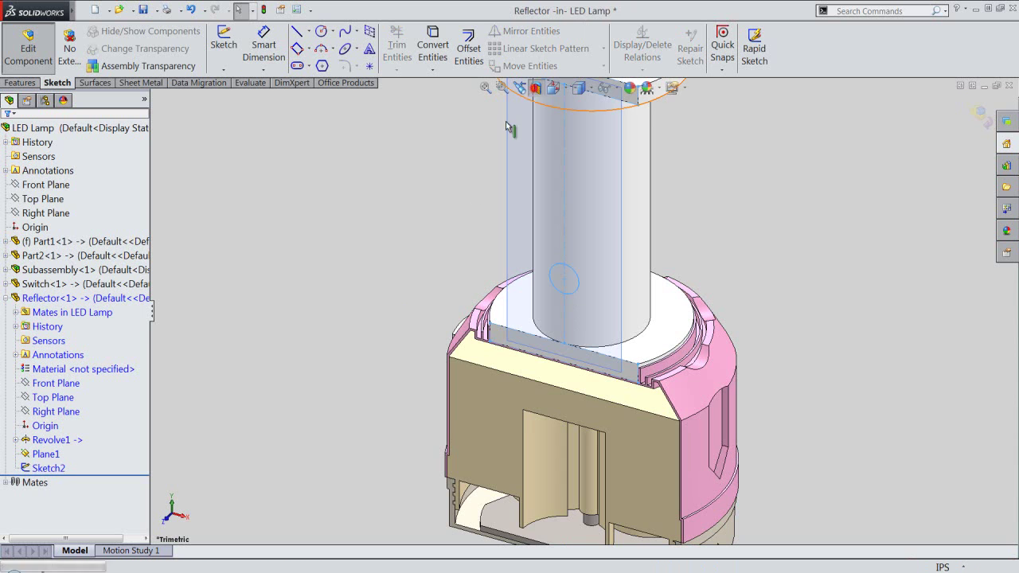
# Step: Turn off the section view, switch to Isometric, and save the LED Lamp assembly
pyautogui.click(535, 89)
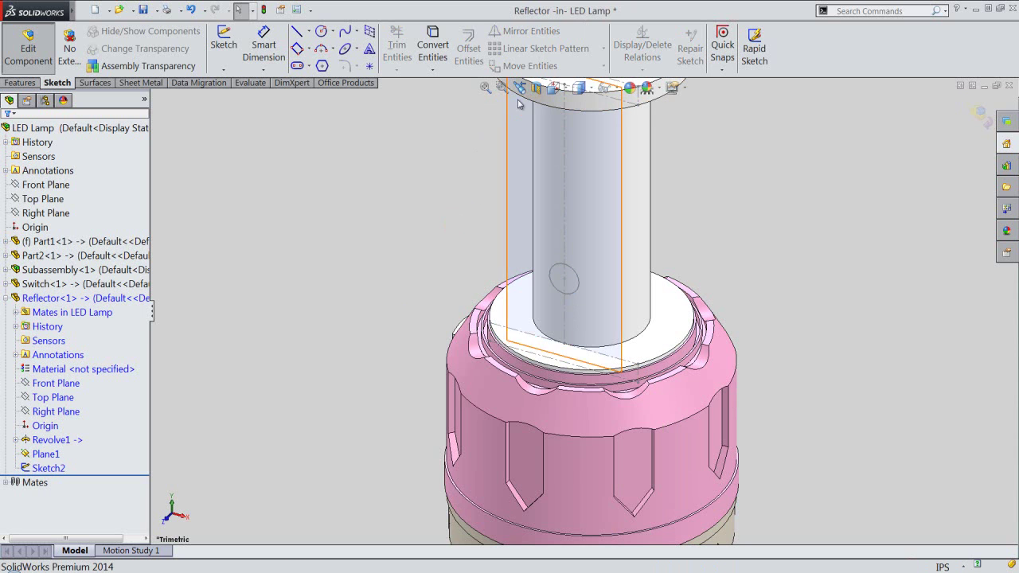
pyautogui.click(564, 89)
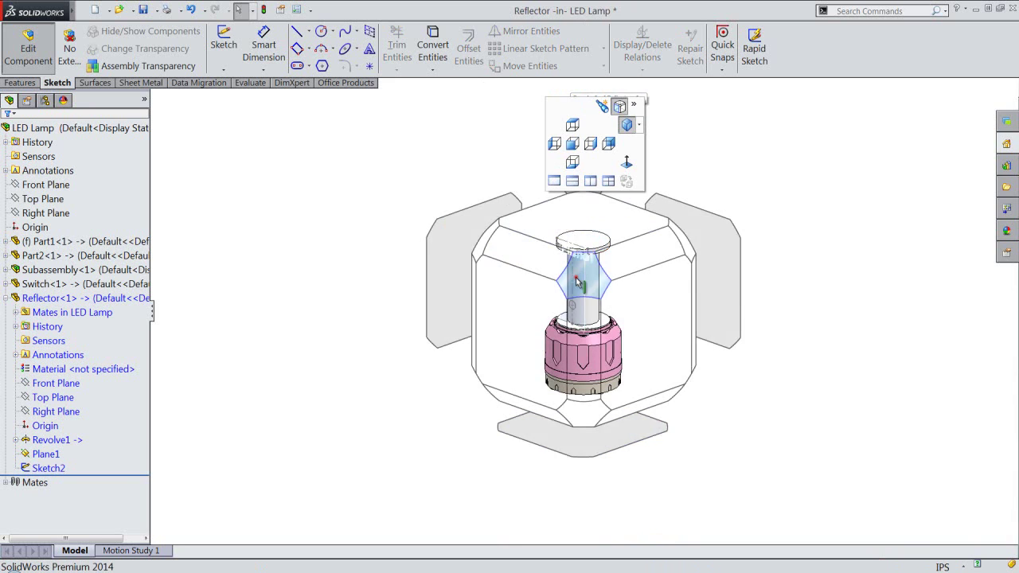
pyautogui.click(578, 280)
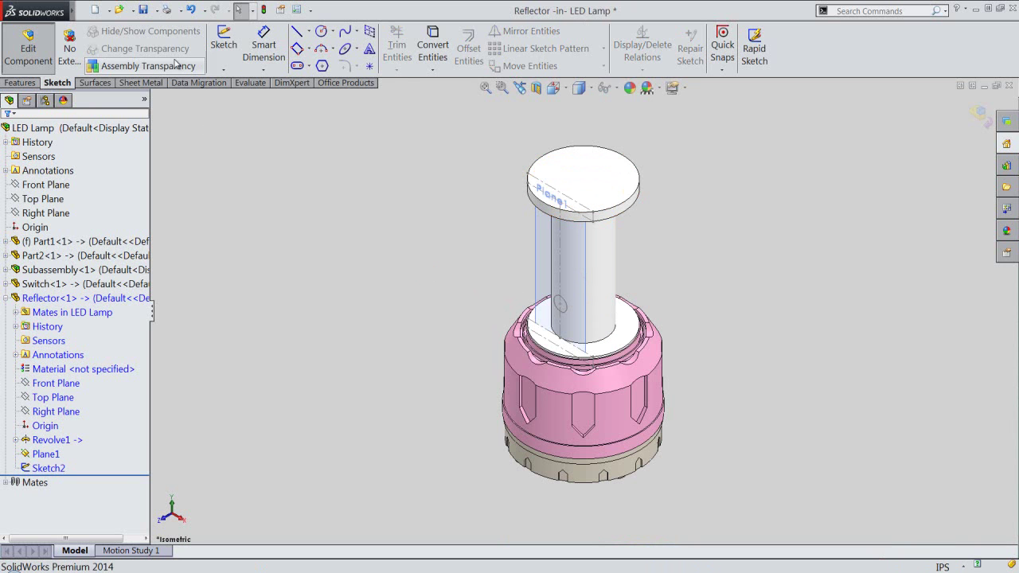
pyautogui.click(144, 11)
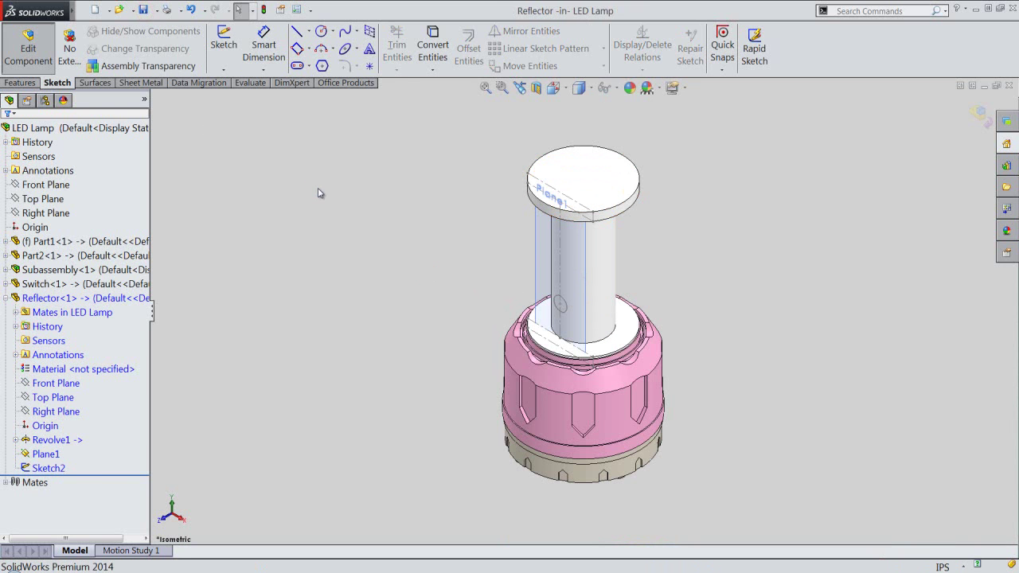
pyautogui.click(409, 234)
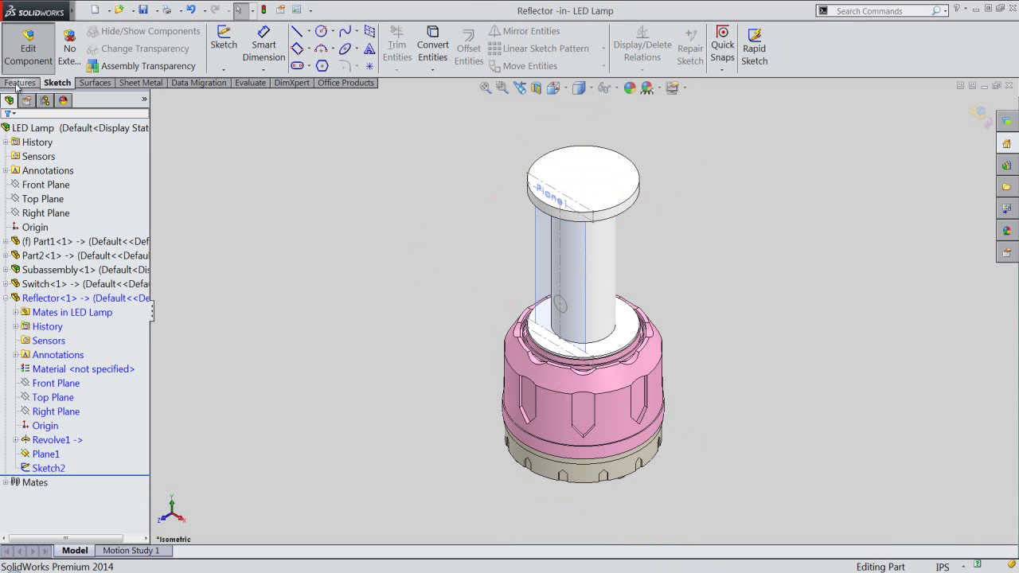
# Step: Create Plane2 offset 0.125 in from Plane1, flipped to the opposite side
pyautogui.click(19, 83)
pyautogui.click(775, 68)
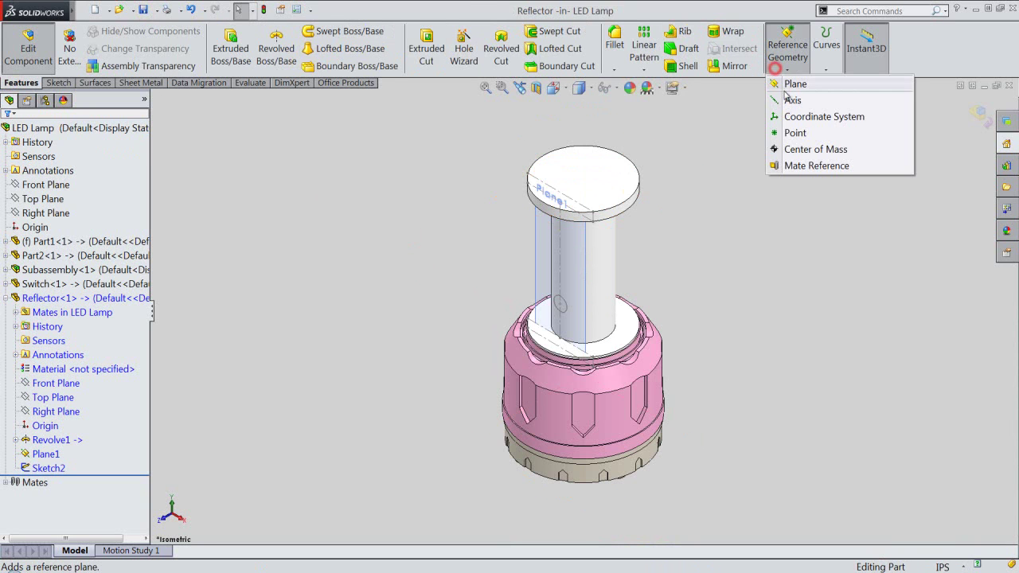
pyautogui.click(794, 84)
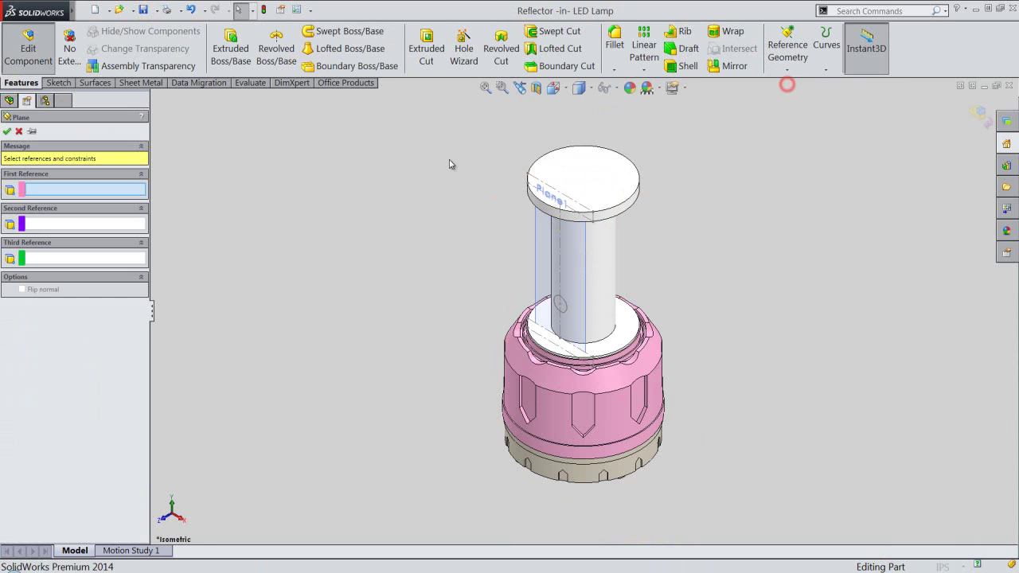
pyautogui.click(538, 263)
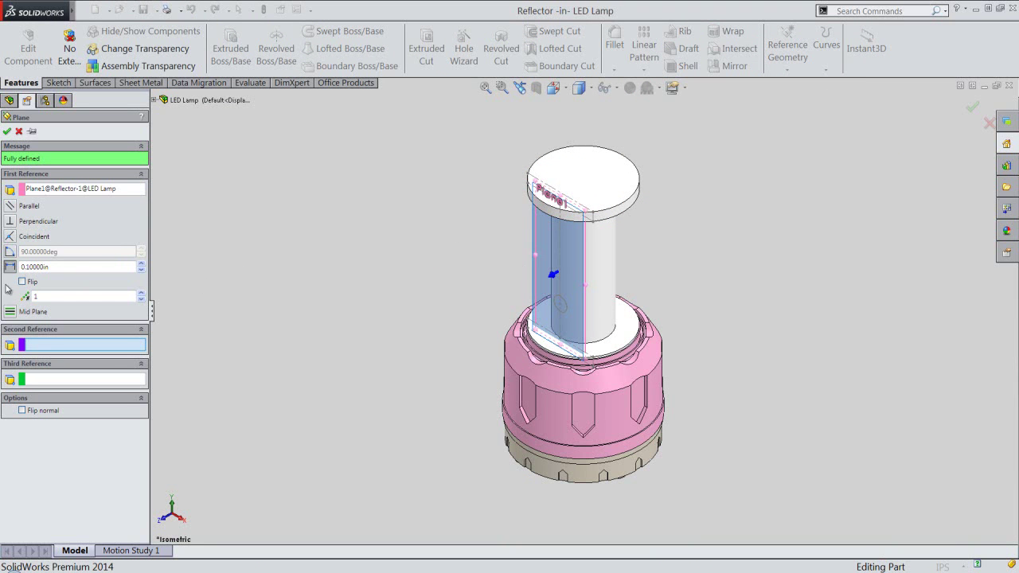
pyautogui.click(22, 282)
pyautogui.write('.125')
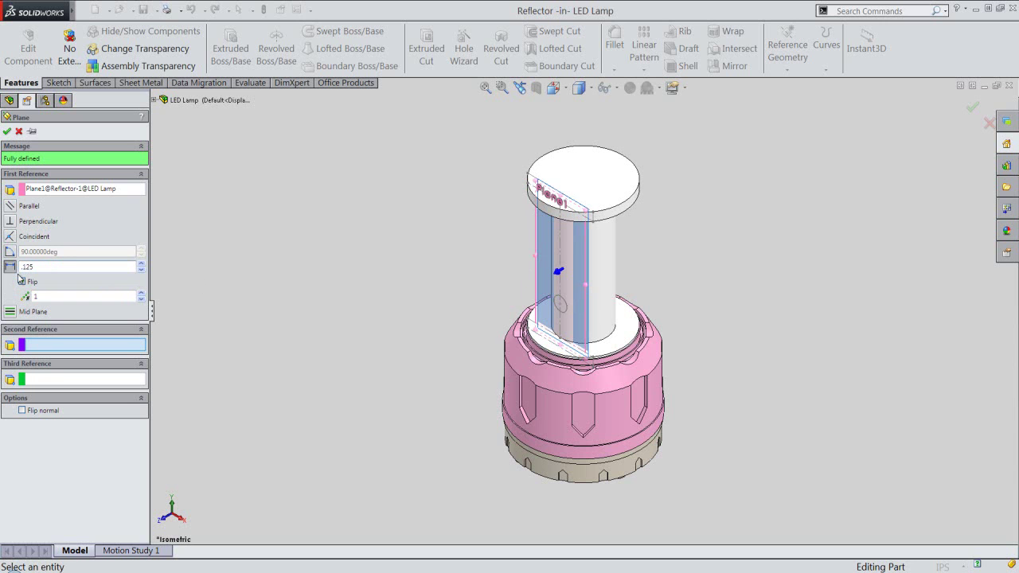
pyautogui.press('Return')
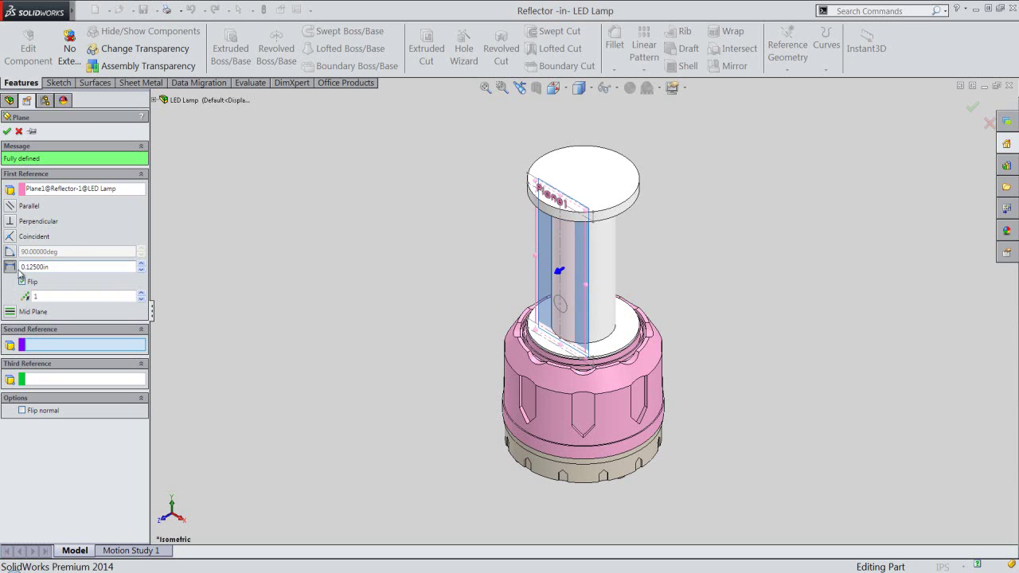
pyautogui.click(7, 131)
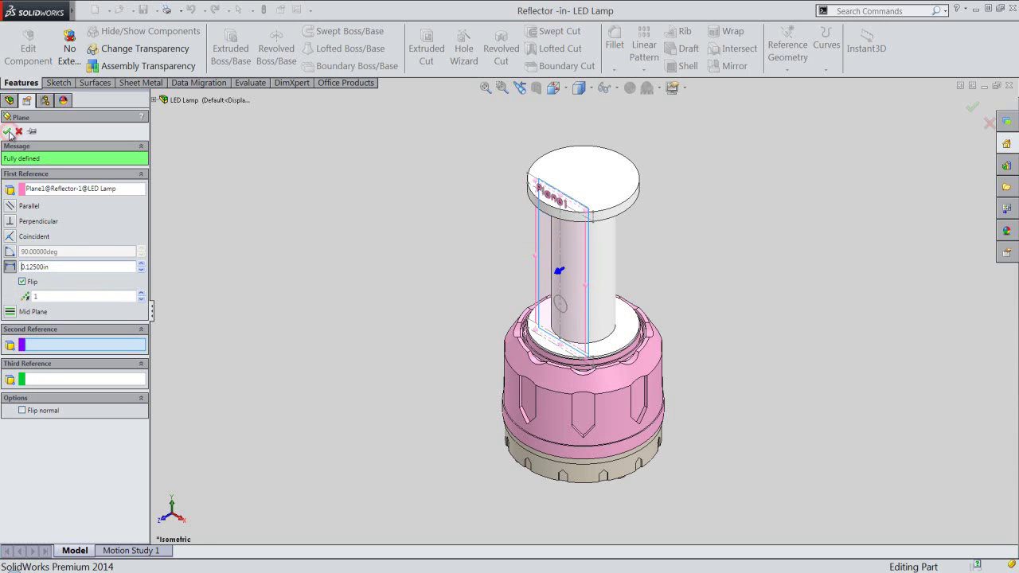
pyautogui.click(403, 237)
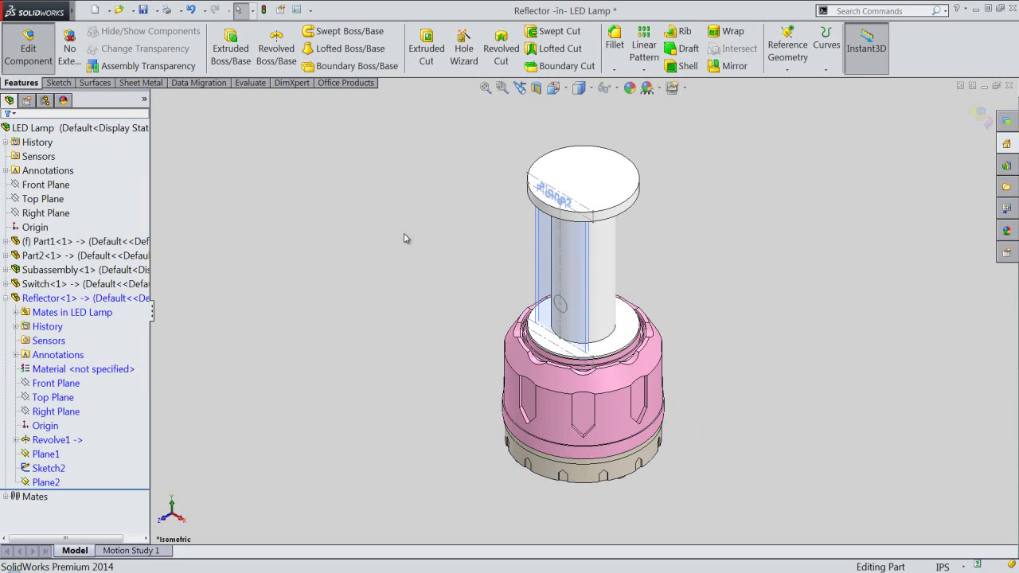
# Step: Hide Plane1 and start a sketch on Plane2 viewed from the front
pyautogui.click(46, 454)
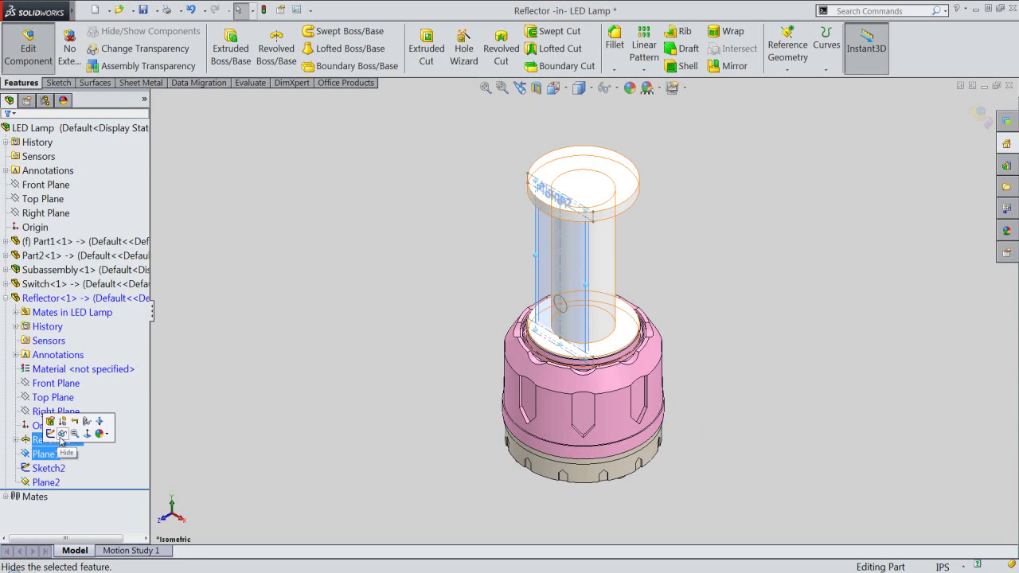
pyautogui.click(62, 433)
pyautogui.click(305, 393)
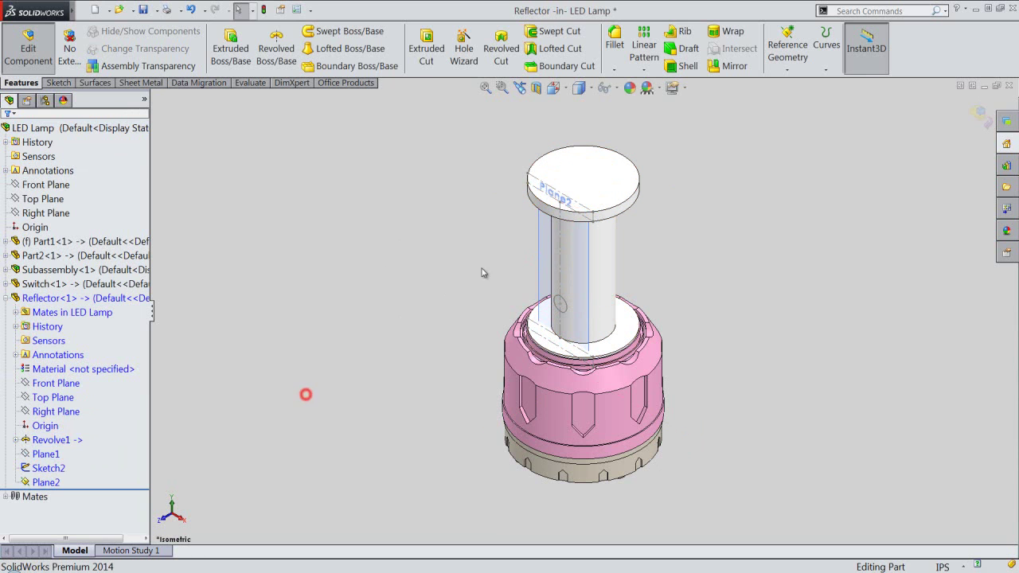
pyautogui.click(540, 251)
pyautogui.rightClick(540, 250)
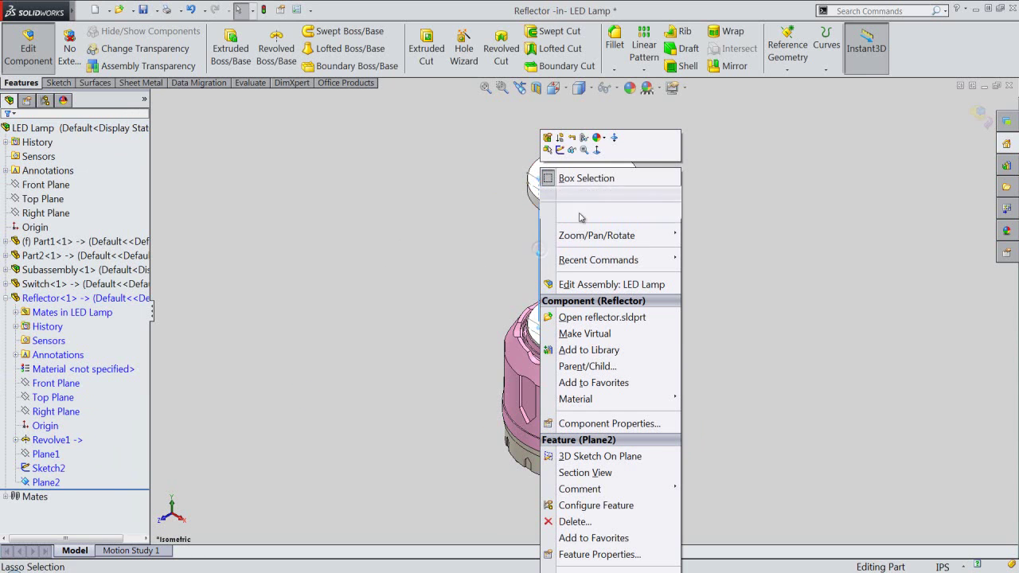
pyautogui.click(560, 151)
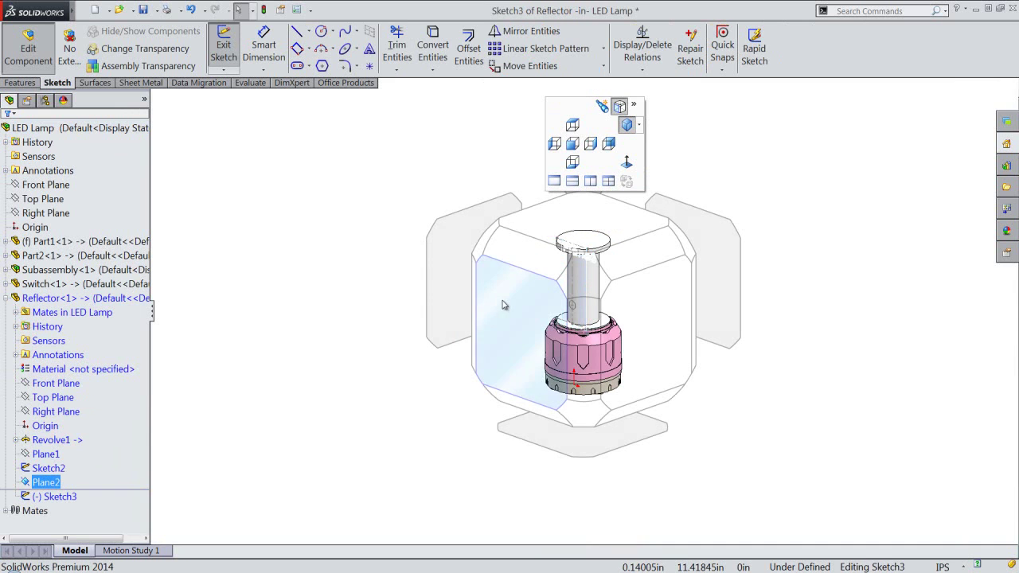
pyautogui.click(503, 302)
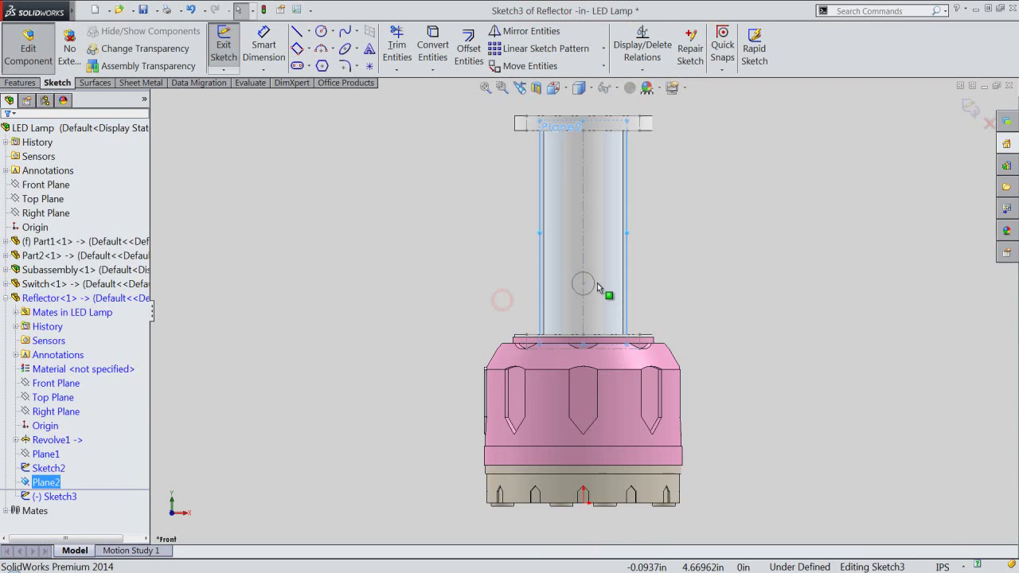
pyautogui.scroll(-3, 605, 282)
# Step: Draw a Ø0.25 circle on the existing centre point and exit Sketch3
pyautogui.rightClick(712, 255)
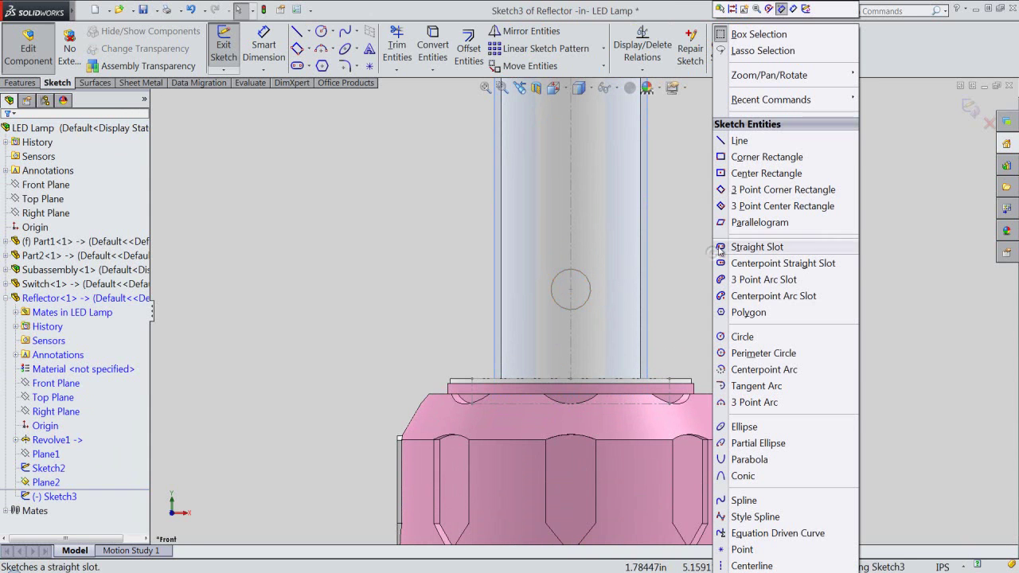
pyautogui.click(742, 337)
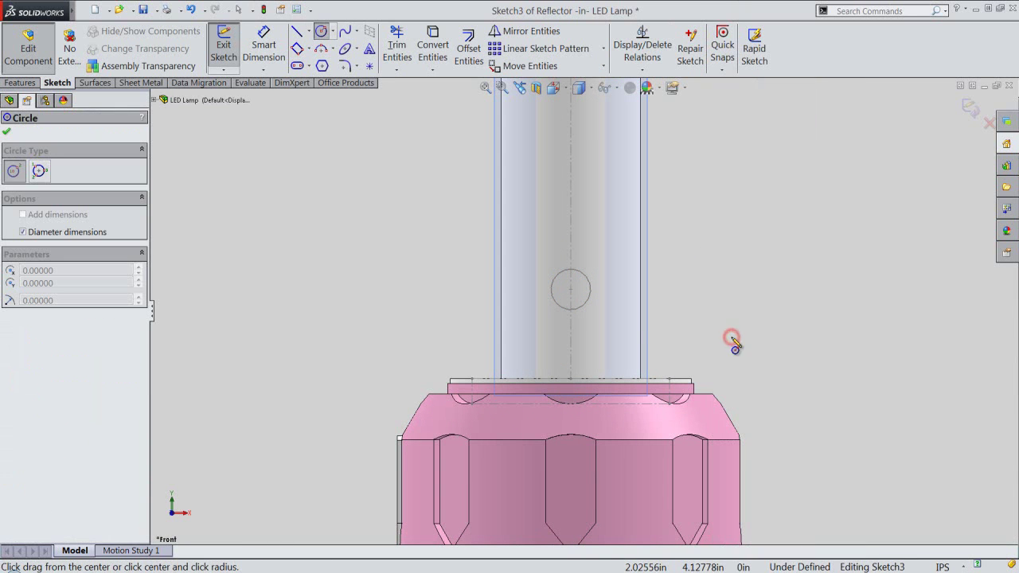
pyautogui.click(570, 291)
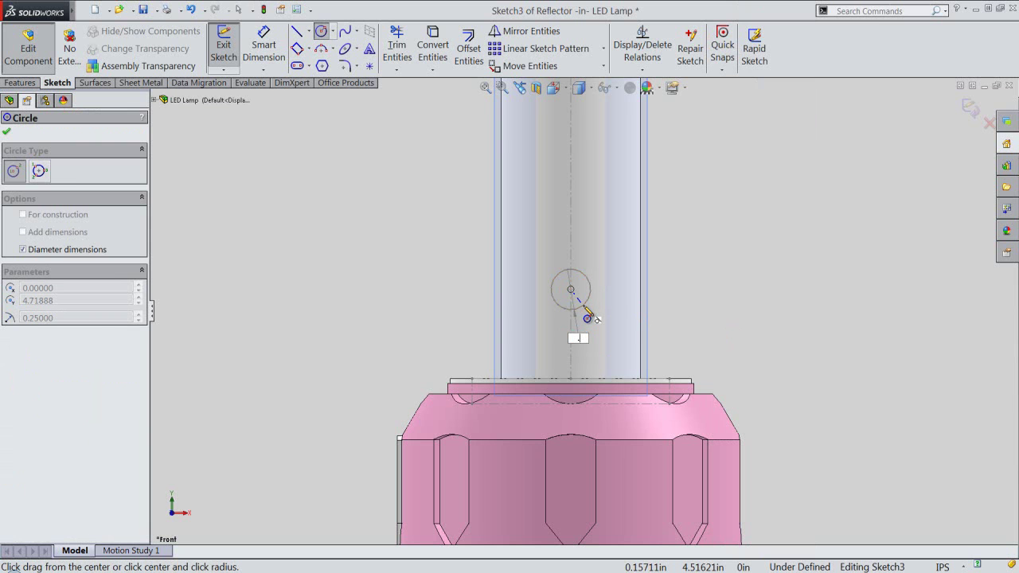
pyautogui.write('.25')
pyautogui.press('Return')
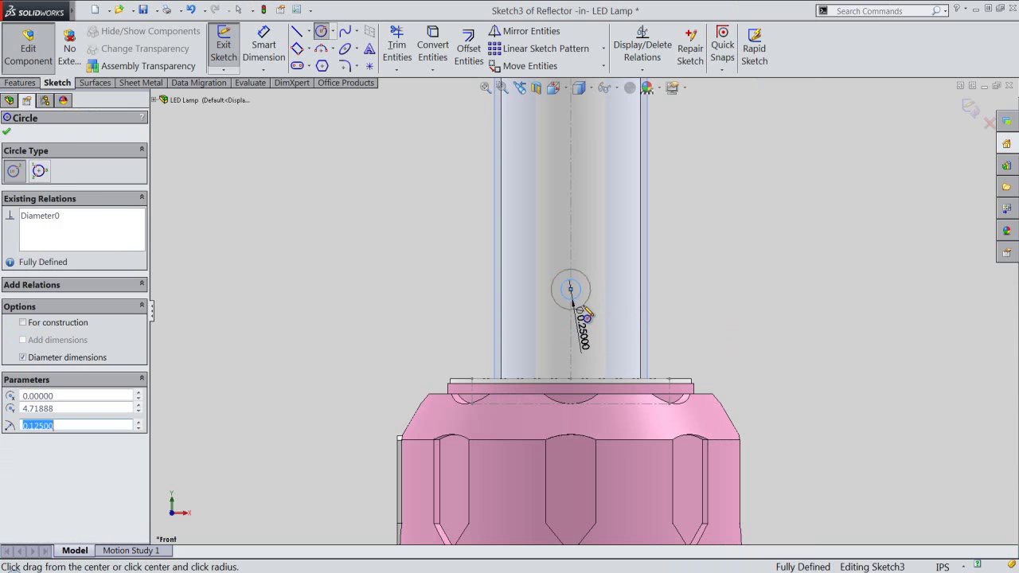
pyautogui.rightClick(690, 317)
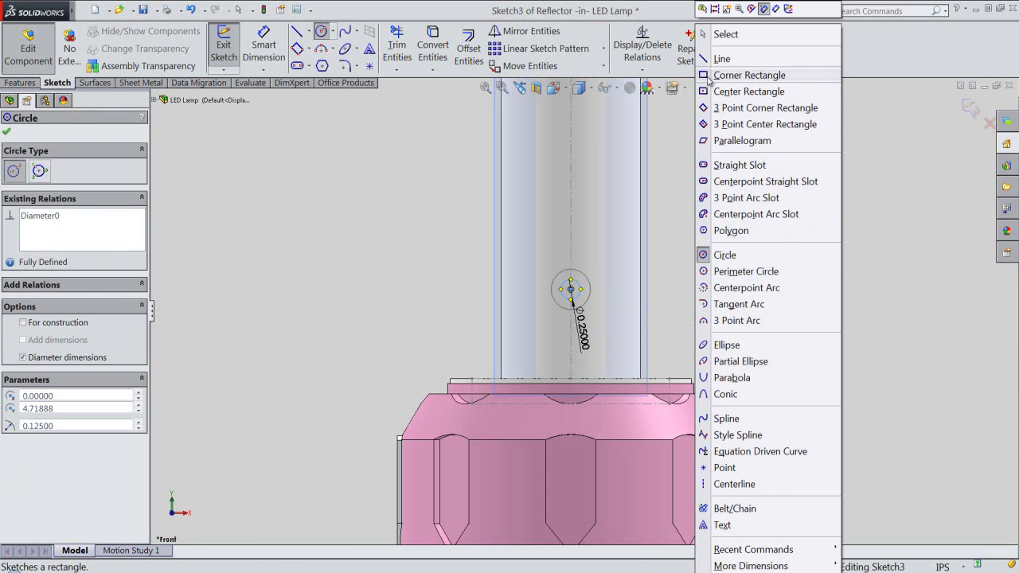
pyautogui.click(720, 35)
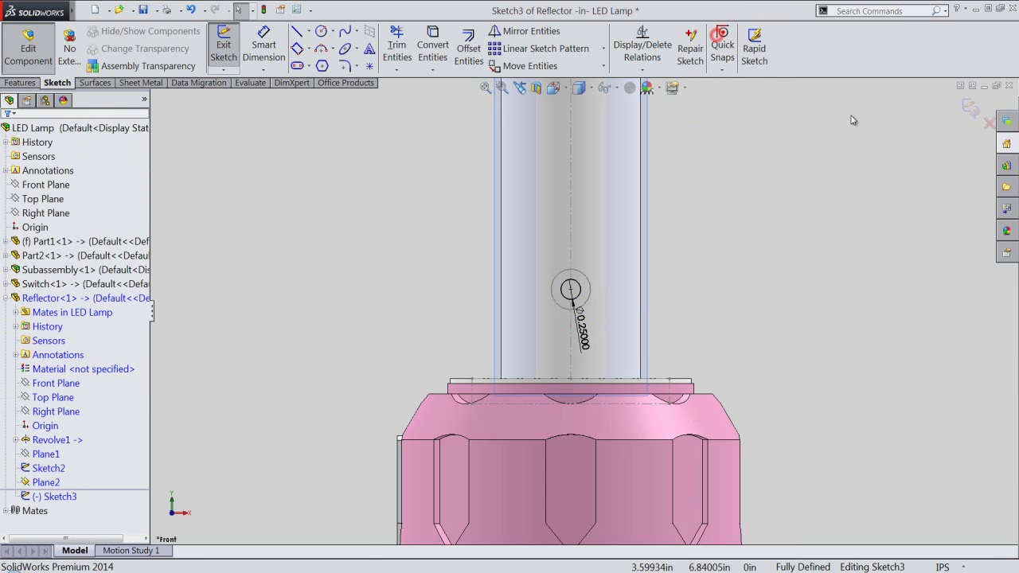
pyautogui.click(972, 112)
# Step: Hide Sketch3 and return to an isometric view of the lamp
pyautogui.click(60, 494)
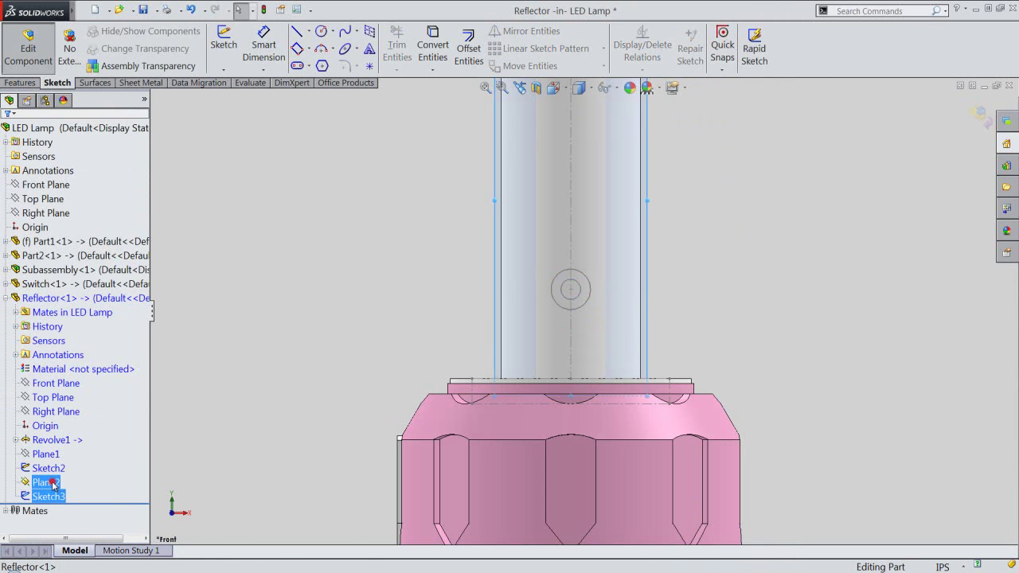
pyautogui.click(70, 464)
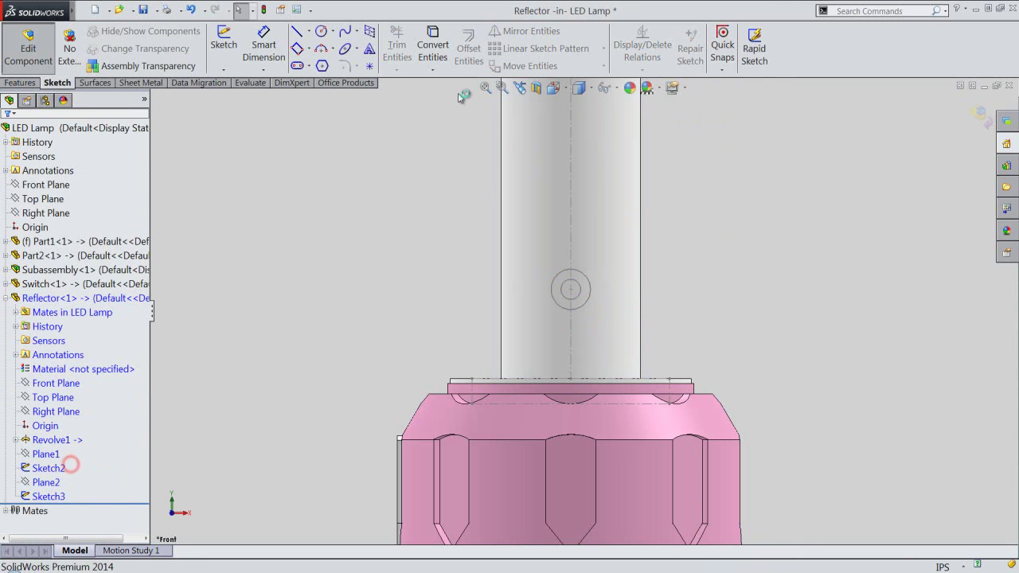
pyautogui.click(576, 88)
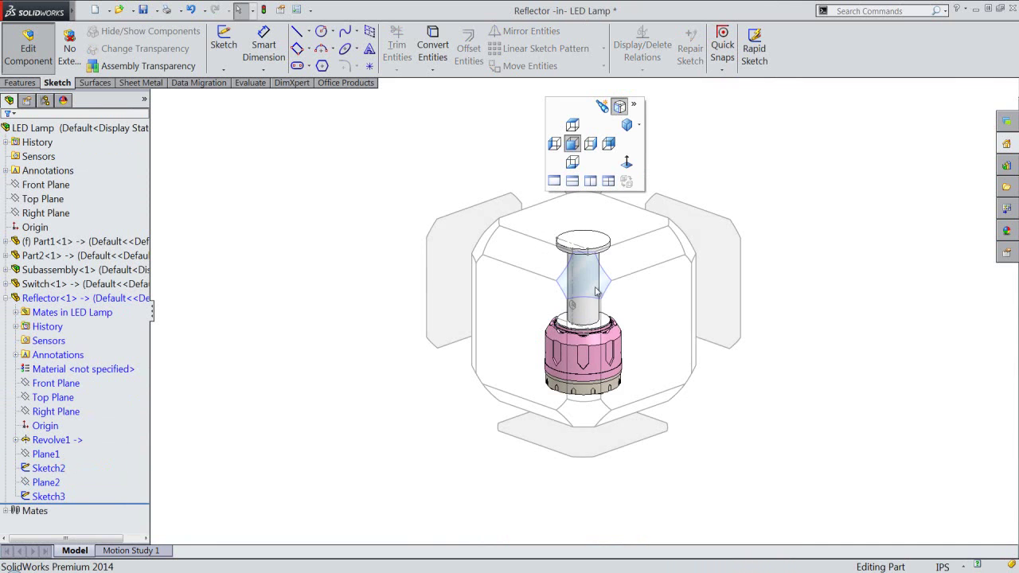
pyautogui.scroll(-5, 548, 327)
pyautogui.scroll(-2, 557, 303)
pyautogui.click(443, 227)
# Step: Lofted-cut from the Sketch2 ellipse to the Sketch3 circle, creating Cut-Loft1
pyautogui.click(24, 83)
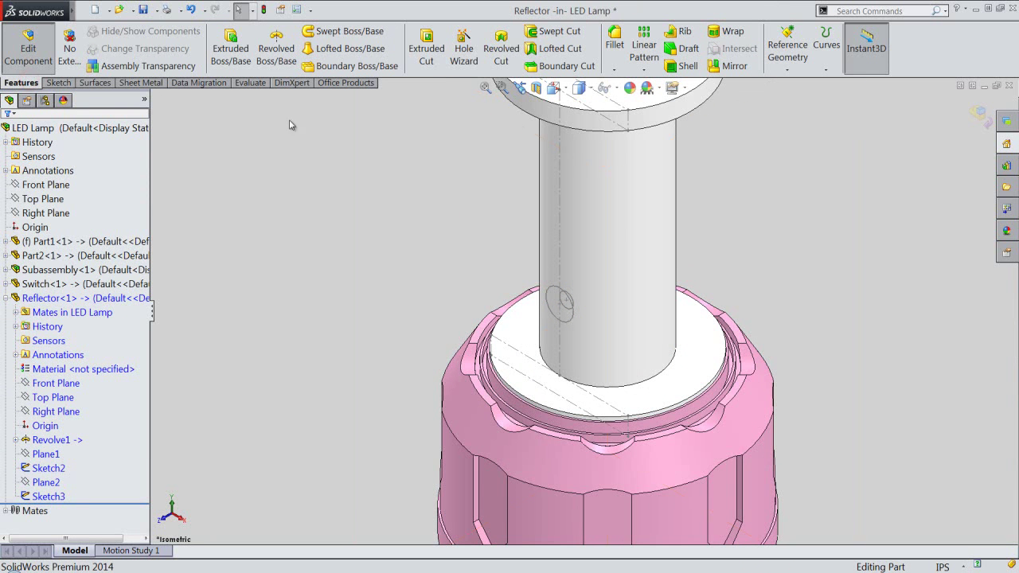
pyautogui.click(540, 50)
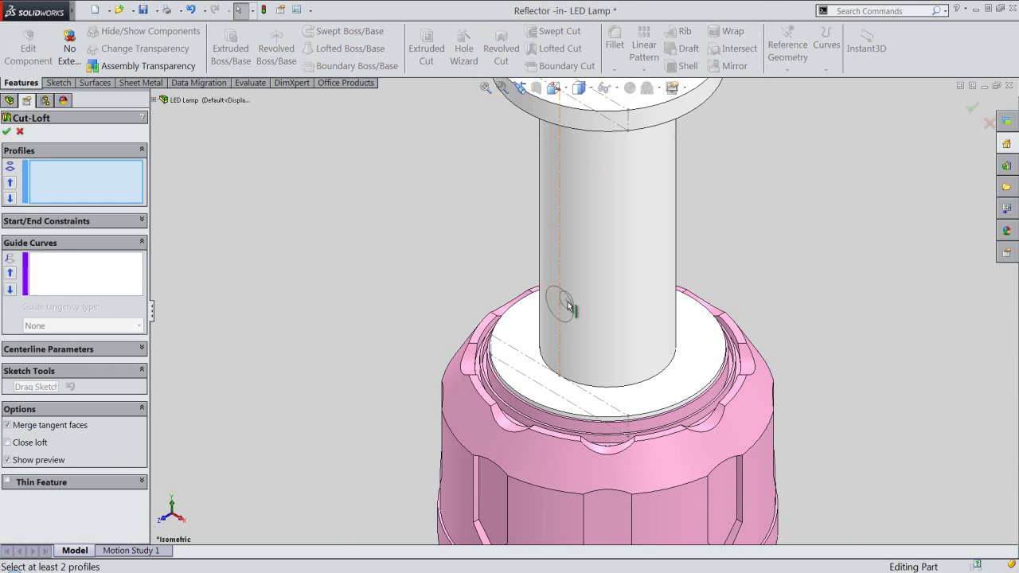
pyautogui.scroll(-4, 566, 301)
pyautogui.scroll(-4, 572, 304)
pyautogui.click(559, 262)
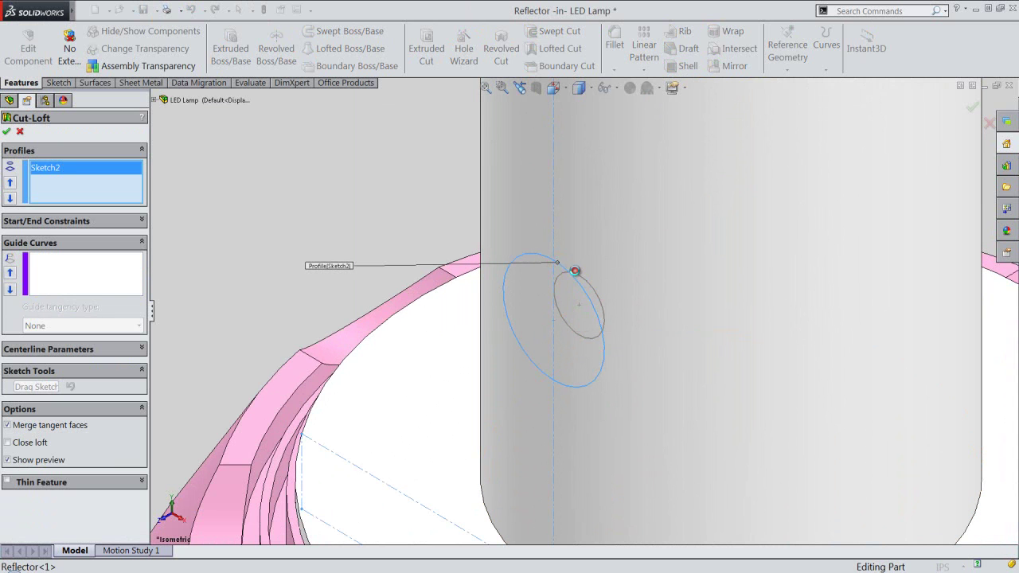
pyautogui.click(576, 273)
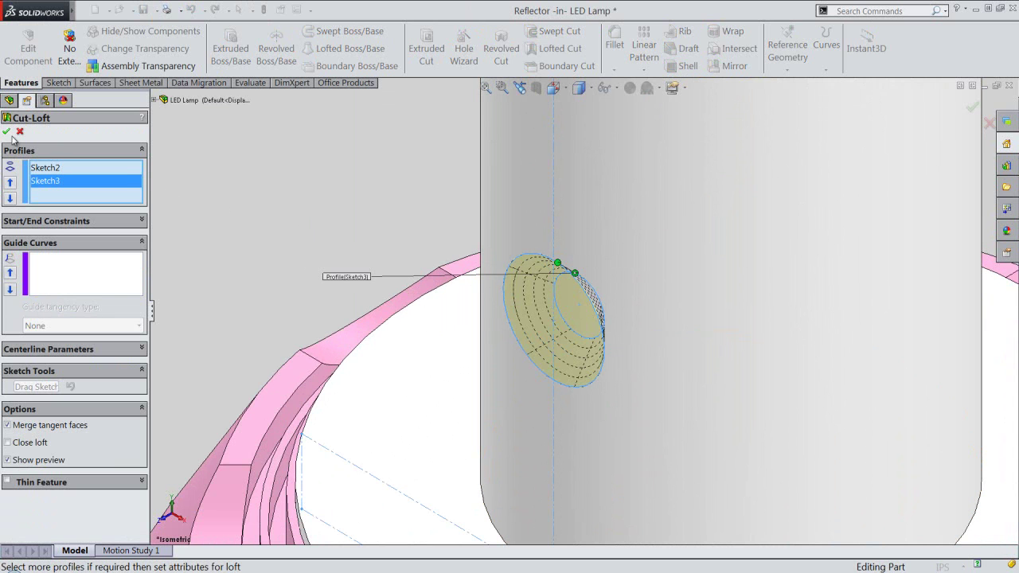
pyautogui.rightClick(243, 186)
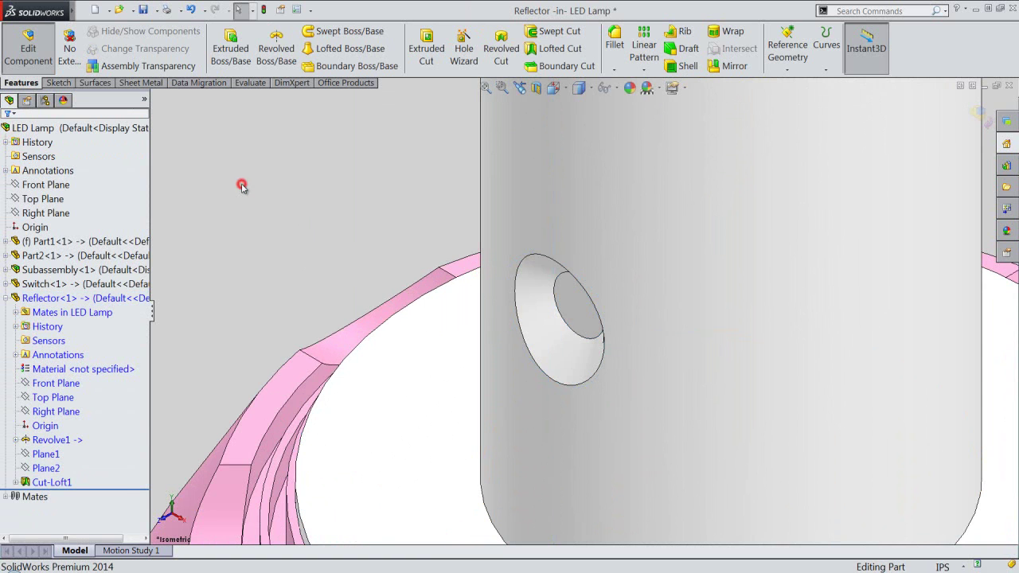
pyautogui.click(46, 468)
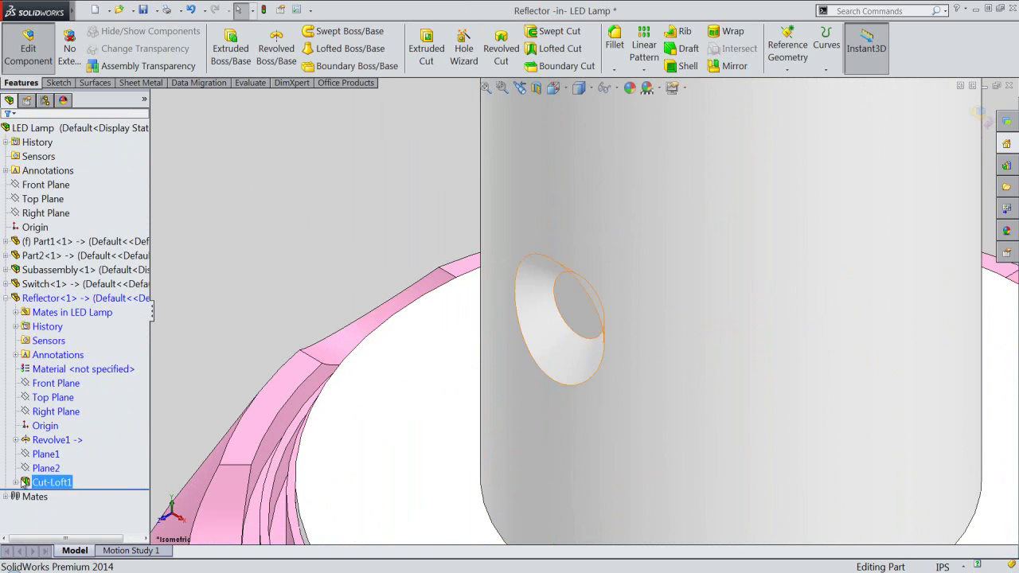
pyautogui.click(15, 482)
pyautogui.click(37, 496)
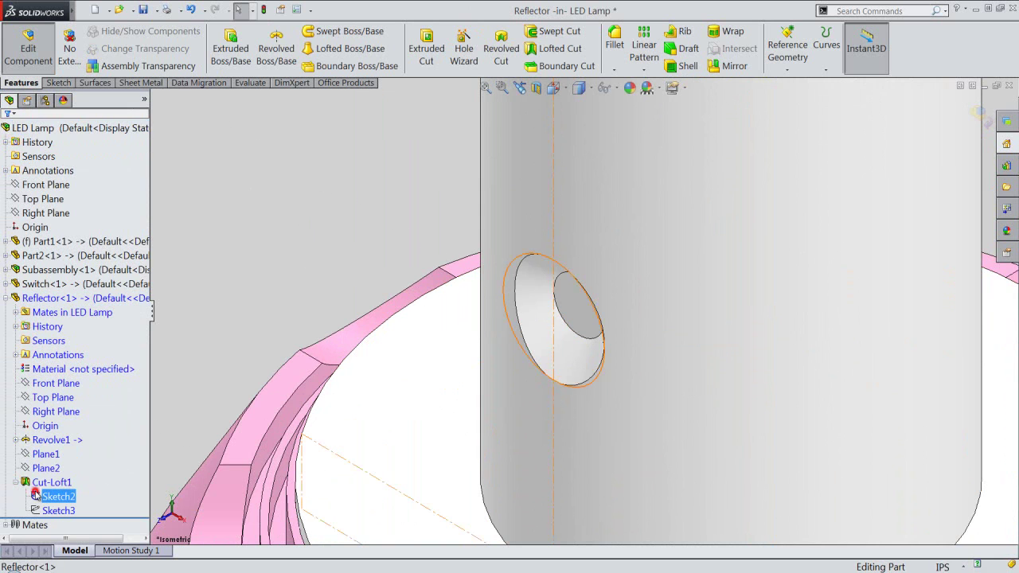
pyautogui.click(268, 216)
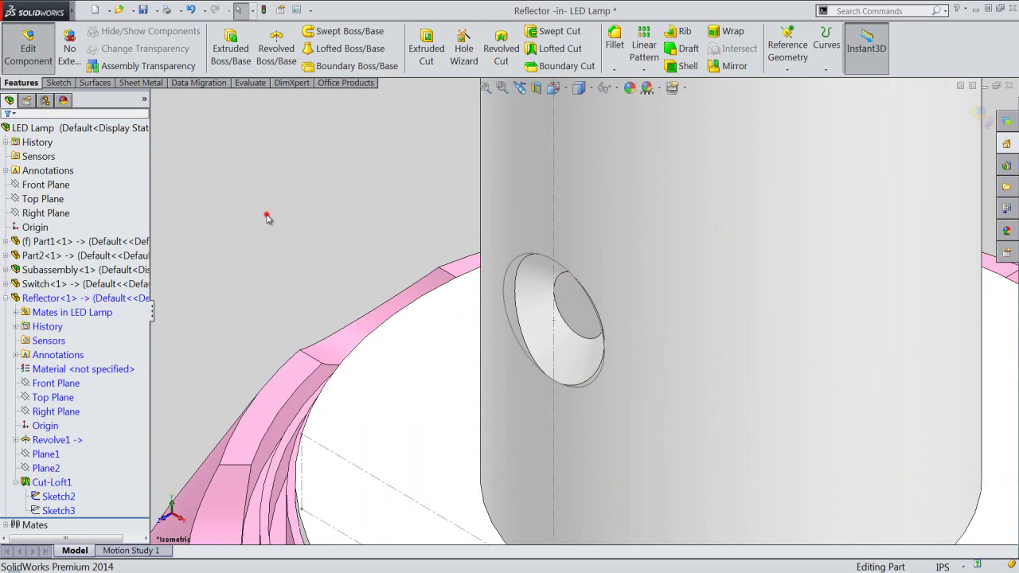
# Step: Create Plane3 through Sketch2's Point12, perpendicular to Line16
pyautogui.click(778, 61)
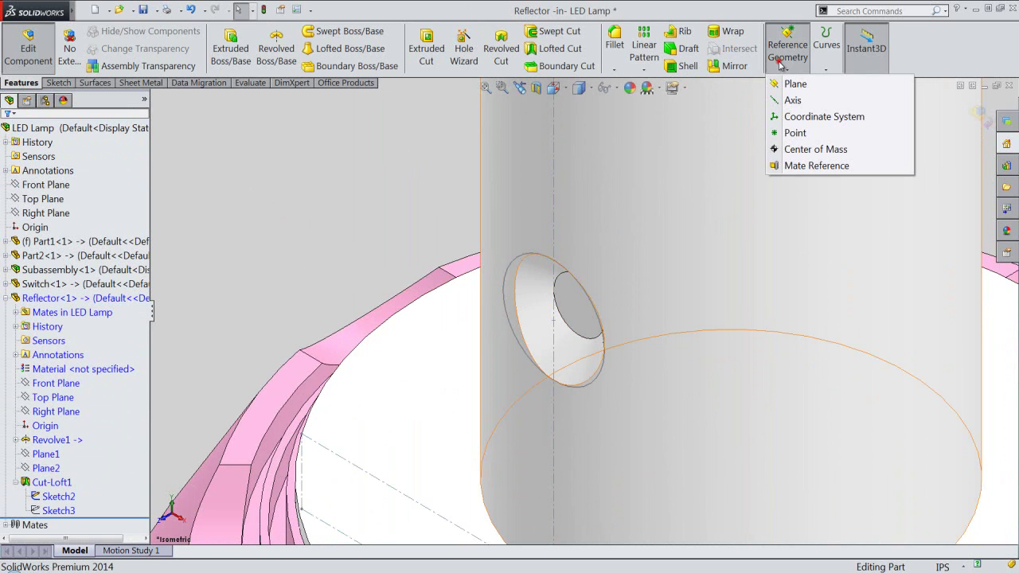
pyautogui.click(792, 84)
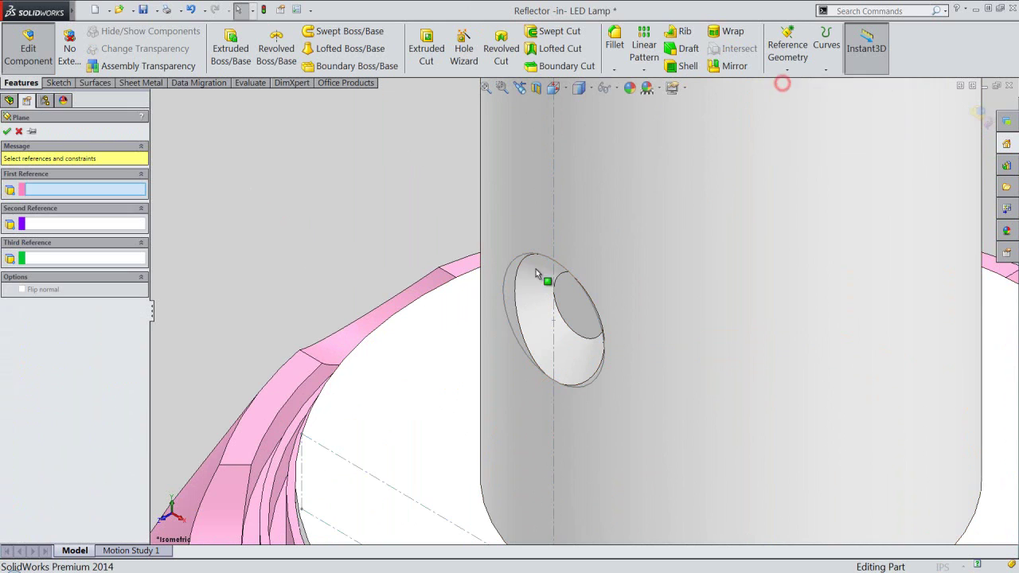
pyautogui.click(555, 323)
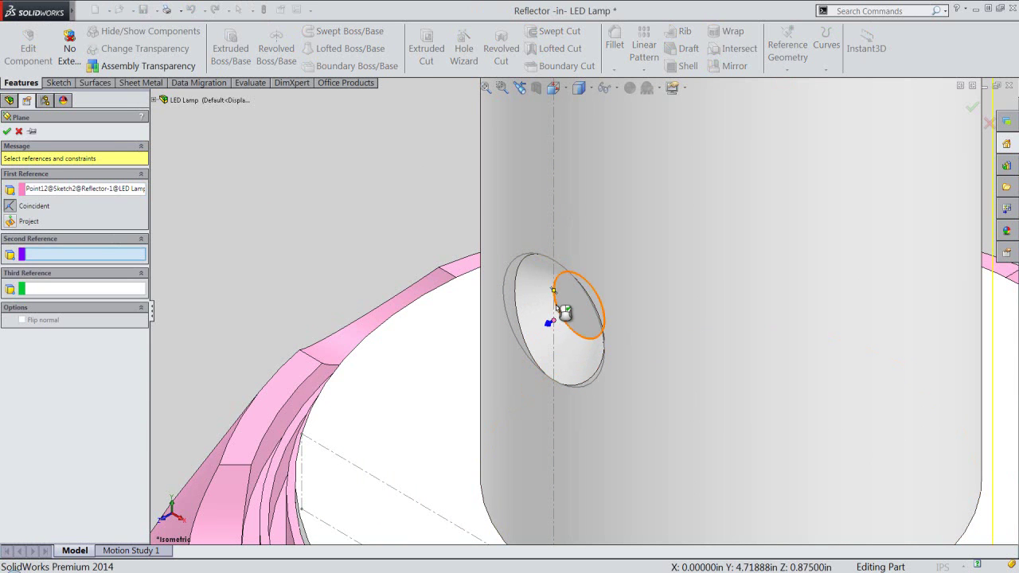
pyautogui.click(557, 310)
pyautogui.scroll(2, 561, 311)
pyautogui.scroll(3, 559, 308)
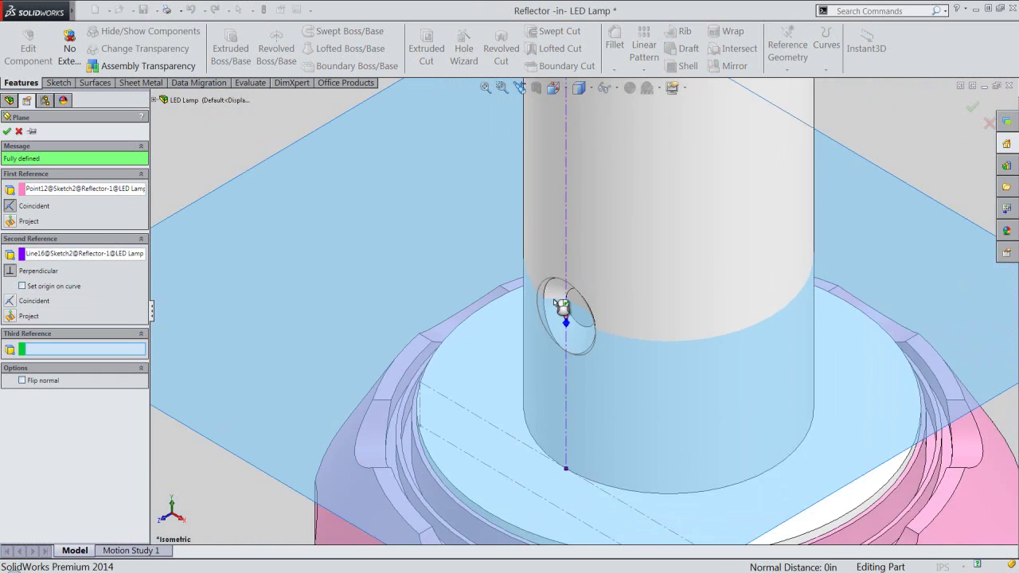
pyautogui.scroll(2, 557, 307)
pyautogui.scroll(2, 556, 305)
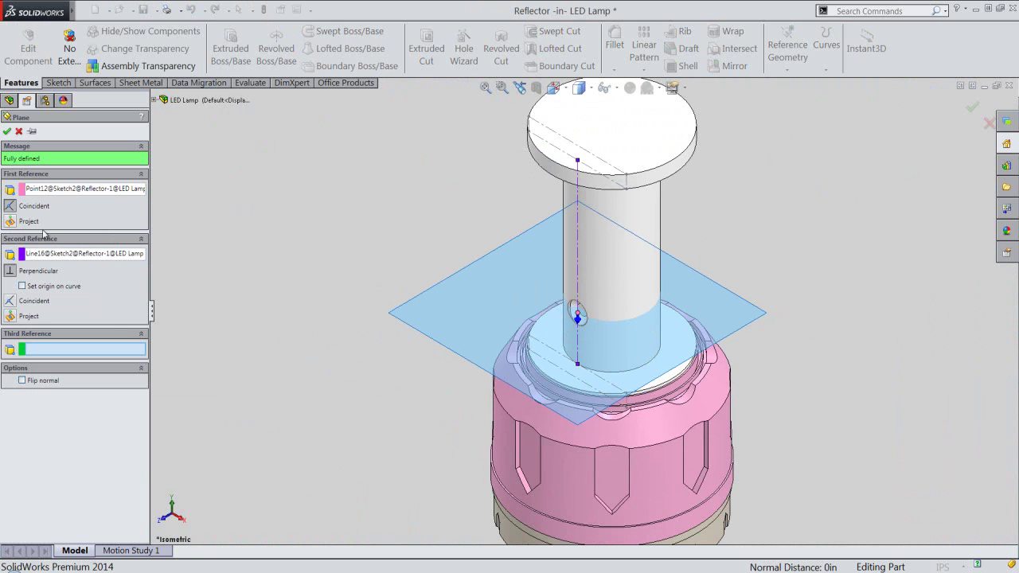
pyautogui.click(6, 132)
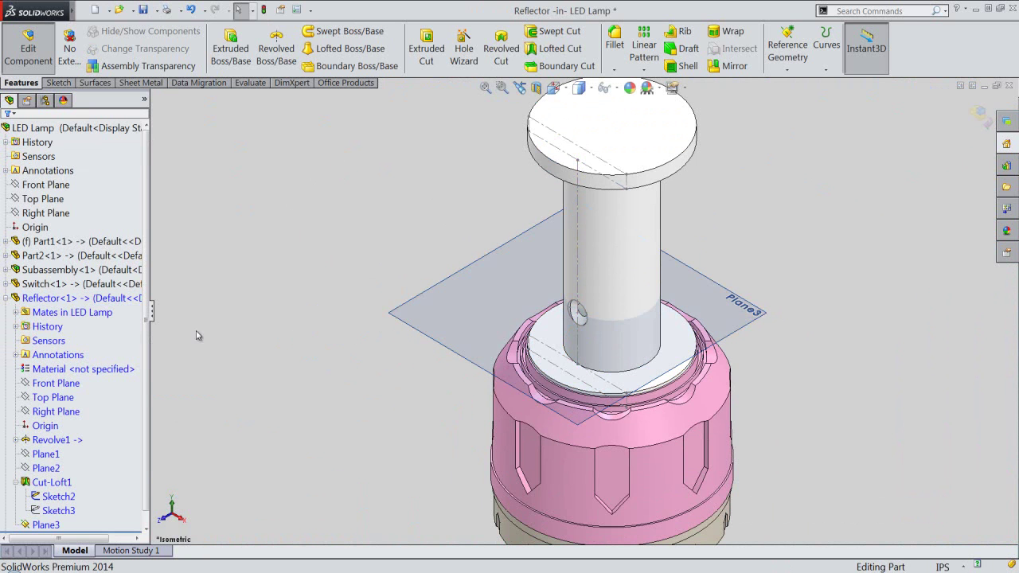
pyautogui.click(66, 500)
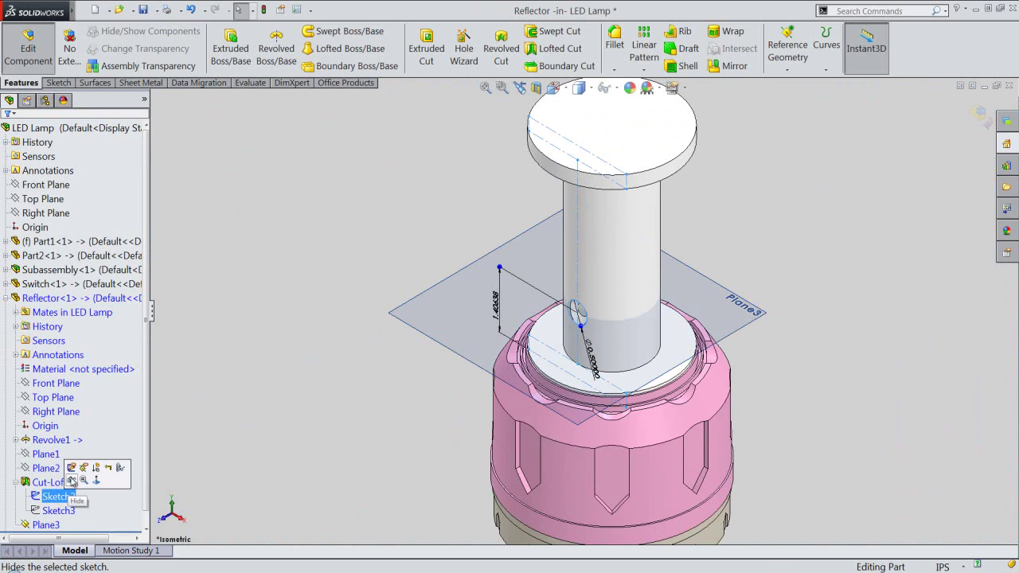
pyautogui.click(72, 481)
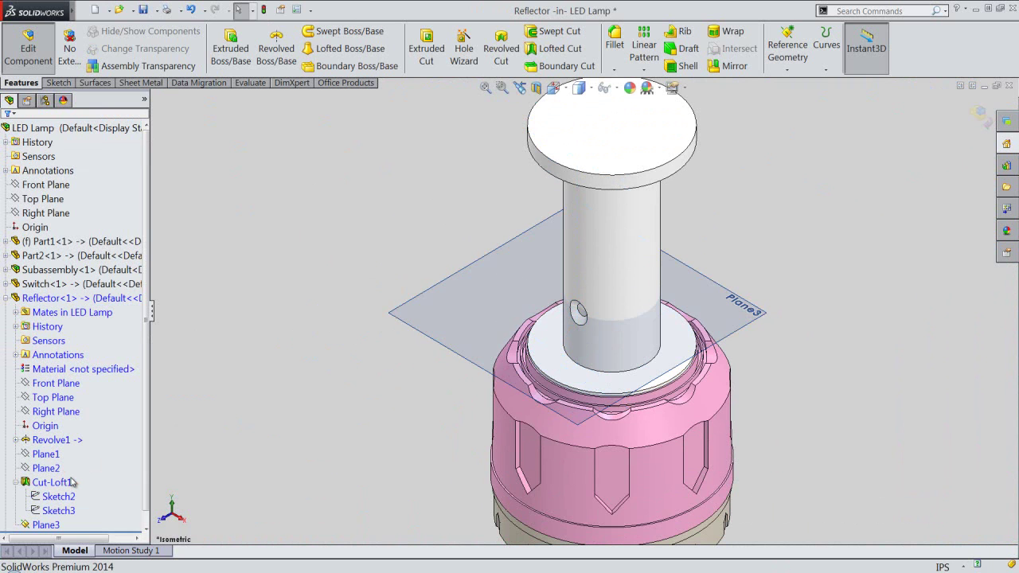
pyautogui.click(70, 496)
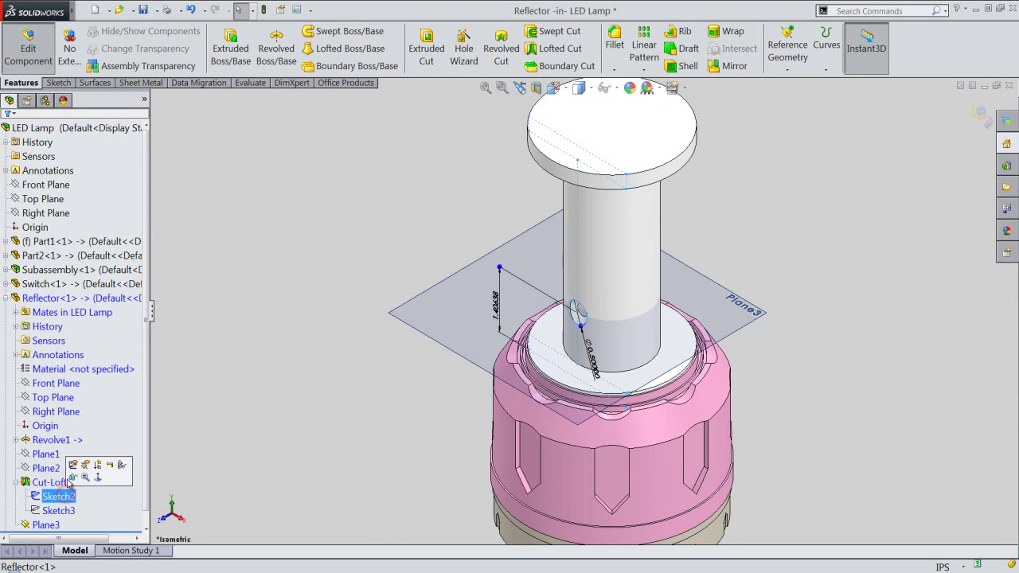
pyautogui.click(70, 478)
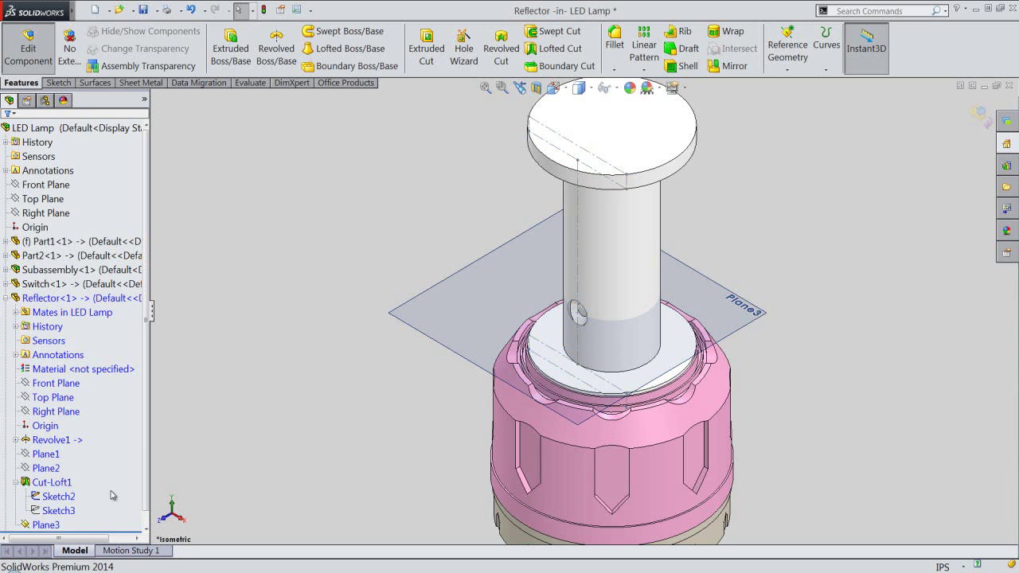
pyautogui.click(71, 481)
pyautogui.click(46, 510)
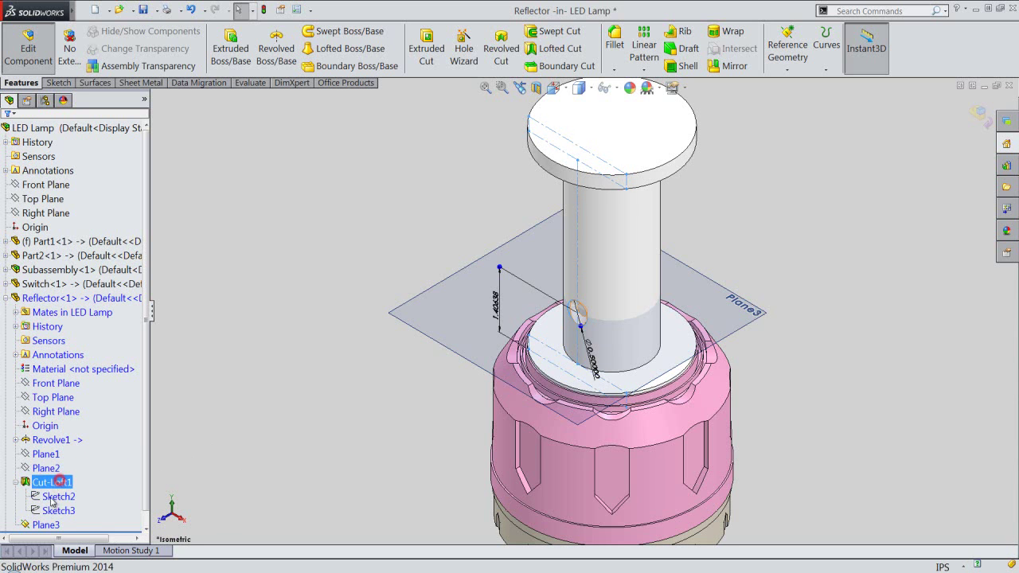
pyautogui.click(70, 481)
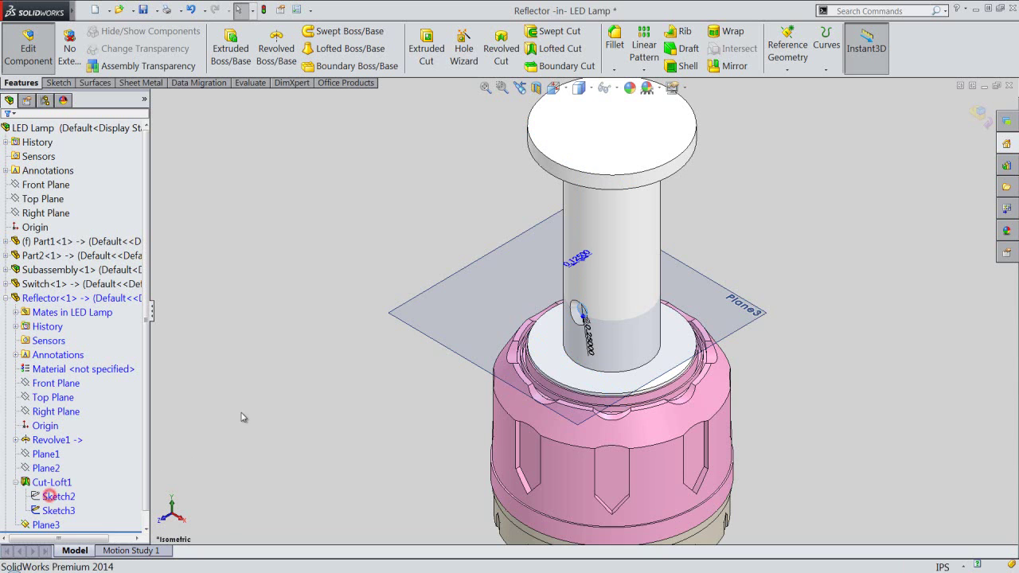
pyautogui.click(437, 286)
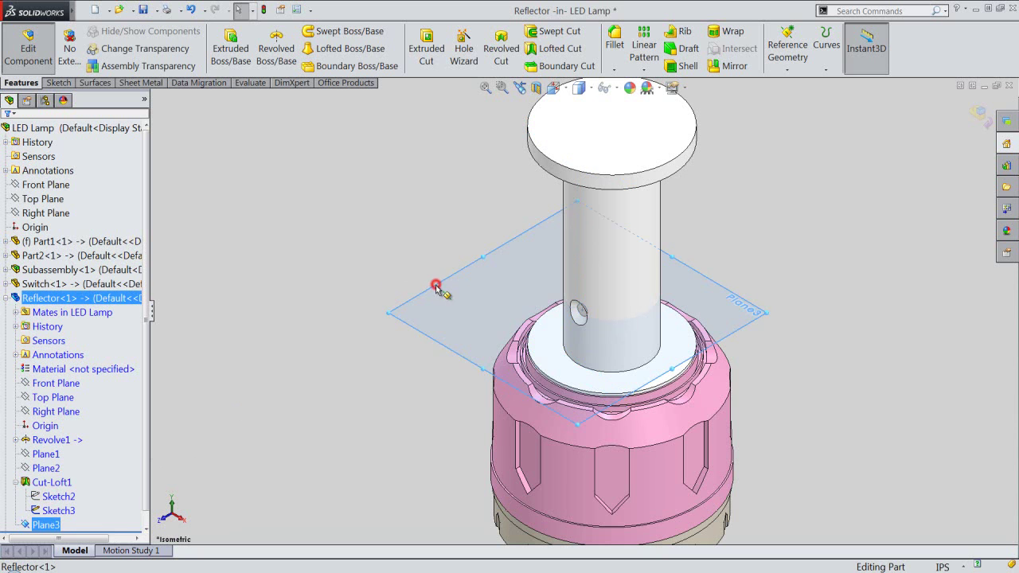
# Step: Sketch on Plane3 and Convert Entities to copy Sketch3's Ø0.25 hole circle into it
pyautogui.rightClick(437, 288)
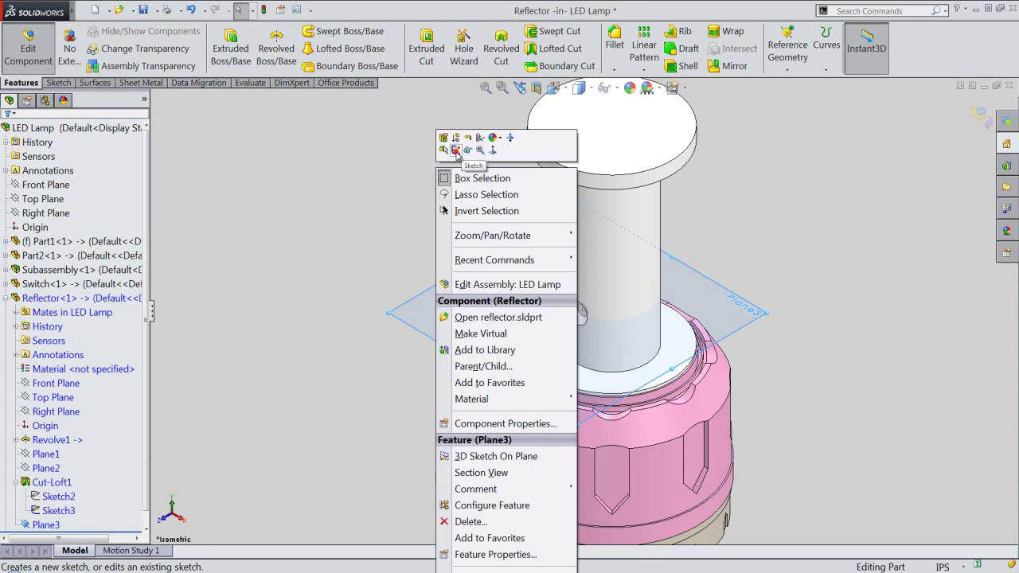
pyautogui.click(455, 153)
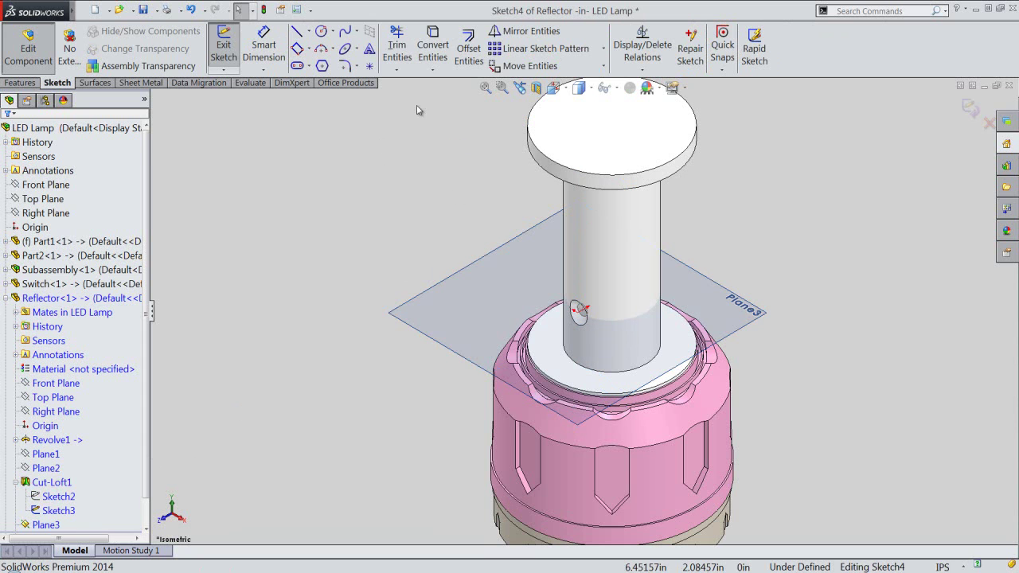
pyautogui.click(432, 46)
pyautogui.scroll(-2, 570, 330)
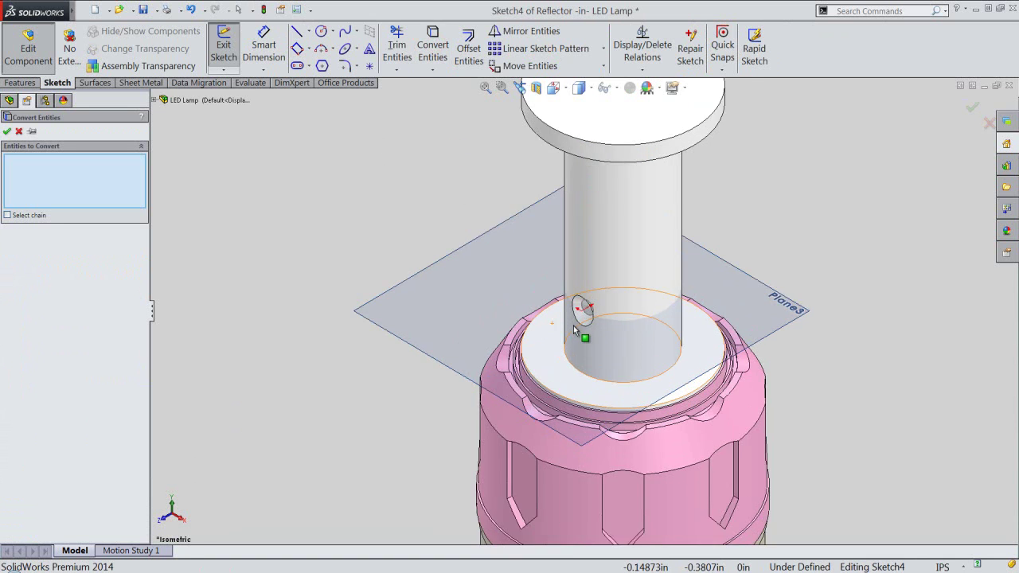
pyautogui.scroll(-2, 571, 331)
pyautogui.scroll(-2, 589, 316)
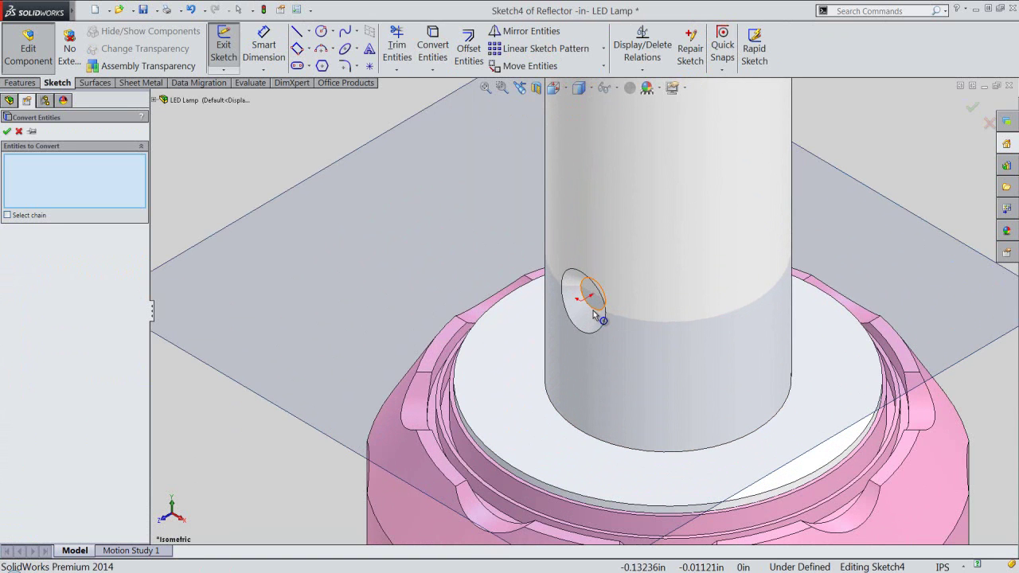
pyautogui.click(597, 309)
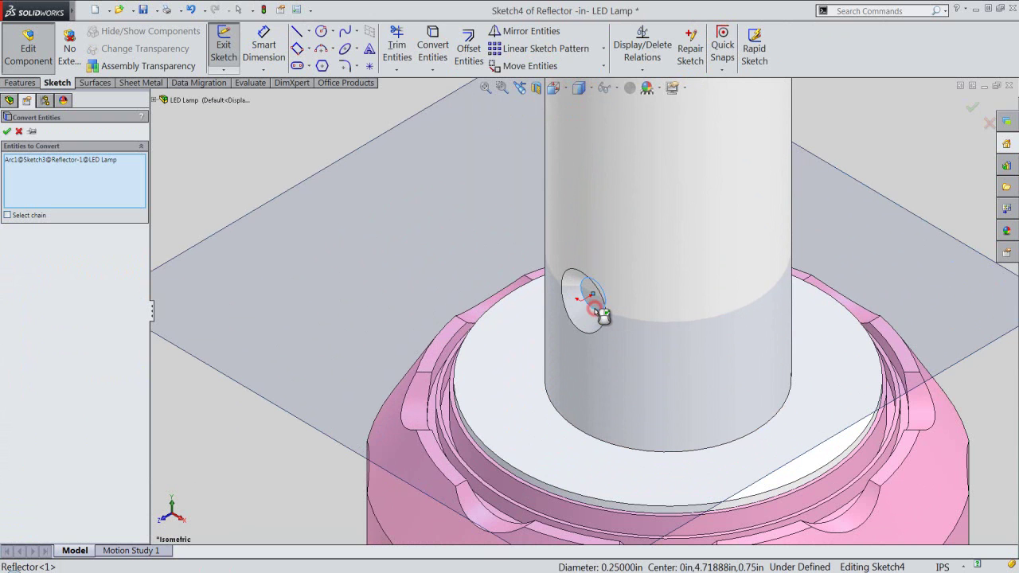
pyautogui.click(7, 132)
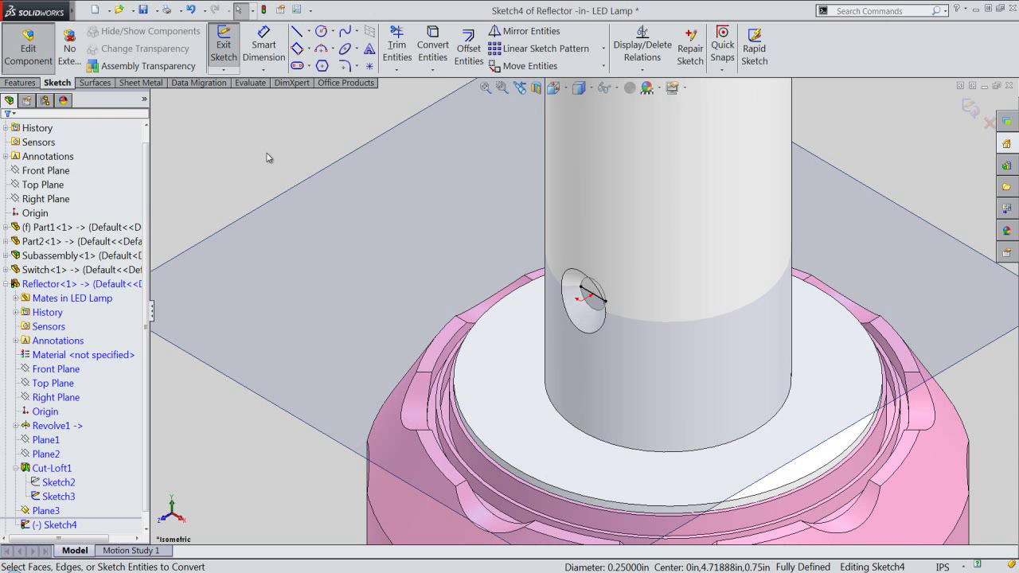
# Step: Cut the model along Plane3 with a flipped section view, then turn the section off
pyautogui.click(306, 182)
pyautogui.click(535, 88)
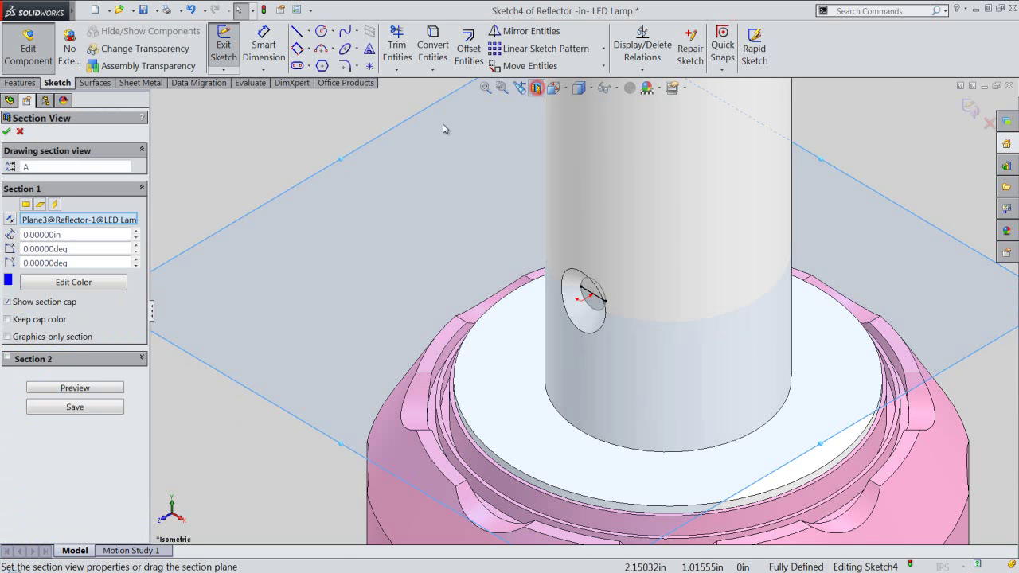
pyautogui.click(10, 220)
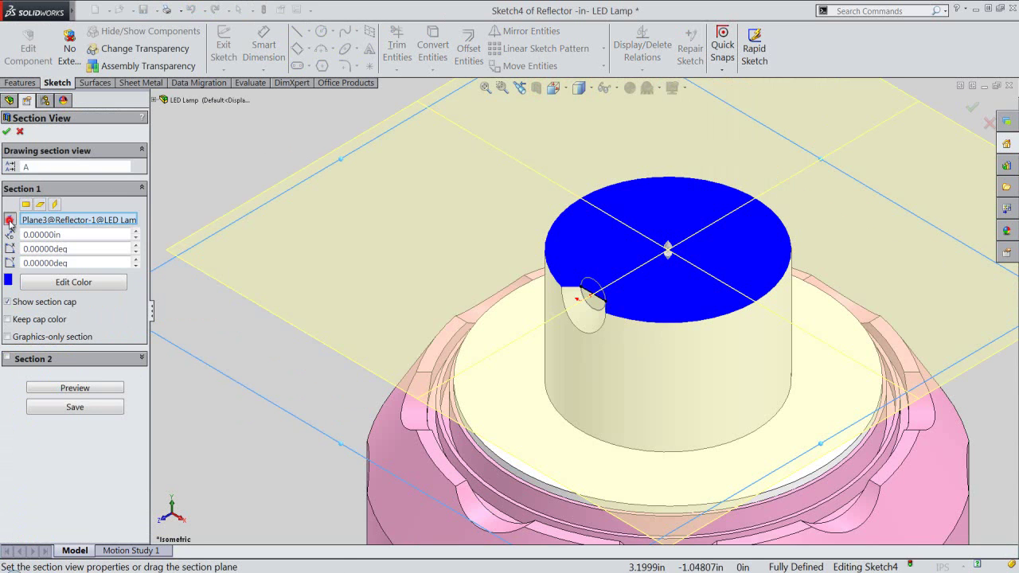
pyautogui.click(6, 132)
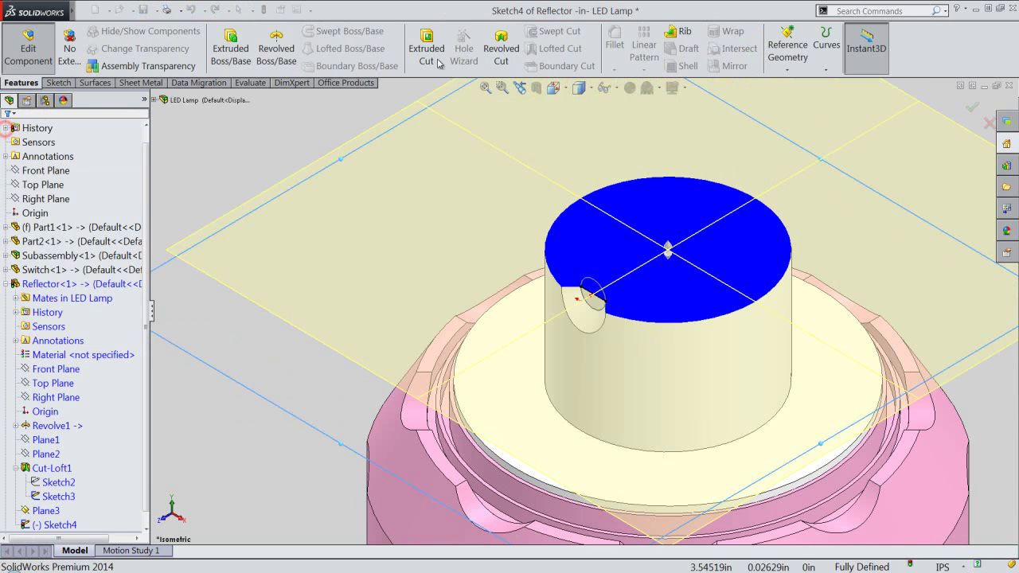
pyautogui.click(536, 88)
# Step: Switch to the Top view, zoom in and inspect the trapezoid's top line
pyautogui.click(576, 88)
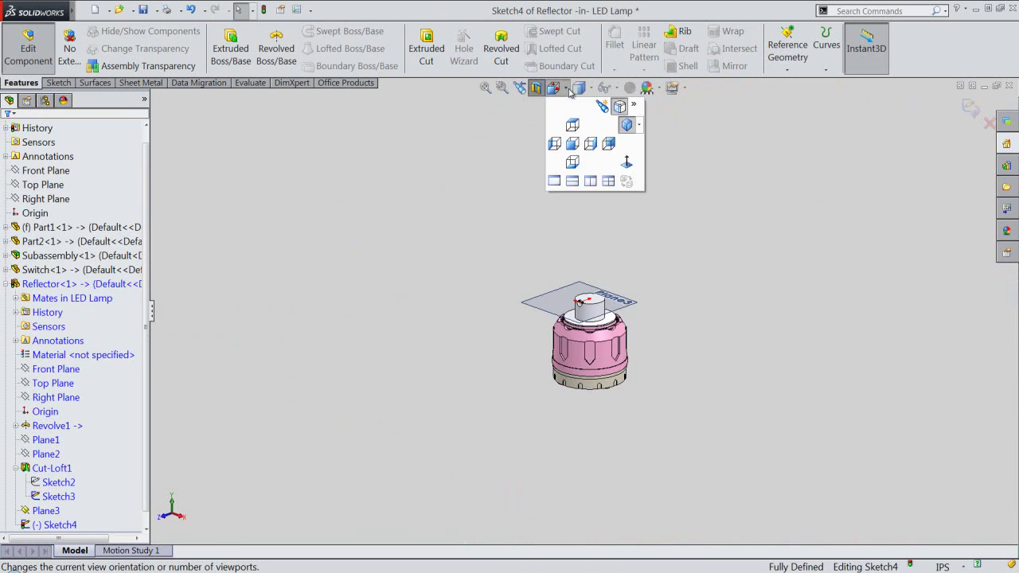
pyautogui.click(581, 221)
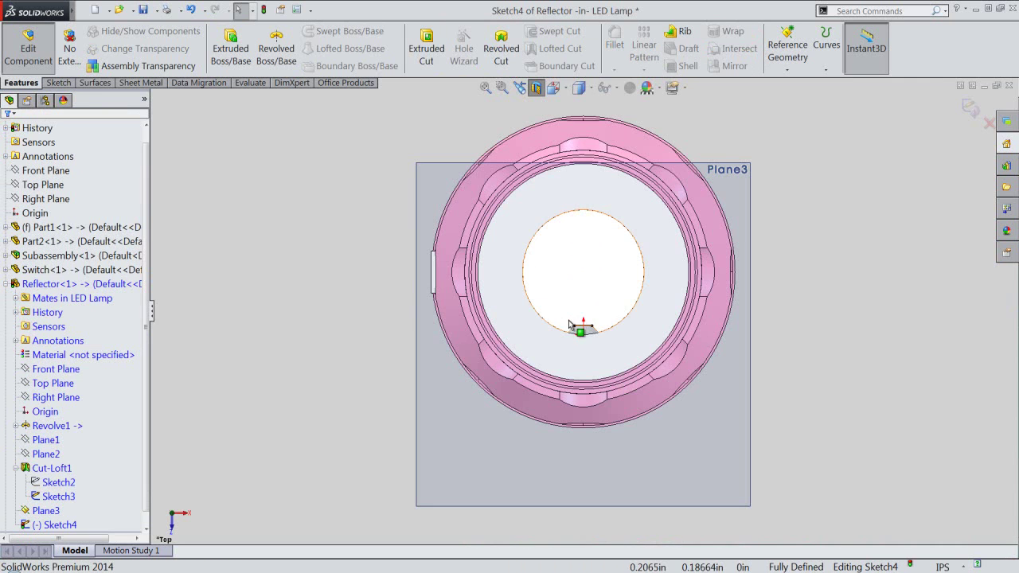
pyautogui.scroll(-3, 585, 335)
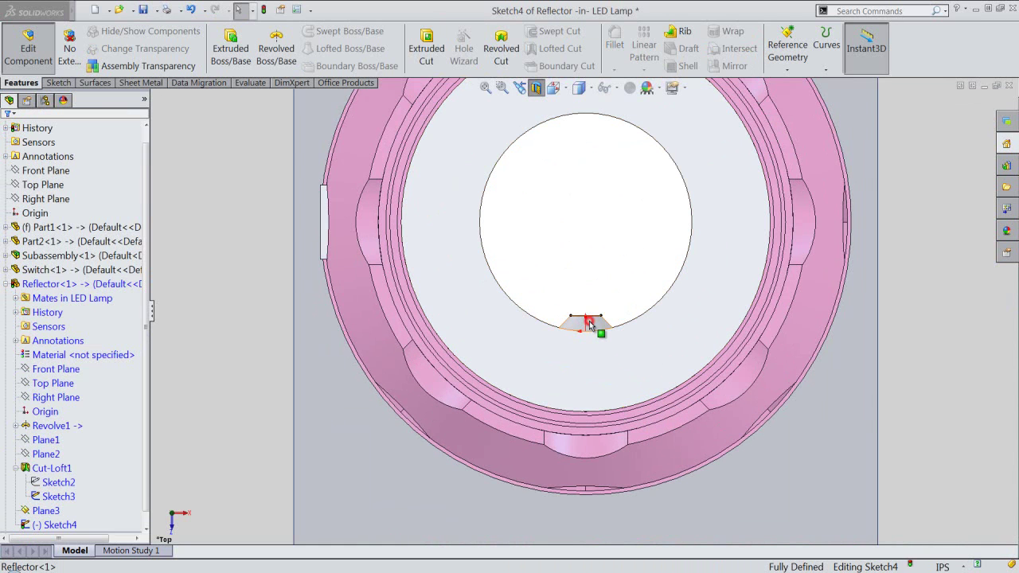
pyautogui.click(589, 324)
pyautogui.scroll(-3, 590, 323)
pyautogui.click(601, 309)
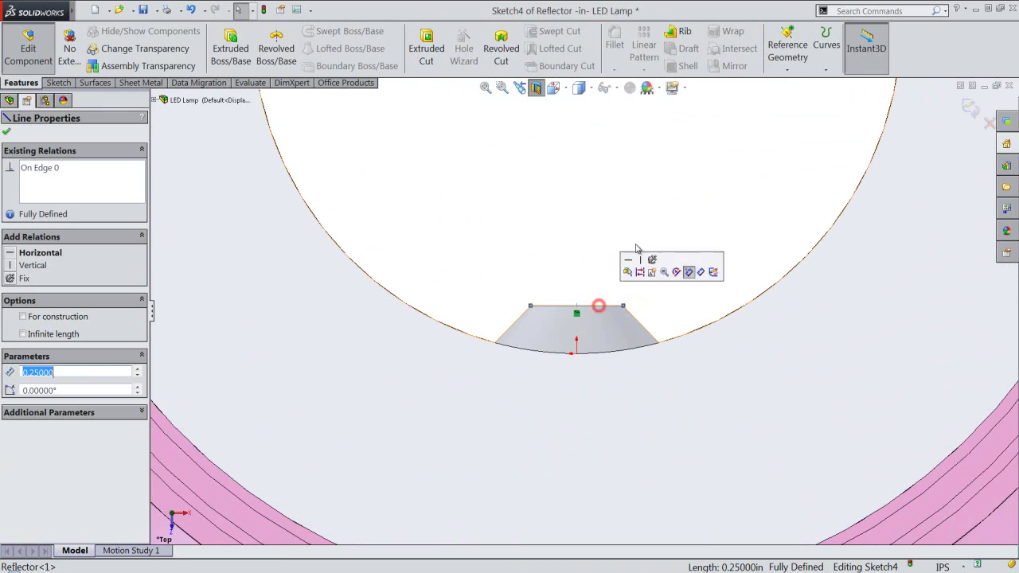
pyautogui.click(647, 274)
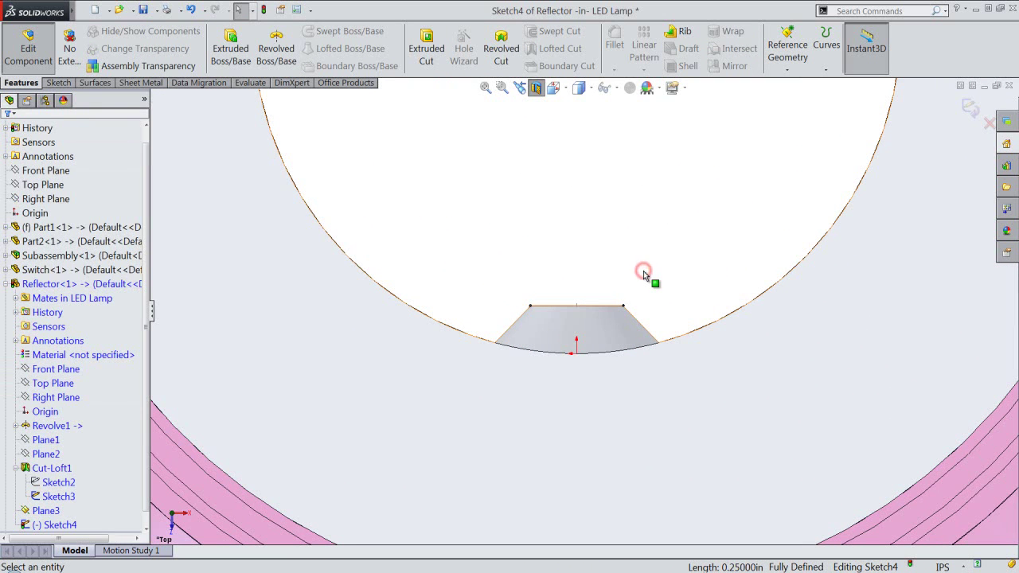
pyautogui.click(59, 83)
# Step: Draw a 0.125 vertical line down from the trapezoid's top-edge midpoint
pyautogui.click(297, 35)
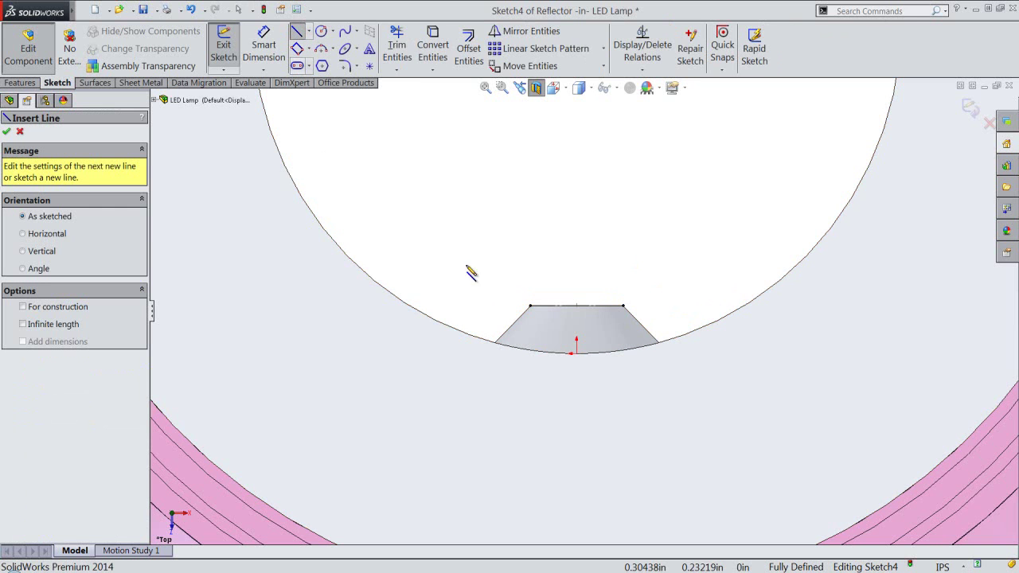
pyautogui.click(576, 305)
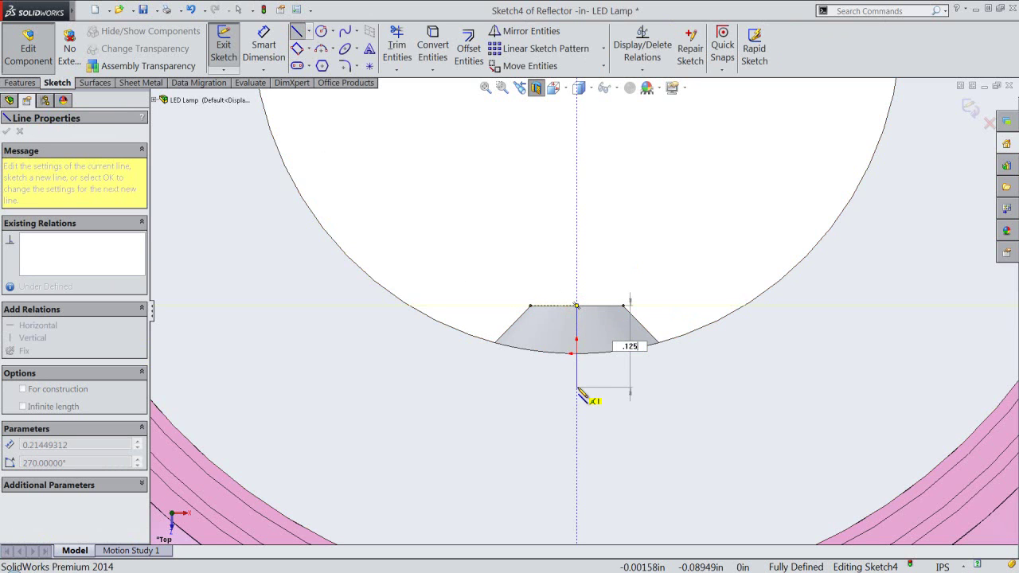
pyautogui.press('Return')
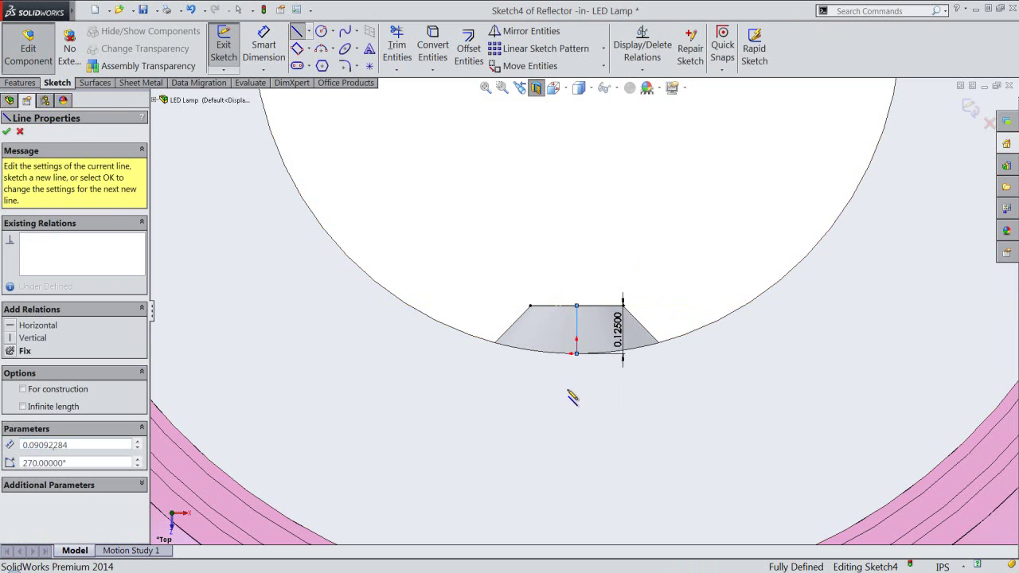
pyautogui.doubleClick(554, 385)
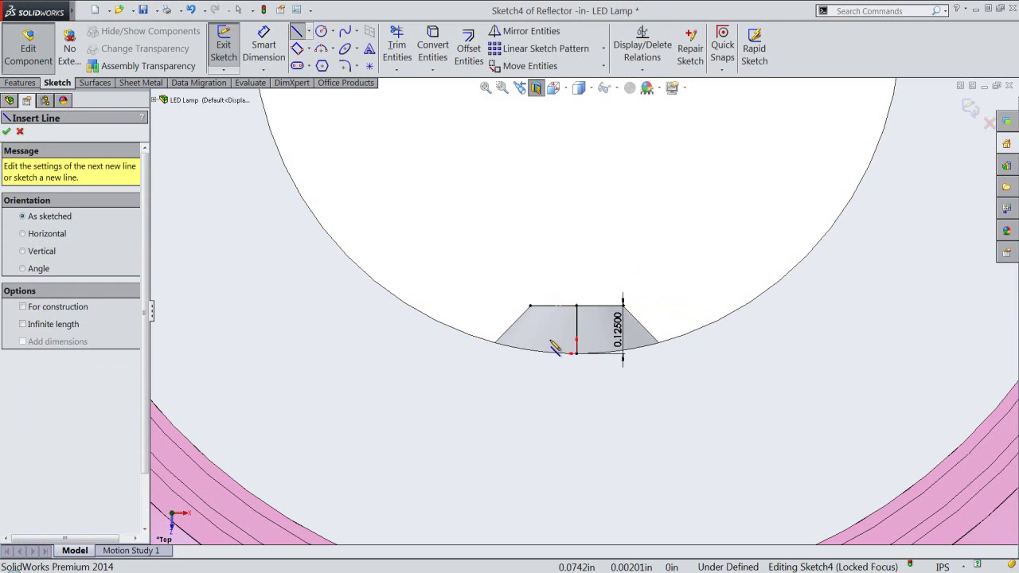
# Step: Start a three-point arc from the trapezoid's top-left corner to the vertical line's bottom
pyautogui.rightClick(530, 306)
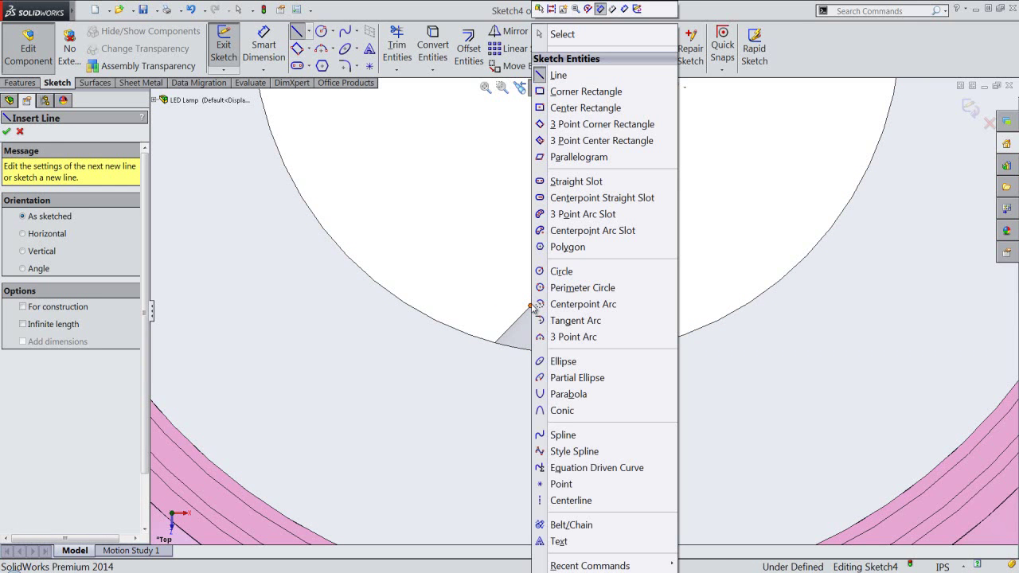
pyautogui.click(556, 337)
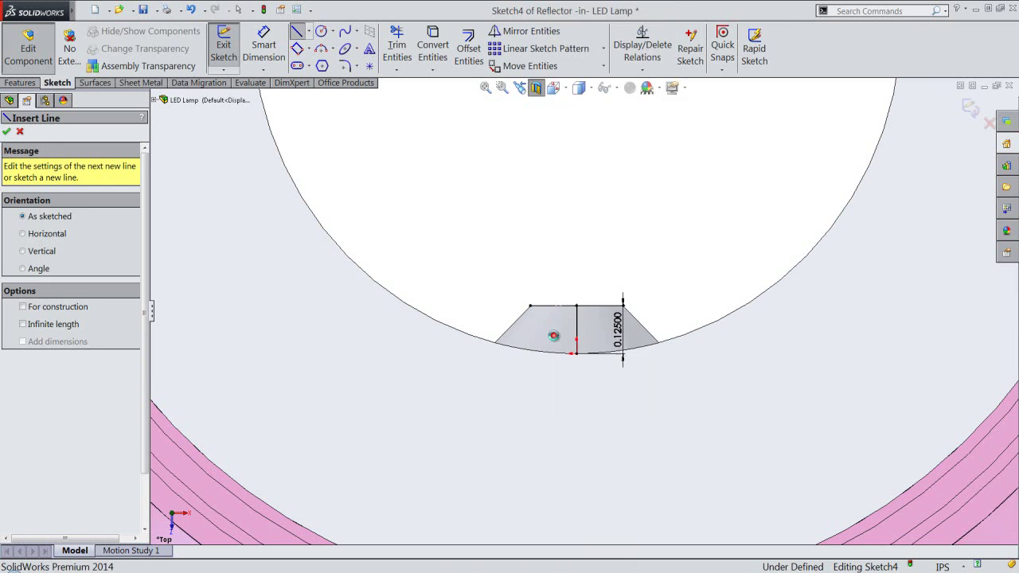
pyautogui.click(530, 306)
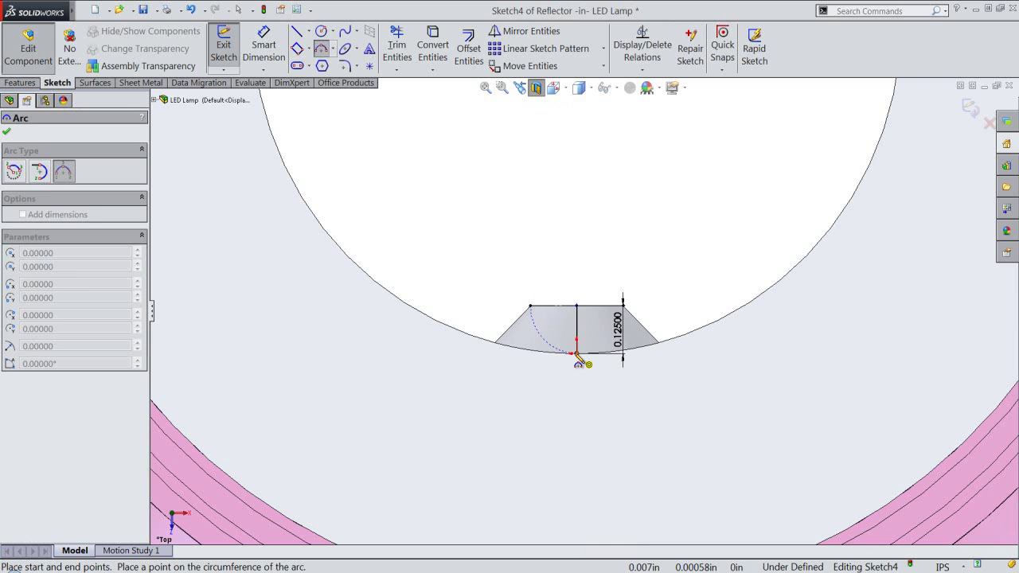
pyautogui.click(573, 353)
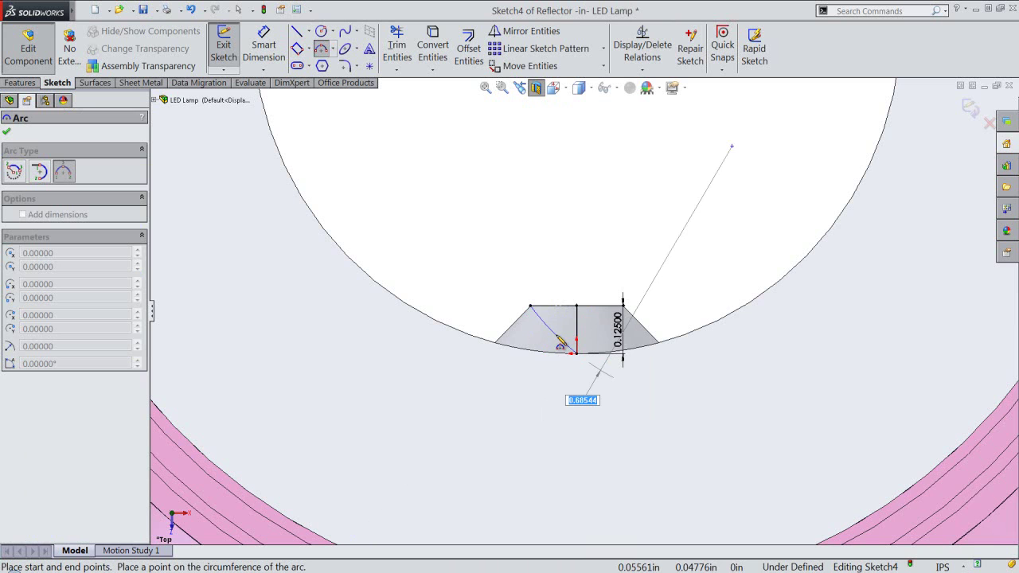
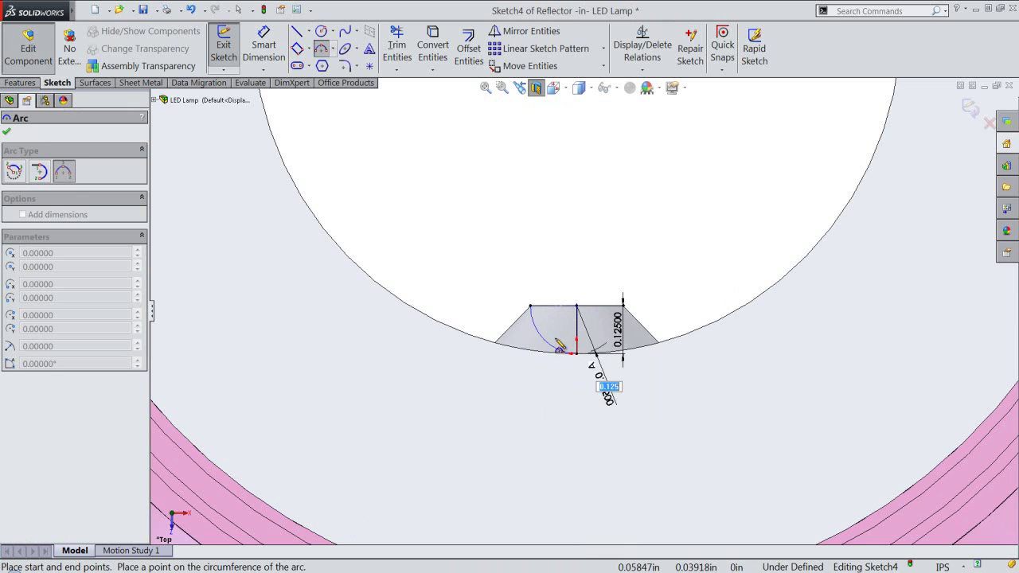
# Step: Finish the R0.125 arc and add a 0.125 in horizontal line from its top endpoint
pyautogui.press('Return')
pyautogui.rightClick(570, 274)
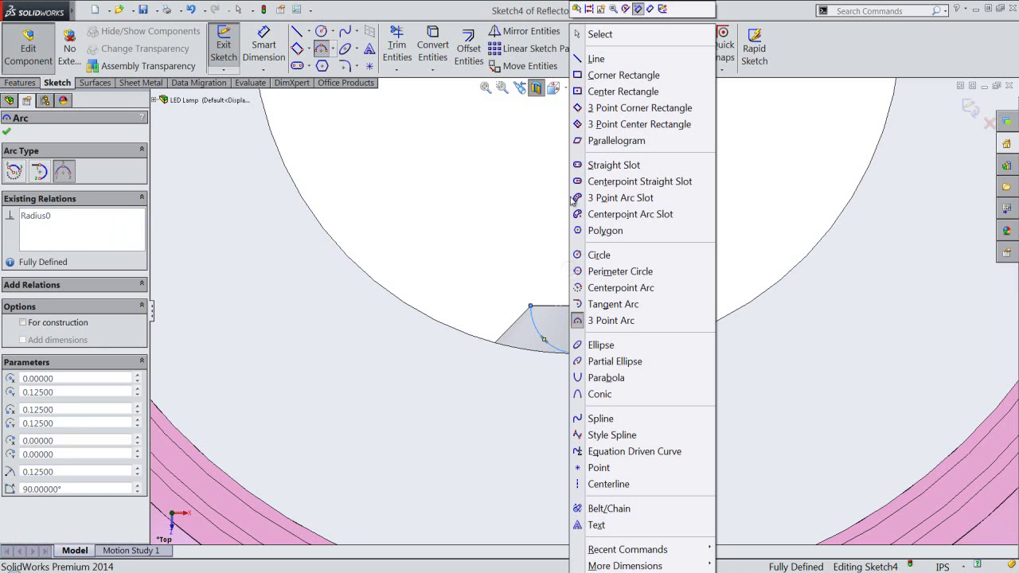
pyautogui.click(593, 64)
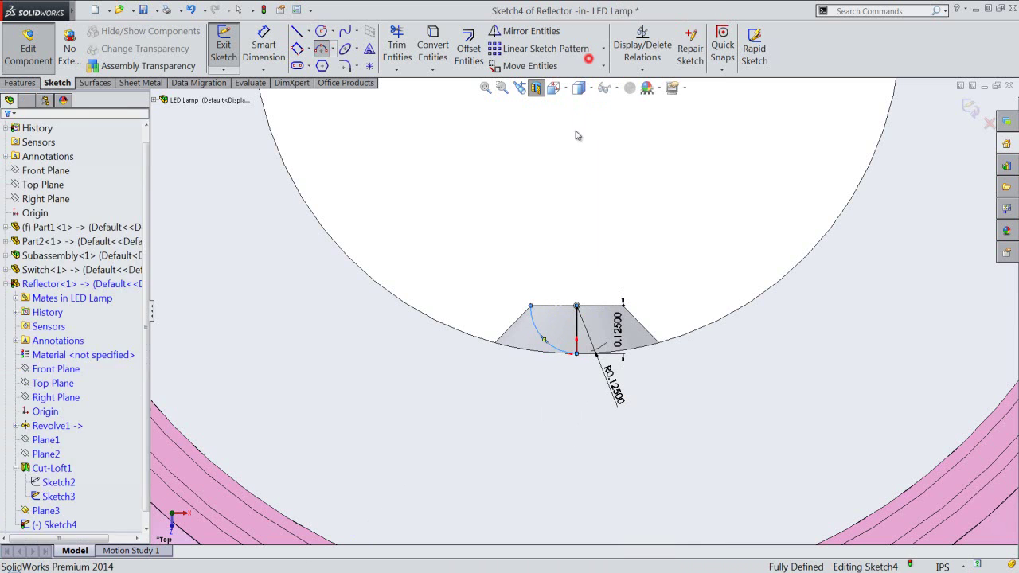
pyautogui.click(531, 305)
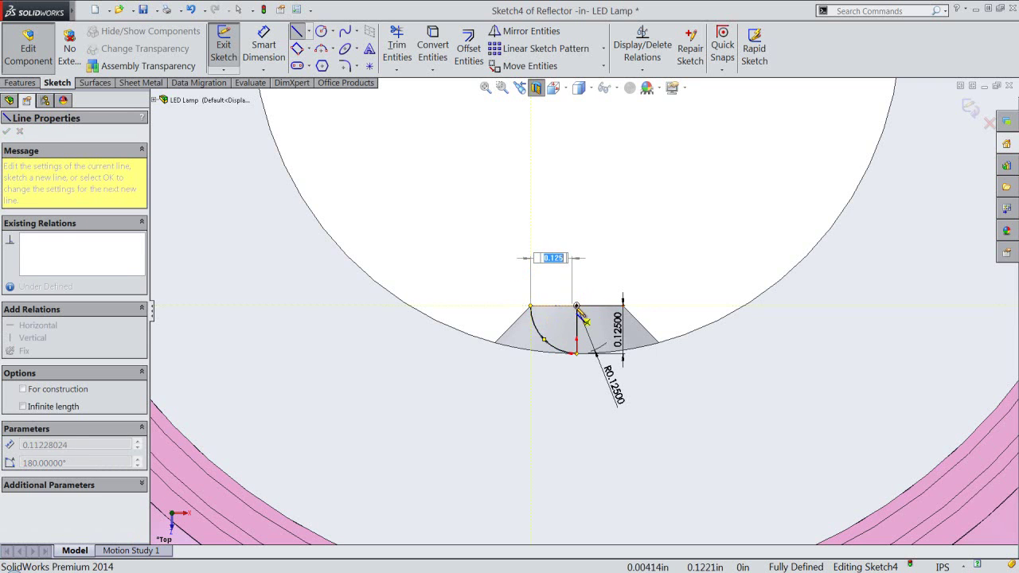
pyautogui.click(577, 307)
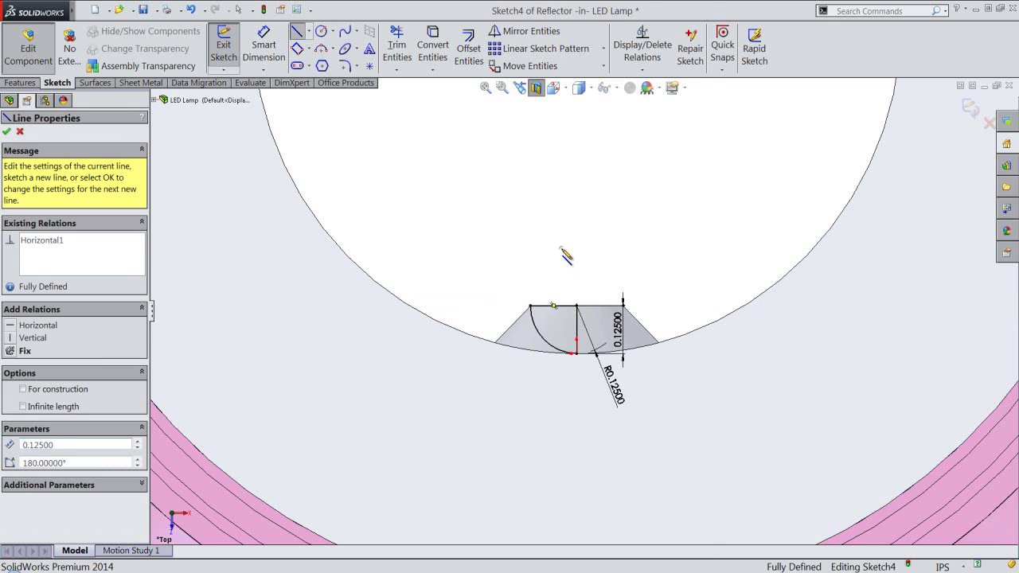
pyautogui.rightClick(566, 255)
pyautogui.click(593, 97)
pyautogui.press('Escape')
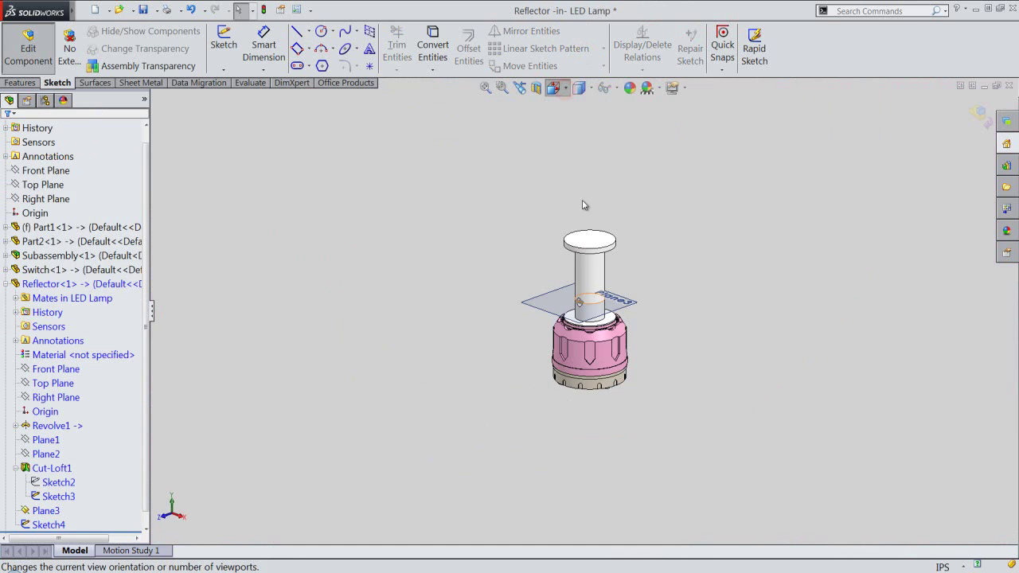
# Step: Switch the lamp to isometric view and hide Plane3
pyautogui.click(578, 87)
pyautogui.click(555, 295)
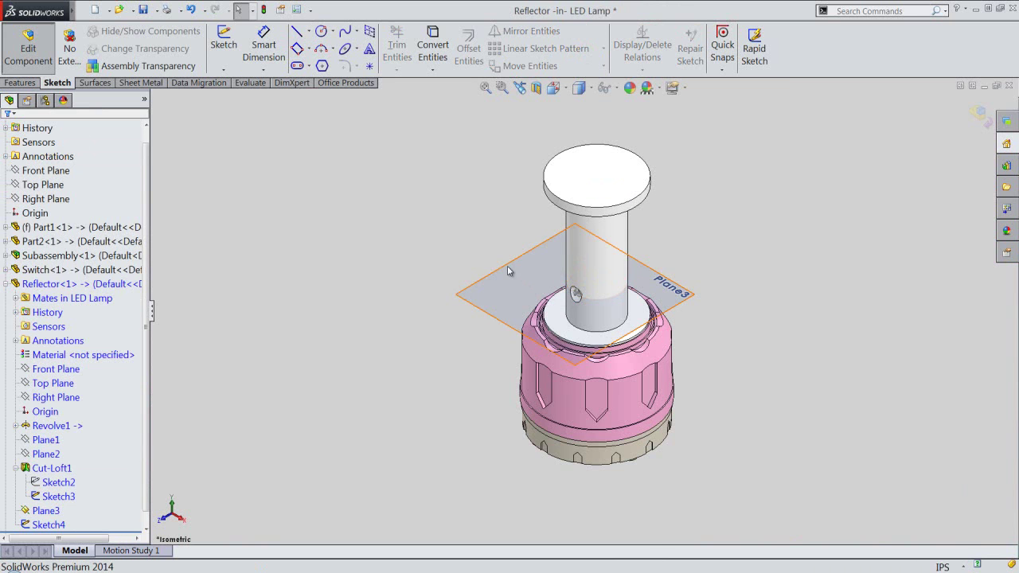
pyautogui.rightClick(507, 266)
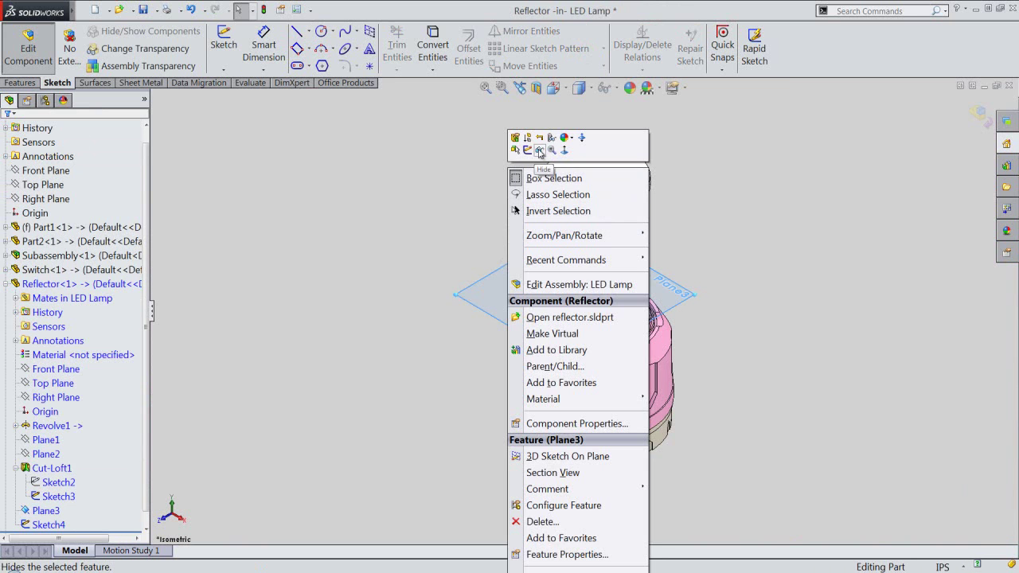
pyautogui.click(539, 150)
# Step: Select Sketch4 as the profile for the next feature
pyautogui.scroll(-3, 579, 300)
pyautogui.scroll(-3, 579, 300)
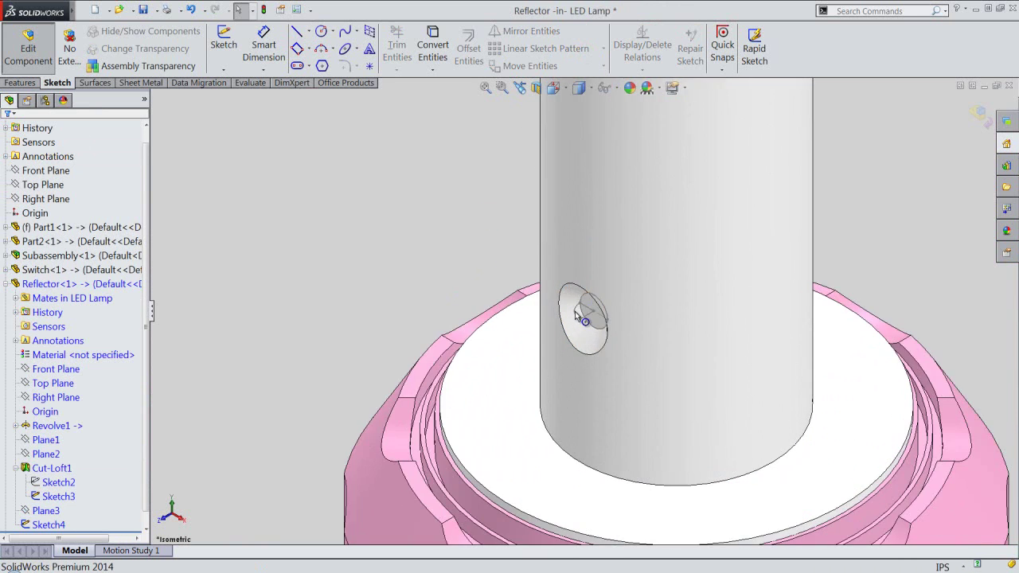
pyautogui.scroll(-2, 578, 299)
pyautogui.click(592, 314)
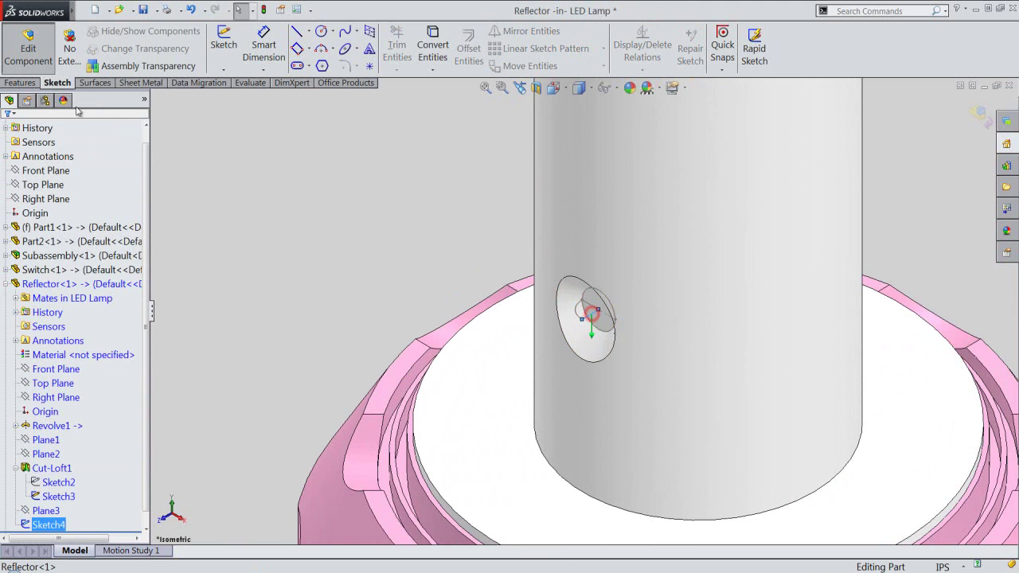
pyautogui.click(19, 83)
# Step: Revolve Sketch4 about Line3, replacing the default axis
pyautogui.click(269, 51)
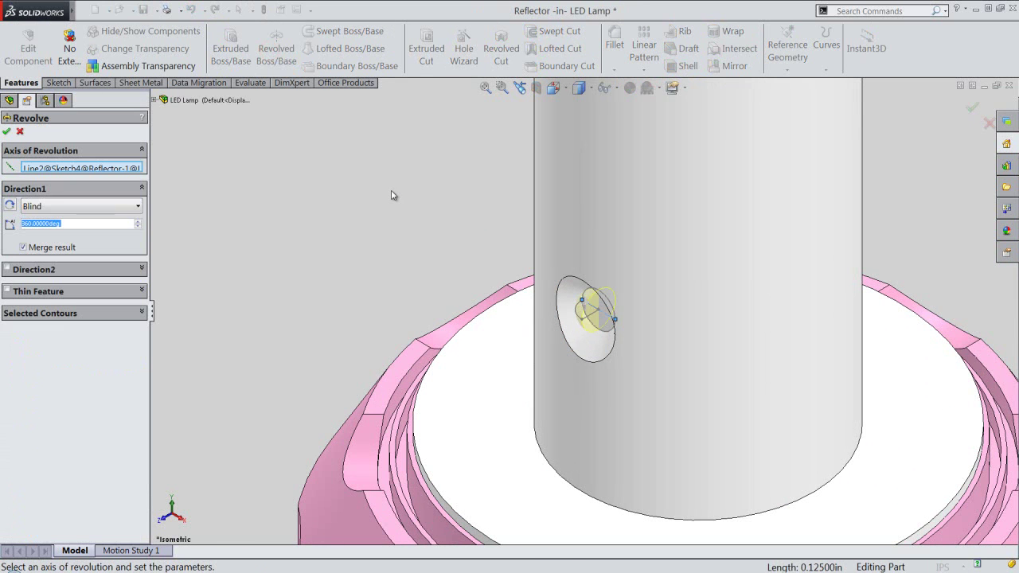
pyautogui.rightClick(115, 170)
pyautogui.click(151, 199)
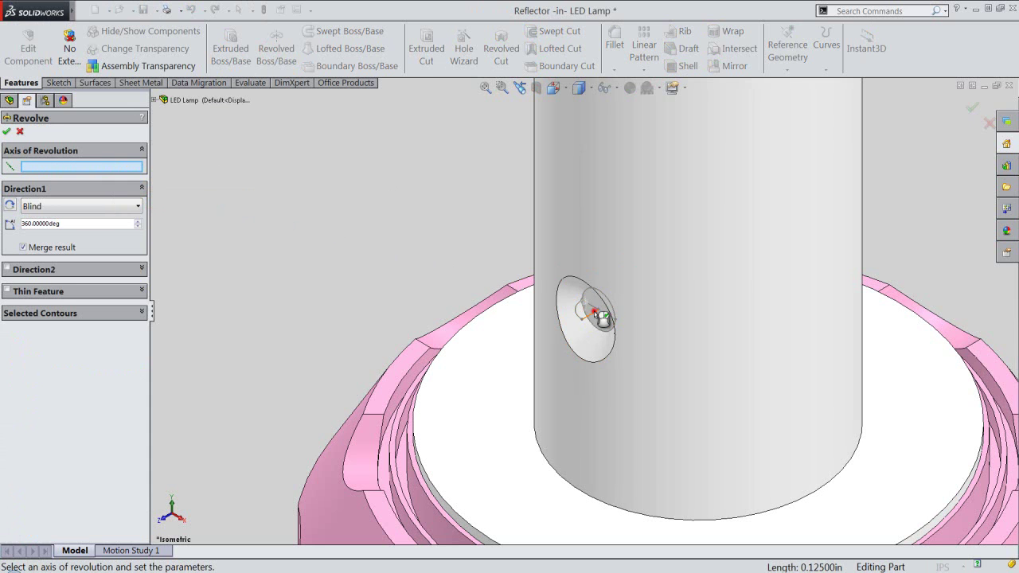
pyautogui.click(595, 316)
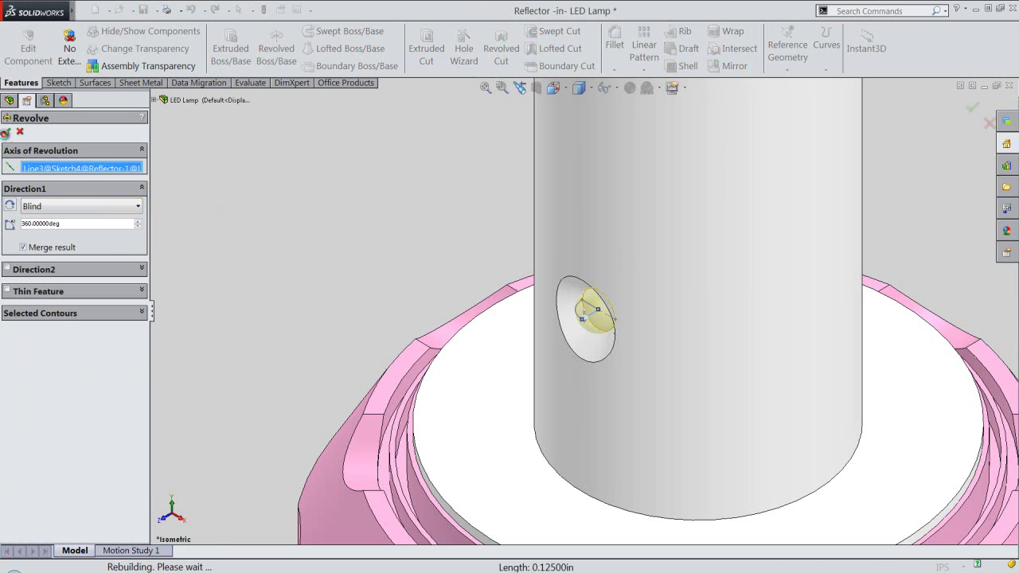
pyautogui.press('Return')
pyautogui.click(419, 187)
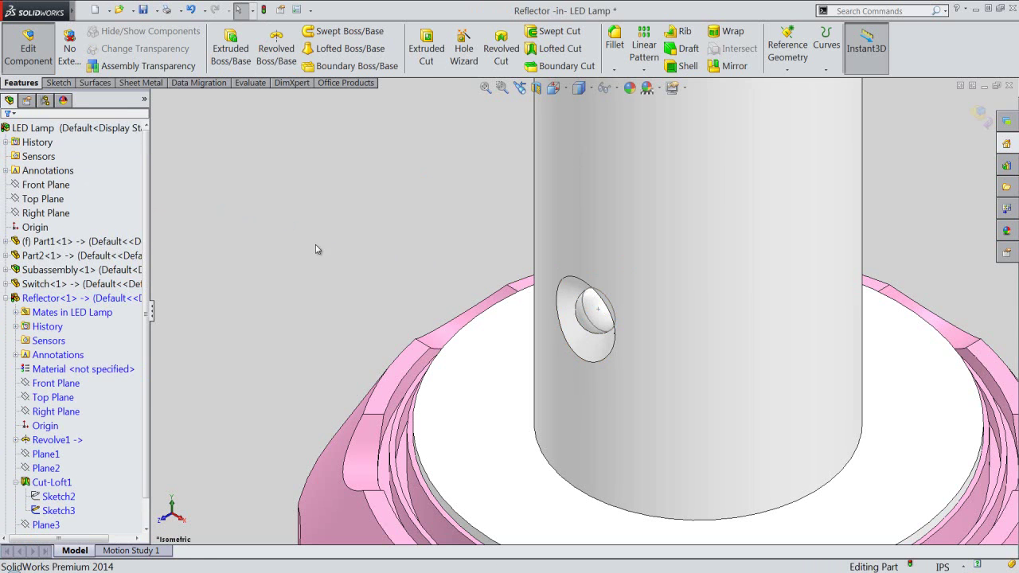
# Step: Hide Sketch3 and collapse the Cut-Loft1 branch
pyautogui.click(57, 510)
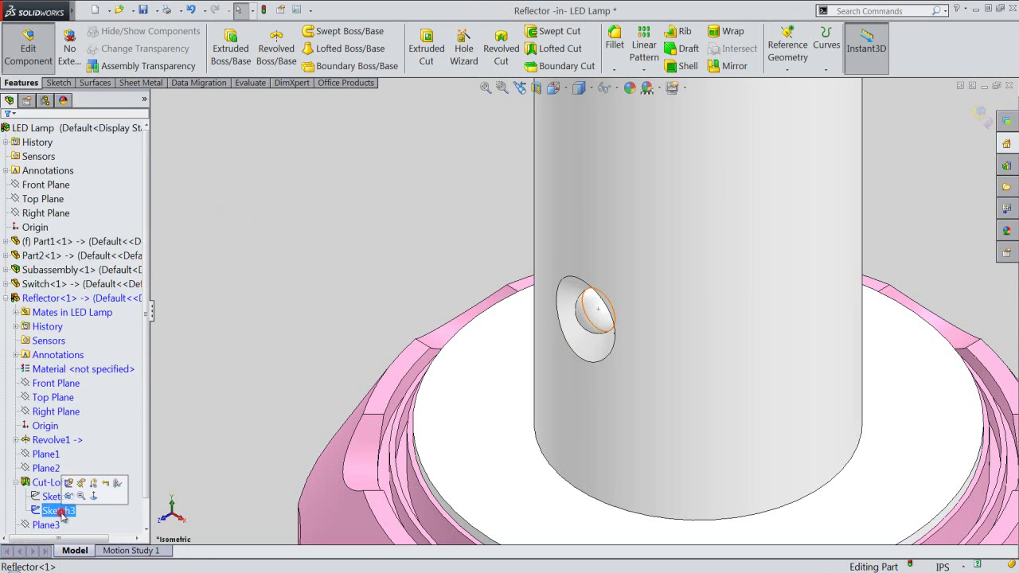
pyautogui.click(70, 495)
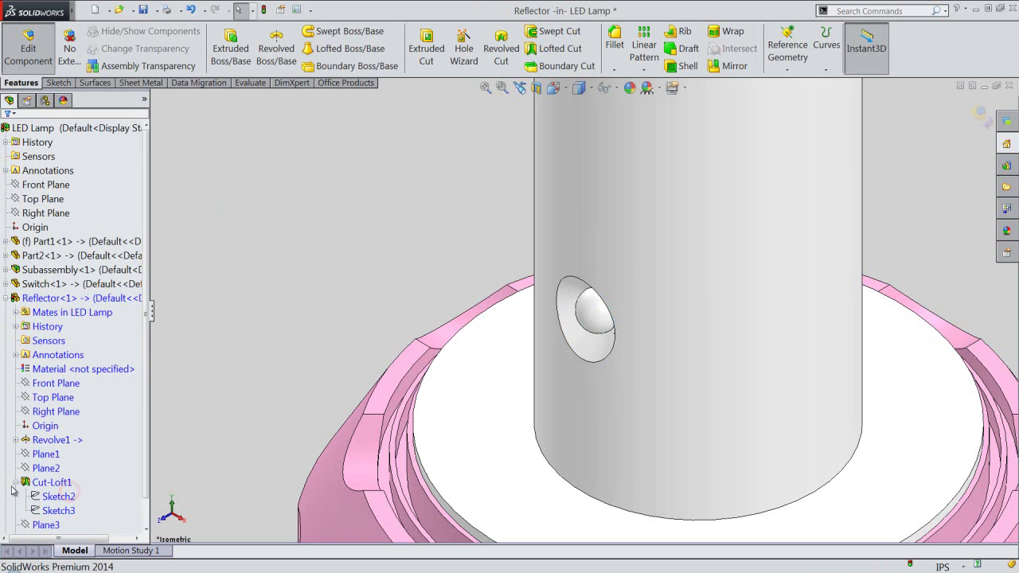
pyautogui.click(16, 482)
pyautogui.click(343, 228)
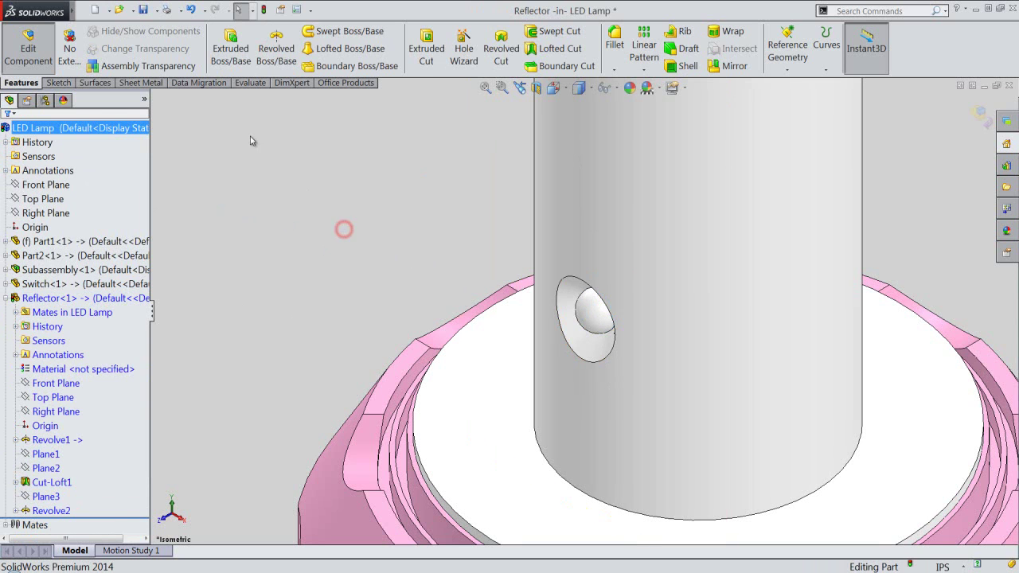
# Step: Save the assembly and zoom to fit the whole lamp
pyautogui.click(144, 10)
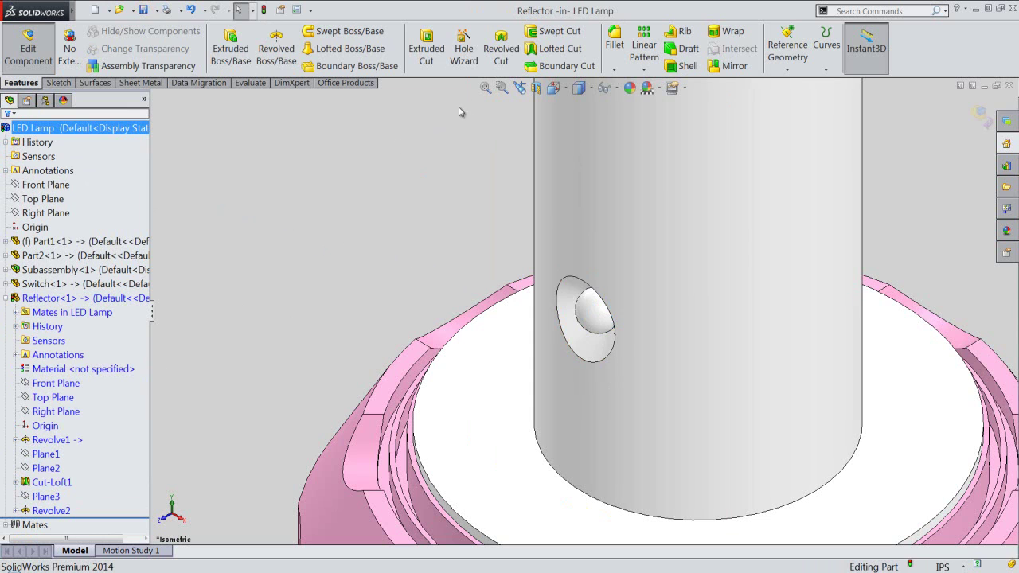
pyautogui.click(486, 88)
pyautogui.click(424, 174)
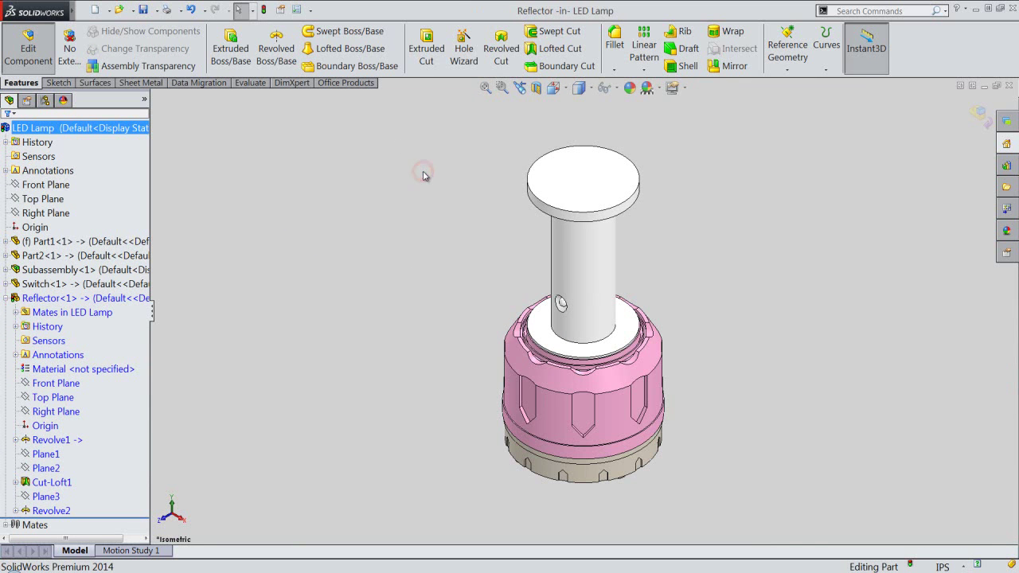
pyautogui.click(458, 193)
# Step: Start a linear pattern directed along the stem's temporary axis
pyautogui.click(644, 51)
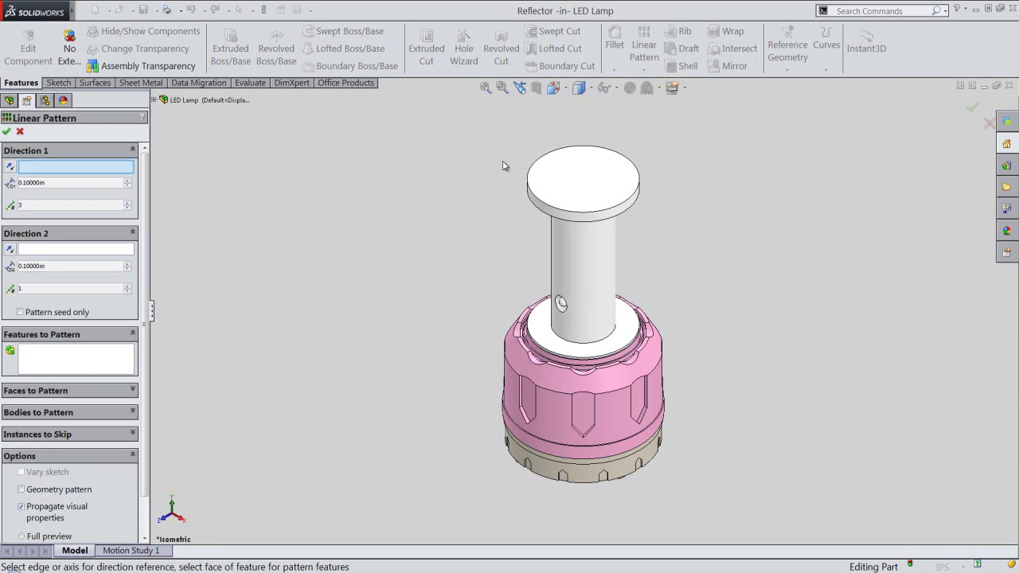
pyautogui.click(618, 91)
pyautogui.click(623, 125)
pyautogui.click(425, 207)
pyautogui.click(94, 167)
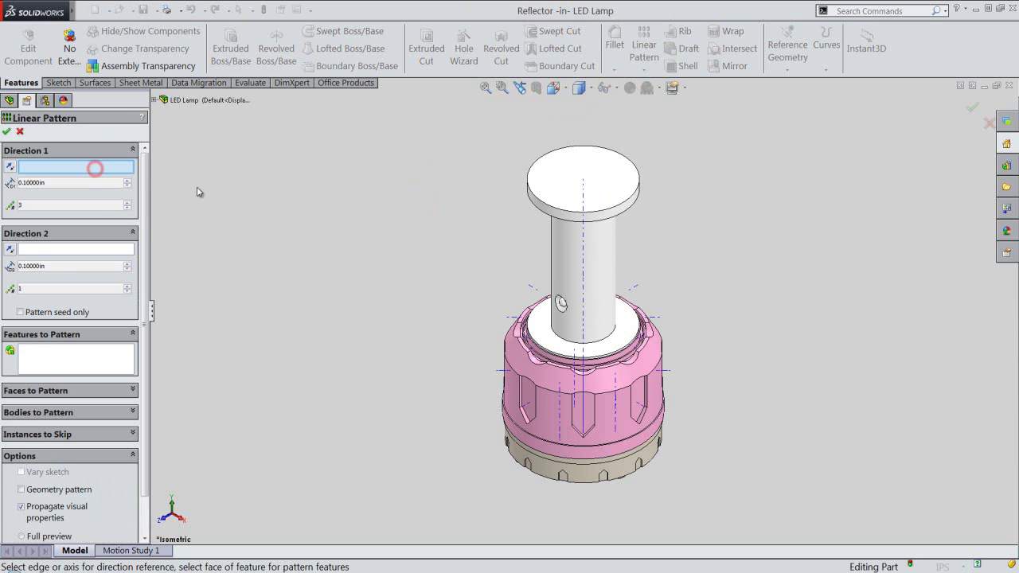
pyautogui.click(585, 237)
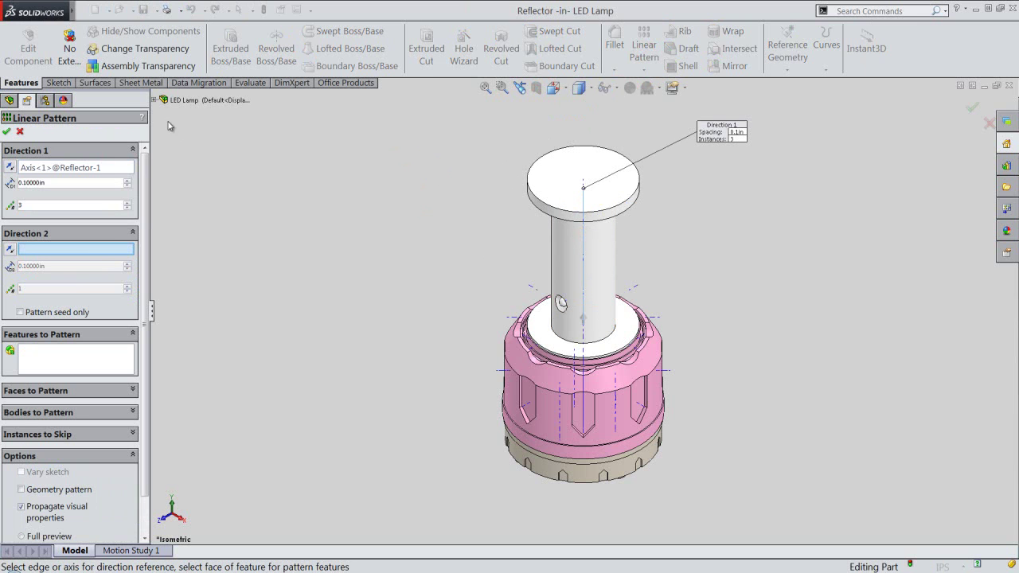
# Step: Pattern Cut-Loft1 and Revolve2 into 3 instances at 1.094 in spacing
pyautogui.click(154, 100)
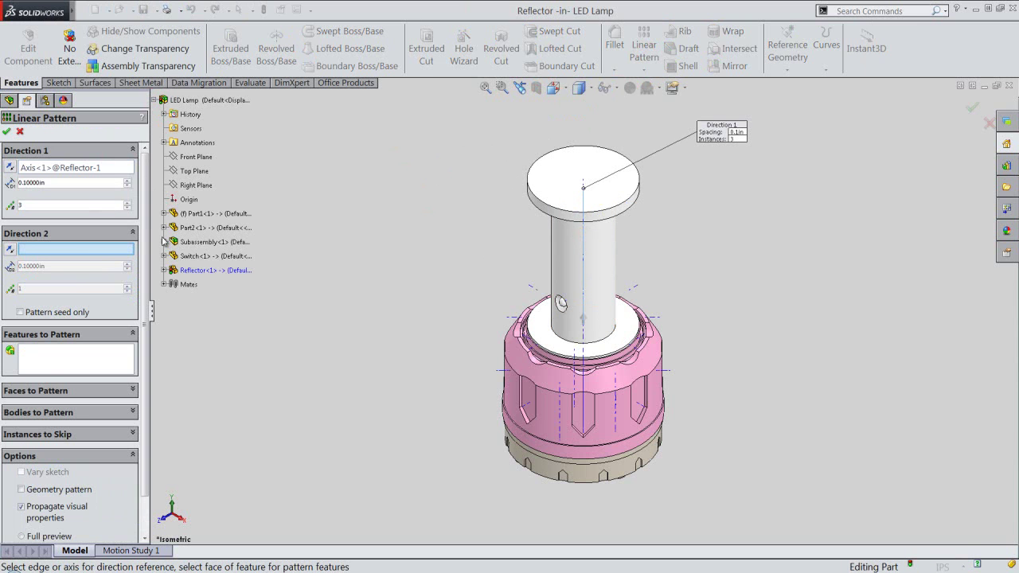
pyautogui.click(164, 270)
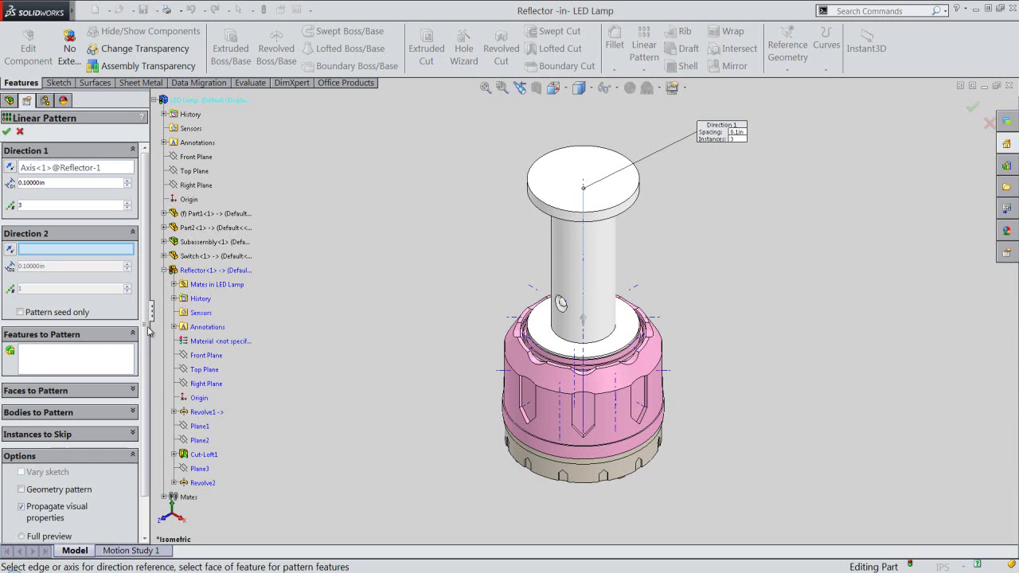
pyautogui.click(189, 455)
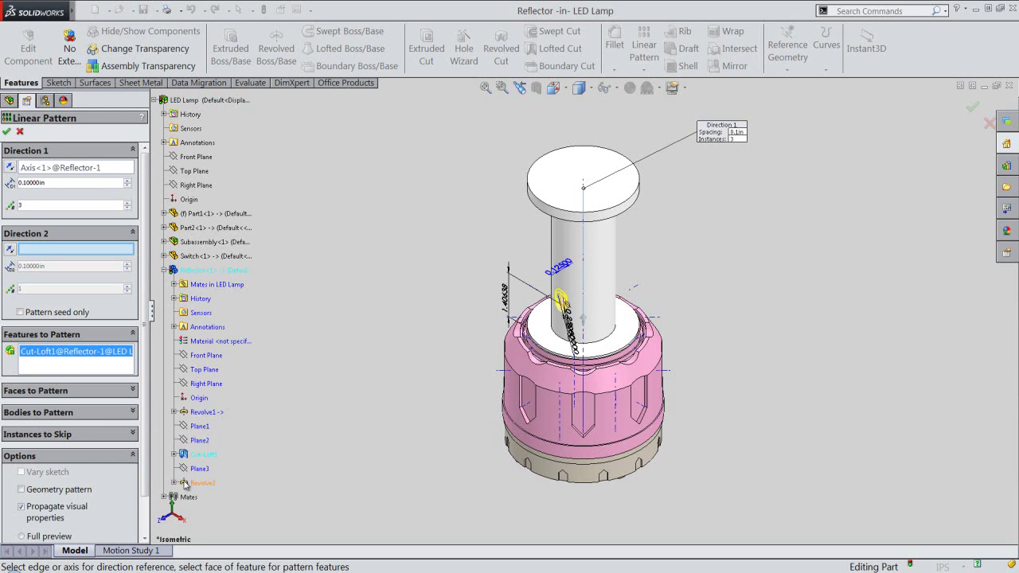
pyautogui.click(185, 484)
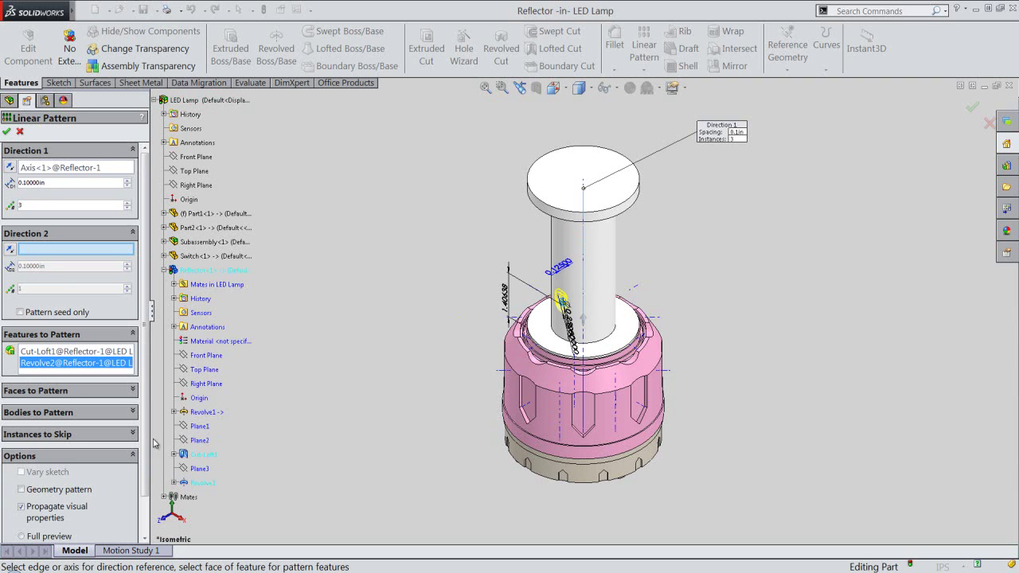
pyautogui.write('3')
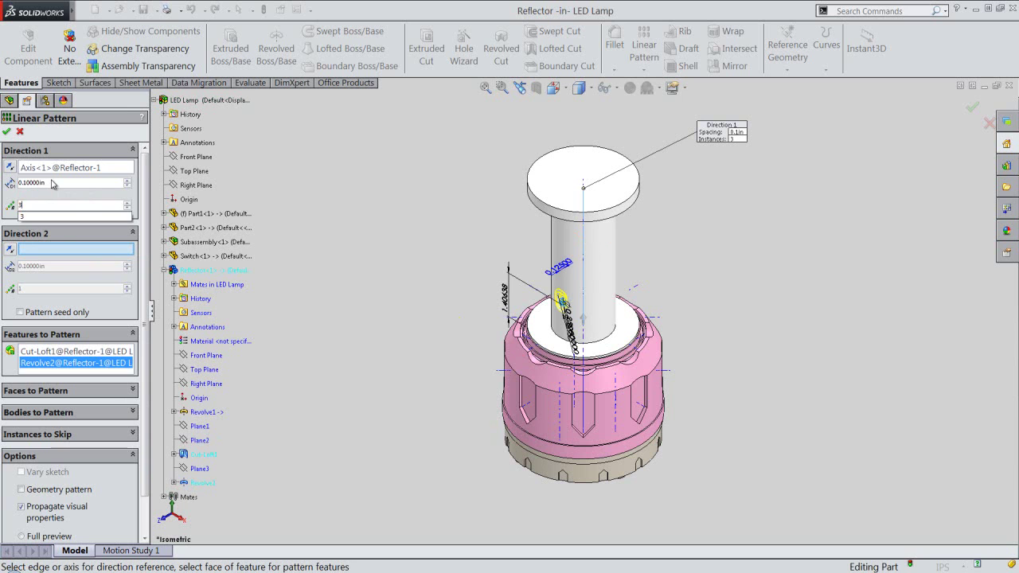
pyautogui.click(52, 183)
pyautogui.moveTo(52, 183); pyautogui.dragTo(12, 190)
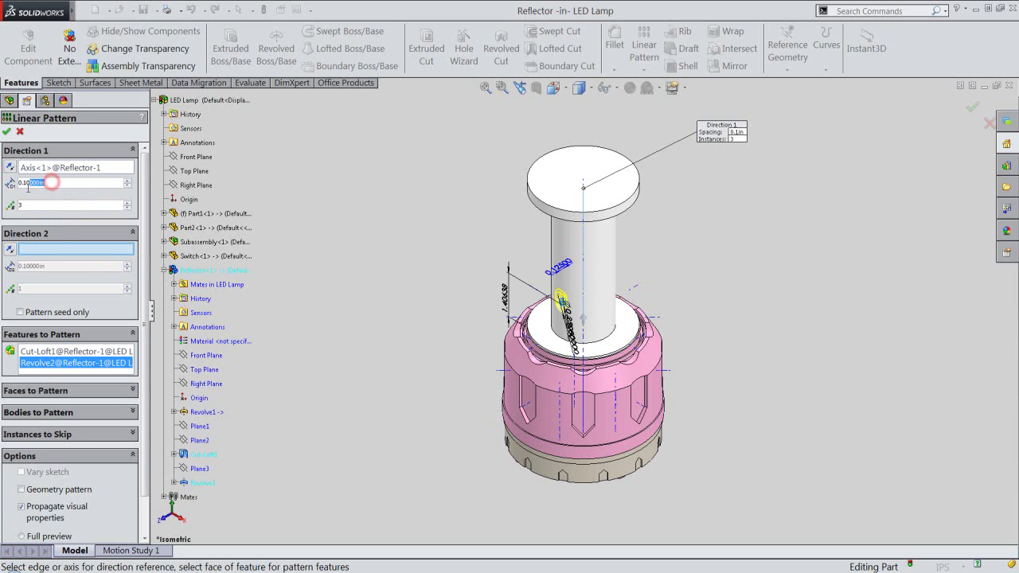
pyautogui.write('1.094')
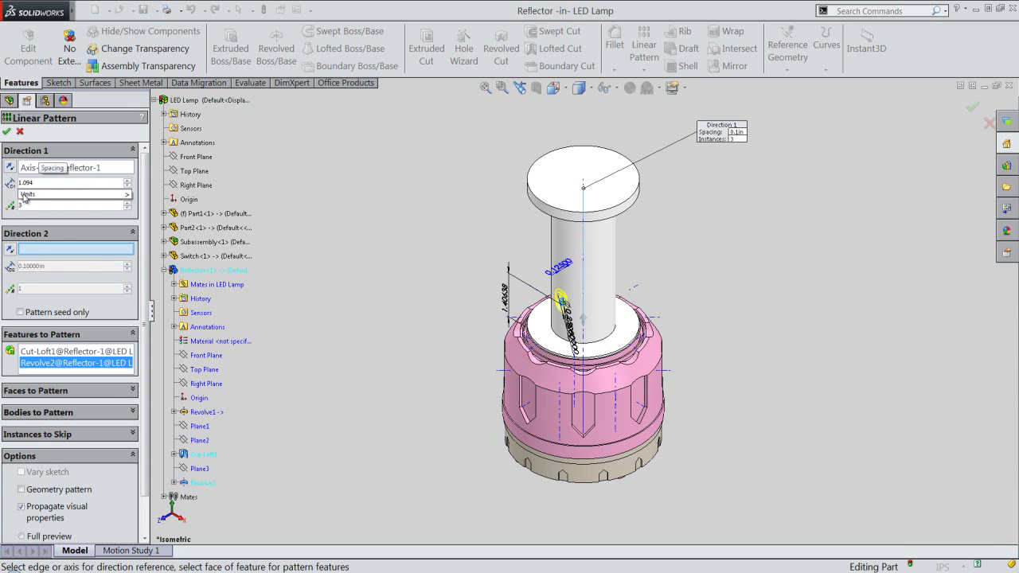
pyautogui.press('Return')
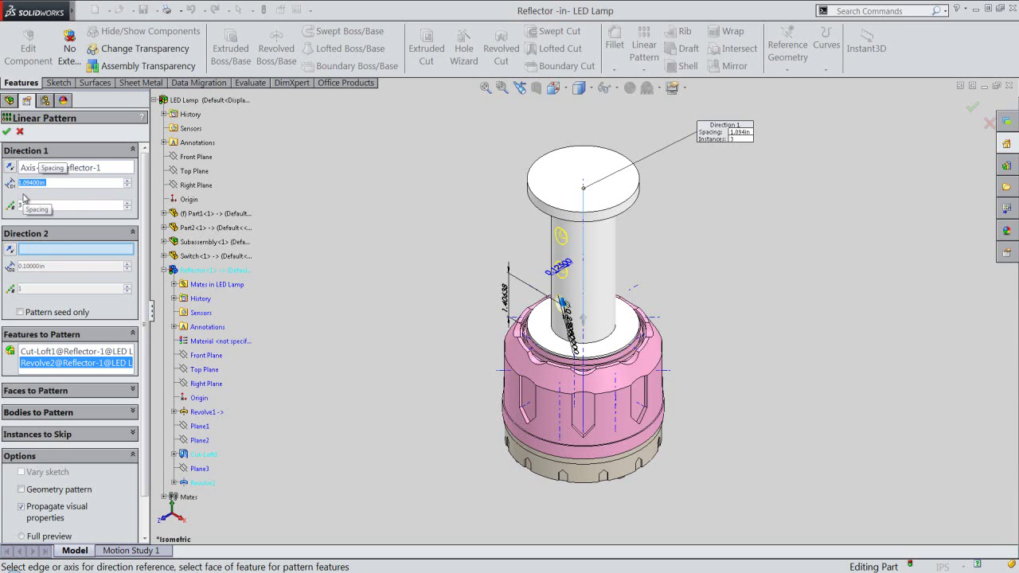
pyautogui.click(6, 133)
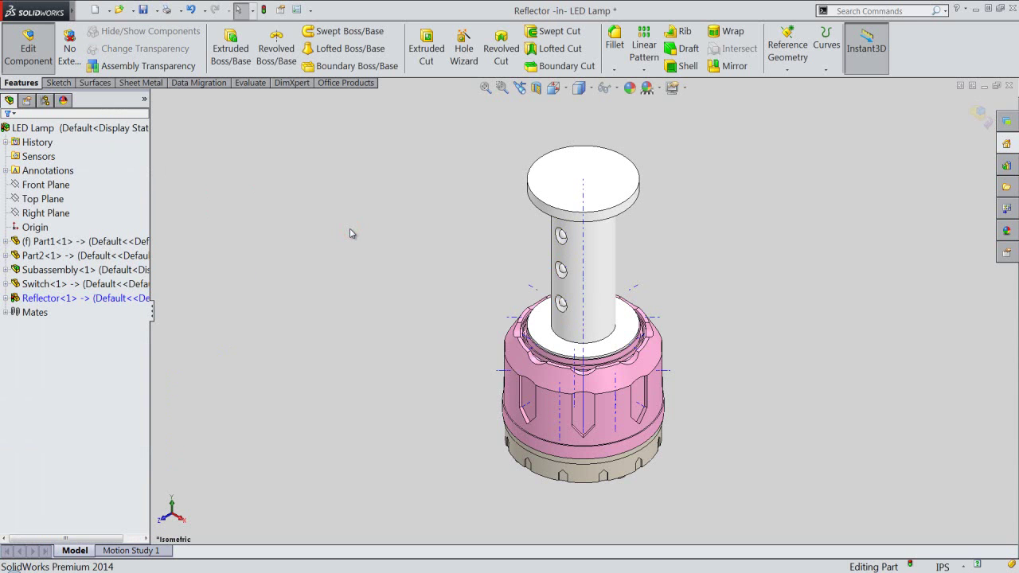
# Step: Circular-pattern LPattern1 four times around the tube's central axis
pyautogui.click(398, 246)
pyautogui.click(646, 74)
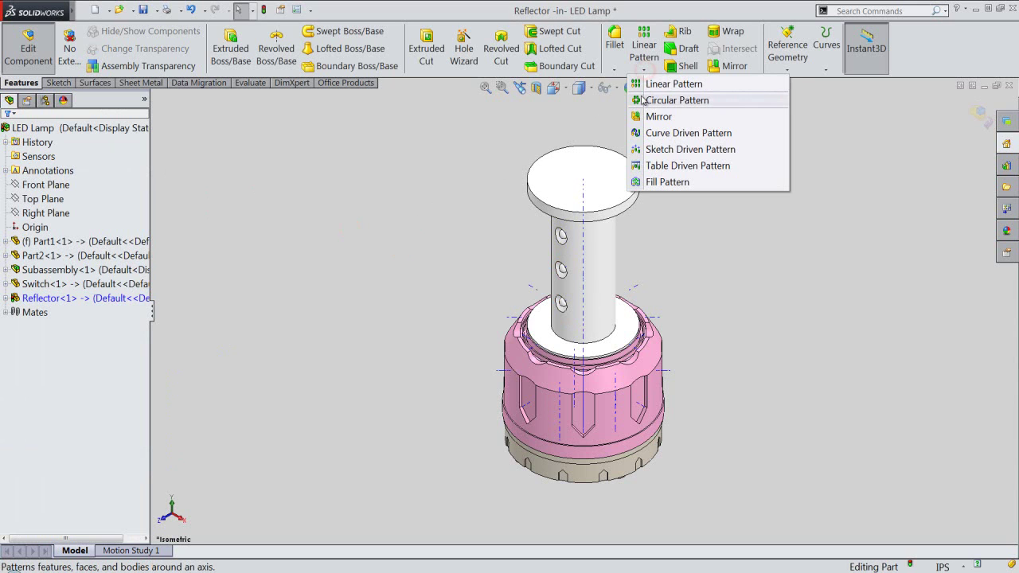
pyautogui.click(648, 99)
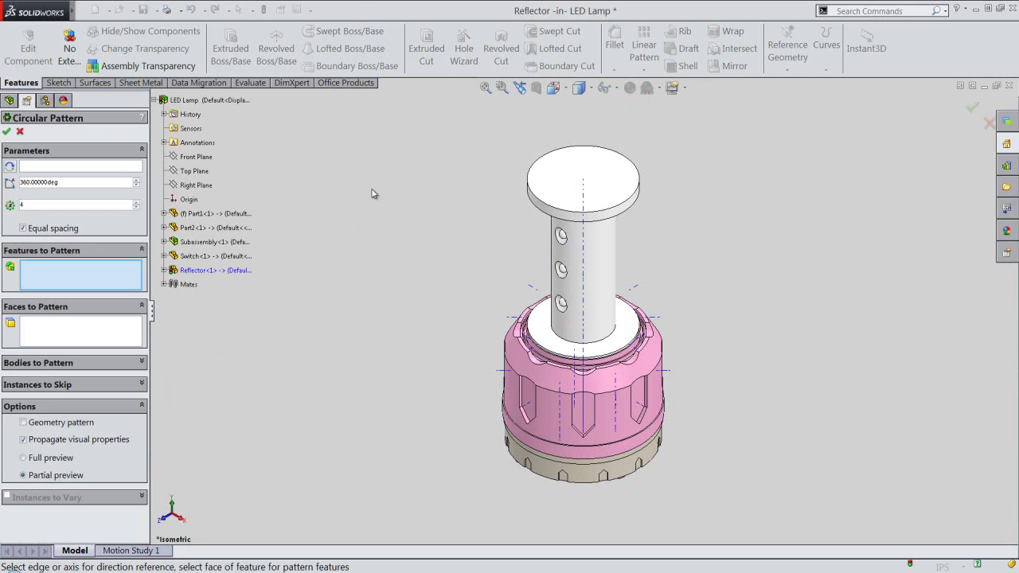
pyautogui.click(79, 169)
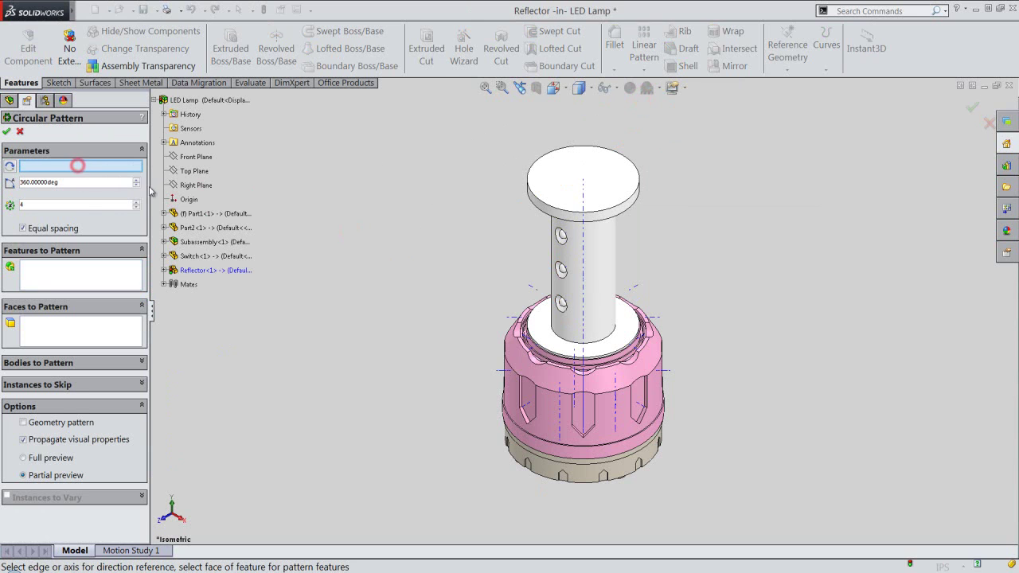
pyautogui.click(584, 249)
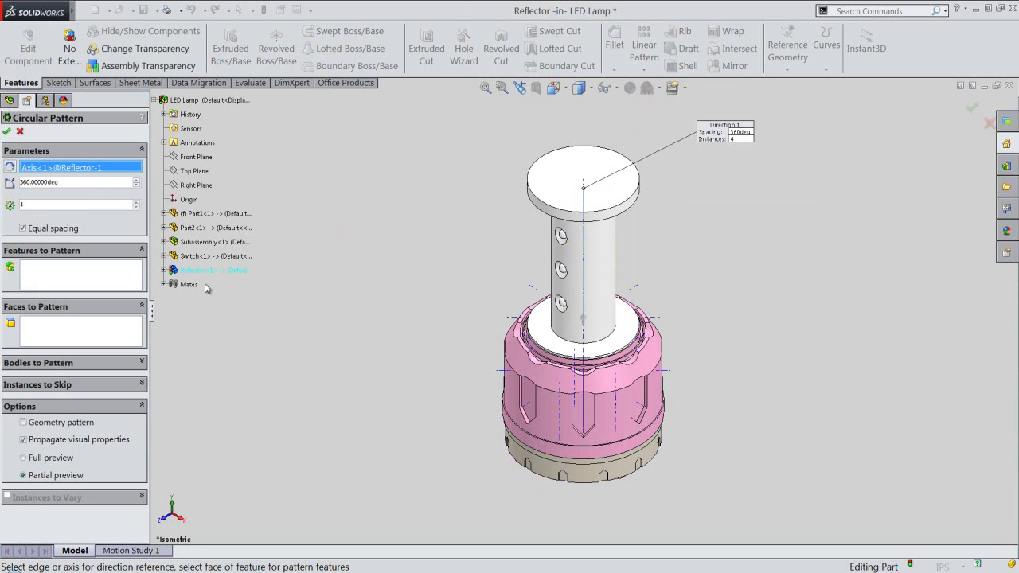
pyautogui.click(83, 275)
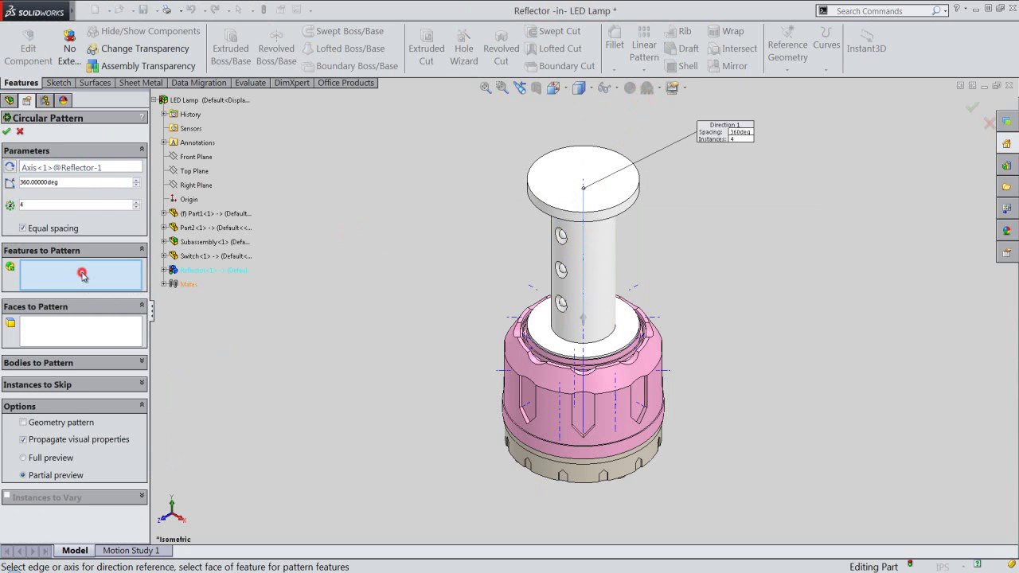
pyautogui.click(163, 270)
pyautogui.click(163, 271)
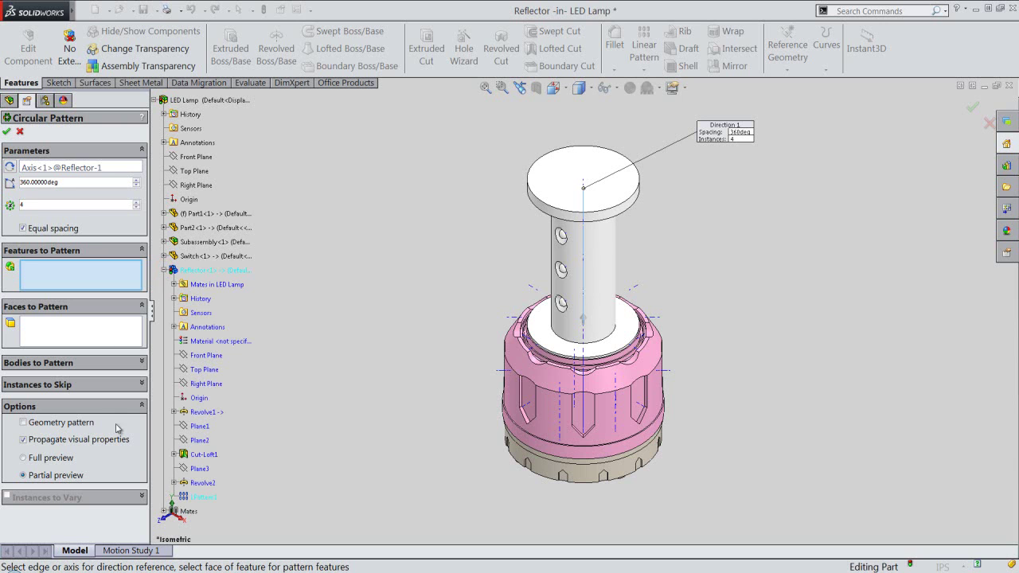
pyautogui.click(185, 497)
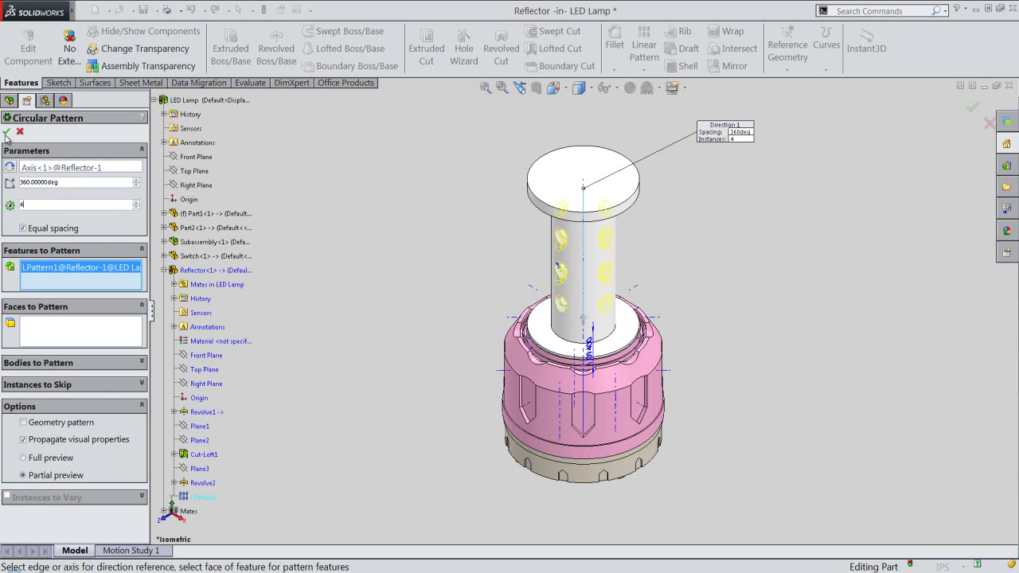
pyautogui.rightClick(460, 252)
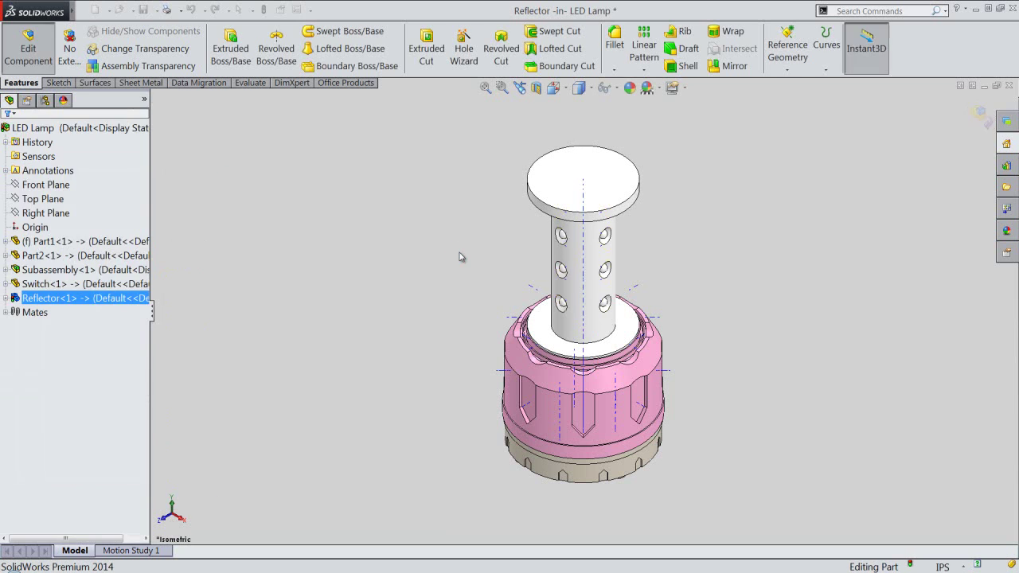
# Step: Hide the temporary axes and return the lamp to isometric view
pyautogui.click(607, 88)
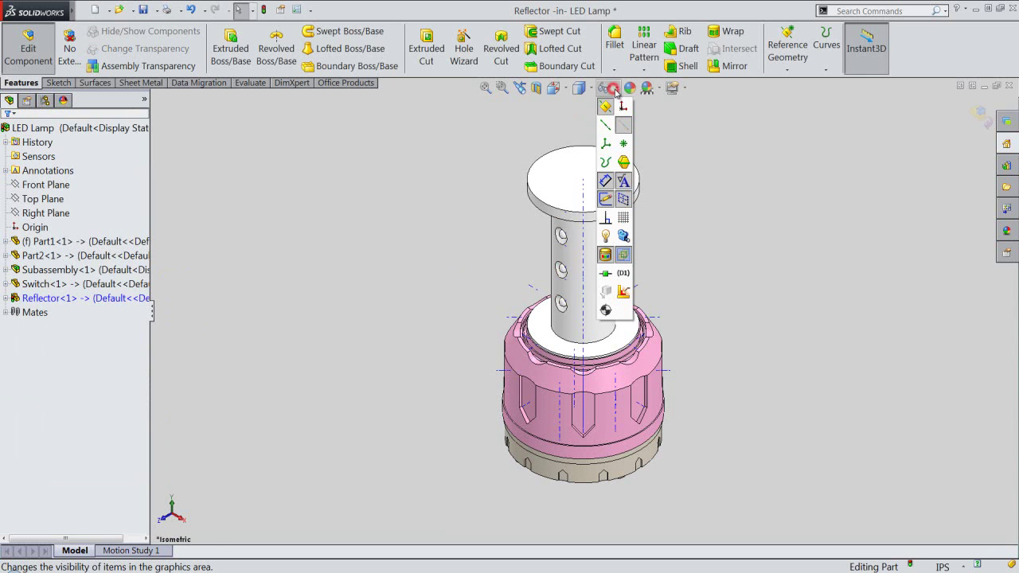
pyautogui.click(621, 129)
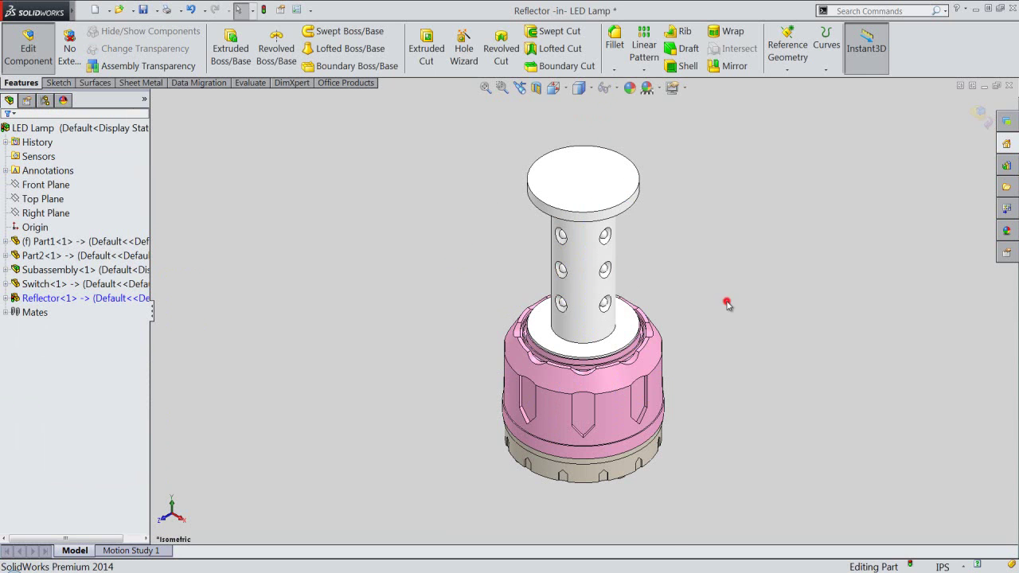
pyautogui.scroll(-3, 563, 312)
pyautogui.moveTo(563, 312); pyautogui.dragTo(723, 373, button='middle')
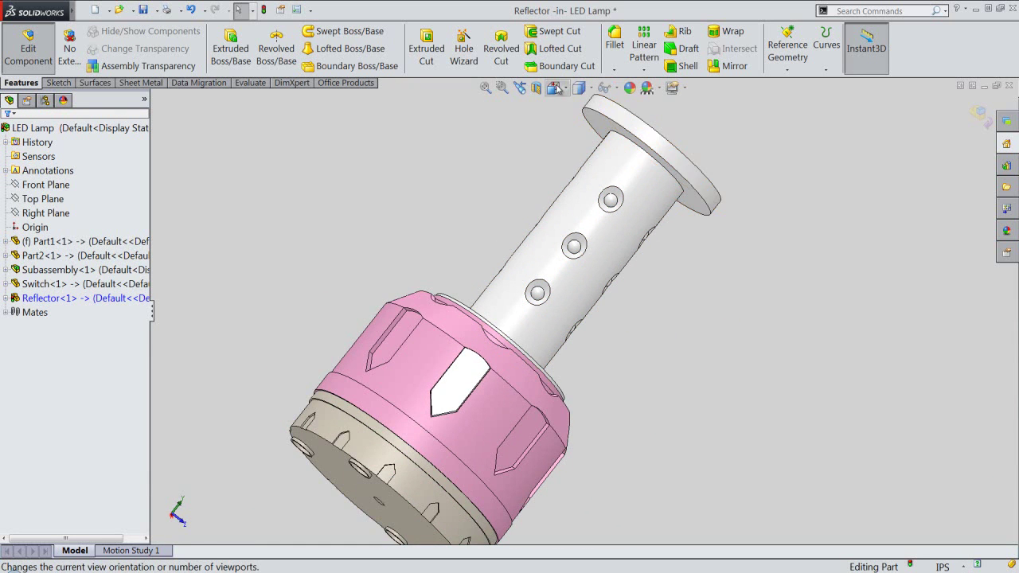
pyautogui.click(555, 87)
pyautogui.click(573, 104)
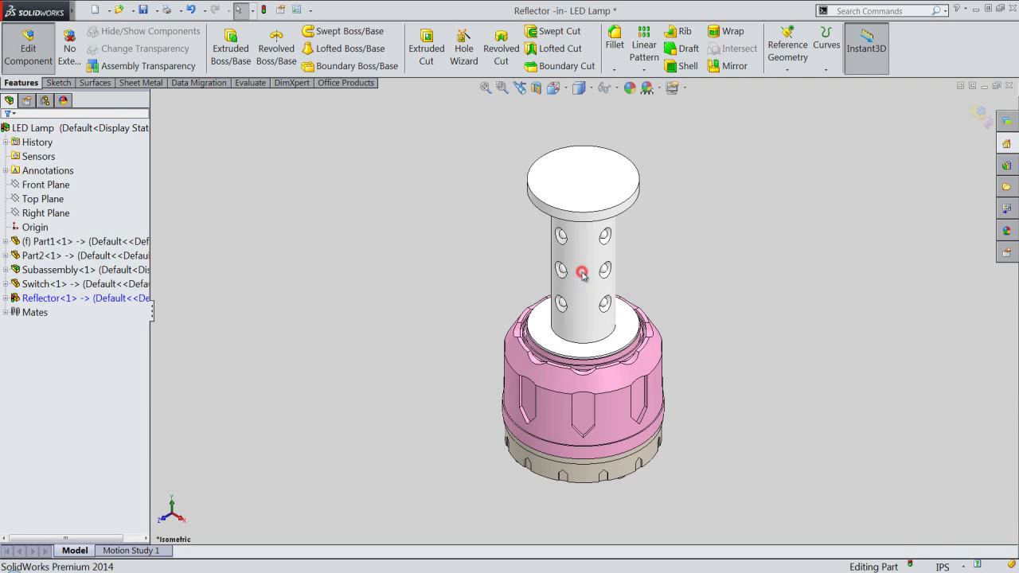
# Step: Exit the Reflector edit and run Interference Detection, which finds no interferences
pyautogui.click(977, 116)
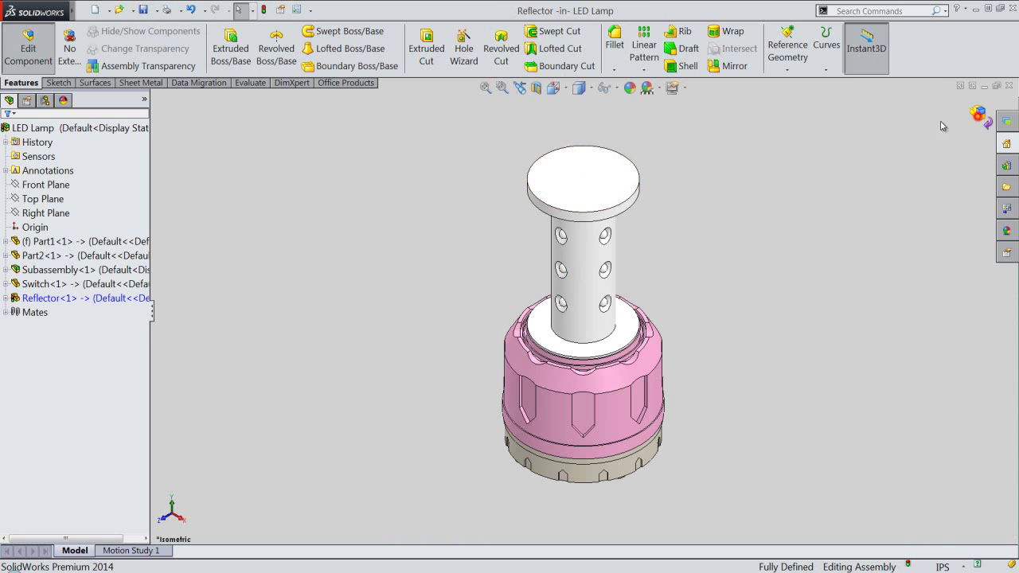
pyautogui.click(133, 83)
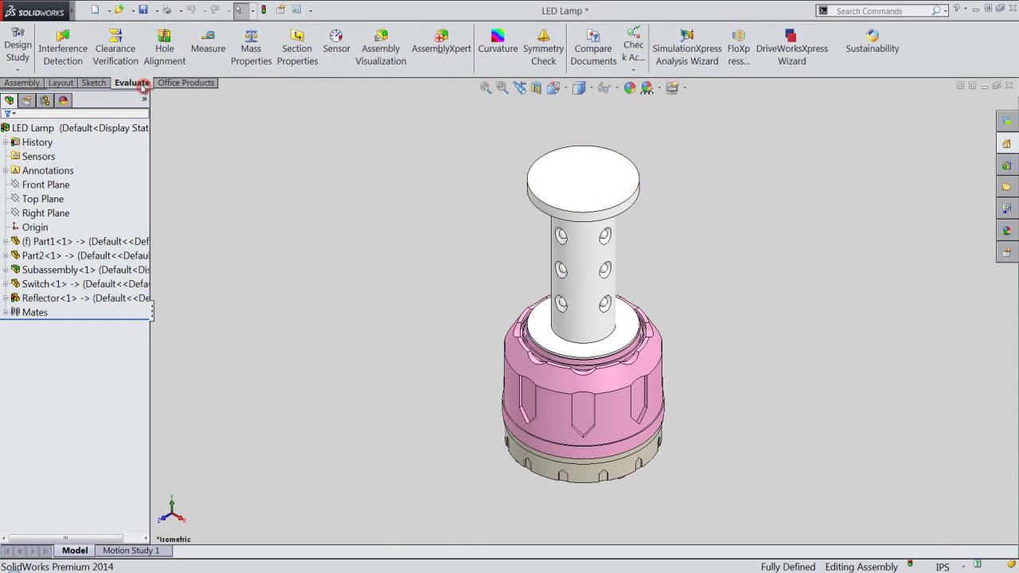
pyautogui.click(59, 62)
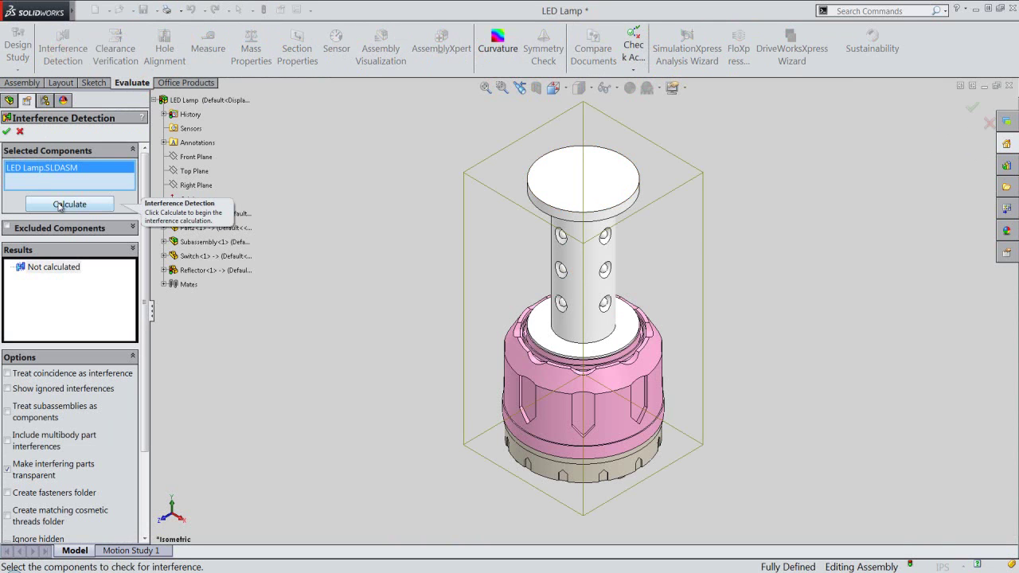
pyautogui.click(59, 204)
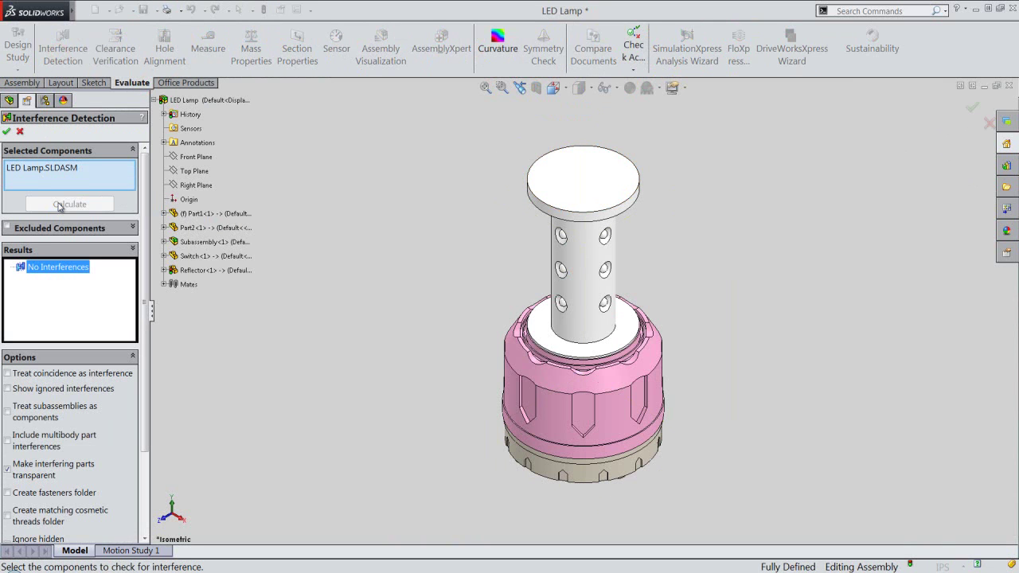
pyautogui.click(6, 131)
# Step: Save all modified documents and open the Insert Components options
pyautogui.click(24, 82)
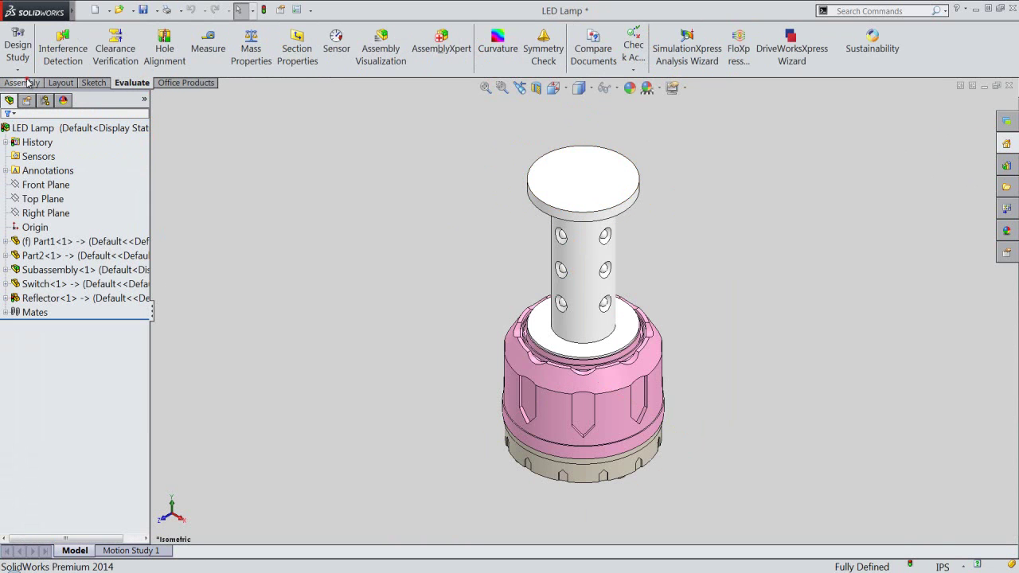
pyautogui.click(143, 10)
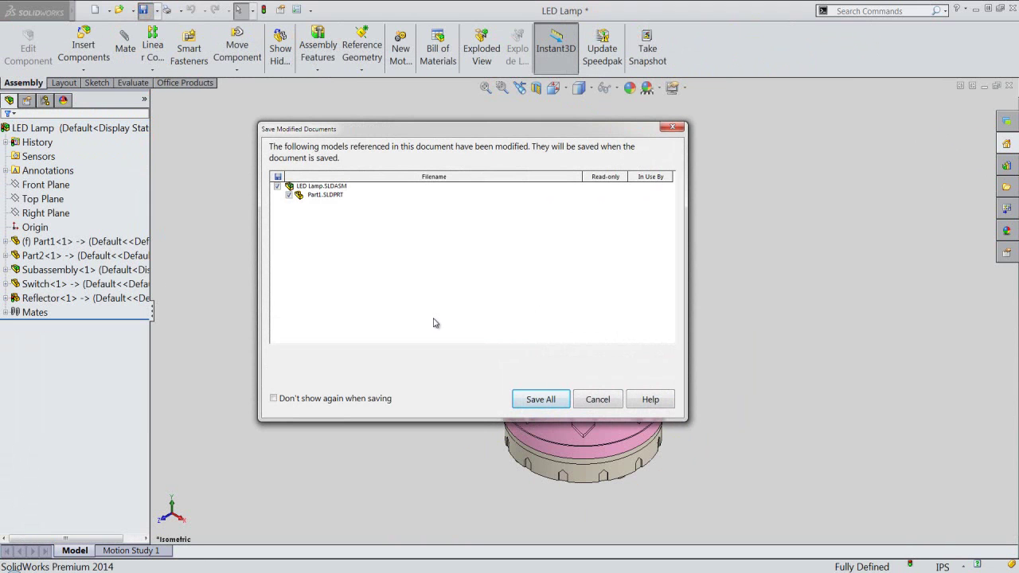
pyautogui.click(533, 400)
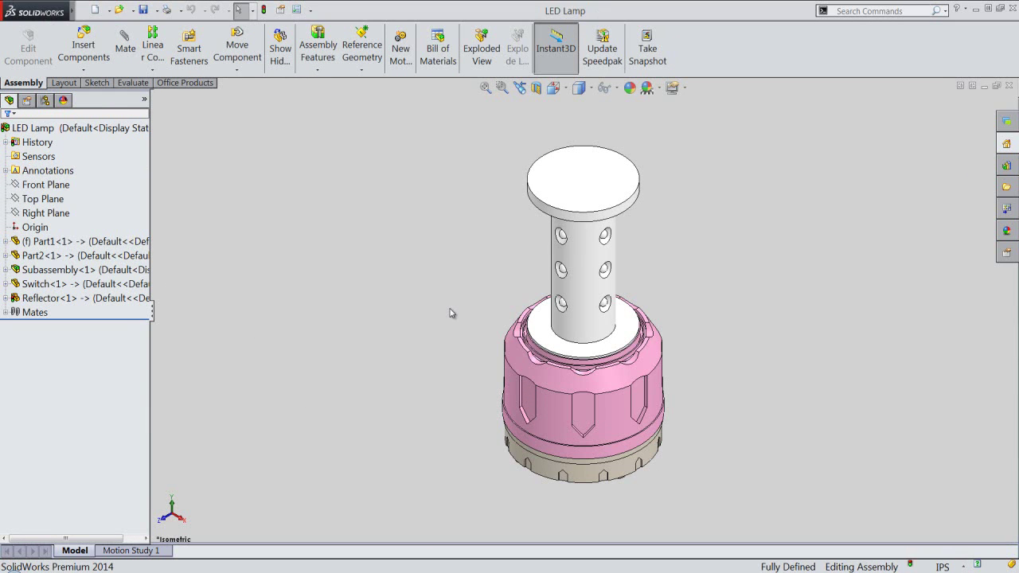
pyautogui.click(510, 280)
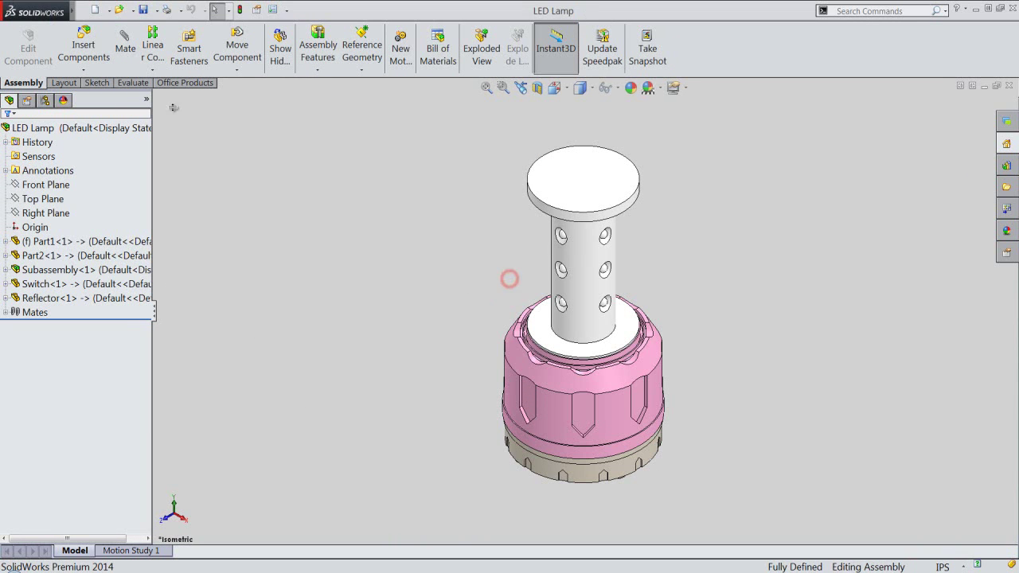
pyautogui.click(83, 70)
# Step: Insert a new part from the Part template and save it as Chimney
pyautogui.click(100, 99)
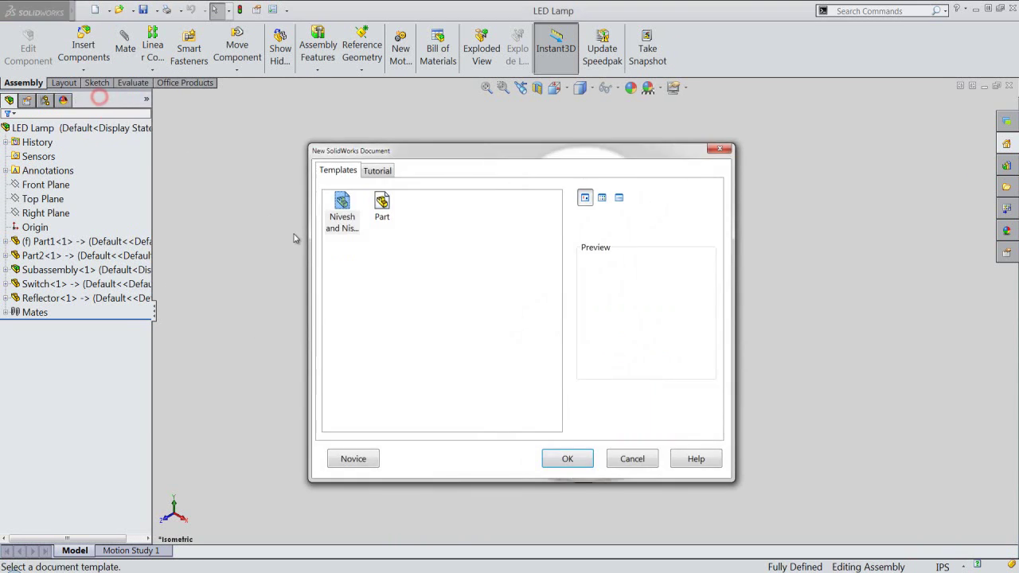
pyautogui.click(564, 459)
pyautogui.write('Chimney')
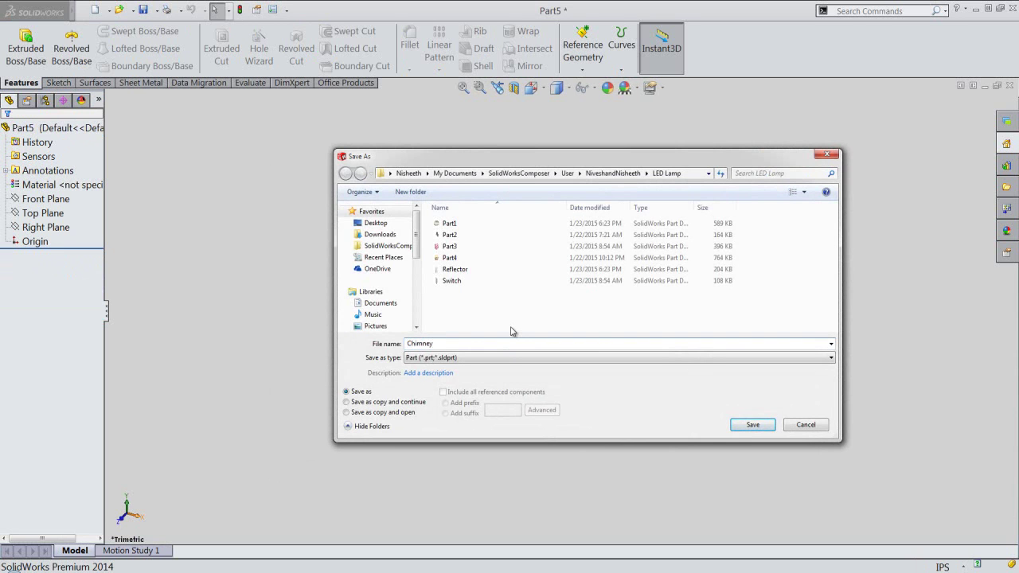
pyautogui.press('Return')
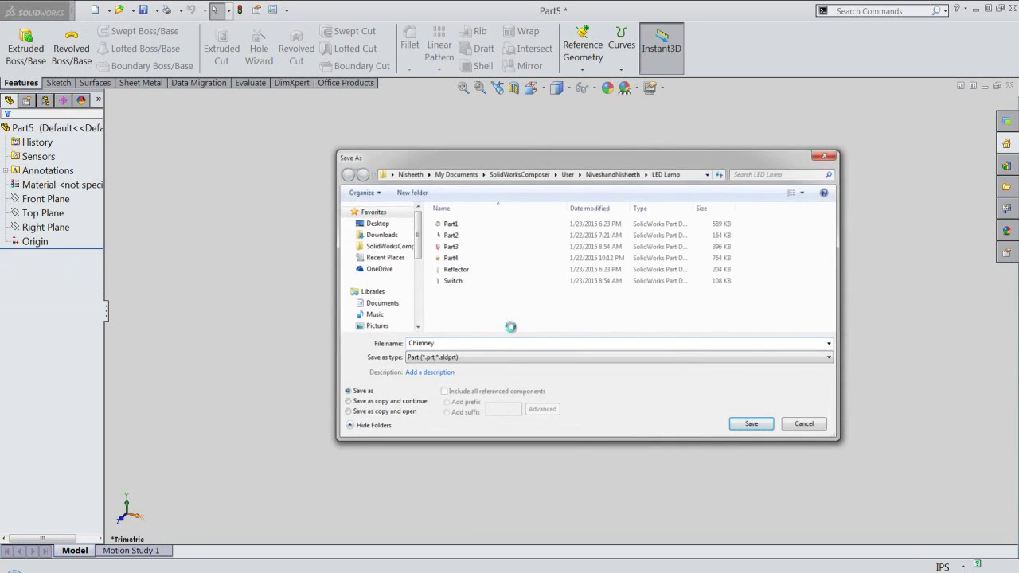
pyautogui.scroll(-2, 539, 339)
pyautogui.scroll(-3, 538, 338)
pyautogui.scroll(-3, 529, 332)
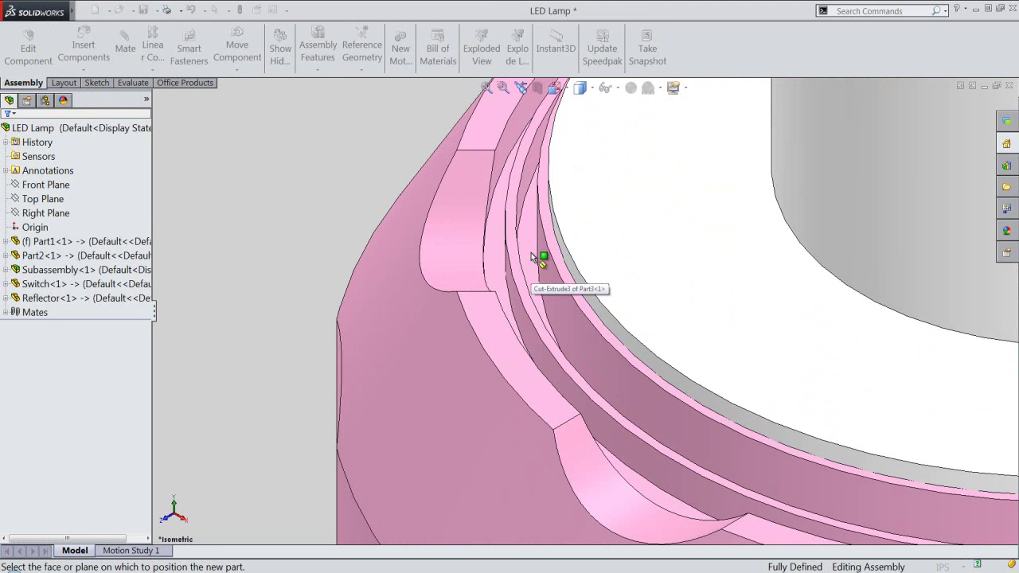
# Step: Convert two circular edges of the pink ring into Chimney's Sketch1
pyautogui.click(531, 253)
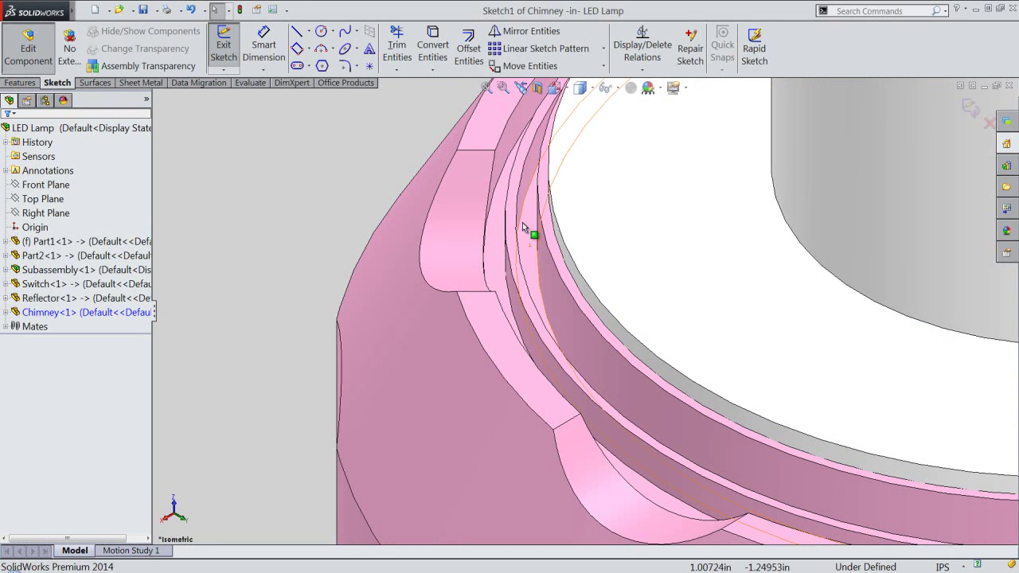
pyautogui.click(522, 223)
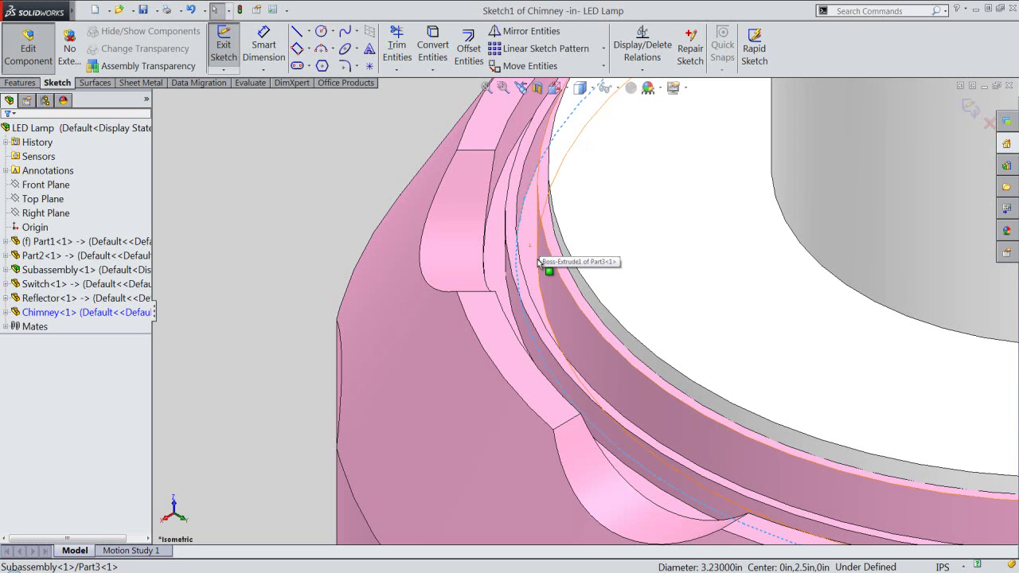
pyautogui.click(539, 261)
pyautogui.click(432, 61)
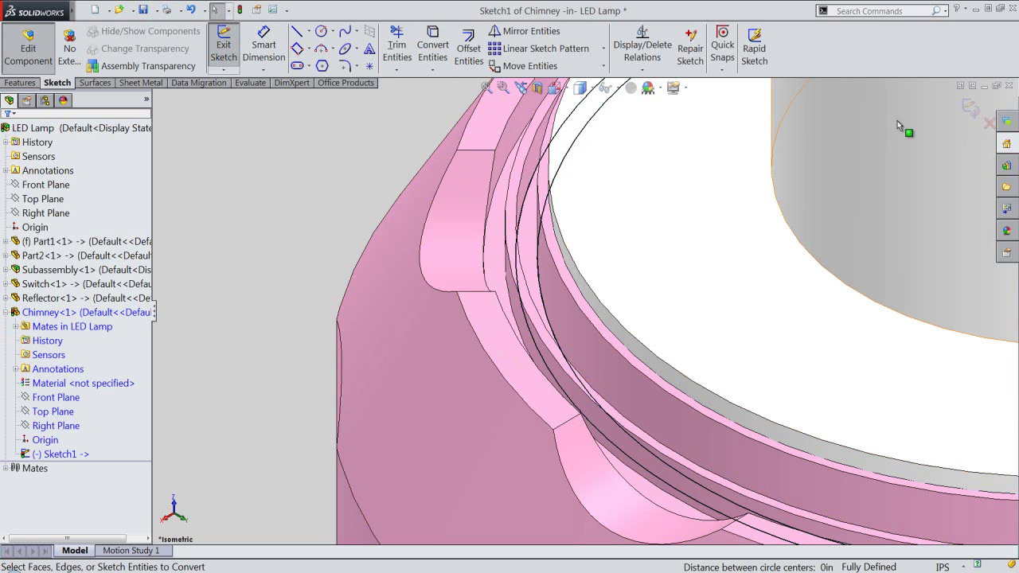
pyautogui.click(970, 109)
pyautogui.click(379, 143)
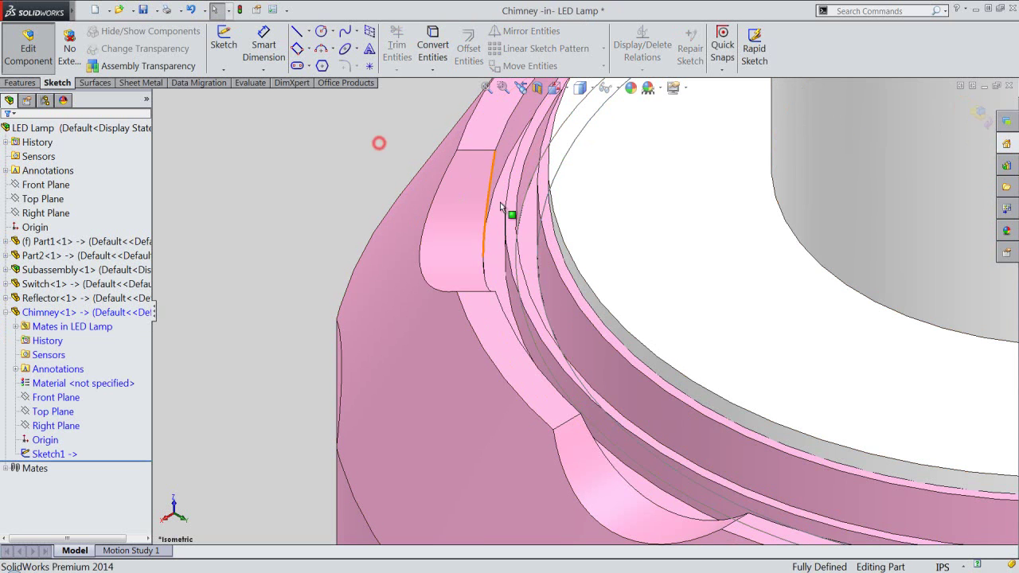
pyautogui.click(521, 213)
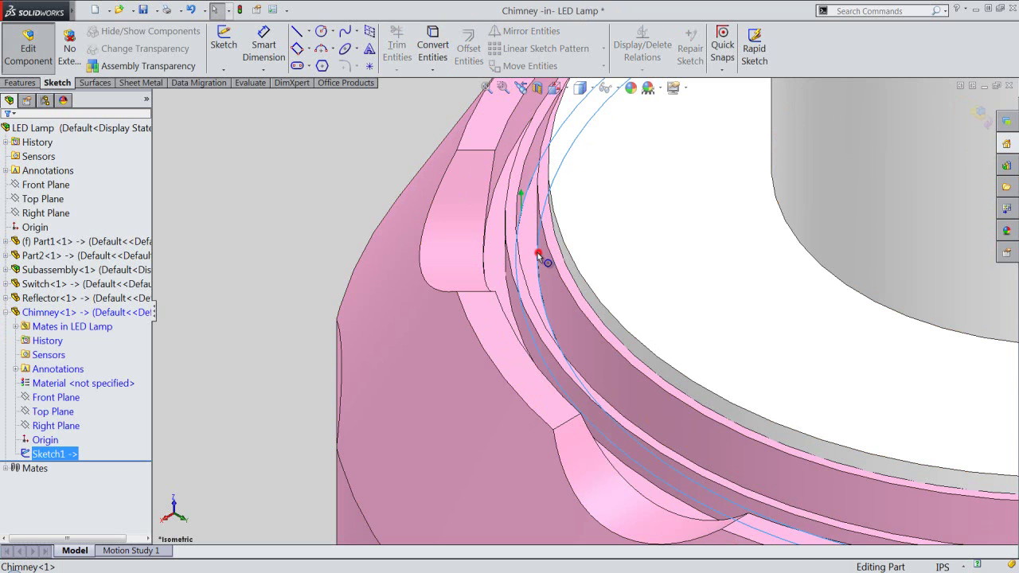
# Step: Boss-extrude the Chimney sketch 4.50419 in and zoom to fit the assembly
pyautogui.click(30, 83)
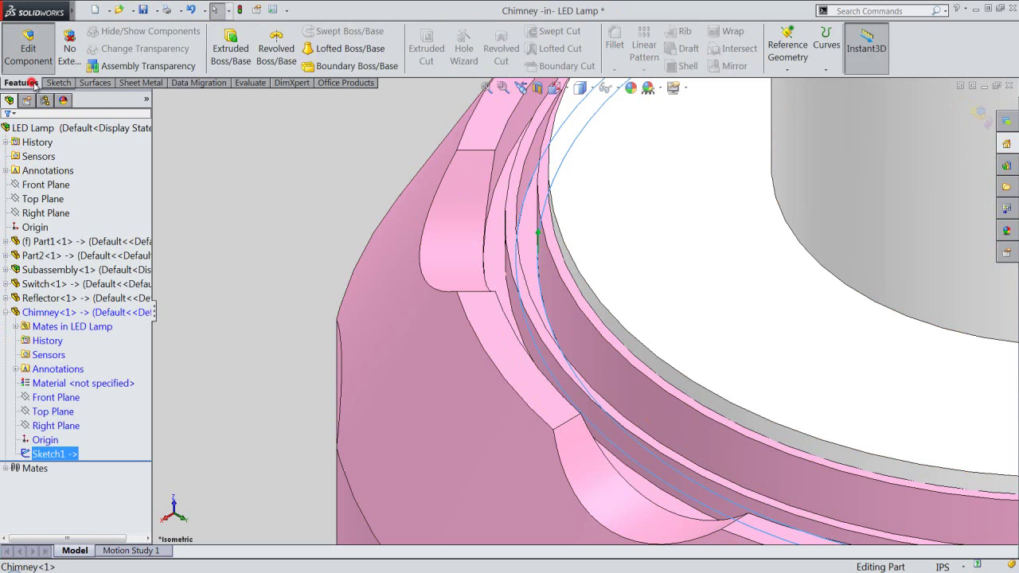
pyautogui.click(230, 48)
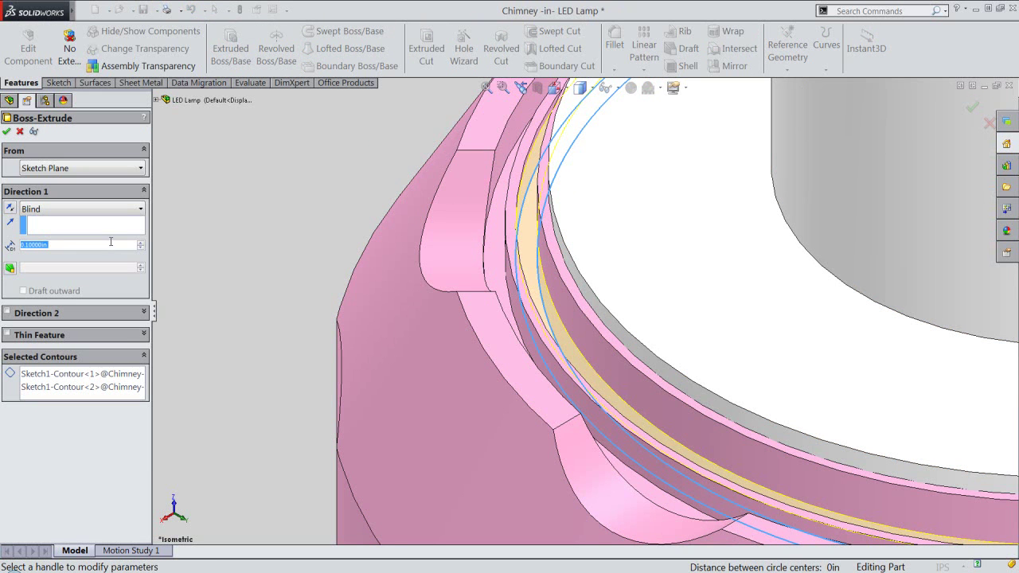
pyautogui.write('4.')
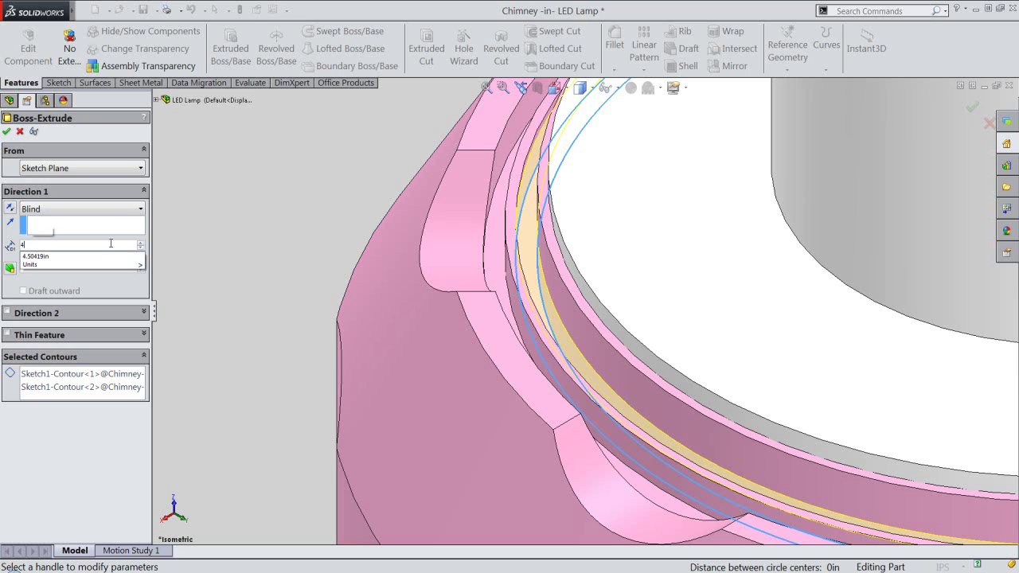
pyautogui.write('50419')
pyautogui.press('Return')
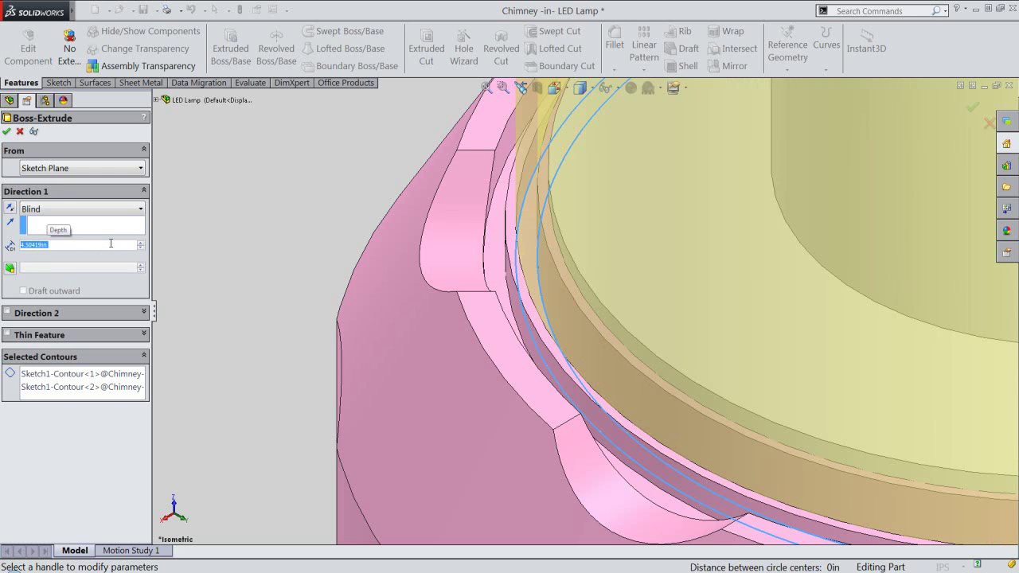
pyautogui.click(8, 131)
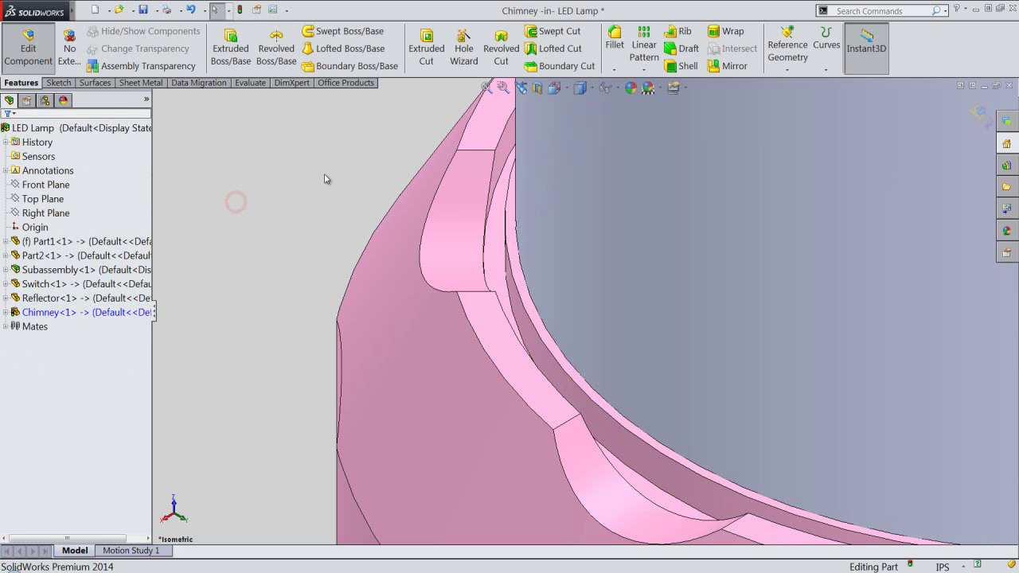
pyautogui.click(487, 88)
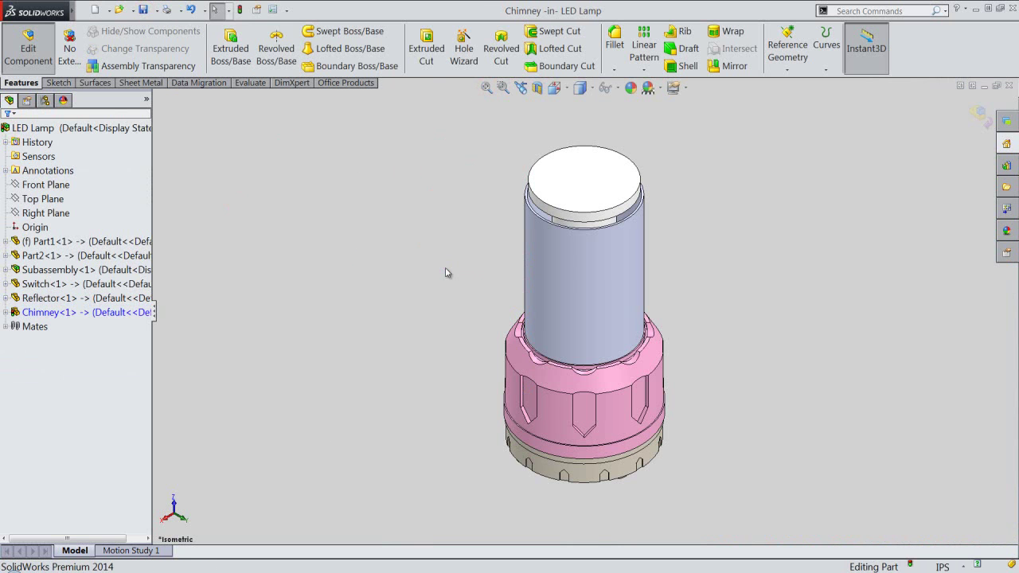
# Step: Apply the Clear Plastic low density polyethylene (LDPE) appearance to Chimney<1>
pyautogui.click(495, 280)
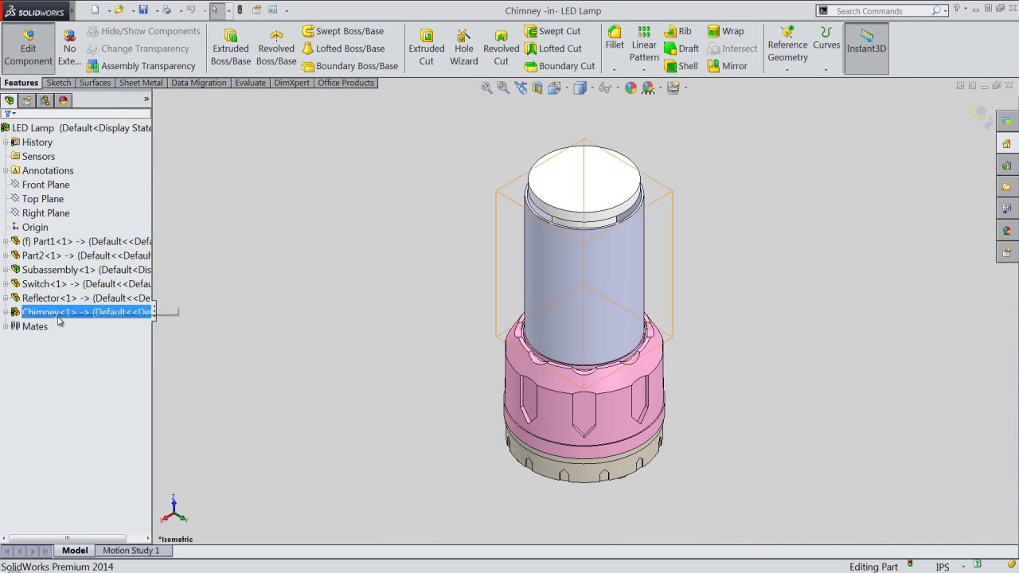
pyautogui.click(56, 317)
pyautogui.click(631, 88)
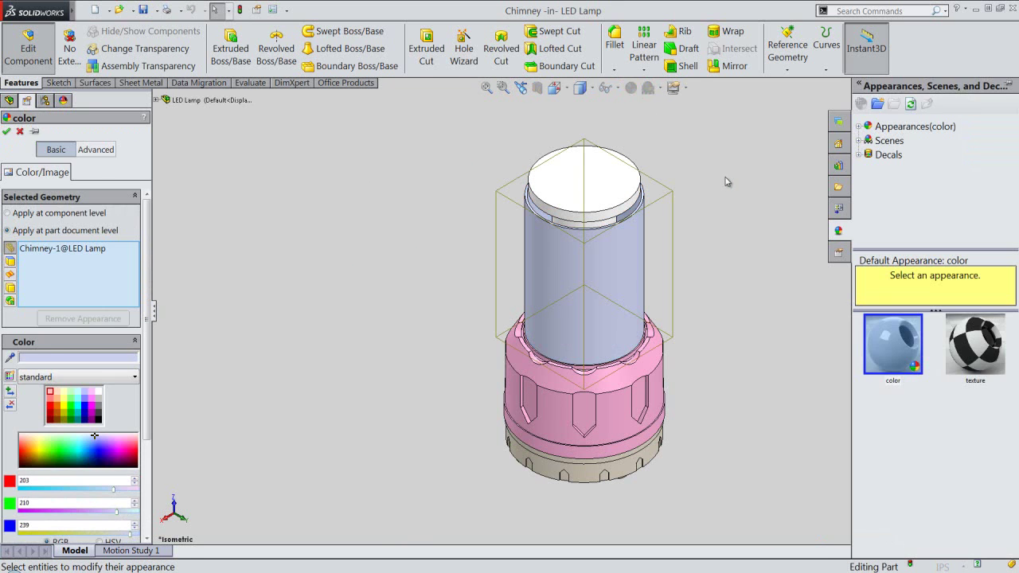
pyautogui.click(858, 128)
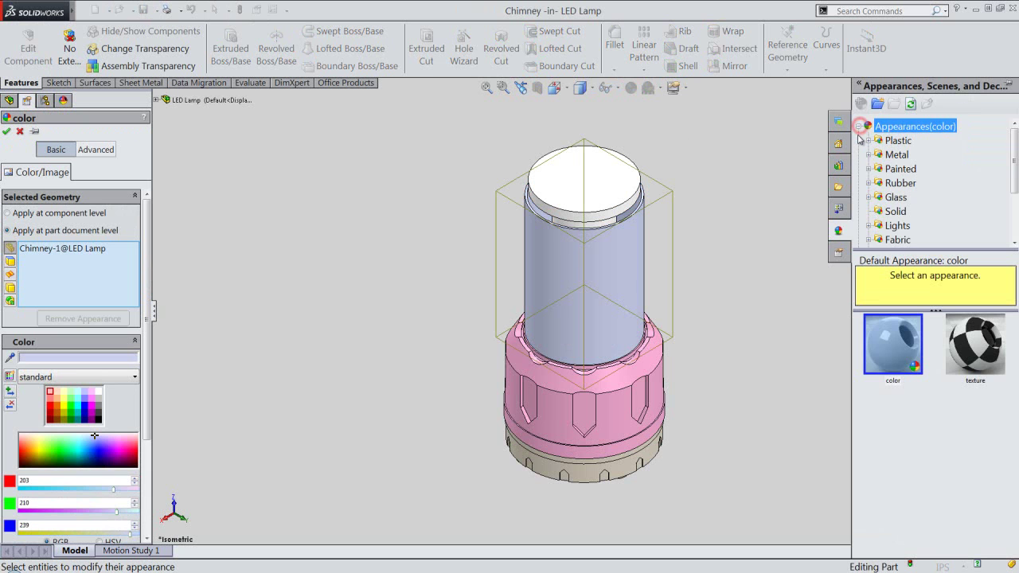
pyautogui.click(870, 140)
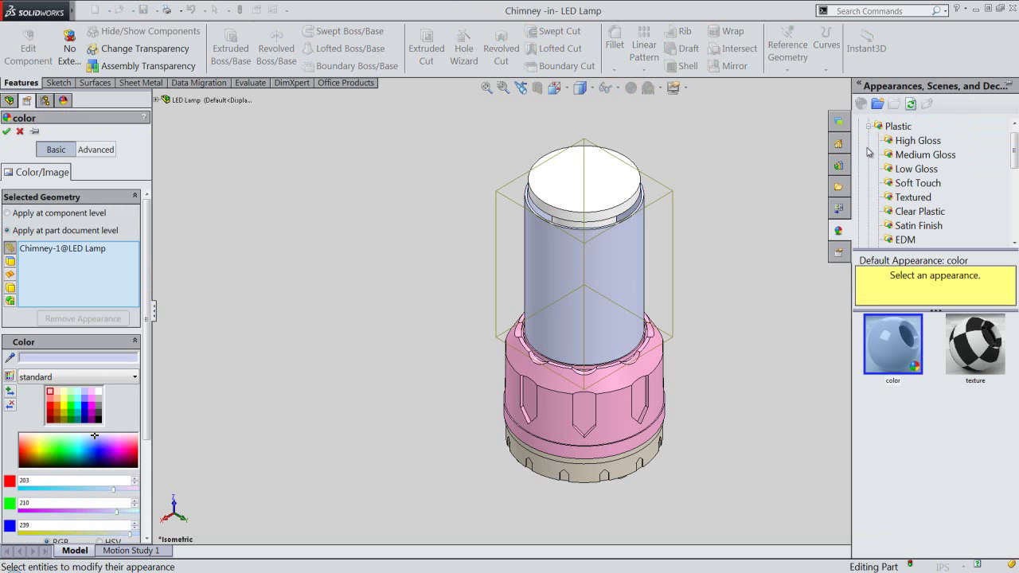
pyautogui.click(902, 211)
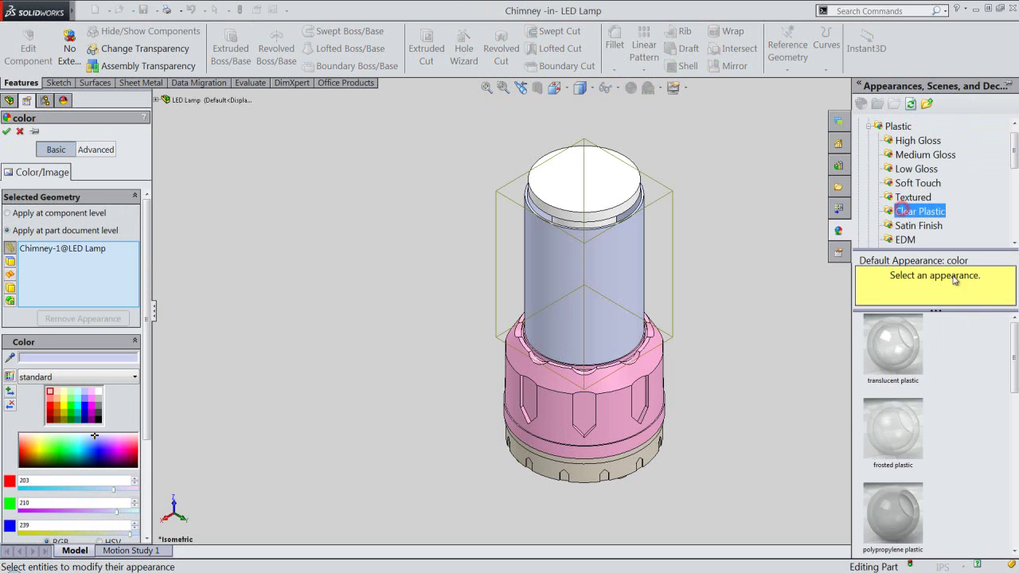
pyautogui.moveTo(1010, 360); pyautogui.dragTo(1010, 513)
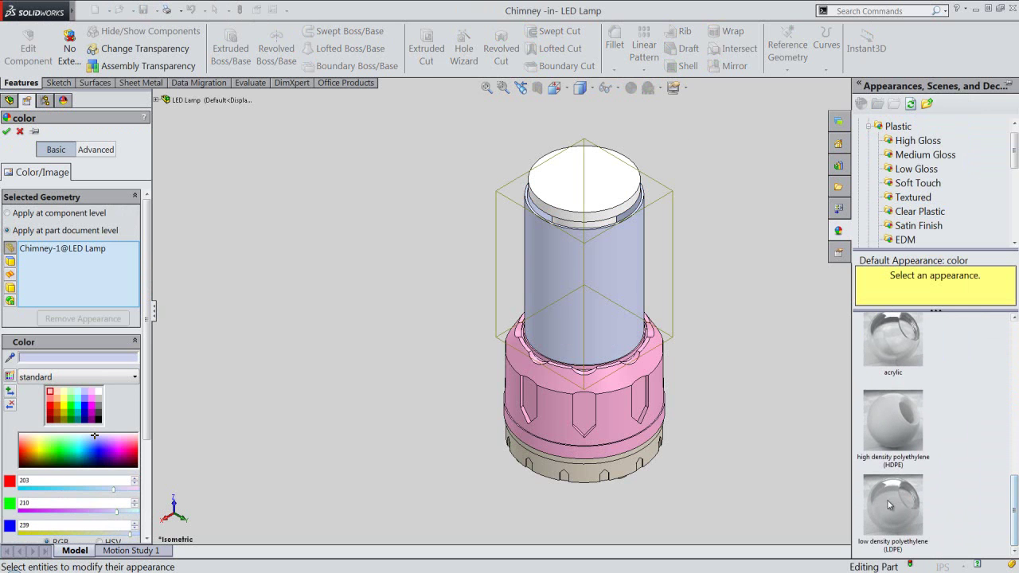
pyautogui.click(897, 506)
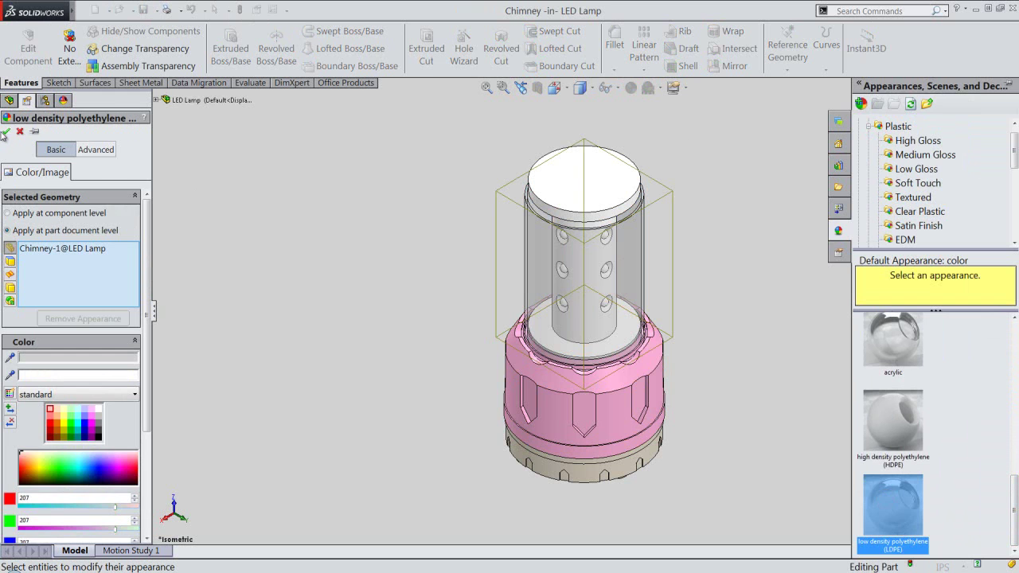
pyautogui.click(6, 132)
# Step: Return to the LED Lamp assembly and save all modified files
pyautogui.click(320, 181)
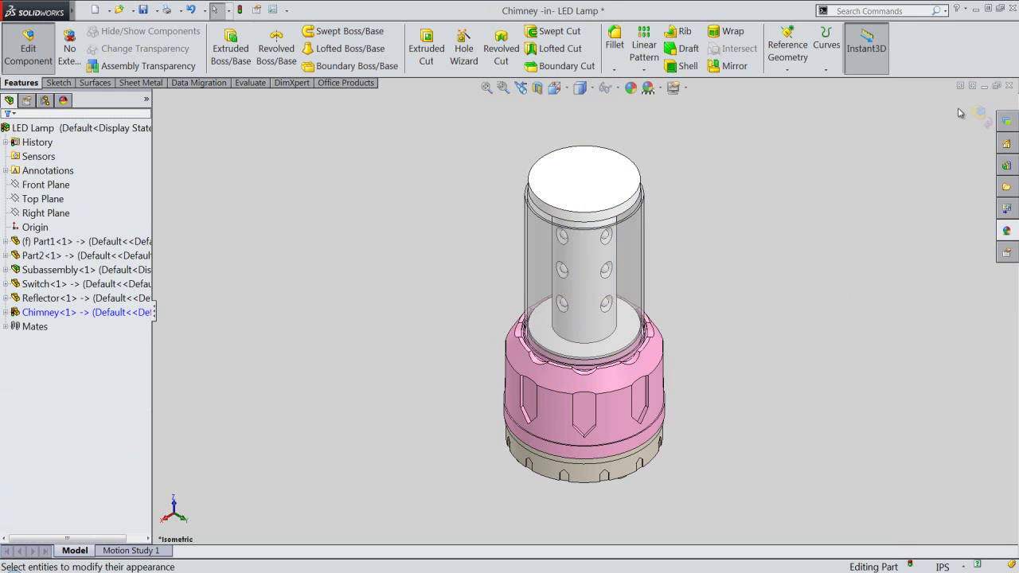
pyautogui.click(977, 115)
pyautogui.click(143, 9)
pyautogui.click(539, 407)
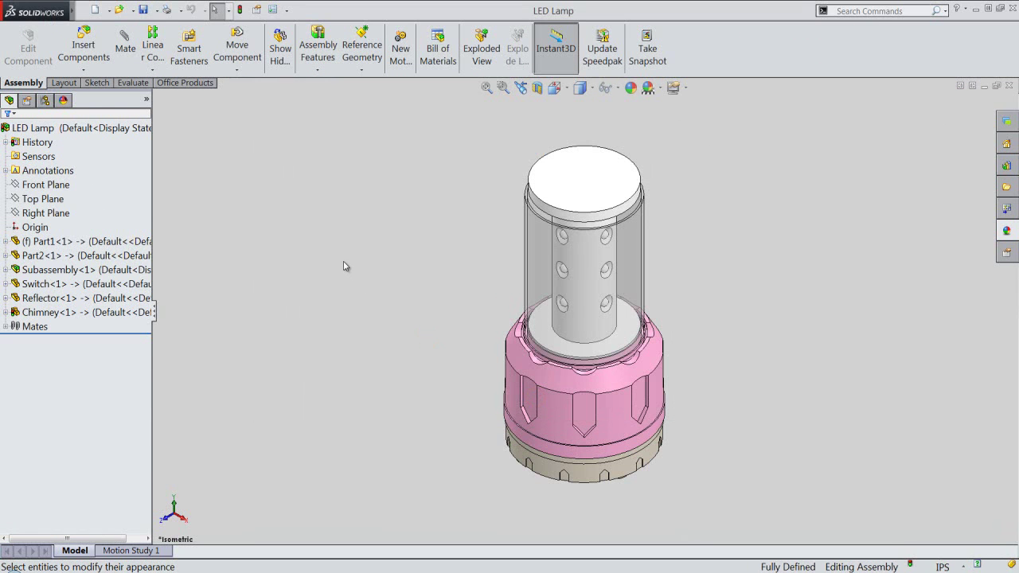
# Step: Insert a new part from the Part template and save it as Part5
pyautogui.click(83, 69)
pyautogui.click(94, 97)
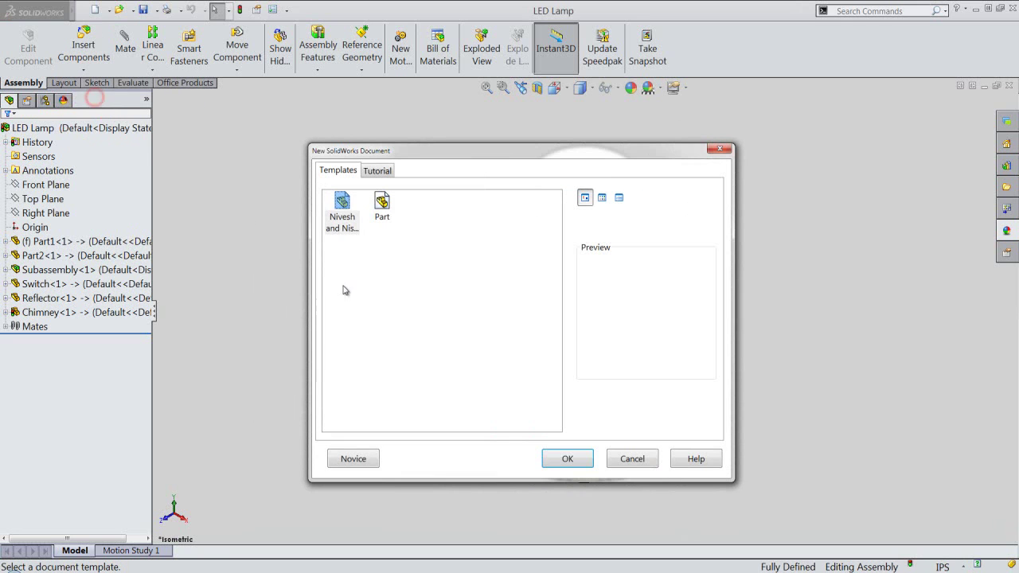
pyautogui.click(568, 458)
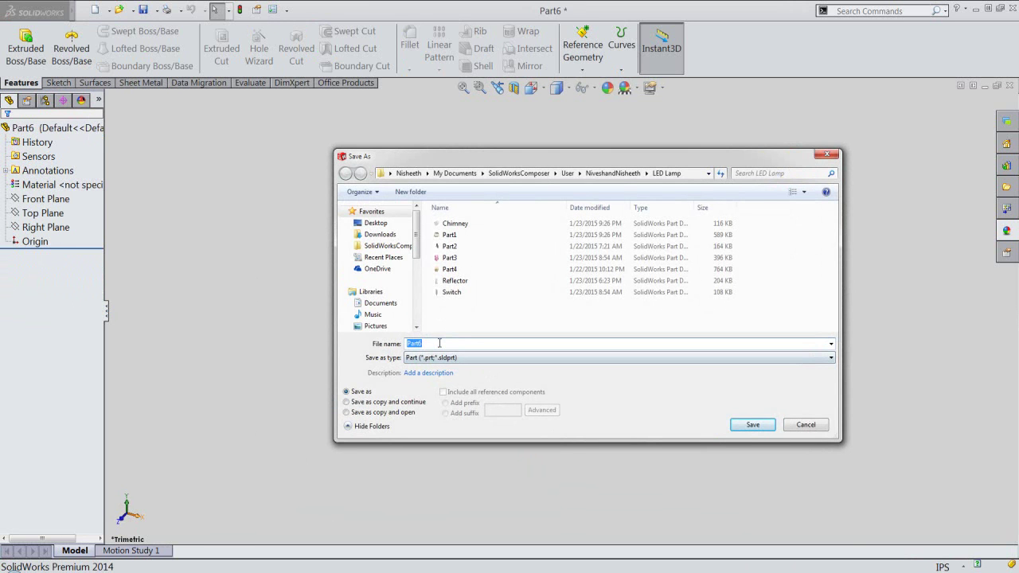
pyautogui.press('BackSpace')
pyautogui.write('5')
pyautogui.click(753, 425)
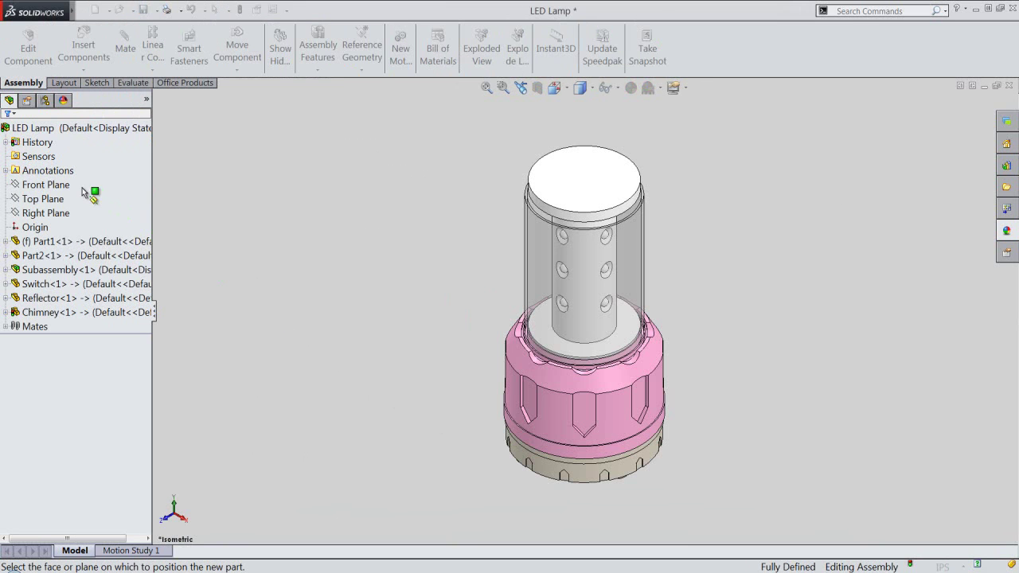
# Step: On Front Plane, create intersection curves from the Reflector and Chimney
pyautogui.click(58, 184)
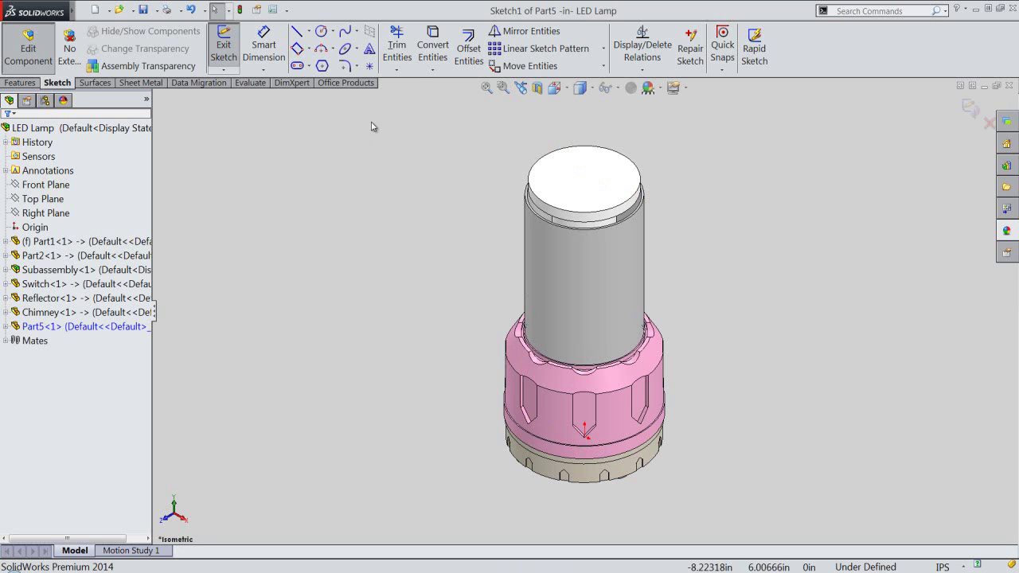
pyautogui.click(430, 71)
pyautogui.click(449, 103)
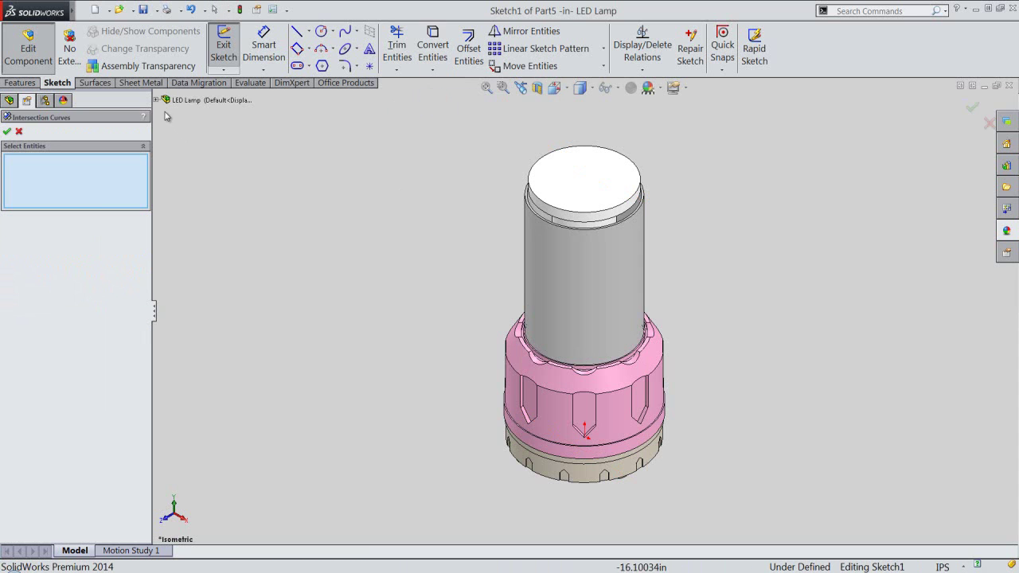
pyautogui.click(156, 100)
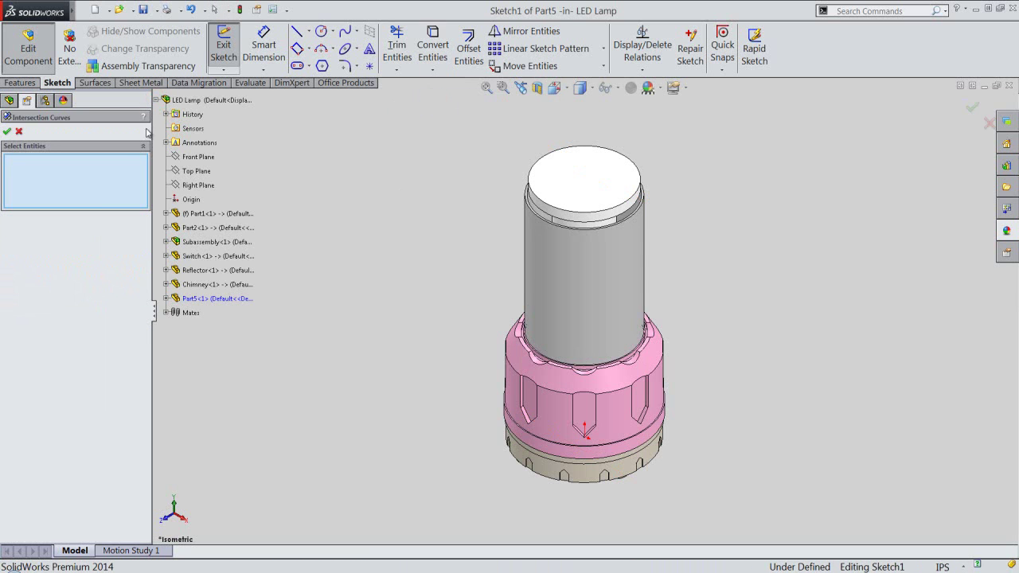
pyautogui.click(188, 271)
pyautogui.click(194, 285)
pyautogui.click(7, 133)
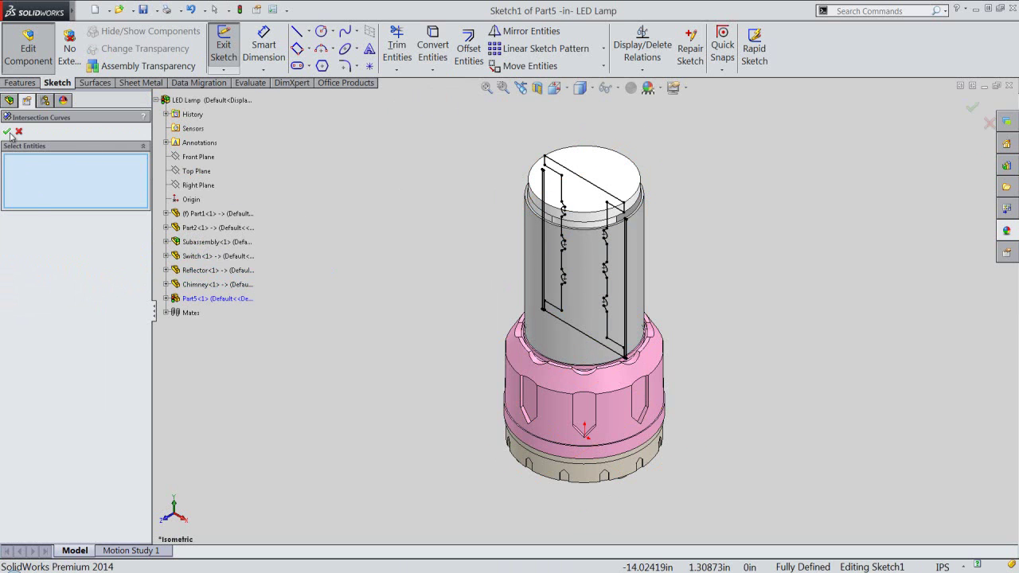
# Step: Box-select the intersection curves and make them construction geometry
pyautogui.moveTo(415, 109)
pyautogui.mouseDown()
pyautogui.moveTo(665, 286)
pyautogui.moveTo(762, 440)
pyautogui.mouseUp()
pyautogui.click(801, 406)
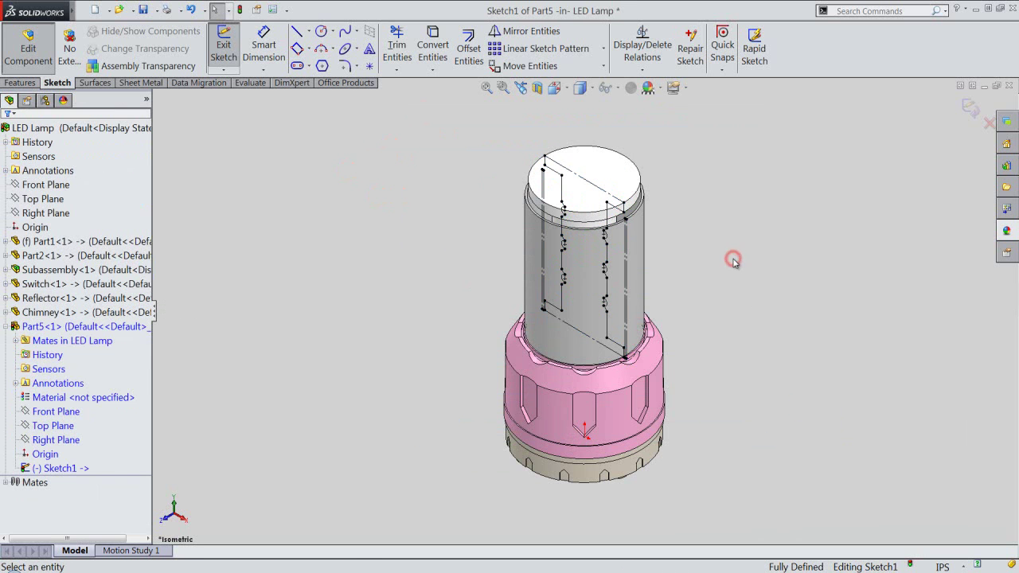
pyautogui.rightClick(733, 260)
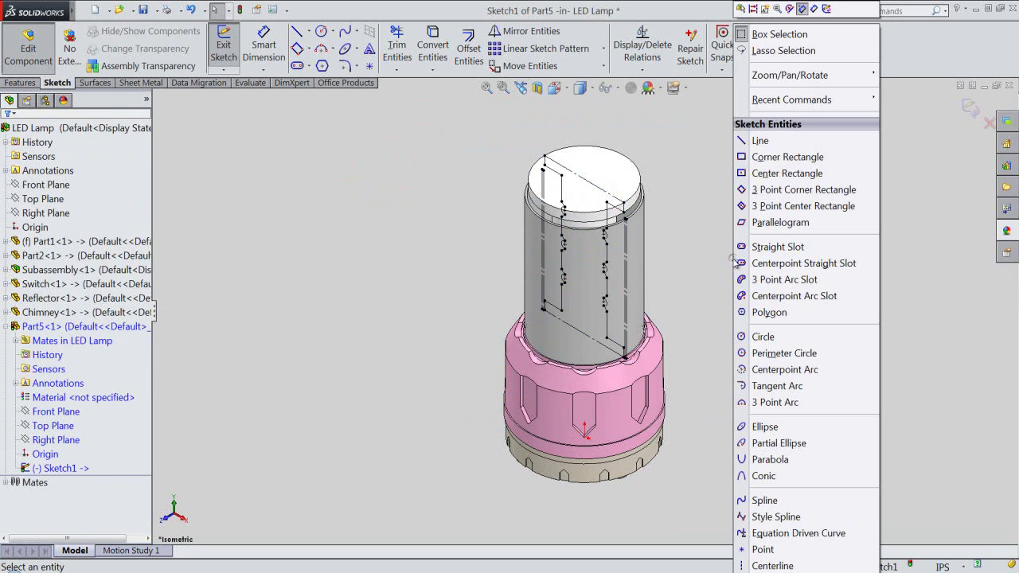
pyautogui.click(764, 566)
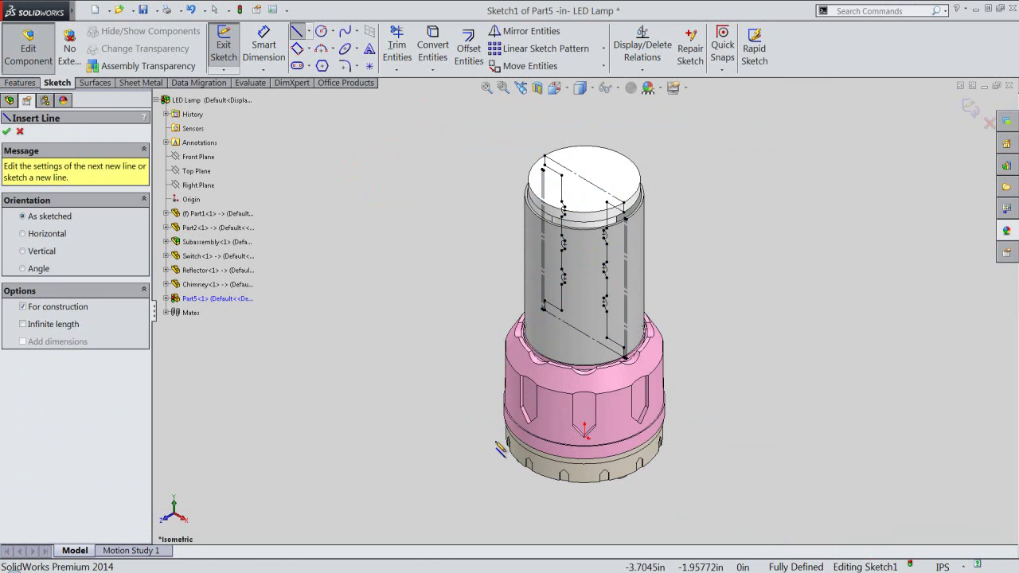
pyautogui.click(24, 251)
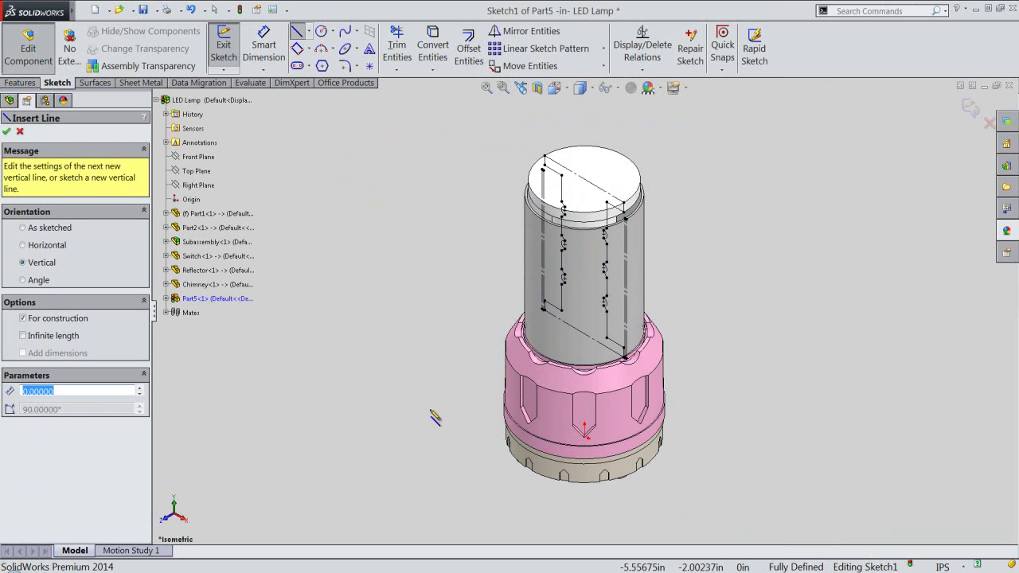
pyautogui.click(23, 336)
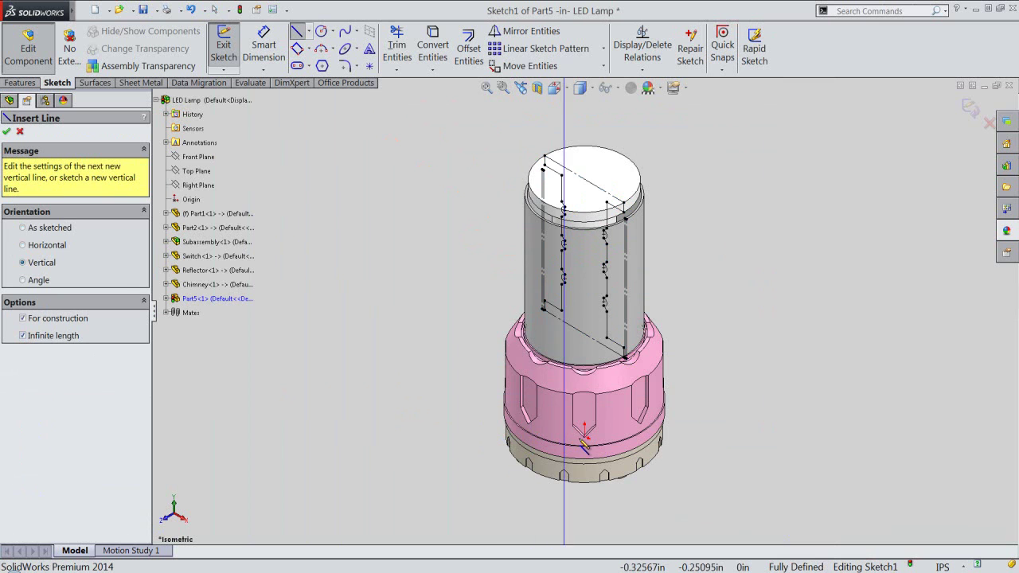
pyautogui.click(584, 434)
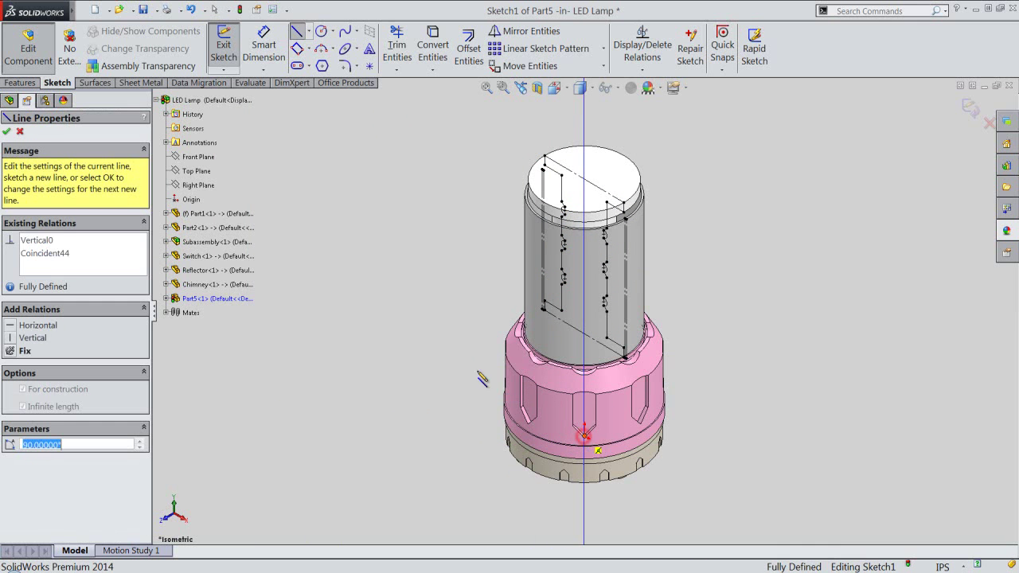
pyautogui.rightClick(447, 346)
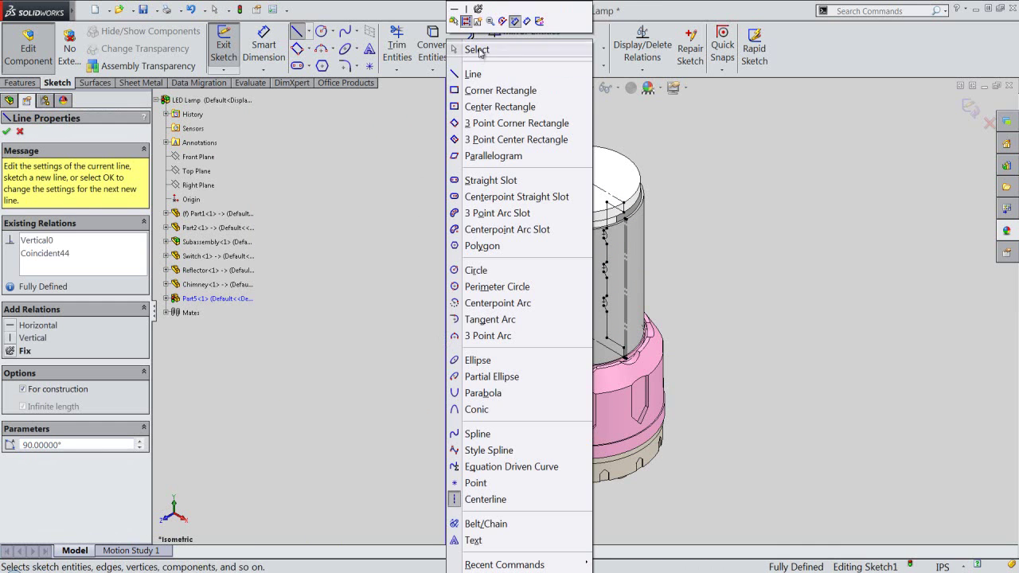
pyautogui.click(470, 50)
pyautogui.click(564, 87)
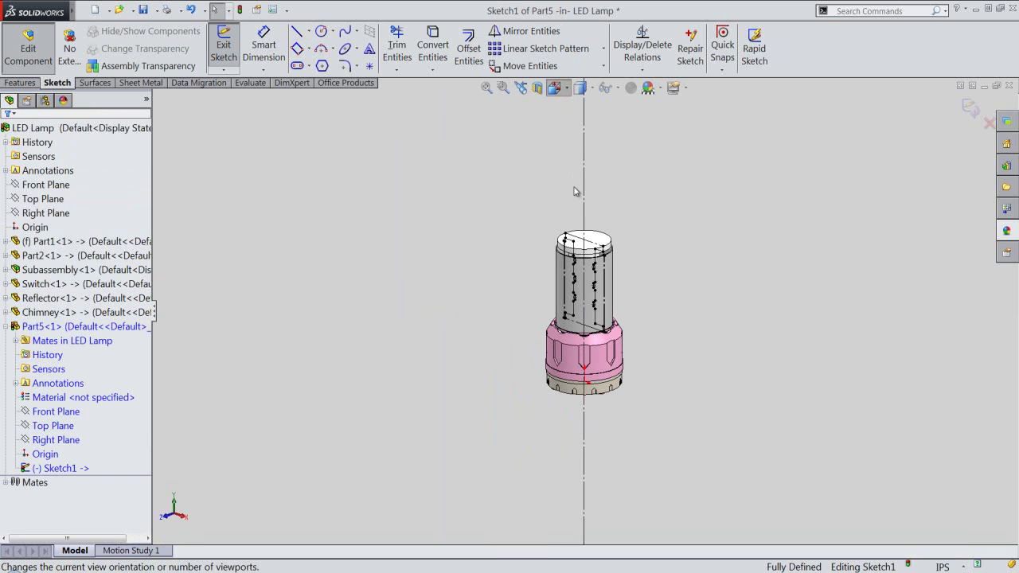
pyautogui.click(545, 310)
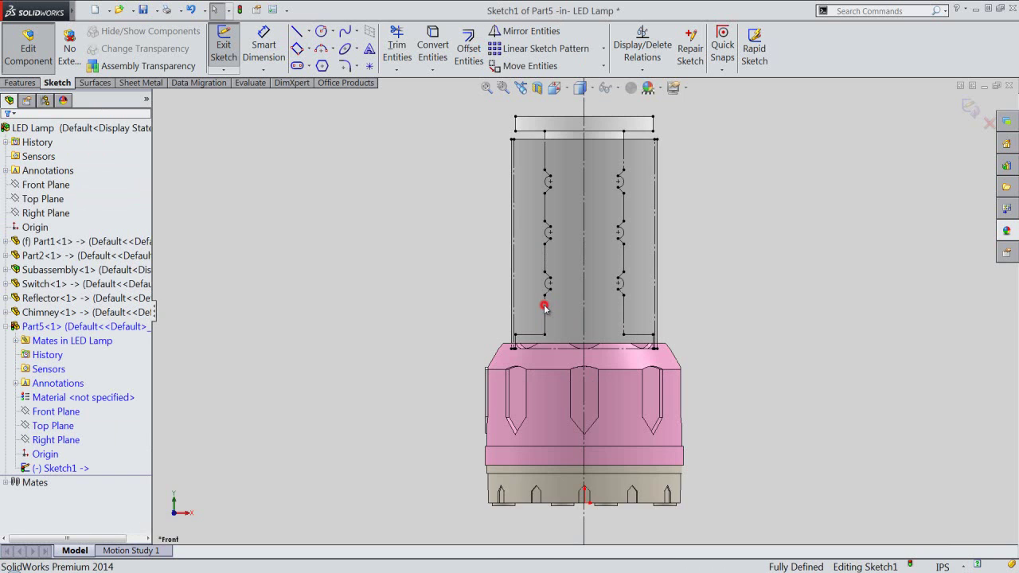
pyautogui.scroll(-2, 633, 135)
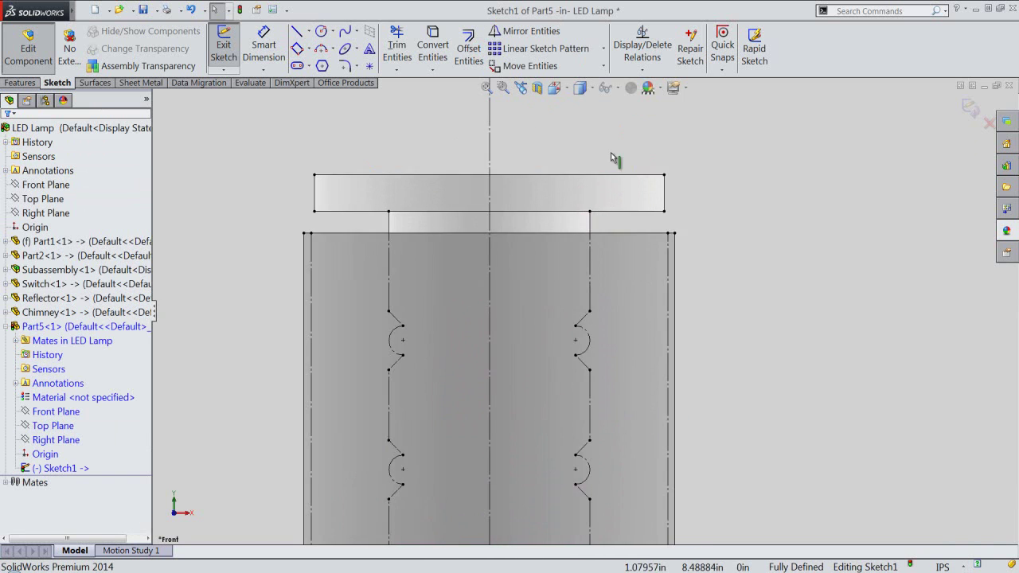
pyautogui.scroll(-1, 587, 154)
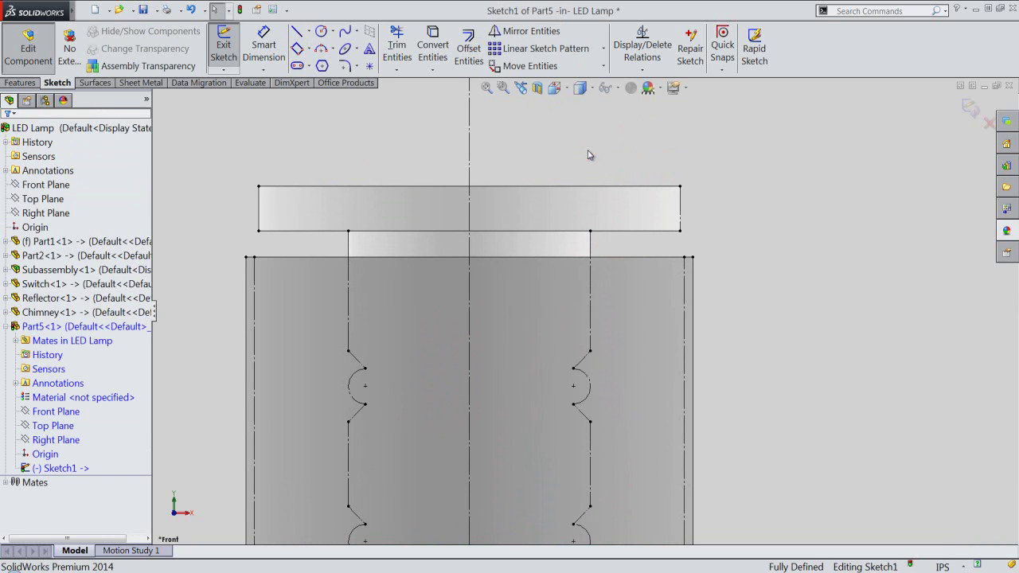
# Step: Draw lines to the body's top-right corner, then 0.0625 and 0.03125 steps
pyautogui.rightClick(633, 154)
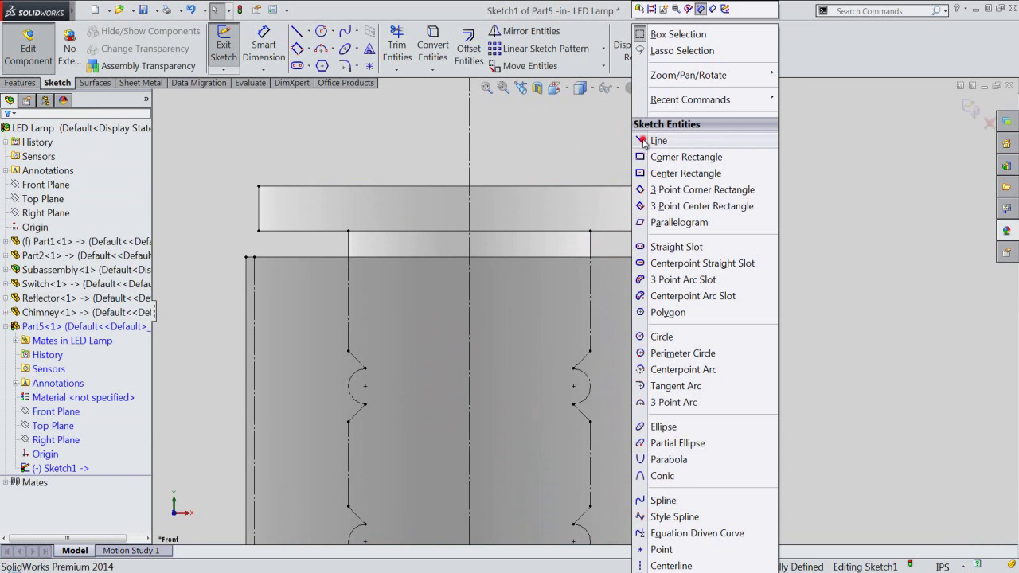
pyautogui.click(658, 140)
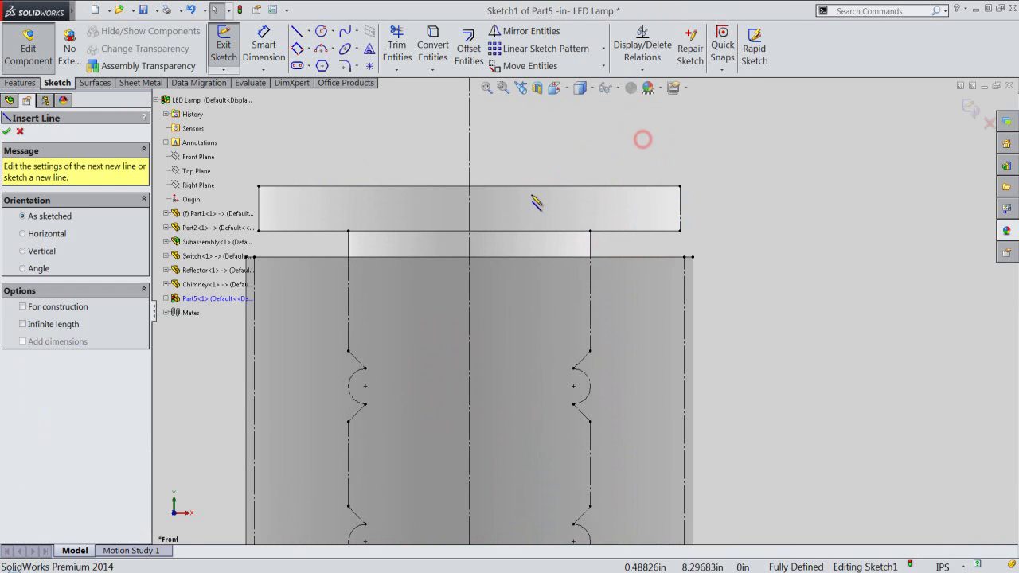
pyautogui.click(469, 257)
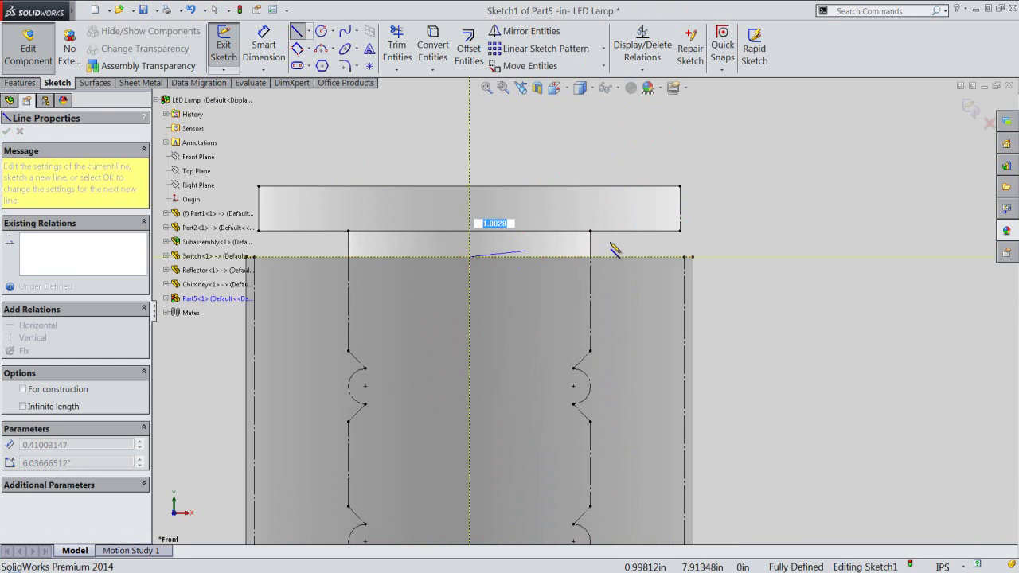
pyautogui.scroll(-3, 700, 262)
pyautogui.scroll(-2, 693, 265)
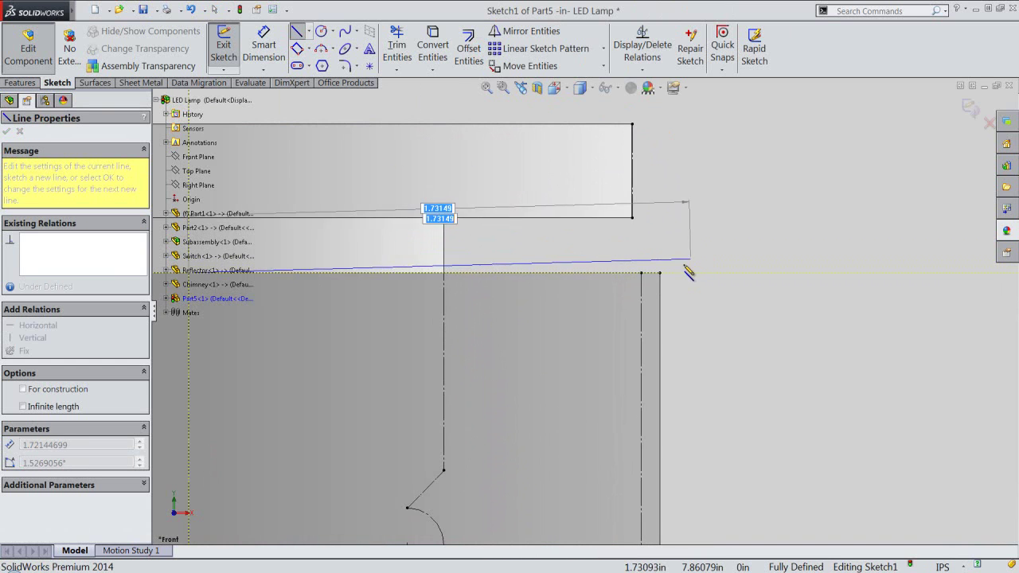
pyautogui.click(660, 273)
pyautogui.write('.0625')
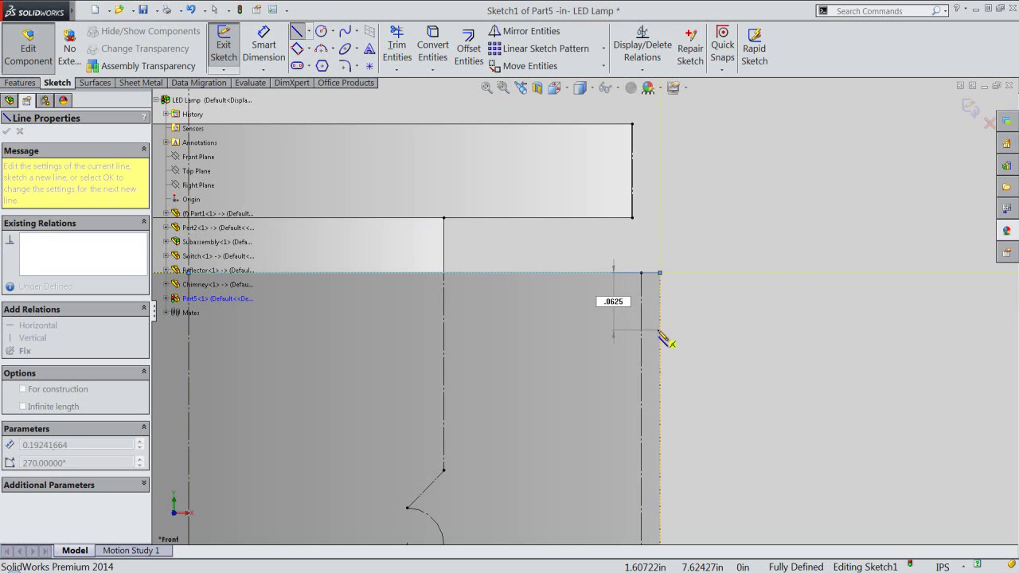
pyautogui.press('Return')
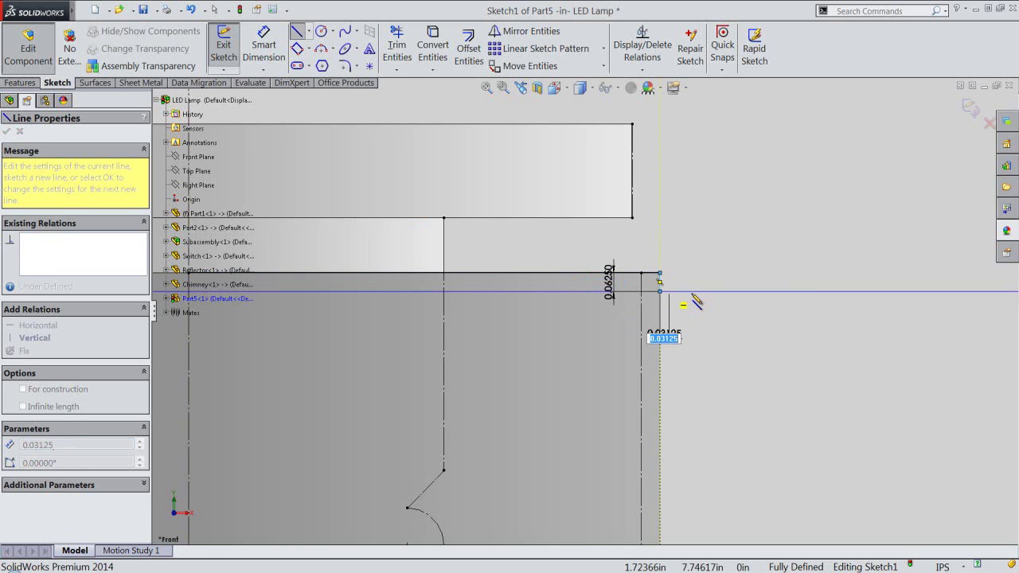
pyautogui.press('Return')
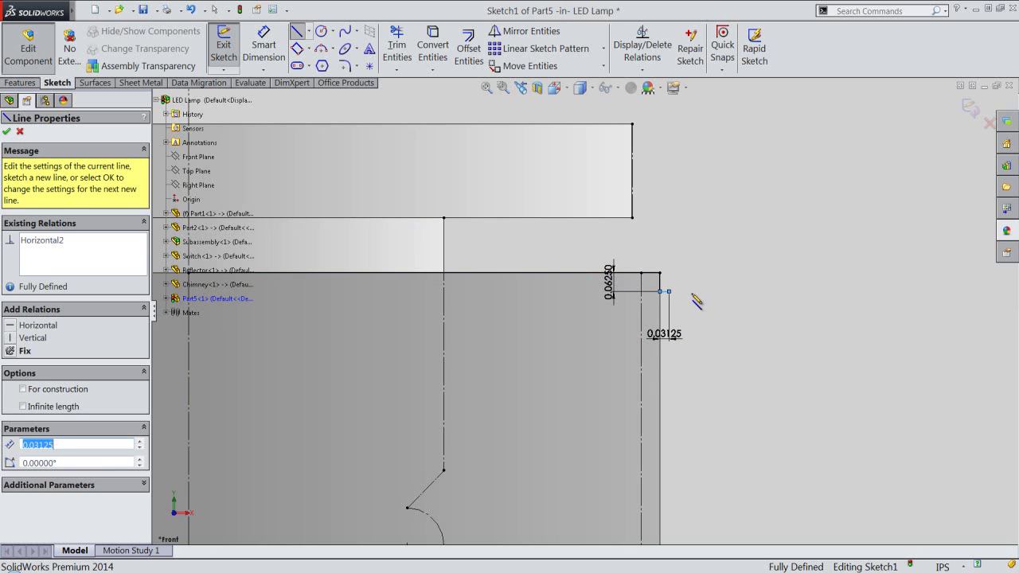
# Step: Continue with a 0.03125 step, a 0.54688 ledge and an upright line
pyautogui.click(670, 291)
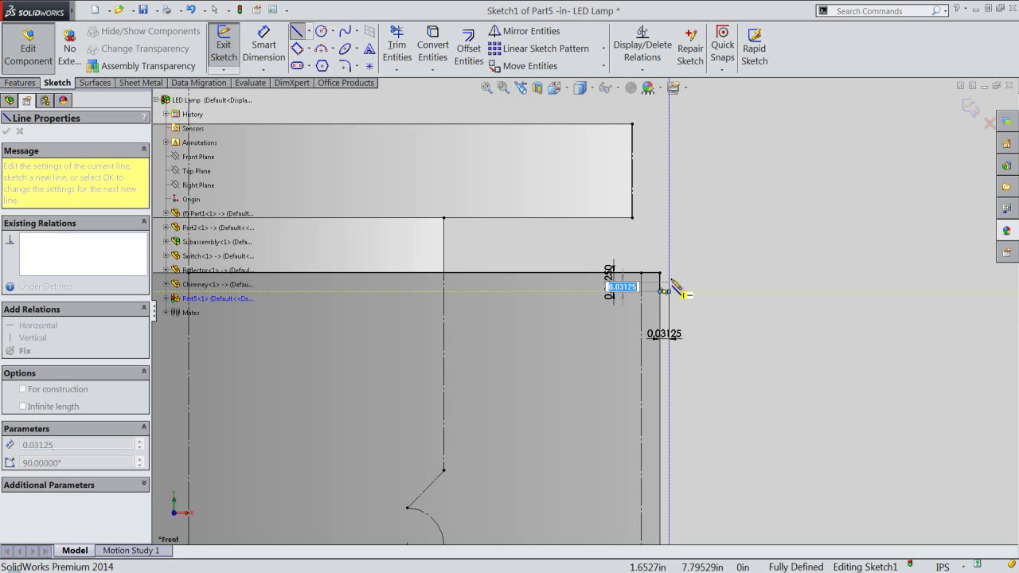
pyautogui.press('Return')
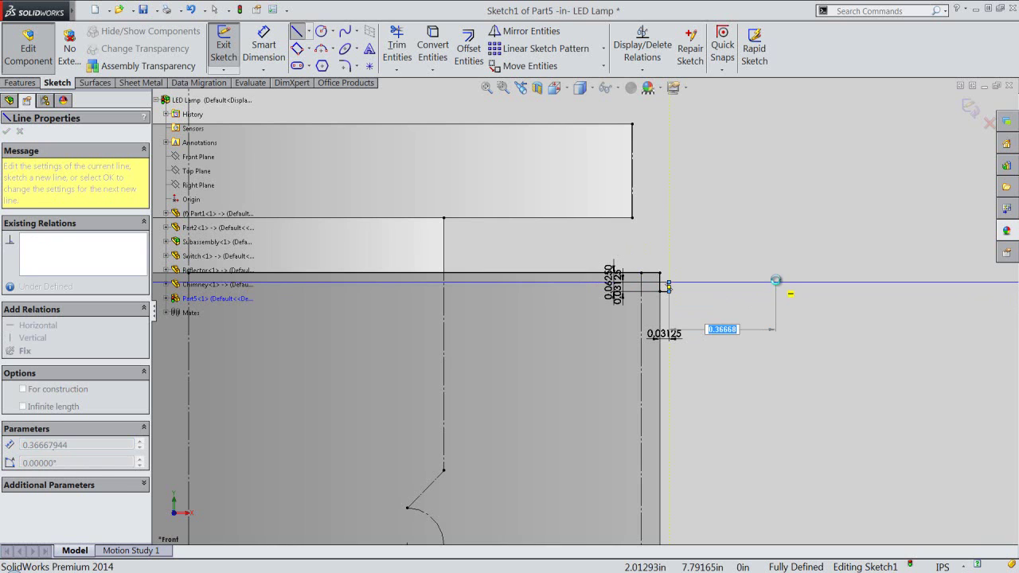
pyautogui.write('.54688')
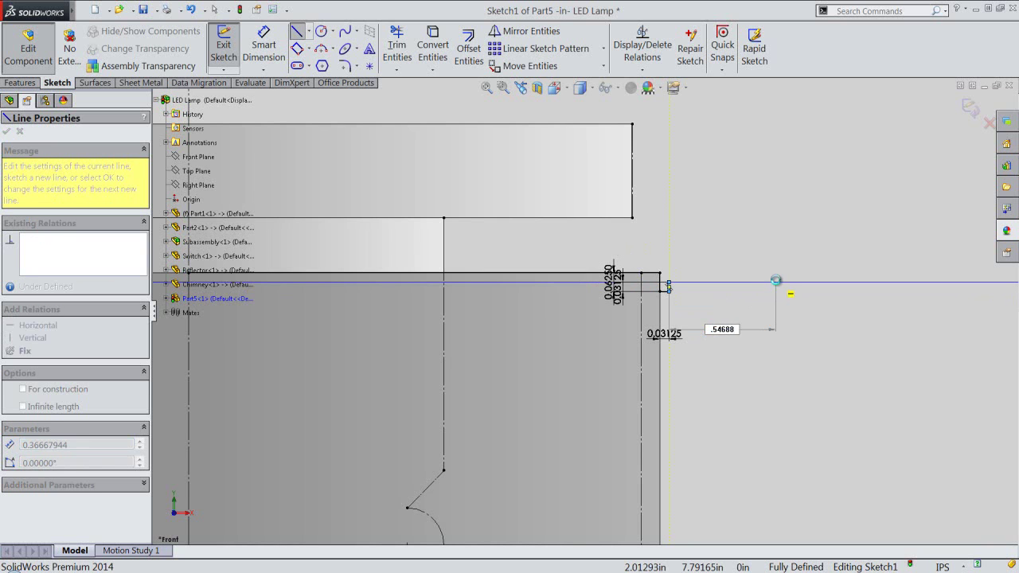
pyautogui.press('Return')
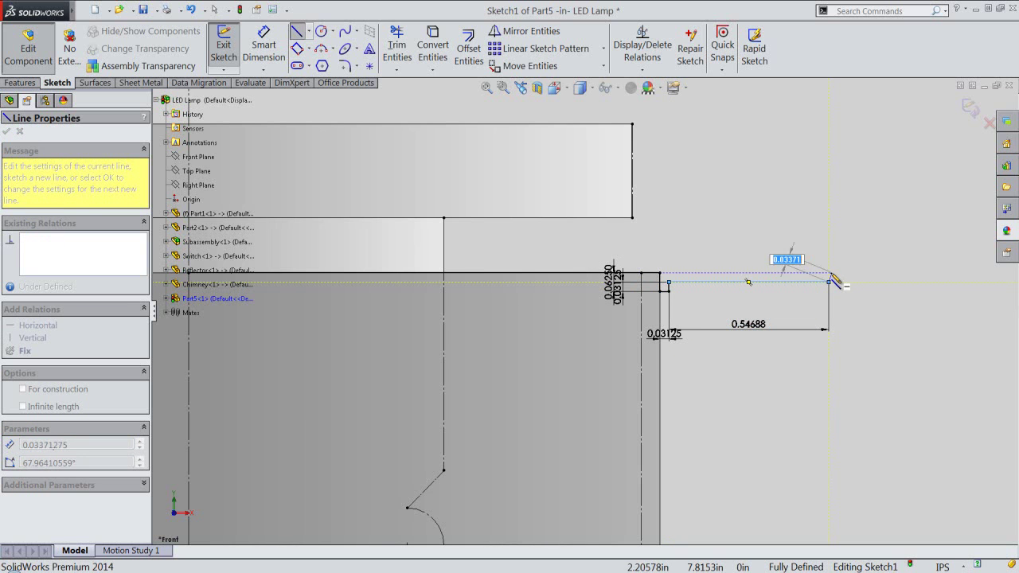
pyautogui.click(829, 273)
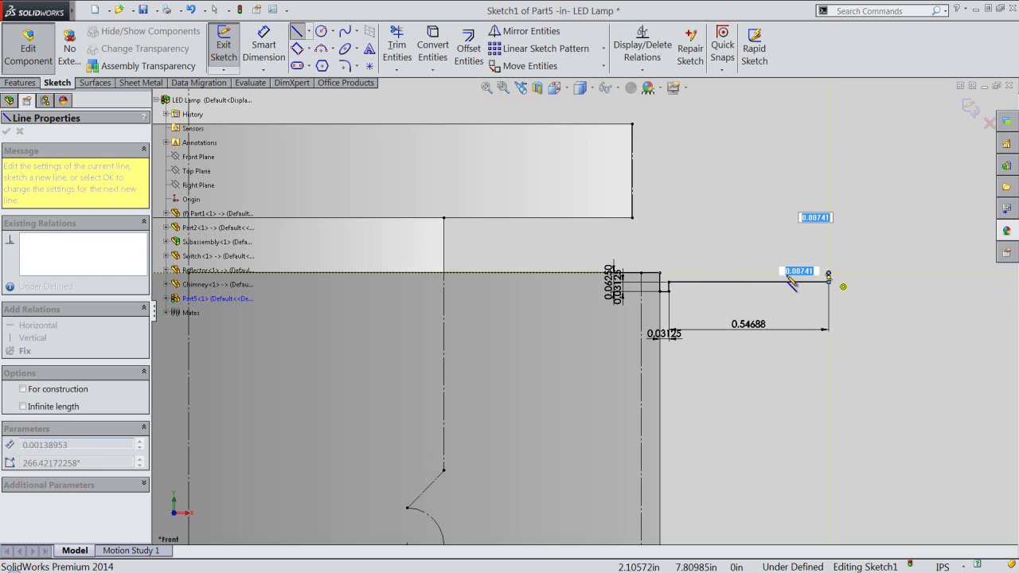
pyautogui.click(669, 273)
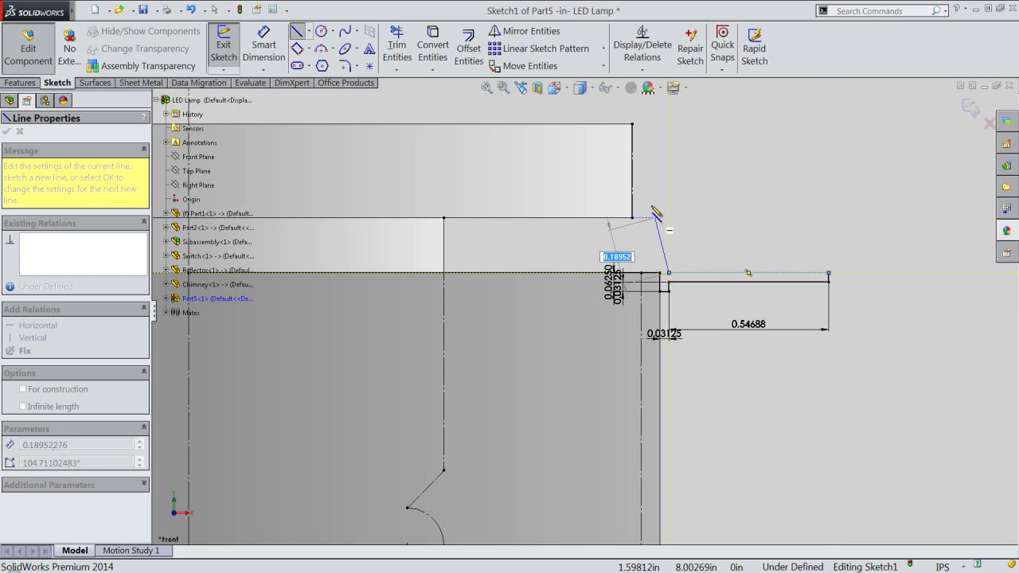
pyautogui.click(667, 188)
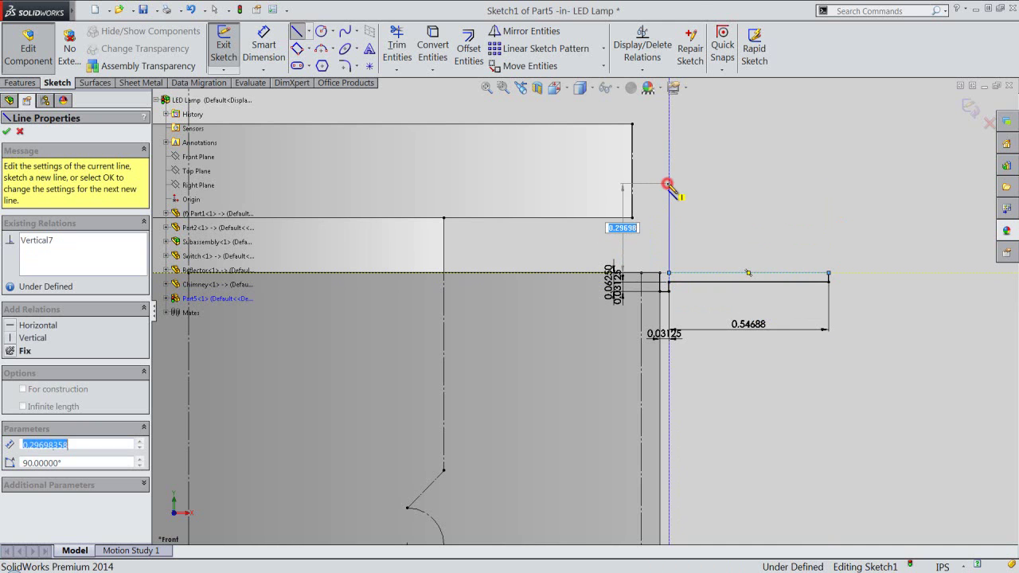
pyautogui.rightClick(666, 187)
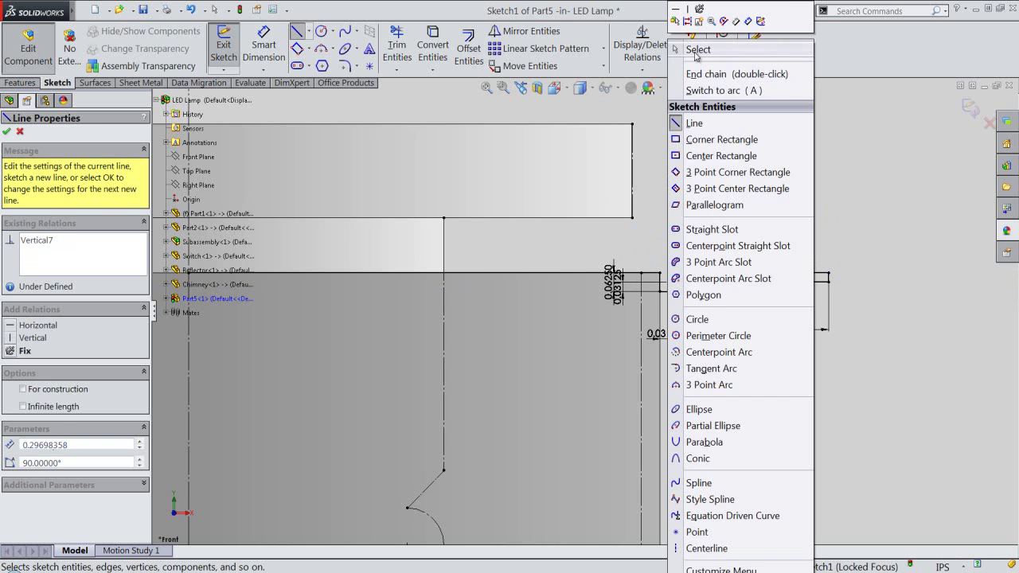
pyautogui.click(699, 50)
pyautogui.press('Escape')
pyautogui.scroll(-2, 753, 203)
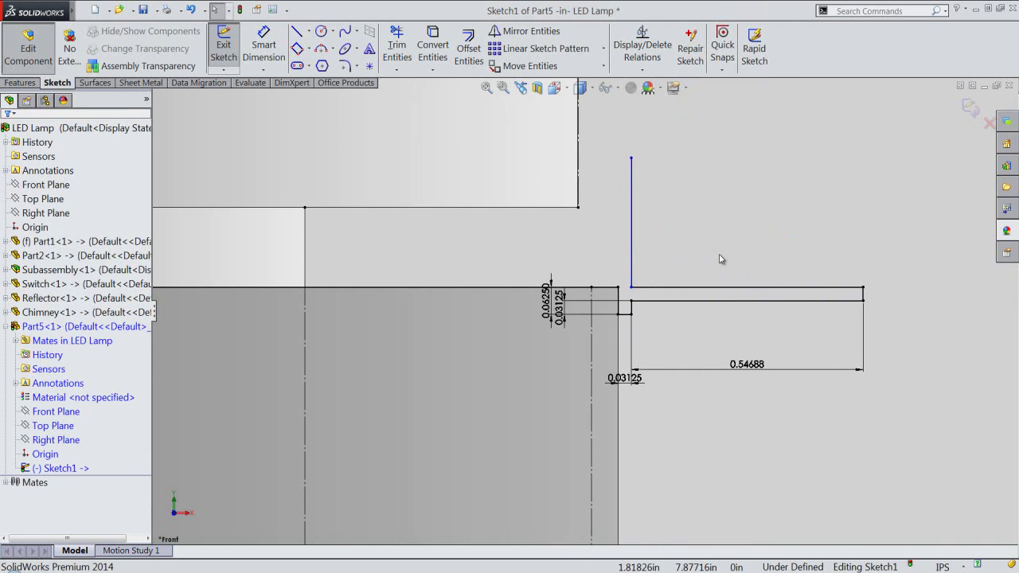
# Step: Make the ledge's top line collinear with the body's top edge line
pyautogui.click(698, 293)
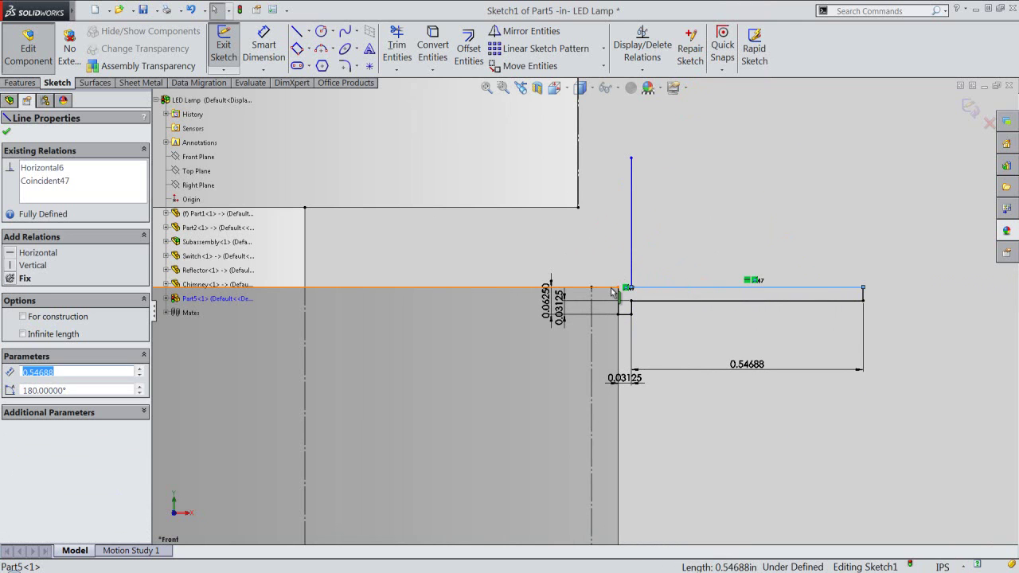
pyautogui.keyDown('ctrl'); pyautogui.click(611, 292); pyautogui.keyUp('ctrl')
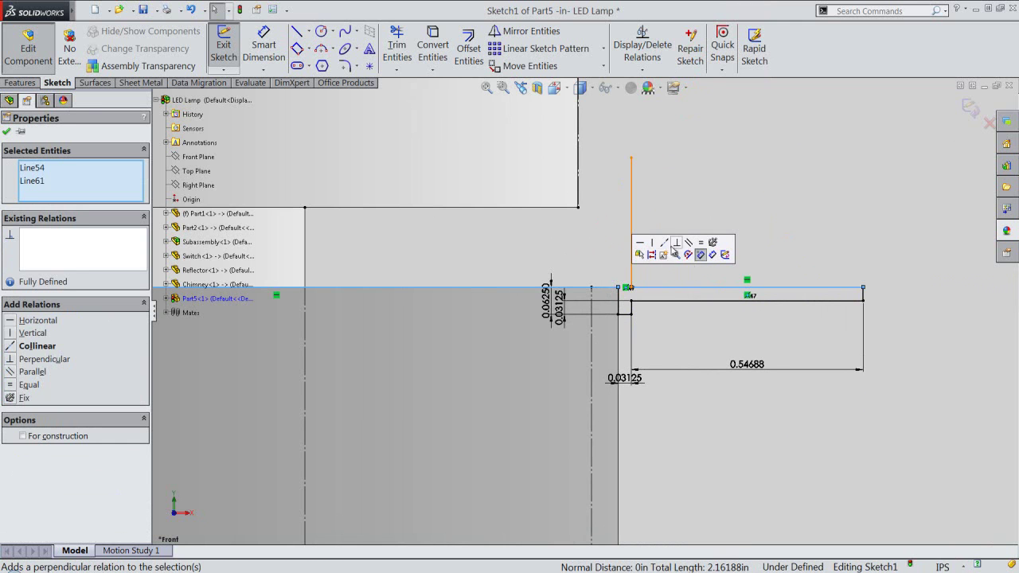
pyautogui.click(663, 240)
pyautogui.click(687, 218)
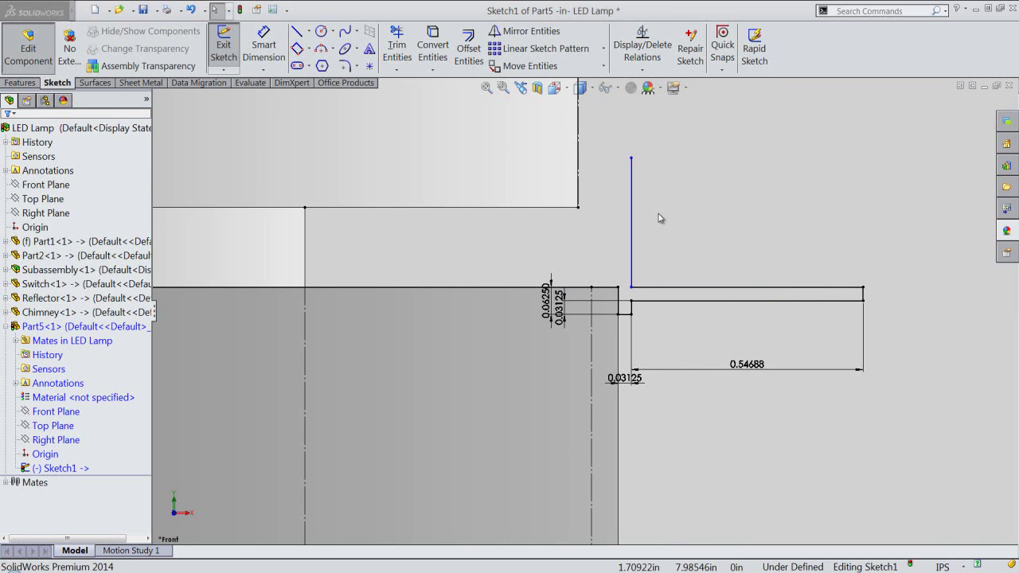
# Step: Dimension the upright line above the ledge to a length of 0.58049 in
pyautogui.rightClick(660, 216)
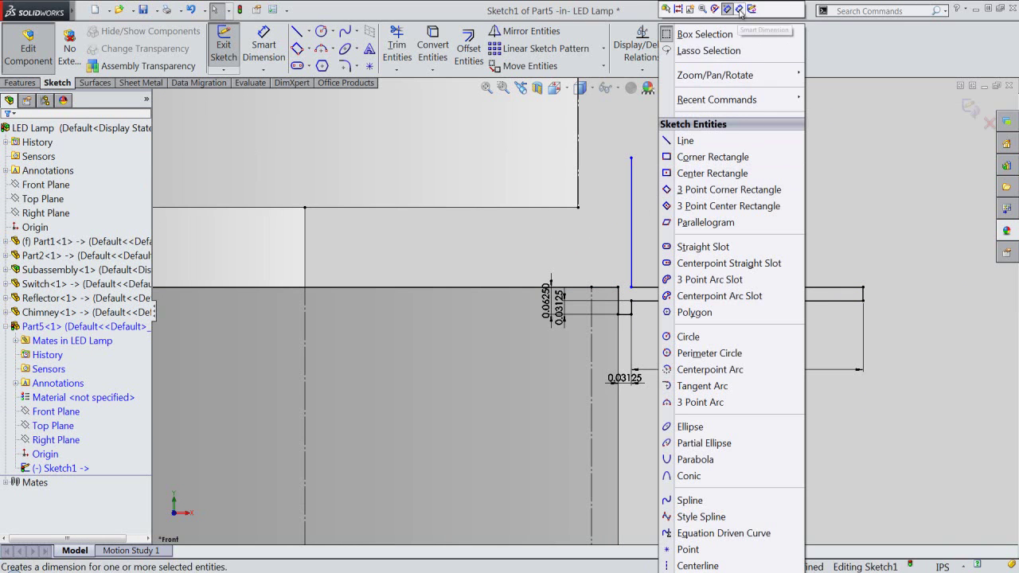
pyautogui.click(727, 9)
pyautogui.click(633, 217)
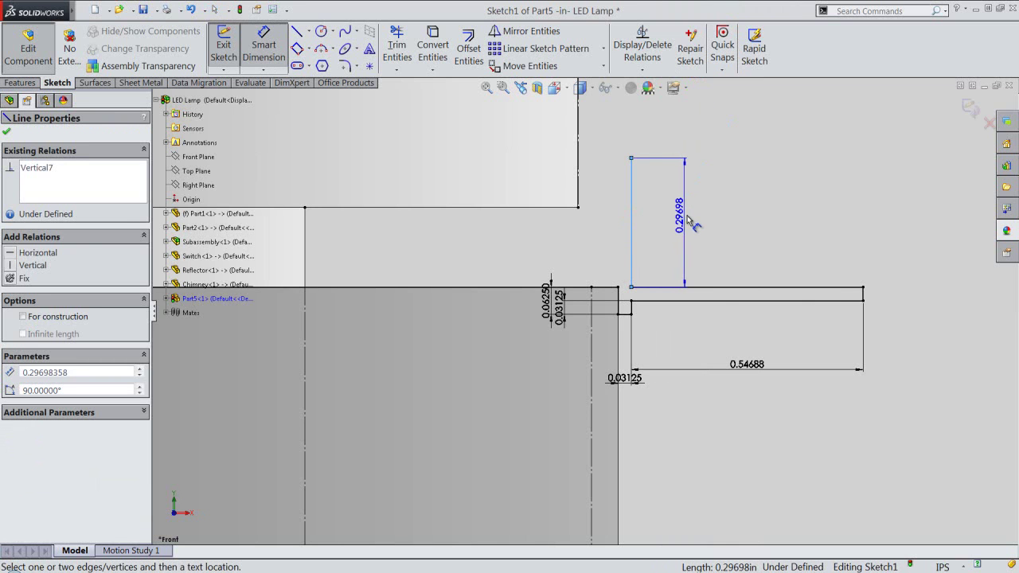
pyautogui.click(687, 215)
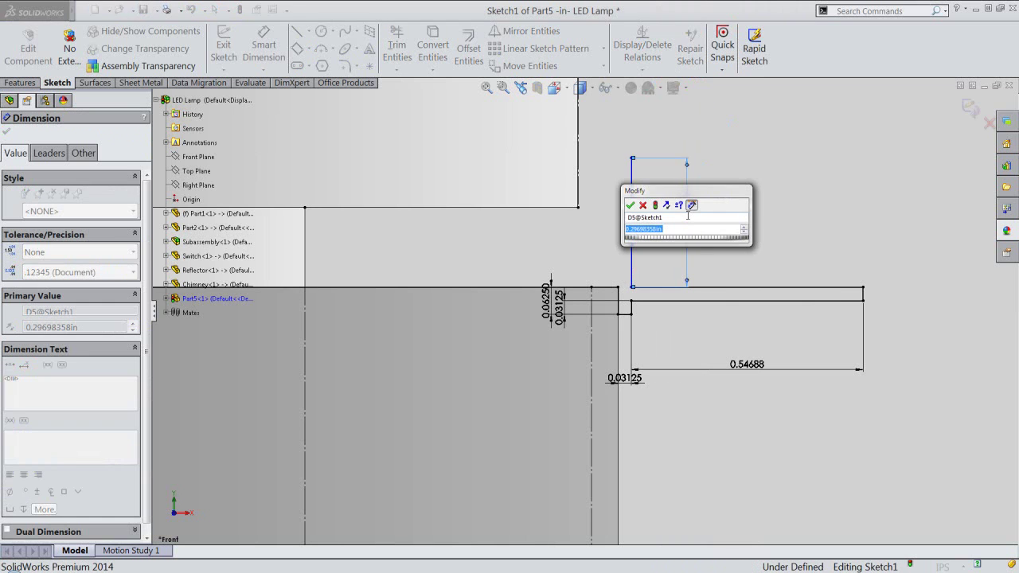
pyautogui.write('58049')
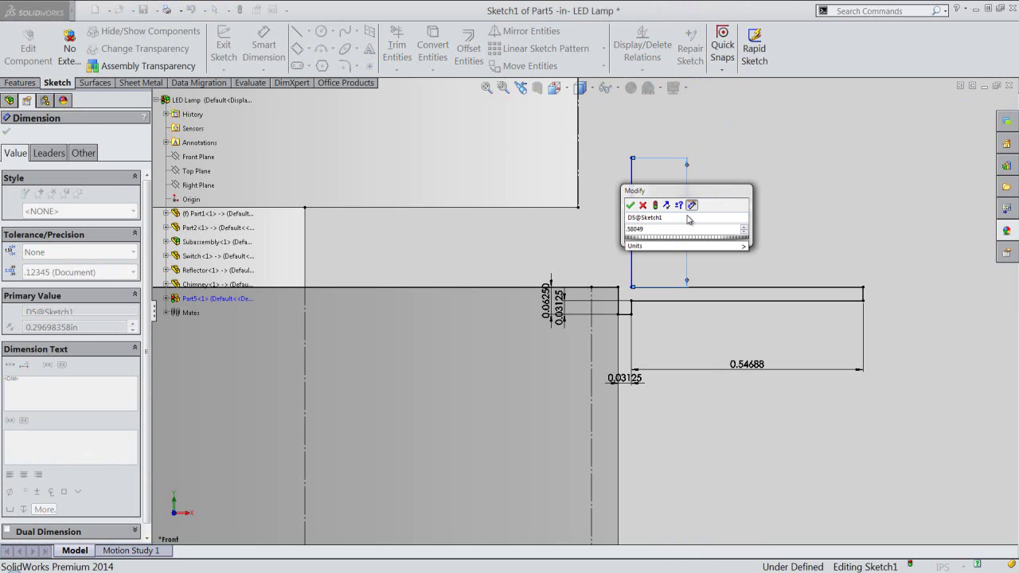
pyautogui.press('Return')
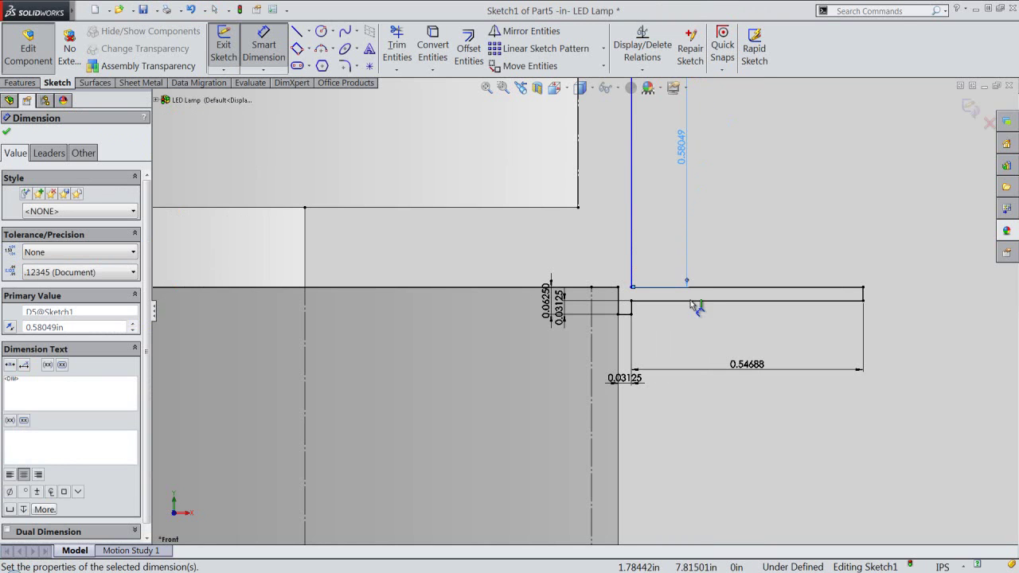
pyautogui.scroll(3, 691, 284)
pyautogui.scroll(3, 691, 284)
pyautogui.scroll(-2, 514, 156)
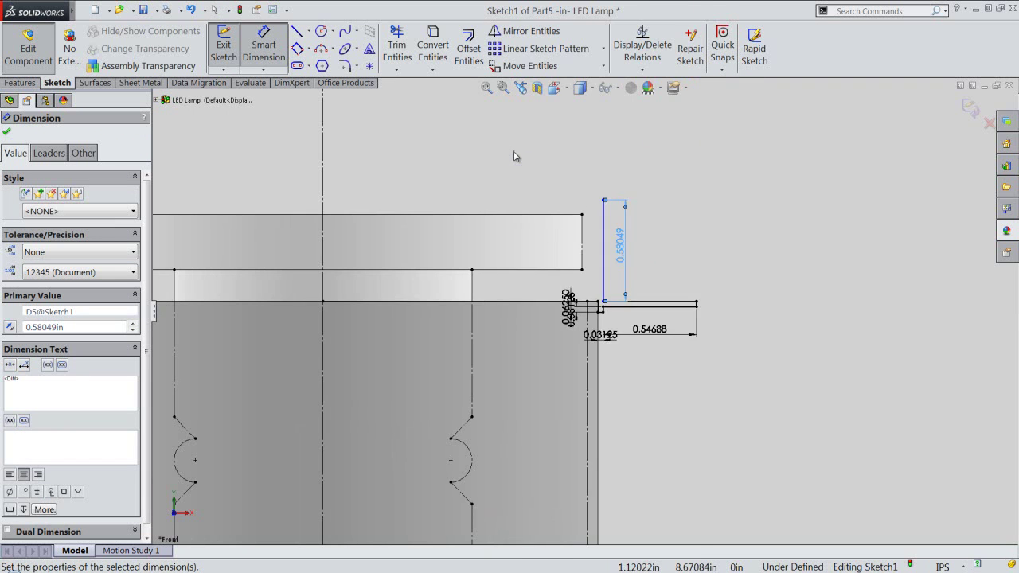
pyautogui.rightClick(514, 156)
# Step: Draw a vertical line up the centreline above the cap, then a 0.87703 in horizontal line to its right
pyautogui.click(525, 123)
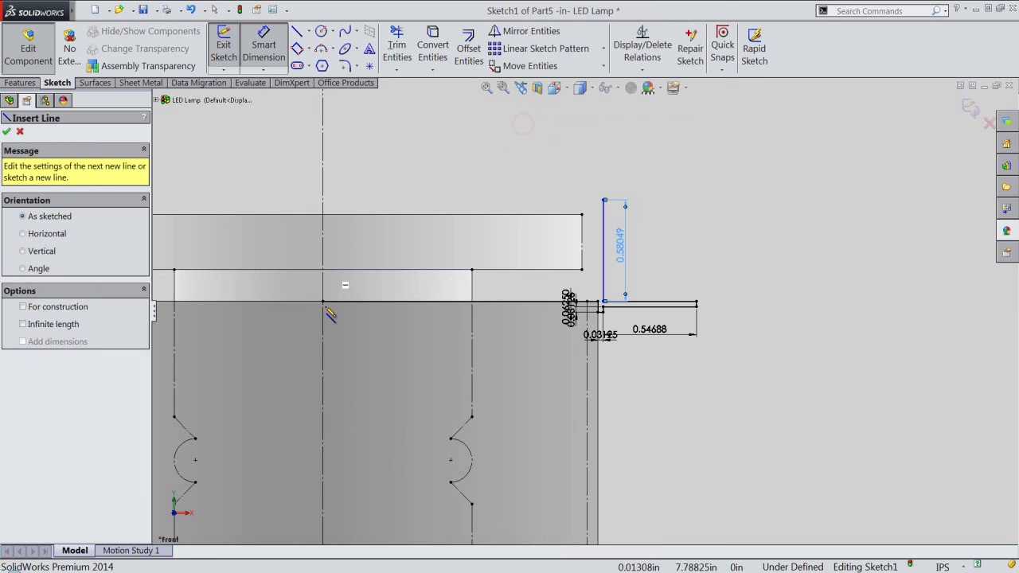
pyautogui.click(323, 302)
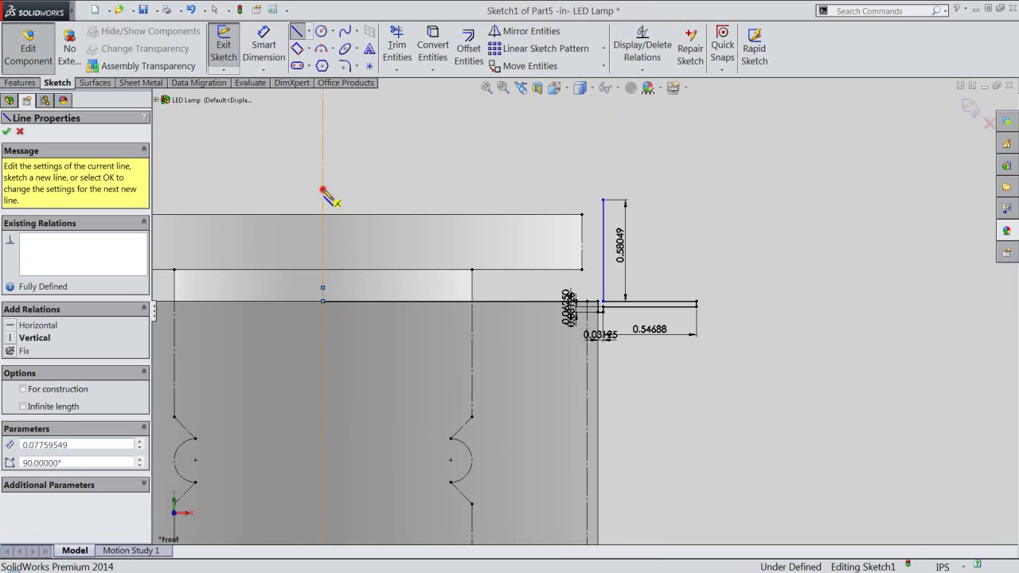
pyautogui.click(322, 191)
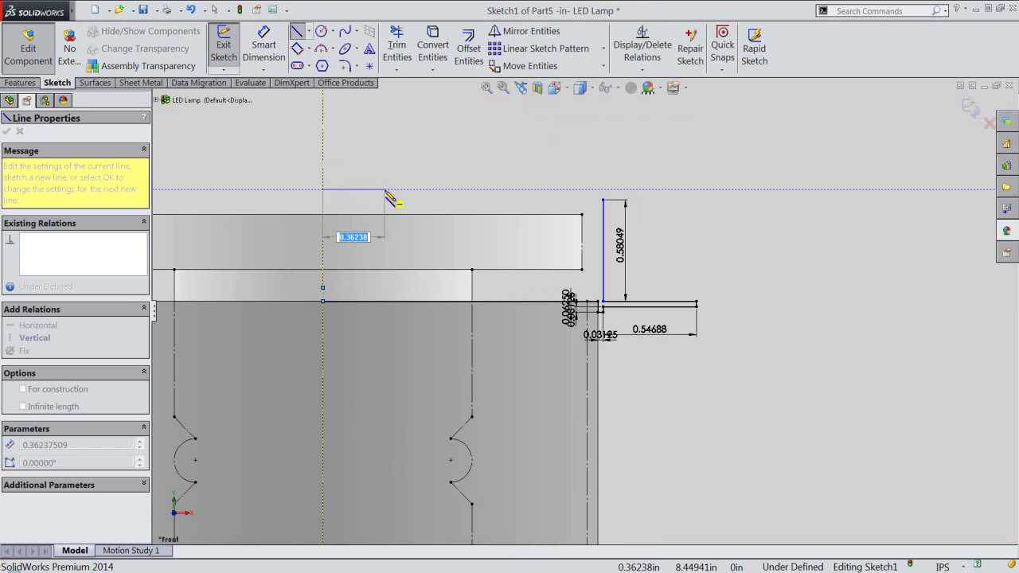
pyautogui.write('.87703')
pyautogui.press('Return')
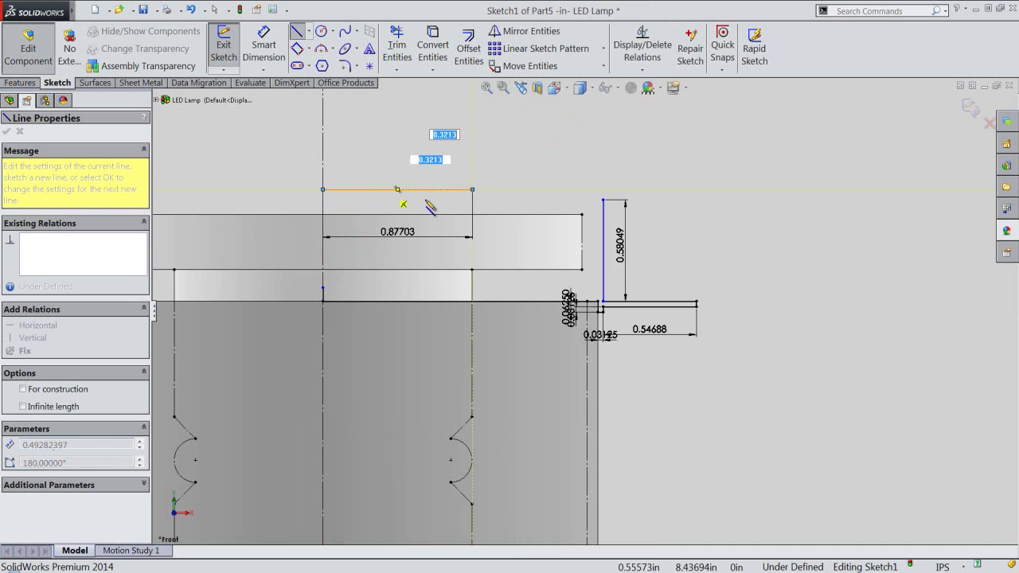
pyautogui.rightClick(425, 199)
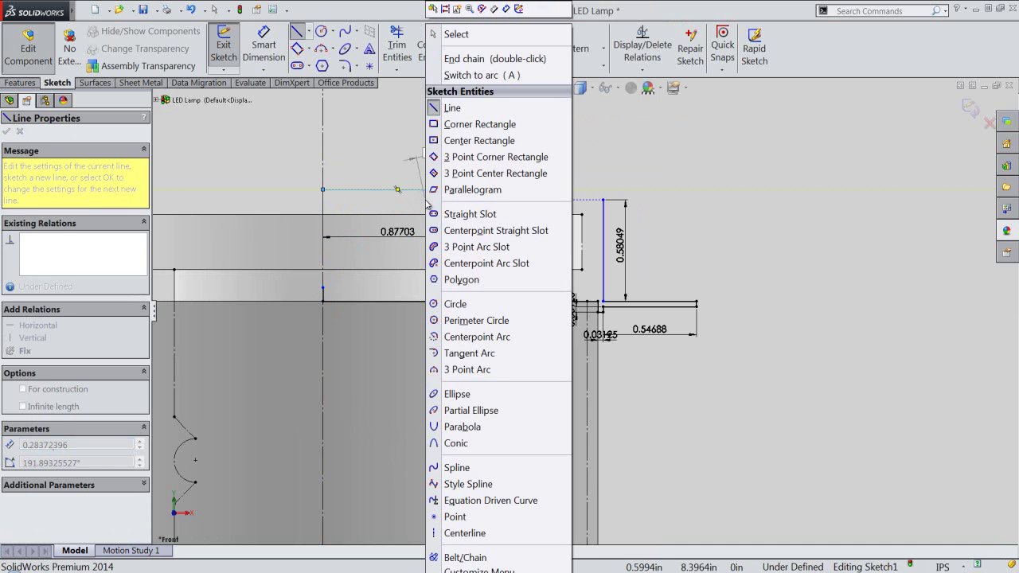
# Step: Link the 0.87703 line to the top of the 0.58049 upright with an R2.03844 three-point arc
pyautogui.click(454, 370)
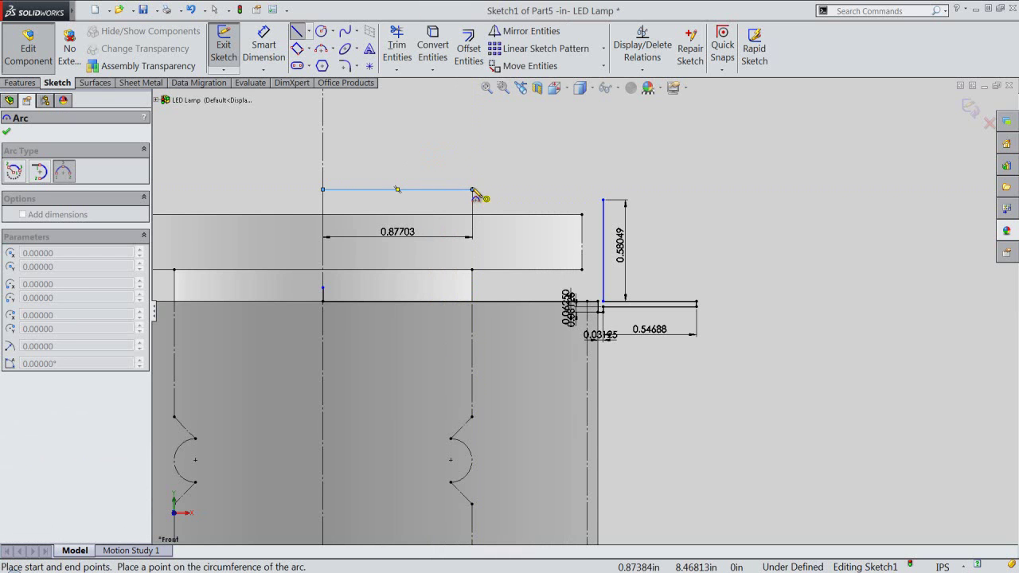
pyautogui.click(601, 198)
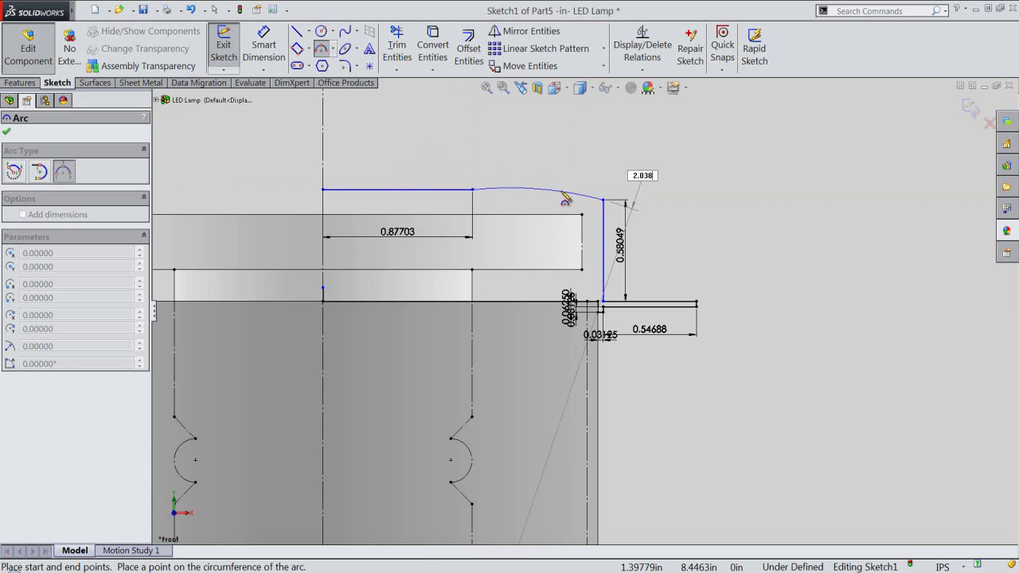
pyautogui.click(565, 199)
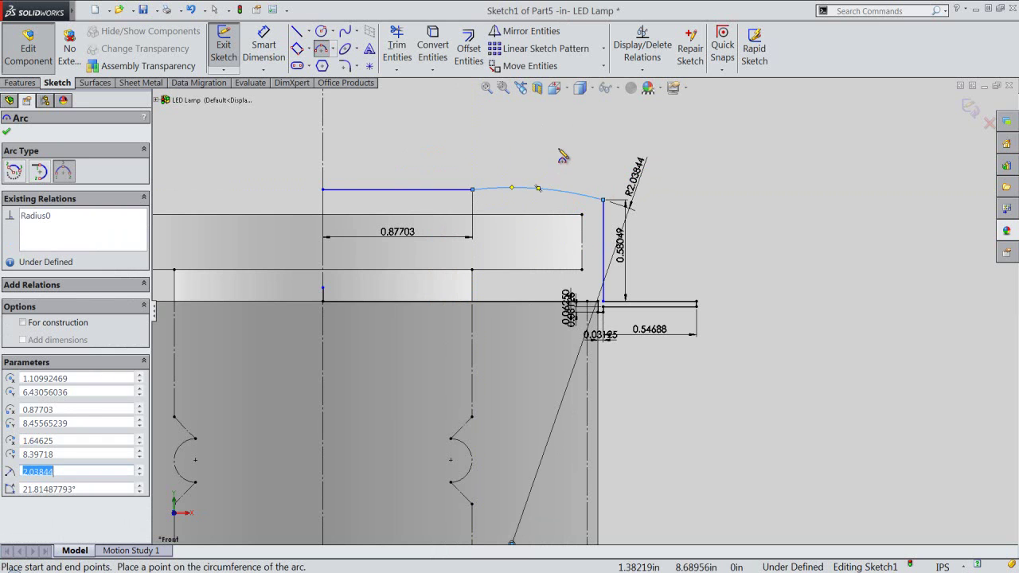
pyautogui.rightClick(559, 156)
pyautogui.click(639, 9)
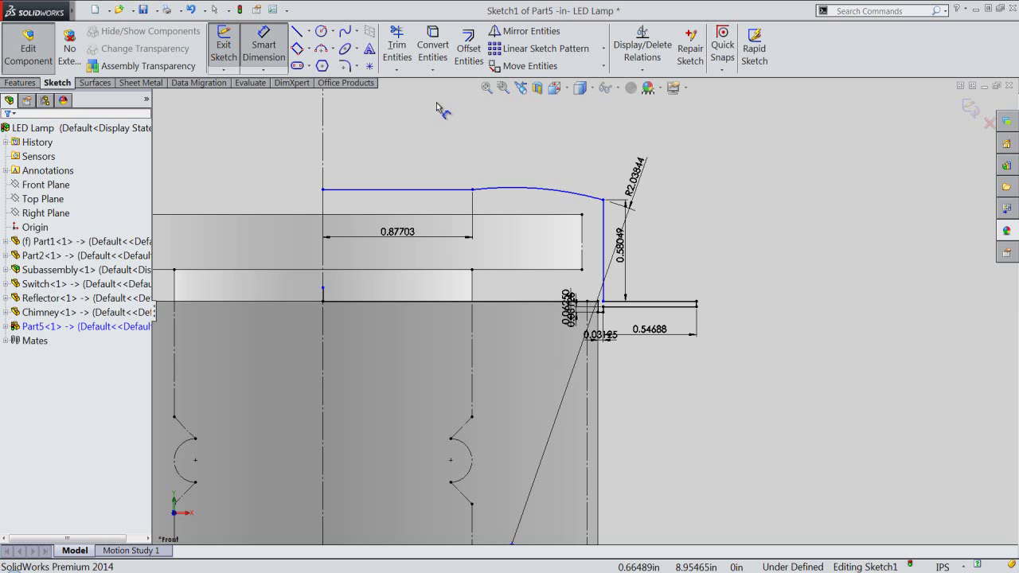
# Step: Dimension the cap profile's overall height, from arc end to bottom line, as 0.90625 in
pyautogui.click(474, 193)
pyautogui.scroll(-2, 603, 296)
pyautogui.scroll(-3, 602, 296)
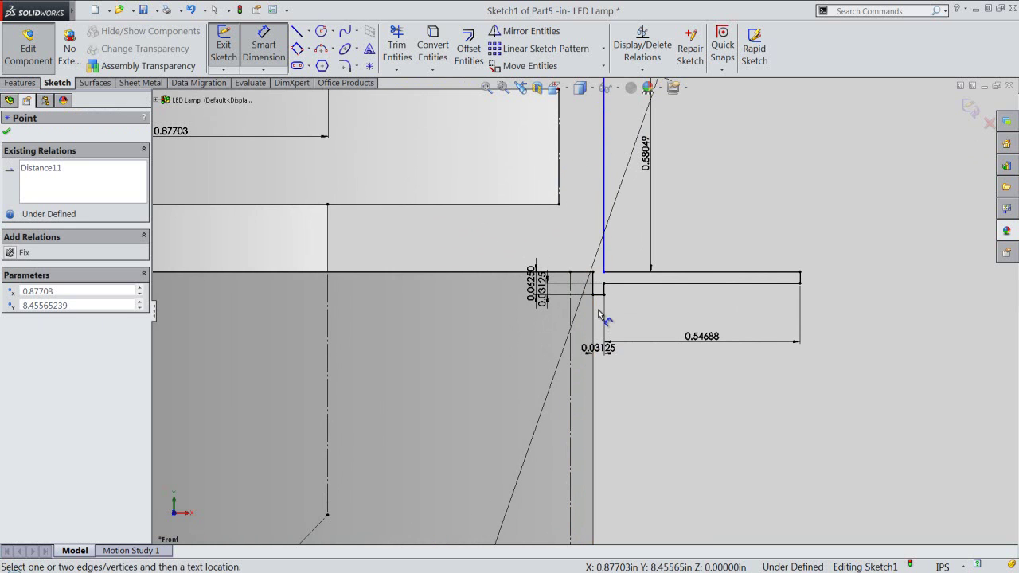
pyautogui.click(603, 296)
pyautogui.scroll(2, 589, 306)
pyautogui.scroll(2, 589, 307)
pyautogui.click(720, 219)
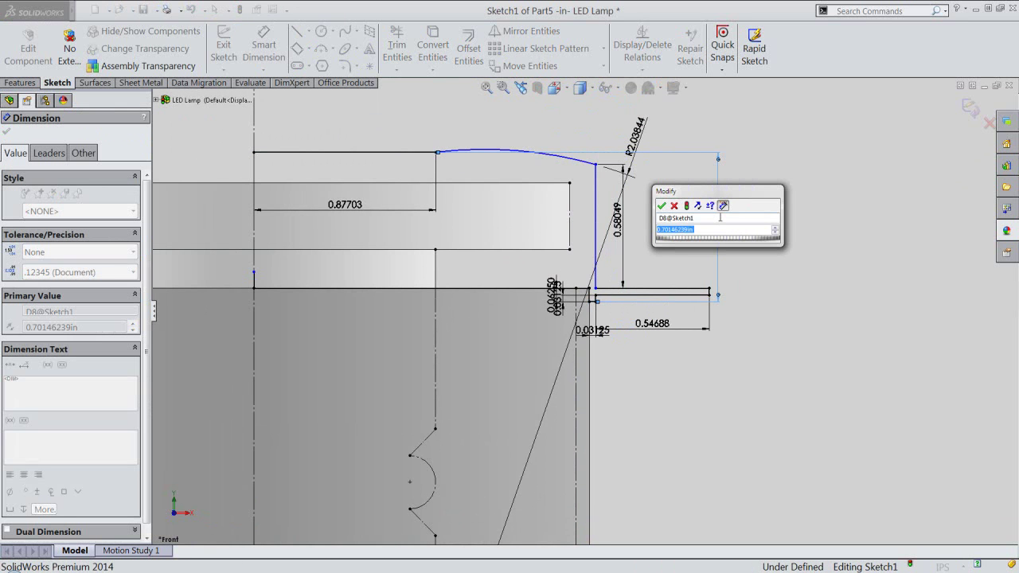
pyautogui.press('BackSpace')
pyautogui.write('.90625')
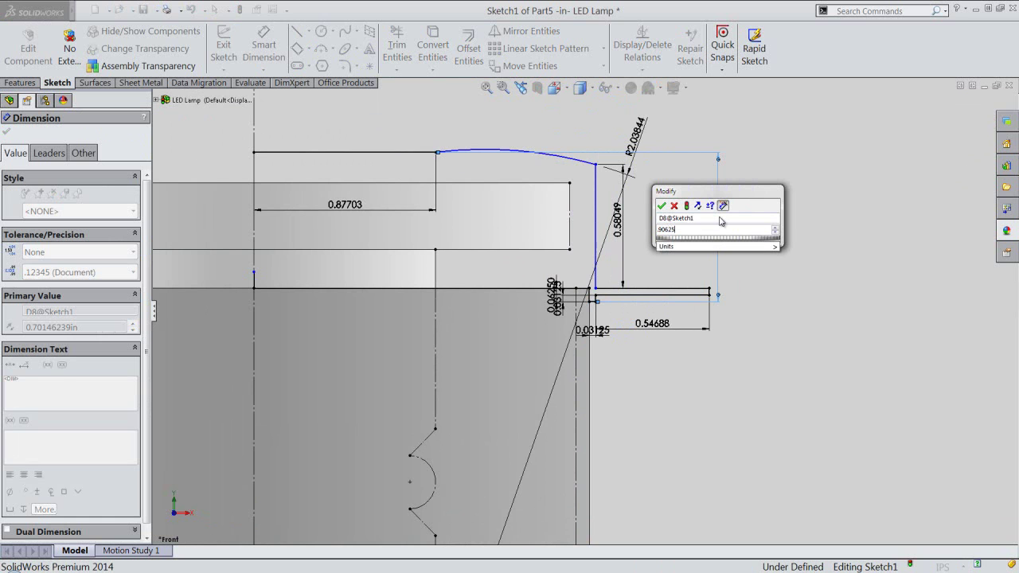
pyautogui.press('Return')
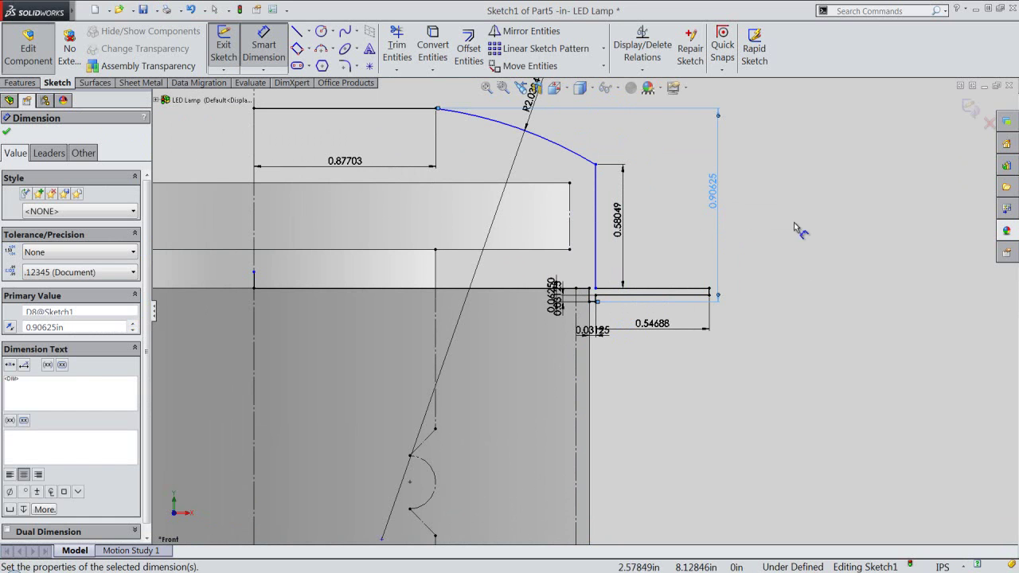
# Step: Make the profile's vertical line collinear with the short lower line
pyautogui.rightClick(800, 227)
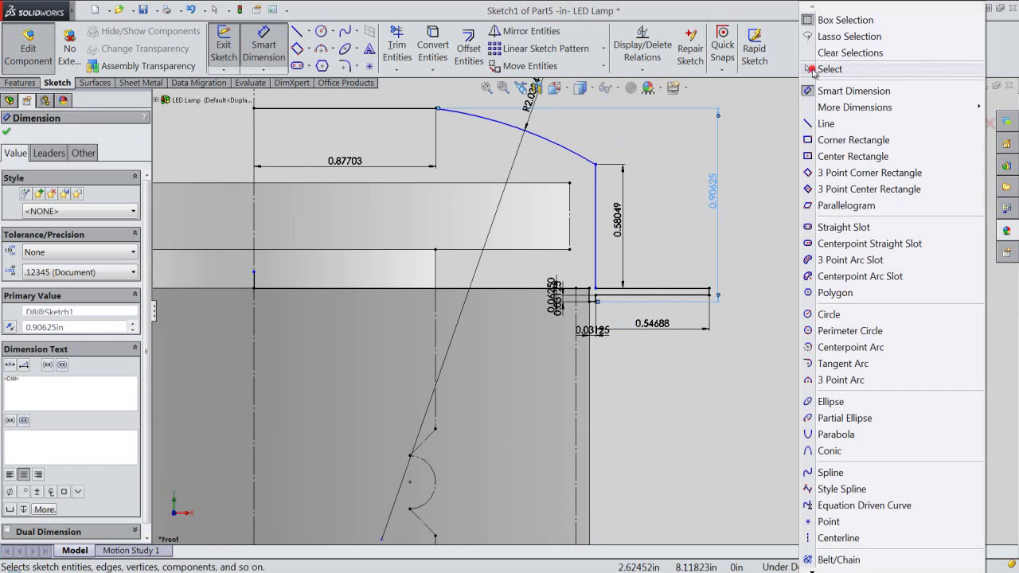
pyautogui.click(828, 69)
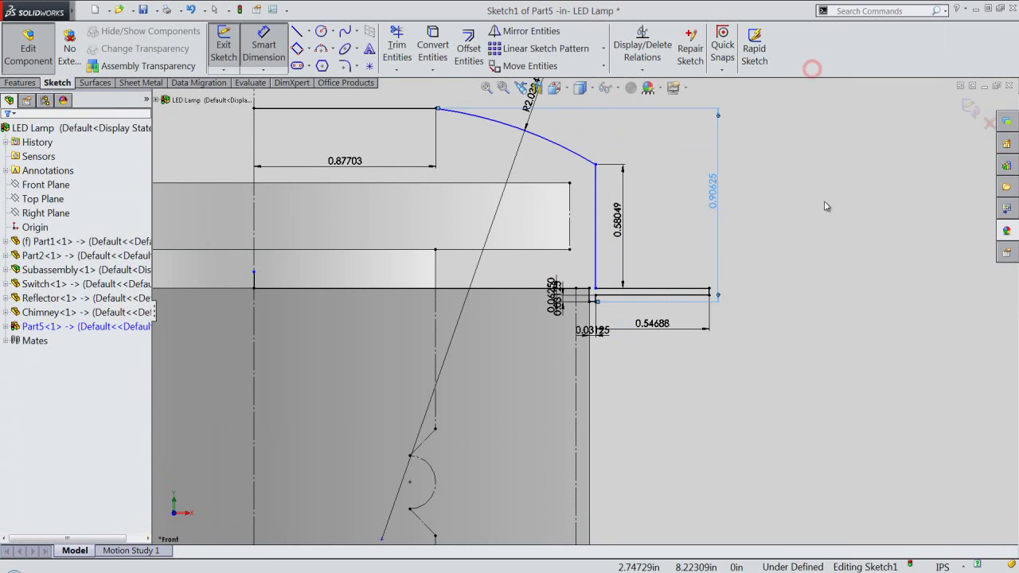
pyautogui.click(596, 253)
pyautogui.scroll(-1, 612, 272)
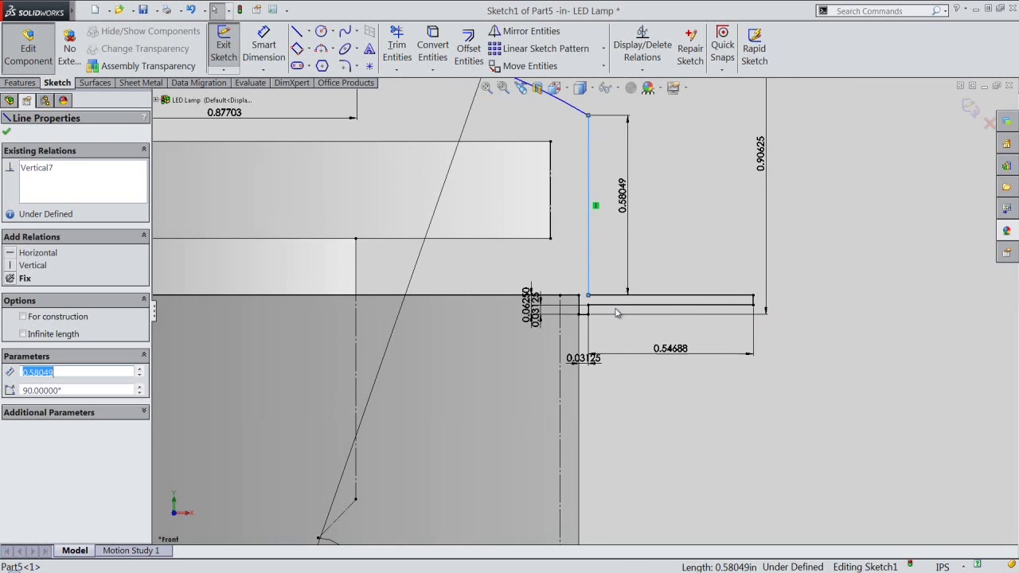
pyautogui.keyDown('ctrl'); pyautogui.click(589, 309); pyautogui.keyUp('ctrl')
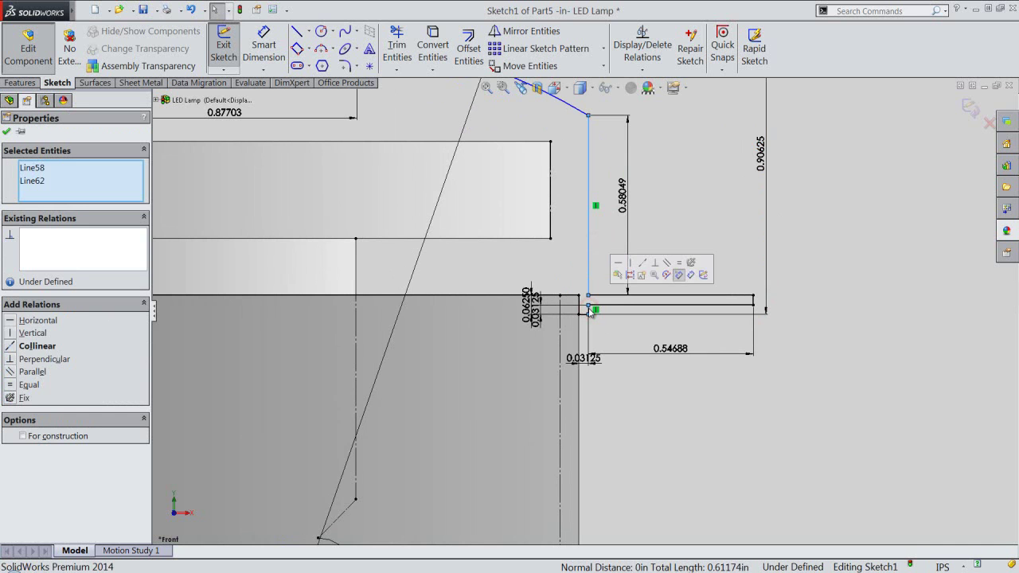
pyautogui.click(644, 263)
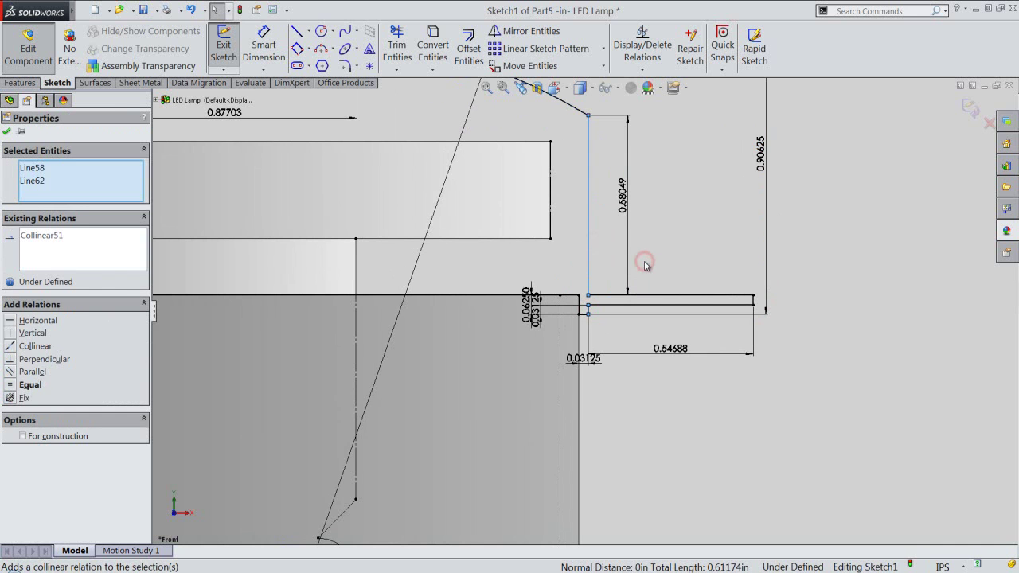
pyautogui.click(672, 248)
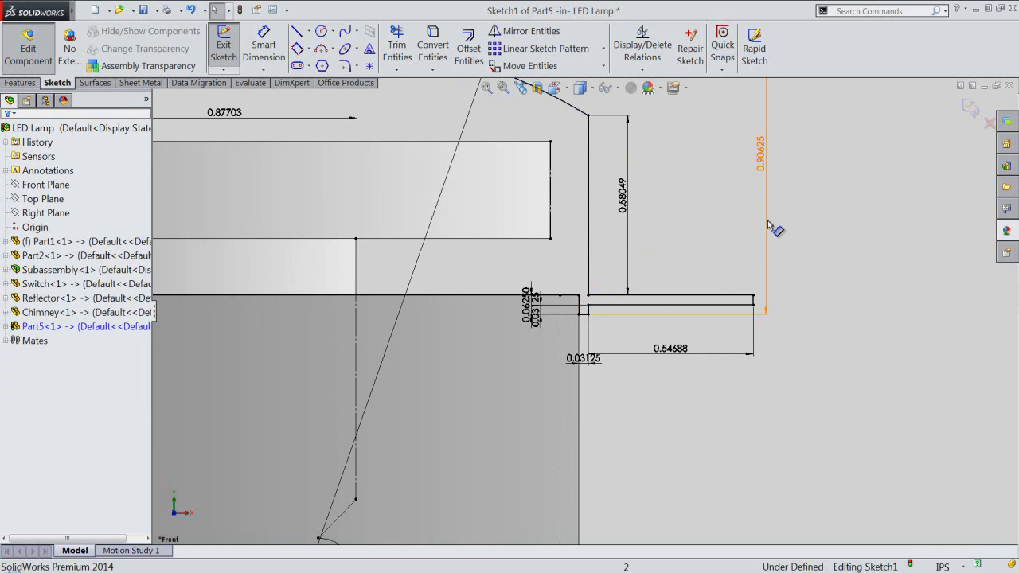
# Step: Extend the centreline up to the cap's top edge and exit the fully defined sketch
pyautogui.scroll(4, 771, 281)
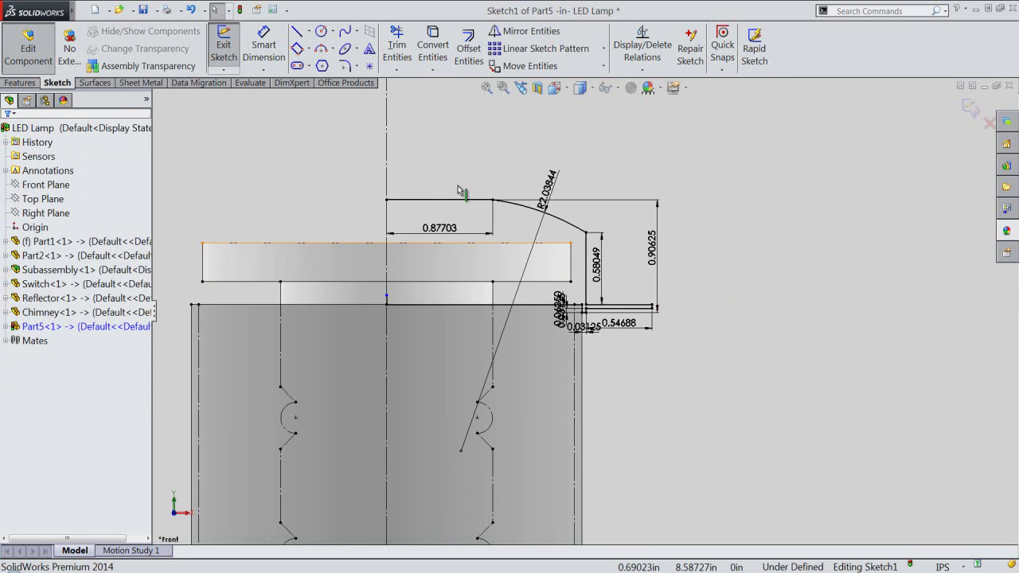
pyautogui.scroll(-1, 382, 274)
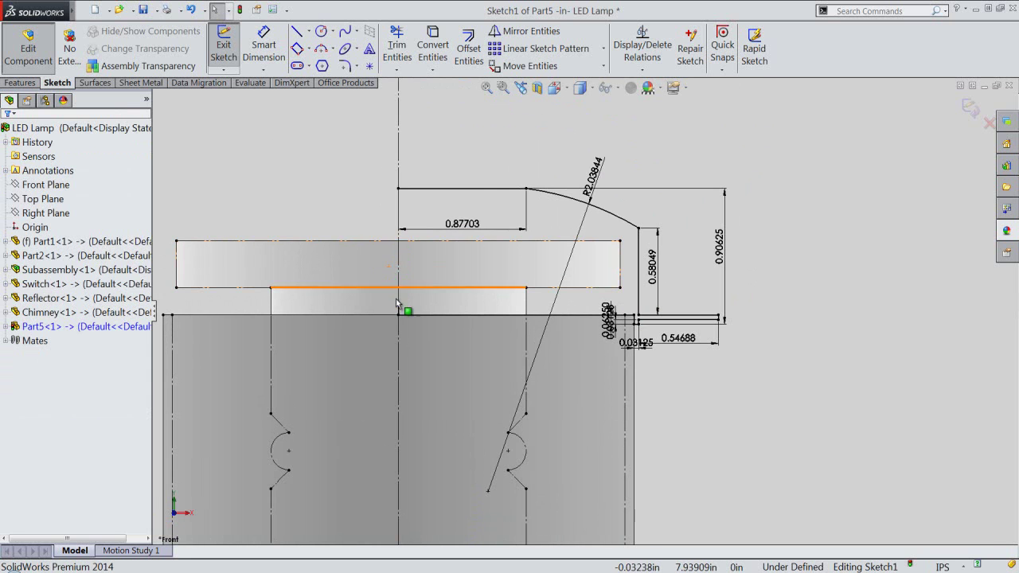
pyautogui.moveTo(398, 300); pyautogui.dragTo(399, 189)
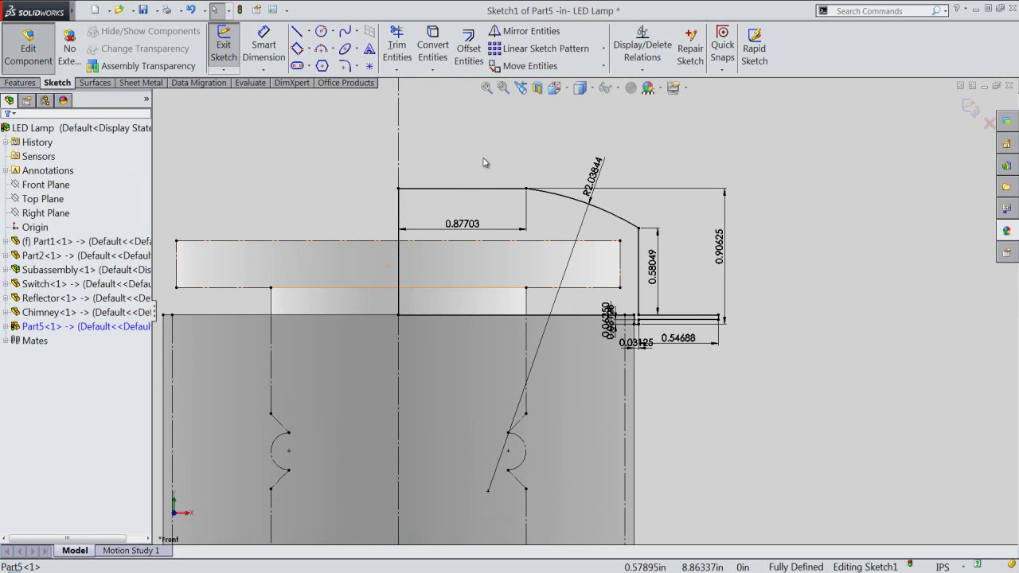
pyautogui.click(968, 110)
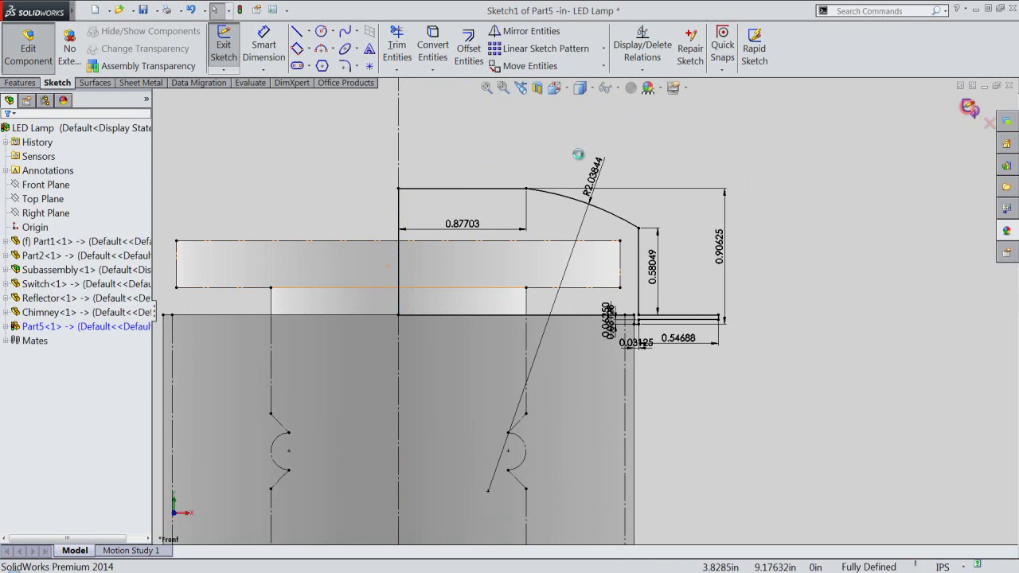
# Step: Revolve Sketch1 a full 360° about the centreline to form the flanged top cap
pyautogui.click(399, 205)
pyautogui.click(20, 83)
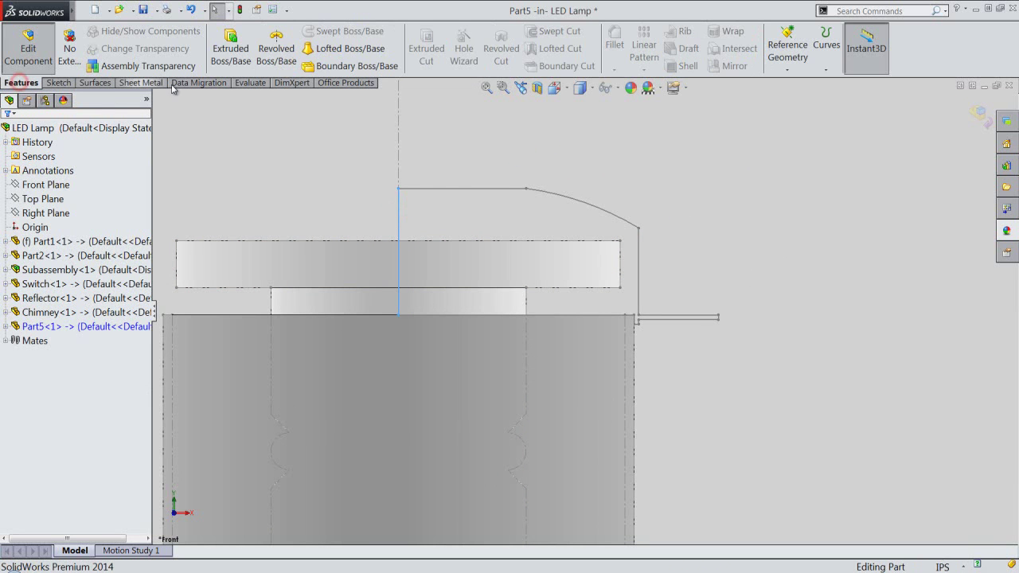
pyautogui.click(269, 57)
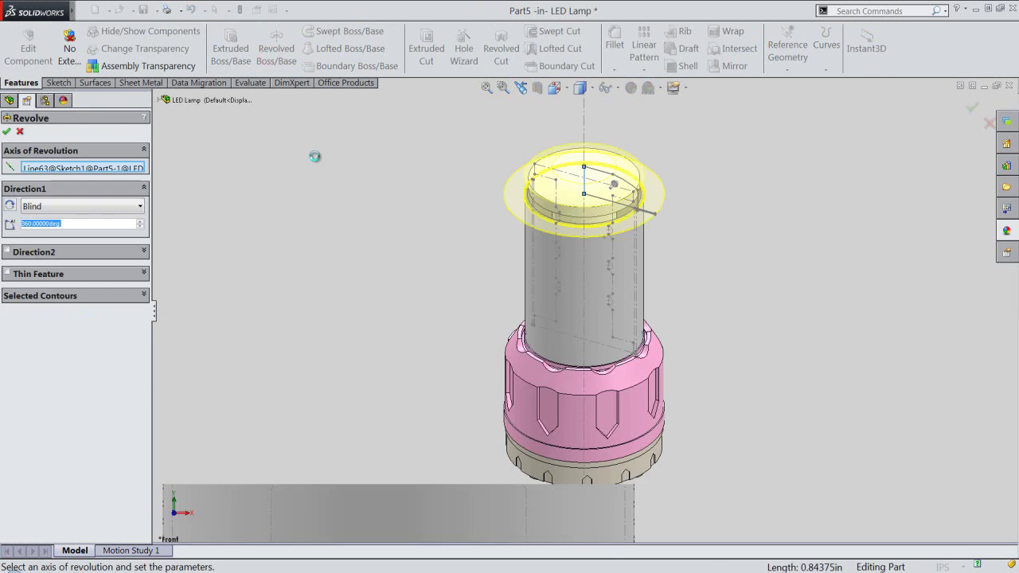
pyautogui.click(7, 132)
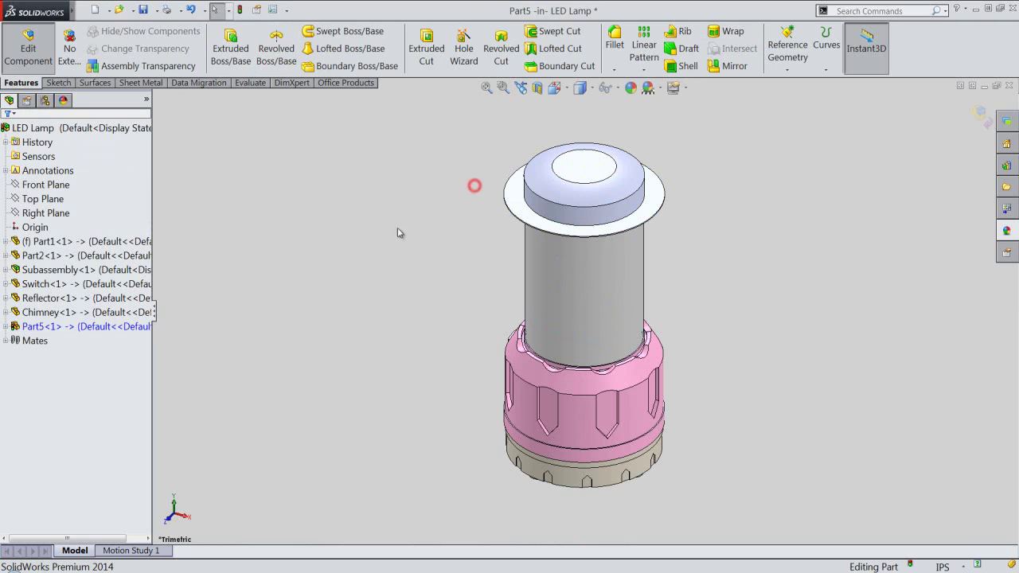
pyautogui.click(117, 331)
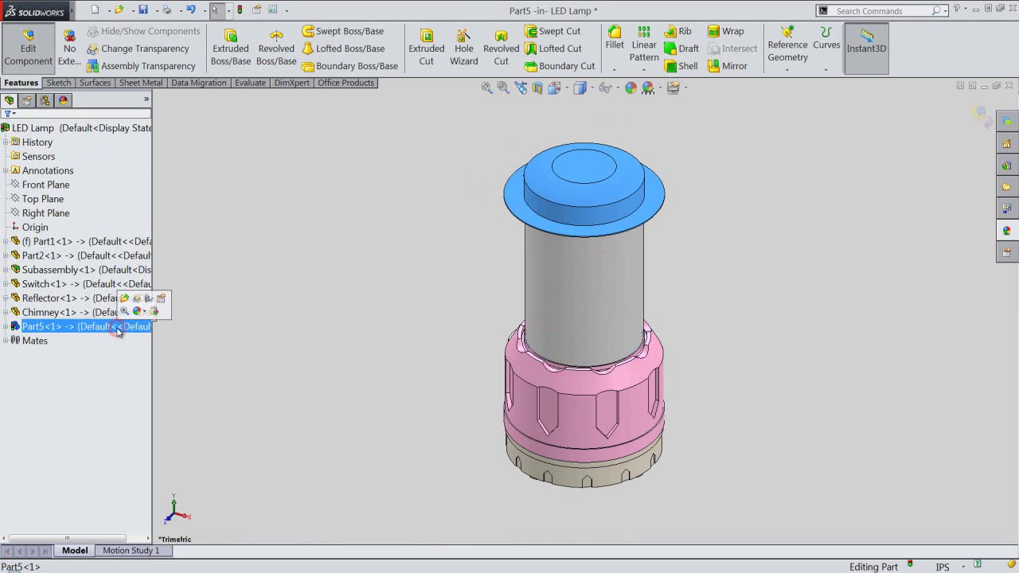
# Step: Give the Part5 cap a custom pink appearance of RGB 247, 173, 212 and save the assembly
pyautogui.click(630, 88)
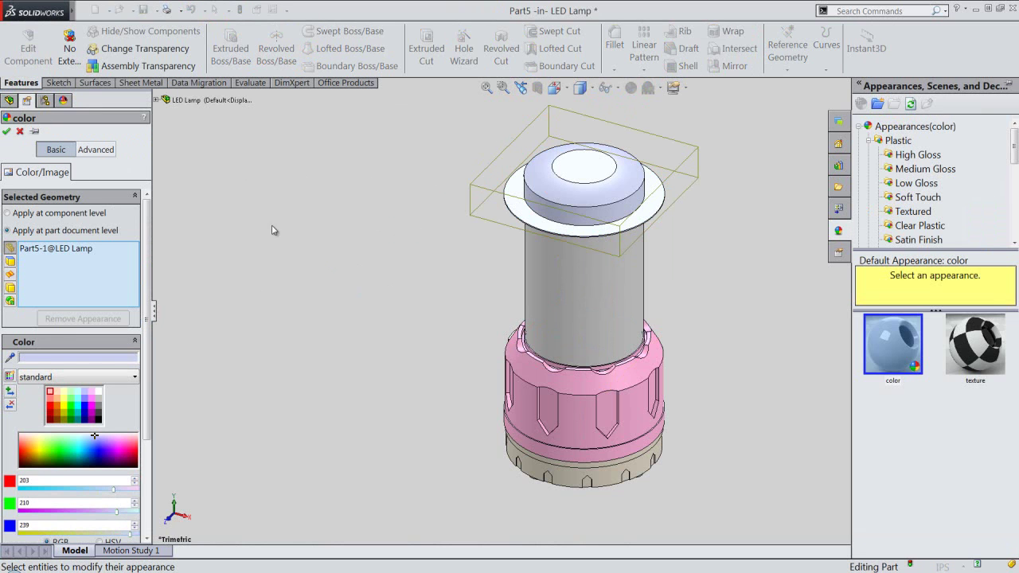
pyautogui.doubleClick(51, 360)
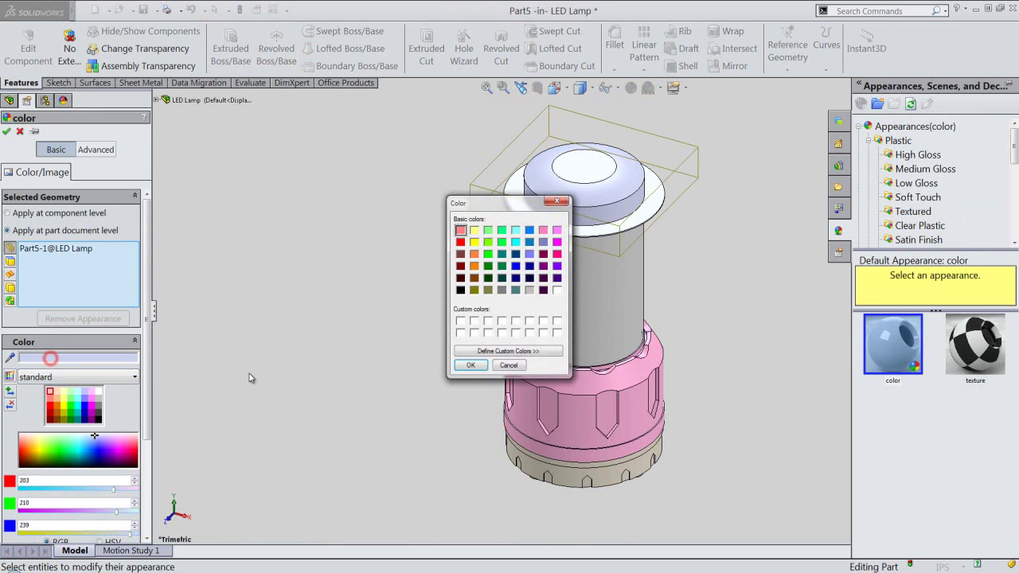
pyautogui.click(506, 351)
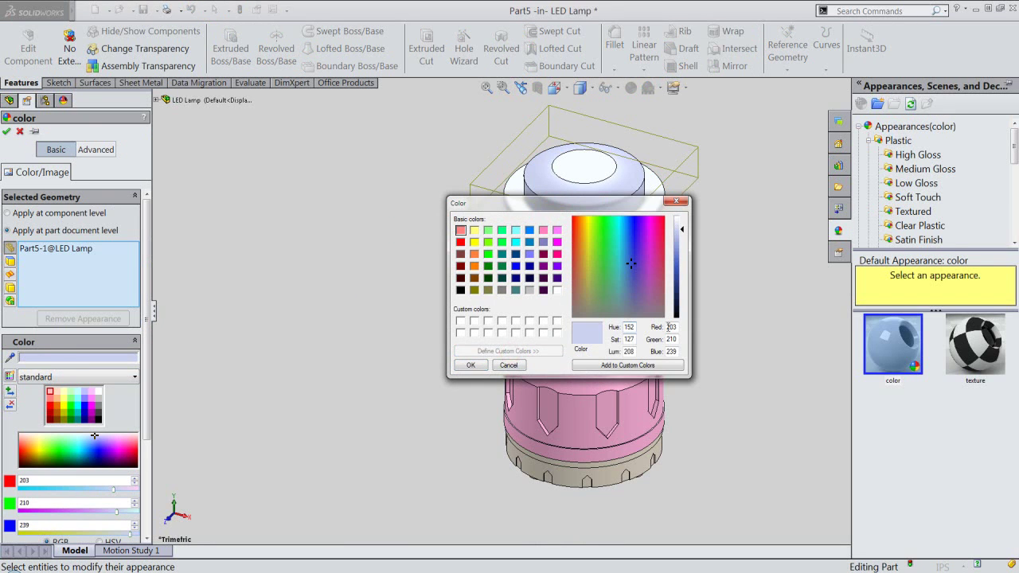
pyautogui.write('247')
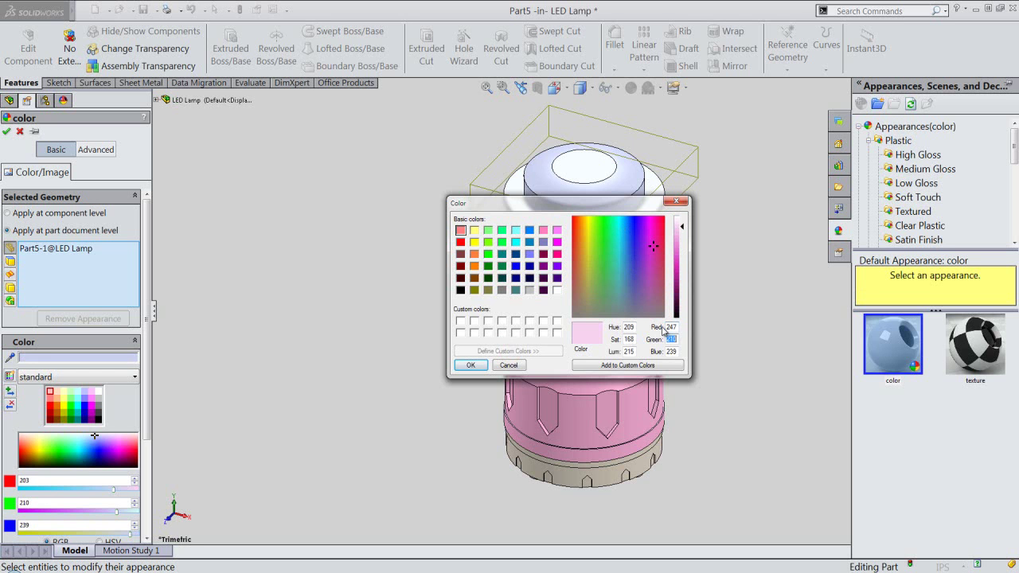
pyautogui.write('173')
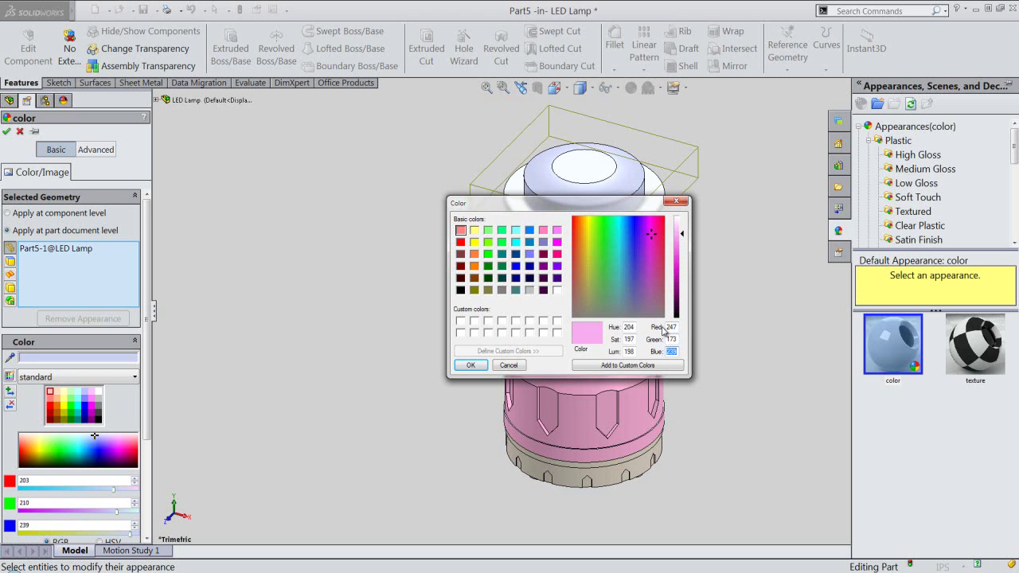
pyautogui.write('212')
pyautogui.press('Return')
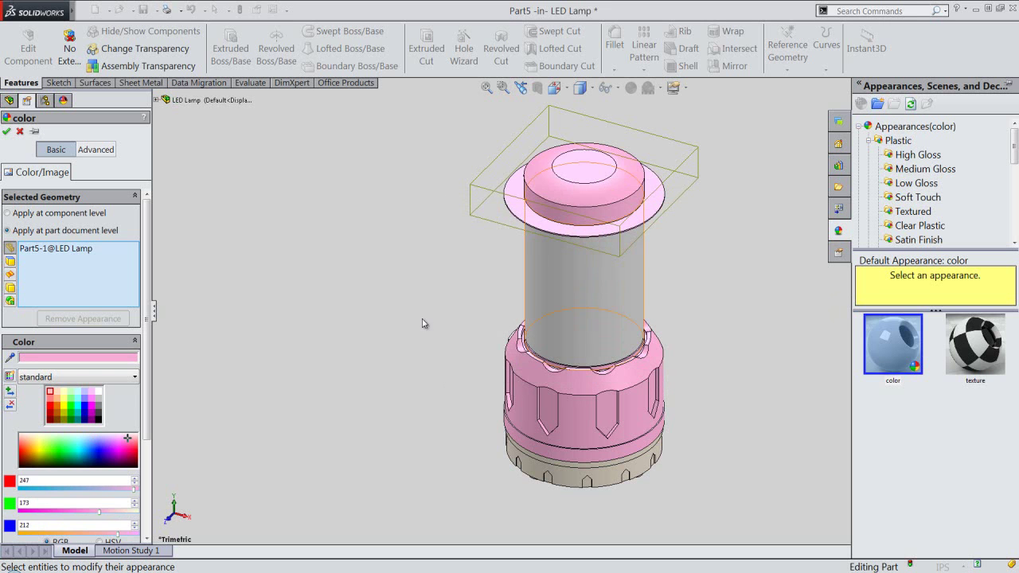
pyautogui.click(7, 132)
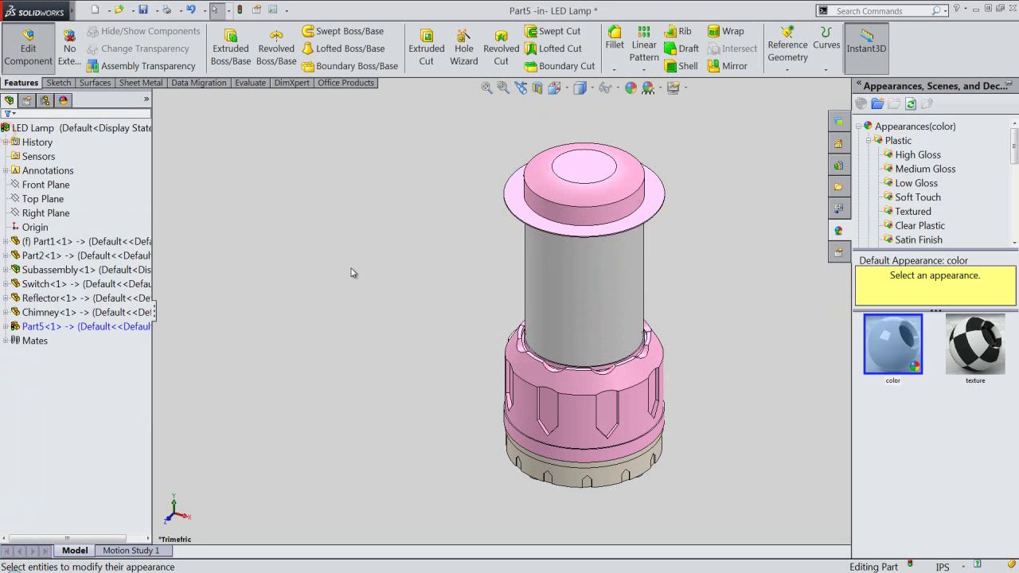
pyautogui.click(144, 10)
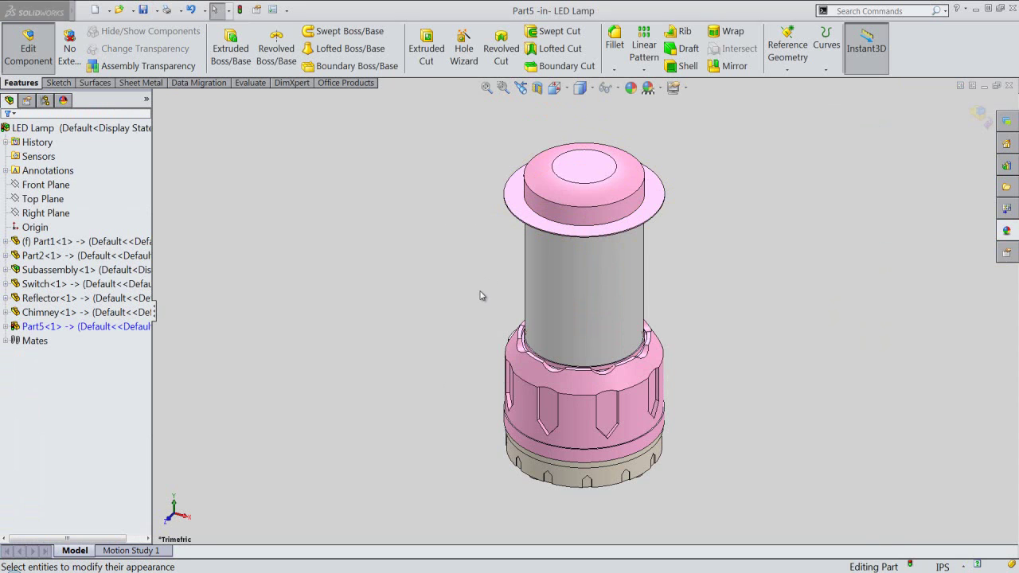
# Step: Offset the cap's domed top face inward by 0.015625 in as a new surface
pyautogui.click(107, 84)
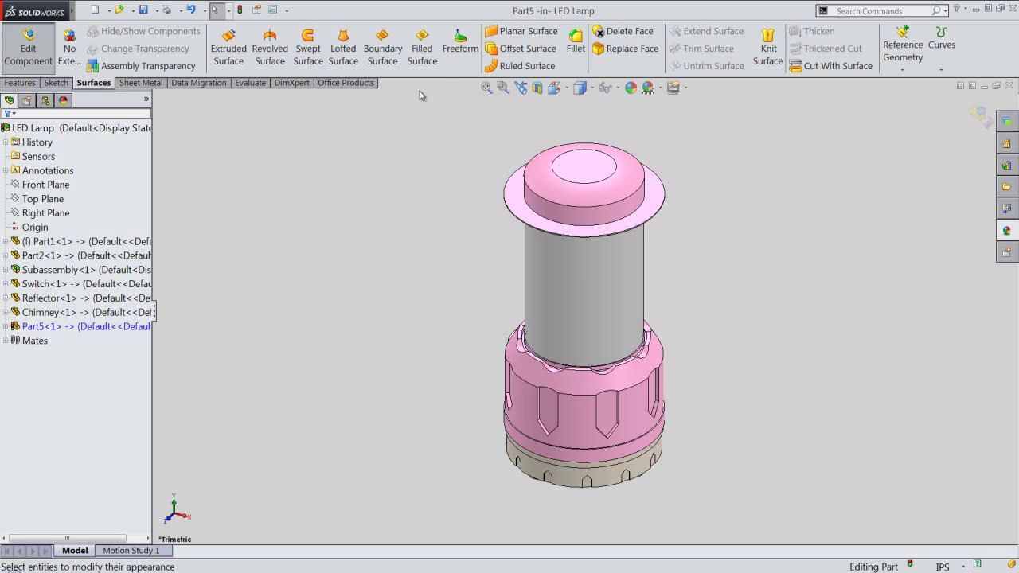
pyautogui.click(542, 51)
pyautogui.scroll(-3, 542, 176)
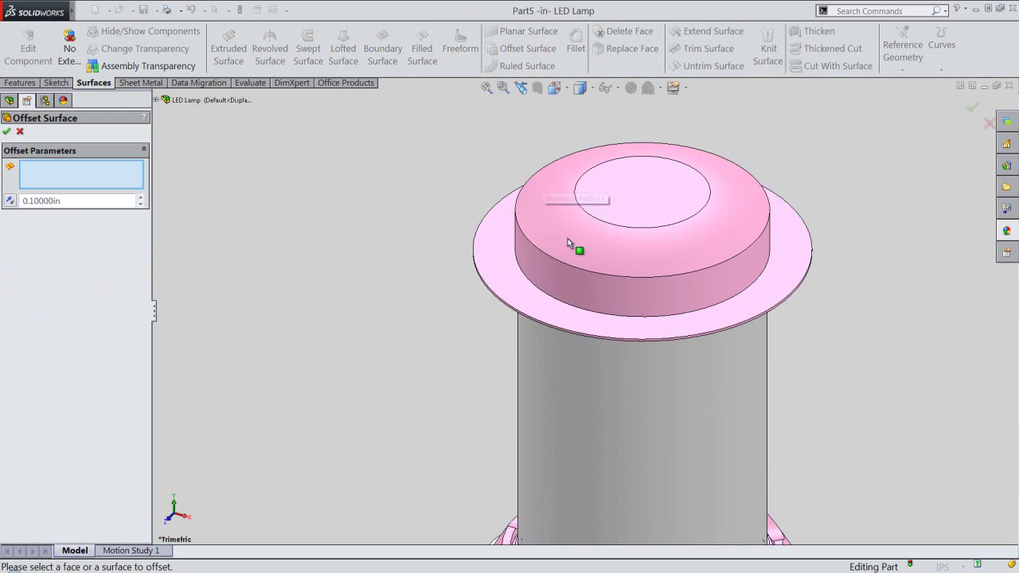
pyautogui.click(568, 239)
pyautogui.moveTo(624, 264)
pyautogui.mouseDown(button='middle')
pyautogui.moveTo(604, 172)
pyautogui.moveTo(580, 243)
pyautogui.mouseUp(button='middle')
pyautogui.scroll(-2, 580, 262)
pyautogui.scroll(-2, 517, 287)
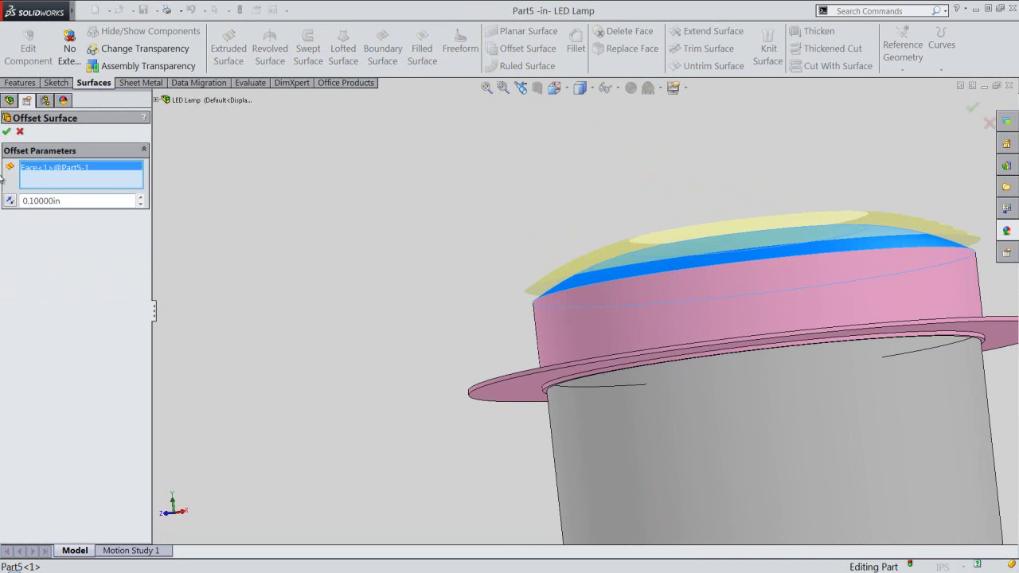
pyautogui.click(10, 199)
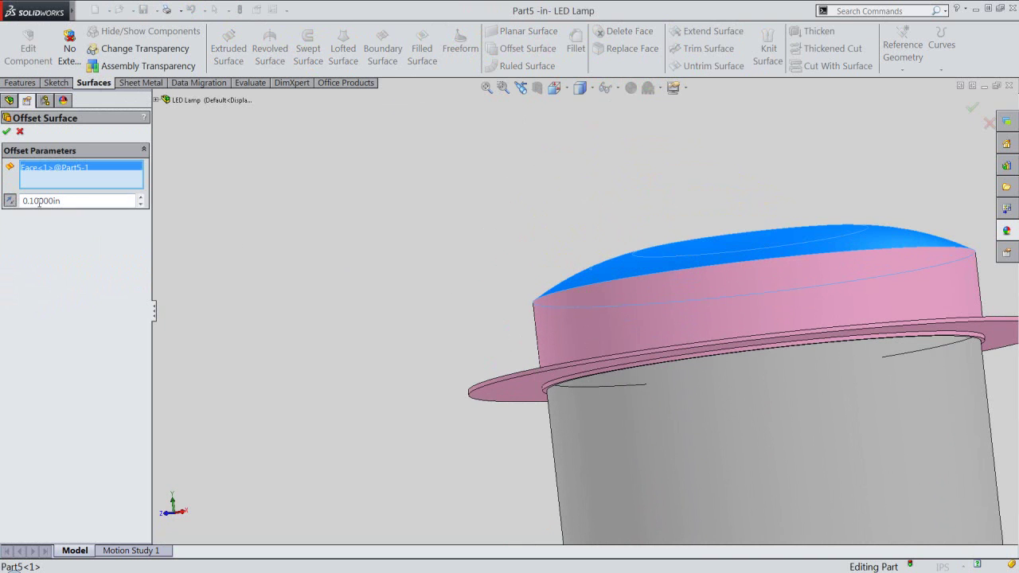
pyautogui.moveTo(23, 200); pyautogui.dragTo(58, 205)
pyautogui.write('.')
pyautogui.click(6, 131)
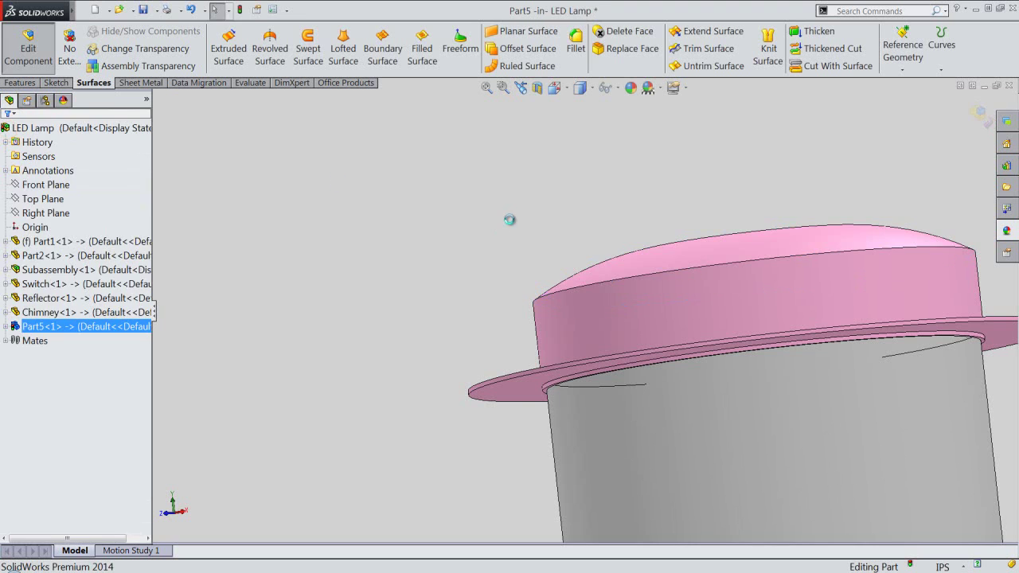
# Step: Section the lamp along the Front Plane to inspect the cap's cross-section
pyautogui.click(538, 87)
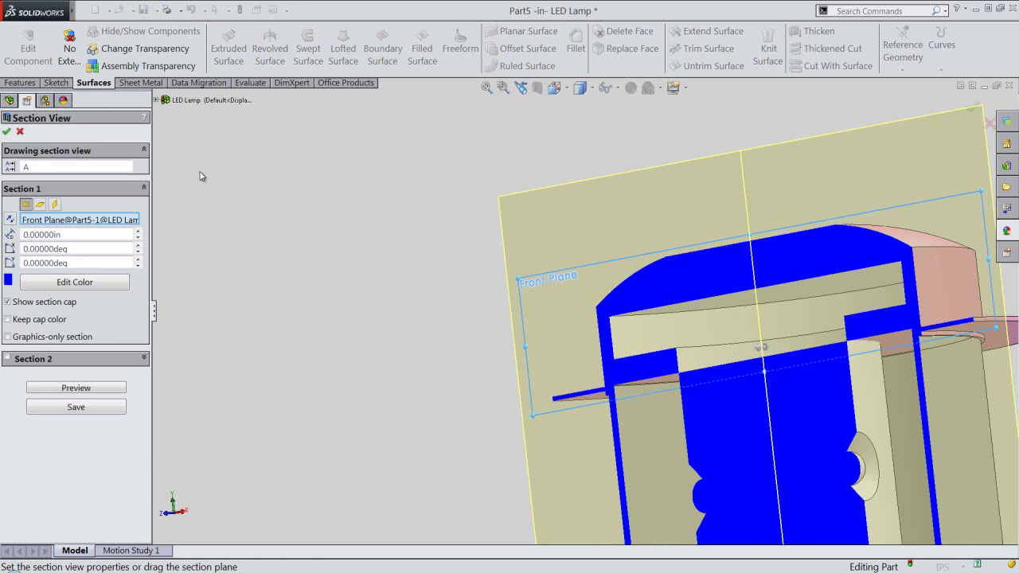
pyautogui.click(6, 132)
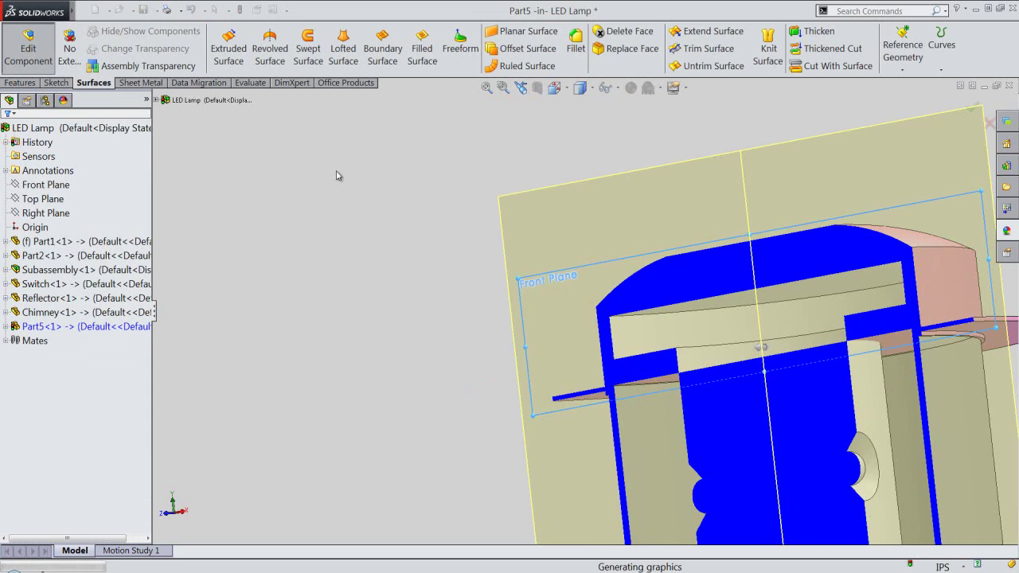
pyautogui.click(524, 89)
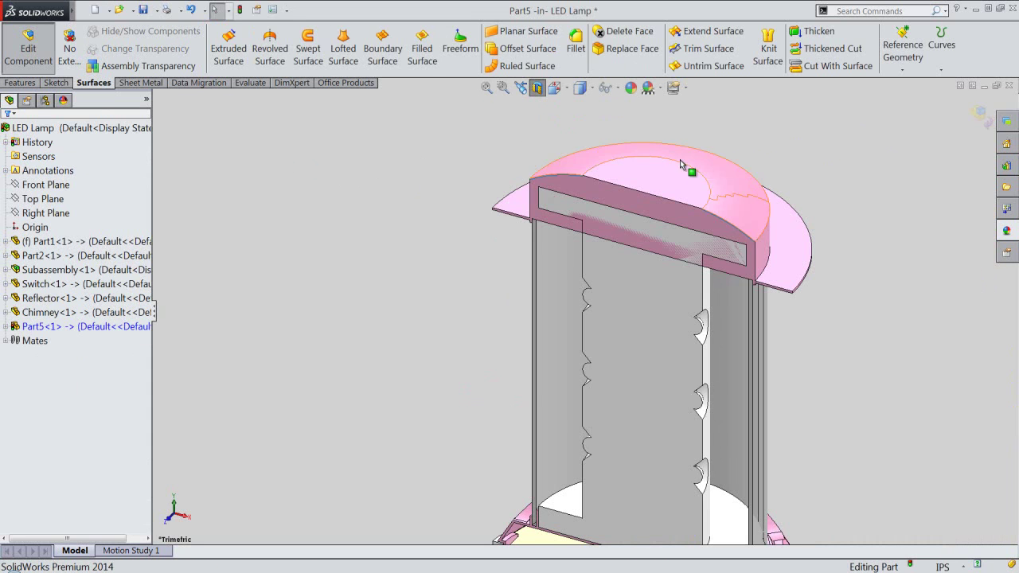
pyautogui.scroll(-2, 700, 207)
pyautogui.scroll(-2, 722, 244)
pyautogui.scroll(-2, 722, 243)
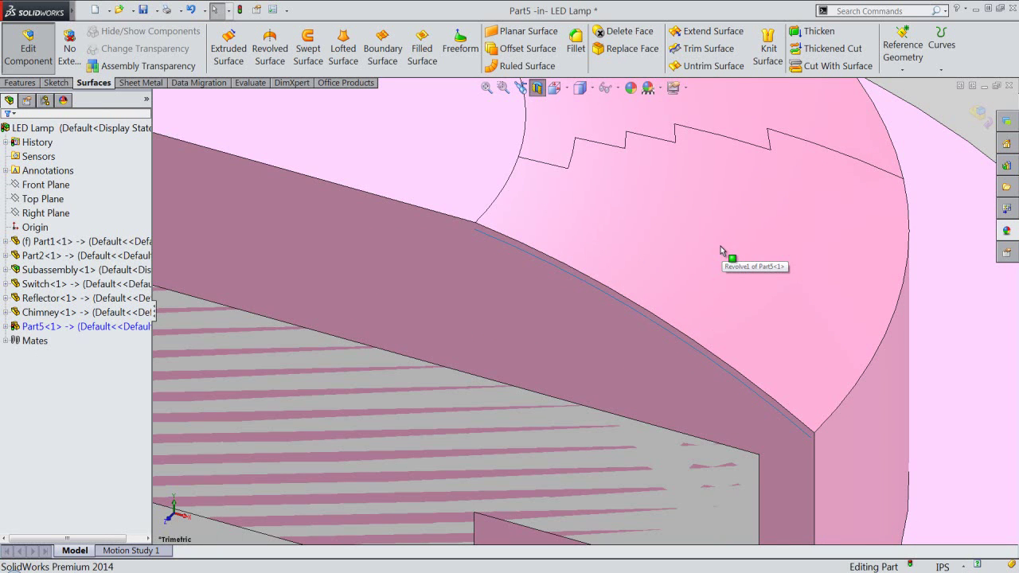
# Step: Rebuild, return to a full isometric view with the section cut off, and save the assembly
pyautogui.click(240, 10)
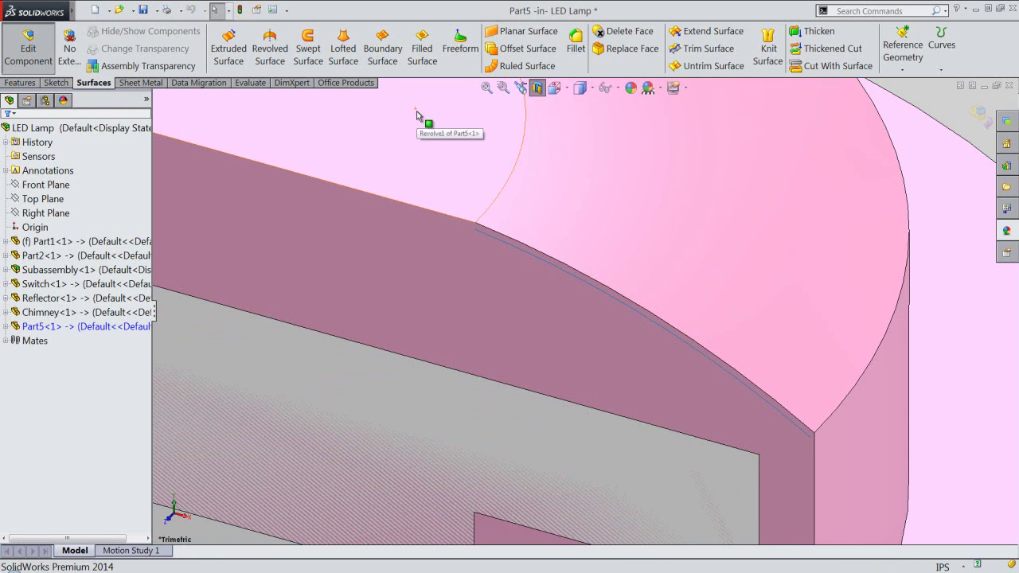
pyautogui.press('f')
pyautogui.click(555, 88)
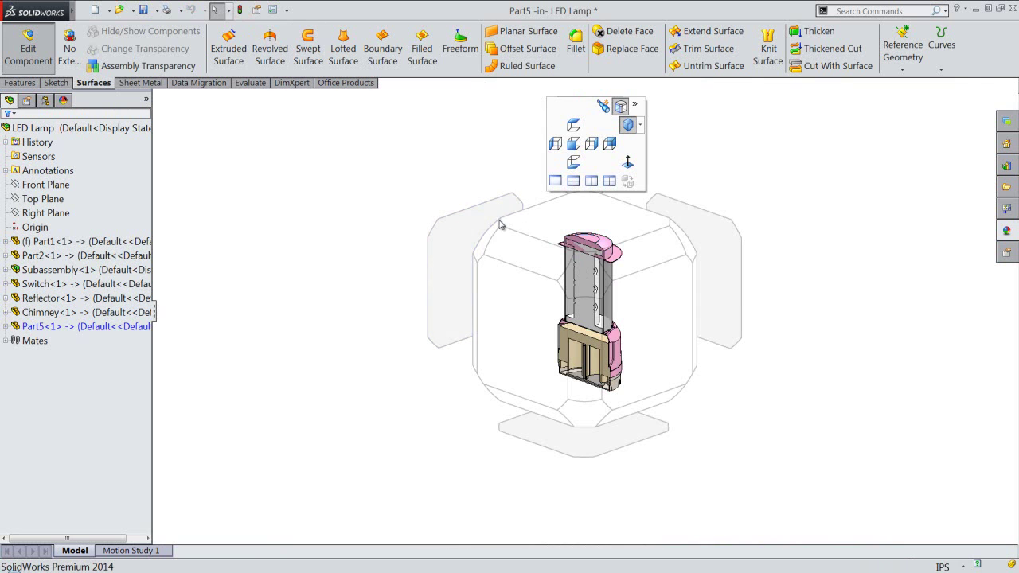
pyautogui.click(493, 232)
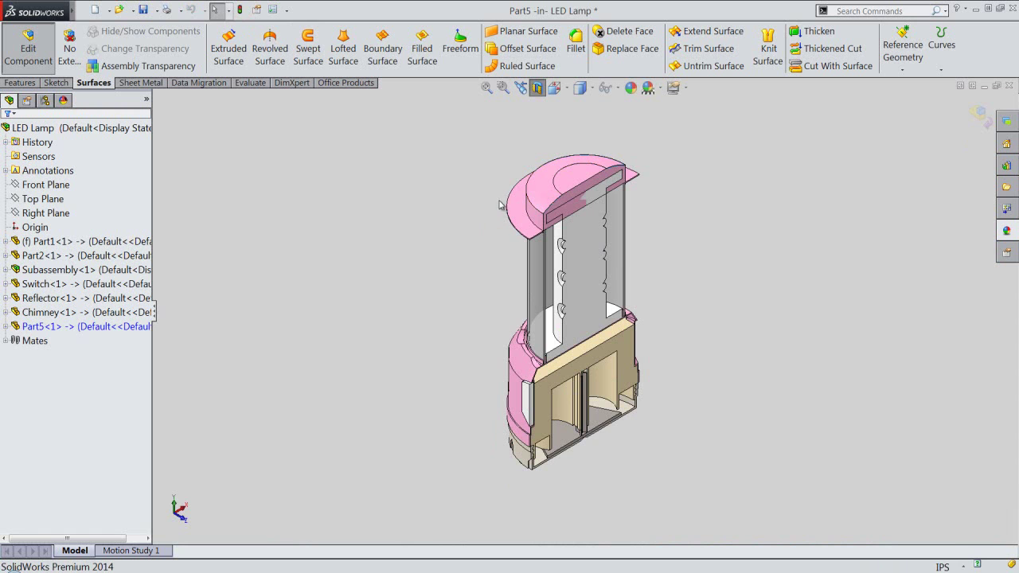
pyautogui.click(540, 89)
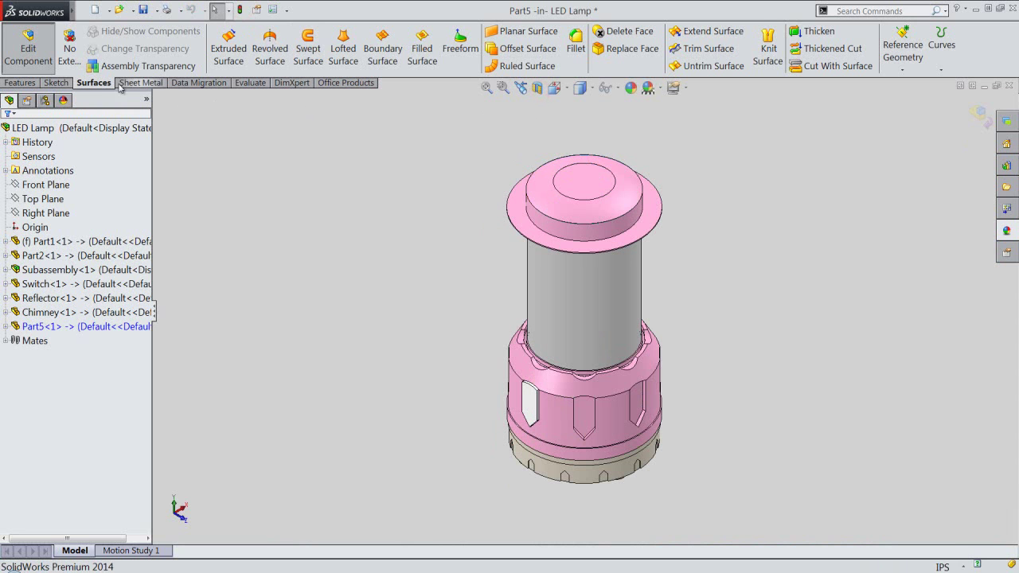
pyautogui.click(36, 85)
pyautogui.click(144, 9)
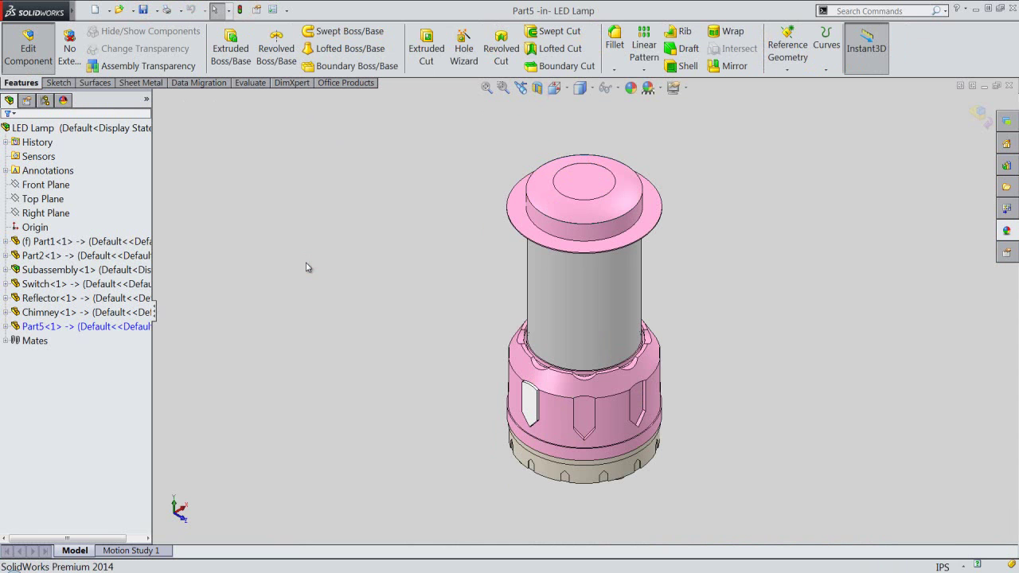
pyautogui.scroll(-3, 535, 235)
pyautogui.click(535, 249)
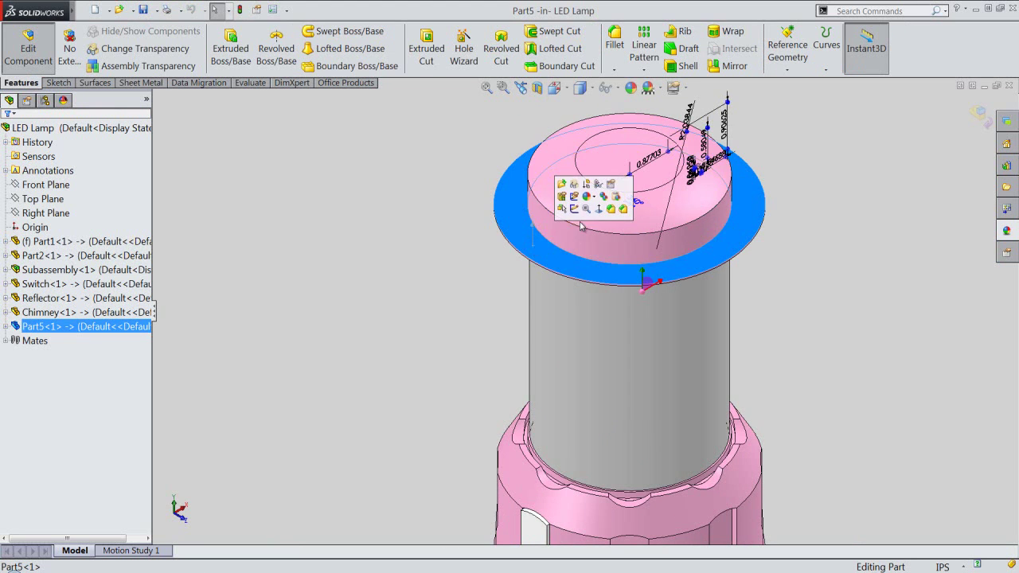
# Step: Start a sketch on the cap's flange in Top view and project the raised rim's circular edge into it
pyautogui.click(574, 208)
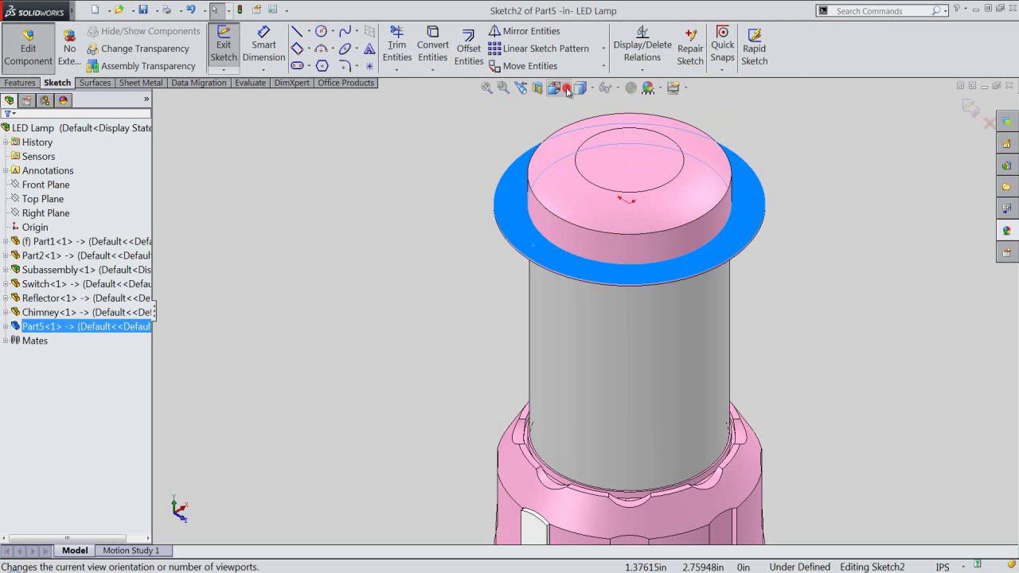
pyautogui.click(567, 92)
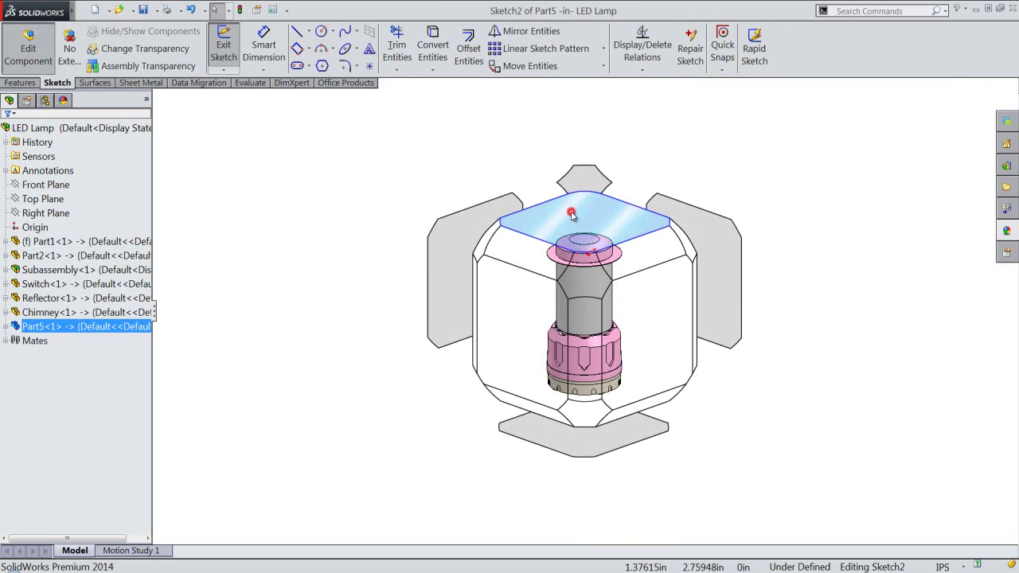
pyautogui.click(572, 215)
pyautogui.scroll(-3, 577, 505)
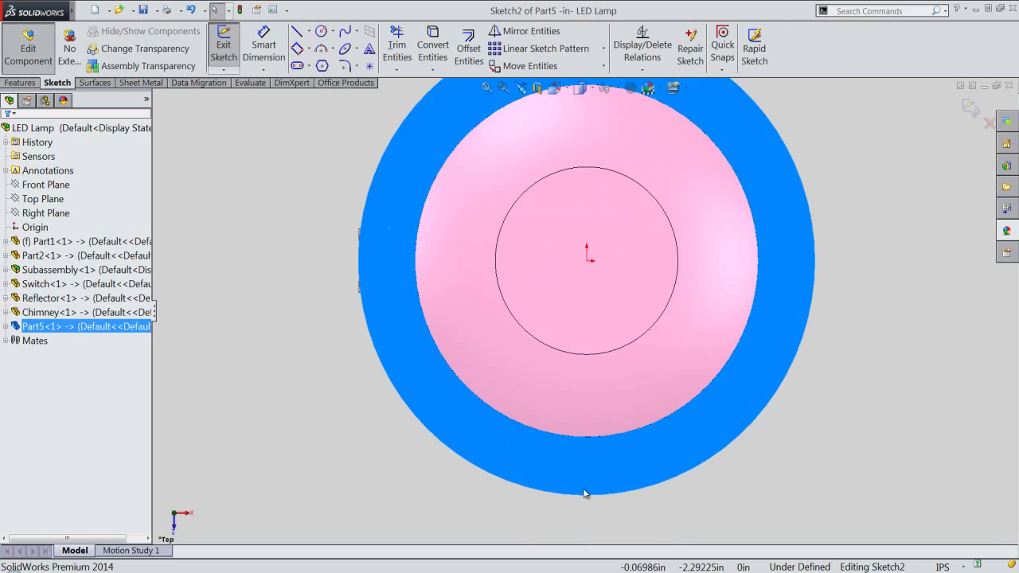
pyautogui.scroll(-2, 590, 445)
pyautogui.scroll(-2, 589, 423)
pyautogui.click(346, 464)
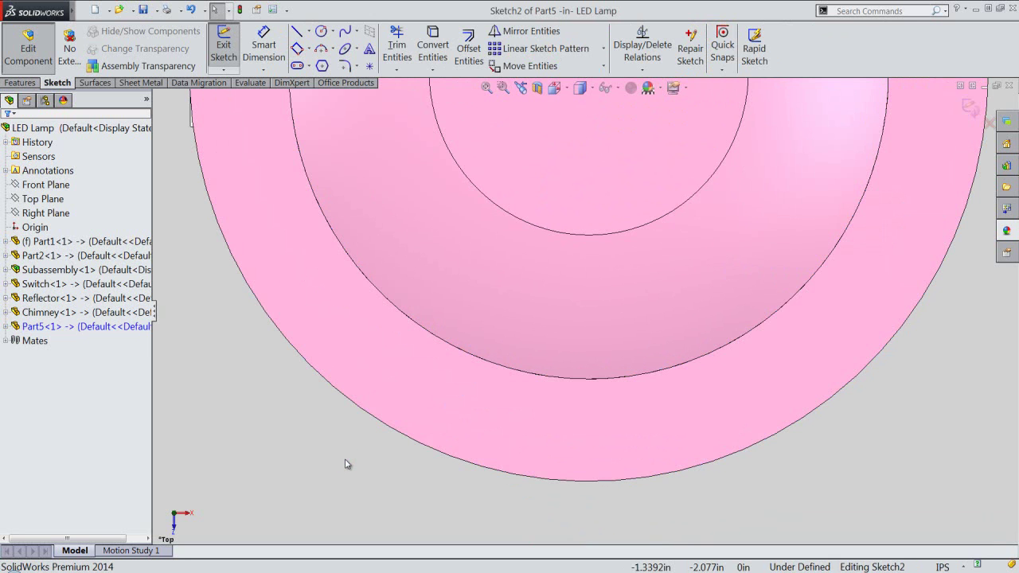
pyautogui.click(433, 48)
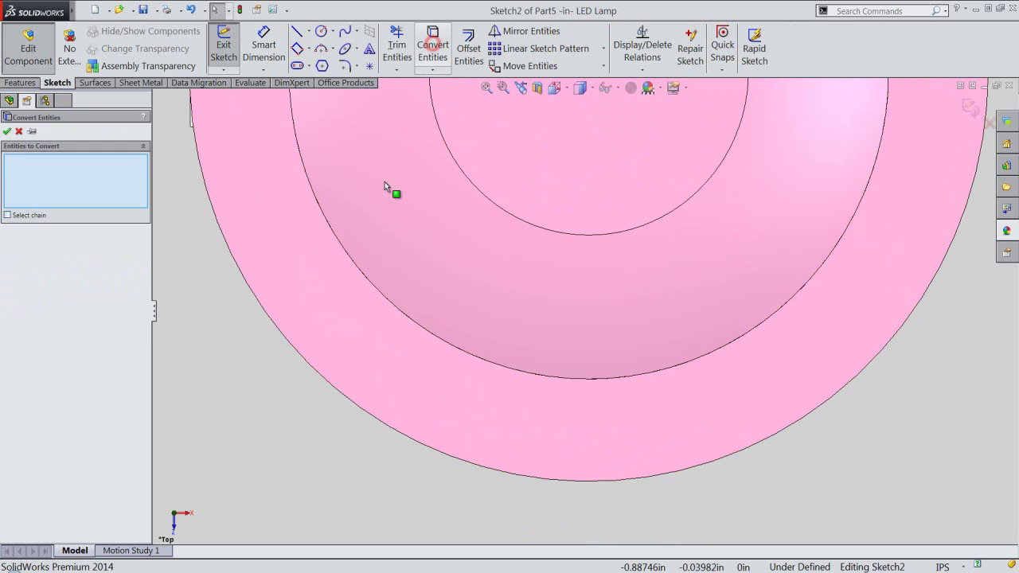
pyautogui.click(493, 363)
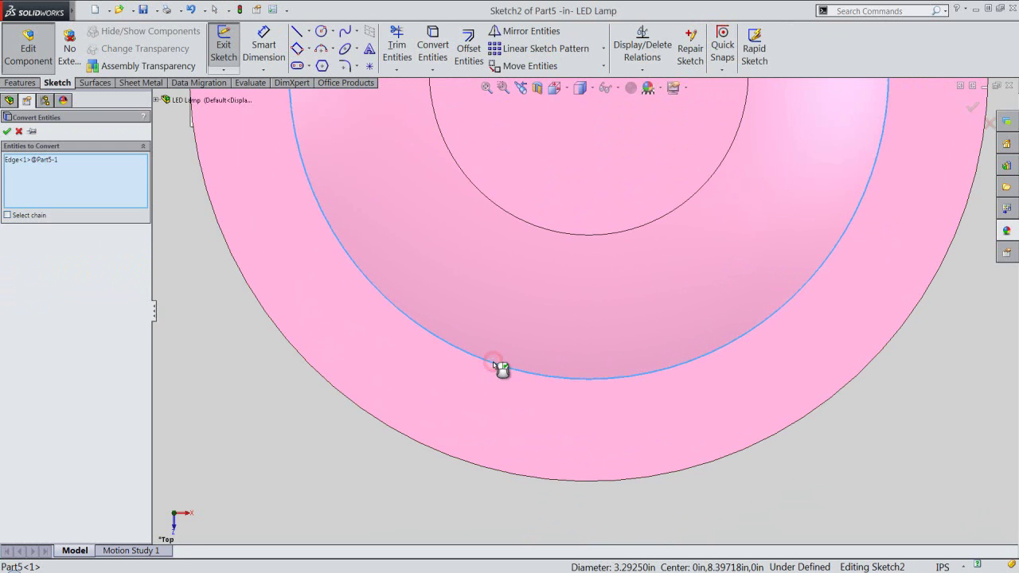
pyautogui.click(6, 131)
# Step: Add an infinite vertical centerline through the origin
pyautogui.rightClick(307, 411)
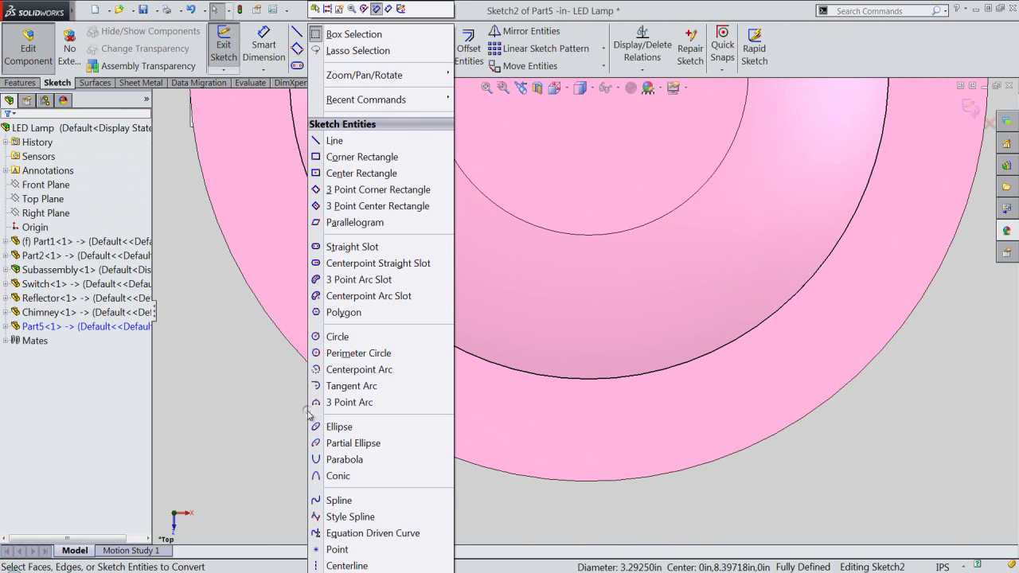
pyautogui.click(343, 566)
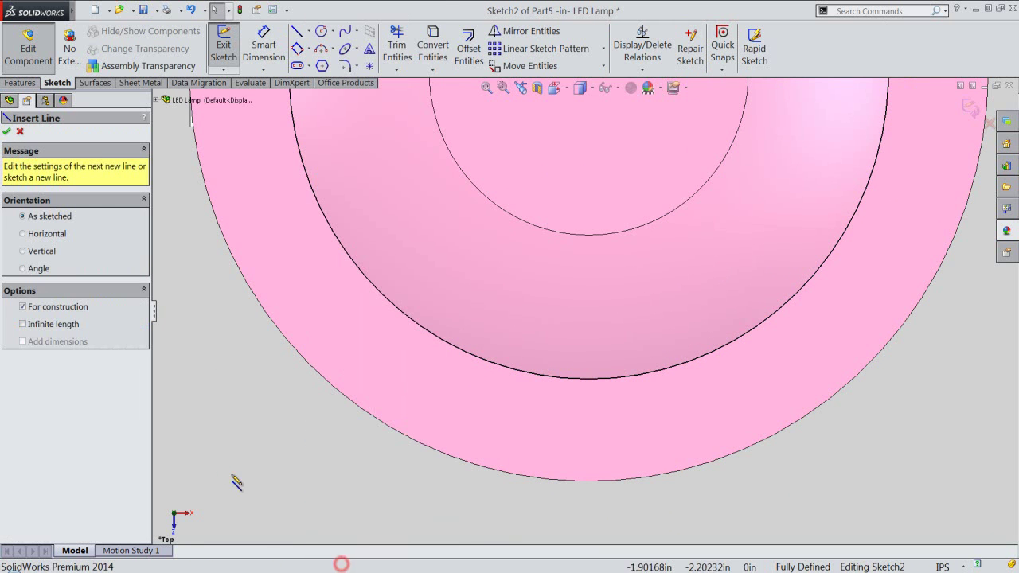
pyautogui.click(22, 324)
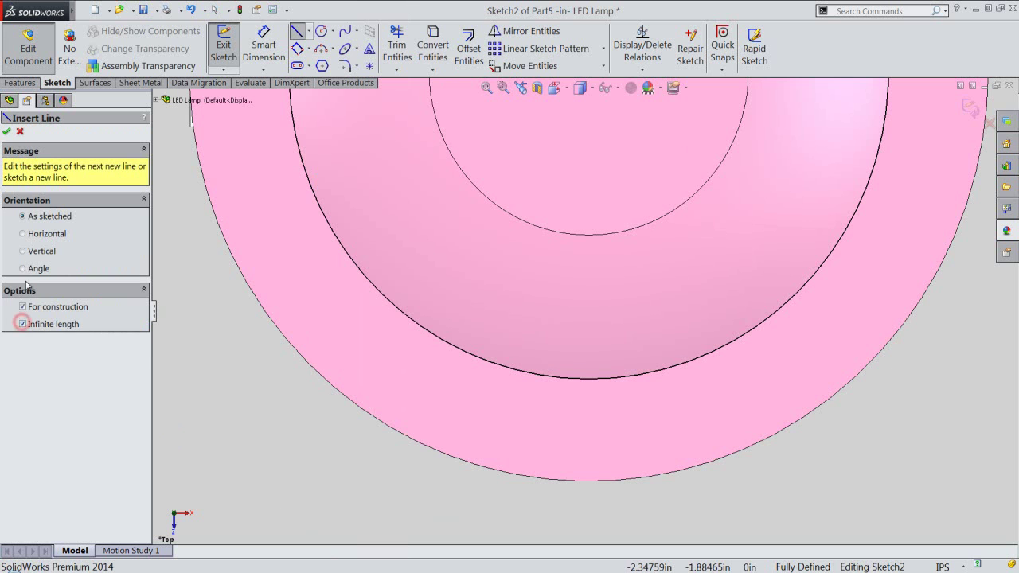
pyautogui.click(24, 251)
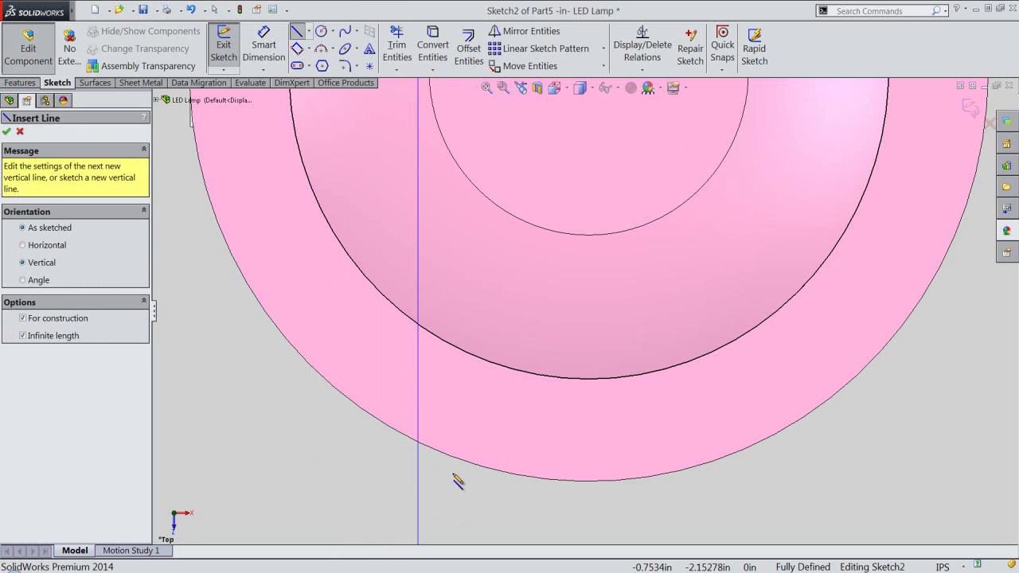
pyautogui.scroll(3, 458, 475)
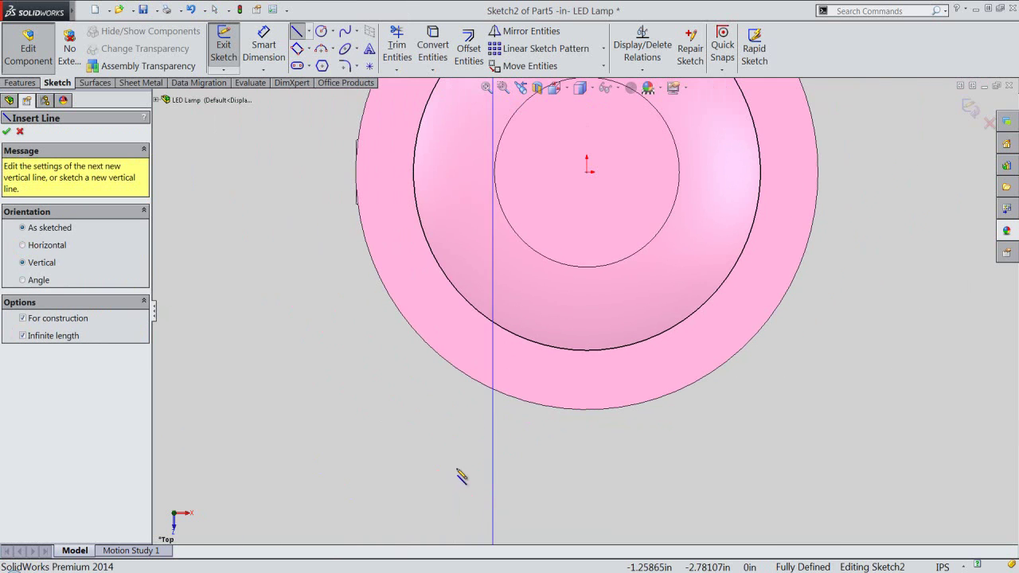
pyautogui.click(589, 173)
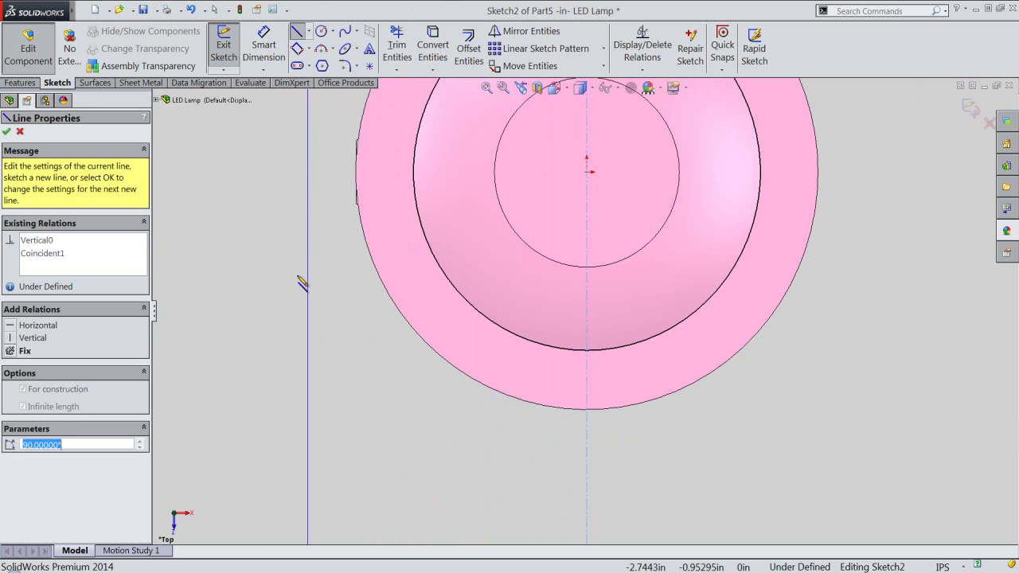
pyautogui.click(322, 50)
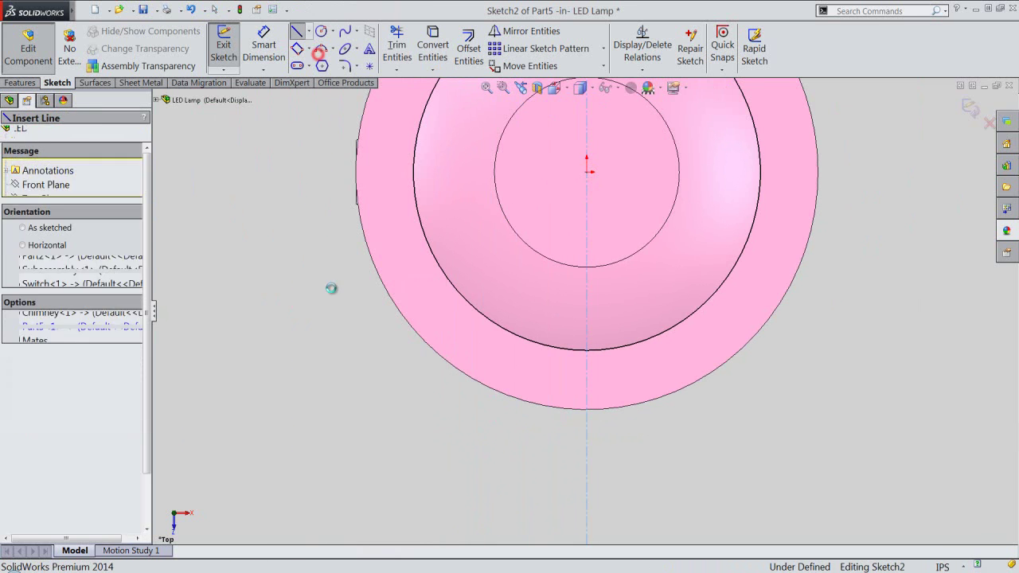
pyautogui.click(540, 345)
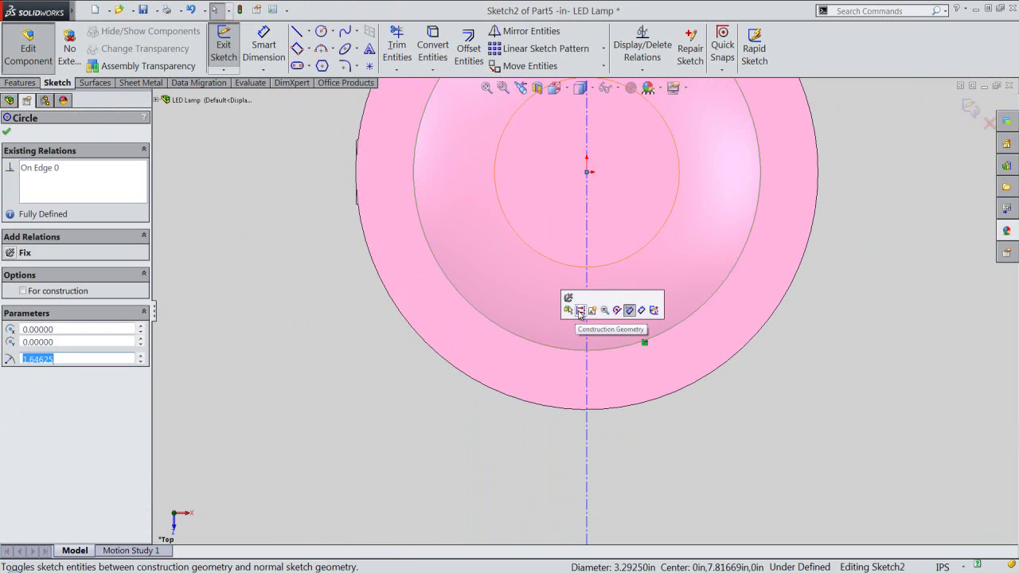
pyautogui.click(674, 446)
pyautogui.scroll(-2, 628, 378)
pyautogui.scroll(-2, 605, 370)
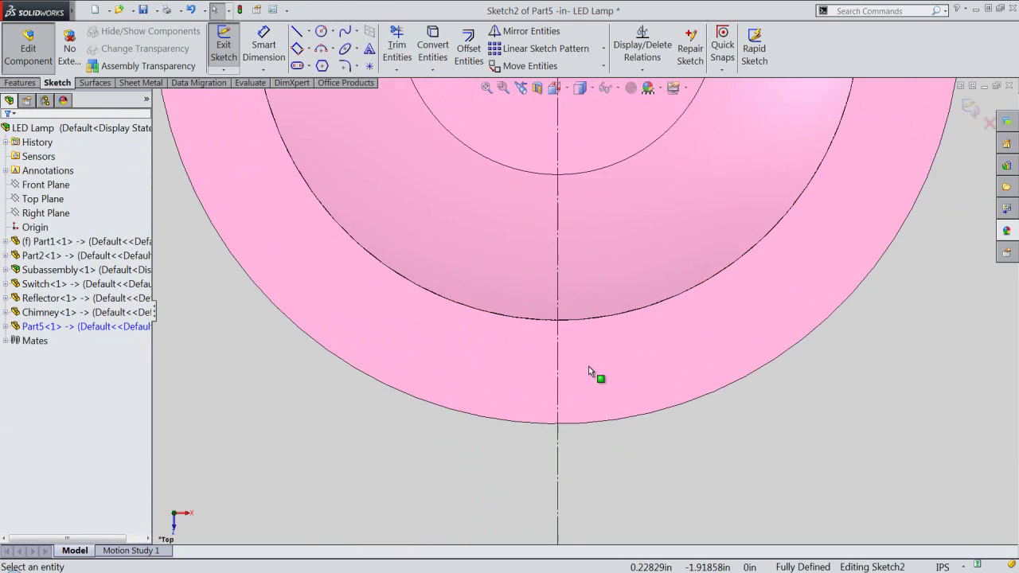
pyautogui.scroll(-2, 581, 362)
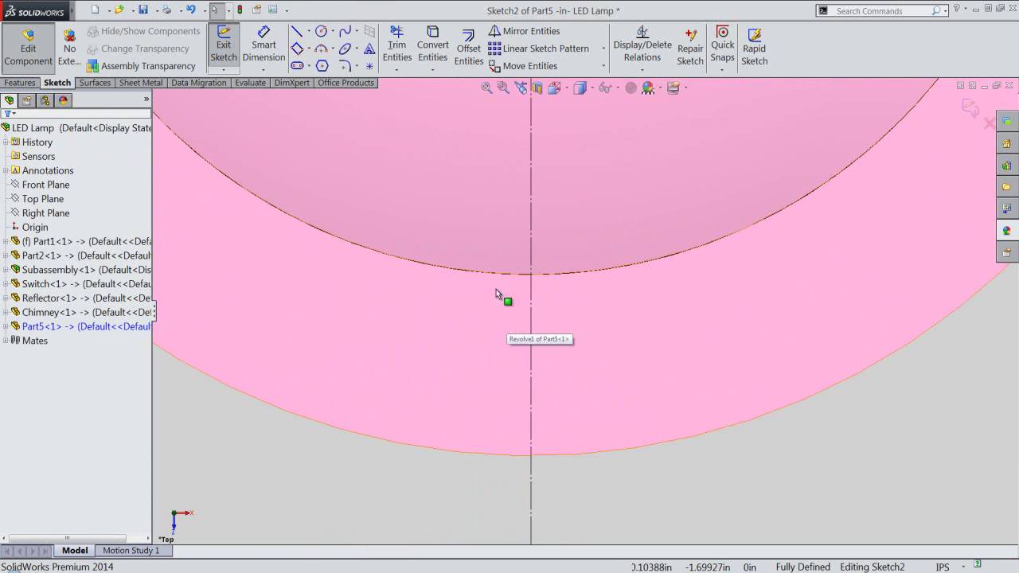
# Step: Offset the cap's inner circular edge 0.01563 in inward and convert that circle to construction geometry
pyautogui.click(469, 48)
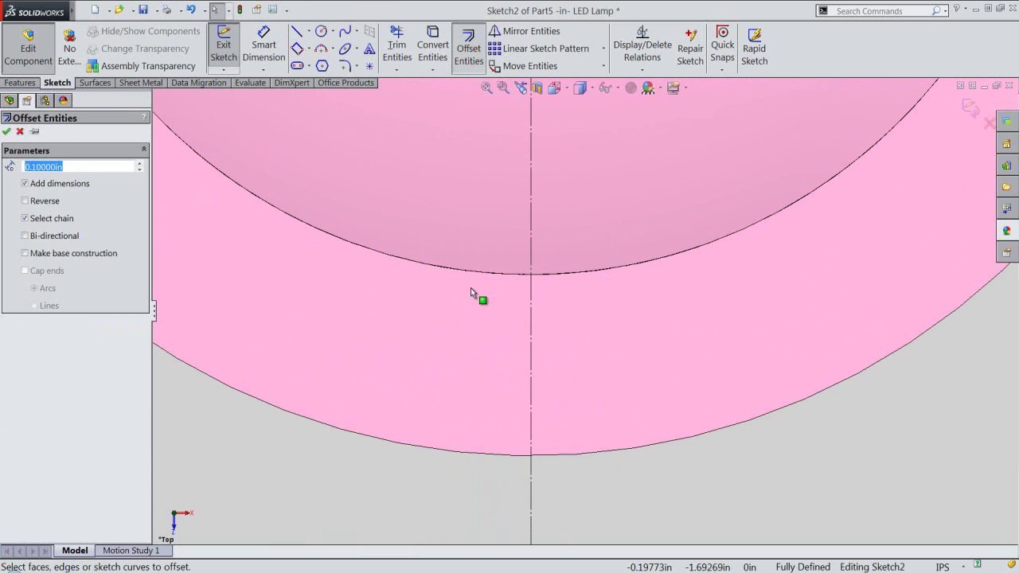
pyautogui.click(489, 271)
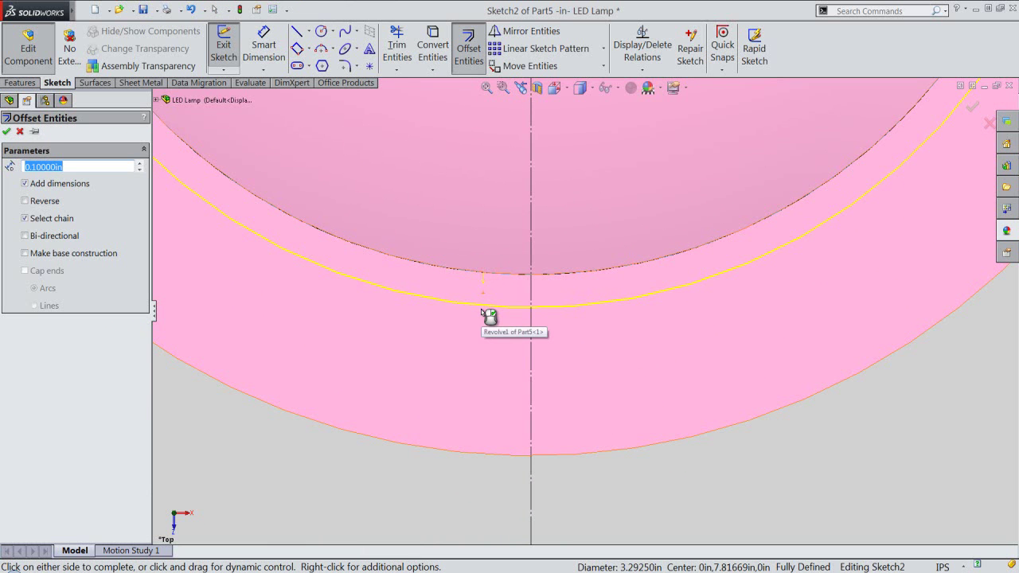
pyautogui.click(25, 201)
pyautogui.write('0.015625')
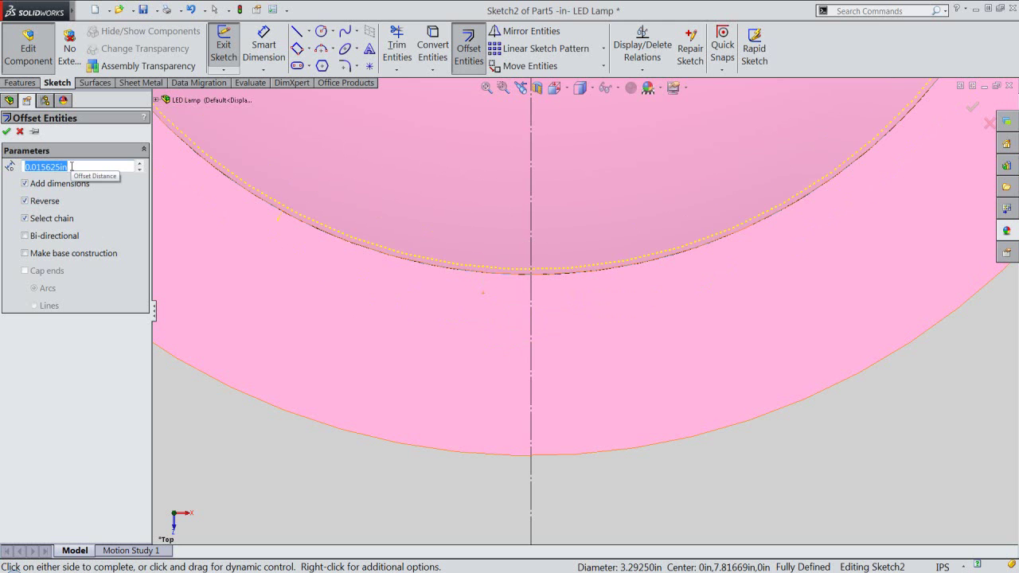
pyautogui.click(6, 131)
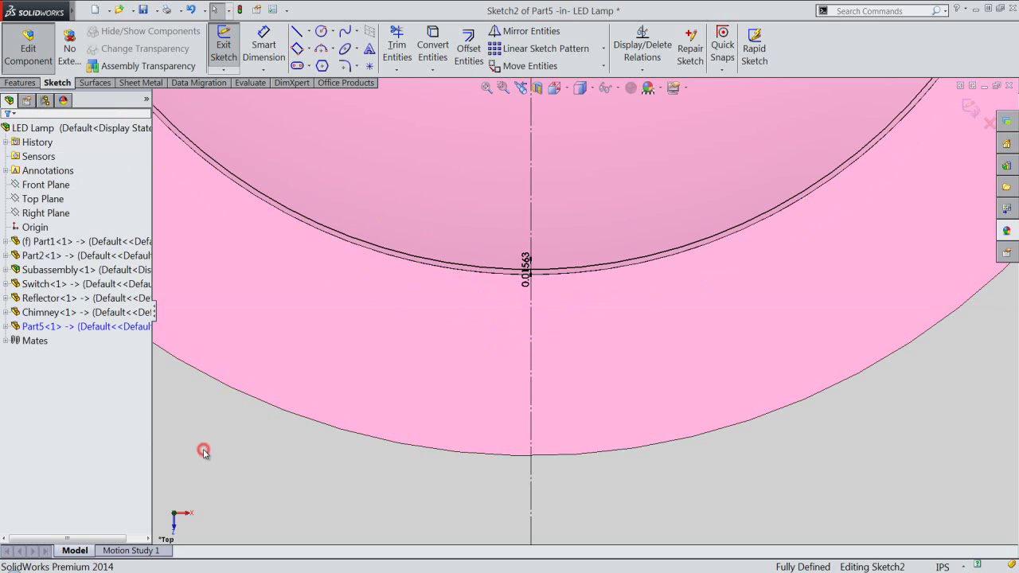
pyautogui.click(443, 261)
pyautogui.click(473, 228)
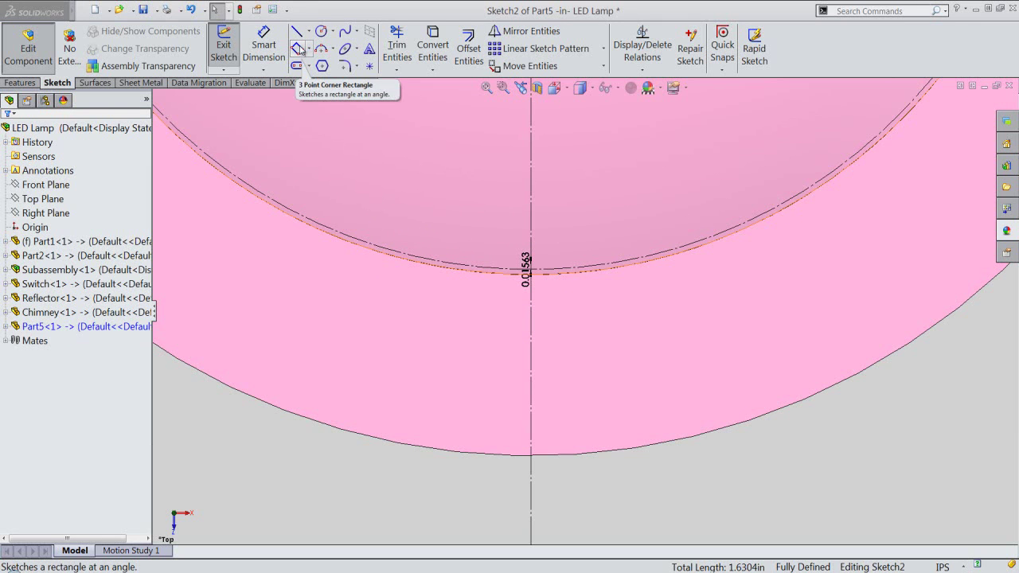
# Step: Draw a 3-point corner rectangle starting on the offset circle, above the arc
pyautogui.click(299, 48)
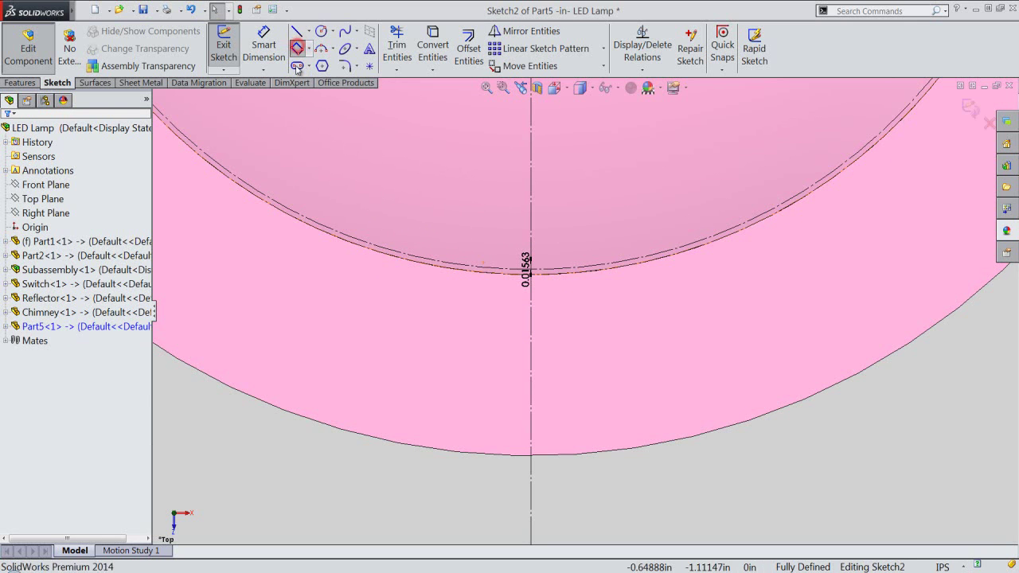
pyautogui.click(418, 256)
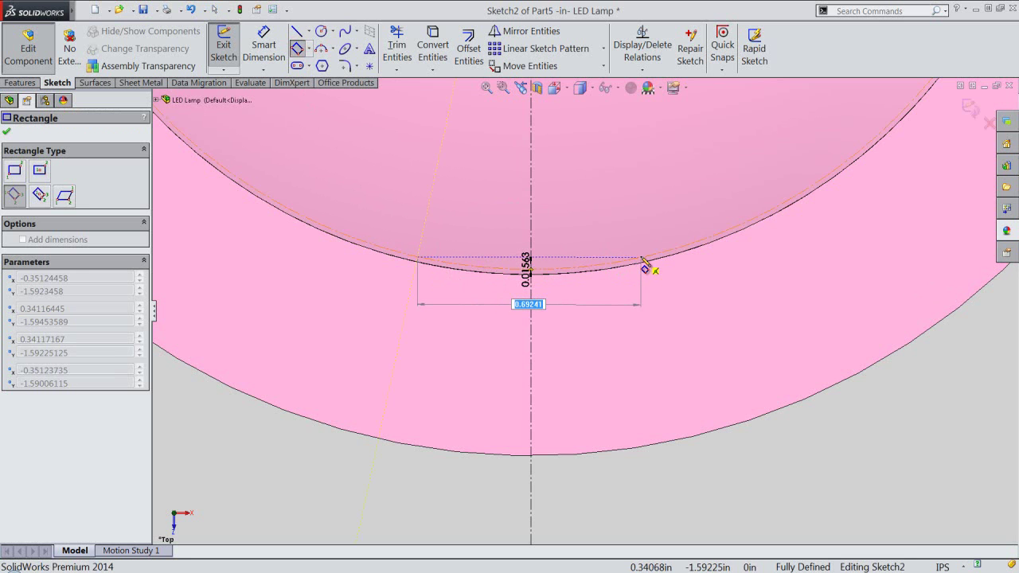
pyautogui.click(641, 258)
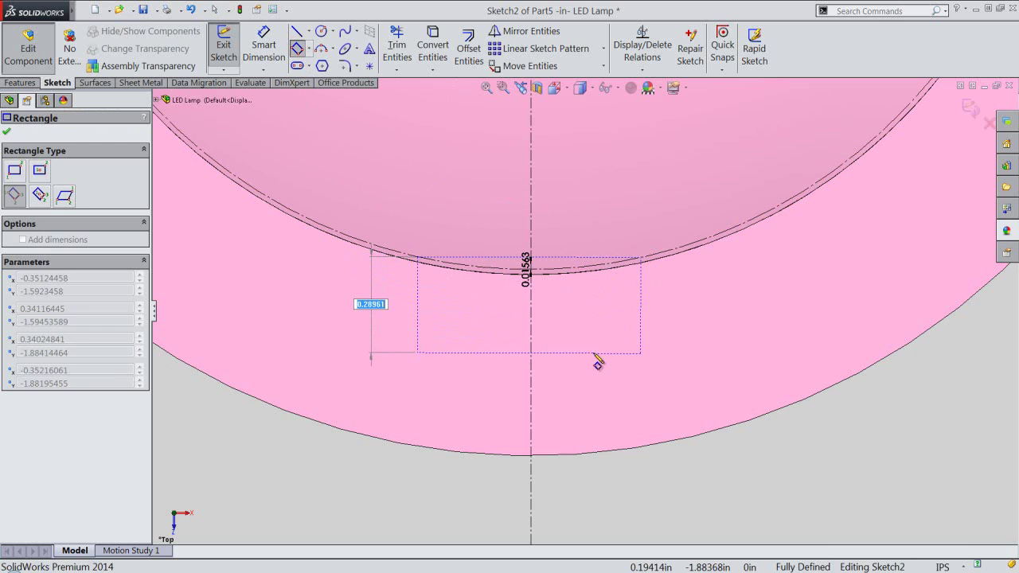
pyautogui.click(594, 354)
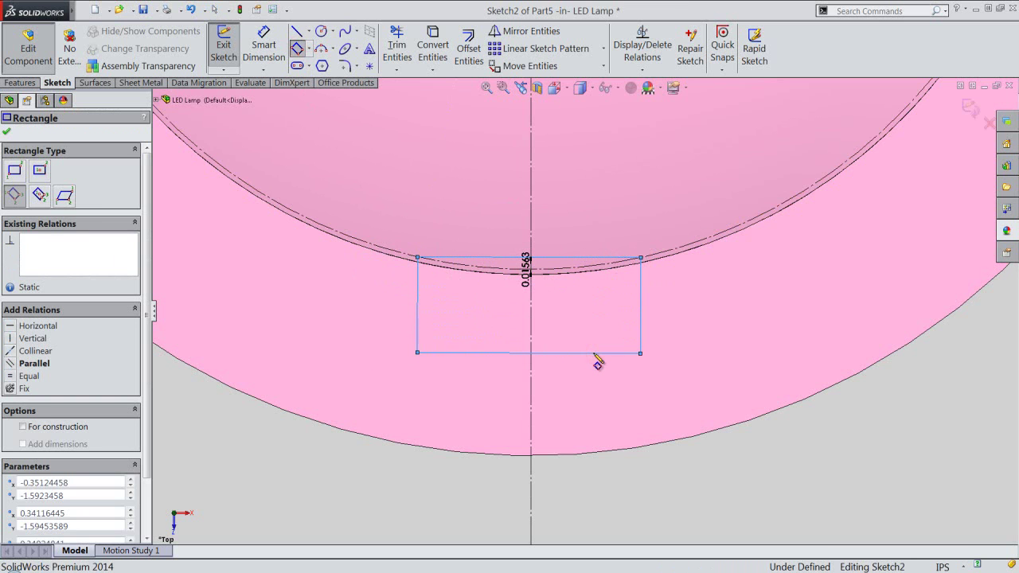
pyautogui.rightClick(594, 355)
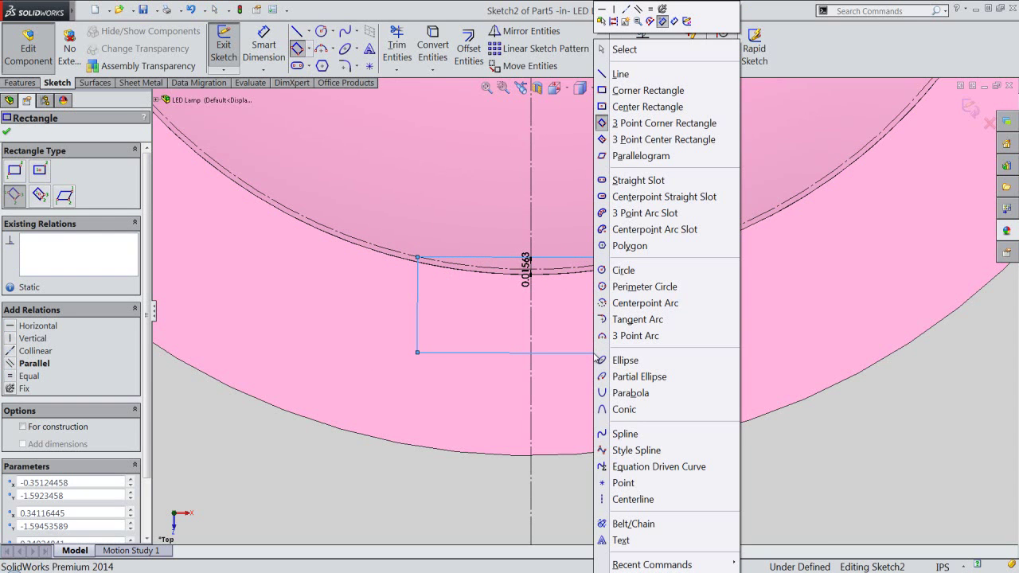
pyautogui.click(675, 18)
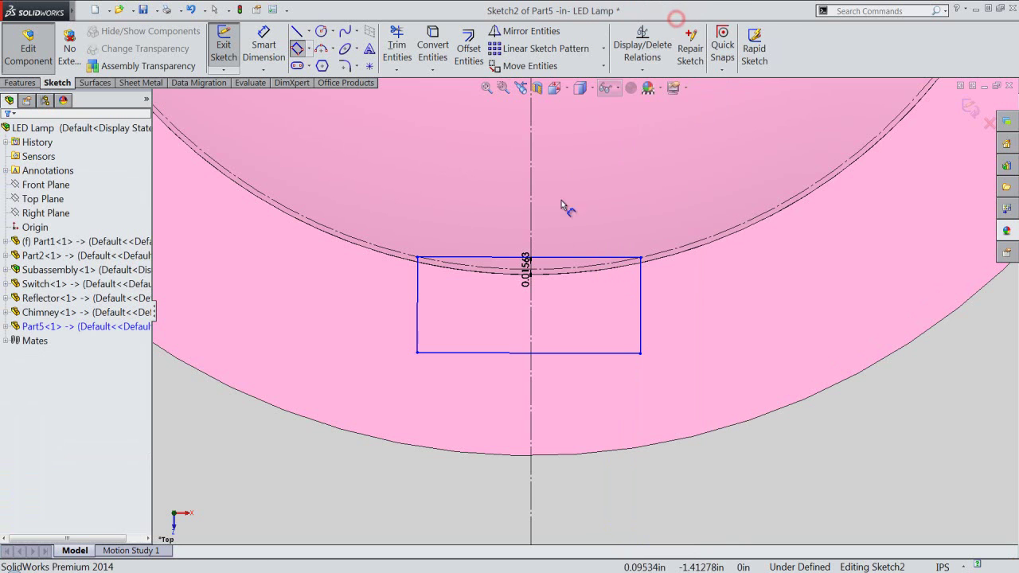
# Step: Dimension the rectangle's top edge to 1 inch wide
pyautogui.press('d')
pyautogui.click(558, 257)
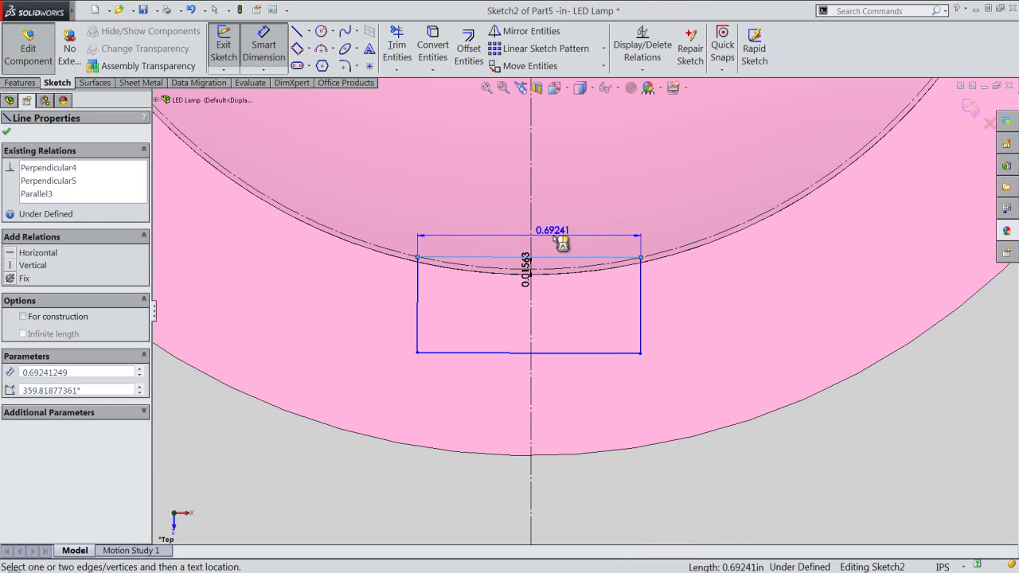
pyautogui.click(557, 235)
pyautogui.write('1')
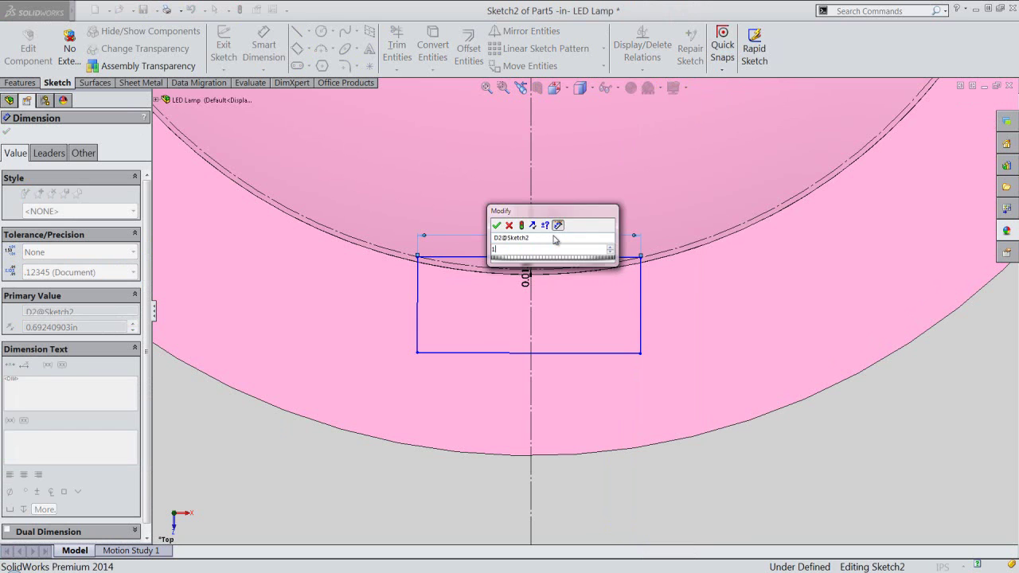
pyautogui.press('Return')
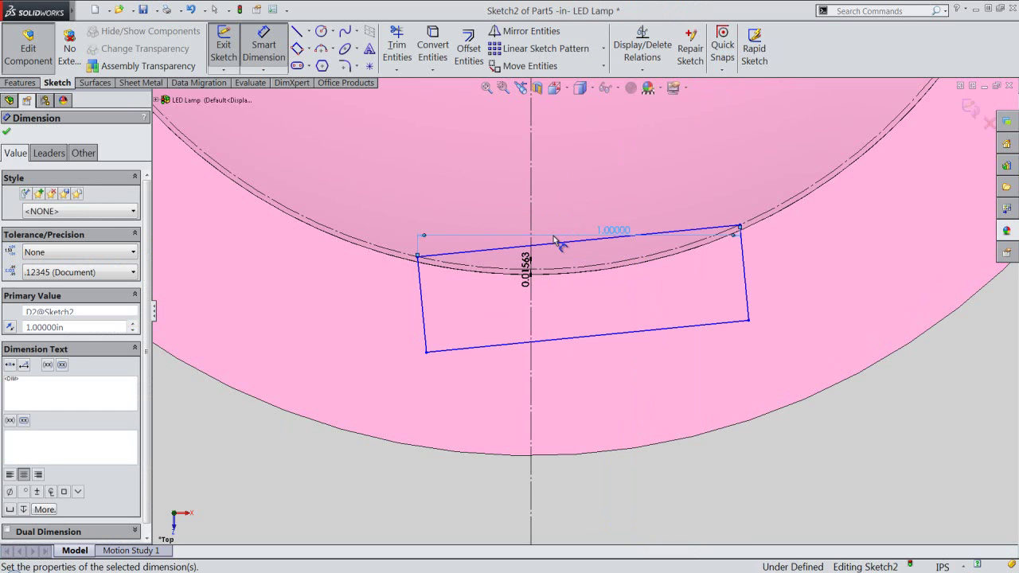
pyautogui.rightClick(720, 451)
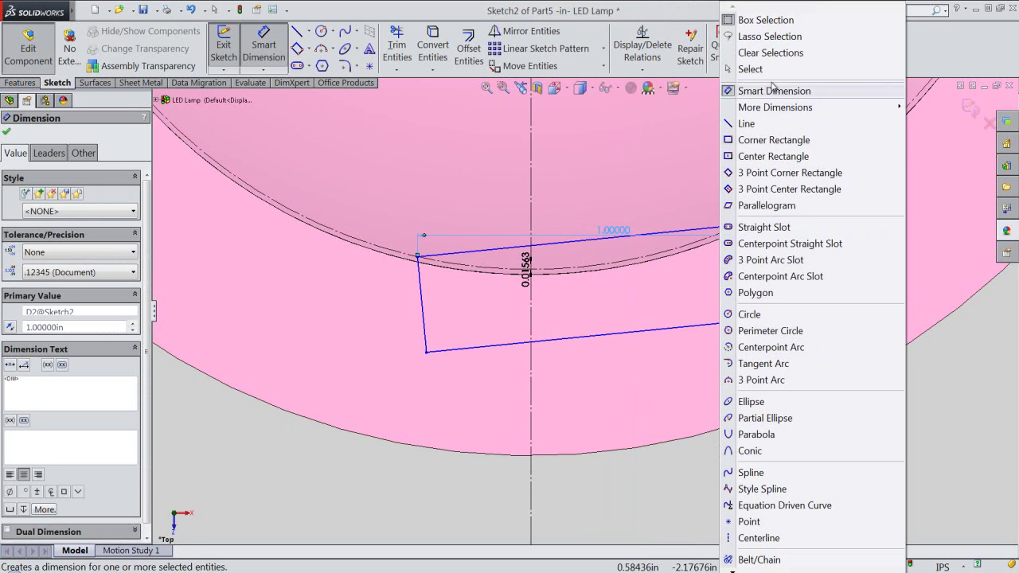
pyautogui.click(773, 90)
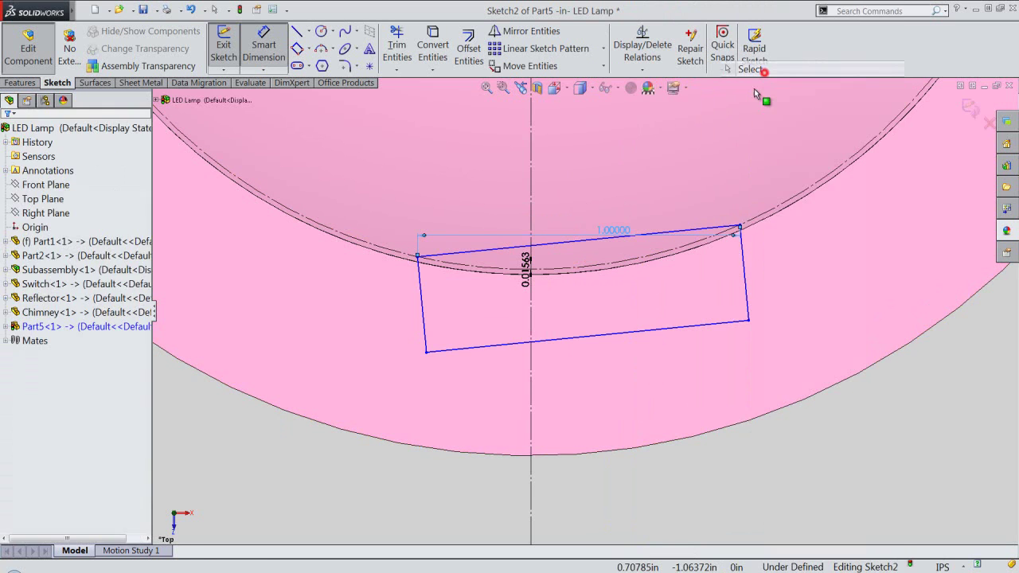
# Step: Make the rectangle's top edge horizontal
pyautogui.click(654, 239)
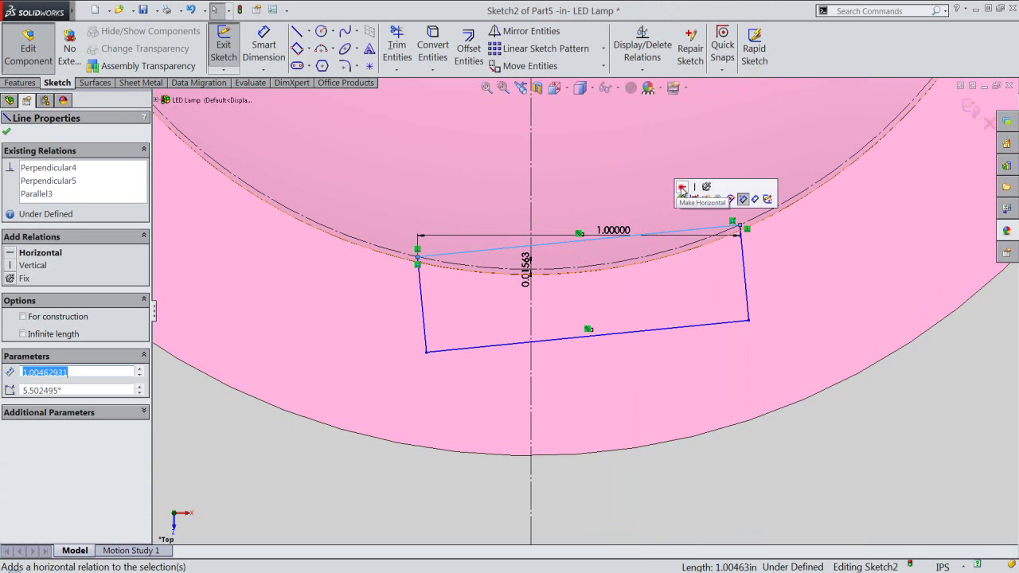
pyautogui.click(680, 187)
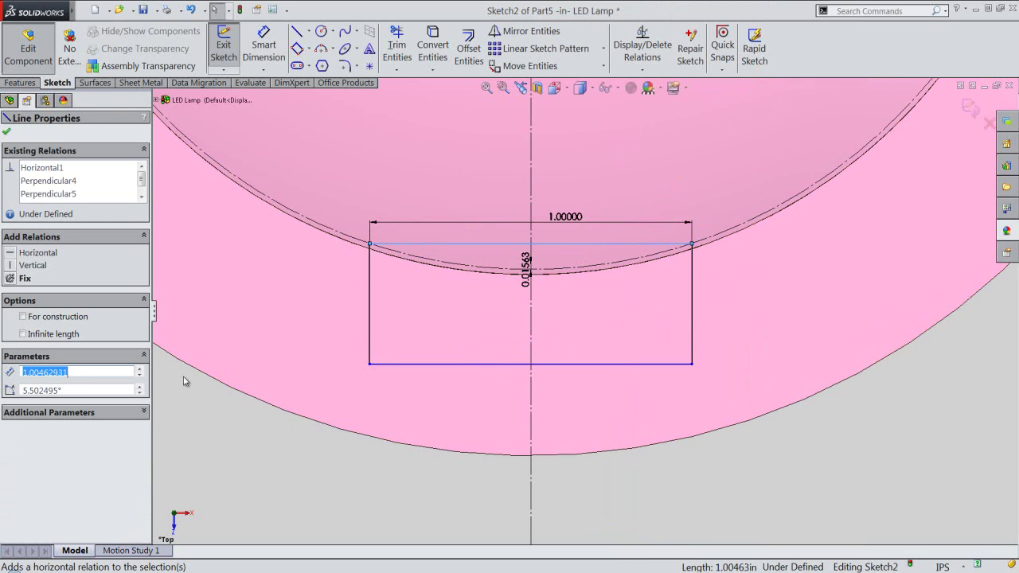
pyautogui.click(6, 132)
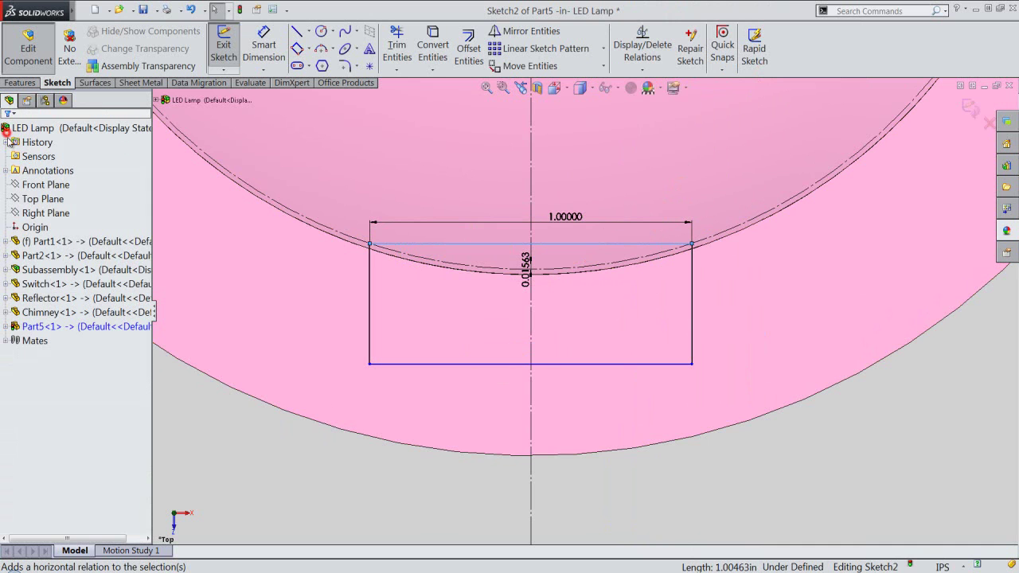
pyautogui.click(205, 449)
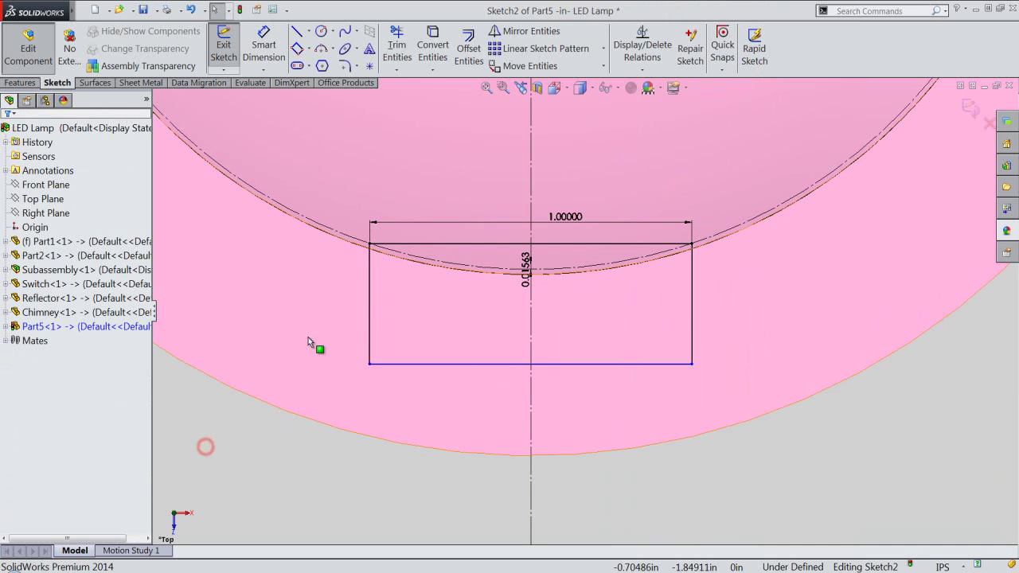
# Step: Make the rectangle's left and right sides symmetric about the vertical centreline
pyautogui.click(368, 312)
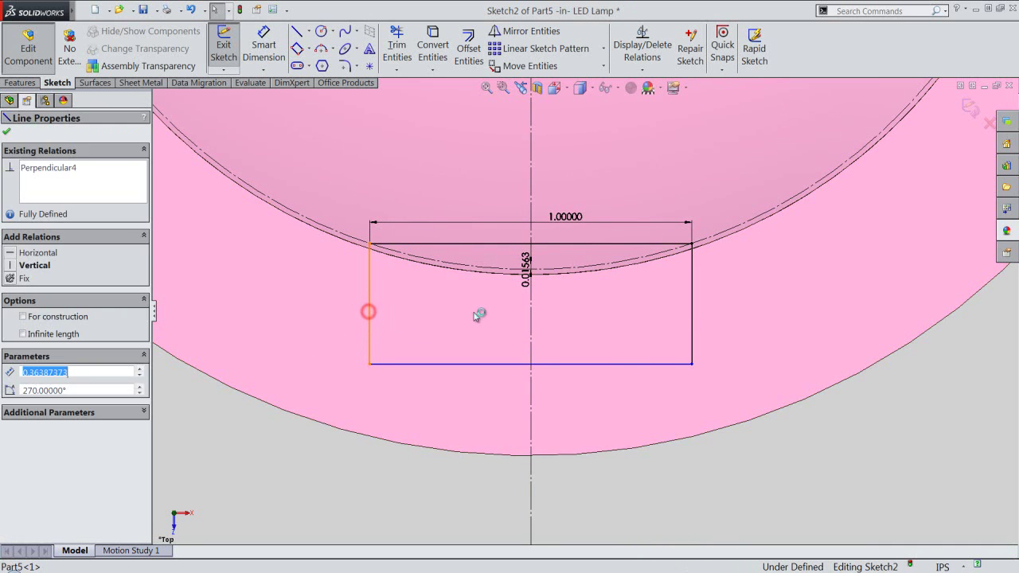
pyautogui.keyDown('ctrl'); pyautogui.click(691, 320); pyautogui.keyUp('ctrl')
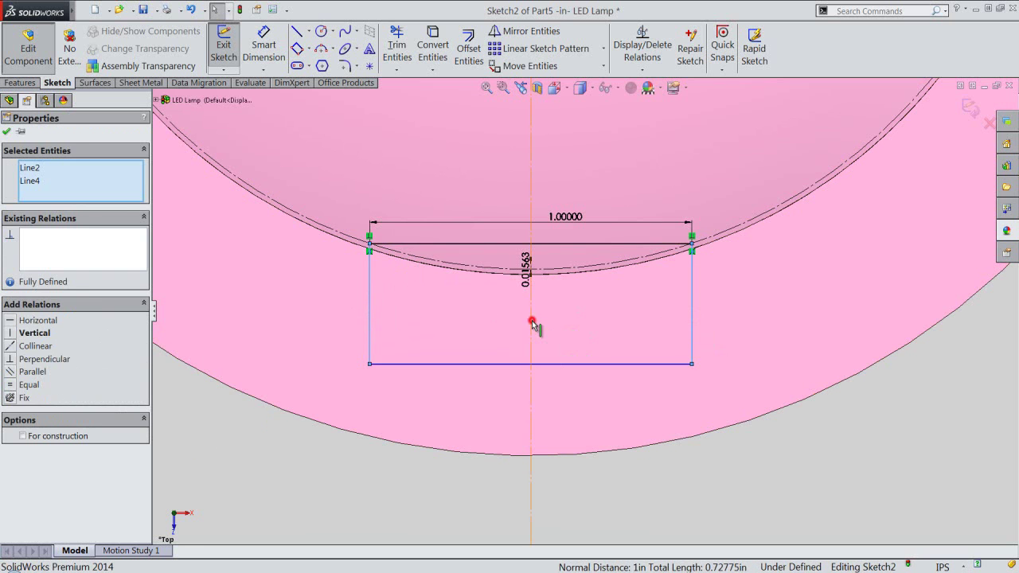
pyautogui.keyDown('ctrl'); pyautogui.click(532, 322); pyautogui.keyUp('ctrl')
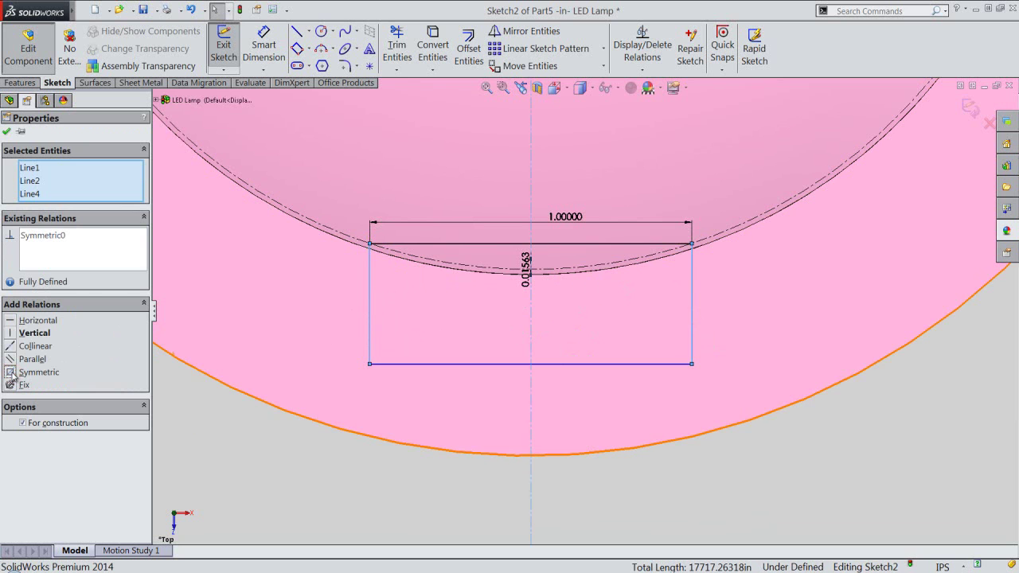
pyautogui.click(6, 132)
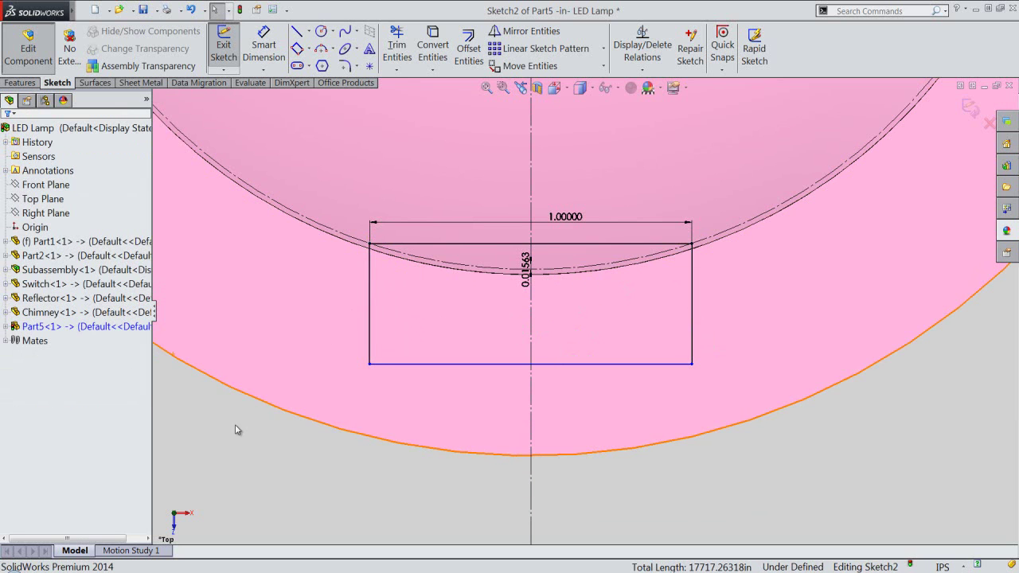
# Step: Make the rectangle's bottom edge tangent to the offset arc, fully defining the sketch
pyautogui.click(454, 364)
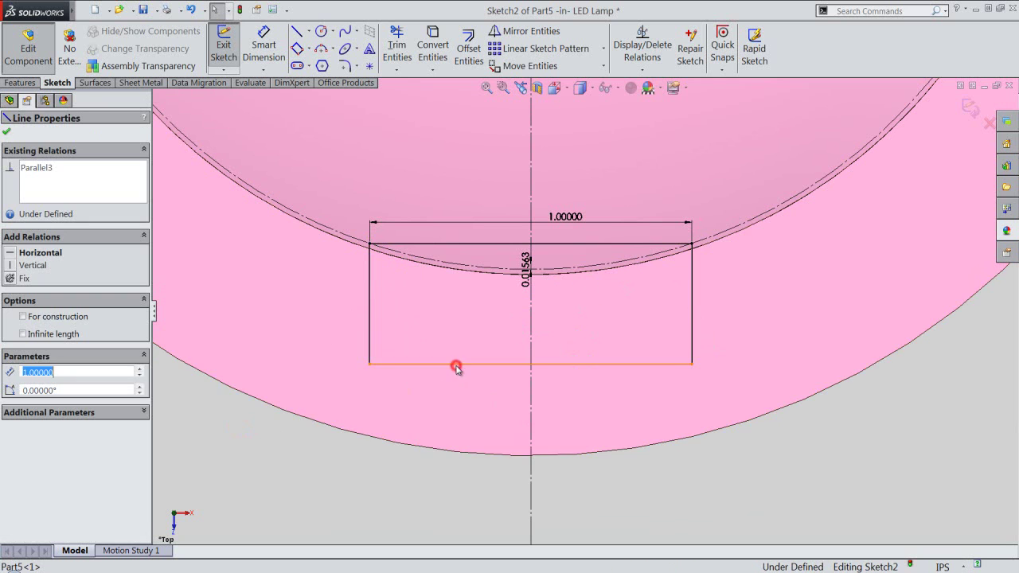
pyautogui.keyDown('ctrl'); pyautogui.click(480, 275); pyautogui.keyUp('ctrl')
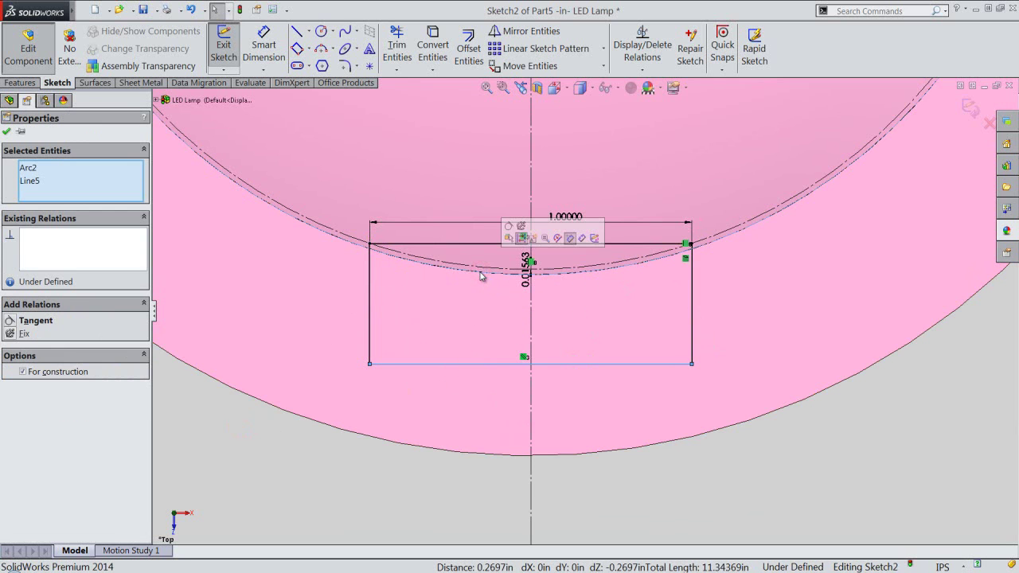
pyautogui.click(508, 227)
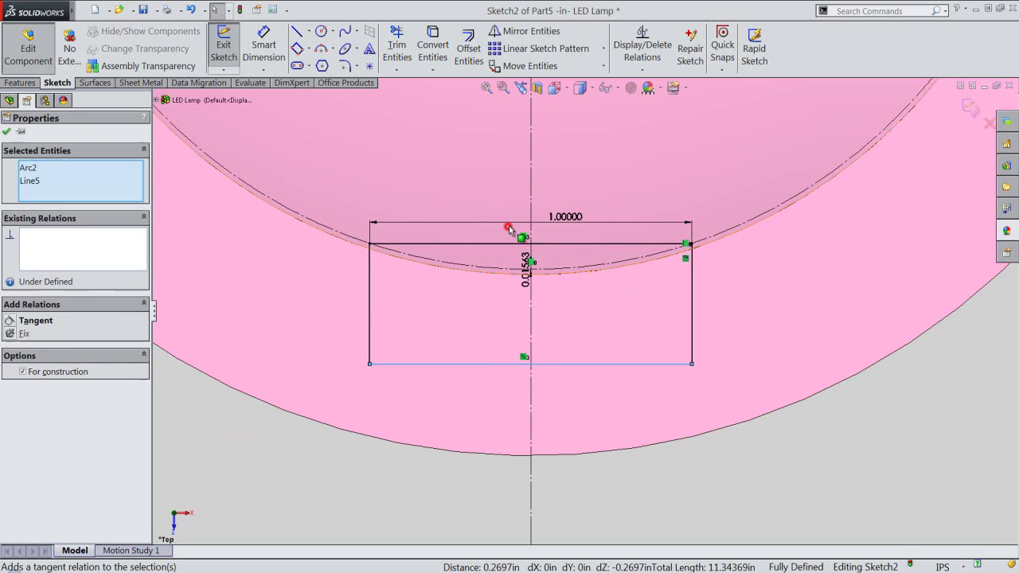
pyautogui.click(700, 461)
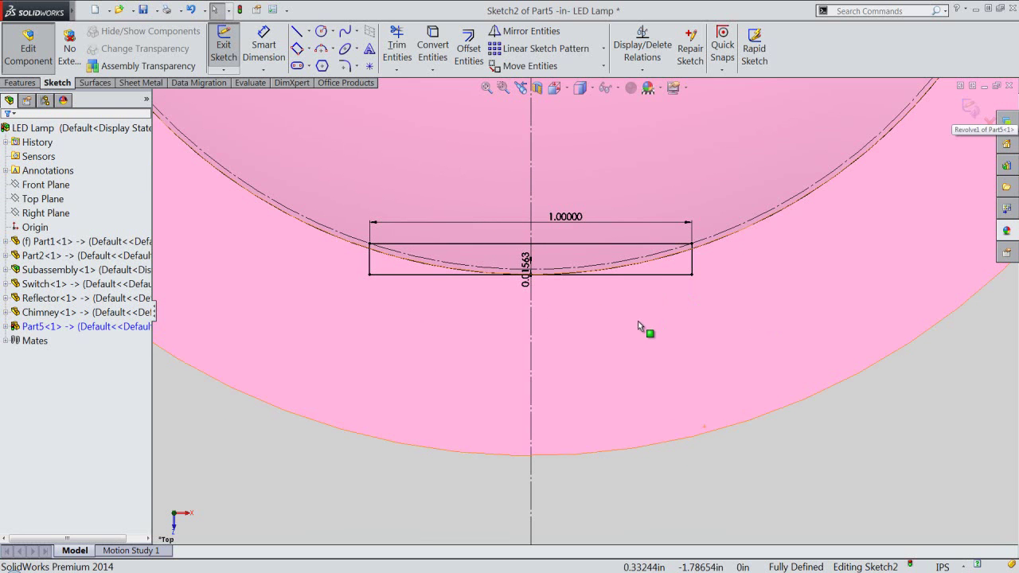
# Step: Convert the rectangle's top edge to construction and draw a 1.630625-radius three-point arc across its top corners
pyautogui.click(601, 244)
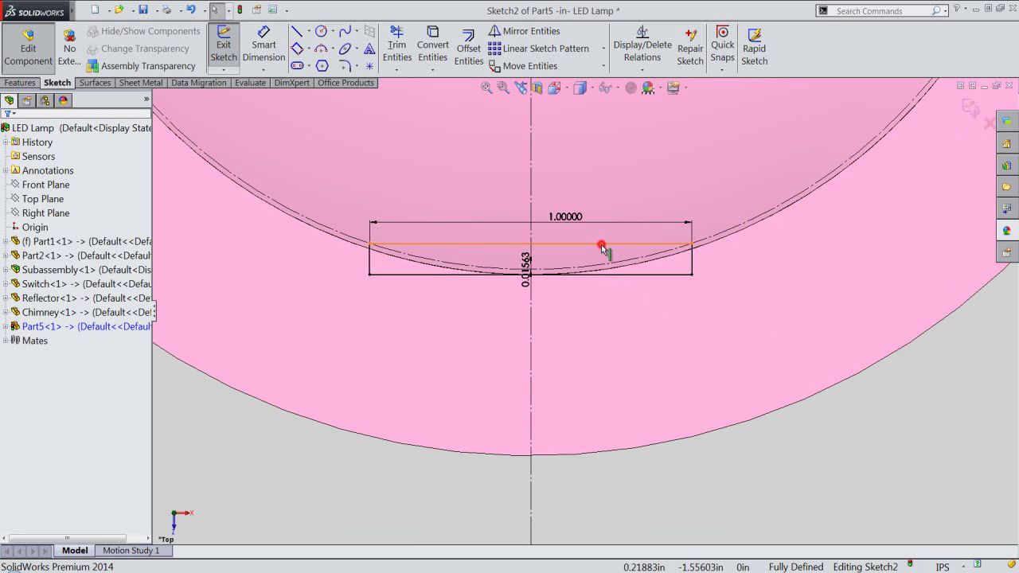
pyautogui.click(643, 210)
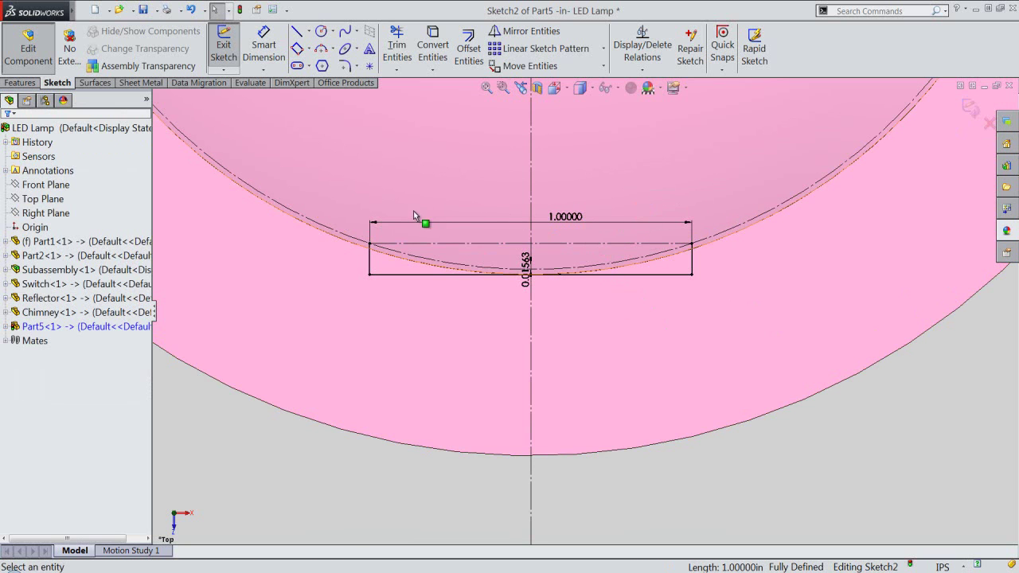
pyautogui.click(327, 49)
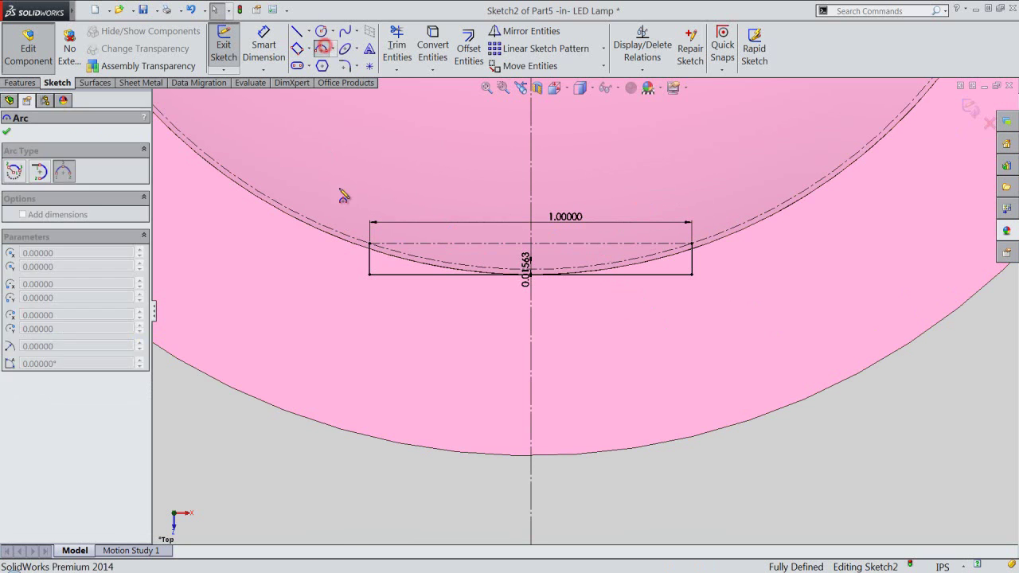
pyautogui.click(368, 242)
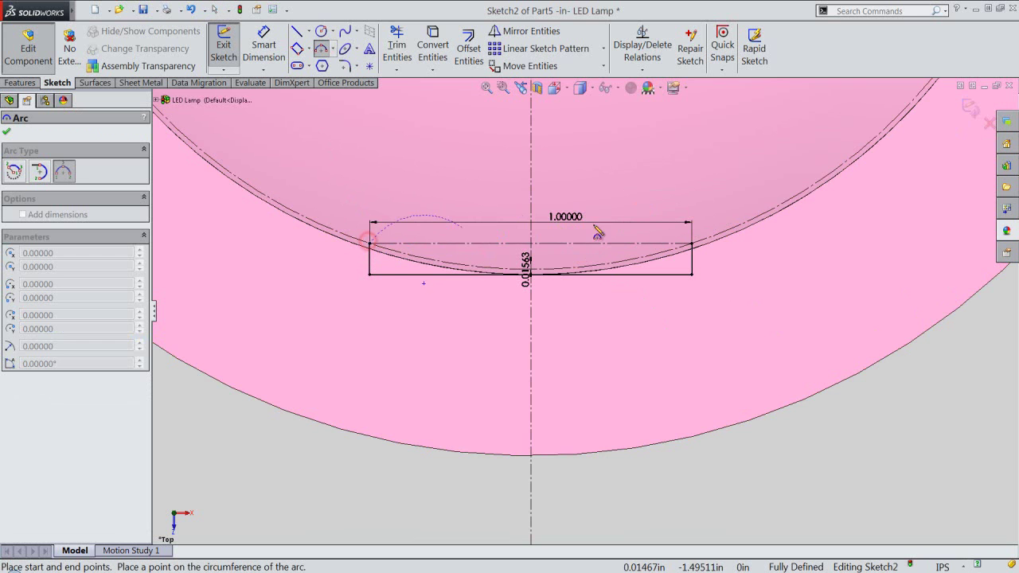
pyautogui.click(682, 247)
pyautogui.click(661, 256)
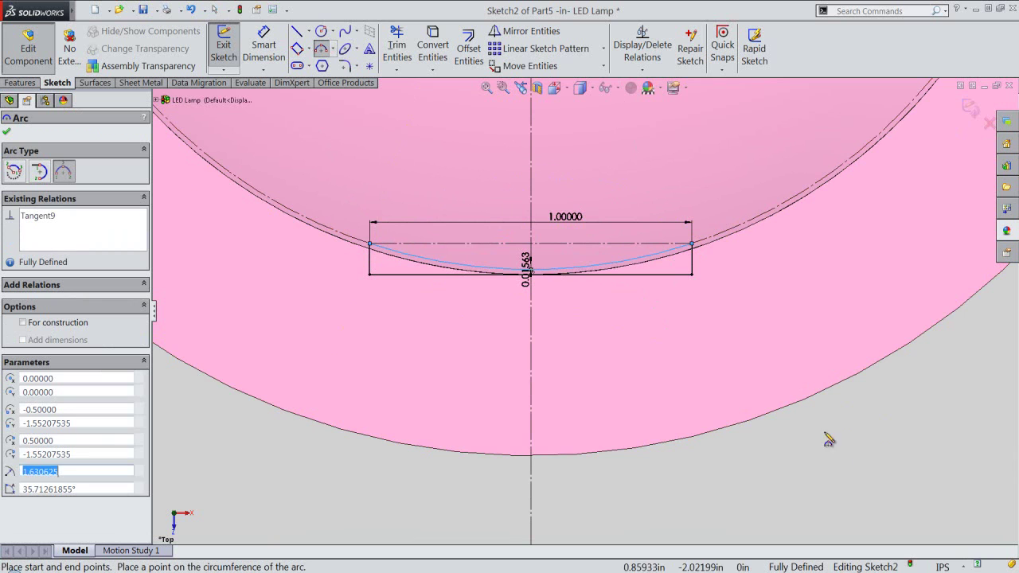
pyautogui.rightClick(846, 476)
pyautogui.press('Escape')
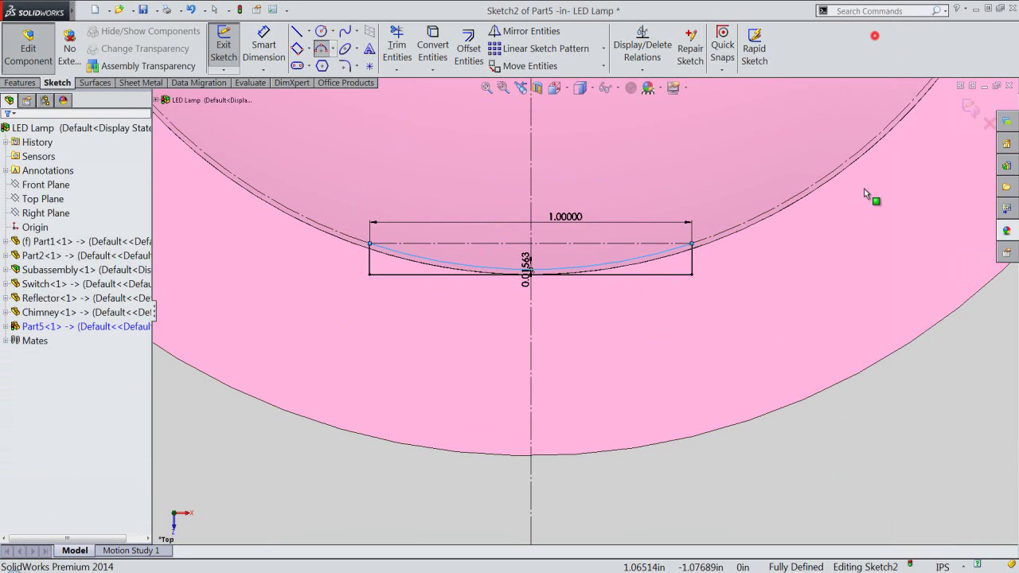
pyautogui.click(836, 474)
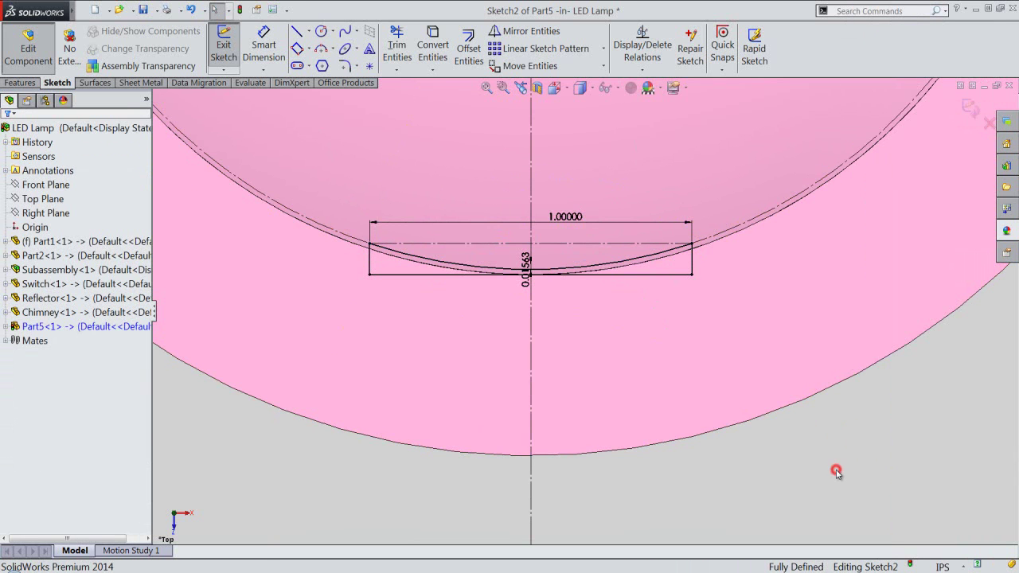
# Step: Exit Sketch2, view the lamp isometrically, and select the notch sketch
pyautogui.click(970, 108)
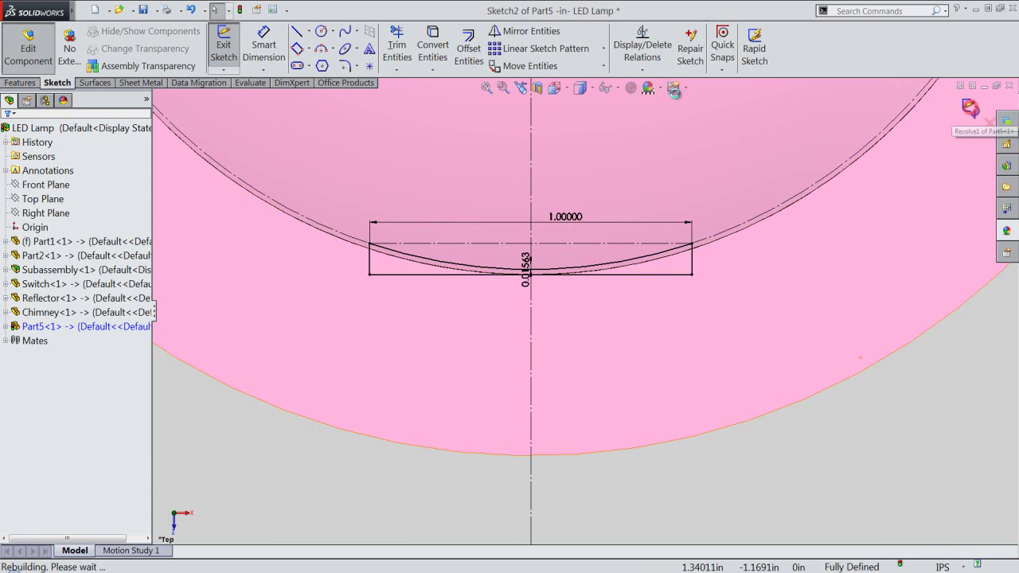
pyautogui.click(579, 89)
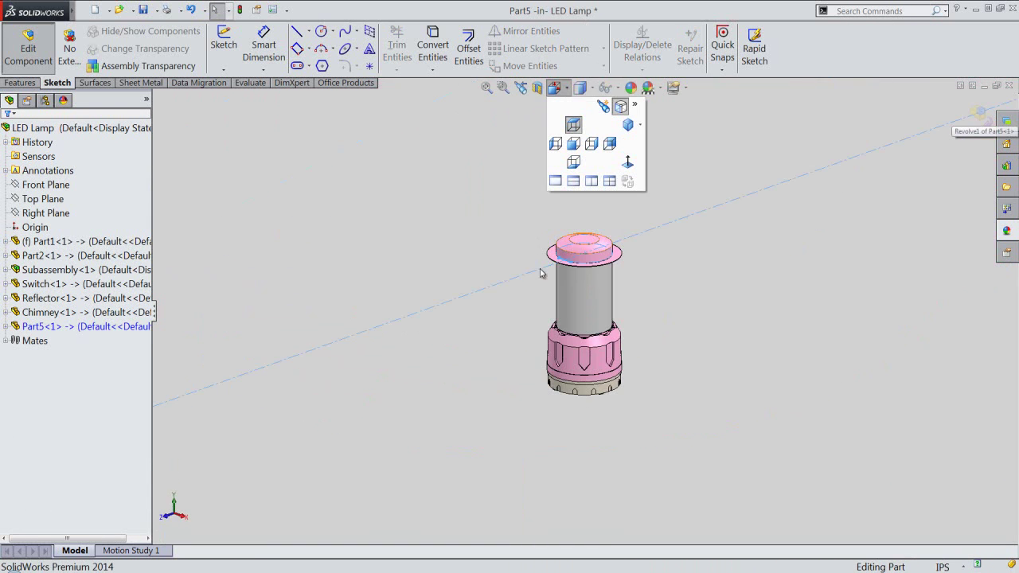
pyautogui.scroll(-5, 557, 239)
pyautogui.scroll(-3, 539, 227)
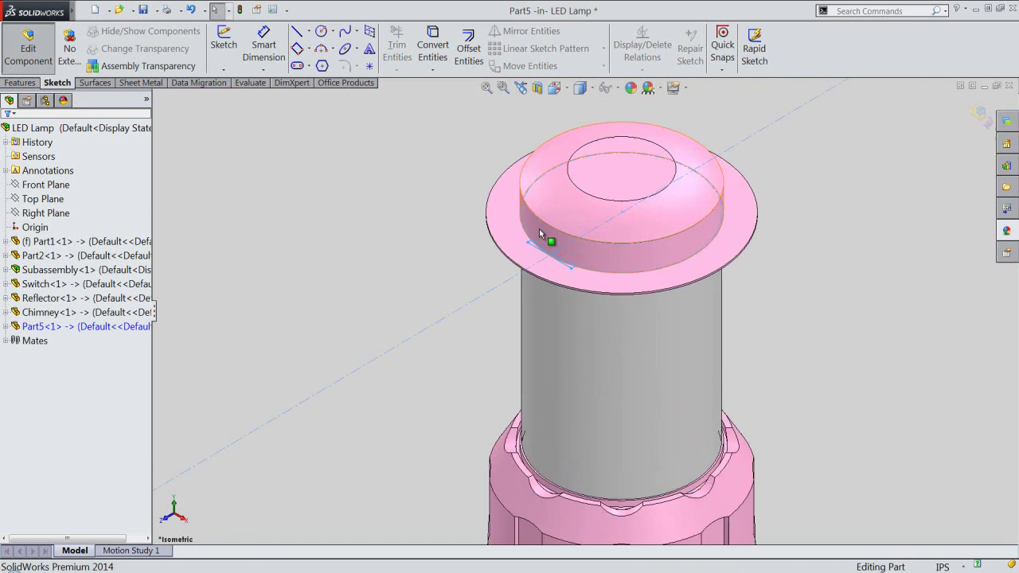
pyautogui.scroll(-3, 545, 255)
pyautogui.click(533, 292)
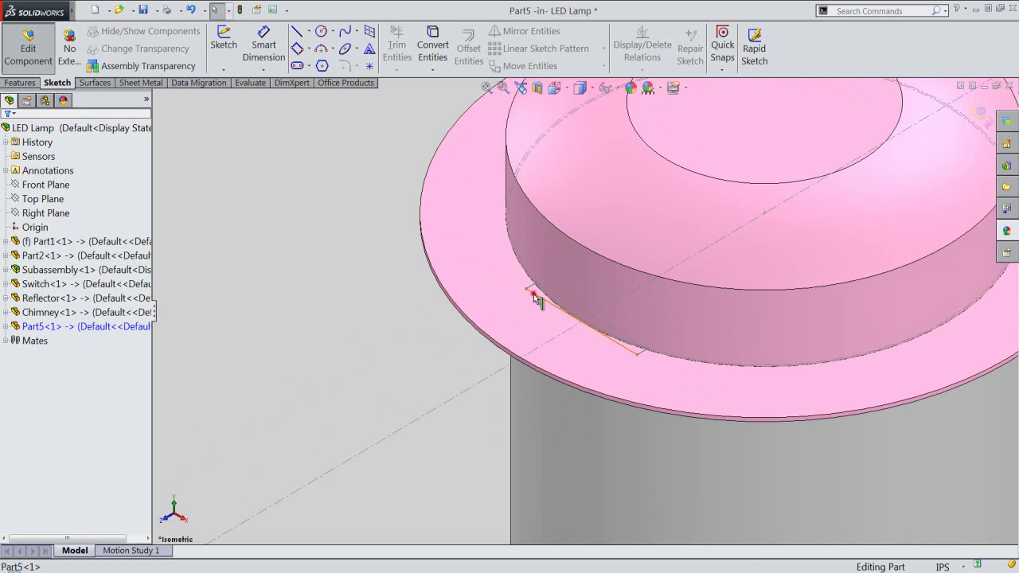
# Step: Cut the sketch up into the cap with a Through All extruded cut
pyautogui.click(21, 83)
pyautogui.click(426, 49)
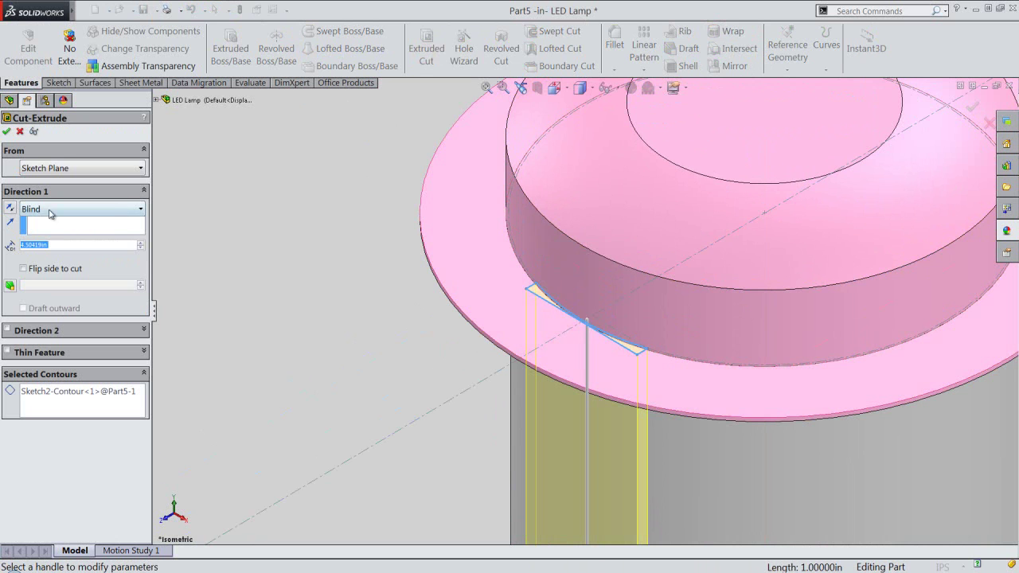
pyautogui.click(10, 207)
pyautogui.click(27, 209)
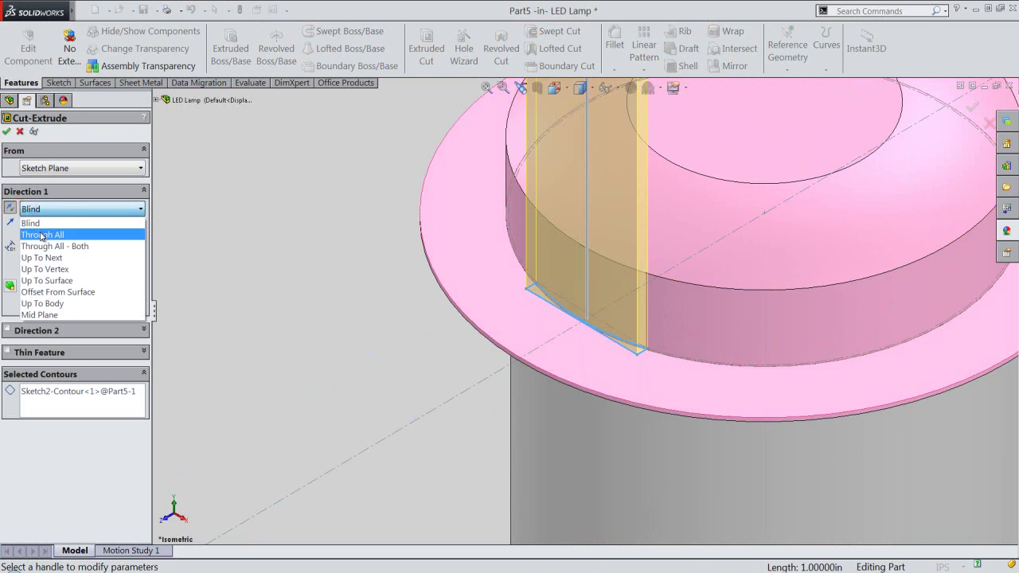
pyautogui.click(41, 235)
pyautogui.click(6, 132)
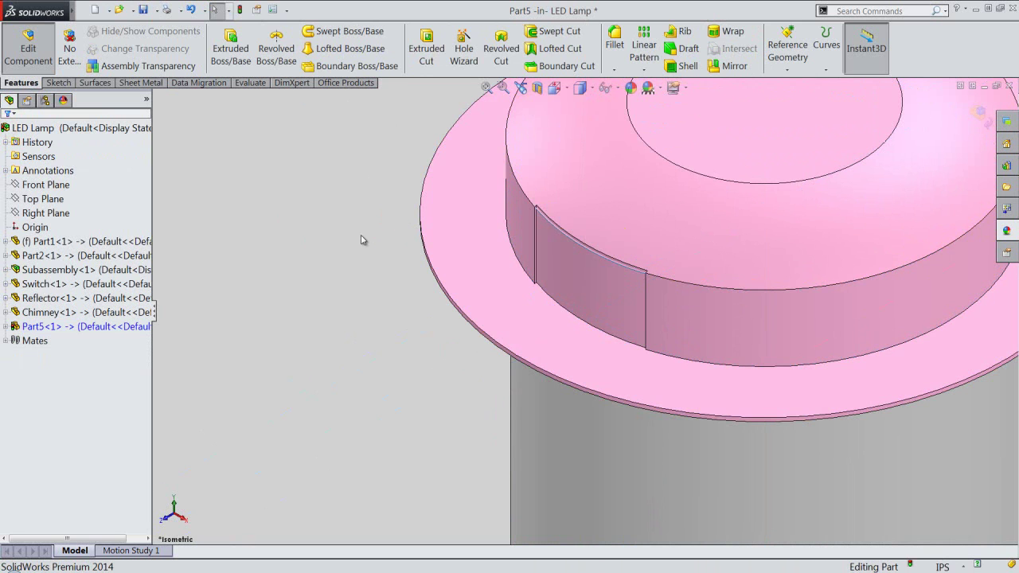
# Step: Save the part and select the cap's top circular face
pyautogui.click(145, 11)
pyautogui.scroll(-3, 562, 232)
pyautogui.scroll(-3, 559, 229)
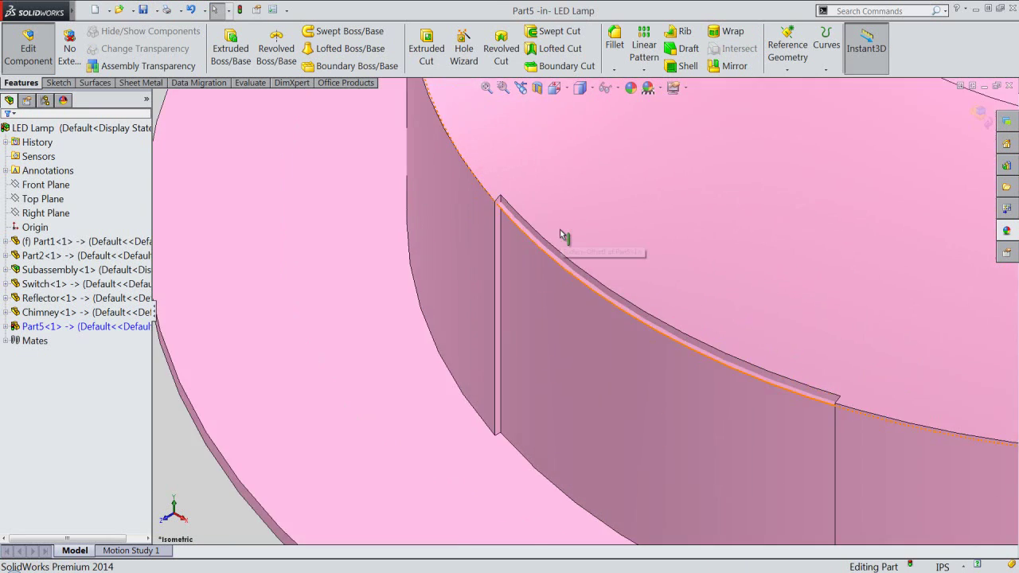
pyautogui.scroll(-2, 560, 230)
pyautogui.scroll(3, 531, 298)
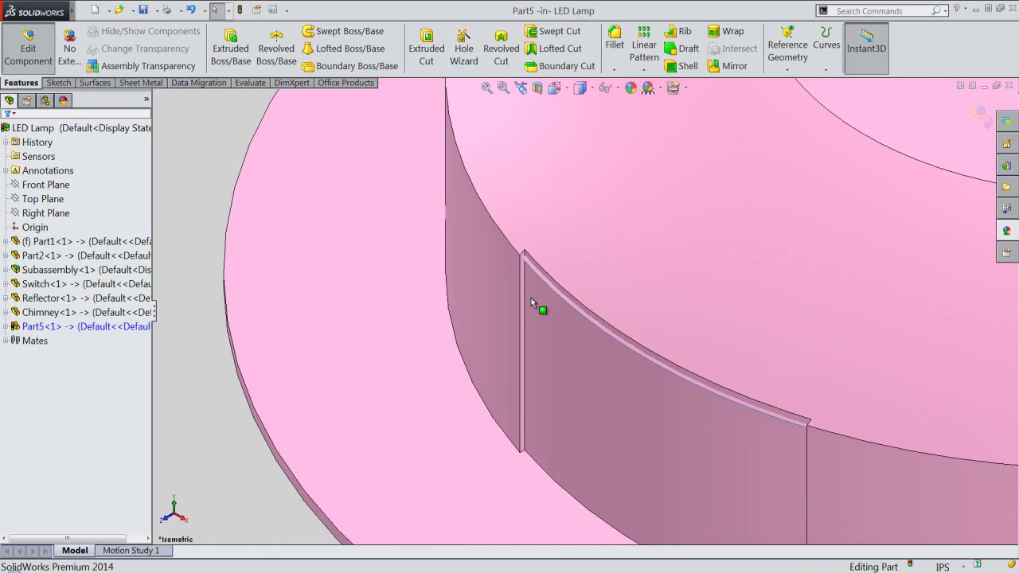
pyautogui.scroll(5, 531, 298)
pyautogui.click(722, 235)
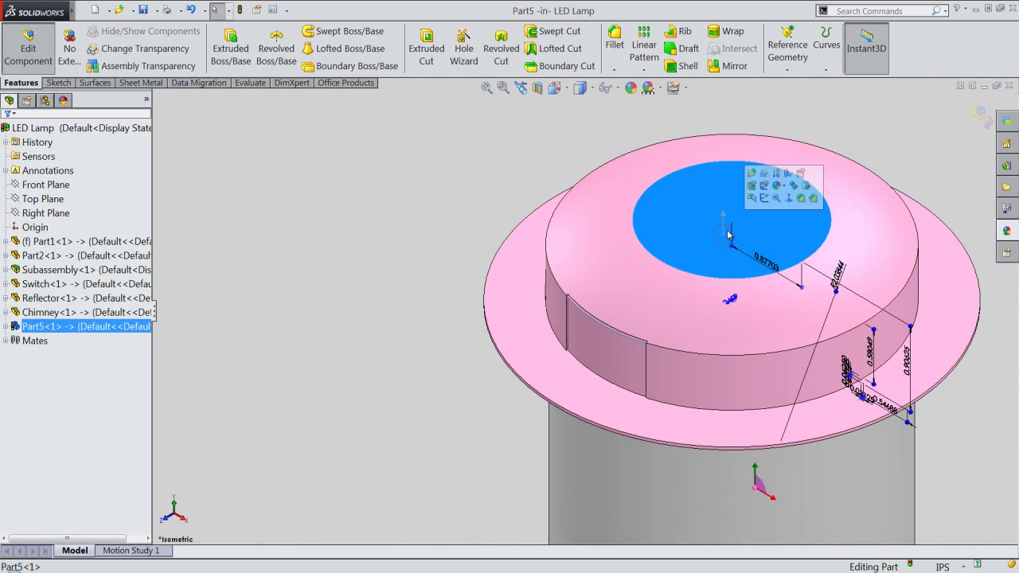
# Step: Start a new sketch on the cap's top face, viewed from the Top
pyautogui.click(753, 198)
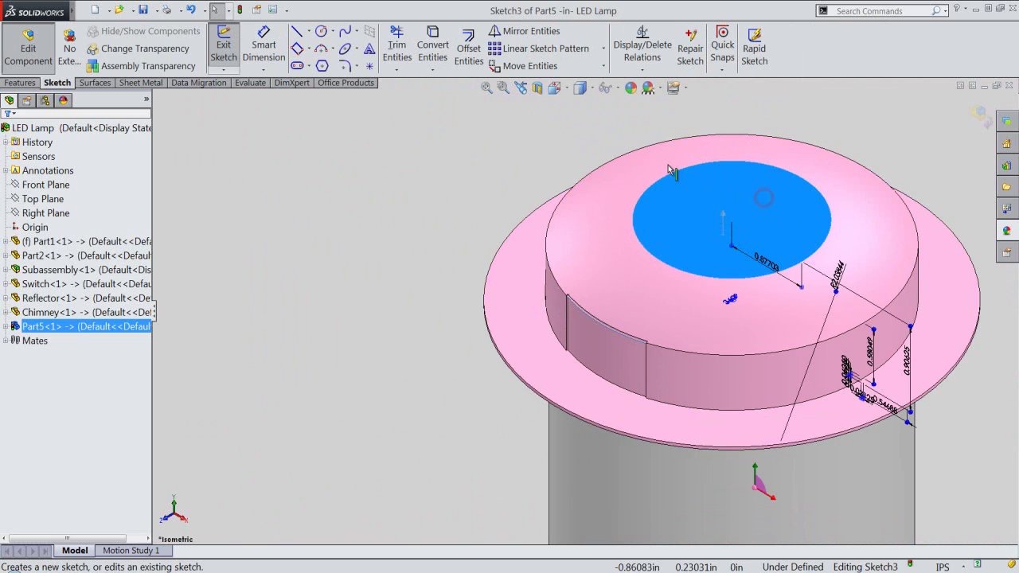
pyautogui.click(564, 93)
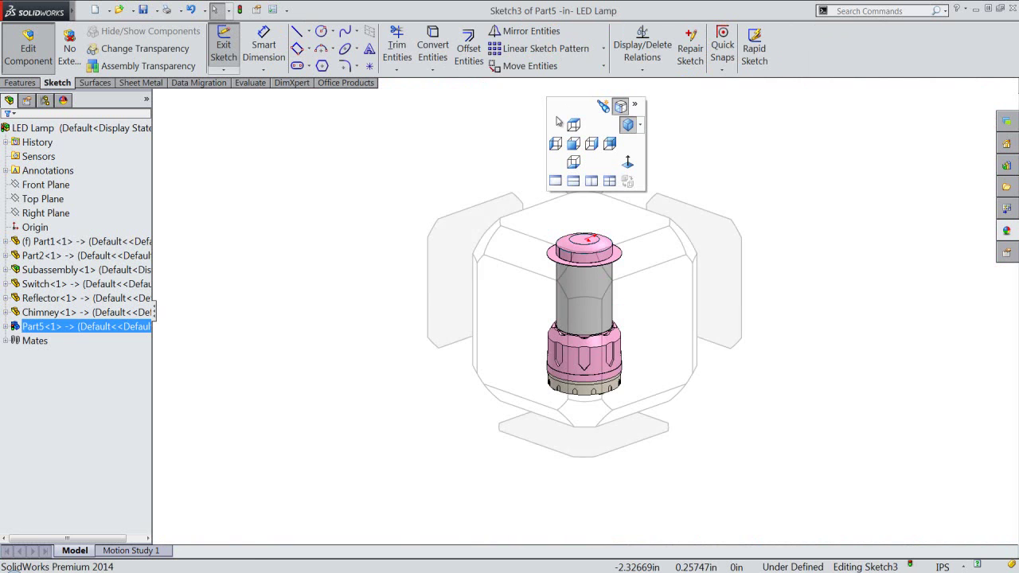
pyautogui.click(570, 222)
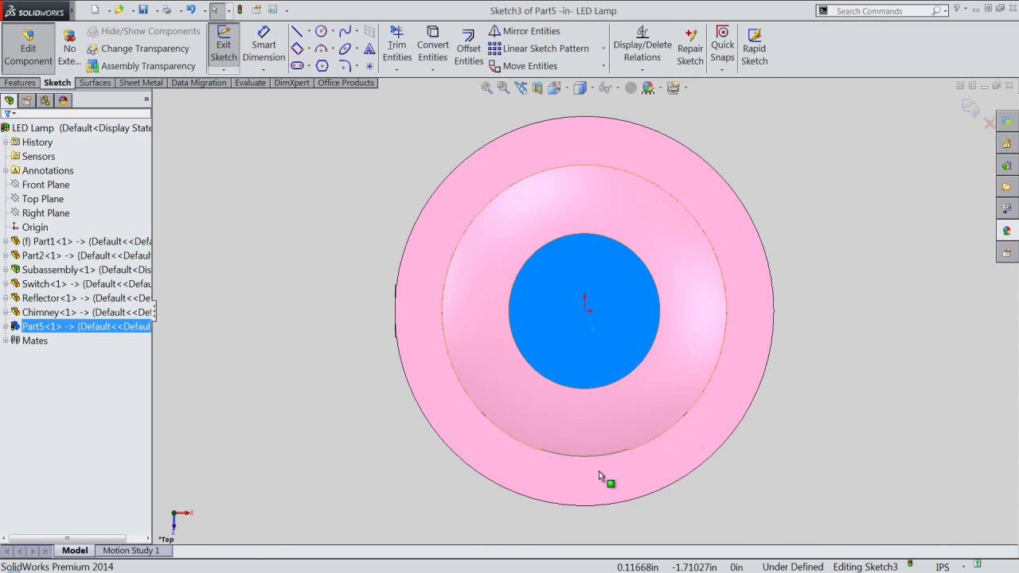
pyautogui.scroll(-2, 599, 488)
pyautogui.scroll(-2, 547, 405)
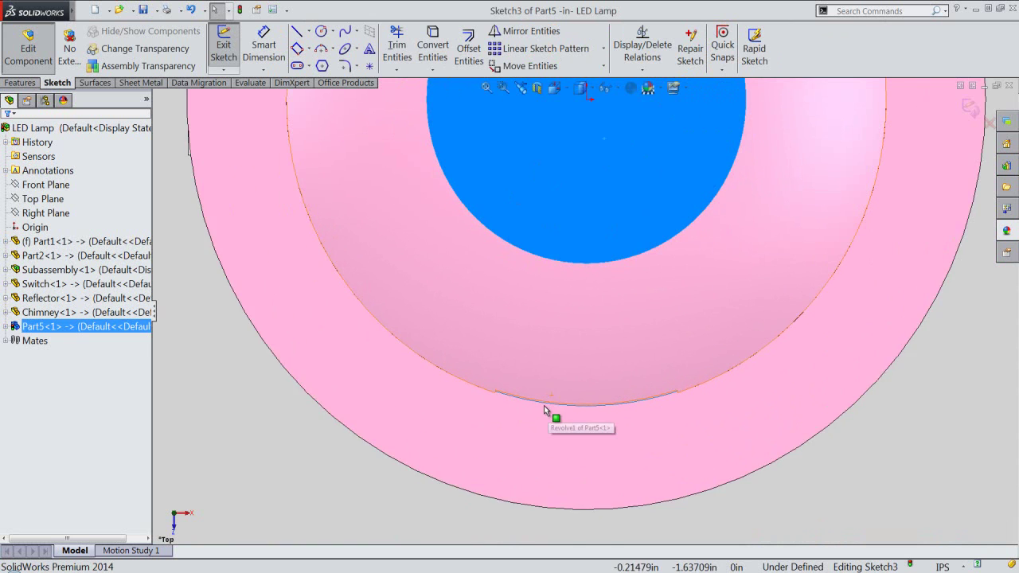
pyautogui.click(239, 460)
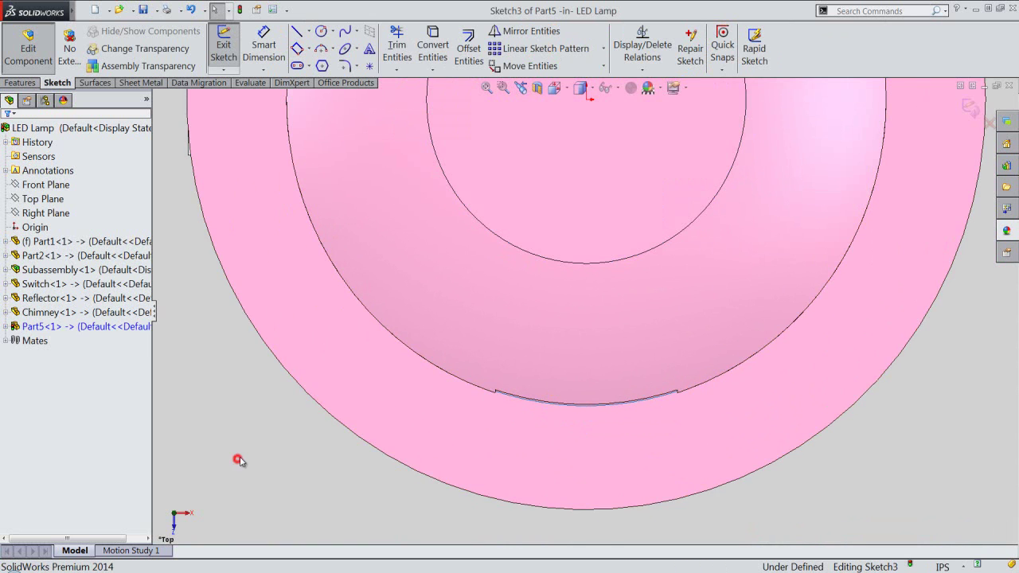
# Step: Convert the inner circular edge into a 1.75406 in construction circle
pyautogui.click(515, 247)
pyautogui.click(433, 43)
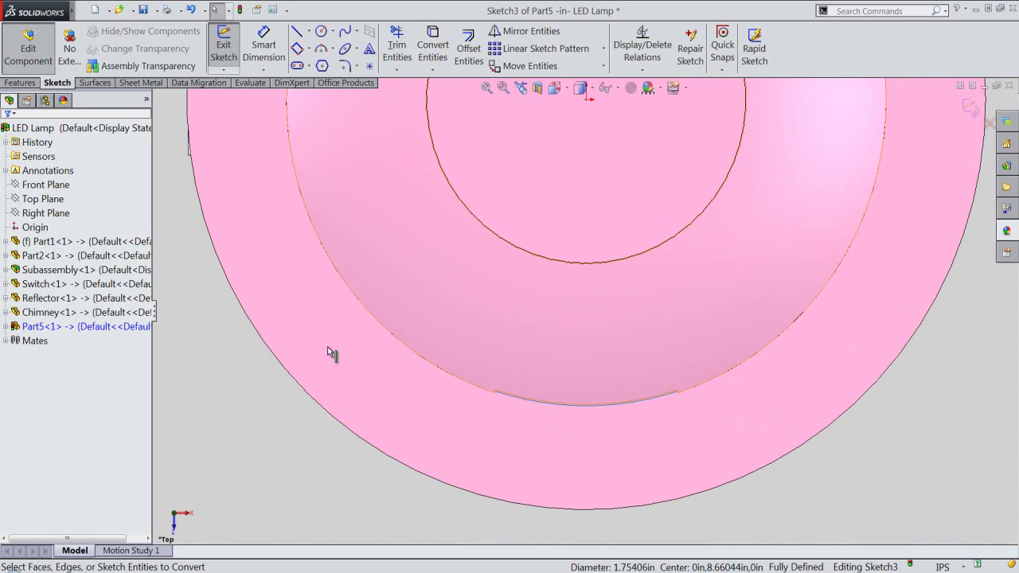
pyautogui.click(286, 440)
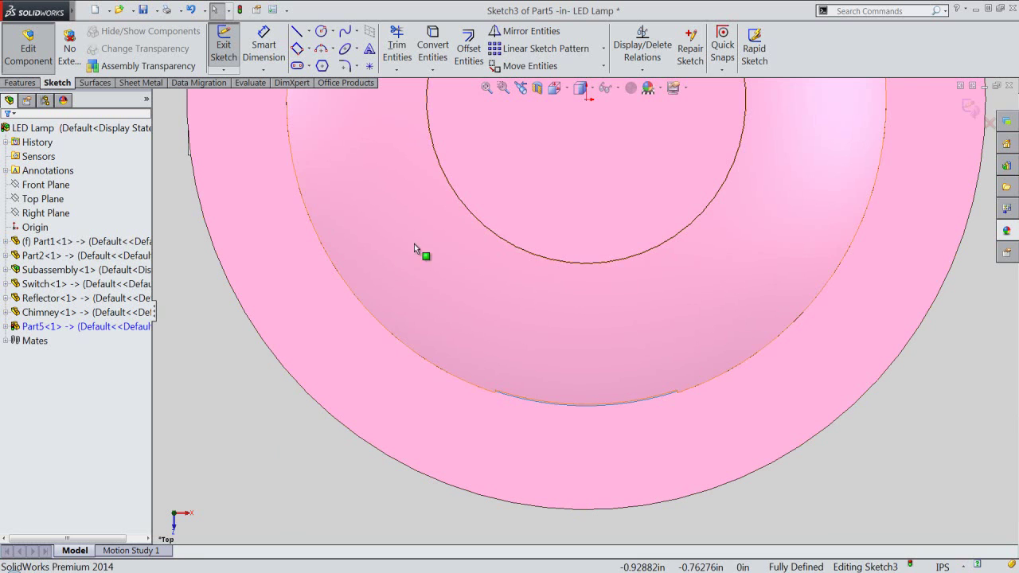
pyautogui.click(472, 216)
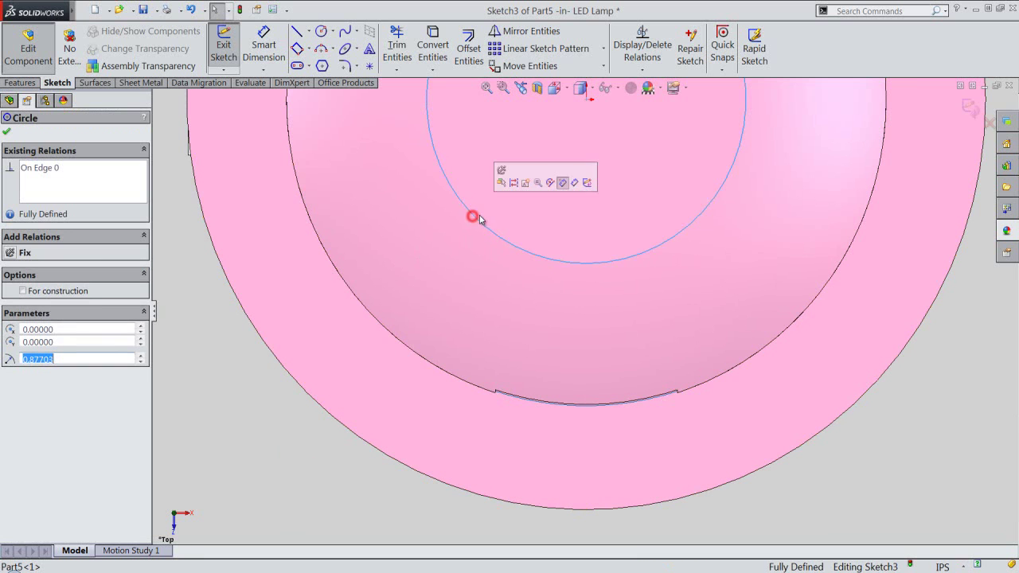
pyautogui.click(515, 183)
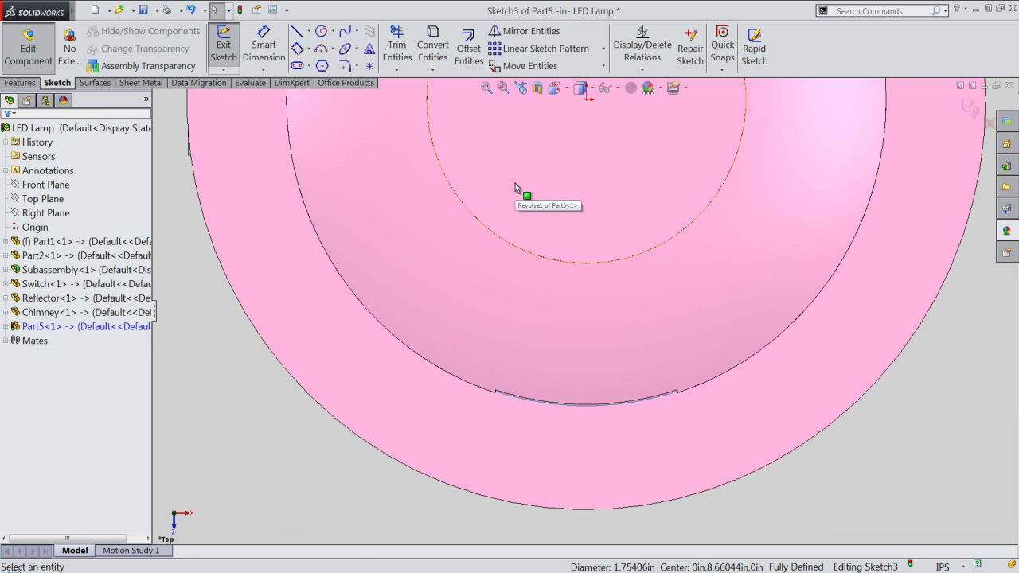
pyautogui.click(243, 352)
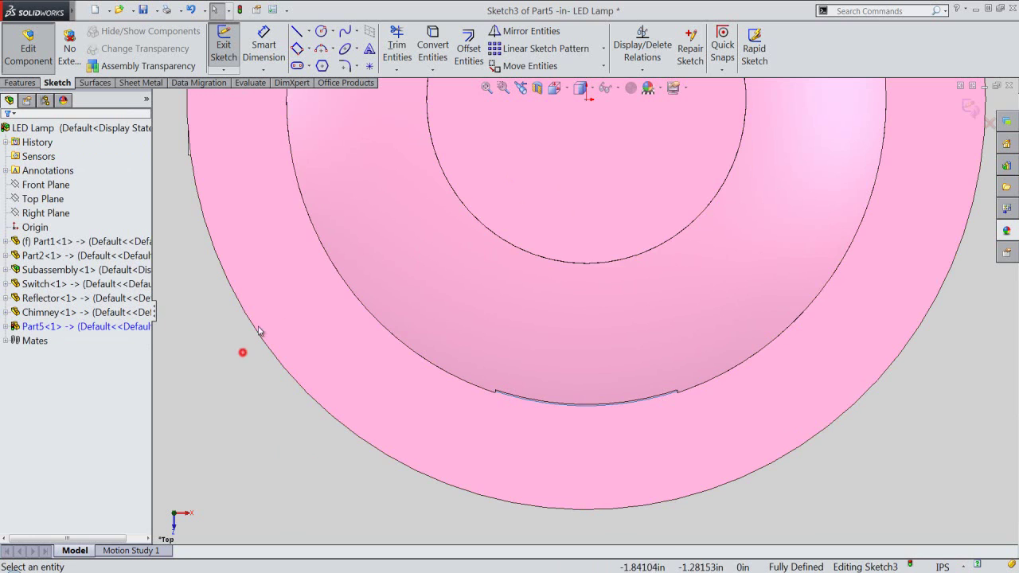
# Step: Offset the inner circle outward by 0.125 in
pyautogui.click(469, 49)
pyautogui.click(475, 219)
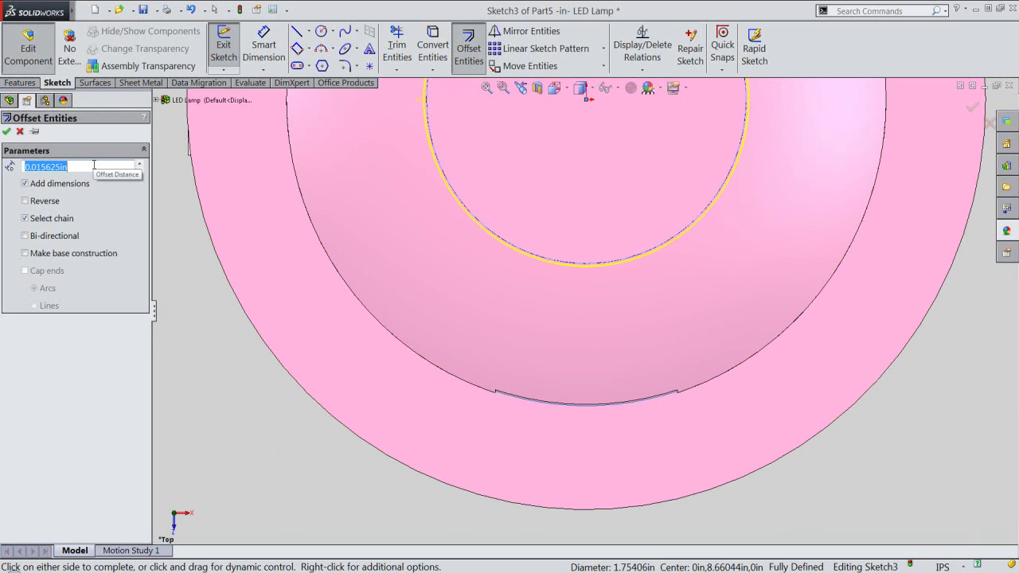
pyautogui.write('0.12500')
pyautogui.press('Return')
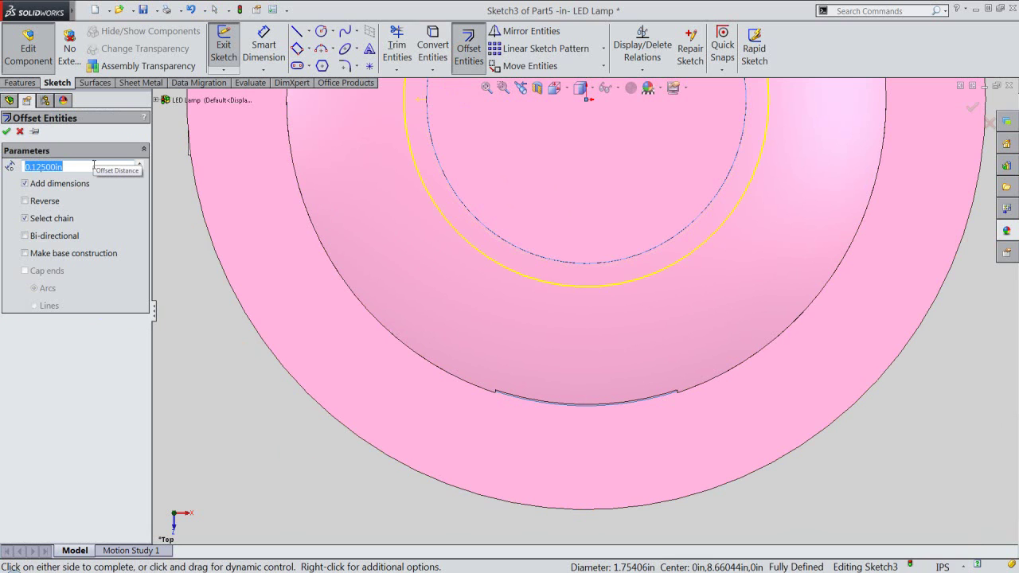
pyautogui.click(6, 133)
pyautogui.click(221, 373)
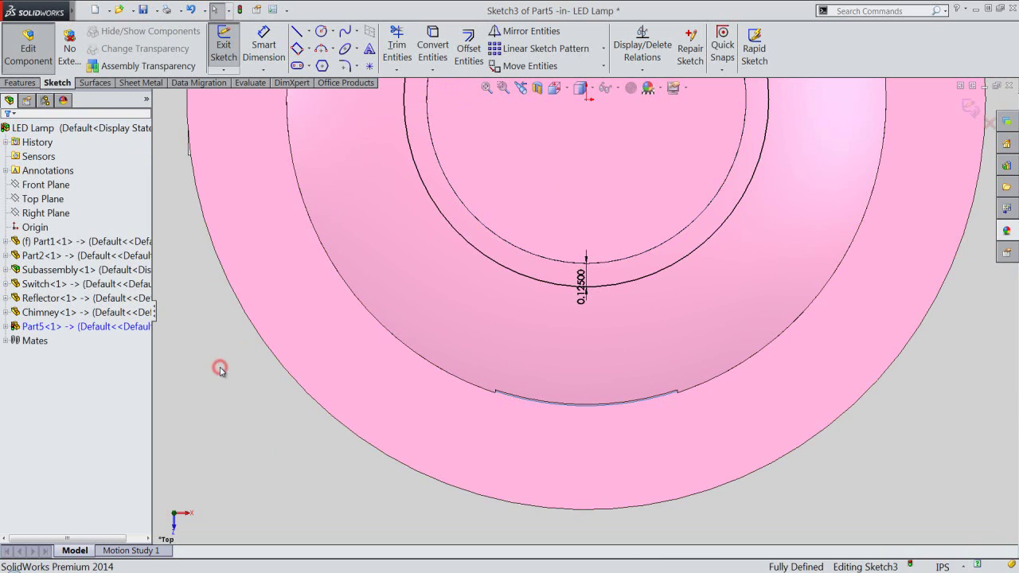
# Step: Make the 2.00406 in offset circle construction and begin a rectangle cornered on it
pyautogui.click(537, 279)
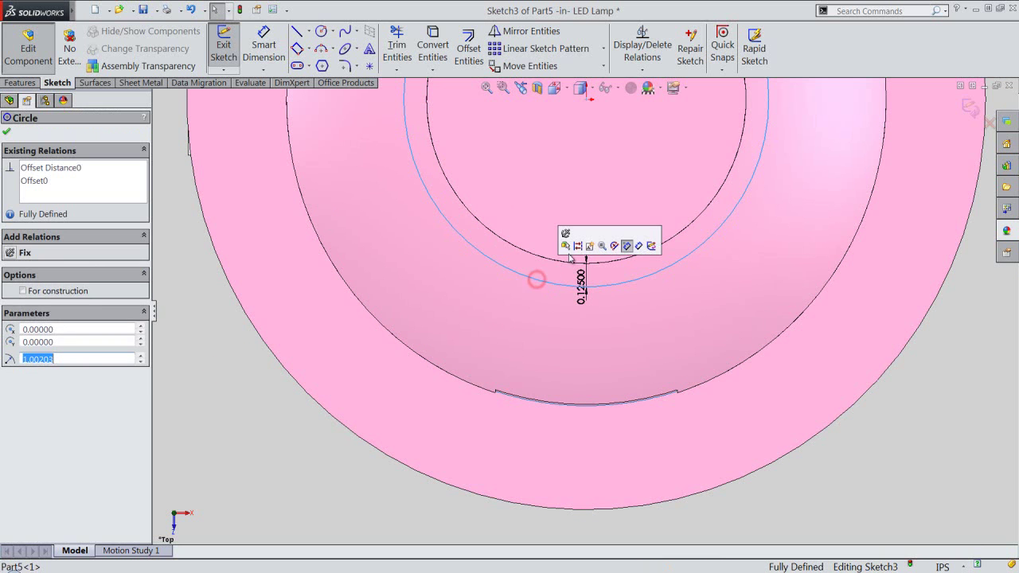
pyautogui.click(576, 243)
pyautogui.click(297, 48)
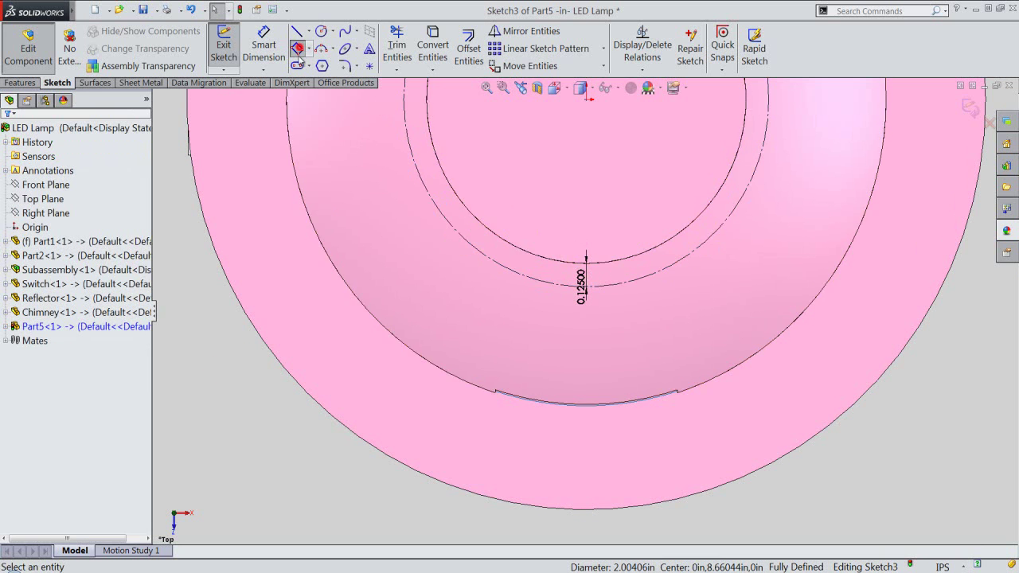
pyautogui.click(510, 273)
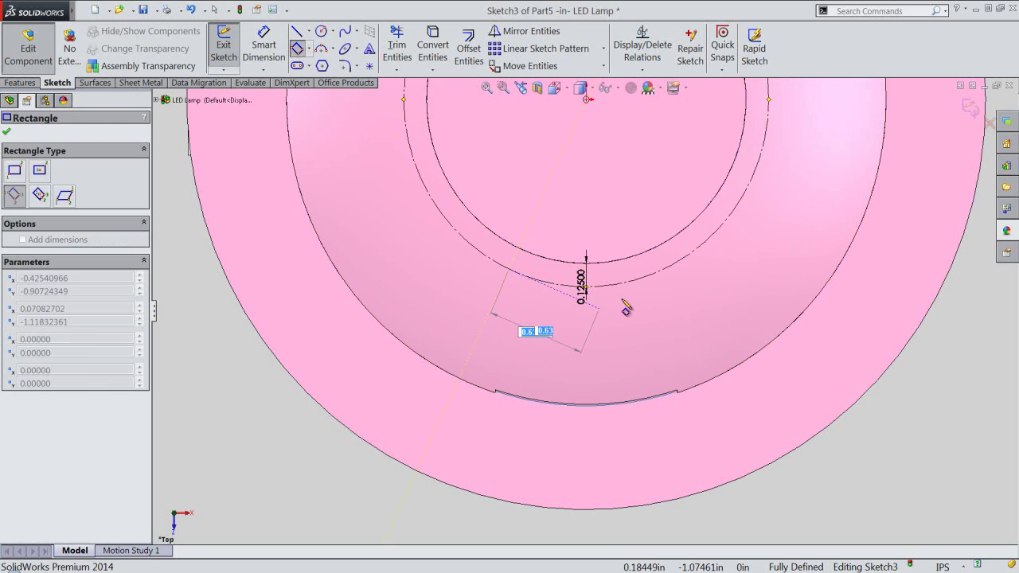
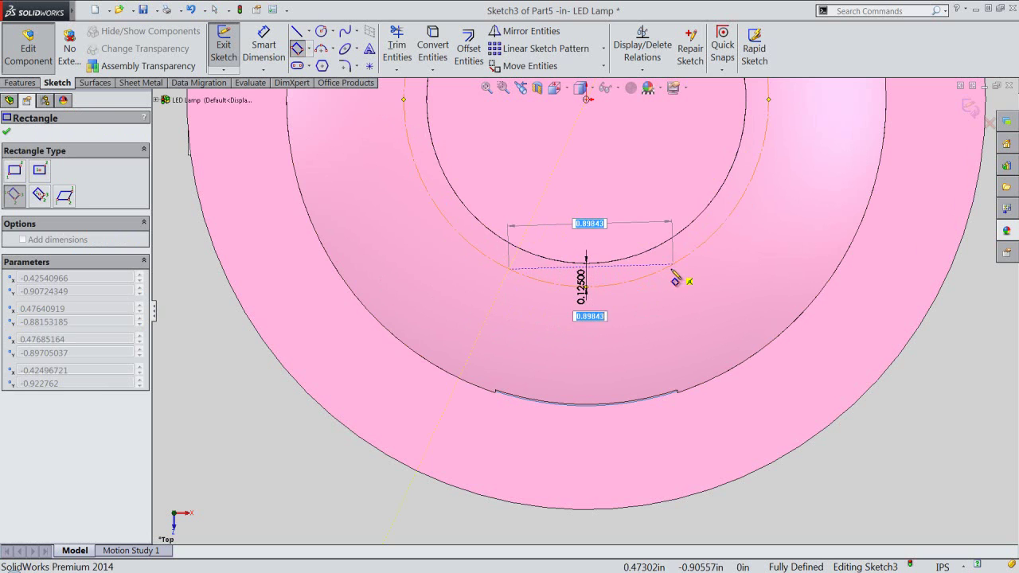
# Step: Draw a rectangle over the lamp cap's rim in Sketch3
pyautogui.click(671, 273)
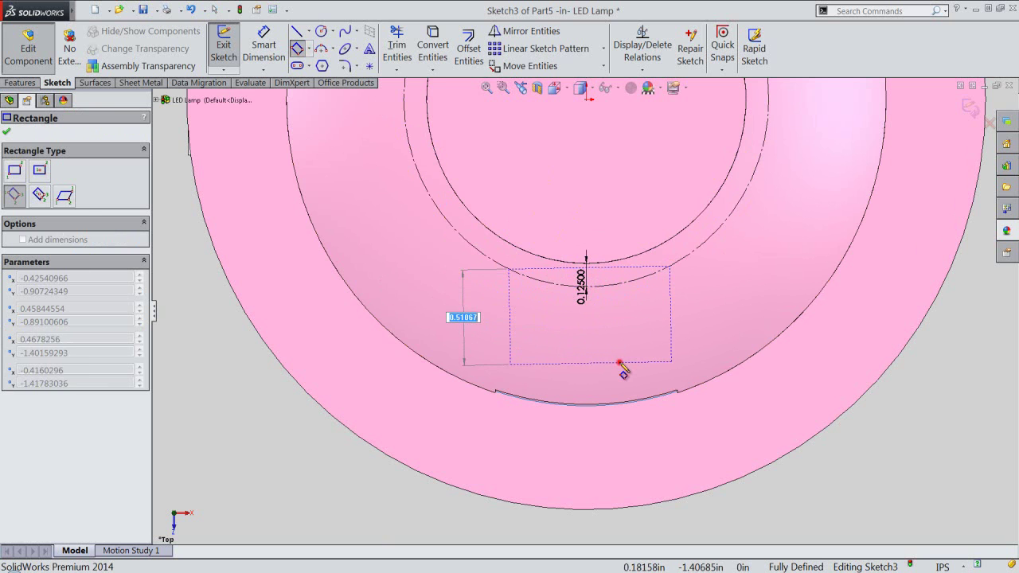
pyautogui.click(624, 371)
pyautogui.rightClick(239, 450)
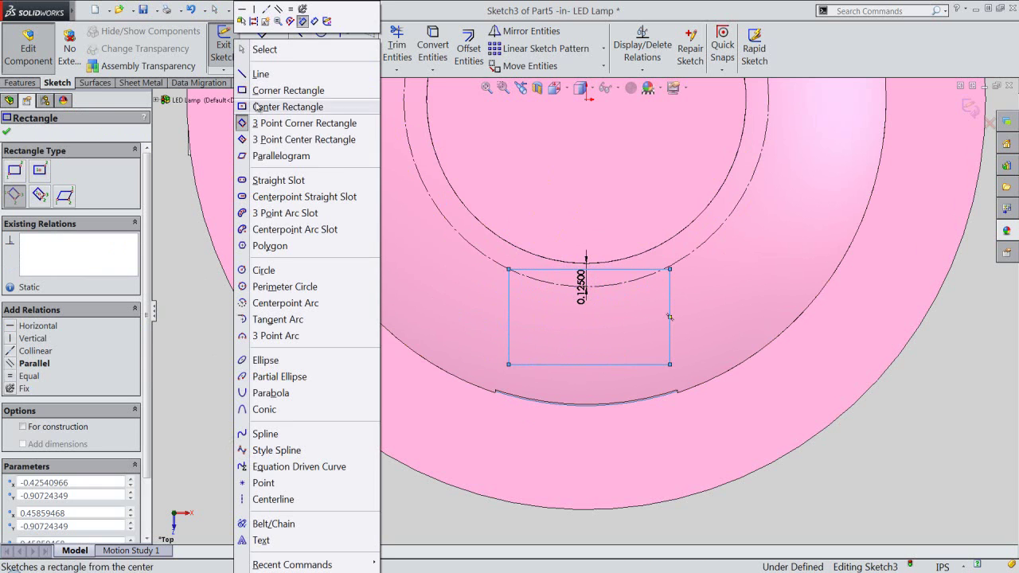
pyautogui.click(264, 49)
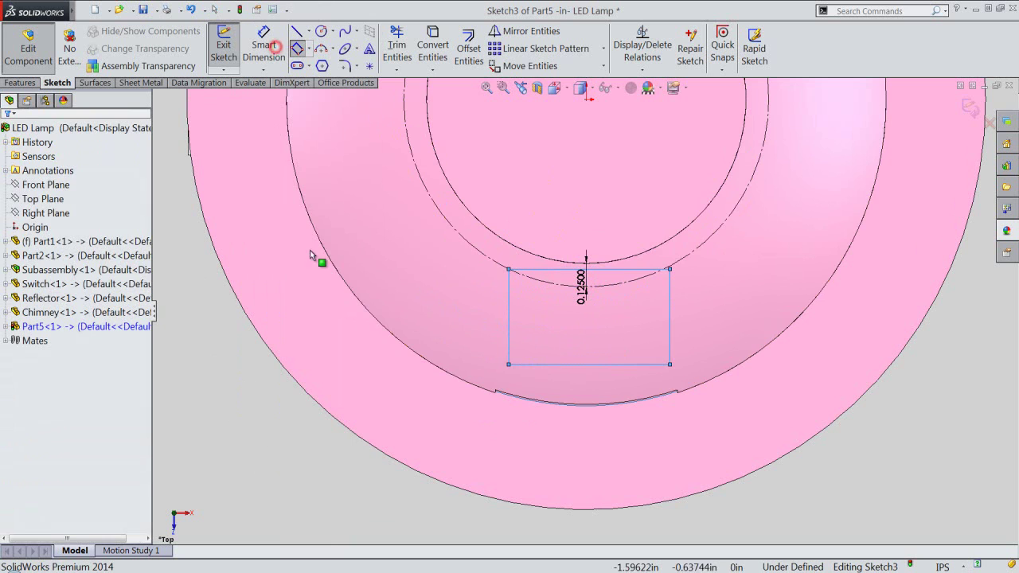
# Step: Make the rectangle's left line collinear with the cap's model edge
pyautogui.click(543, 271)
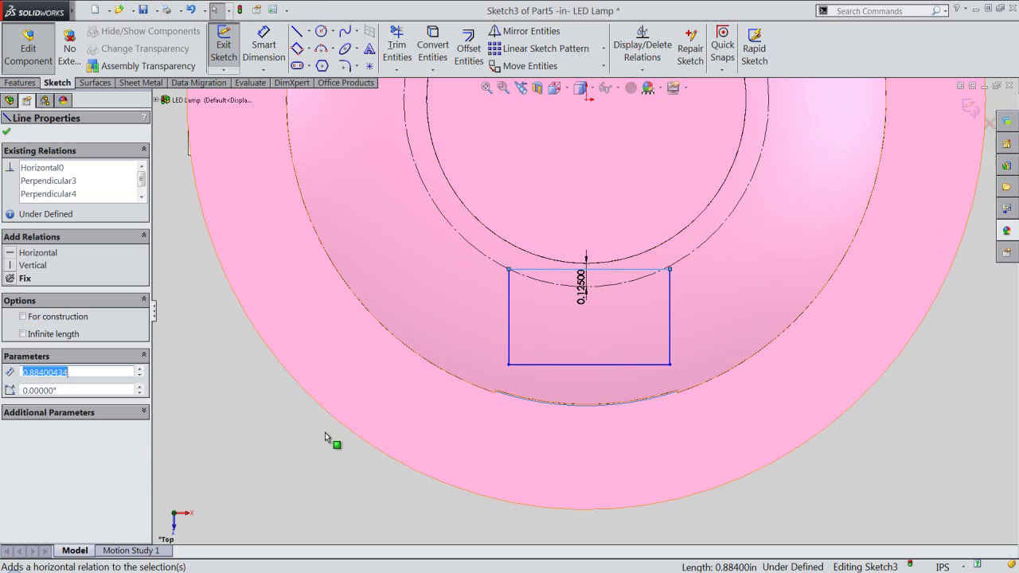
pyautogui.click(307, 446)
pyautogui.scroll(-1, 570, 401)
pyautogui.scroll(1, 570, 400)
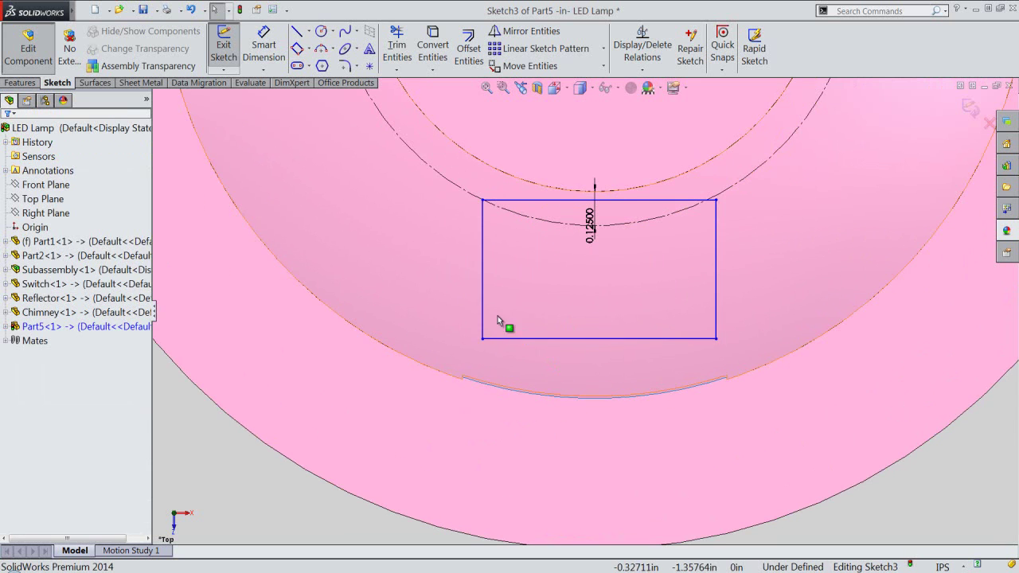
pyautogui.click(482, 310)
pyautogui.scroll(1, 450, 375)
pyautogui.scroll(1, 451, 375)
pyautogui.scroll(2, 486, 374)
pyautogui.click(538, 355)
pyautogui.keyDown('ctrl'); pyautogui.click(539, 351); pyautogui.keyUp('ctrl')
pyautogui.click(566, 305)
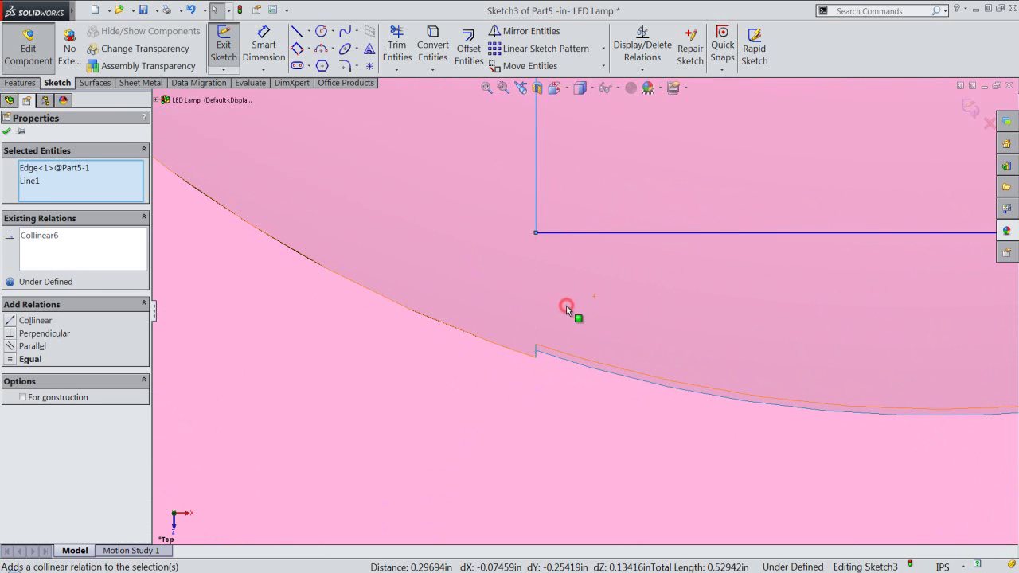
# Step: Make the rectangle's right line collinear with the cap's arc edge
pyautogui.scroll(-1, 480, 381)
pyautogui.scroll(-1, 482, 383)
pyautogui.scroll(-1, 483, 383)
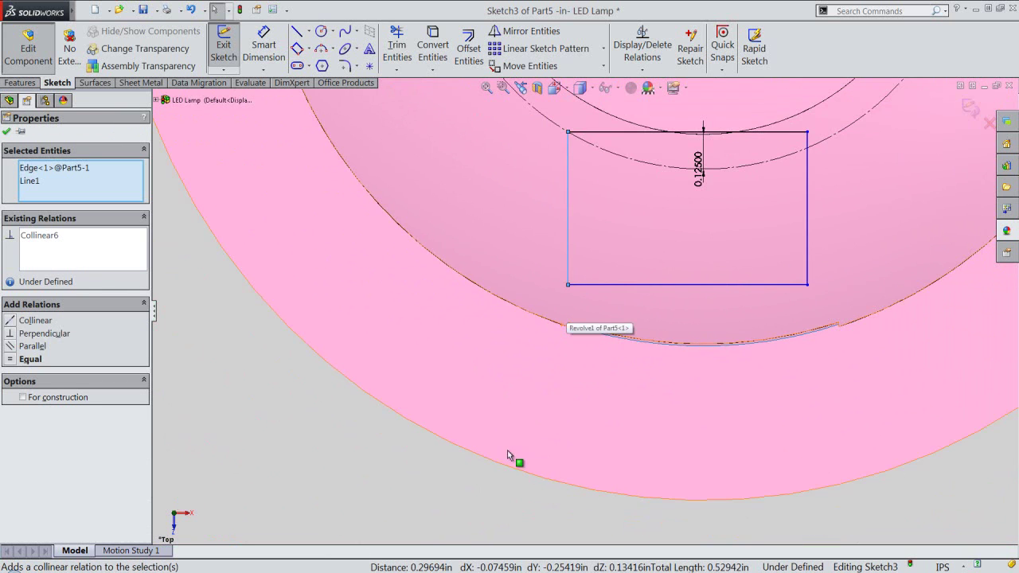
pyautogui.press('Escape')
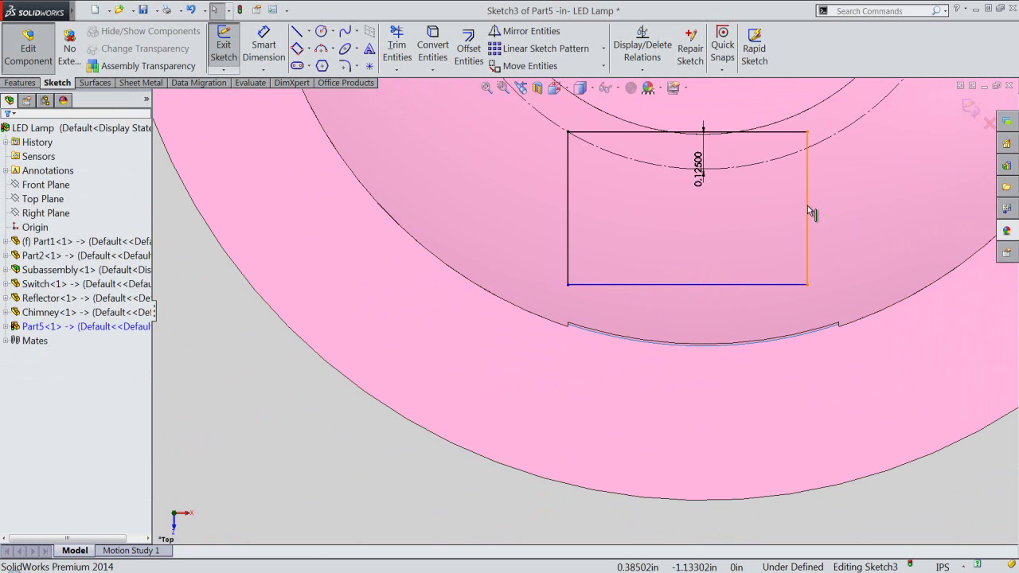
pyautogui.click(808, 207)
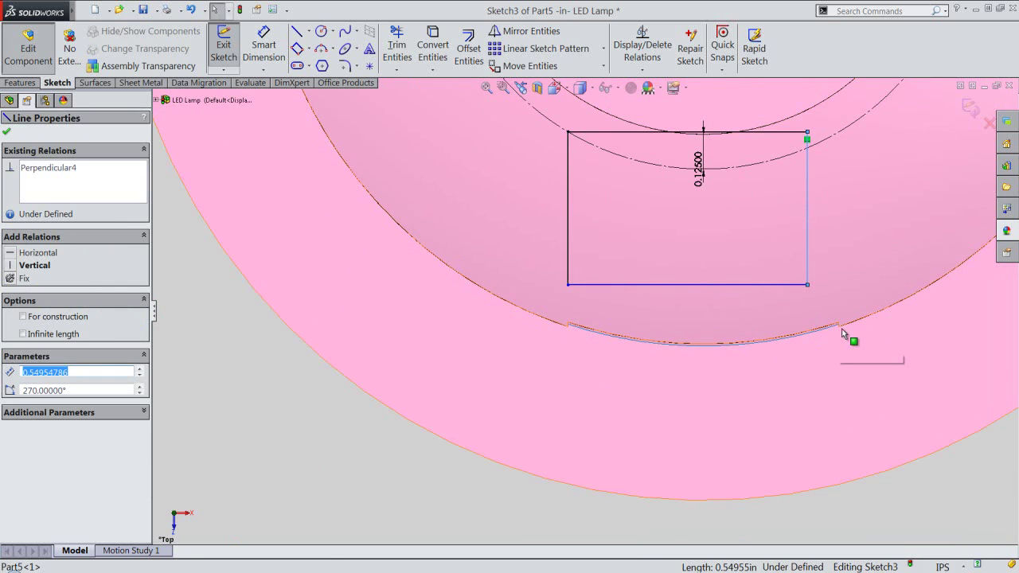
pyautogui.scroll(-2, 836, 335)
pyautogui.scroll(-2, 841, 323)
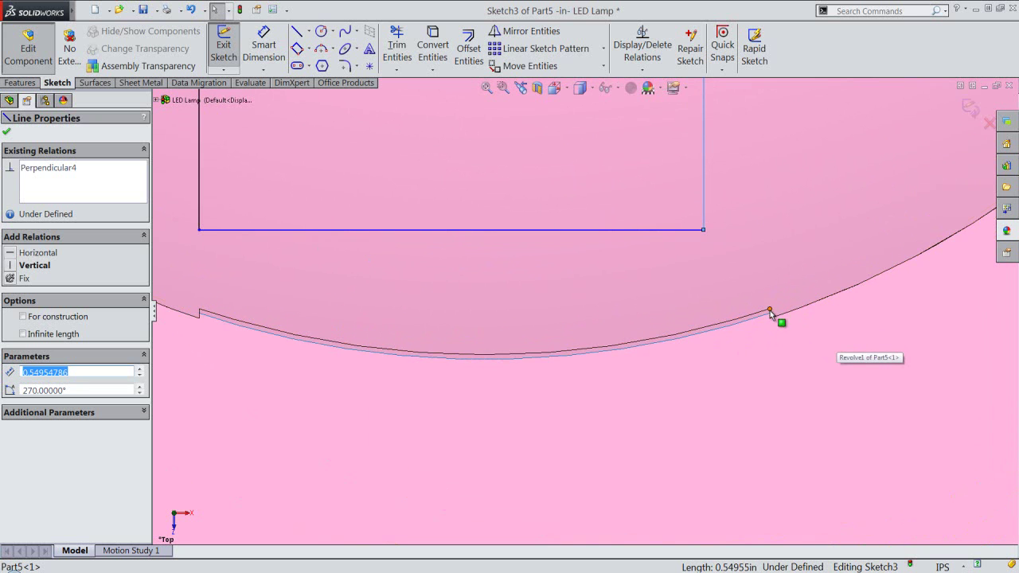
pyautogui.keyDown('ctrl'); pyautogui.click(769, 315); pyautogui.keyUp('ctrl')
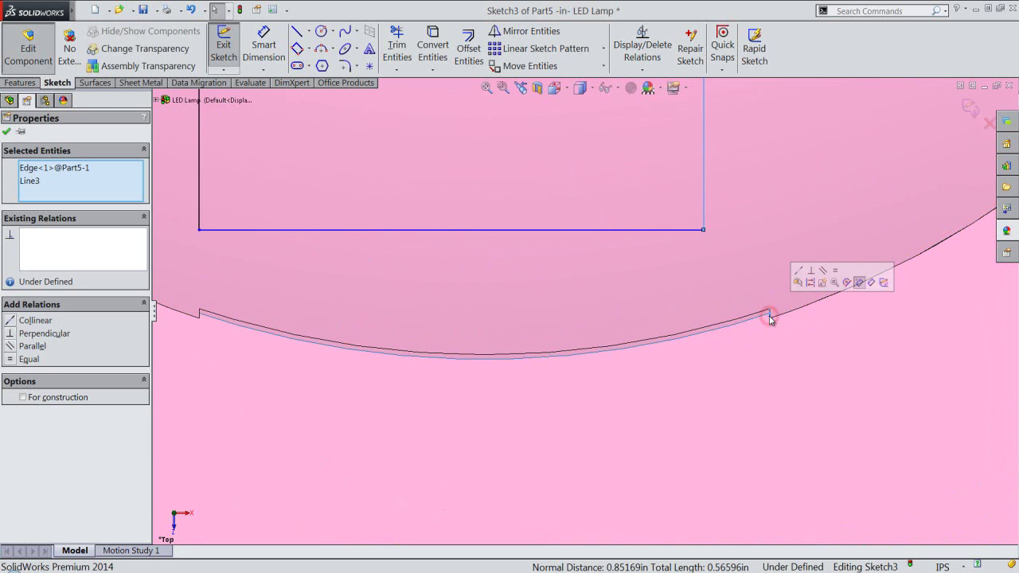
pyautogui.click(799, 272)
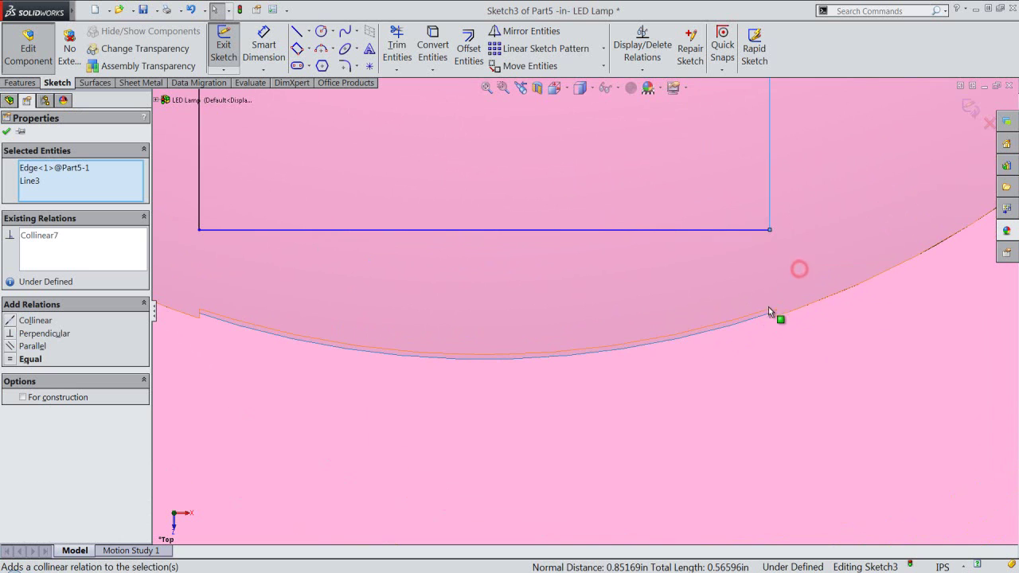
# Step: Drag the bottom line down past the cap edge and make the top line construction geometry
pyautogui.scroll(3, 678, 347)
pyautogui.moveTo(611, 271); pyautogui.dragTo(614, 348)
pyautogui.click(783, 467)
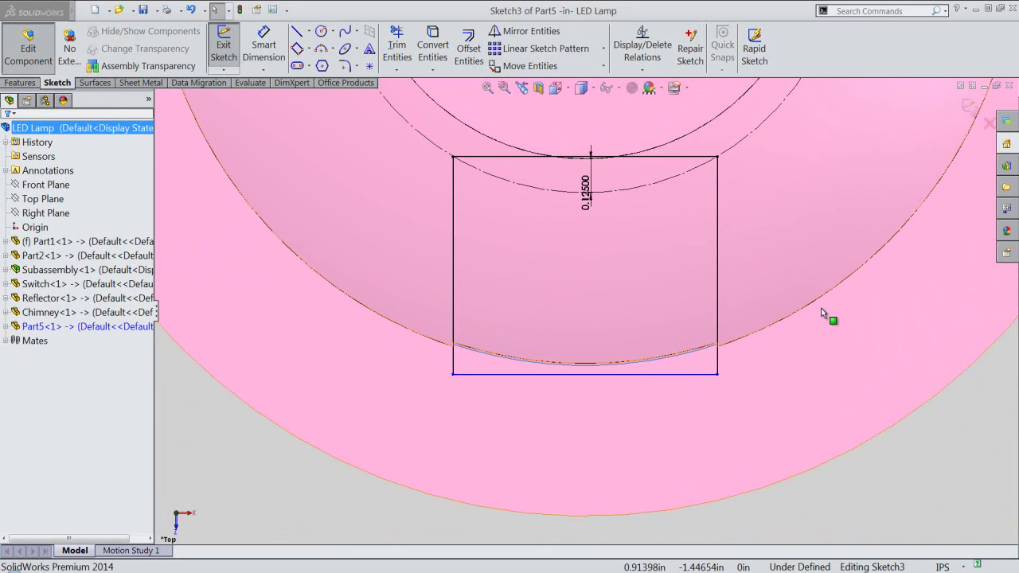
pyautogui.click(684, 157)
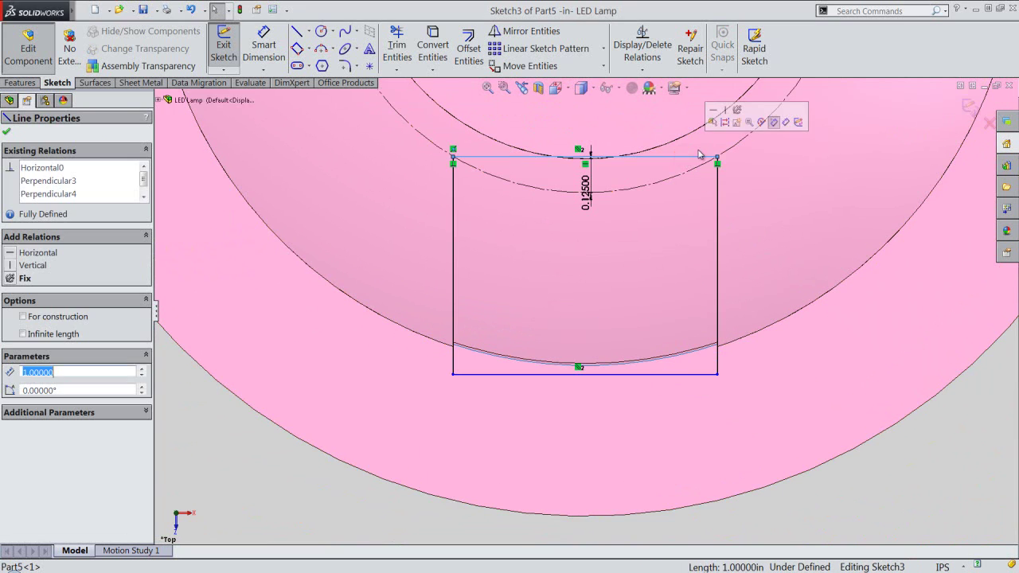
pyautogui.click(723, 122)
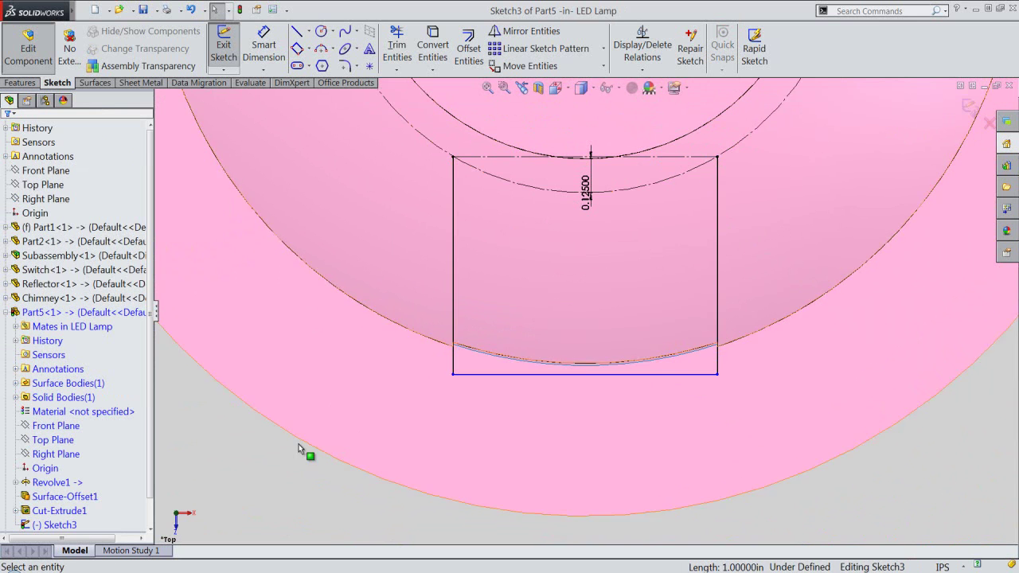
# Step: Draw a downward-sagging 3-point arc between the rectangle's top corners, then exit Sketch3
pyautogui.rightClick(268, 473)
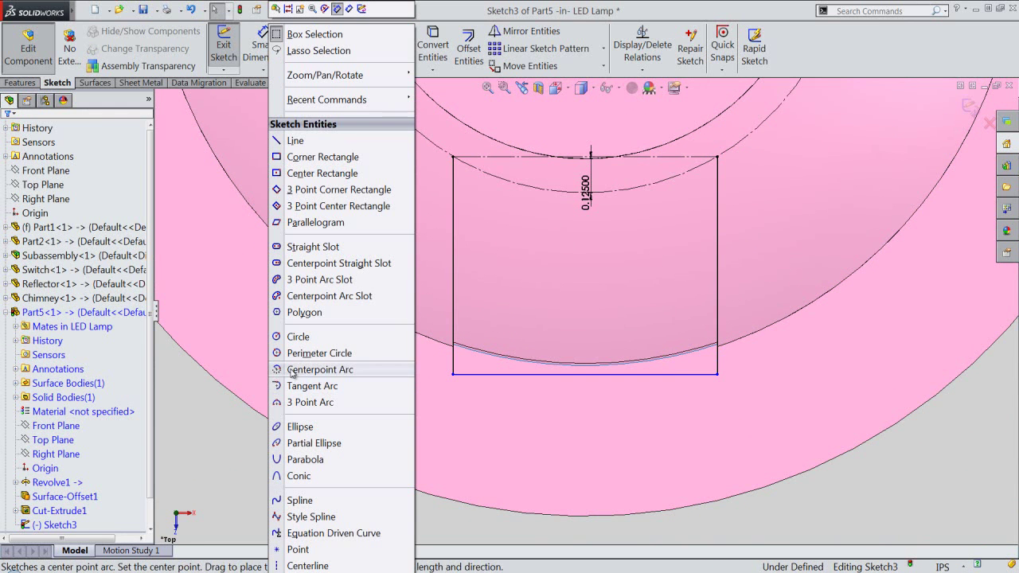
pyautogui.click(301, 402)
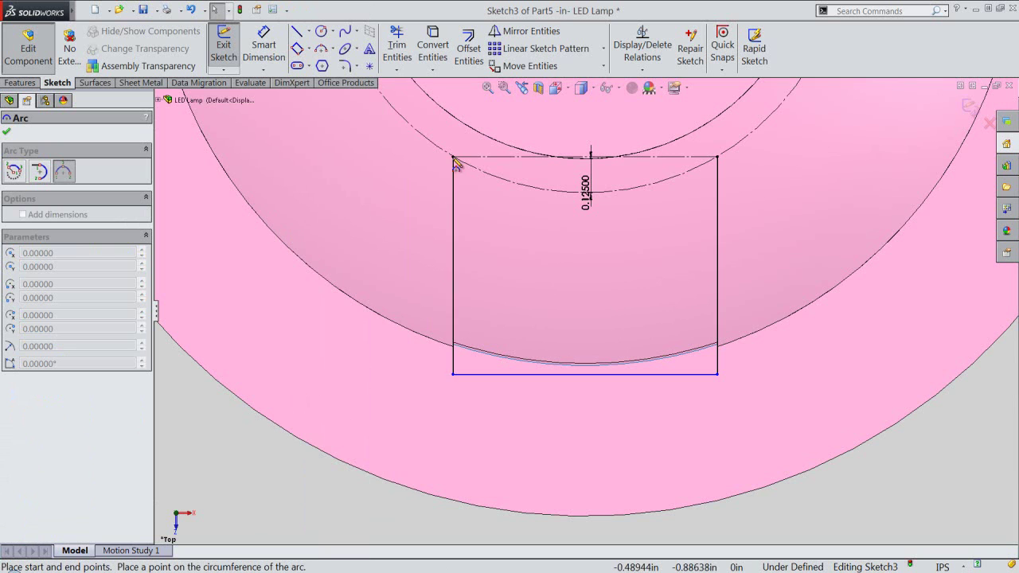
pyautogui.click(717, 156)
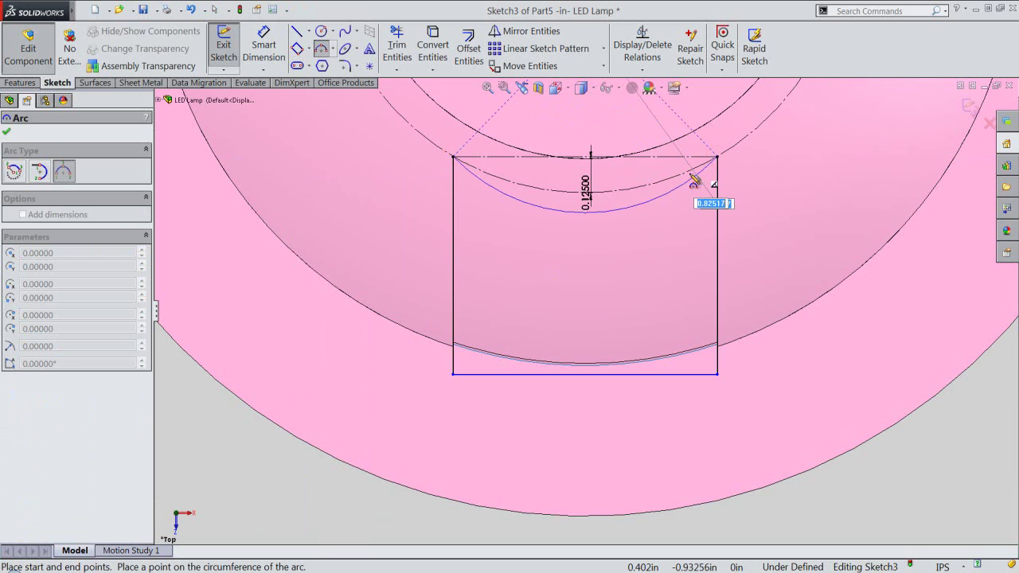
pyautogui.click(690, 173)
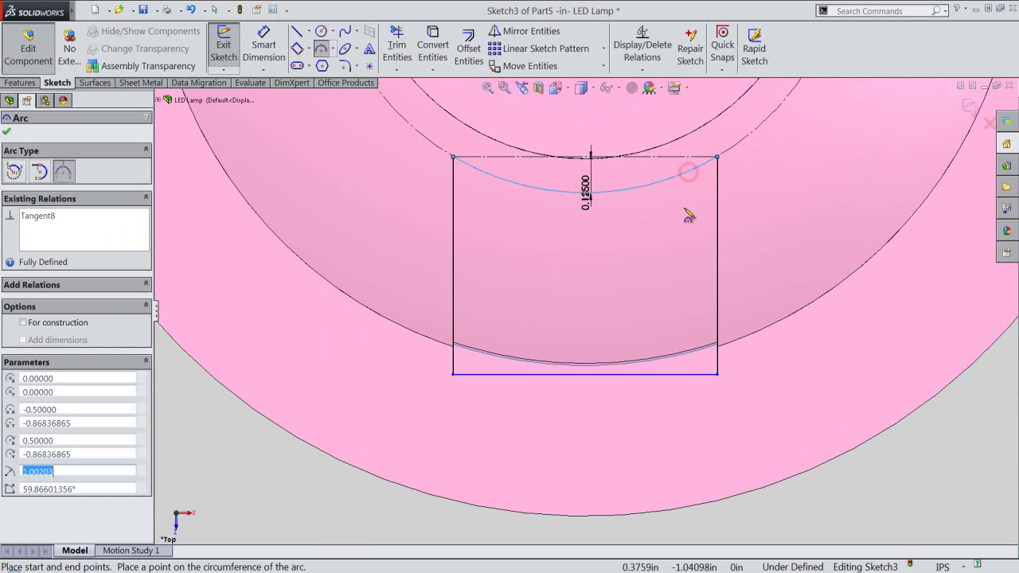
pyautogui.rightClick(873, 470)
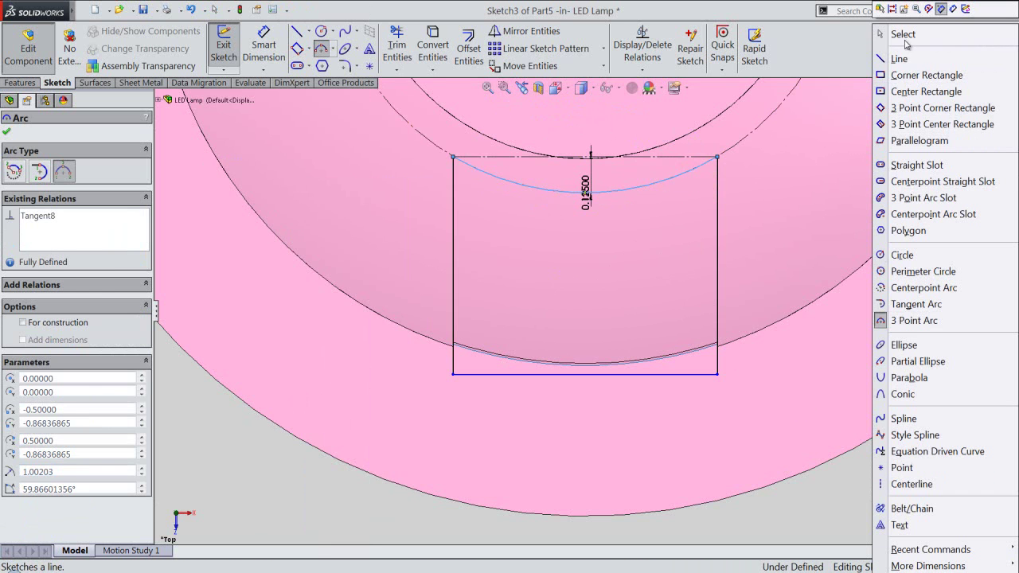
pyautogui.click(903, 35)
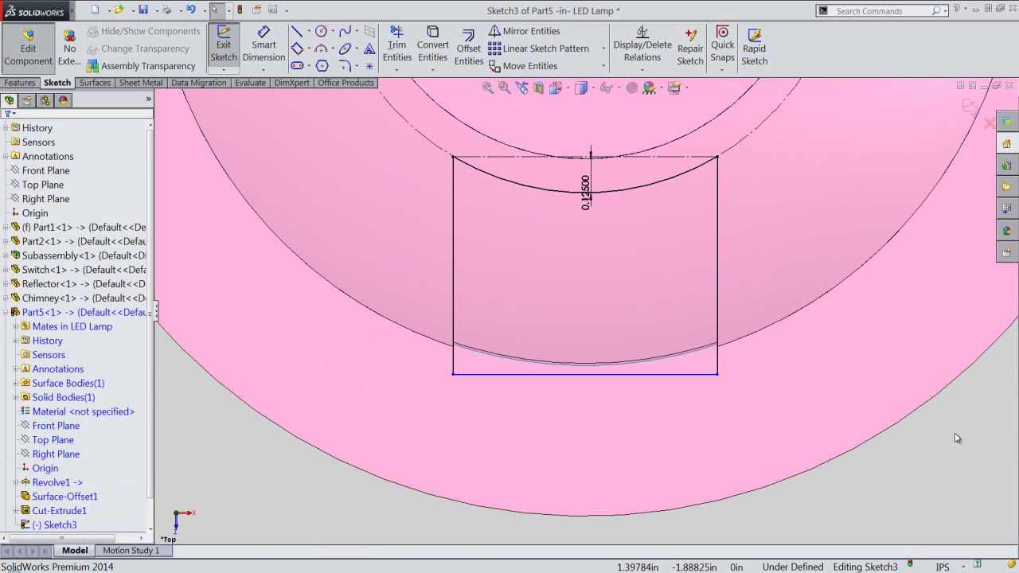
pyautogui.click(969, 108)
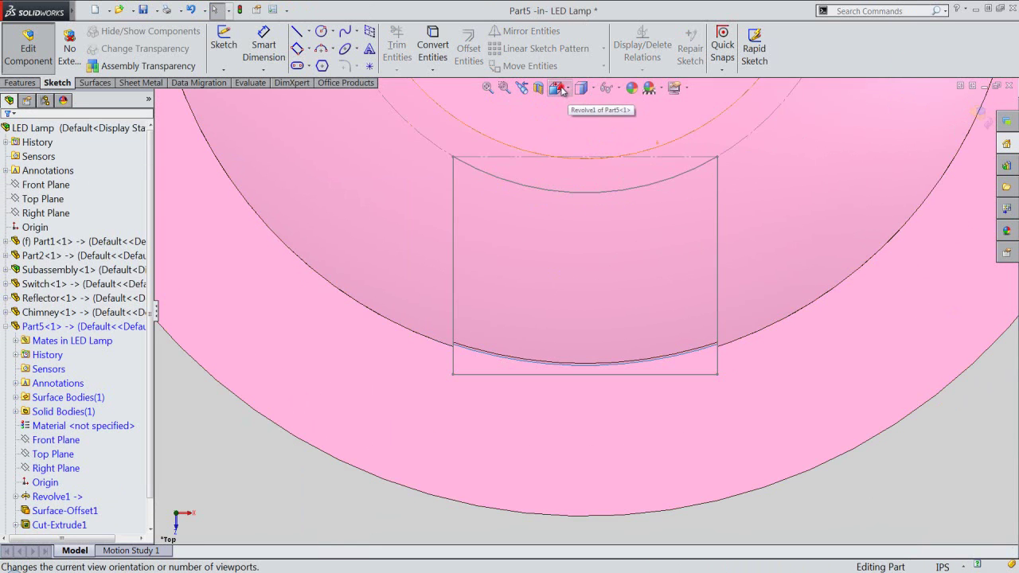
# Step: View the lamp cap and its arched-rectangle sketch in isometric, zoomed in, with Features commands shown
pyautogui.click(557, 88)
pyautogui.click(557, 87)
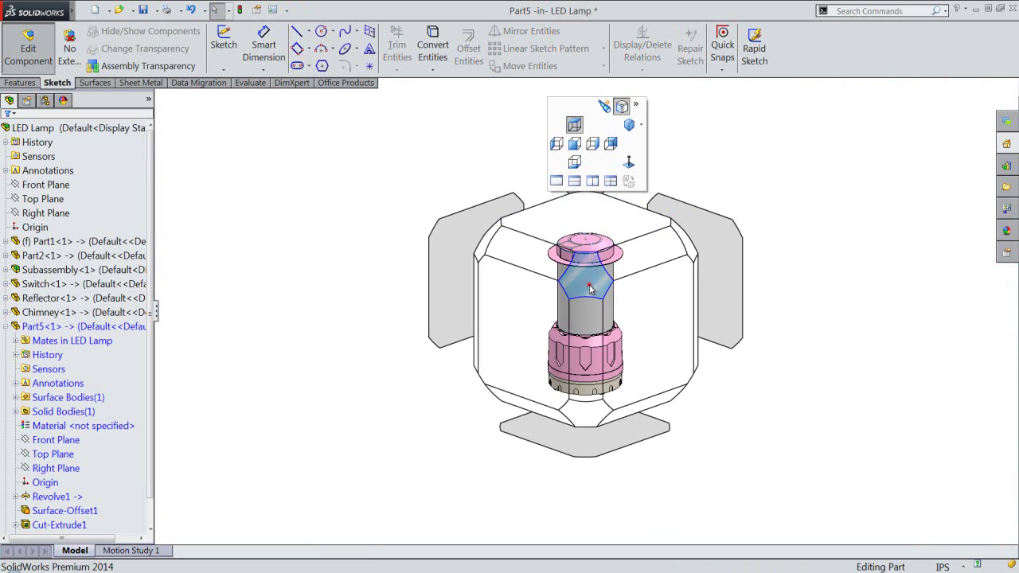
pyautogui.click(588, 285)
pyautogui.scroll(-2, 561, 205)
pyautogui.scroll(-2, 561, 204)
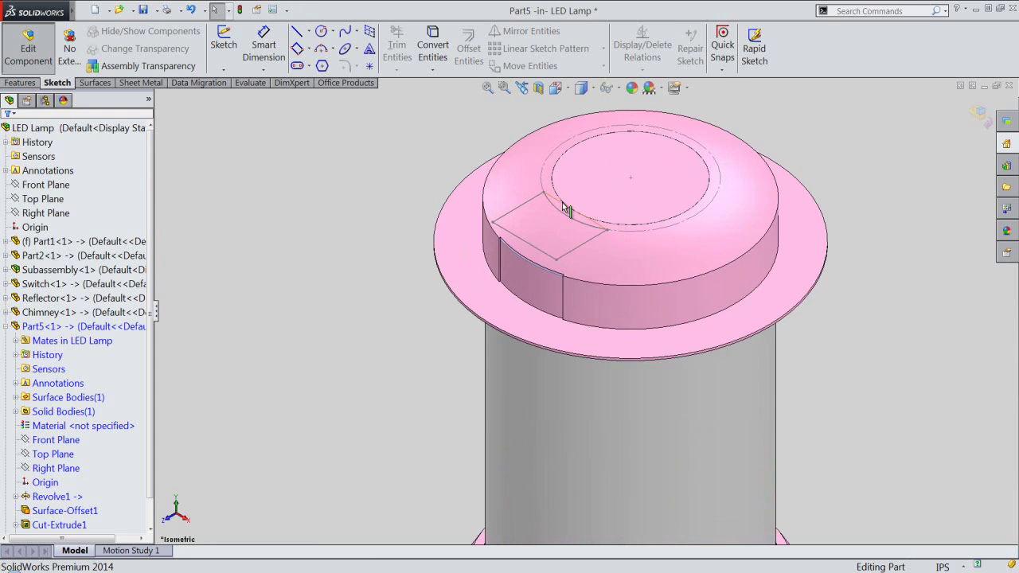
pyautogui.scroll(-2, 562, 203)
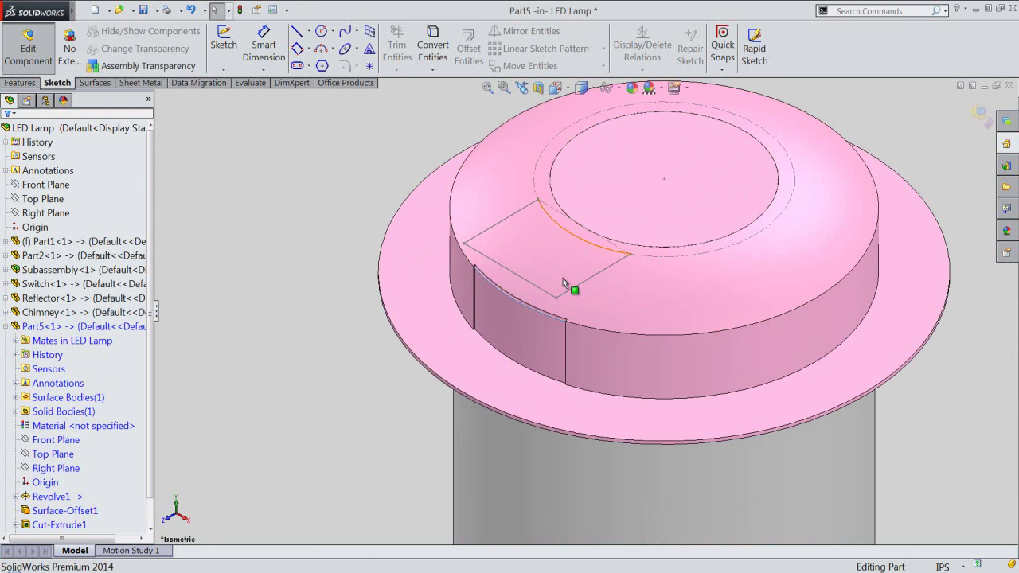
pyautogui.click(21, 83)
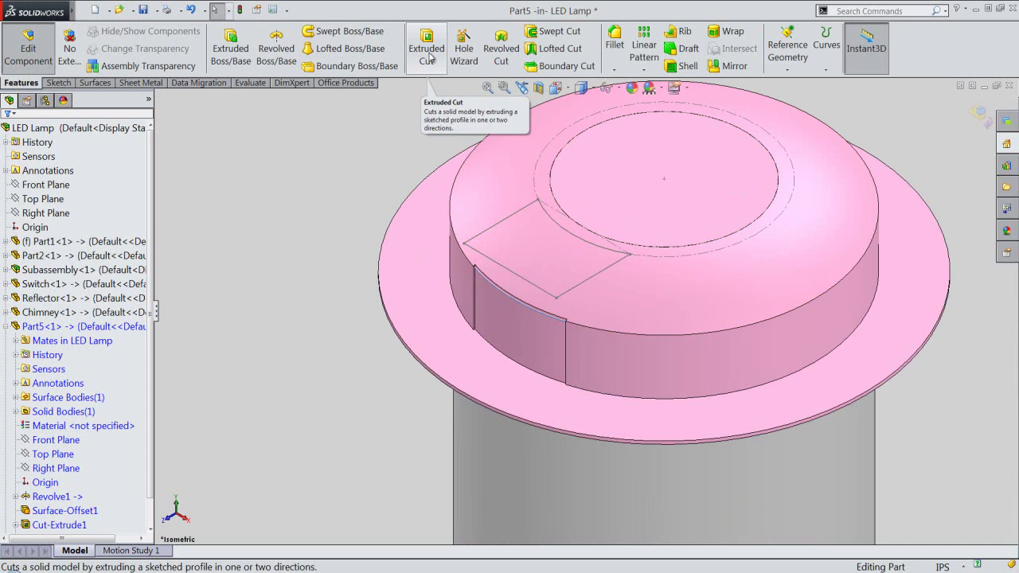
# Step: Cut-extrude the arched-rectangle sketch Up To Surface, stopping at Surface-Offset1
pyautogui.click(430, 58)
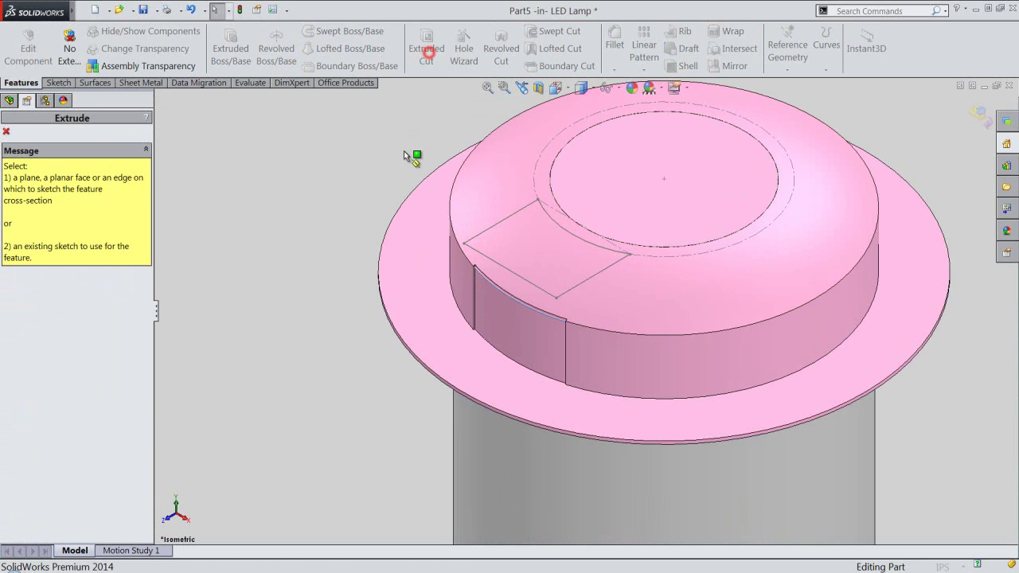
pyautogui.click(477, 234)
pyautogui.click(132, 209)
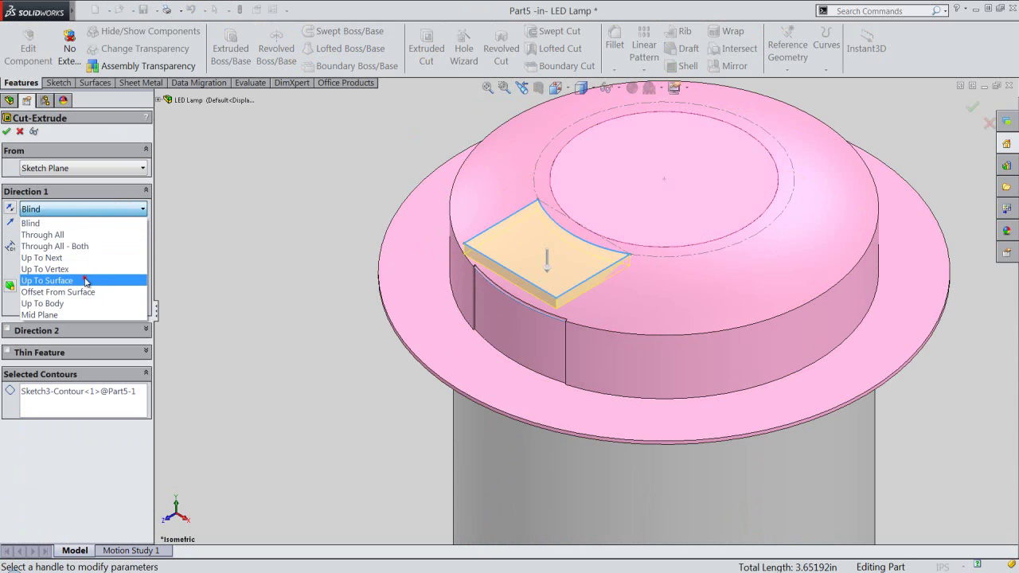
pyautogui.click(48, 280)
pyautogui.scroll(-3, 480, 269)
pyautogui.scroll(-2, 480, 270)
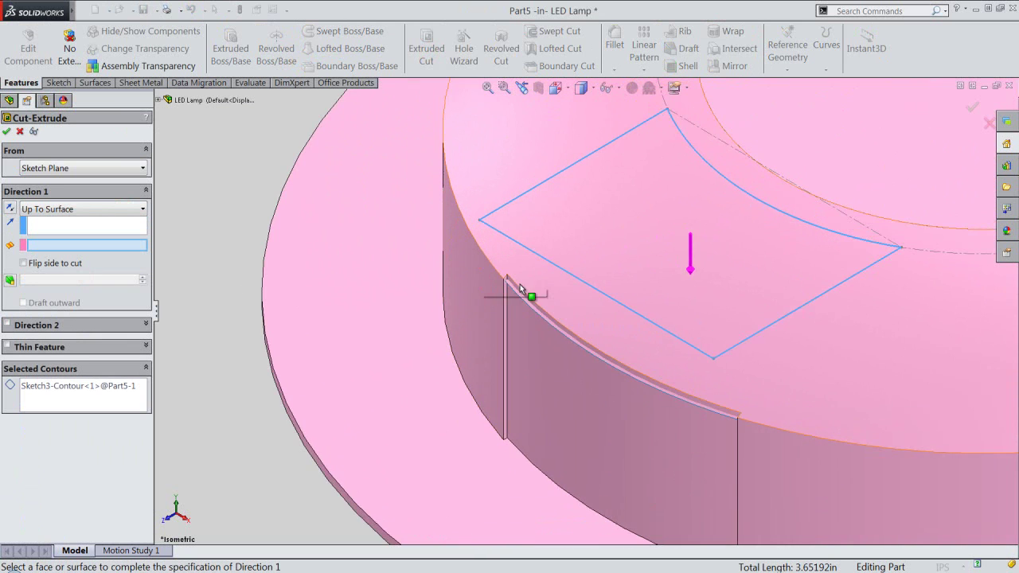
pyautogui.scroll(-3, 516, 286)
pyautogui.scroll(-2, 528, 303)
pyautogui.click(526, 299)
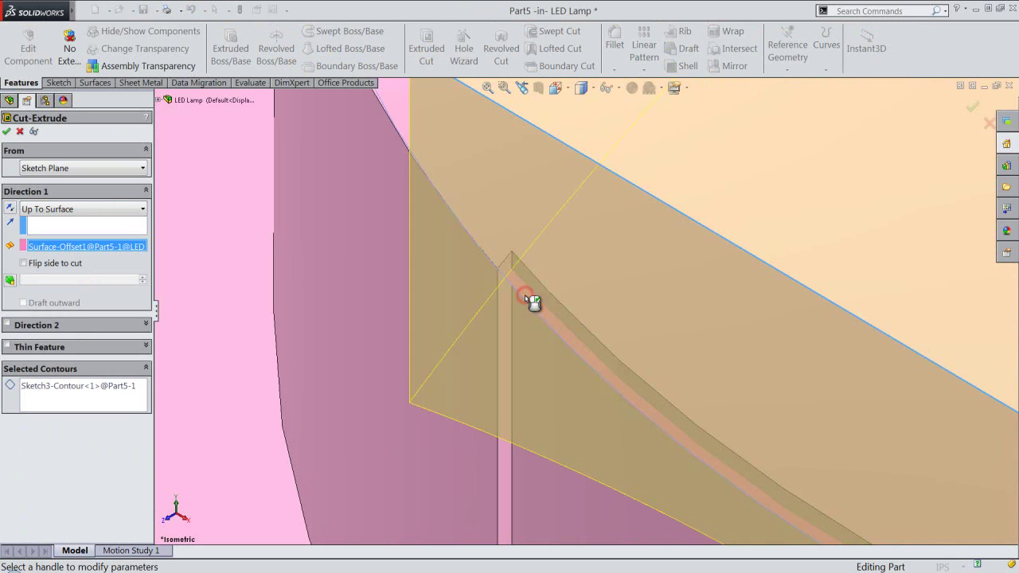
pyautogui.click(7, 132)
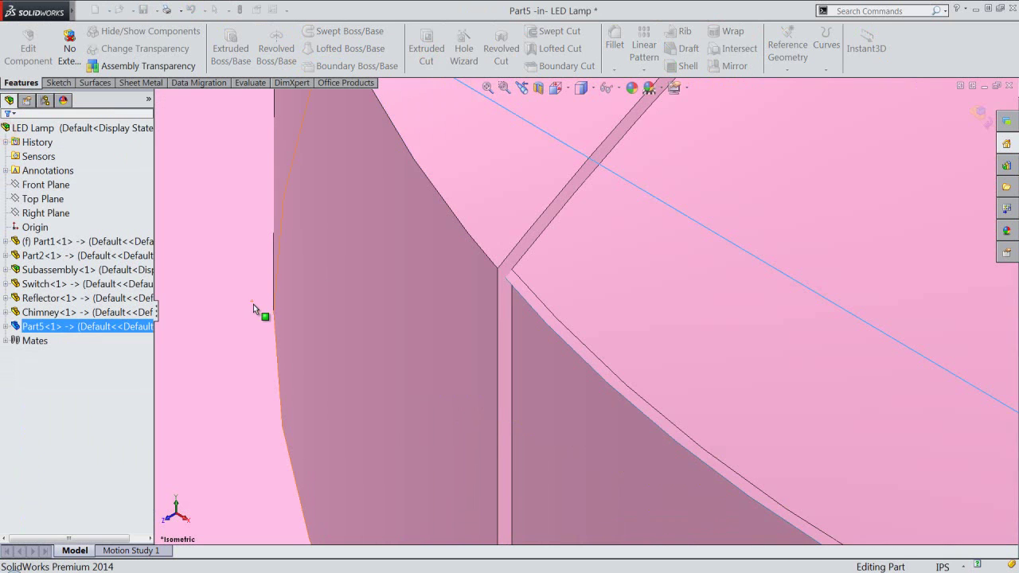
# Step: Hide Surface-Offset1 in Part5's tree and inspect the notch from the isometric view
pyautogui.scroll(5, 254, 304)
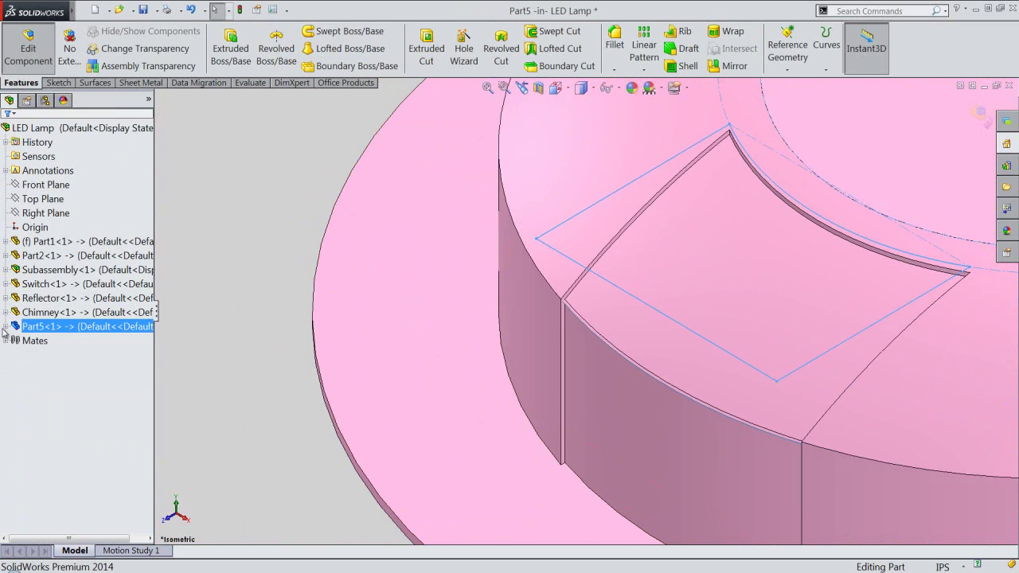
pyautogui.click(7, 326)
pyautogui.click(63, 496)
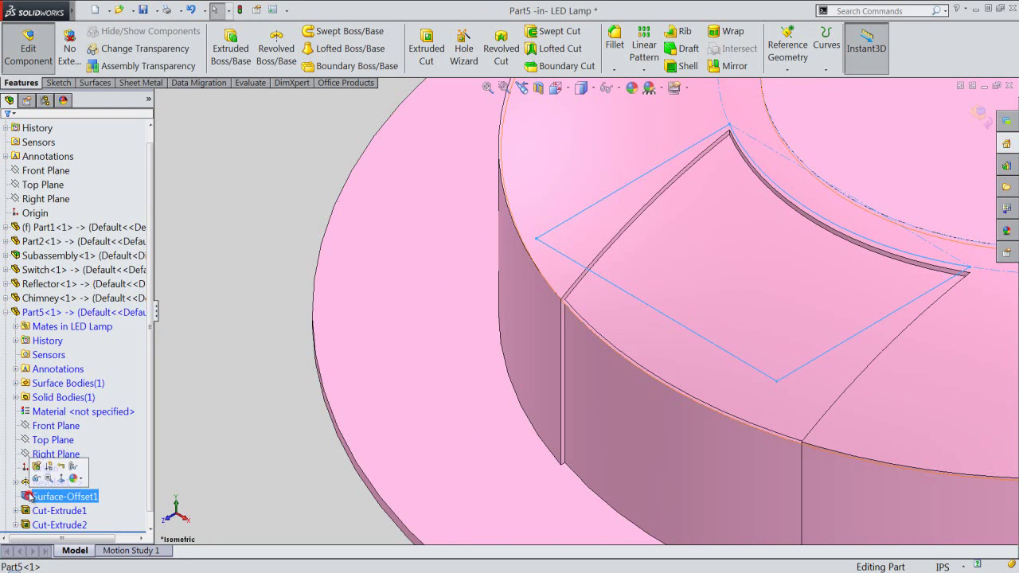
pyautogui.click(37, 476)
pyautogui.click(237, 361)
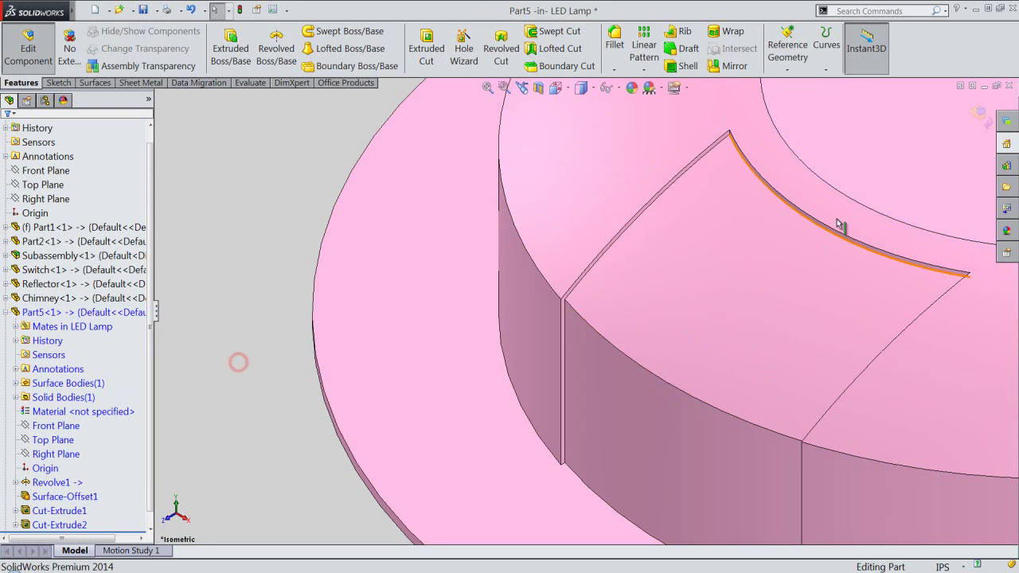
pyautogui.scroll(-4, 769, 275)
pyautogui.moveTo(685, 338); pyautogui.dragTo(746, 343, button='middle')
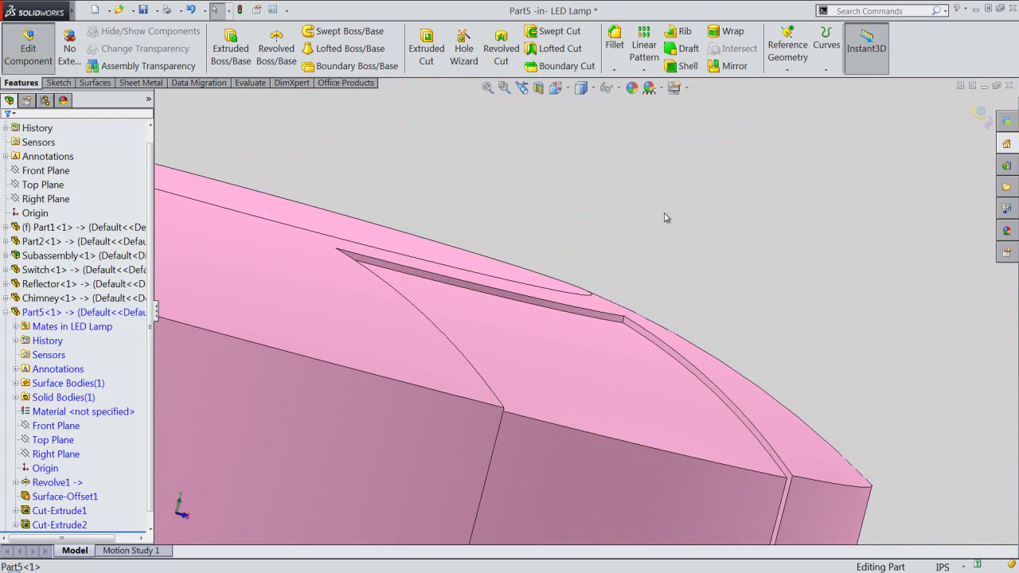
pyautogui.click(555, 87)
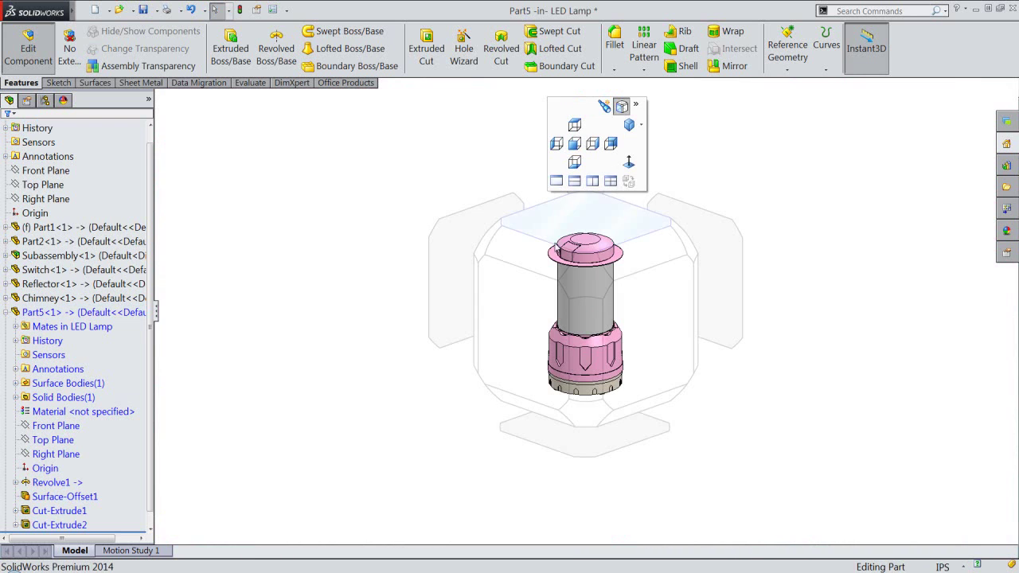
pyautogui.click(582, 279)
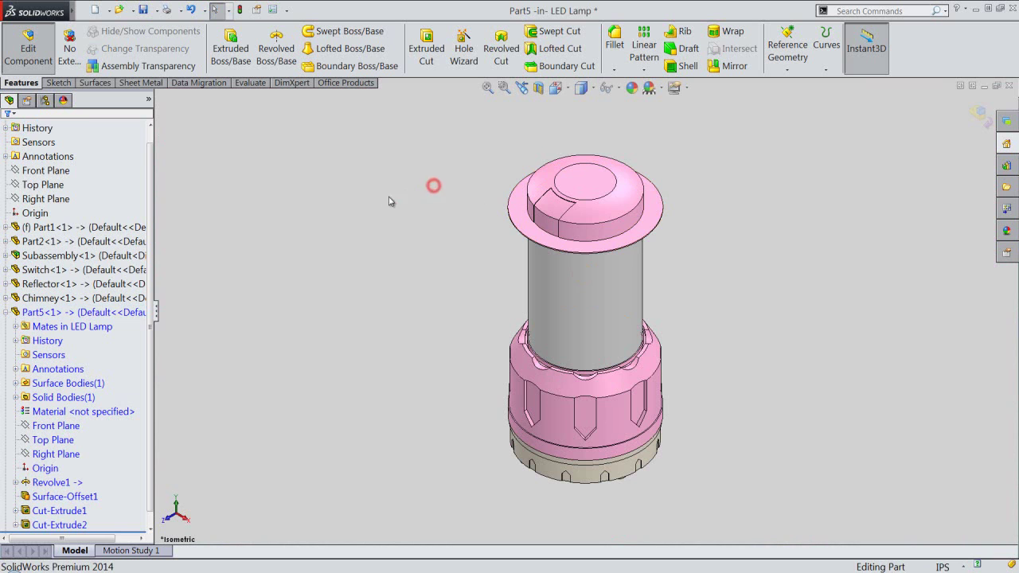
# Step: Circular-pattern Cut-Extrude1 and Cut-Extrude2 as 4 instances over 360° about the lamp's central temporary axis
pyautogui.click(618, 87)
pyautogui.click(624, 125)
pyautogui.click(538, 133)
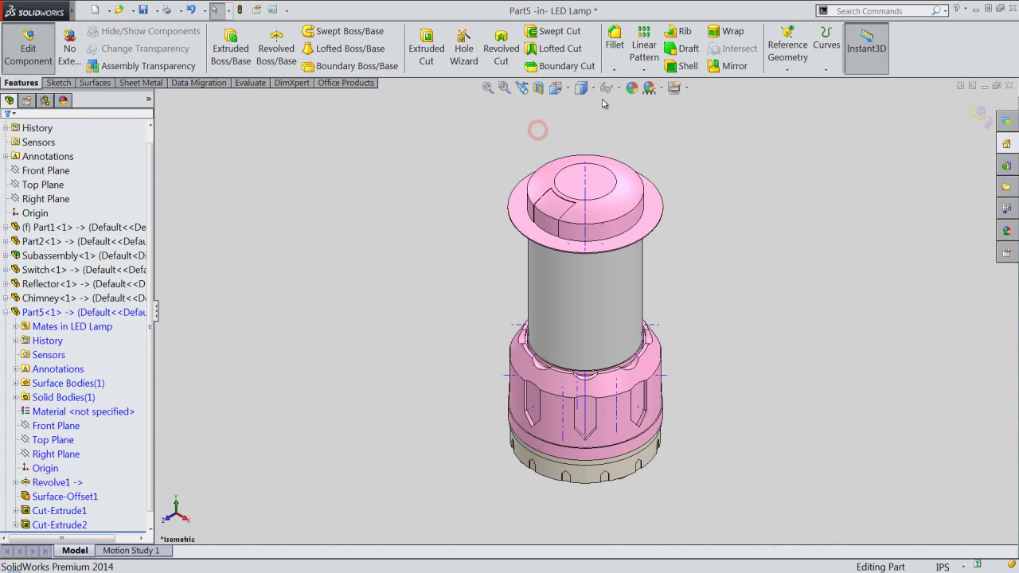
pyautogui.click(644, 70)
pyautogui.click(654, 97)
pyautogui.click(586, 174)
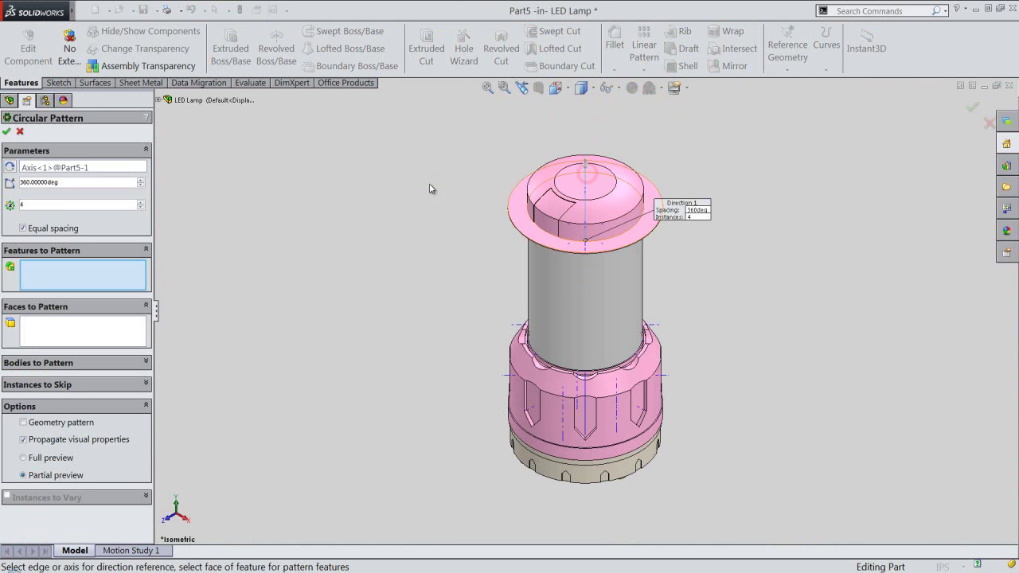
pyautogui.click(159, 100)
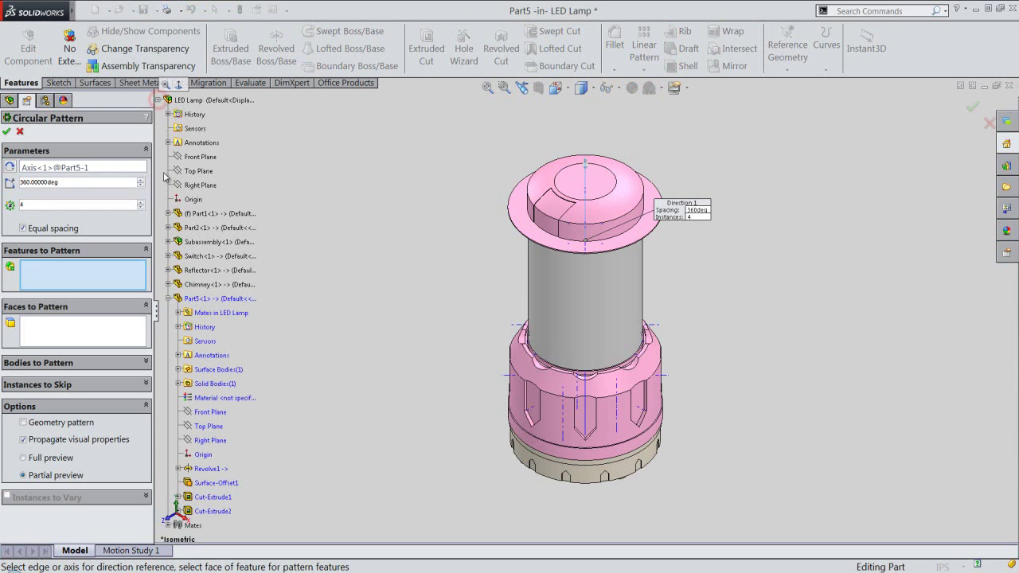
pyautogui.click(202, 512)
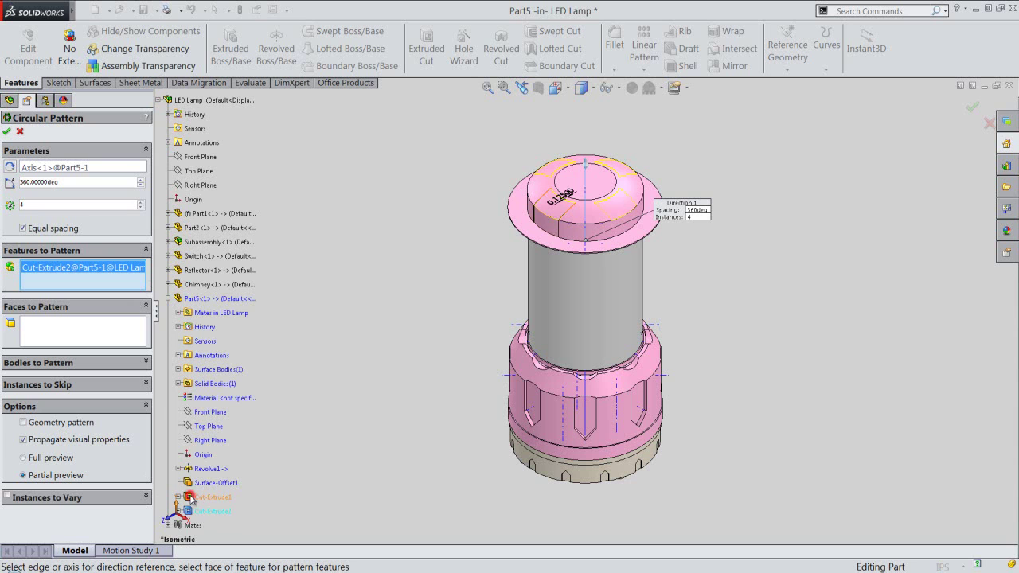
pyautogui.click(191, 497)
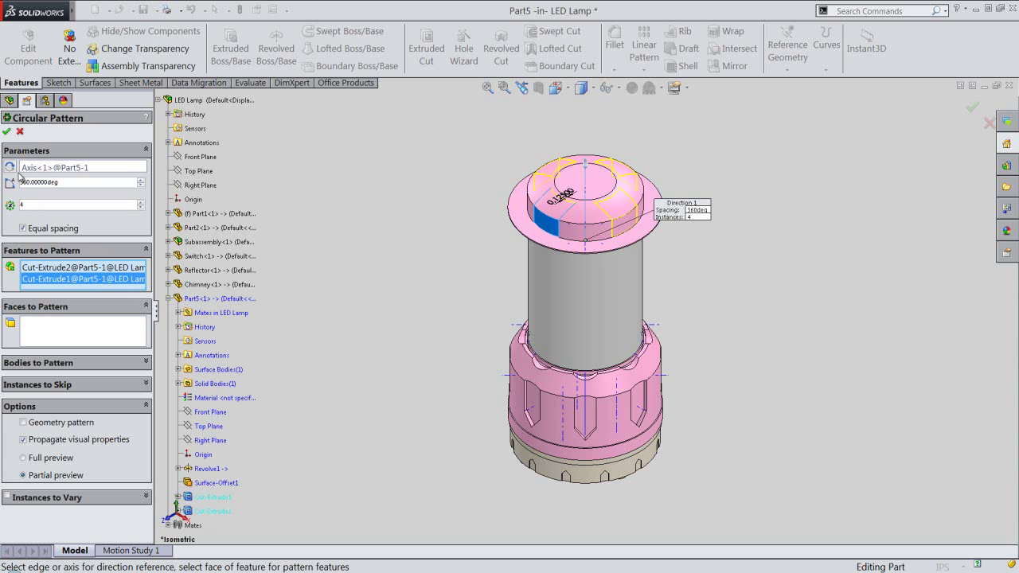
pyautogui.click(7, 131)
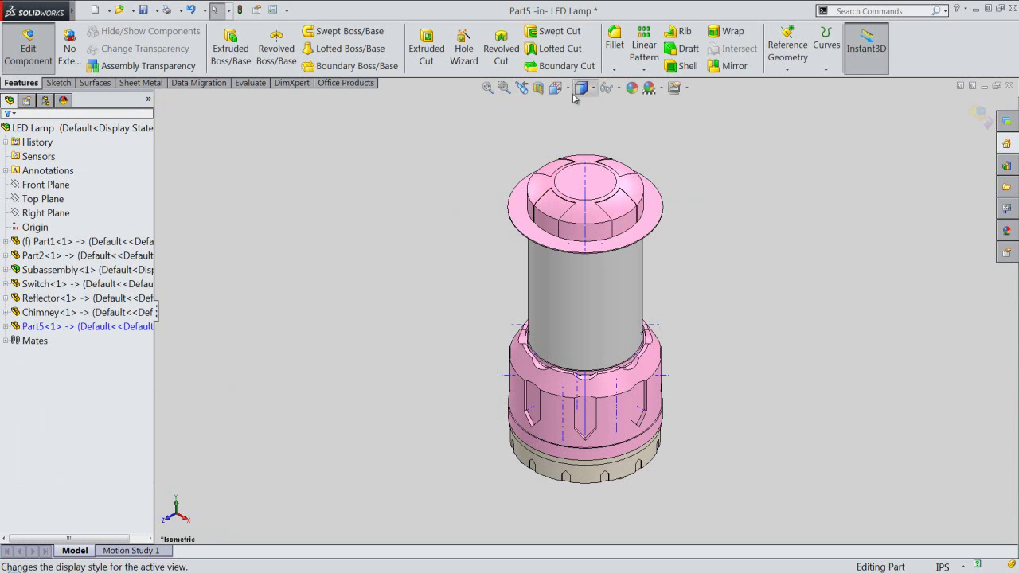
pyautogui.click(618, 87)
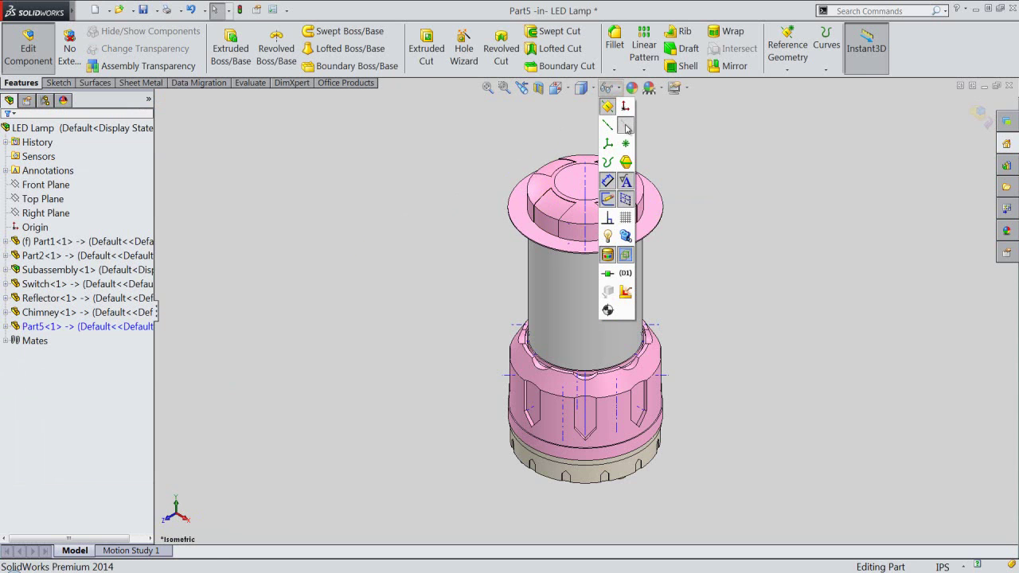
pyautogui.click(506, 130)
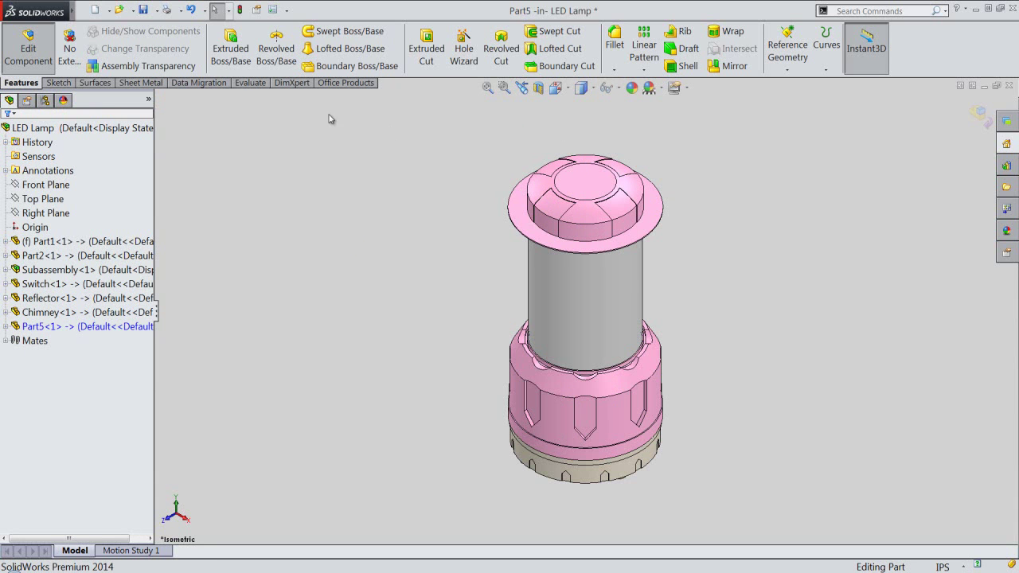
# Step: Sketch a 0.001-diameter circle centred on the cap's top face as Sketch4
pyautogui.click(389, 274)
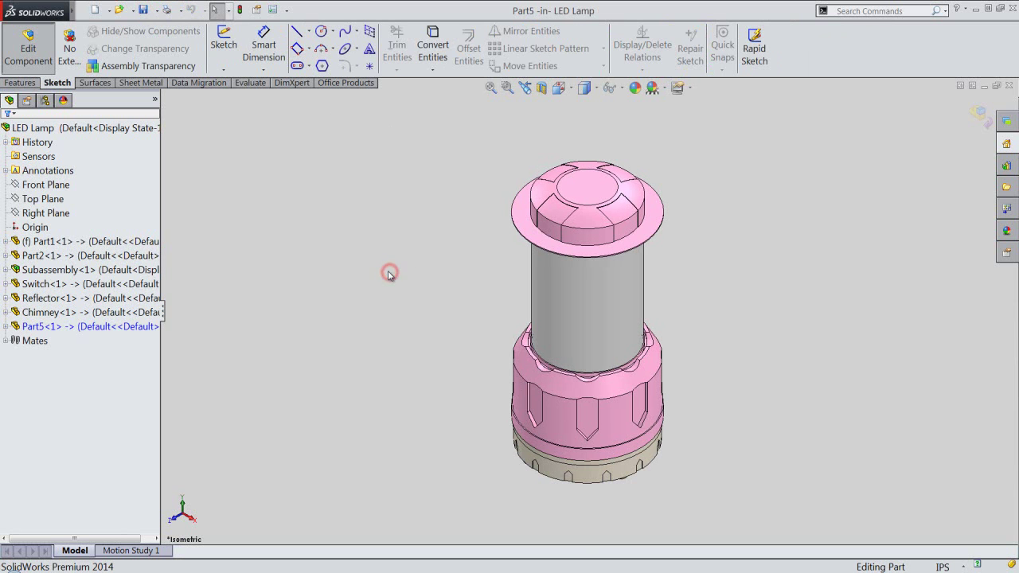
pyautogui.scroll(-1, 583, 188)
pyautogui.scroll(-2, 583, 191)
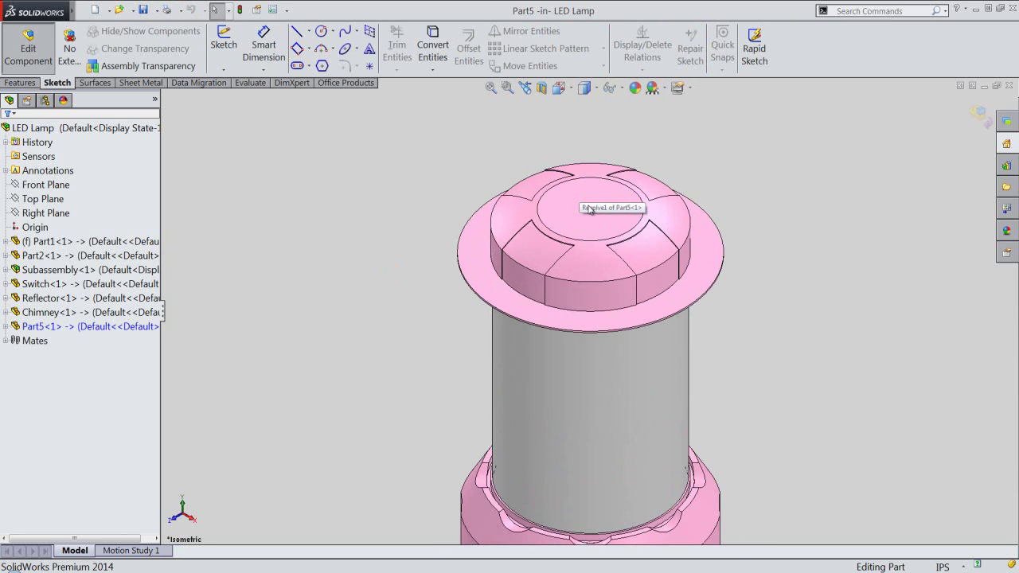
pyautogui.scroll(-2, 585, 207)
pyautogui.scroll(-2, 588, 241)
pyautogui.click(580, 193)
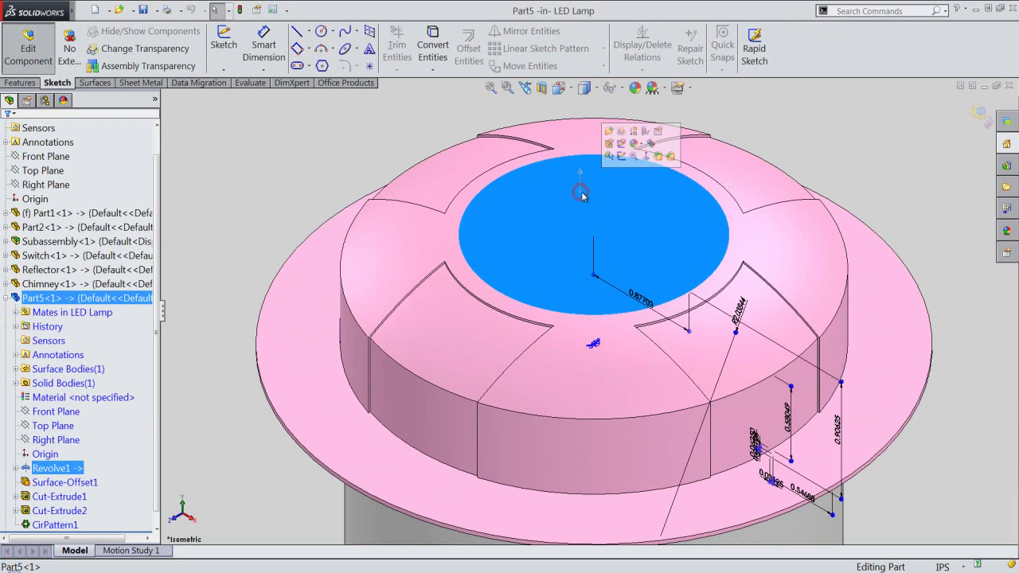
pyautogui.click(621, 156)
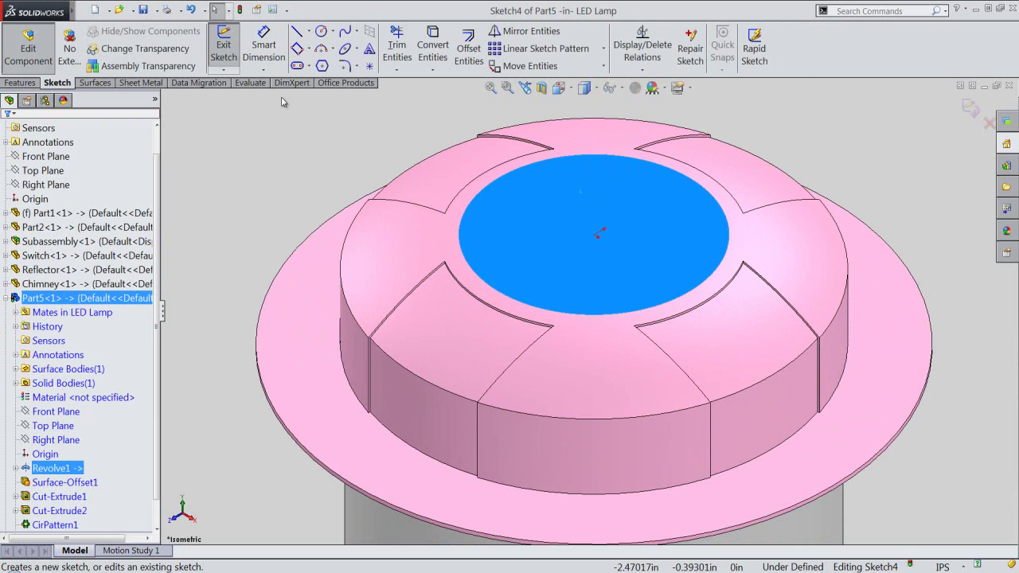
pyautogui.click(320, 34)
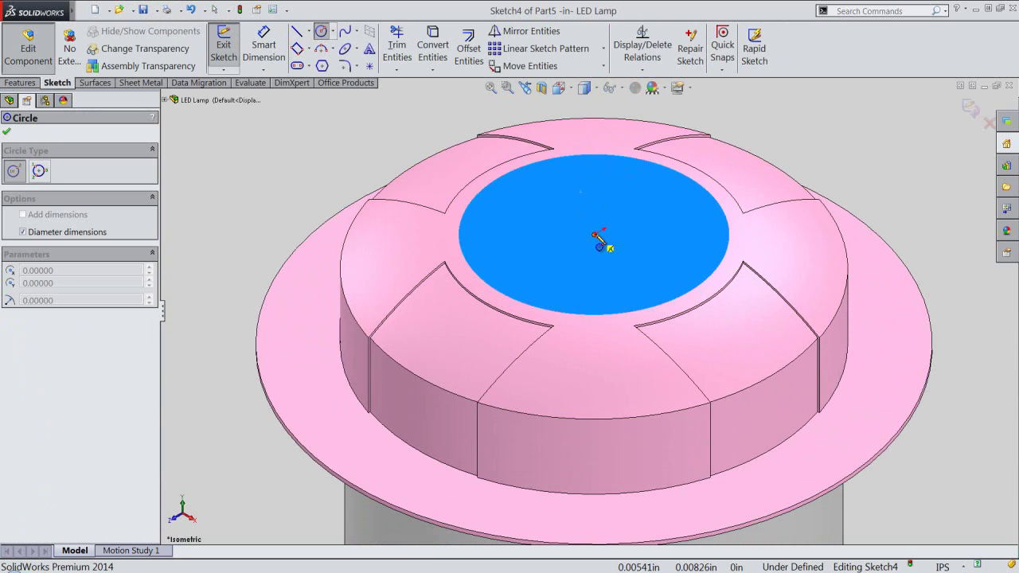
pyautogui.click(595, 234)
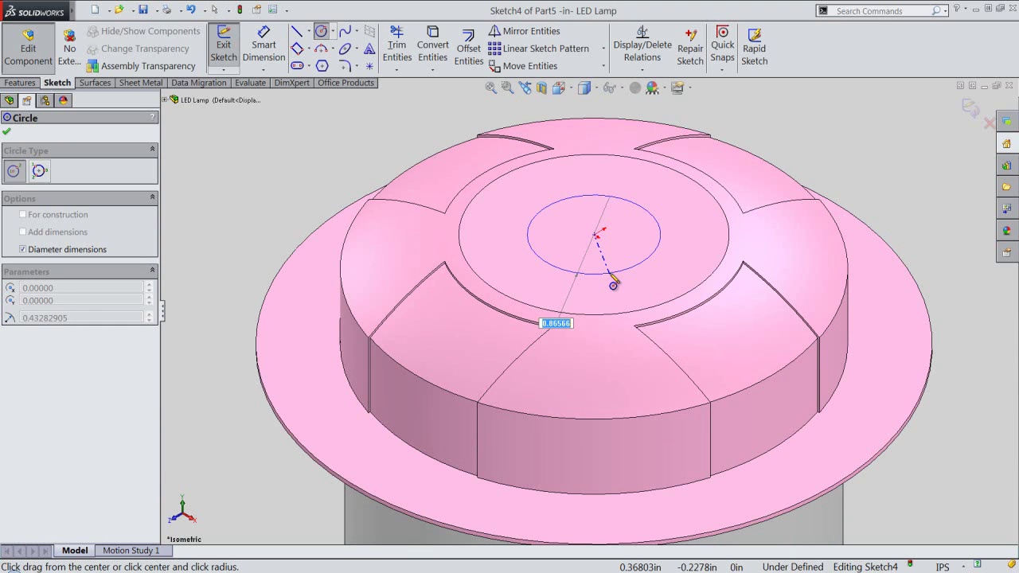
pyautogui.write('.001')
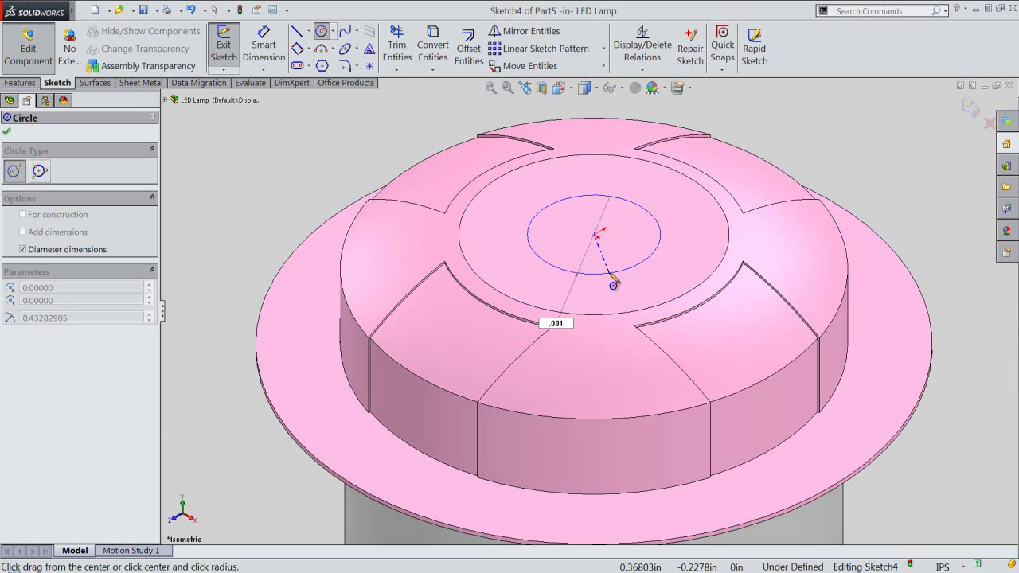
pyautogui.press('Return')
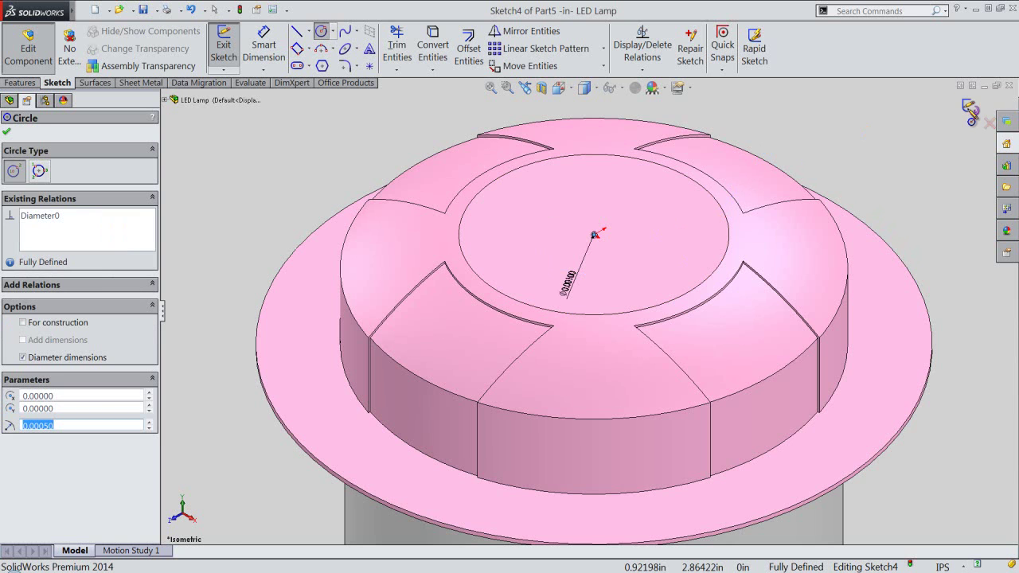
pyautogui.click(971, 111)
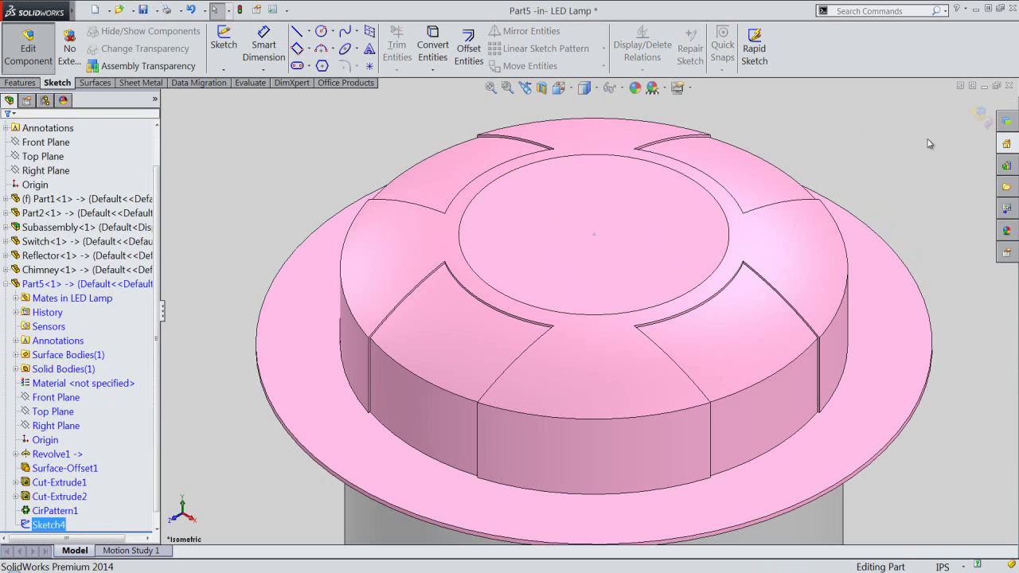
# Step: Convert the top face's outer circular edge into a new closed Sketch5
pyautogui.click(913, 149)
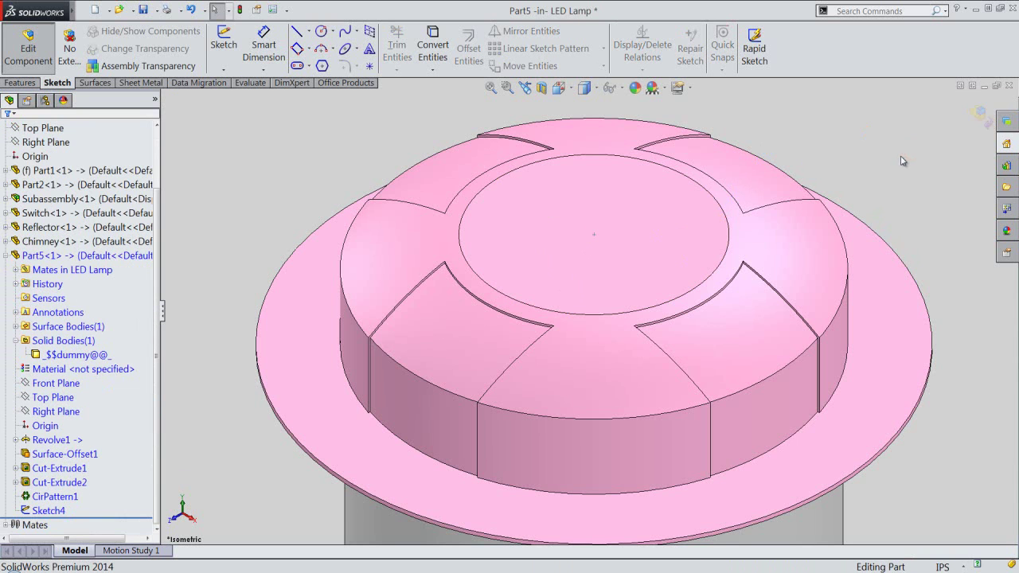
pyautogui.click(700, 193)
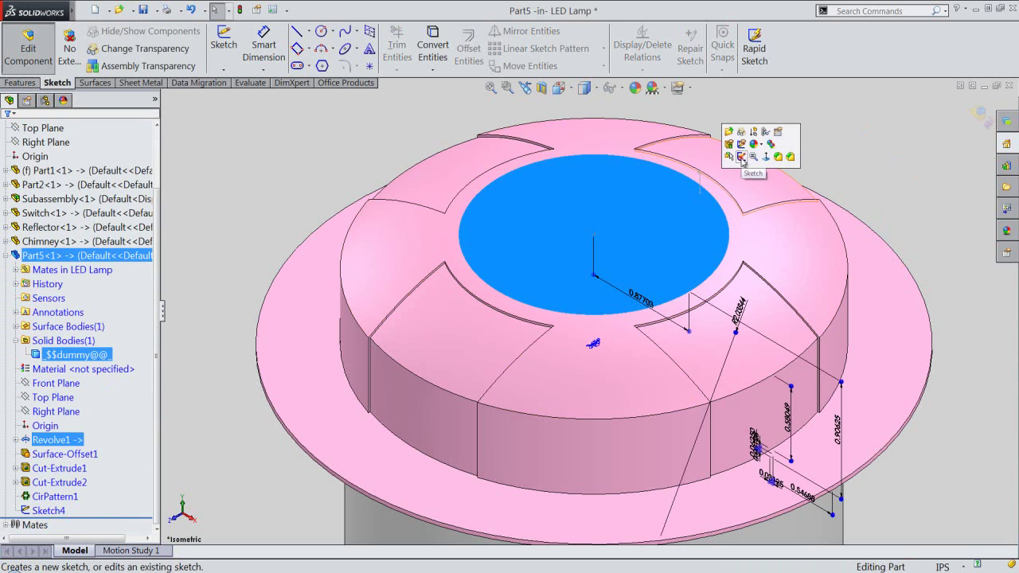
pyautogui.click(741, 157)
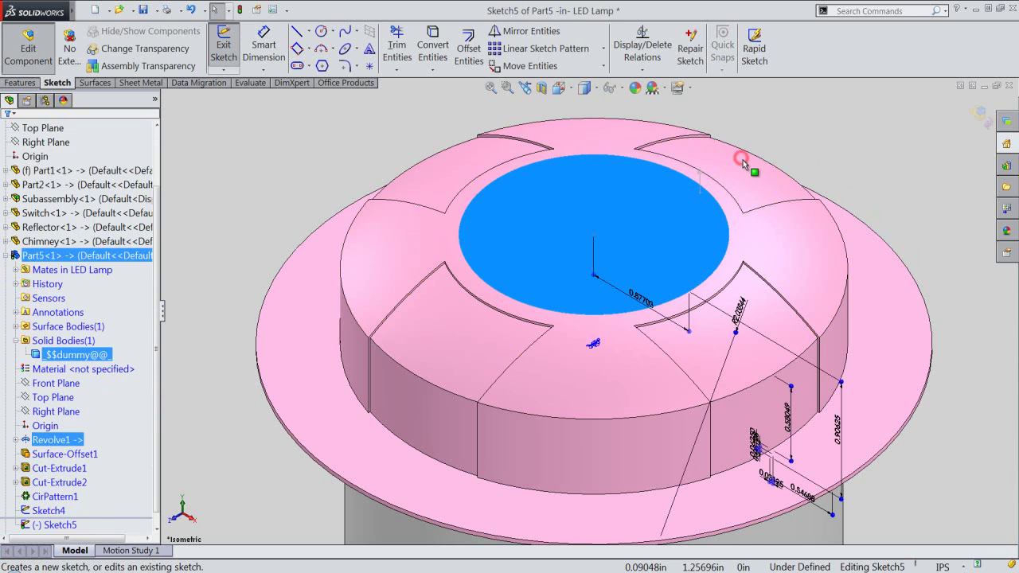
pyautogui.click(430, 44)
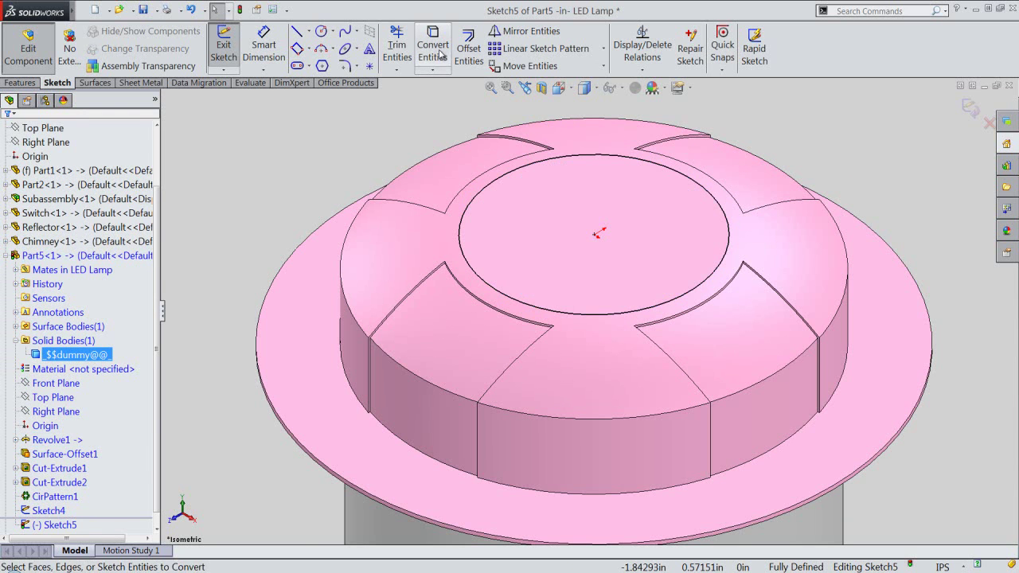
pyautogui.click(971, 109)
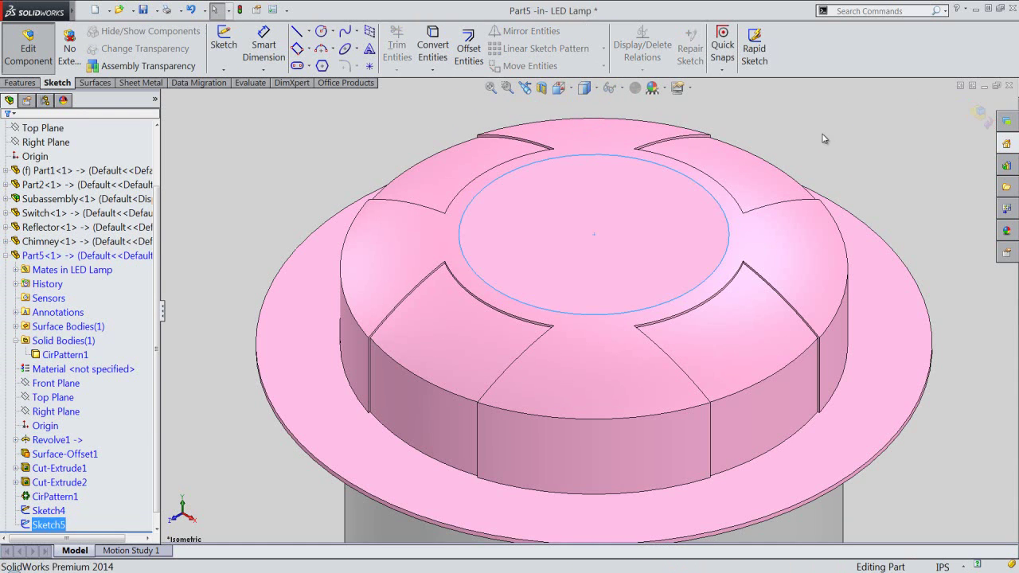
pyautogui.click(22, 83)
# Step: Cut-extrude Sketch5's circle Blind to 1/64 in (0.015625 in) into the cap's top
pyautogui.click(231, 148)
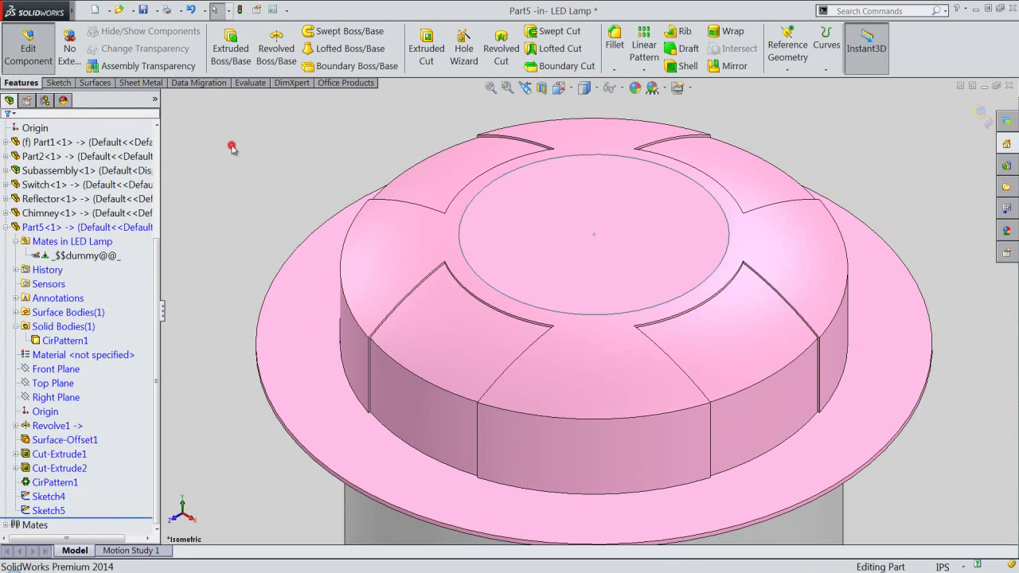
pyautogui.click(426, 48)
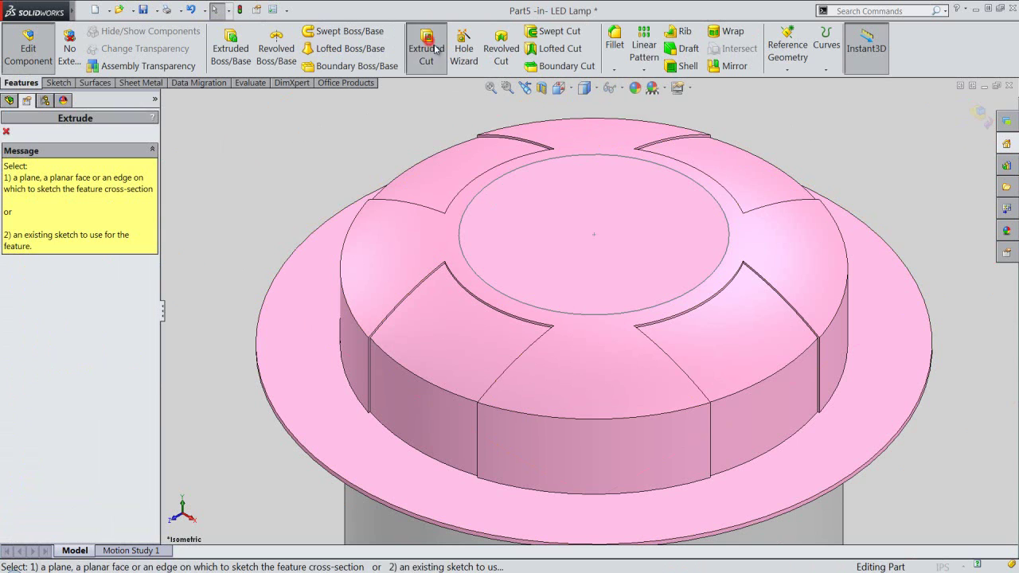
pyautogui.click(624, 162)
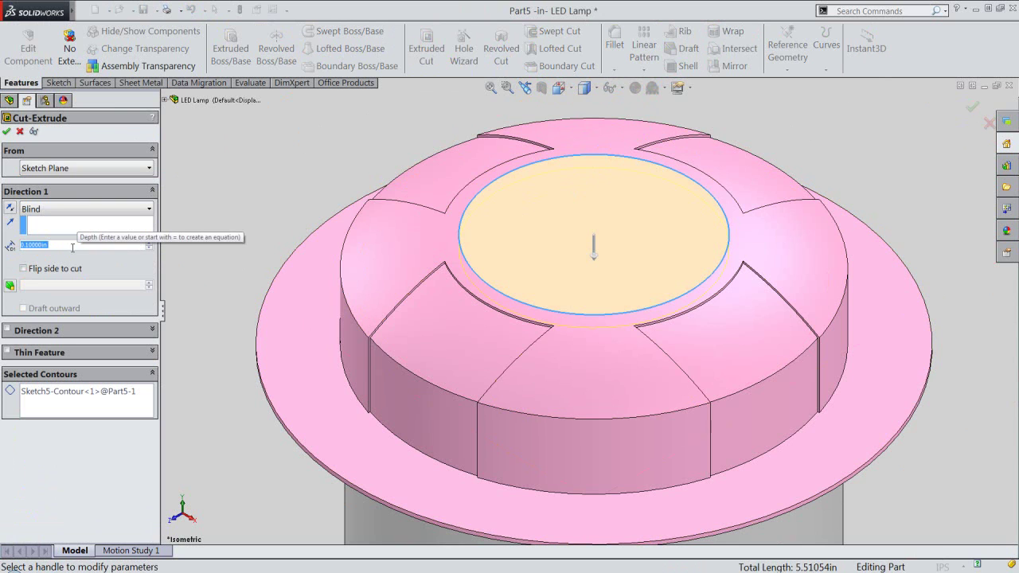
pyautogui.write('1/64')
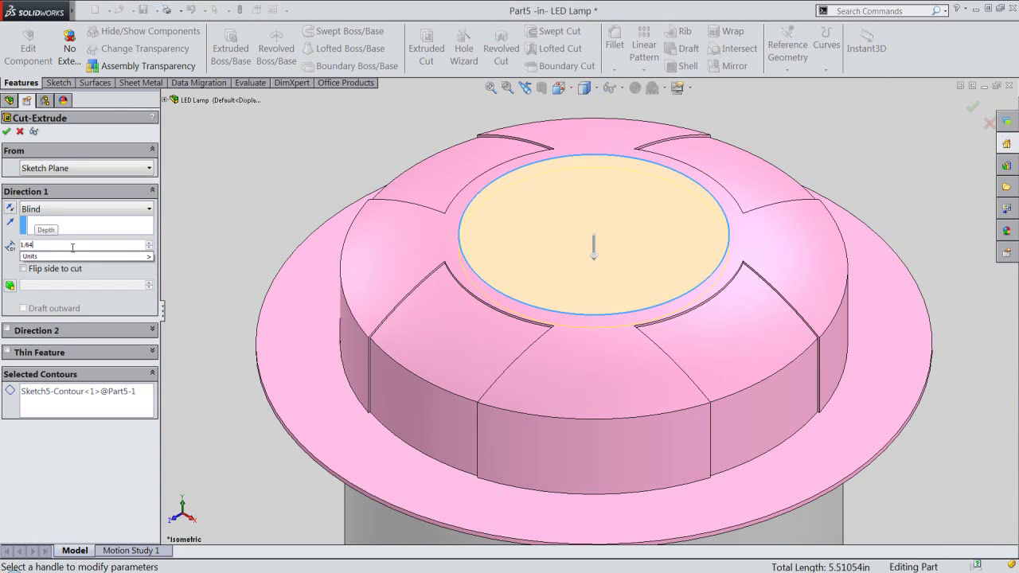
pyautogui.press('Return')
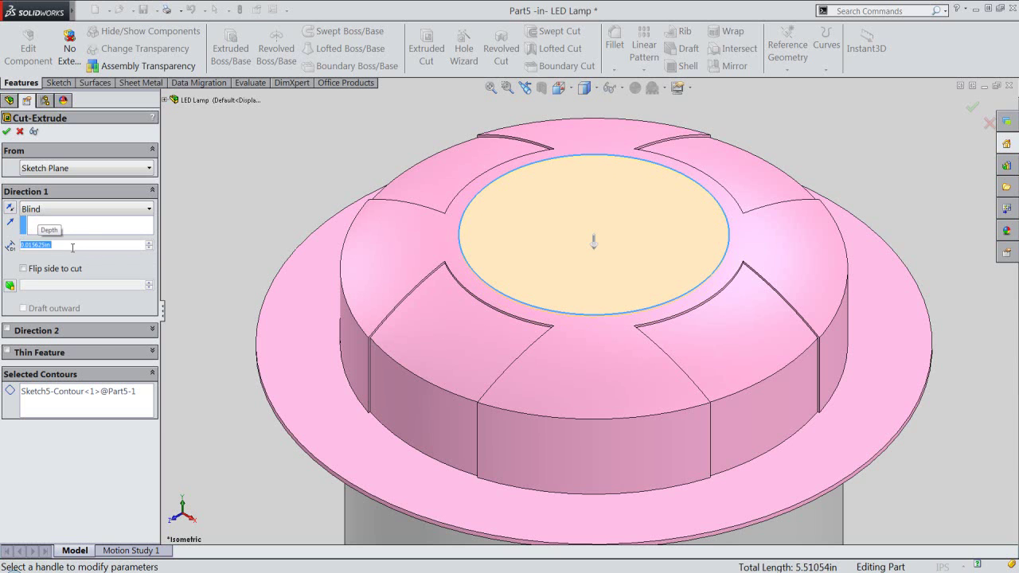
pyautogui.click(7, 132)
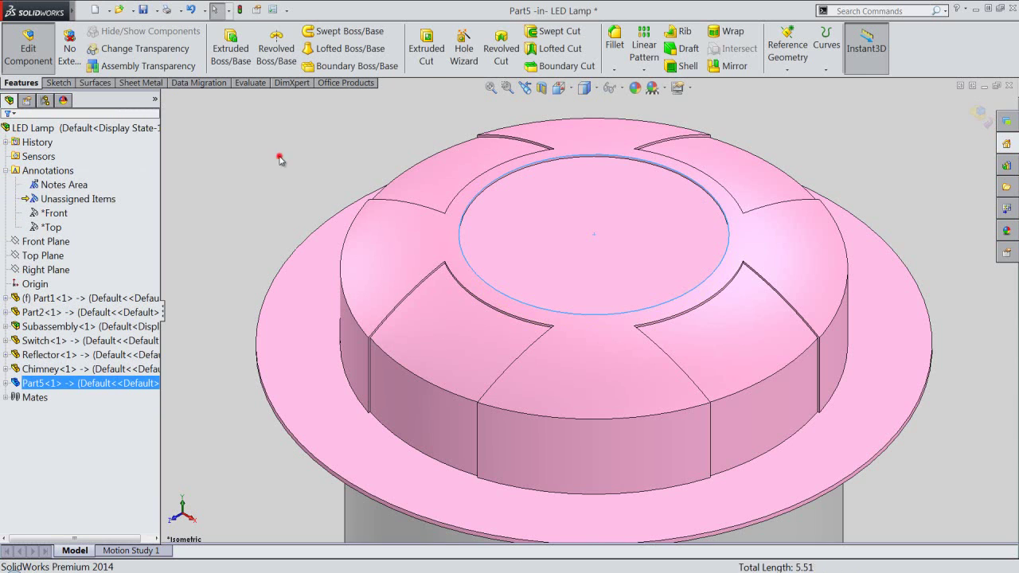
pyautogui.click(279, 159)
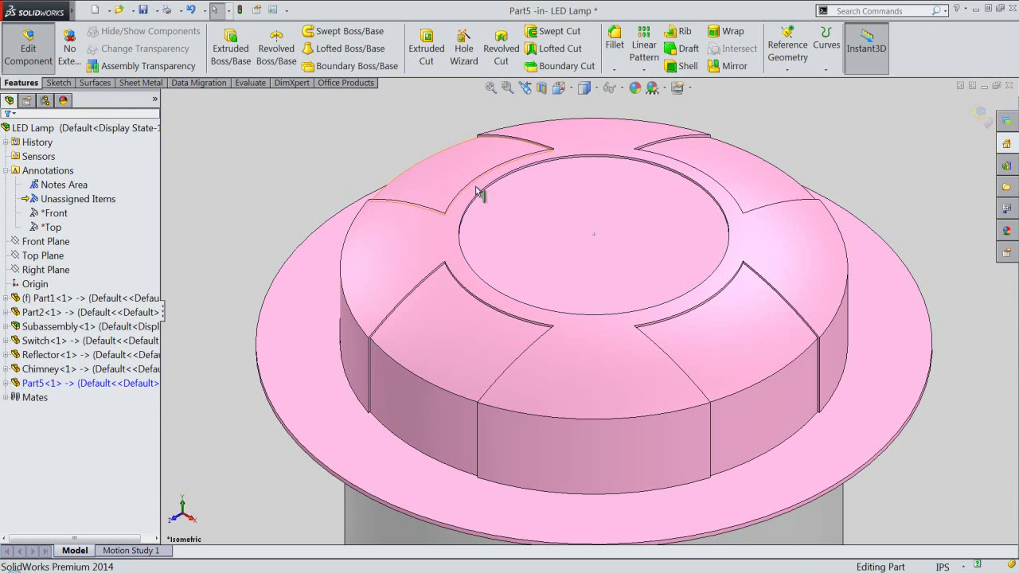
# Step: Convert the recessed top face's circular edge into a new closed Sketch6
pyautogui.click(527, 205)
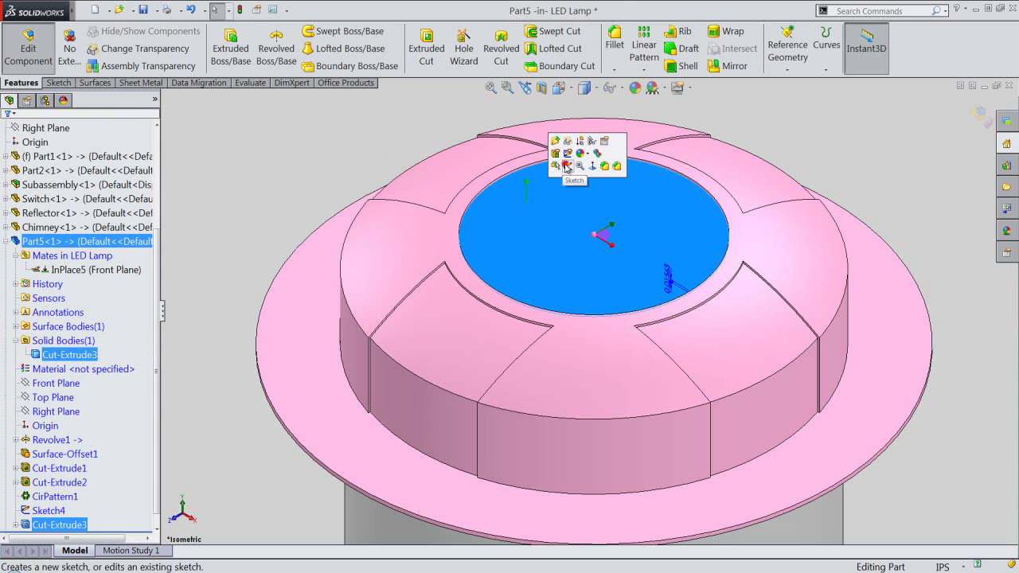
pyautogui.click(567, 165)
pyautogui.click(429, 46)
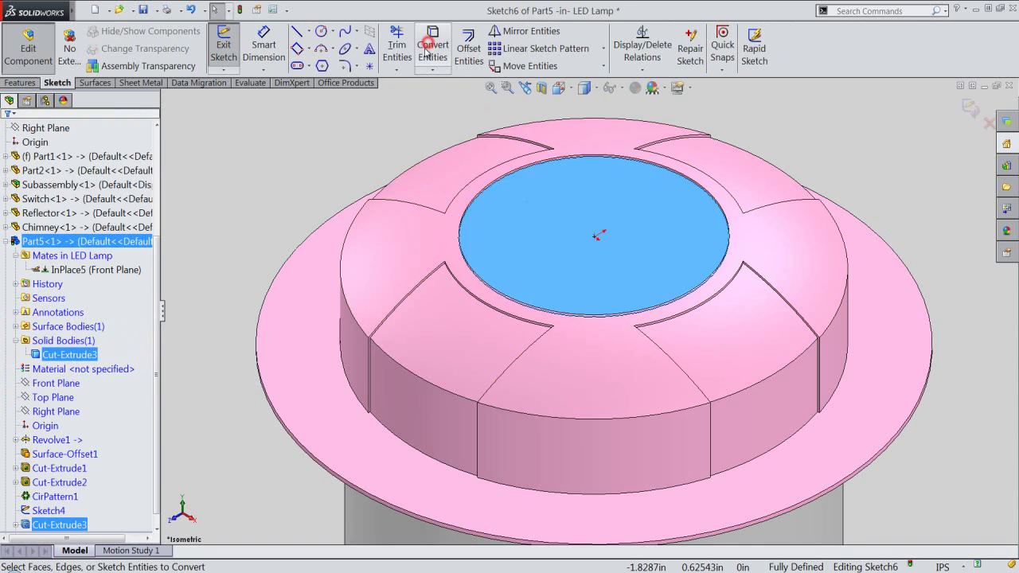
pyautogui.click(298, 163)
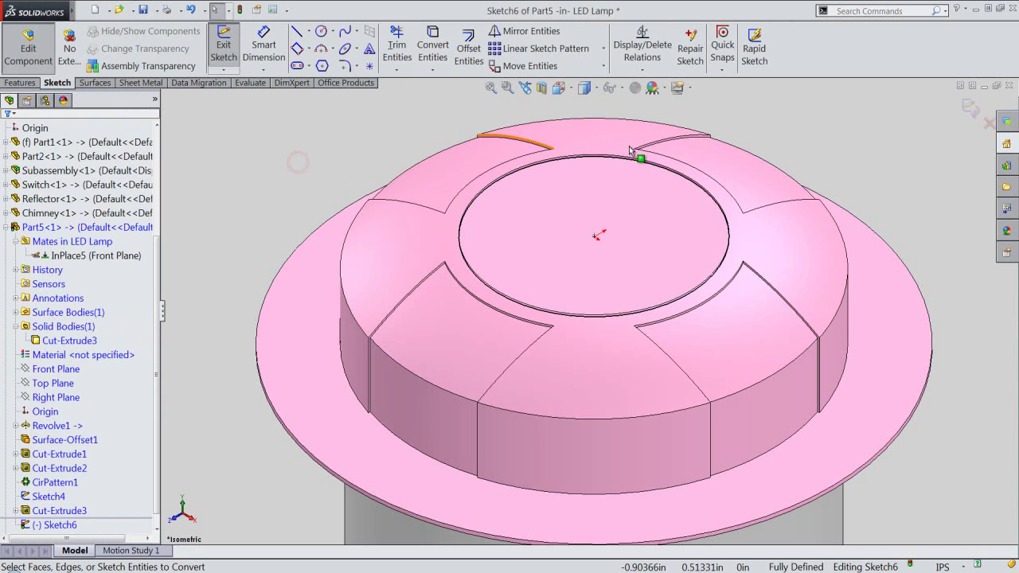
pyautogui.click(971, 106)
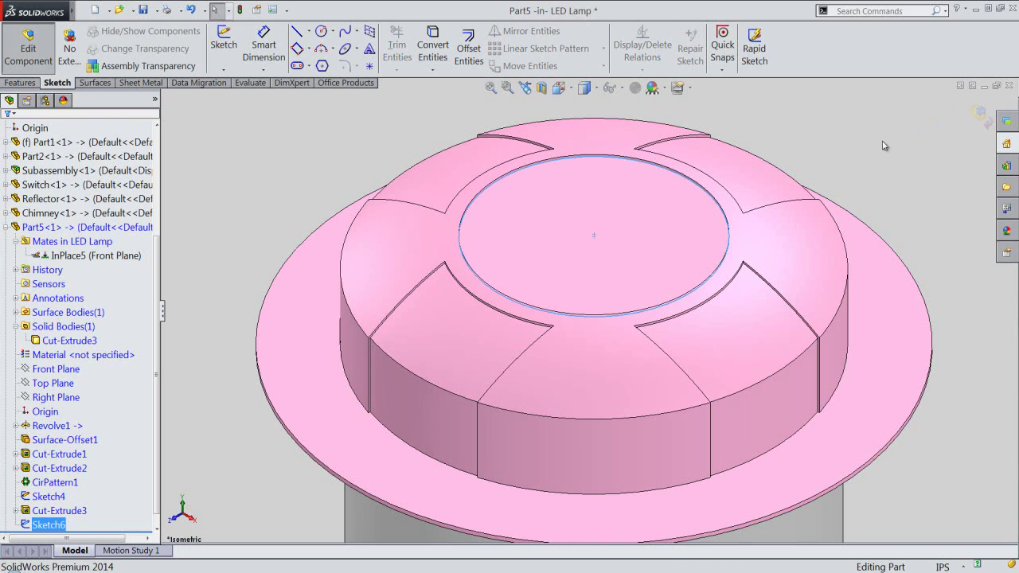
pyautogui.click(857, 153)
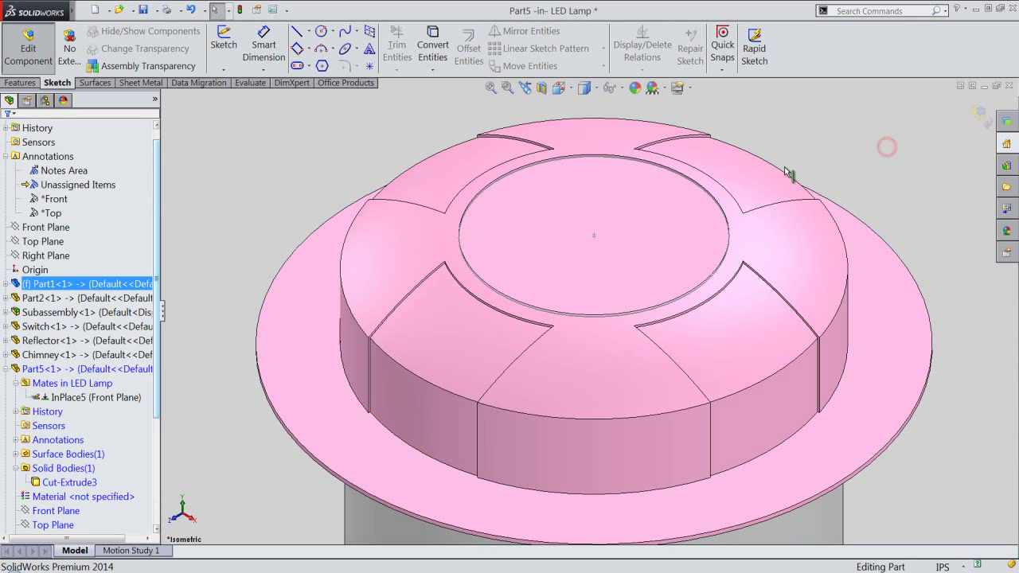
# Step: Loft from Sketch6's recessed circle to Sketch4's tiny centre circle, creating Loft1
pyautogui.click(21, 83)
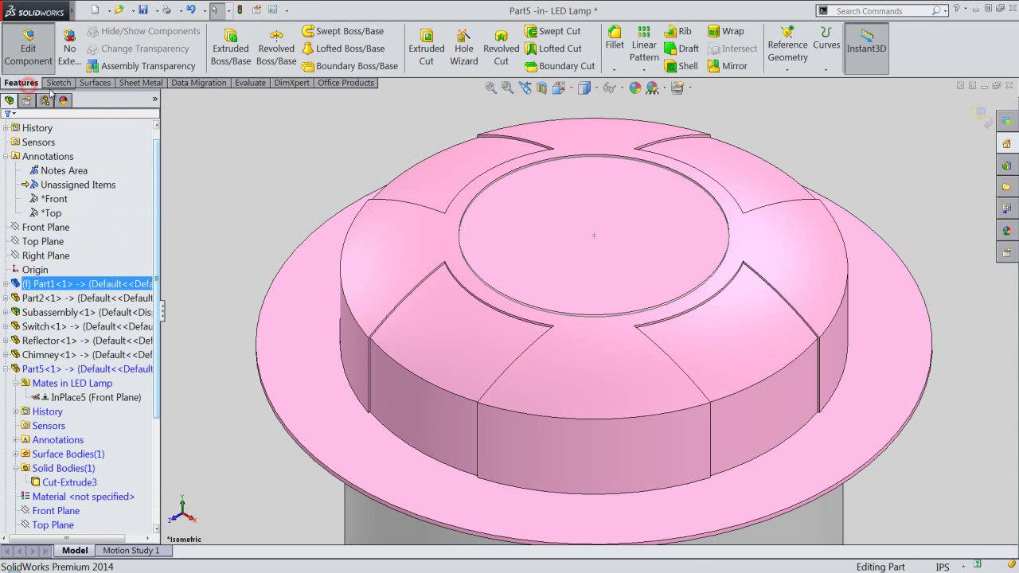
pyautogui.click(350, 48)
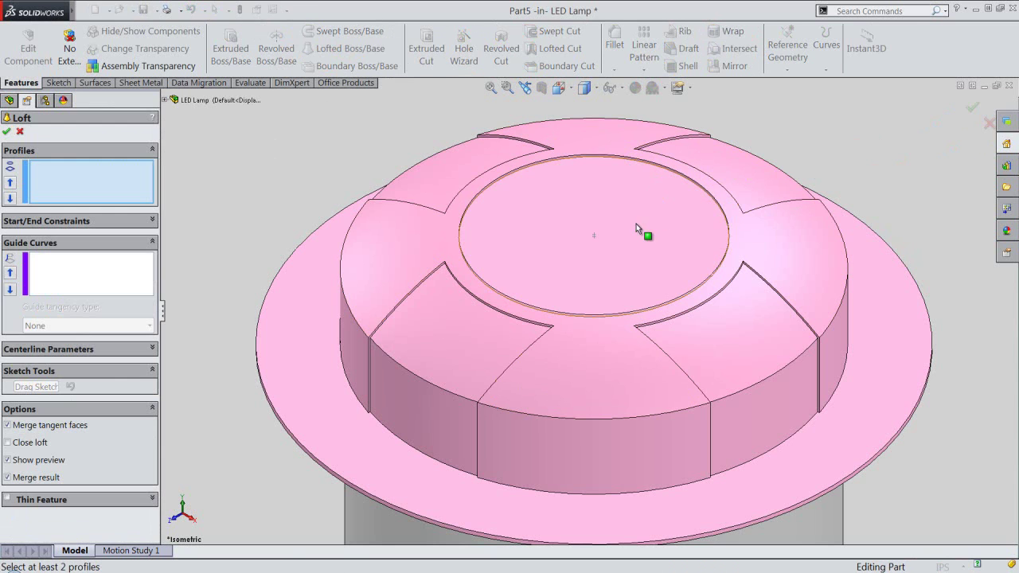
pyautogui.scroll(-2, 643, 219)
pyautogui.scroll(-3, 616, 231)
pyautogui.scroll(-3, 586, 240)
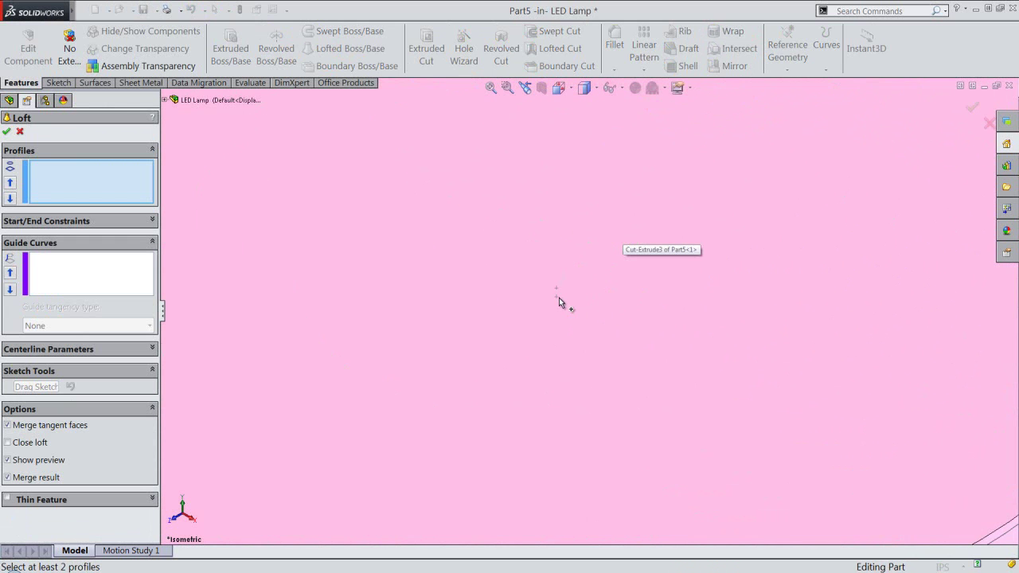
pyautogui.click(559, 296)
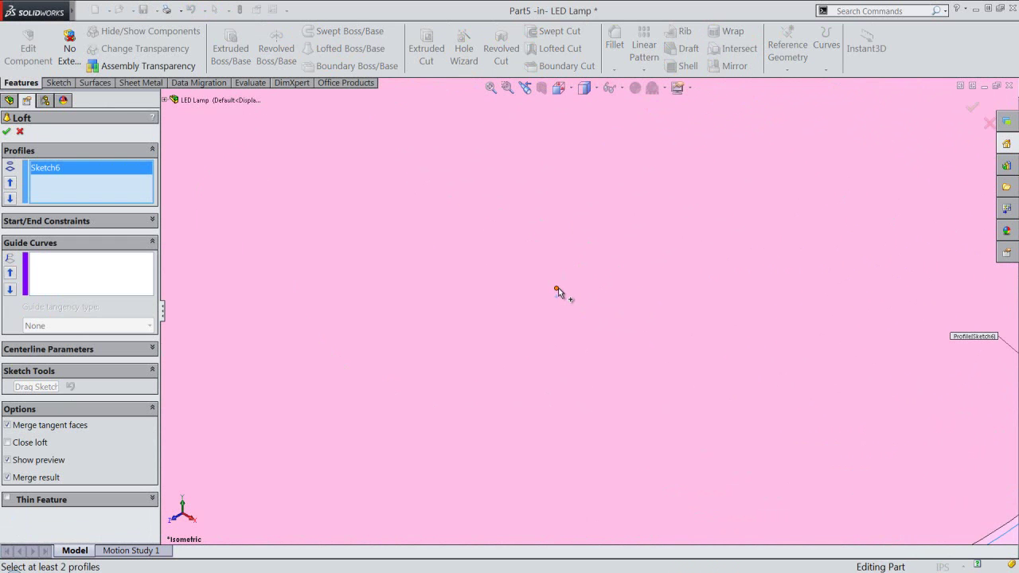
pyautogui.click(558, 288)
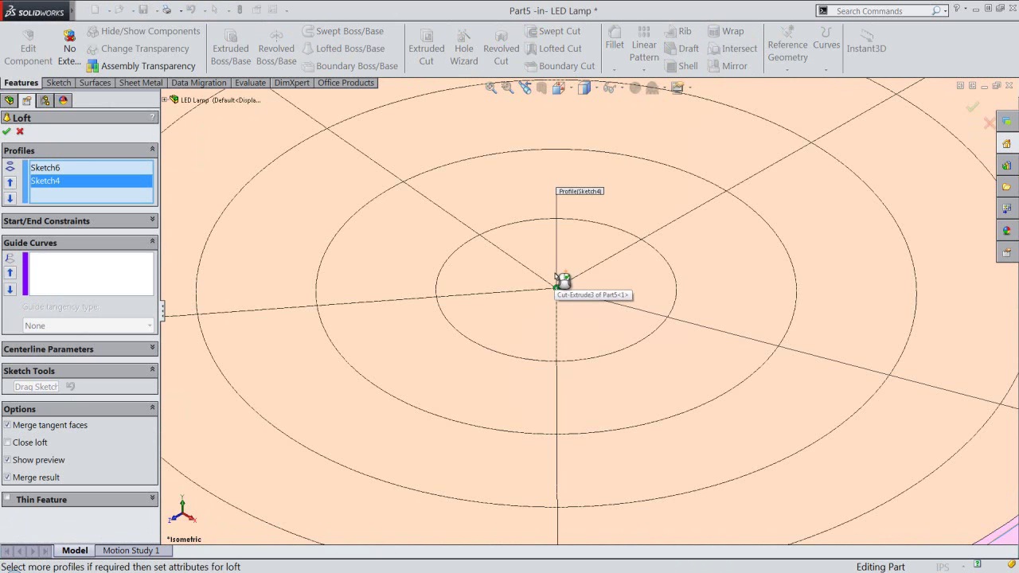
pyautogui.click(492, 89)
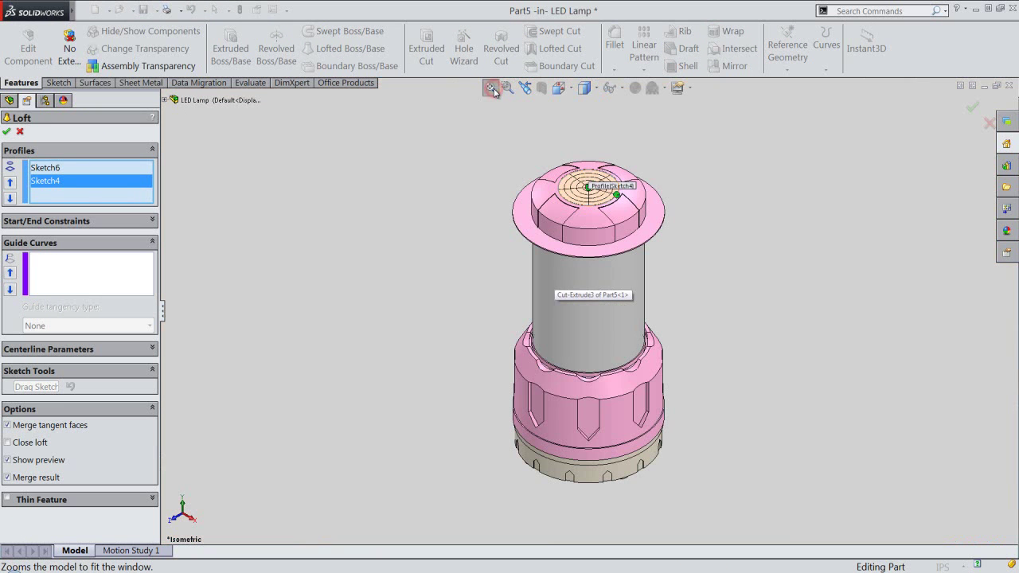
pyautogui.click(6, 132)
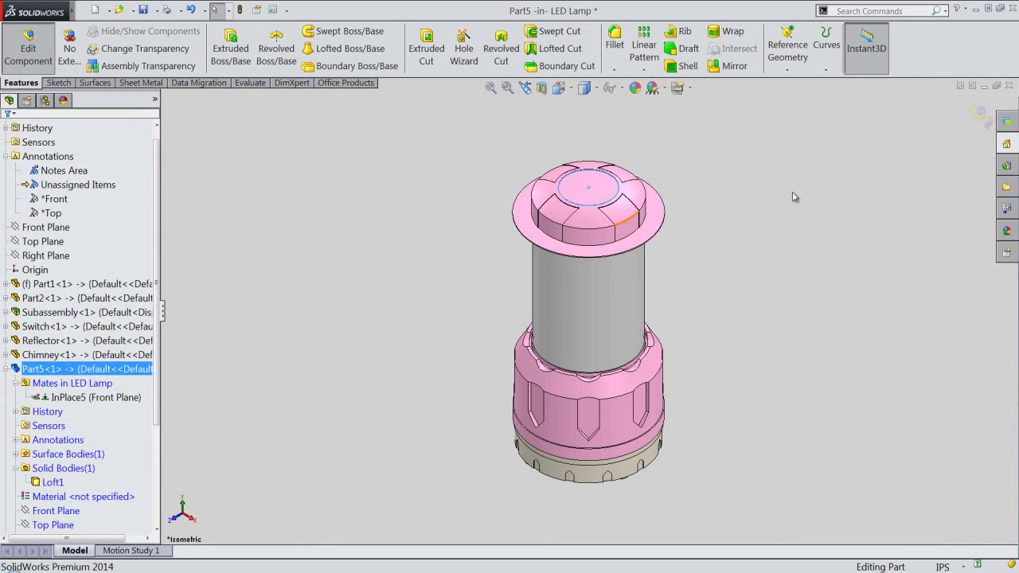
# Step: Show Part5 cut open with a Section View along the Right Plane
pyautogui.scroll(-2, 618, 195)
pyautogui.scroll(-2, 613, 199)
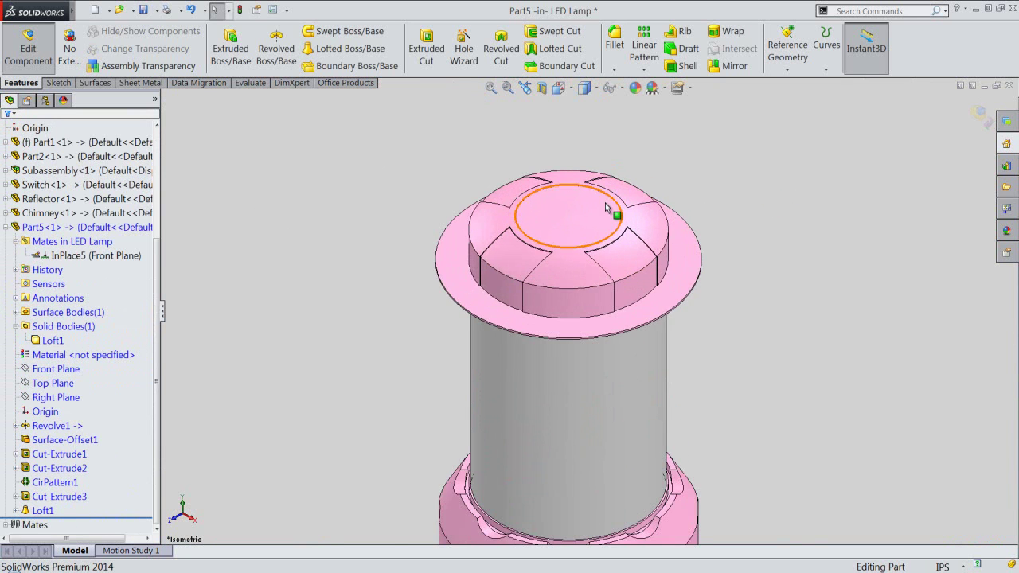
pyautogui.scroll(-2, 609, 207)
pyautogui.scroll(-2, 607, 211)
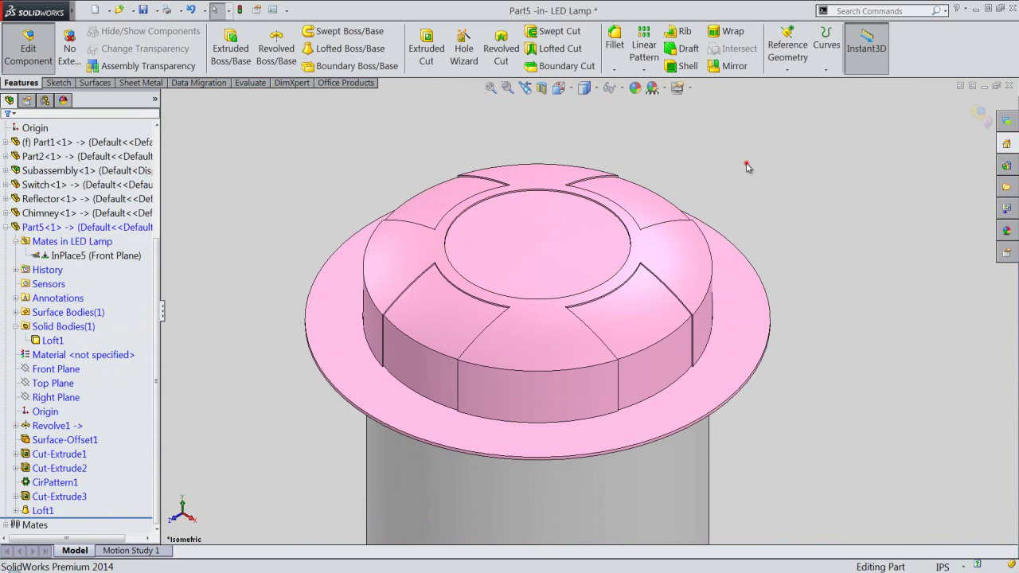
pyautogui.click(59, 385)
pyautogui.click(55, 373)
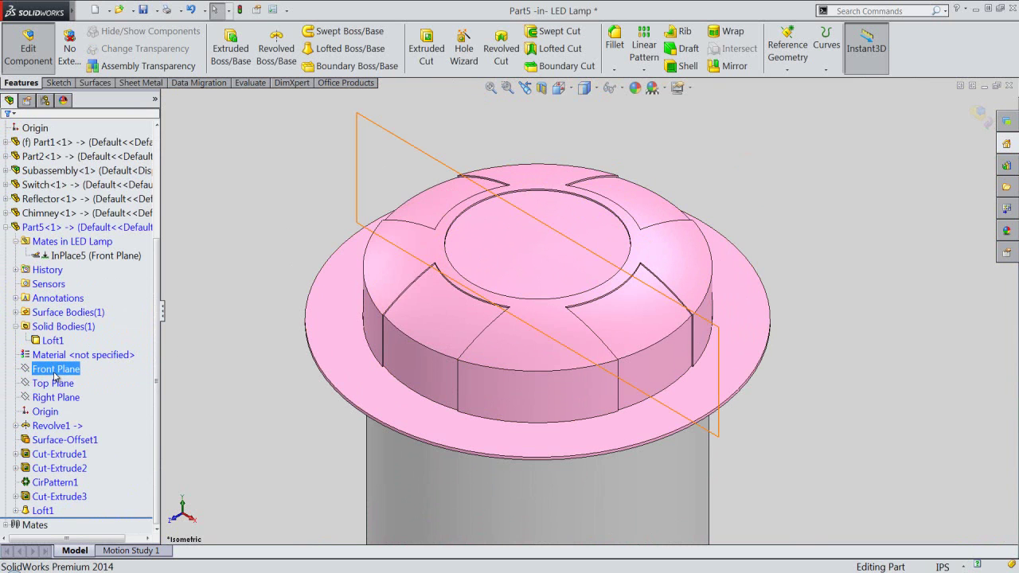
pyautogui.click(53, 398)
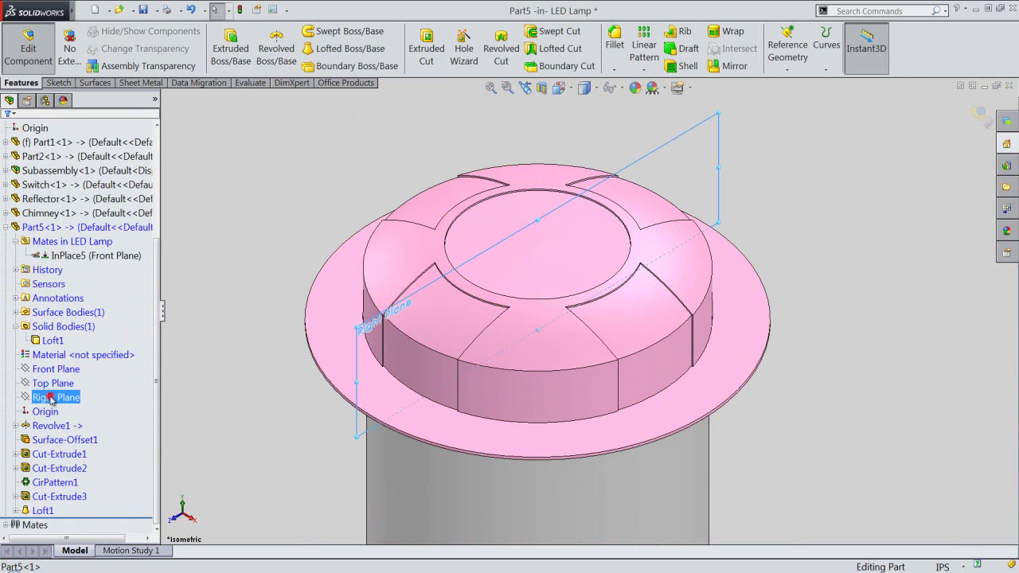
pyautogui.click(541, 87)
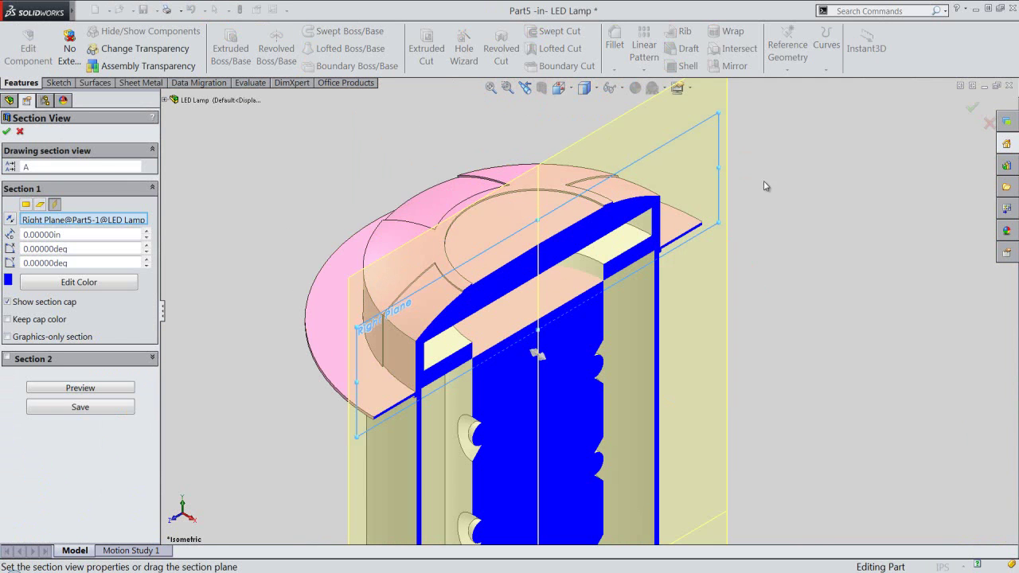
pyautogui.rightClick(840, 189)
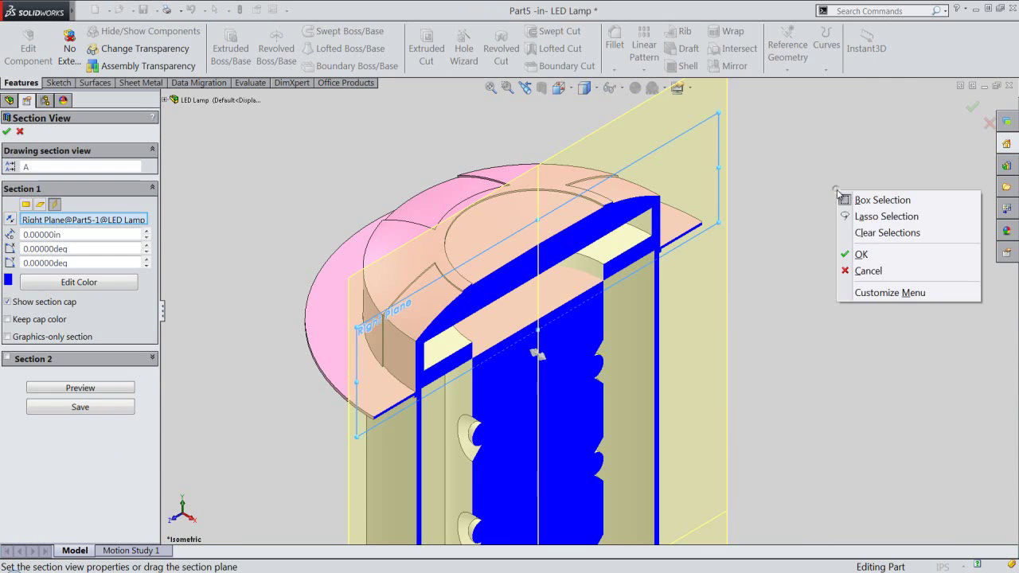
pyautogui.click(871, 253)
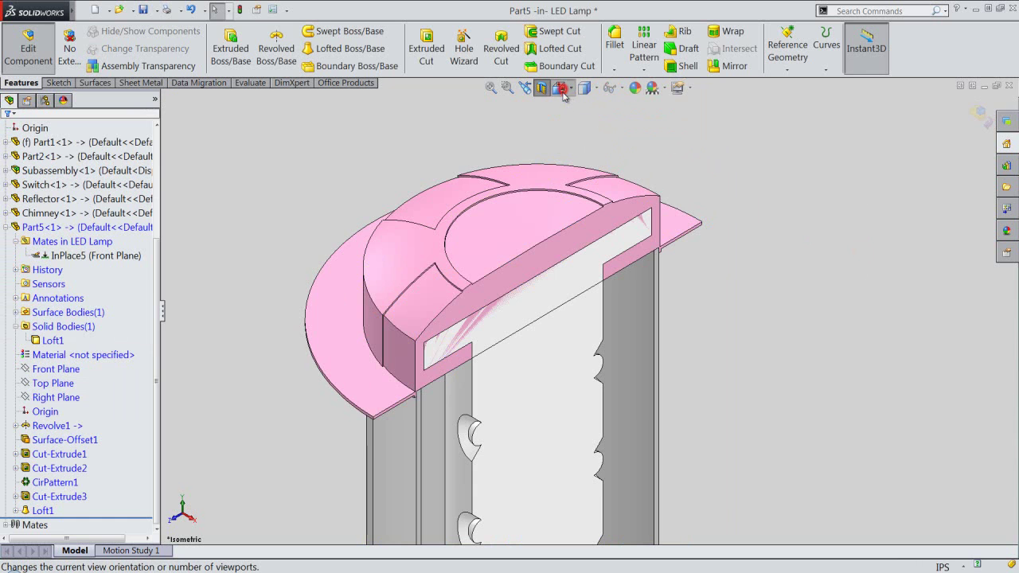
# Step: Inspect the section from the Right and isometric views, then turn the section off and finish editing Part5
pyautogui.press('f')
pyautogui.press('space')
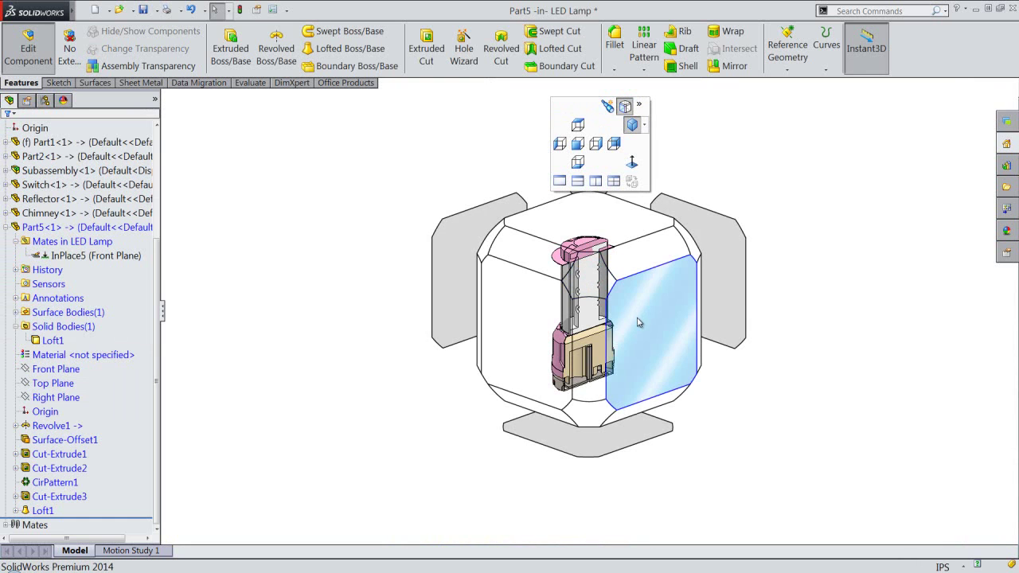
pyautogui.click(638, 318)
pyautogui.scroll(-2, 596, 175)
pyautogui.scroll(-2, 596, 164)
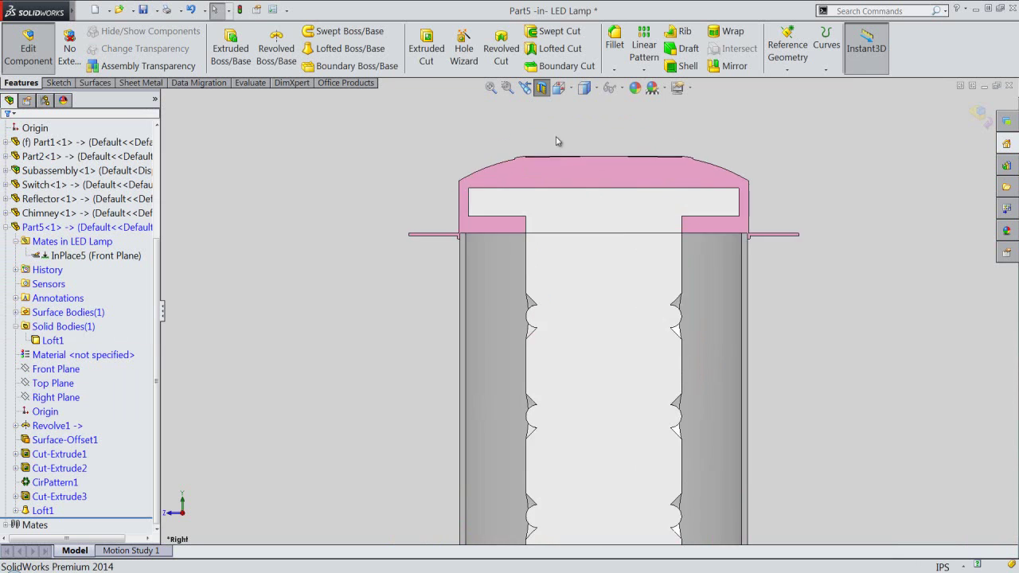
pyautogui.scroll(-3, 561, 163)
pyautogui.scroll(-1, 561, 167)
pyautogui.scroll(-1, 593, 198)
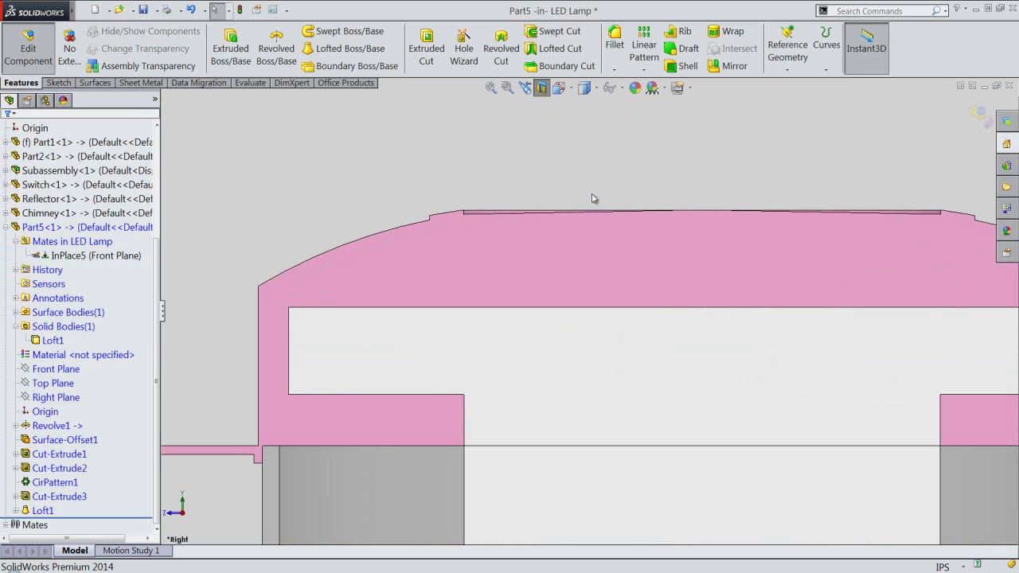
pyautogui.moveTo(592, 199); pyautogui.dragTo(601, 205, button='middle')
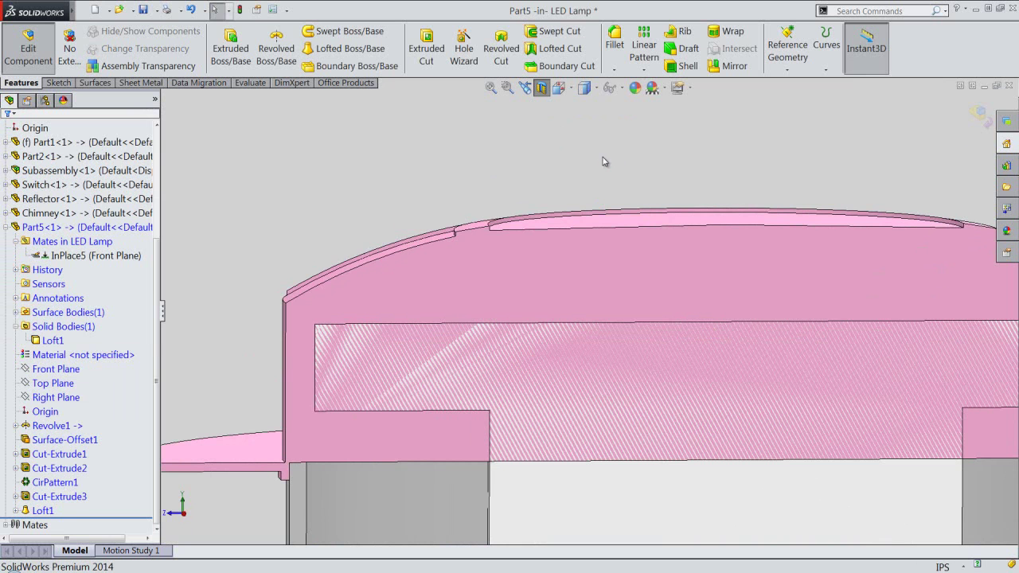
pyautogui.click(573, 91)
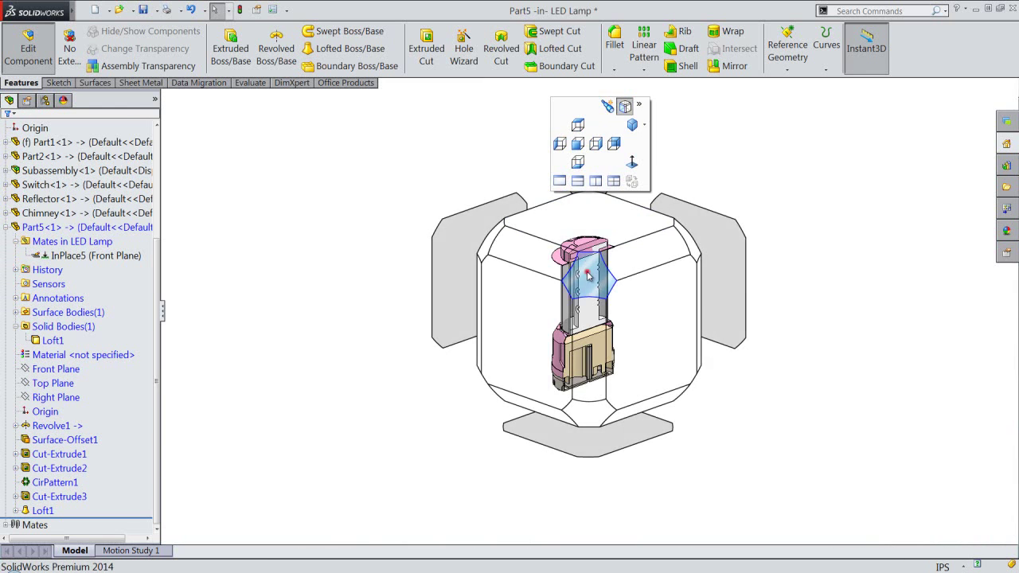
pyautogui.click(585, 257)
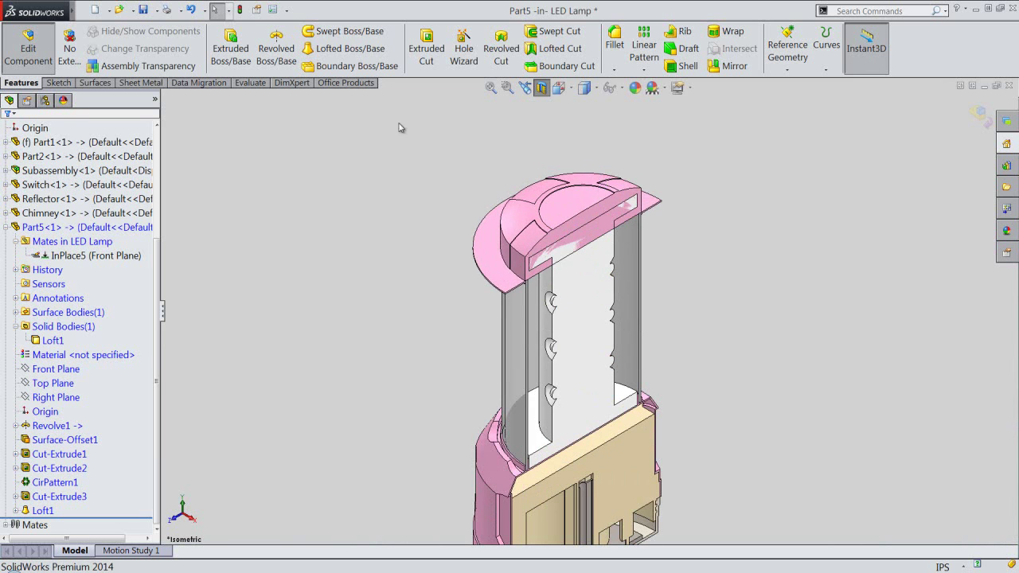
pyautogui.click(541, 88)
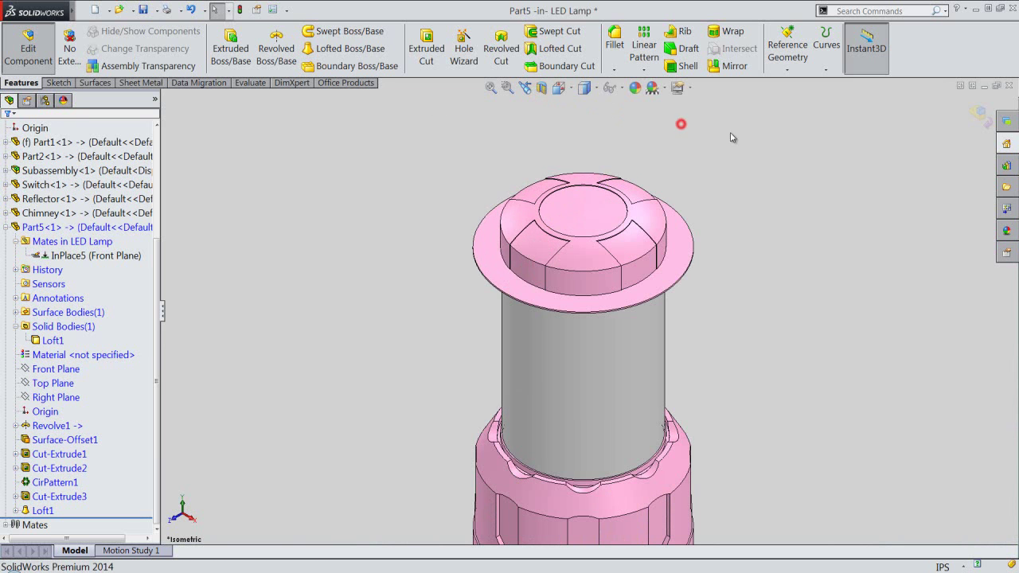
pyautogui.click(984, 120)
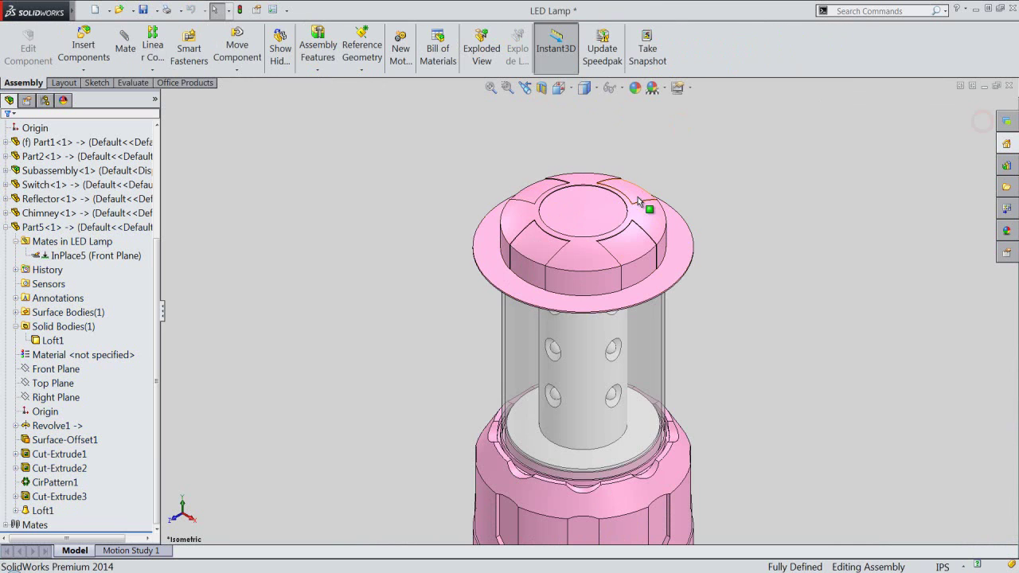
# Step: Open Part5 in its own window, zoom to fit, and orbit to show the cap's underside
pyautogui.rightClick(55, 231)
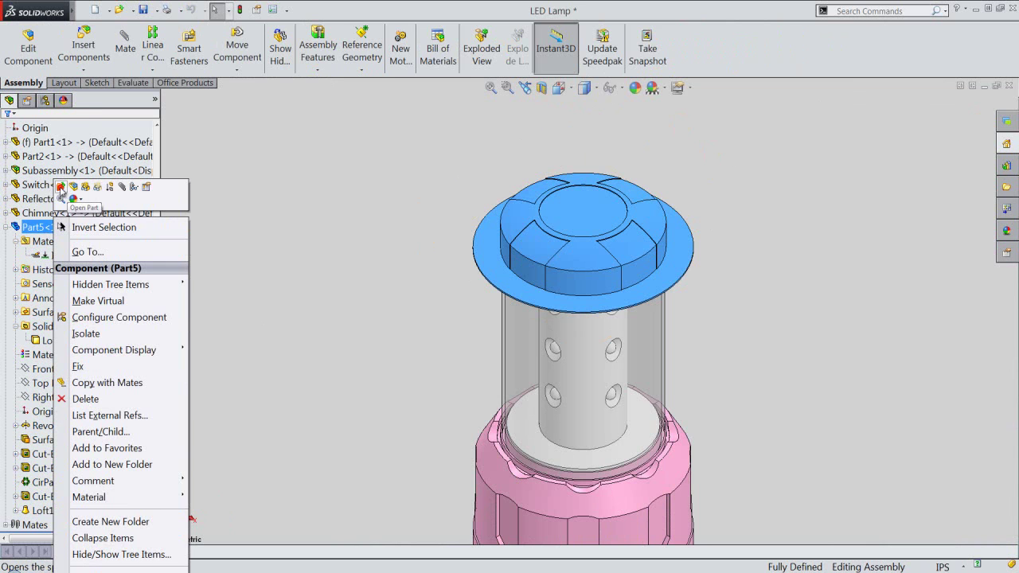
pyautogui.click(61, 188)
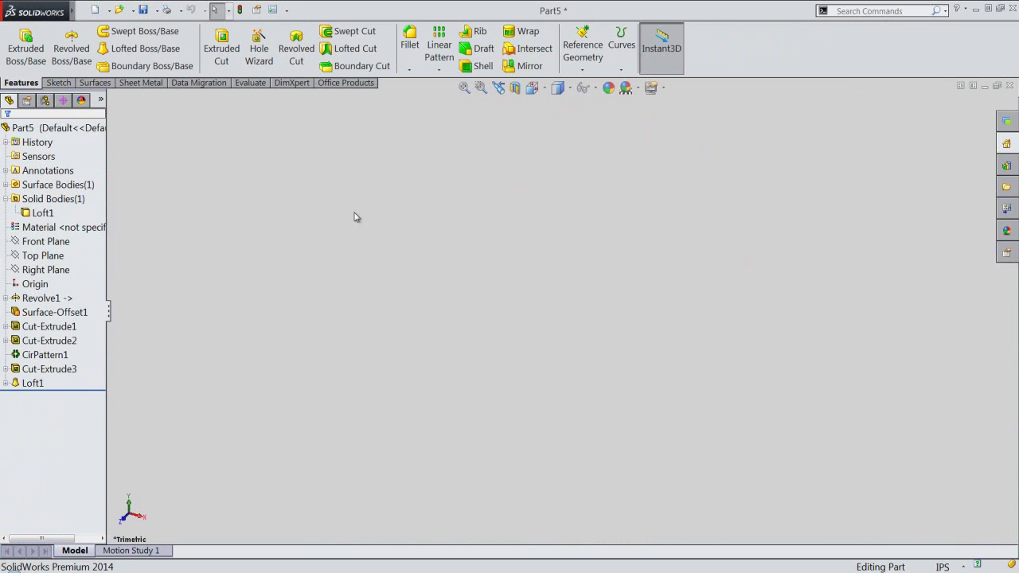
pyautogui.click(464, 87)
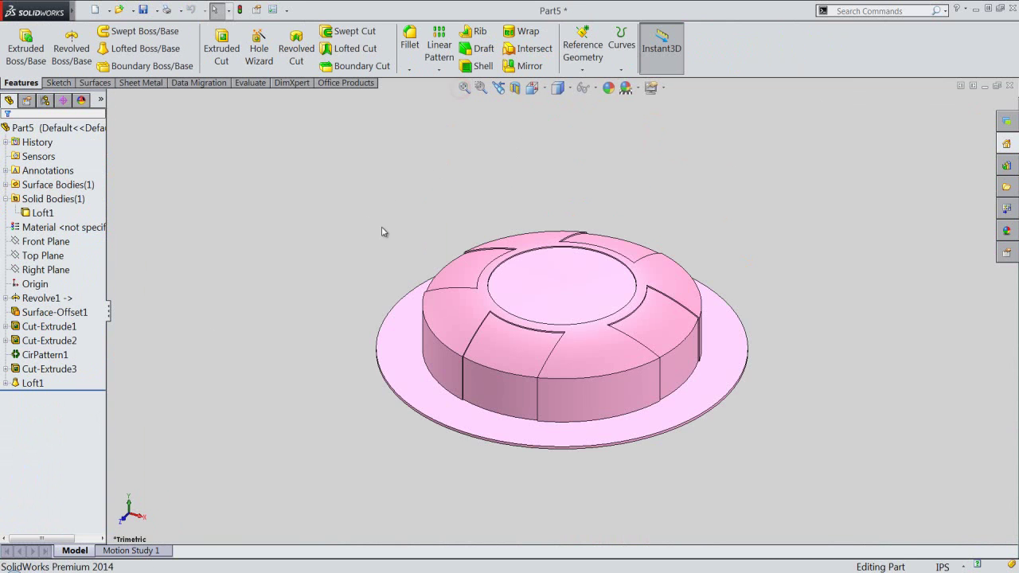
pyautogui.moveTo(369, 355); pyautogui.dragTo(452, 49, button='middle')
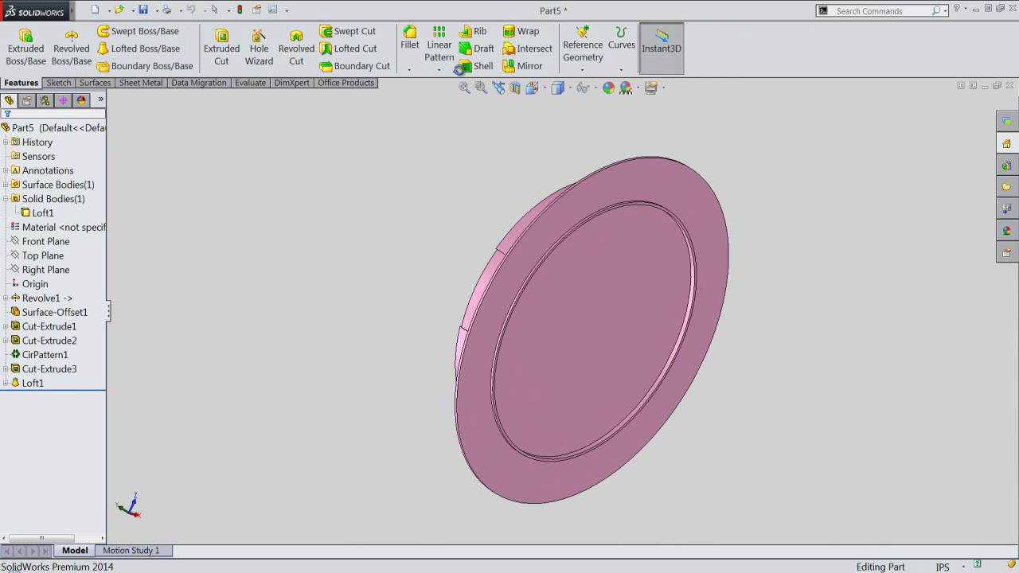
pyautogui.press('Escape')
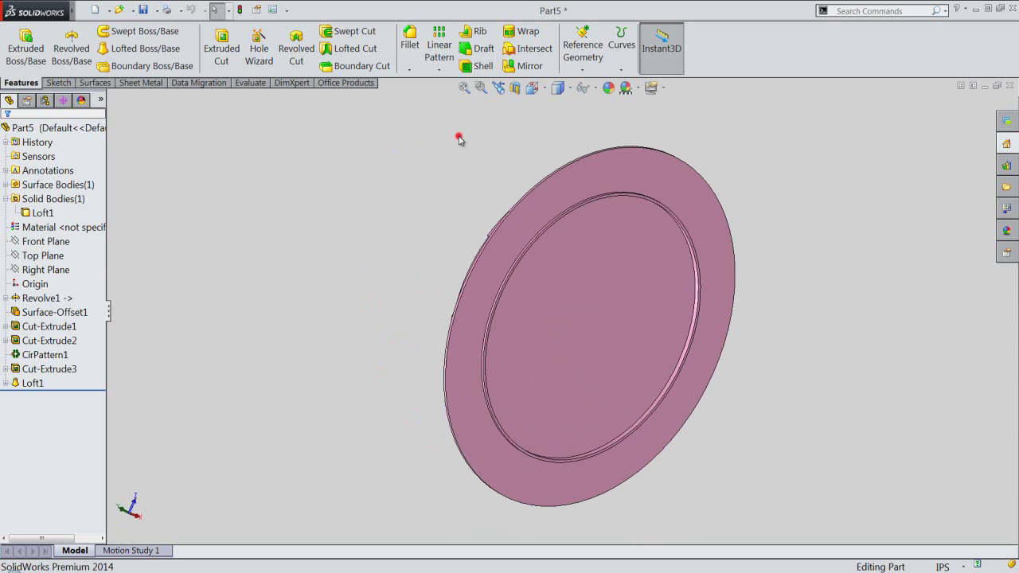
# Step: Shell the cap by removing its inner underside face with 0.03125 in walls, accepting the warning
pyautogui.click(467, 66)
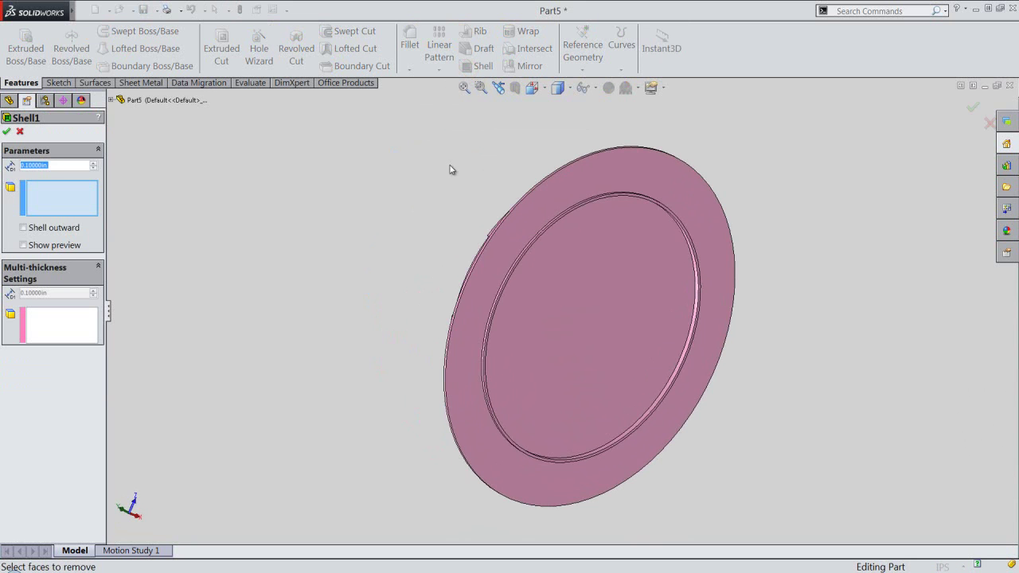
pyautogui.click(563, 288)
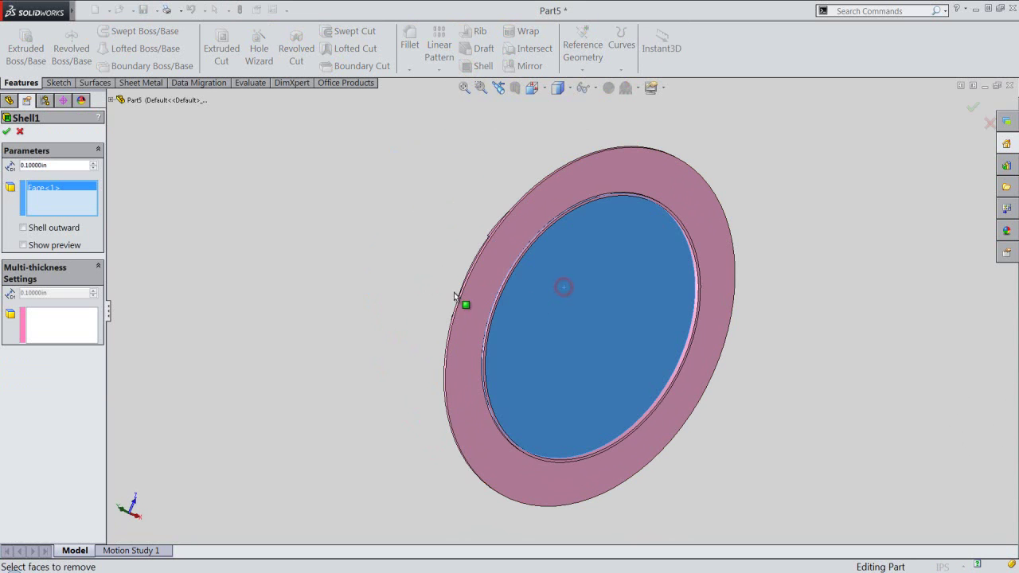
pyautogui.doubleClick(62, 163)
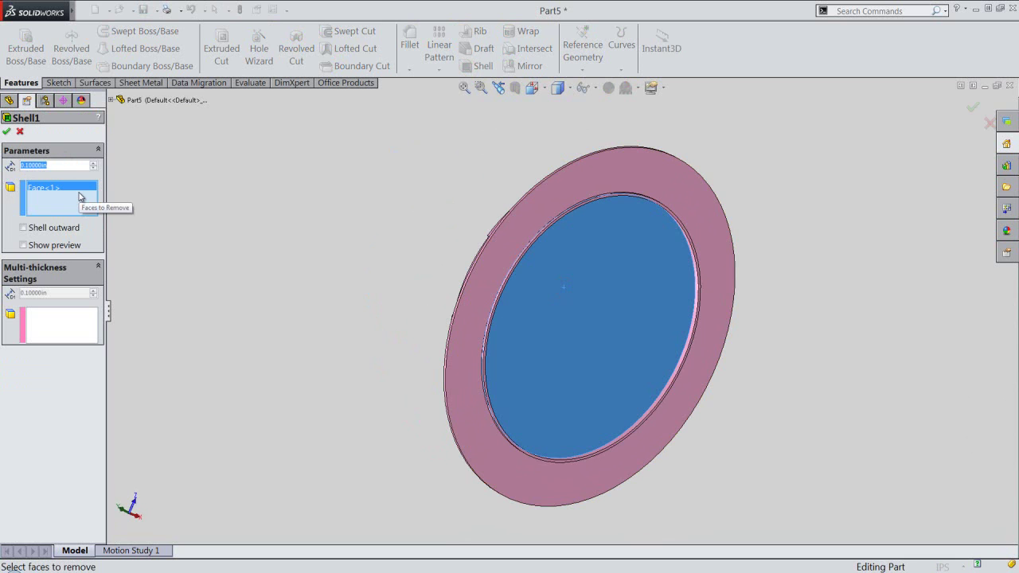
pyautogui.write('.03125')
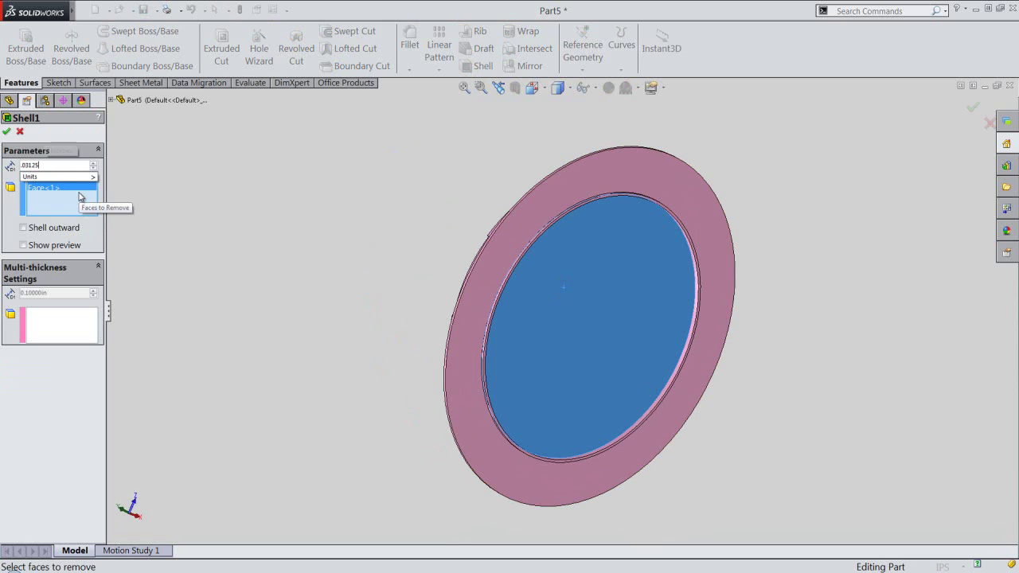
pyautogui.press('Return')
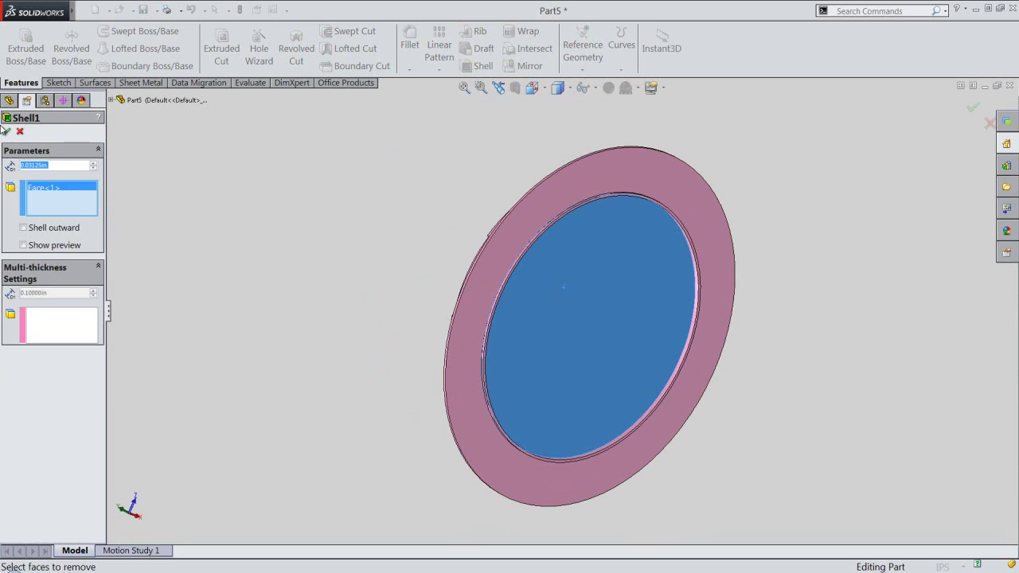
pyautogui.click(6, 132)
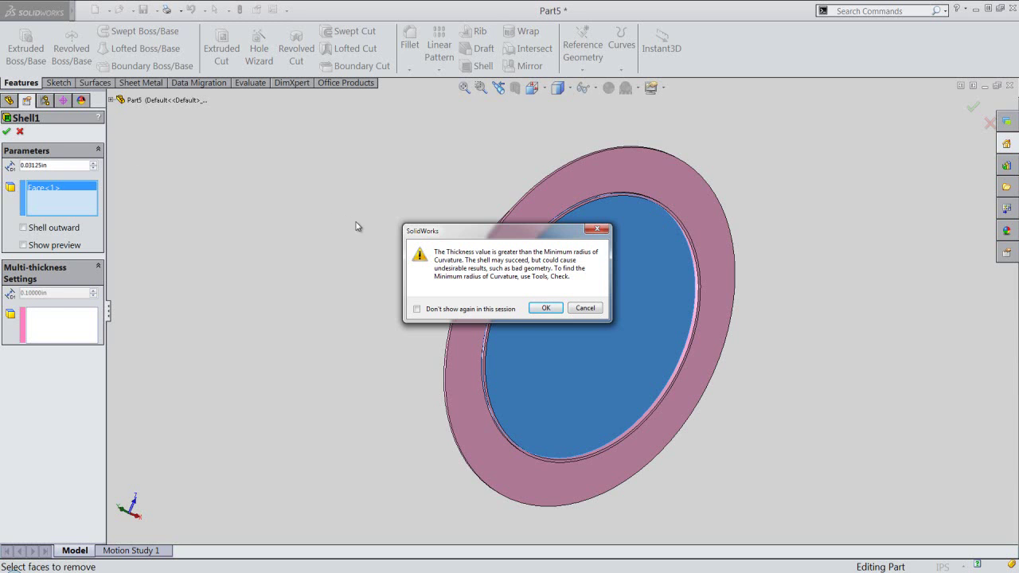
pyautogui.click(546, 308)
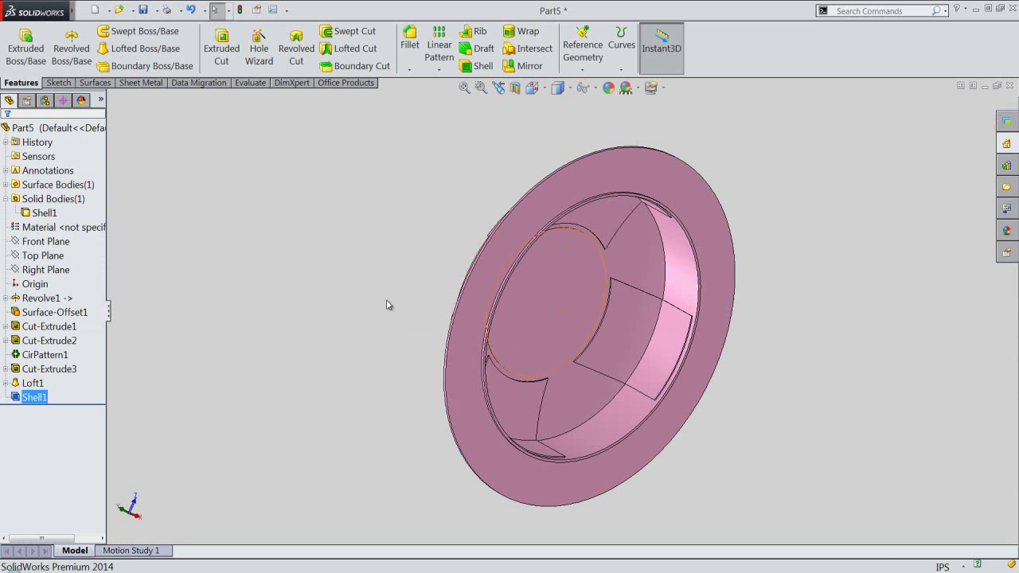
# Step: Orbit to inspect the shelled cap, return to isometric view, and save Part5
pyautogui.click(259, 269)
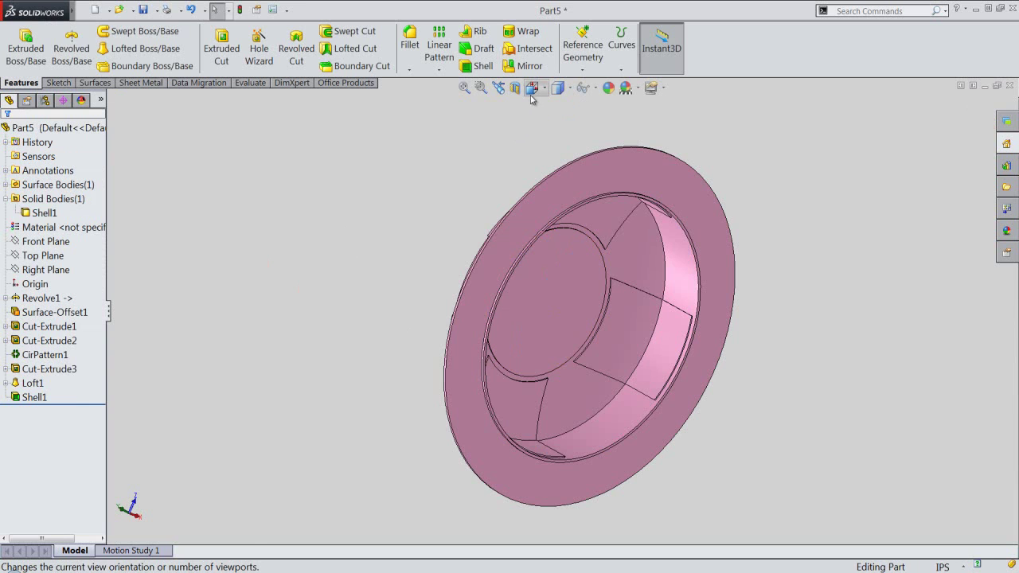
pyautogui.scroll(-2, 616, 396)
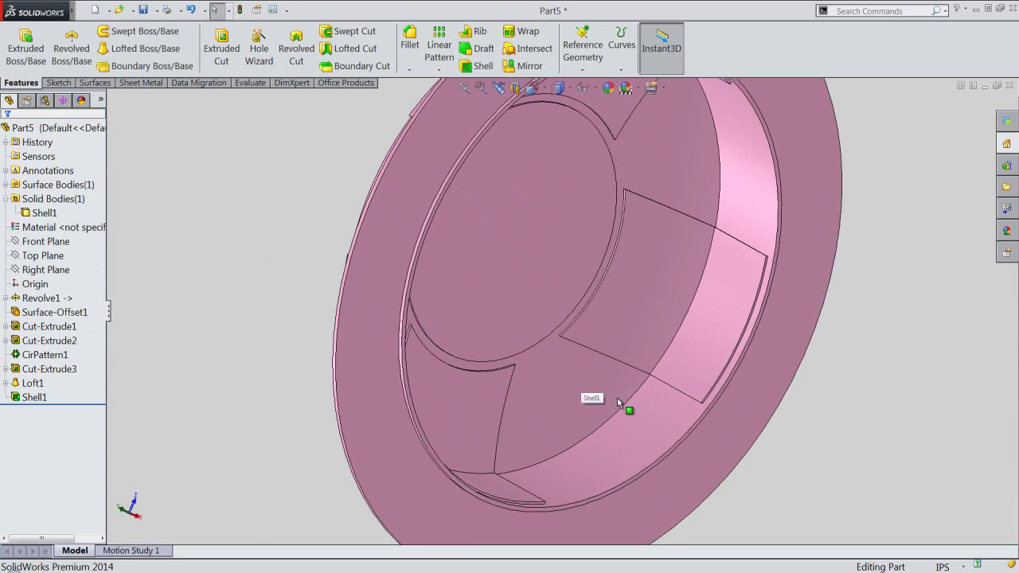
pyautogui.scroll(-3, 617, 398)
pyautogui.scroll(-2, 609, 361)
pyautogui.scroll(3, 609, 362)
pyautogui.moveTo(578, 234)
pyautogui.mouseDown(button='middle')
pyautogui.moveTo(584, 138)
pyautogui.moveTo(607, 221)
pyautogui.moveTo(606, 302)
pyautogui.mouseUp(button='middle')
pyautogui.scroll(2, 585, 295)
pyautogui.scroll(2, 585, 295)
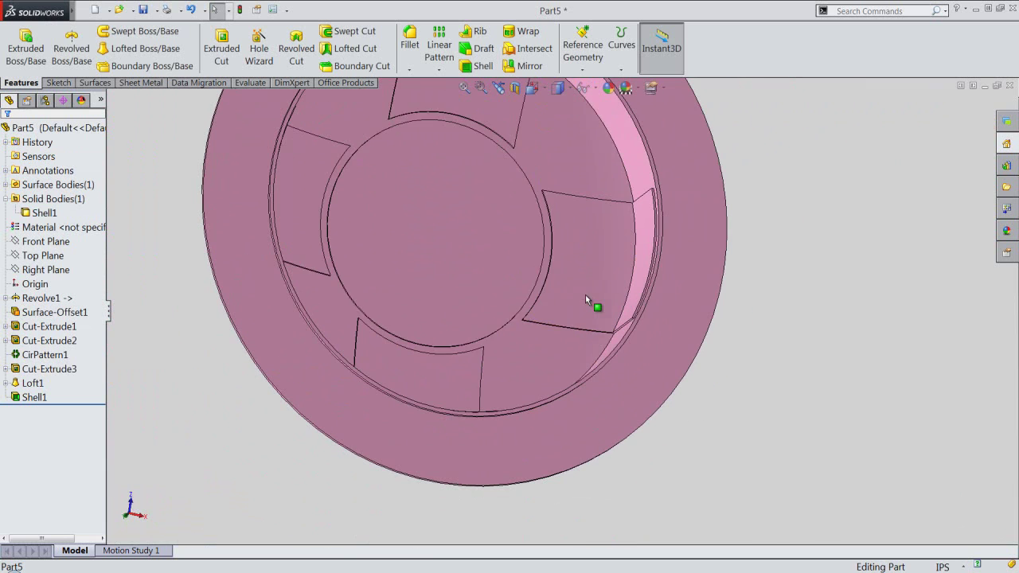
pyautogui.click(536, 89)
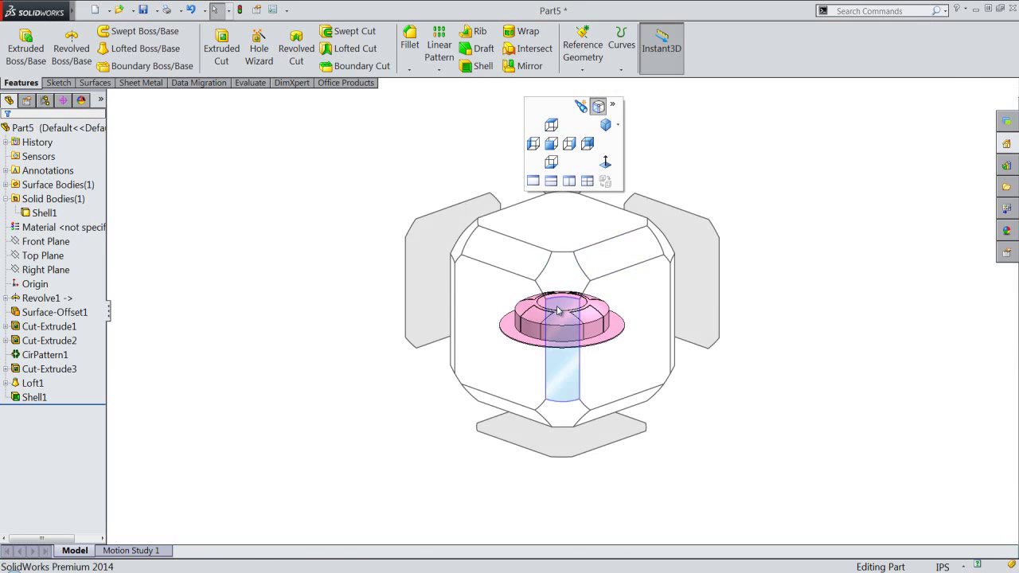
pyautogui.click(558, 288)
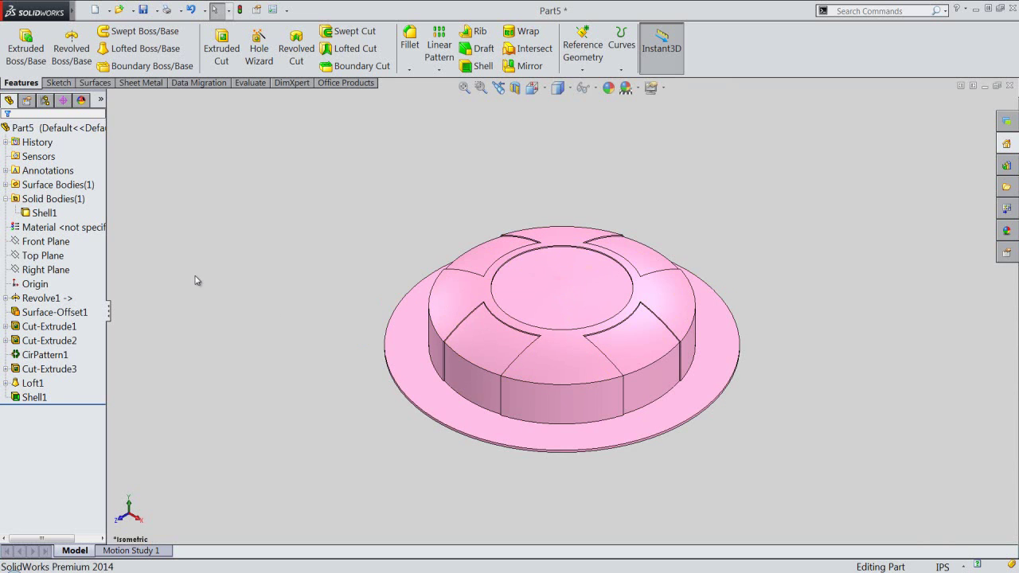
pyautogui.click(144, 10)
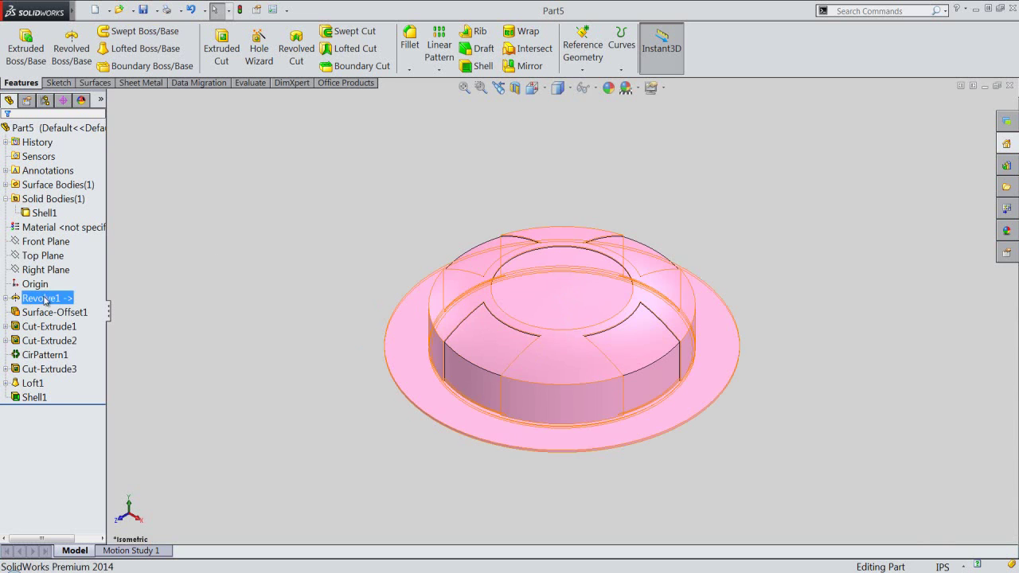
# Step: Select the Right Plane as the cutting plane for the section
pyautogui.click(33, 242)
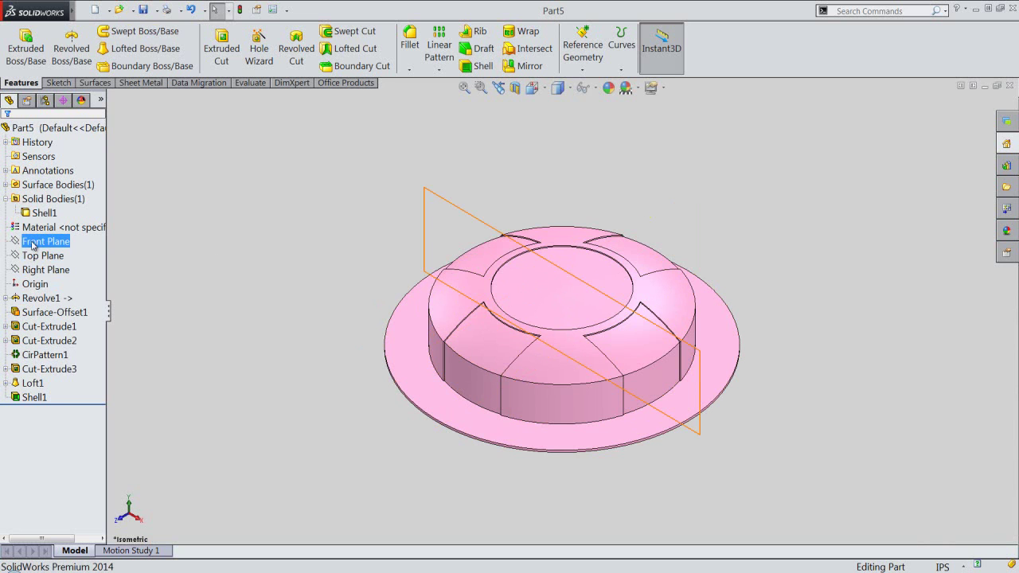
pyautogui.click(36, 255)
pyautogui.click(40, 270)
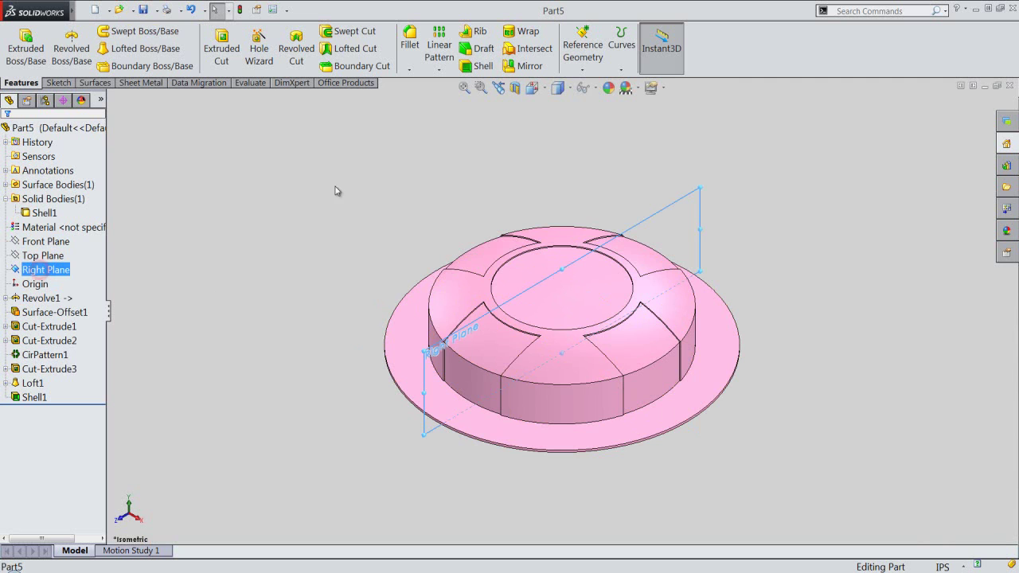
# Step: Cut the shelled cap along the Right Plane, zoom in on the wall, then restore the full uncut view
pyautogui.click(514, 88)
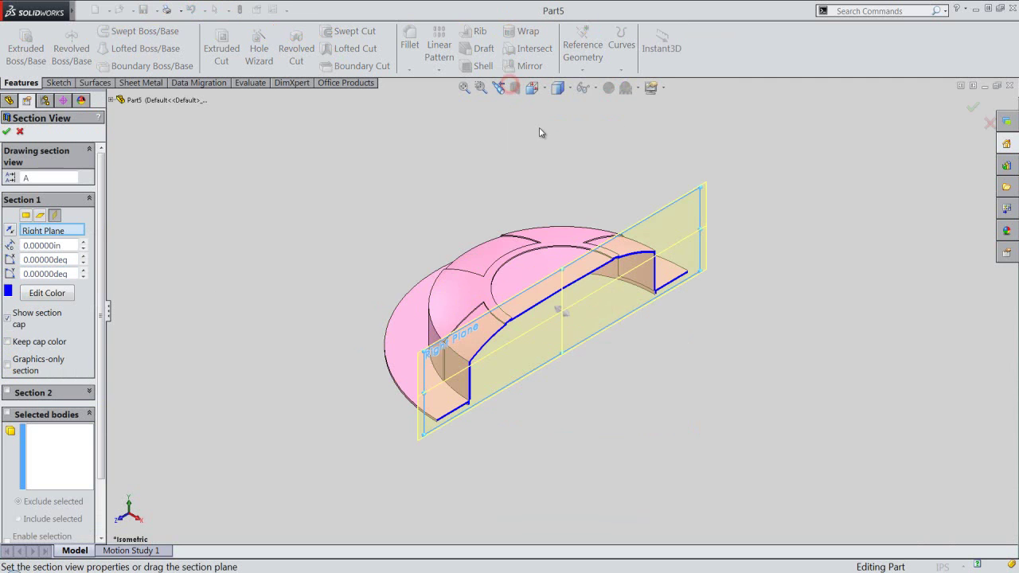
pyautogui.rightClick(390, 231)
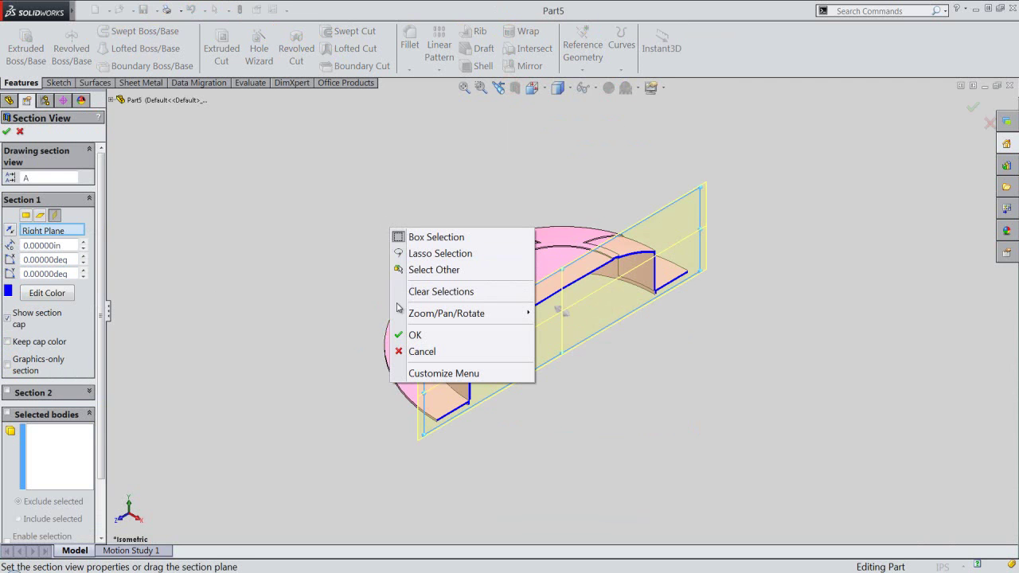
pyautogui.click(410, 336)
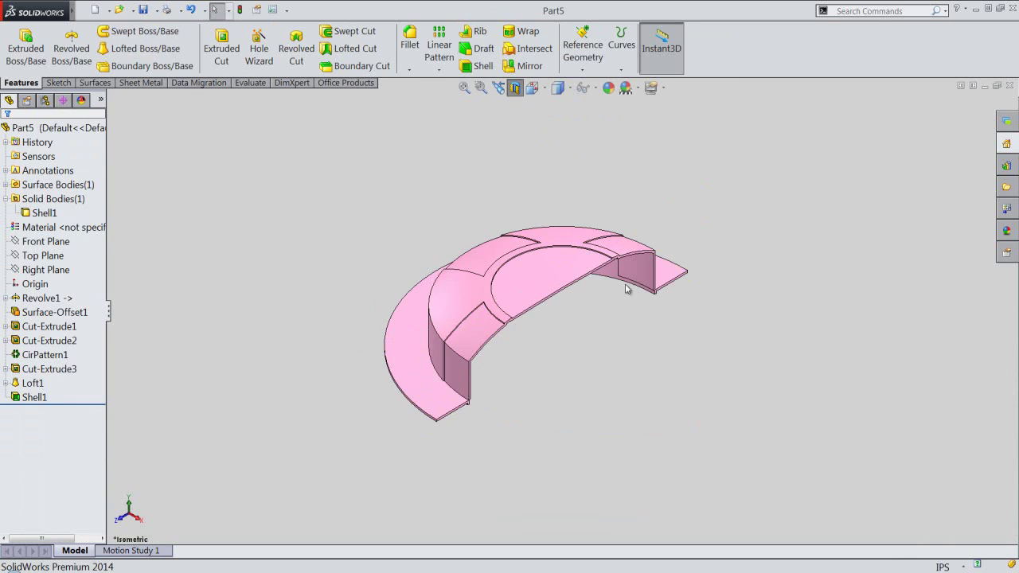
pyautogui.scroll(-2, 613, 275)
pyautogui.scroll(-3, 593, 277)
pyautogui.scroll(-3, 588, 278)
pyautogui.scroll(-2, 588, 278)
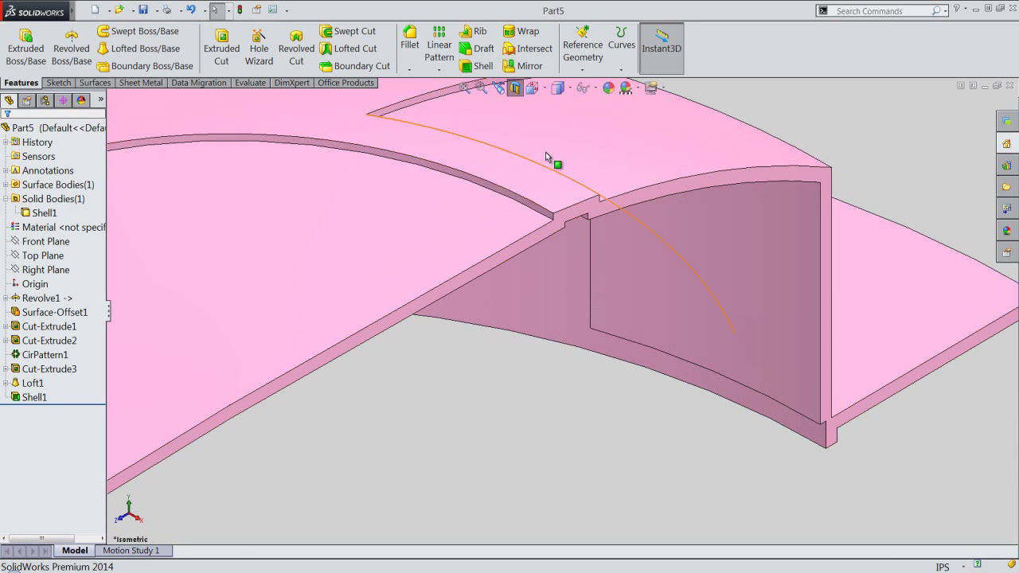
pyautogui.click(514, 88)
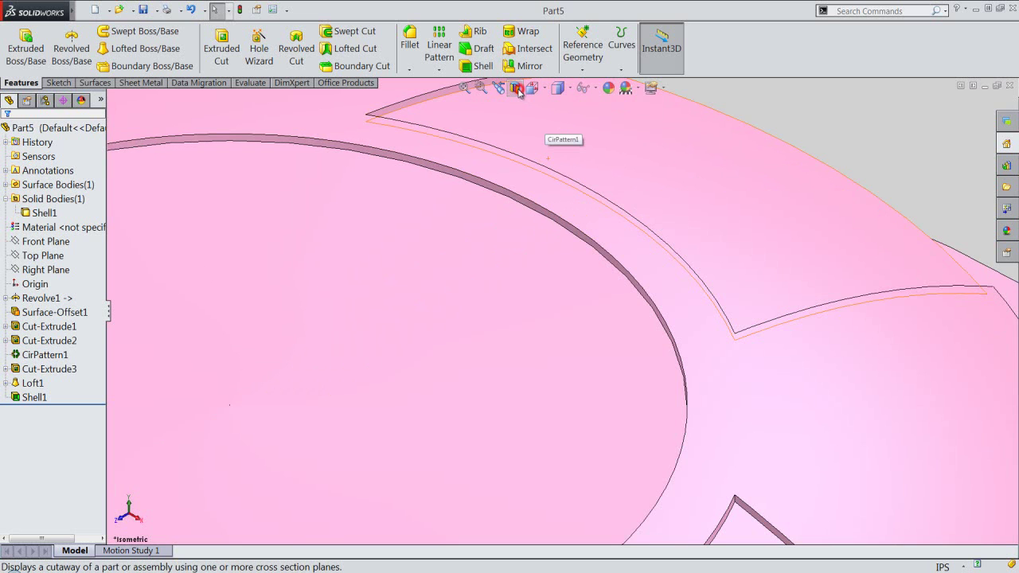
pyautogui.click(465, 89)
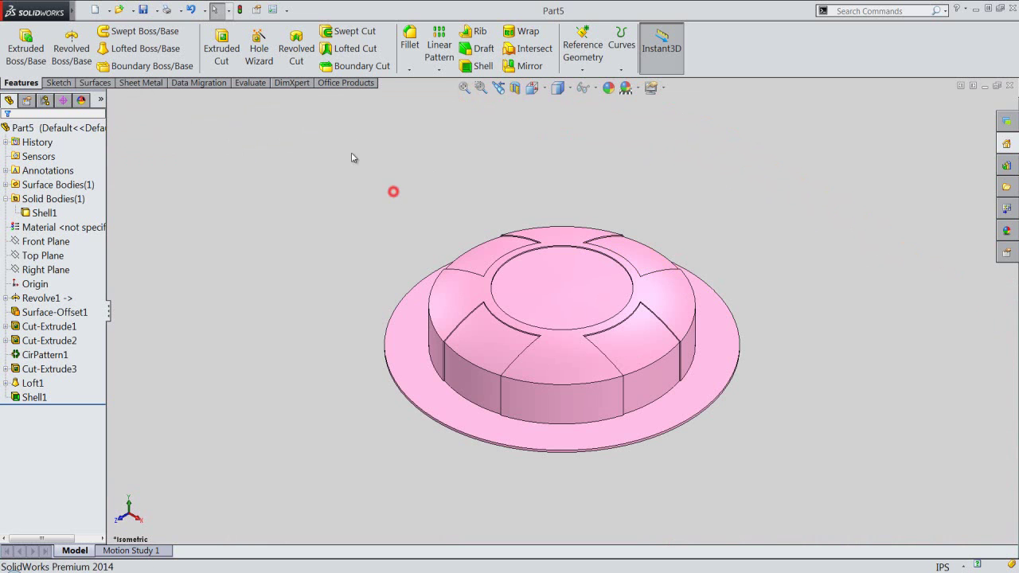
# Step: Save Part5 and start an extruded-cut Sketch7 on the flange face, viewed from Top
pyautogui.click(146, 8)
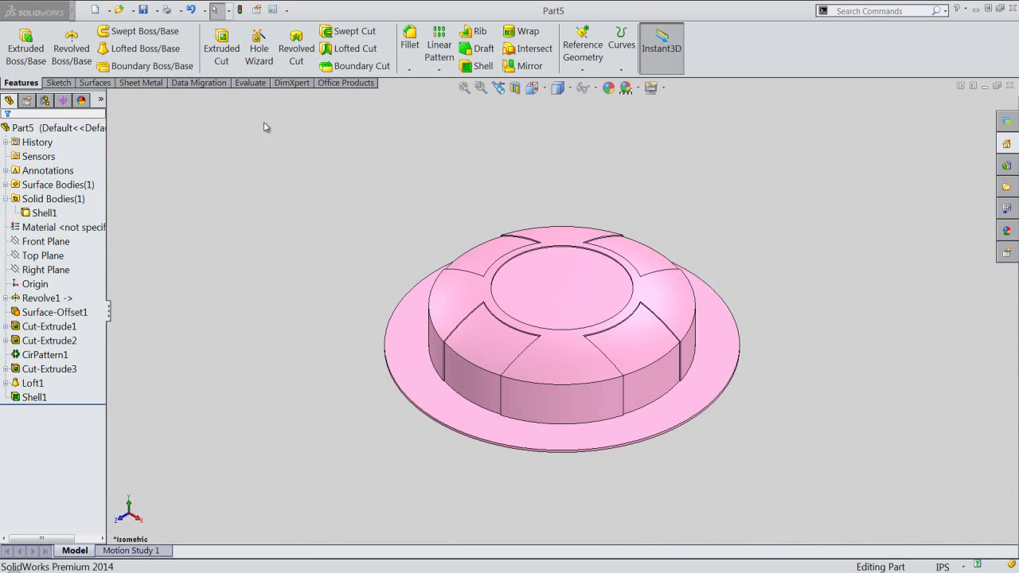
pyautogui.click(221, 41)
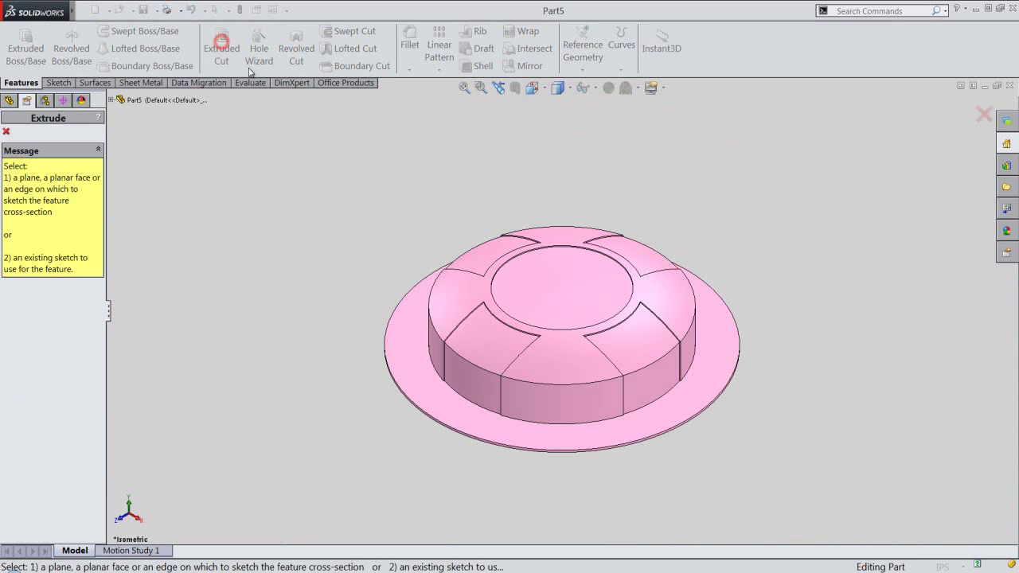
pyautogui.click(451, 411)
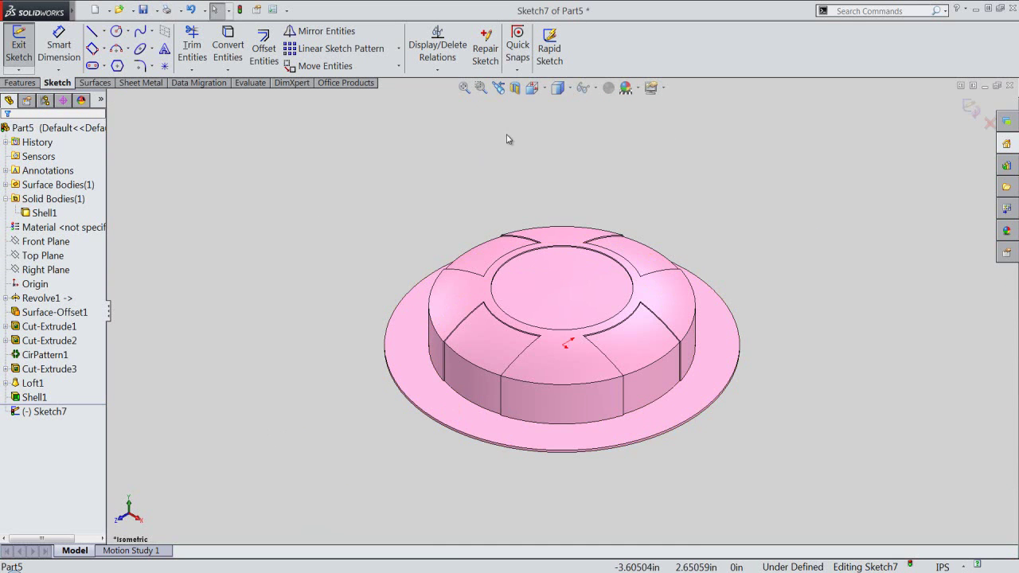
pyautogui.click(532, 88)
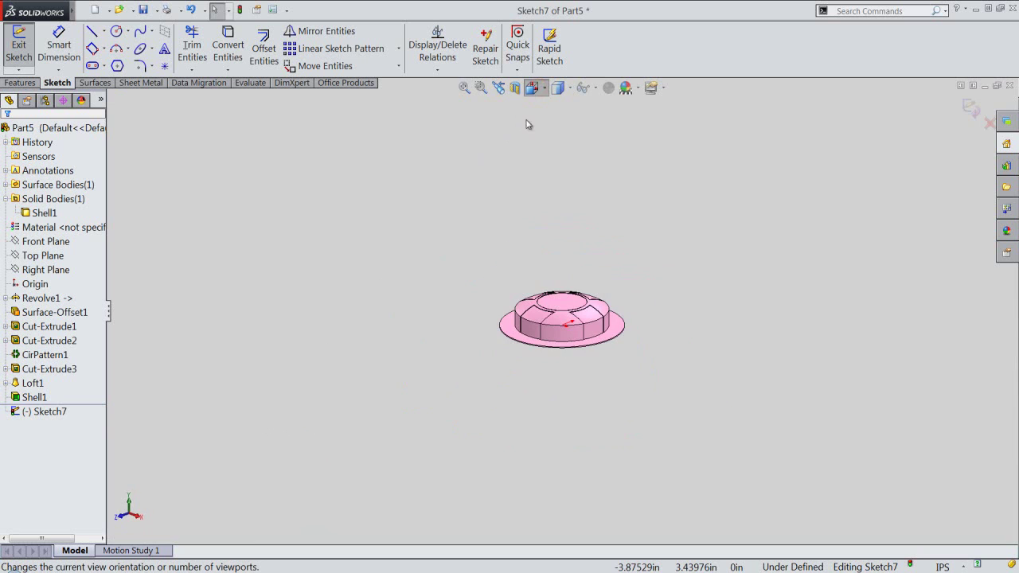
pyautogui.click(527, 236)
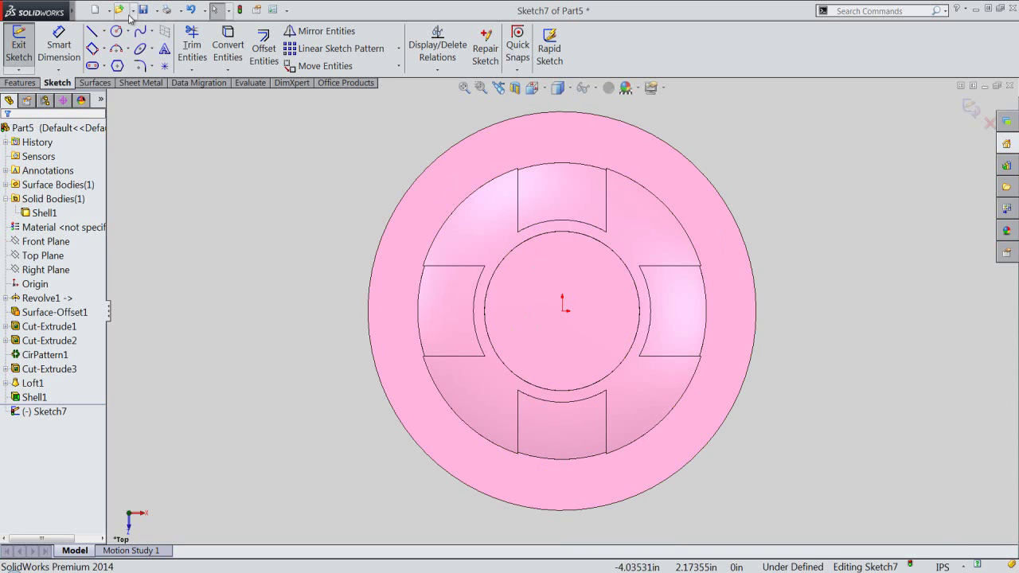
# Step: Draw an infinite-length vertical construction centerline through the origin of Sketch7
pyautogui.click(104, 31)
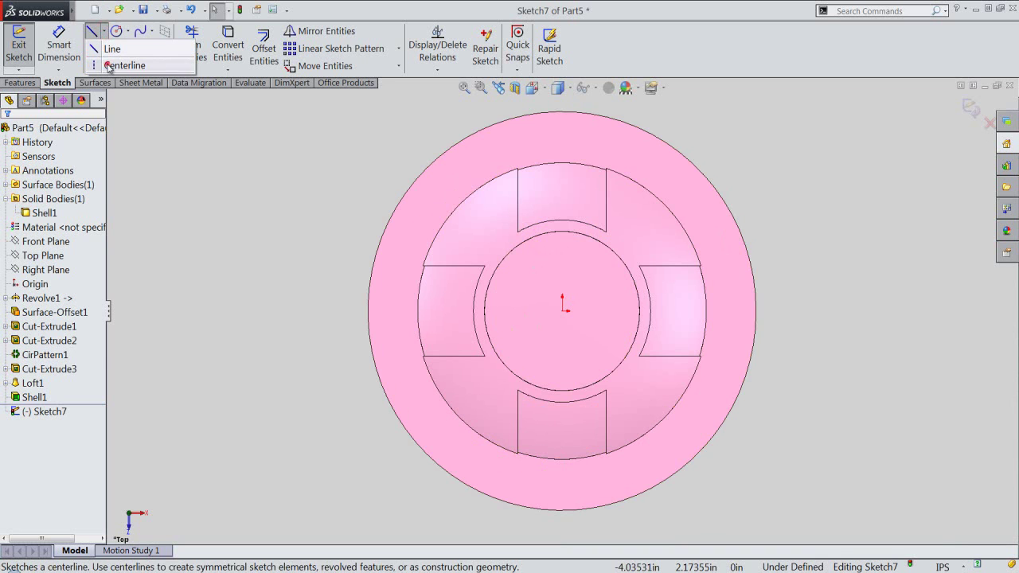
pyautogui.click(109, 68)
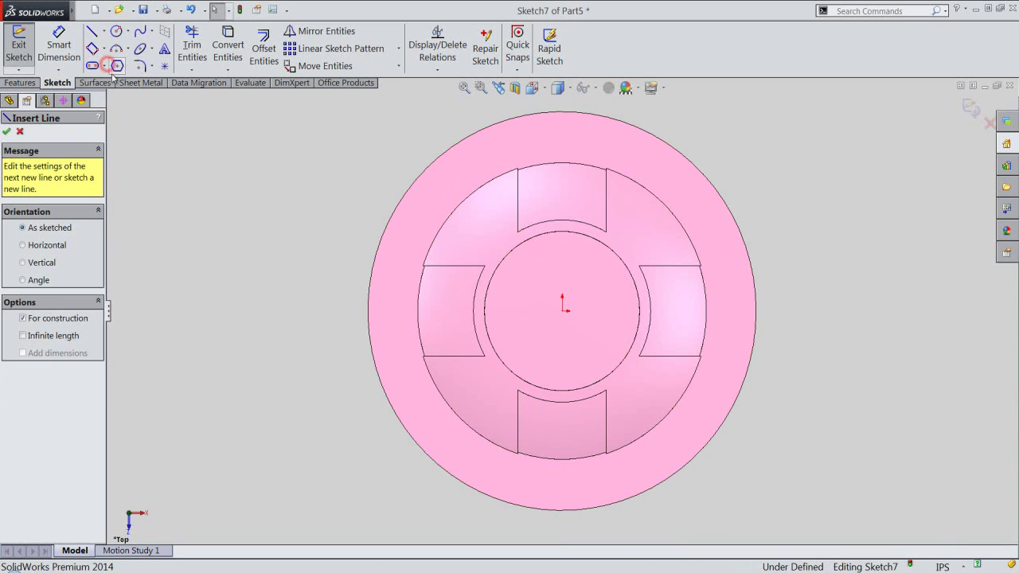
pyautogui.click(23, 263)
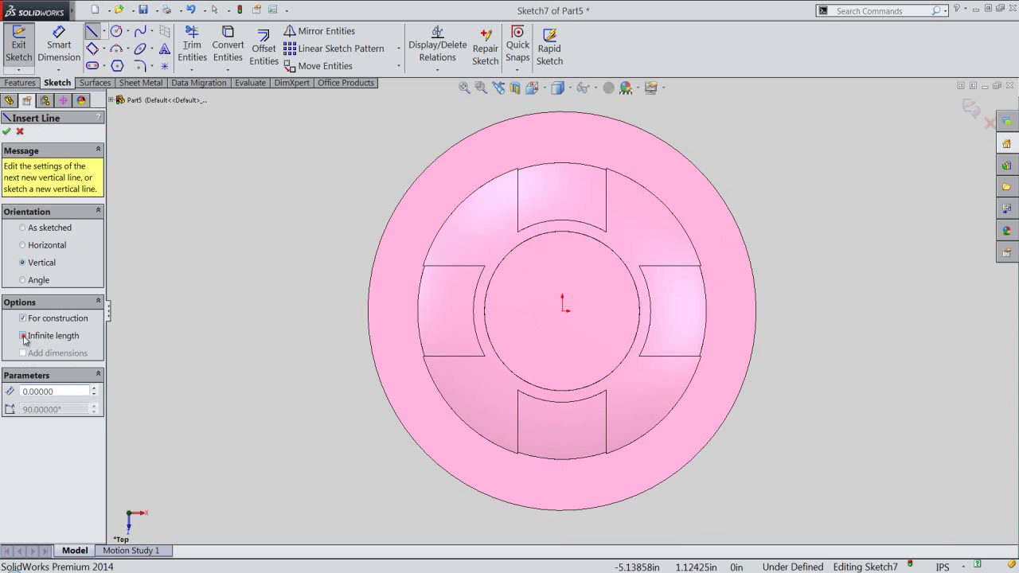
pyautogui.click(23, 336)
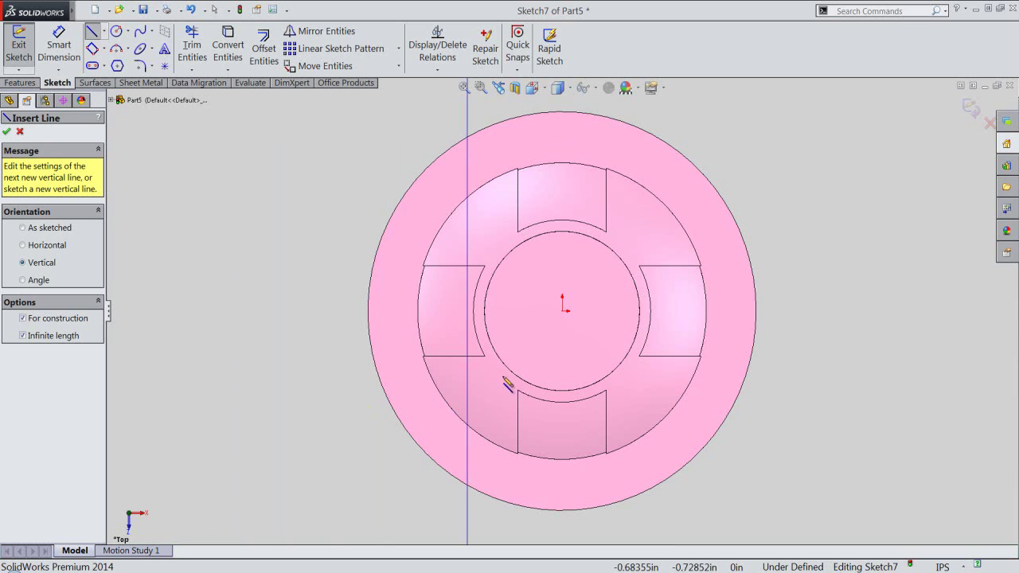
pyautogui.click(563, 311)
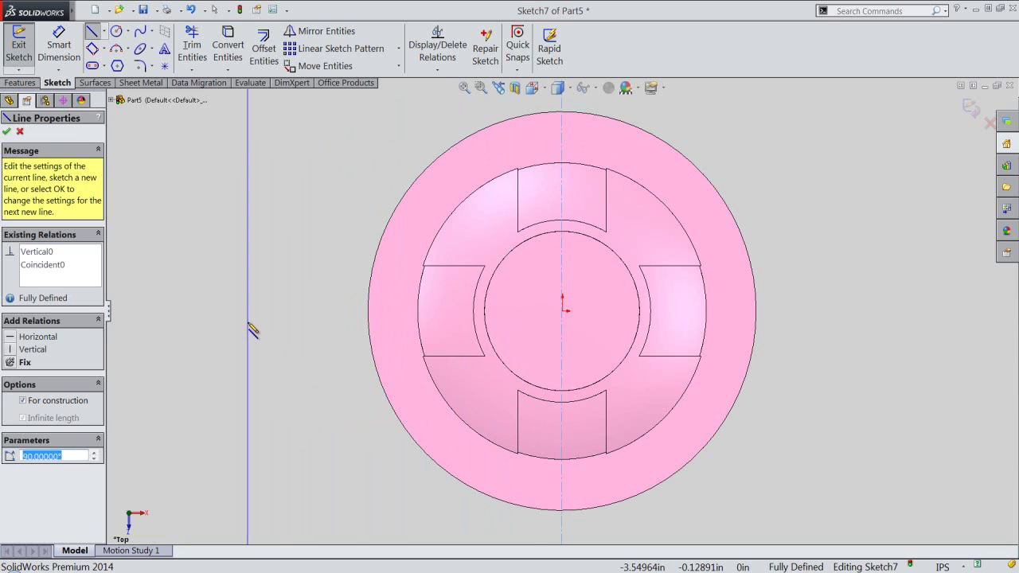
pyautogui.rightClick(249, 324)
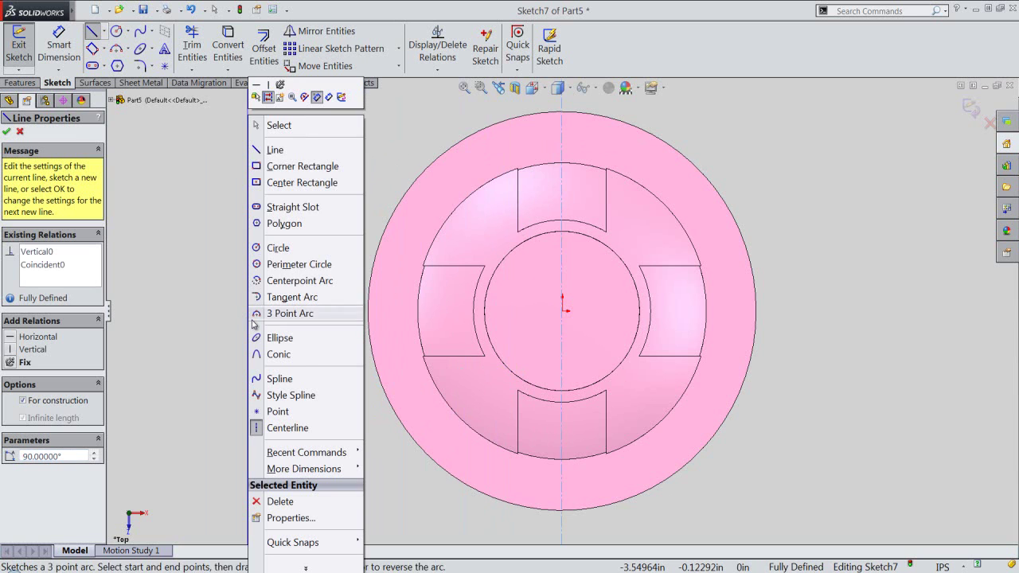
pyautogui.click(296, 126)
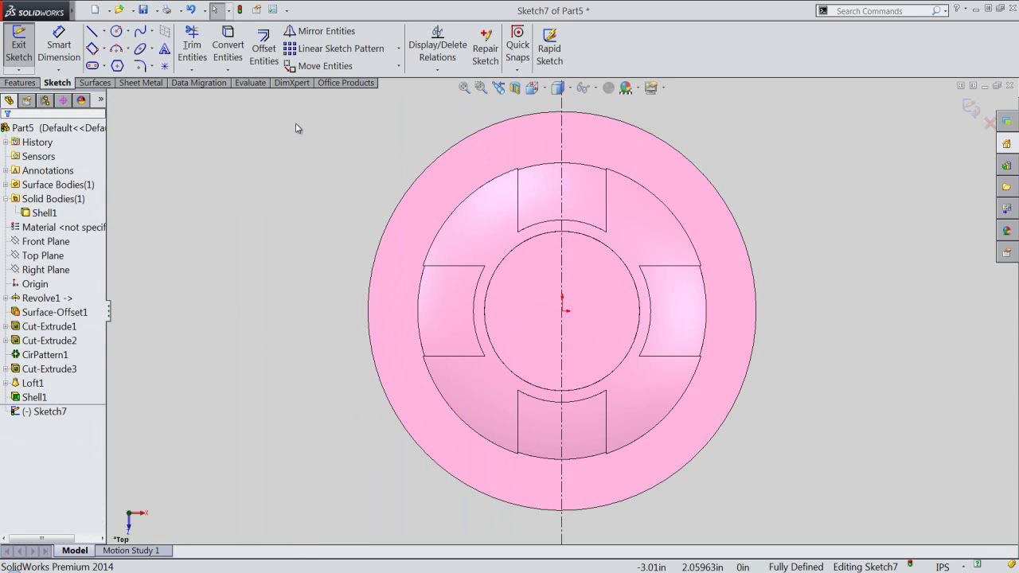
pyautogui.click(228, 46)
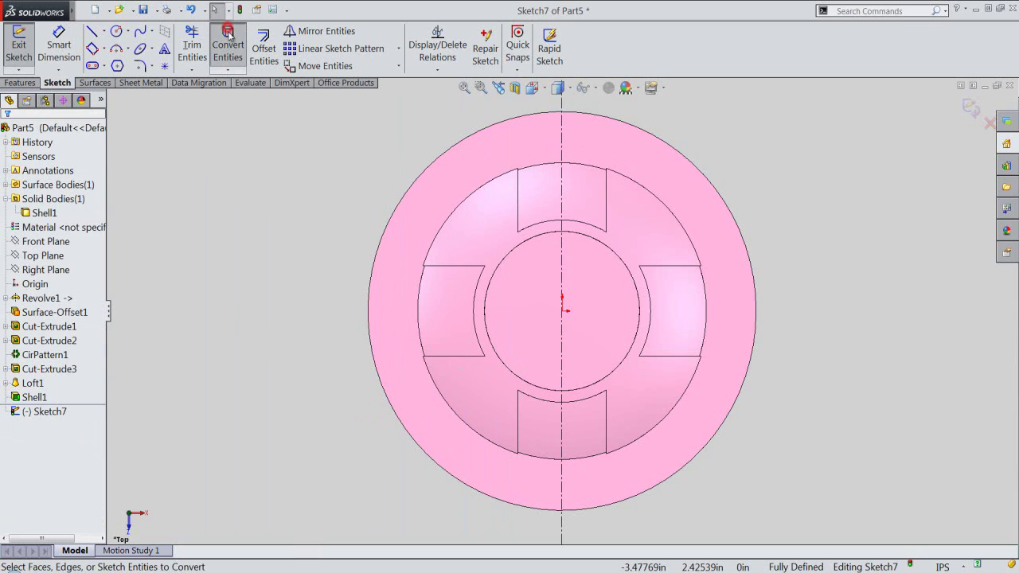
# Step: Convert the cap's outer circular edge into Sketch7
pyautogui.click(539, 509)
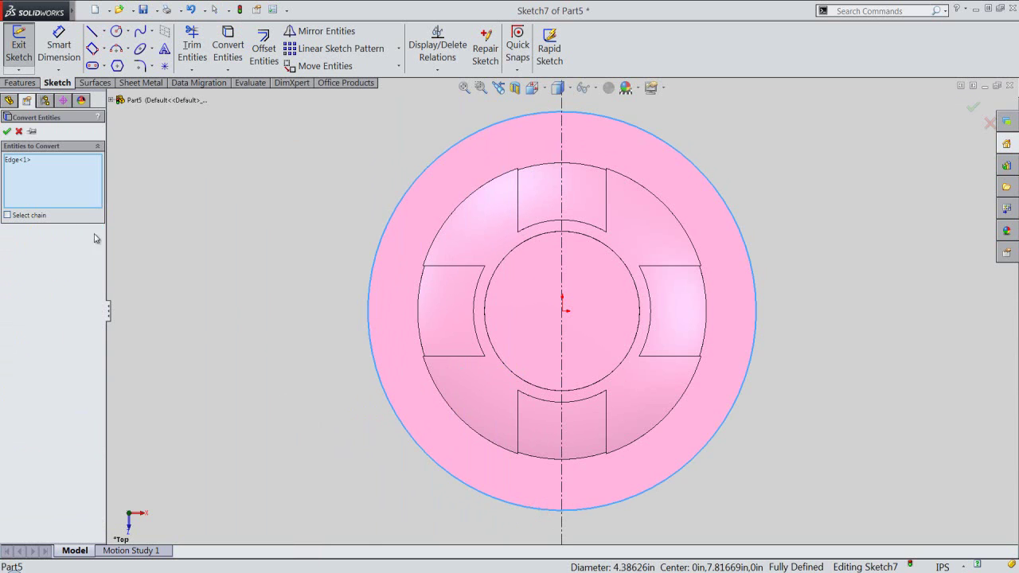
pyautogui.click(7, 131)
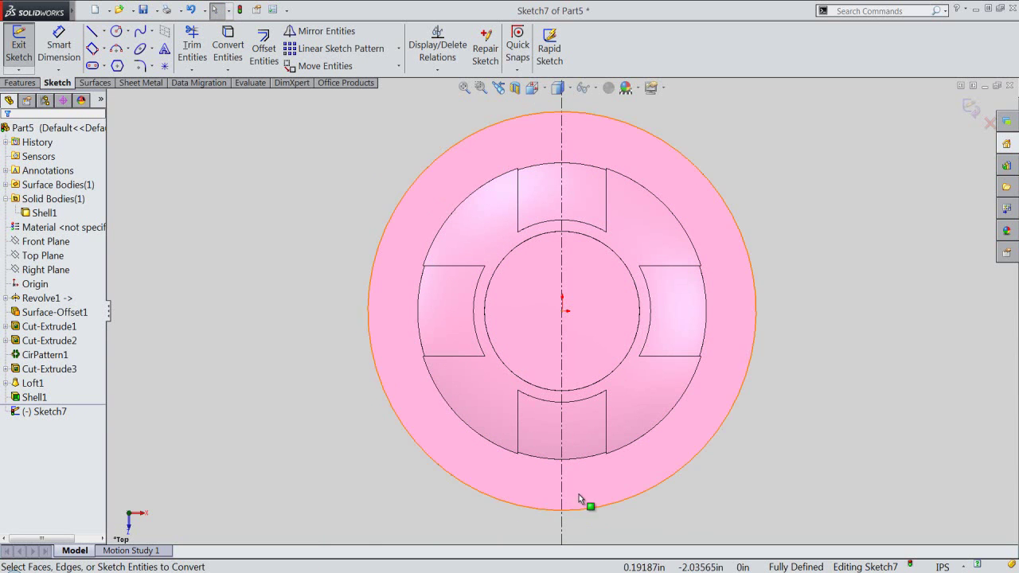
pyautogui.press('z')
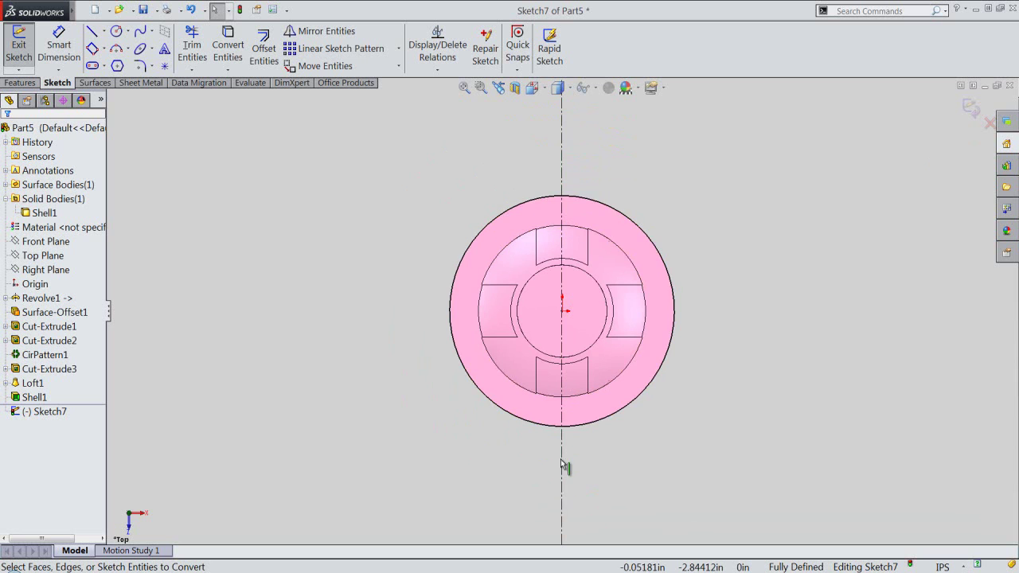
pyautogui.keyDown('ctrl'); pyautogui.moveTo(572, 442); pyautogui.dragTo(568, 402, button='middle'); pyautogui.keyUp('ctrl')
pyautogui.scroll(-2, 565, 398)
pyautogui.scroll(-1, 560, 385)
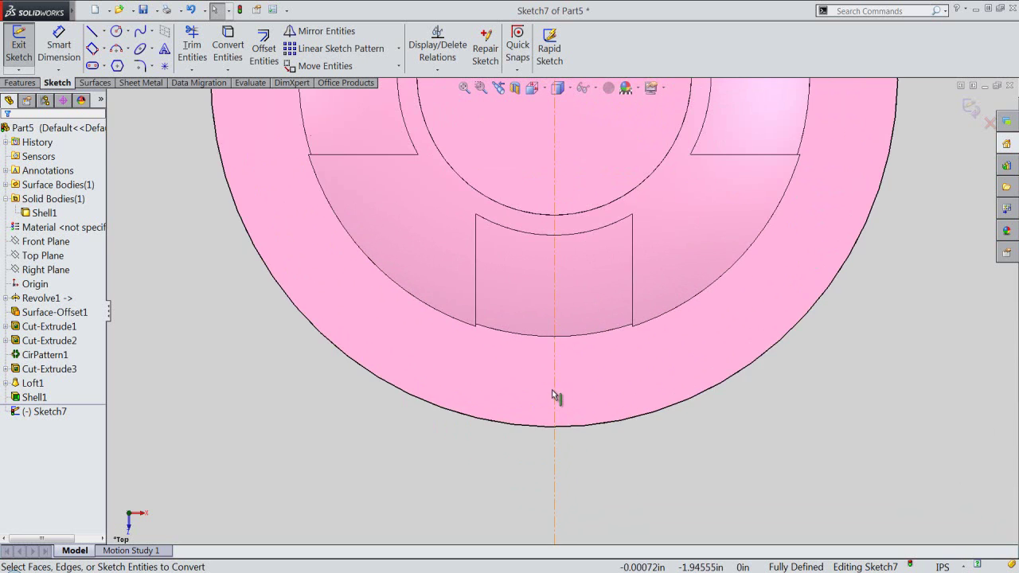
pyautogui.scroll(-1, 553, 388)
pyautogui.scroll(-1, 548, 391)
pyautogui.scroll(-1, 549, 391)
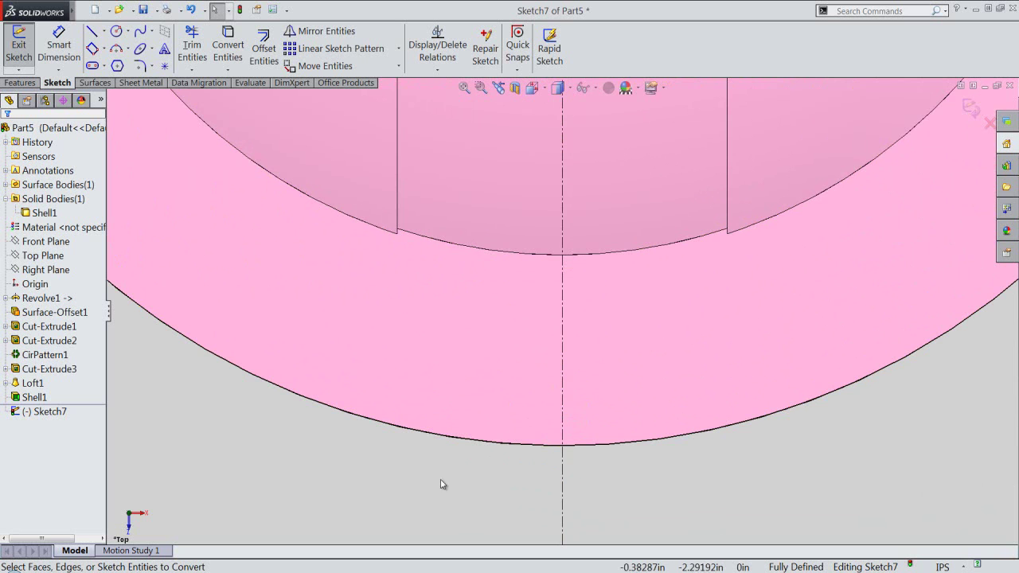
# Step: Draw an R0.9375 three-point arc from the centerline to the outer edge and select it
pyautogui.click(117, 49)
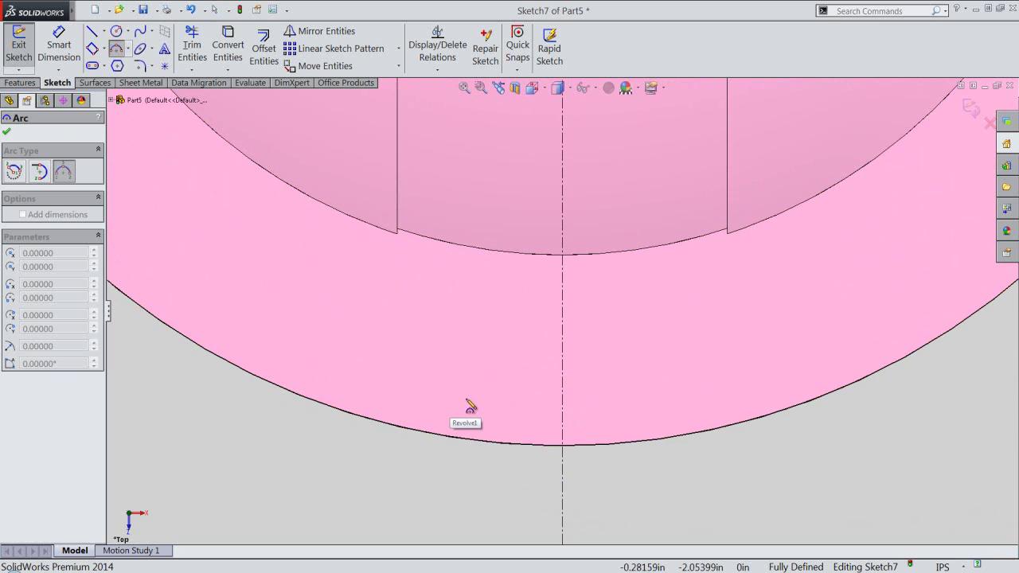
pyautogui.click(562, 341)
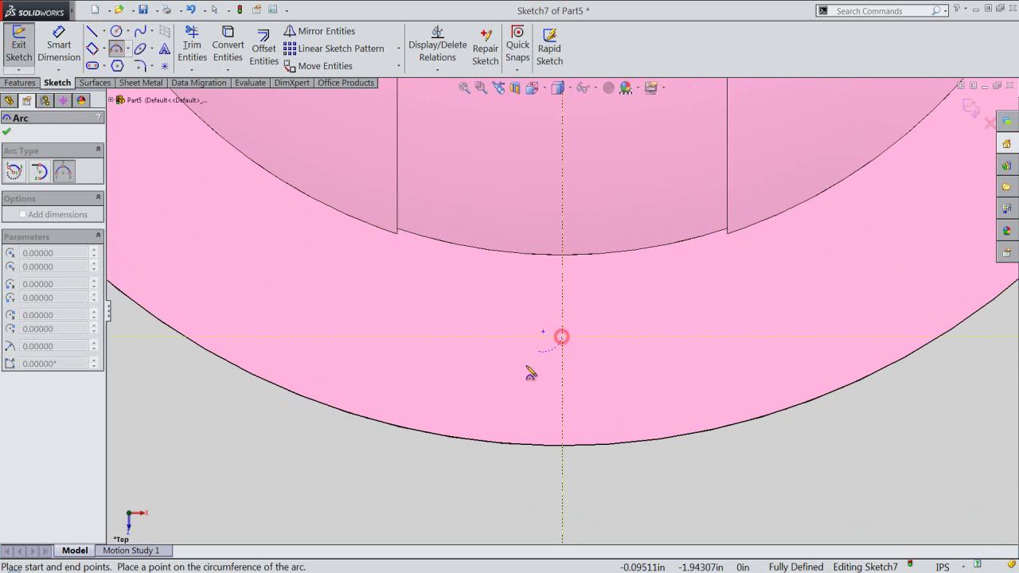
pyautogui.click(481, 443)
pyautogui.write('.9375')
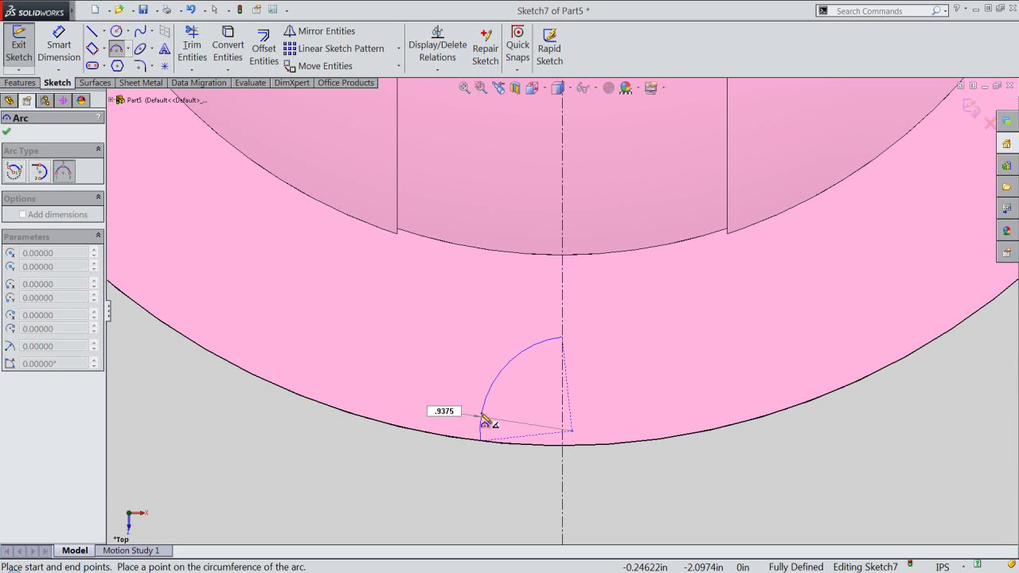
pyautogui.click(485, 420)
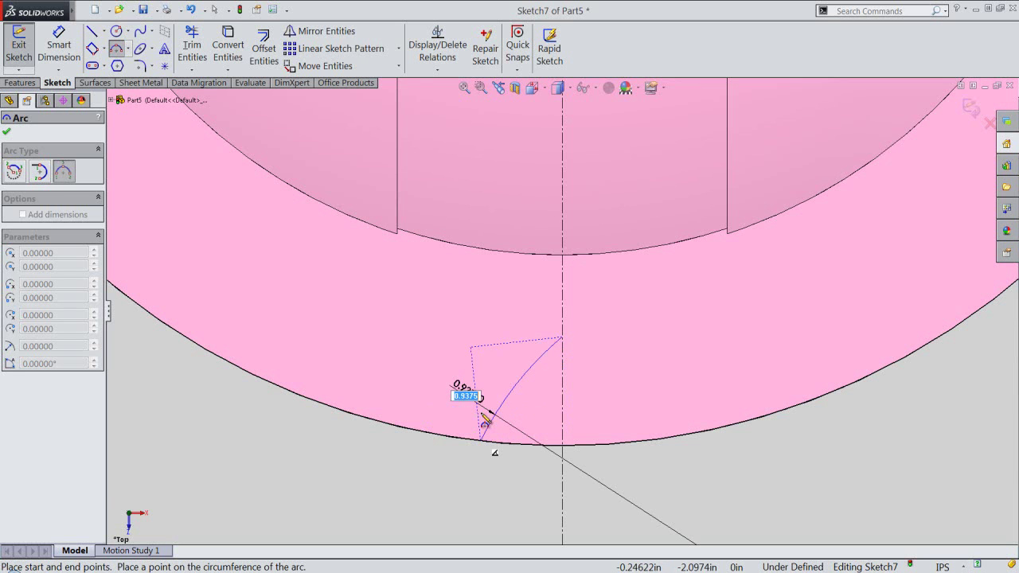
pyautogui.rightClick(430, 463)
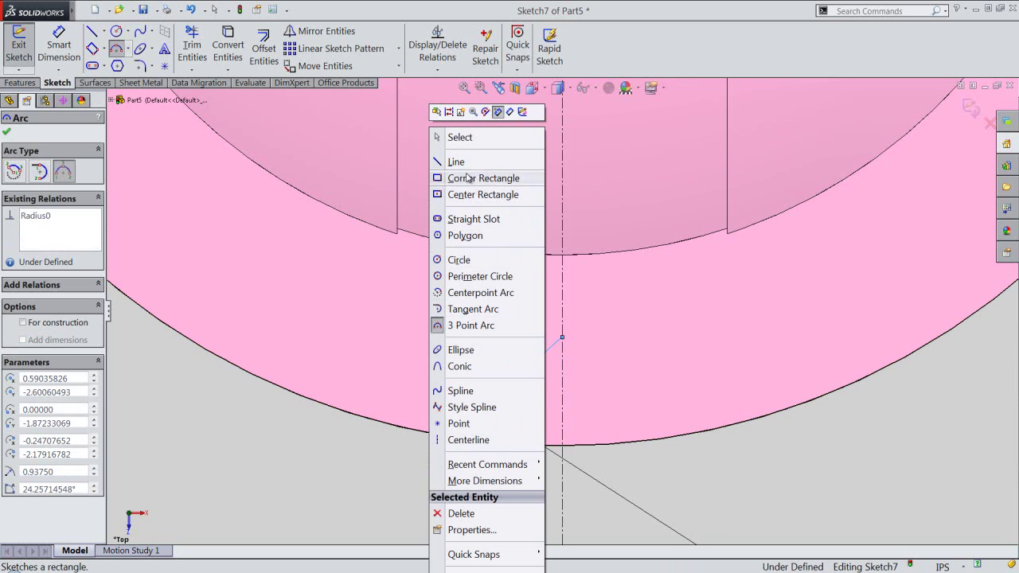
pyautogui.click(460, 138)
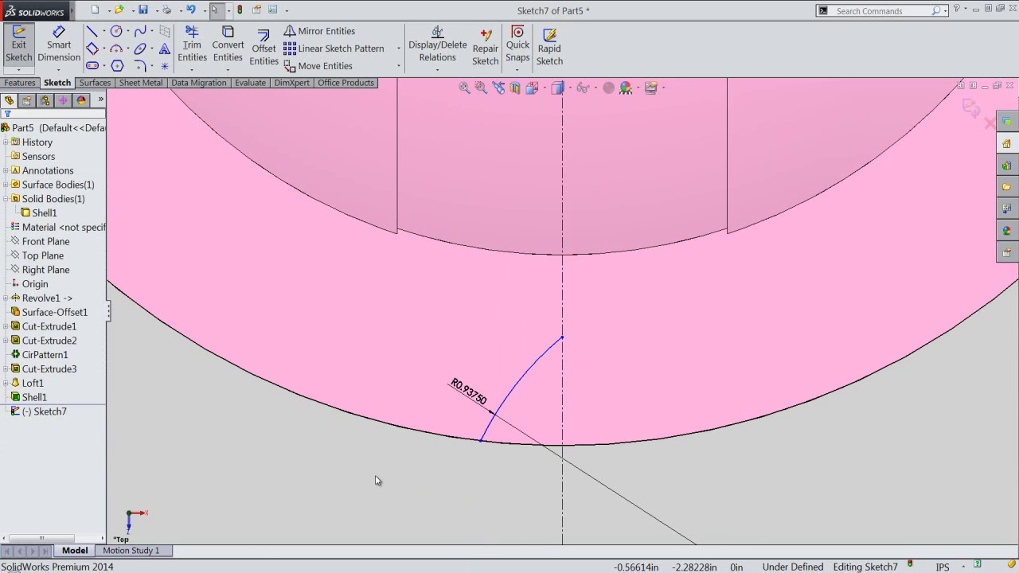
pyautogui.click(516, 381)
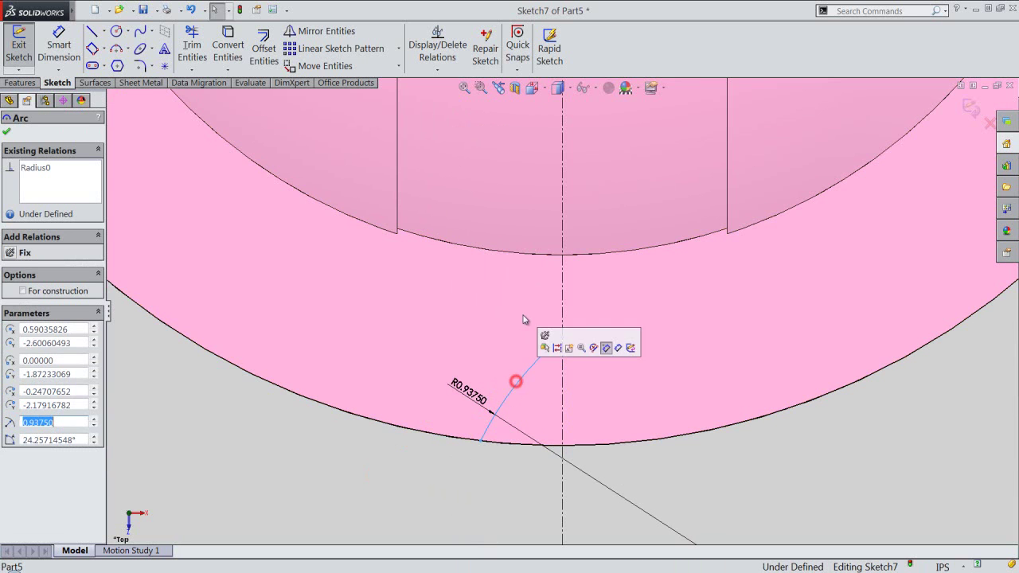
# Step: Mirror Arc3 about centerline Line1 to form the pointed arch
pyautogui.click(320, 35)
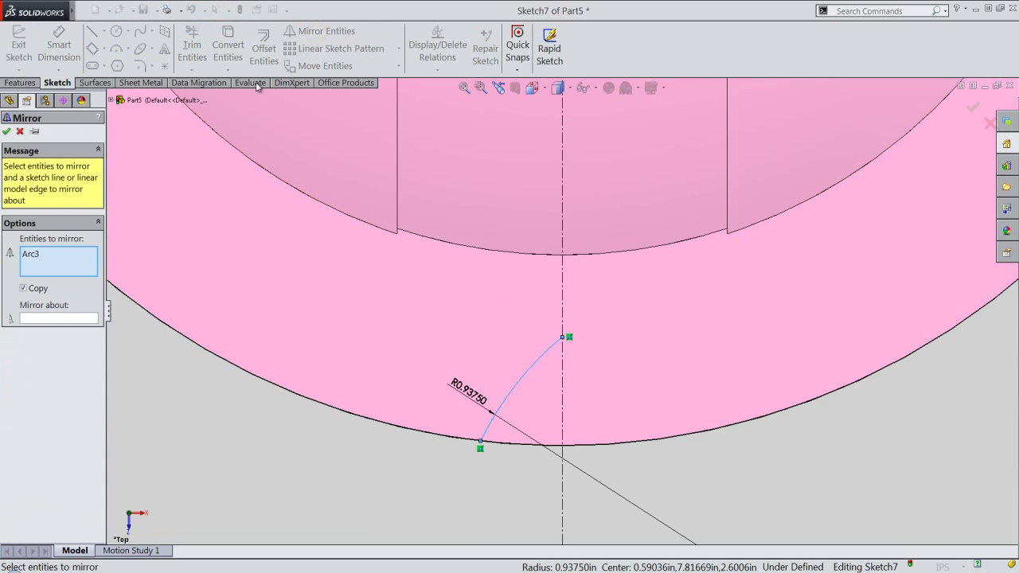
pyautogui.click(70, 317)
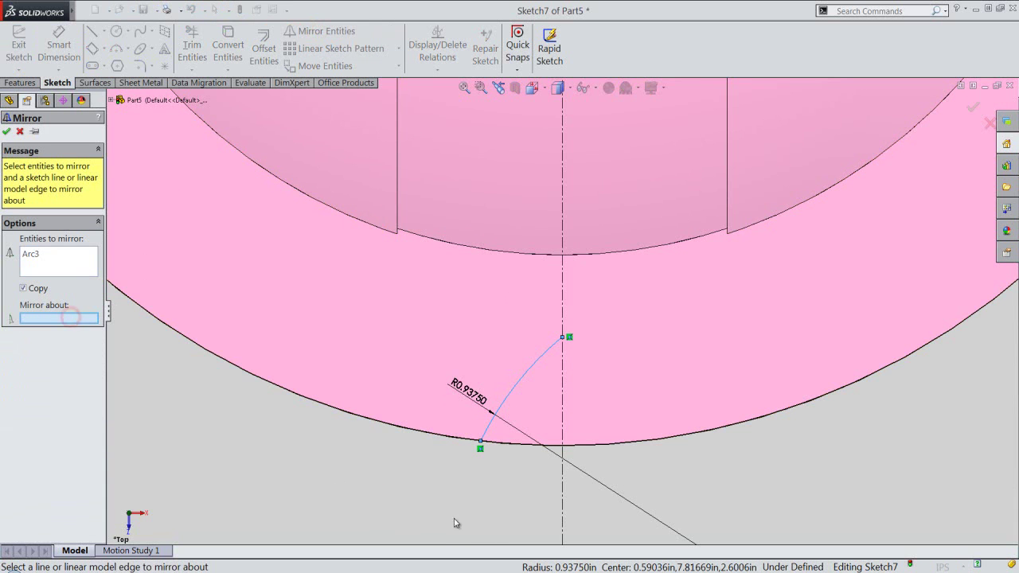
pyautogui.click(564, 486)
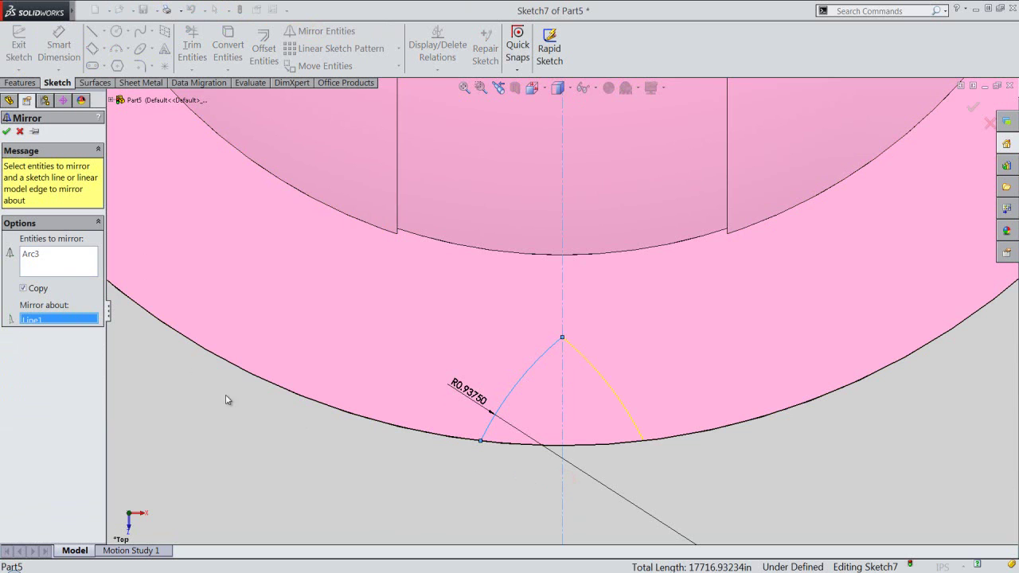
pyautogui.click(8, 130)
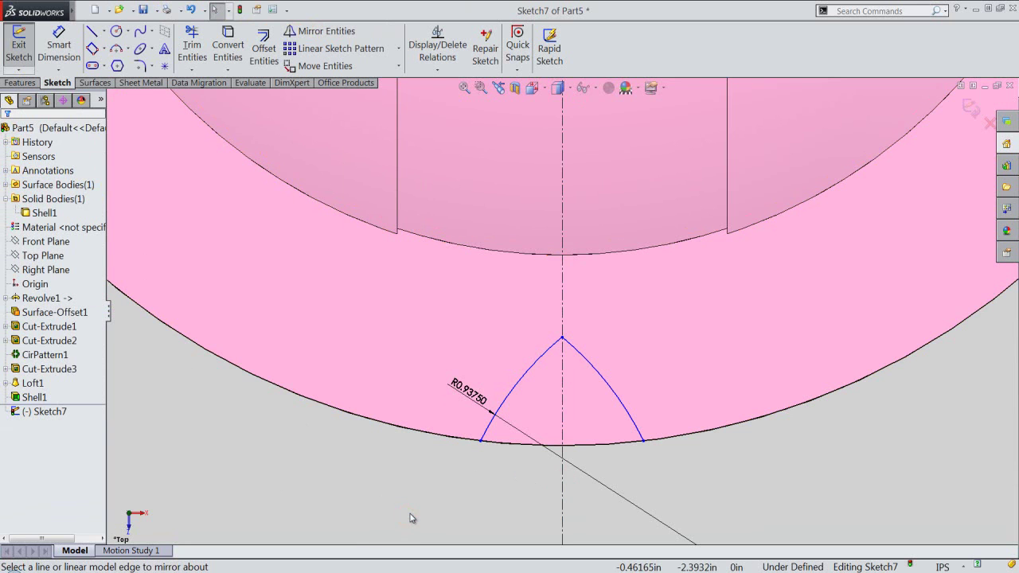
# Step: Dimension the width between the arcs' bottom endpoints as 0.5 in
pyautogui.click(67, 50)
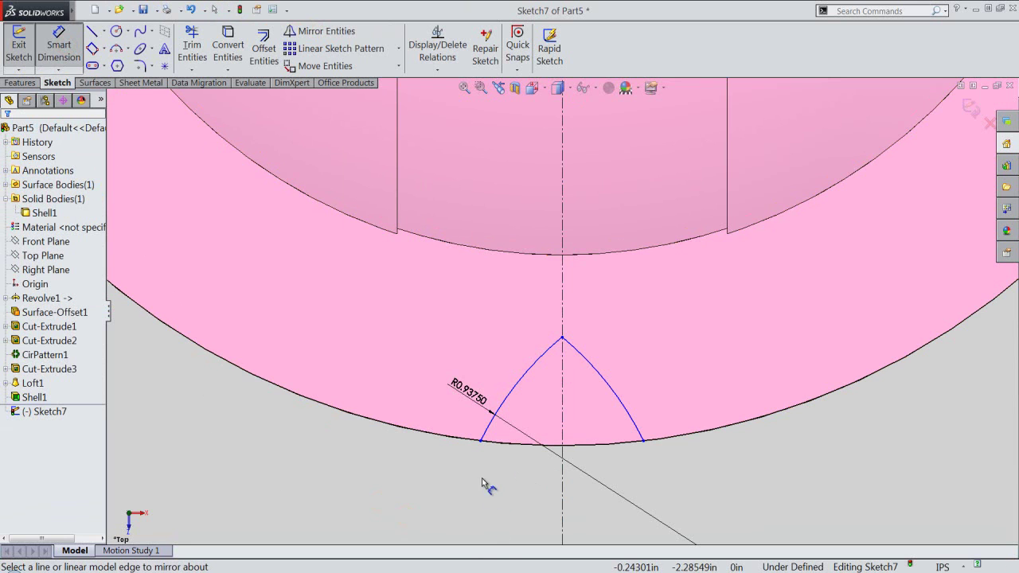
pyautogui.click(482, 442)
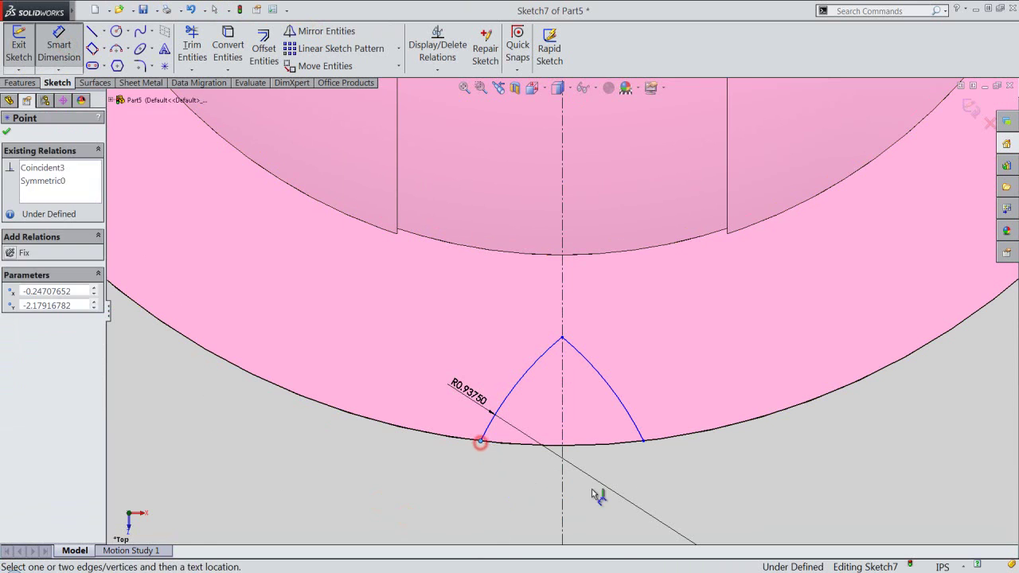
pyautogui.click(644, 441)
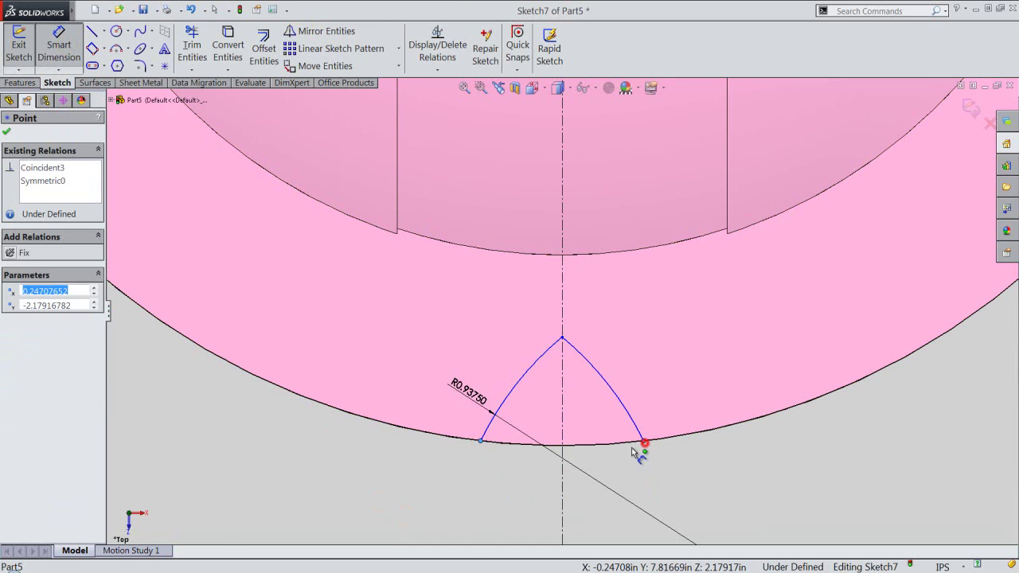
pyautogui.click(562, 487)
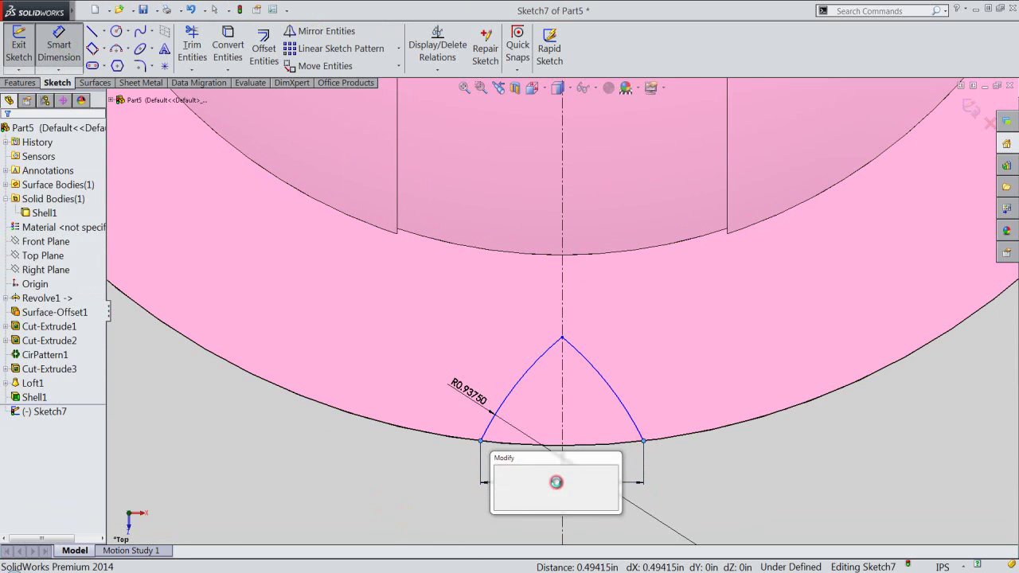
pyautogui.write('.5')
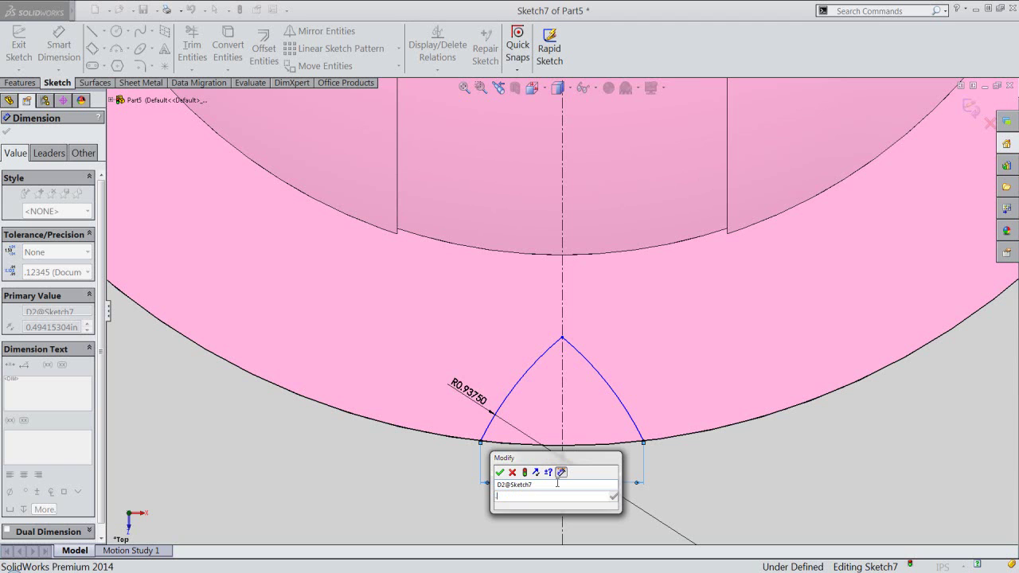
pyautogui.press('Return')
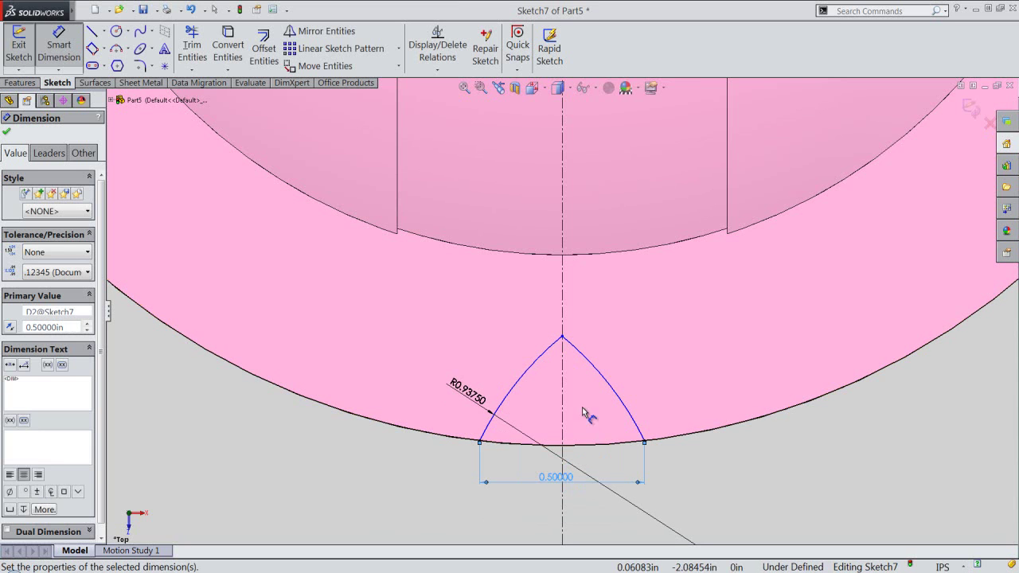
# Step: Add a point at the bottom arc's midpoint and dimension the apex height to 0.4525 in
pyautogui.rightClick(581, 300)
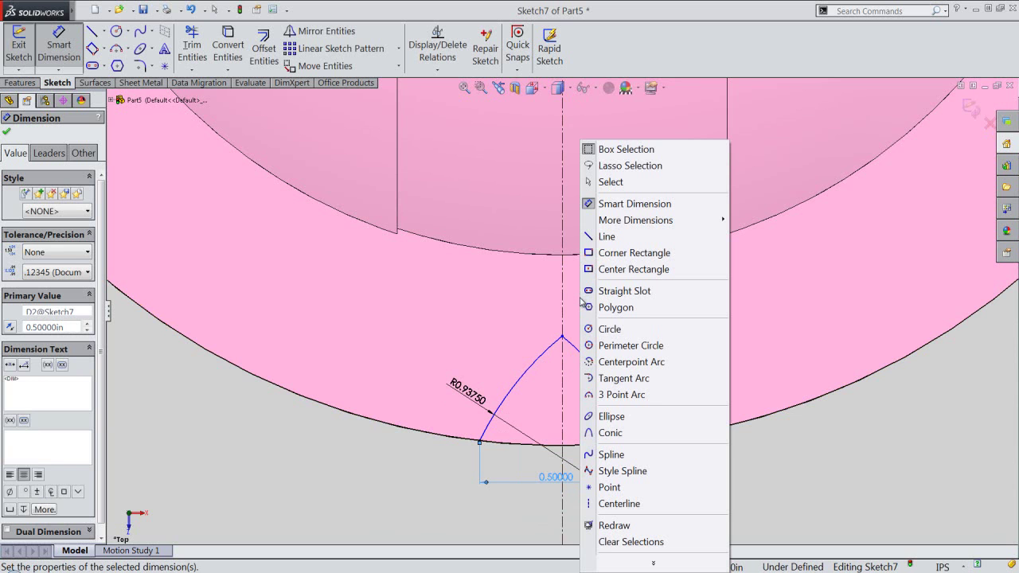
pyautogui.click(606, 487)
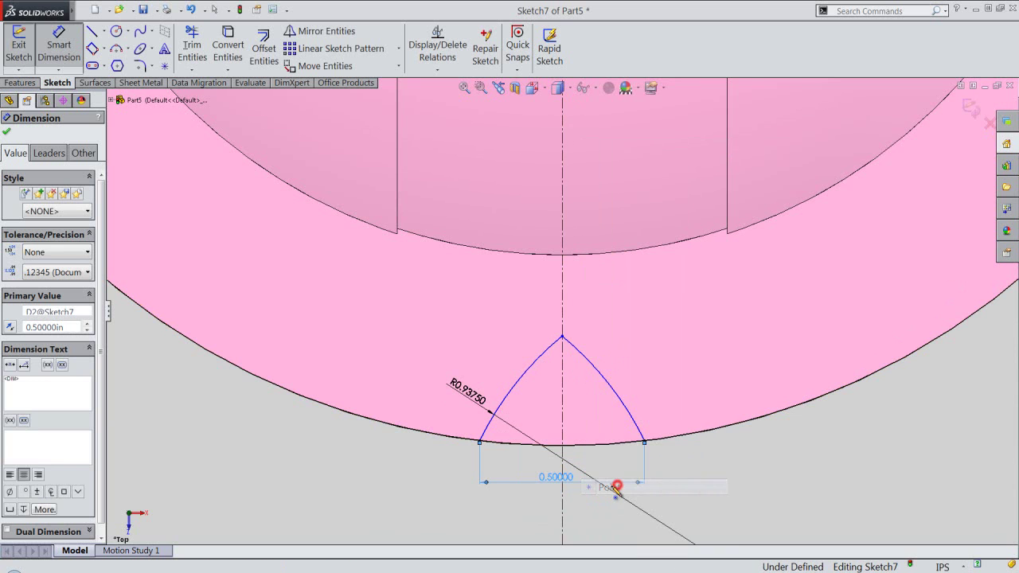
pyautogui.click(562, 447)
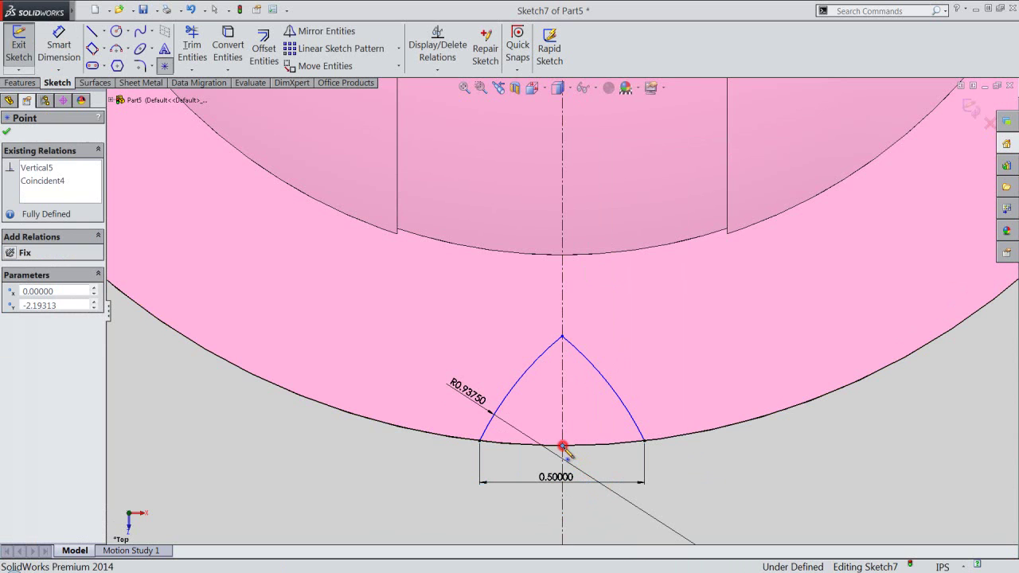
pyautogui.rightClick(712, 497)
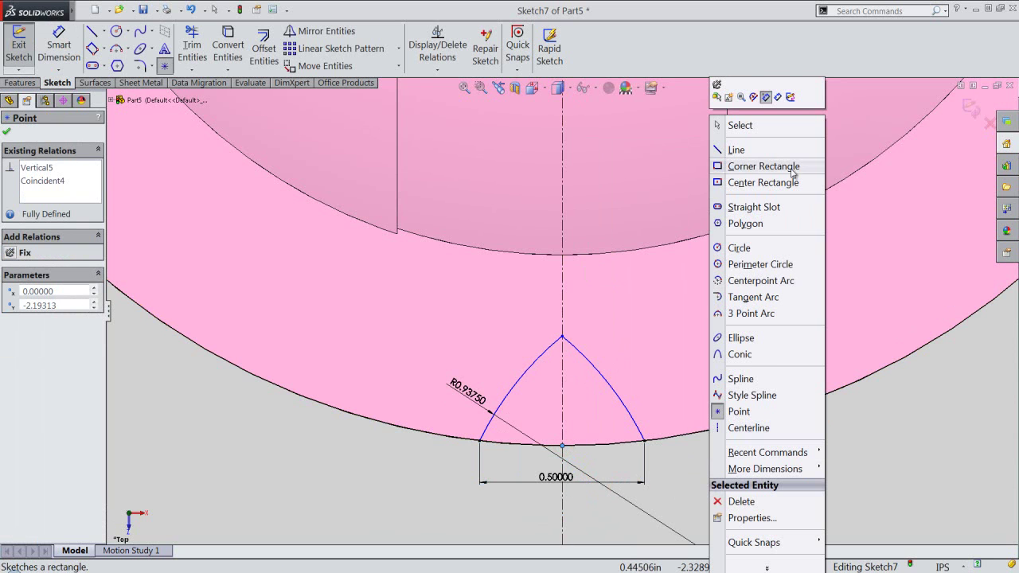
pyautogui.click(778, 97)
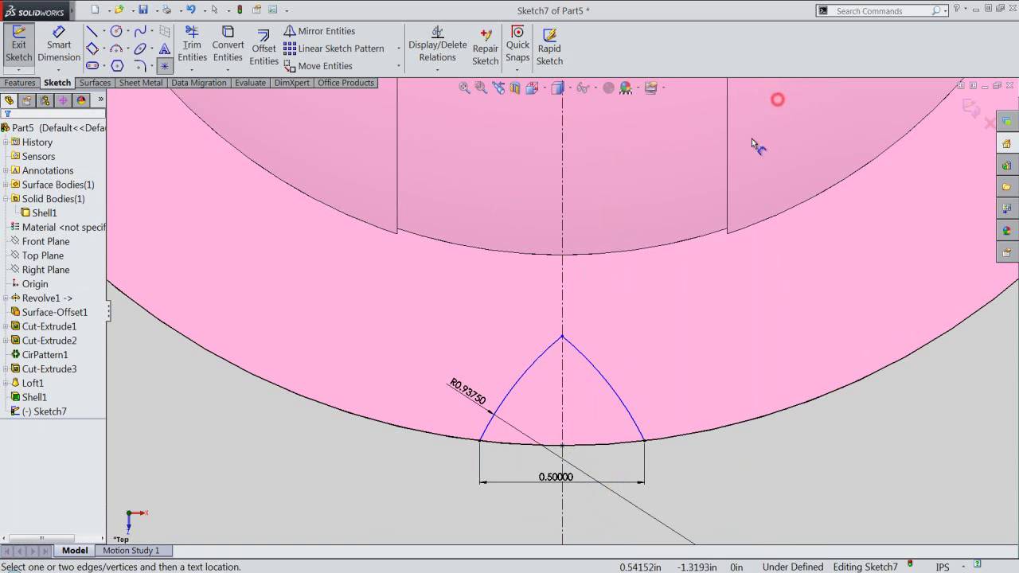
pyautogui.click(563, 338)
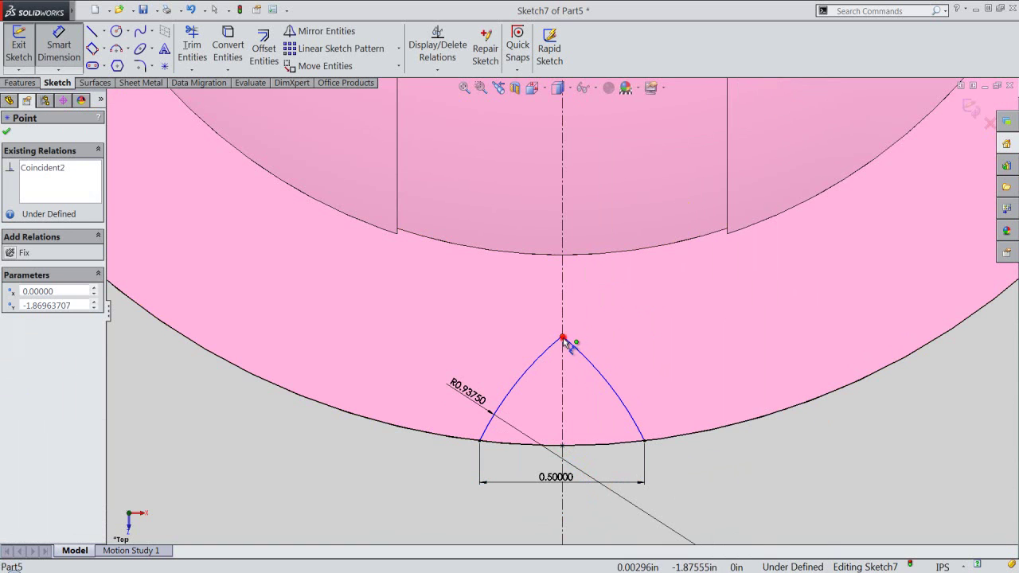
pyautogui.click(563, 446)
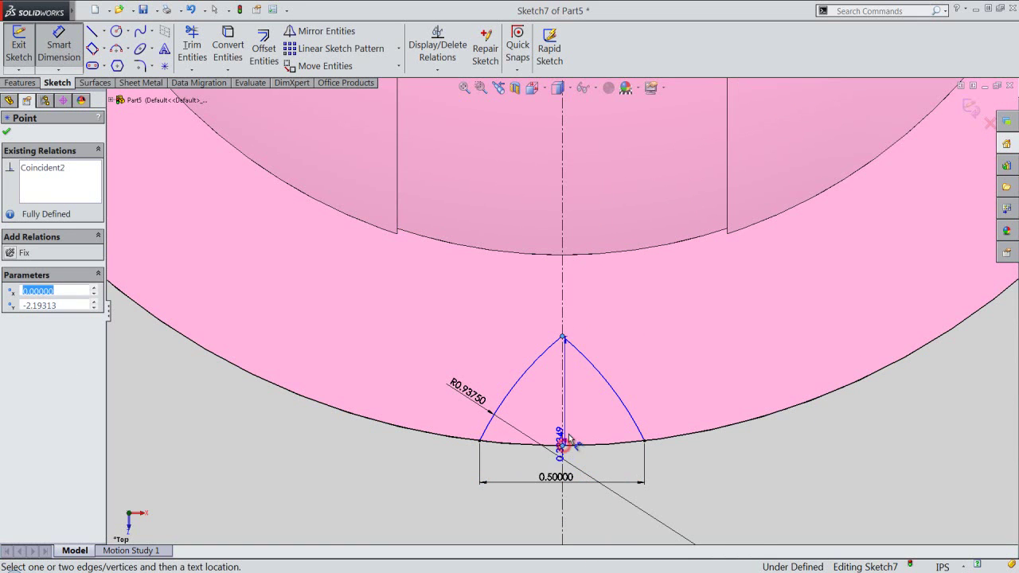
pyautogui.click(596, 404)
pyautogui.write('.4525')
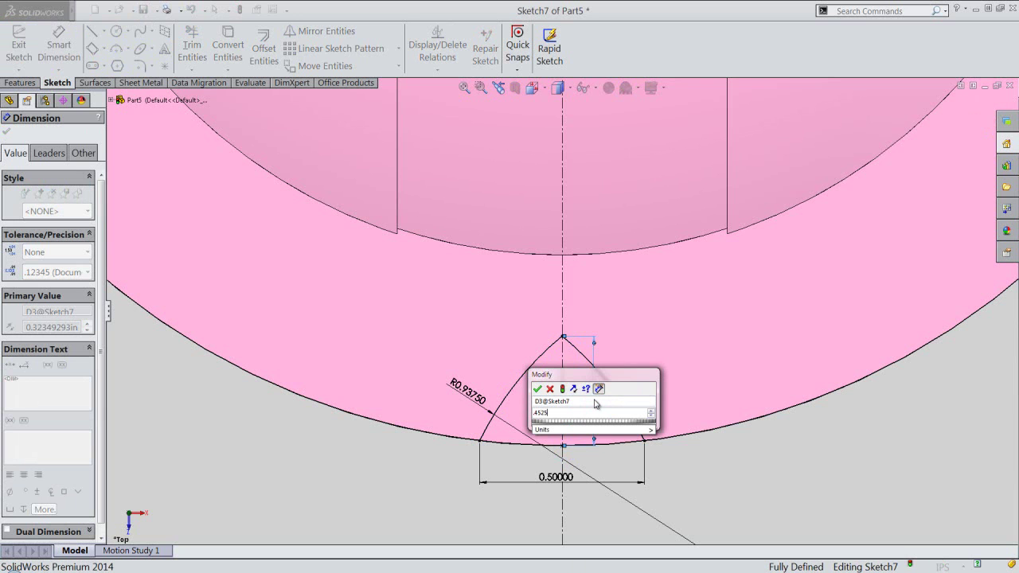
pyautogui.press('Return')
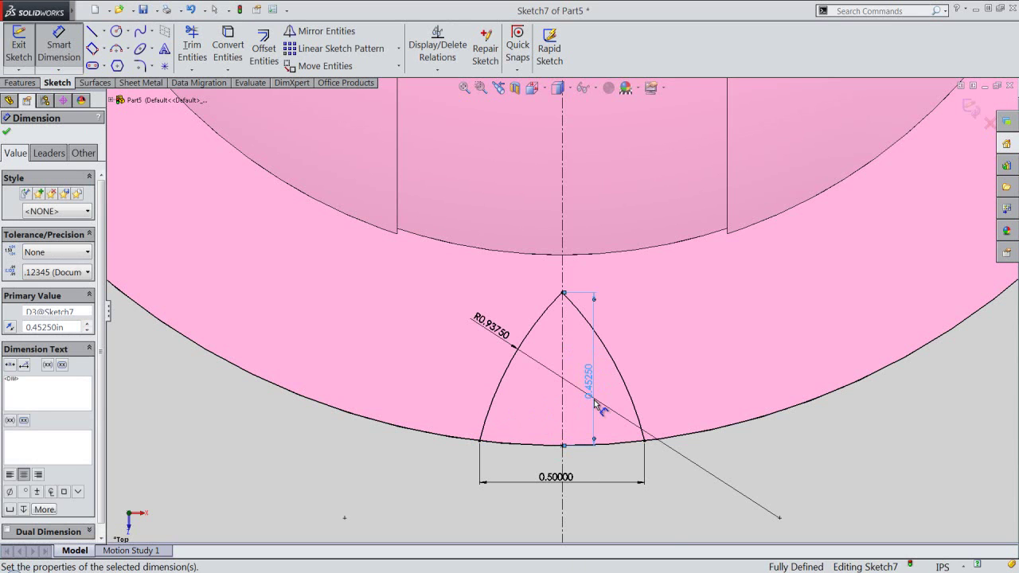
pyautogui.rightClick(748, 464)
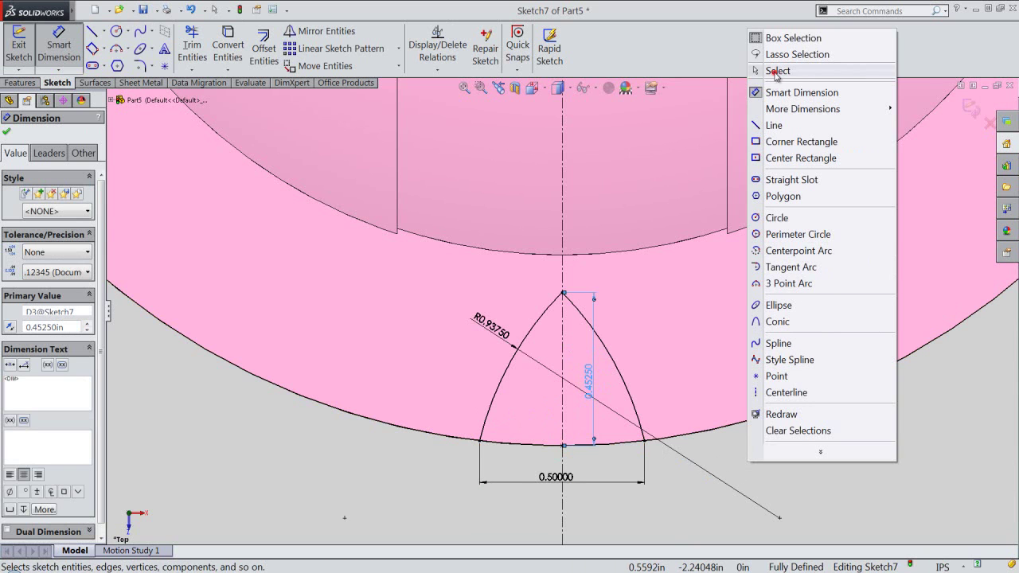
pyautogui.click(773, 70)
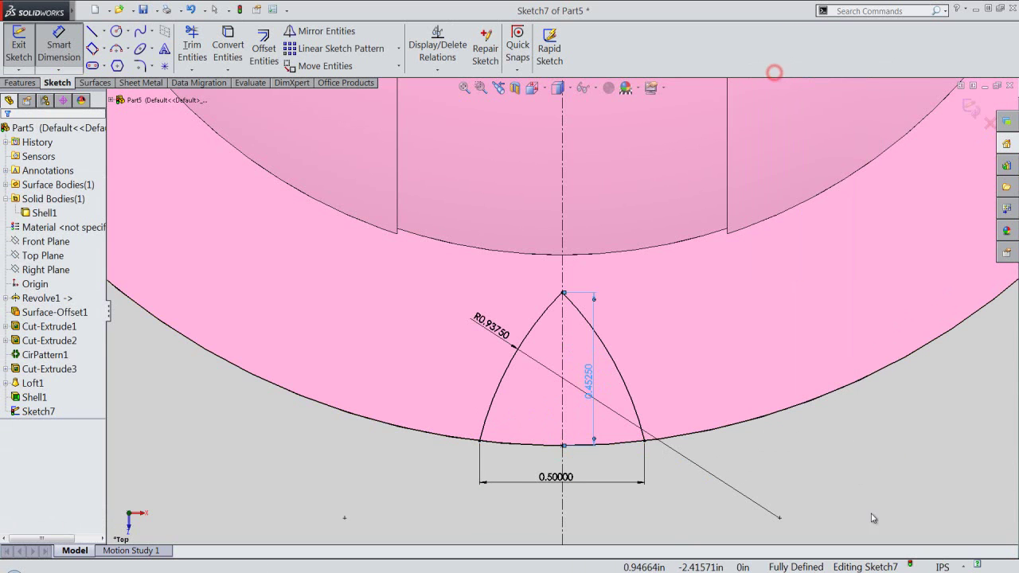
# Step: Draw a 3-point arc joining the profile's lower left and right corners along the outer edge
pyautogui.click(818, 397)
pyautogui.click(857, 365)
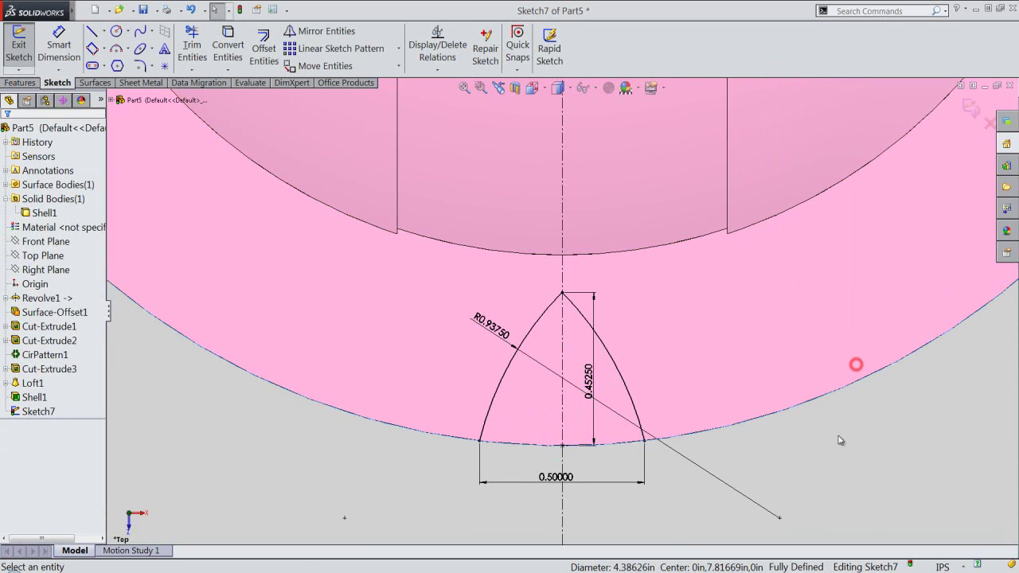
pyautogui.click(832, 467)
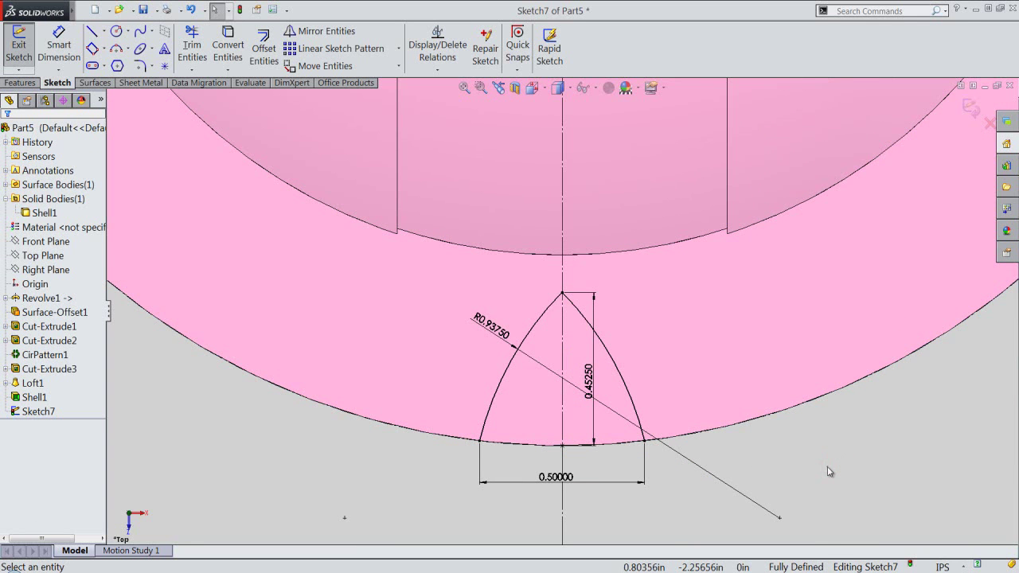
pyautogui.rightClick(830, 470)
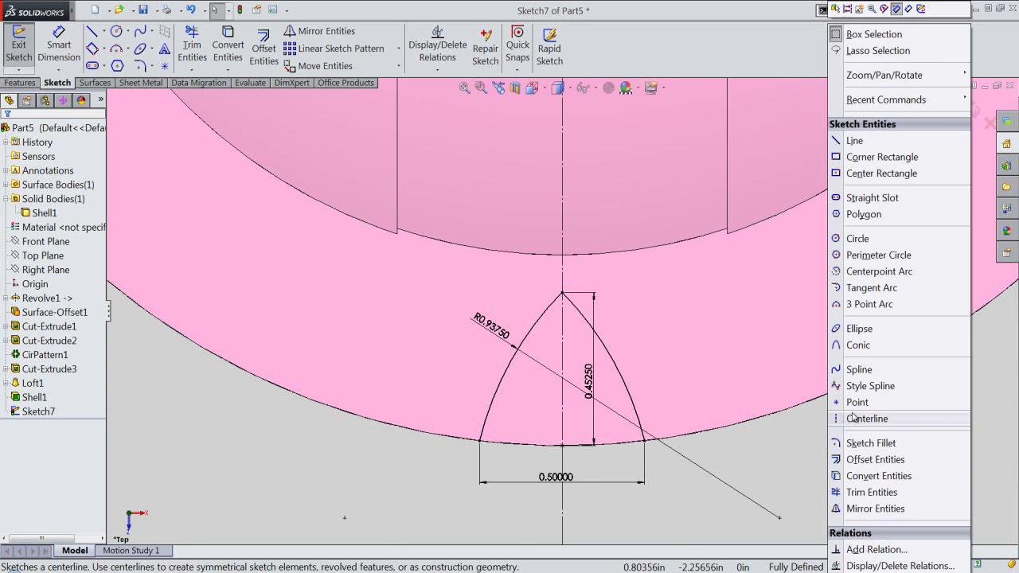
pyautogui.click(878, 305)
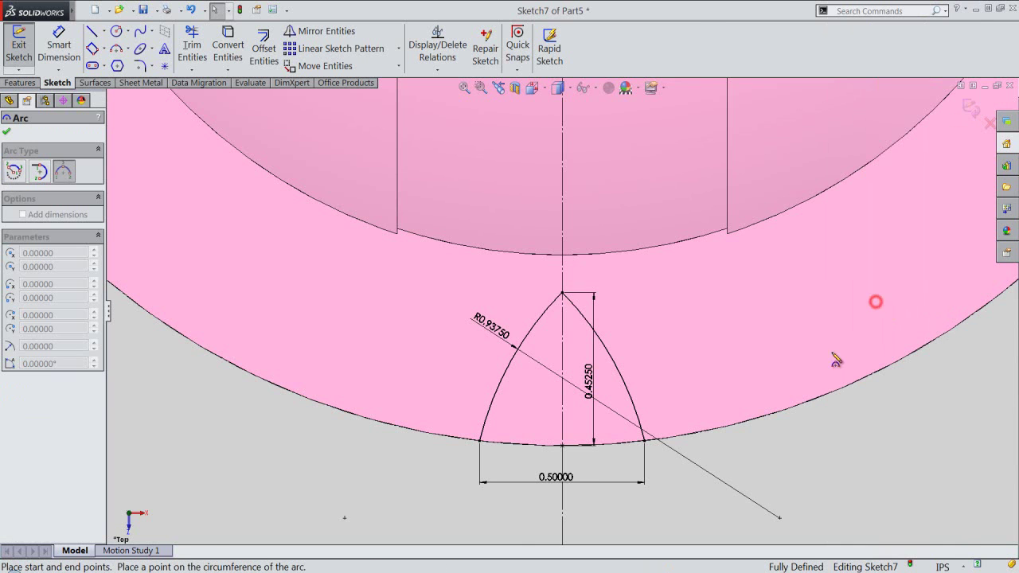
pyautogui.click(480, 440)
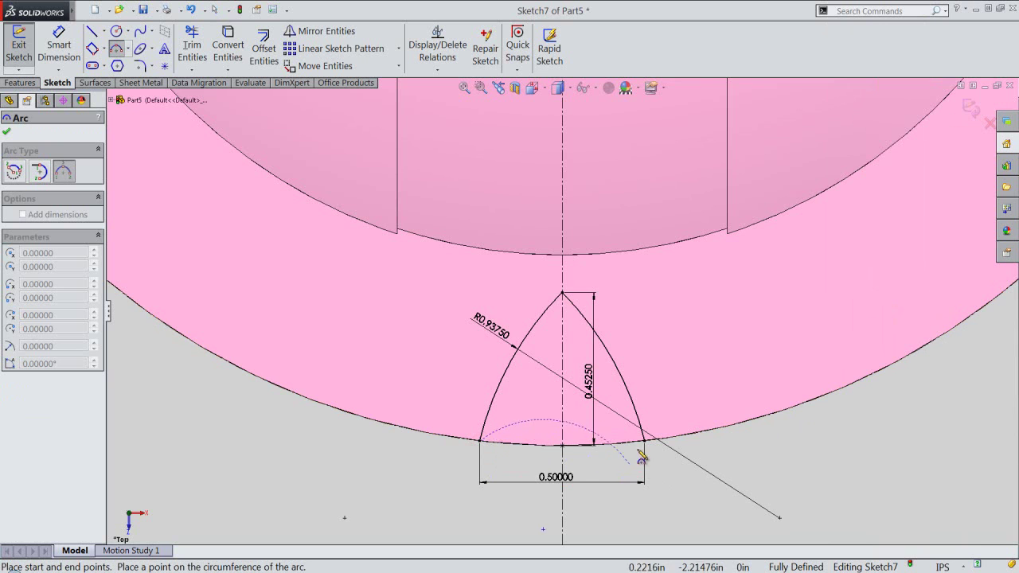
pyautogui.click(644, 440)
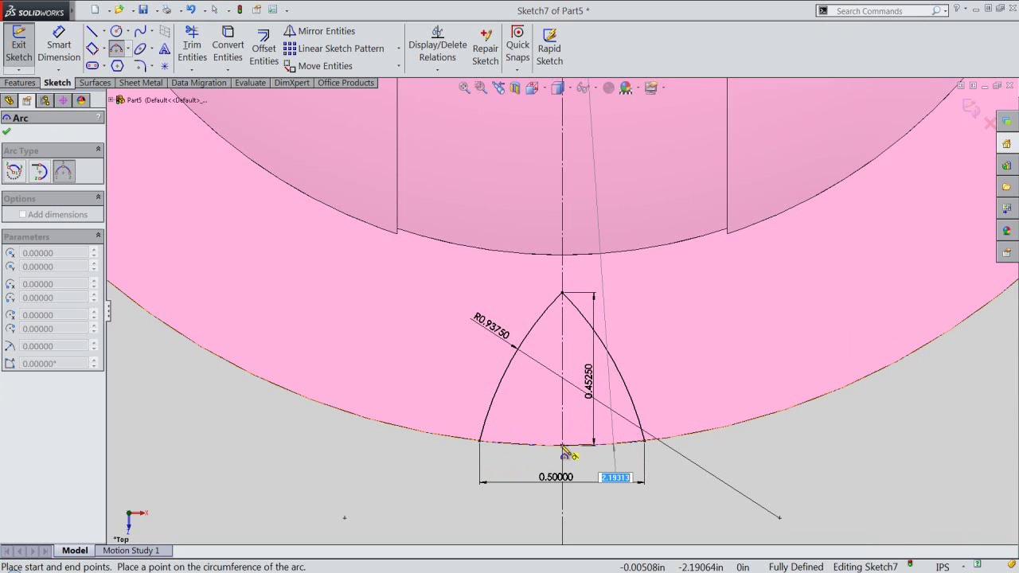
pyautogui.click(563, 447)
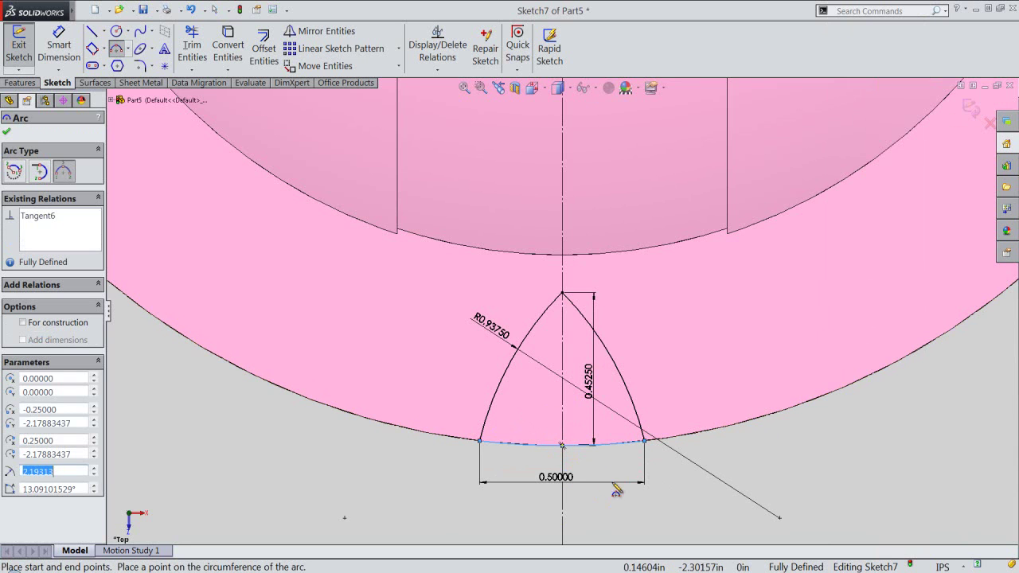
# Step: Exit the arc tool and begin an extruded cut of the closed pointed profile
pyautogui.rightClick(762, 486)
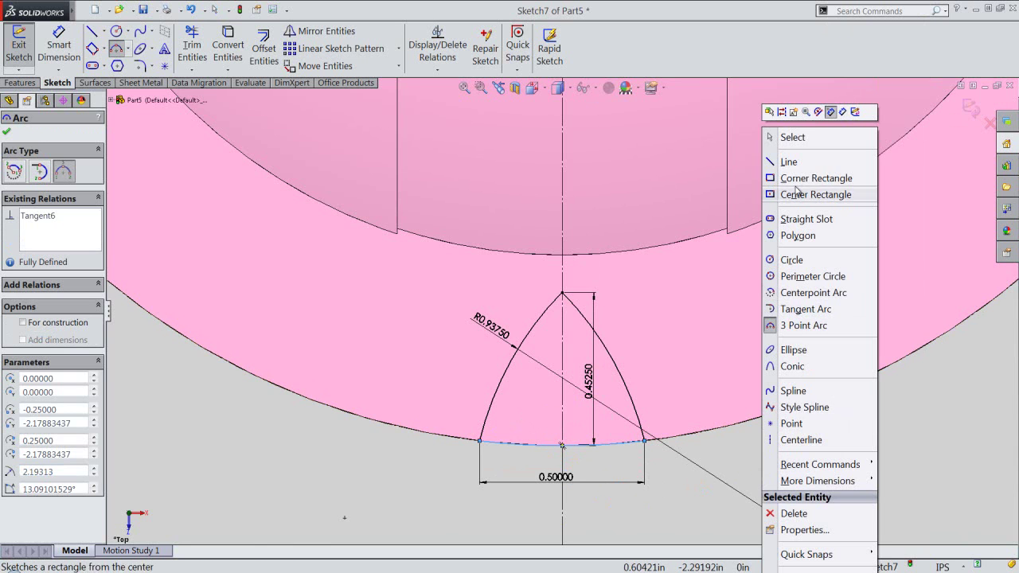
pyautogui.click(788, 137)
pyautogui.click(907, 450)
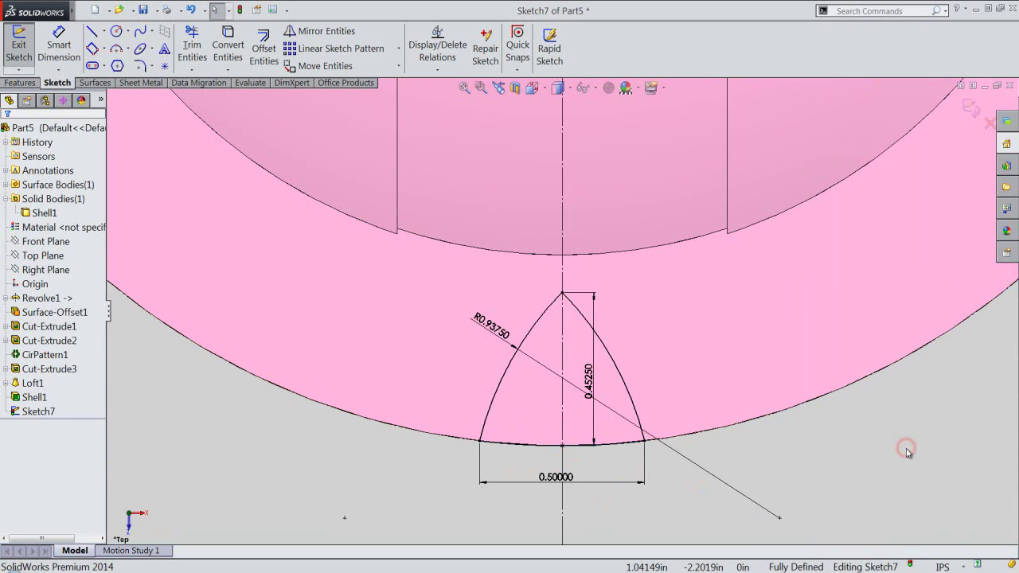
pyautogui.click(970, 112)
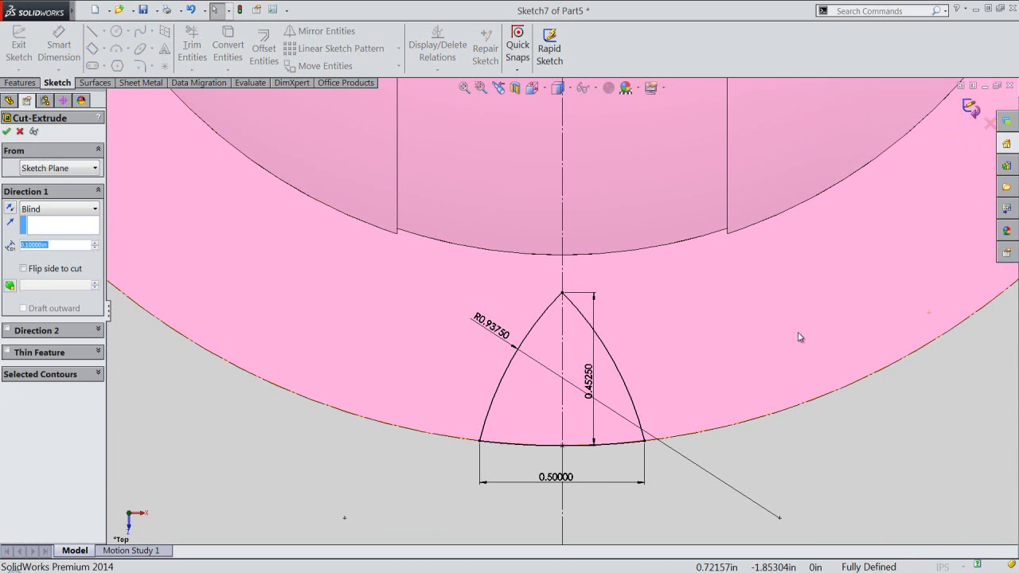
# Step: In isometric view, cut the pointed profile Blind to a depth of 0.015625 in
pyautogui.click(534, 89)
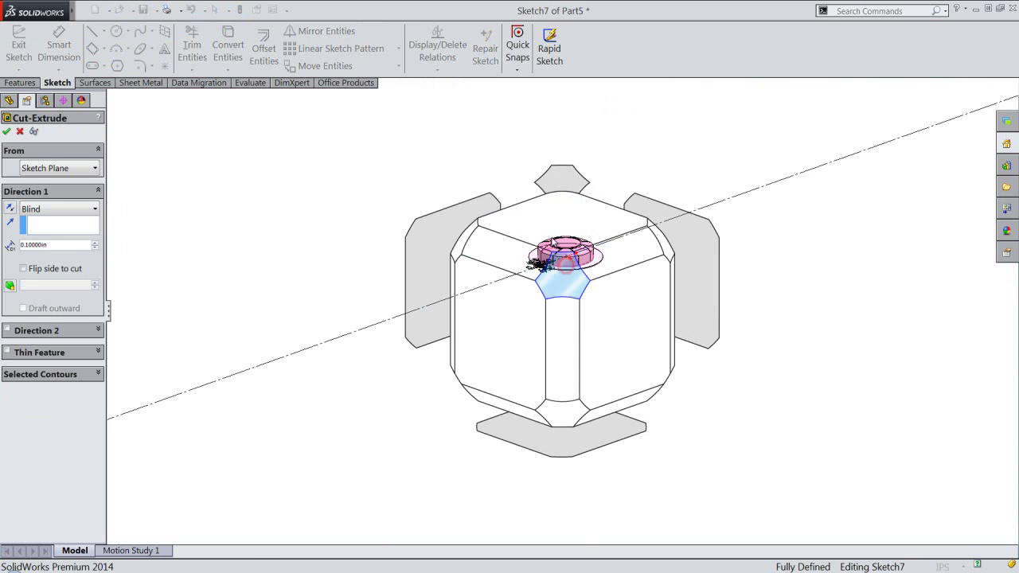
pyautogui.click(549, 333)
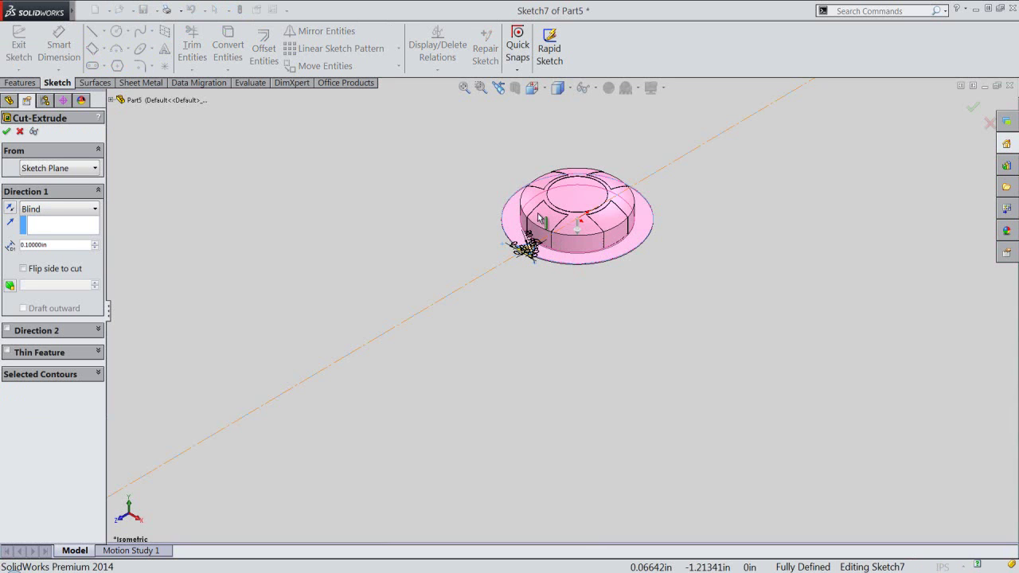
pyautogui.scroll(-1, 539, 223)
pyautogui.scroll(-2, 539, 227)
pyautogui.scroll(-2, 539, 247)
pyautogui.scroll(-2, 539, 252)
pyautogui.doubleClick(69, 243)
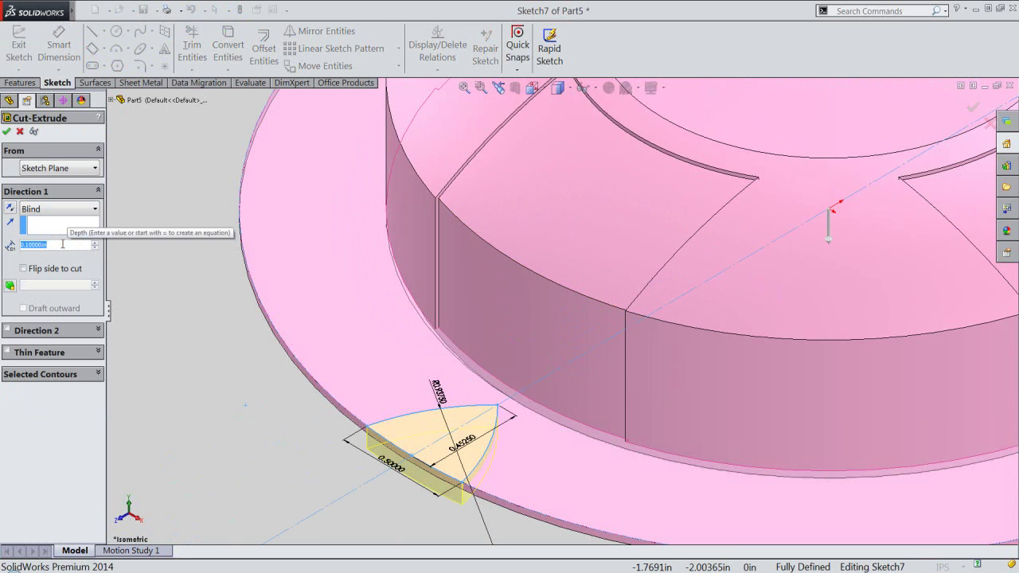
pyautogui.press('BackSpace')
pyautogui.write('.01')
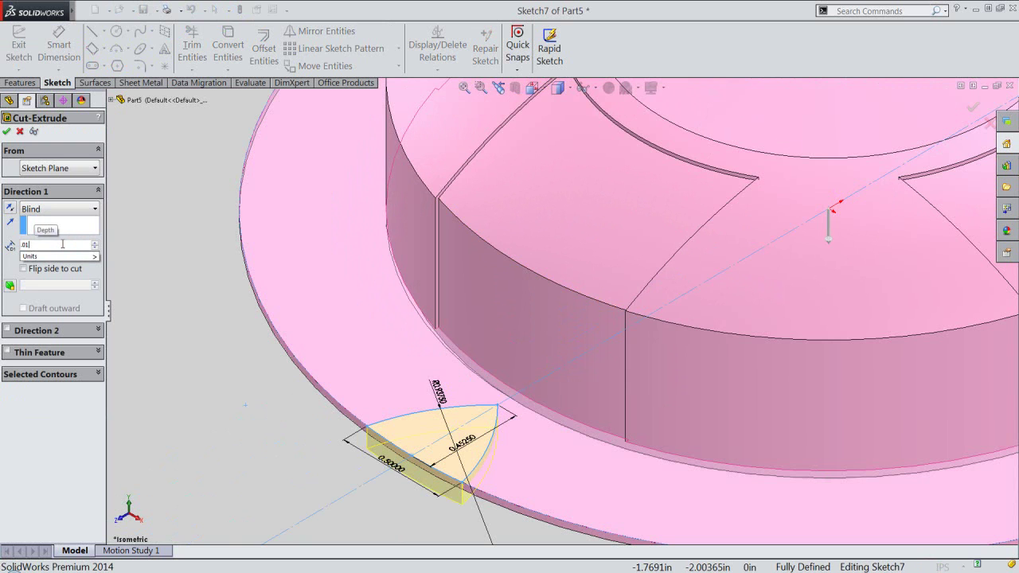
pyautogui.write('5625')
pyautogui.press('Return')
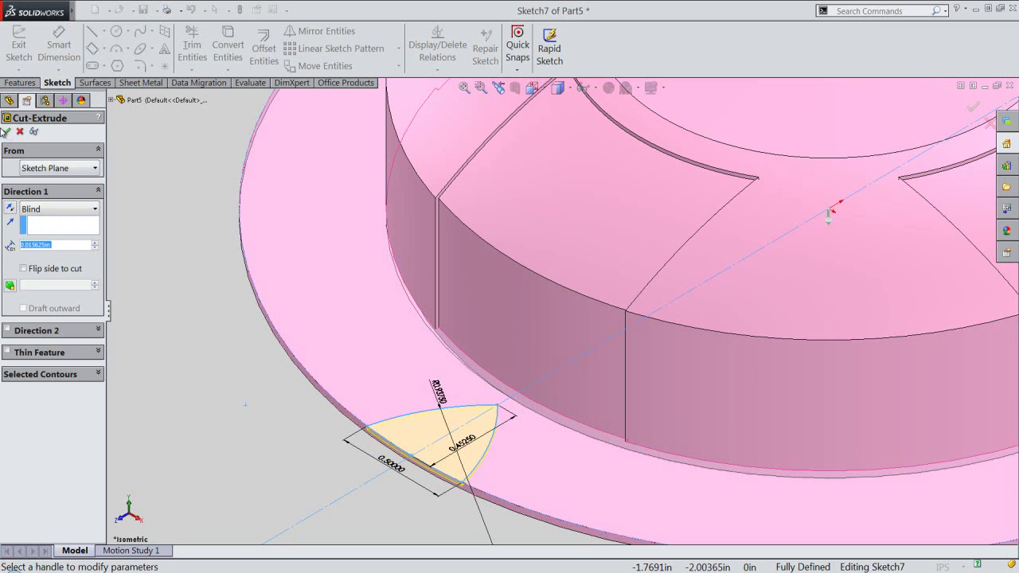
pyautogui.click(7, 132)
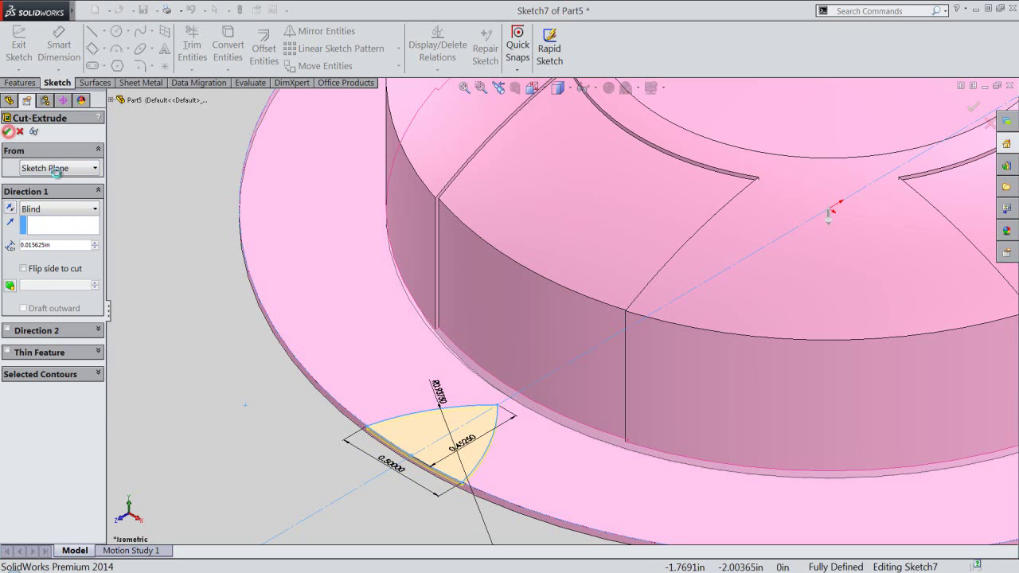
# Step: Fit the part in view, show temporary axes, and bring up the pattern types list
pyautogui.click(197, 431)
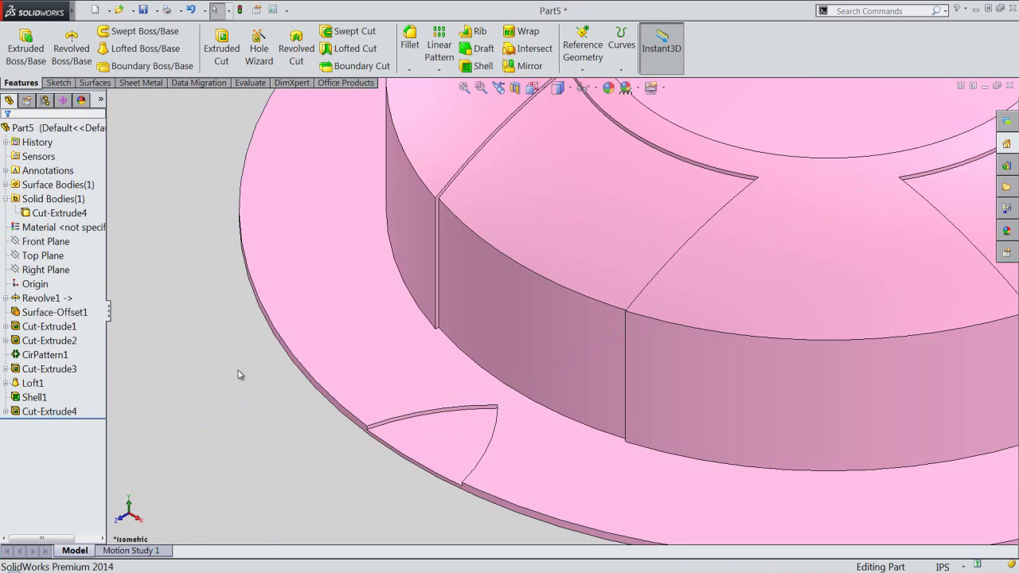
pyautogui.click(465, 88)
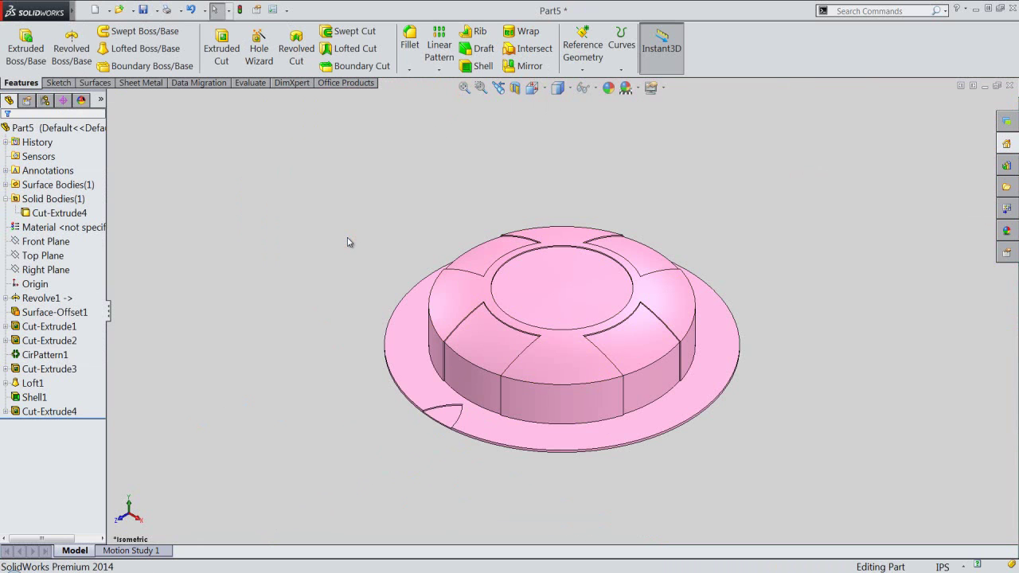
pyautogui.click(305, 279)
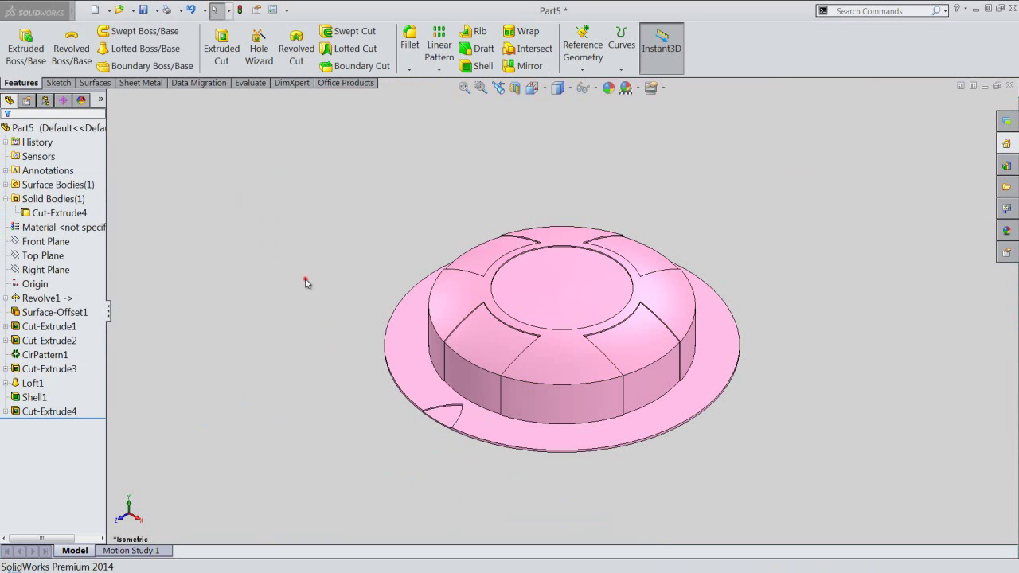
pyautogui.click(594, 90)
pyautogui.click(602, 124)
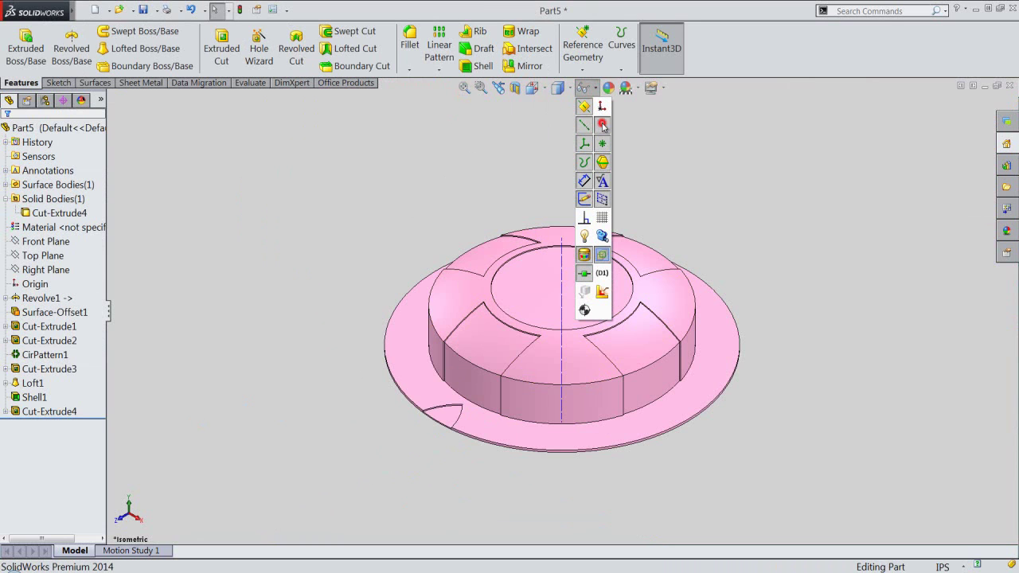
pyautogui.click(497, 144)
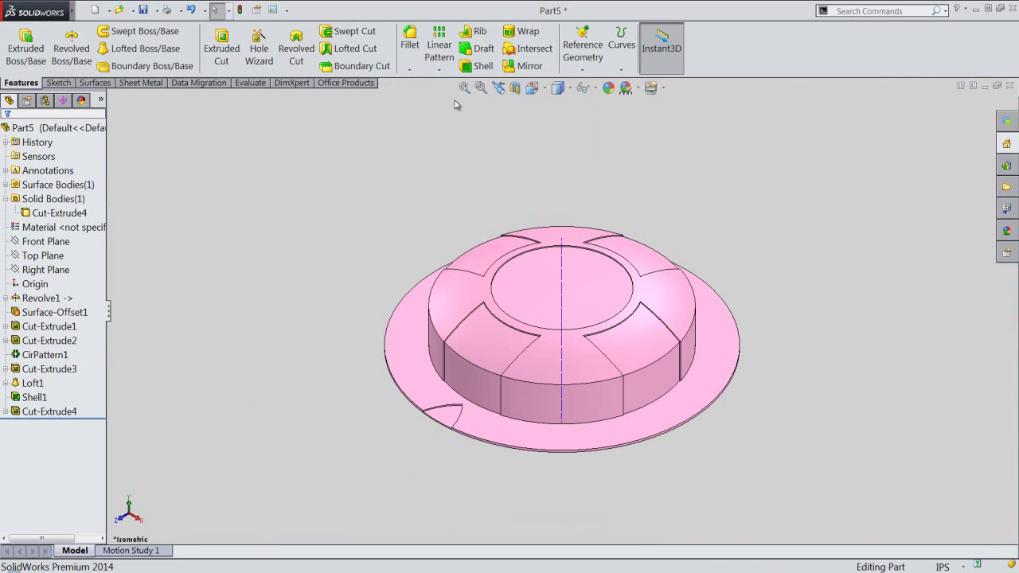
pyautogui.click(439, 70)
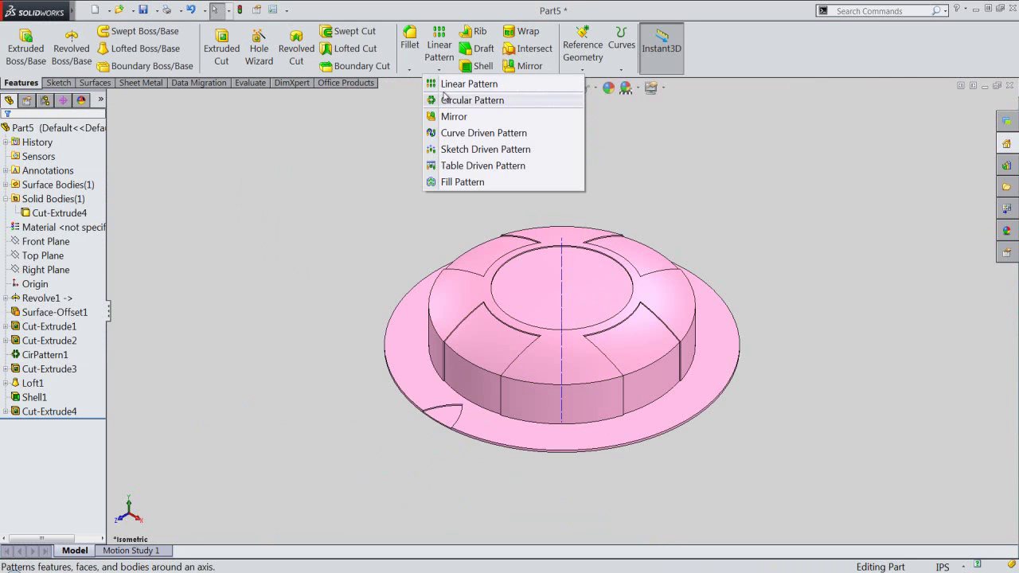
# Step: Circular-pattern Cut-Extrude4 around Axis<1> with 12 instances over 360°
pyautogui.click(448, 102)
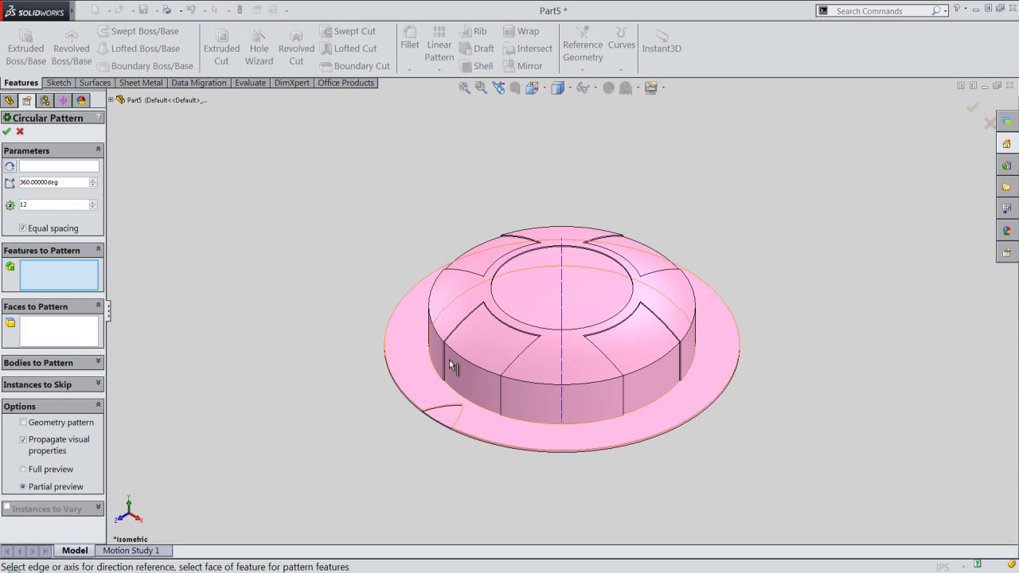
pyautogui.scroll(-3, 454, 416)
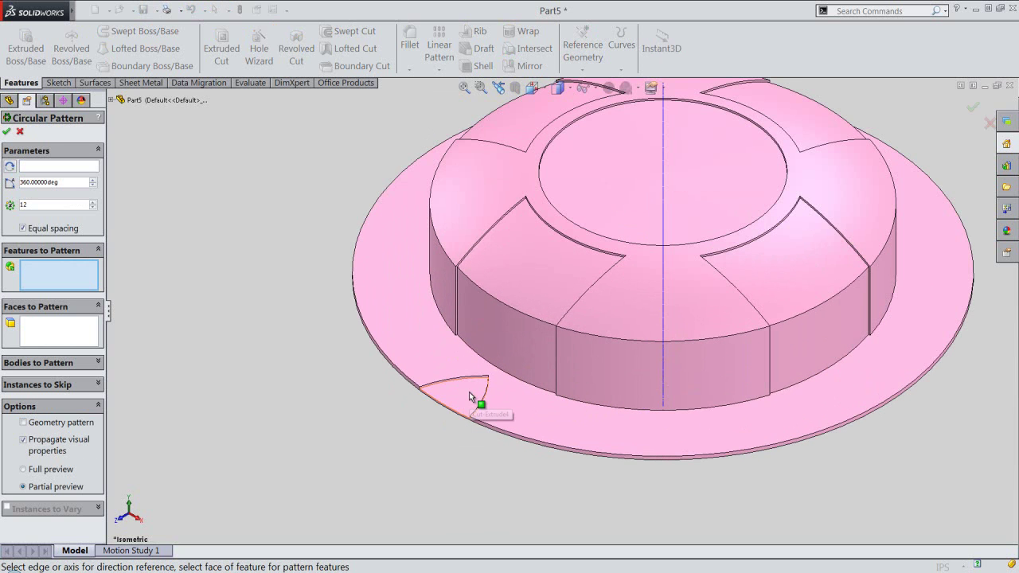
pyautogui.click(469, 392)
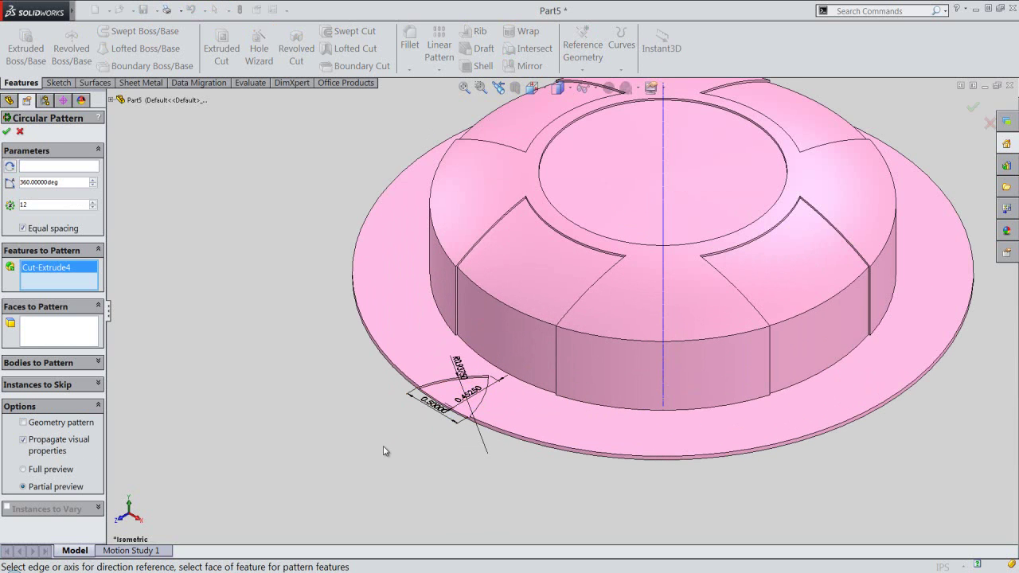
pyautogui.scroll(3, 384, 451)
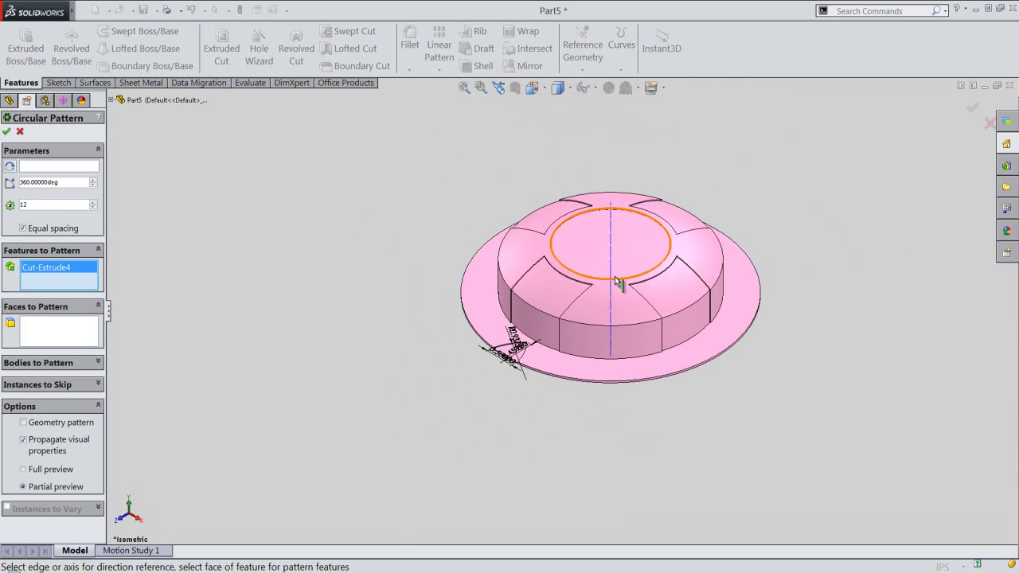
pyautogui.scroll(-1, 653, 258)
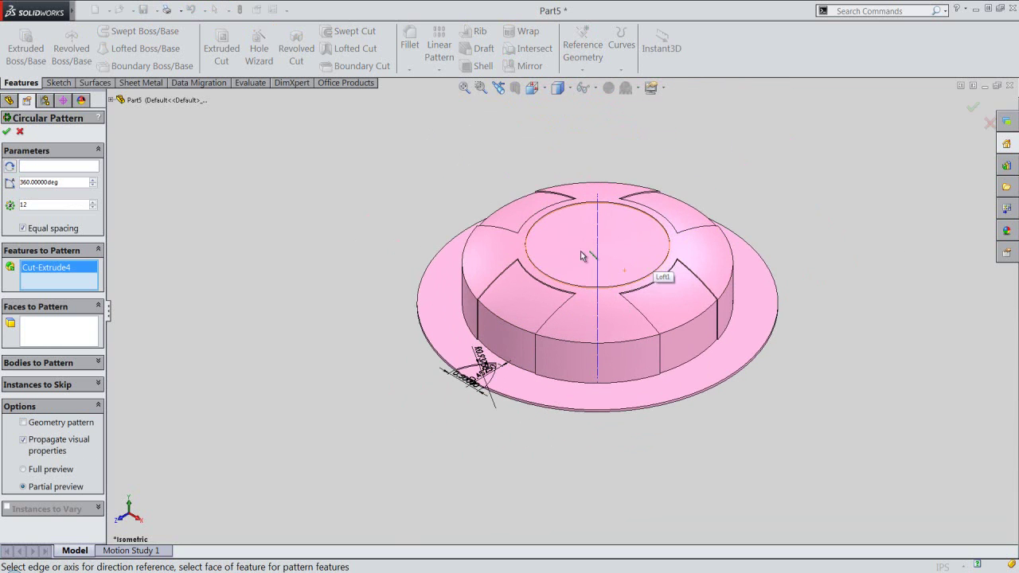
pyautogui.click(54, 166)
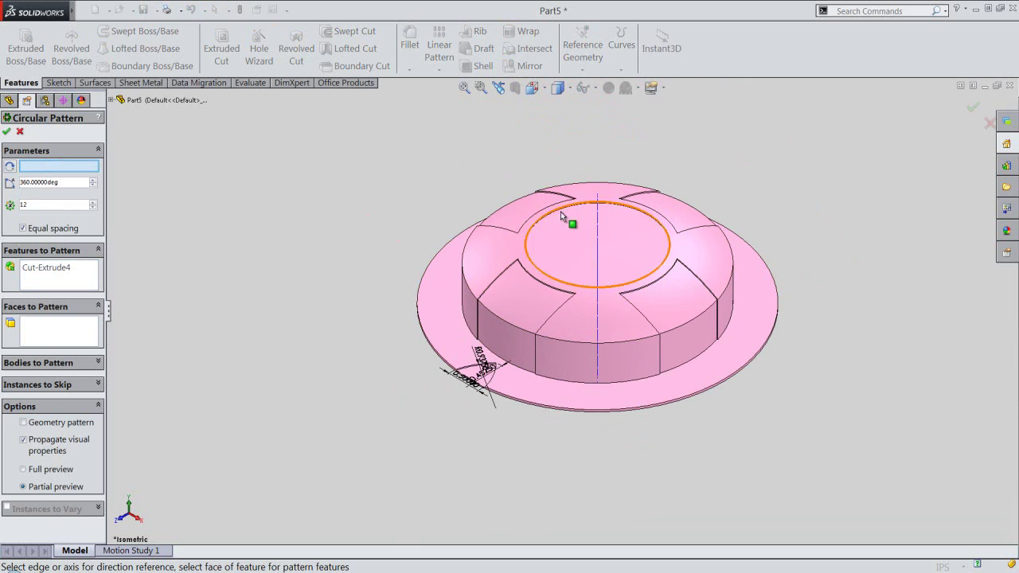
pyautogui.click(597, 218)
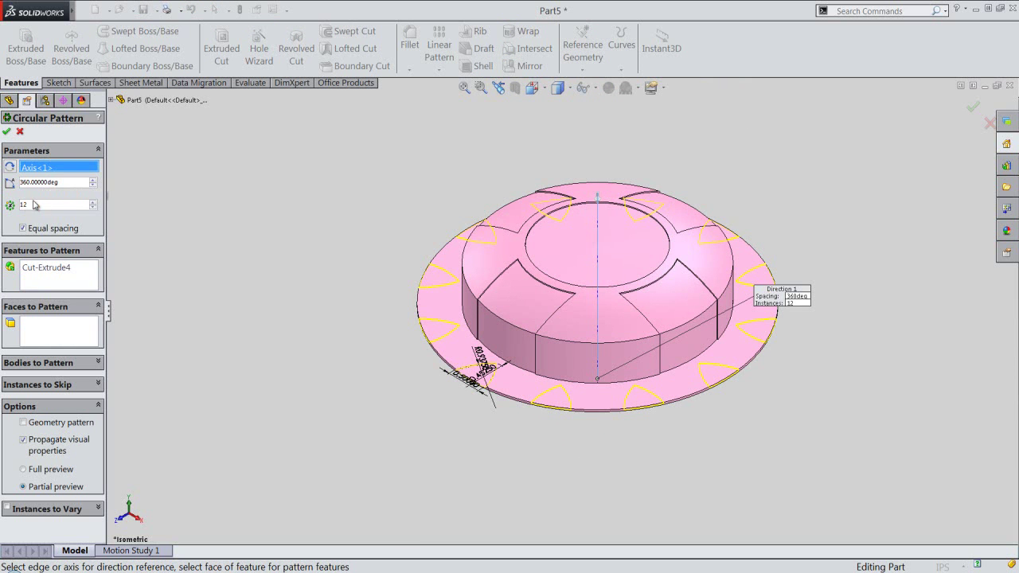
pyautogui.click(7, 131)
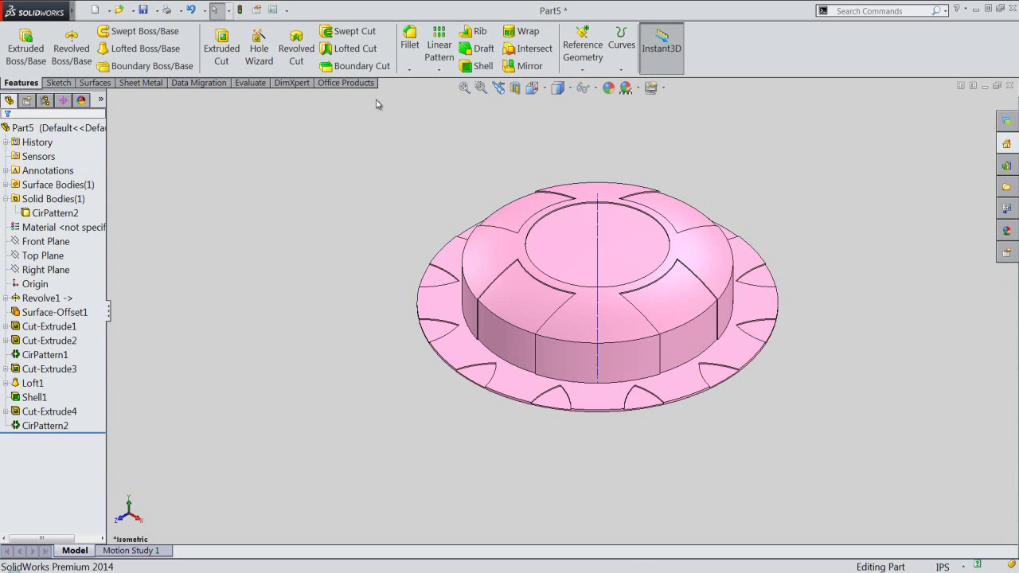
# Step: Fillet the flange's bottom edge with a 0.01563 in radius
pyautogui.click(410, 45)
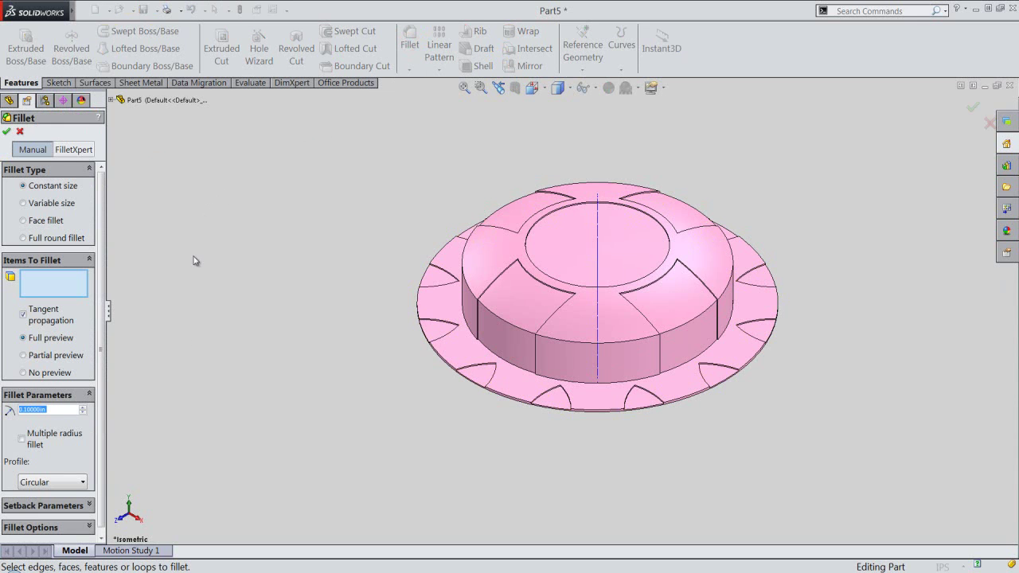
pyautogui.moveTo(390, 420)
pyautogui.mouseDown(button='middle')
pyautogui.moveTo(379, 364)
pyautogui.moveTo(397, 331)
pyautogui.mouseUp(button='middle')
pyautogui.scroll(-3, 534, 318)
pyautogui.scroll(-3, 564, 332)
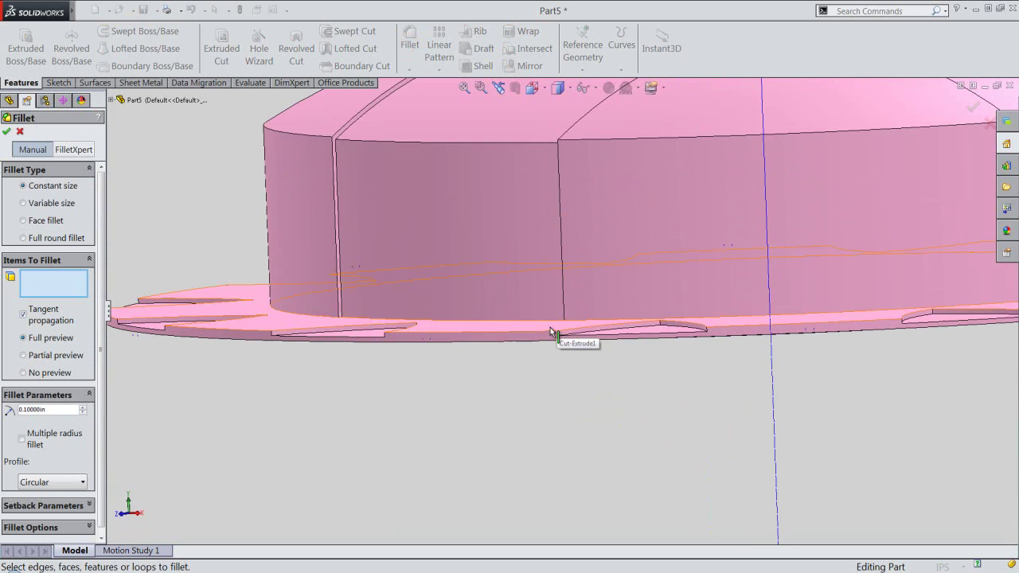
pyautogui.click(524, 340)
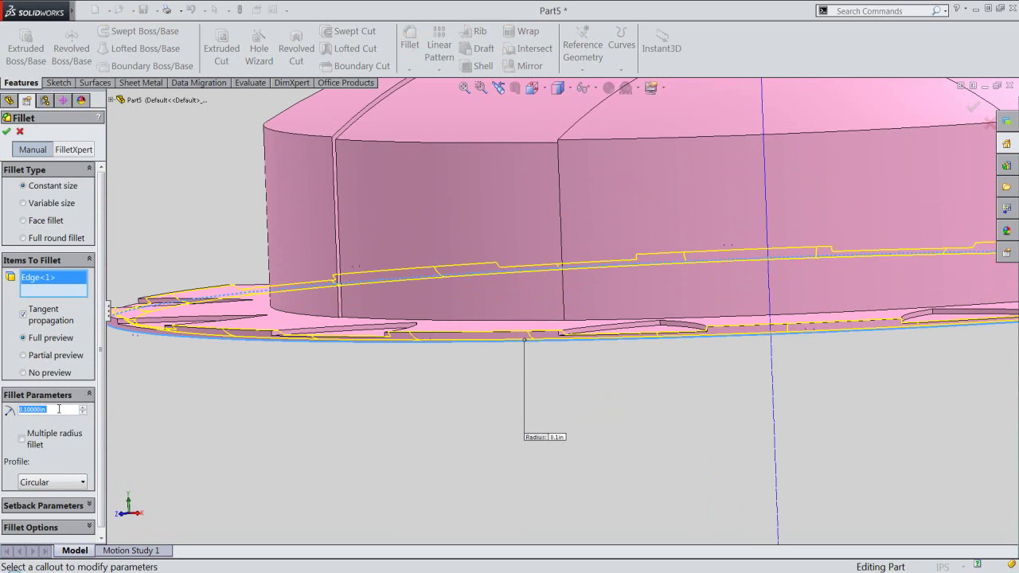
pyautogui.write('.015')
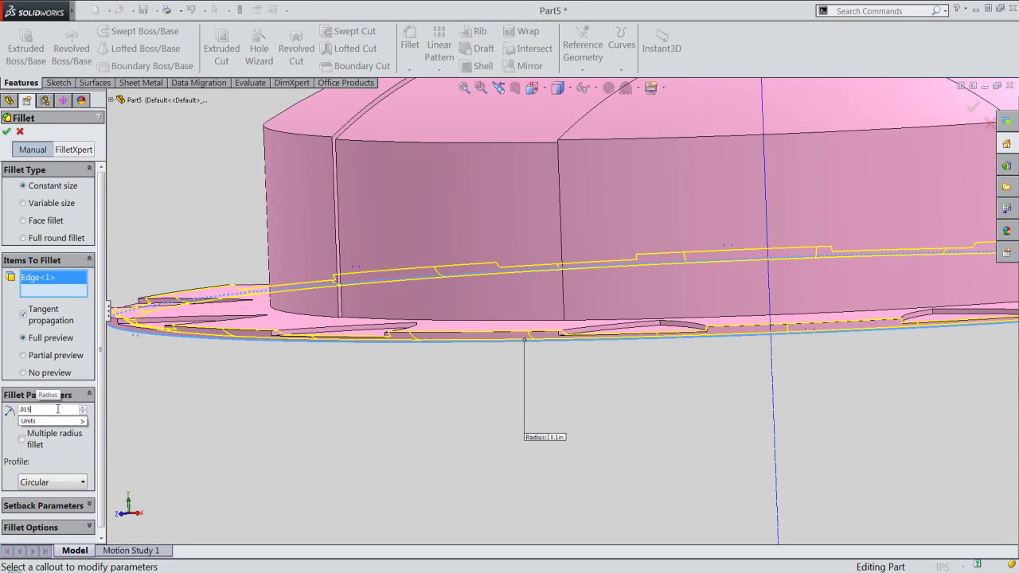
pyautogui.write('63')
pyautogui.press('Return')
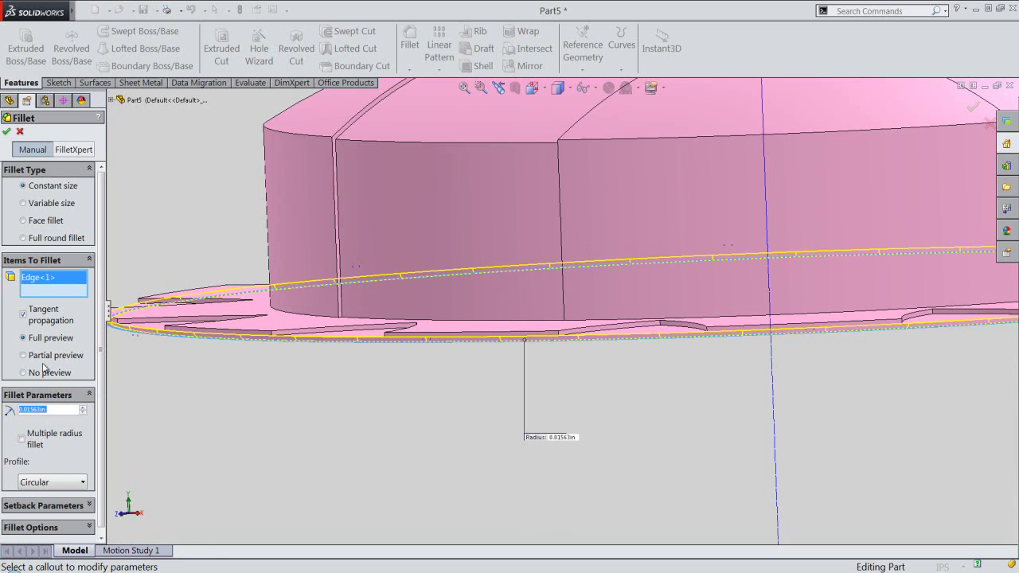
pyautogui.click(8, 132)
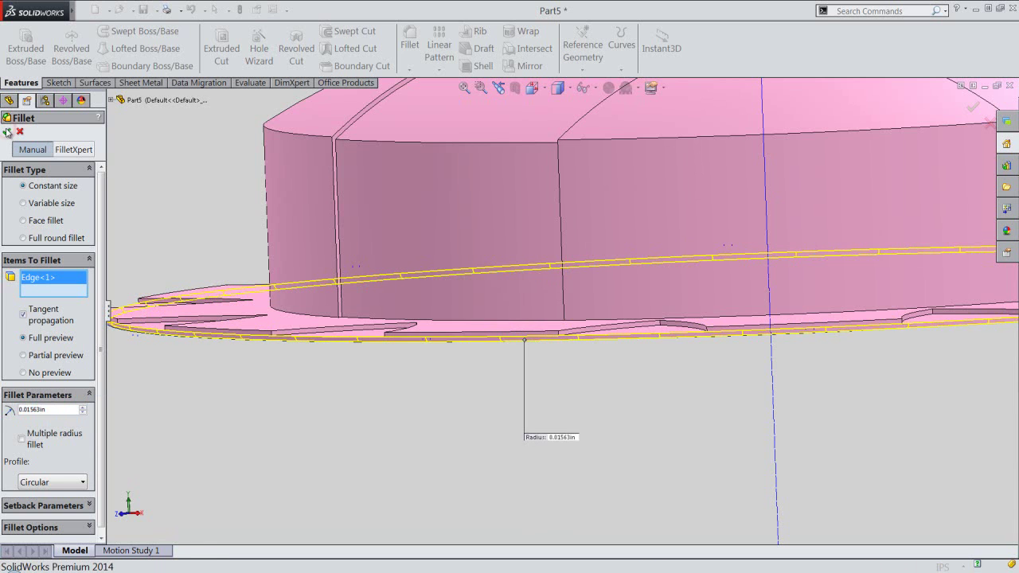
pyautogui.click(564, 410)
pyautogui.click(558, 88)
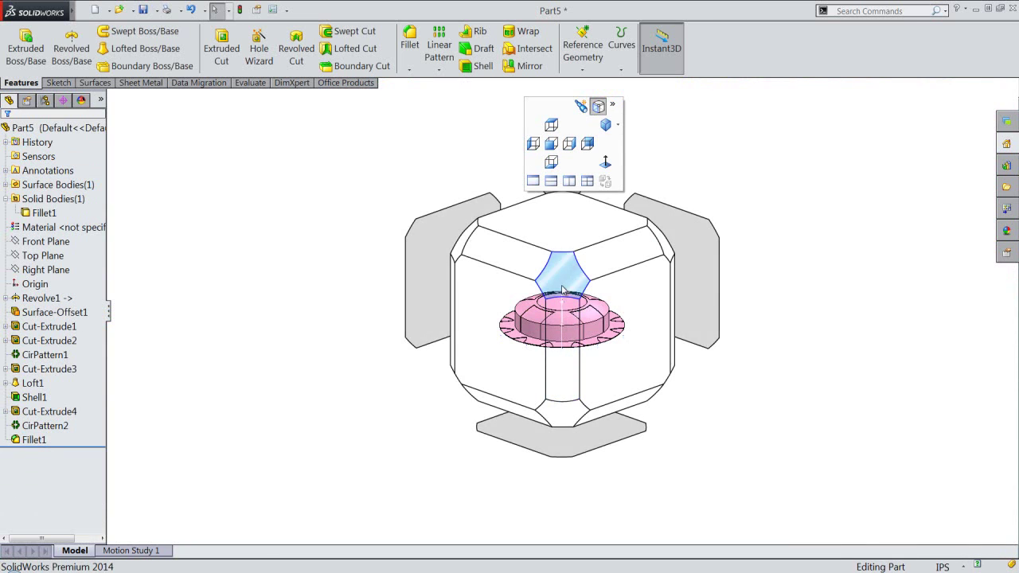
# Step: Return to the isometric view and save Part5
pyautogui.click(564, 288)
pyautogui.scroll(-2, 532, 419)
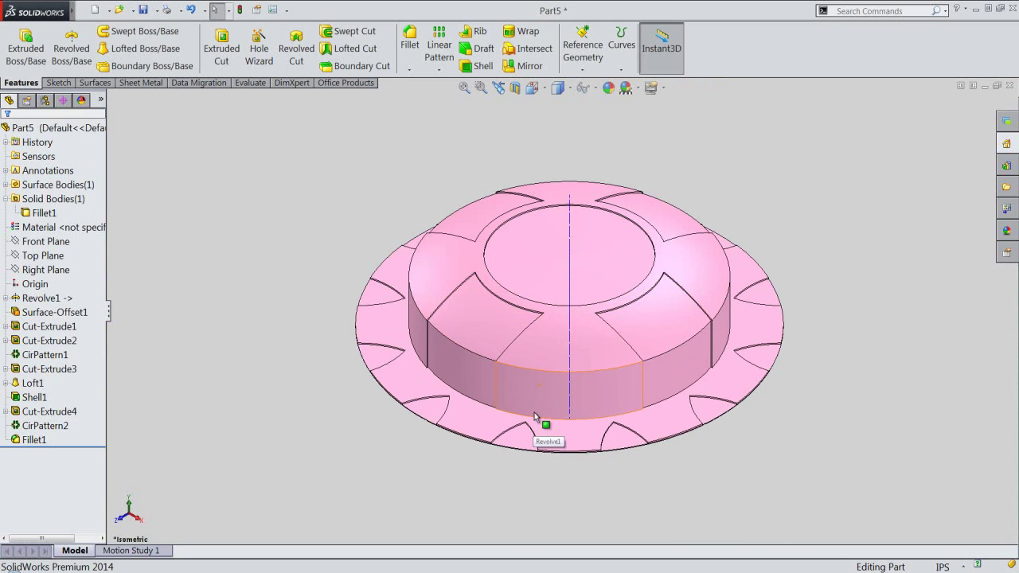
pyautogui.click(596, 92)
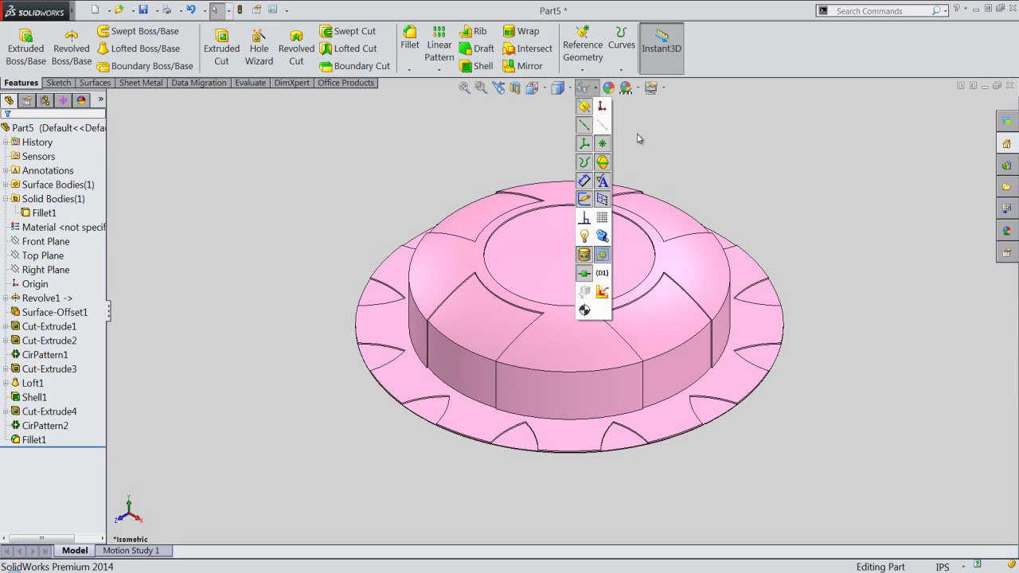
pyautogui.click(144, 9)
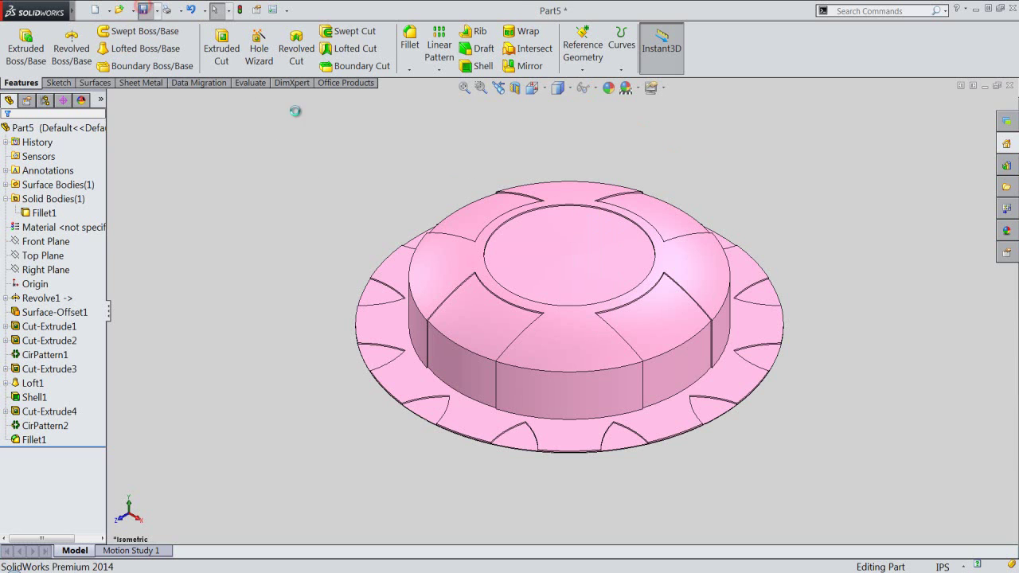
# Step: Select the Front Plane in the FeatureManager tree for the next sketch
pyautogui.click(417, 156)
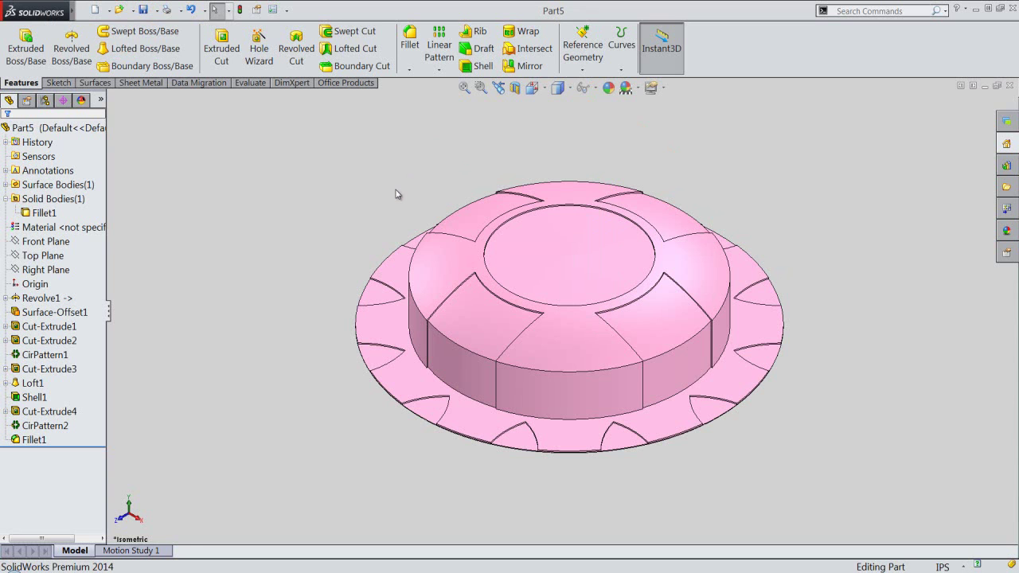
pyautogui.click(19, 273)
pyautogui.click(19, 259)
pyautogui.click(19, 247)
pyautogui.click(17, 247)
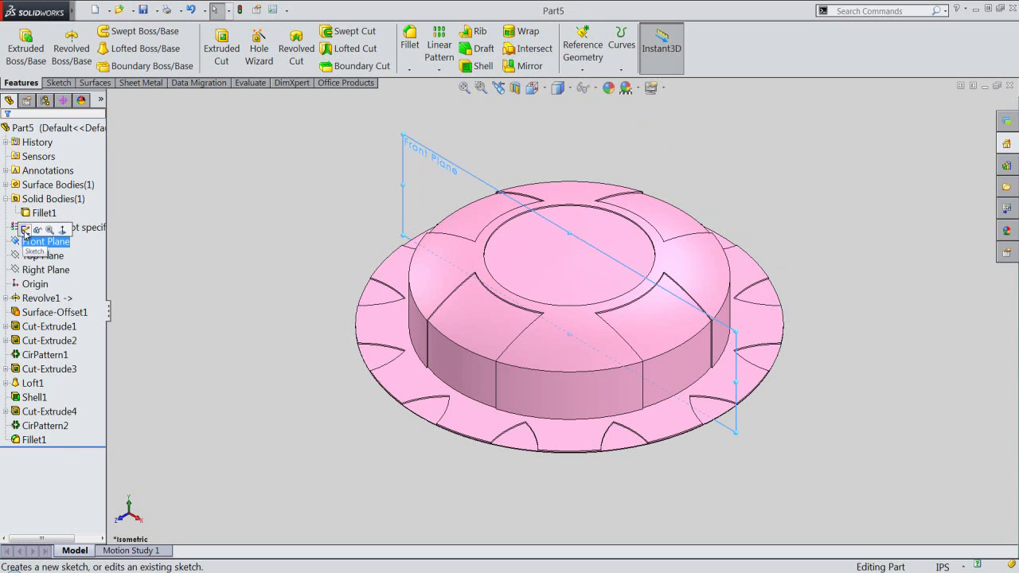
# Step: Start a new sketch on the Front Plane with a section view cut along it
pyautogui.click(26, 230)
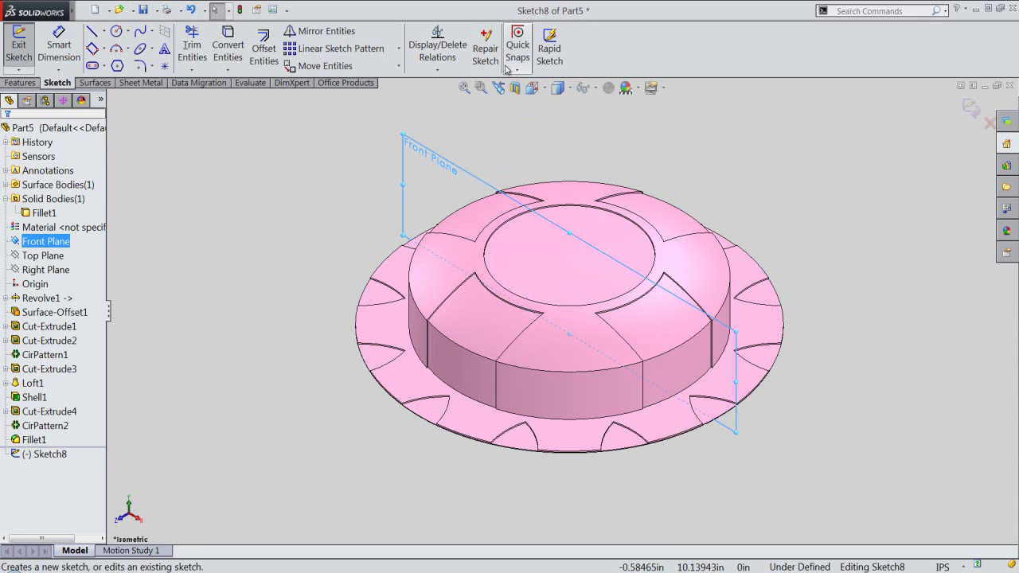
pyautogui.click(517, 88)
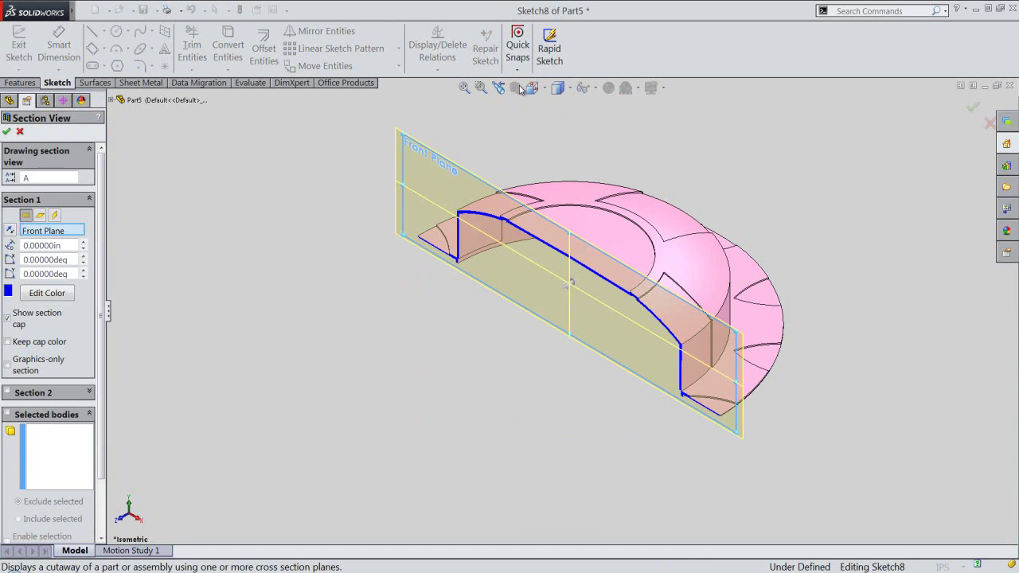
pyautogui.rightClick(250, 157)
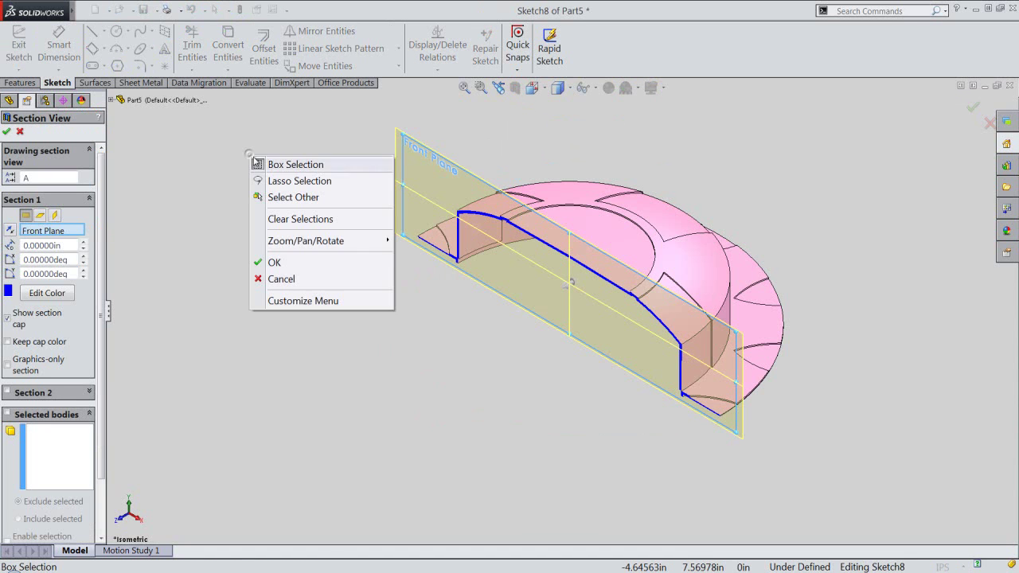
pyautogui.click(274, 262)
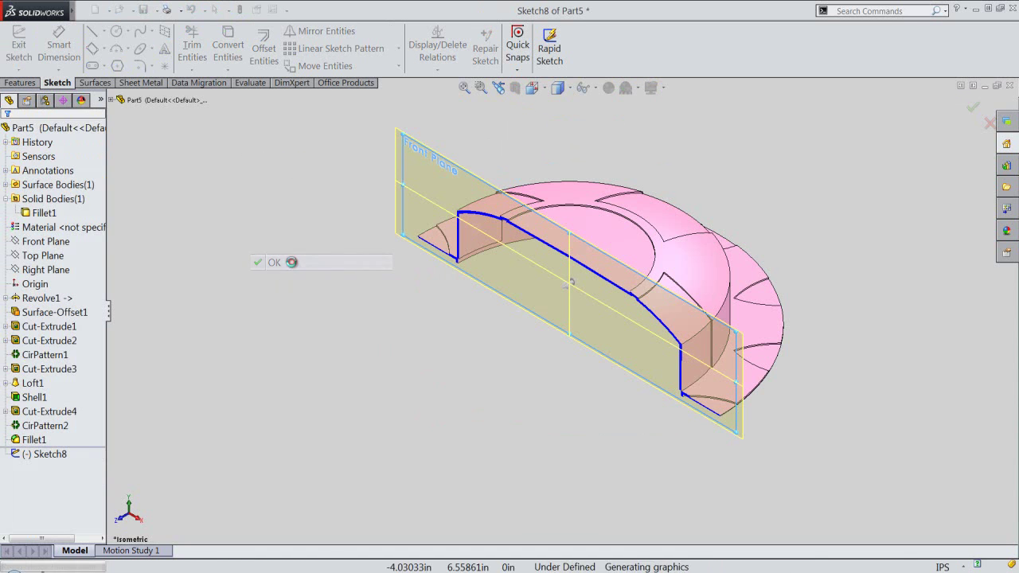
# Step: Look at the part from the Front view and pick the Centerline tool
pyautogui.click(532, 87)
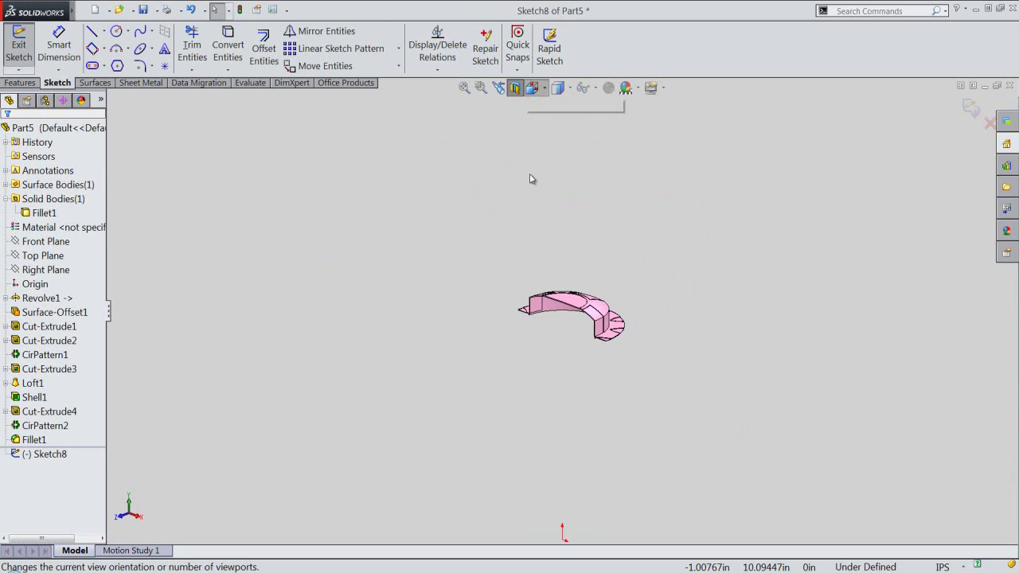
pyautogui.click(495, 322)
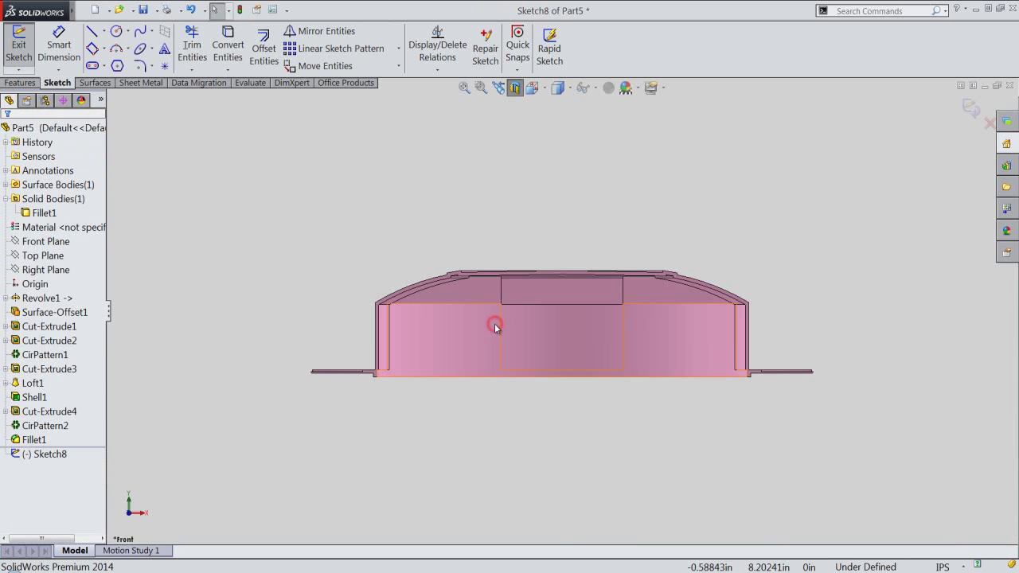
pyautogui.scroll(-2, 548, 359)
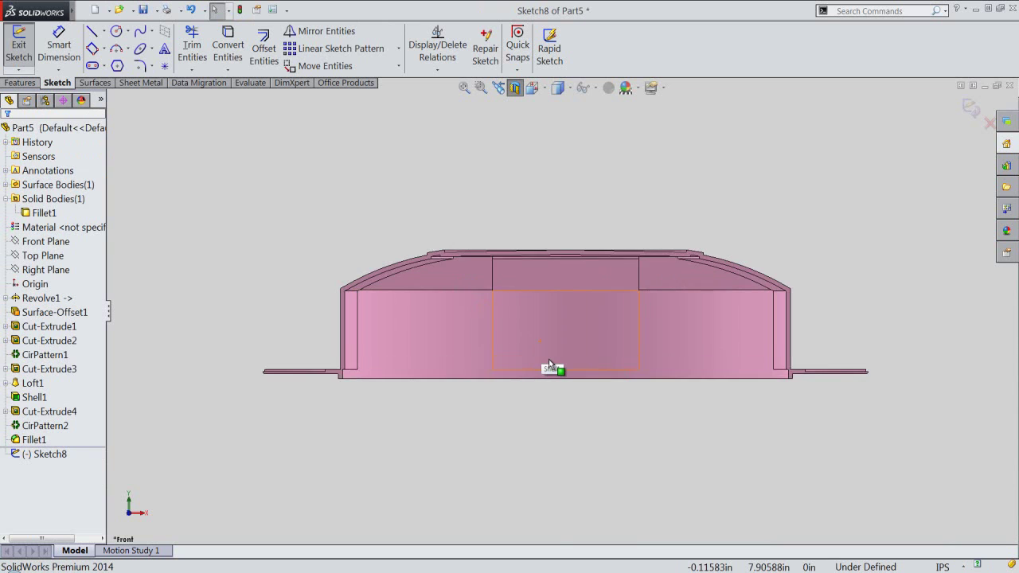
pyautogui.scroll(-1, 548, 359)
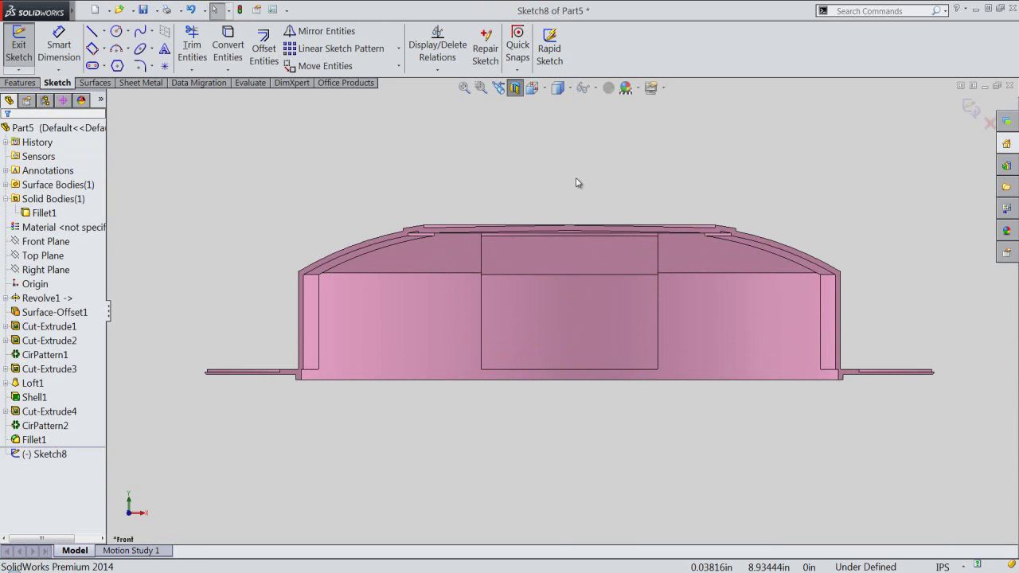
pyautogui.scroll(2, 573, 180)
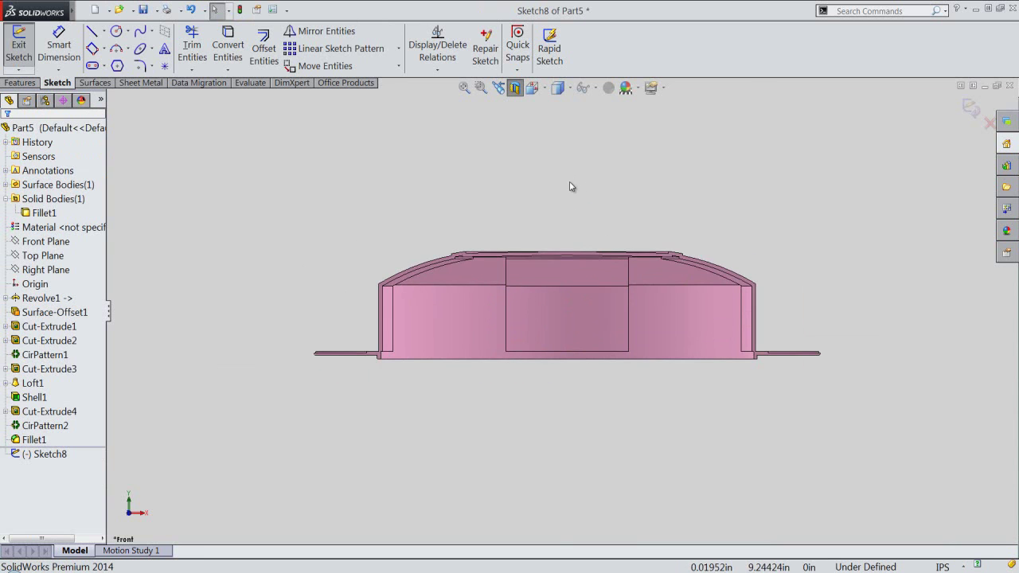
pyautogui.scroll(1, 569, 188)
pyautogui.scroll(1, 569, 189)
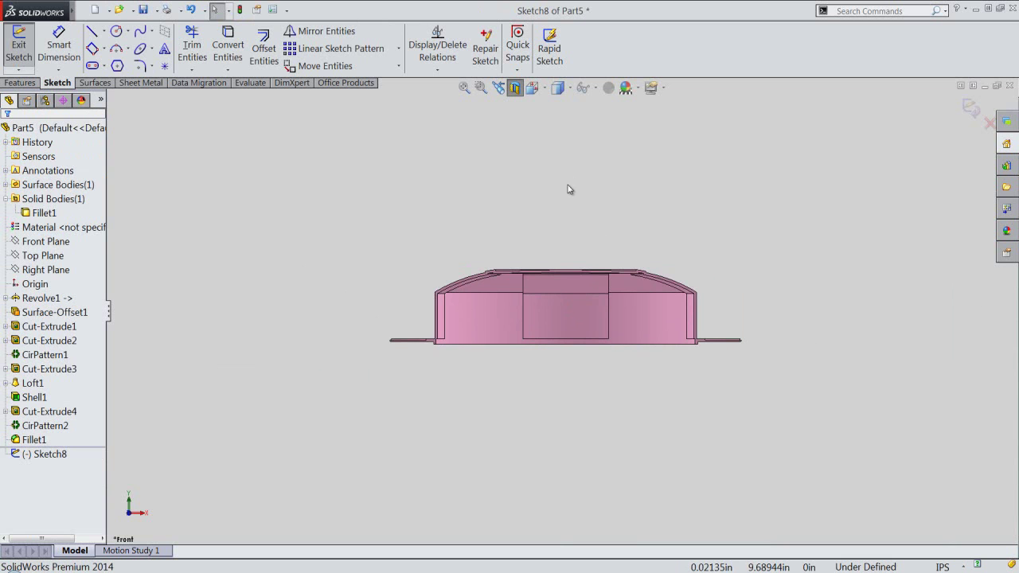
pyautogui.scroll(-2, 568, 184)
pyautogui.rightClick(567, 185)
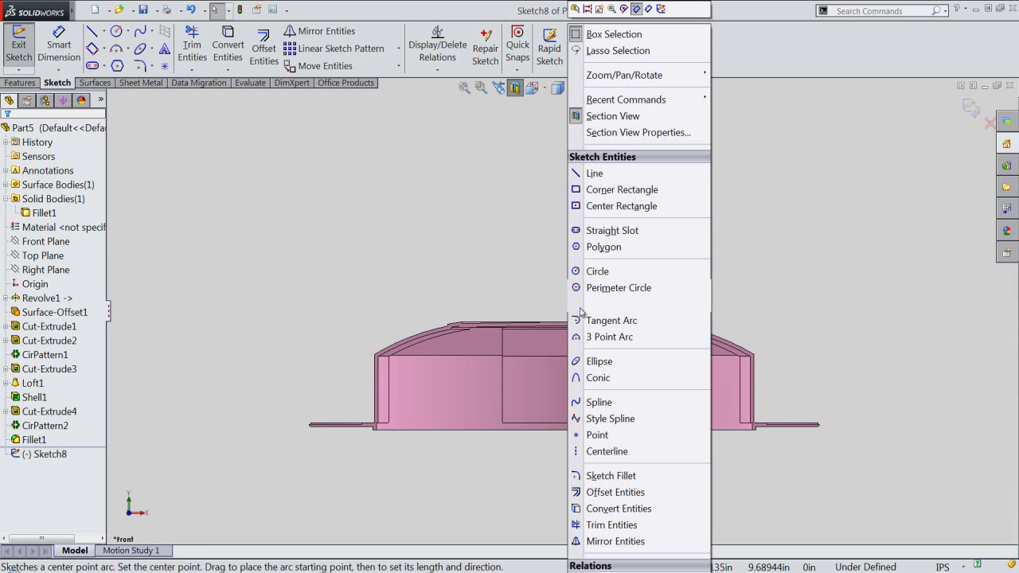
pyautogui.click(580, 452)
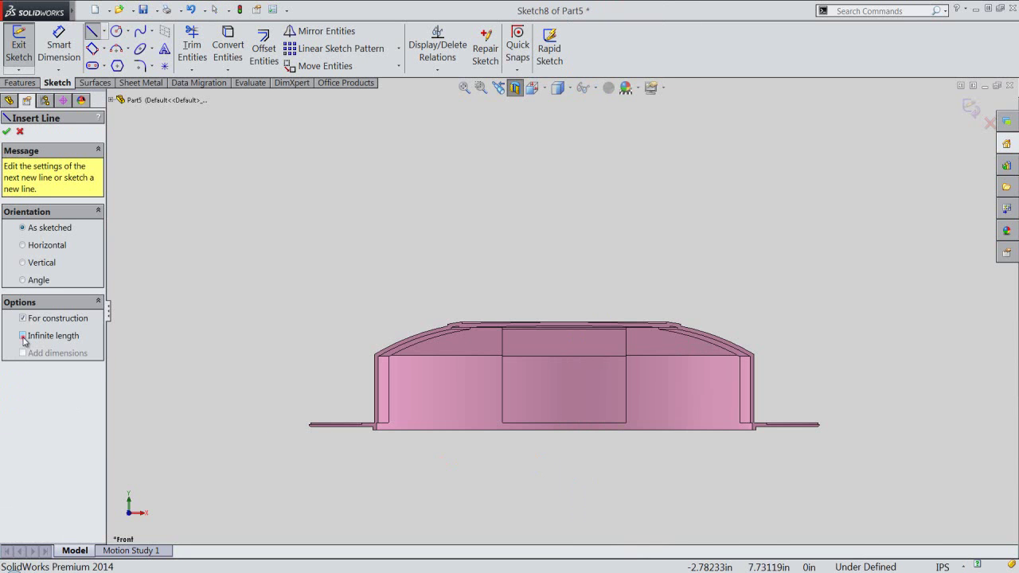
# Step: Place an infinite vertical centerline through the part's centre
pyautogui.click(23, 336)
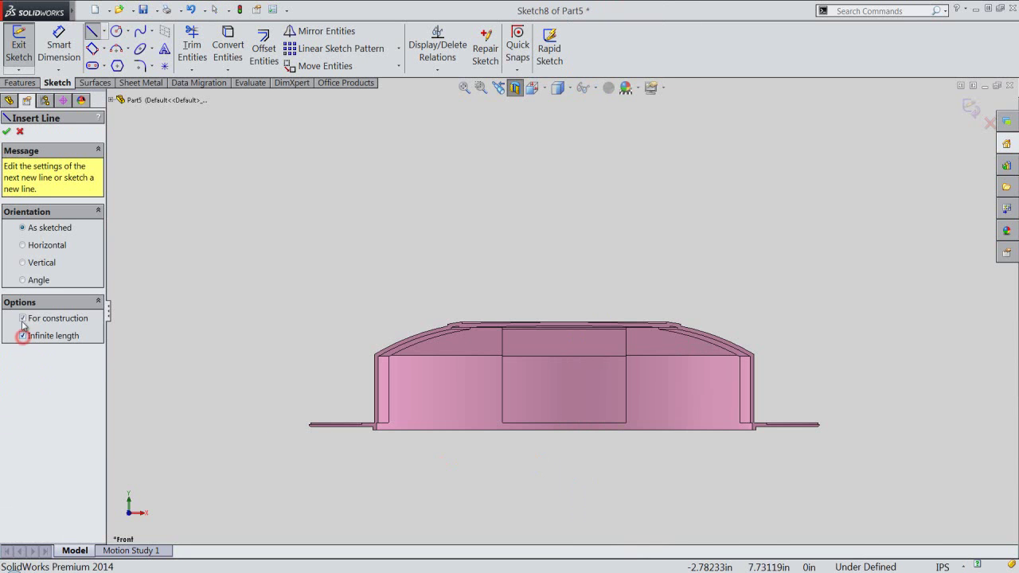
pyautogui.click(23, 262)
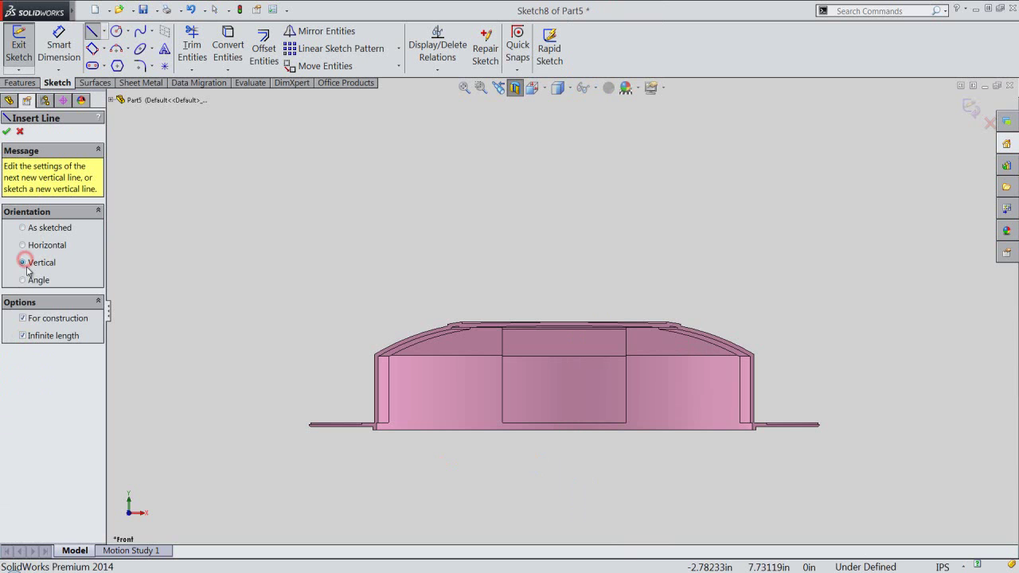
pyautogui.click(464, 88)
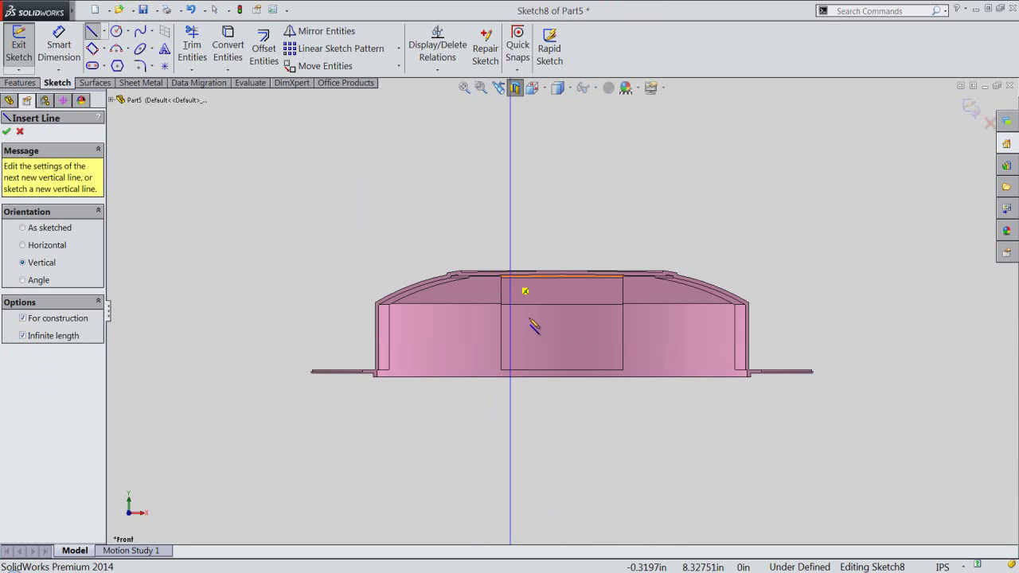
pyautogui.click(562, 377)
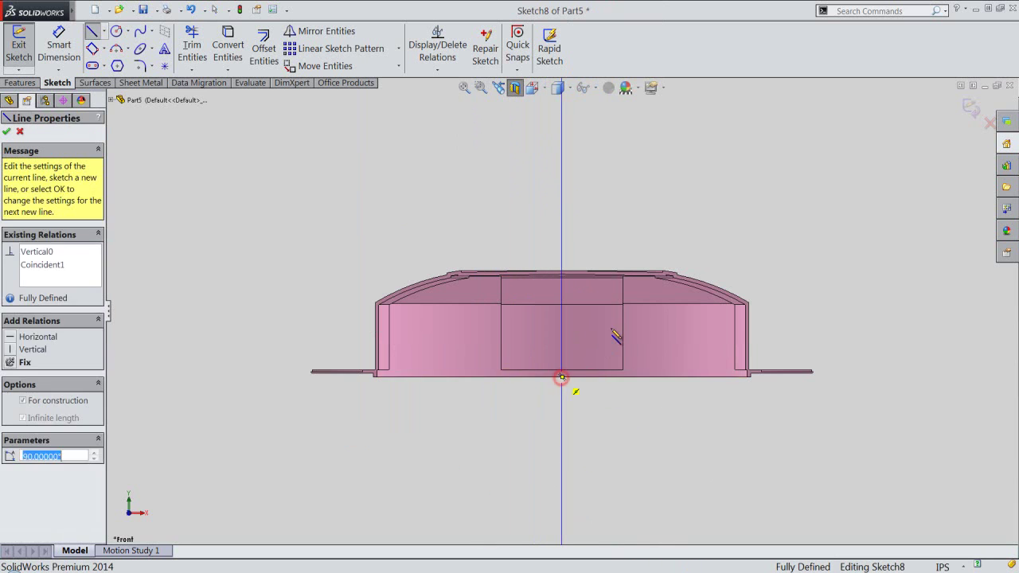
pyautogui.rightClick(602, 225)
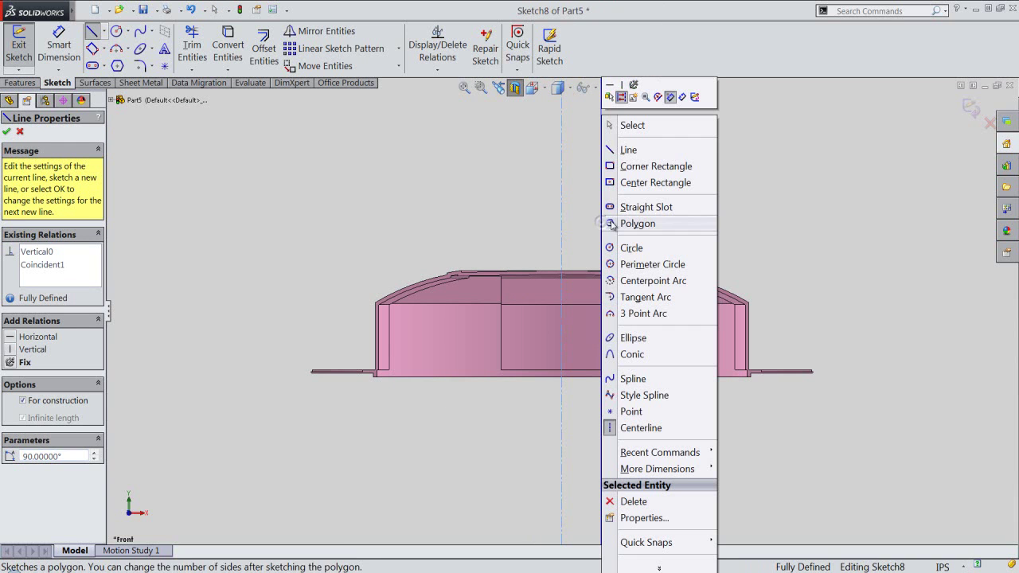
pyautogui.click(628, 126)
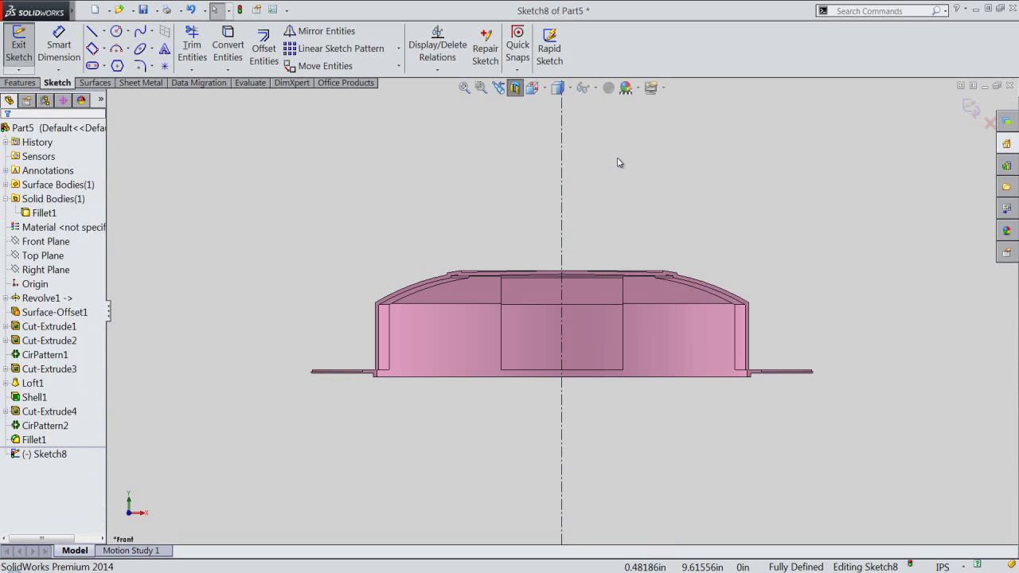
# Step: Turn off the section view and draw a 0.125 in diameter circle centred on the centerline
pyautogui.click(516, 89)
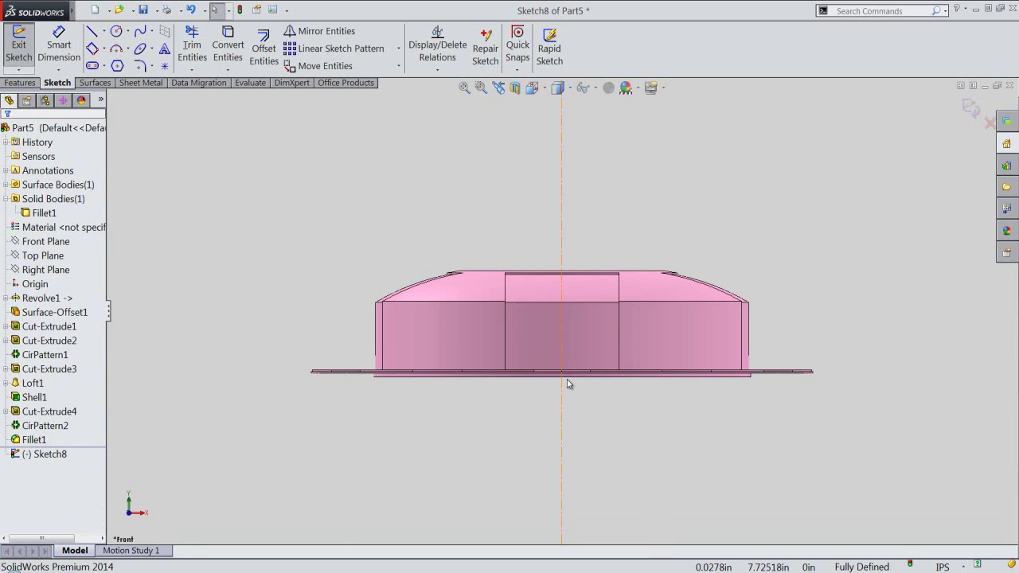
pyautogui.scroll(-2, 577, 380)
pyautogui.scroll(-2, 587, 379)
pyautogui.scroll(-2, 587, 379)
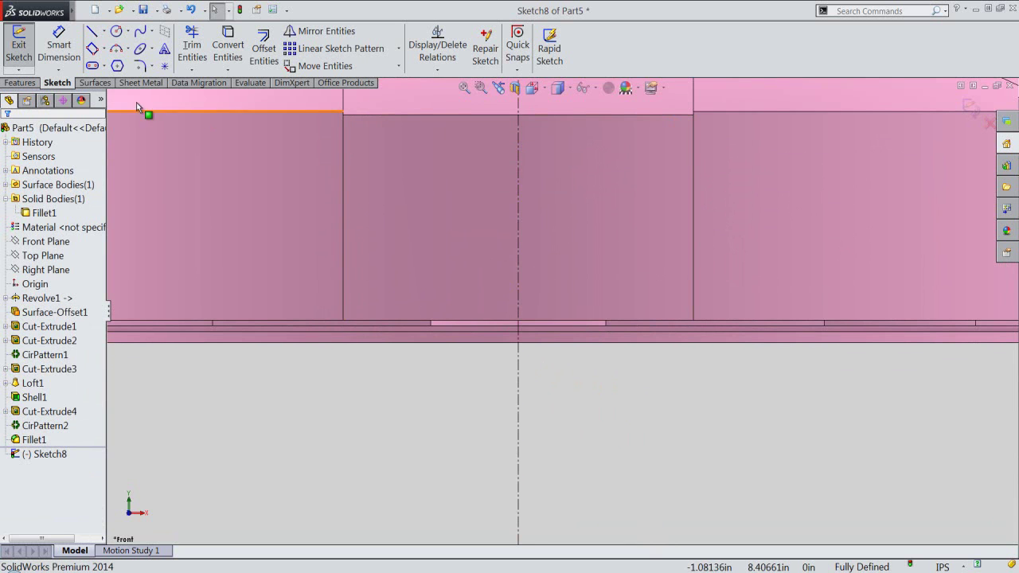
pyautogui.click(115, 31)
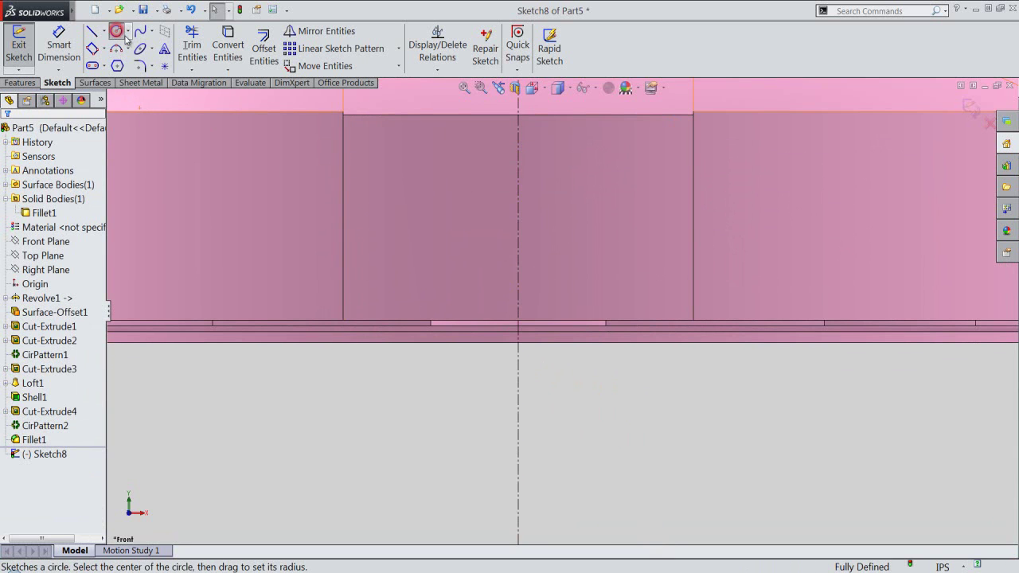
pyautogui.click(518, 194)
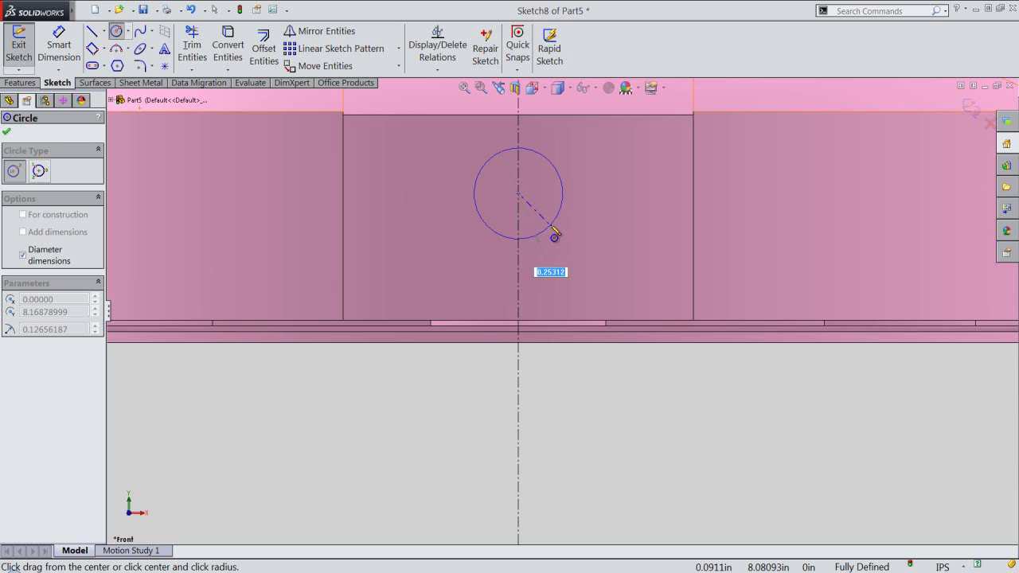
pyautogui.write('.125')
pyautogui.press('Return')
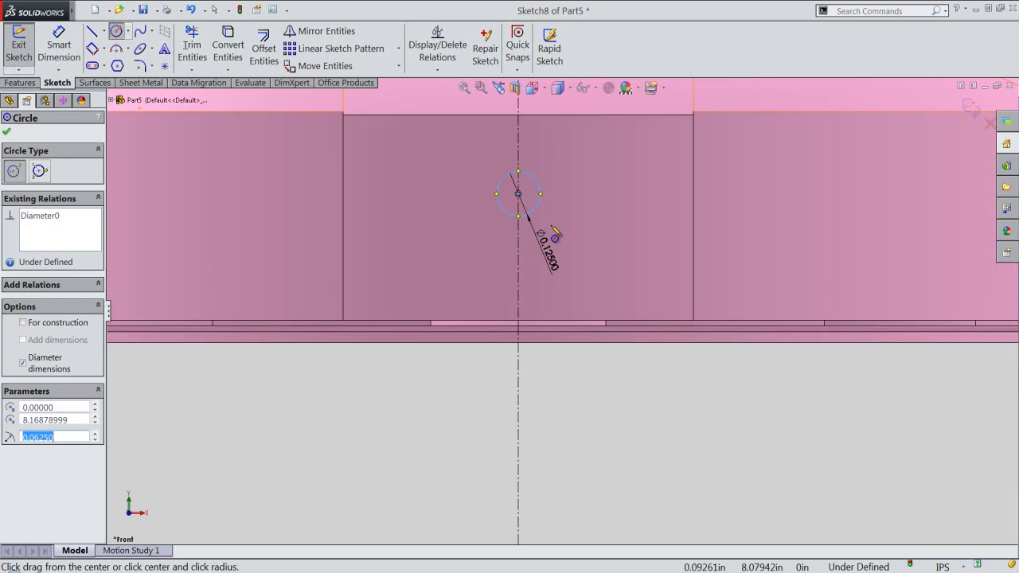
# Step: Dimension the circle's centre 0.25044 in above the part's bottom edge and exit the sketch
pyautogui.rightClick(566, 385)
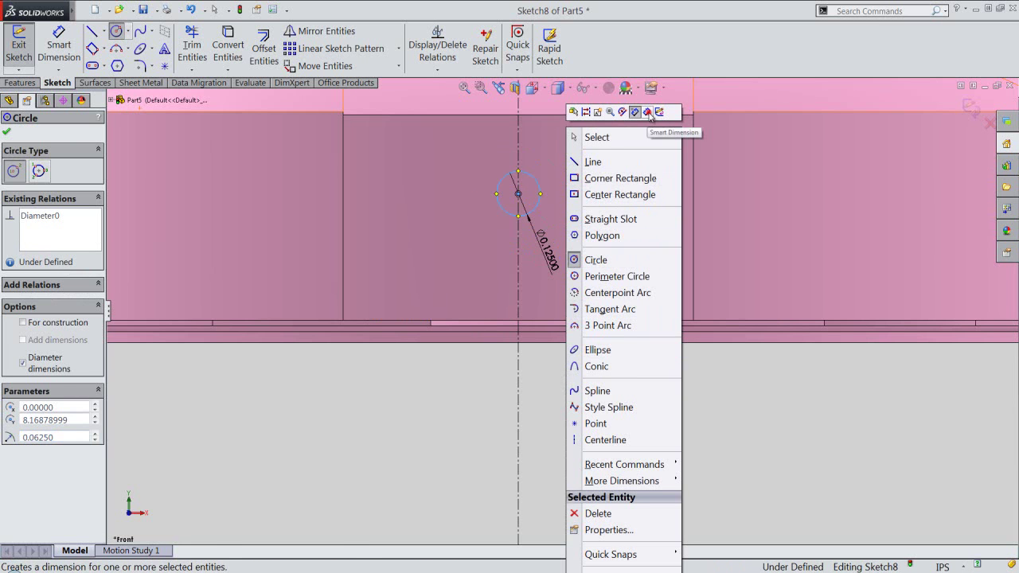
pyautogui.click(647, 112)
pyautogui.click(519, 194)
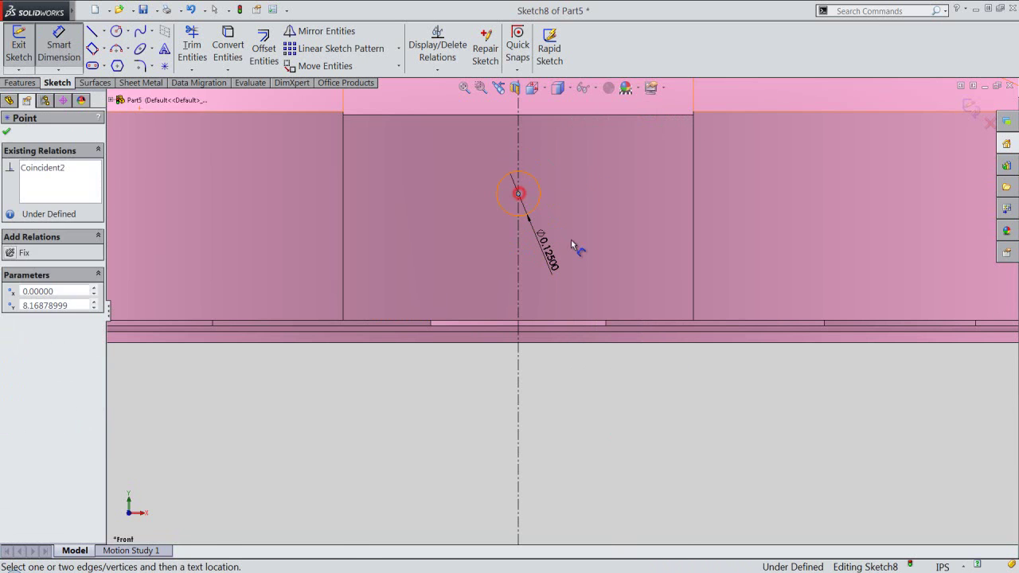
pyautogui.click(629, 322)
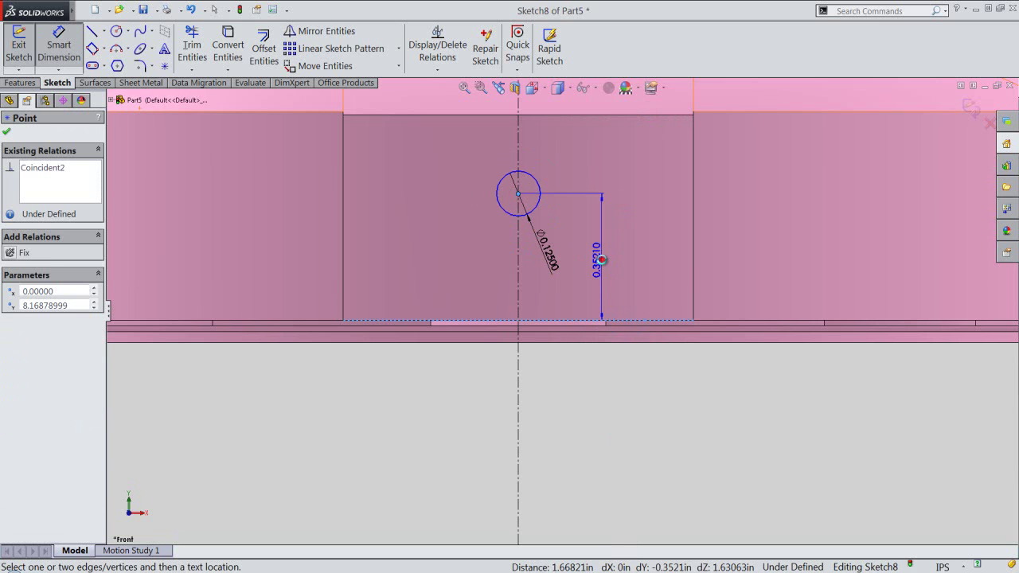
pyautogui.click(603, 264)
pyautogui.write('.25044')
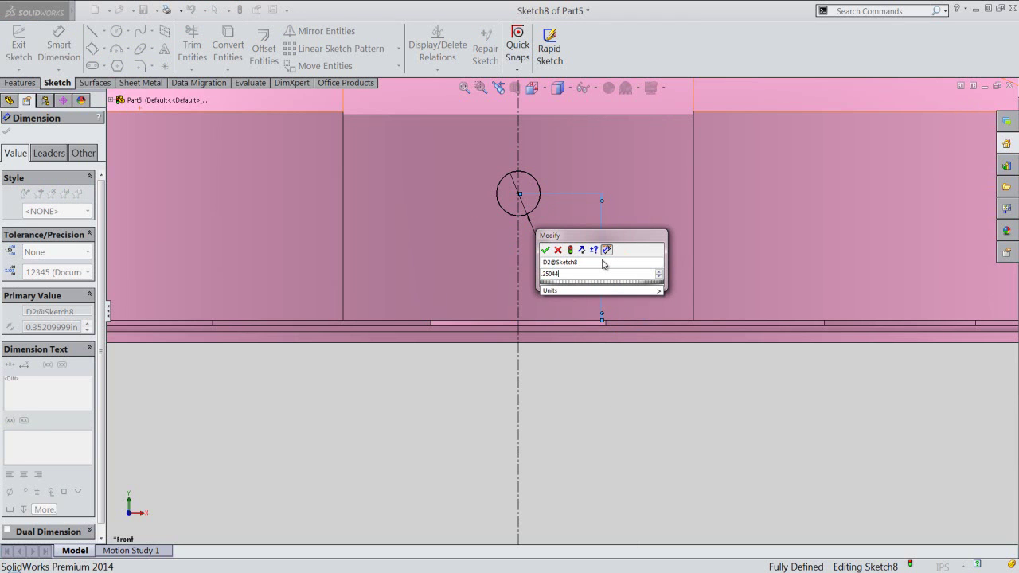
pyautogui.press('Return')
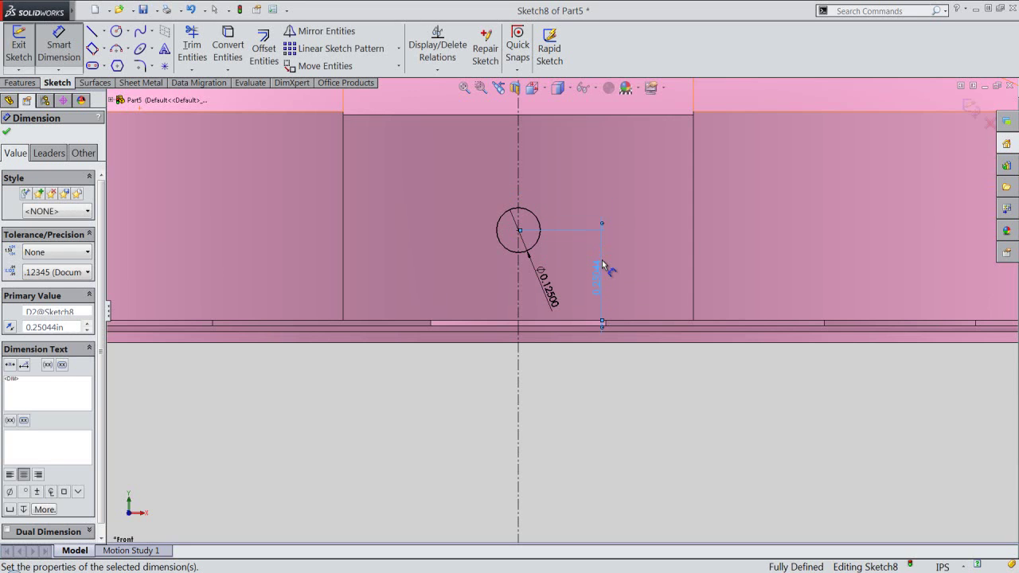
pyautogui.click(961, 106)
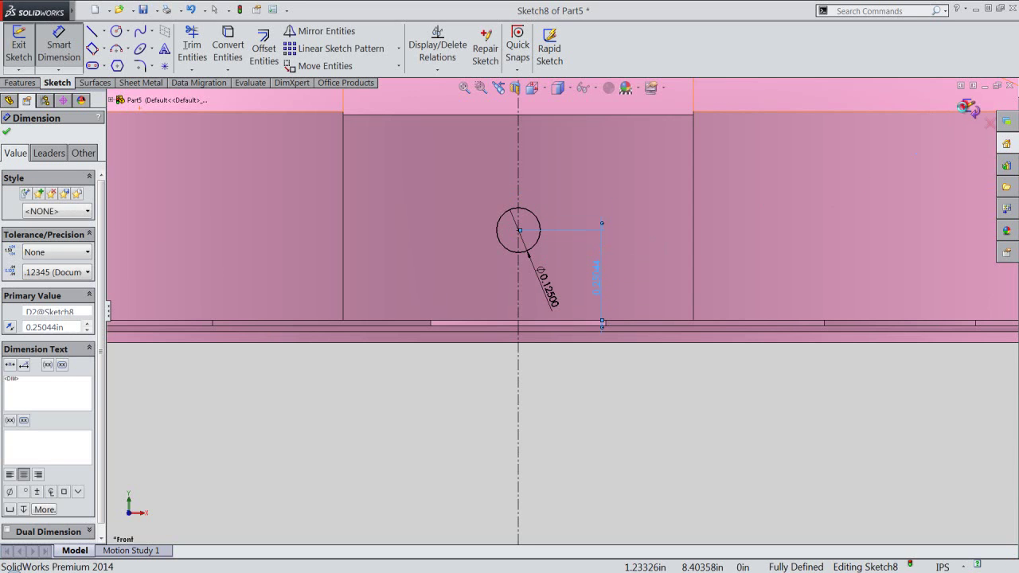
# Step: Cut the 0.125 in circle Through All - Both directions and save Part5
pyautogui.click(517, 88)
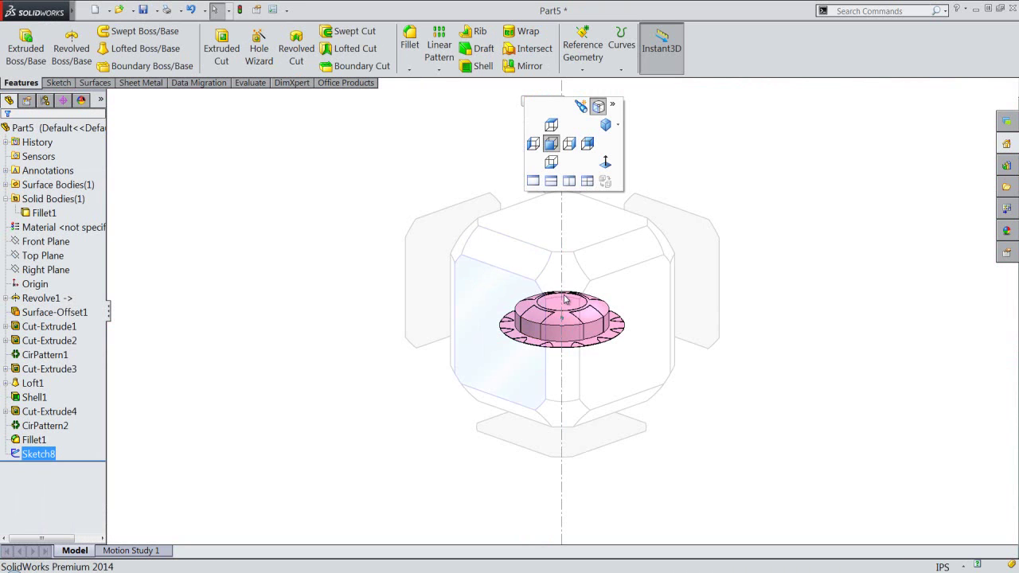
pyautogui.scroll(-5, 561, 302)
pyautogui.scroll(-2, 570, 330)
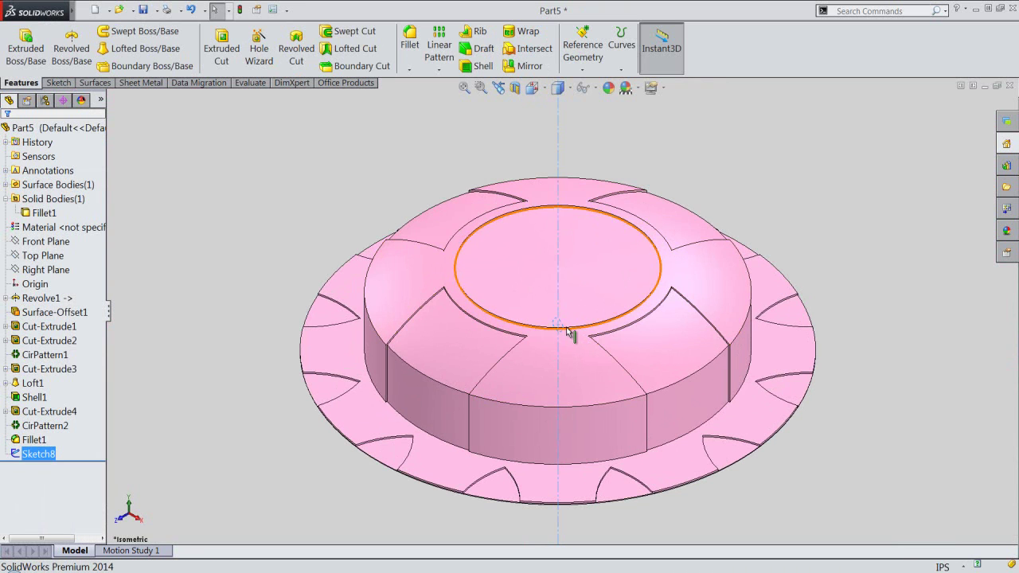
pyautogui.click(561, 327)
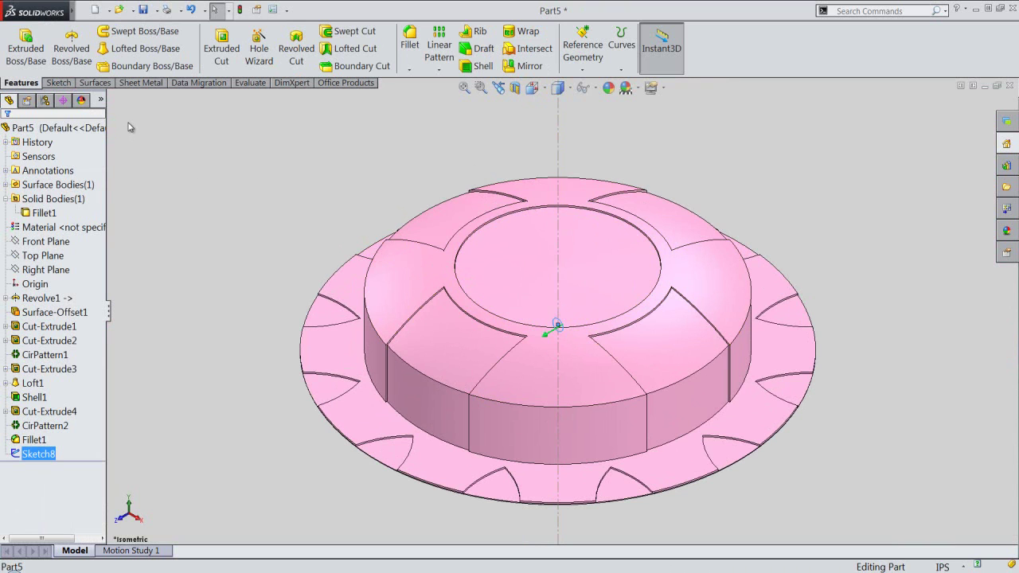
pyautogui.click(208, 54)
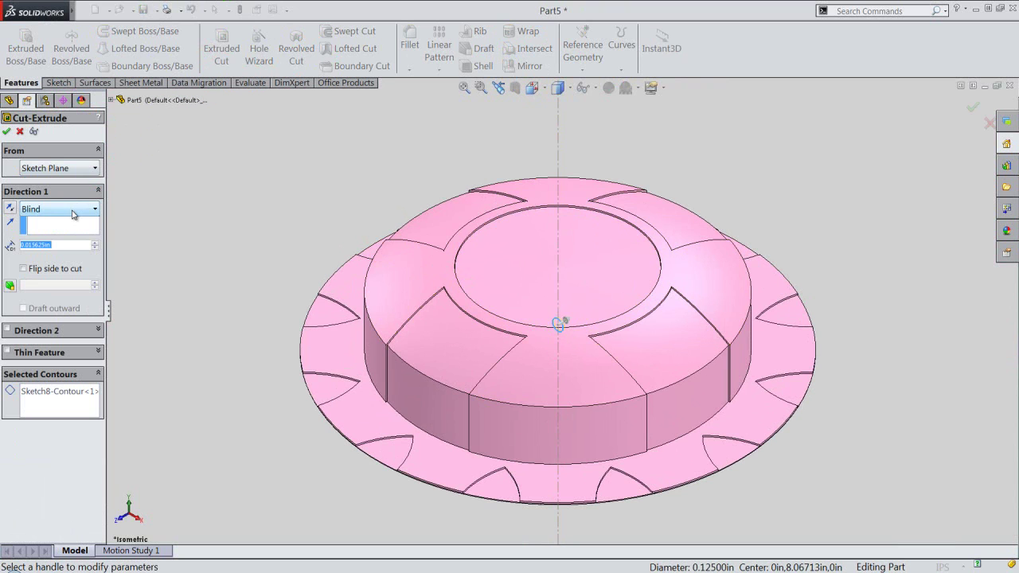
pyautogui.click(73, 210)
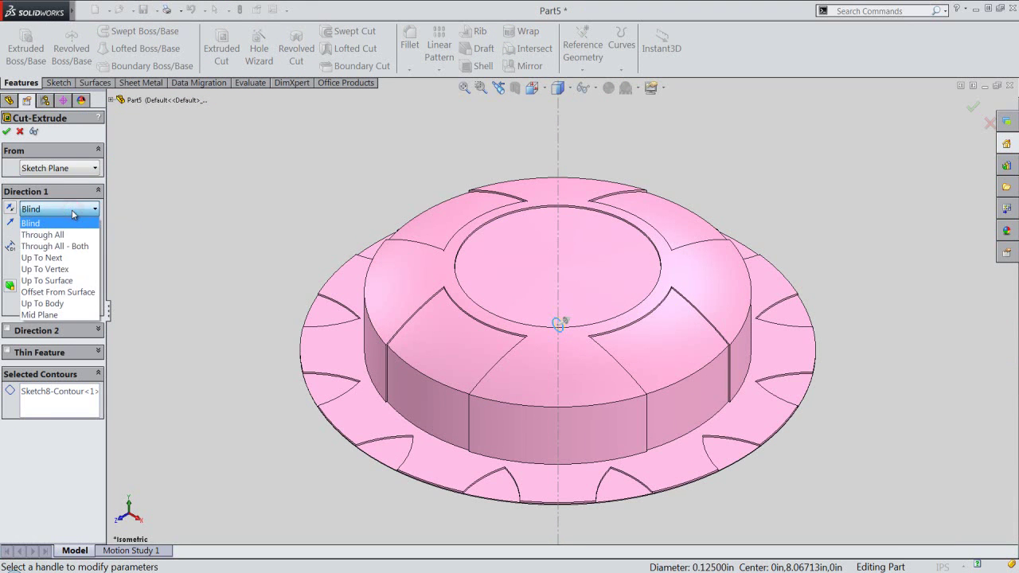
pyautogui.click(74, 246)
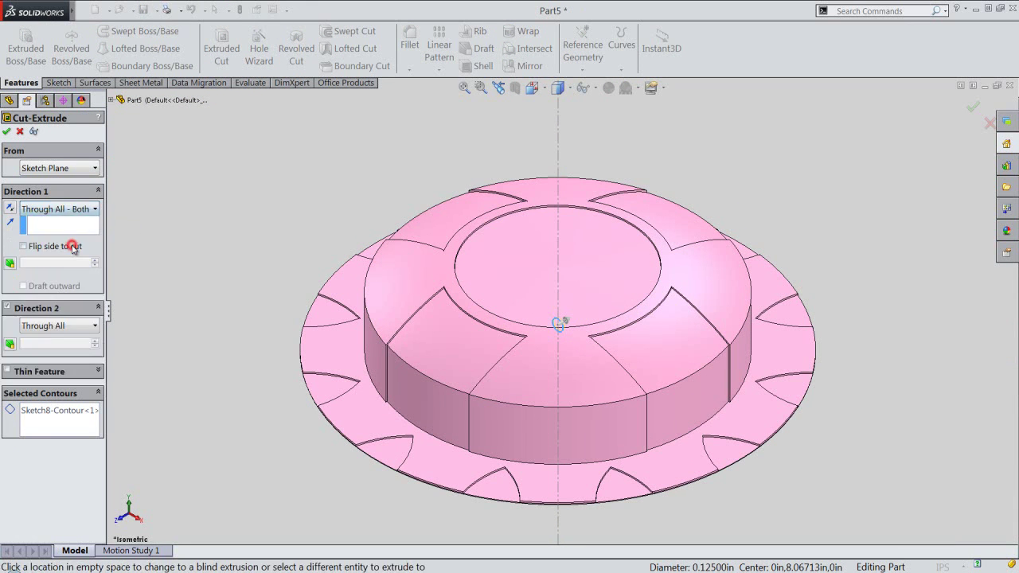
pyautogui.click(8, 132)
pyautogui.click(165, 198)
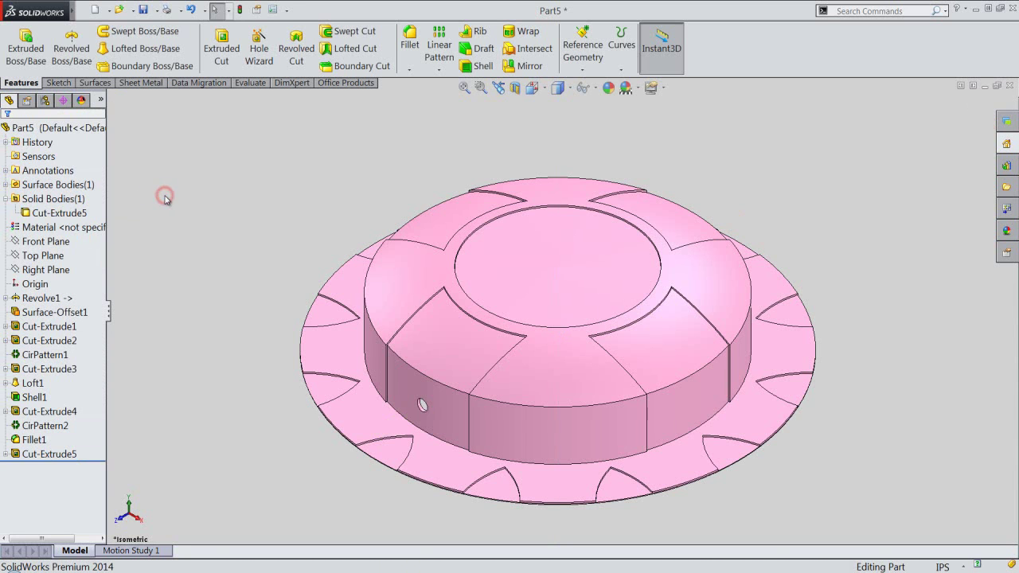
pyautogui.click(144, 9)
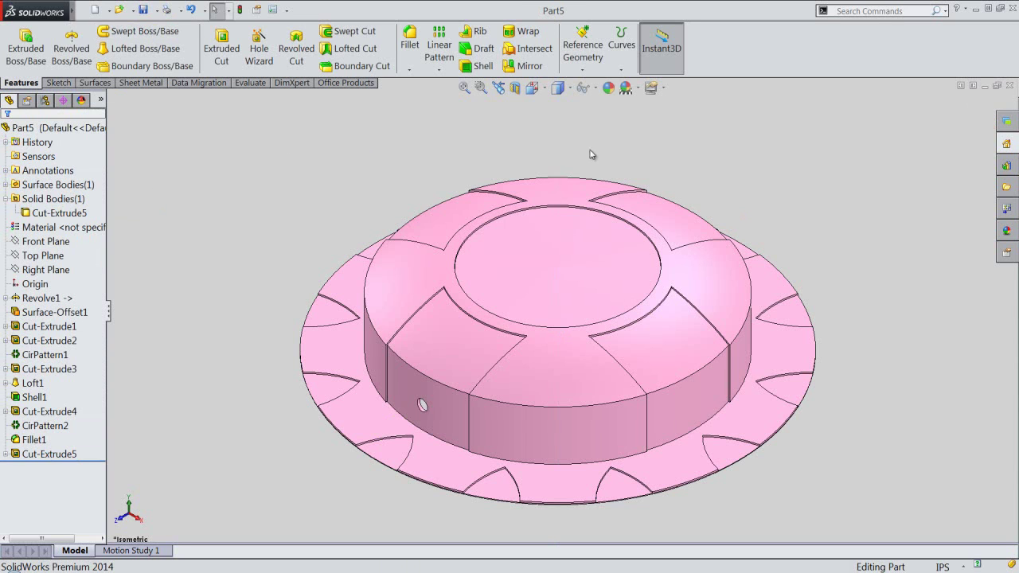
# Step: Close Part5, then fit and rebuild the LED Lamp assembly showing the holed cap
pyautogui.click(1010, 86)
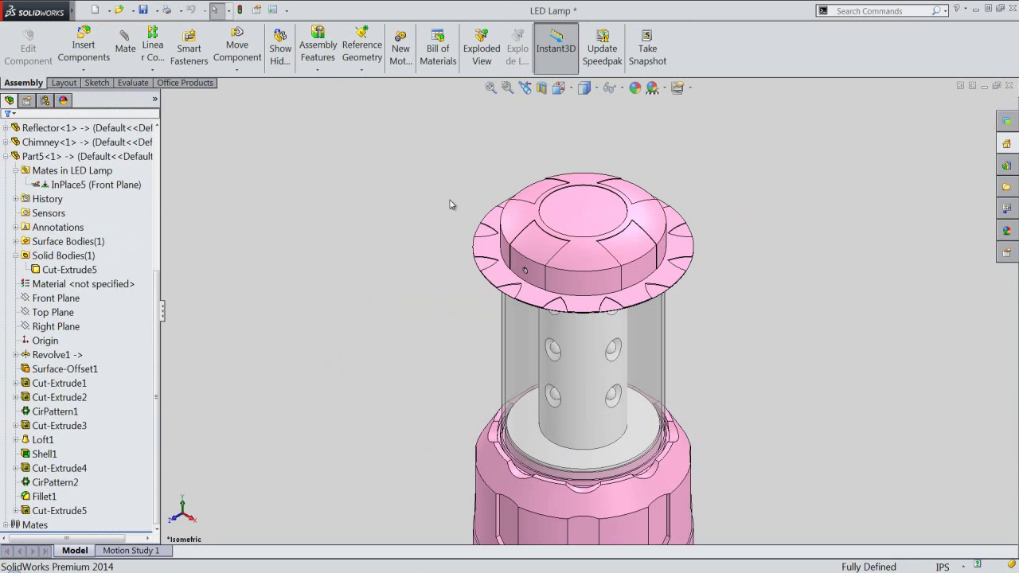
pyautogui.click(491, 88)
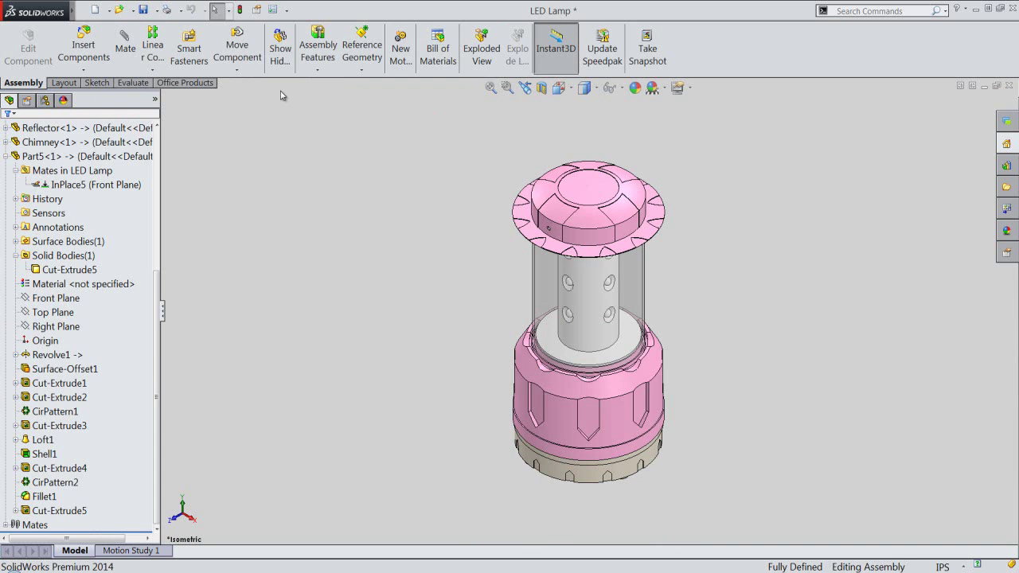
pyautogui.click(240, 10)
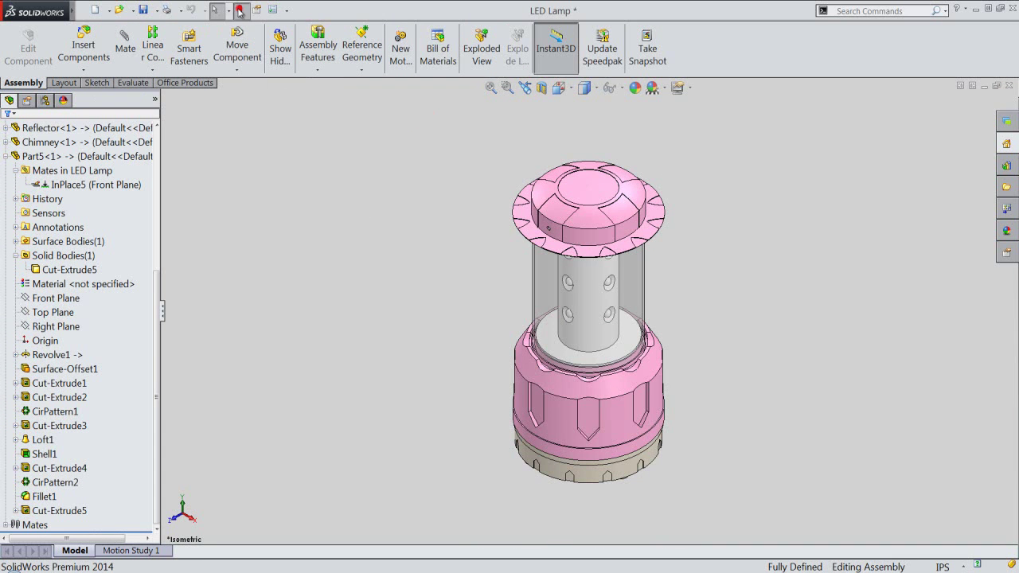
# Step: Save the LED Lamp assembly with all modified documents and clear the selection
pyautogui.click(143, 10)
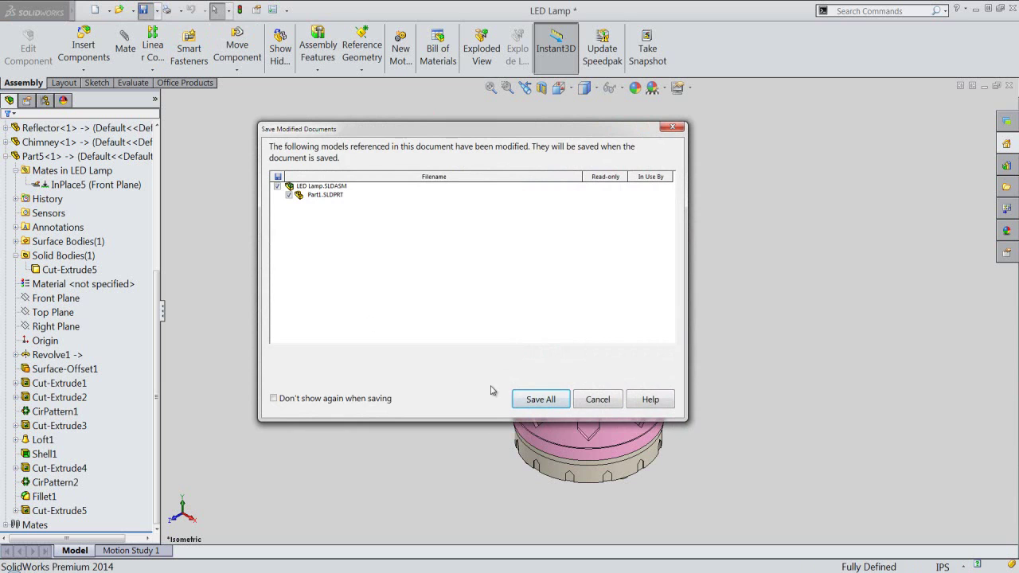
pyautogui.click(519, 399)
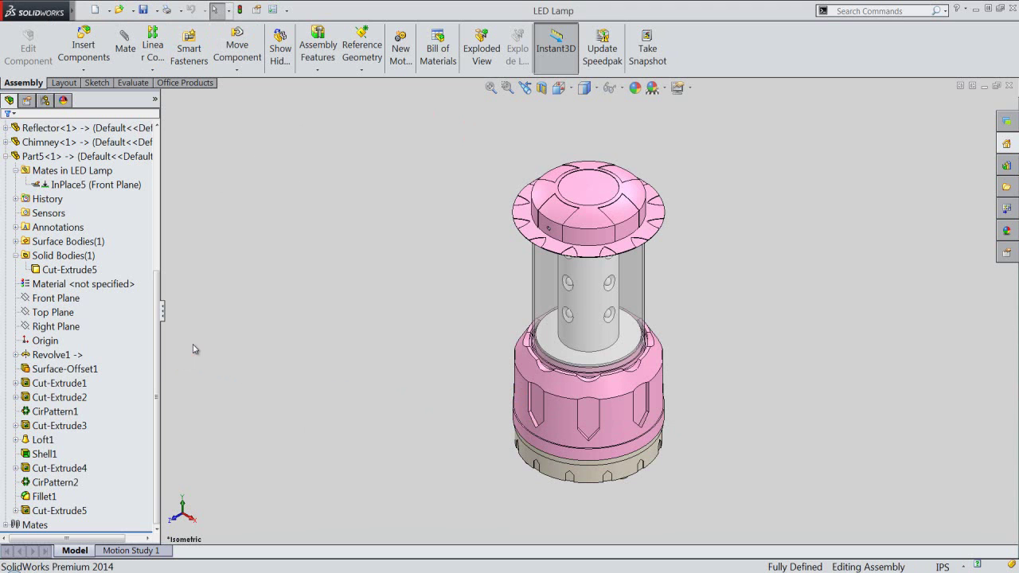
pyautogui.click(425, 258)
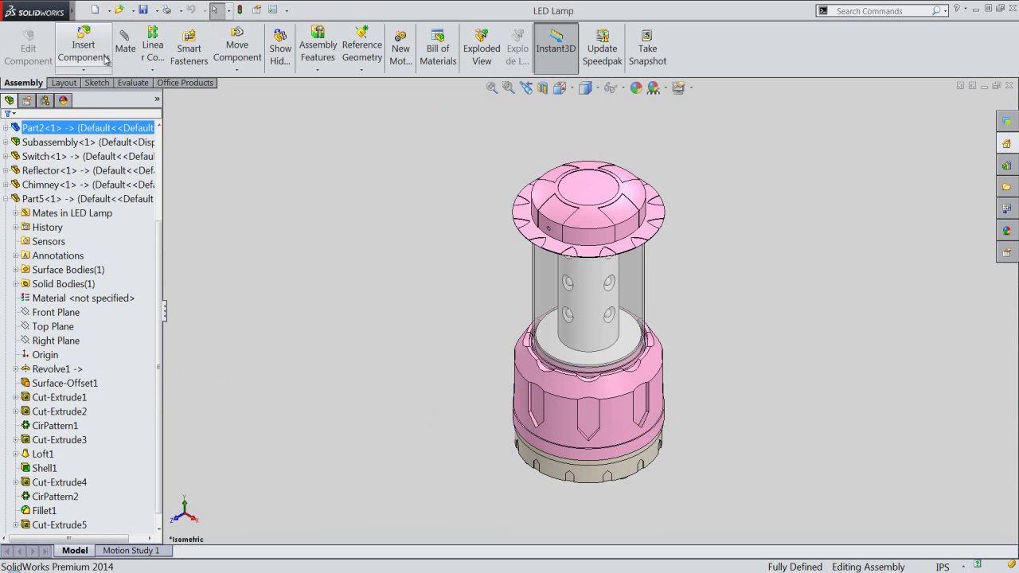
# Step: Create a new blank part and start a sketch on its Right Plane
pyautogui.click(95, 9)
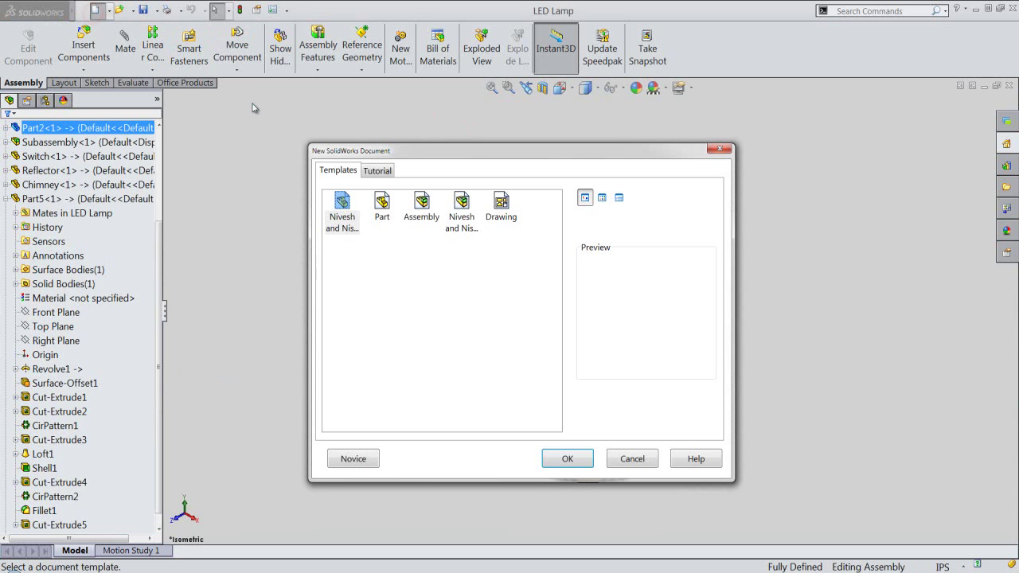
pyautogui.doubleClick(353, 216)
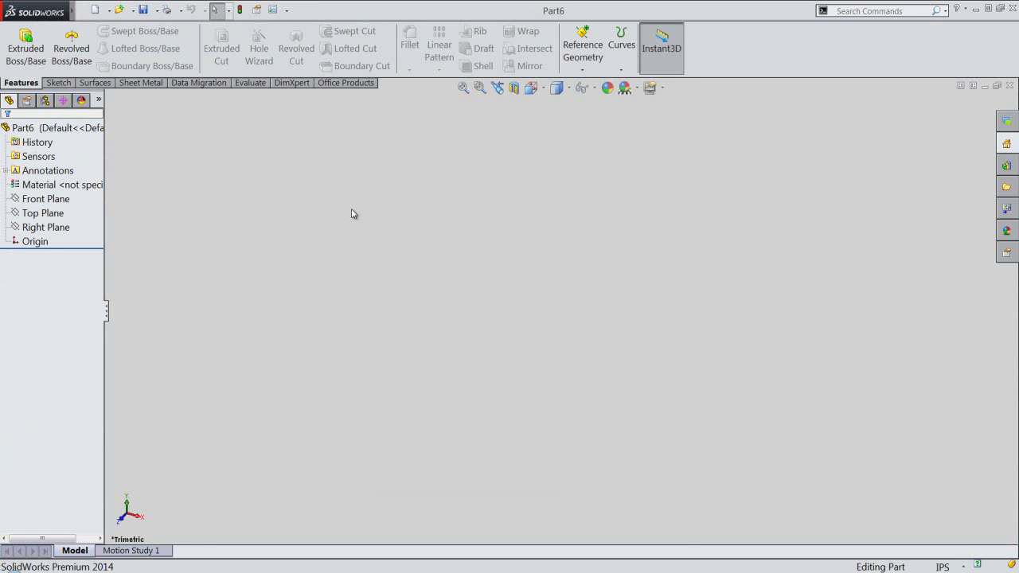
pyautogui.click(36, 228)
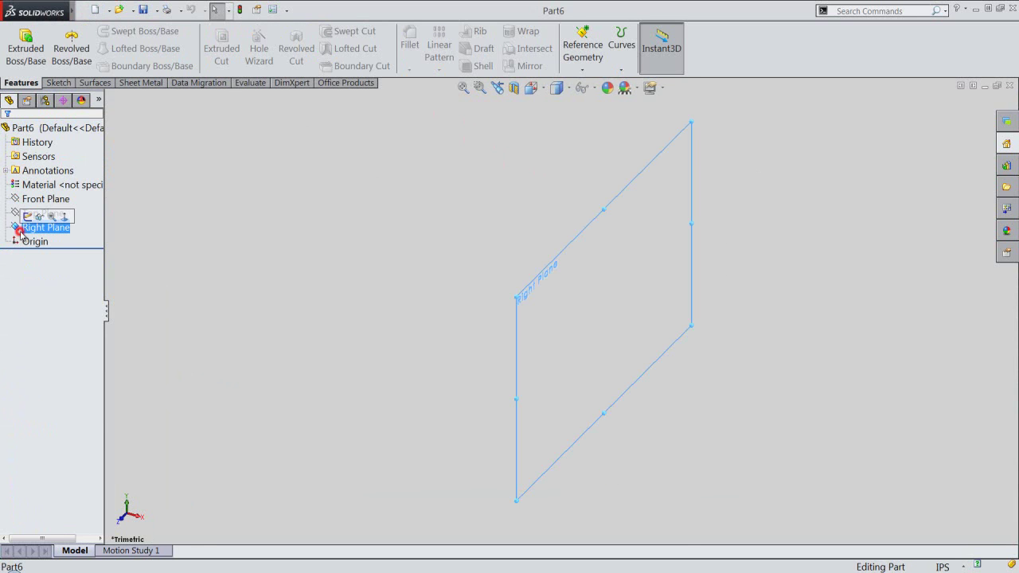
pyautogui.click(28, 217)
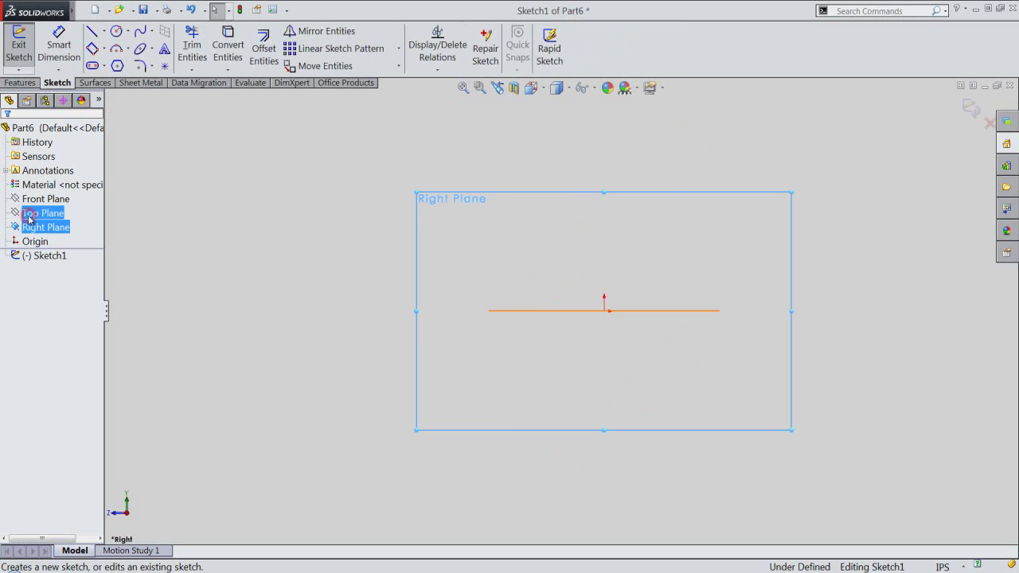
pyautogui.click(354, 200)
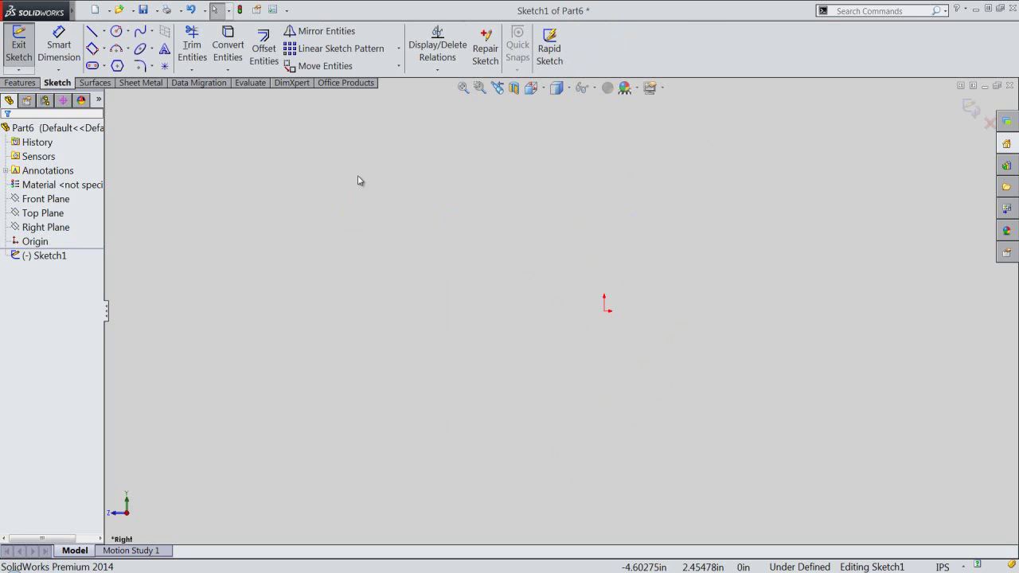
# Step: Draw infinite vertical and horizontal construction centerlines through the origin
pyautogui.rightClick(358, 176)
pyautogui.click(386, 396)
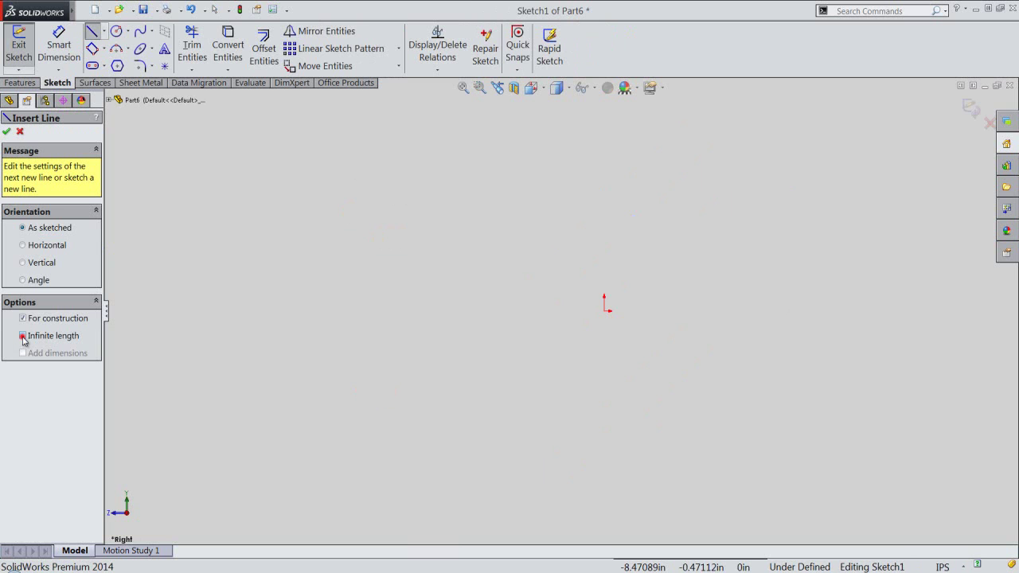
pyautogui.click(23, 336)
pyautogui.click(23, 263)
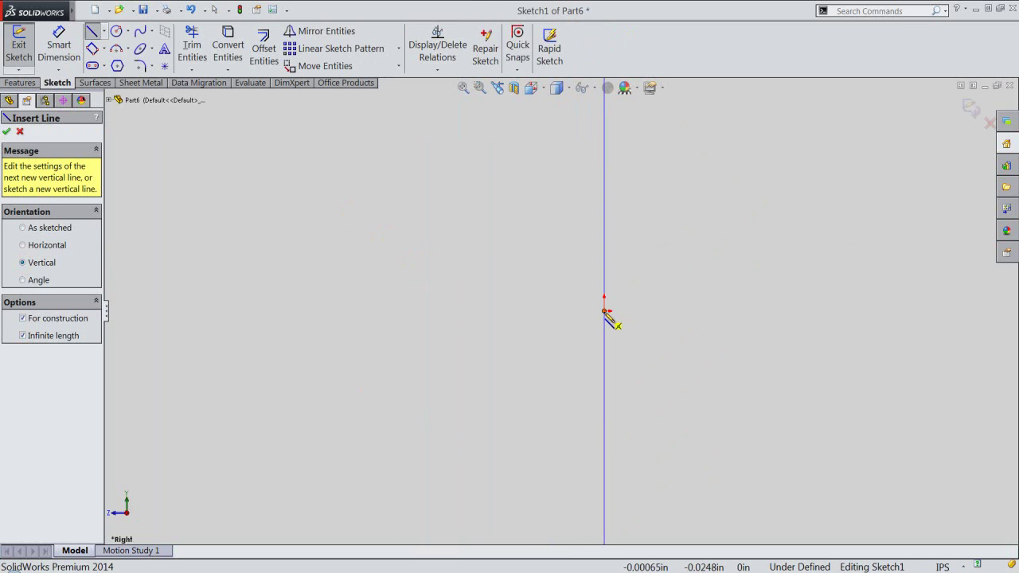
pyautogui.click(605, 312)
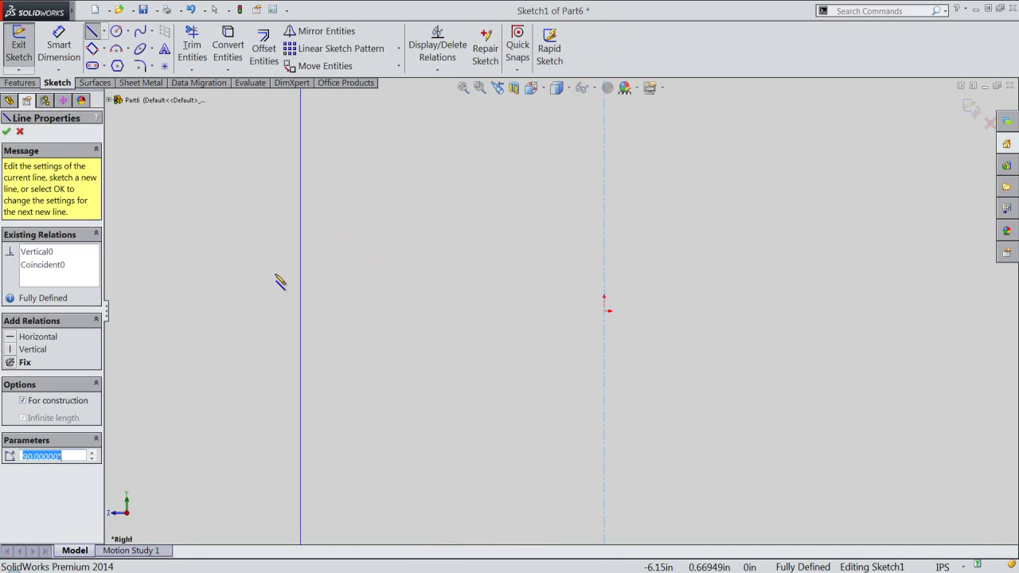
pyautogui.click(7, 132)
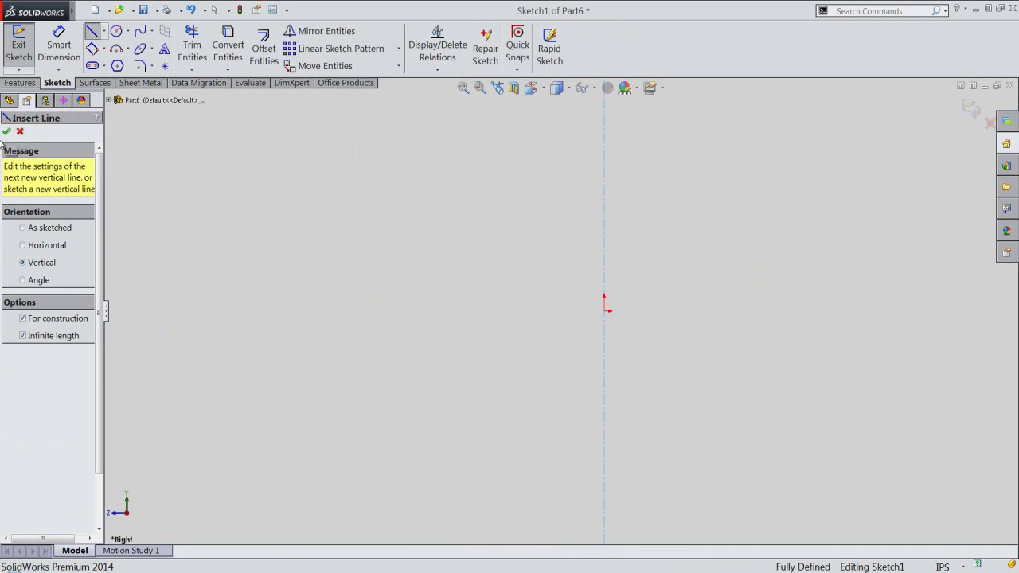
pyautogui.click(23, 246)
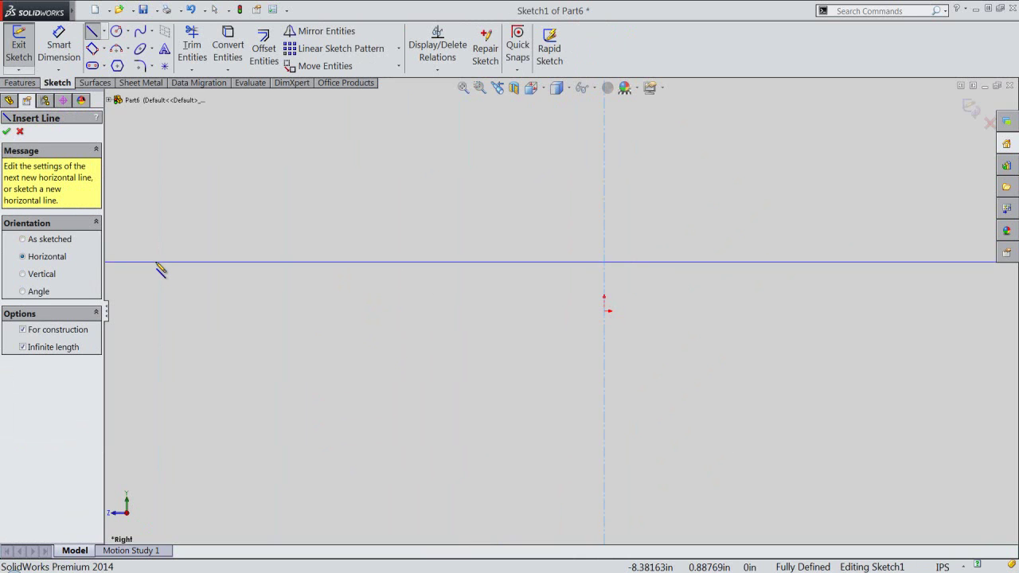
pyautogui.click(606, 317)
pyautogui.rightClick(541, 334)
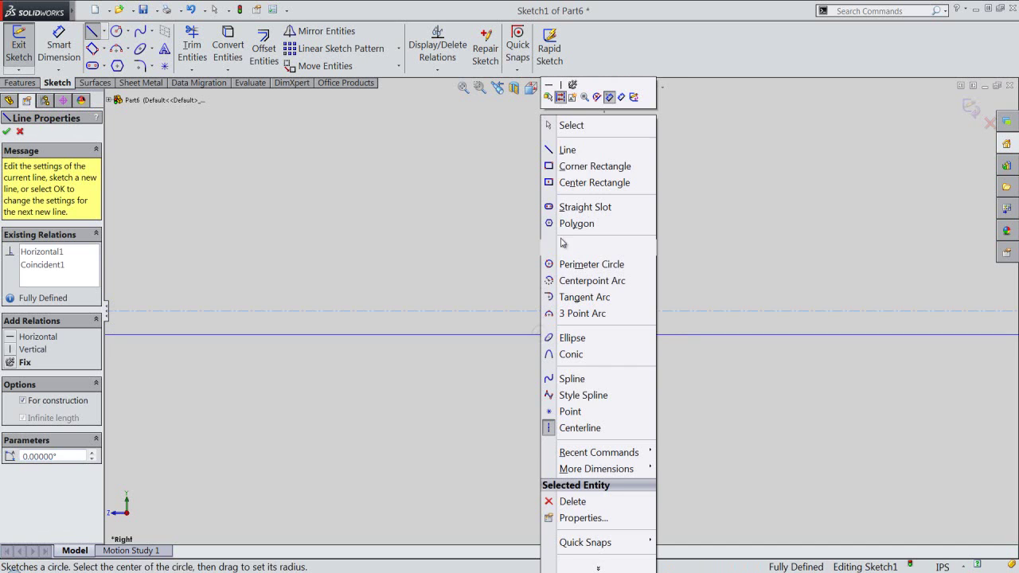
pyautogui.click(554, 125)
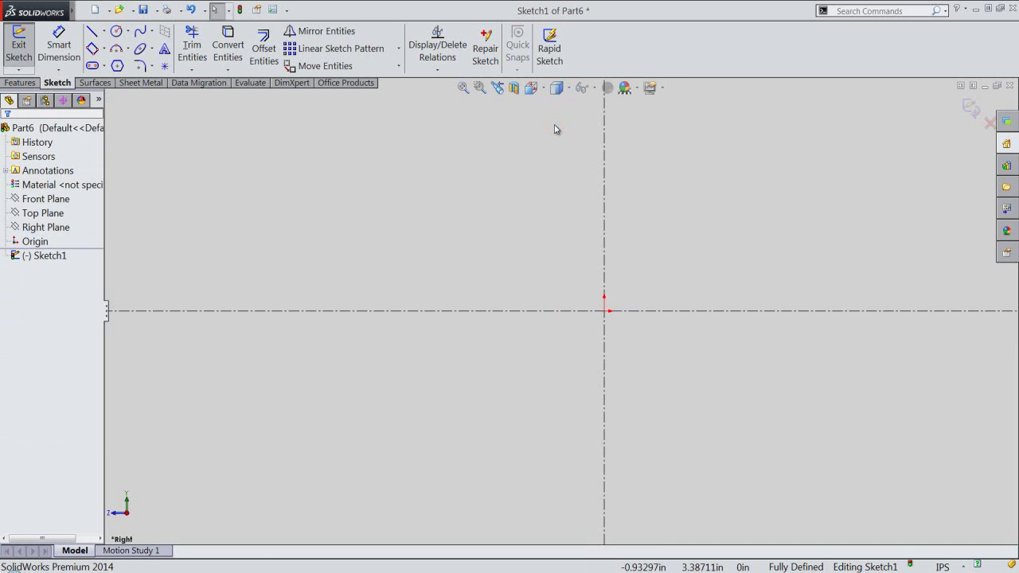
# Step: Draw a thin 3-point corner rectangle on the horizontal centerline, left of the origin
pyautogui.click(498, 116)
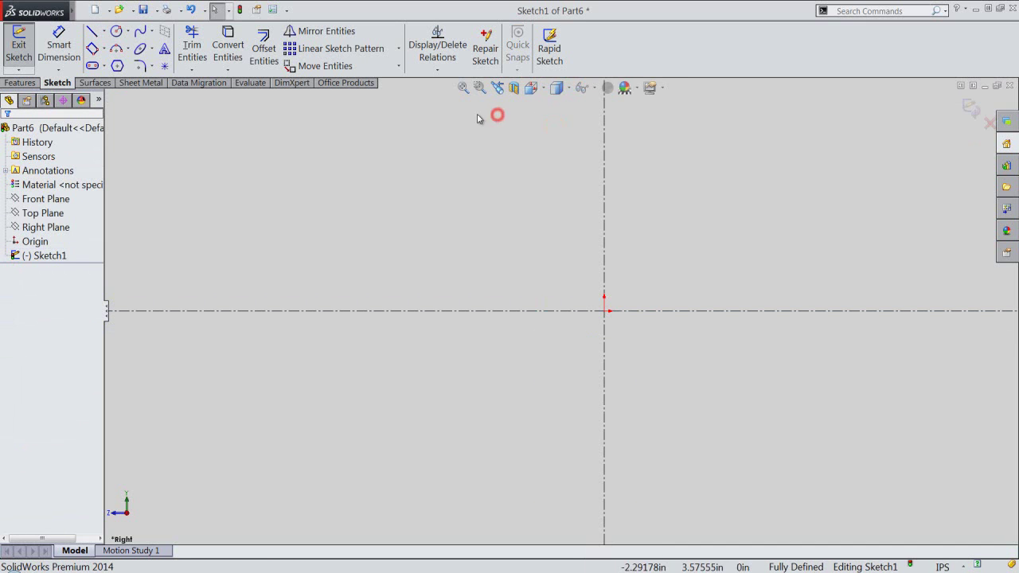
pyautogui.click(93, 48)
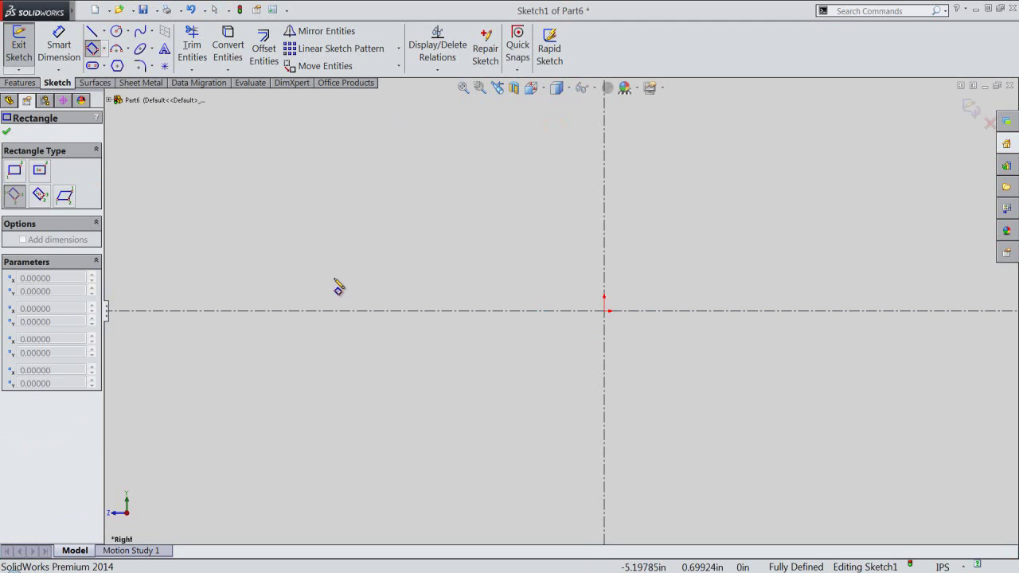
pyautogui.click(363, 310)
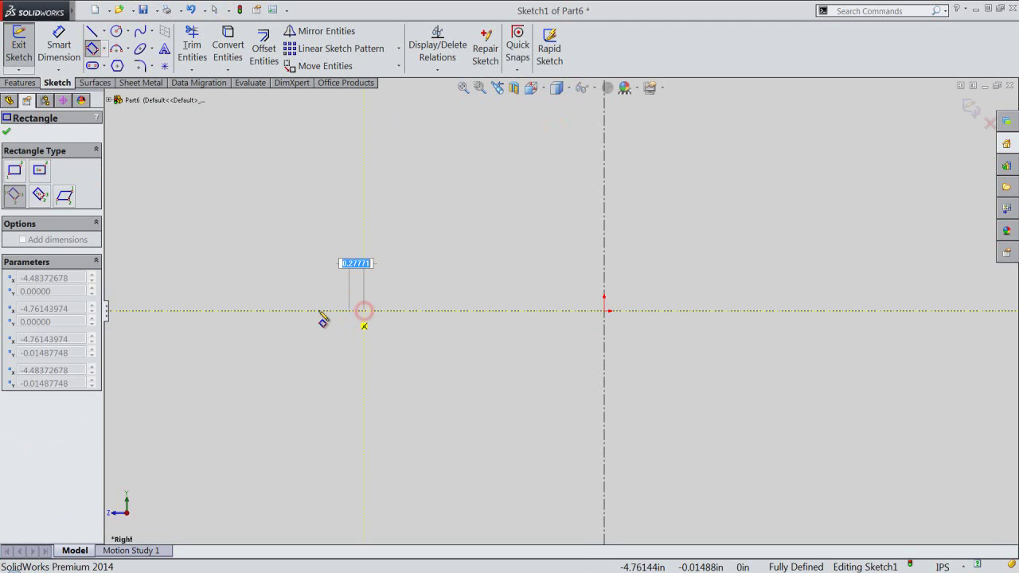
pyautogui.click(309, 310)
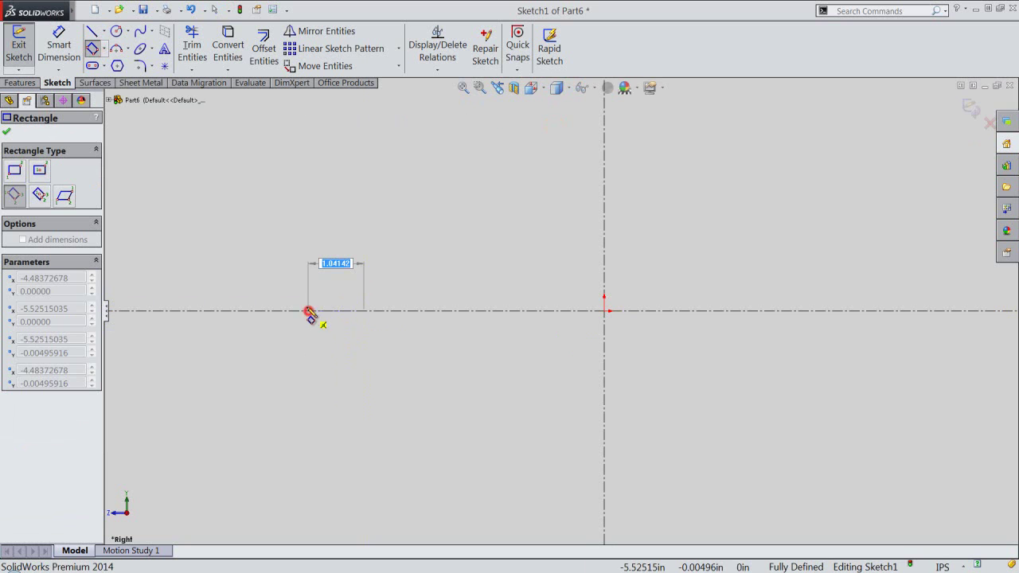
pyautogui.click(302, 294)
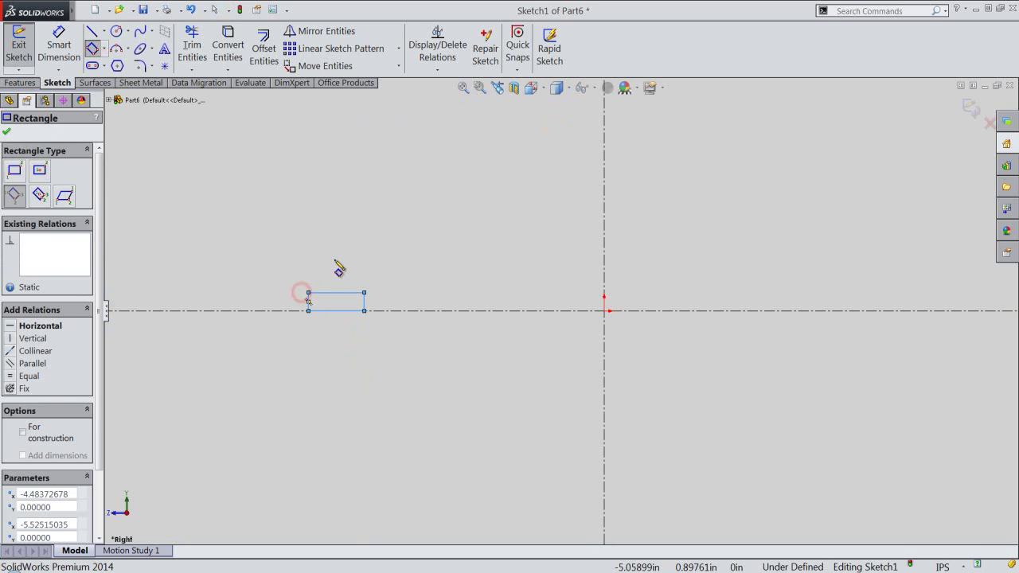
# Step: Dimension the rectangle's right edge to the vertical centerline as 1.5
pyautogui.rightClick(337, 269)
pyautogui.click(419, 97)
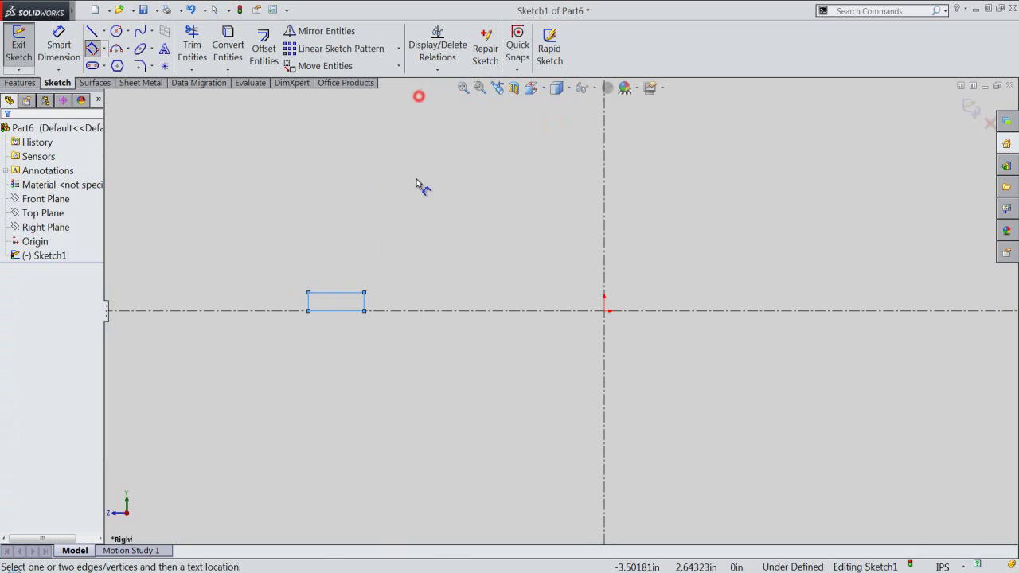
pyautogui.click(366, 302)
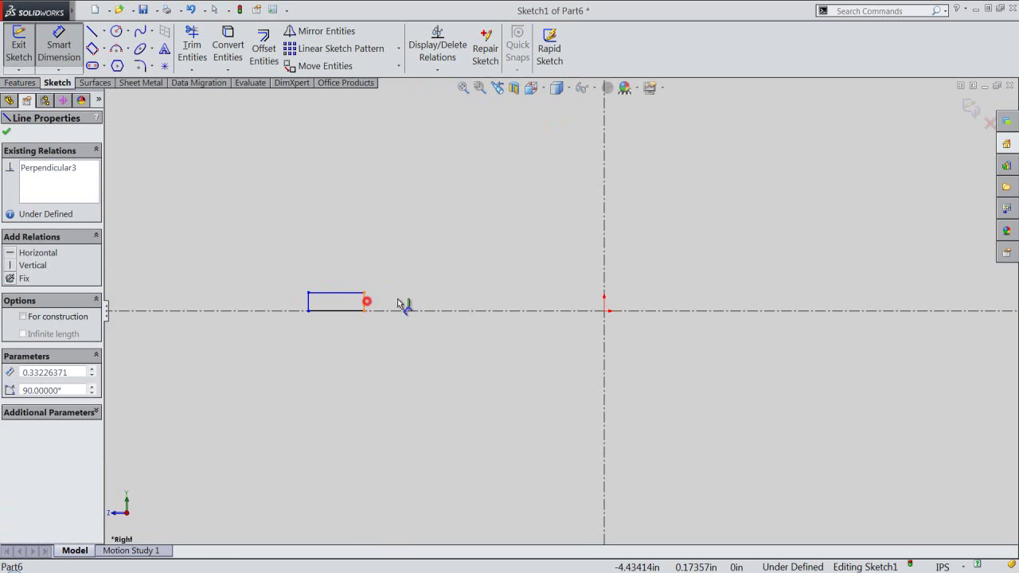
pyautogui.click(604, 287)
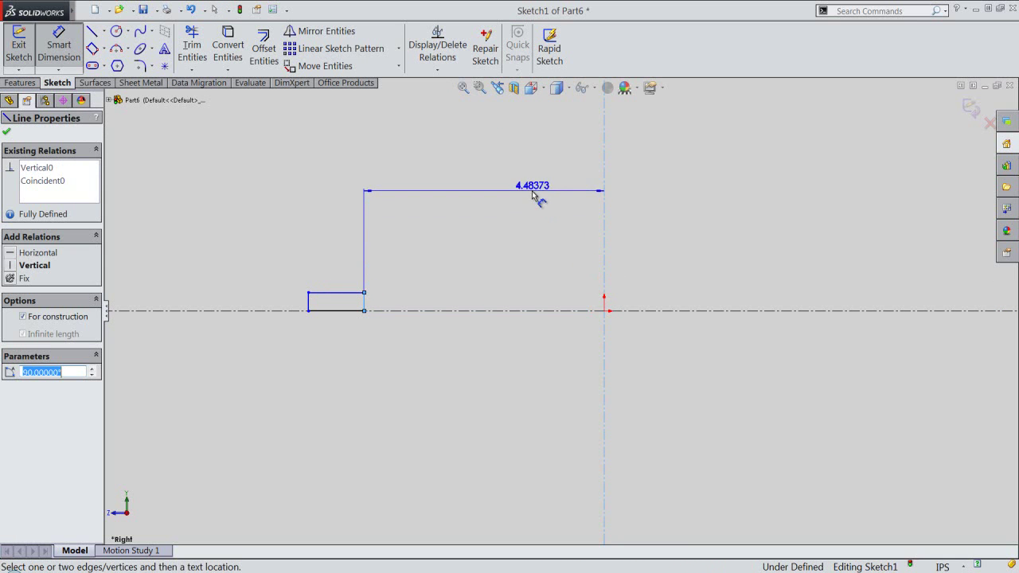
pyautogui.click(539, 199)
pyautogui.write('1.59938')
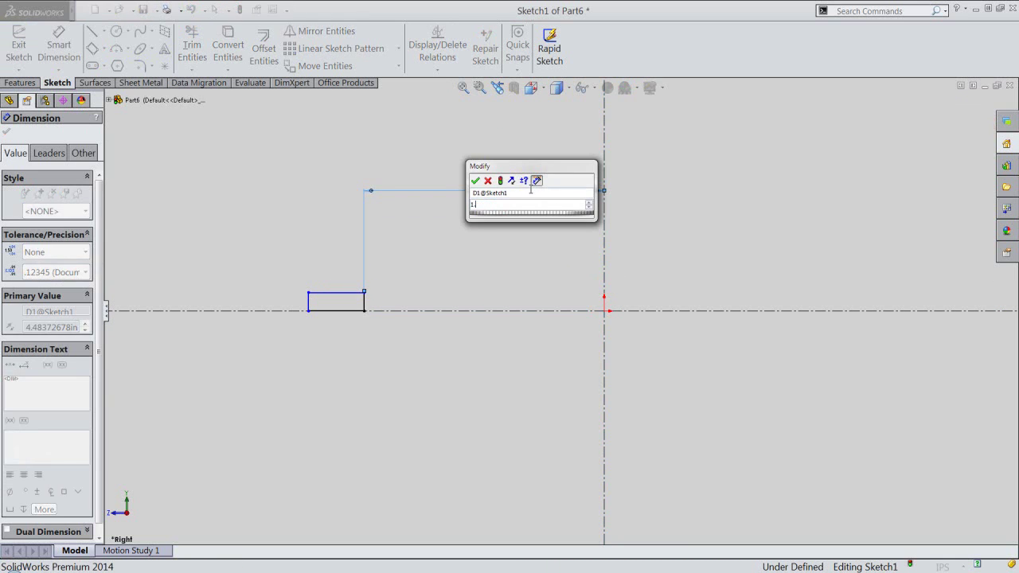
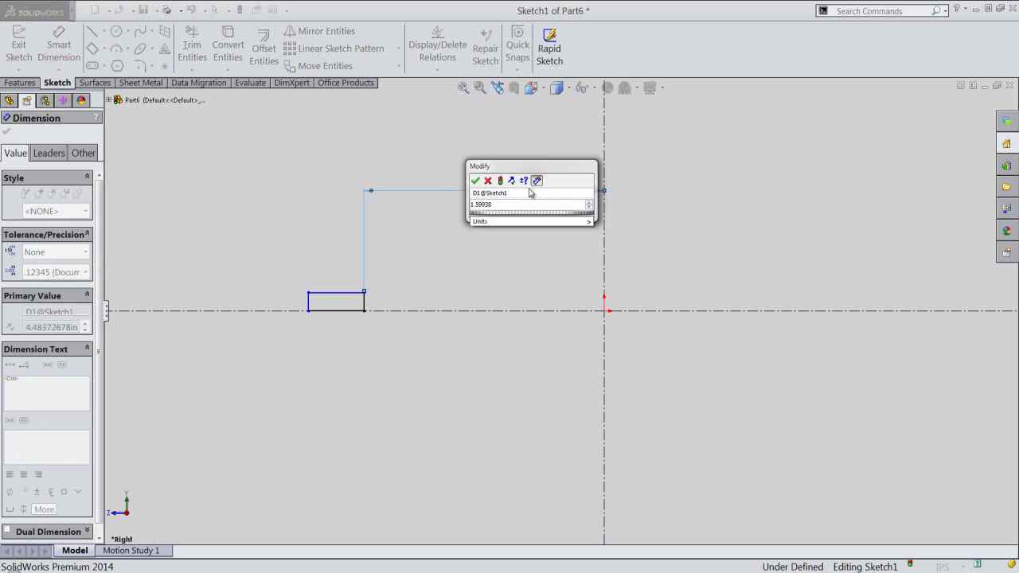
# Step: Confirm the 1.59938 offset dimension and dimension the rectangle's width to 0.15625
pyautogui.press('Return')
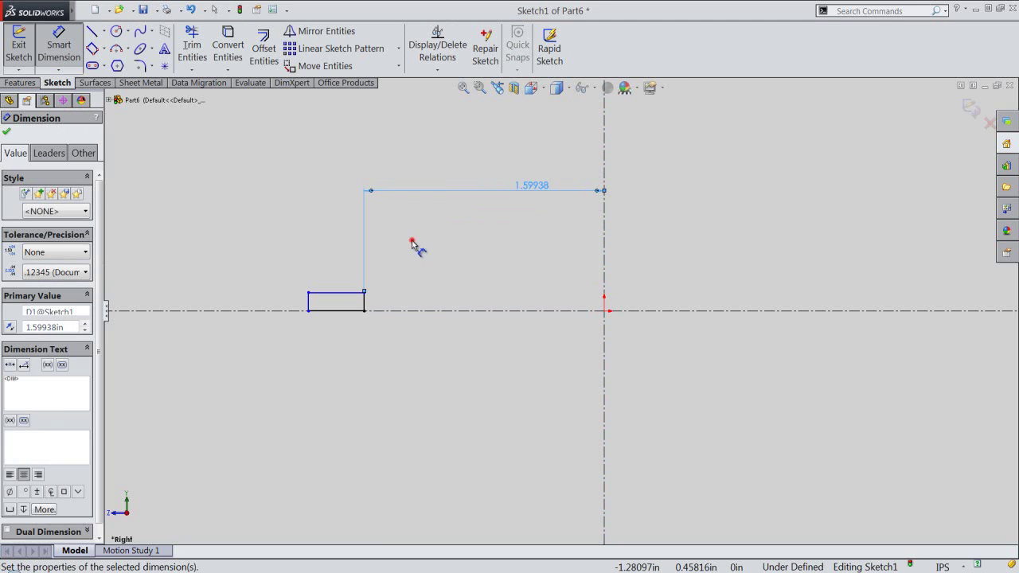
pyautogui.click(413, 242)
pyautogui.click(332, 291)
pyautogui.click(334, 279)
pyautogui.write('.15')
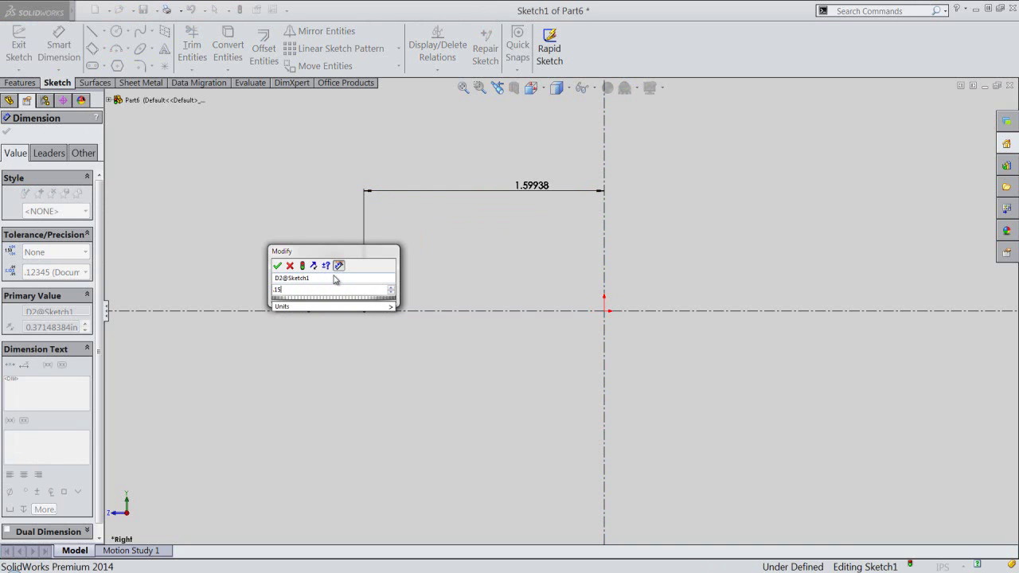
pyautogui.write('625')
pyautogui.press('Return')
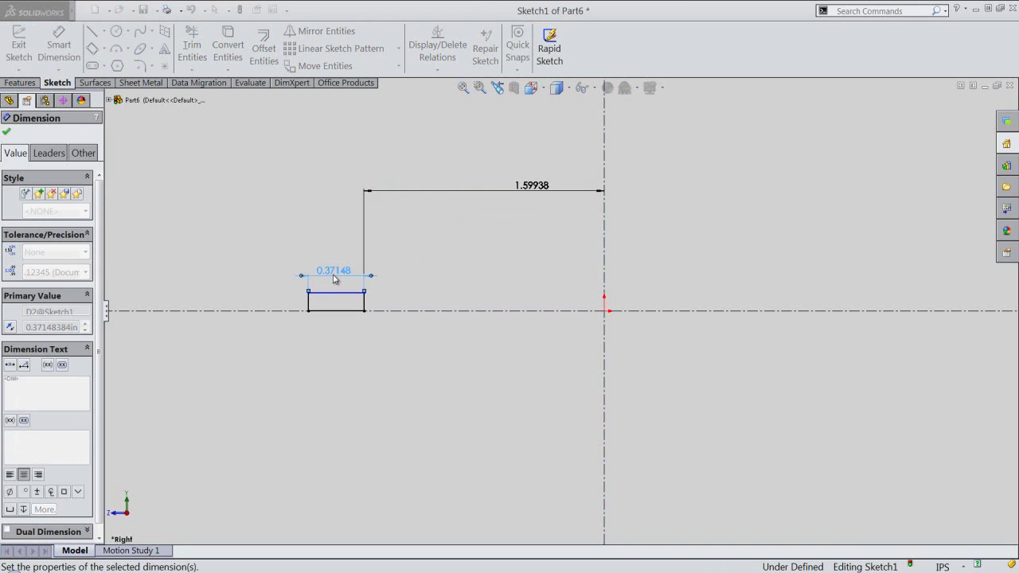
pyautogui.click(318, 274)
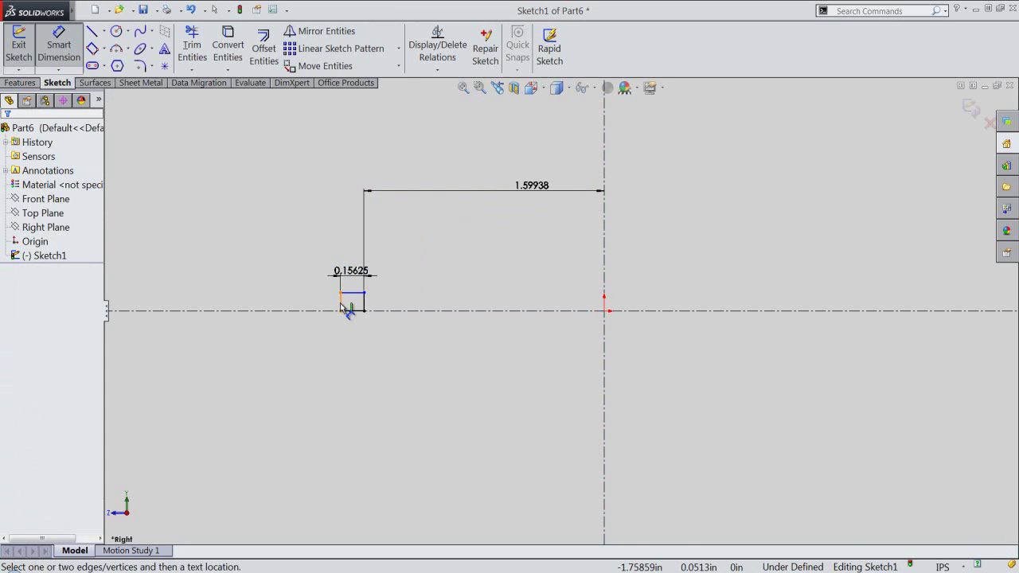
# Step: Dimension the rectangle's height to 0.0625 and end dimensioning
pyautogui.click(339, 302)
pyautogui.click(315, 298)
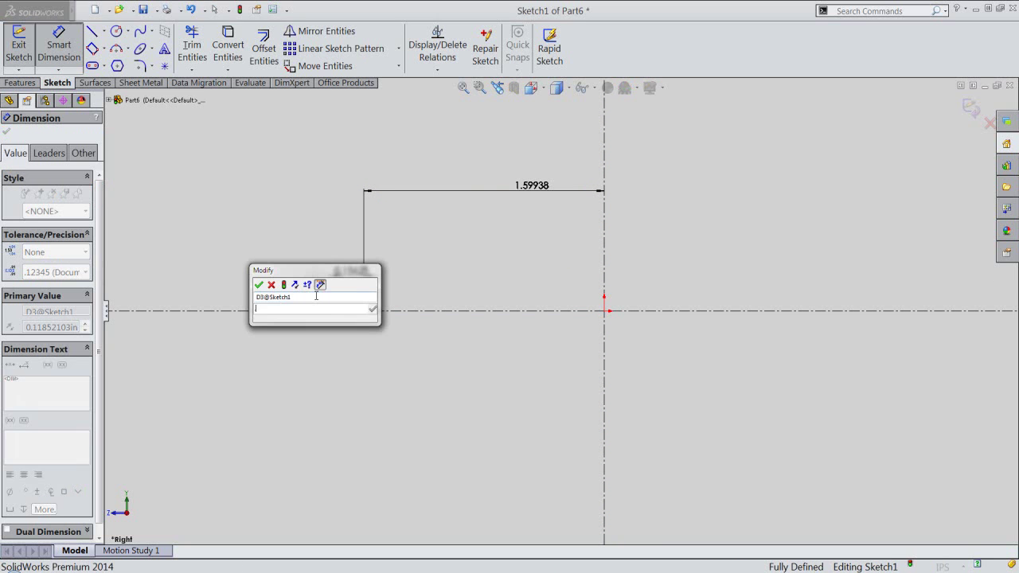
pyautogui.write('.0625')
pyautogui.press('Return')
pyautogui.rightClick(311, 233)
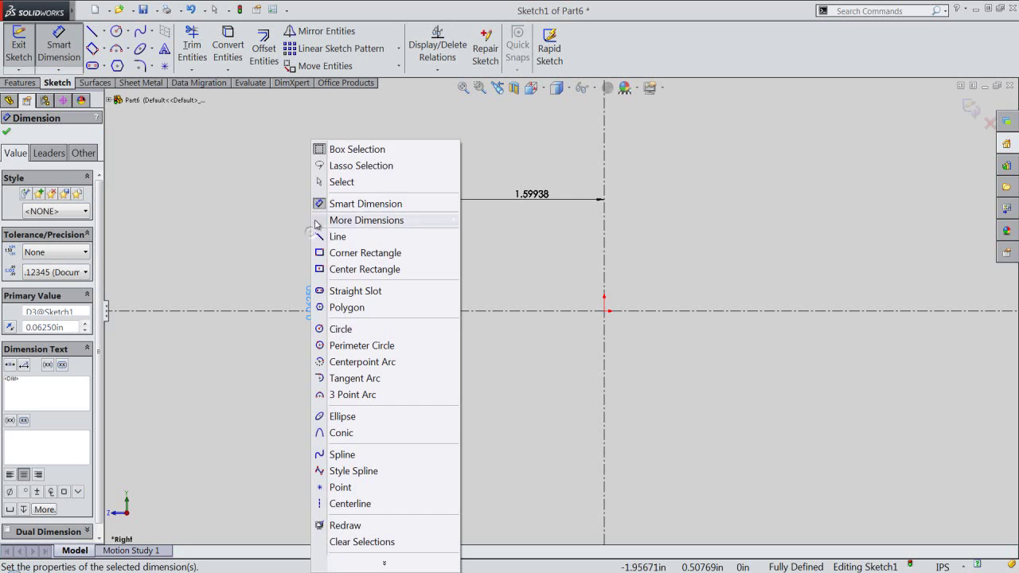
pyautogui.click(327, 182)
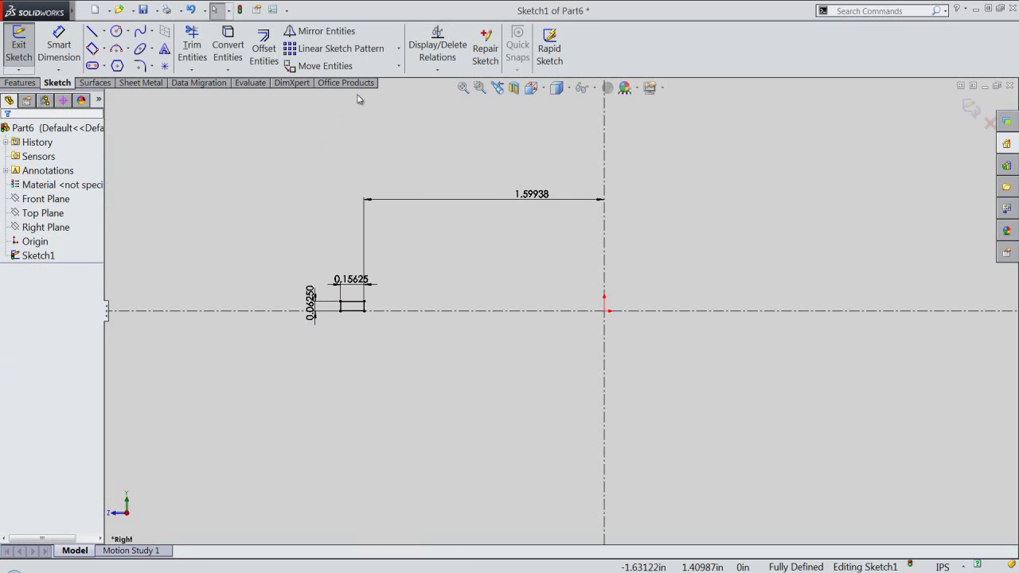
# Step: Mirror the small rectangle across the vertical centerline
pyautogui.click(348, 30)
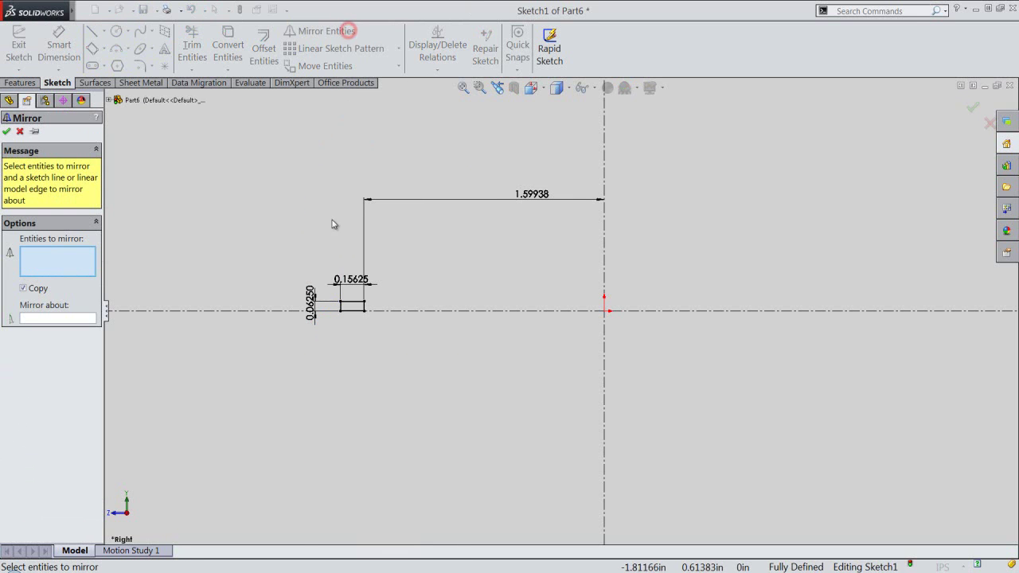
pyautogui.moveTo(332, 289); pyautogui.dragTo(377, 326)
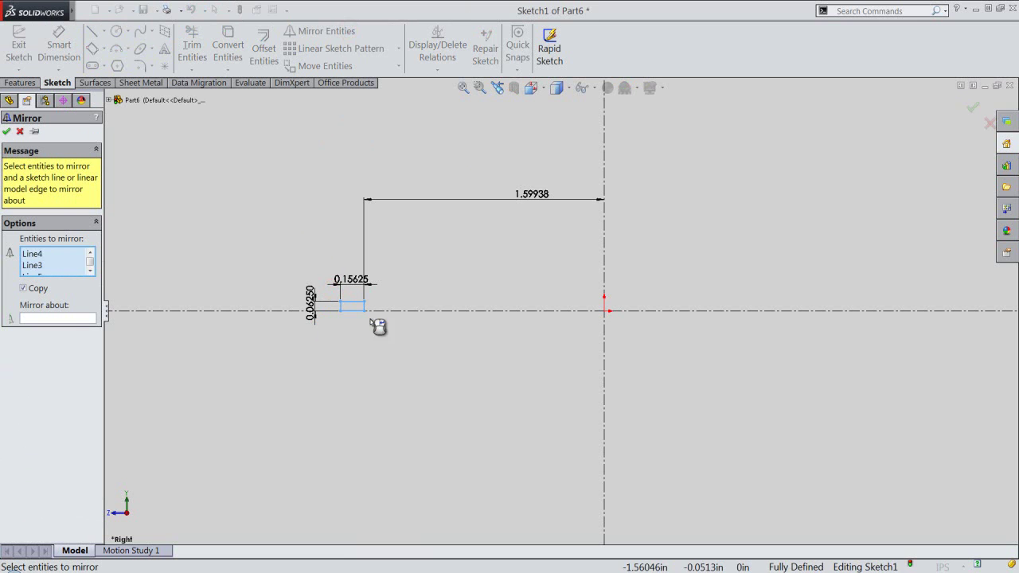
pyautogui.click(68, 319)
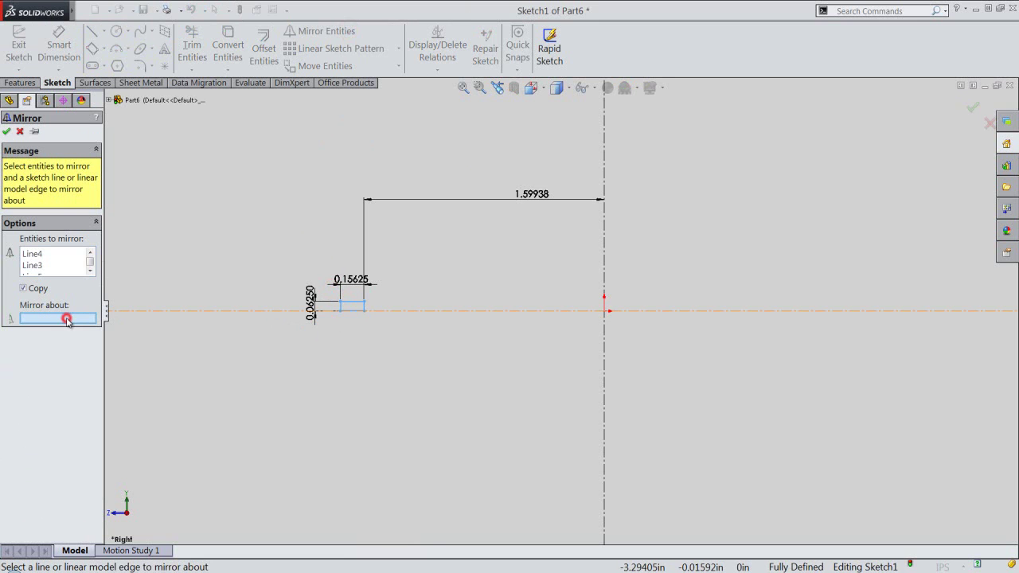
pyautogui.click(605, 364)
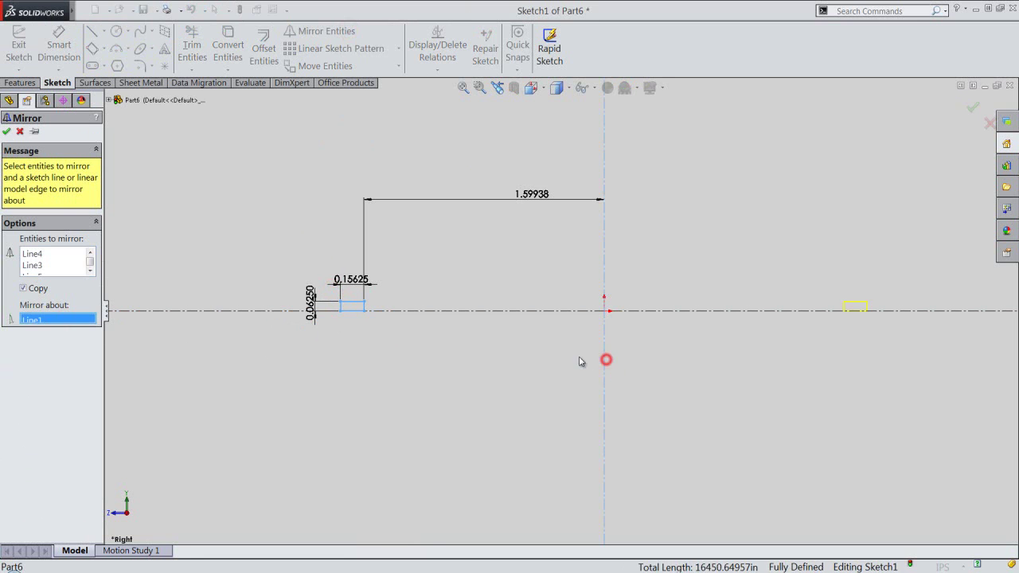
pyautogui.click(7, 132)
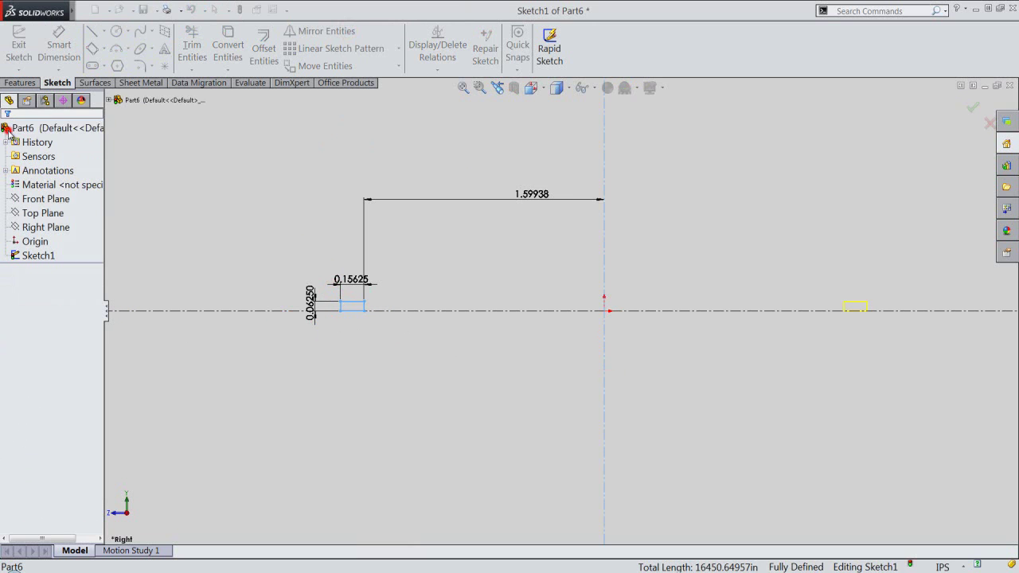
# Step: Exit Sketch1 and revolve both rectangles about the horizontal centerline into two cylinders
pyautogui.click(970, 108)
pyautogui.click(664, 311)
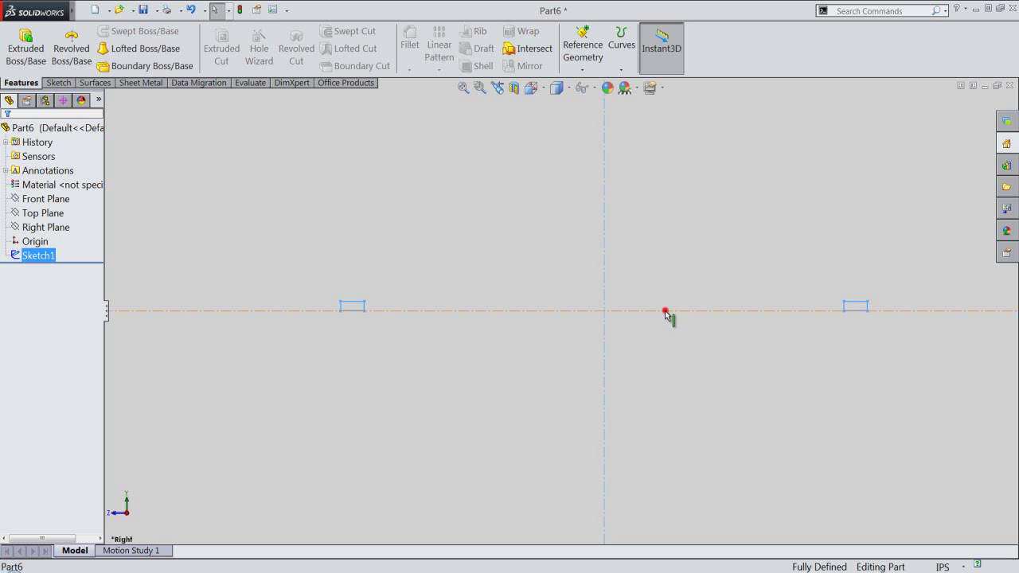
pyautogui.click(71, 48)
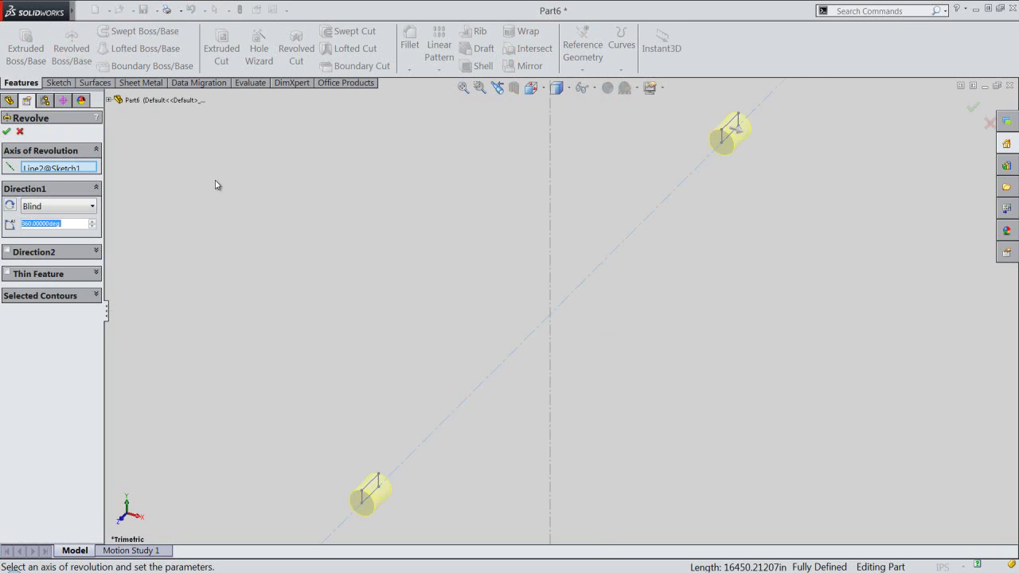
pyautogui.click(8, 132)
pyautogui.click(331, 219)
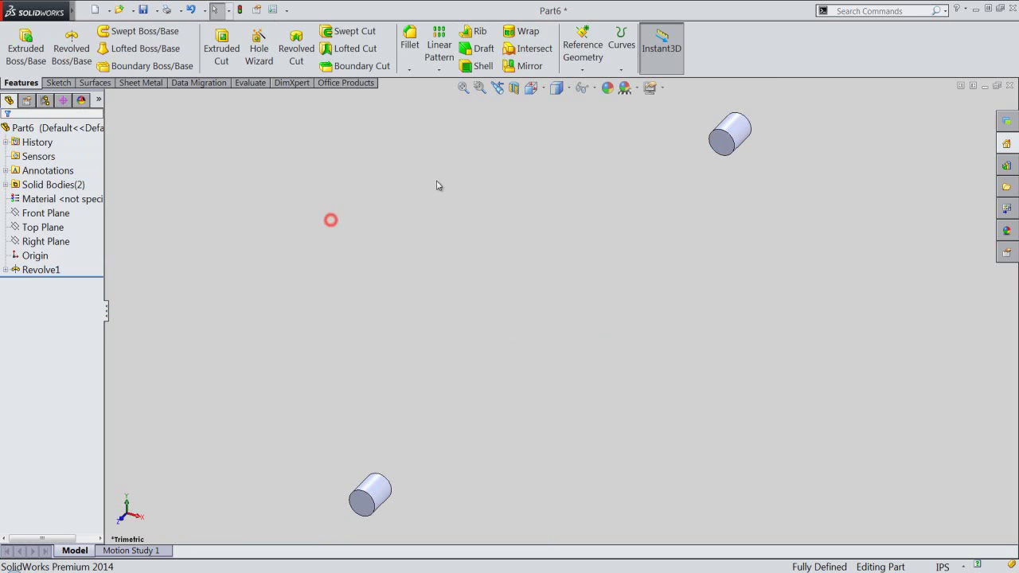
# Step: Switch to isometric view and select the left cylinder's front end face
pyautogui.click(544, 90)
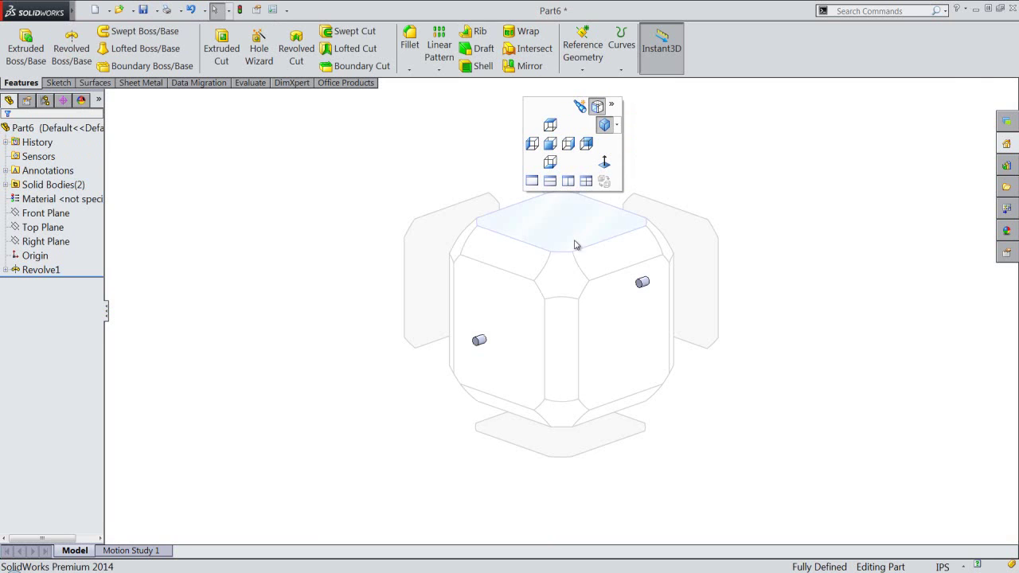
pyautogui.click(569, 277)
pyautogui.click(463, 318)
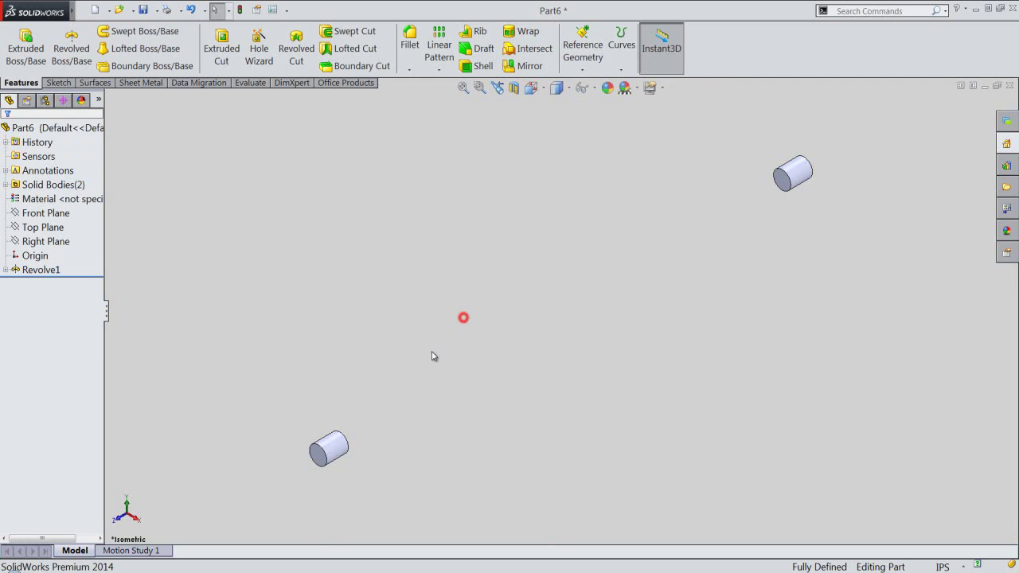
pyautogui.scroll(-3, 309, 471)
pyautogui.scroll(-1, 312, 466)
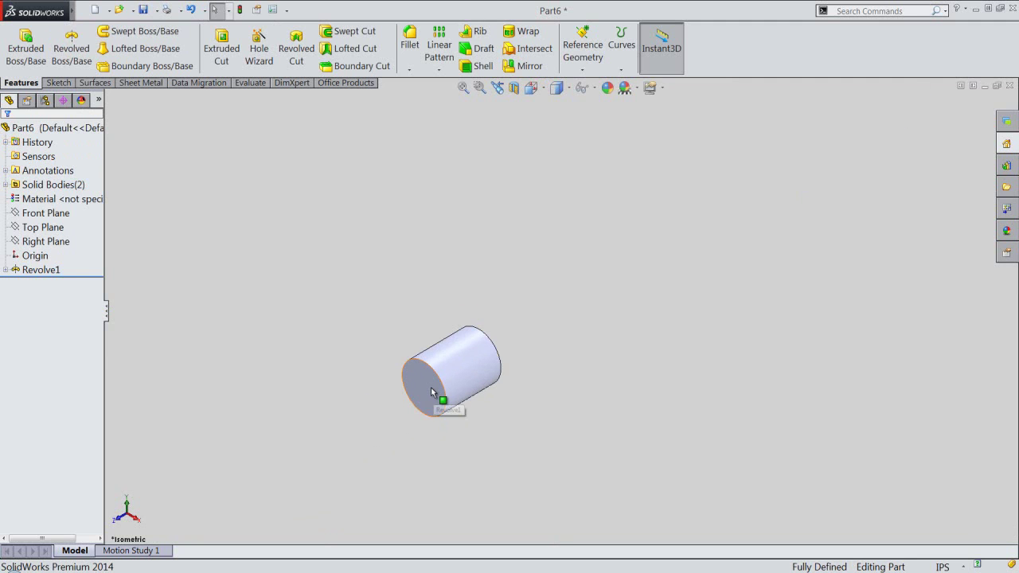
pyautogui.click(431, 387)
# Step: Sketch a 0.375-diameter circle centred on the left cylinder's end face and exit the sketch
pyautogui.click(470, 353)
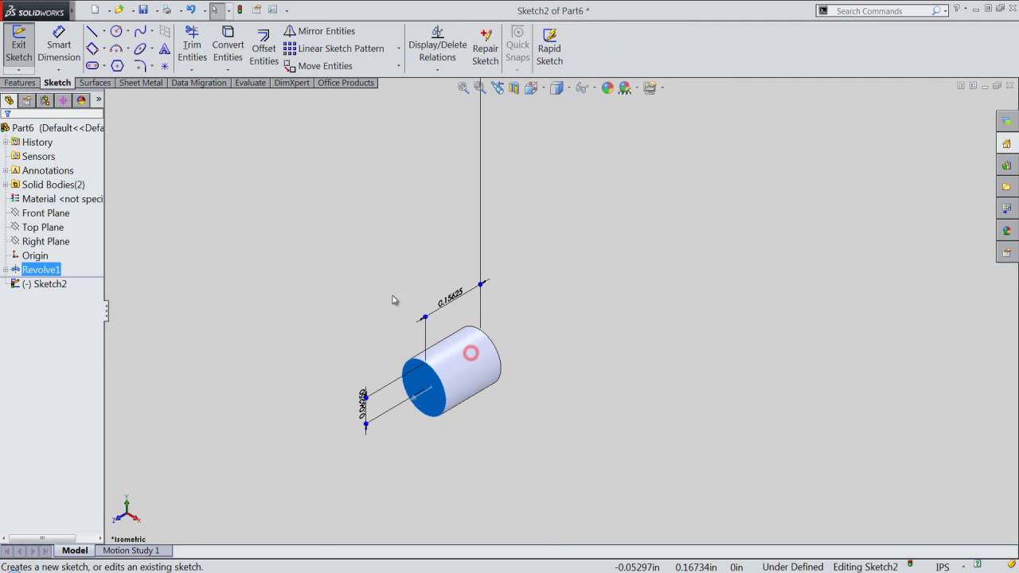
pyautogui.rightClick(375, 281)
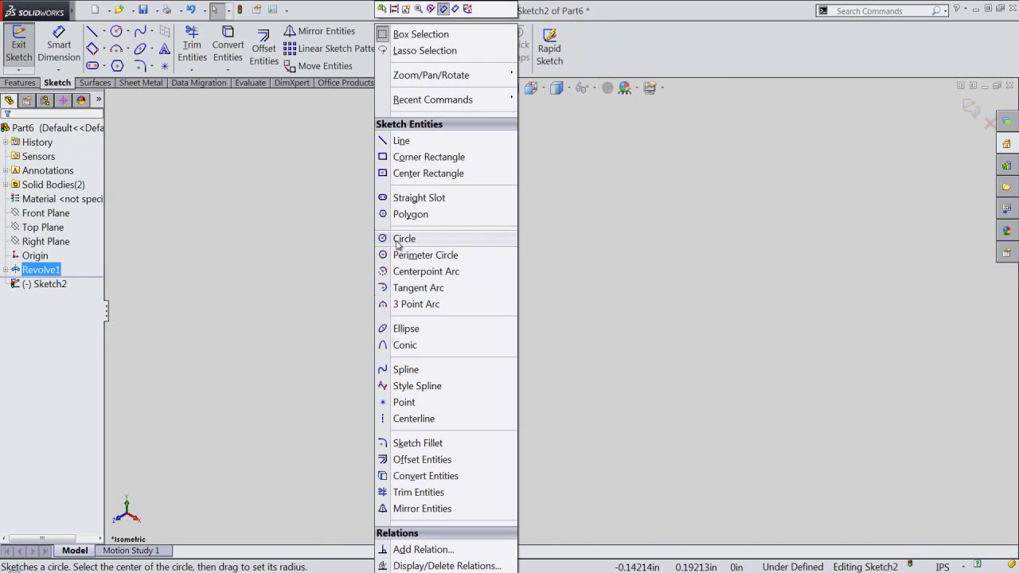
pyautogui.click(402, 239)
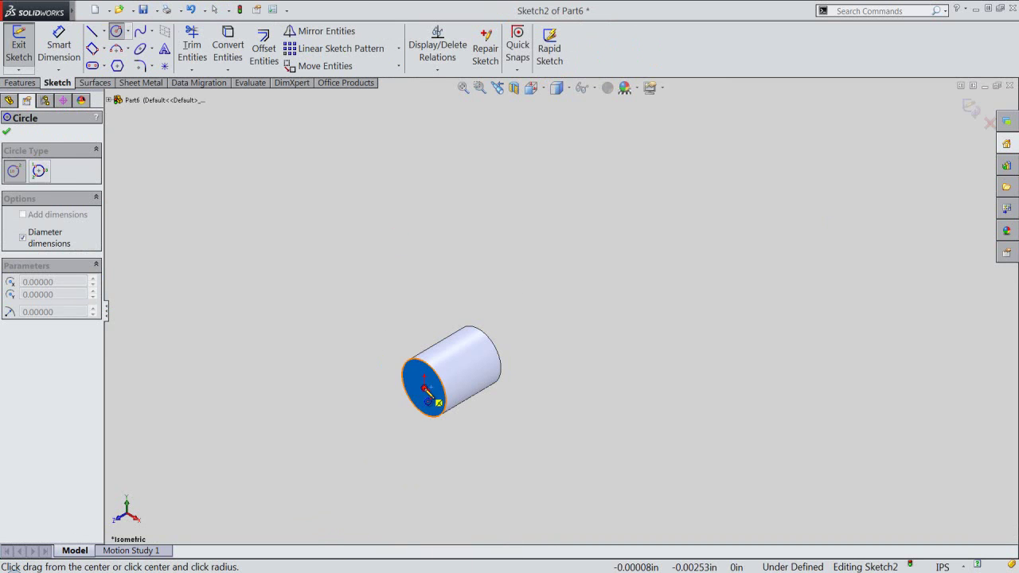
pyautogui.click(426, 389)
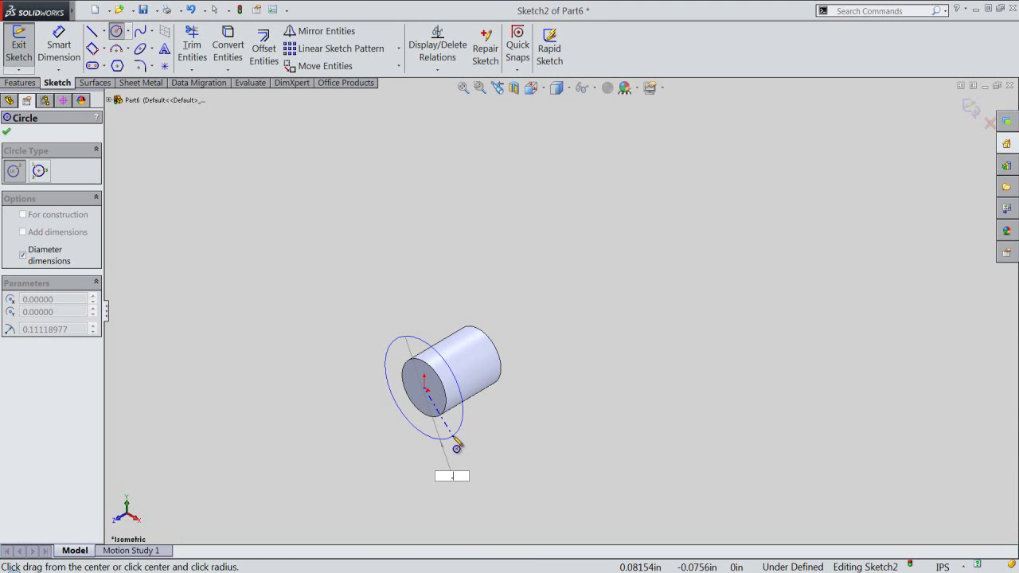
pyautogui.write('.375')
pyautogui.press('Return')
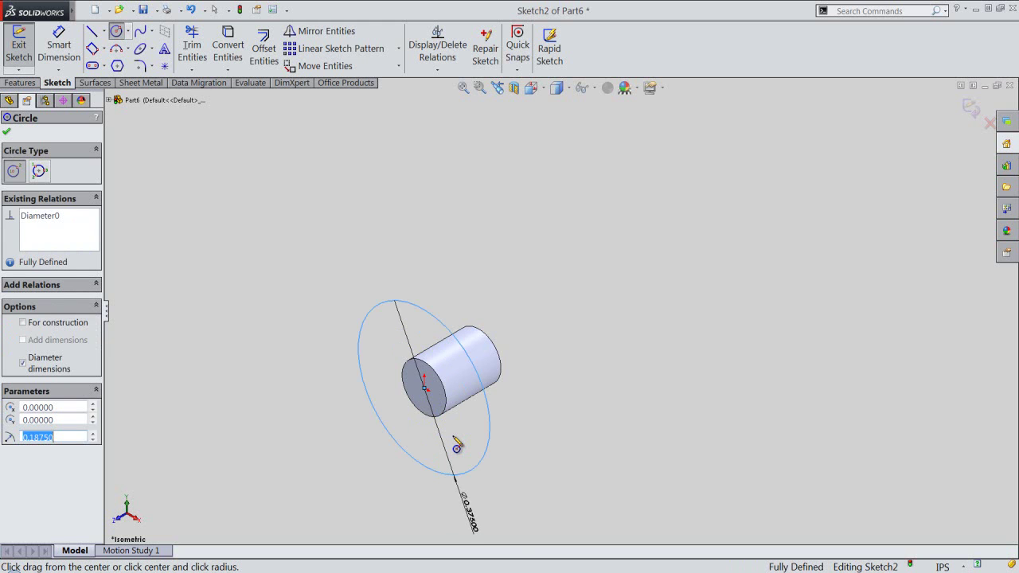
pyautogui.rightClick(527, 257)
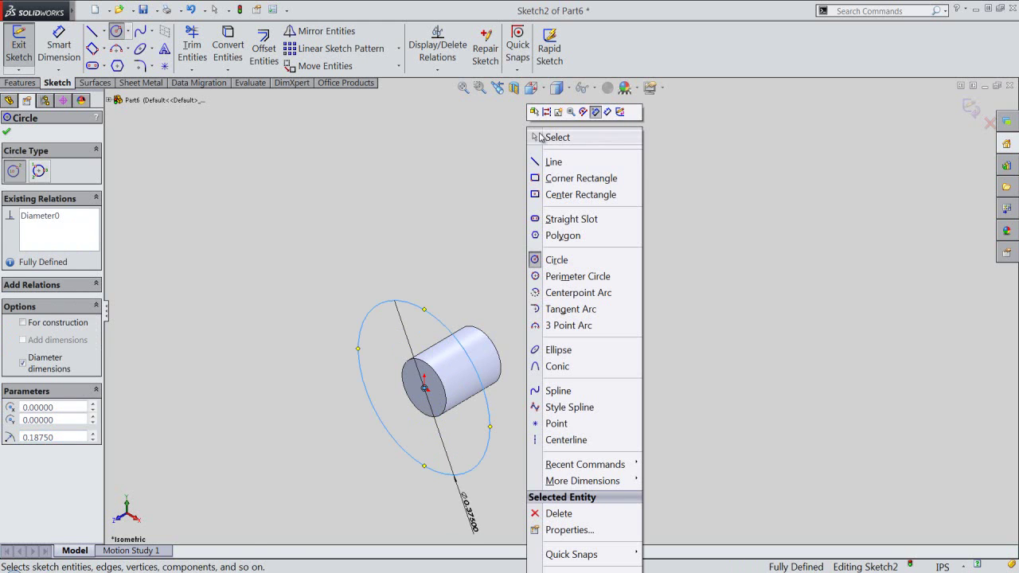
pyautogui.click(542, 140)
pyautogui.click(417, 116)
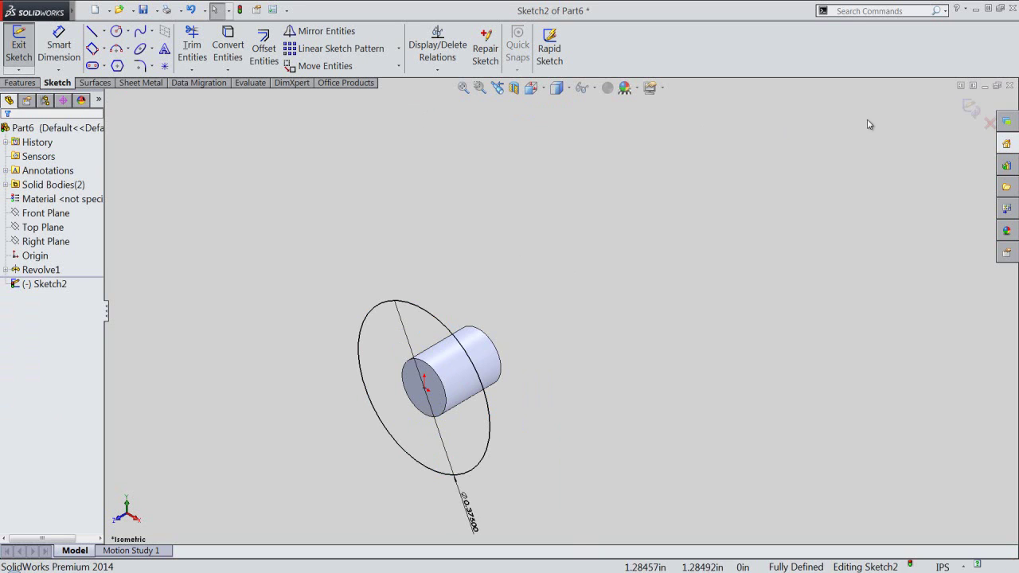
pyautogui.click(969, 108)
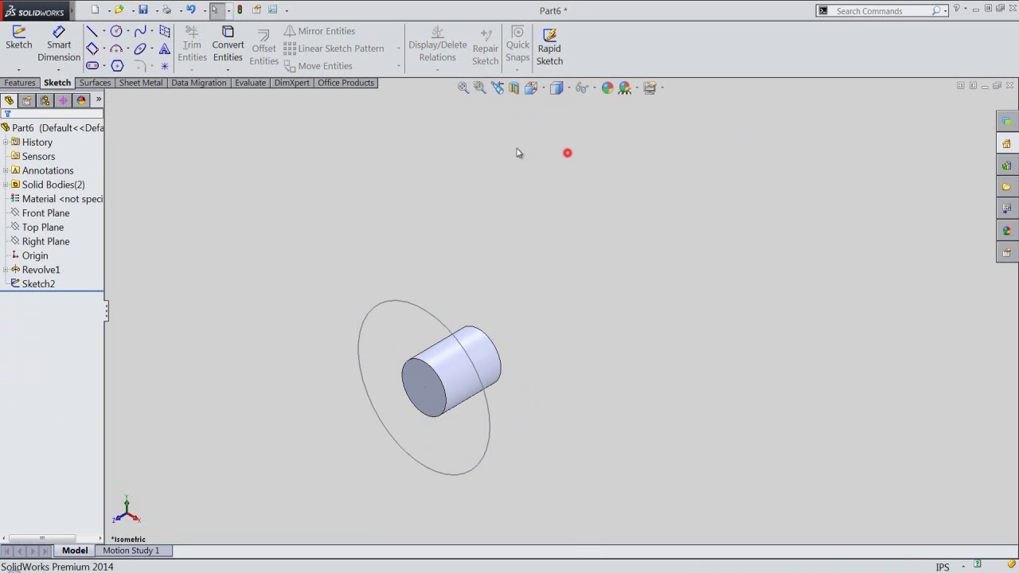
pyautogui.click(29, 83)
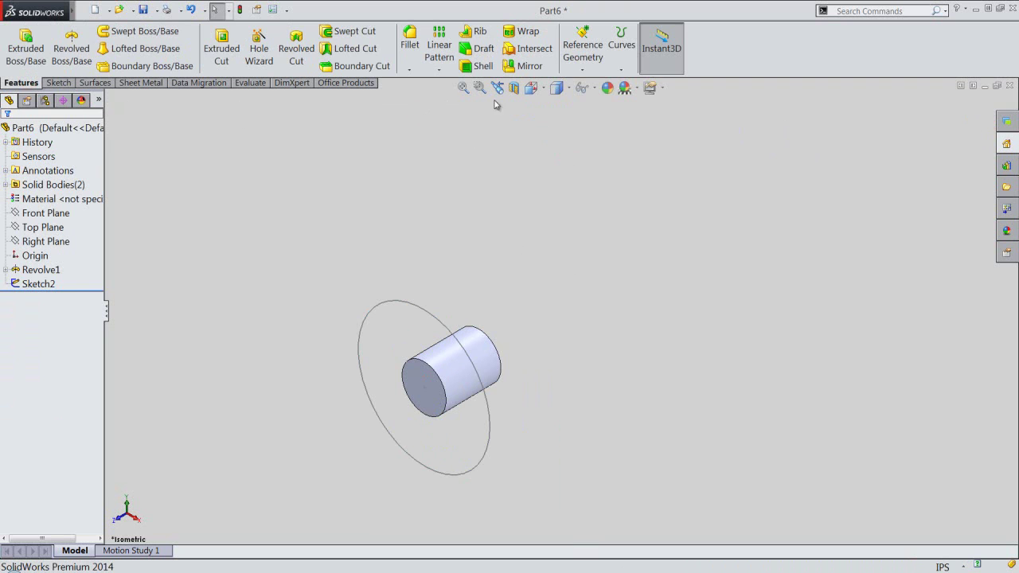
# Step: Create Plane1 offset 0.465 in from the cylinder's end face and select it
pyautogui.click(582, 69)
pyautogui.click(586, 83)
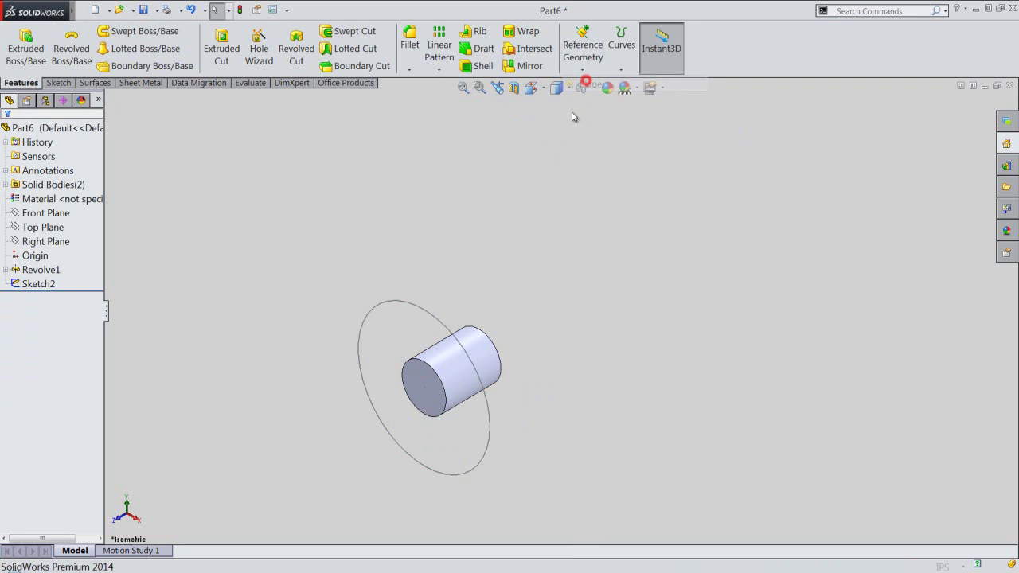
pyautogui.click(425, 388)
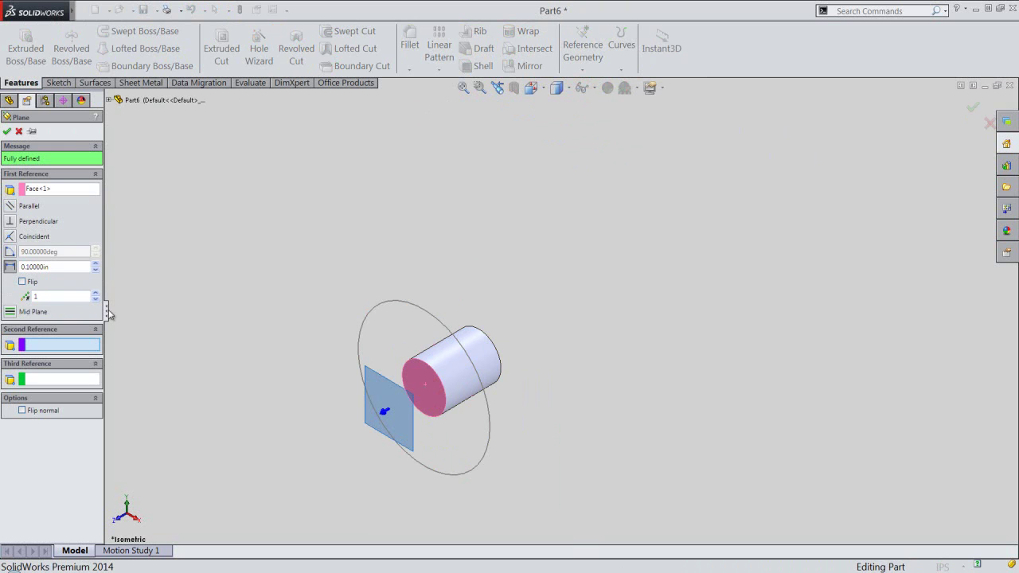
pyautogui.doubleClick(59, 265)
pyautogui.write('.465')
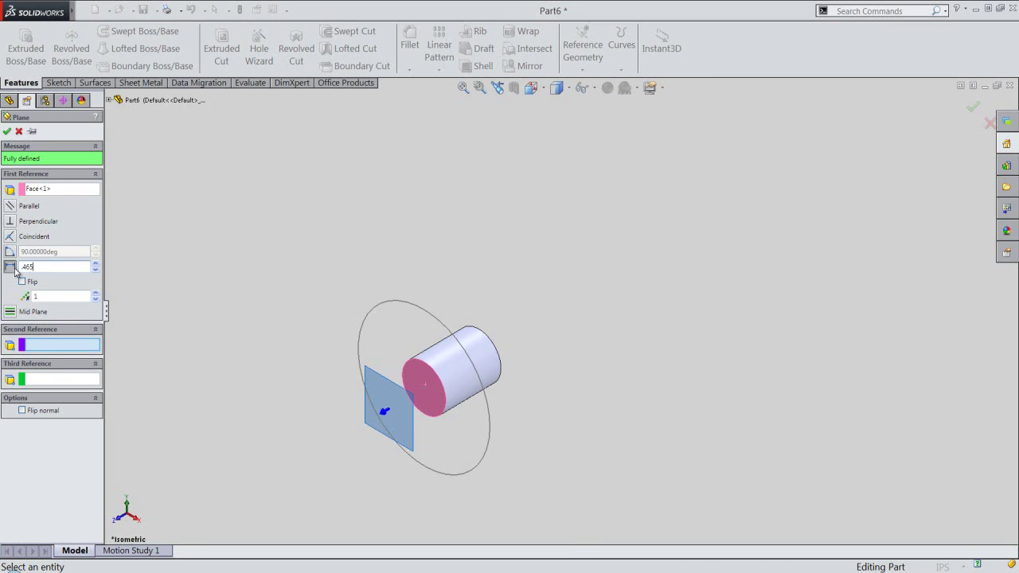
pyautogui.press('Return')
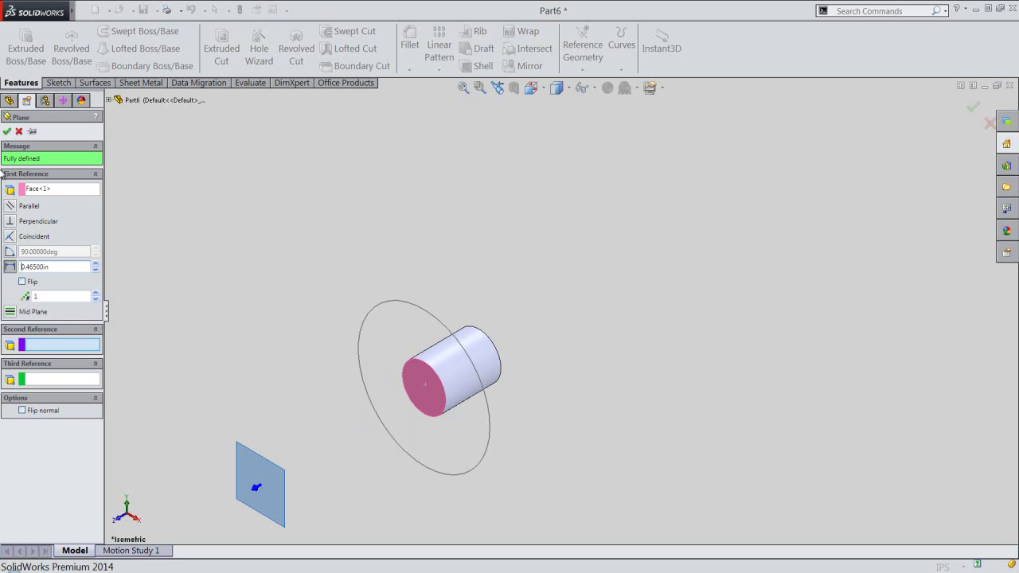
pyautogui.click(7, 132)
pyautogui.click(278, 207)
pyautogui.click(306, 261)
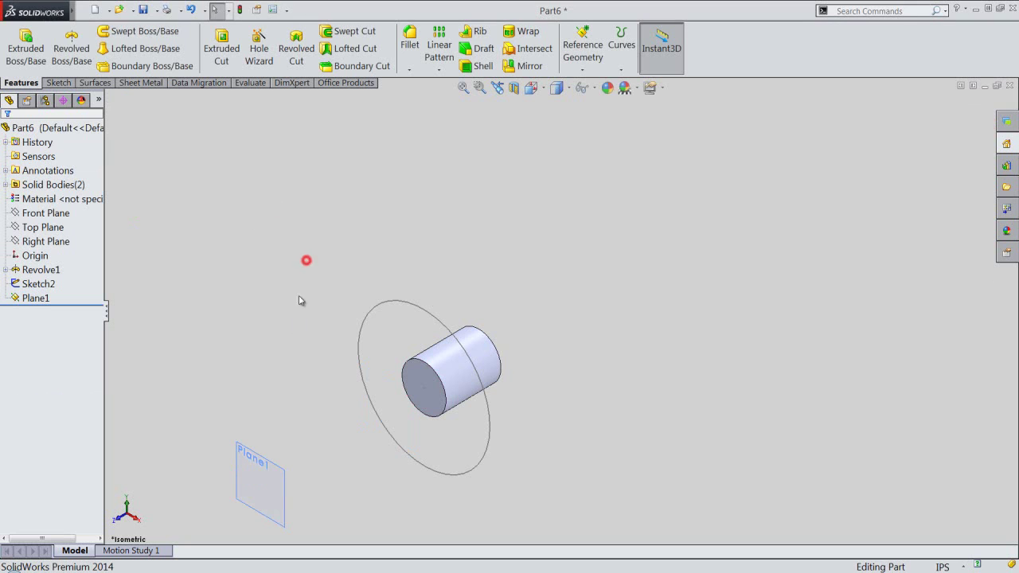
pyautogui.click(259, 460)
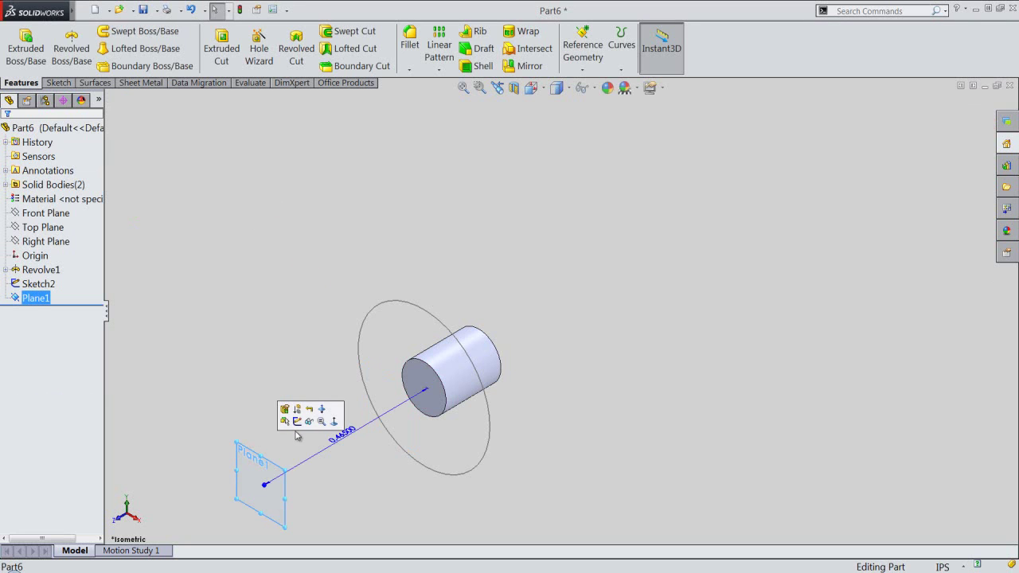
# Step: Sketch a 0.25 in diameter circle at the origin on Plane1 and exit the sketch
pyautogui.click(301, 422)
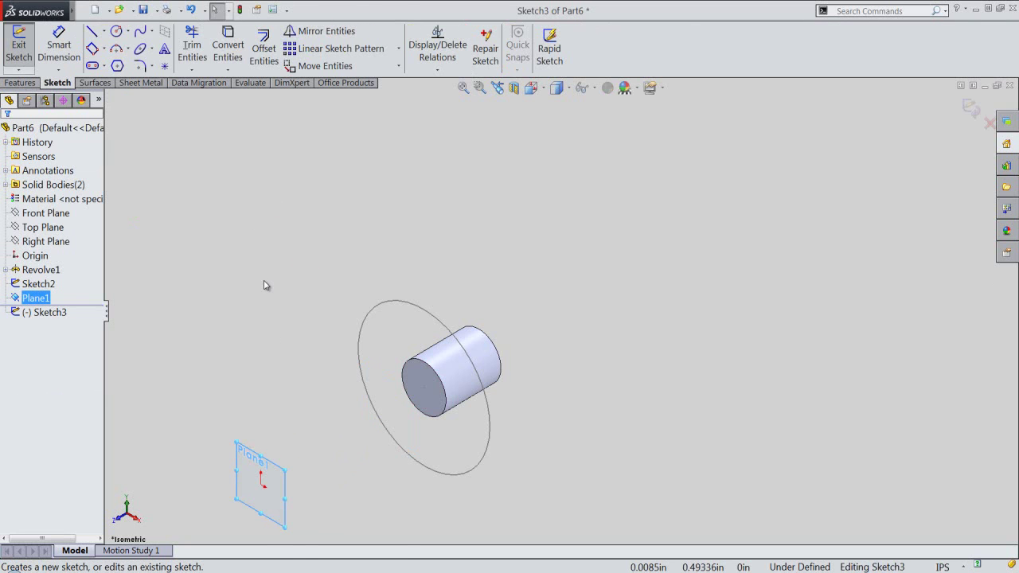
pyautogui.rightClick(265, 285)
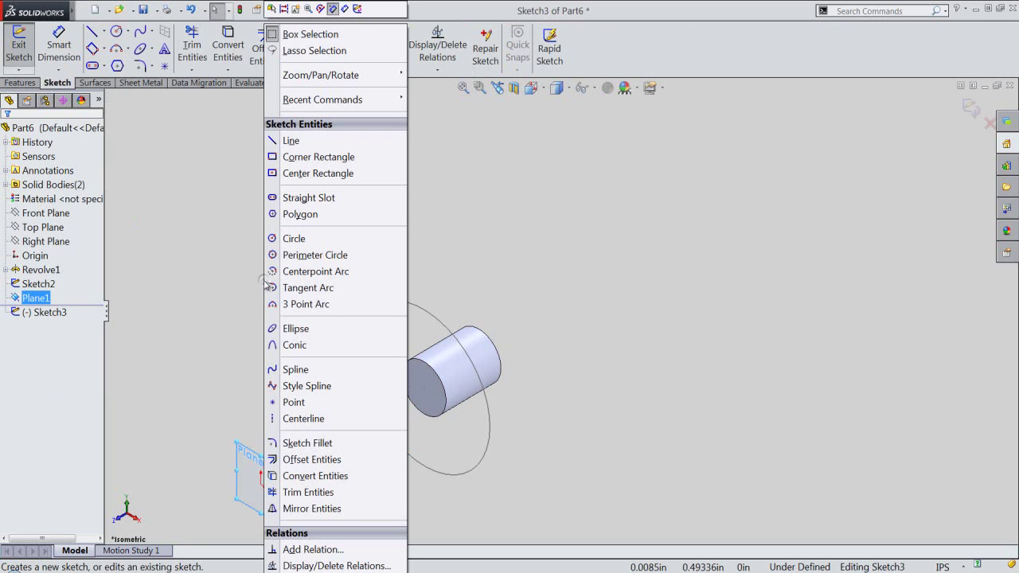
pyautogui.click(275, 239)
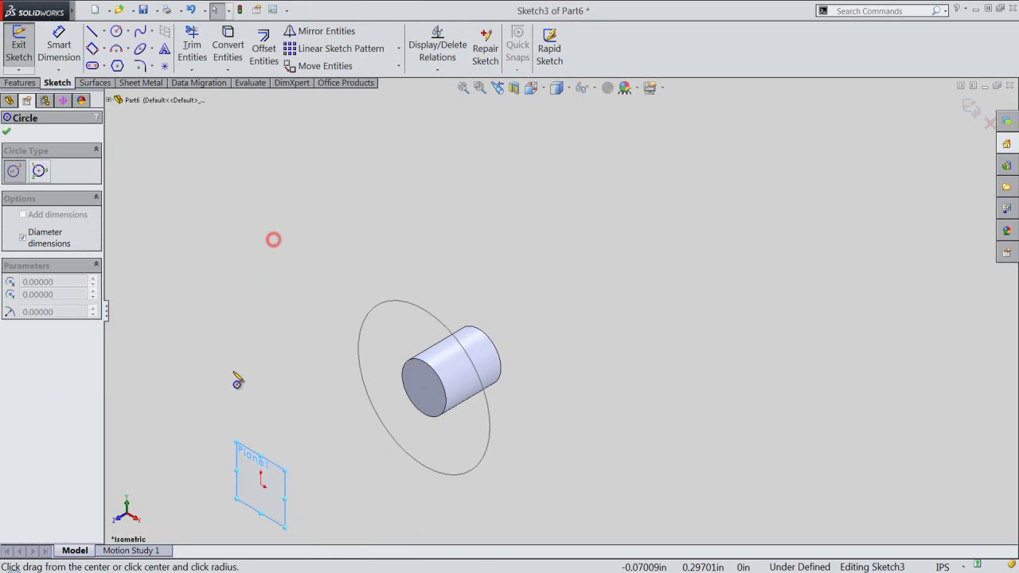
pyautogui.click(260, 484)
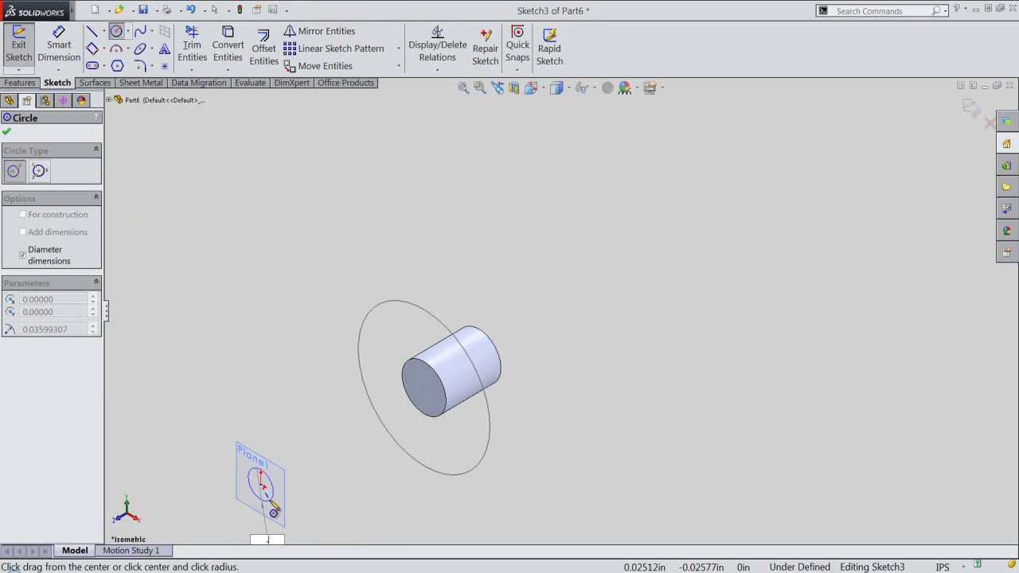
pyautogui.write('.25')
pyautogui.write('0.12500')
pyautogui.press('Return')
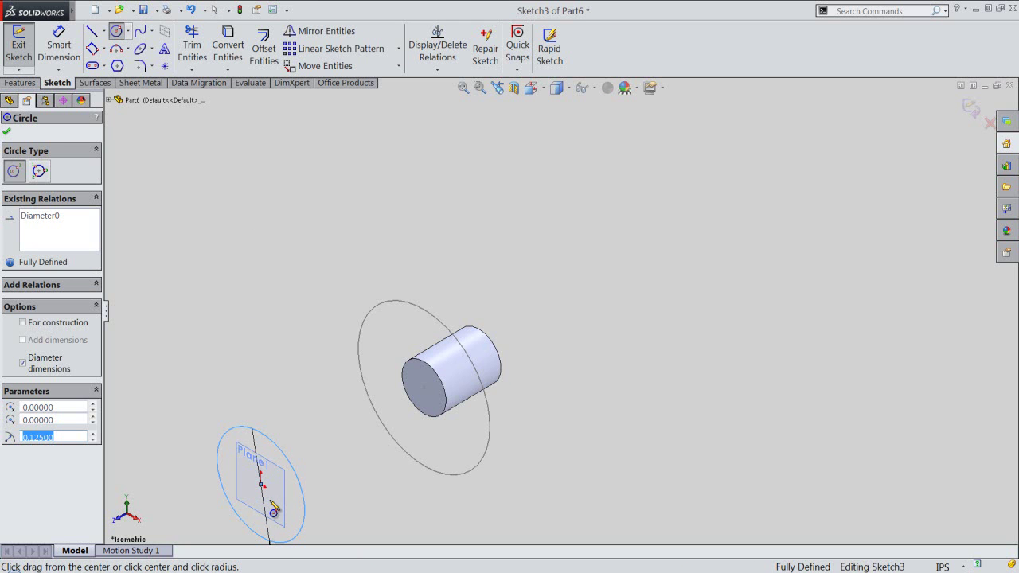
pyautogui.rightClick(271, 319)
pyautogui.click(295, 139)
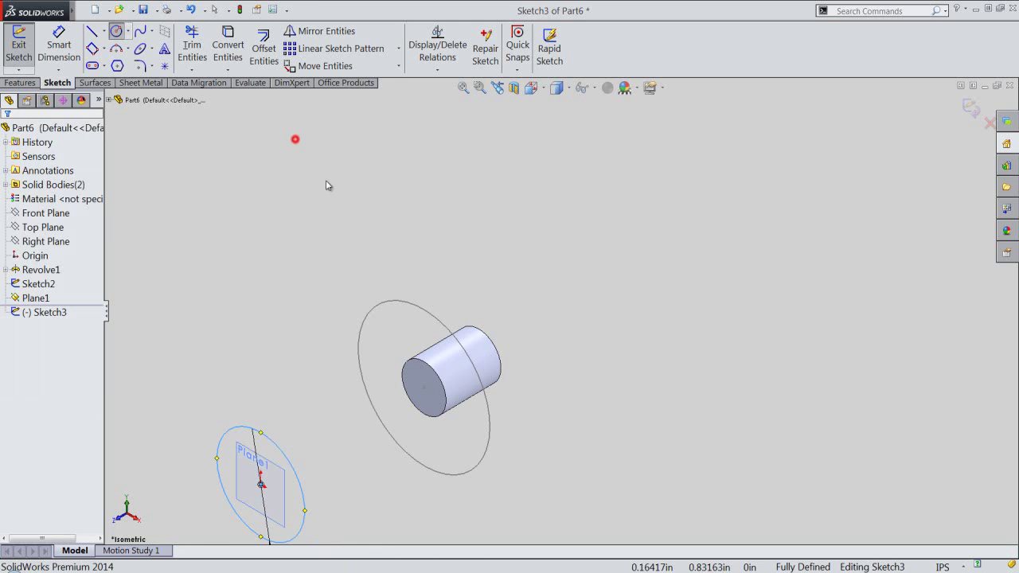
pyautogui.moveTo(301, 151); pyautogui.dragTo(332, 201, button='middle')
pyautogui.scroll(-1, 547, 192)
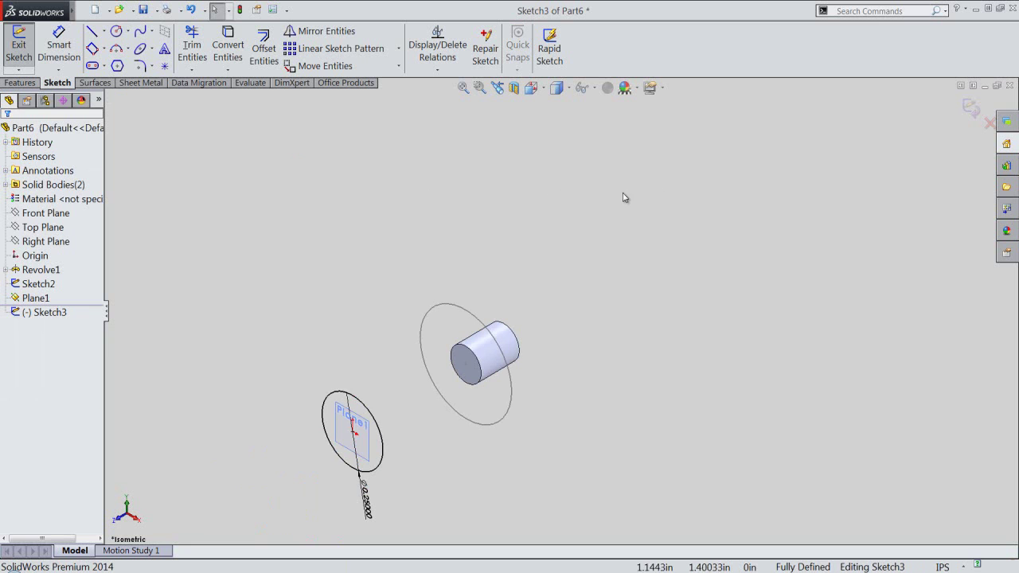
pyautogui.click(971, 107)
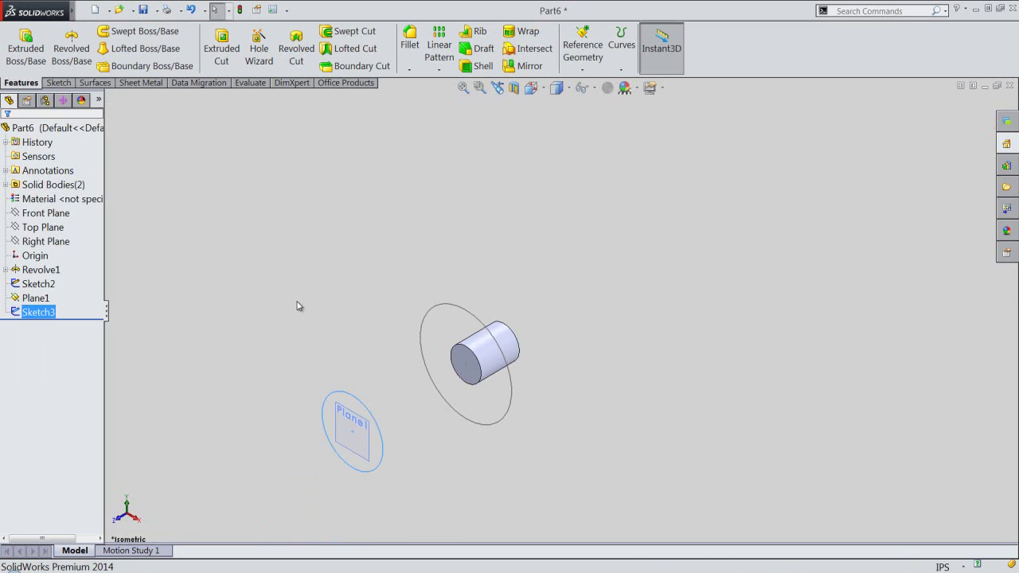
pyautogui.click(279, 195)
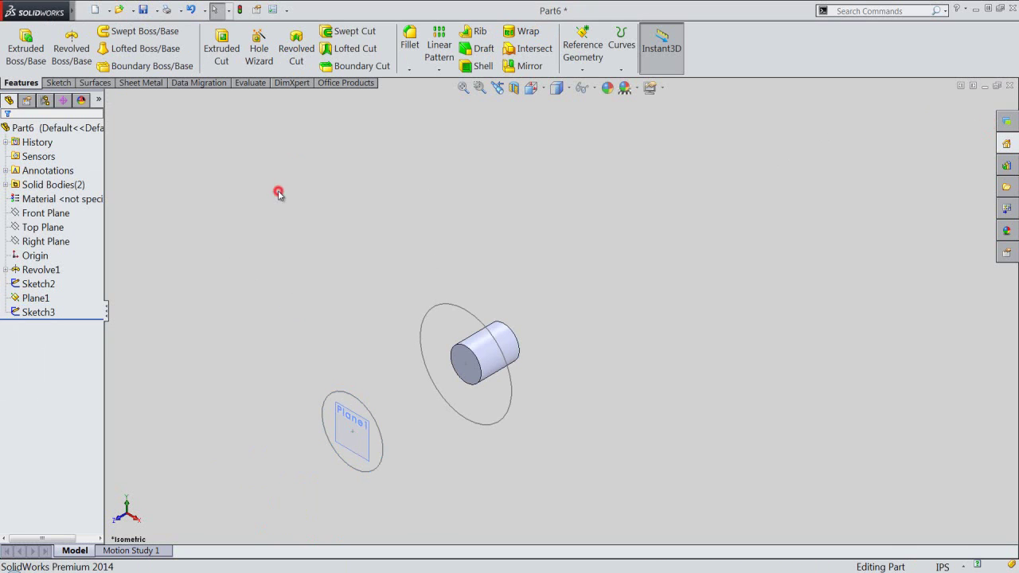
# Step: Loft a cone between the 0.25 in circle and the 0.375 circle
pyautogui.click(156, 50)
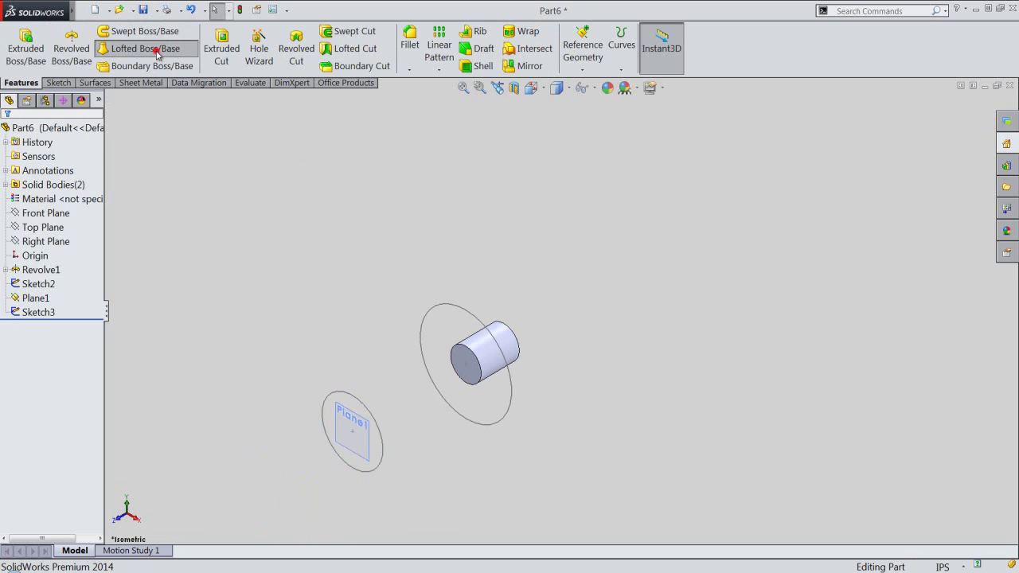
pyautogui.click(359, 397)
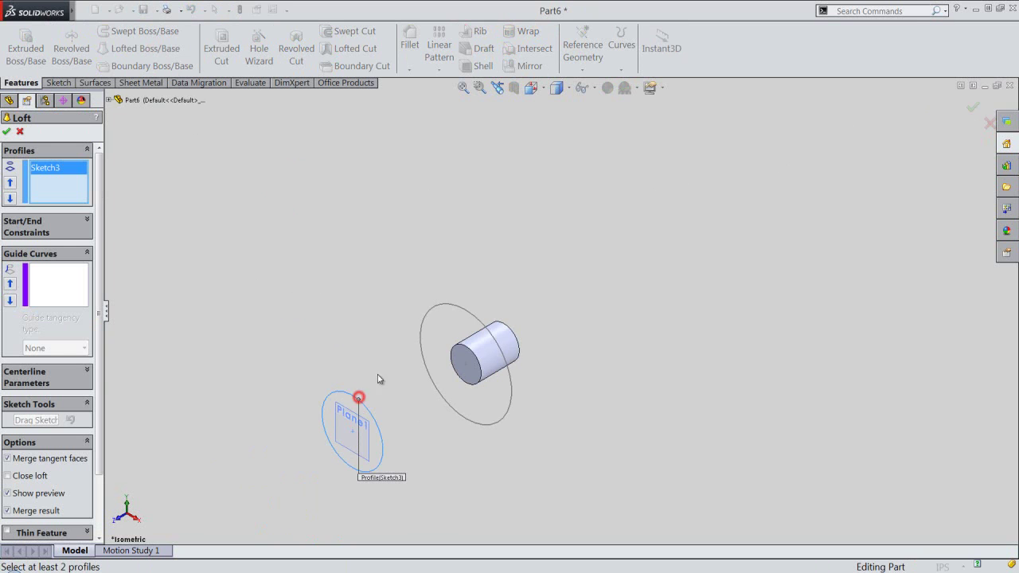
pyautogui.click(475, 318)
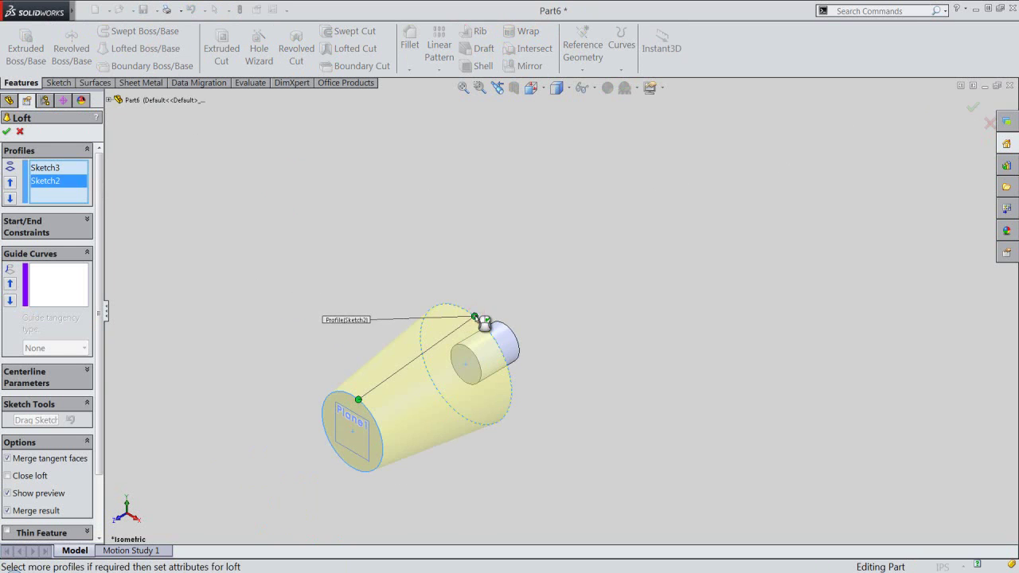
pyautogui.rightClick(257, 218)
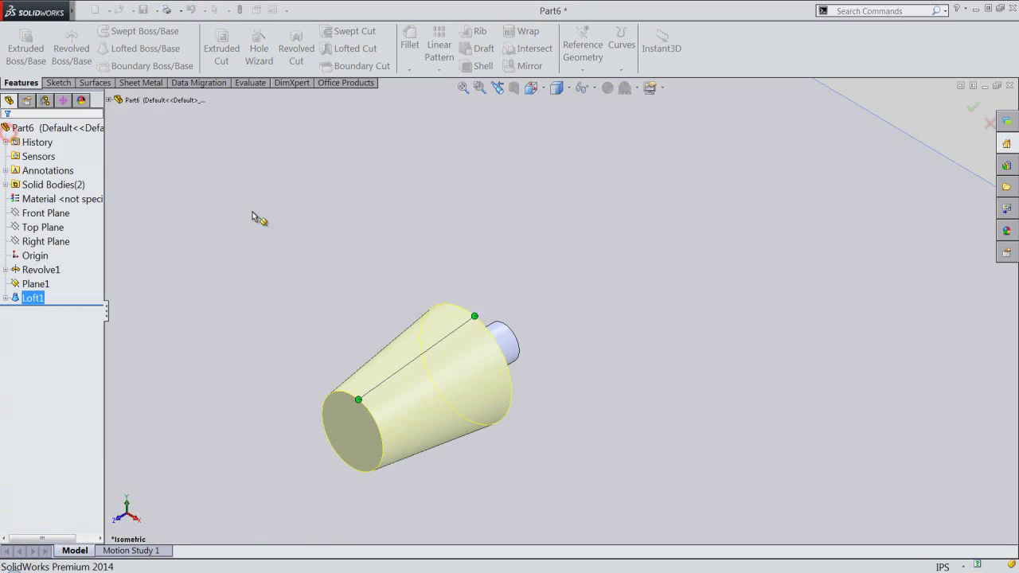
pyautogui.click(251, 211)
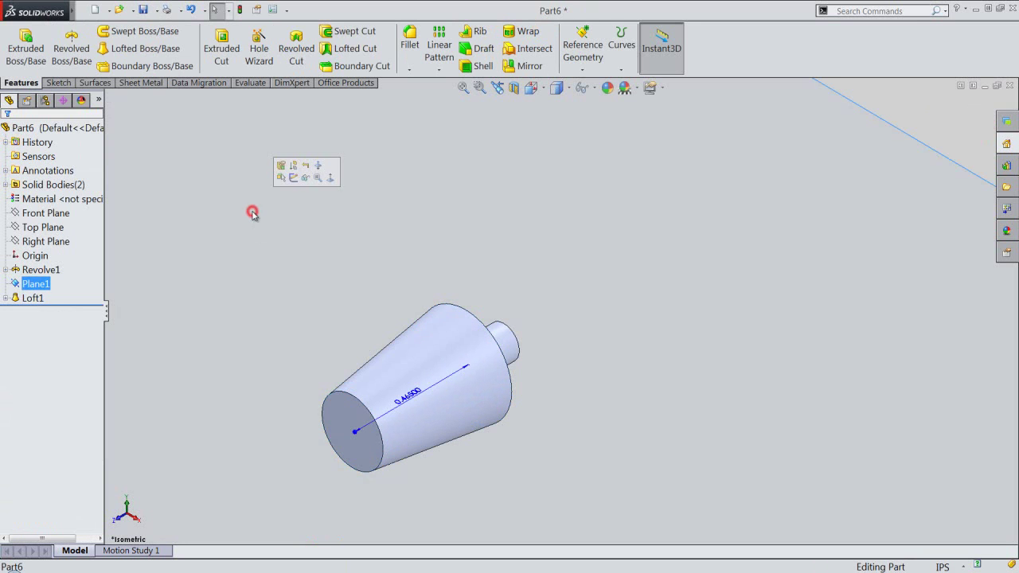
# Step: Hide Plane1
pyautogui.rightClick(34, 285)
pyautogui.click(50, 265)
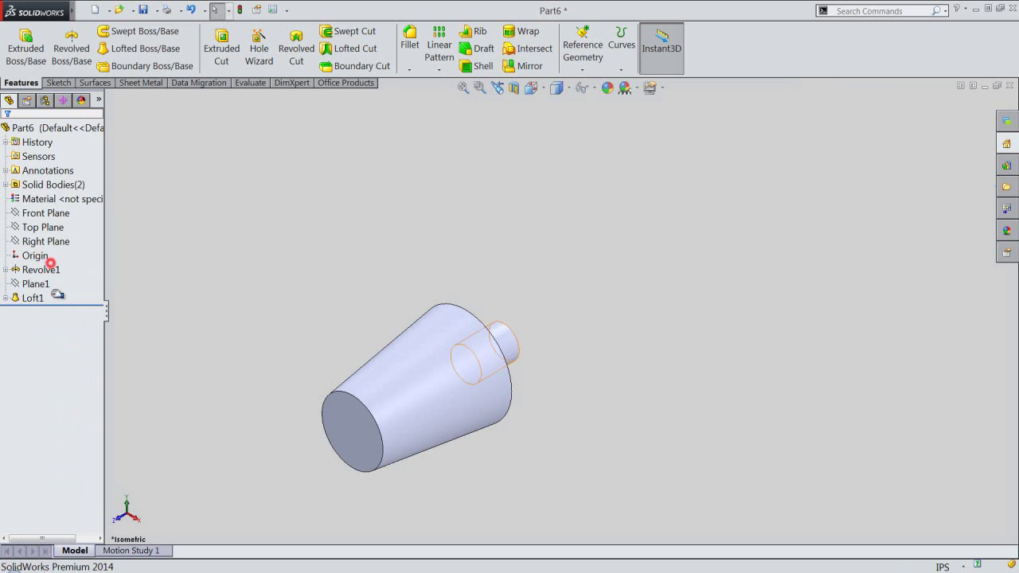
pyautogui.scroll(3, 559, 281)
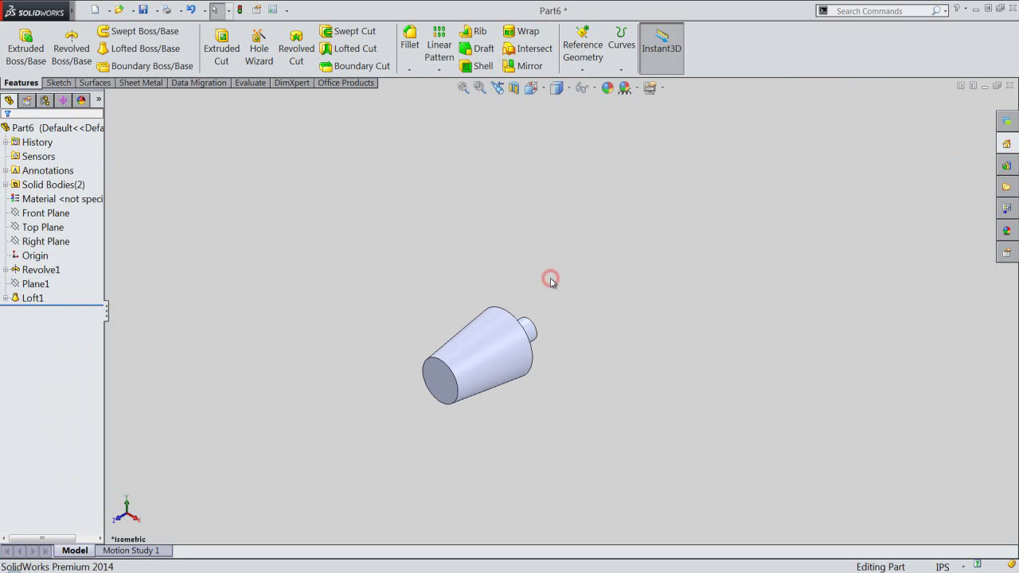
# Step: Fillet the cone's wide end edge with a 0.0625 in radius and zoom to fit
pyautogui.moveTo(560, 291); pyautogui.dragTo(557, 287, button='right')
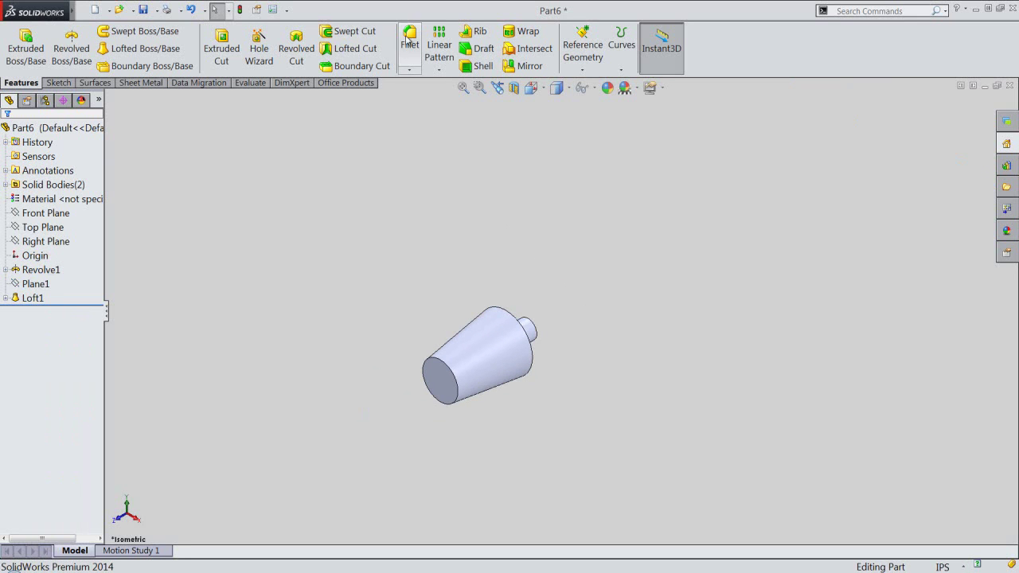
pyautogui.click(437, 361)
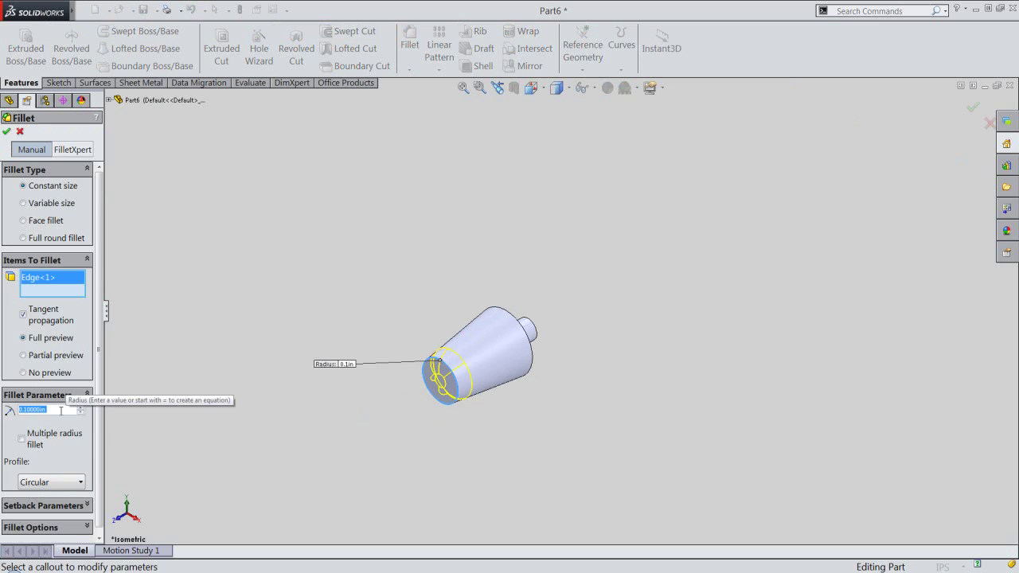
pyautogui.write('0.0625')
pyautogui.press('Return')
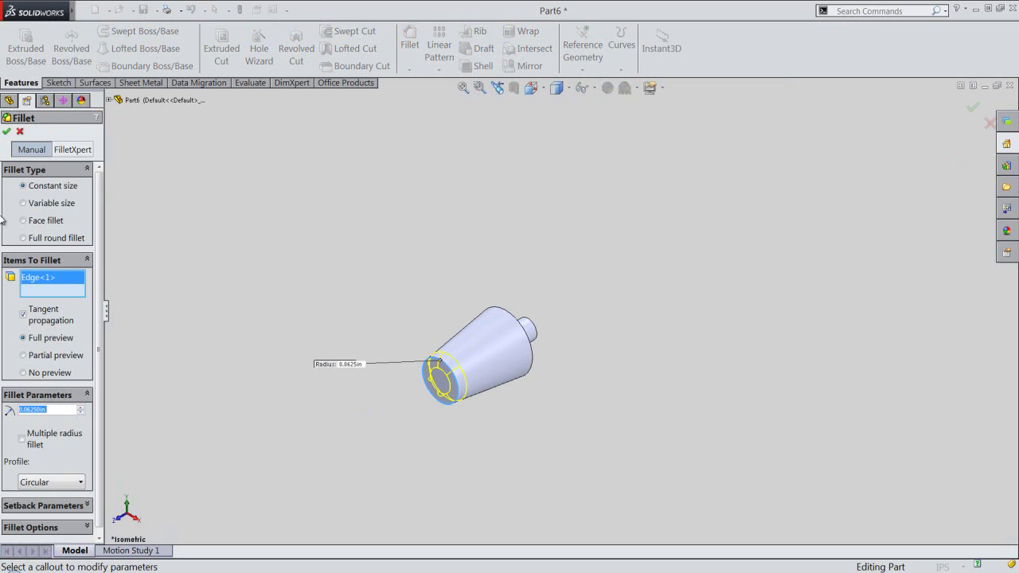
pyautogui.click(6, 132)
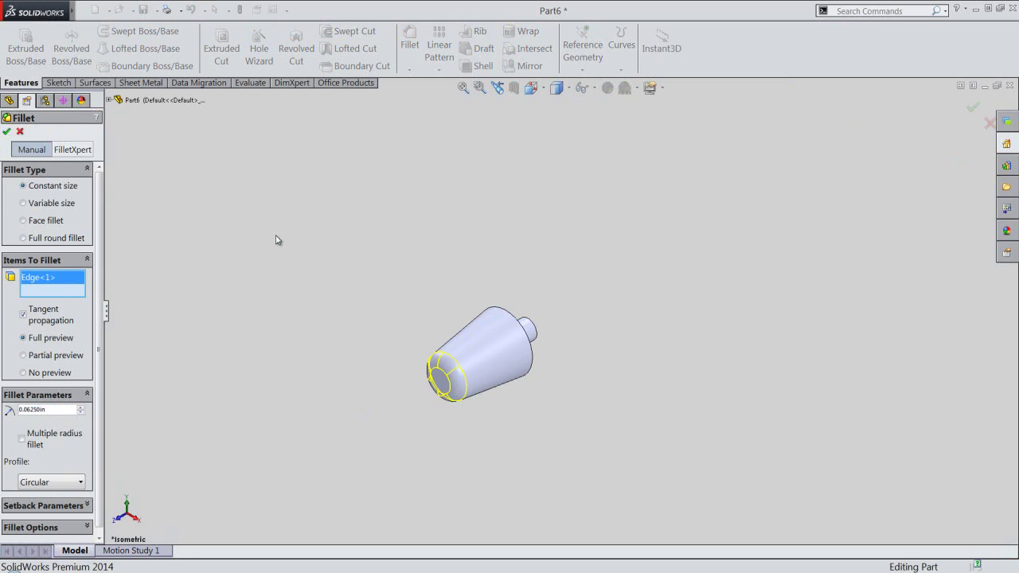
pyautogui.click(462, 87)
pyautogui.write('Handle')
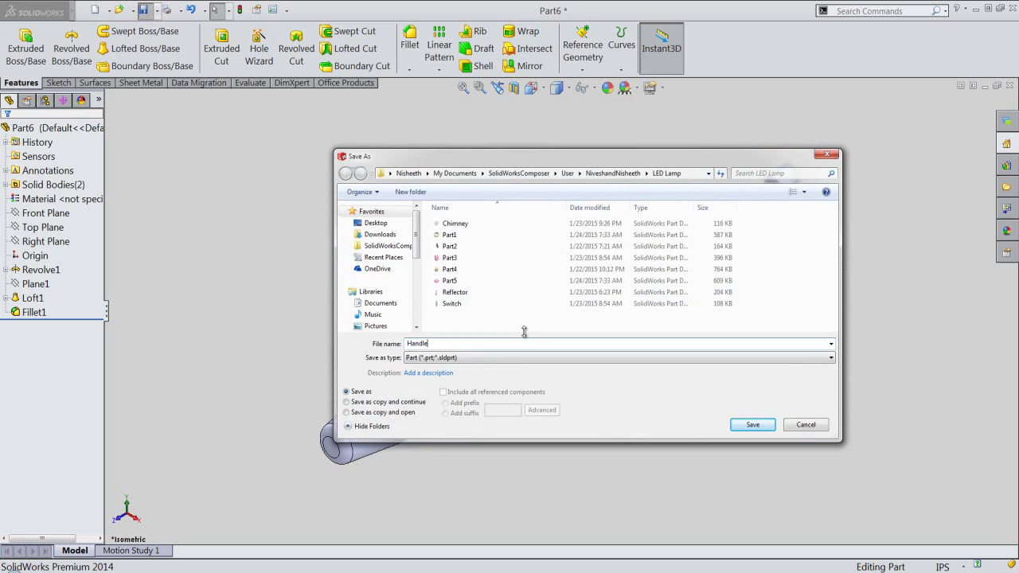
# Step: Save the part as Handle and reorient the view toward the small cylinder
pyautogui.press('Return')
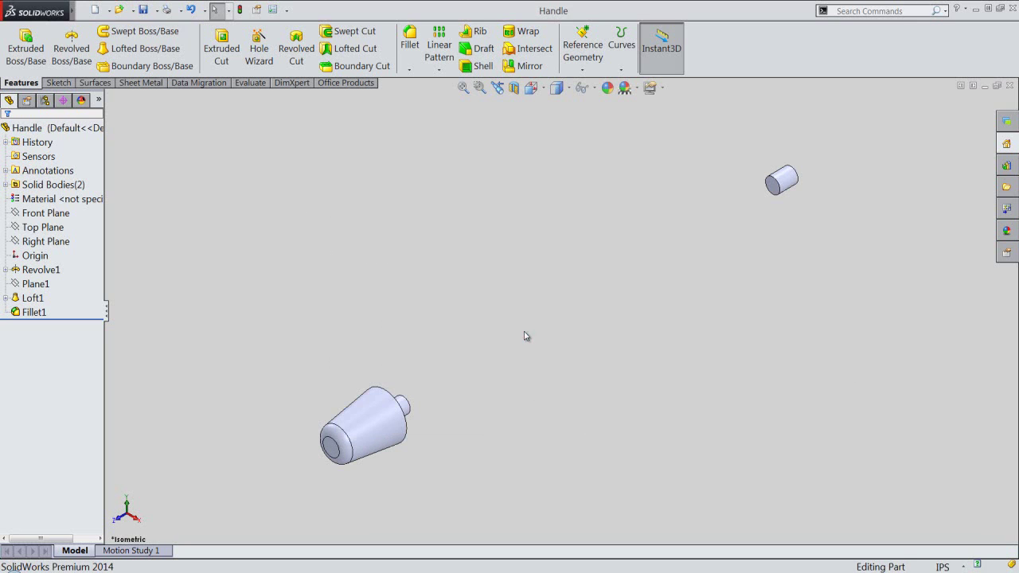
pyautogui.click(556, 88)
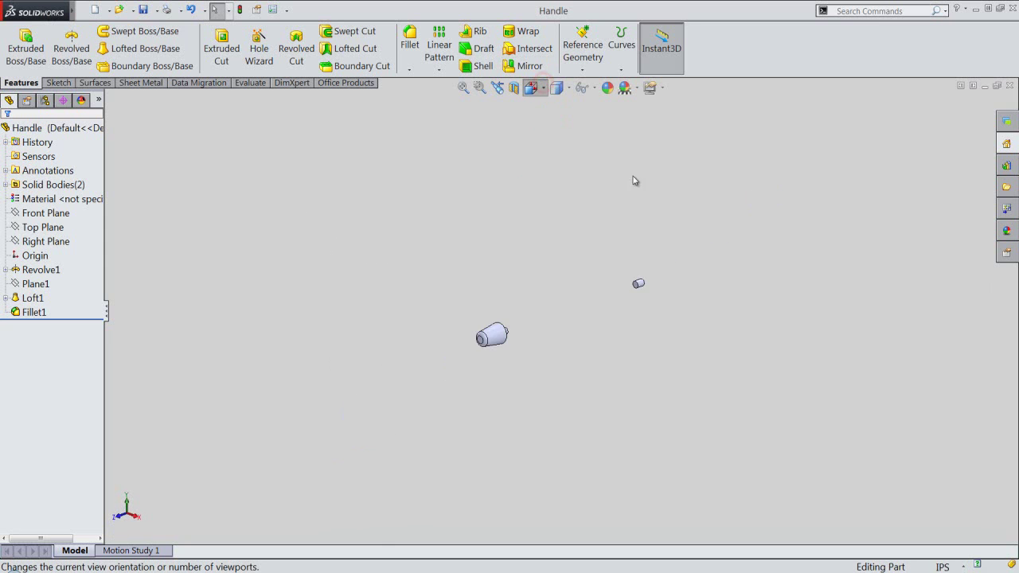
pyautogui.click(664, 250)
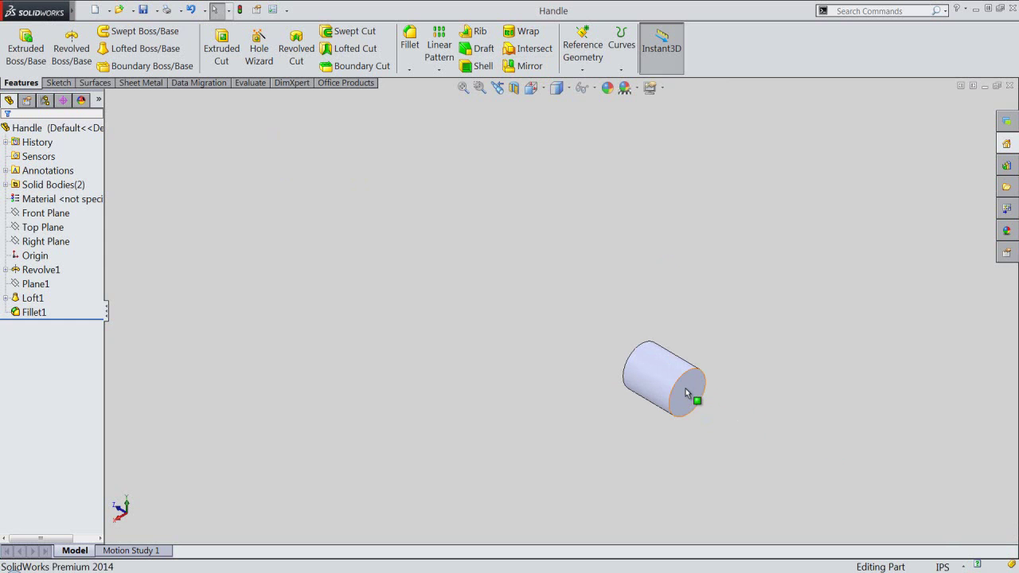
# Step: Sketch a 0.375 in diameter circle centred on the small cylinder's end face and exit Sketch4
pyautogui.click(685, 389)
pyautogui.click(724, 356)
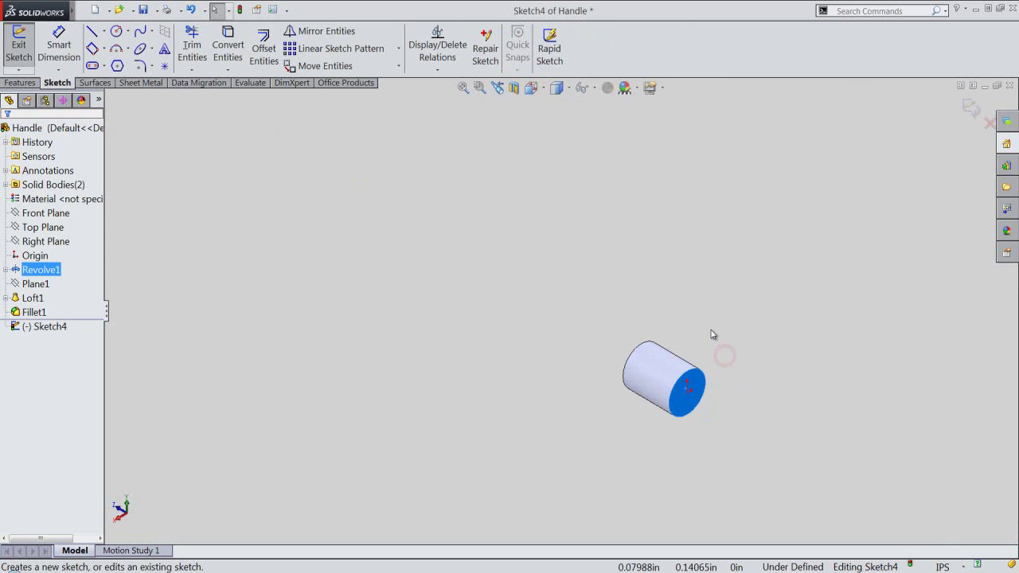
pyautogui.rightClick(712, 334)
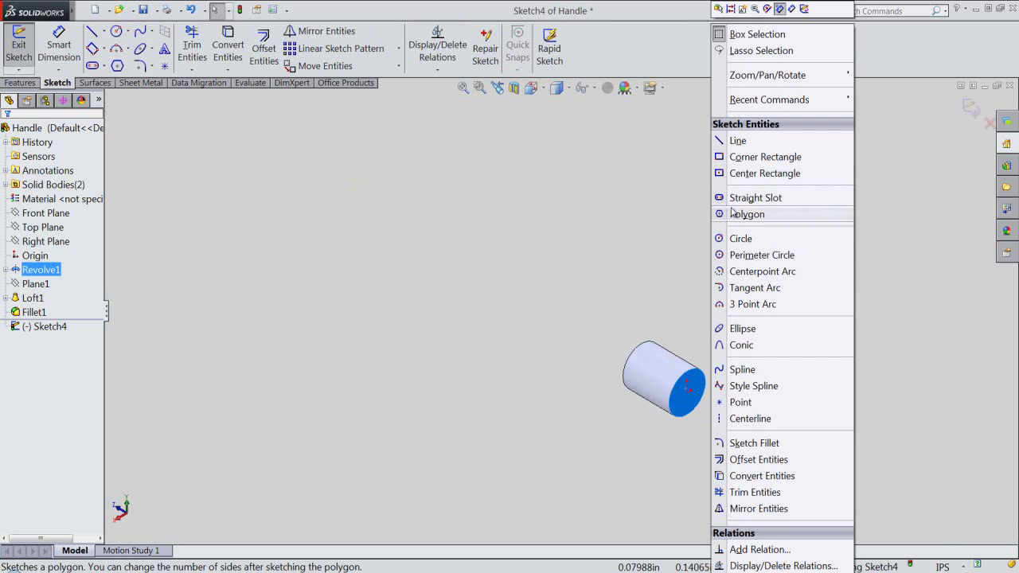
pyautogui.click(733, 239)
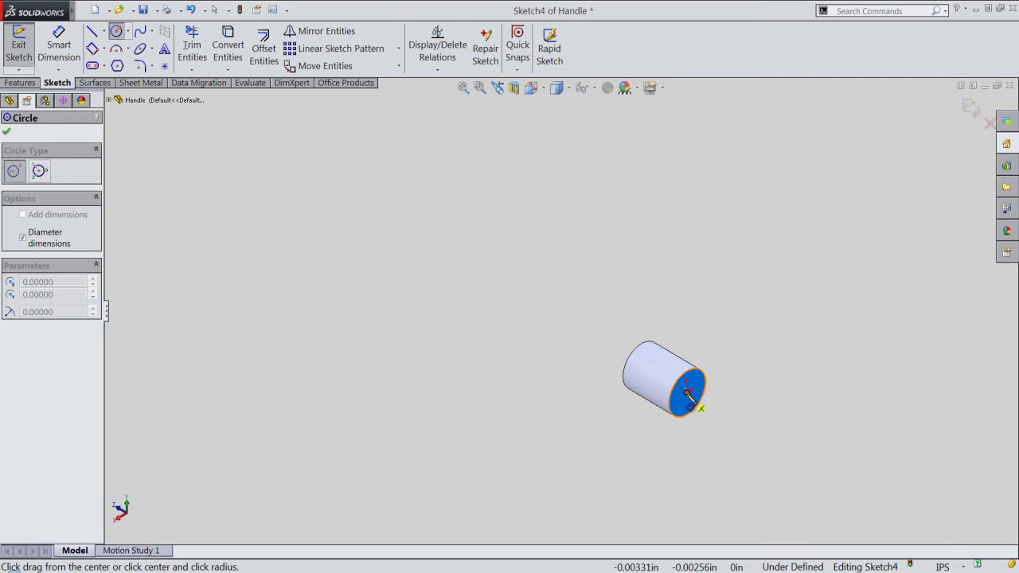
pyautogui.click(689, 390)
pyautogui.write('.375')
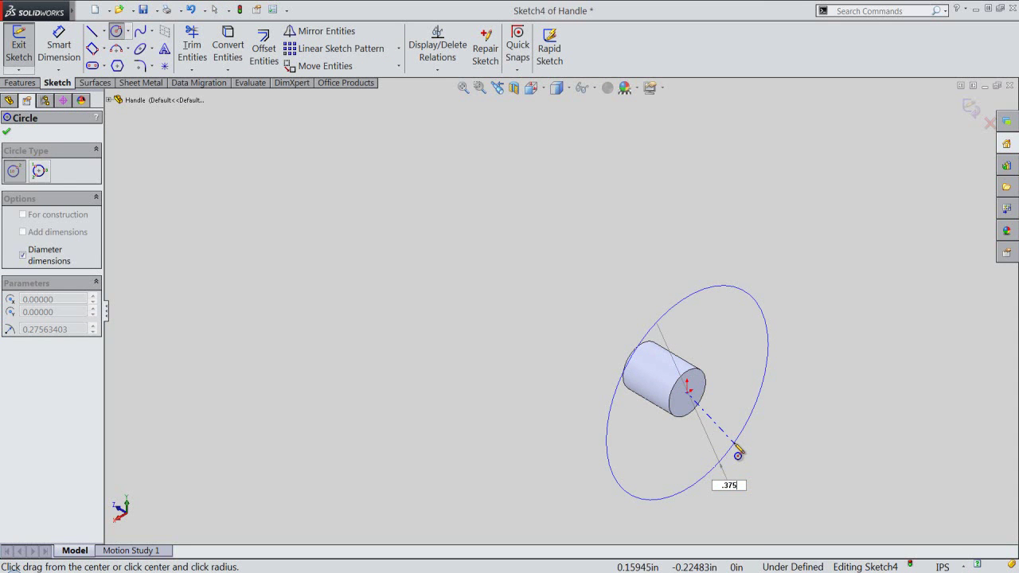
pyautogui.press('Return')
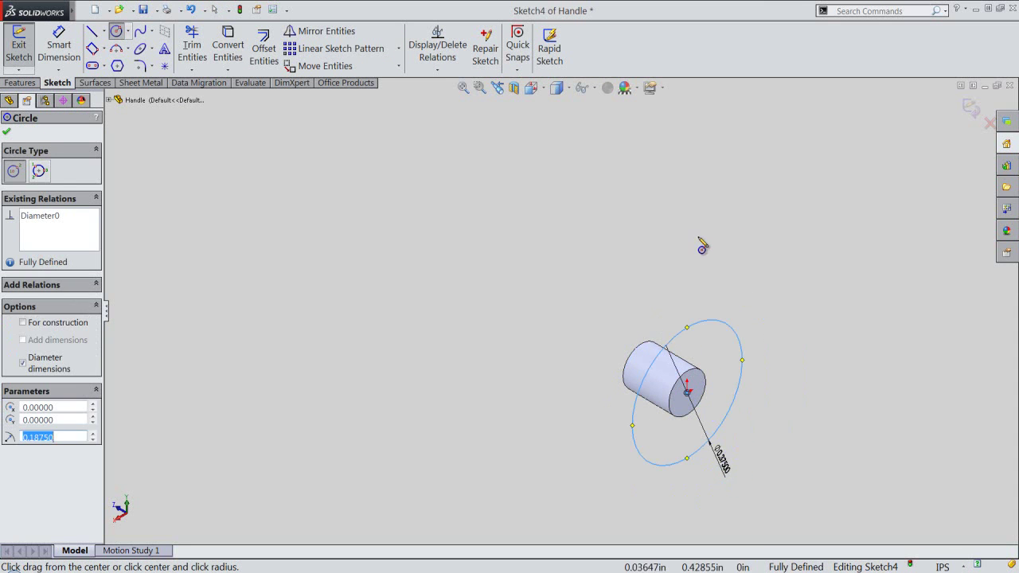
pyautogui.rightClick(694, 124)
pyautogui.click(710, 138)
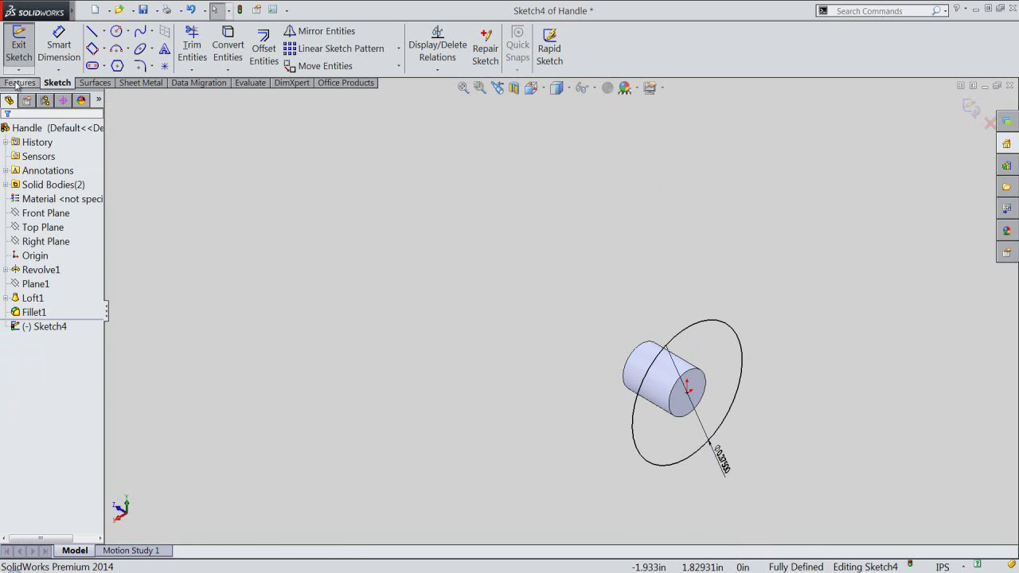
pyautogui.click(19, 46)
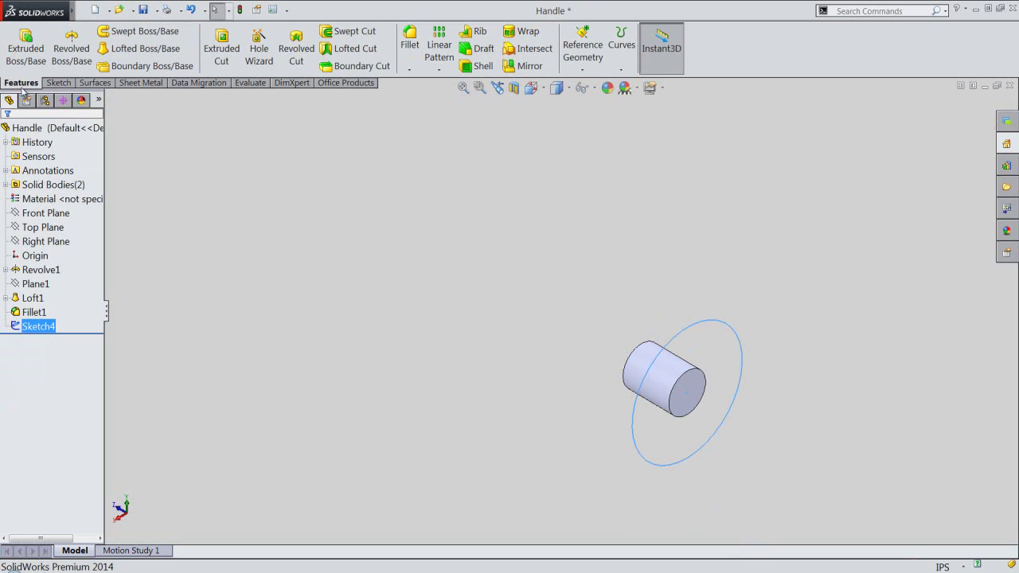
# Step: Create Plane2 offset 0.465 in from the small cylinder's end face and select it
pyautogui.click(403, 195)
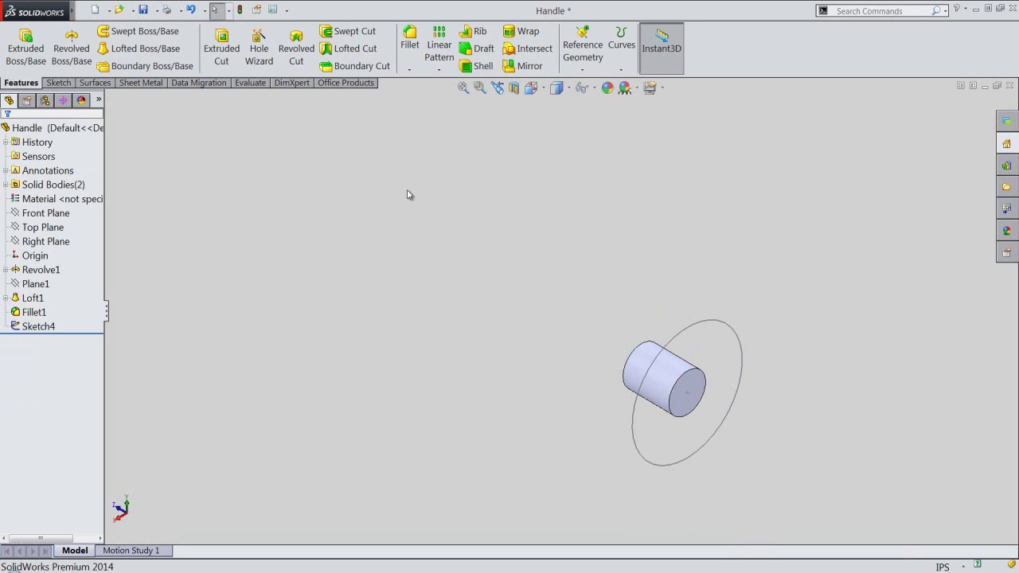
pyautogui.click(593, 67)
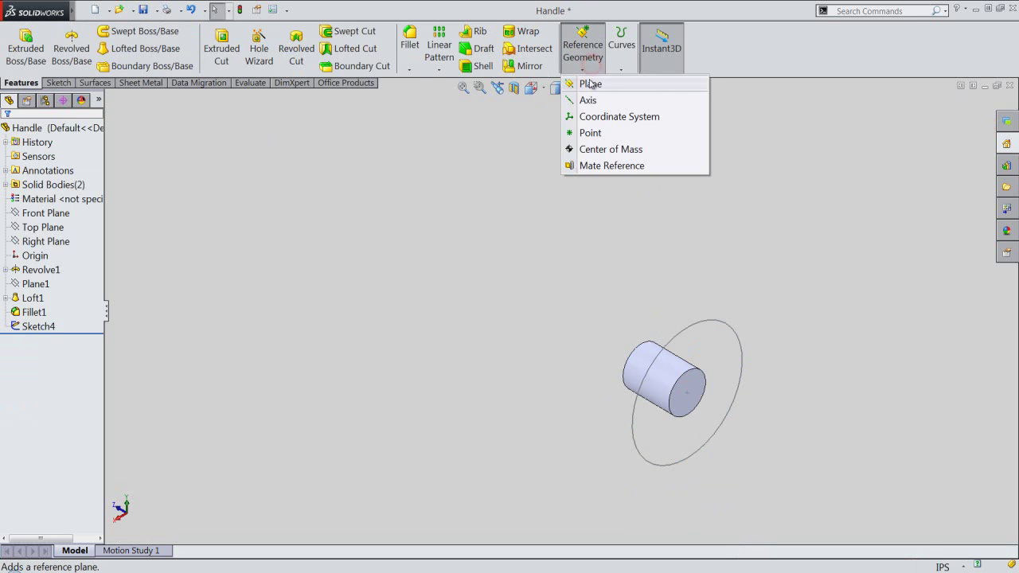
pyautogui.click(589, 85)
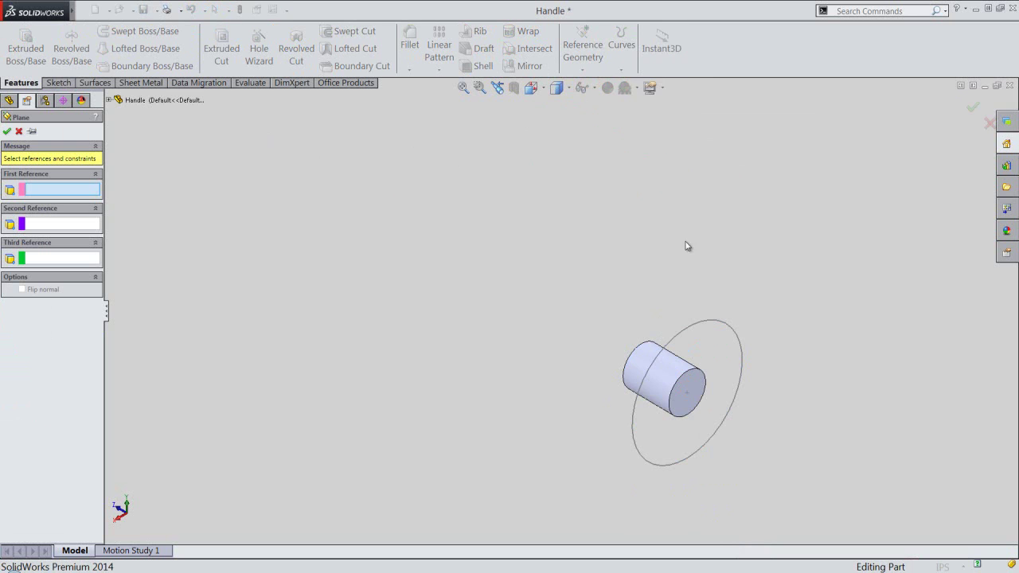
pyautogui.click(692, 388)
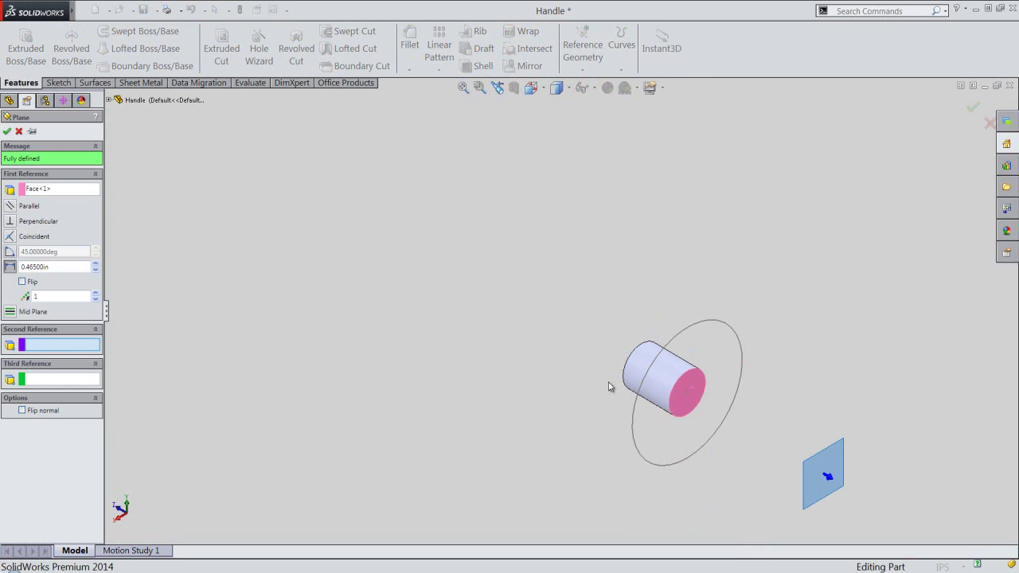
pyautogui.click(61, 268)
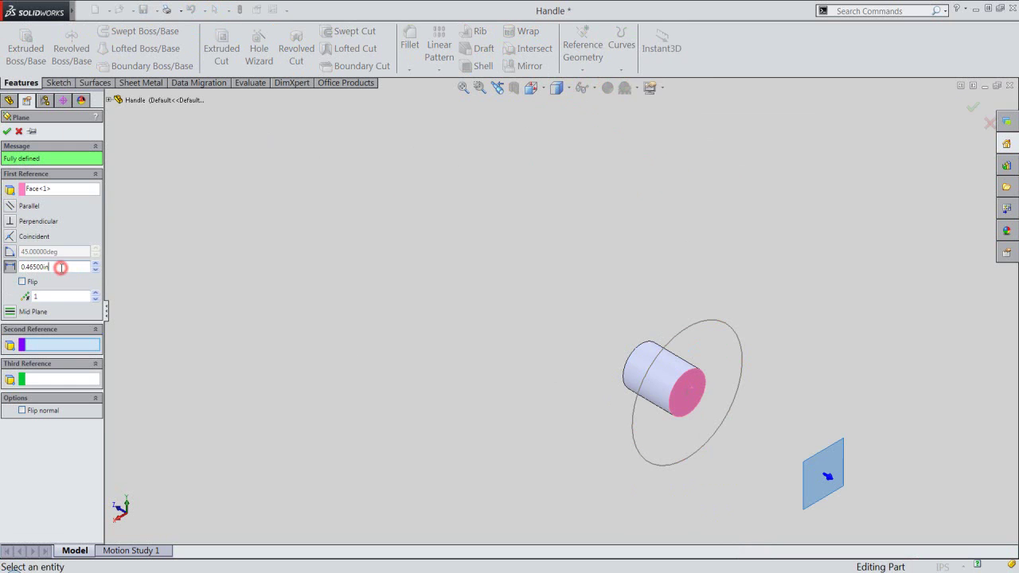
pyautogui.click(6, 132)
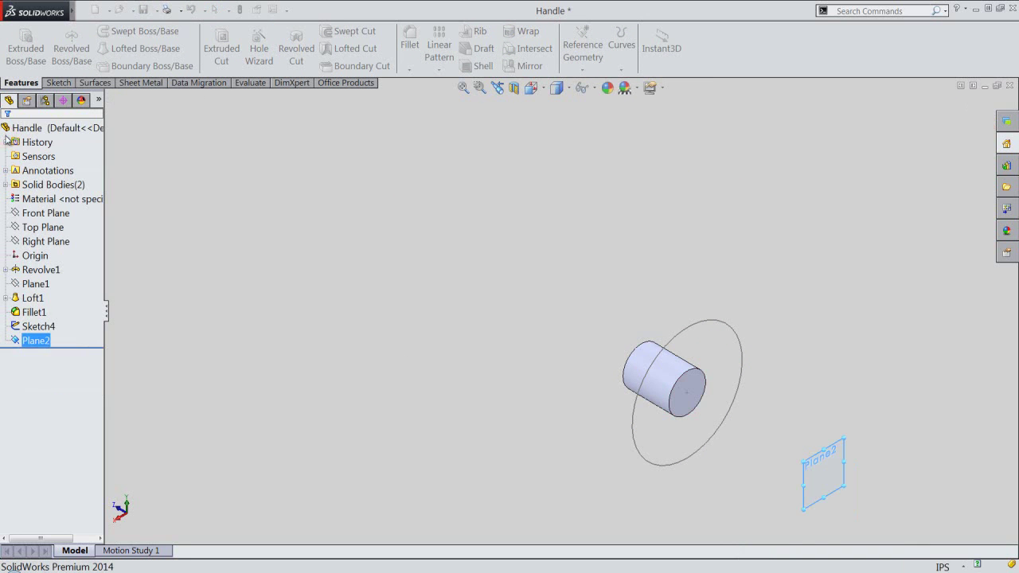
pyautogui.click(846, 455)
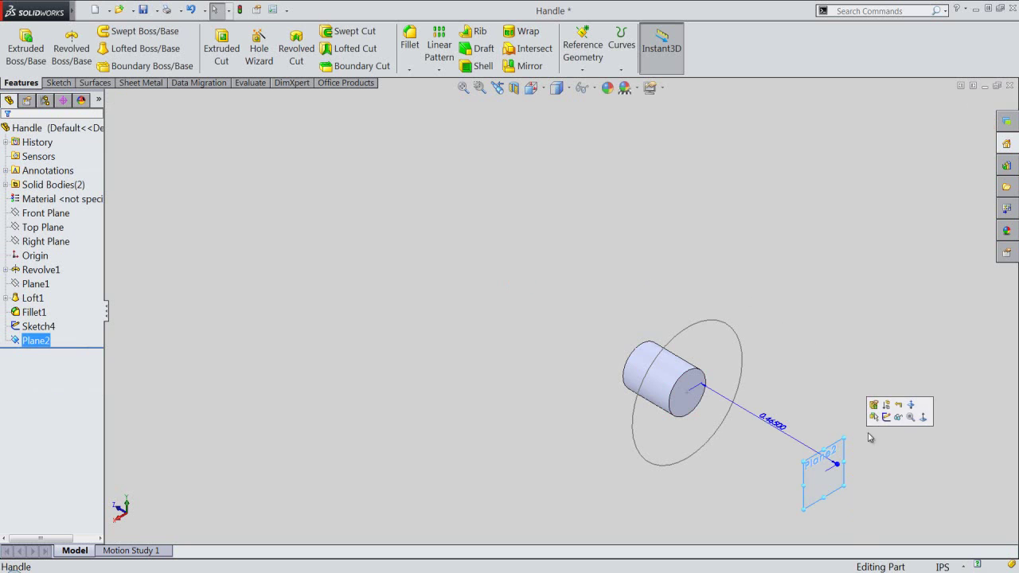
# Step: Sketch a 0.25 in diameter circle at the origin on Plane2
pyautogui.click(886, 420)
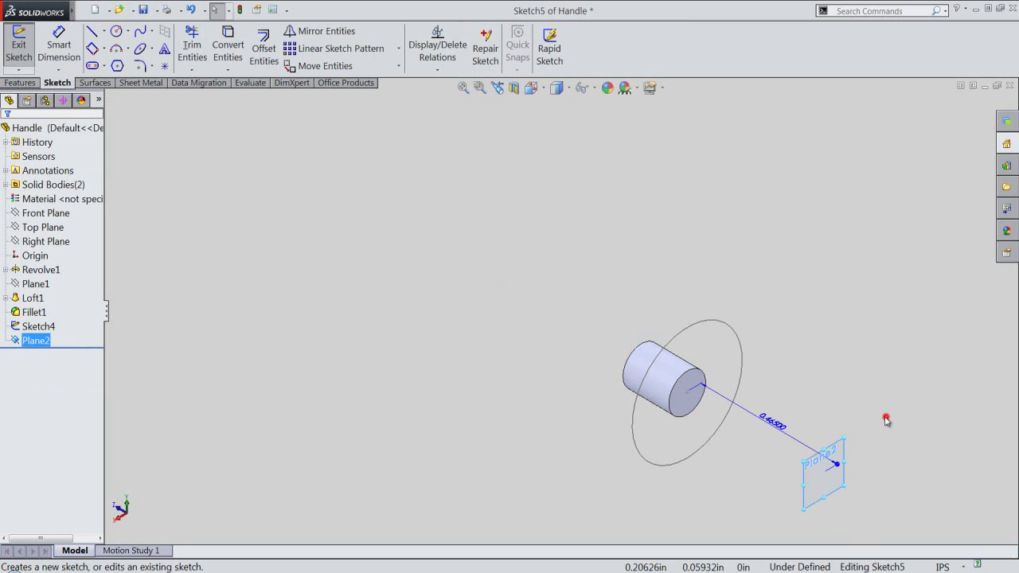
pyautogui.click(847, 367)
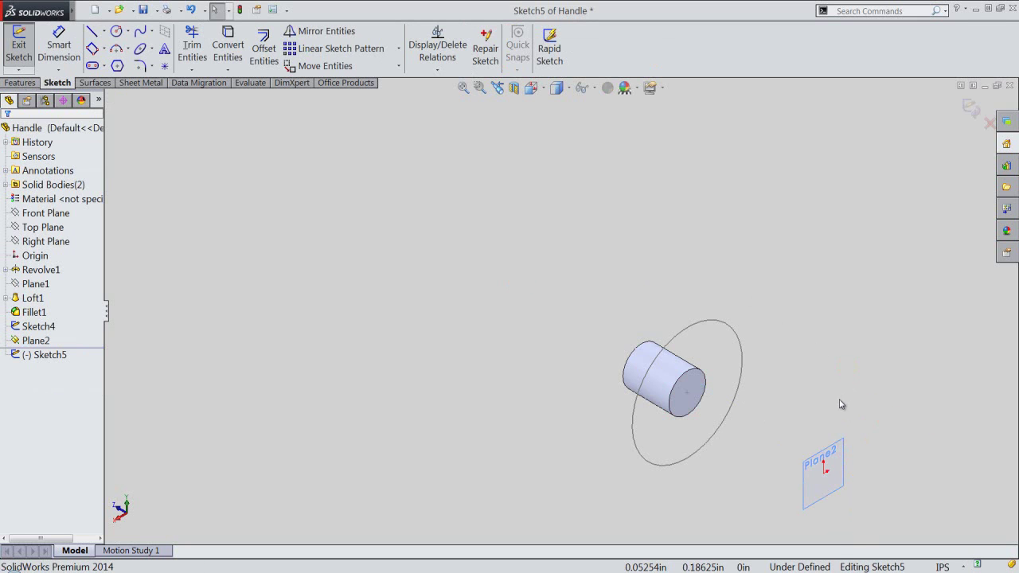
pyautogui.rightClick(840, 402)
pyautogui.click(857, 238)
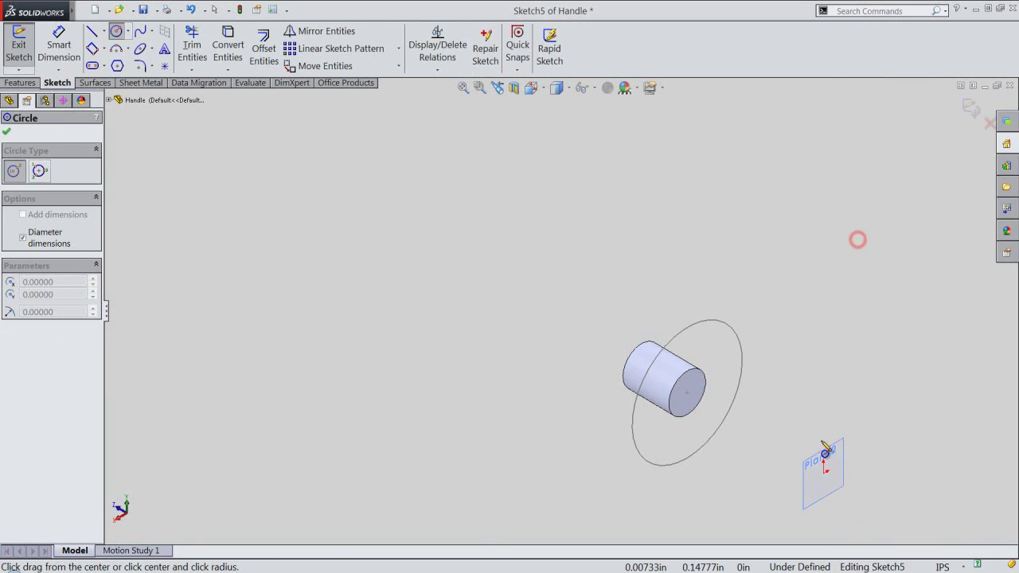
pyautogui.click(826, 472)
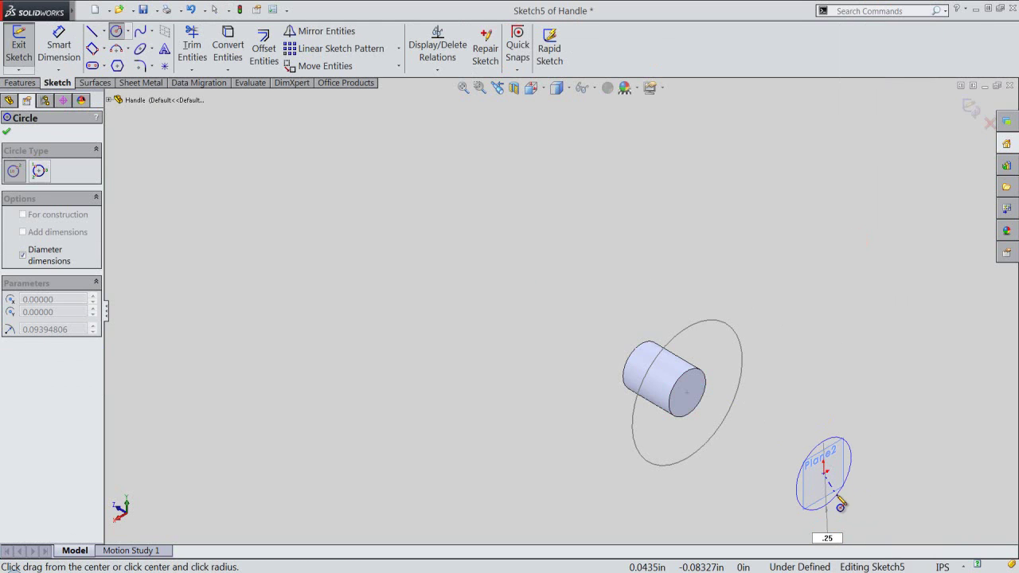
pyautogui.press('Return')
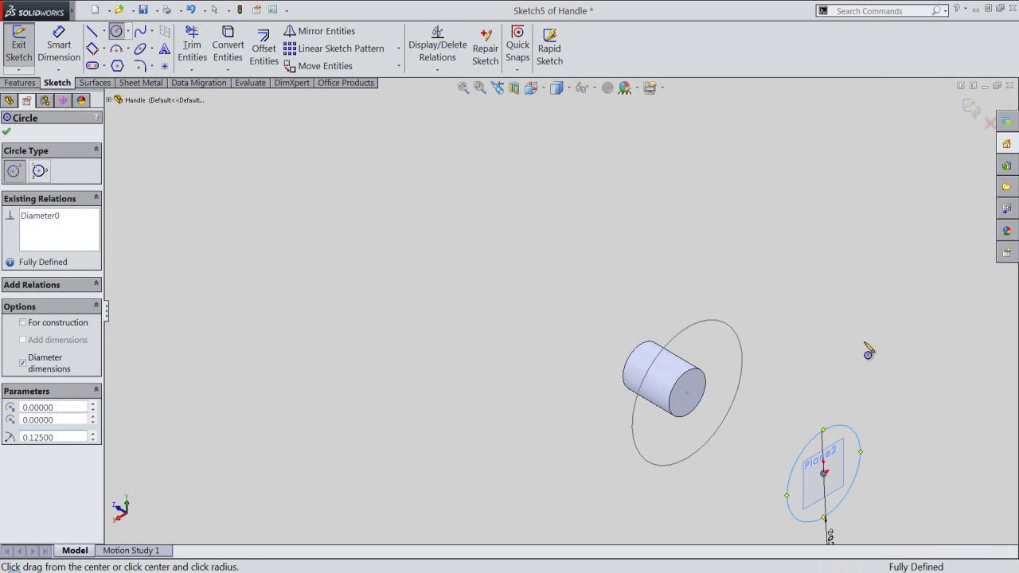
pyautogui.rightClick(866, 348)
pyautogui.click(878, 141)
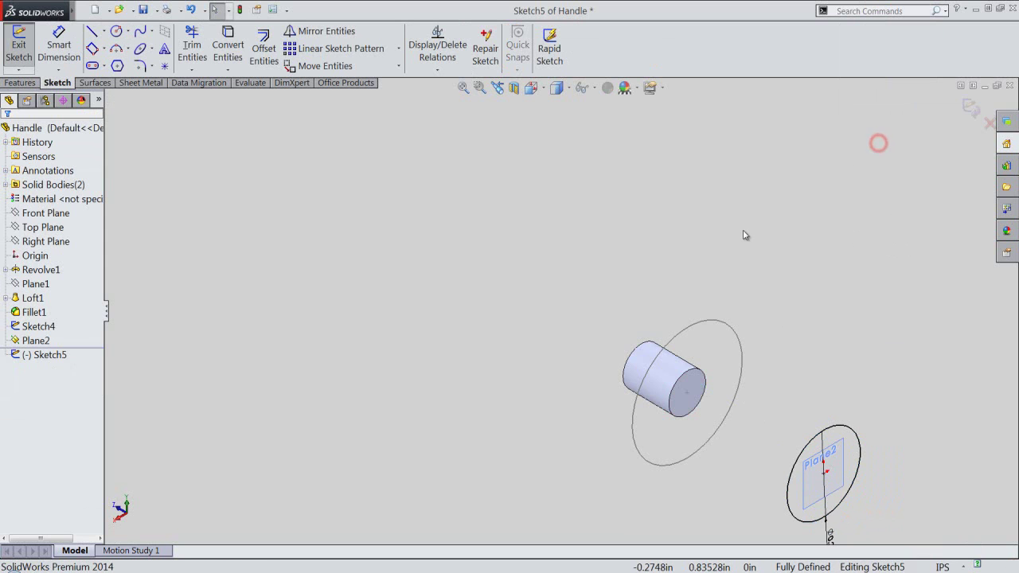
pyautogui.press('z')
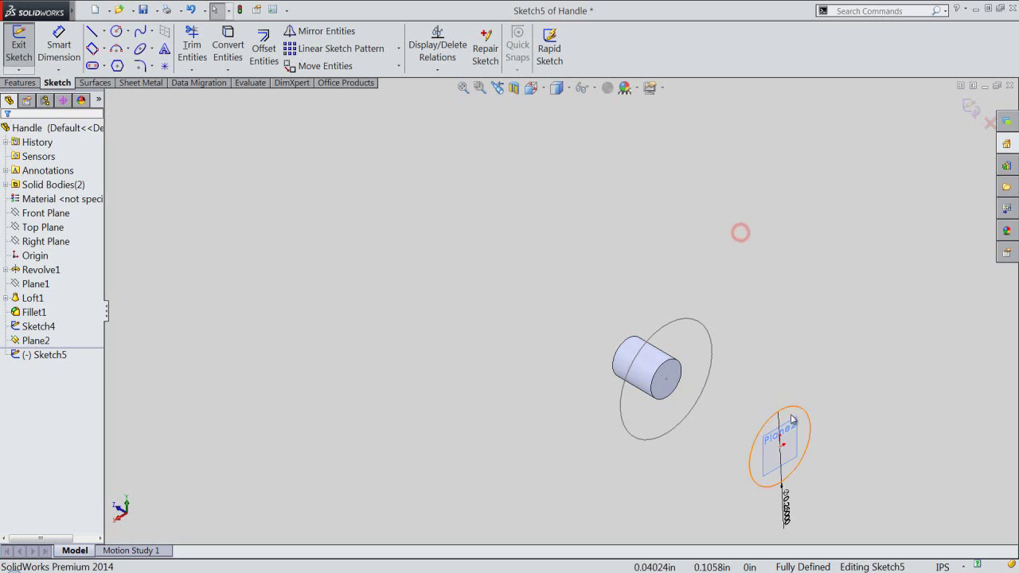
# Step: Hide Plane2 and exit Sketch5
pyautogui.rightClick(23, 342)
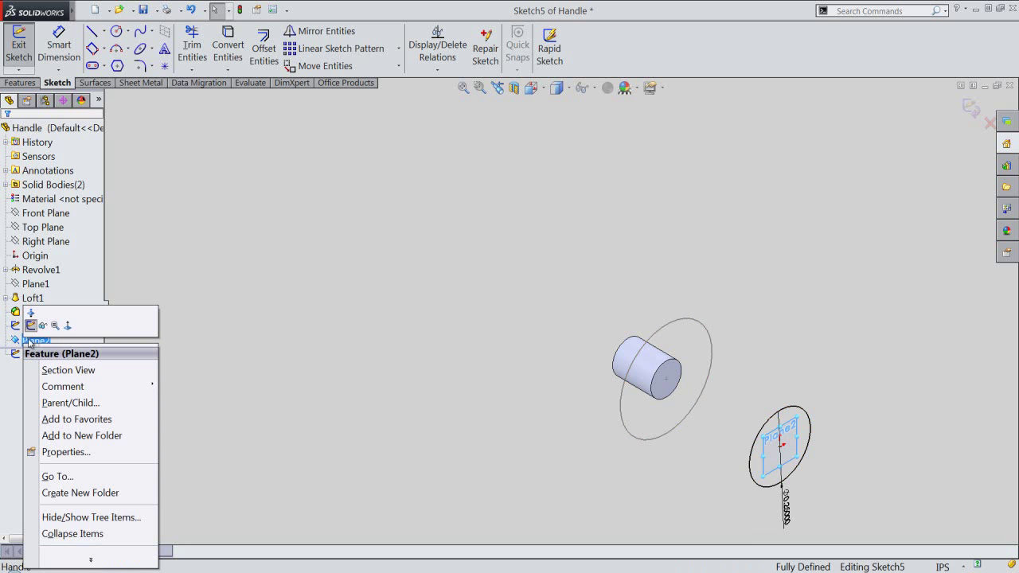
pyautogui.click(42, 325)
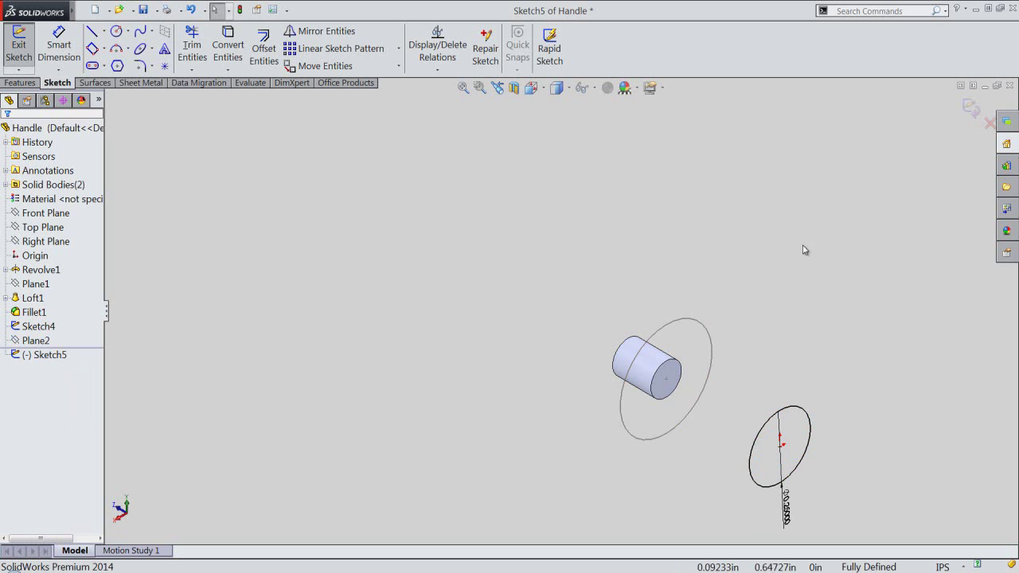
pyautogui.click(973, 108)
pyautogui.click(735, 180)
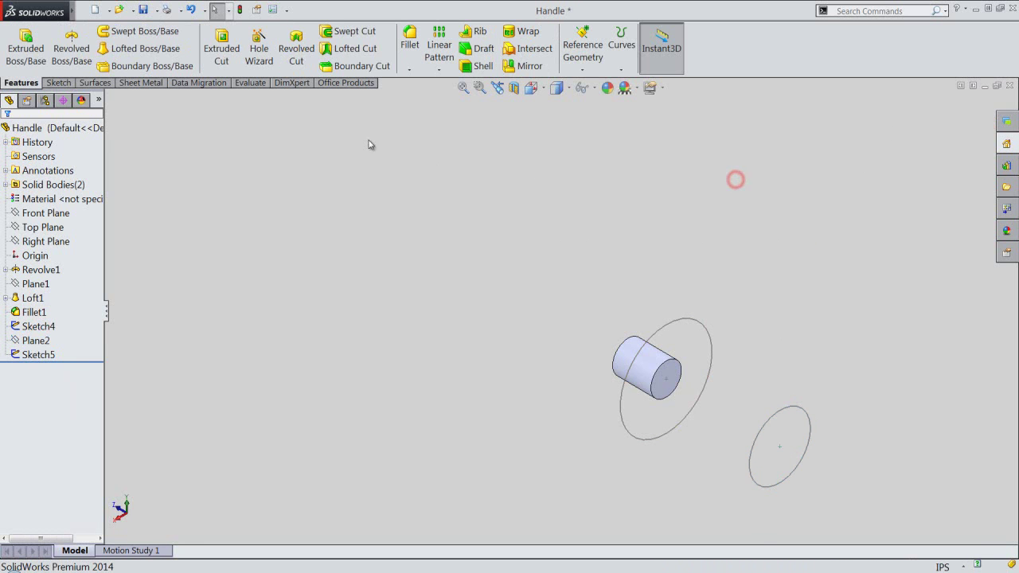
# Step: Loft between the Sketch4 and Sketch5 circles to create the tapered Loft2 handle end
pyautogui.click(142, 48)
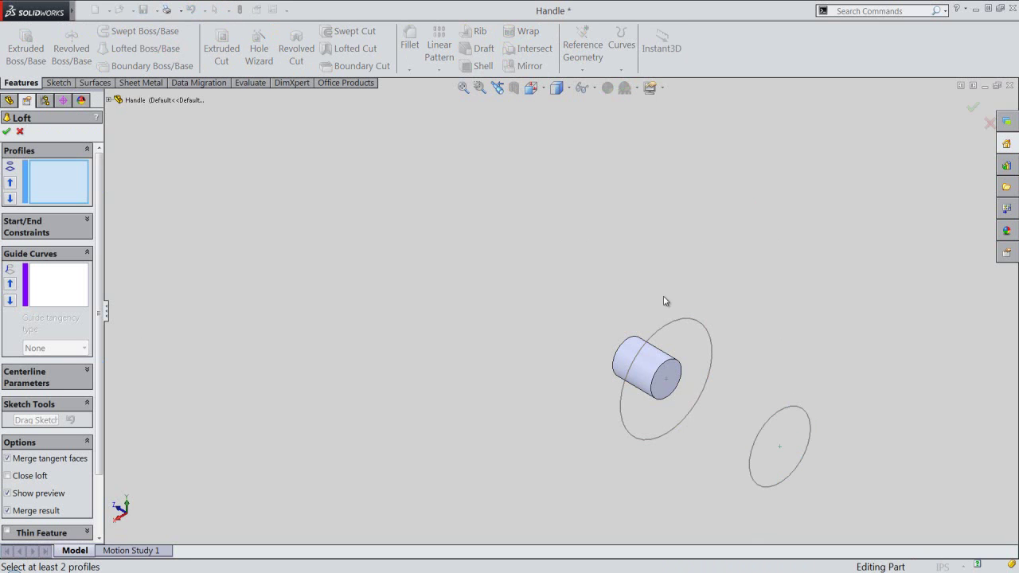
pyautogui.click(671, 321)
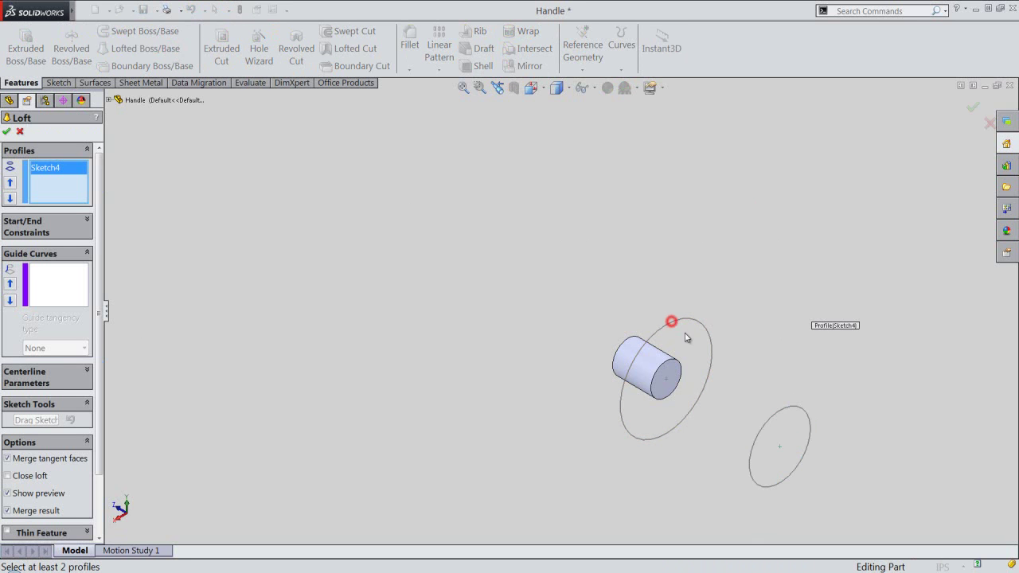
pyautogui.click(782, 412)
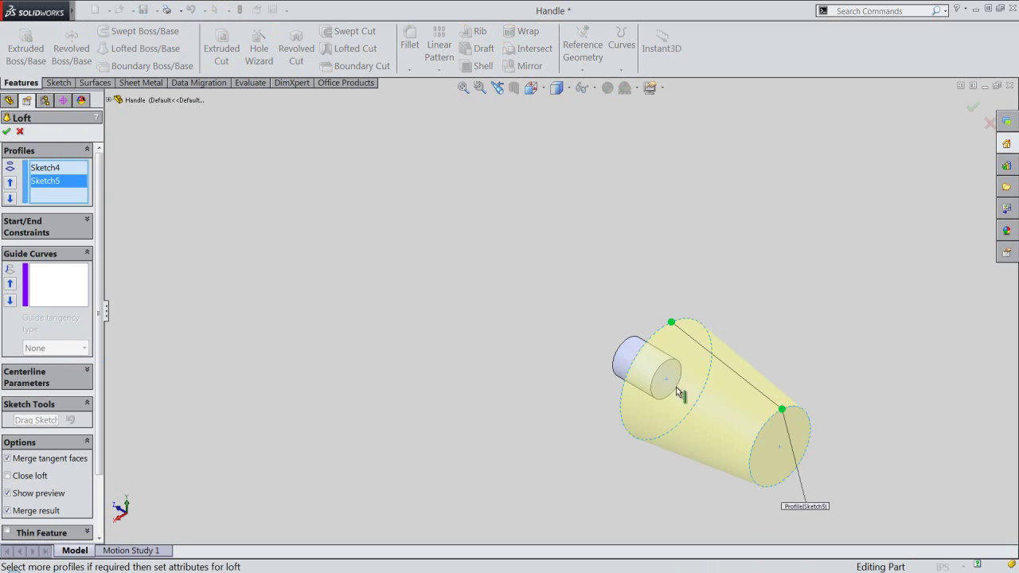
pyautogui.click(7, 132)
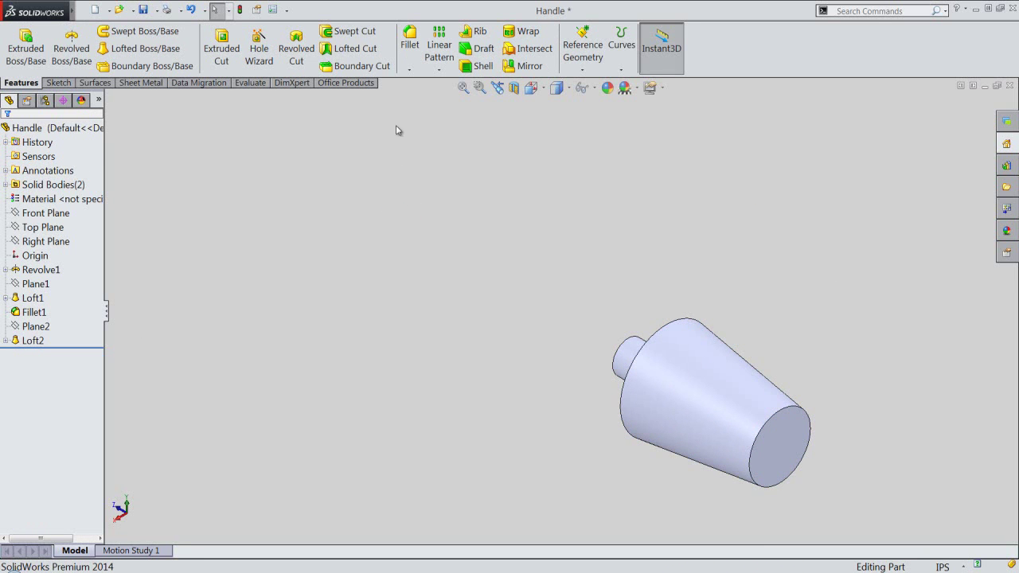
# Step: Round the second cone's wide end edge with a 0.0625 in fillet and save the part
pyautogui.click(410, 36)
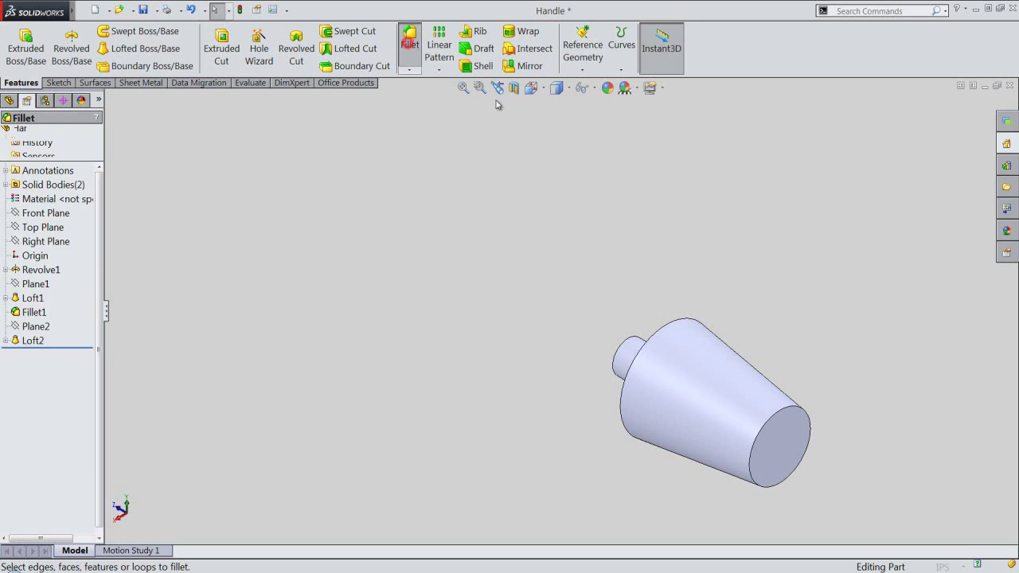
pyautogui.click(808, 418)
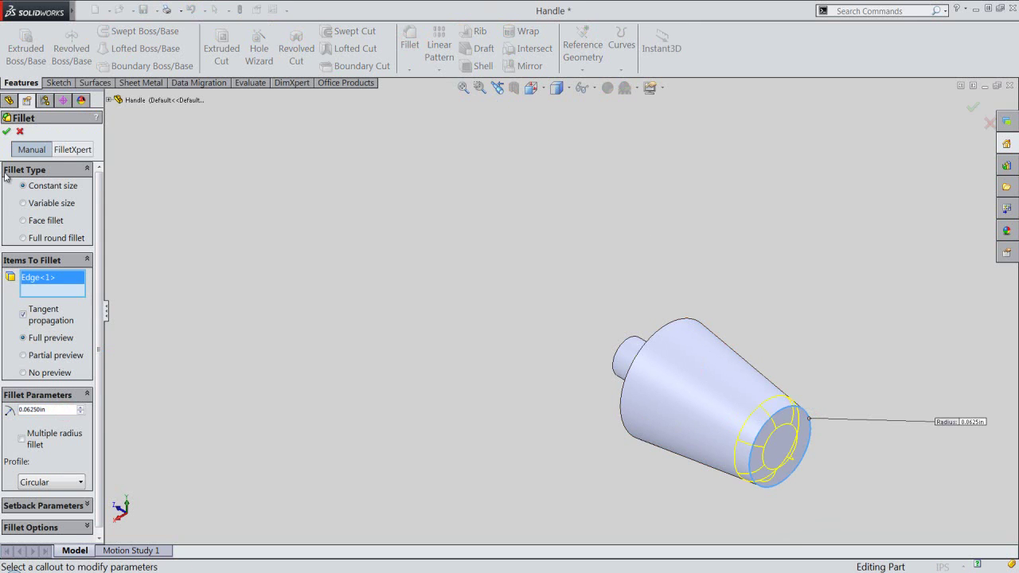
pyautogui.click(8, 132)
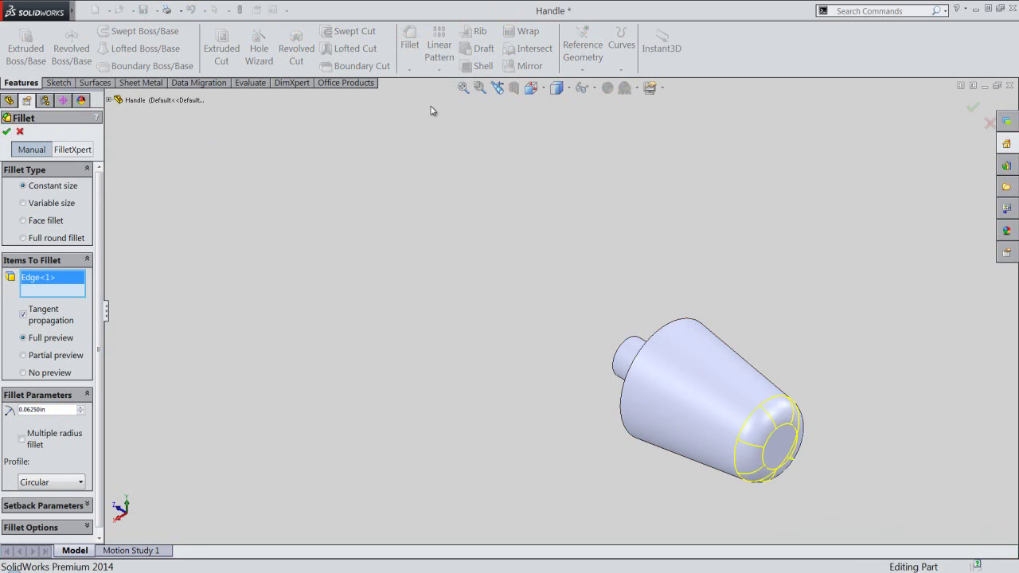
pyautogui.click(462, 88)
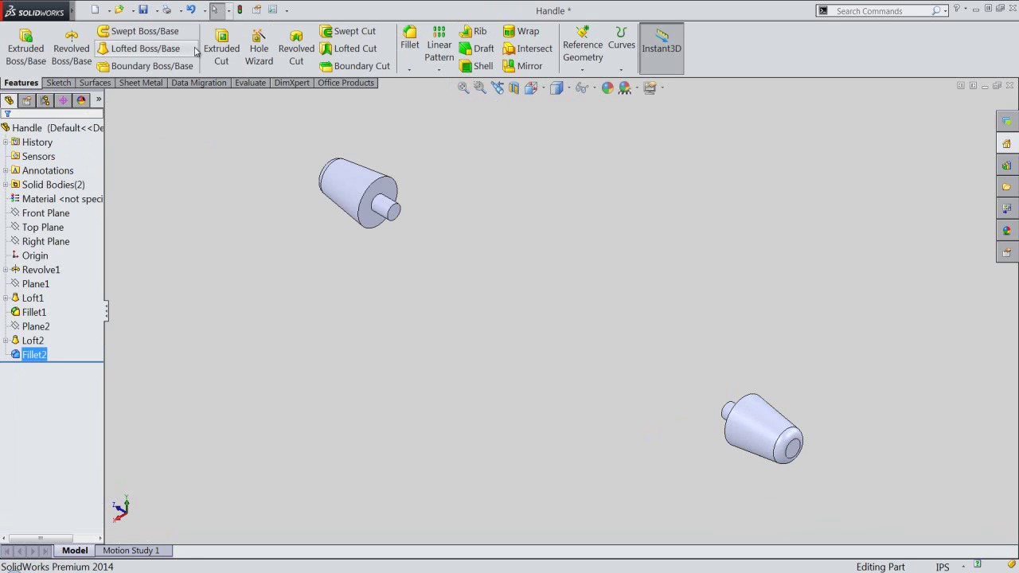
pyautogui.click(144, 9)
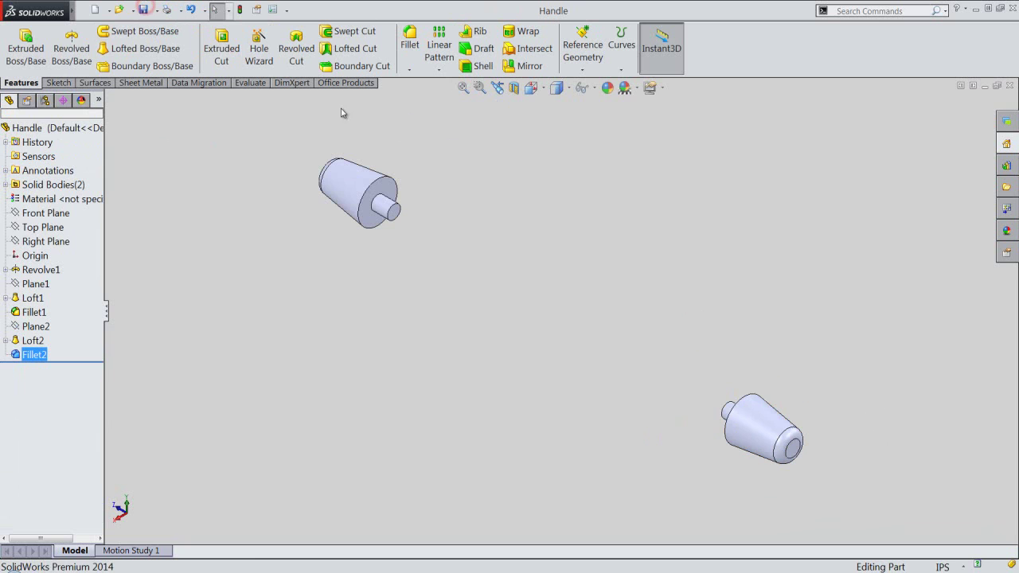
# Step: Switch to isometric view and preview where the Top and Right Planes lie
pyautogui.click(535, 88)
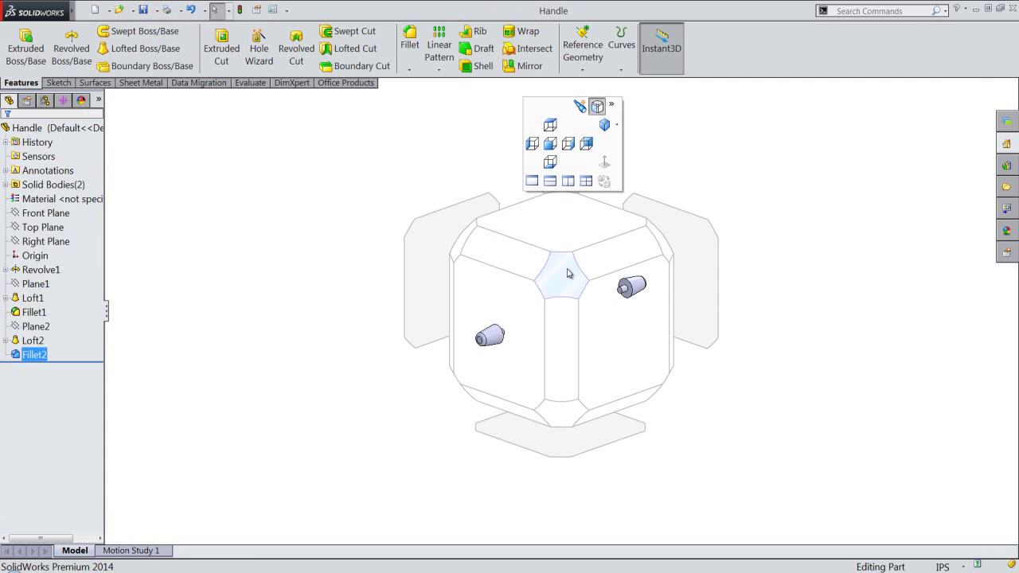
pyautogui.click(565, 270)
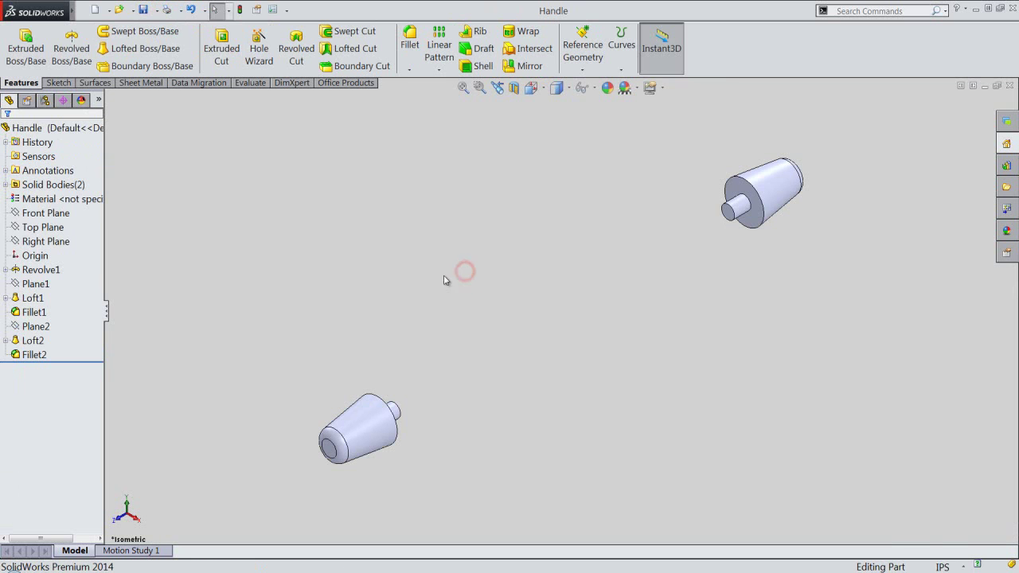
pyautogui.click(47, 231)
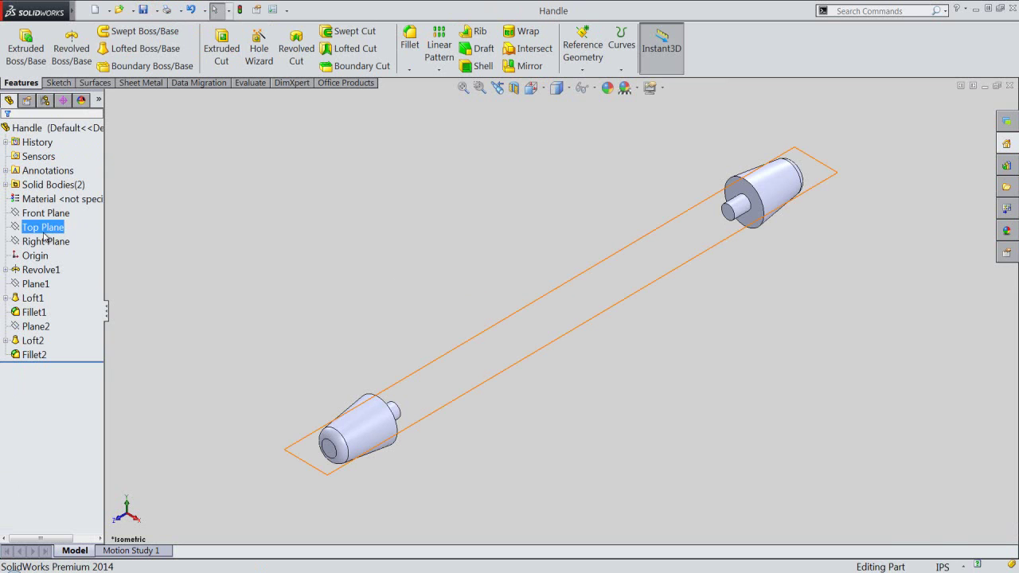
pyautogui.click(44, 237)
# Step: Start a sketch on the Right Plane and create intersection curves from the whole Handle part
pyautogui.click(44, 243)
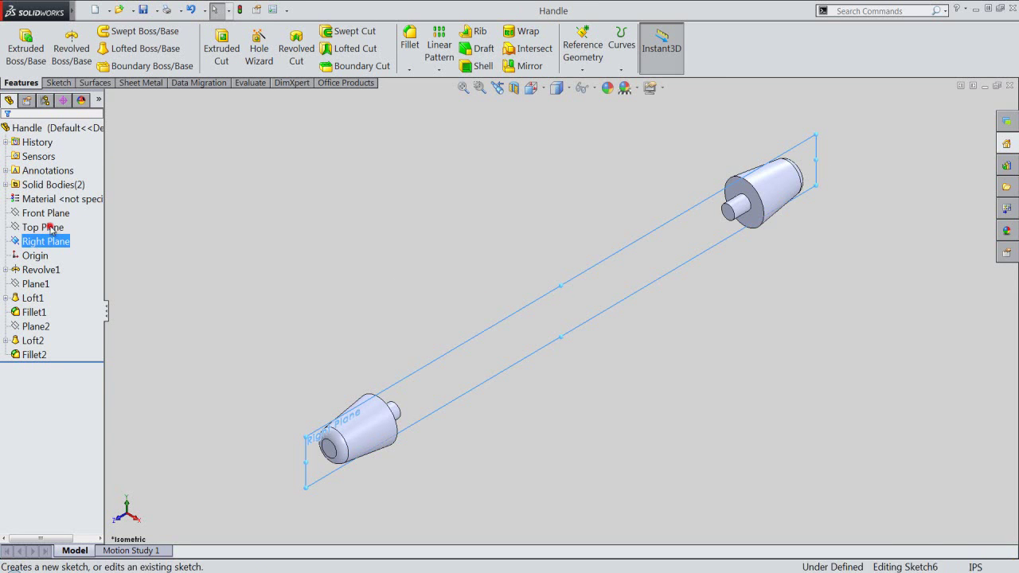
pyautogui.click(49, 226)
pyautogui.click(318, 260)
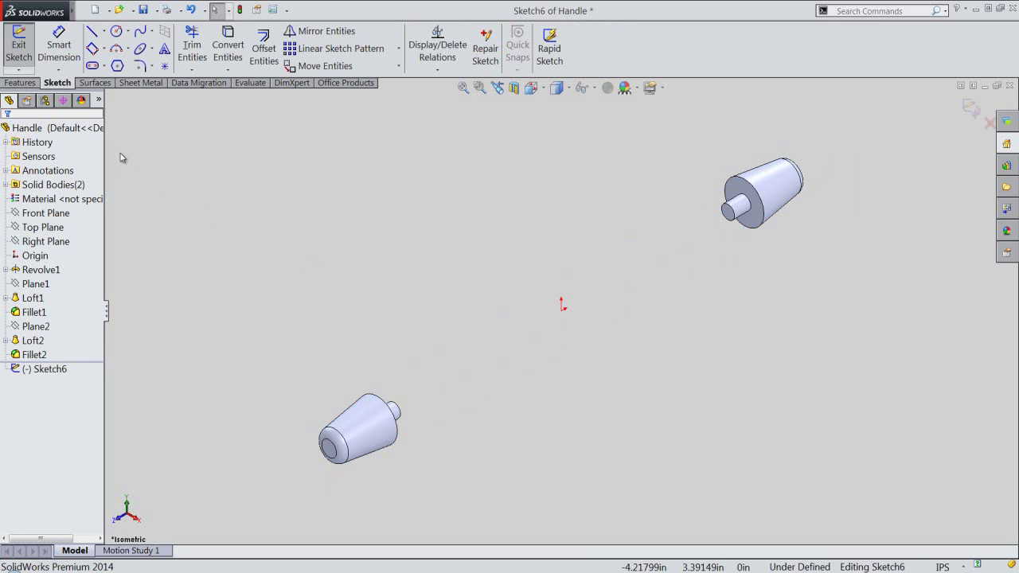
pyautogui.click(225, 71)
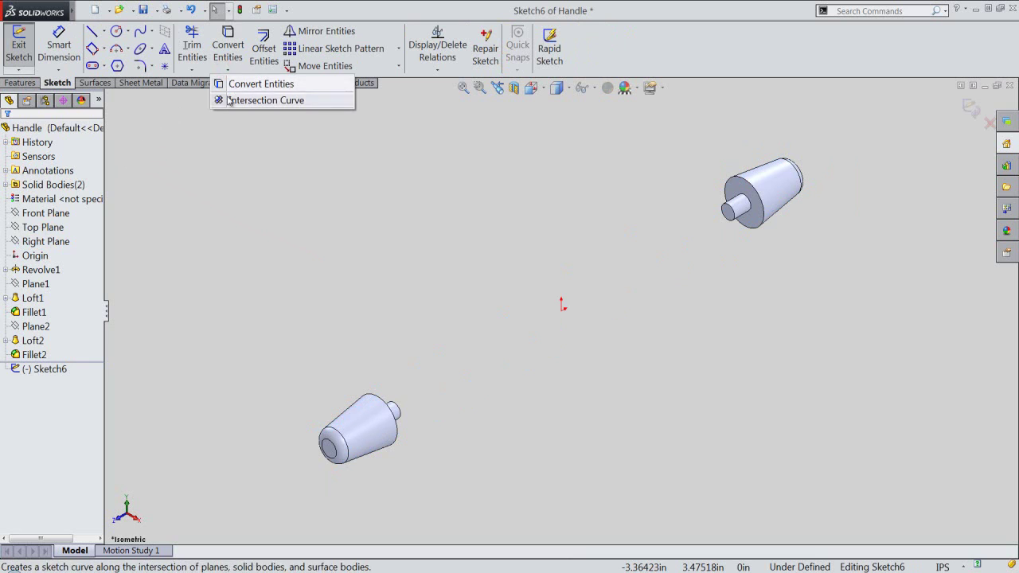
pyautogui.click(227, 101)
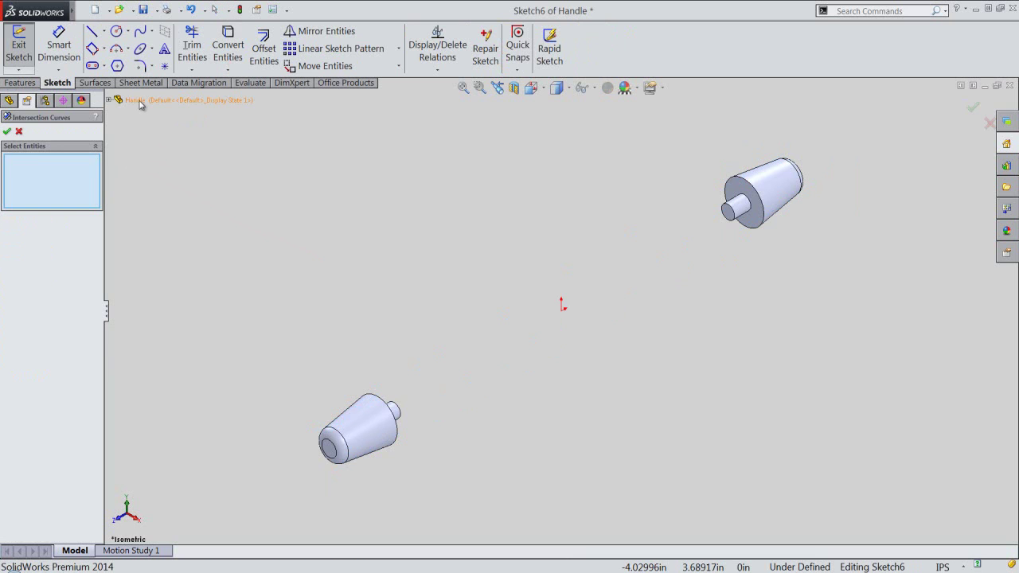
pyautogui.click(137, 100)
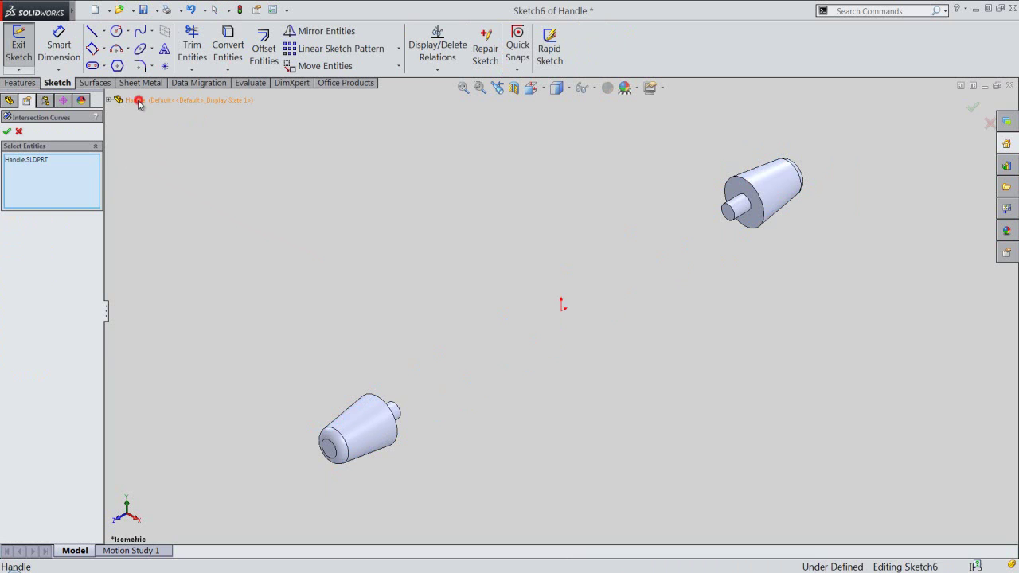
pyautogui.click(7, 132)
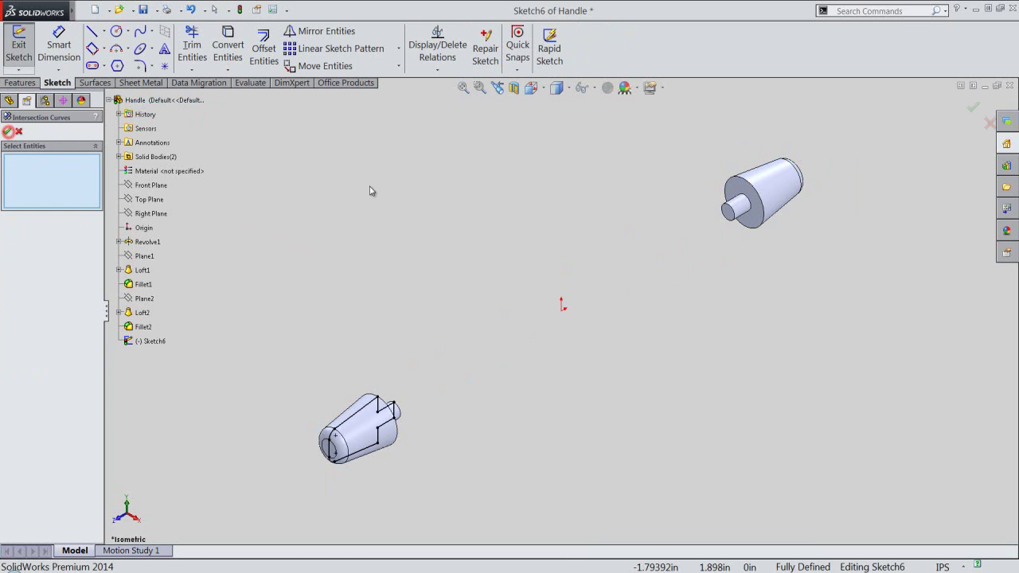
# Step: In Right view, add intersection curves from the right end's conical, cylinder and rounded faces
pyautogui.click(532, 88)
pyautogui.click(606, 289)
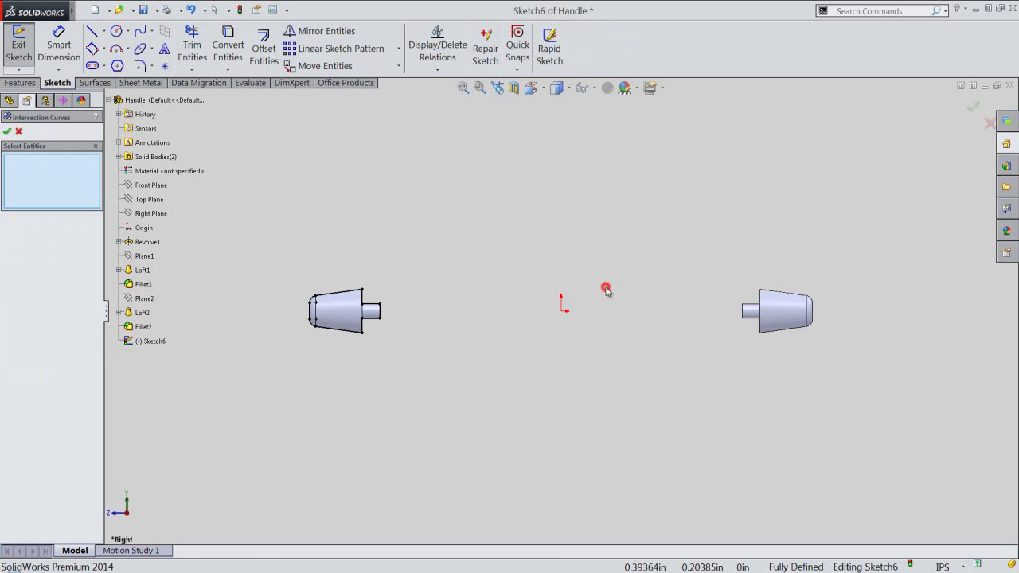
pyautogui.scroll(-1, 784, 302)
pyautogui.scroll(-1, 781, 305)
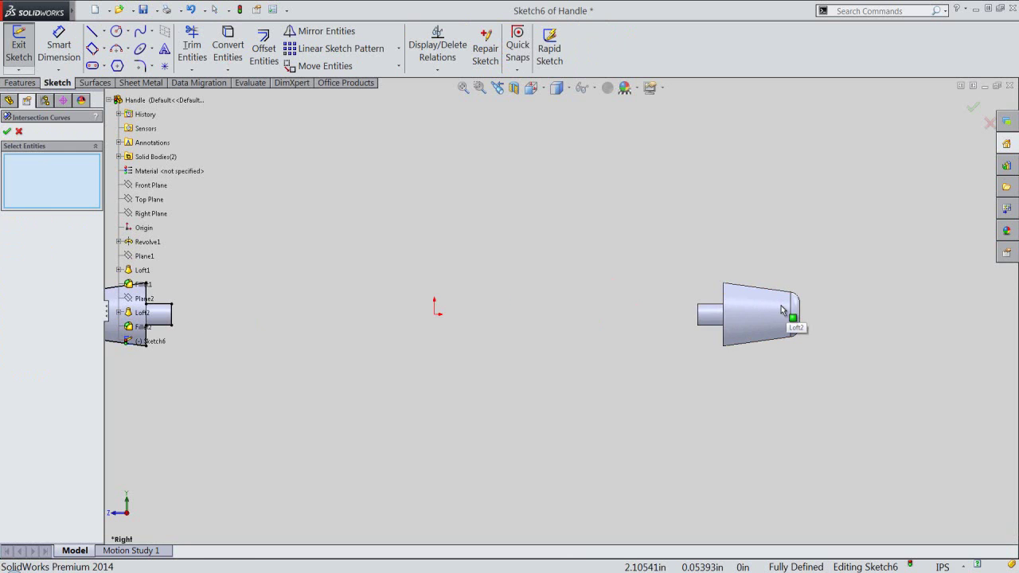
pyautogui.click(764, 311)
pyautogui.click(703, 319)
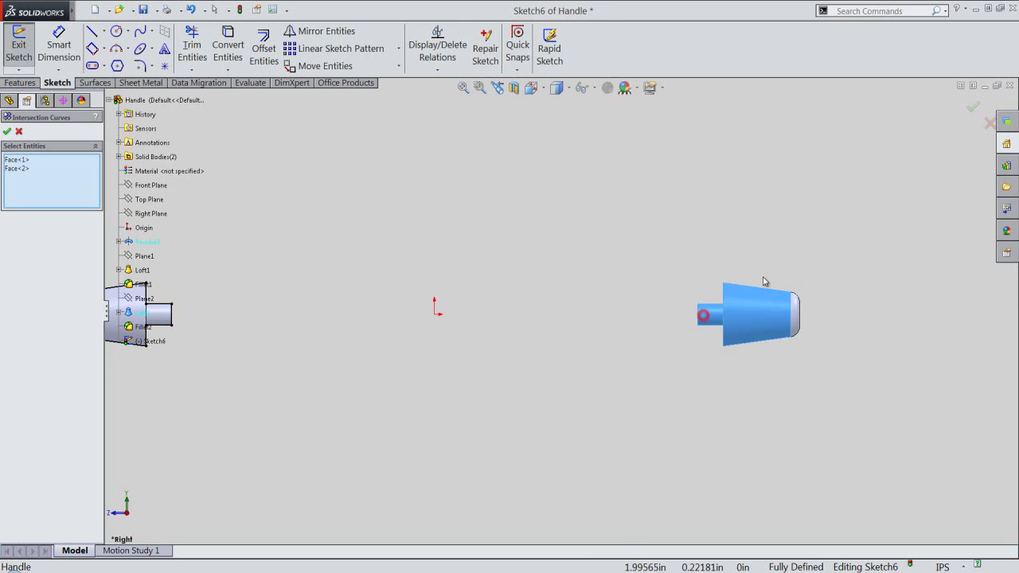
pyautogui.click(796, 306)
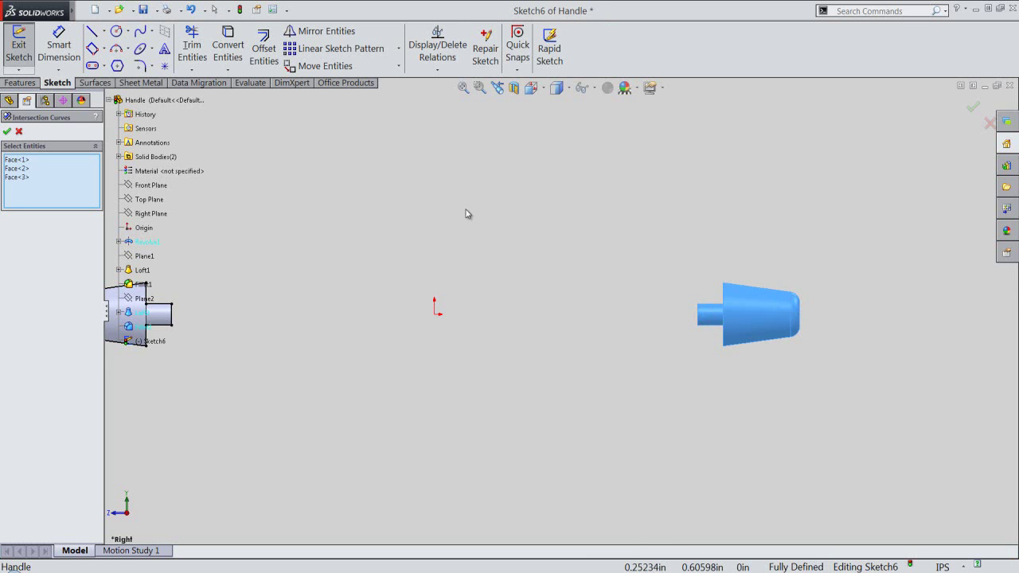
pyautogui.click(6, 132)
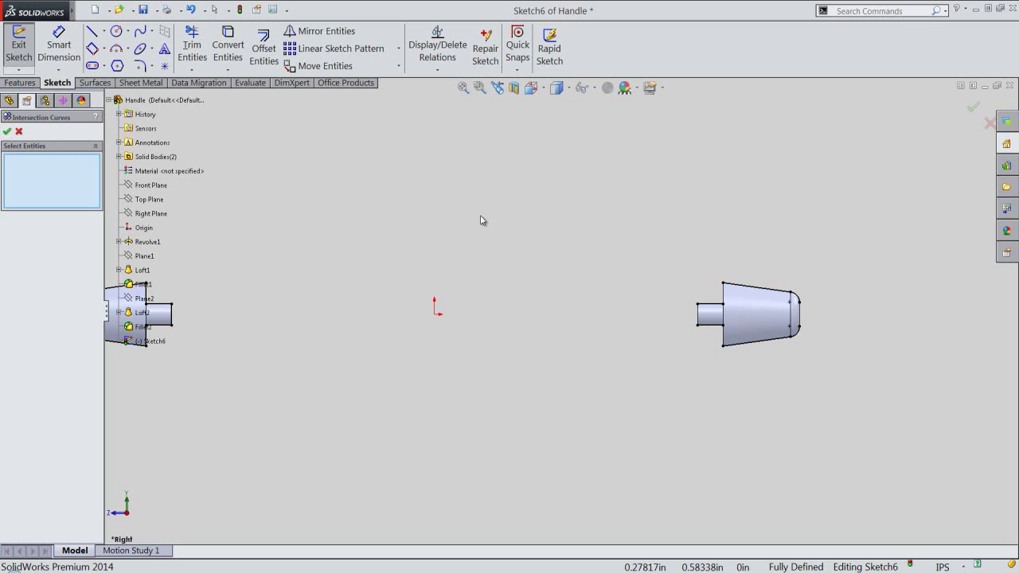
pyautogui.click(6, 133)
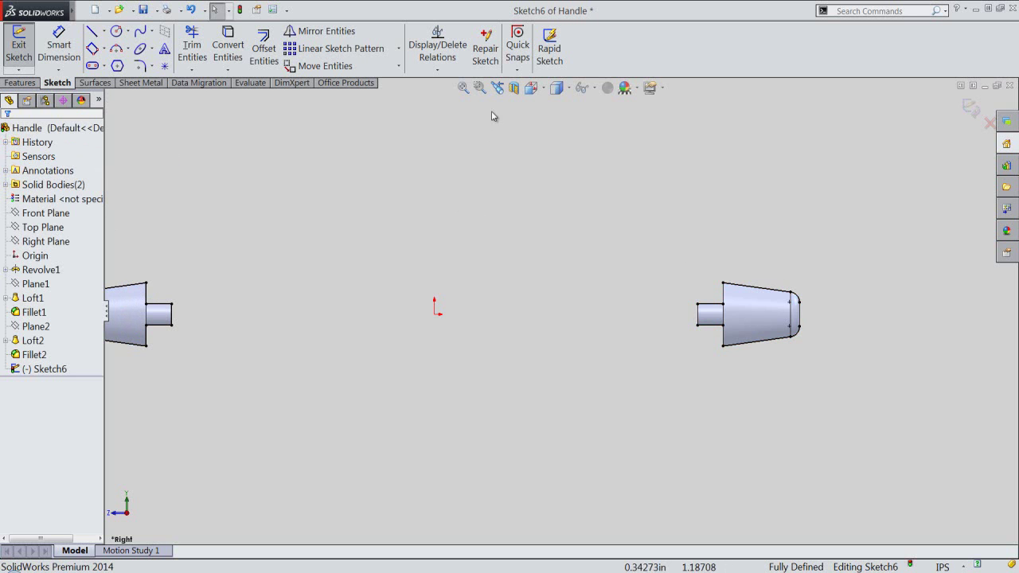
# Step: Fix all the converted intersection curves in place
pyautogui.click(464, 88)
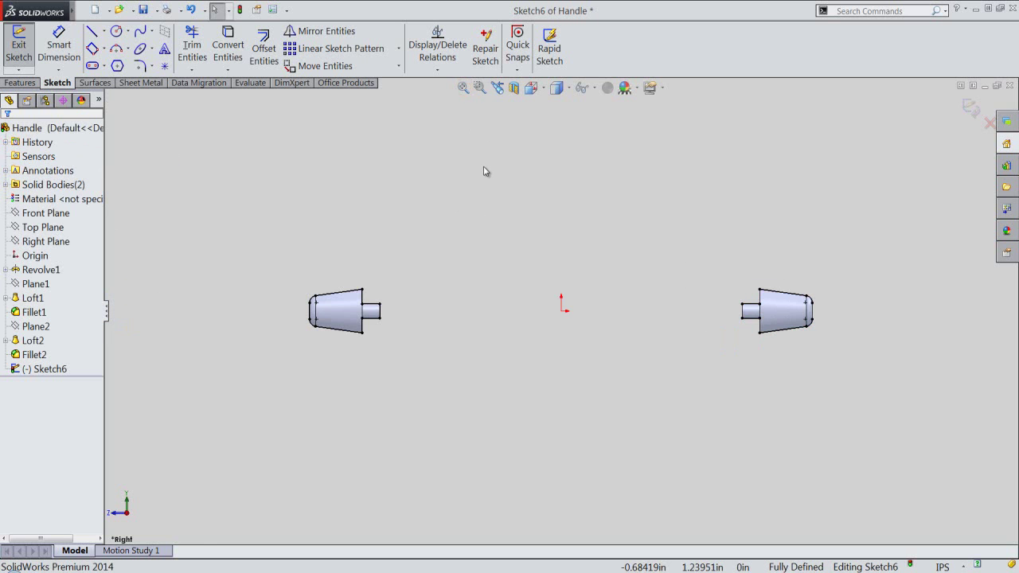
pyautogui.moveTo(227, 171); pyautogui.dragTo(991, 449)
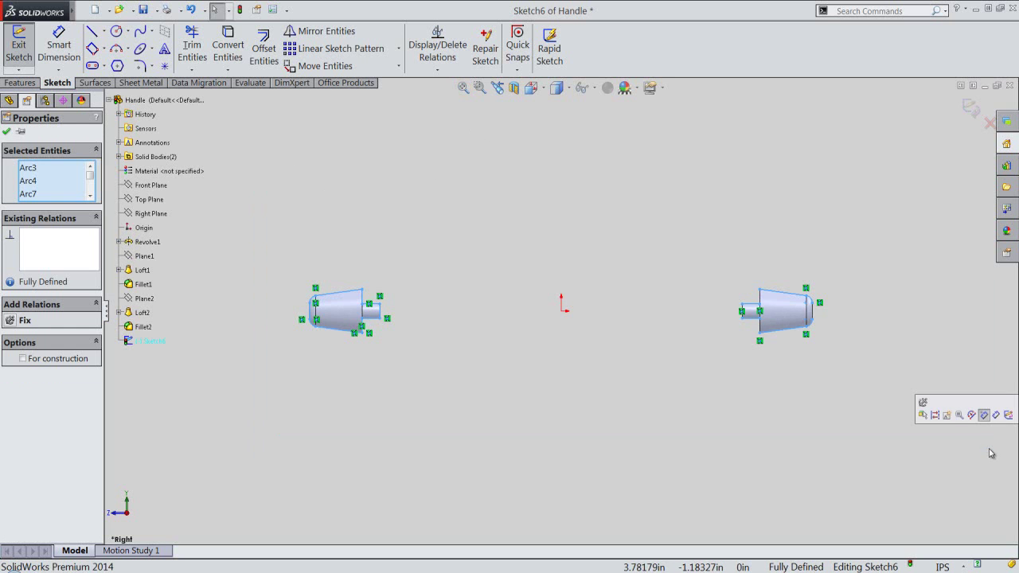
pyautogui.click(934, 413)
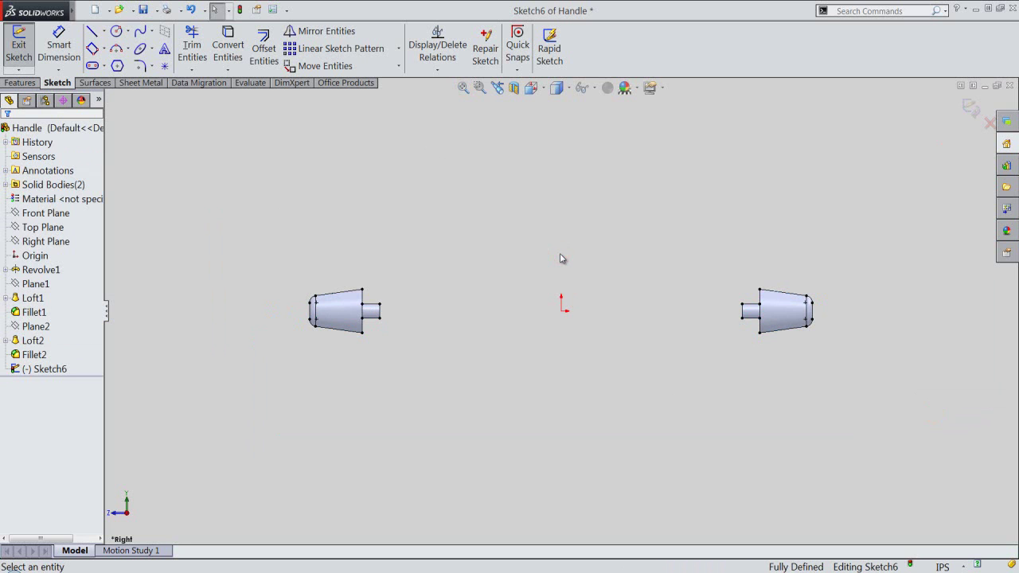
pyautogui.click(634, 252)
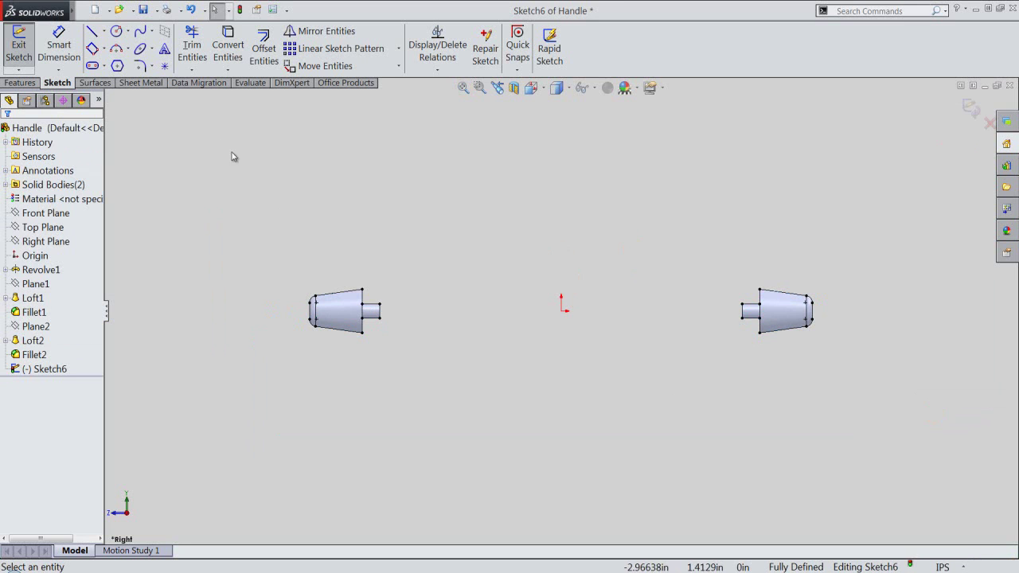
pyautogui.click(103, 34)
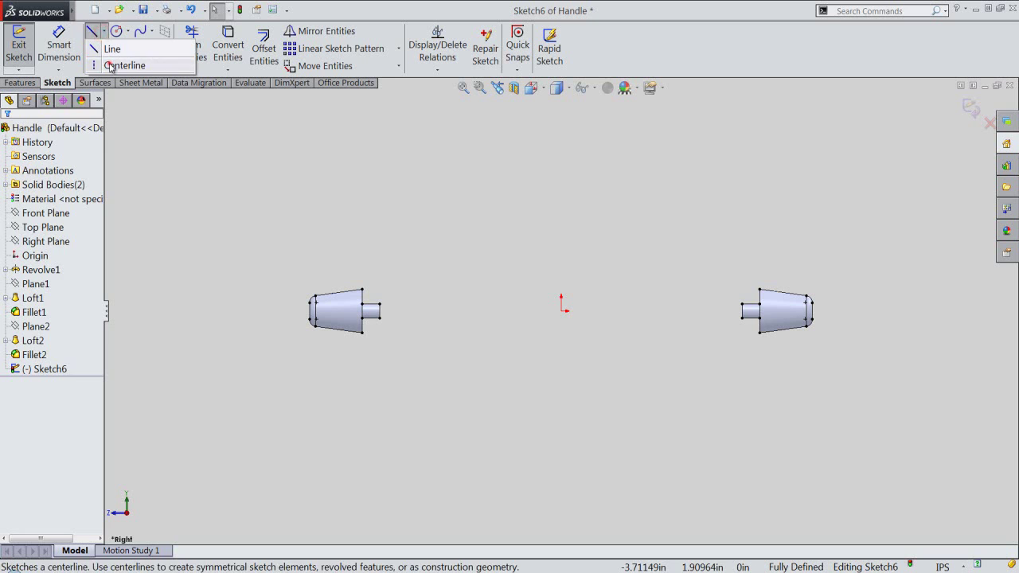
# Step: Draw infinite vertical and horizontal centerlines through the origin
pyautogui.click(118, 65)
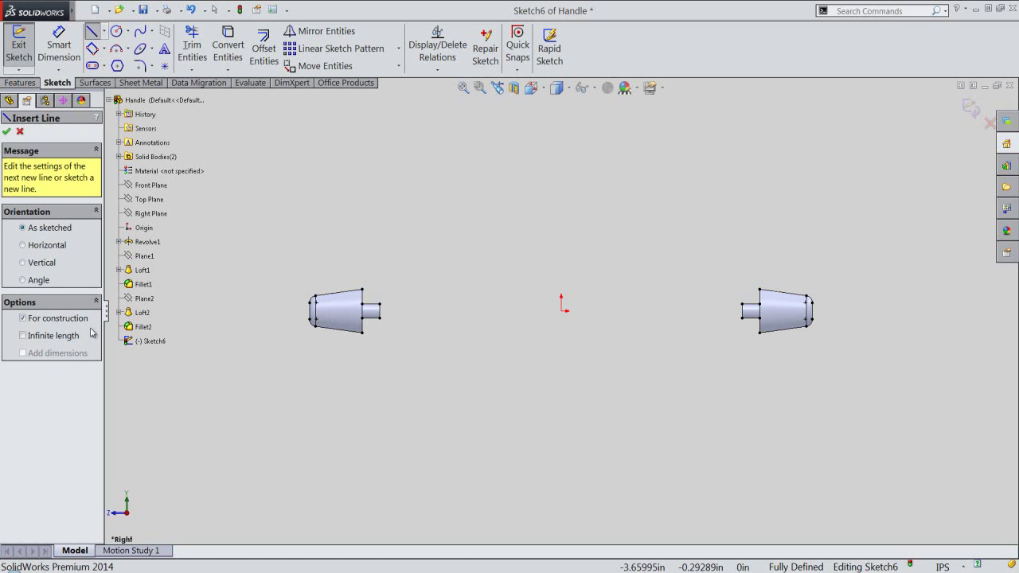
pyautogui.click(23, 336)
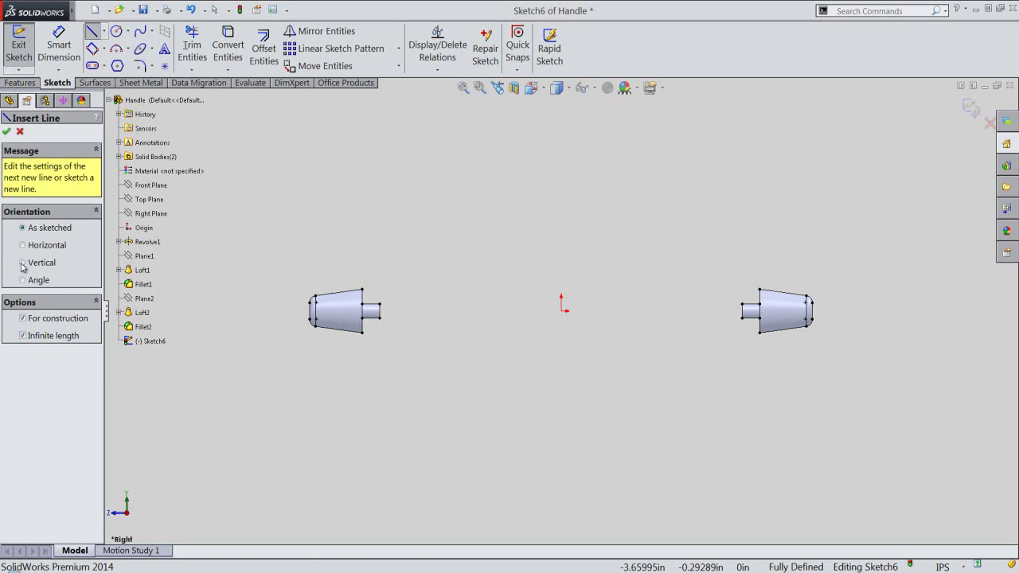
pyautogui.click(22, 264)
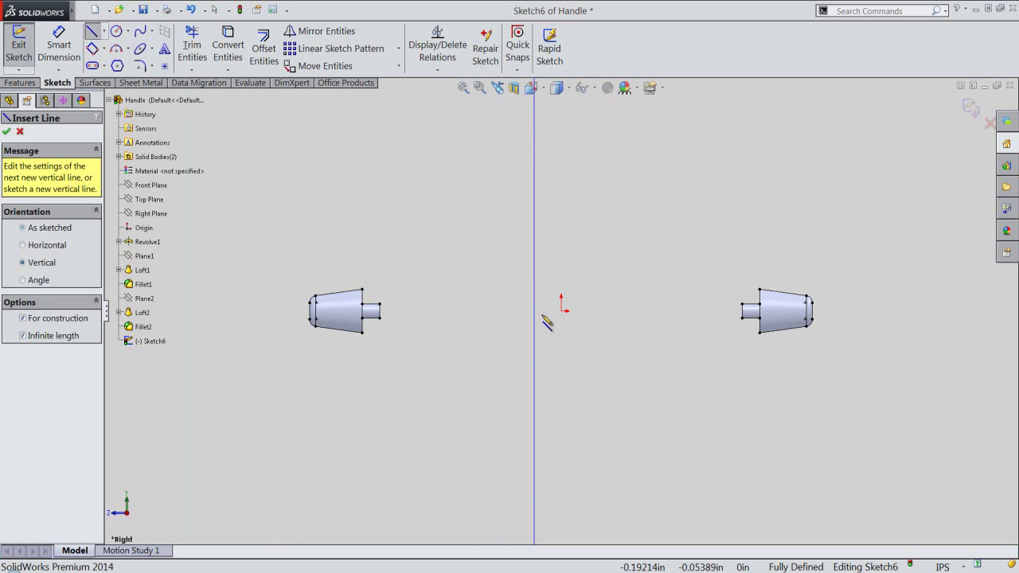
pyautogui.click(562, 313)
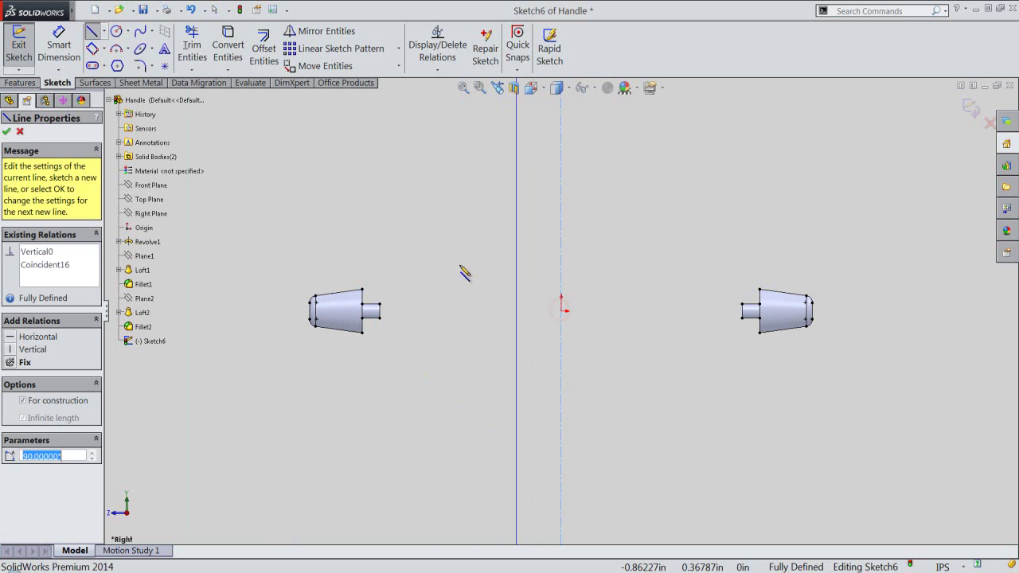
pyautogui.click(6, 132)
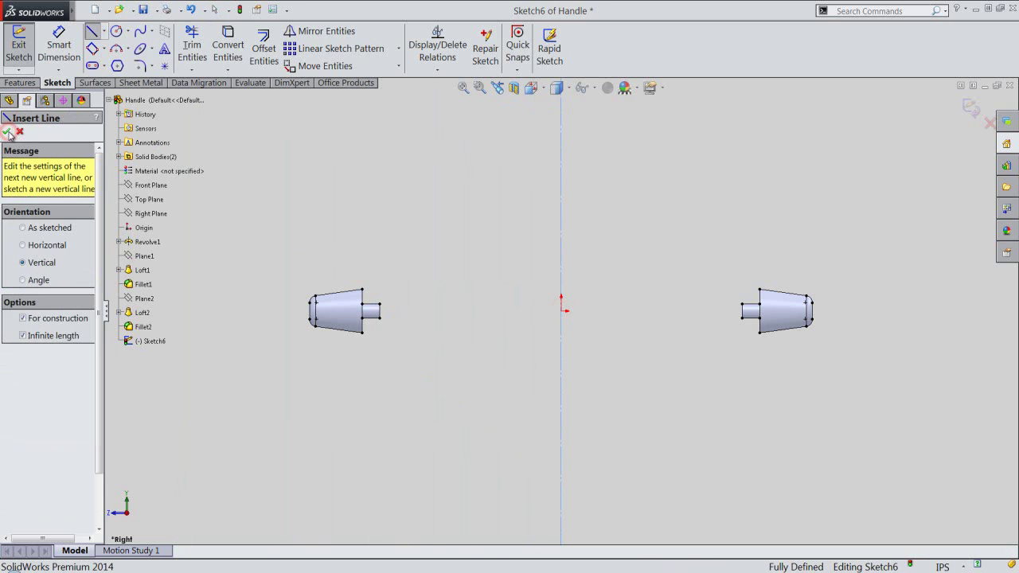
pyautogui.click(22, 246)
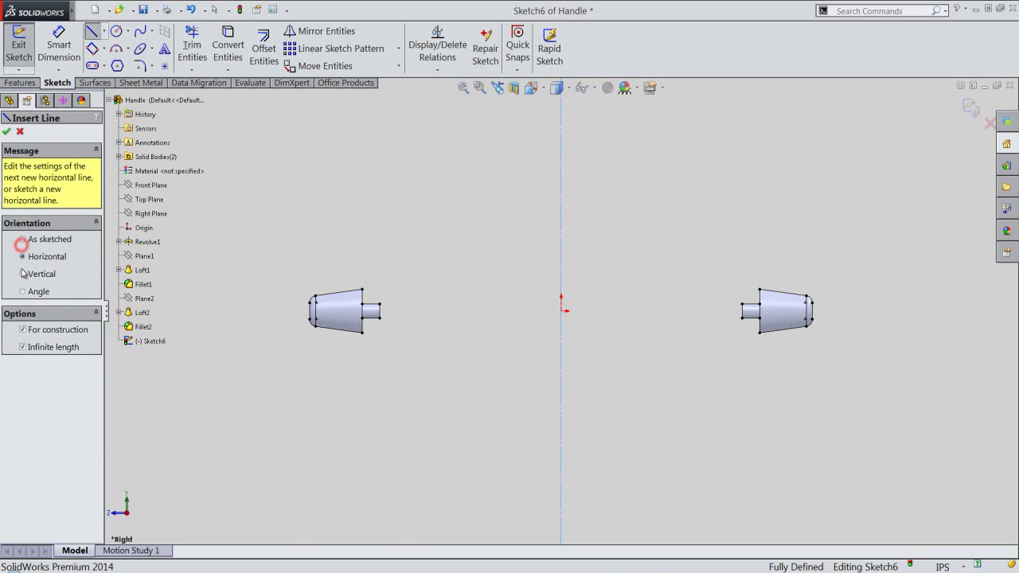
pyautogui.click(561, 311)
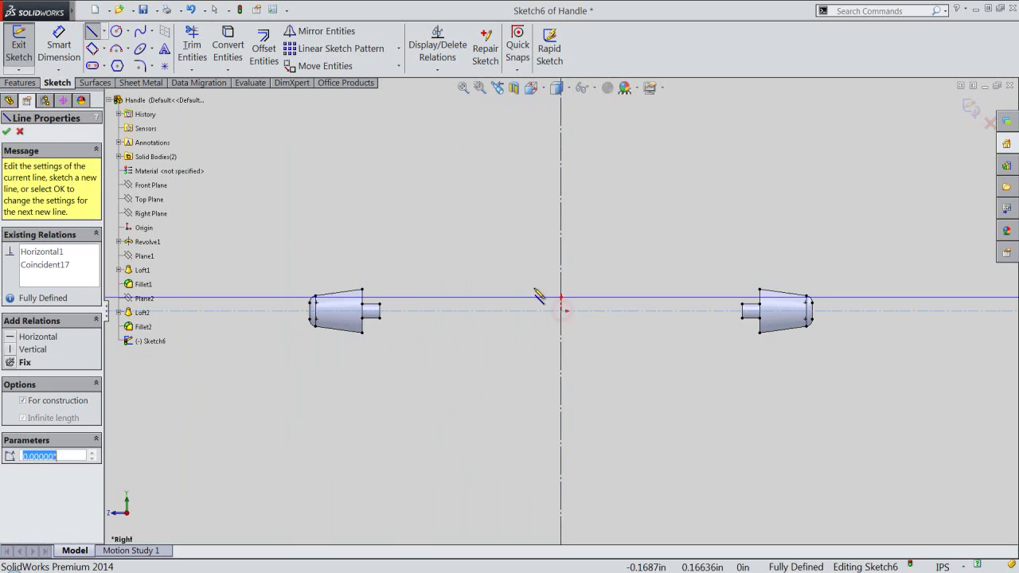
pyautogui.rightClick(525, 284)
pyautogui.click(535, 125)
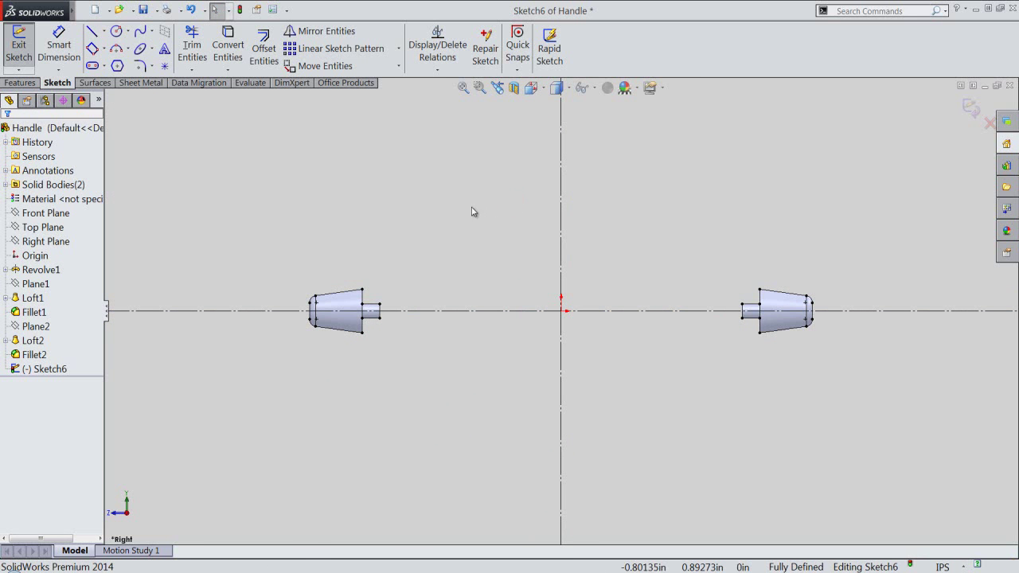
# Step: Place a point on the vertical axis 2.5 in above the horizontal centre line
pyautogui.rightClick(426, 207)
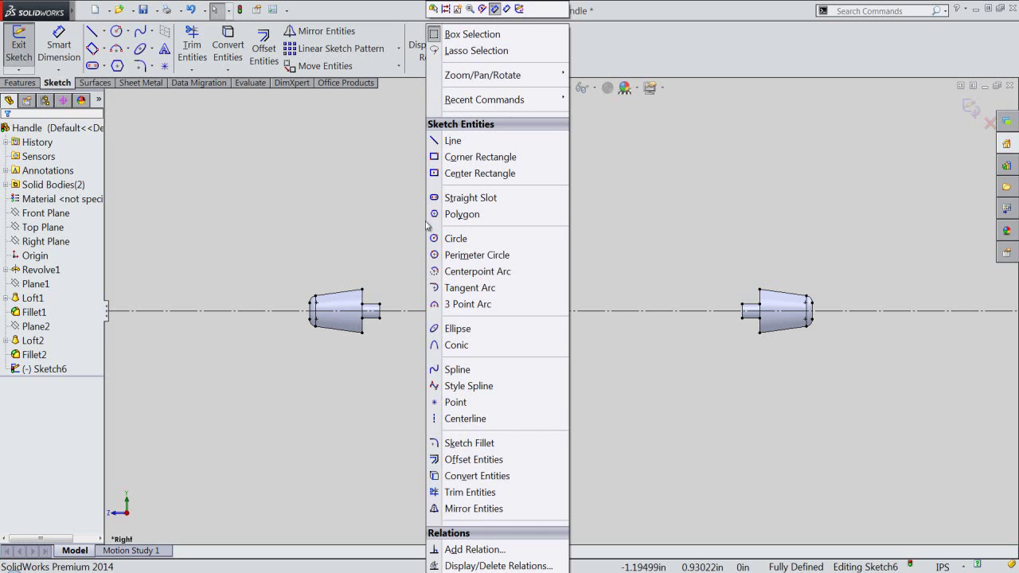
pyautogui.click(456, 402)
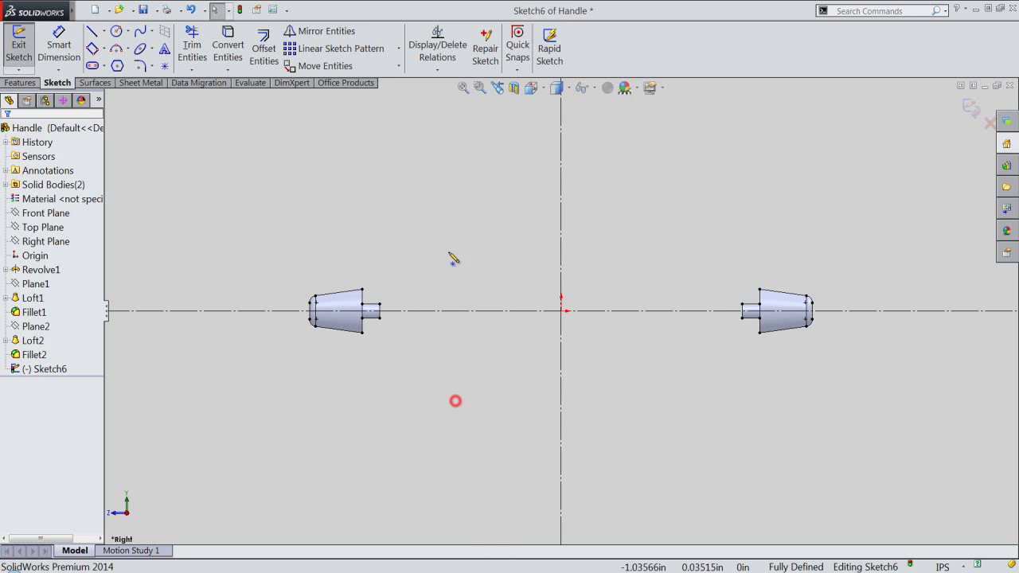
pyautogui.click(561, 128)
pyautogui.rightClick(484, 189)
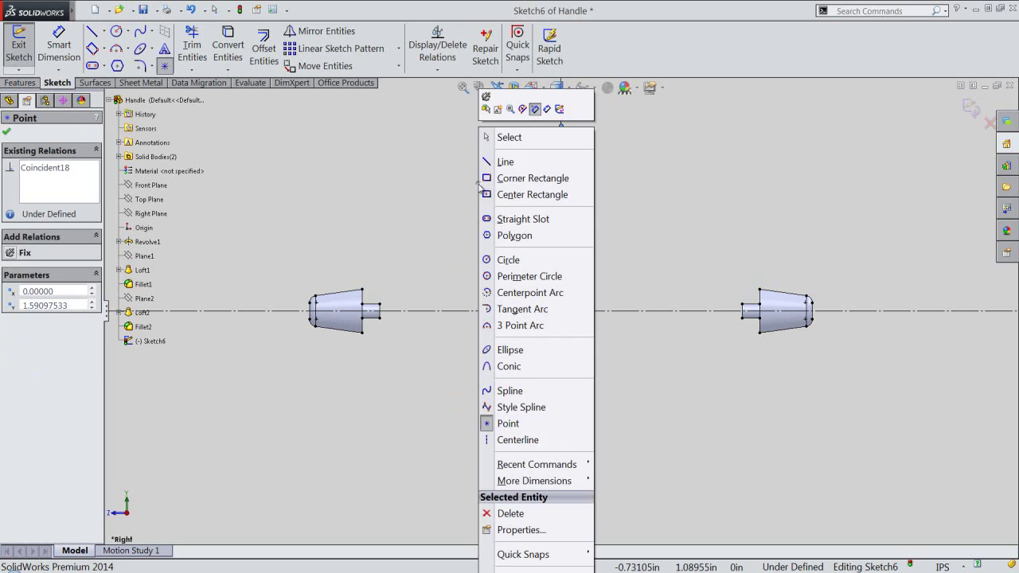
pyautogui.click(547, 109)
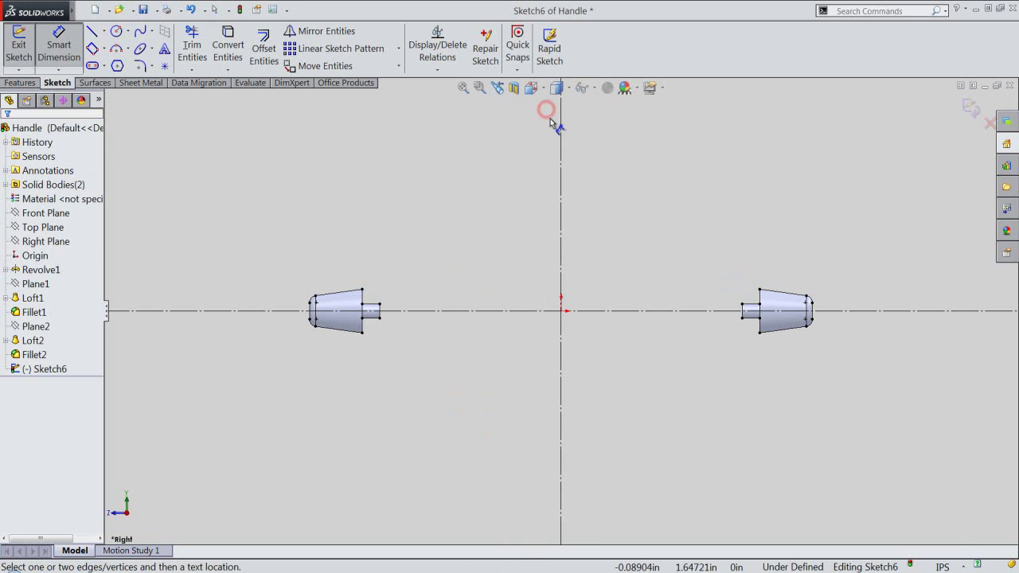
pyautogui.click(560, 126)
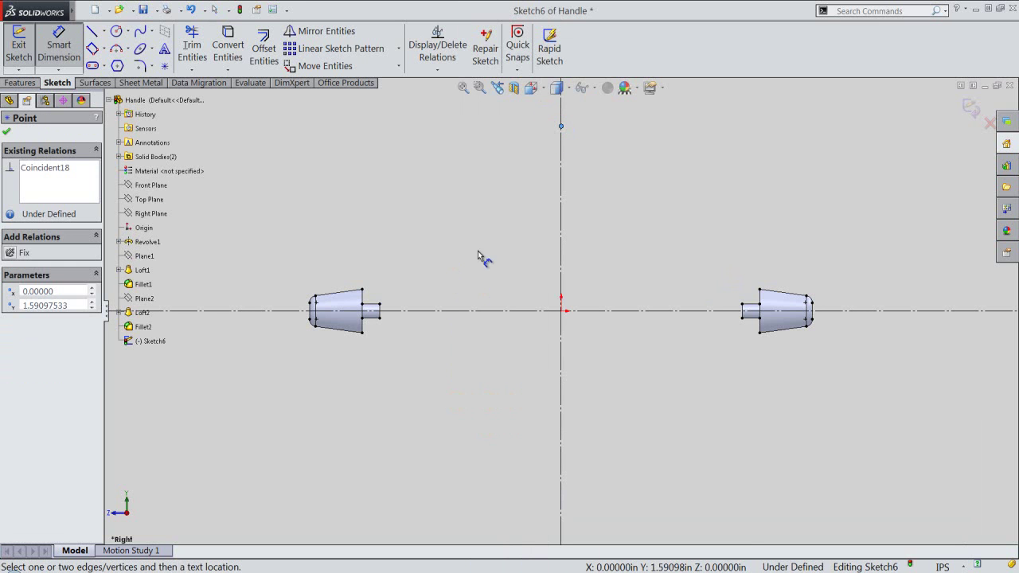
pyautogui.click(485, 310)
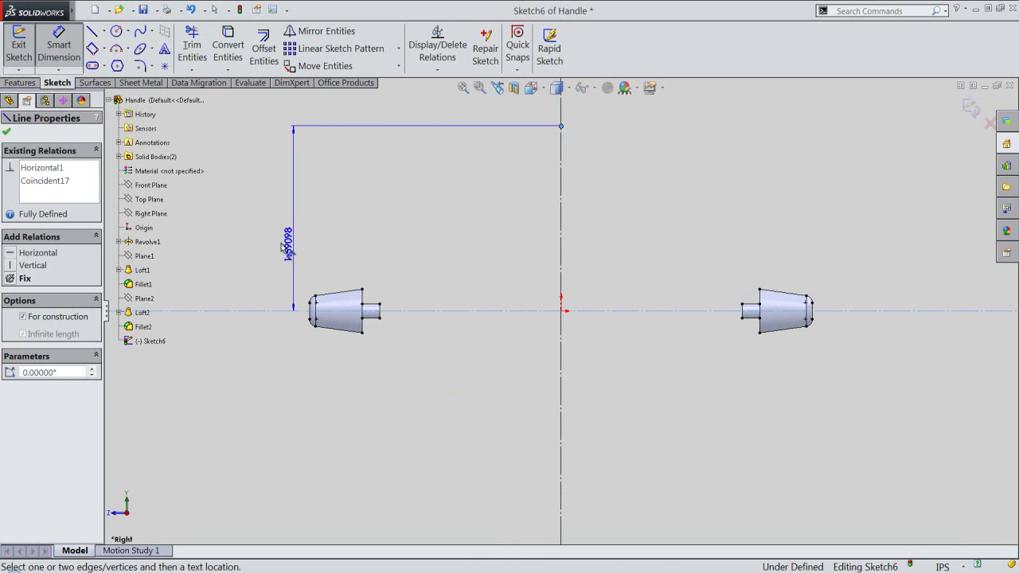
pyautogui.click(281, 247)
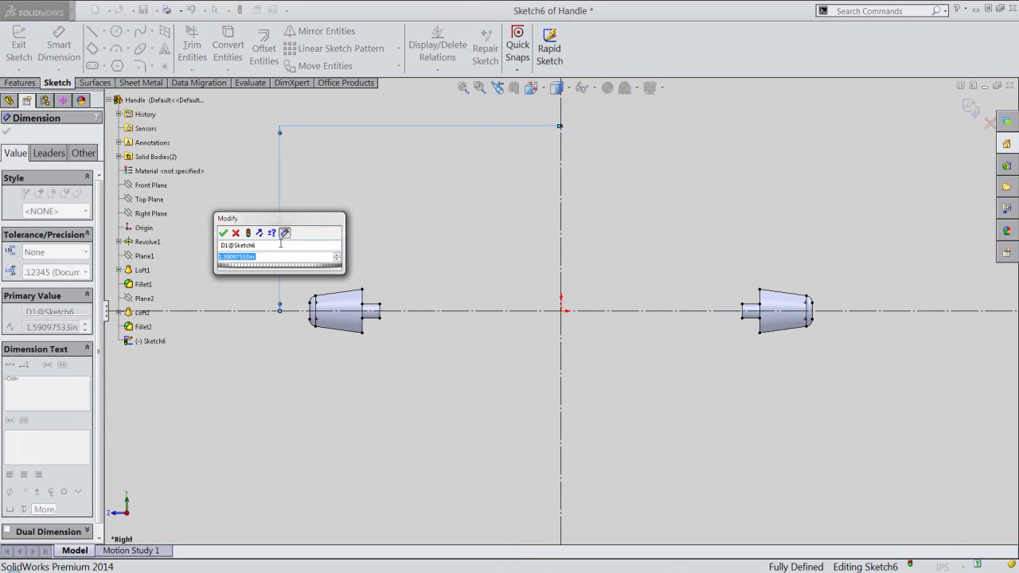
pyautogui.write('2.5')
pyautogui.press('Return')
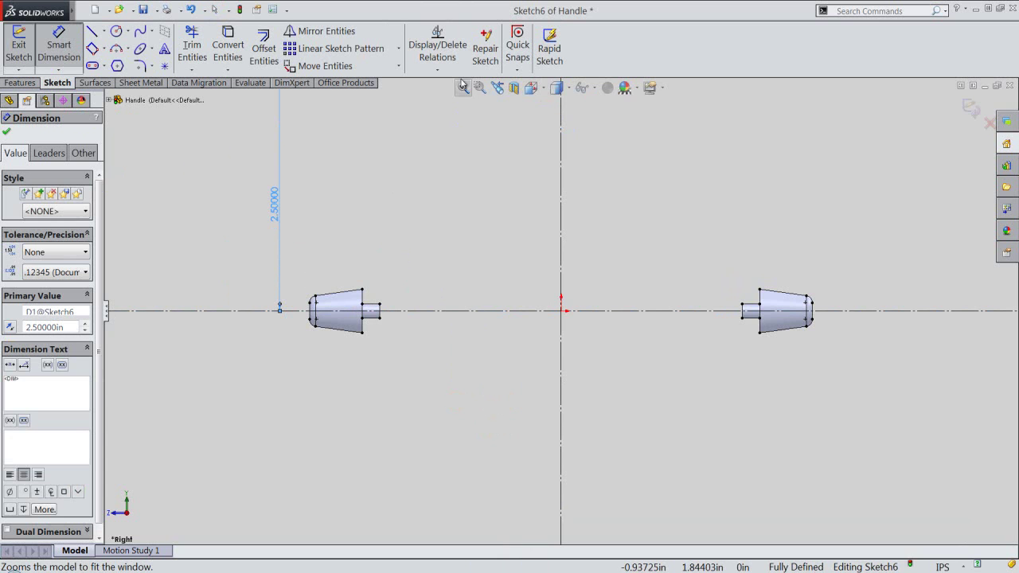
pyautogui.click(465, 88)
# Step: Add a second point on the vertical centre line 0.15625 in below the top point
pyautogui.rightClick(406, 149)
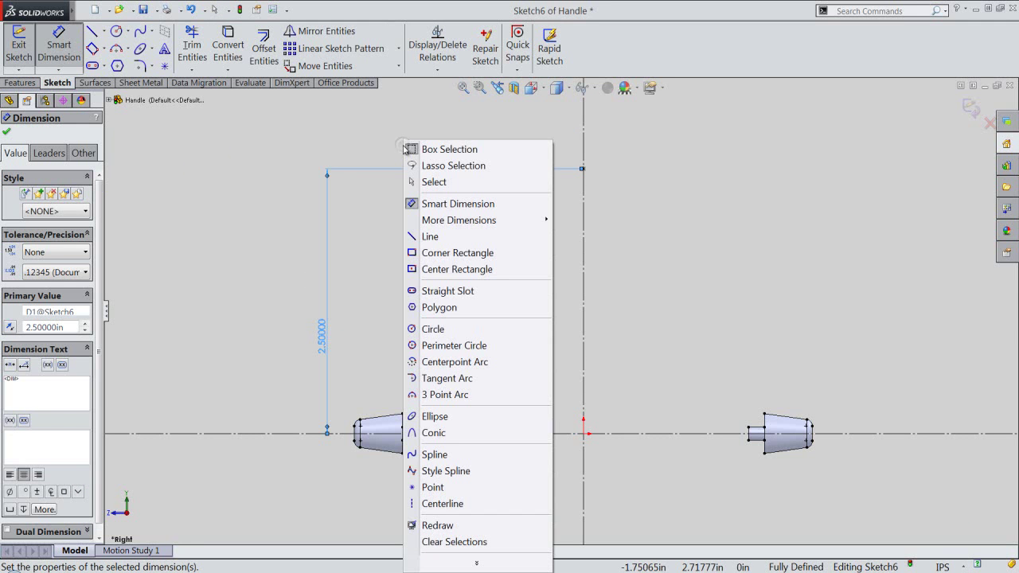
pyautogui.click(458, 485)
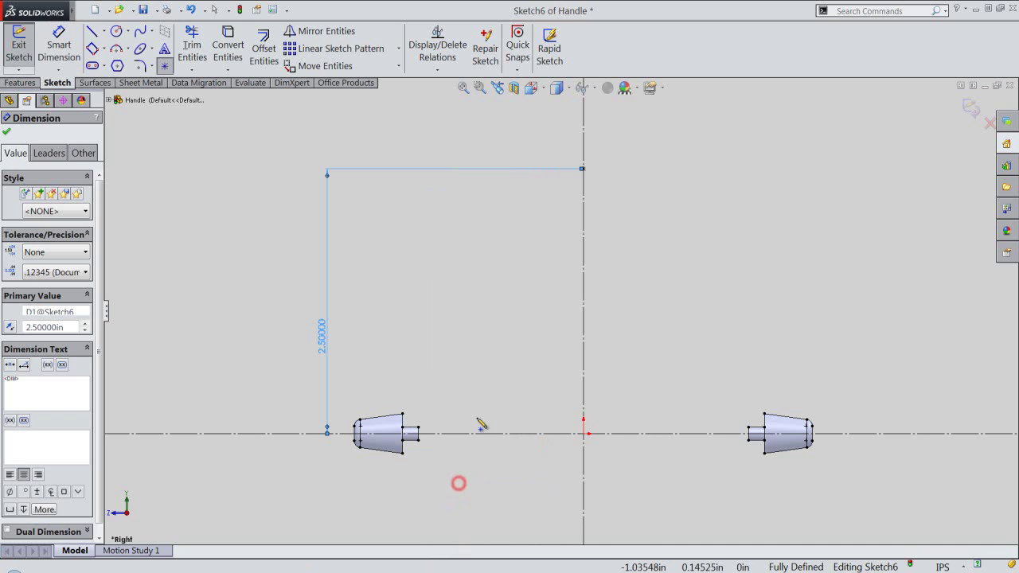
pyautogui.click(584, 204)
pyautogui.rightClick(612, 205)
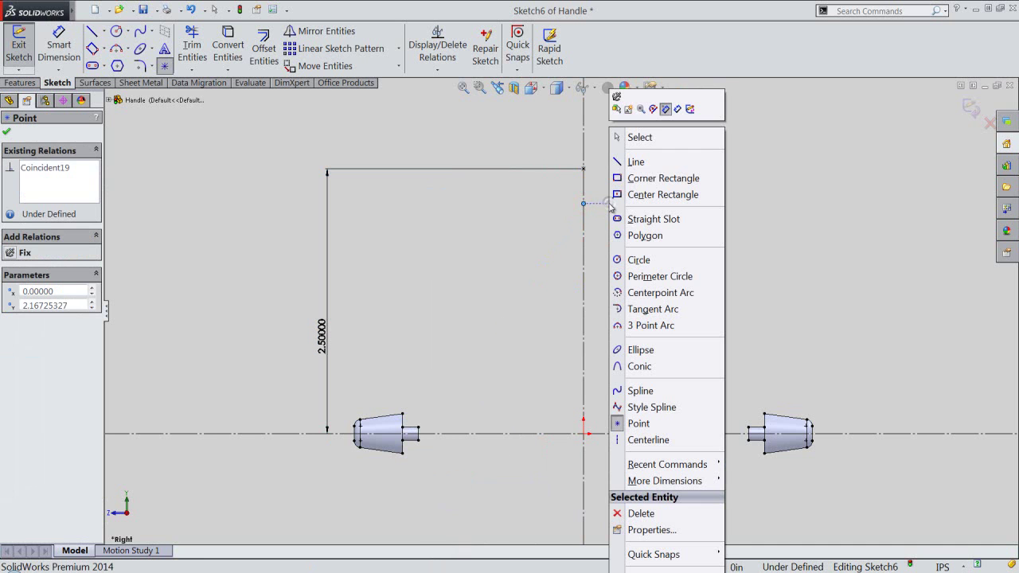
pyautogui.click(677, 111)
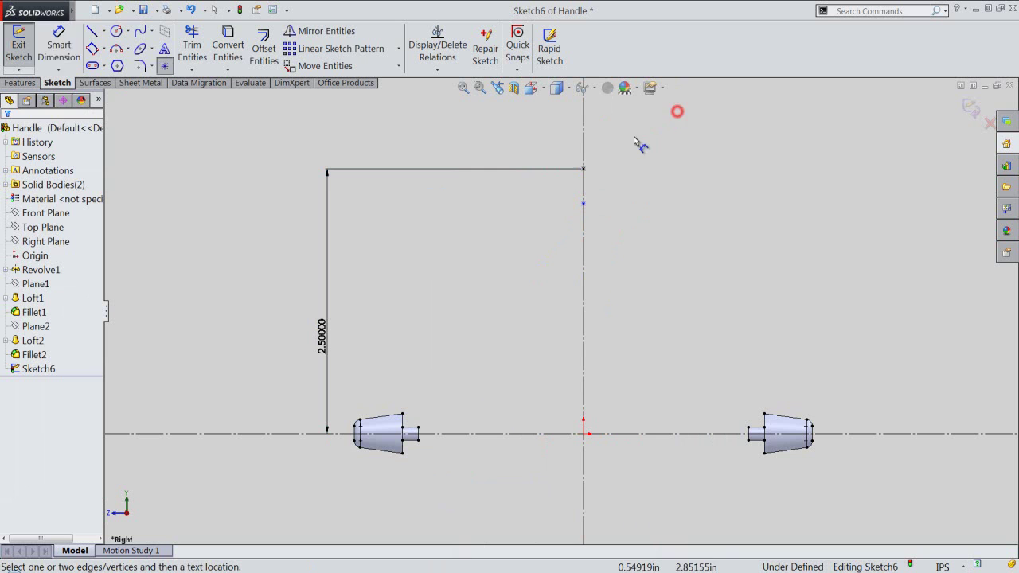
pyautogui.click(583, 169)
pyautogui.click(584, 205)
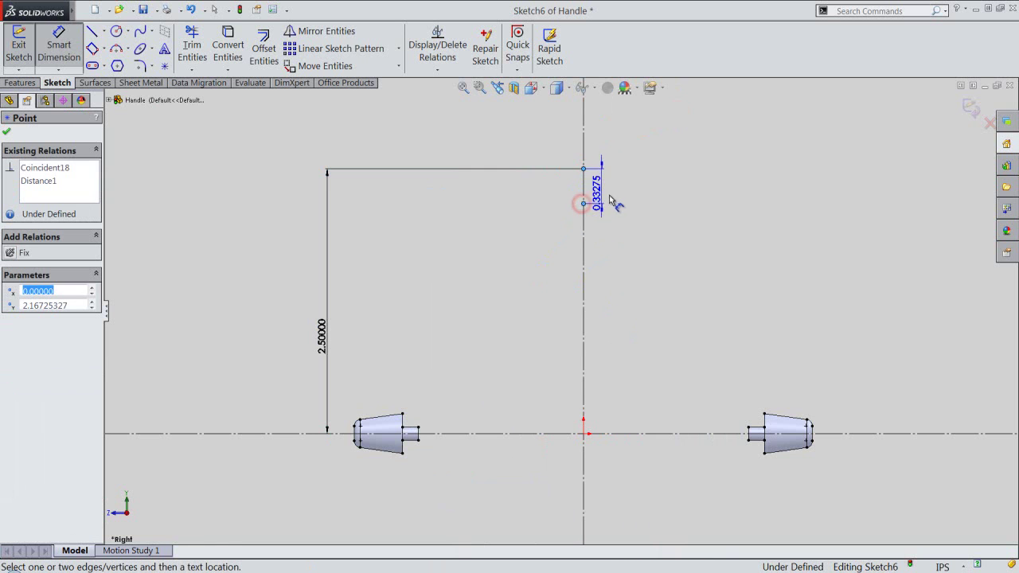
pyautogui.click(610, 199)
pyautogui.write('.15625')
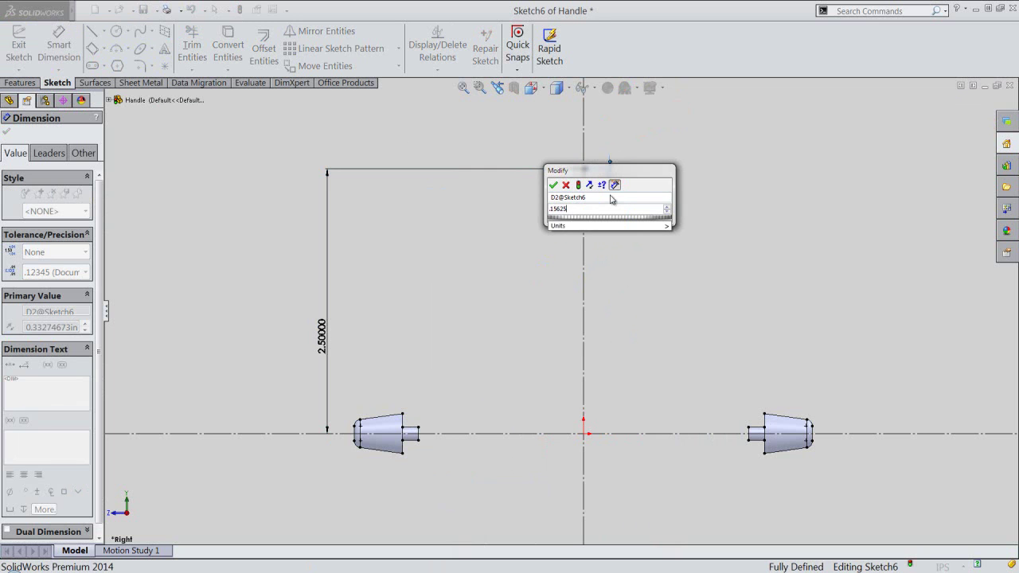
pyautogui.press('Return')
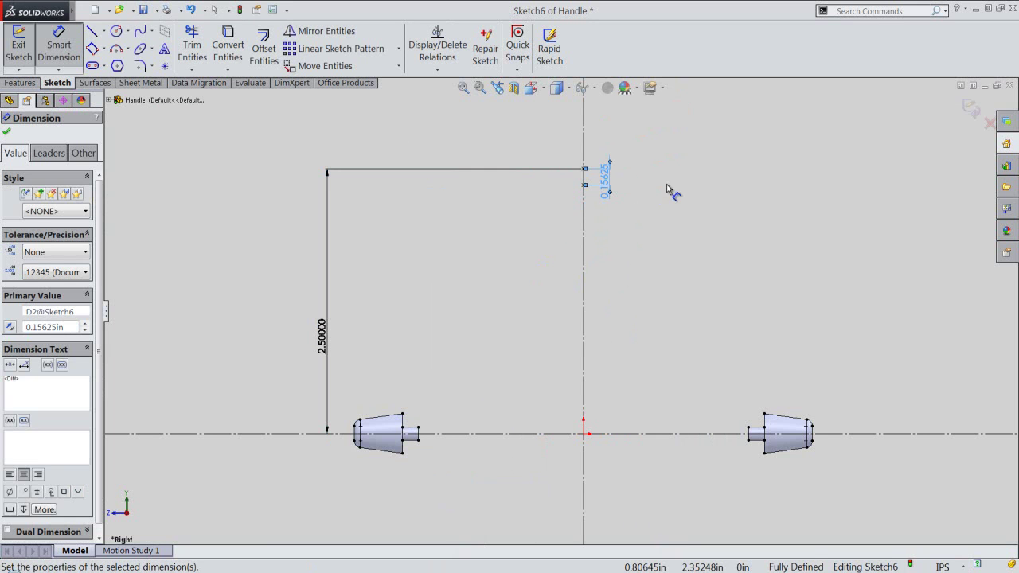
pyautogui.rightClick(667, 186)
pyautogui.click(693, 182)
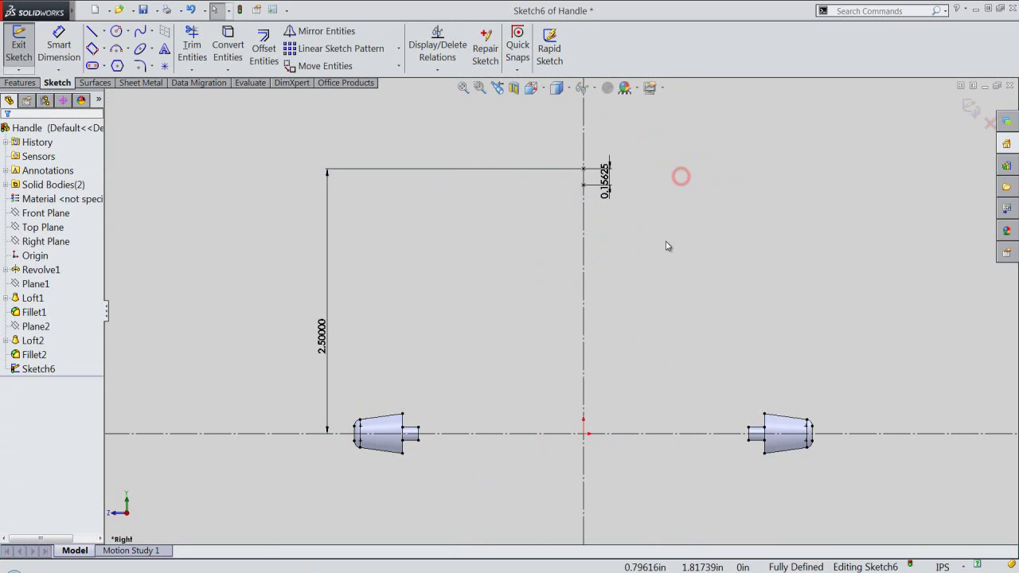
pyautogui.click(666, 243)
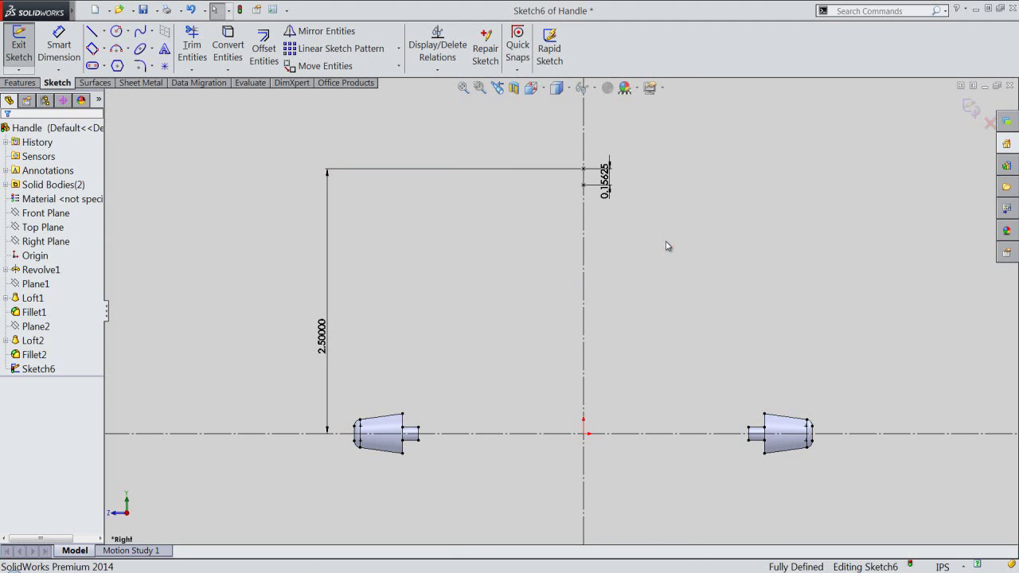
# Step: Draw a three-point arc from the left end cap to the right end cap, cresting near the top point
pyautogui.rightClick(667, 245)
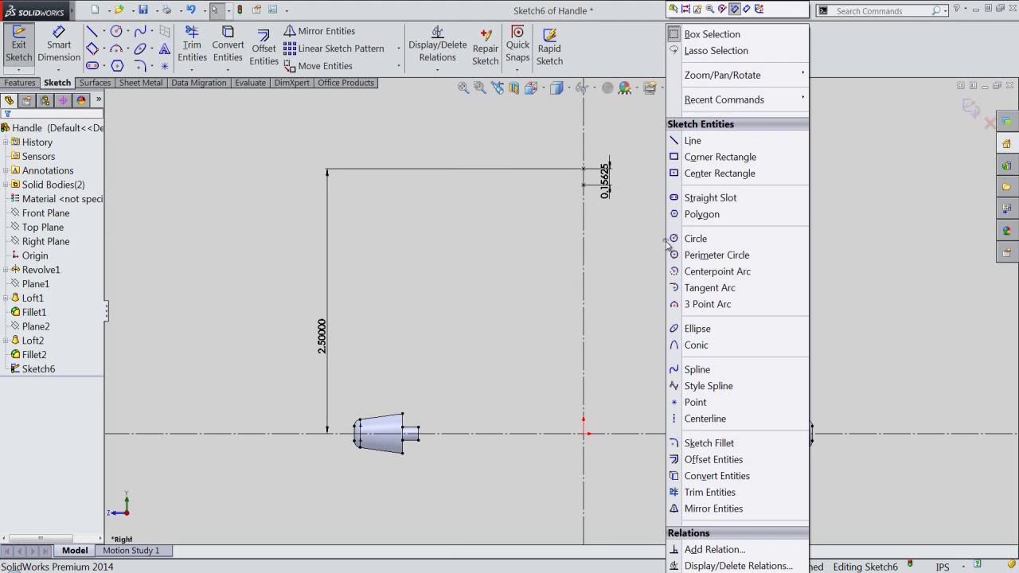
pyautogui.click(685, 306)
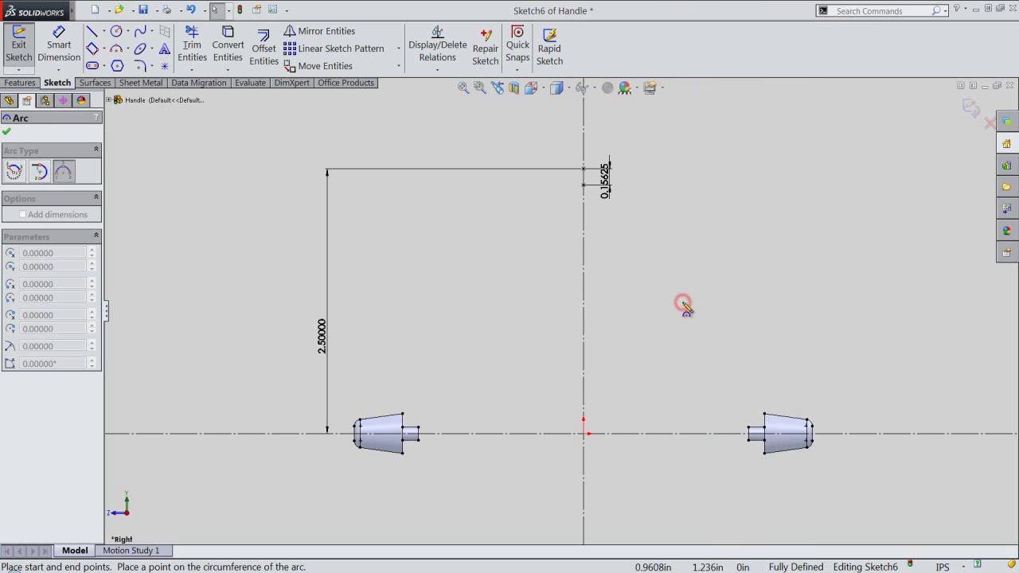
pyautogui.click(355, 434)
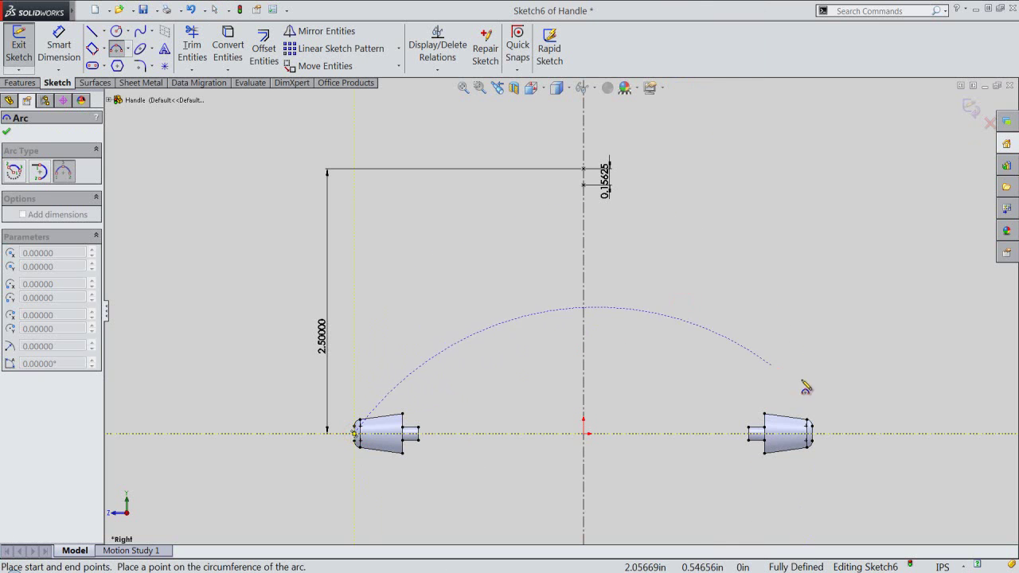
pyautogui.click(812, 434)
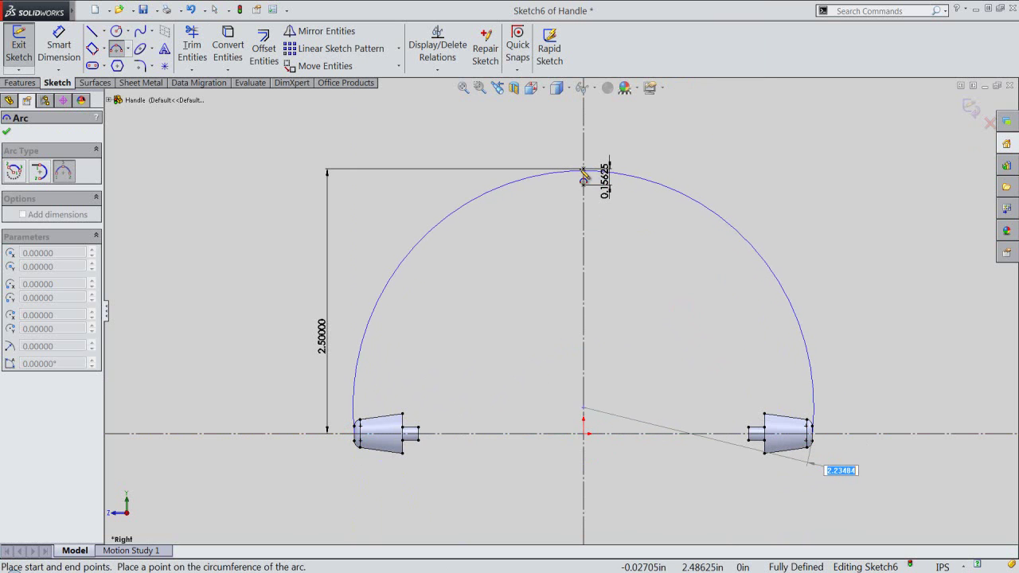
pyautogui.click(585, 169)
pyautogui.rightClick(647, 127)
pyautogui.click(661, 138)
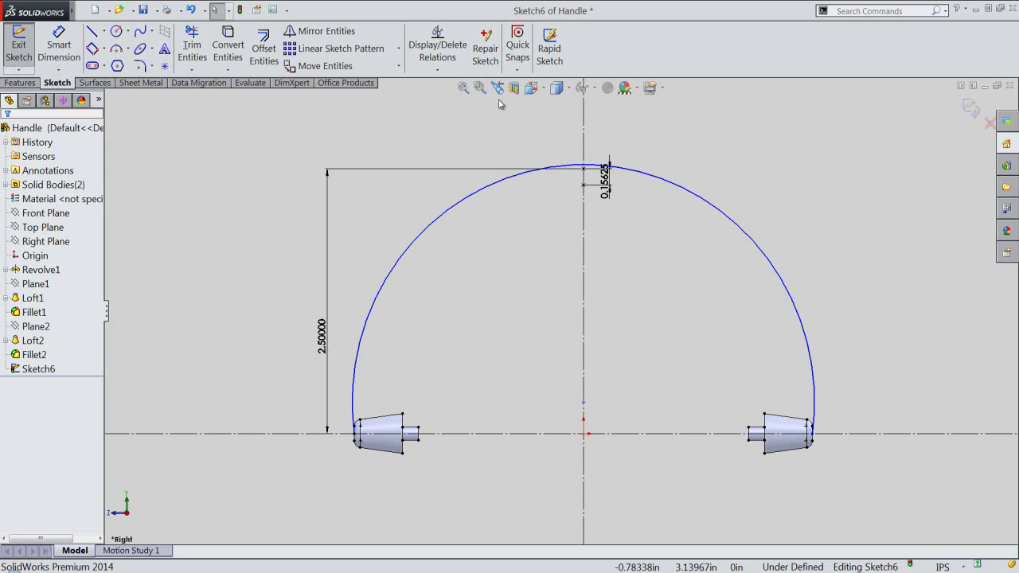
pyautogui.click(438, 71)
# Step: Make the arc coincident with the 0.15625 in point
pyautogui.click(423, 97)
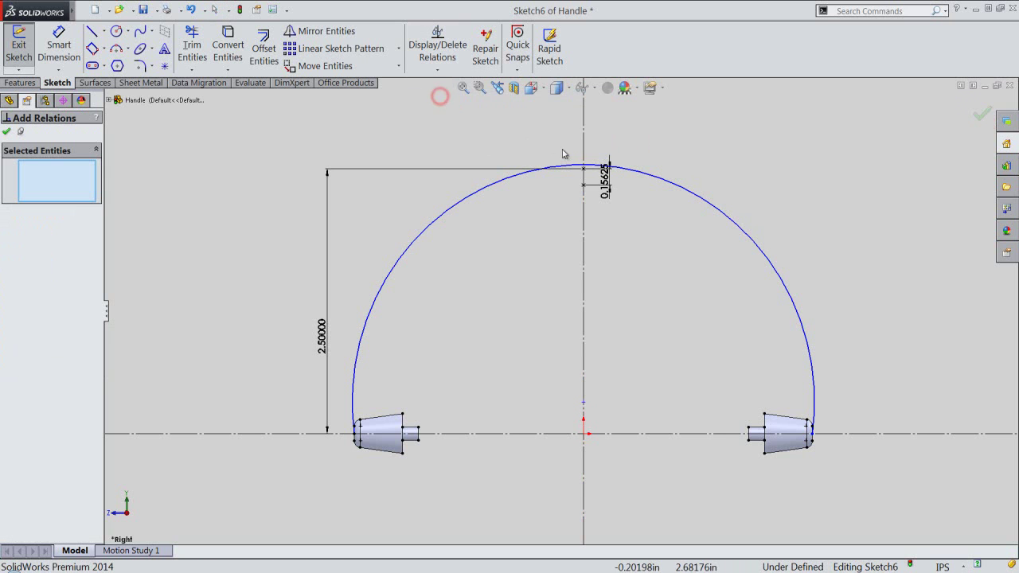
pyautogui.click(578, 165)
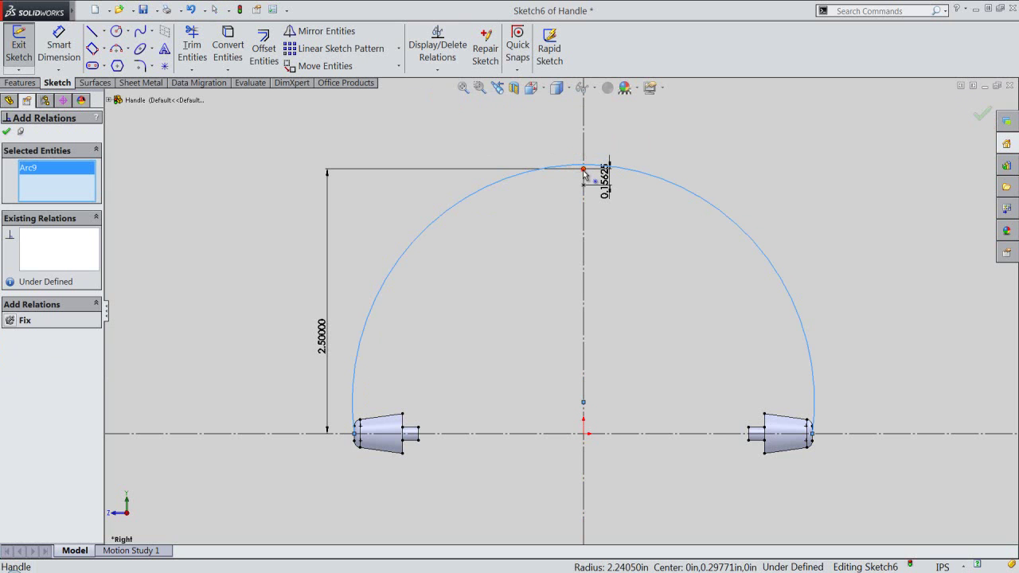
pyautogui.click(583, 170)
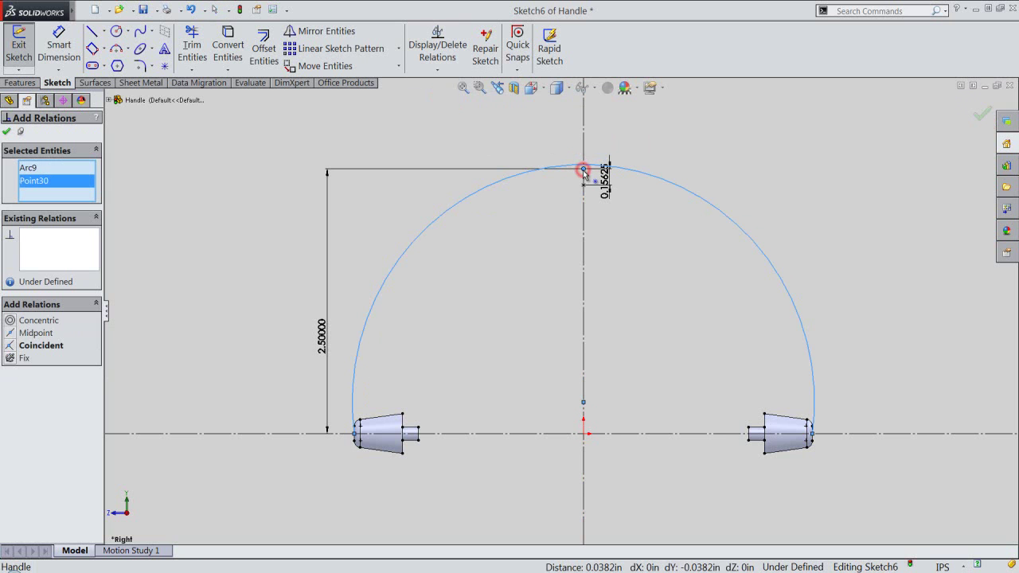
pyautogui.click(11, 346)
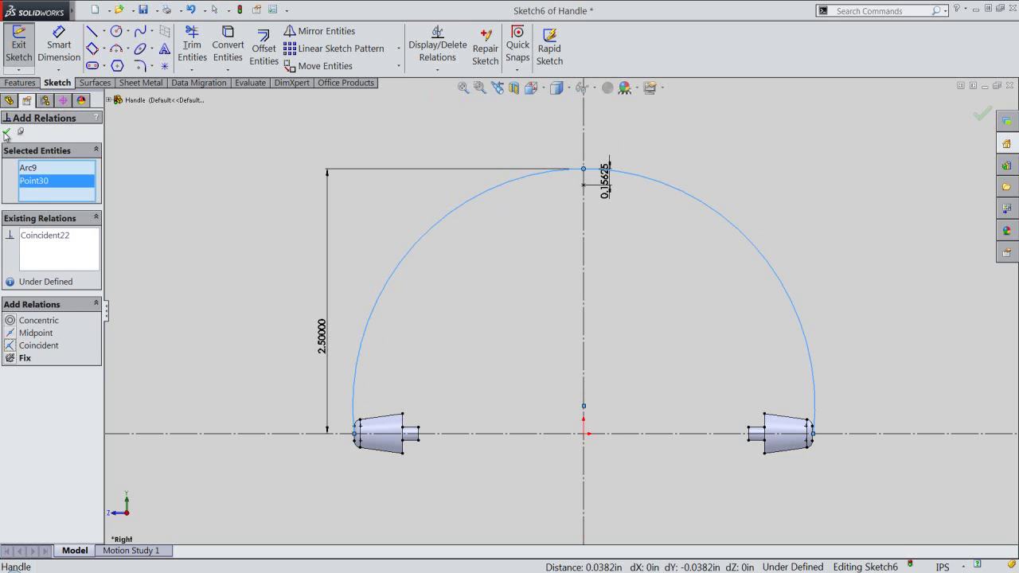
pyautogui.click(6, 131)
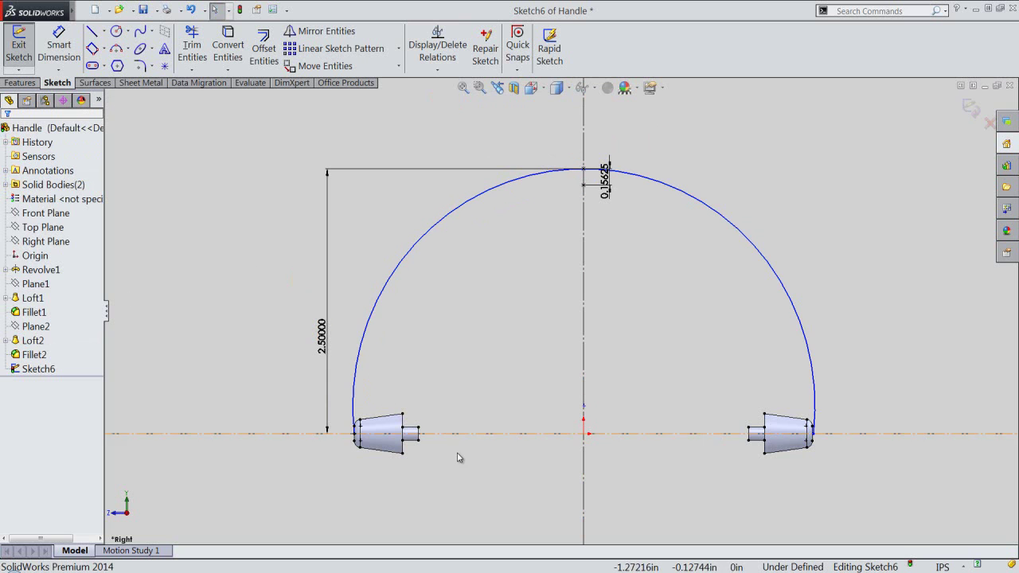
# Step: Make the arc's right endpoint coincident with the right cap's flat edge
pyautogui.scroll(-2, 807, 442)
pyautogui.scroll(-2, 813, 430)
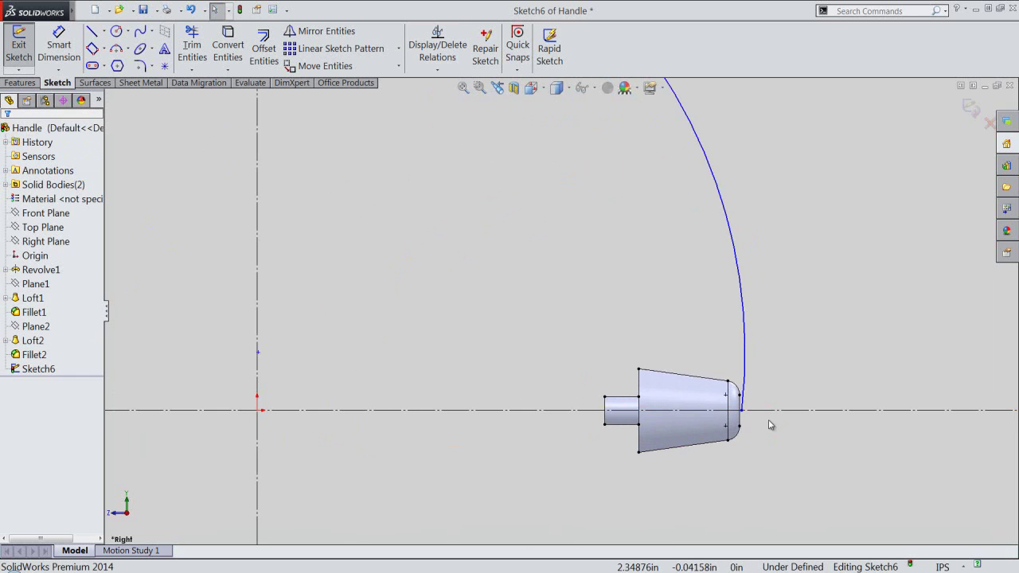
pyautogui.scroll(-2, 753, 418)
pyautogui.scroll(-2, 725, 394)
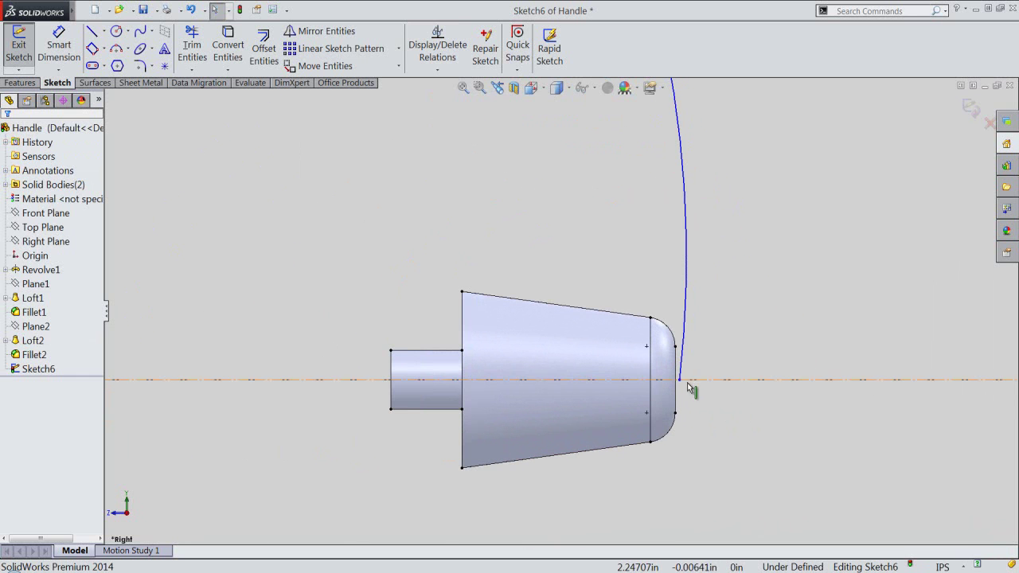
pyautogui.click(681, 380)
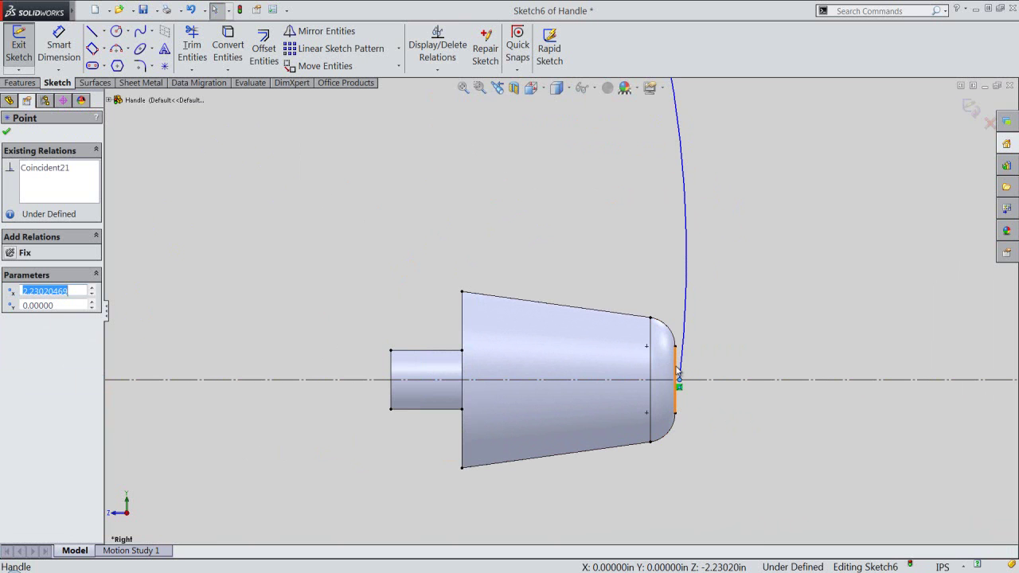
pyautogui.keyDown('ctrl'); pyautogui.click(677, 371); pyautogui.keyUp('ctrl')
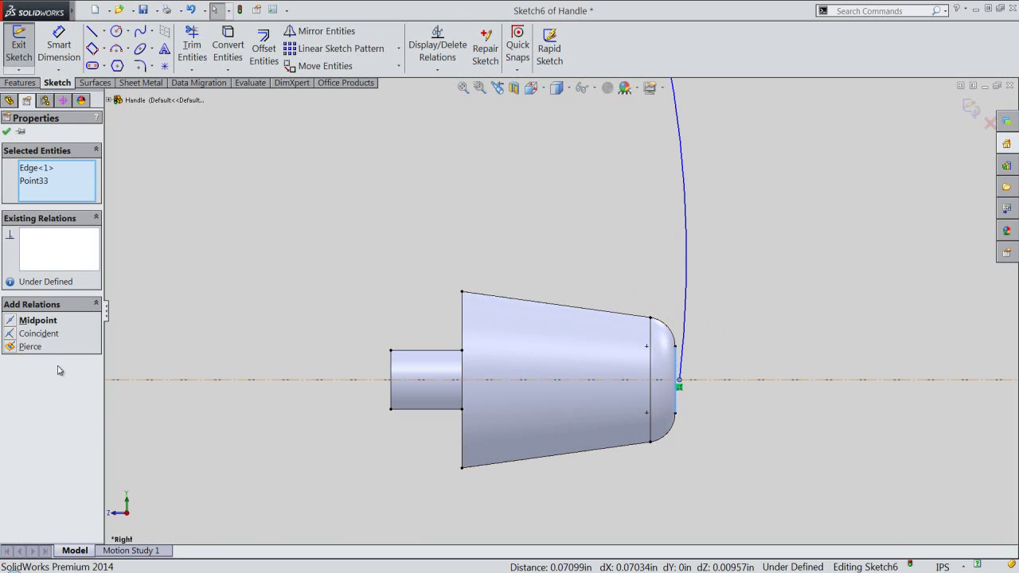
pyautogui.click(10, 336)
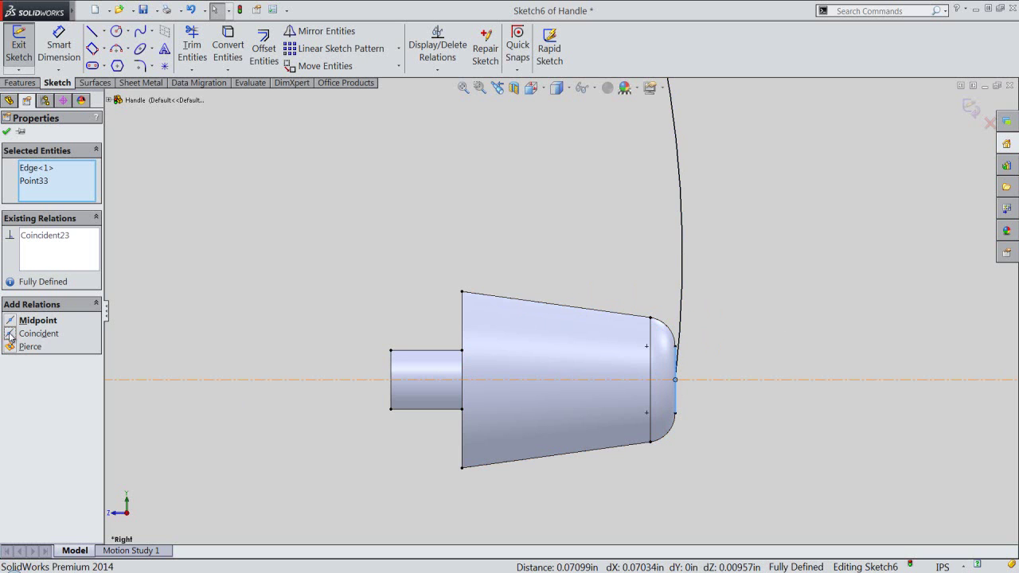
pyautogui.click(6, 131)
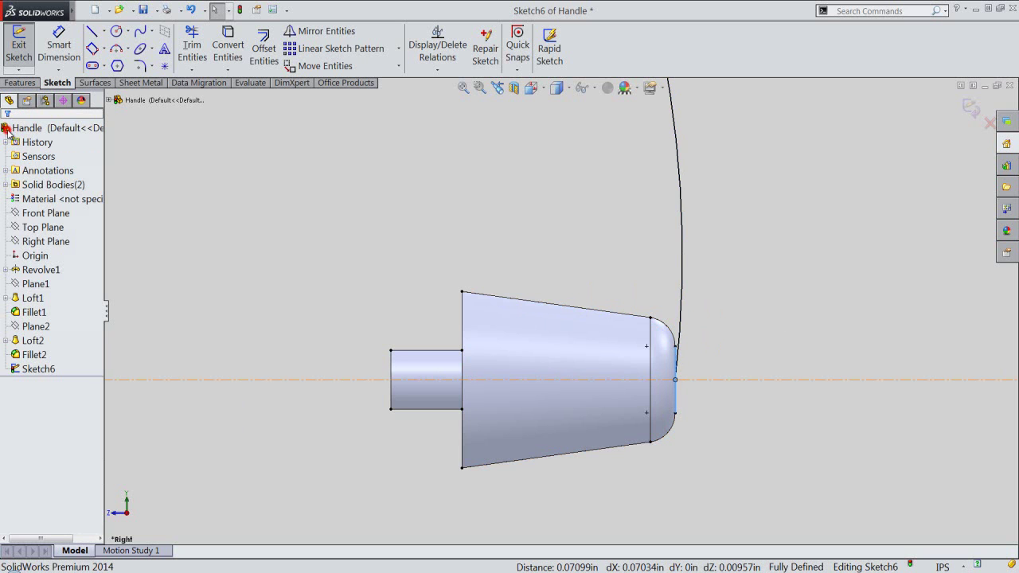
pyautogui.click(463, 87)
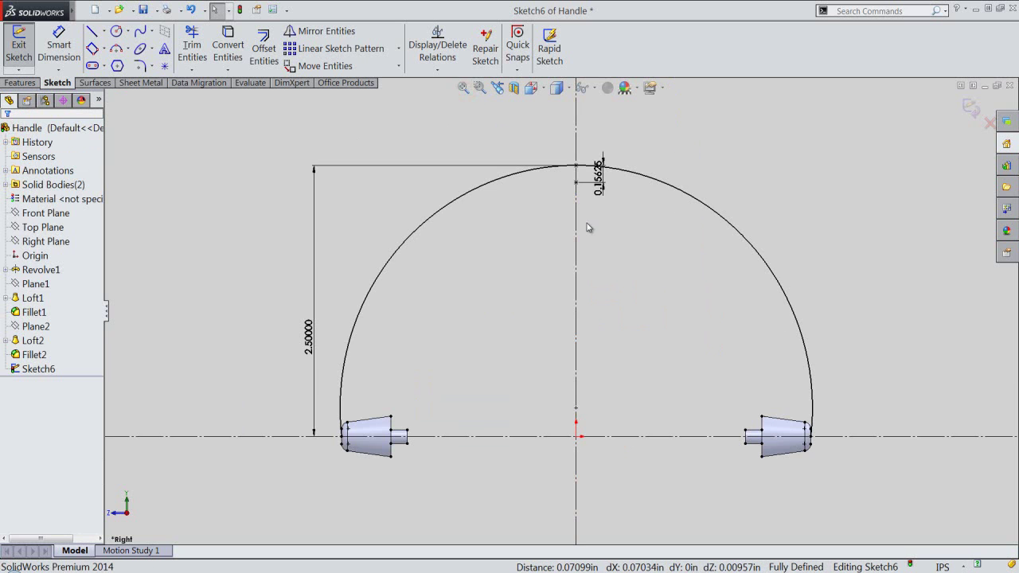
# Step: Draw an inner three-point arc between the left and right end parts, just below the outer arc
pyautogui.rightClick(401, 134)
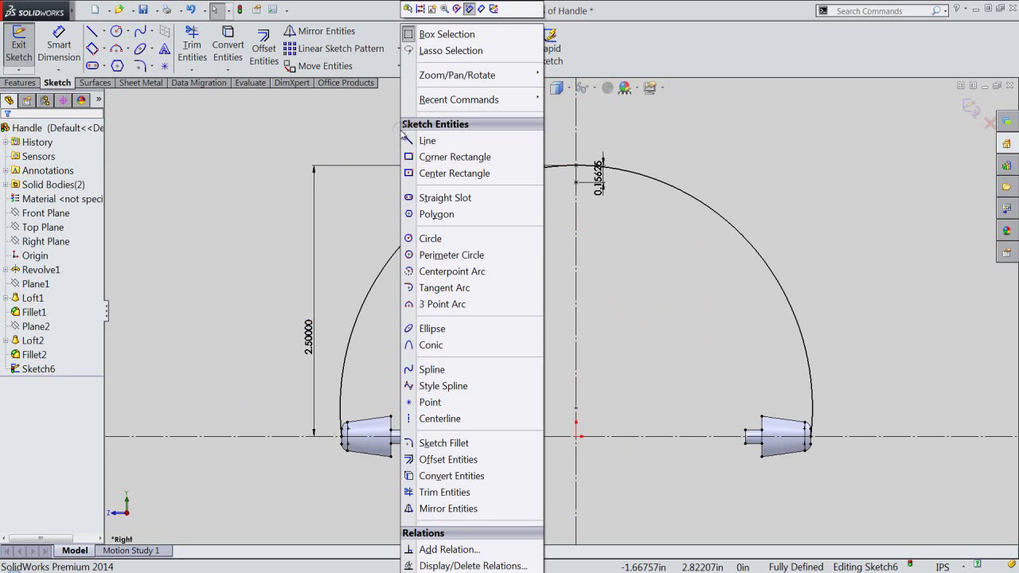
pyautogui.click(441, 304)
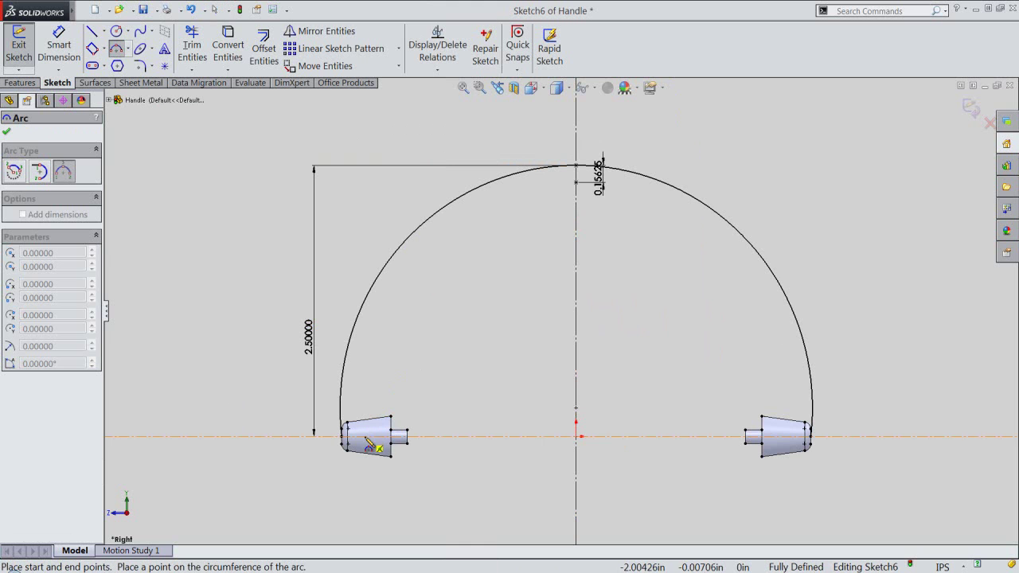
pyautogui.click(390, 416)
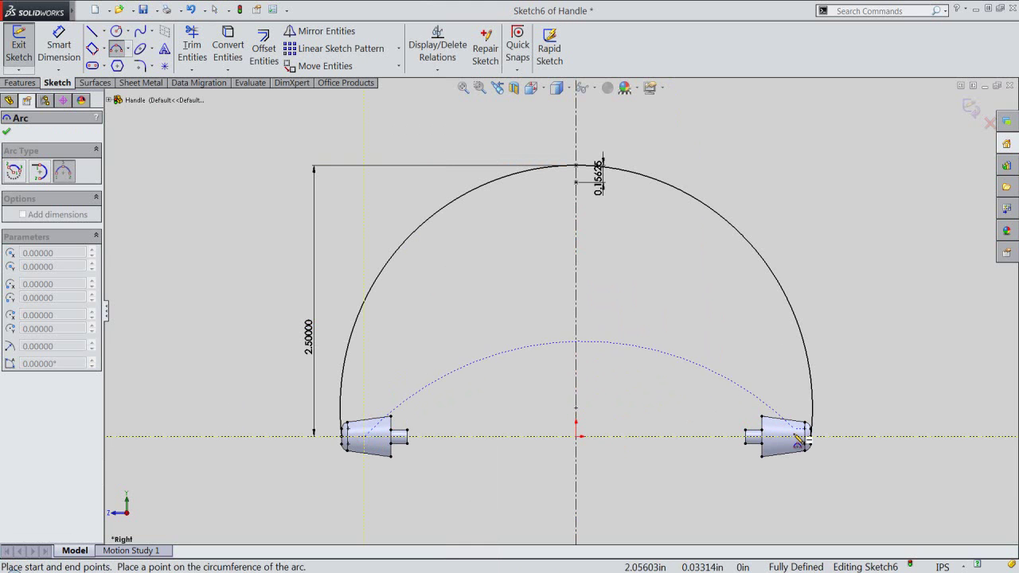
pyautogui.click(793, 436)
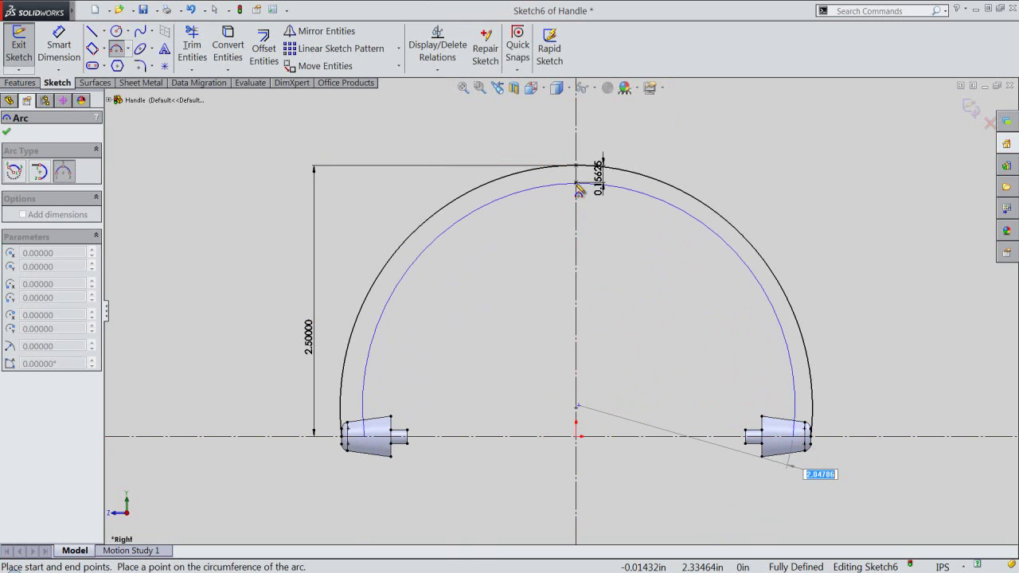
pyautogui.click(577, 185)
pyautogui.rightClick(624, 231)
pyautogui.click(650, 137)
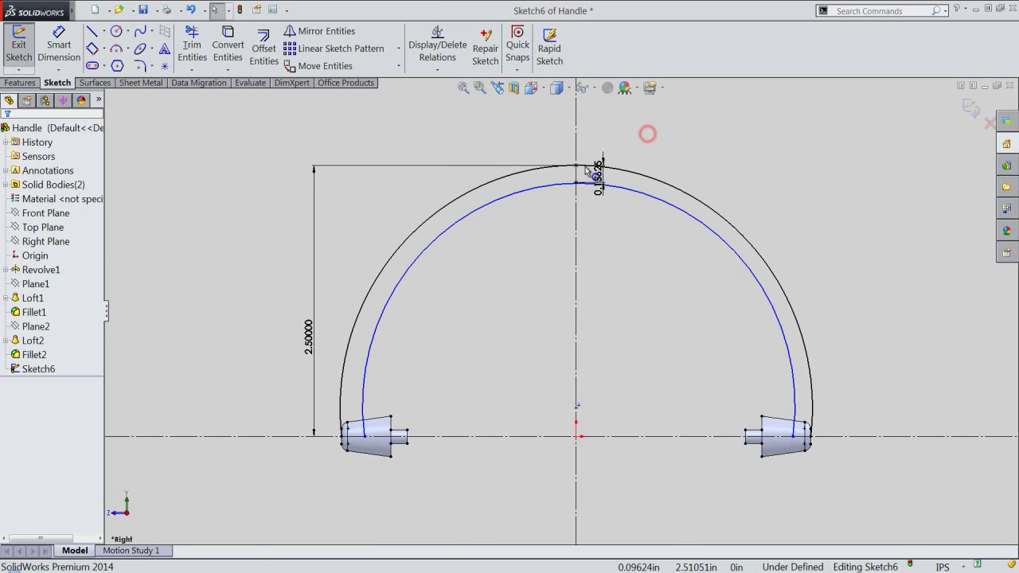
pyautogui.scroll(-3, 593, 199)
pyautogui.scroll(-3, 589, 220)
pyautogui.scroll(-2, 589, 221)
# Step: Make the inner arc coincident with the point below the outer arc's top
pyautogui.click(437, 70)
pyautogui.click(445, 100)
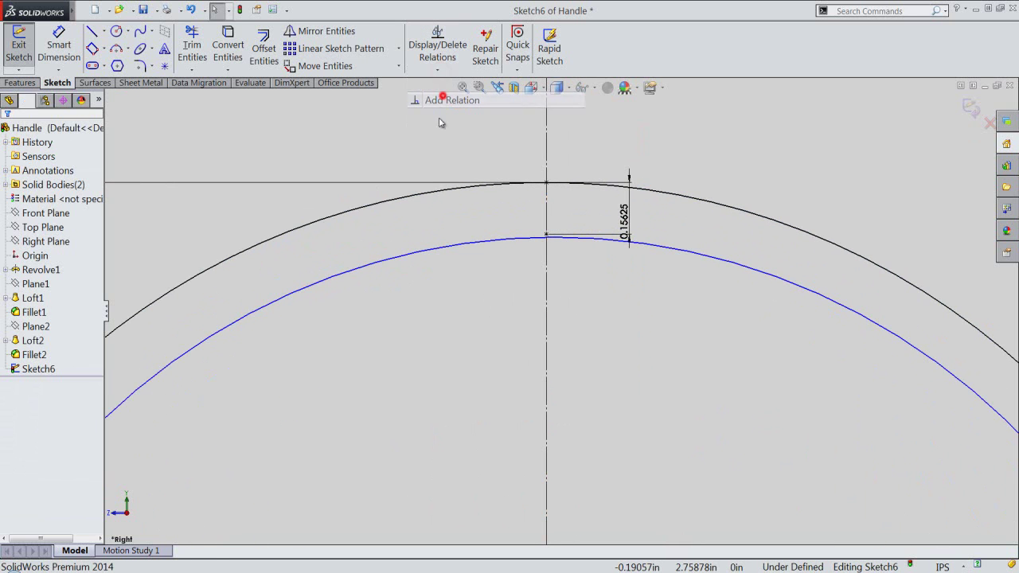
pyautogui.click(519, 238)
pyautogui.click(546, 236)
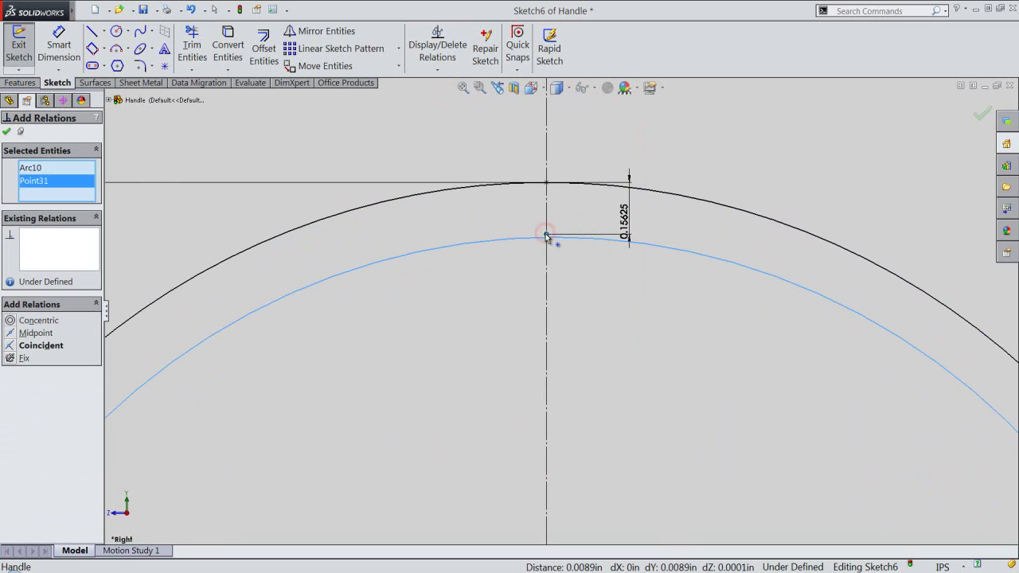
pyautogui.click(9, 347)
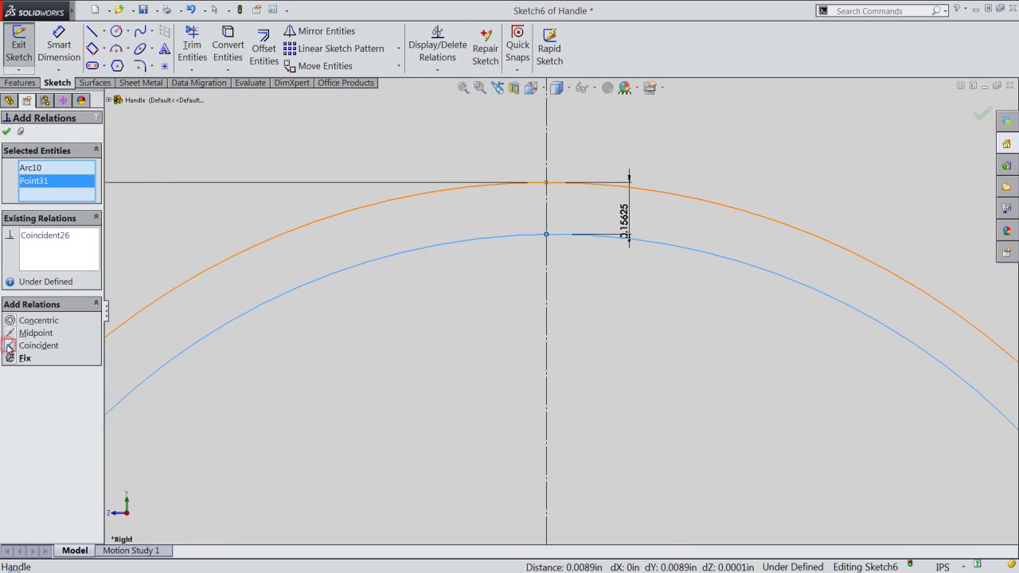
pyautogui.click(5, 132)
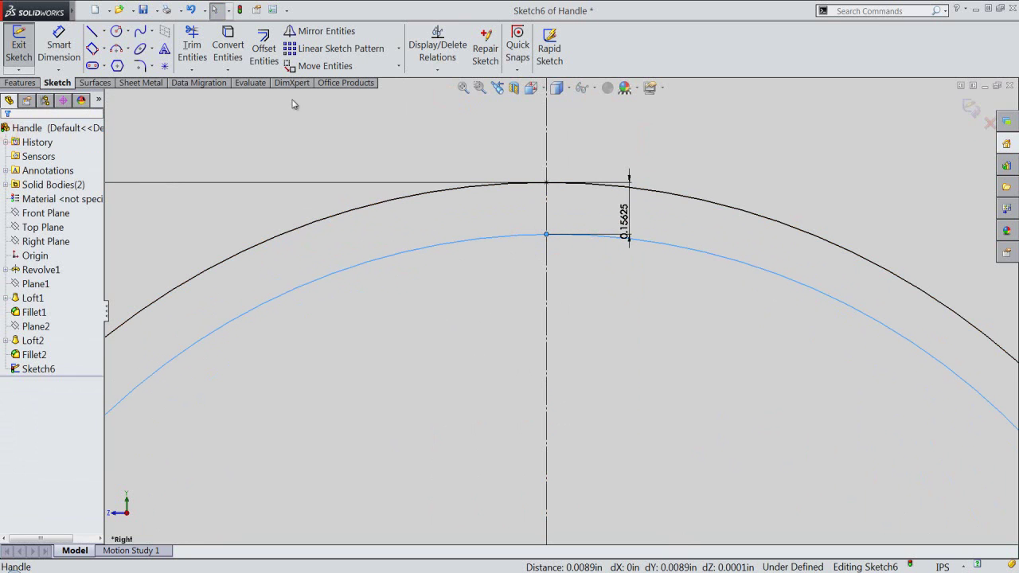
# Step: Dimension the inner arc's left end 0.3125 in from the outer arc's left end
pyautogui.click(59, 44)
pyautogui.scroll(2, 580, 228)
pyautogui.scroll(2, 557, 235)
pyautogui.scroll(2, 549, 287)
pyautogui.scroll(-2, 453, 446)
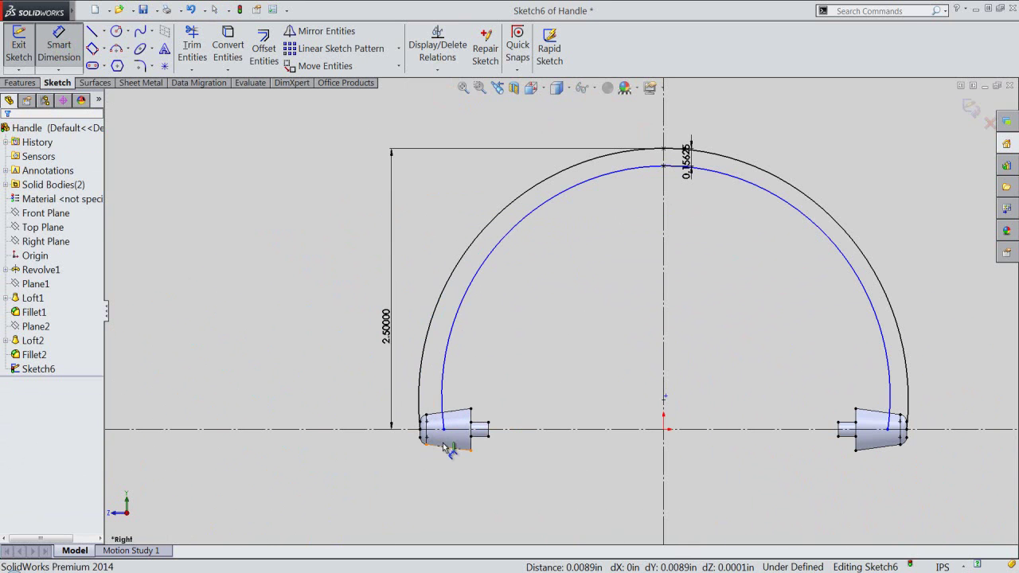
pyautogui.click(444, 430)
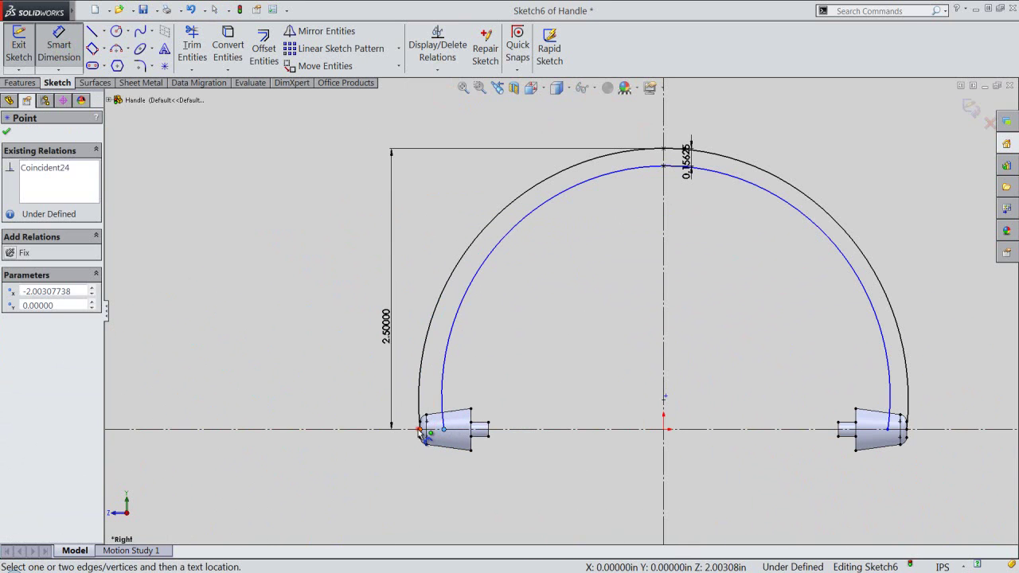
pyautogui.click(421, 430)
pyautogui.click(430, 393)
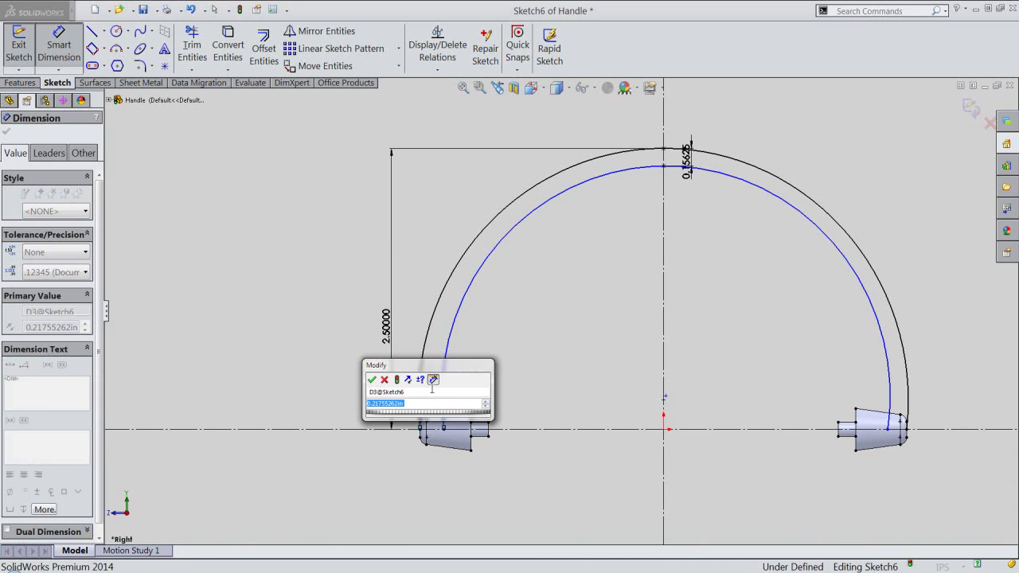
pyautogui.write('3125')
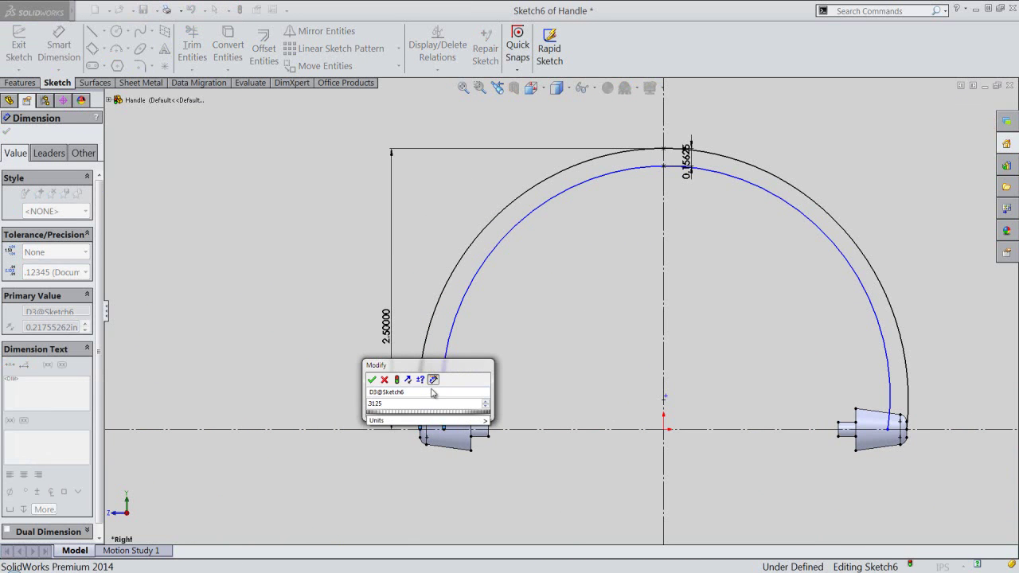
pyautogui.press('Return')
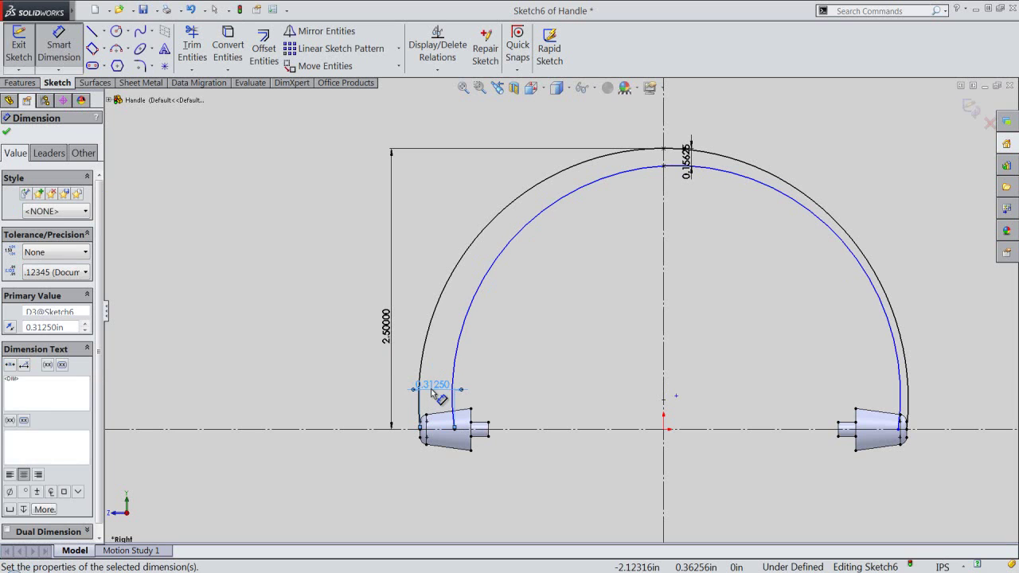
pyautogui.click(726, 356)
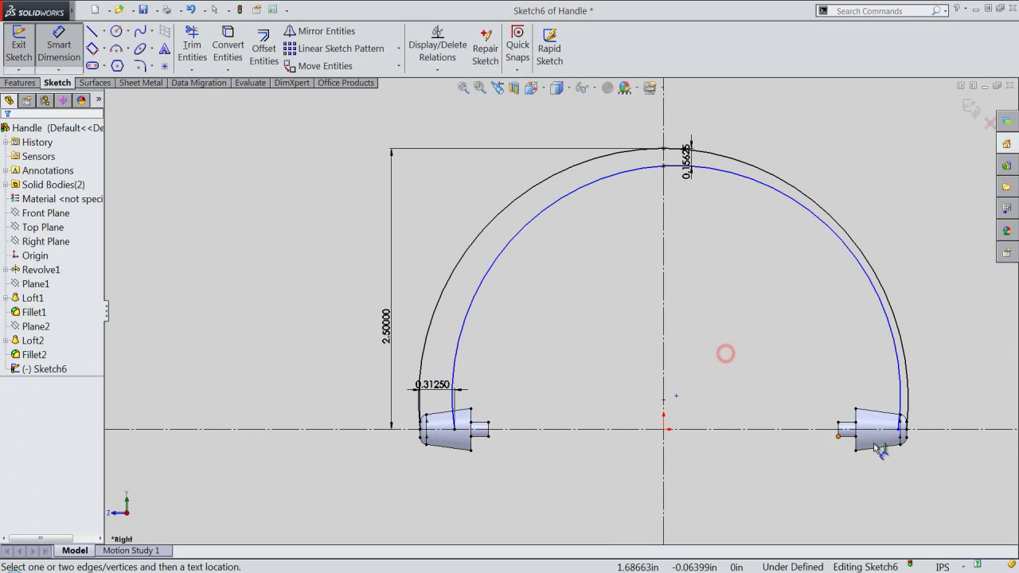
# Step: Set the inner arc's right end 0.3125 in from the outer arc's right end
pyautogui.click(900, 430)
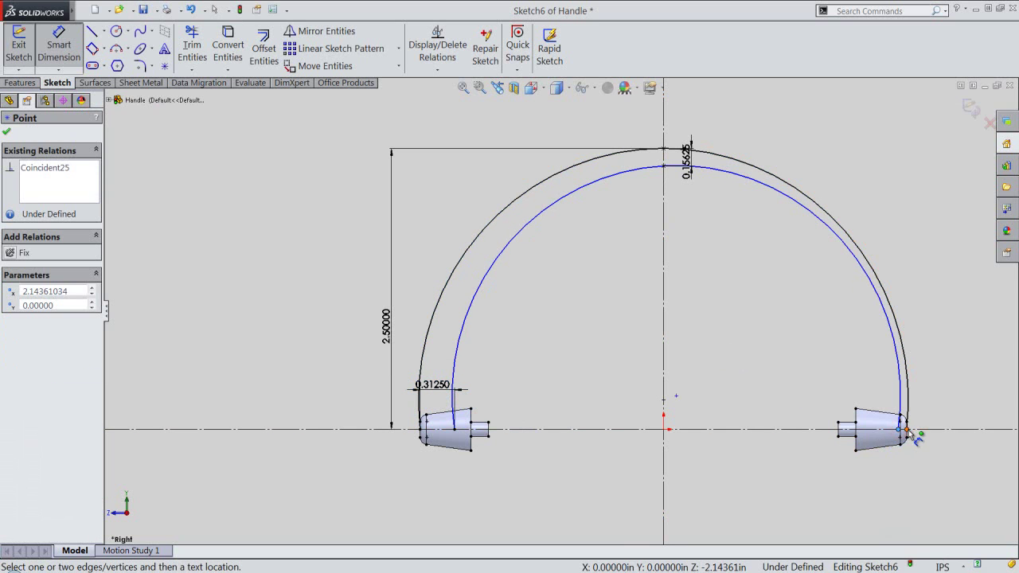
pyautogui.click(908, 431)
pyautogui.click(913, 468)
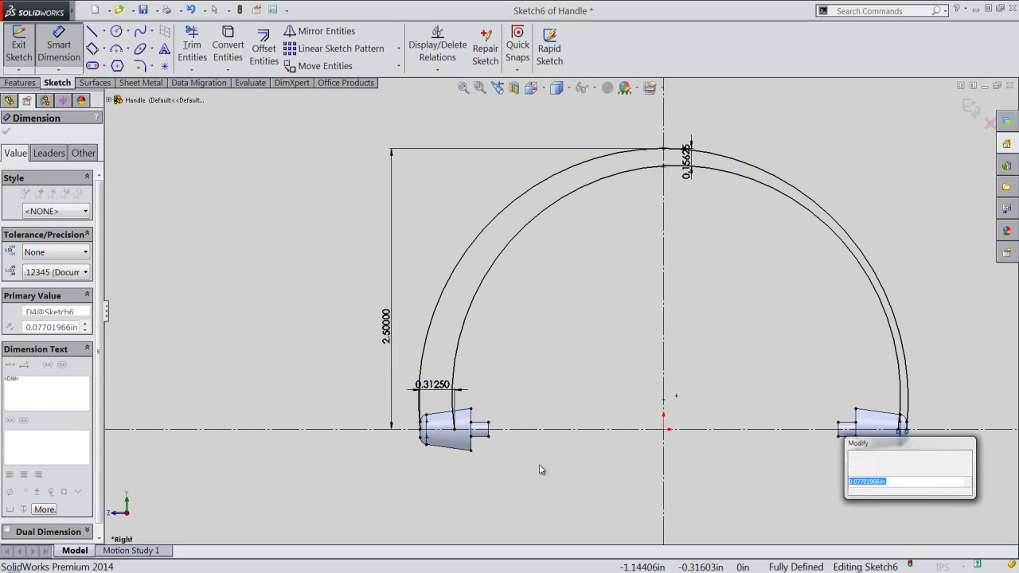
pyautogui.click(431, 385)
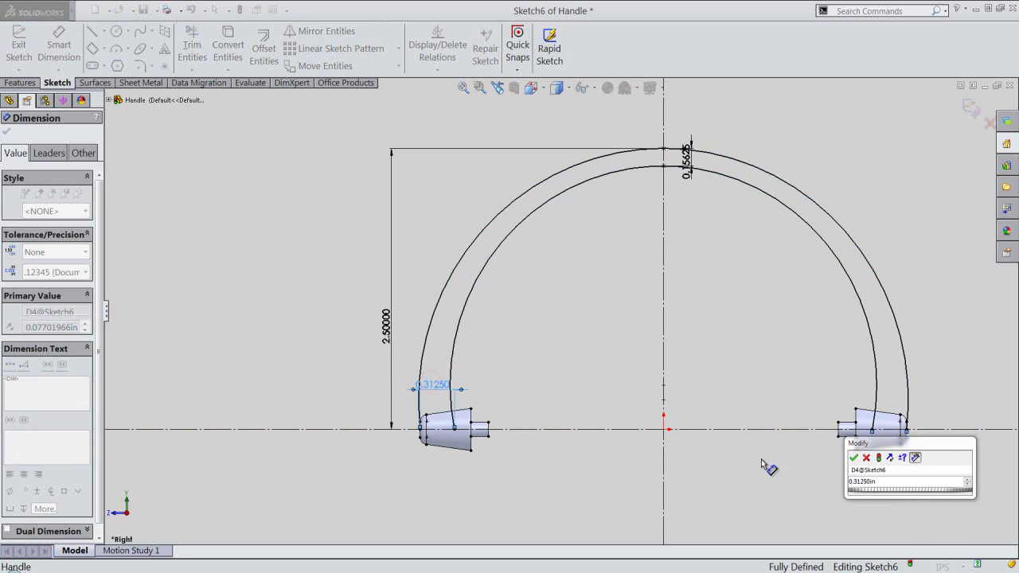
pyautogui.click(853, 457)
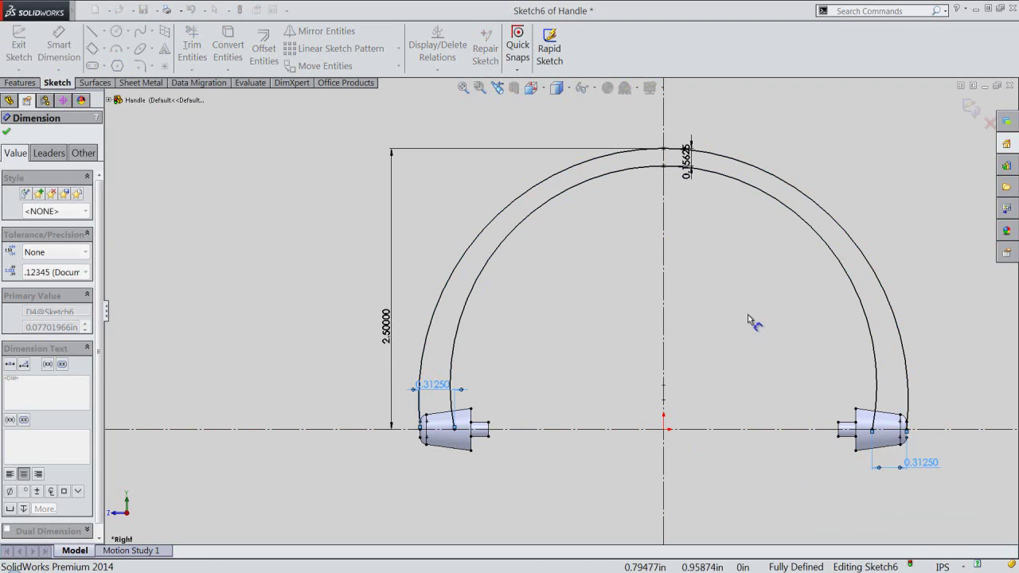
pyautogui.rightClick(734, 289)
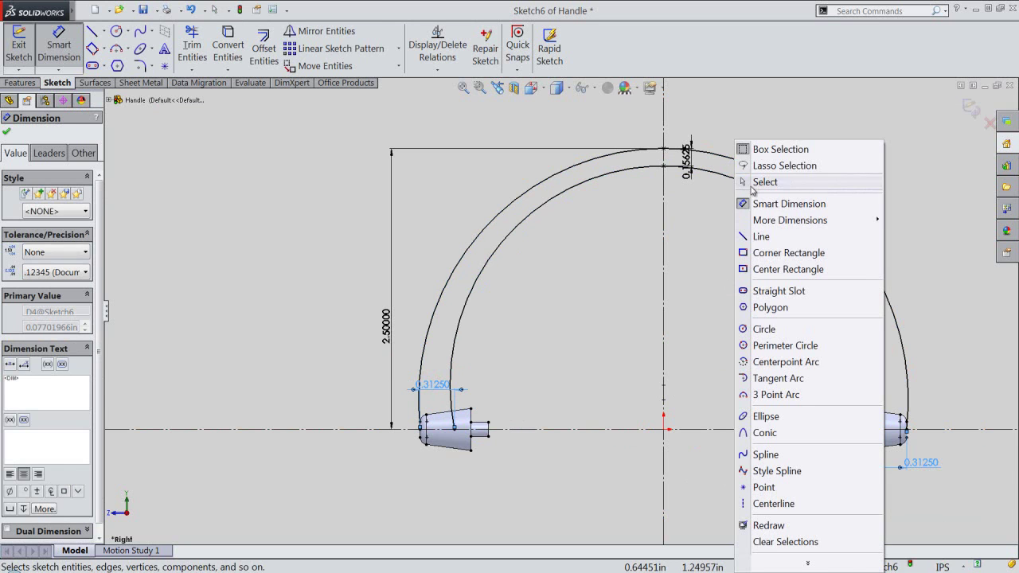
pyautogui.click(751, 182)
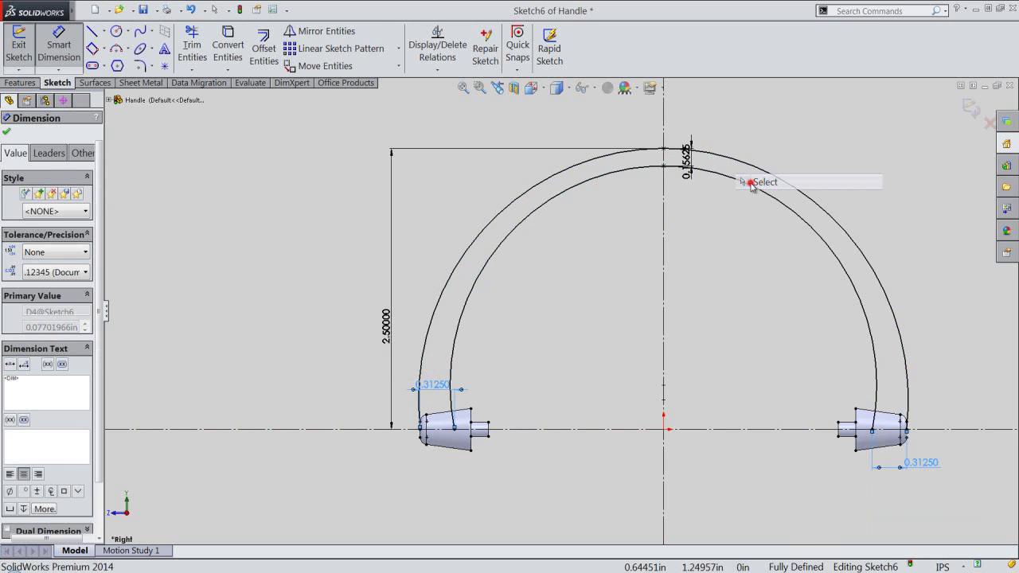
pyautogui.click(715, 289)
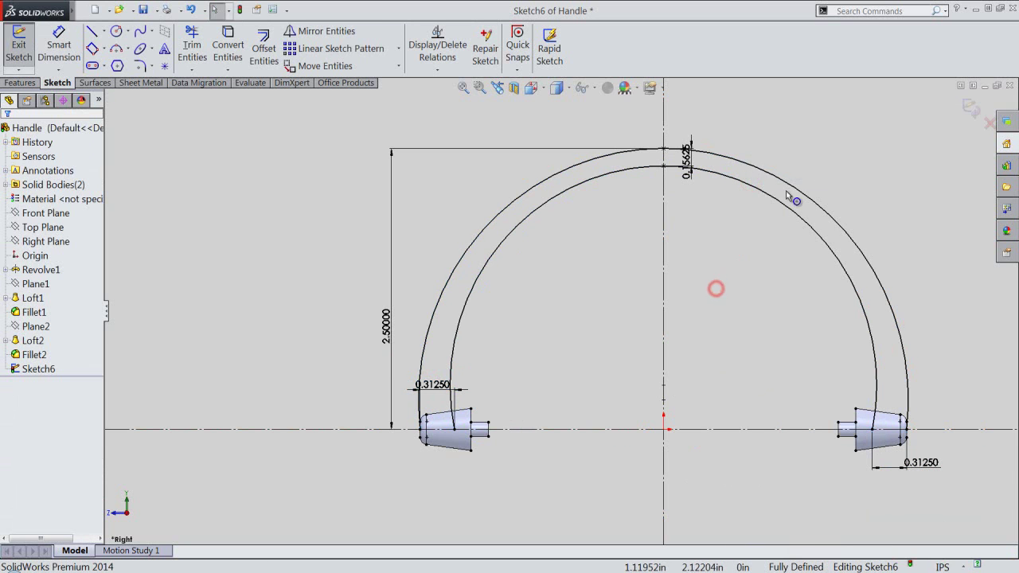
# Step: Exit Sketch6, switch to isometric view, and start a new sketch on the Front Plane
pyautogui.click(973, 109)
pyautogui.click(534, 89)
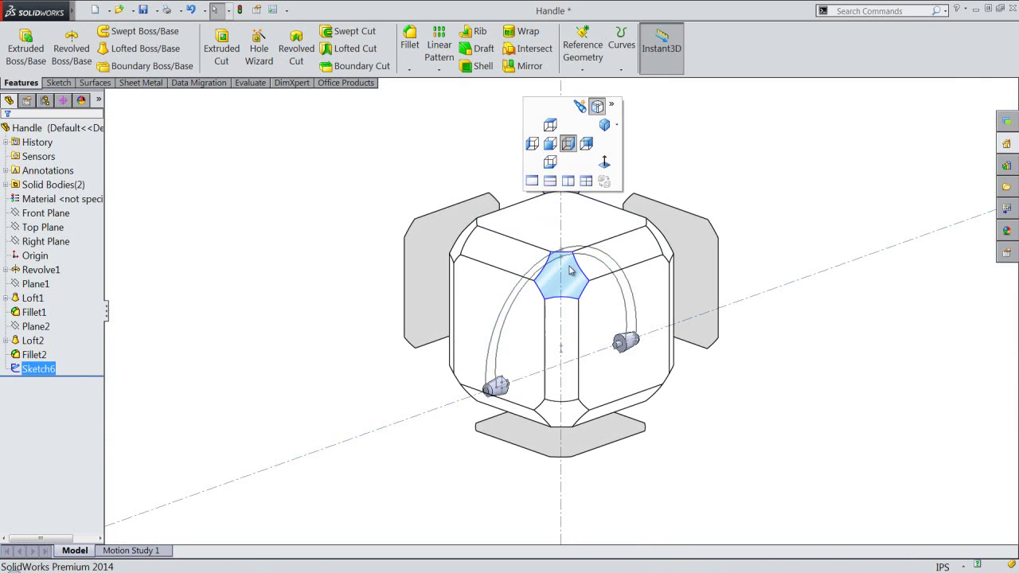
pyautogui.click(569, 270)
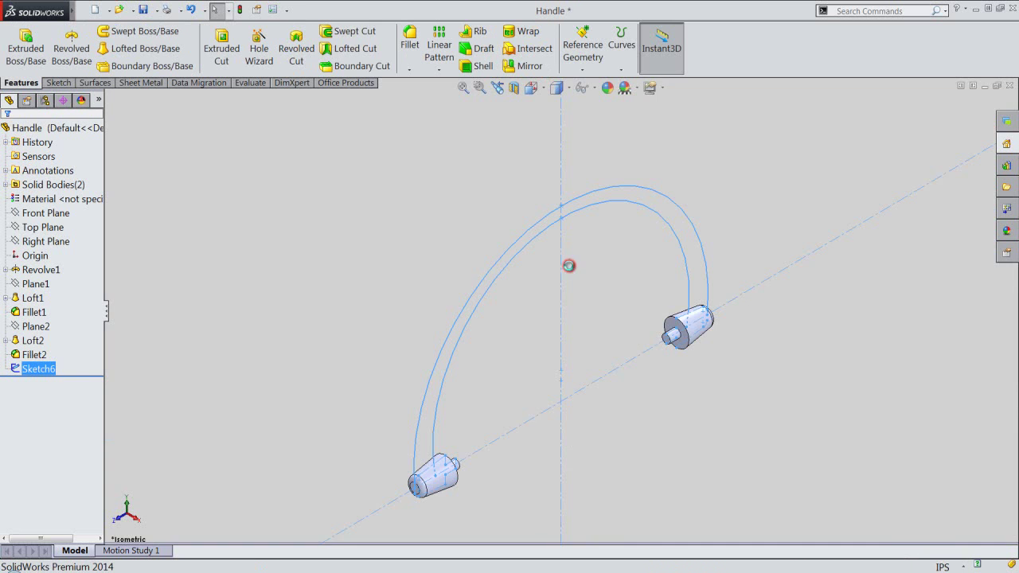
pyautogui.click(251, 275)
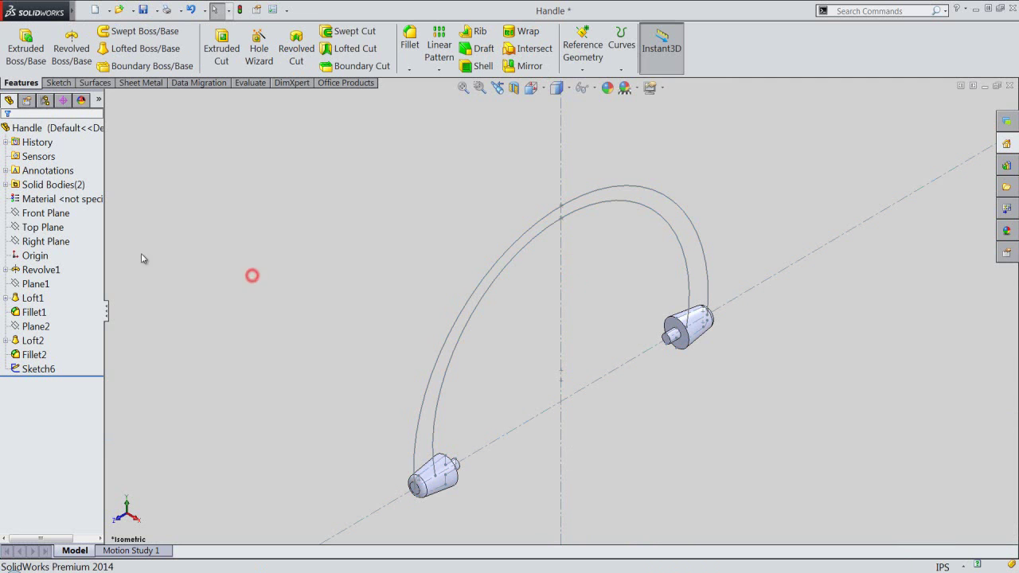
pyautogui.click(55, 215)
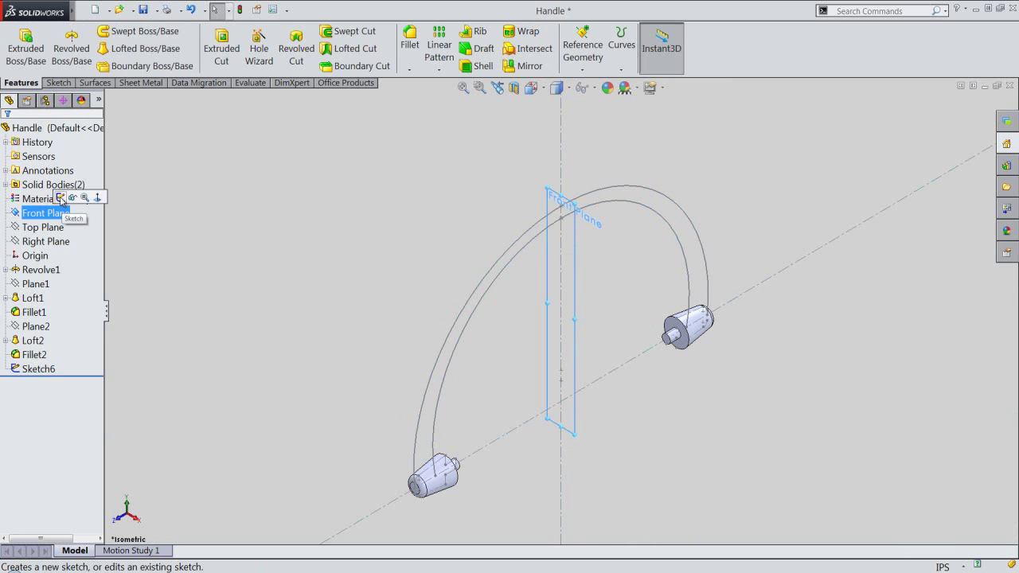
pyautogui.click(66, 199)
pyautogui.scroll(-3, 578, 222)
pyautogui.scroll(-2, 579, 222)
pyautogui.click(398, 150)
# Step: Convert the top points of the outer and inner arcs into Sketch7
pyautogui.click(226, 52)
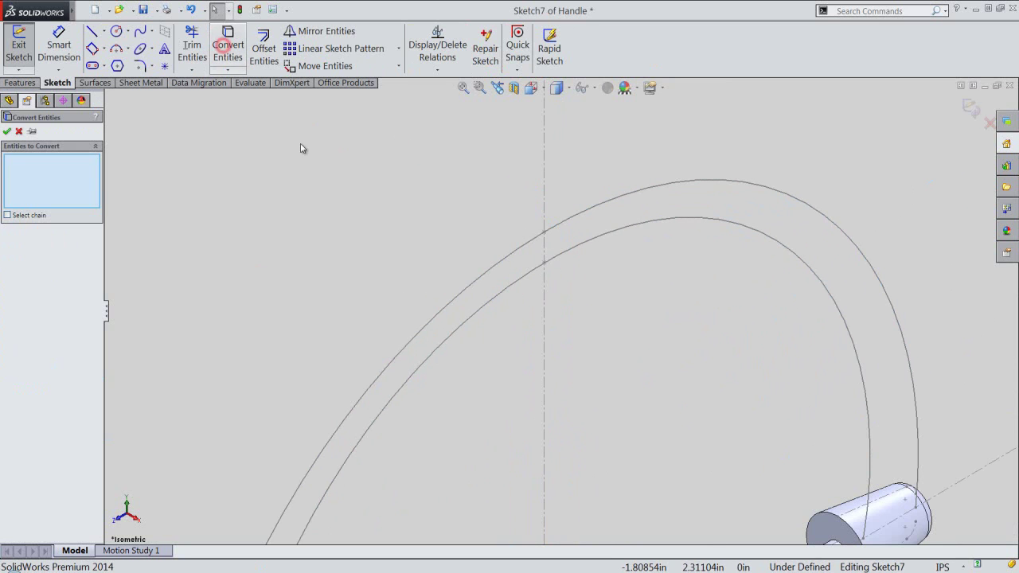
pyautogui.click(544, 233)
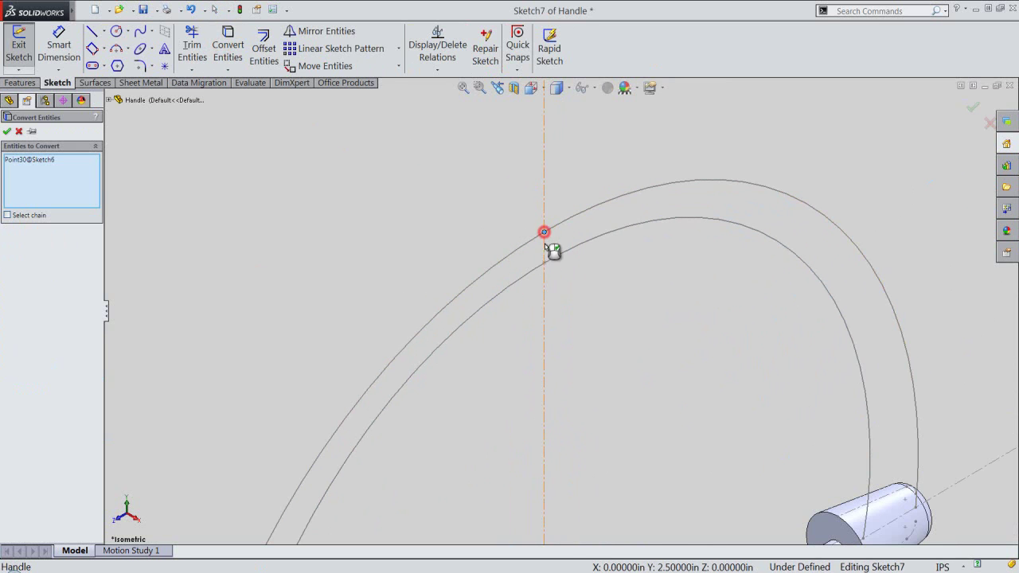
pyautogui.click(545, 263)
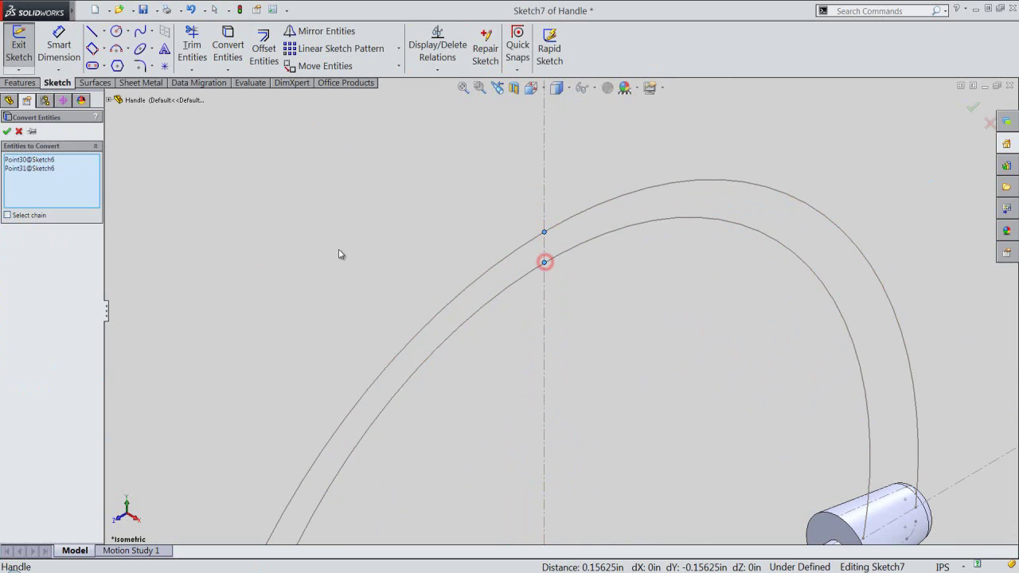
pyautogui.click(8, 132)
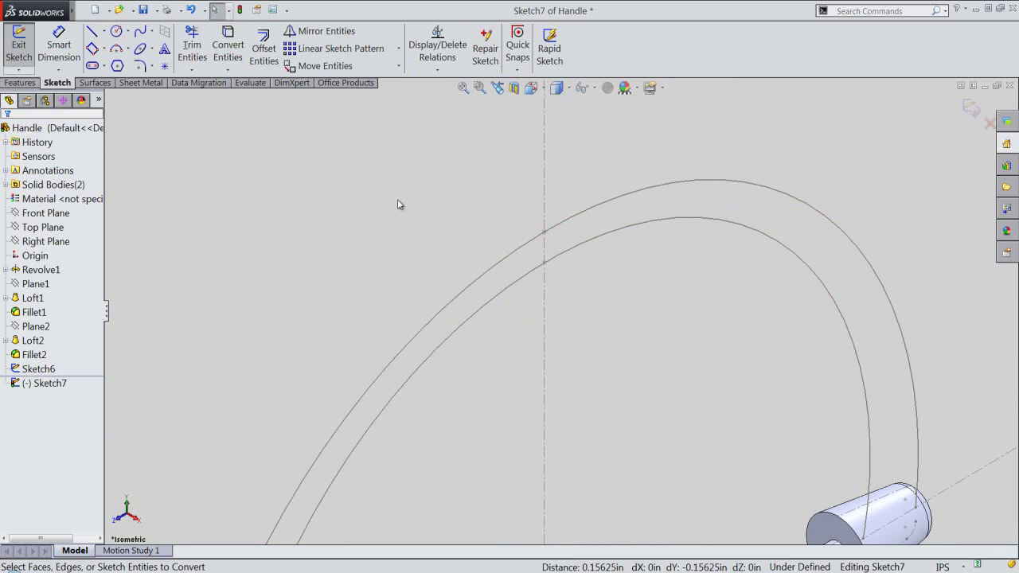
pyautogui.click(407, 227)
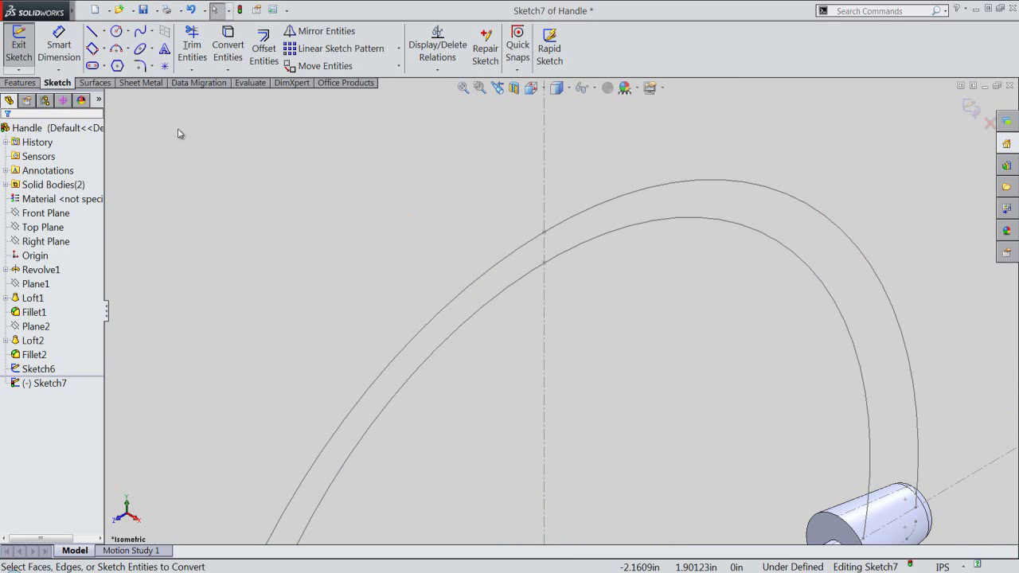
# Step: Draw a small corner rectangle spanning the two arc points
pyautogui.click(104, 49)
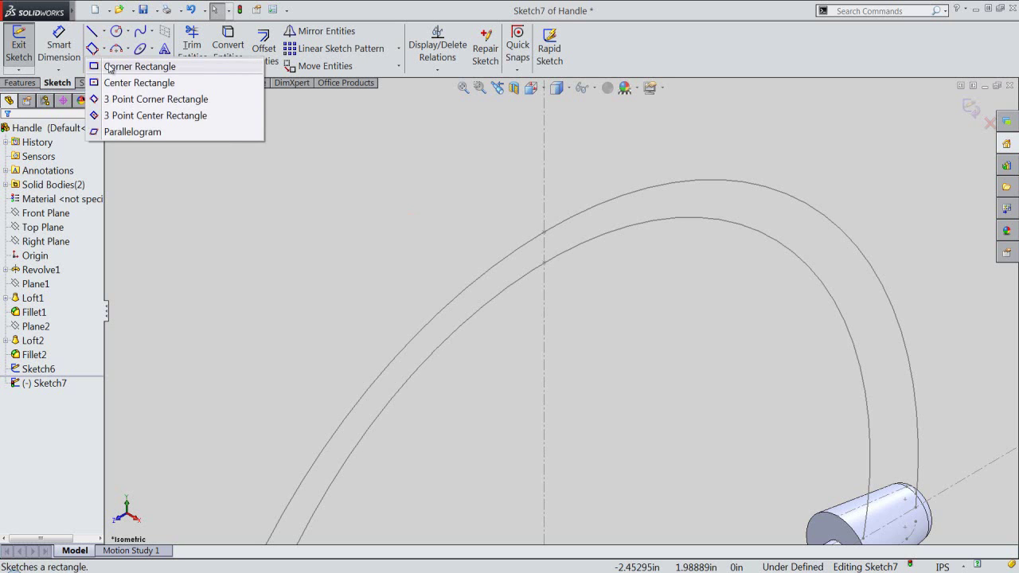
pyautogui.click(111, 66)
pyautogui.click(524, 225)
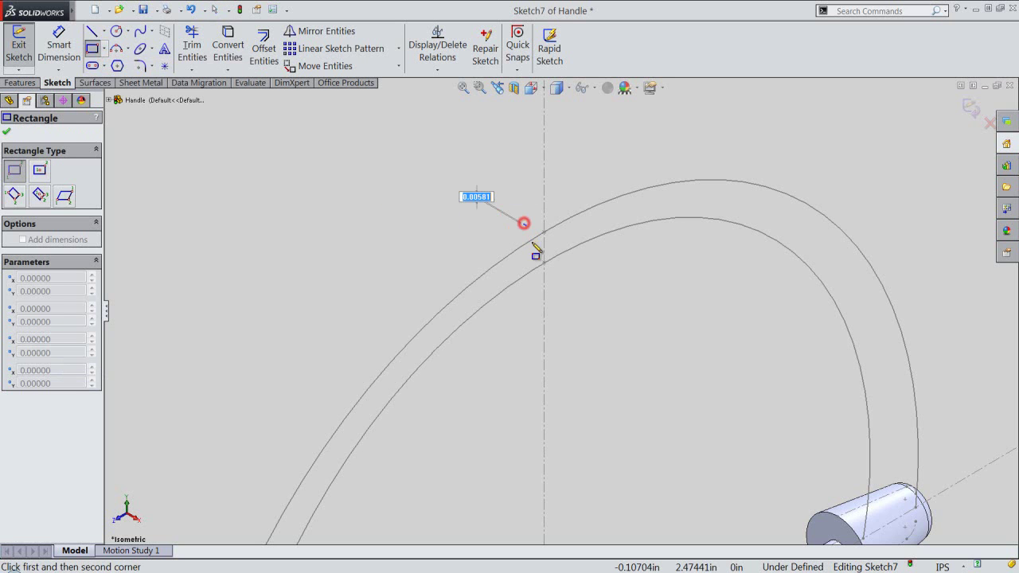
pyautogui.click(535, 265)
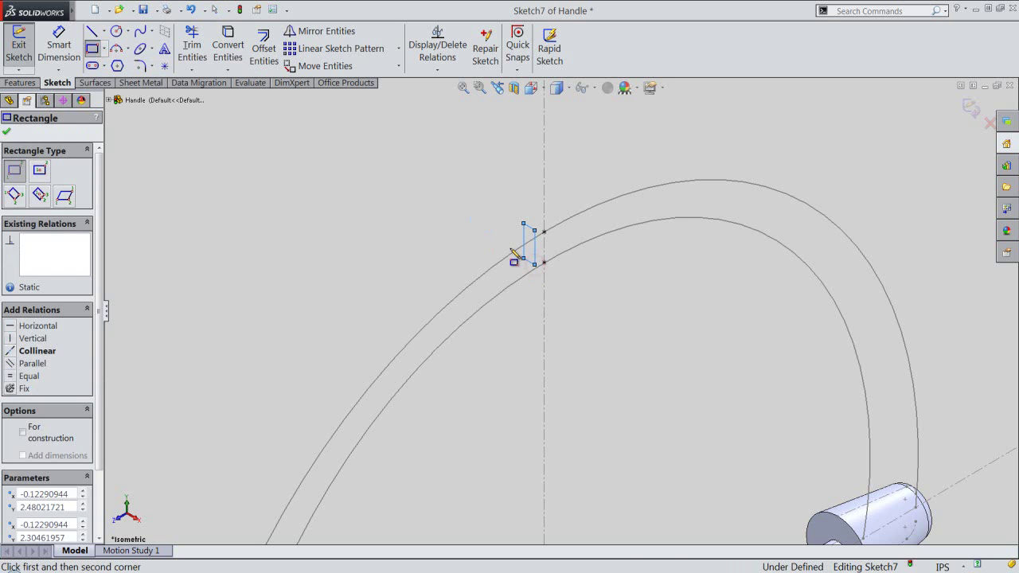
pyautogui.rightClick(483, 128)
pyautogui.click(500, 138)
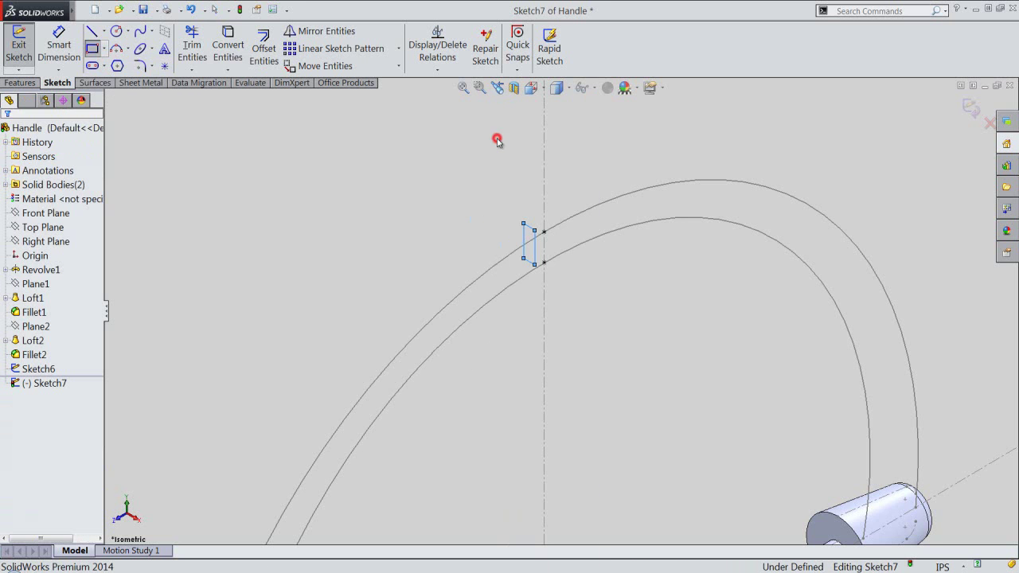
# Step: Make the rectangle's top-edge midpoint coincident with the outer arc point
pyautogui.click(437, 70)
pyautogui.click(433, 98)
pyautogui.scroll(-2, 539, 237)
pyautogui.scroll(-2, 539, 237)
pyautogui.rightClick(531, 268)
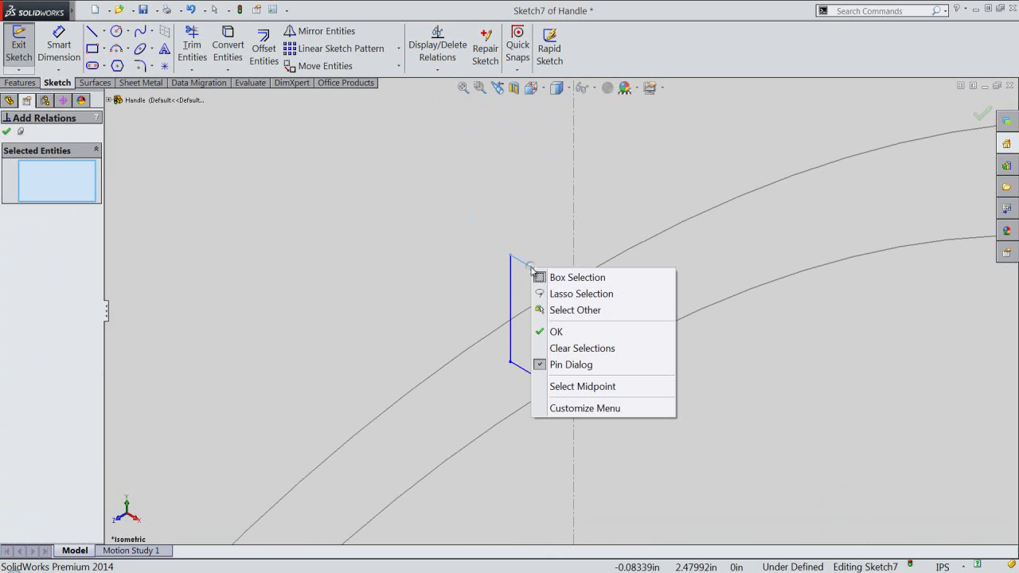
pyautogui.click(573, 387)
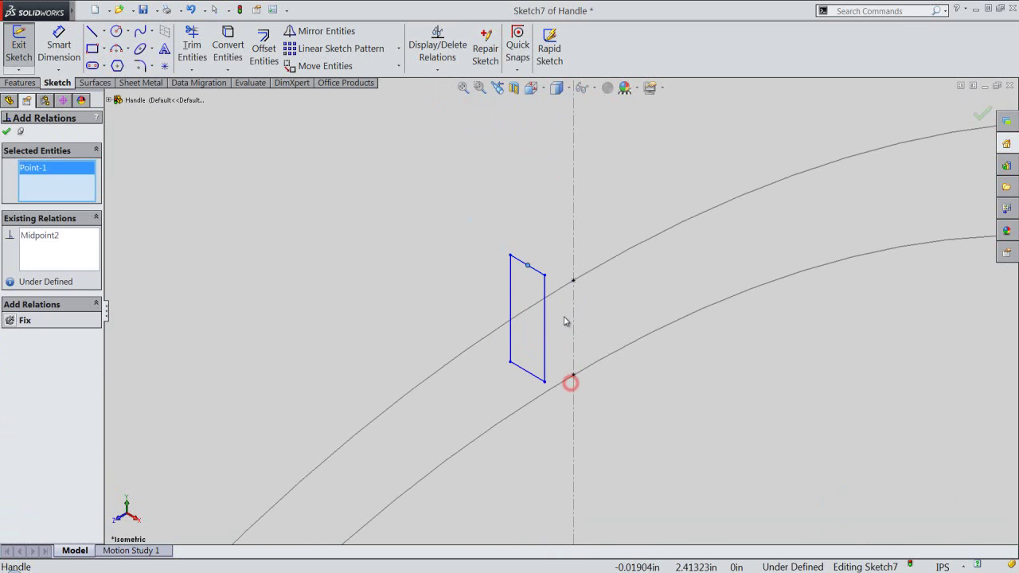
pyautogui.click(574, 280)
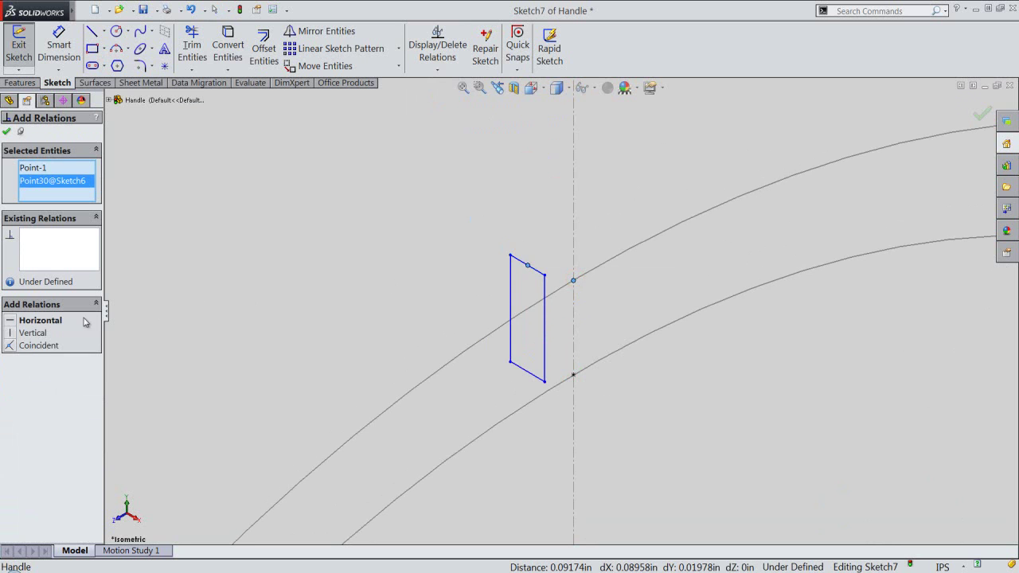
pyautogui.click(9, 346)
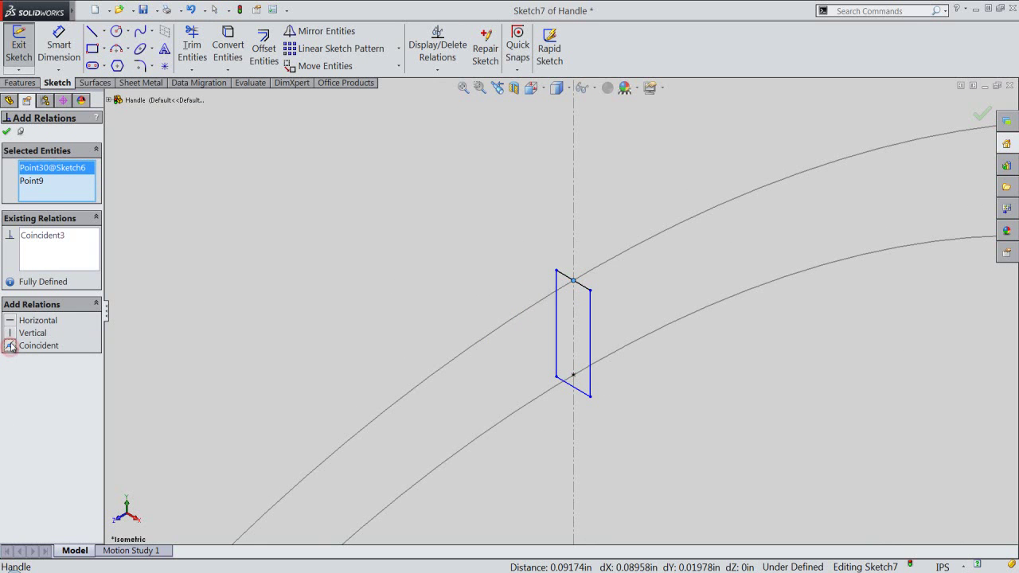
pyautogui.rightClick(54, 170)
pyautogui.click(70, 176)
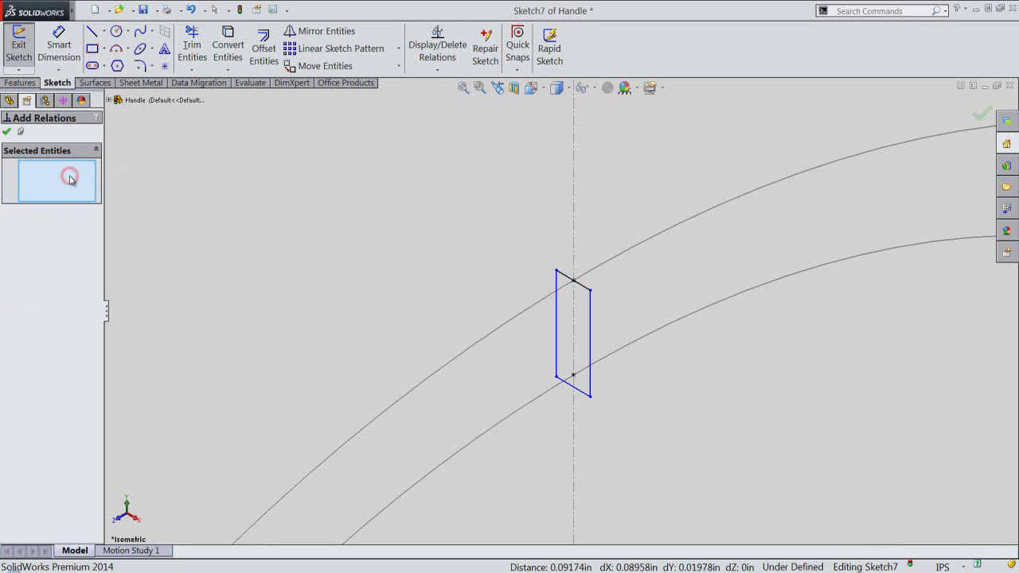
# Step: Make the bottom-edge midpoint coincident with the inner arc point
pyautogui.rightClick(585, 396)
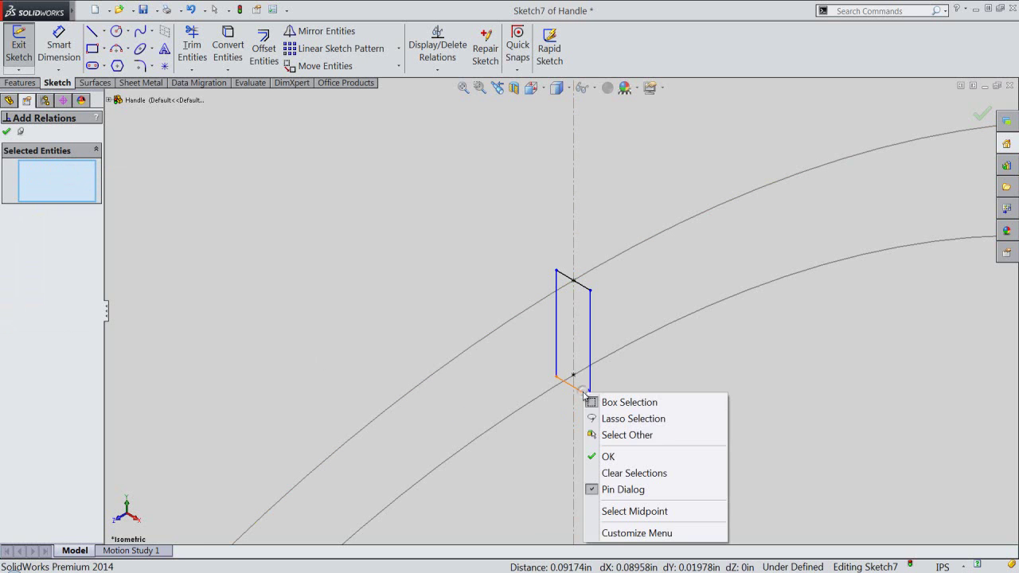
pyautogui.click(629, 511)
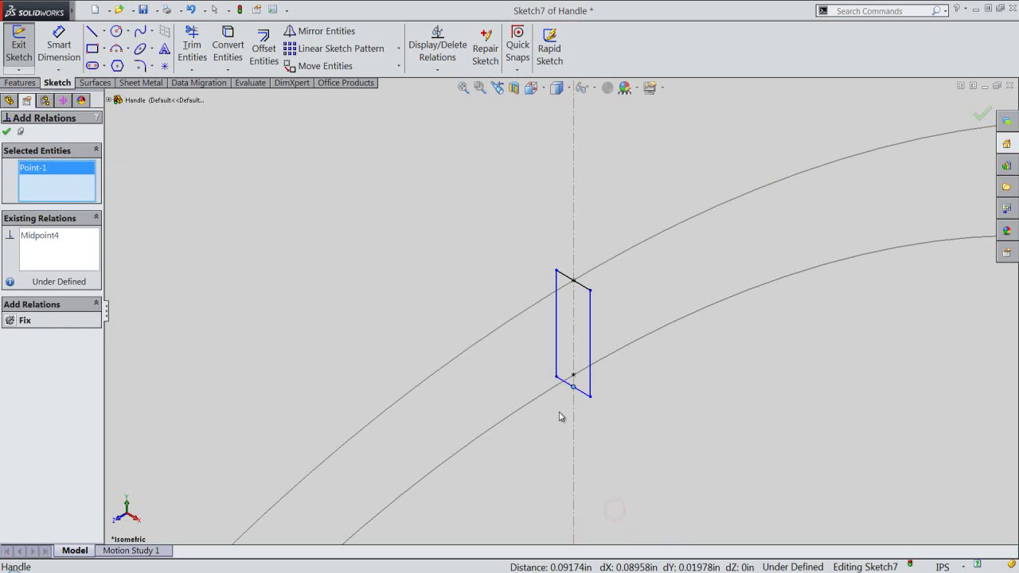
pyautogui.click(574, 374)
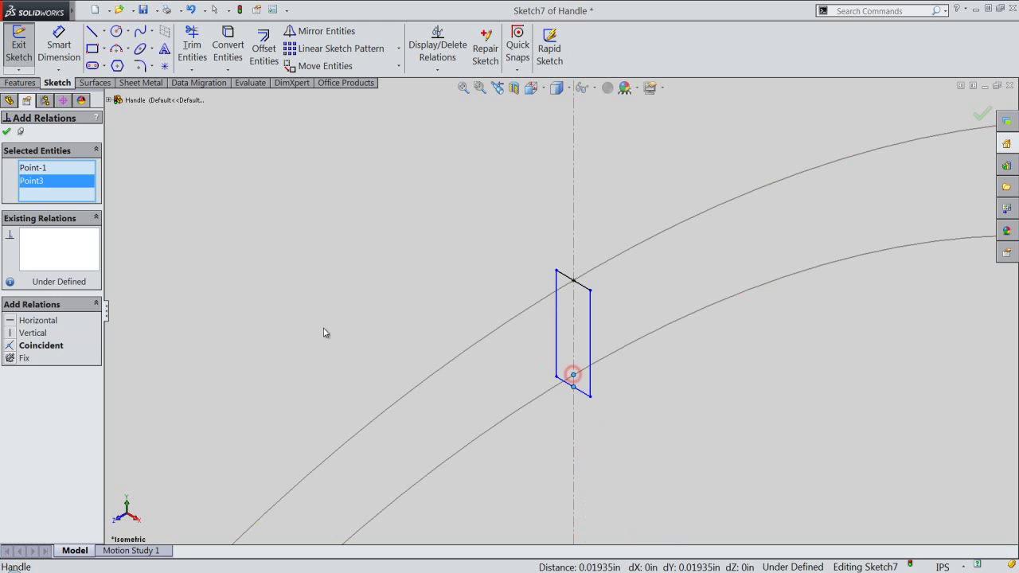
pyautogui.click(14, 347)
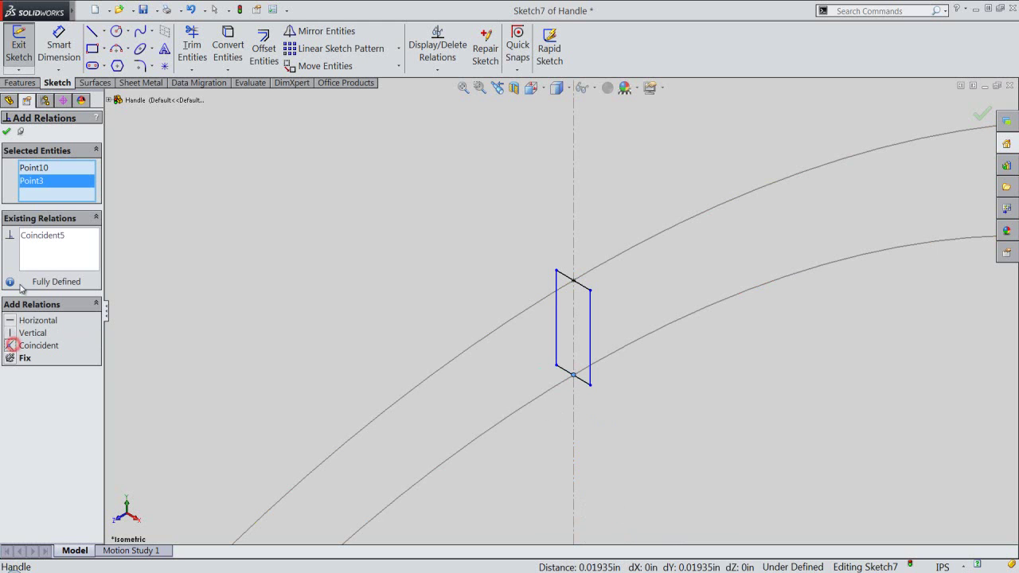
pyautogui.click(6, 130)
# Step: Dimension the rectangle's top edge to 0.09375 in (.09375) and exit Sketch7
pyautogui.click(52, 59)
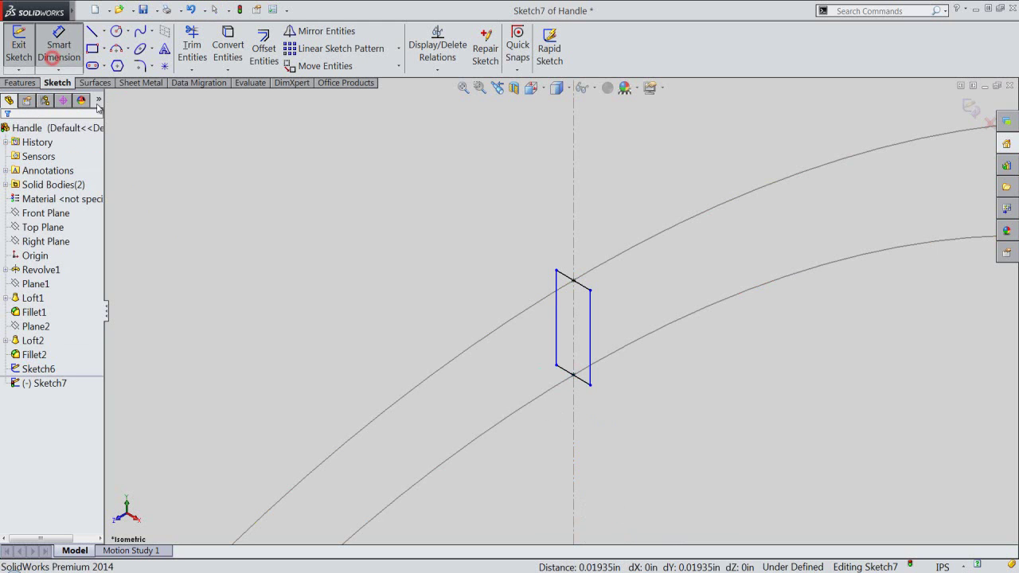
pyautogui.click(572, 280)
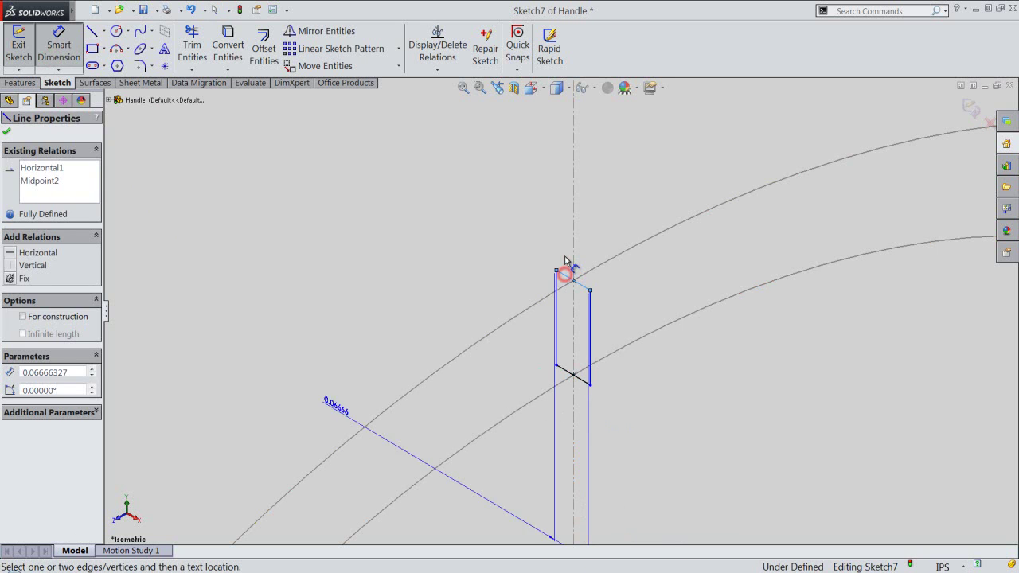
pyautogui.click(565, 259)
pyautogui.write('.09375')
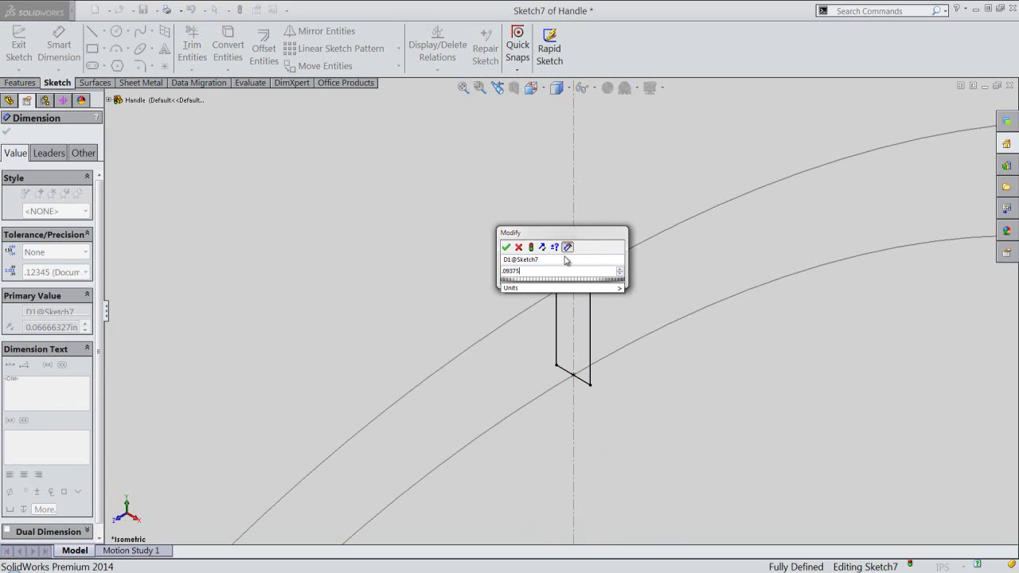
pyautogui.press('Return')
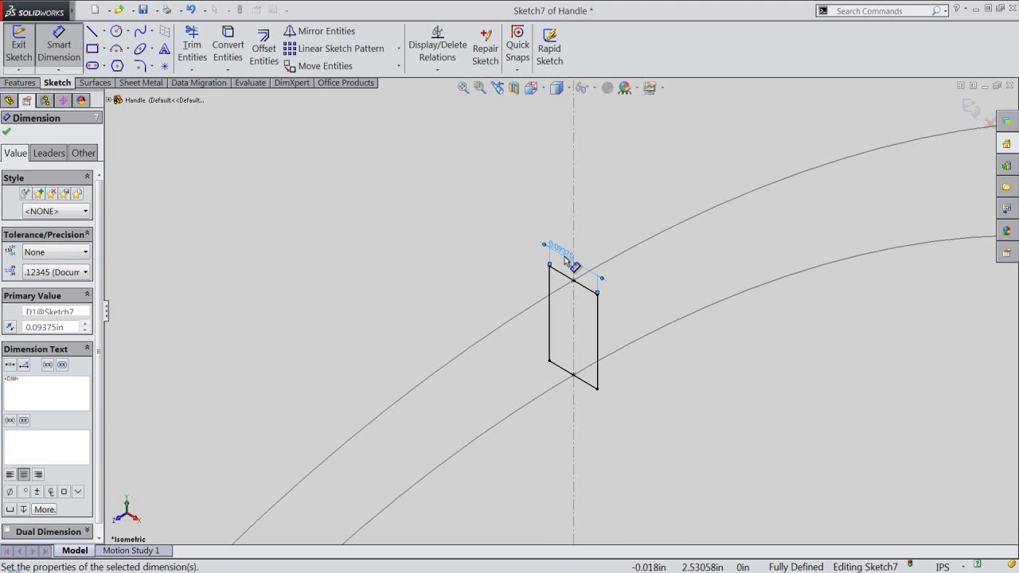
pyautogui.rightClick(623, 221)
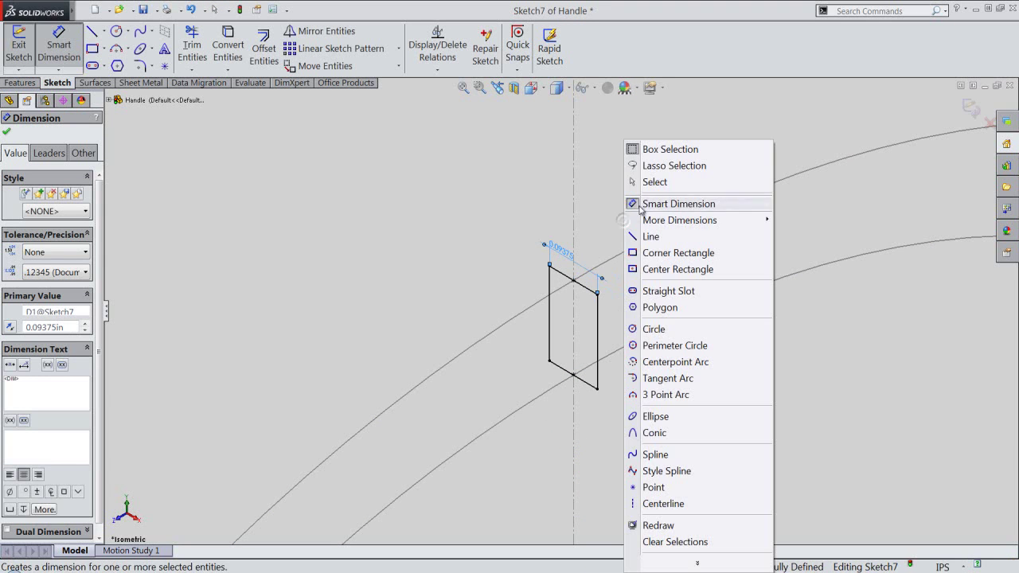
pyautogui.click(644, 184)
pyautogui.click(969, 108)
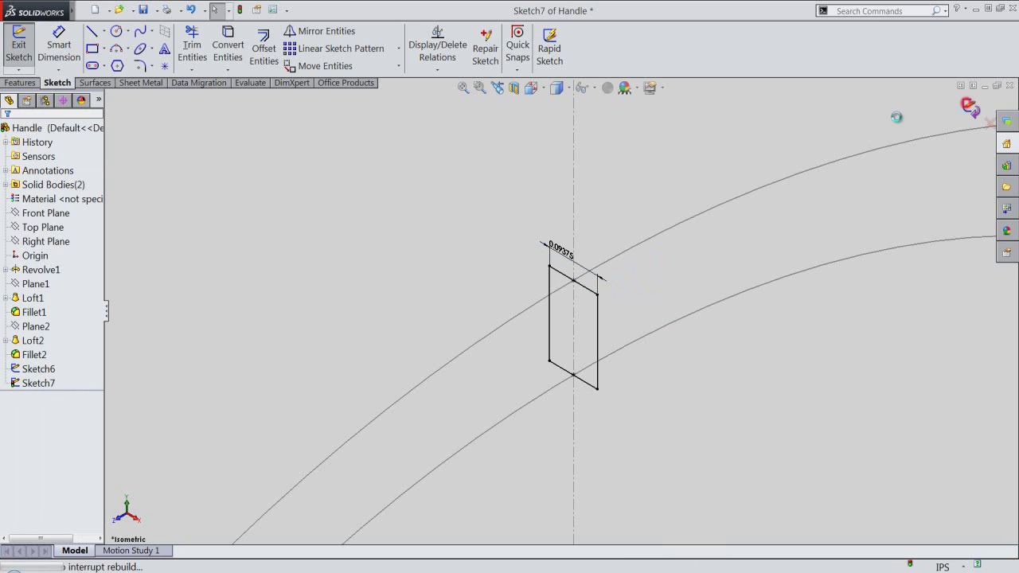
# Step: Start Sketch8 on the Top Plane
pyautogui.click(462, 88)
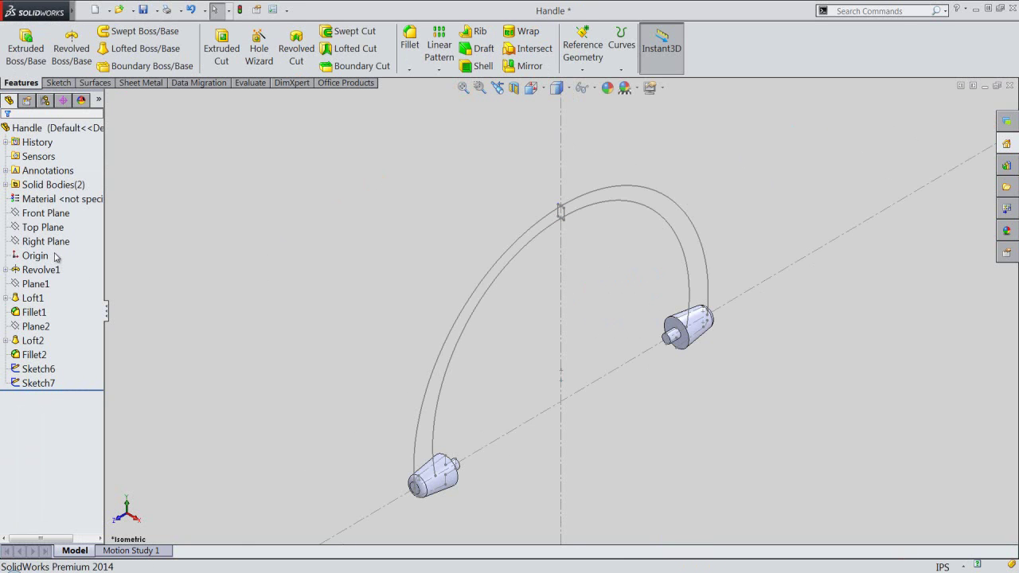
pyautogui.click(46, 229)
pyautogui.click(46, 228)
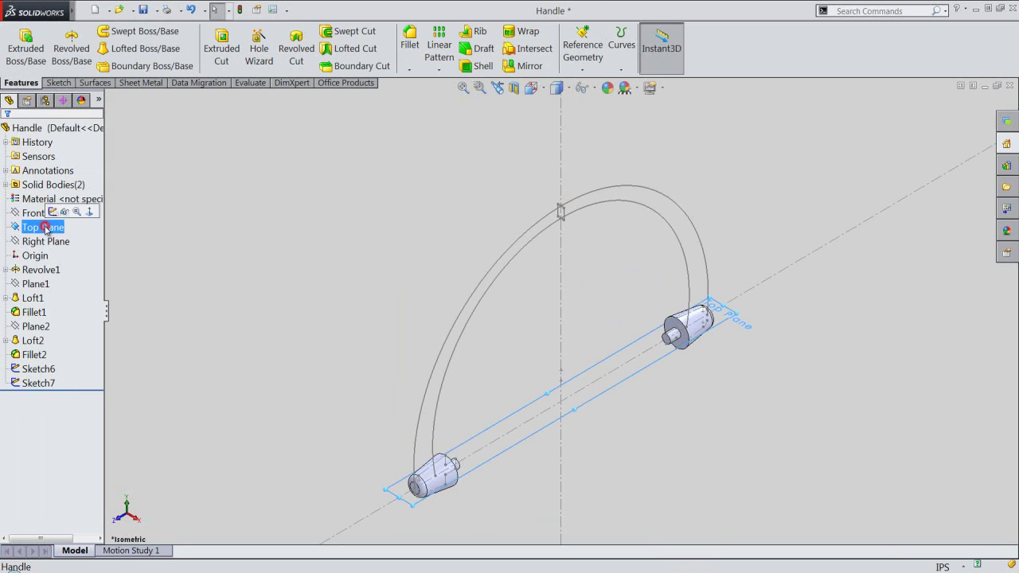
pyautogui.click(52, 212)
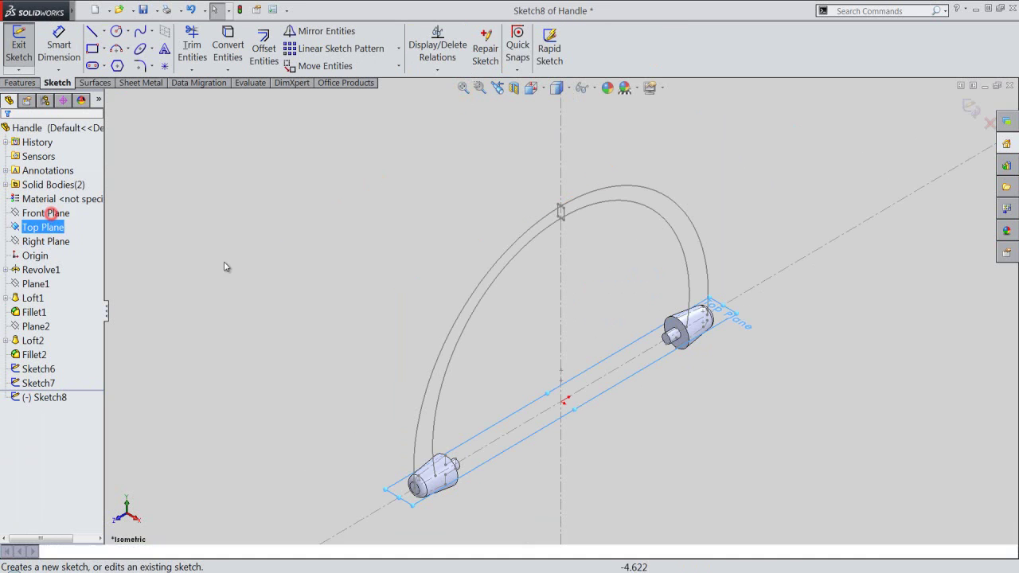
pyautogui.click(390, 336)
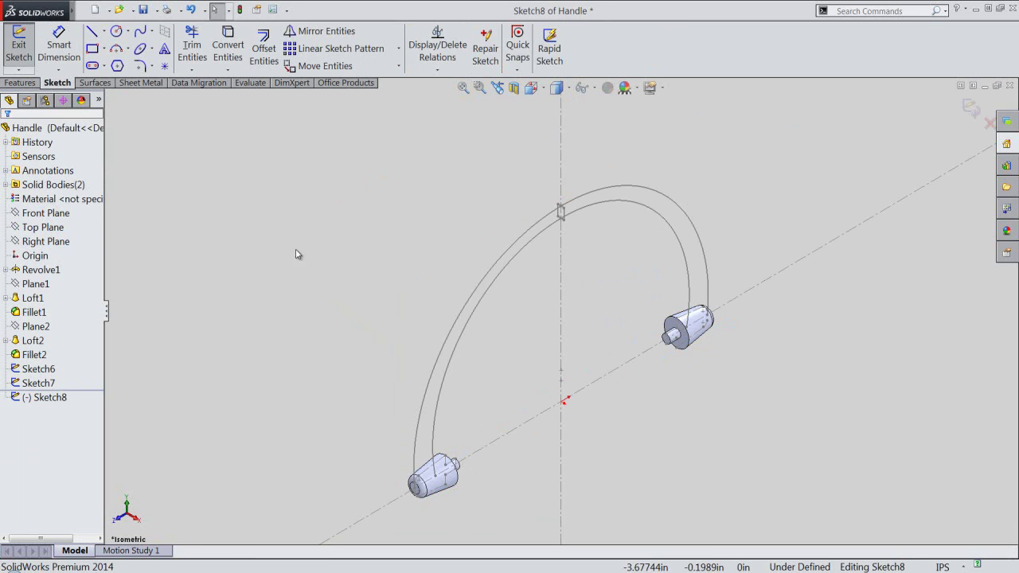
# Step: Create intersection curves between the Top Plane and the whole Handle body
pyautogui.click(228, 70)
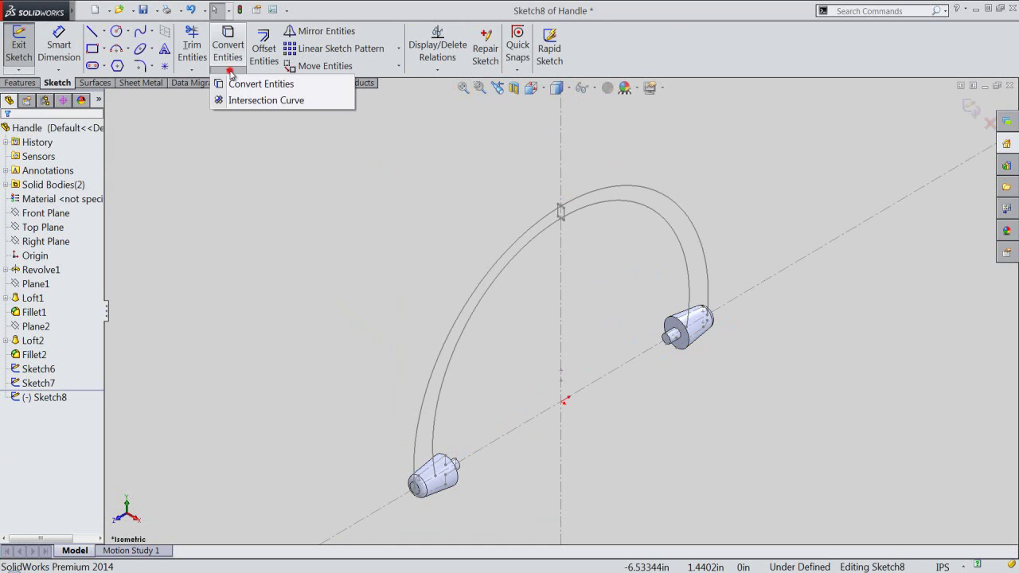
pyautogui.click(238, 102)
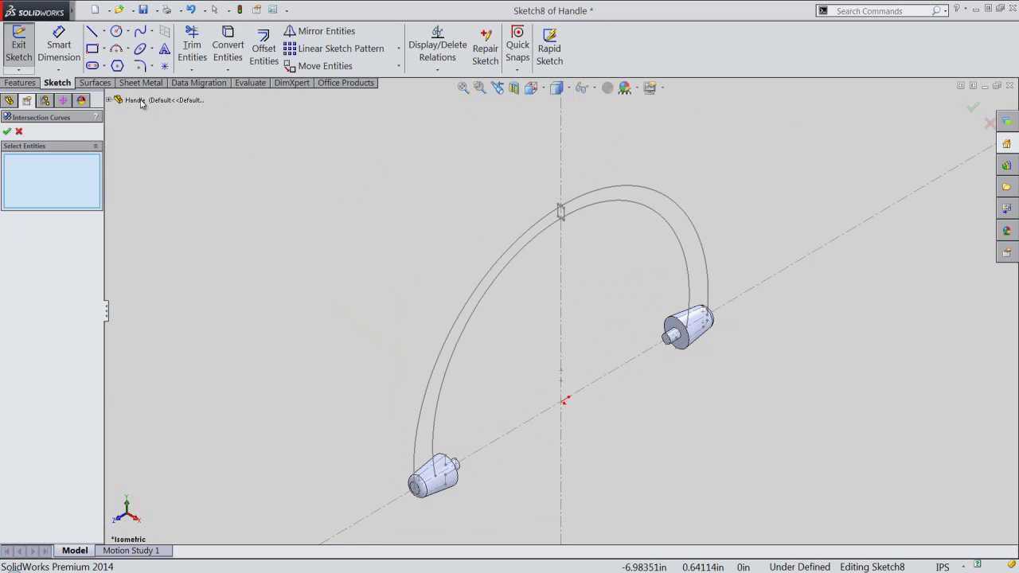
pyautogui.click(134, 101)
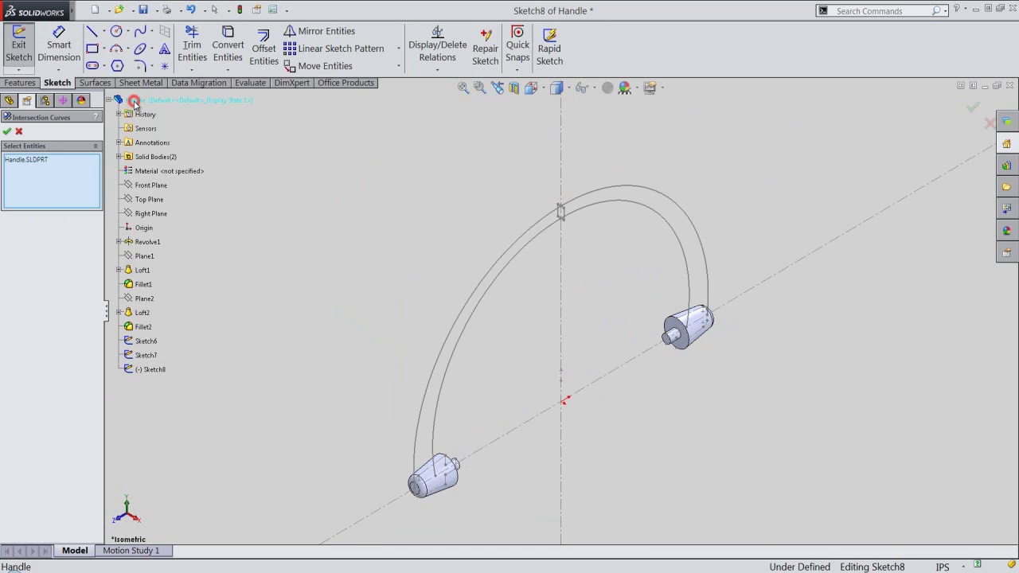
pyautogui.click(8, 132)
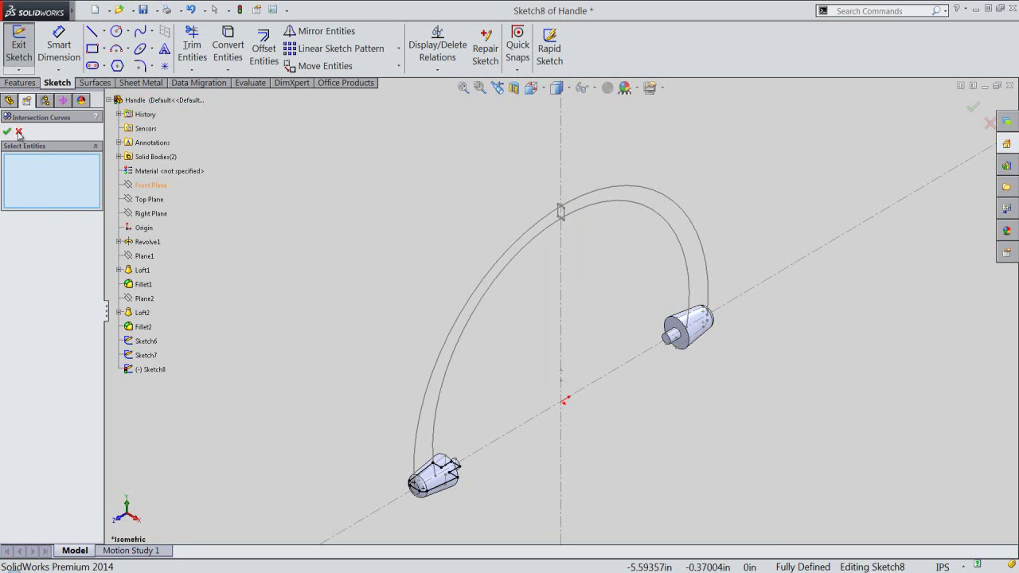
pyautogui.click(8, 131)
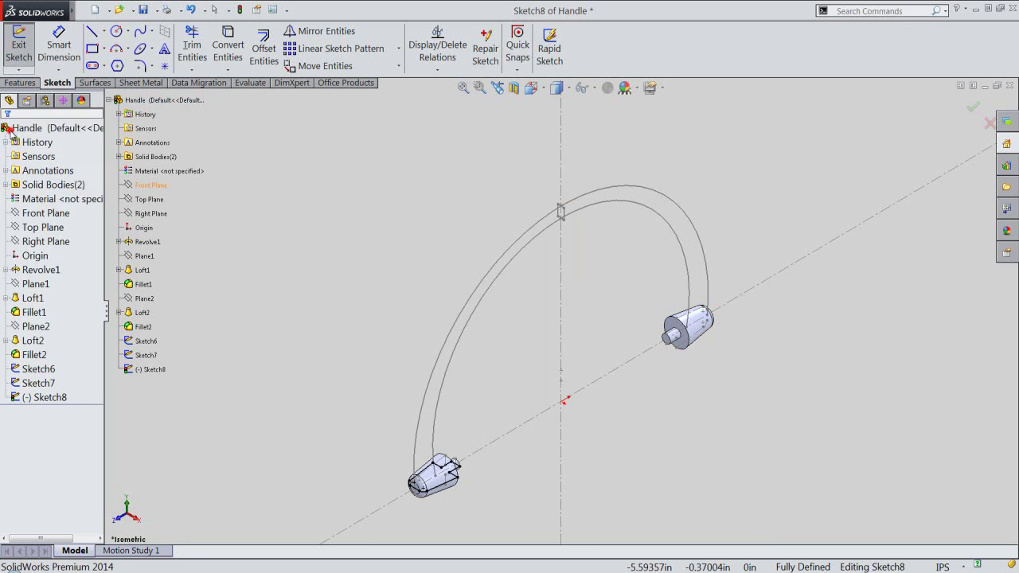
pyautogui.click(531, 88)
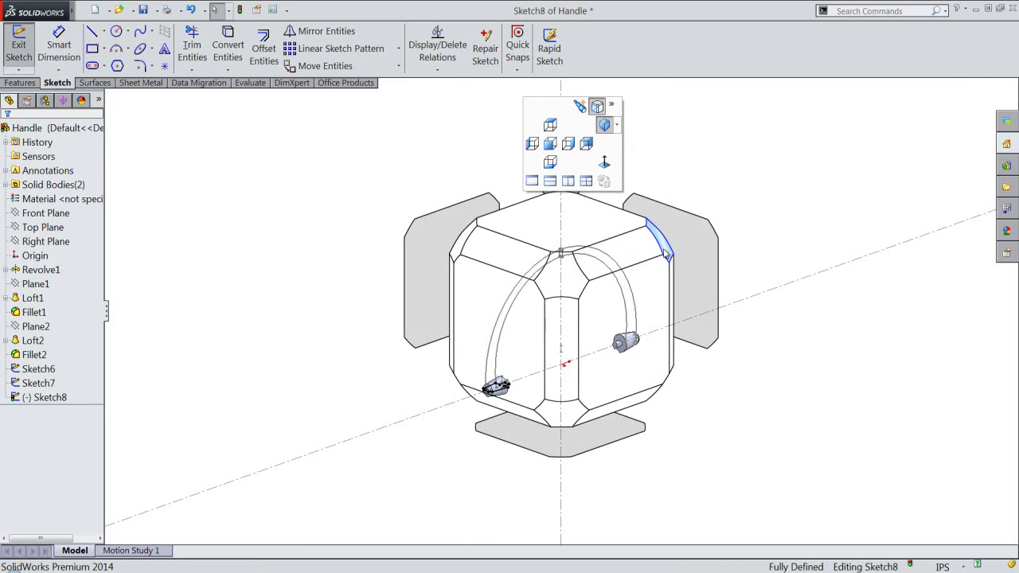
# Step: Convert the intersection curves around the left end cap into construction geometry
pyautogui.click(664, 250)
pyautogui.scroll(-5, 390, 247)
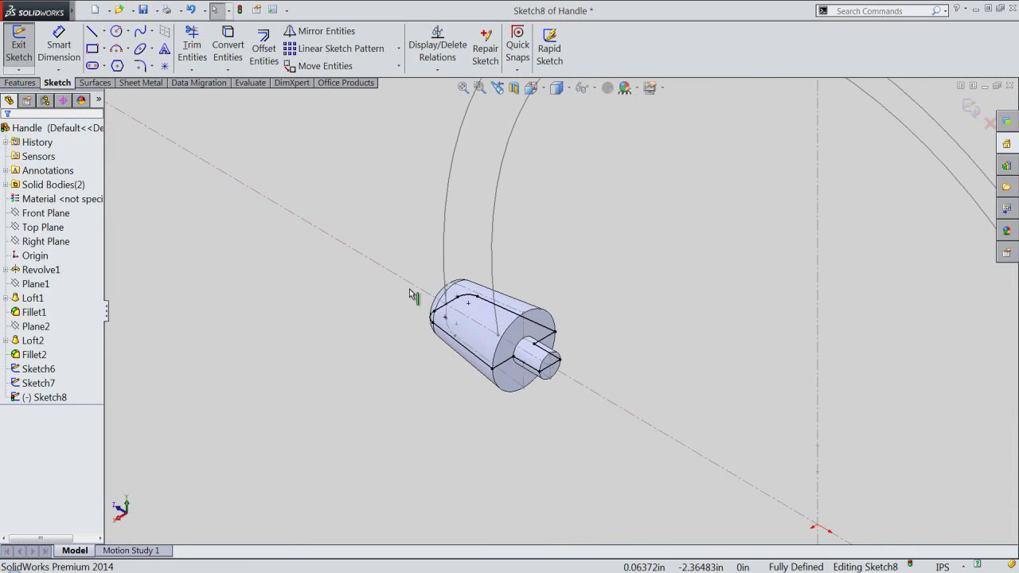
pyautogui.moveTo(388, 242); pyautogui.dragTo(595, 407)
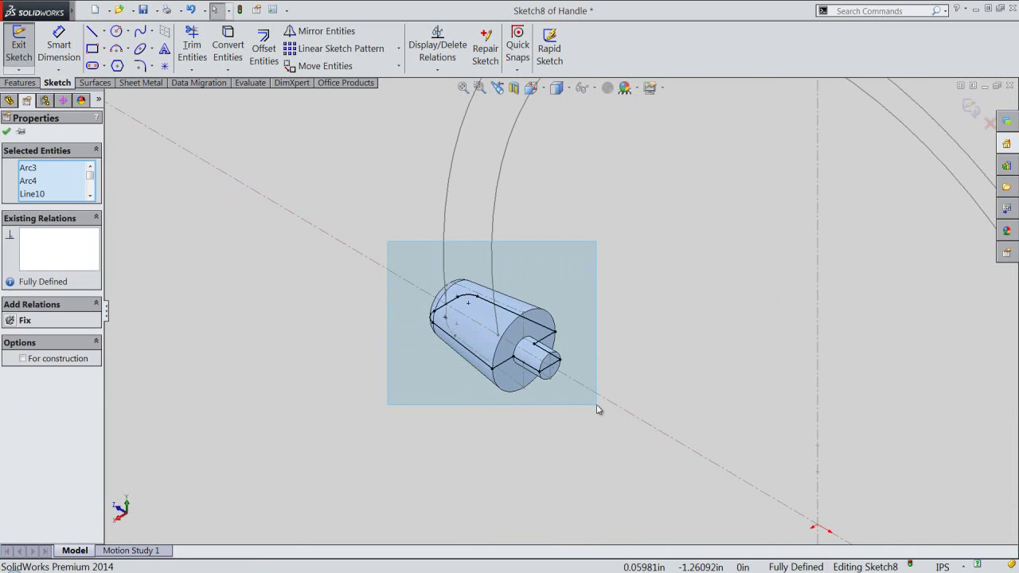
pyautogui.click(638, 371)
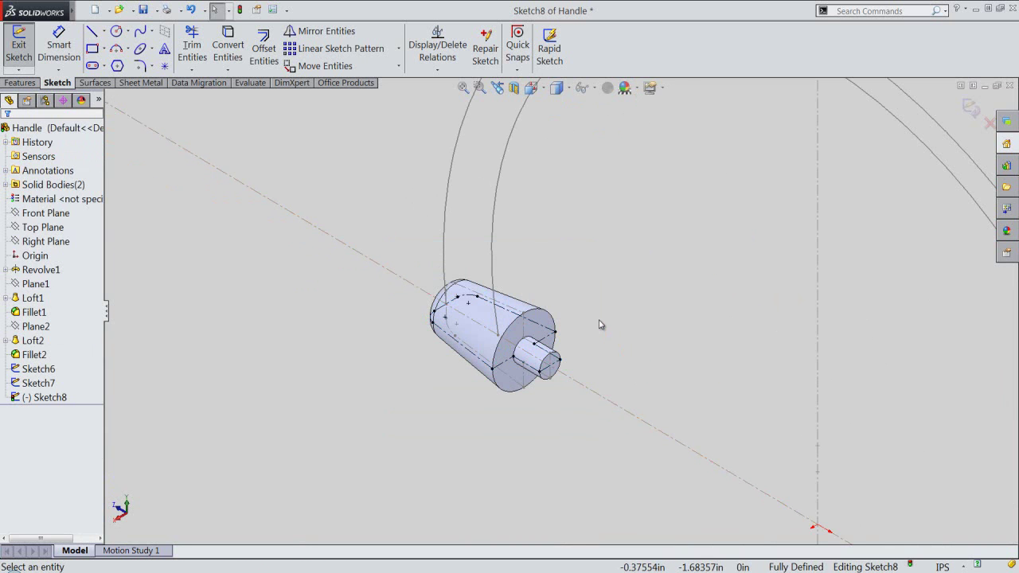
# Step: Draw a small center rectangle over the left cylinder where the arcs begin
pyautogui.rightClick(584, 307)
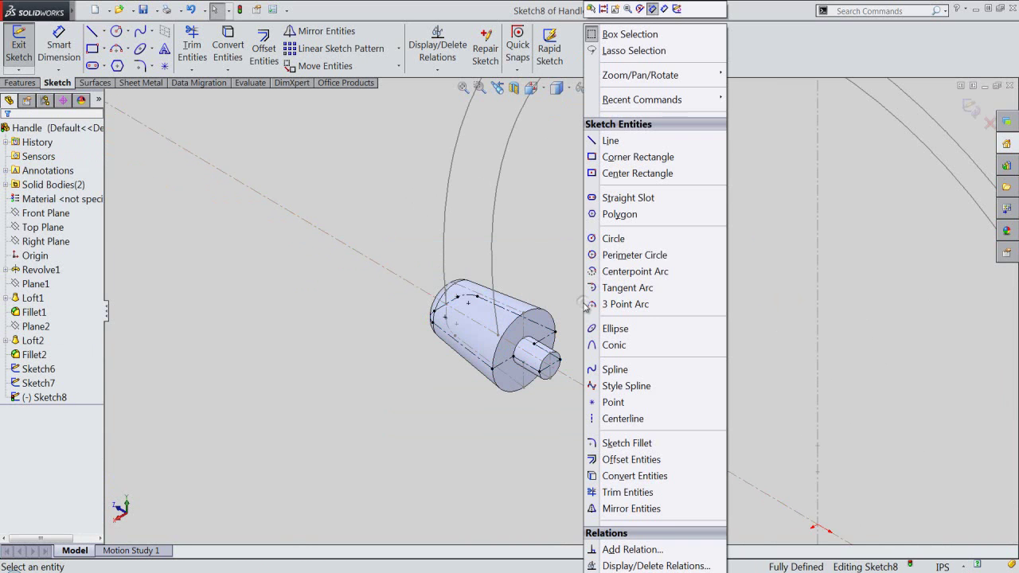
pyautogui.click(611, 173)
pyautogui.scroll(-2, 493, 305)
pyautogui.scroll(-3, 478, 331)
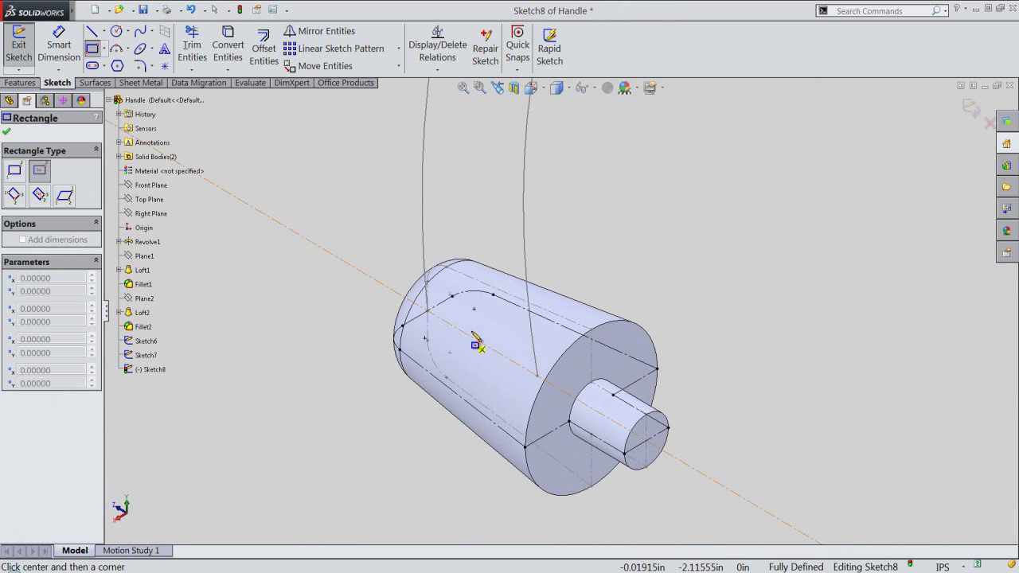
pyautogui.click(472, 337)
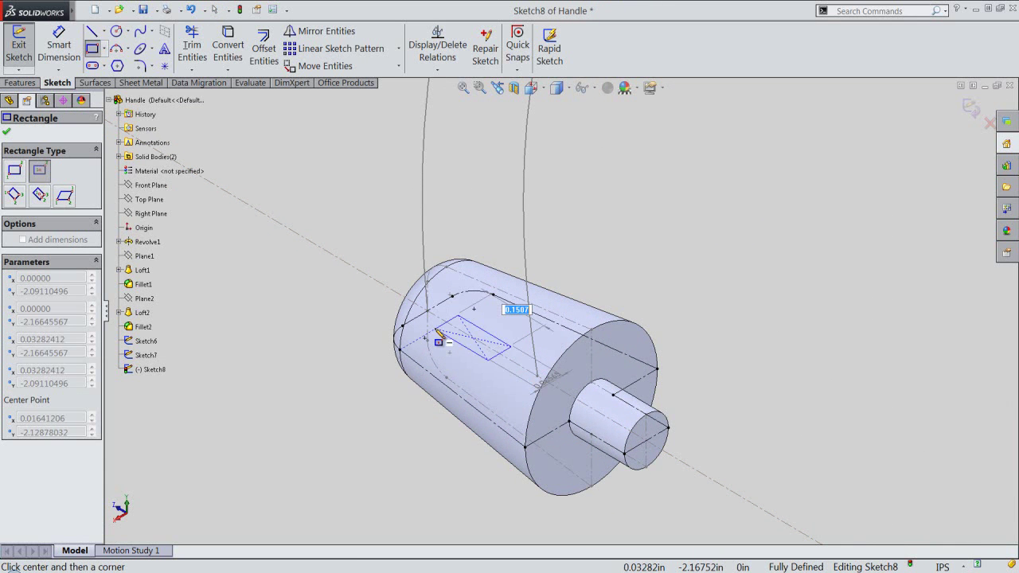
pyautogui.click(435, 329)
pyautogui.rightClick(379, 227)
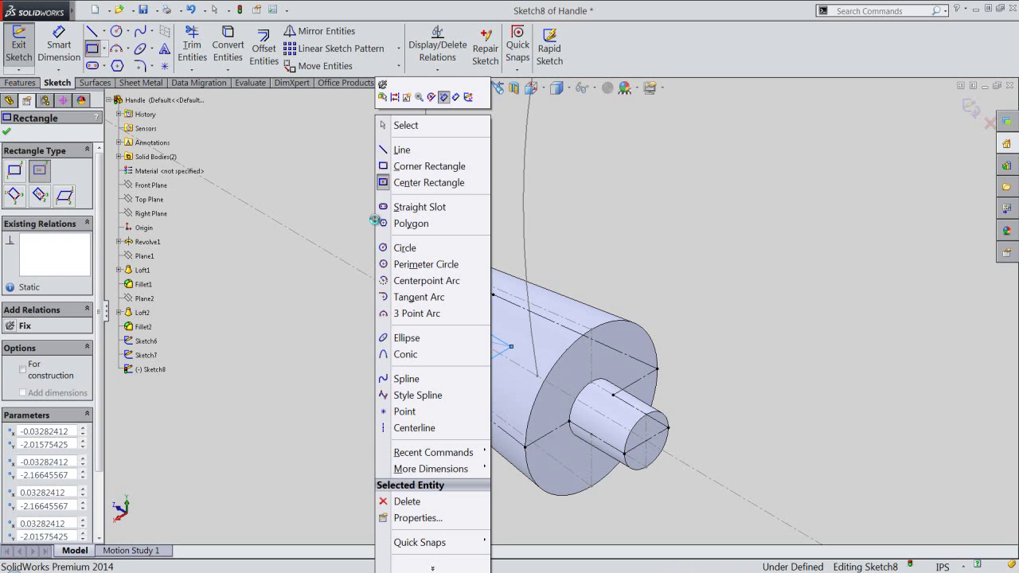
pyautogui.click(398, 125)
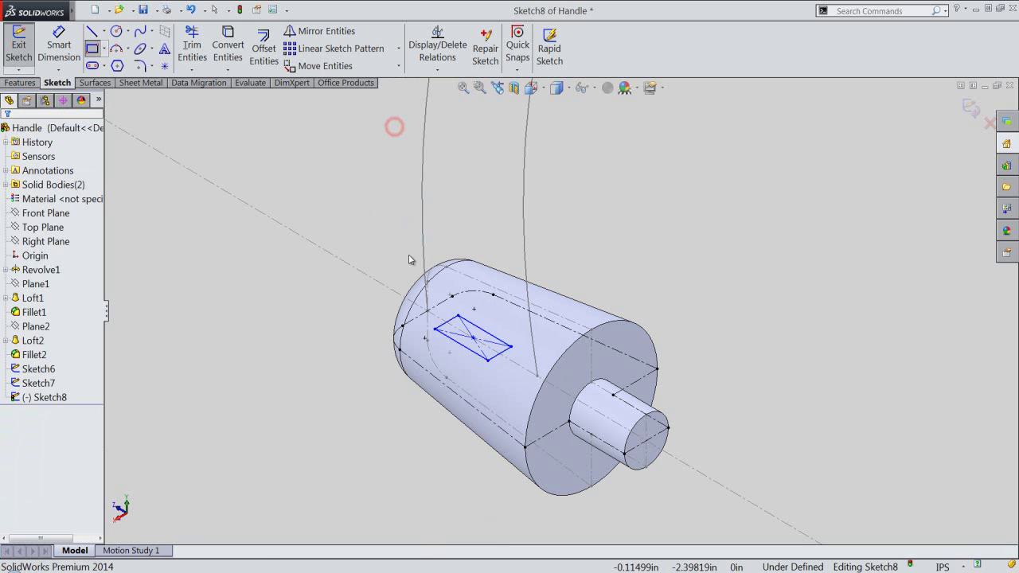
pyautogui.click(449, 322)
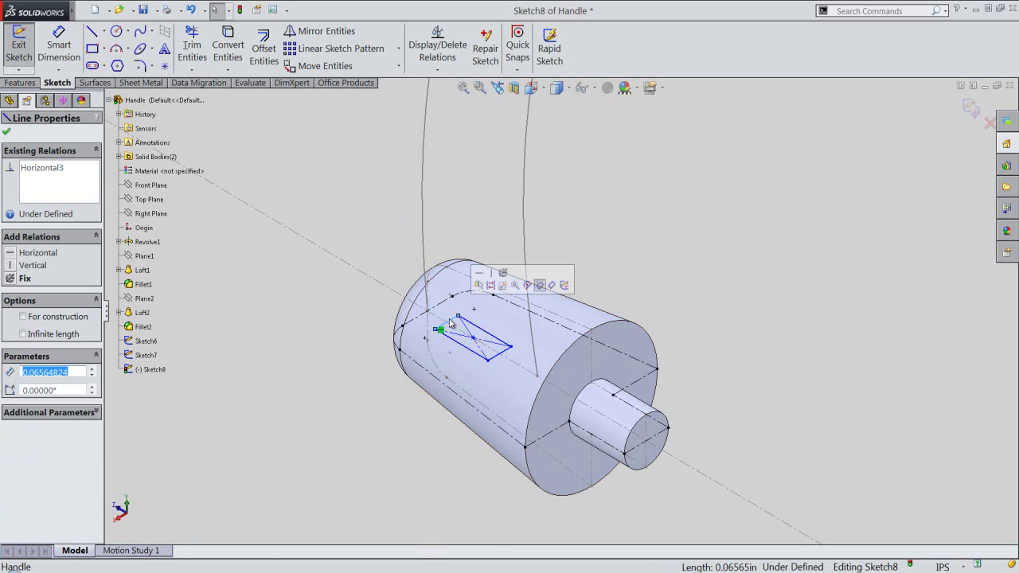
# Step: Make two rectangle lines collinear and put an edge coincident with the Sketch6 arc endpoint
pyautogui.keyDown('ctrl'); pyautogui.click(441, 306); pyautogui.keyUp('ctrl')
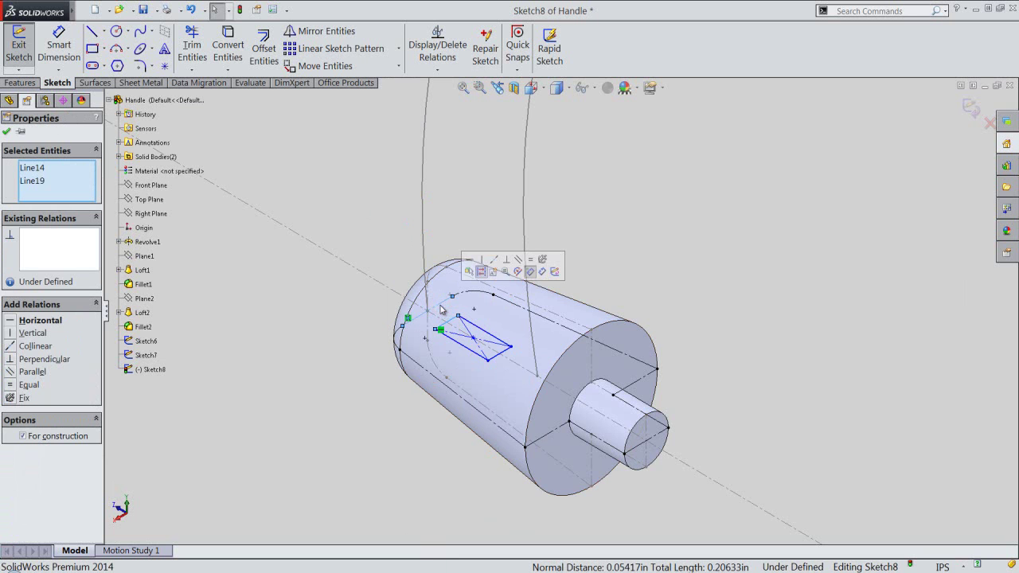
pyautogui.click(494, 260)
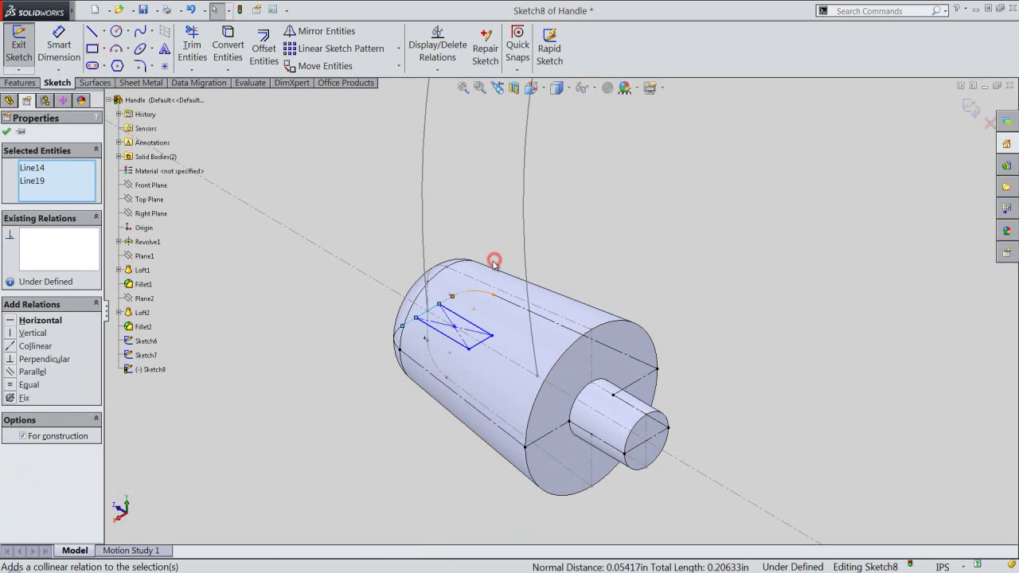
pyautogui.click(510, 225)
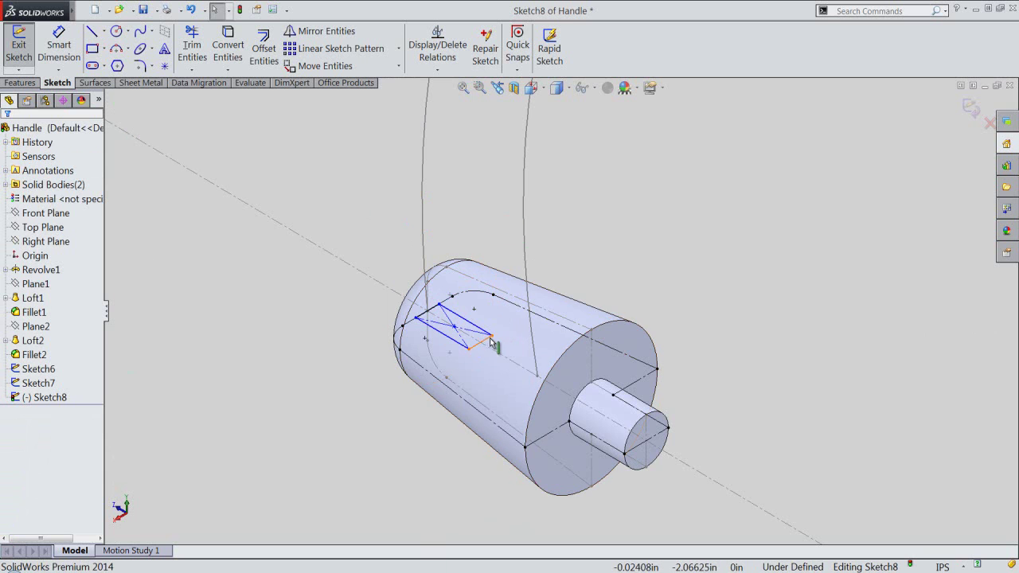
pyautogui.click(491, 343)
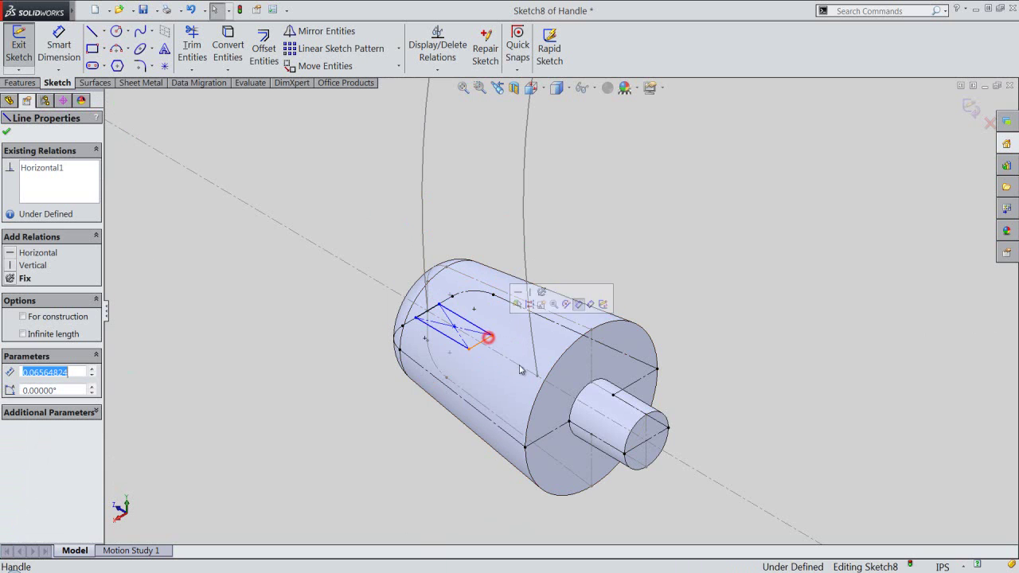
pyautogui.keyDown('ctrl'); pyautogui.click(539, 377); pyautogui.keyUp('ctrl')
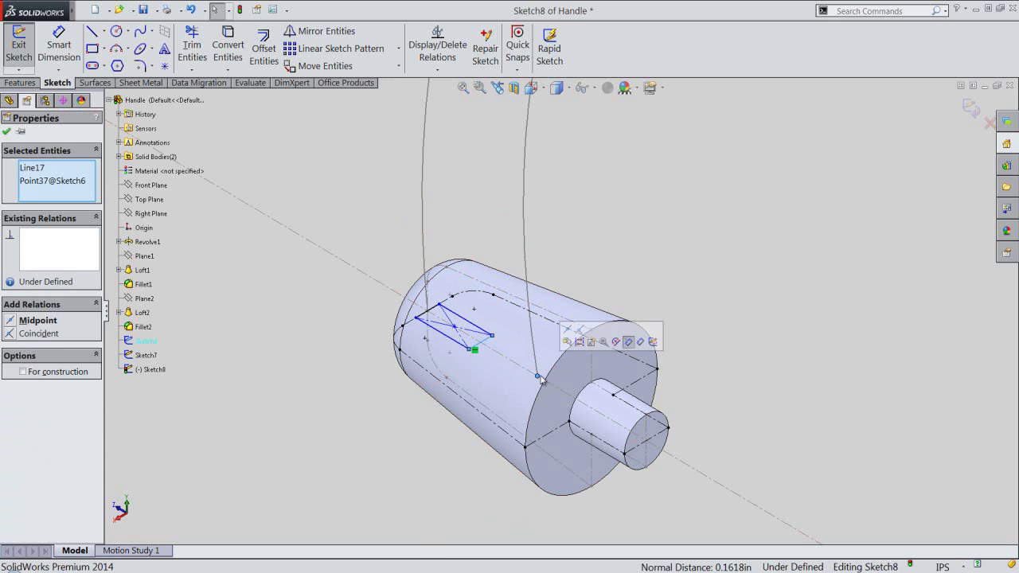
pyautogui.click(567, 337)
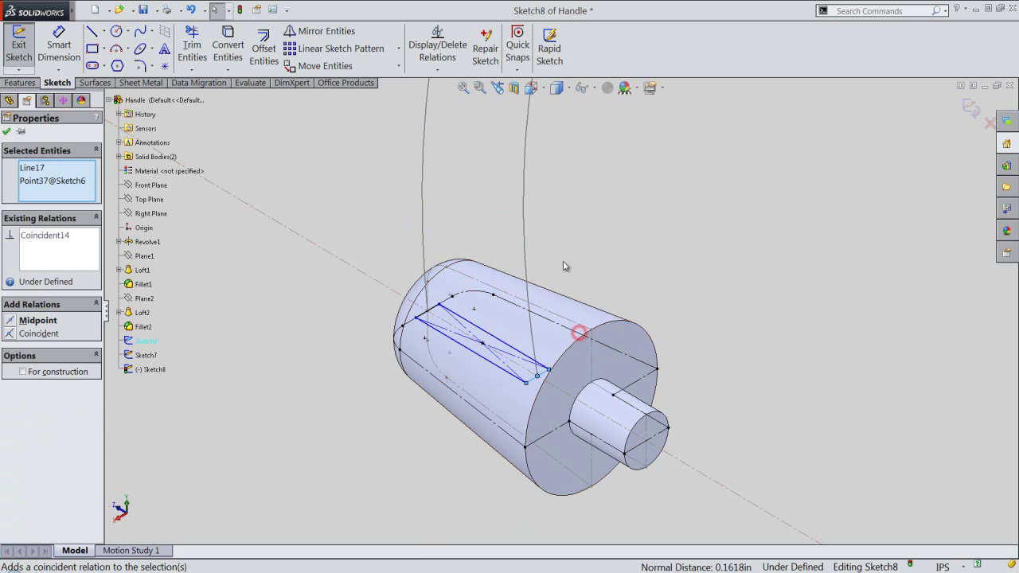
pyautogui.click(498, 189)
# Step: Dimension the rectangle width to 0.1875 in (.1875)
pyautogui.rightClick(496, 185)
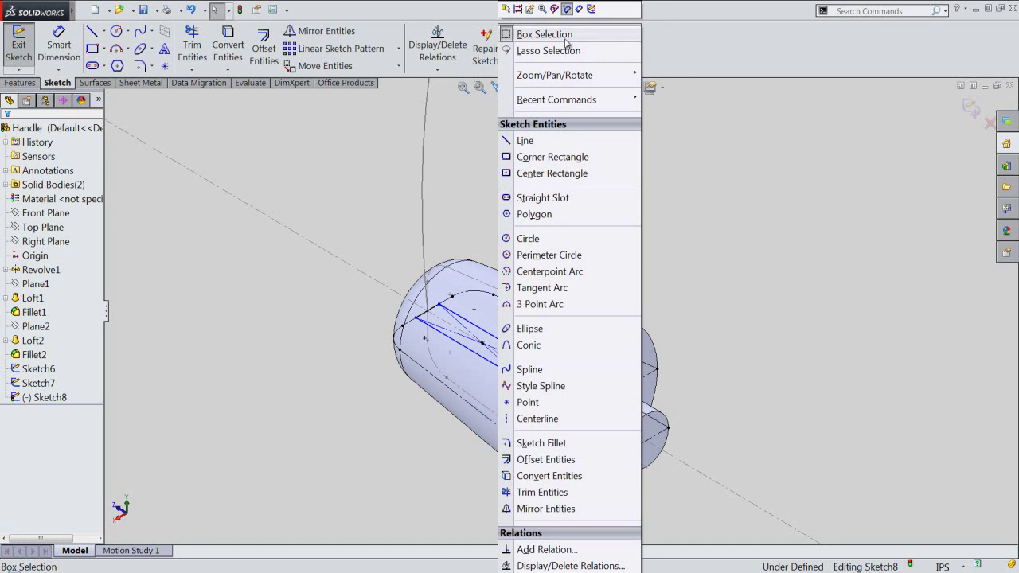
pyautogui.click(576, 10)
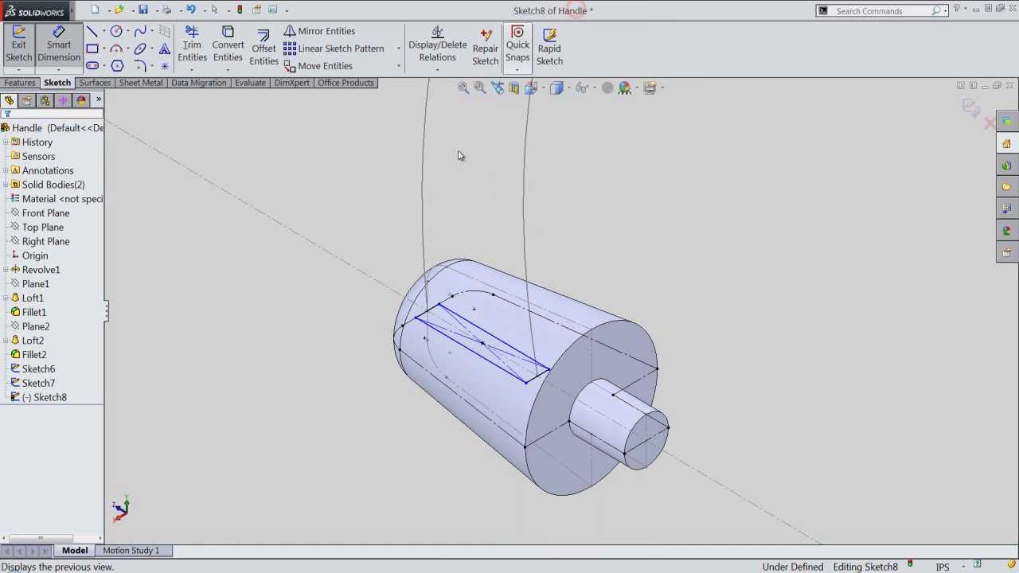
pyautogui.click(476, 330)
pyautogui.click(476, 329)
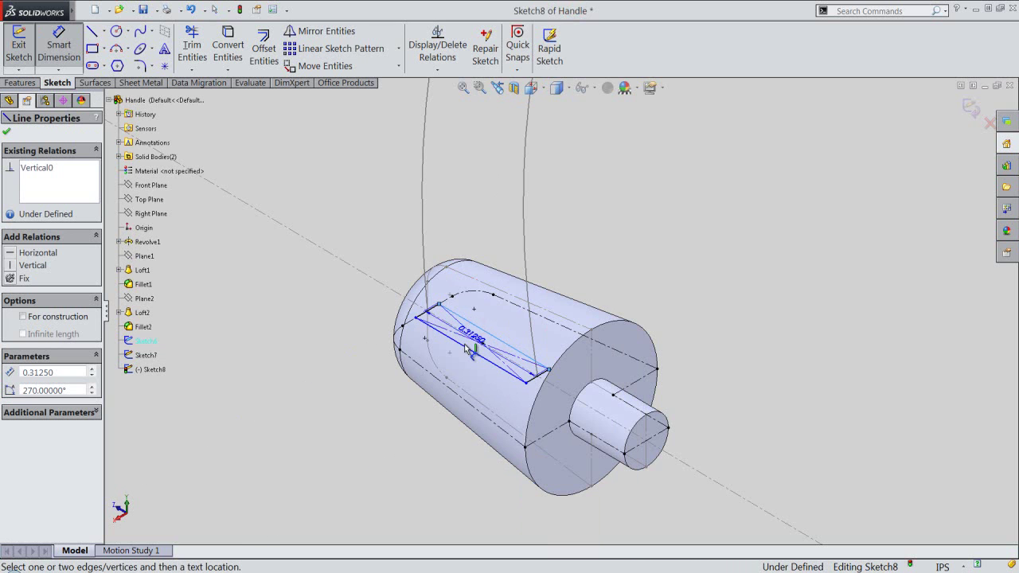
pyautogui.click(379, 277)
pyautogui.write('.1875')
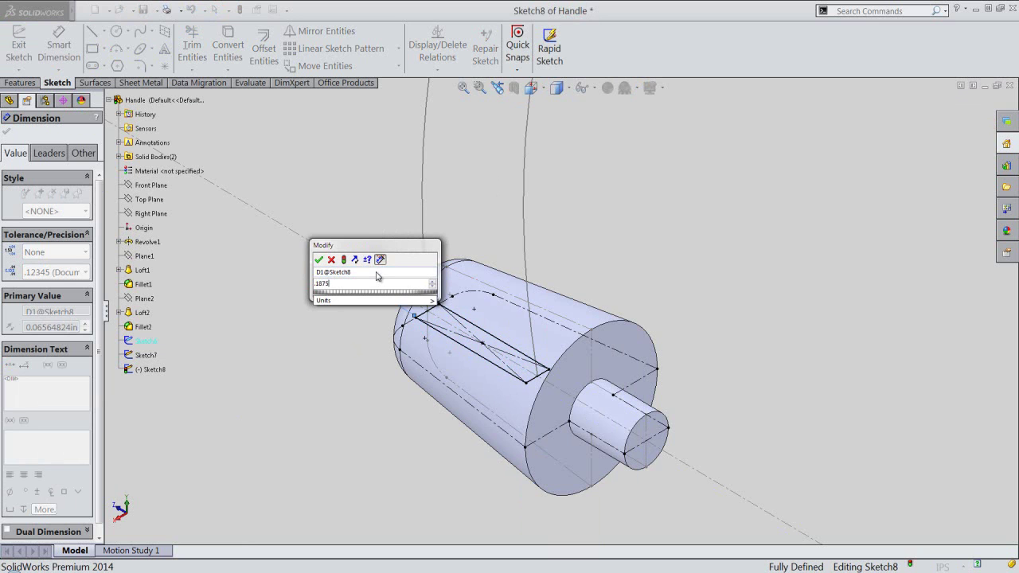
pyautogui.press('Return')
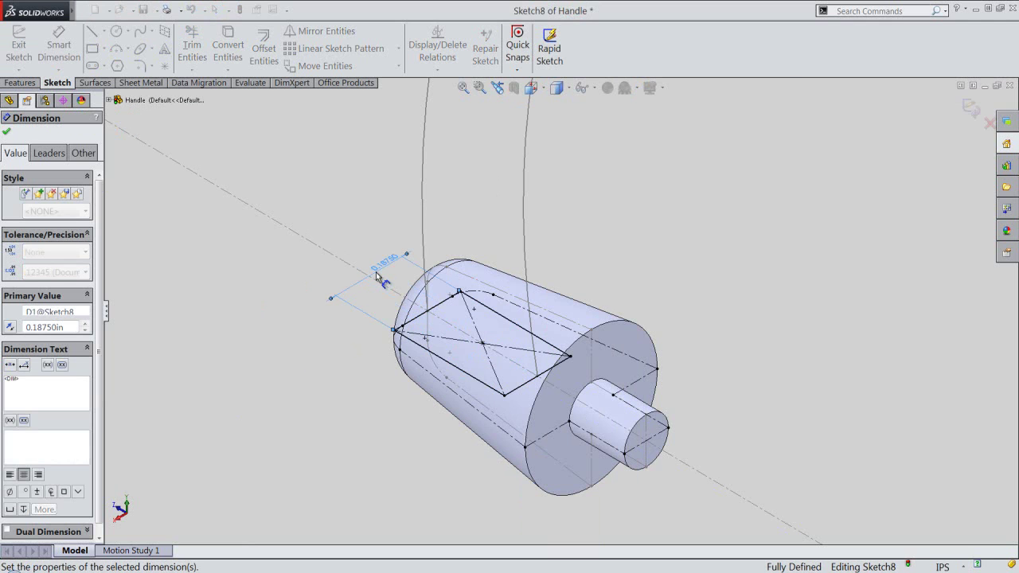
pyautogui.rightClick(255, 420)
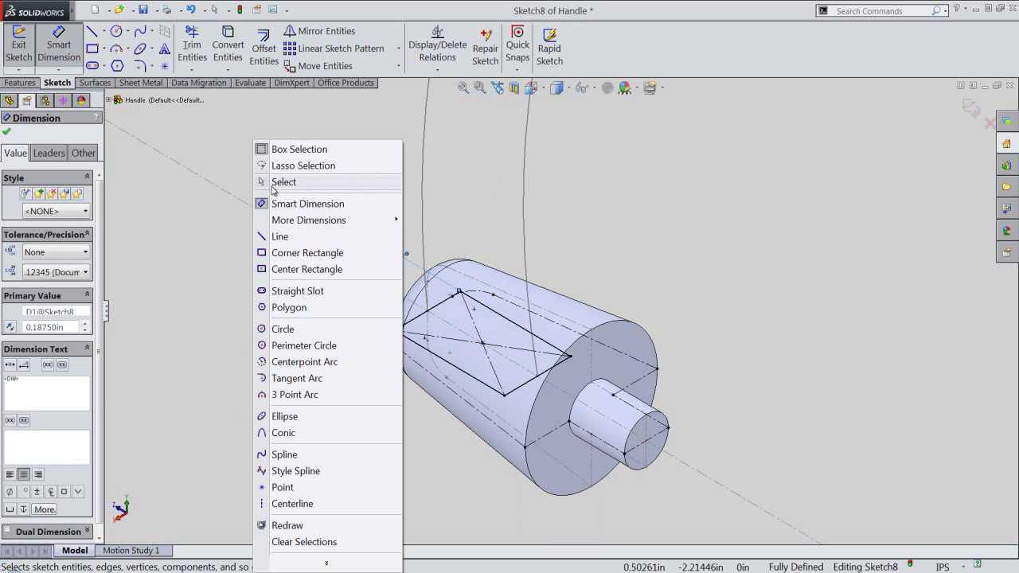
pyautogui.click(266, 181)
# Step: Exit Sketch8, zoom to fit the handle, and select the Right Plane
pyautogui.rightClick(239, 473)
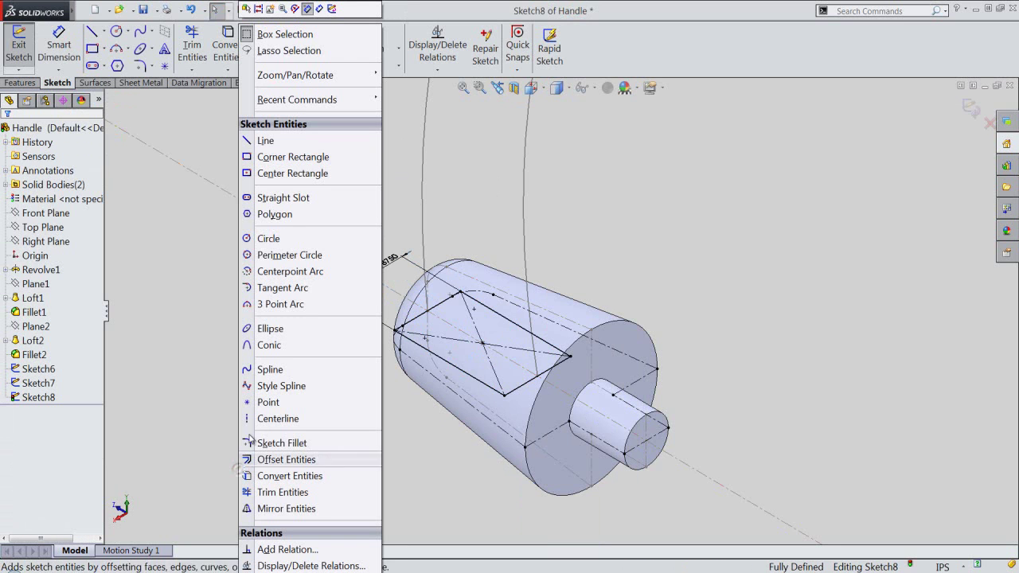
pyautogui.click(332, 9)
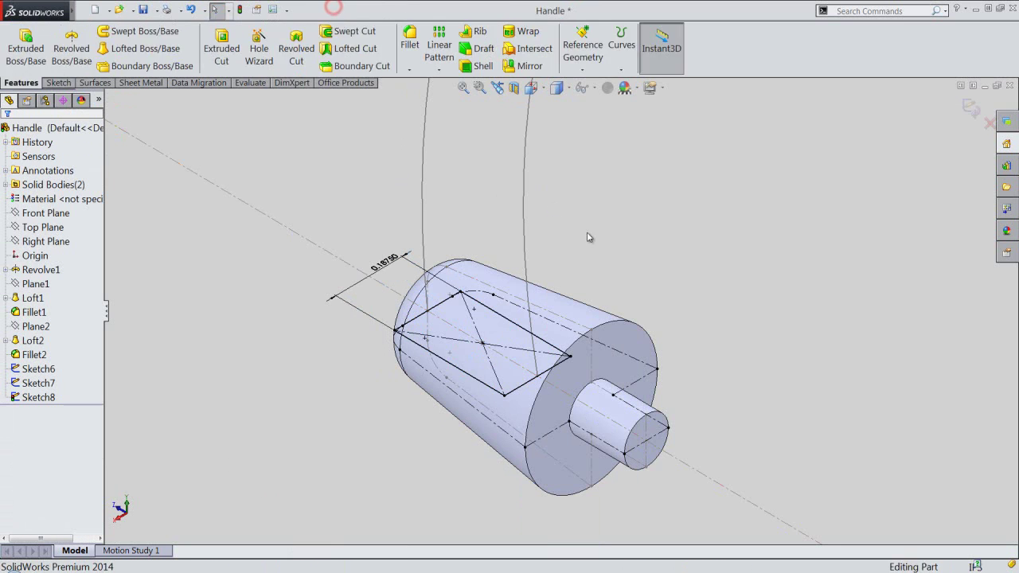
pyautogui.click(462, 88)
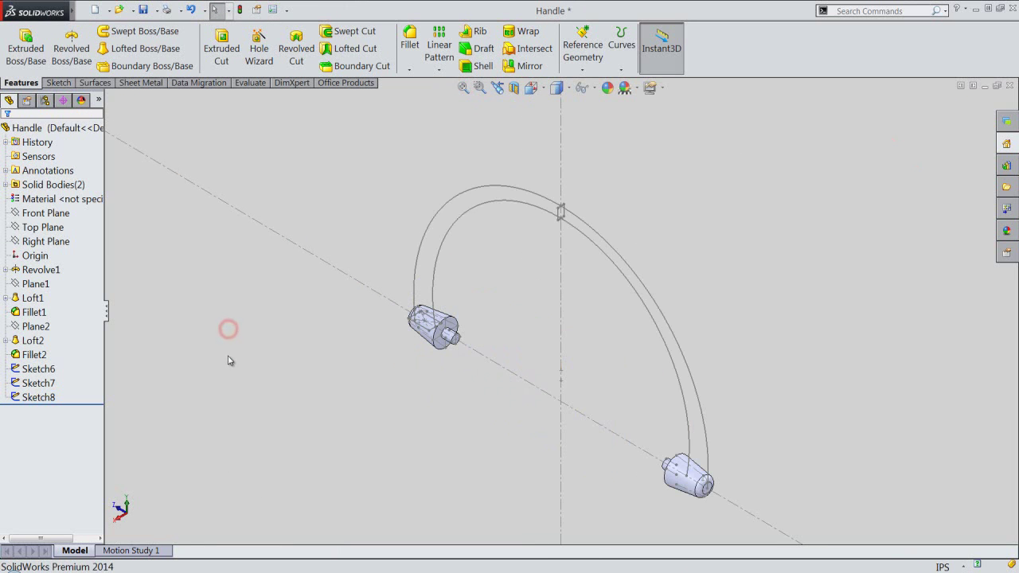
pyautogui.click(46, 241)
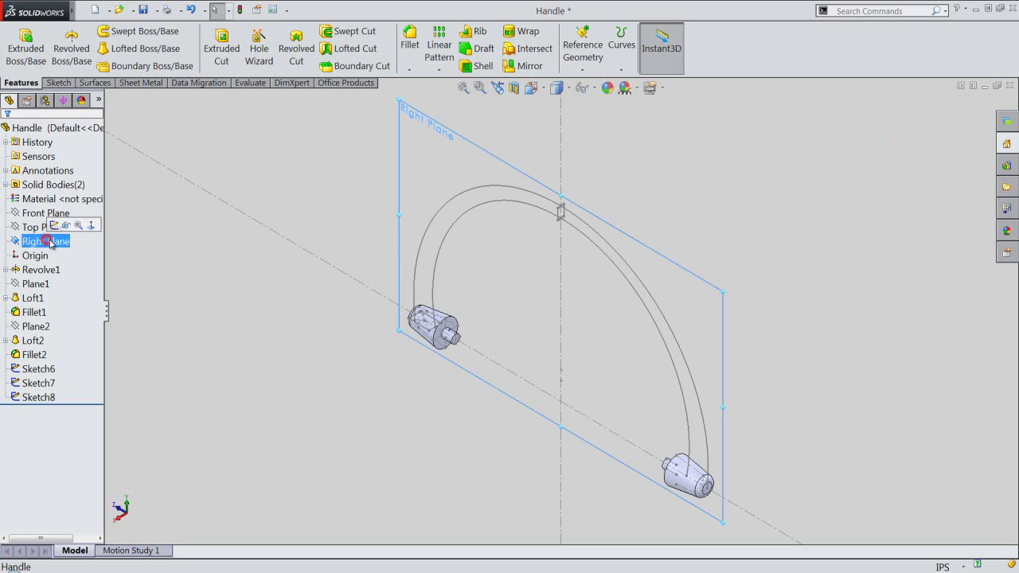
# Step: Start Sketch9 on Right Plane and convert the outer and inner Sketch6 arcs into it
pyautogui.click(68, 226)
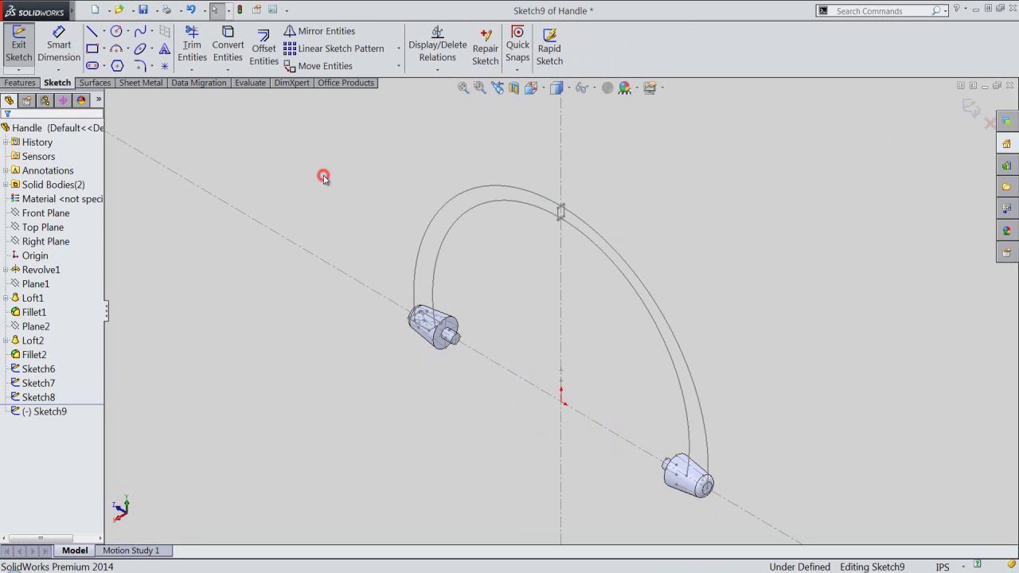
pyautogui.click(227, 47)
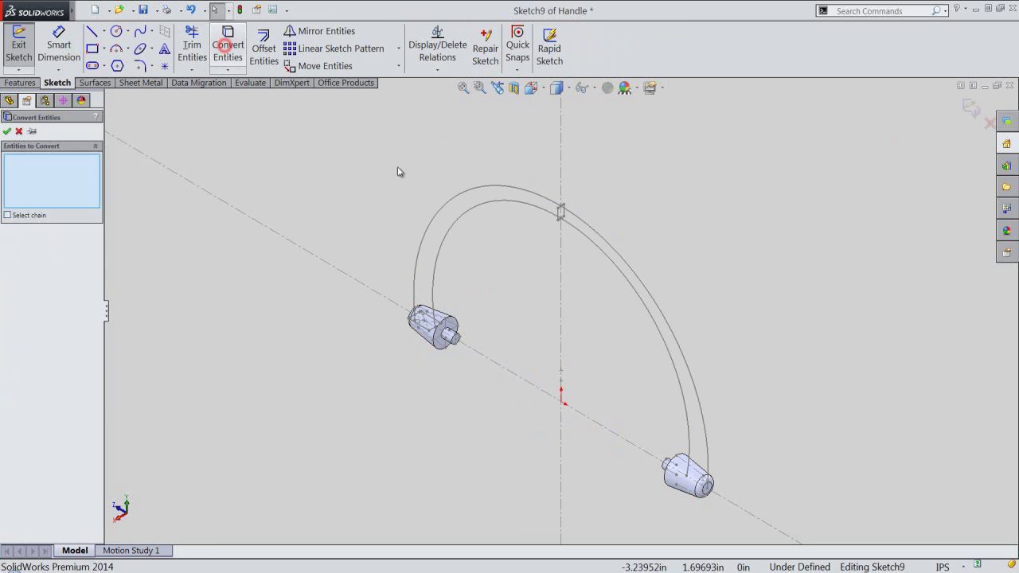
pyautogui.click(450, 197)
pyautogui.click(459, 217)
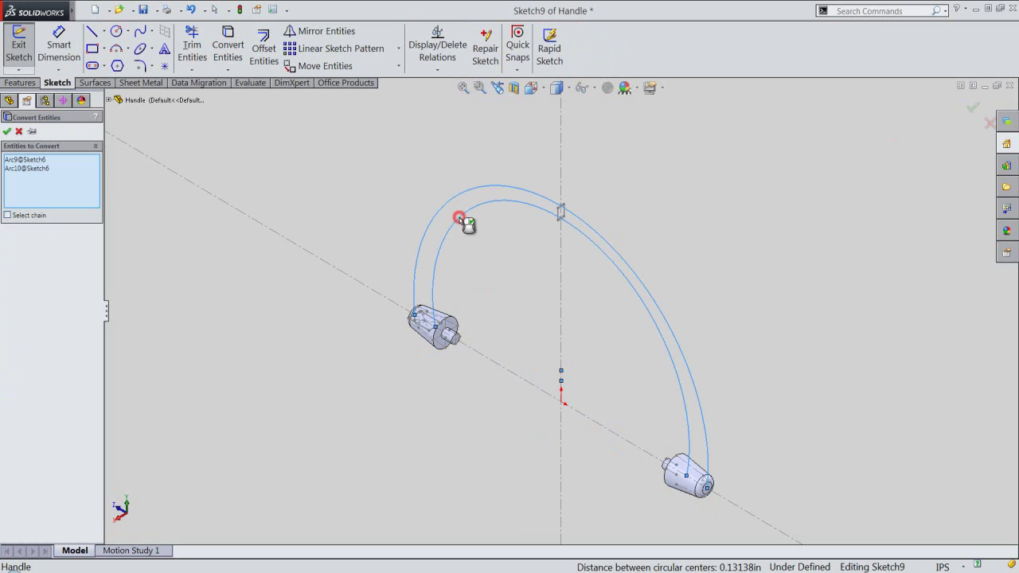
pyautogui.click(6, 132)
pyautogui.click(327, 394)
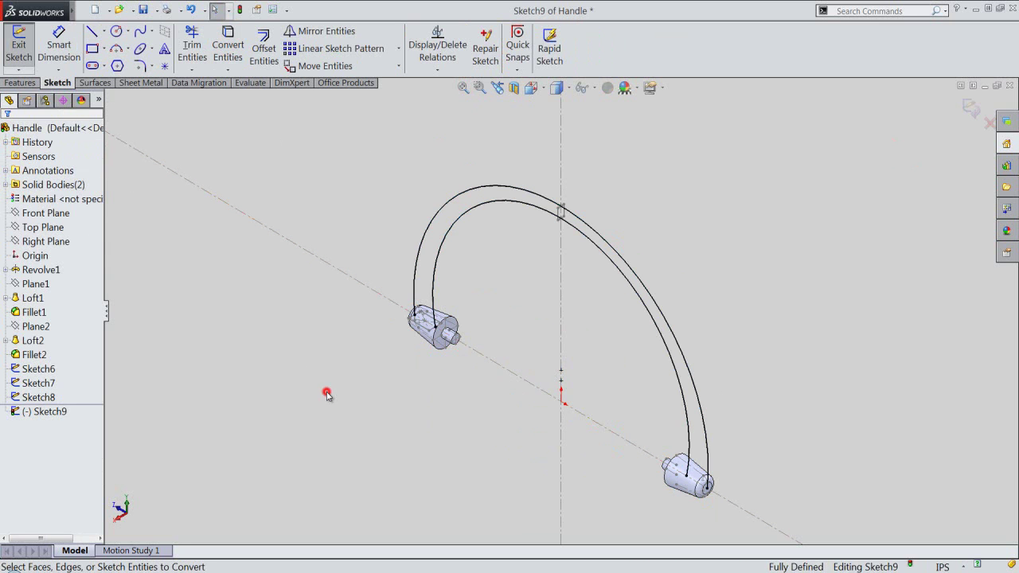
pyautogui.click(560, 155)
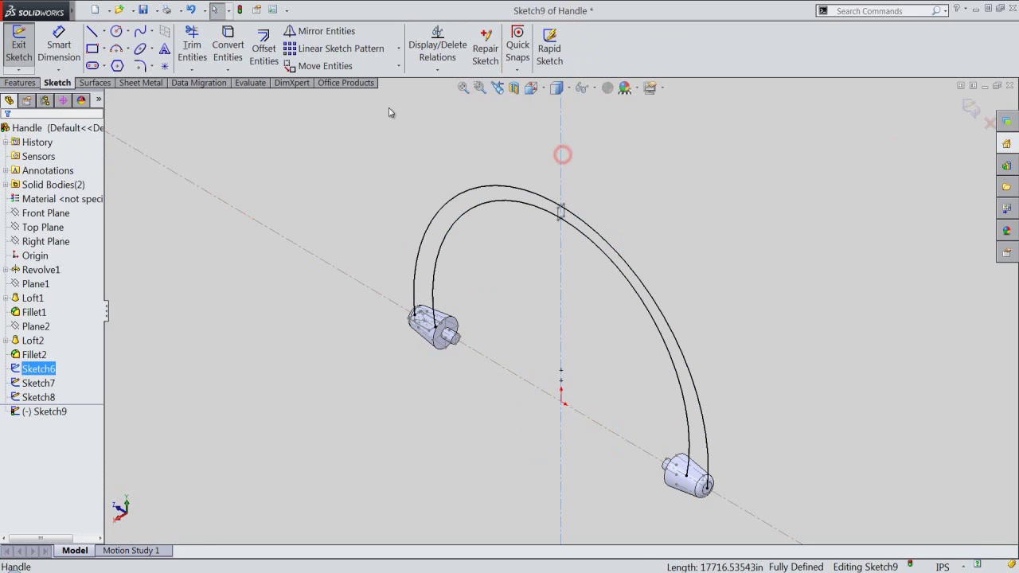
pyautogui.click(227, 41)
pyautogui.click(234, 127)
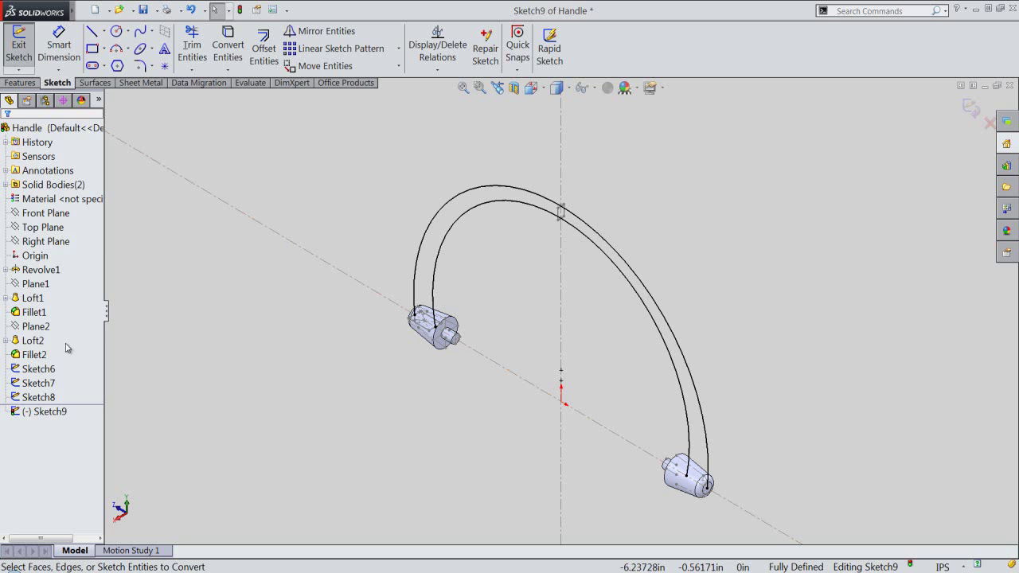
pyautogui.click(40, 371)
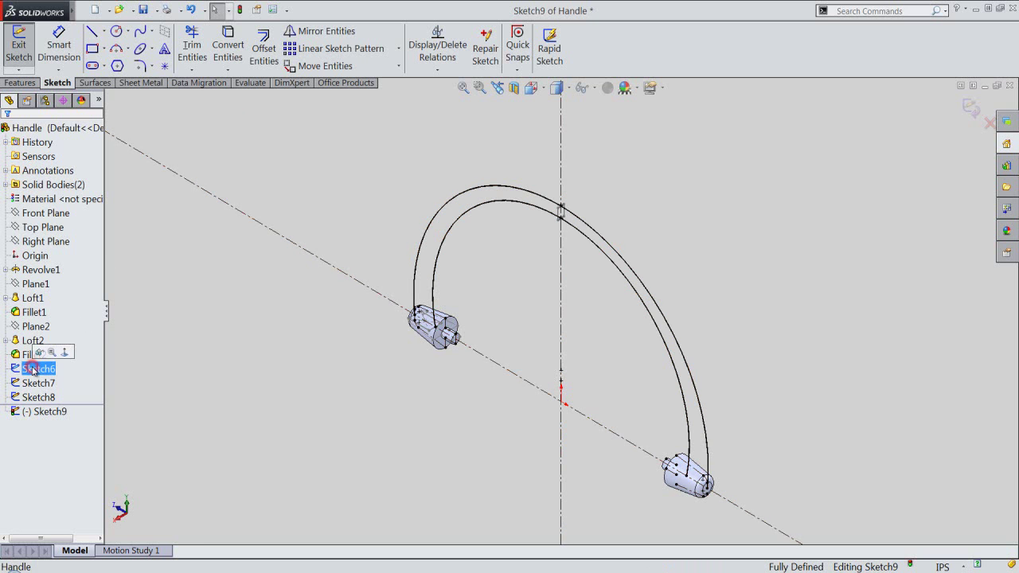
pyautogui.click(48, 352)
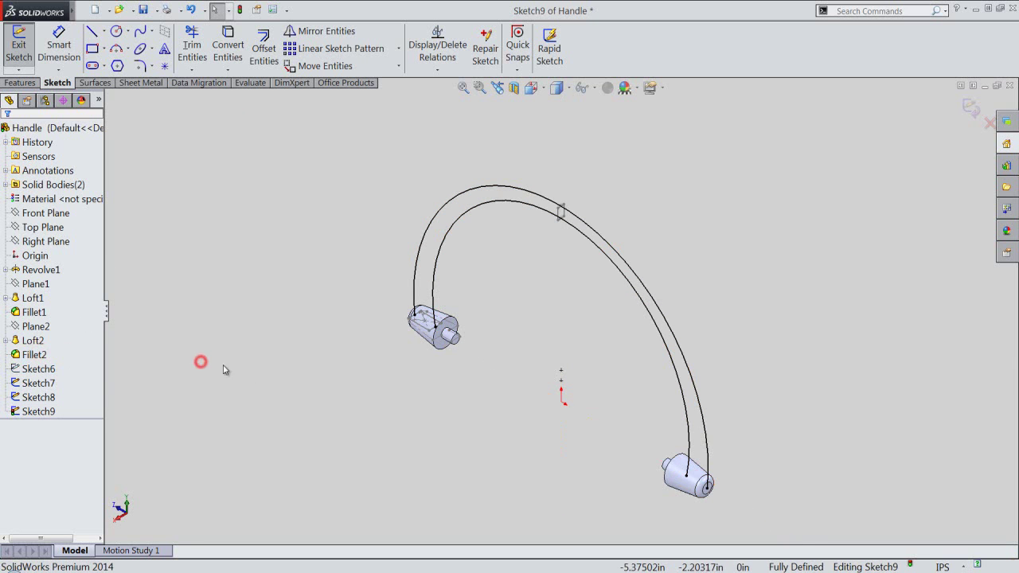
pyautogui.scroll(-2, 585, 285)
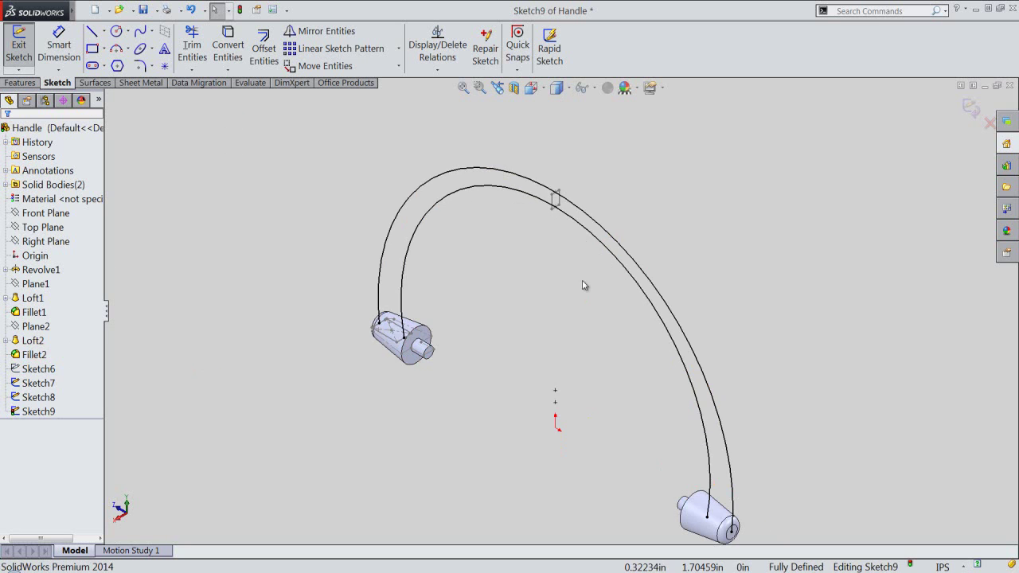
# Step: Turn both long converted arcs into construction geometry
pyautogui.click(480, 186)
pyautogui.keyDown('ctrl'); pyautogui.click(478, 169); pyautogui.keyUp('ctrl')
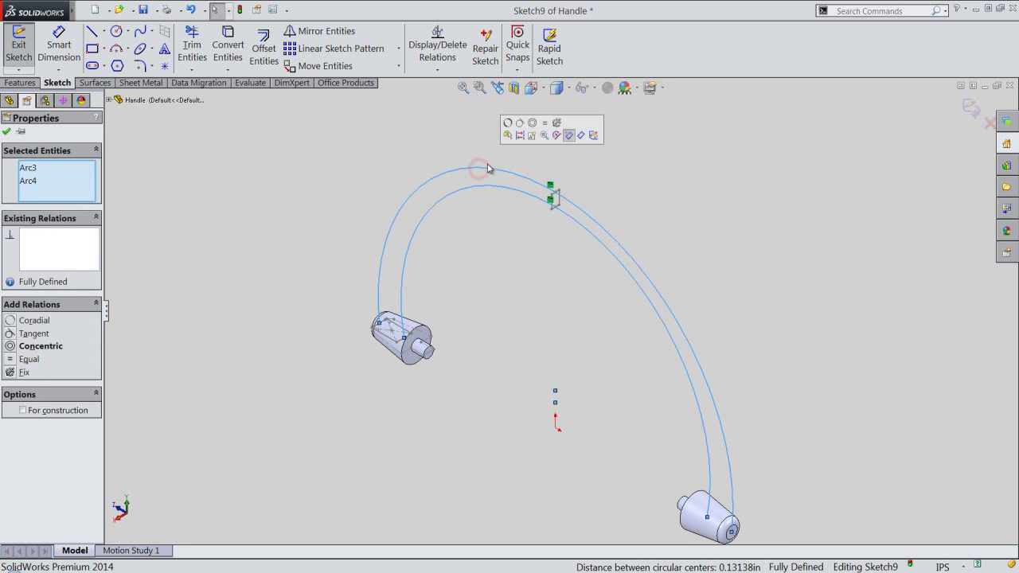
pyautogui.click(516, 138)
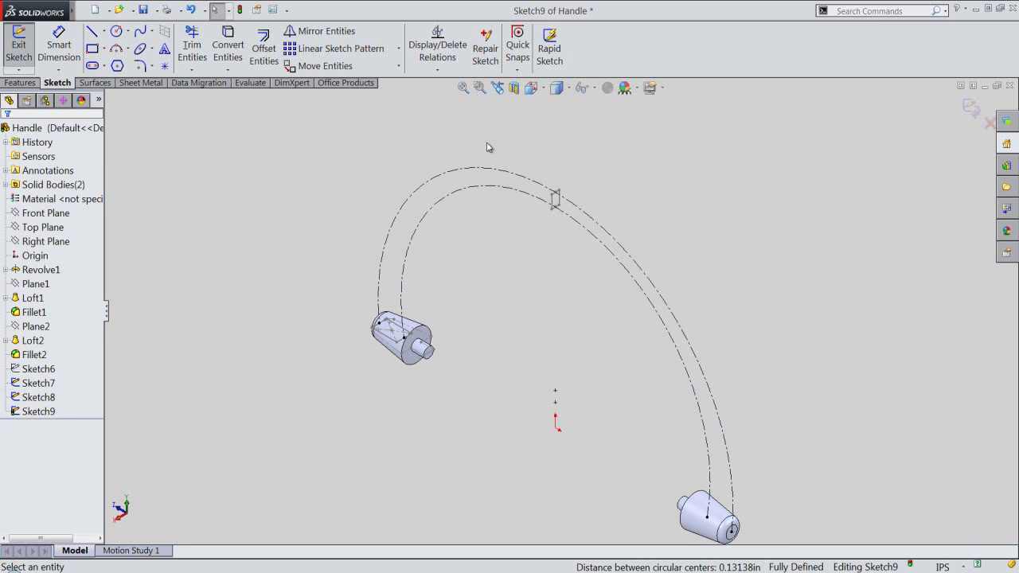
# Step: Draw outer and inner three-point arcs from the left cylinder to the rectangular profile
pyautogui.rightClick(485, 144)
pyautogui.click(511, 306)
pyautogui.click(381, 323)
pyautogui.click(557, 195)
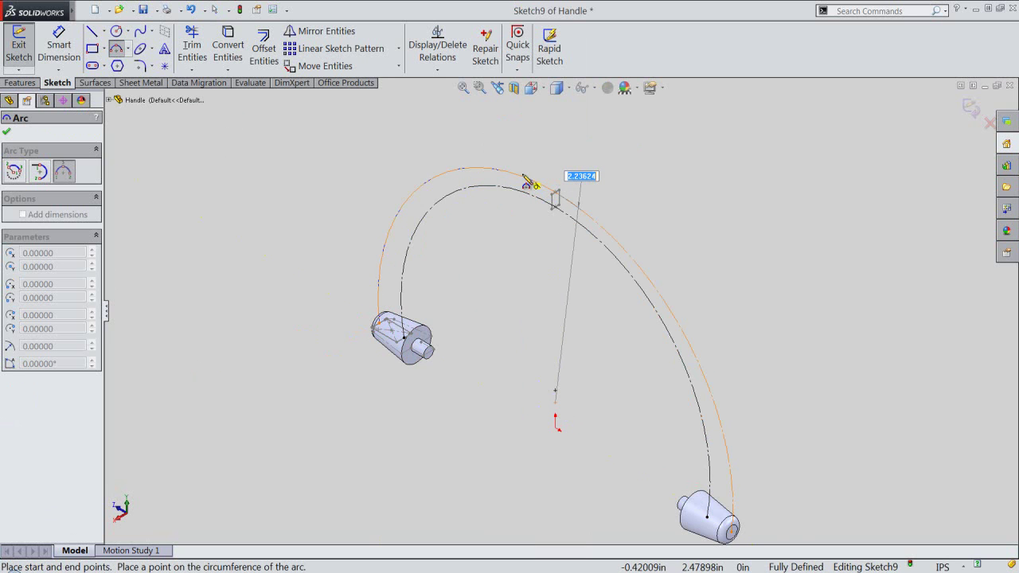
pyautogui.click(525, 178)
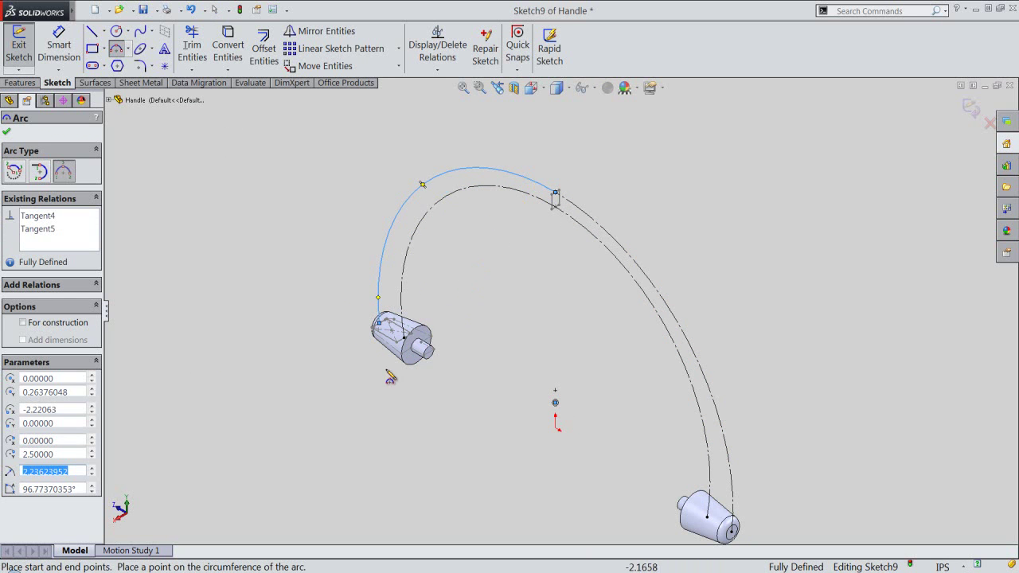
pyautogui.click(404, 339)
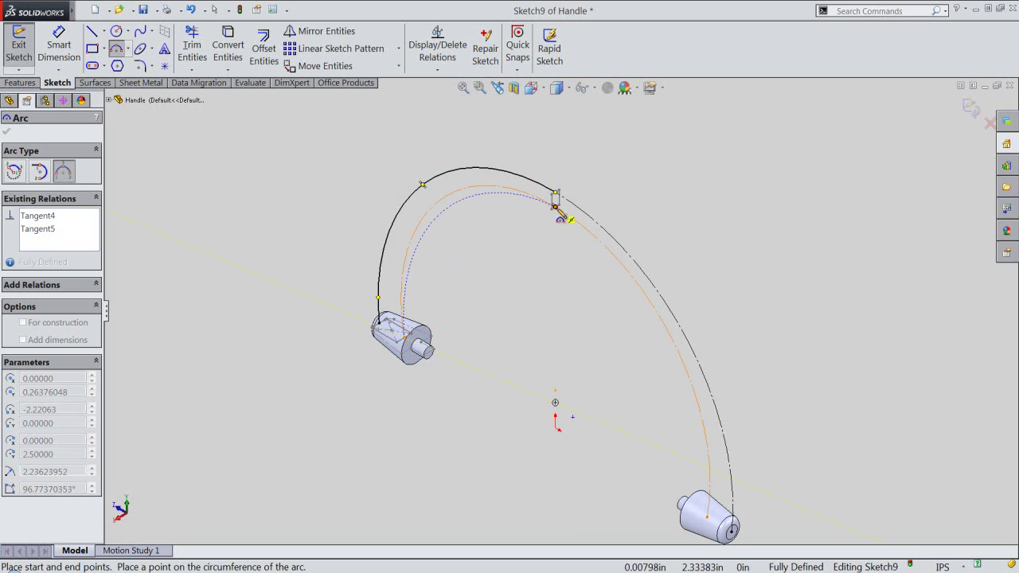
pyautogui.click(554, 205)
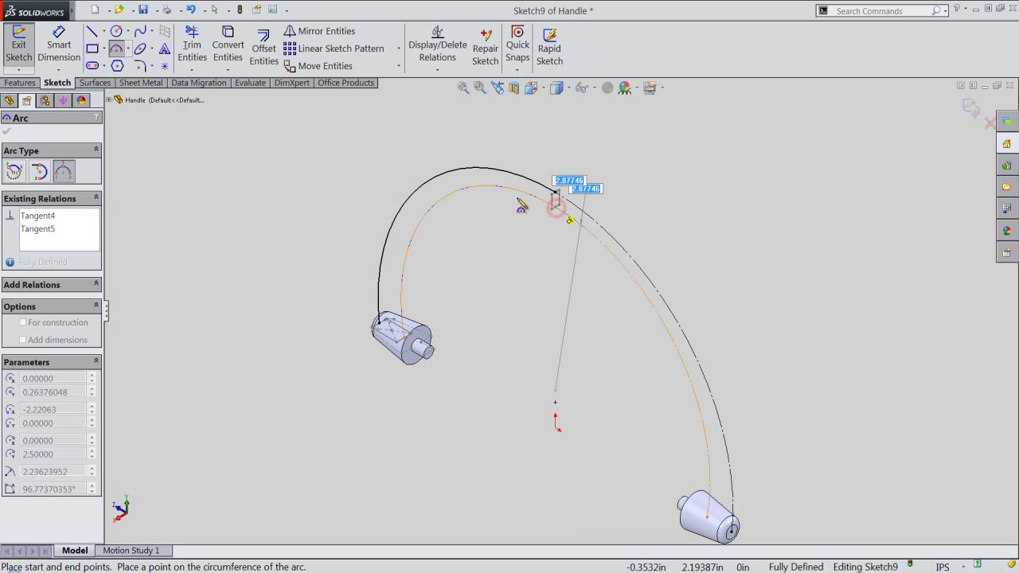
pyautogui.click(516, 196)
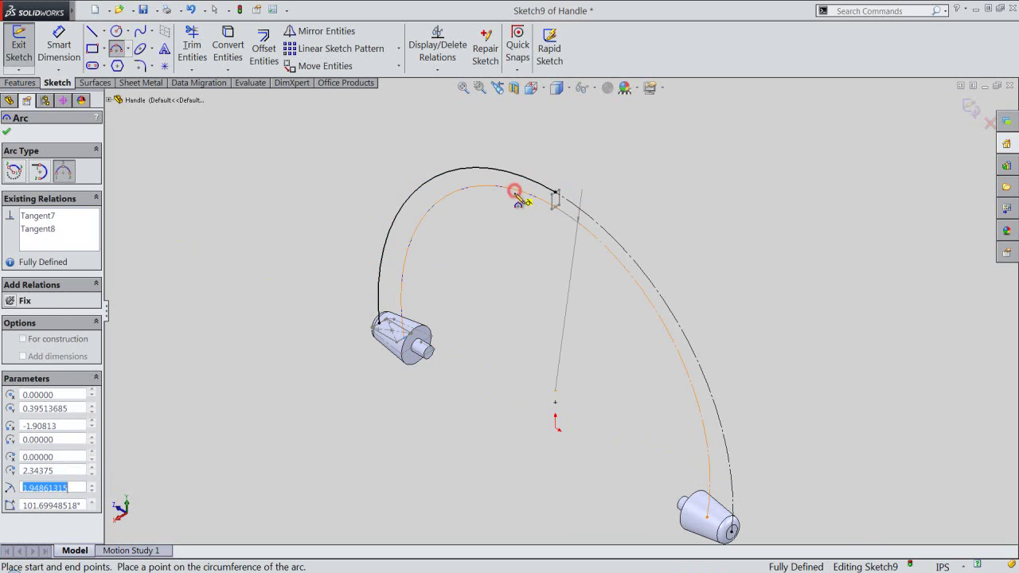
pyautogui.rightClick(520, 255)
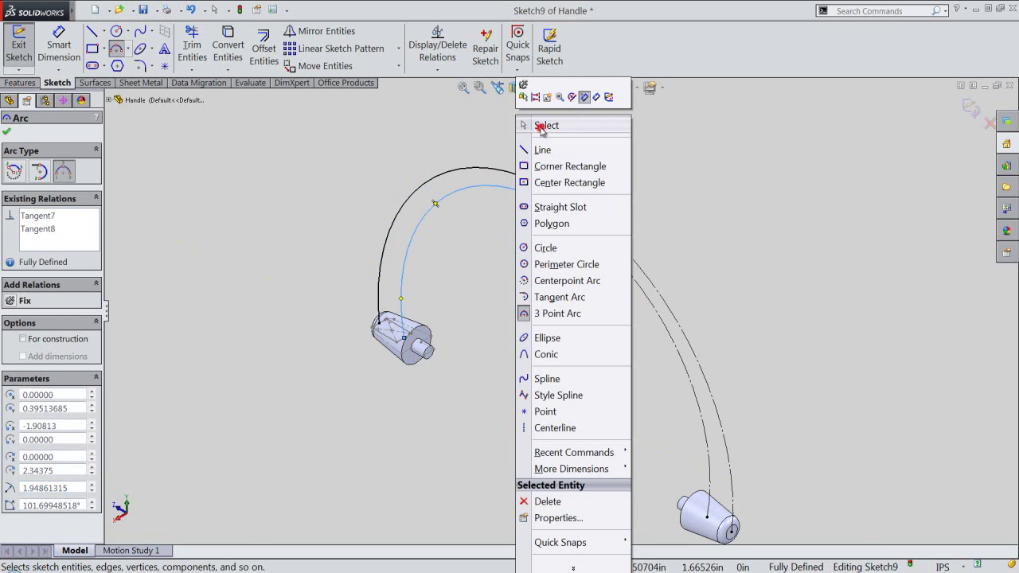
pyautogui.click(538, 130)
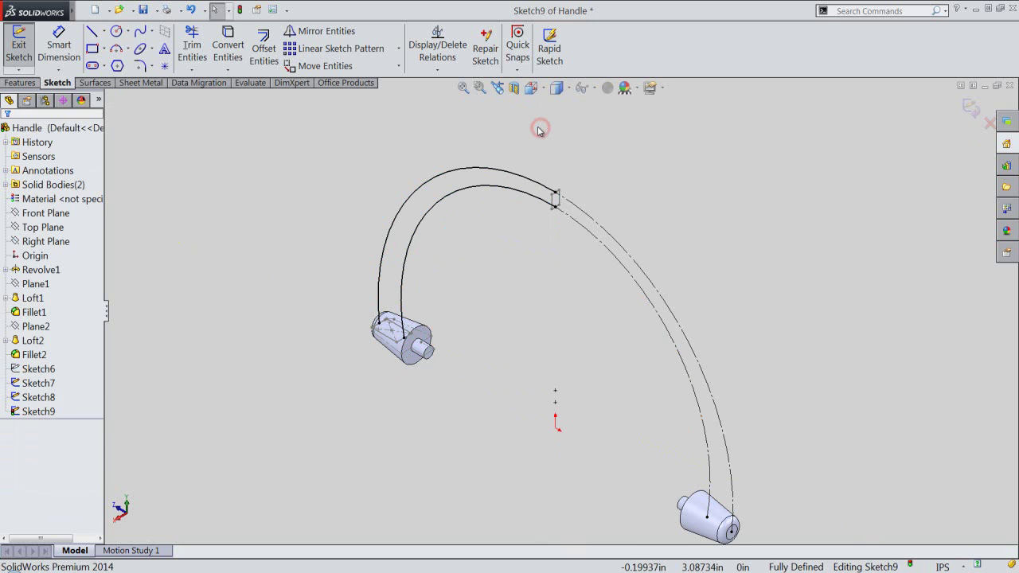
# Step: Exit the sketch and start a loft from the Sketch8 profile to the Sketch7 rectangle
pyautogui.click(973, 109)
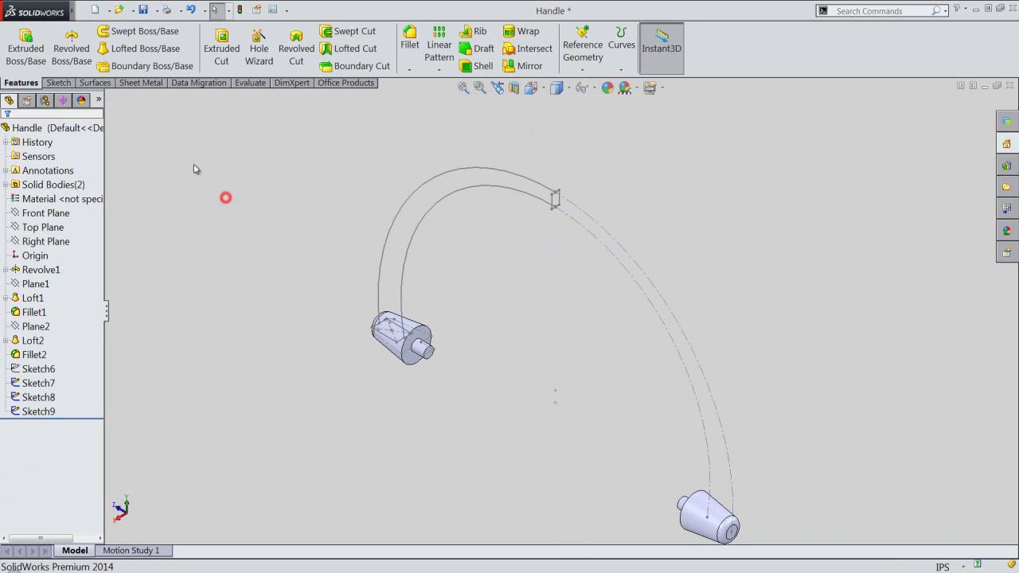
pyautogui.click(164, 48)
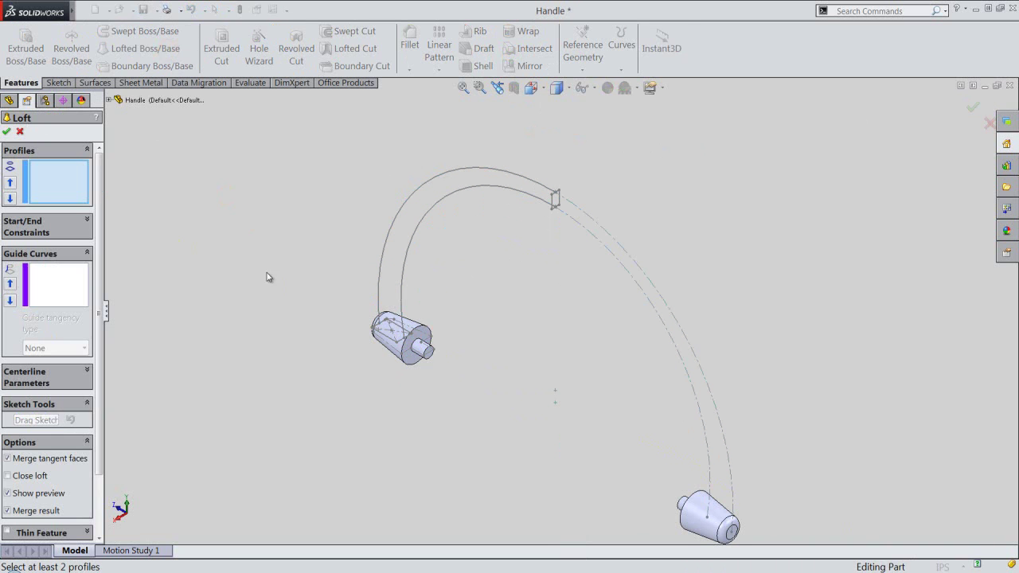
pyautogui.click(389, 337)
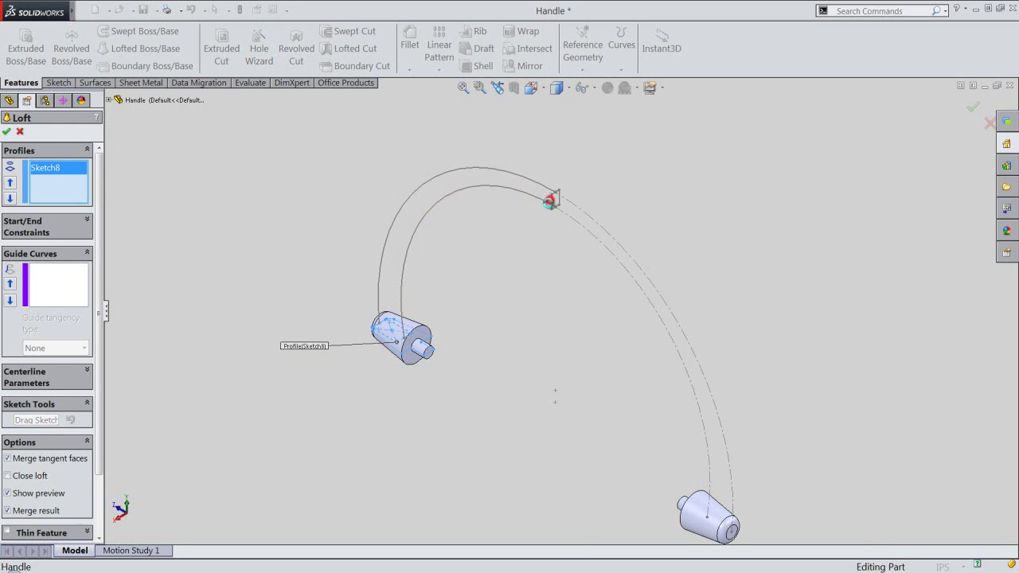
pyautogui.click(553, 199)
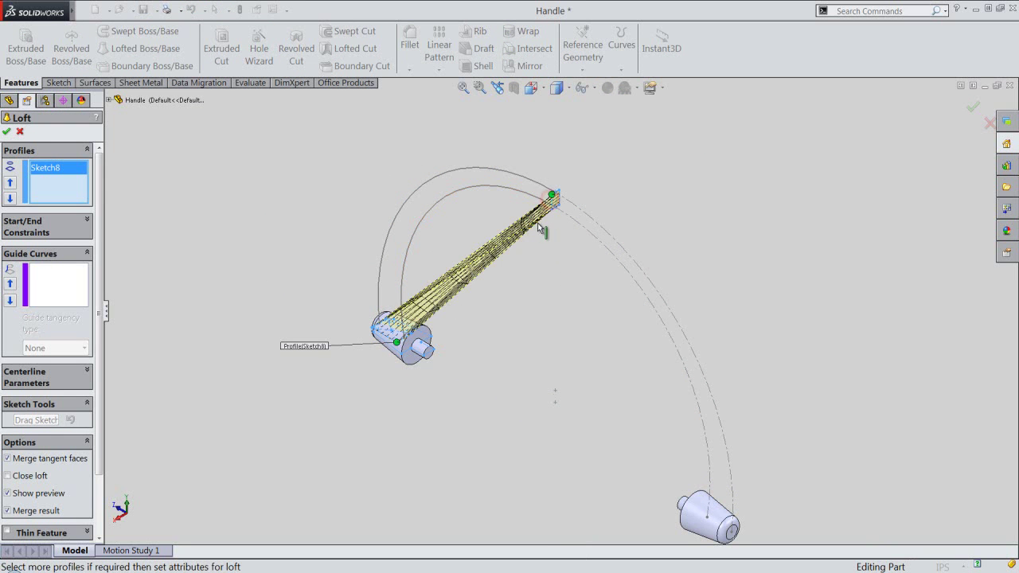
pyautogui.click(8, 494)
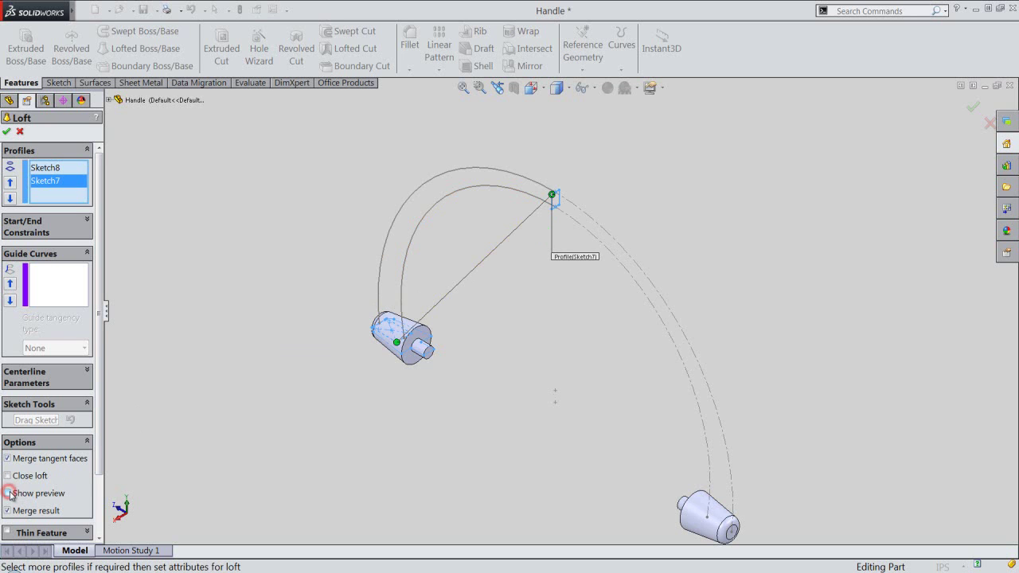
# Step: Add the outer and inner arcs as open guide curves and create the loft
pyautogui.click(41, 274)
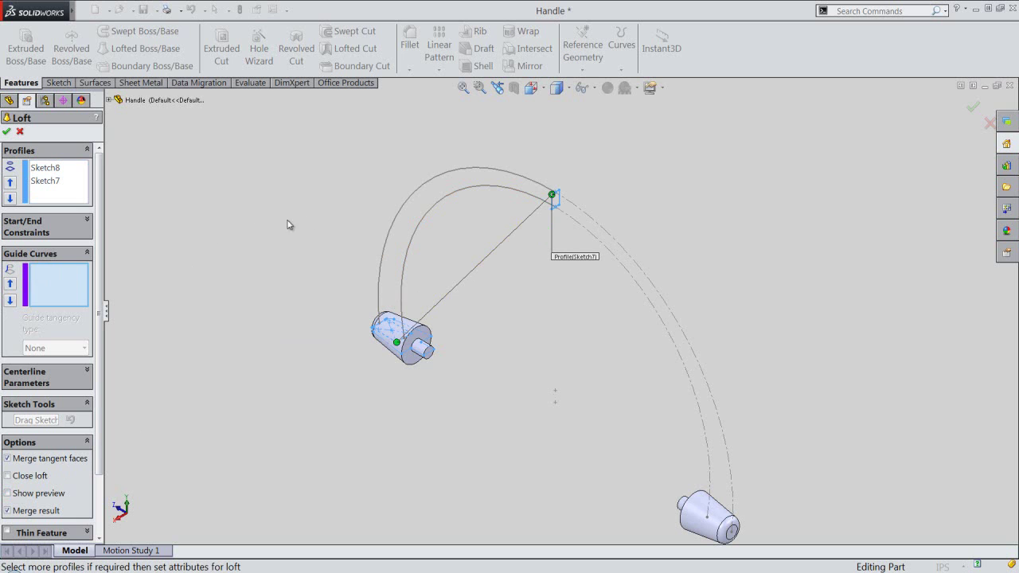
pyautogui.click(390, 229)
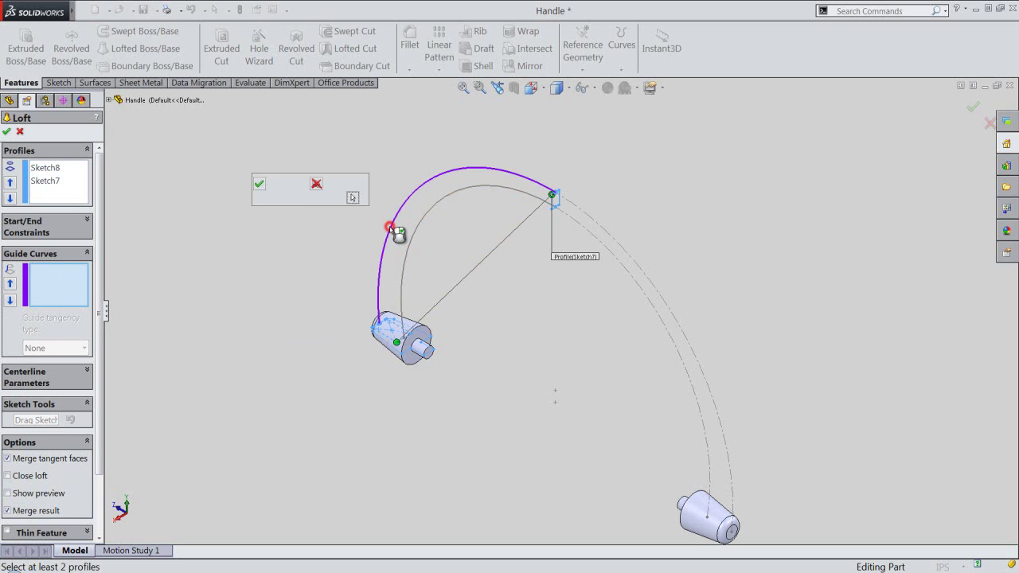
pyautogui.click(280, 197)
pyautogui.click(259, 184)
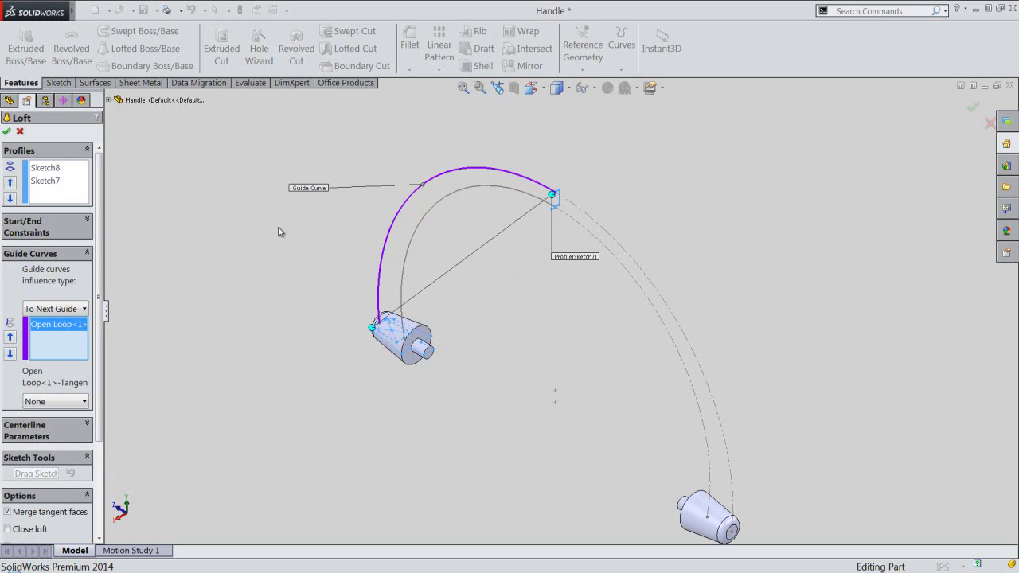
pyautogui.click(405, 253)
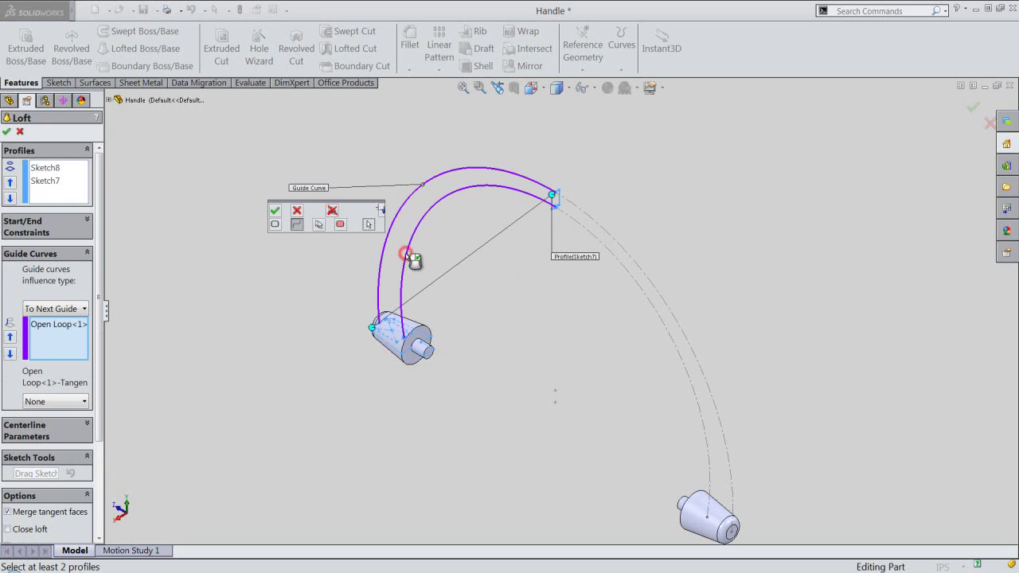
pyautogui.click(276, 212)
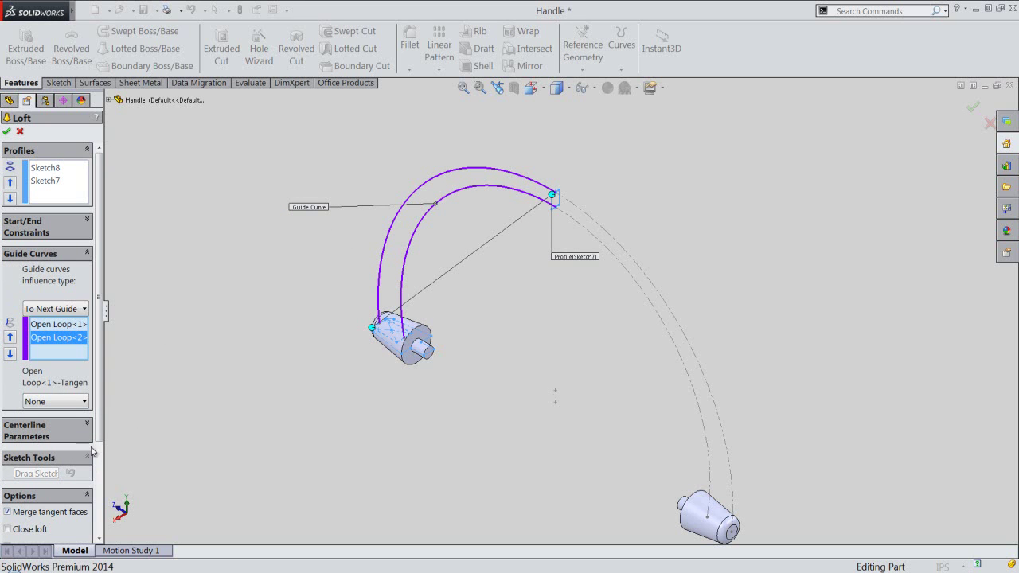
pyautogui.scroll(-3, 99, 422)
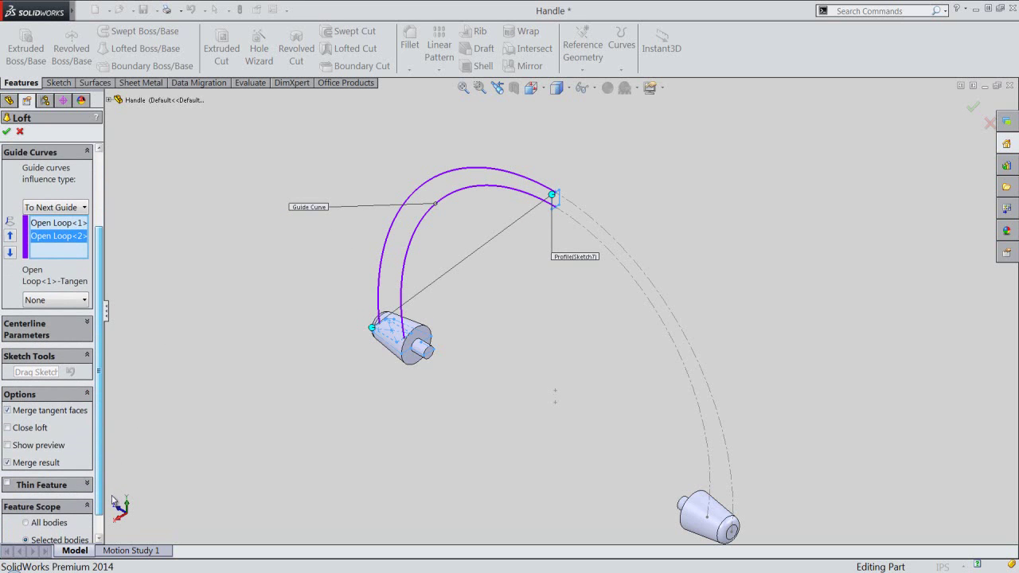
pyautogui.click(8, 445)
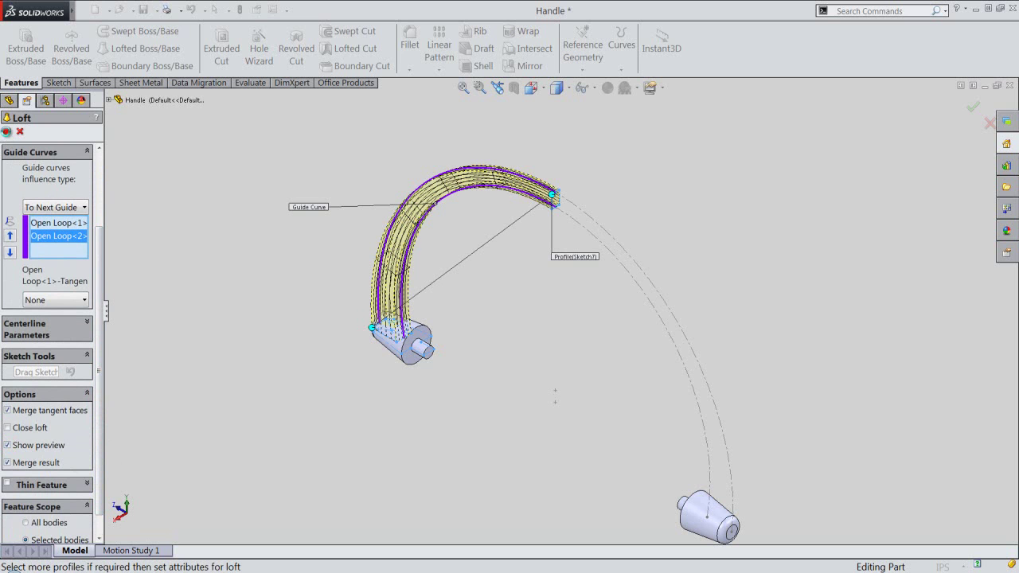
pyautogui.click(8, 132)
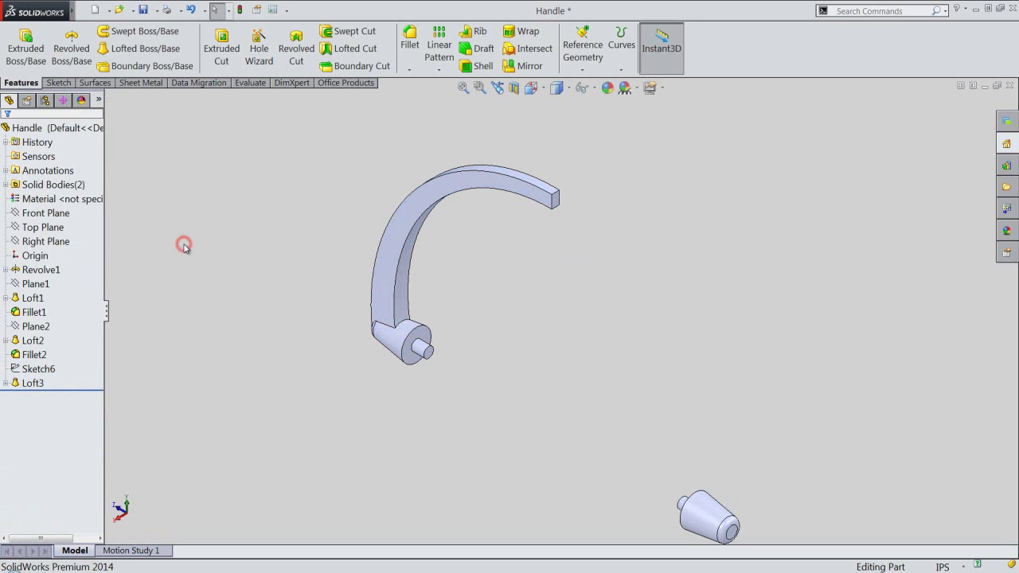
# Step: Mirror Loft3 about the Front Plane
pyautogui.click(527, 66)
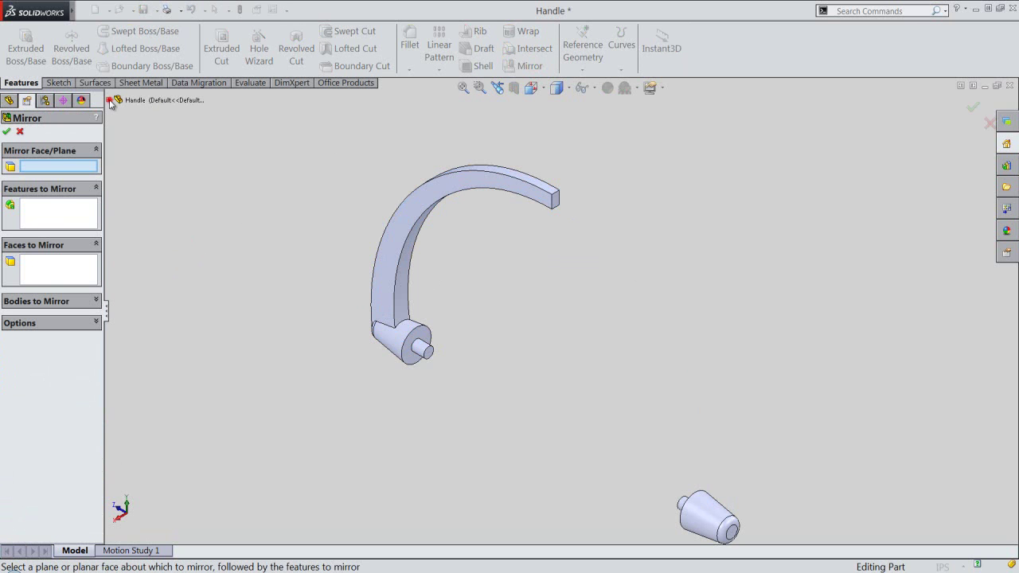
pyautogui.click(111, 101)
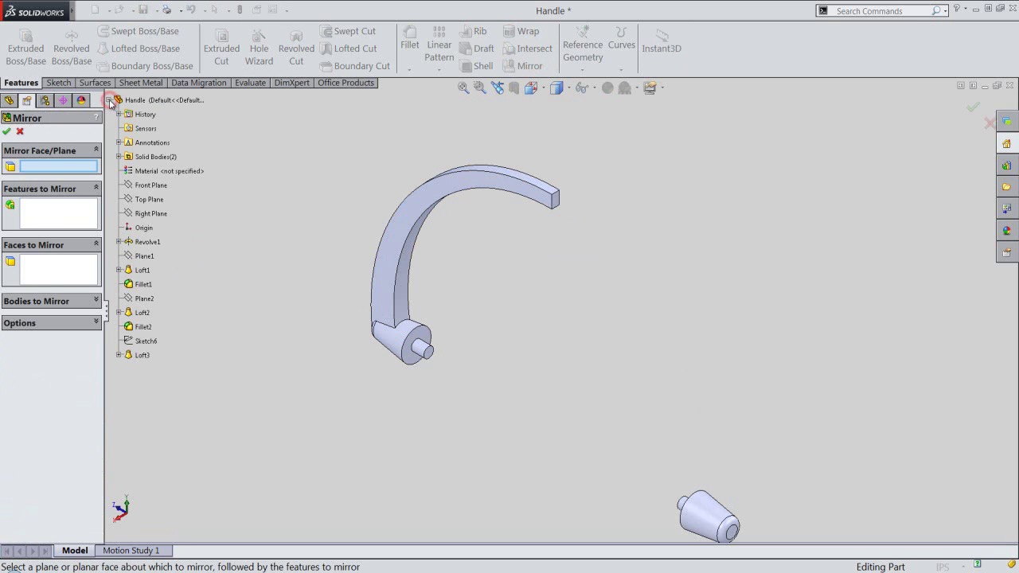
pyautogui.click(148, 186)
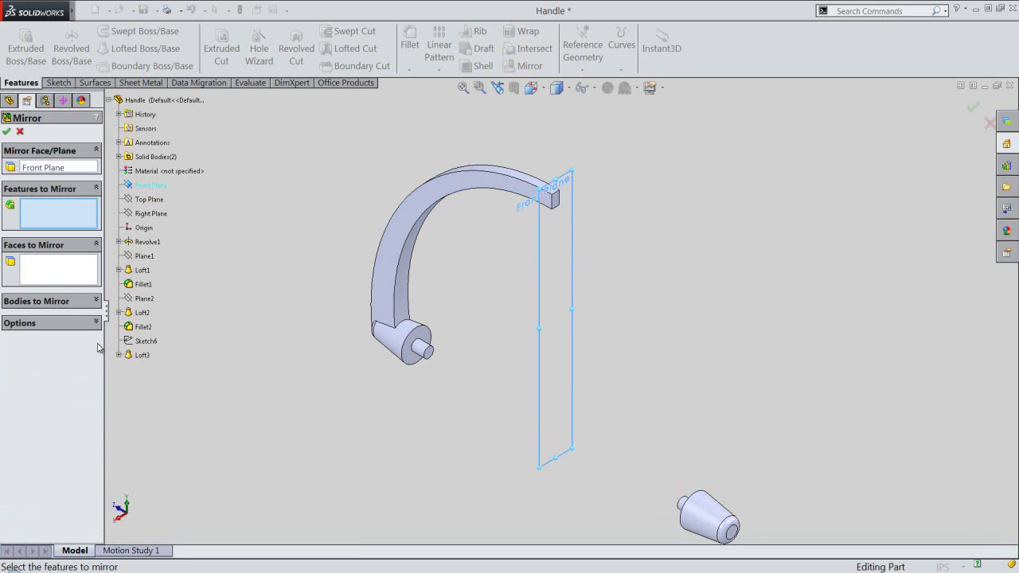
pyautogui.click(128, 356)
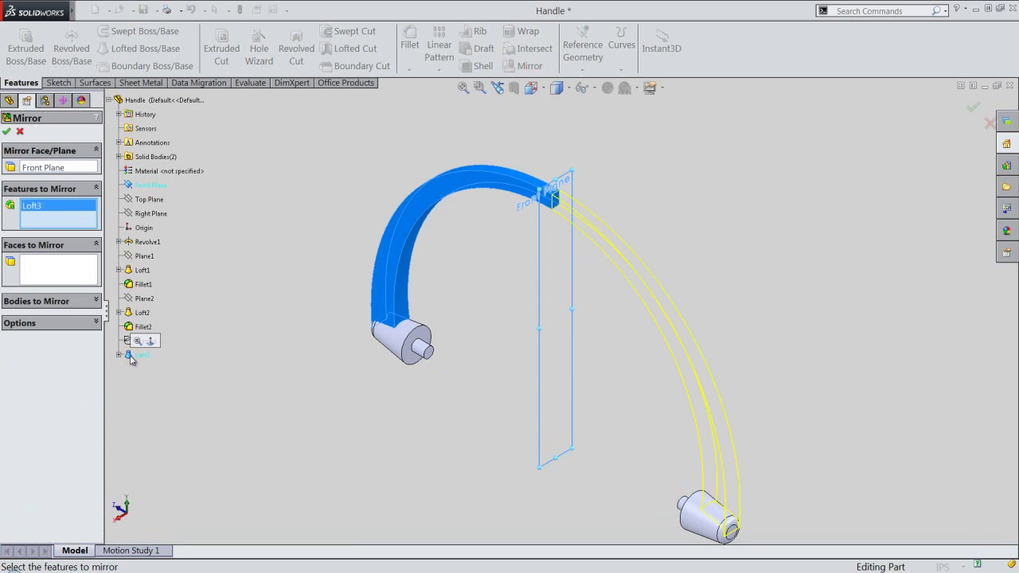
pyautogui.rightClick(322, 298)
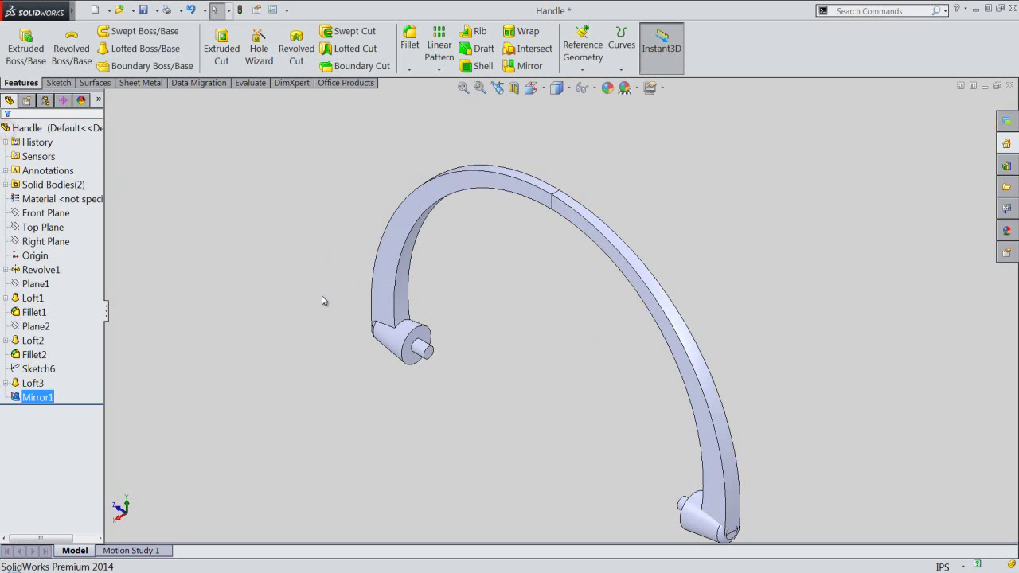
# Step: Save the Handle part, switch to isometric view, and edit the whole part's appearance
pyautogui.click(143, 10)
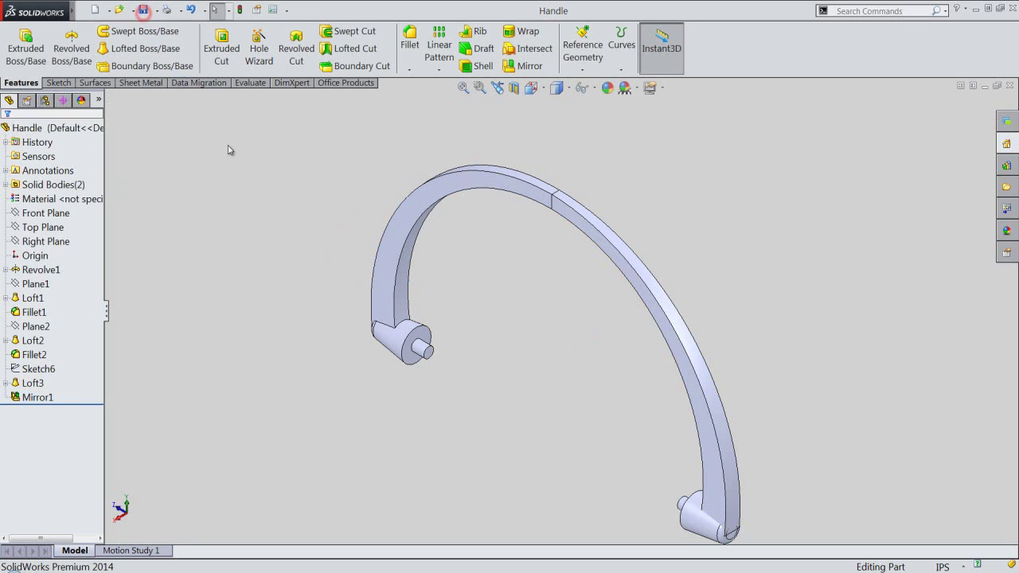
pyautogui.click(531, 87)
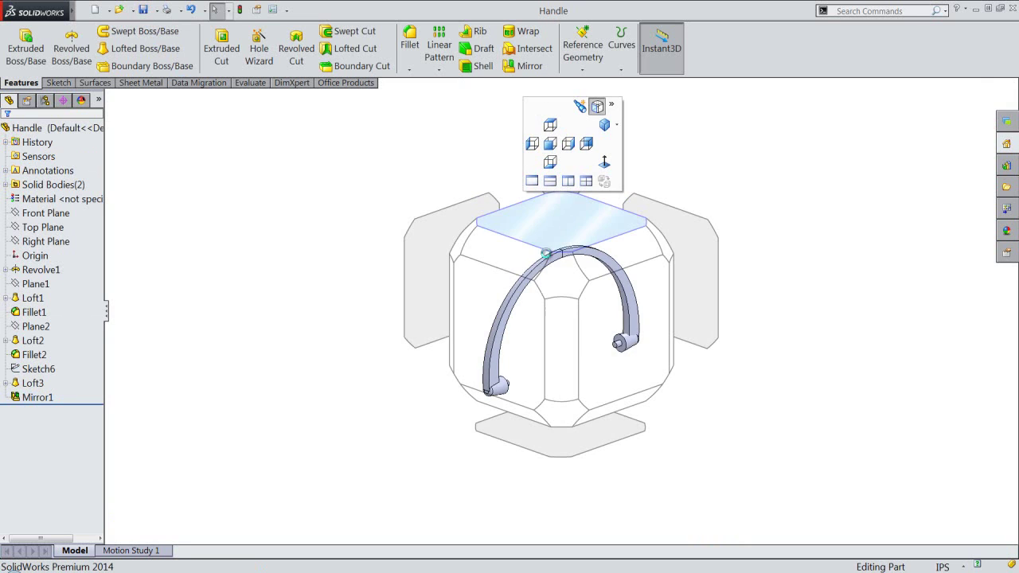
pyautogui.click(535, 319)
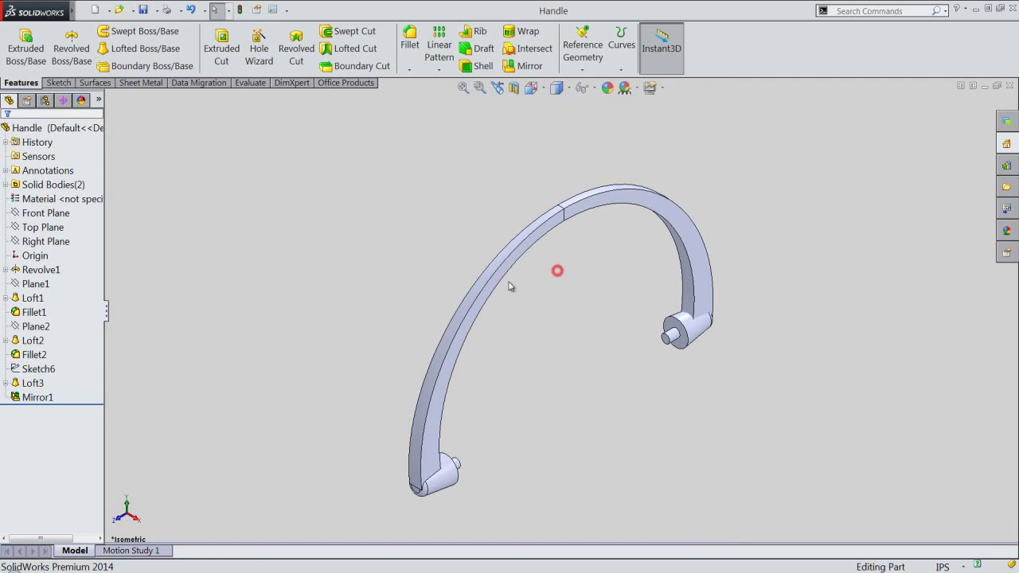
pyautogui.click(44, 127)
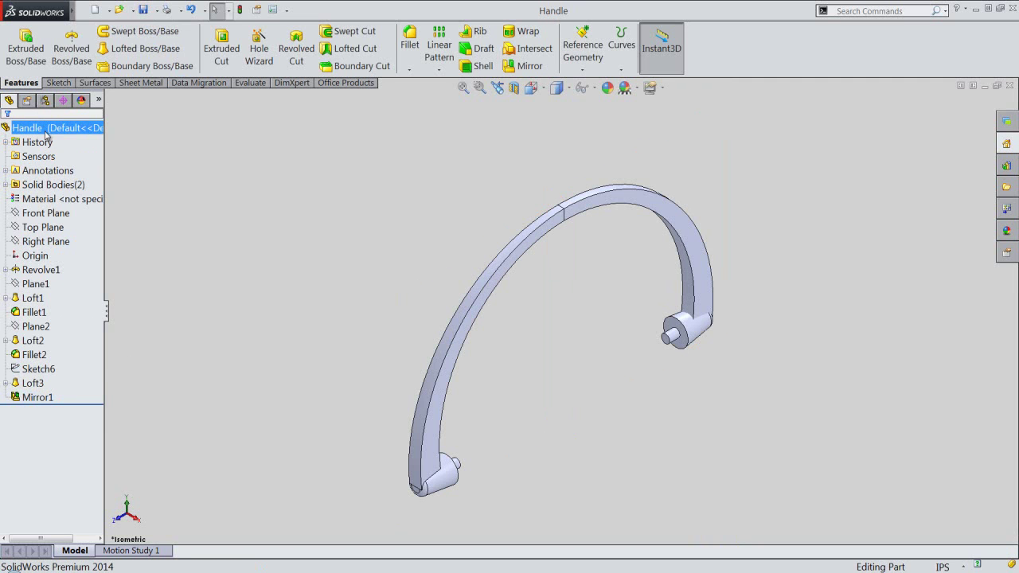
pyautogui.click(606, 87)
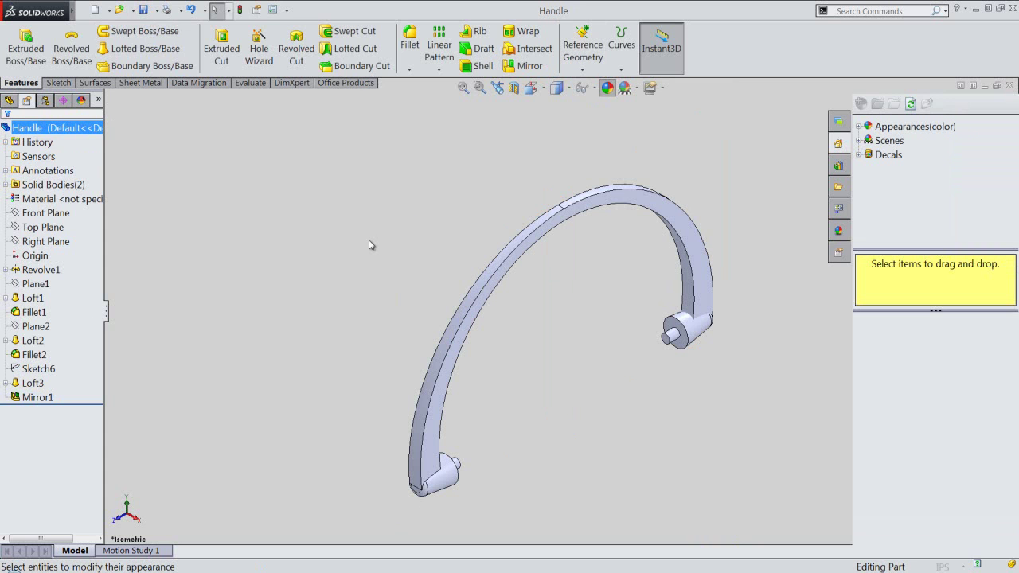
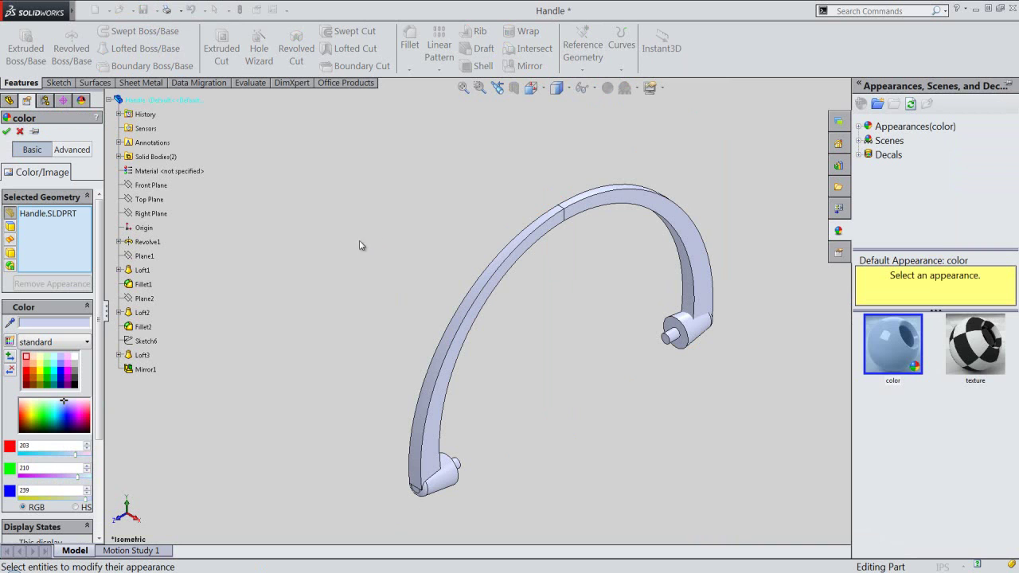
# Step: Apply the beige high gloss plastic appearance (Plastic > High Gloss) to the handle part
pyautogui.click(859, 127)
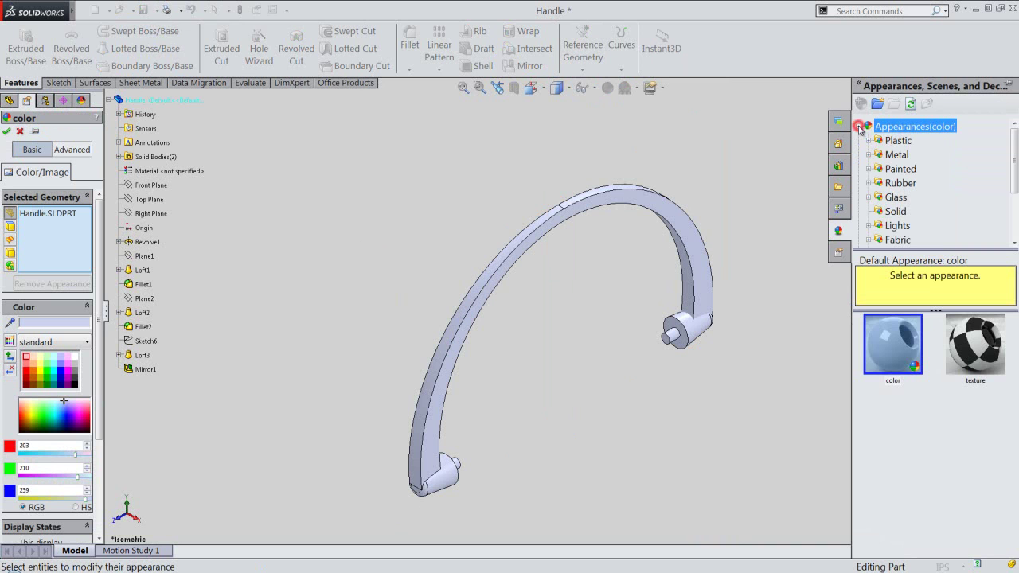
pyautogui.click(869, 140)
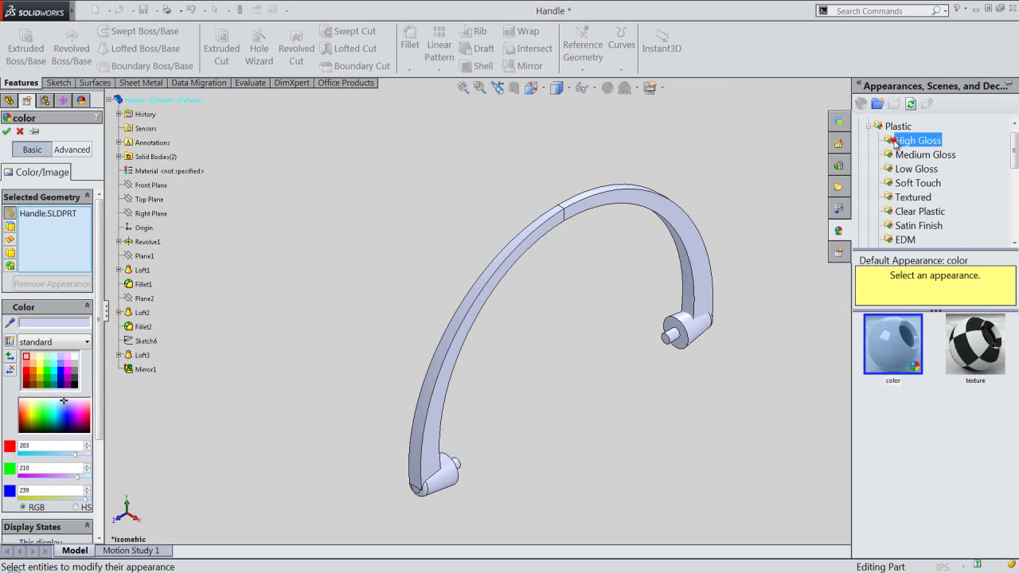
pyautogui.click(895, 143)
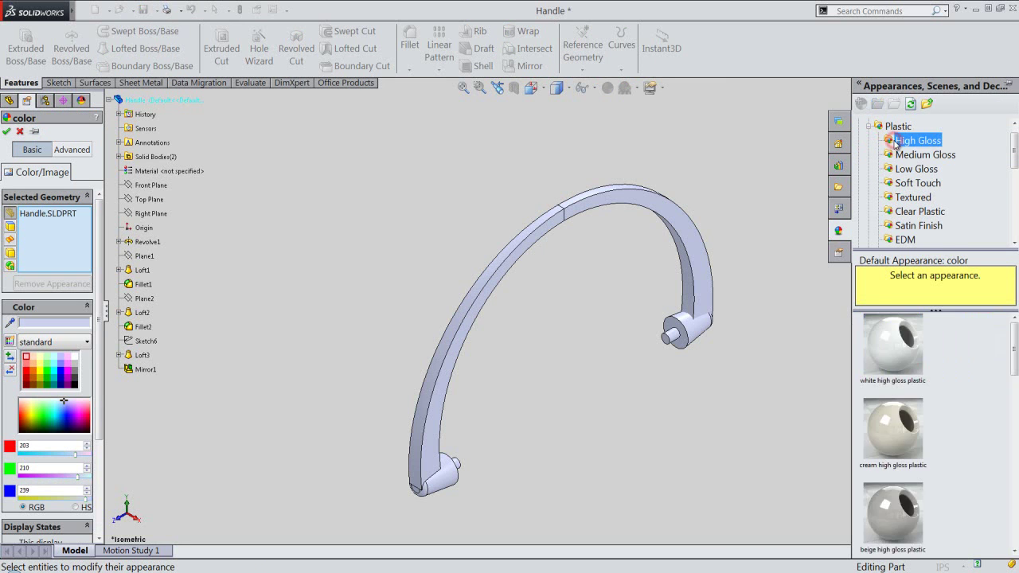
pyautogui.click(914, 500)
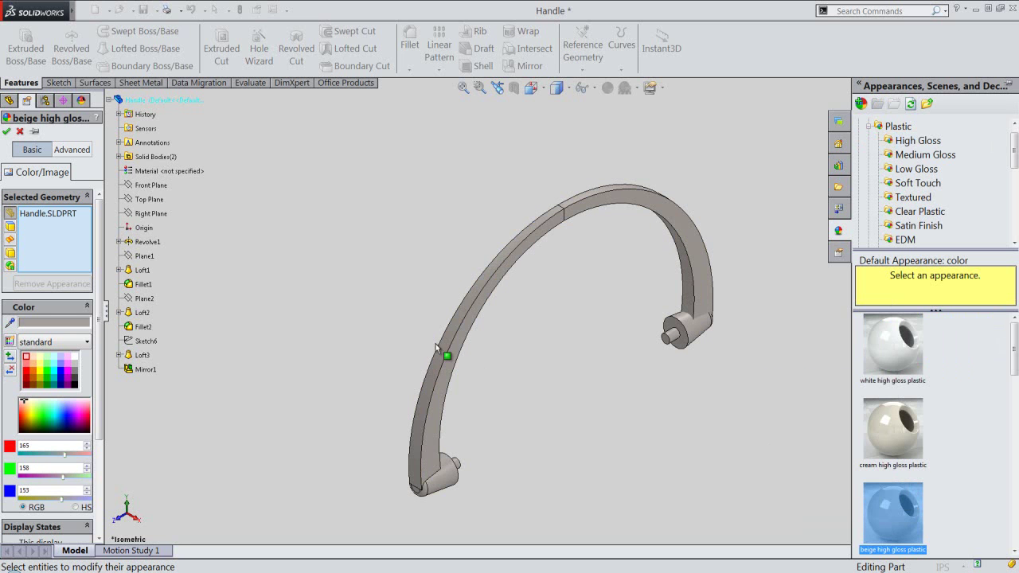
pyautogui.click(8, 131)
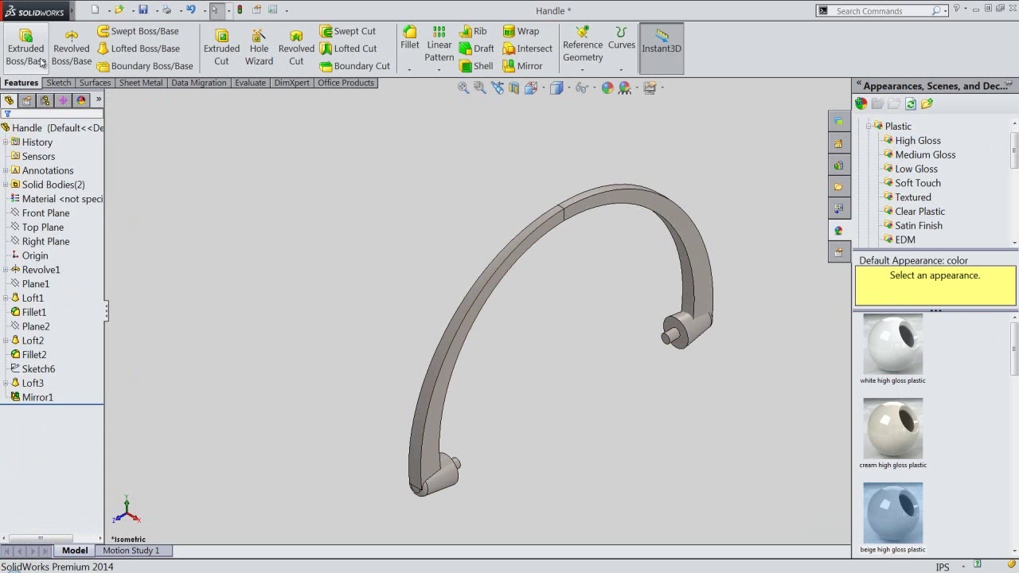
pyautogui.click(108, 10)
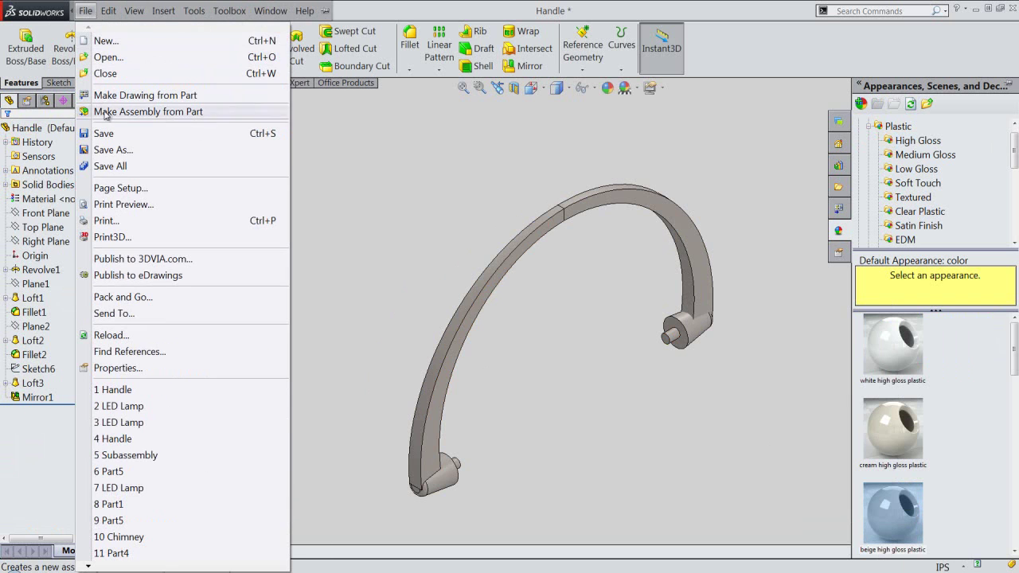
# Step: Save and close the Handle part, then collapse the assembly tree
pyautogui.click(112, 132)
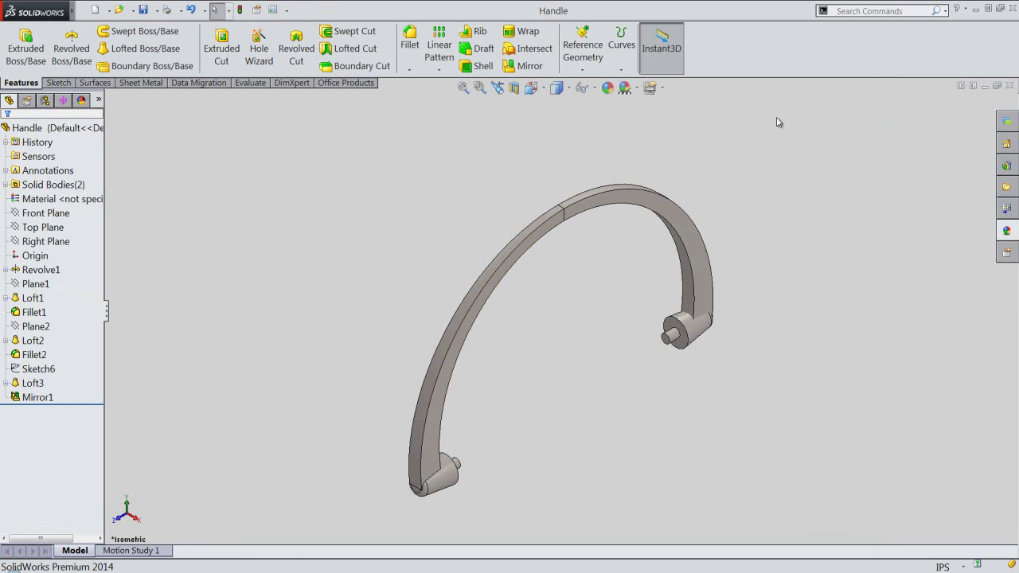
pyautogui.click(1008, 86)
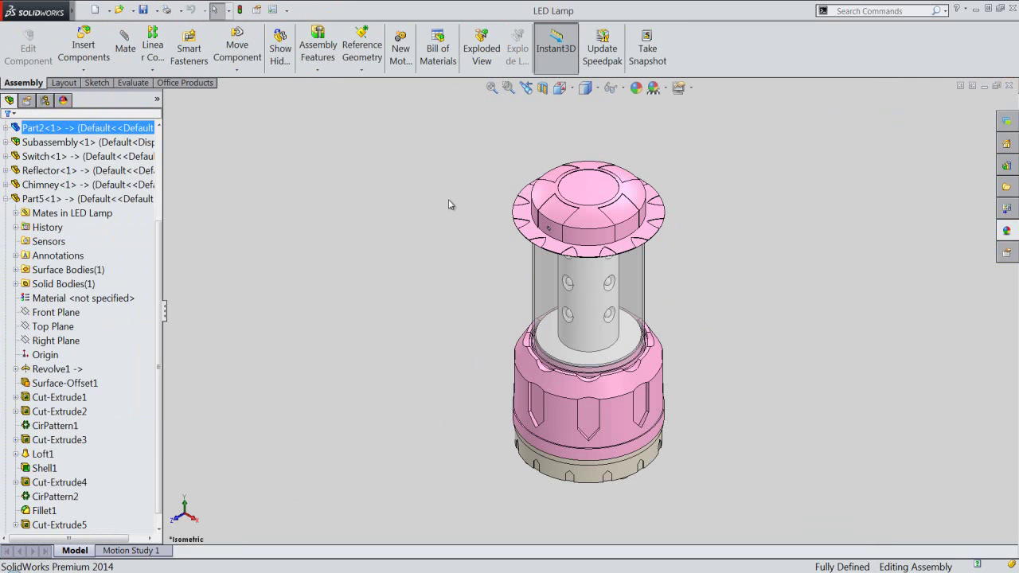
pyautogui.rightClick(120, 232)
pyautogui.click(143, 242)
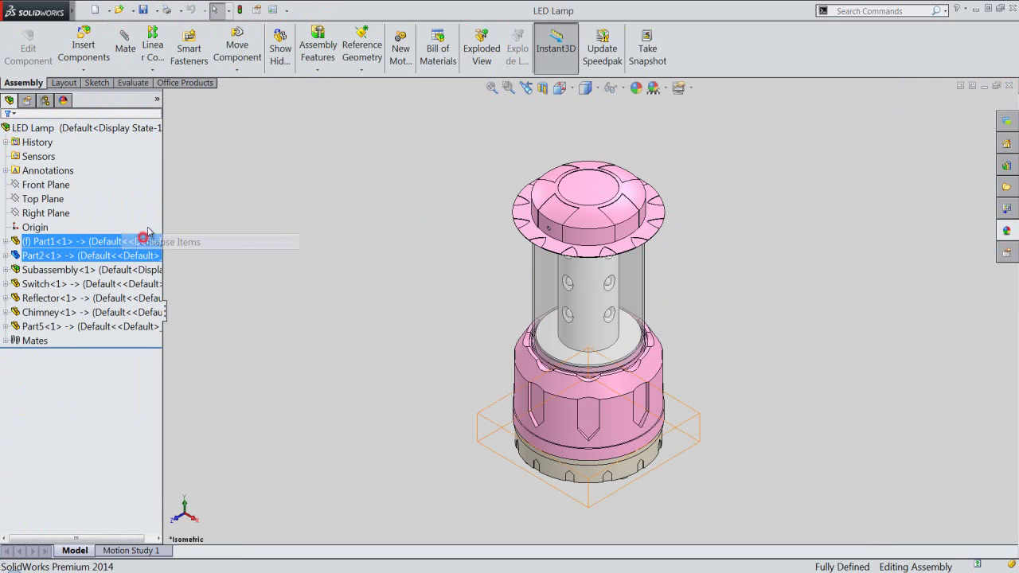
# Step: Insert the Handle part into the LED Lamp assembly, placing it beside the lamp
pyautogui.click(89, 50)
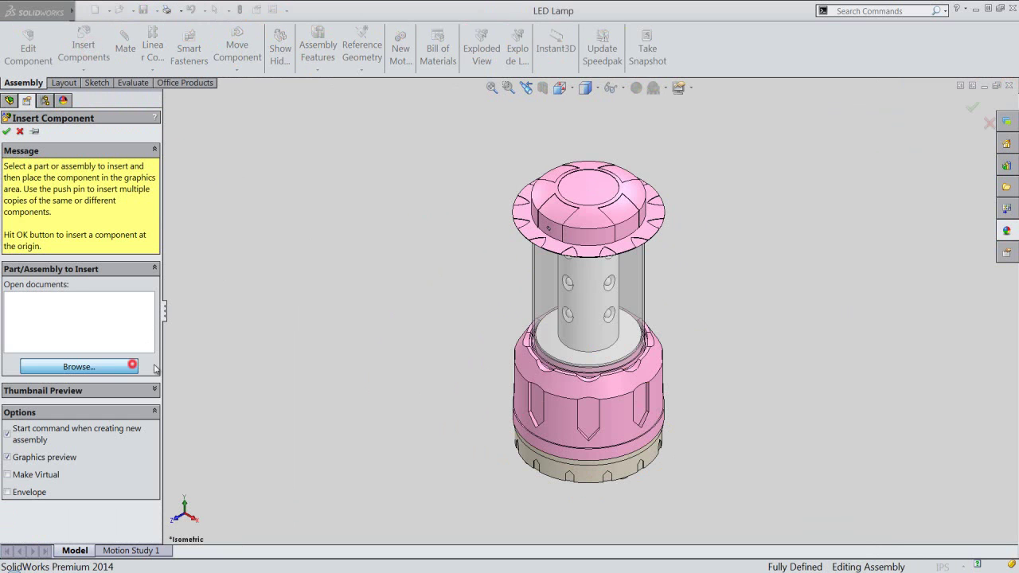
pyautogui.click(135, 365)
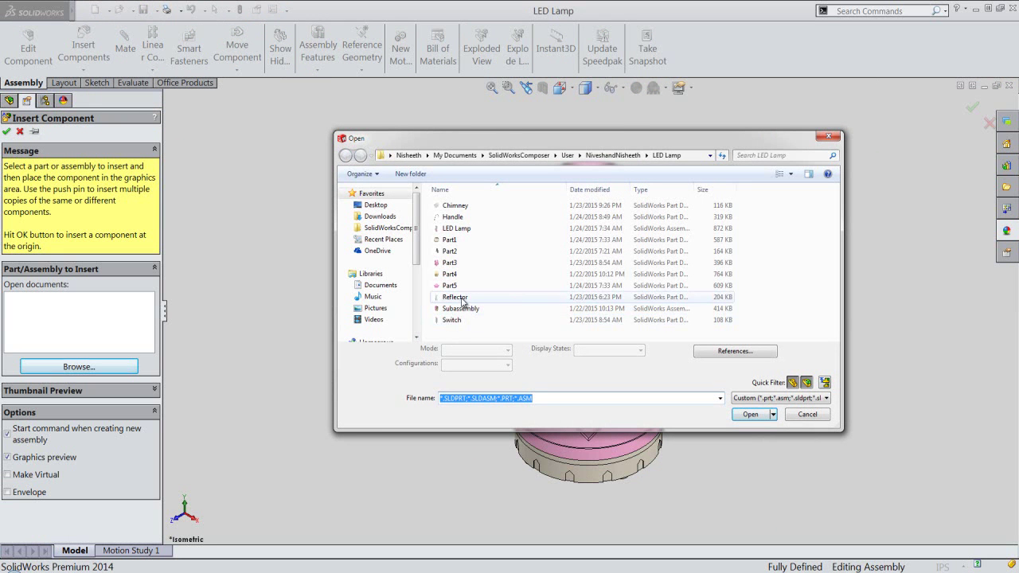
pyautogui.click(450, 217)
pyautogui.doubleClick(450, 217)
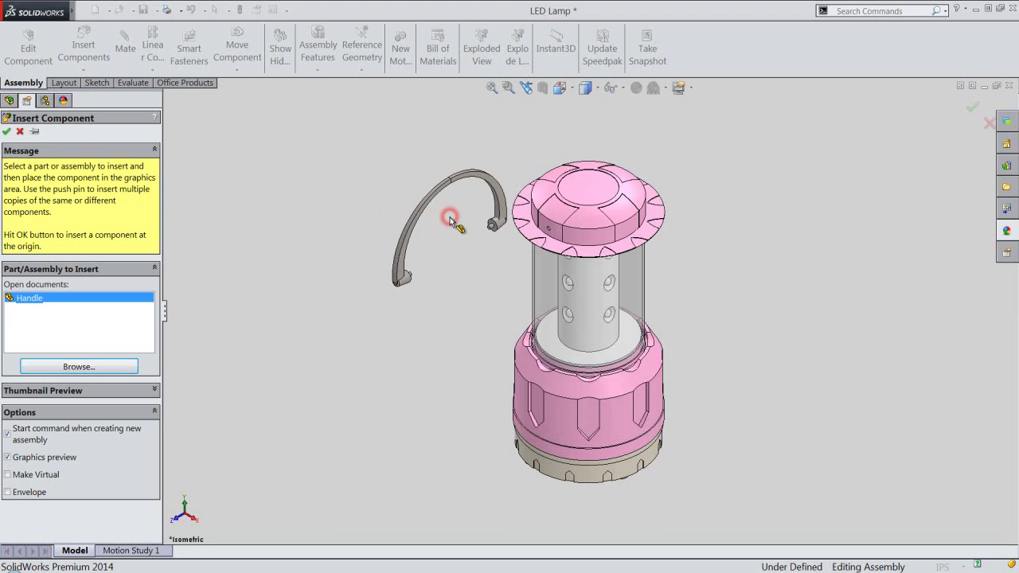
pyautogui.click(447, 219)
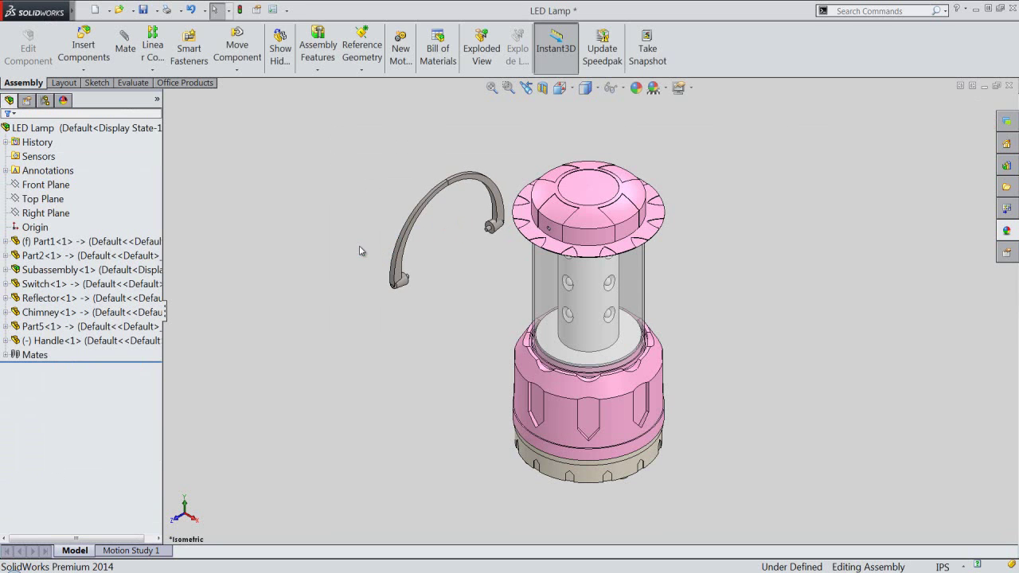
# Step: Mate the handle's end face concentric with the hole in the pink top cap
pyautogui.click(125, 46)
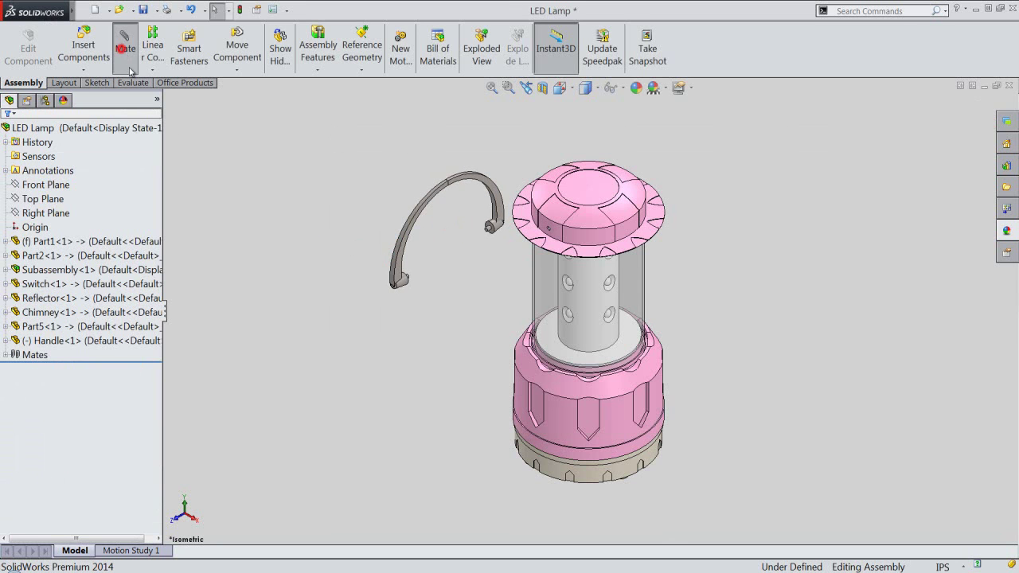
pyautogui.scroll(-3, 431, 272)
pyautogui.scroll(-3, 448, 296)
pyautogui.scroll(-2, 453, 299)
pyautogui.click(453, 295)
pyautogui.scroll(3, 364, 337)
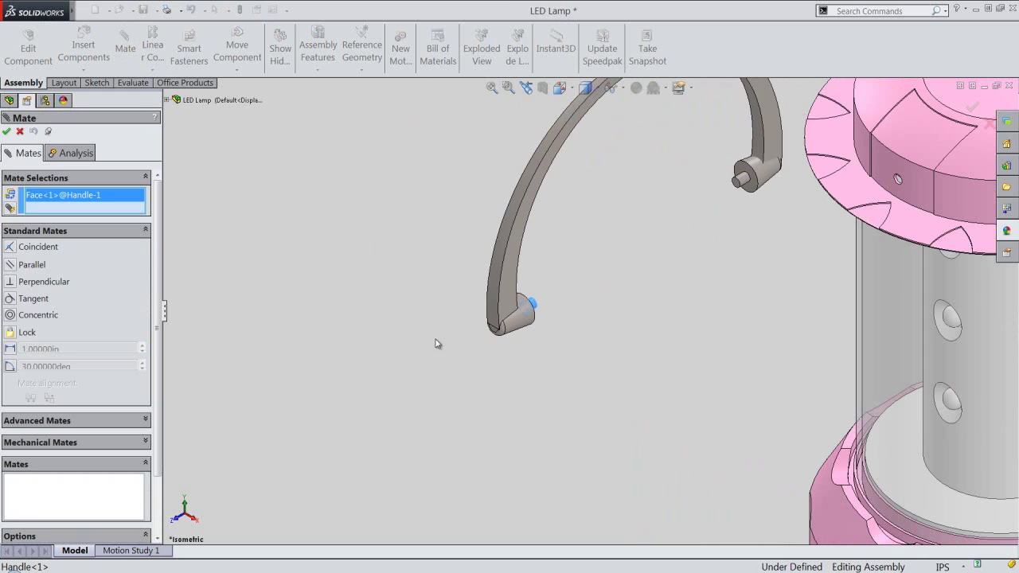
pyautogui.scroll(-3, 893, 187)
pyautogui.scroll(-3, 865, 188)
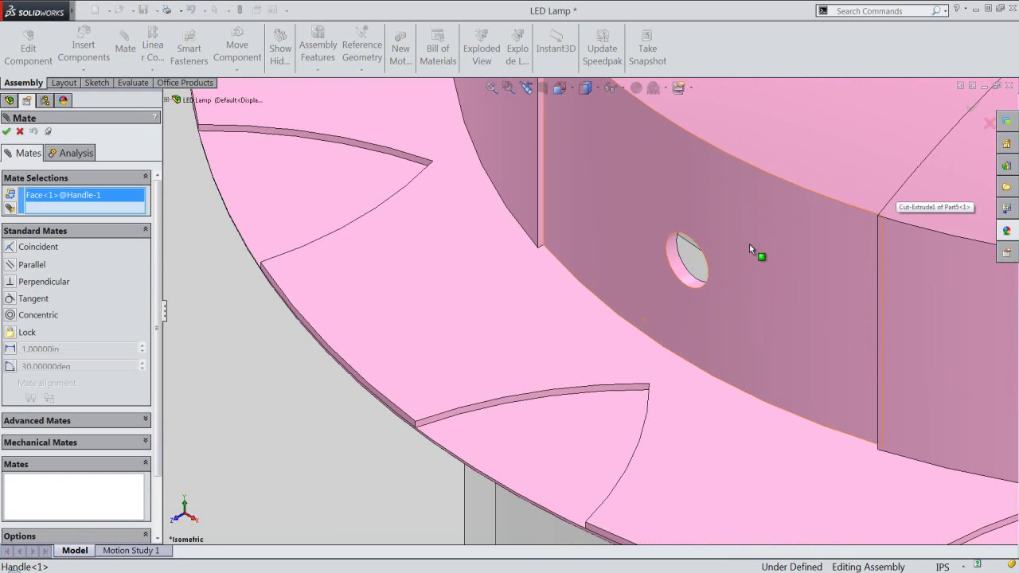
pyautogui.click(678, 267)
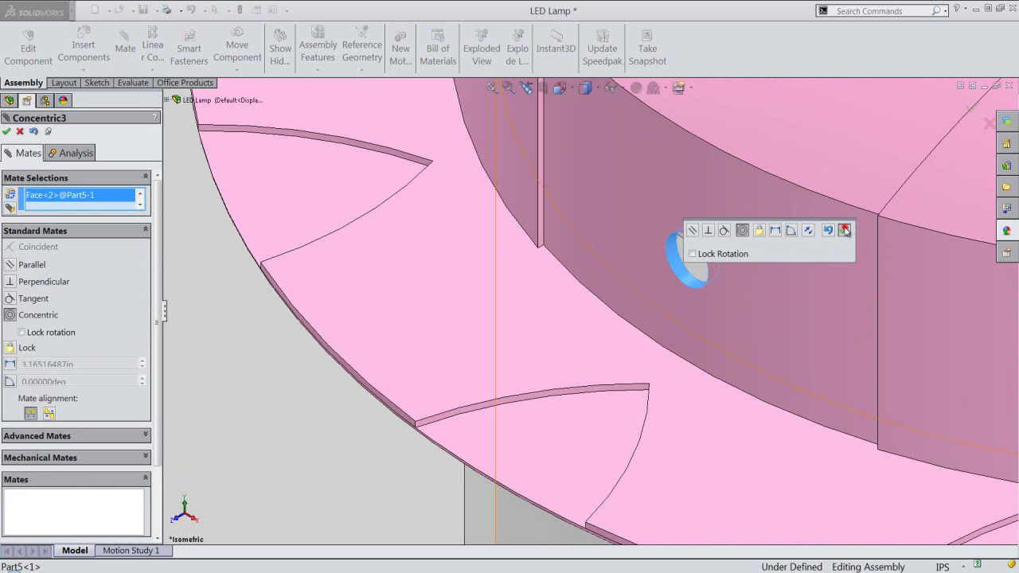
pyautogui.click(844, 230)
# Step: Make the handle's Front Plane coincident with the assembly's Front Plane
pyautogui.scroll(3, 550, 271)
pyautogui.scroll(3, 348, 270)
pyautogui.scroll(3, 344, 268)
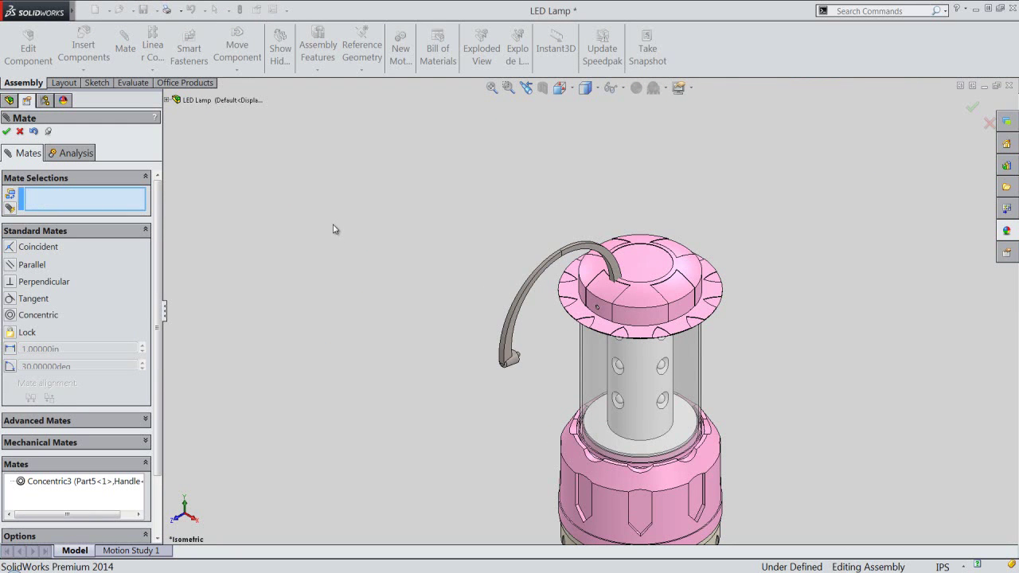
pyautogui.click(167, 100)
pyautogui.click(197, 160)
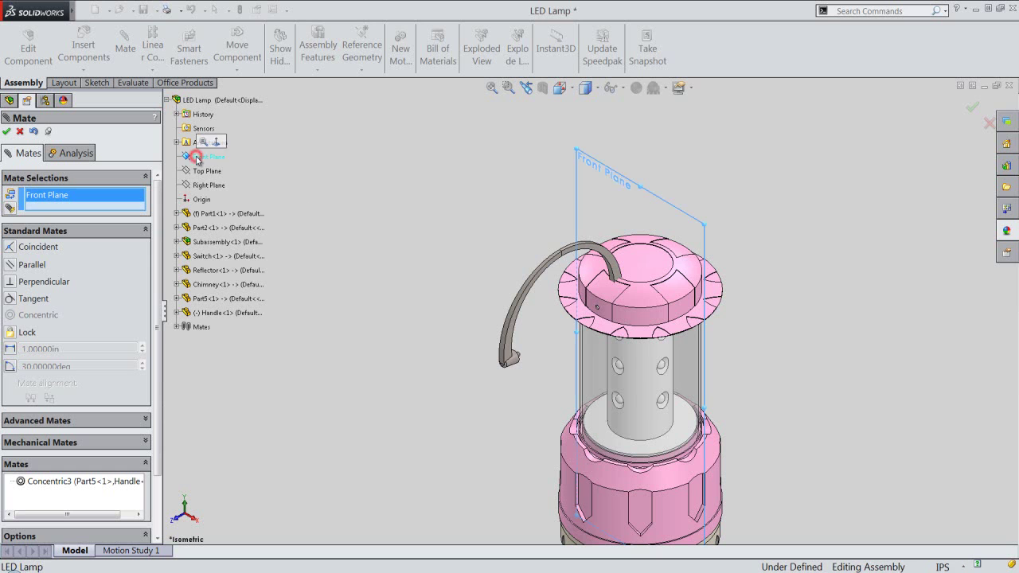
pyautogui.click(176, 313)
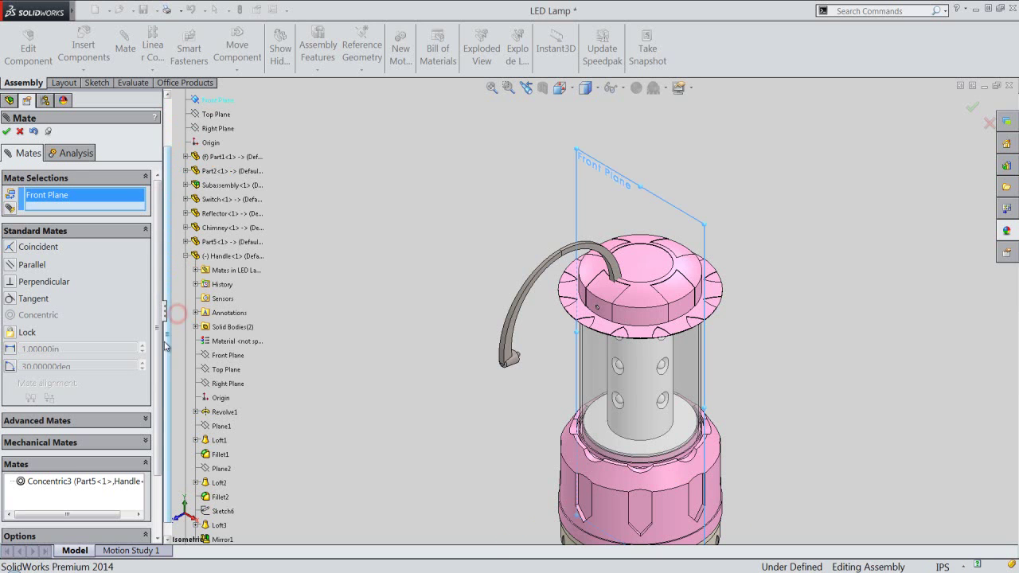
pyautogui.click(216, 356)
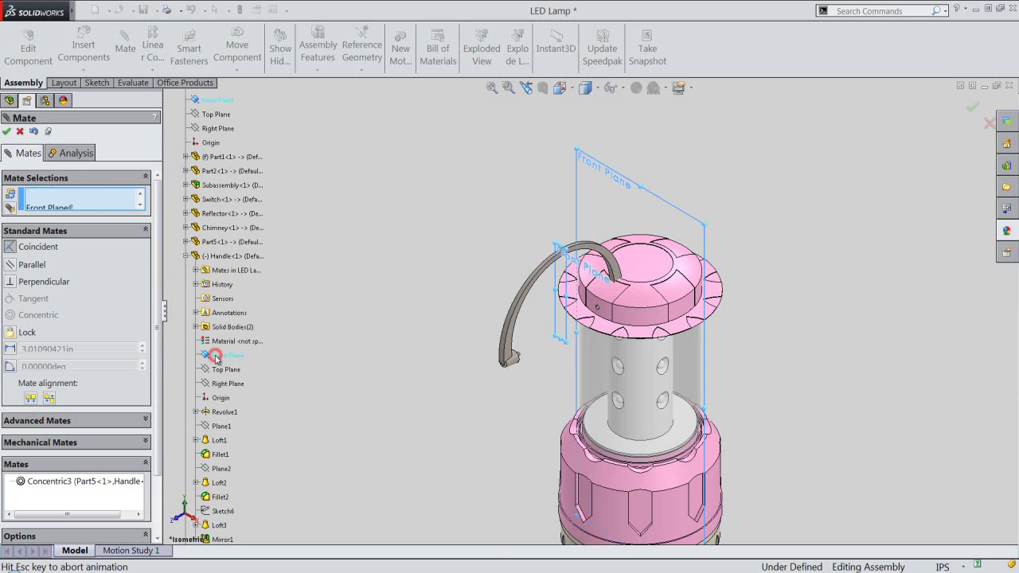
pyautogui.click(9, 130)
pyautogui.click(9, 130)
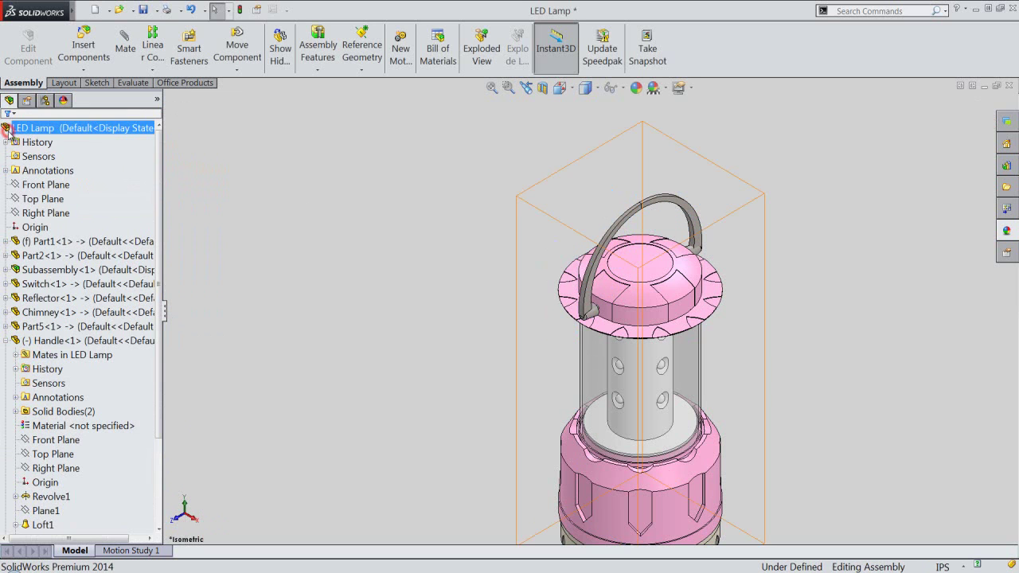
# Step: Collapse the tree, fit the lamp in view, and swing the handle into an upright arch
pyautogui.rightClick(158, 188)
pyautogui.click(177, 196)
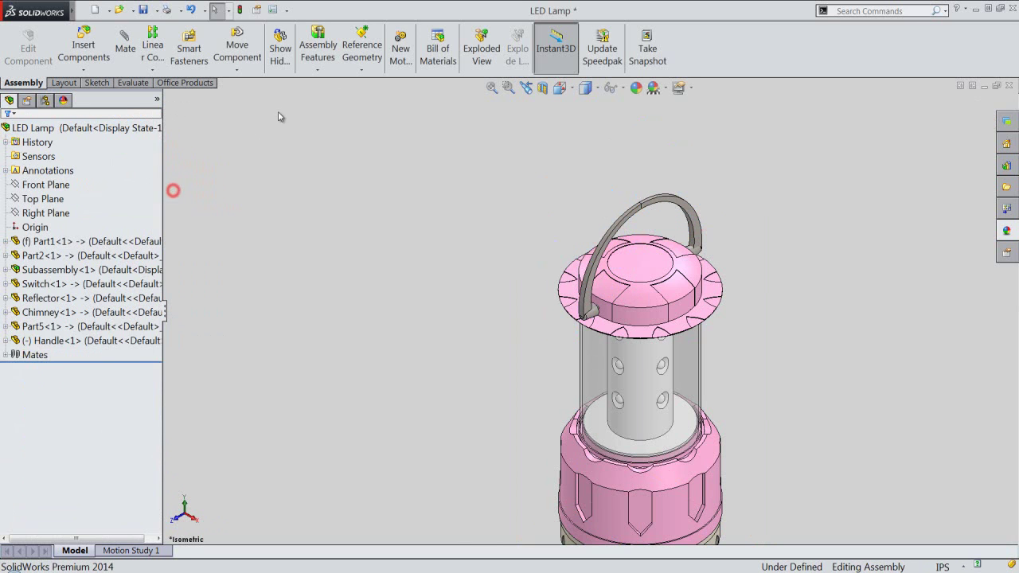
pyautogui.click(488, 90)
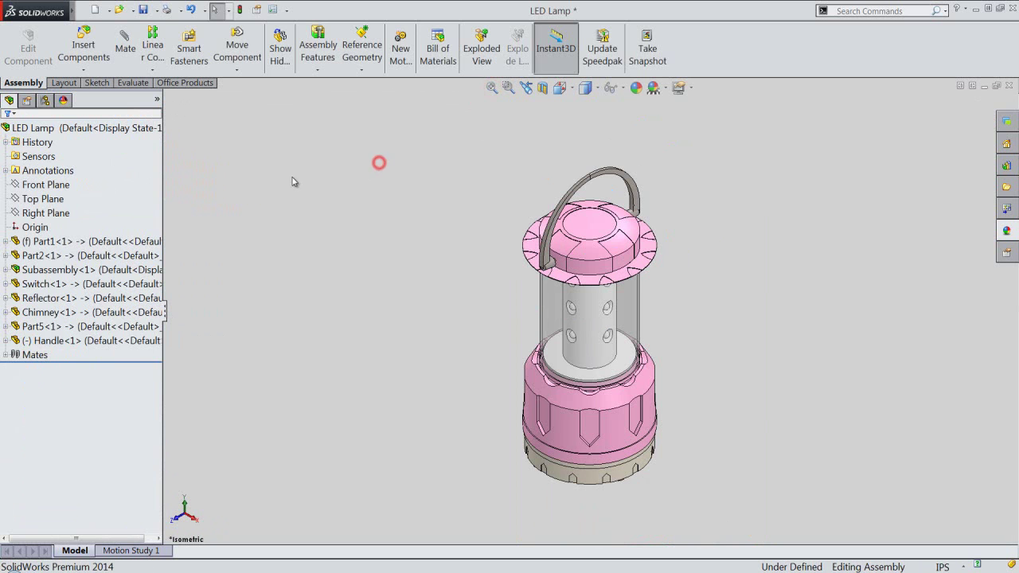
pyautogui.scroll(-3, 607, 184)
pyautogui.scroll(-3, 606, 191)
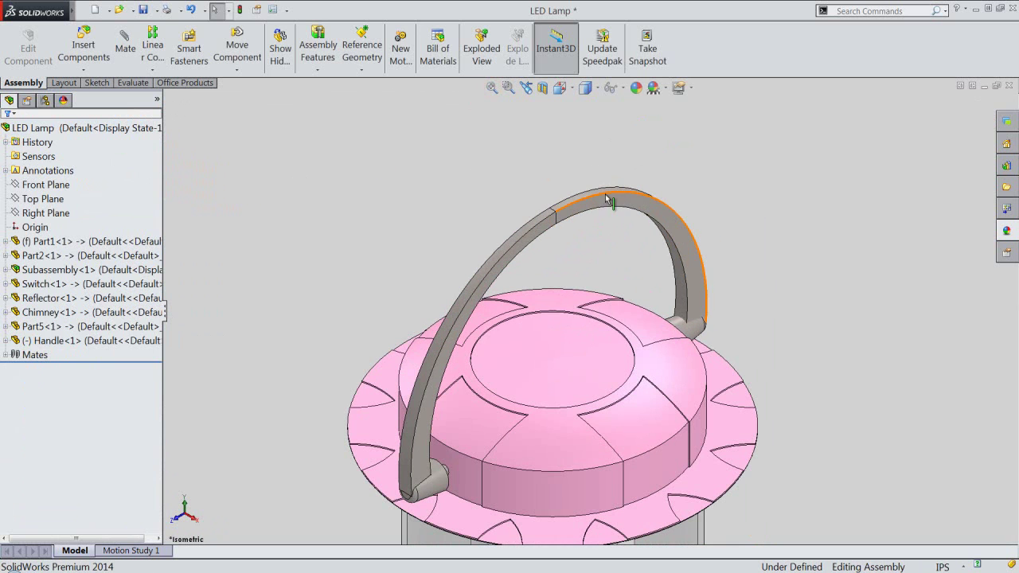
pyautogui.moveTo(640, 219); pyautogui.dragTo(573, 229)
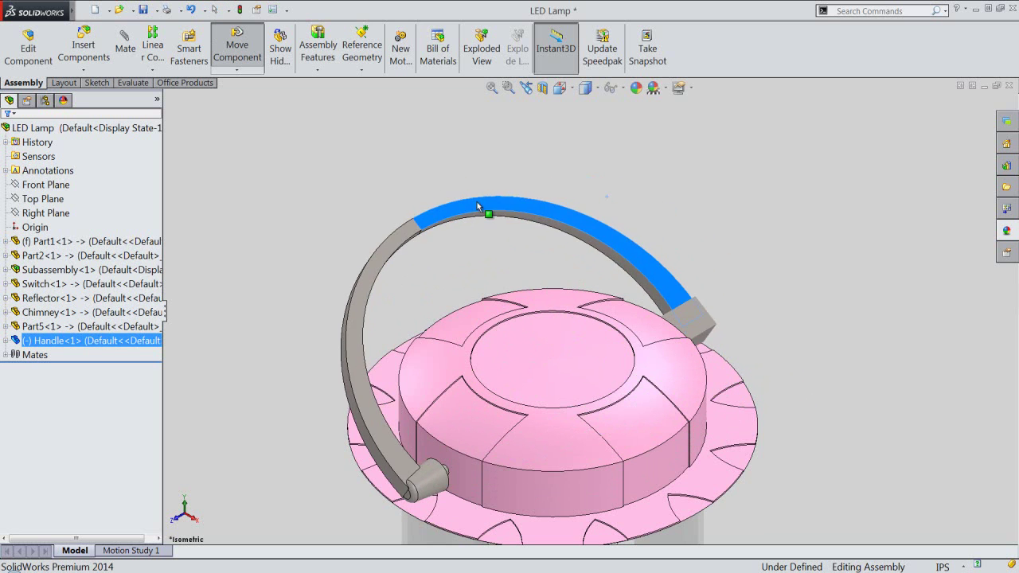
pyautogui.moveTo(572, 230); pyautogui.dragTo(573, 232)
pyautogui.press('Escape')
pyautogui.click(487, 134)
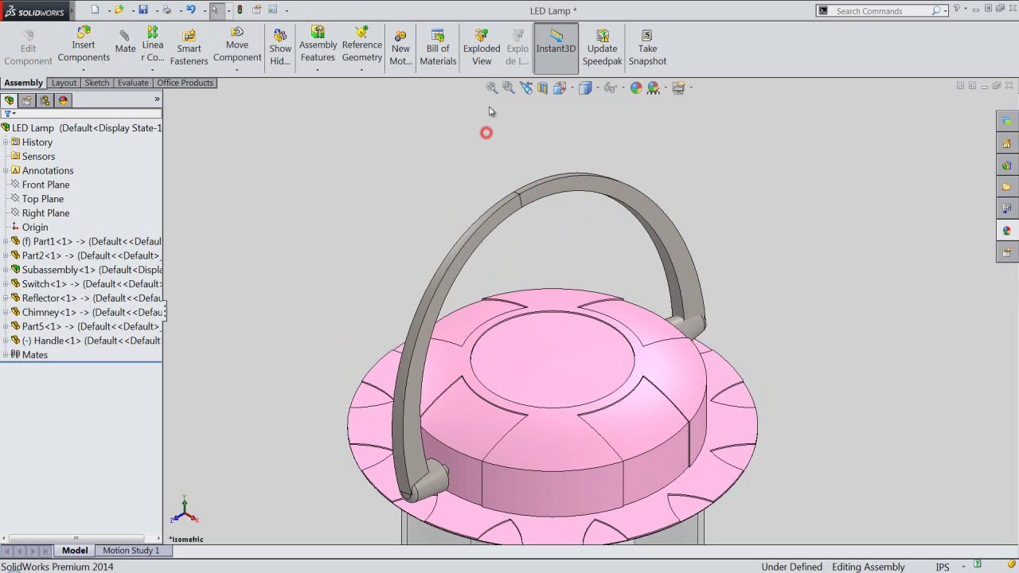
pyautogui.click(492, 88)
# Step: Turn the lamp to an isometric view and hide the design tree
pyautogui.click(467, 158)
pyautogui.click(572, 90)
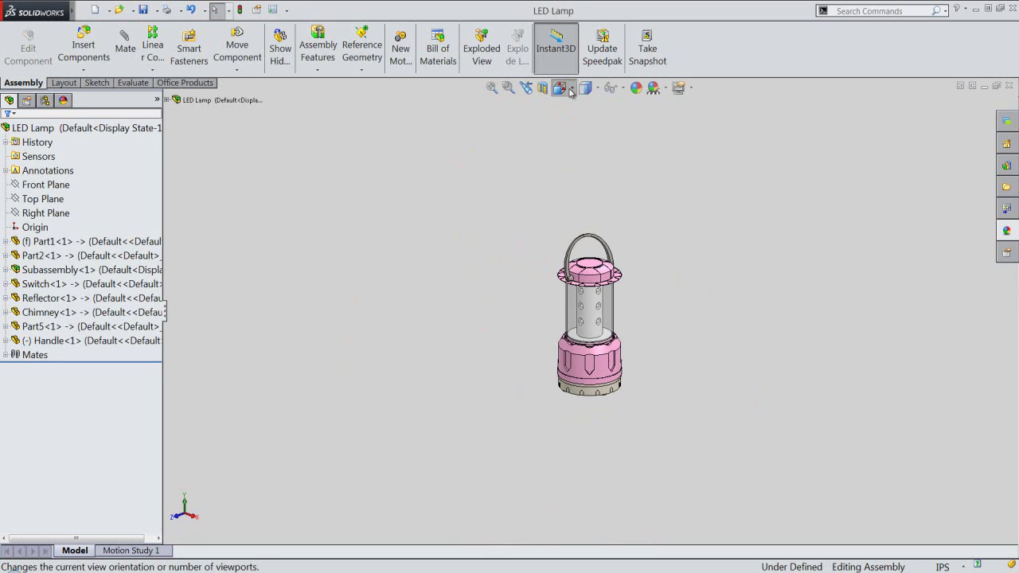
pyautogui.click(494, 239)
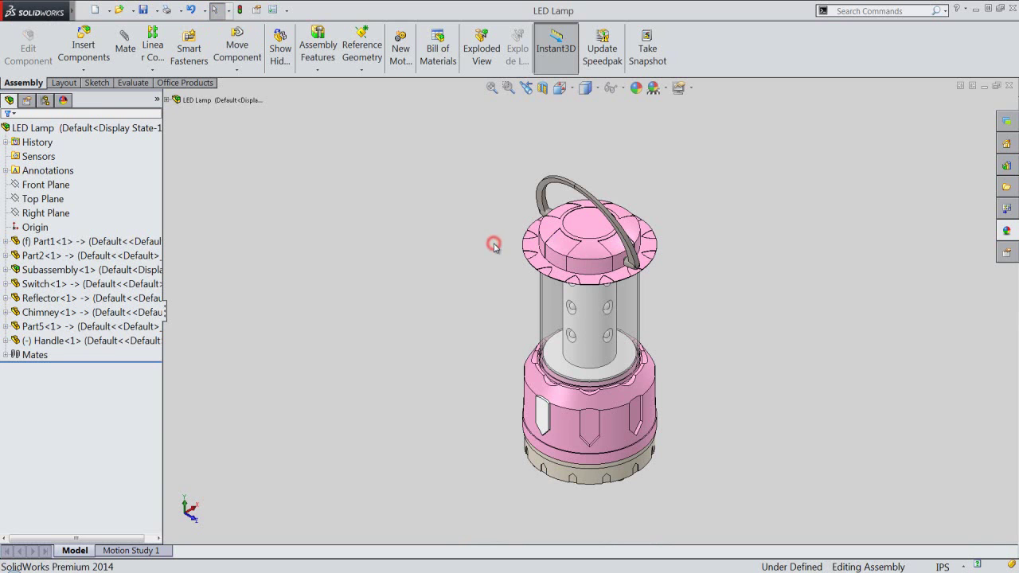
pyautogui.click(165, 312)
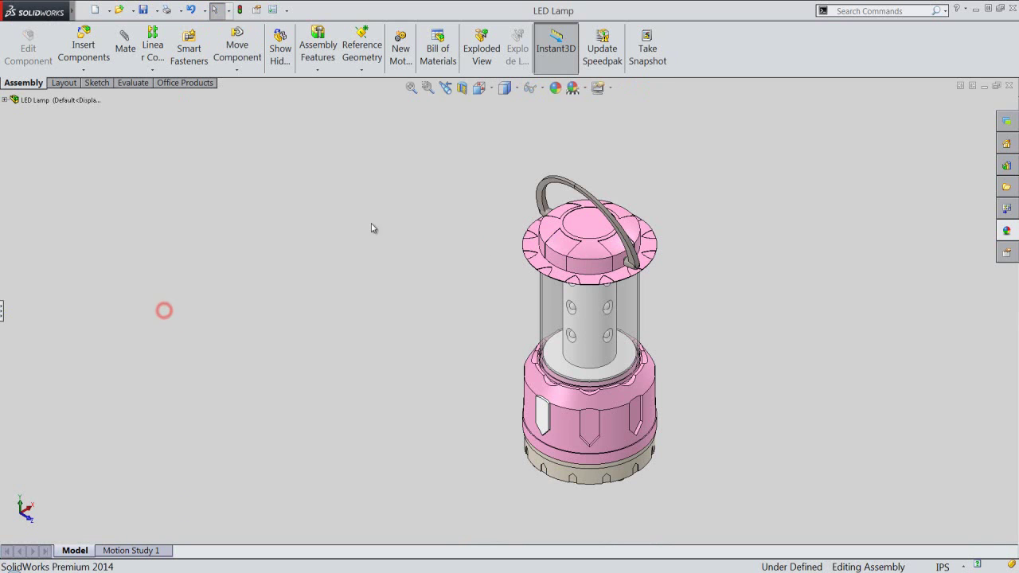
# Step: Switch the toolbar to small icons and swing the handle to a more upright position
pyautogui.rightClick(711, 52)
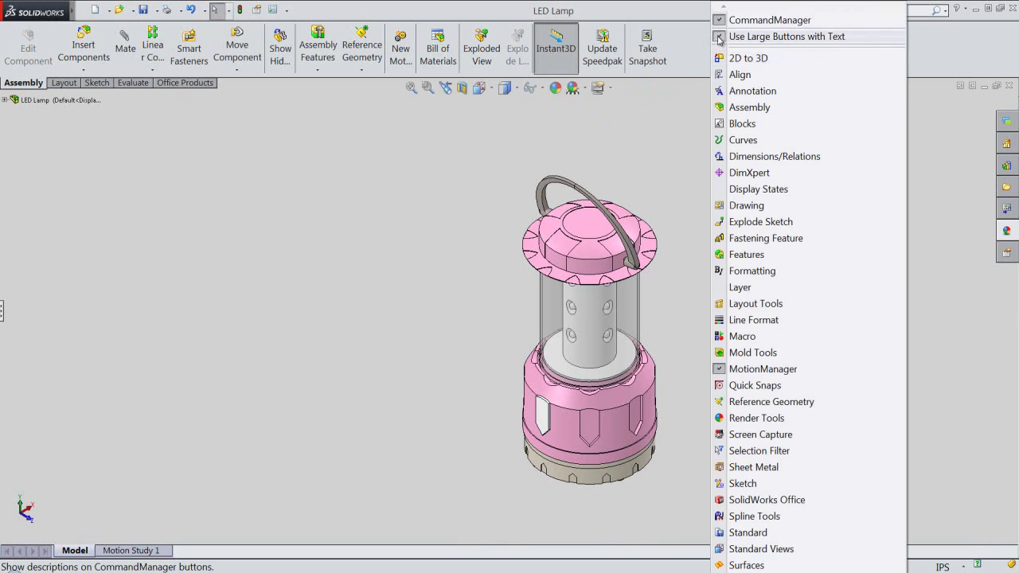
pyautogui.click(719, 36)
pyautogui.moveTo(628, 191); pyautogui.dragTo(700, 186)
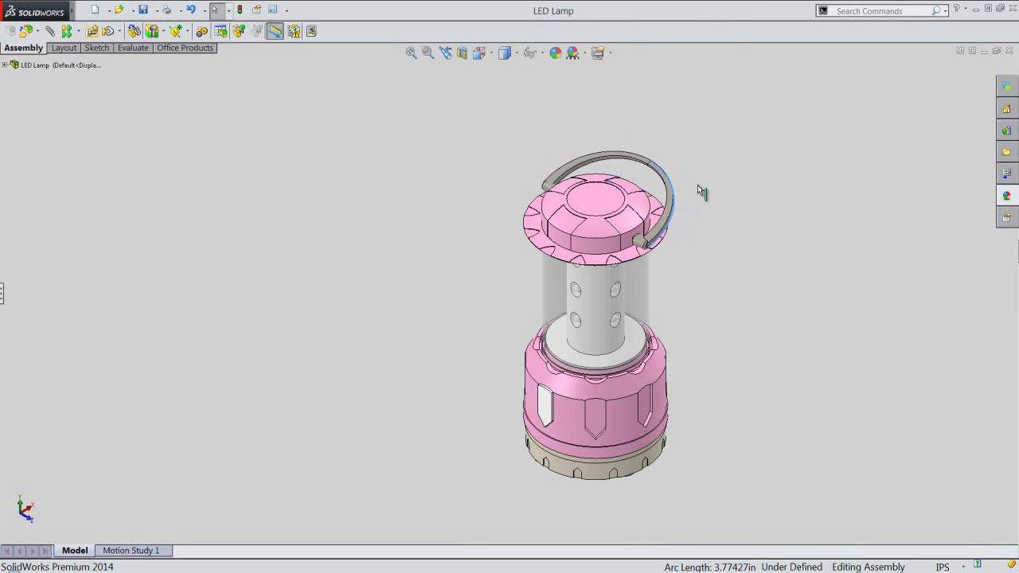
pyautogui.click(624, 119)
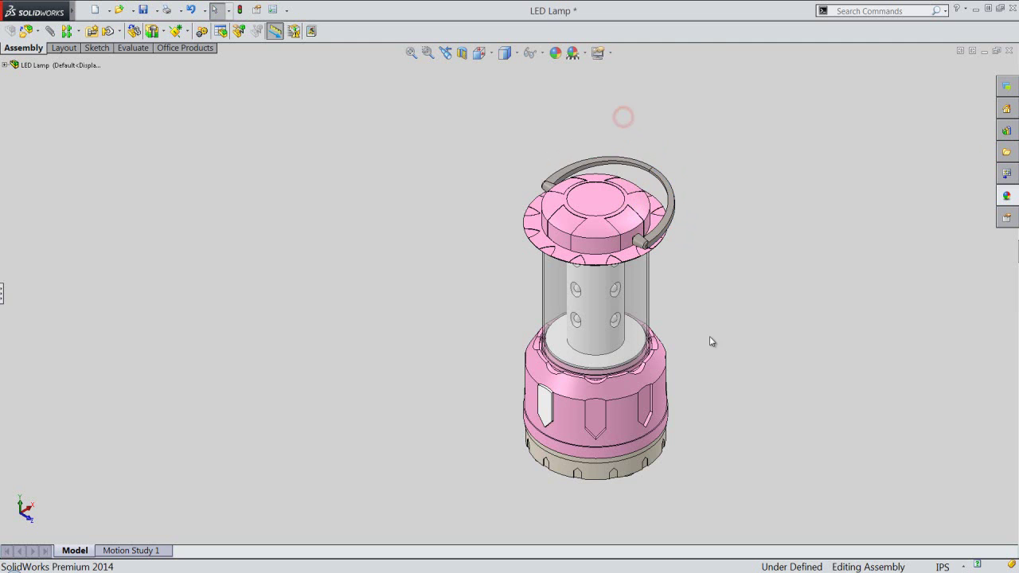
pyautogui.scroll(-1, 709, 339)
pyautogui.scroll(-1, 650, 423)
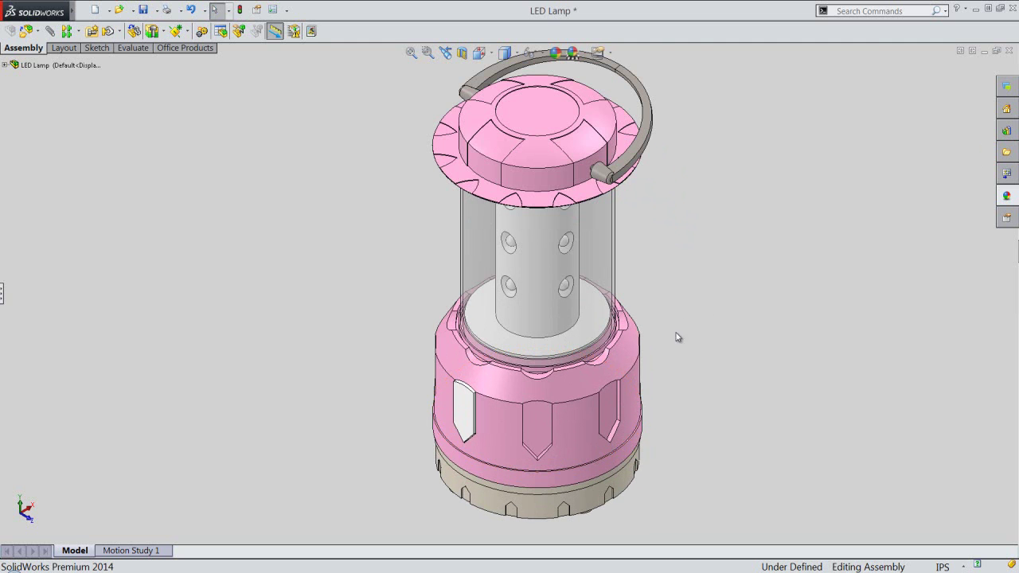
# Step: Pan the lamp down-left, restore toolbar text labels, and bring back the design tree
pyautogui.rightClick(686, 271)
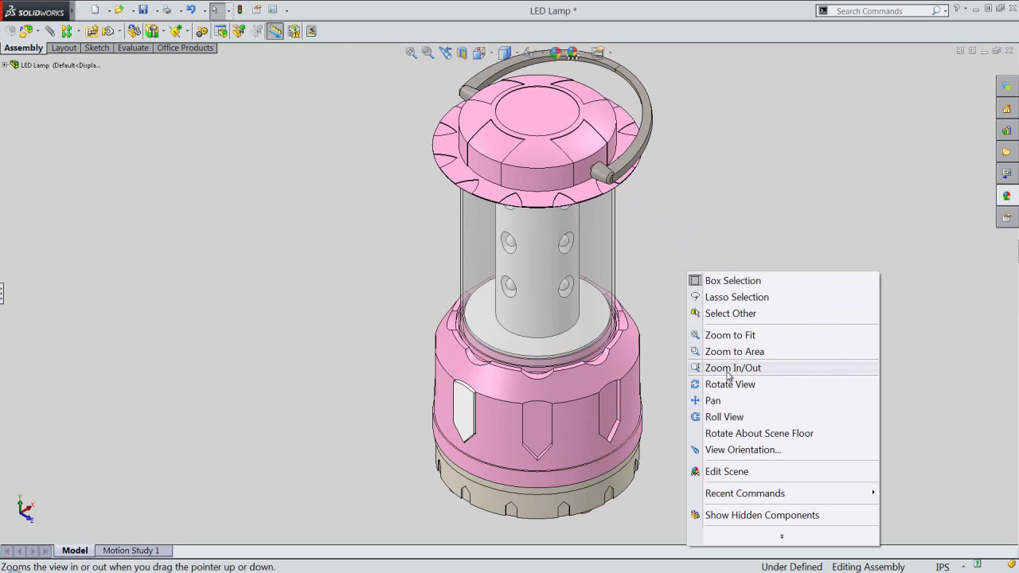
pyautogui.click(727, 400)
pyautogui.moveTo(644, 394); pyautogui.dragTo(631, 411)
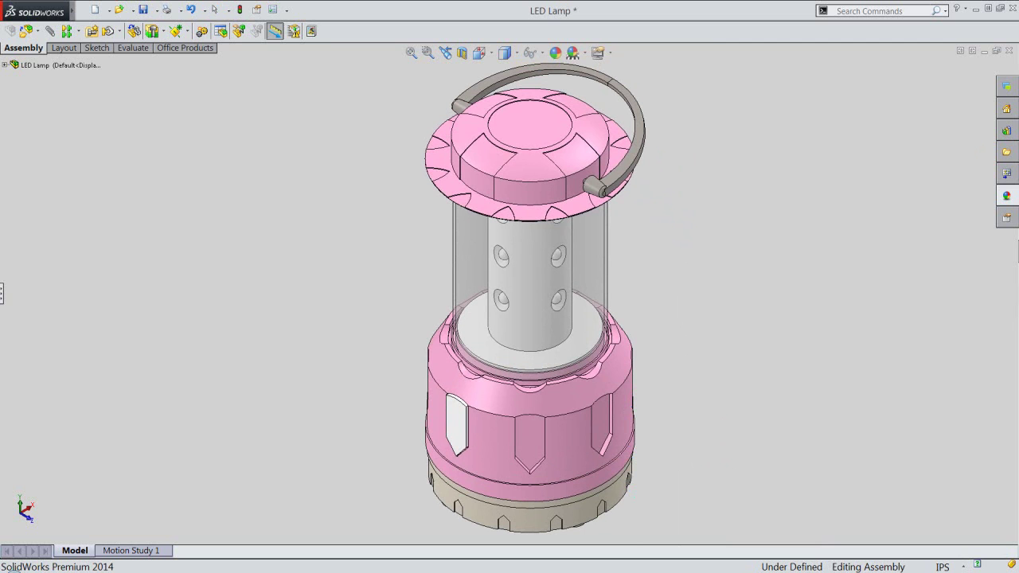
pyautogui.rightClick(711, 58)
pyautogui.click(732, 56)
pyautogui.rightClick(732, 31)
pyautogui.click(735, 37)
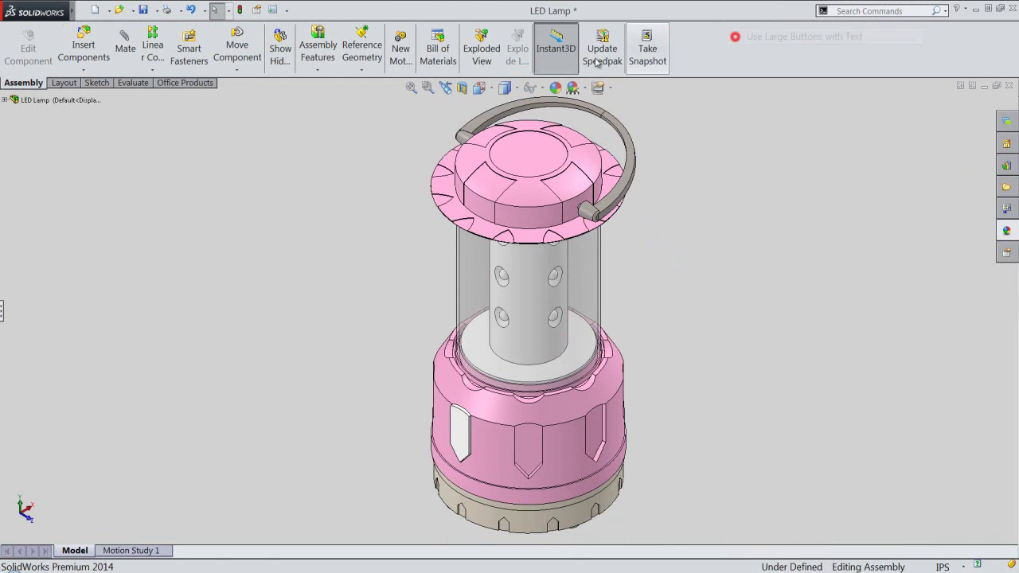
pyautogui.click(1, 310)
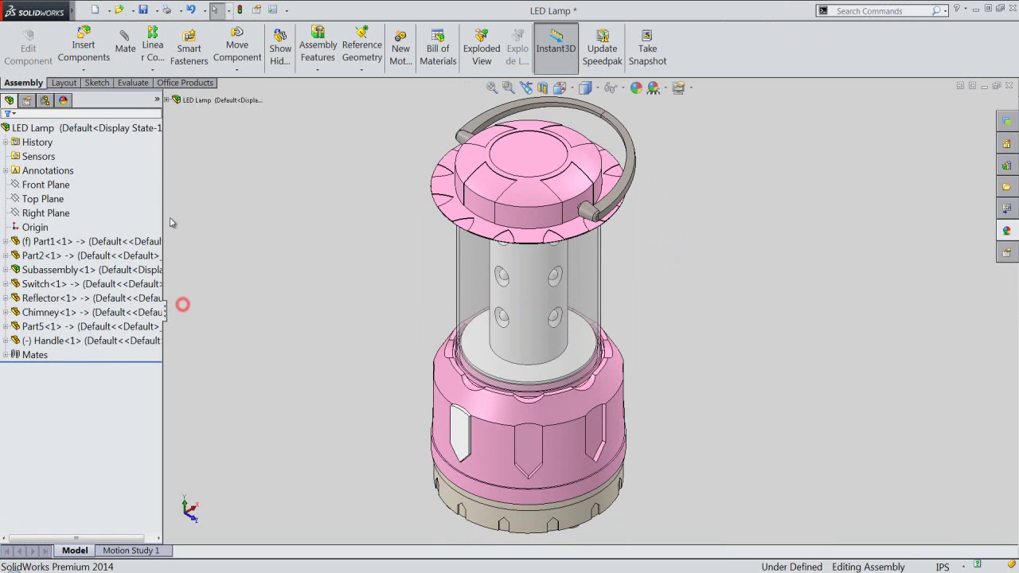
# Step: Save the LED Lamp assembly with a rebuild, then fit the whole lantern in view
pyautogui.click(143, 9)
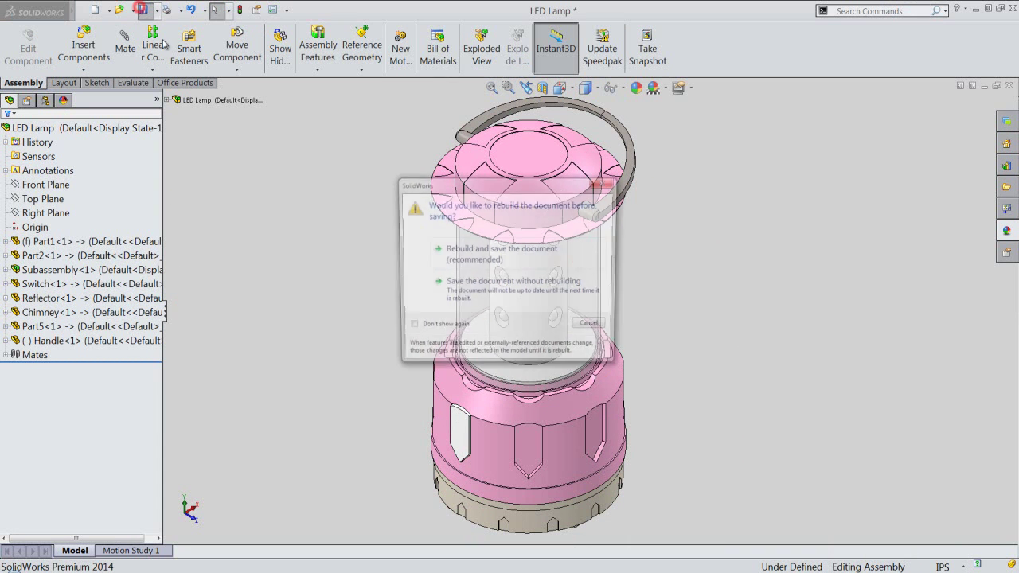
pyautogui.click(435, 249)
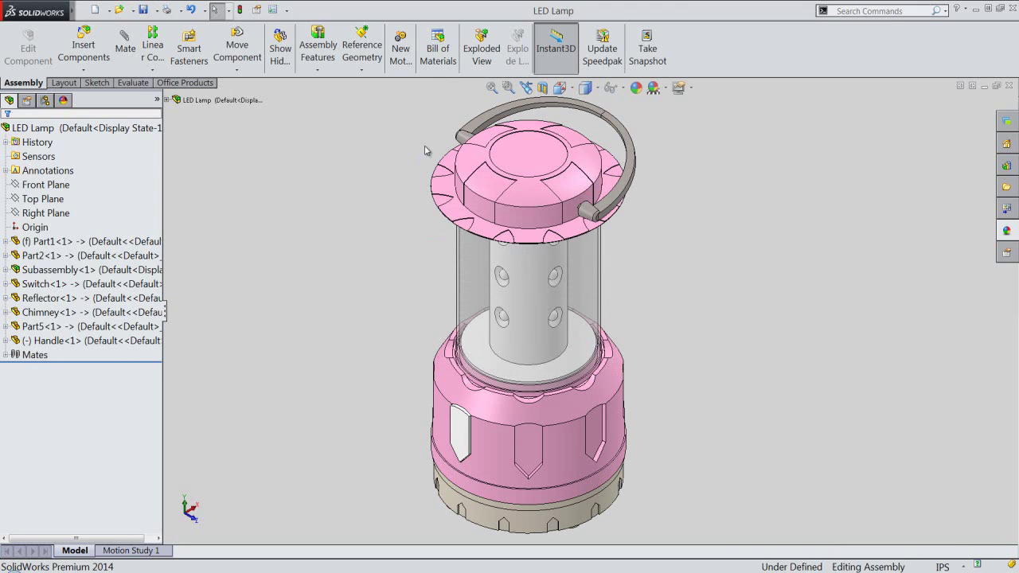
pyautogui.click(492, 87)
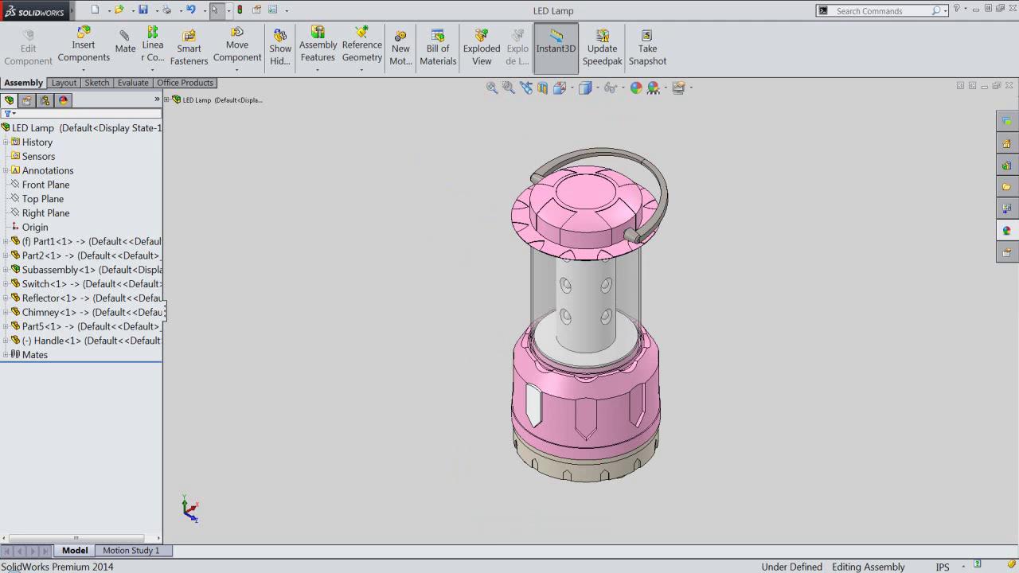